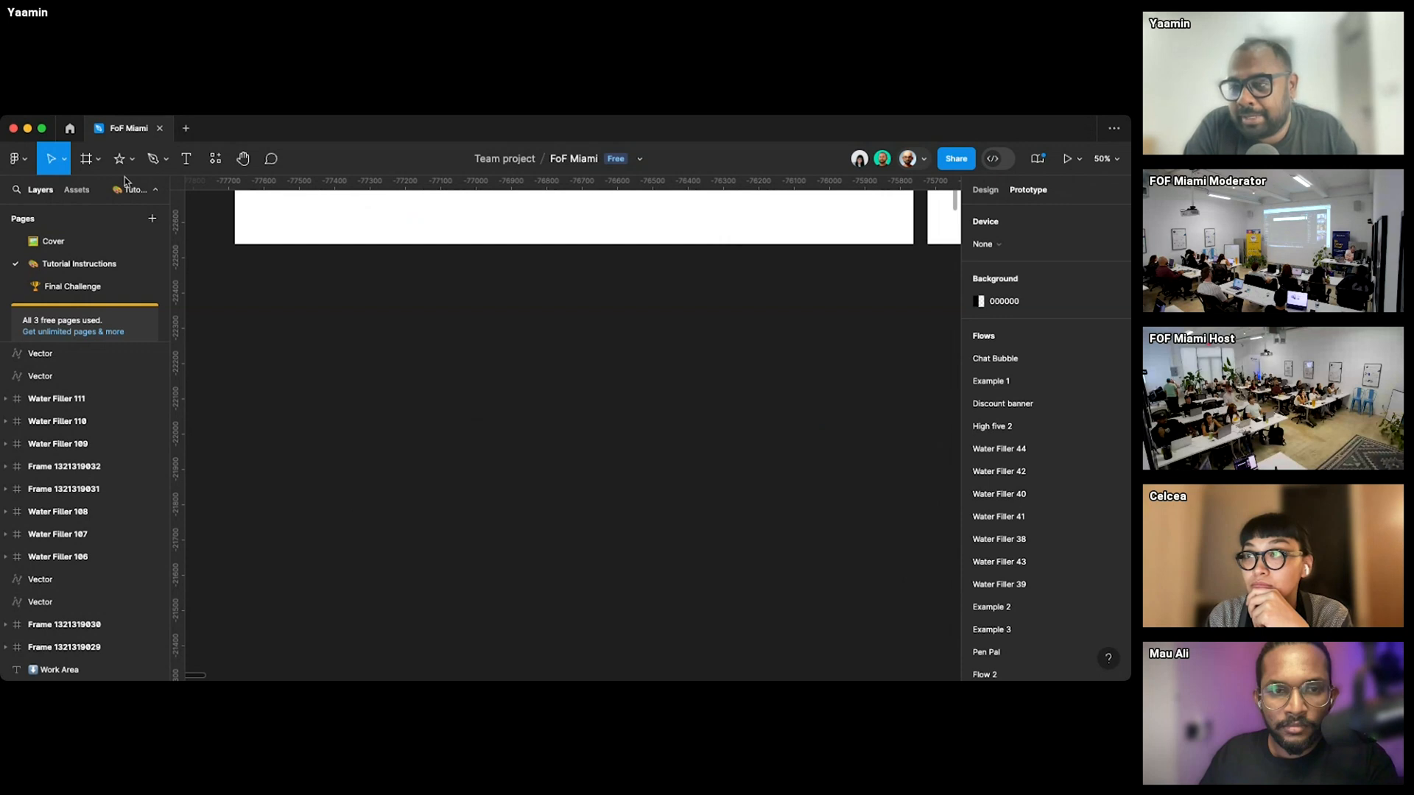
- Draw a square frame about 314 × 314 on the empty canvas below the slides and place a grey circle in its centre
click(83, 159)
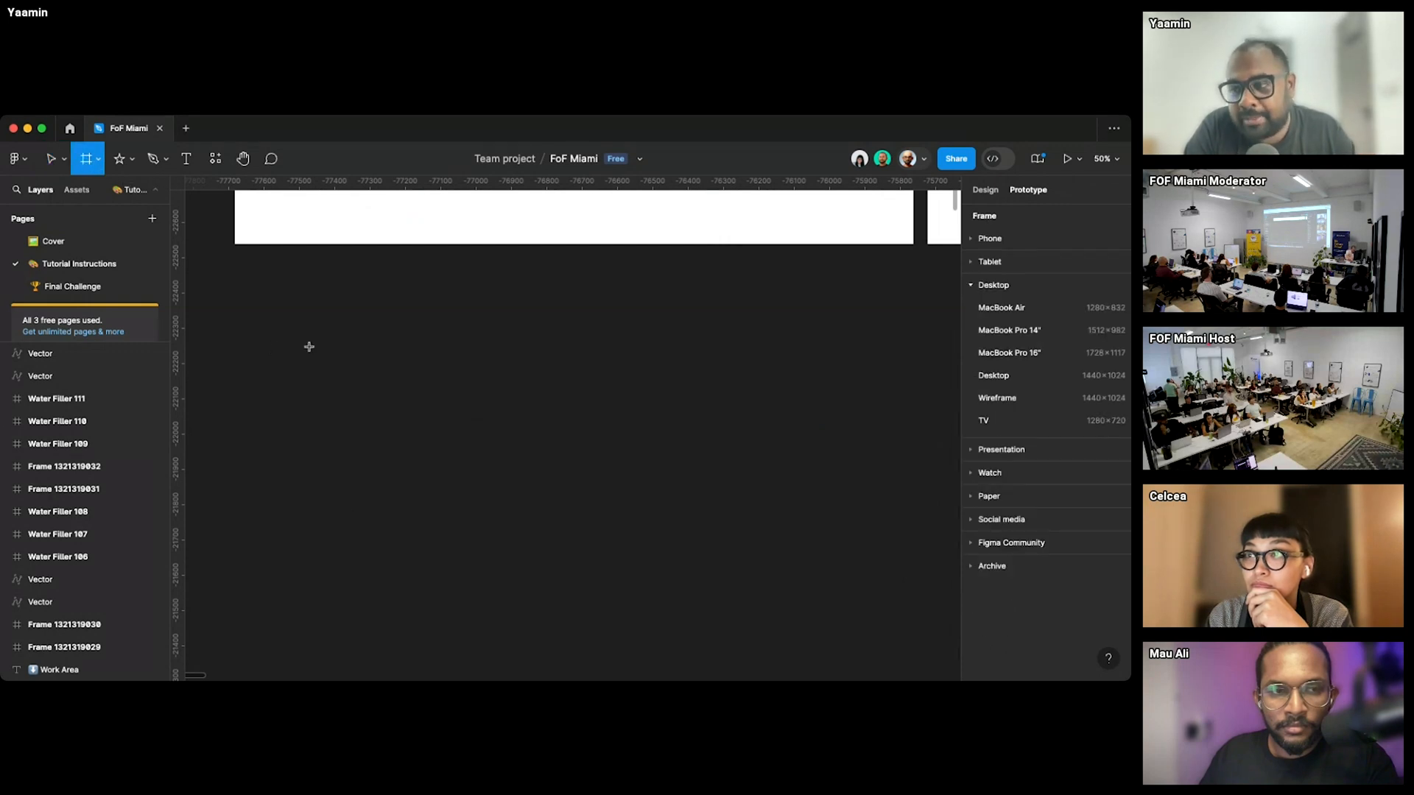
drag(312, 333, 422, 441)
scroll(464, 519, up, 1)
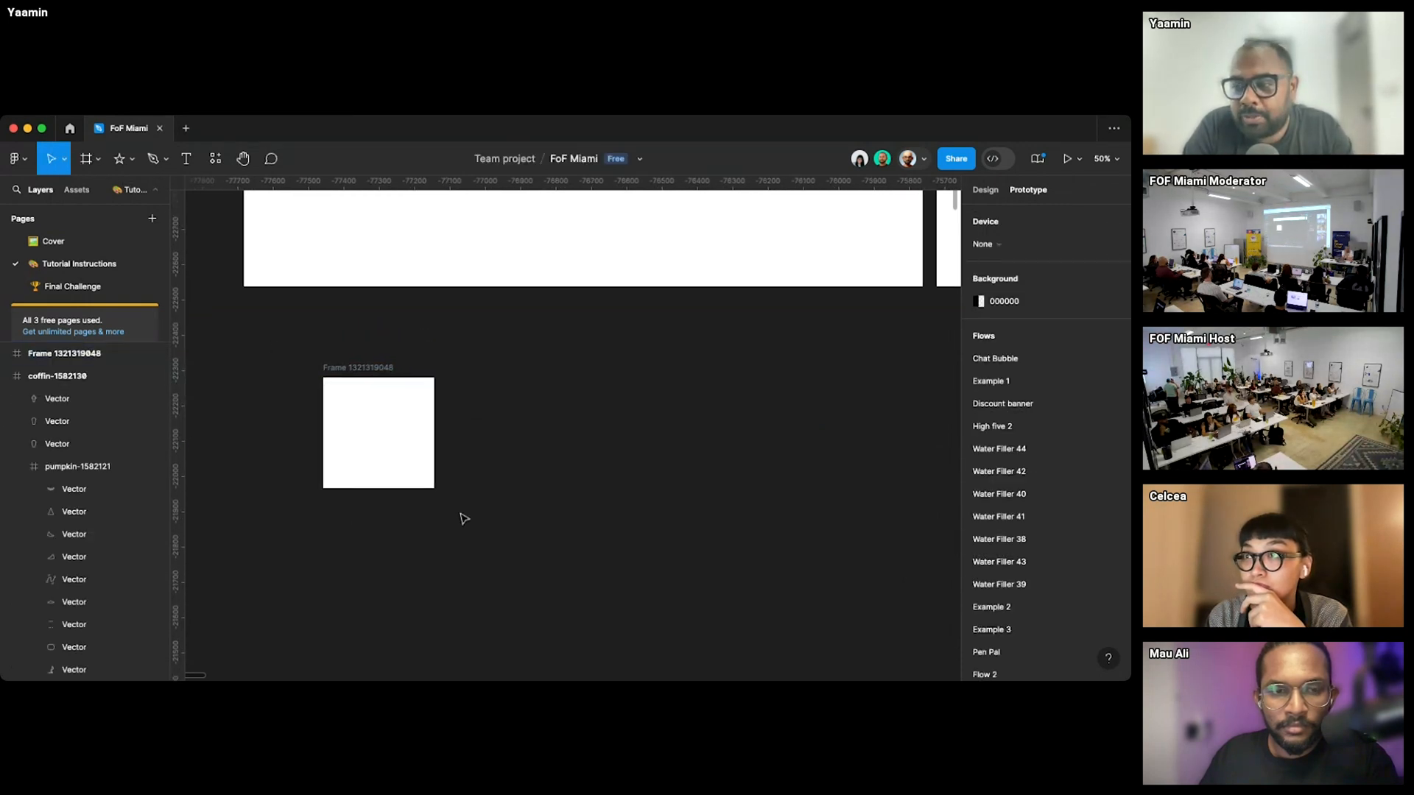
click(131, 161)
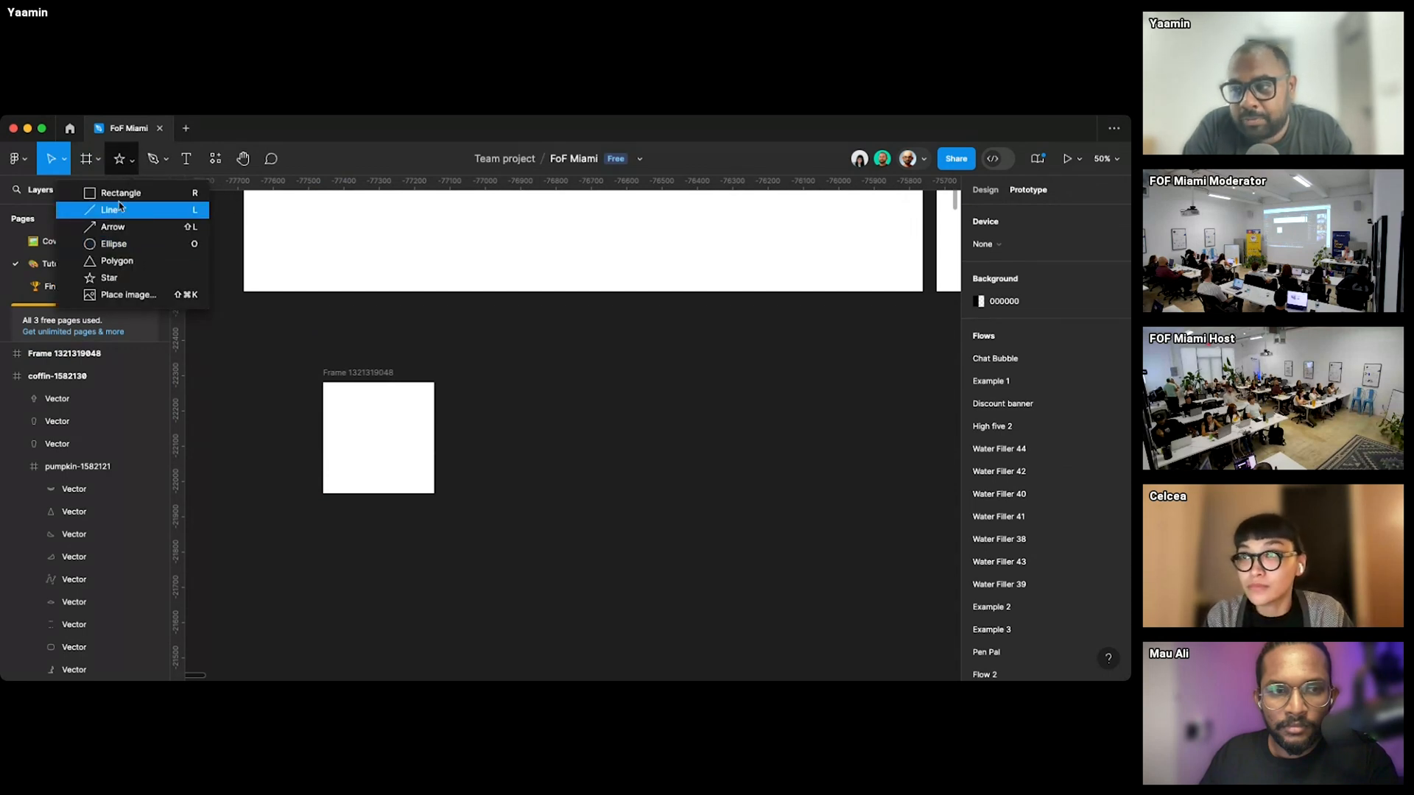
click(123, 247)
mouse_move(343, 404)
mouse_down()
mouse_move(417, 477)
mouse_move(396, 450)
mouse_up()
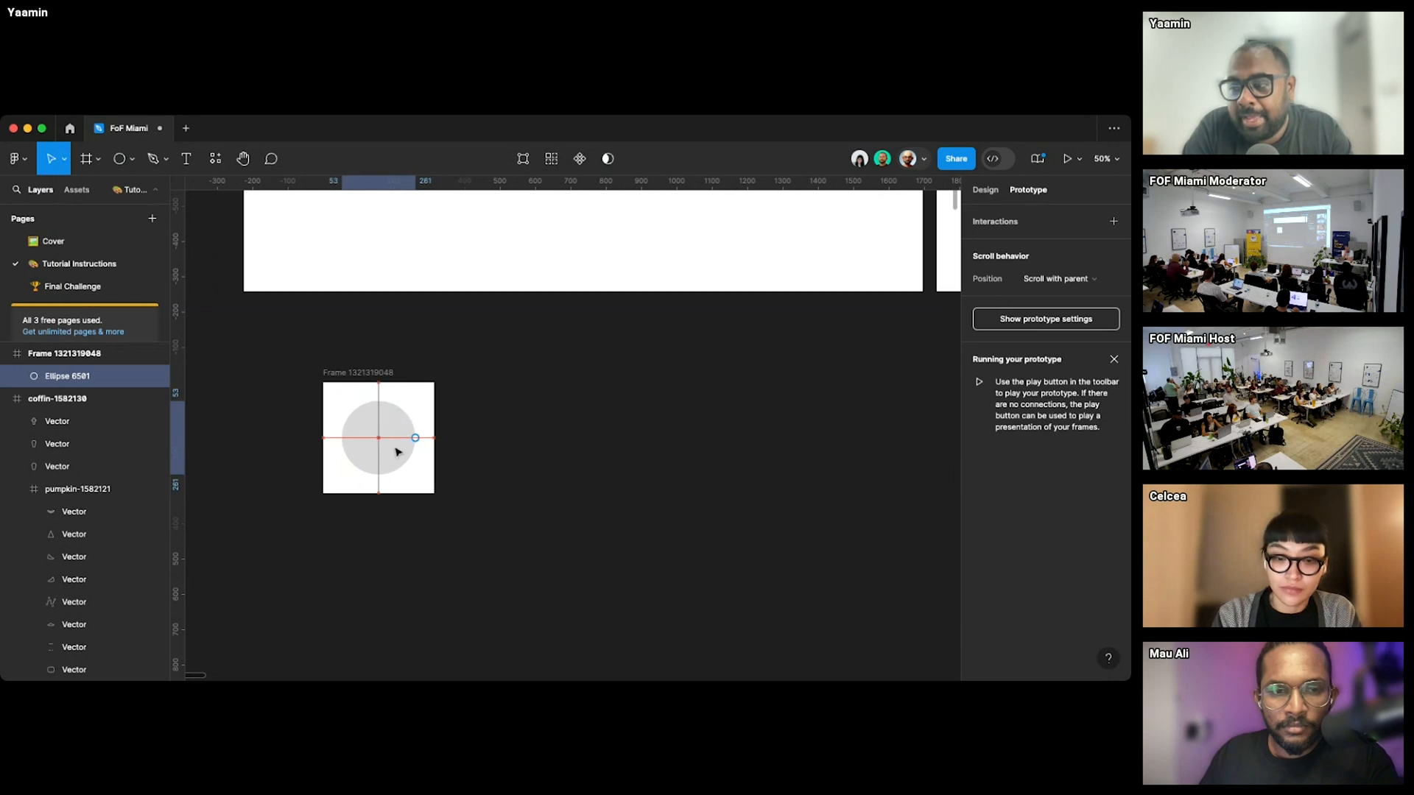
click(508, 486)
- Make two copies of the circle frame, shrinking the circle in the first copy and keeping the second at the original size
click(351, 368)
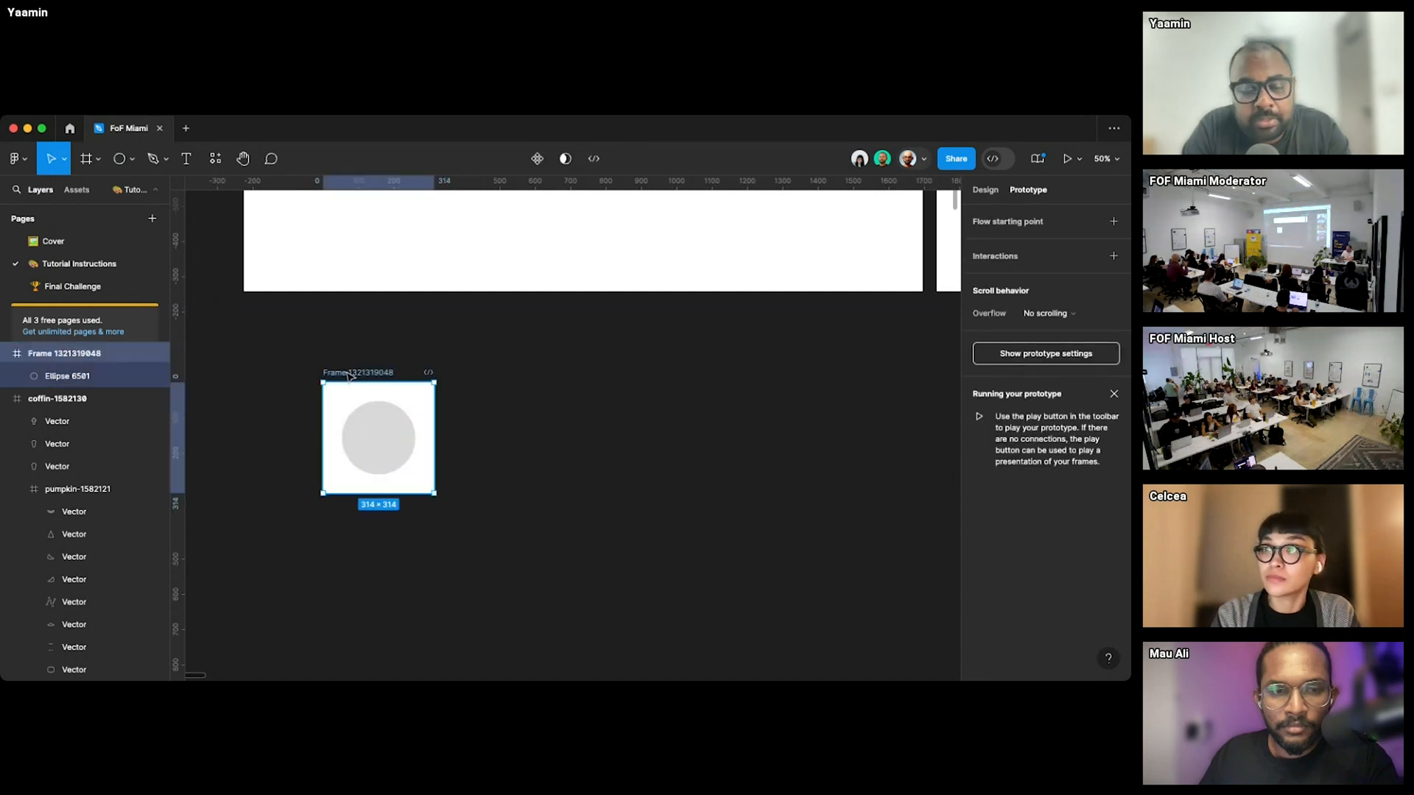
key(super+d)
click(518, 445)
drag(540, 474, 507, 453)
click(506, 365)
click(366, 372)
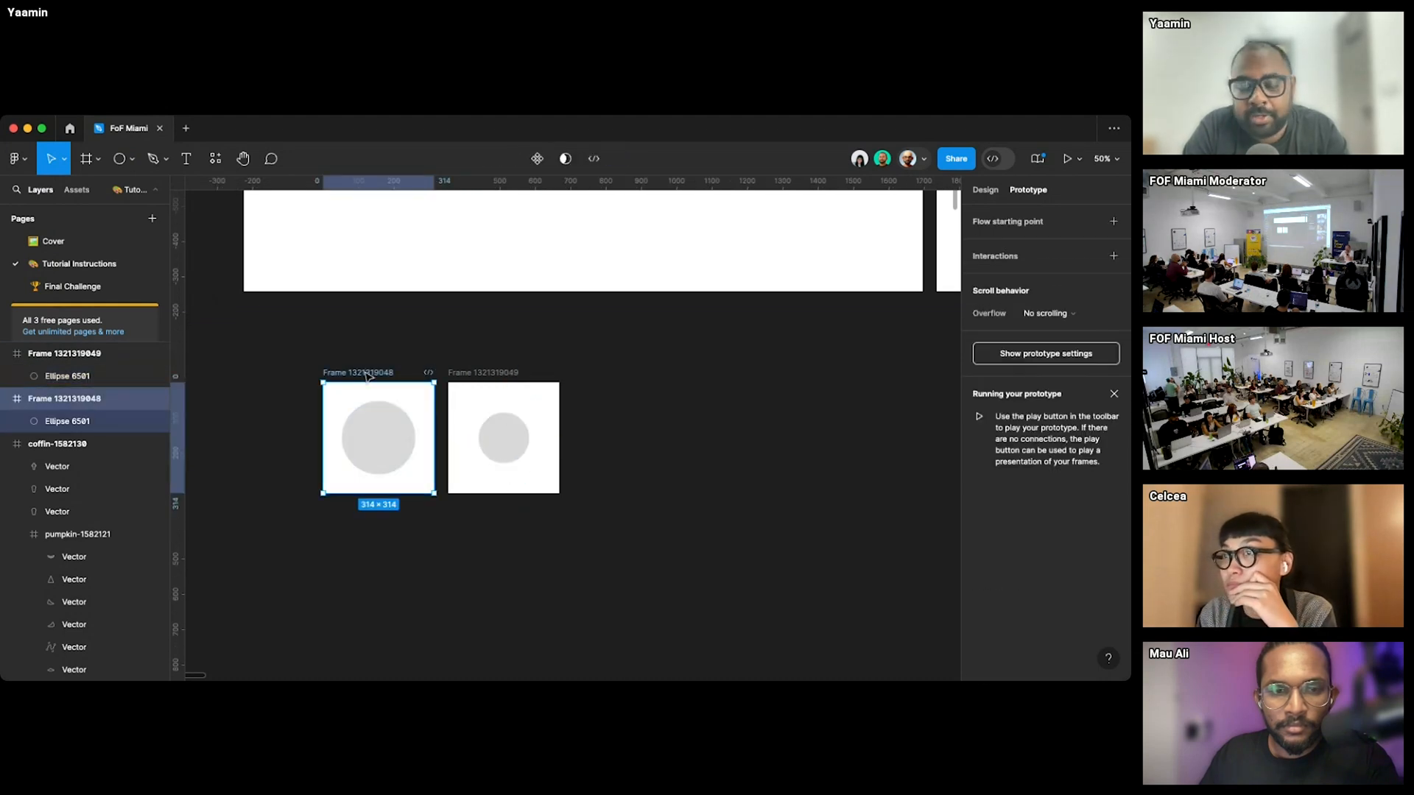
key(ctrl+d)
- Preview the three circle frames as a Lottie animation using the LottieFiles plugin's frame export
drag(269, 325, 717, 549)
click(215, 158)
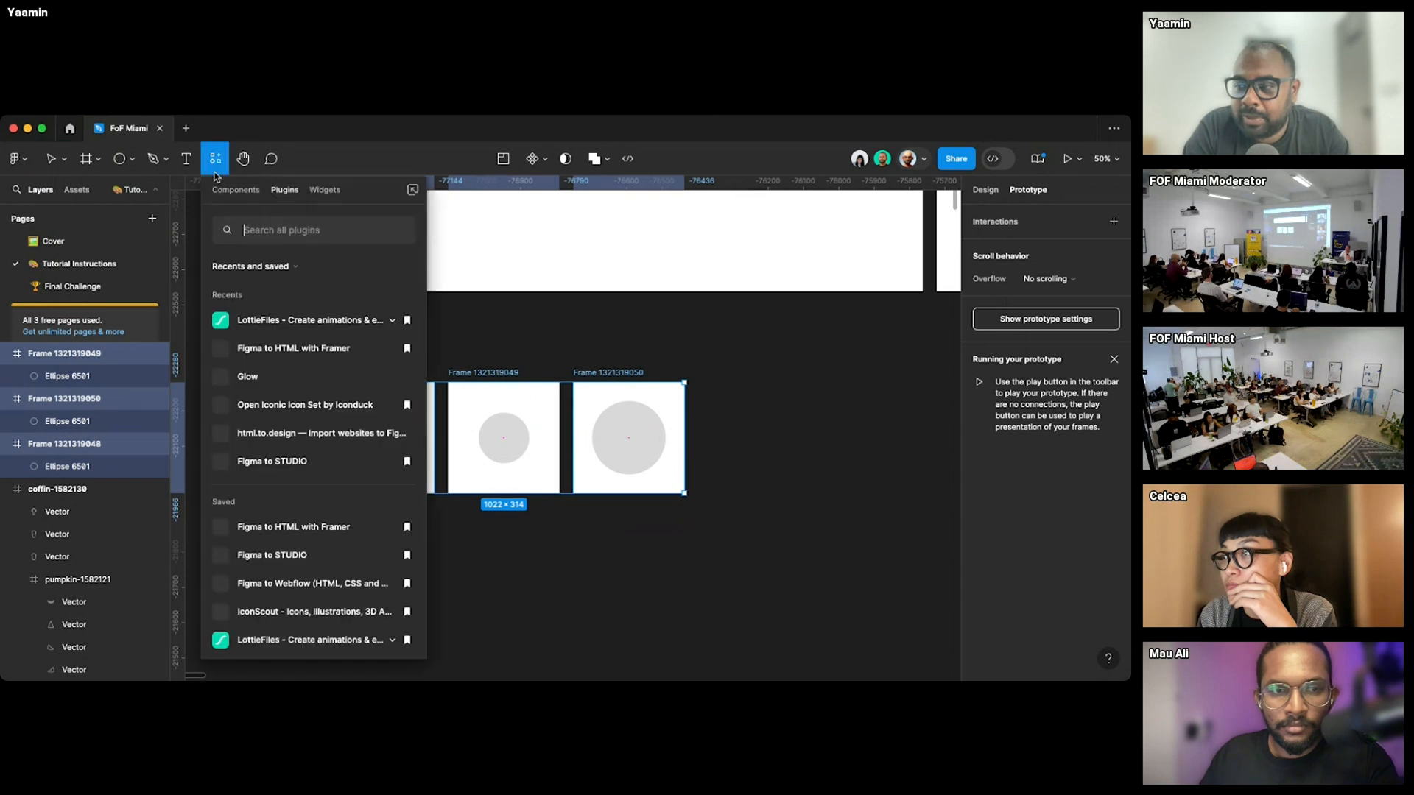
click(253, 332)
click(263, 368)
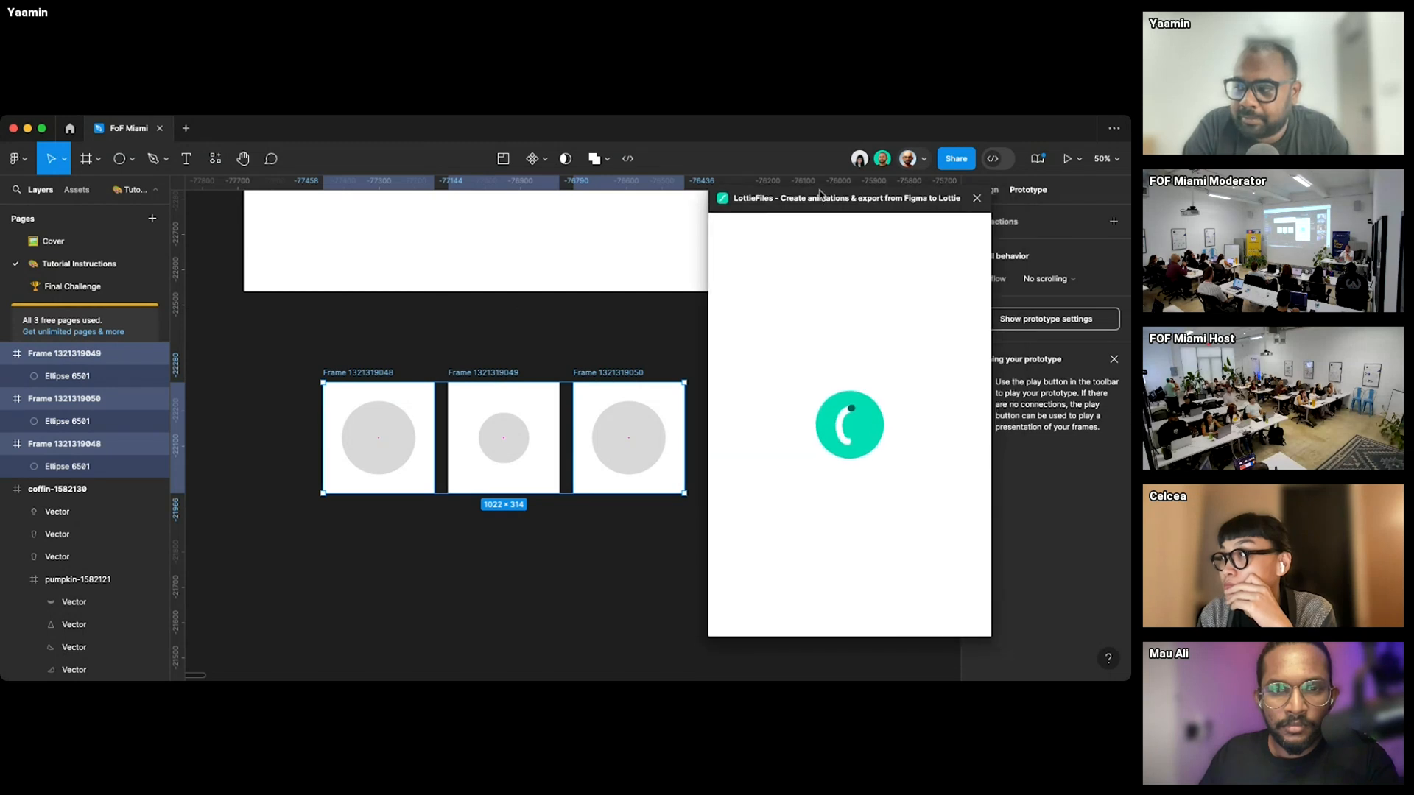
click(844, 524)
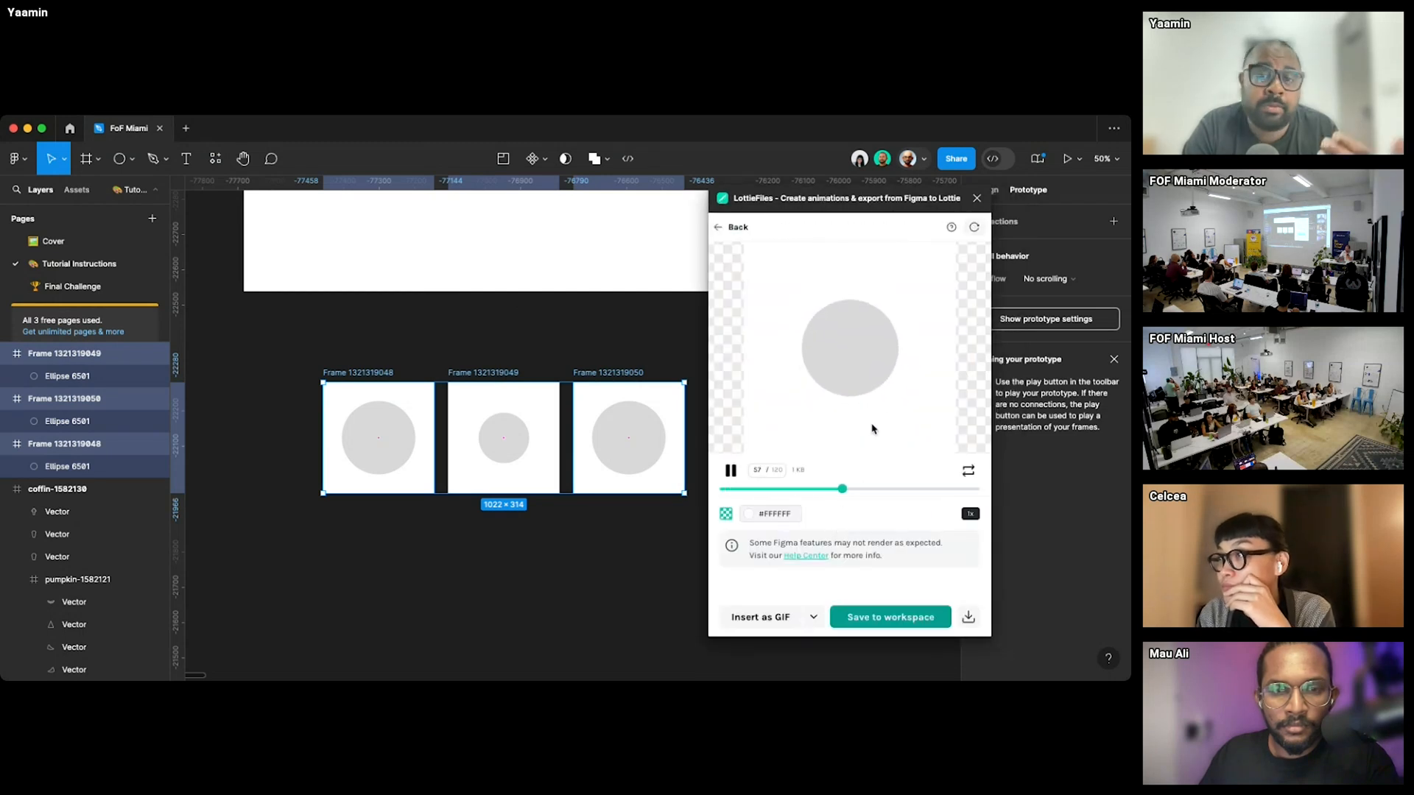
click(977, 199)
- Run the LottieFiles plugin beside the example artwork and preview the Example 1 prototype flow as a Lottie animation
scroll(812, 388, up, 5)
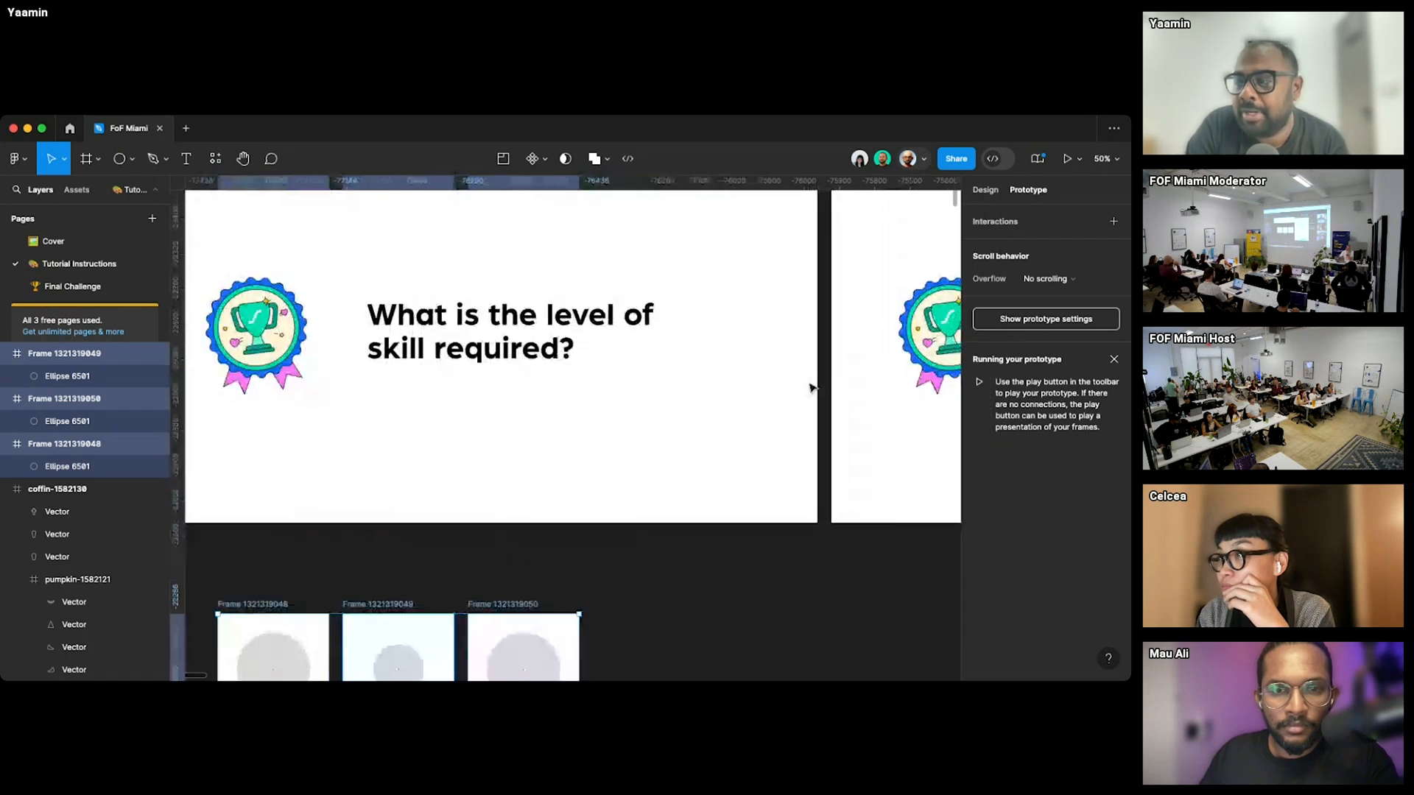
scroll(812, 388, right, 10)
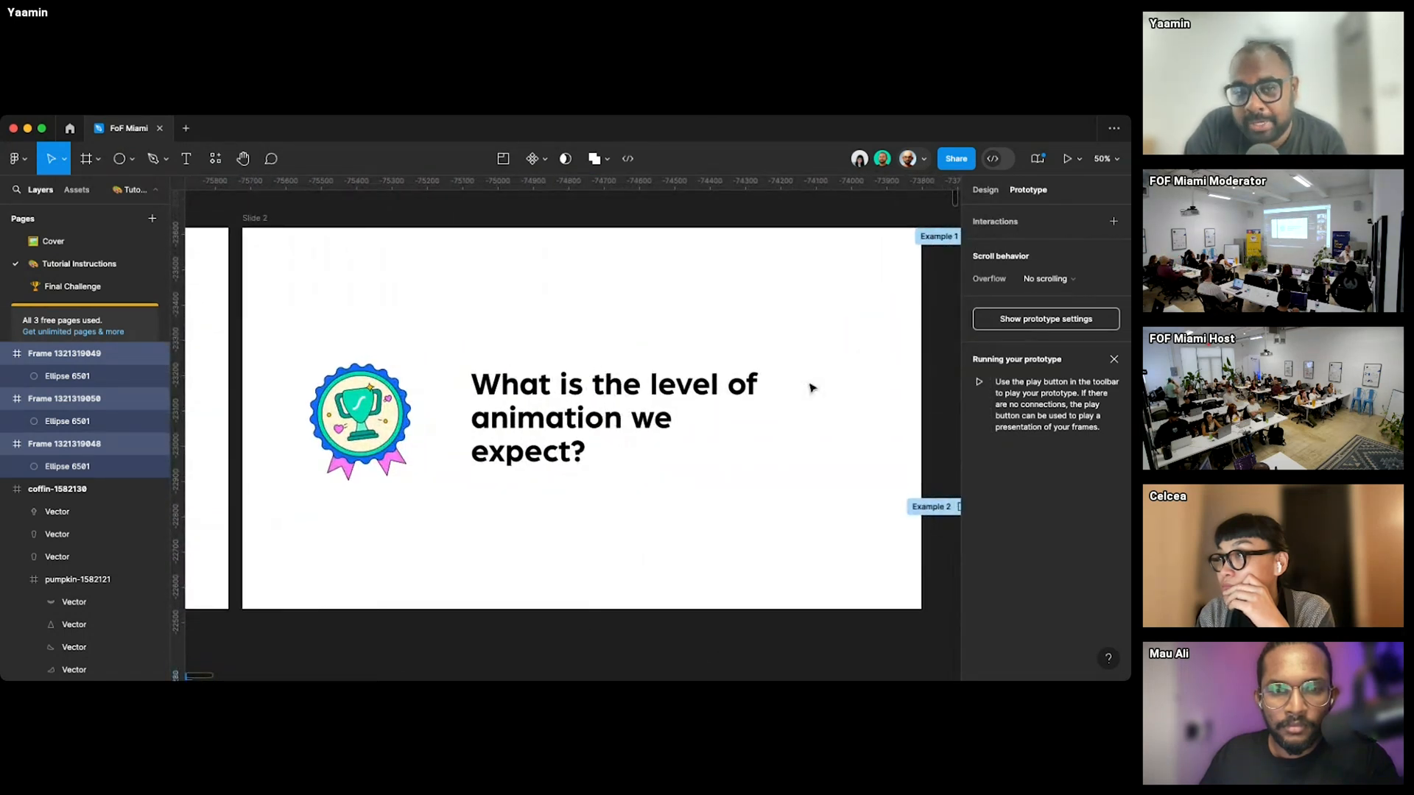
scroll(799, 445, right, 10)
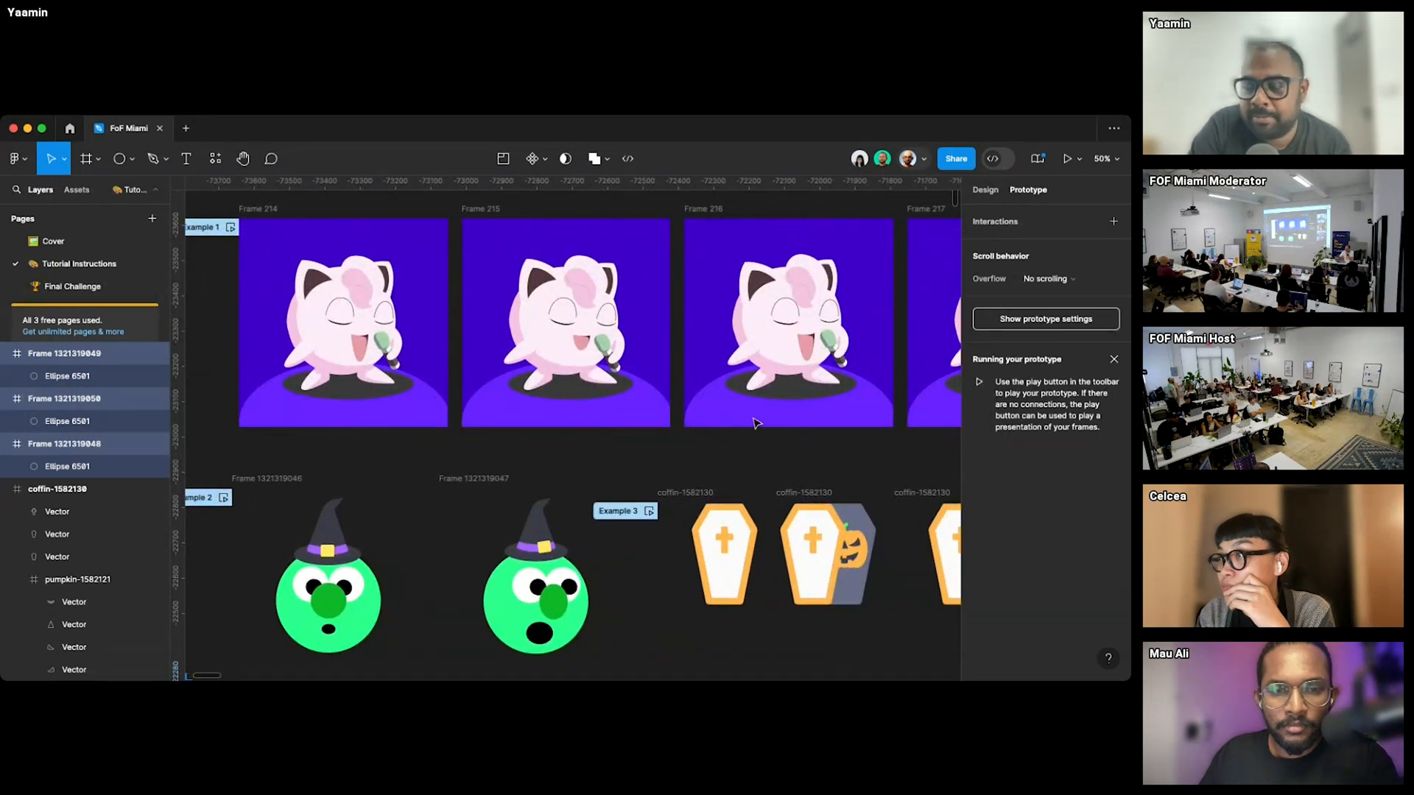
click(215, 158)
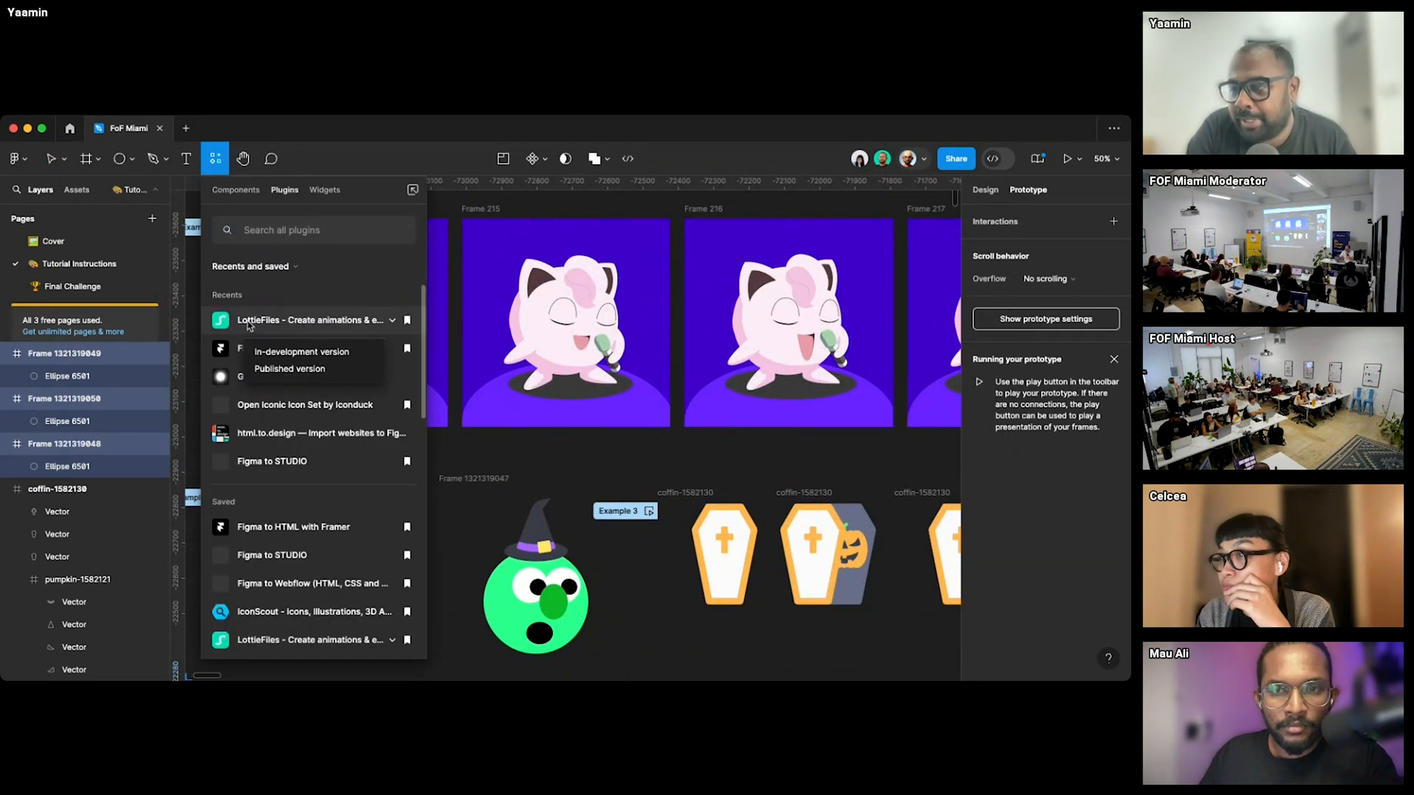
click(301, 352)
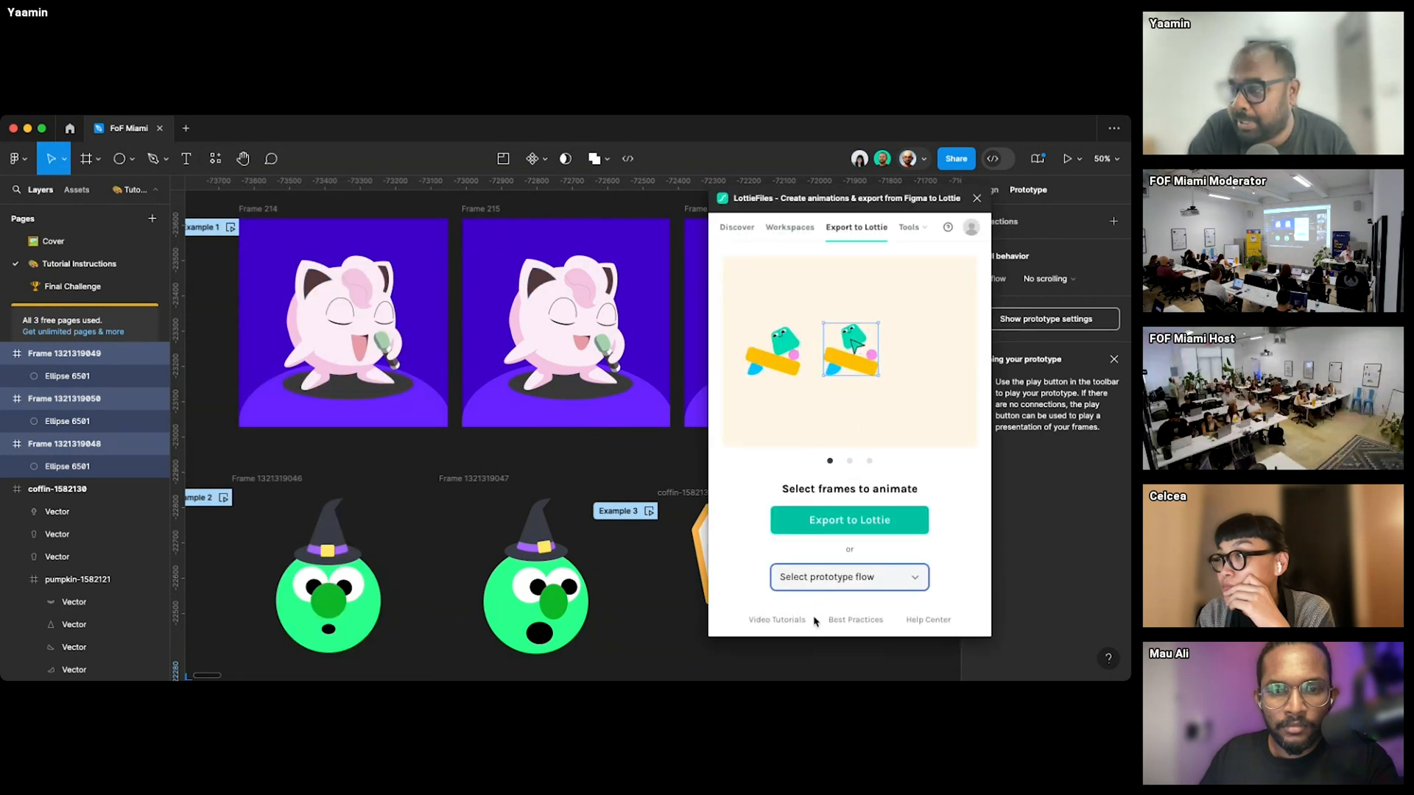
click(806, 519)
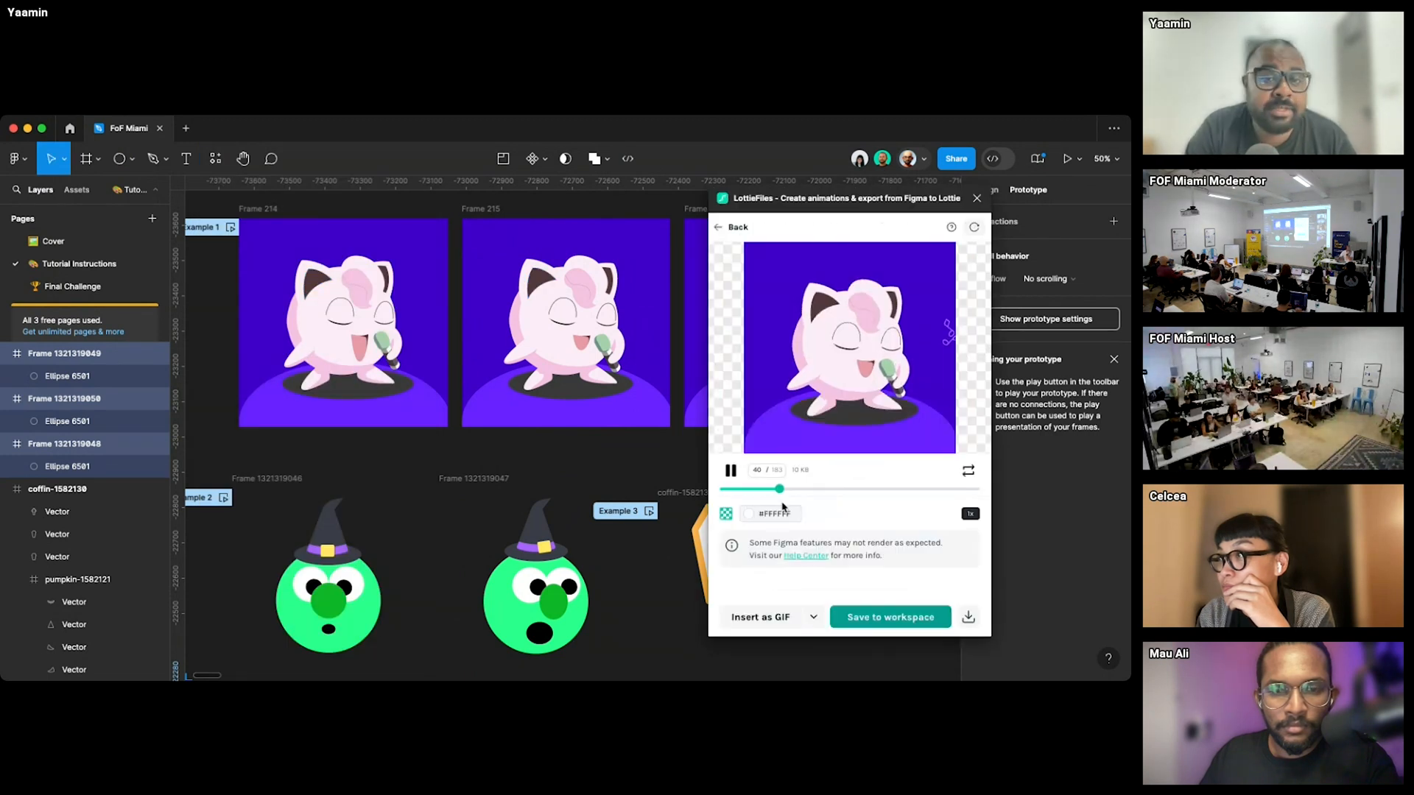
click(720, 227)
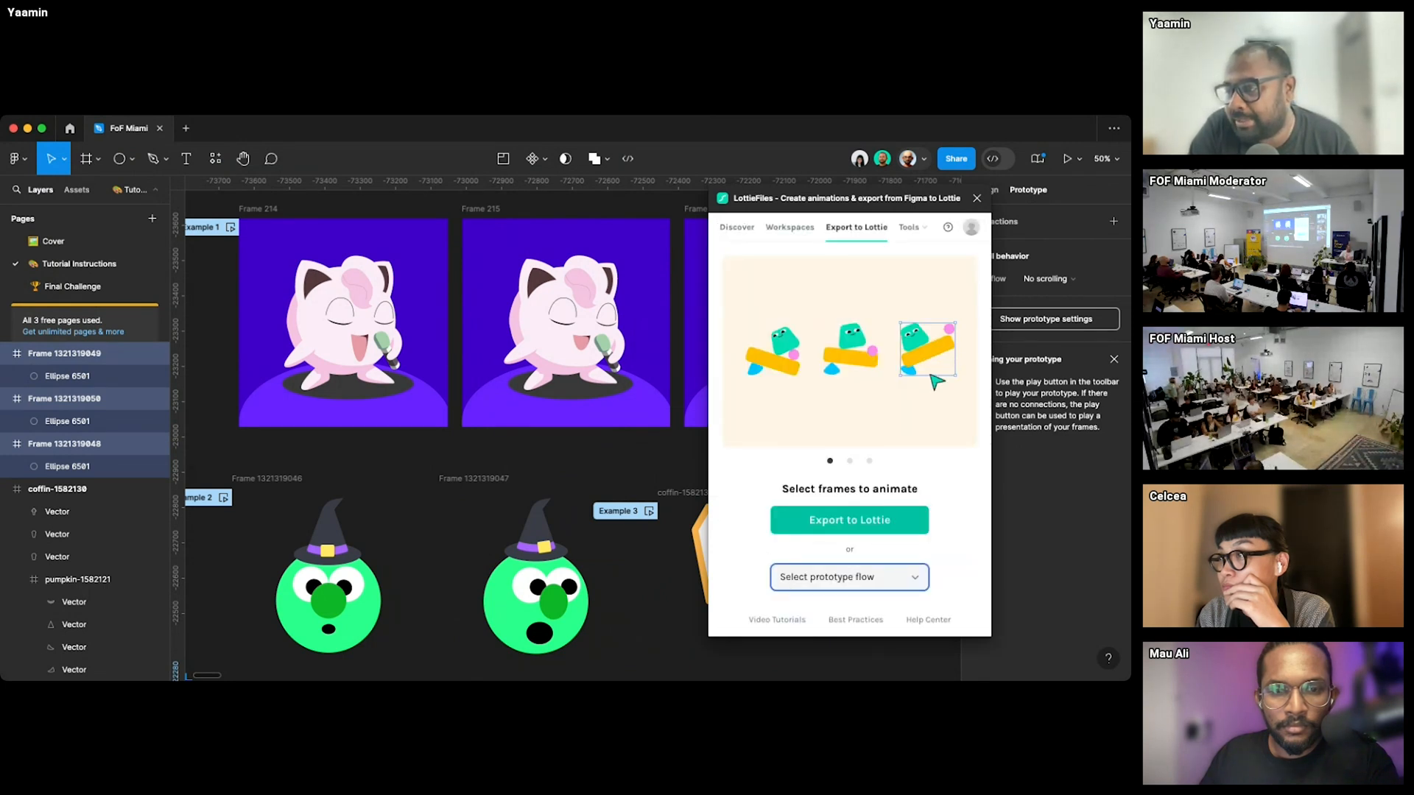
- Preview the Example 2 and Example 3 prototype flows as Lottie animations, and close the plugin
click(849, 524)
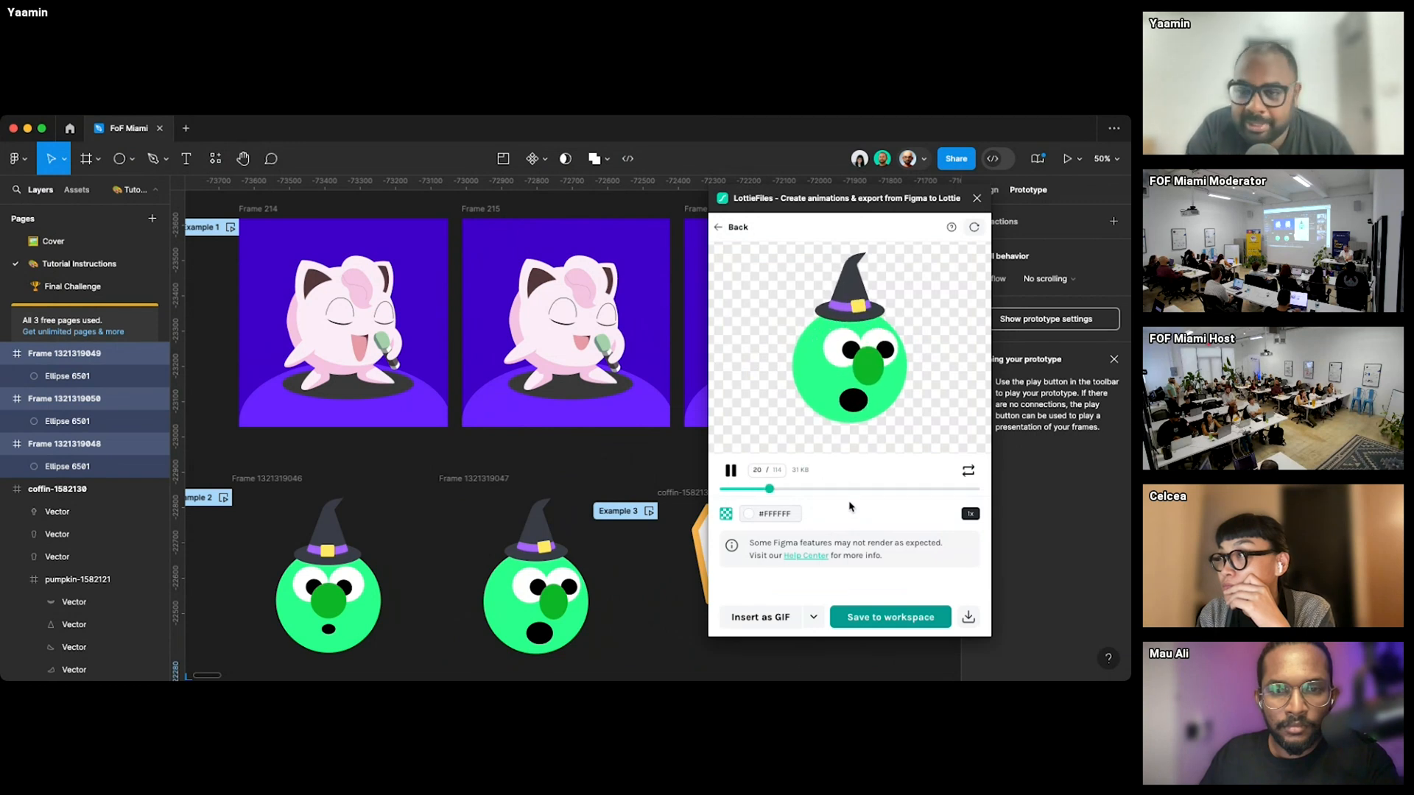
click(731, 227)
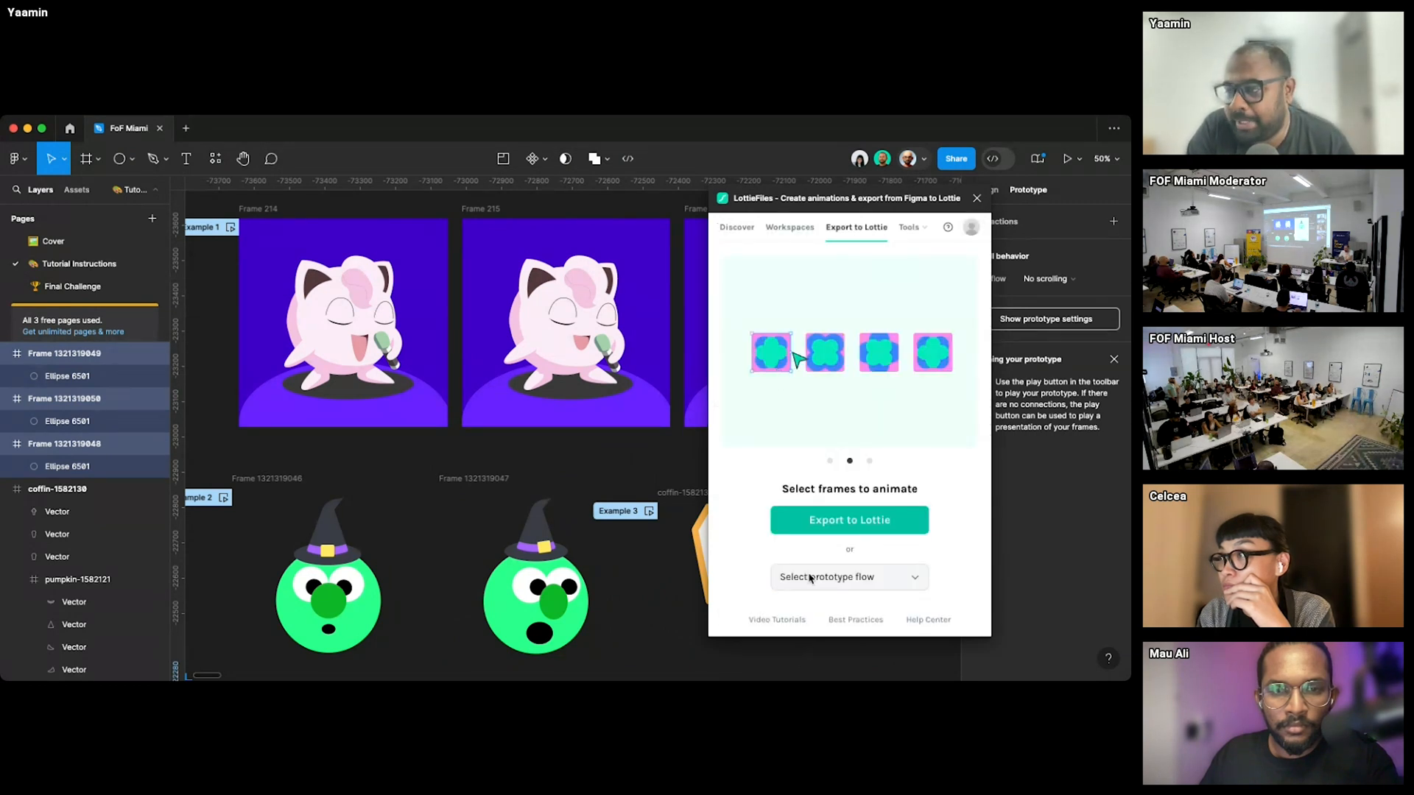
click(805, 586)
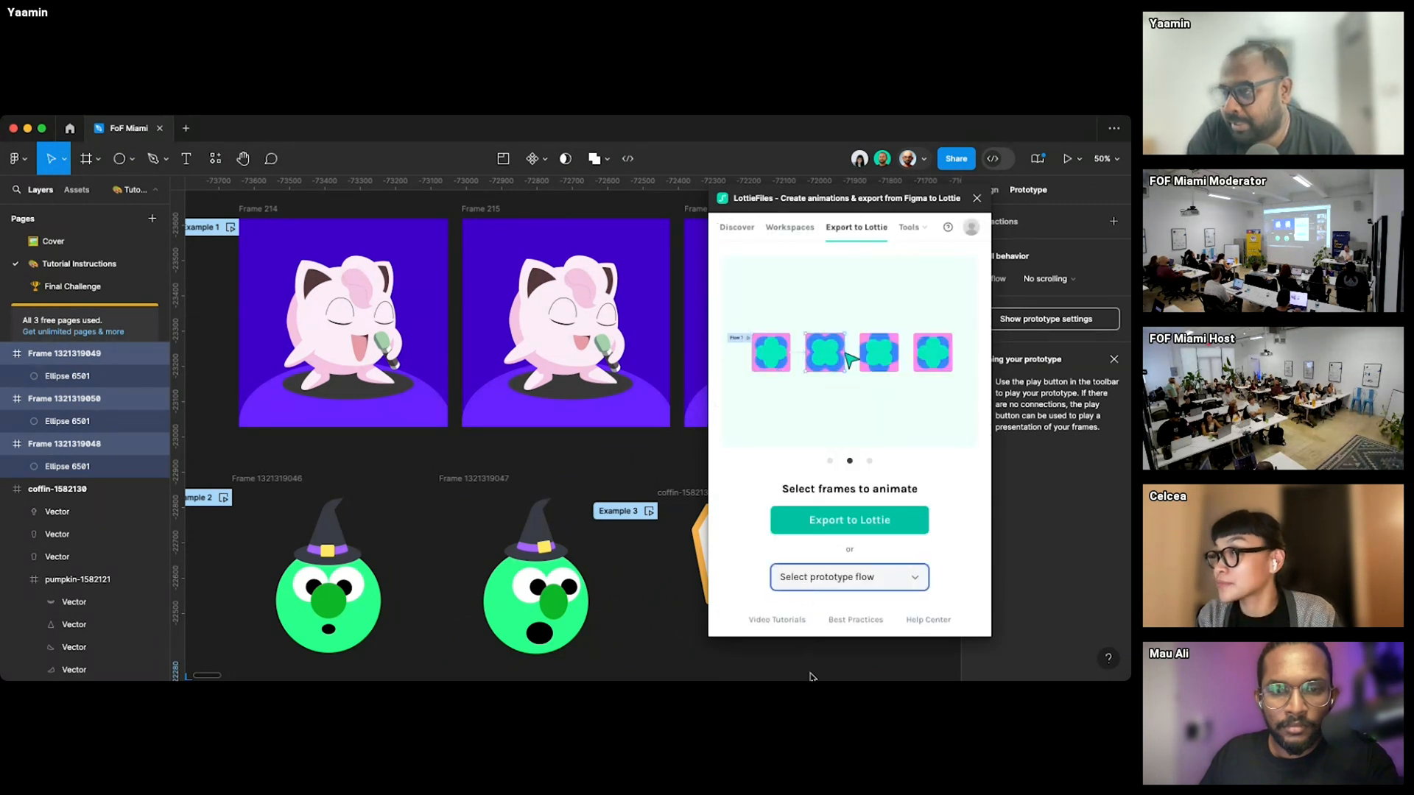
click(851, 519)
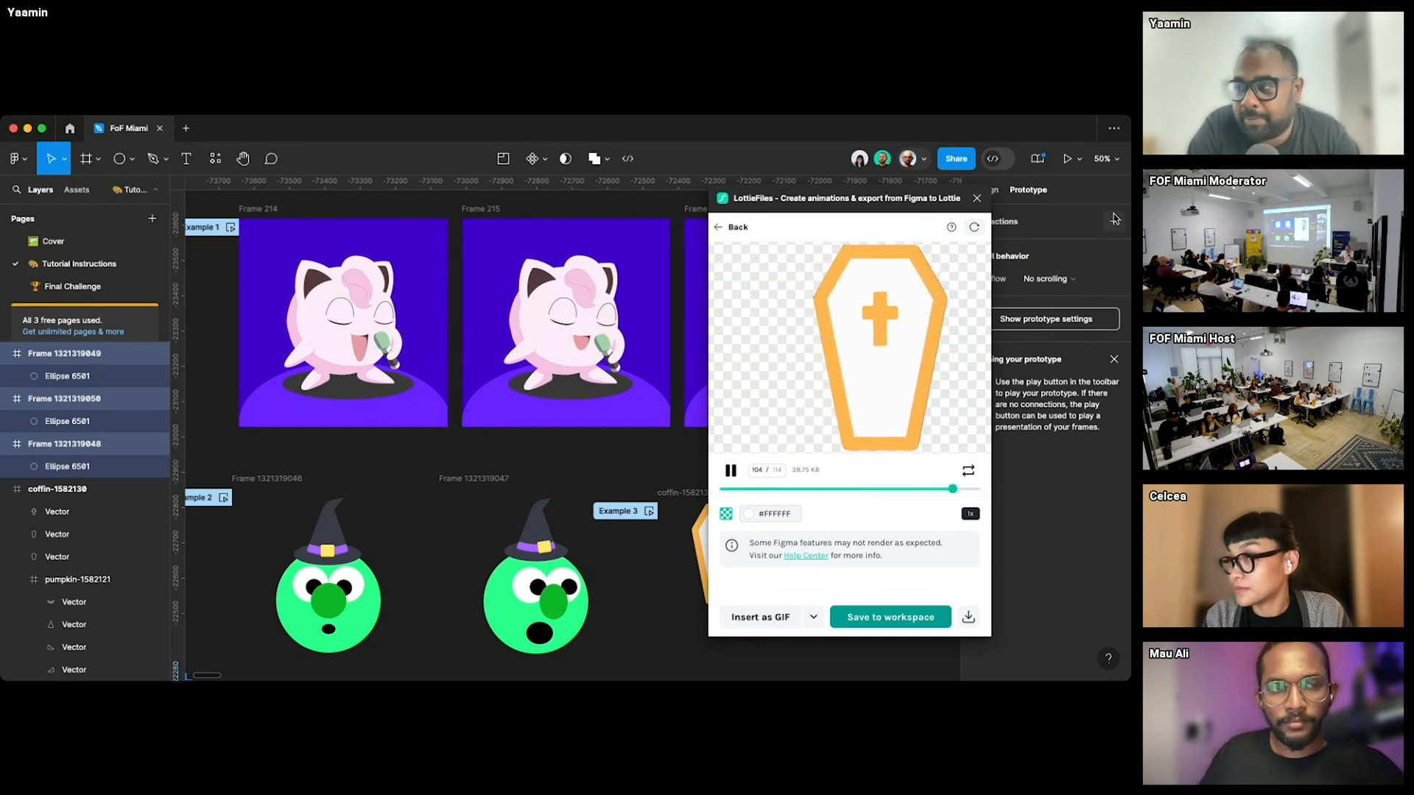
click(975, 202)
- Open the Final Challenge page and examine the challenge brief, the starter assets and the list of things to create
scroll(876, 411, right, 12)
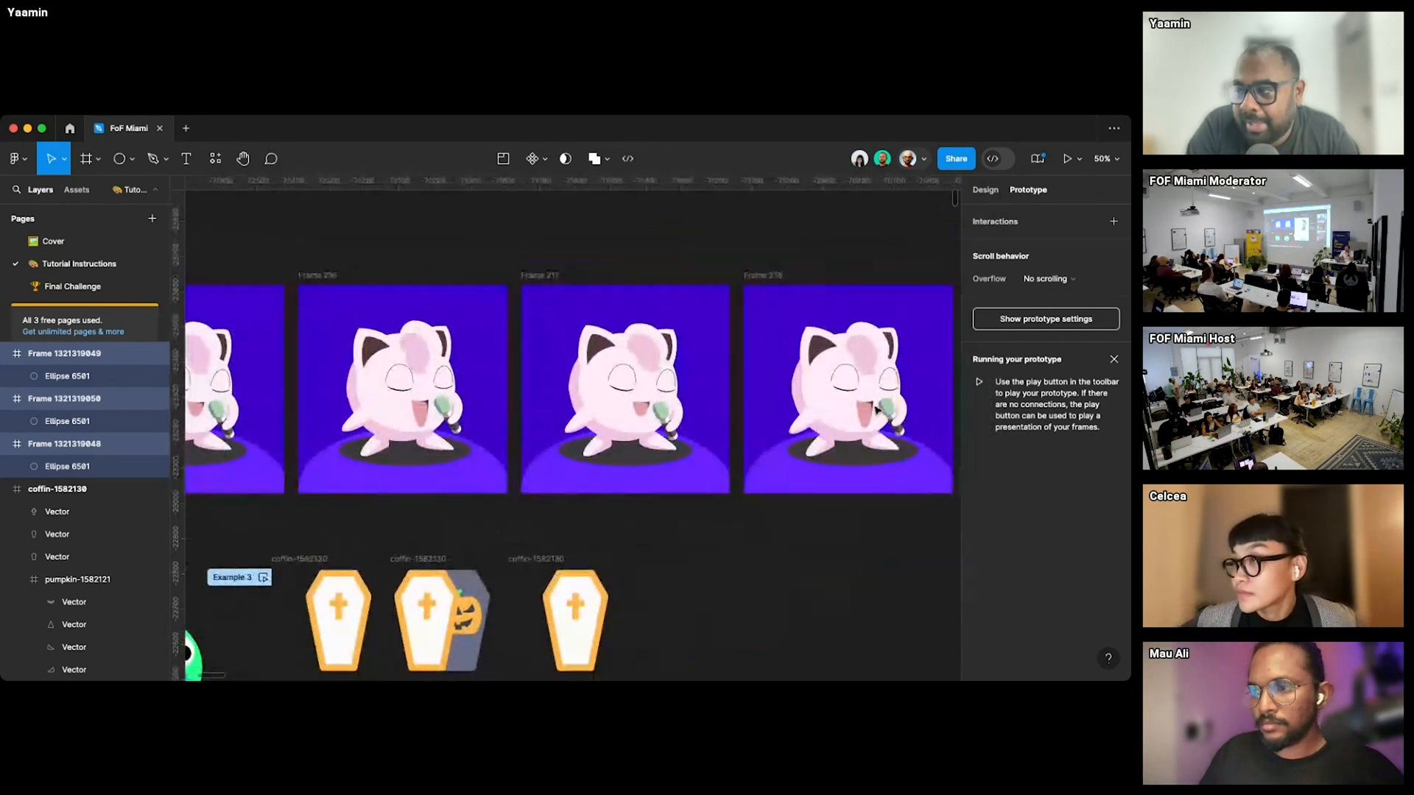
scroll(876, 411, right, 5)
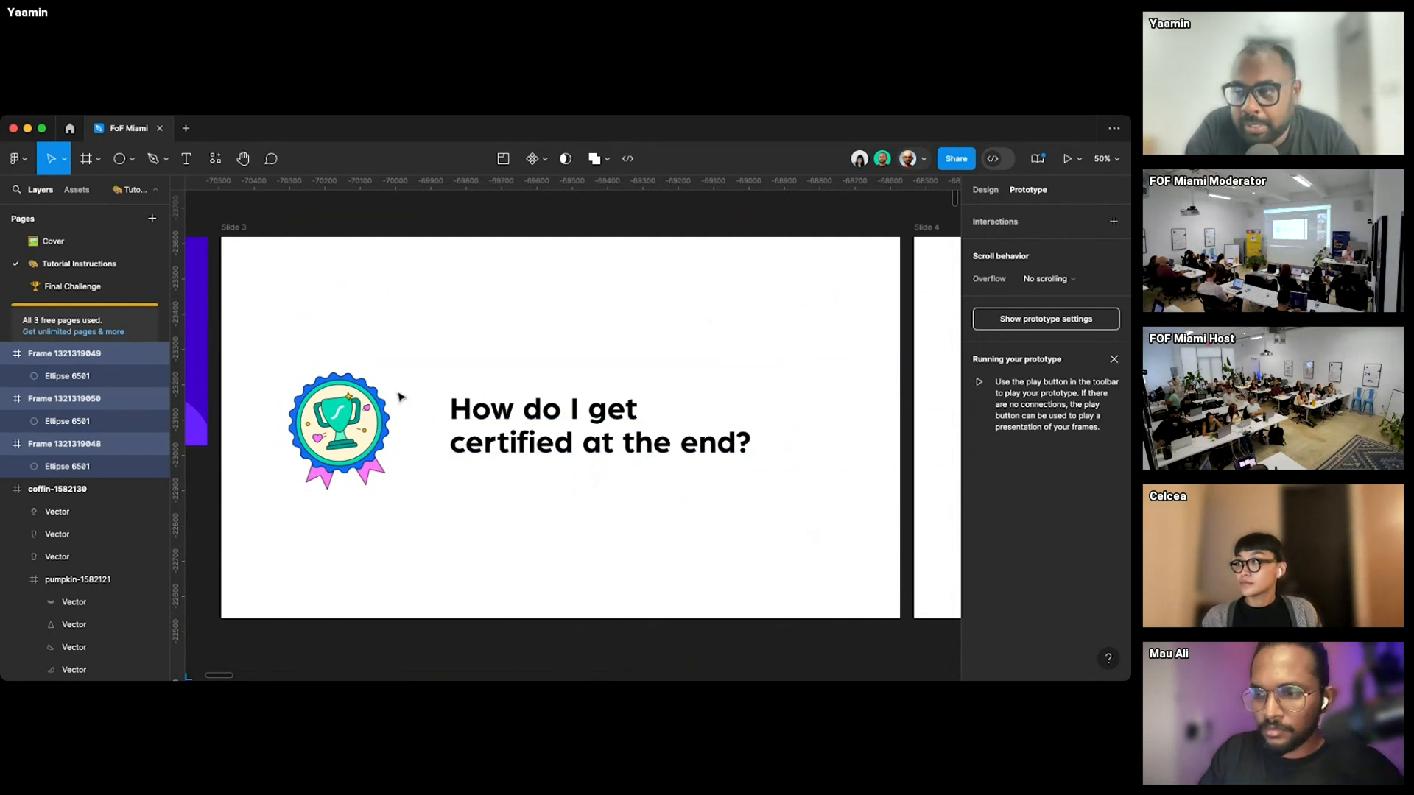
click(68, 287)
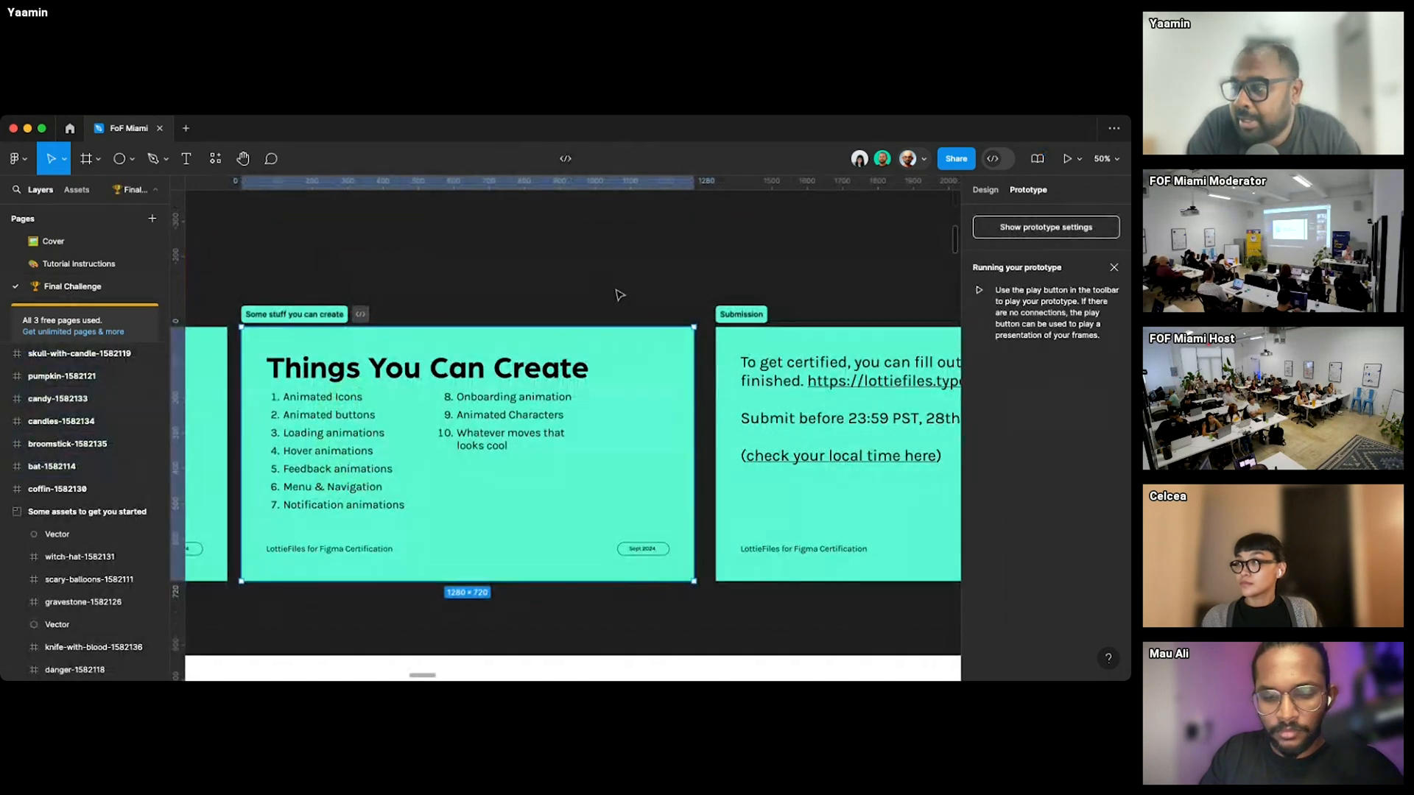
scroll(611, 287, down, 10)
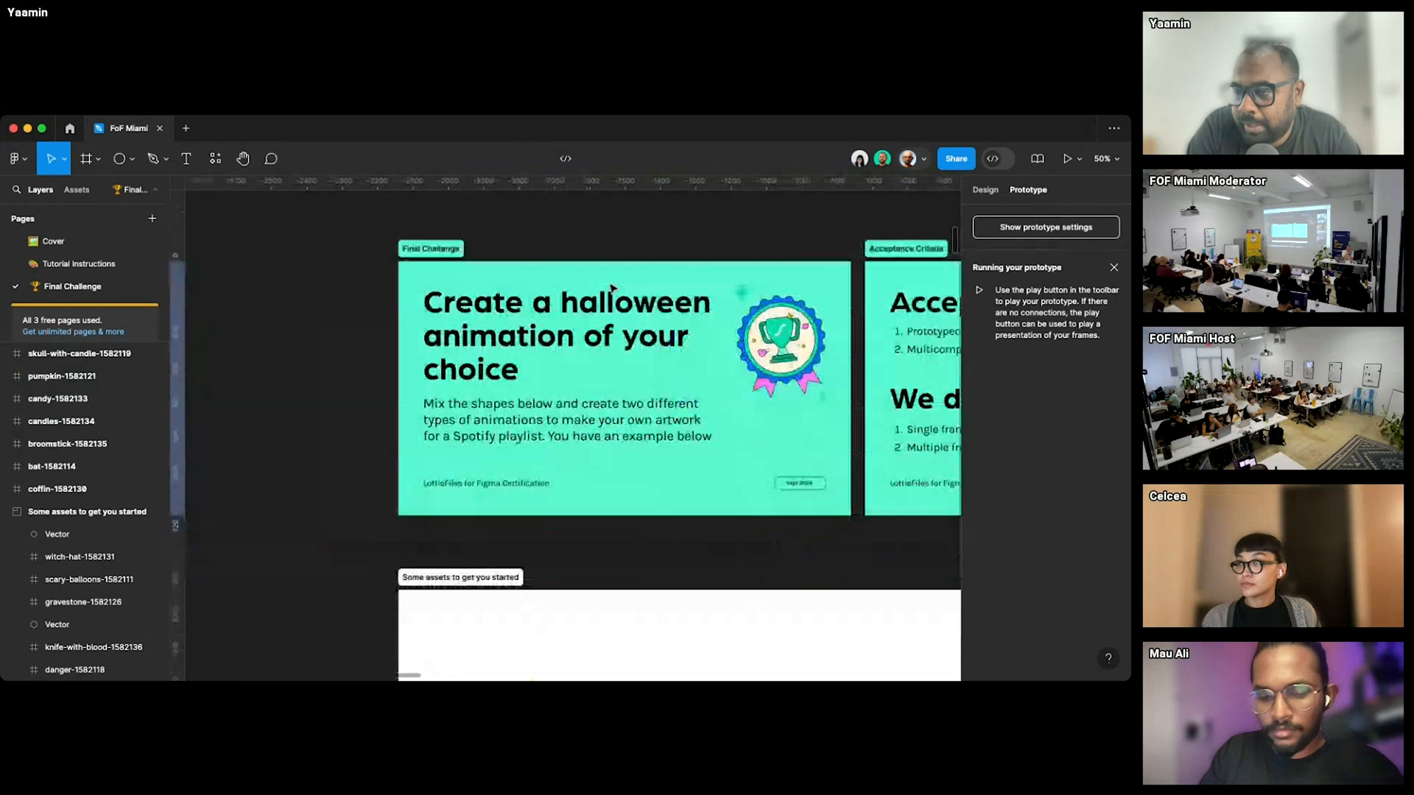
scroll(611, 287, down, 5)
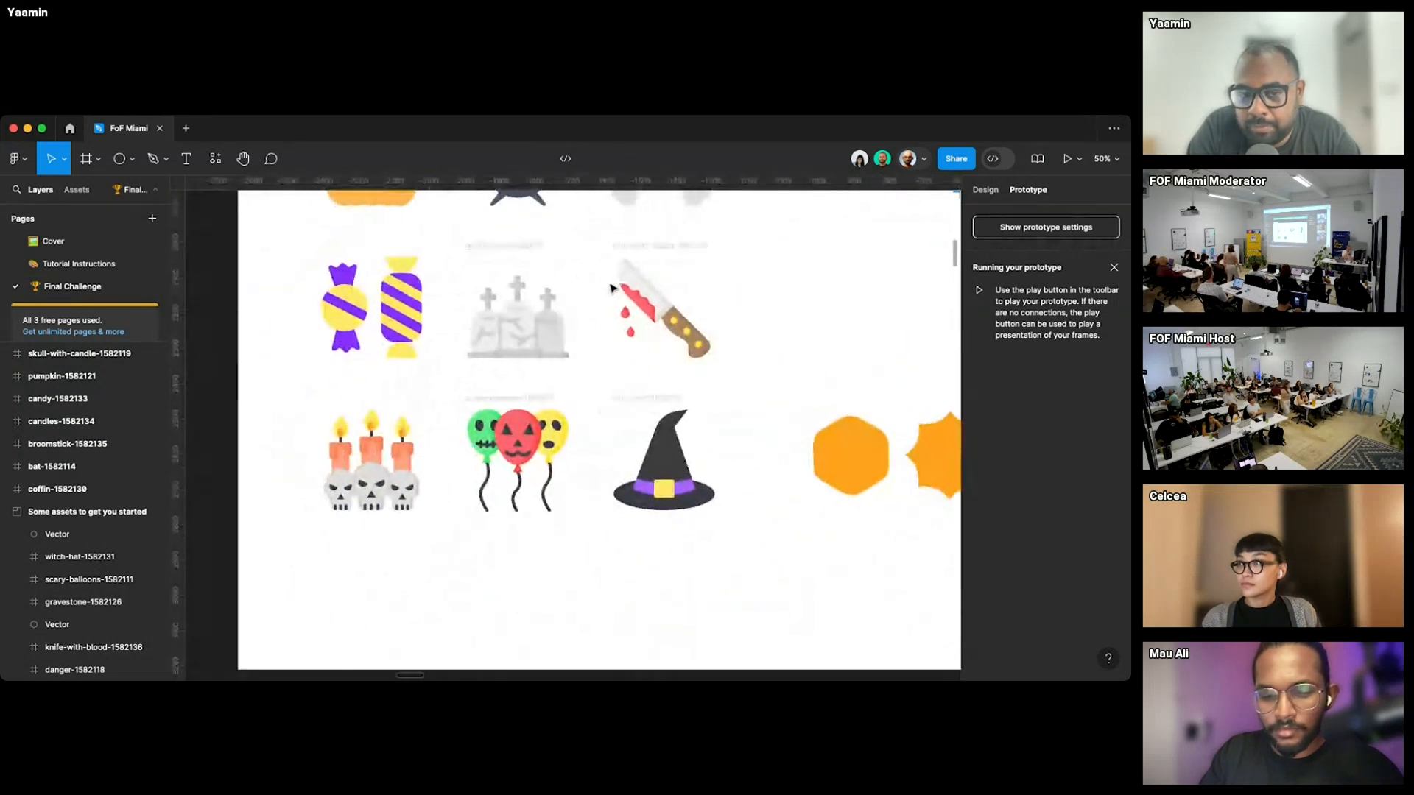
scroll(611, 287, up, 10)
scroll(611, 287, down, 3)
scroll(611, 288, right, 4)
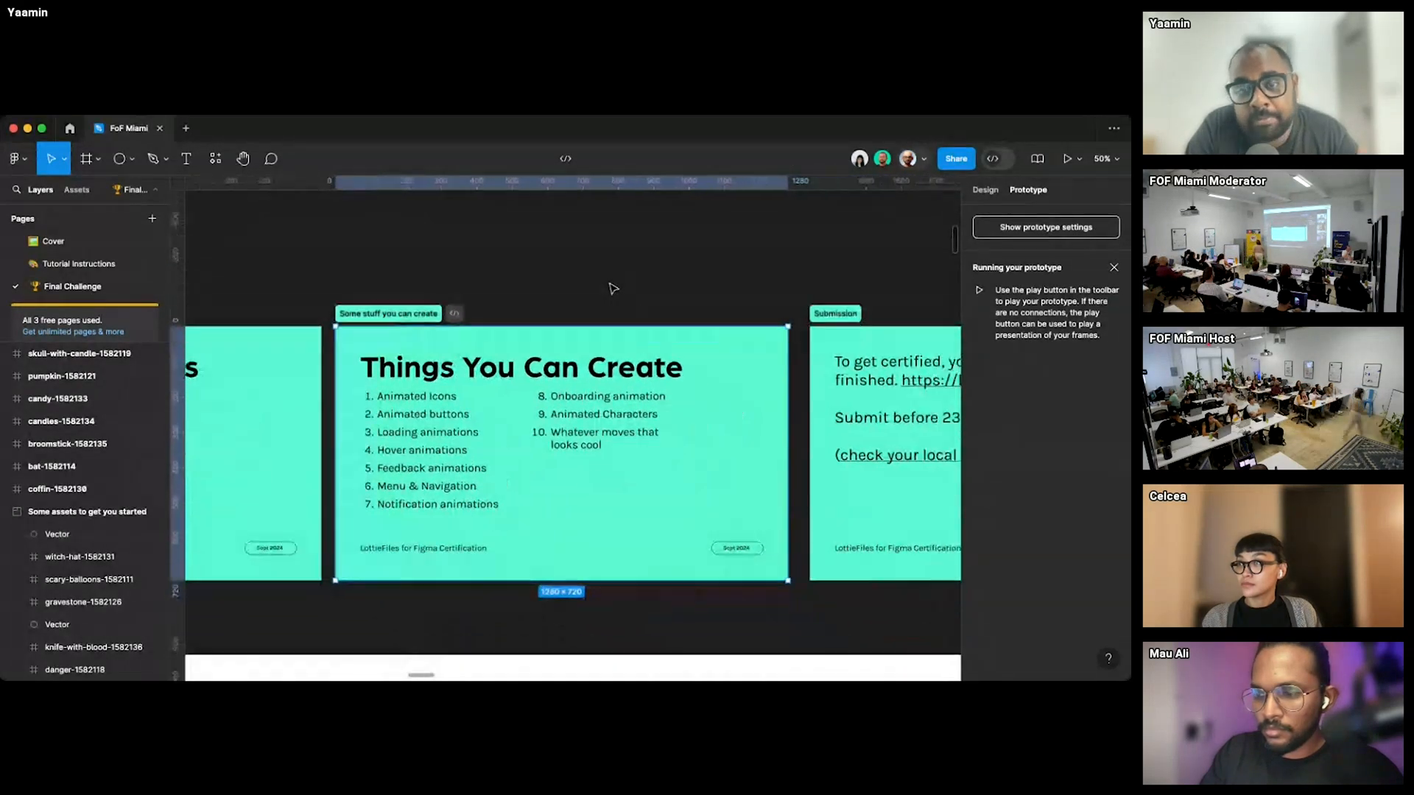
- Examine the Submission slide for the certification form link and the submission deadline
scroll(611, 287, right, 8)
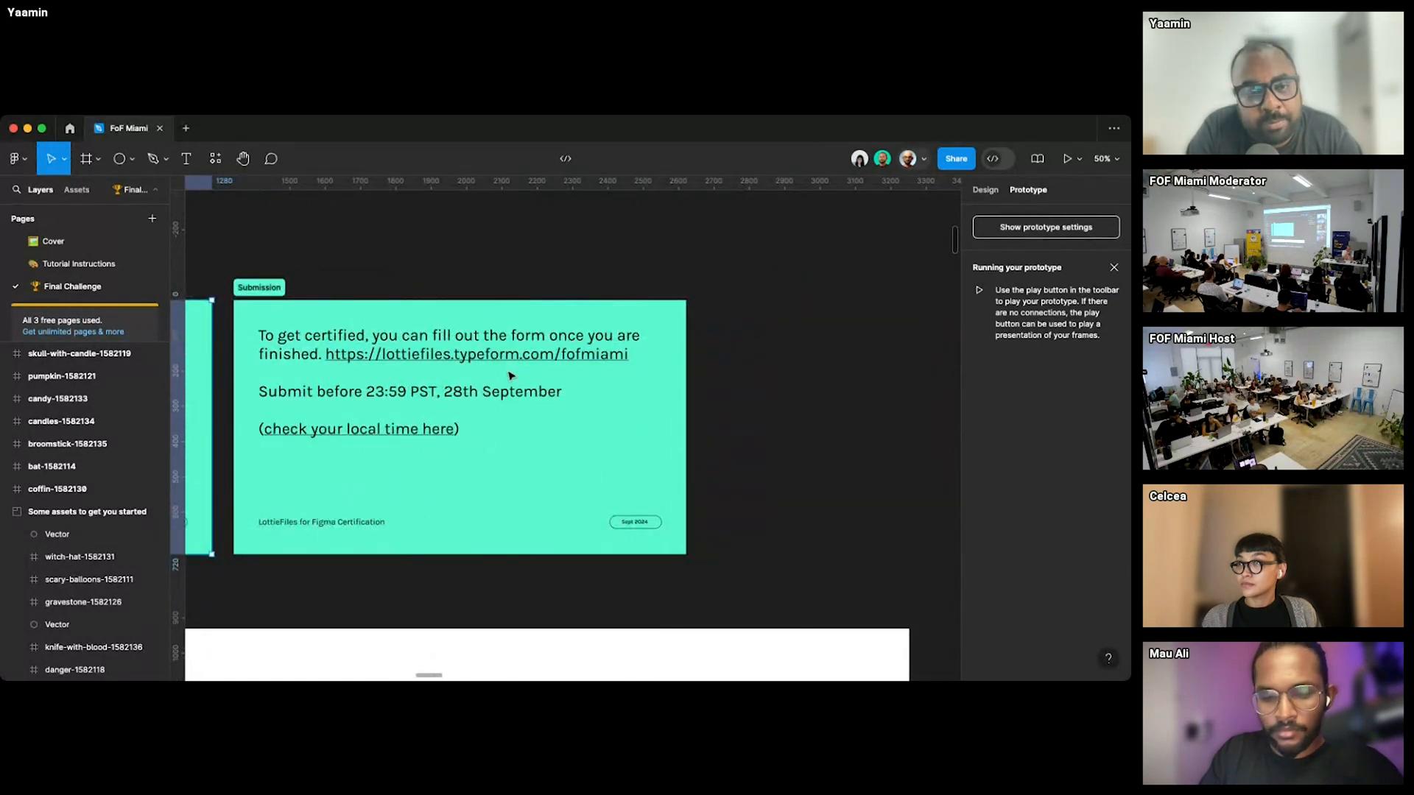
scroll(696, 306, left, 3)
scroll(697, 306, left, 2)
scroll(696, 306, right, 4)
scroll(696, 307, down, 2)
scroll(696, 306, down, 5)
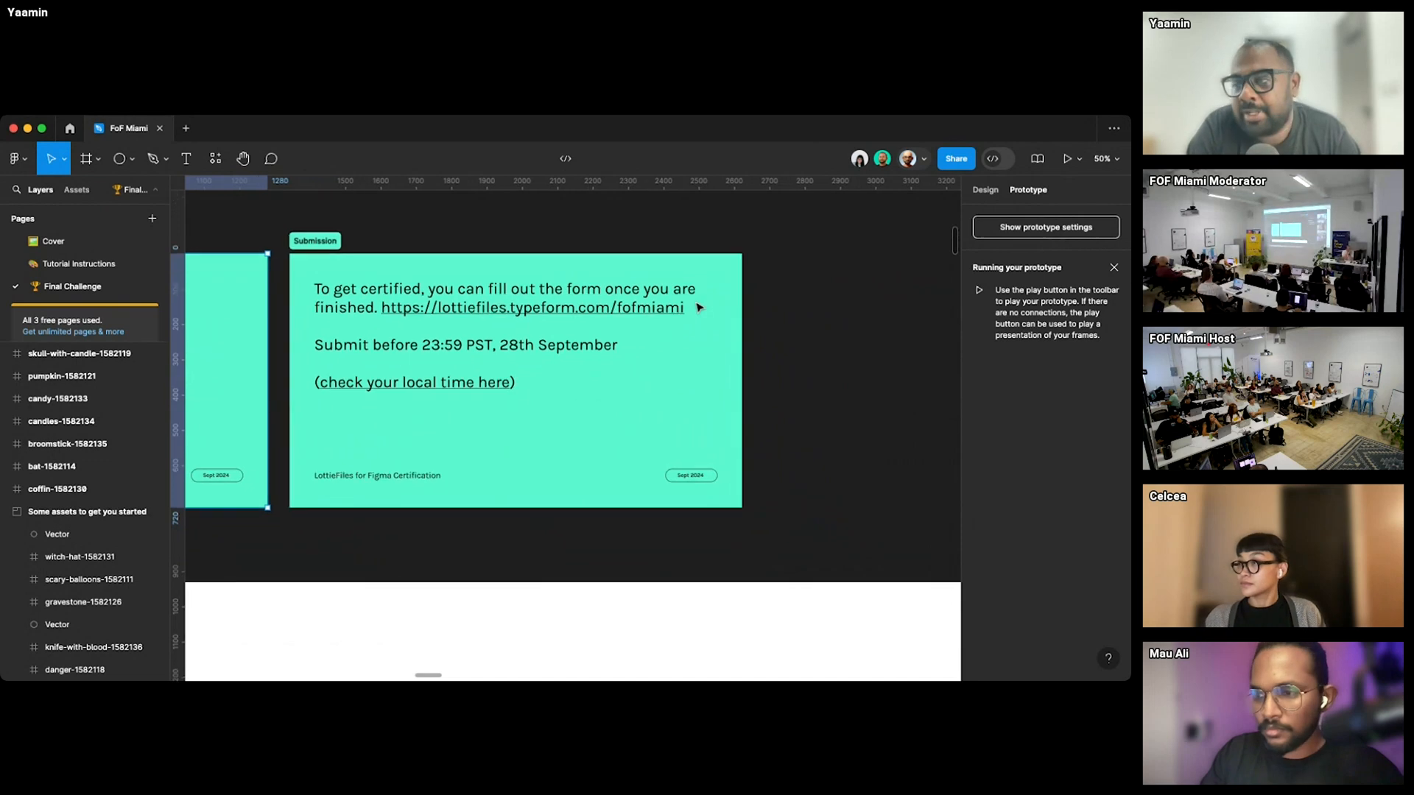
- Look through the starter assets and the empty "<insert your email>" sections below them on the Final Challenge page
scroll(697, 306, left, 6)
scroll(696, 306, down, 2)
scroll(698, 307, down, 15)
scroll(698, 306, left, 10)
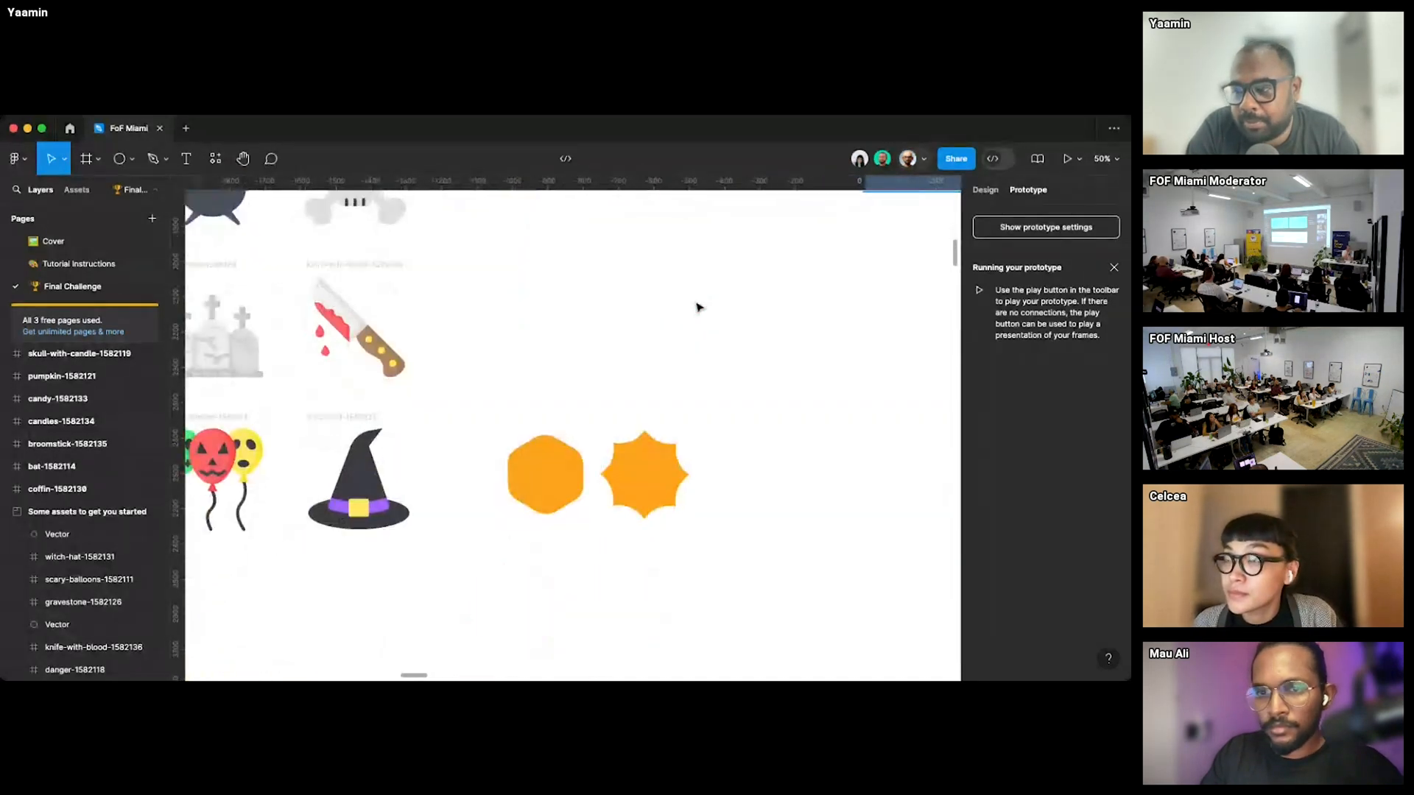
scroll(698, 307, left, 2)
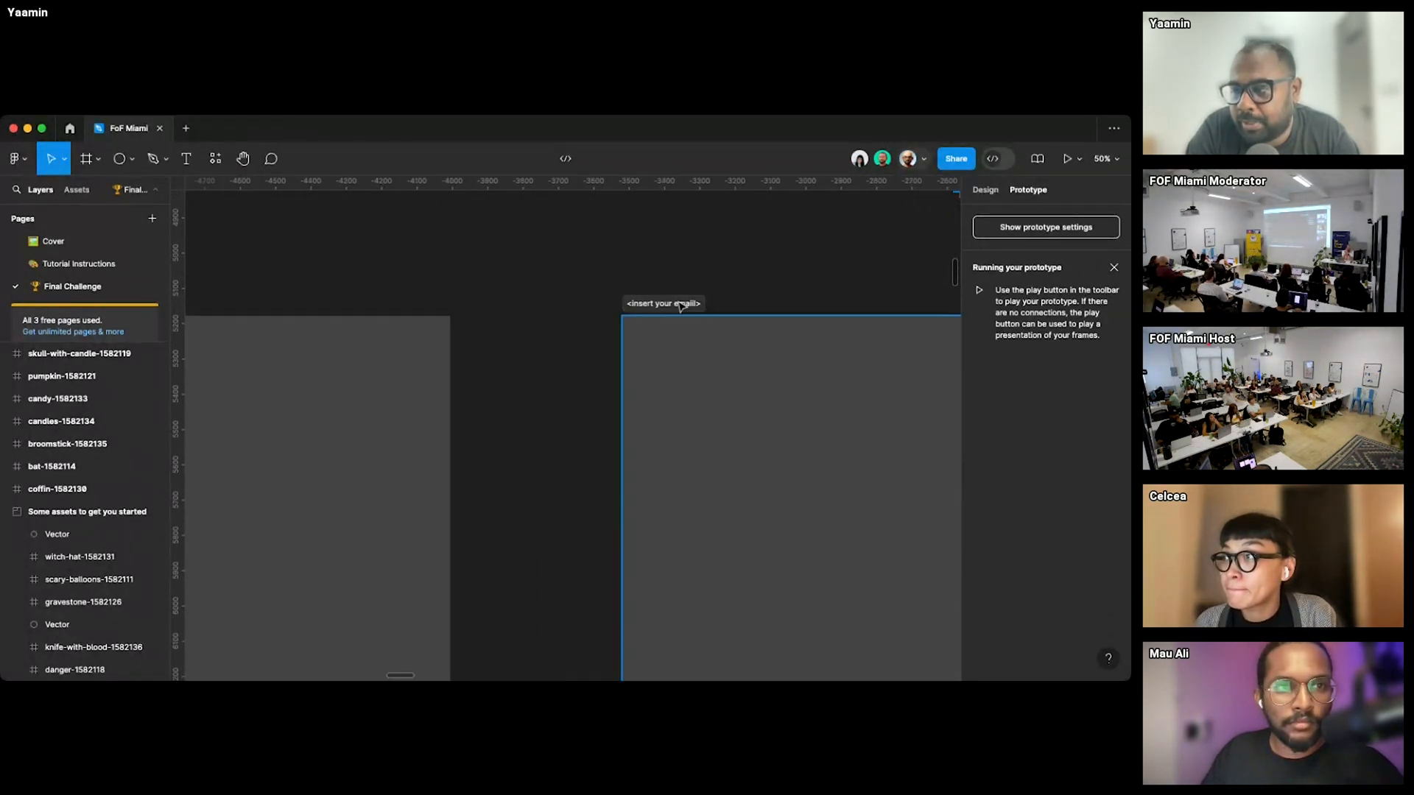
scroll(685, 306, right, 6)
scroll(670, 308, down, 5)
scroll(671, 308, down, 4)
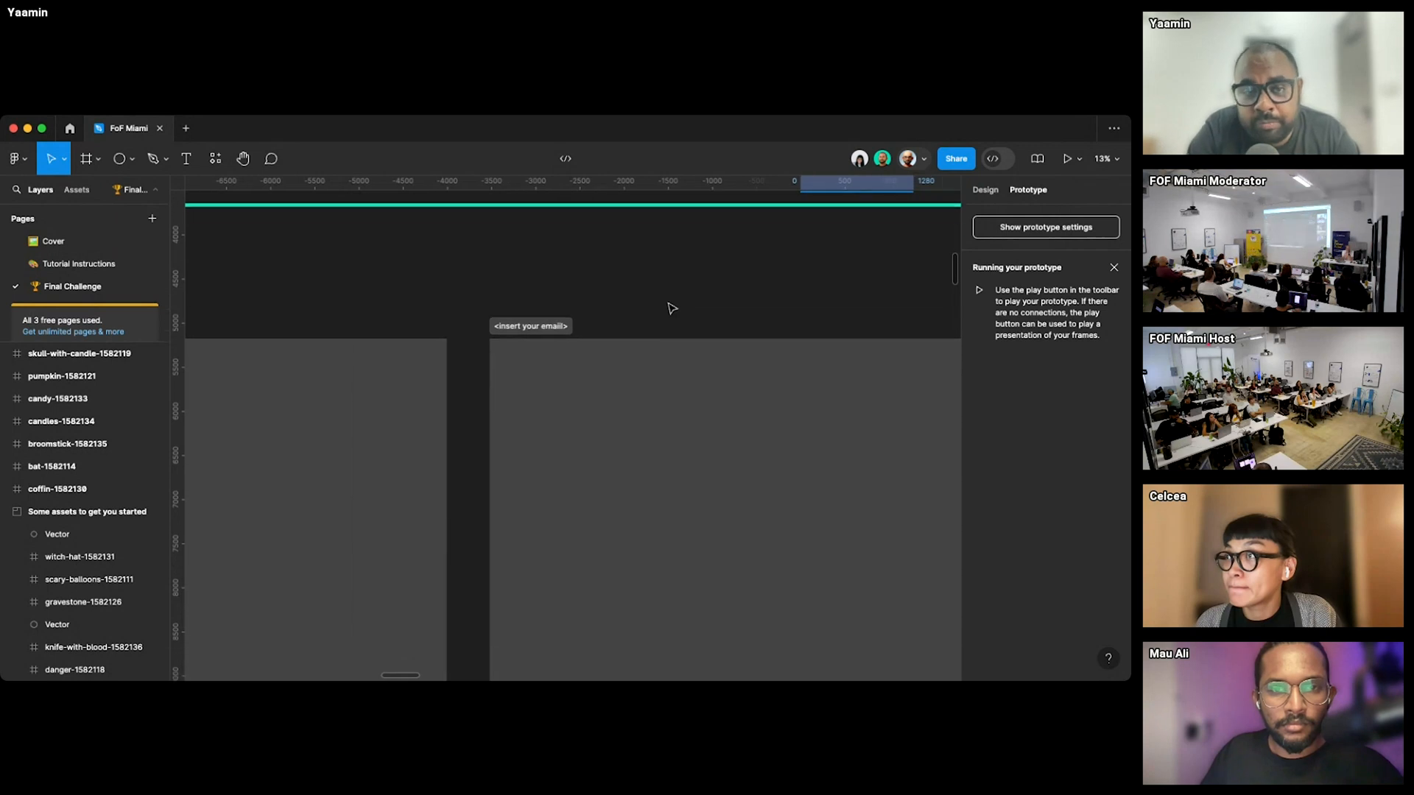
scroll(670, 307, right, 4)
click(524, 275)
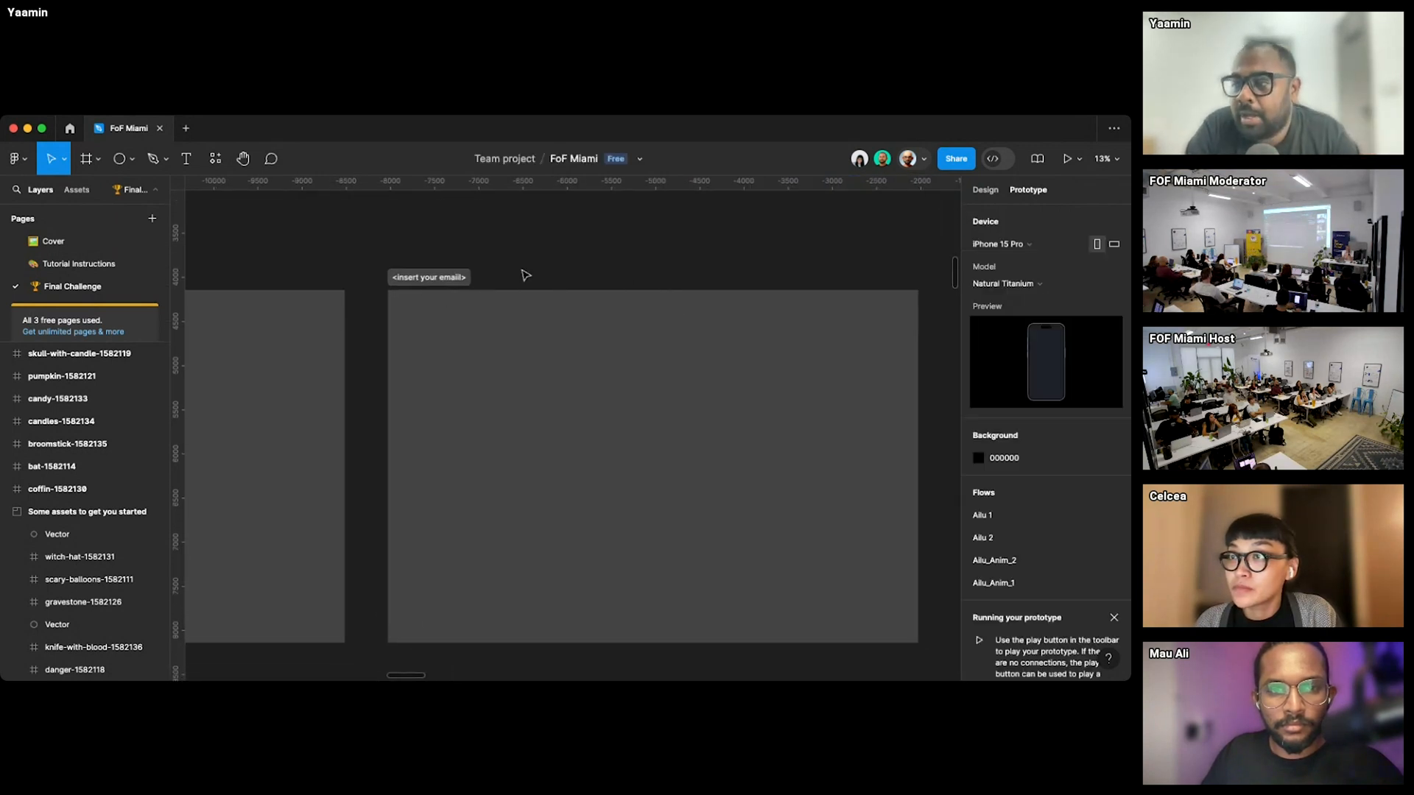
scroll(471, 268, right, 3)
- Copy a link to one of the empty "<insert your email>" sections
click(374, 276)
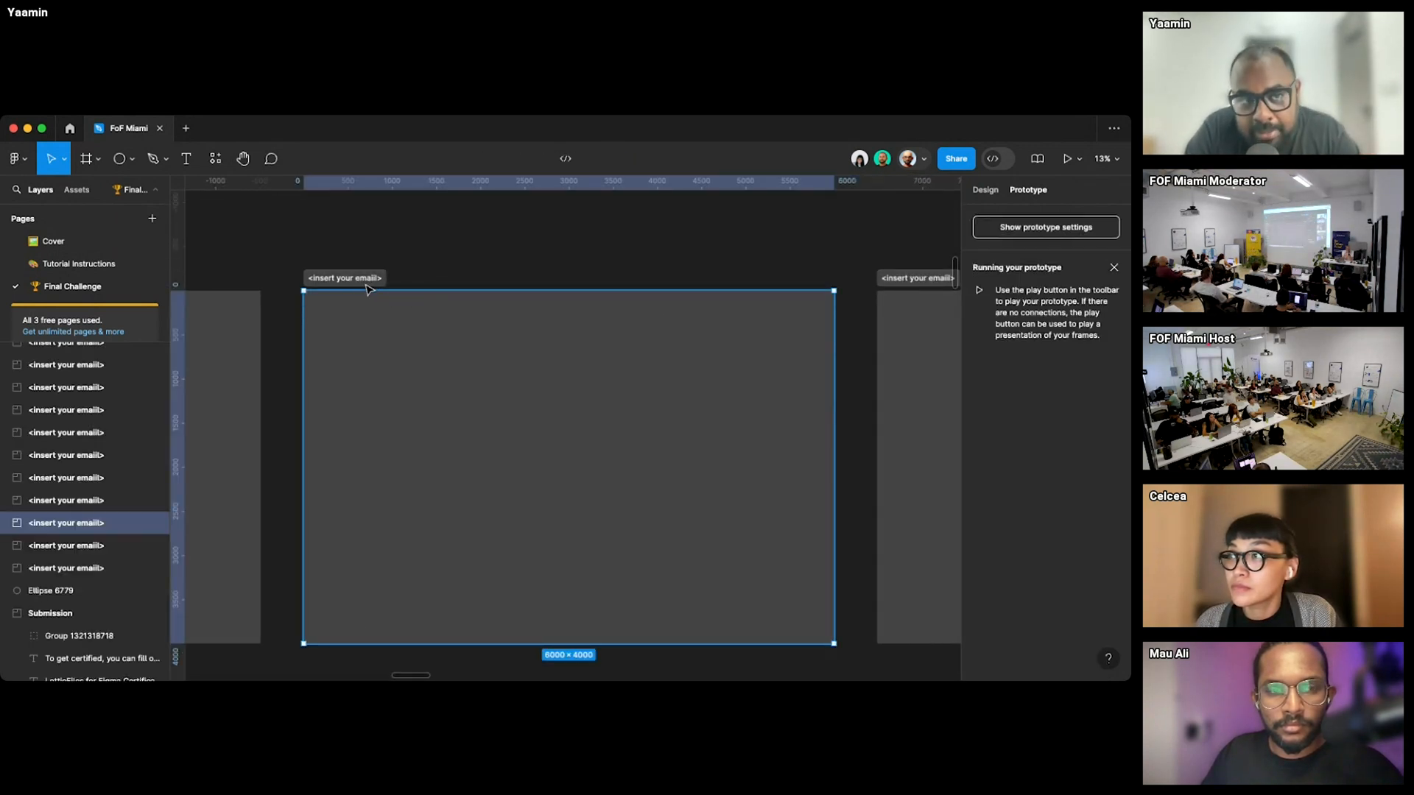
right_click(372, 286)
mouse_move(409, 340)
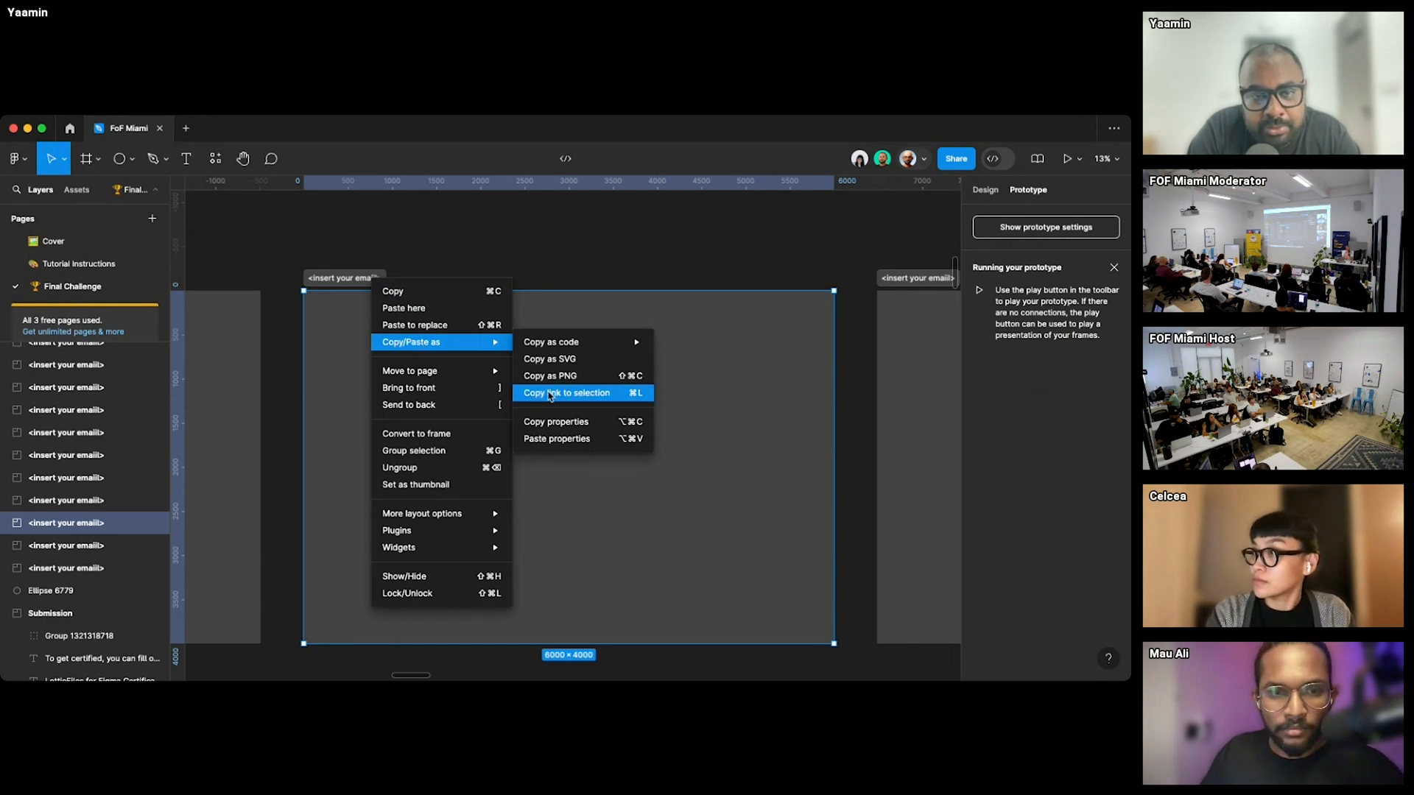
click(549, 395)
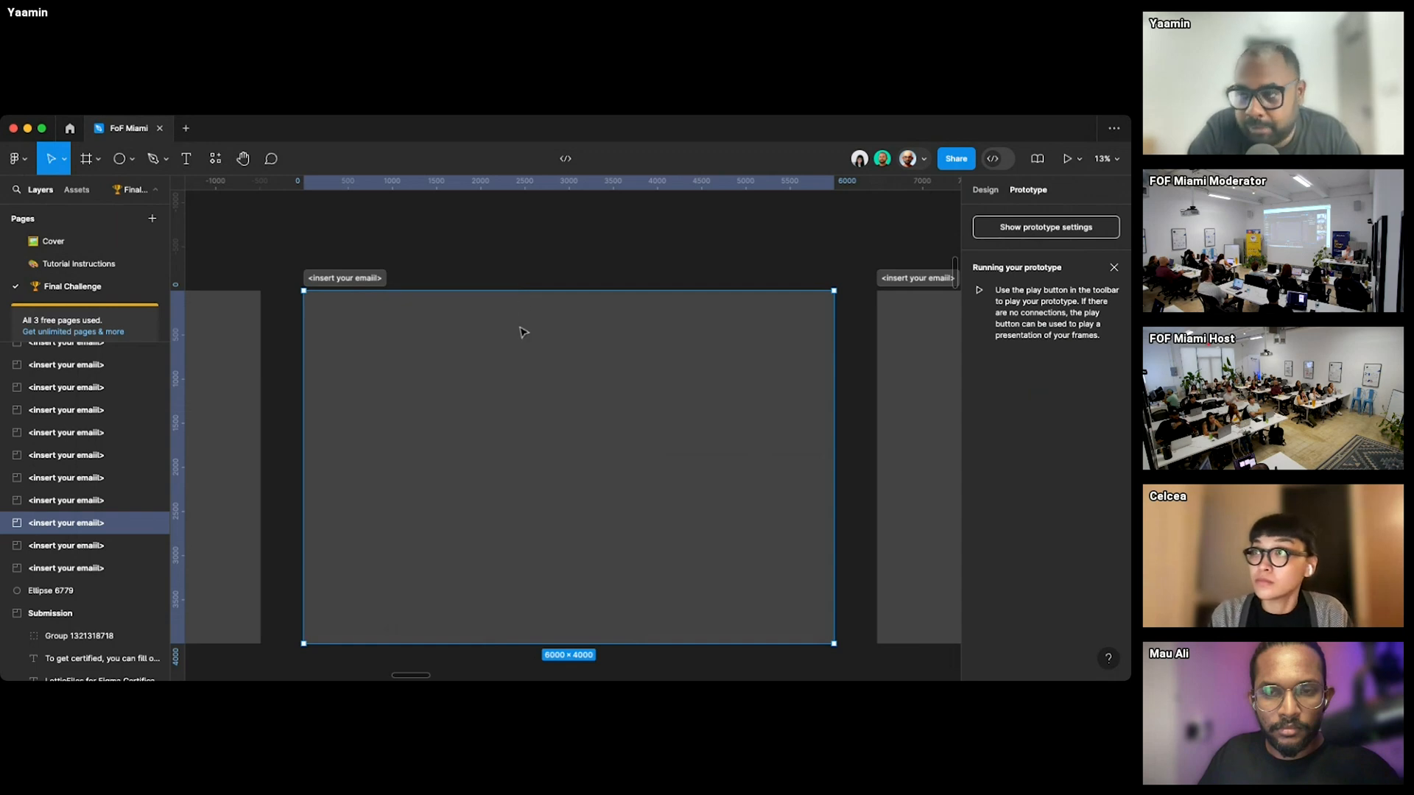
- Open the Tutorial Instructions page and view the "If you have any questions, tag us!" slide
click(513, 207)
click(100, 265)
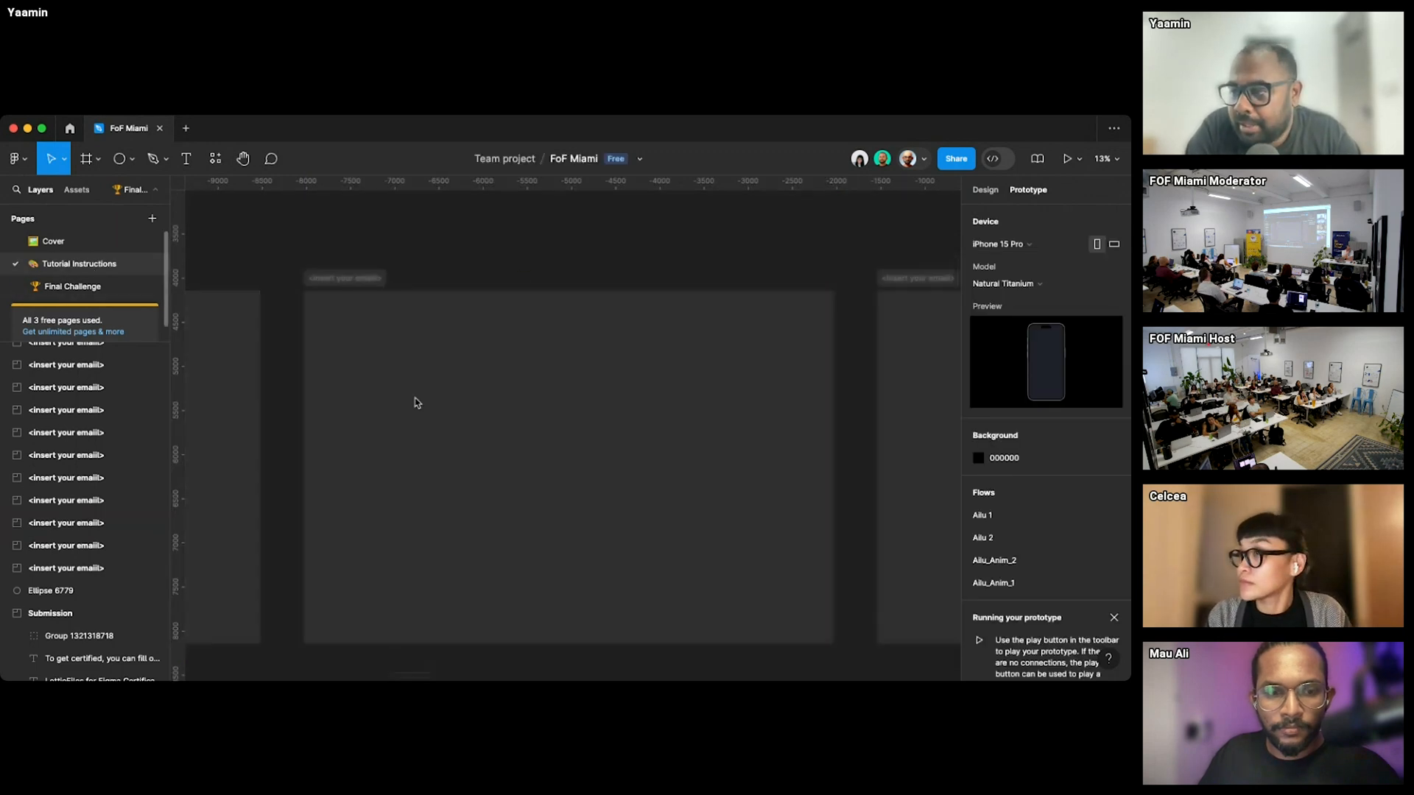
key(n)
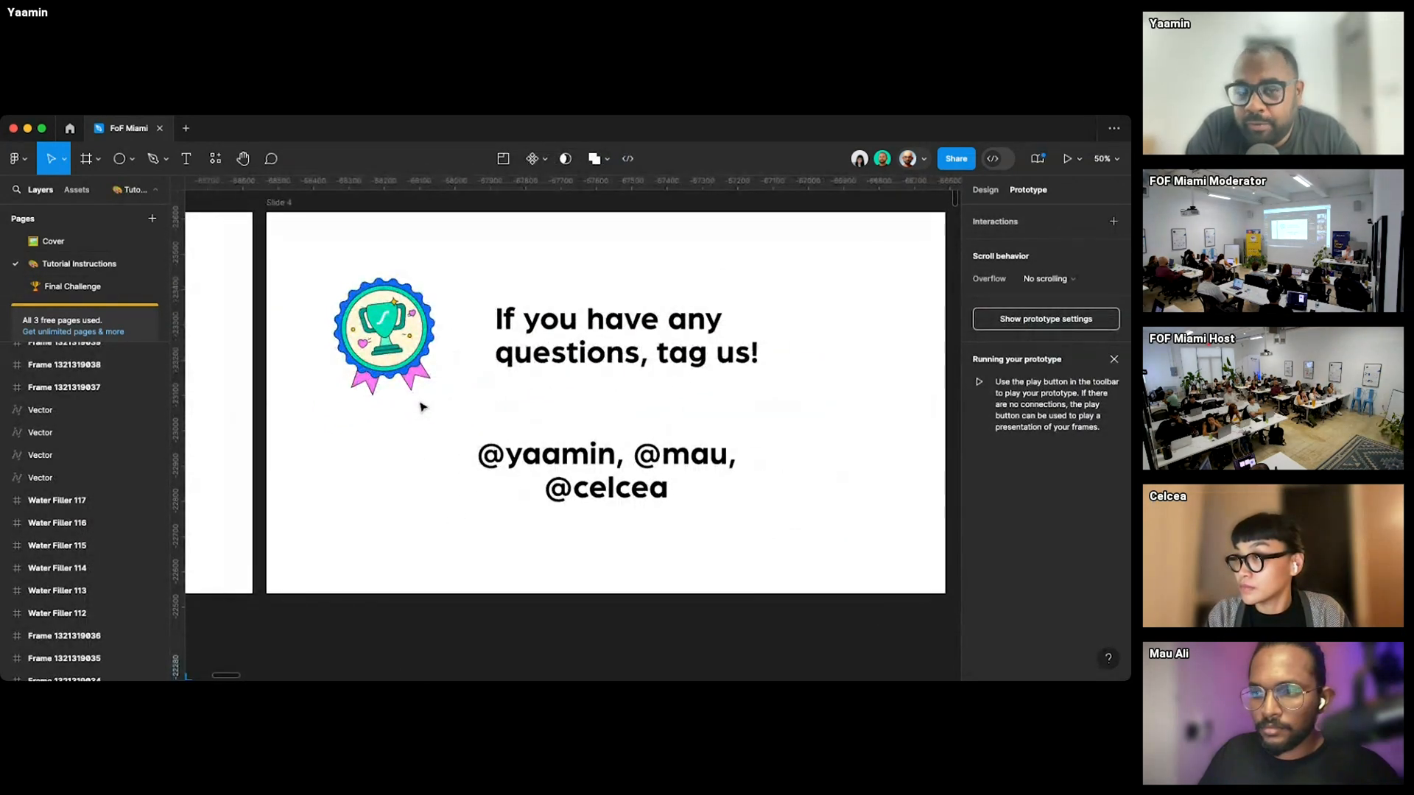
scroll(421, 407, right, 1)
scroll(421, 407, left, 3)
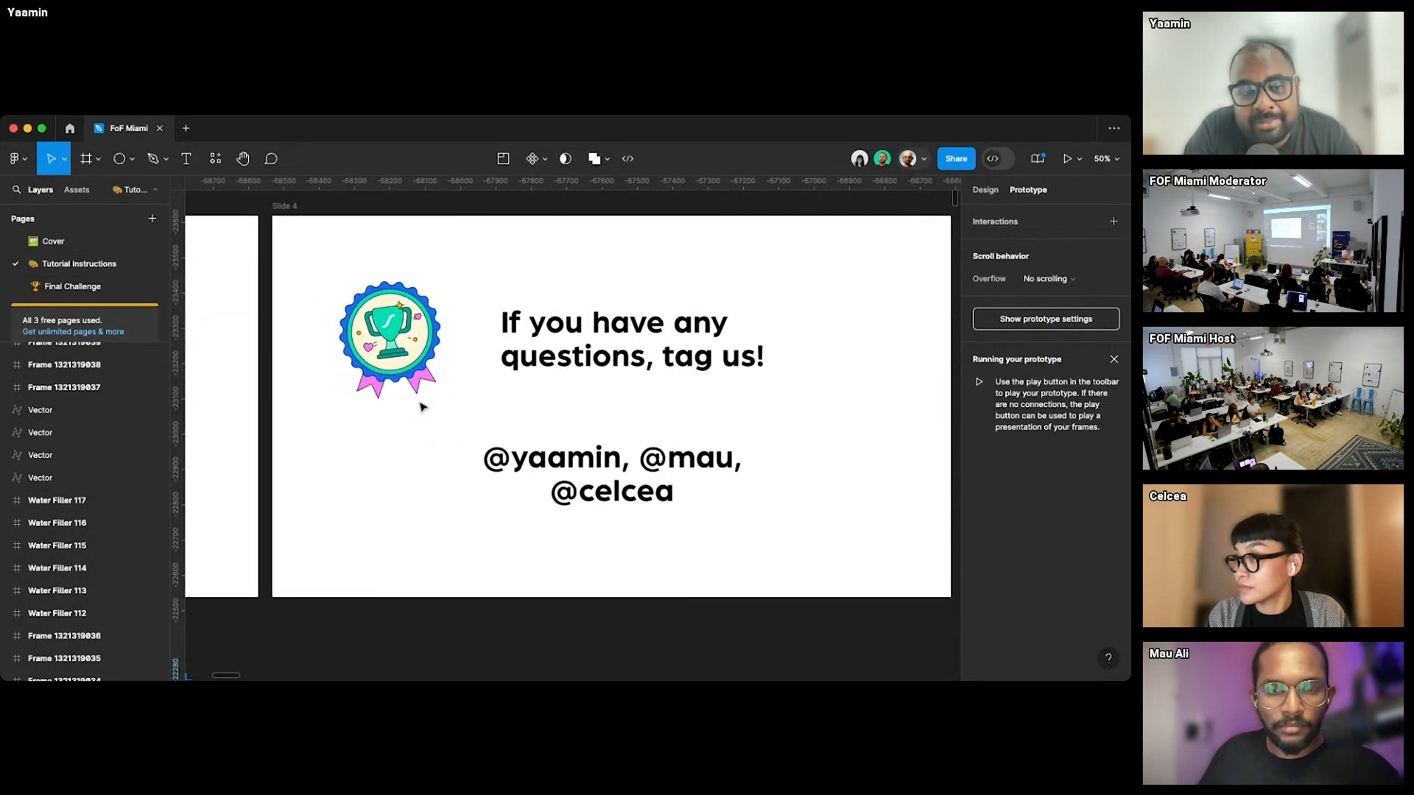
scroll(422, 407, up, 1)
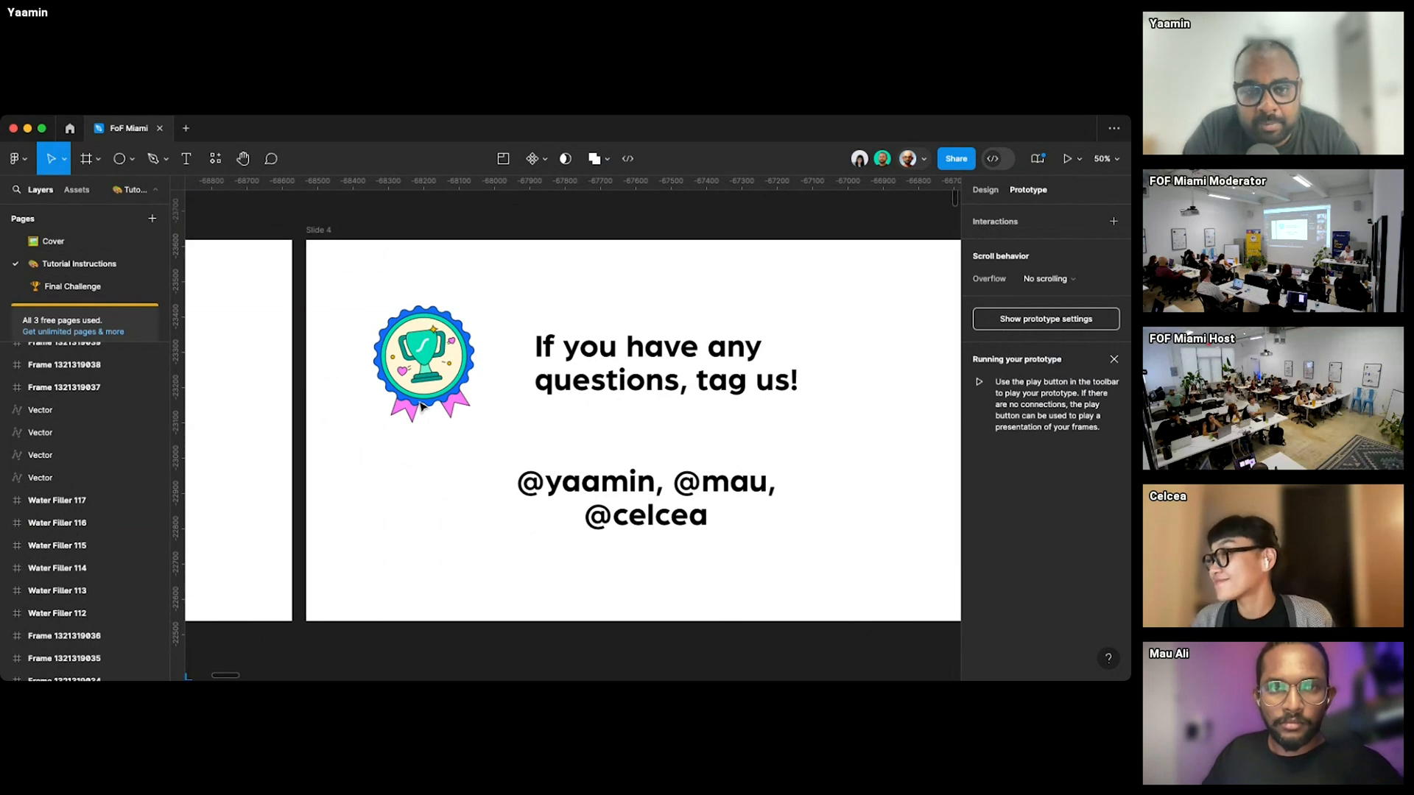
scroll(422, 407, right, 2)
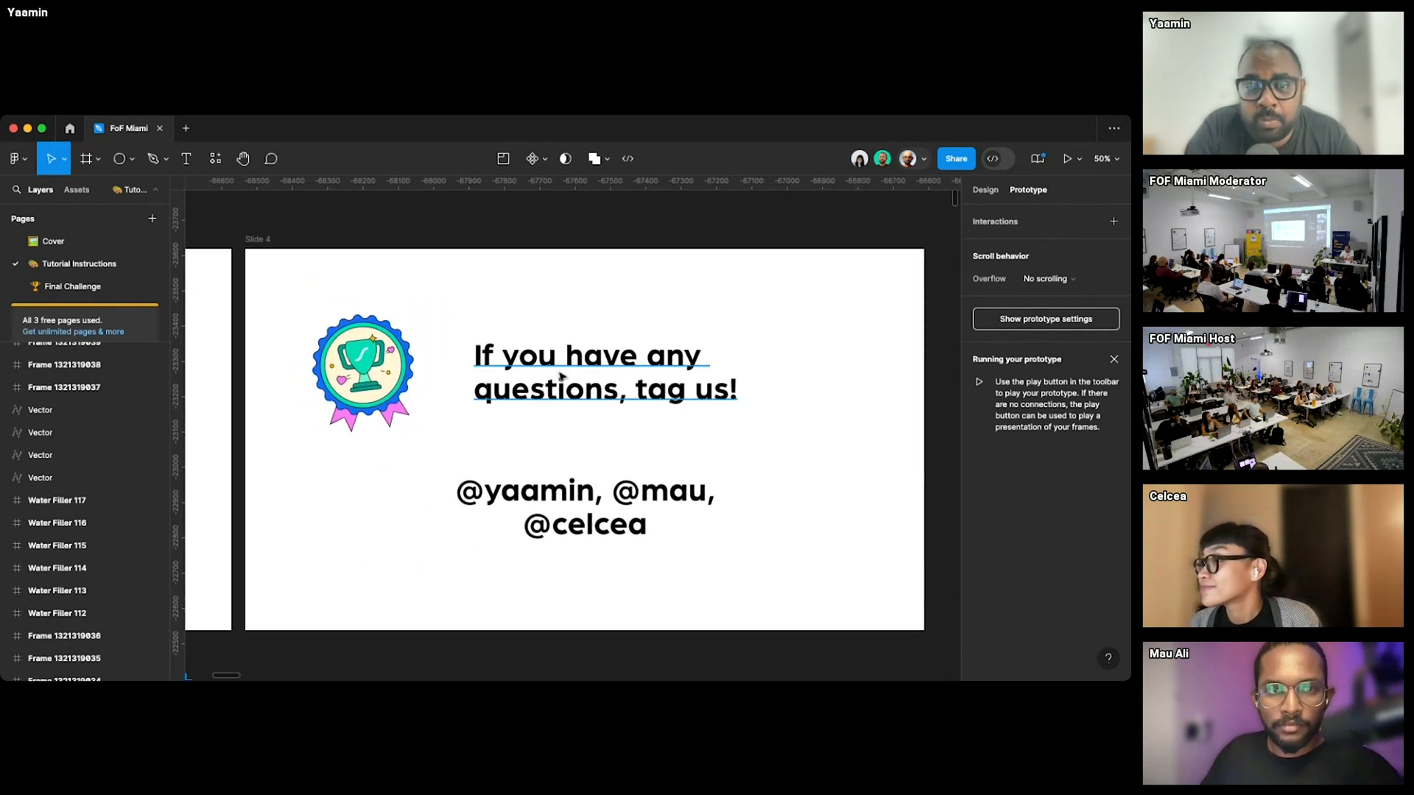
- Post a comment beside the handles on the "If you have any questions, tag us!" slide that mentions a team member
click(271, 159)
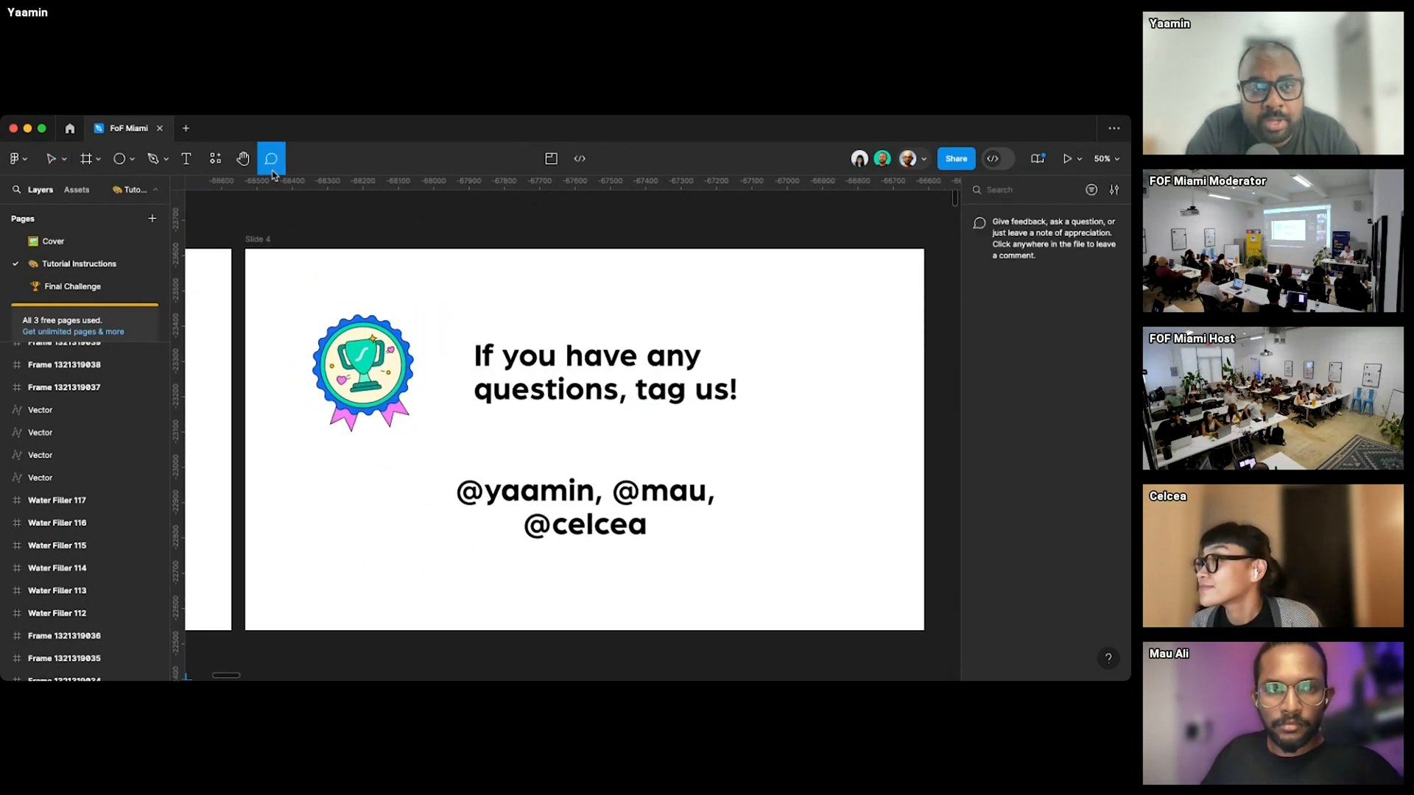
click(380, 490)
text(@)
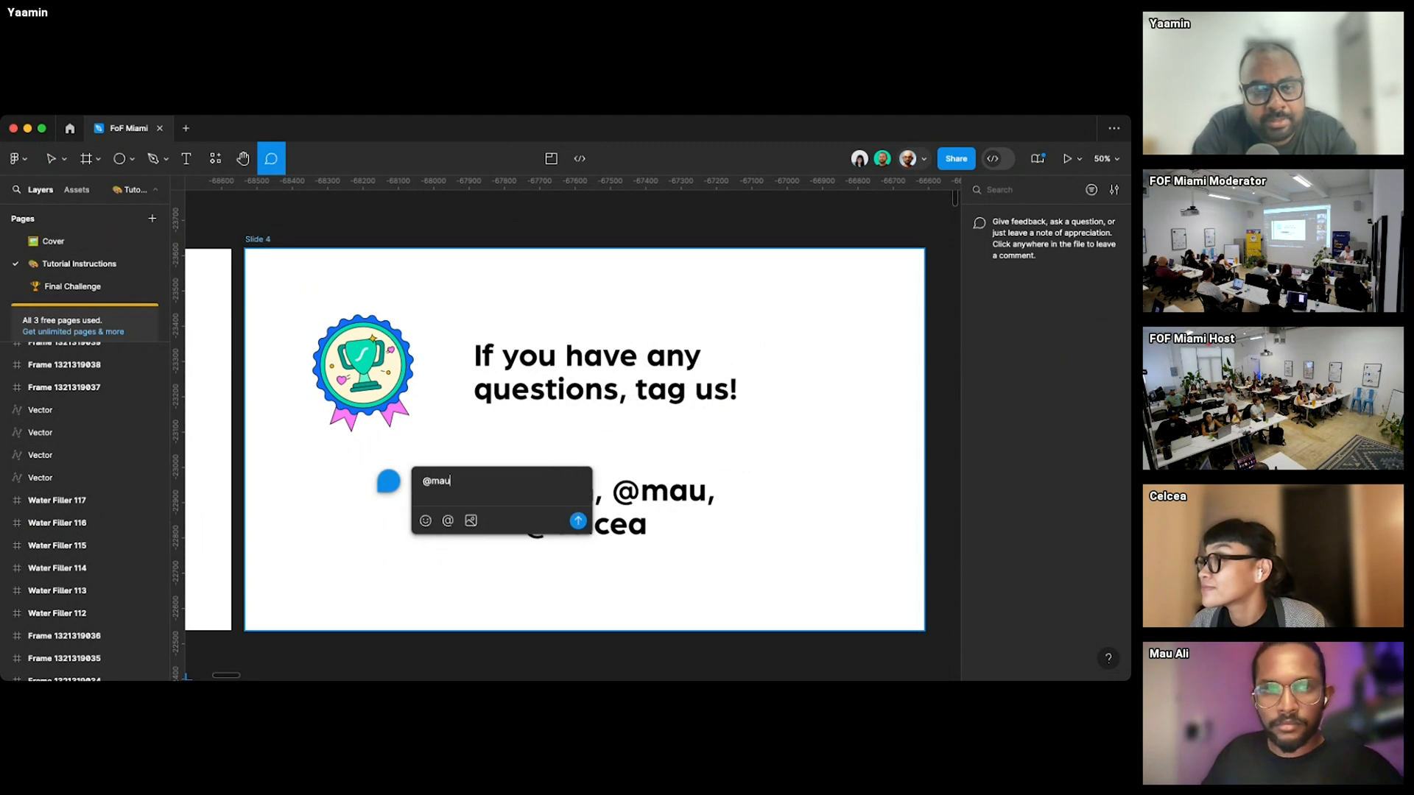
text(mau)
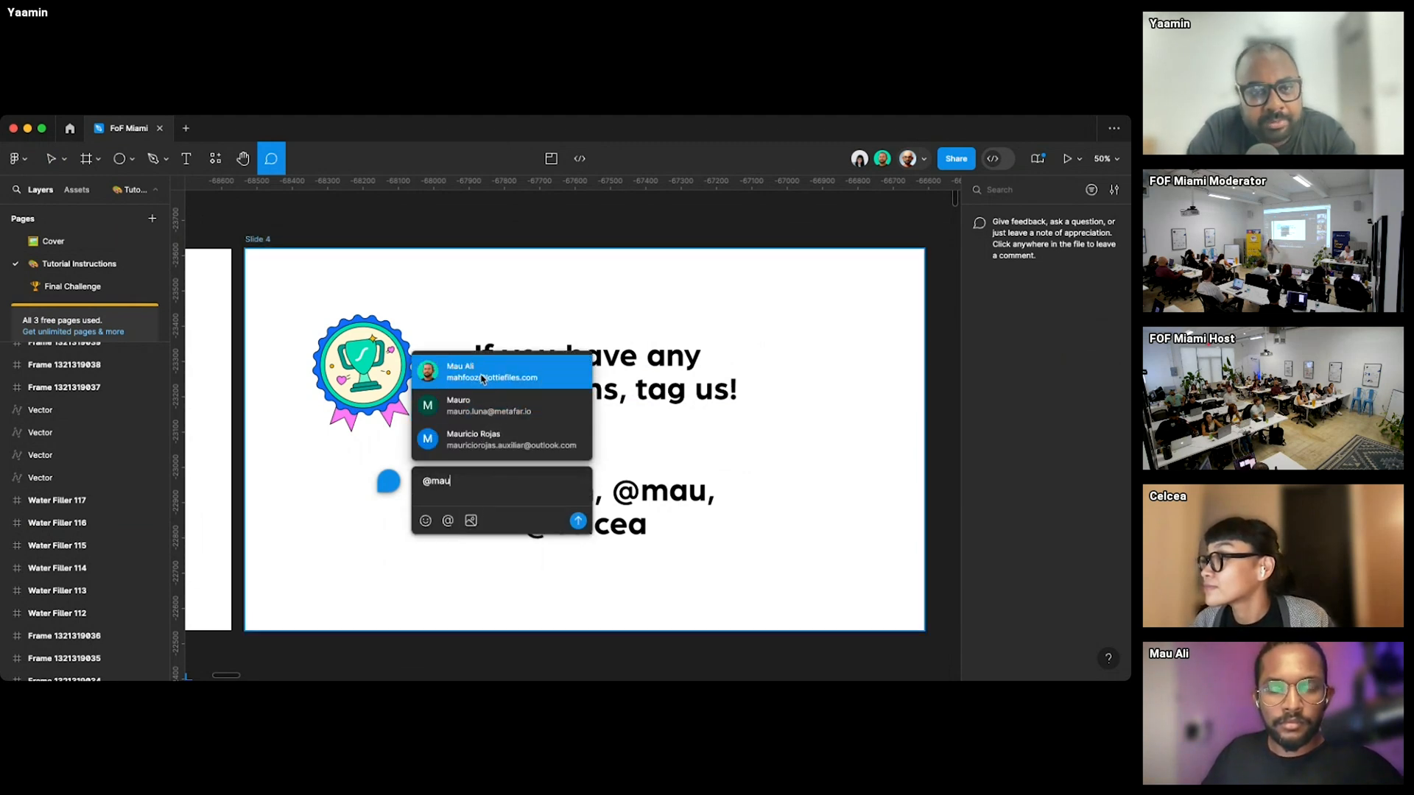
key(Return)
click(578, 521)
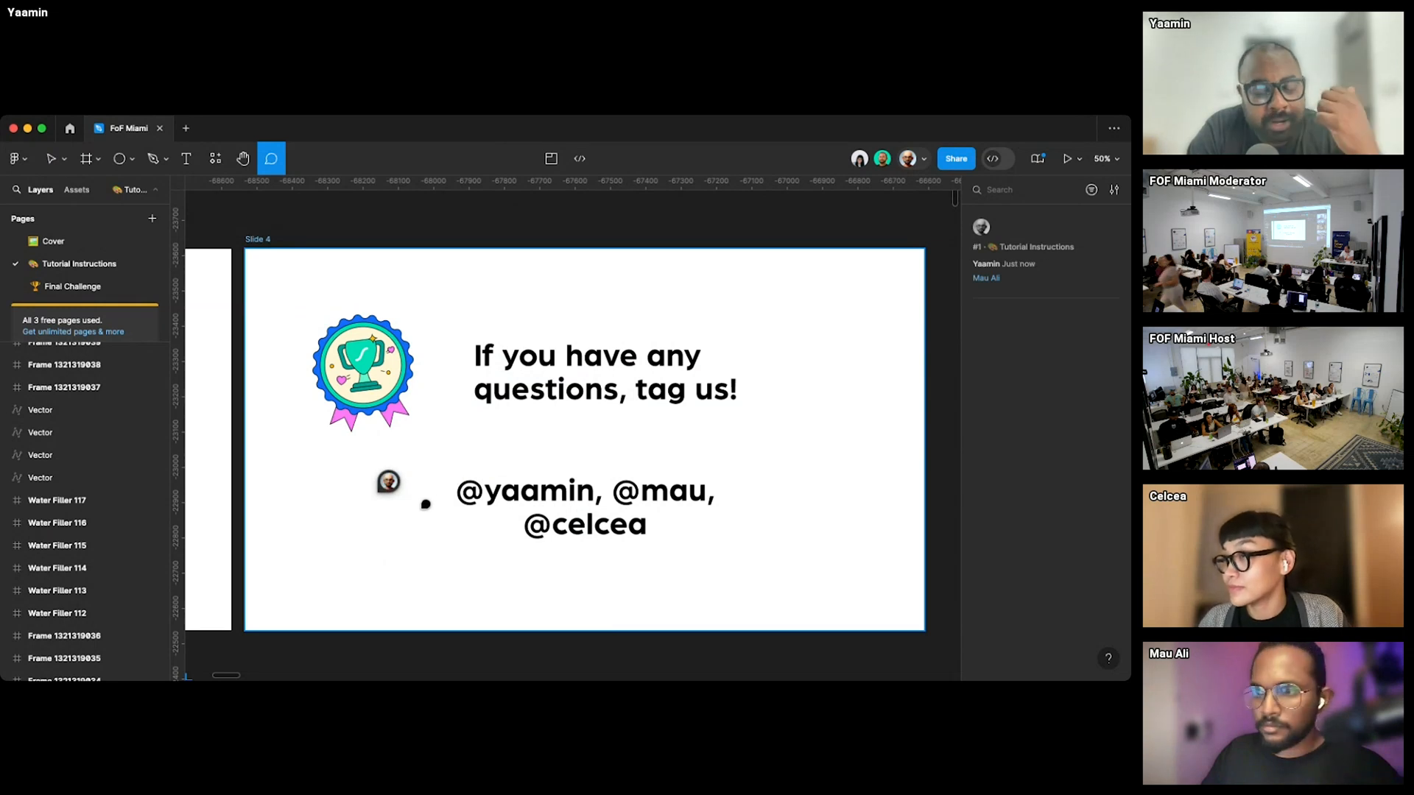
mouse_move(390, 493)
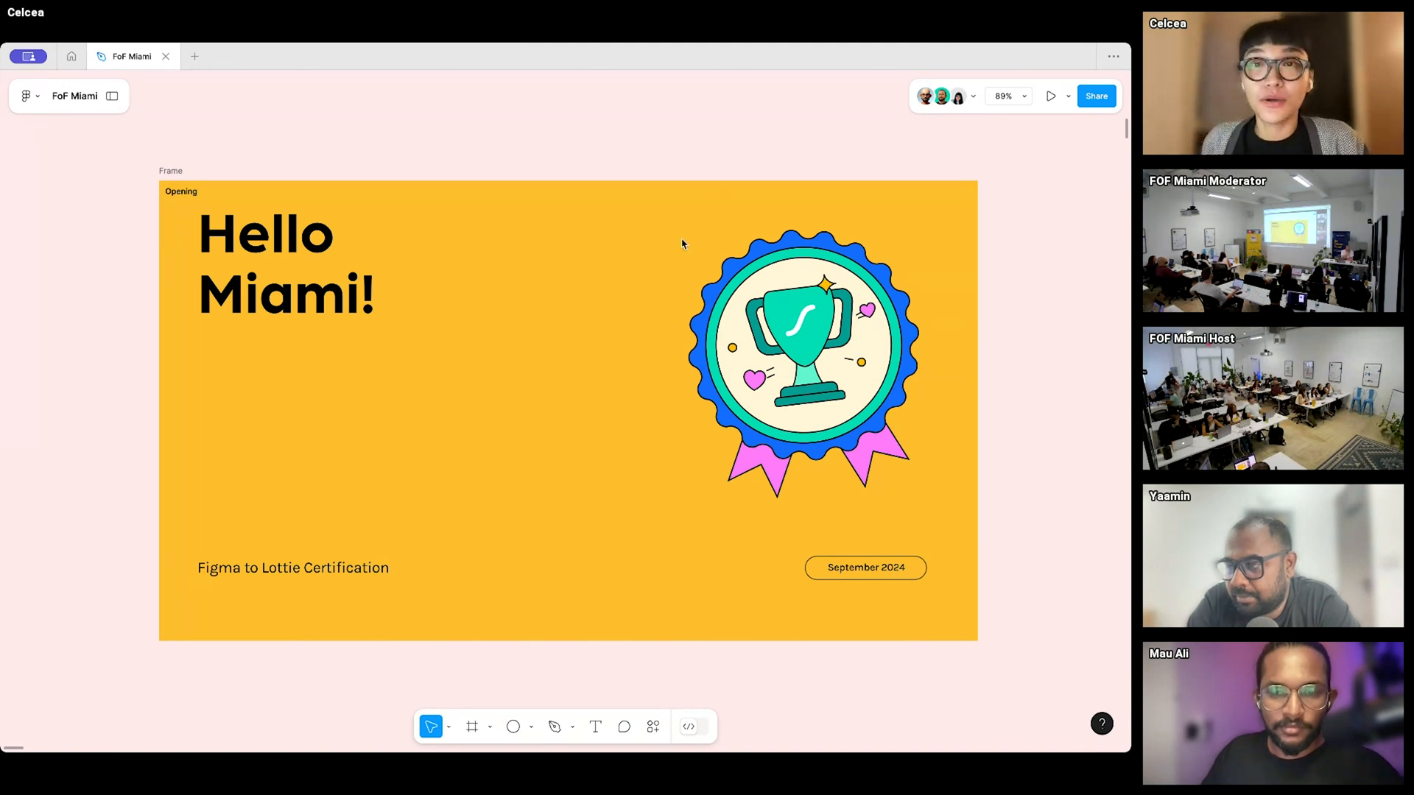
- Look from the "Hello Miami!" opening slide over to the Part 1 "Plugin Installation & Overview" and "How to install" slides
scroll(839, 228, down, 5)
scroll(737, 295, right, 10)
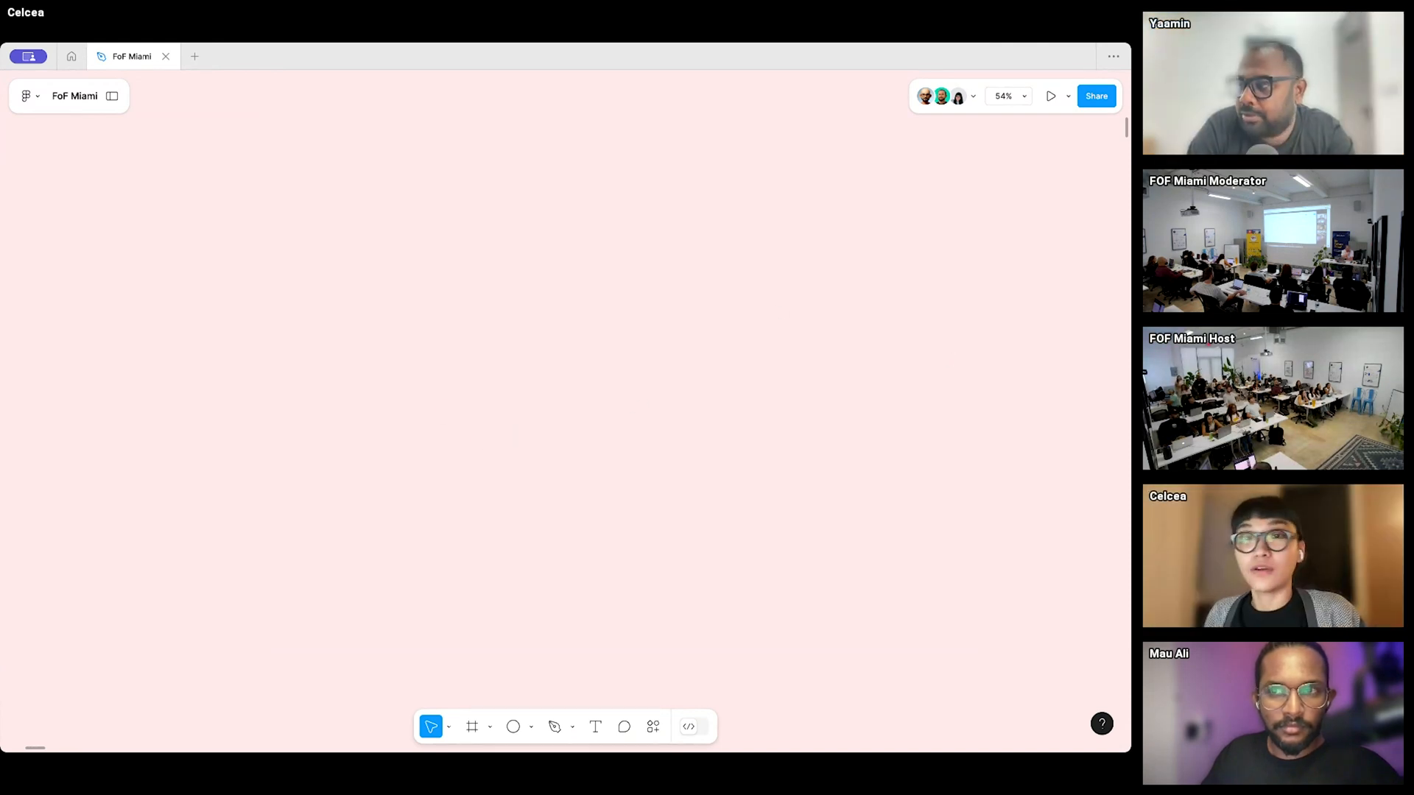
scroll(489, 356, down, 5)
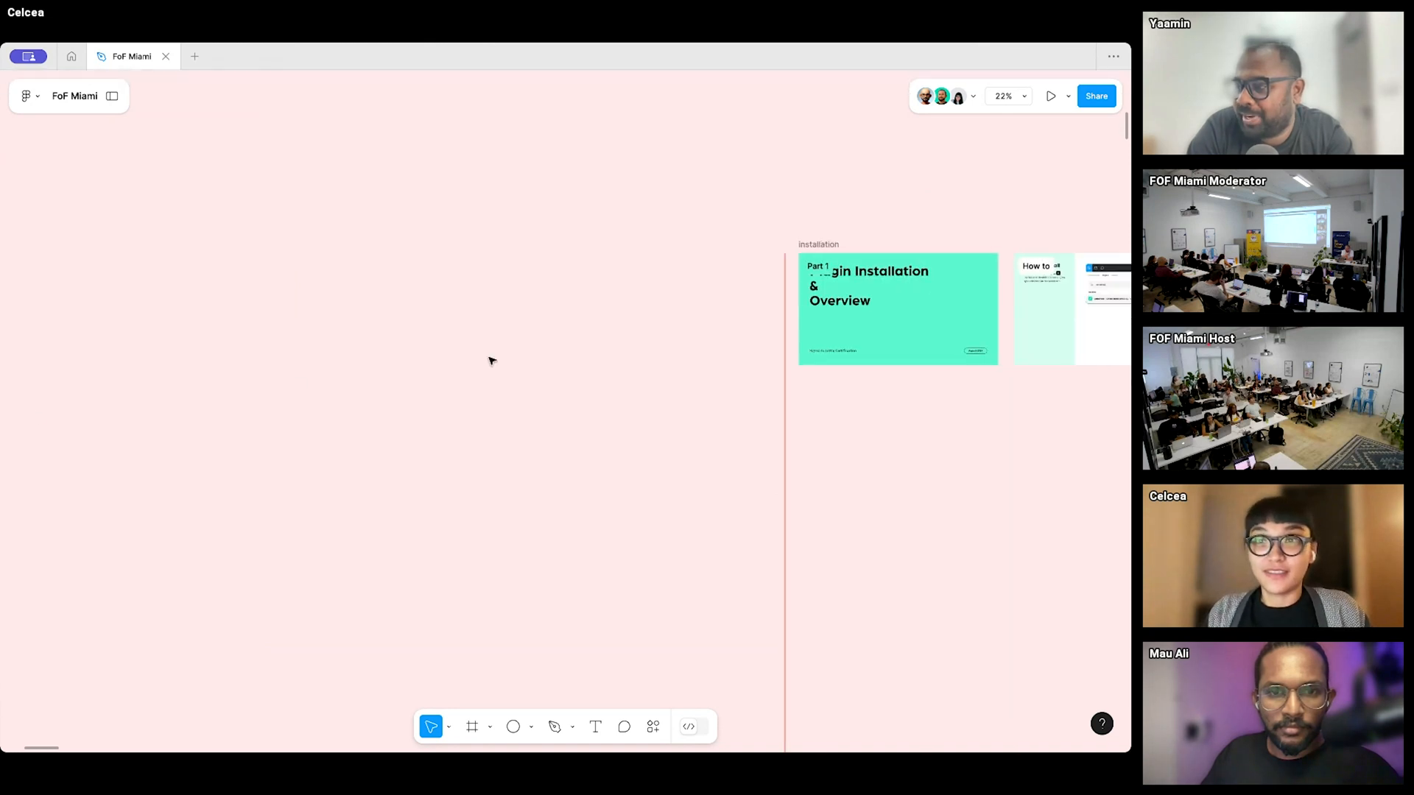
scroll(488, 356, right, 5)
scroll(491, 360, up, 5)
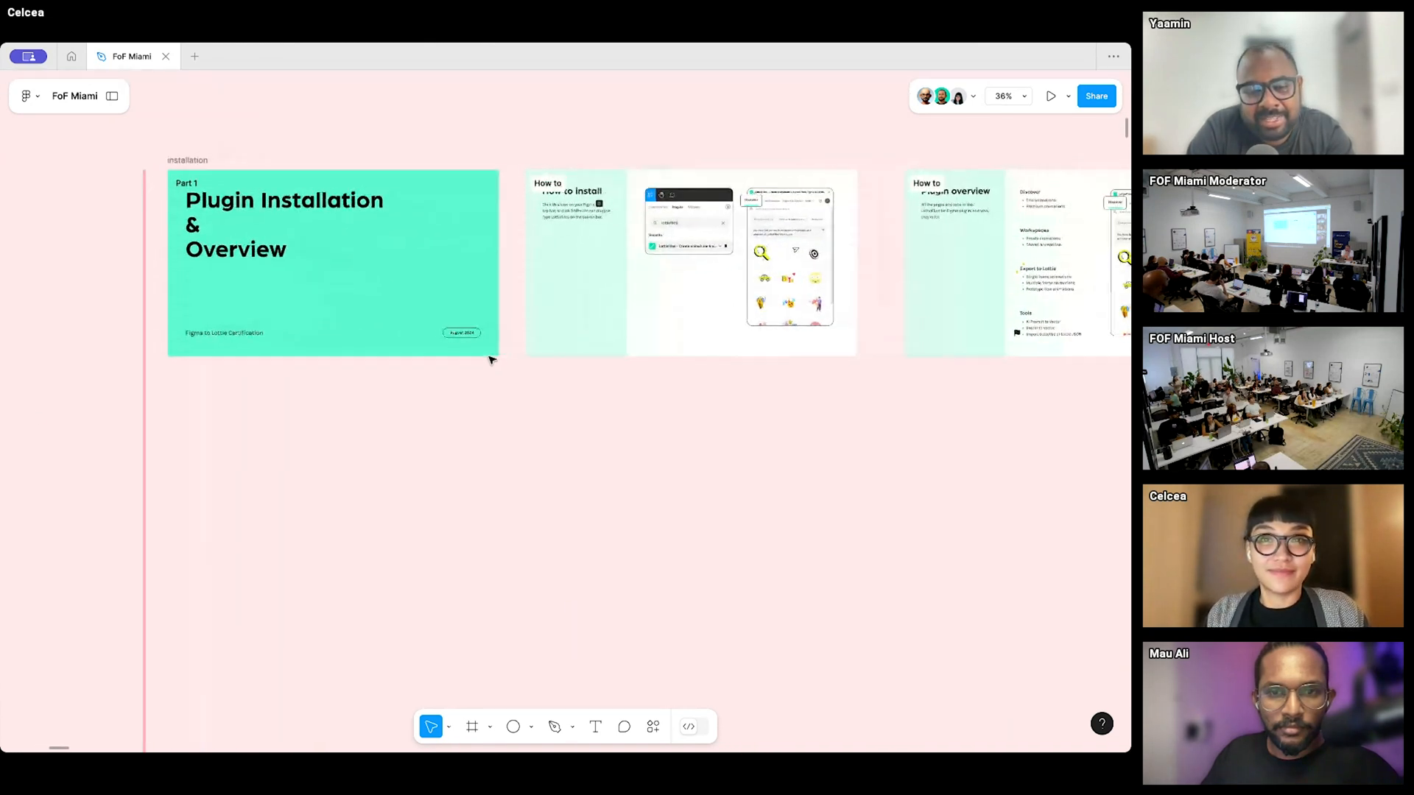
scroll(491, 360, up, 1)
scroll(491, 359, right, 2)
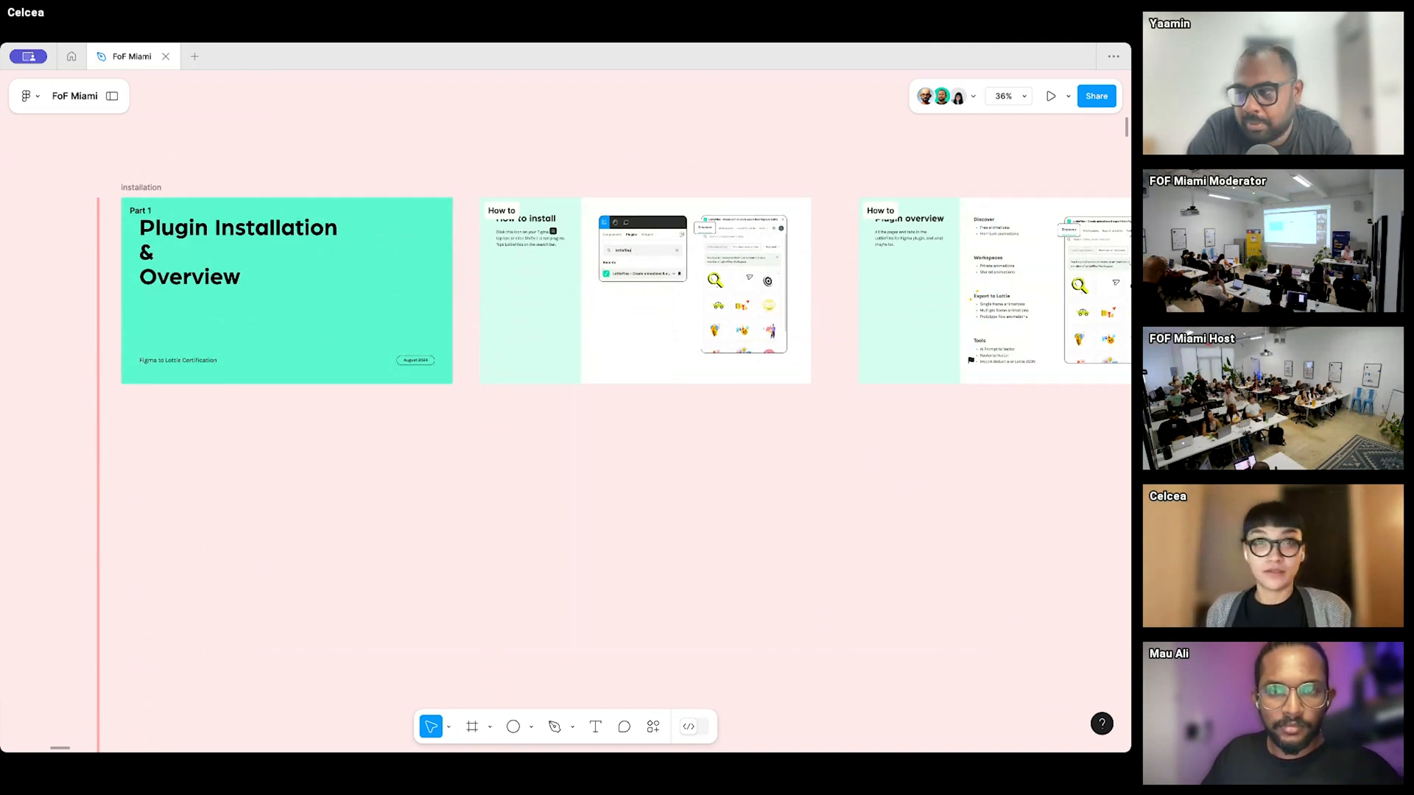
scroll(524, 136, up, 5)
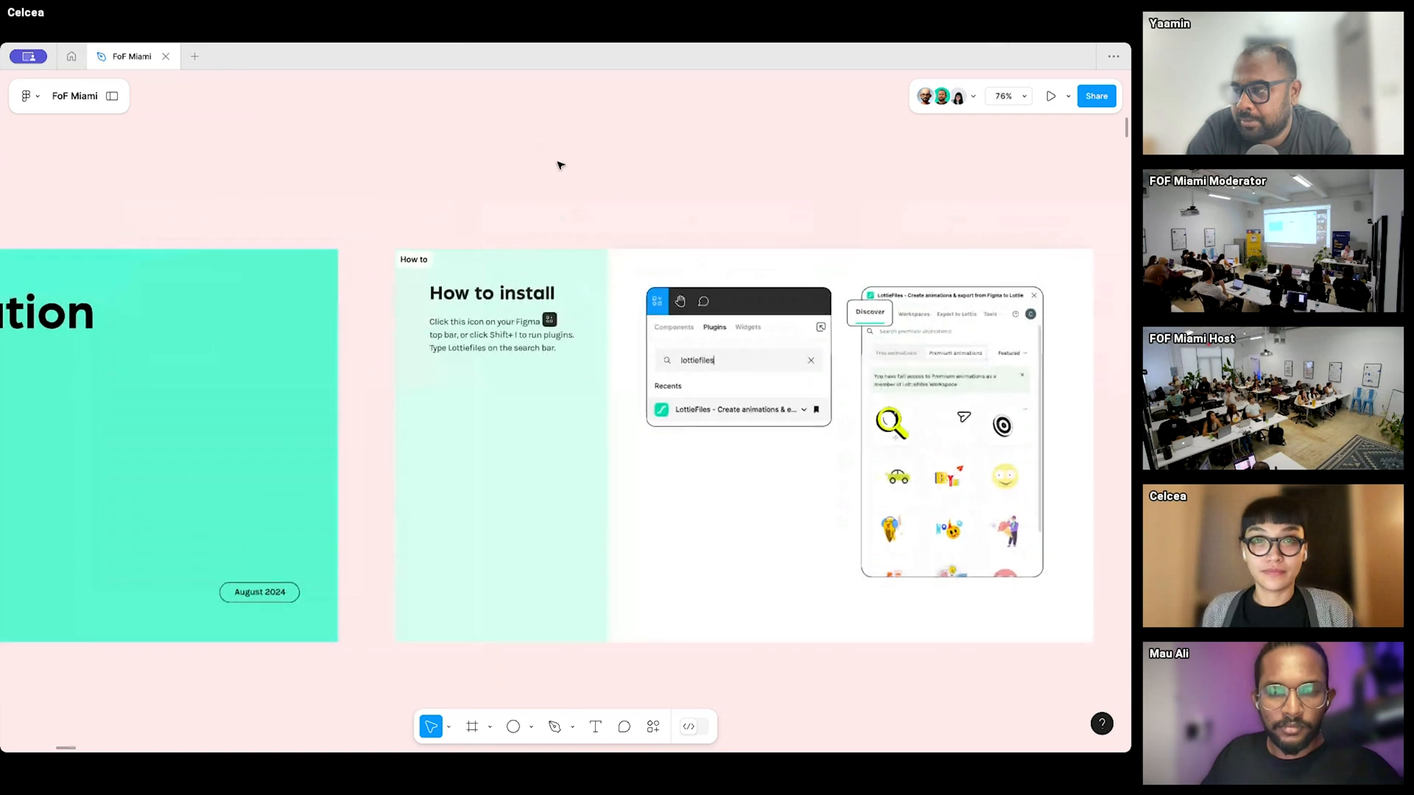
scroll(560, 156, left, 3)
scroll(731, 151, down, 2)
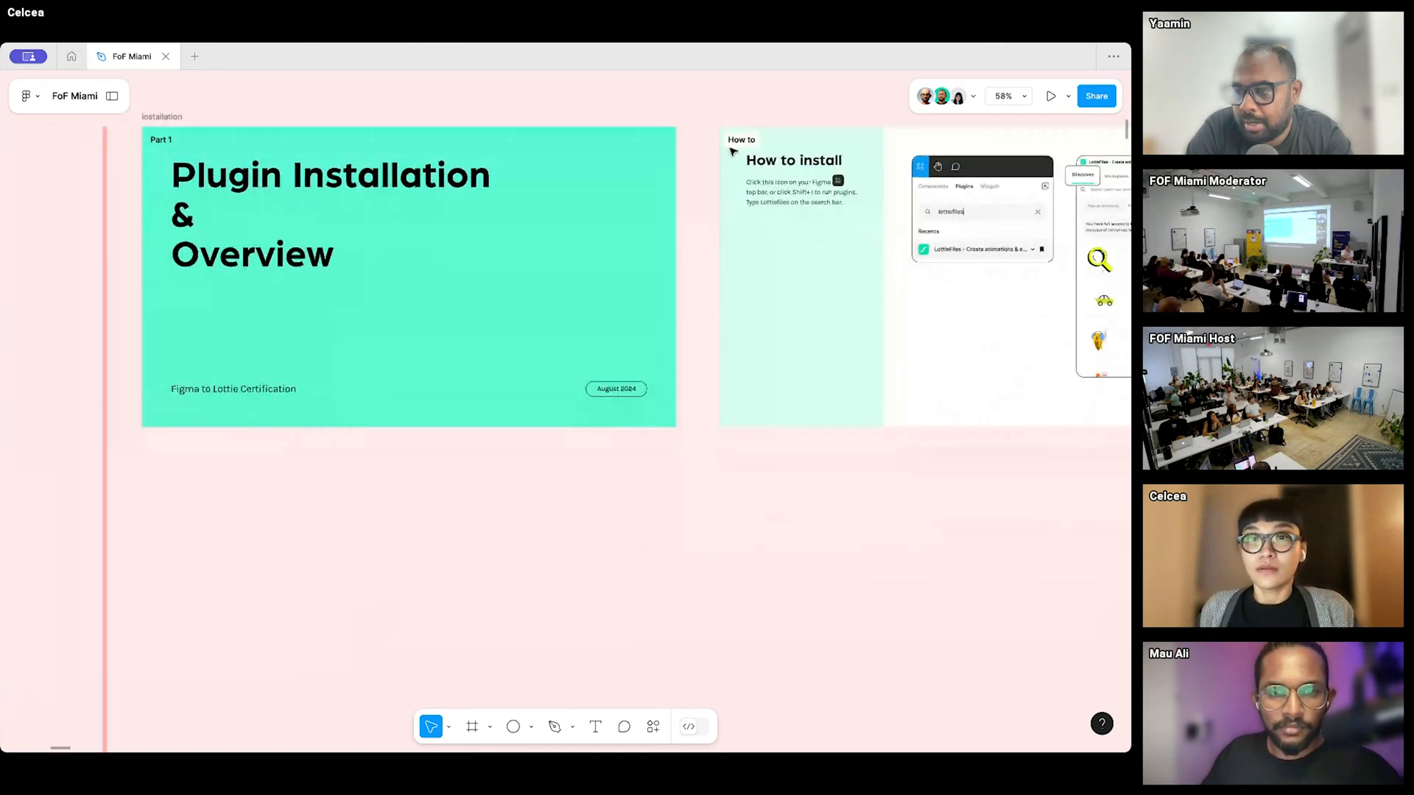
scroll(781, 165, right, 1)
scroll(821, 178, up, 1)
scroll(821, 178, right, 1)
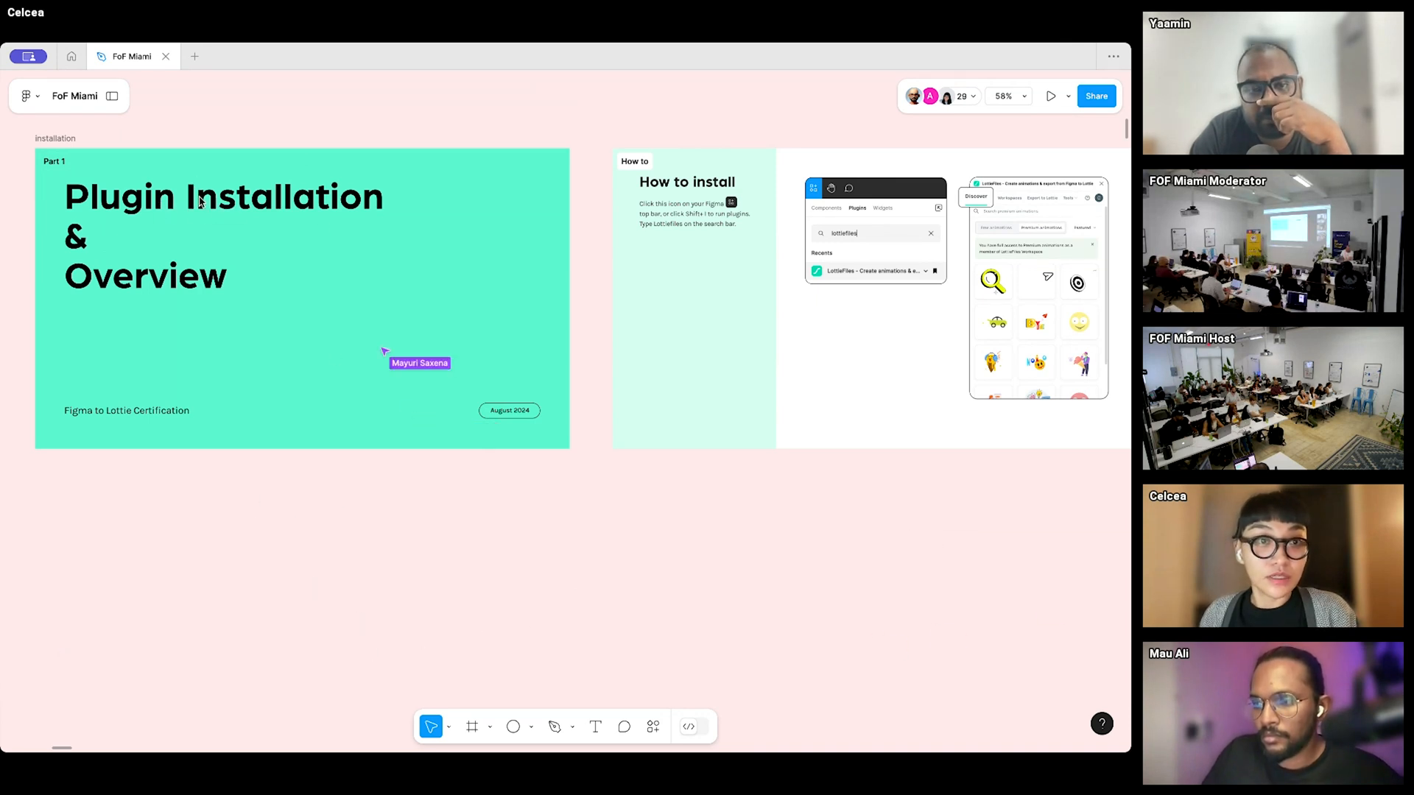
- Position the QR code frame directly below the Part 1 slide and scale it down slightly
drag(699, 553, 466, 652)
scroll(631, 523, down, 5)
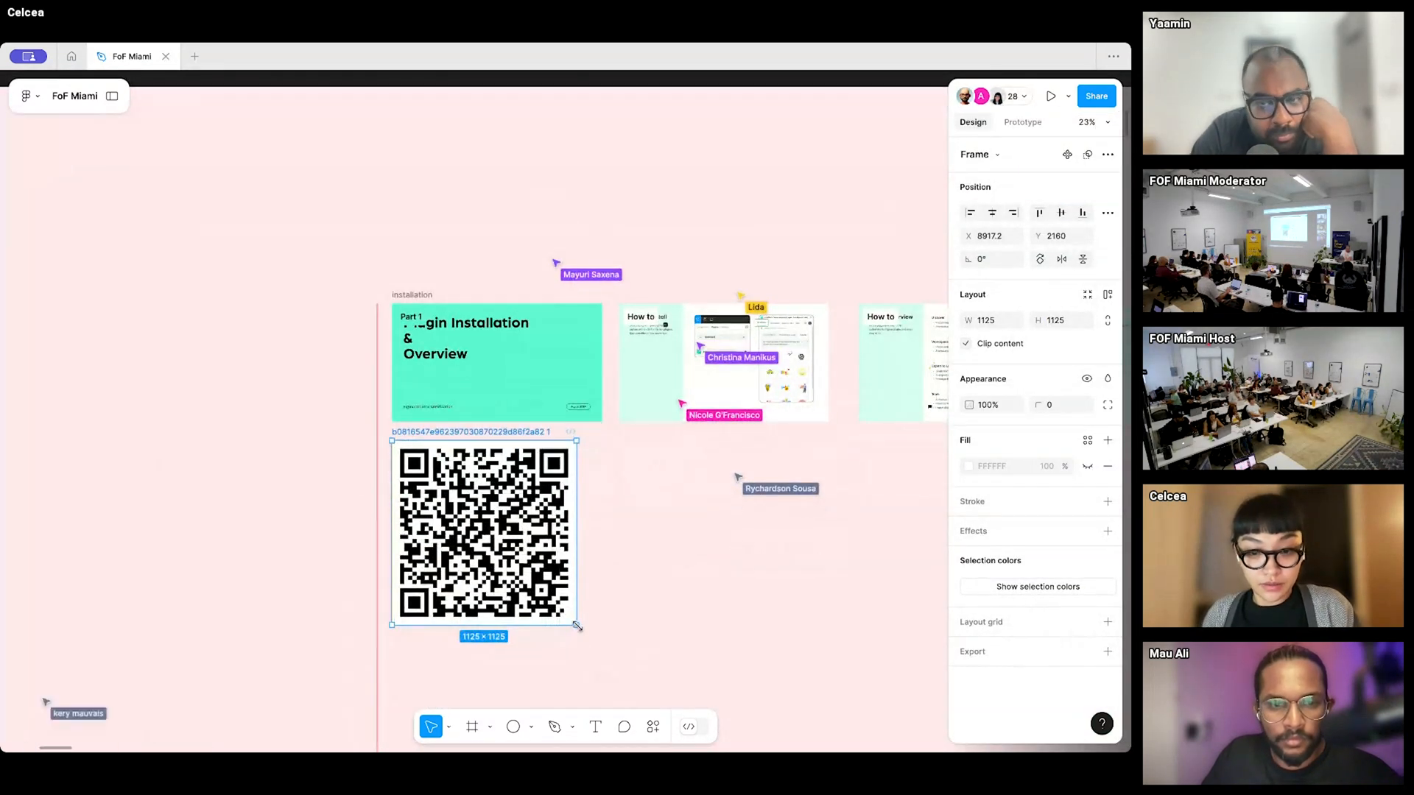
key(k)
drag(575, 625, 560, 602)
click(636, 578)
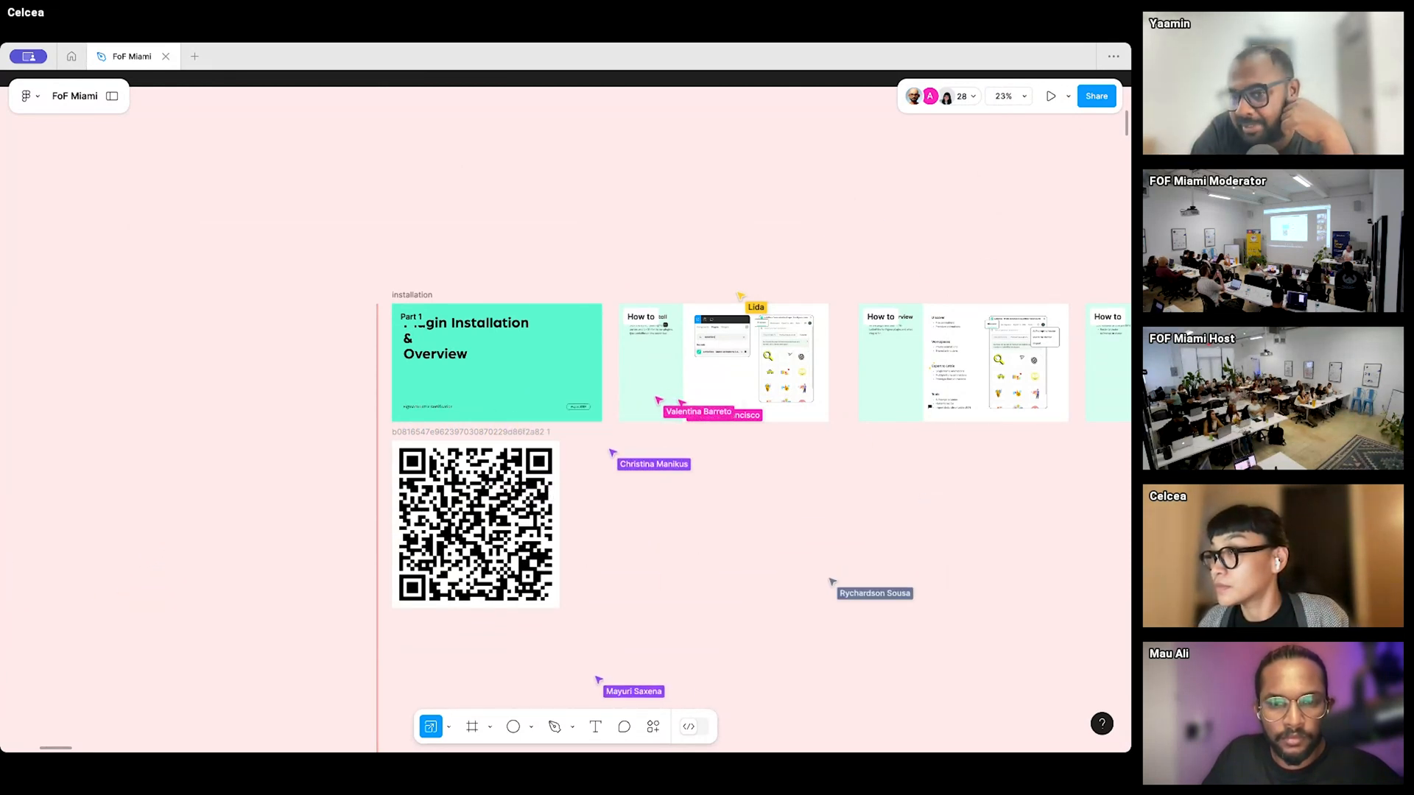
- View the QR code below the Part 1 slide enlarged enough for scanning
scroll(633, 475, down, 4)
scroll(634, 475, right, 3)
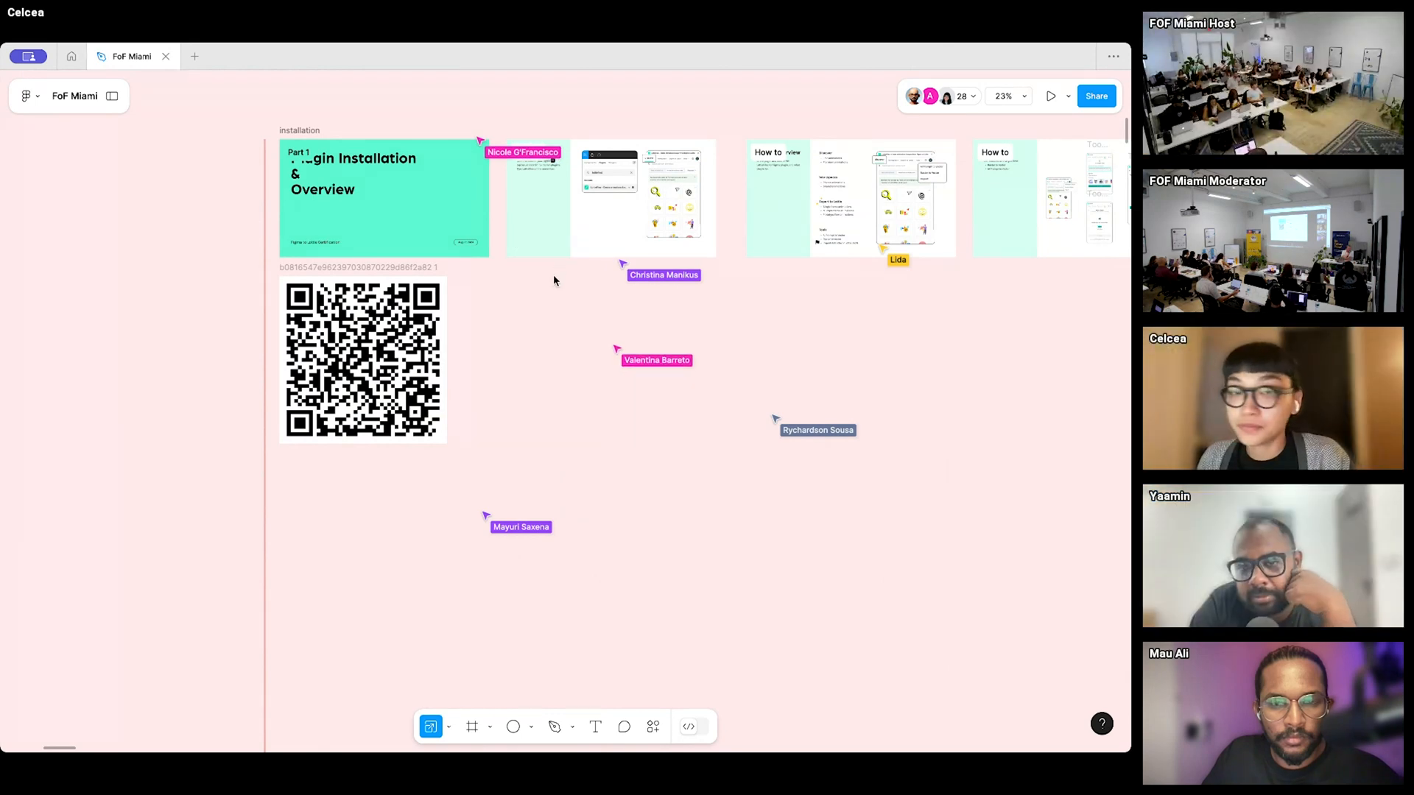
click(326, 380)
scroll(326, 380, up, 3)
scroll(325, 377, up, 1)
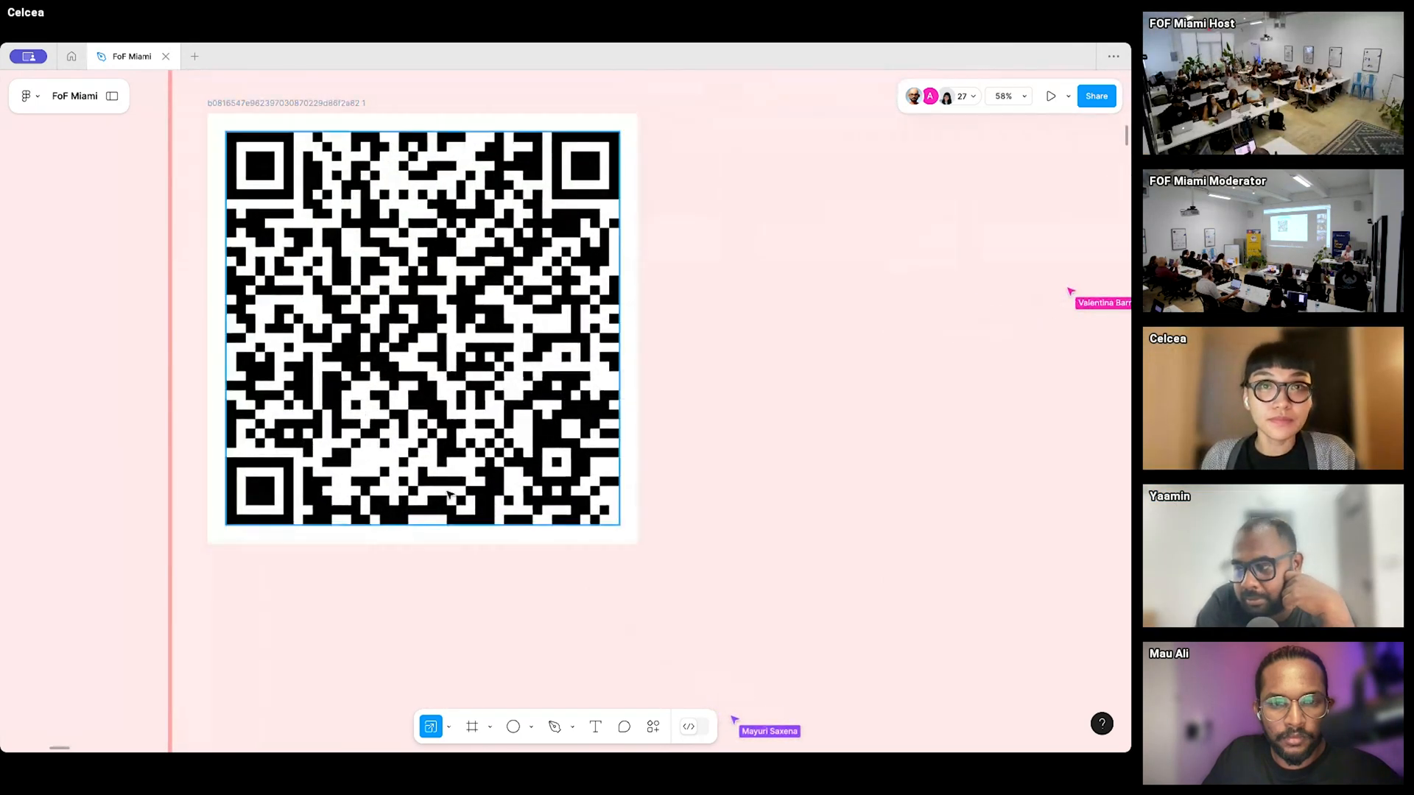
scroll(326, 377, left, 2)
scroll(326, 377, up, 1)
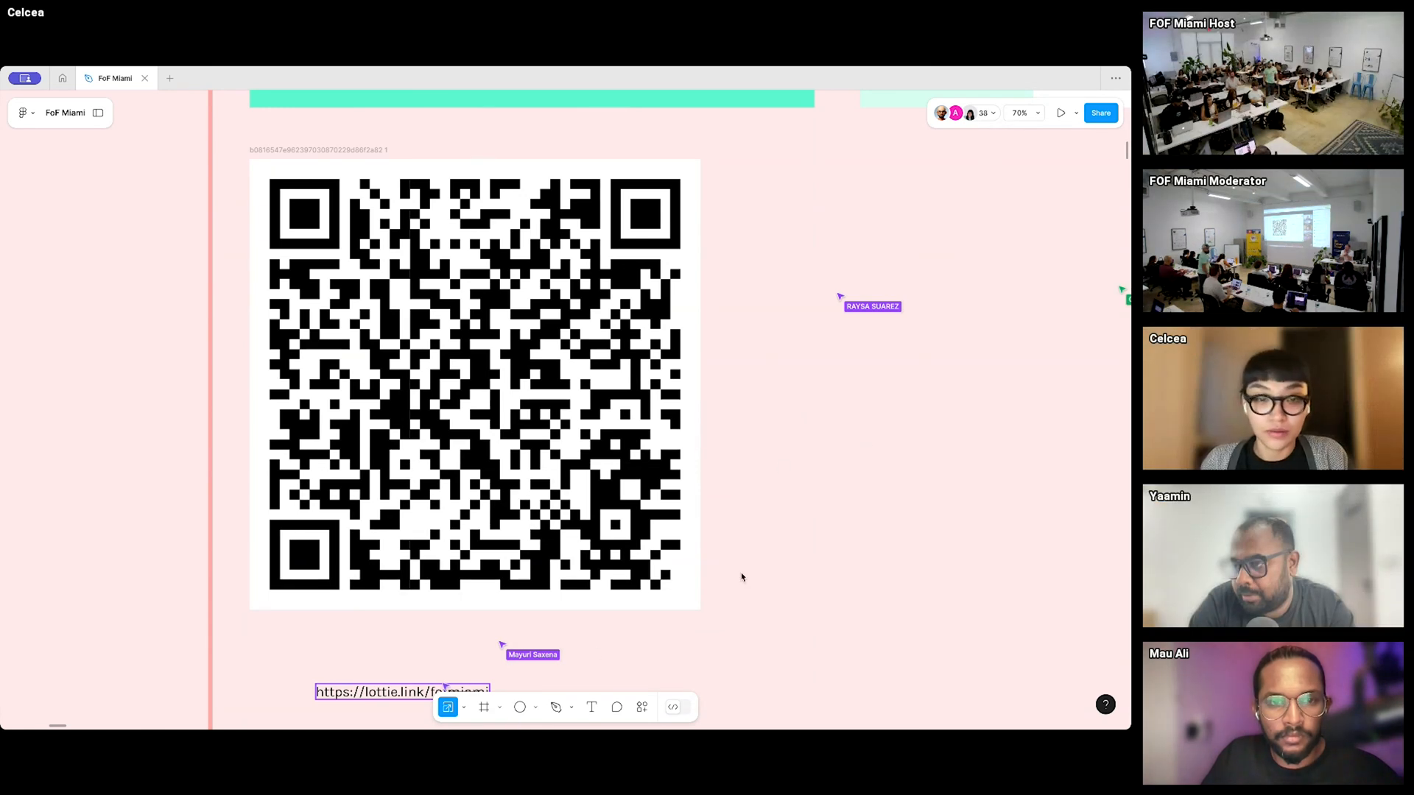
drag(375, 695, 813, 382)
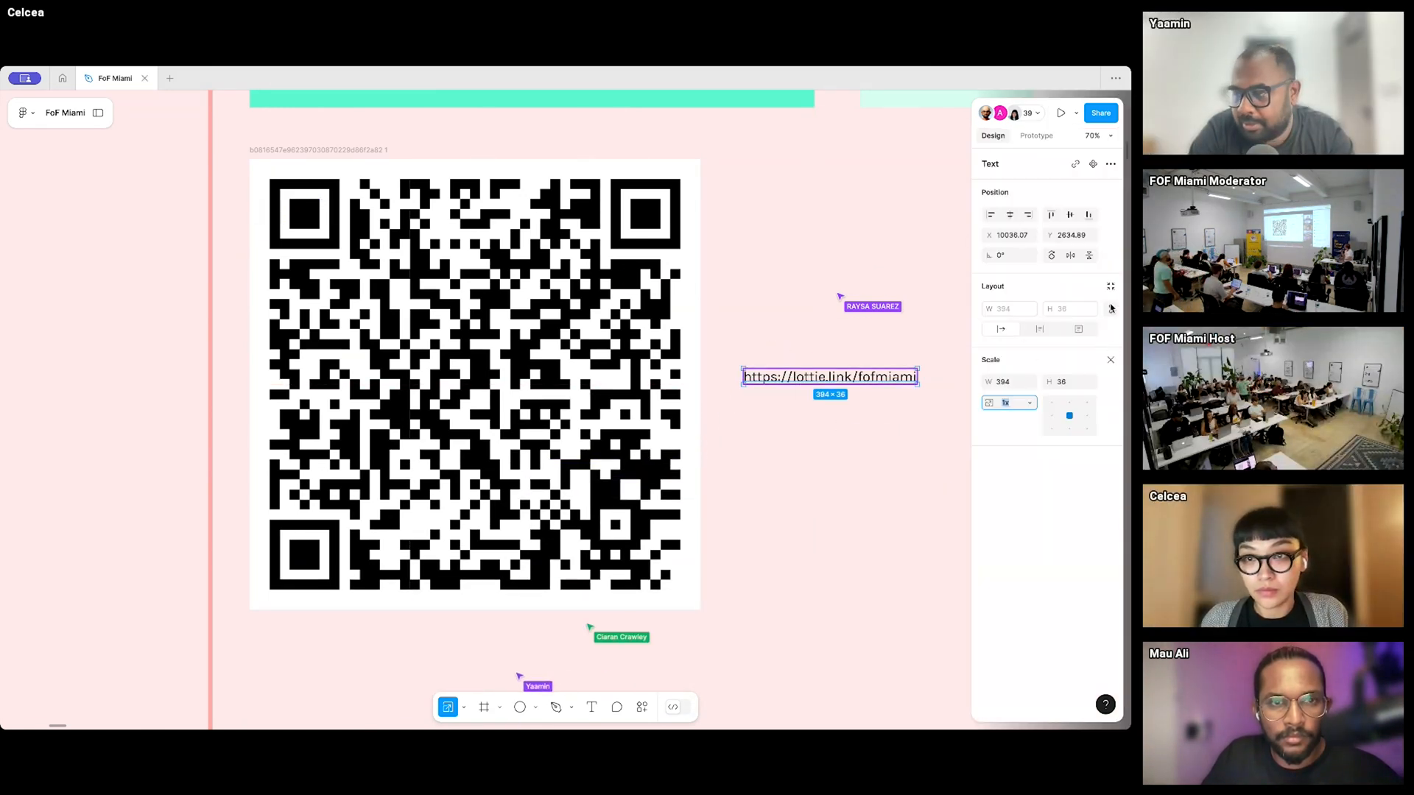
key(v)
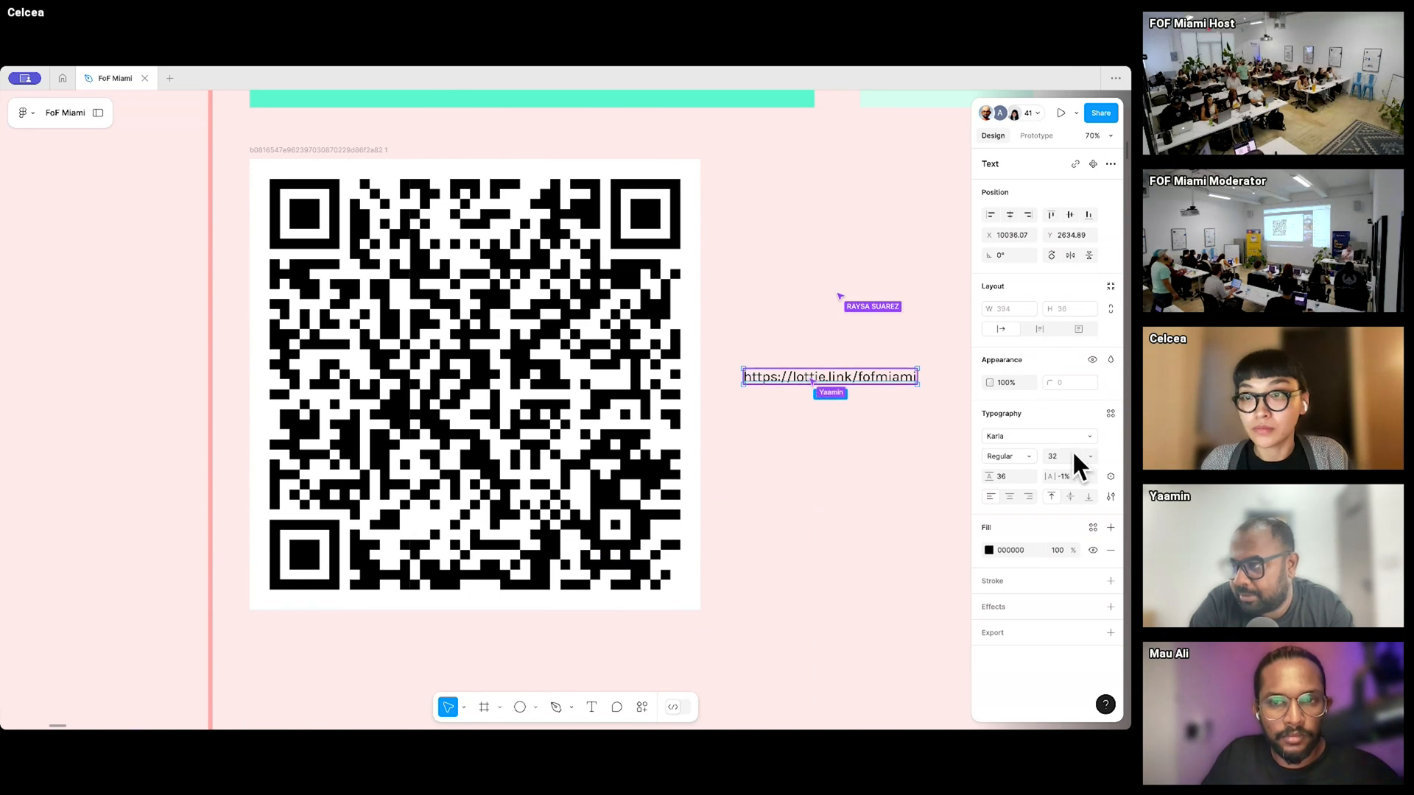
text(50)
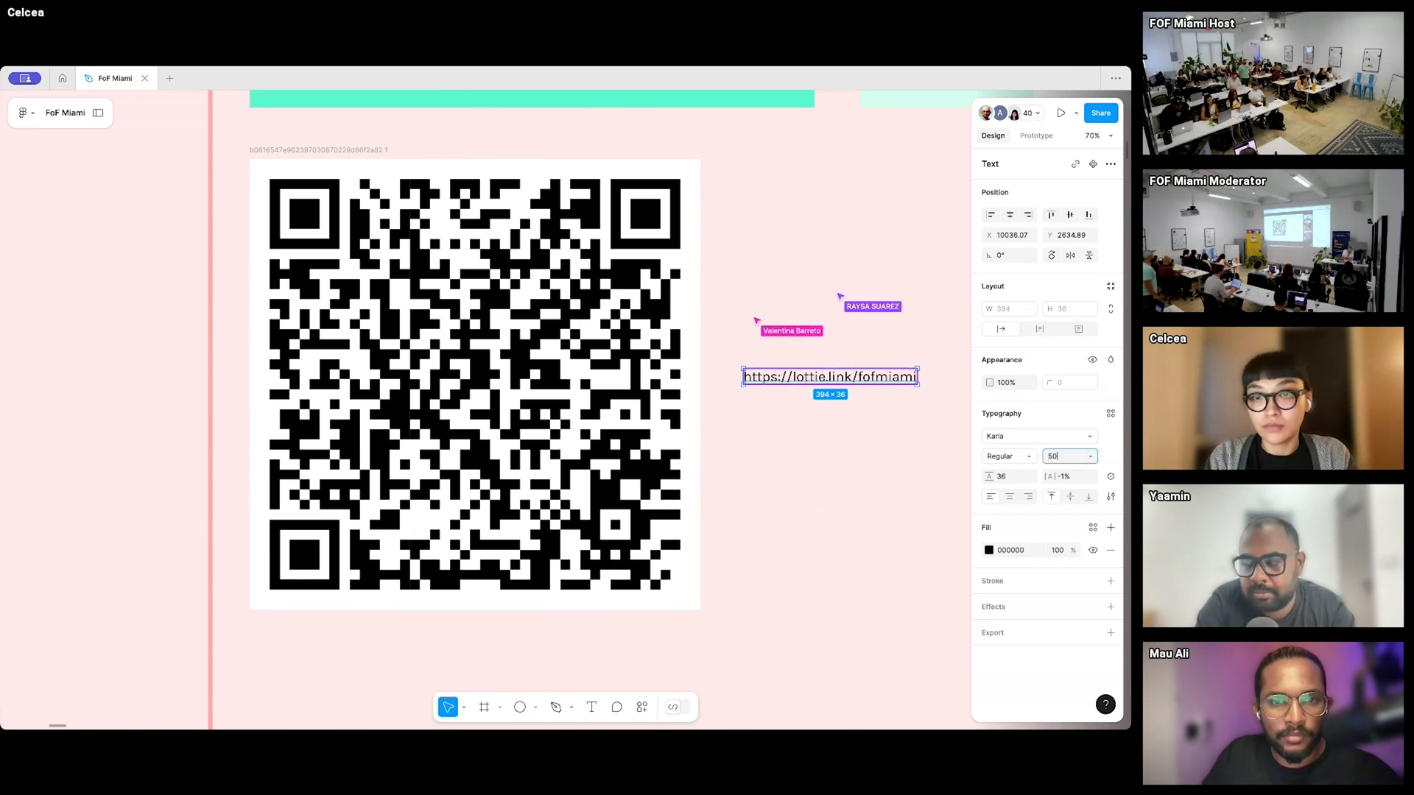
key(Return)
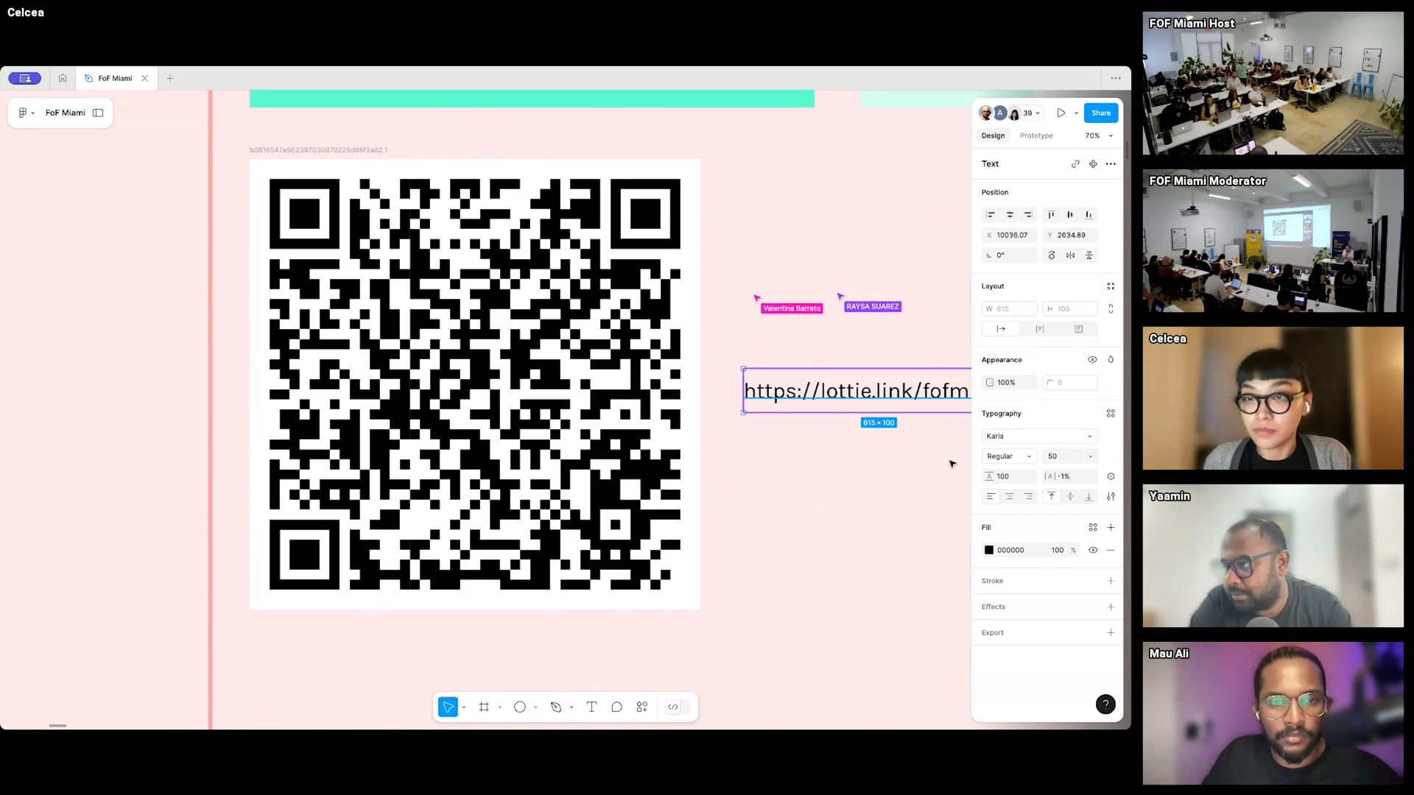
click(861, 415)
scroll(862, 414, right, 3)
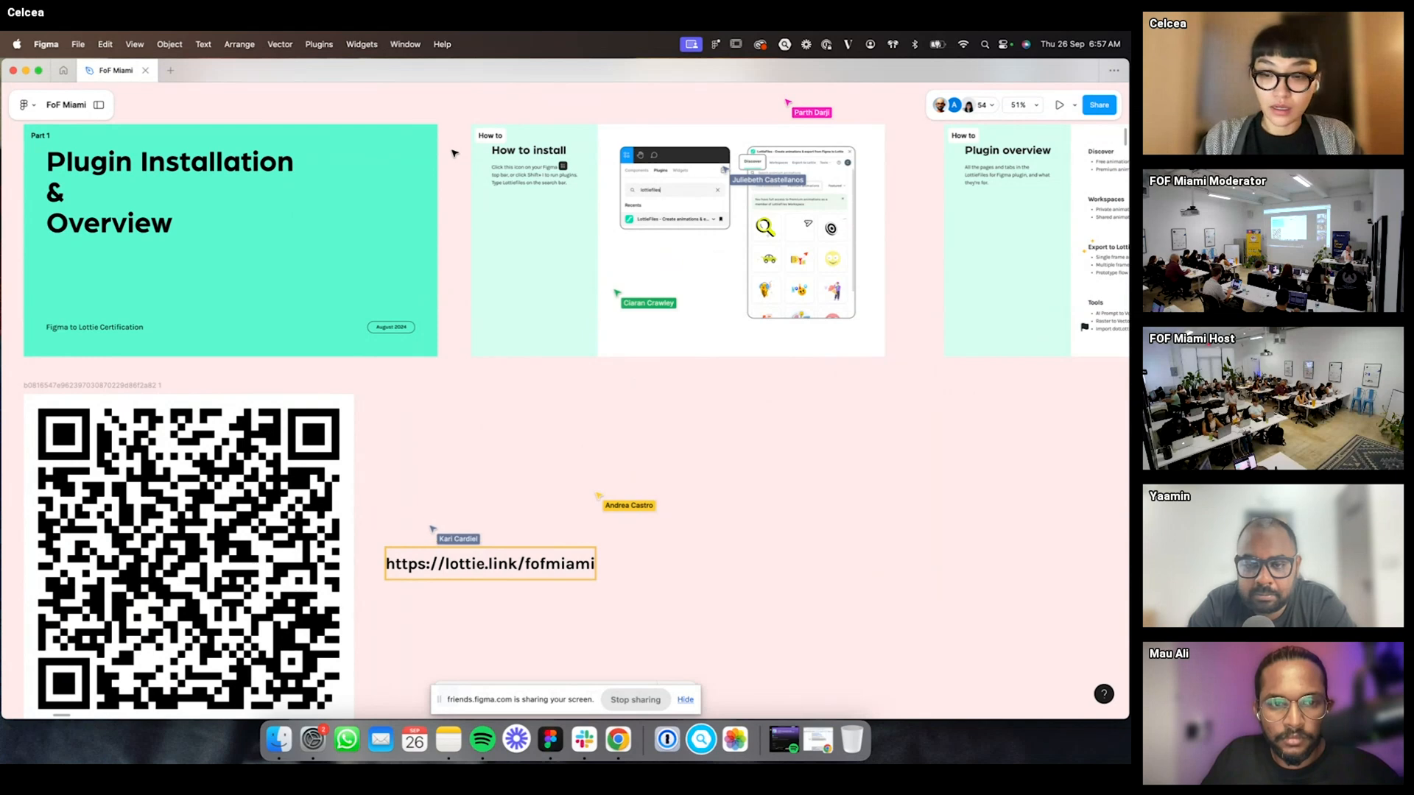
- Show the full interface and run the LottieFiles plugin as the "How to install" slide describes
key(super+backslash)
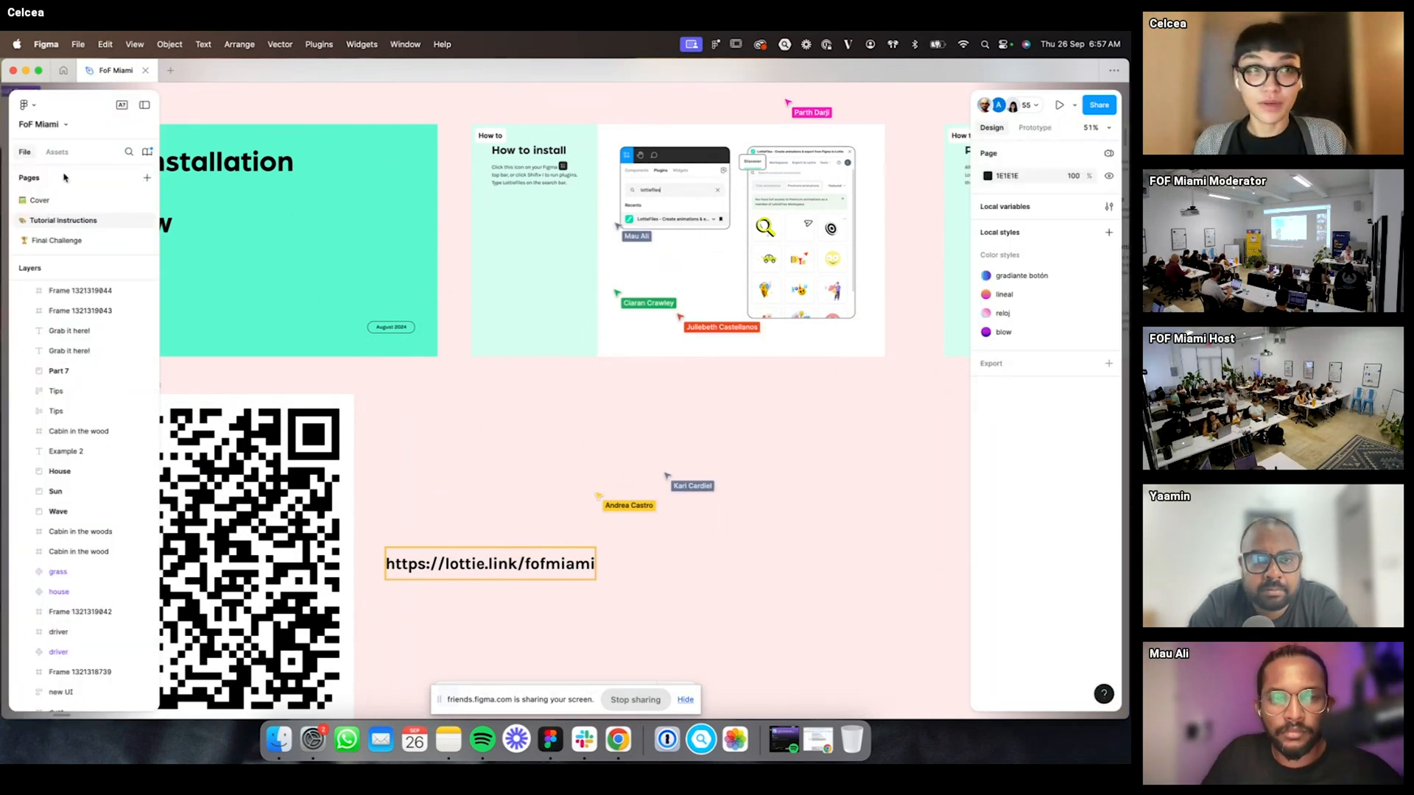
scroll(682, 163, up, 5)
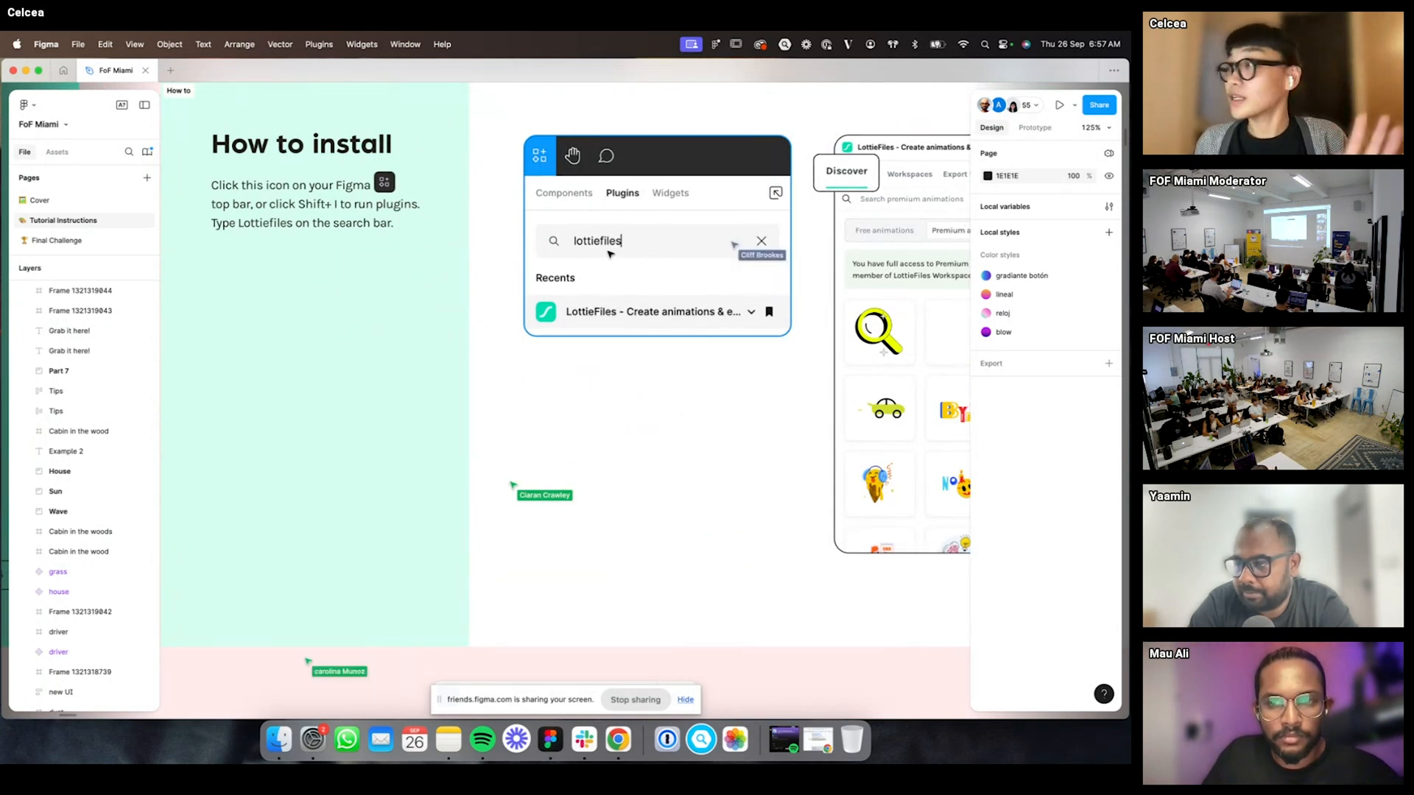
scroll(778, 151, down, 3)
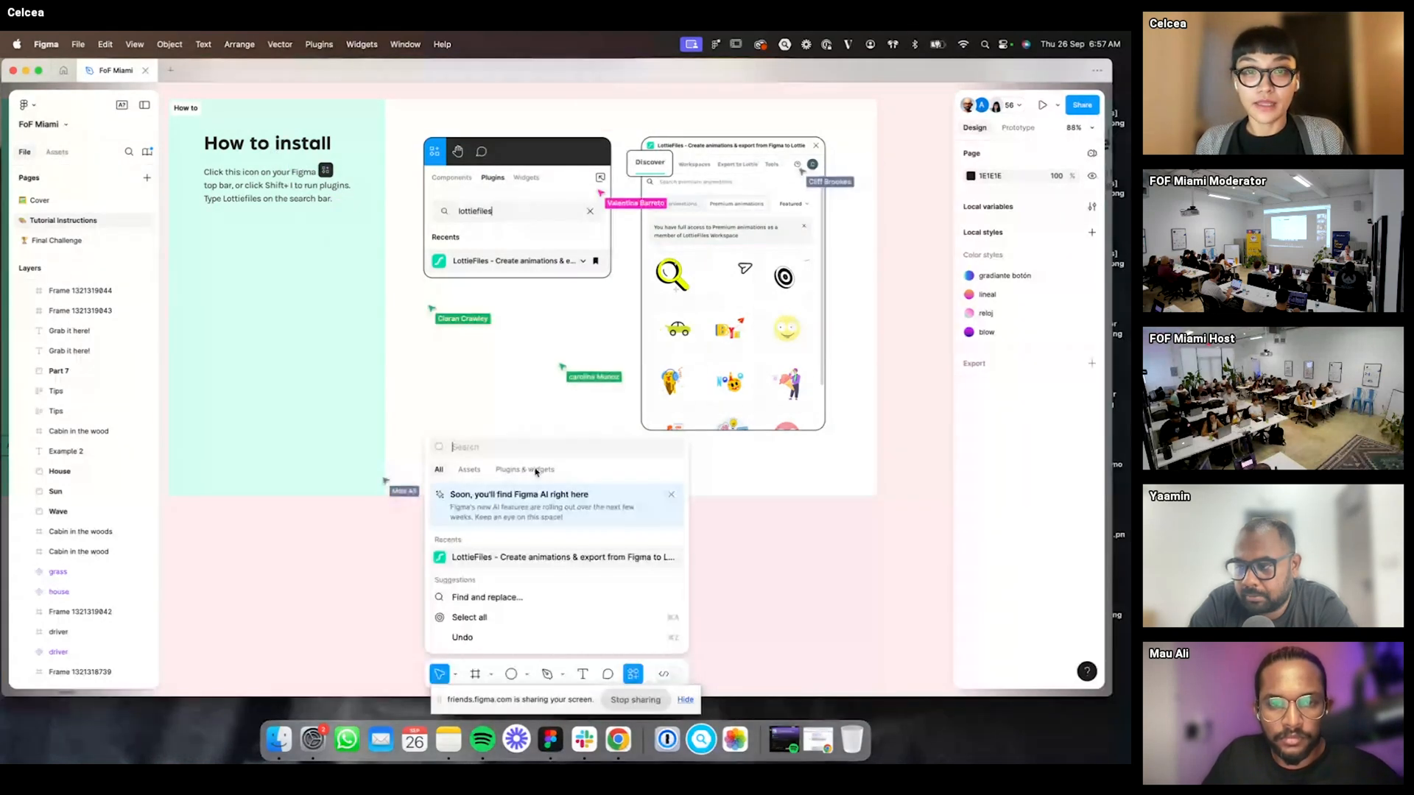
click(536, 470)
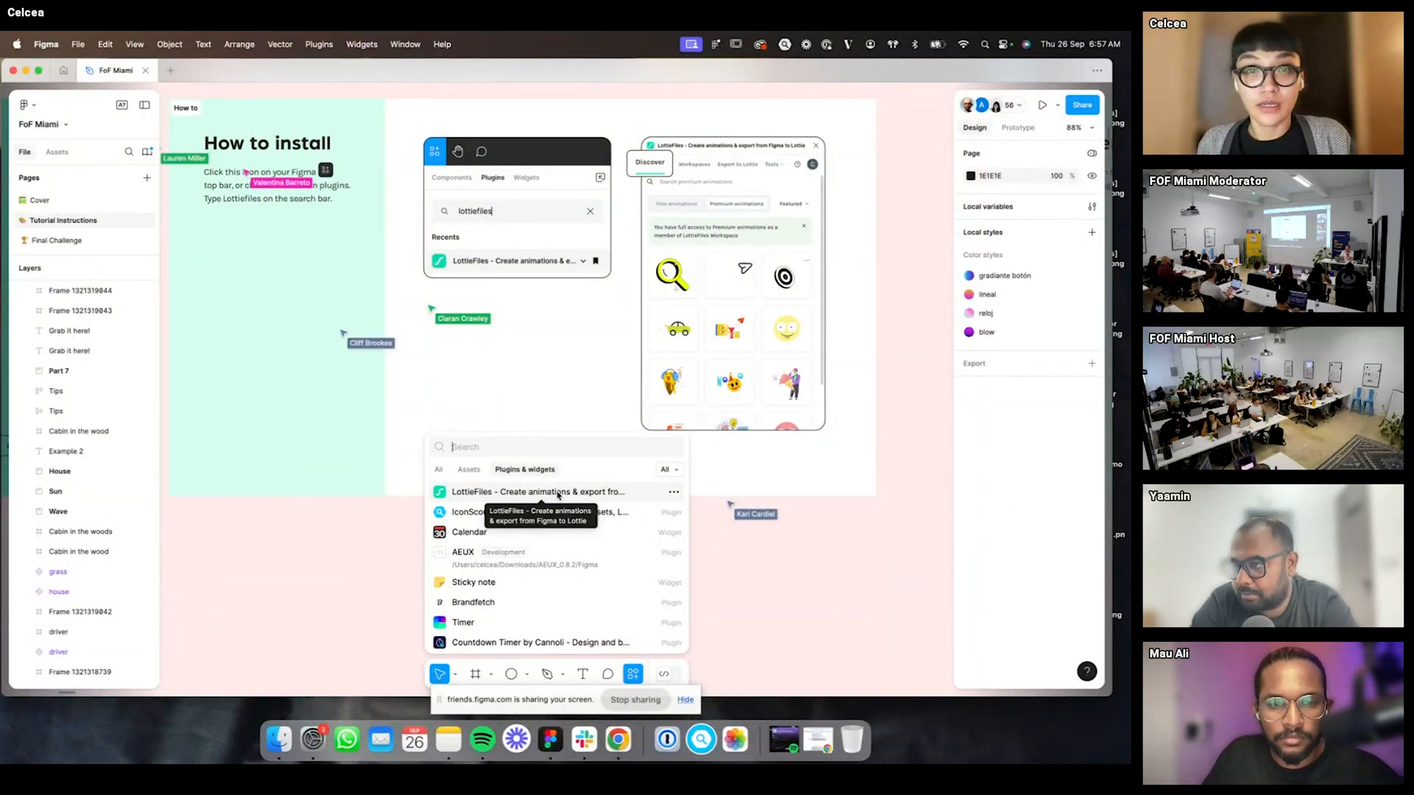
click(557, 491)
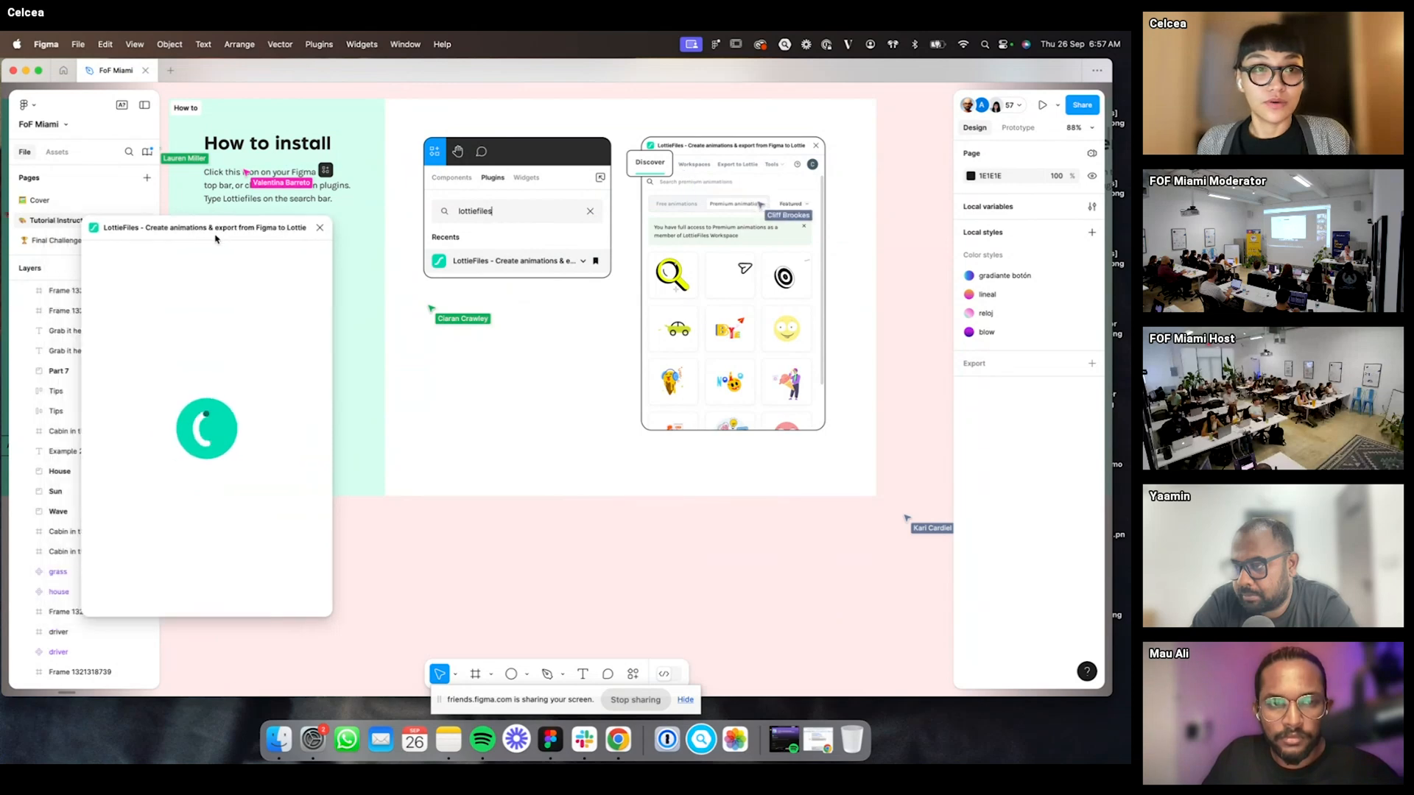
- Hide the side panels and move the LottieFiles plugin window aside while bringing the "Plugin overview" slide into view
key(shift+backslash)
scroll(72, 396, down, 10)
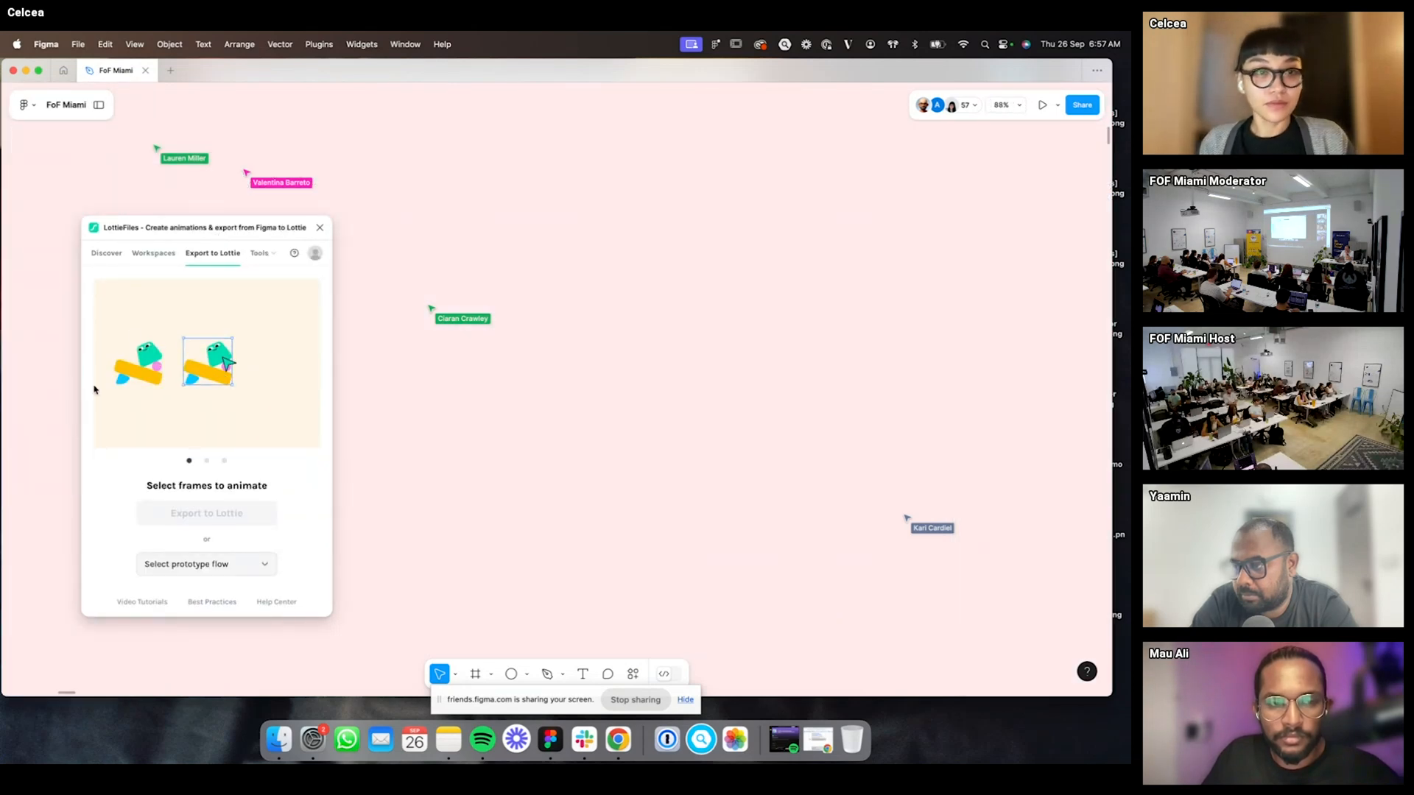
scroll(788, 369, down, 5)
scroll(773, 375, up, 2)
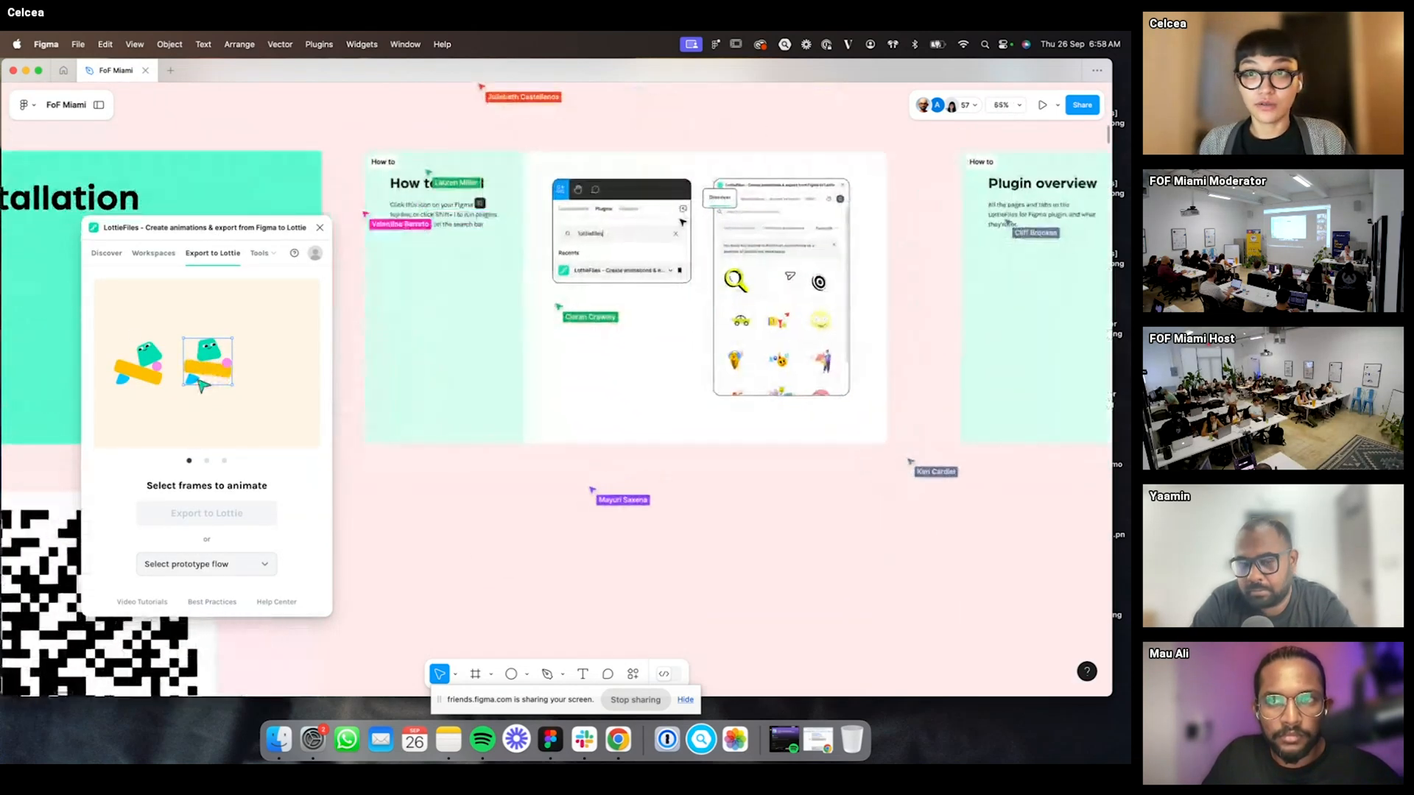
drag(276, 230, 381, 231)
scroll(802, 317, right, 5)
scroll(802, 317, right, 4)
scroll(830, 439, right, 5)
scroll(830, 439, down, 4)
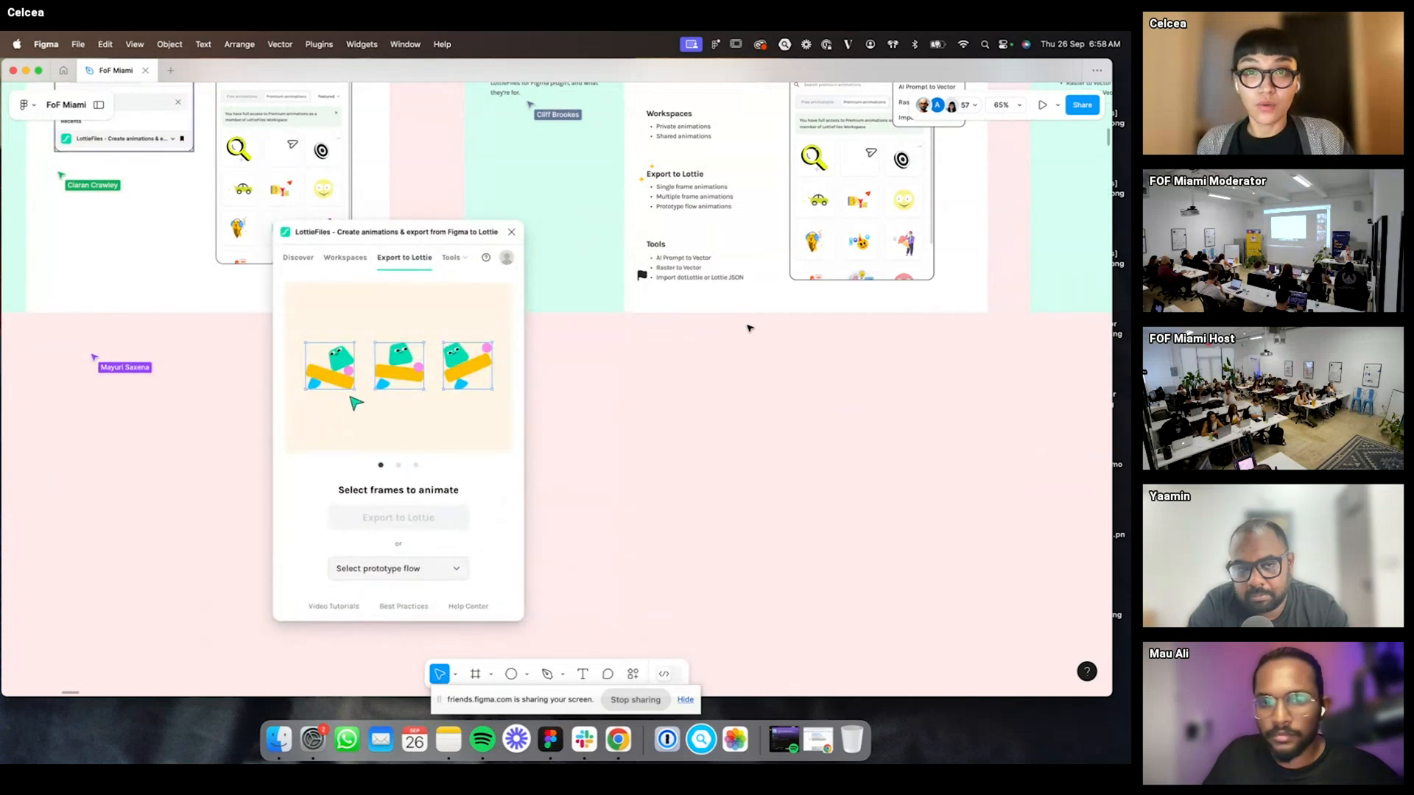
- Bring the "Plugin overview" slide into view and browse the free animations on the plugin's Discover page
scroll(821, 389, up, 4)
scroll(822, 389, left, 2)
scroll(819, 390, up, 2)
scroll(570, 509, down, 2)
scroll(570, 510, right, 1)
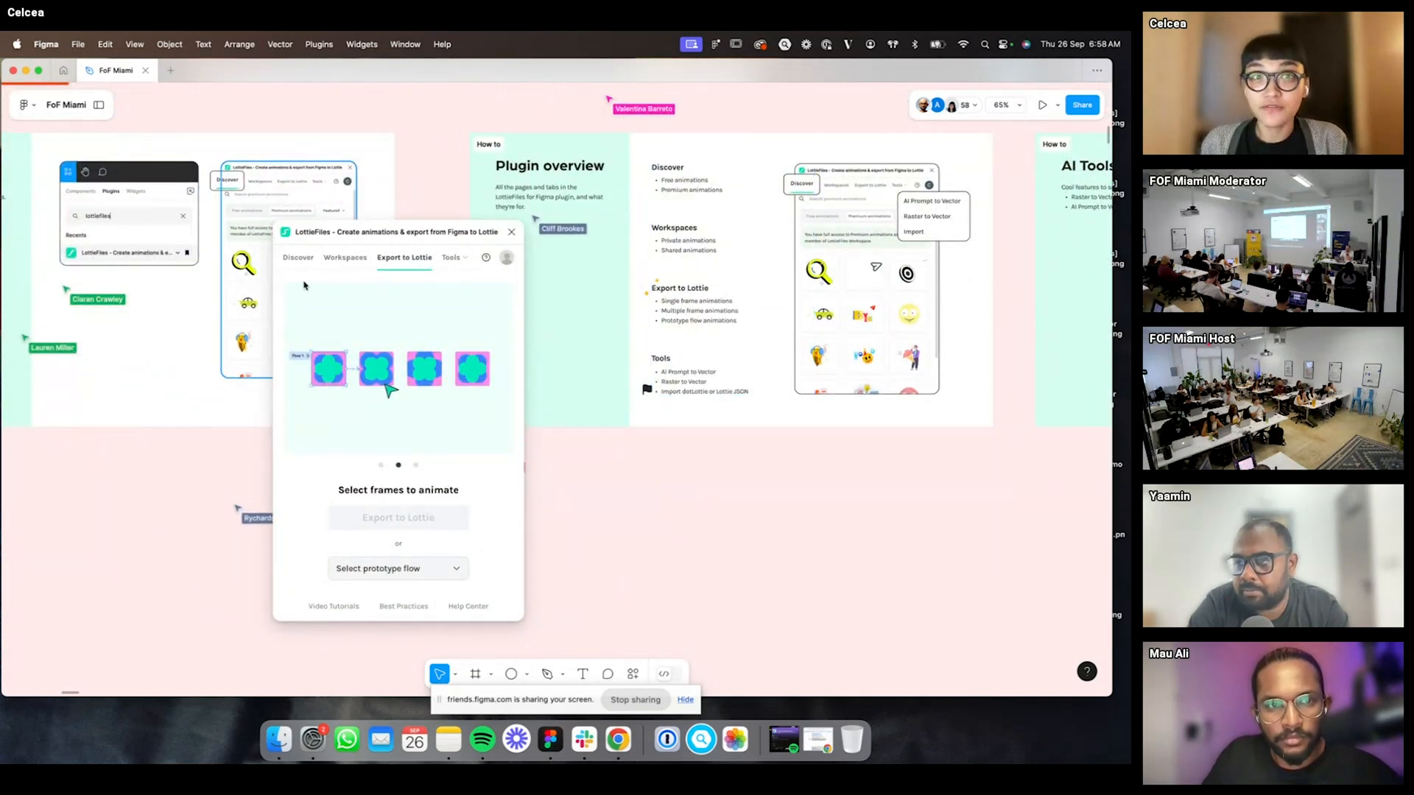
click(298, 256)
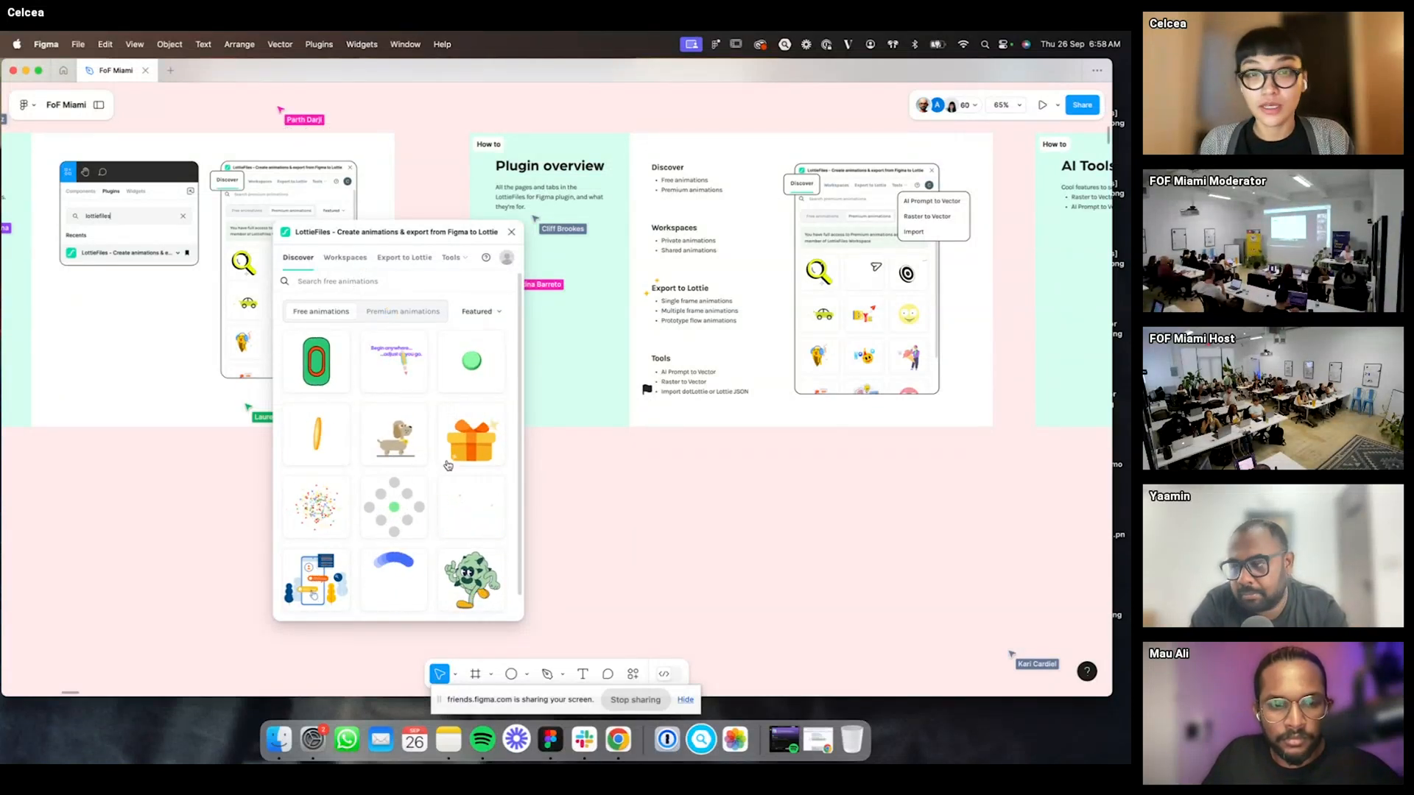
scroll(452, 475, down, 1)
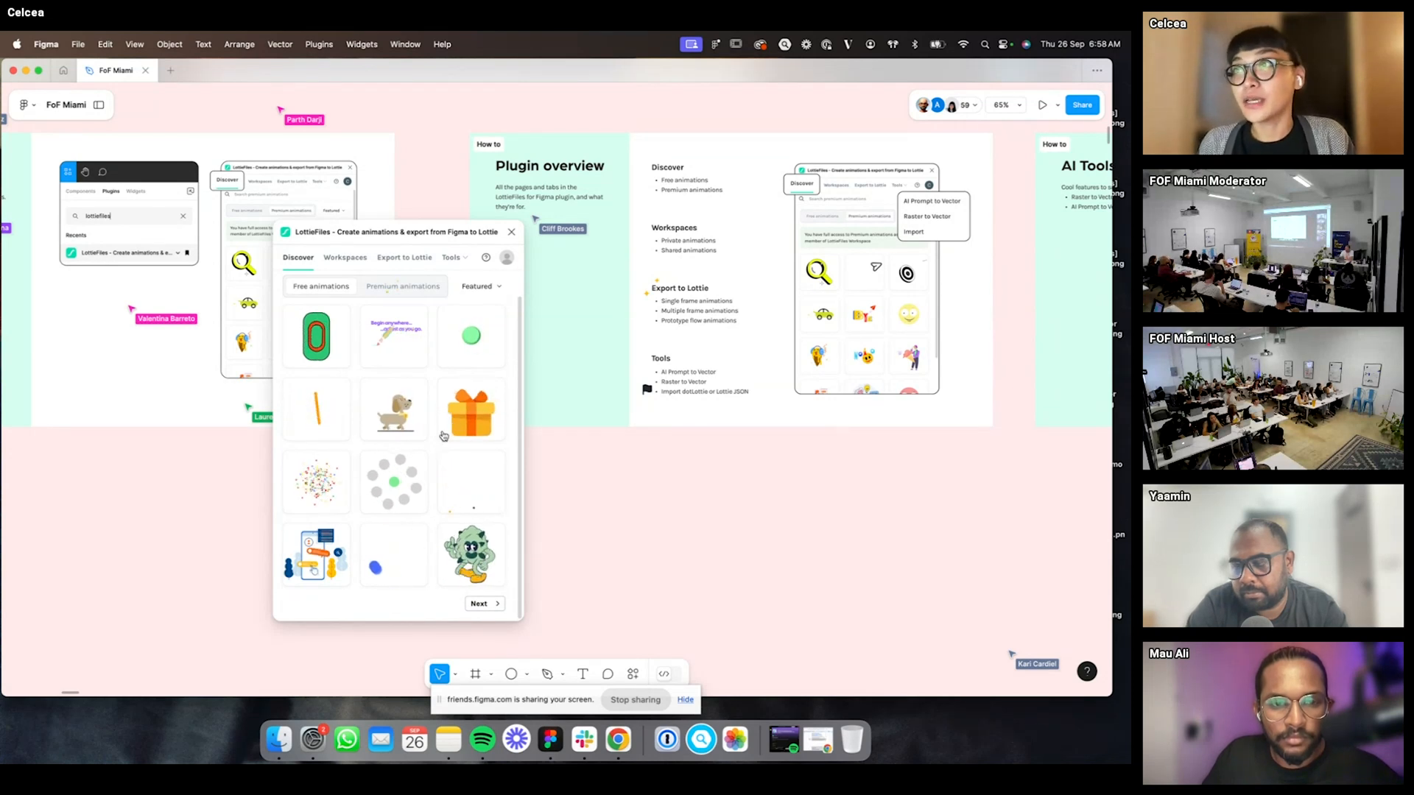
- Review the plugin's Workspaces, Export to Lottie and Tools pages
click(355, 260)
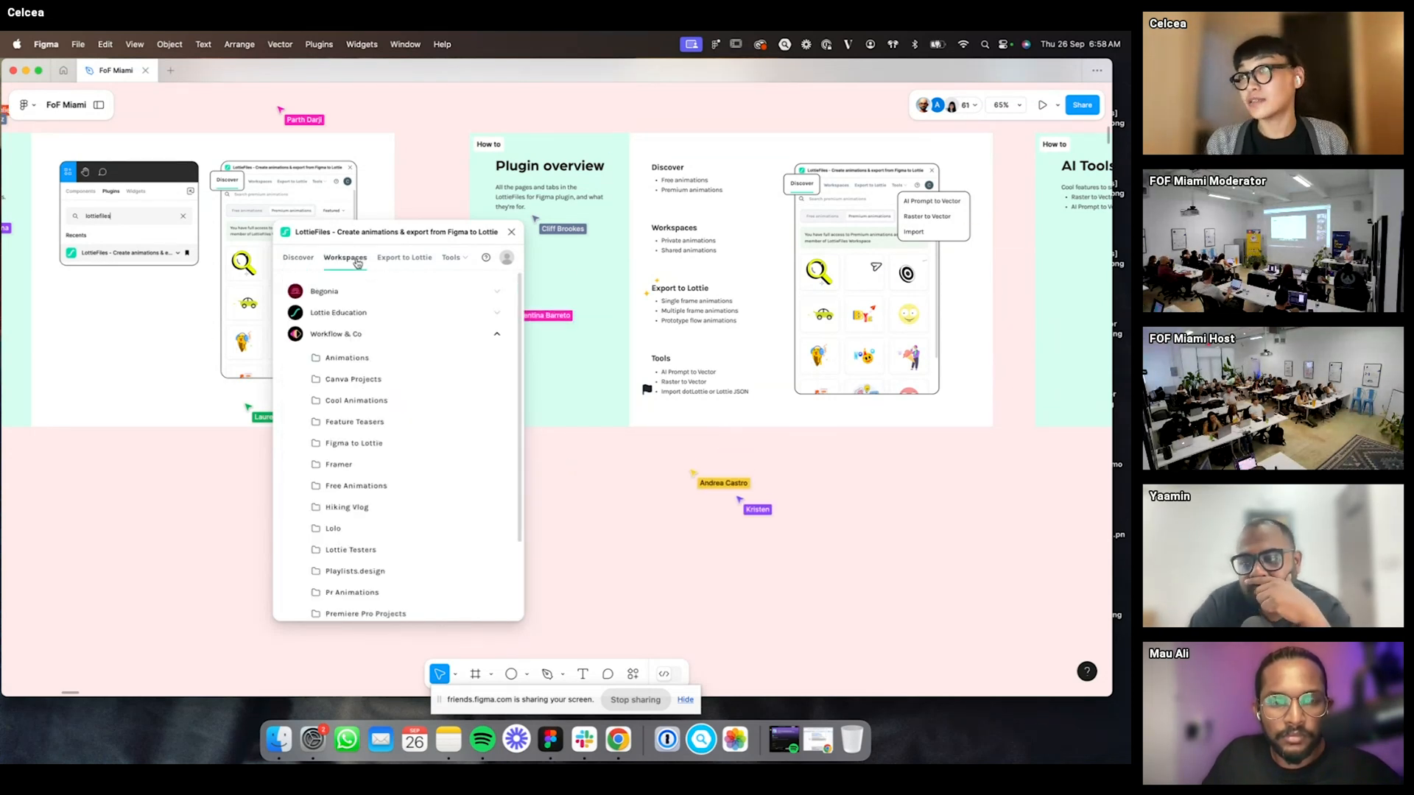
click(507, 257)
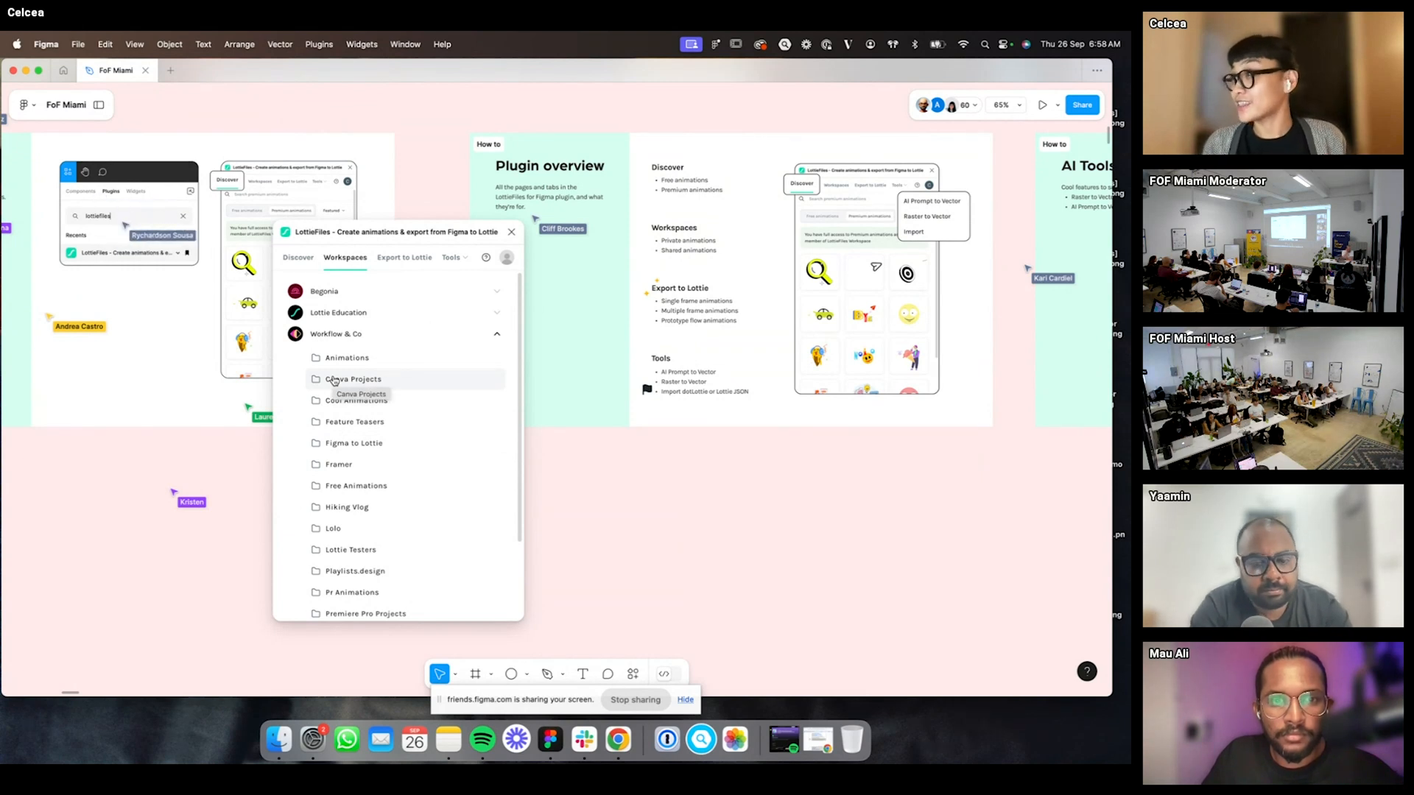
click(419, 262)
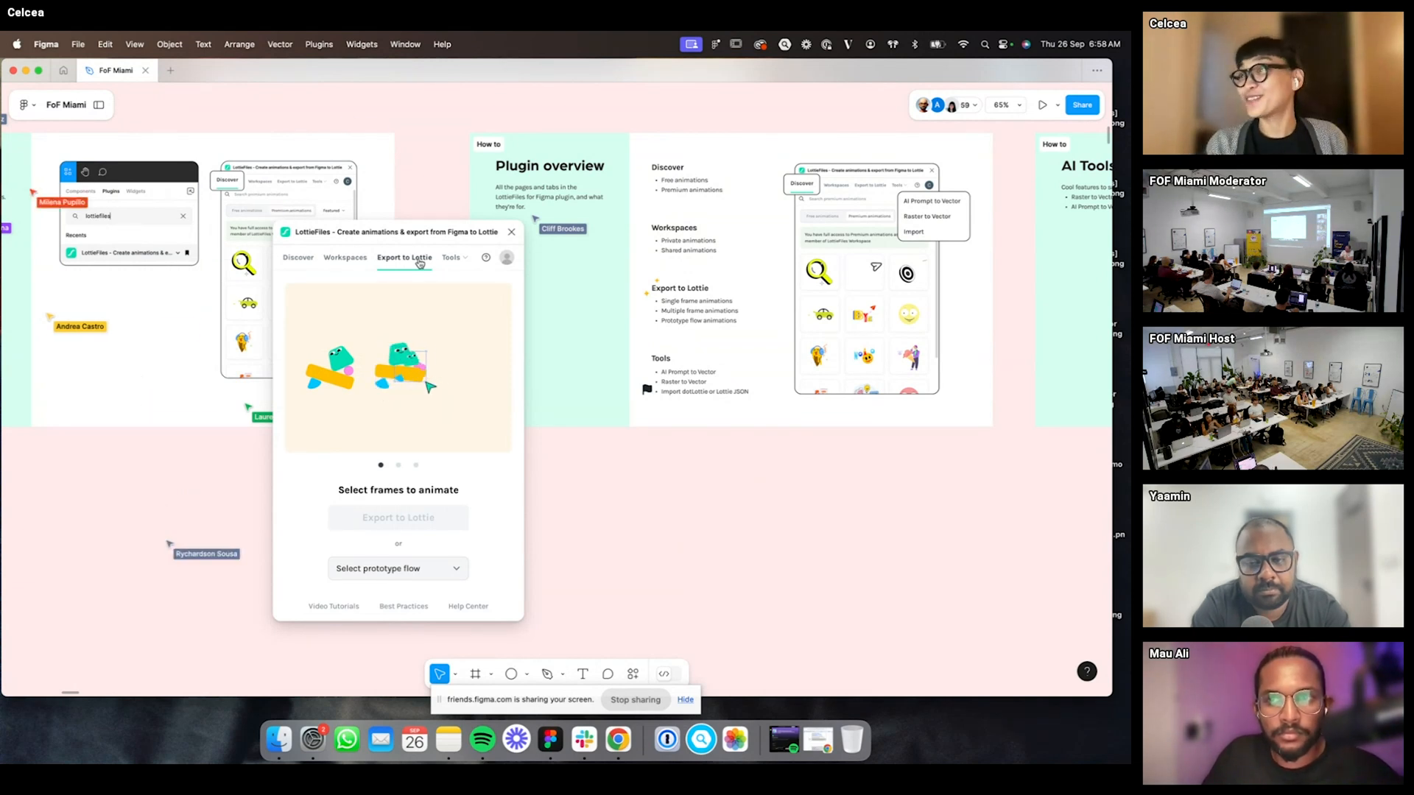
click(458, 258)
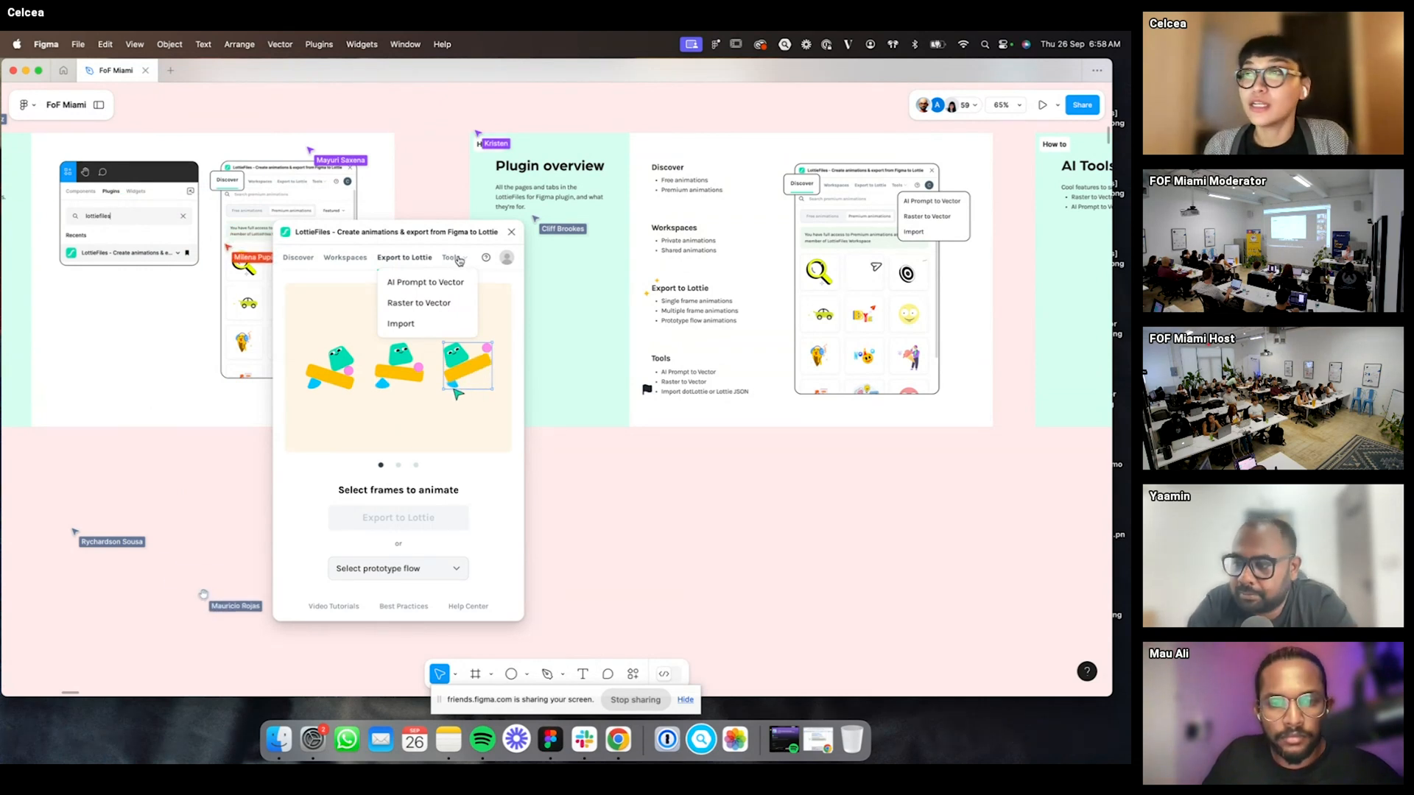
click(461, 261)
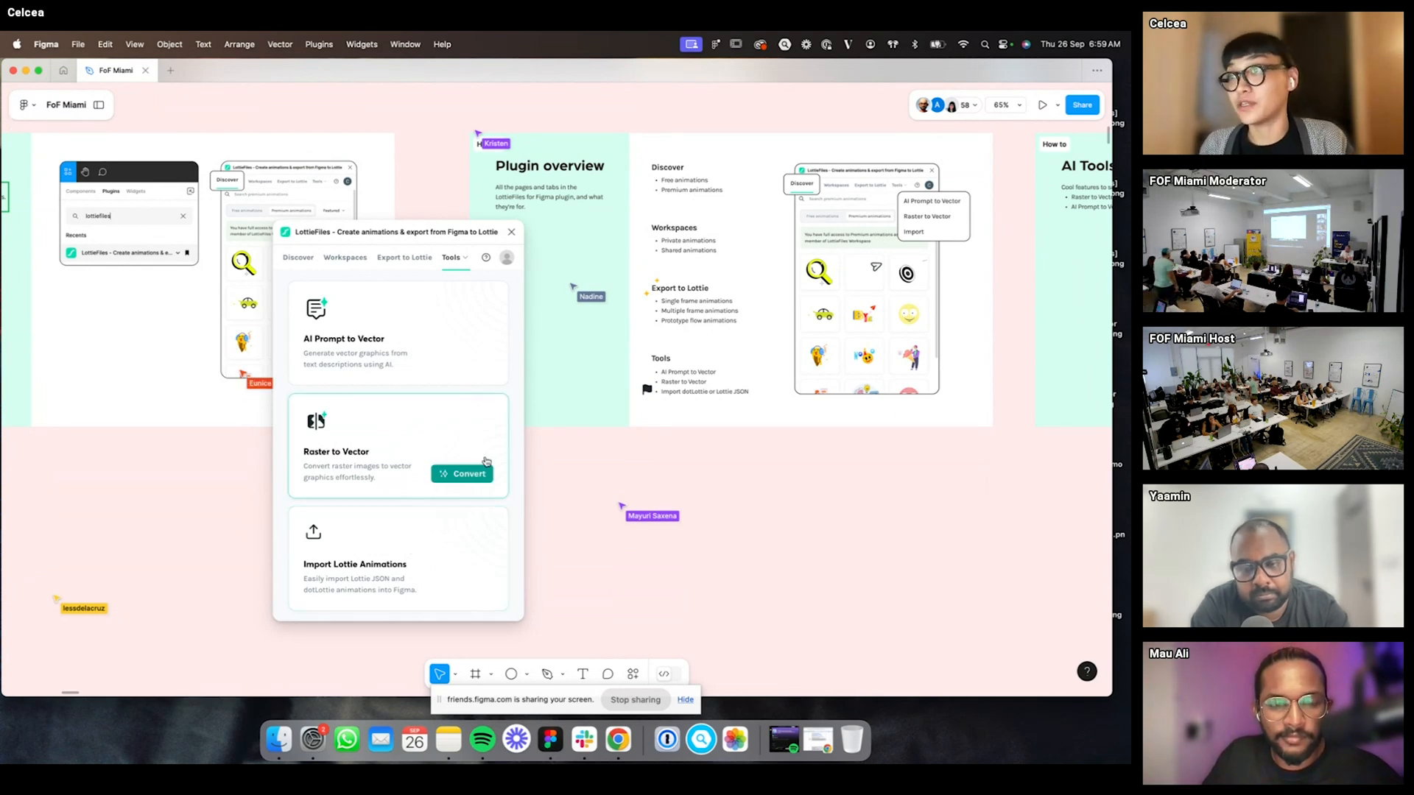
- Bring the "Free and premium animations" slide into view and open the walking dog animation from Discover
scroll(752, 489, right, 10)
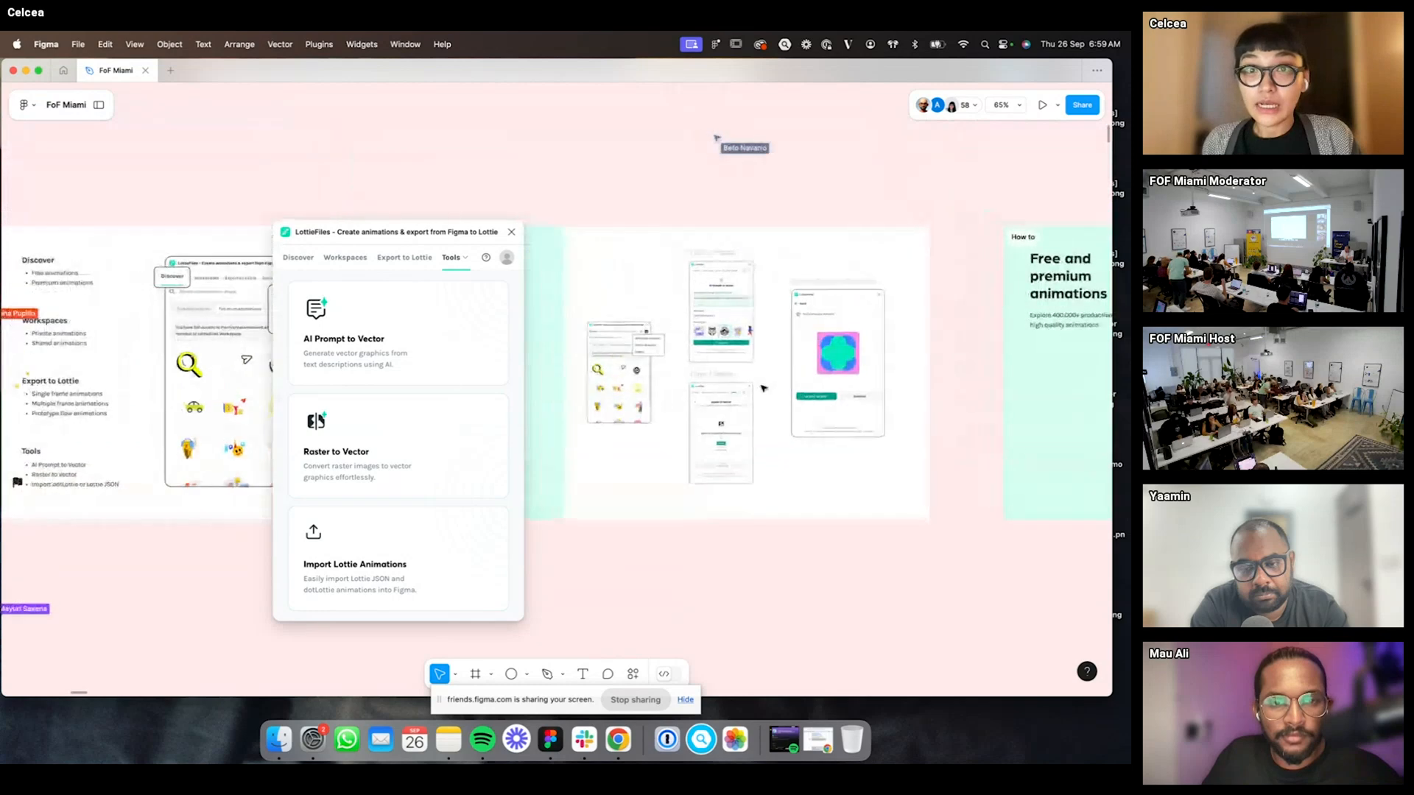
scroll(761, 291, right, 5)
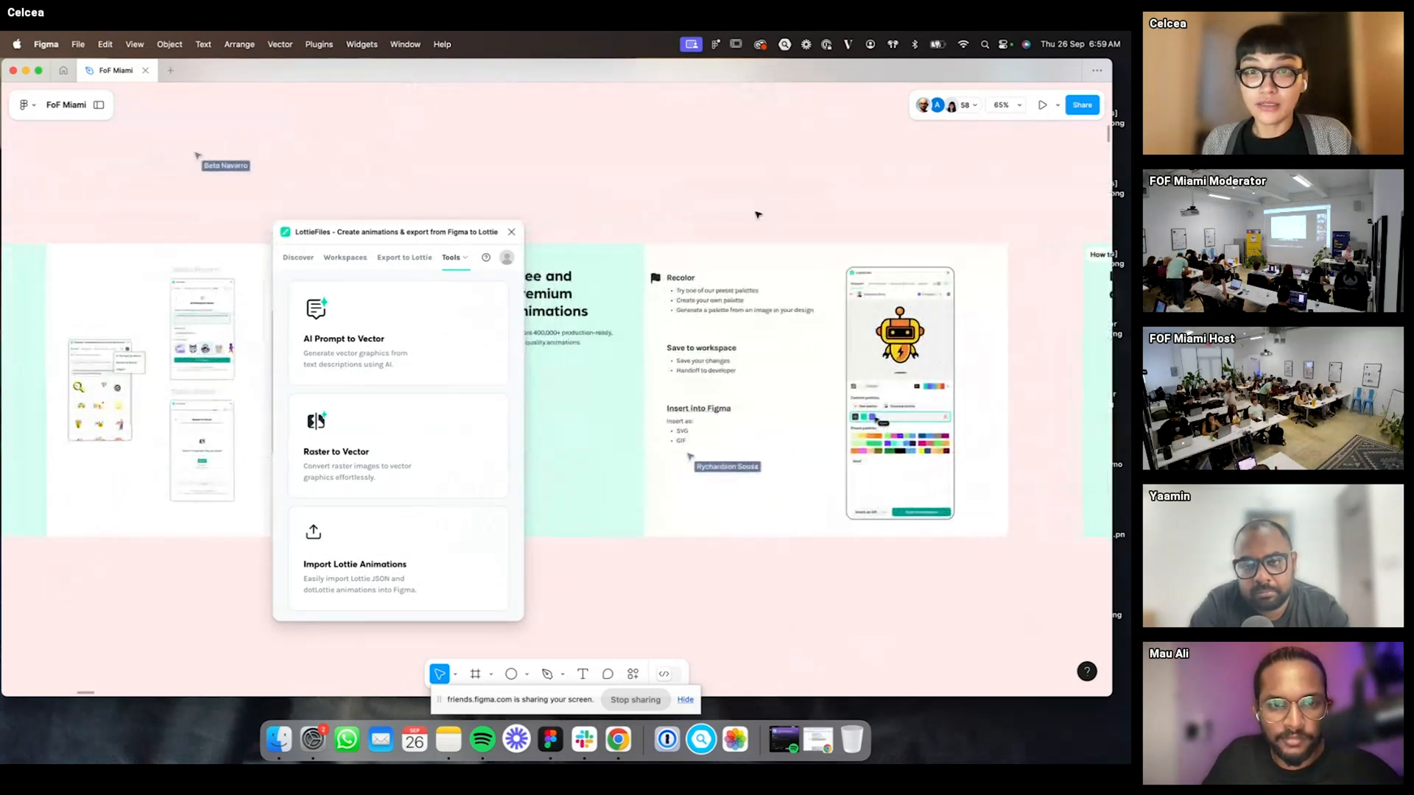
click(298, 258)
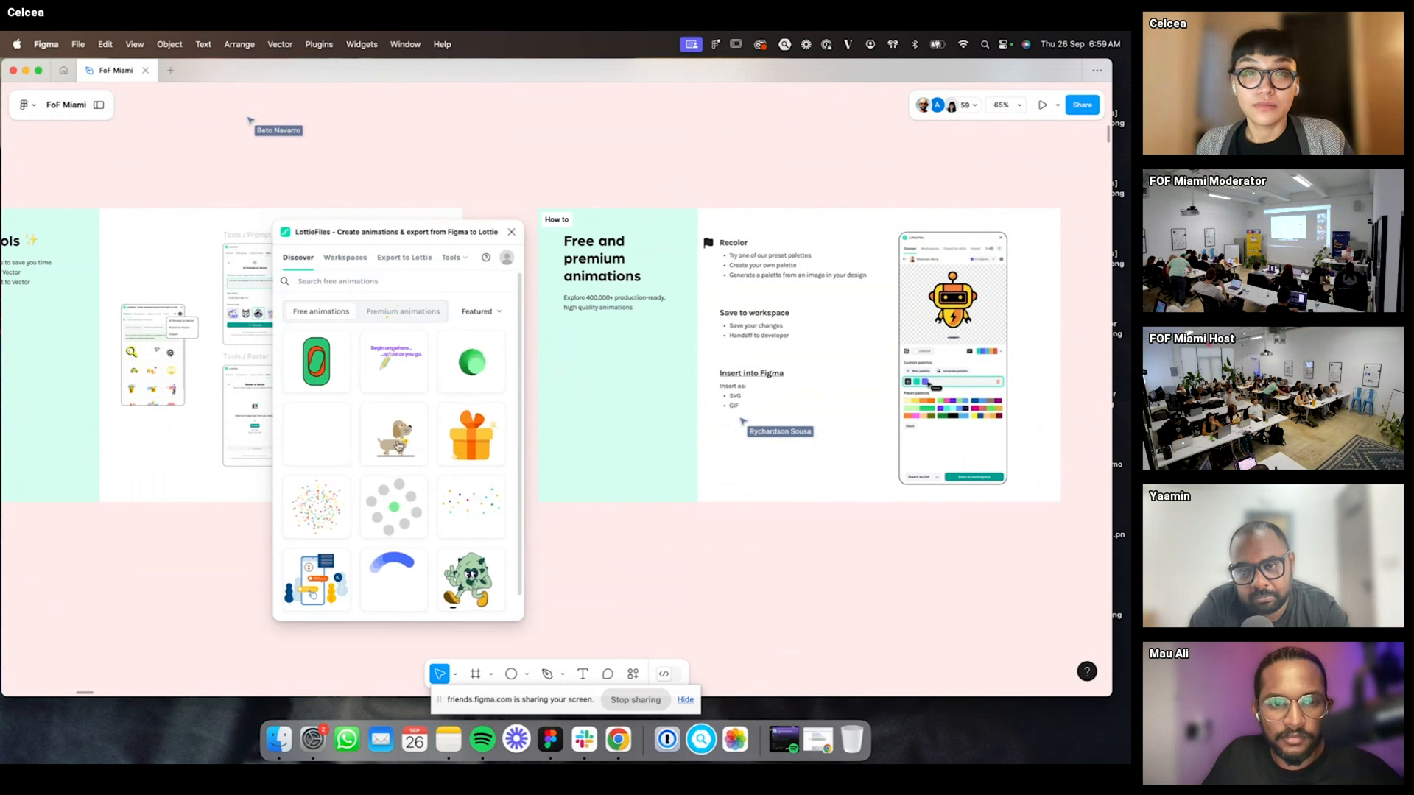
click(442, 461)
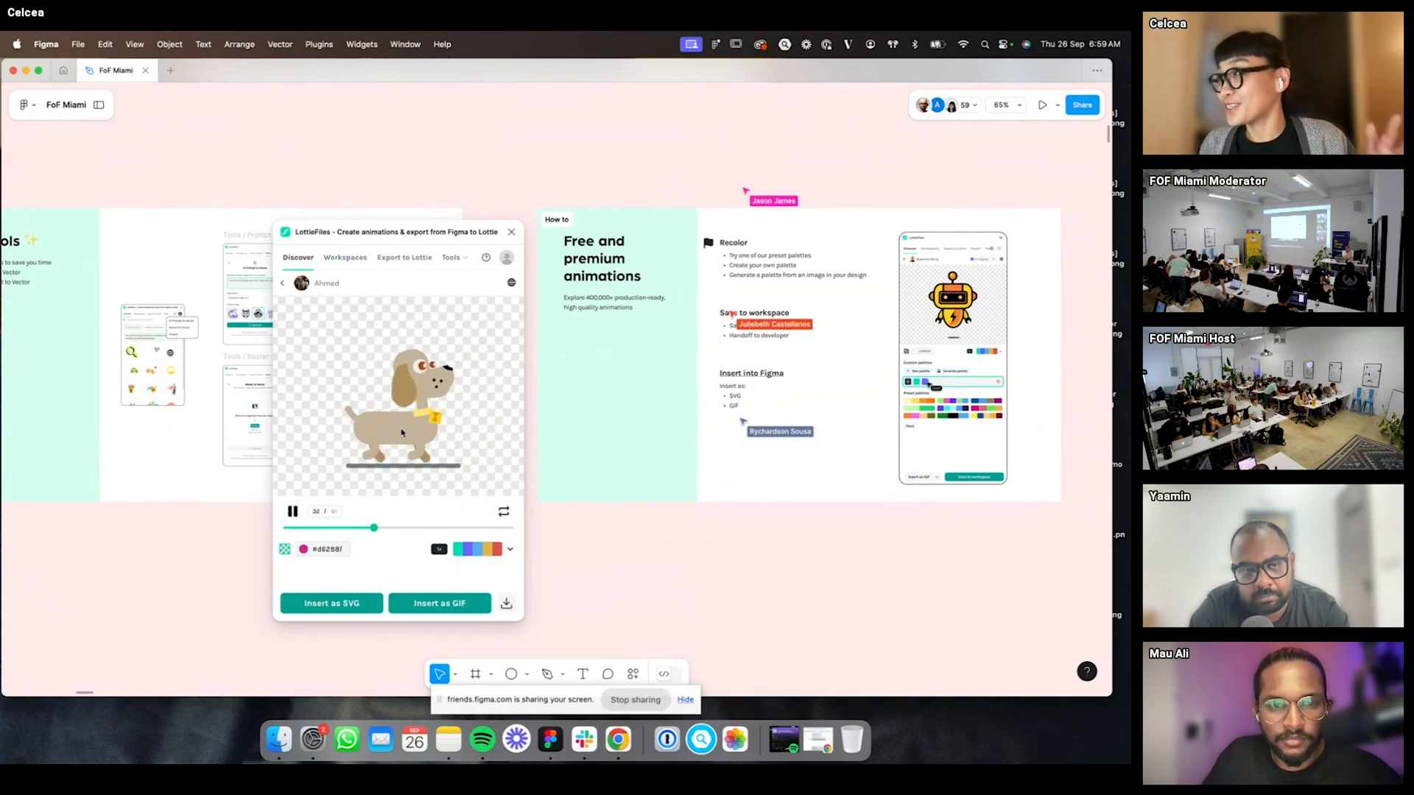
- Expand the dog animation's color palettes and recolor it with the orange, pink, purple and dark olive preset
click(509, 550)
scroll(442, 500, down, 3)
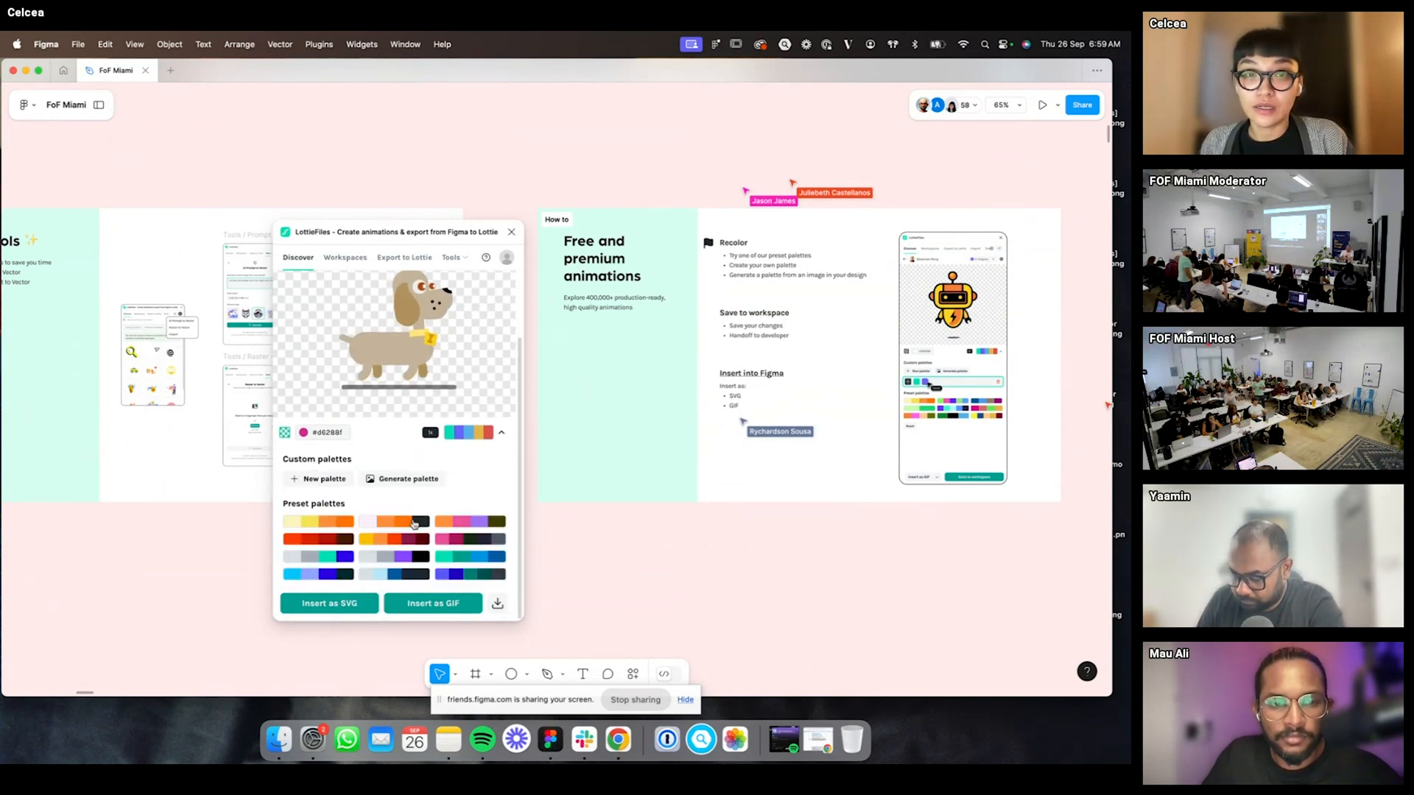
click(392, 521)
click(470, 521)
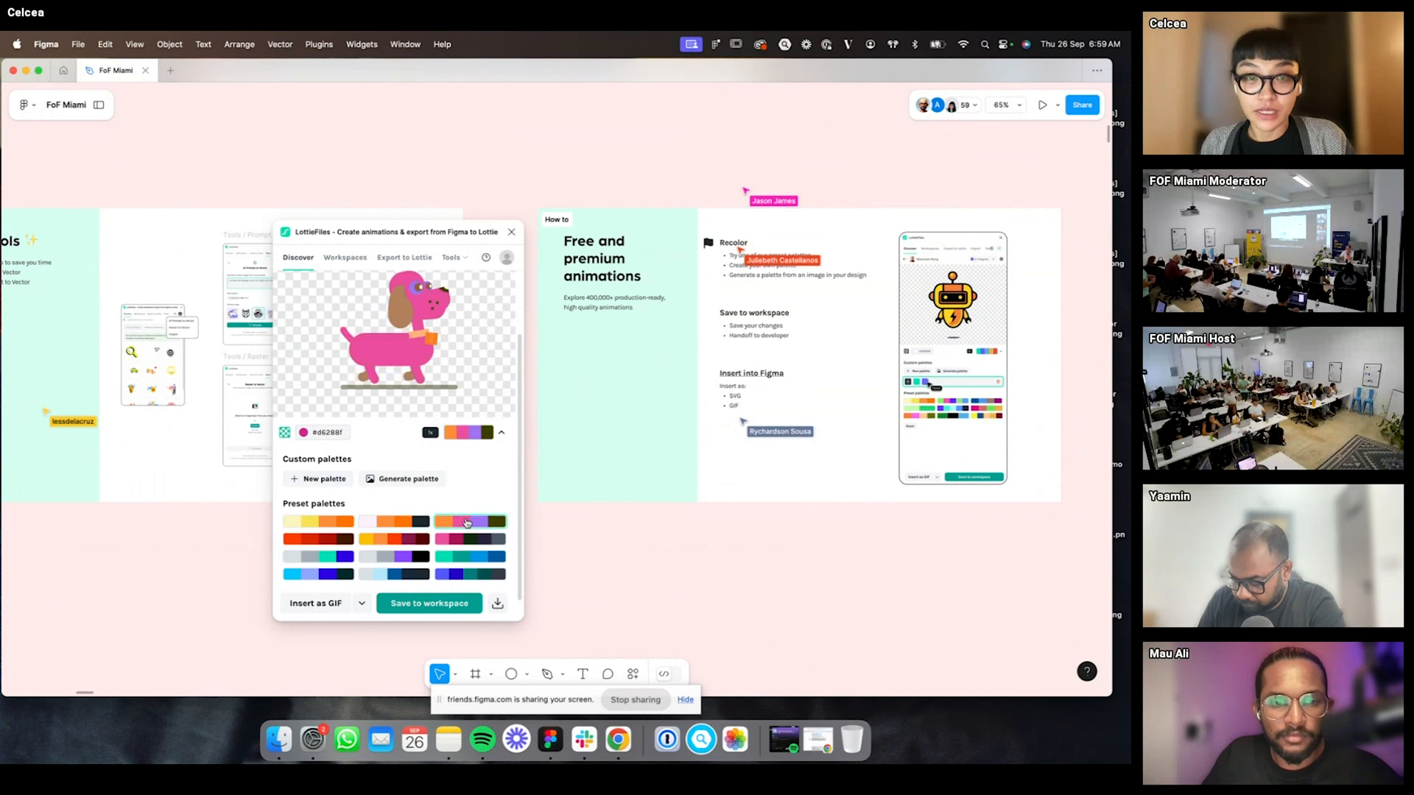
- Examine the custom palette choices and the insert format options for the recolored dog animation
scroll(456, 442, up, 1)
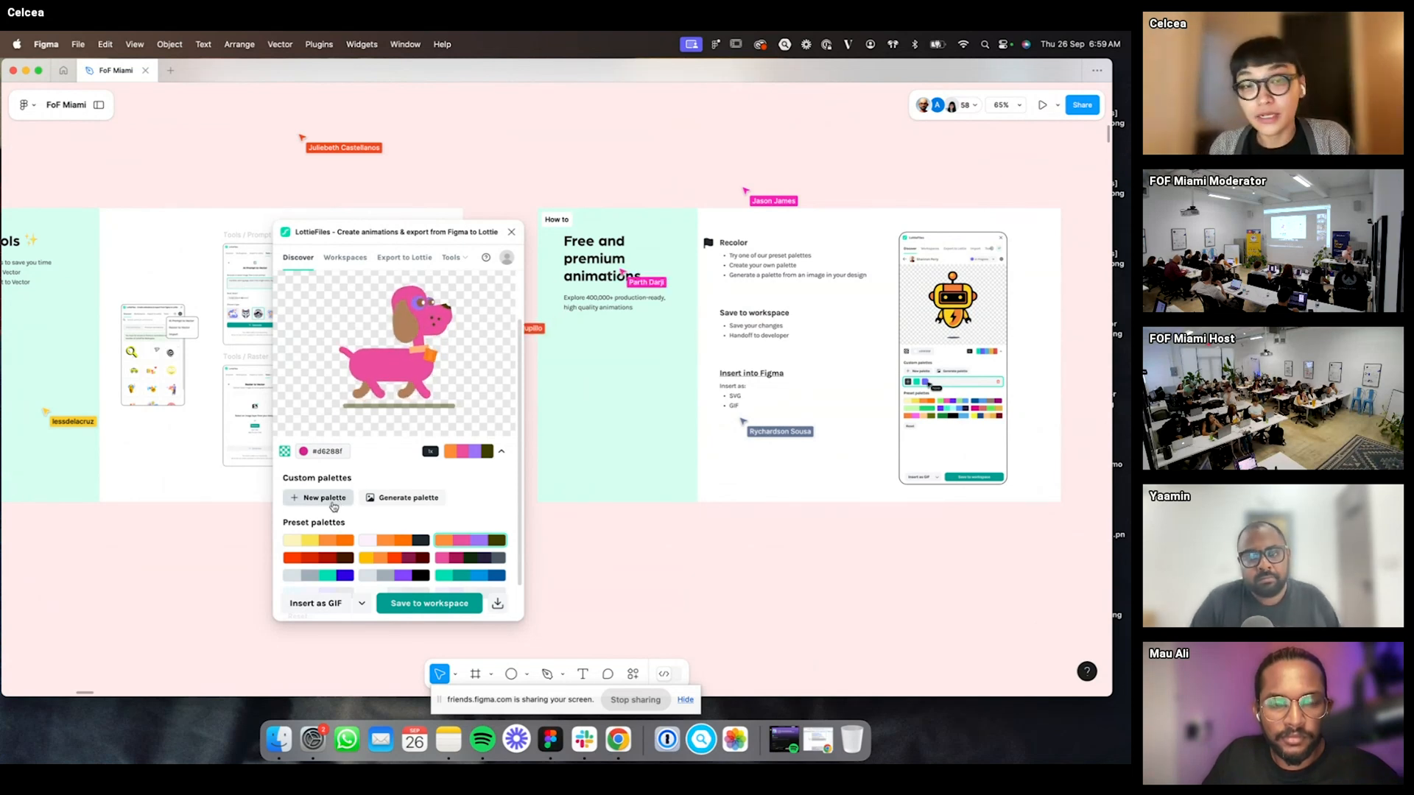
scroll(343, 508, down, 2)
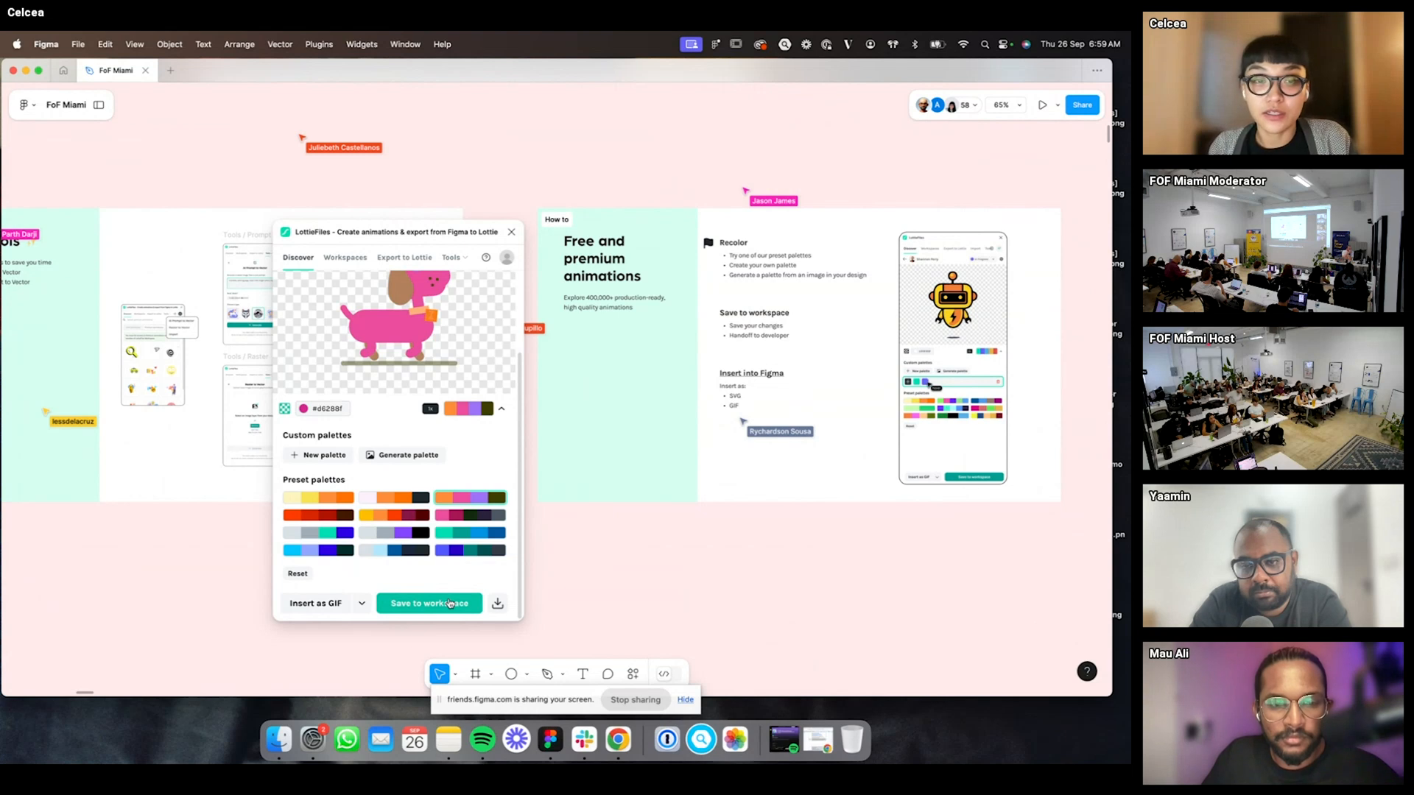
click(362, 603)
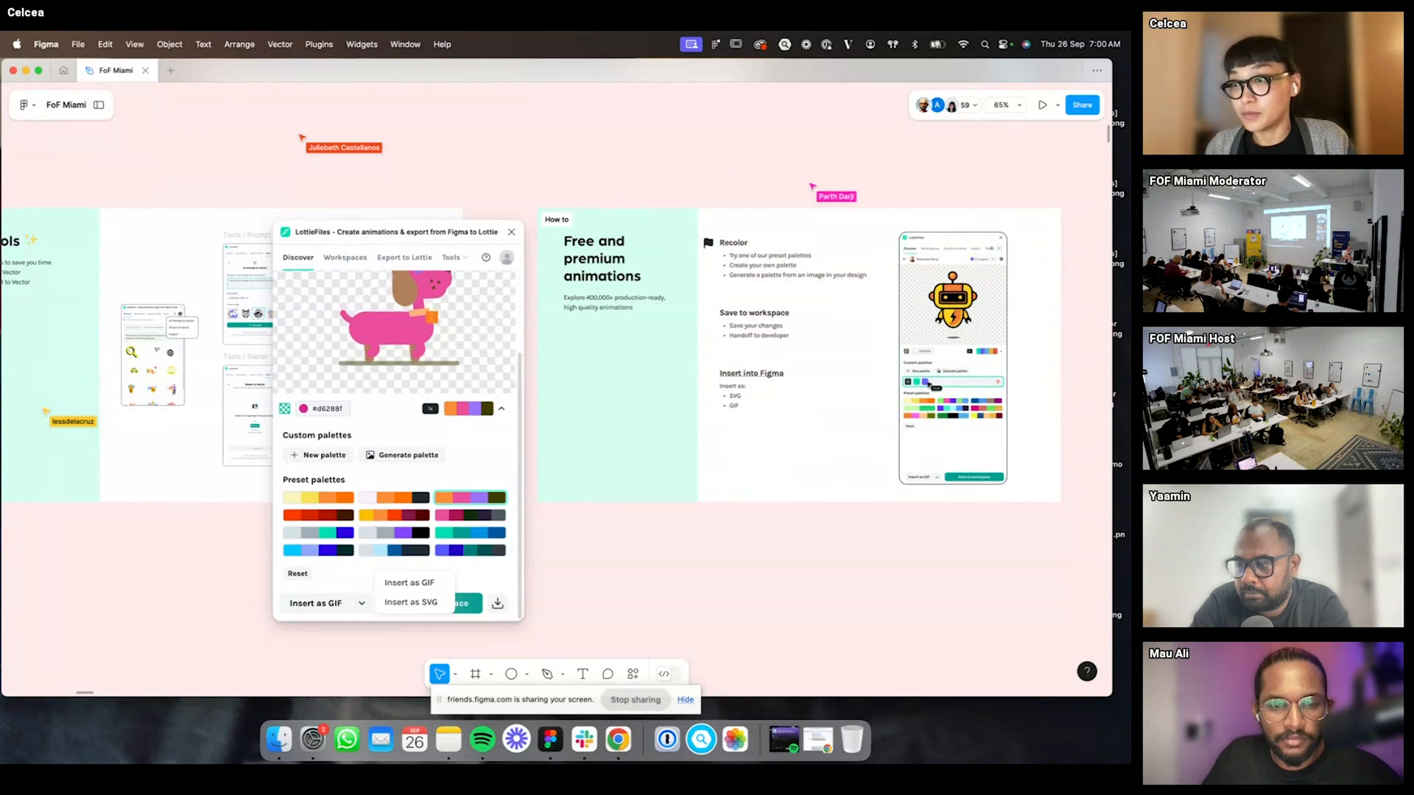
- Bring the Part 2 "Animating Single Frame" slide into view and move the plugin window clear of it
scroll(626, 199, down, 5)
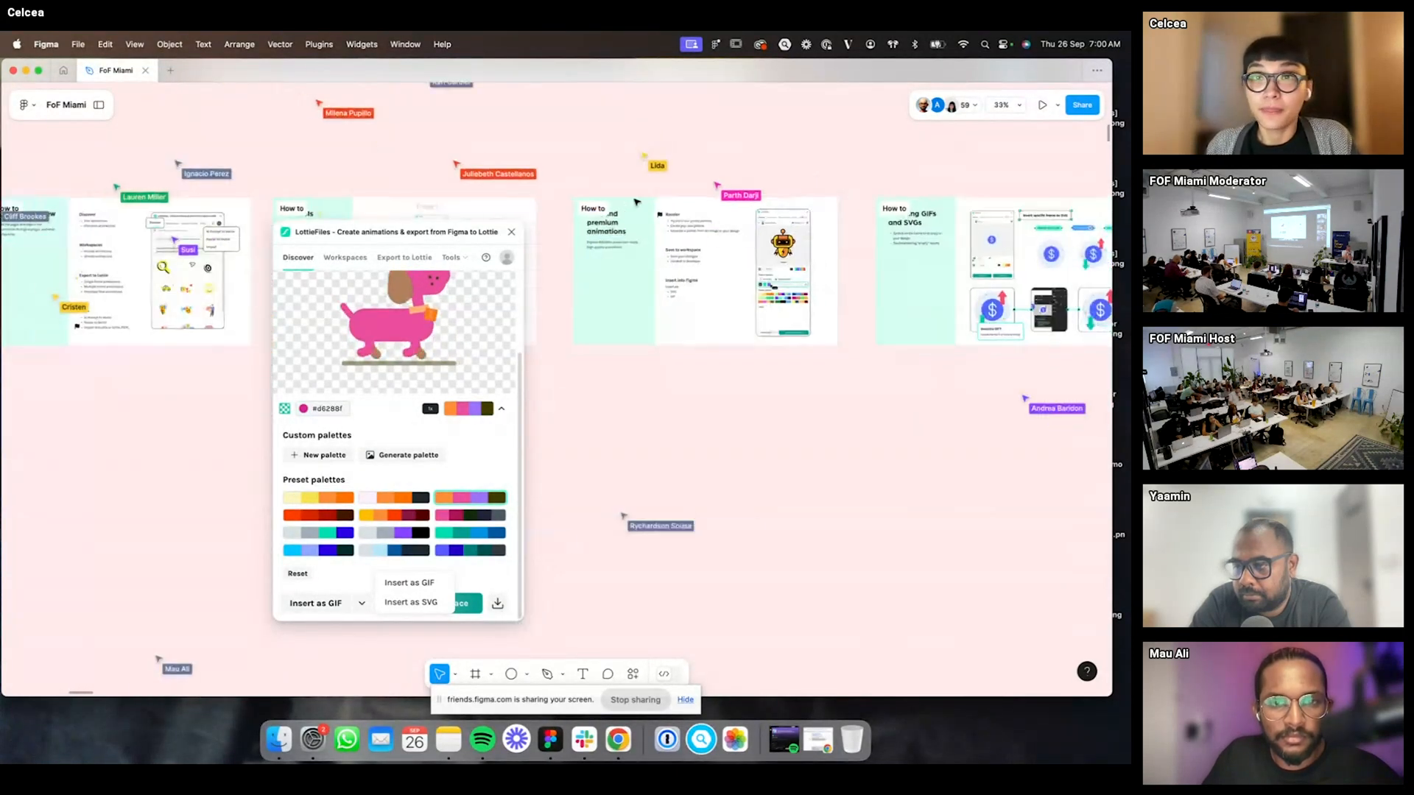
scroll(764, 194, down, 6)
scroll(763, 194, right, 3)
scroll(752, 278, up, 2)
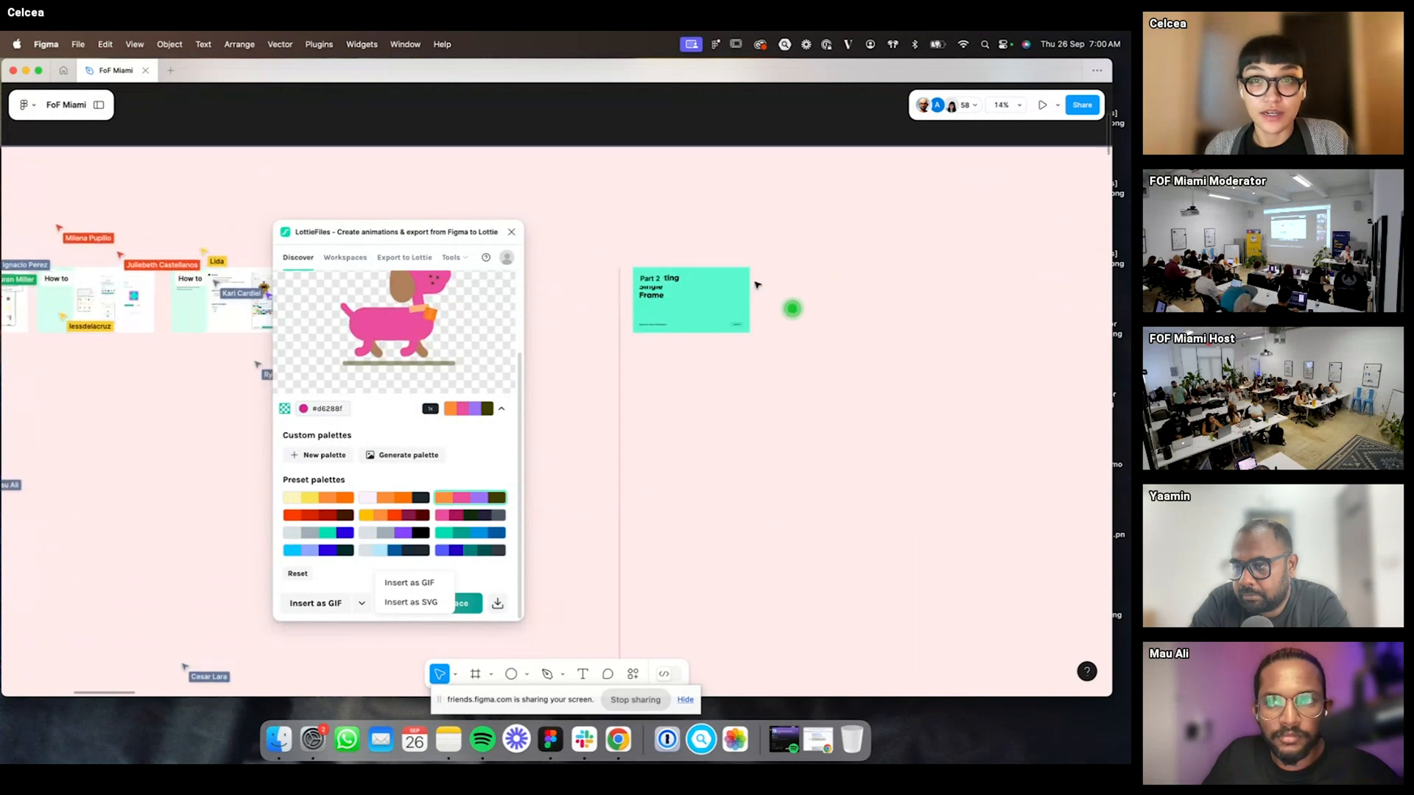
scroll(751, 279, up, 4)
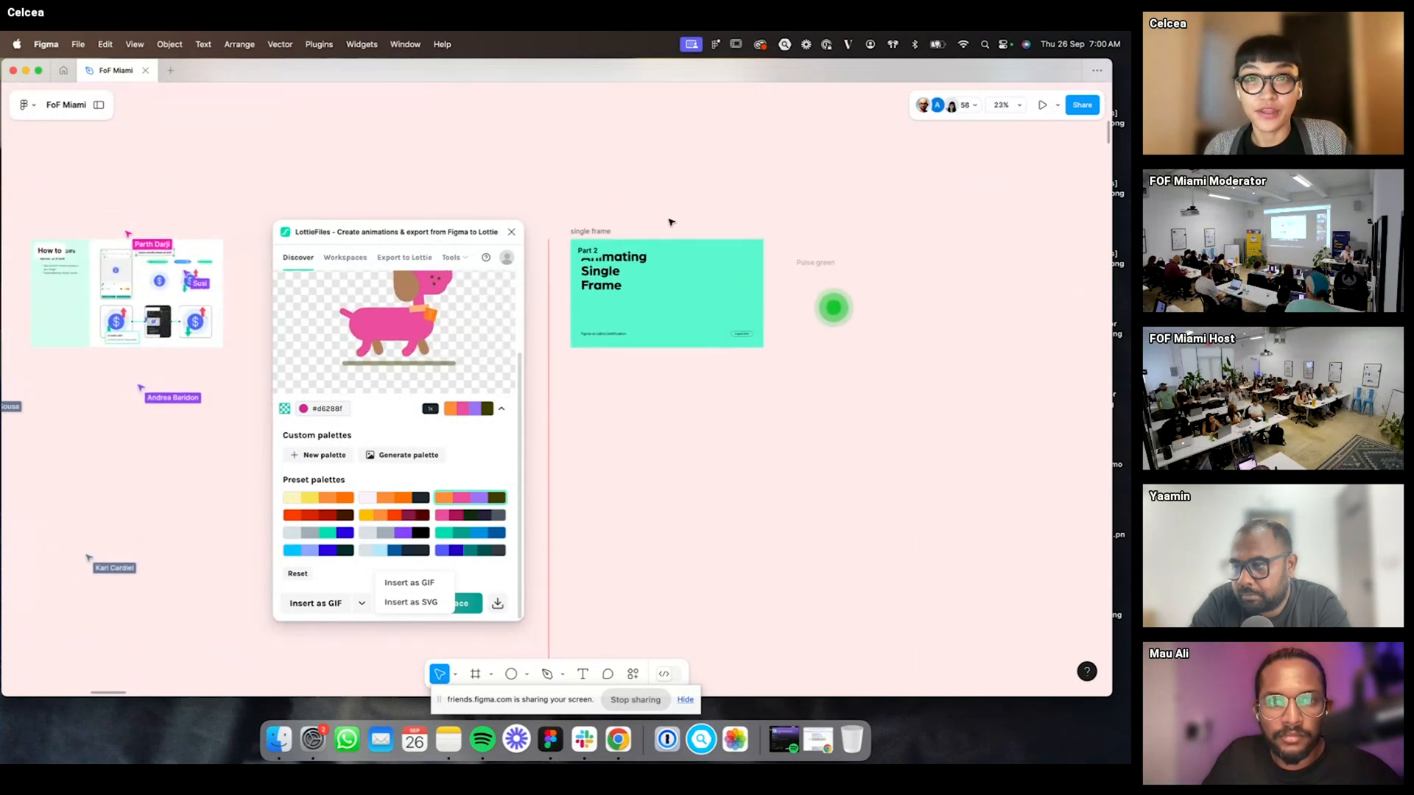
scroll(671, 222, up, 4)
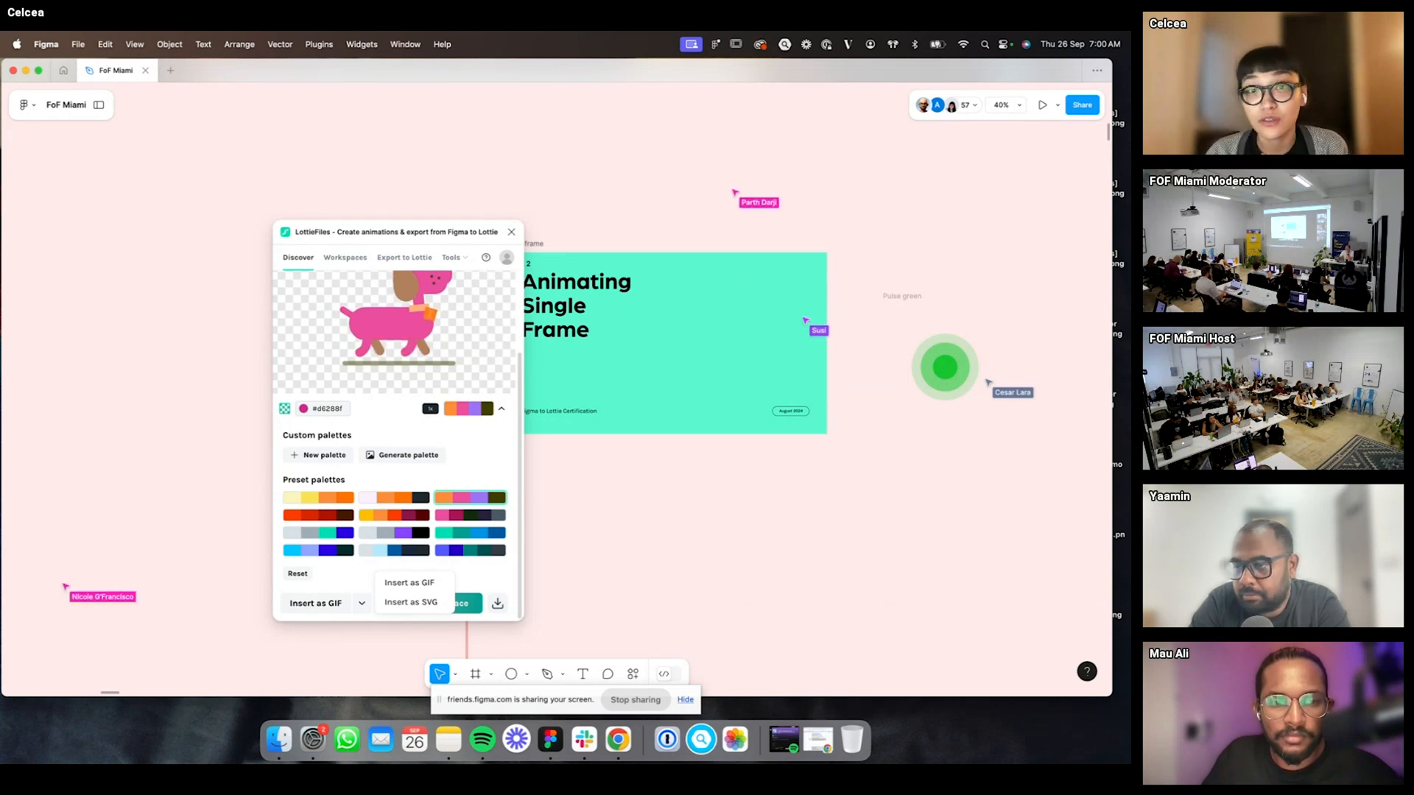
drag(455, 237, 402, 231)
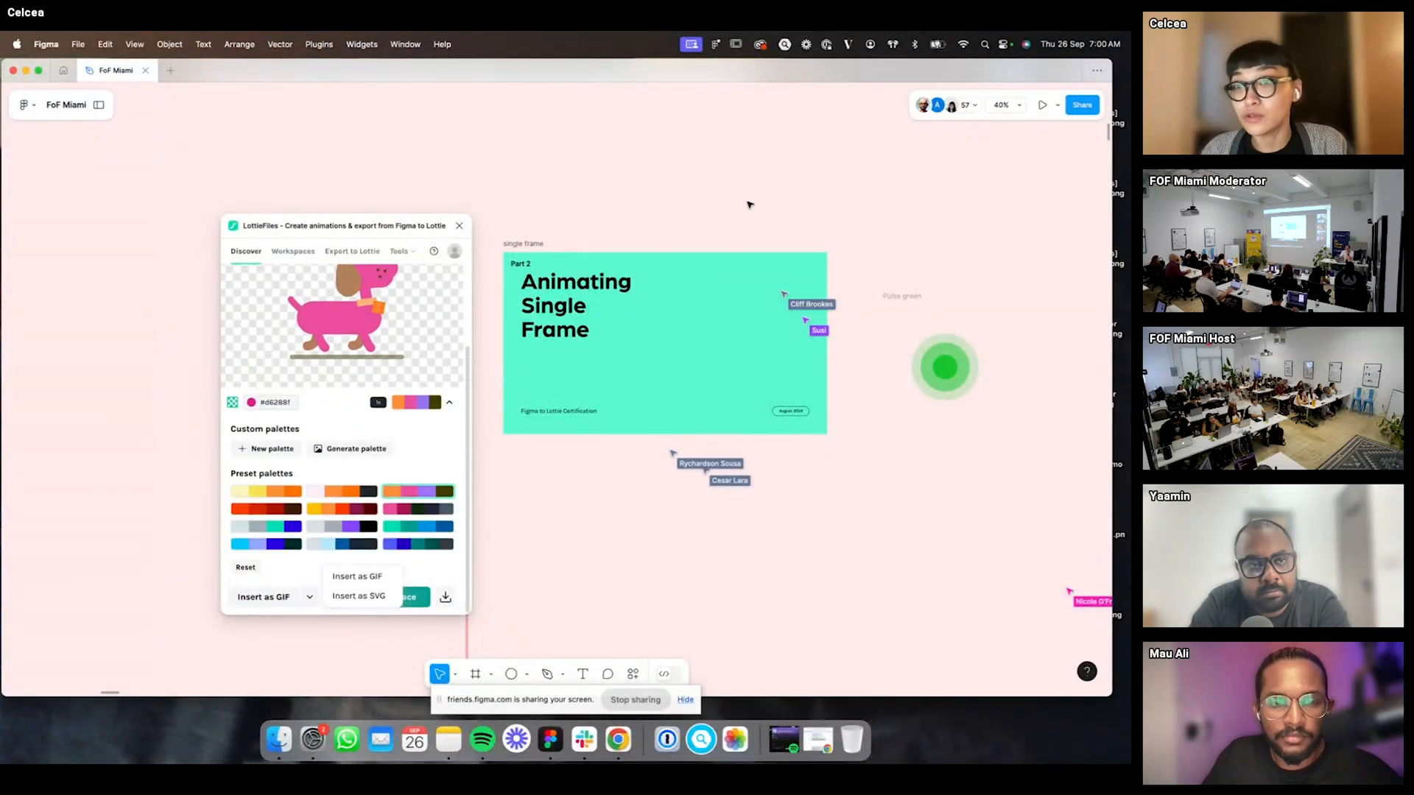
scroll(749, 206, down, 3)
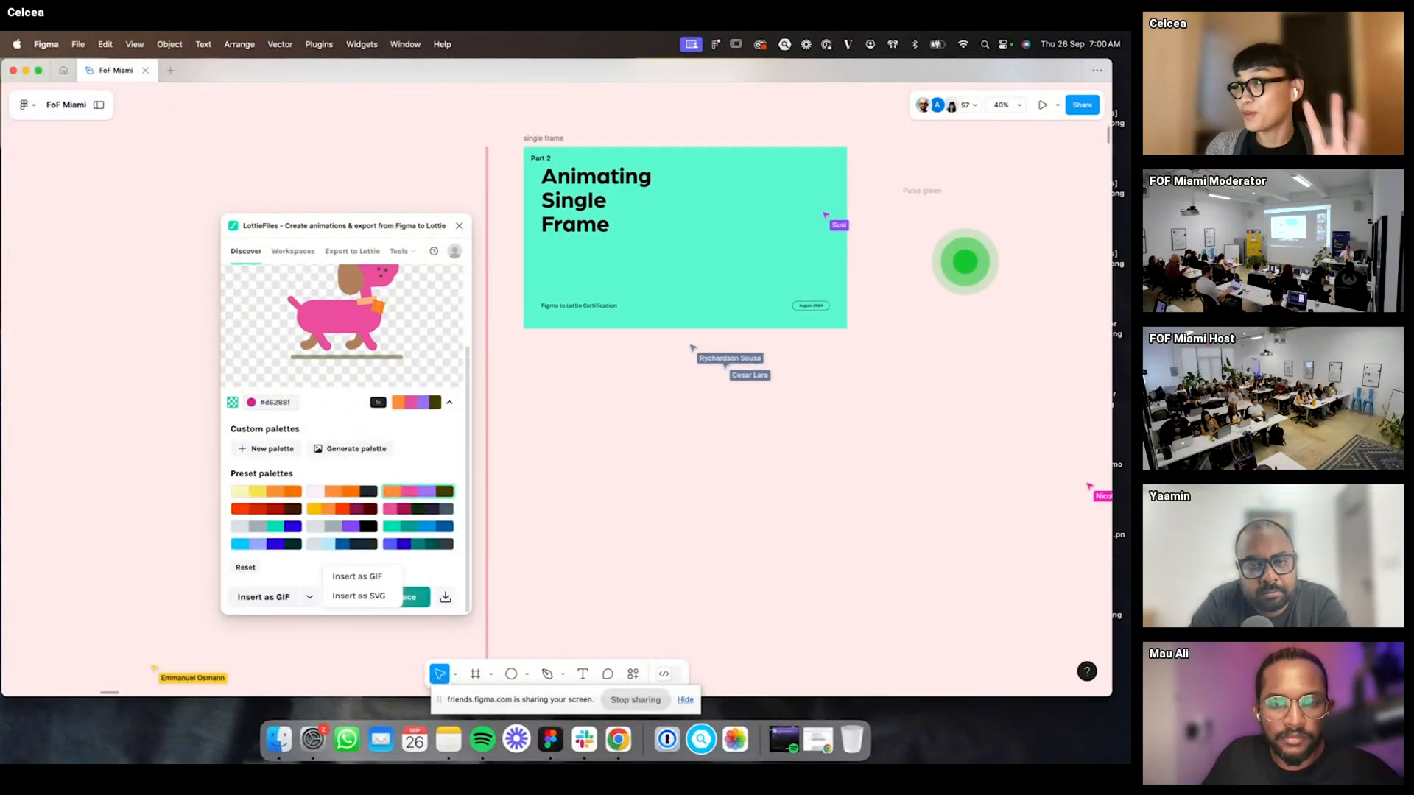
- Draw a 470 × 470 frame below the Part 2 slide and deselect it
click(477, 675)
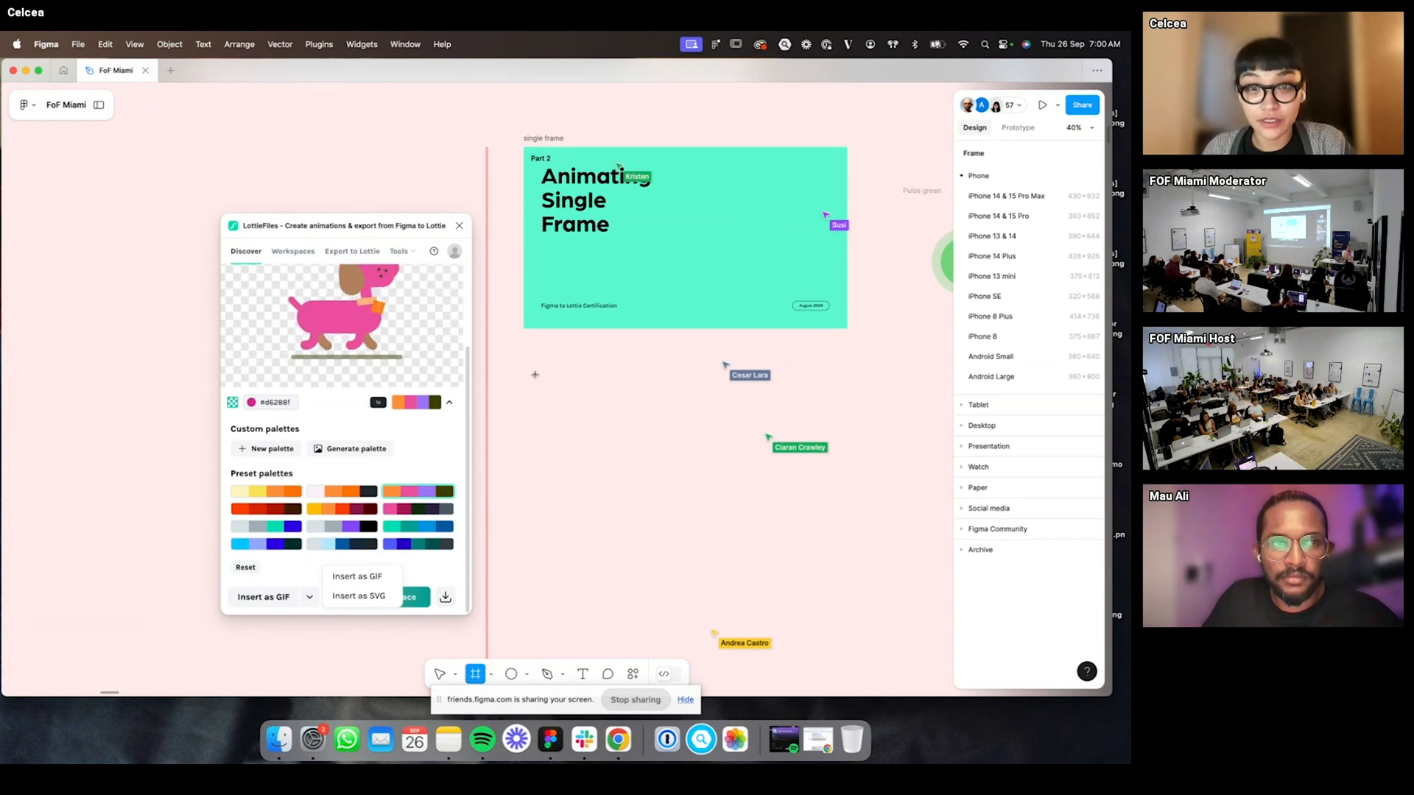
drag(648, 462, 654, 468)
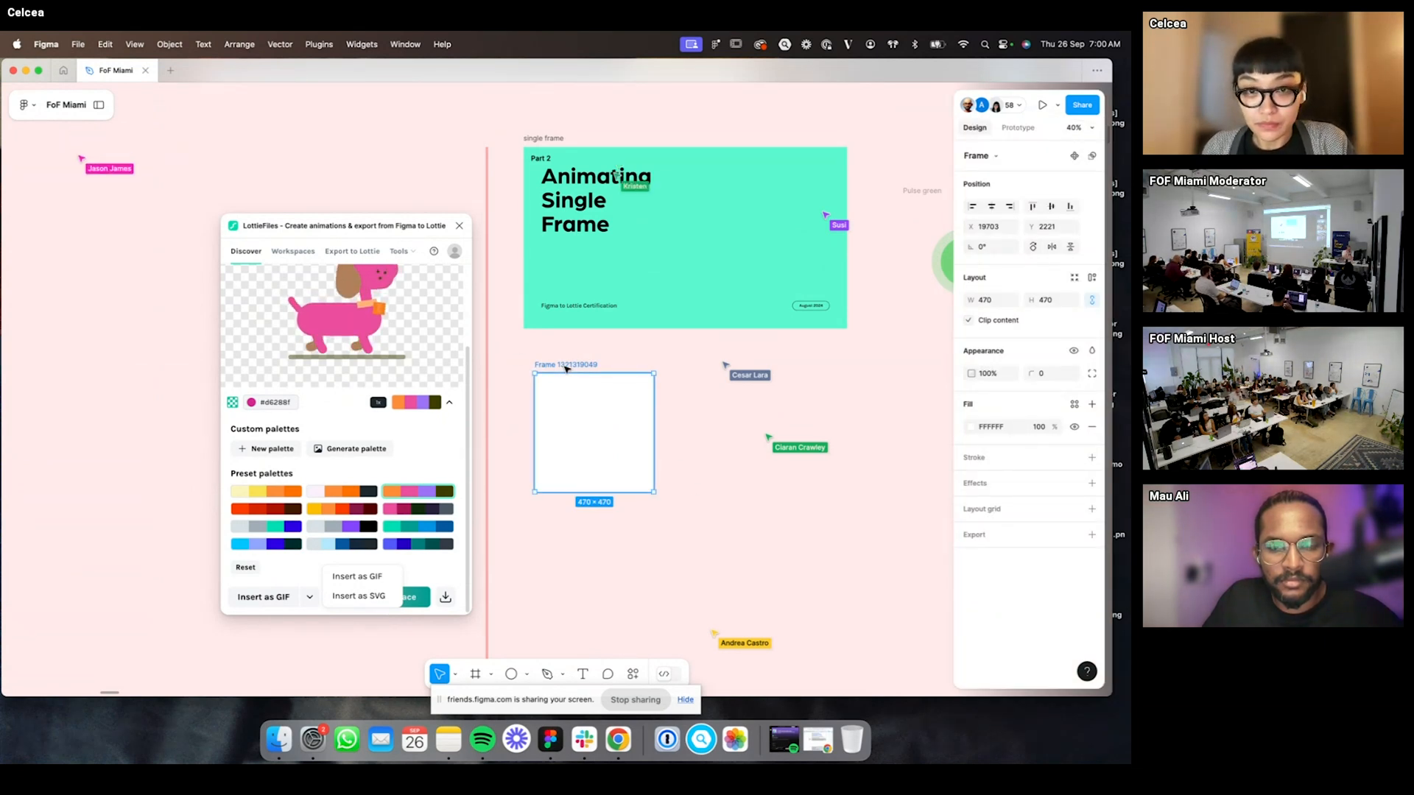
click(886, 130)
scroll(877, 135, right, 2)
scroll(783, 182, left, 2)
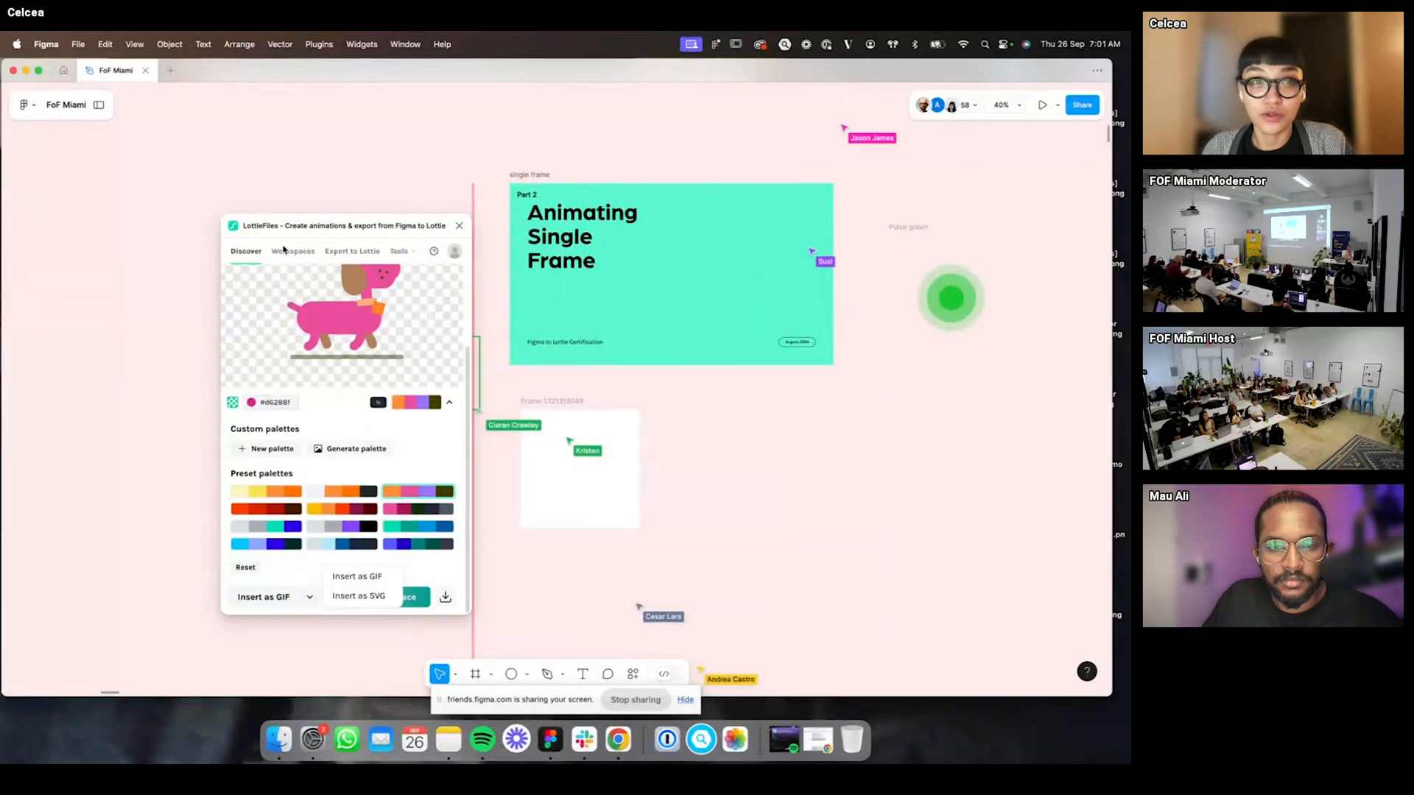
- Show the plugin's Export to Lottie page and move its window farther from the Part 2 slide, with the Pulse green frame in view
click(352, 251)
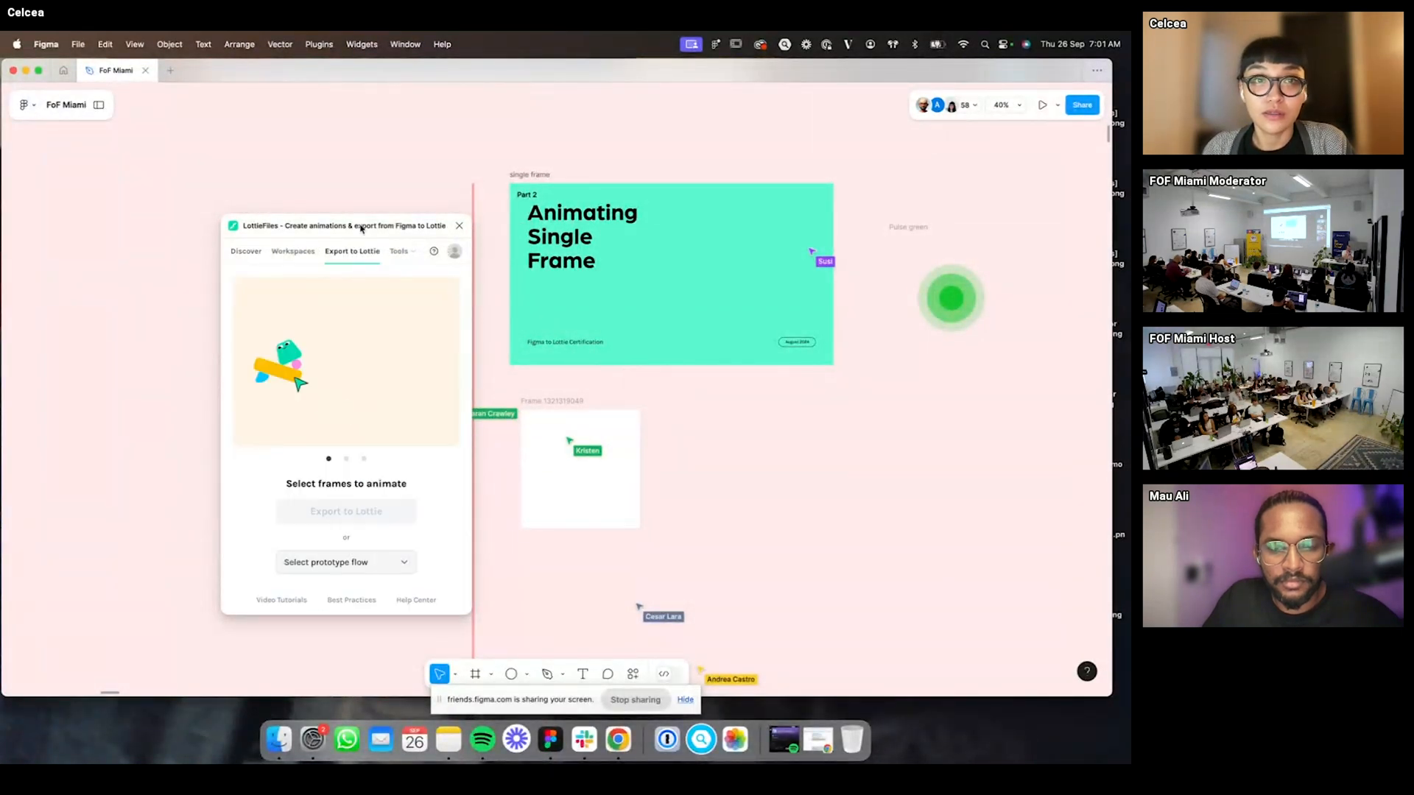
drag(361, 229, 282, 201)
scroll(847, 221, right, 3)
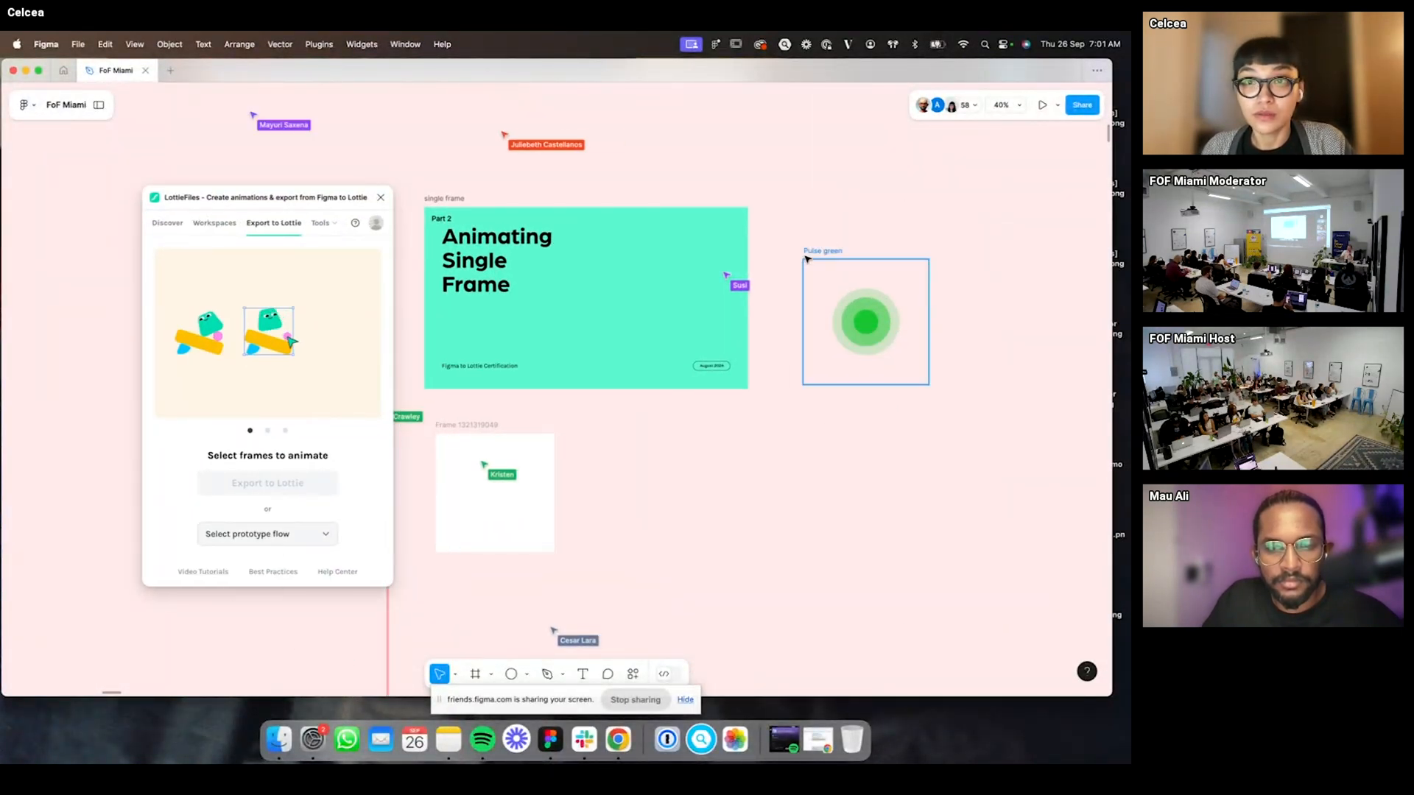
- Select the Pulse green frame and move it slightly closer to the Part 2 slide, to about X 21115
click(806, 259)
scroll(592, 352, down, 3)
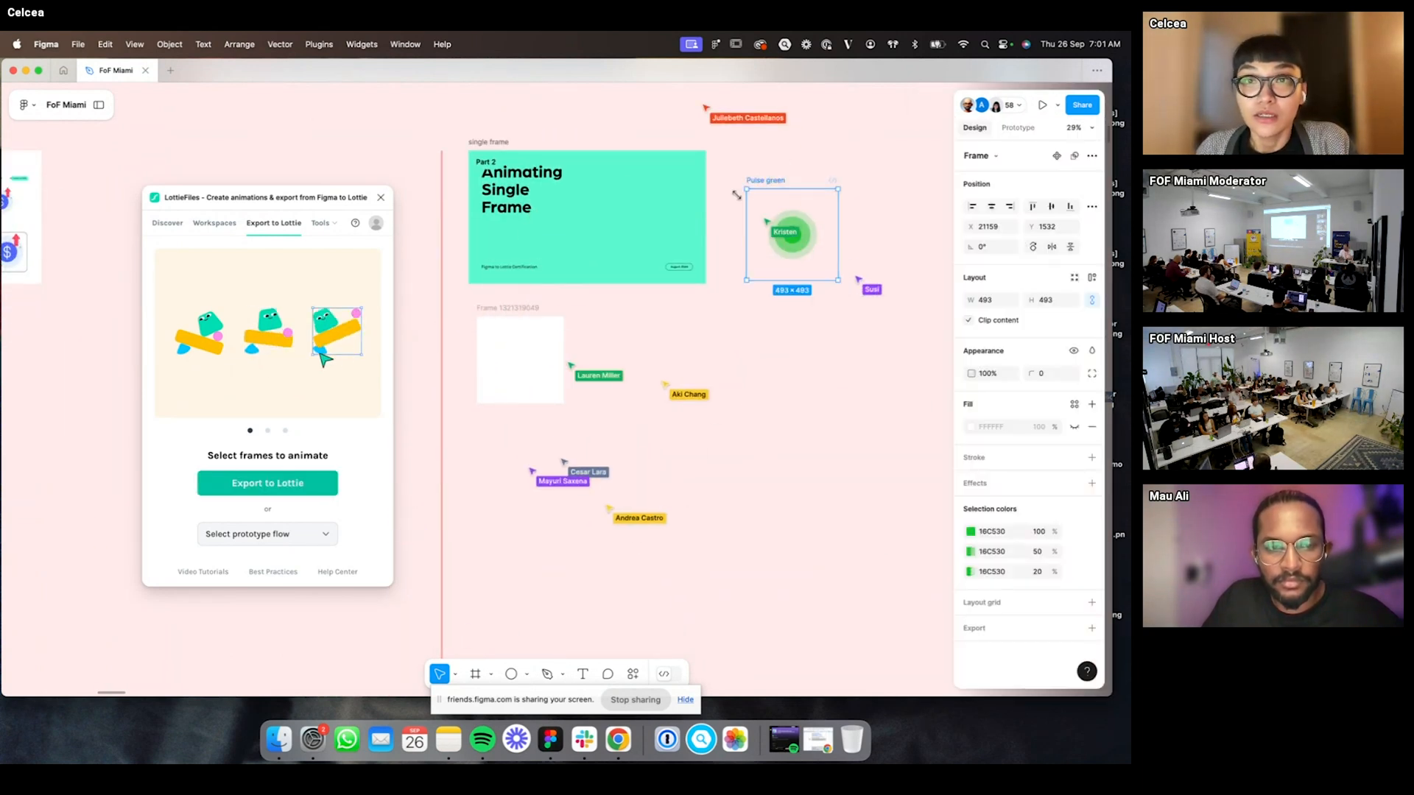
scroll(797, 213, up, 2)
scroll(796, 212, left, 2)
scroll(797, 213, up, 1)
scroll(797, 213, right, 1)
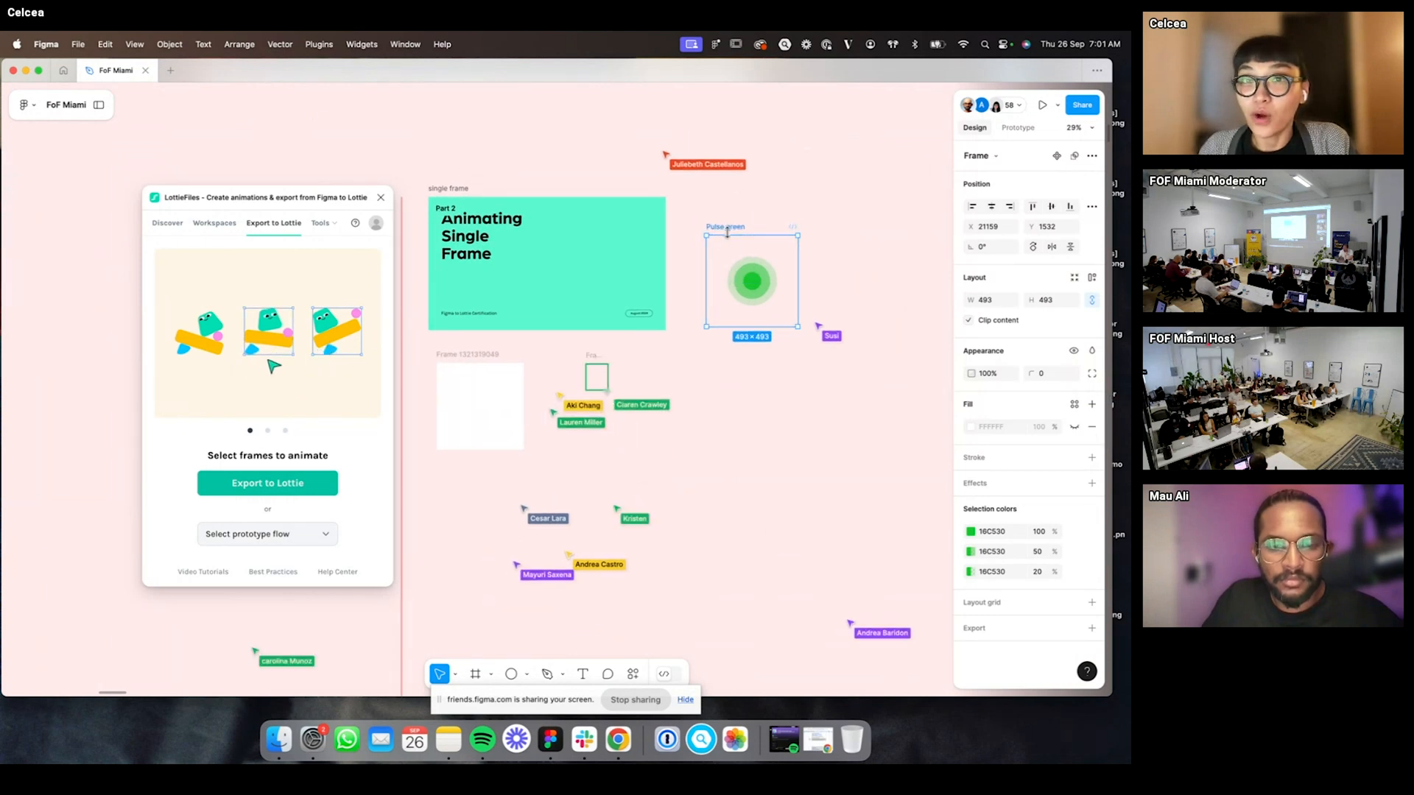
drag(741, 231, 734, 231)
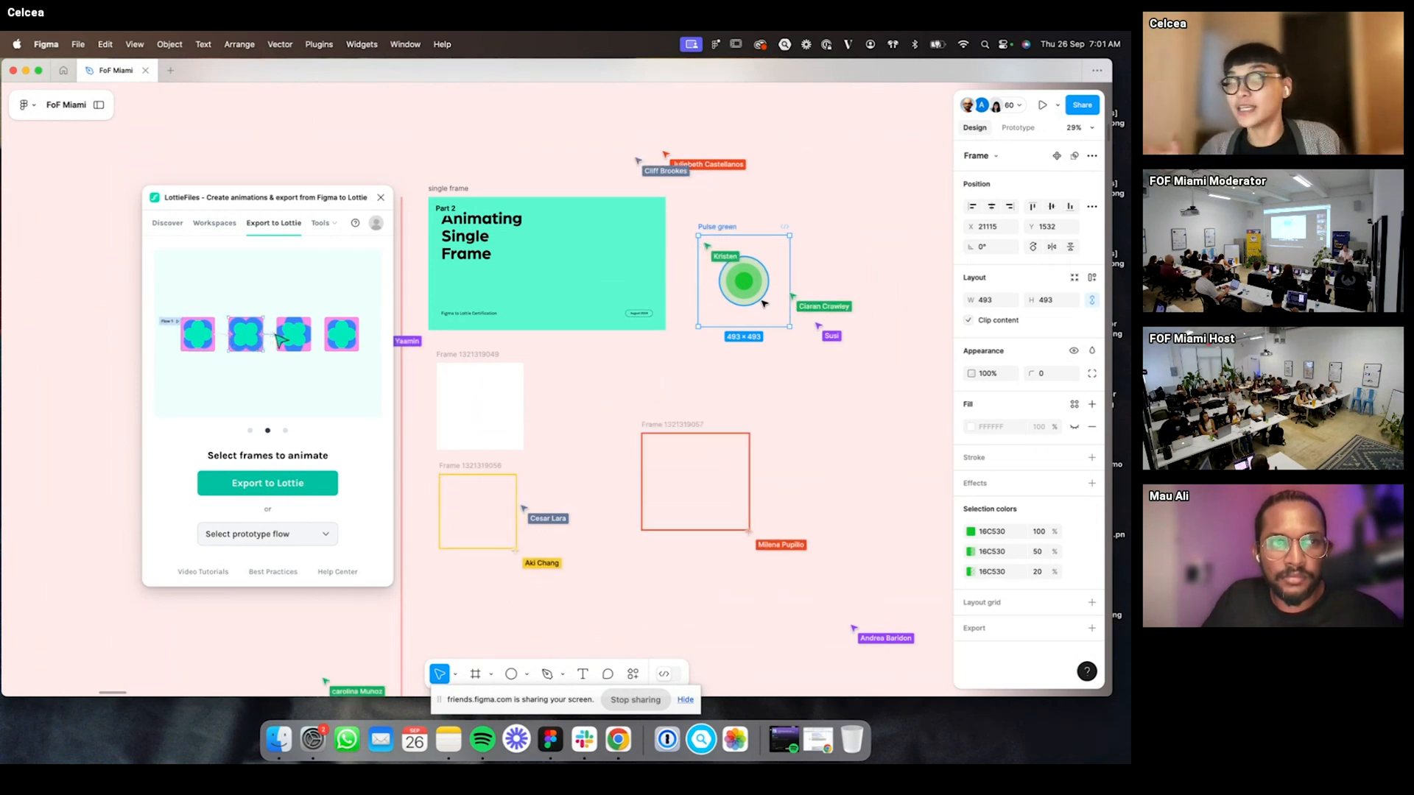
click(749, 232)
- Select the Pulse green frame and export it to Lottie with the plugin
scroll(749, 231, up, 4)
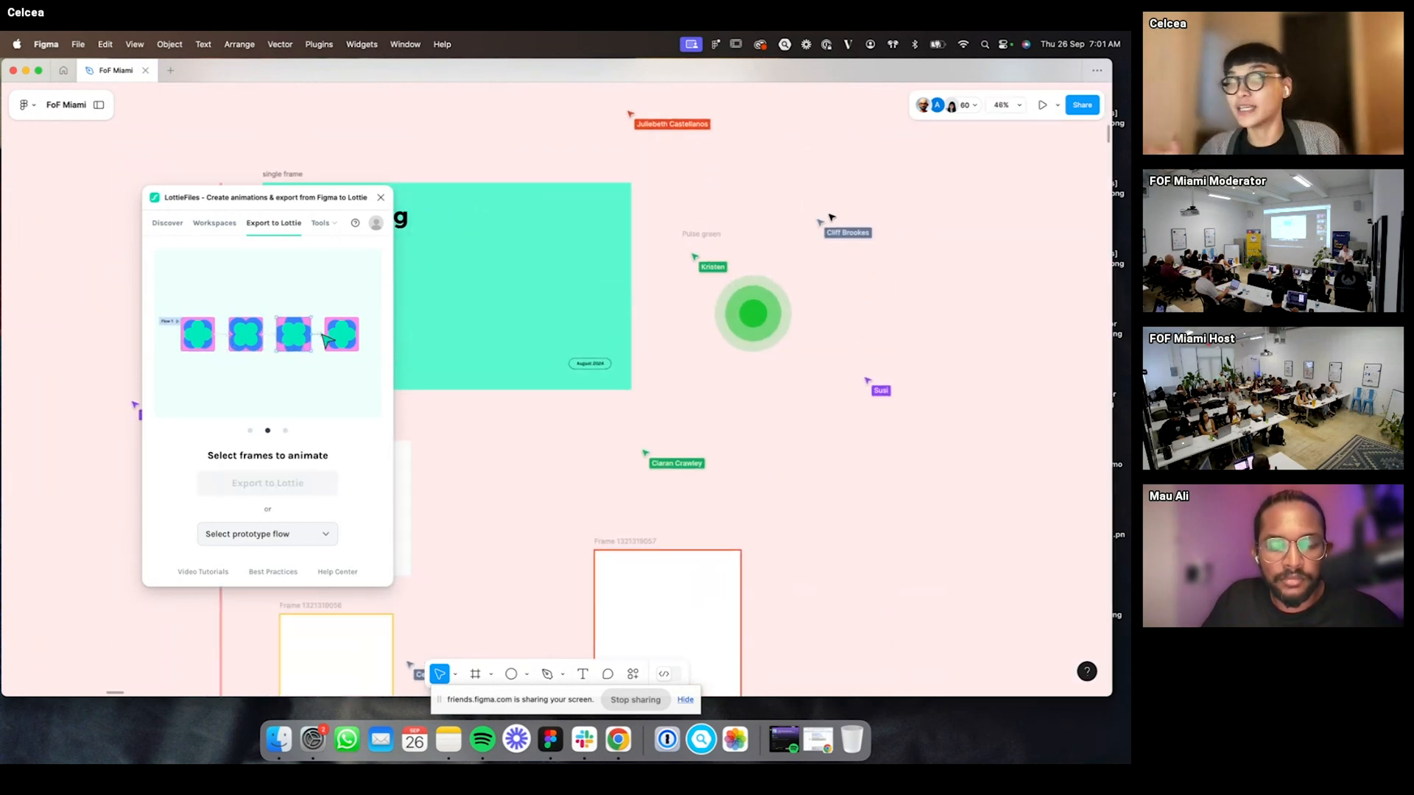
scroll(832, 218, down, 1)
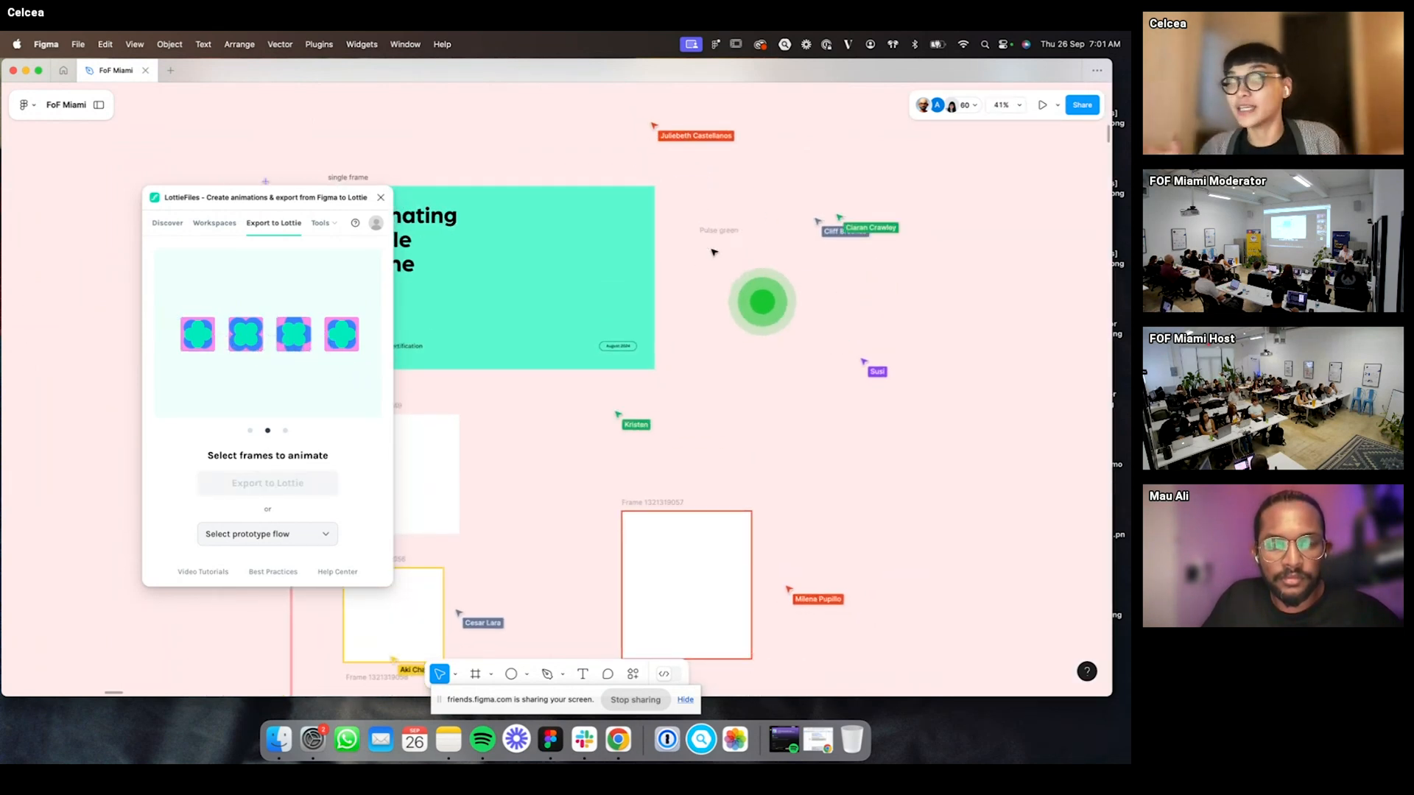
click(711, 231)
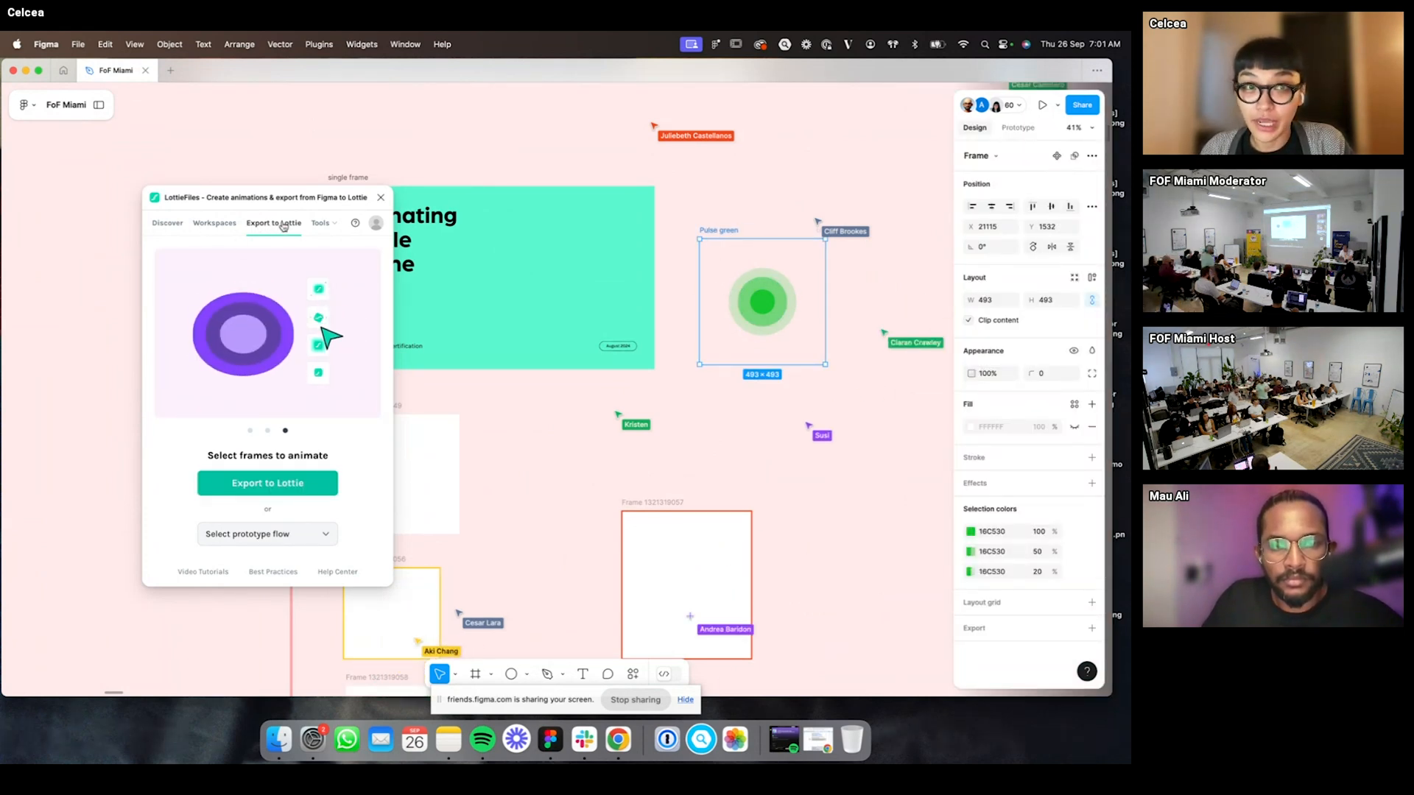
click(302, 485)
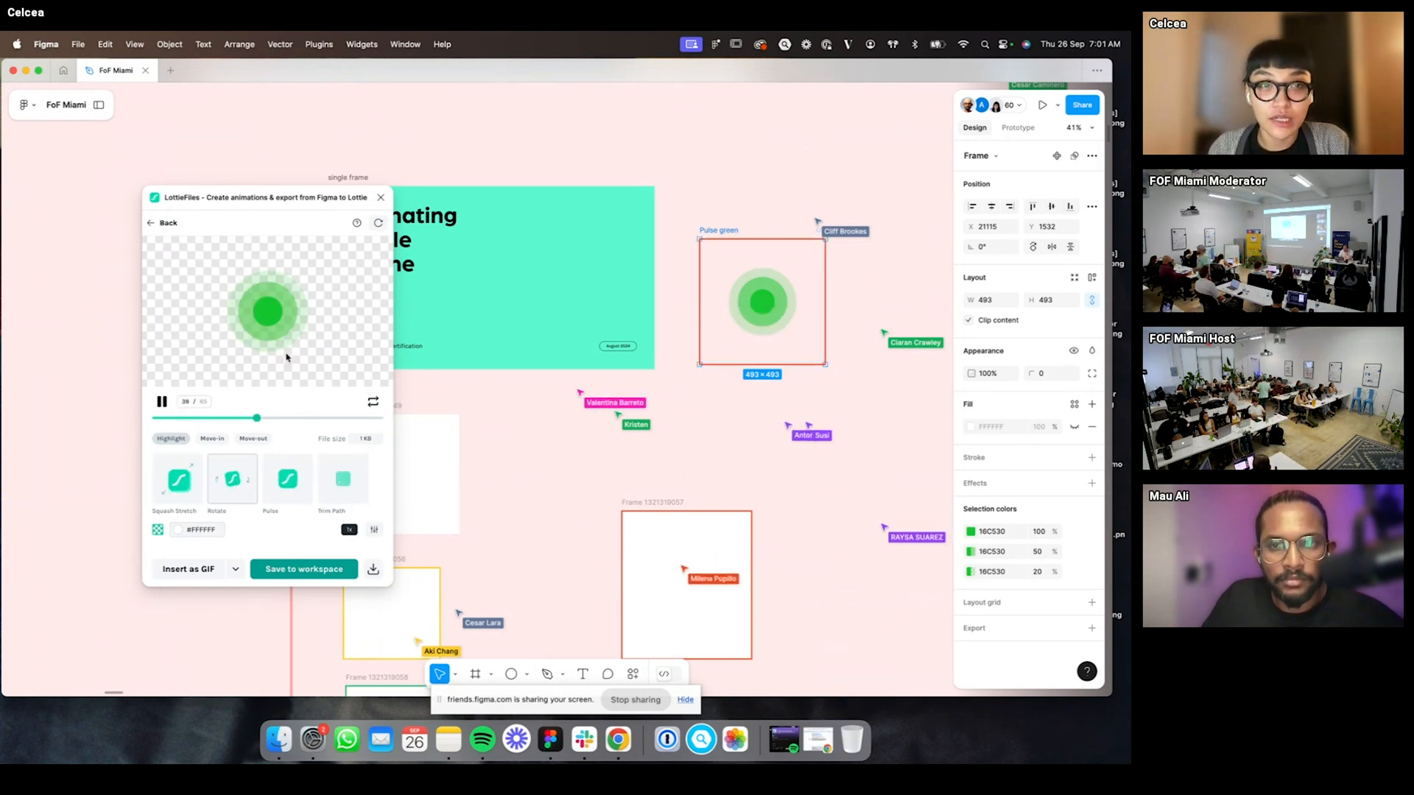
- Preview the Rotate preset, switch the Pulse green animation to the Pulse preset and set its layer animation to Parallel
click(221, 480)
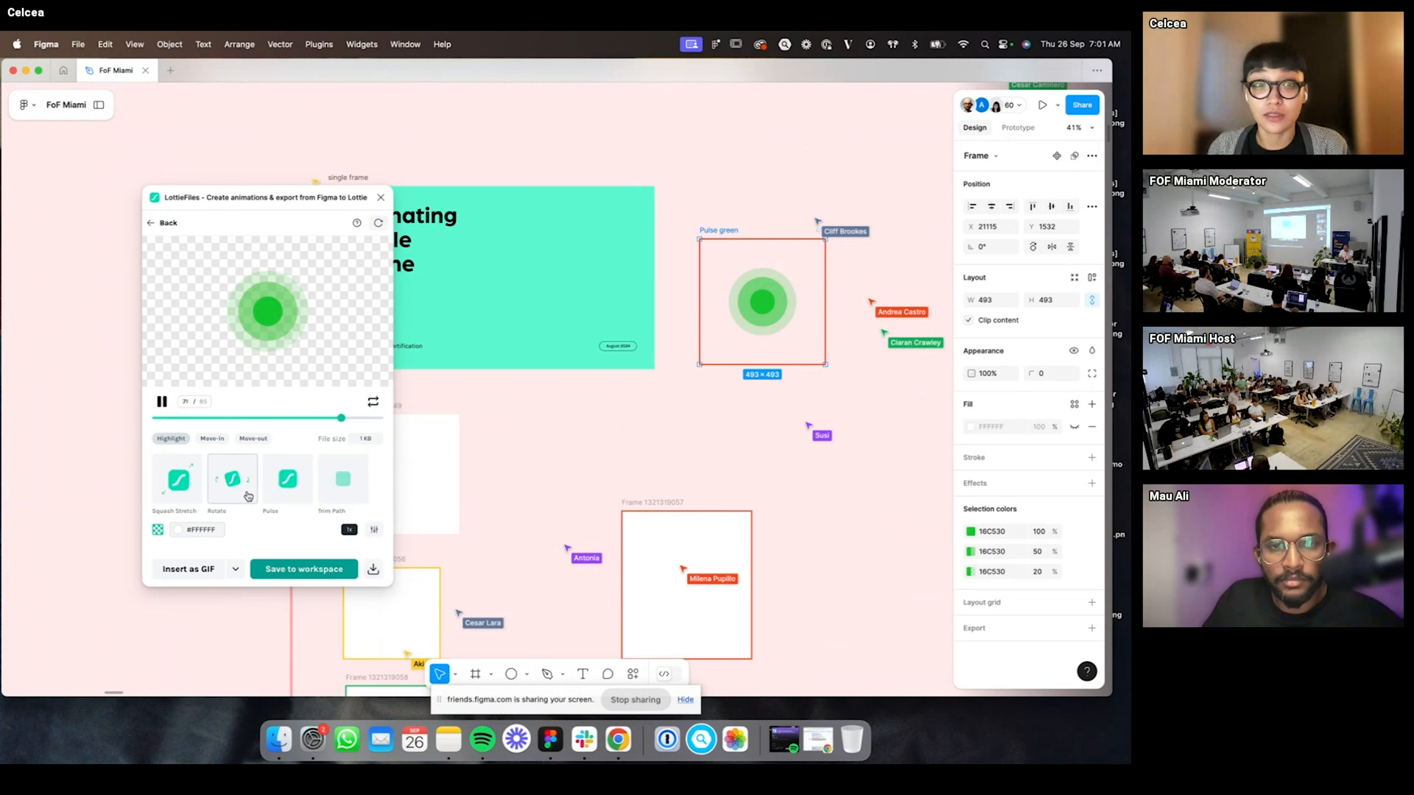
click(291, 487)
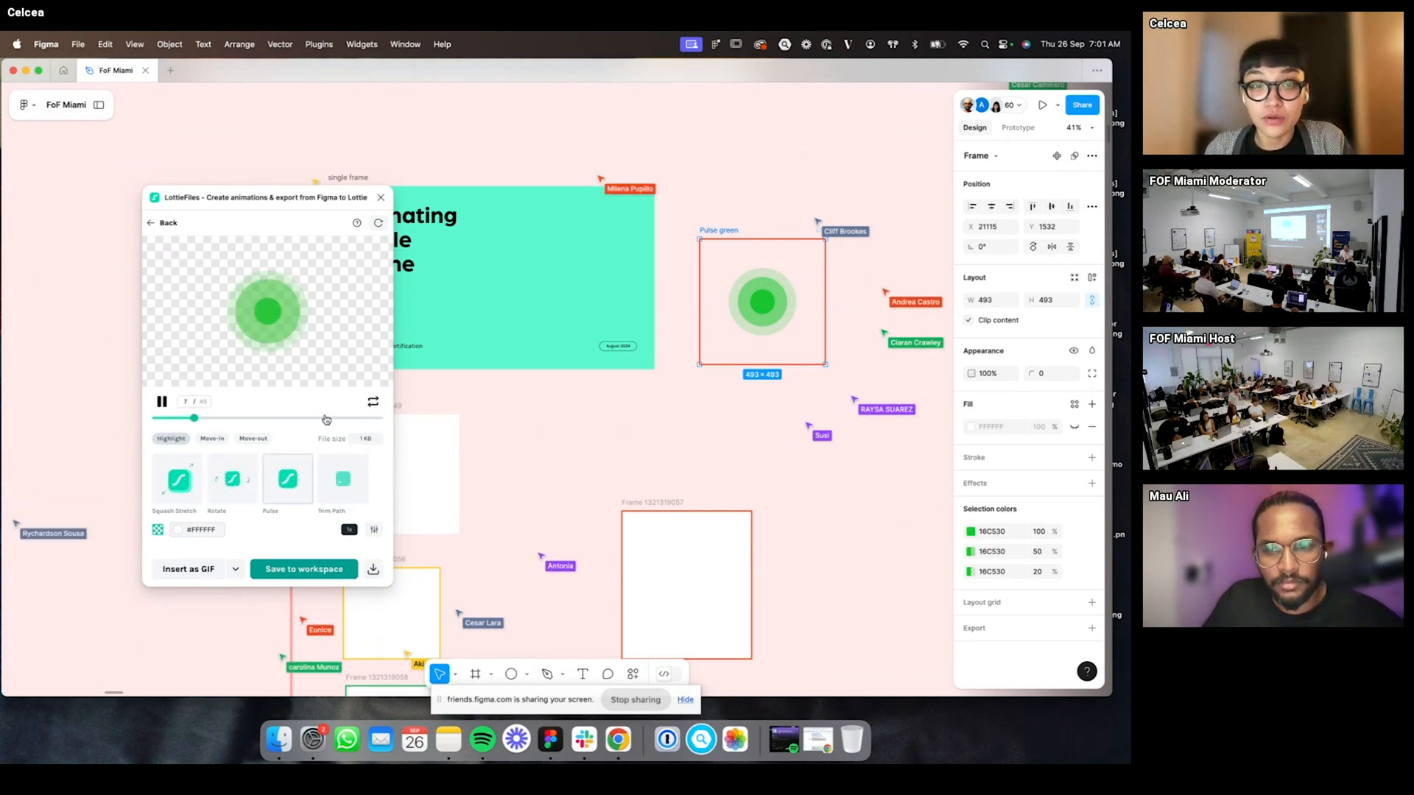
click(375, 531)
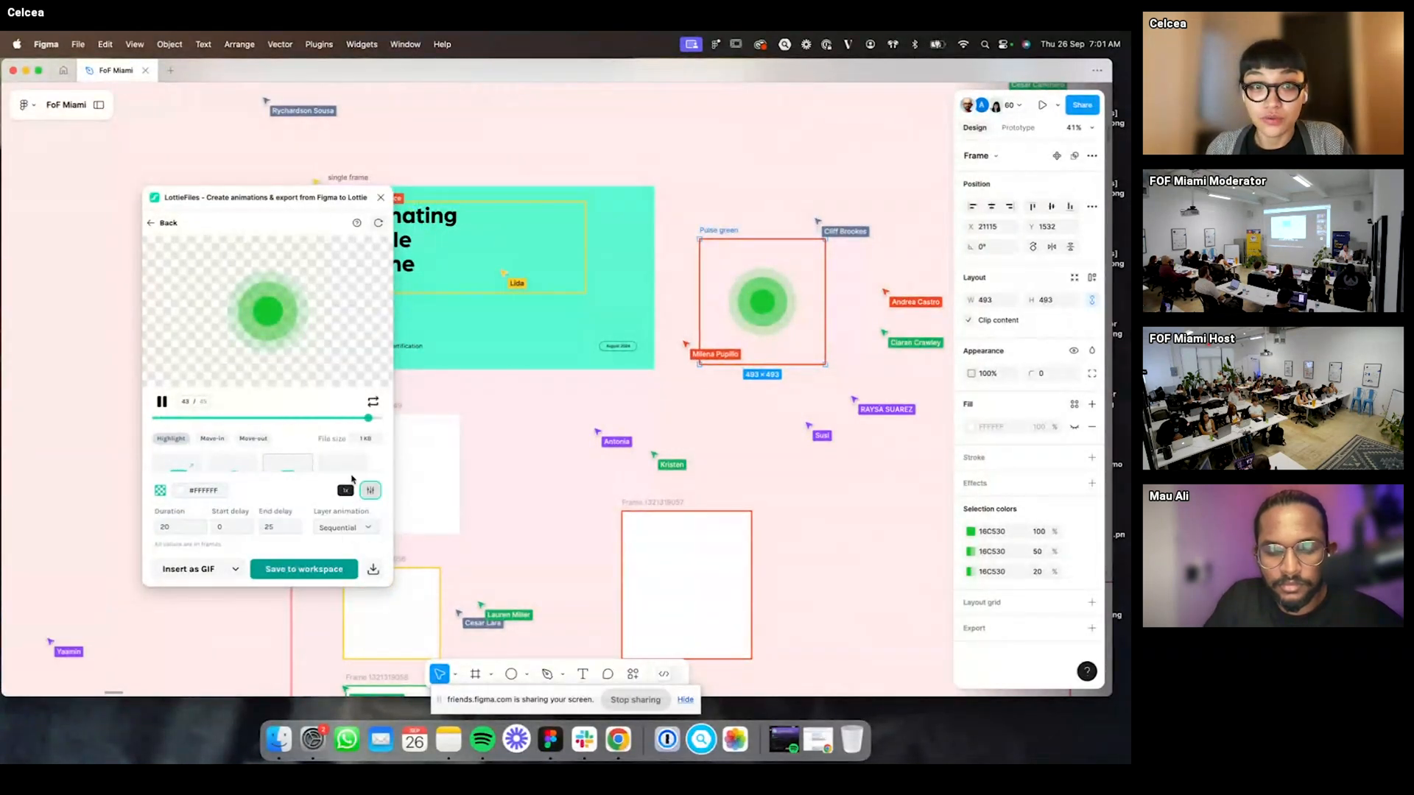
click(368, 527)
click(347, 543)
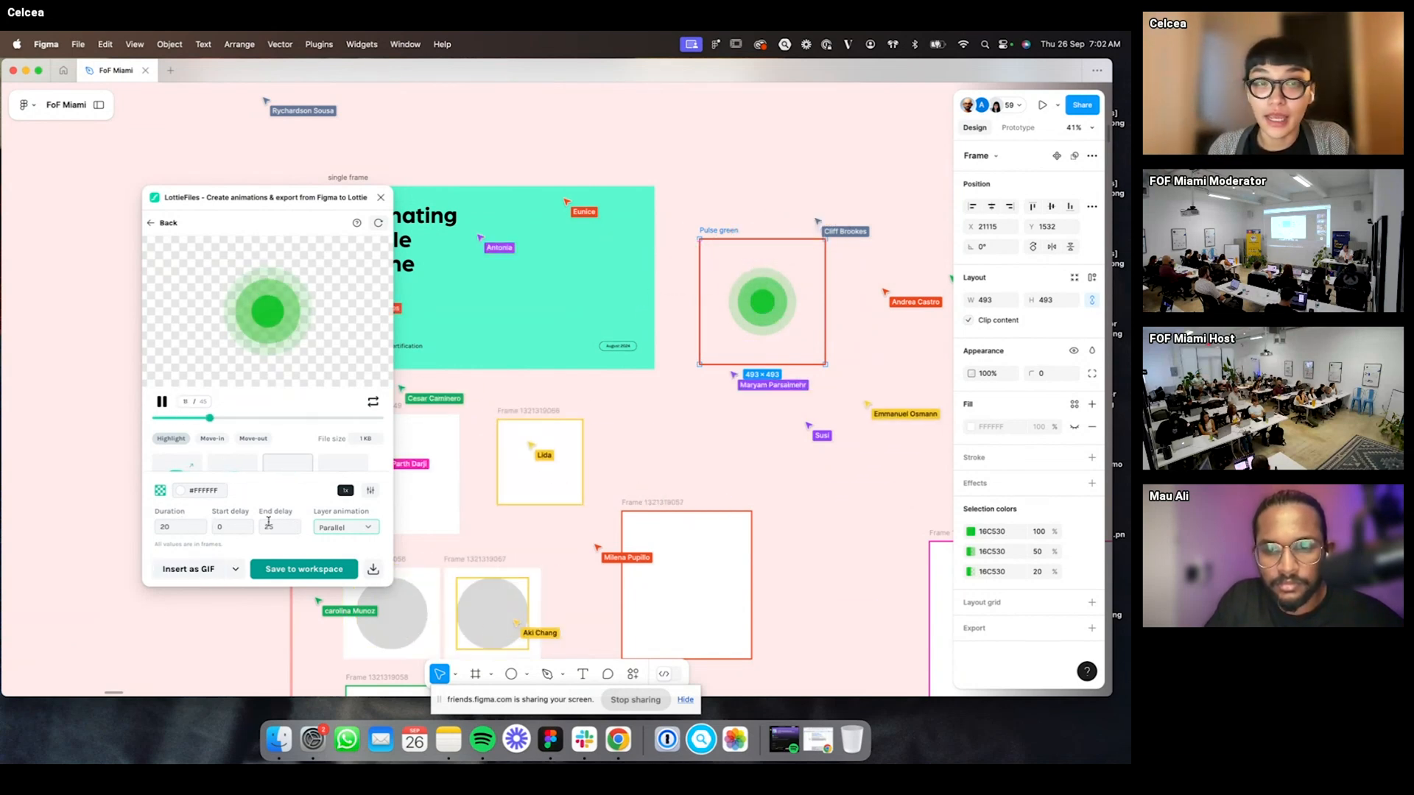
- Set the Pulse animation's duration to 50 frames, start delay to 10 and end delay to 50
click(184, 528)
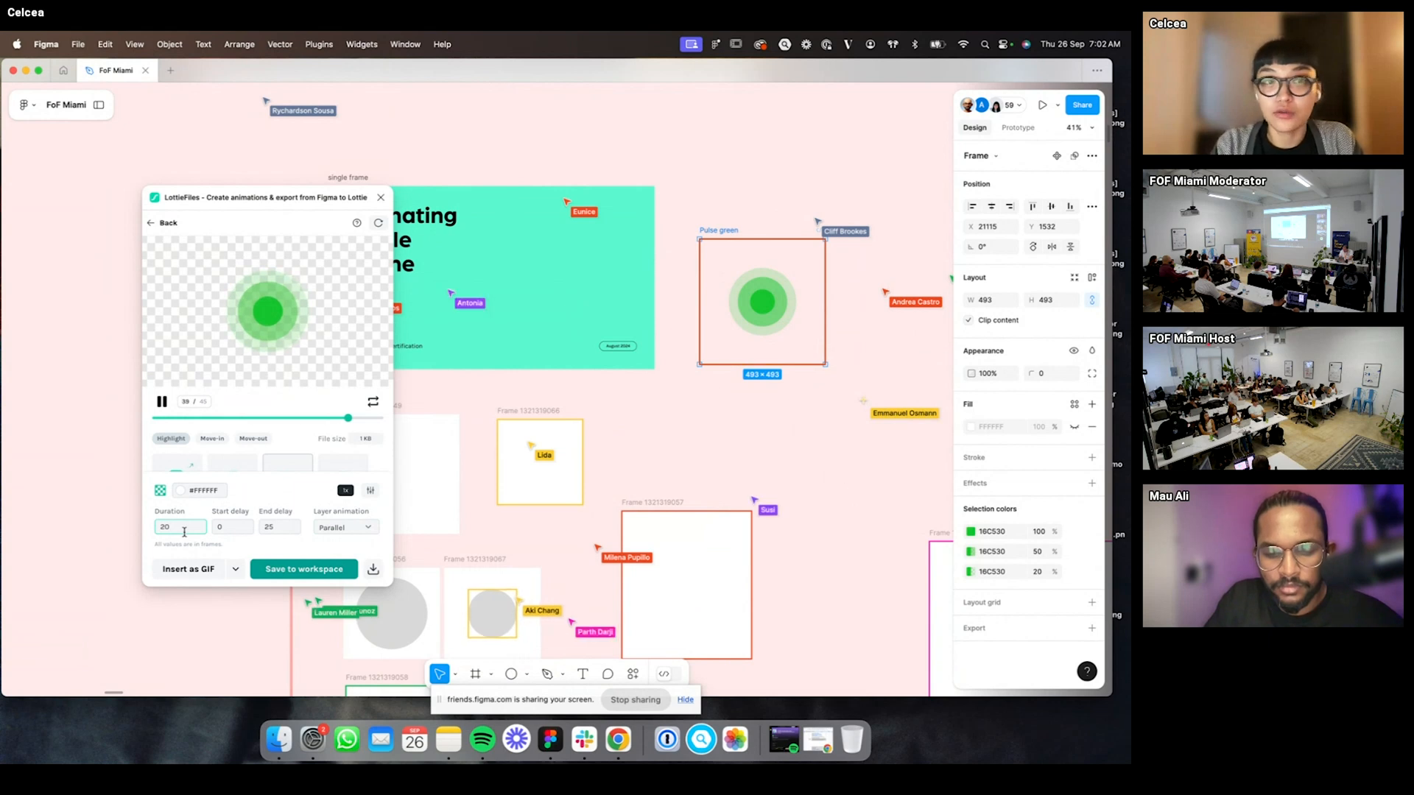
key(BackSpace)
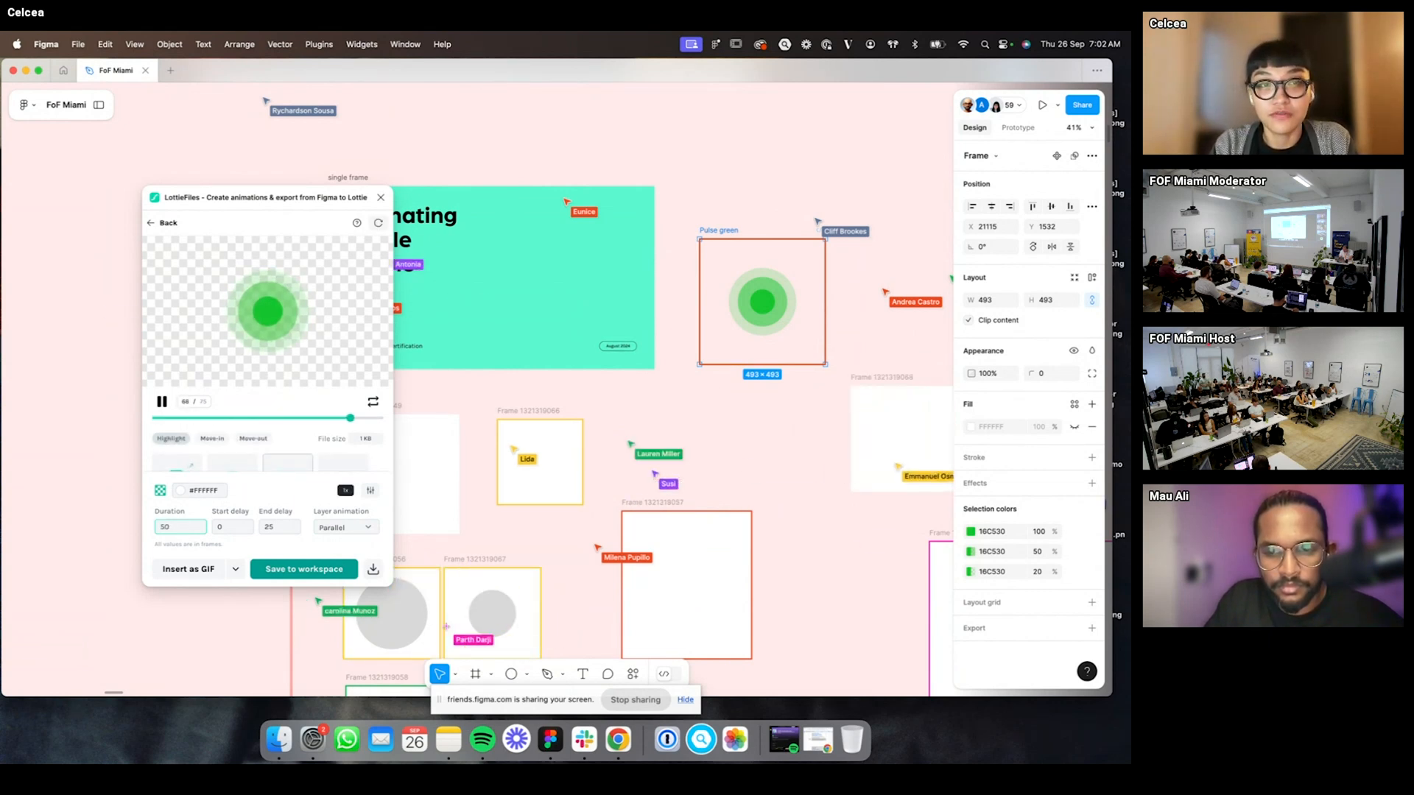
click(229, 521)
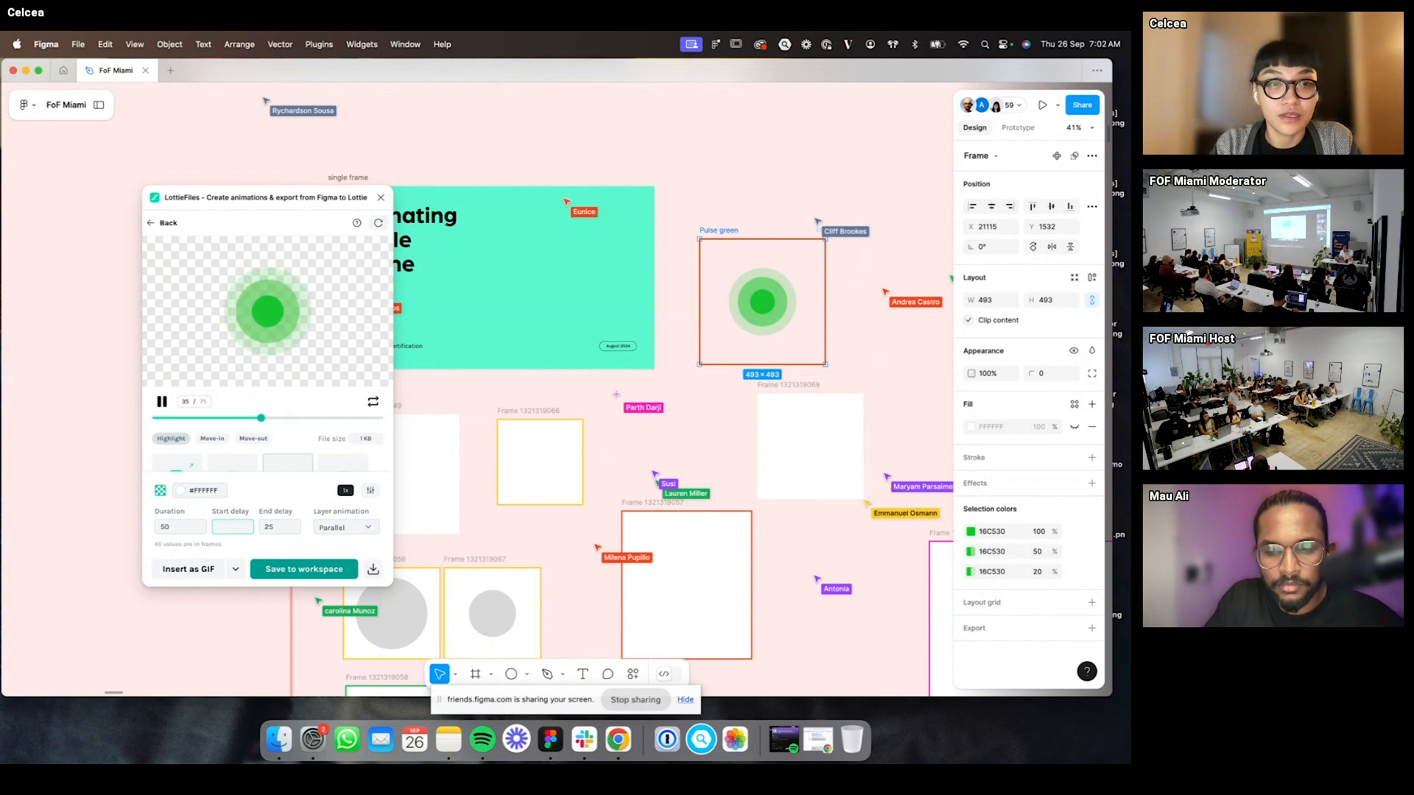
text(10)
key(Tab)
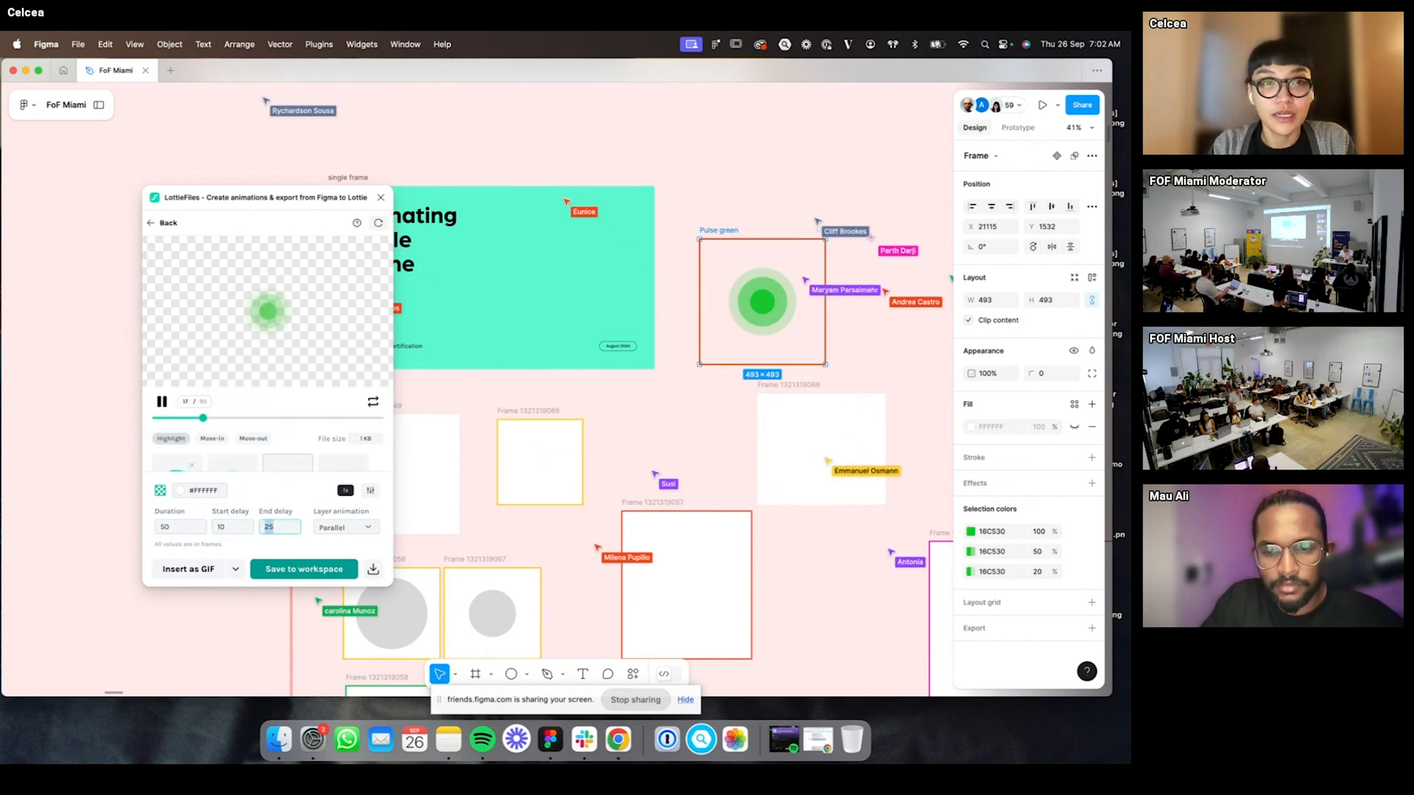
text(50)
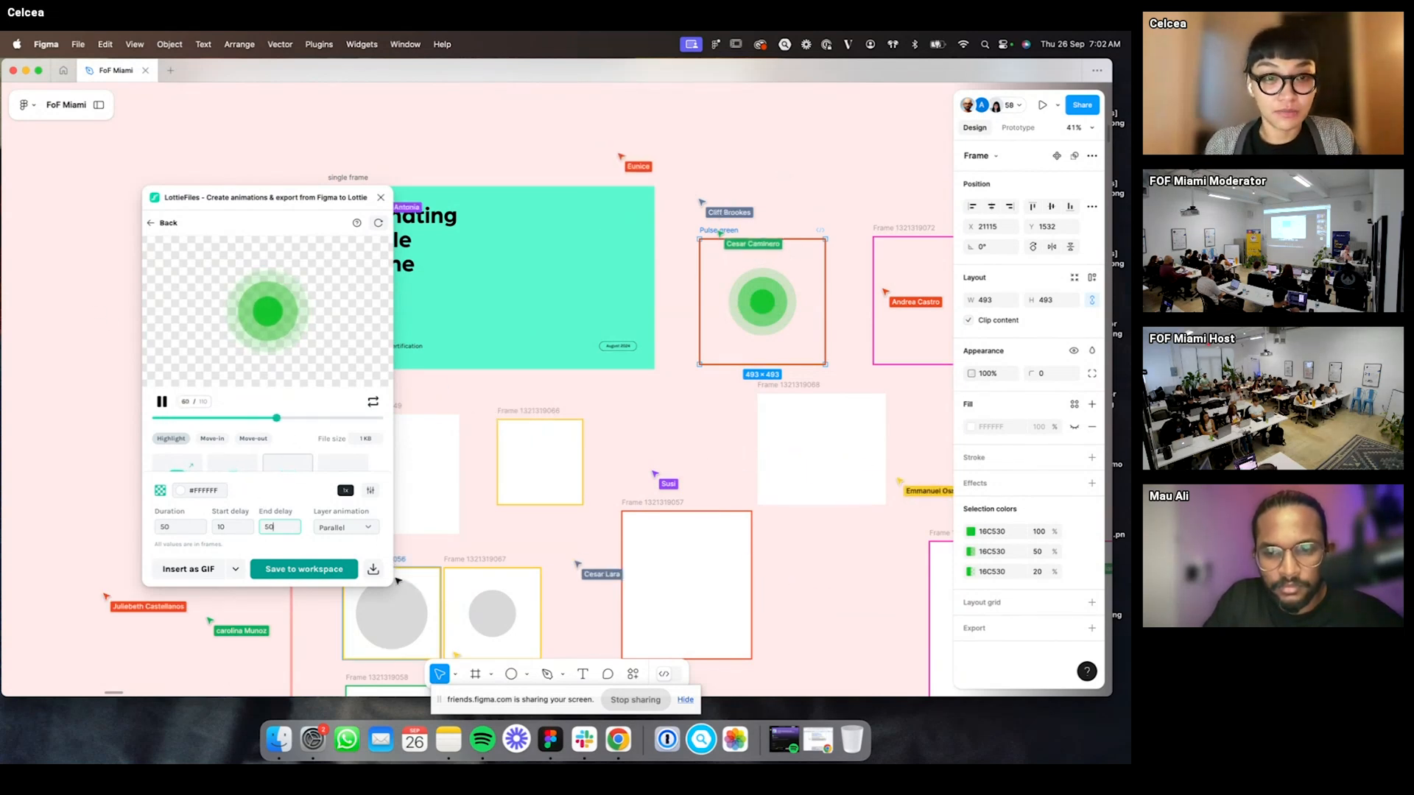
- Look through the Move-in and Move-out animation presets, returning to the Highlight presets
click(212, 438)
click(258, 442)
click(213, 442)
click(171, 440)
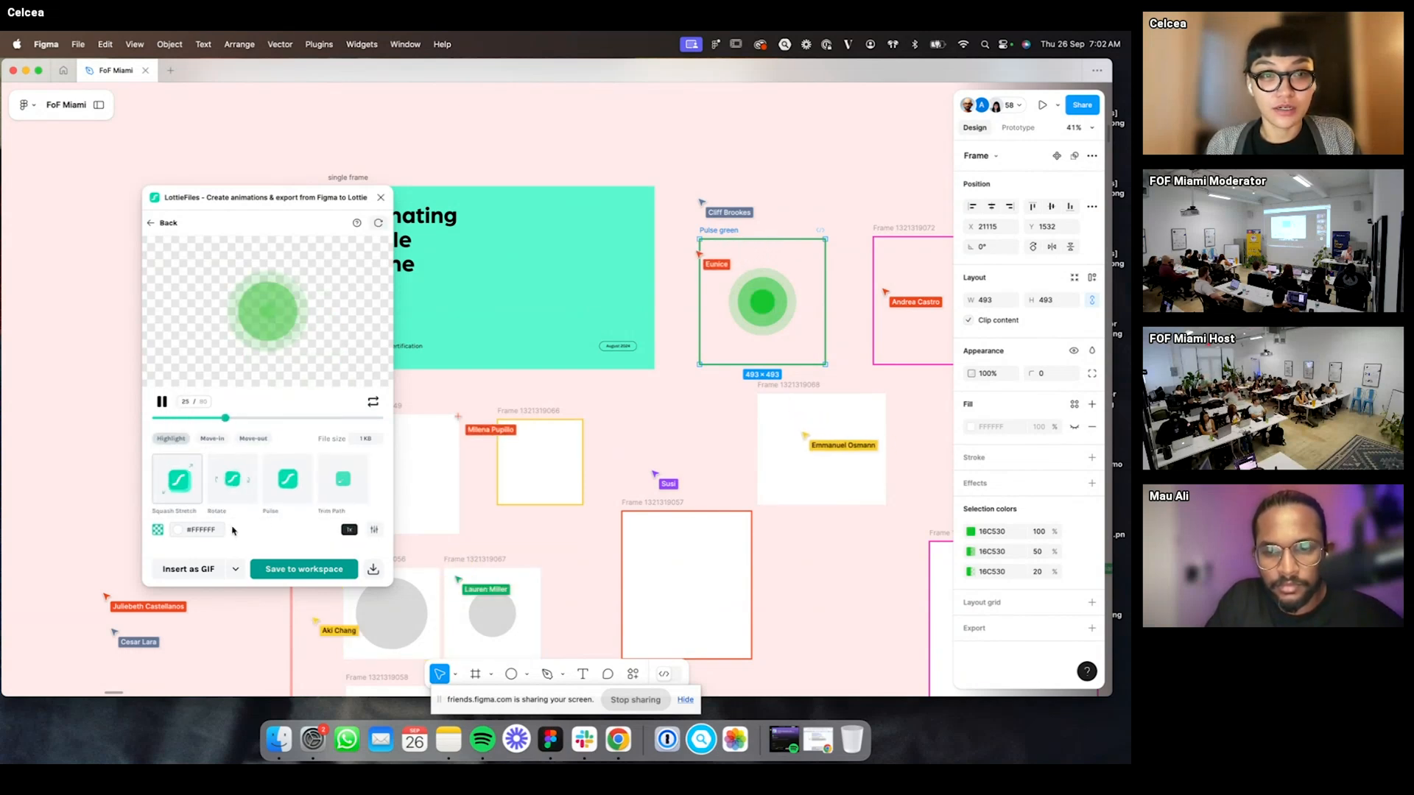
- Replace the preview's transparent background with white #FFFFFF, set playback speed to 2x and show the timing settings
click(158, 533)
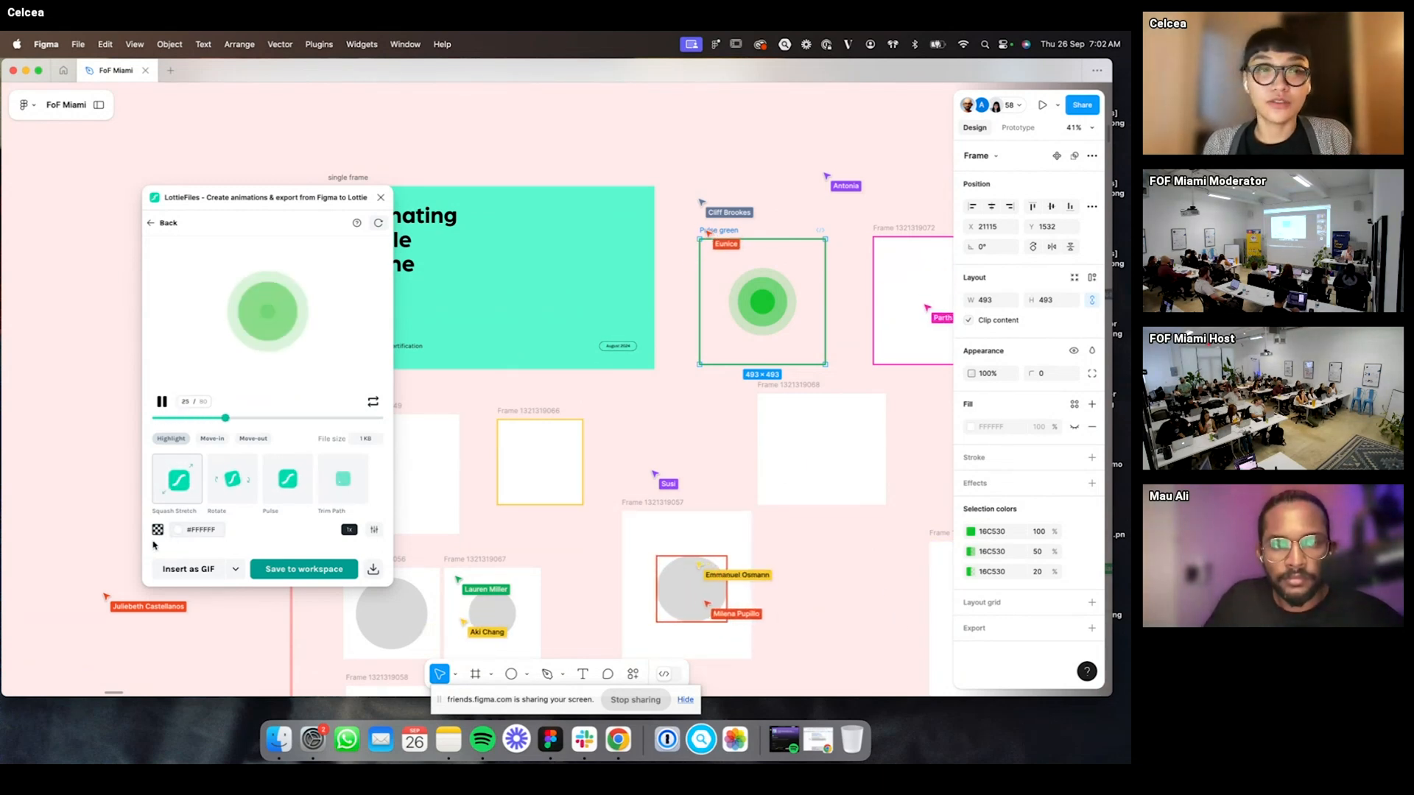
click(353, 533)
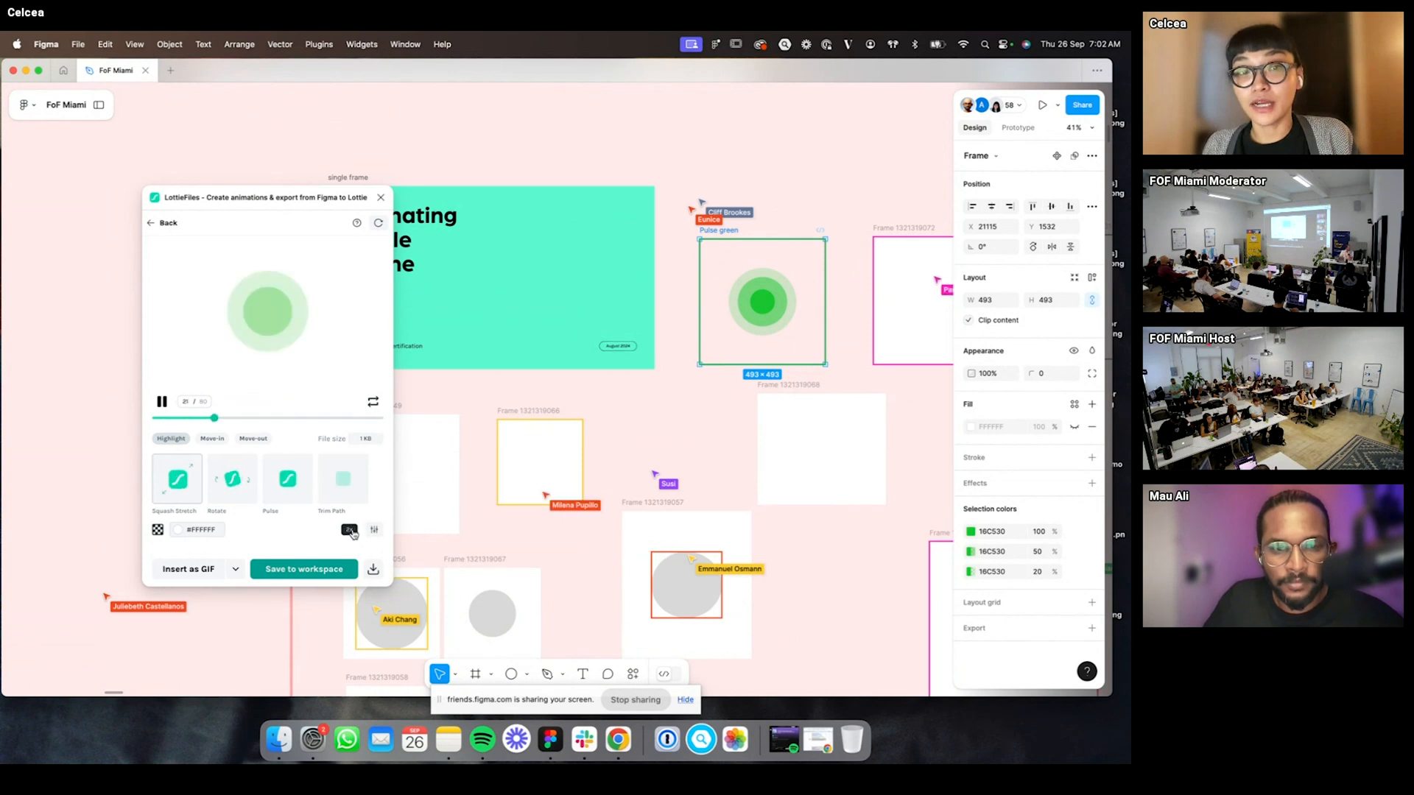
click(374, 529)
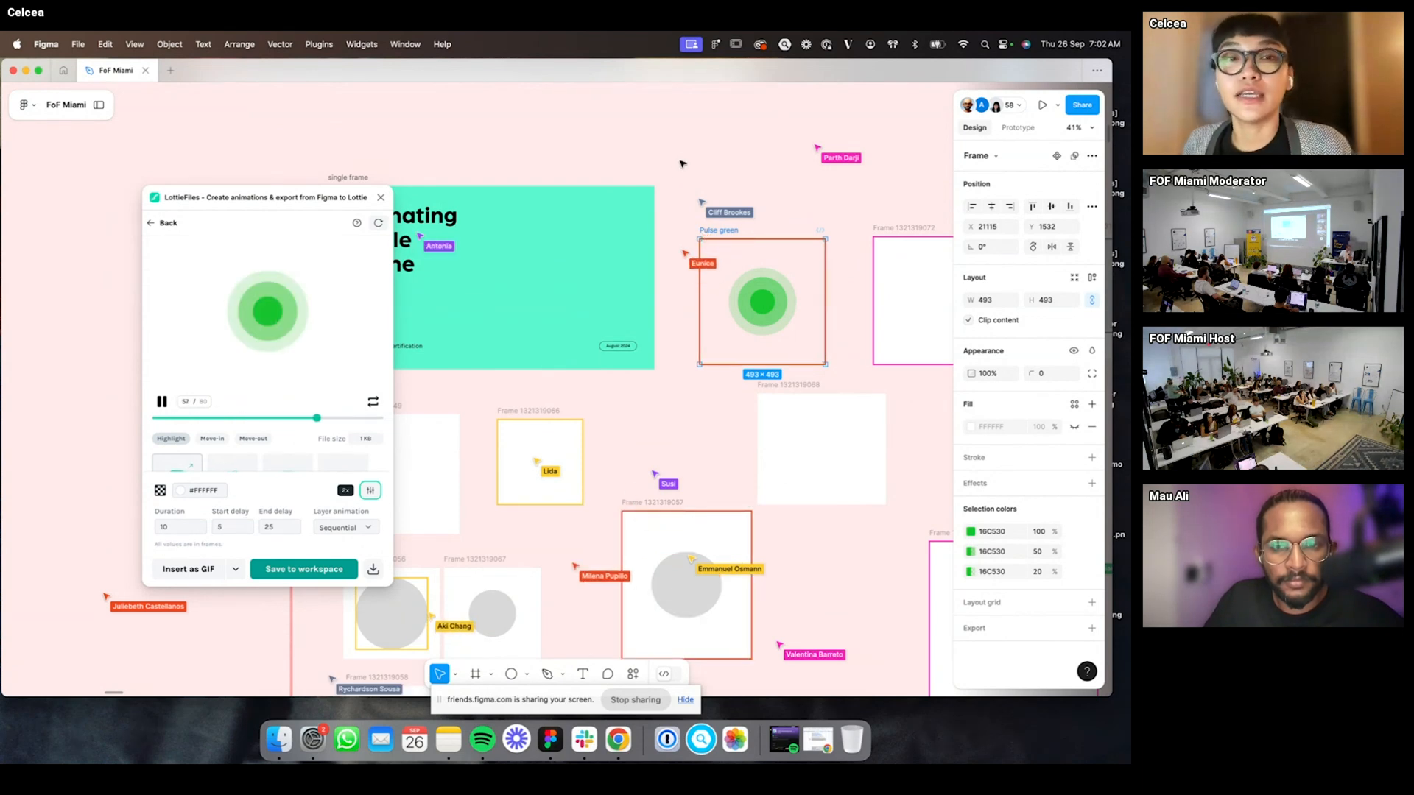
- Deselect the Pulse green frame and look over the participants' frames around the Part 2 slide
click(663, 125)
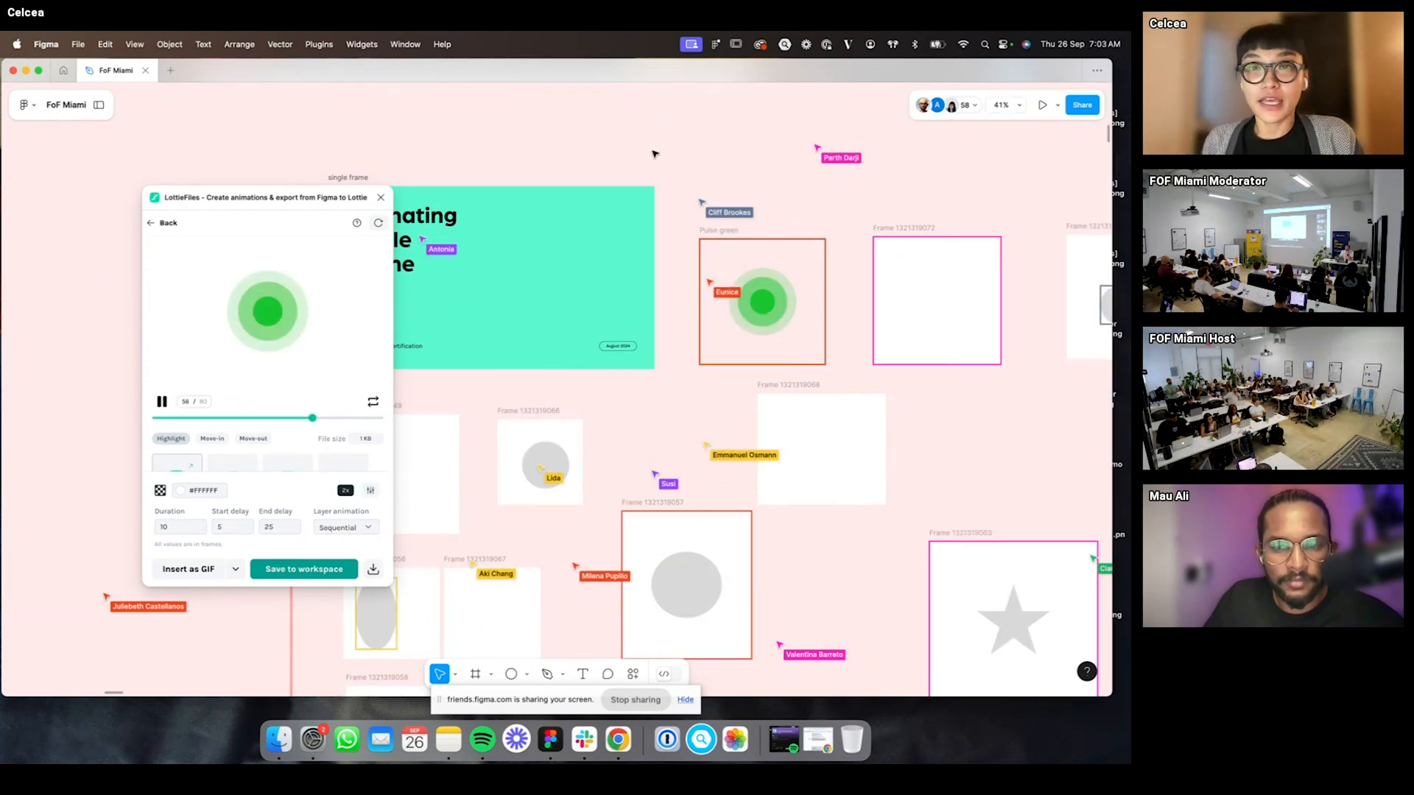
scroll(653, 152, down, 6)
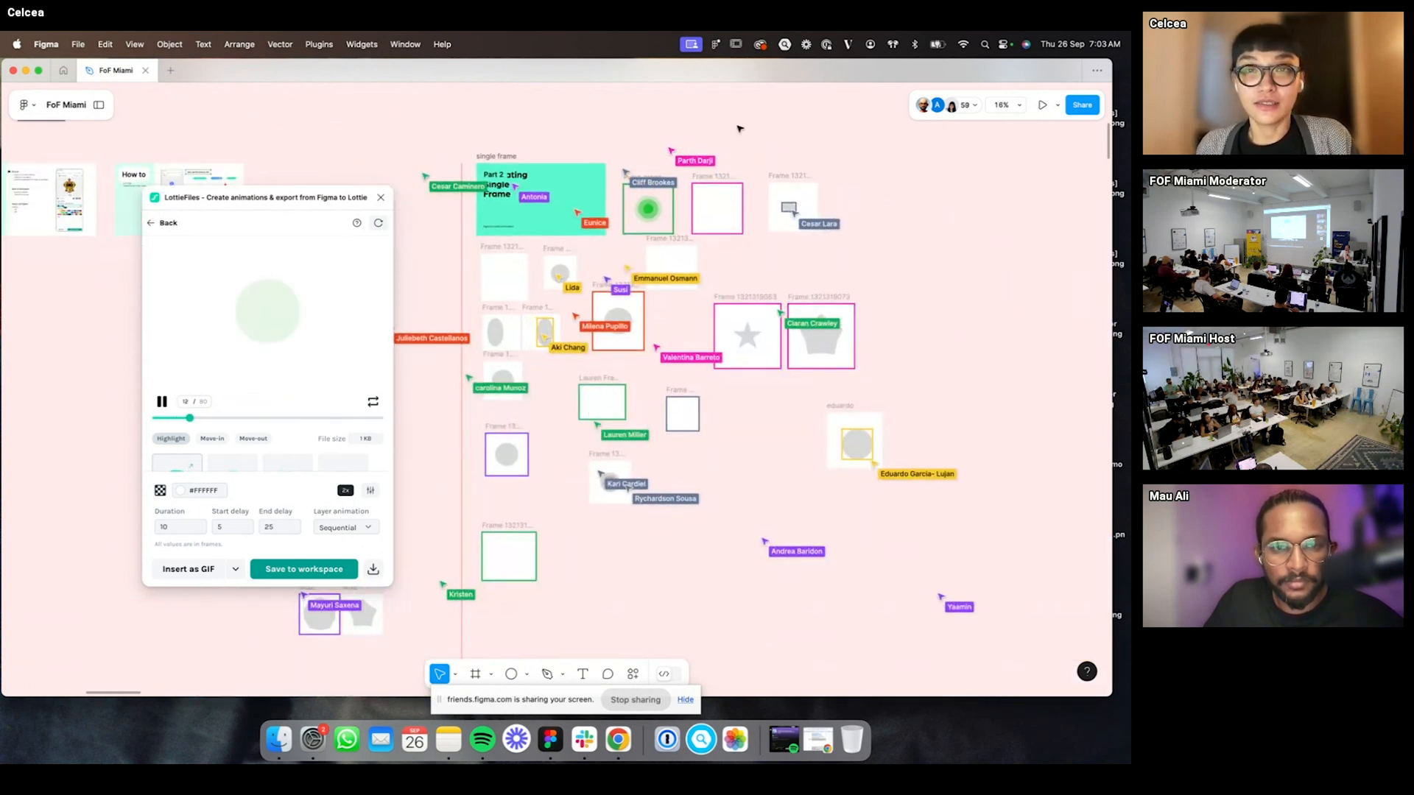
scroll(744, 134, right, 2)
scroll(589, 153, left, 2)
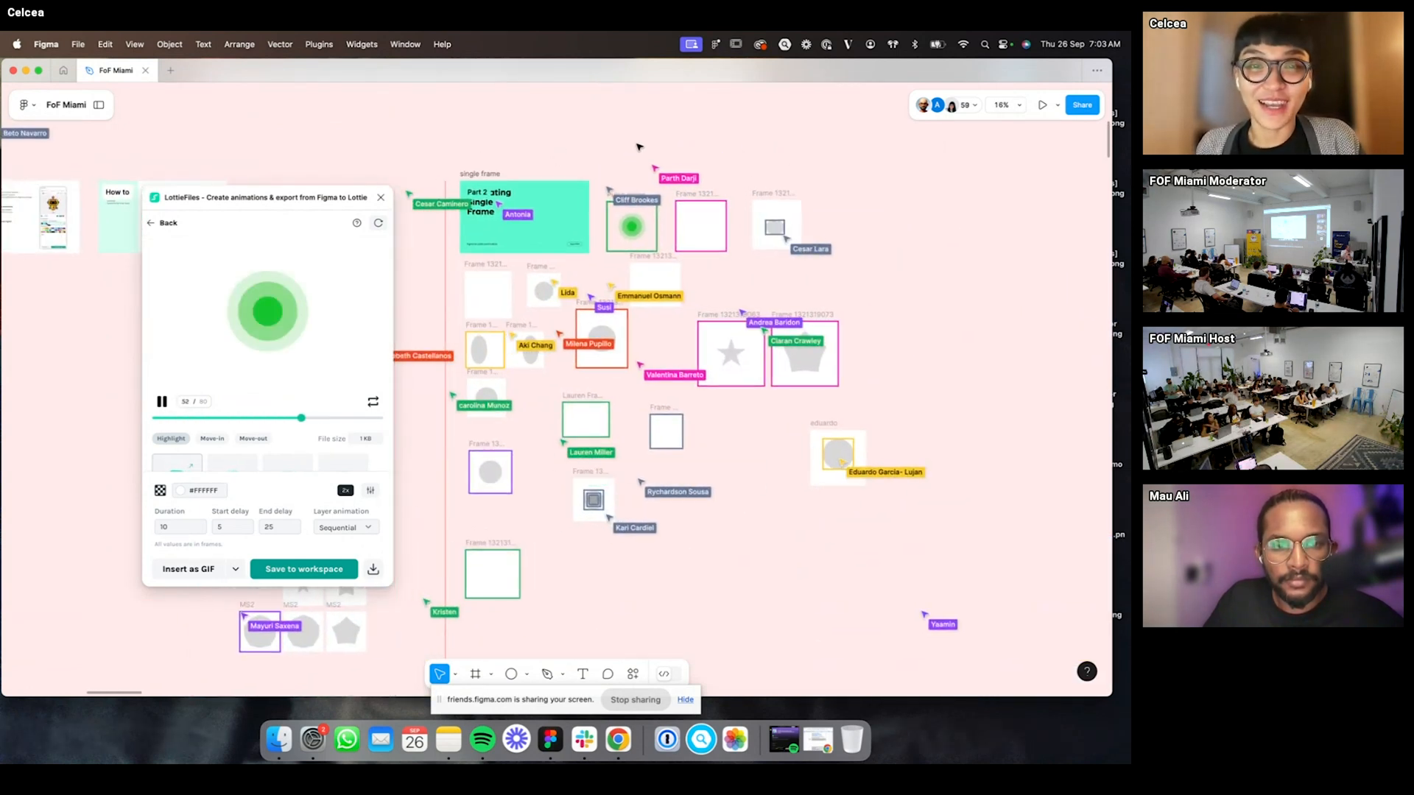
scroll(620, 153, right, 2)
scroll(589, 155, right, 3)
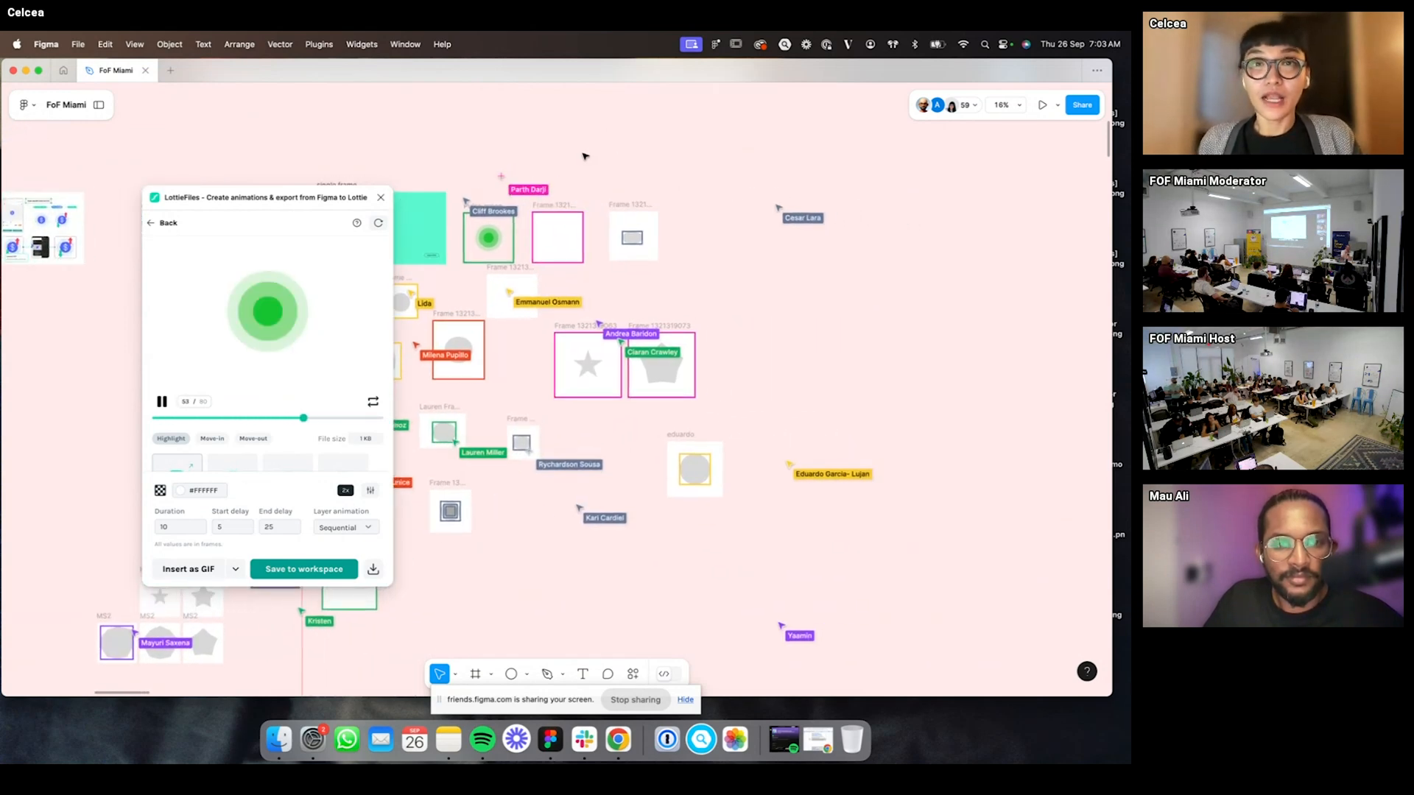
scroll(592, 156, down, 3)
scroll(721, 173, right, 1)
click(750, 180)
scroll(749, 181, down, 2)
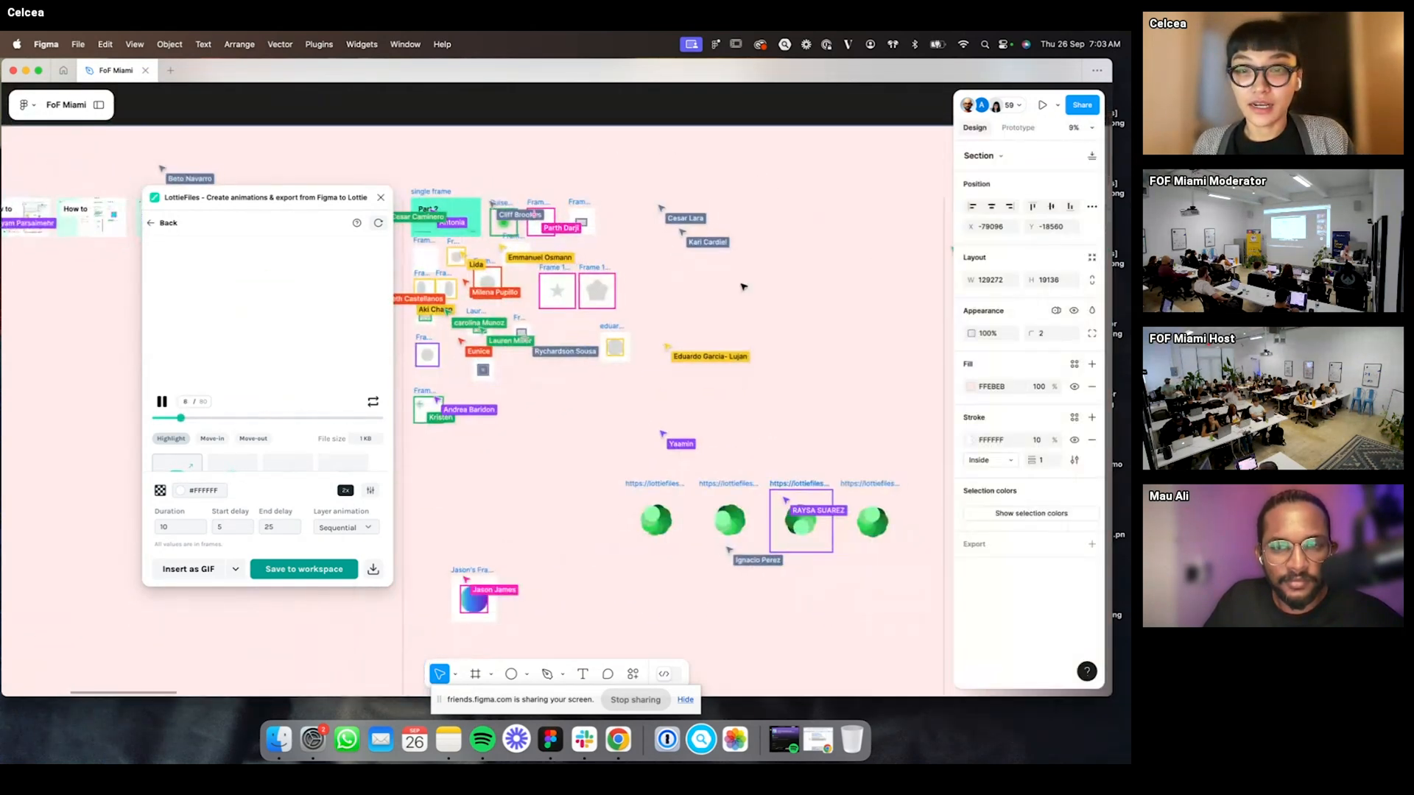
scroll(743, 287, up, 1)
click(779, 217)
scroll(779, 218, right, 2)
scroll(758, 181, left, 2)
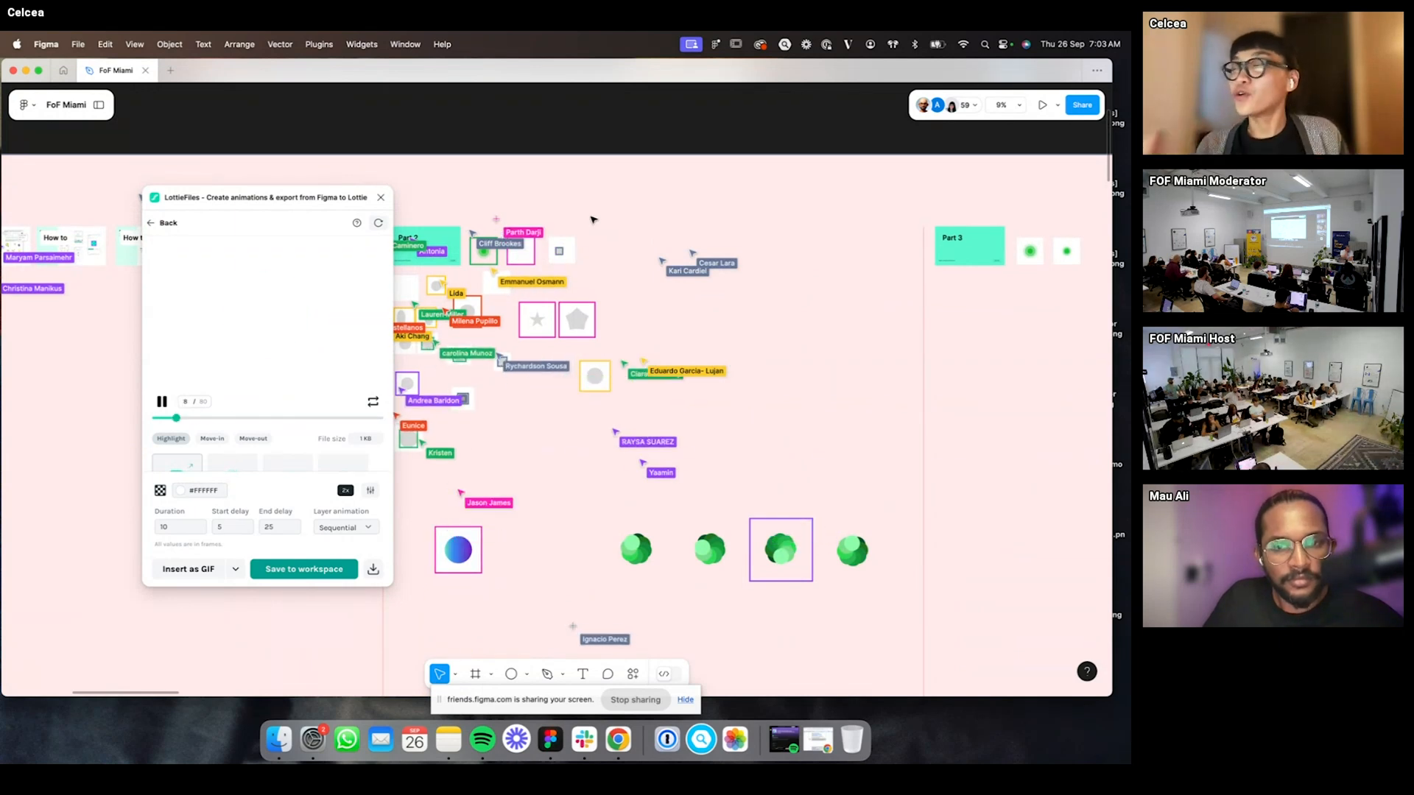
click(631, 266)
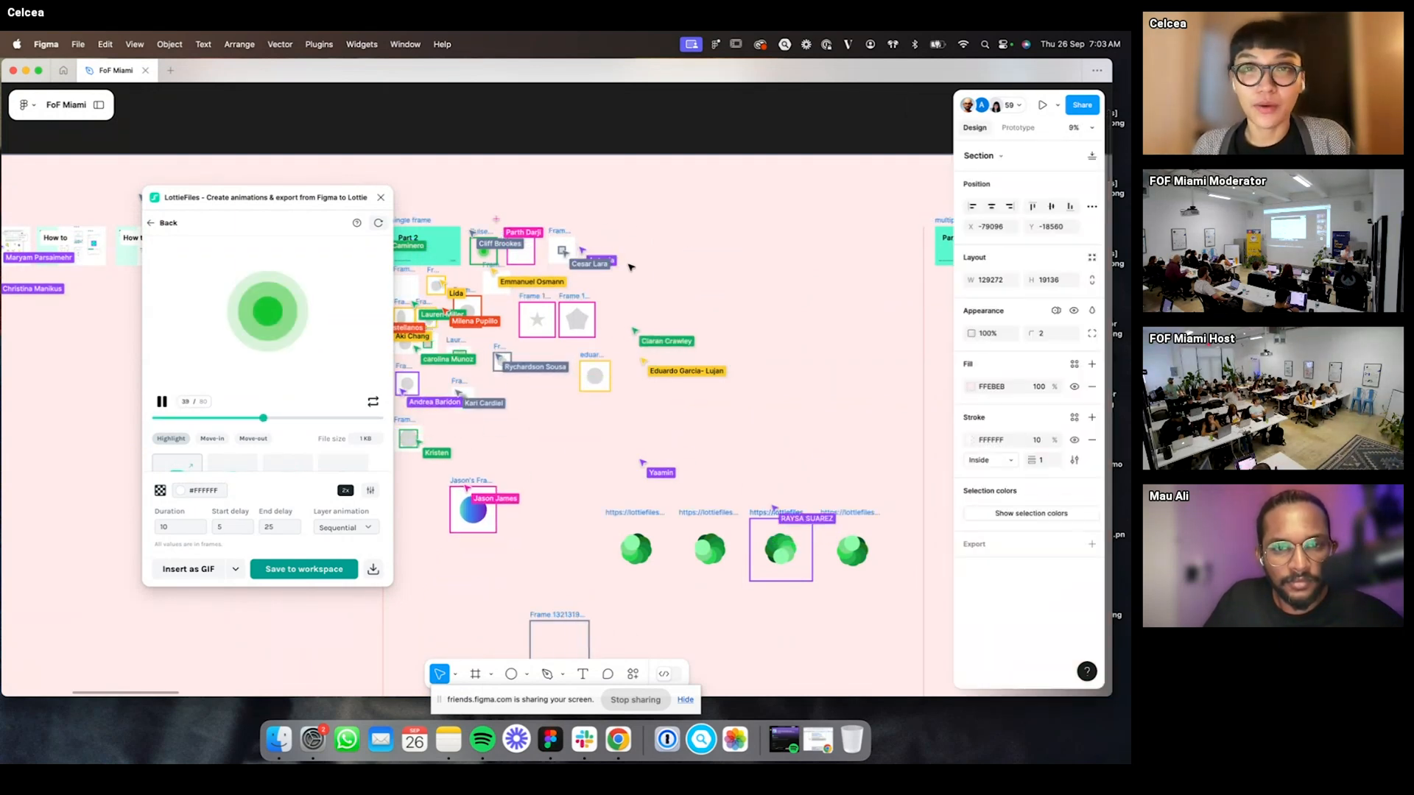
- Return the plugin to its Export to Lottie page and move the Part 3 section's second Pulse green frame closer to the first
scroll(789, 236, right, 10)
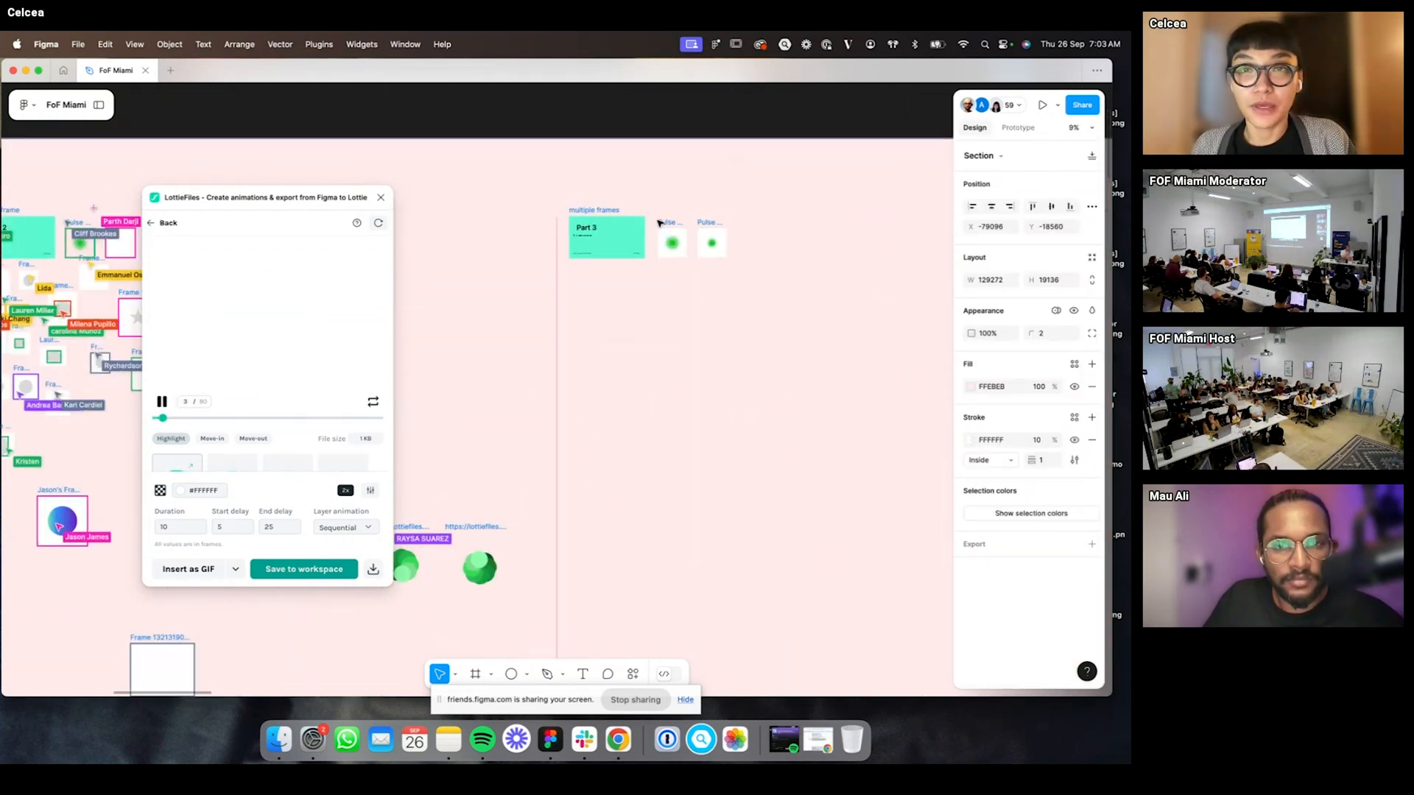
scroll(659, 222, up, 5)
click(635, 192)
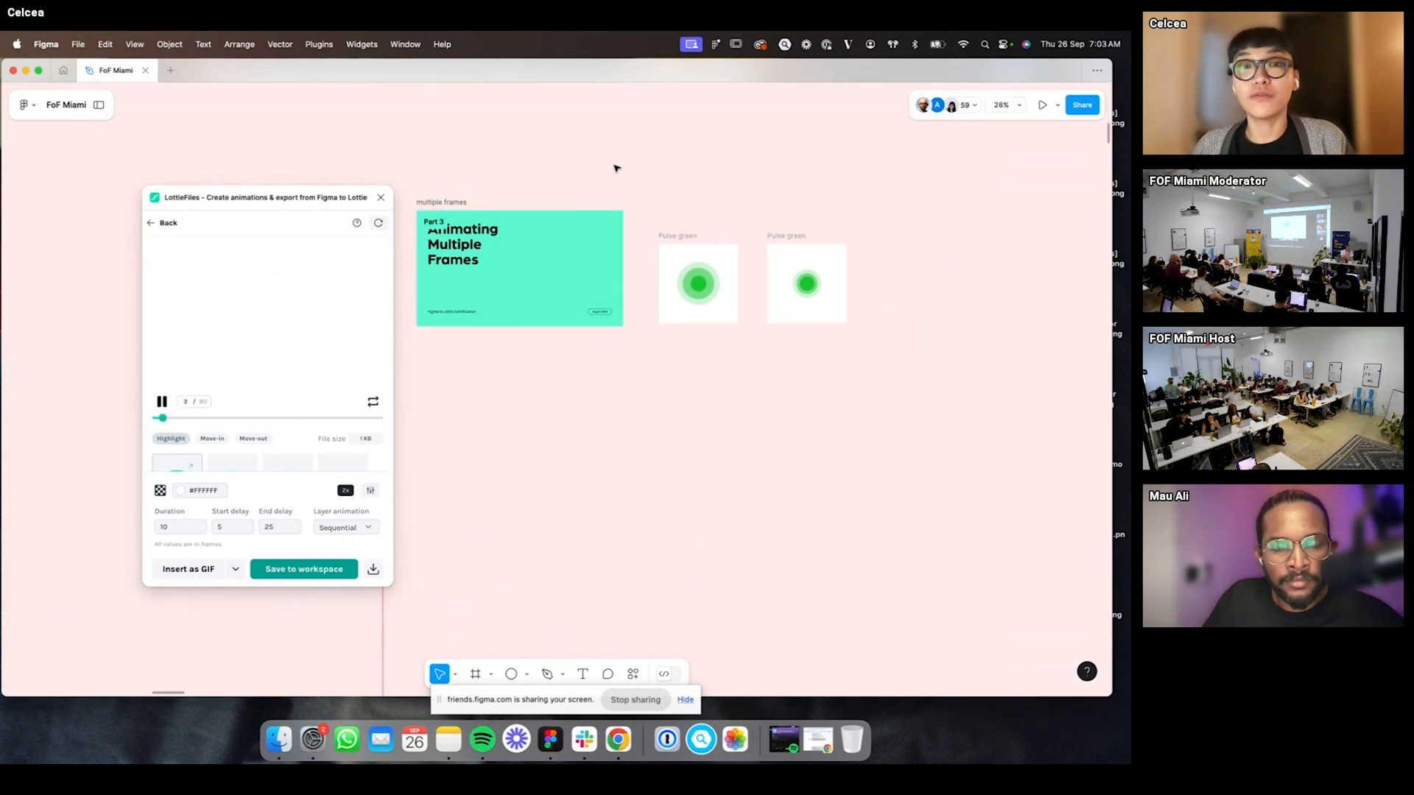
scroll(605, 198, down, 2)
scroll(696, 197, up, 2)
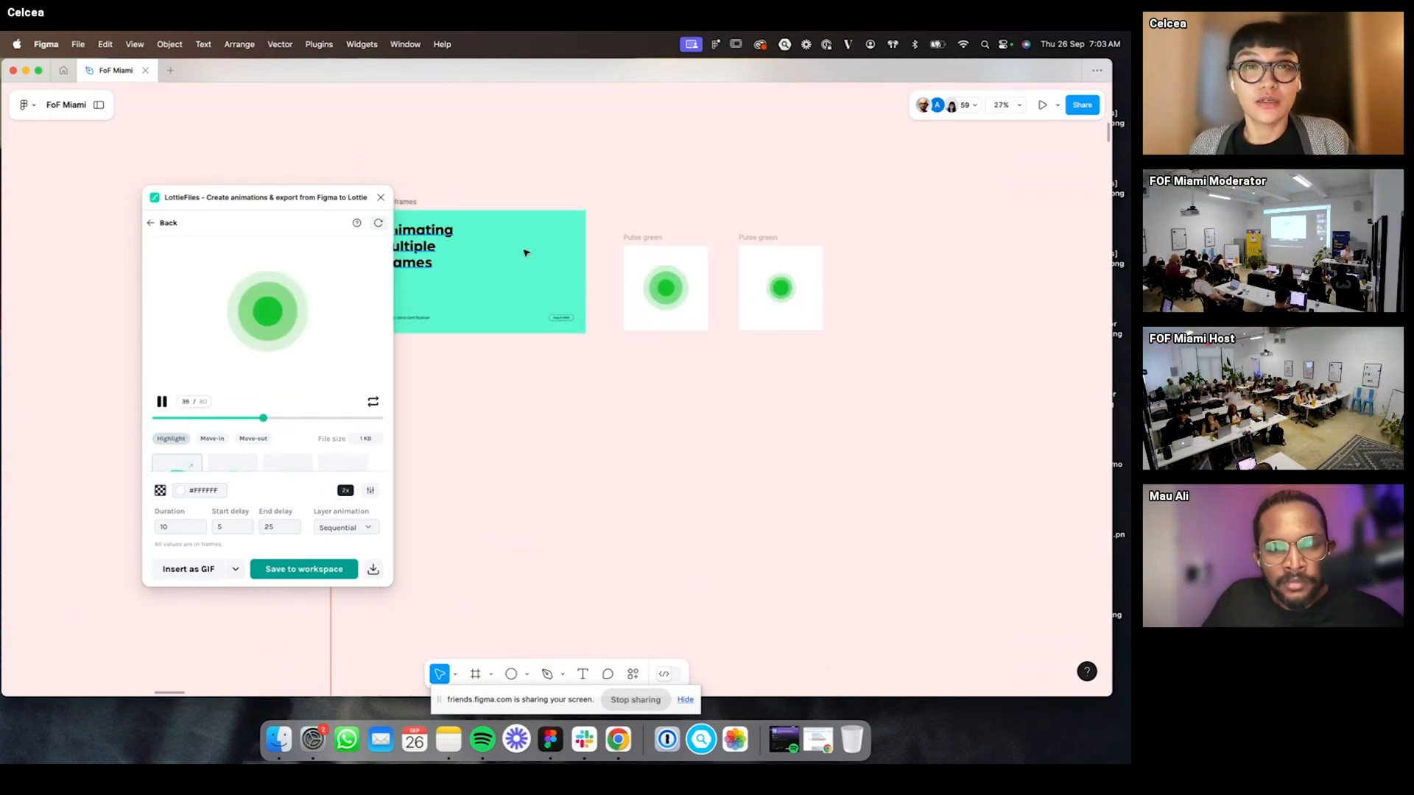
scroll(675, 165, left, 1)
scroll(693, 184, up, 1)
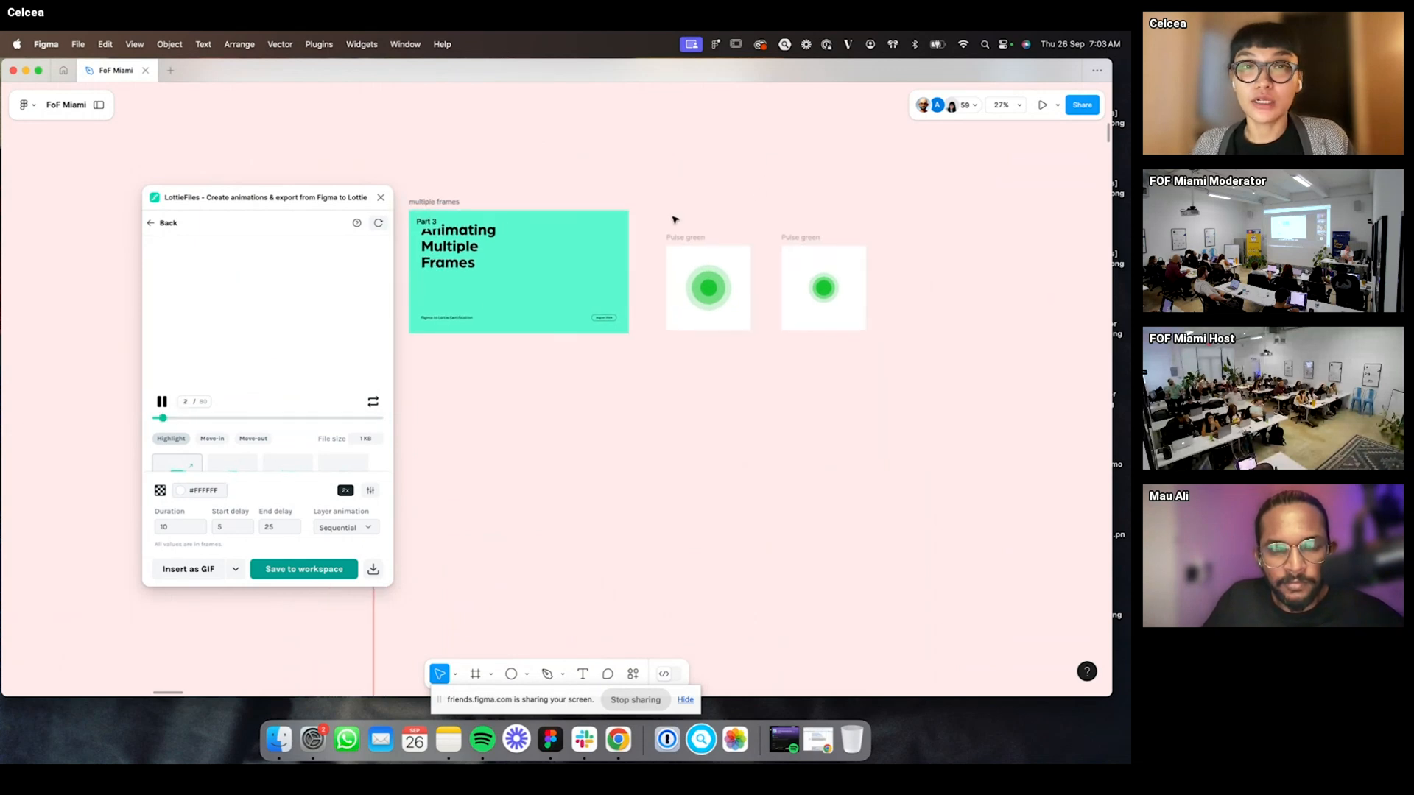
click(150, 223)
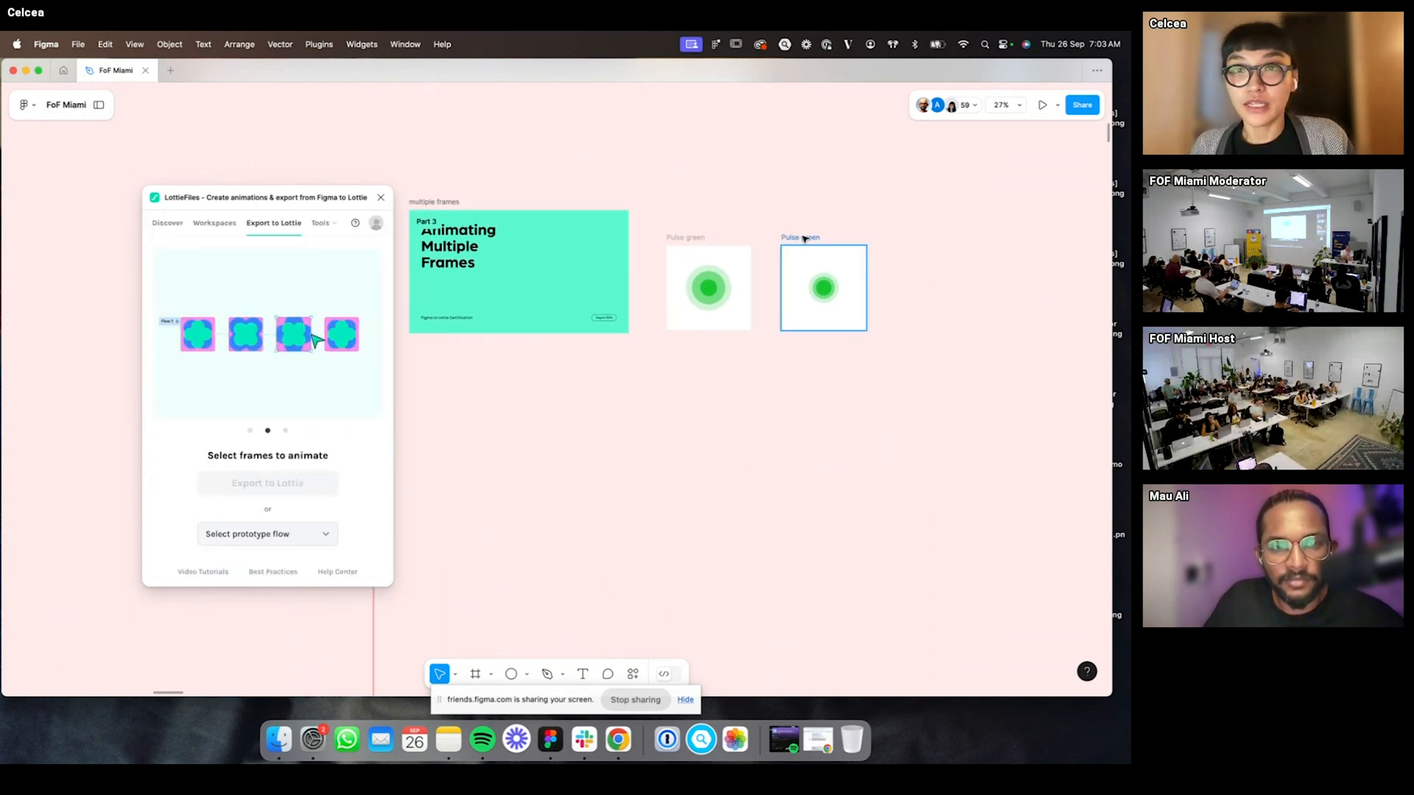
drag(797, 237, 779, 237)
click(726, 259)
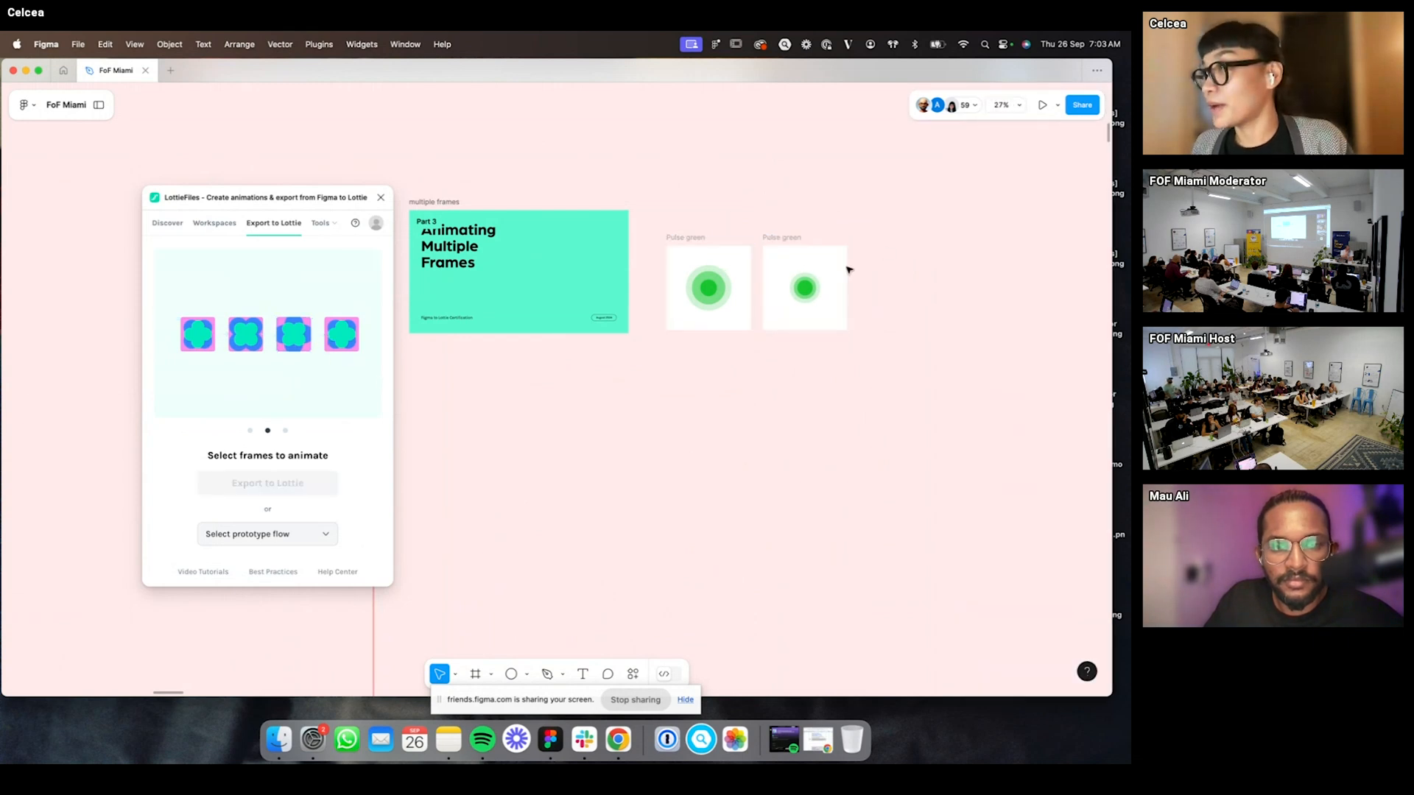
- Export both Part 3 Pulse green frames to Lottie together and scrub the preview to its last frame
scroll(790, 256, up, 5)
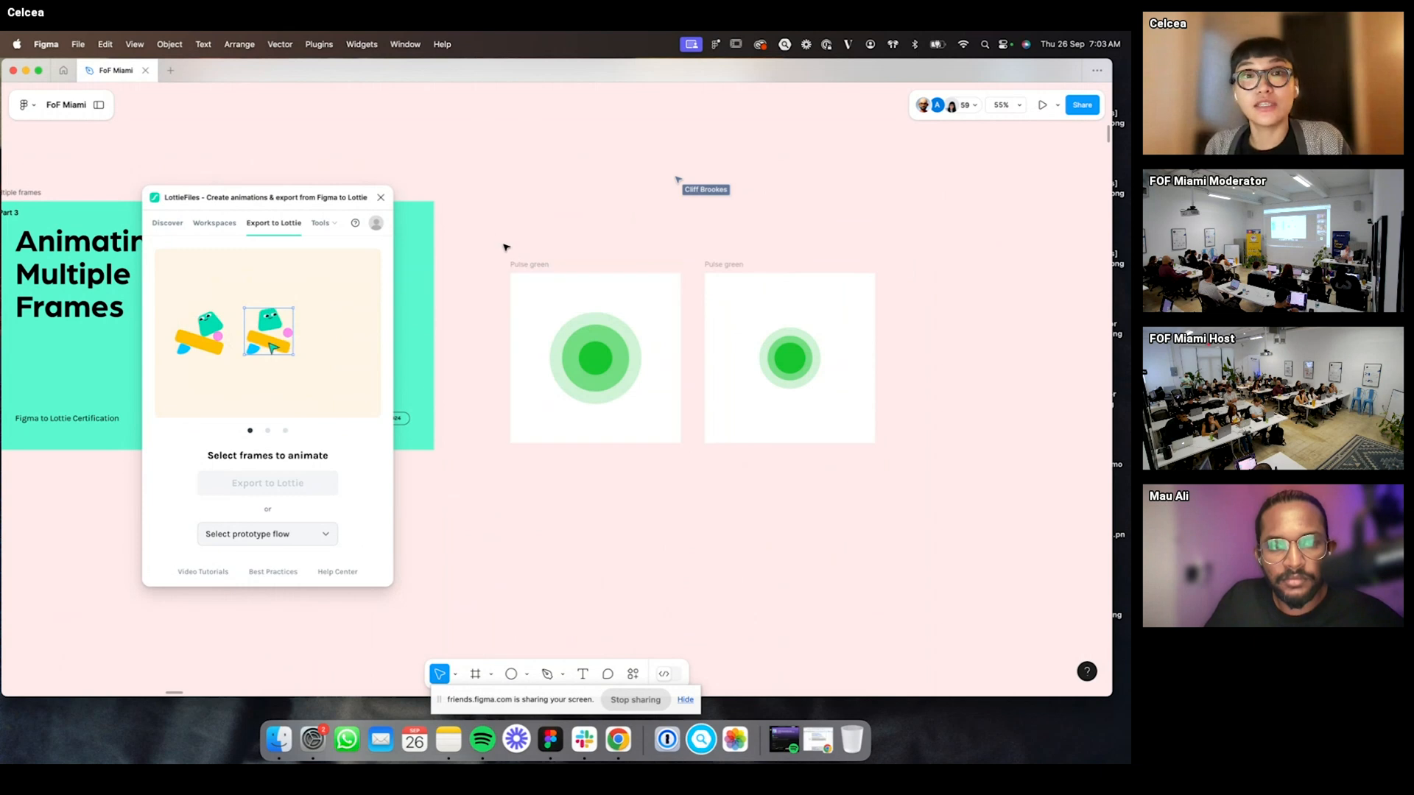
drag(503, 244, 990, 529)
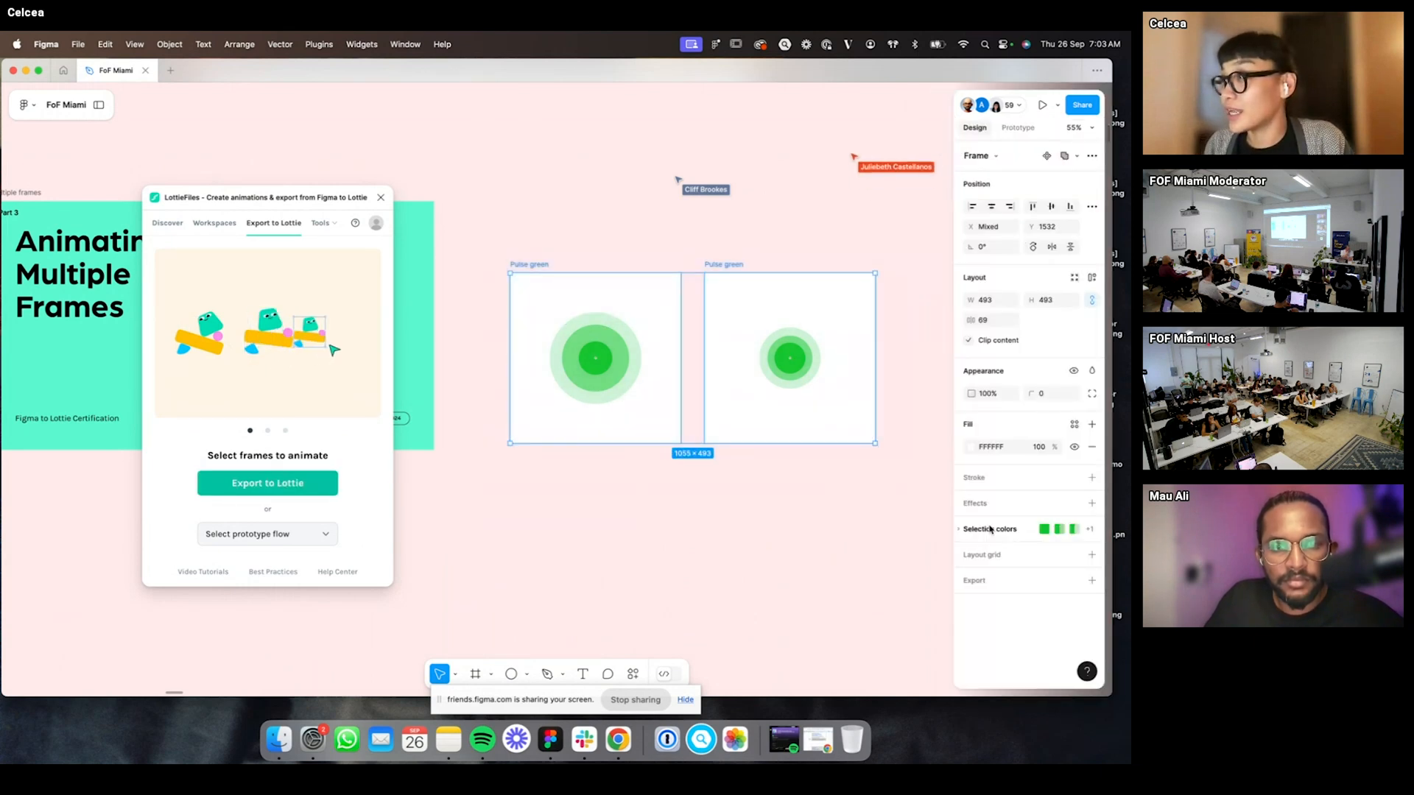
click(319, 491)
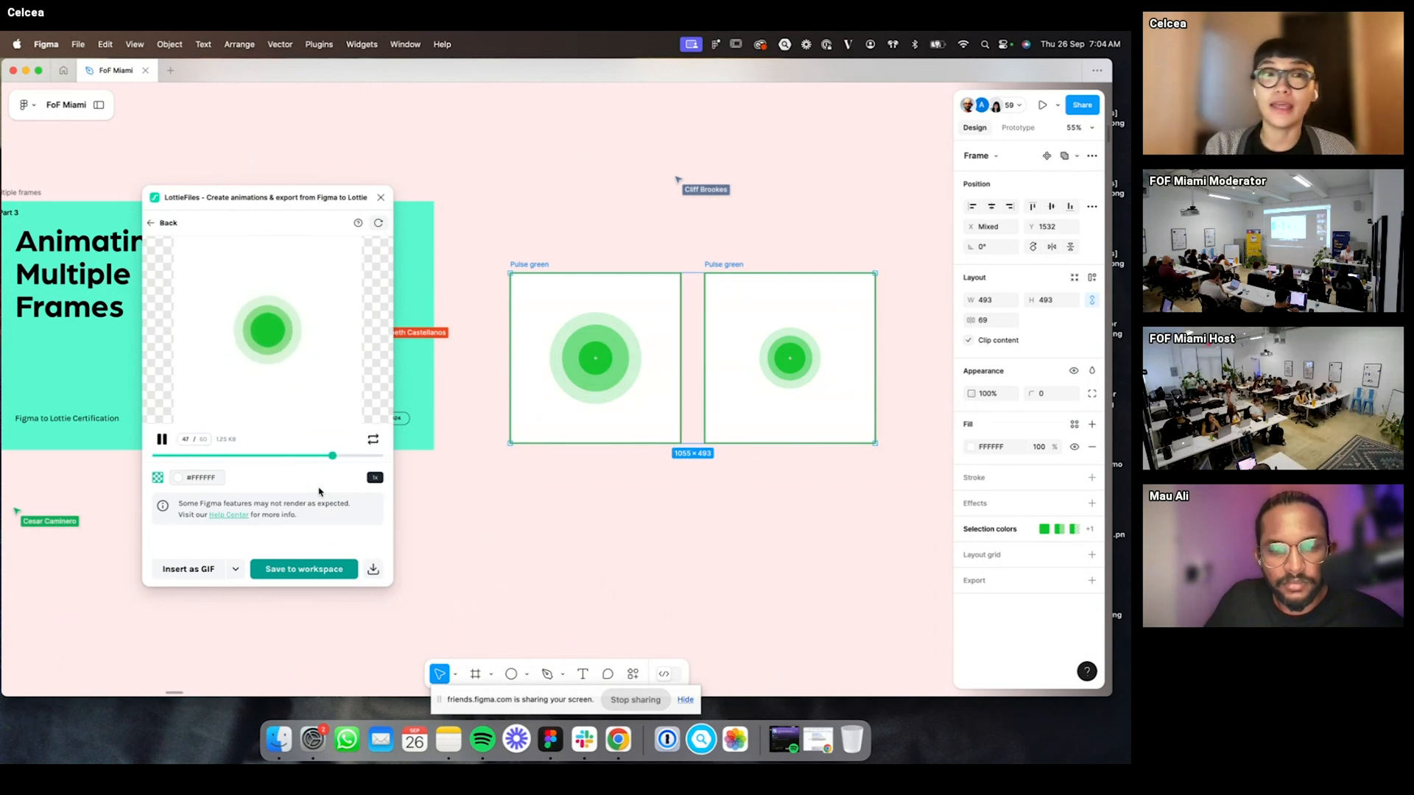
drag(229, 463, 372, 462)
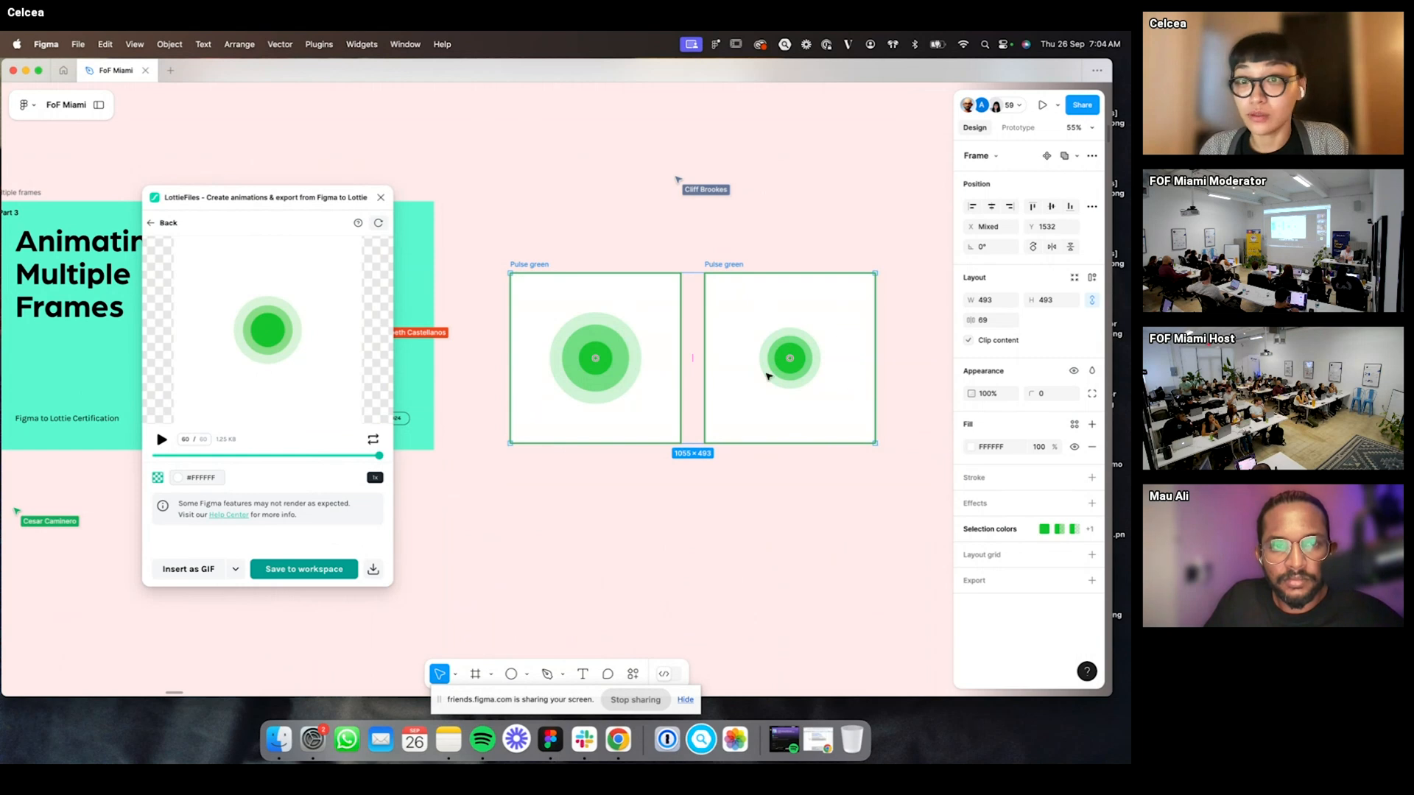
click(547, 212)
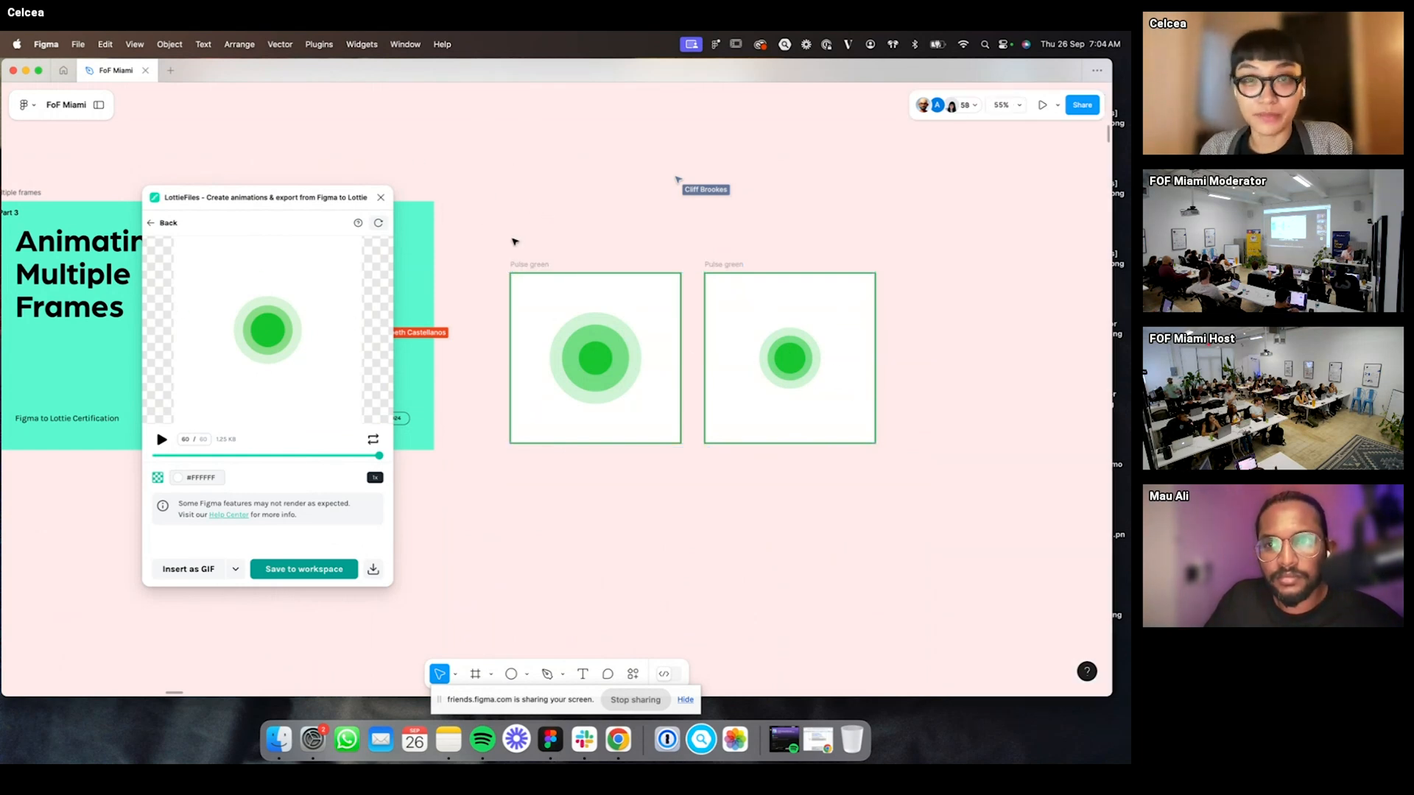
- Examine the Part 4 Animating Prototypes slide, its Tips card and the phone screen frame beside it
scroll(624, 228, down, 8)
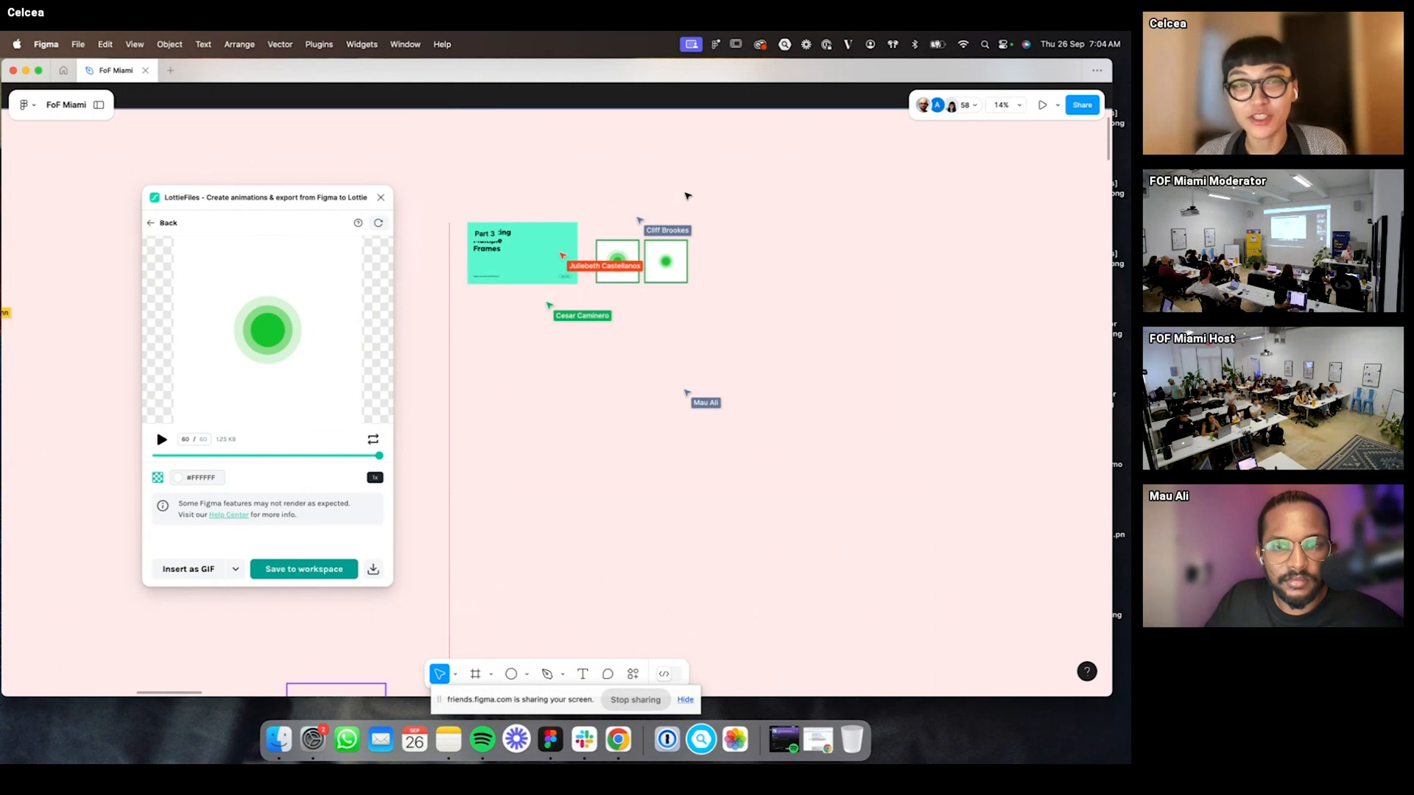
click(675, 213)
scroll(714, 217, down, 2)
scroll(719, 218, right, 5)
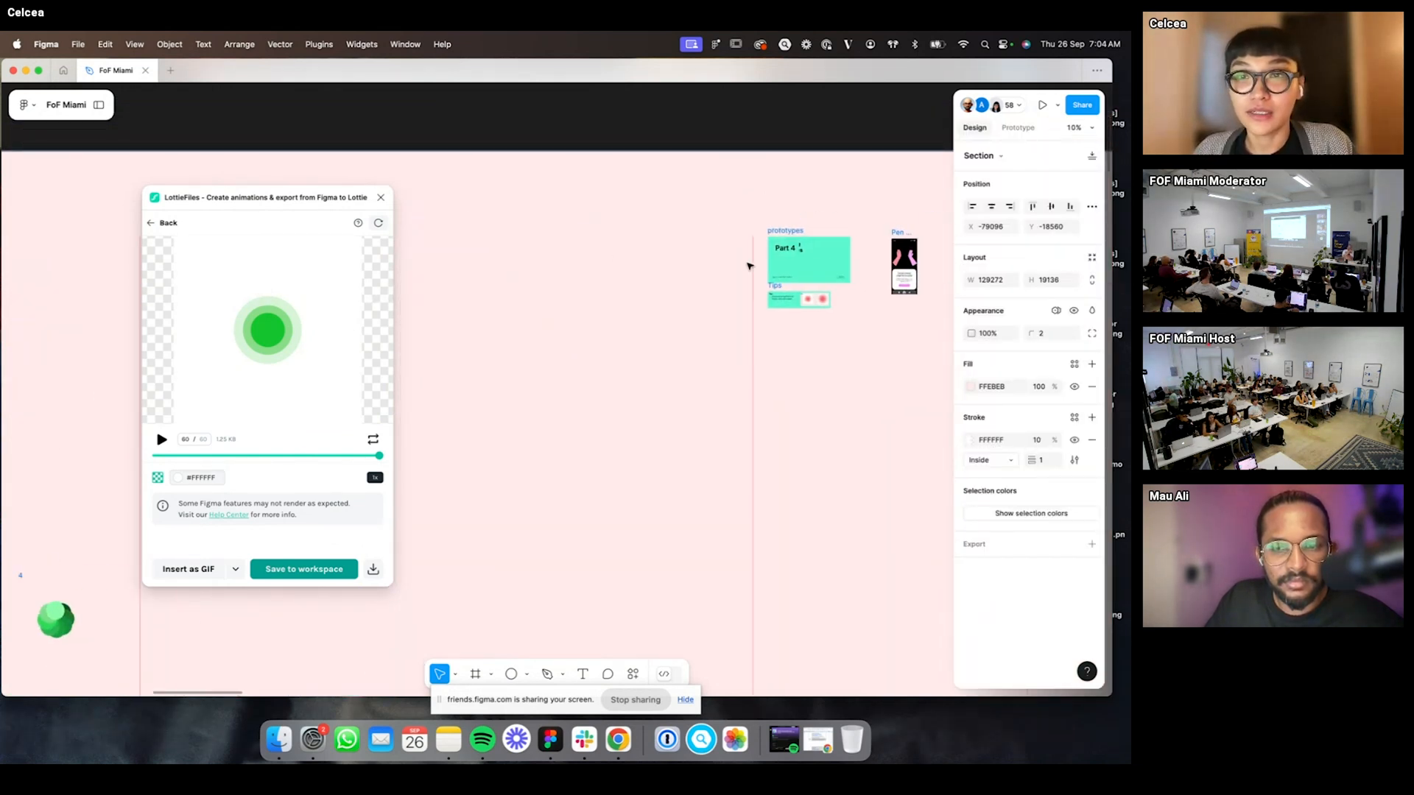
scroll(744, 235, right, 5)
scroll(626, 169, up, 5)
click(430, 95)
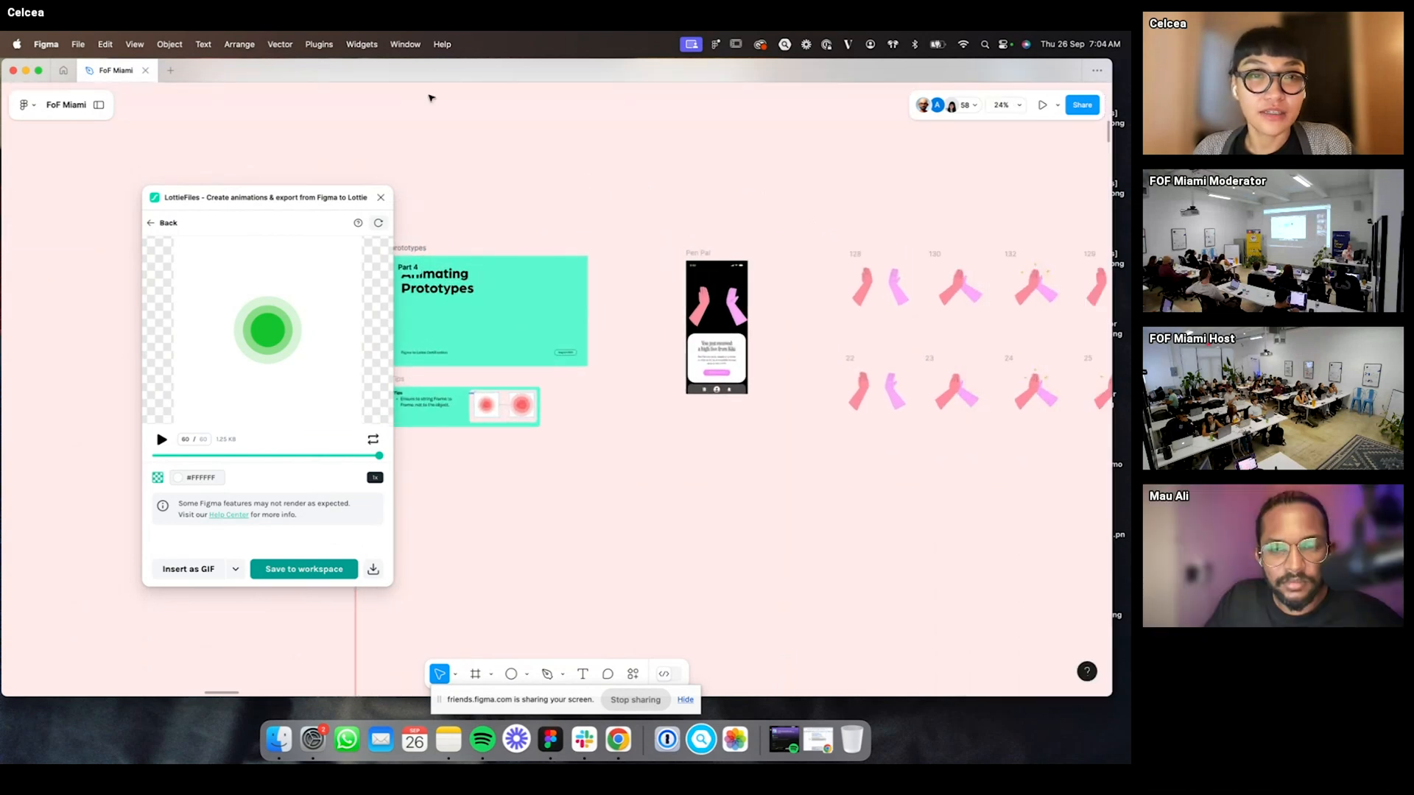
scroll(481, 218, up, 3)
scroll(581, 181, left, 2)
scroll(597, 173, left, 1)
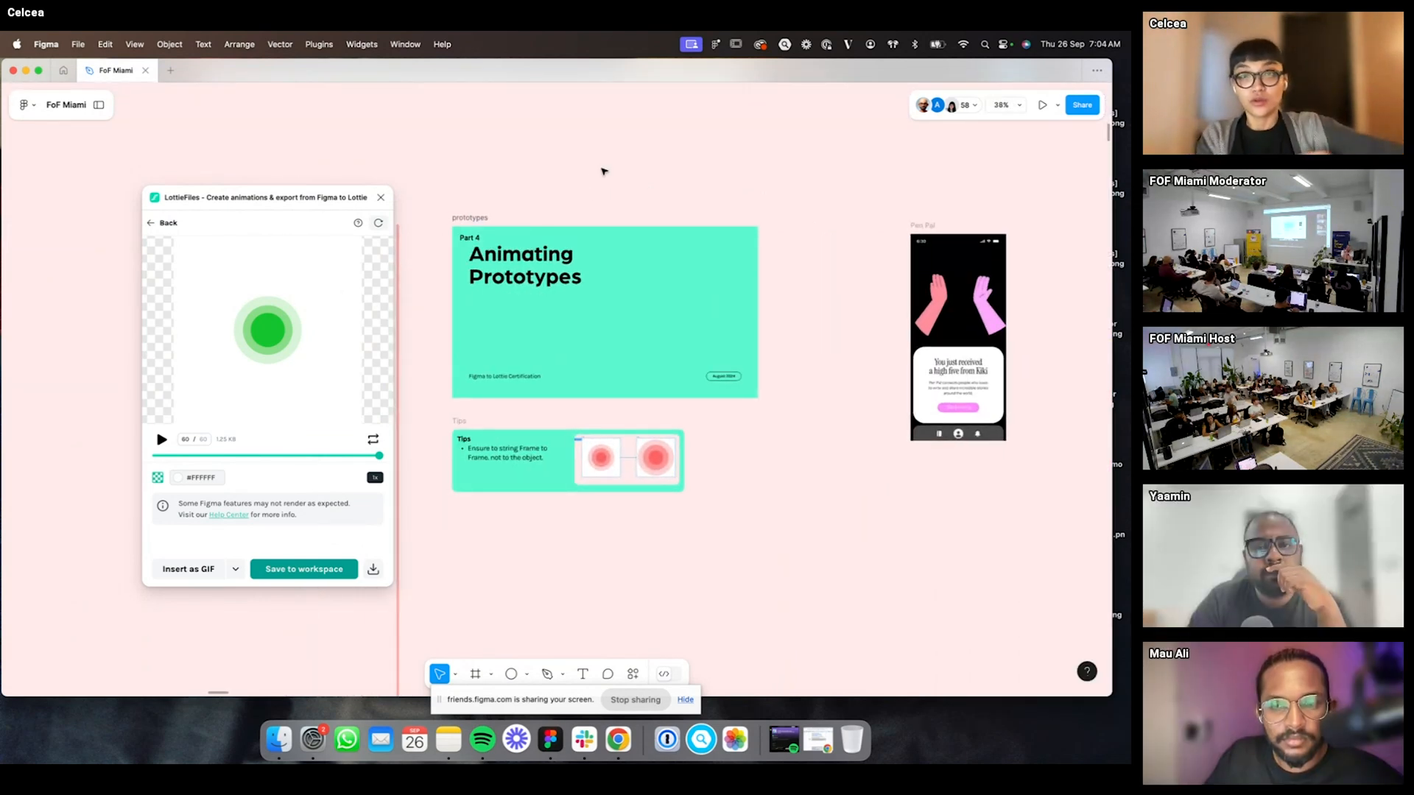
- Return the plugin to its Export to Lottie page, and bring back the side panels with the Prototype settings showing the page's flows
click(155, 222)
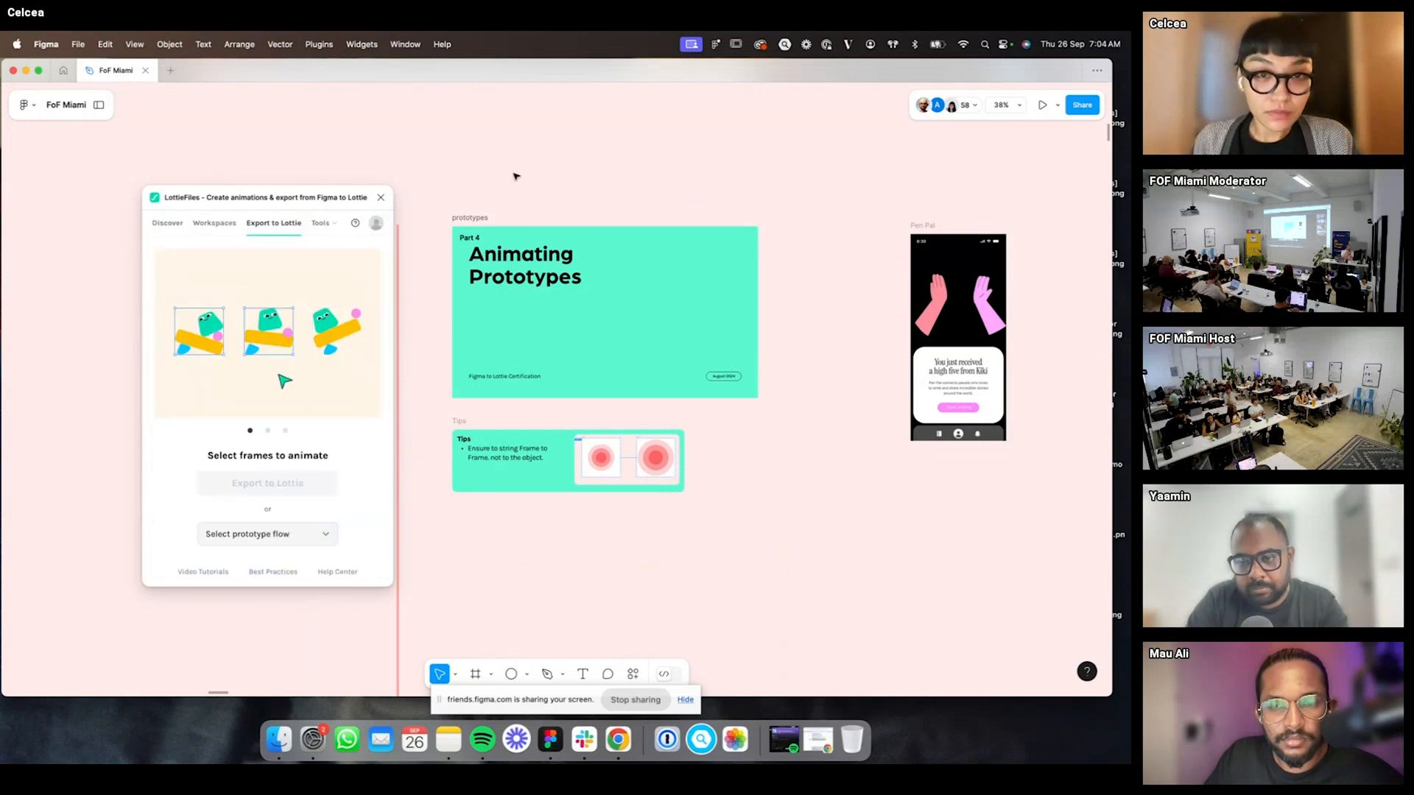
scroll(655, 152, right, 8)
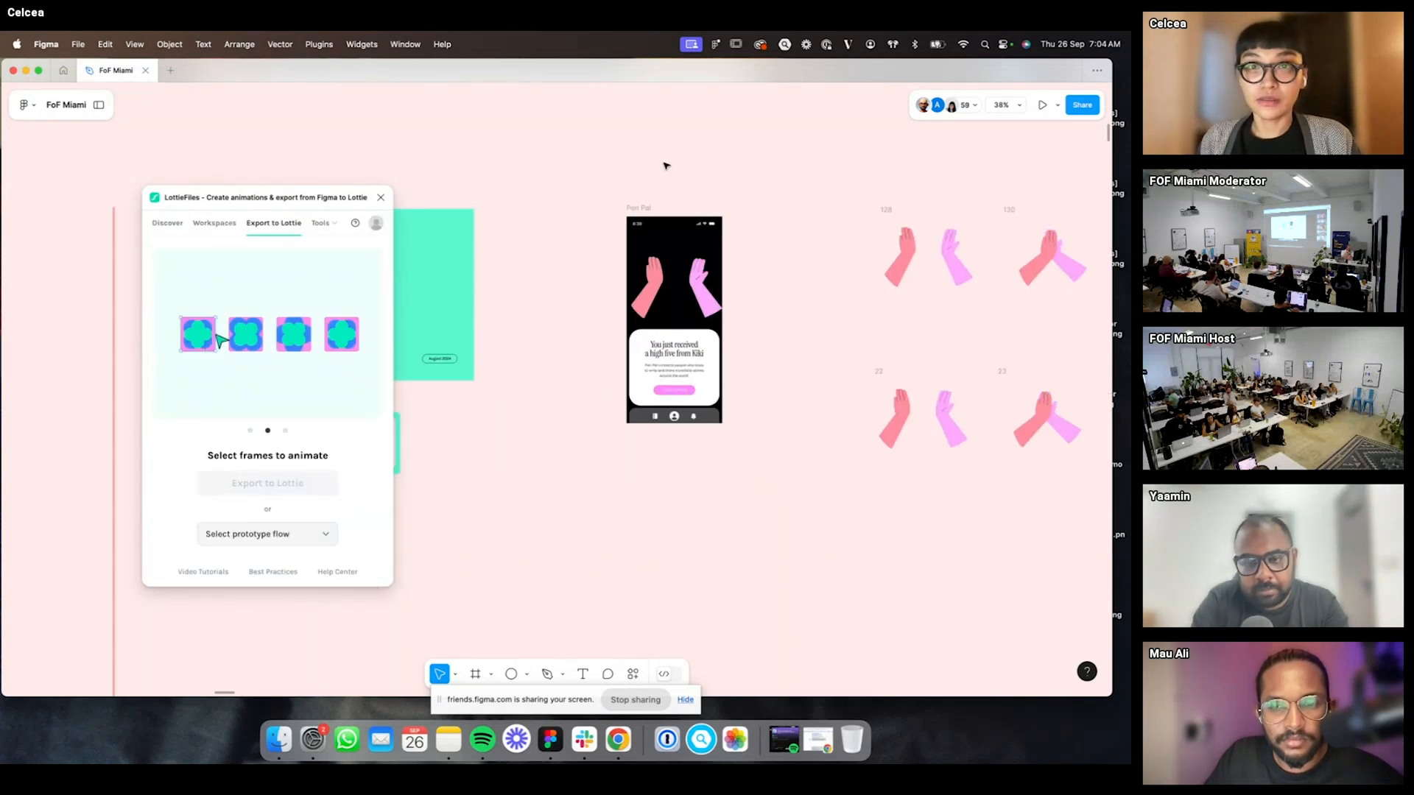
click(639, 209)
key(shift+backslash)
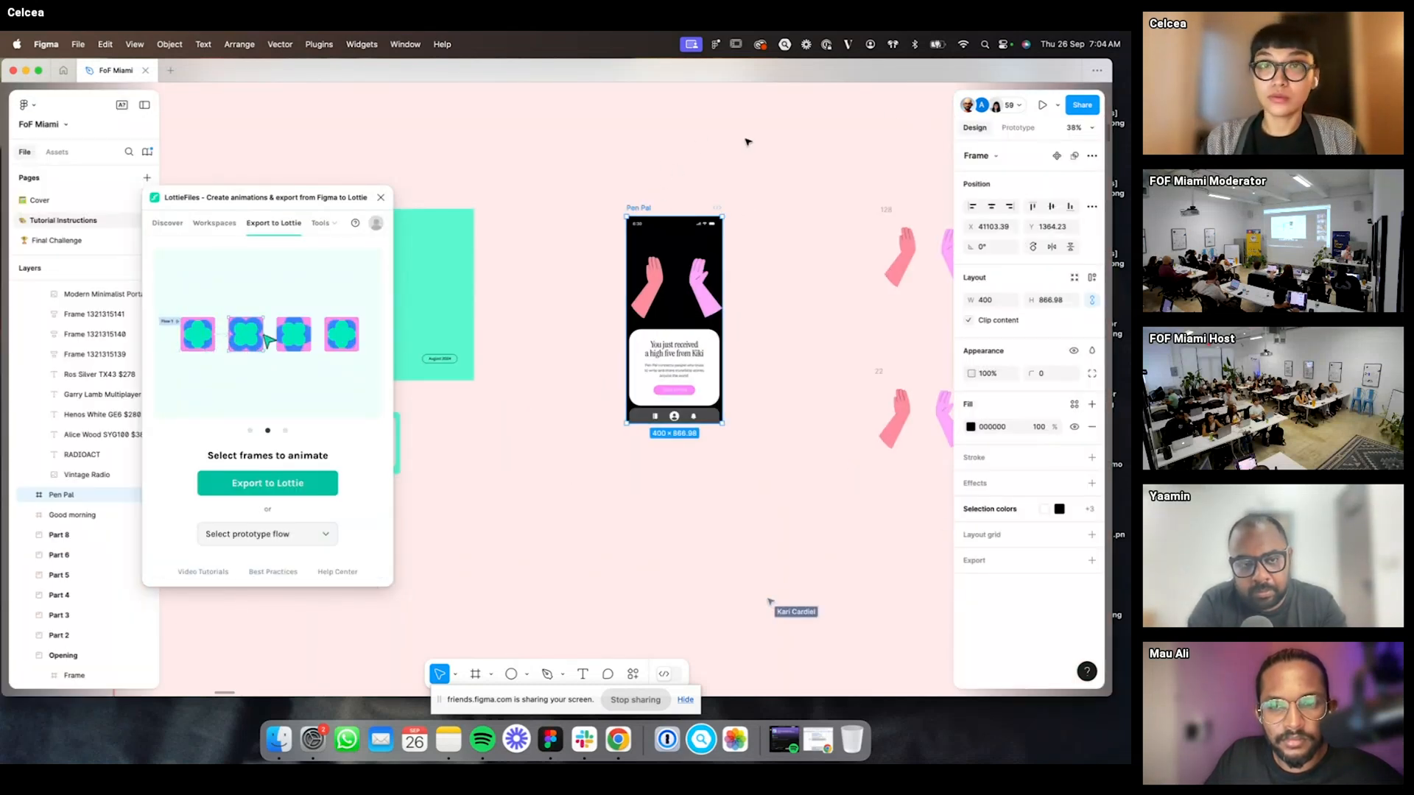
click(817, 187)
click(639, 208)
click(1017, 127)
click(707, 154)
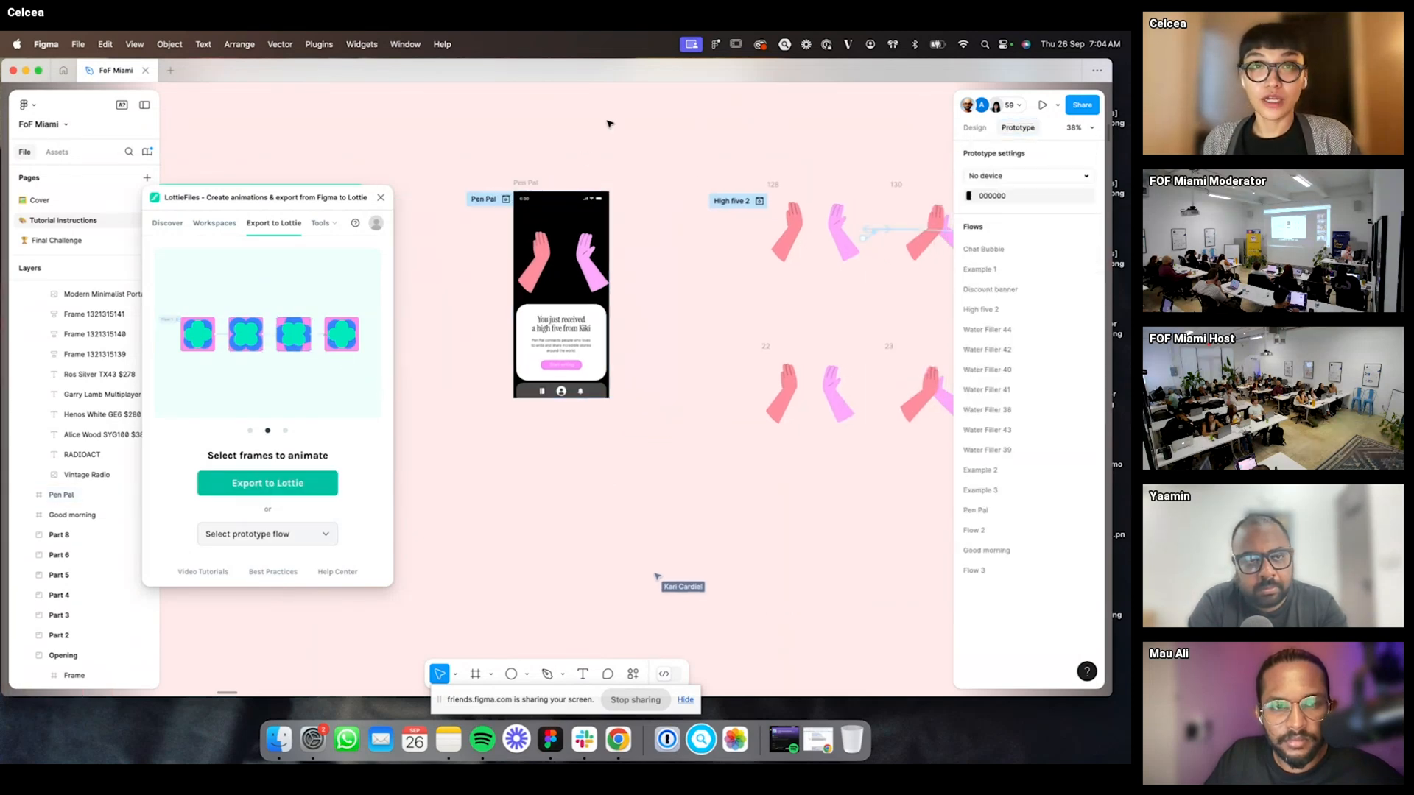
- Preview the Pen Pal prototype flow in a window clear of the plugin, and close the preview
click(565, 254)
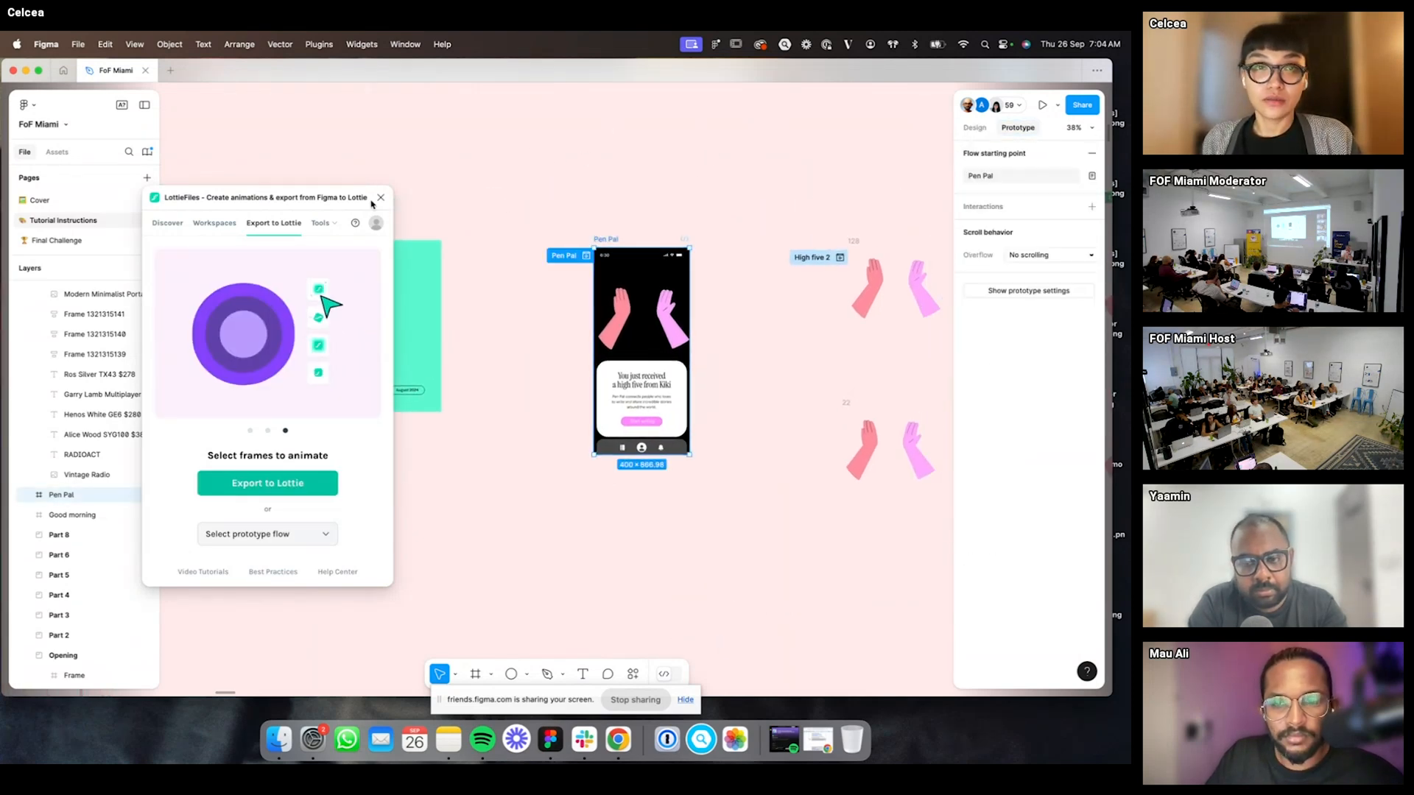
click(585, 254)
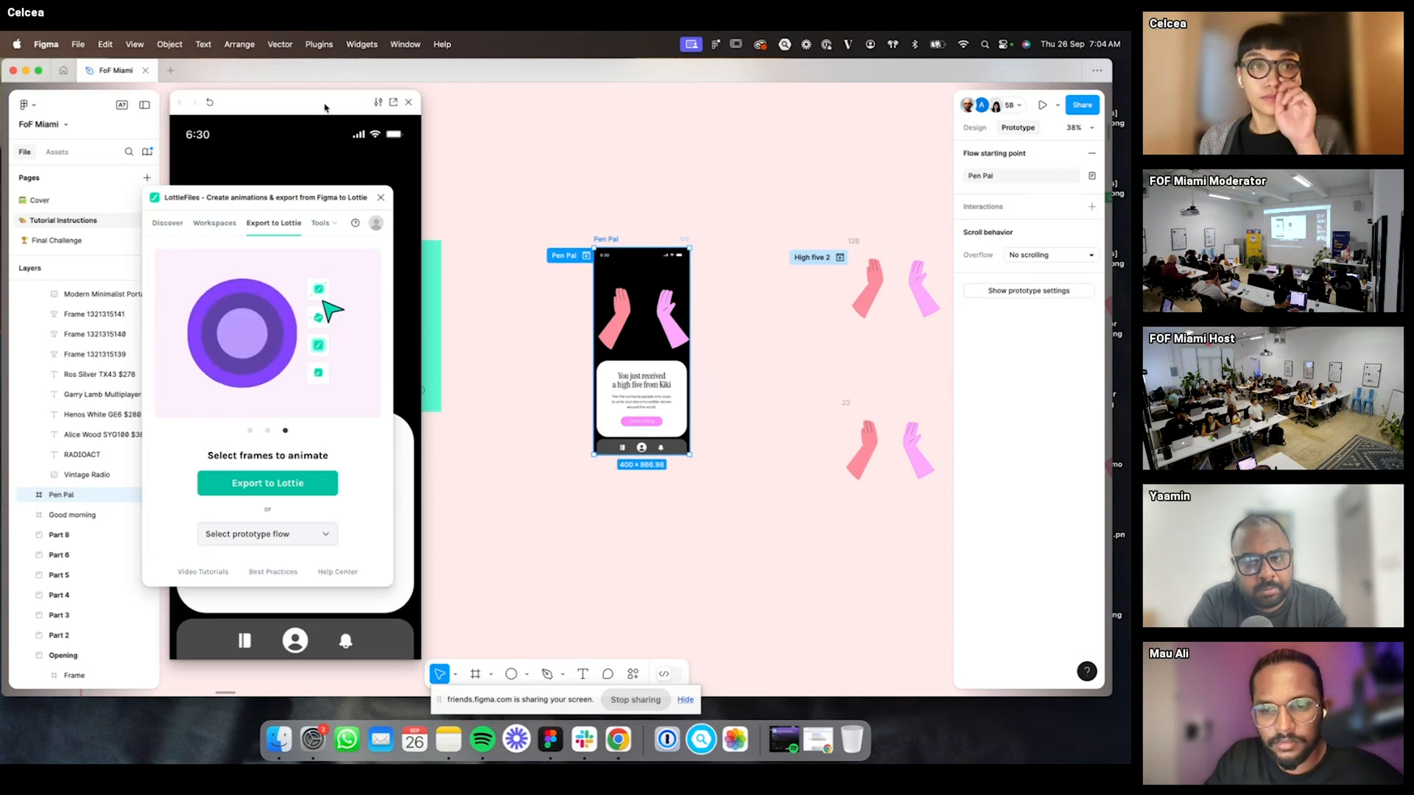
drag(571, 98, 614, 94)
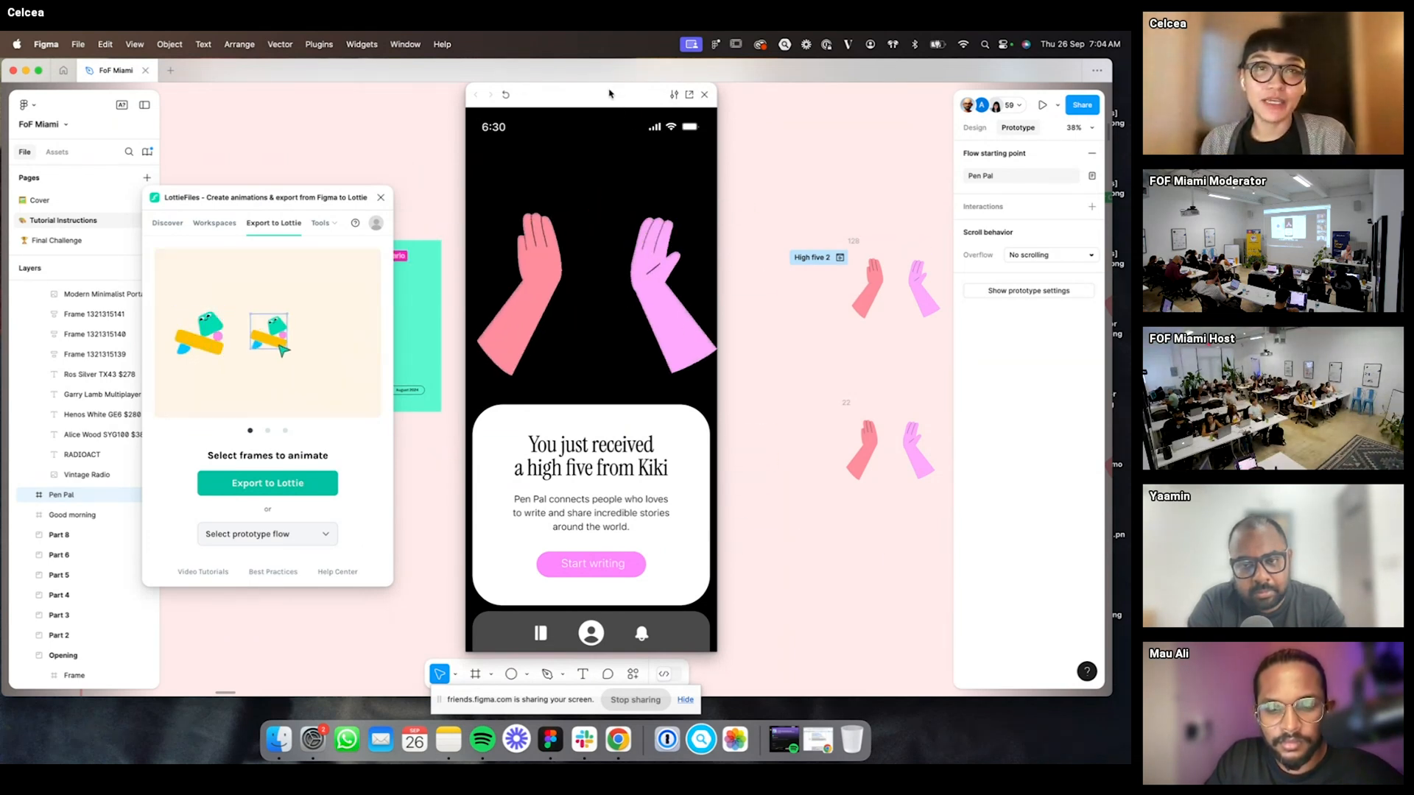
click(705, 95)
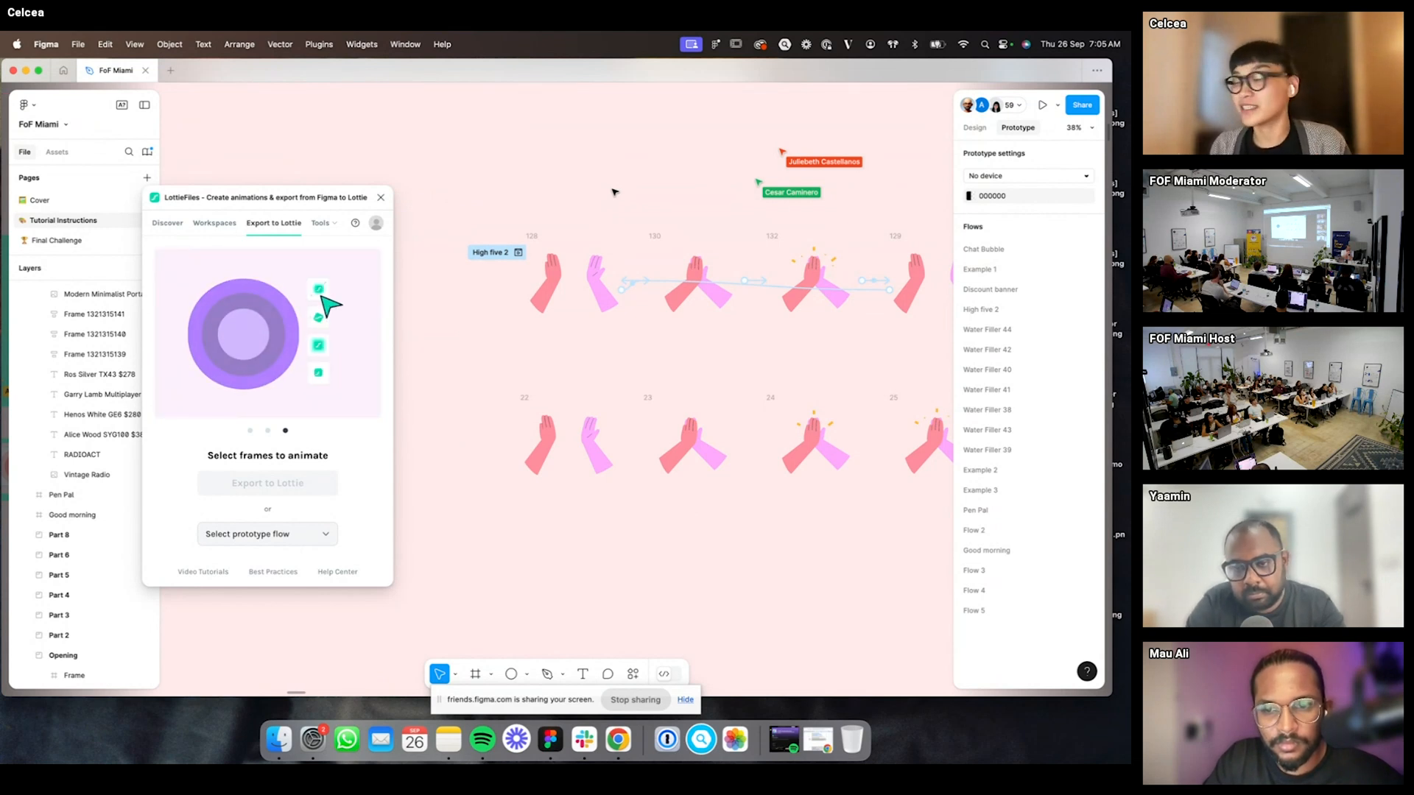
- Examine the prototype interactions linking the High five 2 frames 128 to 132, compared with the unlinked frame 22 below
scroll(600, 200, right, 3)
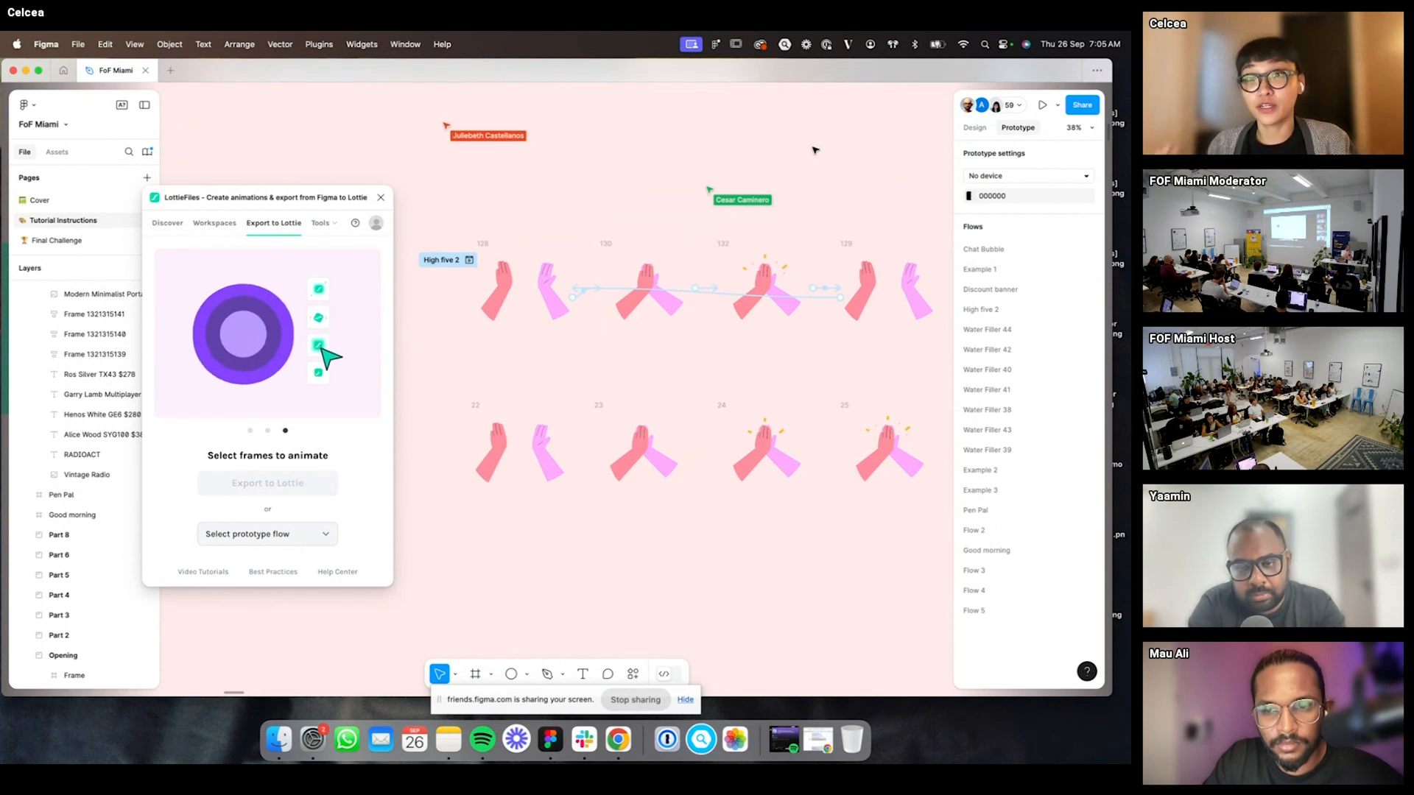
scroll(840, 147, down, 3)
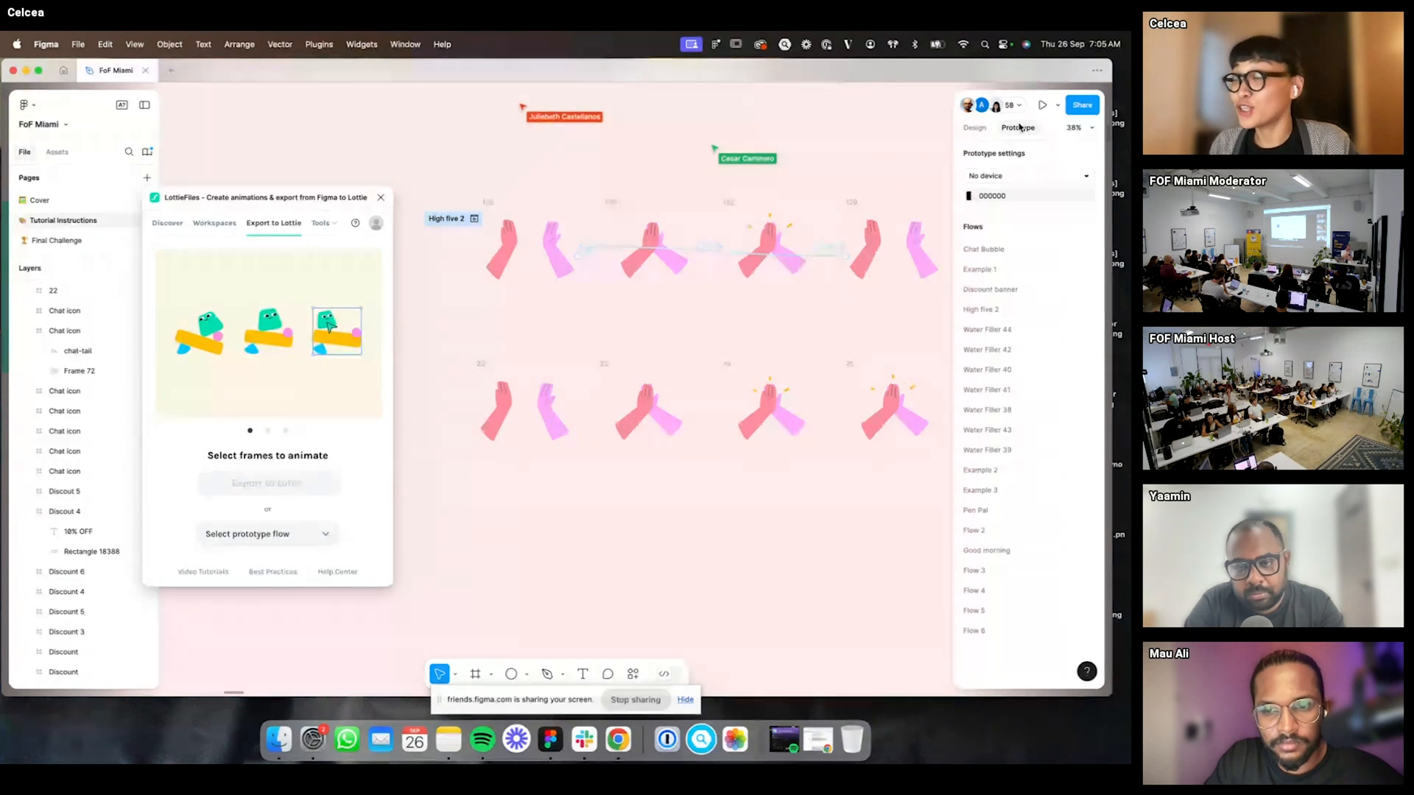
click(975, 128)
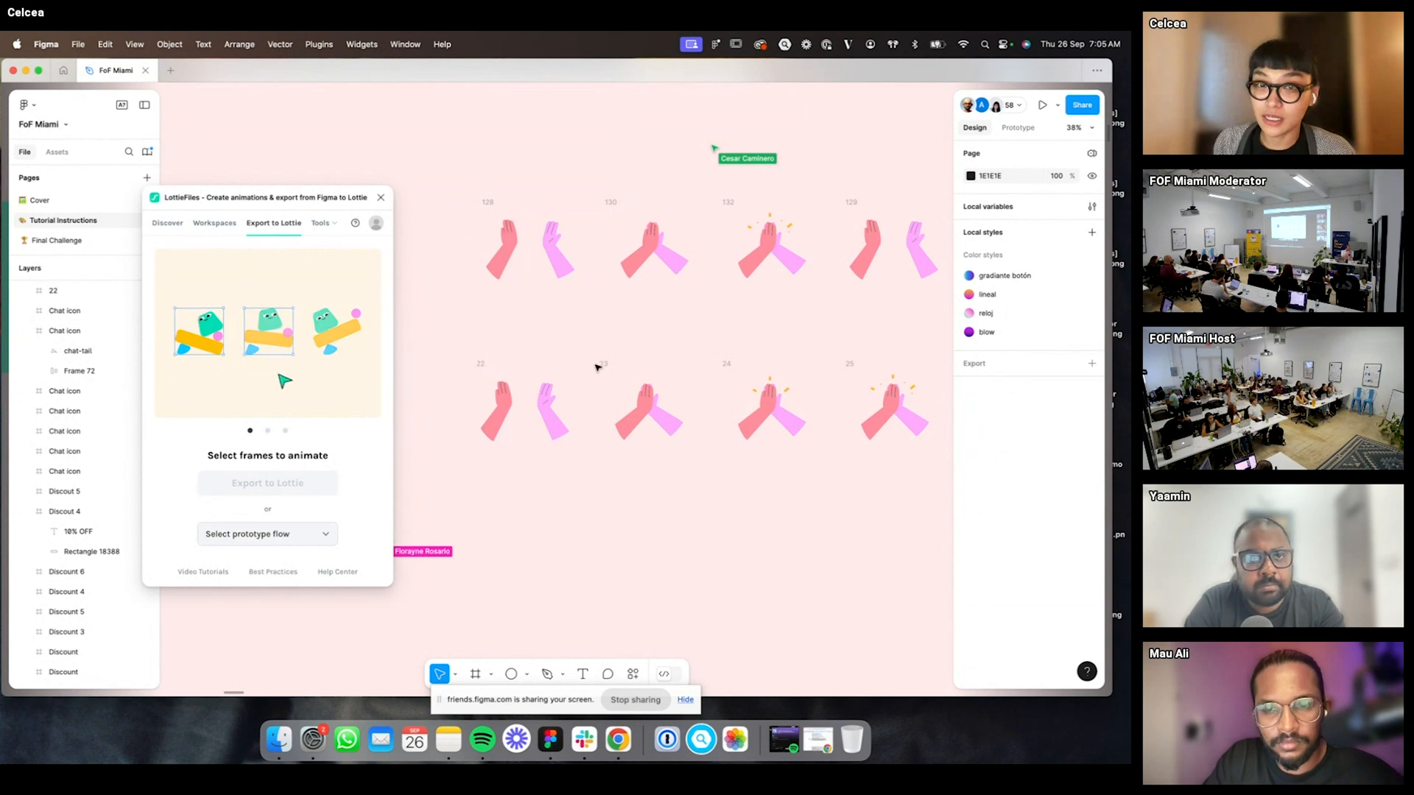
click(1016, 129)
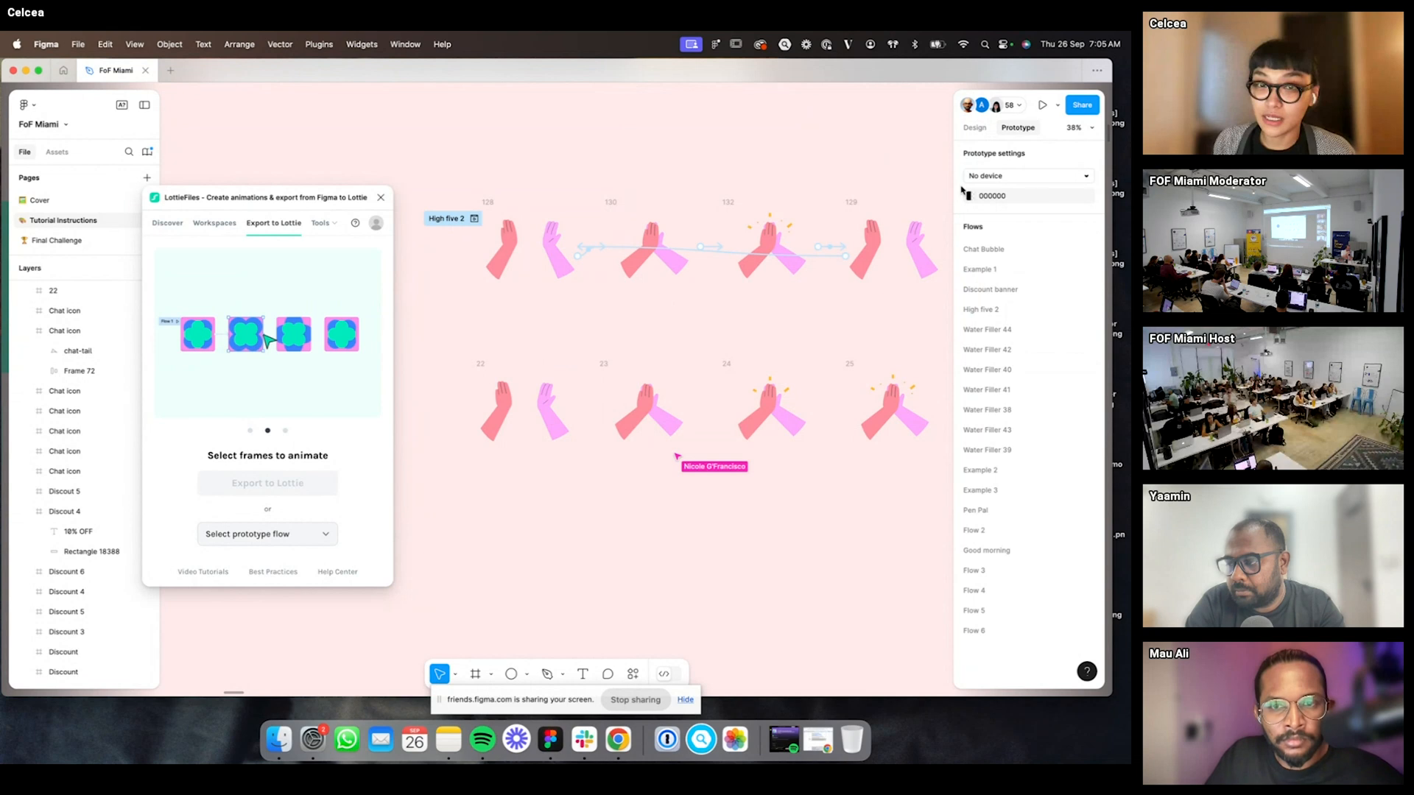
click(655, 248)
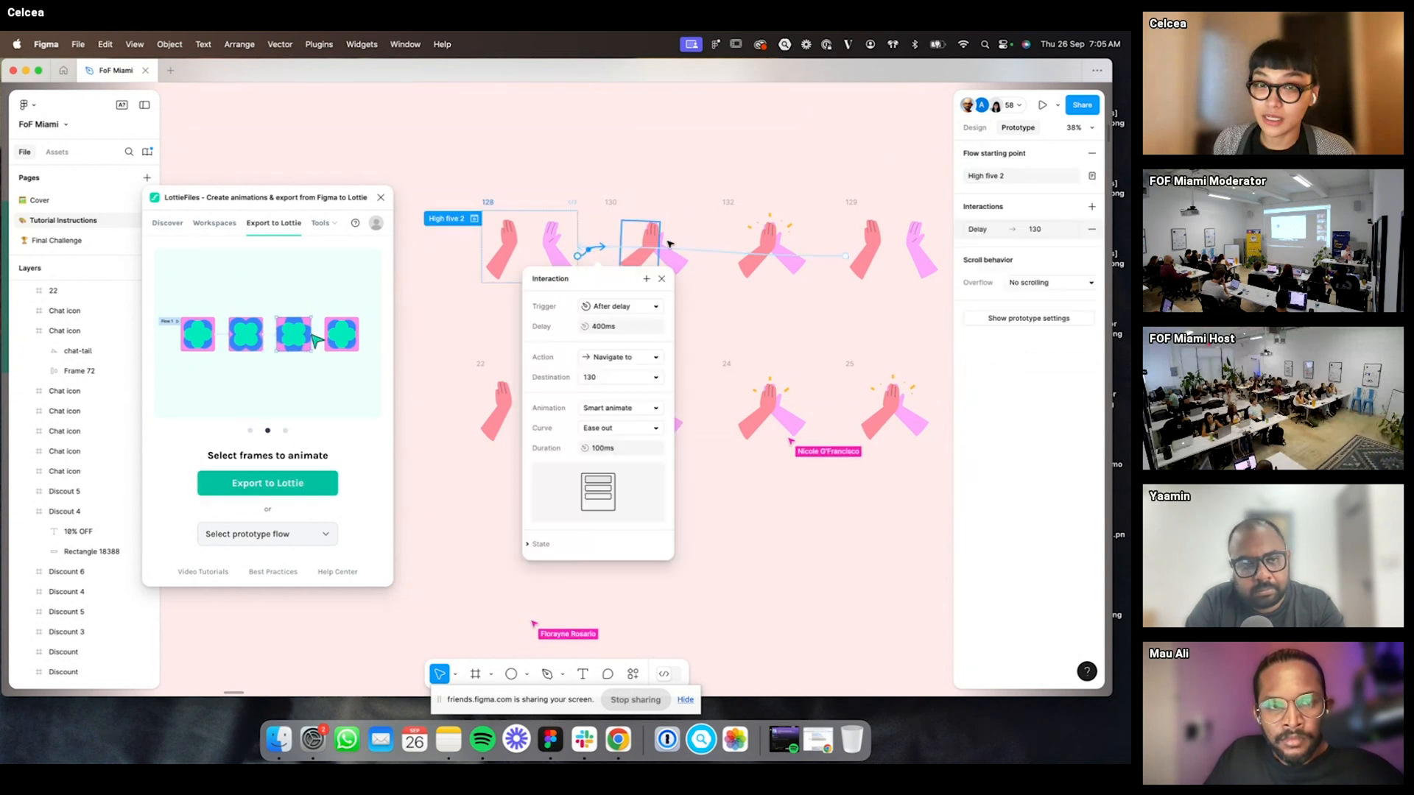
click(728, 254)
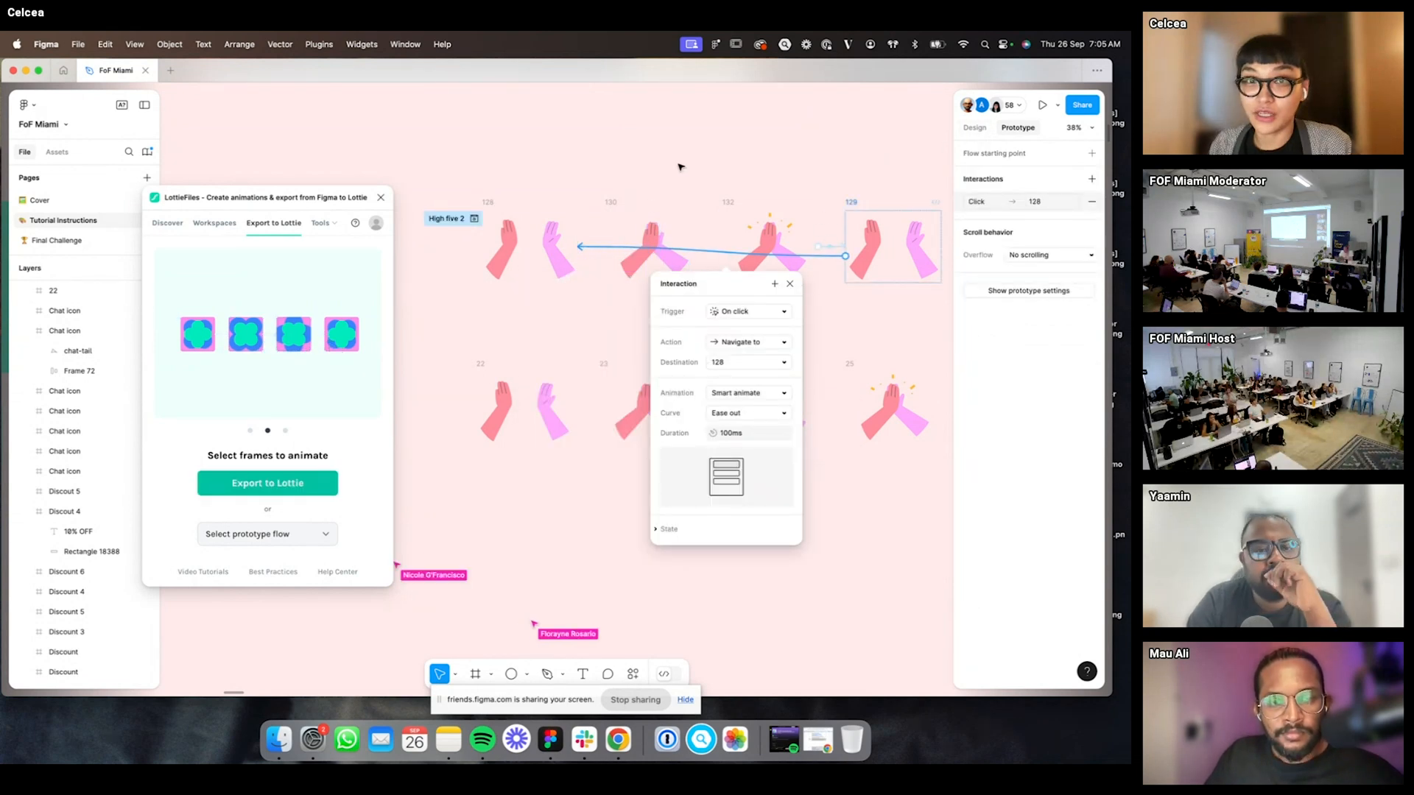
key(Escape)
click(487, 366)
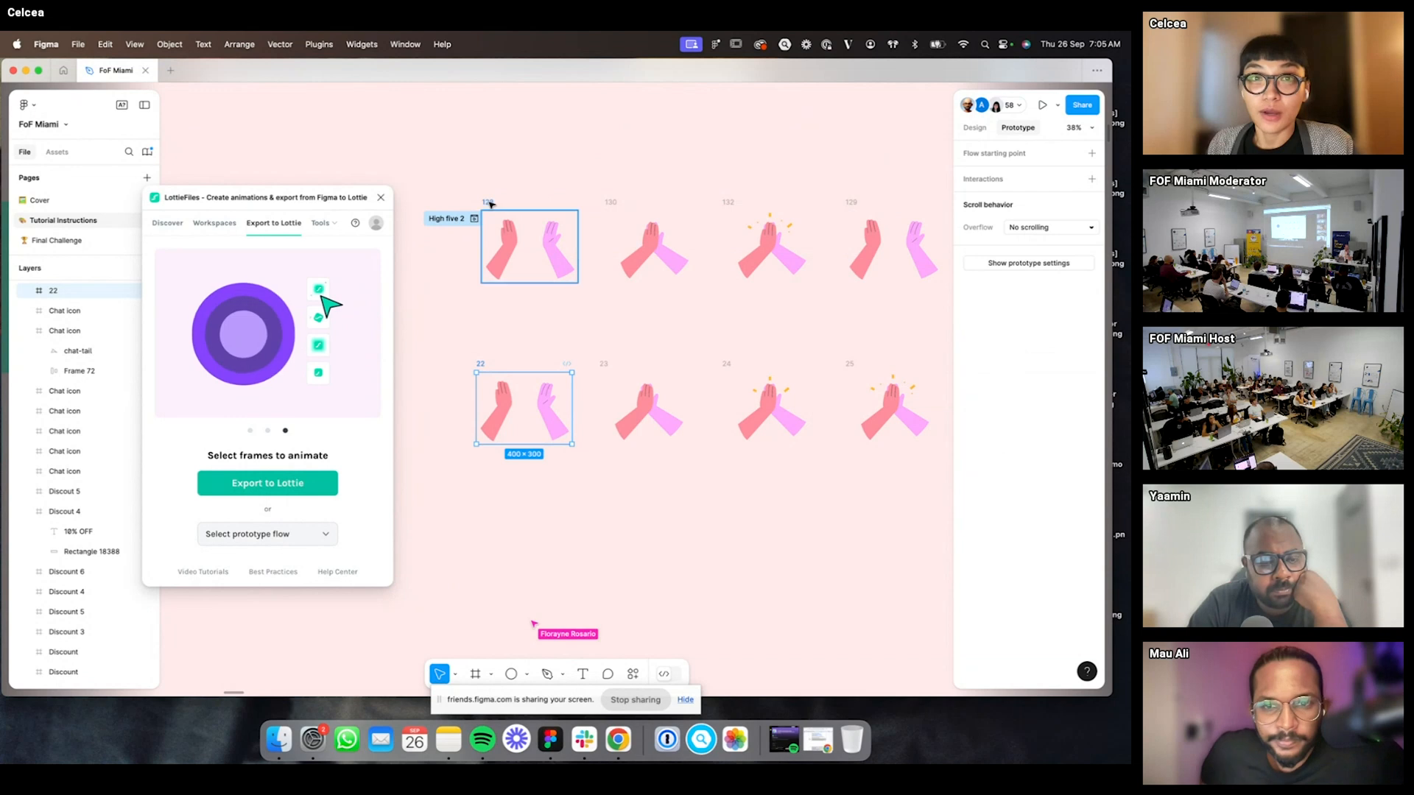
click(488, 202)
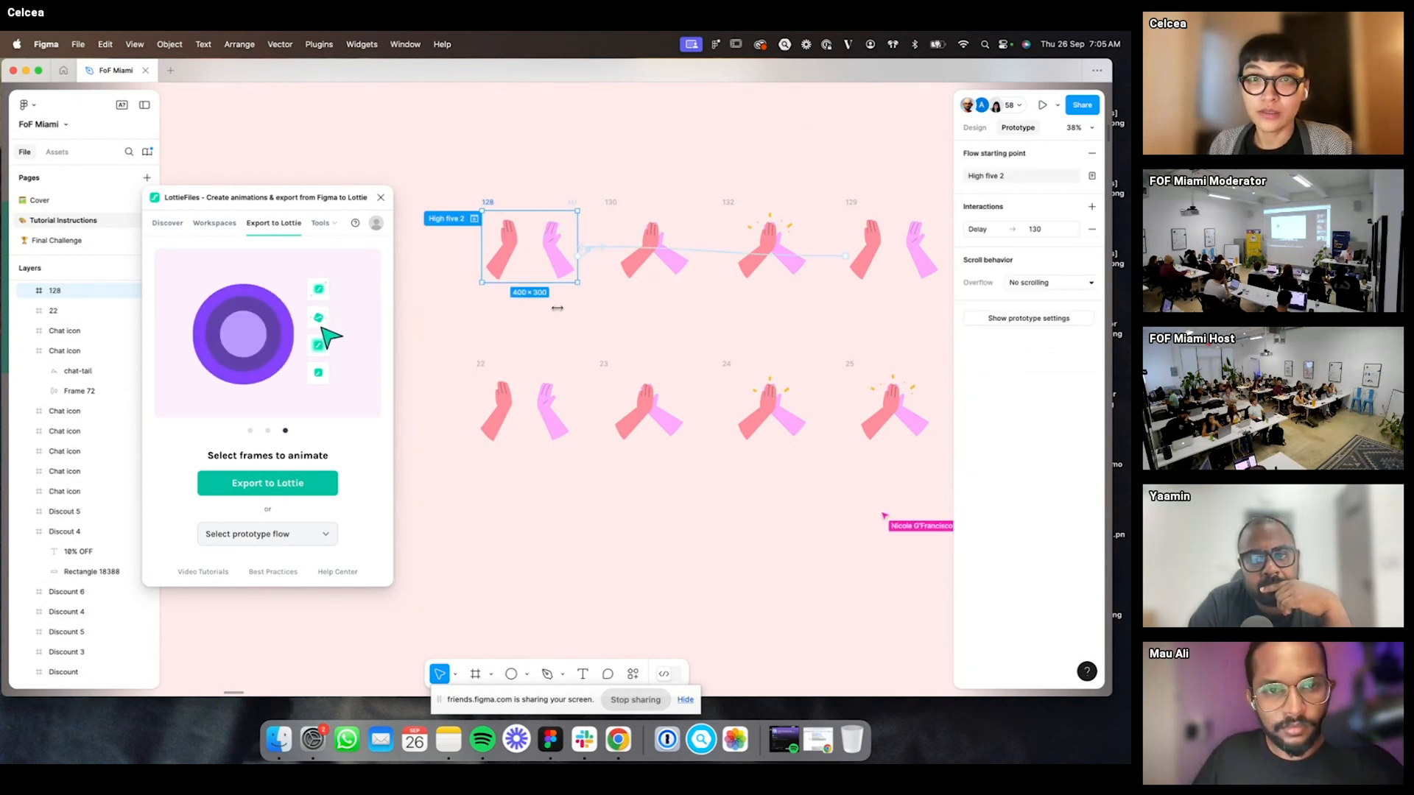
- Connect frame 22 to frame 23 with an on-click, Navigate to, Smart animate prototype interaction
click(486, 418)
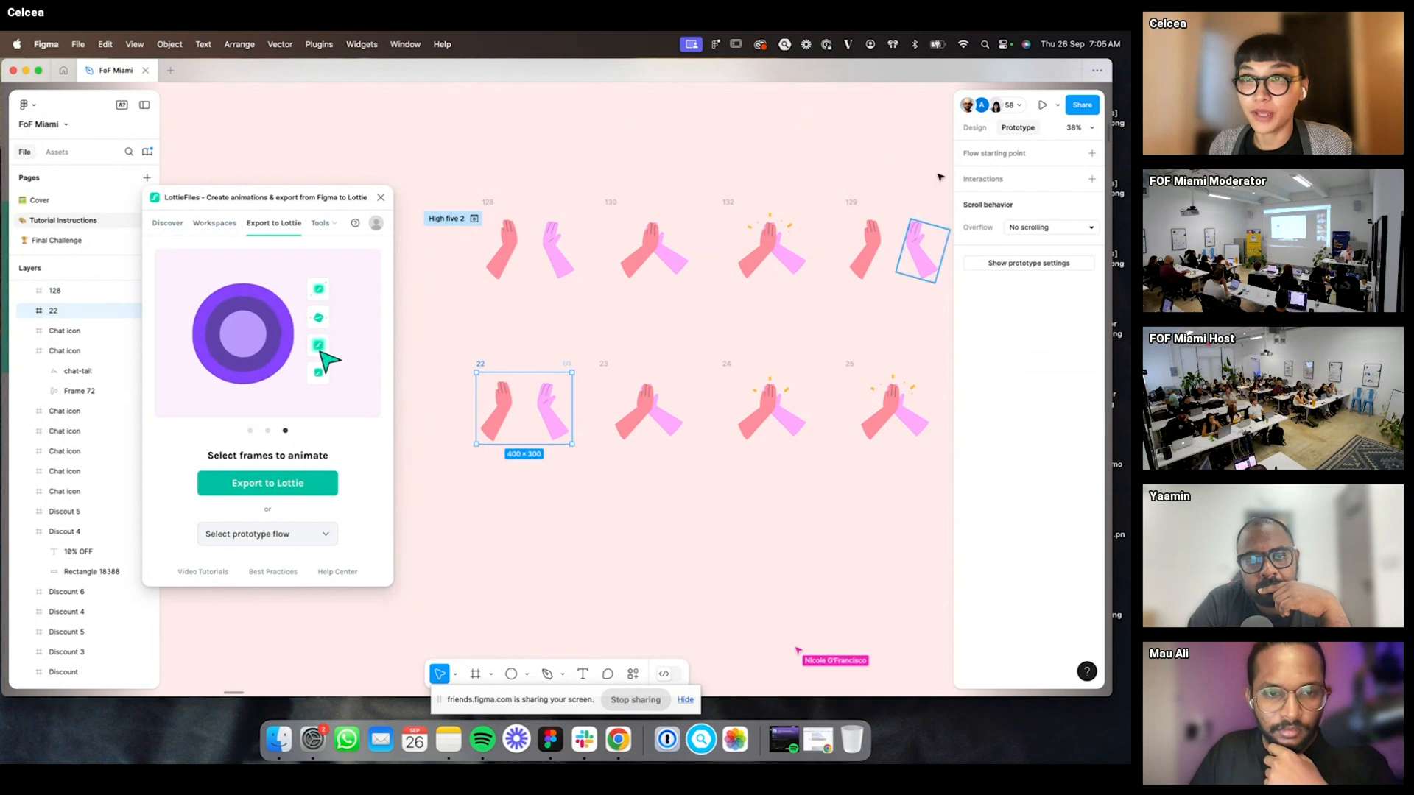
mouse_move(572, 410)
drag(572, 409, 608, 411)
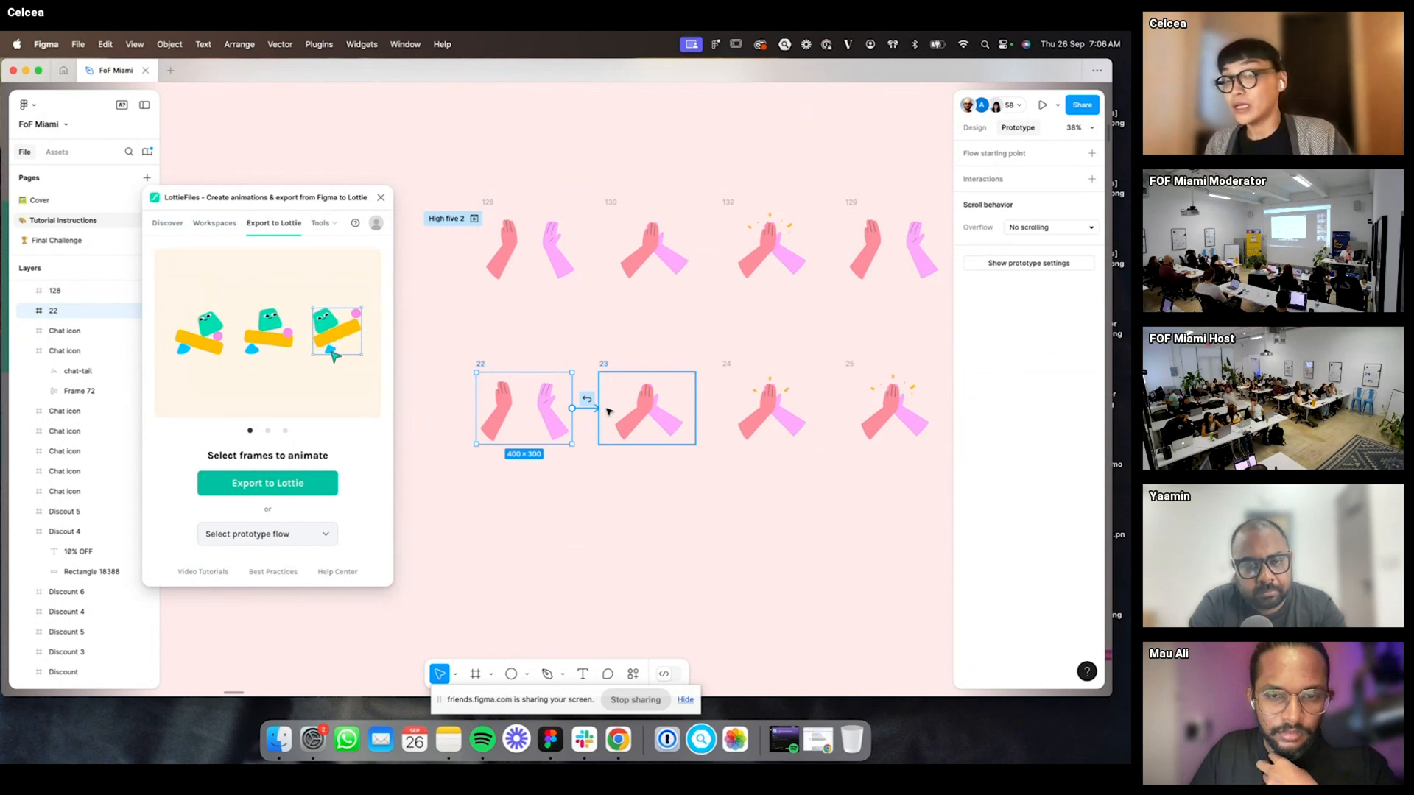
drag(608, 411, 609, 409)
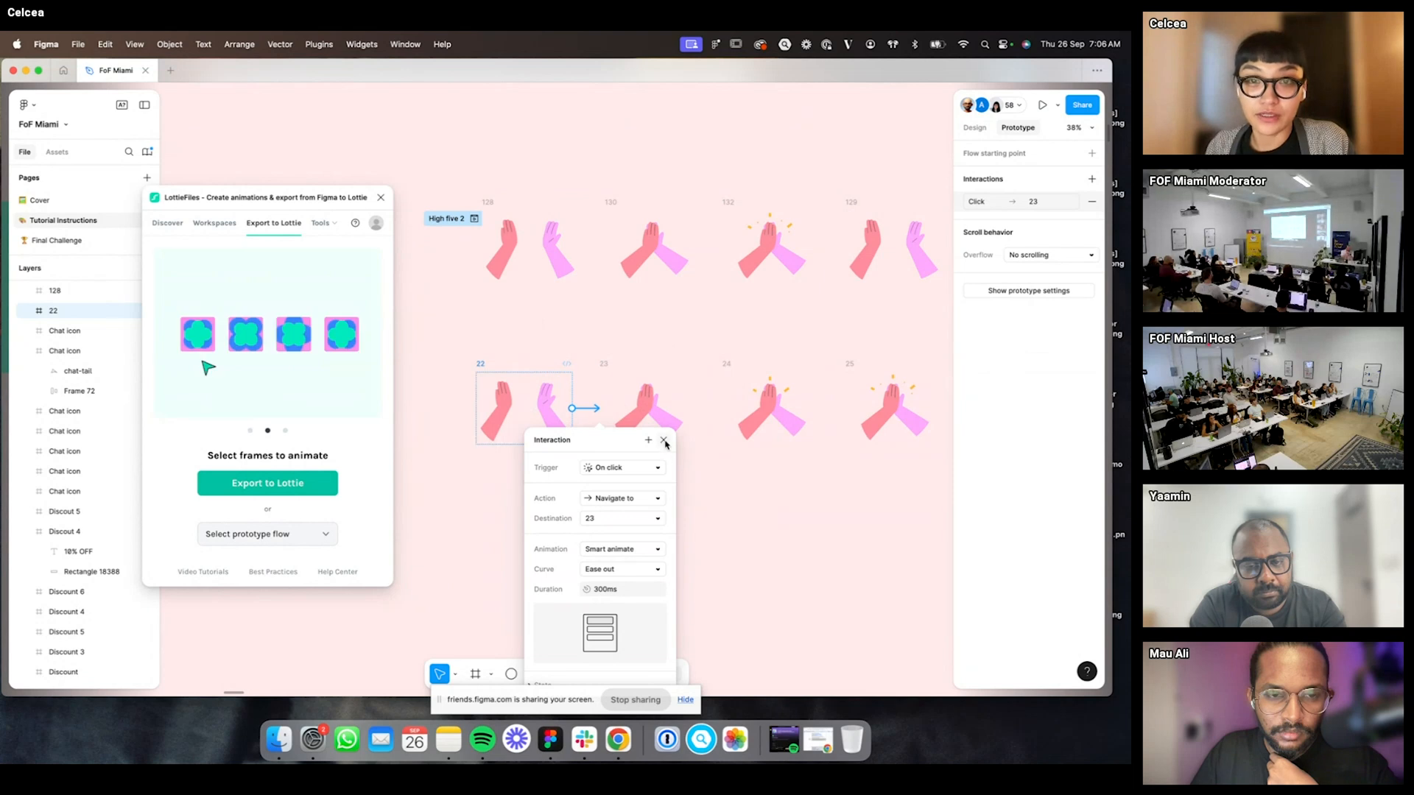
key(Escape)
- Delete the prototype connection between frames 22 and 23
click(595, 408)
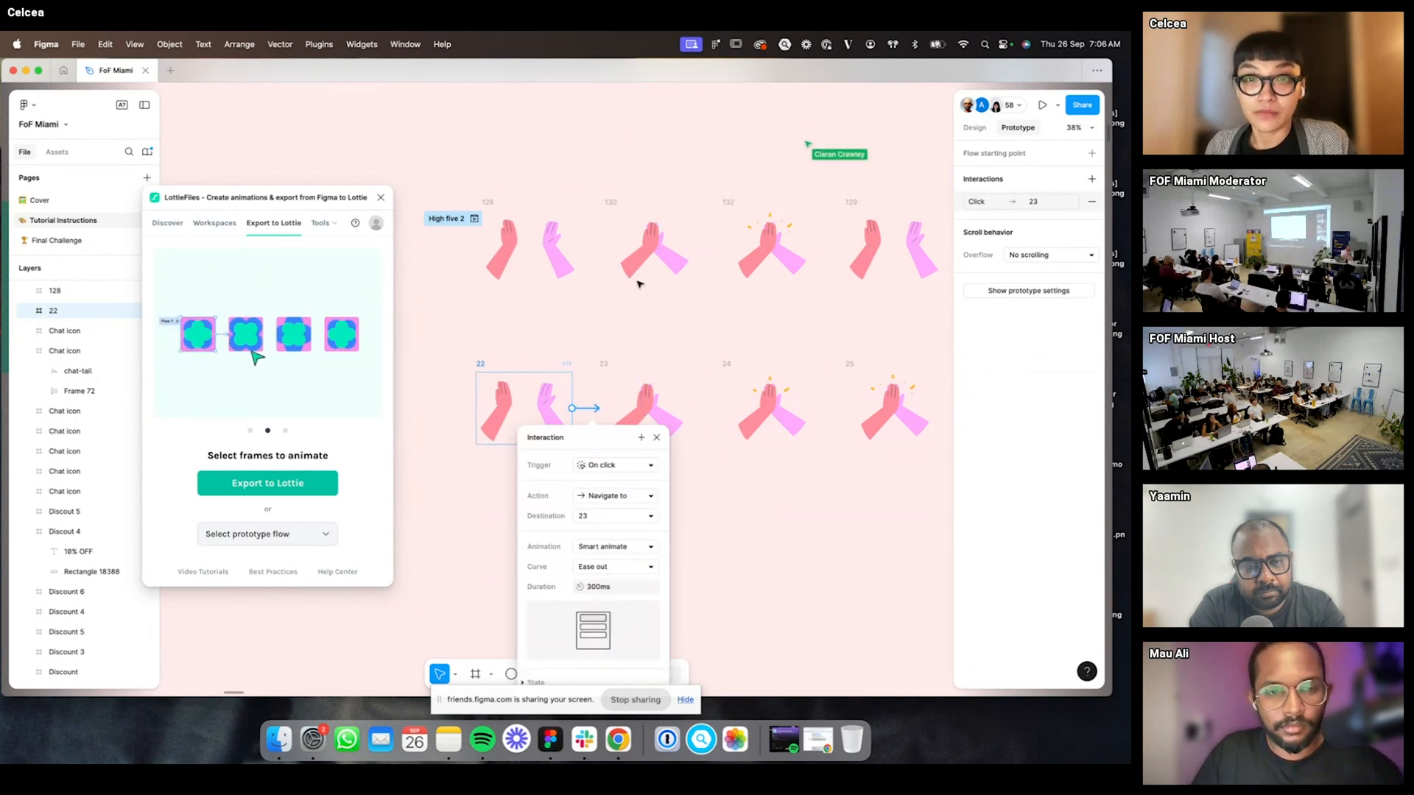
key(Delete)
click(641, 191)
- Select frames 22 to 25 together to show which row of high five frames to copy, and clear the selection
scroll(716, 143, down, 5)
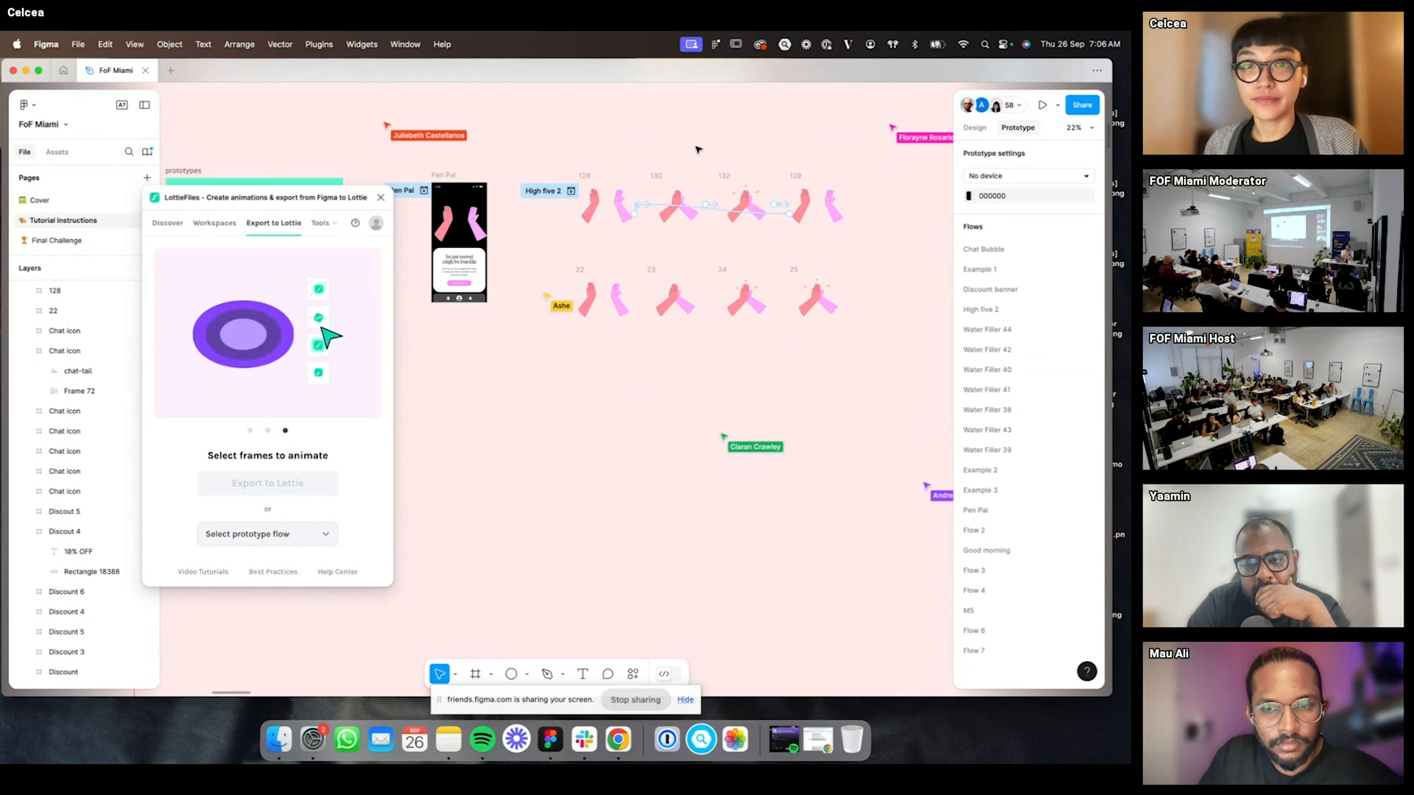
scroll(718, 209, down, 5)
scroll(730, 206, up, 3)
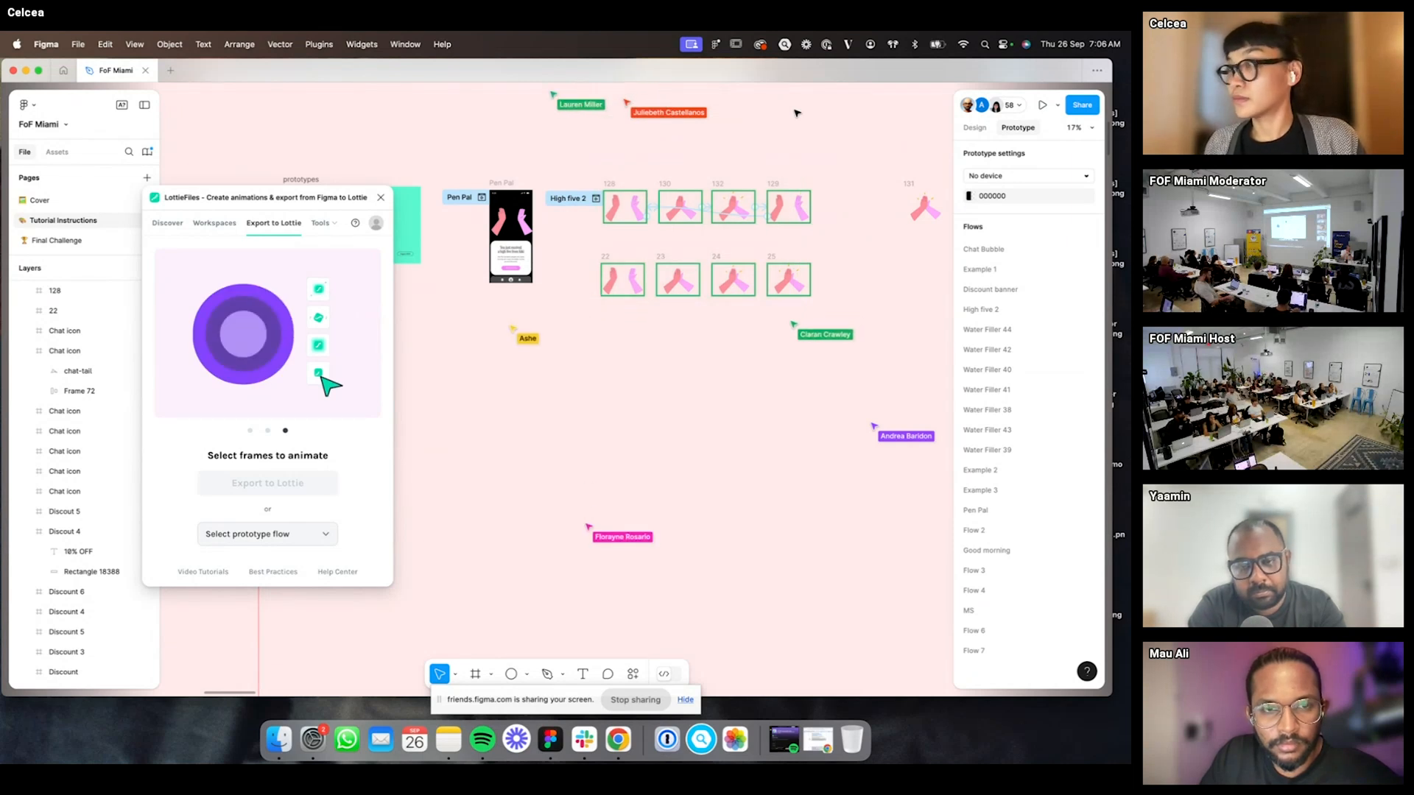
drag(571, 251, 858, 349)
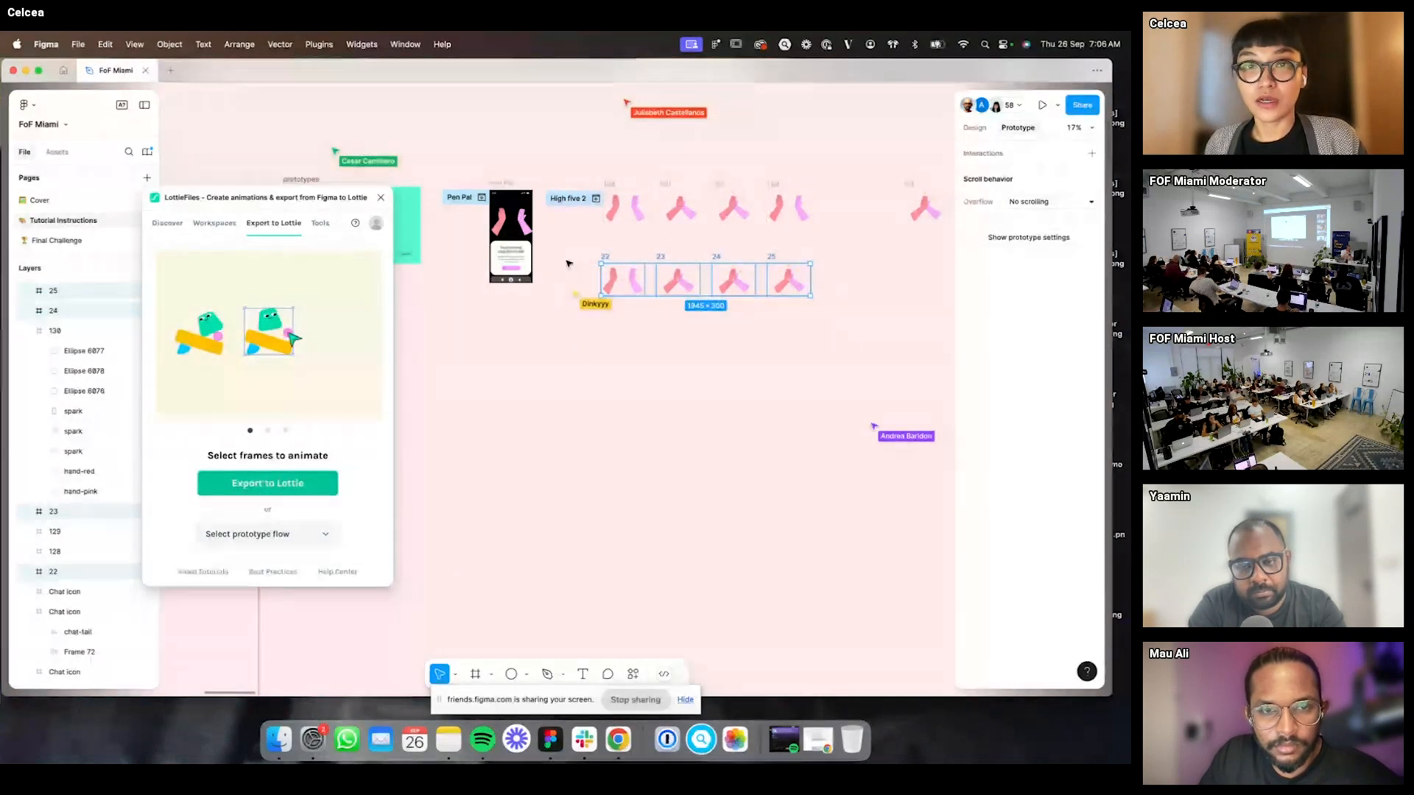
click(695, 205)
- Look over the participants' copies of the high five frames around the Part 4 section
scroll(698, 214, up, 5)
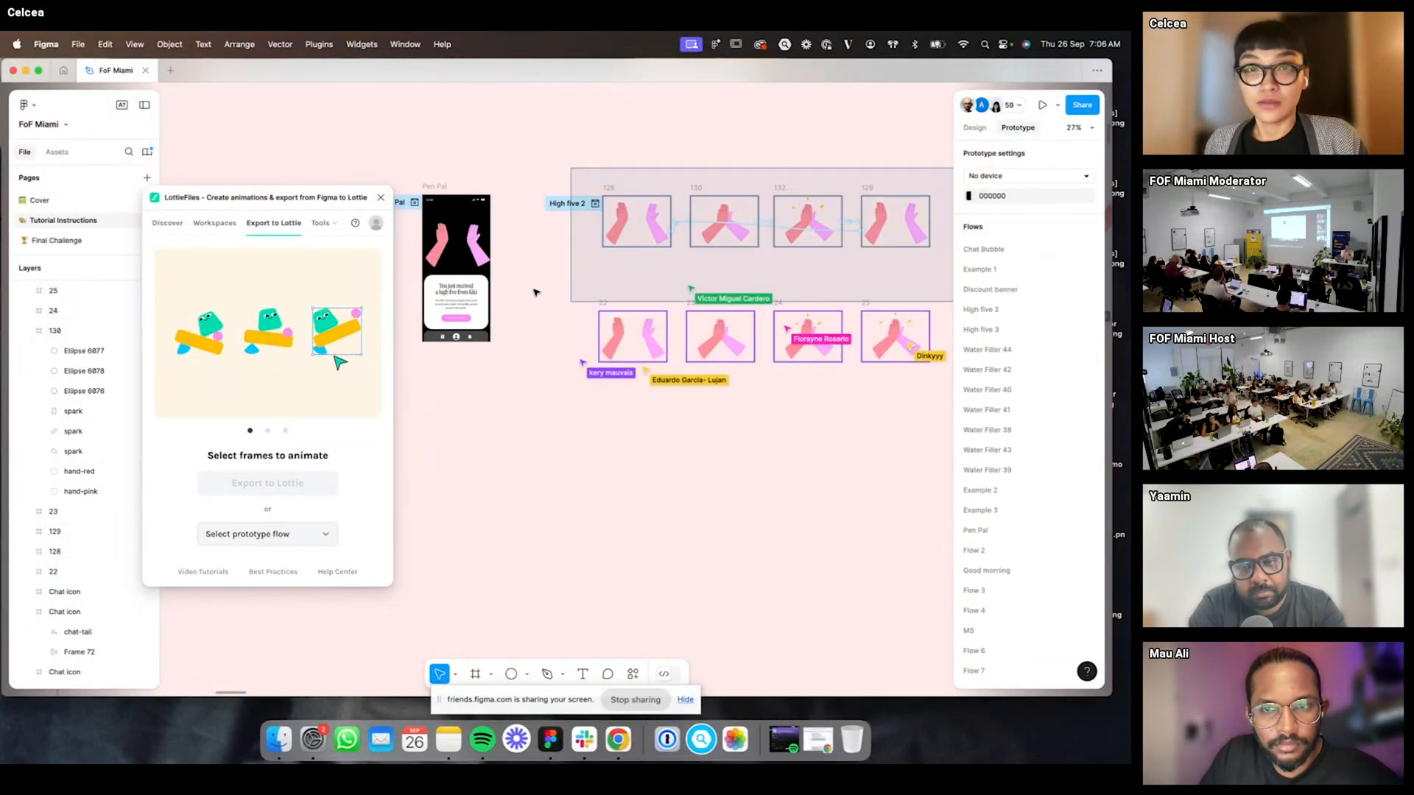
scroll(582, 272, right, 2)
scroll(582, 272, down, 2)
scroll(736, 354, down, 5)
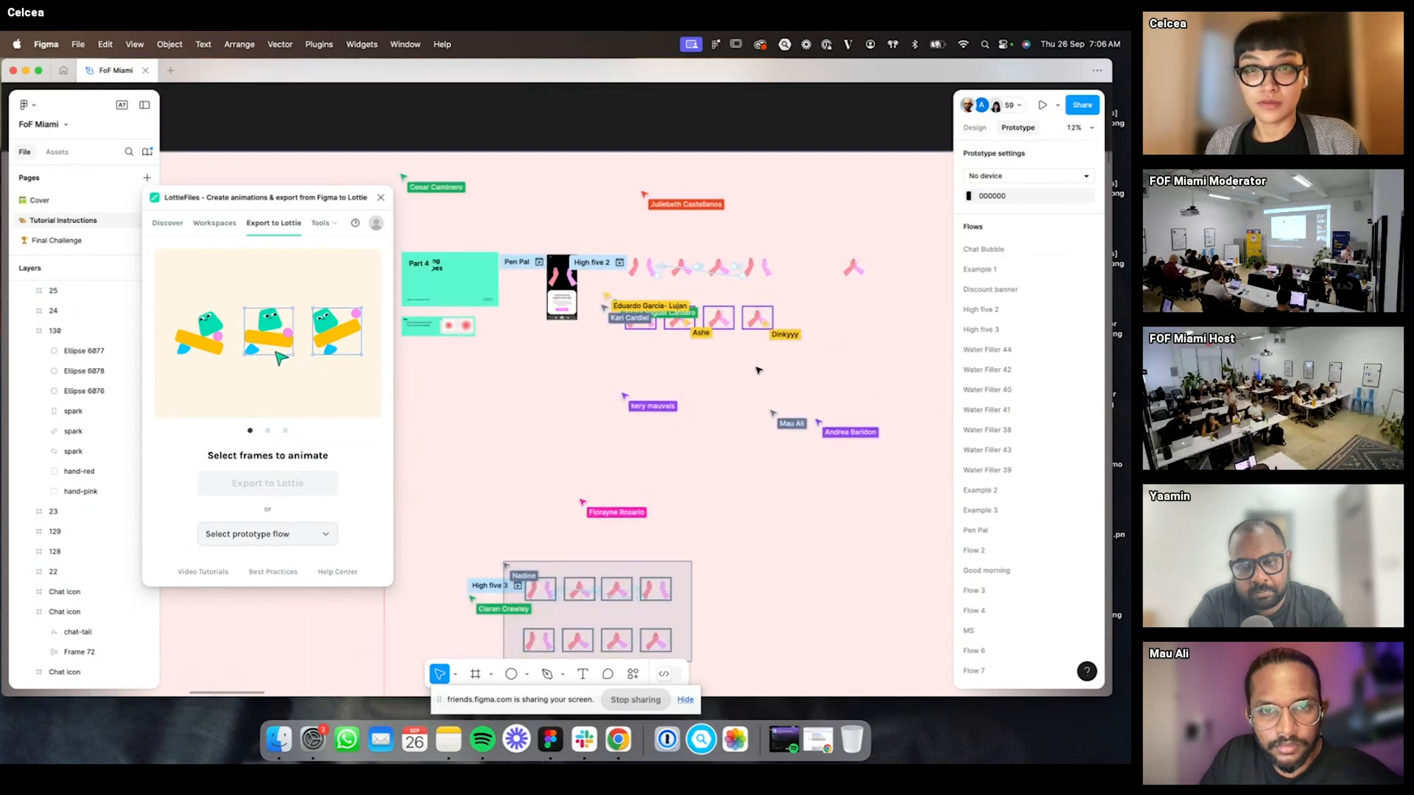
scroll(734, 379, down, 2)
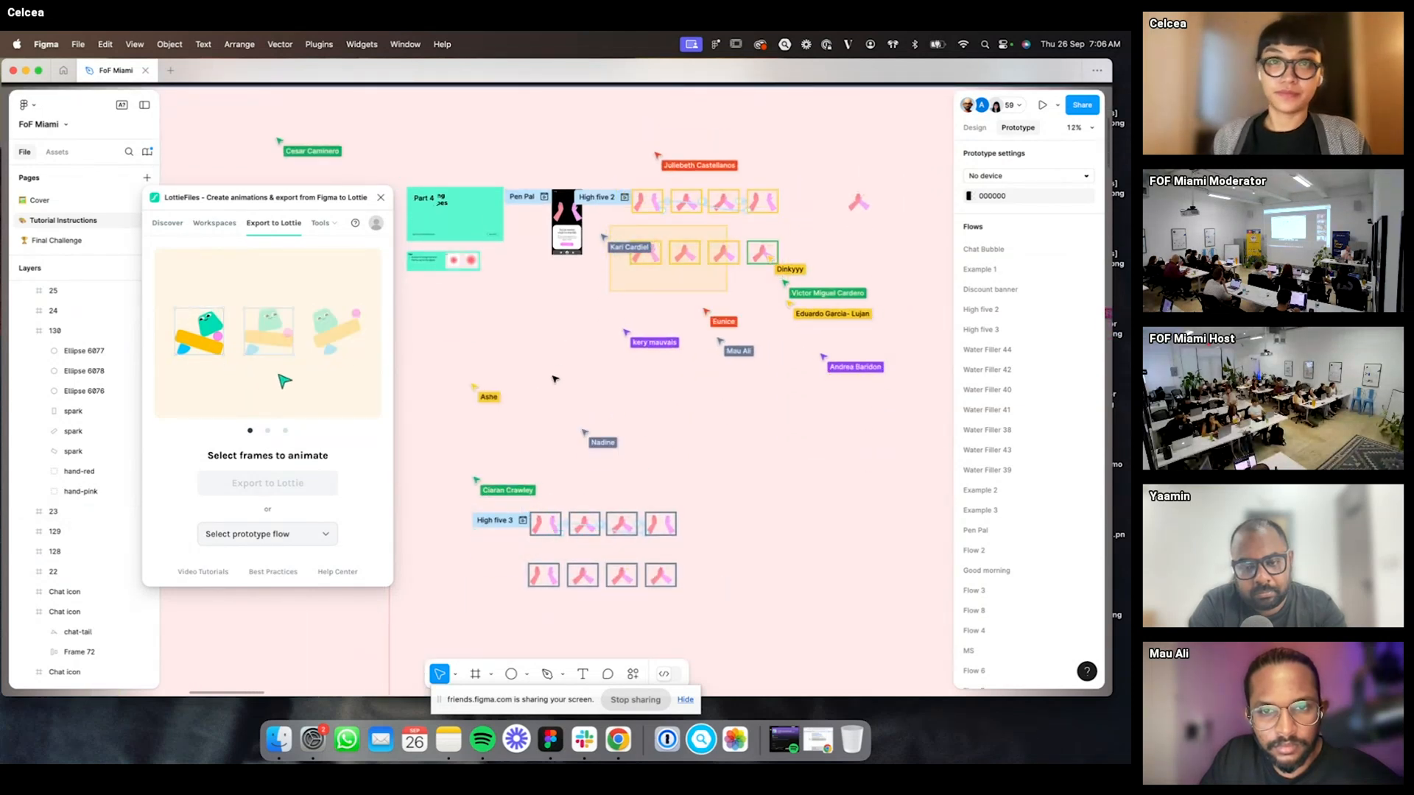
scroll(558, 332, left, 3)
scroll(558, 333, up, 1)
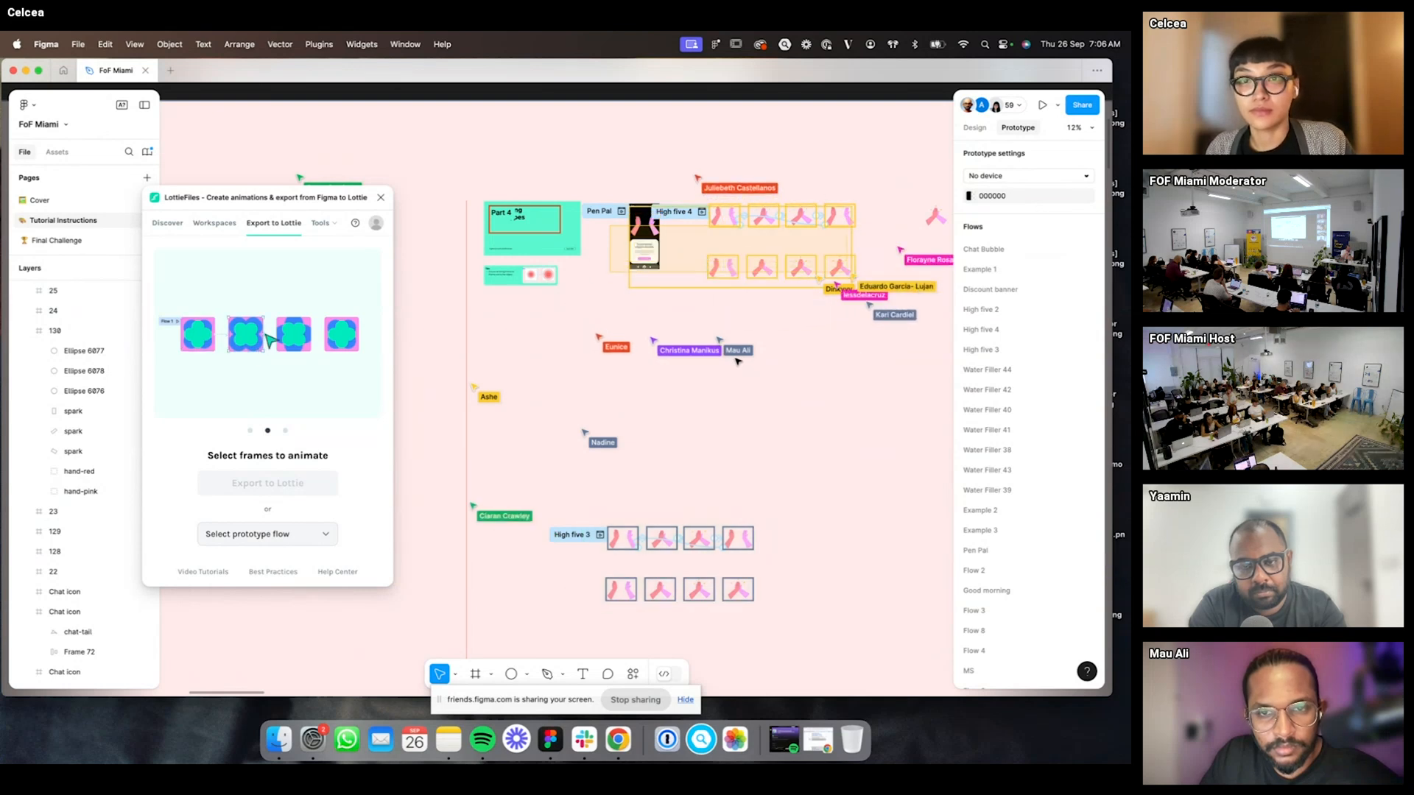
click(844, 152)
scroll(810, 147, right, 4)
scroll(809, 147, down, 1)
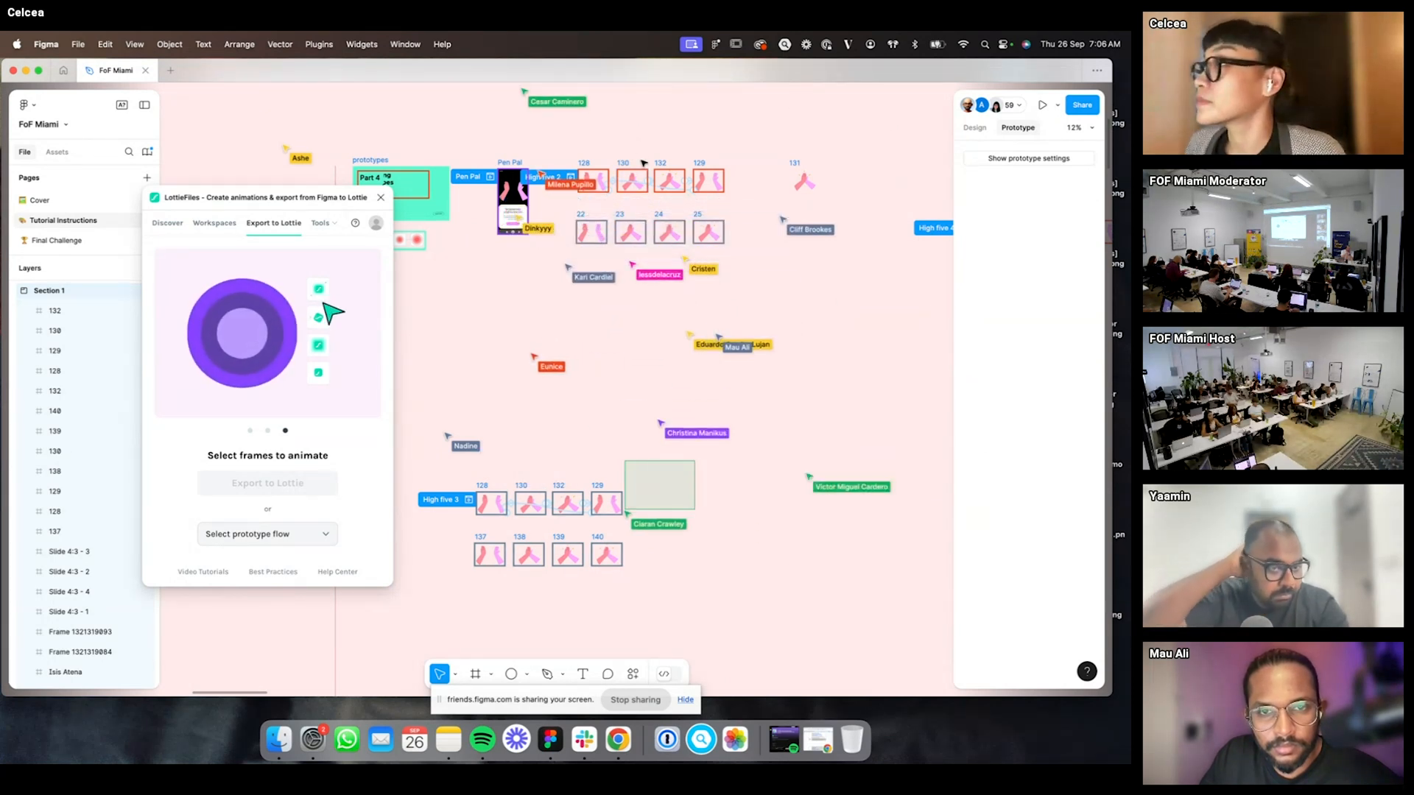
- Move the LottieFiles plugin window off the Part 4 frames and deselect the surrounding section
click(322, 223)
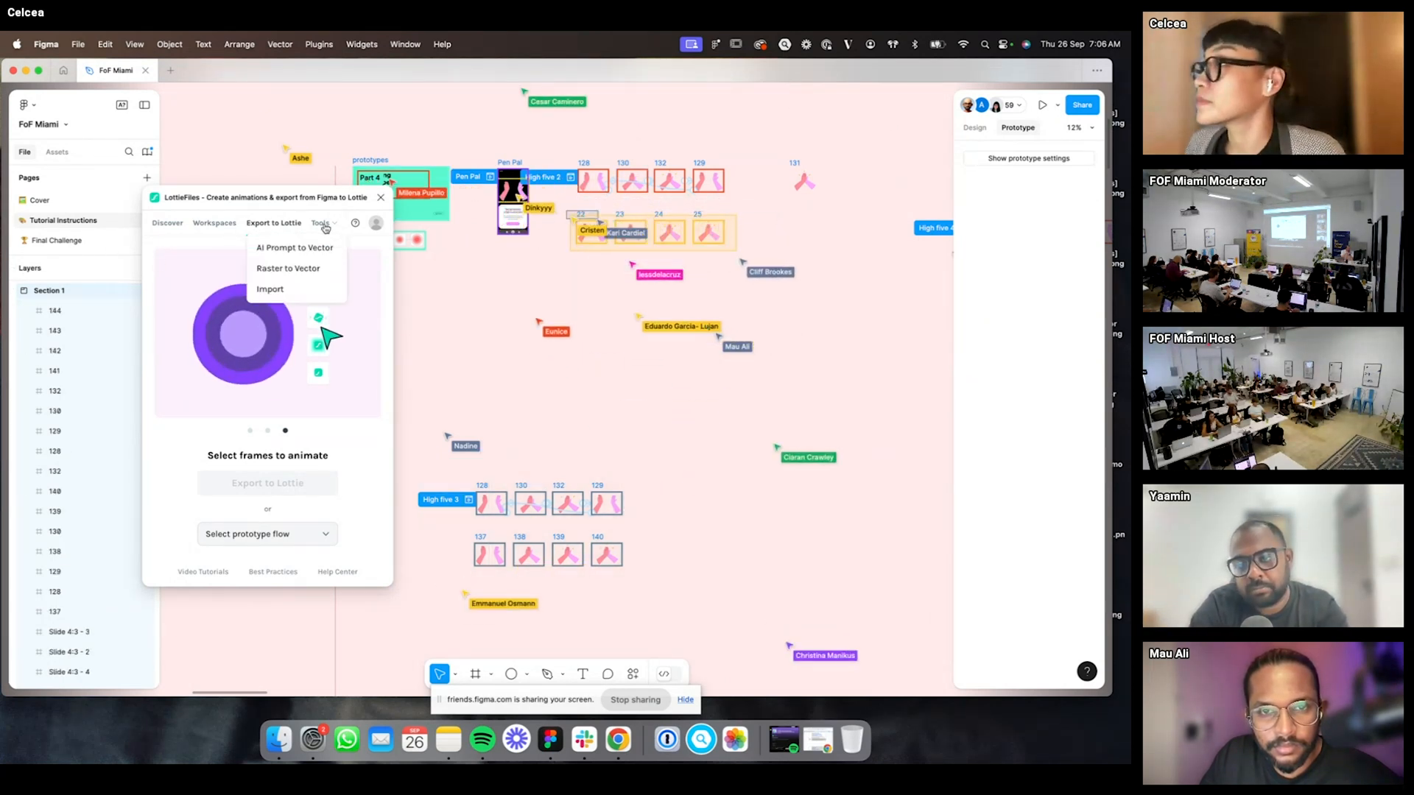
click(324, 225)
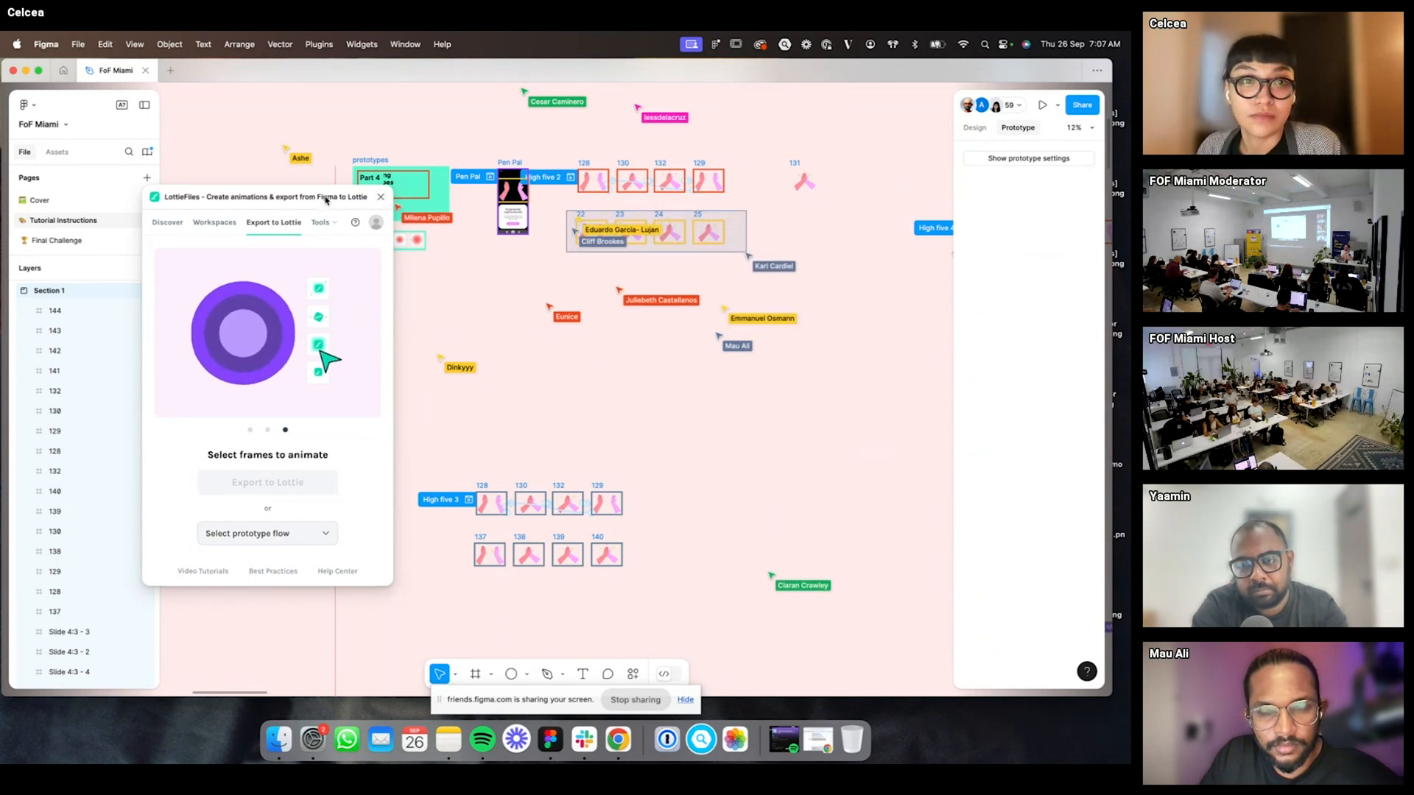
drag(326, 200, 214, 190)
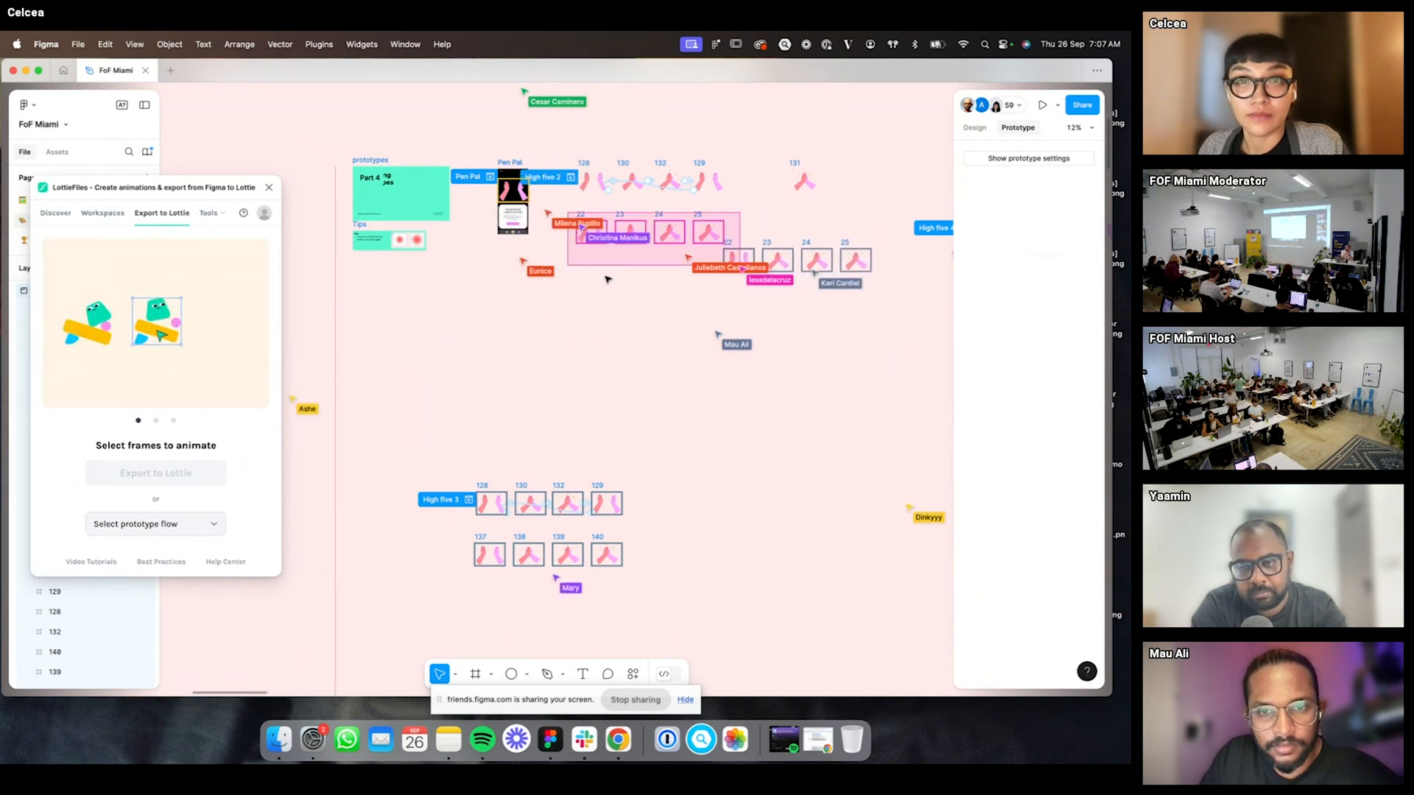
scroll(627, 194, up, 5)
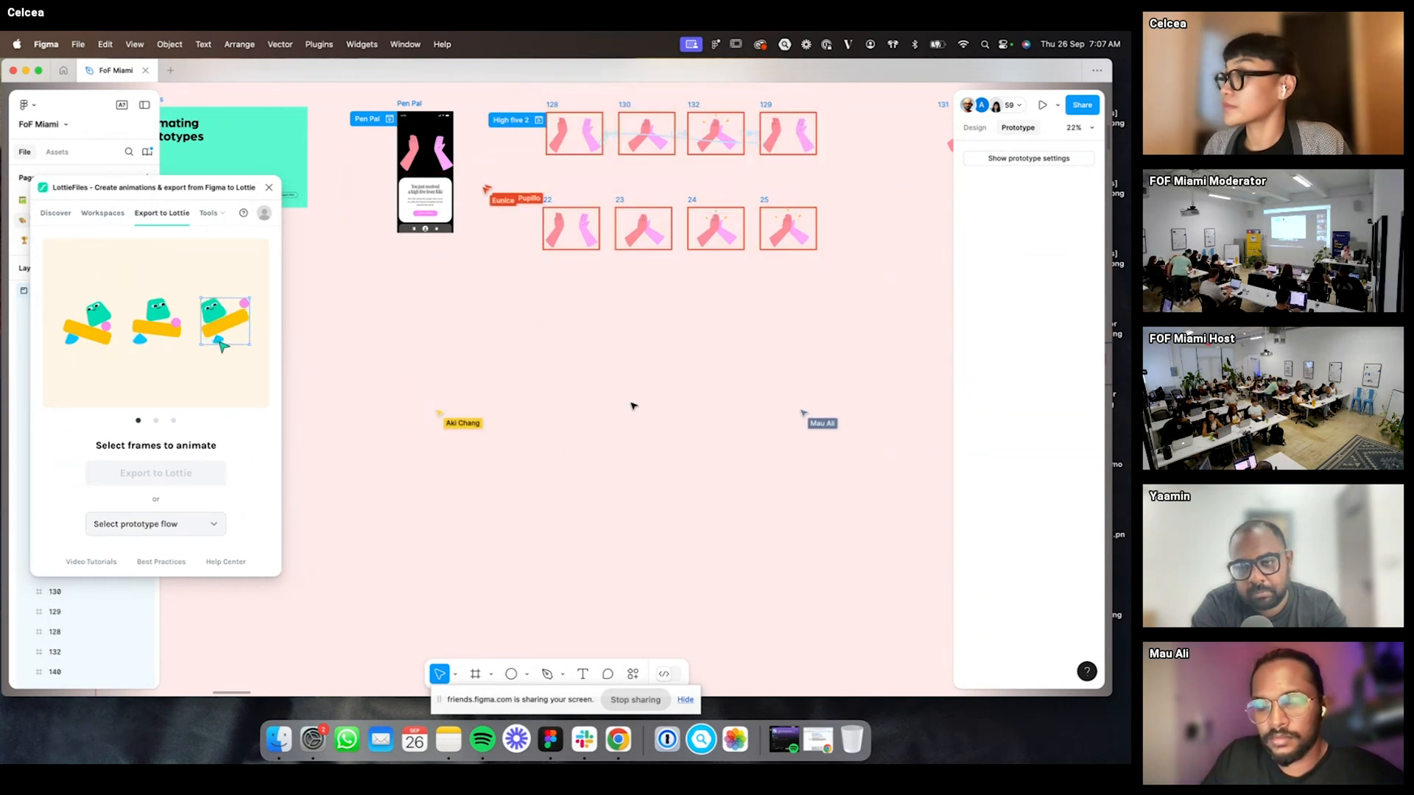
key(Escape)
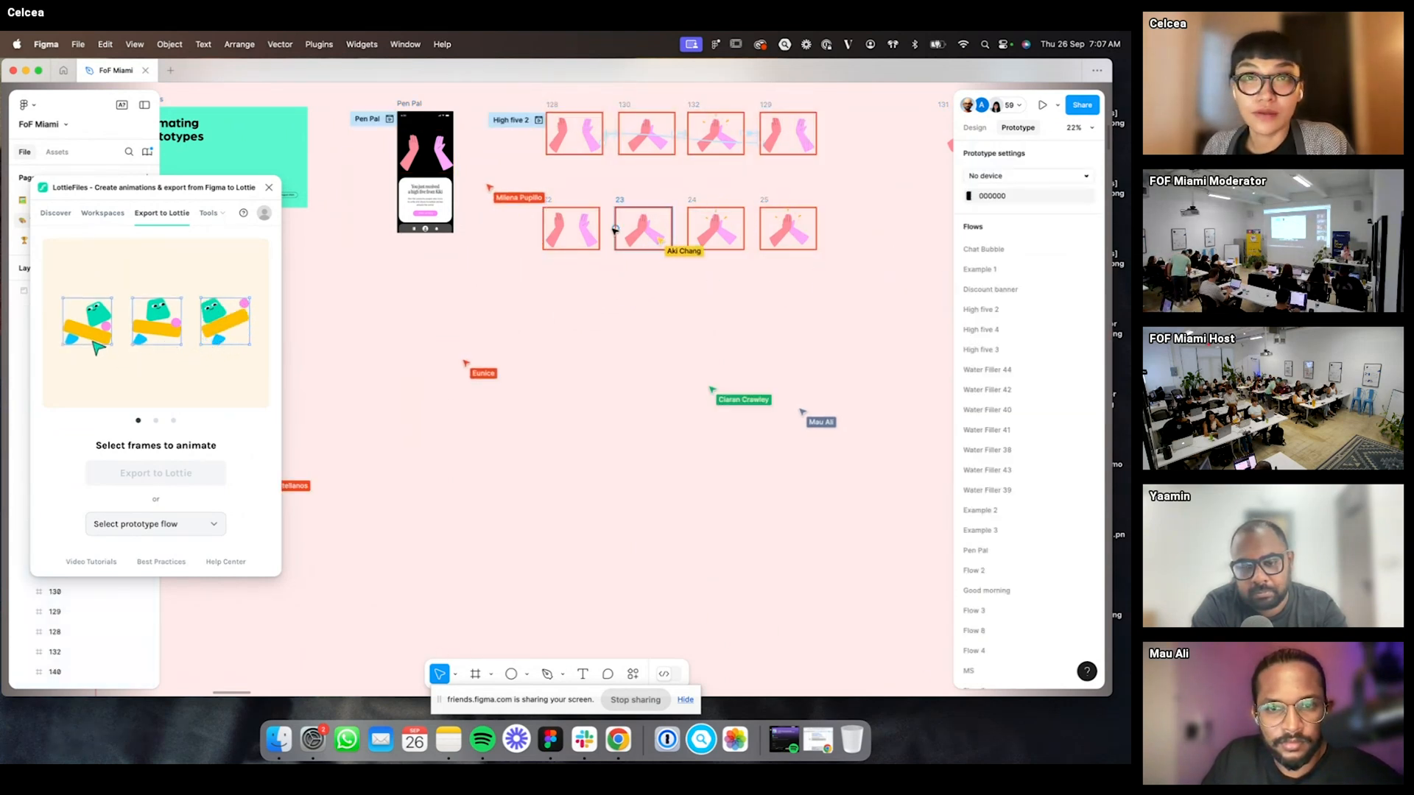
scroll(630, 265, up, 3)
scroll(660, 300, down, 10)
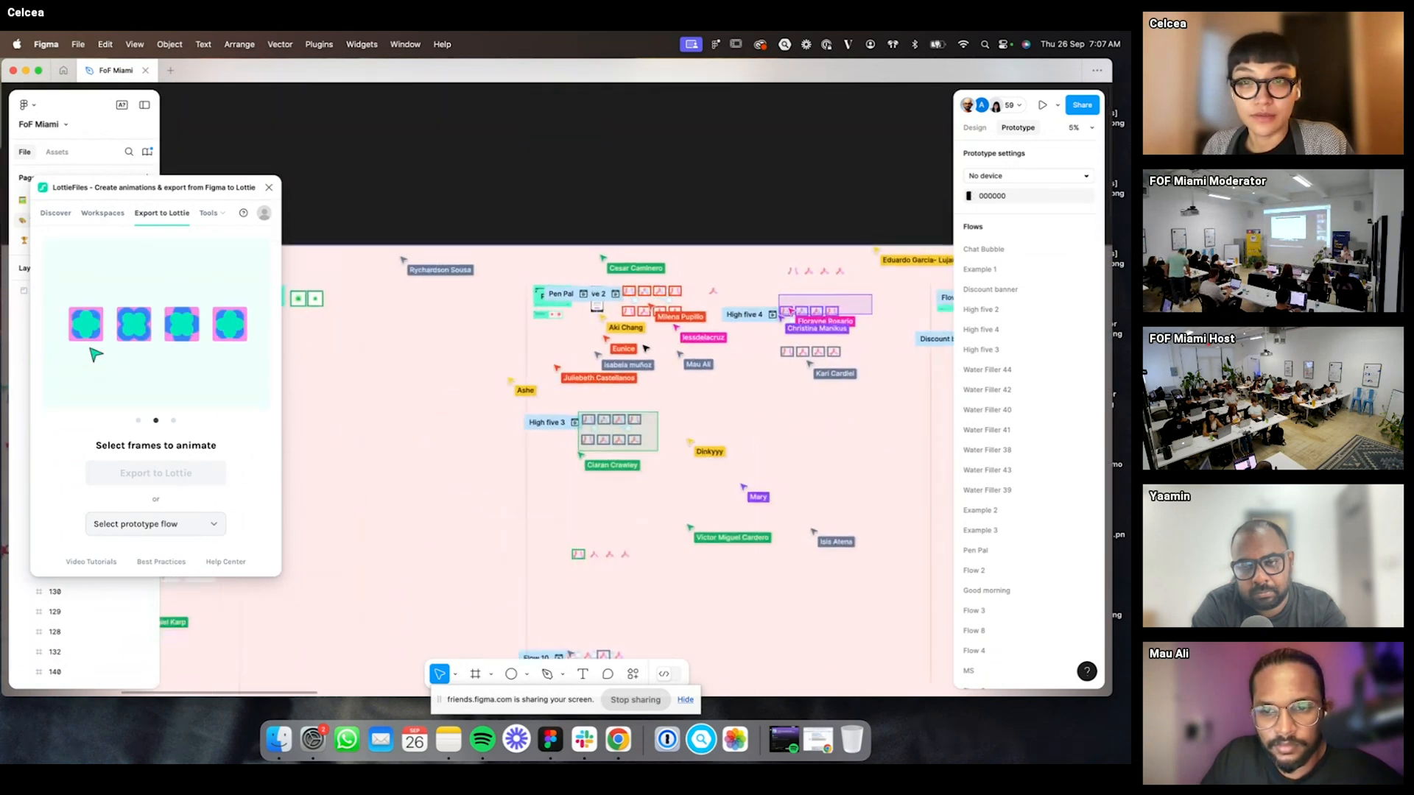
scroll(645, 348, up, 5)
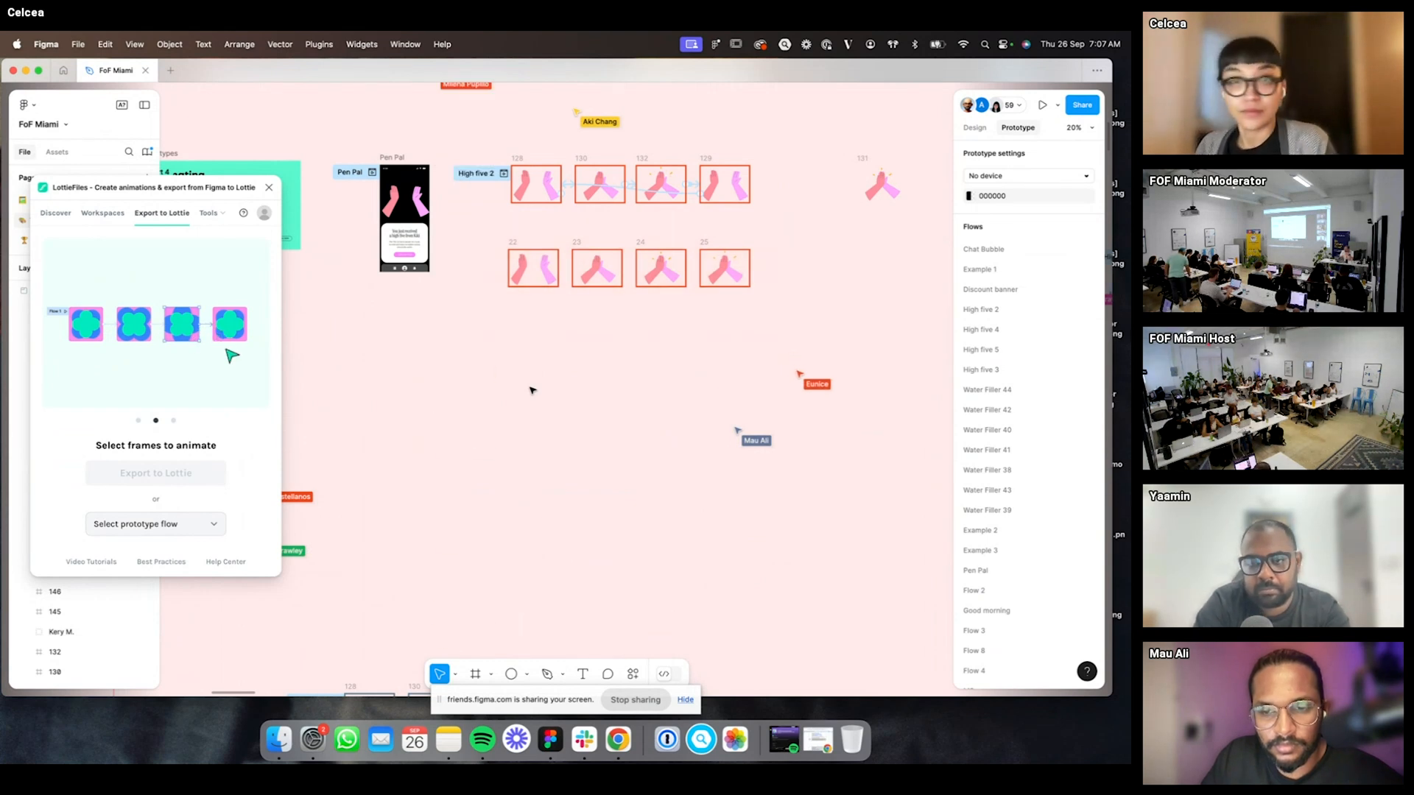
scroll(526, 252, up, 3)
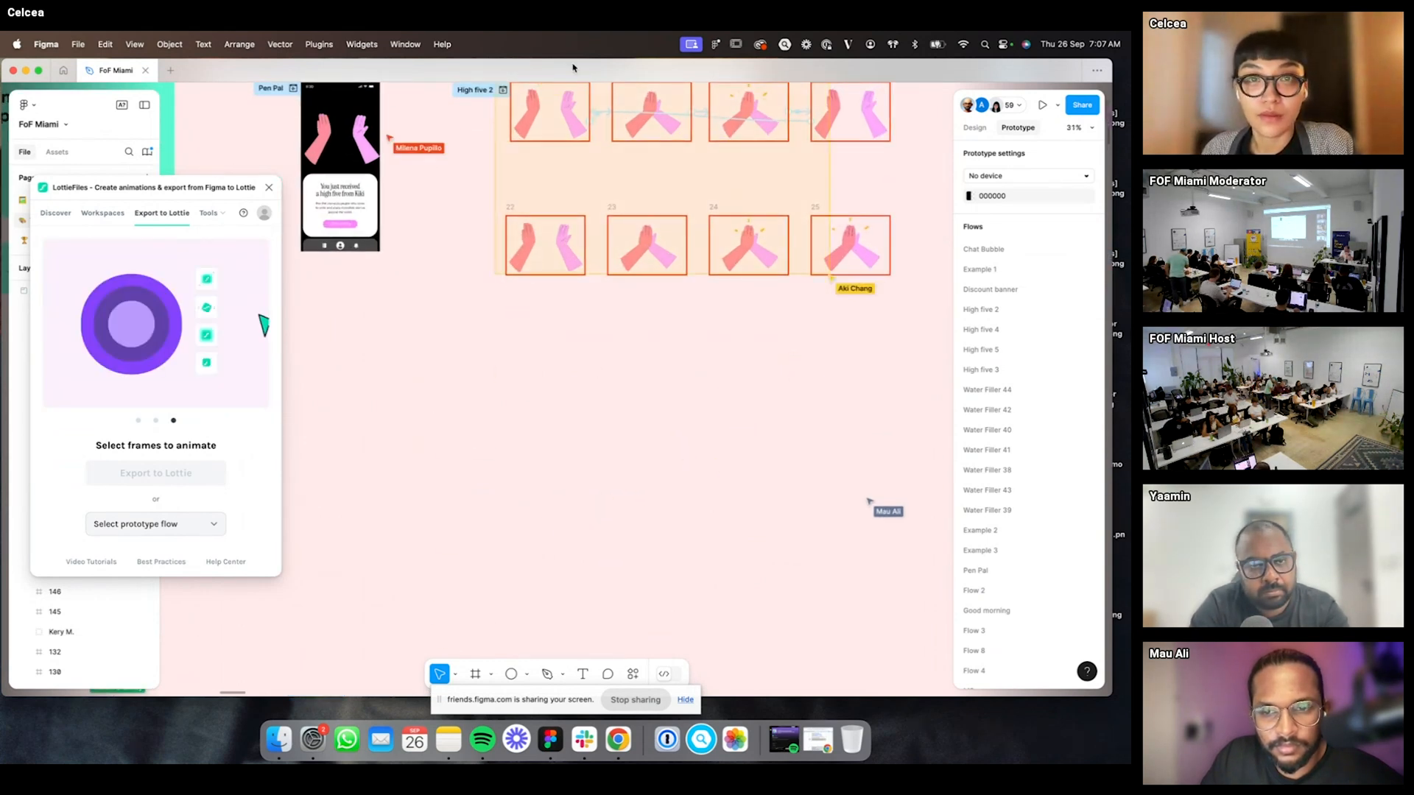
scroll(679, 393, right, 2)
click(524, 347)
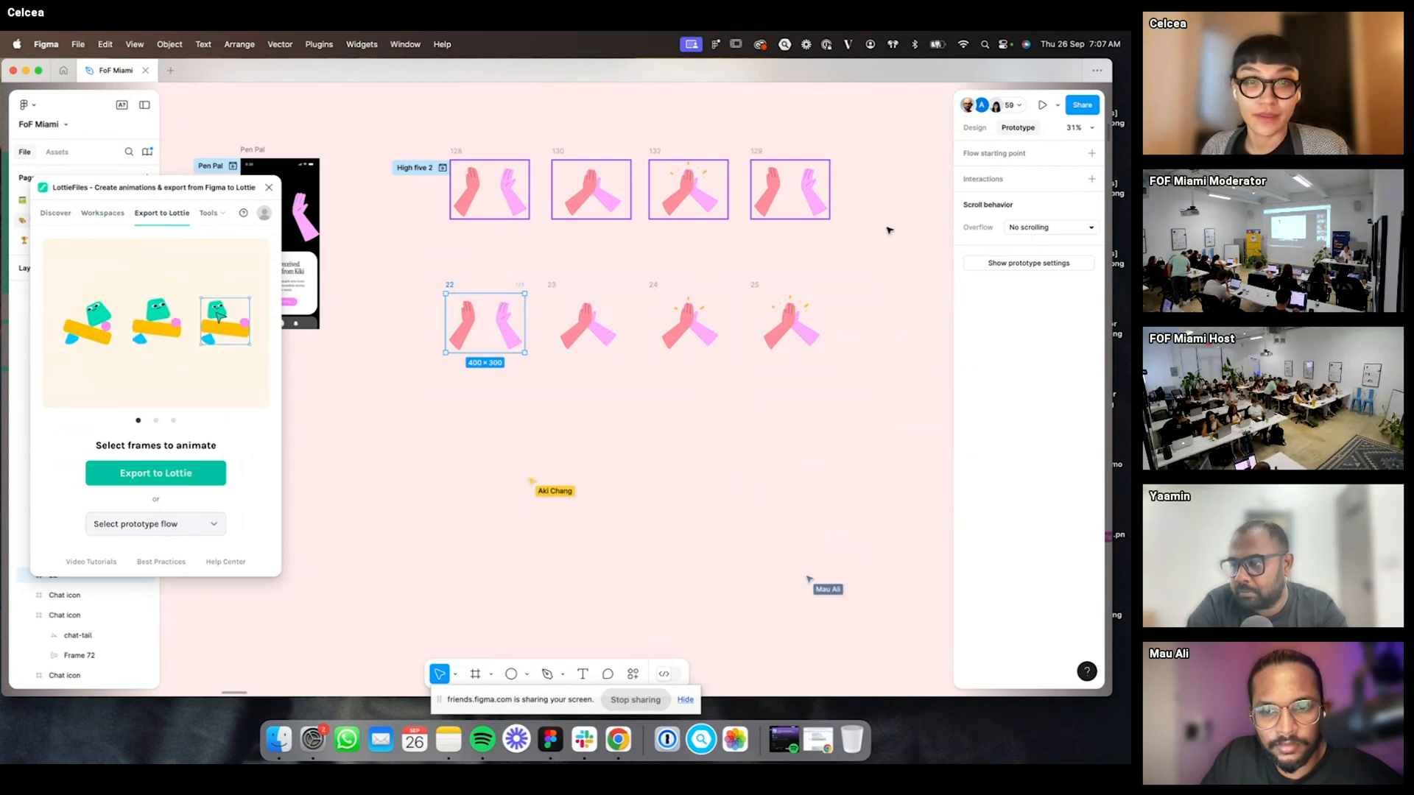
click(889, 231)
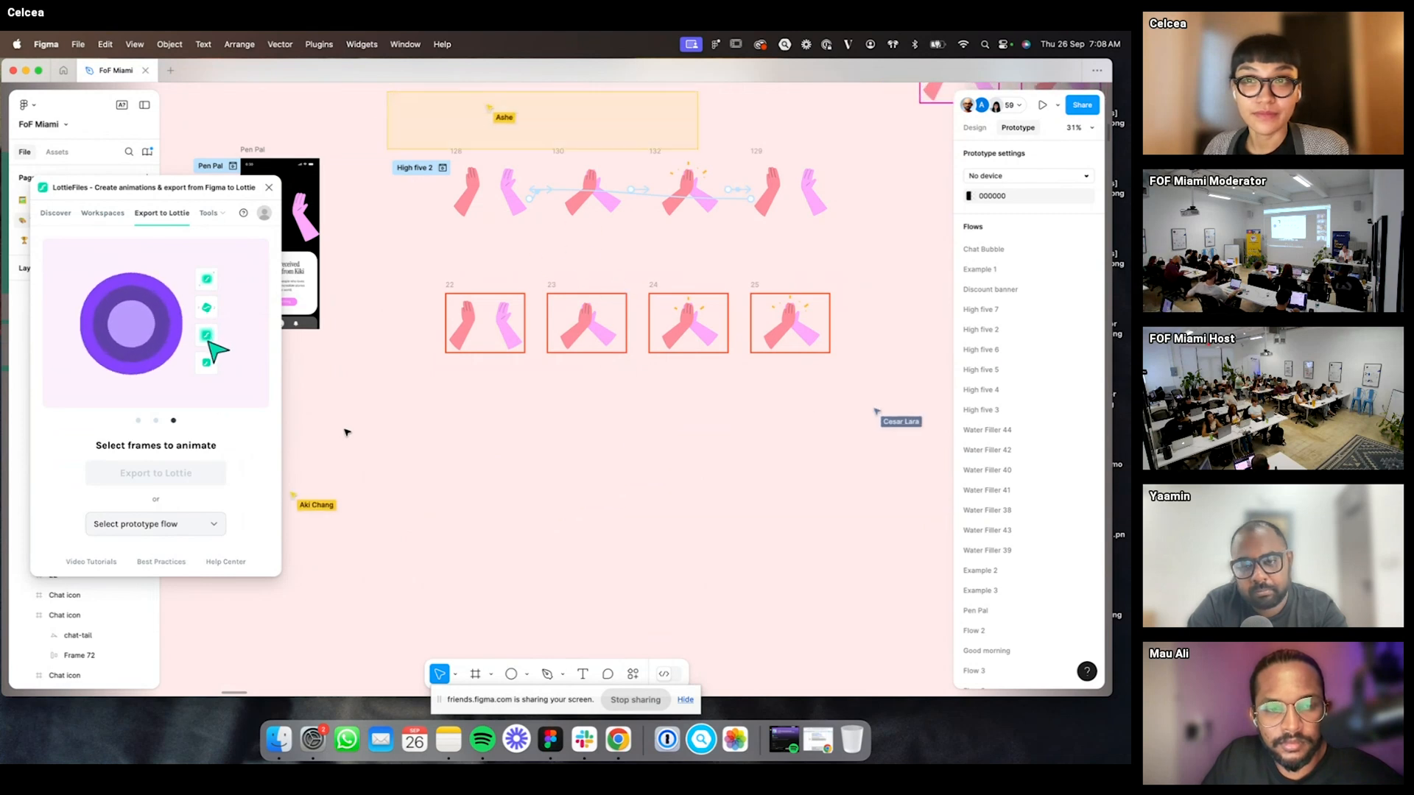
scroll(357, 442, down, 3)
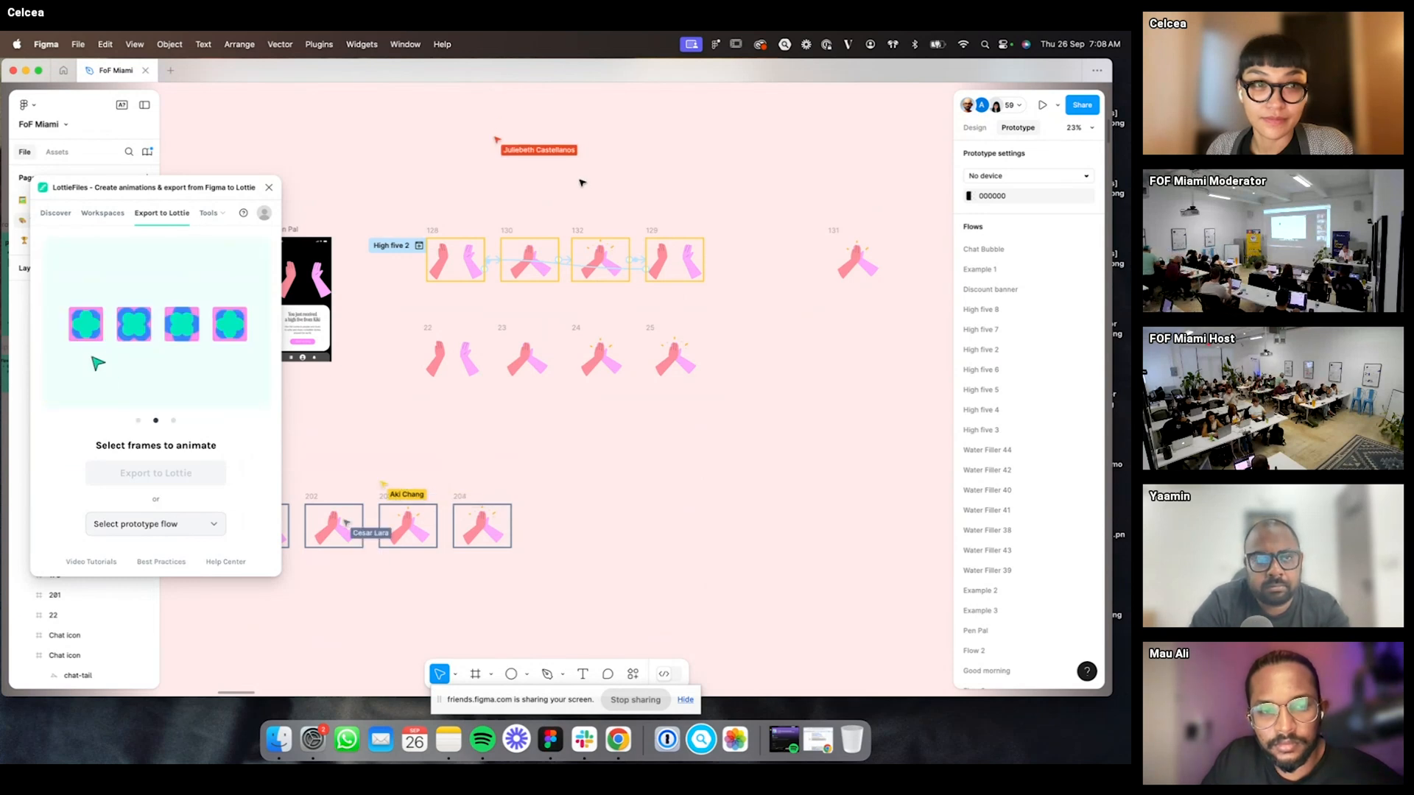
scroll(457, 339, up, 5)
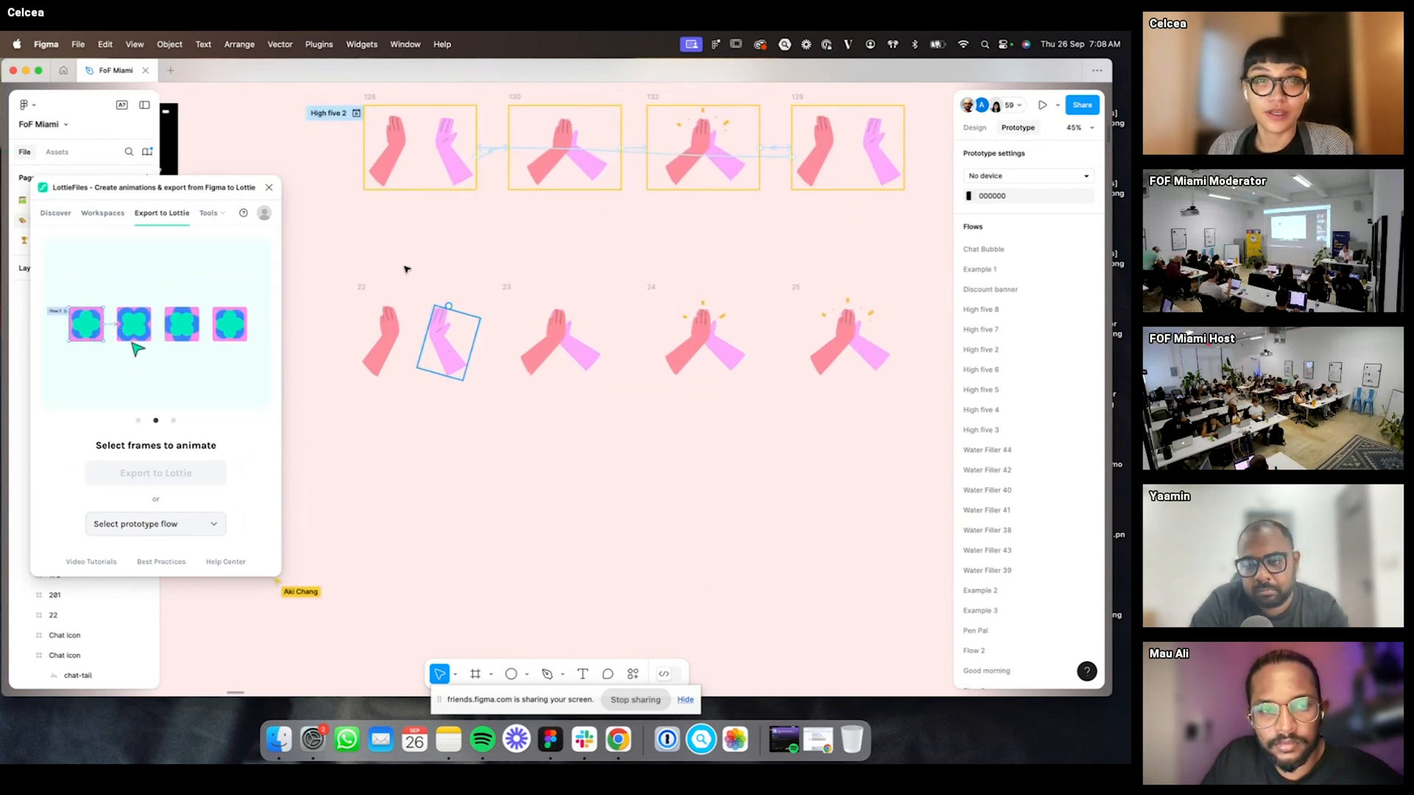
- Connect frame 22 to frame 23 with a prototype interaction in the lower high five row
click(366, 292)
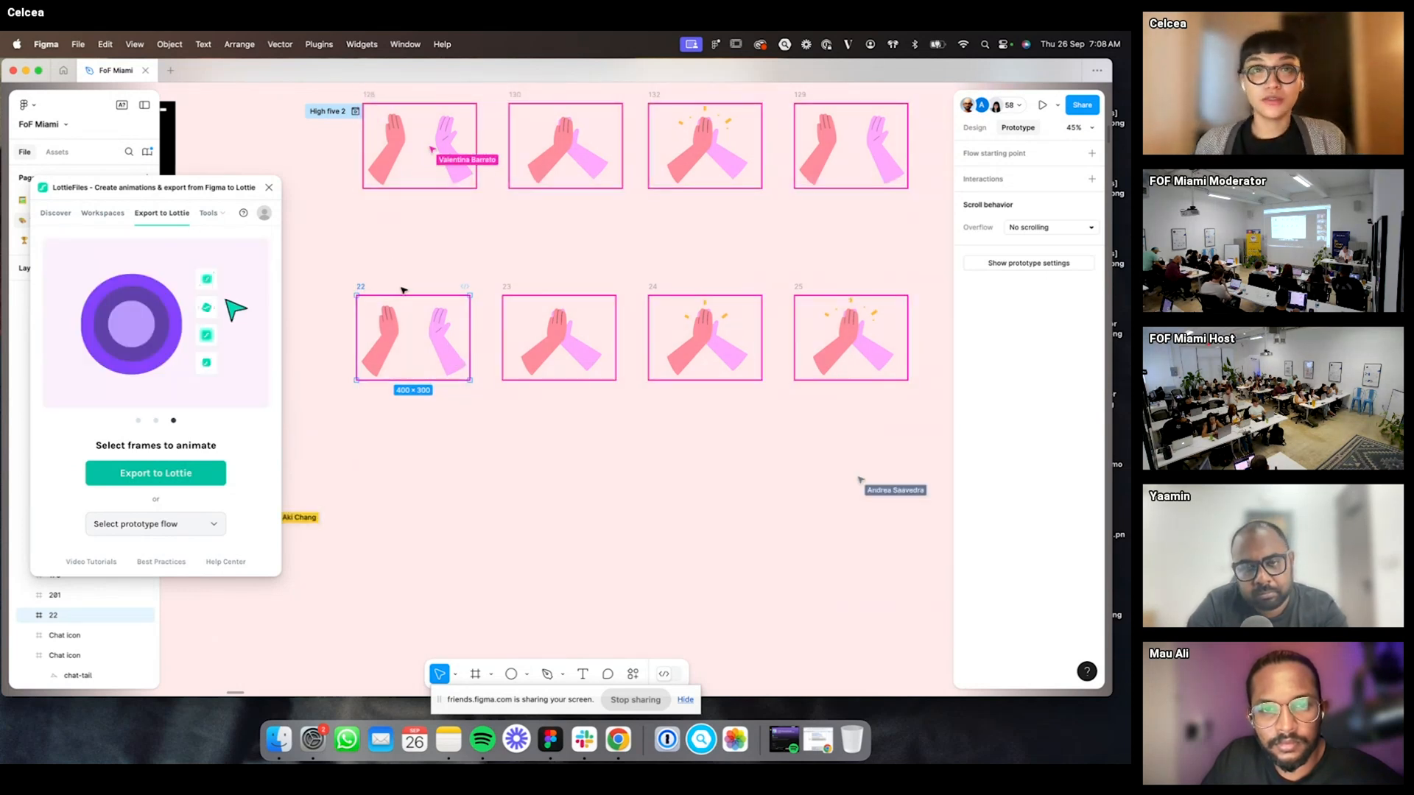
click(438, 236)
click(366, 287)
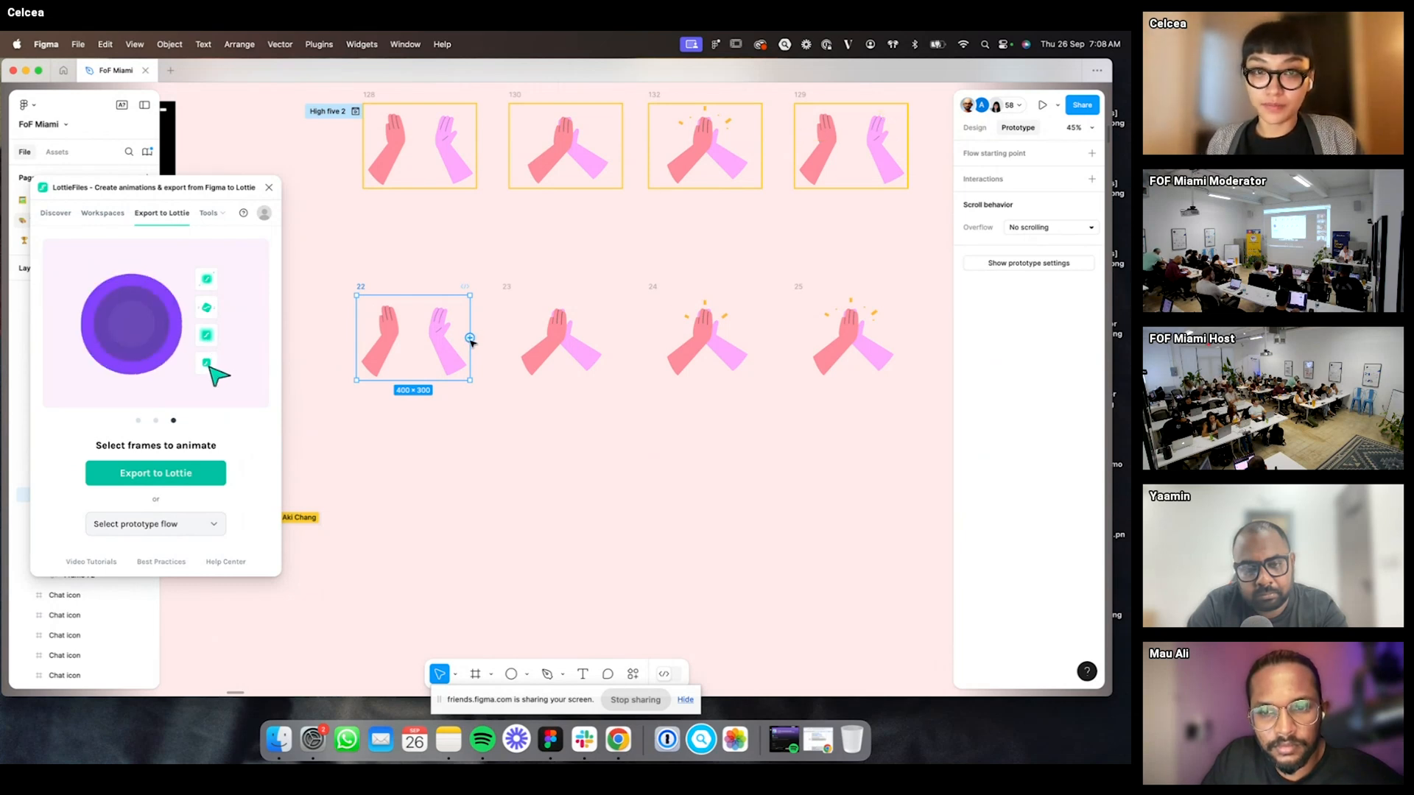
drag(505, 338, 508, 337)
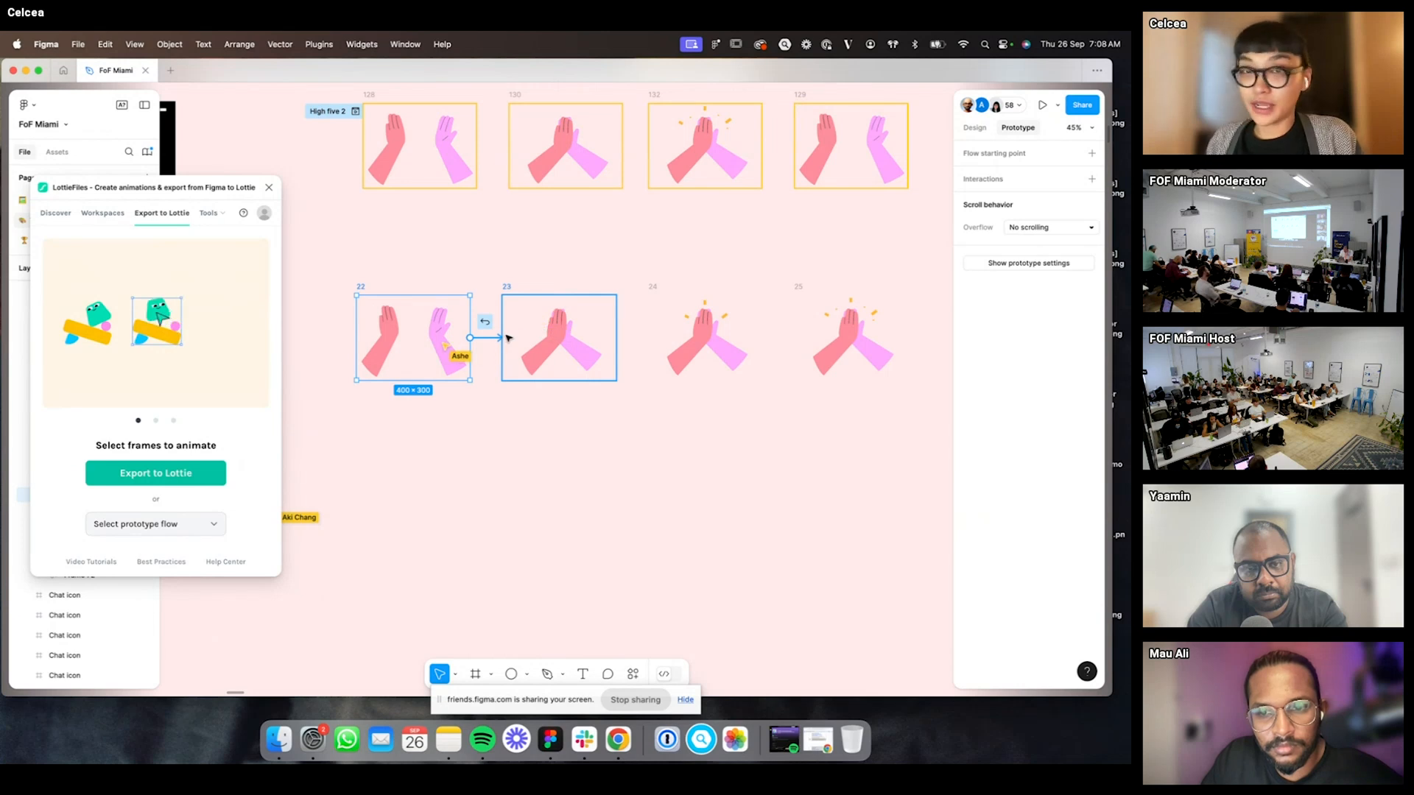
drag(509, 336, 505, 362)
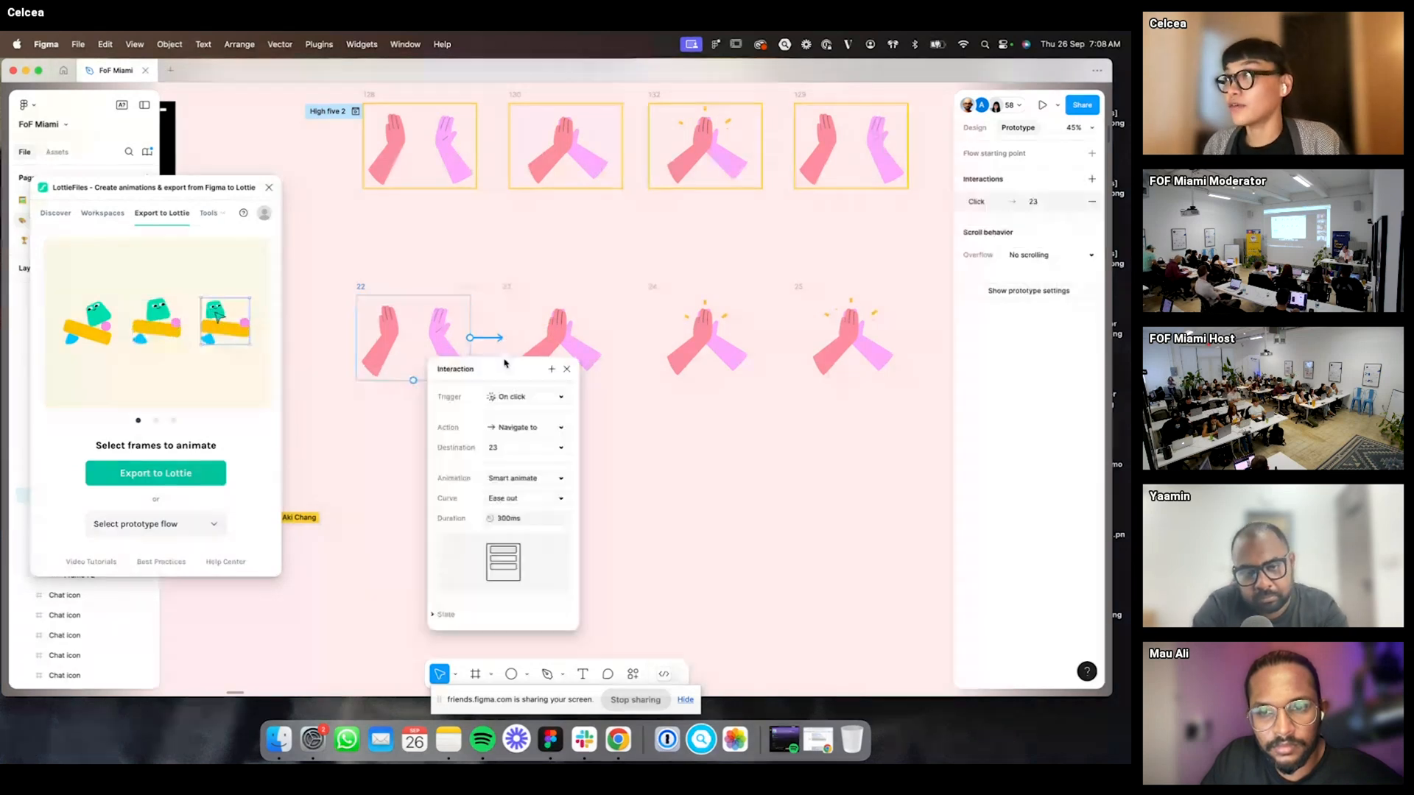
- Set the duration of the interaction from frame 22 to frame 23 to 100 ms and close its settings
click(557, 499)
click(561, 498)
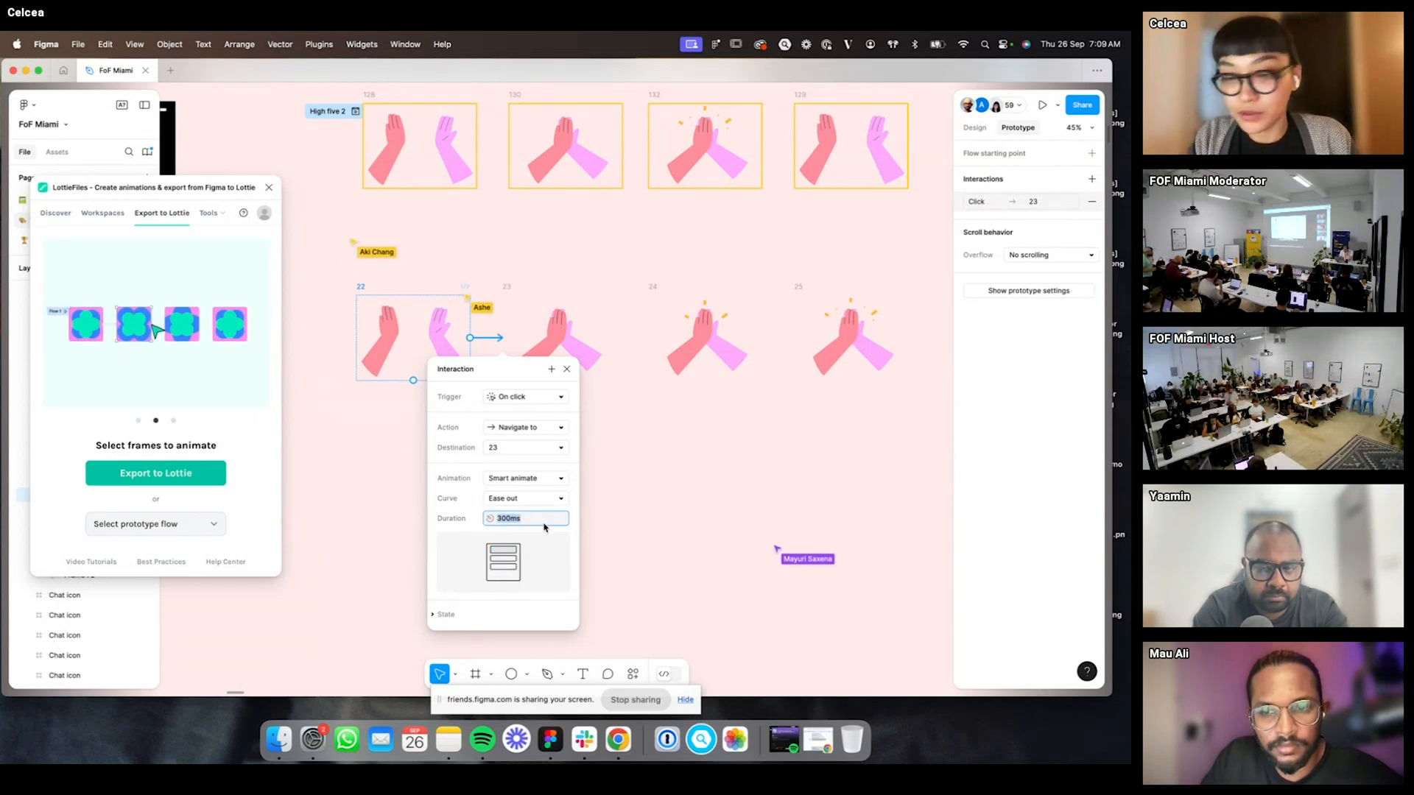
text(10)
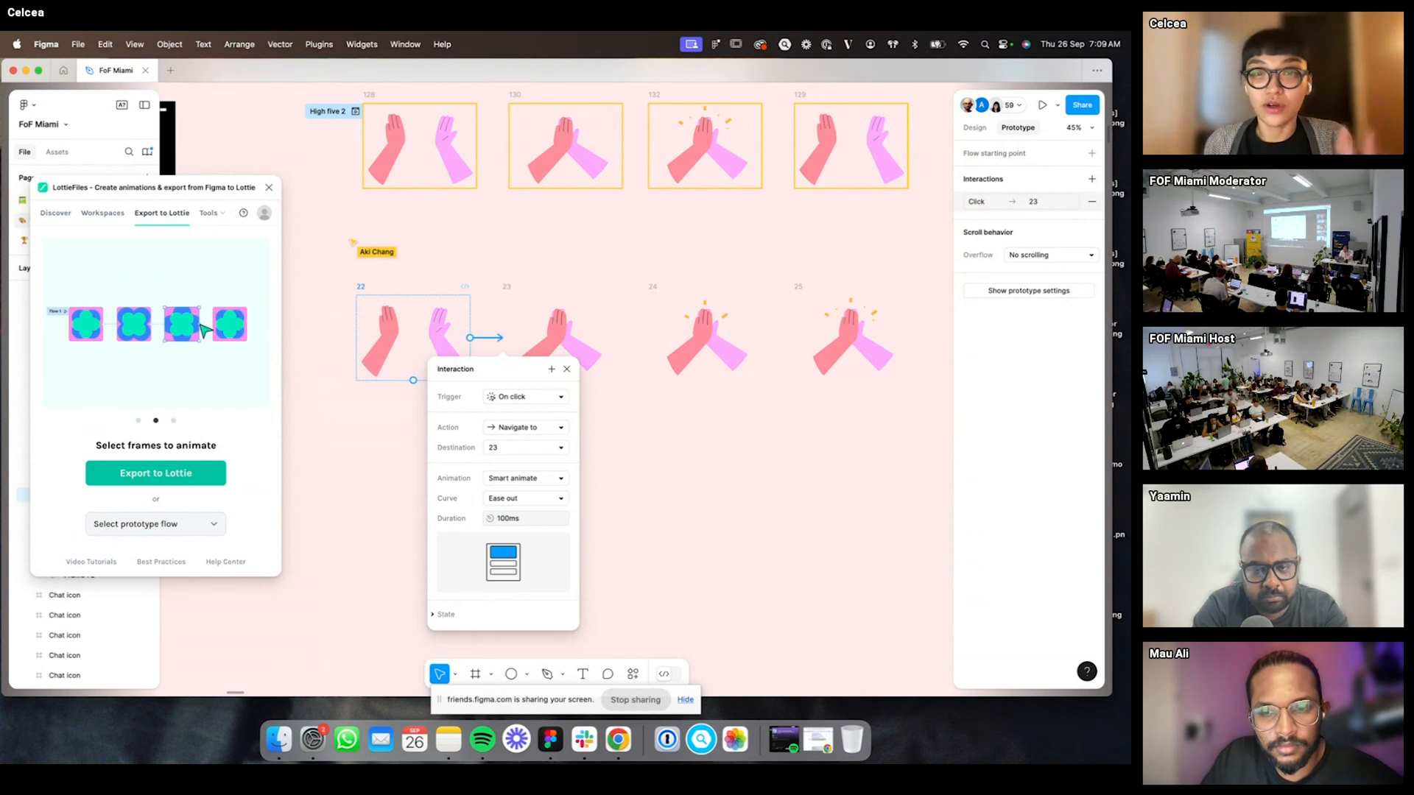
click(566, 370)
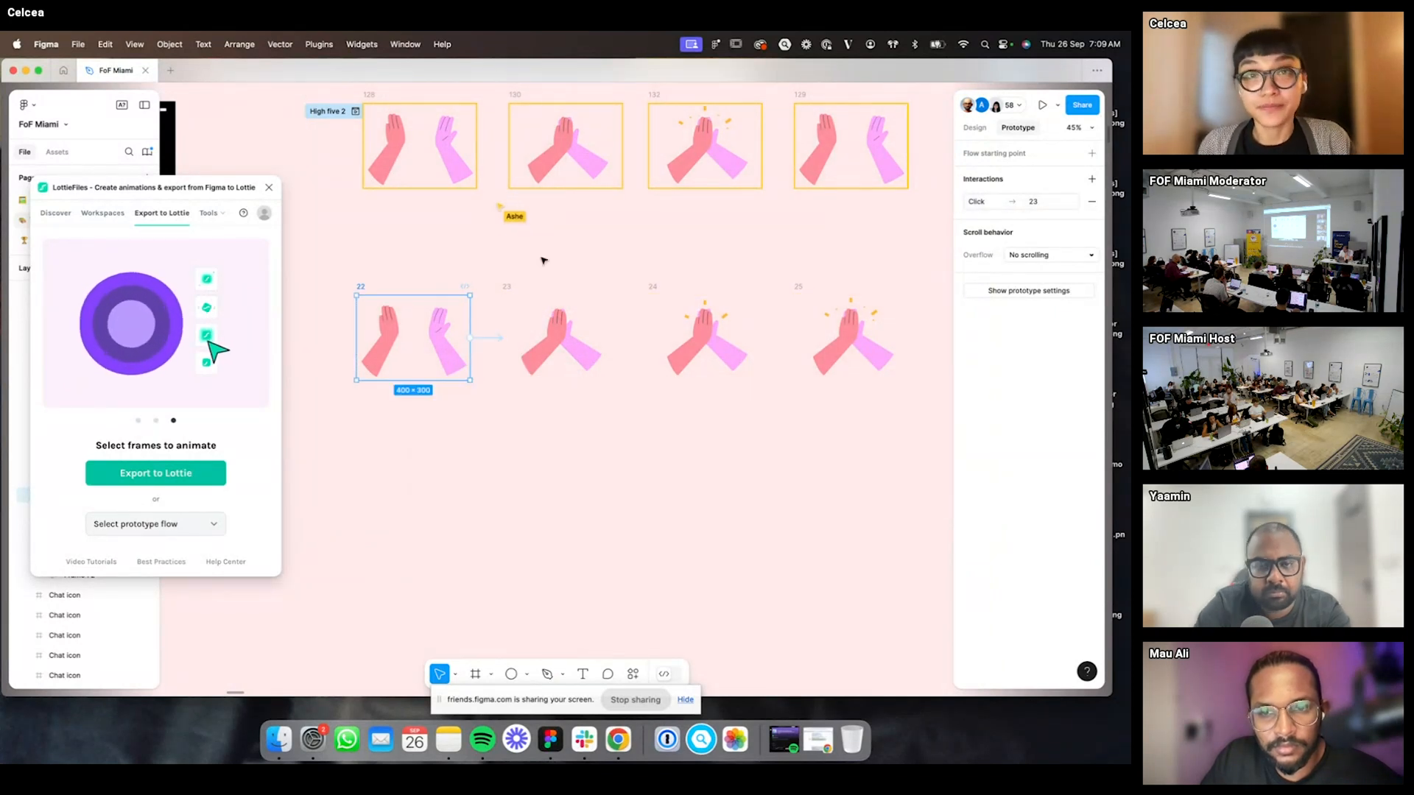
- Connect frame 23 to frame 24 with a prototype interaction and set its duration to 100 ms
click(560, 324)
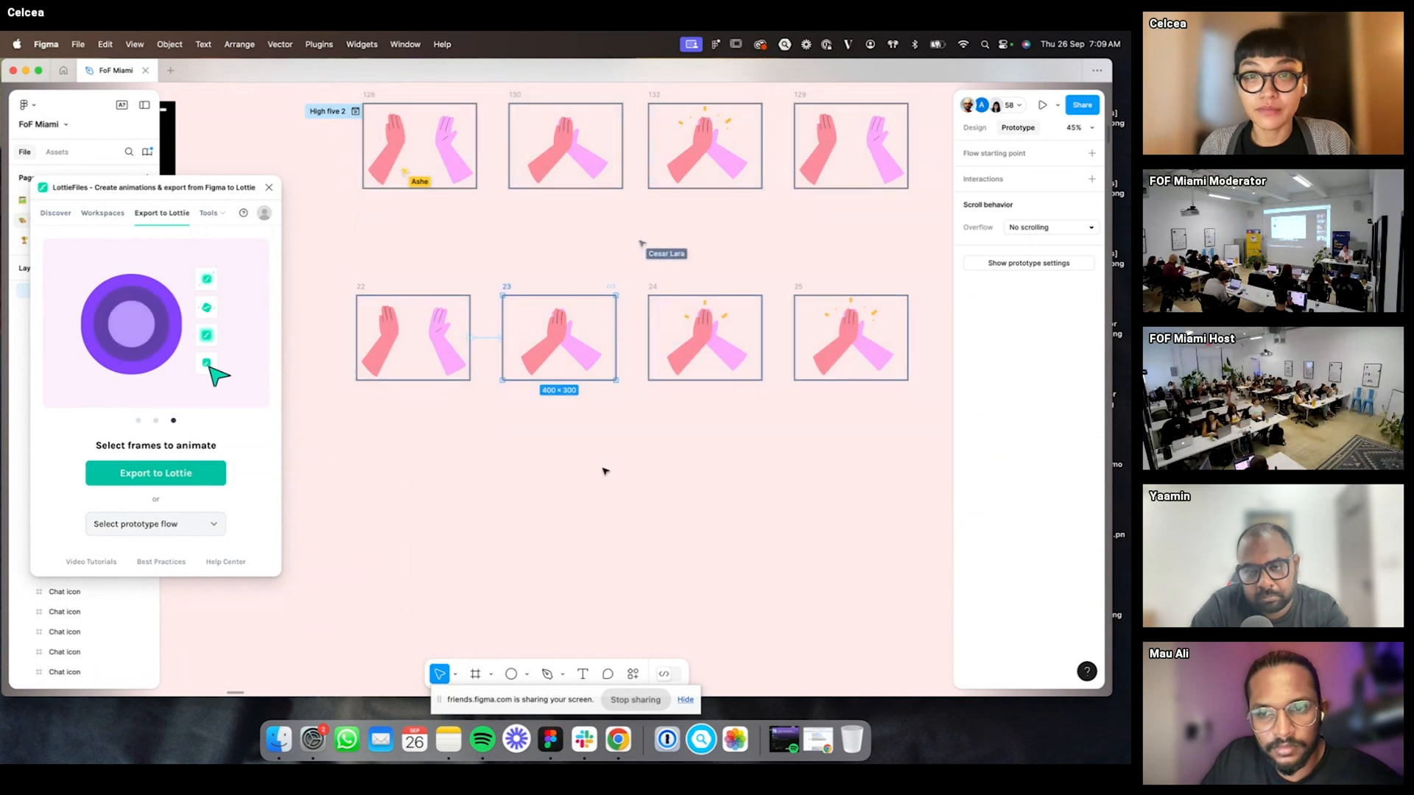
click(596, 496)
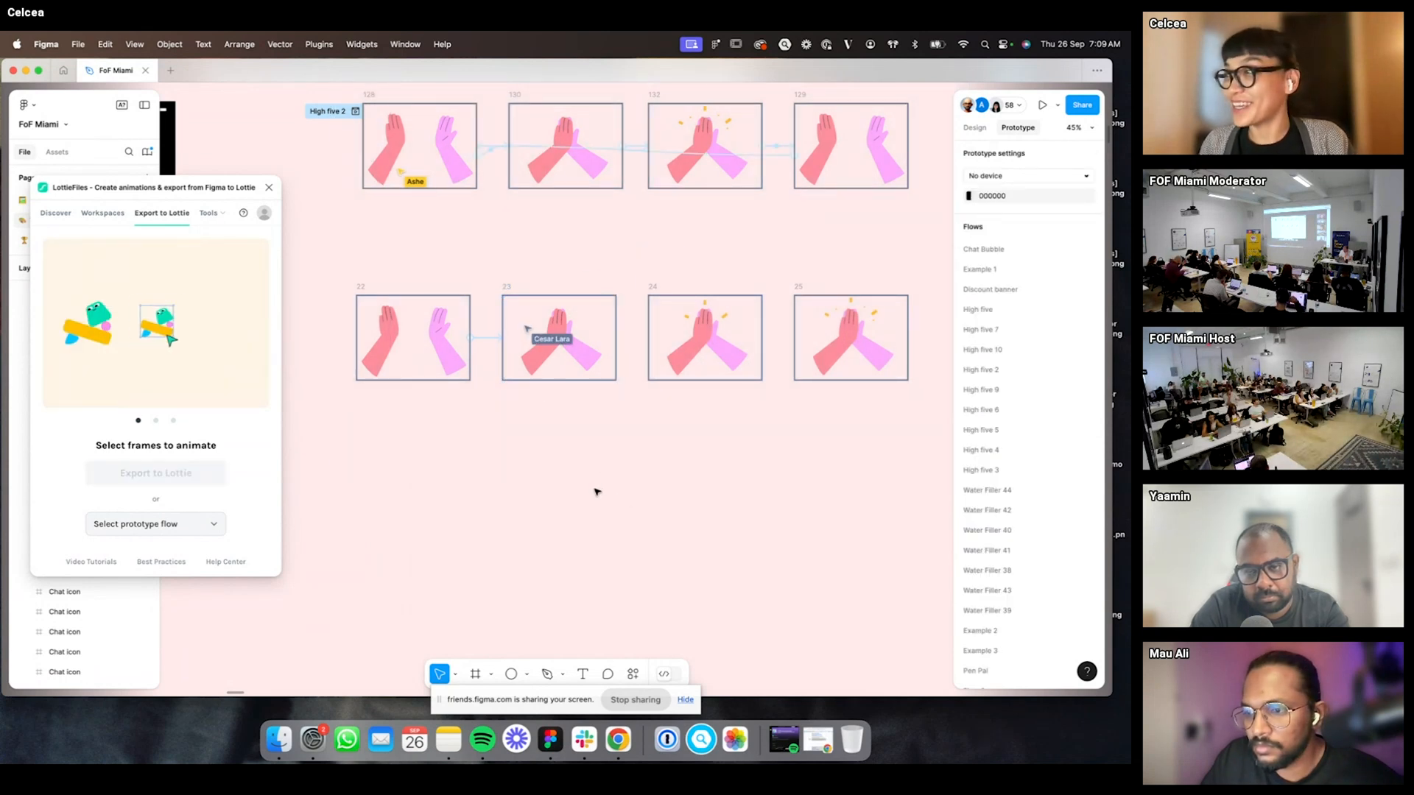
click(617, 335)
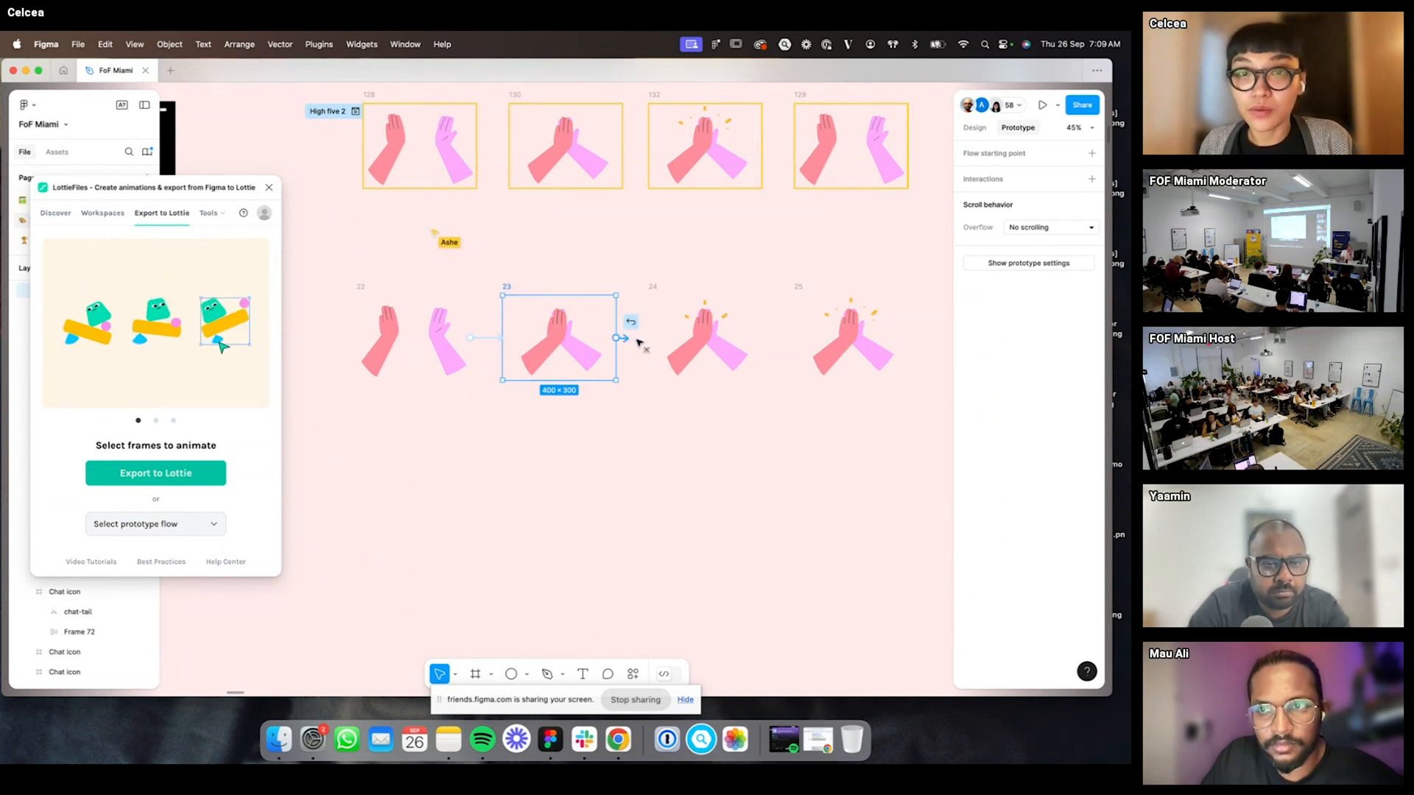
drag(660, 343, 660, 348)
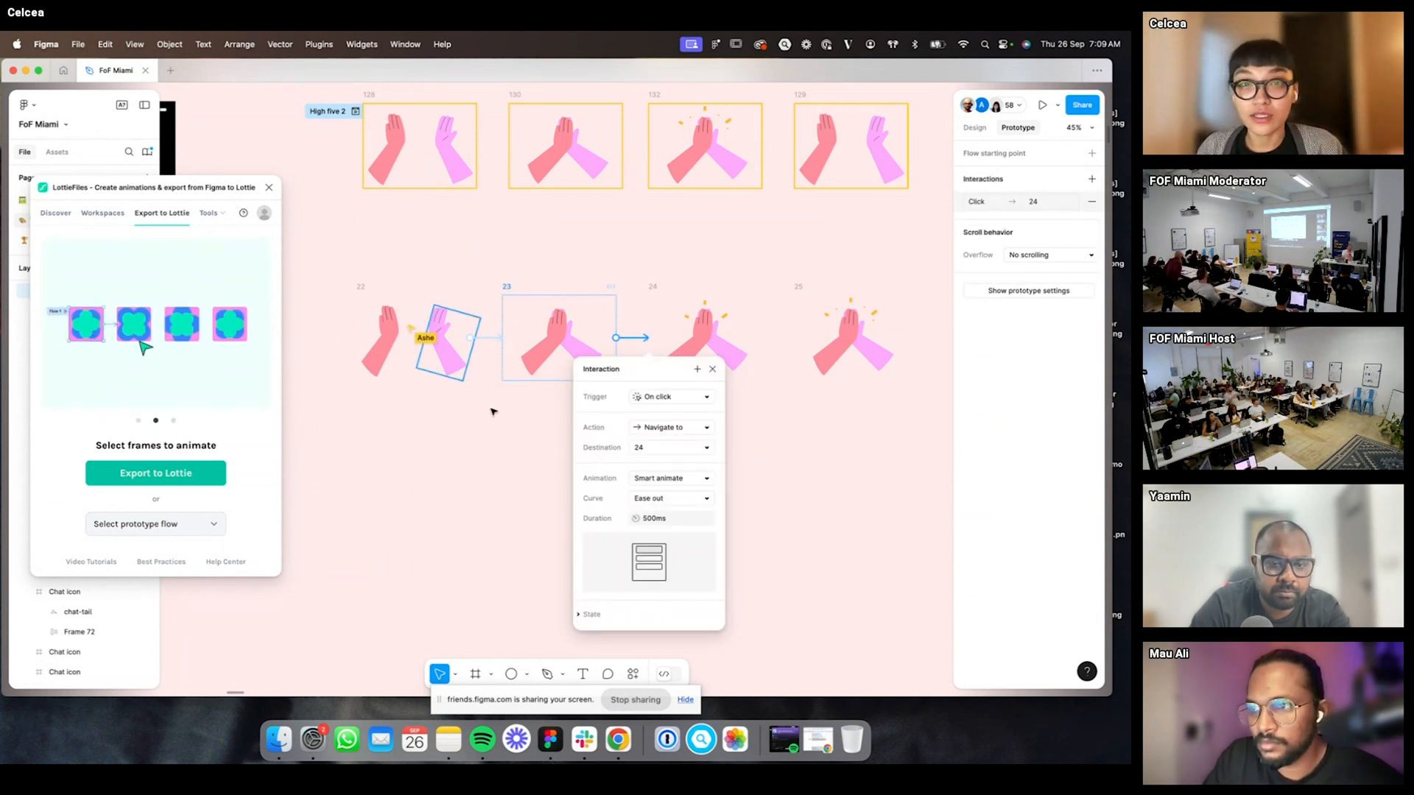
click(663, 519)
text(10)
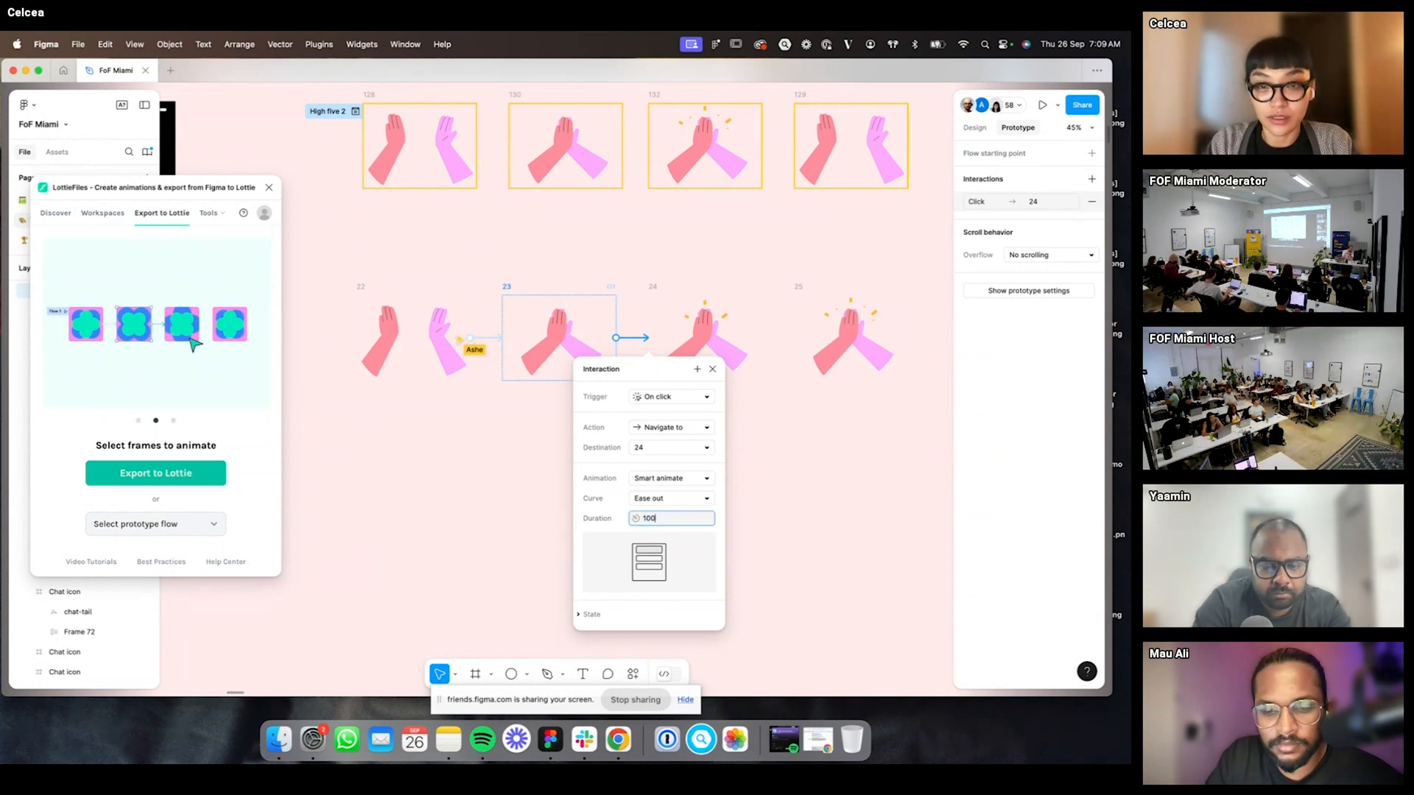
text(0)
key(Return)
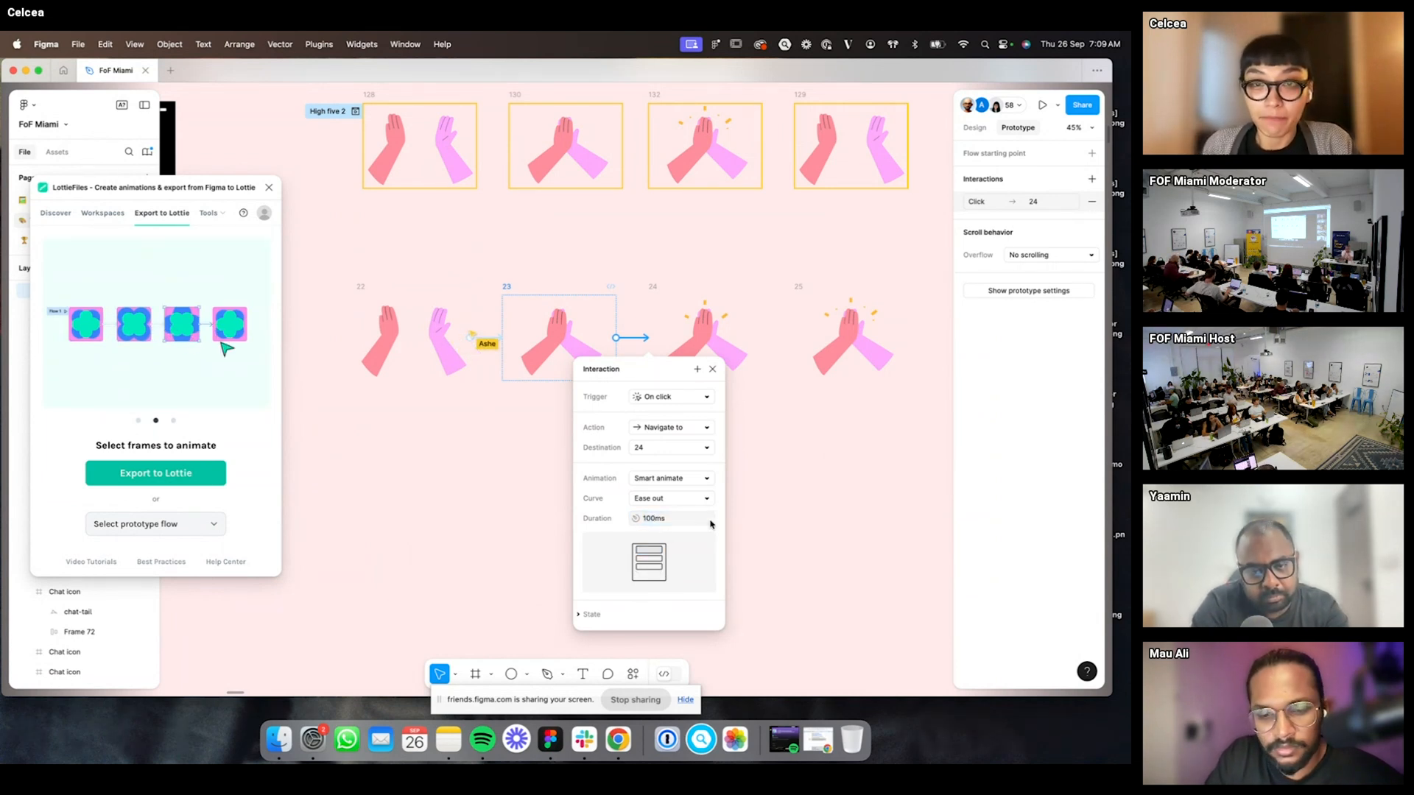
click(830, 524)
- Connect frame 24 to frame 25 with a prototype interaction, keeping its default settings
click(652, 288)
scroll(761, 328, right, 2)
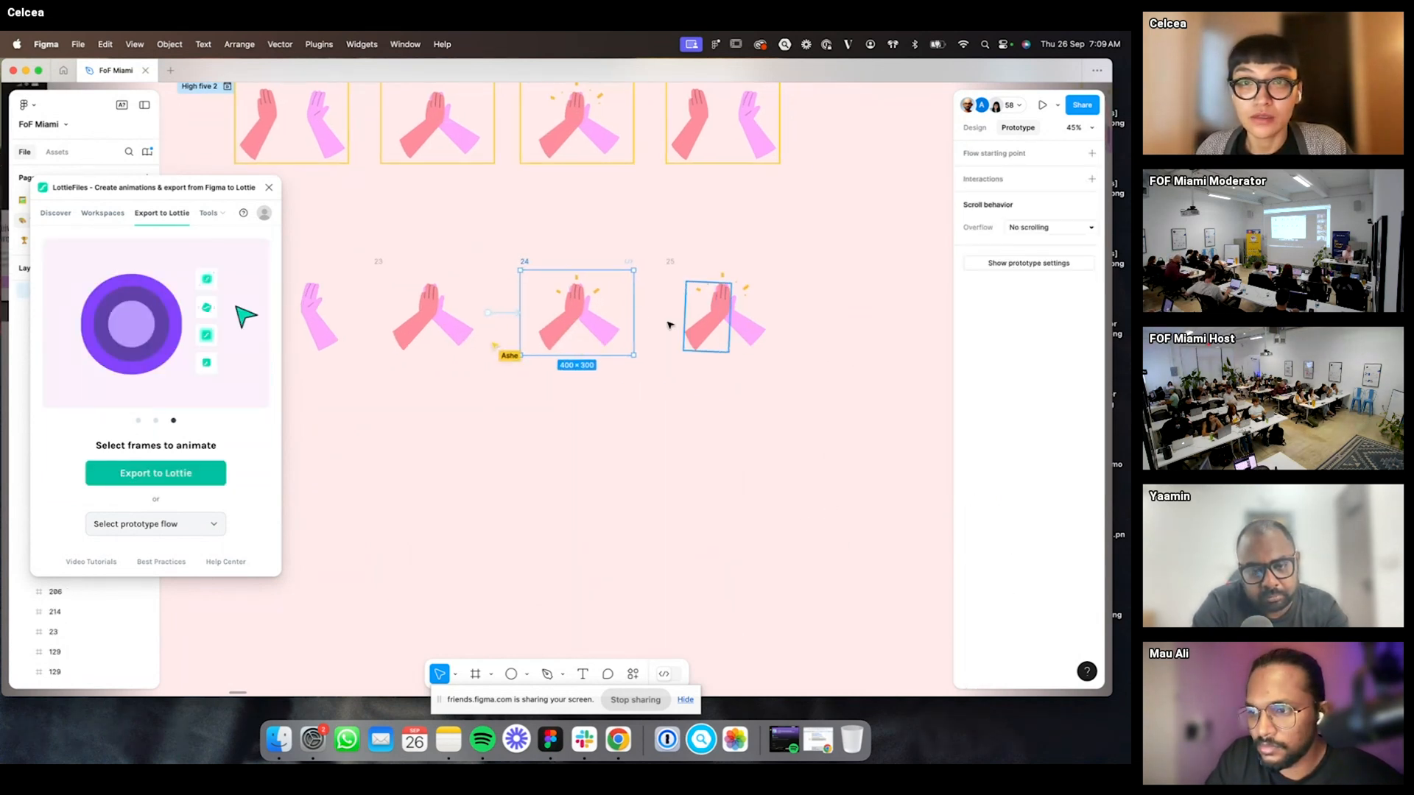
drag(633, 312, 769, 311)
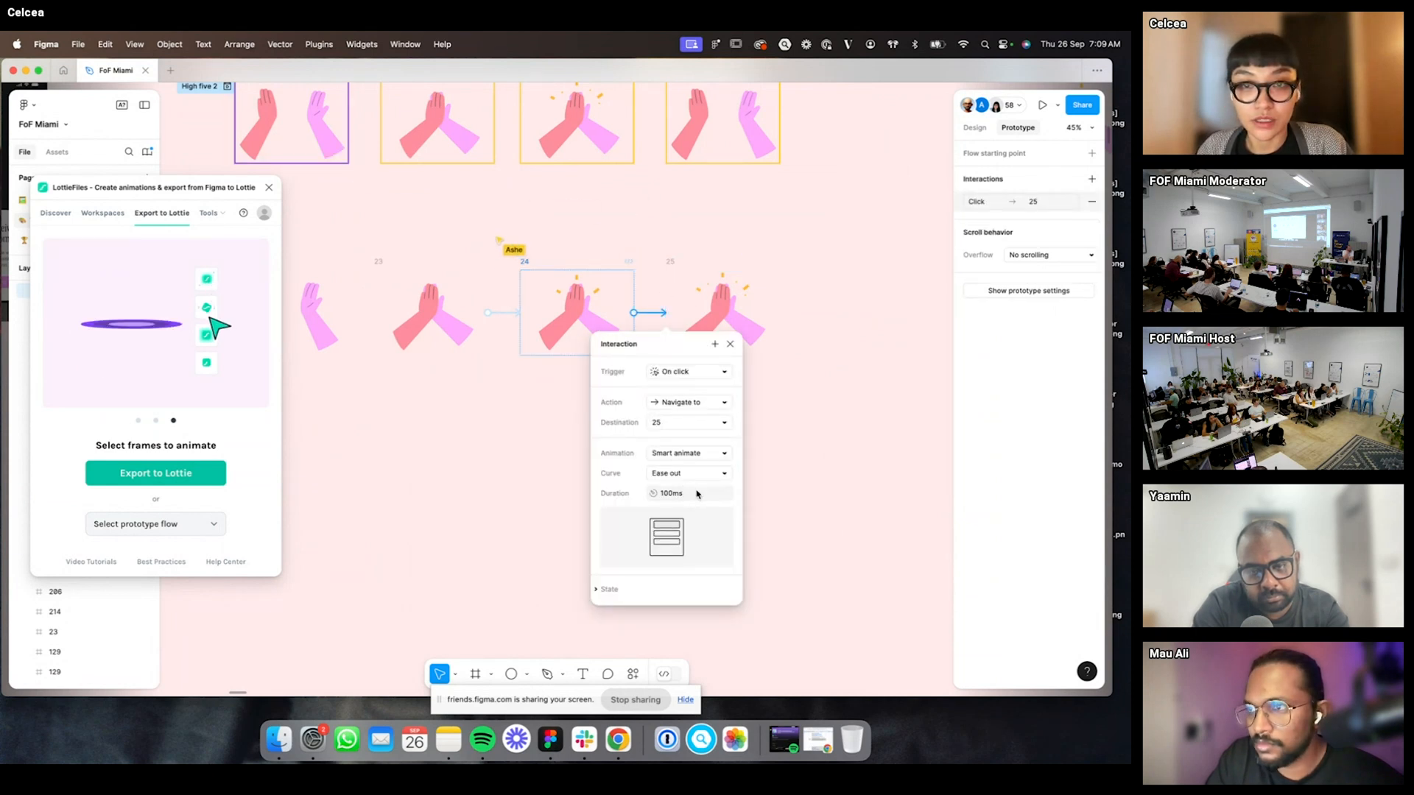
click(773, 480)
- Connect frame 25 back to frame 22 with a prototype interaction to loop the high five sequence
scroll(700, 278, left, 3)
scroll(700, 277, up, 1)
click(794, 309)
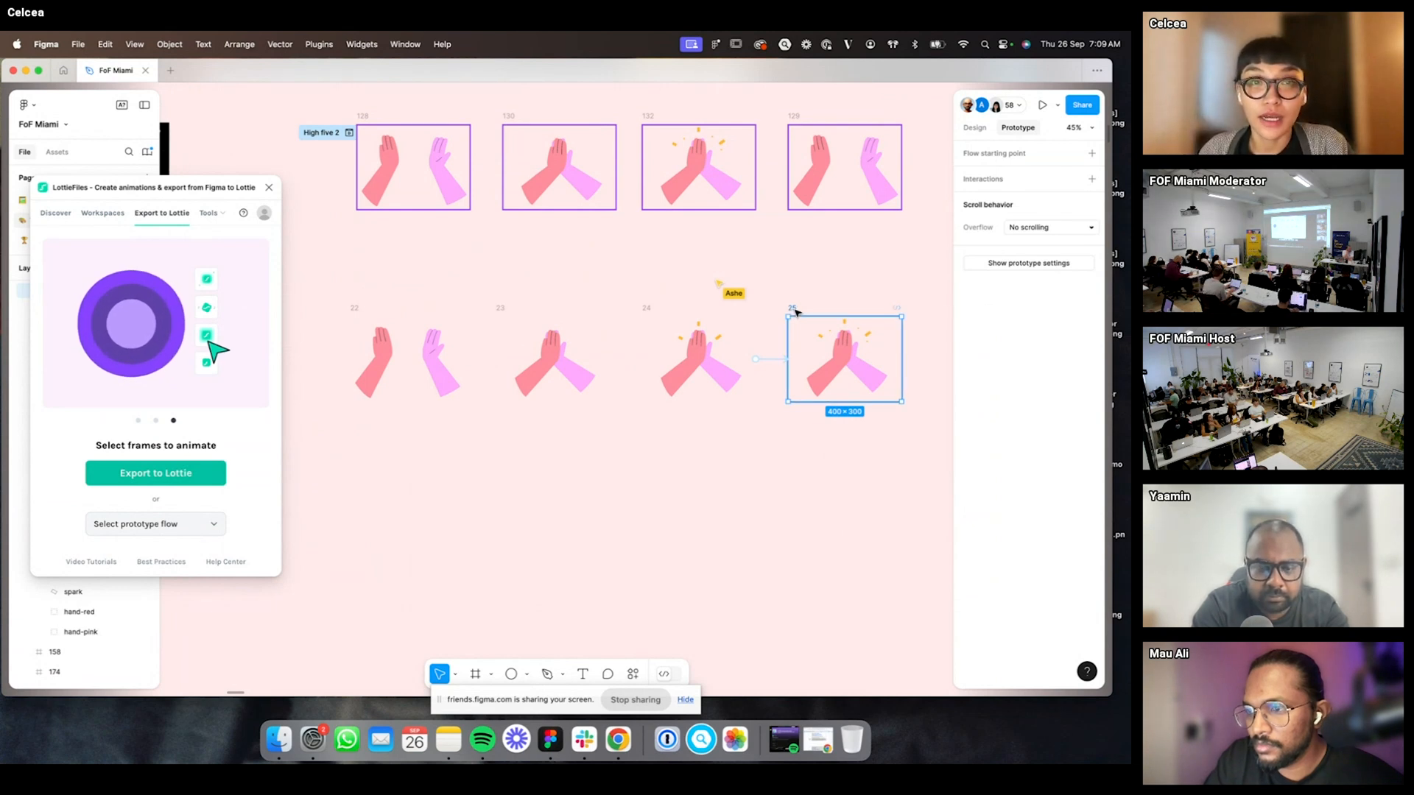
click(354, 309)
click(805, 309)
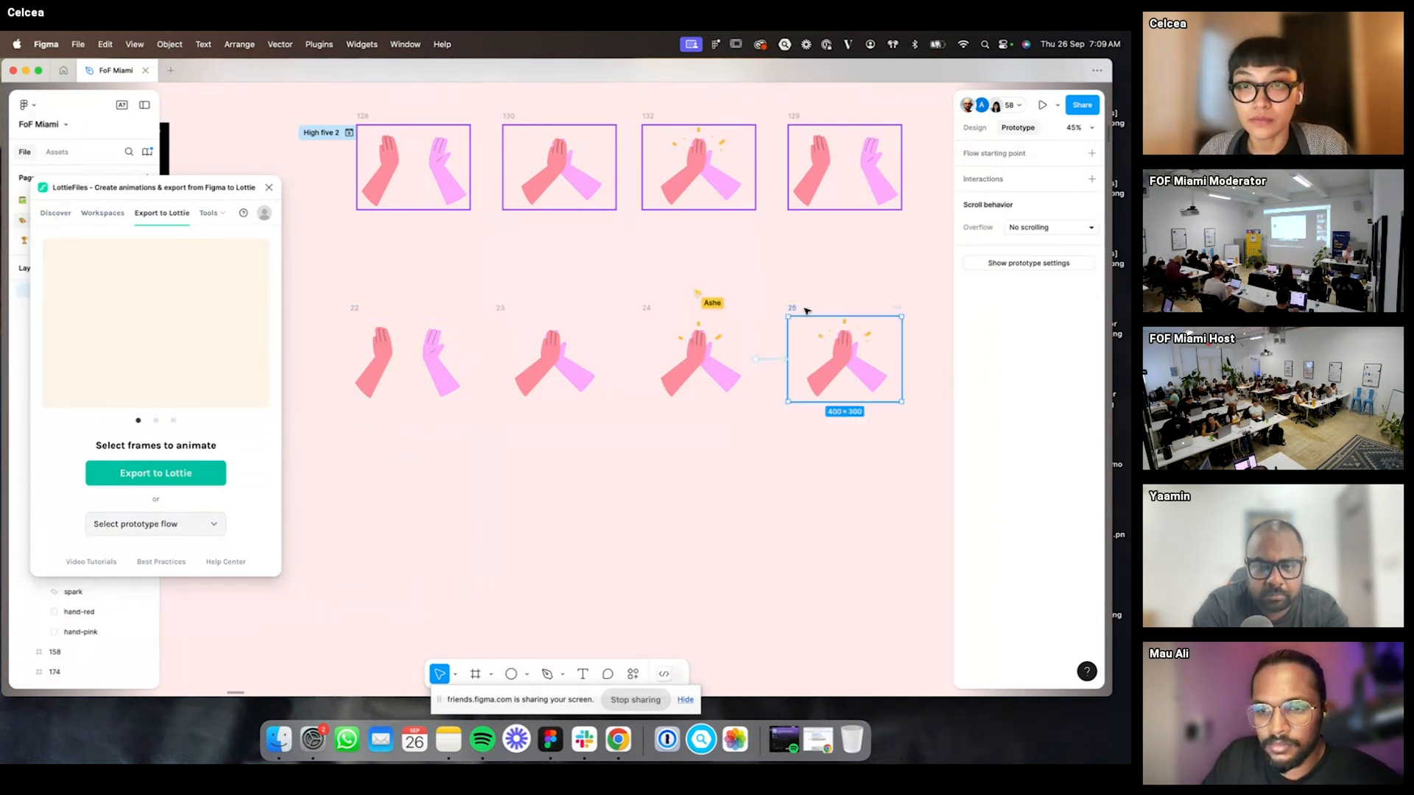
drag(915, 372, 449, 359)
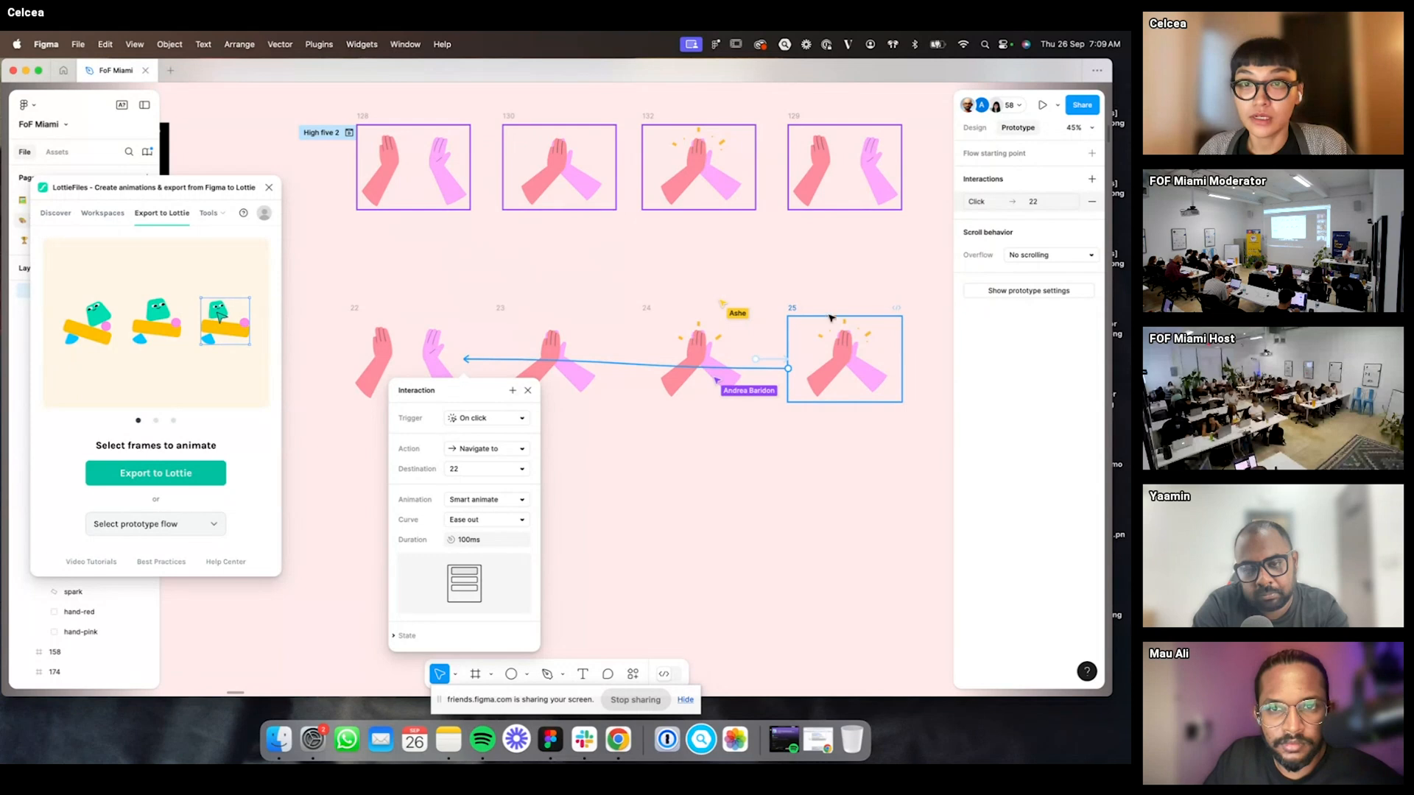
- Add a flow starting point to frame 22 and clear the selection
click(358, 312)
click(356, 311)
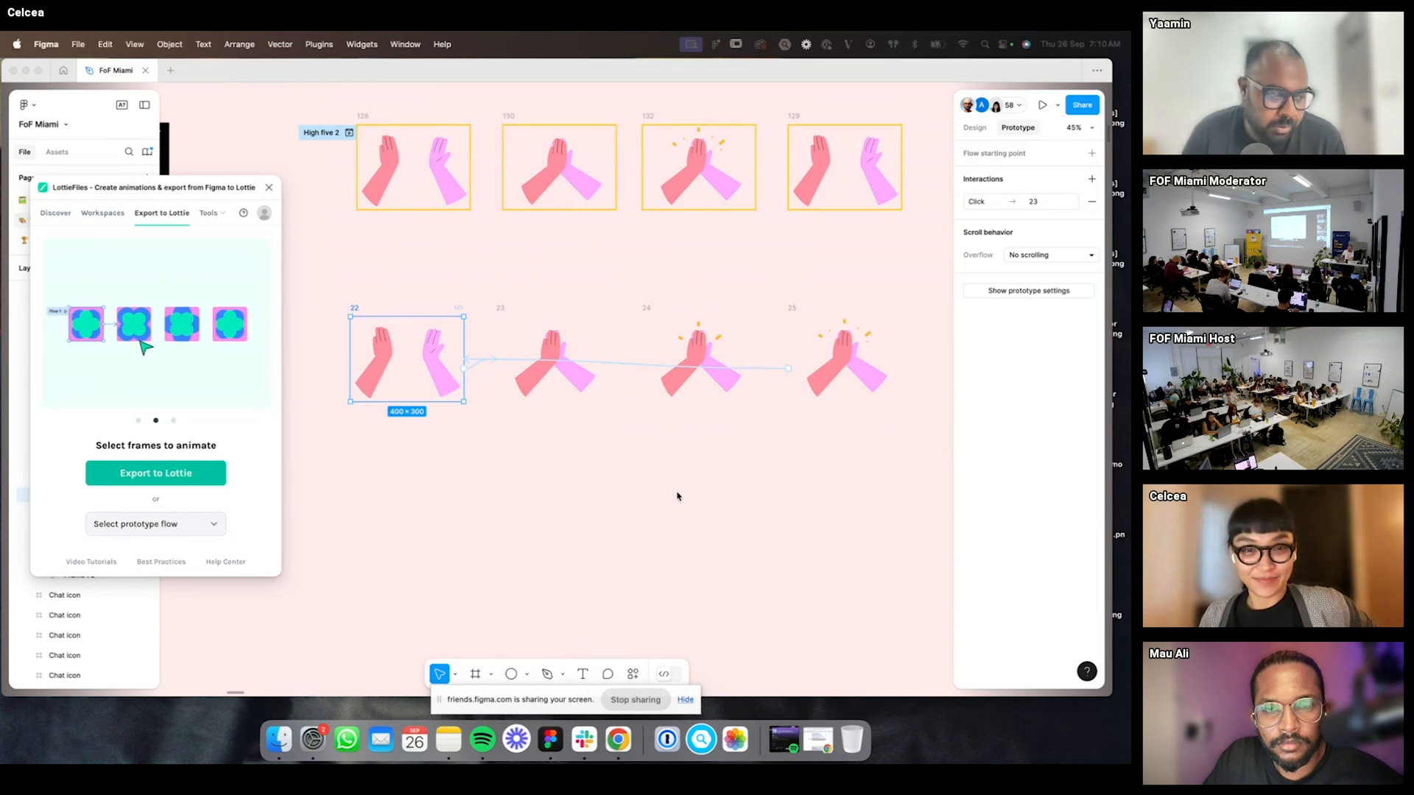
click(1001, 161)
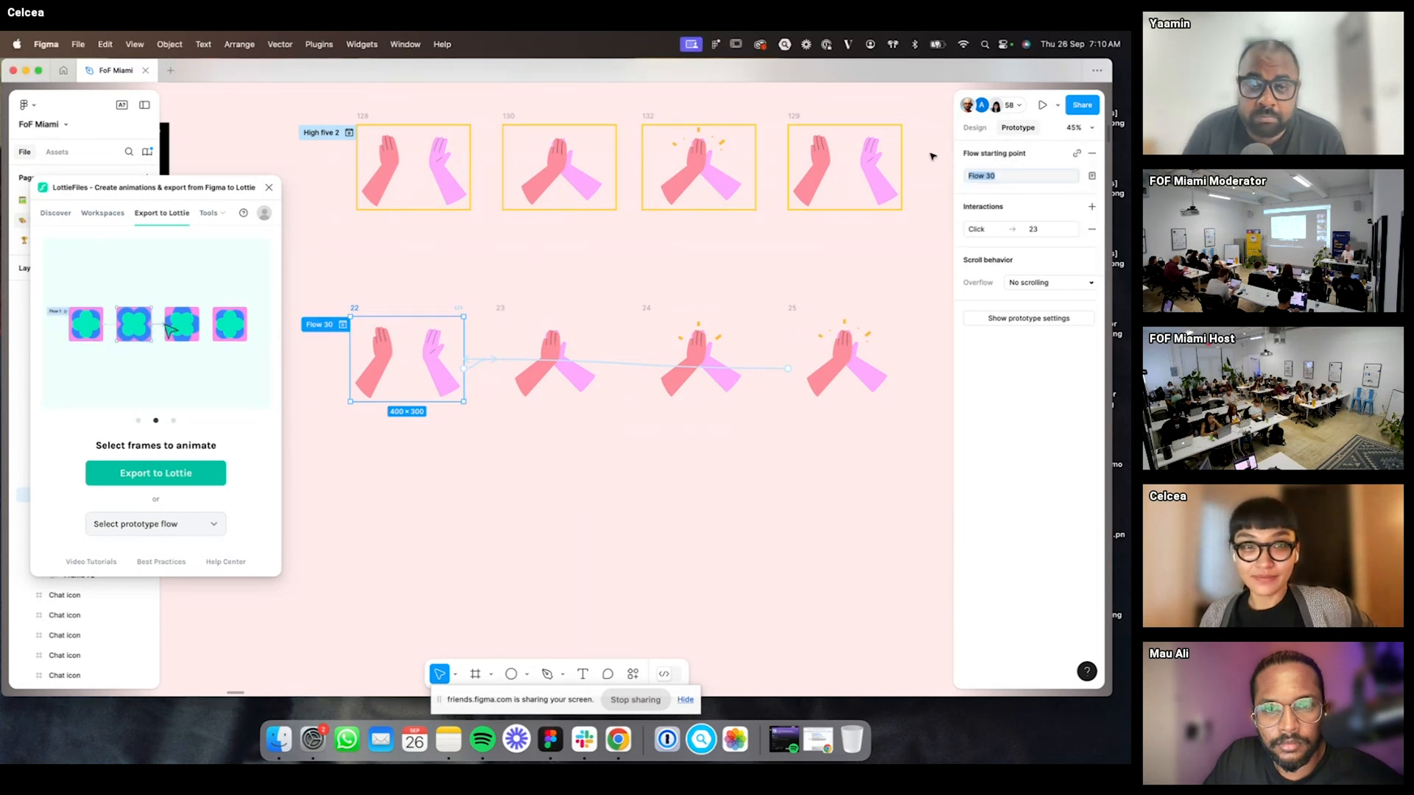
click(433, 275)
- Review the prototype connections of the lower high five row from frame 22 to frame 25
click(383, 318)
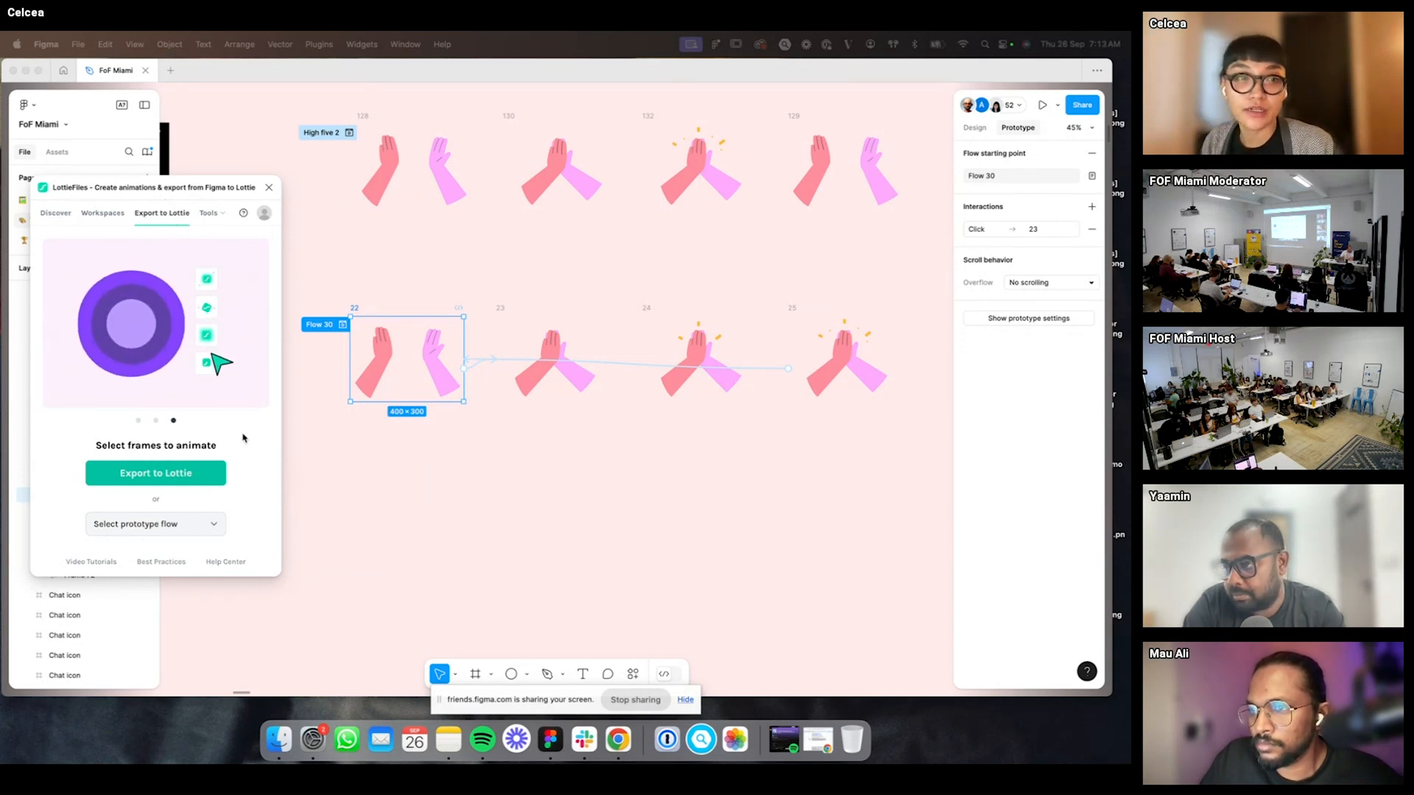
click(355, 307)
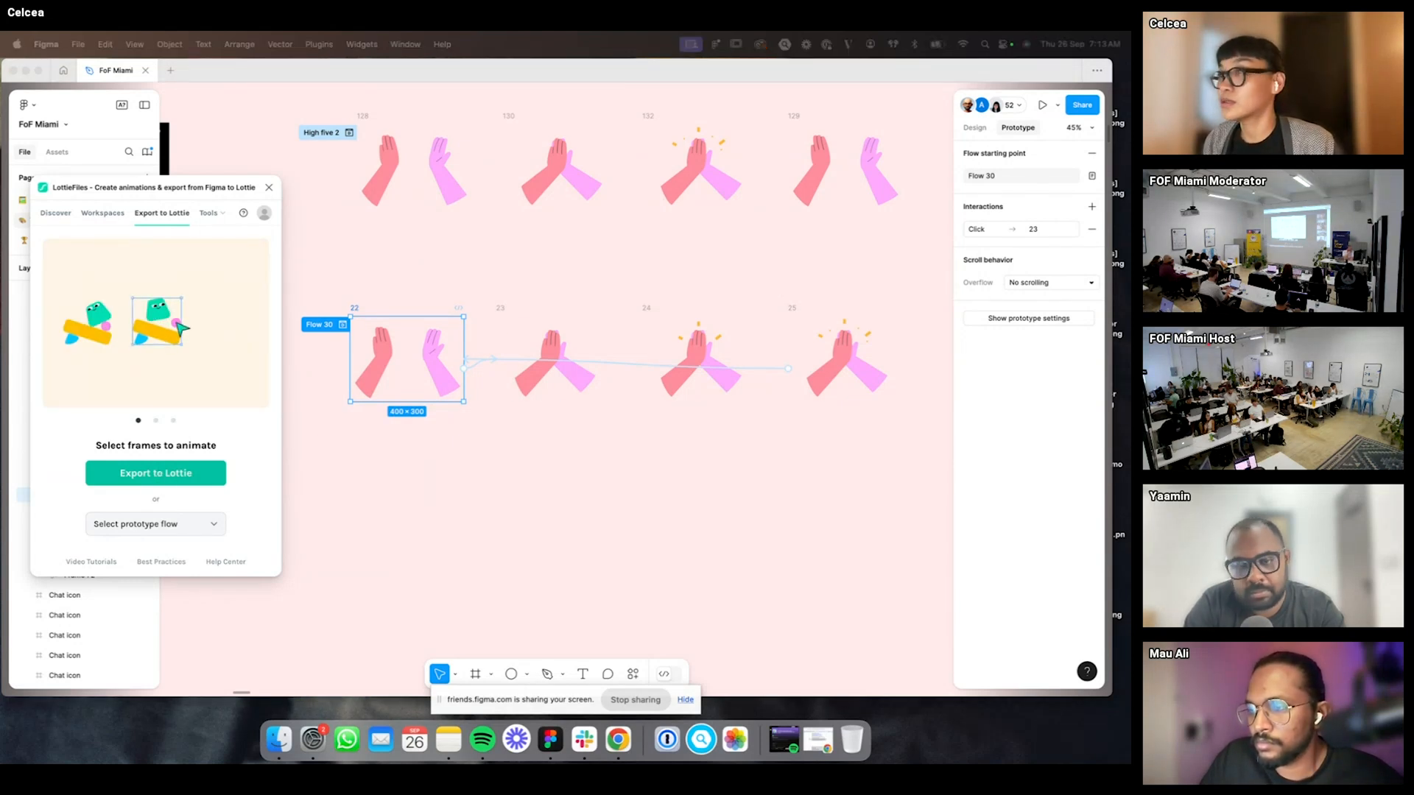
click(517, 484)
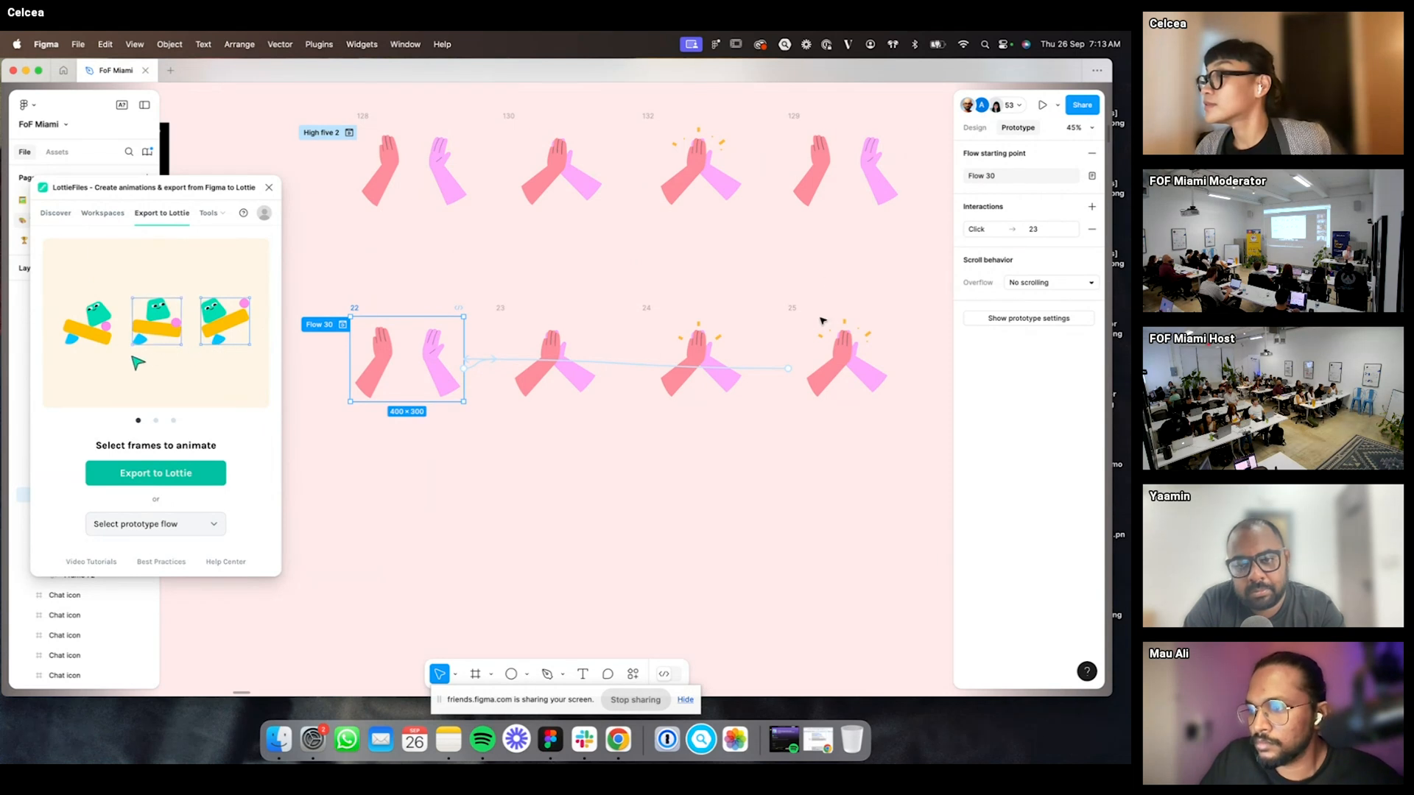
click(527, 265)
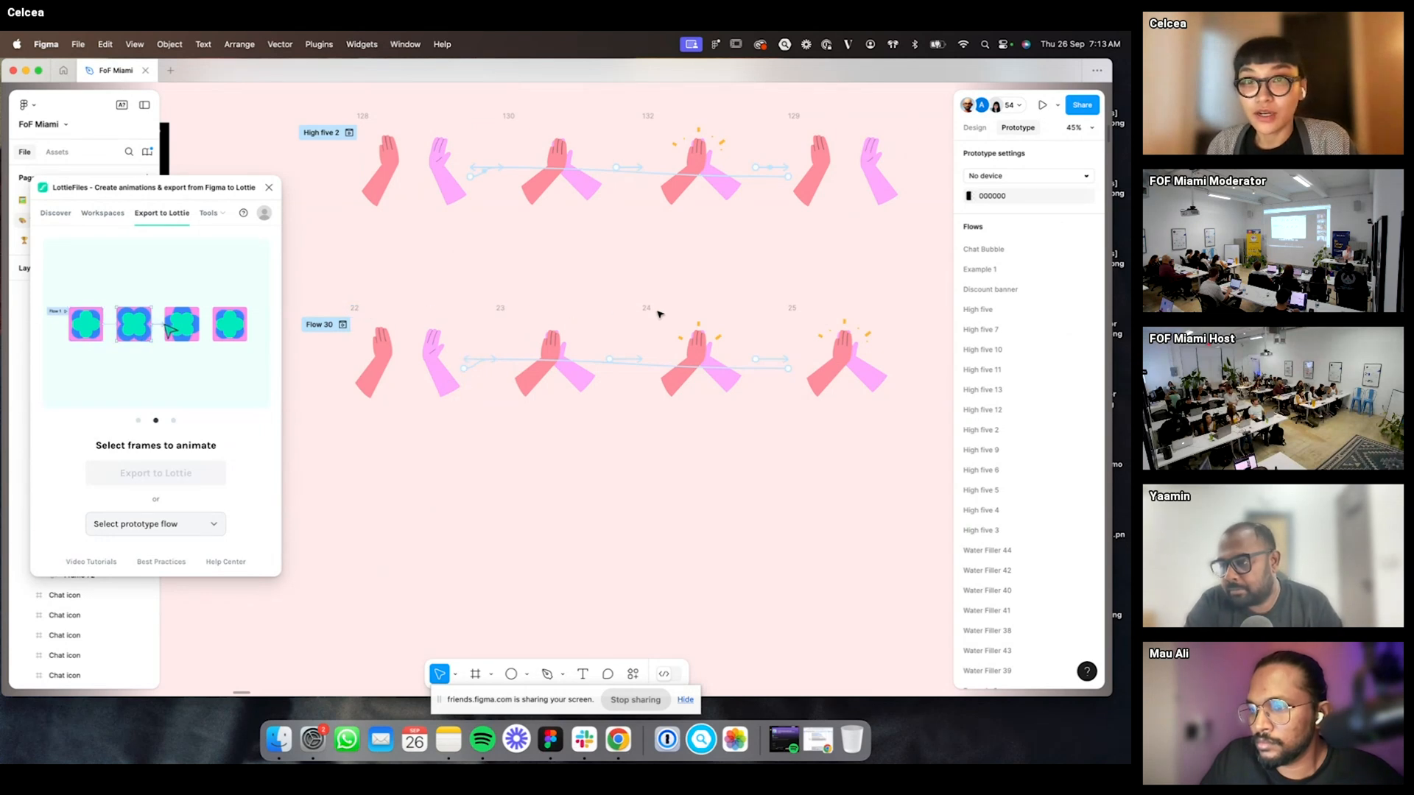
click(794, 308)
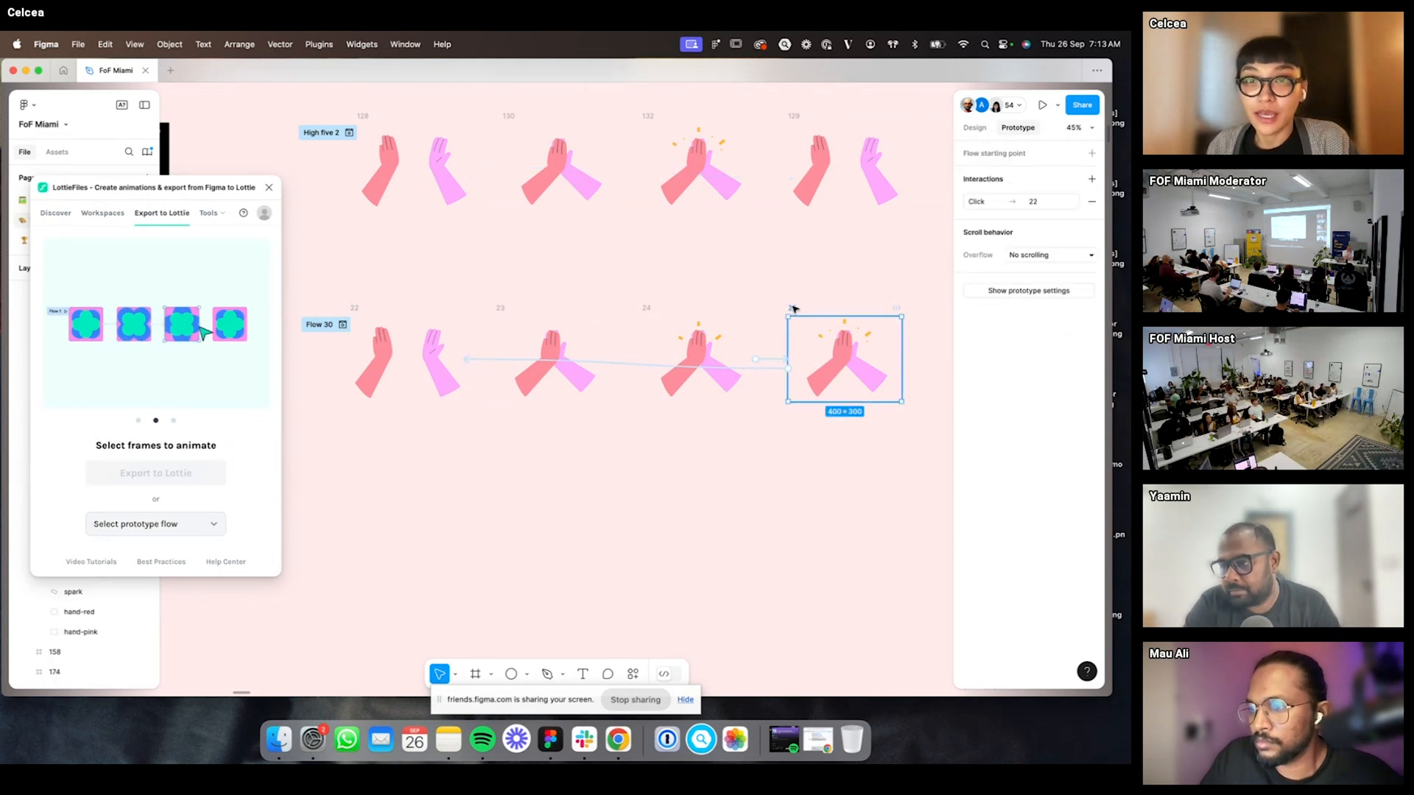
- Remove the flow starting point from frame 22 and deselect the frame
click(355, 308)
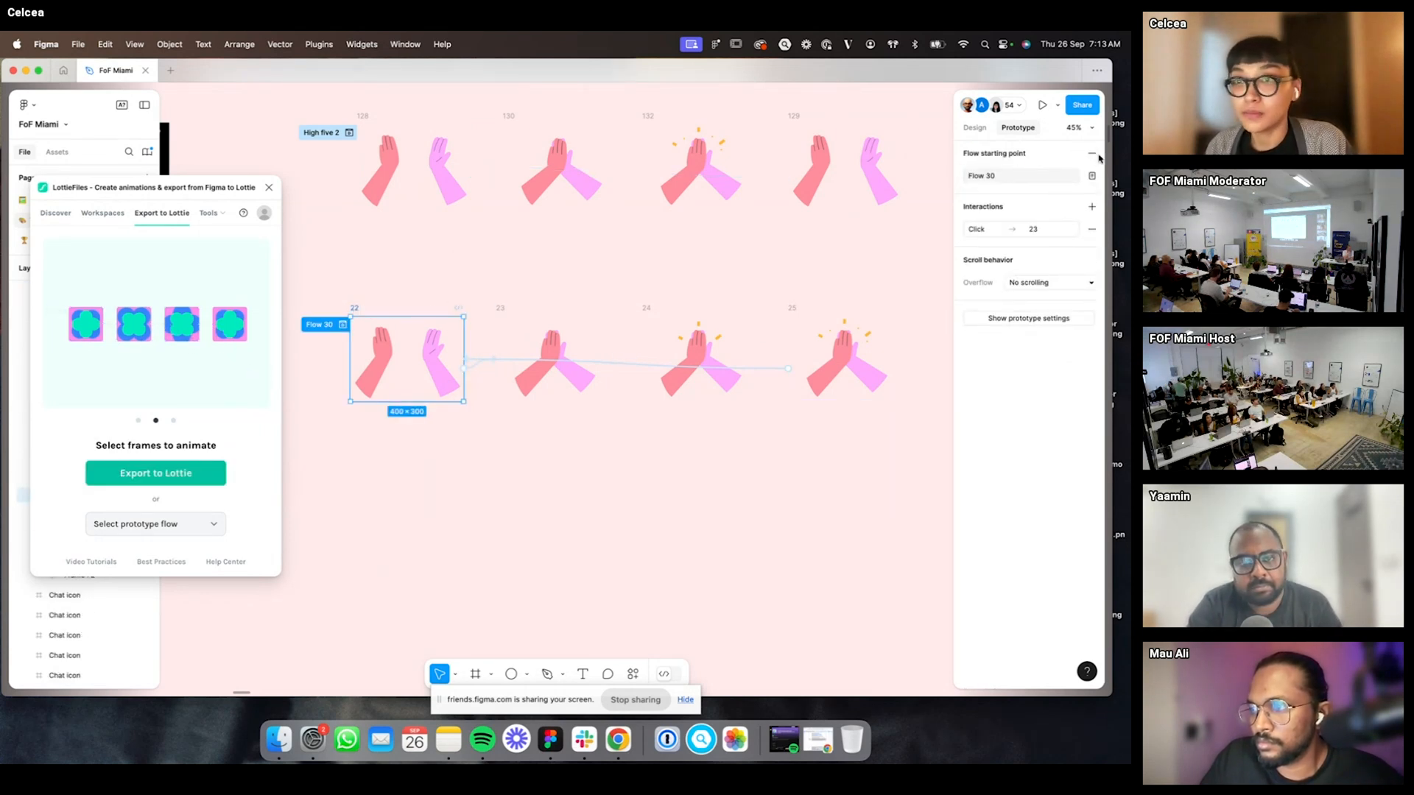
click(1092, 153)
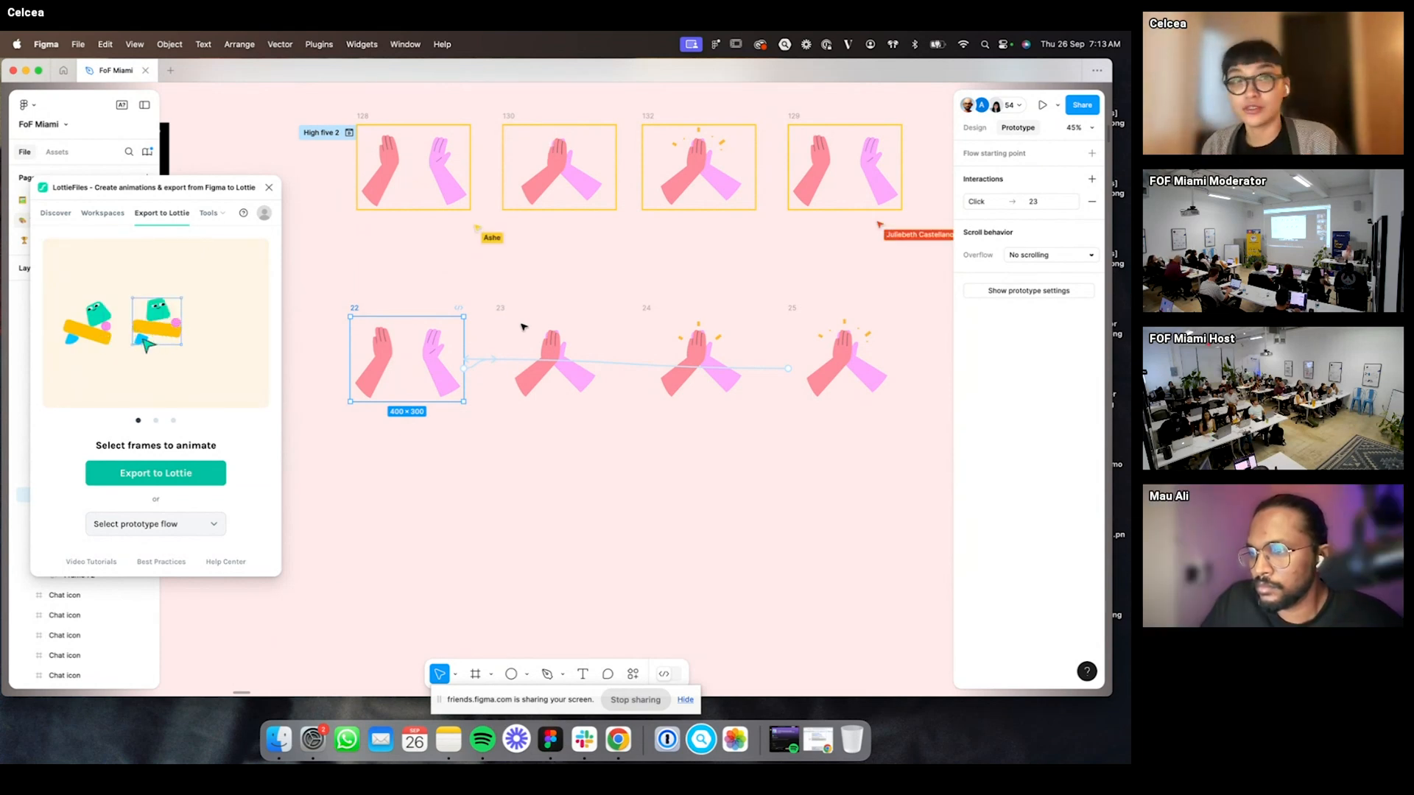
click(351, 271)
- Make frame 22 a flow starting point again, keeping the default flow name, and deselect it
click(356, 310)
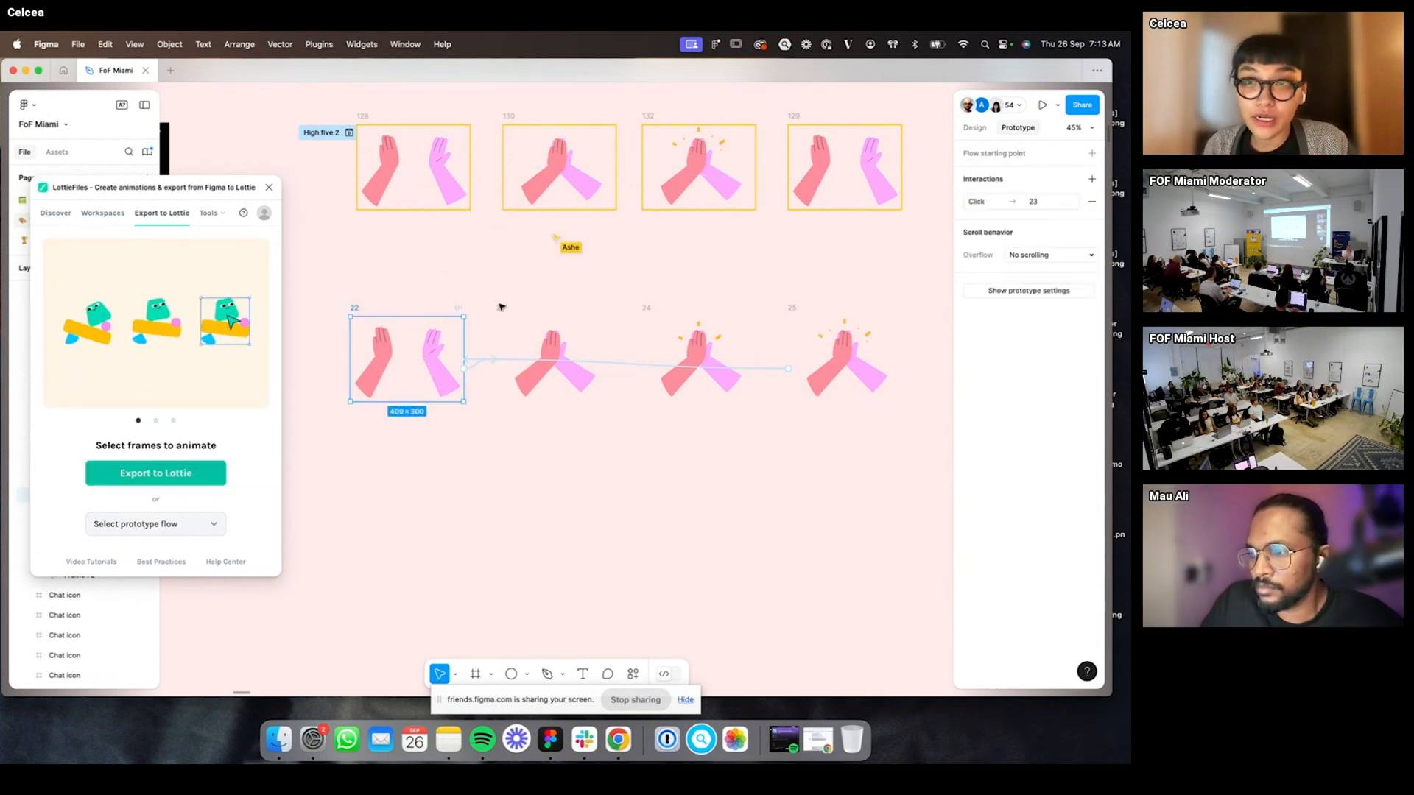
click(1008, 154)
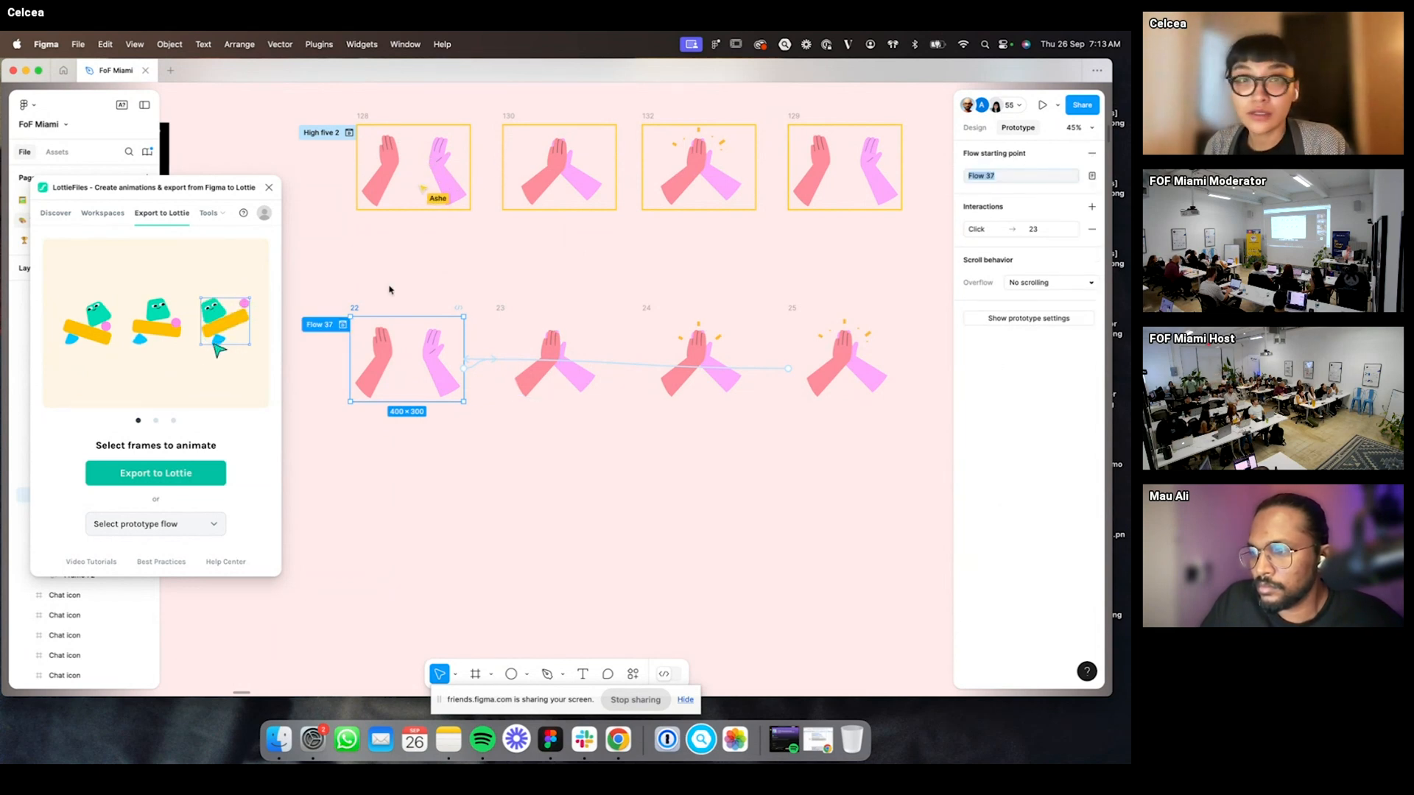
click(445, 272)
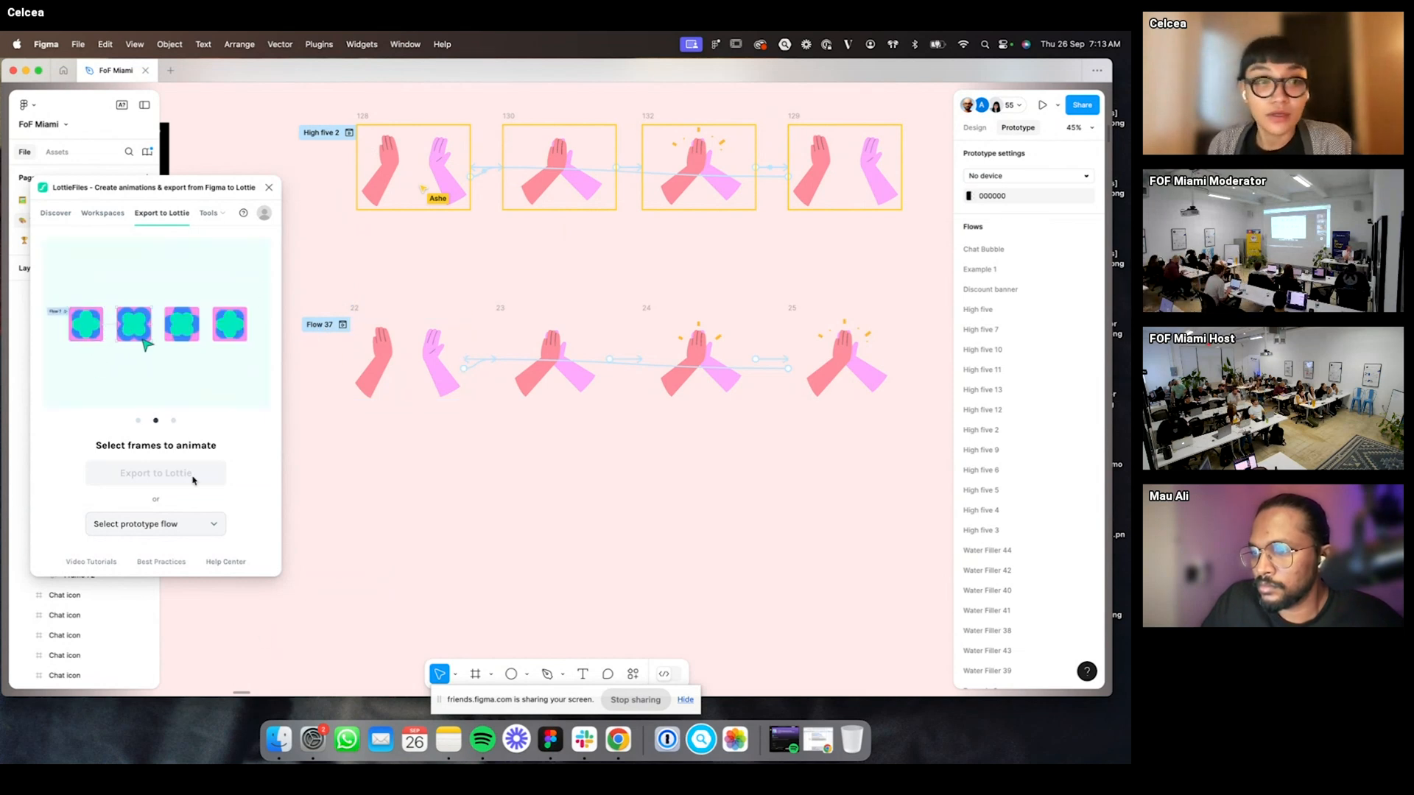
- Load the Flow 37 prototype flow into the Lottie export preview and pause its playback
click(216, 525)
click(220, 527)
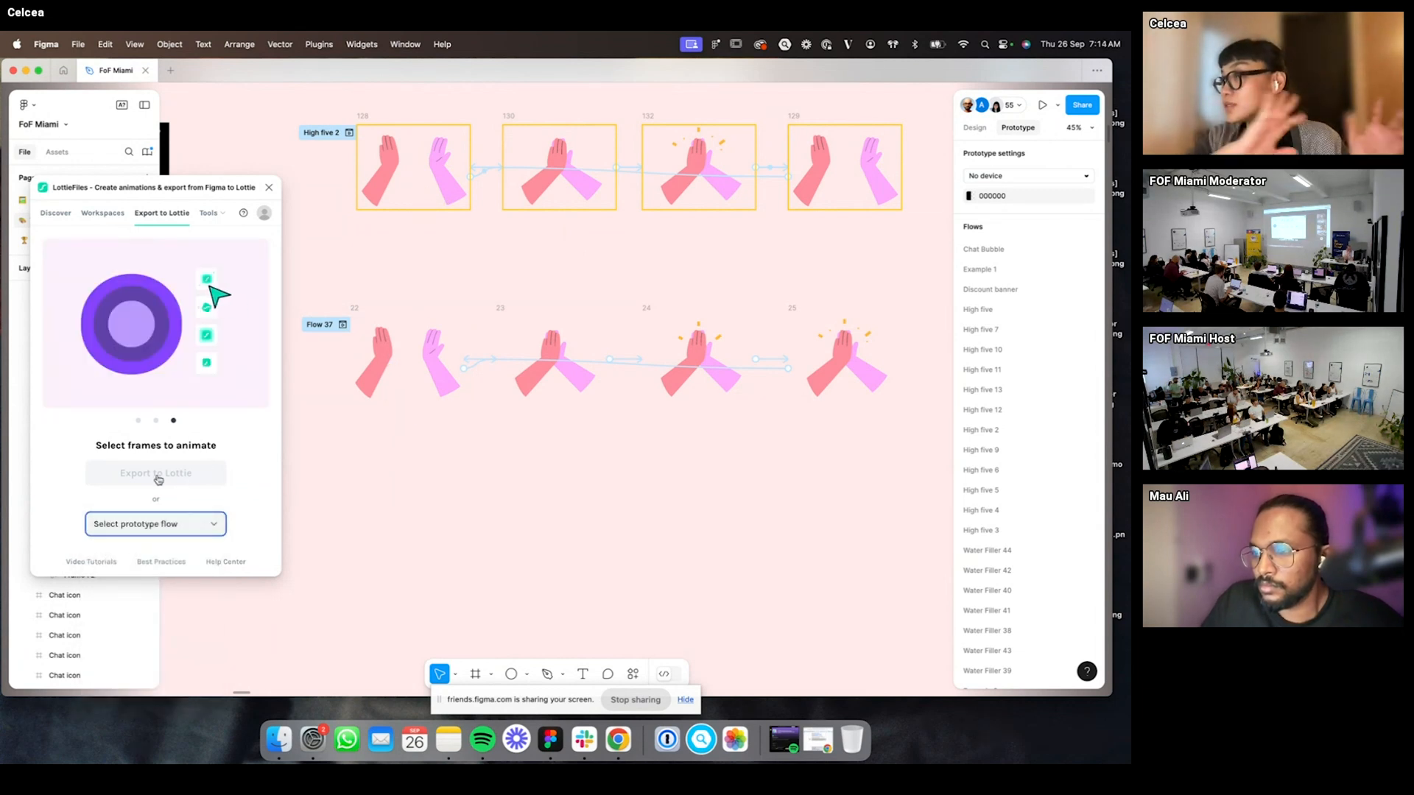
click(215, 528)
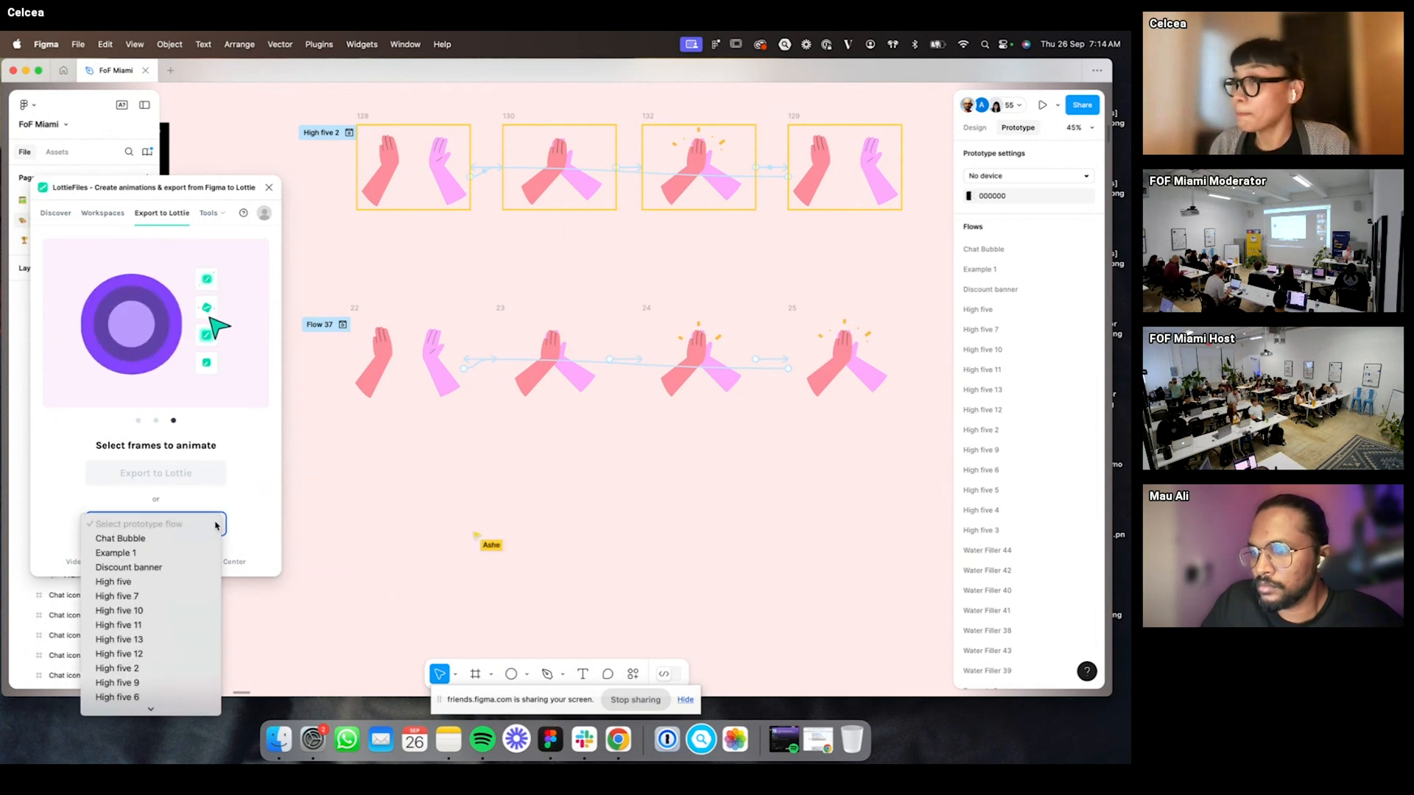
scroll(191, 622, down, 10)
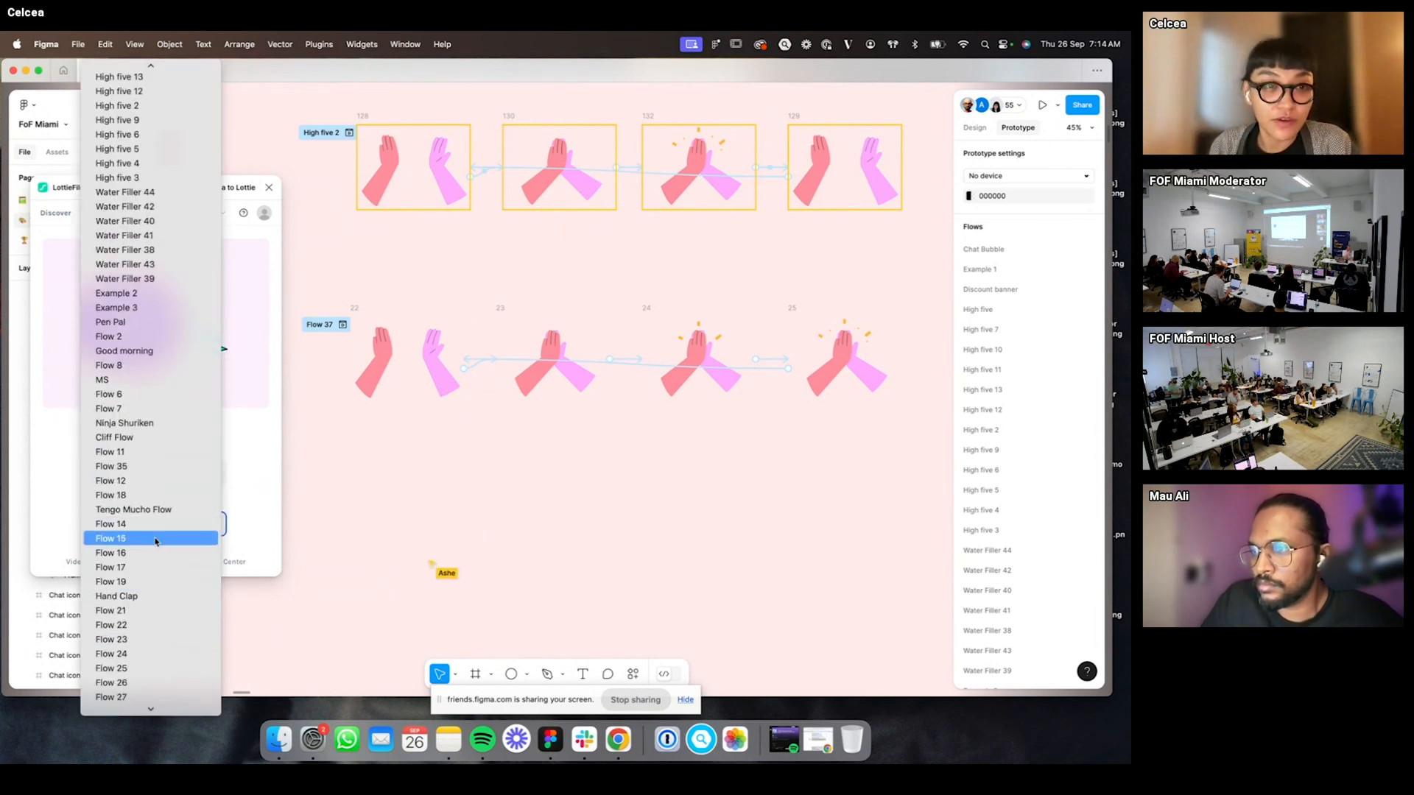
scroll(156, 542, up, 5)
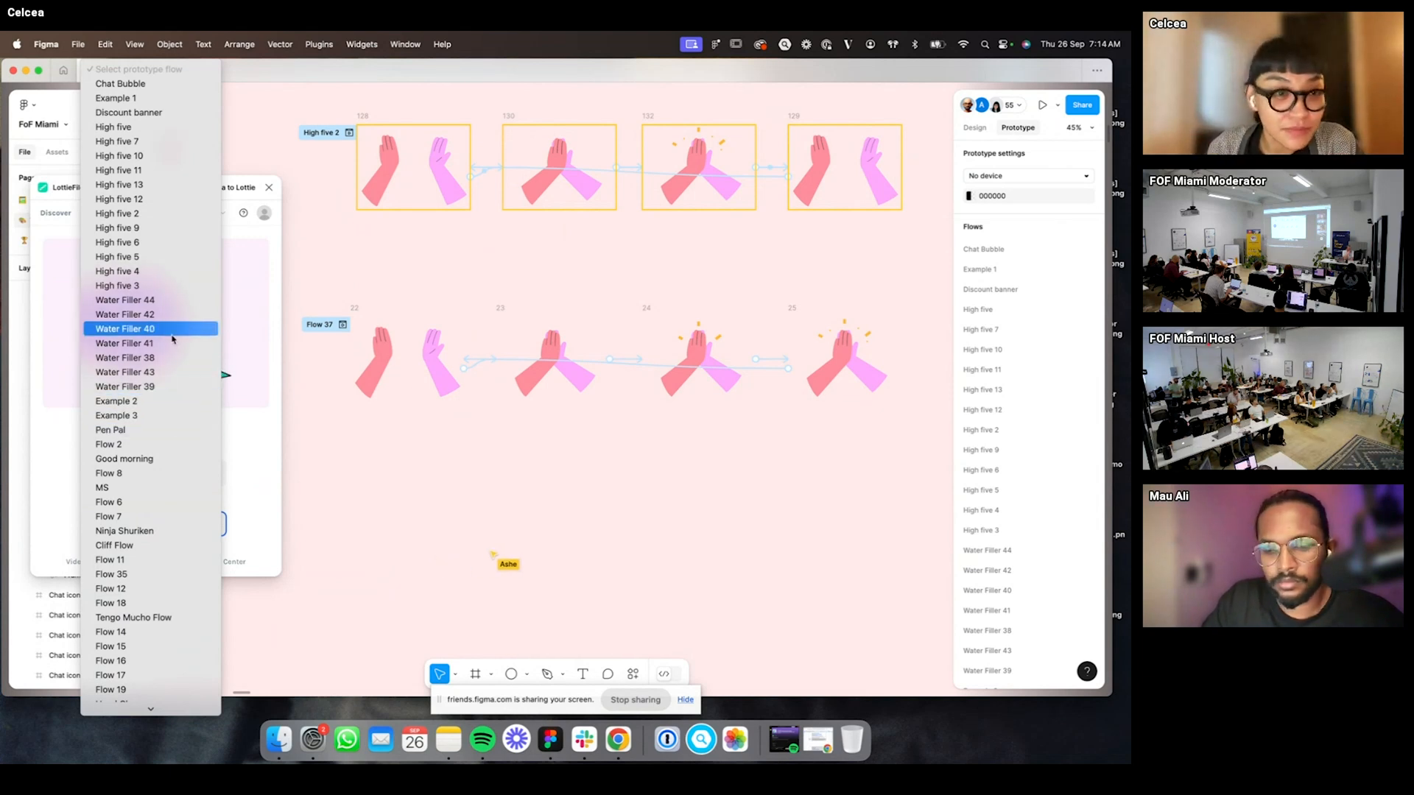
scroll(158, 571, down, 5)
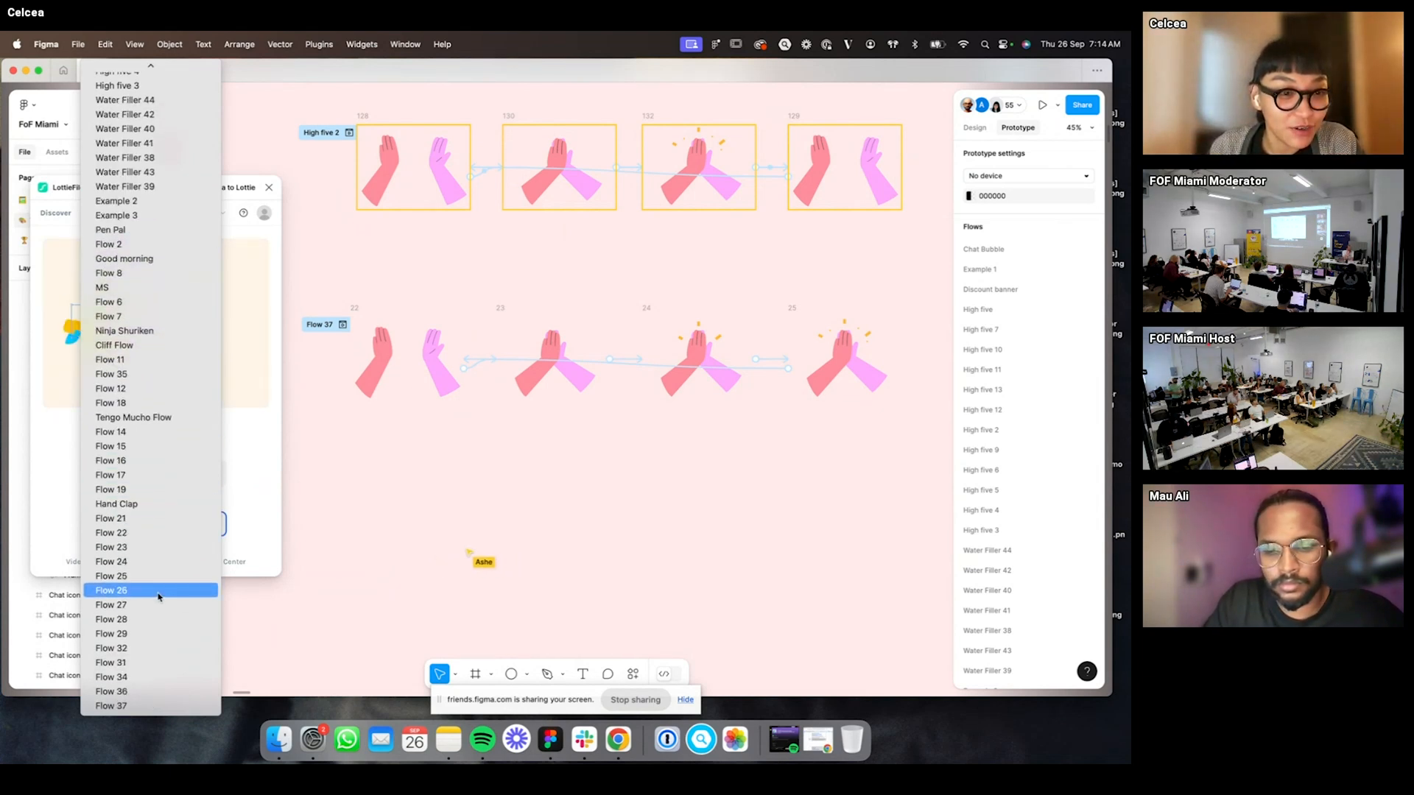
click(147, 709)
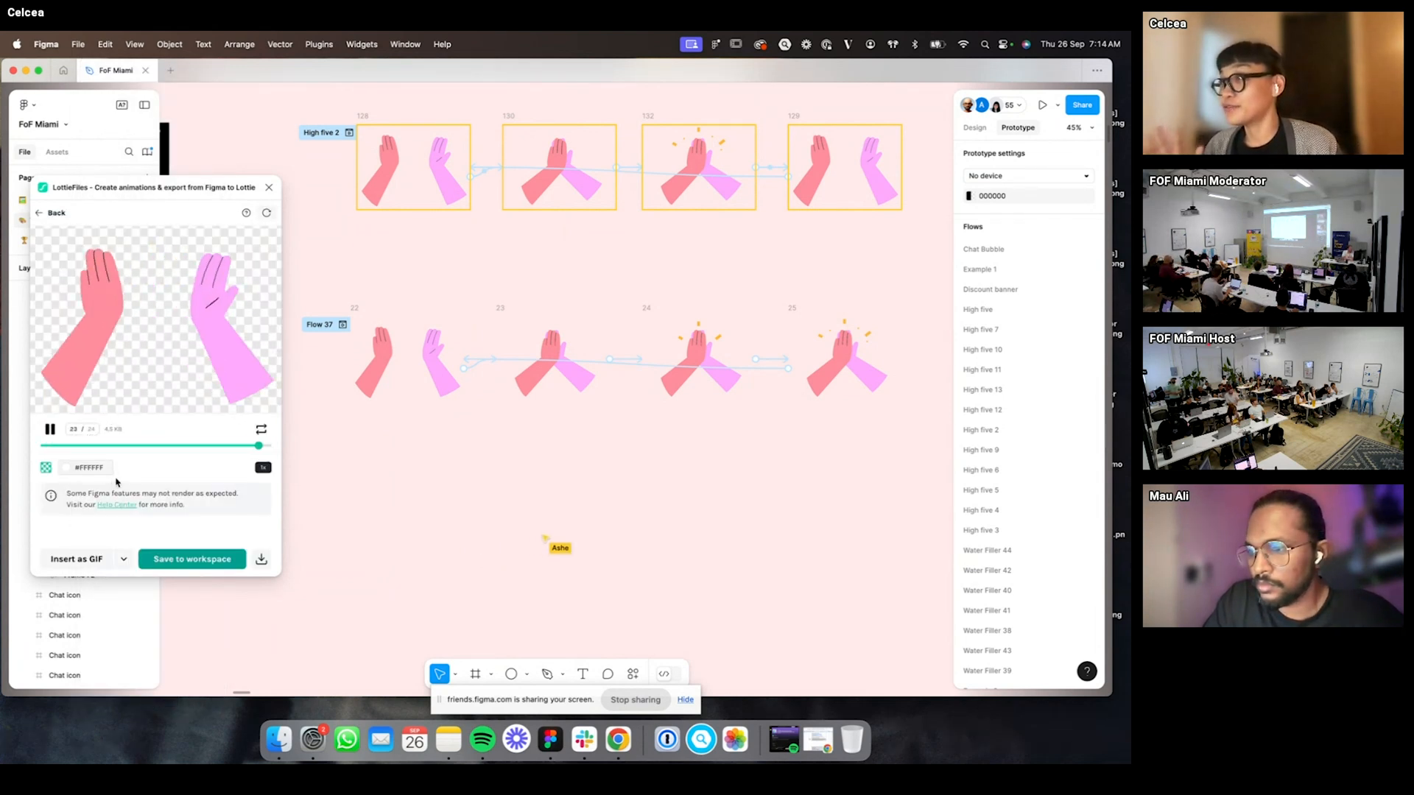
click(49, 430)
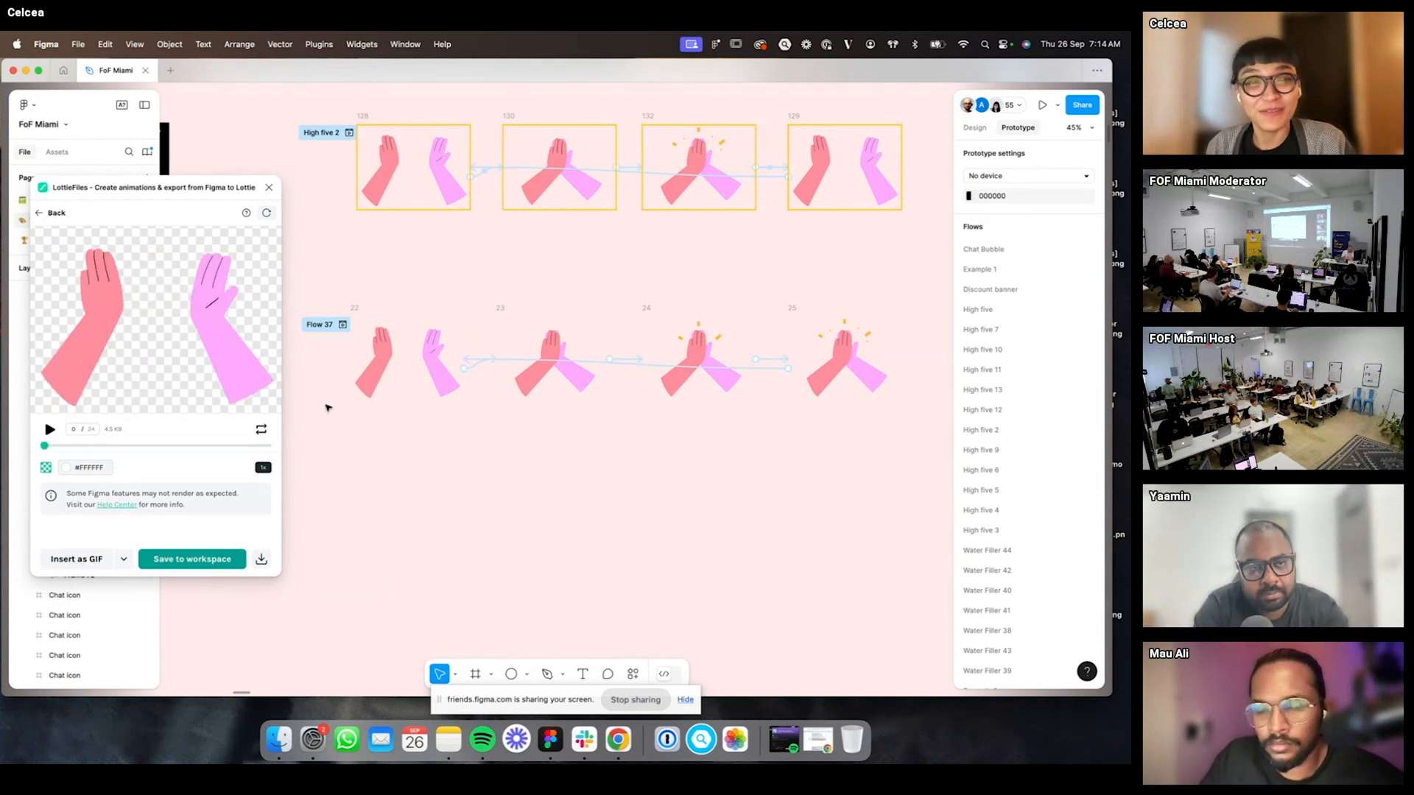
- Set the animation duration of the connection from frame 22 to frame 23 to 300 ms and clear the selection
click(480, 363)
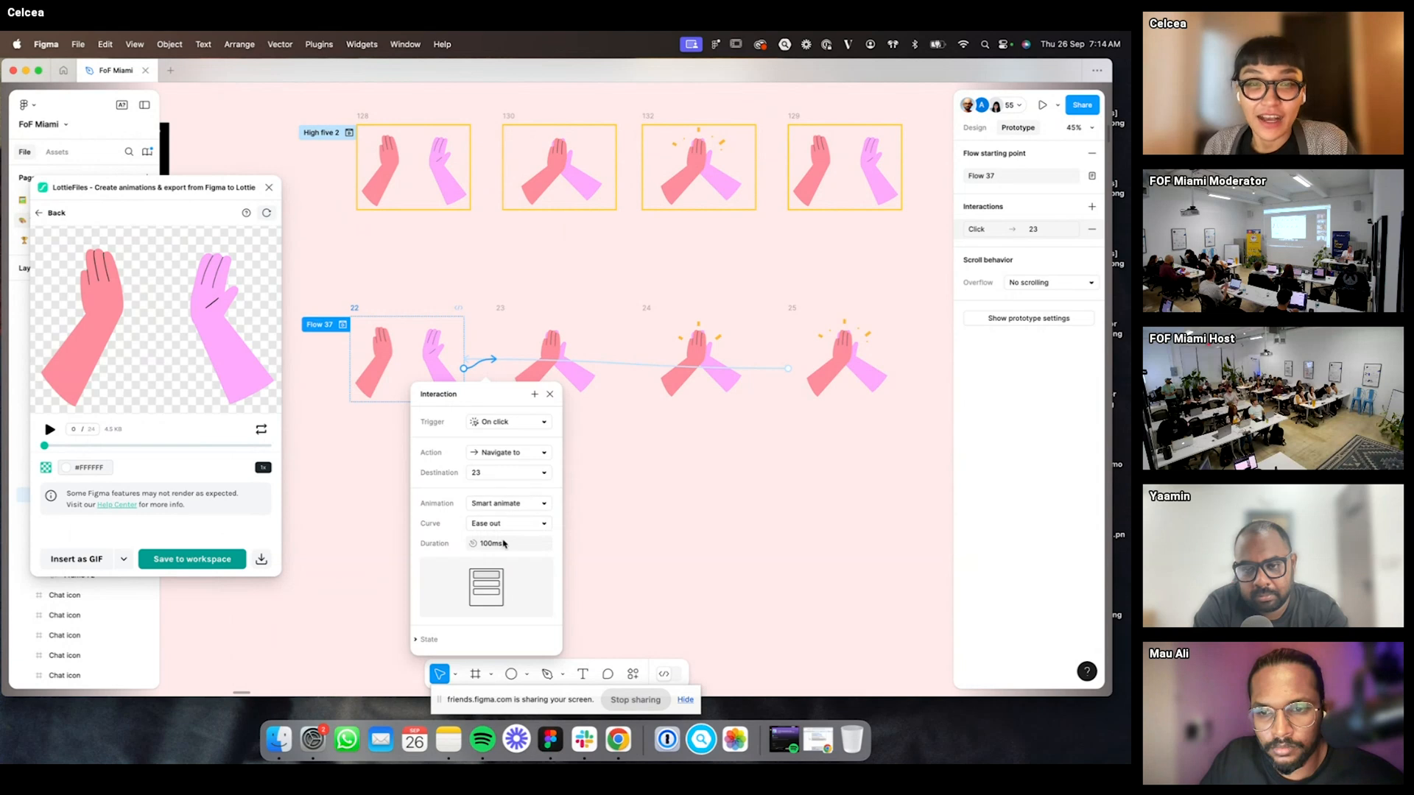
click(508, 544)
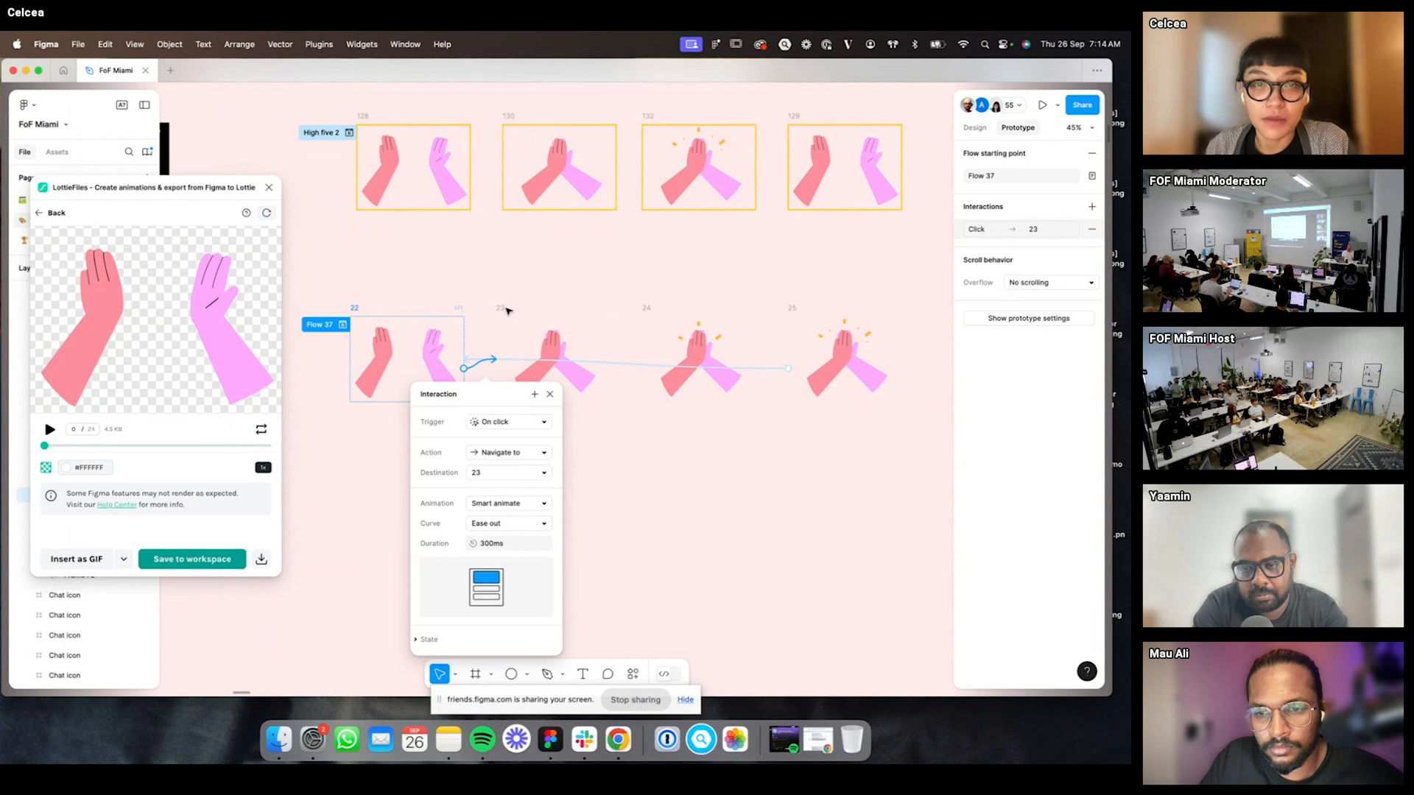
click(507, 310)
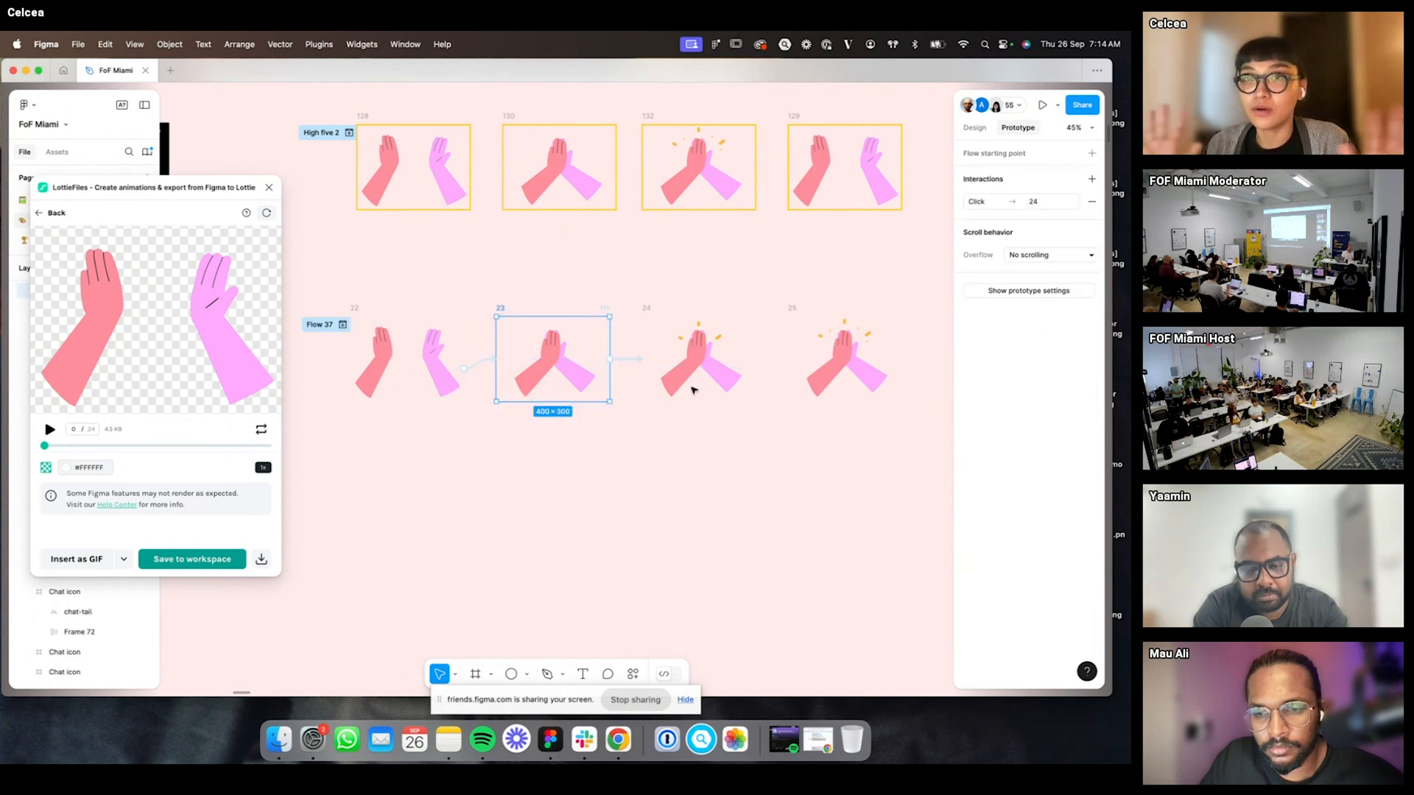
click(739, 516)
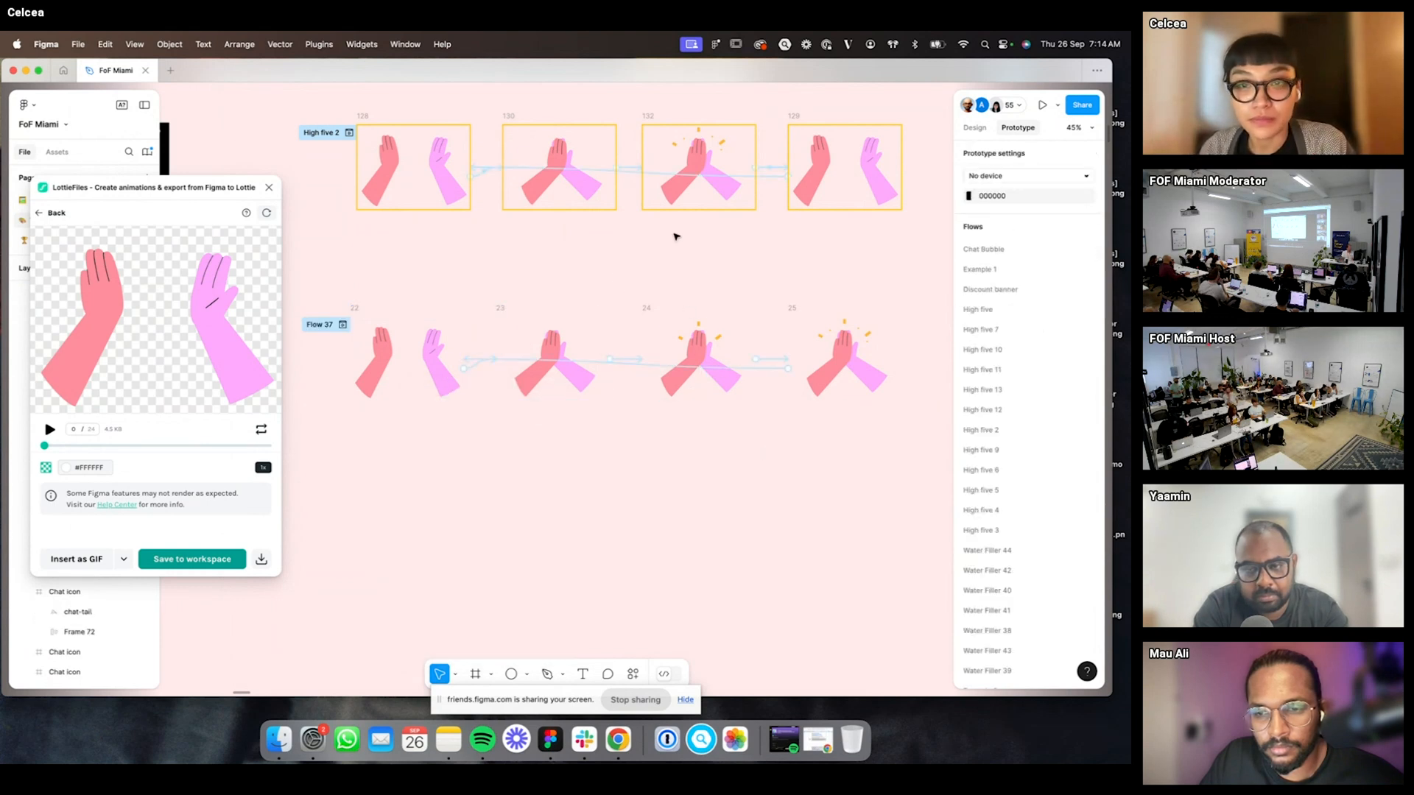
- Set the animation duration of the connection from frame 23 to frame 24 to 300 ms
click(648, 307)
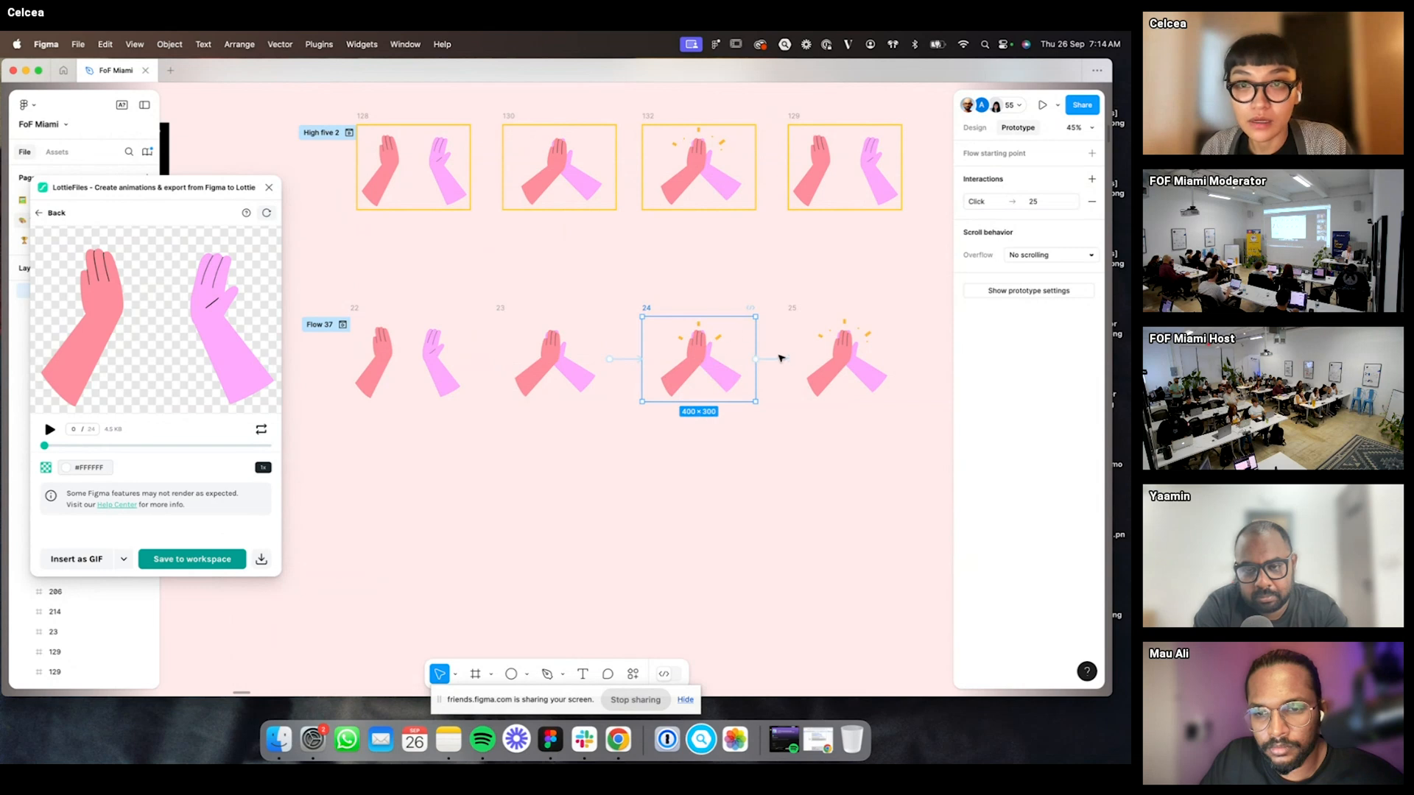
click(504, 295)
click(625, 360)
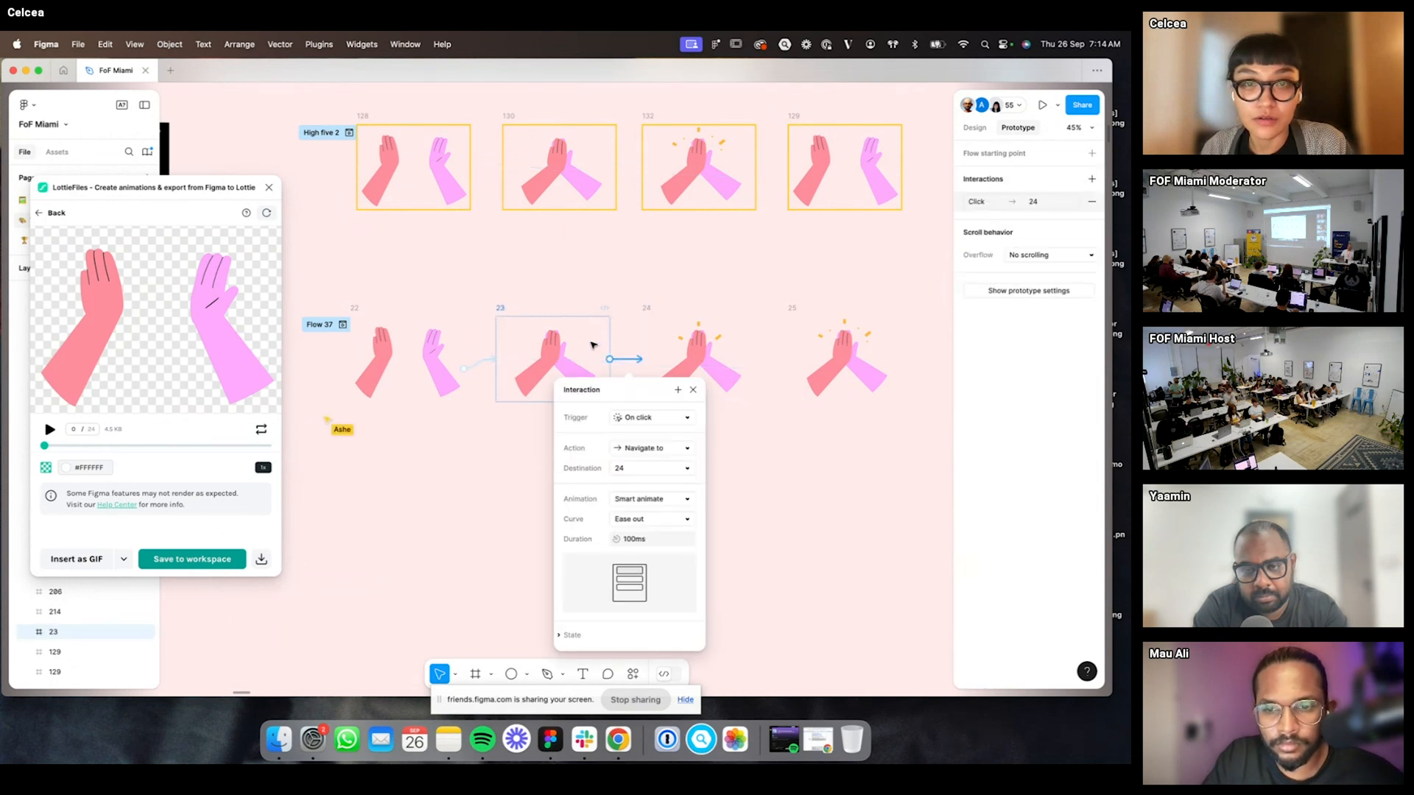
click(651, 542)
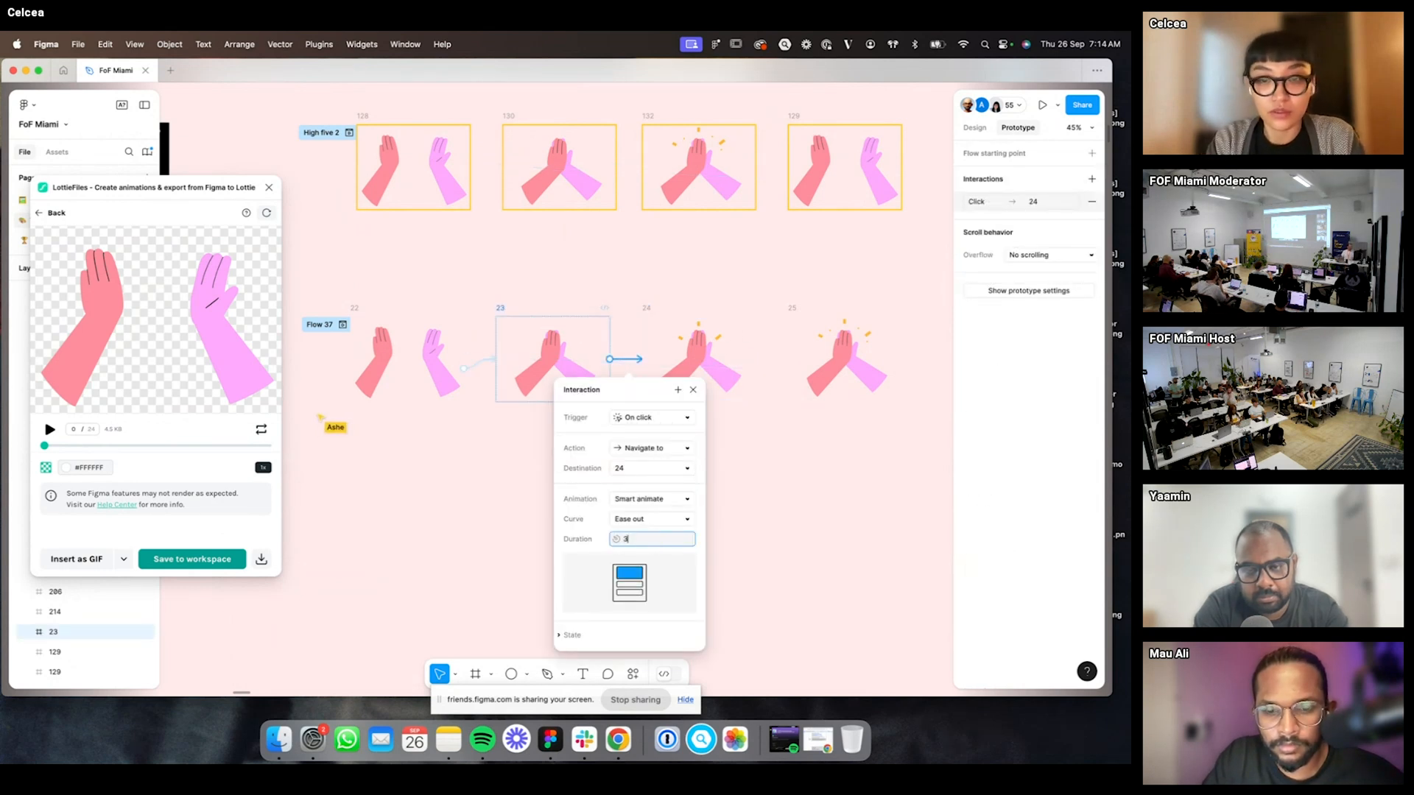
text(300)
key(Return)
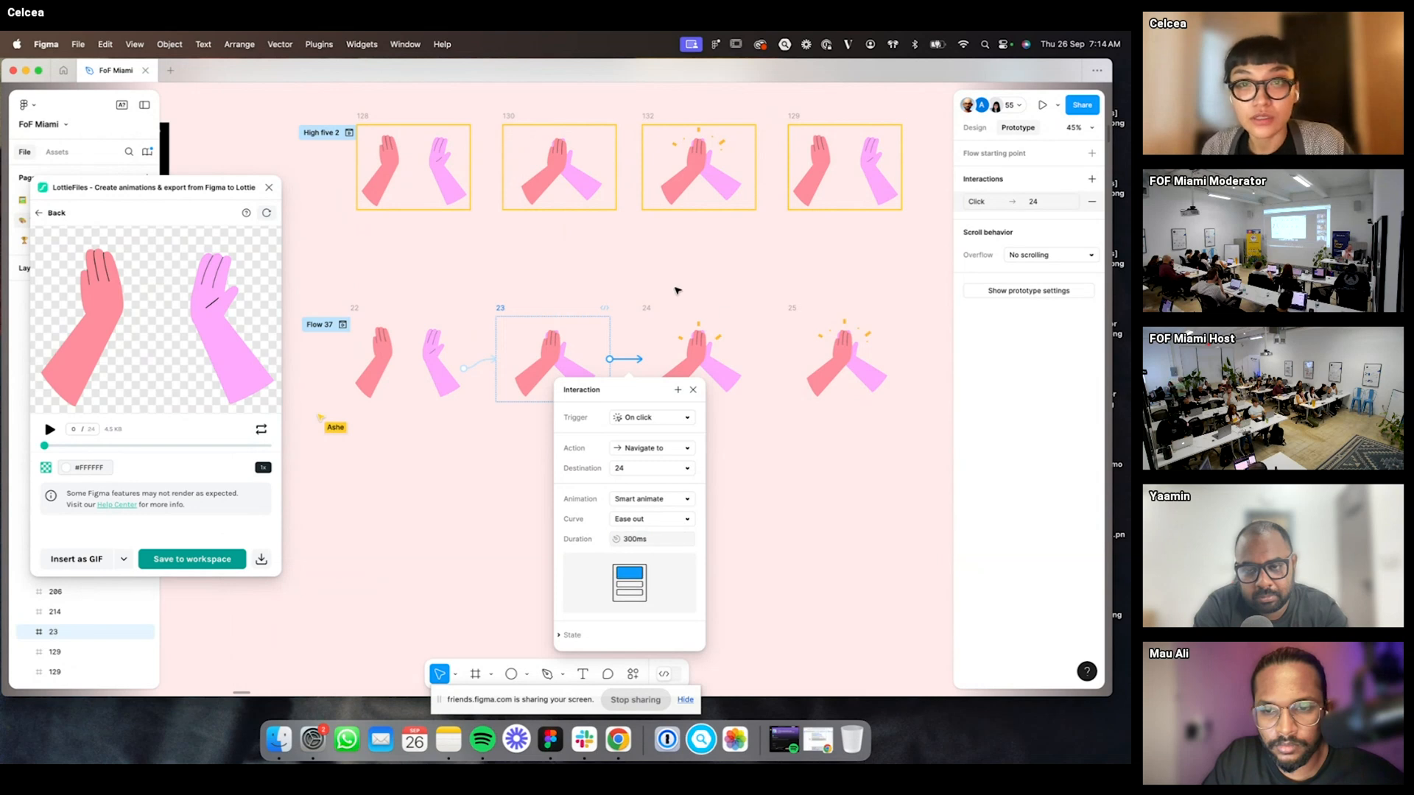
- Change the trigger of the connection from frame 24 to frame 25 to After delay with a 500 ms delay
click(649, 308)
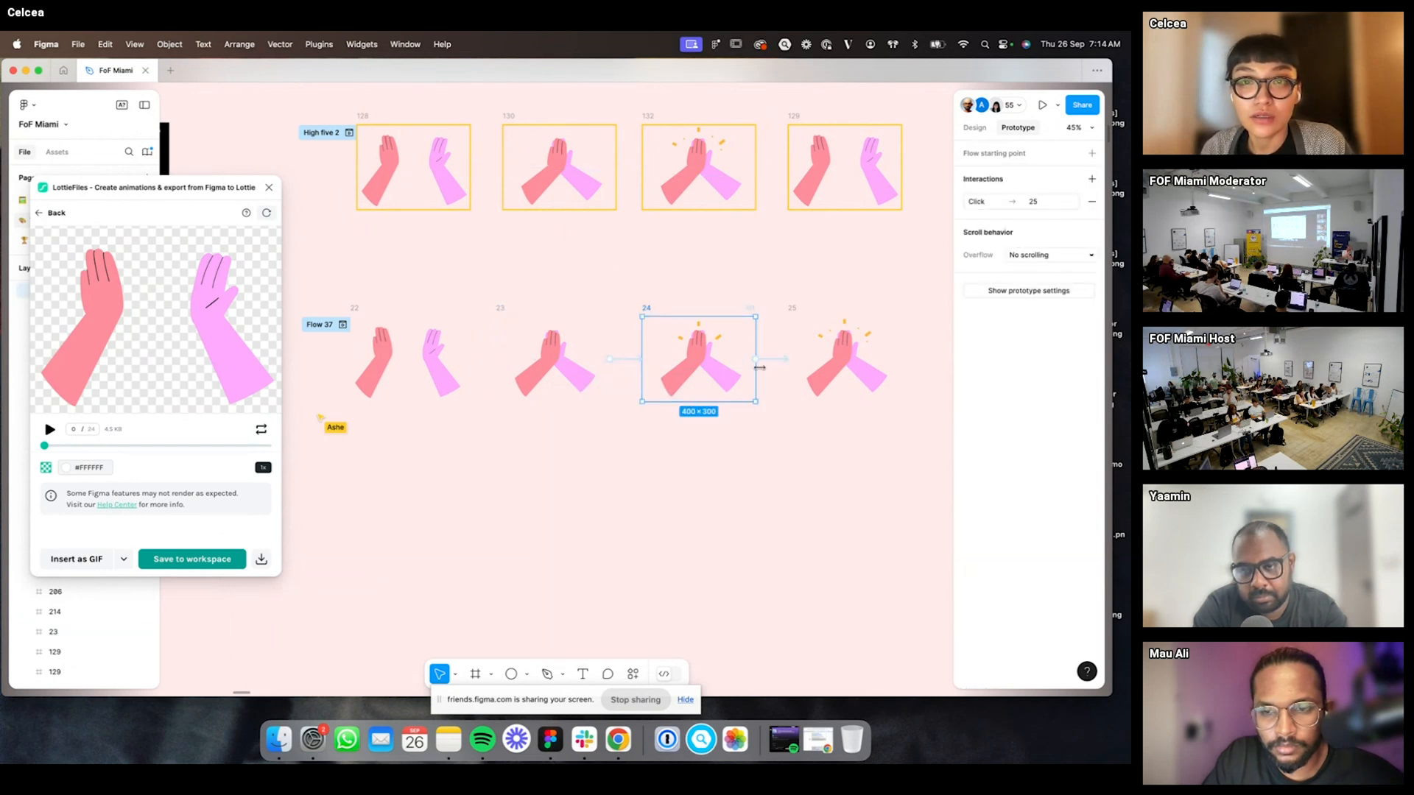
click(782, 359)
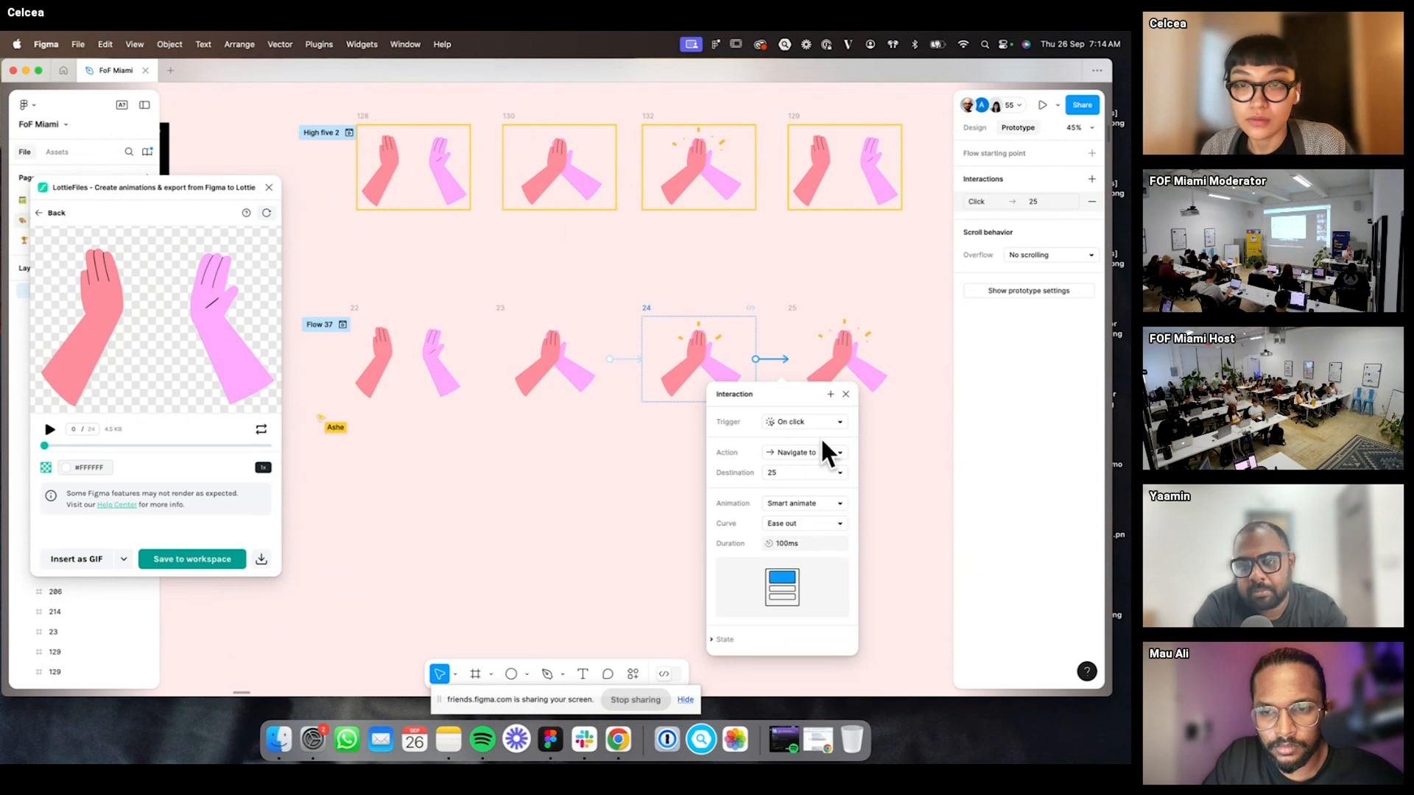
click(806, 421)
click(797, 575)
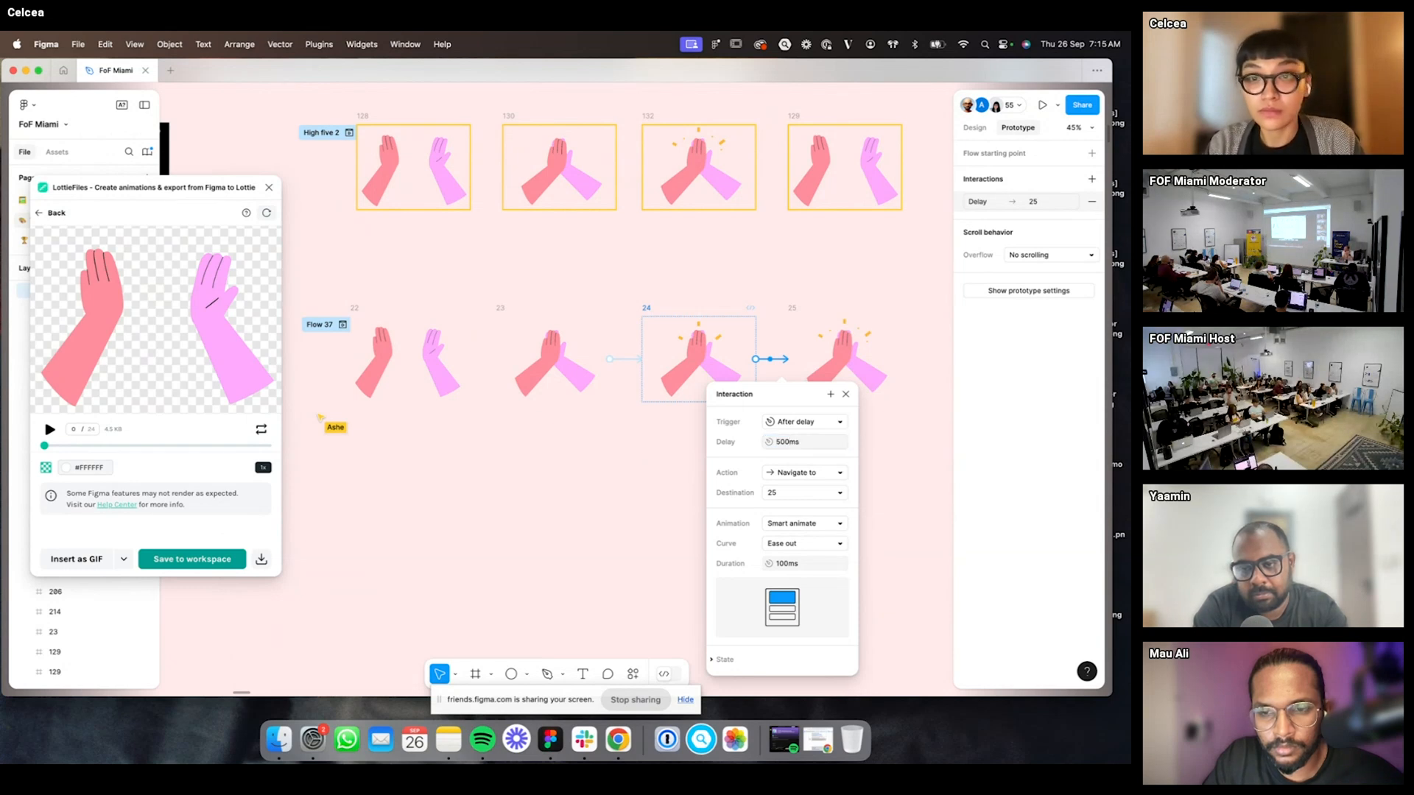
click(848, 395)
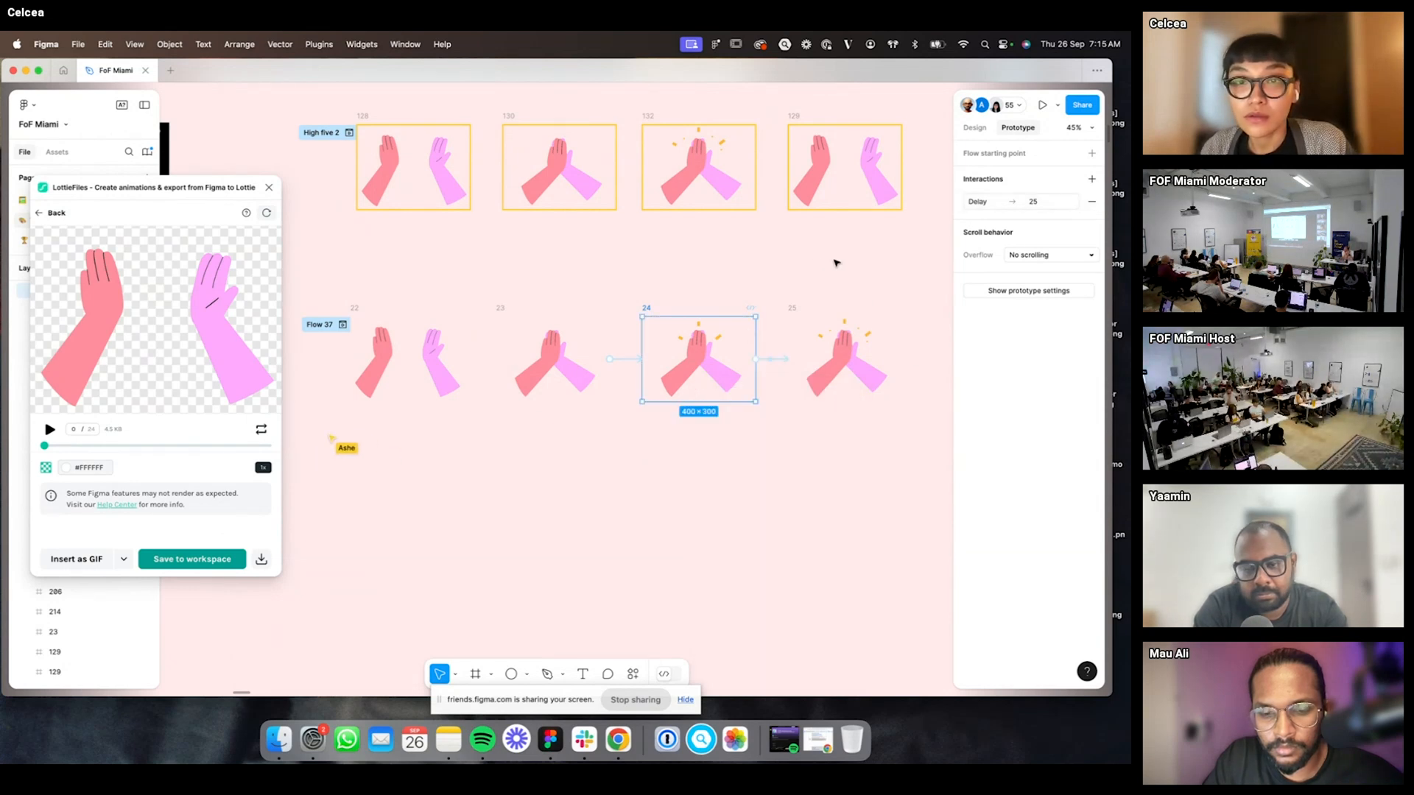
- Change the trigger of the return connection from frame 25 to frame 22 to After delay and clear the selection
click(787, 317)
drag(787, 361, 434, 359)
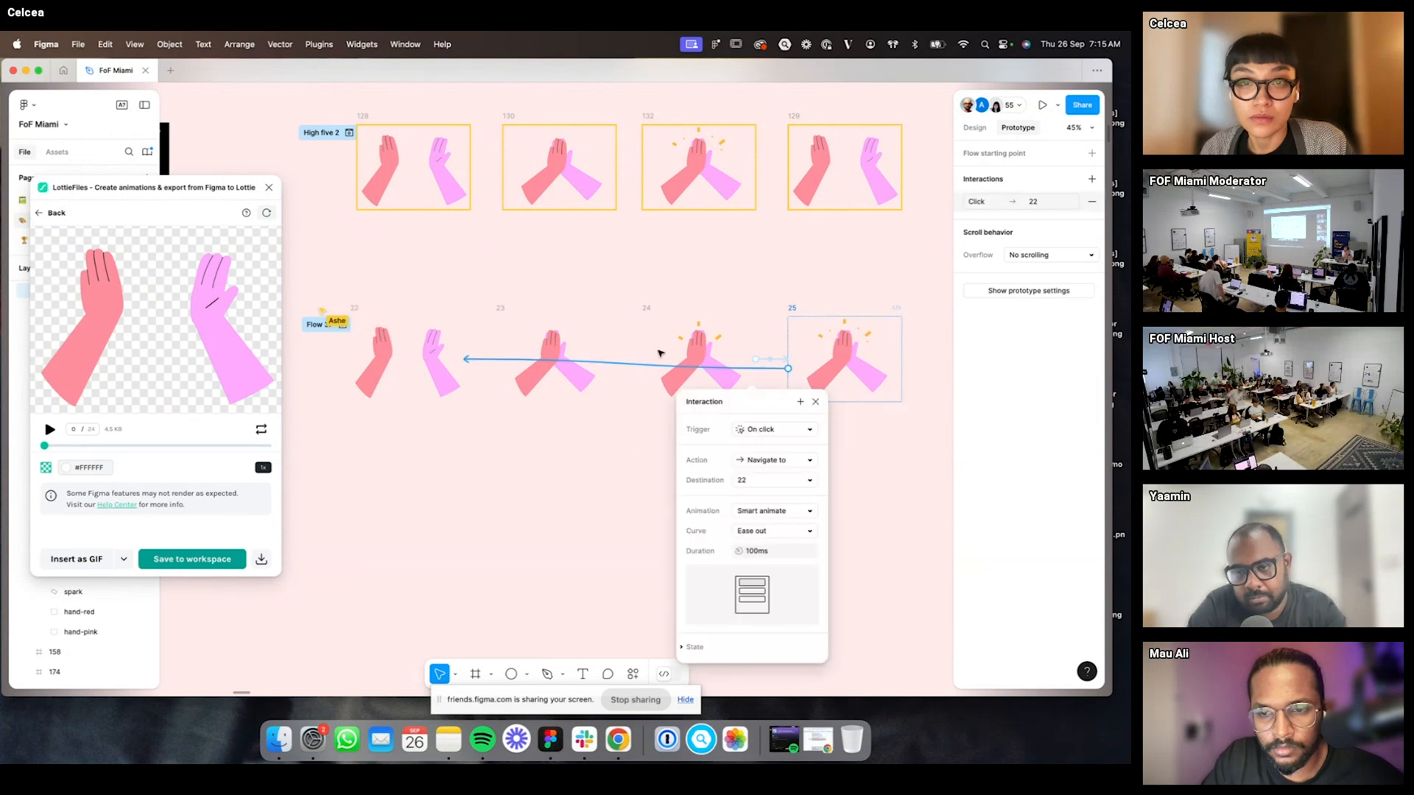
click(786, 430)
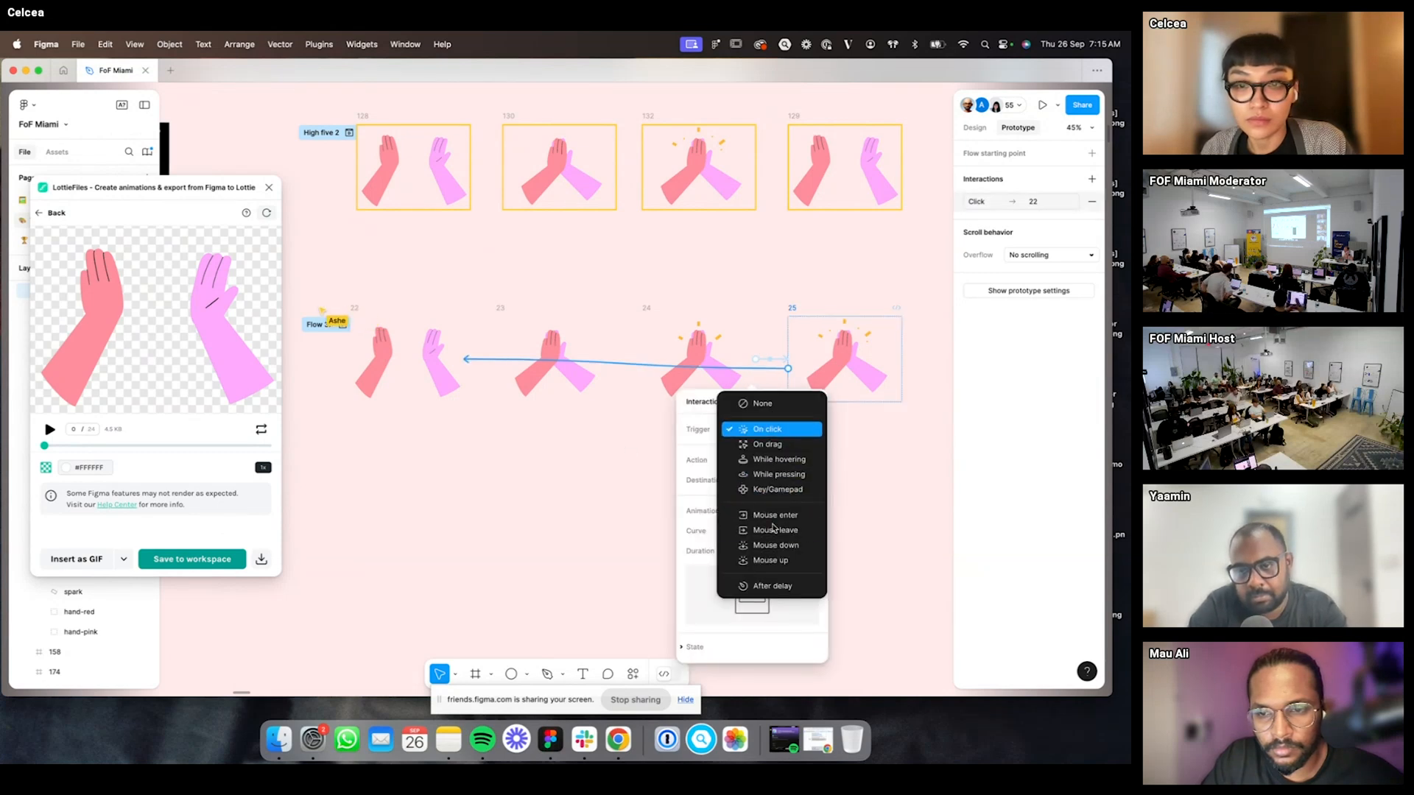
click(786, 588)
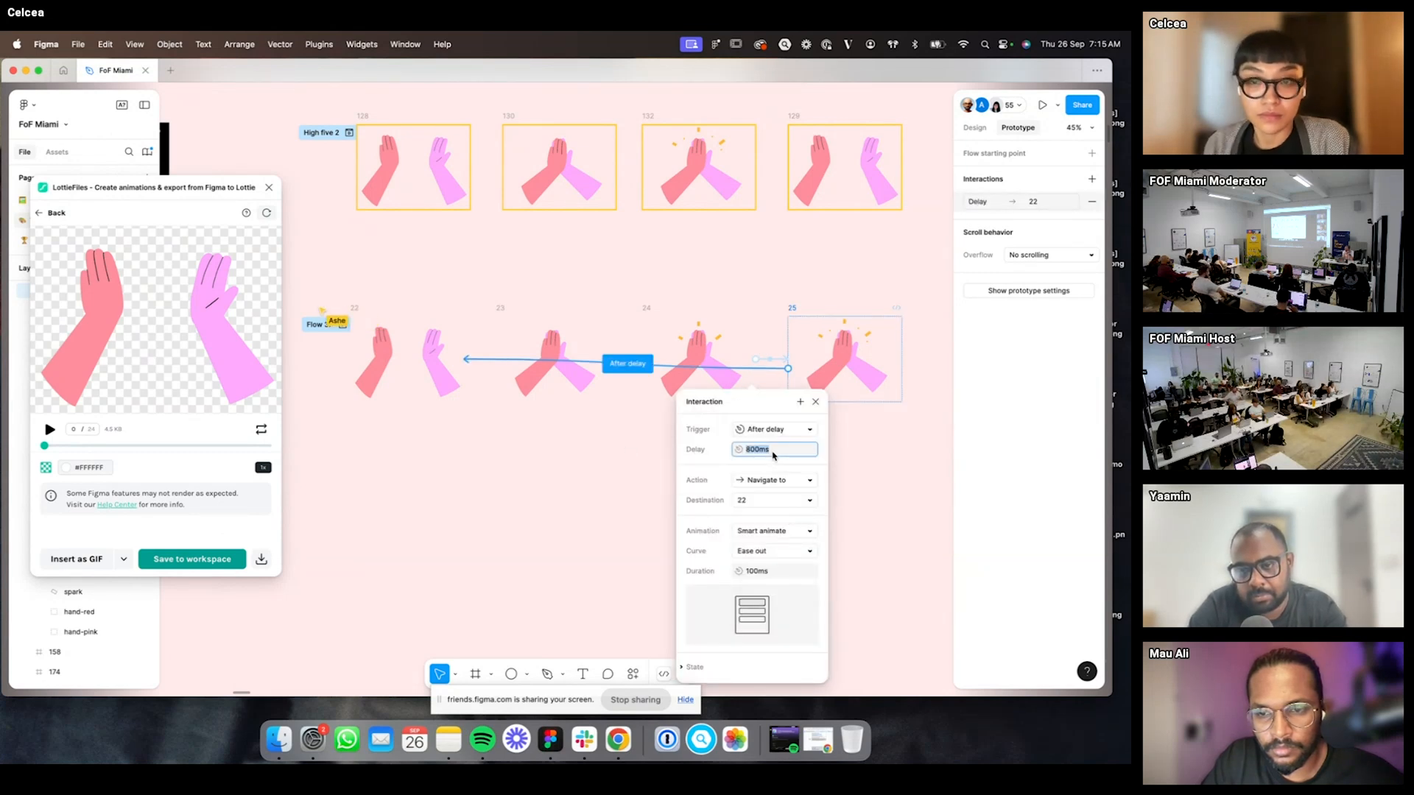
click(519, 527)
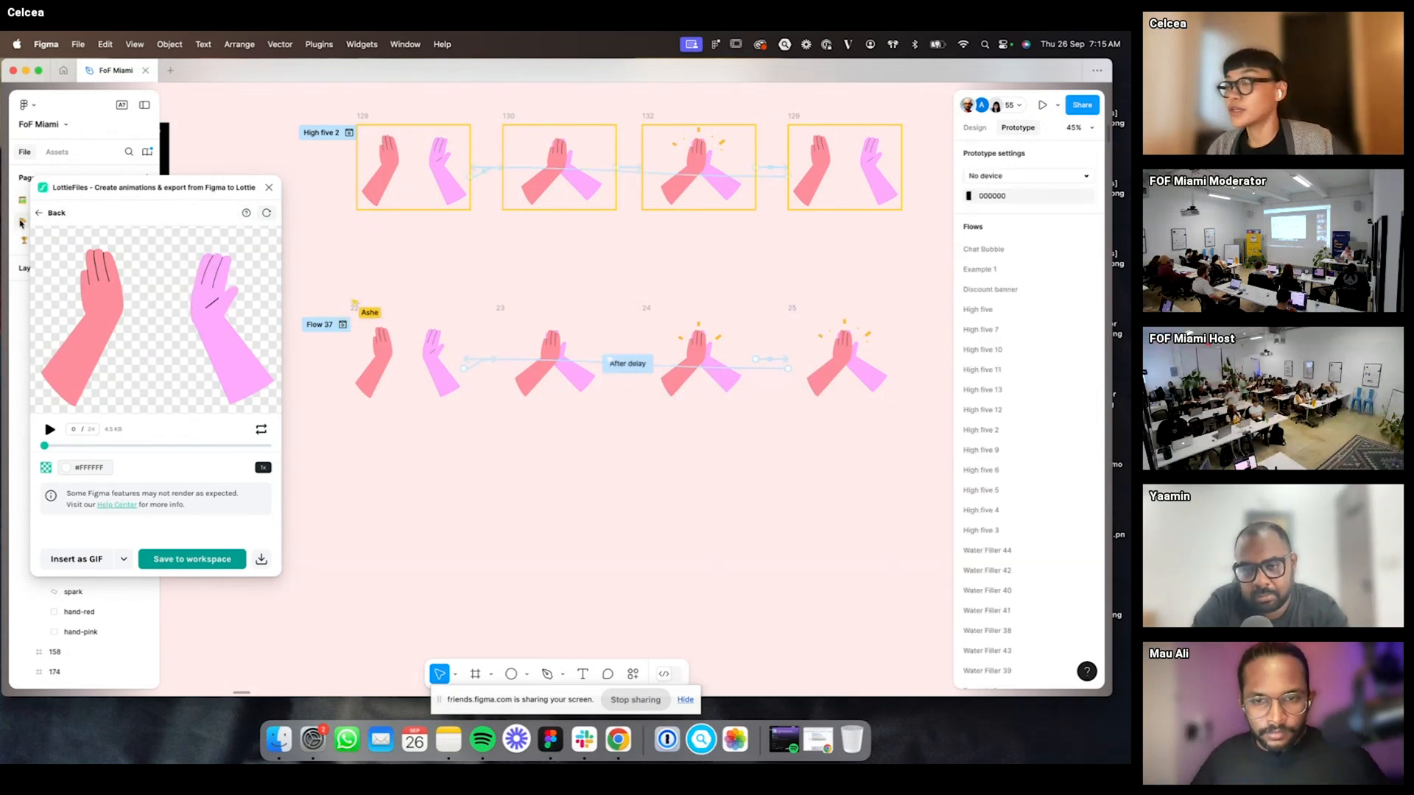
- Refresh the flow in the Lottie preview and show the available insert formats
click(268, 216)
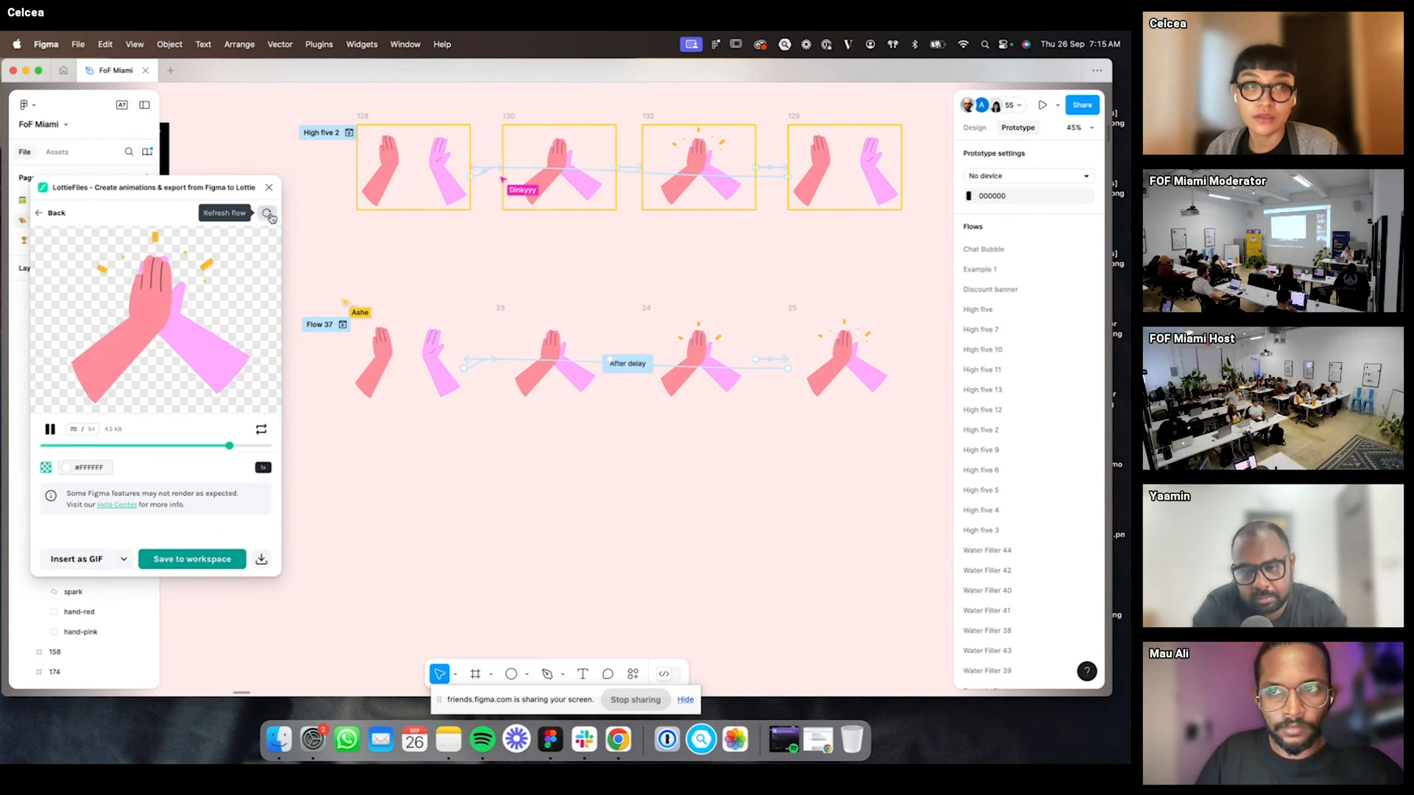
click(267, 215)
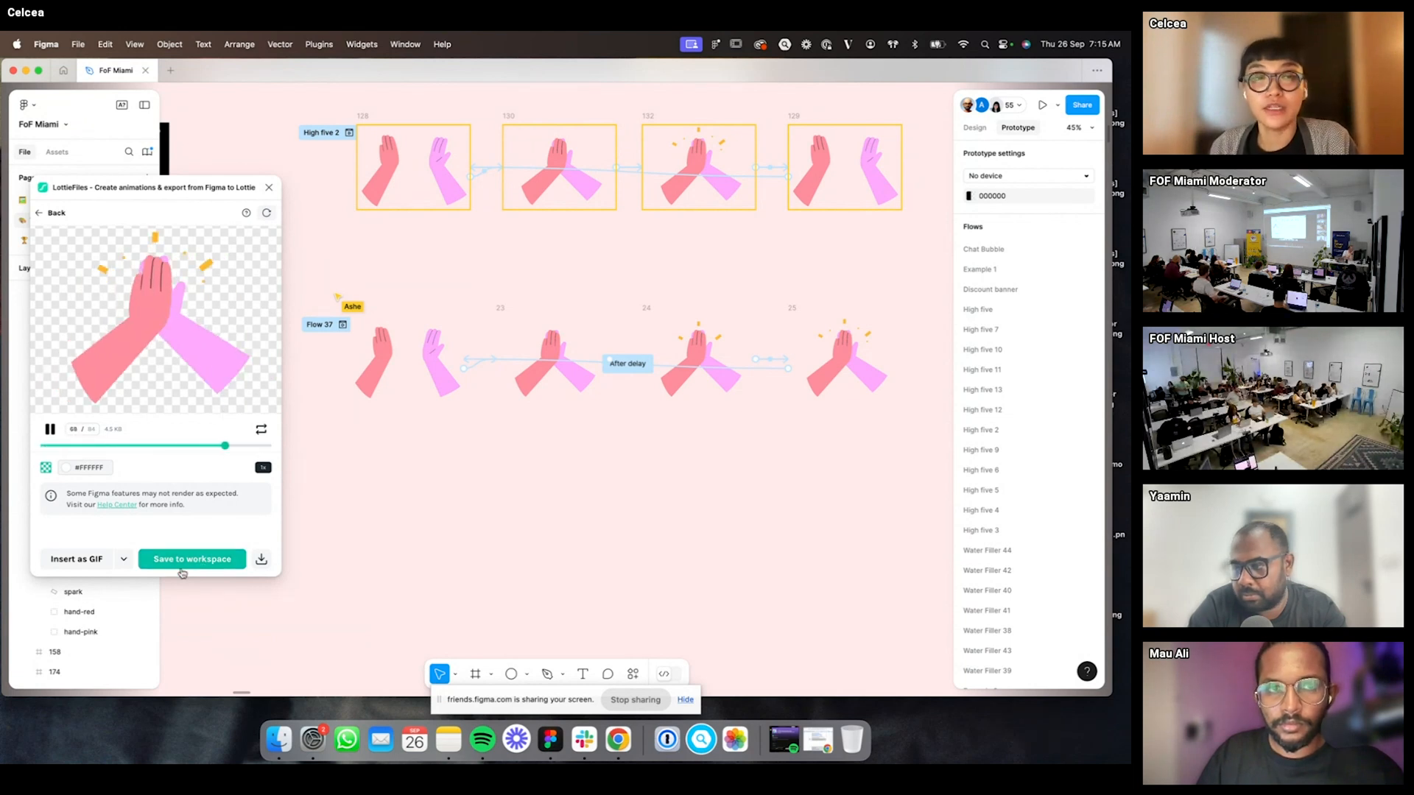
click(124, 562)
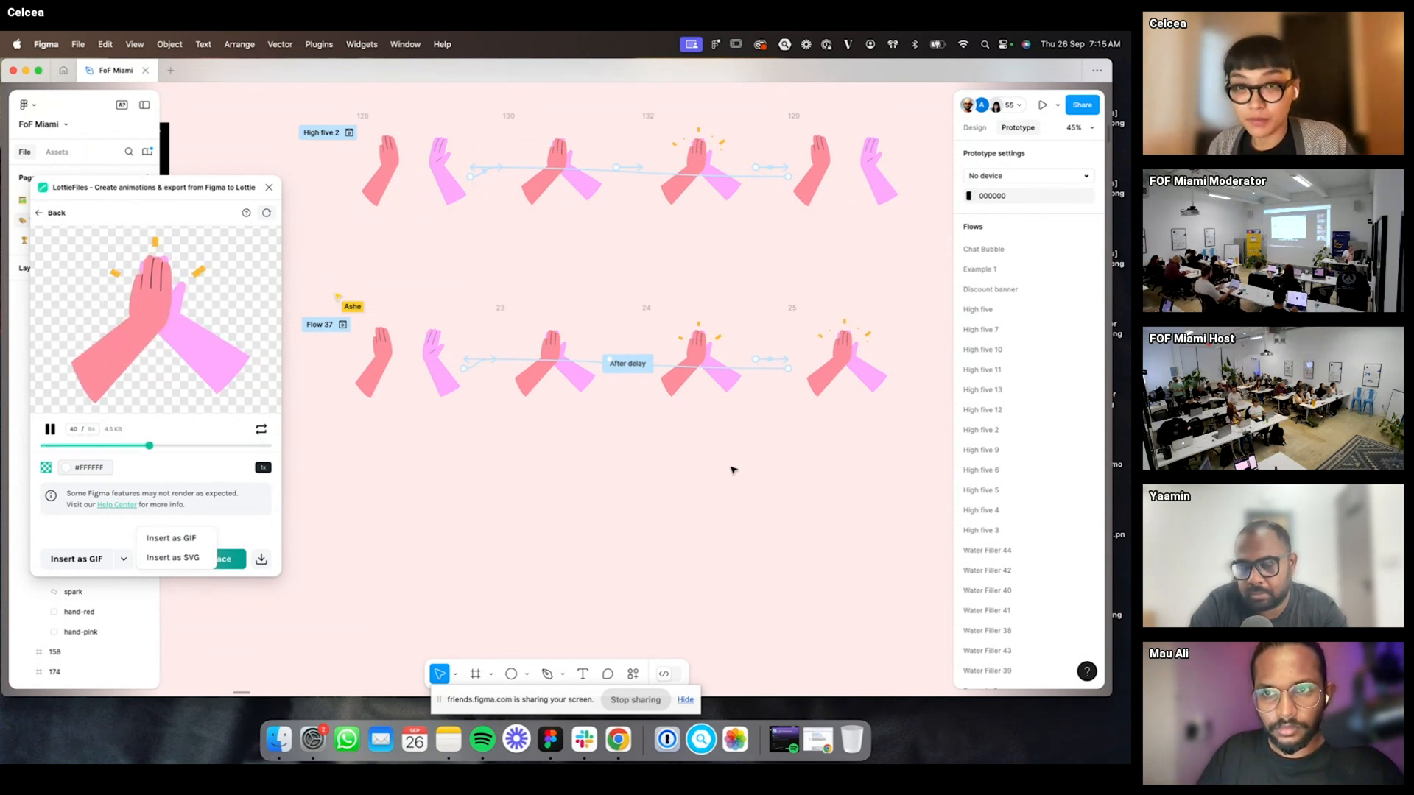
- Examine the Part 5 Text and Gradients section, including the Radioact page, the gradient stops tip and the discount banner frames
scroll(700, 383, down, 5)
scroll(749, 225, down, 5)
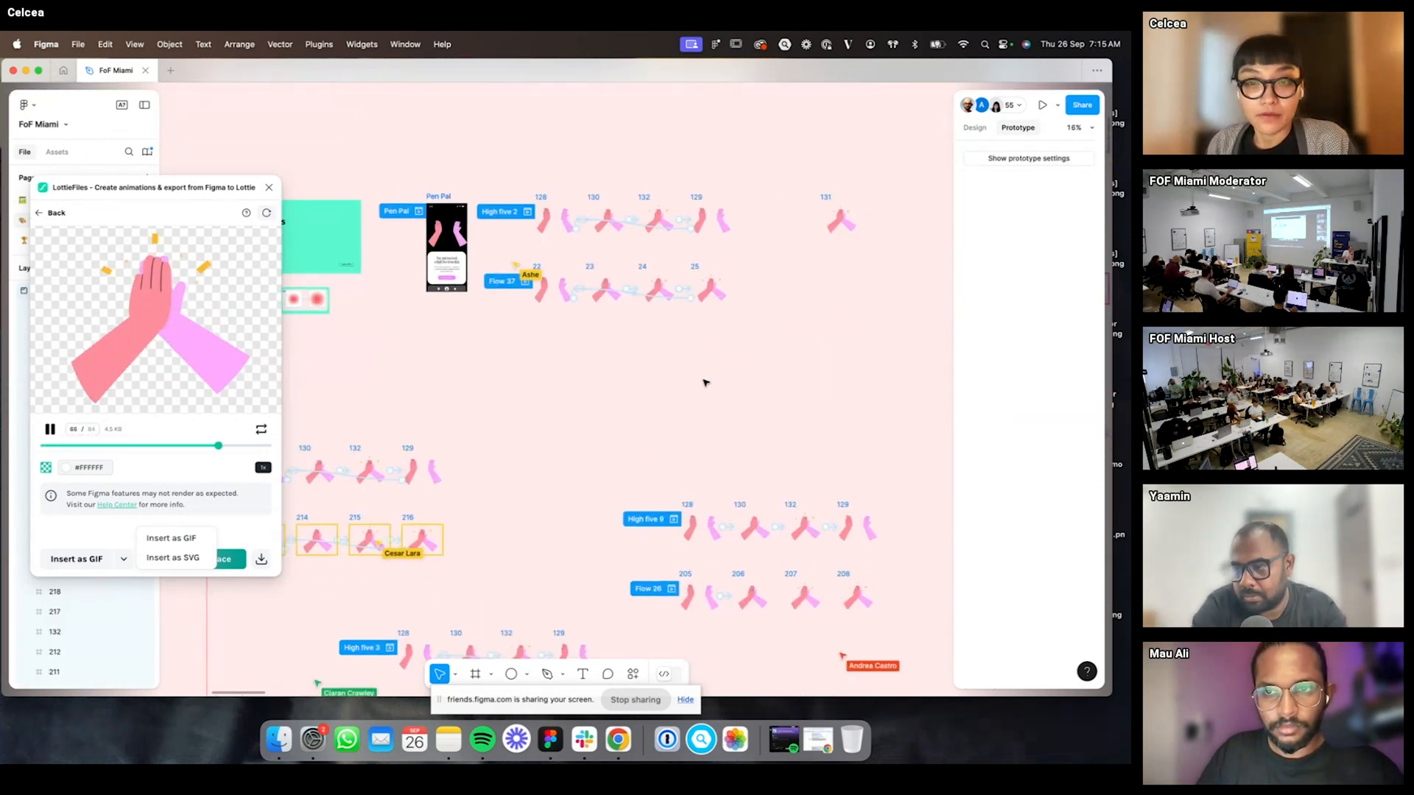
scroll(733, 309, down, 5)
scroll(619, 250, right, 5)
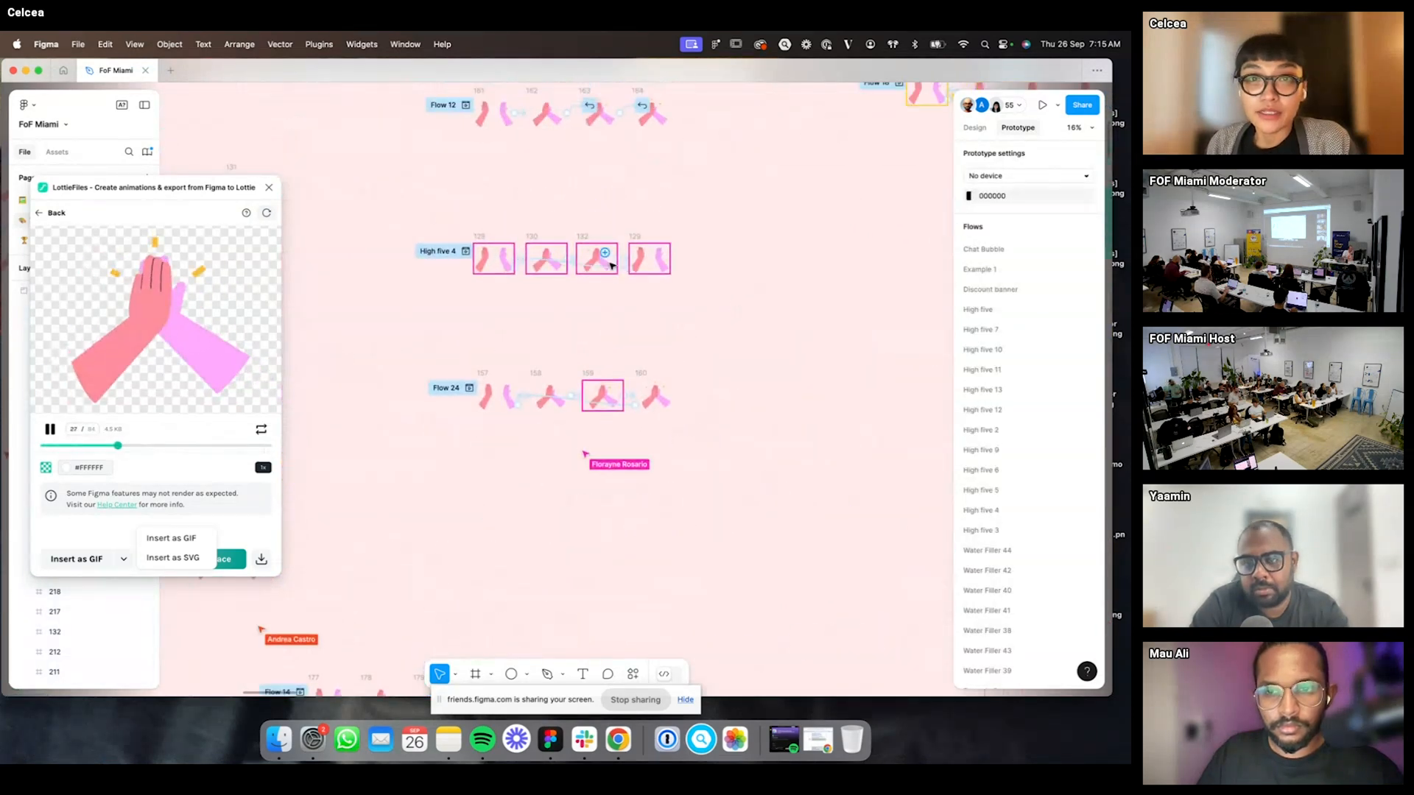
scroll(622, 283, right, 5)
scroll(577, 242, up, 5)
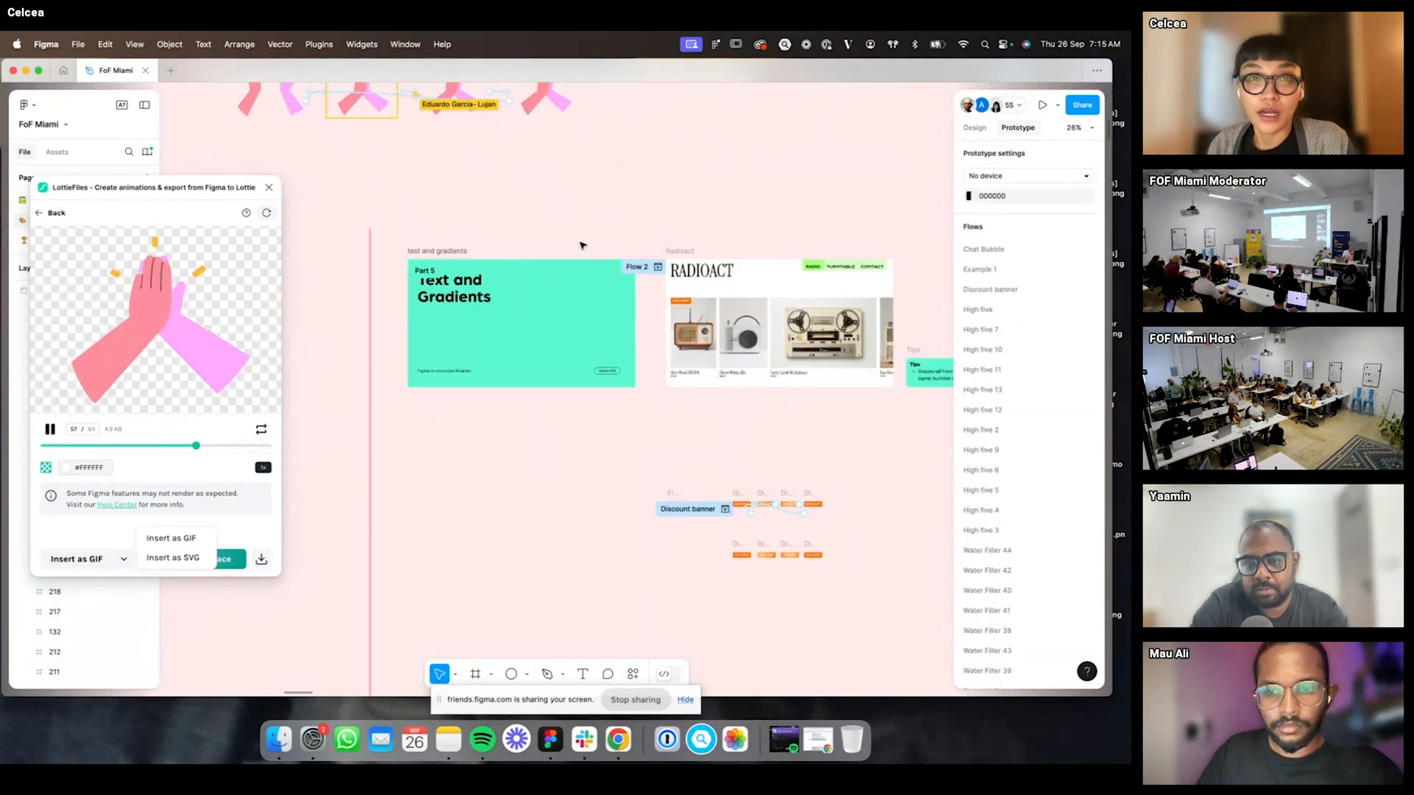
scroll(696, 163, right, 3)
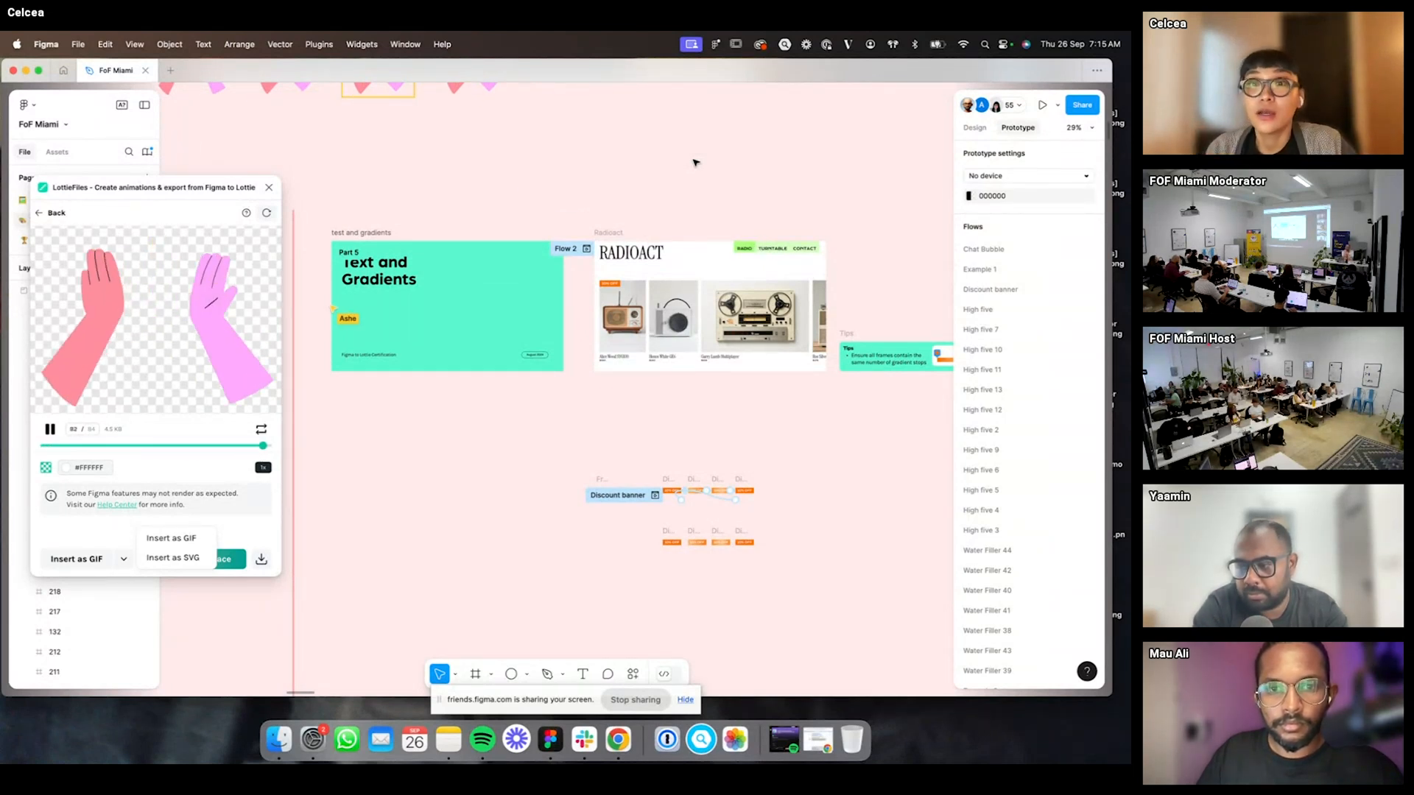
scroll(842, 254, right, 3)
scroll(842, 254, down, 1)
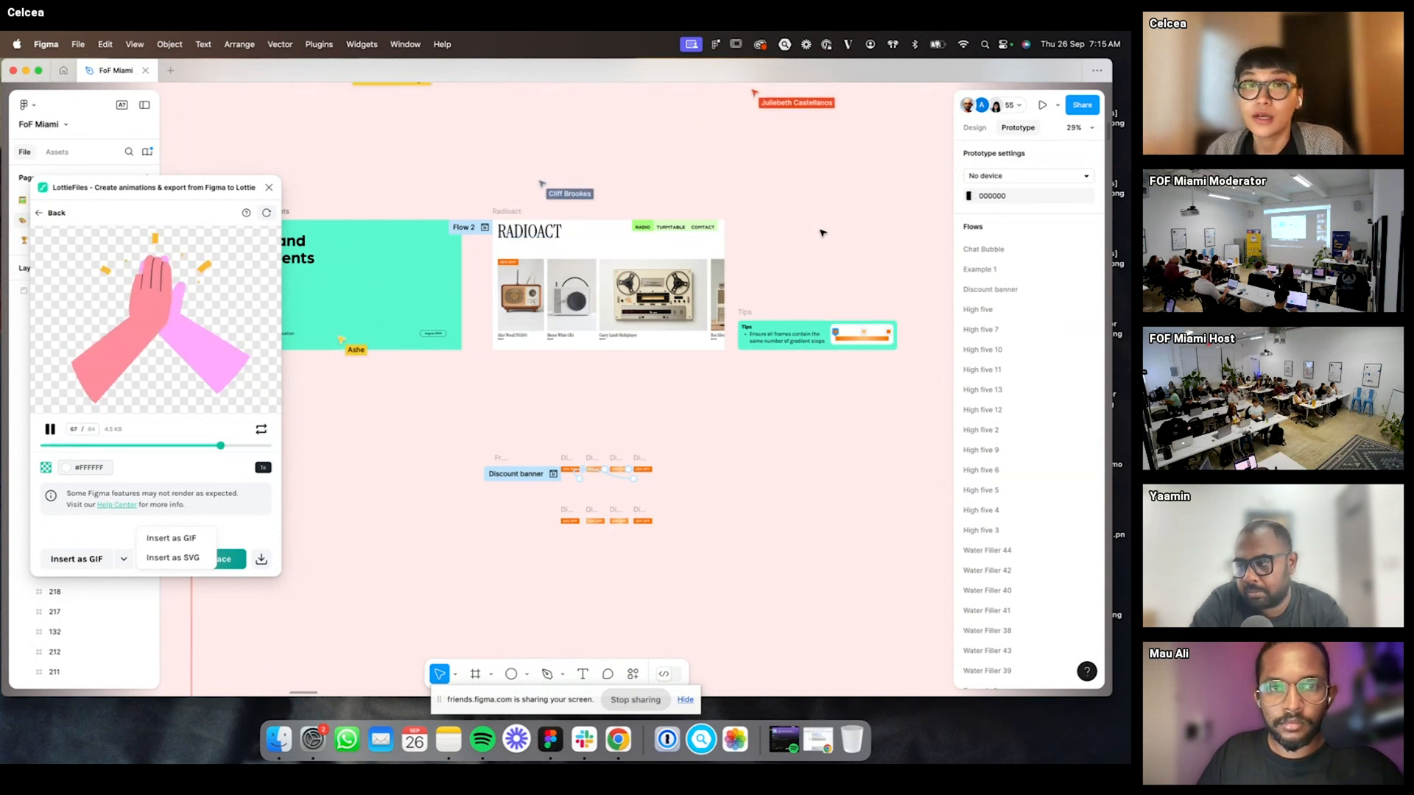
scroll(831, 265, up, 3)
scroll(823, 314, up, 4)
scroll(823, 314, left, 8)
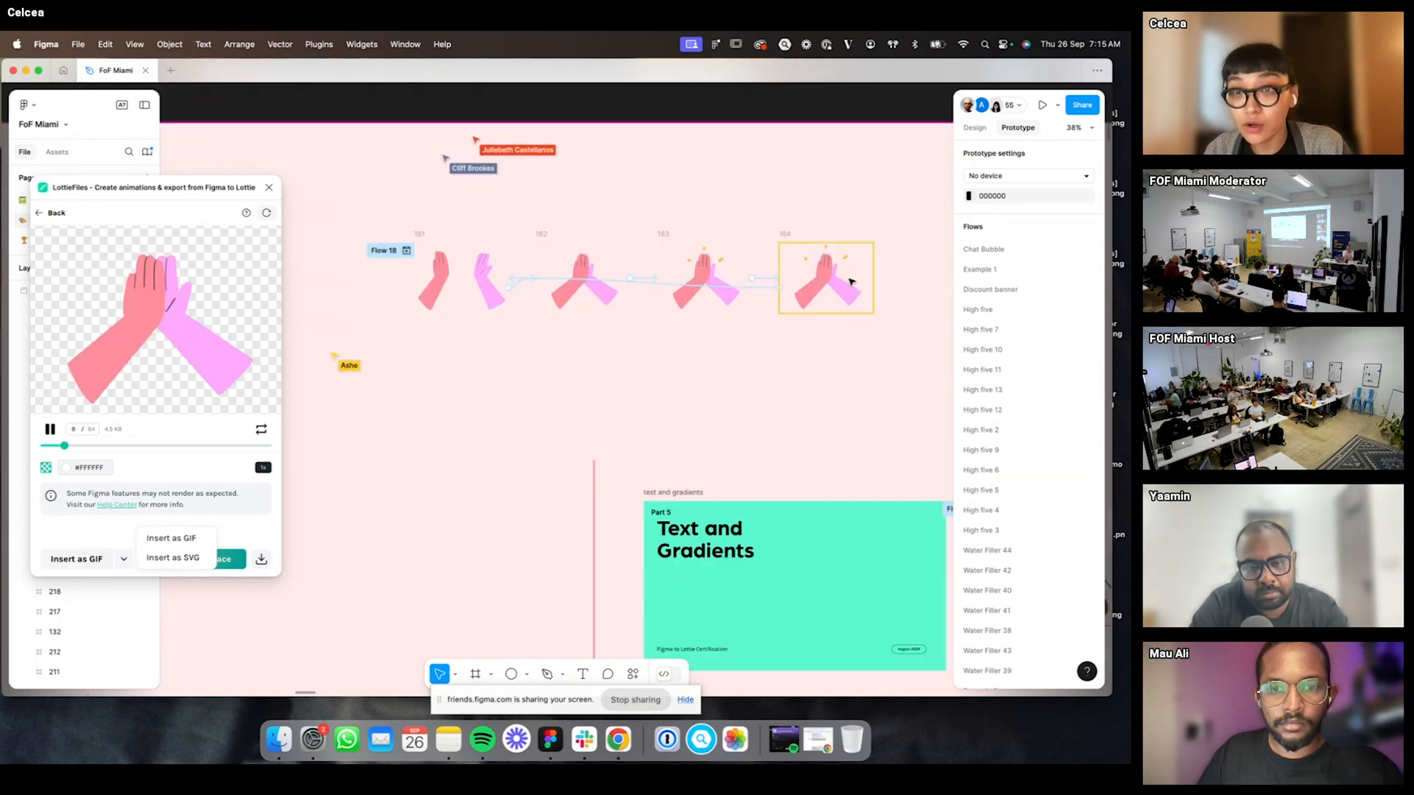
scroll(829, 318, down, 2)
scroll(829, 318, right, 3)
scroll(831, 320, right, 5)
scroll(831, 320, down, 2)
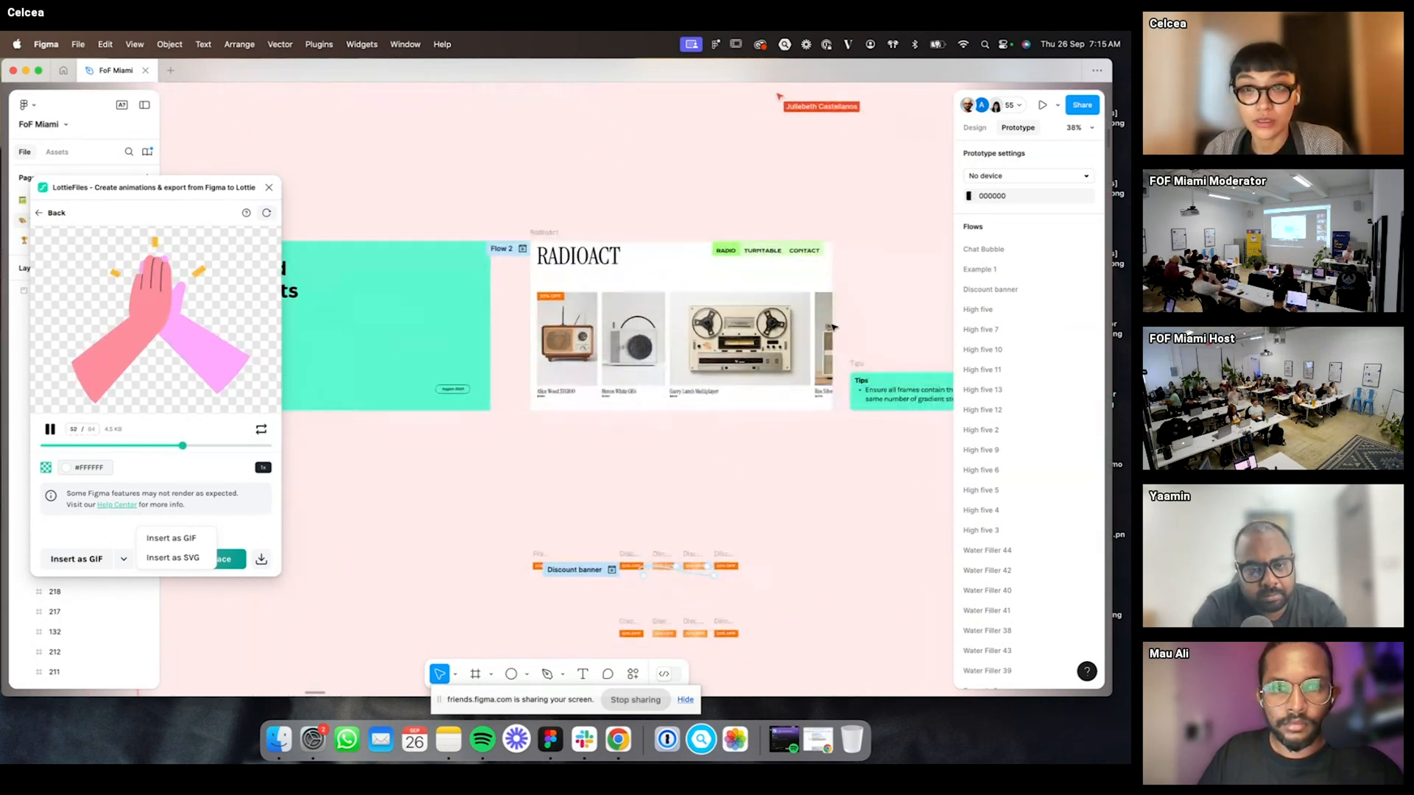
scroll(788, 319, up, 4)
scroll(782, 318, down, 1)
scroll(782, 318, right, 1)
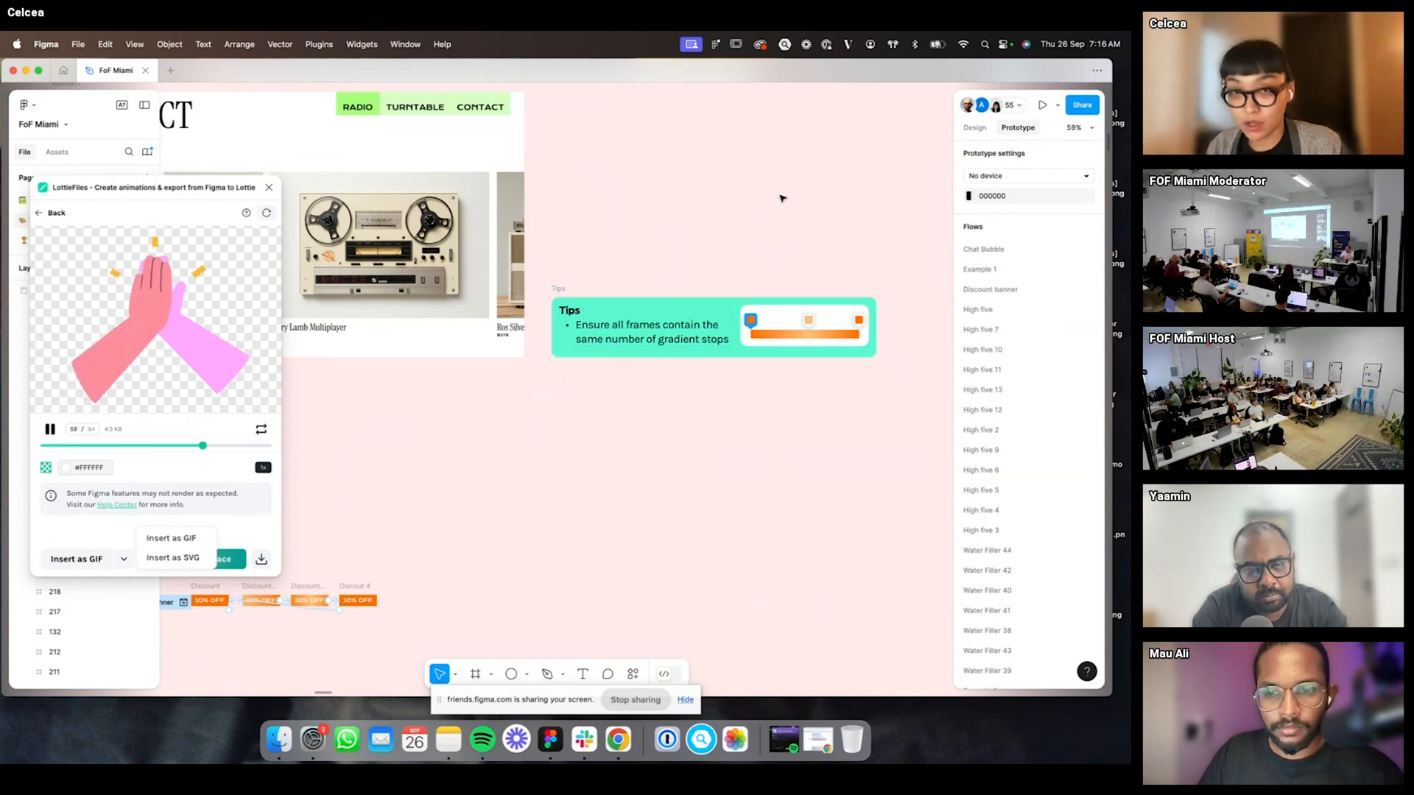
scroll(782, 198, down, 5)
scroll(462, 213, left, 3)
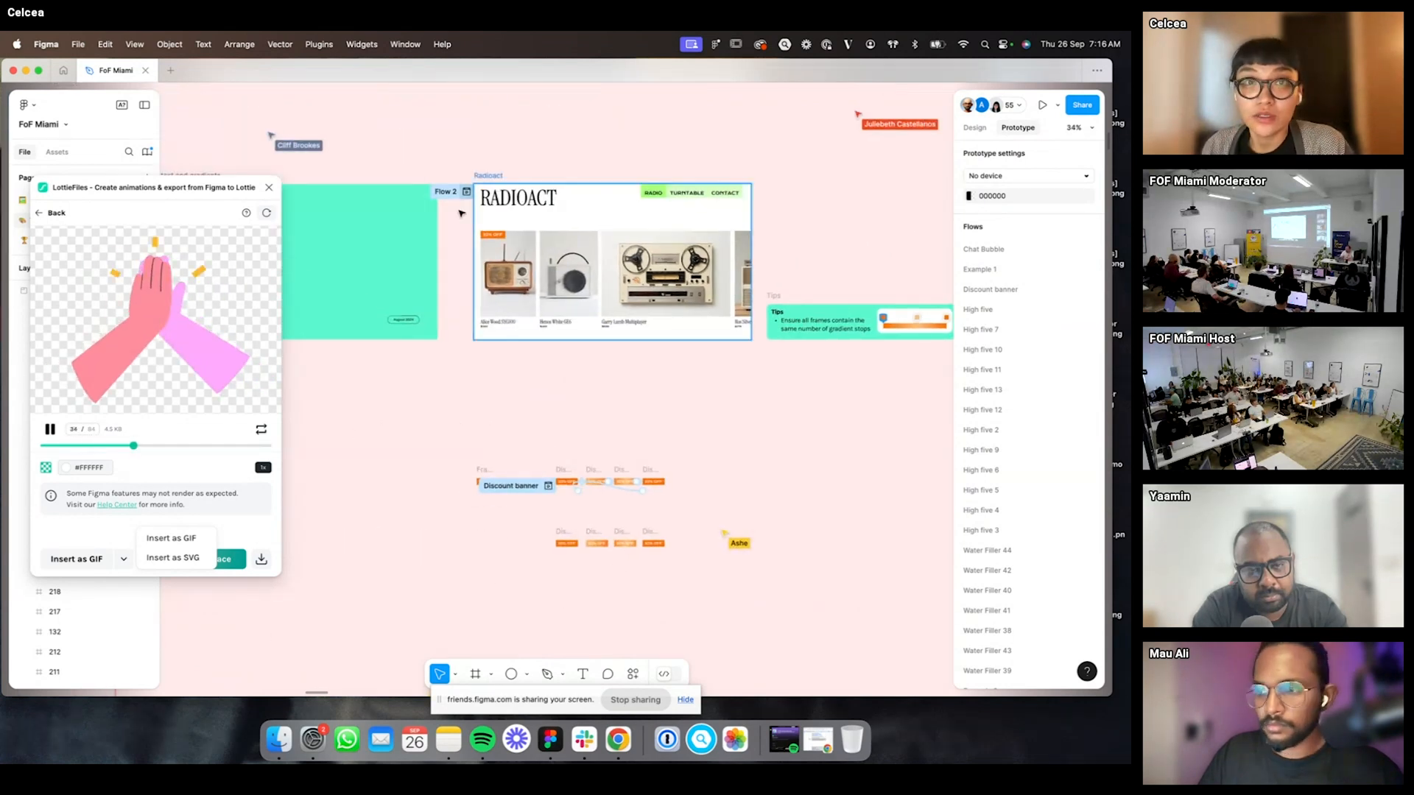
- Close the Lottie plugin, preview the Radioact page's Flow 2 prototype with its discount banner, and close the preview
click(268, 188)
click(466, 192)
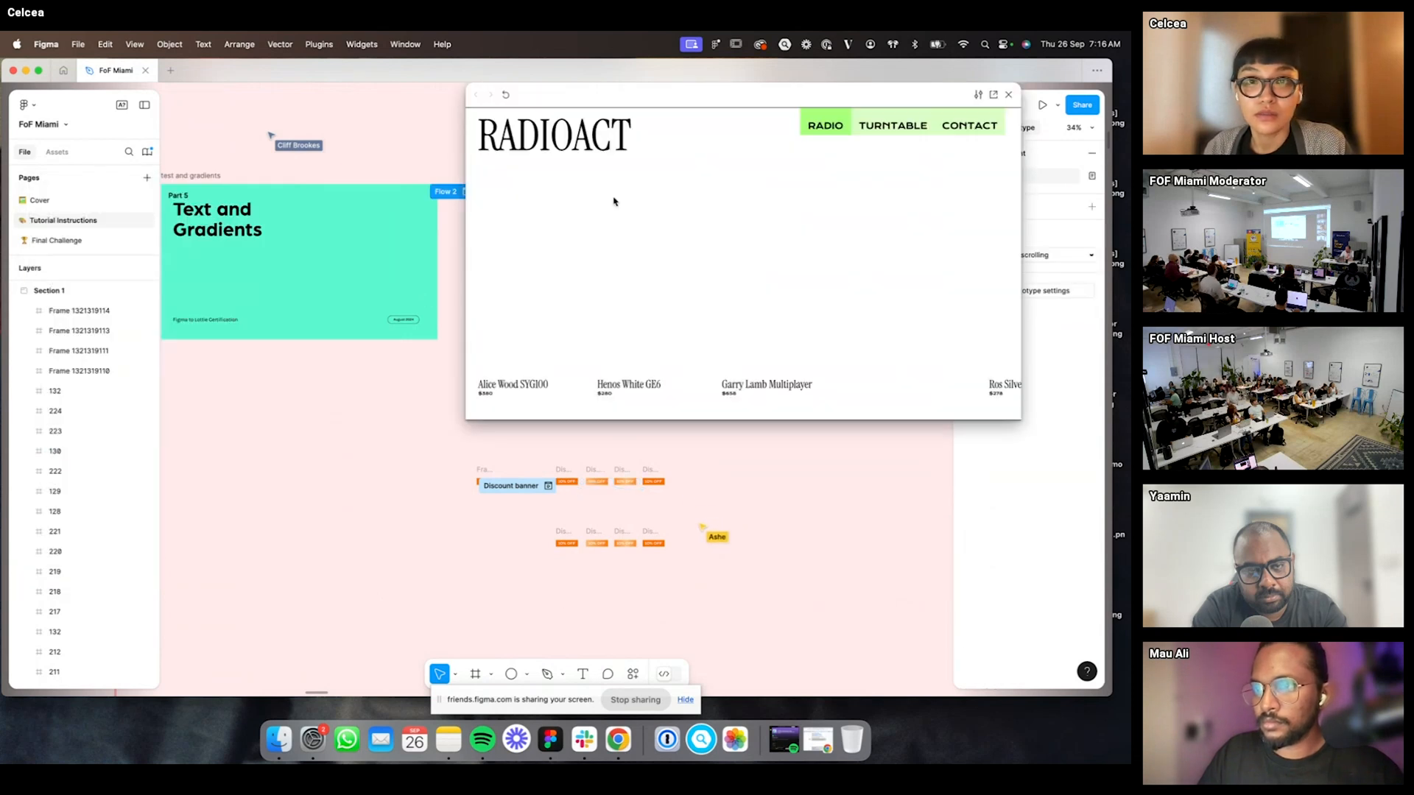
drag(609, 90, 306, 167)
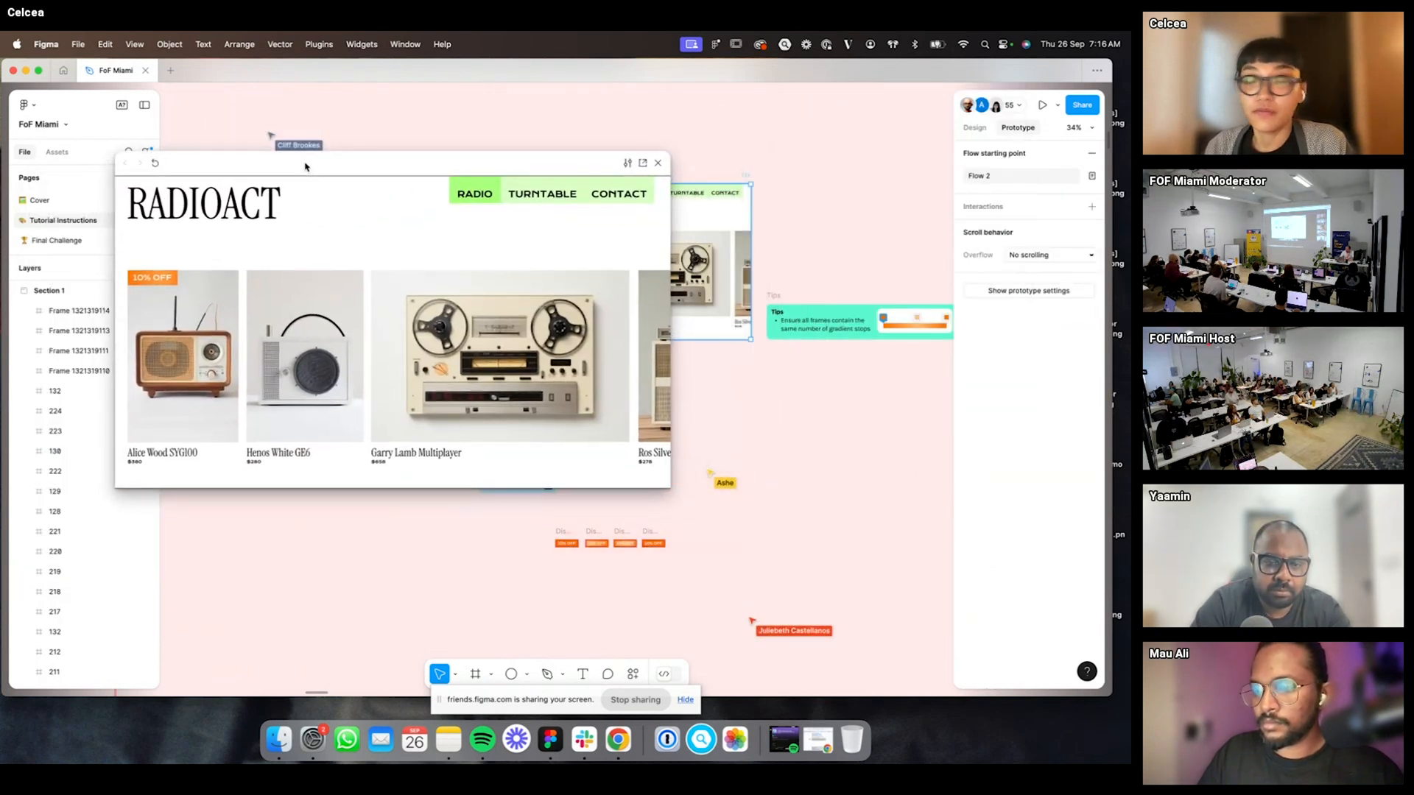
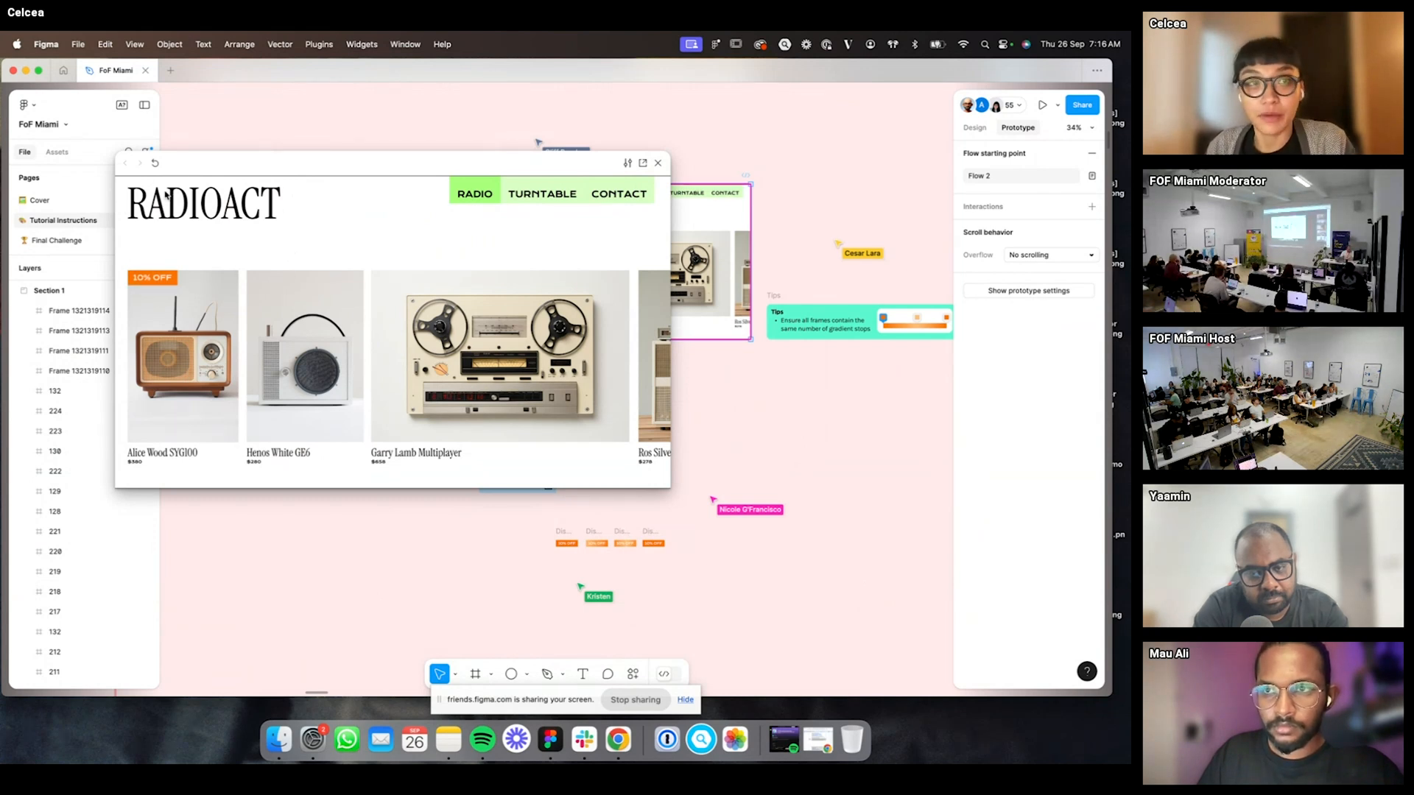
click(659, 166)
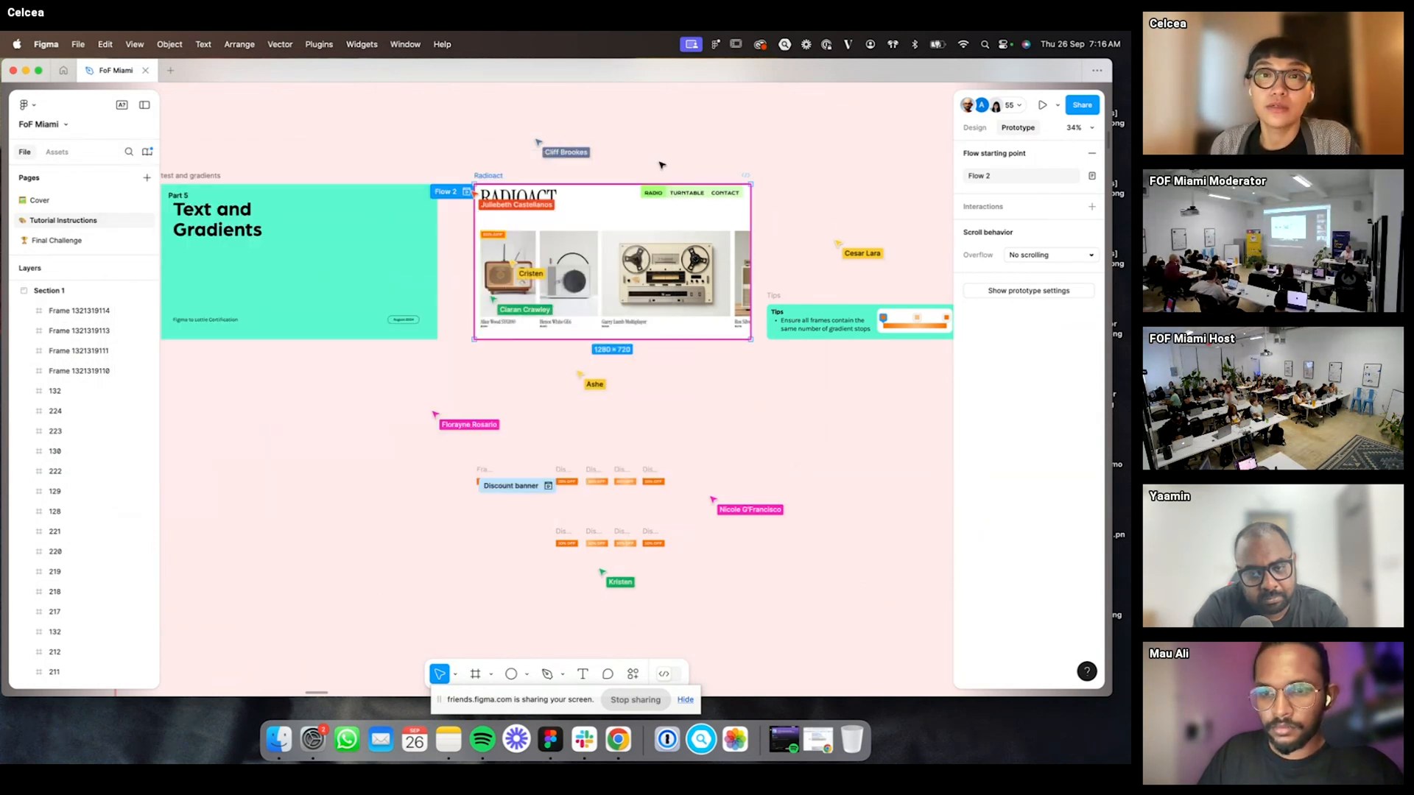
- Examine the two rows of 10% OFF discount banner frames below the Radioact page
click(744, 120)
scroll(647, 435, down, 5)
scroll(540, 396, up, 5)
drag(455, 382, 957, 561)
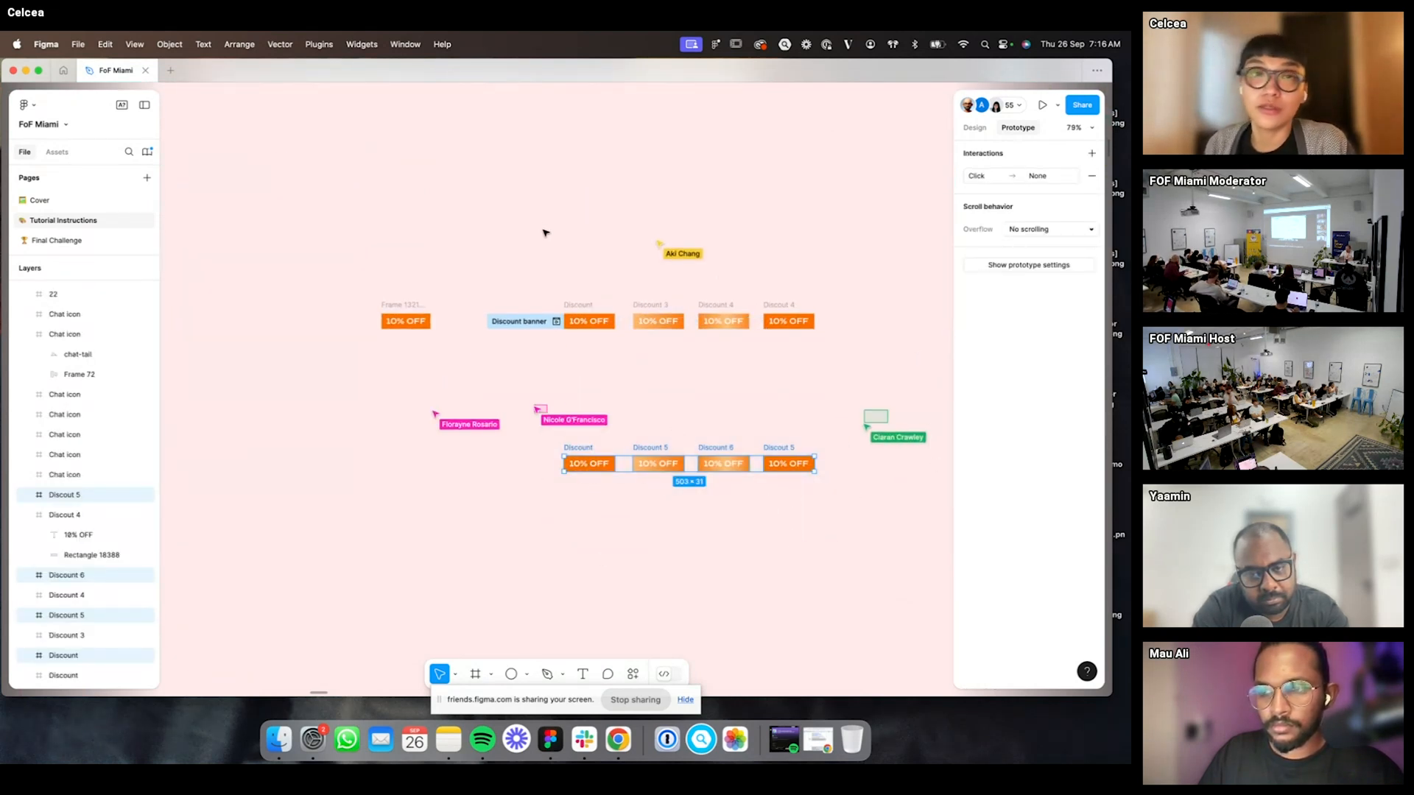
click(572, 192)
scroll(596, 154, down, 3)
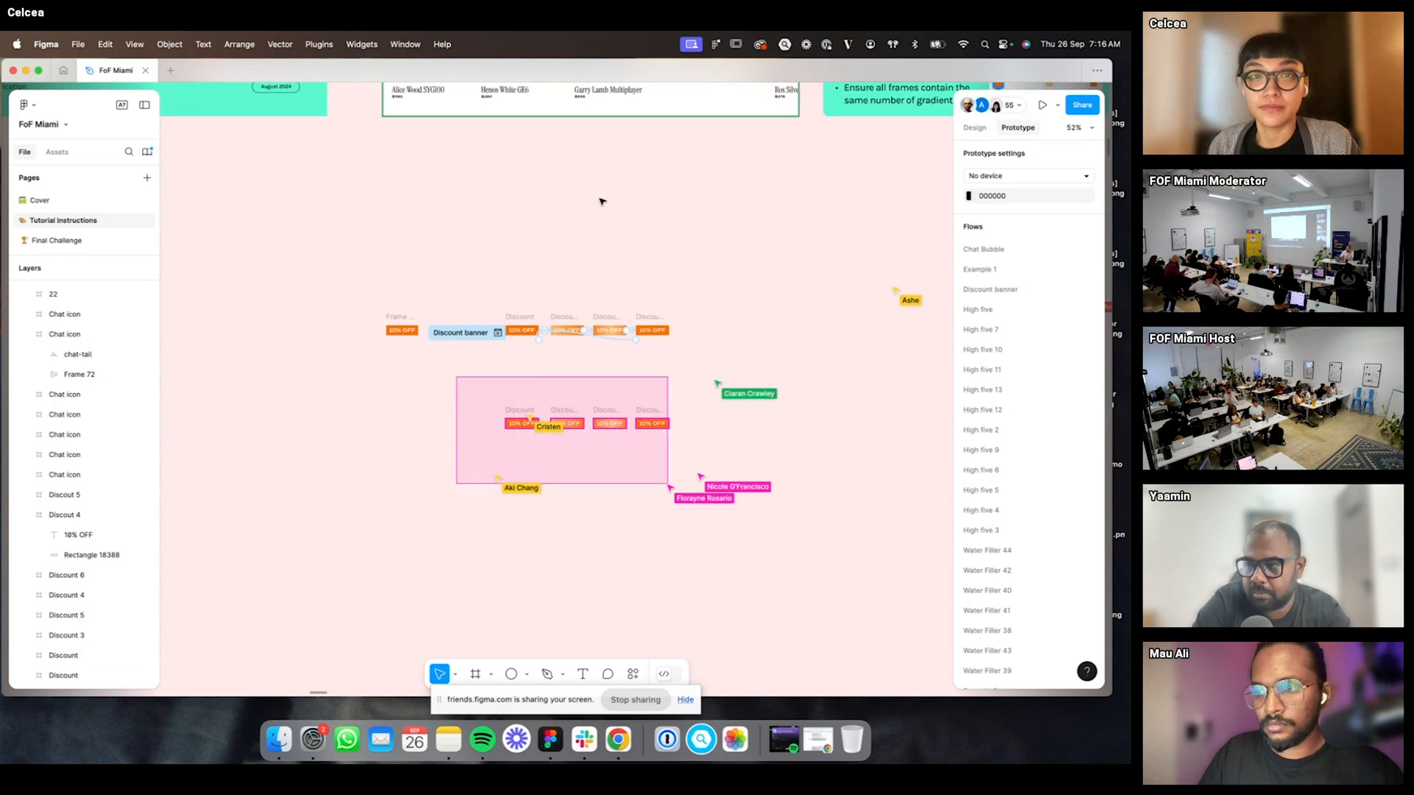
scroll(694, 319, up, 2)
scroll(695, 319, right, 1)
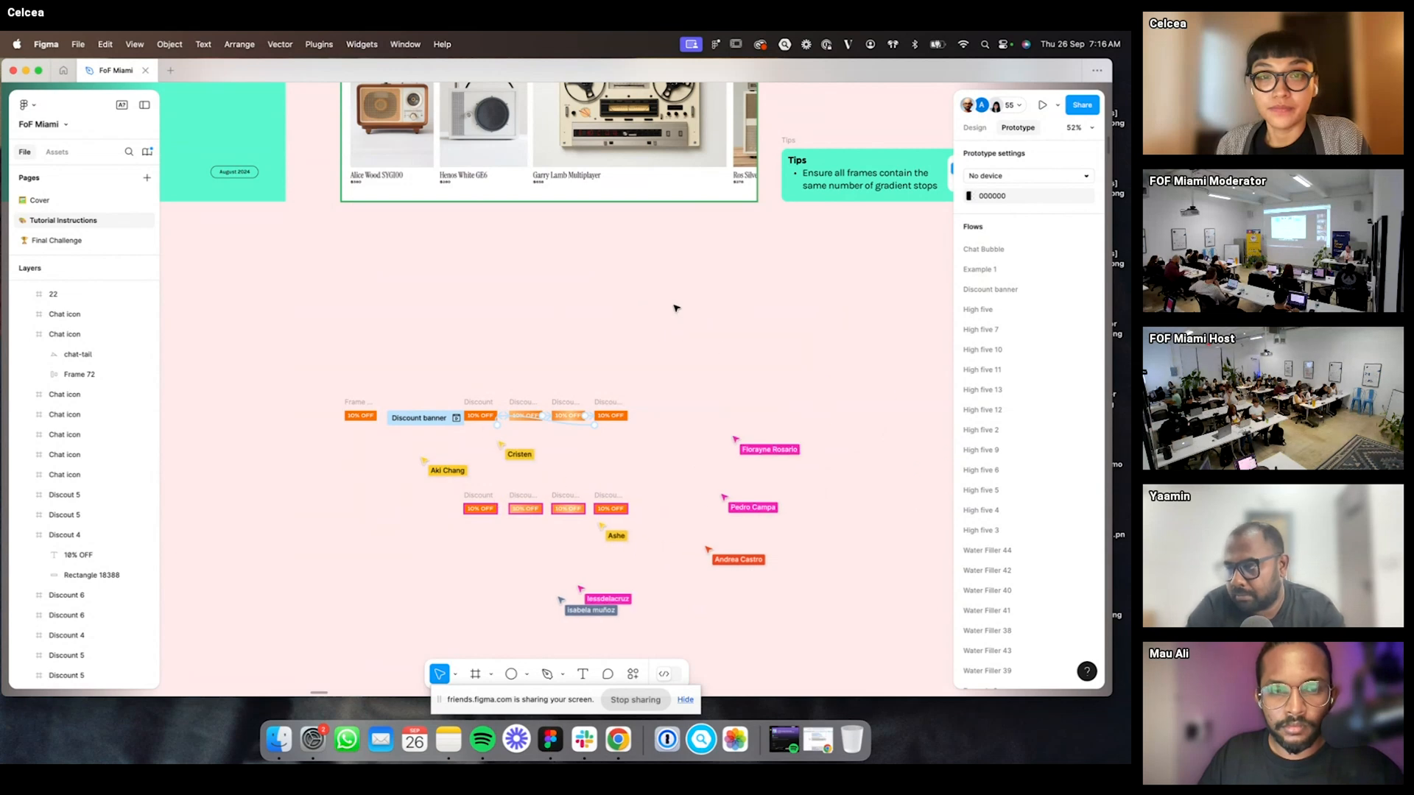
scroll(626, 383, down, 3)
scroll(626, 383, left, 1)
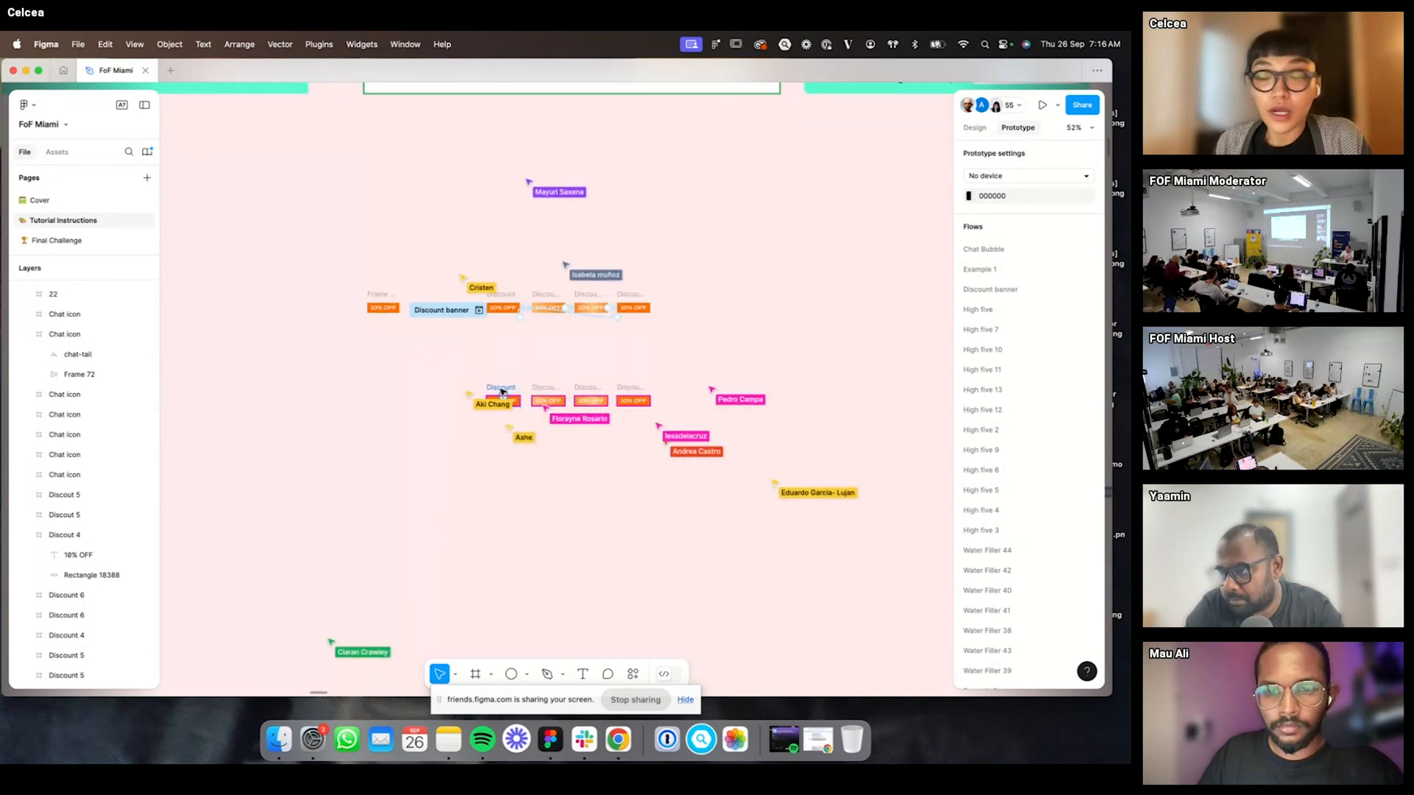
scroll(494, 398, up, 5)
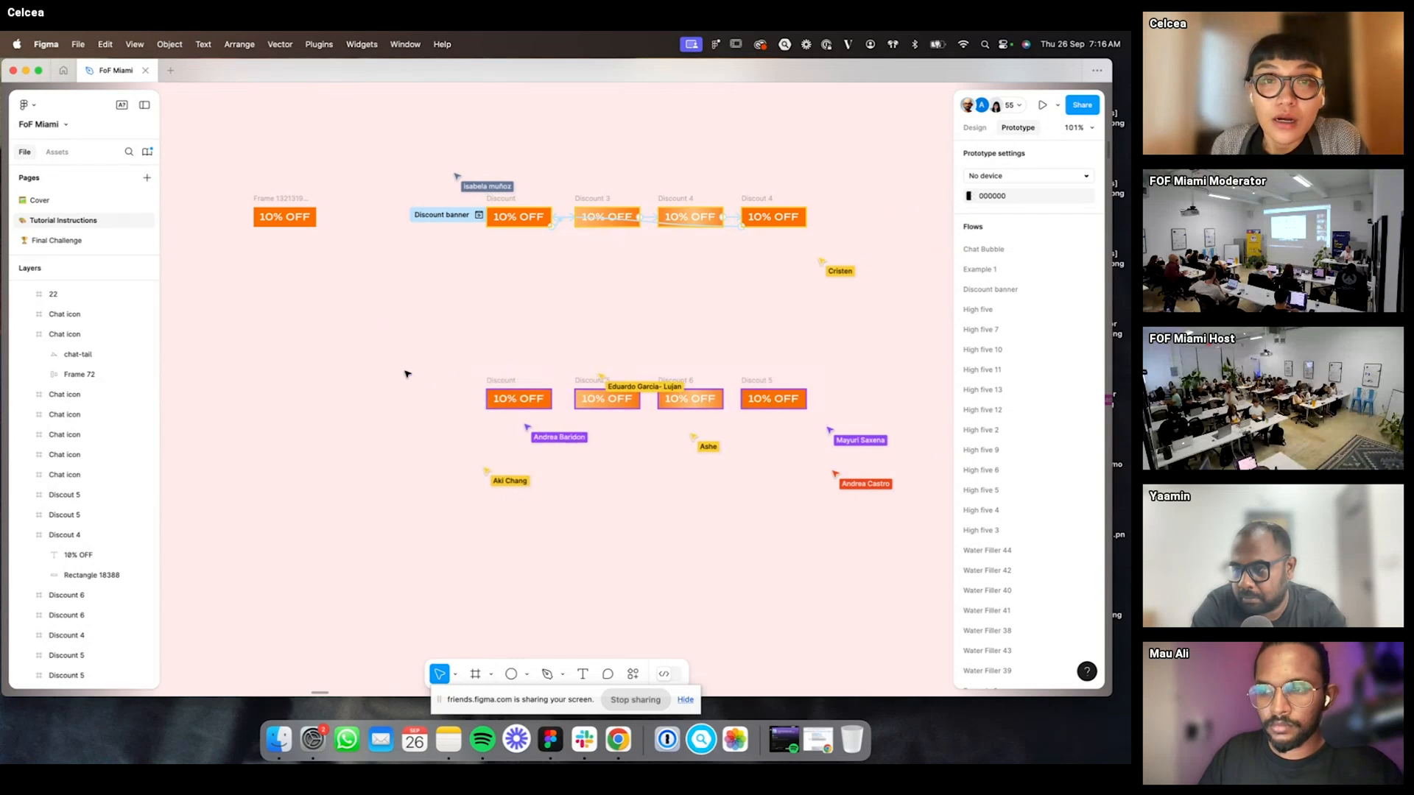
- Inspect the linear gradient stops of the first Discount frame in the lower, unconnected banner row
click(518, 399)
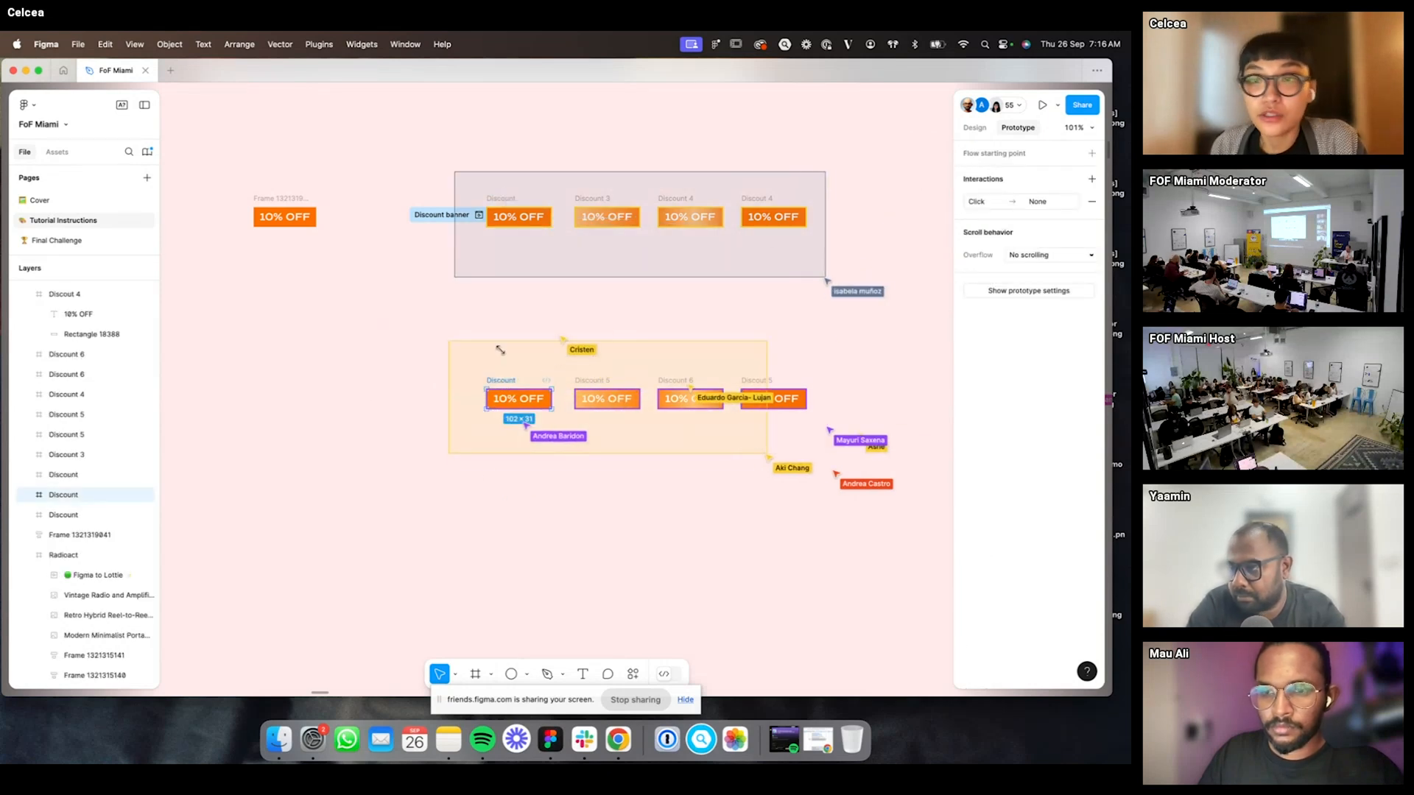
click(978, 128)
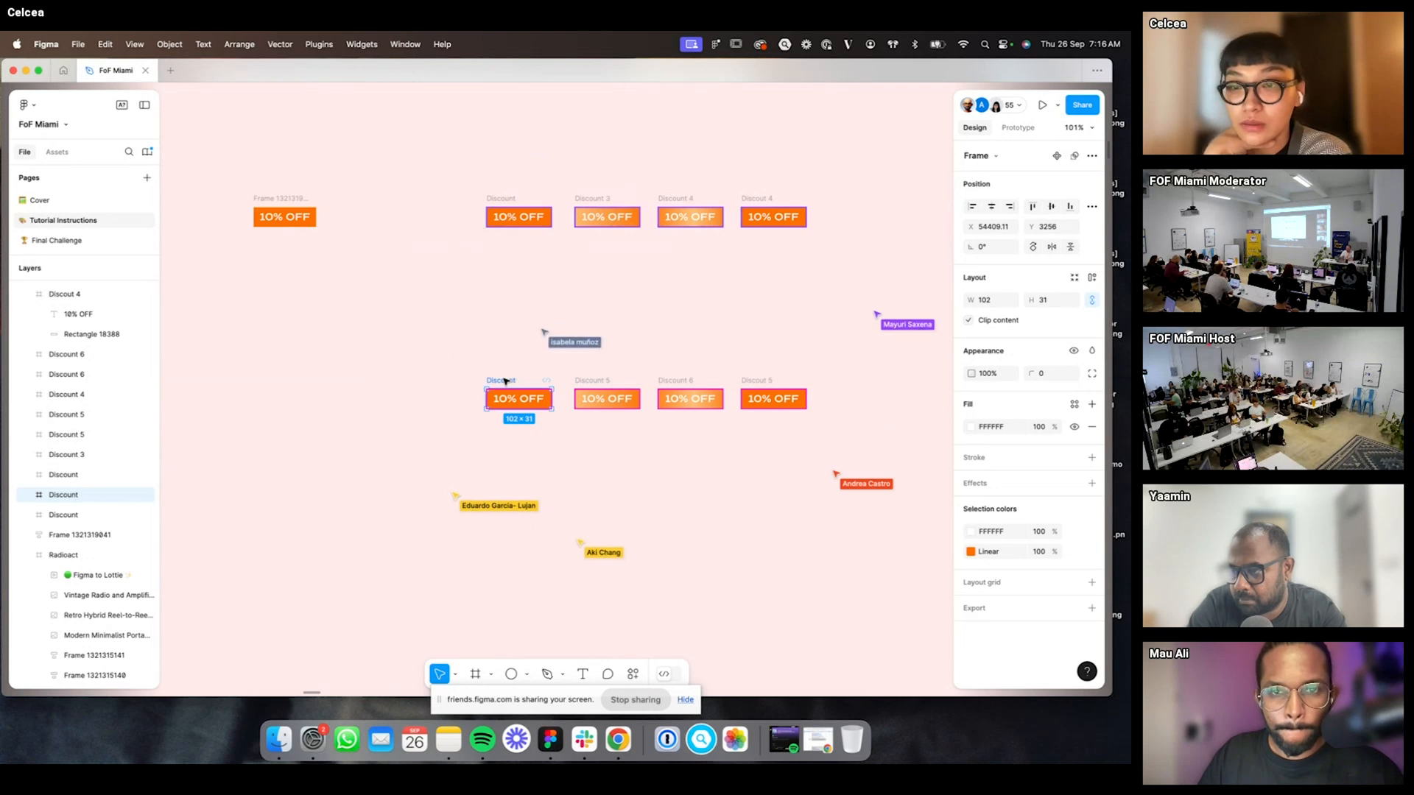
scroll(519, 402, up, 3)
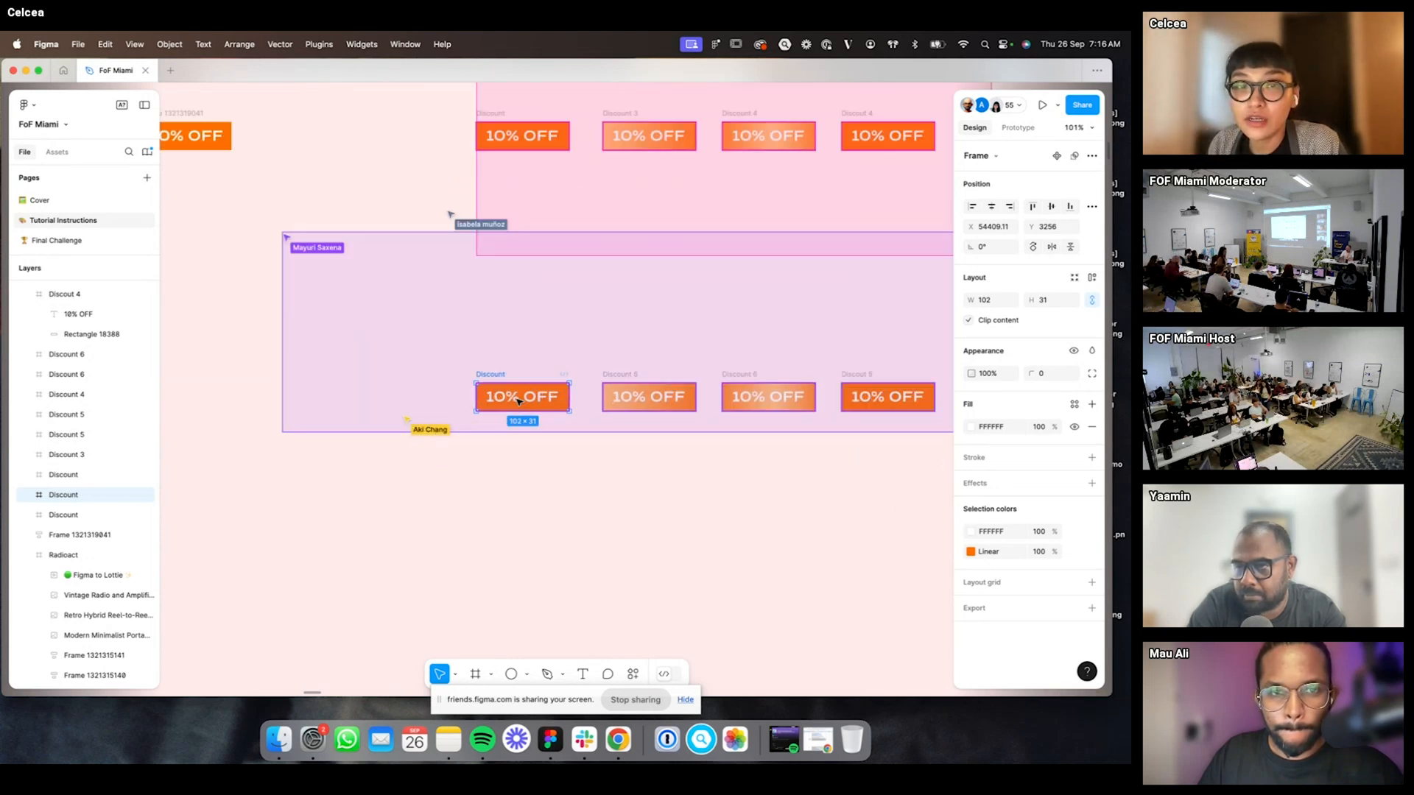
scroll(519, 401, up, 5)
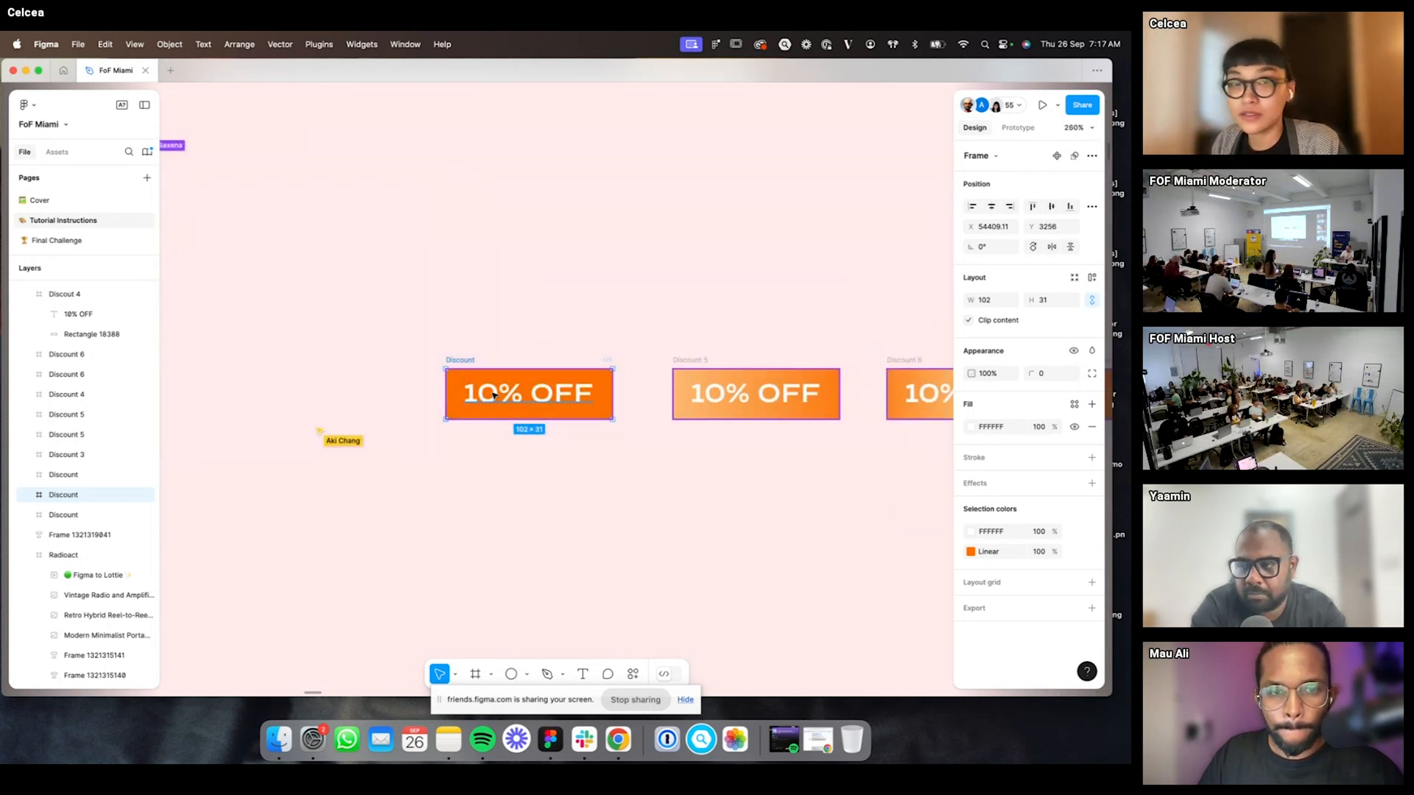
scroll(463, 412, down, 2)
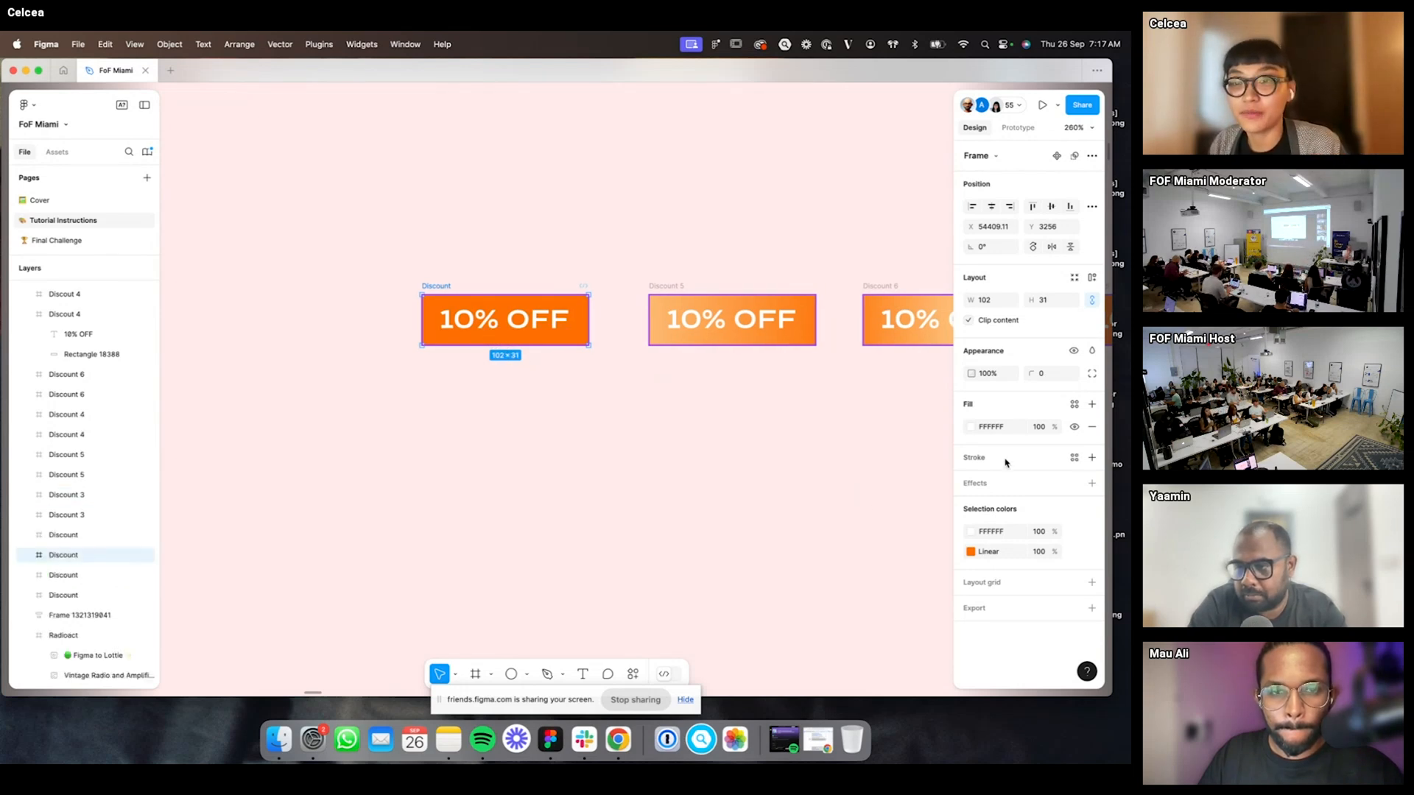
click(970, 553)
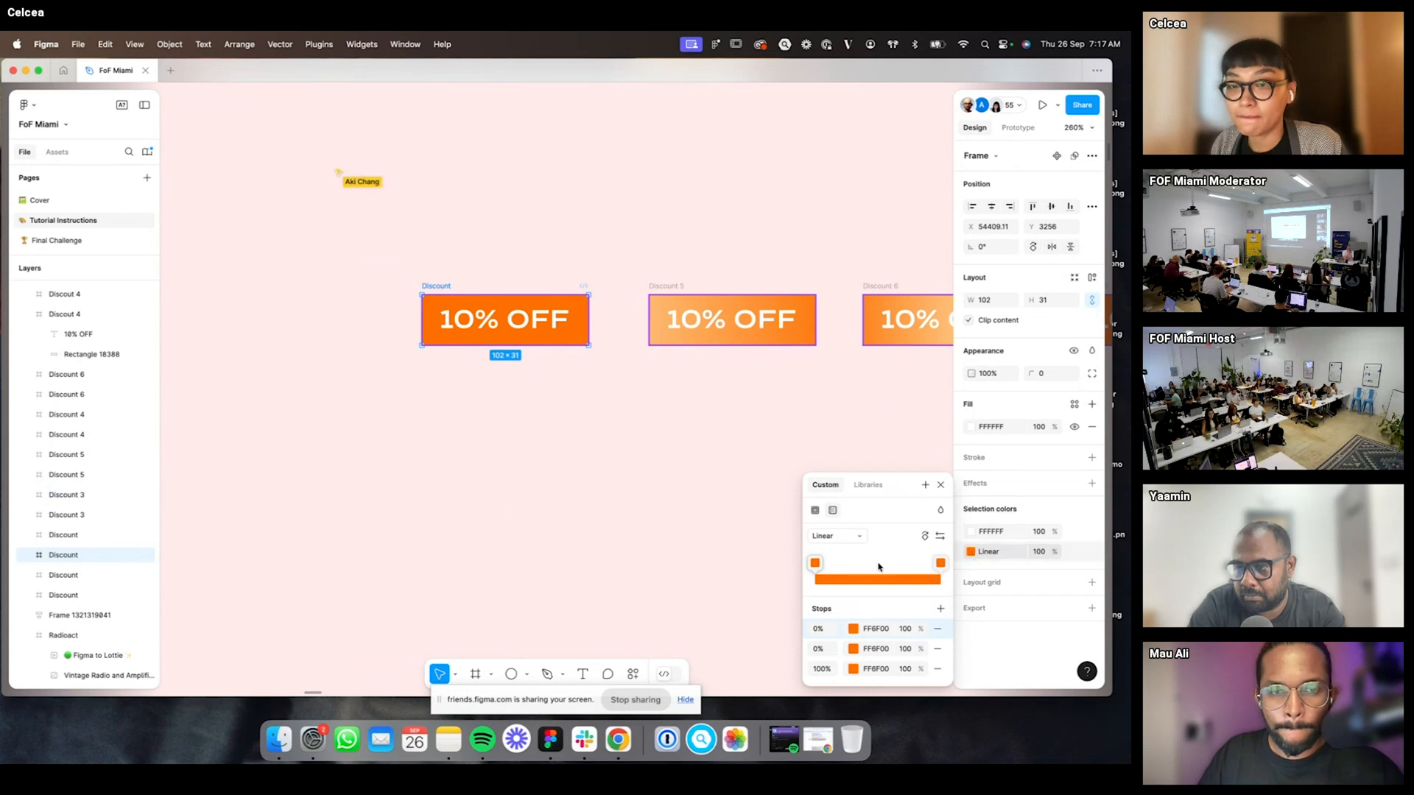
drag(943, 564, 828, 567)
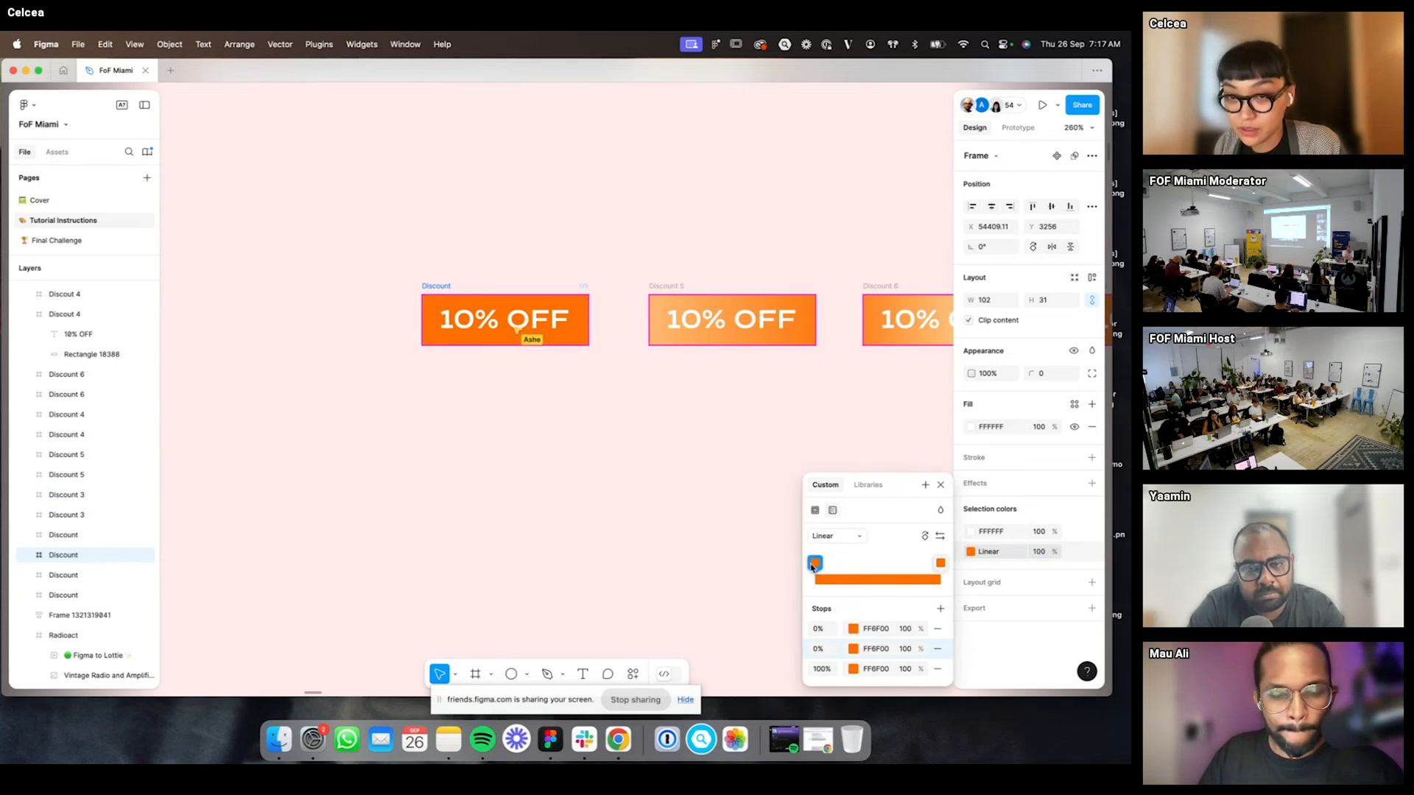
- Inspect the gradient of the second banner frame in the lower row, selecting its light orange middle stop
click(688, 180)
scroll(662, 221, right, 3)
click(648, 310)
click(970, 551)
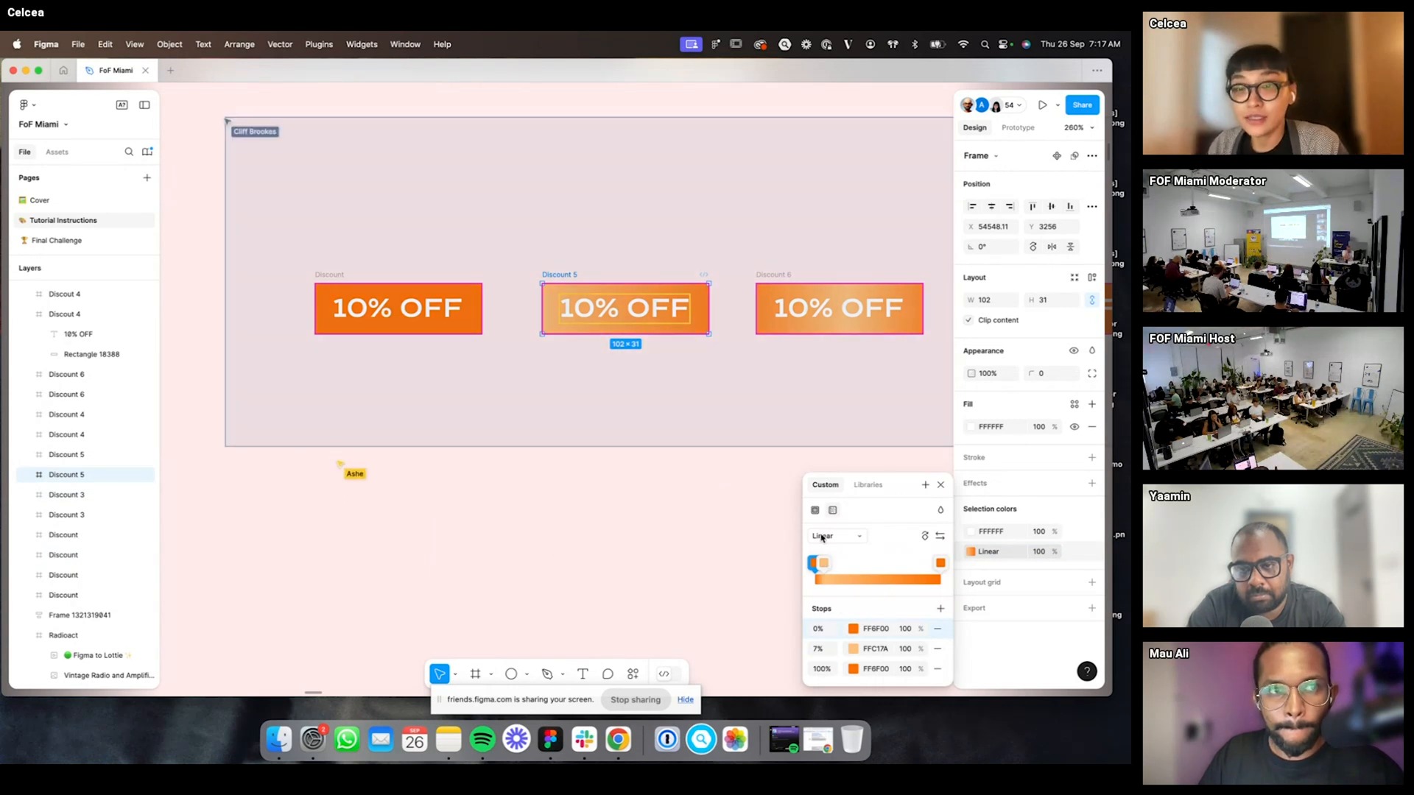
click(823, 564)
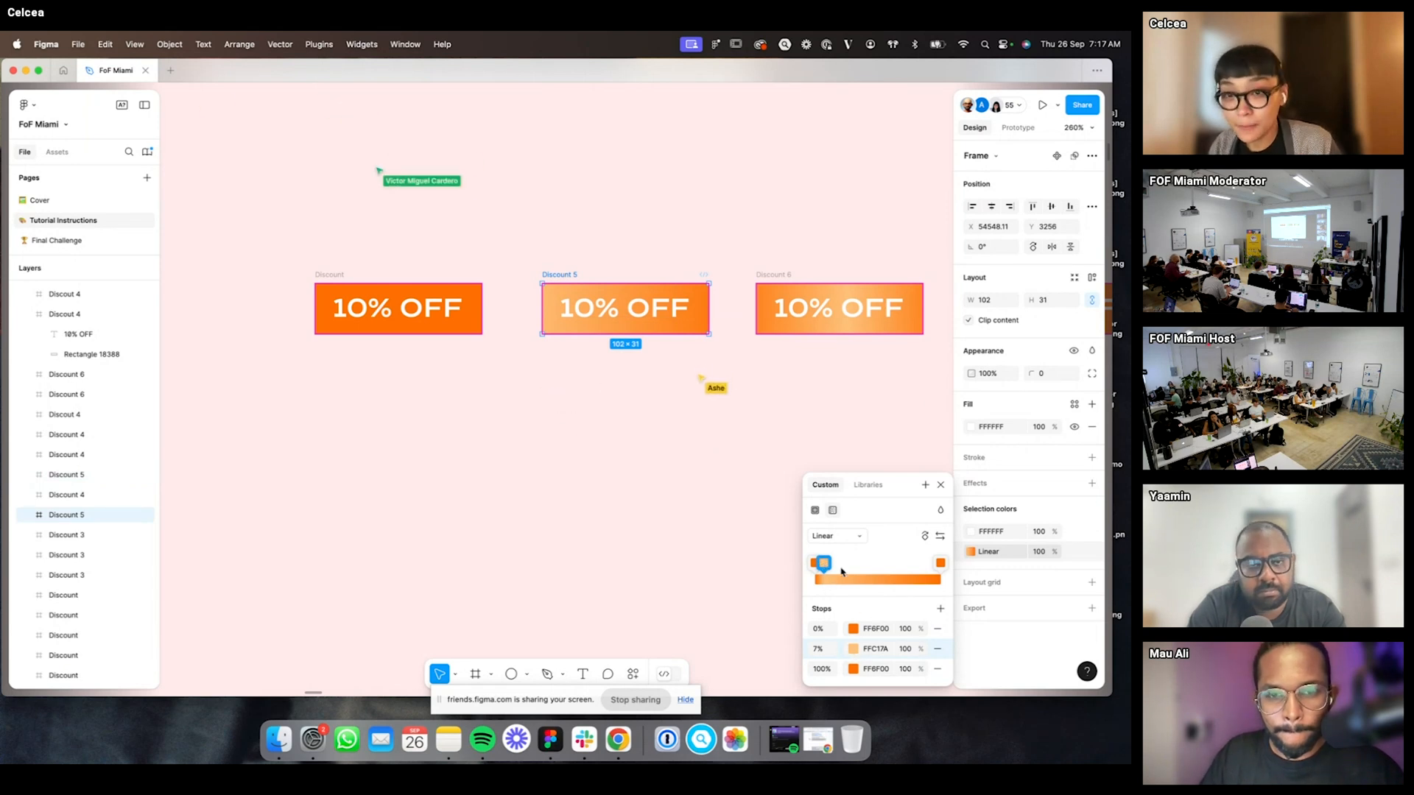
- Inspect the gradient of the Discount 6 frame in the lower row, selecting its light orange middle stop
click(781, 252)
scroll(782, 253, right, 2)
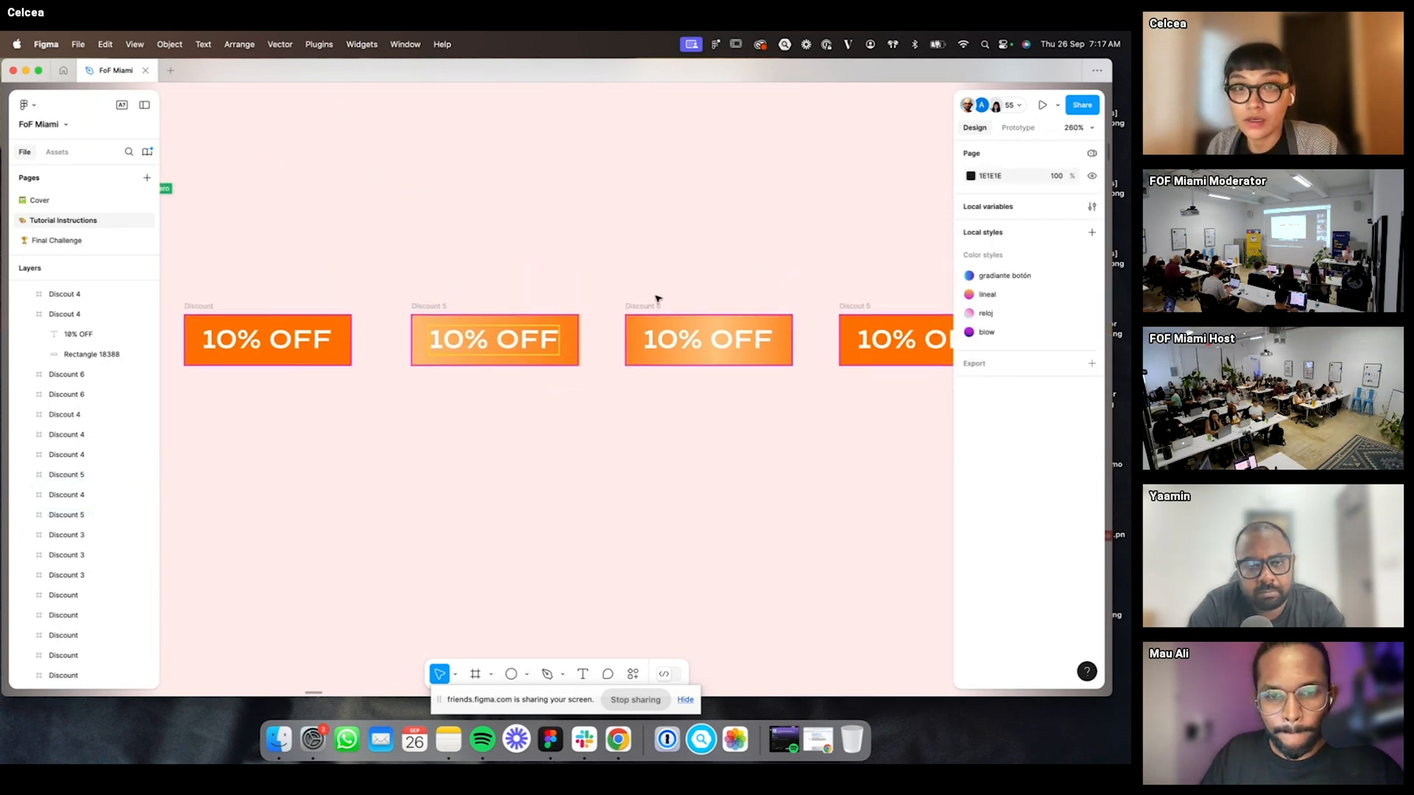
click(645, 306)
click(969, 553)
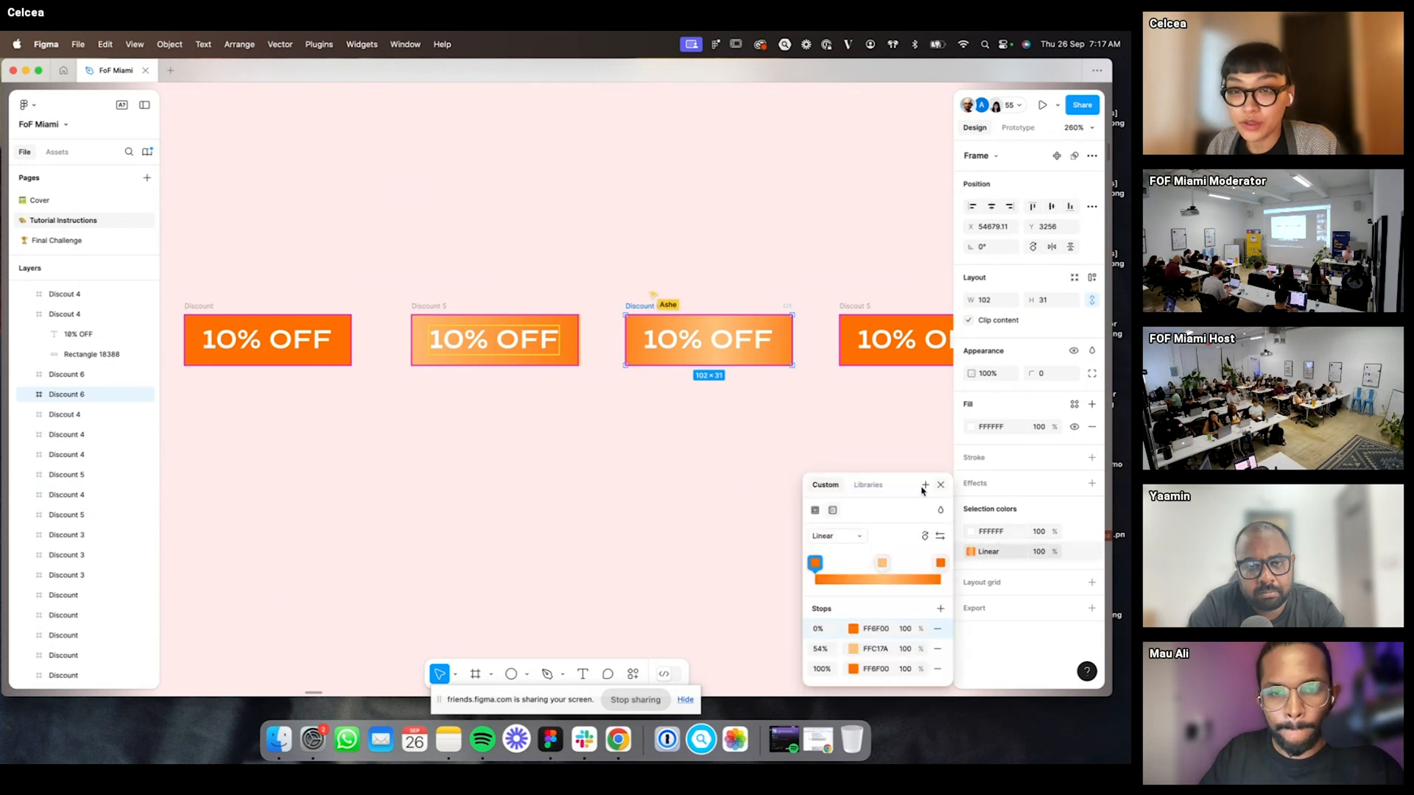
click(883, 564)
click(792, 445)
- Inspect the gradient stops of the last banner frame in the lower row and clear the selection
scroll(783, 289, right, 3)
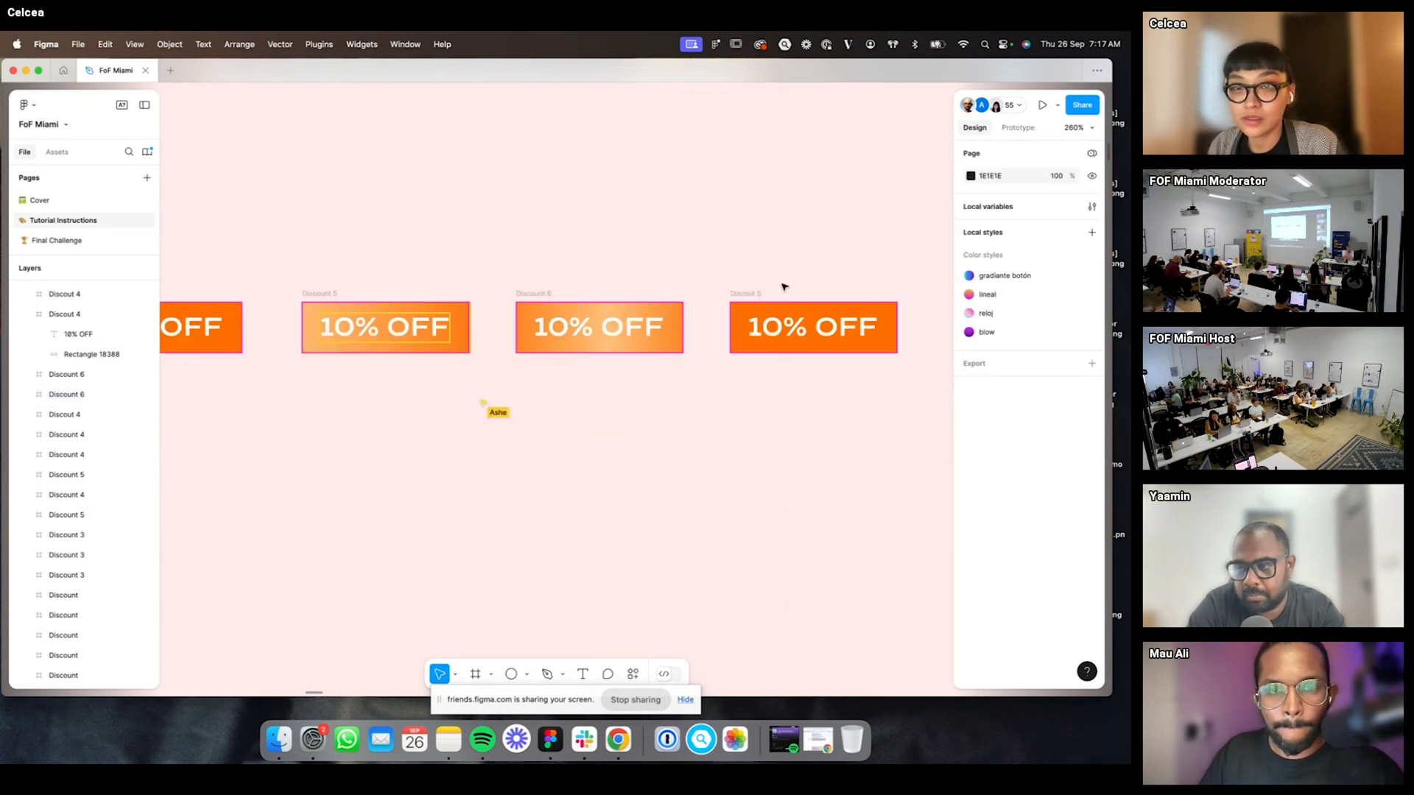
click(771, 303)
click(969, 552)
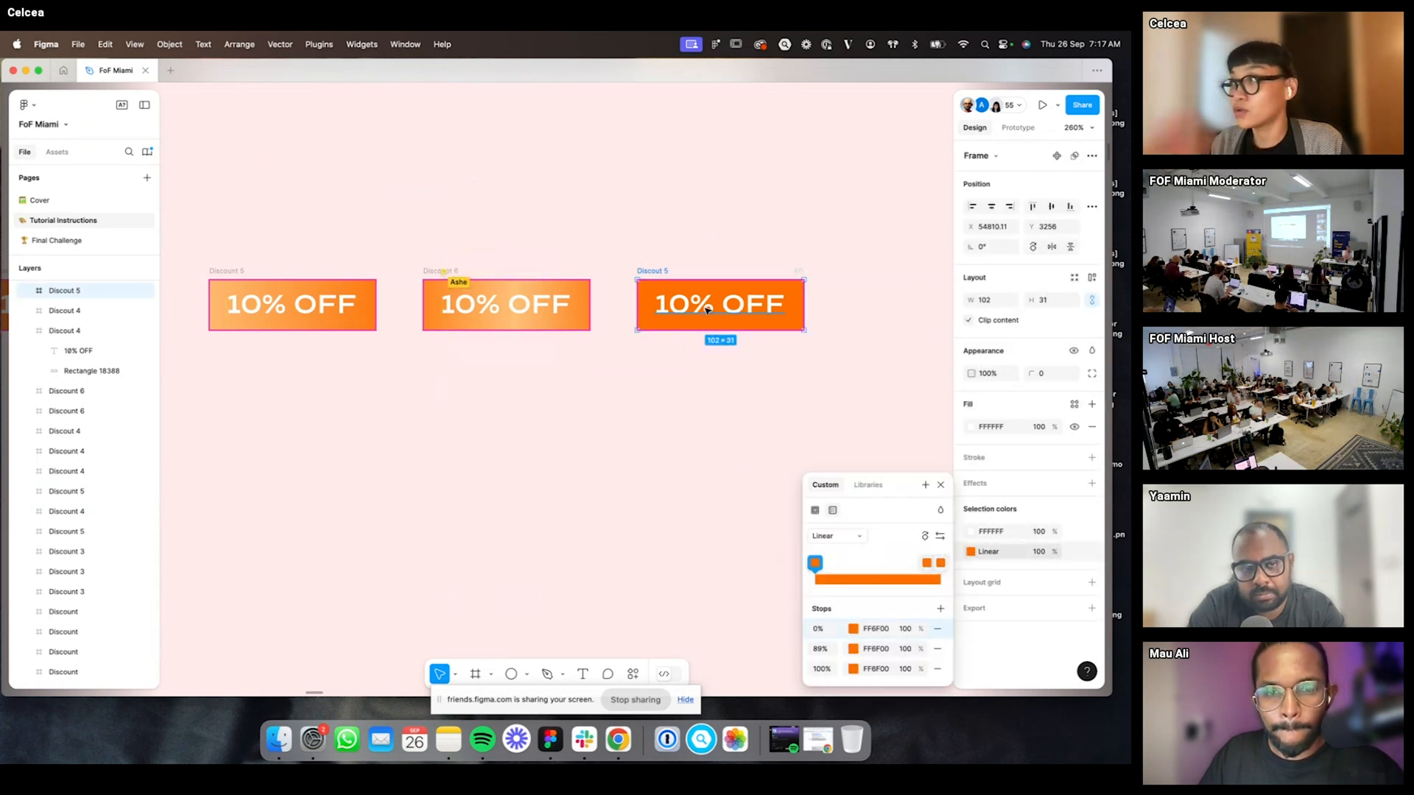
click(745, 209)
- Add a prototype connection from the first Discount frame in the lower row to the adjacent Discount 5 frame
scroll(798, 189, down, 6)
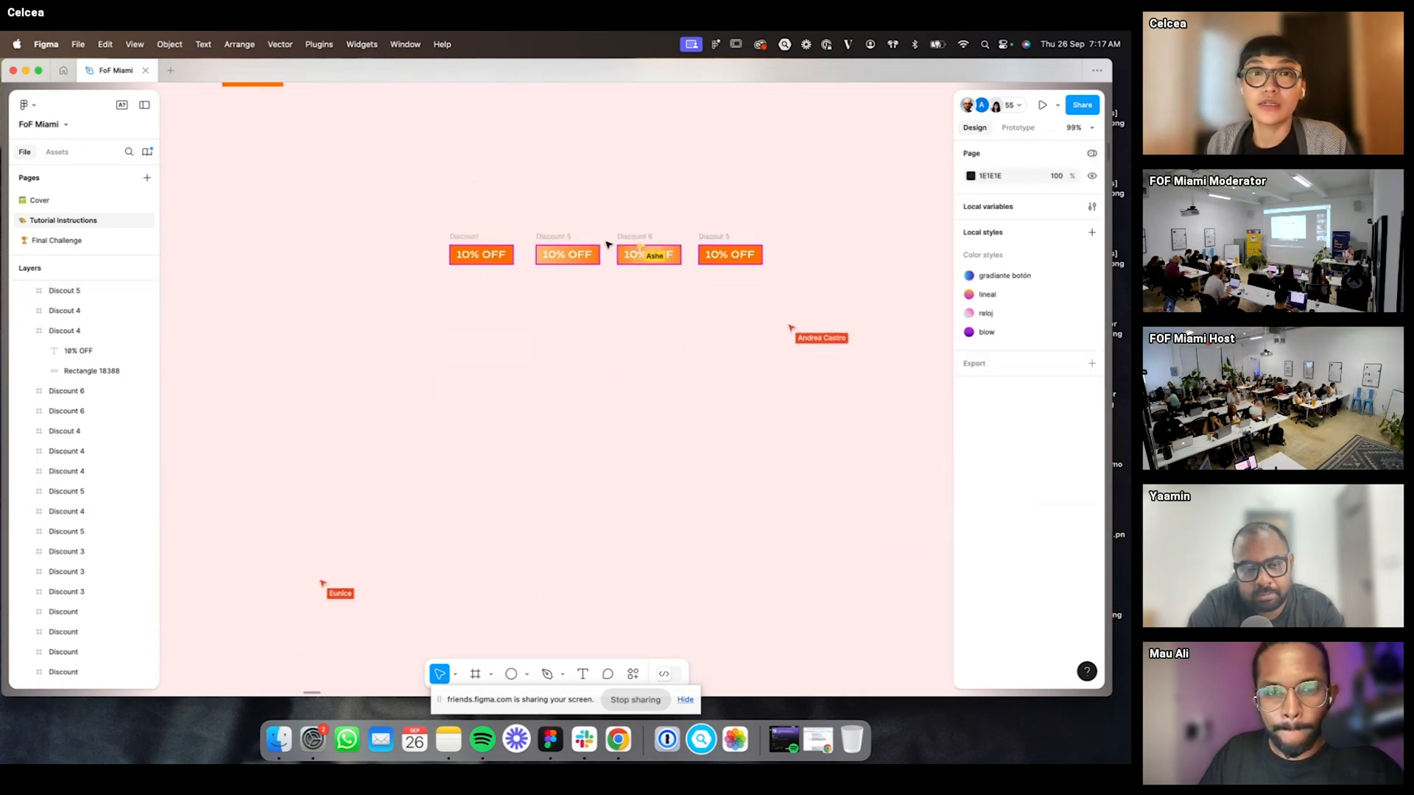
scroll(501, 221, up, 2)
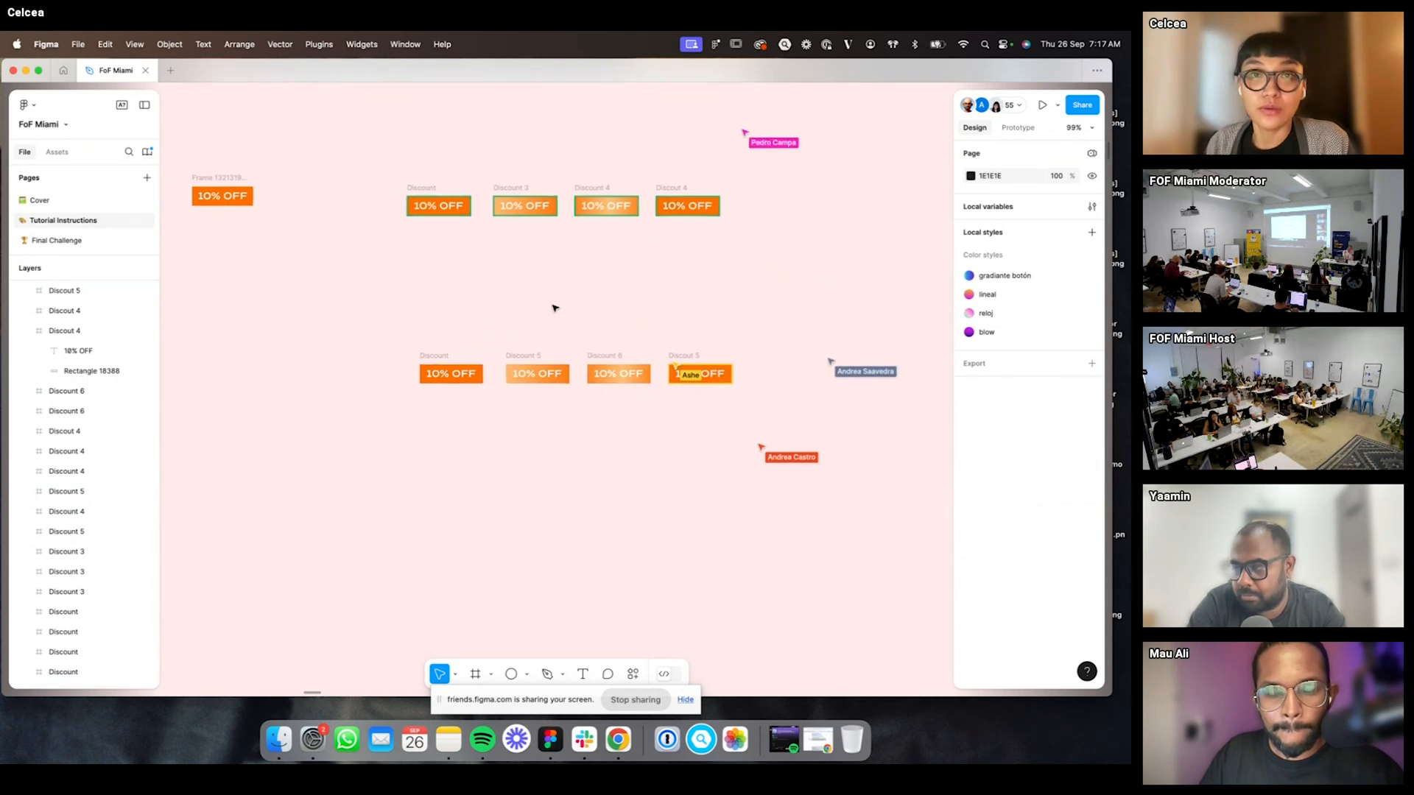
click(445, 377)
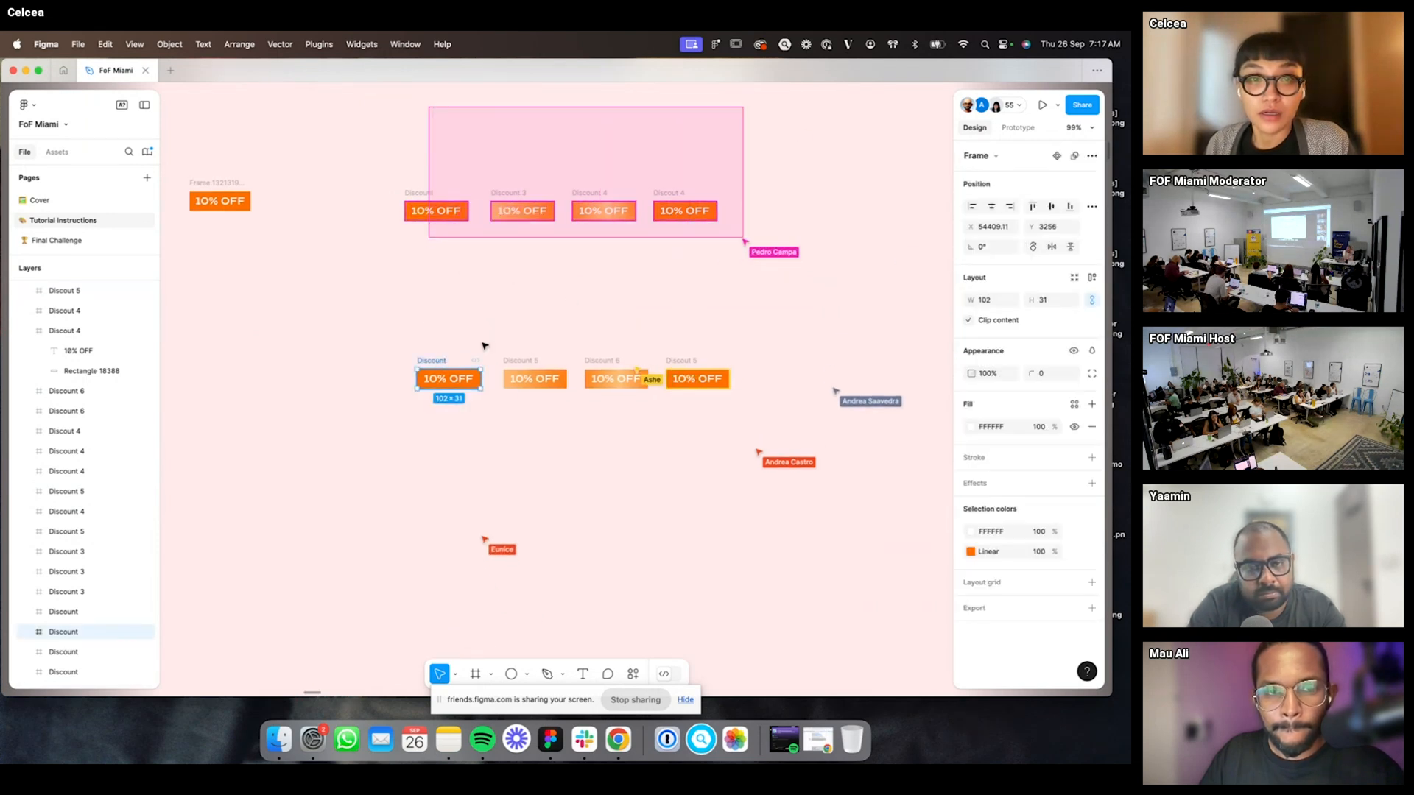
click(1017, 127)
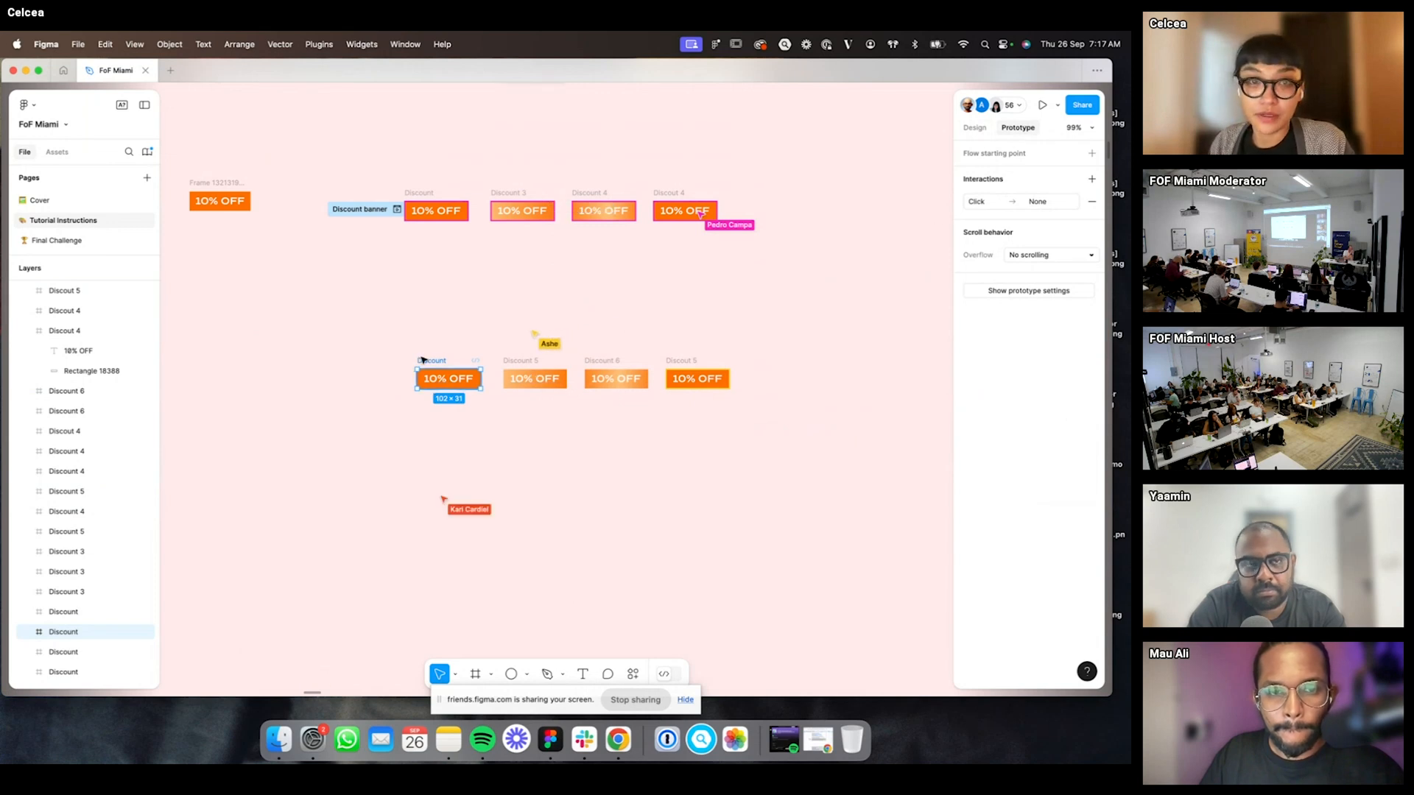
scroll(437, 365, up, 5)
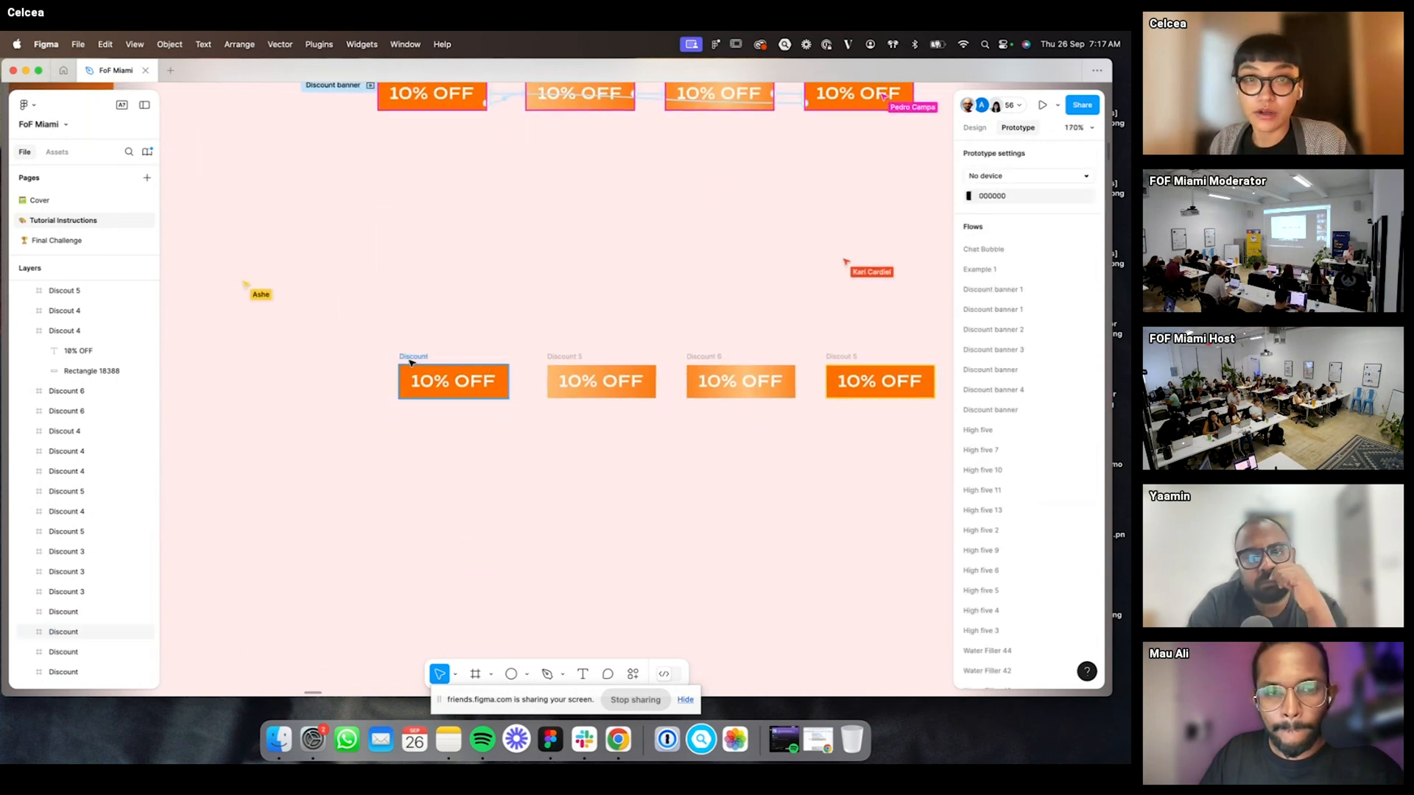
drag(510, 382, 557, 384)
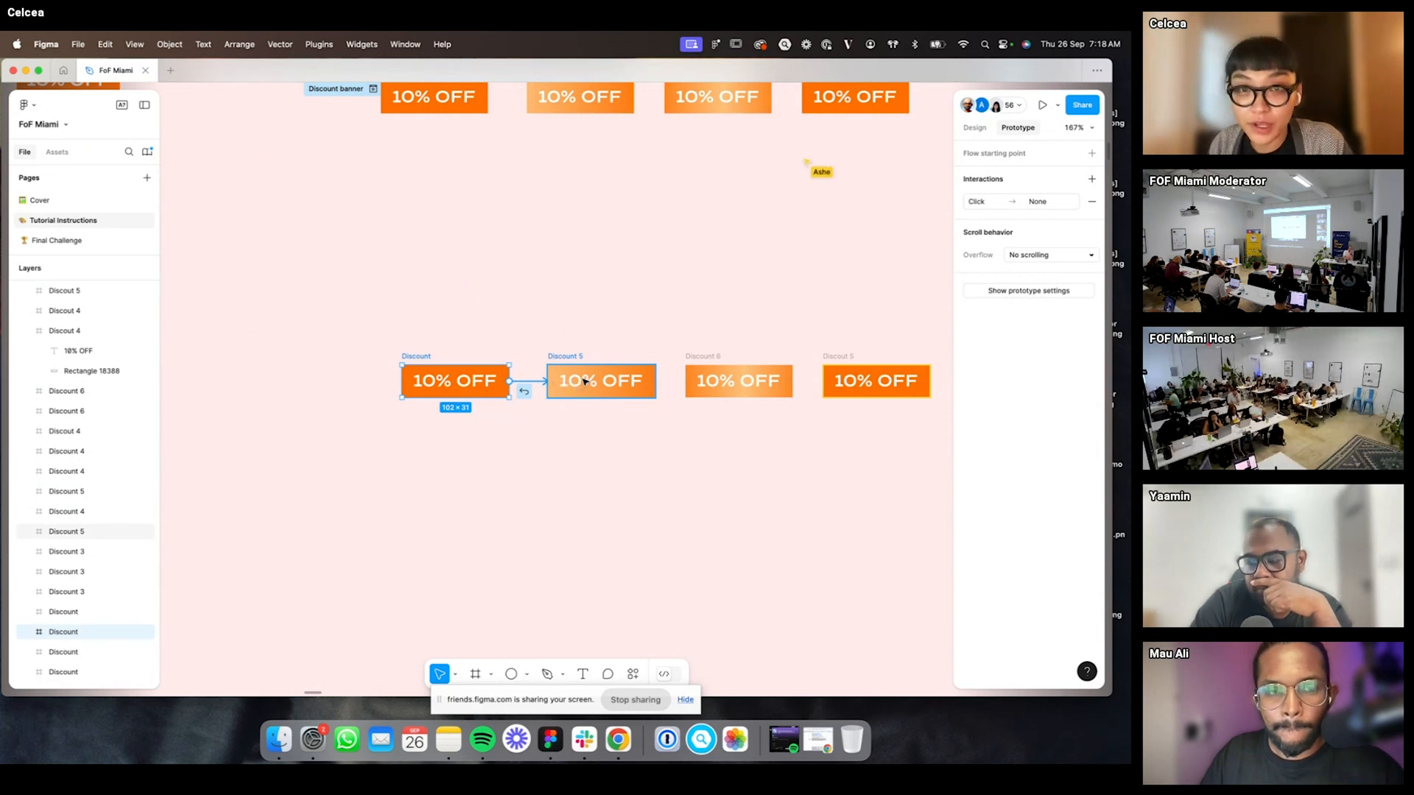
drag(566, 384, 566, 384)
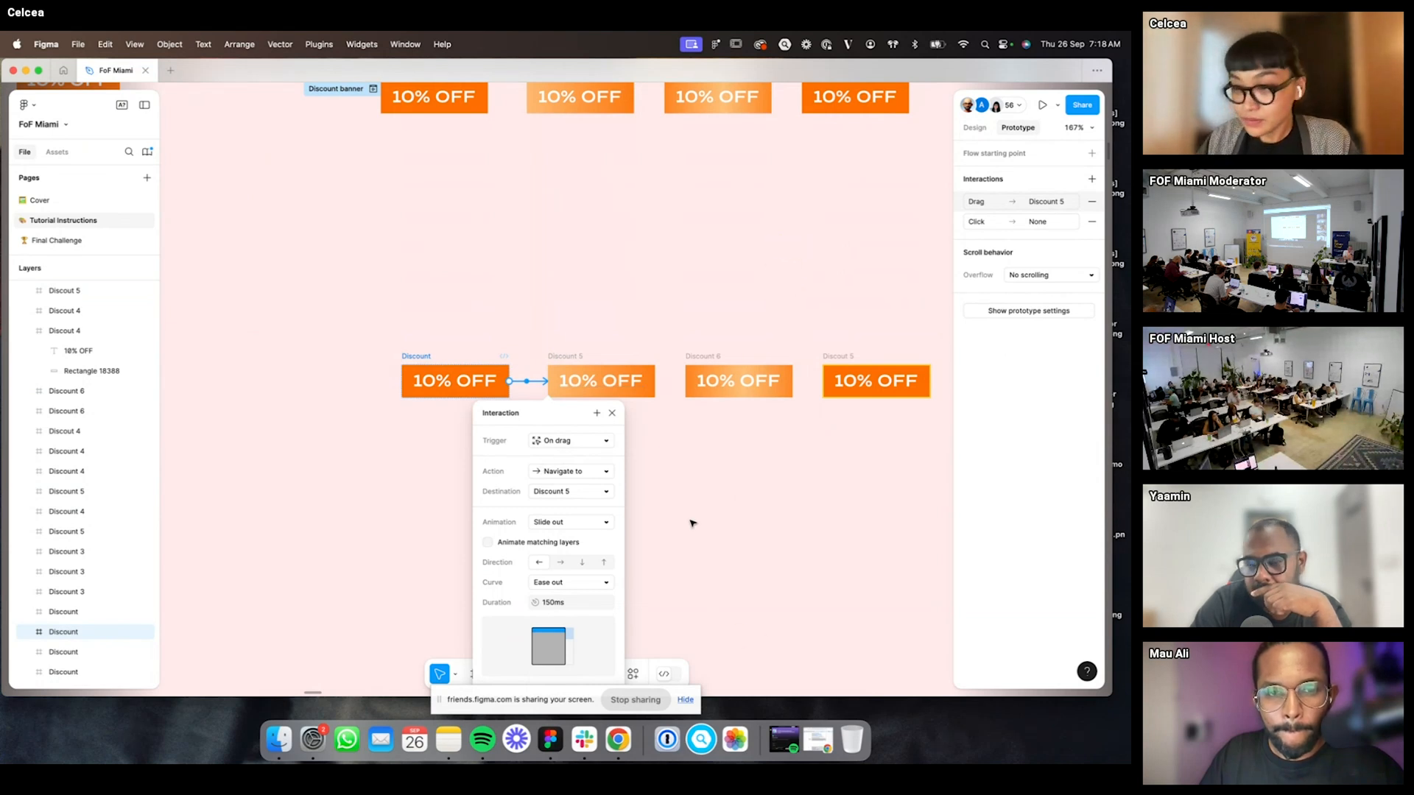
- Change the trigger of the first Discount frame's new interaction to After delay and close its settings
scroll(589, 442, down, 2)
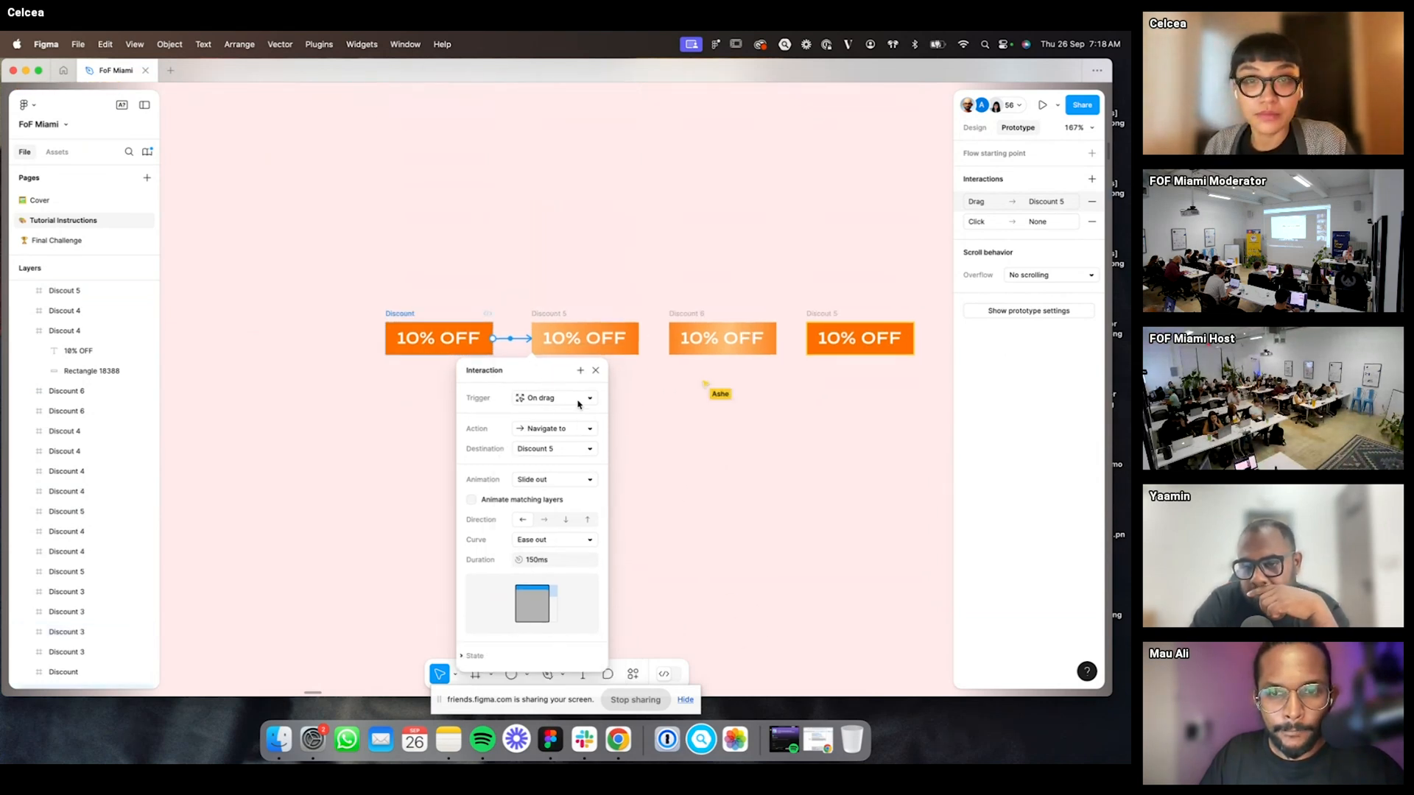
click(538, 398)
click(541, 358)
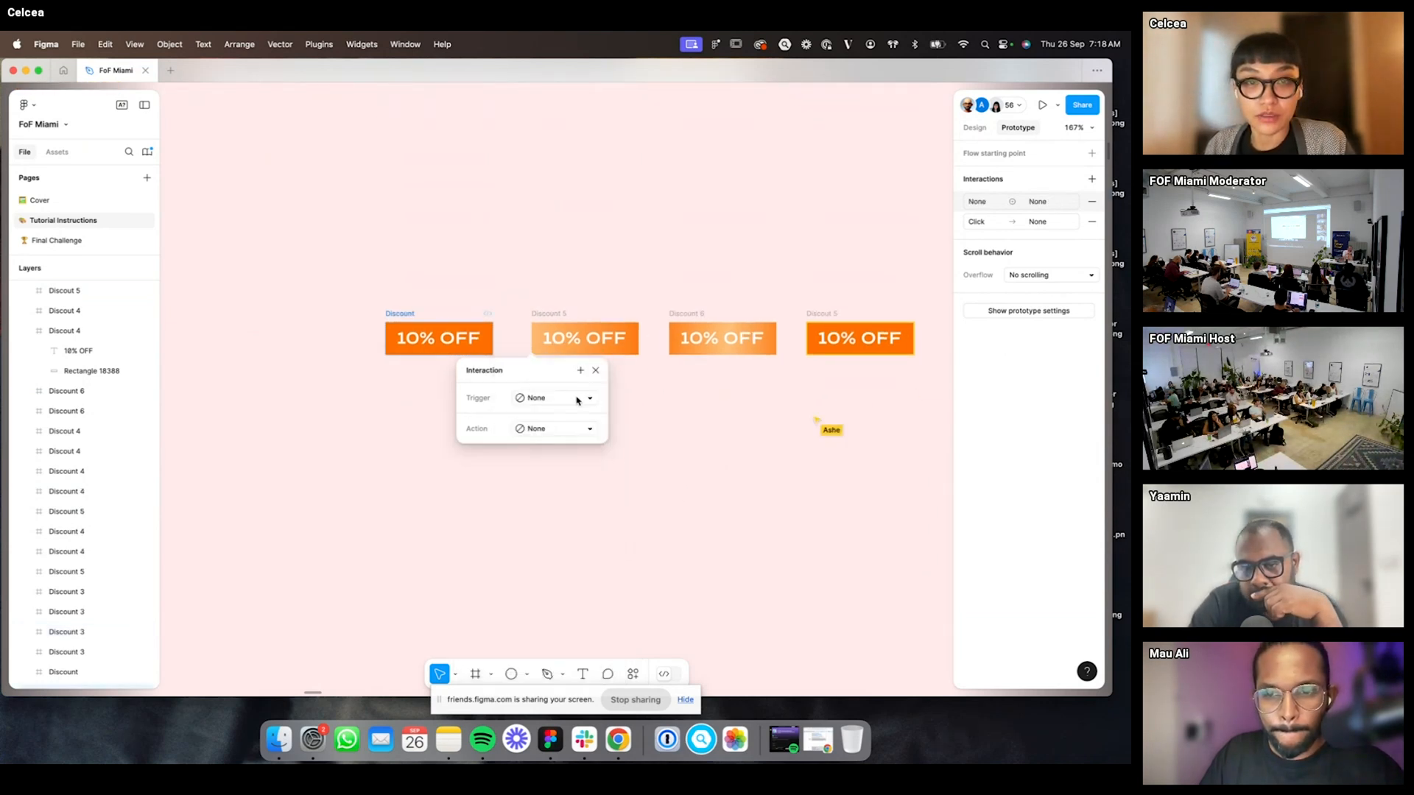
click(578, 400)
click(560, 439)
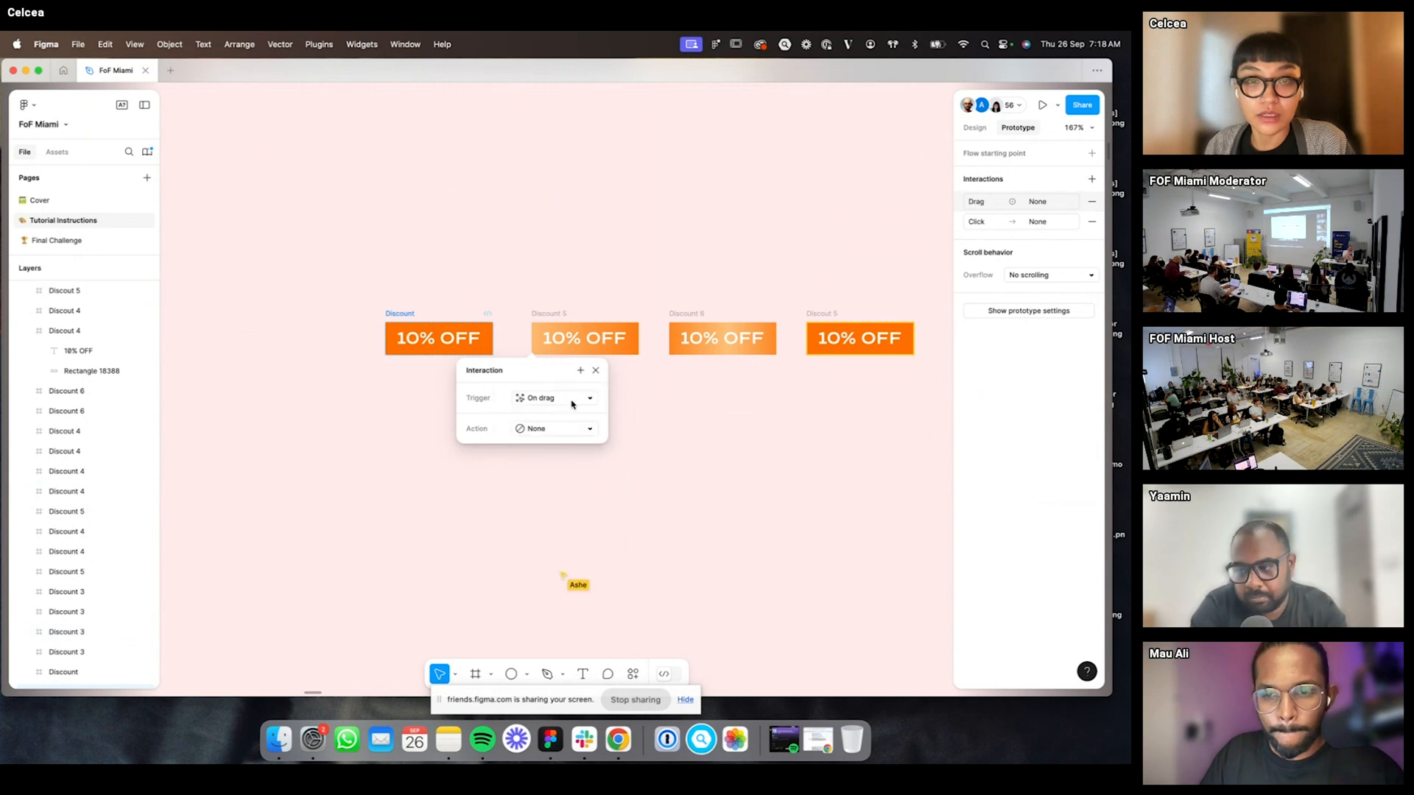
click(572, 403)
click(558, 537)
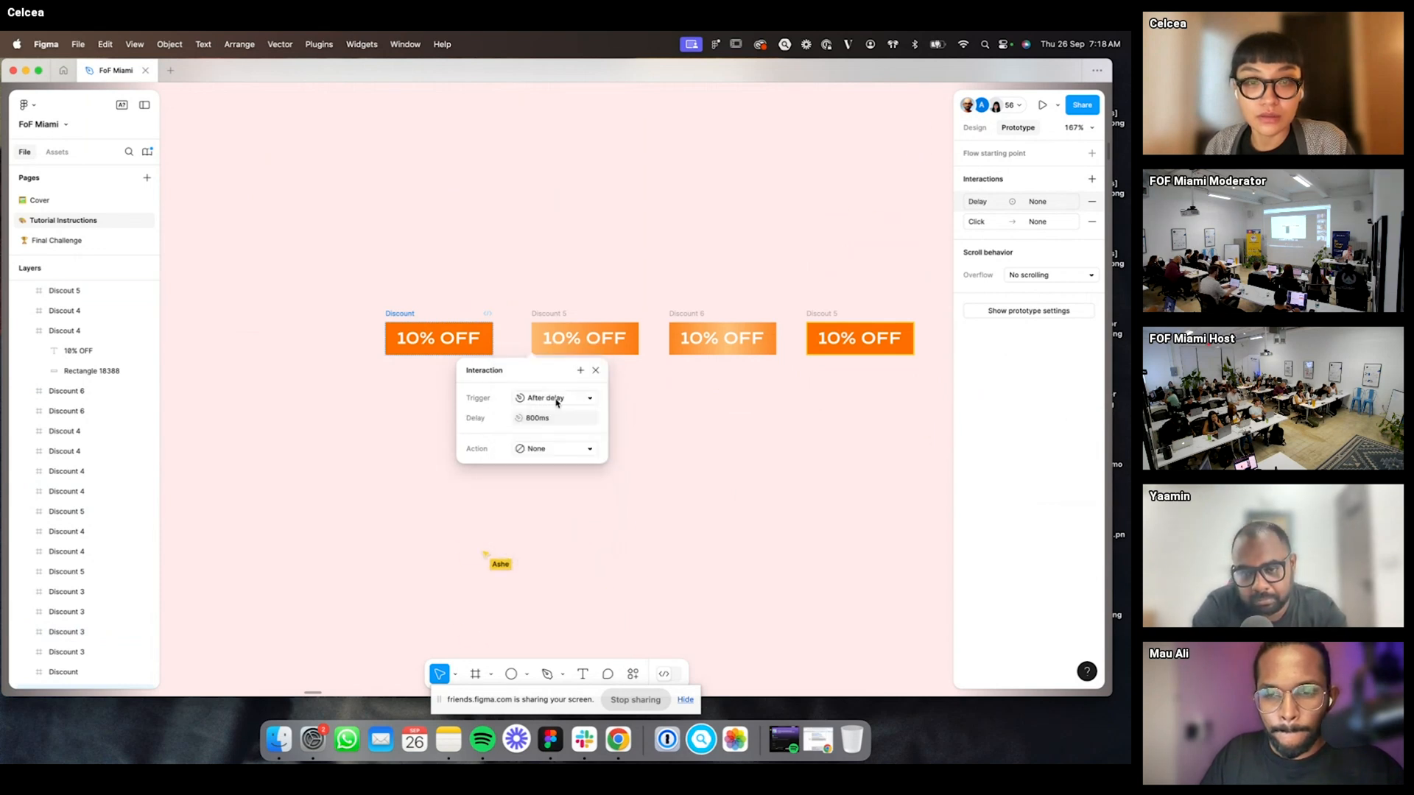
click(595, 369)
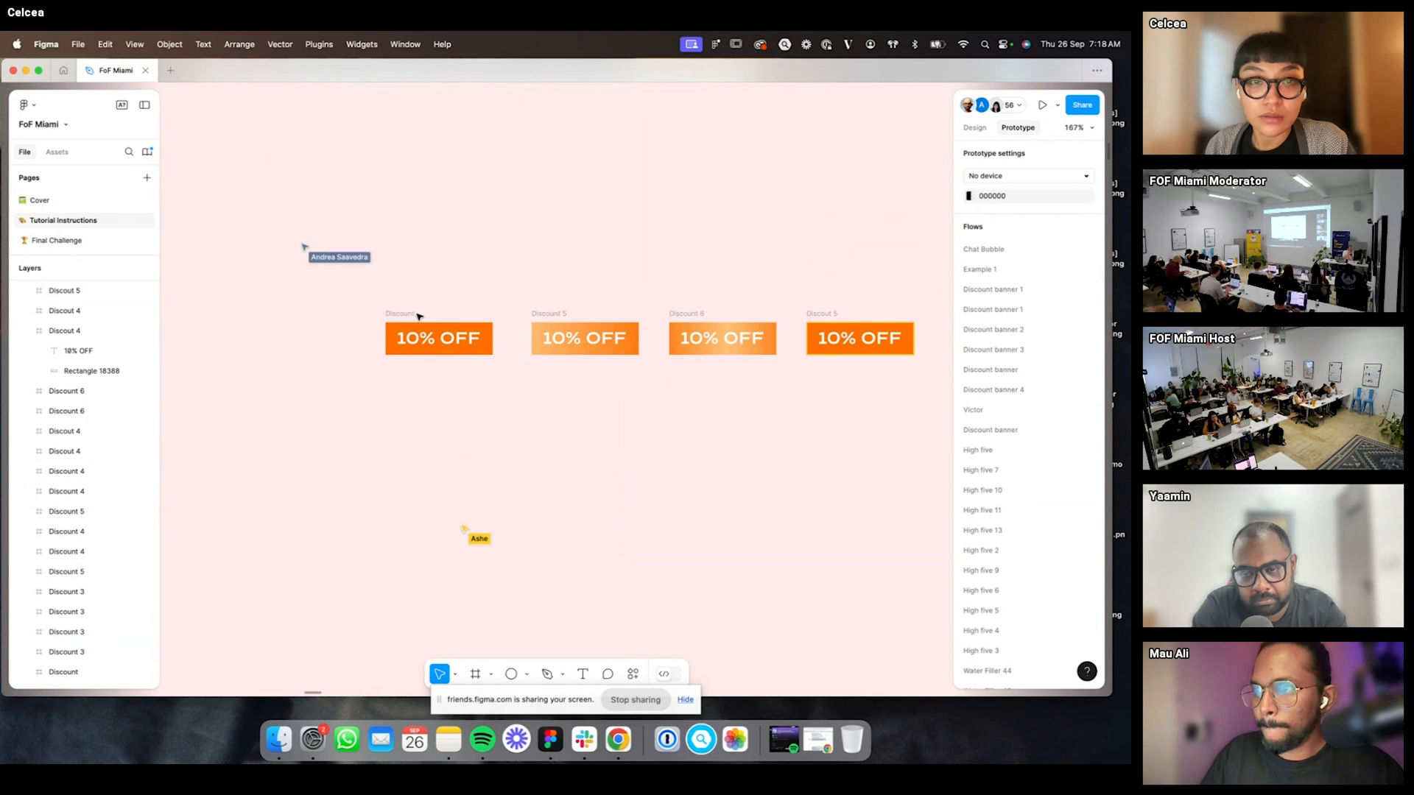
- Set the first Discount frame's delayed transition to Discount 5 to Smart animate with a 50 ms duration
click(414, 314)
drag(493, 338, 532, 346)
click(575, 500)
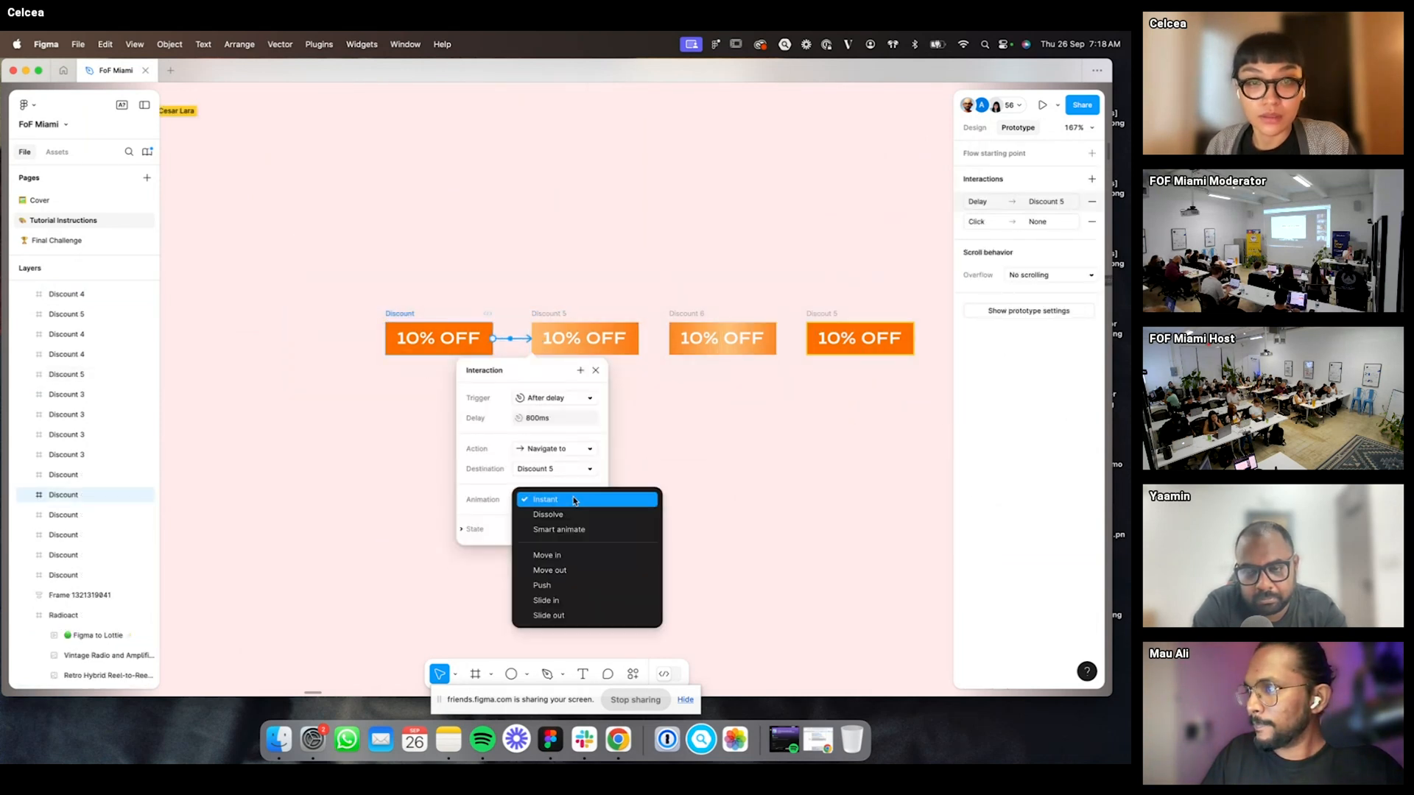
click(569, 530)
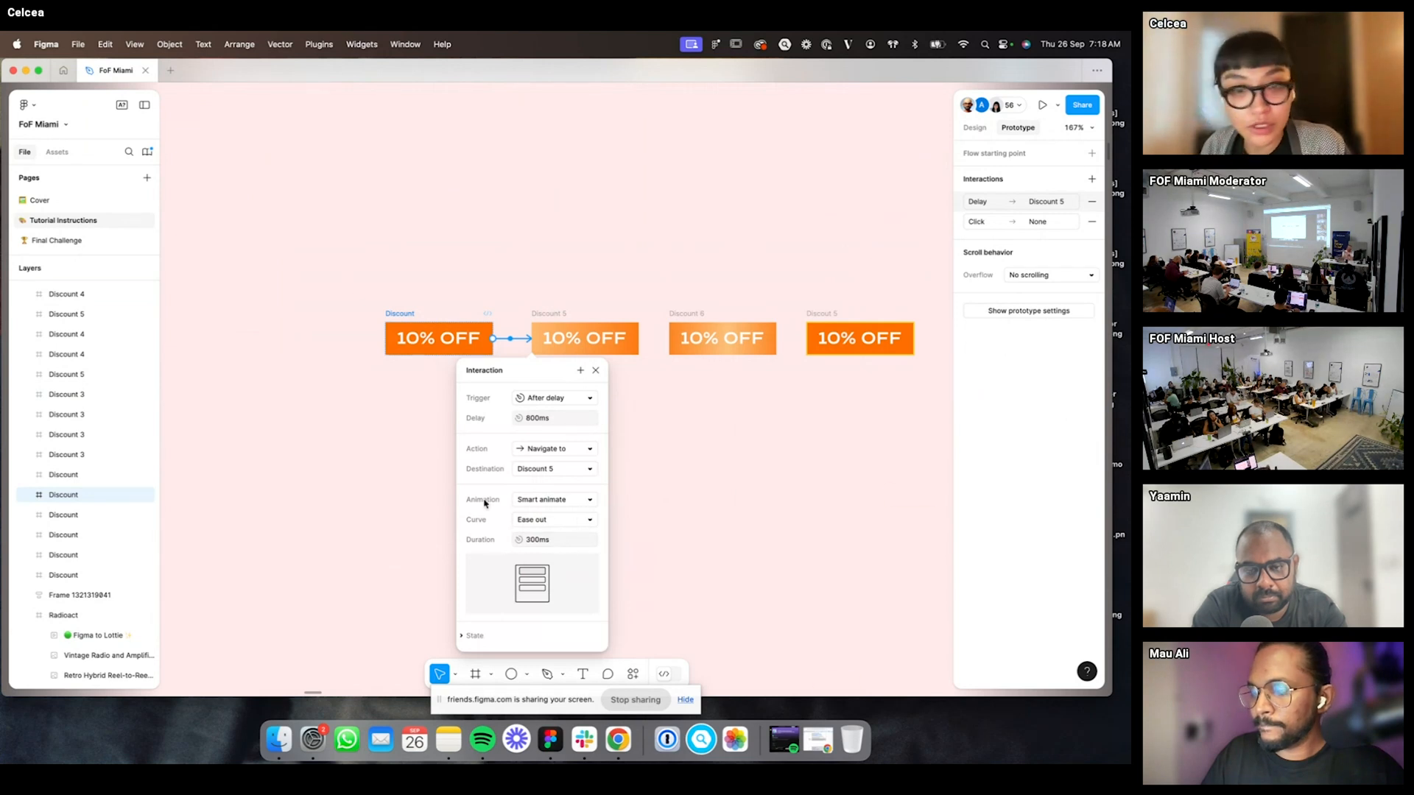
click(572, 521)
click(570, 521)
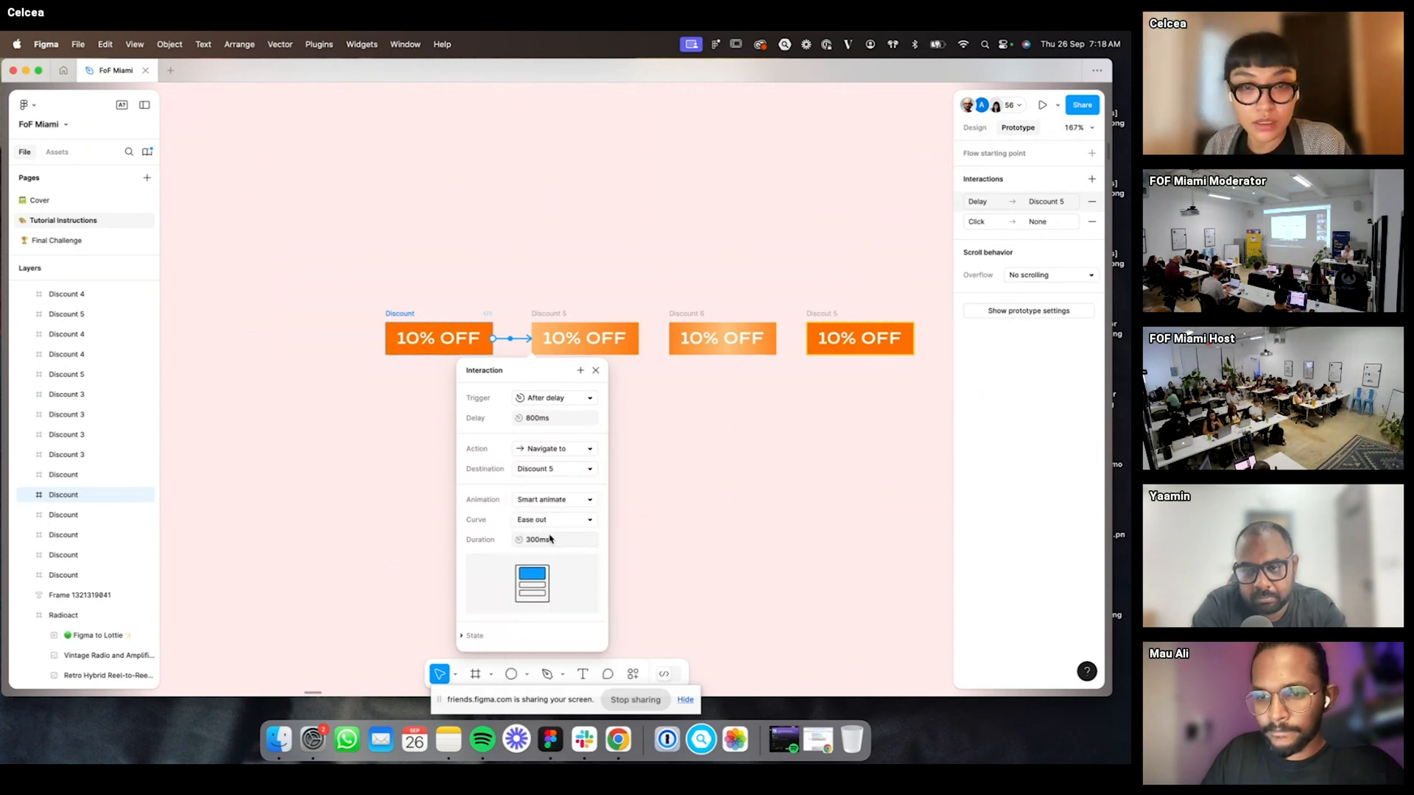
text(50)
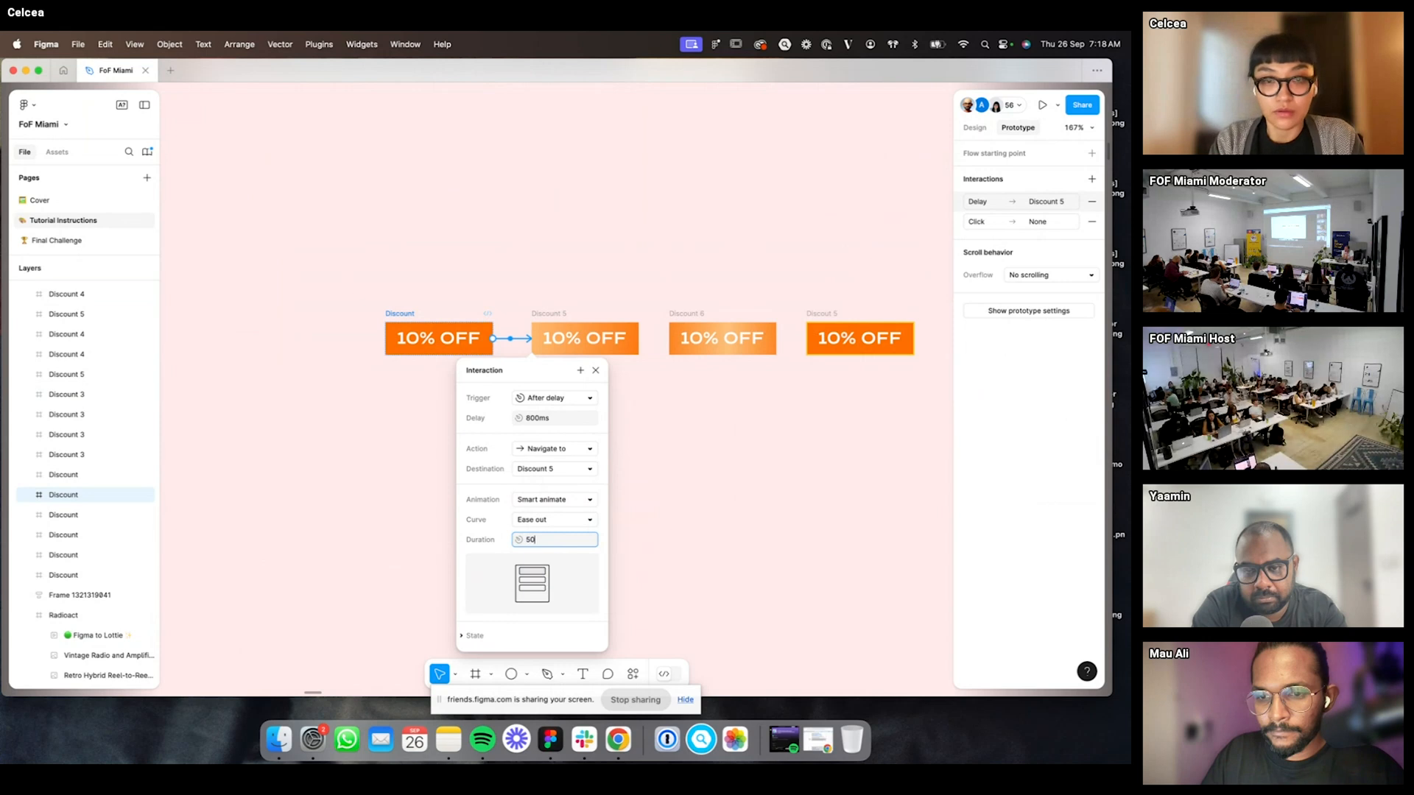
key(Return)
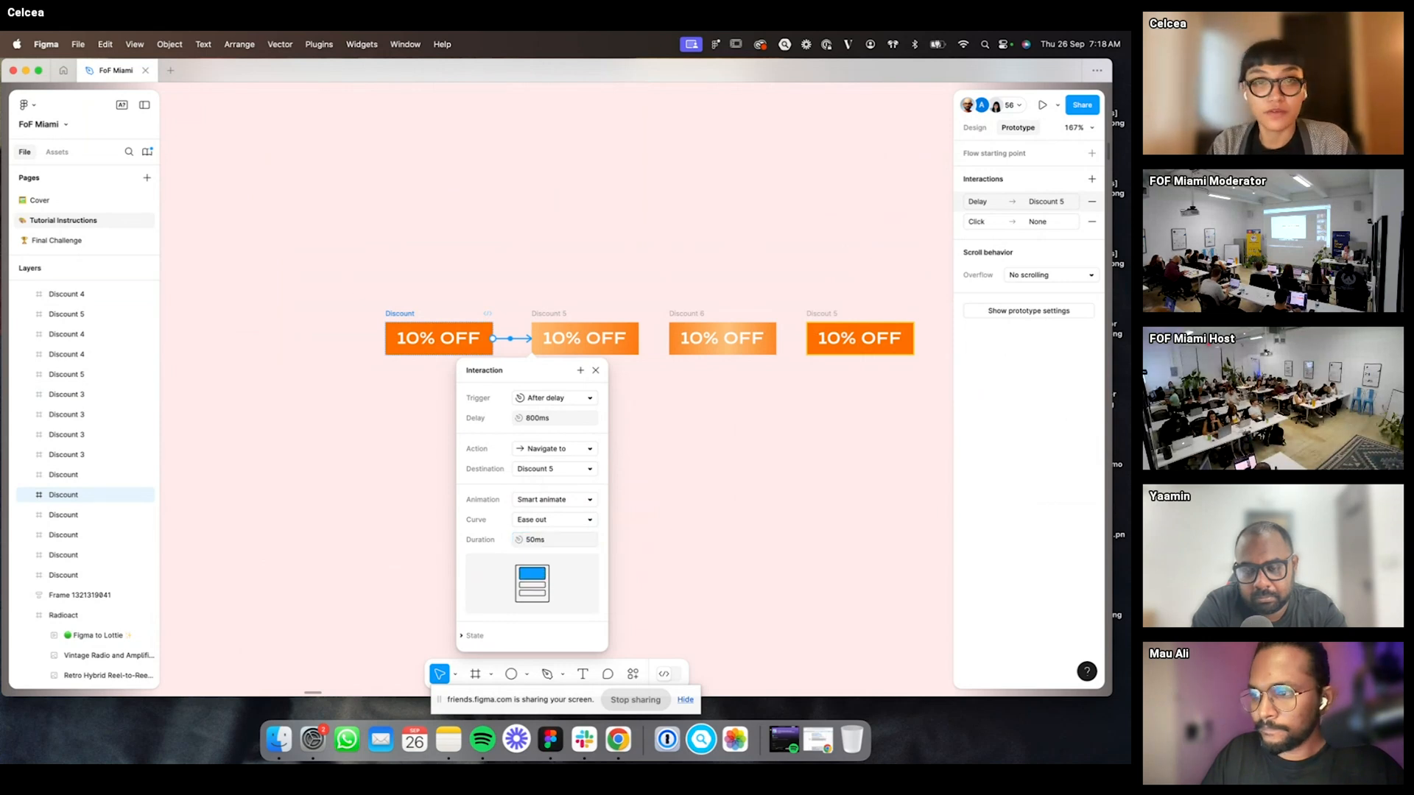
click(692, 464)
- Add prototype connections from Discount 5 to Discount 6 and from Discount 6 to the last banner frame in the lower row
click(633, 338)
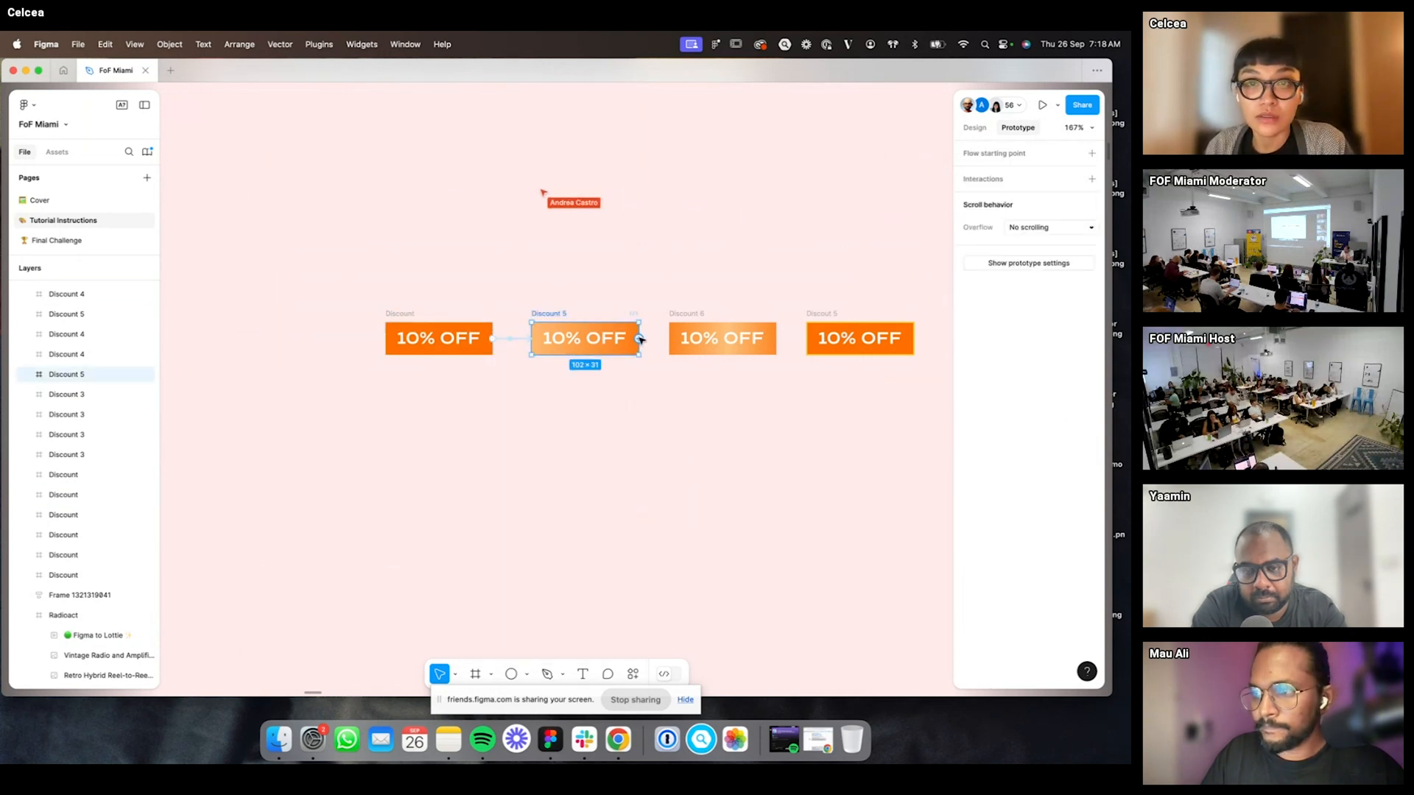
drag(640, 338, 707, 339)
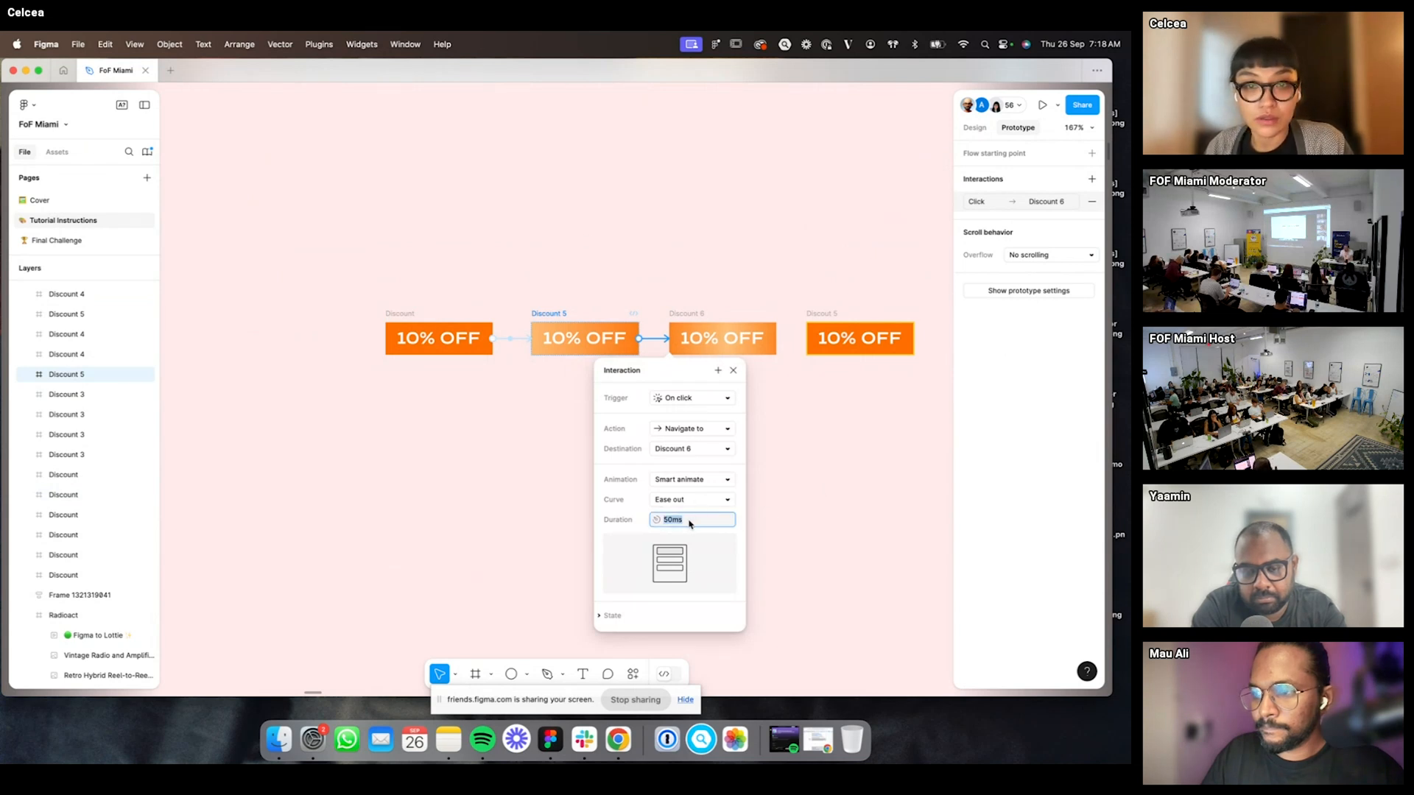
click(749, 489)
click(692, 338)
drag(777, 340, 858, 339)
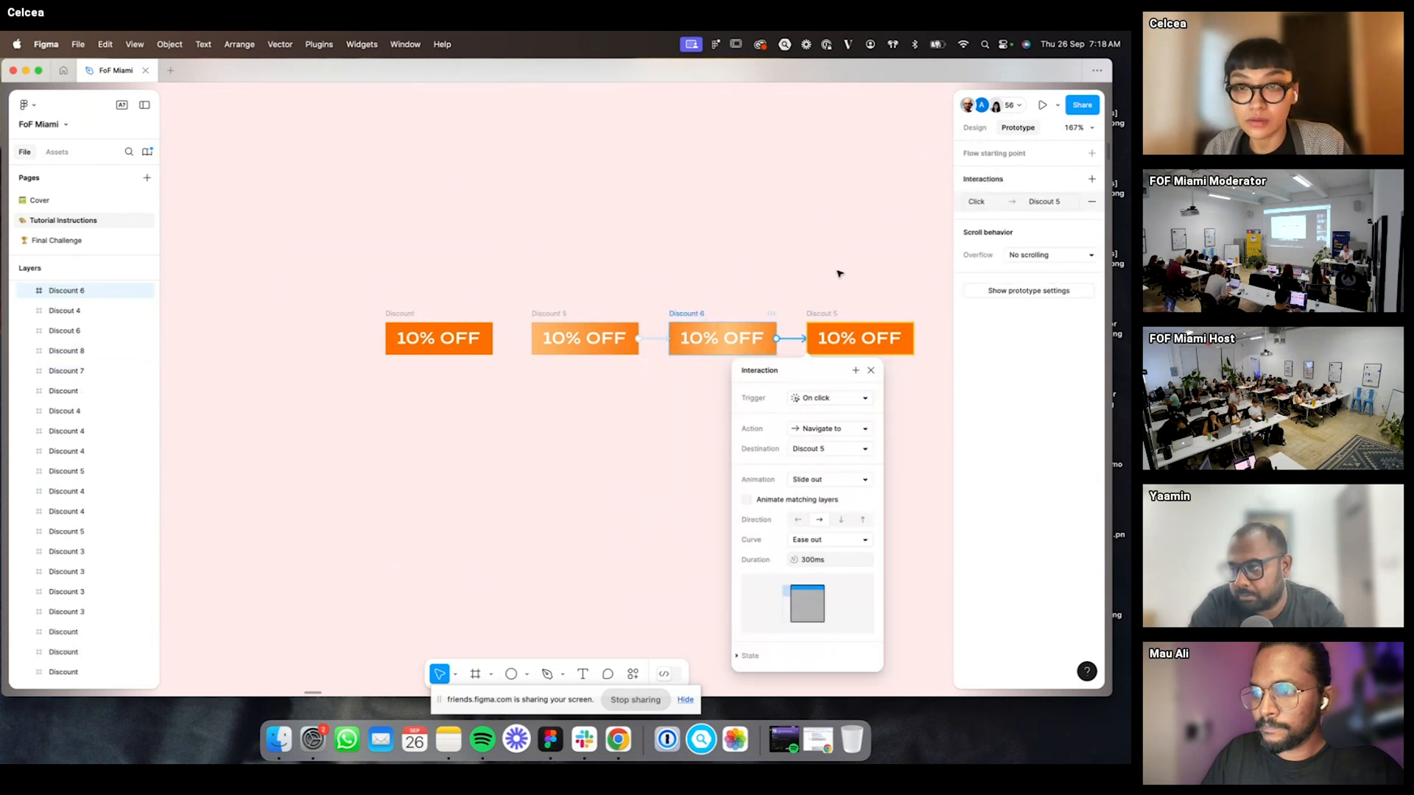
click(825, 234)
- Examine the last banner frame's design properties and colors up close, then clear the selection
scroll(814, 272, right, 1)
click(809, 334)
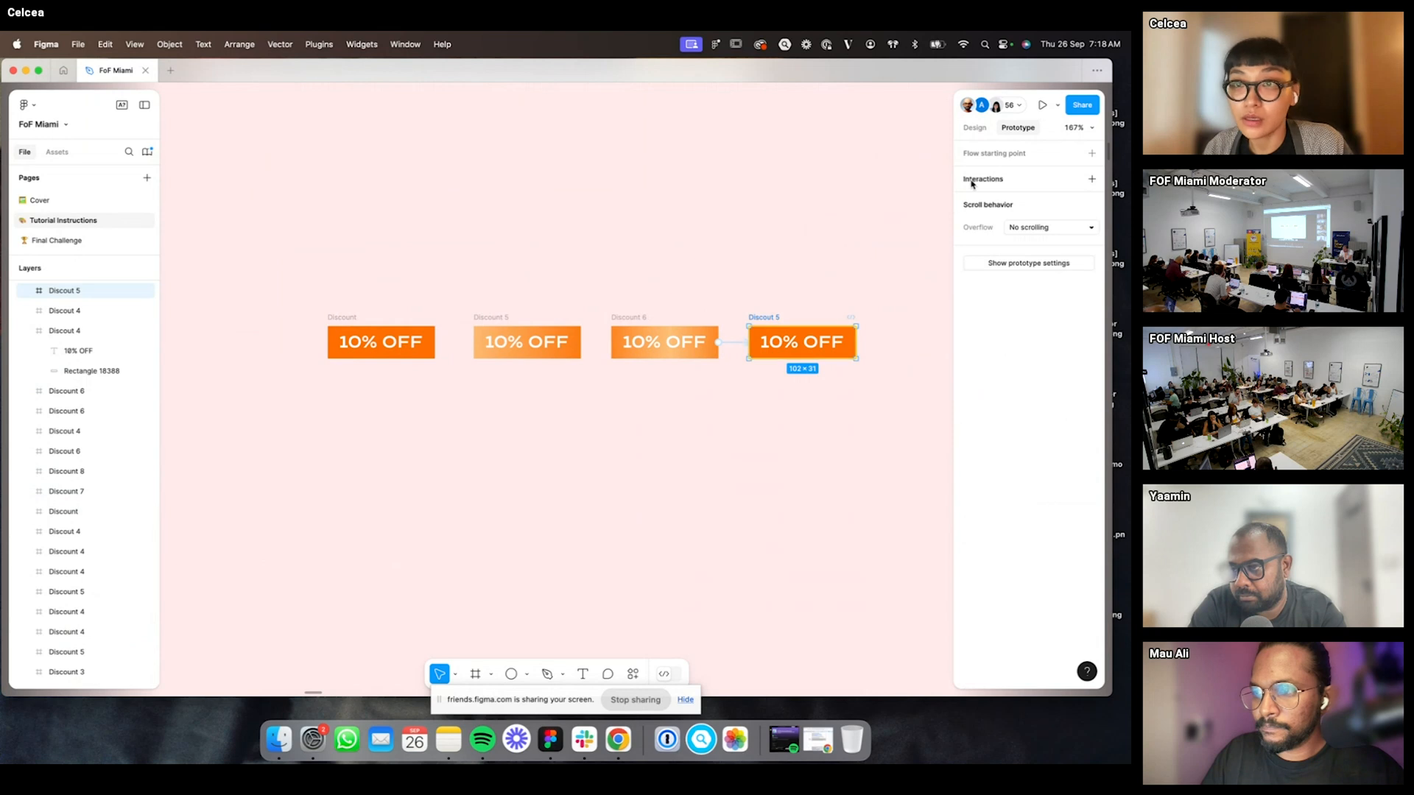
click(973, 128)
scroll(854, 330, up, 5)
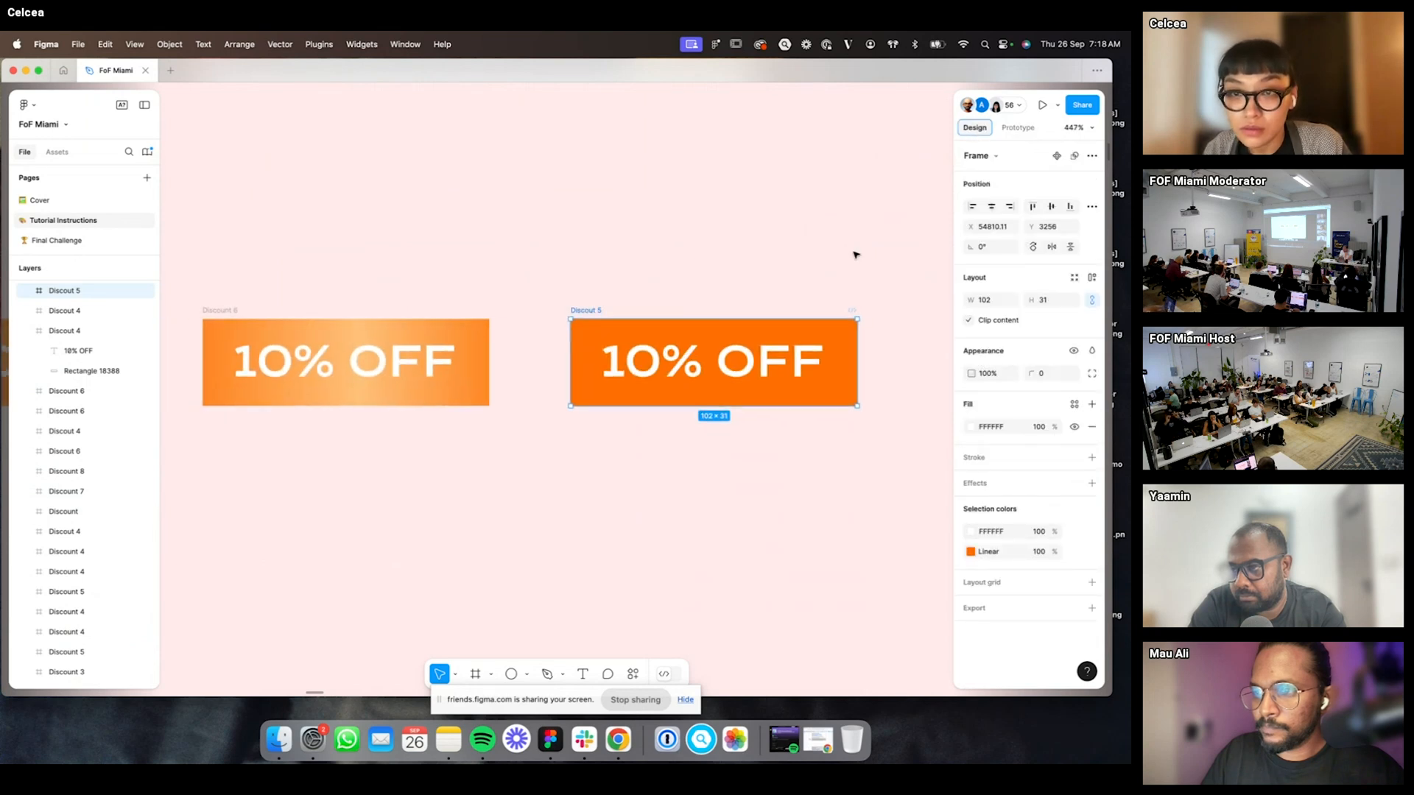
scroll(707, 254, down, 5)
click(697, 231)
- Add a prototype connection from the last banner frame in the lower row back to the first Discount frame
click(1019, 128)
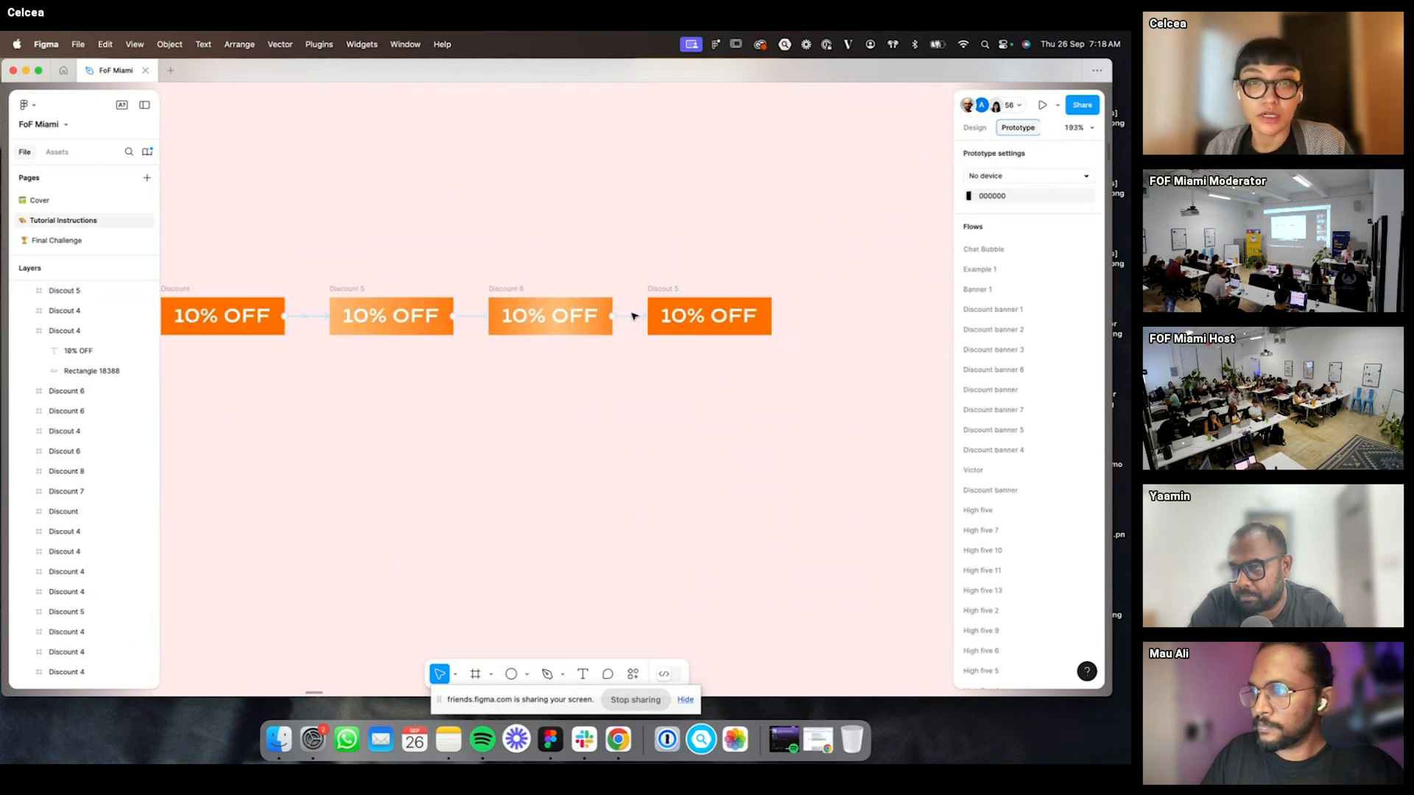
click(634, 317)
scroll(726, 227, left, 2)
click(802, 281)
click(865, 341)
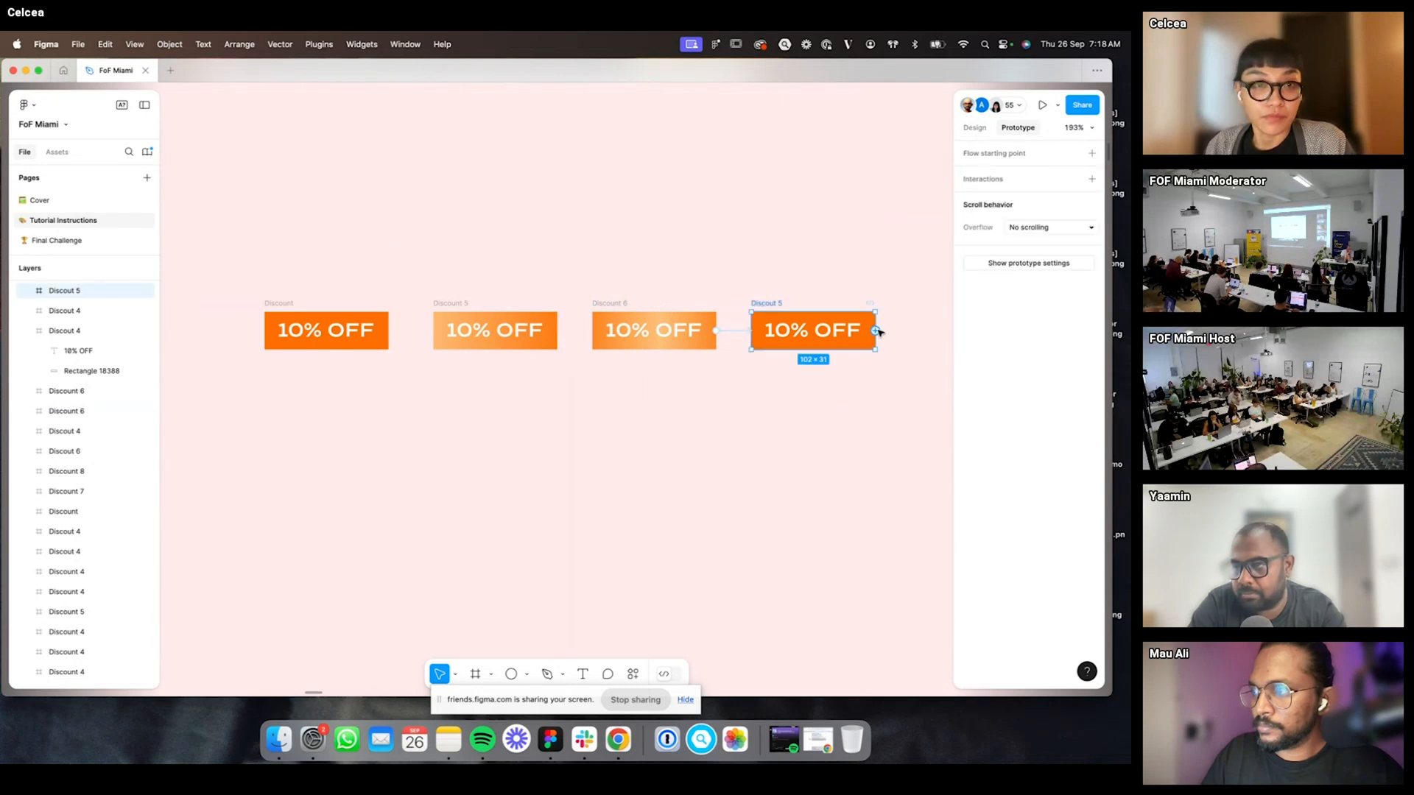
drag(876, 331, 346, 332)
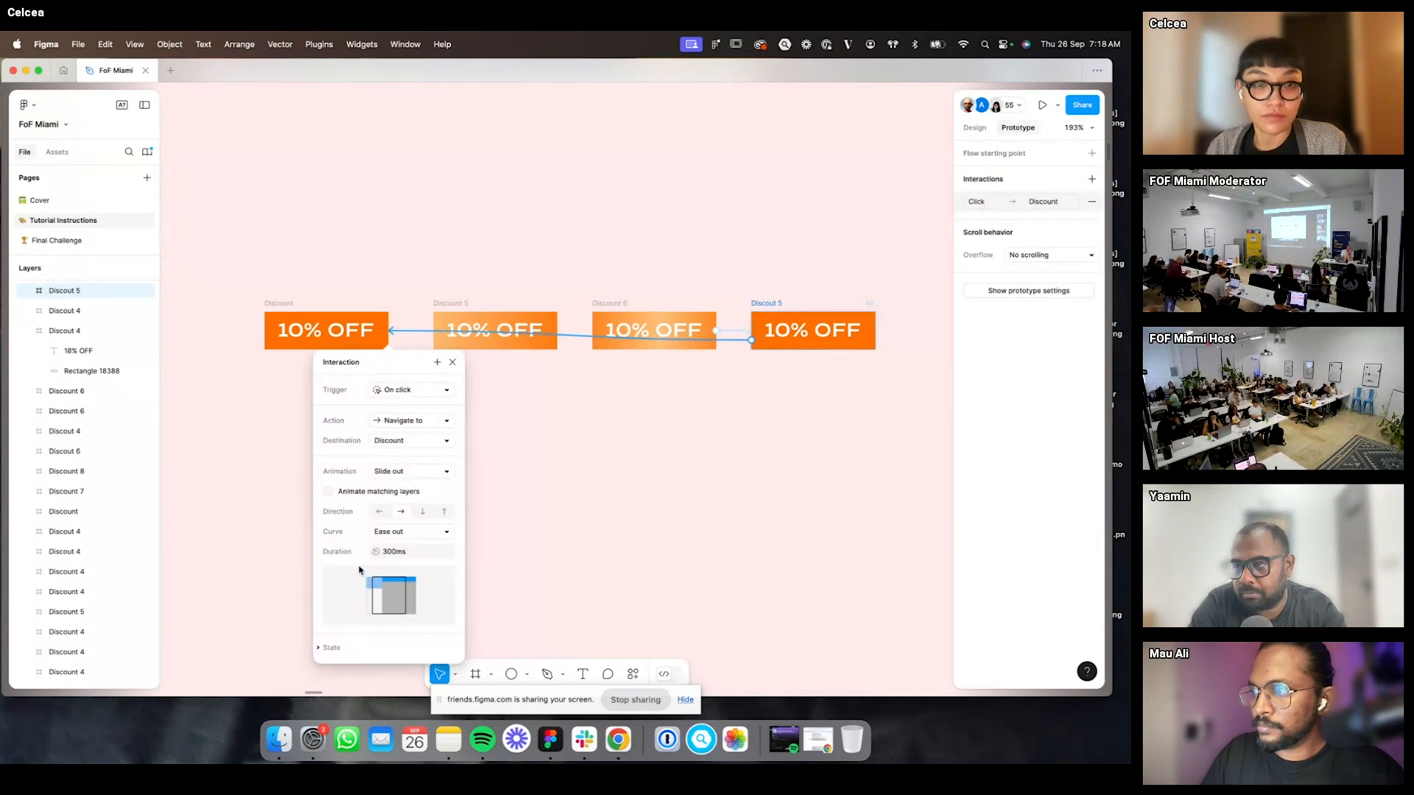
click(590, 441)
- Add a flow starting point to the first Discount frame in the lower row
click(274, 304)
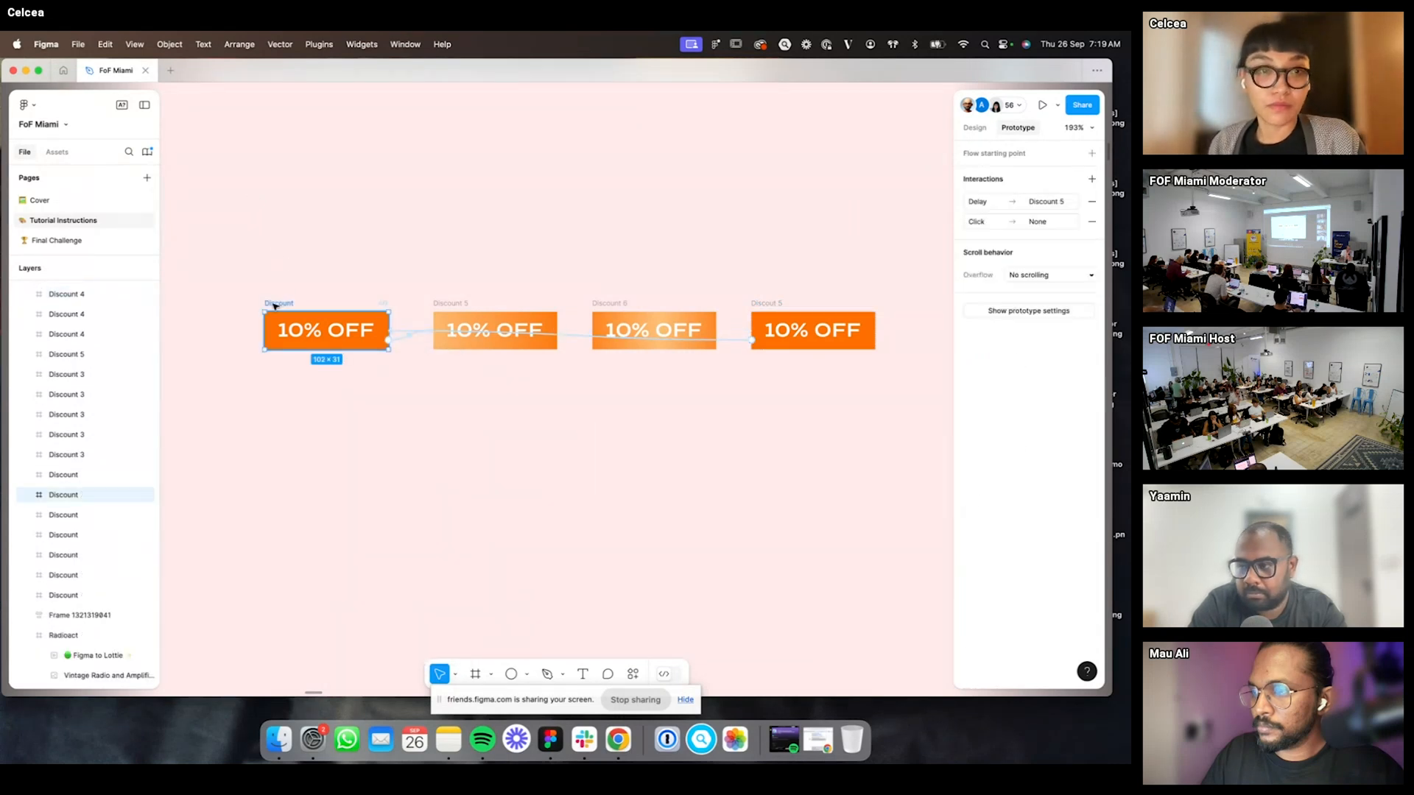
click(999, 160)
scroll(324, 276, down, 5)
click(409, 271)
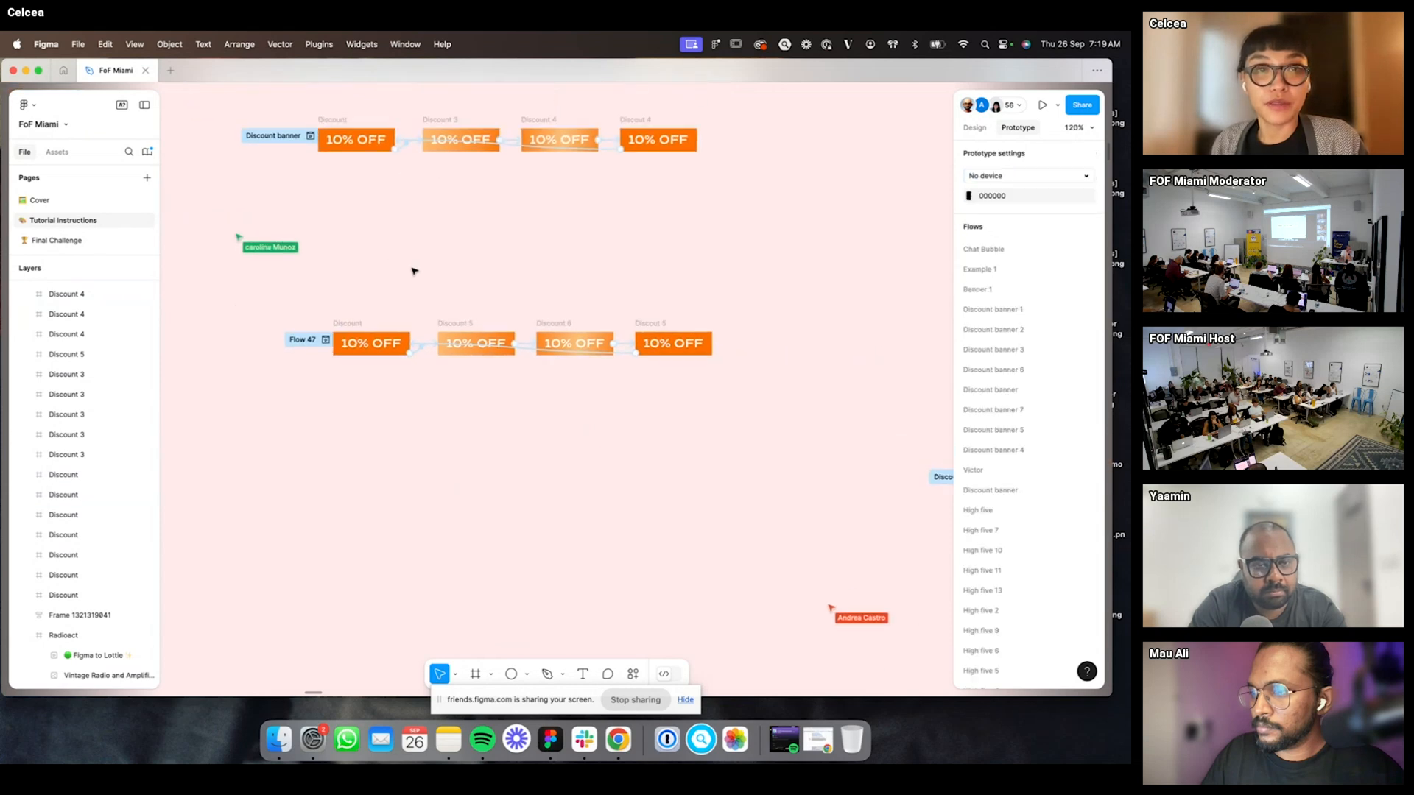
scroll(416, 272, left, 2)
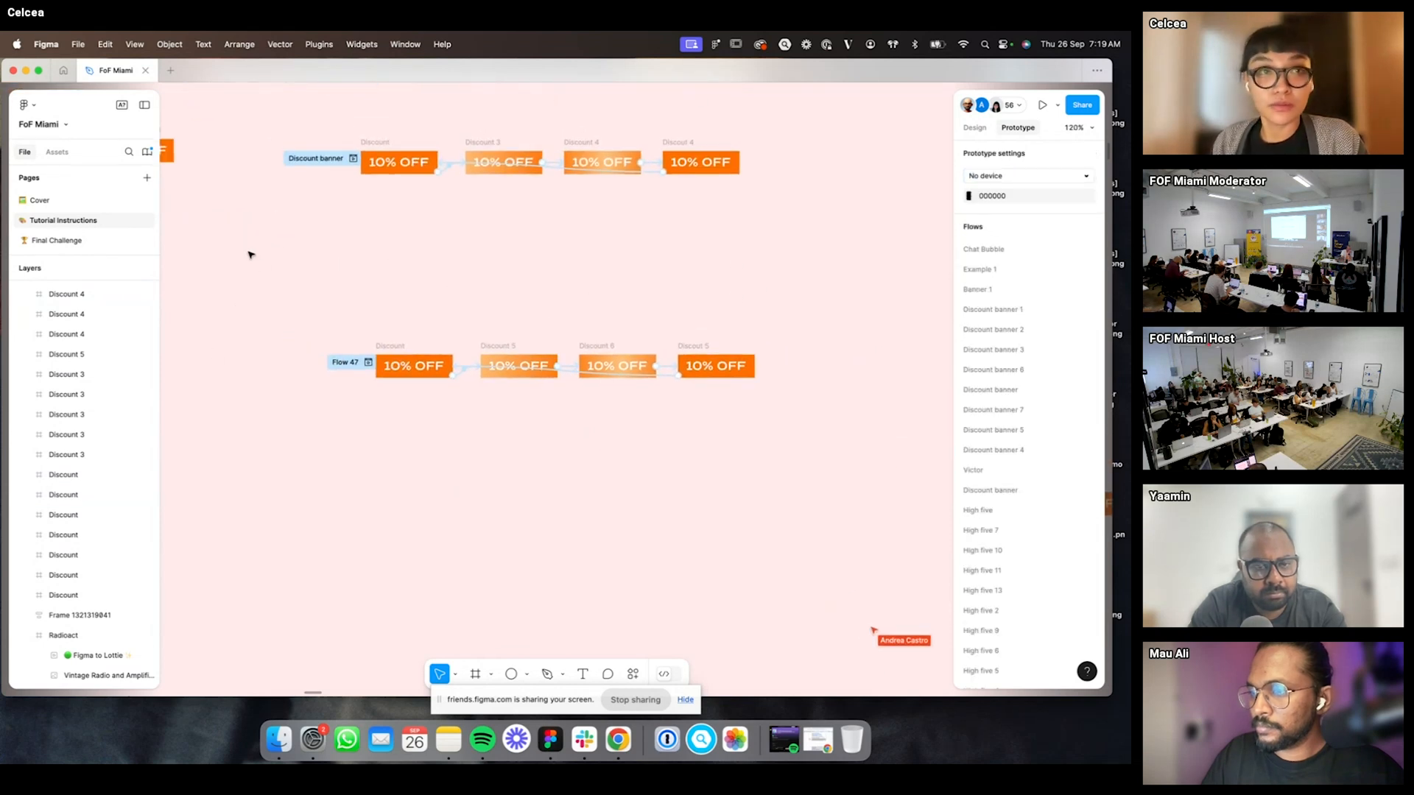
- Run the LottieFiles plugin and generate a Lottie preview from the prototype flow Flow 47
click(632, 675)
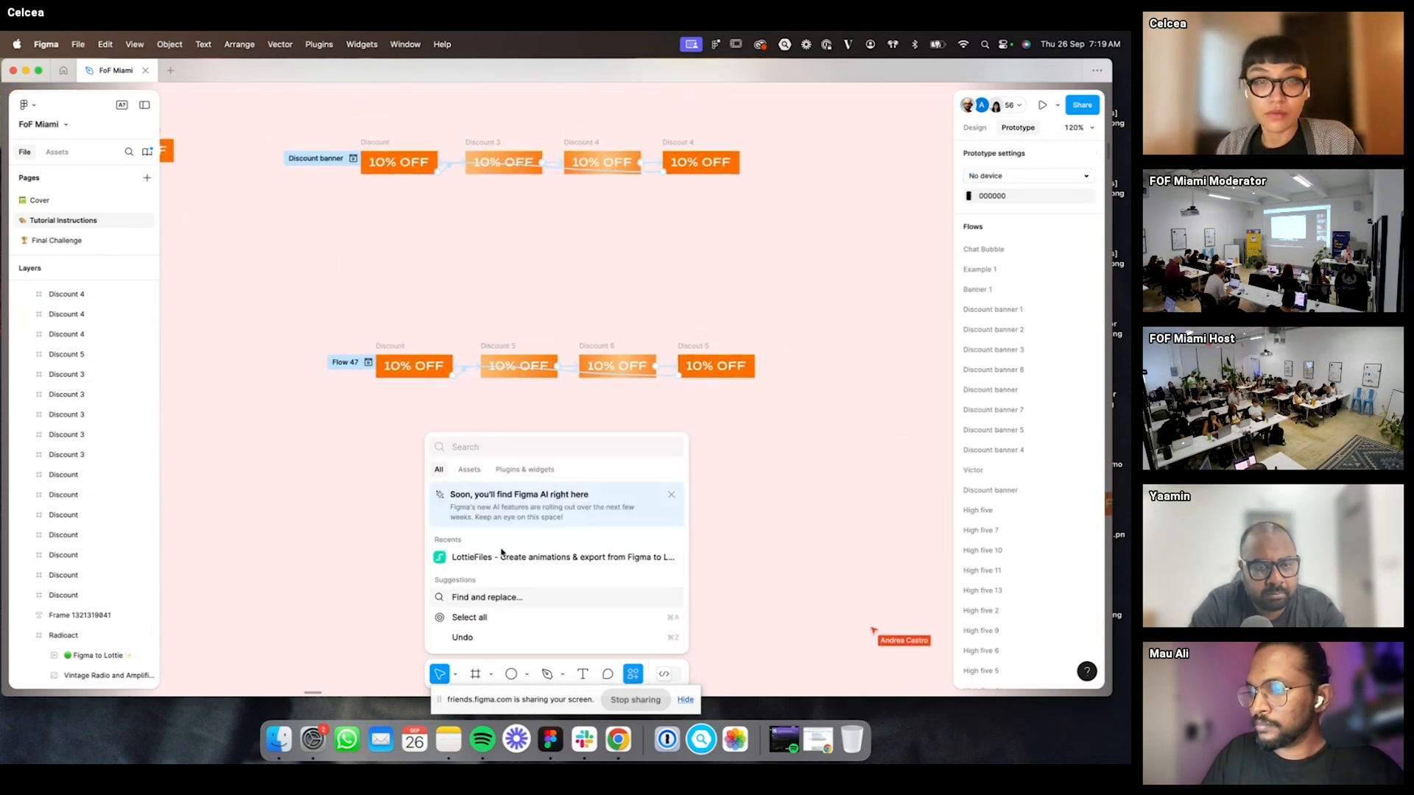
click(498, 558)
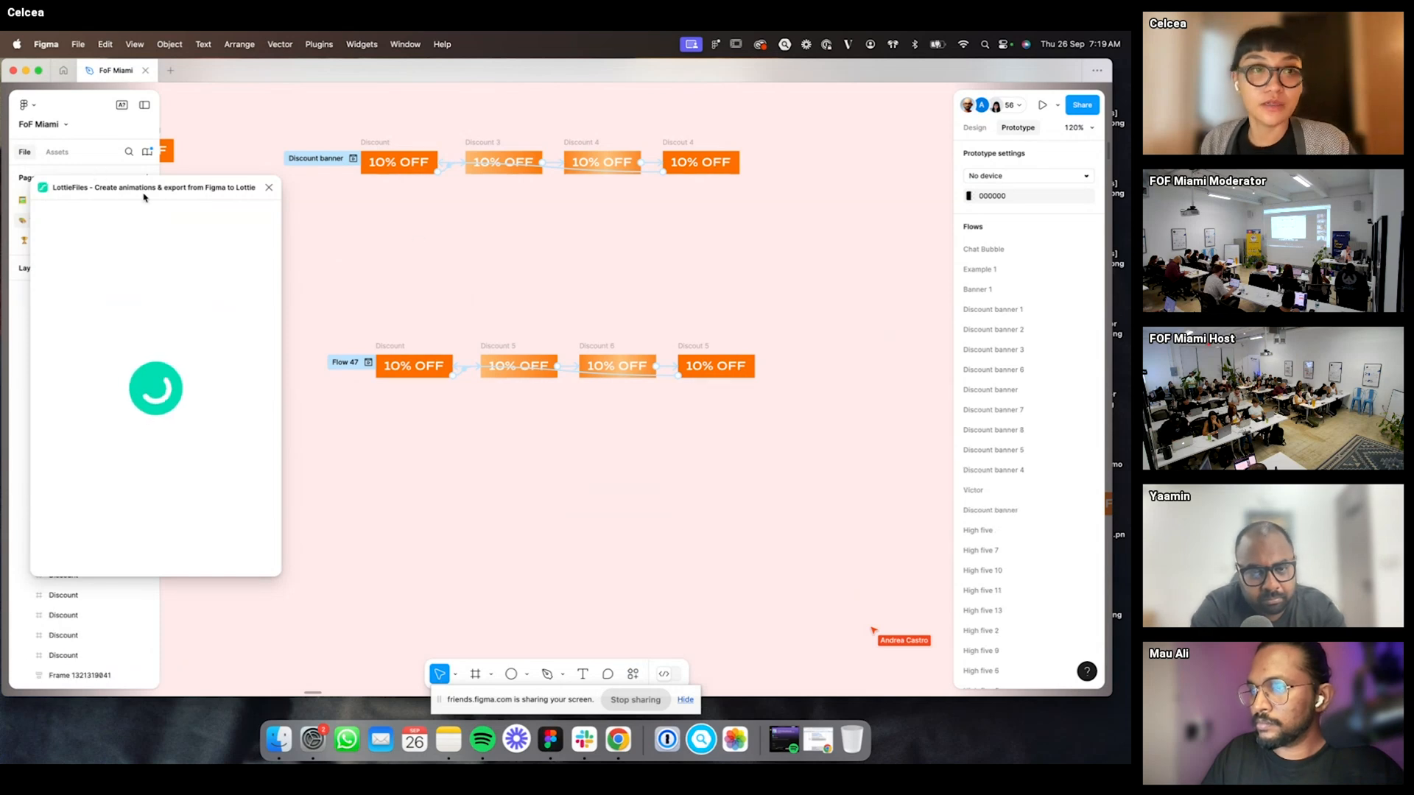
drag(148, 190, 160, 195)
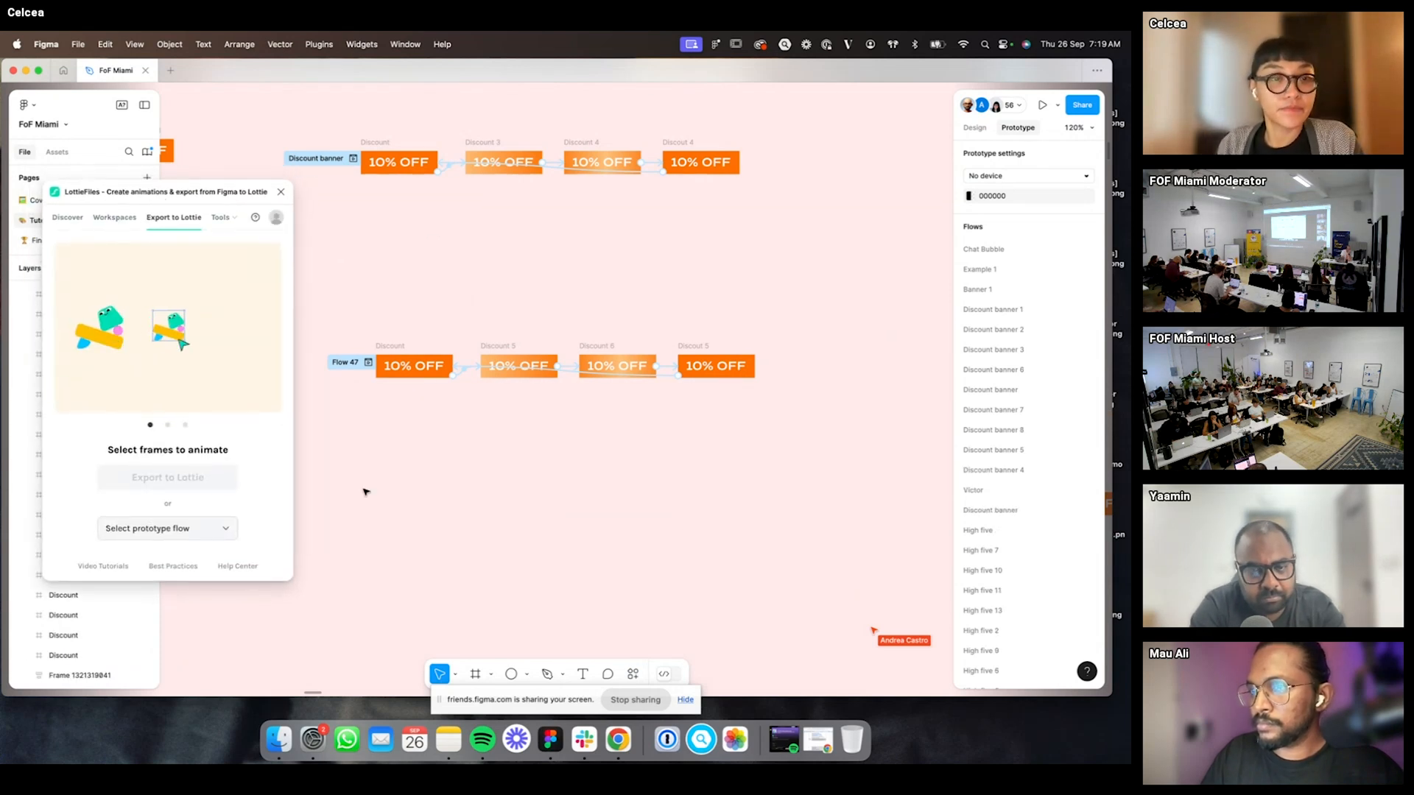
click(225, 529)
scroll(184, 648, down, 10)
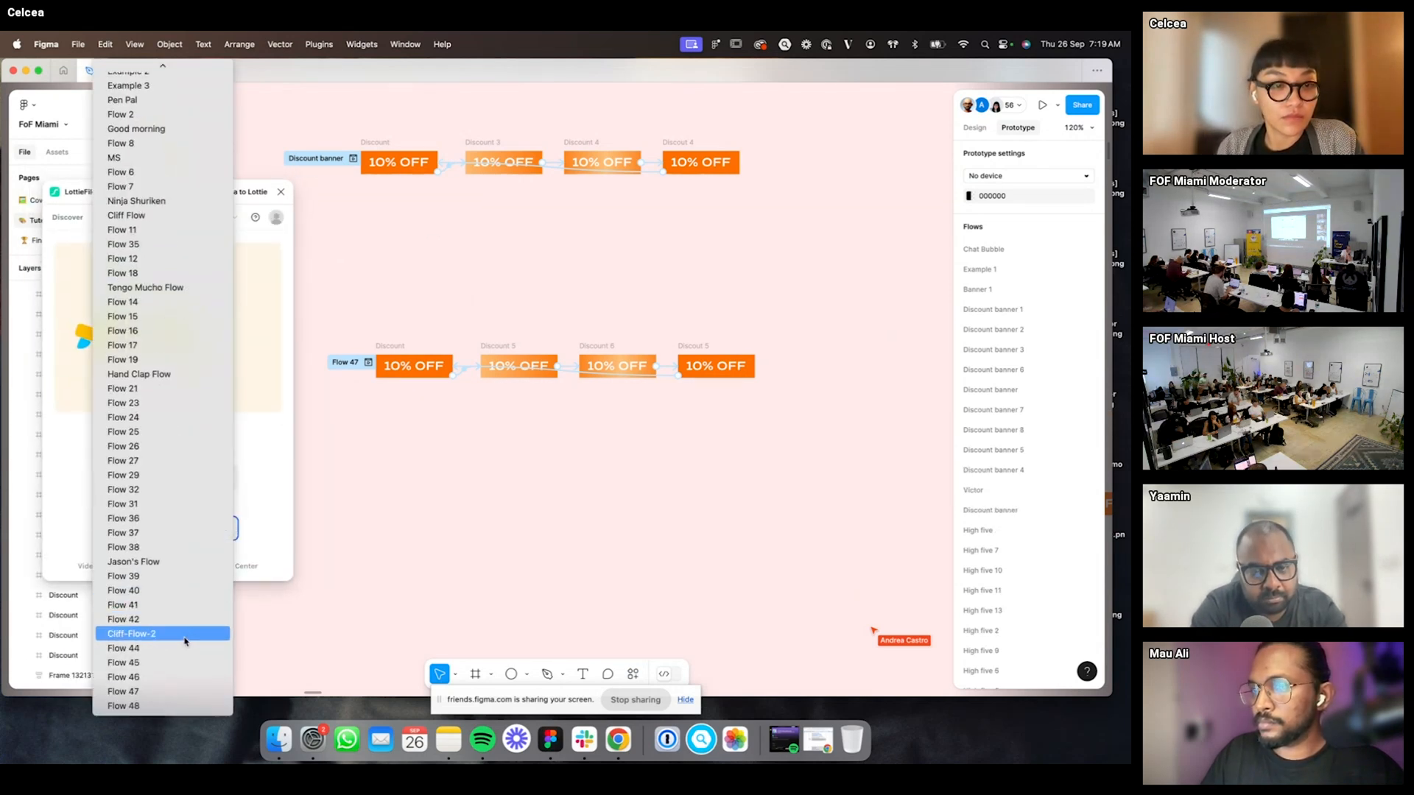
click(171, 693)
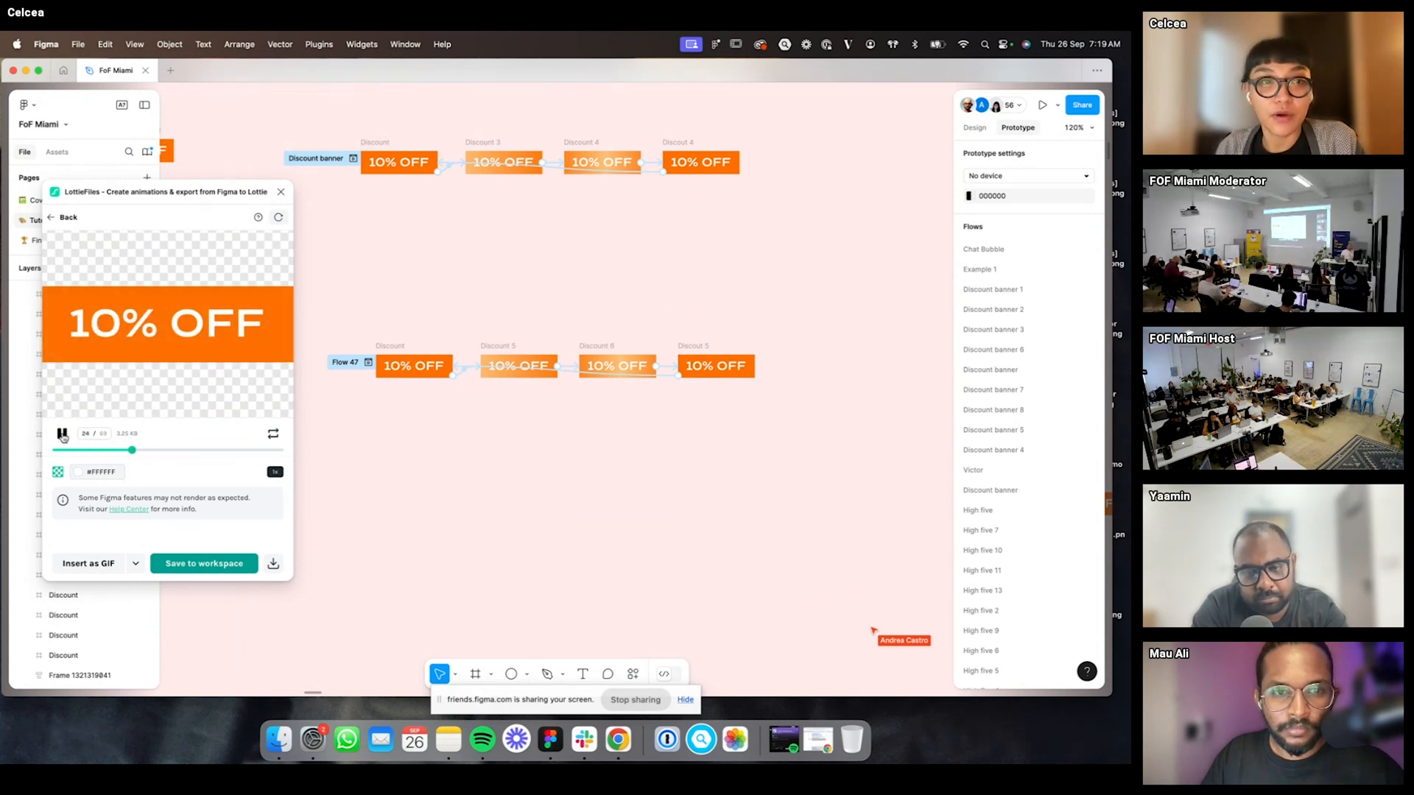
- Change the trigger of Discount 6's interaction with the last banner frame to After delay and close its settings
click(596, 350)
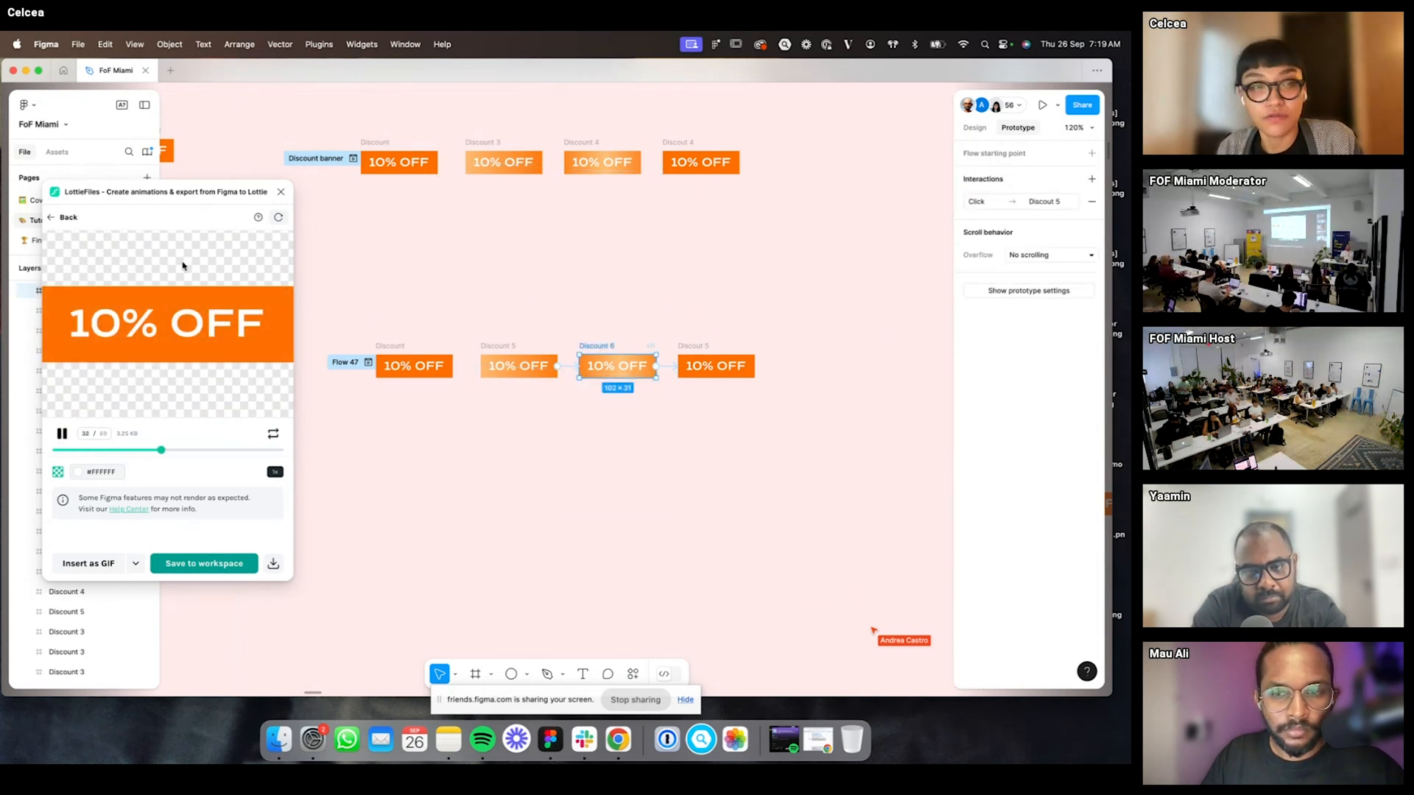
click(668, 366)
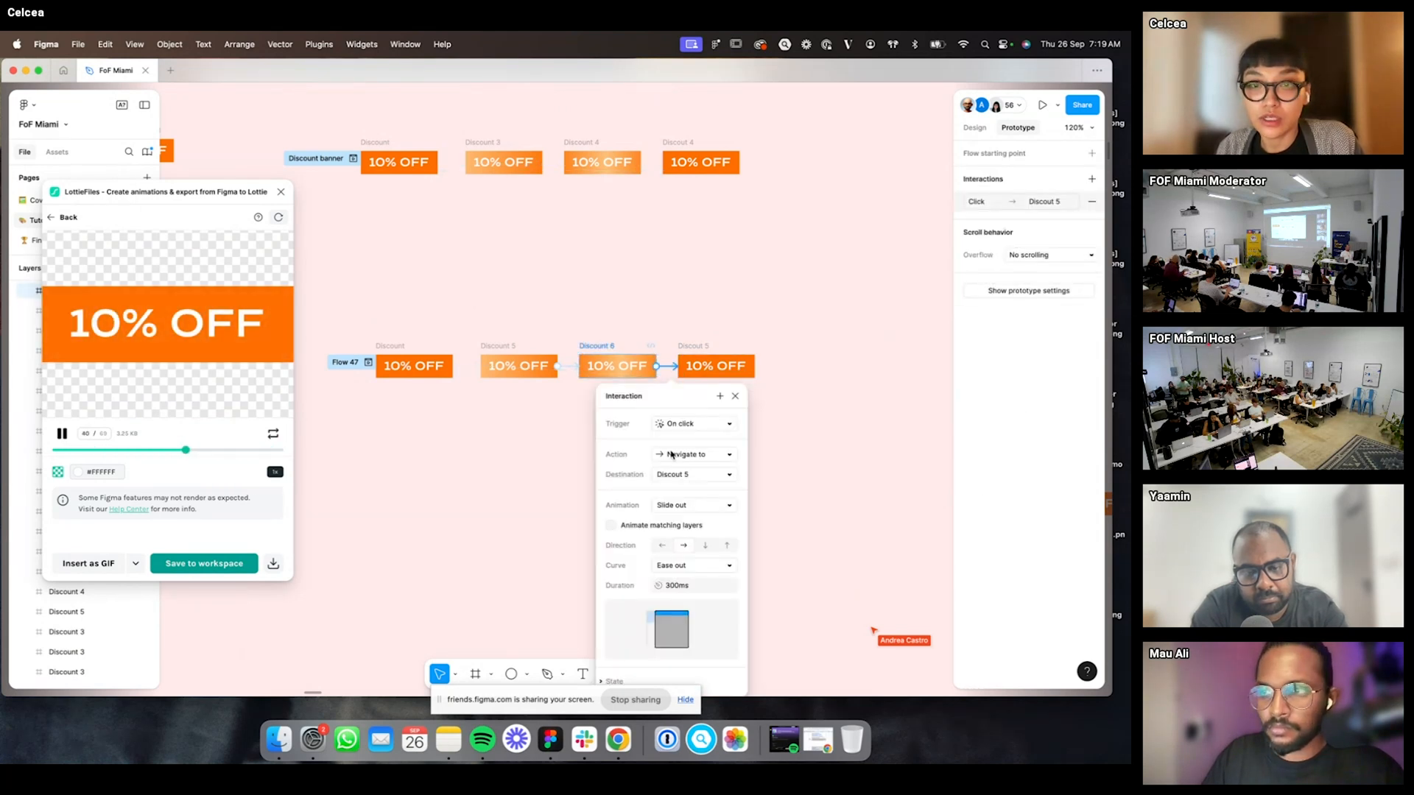
click(720, 422)
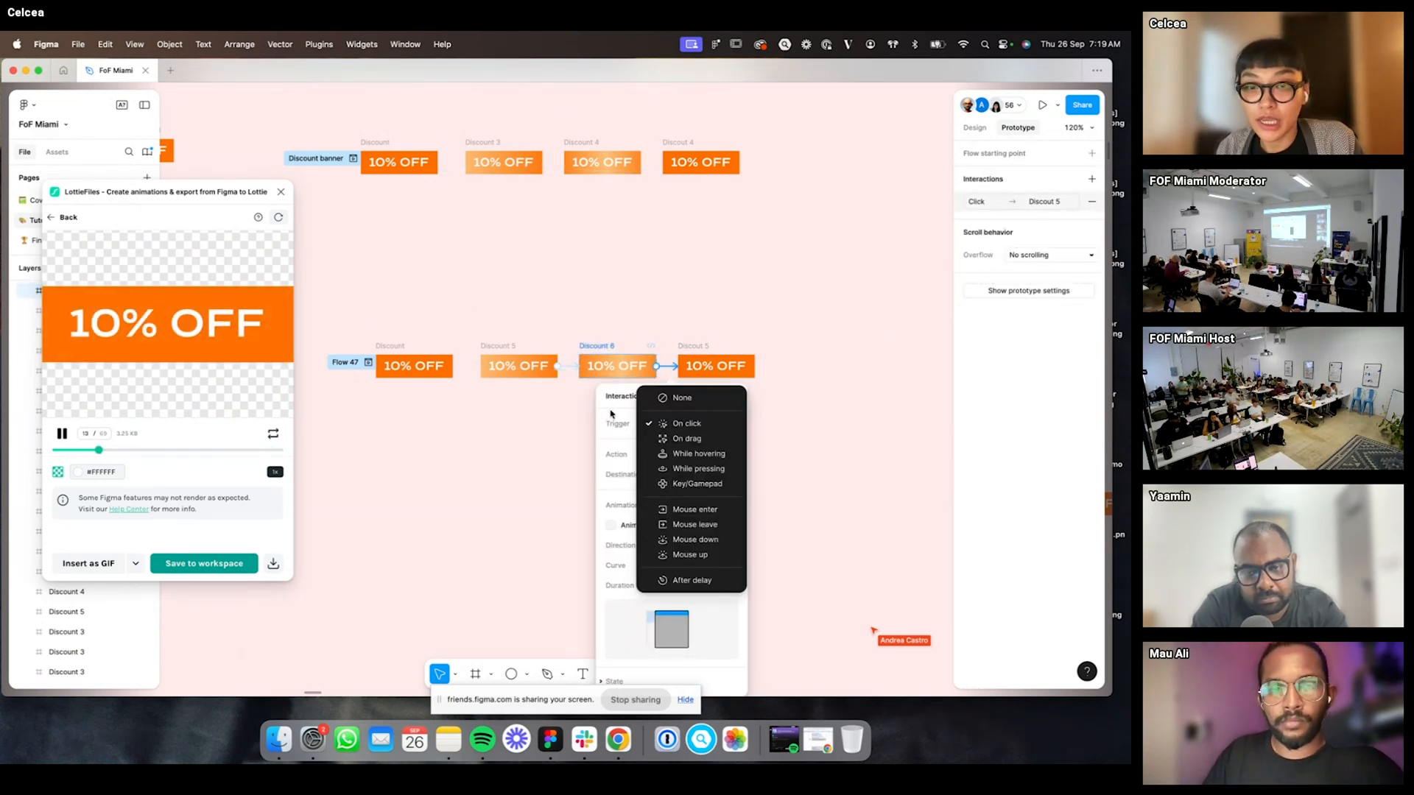
click(691, 581)
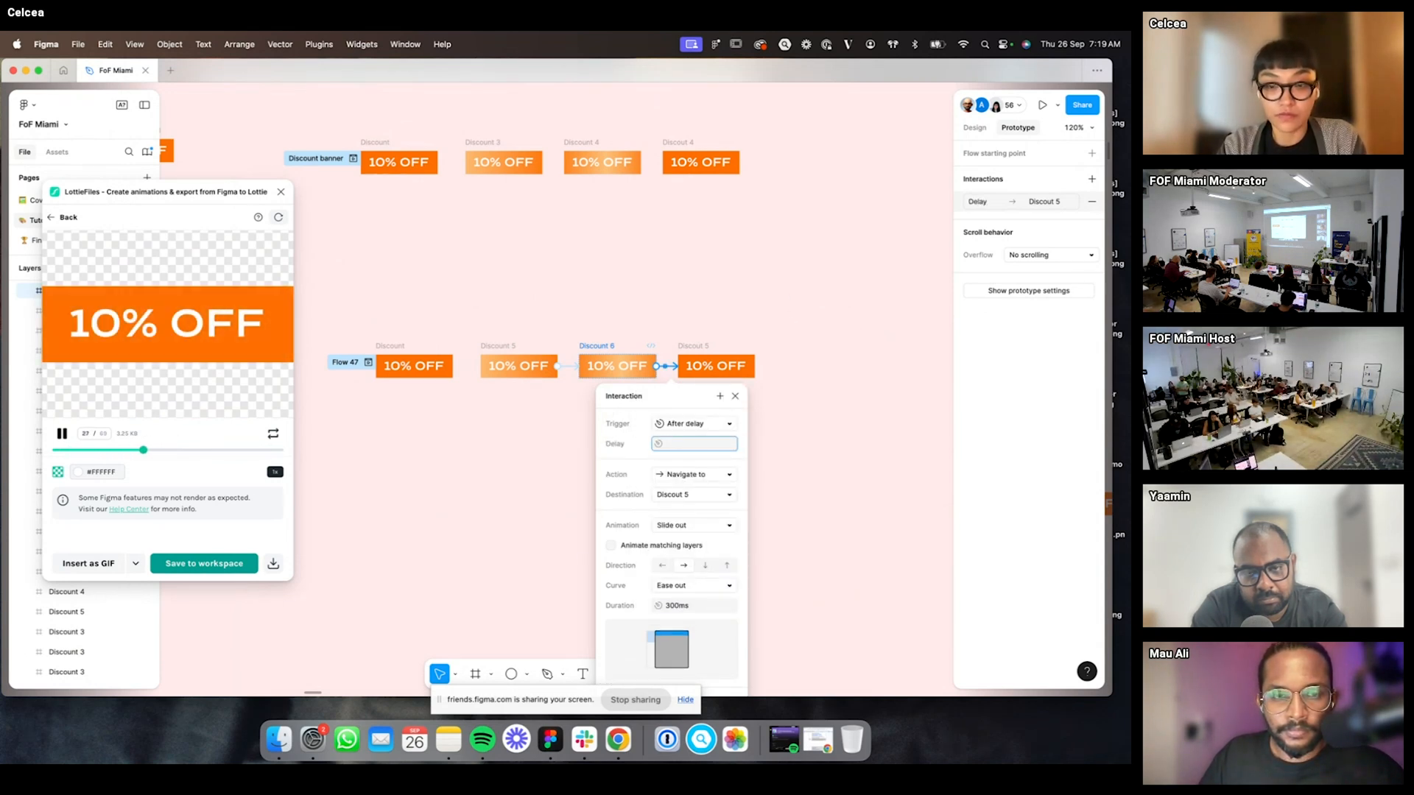
click(734, 396)
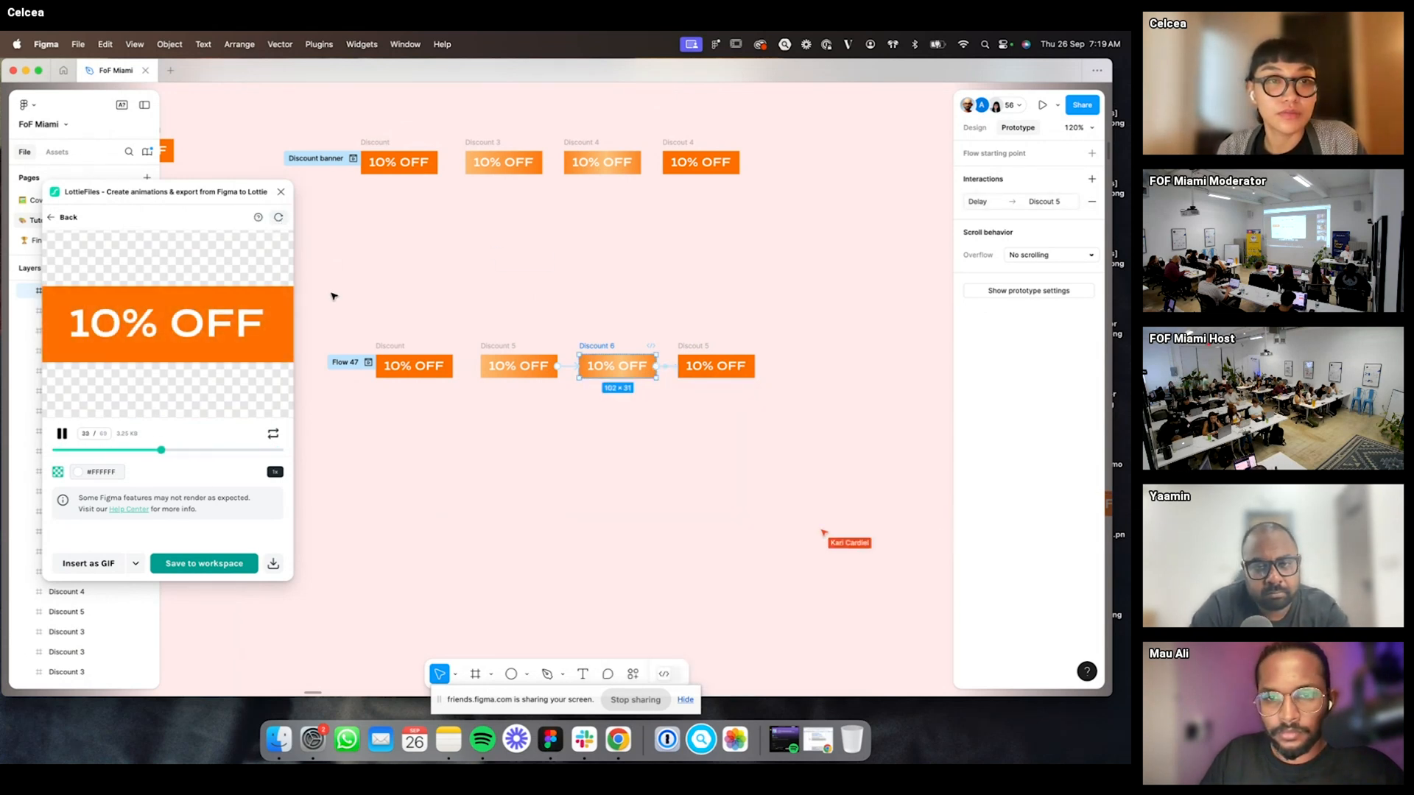
- Examine the design properties of the Discount 6 frame in the lower row and clear the selection
click(644, 261)
scroll(672, 372, up, 5)
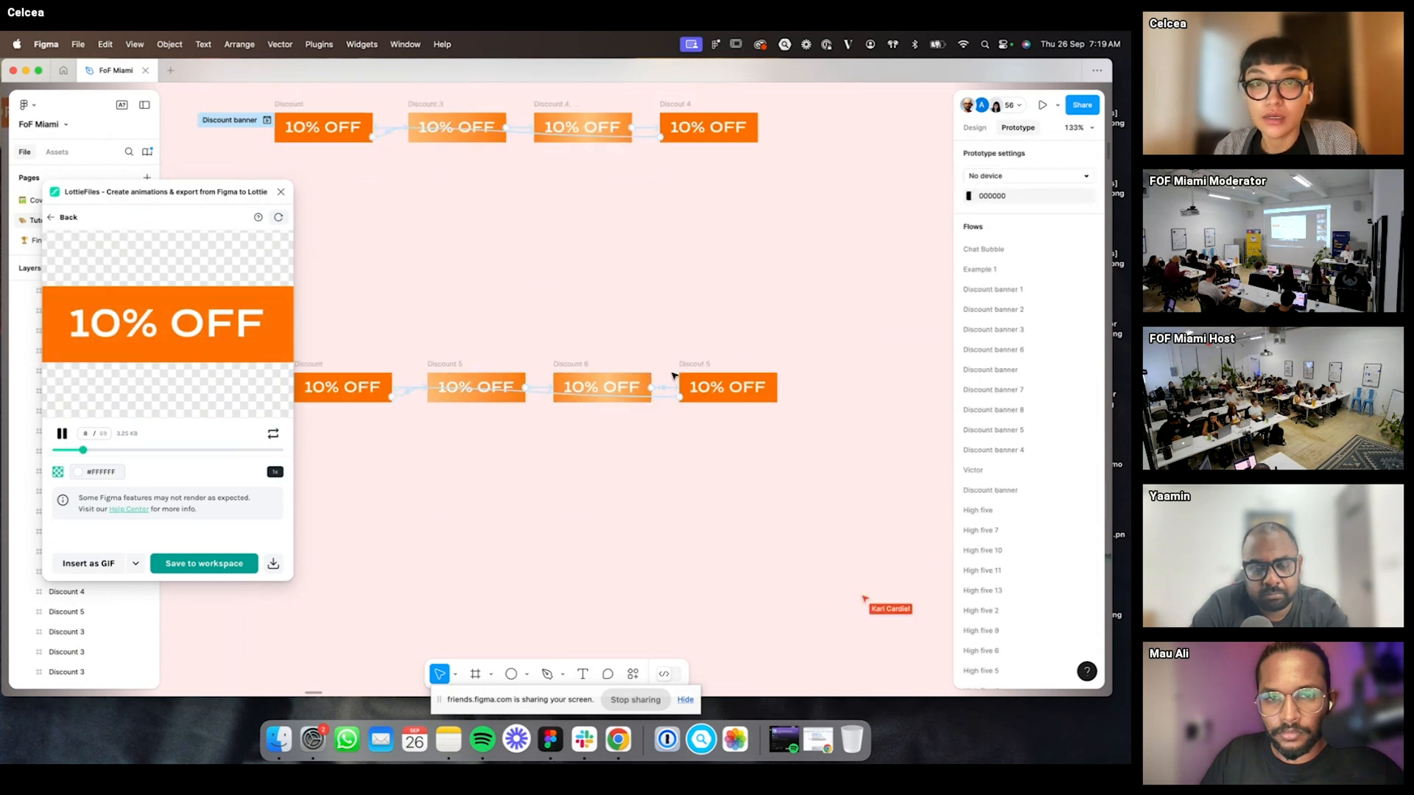
click(493, 284)
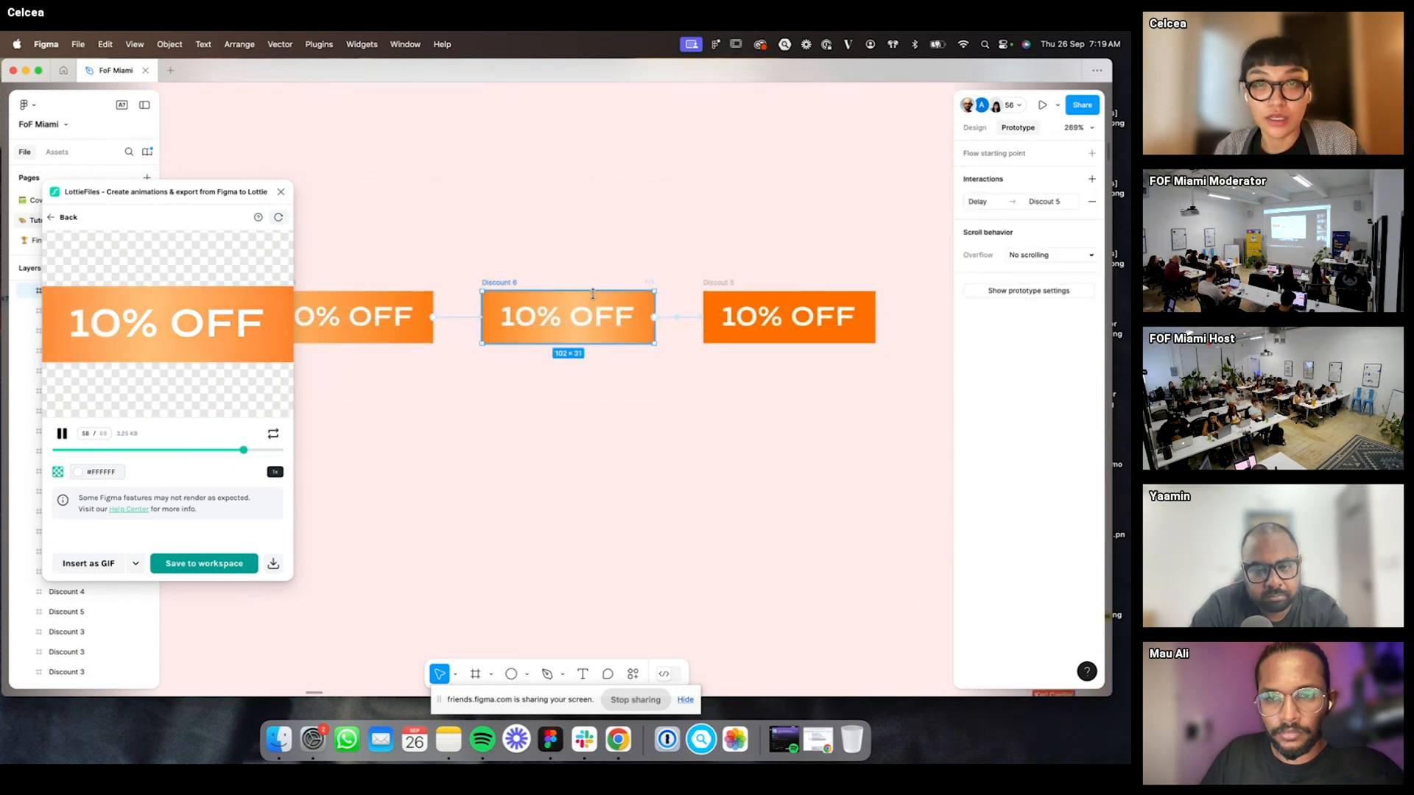
click(975, 128)
click(720, 283)
click(561, 264)
click(496, 283)
scroll(656, 177, down, 3)
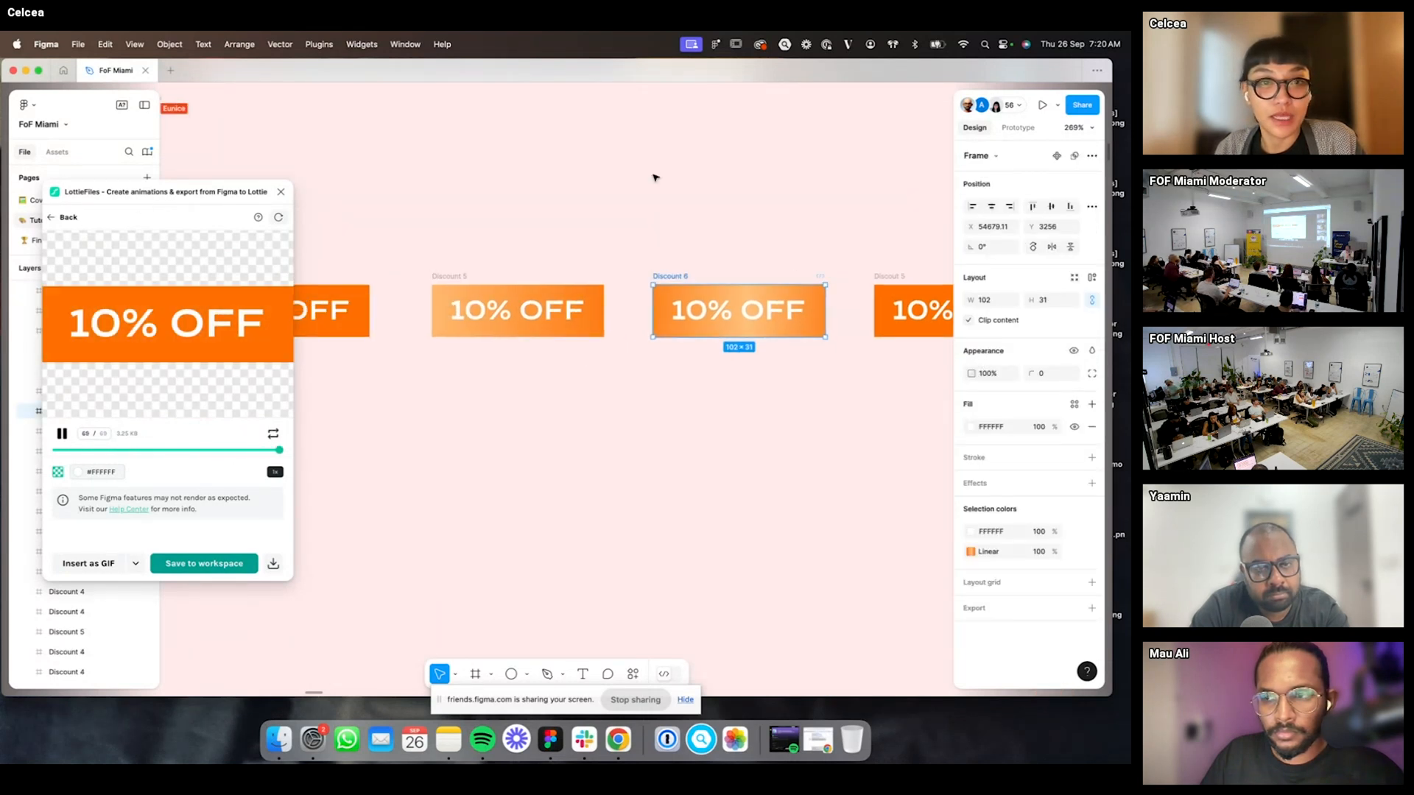
click(688, 230)
scroll(729, 202, down, 3)
scroll(705, 209, up, 2)
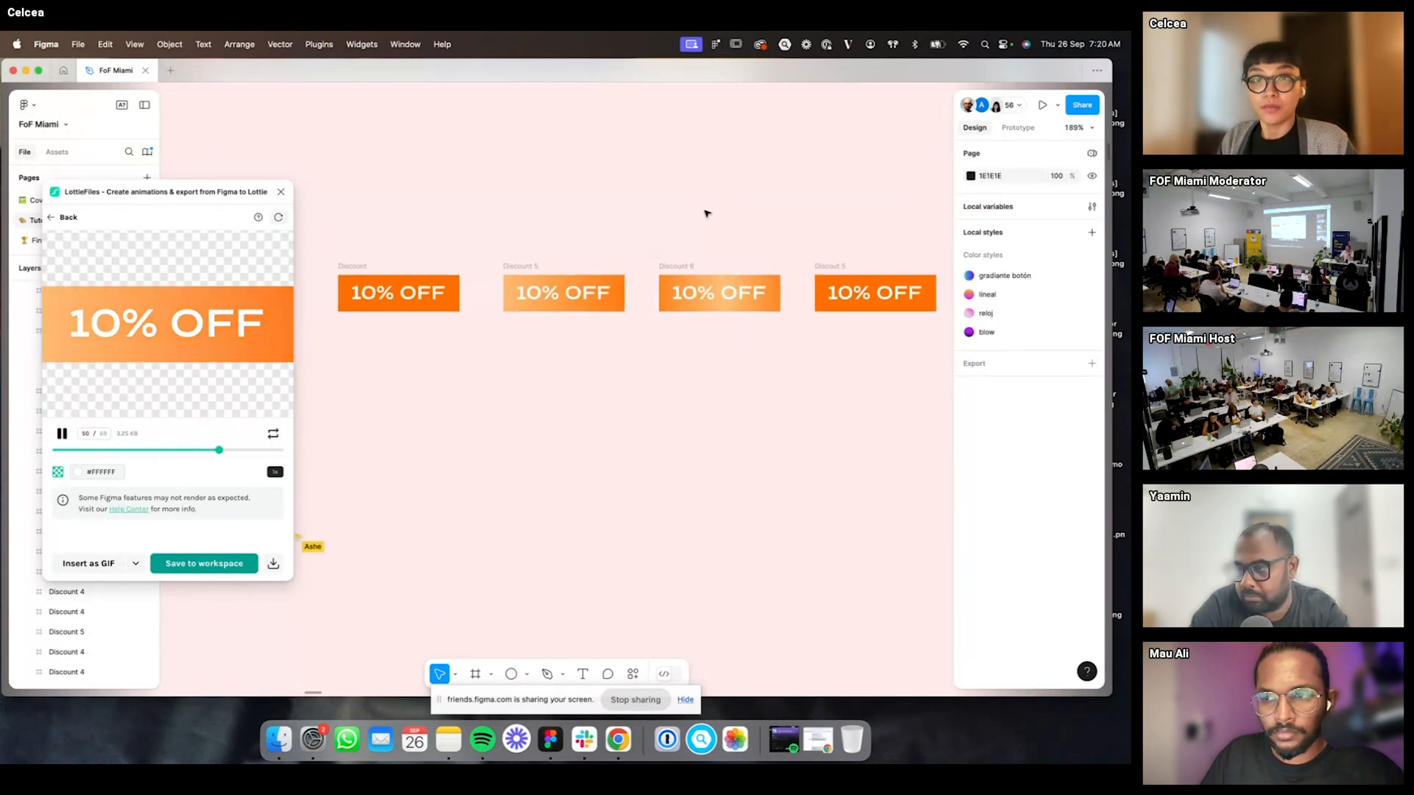
- Compare the Discount 5, Discount 6 and last banner frames in the lower row by selecting each in turn
click(666, 270)
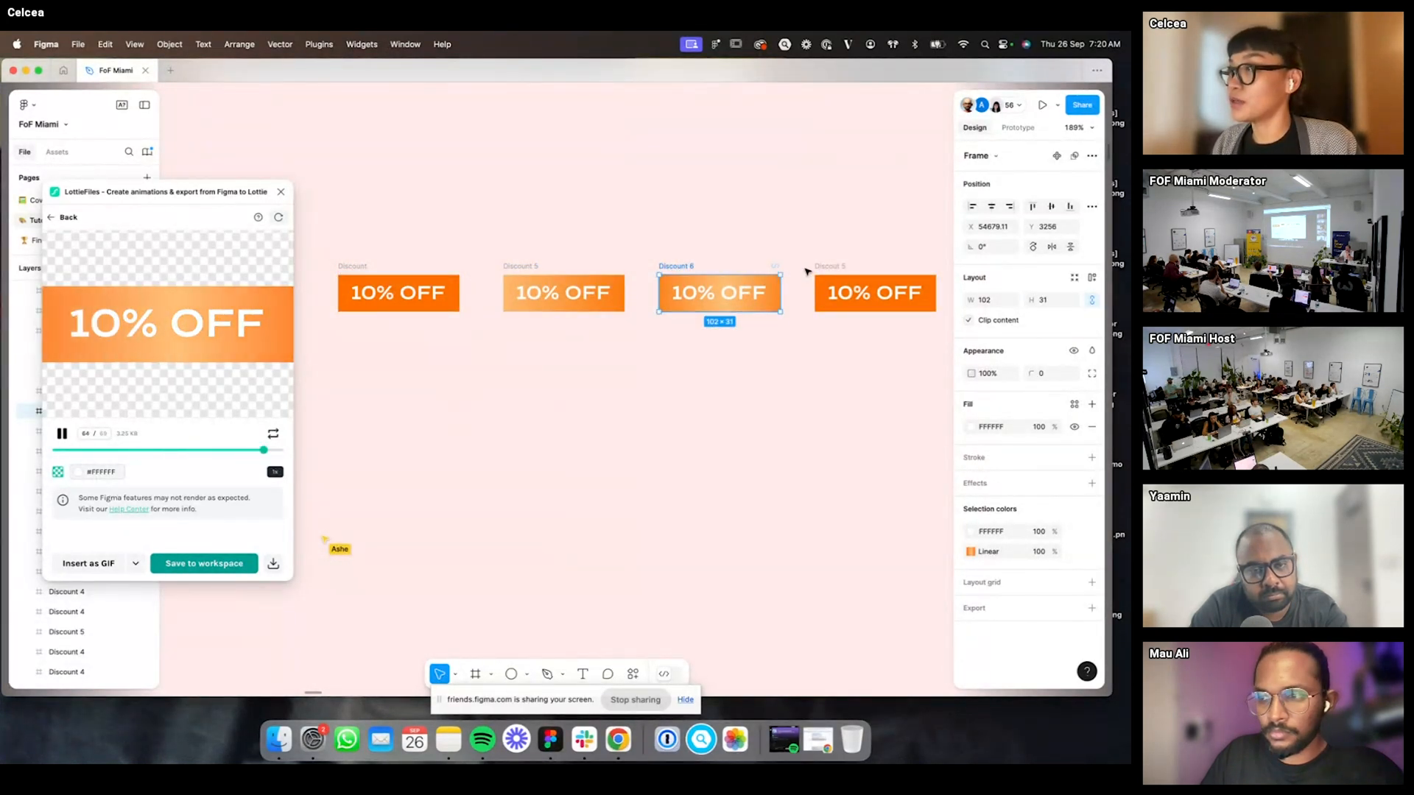
click(516, 243)
click(350, 281)
click(585, 276)
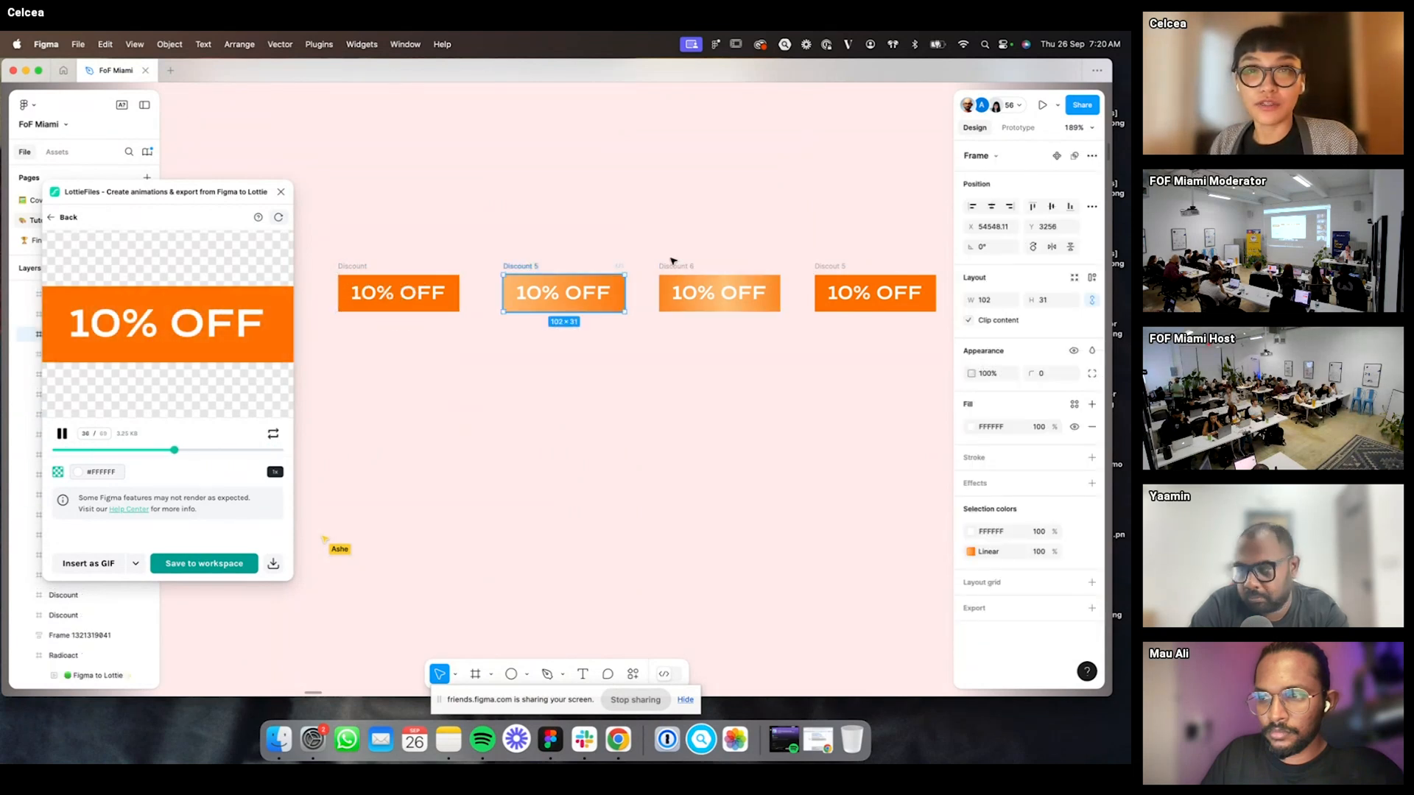
click(687, 267)
click(829, 269)
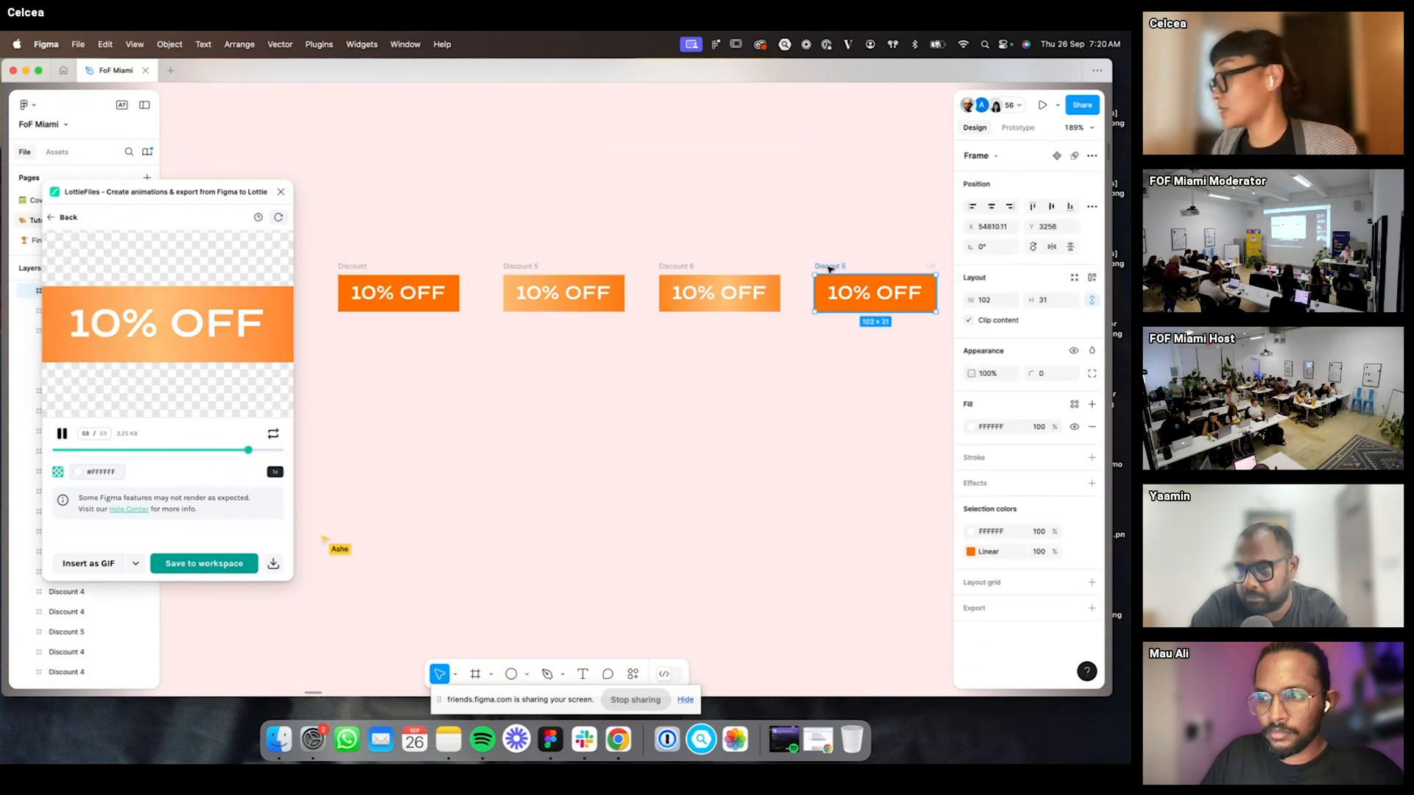
click(855, 212)
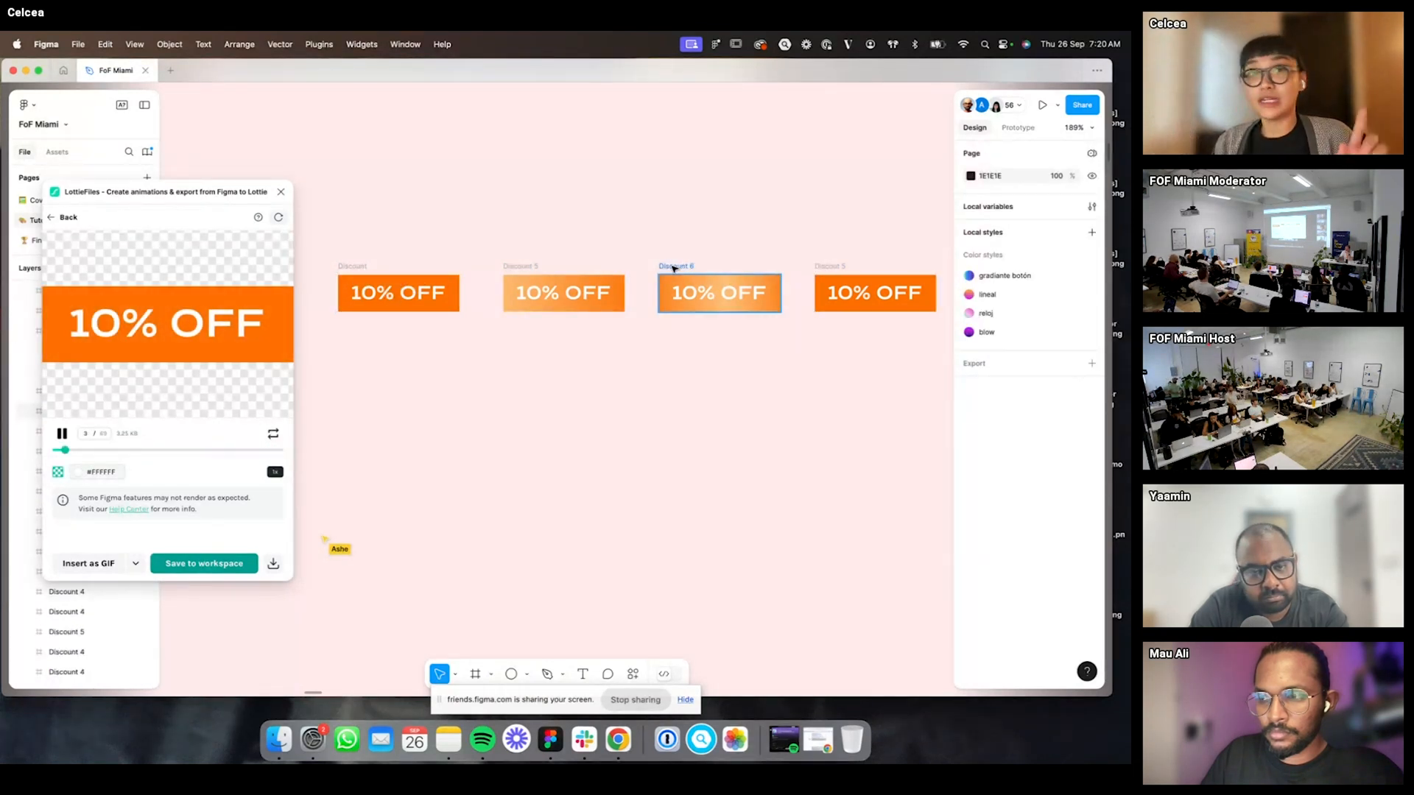
click(523, 267)
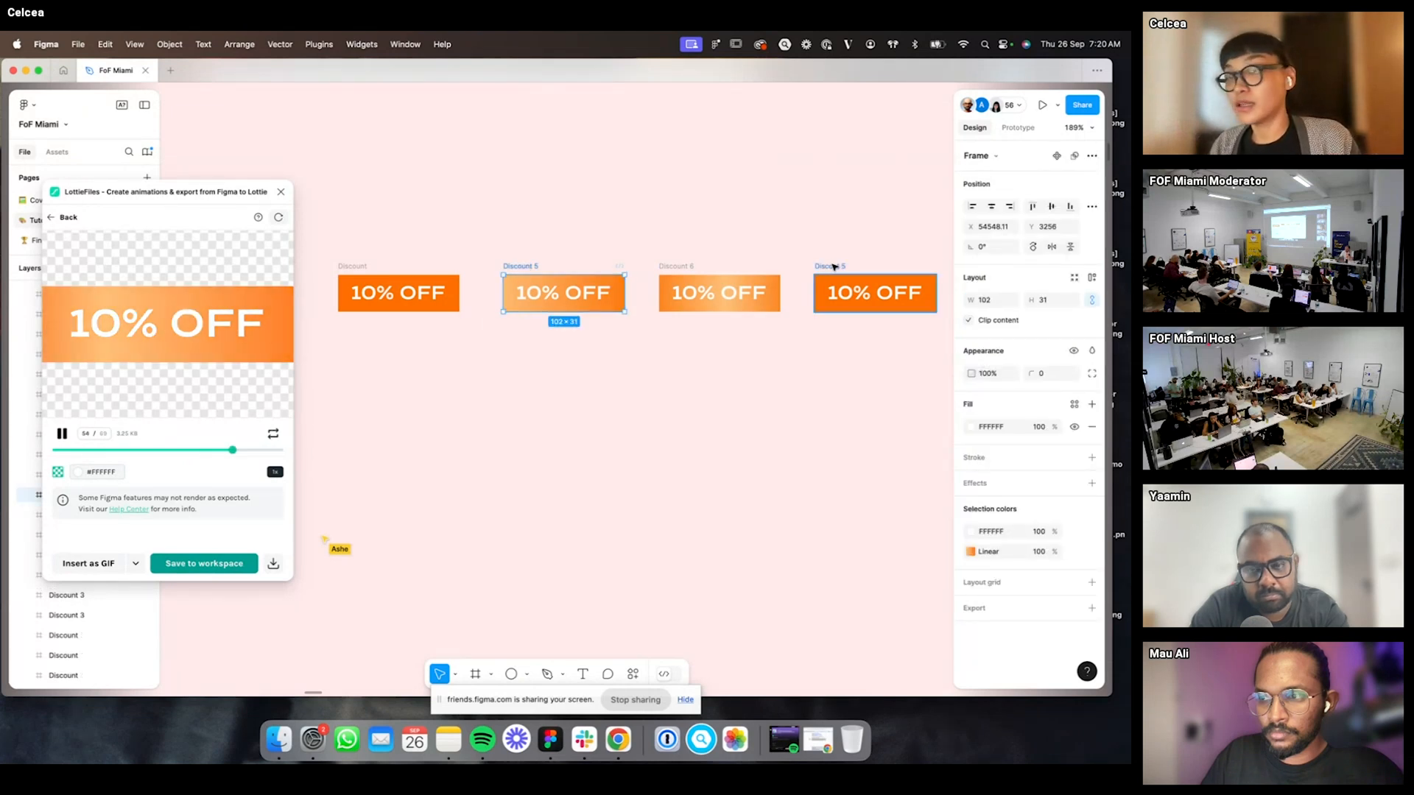
- Rename the first banner frame in the lower row to Discount 1
click(832, 267)
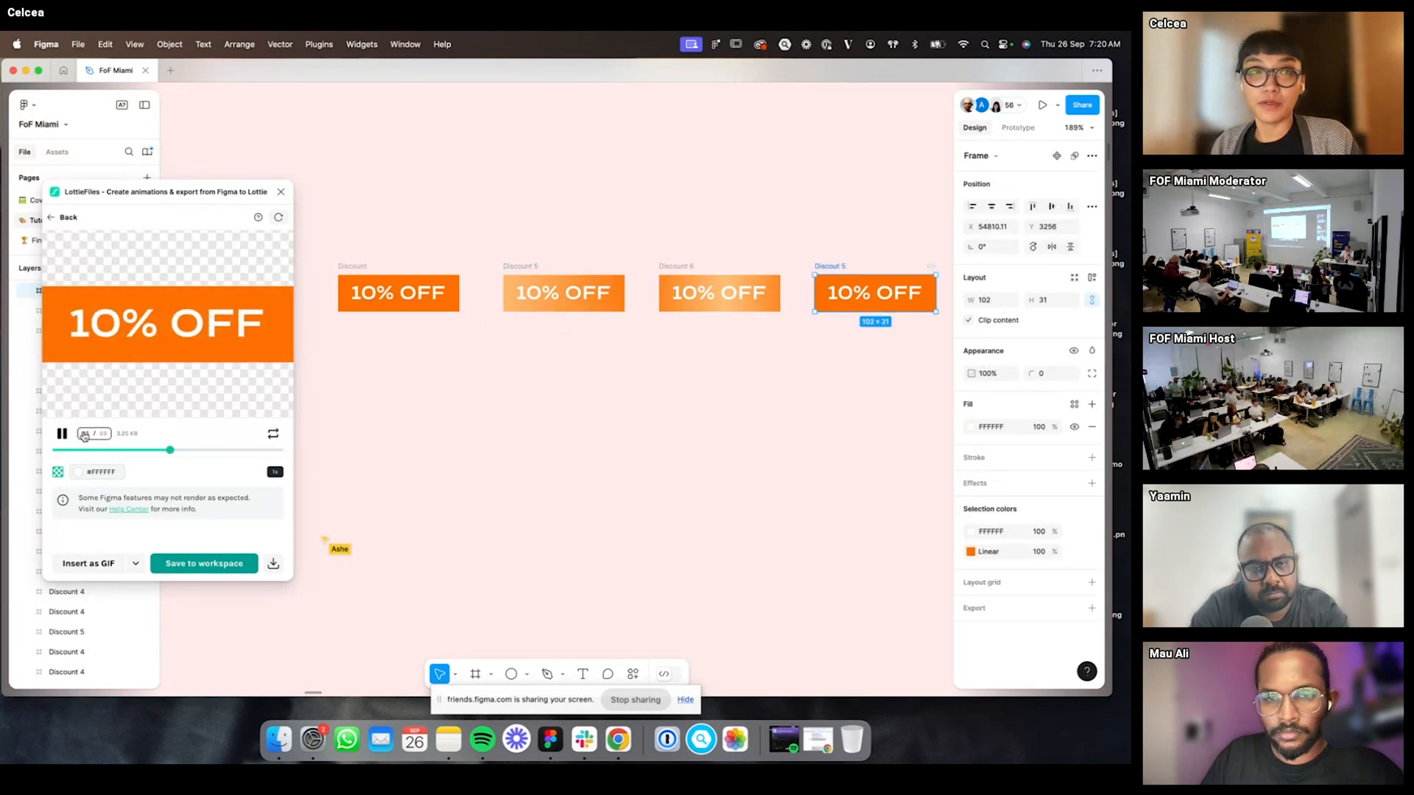
click(794, 203)
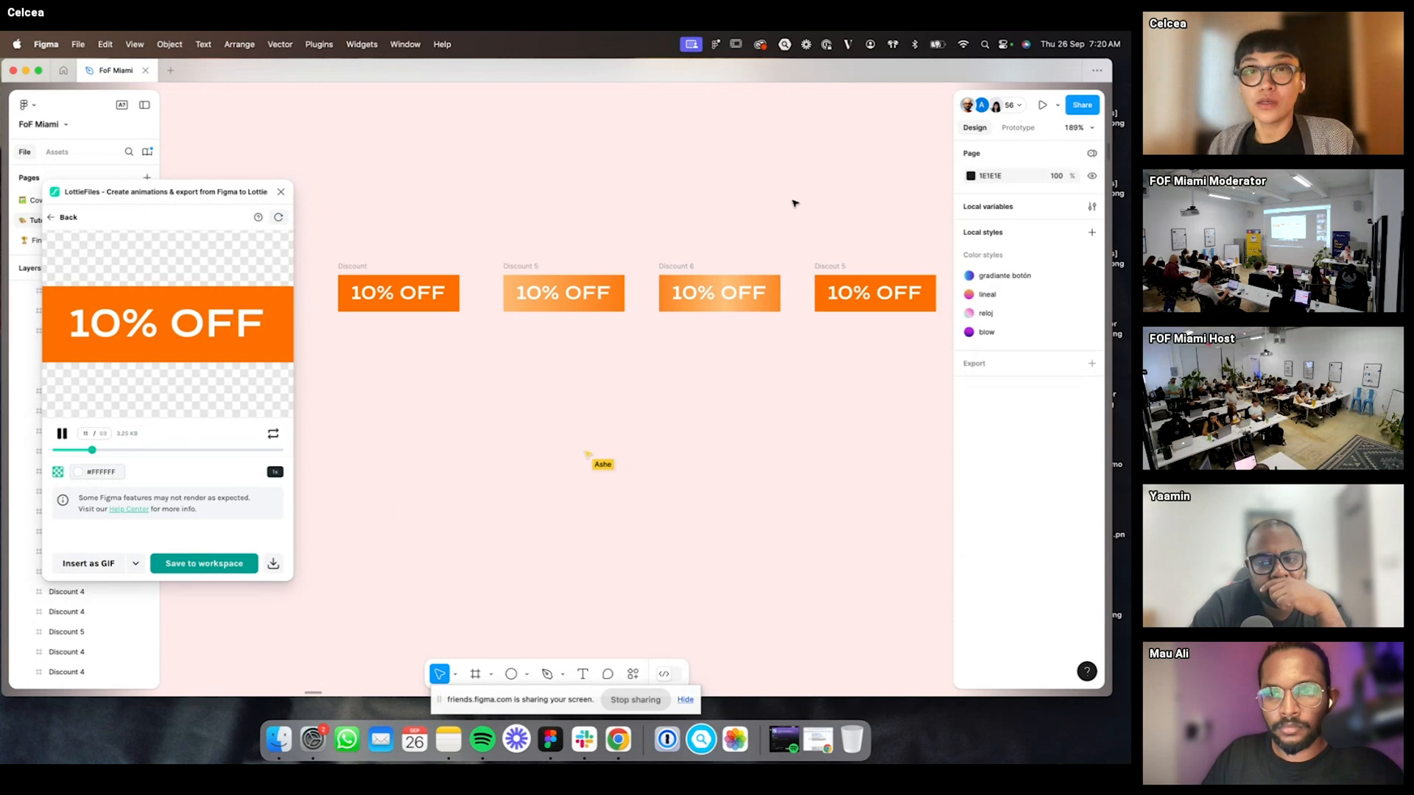
click(356, 265)
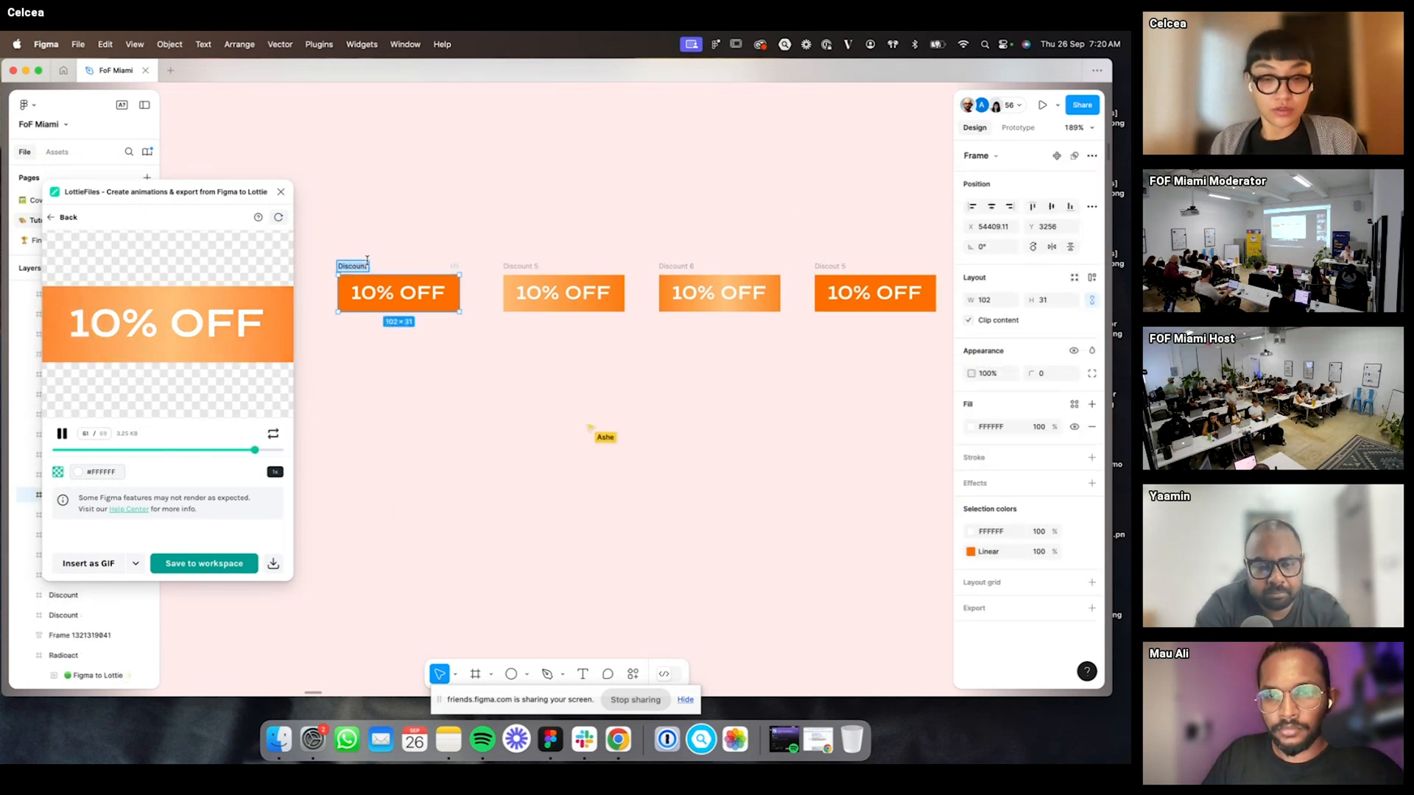
click(367, 263)
text(1)
key(Return)
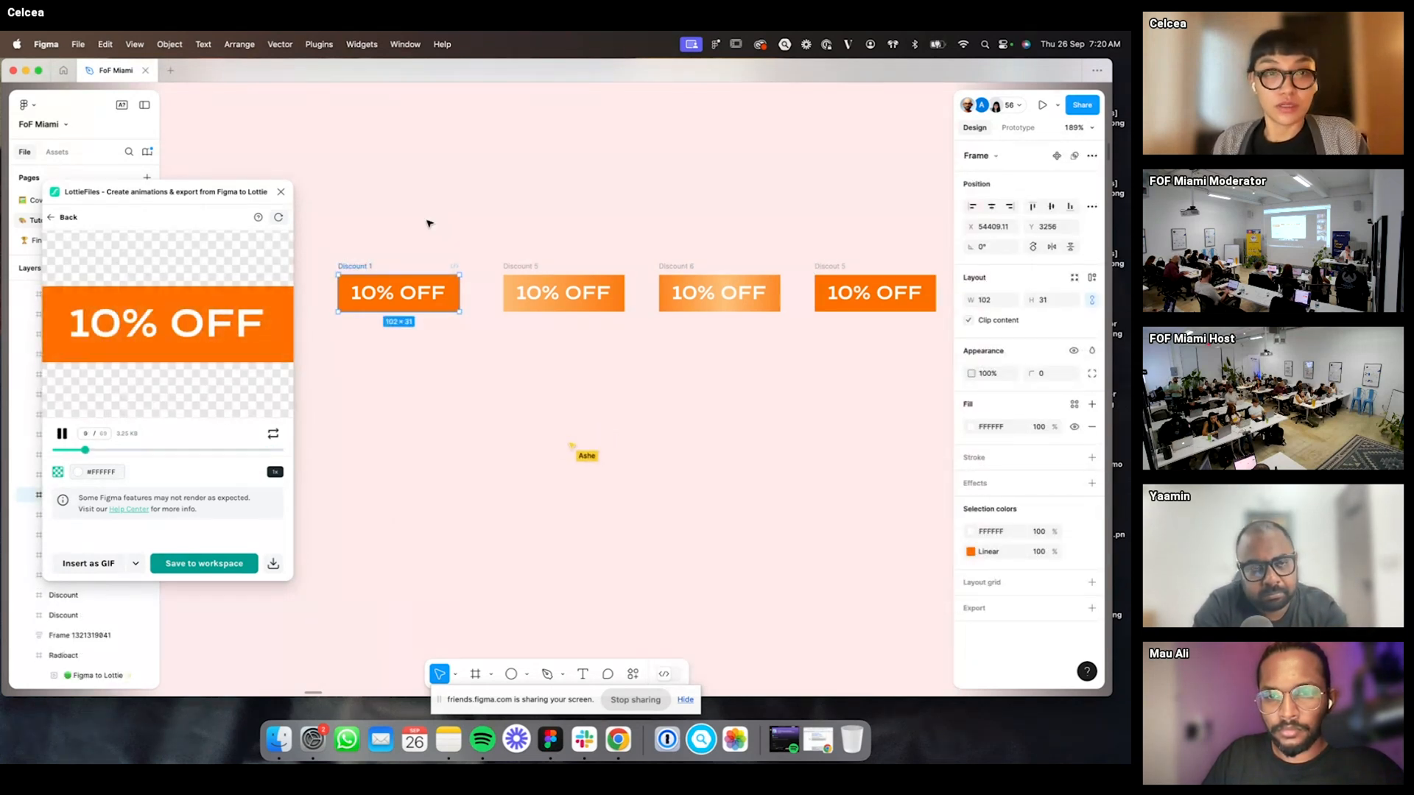
- Rename the second and third banner frames in the row to Discount 2 and Discount 3
double_click(519, 268)
key(BackSpace)
text(2)
click(773, 180)
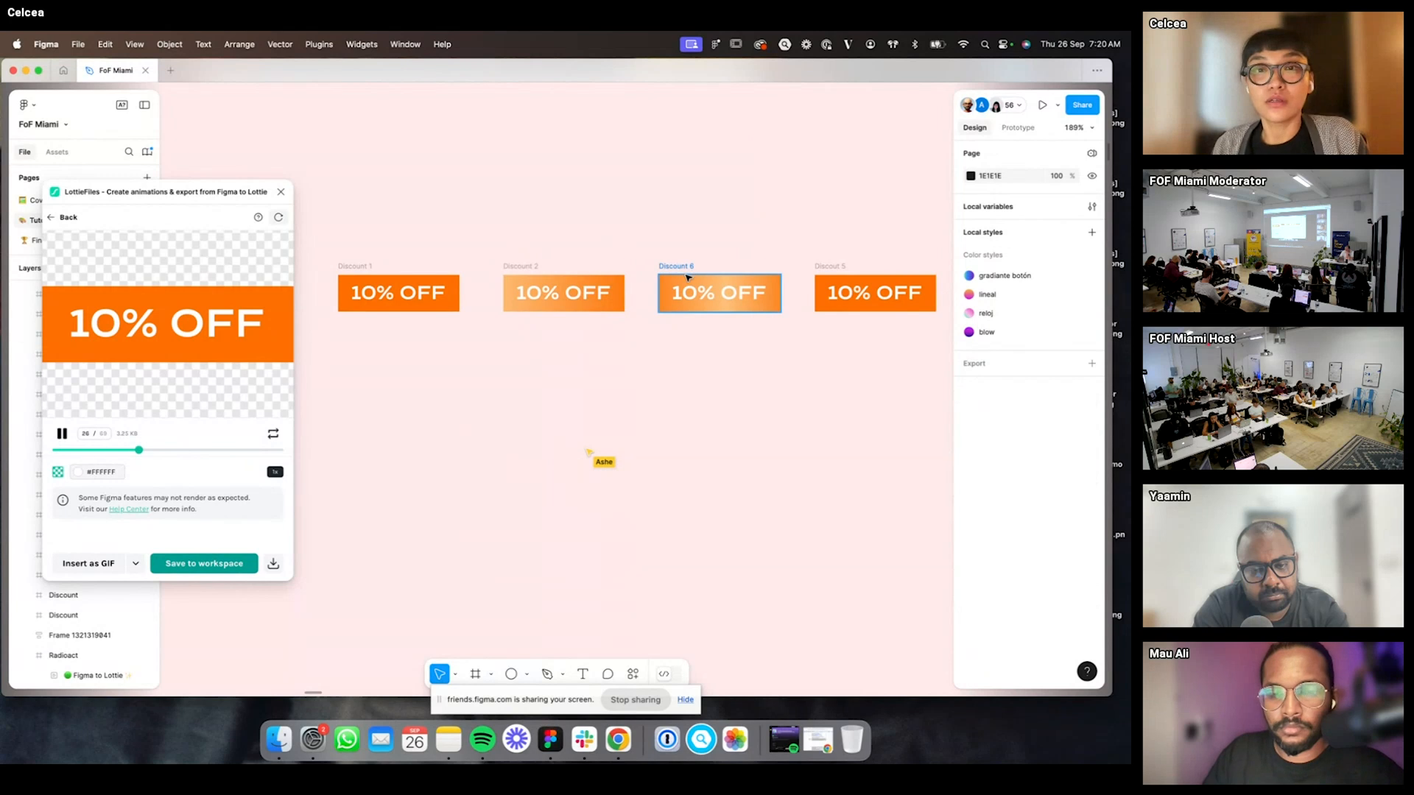
double_click(685, 267)
click(798, 249)
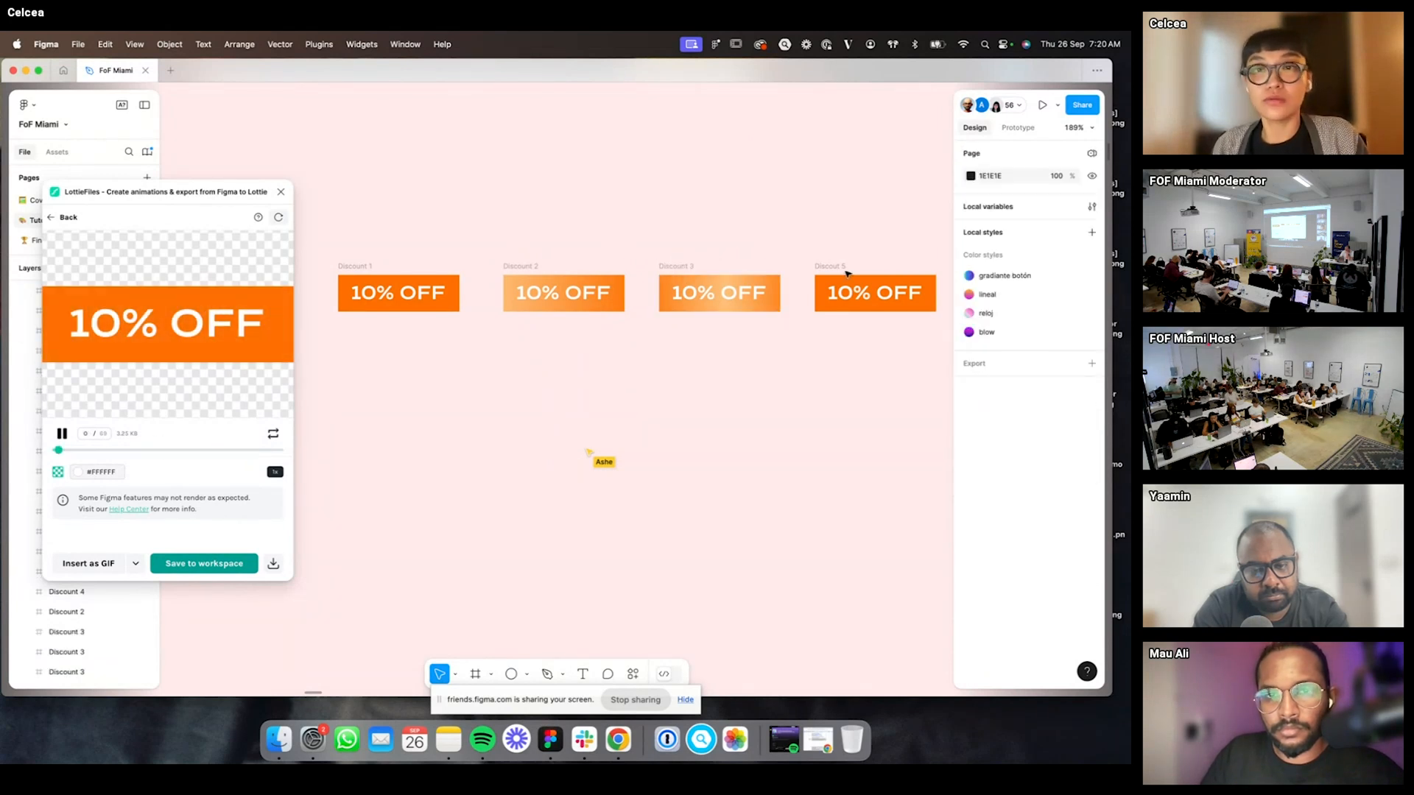
- Change the number in the last banner frame's name to 4 so it reads Discout 4
double_click(838, 267)
key(Right)
key(BackSpace)
text(4)
click(843, 215)
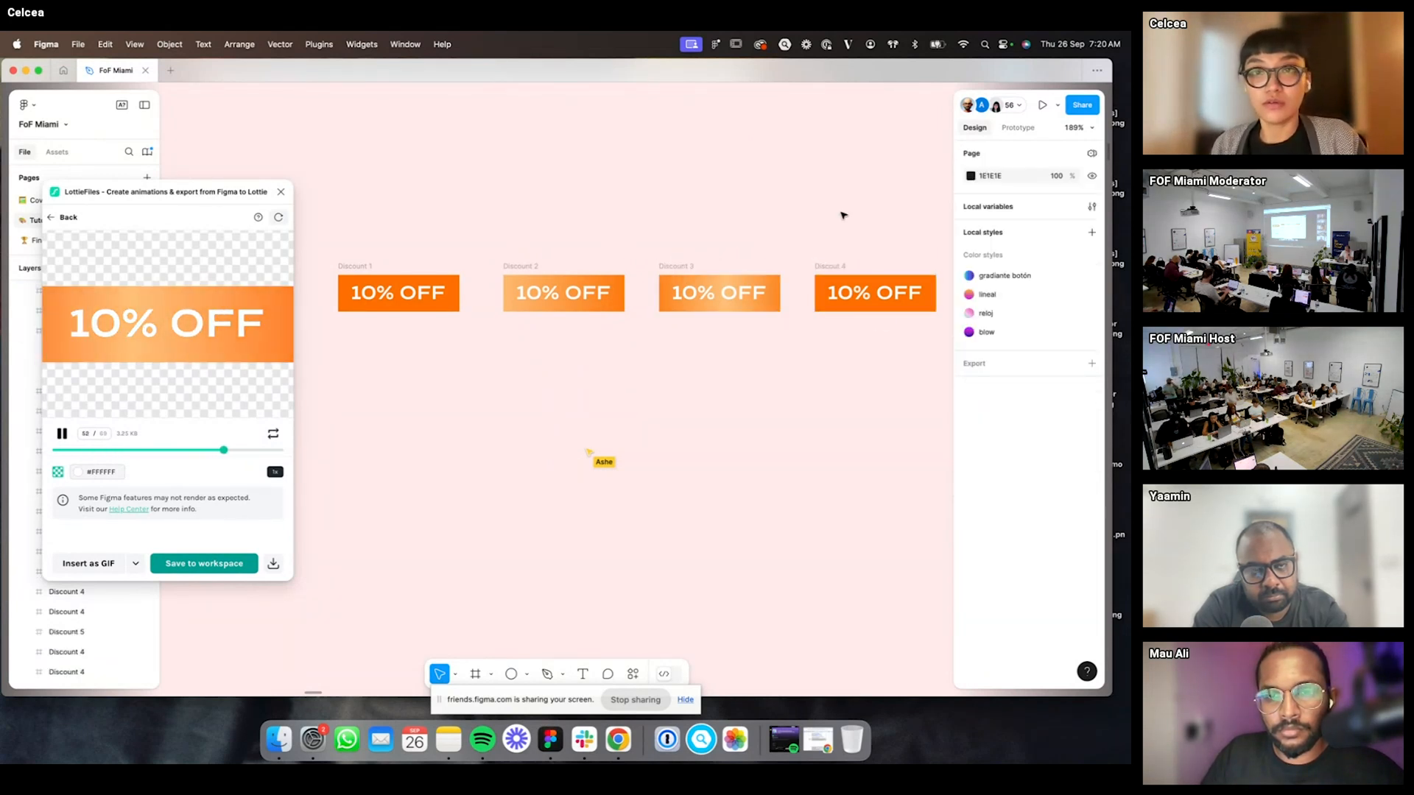
- Examine the prototype interactions of the Discount 3 frame and of the first frame in the Discount banner 8 flow
click(681, 265)
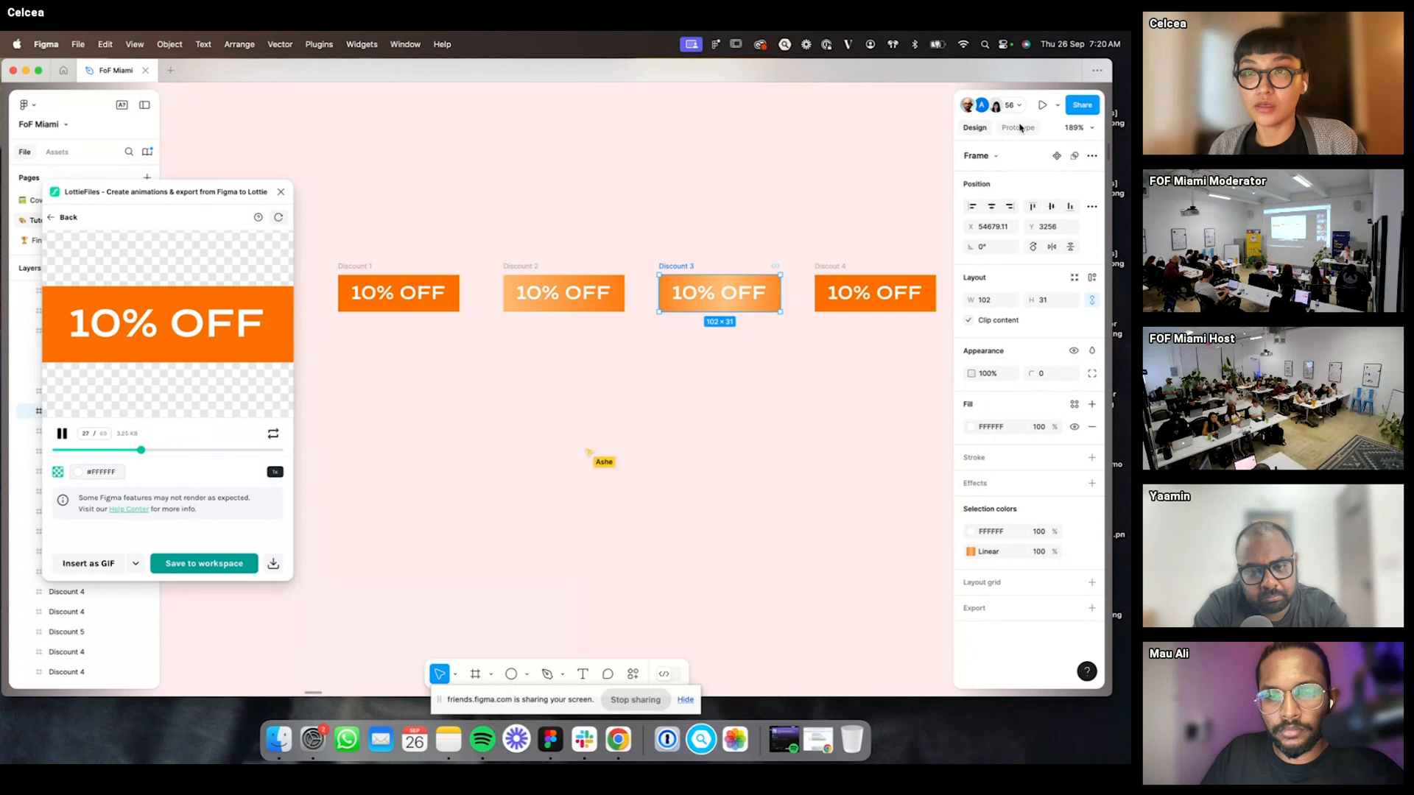
click(1018, 127)
scroll(482, 337, down, 3)
scroll(542, 419, up, 3)
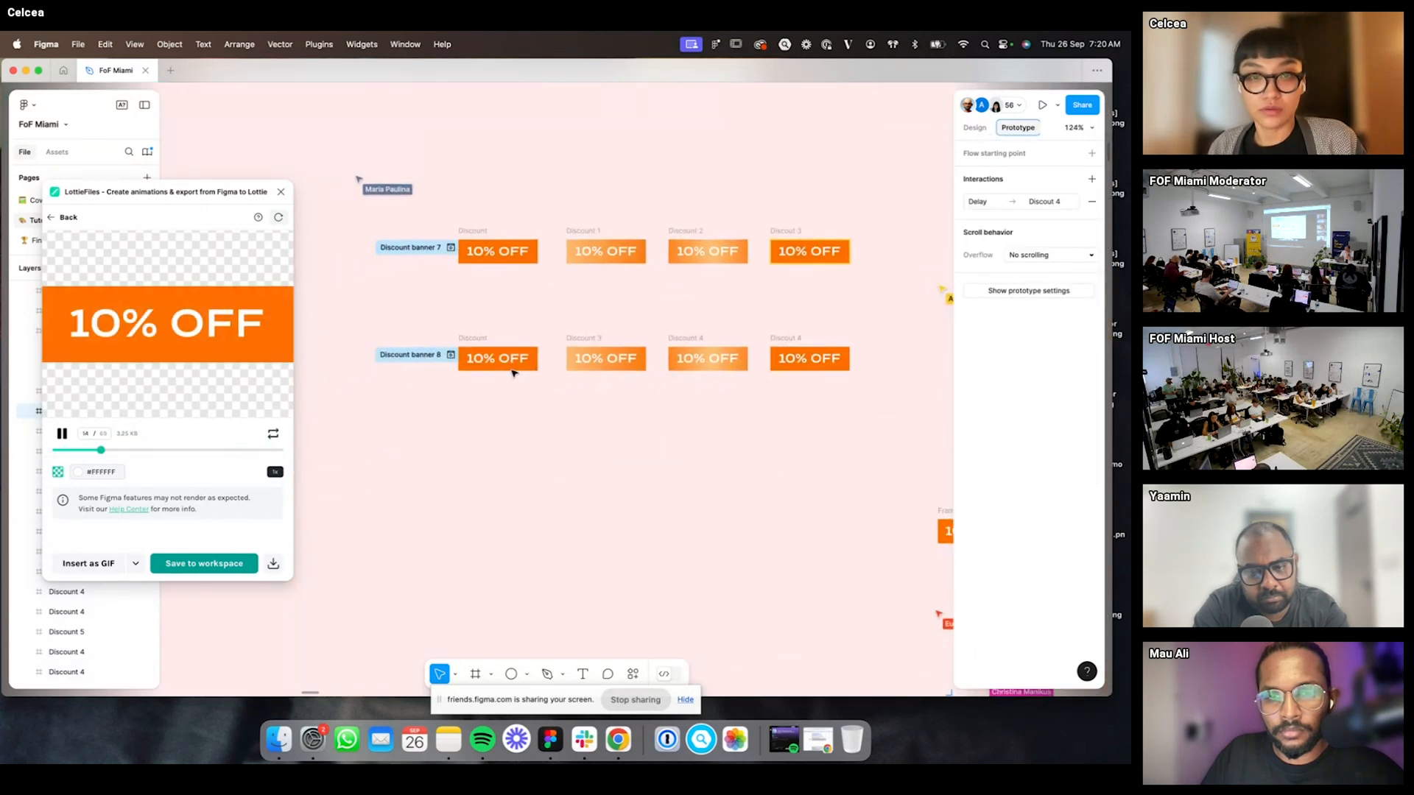
click(475, 337)
scroll(568, 248, down, 5)
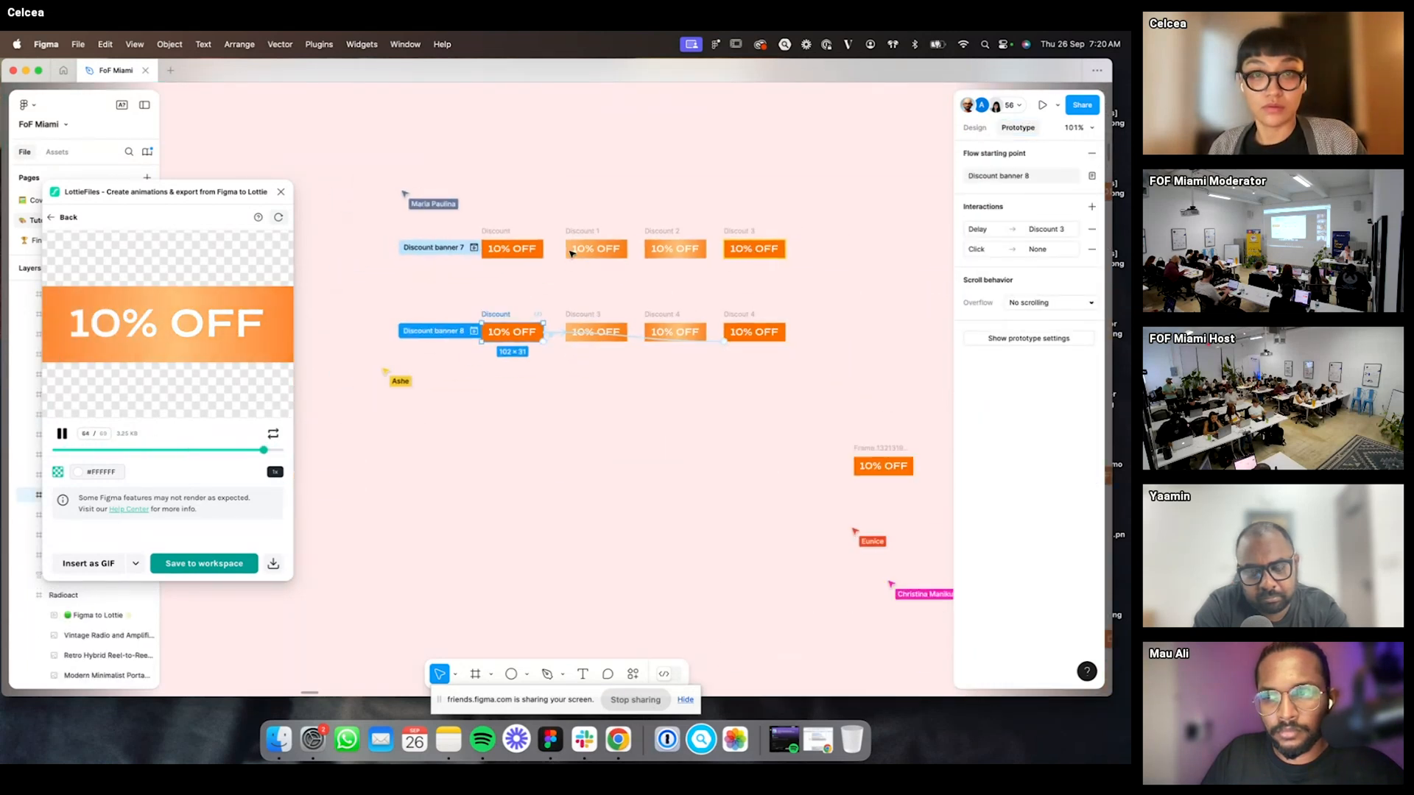
click(720, 273)
scroll(770, 332, down, 3)
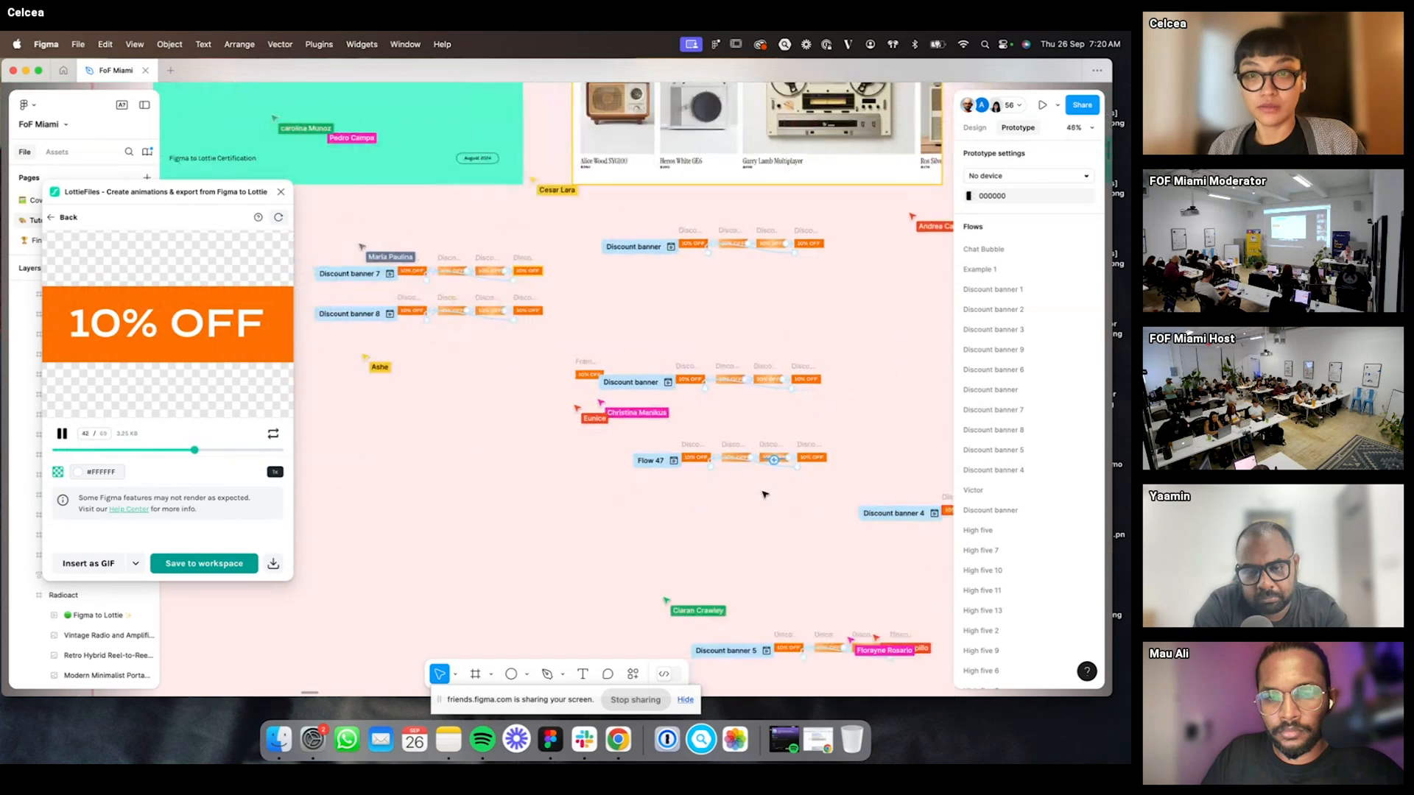
scroll(685, 505, up, 5)
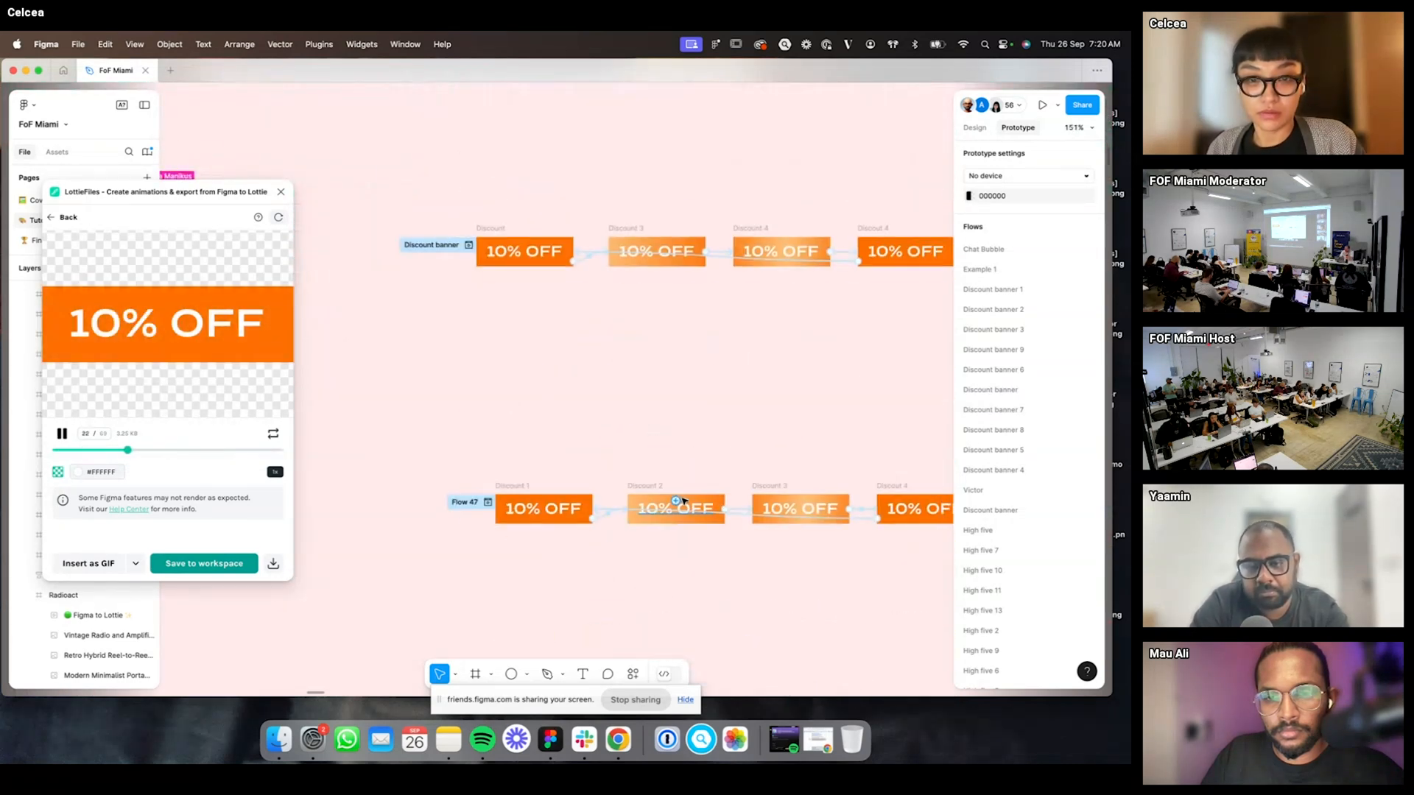
scroll(583, 357, down, 3)
- Review the settings of the three interactions linking Discount 1, Discount 2, Discount 3 and Discout 4 in Flow 47
click(515, 306)
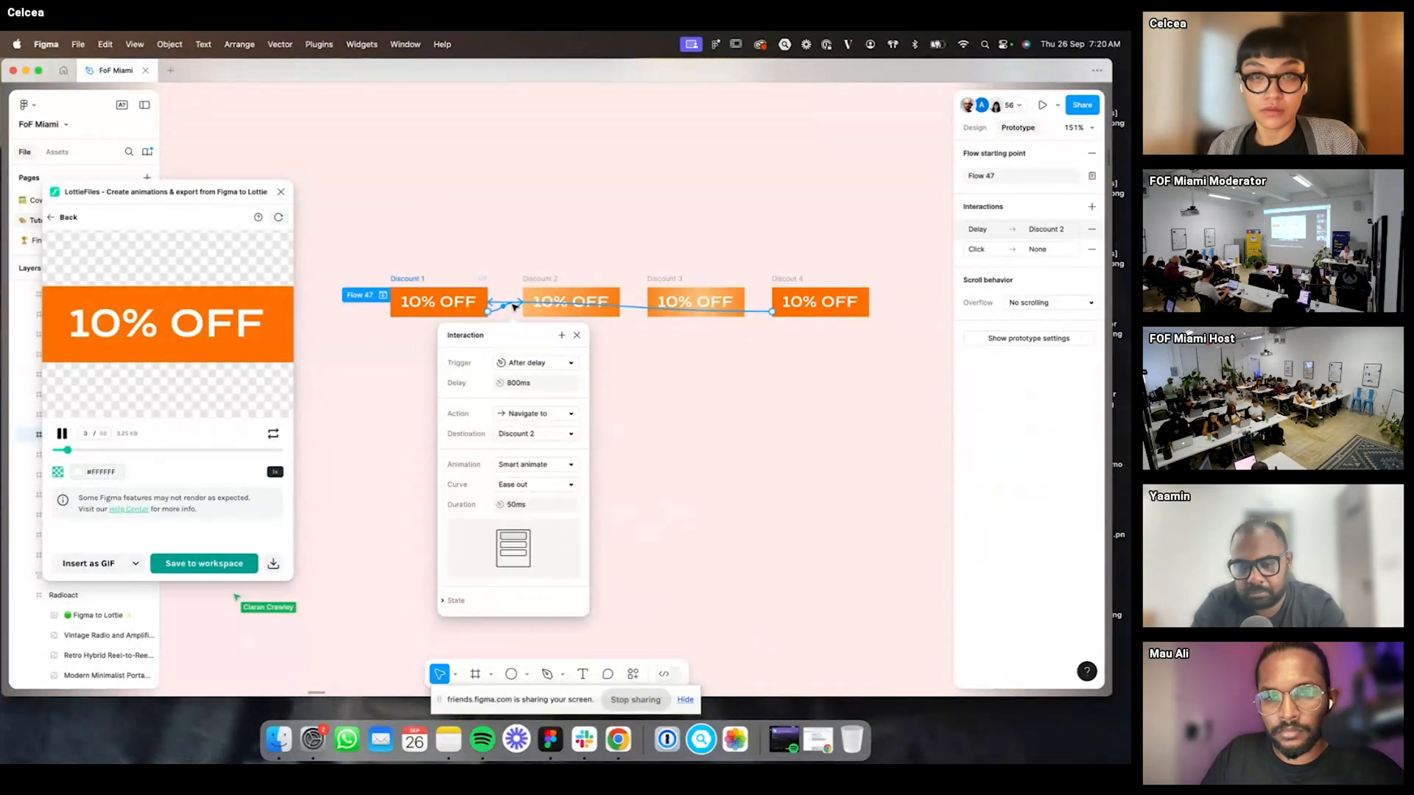
scroll(559, 271, up, 4)
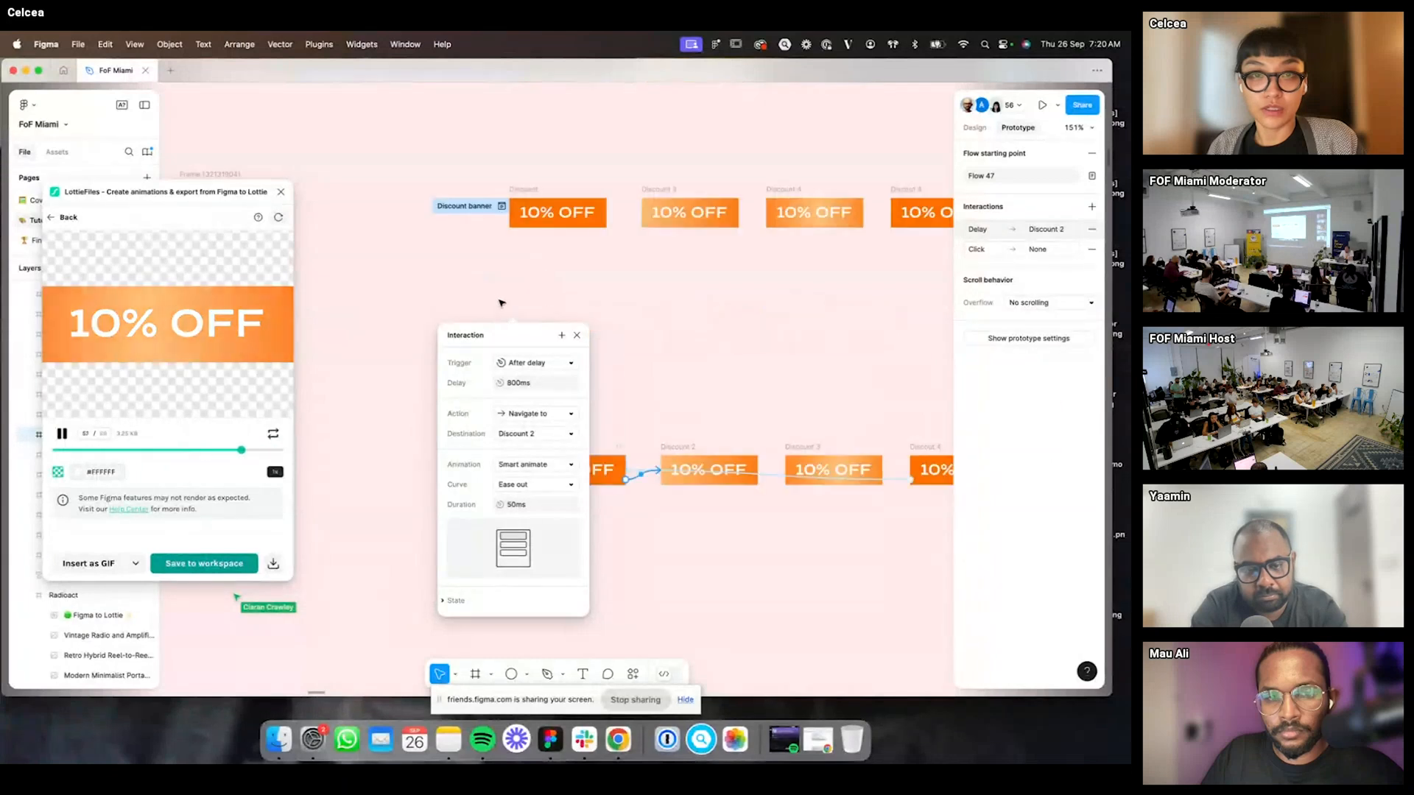
scroll(589, 253, down, 2)
scroll(589, 253, right, 2)
click(758, 272)
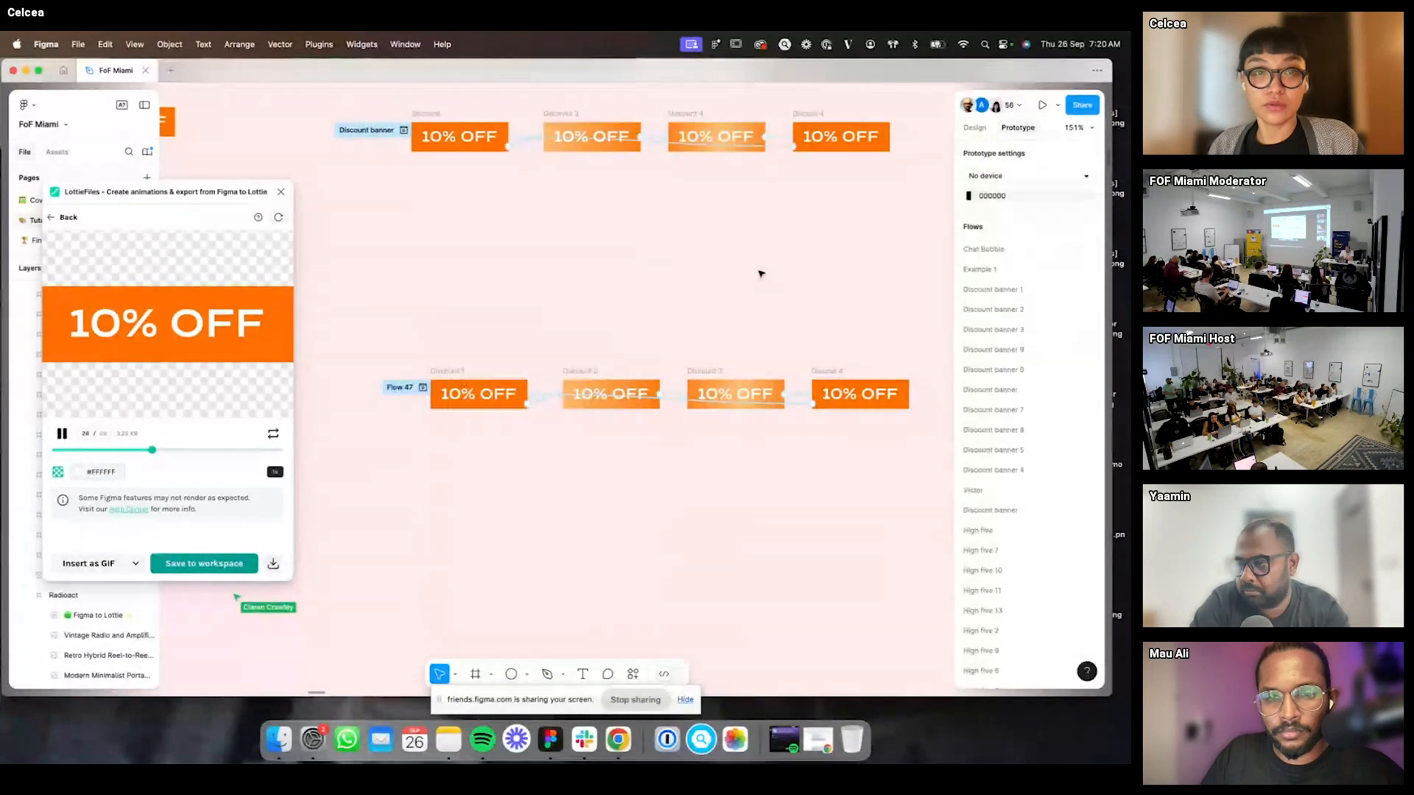
click(582, 377)
click(681, 396)
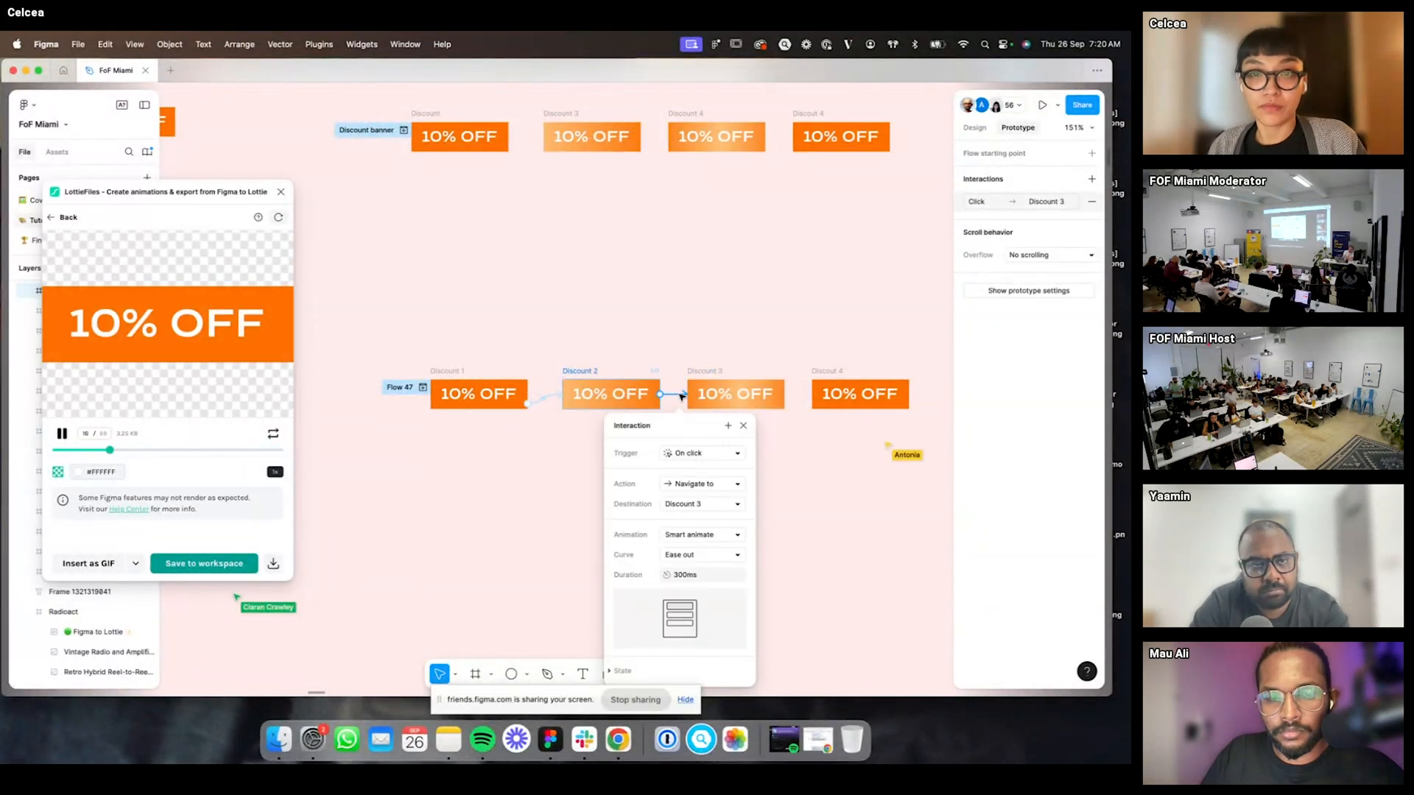
click(752, 365)
click(735, 380)
click(796, 395)
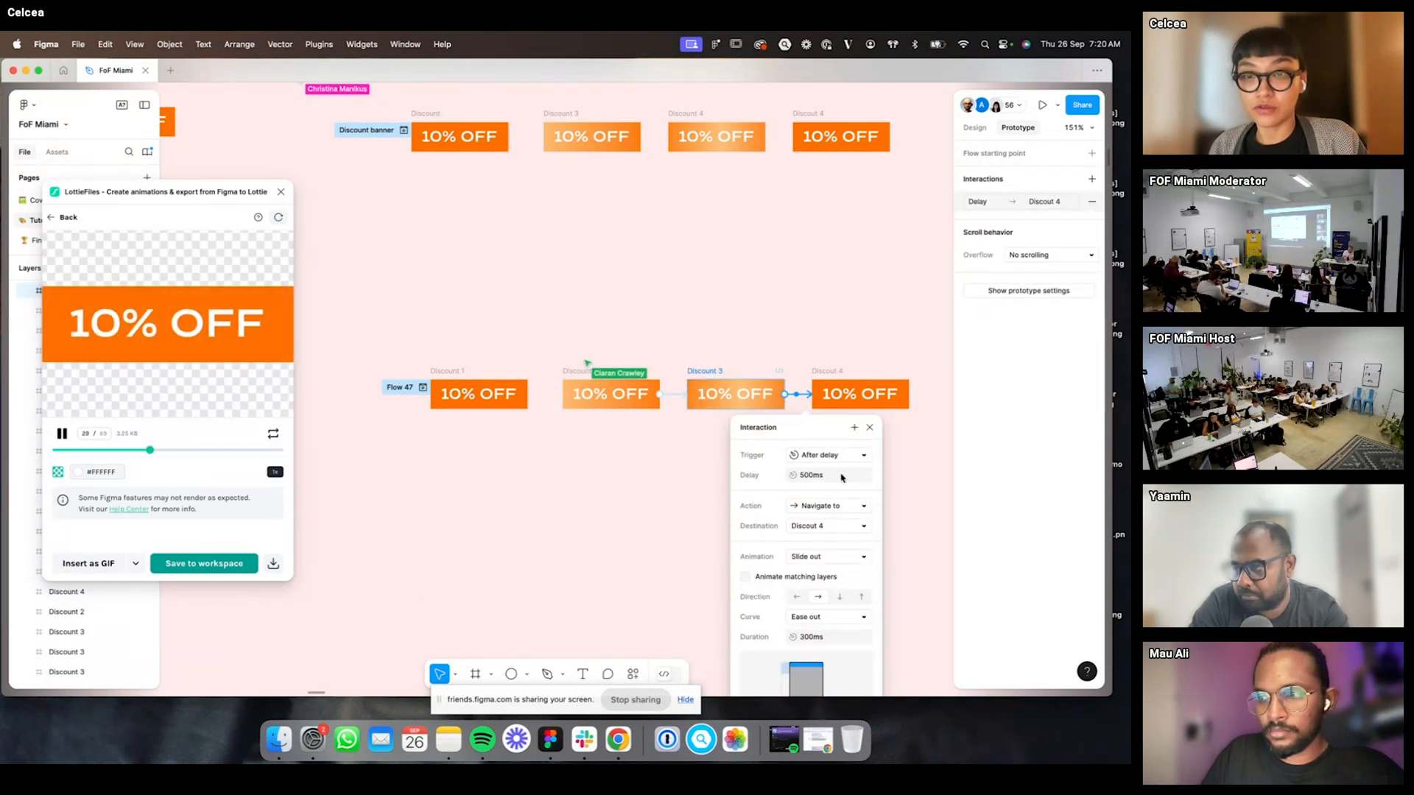
click(631, 244)
- Generate a fresh LottieFiles preview from the prototype flow Flow 47
click(54, 219)
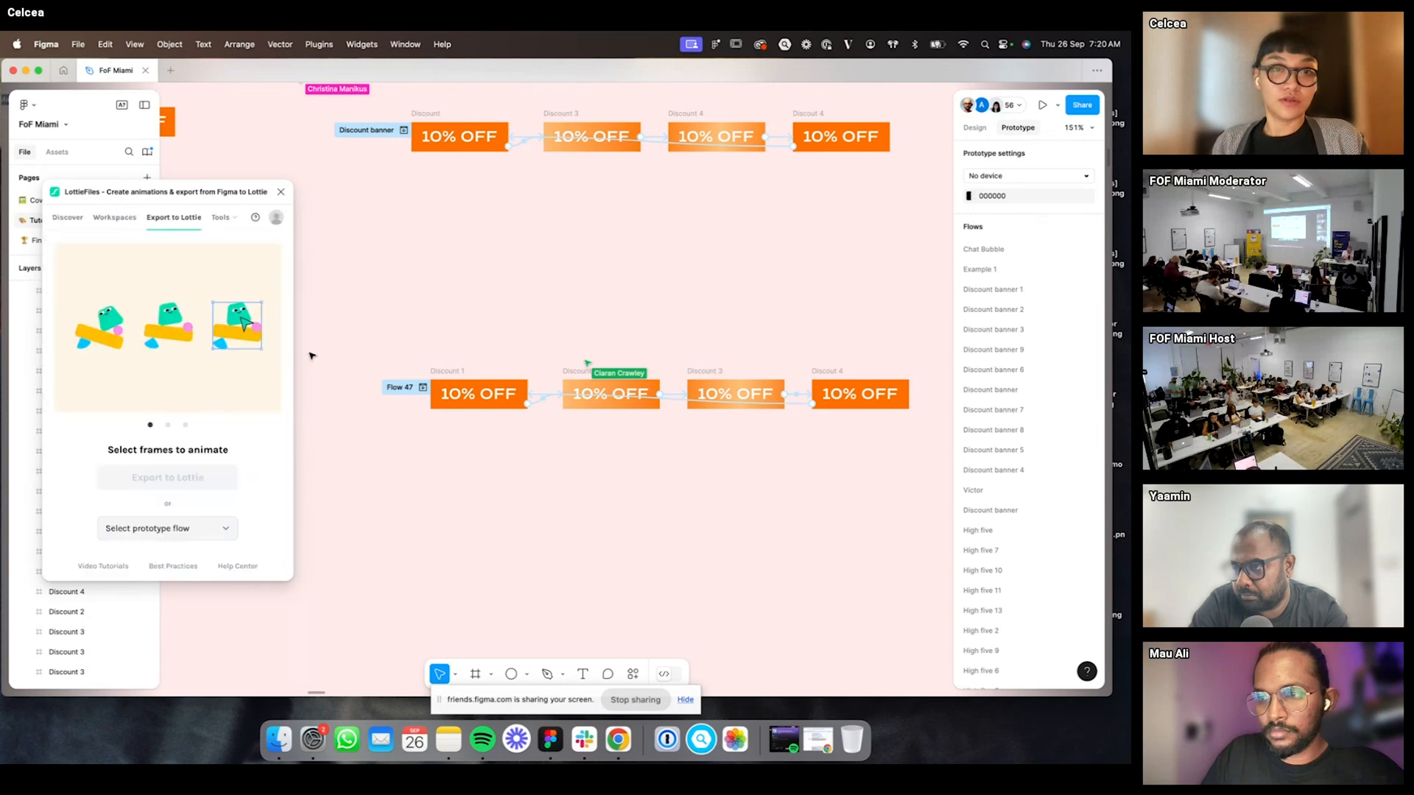
click(227, 528)
scroll(171, 677, down, 10)
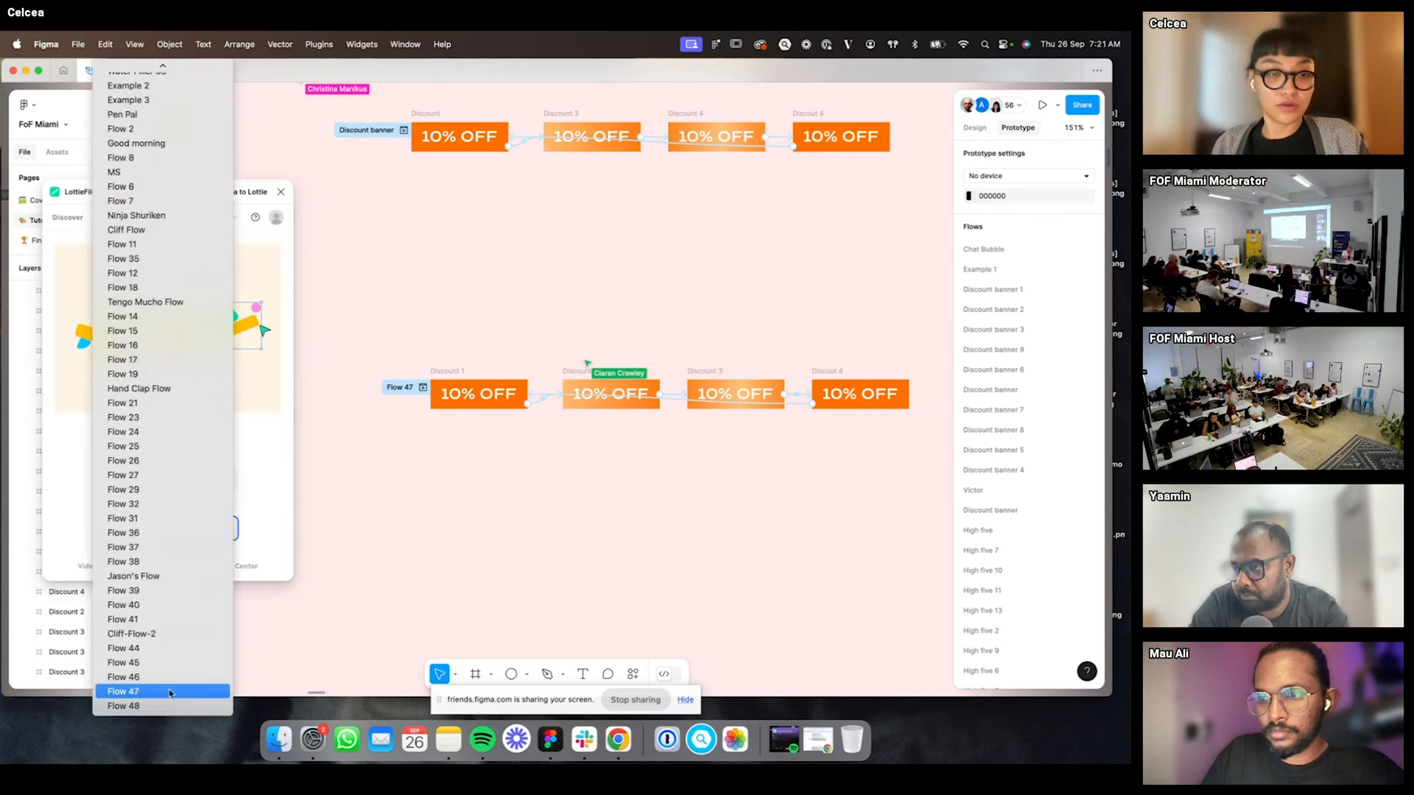
click(171, 692)
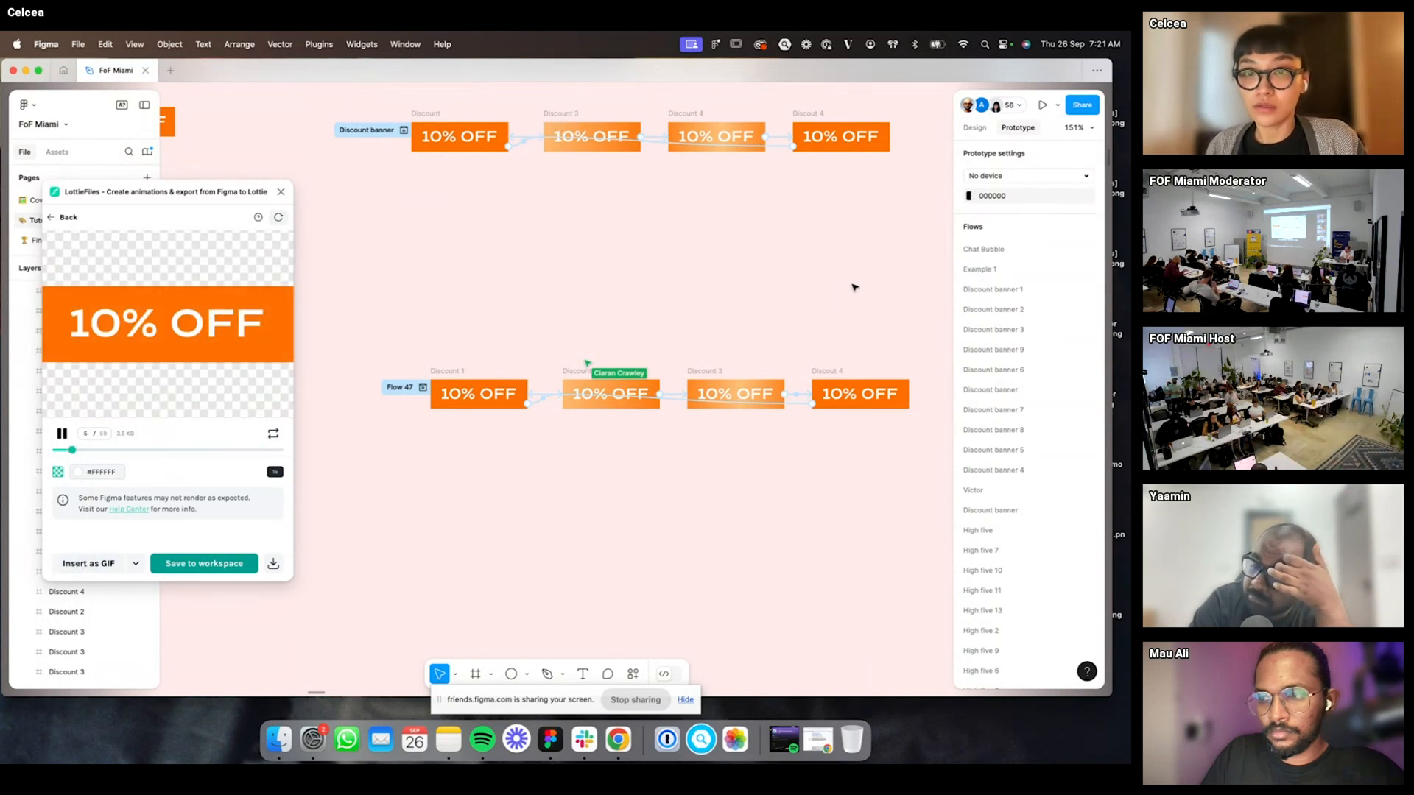
- Check the last Flow 47 frame's interaction and survey the participants' discount banner flows across the canvas
click(817, 377)
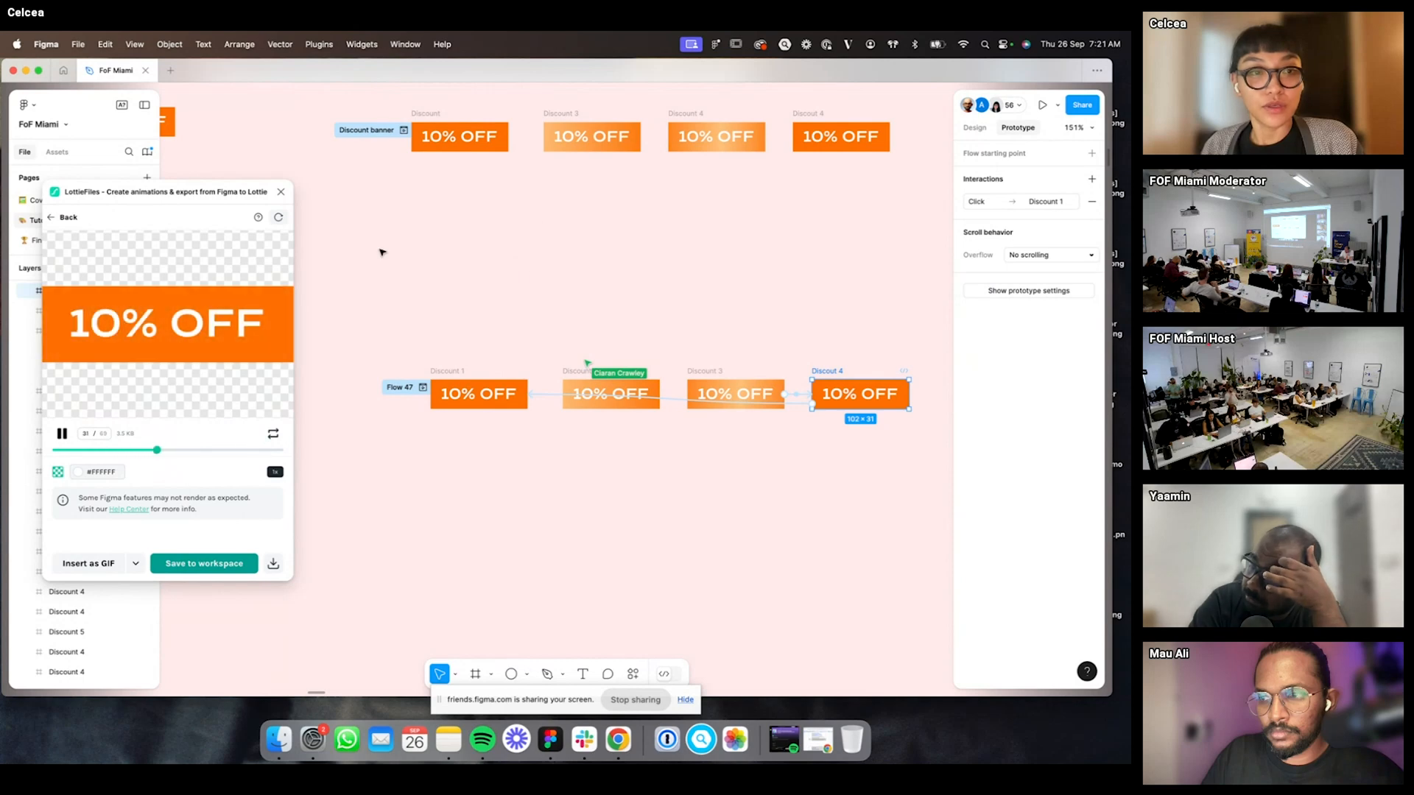
scroll(618, 328, down, 5)
click(789, 310)
scroll(773, 308, up, 2)
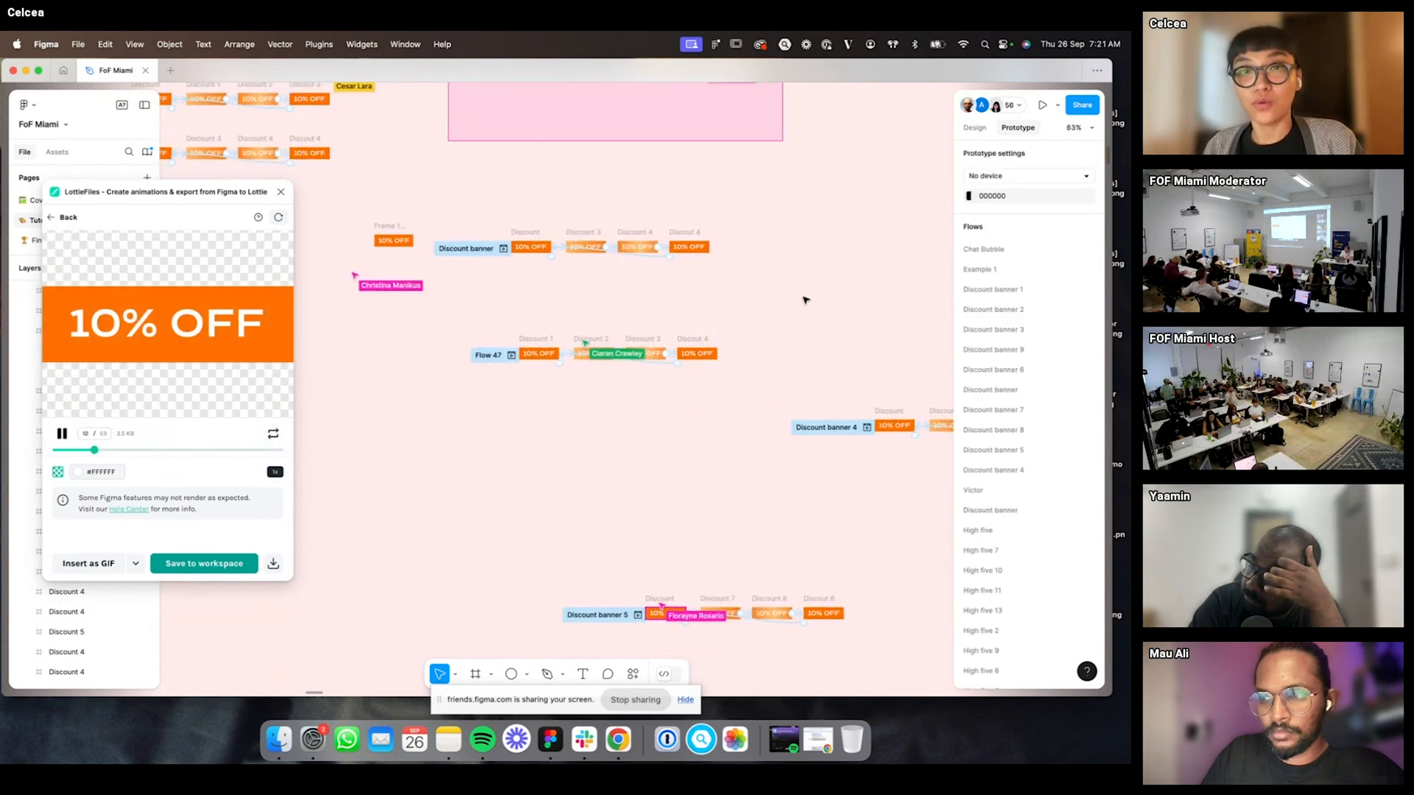
scroll(843, 338, up, 5)
scroll(780, 485, down, 4)
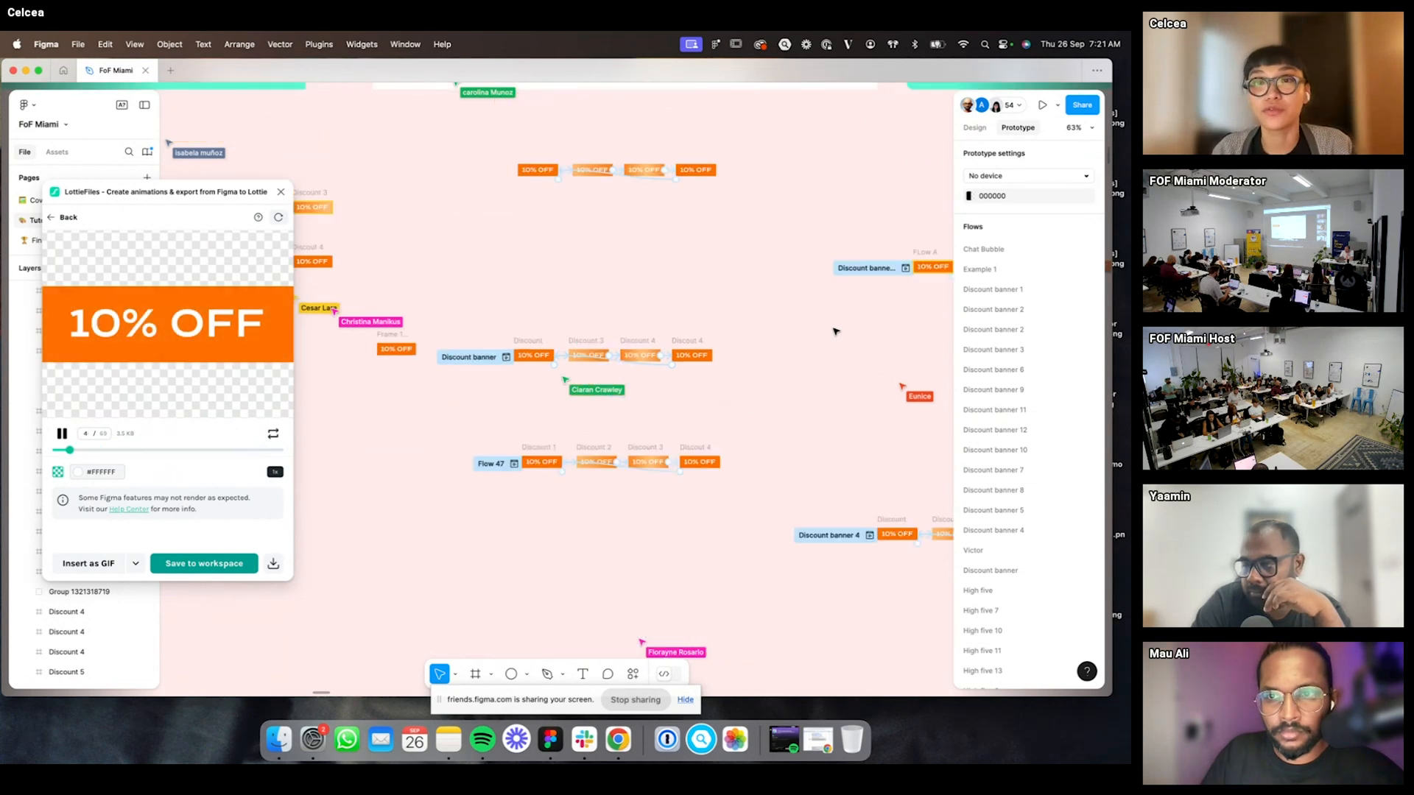
scroll(726, 341, down, 5)
scroll(759, 372, right, 3)
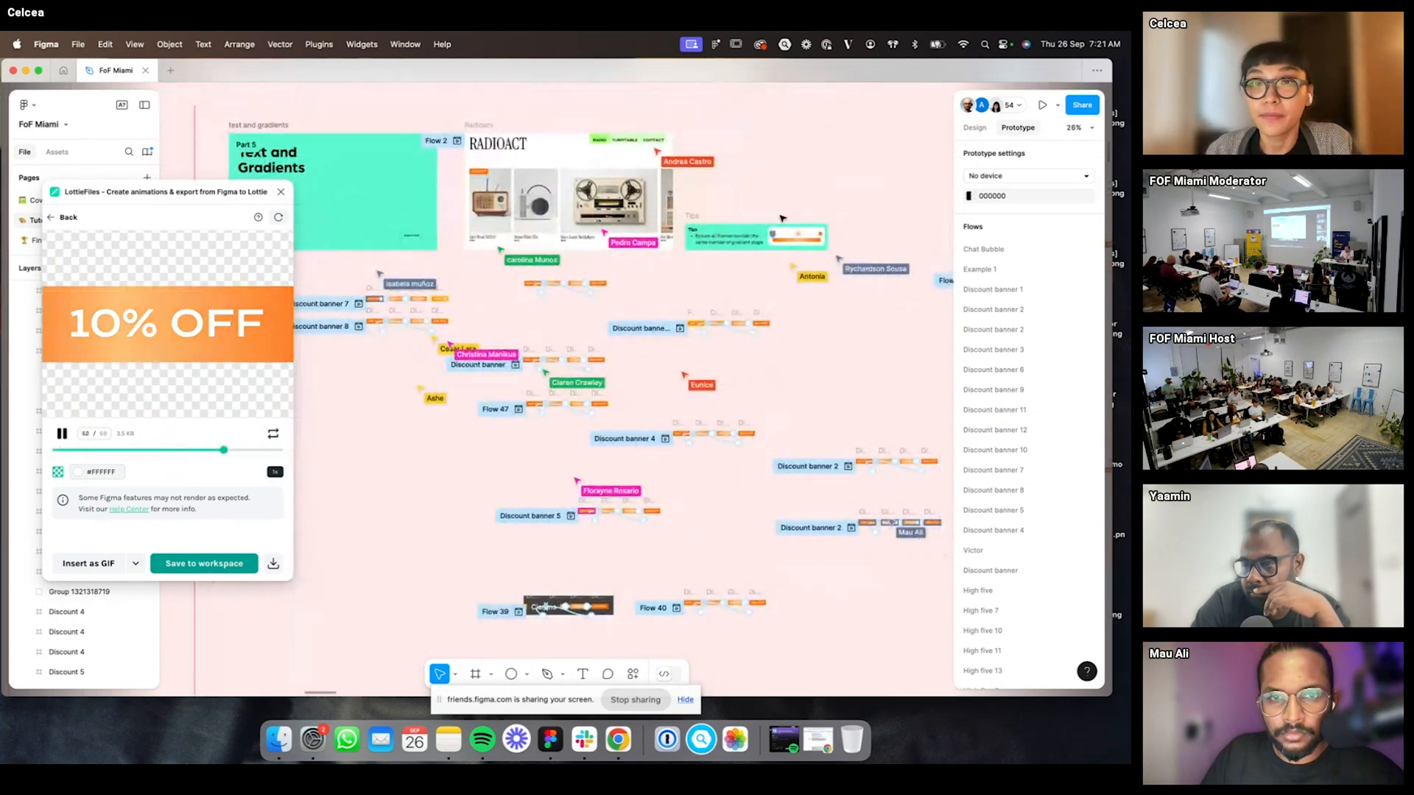
scroll(427, 305, up, 5)
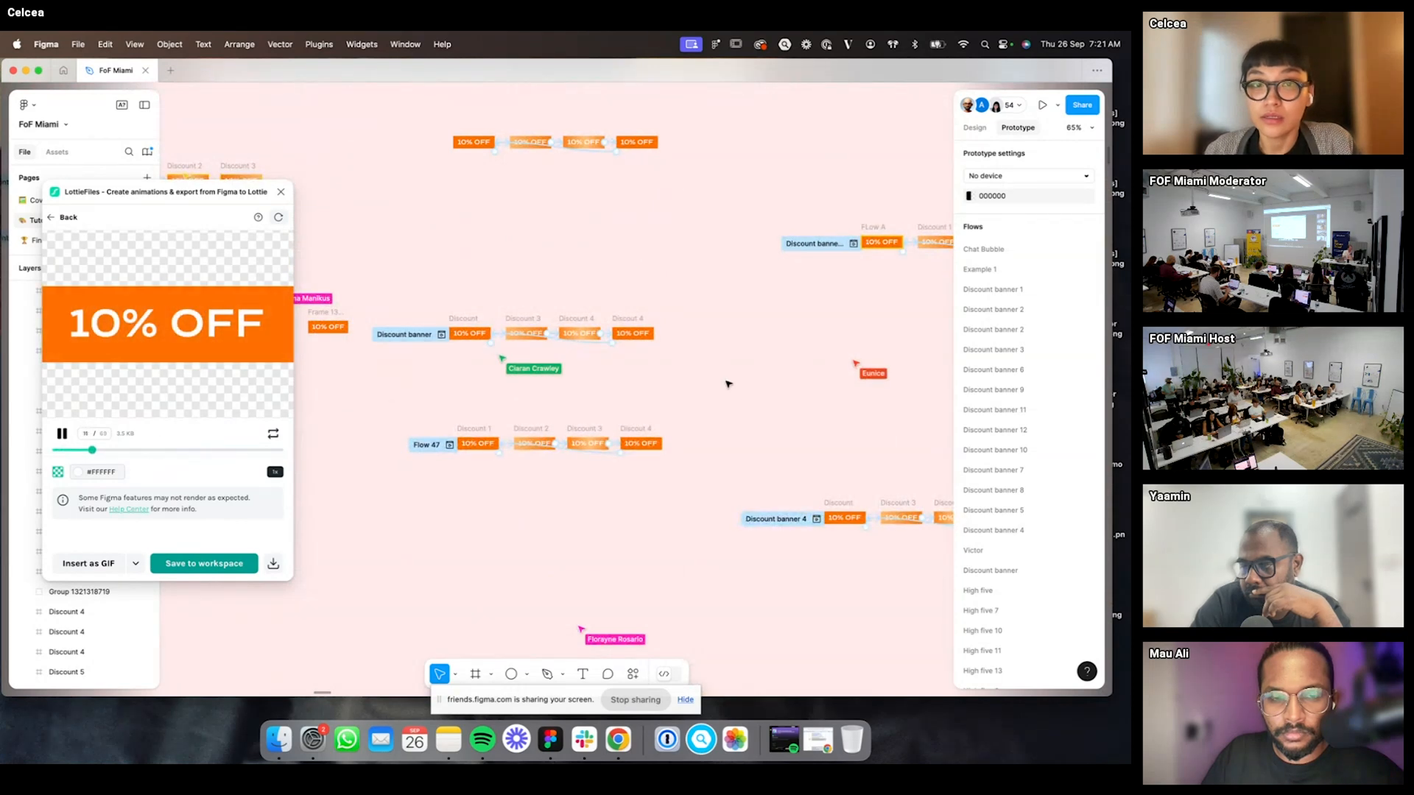
scroll(714, 361, right, 3)
scroll(703, 337, down, 5)
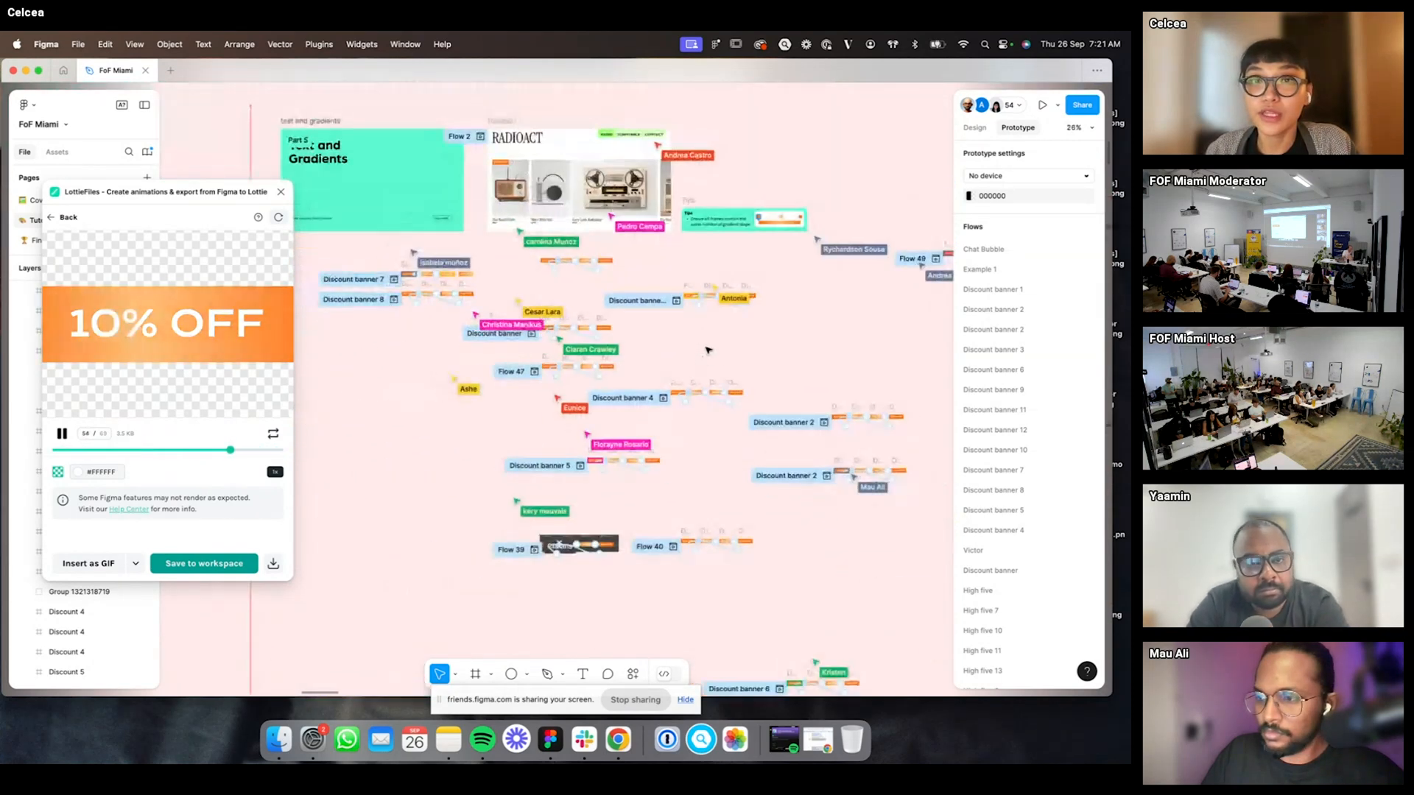
scroll(748, 250, right, 3)
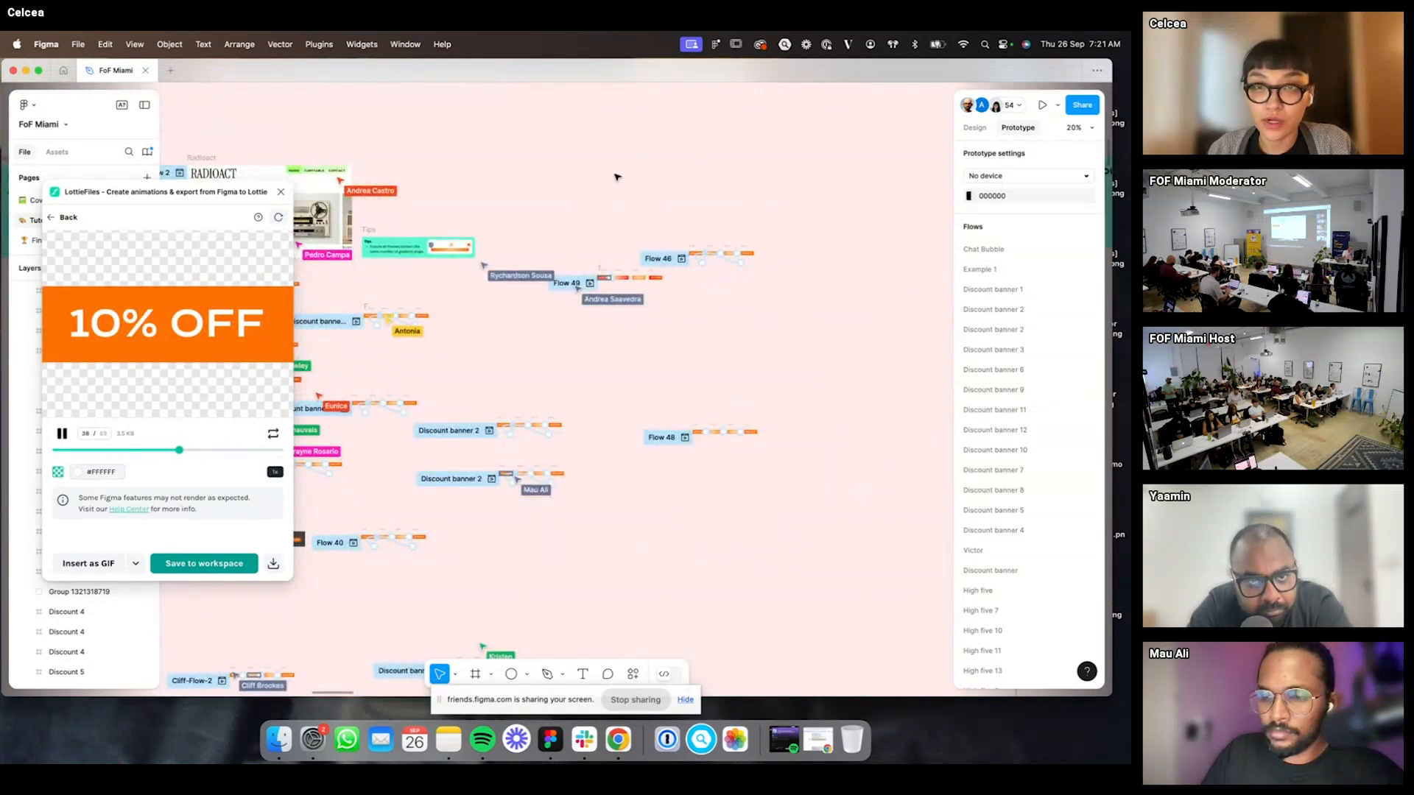
- Close the LottieFiles plugin and return to the Flow 47 banner frames
scroll(617, 177, right, 2)
click(281, 192)
scroll(577, 181, right, 2)
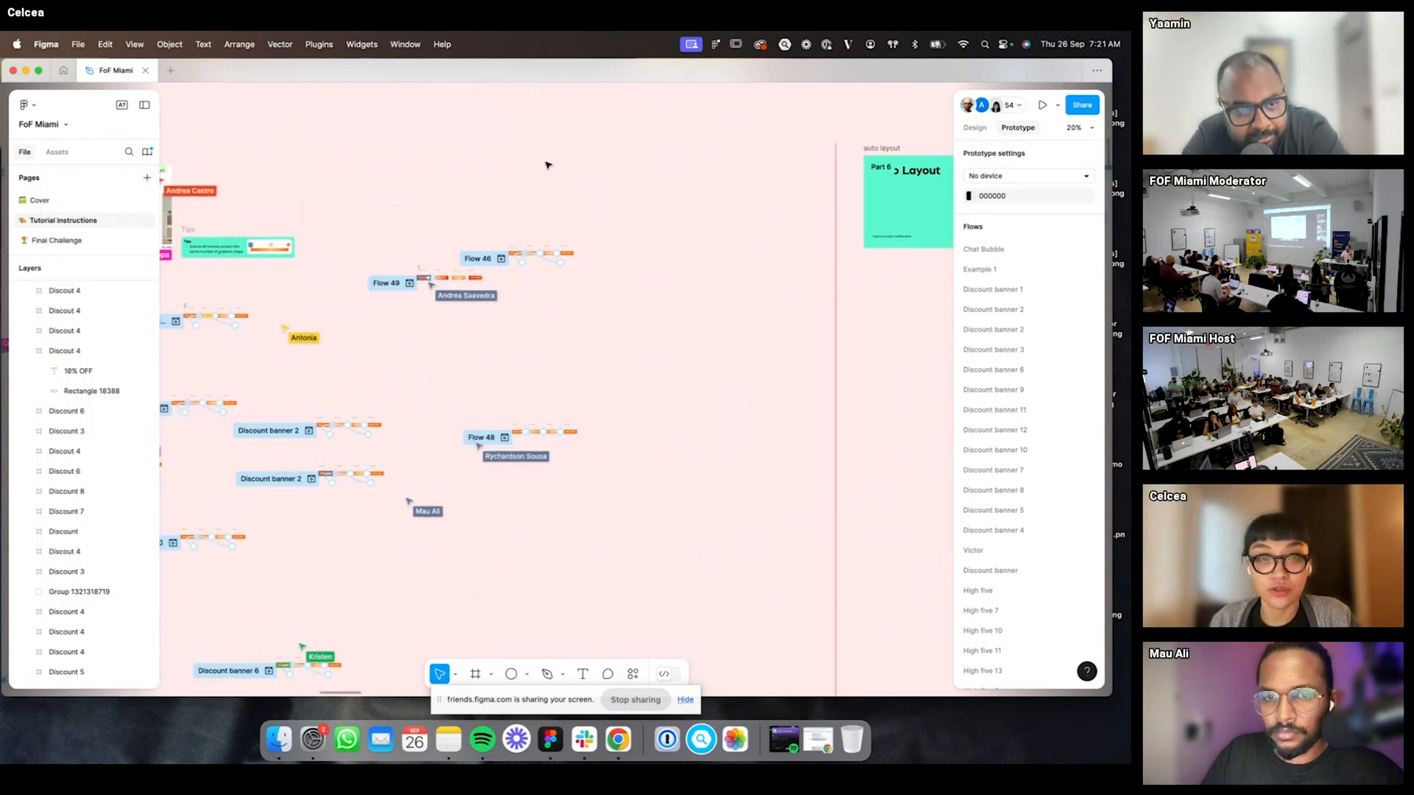
scroll(547, 165, left, 10)
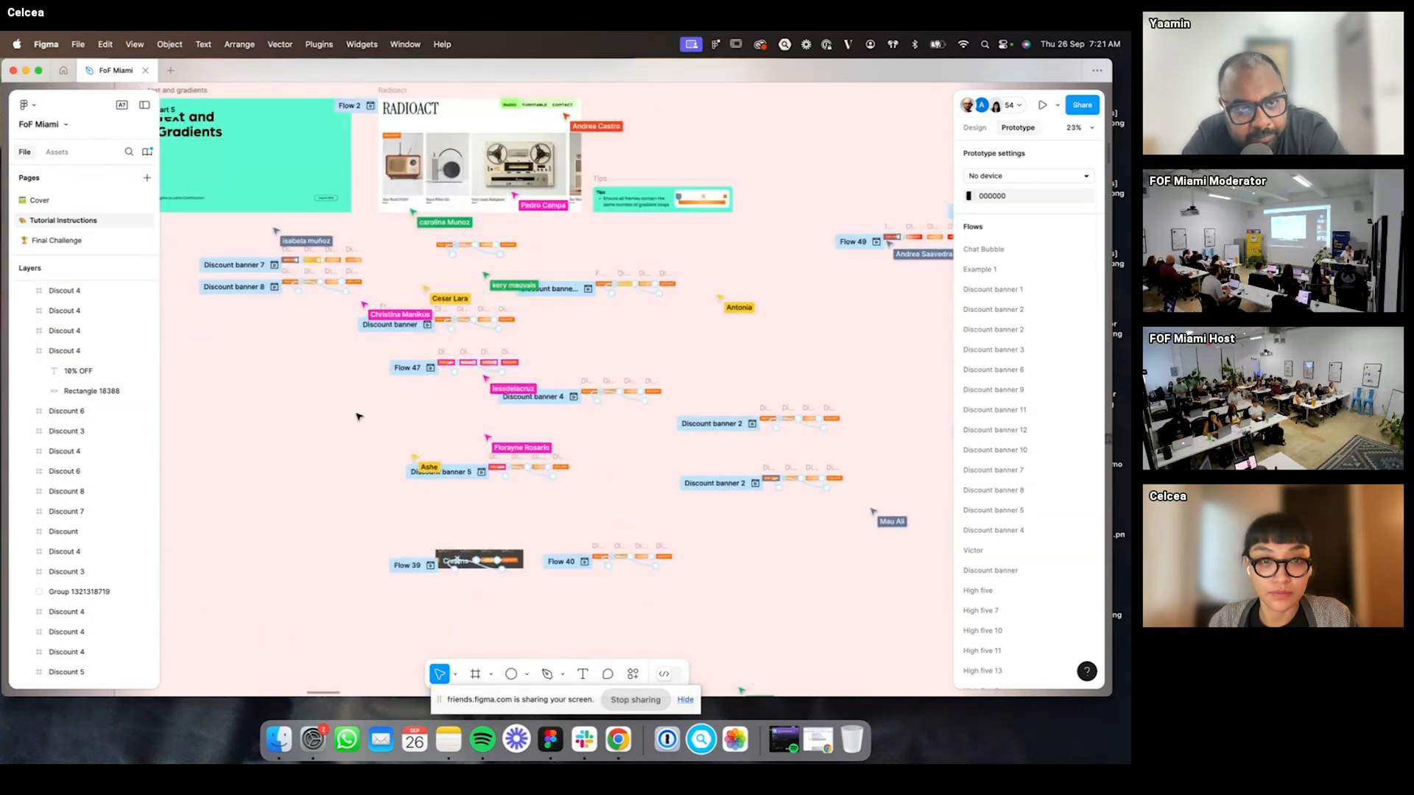
scroll(358, 417, up, 5)
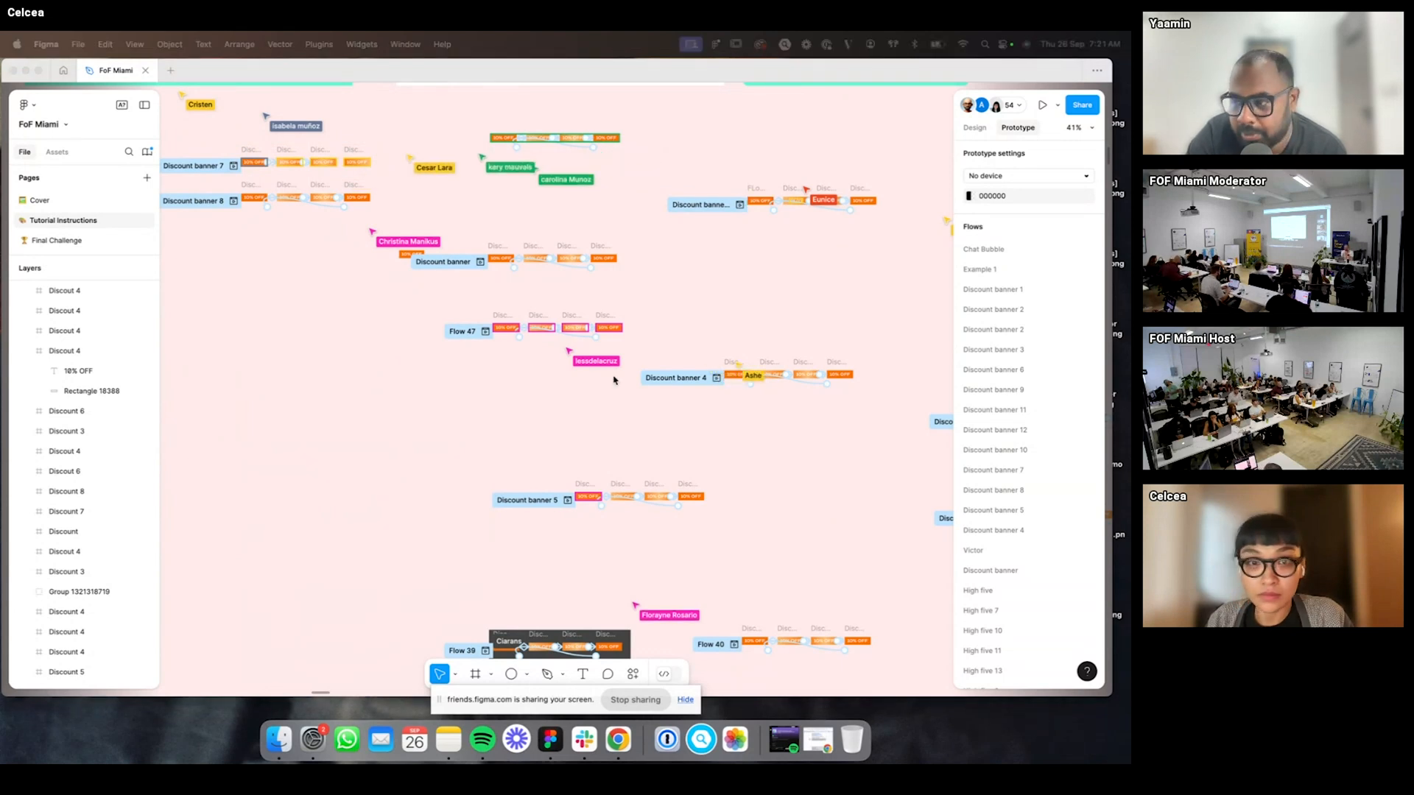
scroll(582, 327, up, 10)
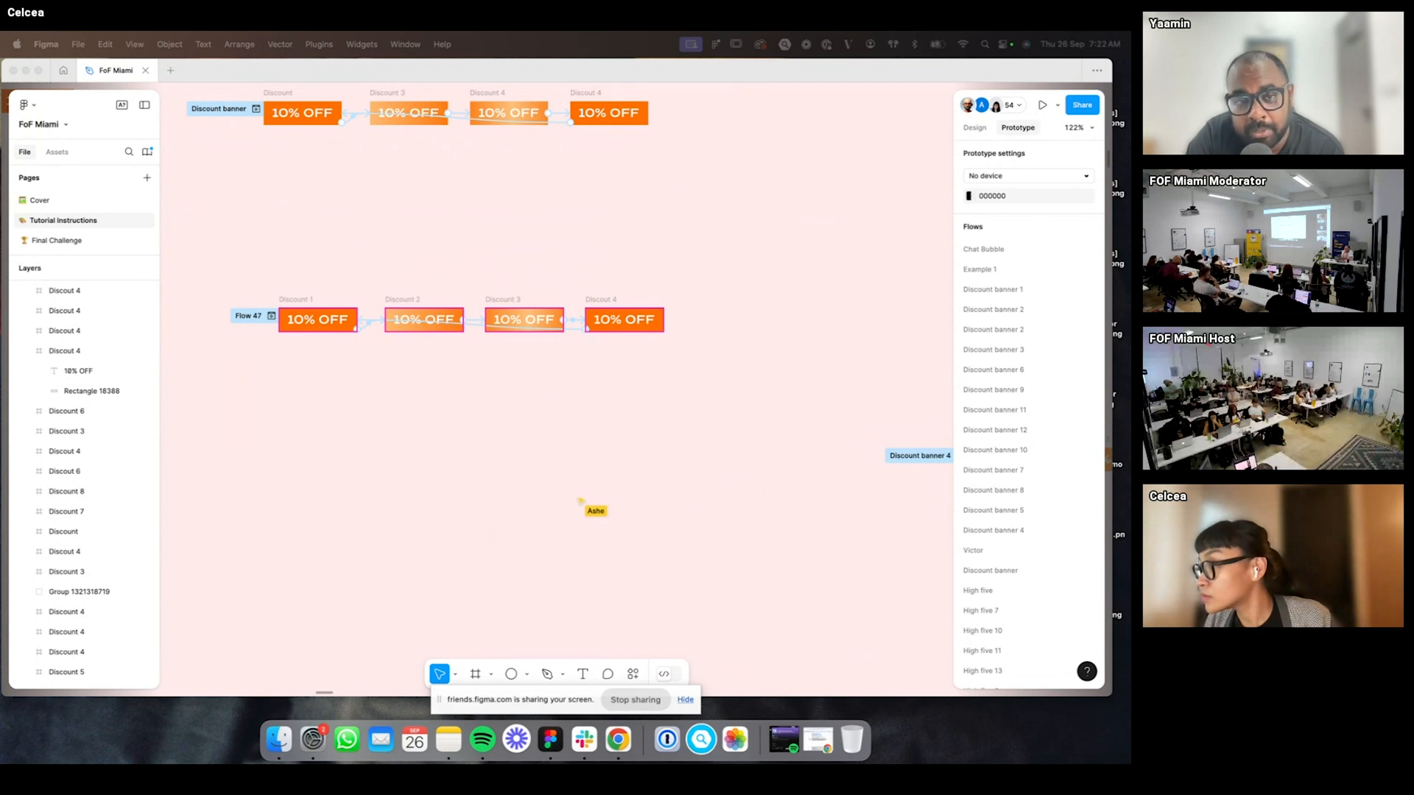
- Open the linear gradient of the Discout 4 frame in Flow 47 to inspect its color stops
click(584, 369)
scroll(600, 302, up, 8)
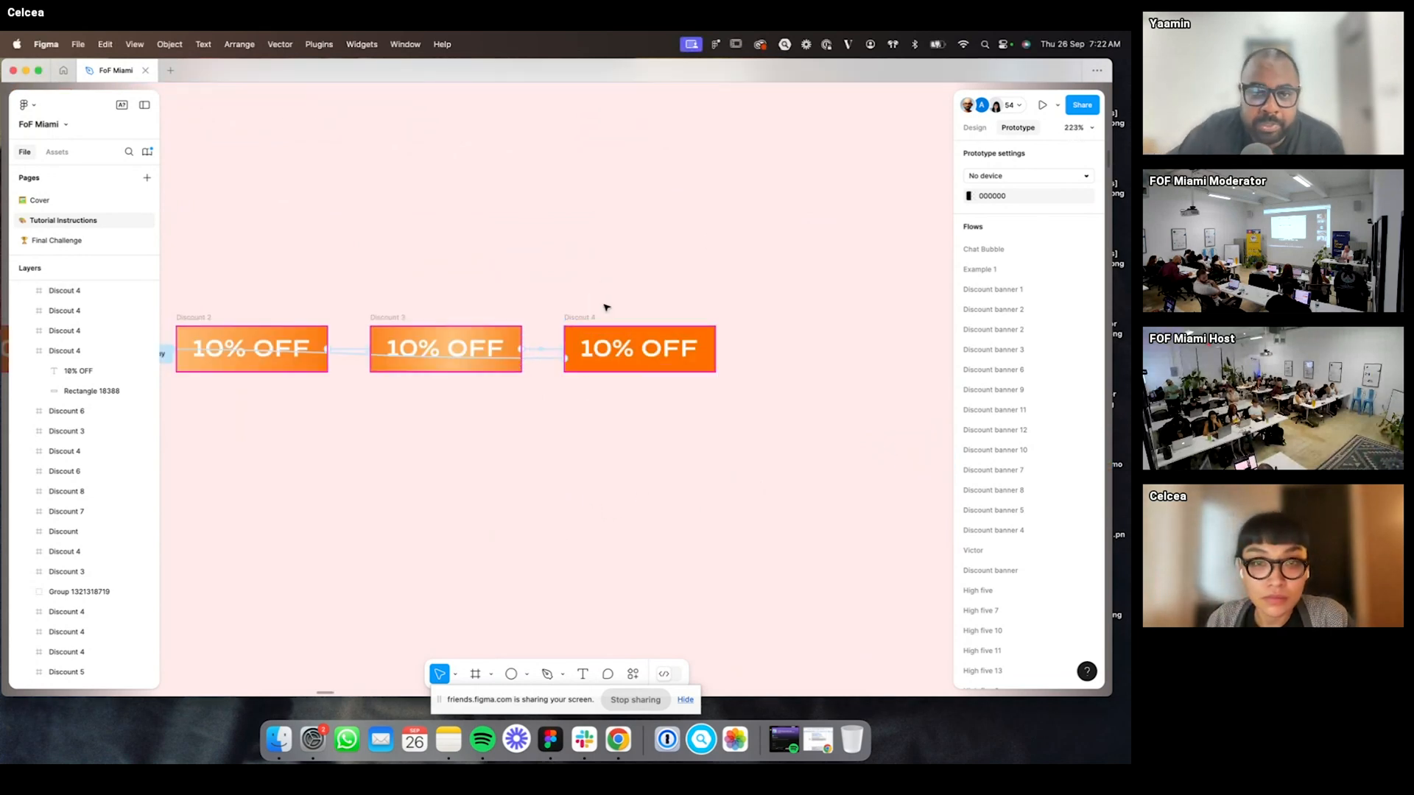
click(571, 326)
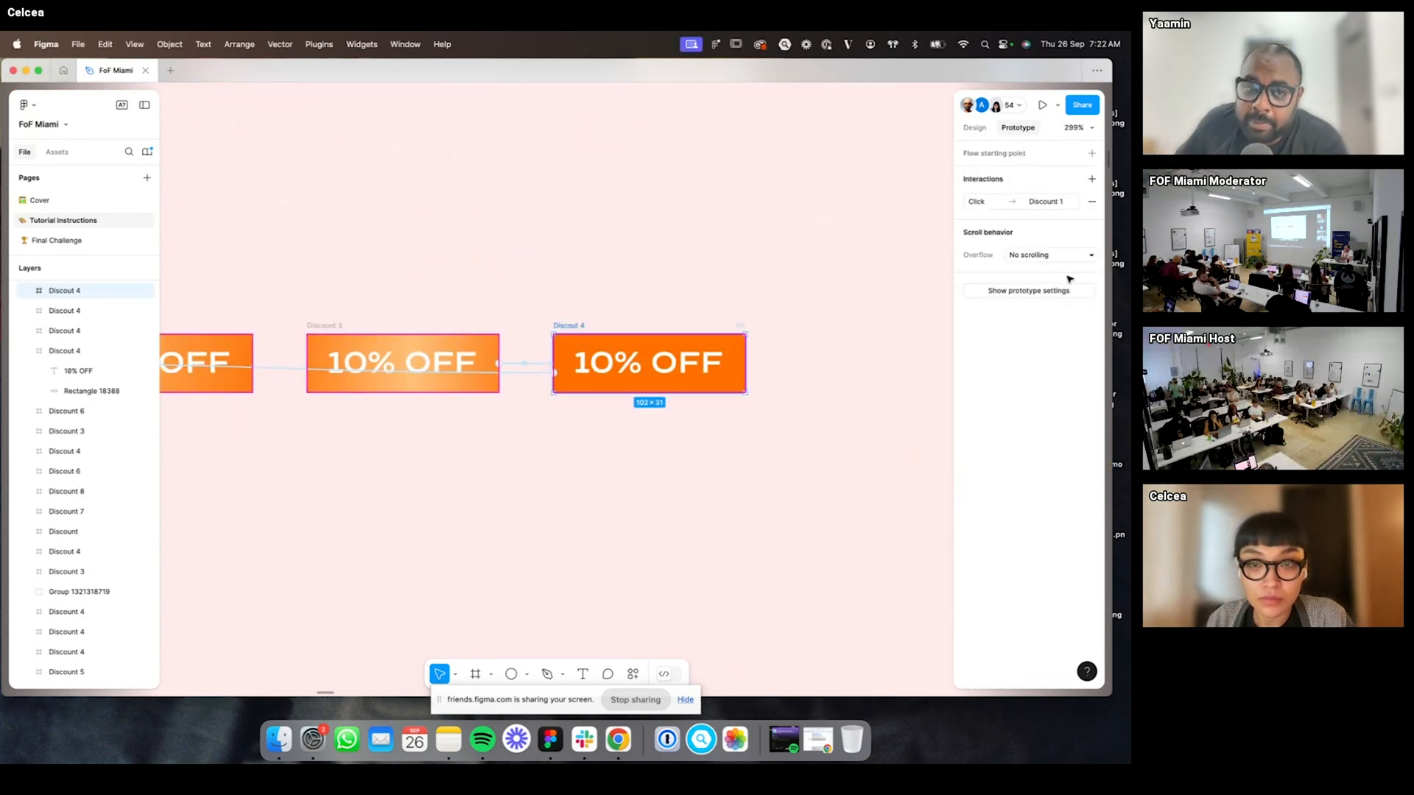
click(975, 128)
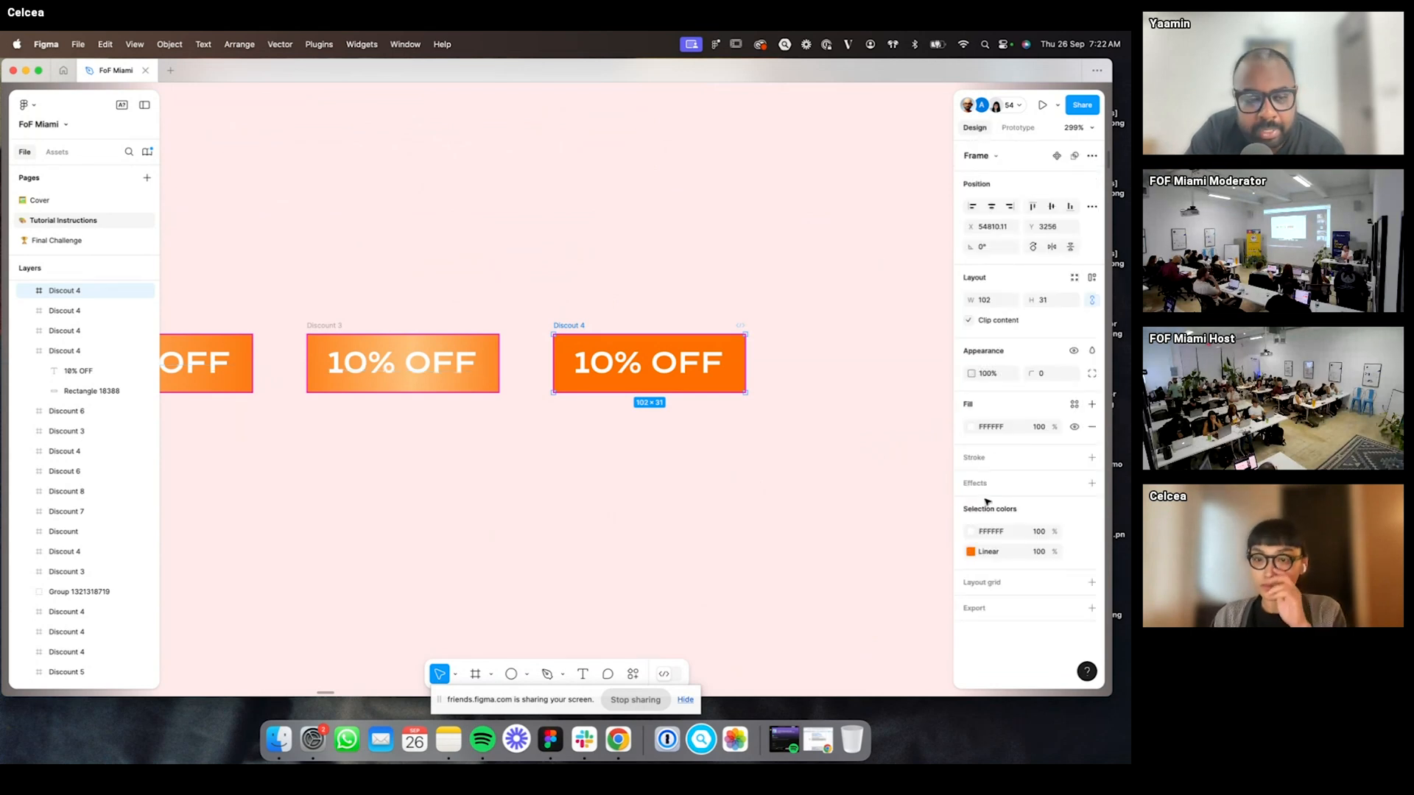
click(971, 551)
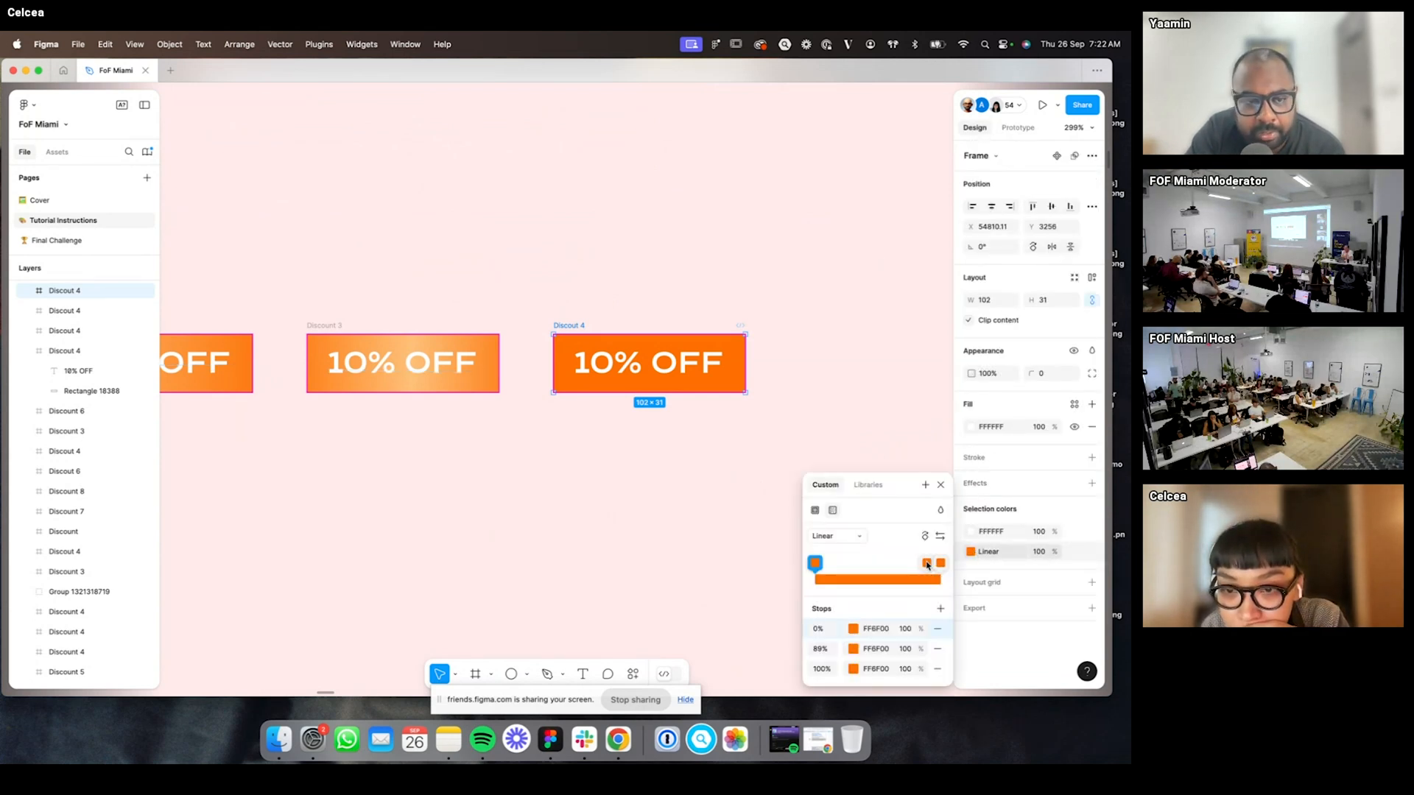
- Inspect the linear gradient stops of the Discount 3 frame in the lower banner row
click(482, 343)
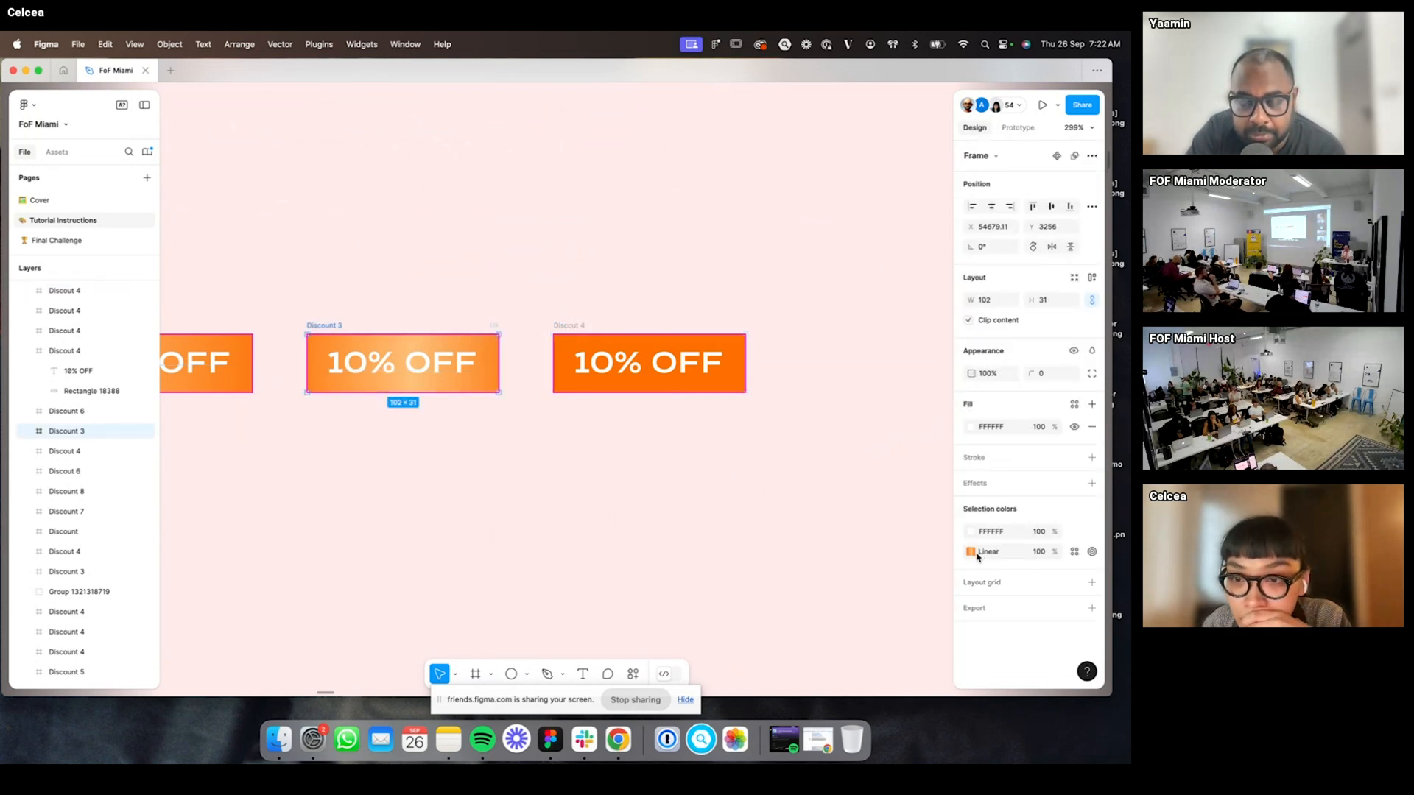
click(970, 552)
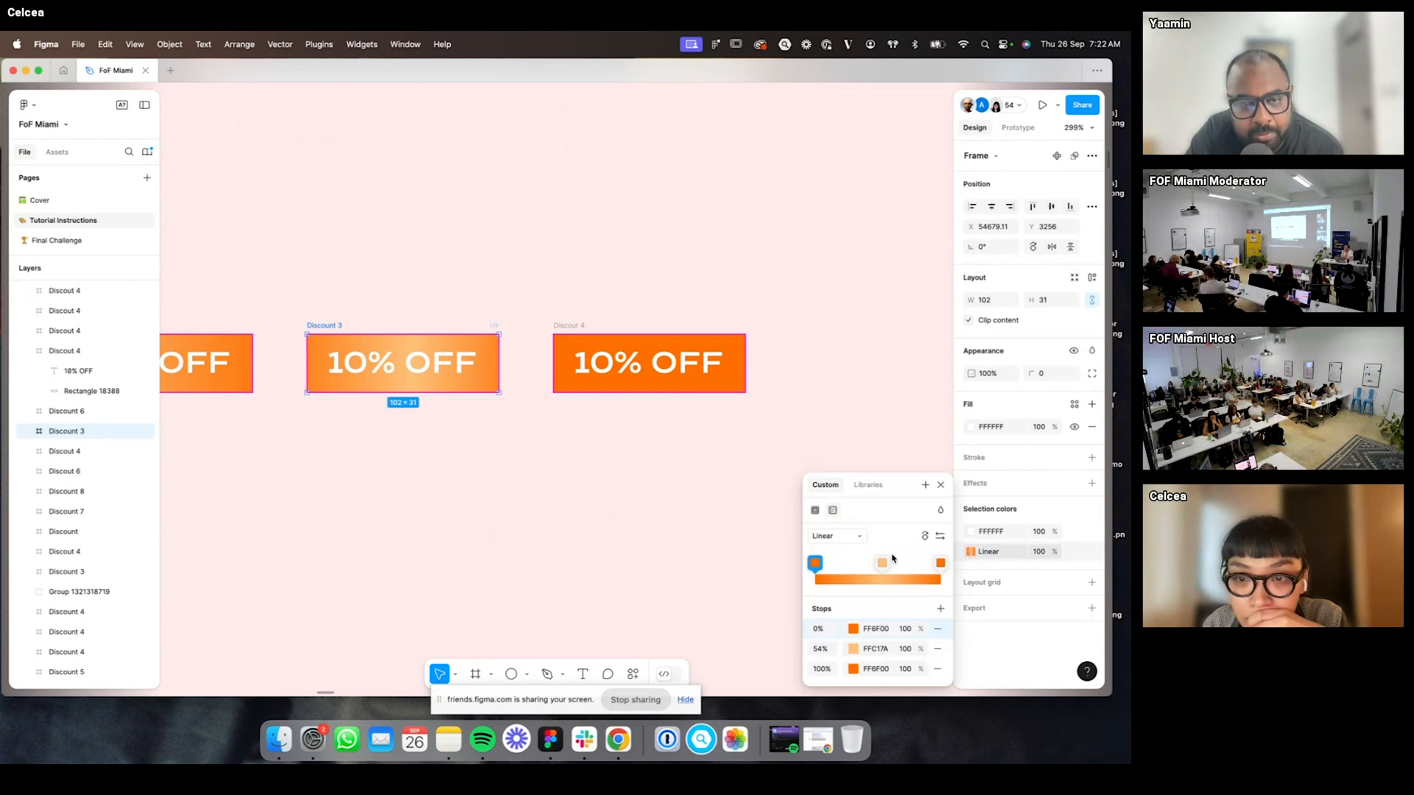
click(754, 283)
- Compare the linear gradient stops of the last Discout 4 frames in the upper and lower banner rows
scroll(625, 233, down, 5)
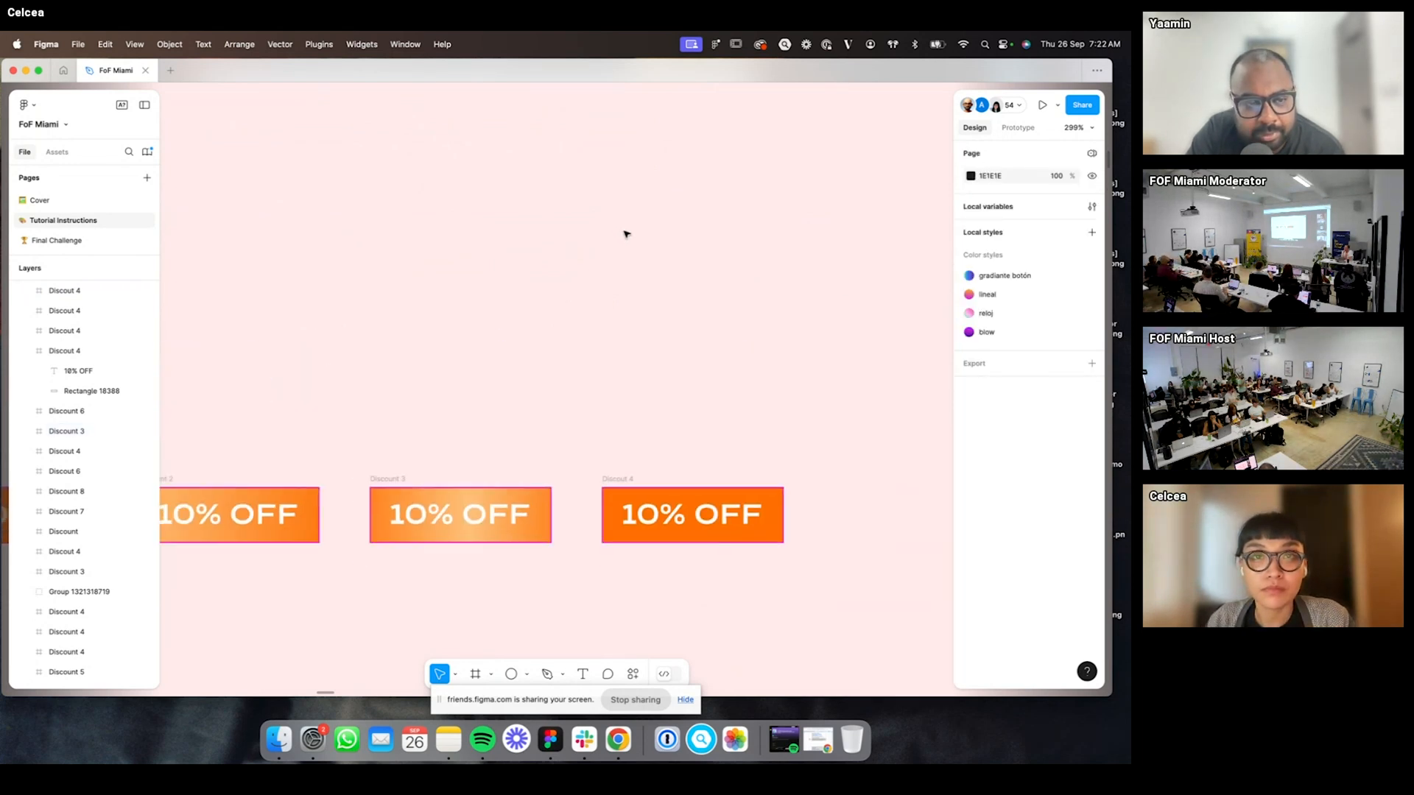
click(617, 108)
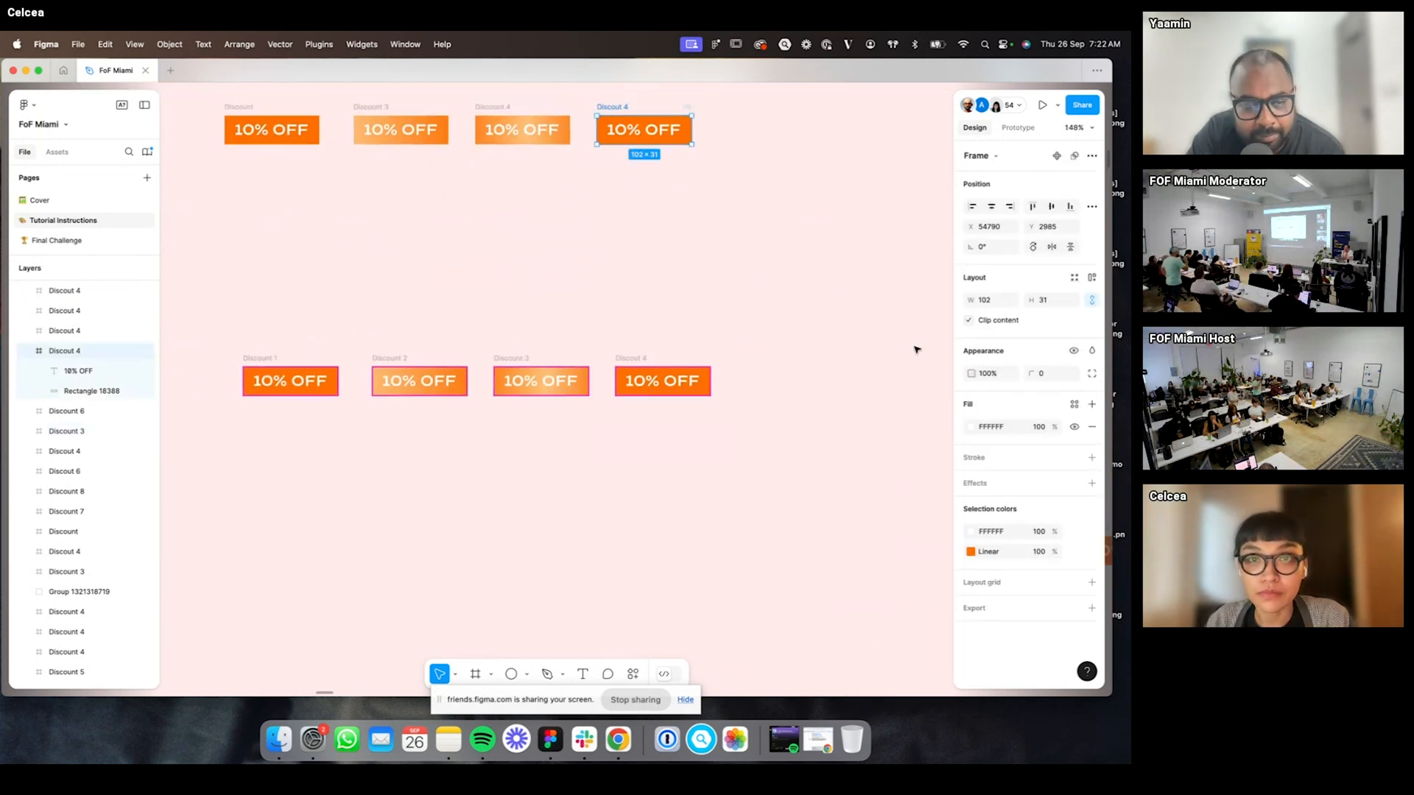
click(970, 552)
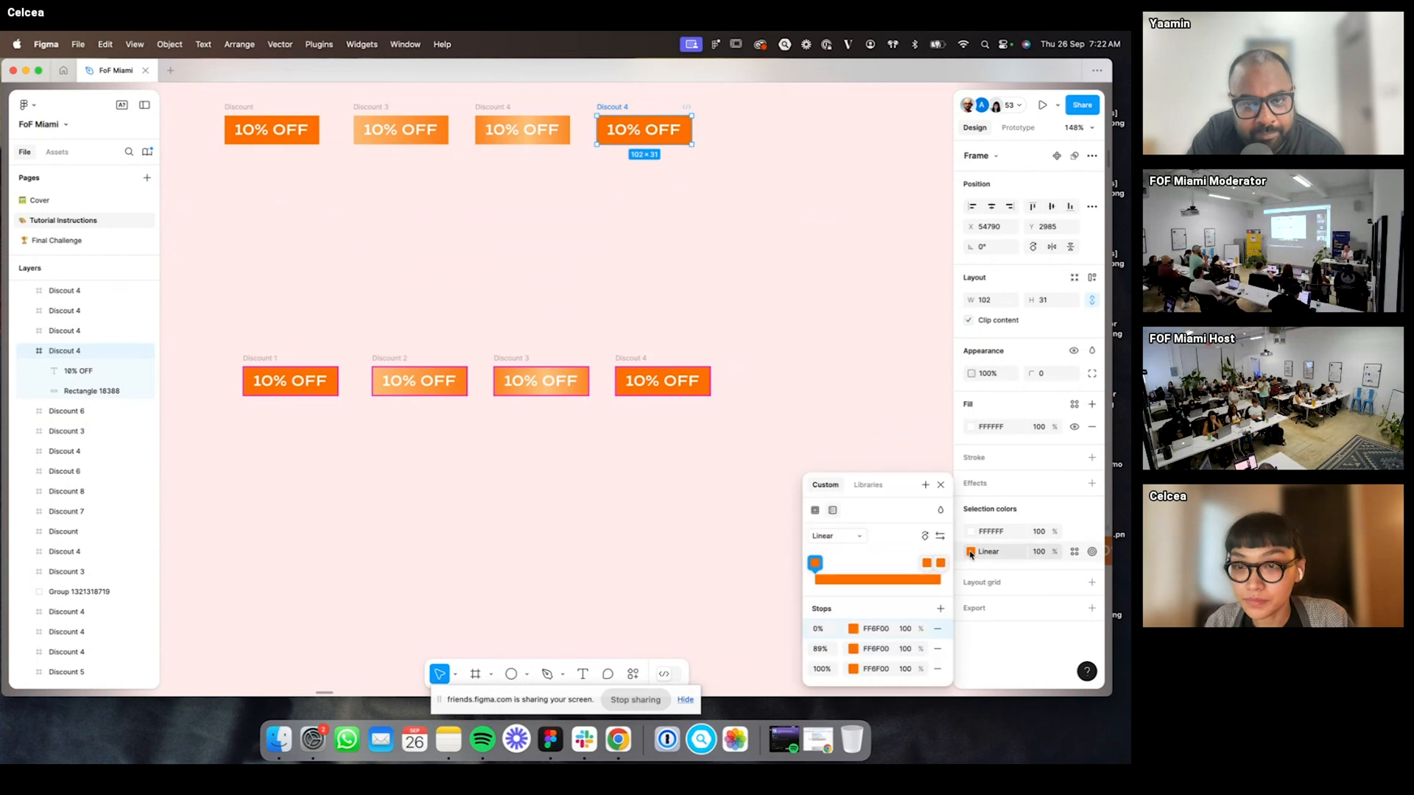
click(659, 344)
click(631, 358)
click(971, 553)
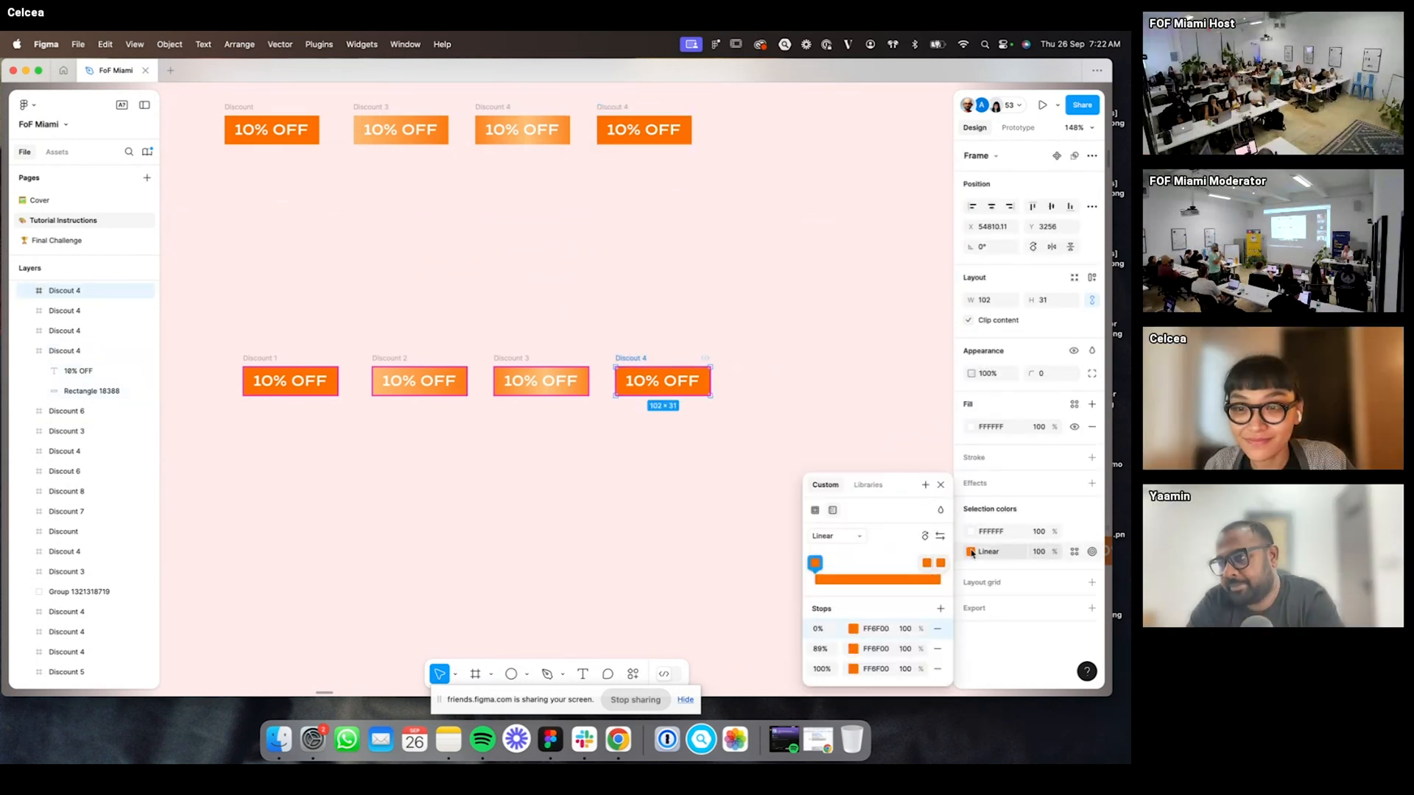
click(646, 236)
- Inspect the linear gradient of the third banner frame, Discount 4, in the upper row
click(491, 107)
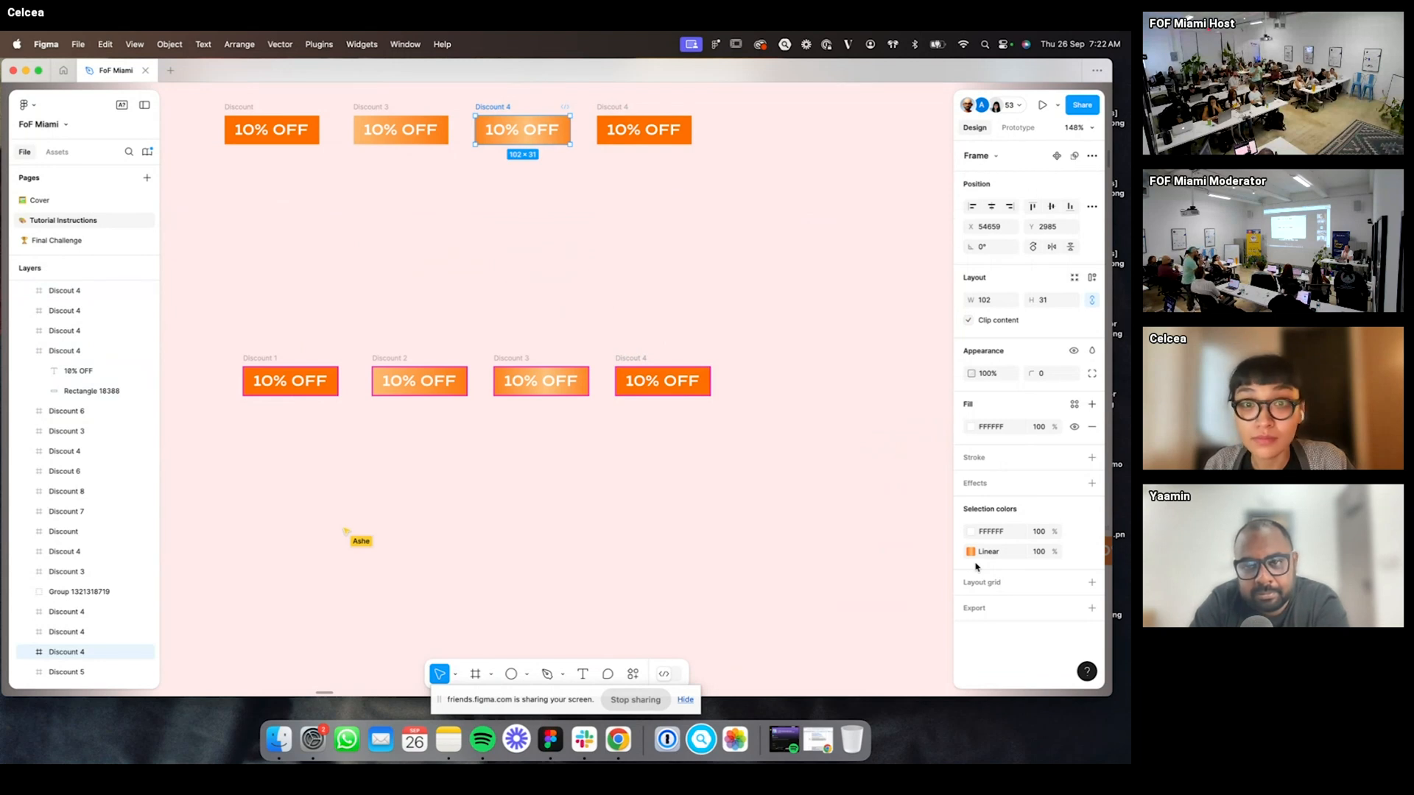
click(972, 554)
click(670, 182)
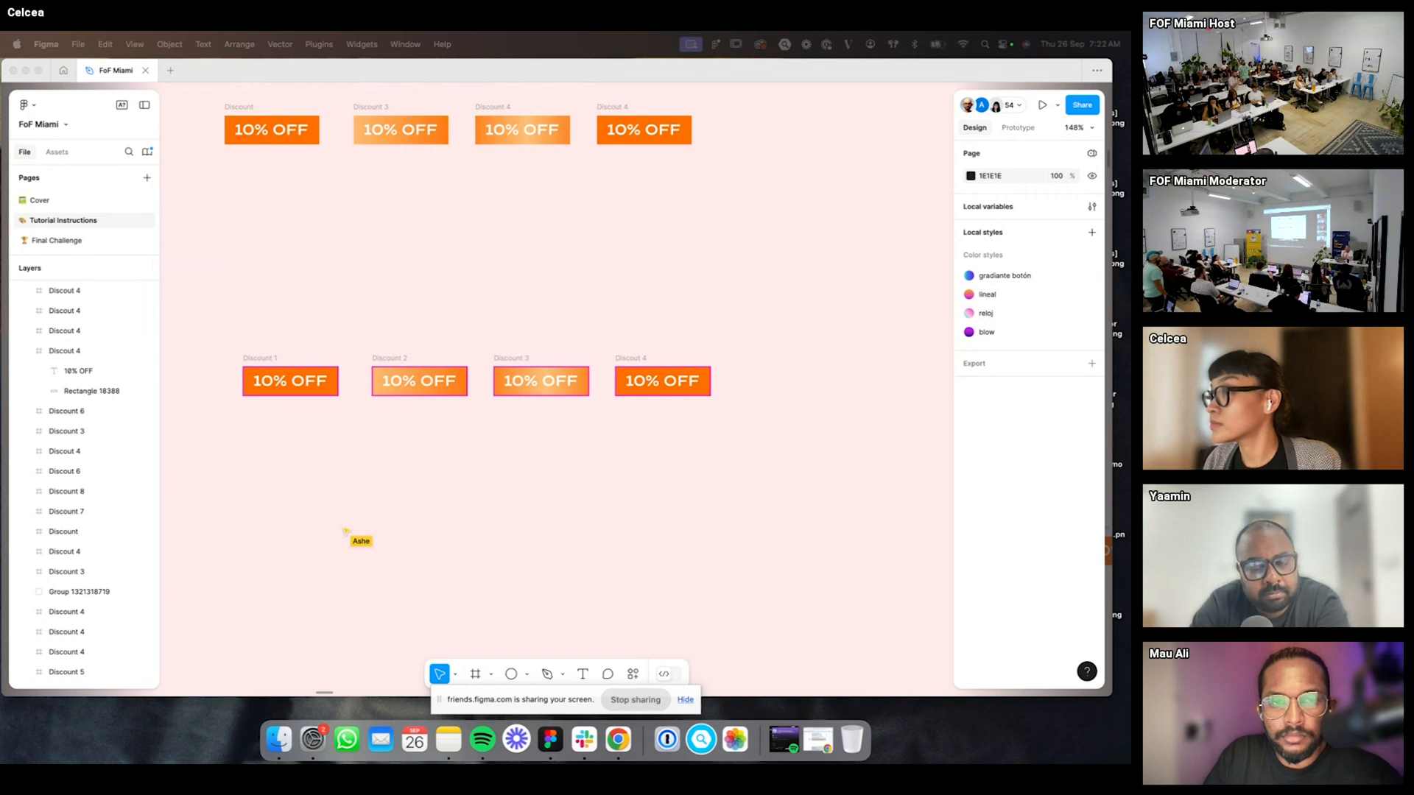
- Locate the Part 4 prototypes section and examine the high-five hand frames beside the Pen Pal screen
click(489, 330)
scroll(543, 265, down, 8)
scroll(483, 302, left, 15)
scroll(677, 317, down, 5)
scroll(583, 317, left, 3)
scroll(667, 315, up, 10)
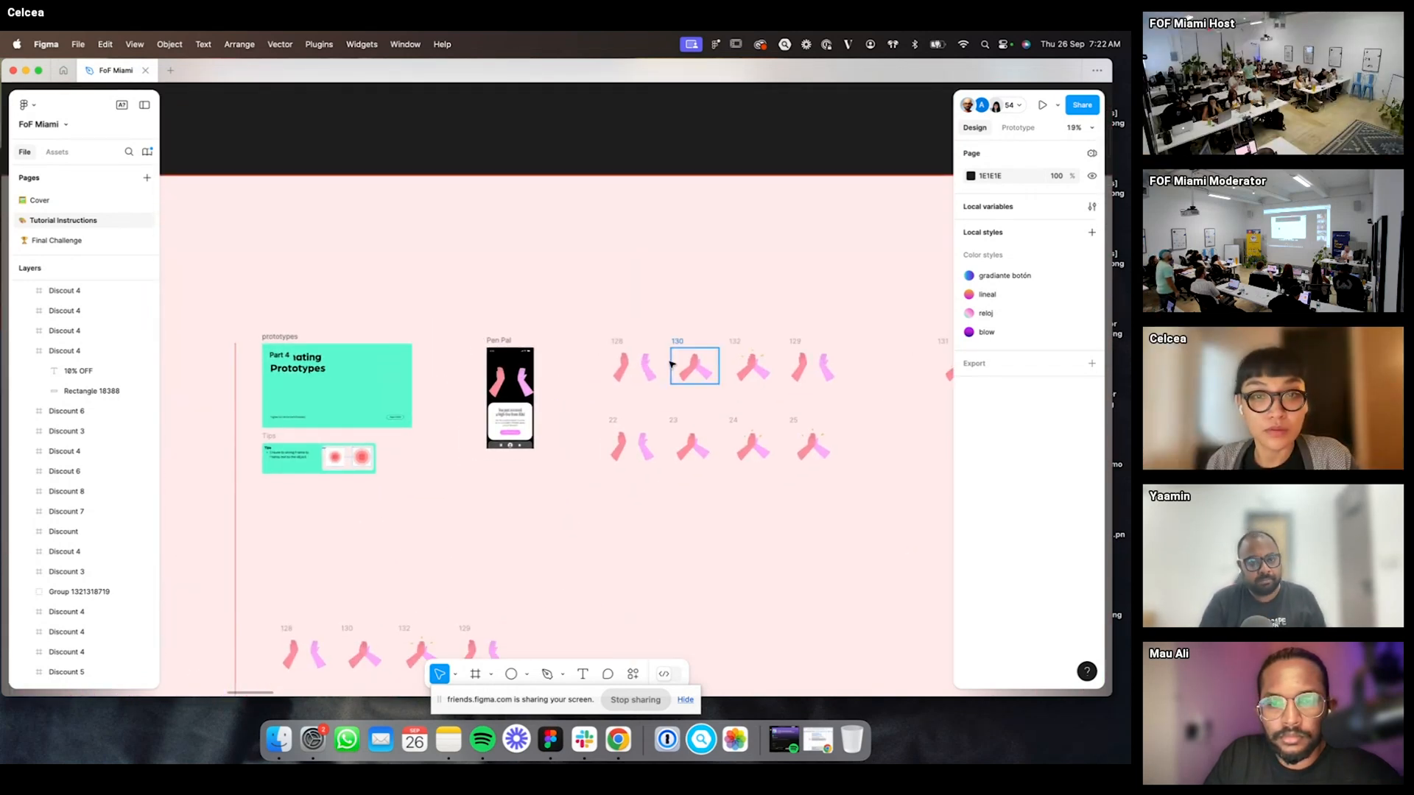
scroll(671, 295, down, 4)
scroll(599, 231, up, 5)
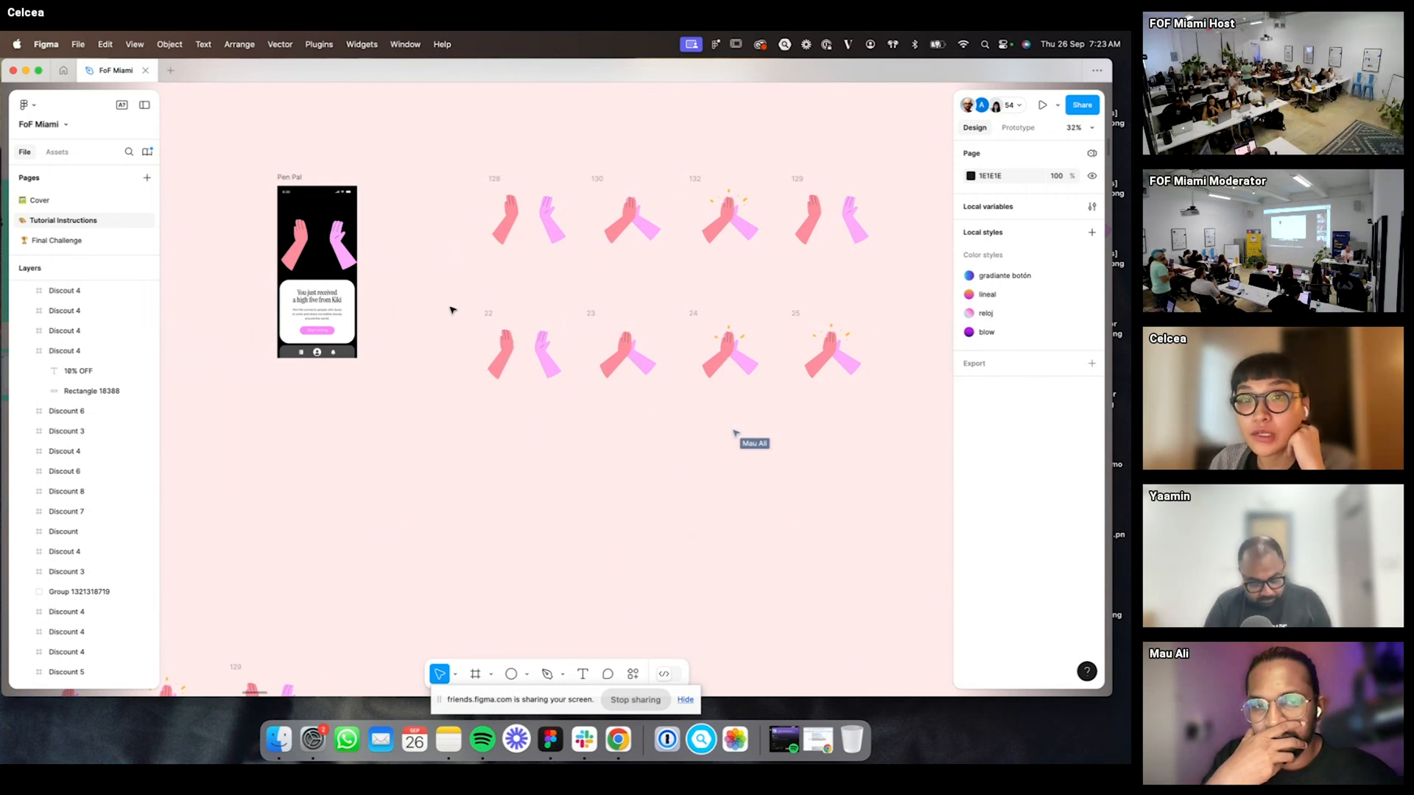
scroll(795, 274, right, 5)
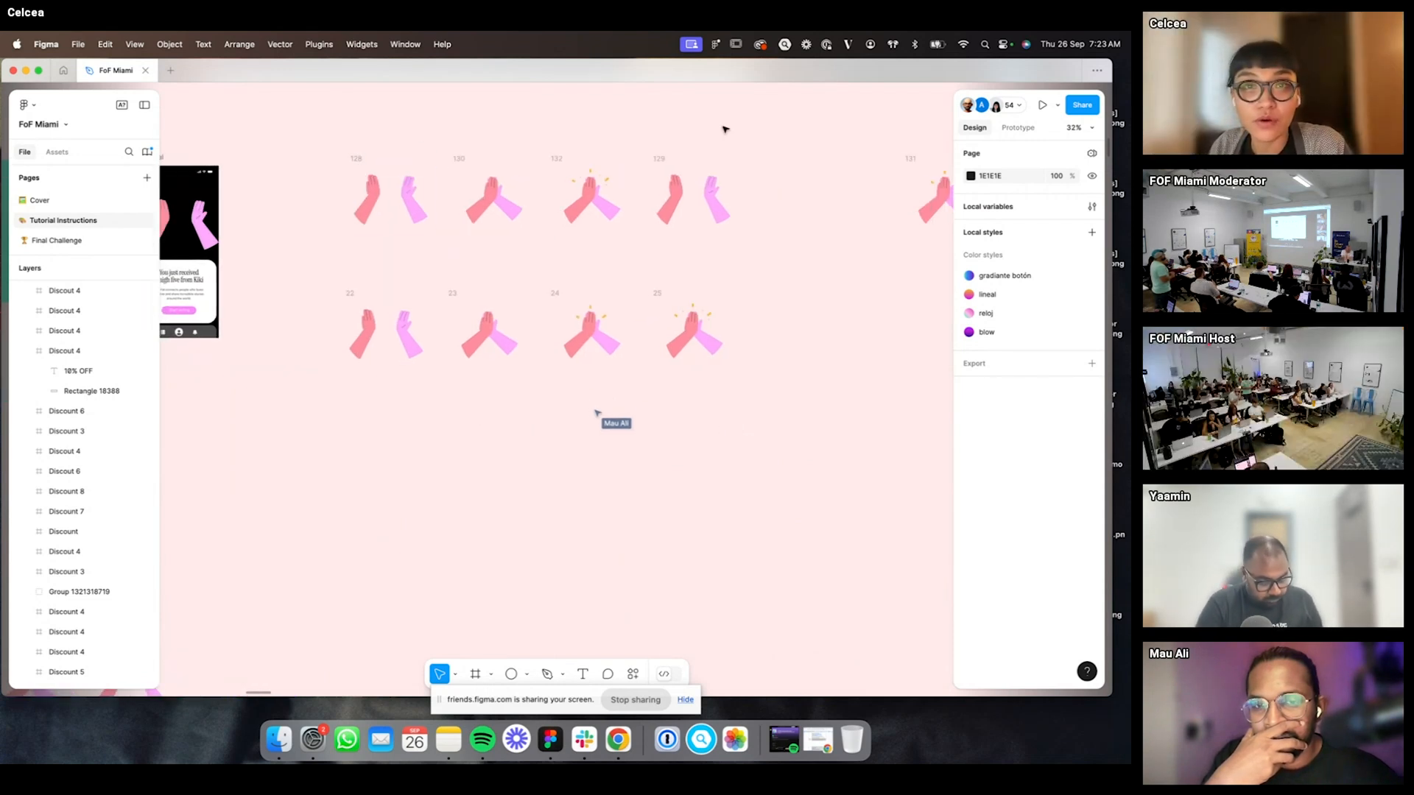
- Examine the high-five hand frames 22 to 25 in the prototypes section
scroll(368, 332, up, 5)
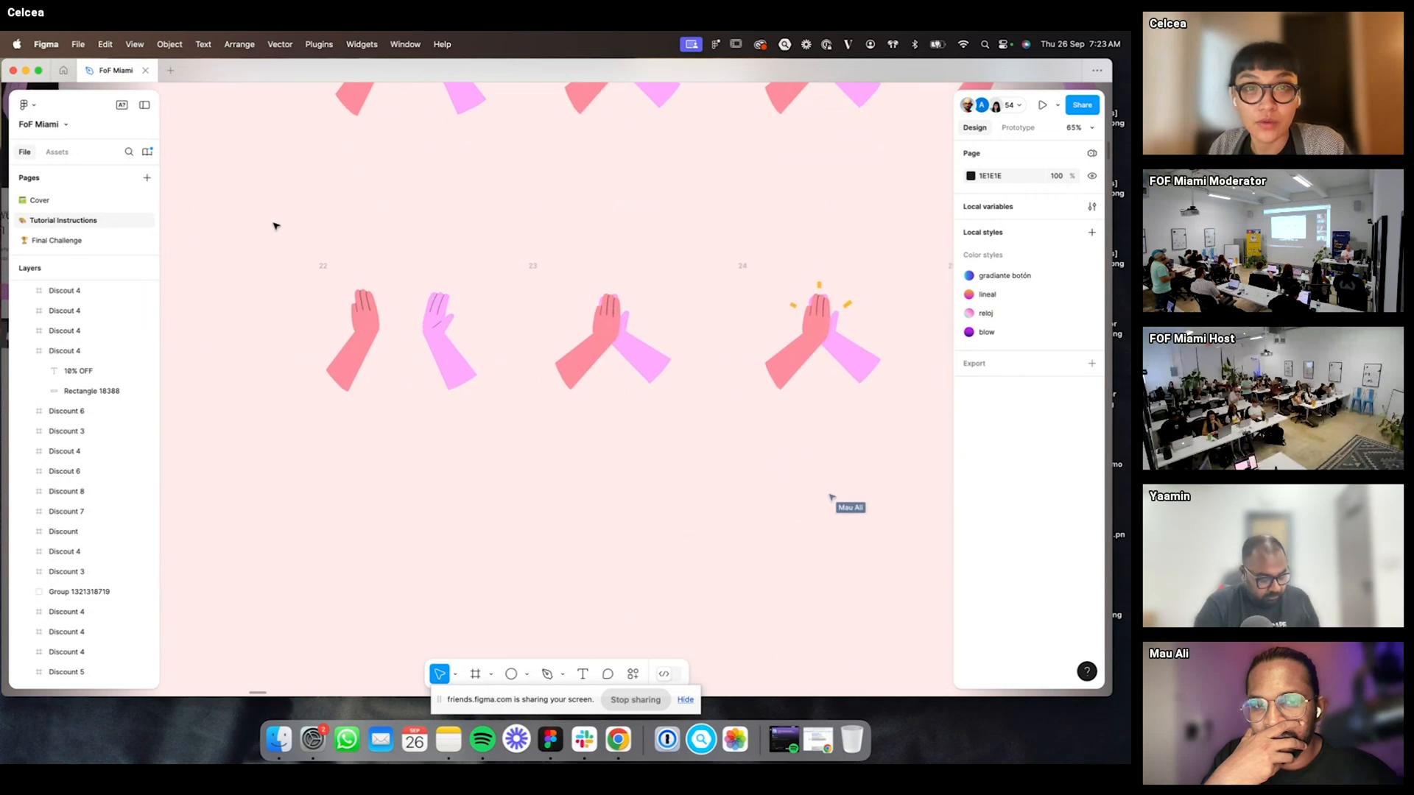
scroll(319, 263, down, 2)
scroll(312, 302, right, 2)
scroll(314, 303, up, 2)
scroll(313, 302, down, 2)
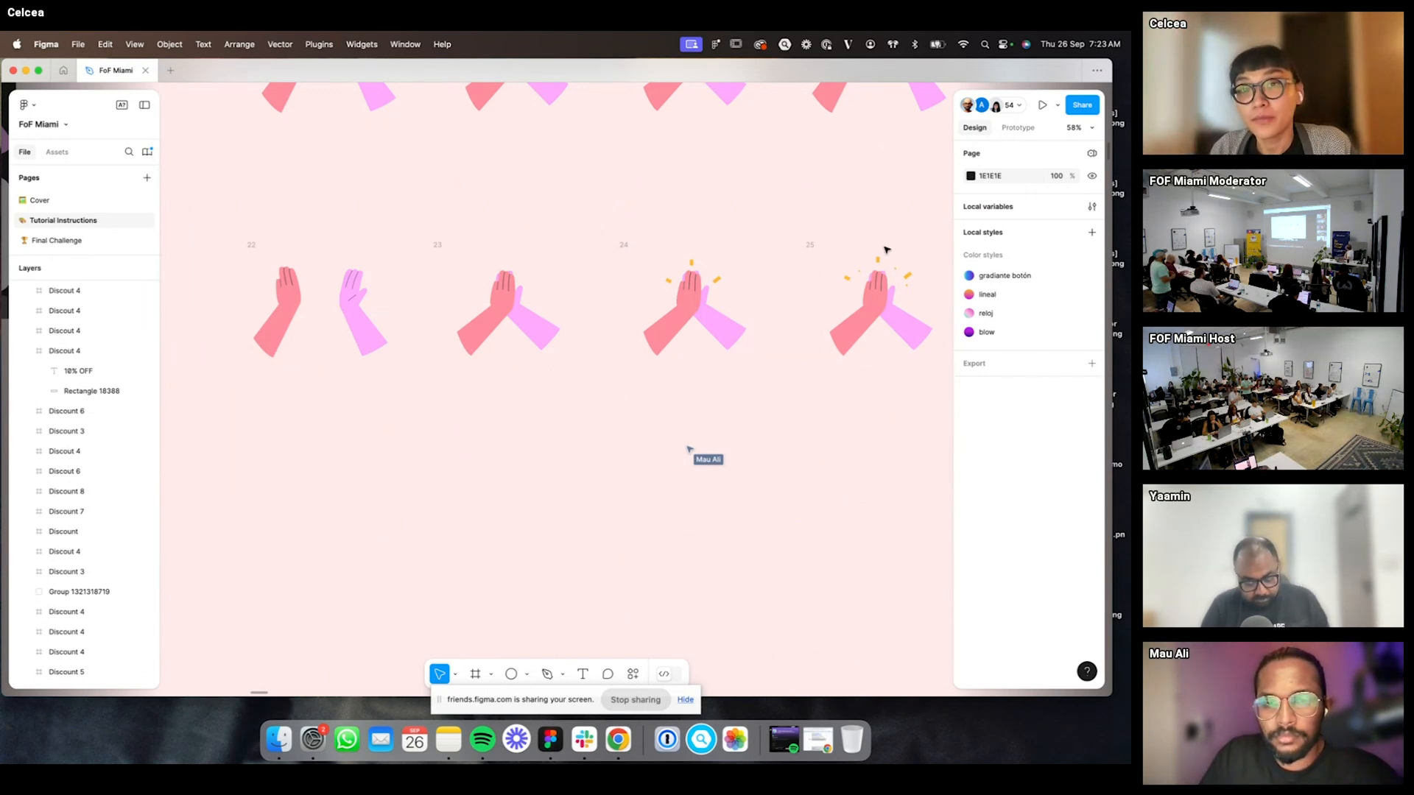
drag(221, 215, 582, 438)
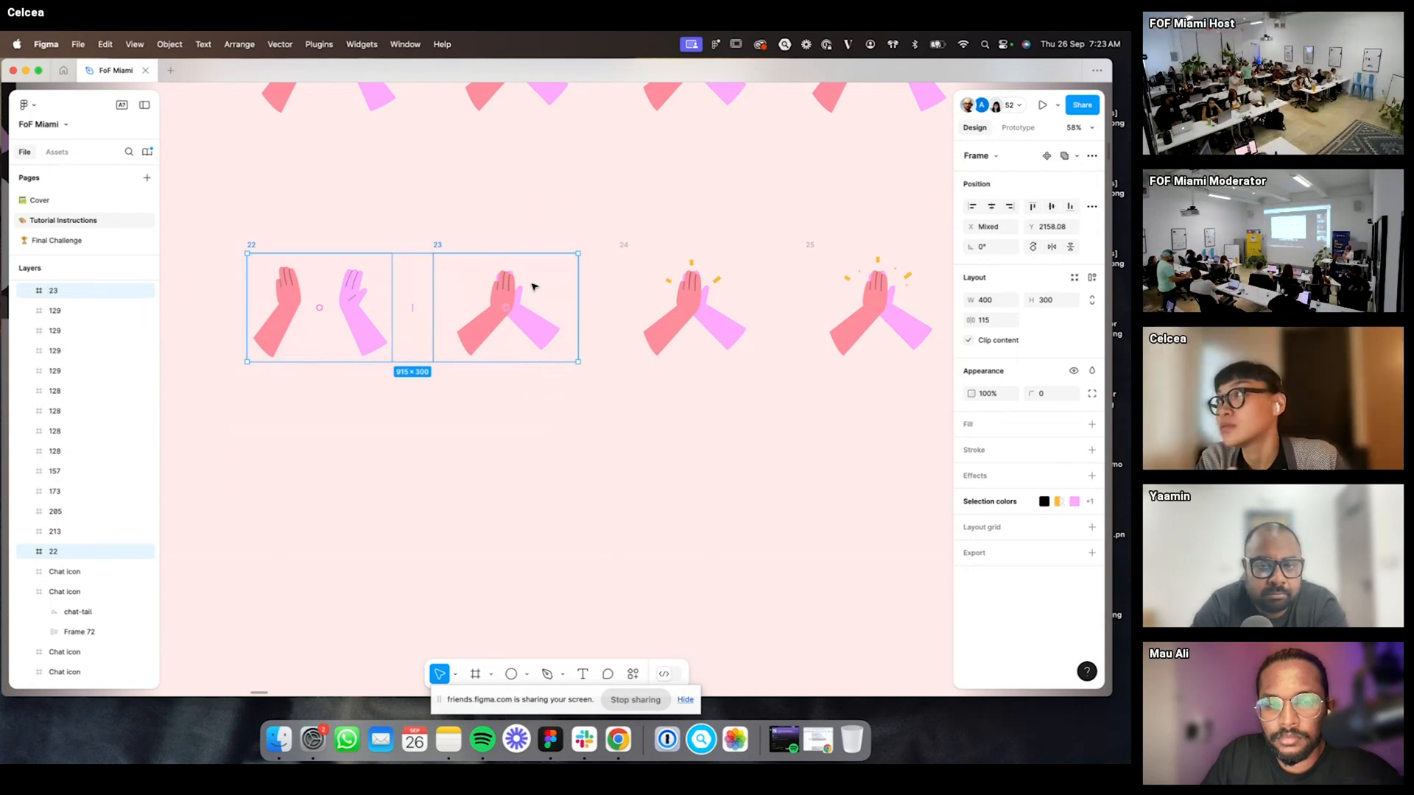
click(606, 490)
scroll(606, 489, down, 2)
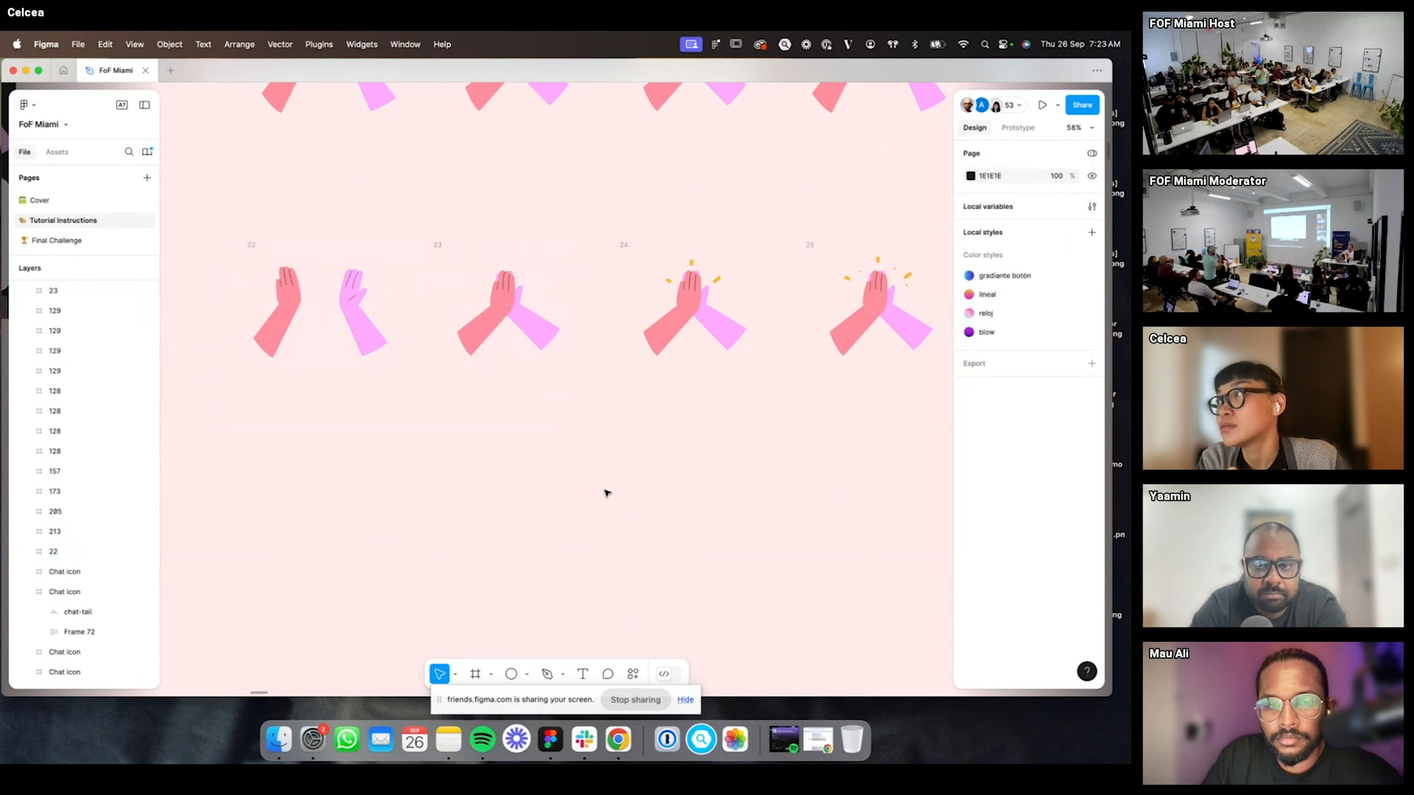
scroll(600, 490, up, 3)
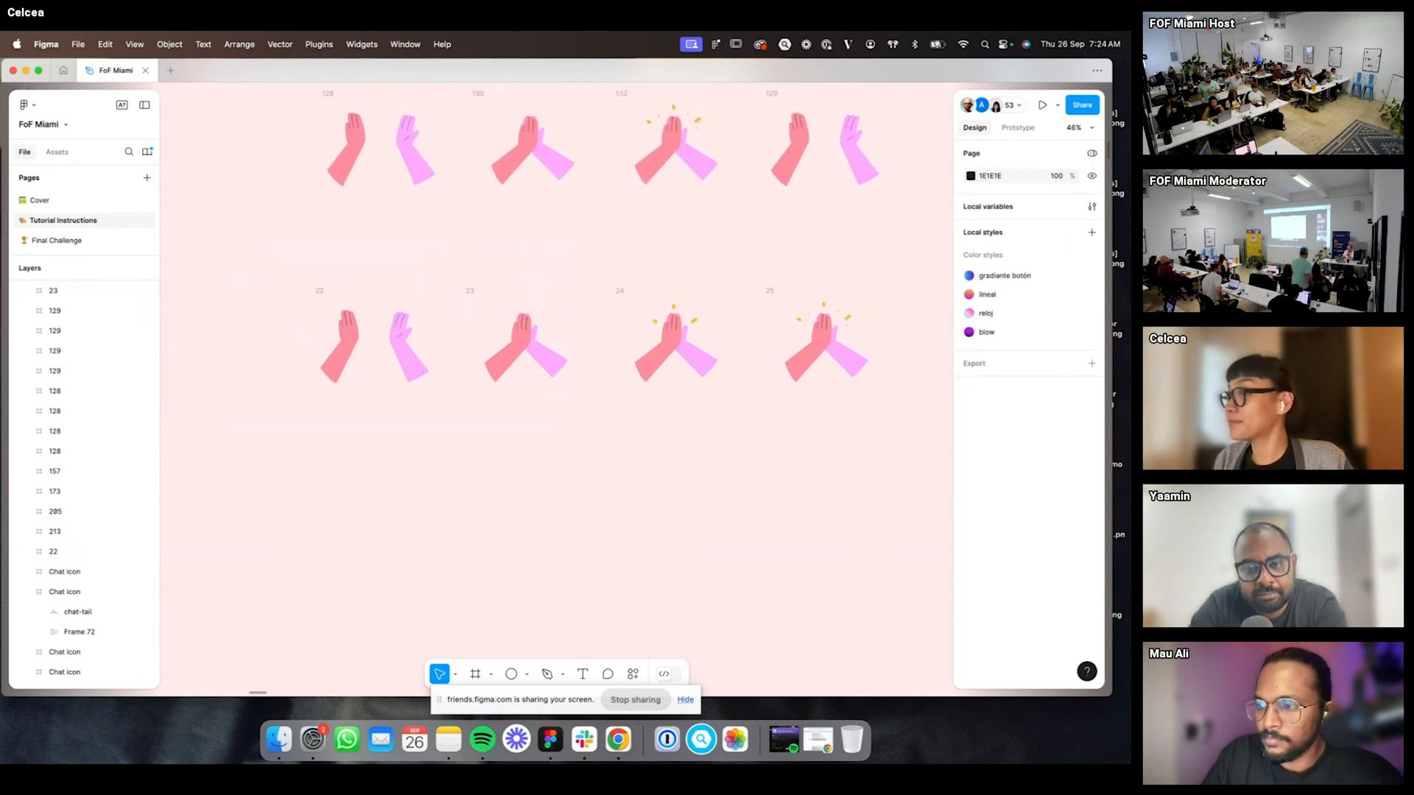
- Open the LottieFiles plugin at the Radioact discount banners in the text and gradients section
scroll(766, 398, down, 6)
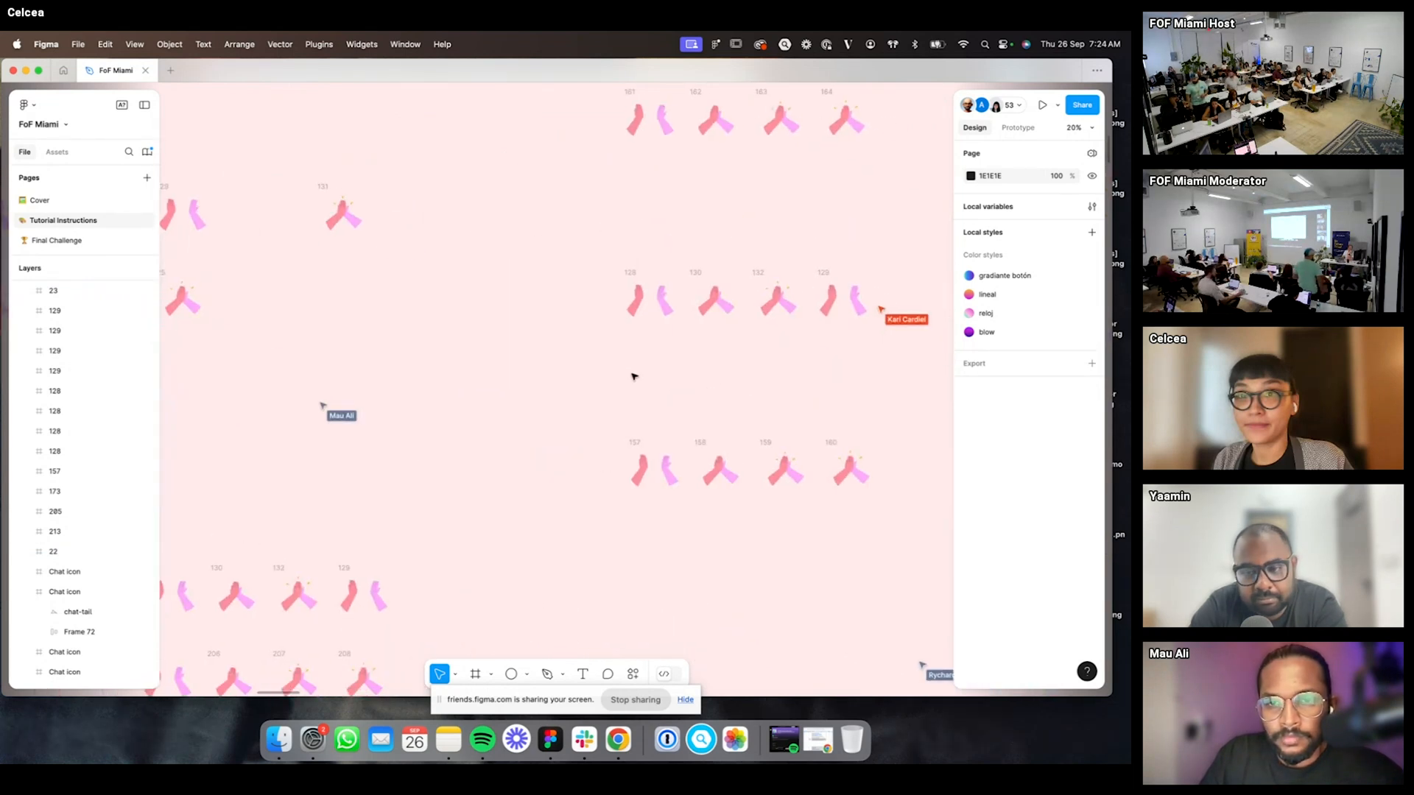
scroll(636, 376, right, 7)
scroll(636, 376, right, 10)
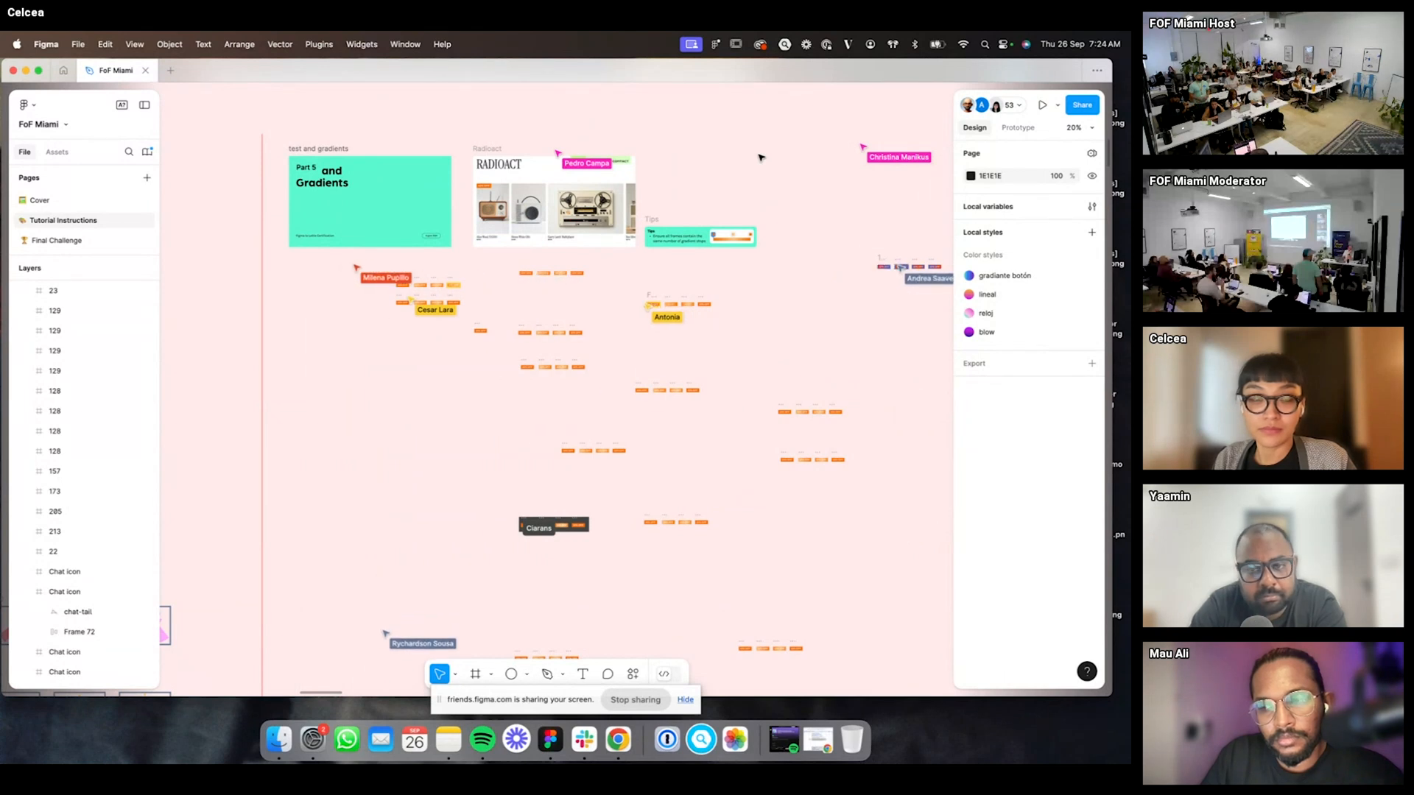
scroll(760, 154, up, 5)
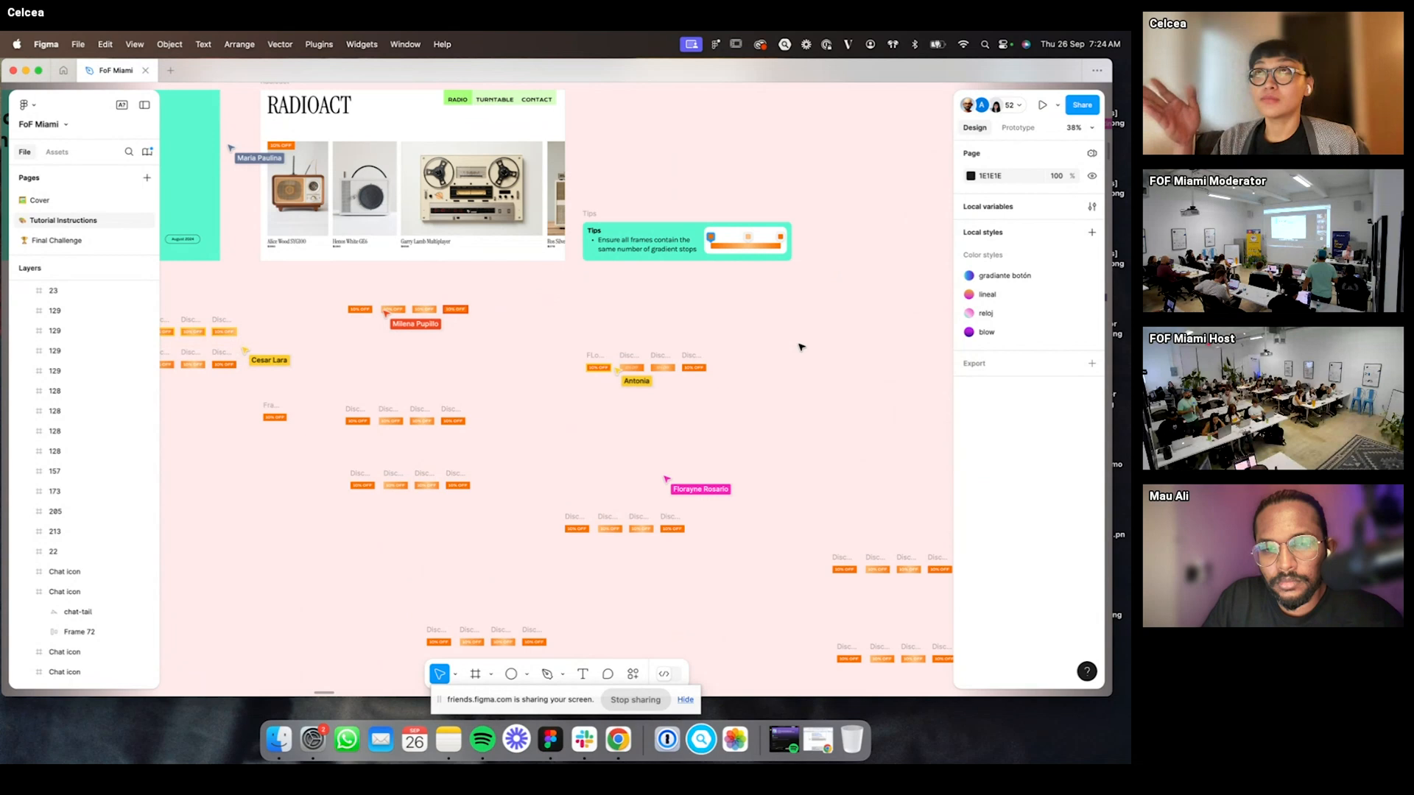
click(633, 674)
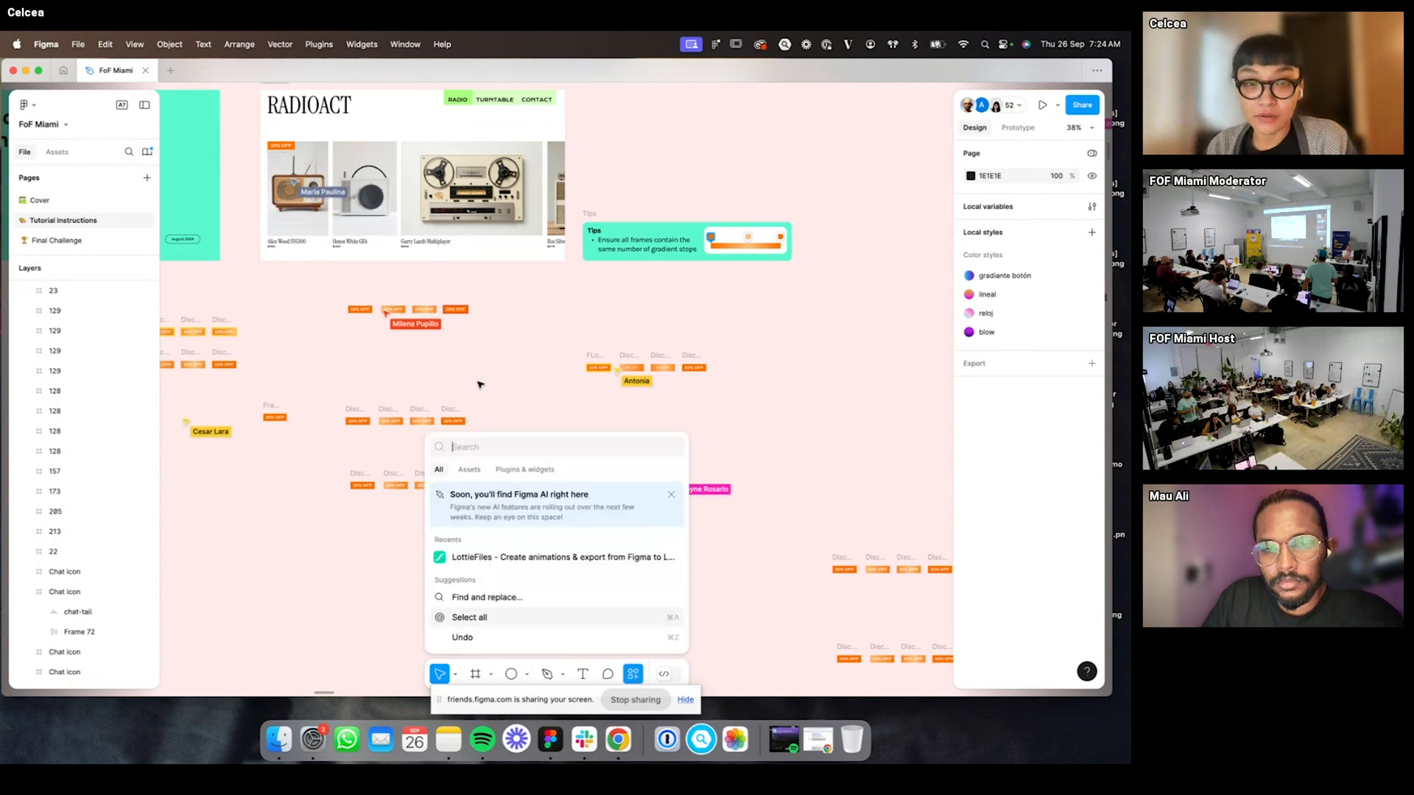
click(483, 559)
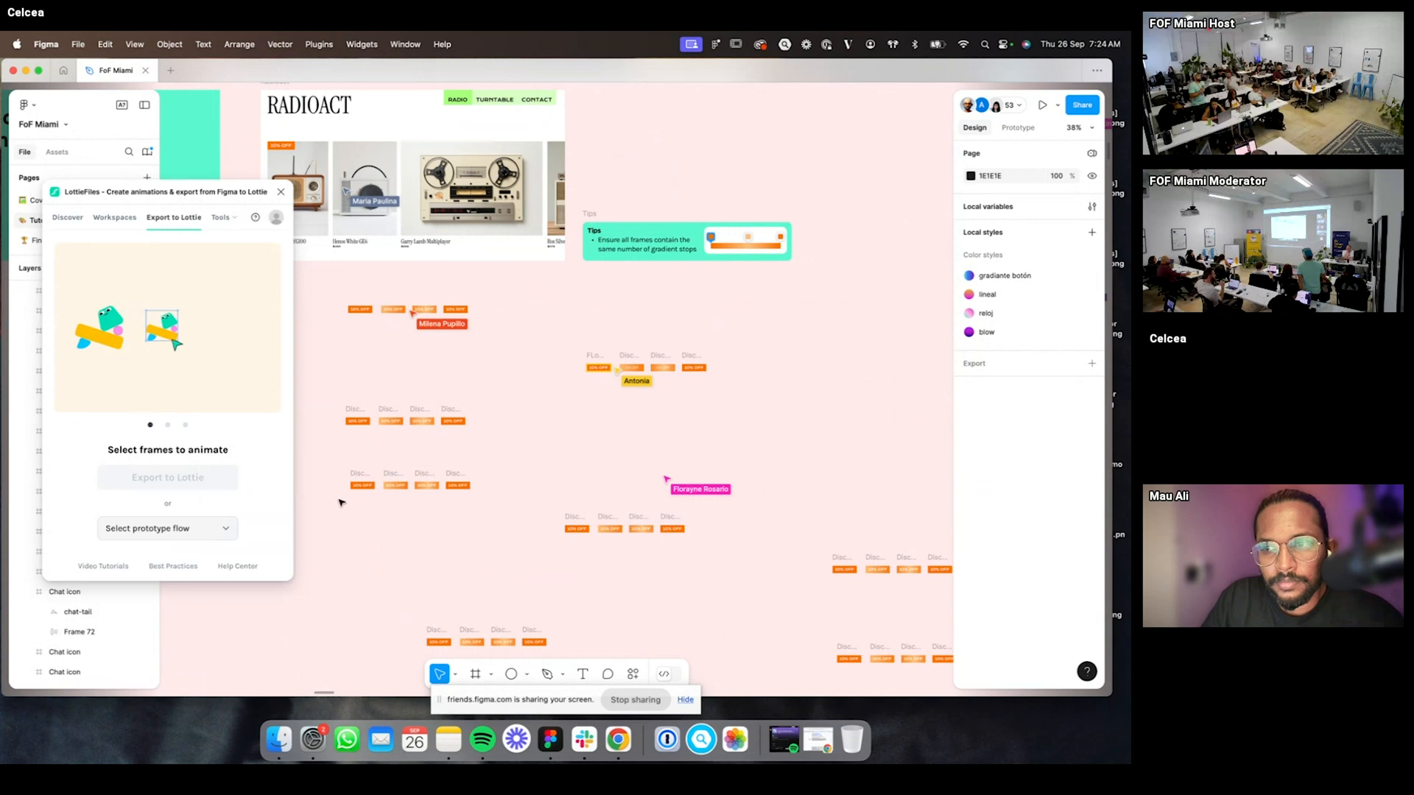
- Preview the Pulse green frame with the larger circles as a Lottie animation in the multiple frames section
scroll(344, 319, up, 5)
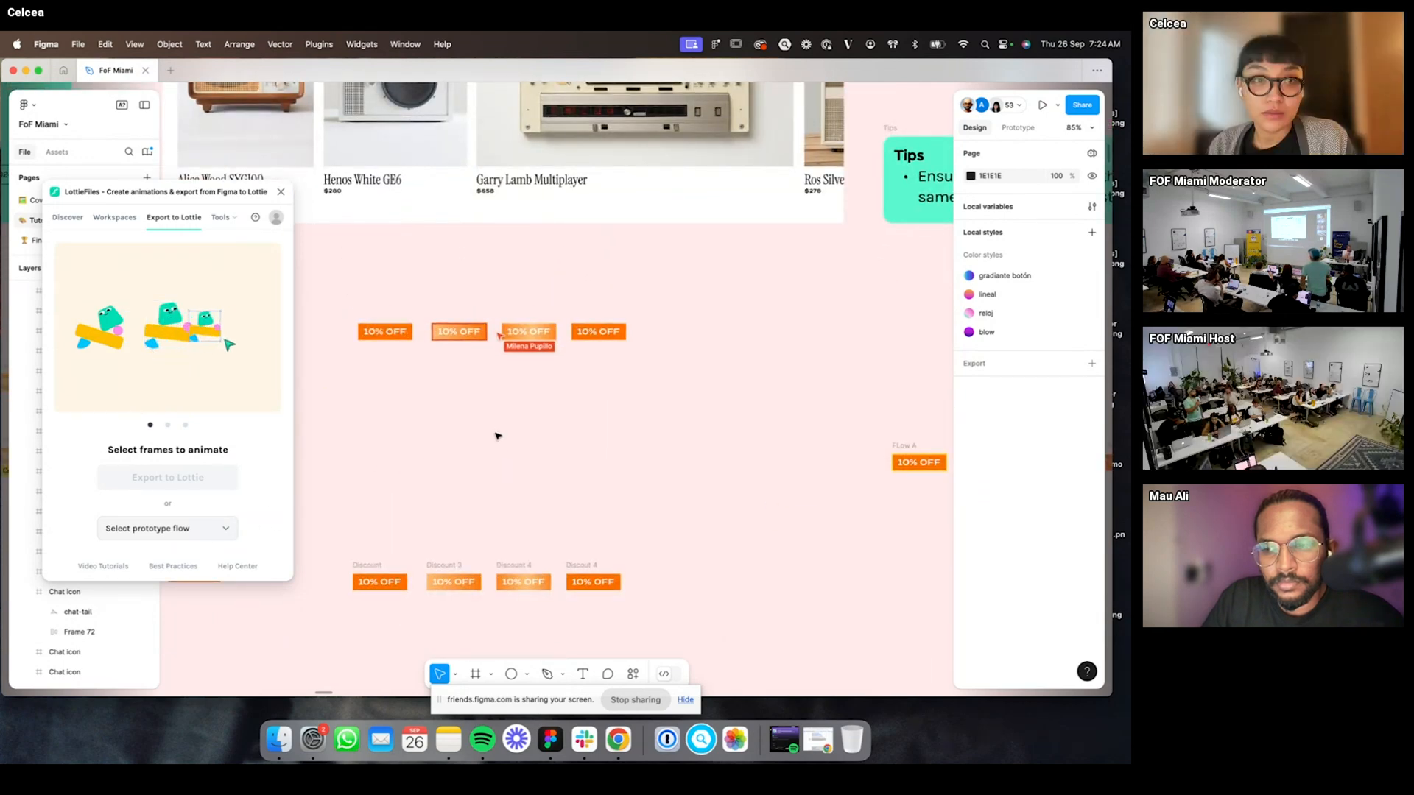
scroll(499, 432, down, 5)
scroll(582, 343, down, 10)
scroll(619, 353, right, 10)
scroll(662, 338, right, 10)
scroll(644, 307, up, 3)
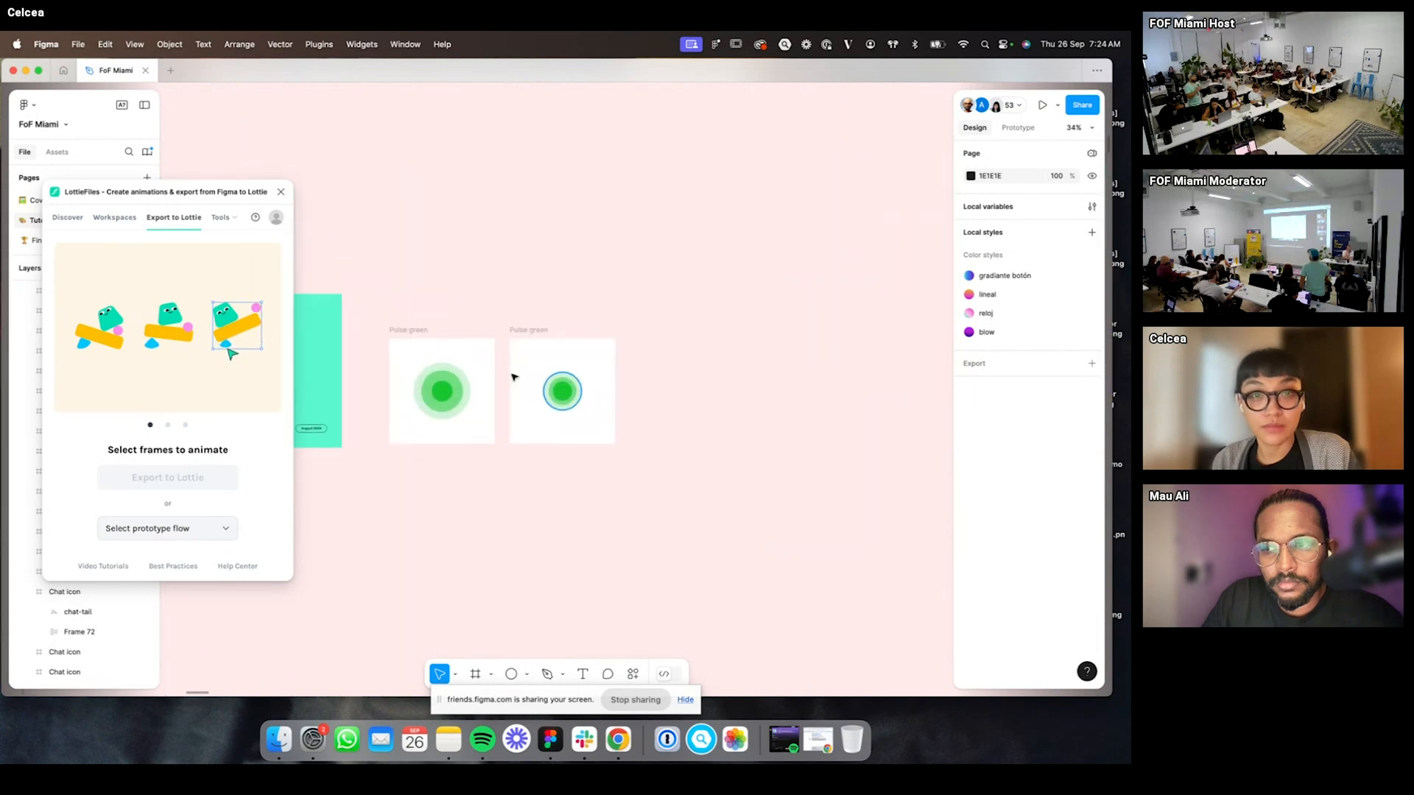
click(409, 329)
click(168, 477)
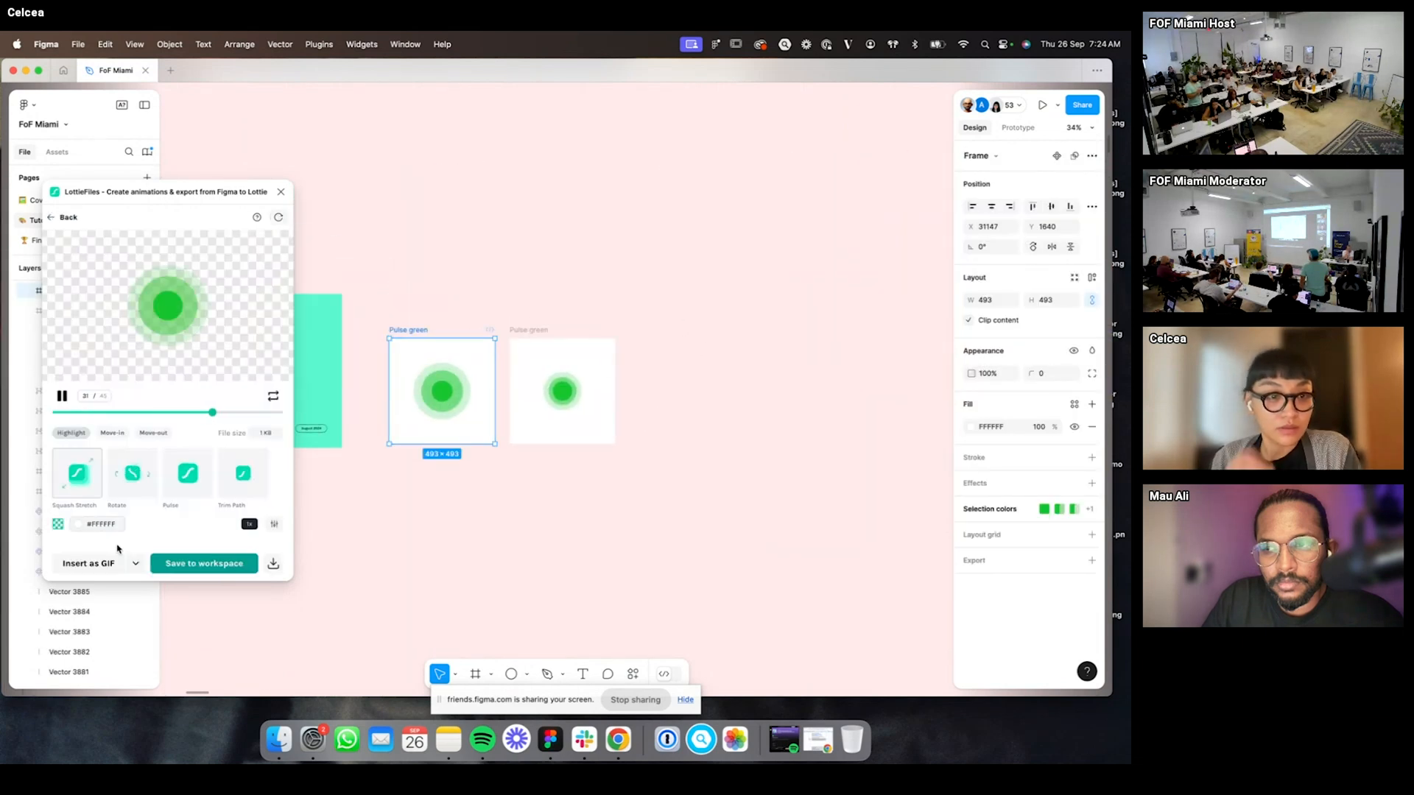
- View the preview's duration, delay and layer animation settings and close the LottieFiles plugin
click(274, 524)
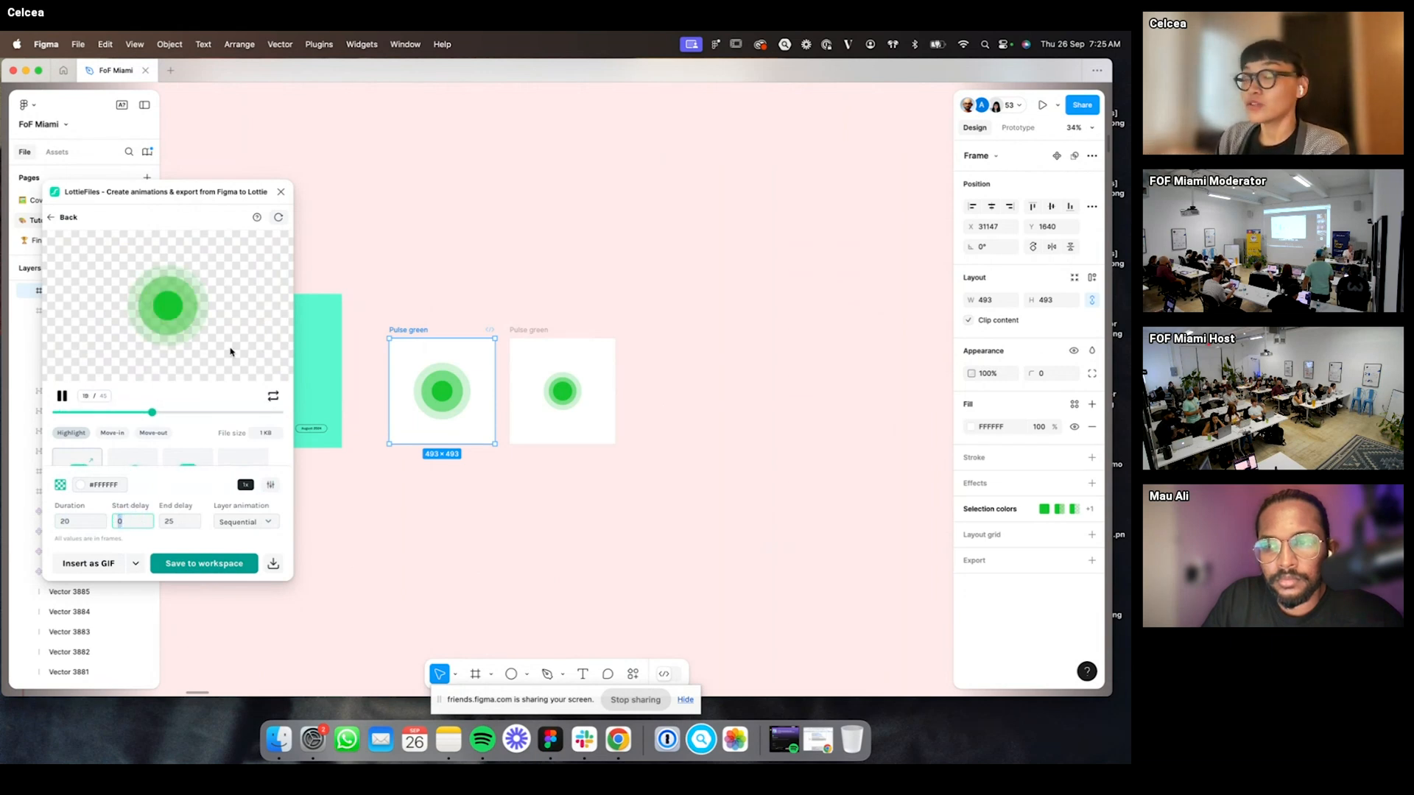
click(435, 277)
click(418, 334)
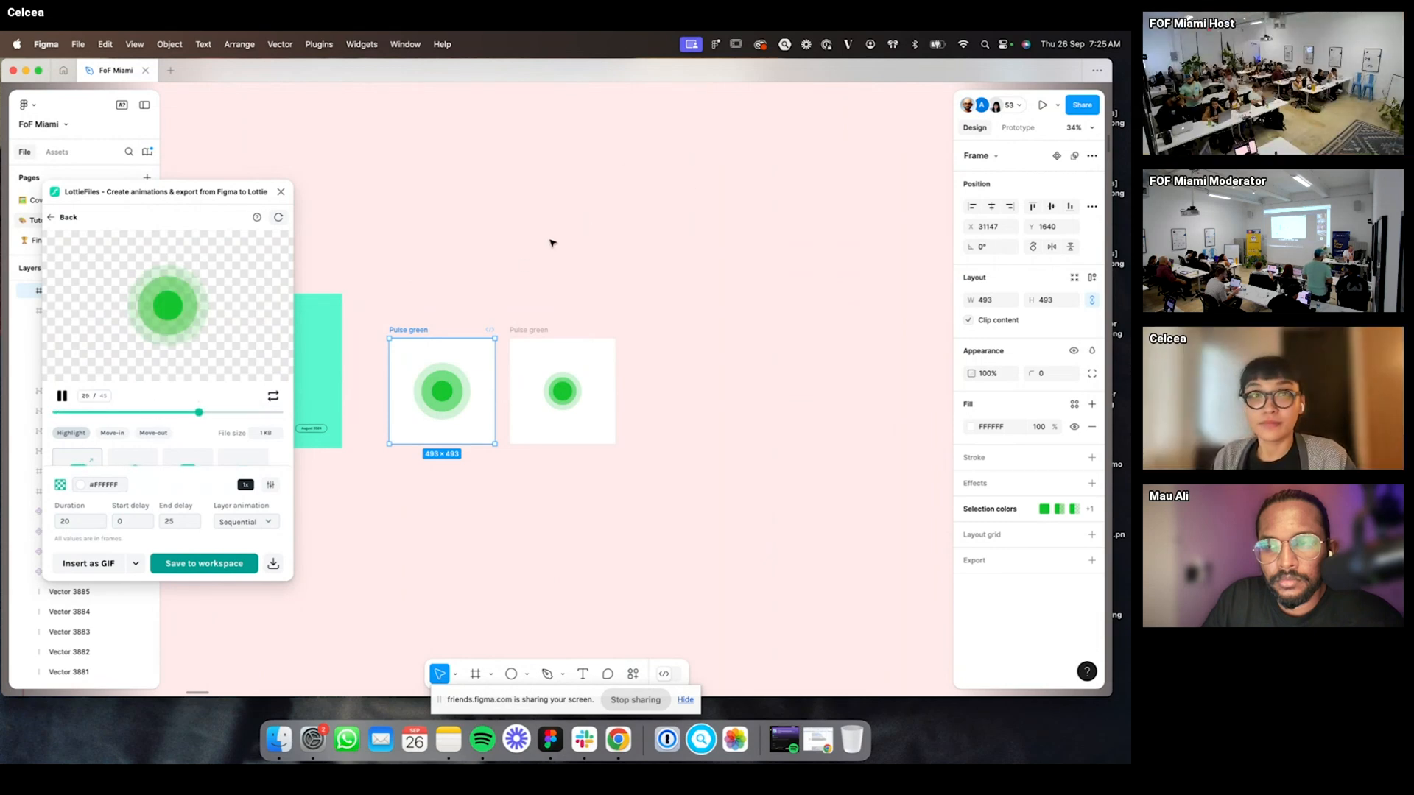
click(302, 201)
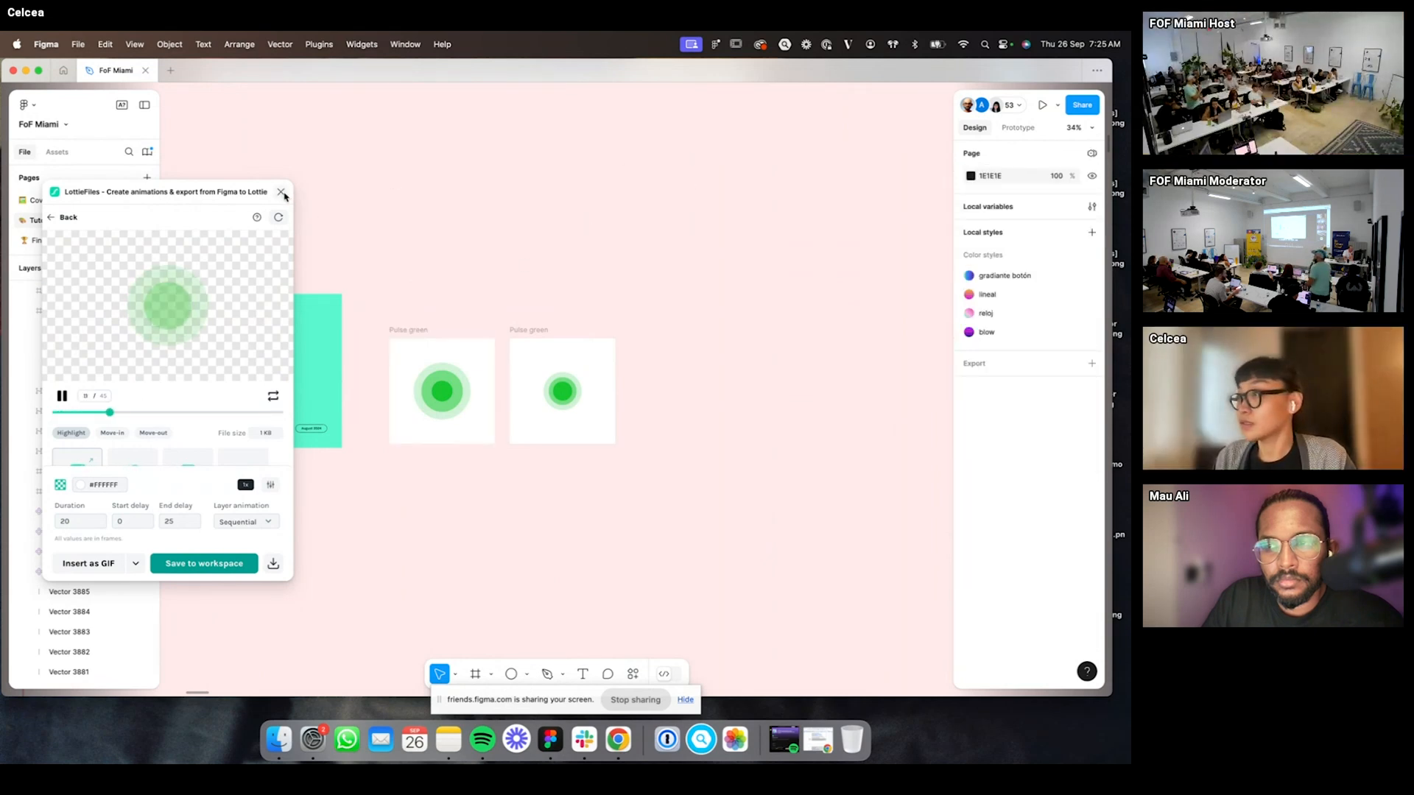
click(280, 192)
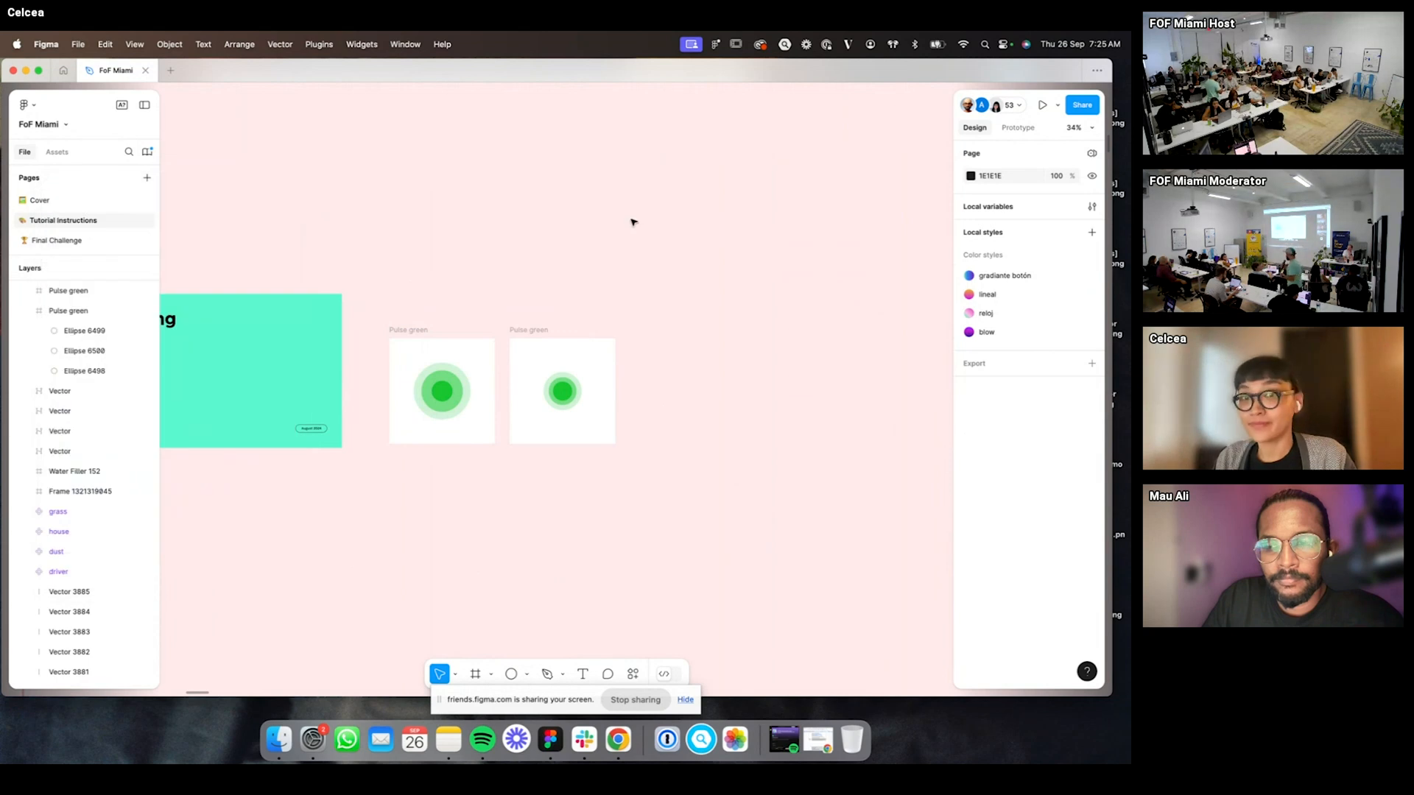
- Show the prototype connections of the four 10% OFF frames in the Discount banner flow below the Radioact page
scroll(731, 279, down, 1)
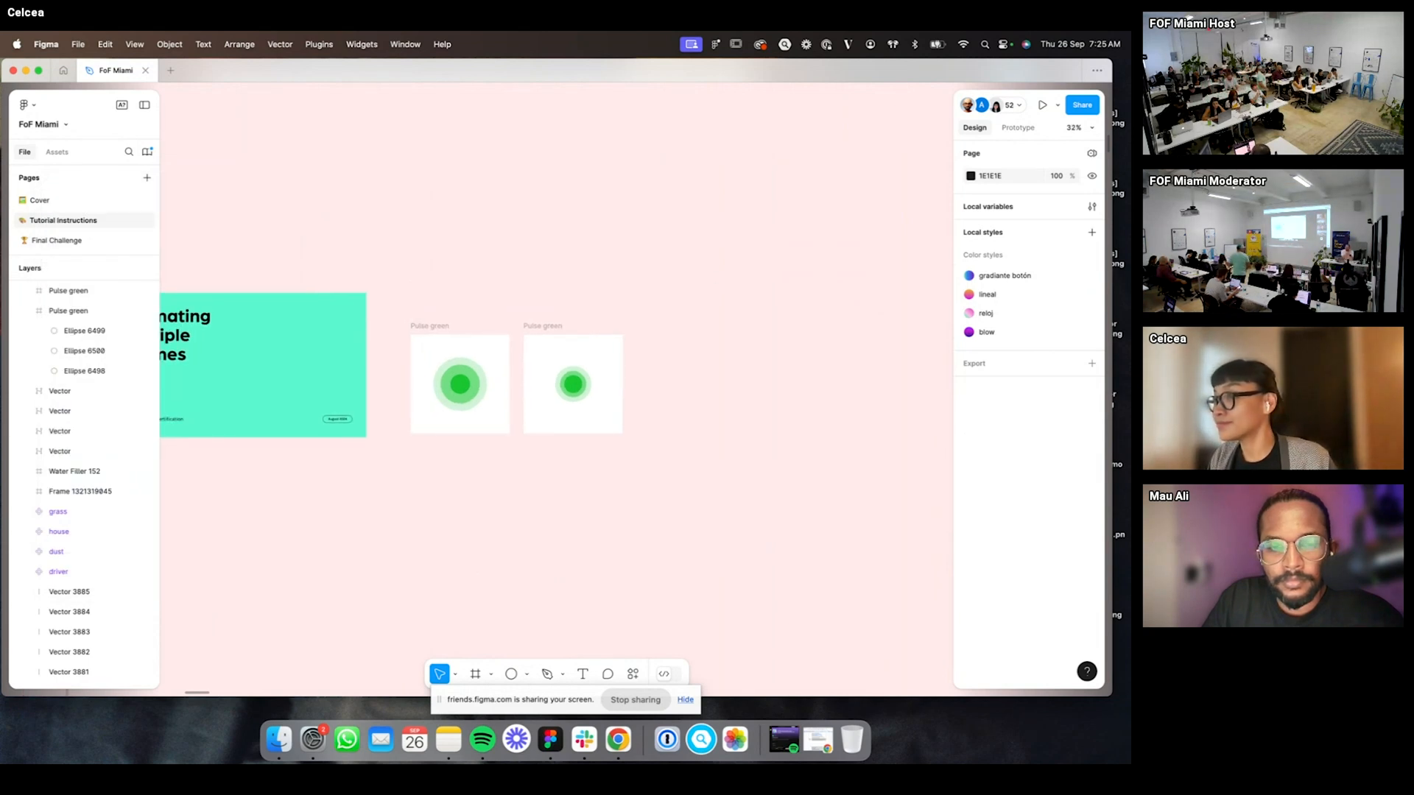
scroll(805, 357, down, 3)
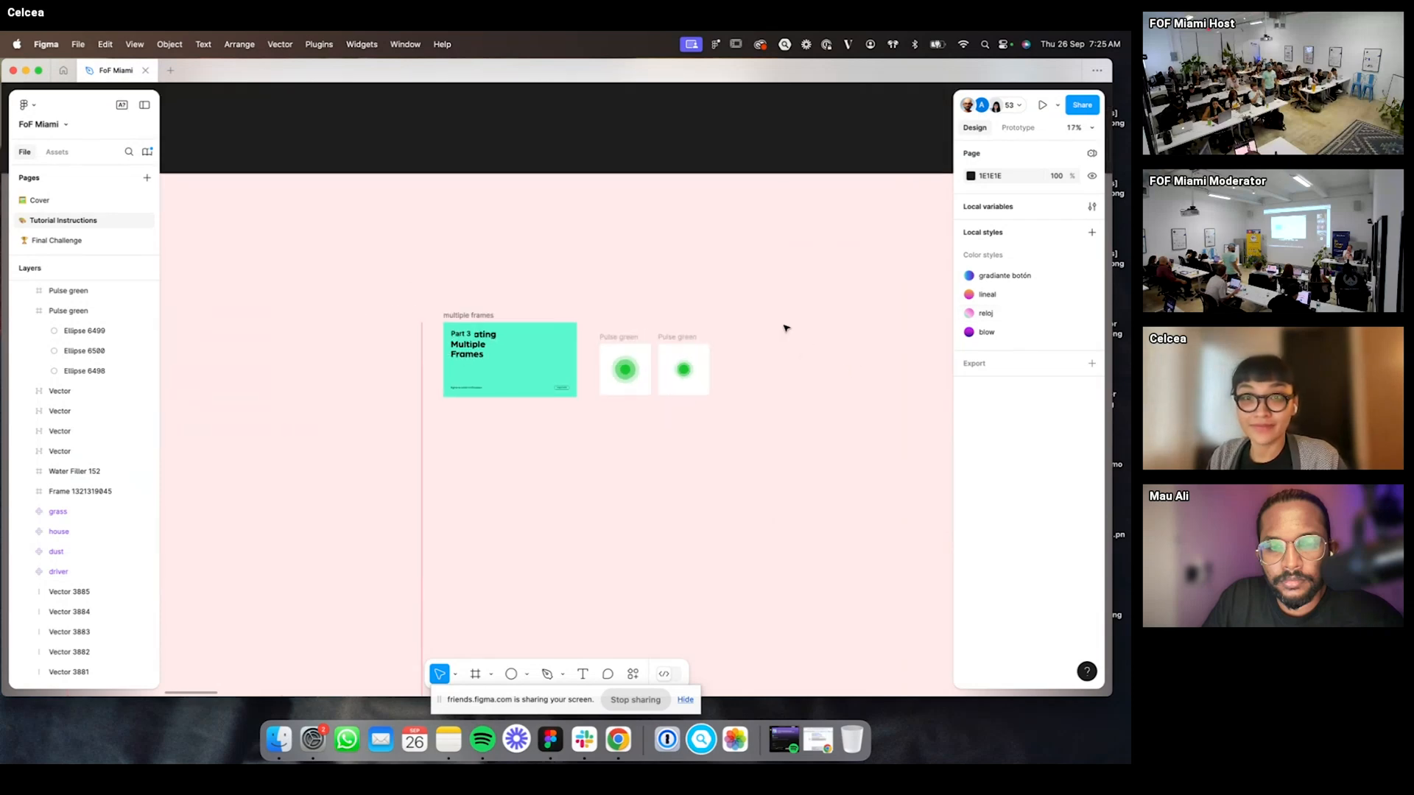
scroll(748, 338, right, 3)
scroll(747, 338, down, 1)
scroll(584, 323, right, 20)
scroll(583, 323, down, 3)
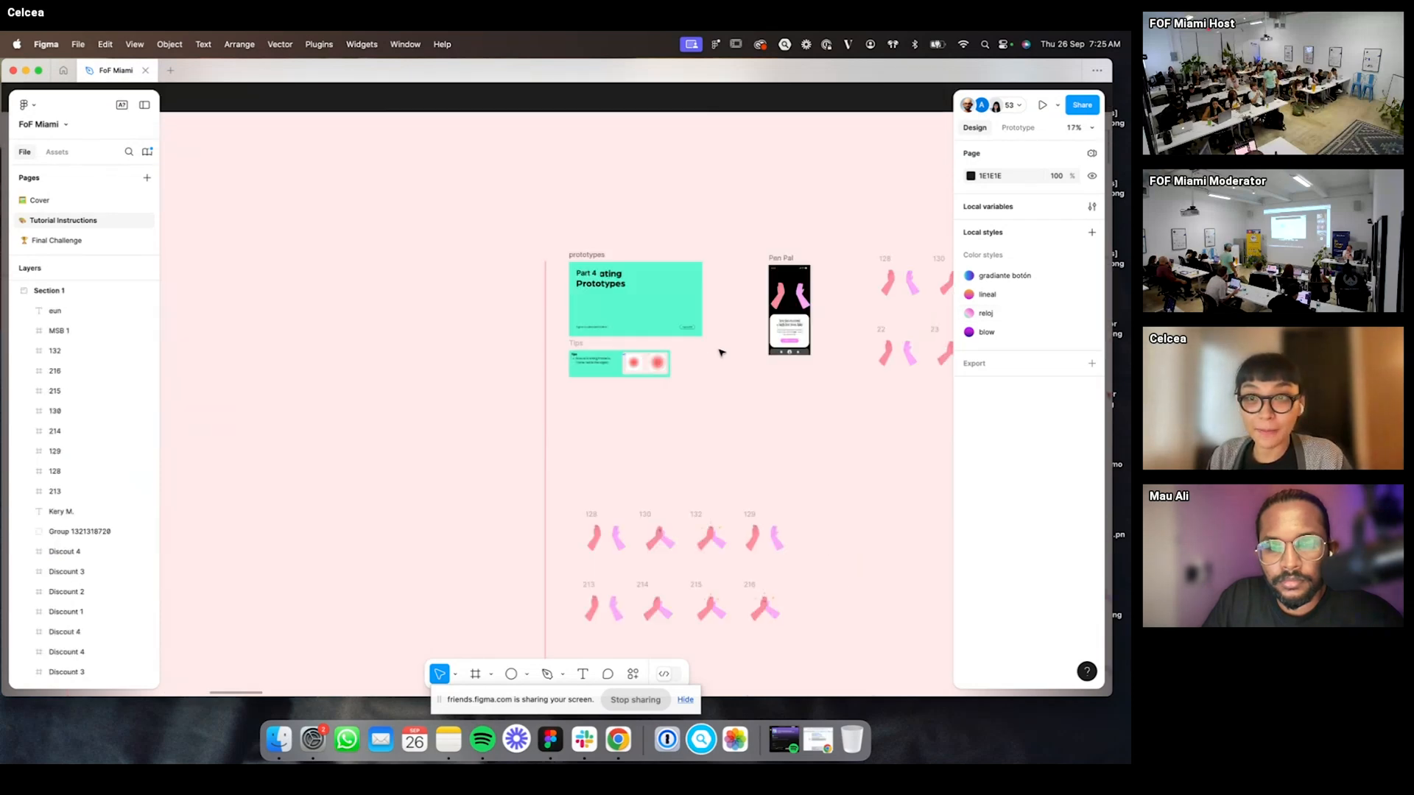
scroll(633, 331, up, 6)
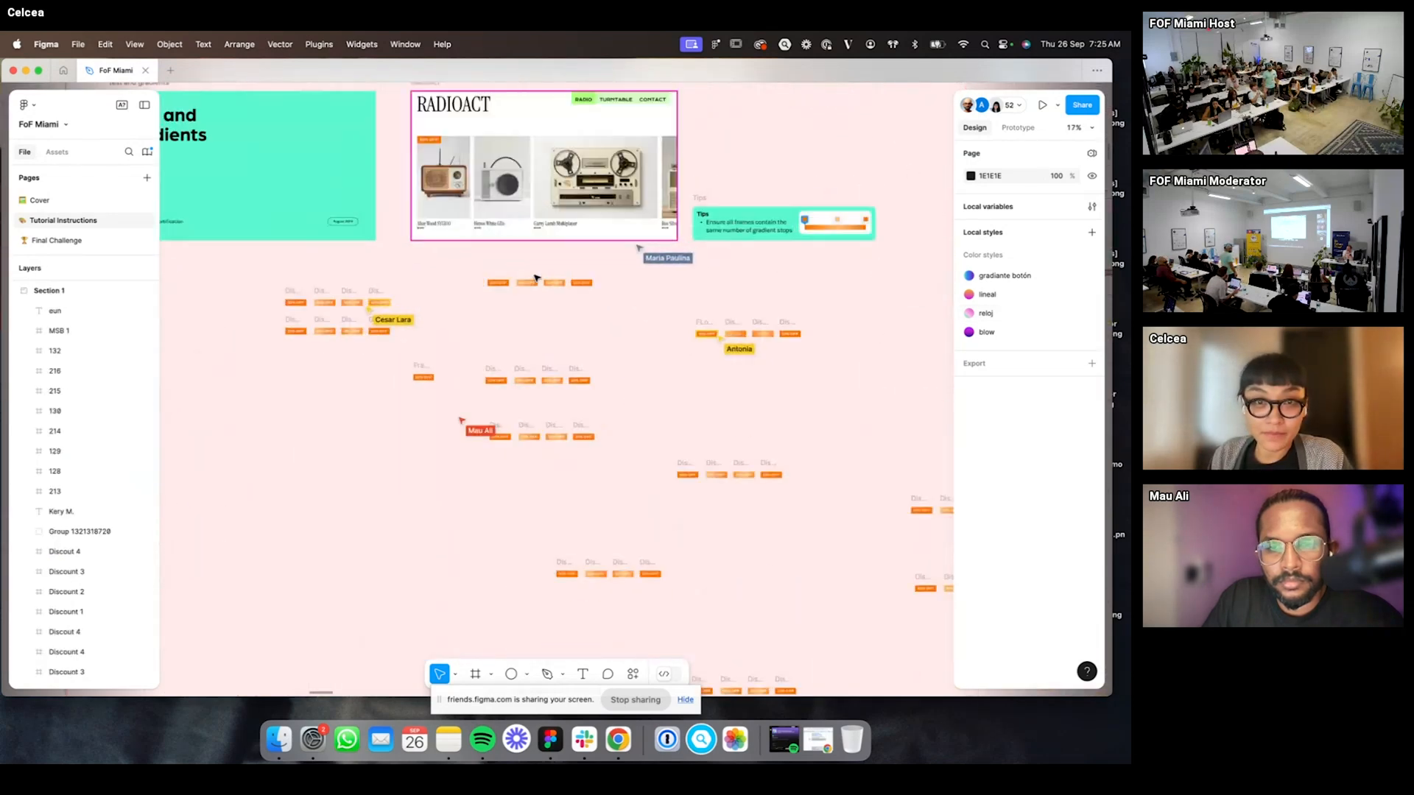
scroll(537, 329, up, 2)
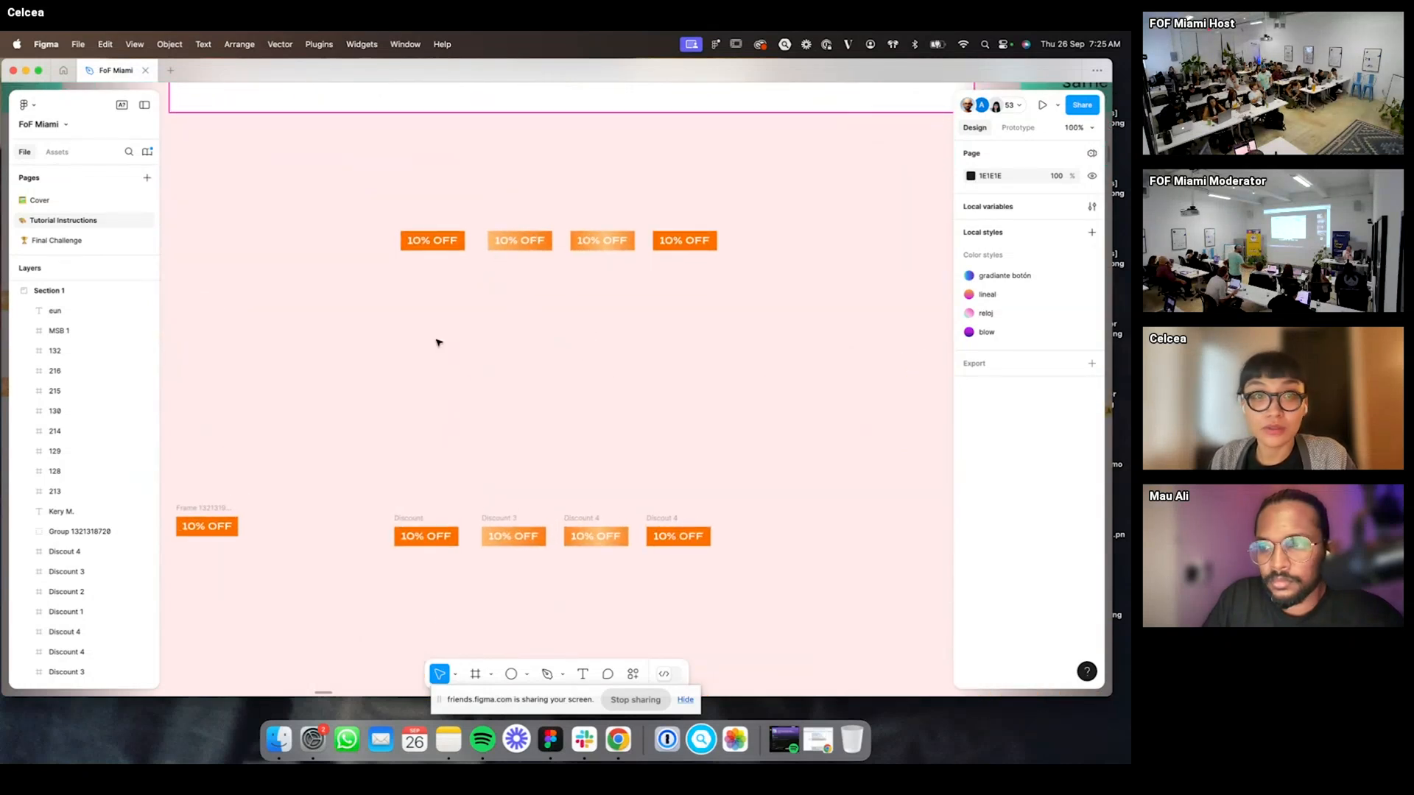
scroll(438, 338, down, 2)
scroll(438, 338, left, 1)
key(shift+e)
scroll(464, 474, up, 3)
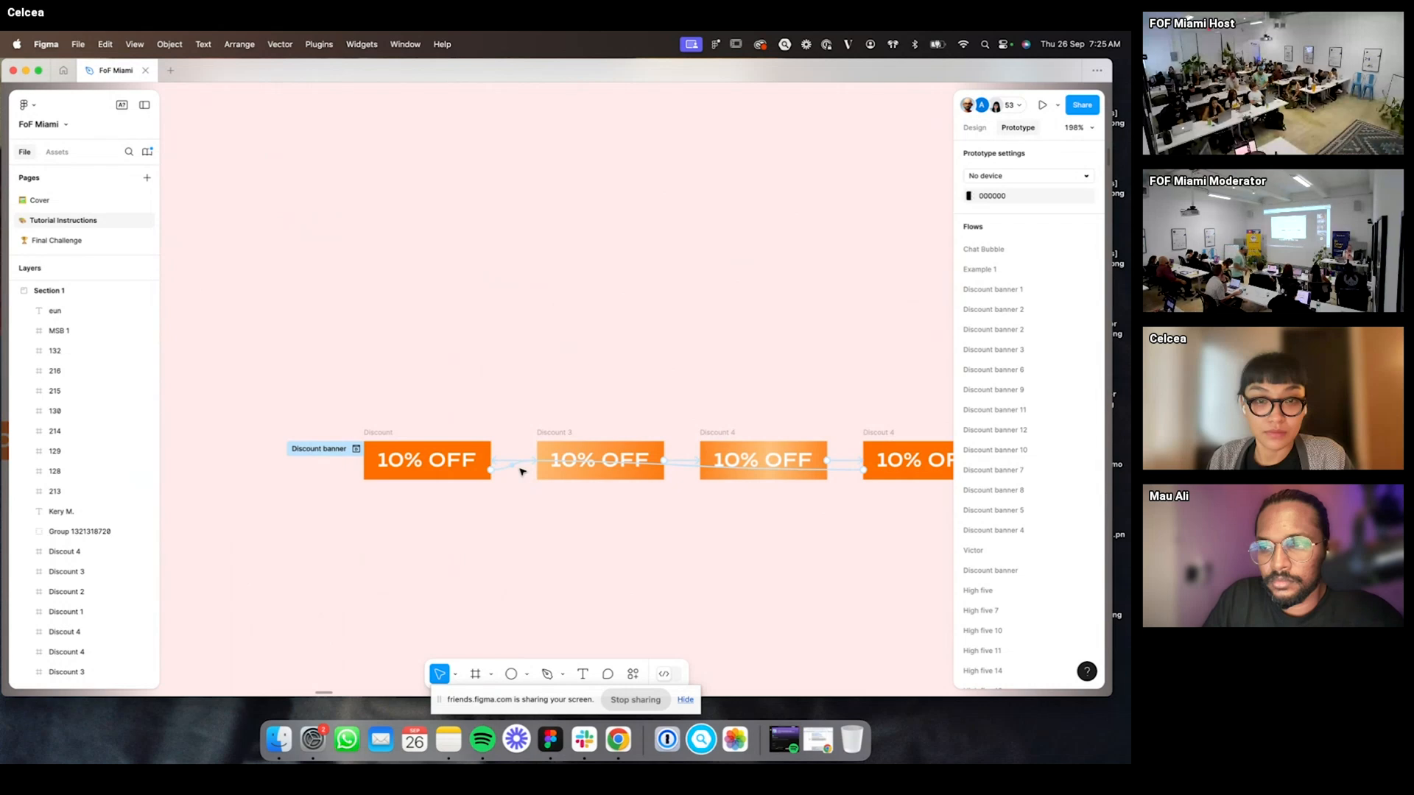
- Inspect the interaction settings of the forward connections between the four discount frames
click(521, 472)
scroll(522, 471, down, 3)
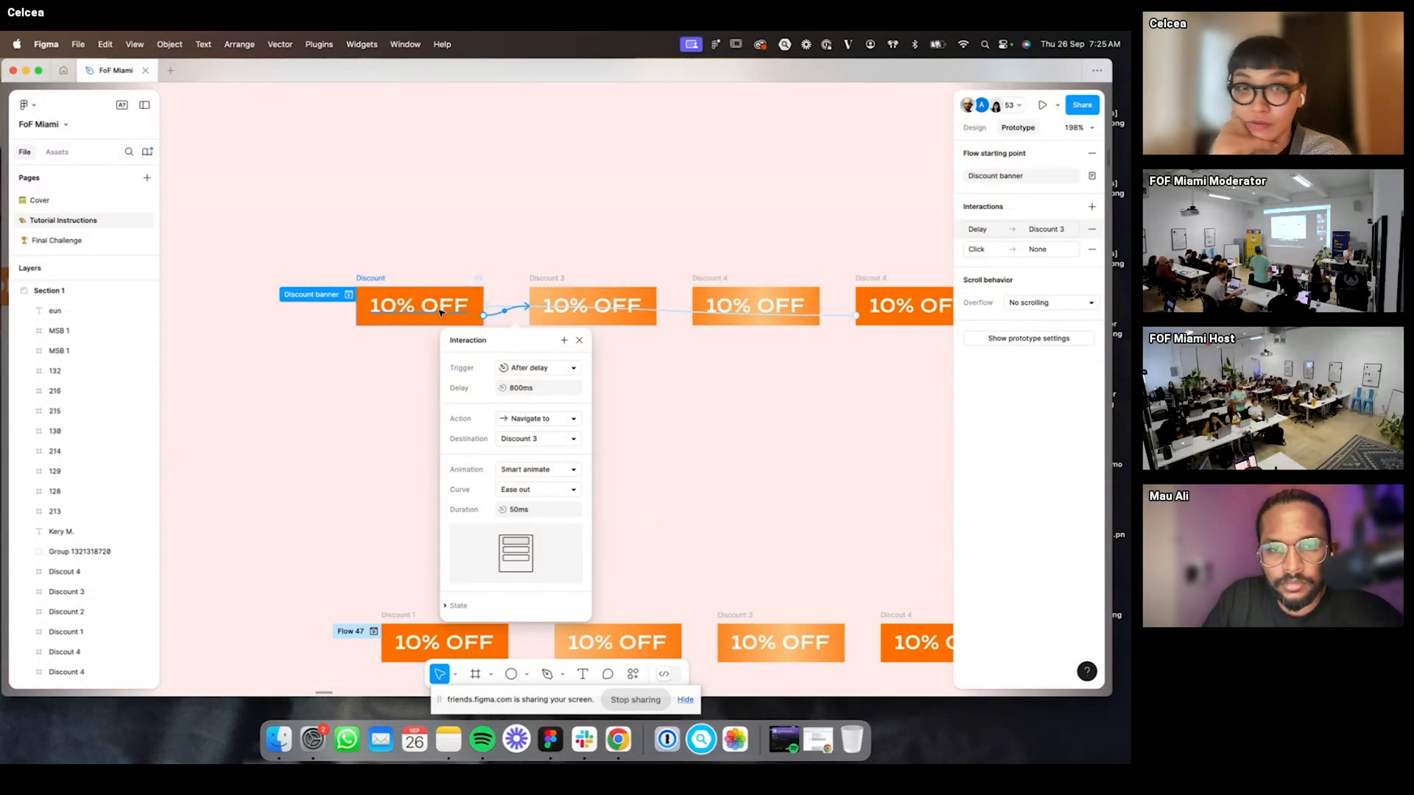
click(559, 280)
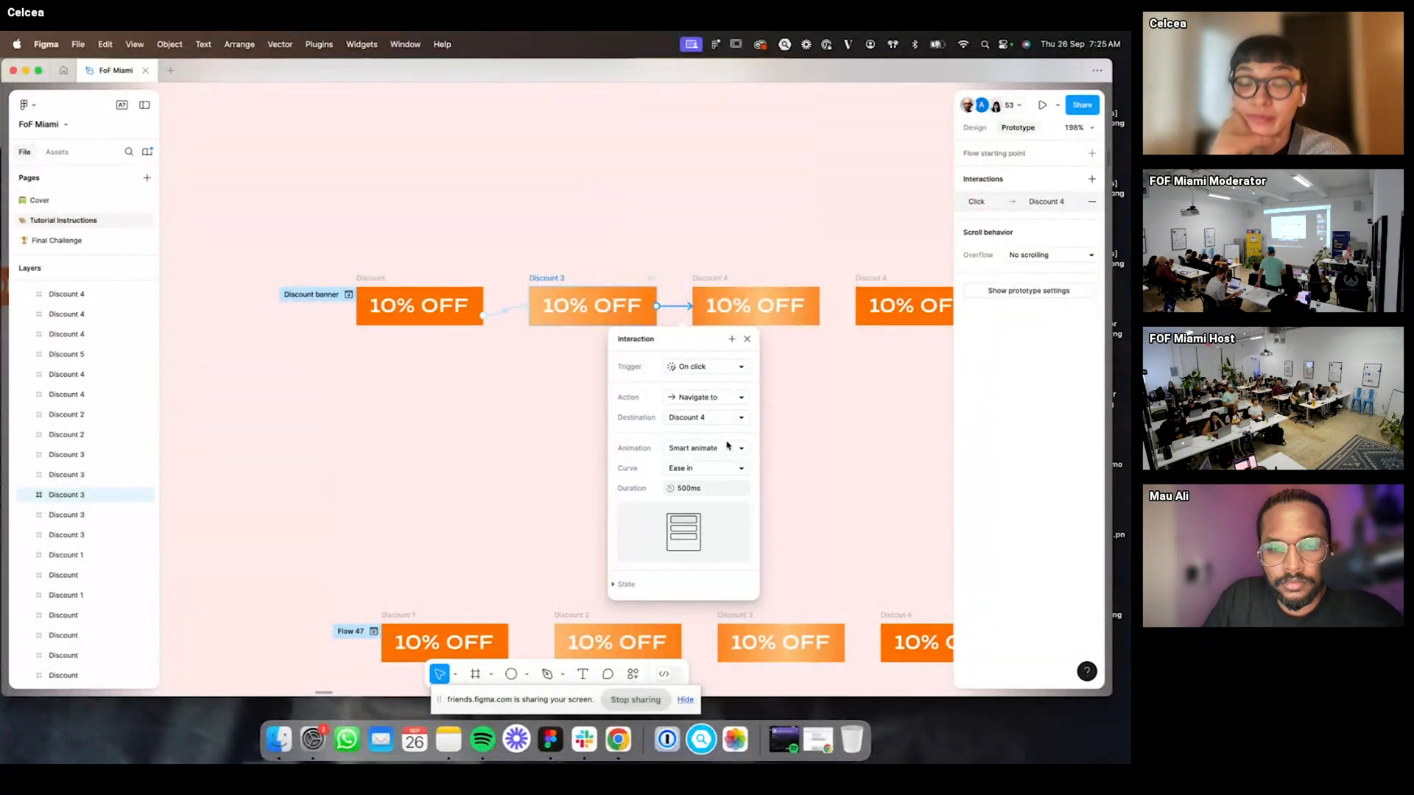
click(736, 302)
click(850, 310)
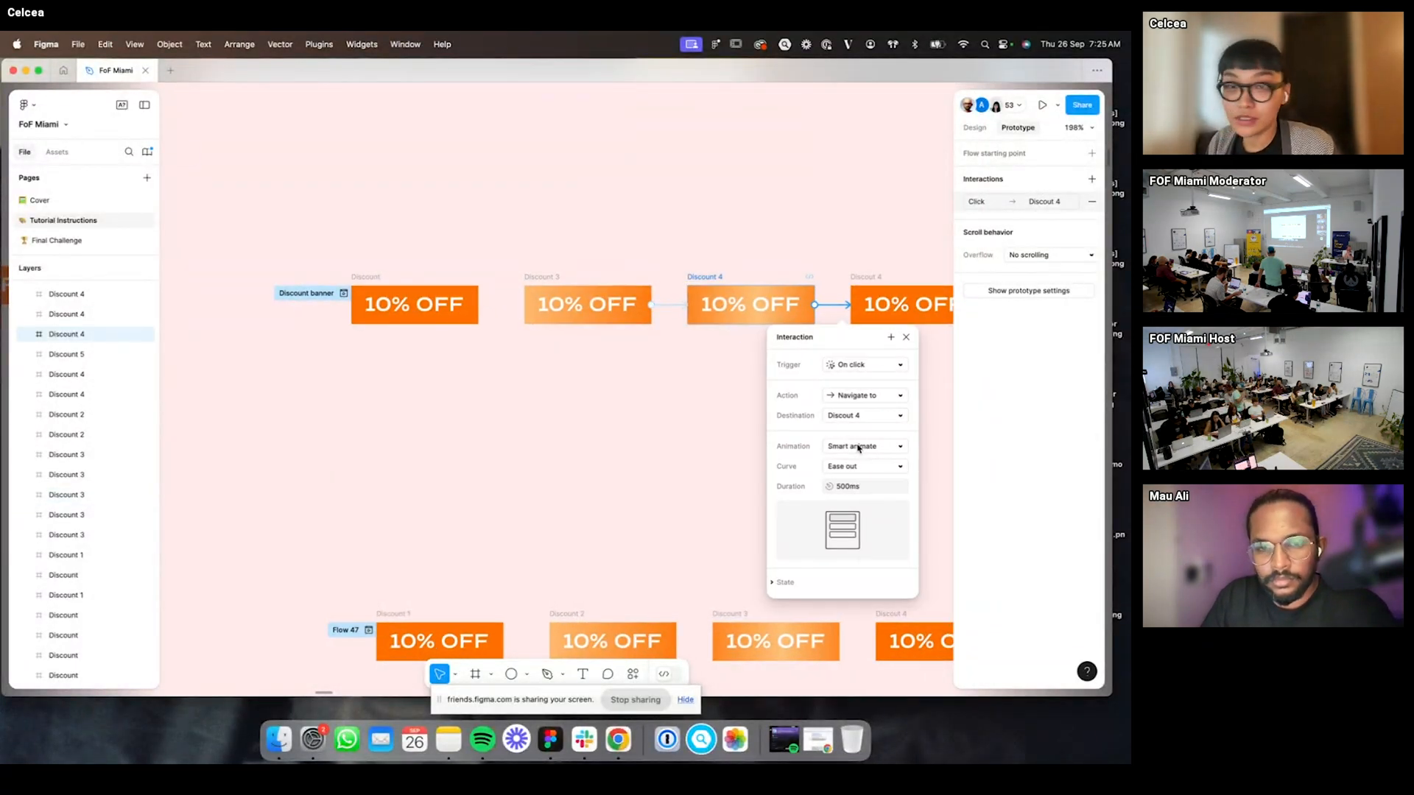
- Inspect the interaction that links the last discount frame back to the first one and close its settings
scroll(858, 448, right, 5)
click(749, 267)
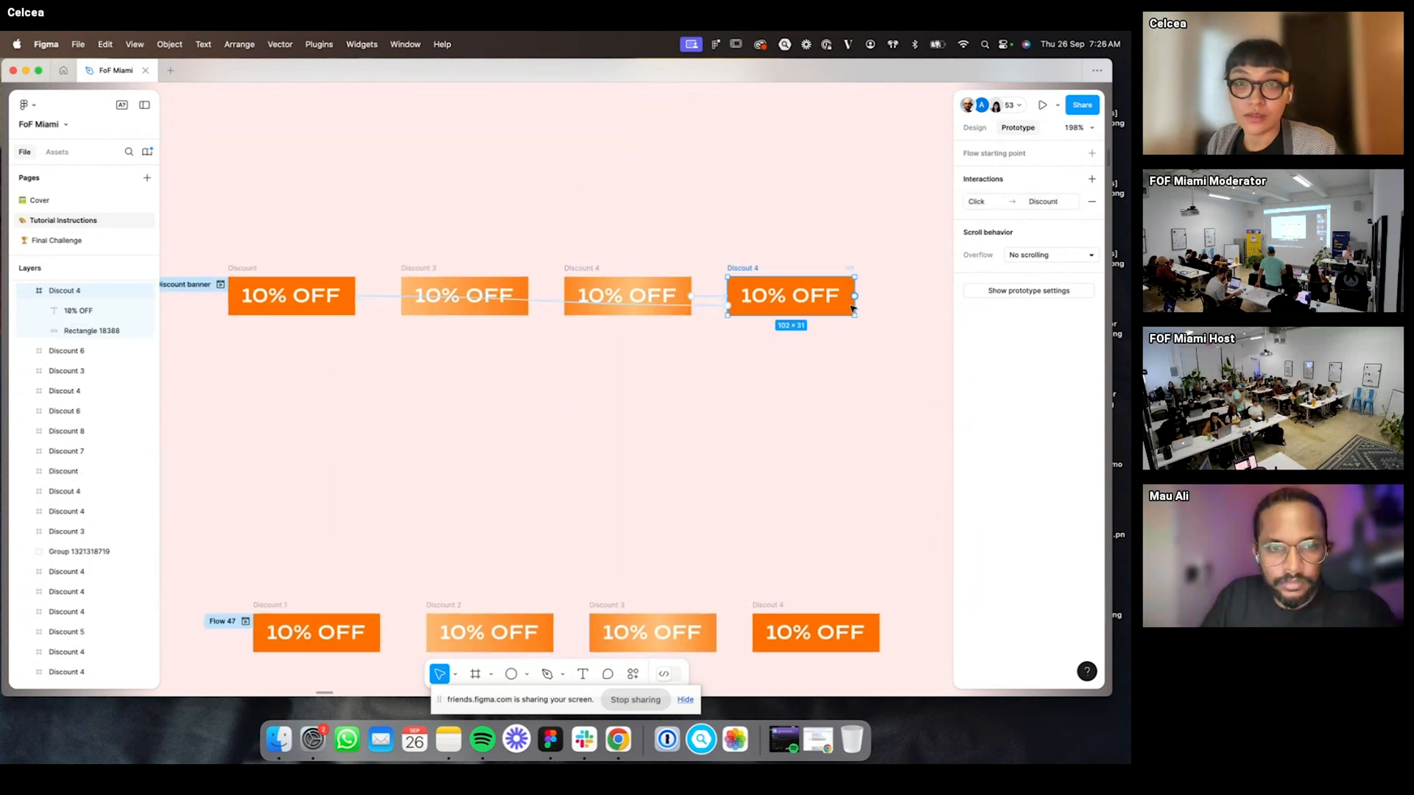
click(710, 306)
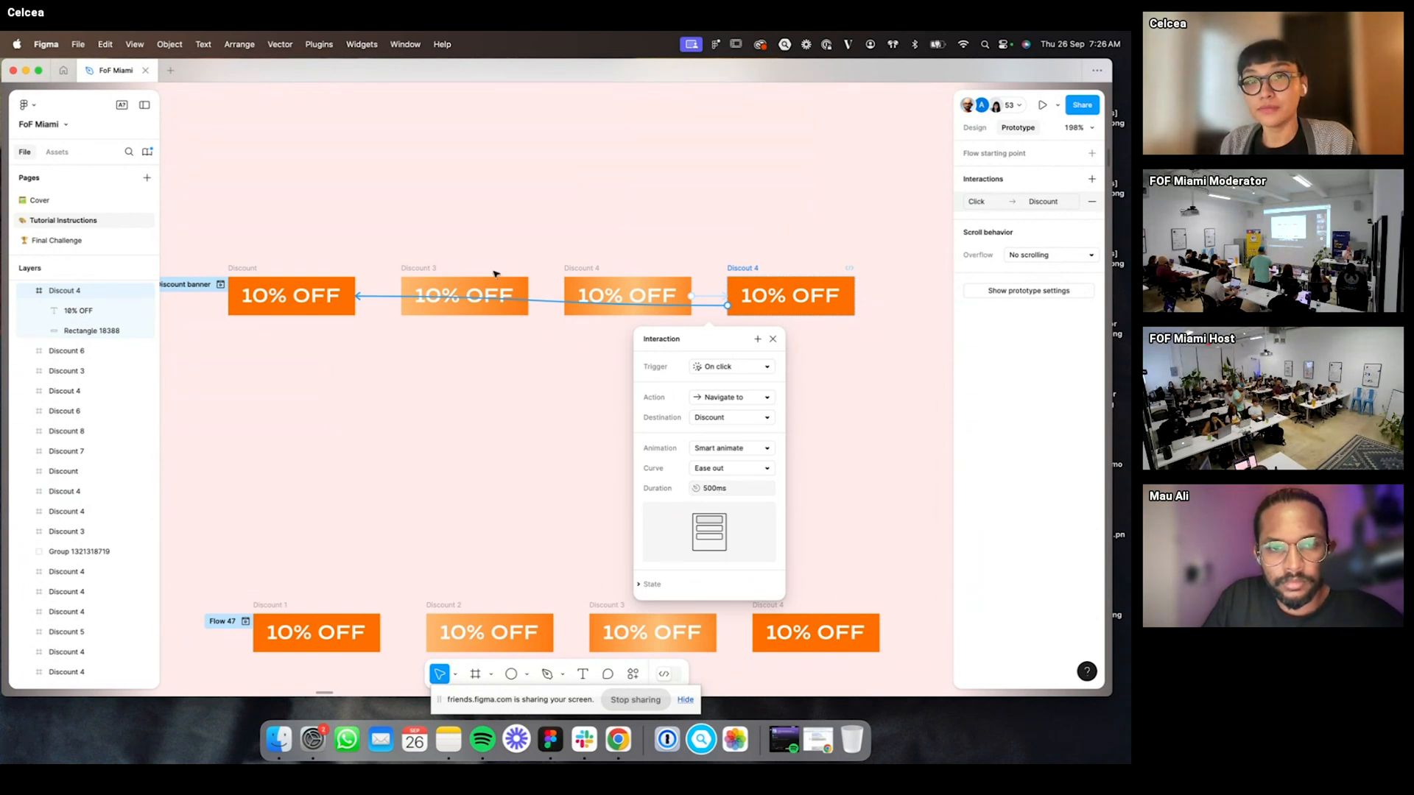
click(679, 193)
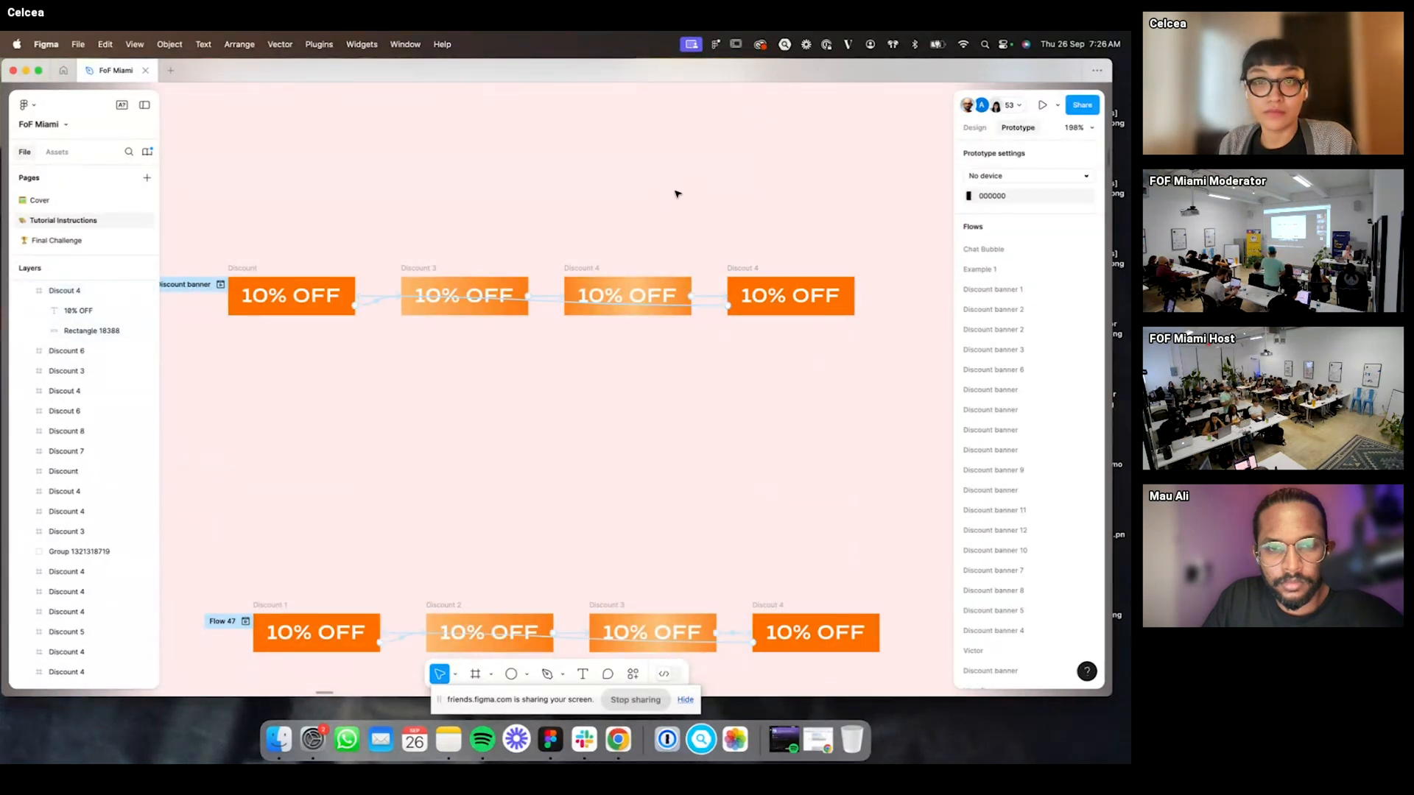
- Look over the participants' discount banner flows across the text and gradients section
scroll(692, 187, left, 2)
scroll(692, 188, down, 1)
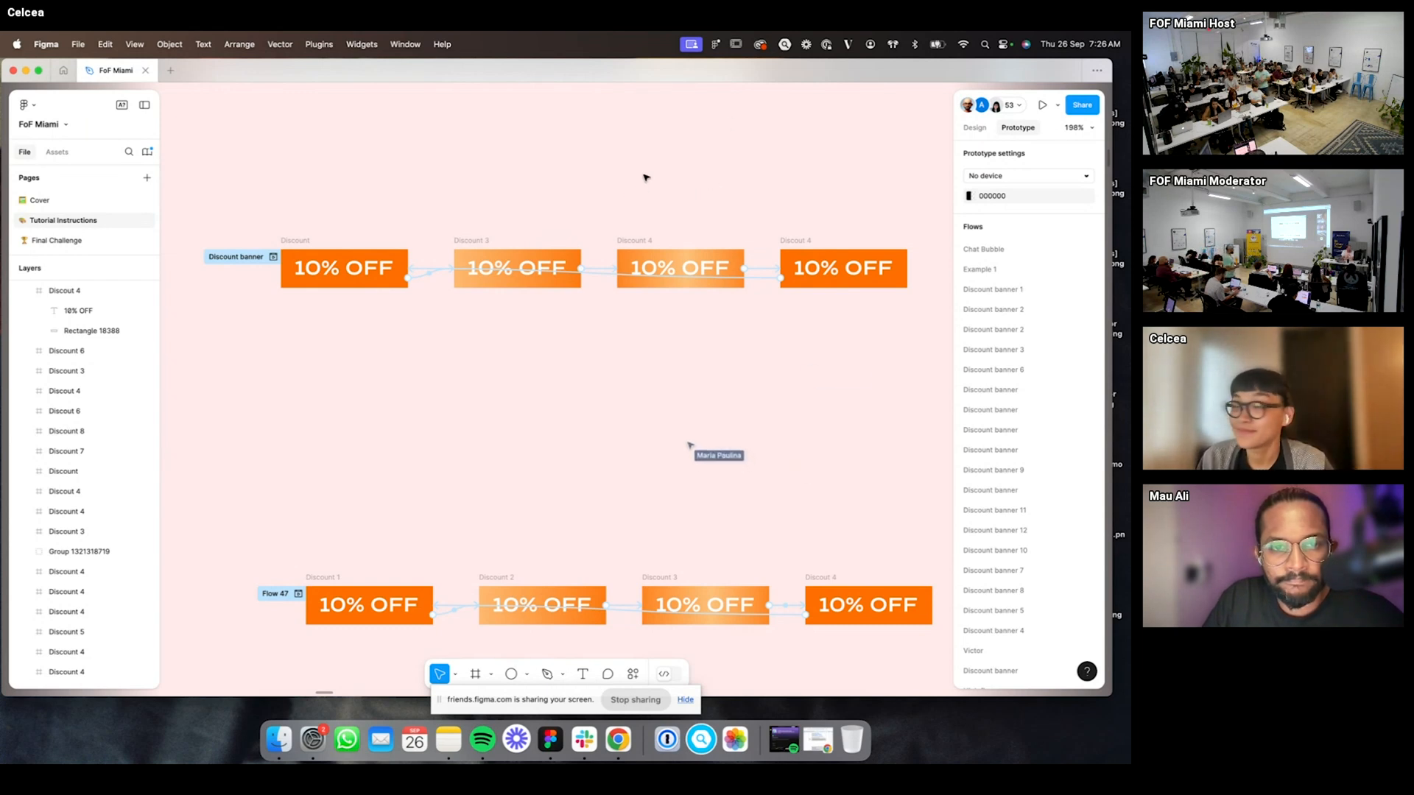
scroll(698, 172, down, 5)
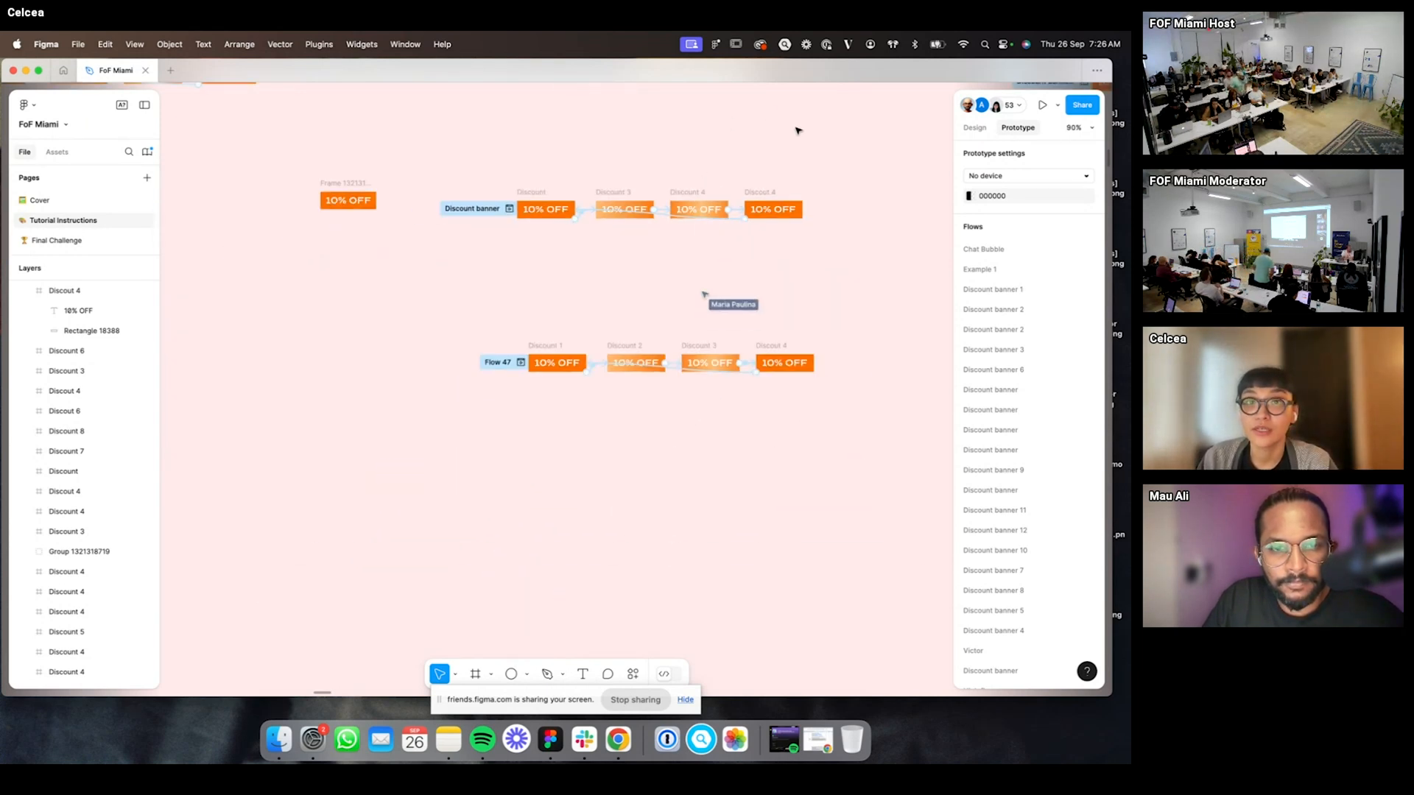
scroll(797, 131, down, 5)
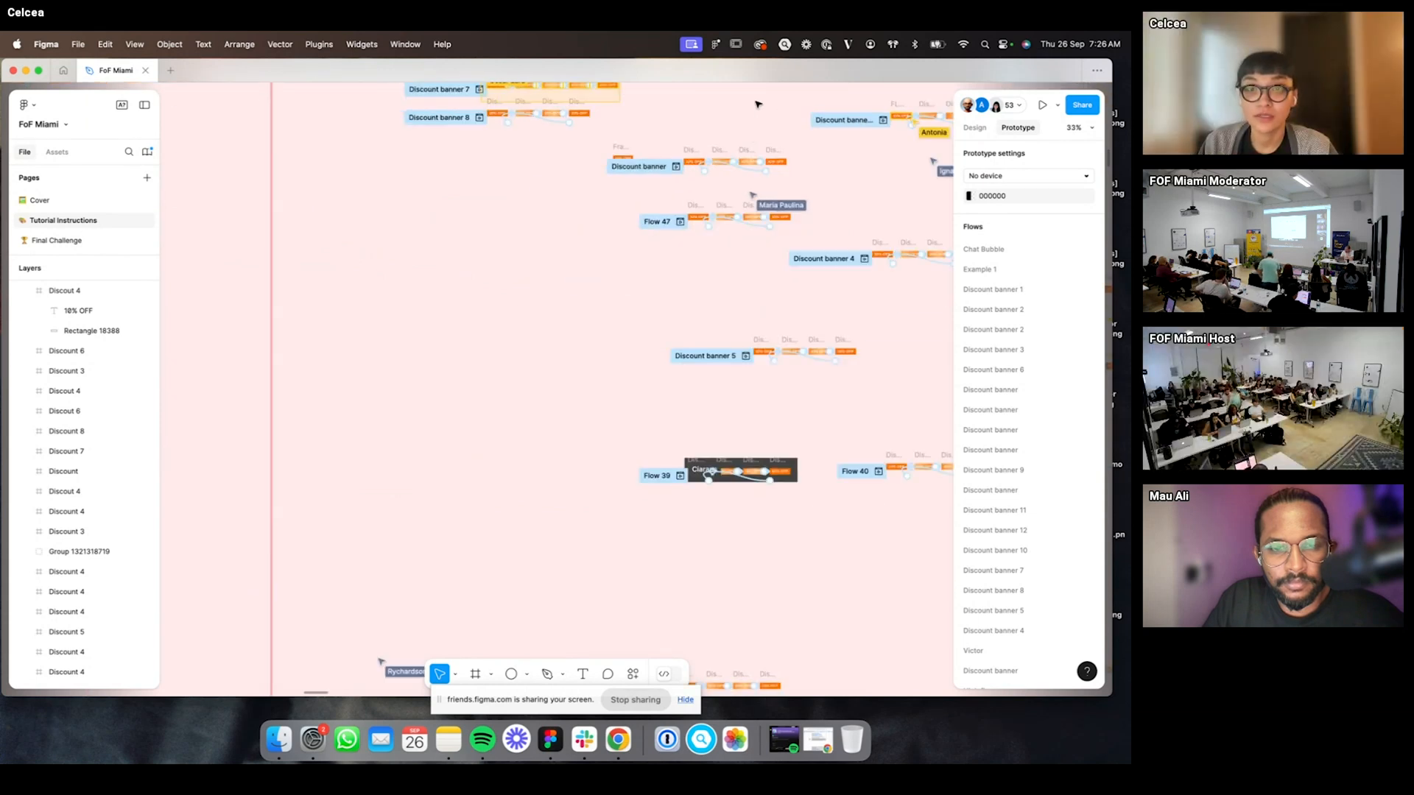
scroll(589, 314, up, 5)
scroll(628, 290, right, 3)
scroll(628, 290, down, 2)
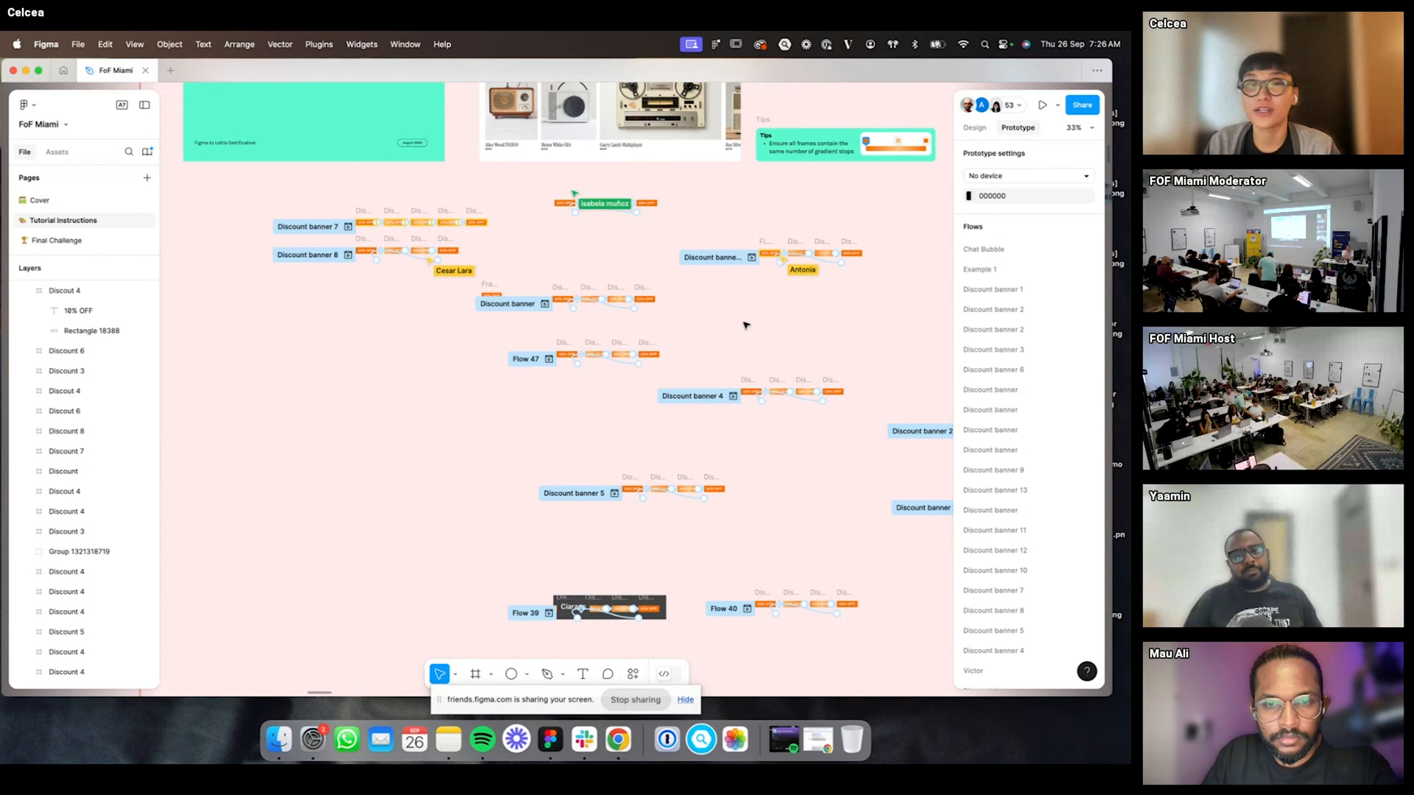
scroll(654, 247, up, 5)
scroll(606, 336, down, 5)
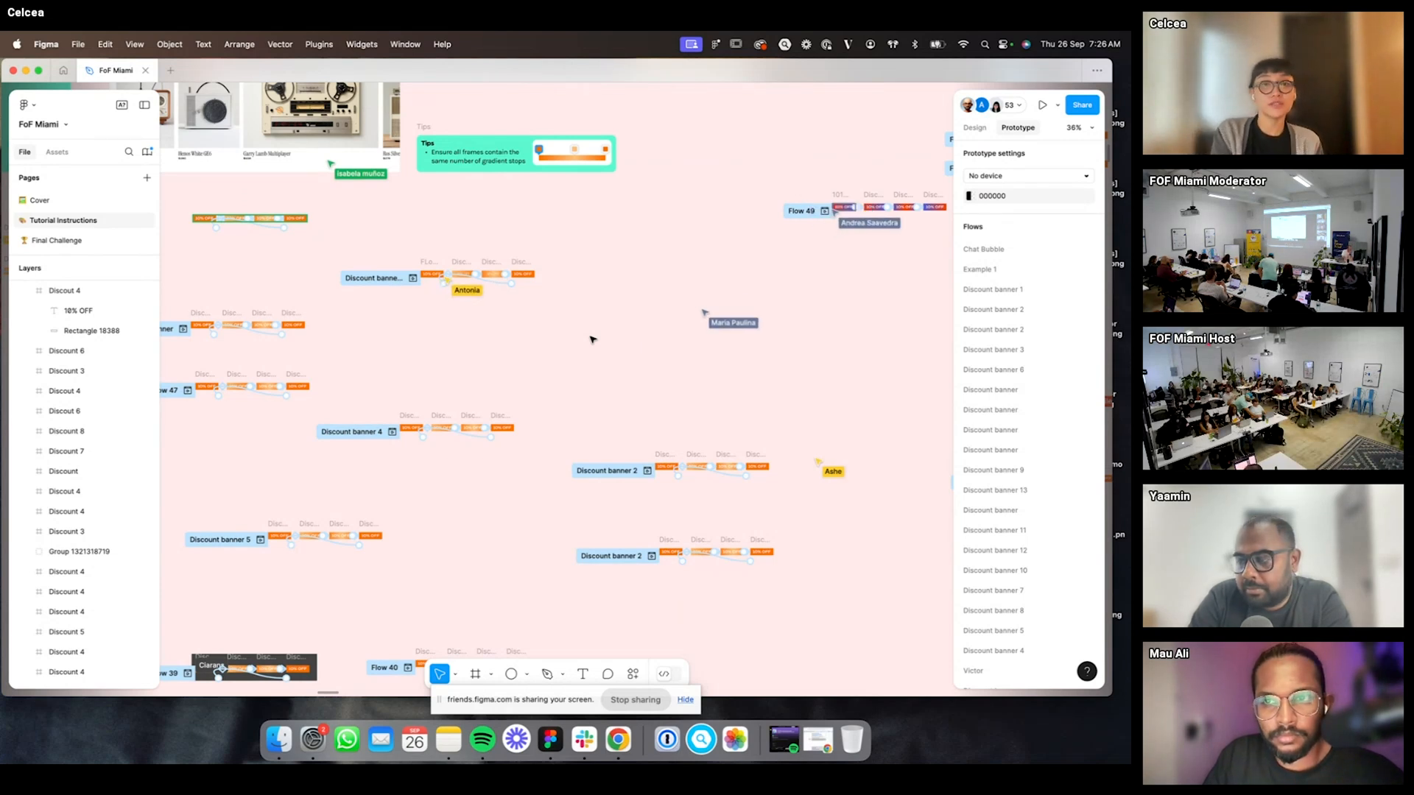
scroll(595, 337, down, 3)
scroll(595, 336, left, 3)
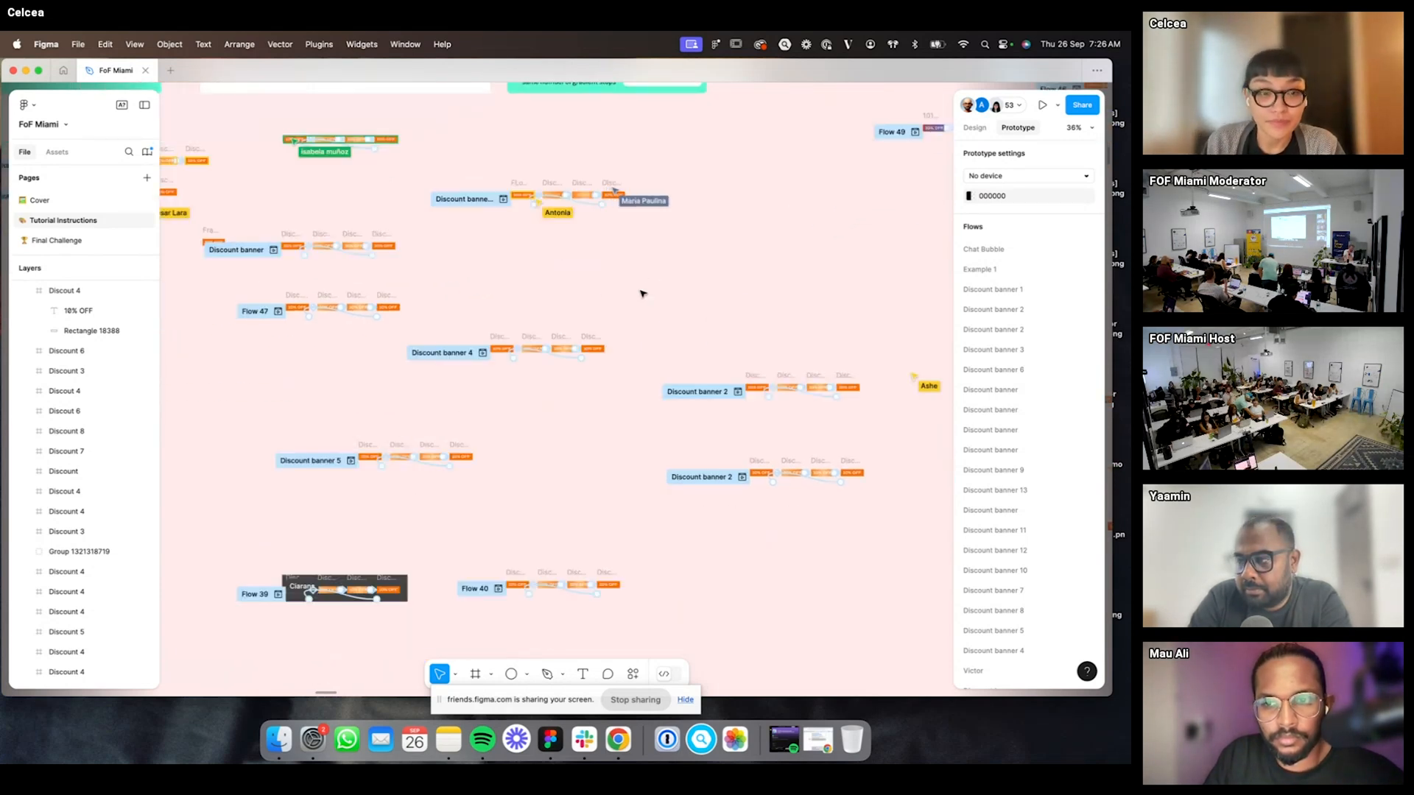
- Examine the participants' remaining discount banner flows, including the purple-and-red 10% OFF frames of Flow 49
scroll(720, 289, up, 3)
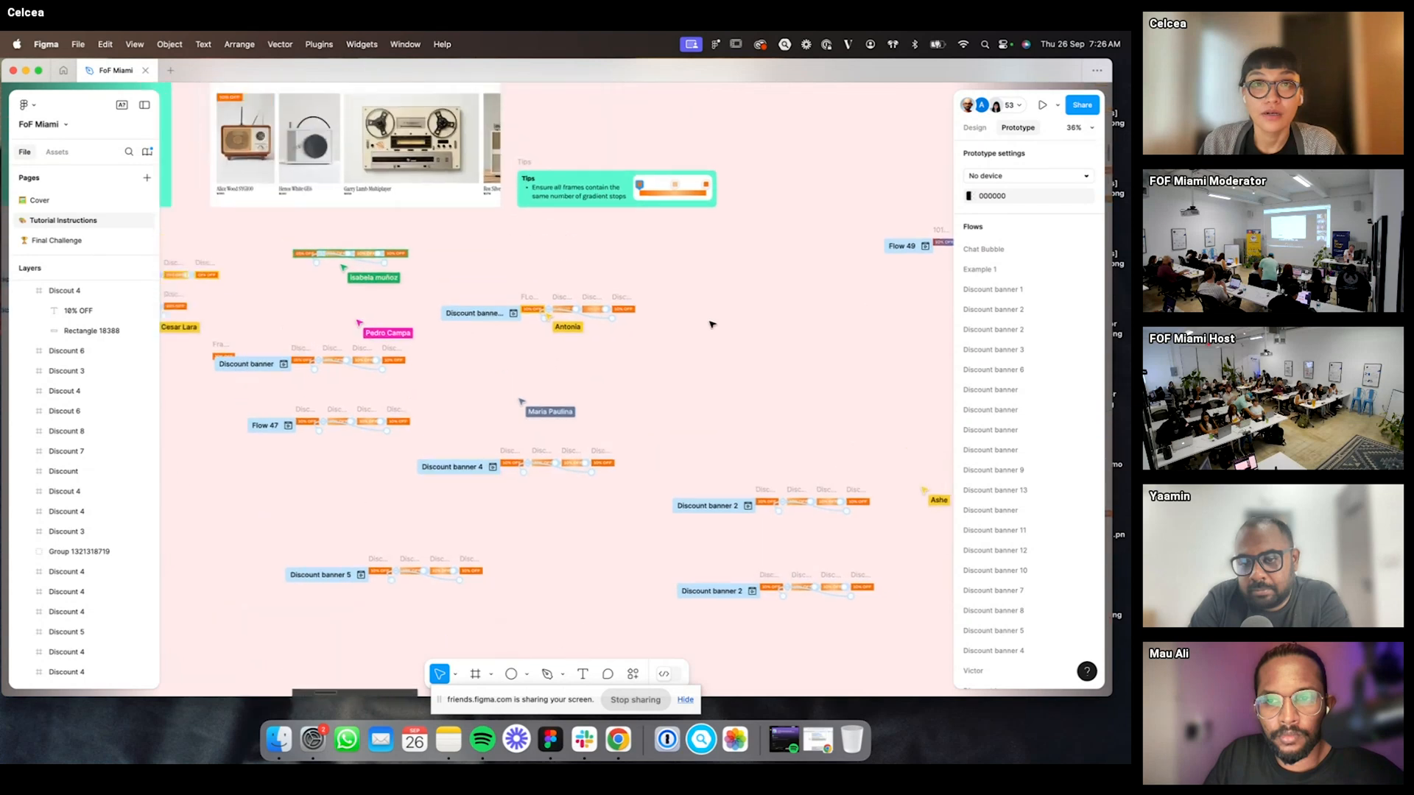
scroll(723, 290, right, 5)
scroll(705, 316, right, 3)
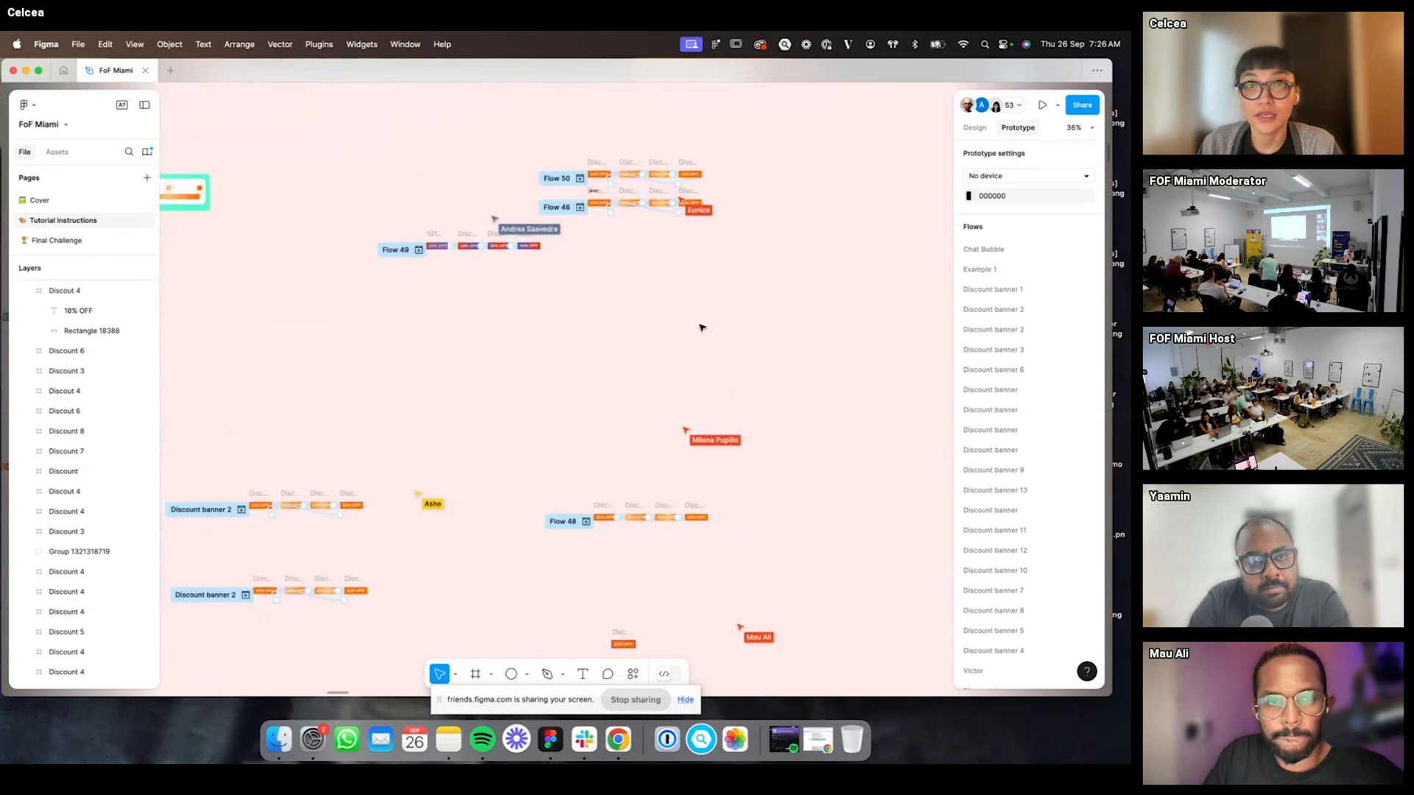
scroll(699, 304, down, 5)
scroll(555, 310, left, 1)
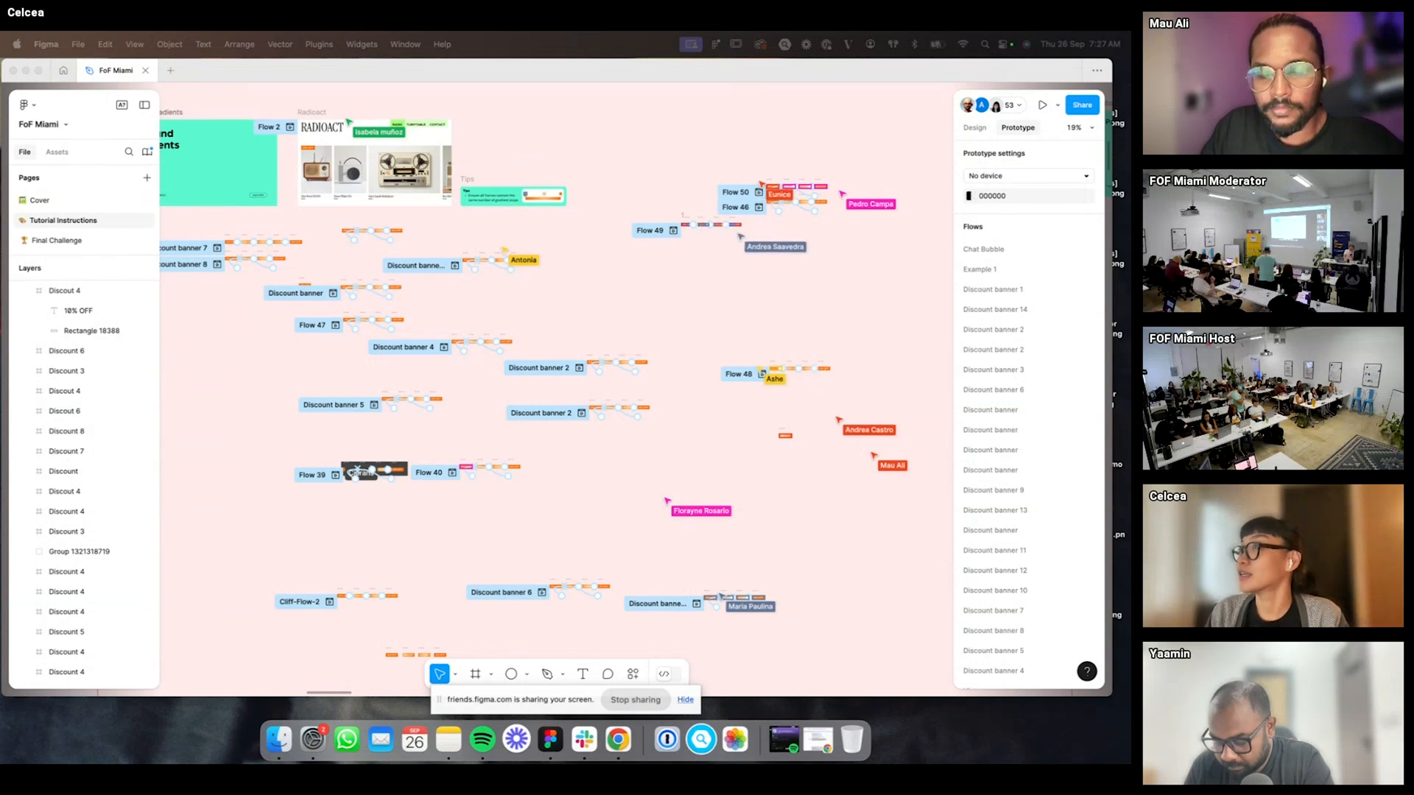
click(634, 137)
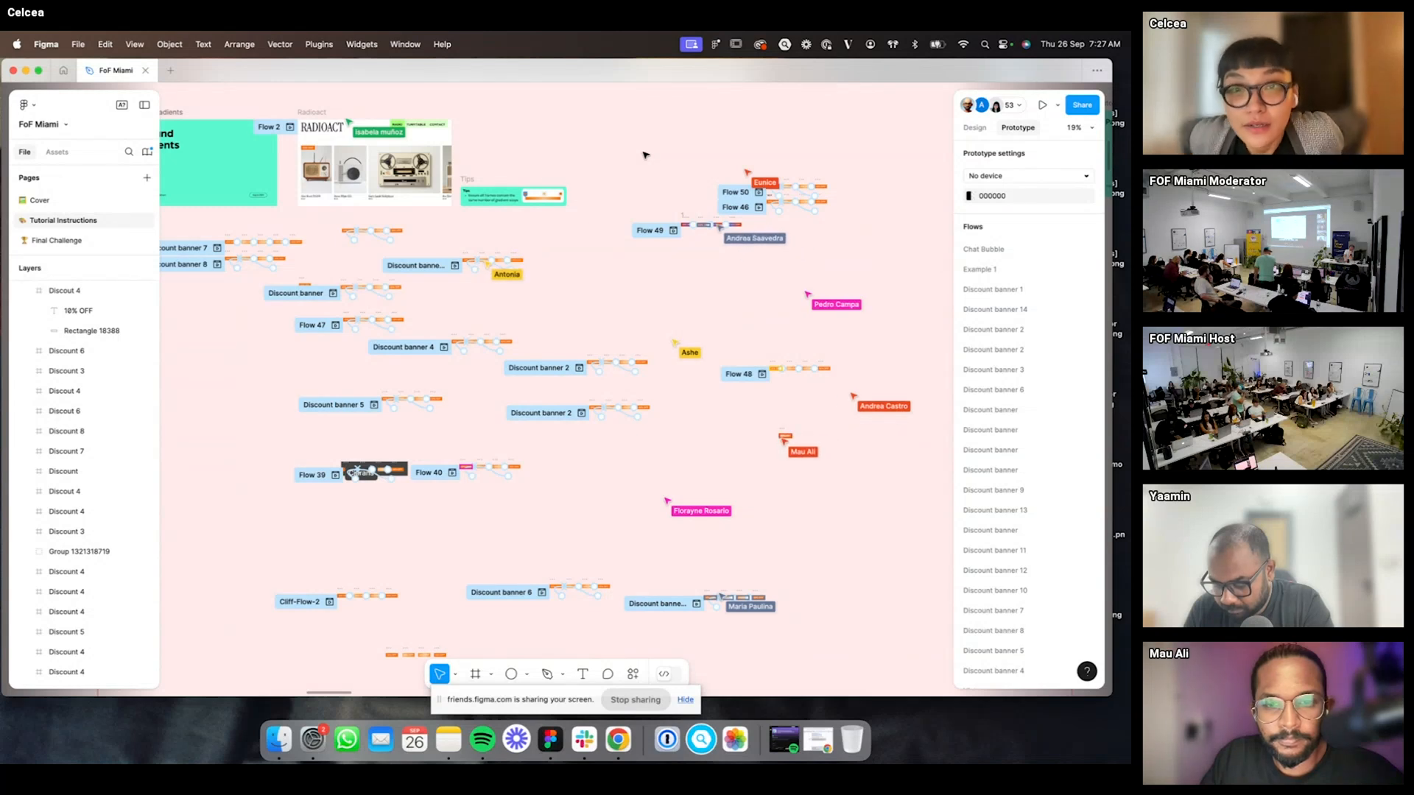
scroll(647, 154, up, 10)
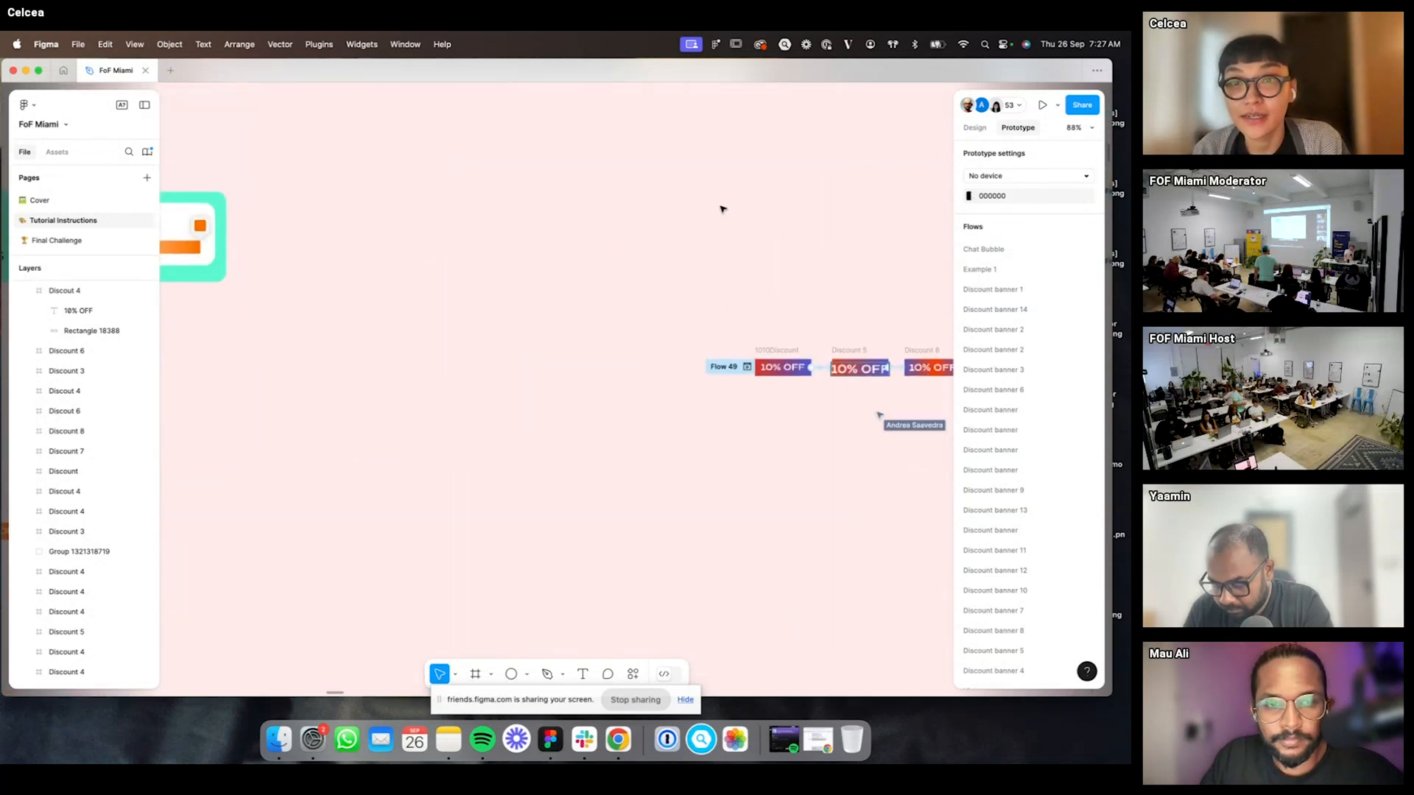
scroll(718, 206, right, 5)
scroll(718, 206, down, 2)
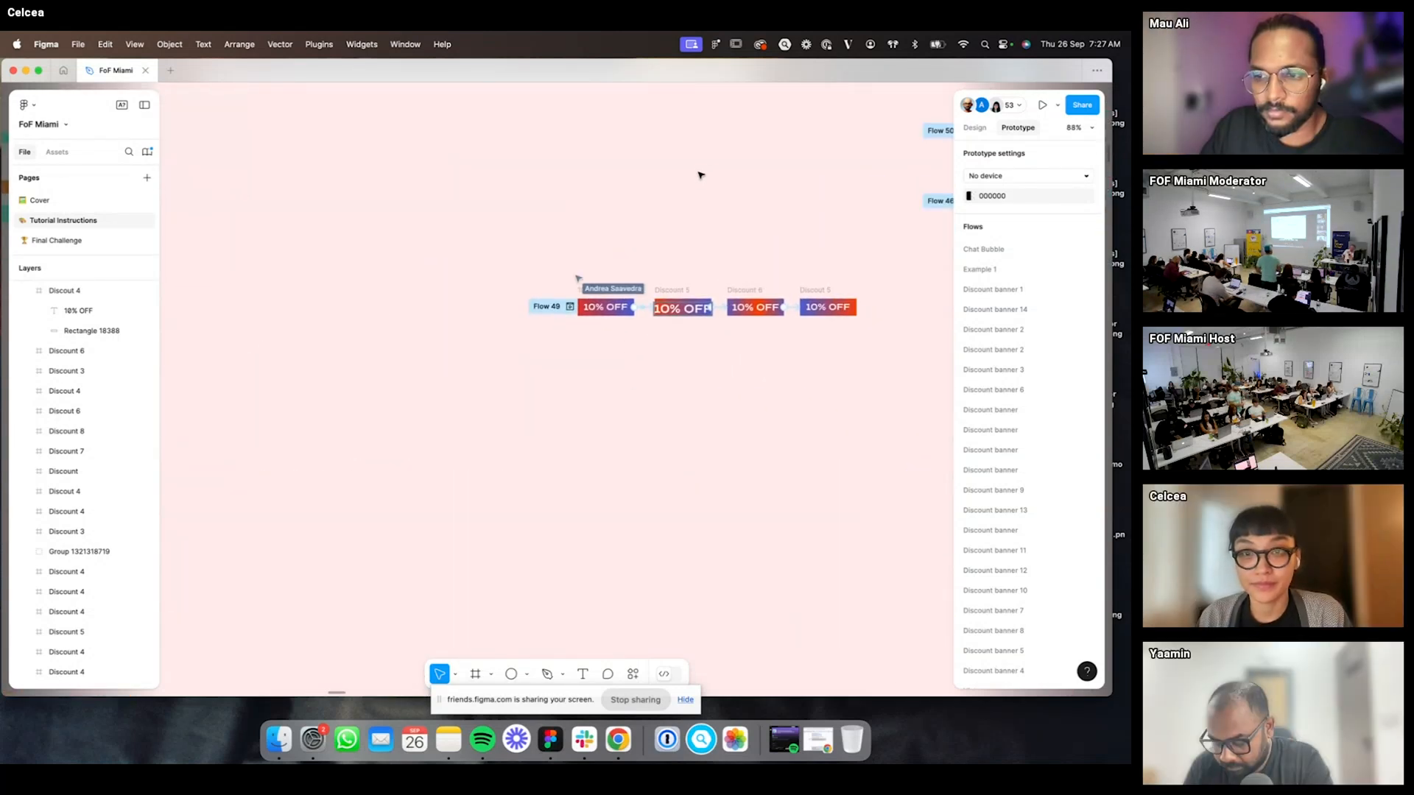
scroll(696, 166, down, 3)
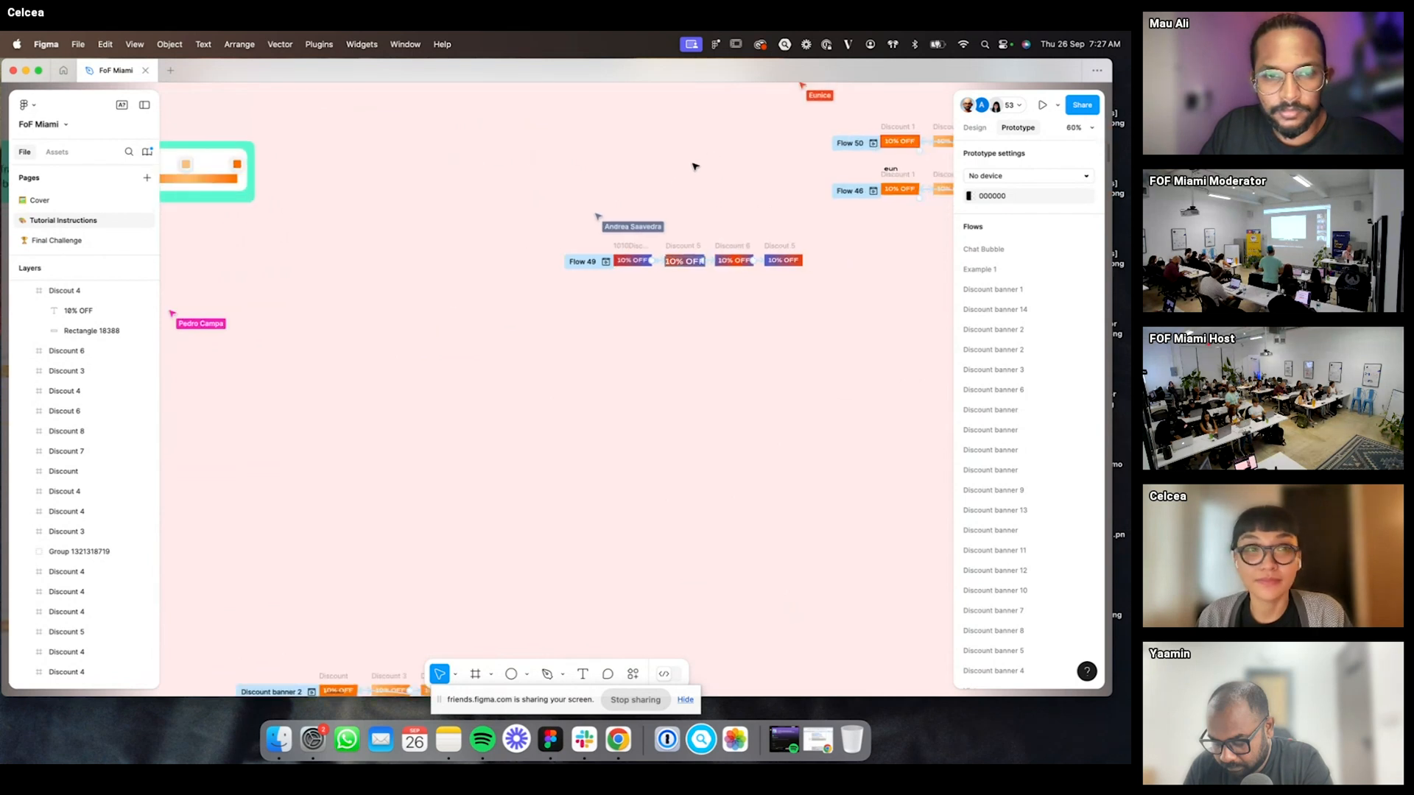
scroll(695, 166, down, 3)
scroll(575, 287, left, 2)
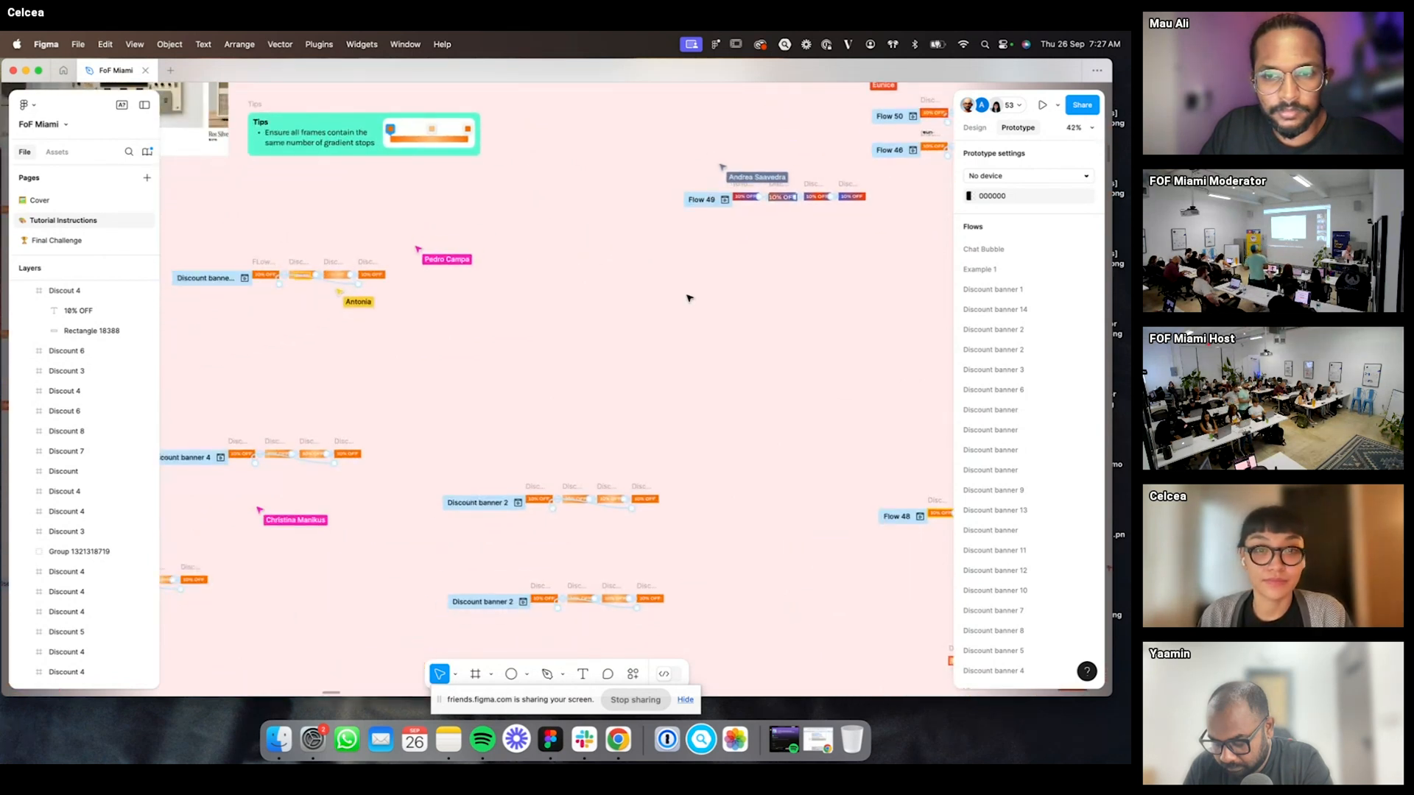
scroll(687, 301, down, 4)
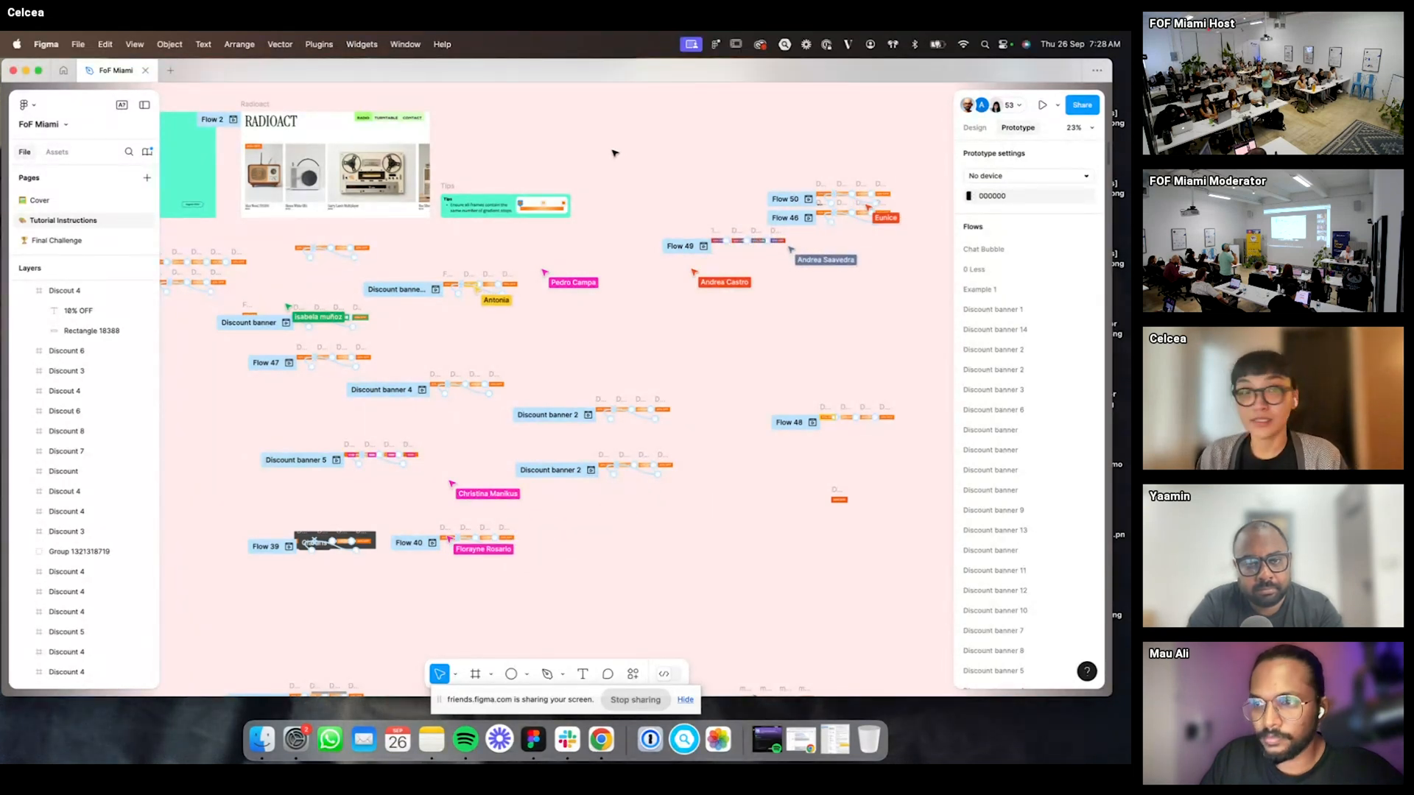
- Examine the Part 6 Auto Layout section, including the Good morning screen and the Chat Bubble frames beside it
scroll(633, 185, right, 5)
scroll(592, 173, right, 12)
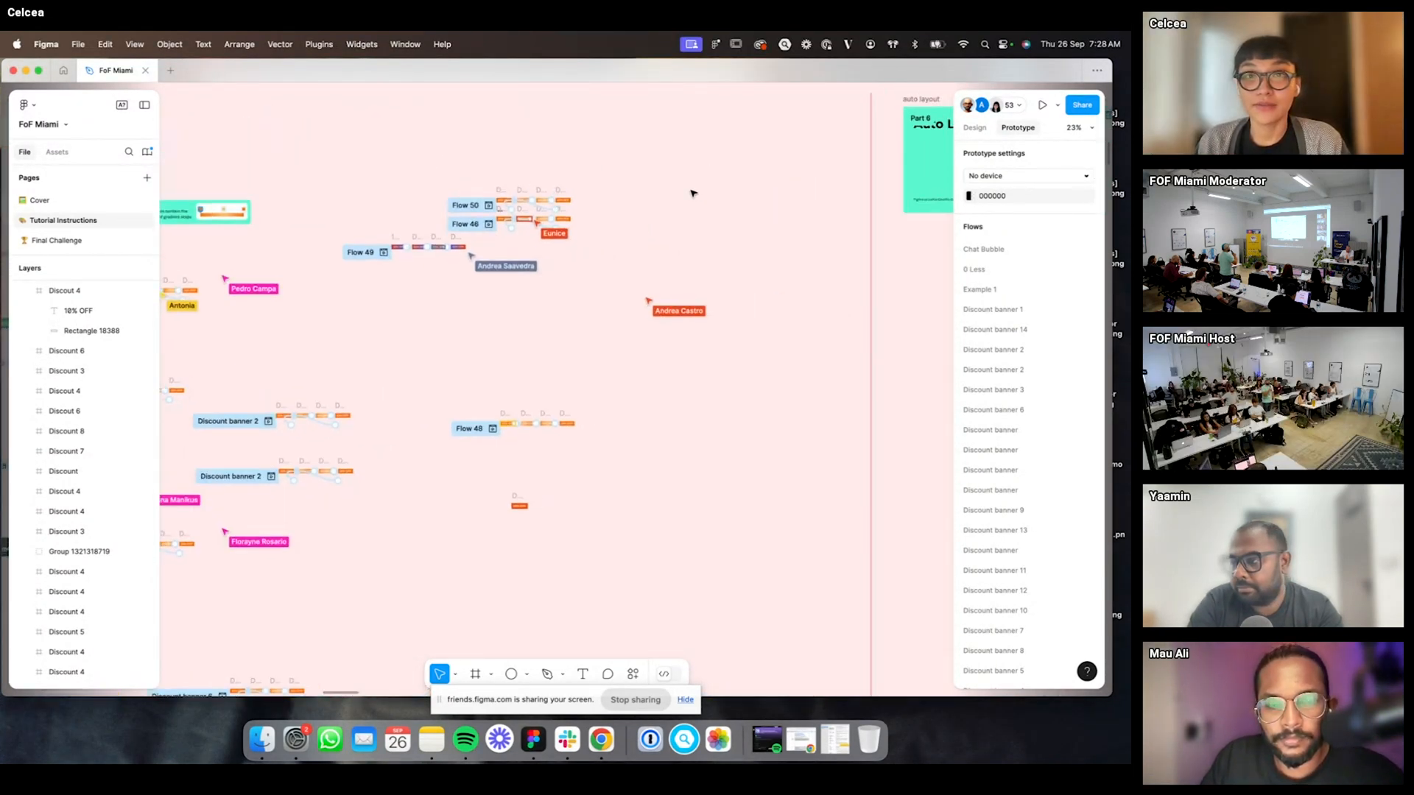
scroll(579, 201, right, 2)
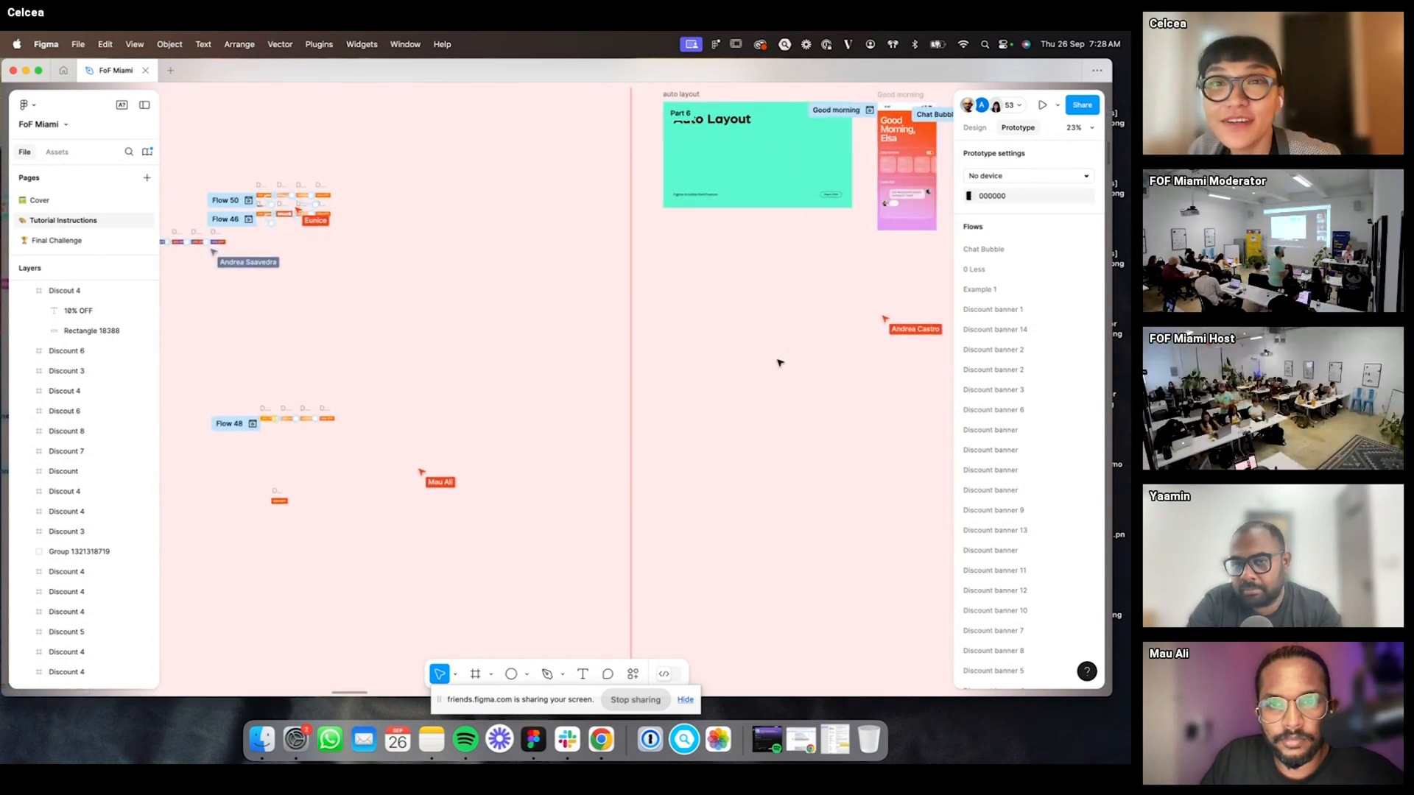
scroll(745, 374, right, 6)
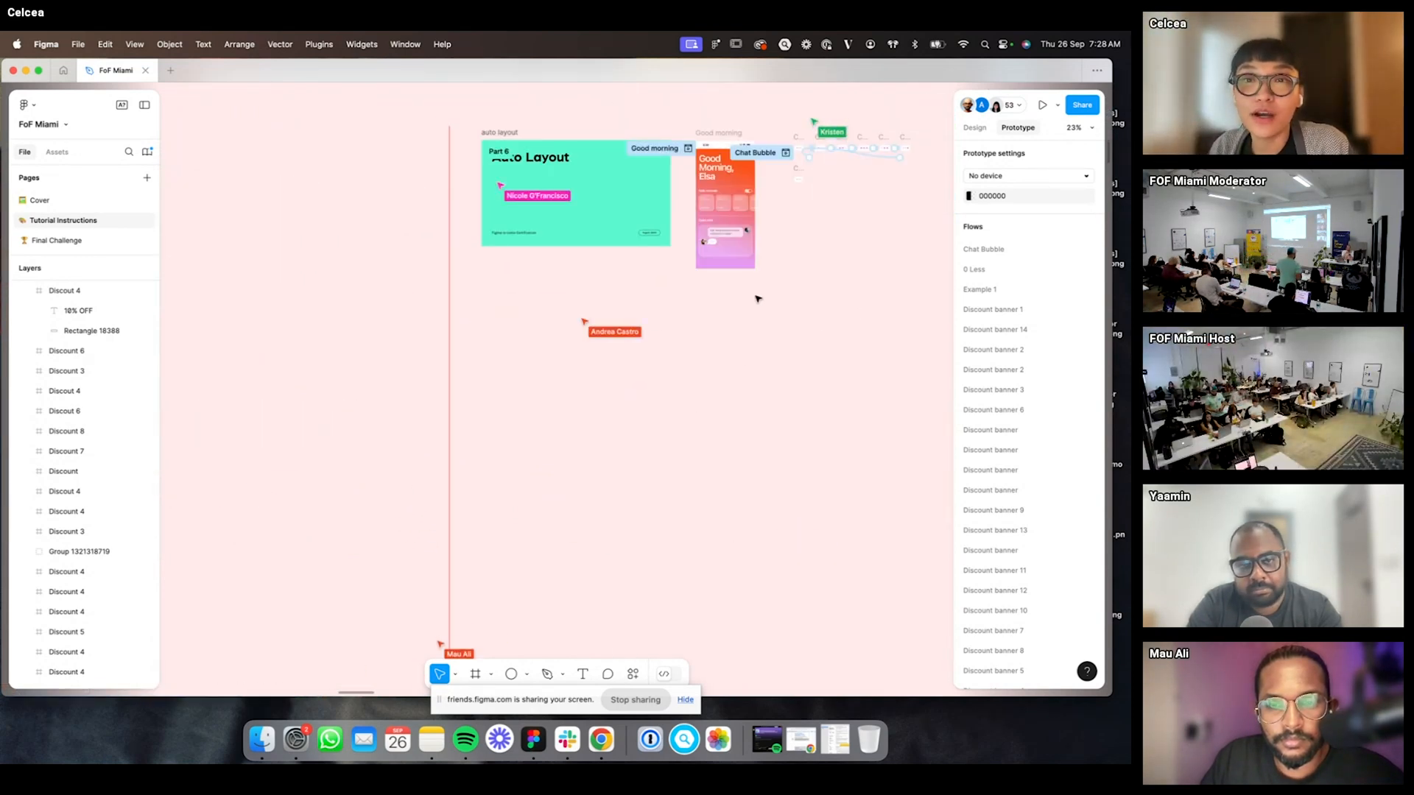
scroll(758, 298, right, 4)
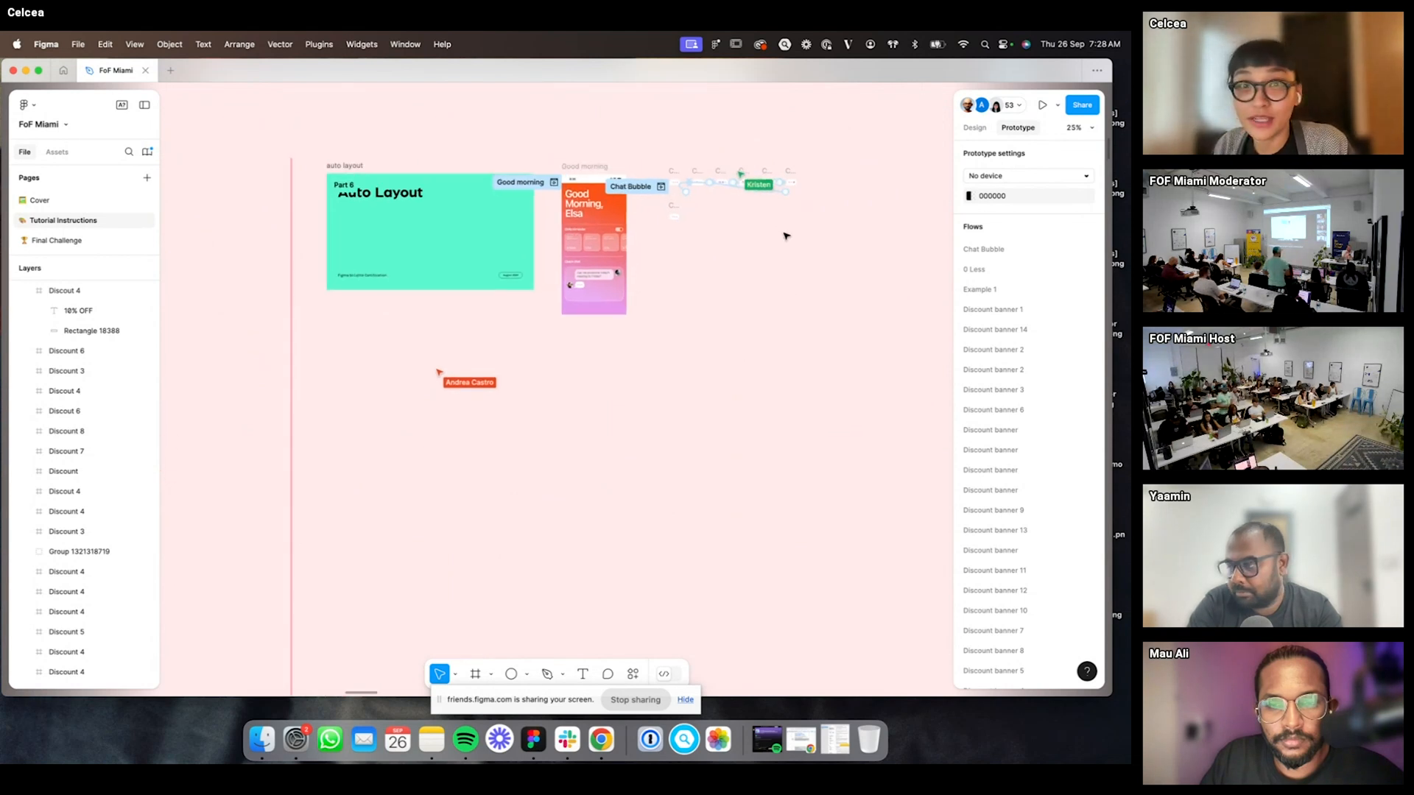
scroll(785, 233, up, 5)
scroll(628, 221, left, 2)
click(631, 248)
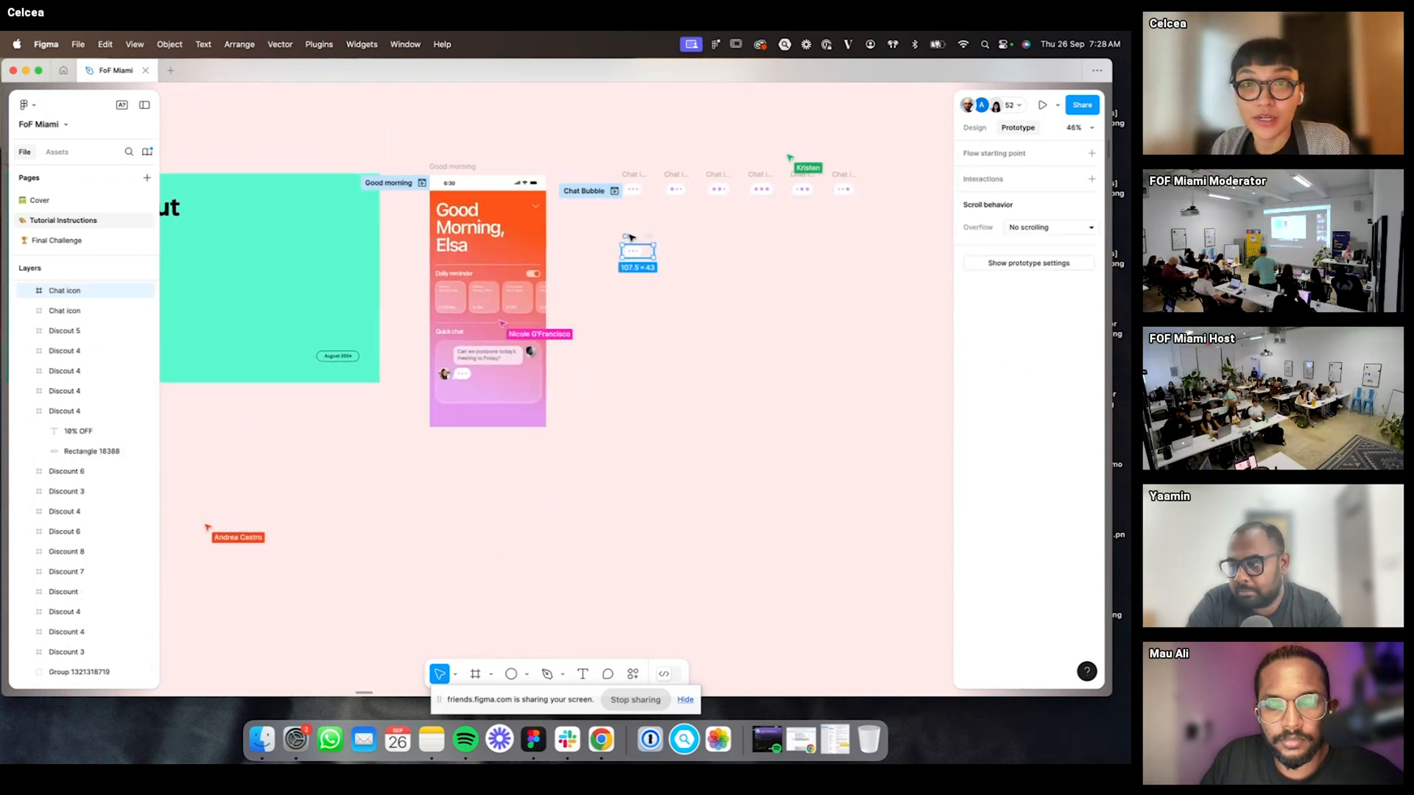
scroll(634, 250, up, 5)
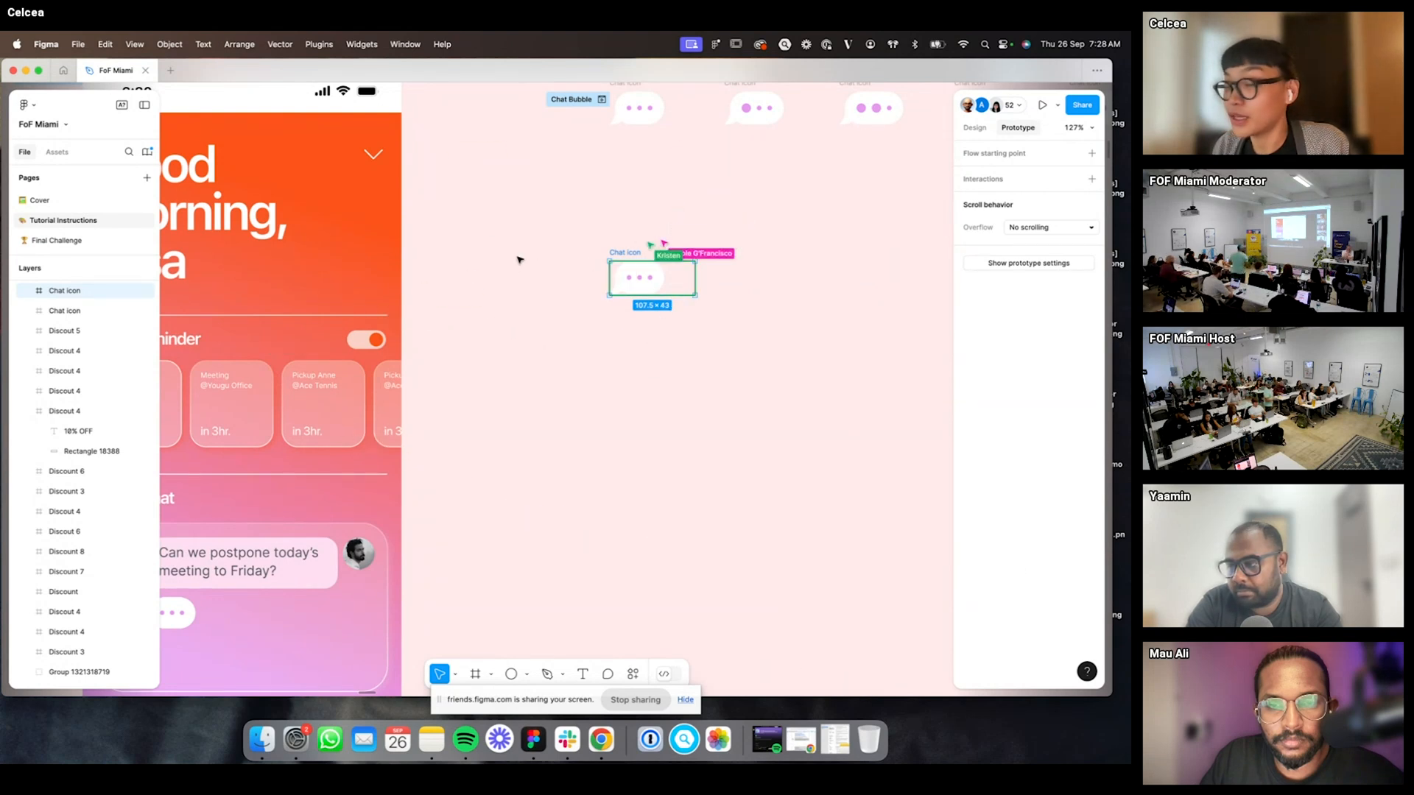
scroll(526, 279, down, 1)
scroll(525, 279, down, 5)
click(413, 122)
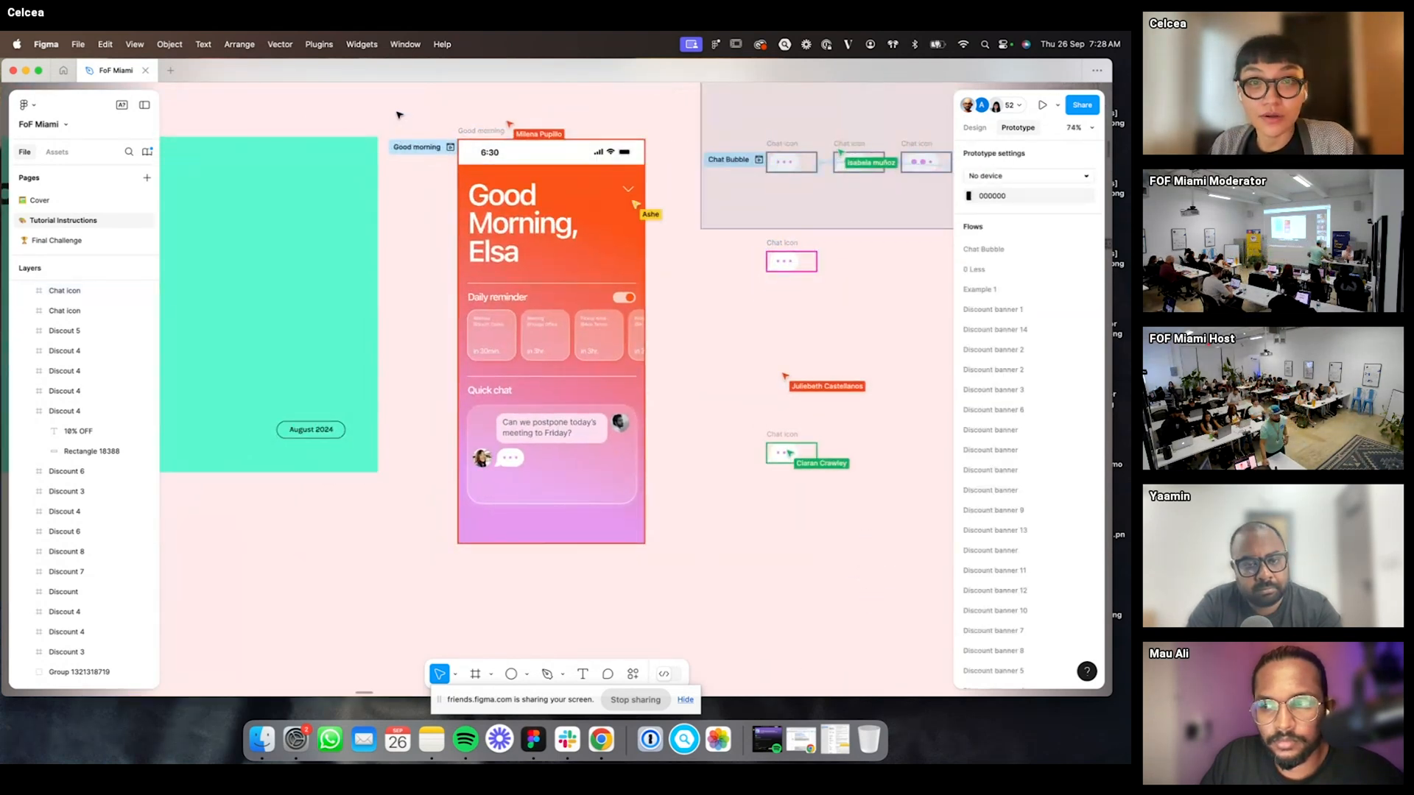
scroll(415, 131, up, 2)
scroll(446, 125, left, 2)
scroll(447, 125, down, 1)
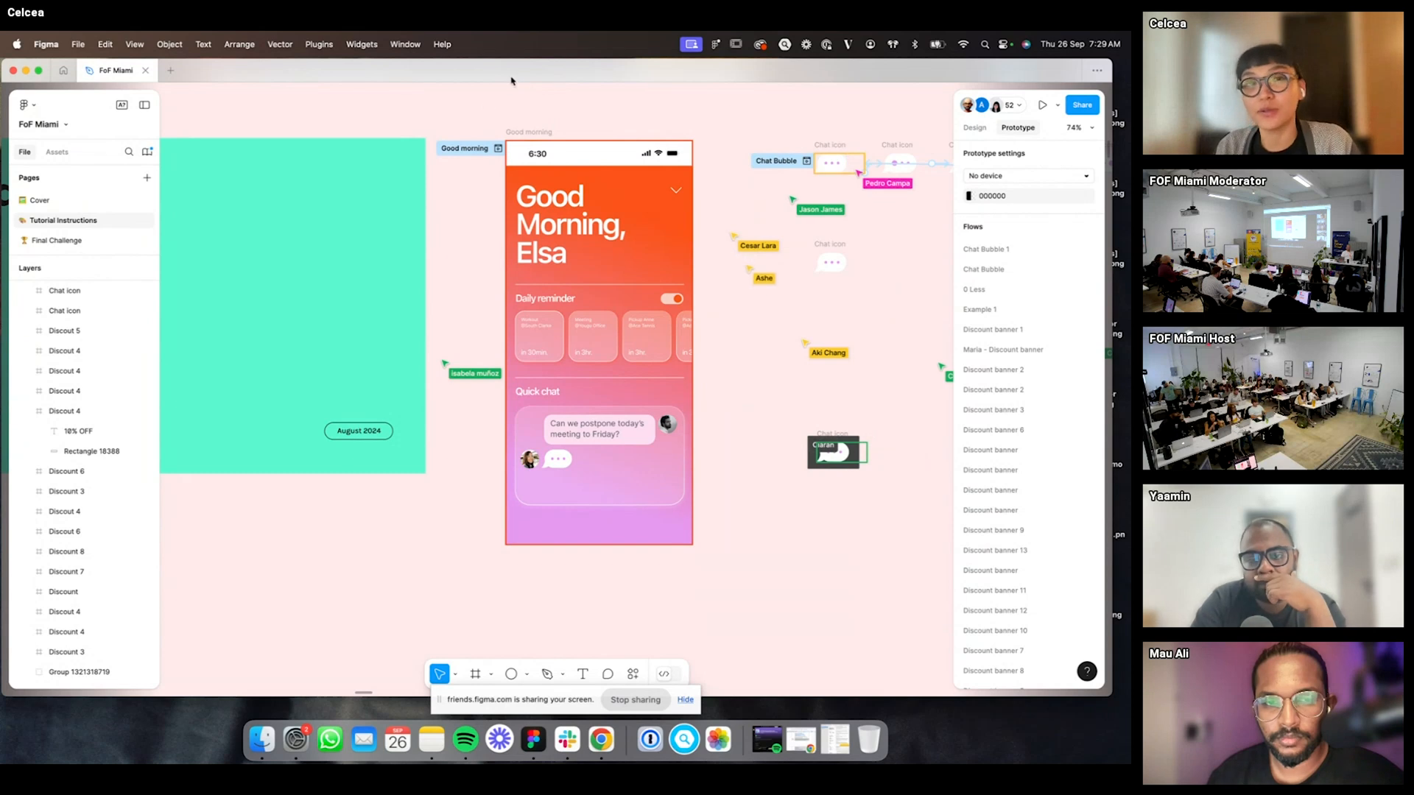
- Preview the Good morning flow to see its chat bubble animation and close the preview
click(498, 149)
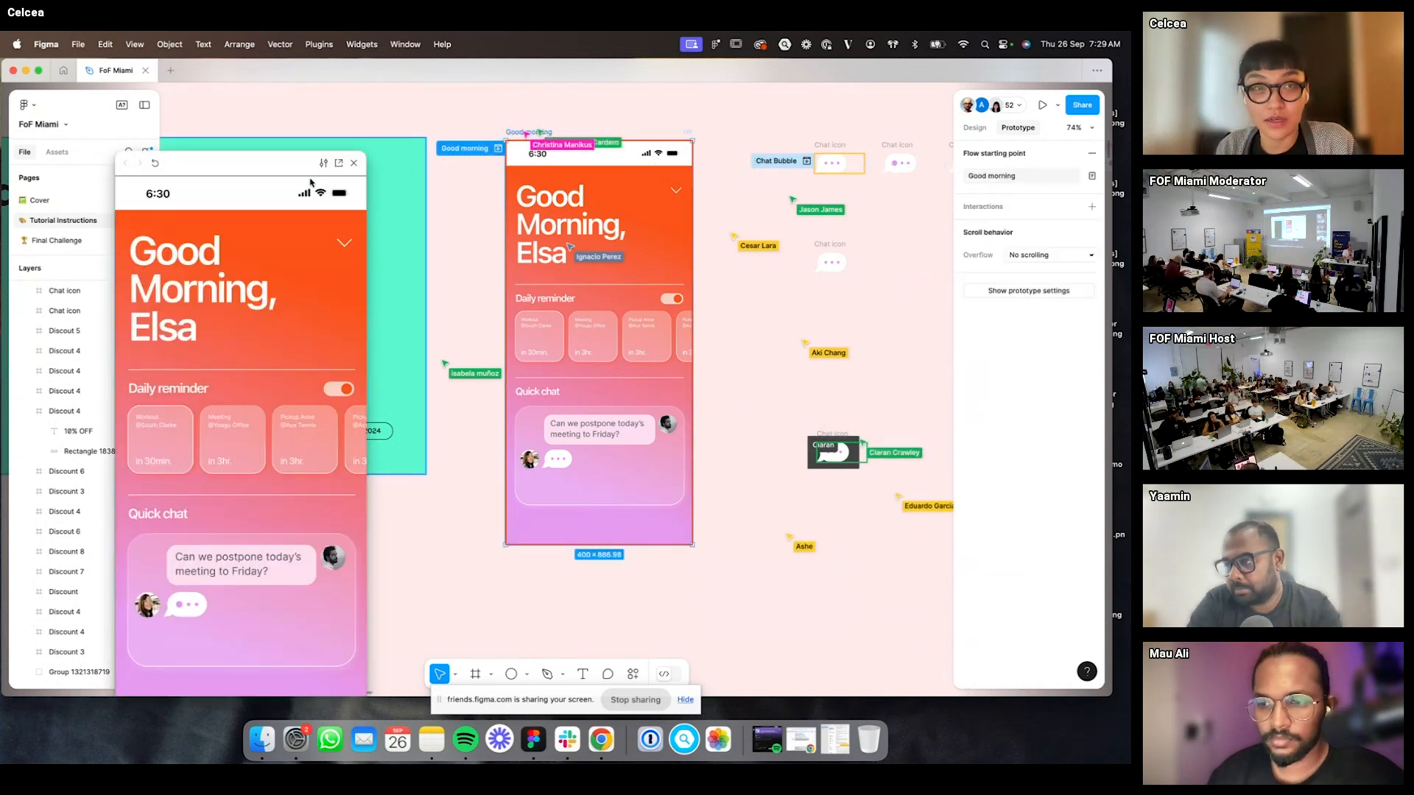
drag(262, 168, 350, 99)
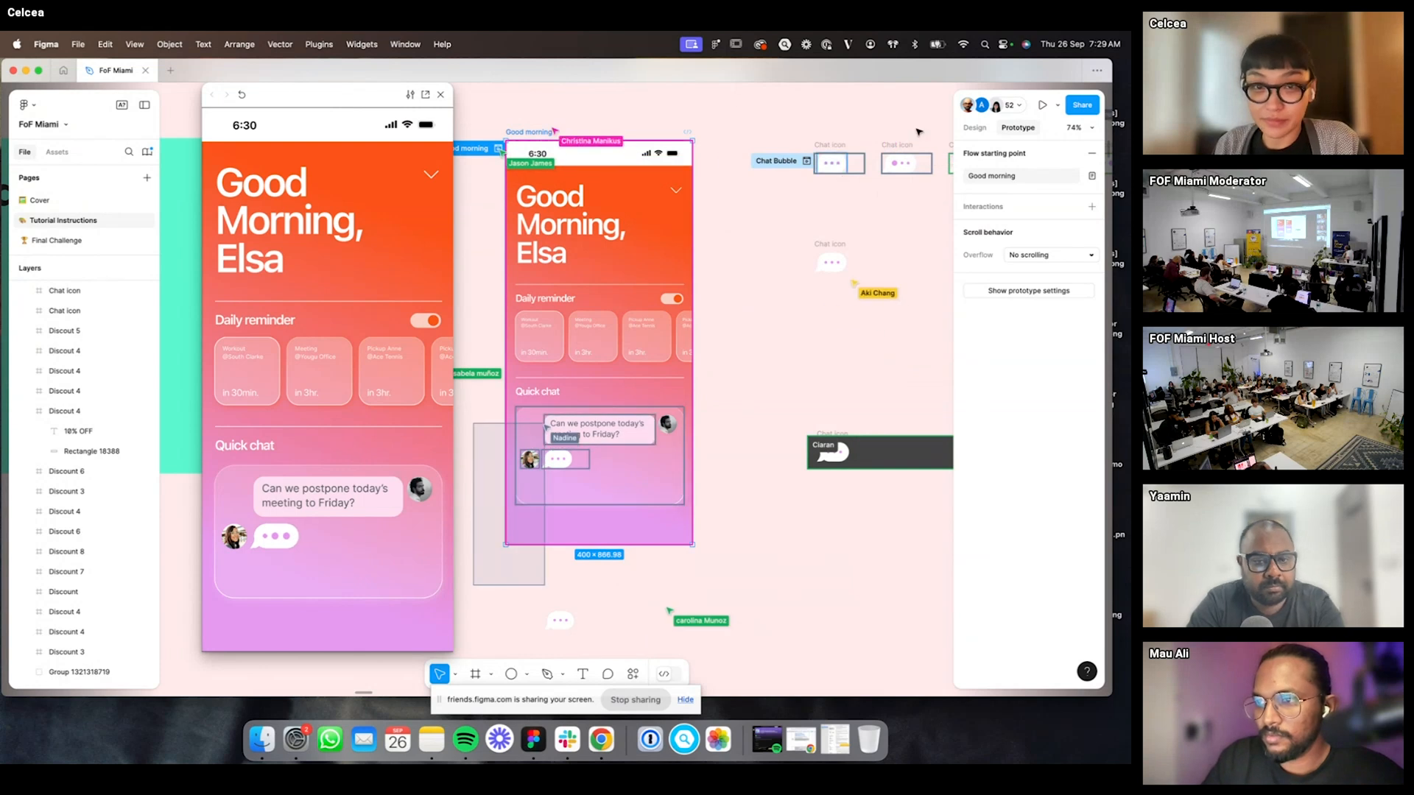
click(441, 95)
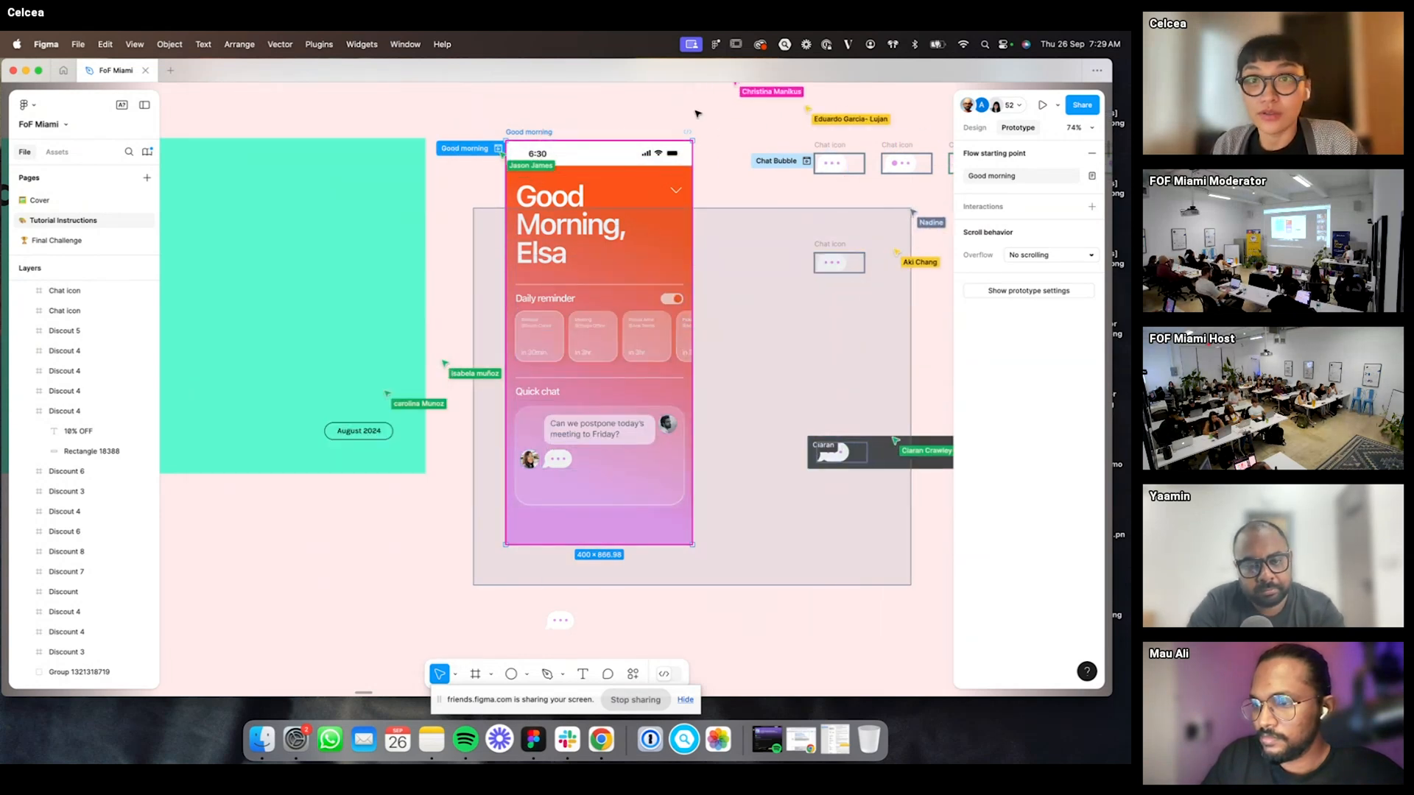
- Duplicate the standalone Chat icon frame directly below itself and place a second copy beside the new one
scroll(845, 388, right, 5)
click(845, 388)
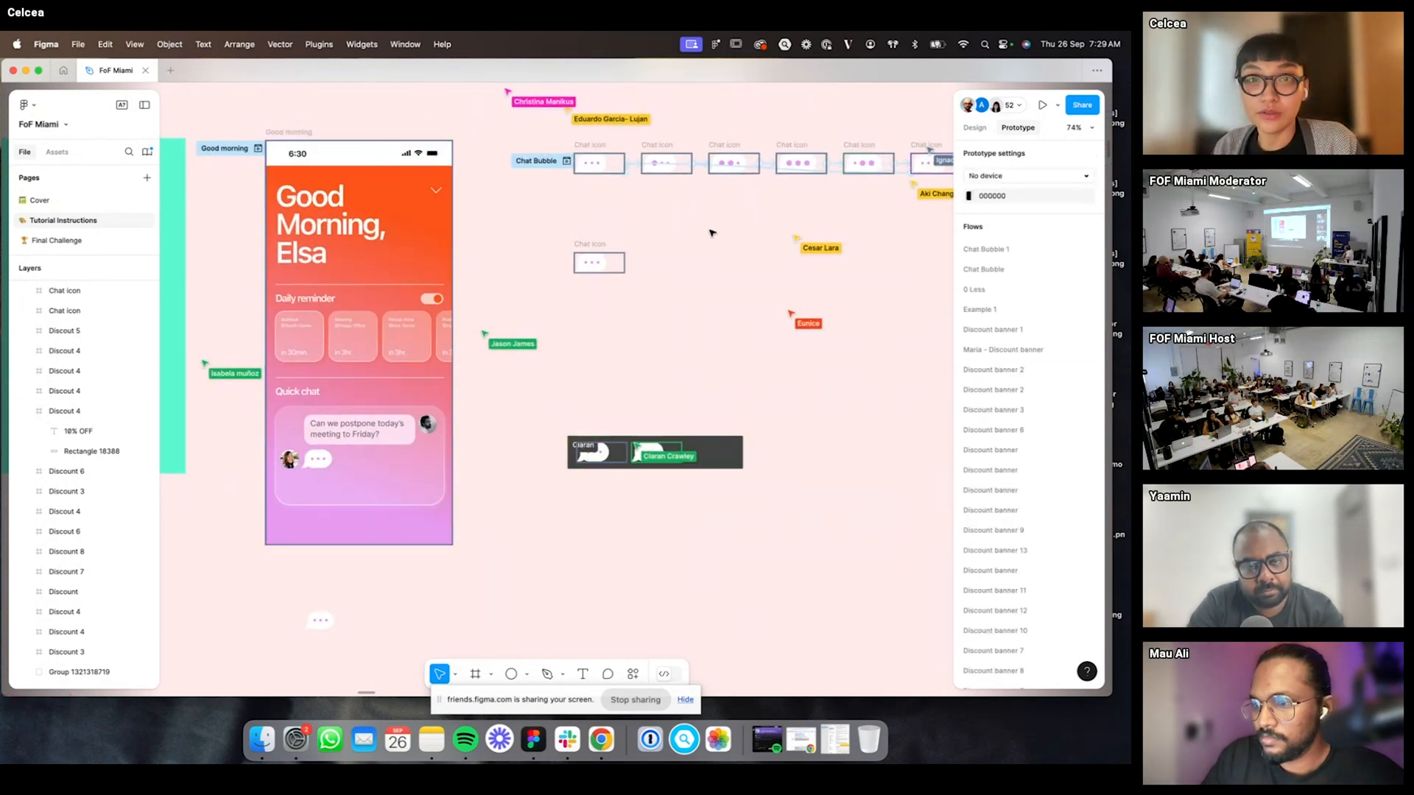
scroll(592, 245, up, 3)
drag(593, 250, 606, 340)
scroll(713, 332, up, 5)
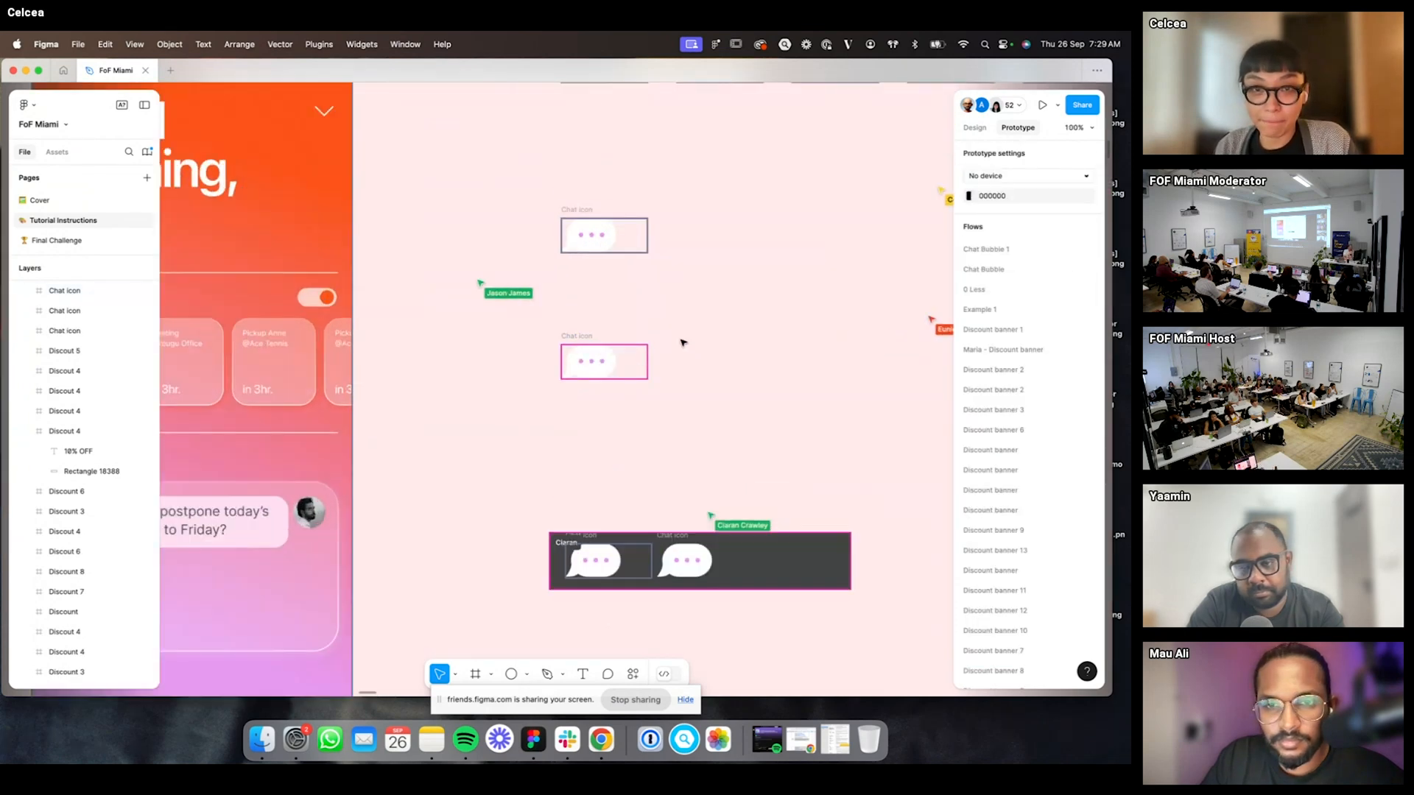
drag(467, 302, 586, 301)
key(Escape)
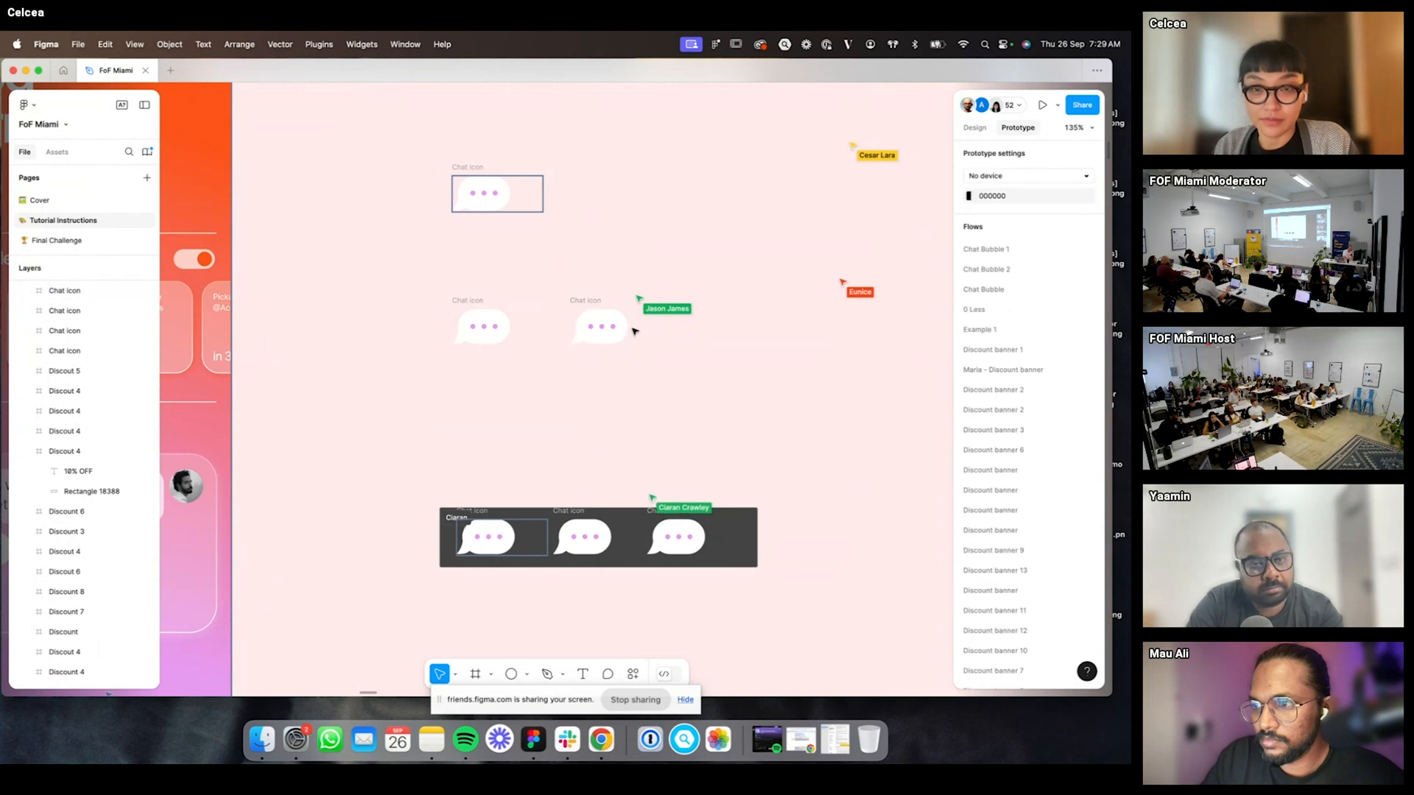
- Set the width of the first dot in the second Chat icon frame to 12, keeping its proportions
scroll(593, 339, up, 4)
scroll(589, 243, down, 3)
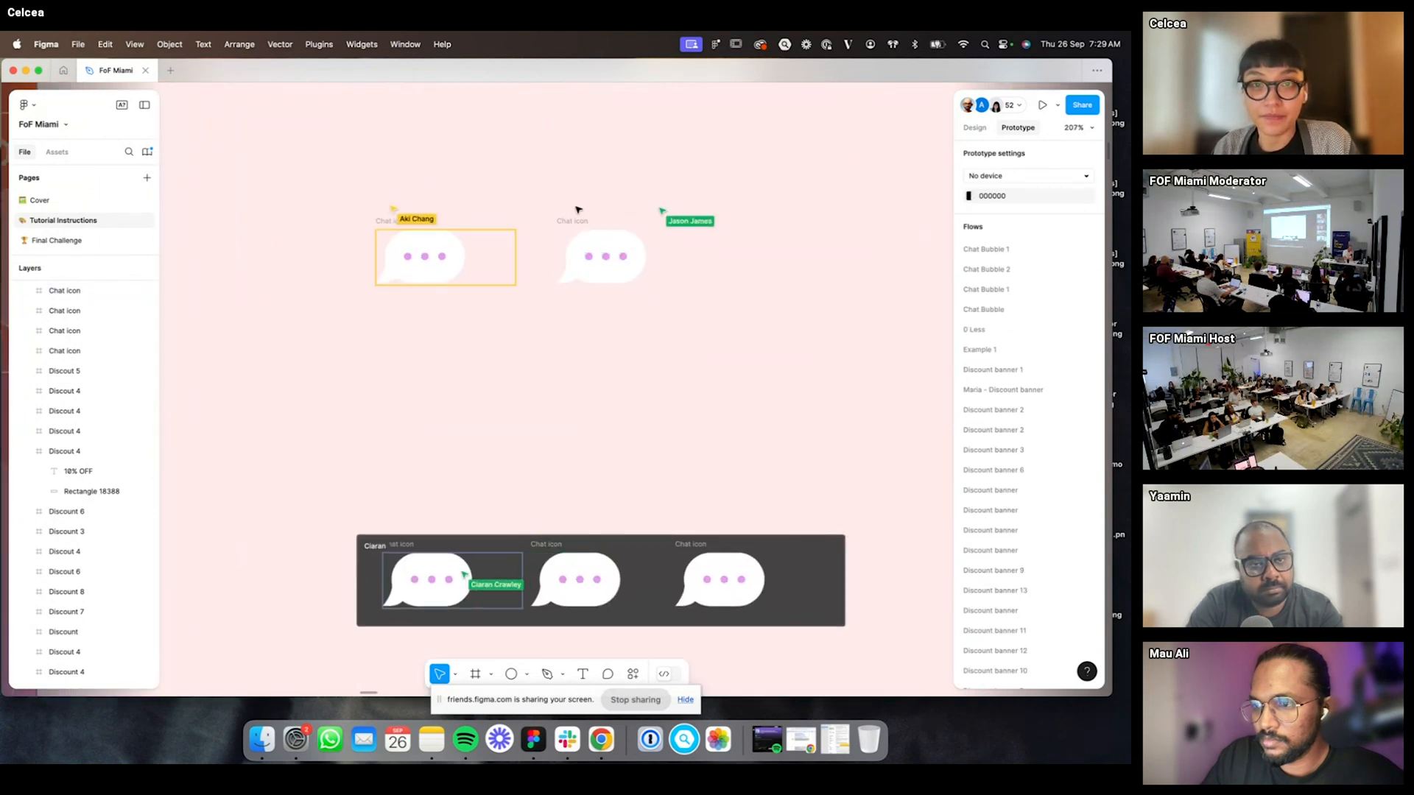
click(567, 223)
click(700, 155)
click(572, 221)
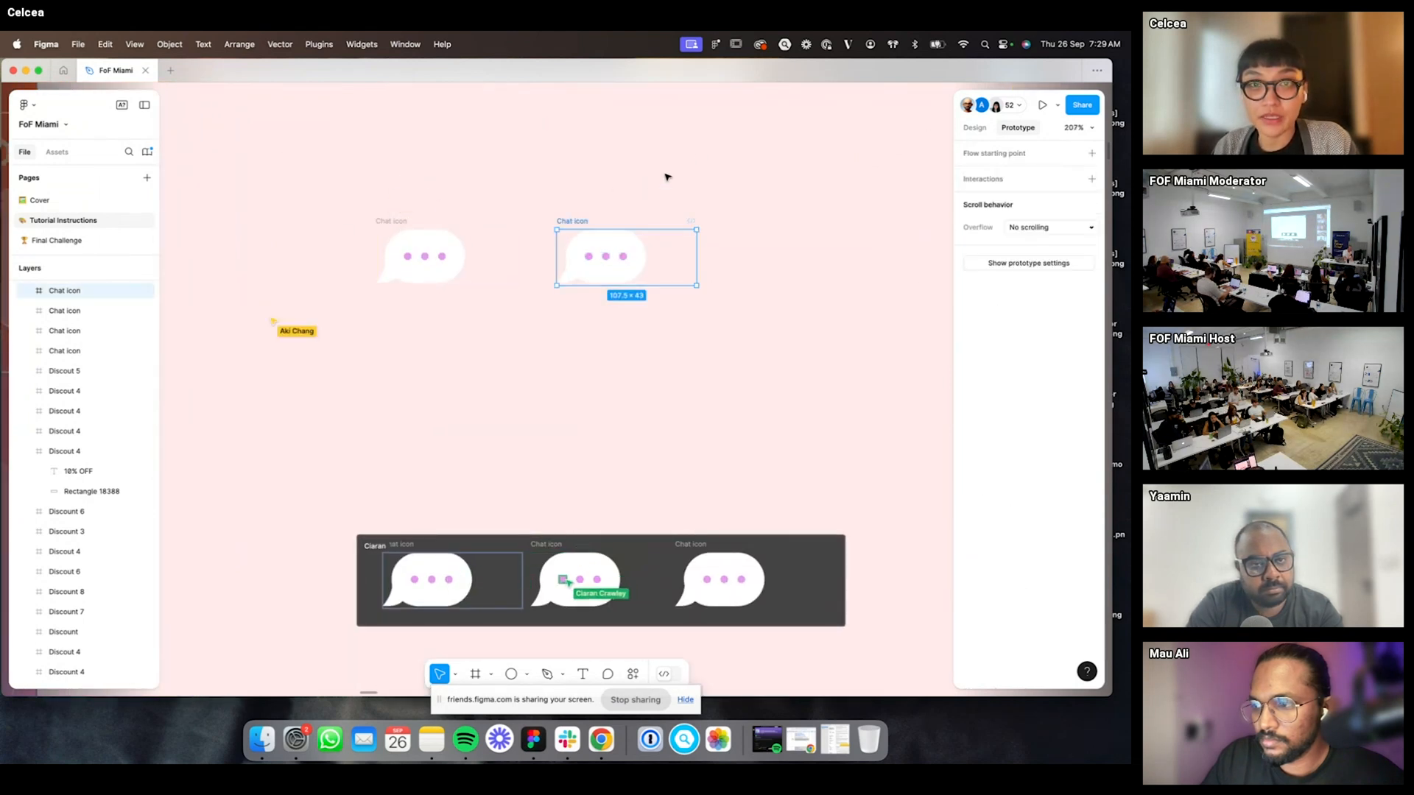
click(665, 177)
double_click(593, 257)
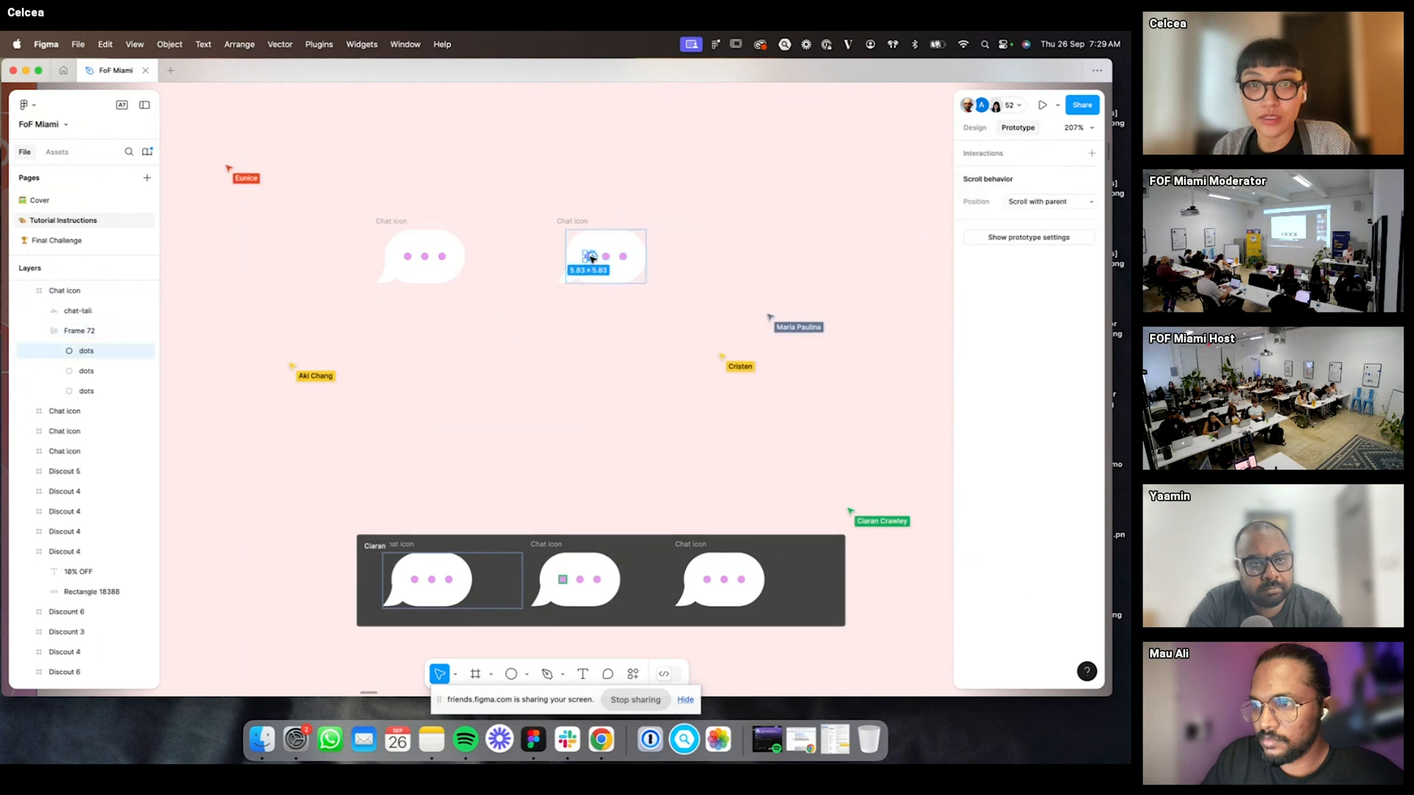
scroll(593, 259, up, 3)
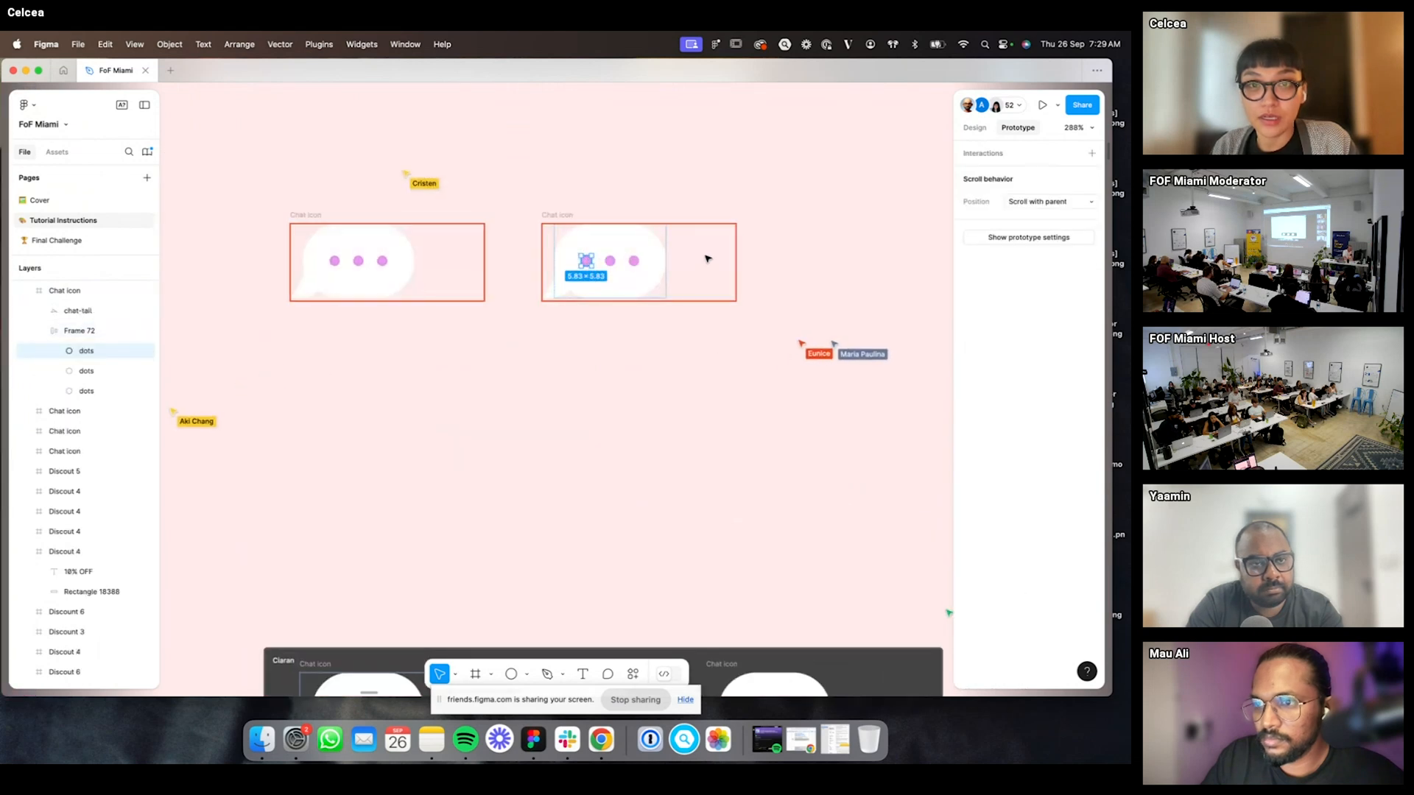
click(974, 128)
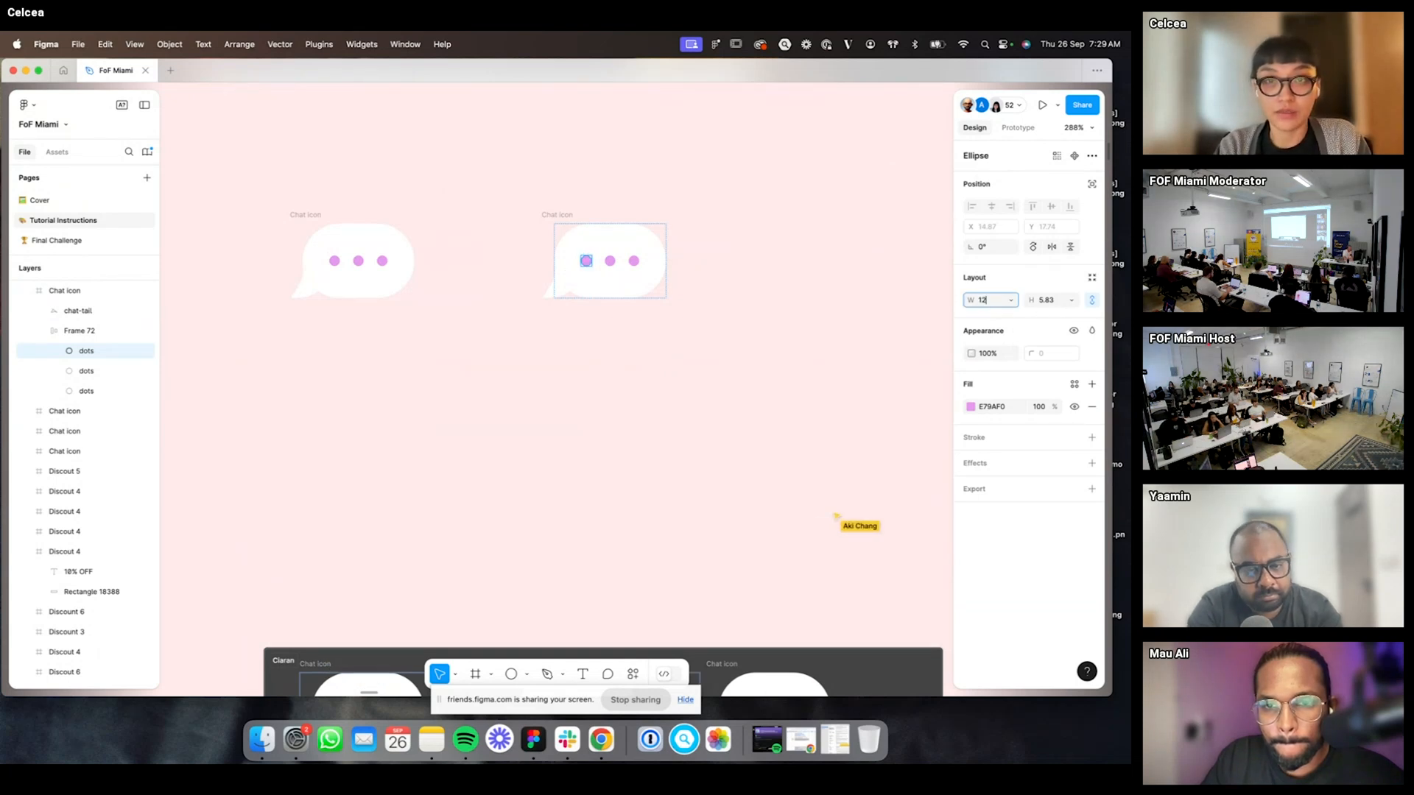
click(712, 399)
- Duplicate the second Chat icon frame as a third one and set its middle dot's width to 12
scroll(713, 399, down, 3)
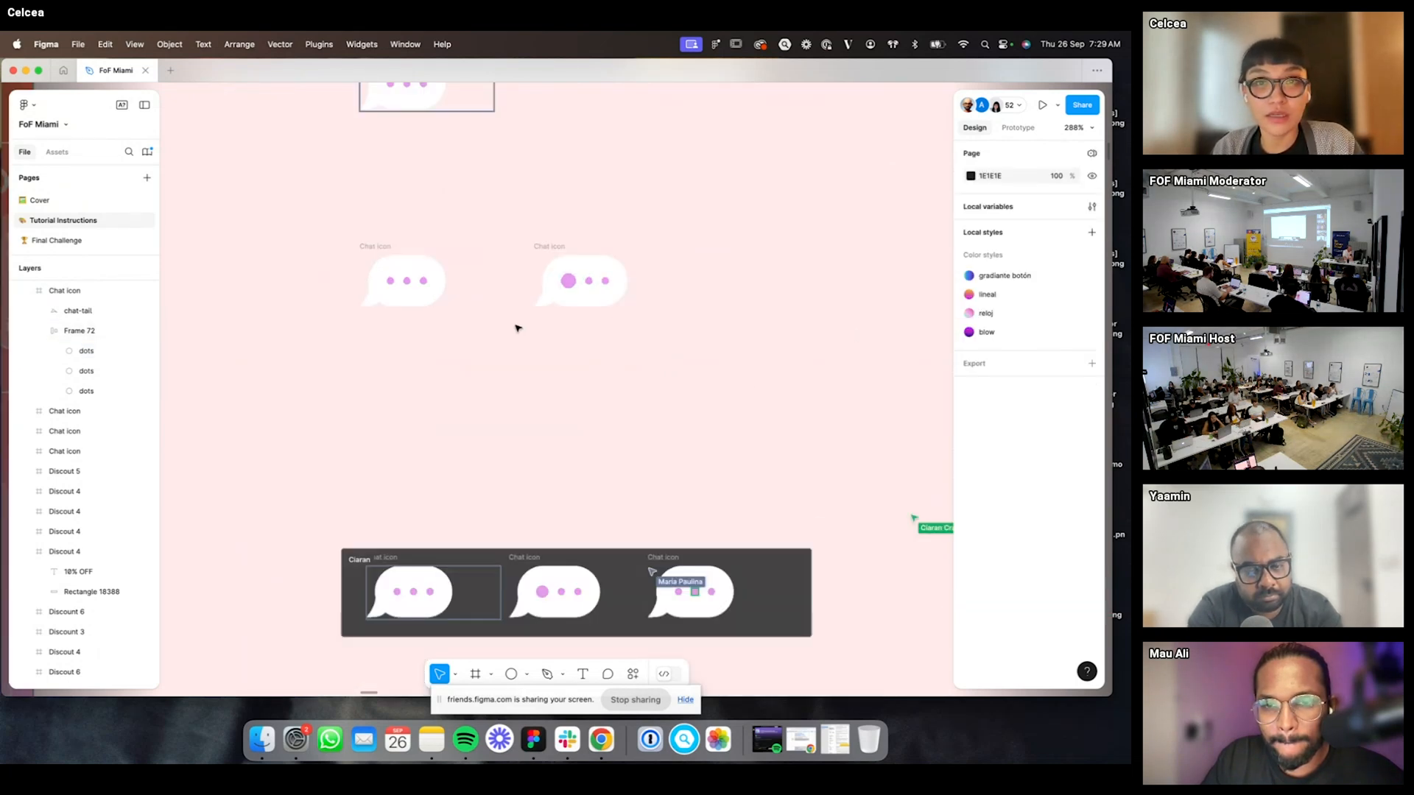
drag(492, 269, 689, 270)
double_click(693, 300)
click(715, 300)
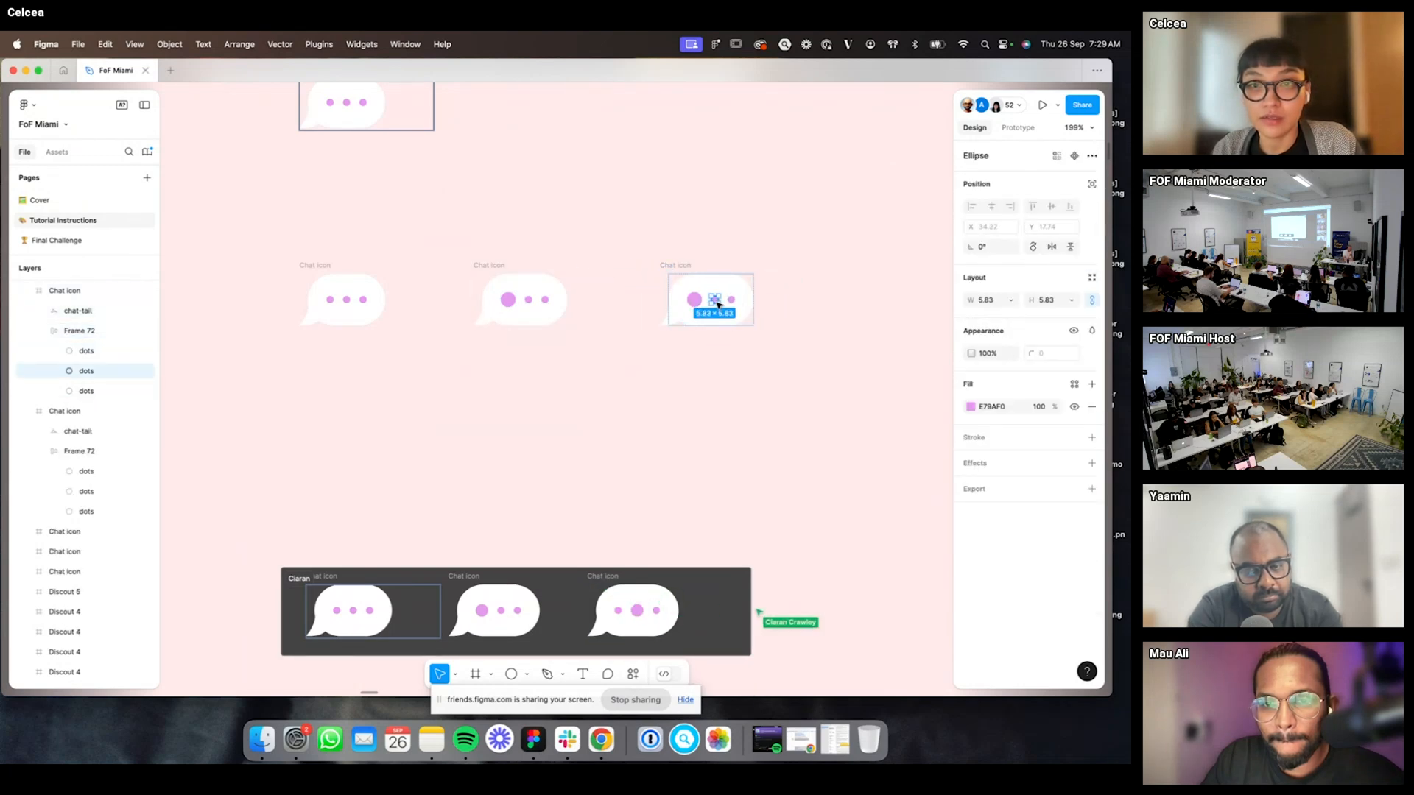
text(12)
key(Return)
click(786, 411)
- Duplicate the third Chat icon frame as a fourth one and set its last dot's width to 12
scroll(758, 257, right, 3)
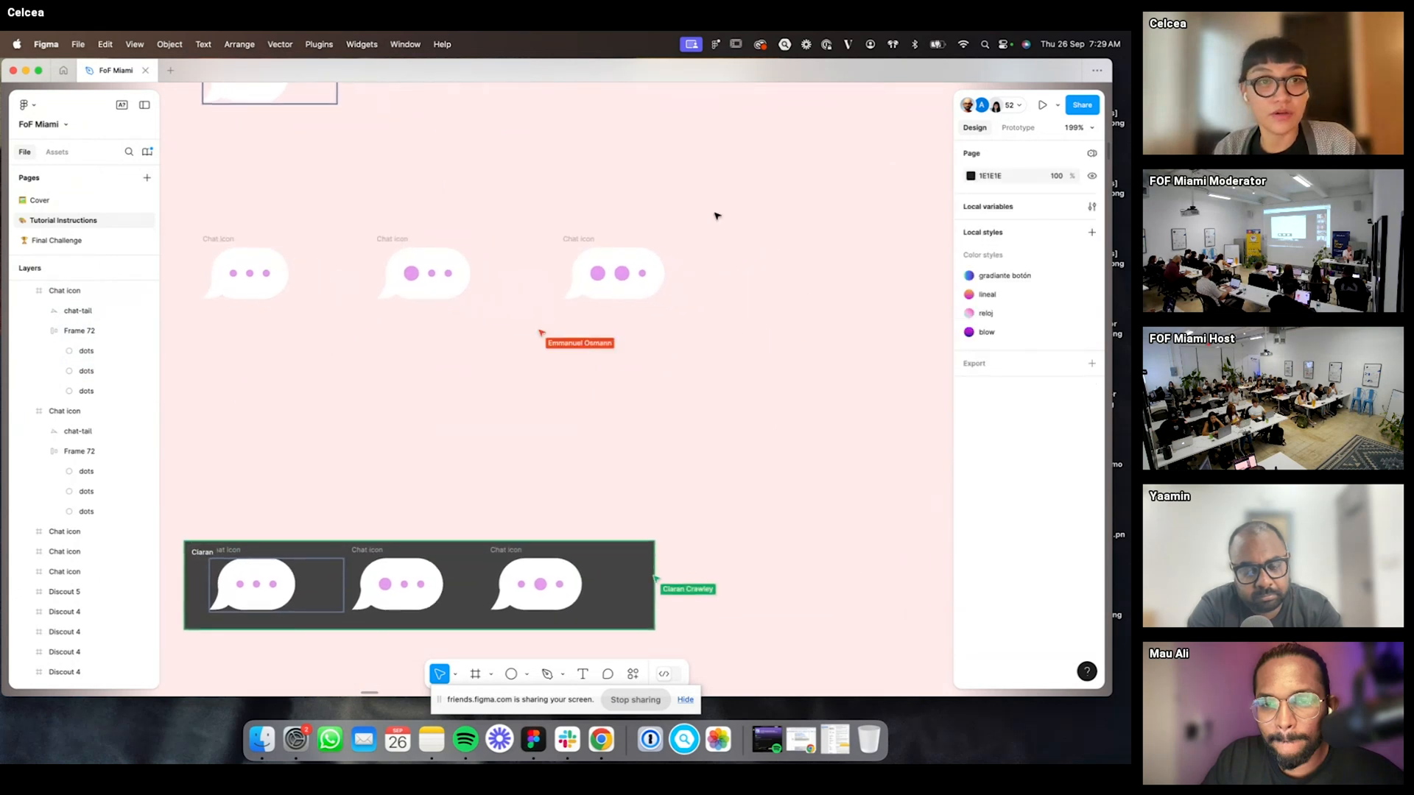
drag(591, 239, 777, 240)
double_click(817, 273)
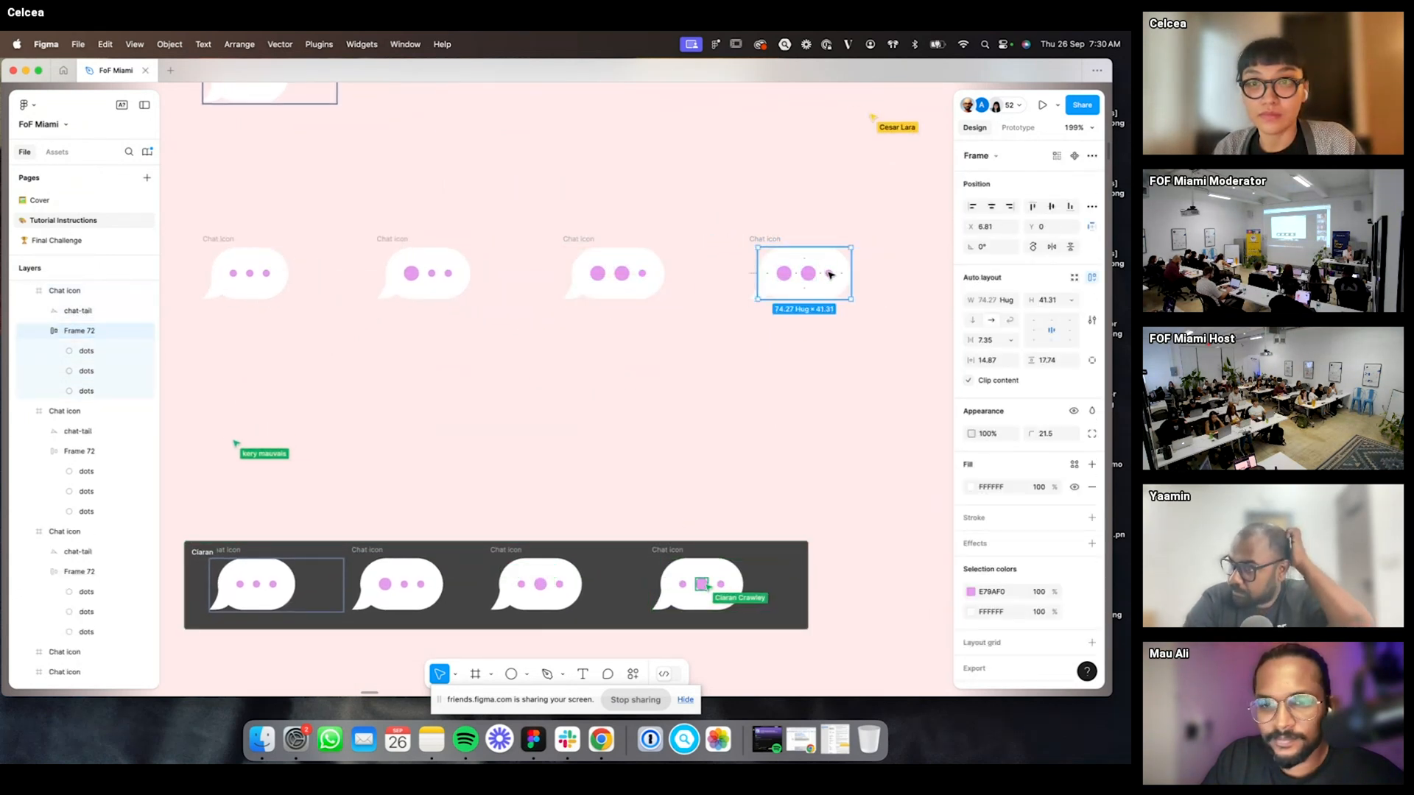
double_click(829, 273)
click(985, 300)
text(12)
key(Return)
scroll(796, 393, down, 3)
click(797, 393)
scroll(792, 395, down, 5)
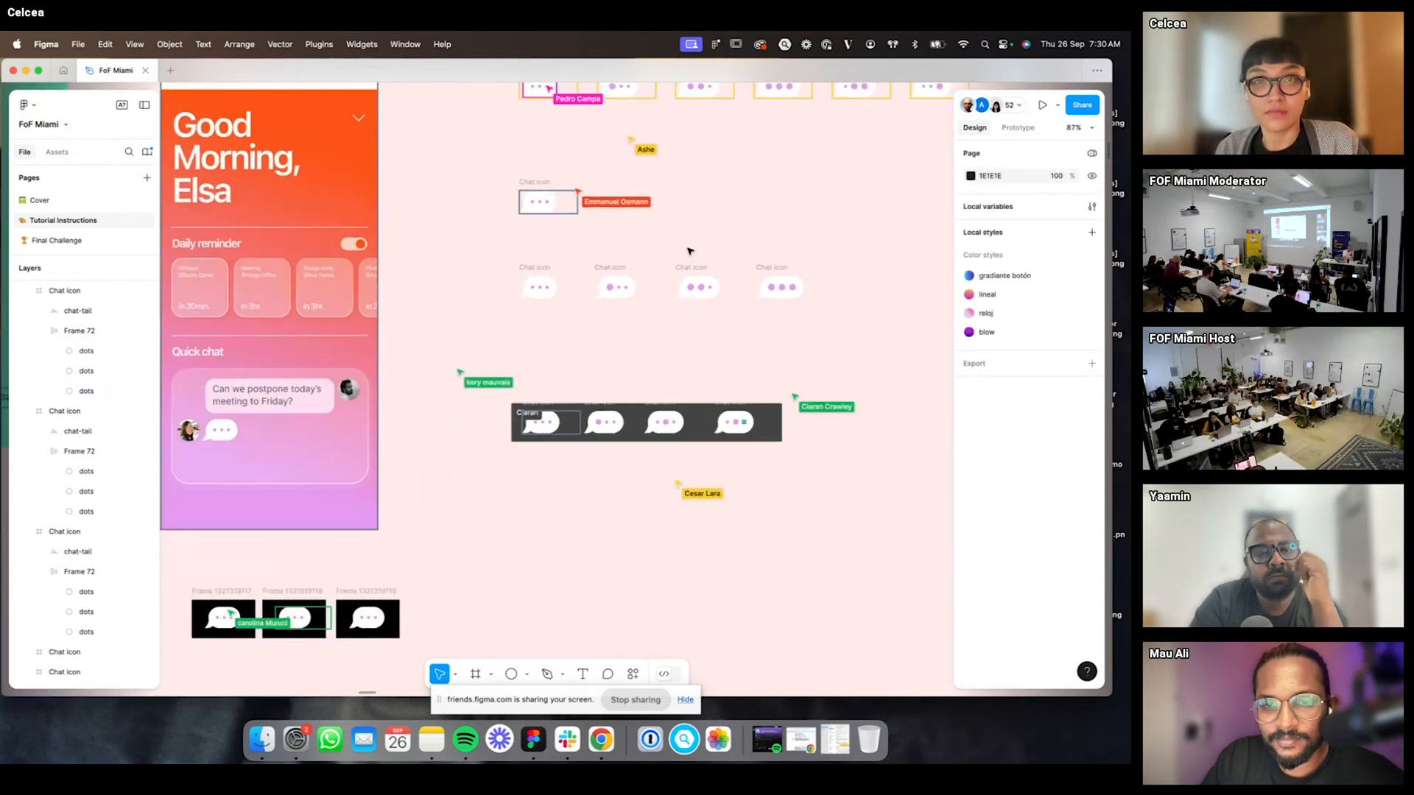
scroll(814, 296, up, 1)
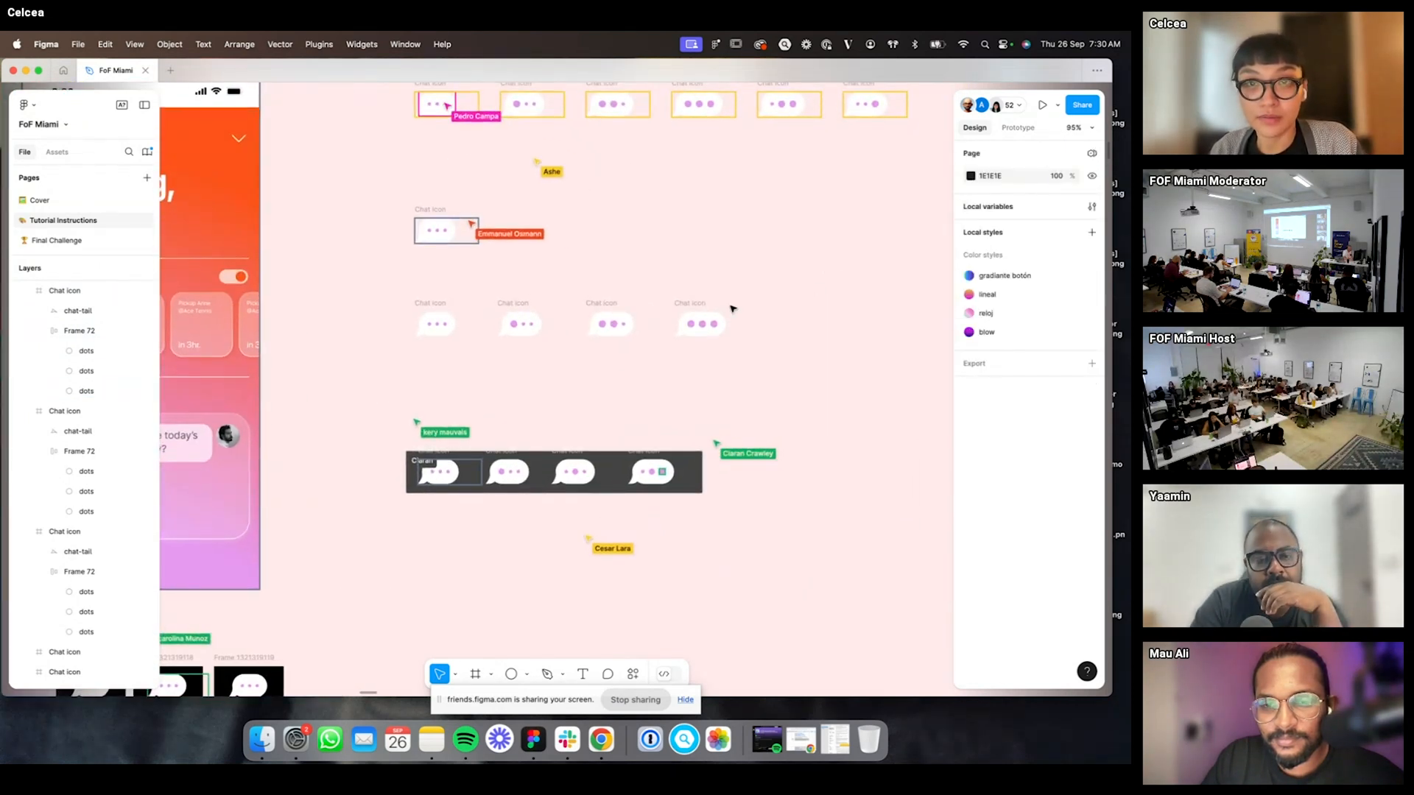
scroll(689, 320, down, 8)
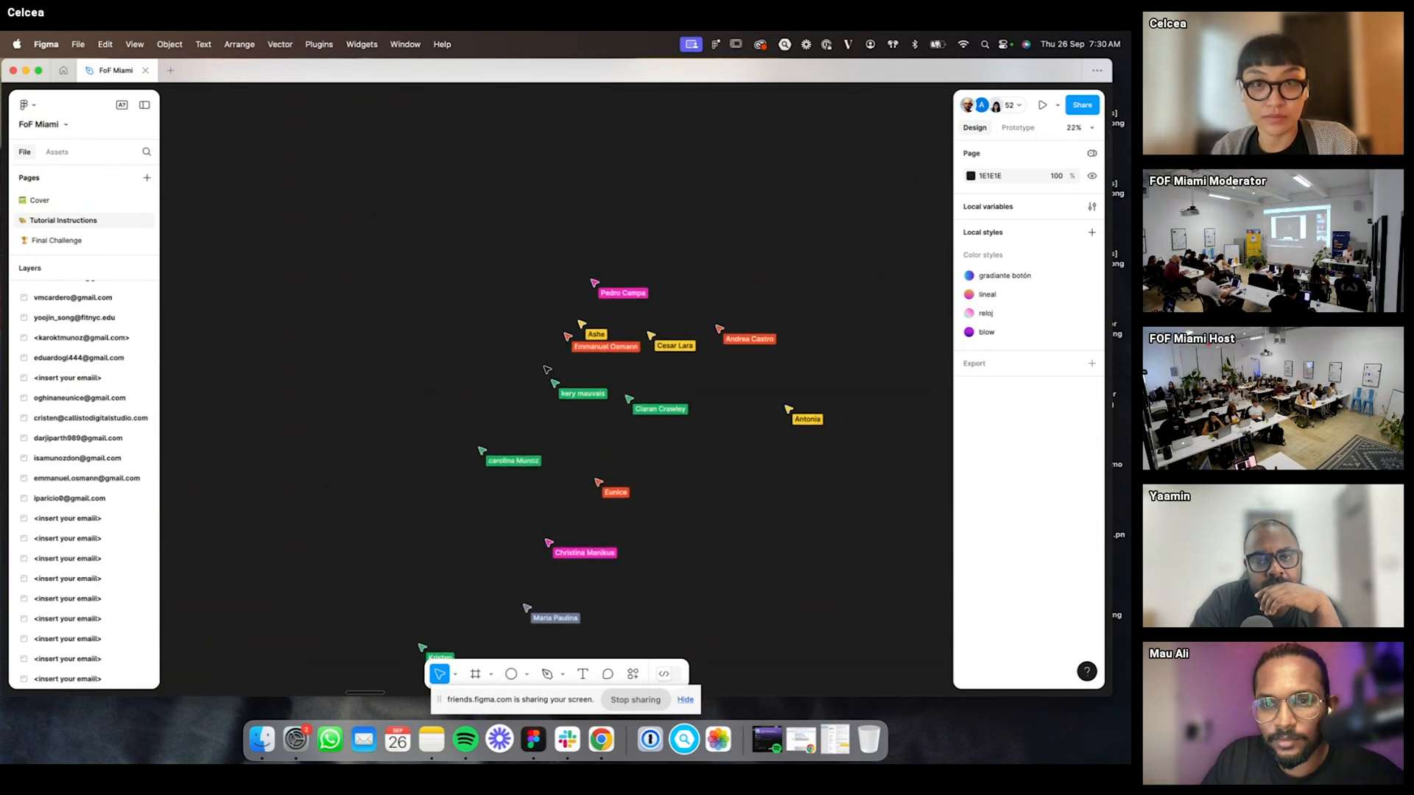
- Return to the row of four Chat icon frames and examine the last dot's size in the first frame
scroll(542, 368, down, 3)
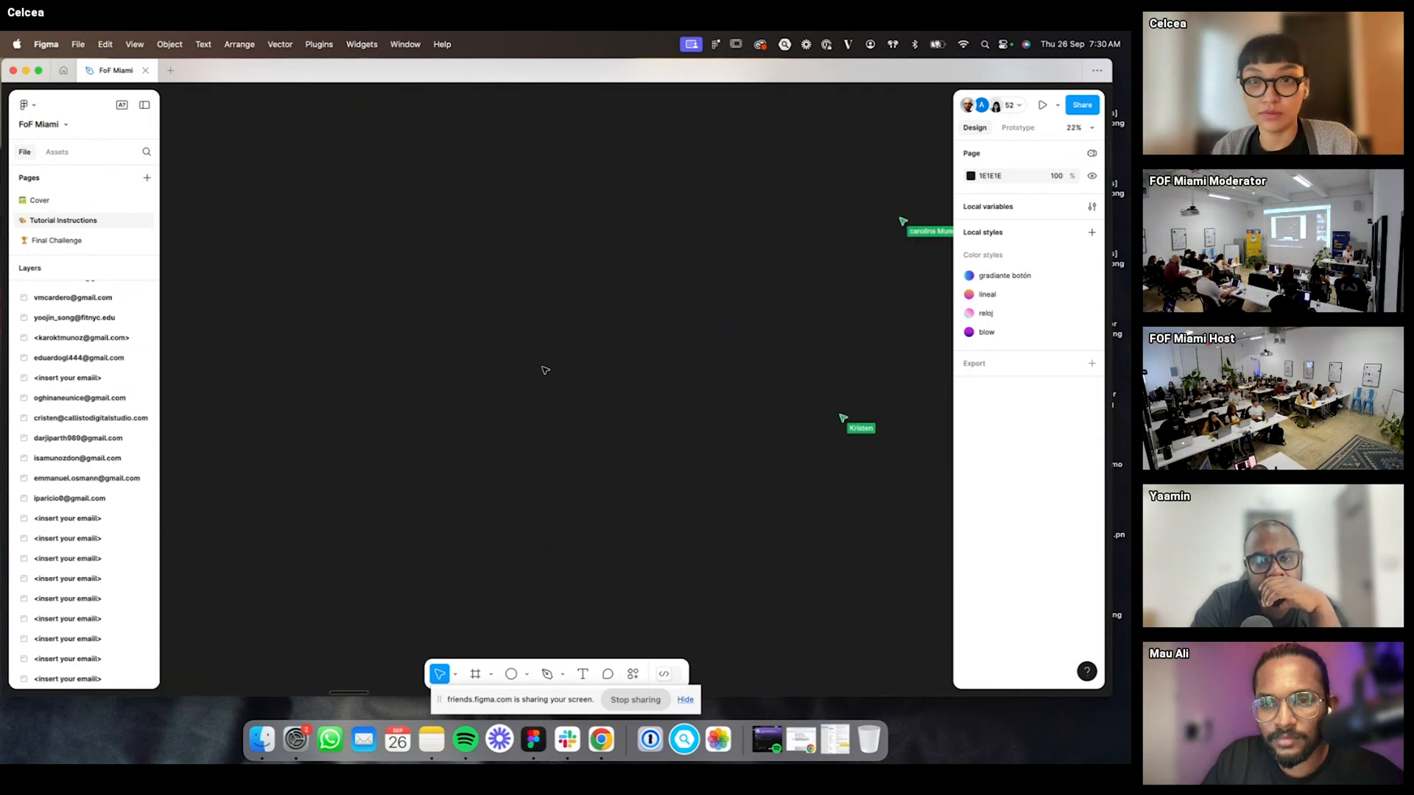
scroll(548, 362, down, 3)
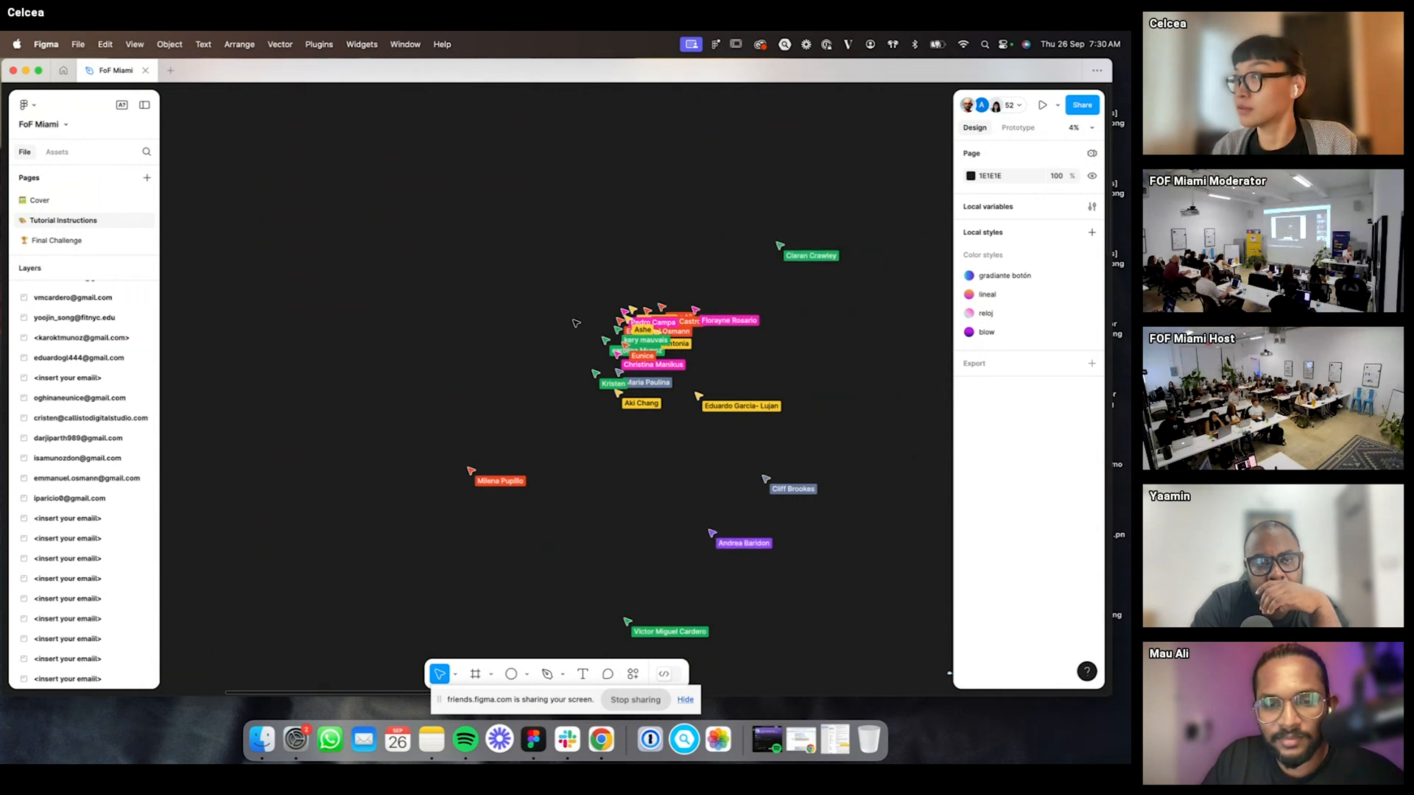
scroll(533, 333, up, 2)
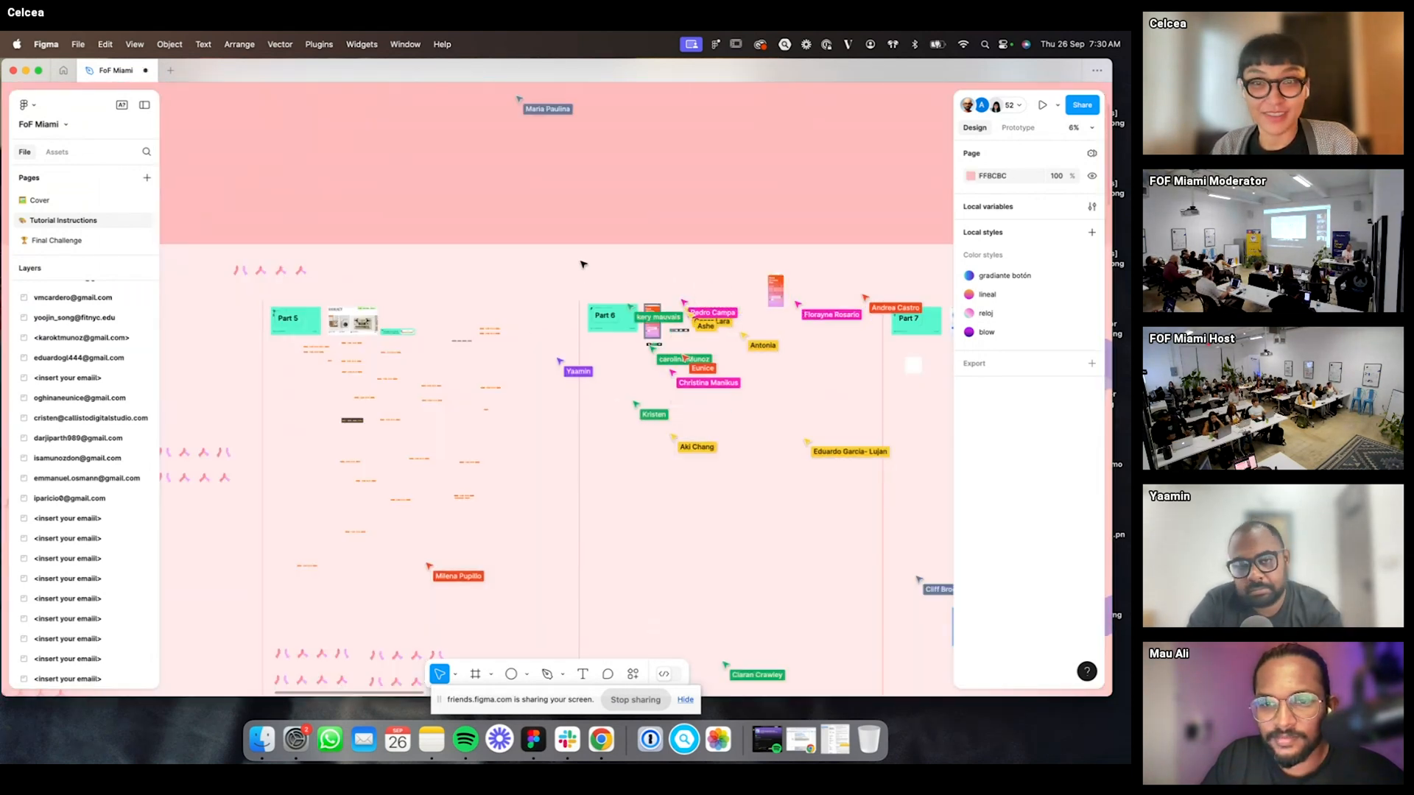
scroll(648, 256, down, 2)
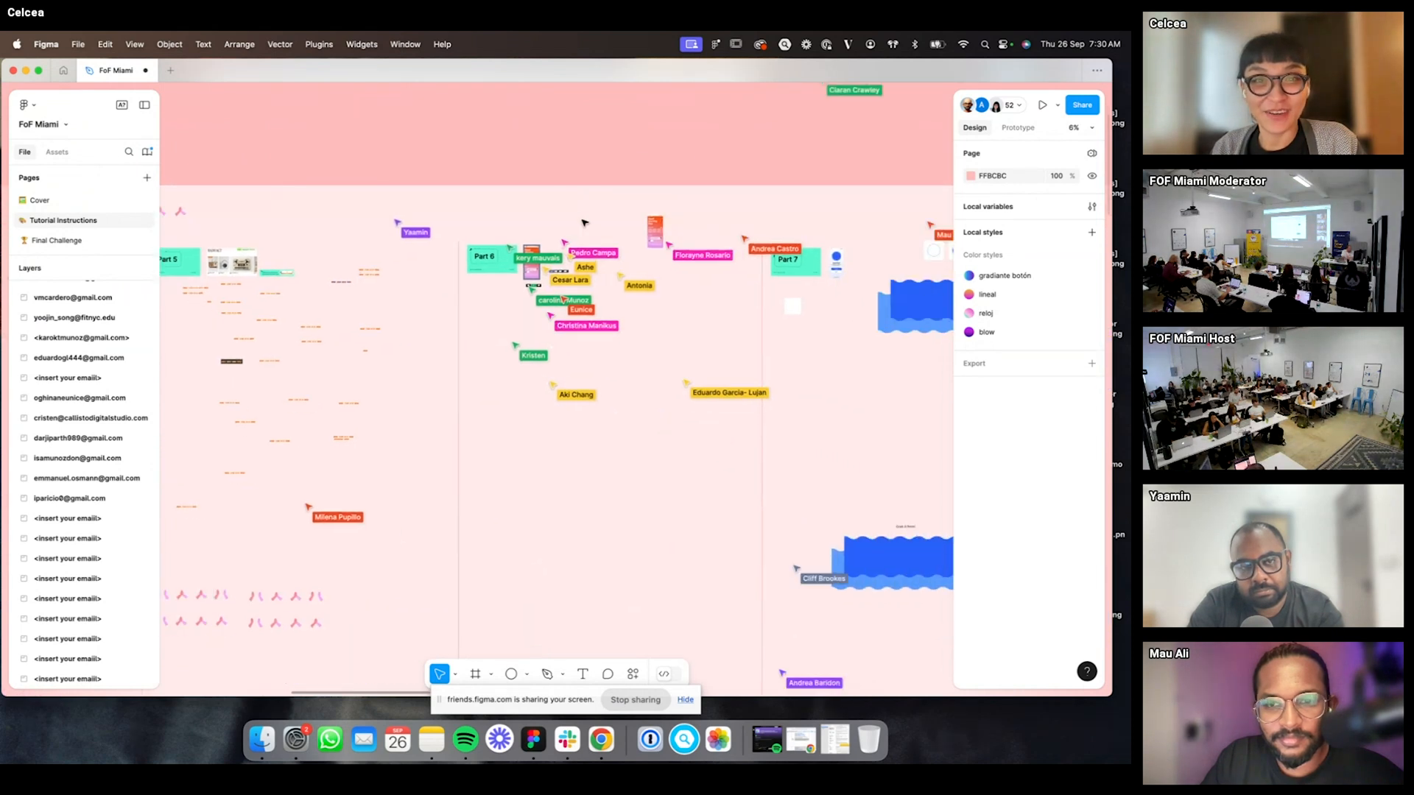
scroll(560, 221, up, 3)
scroll(578, 305, up, 5)
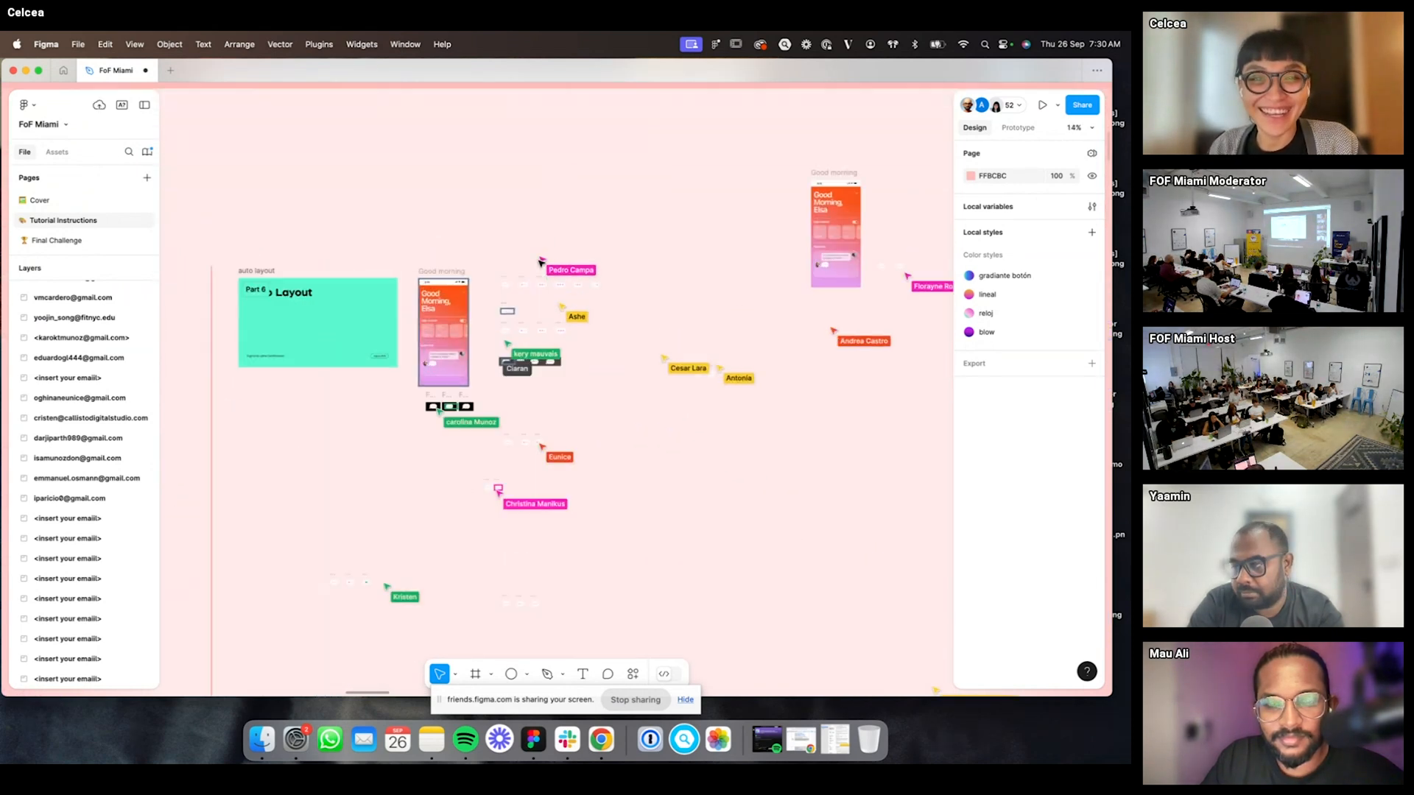
scroll(622, 286, up, 5)
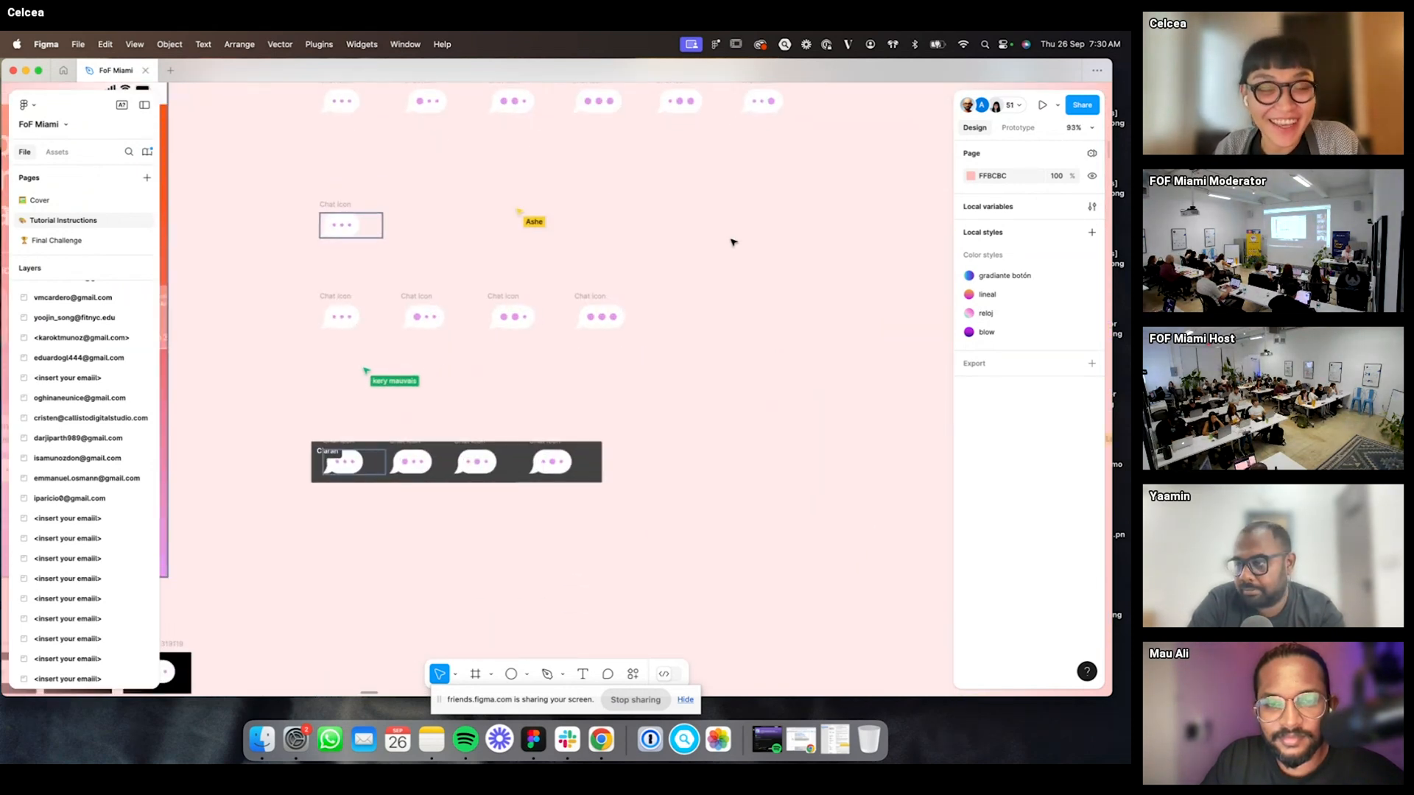
click(302, 330)
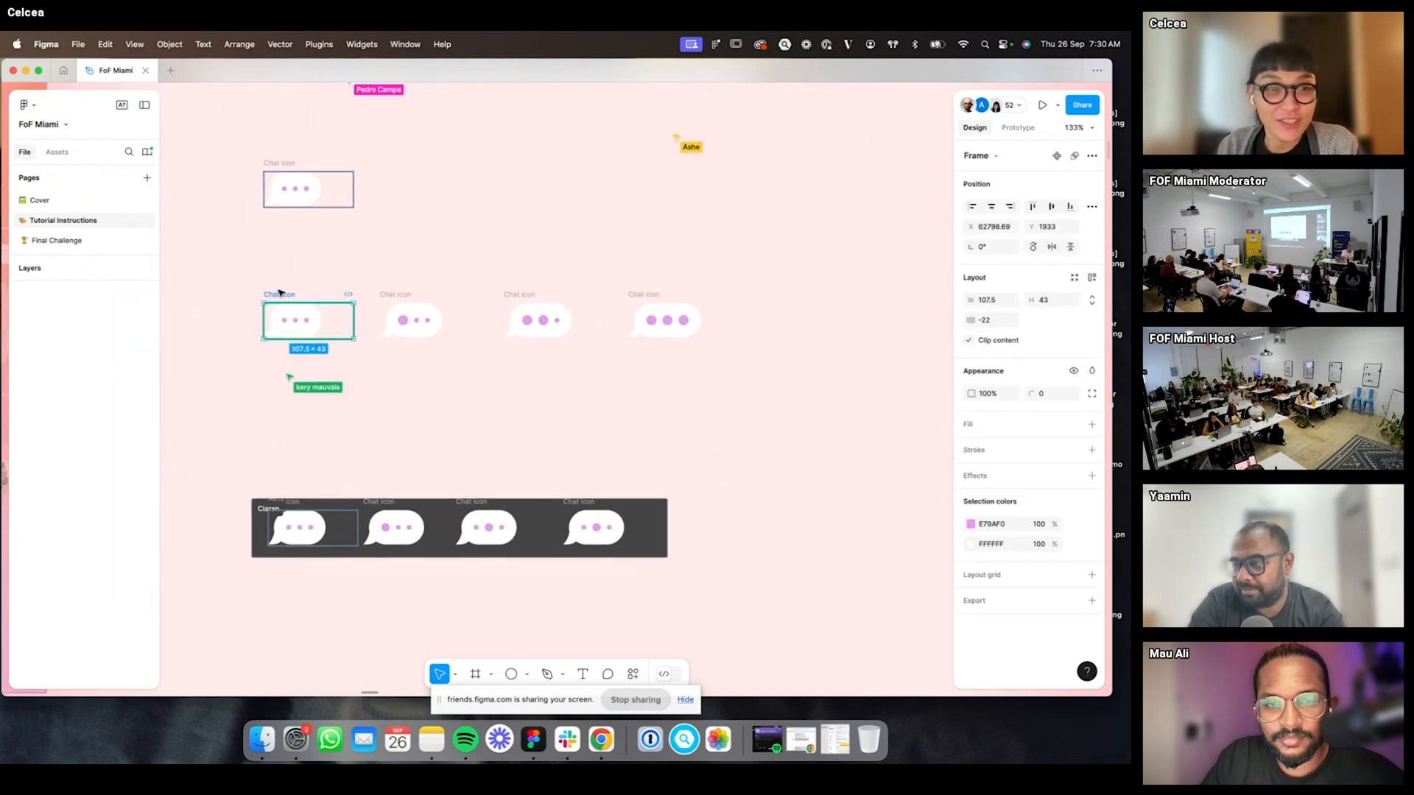
double_click(307, 324)
double_click(306, 322)
scroll(309, 337, left, 3)
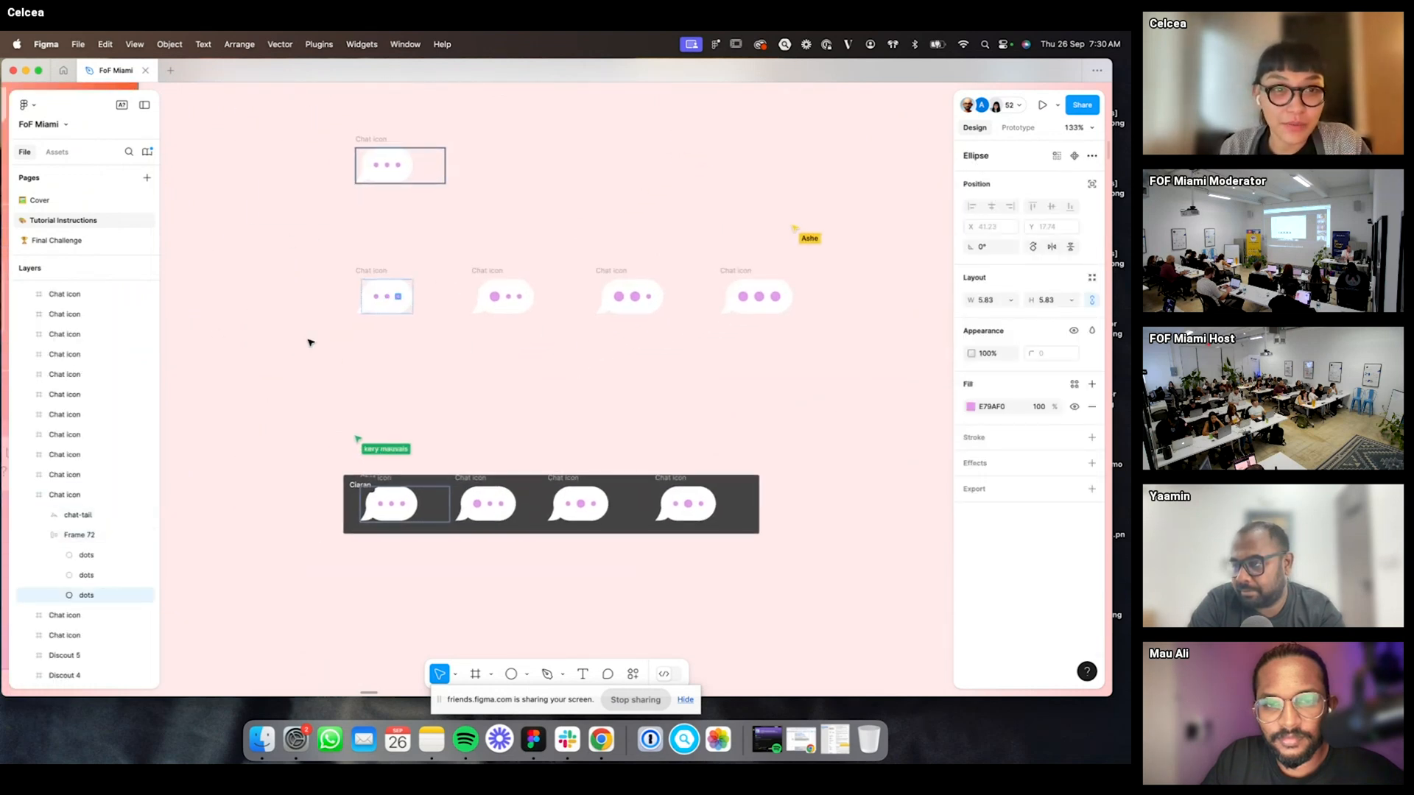
scroll(470, 270, up, 3)
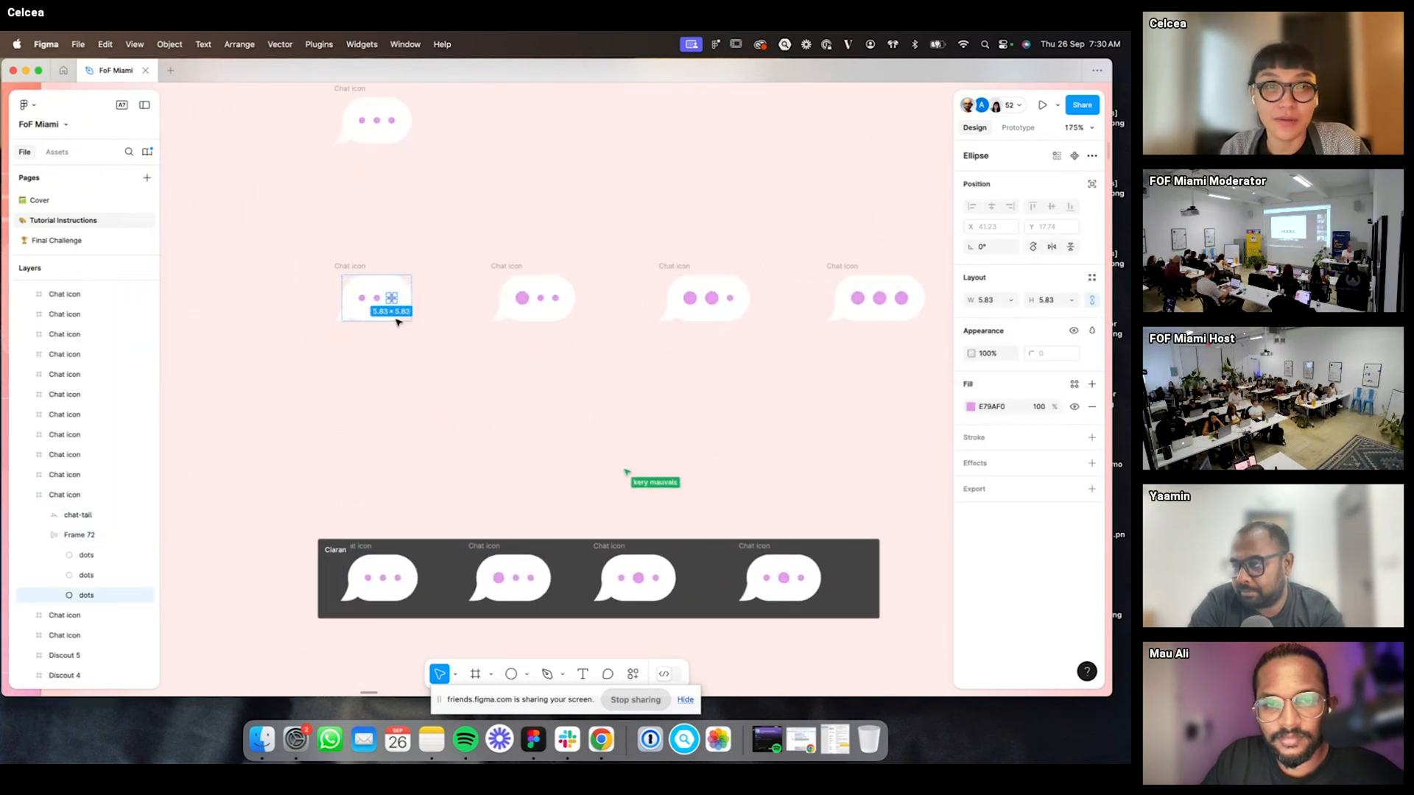
click(516, 239)
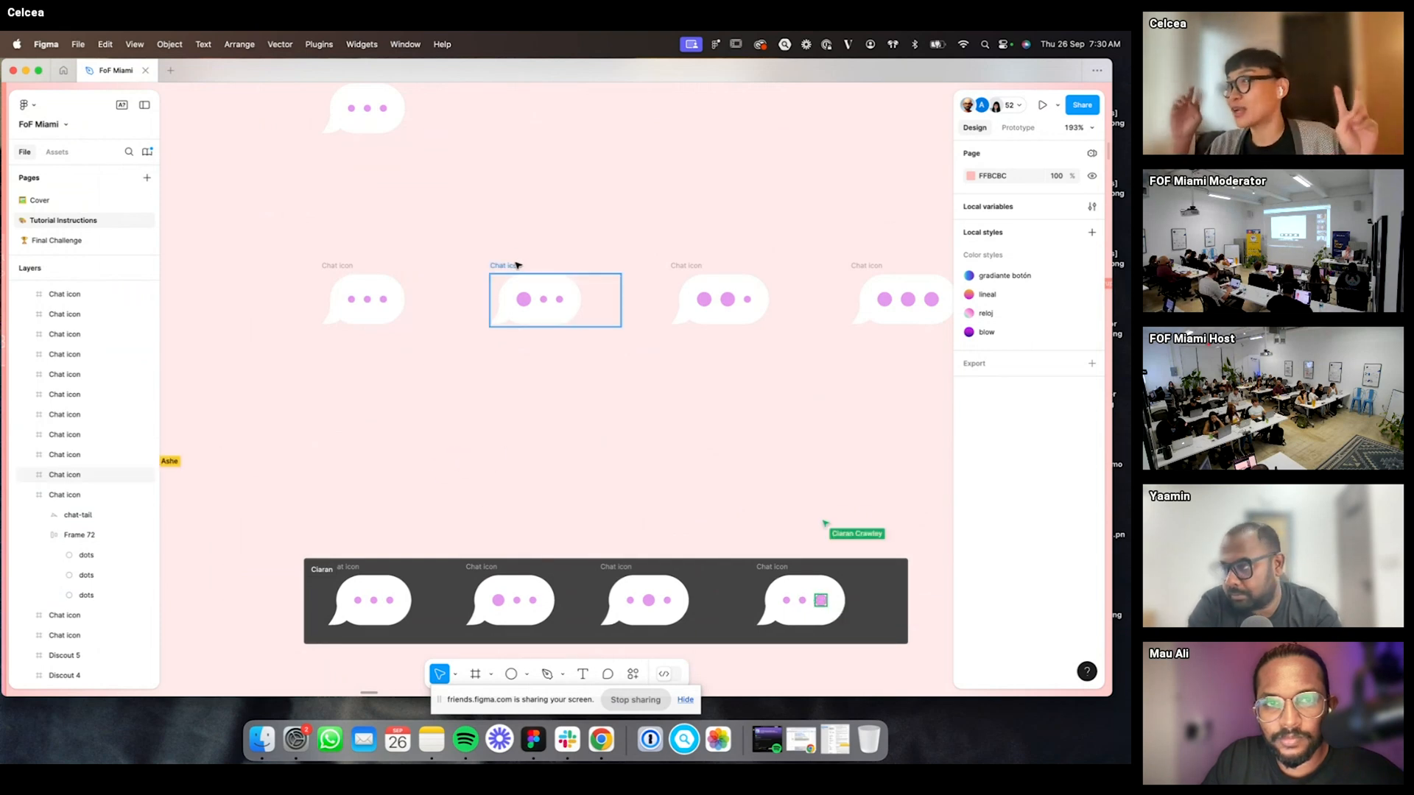
scroll(609, 235, down, 3)
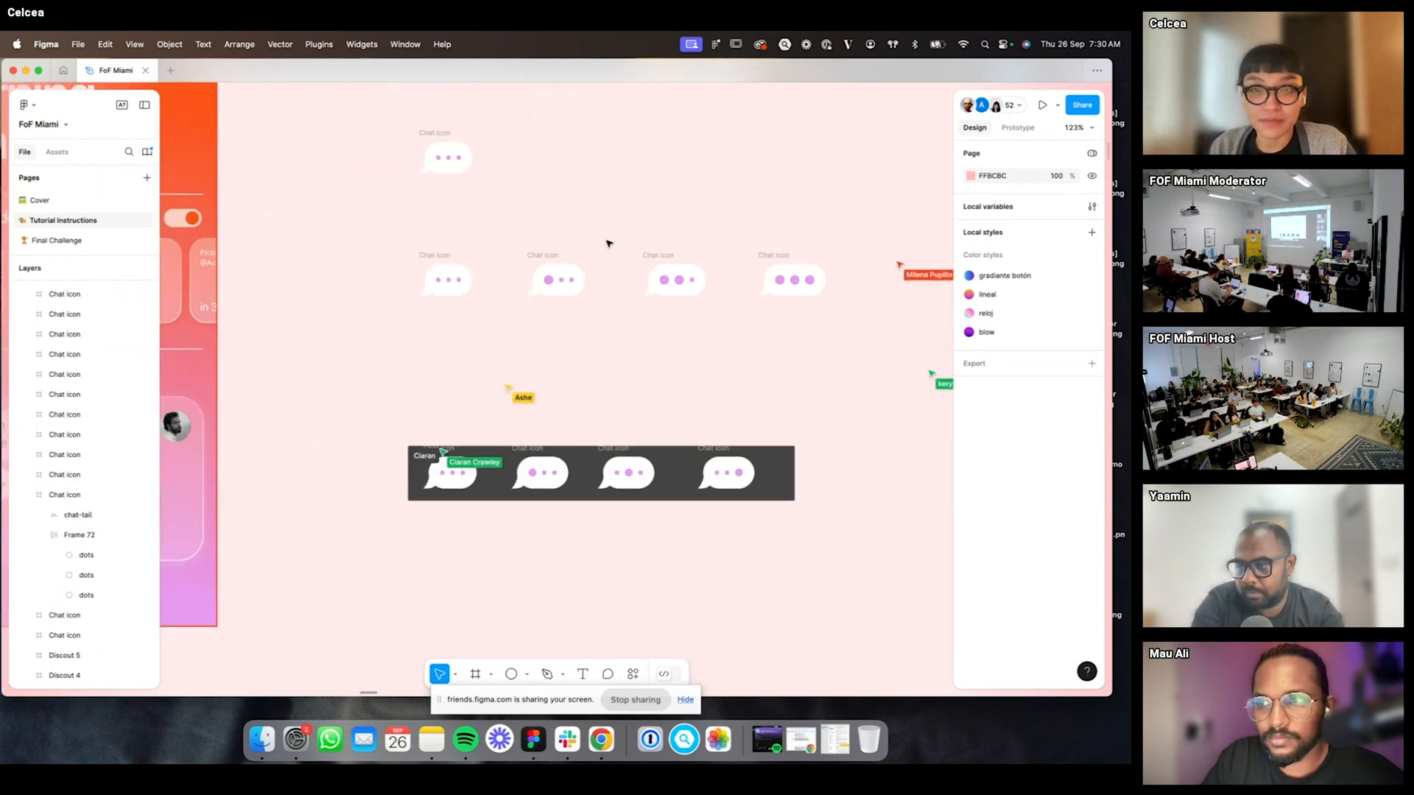
- Duplicate the fourth Chat icon frame, the one with three enlarged dots, and place the copy beside it as the fifth frame
click(362, 266)
shift+click(479, 266)
shift+click(594, 265)
shift+click(705, 267)
click(756, 256)
scroll(756, 255, right, 1)
scroll(757, 256, down, 2)
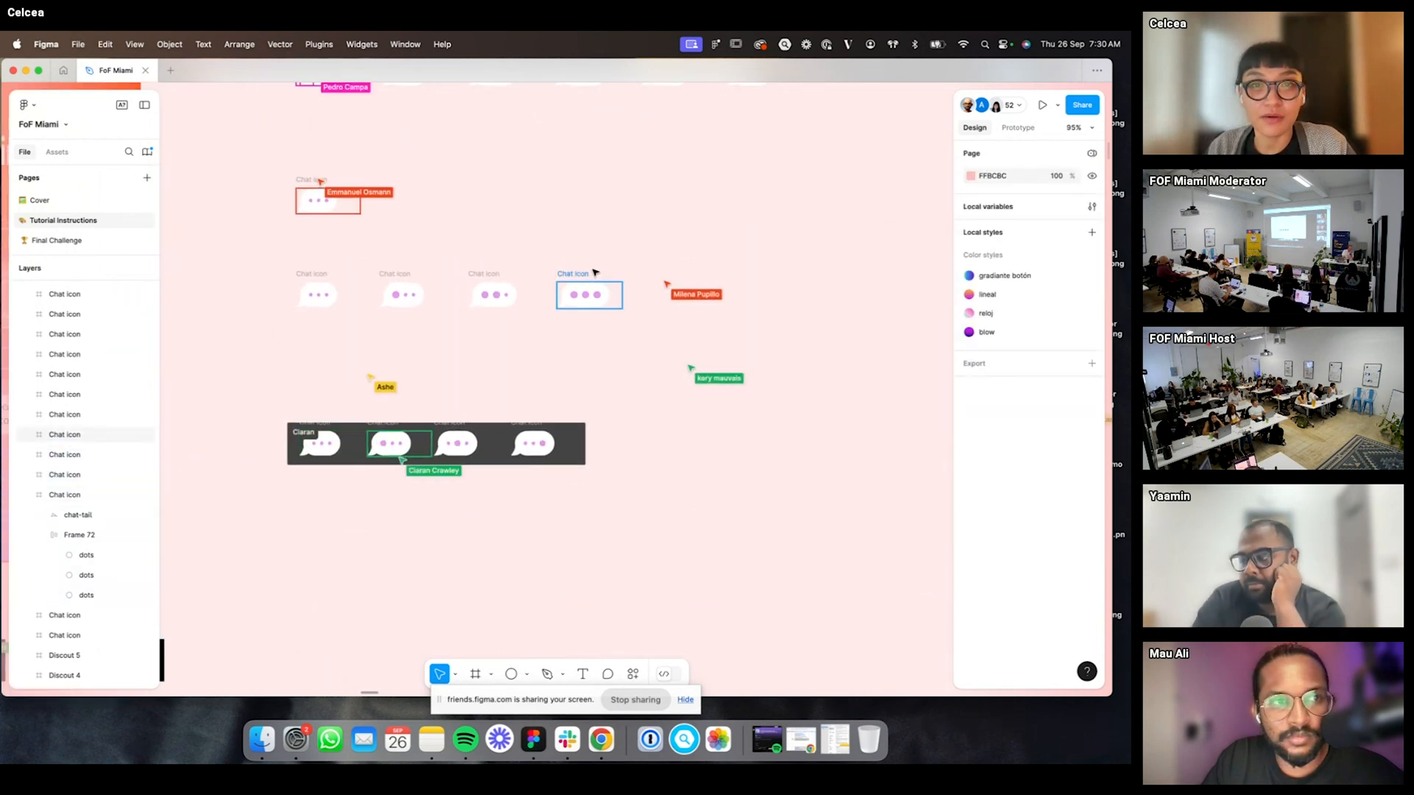
scroll(609, 284, up, 2)
click(629, 329)
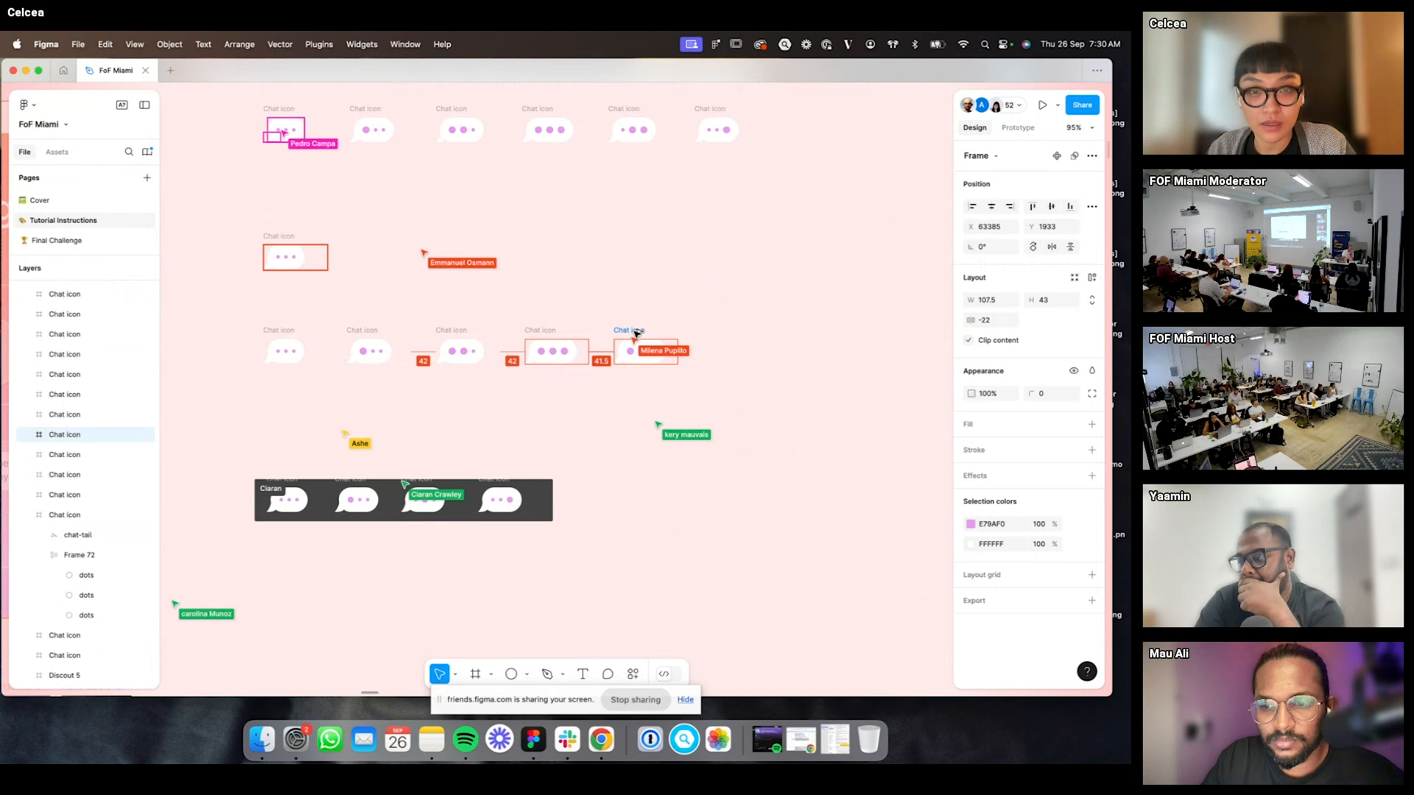
- Set the width of the first dot in the fifth Chat icon frame to 5.83, keeping its proportions
click(678, 306)
scroll(633, 354, up, 2)
double_click(627, 351)
scroll(634, 357, down, 2)
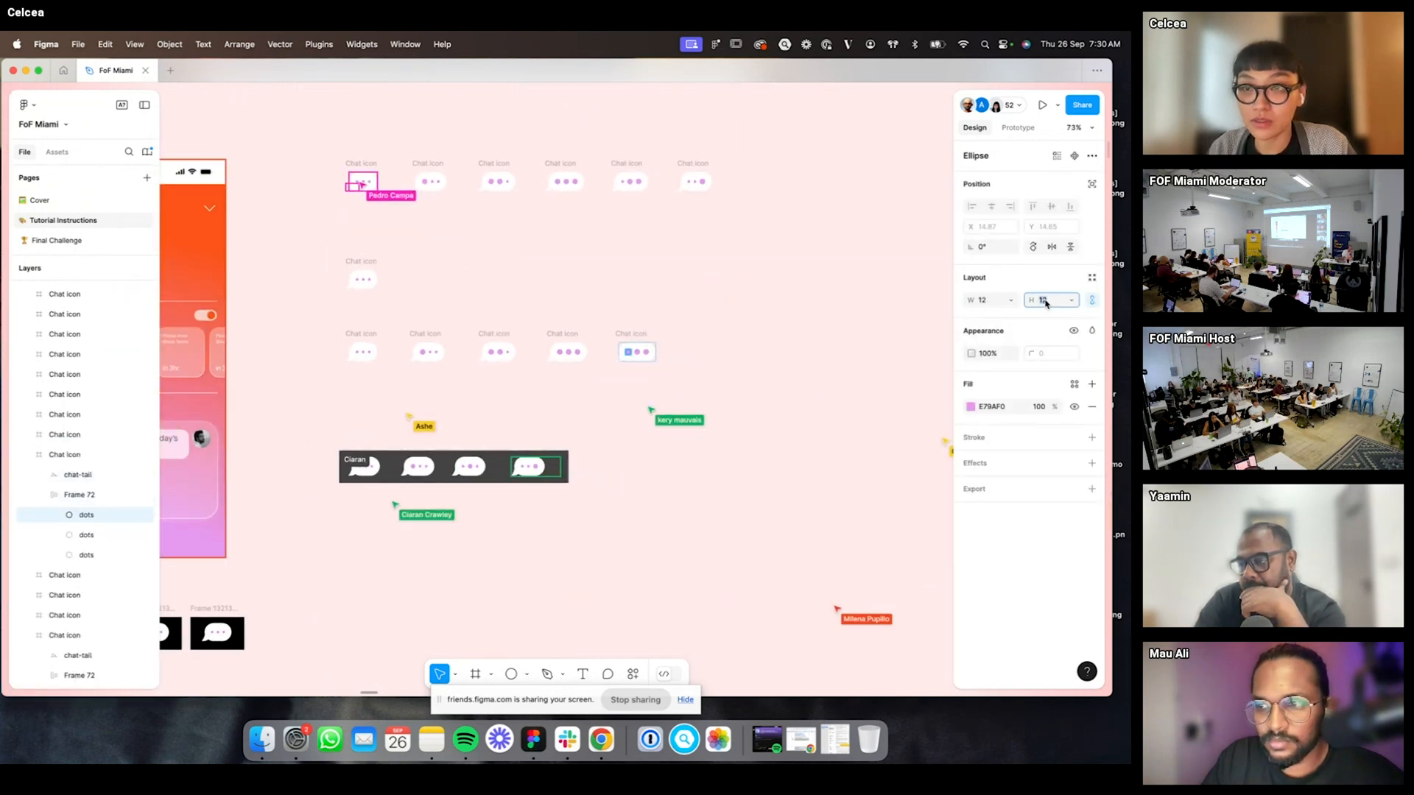
key(shift+Tab)
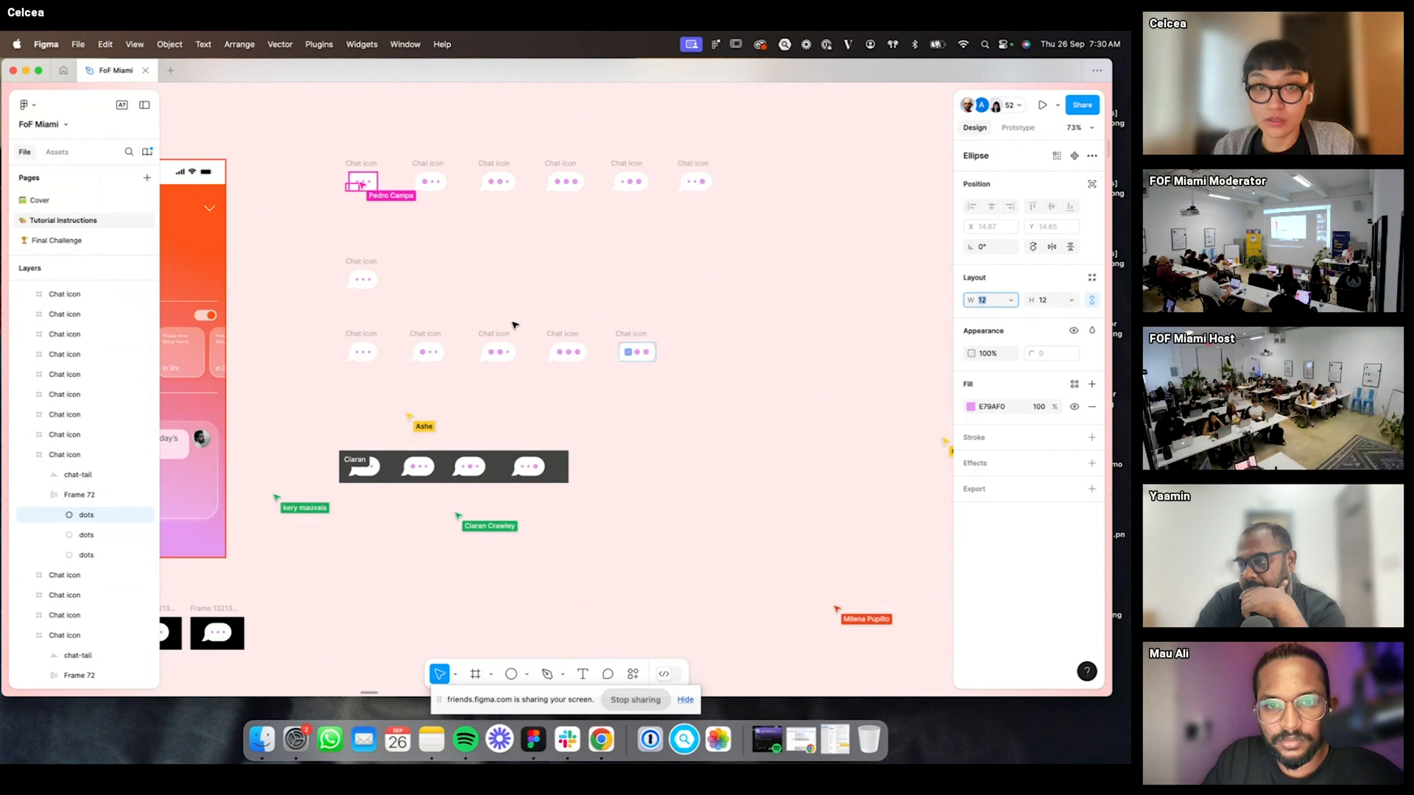
click(372, 355)
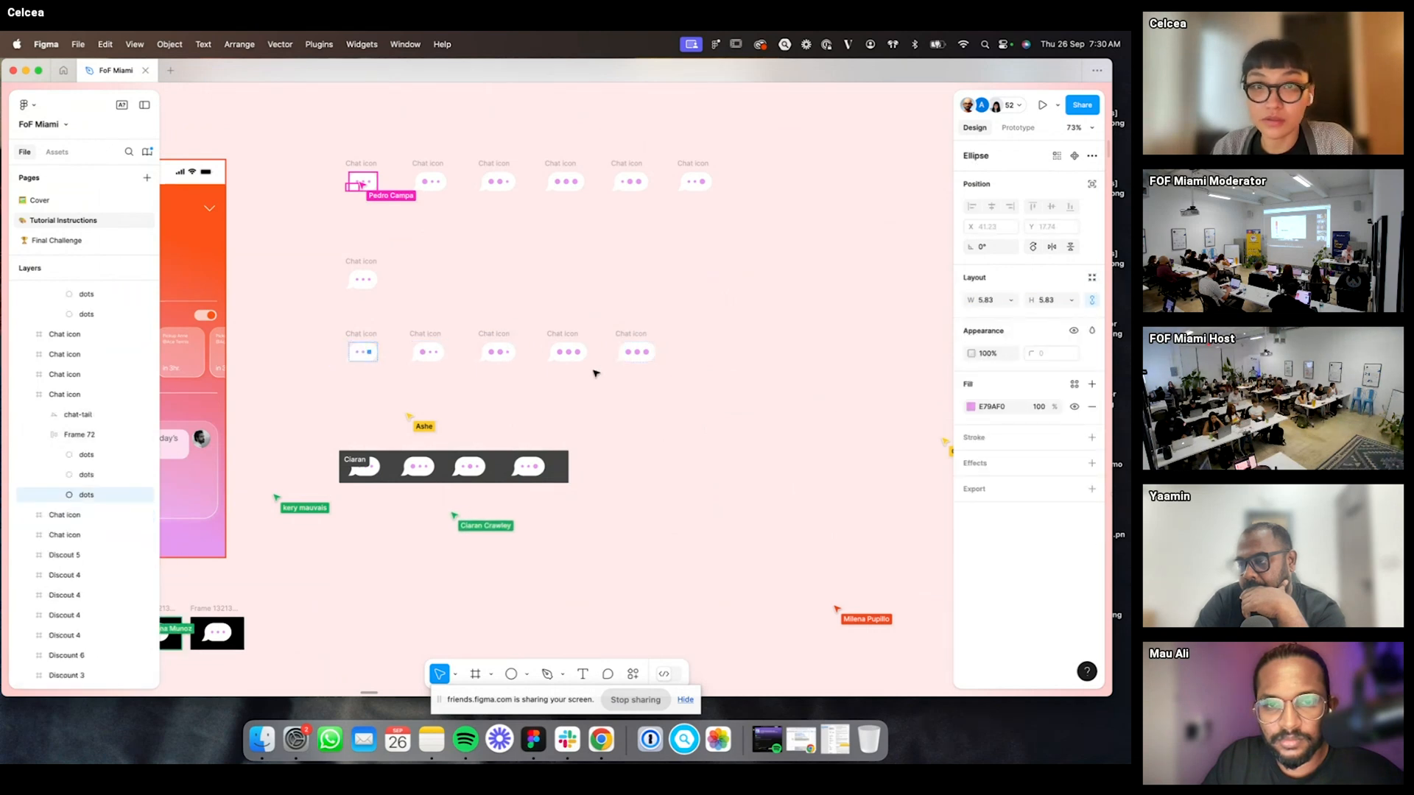
click(631, 356)
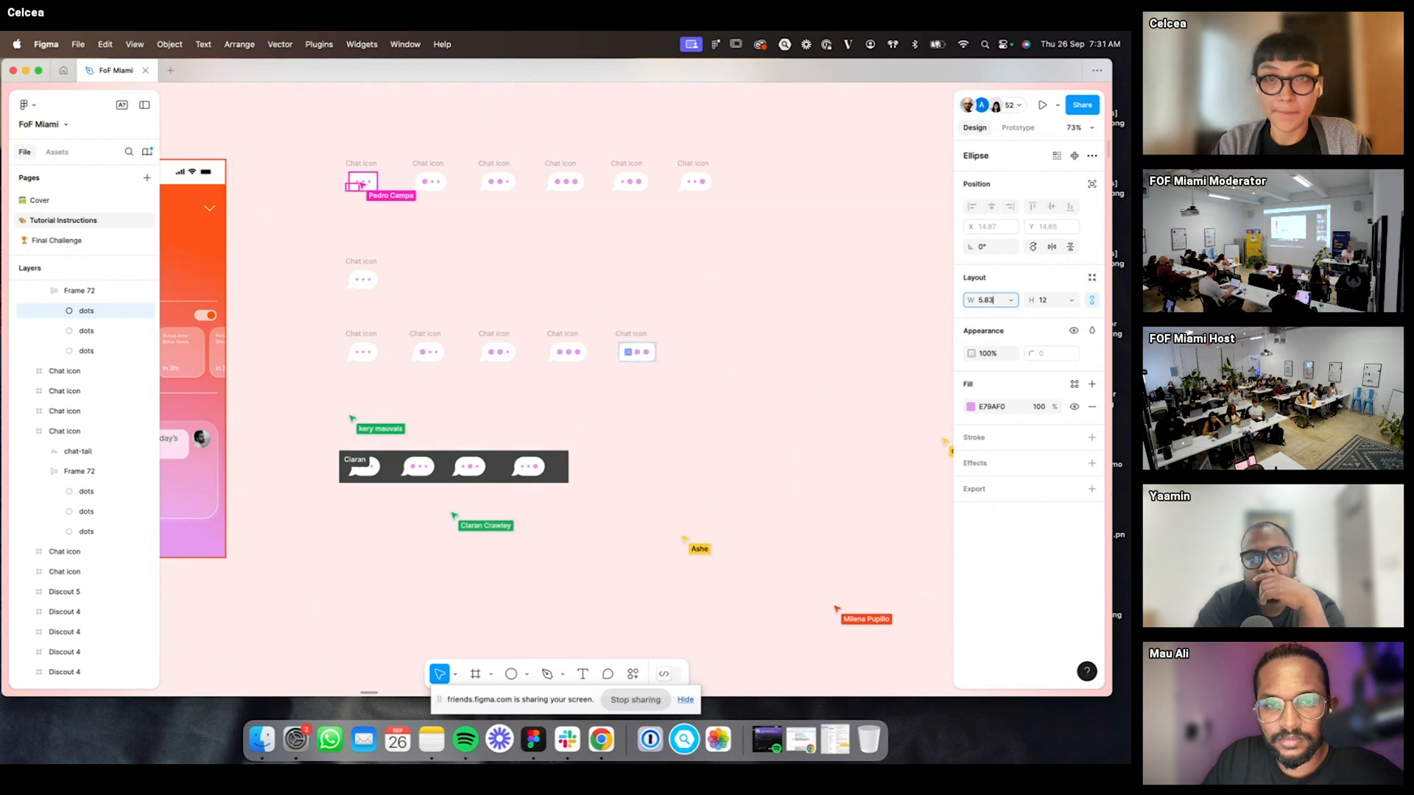
key(Return)
- Duplicate the fifth Chat icon frame as a sixth one and set its middle dot's width to 5.83
click(753, 312)
scroll(639, 331, up, 2)
drag(630, 336, 708, 335)
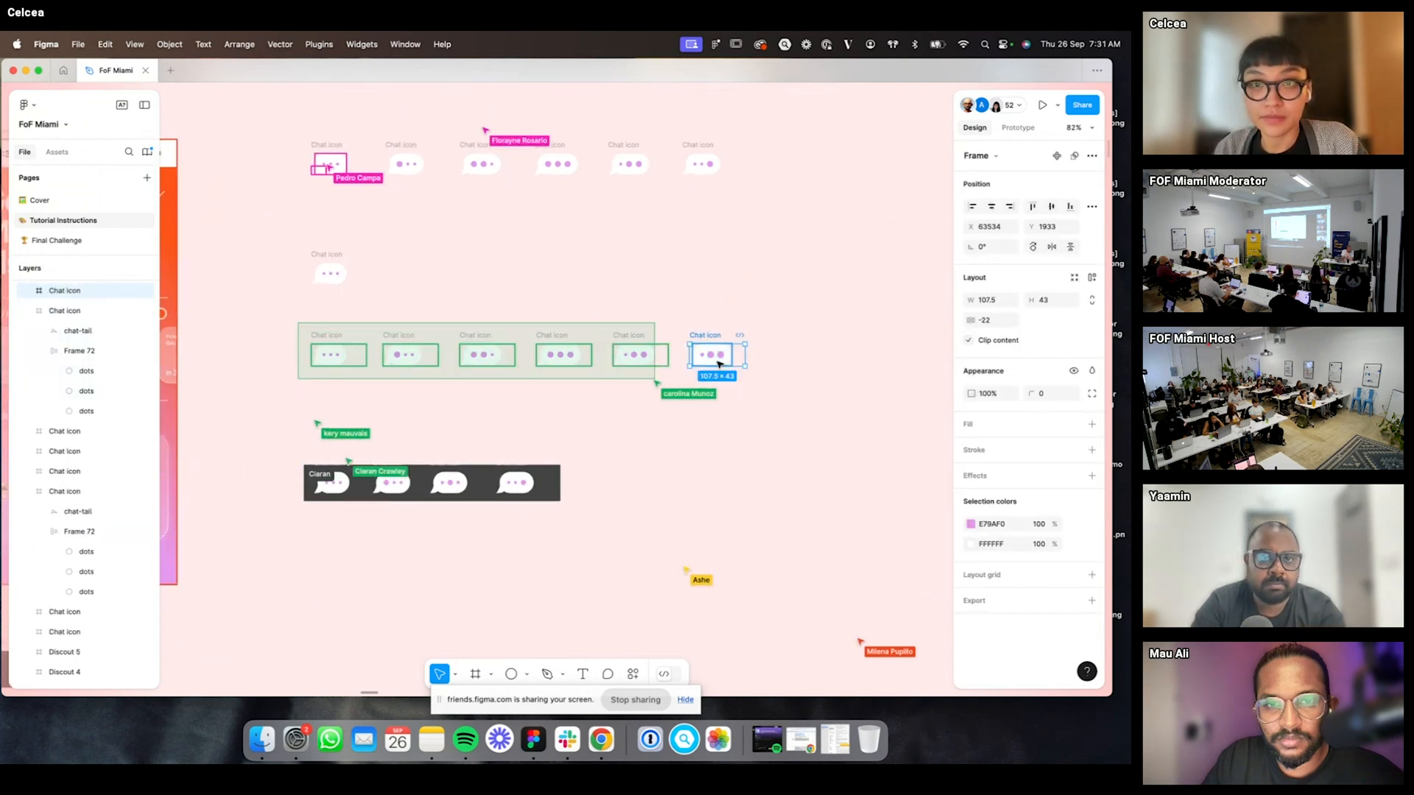
double_click(713, 356)
double_click(712, 356)
double_click(712, 356)
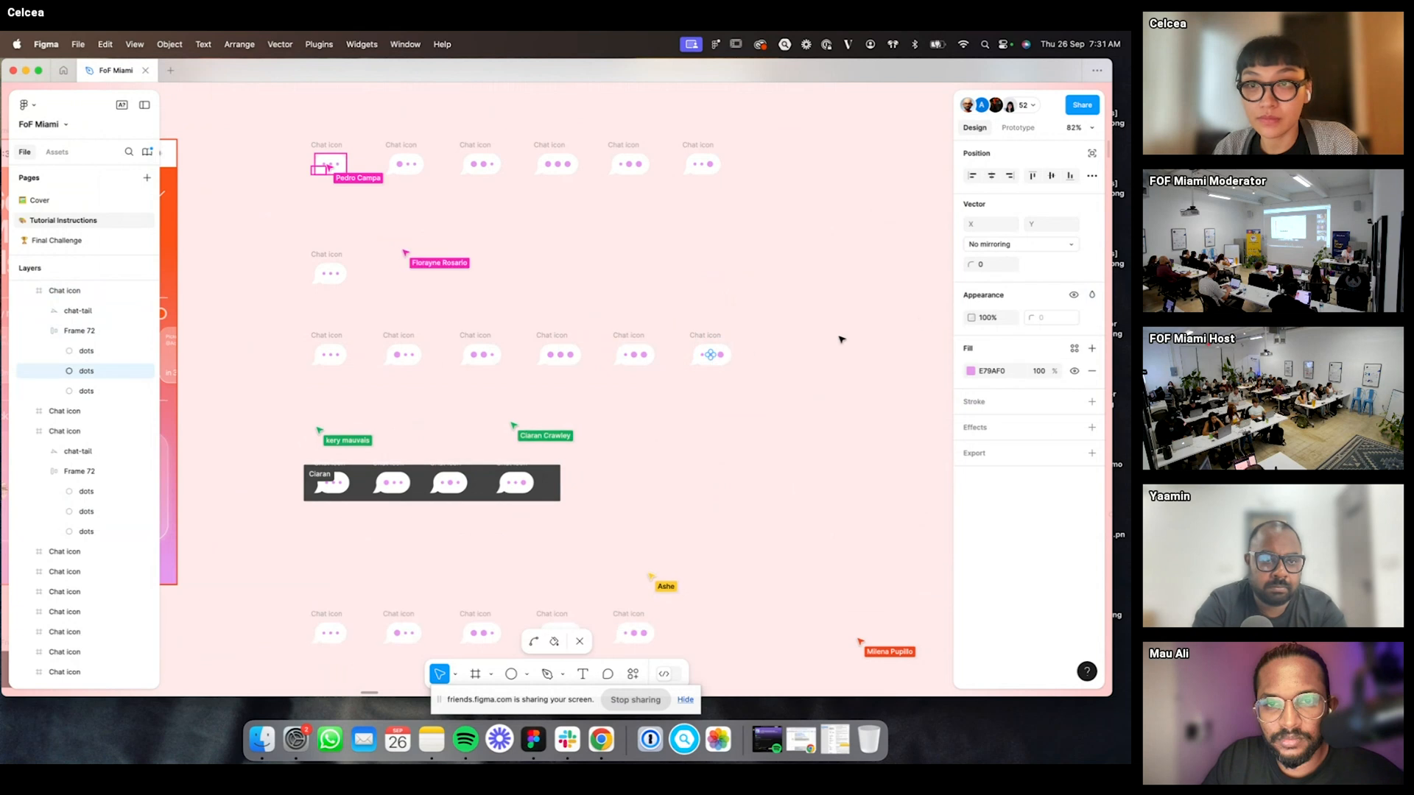
key(Escape)
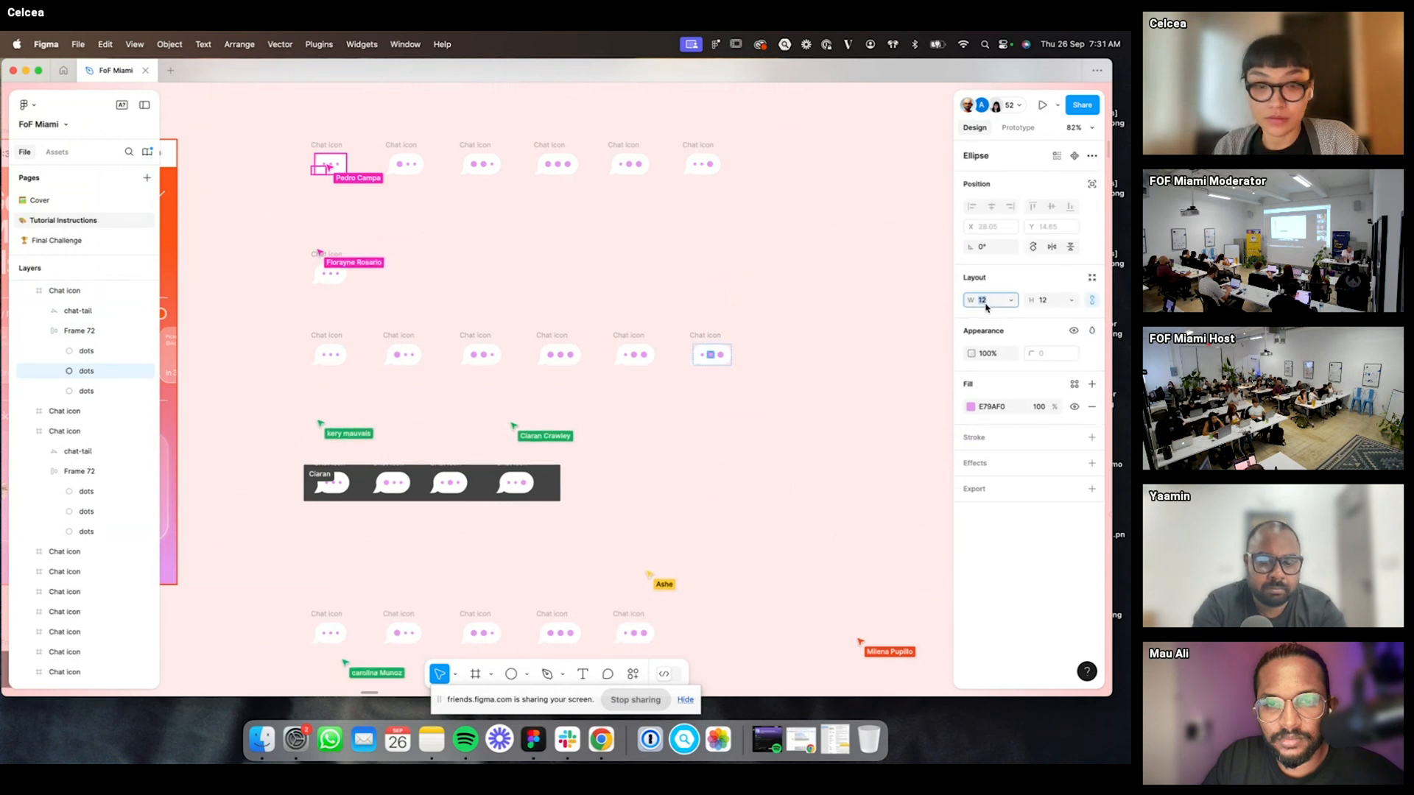
text(5.83)
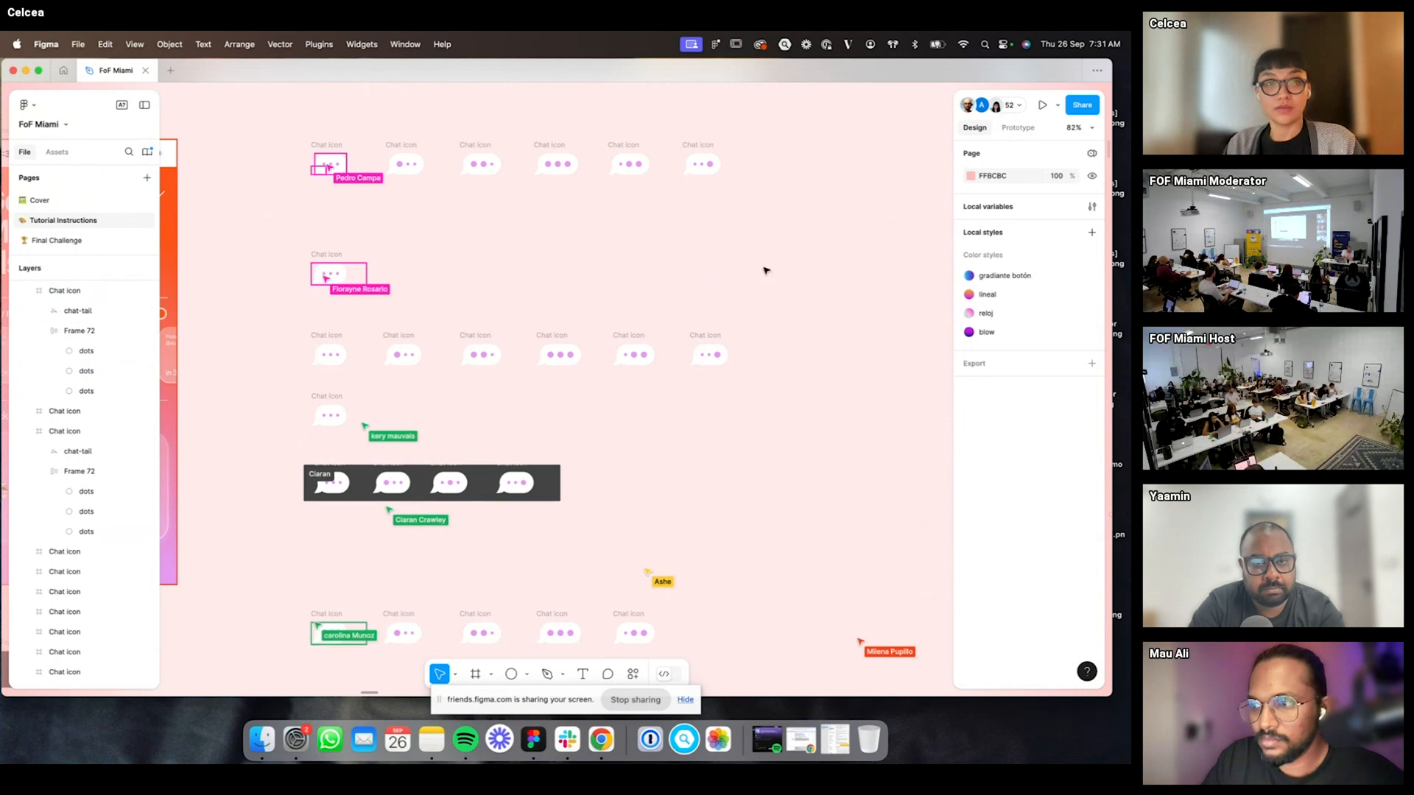
- Clear the selection of the six-frame row and show the page's prototype connections
drag(267, 324, 751, 376)
key(Escape)
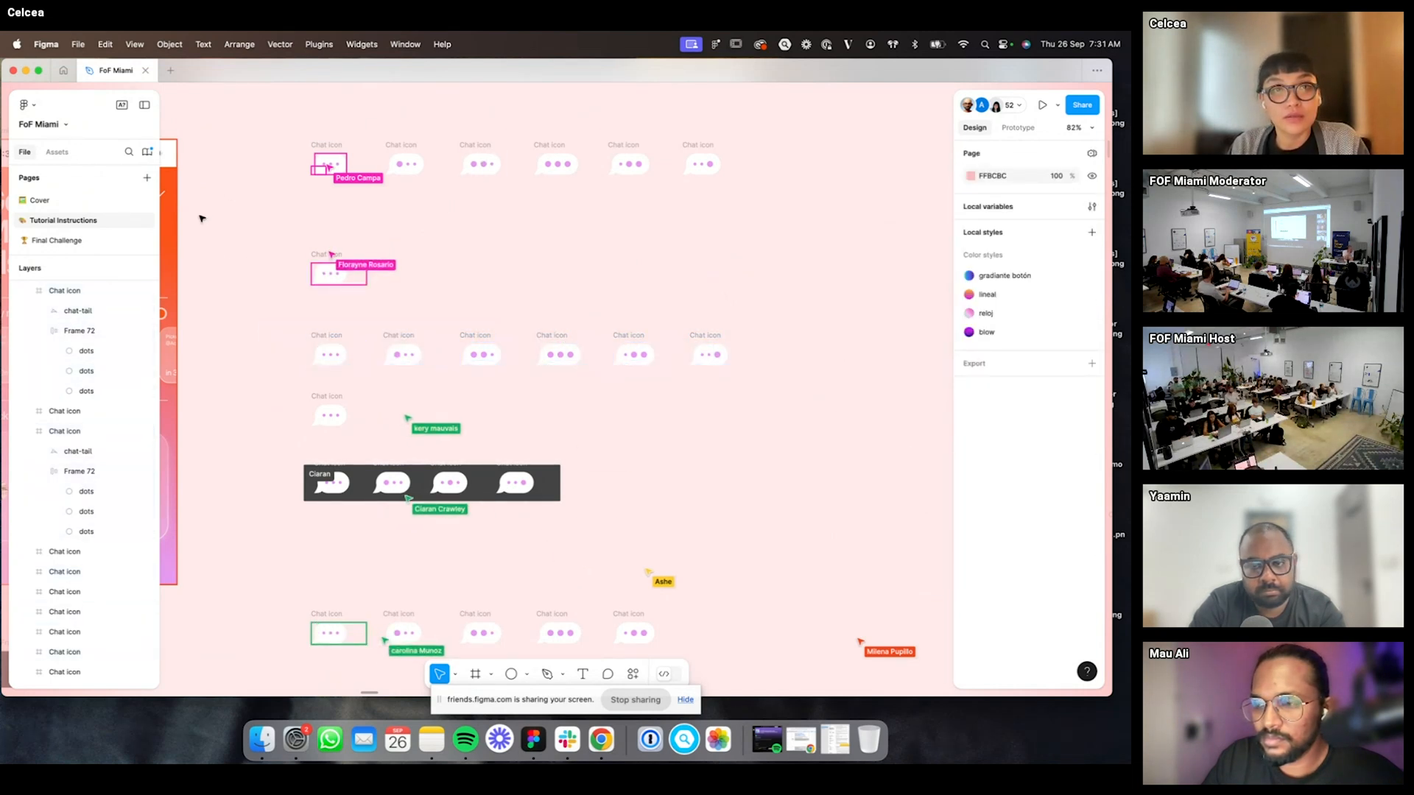
click(1019, 125)
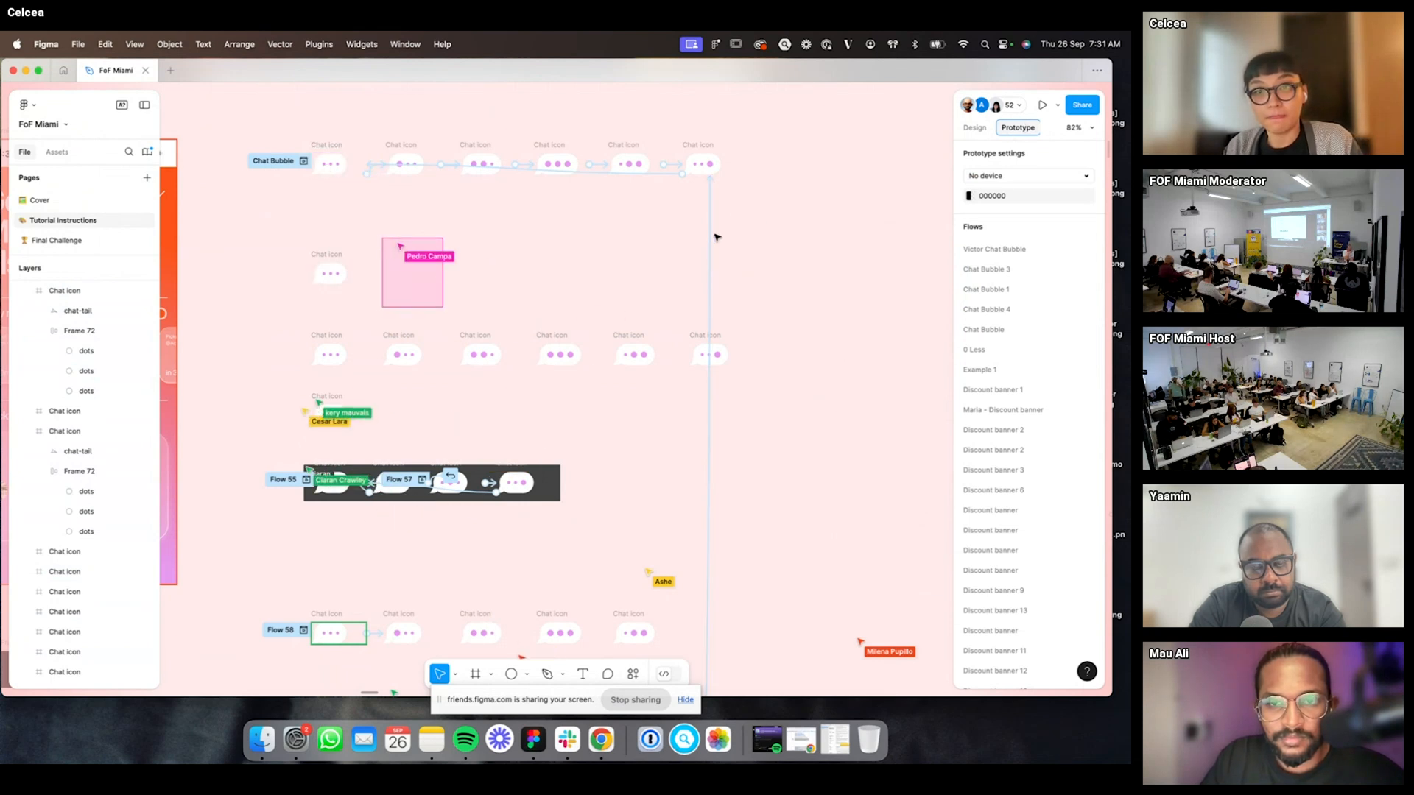
- Trace the stray prototype connection running from below into the top row's last Chat icon frame and delete it
scroll(722, 234, down, 3)
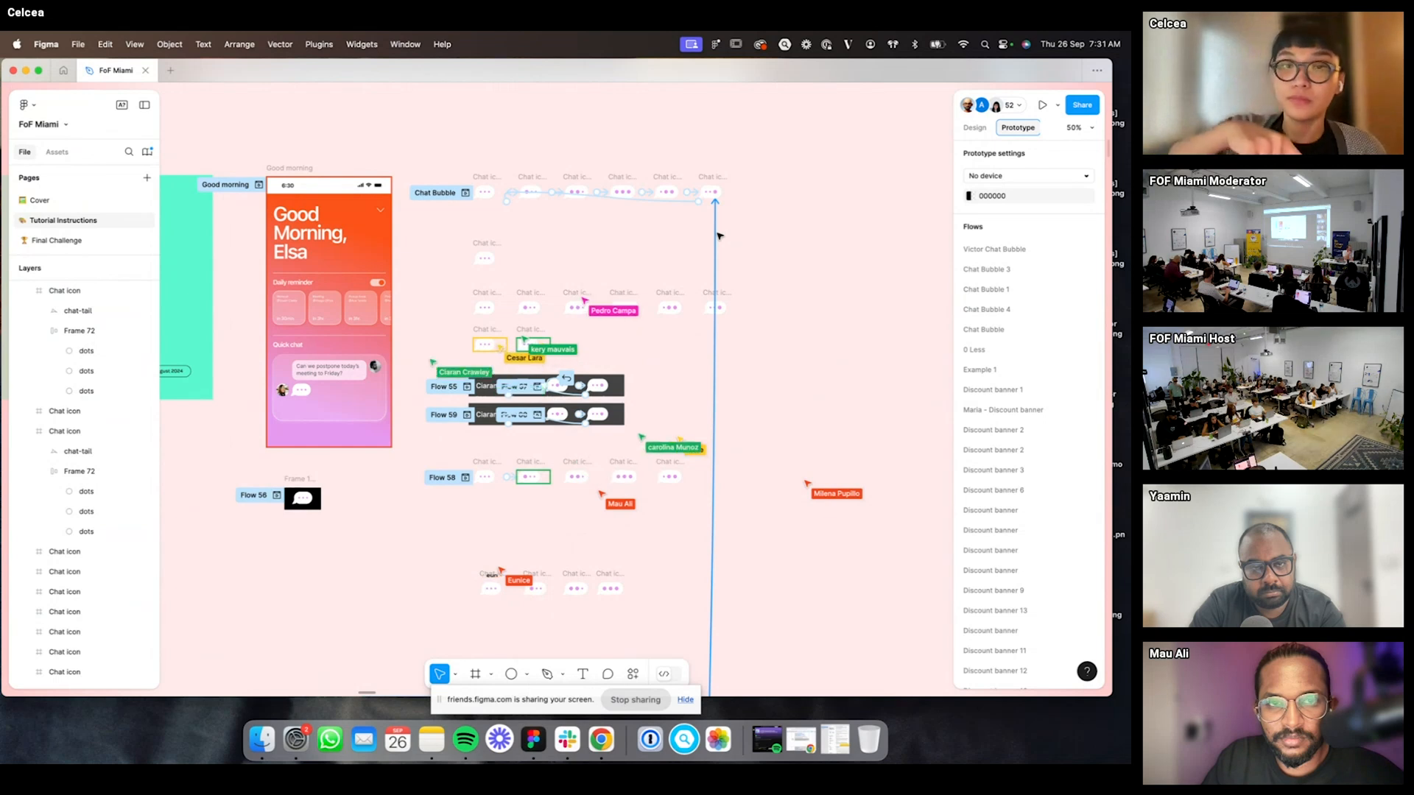
scroll(514, 154, up, 2)
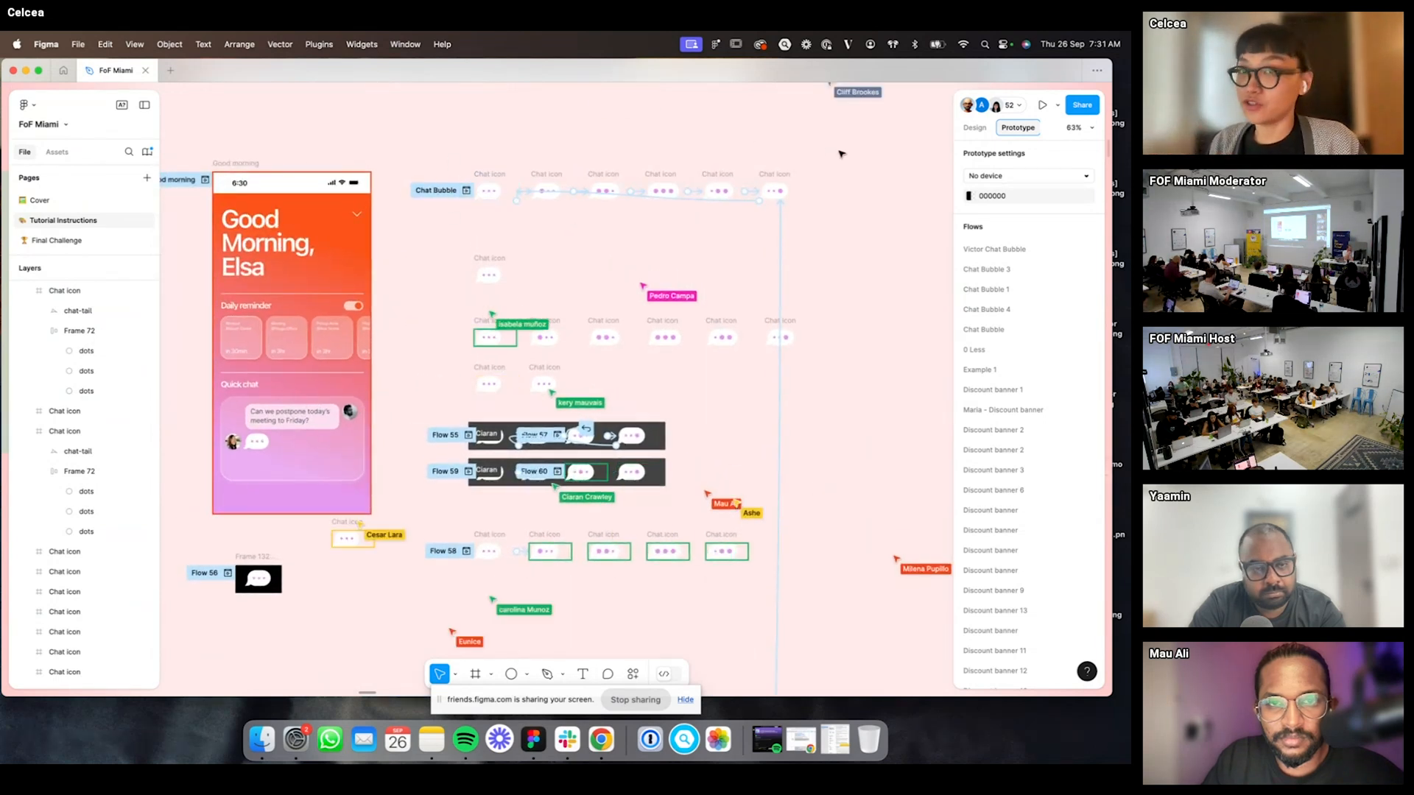
click(782, 262)
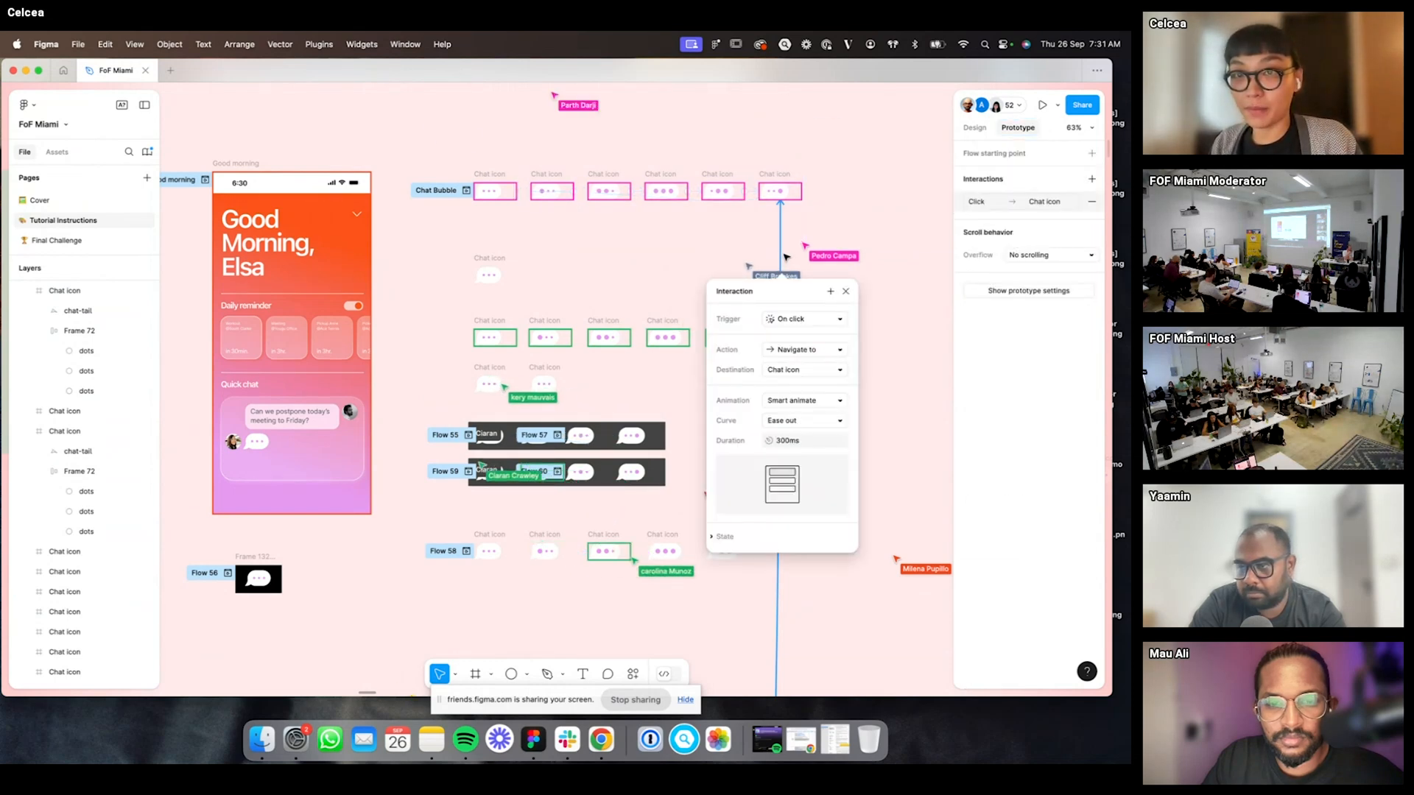
click(846, 291)
scroll(775, 277, down, 5)
scroll(757, 543, down, 6)
scroll(727, 346, down, 5)
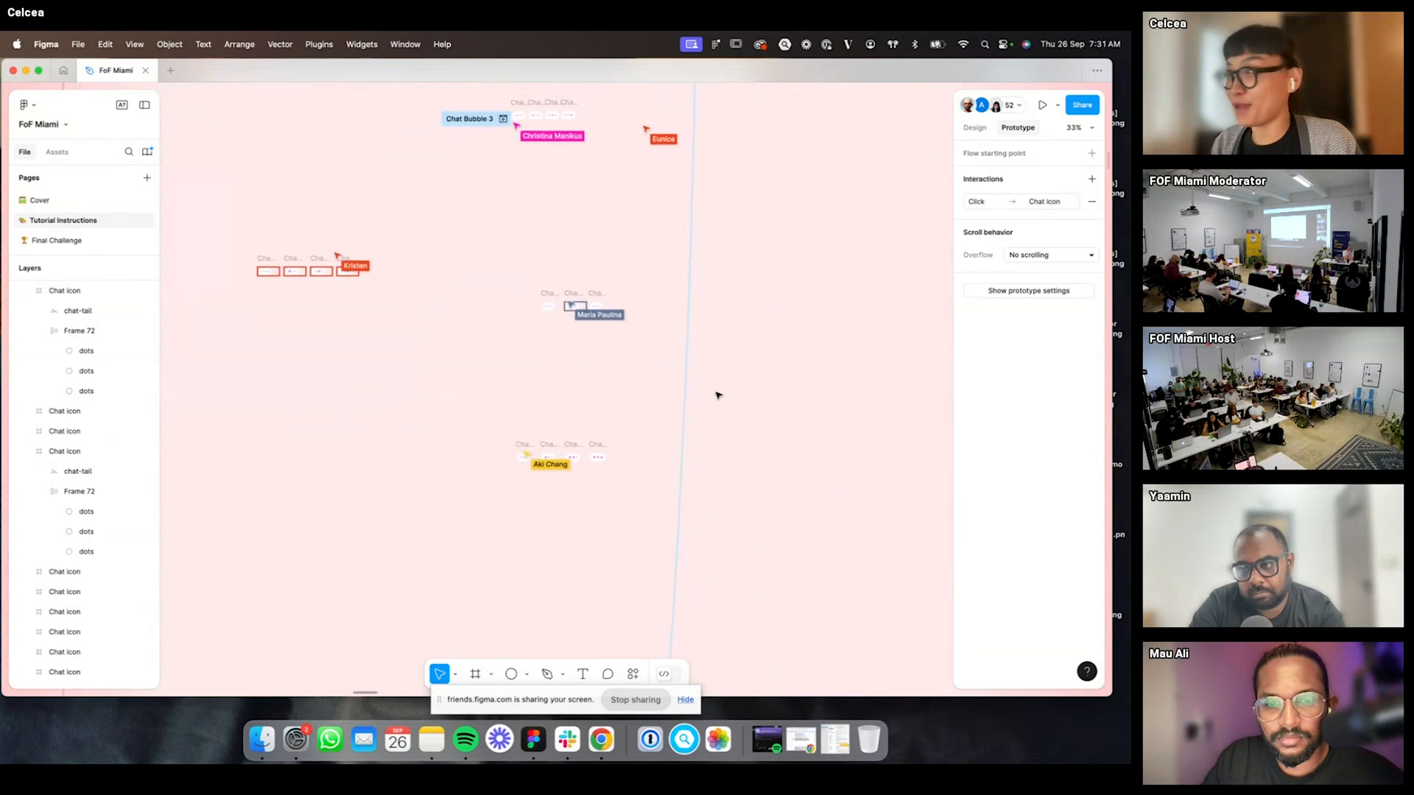
scroll(727, 331, up, 10)
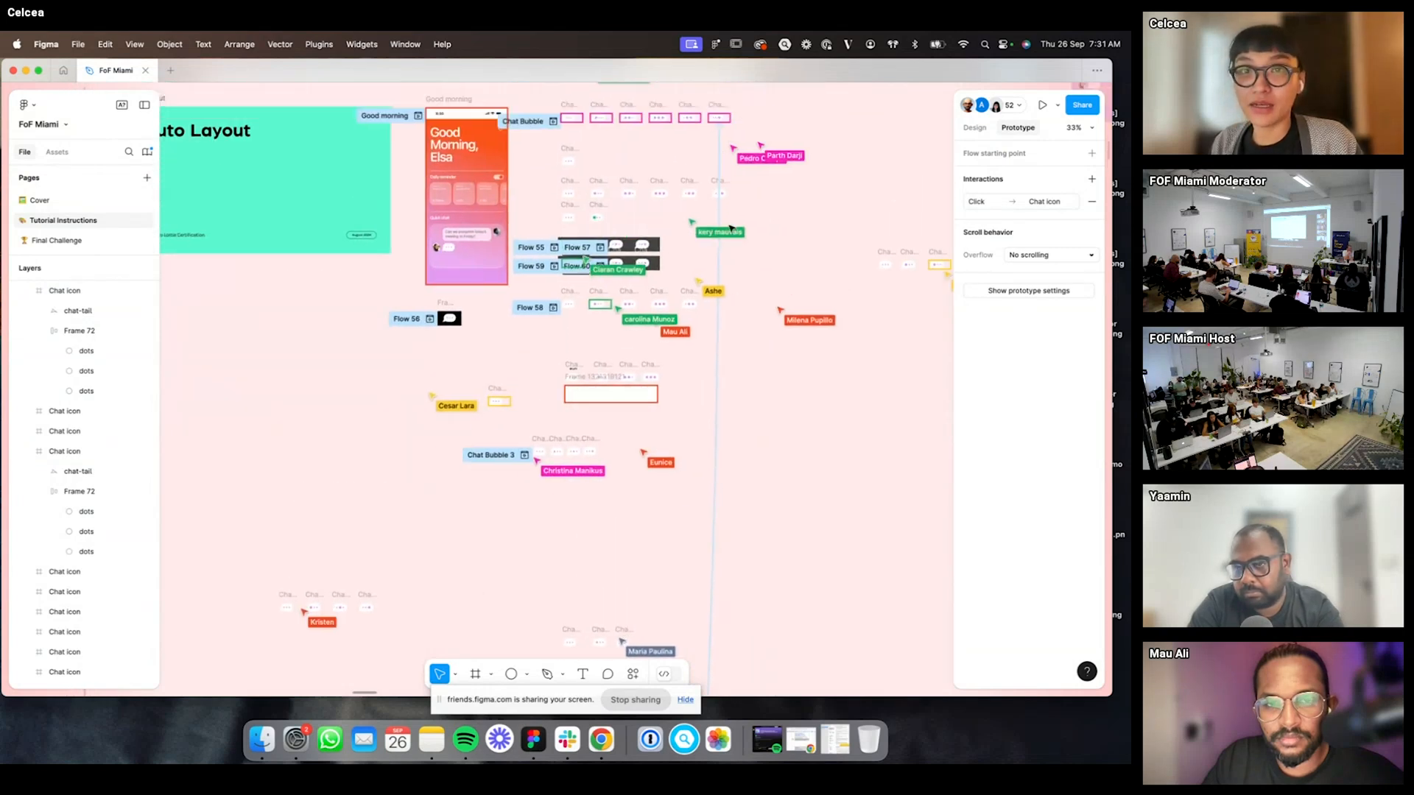
click(709, 182)
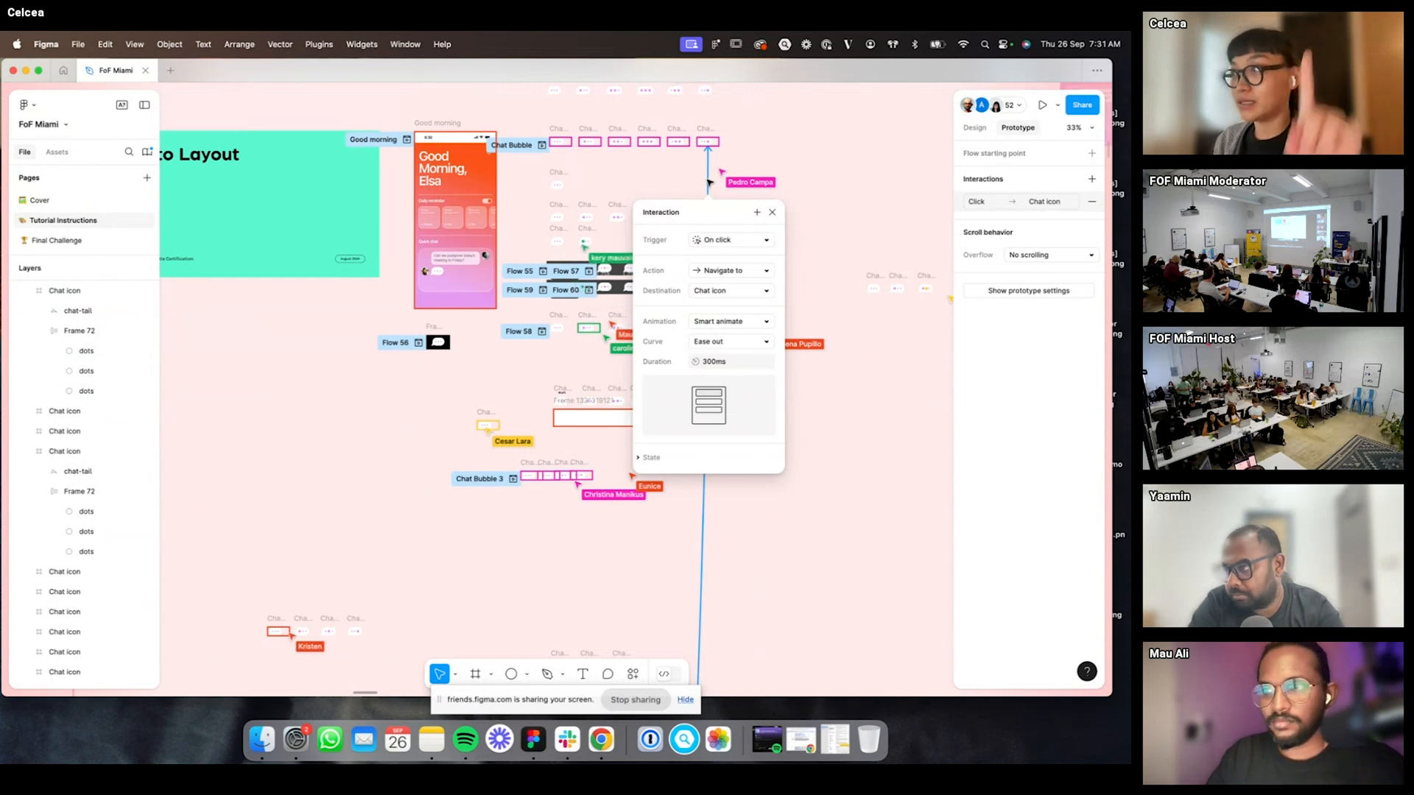
key(Escape)
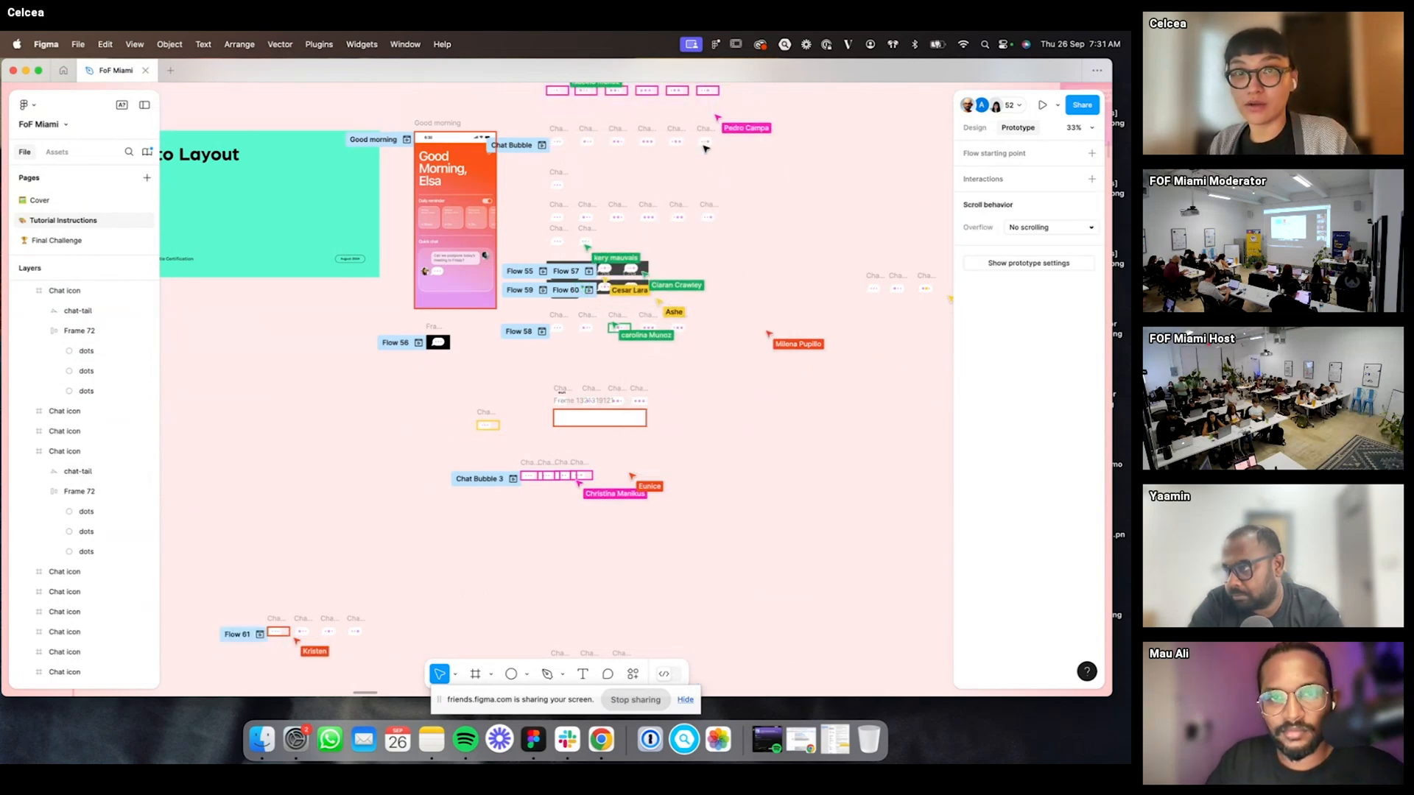
- Examine the interaction settings of the Chat Bubble flow's last-to-first and first-to-second frame connections
scroll(581, 142, up, 5)
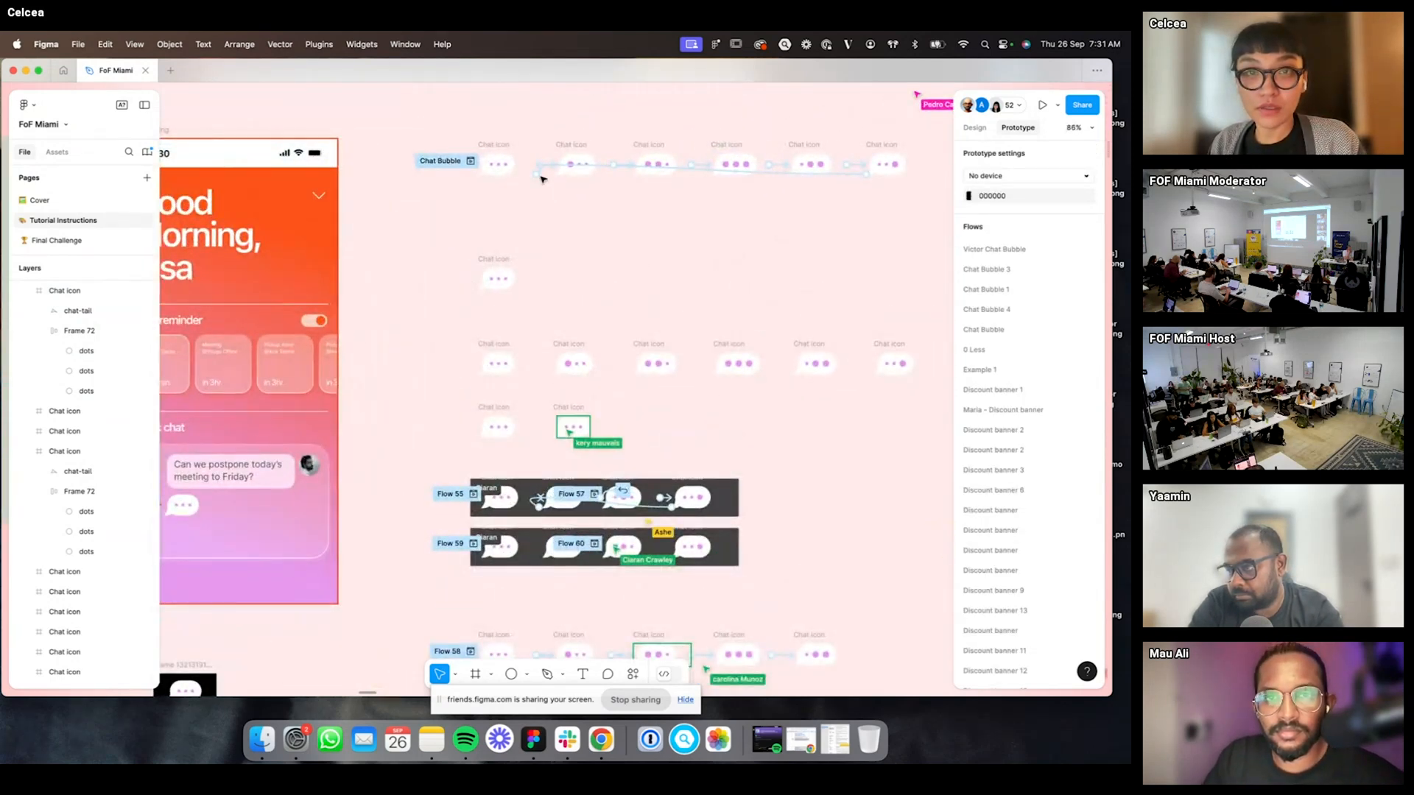
scroll(541, 179, right, 2)
click(489, 193)
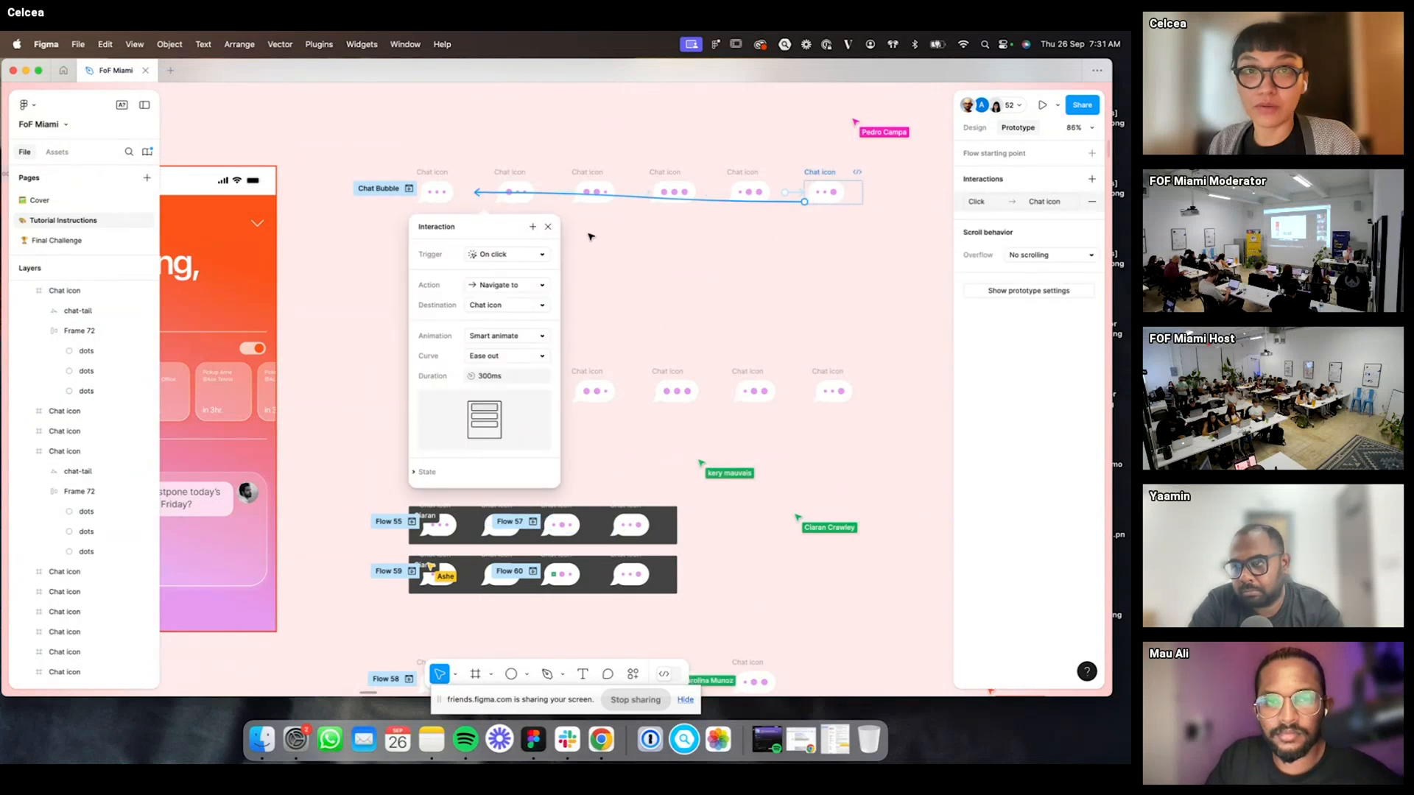
click(547, 228)
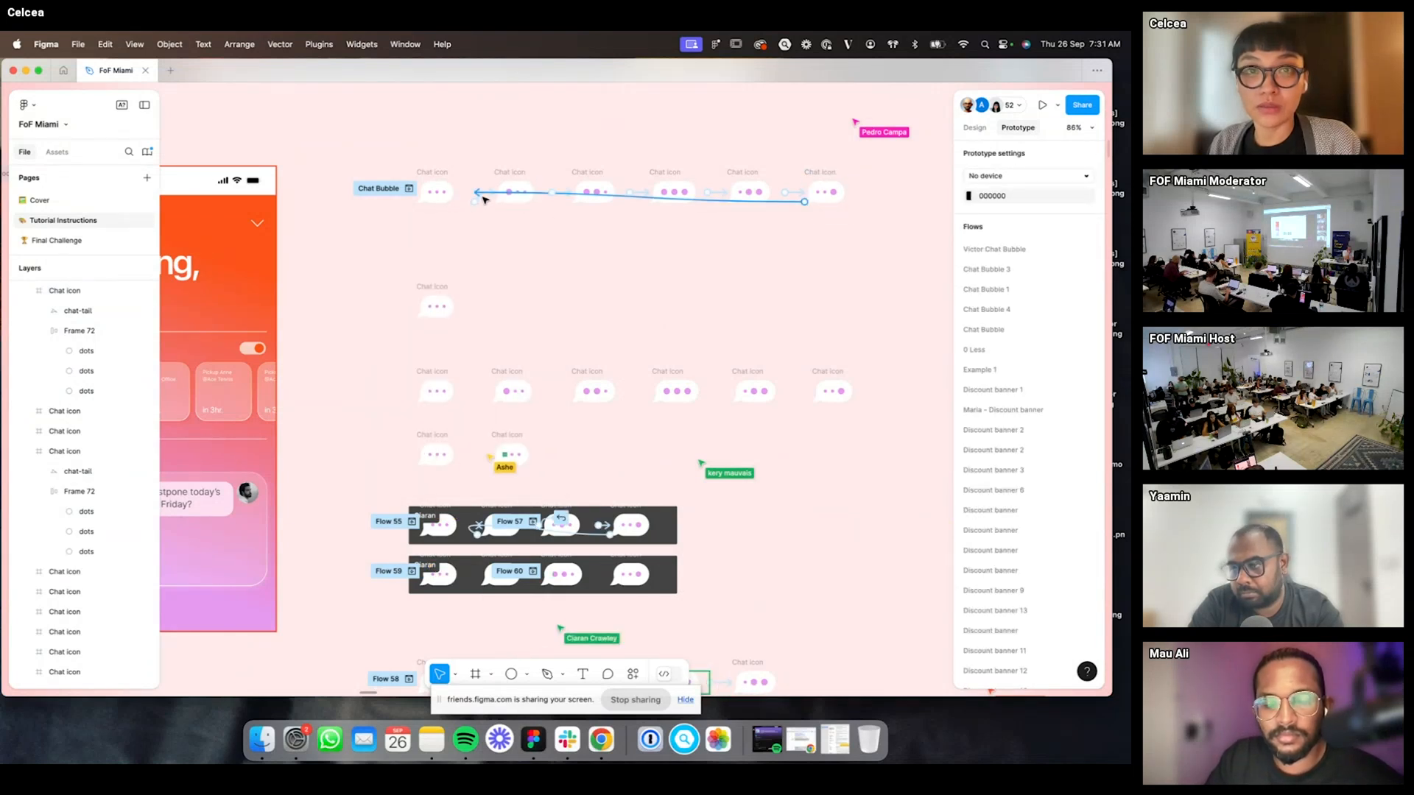
scroll(484, 198, up, 3)
click(482, 196)
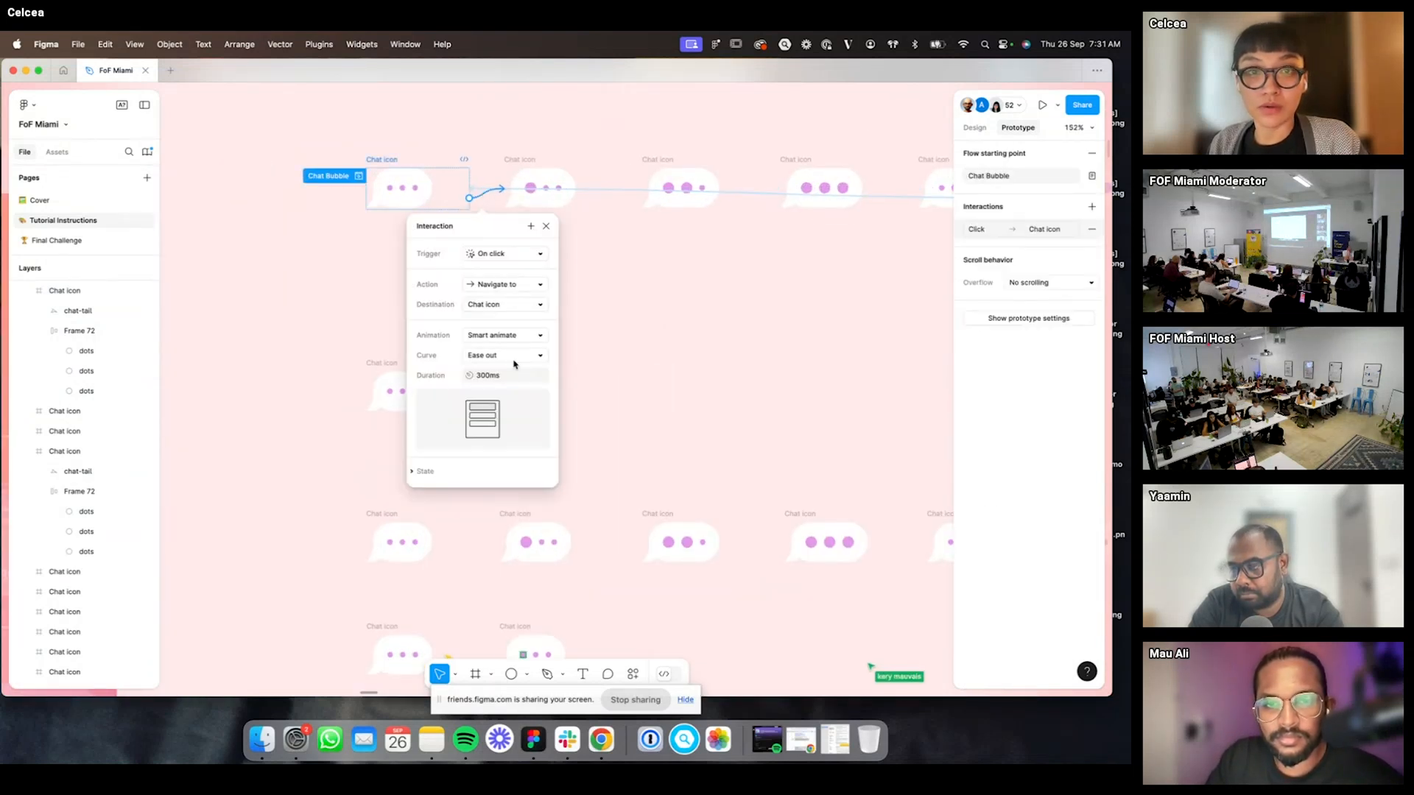
click(656, 244)
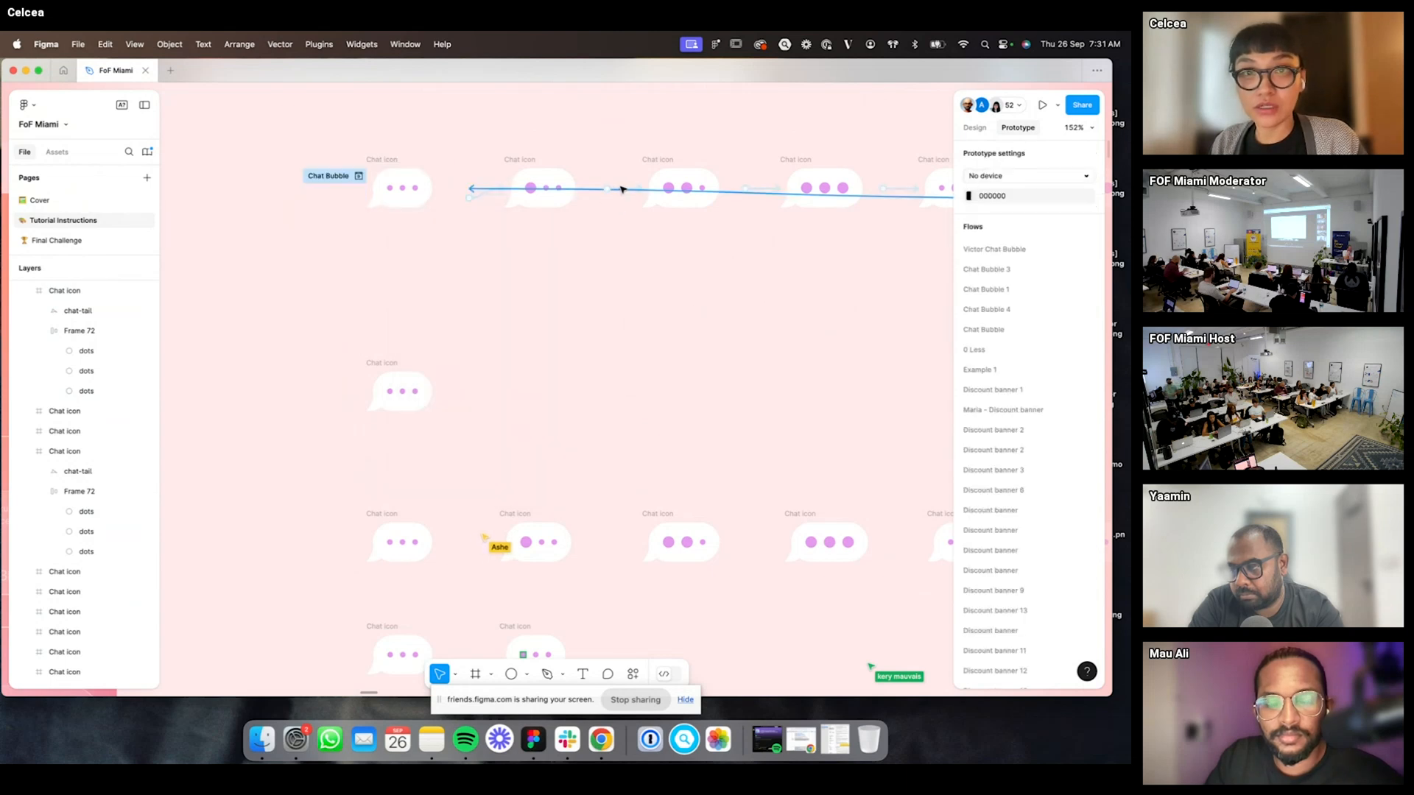
- Examine the interaction settings of the Chat Bubble flow's second-to-third, third-to-fourth and fourth-to-fifth frame connections
click(640, 190)
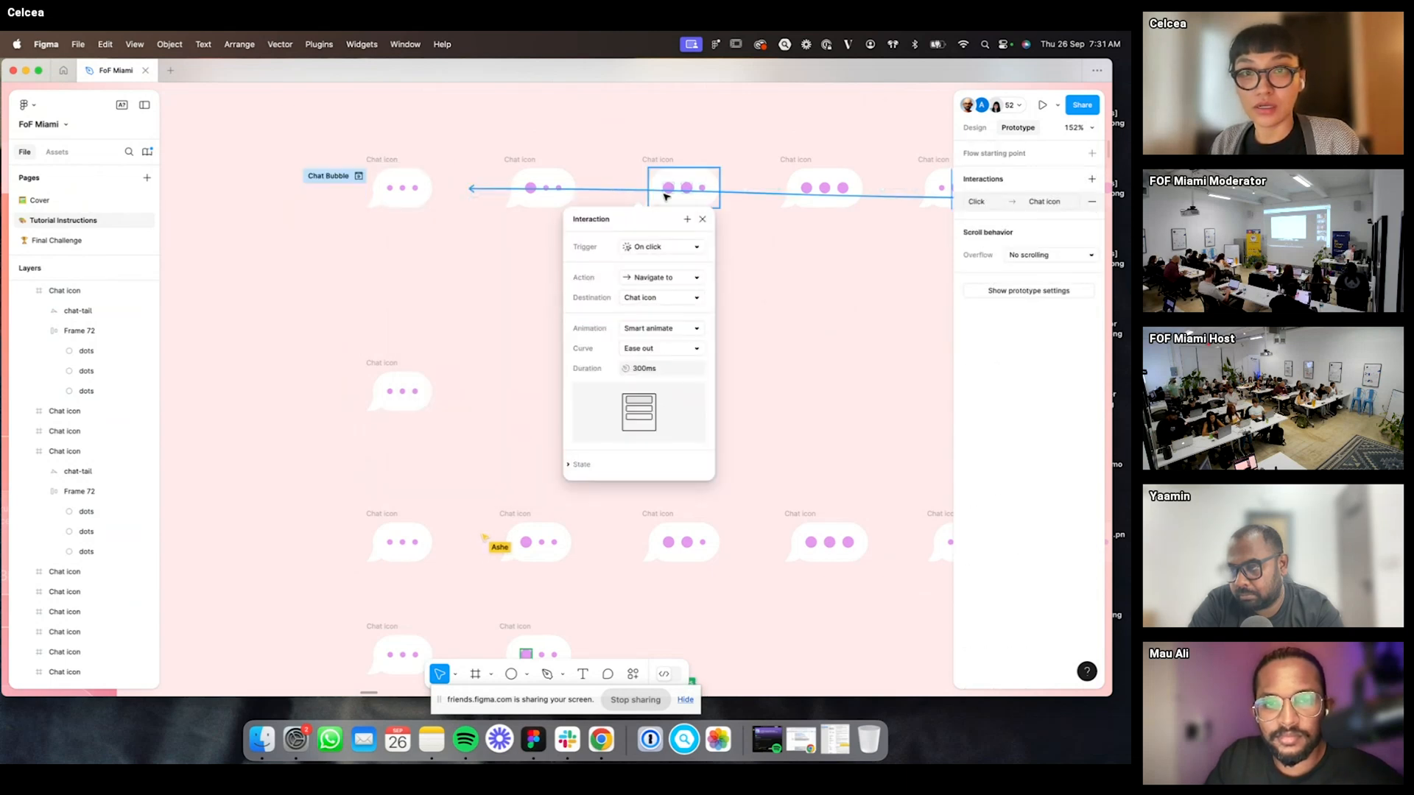
click(792, 251)
click(520, 159)
click(633, 191)
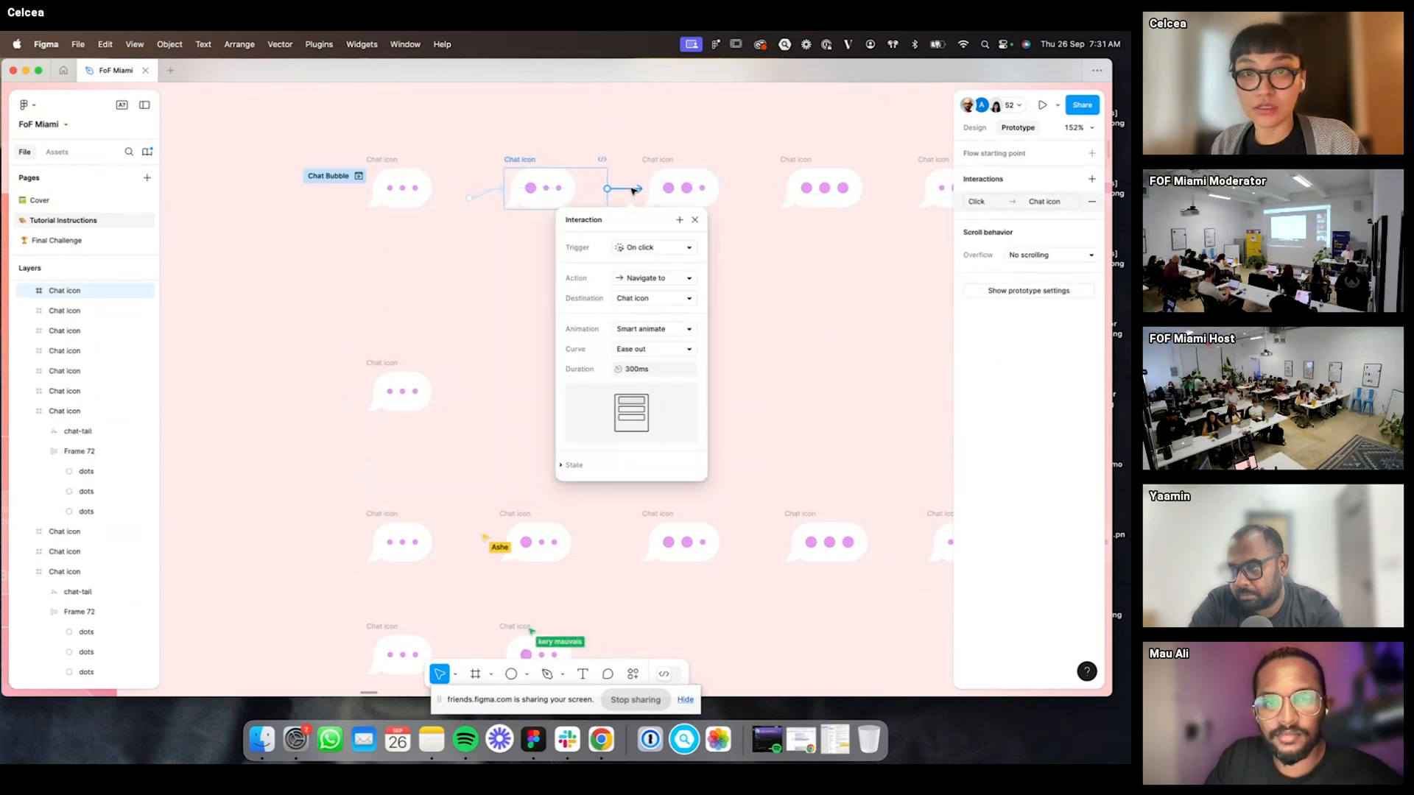
click(742, 176)
click(767, 190)
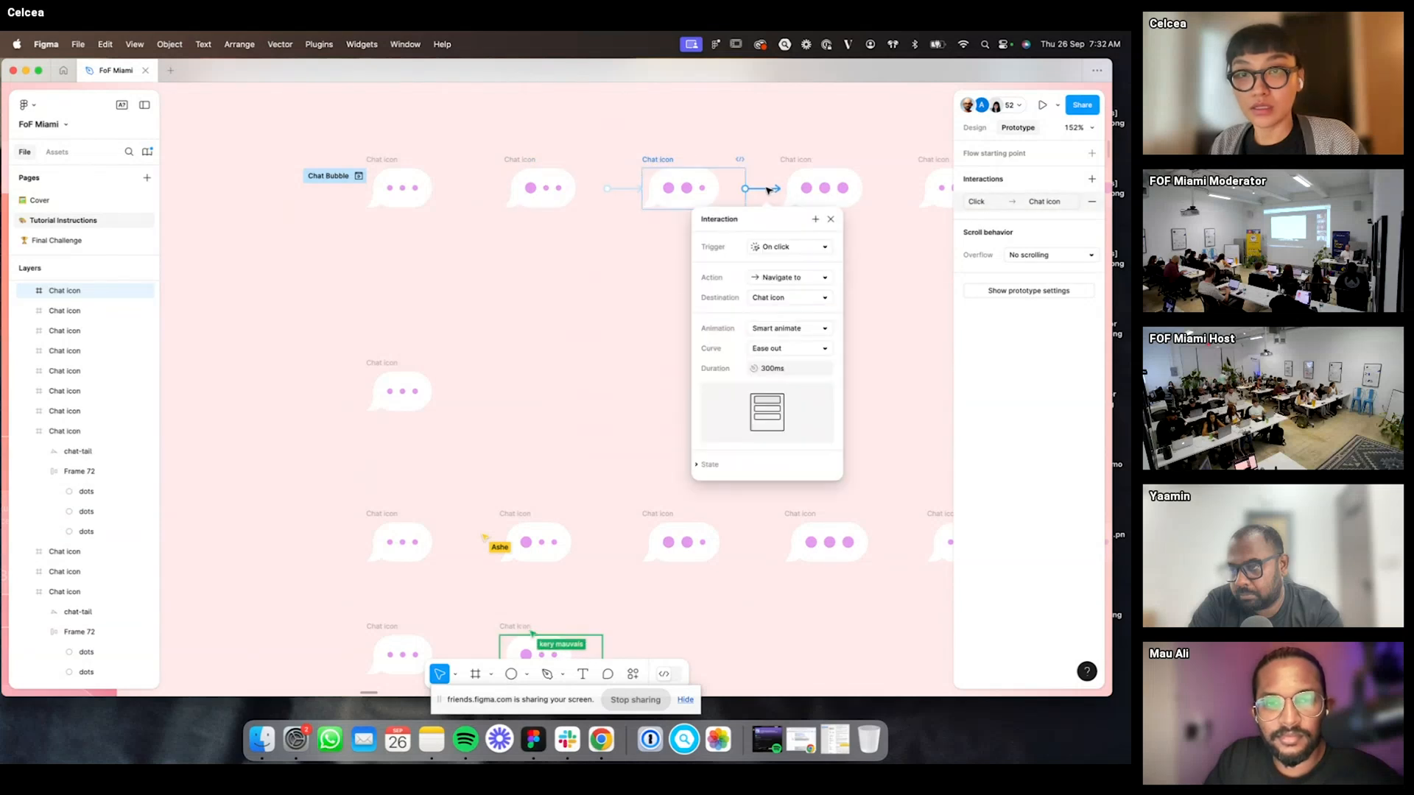
click(872, 185)
scroll(891, 180, right, 3)
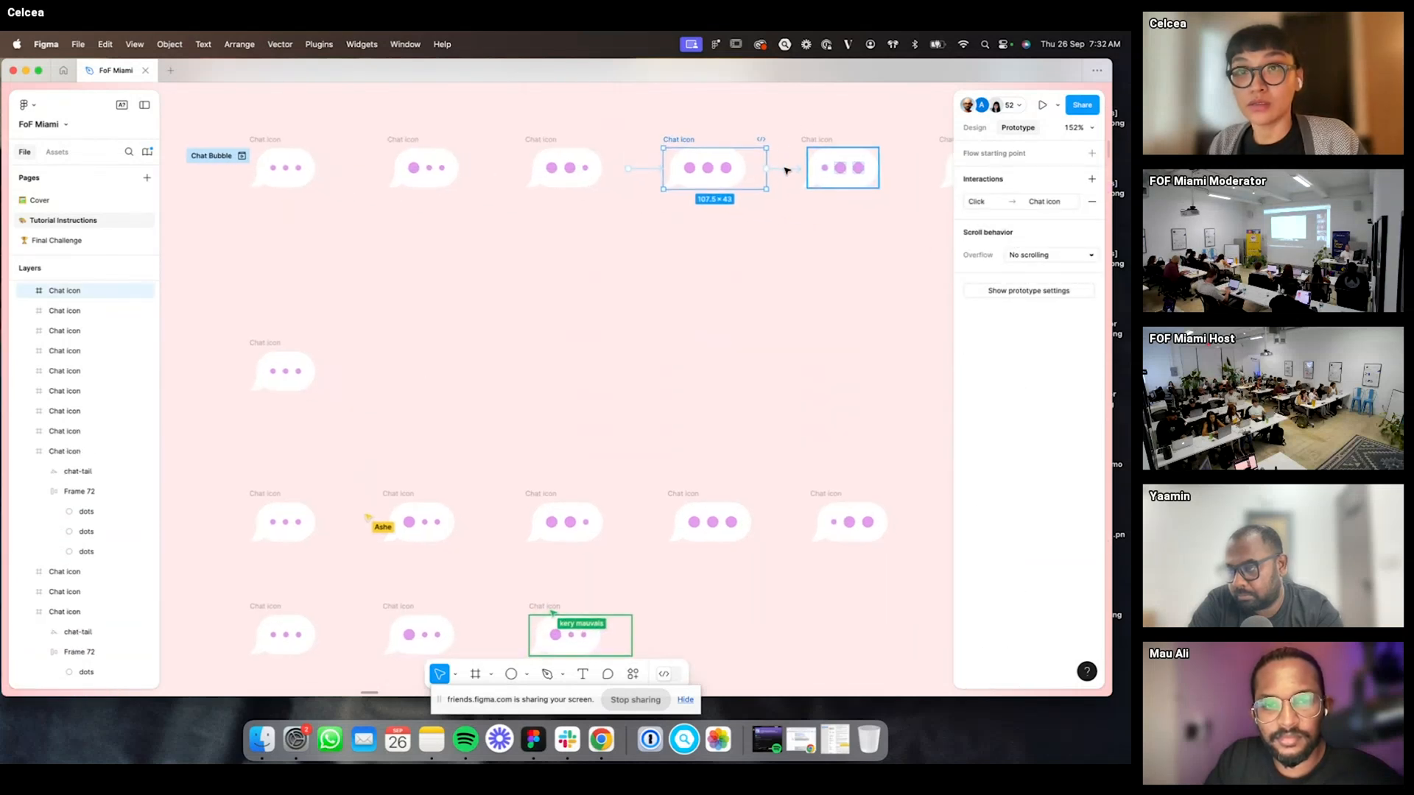
click(797, 170)
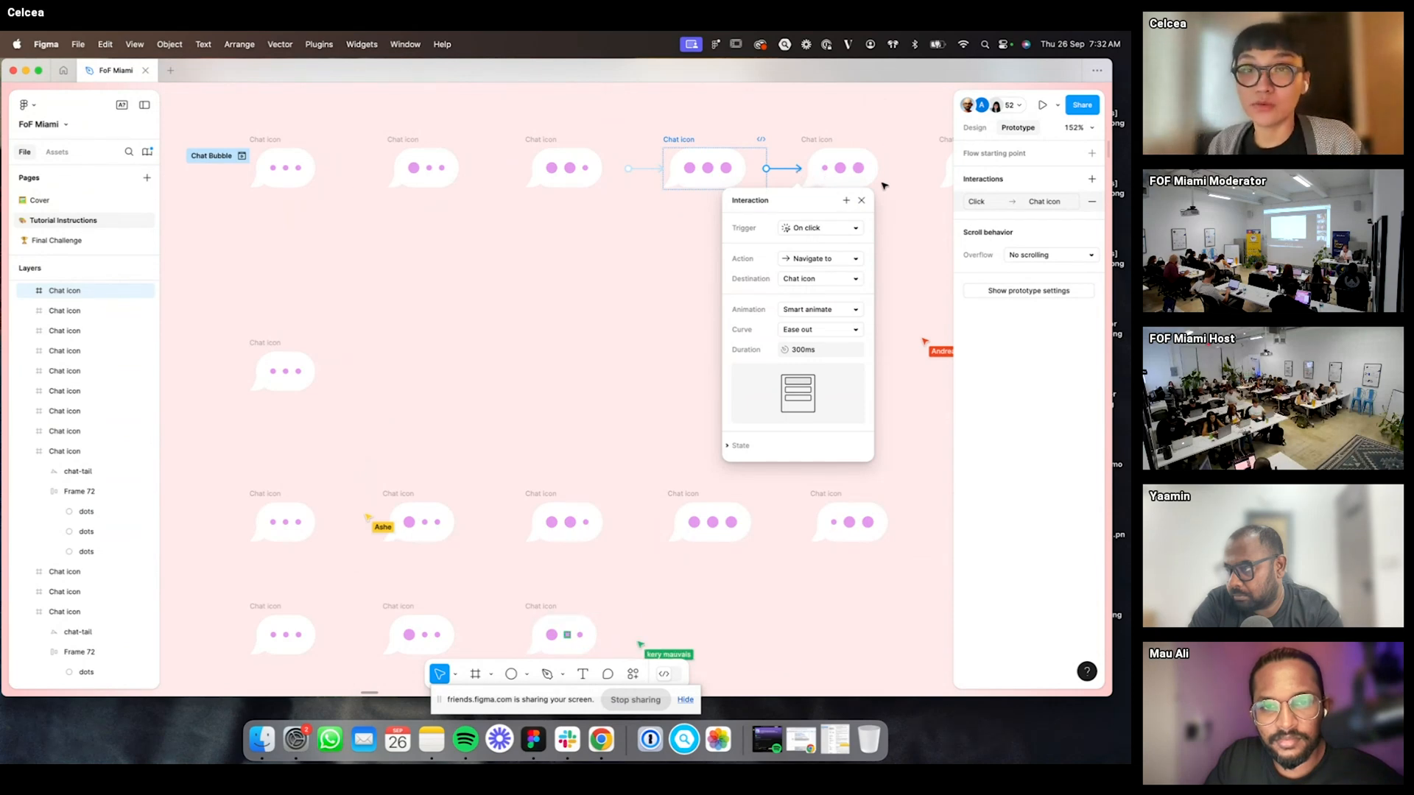
click(862, 200)
- Connect the new six-frame row's first Chat icon frame to its second with an on-click, Smart animate interaction
scroll(798, 211, down, 6)
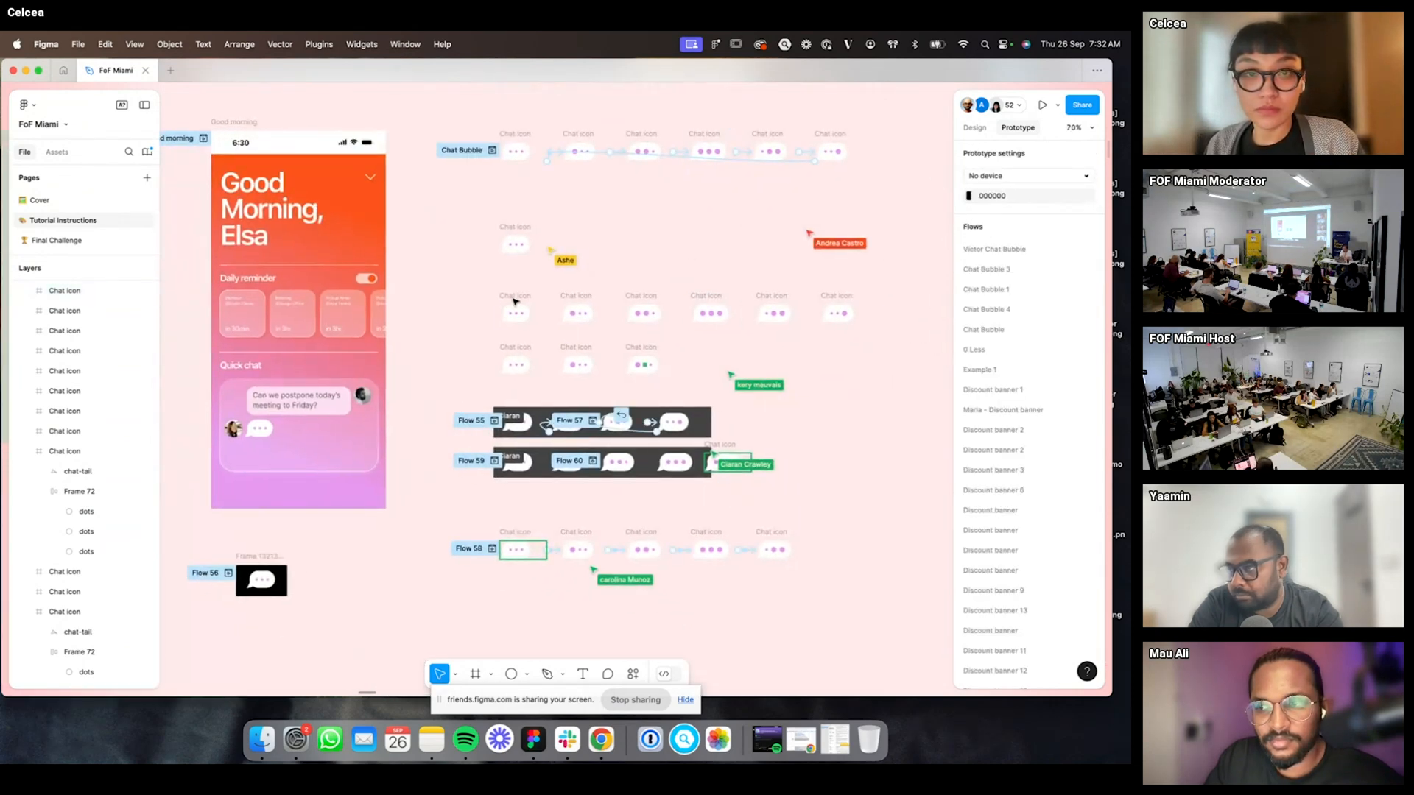
click(528, 315)
scroll(528, 316, up, 4)
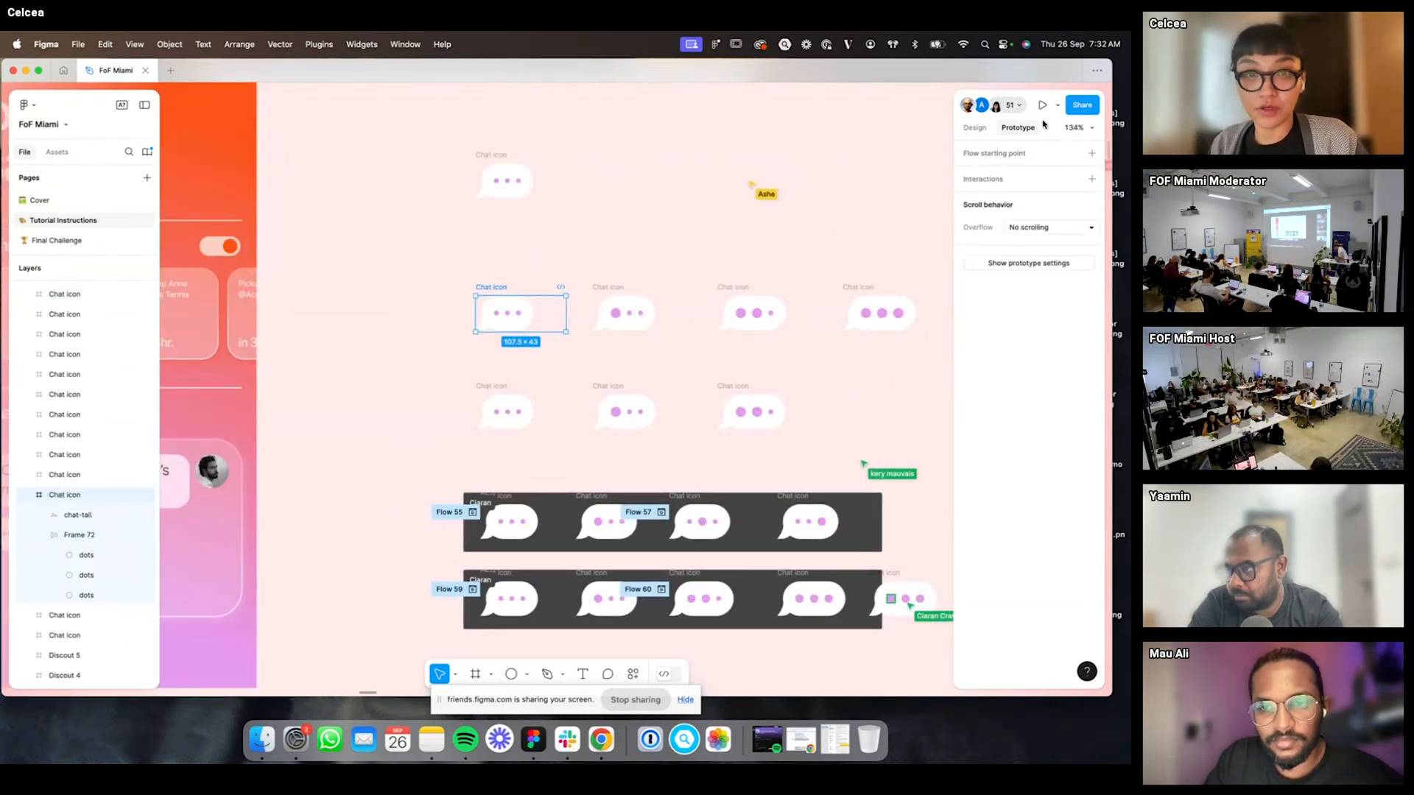
scroll(593, 293, right, 3)
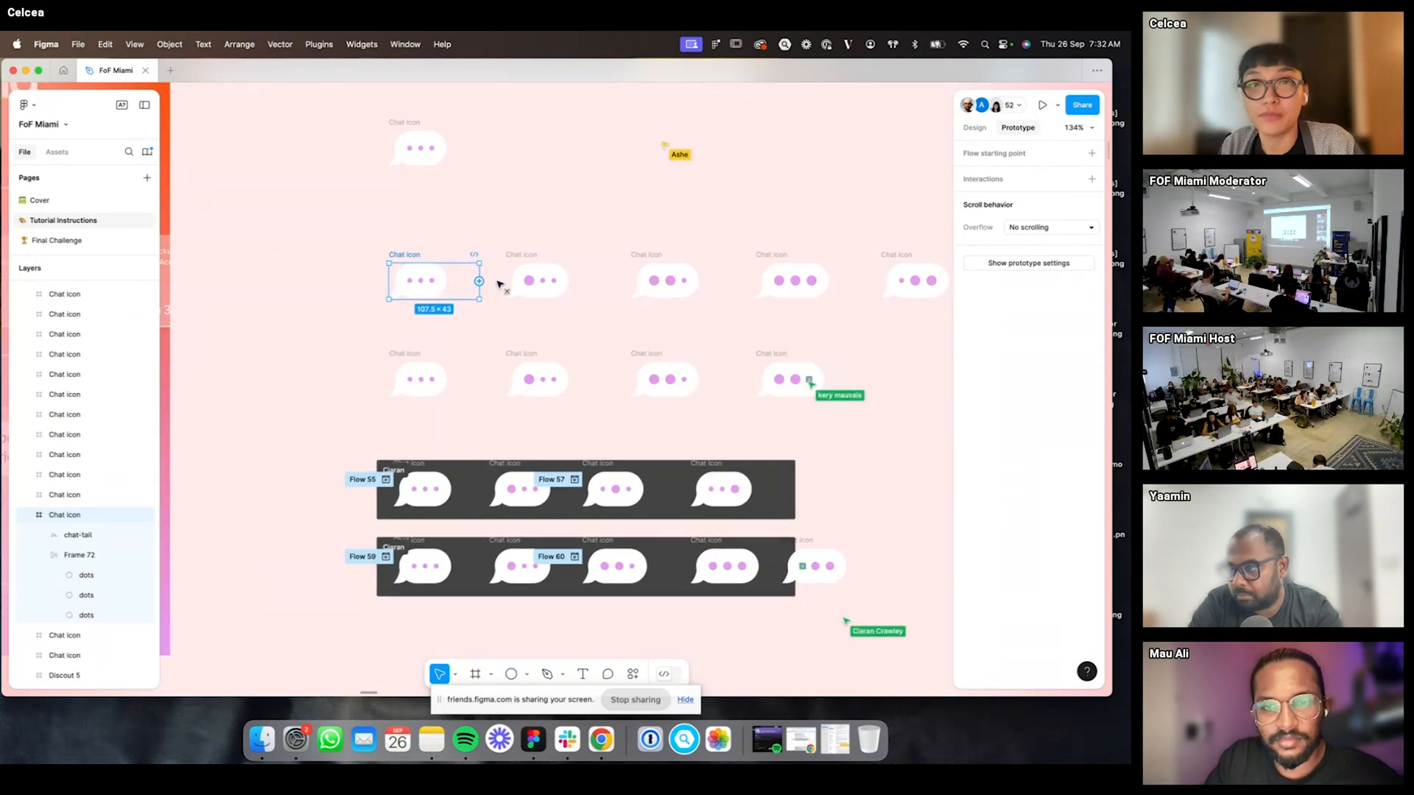
drag(514, 285, 516, 283)
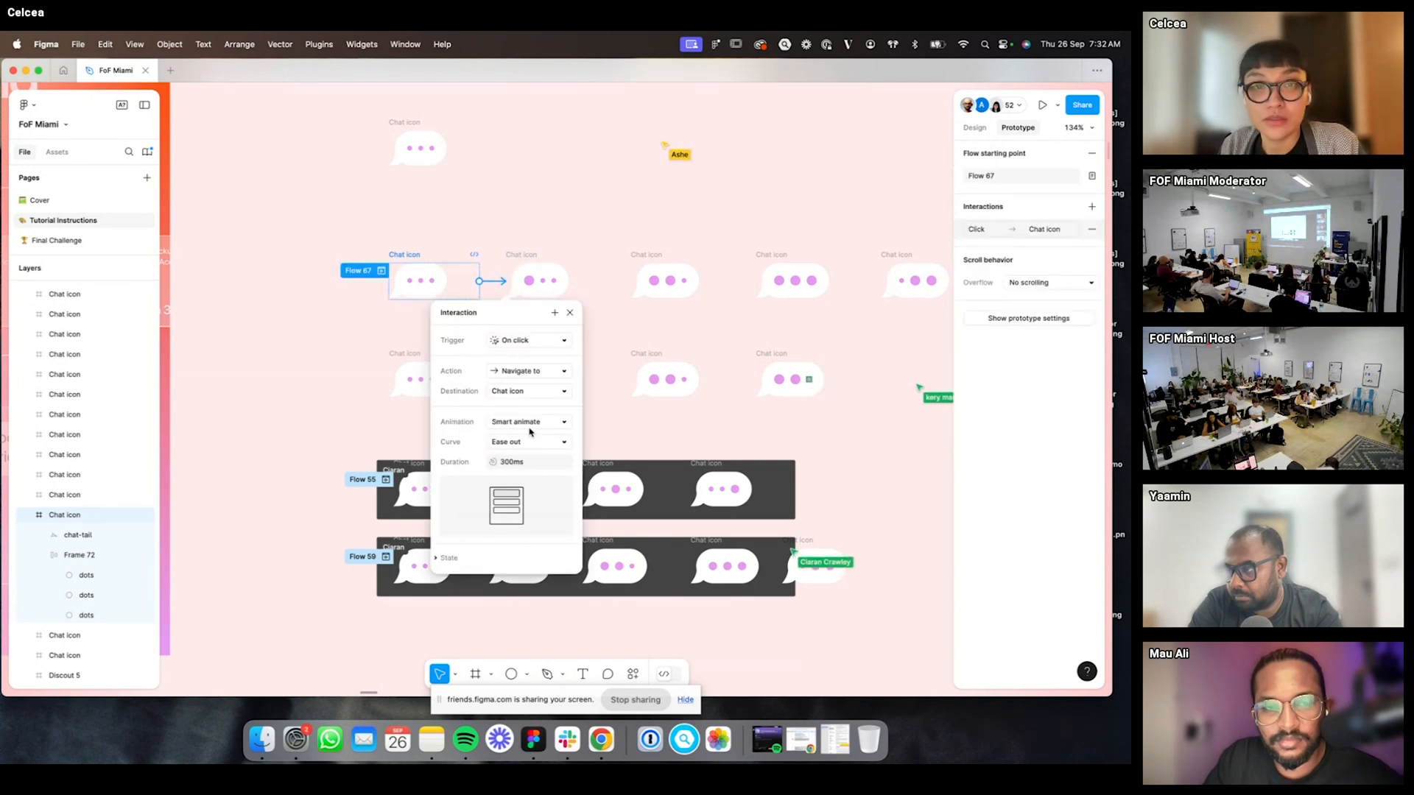
- Connect the row's second, third, fourth and fifth Chat icon frames in sequence with on-click Navigate to interactions
click(545, 281)
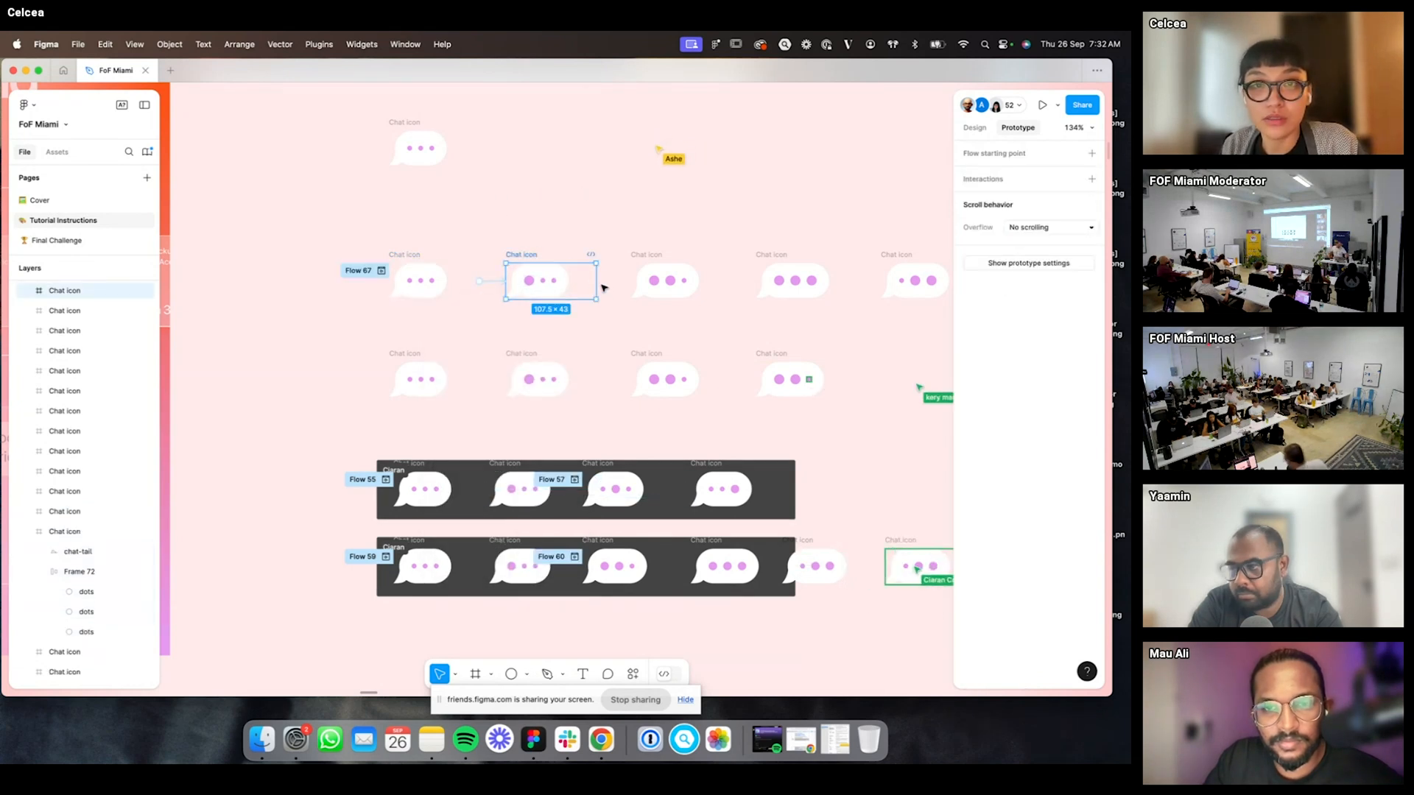
drag(596, 280, 666, 281)
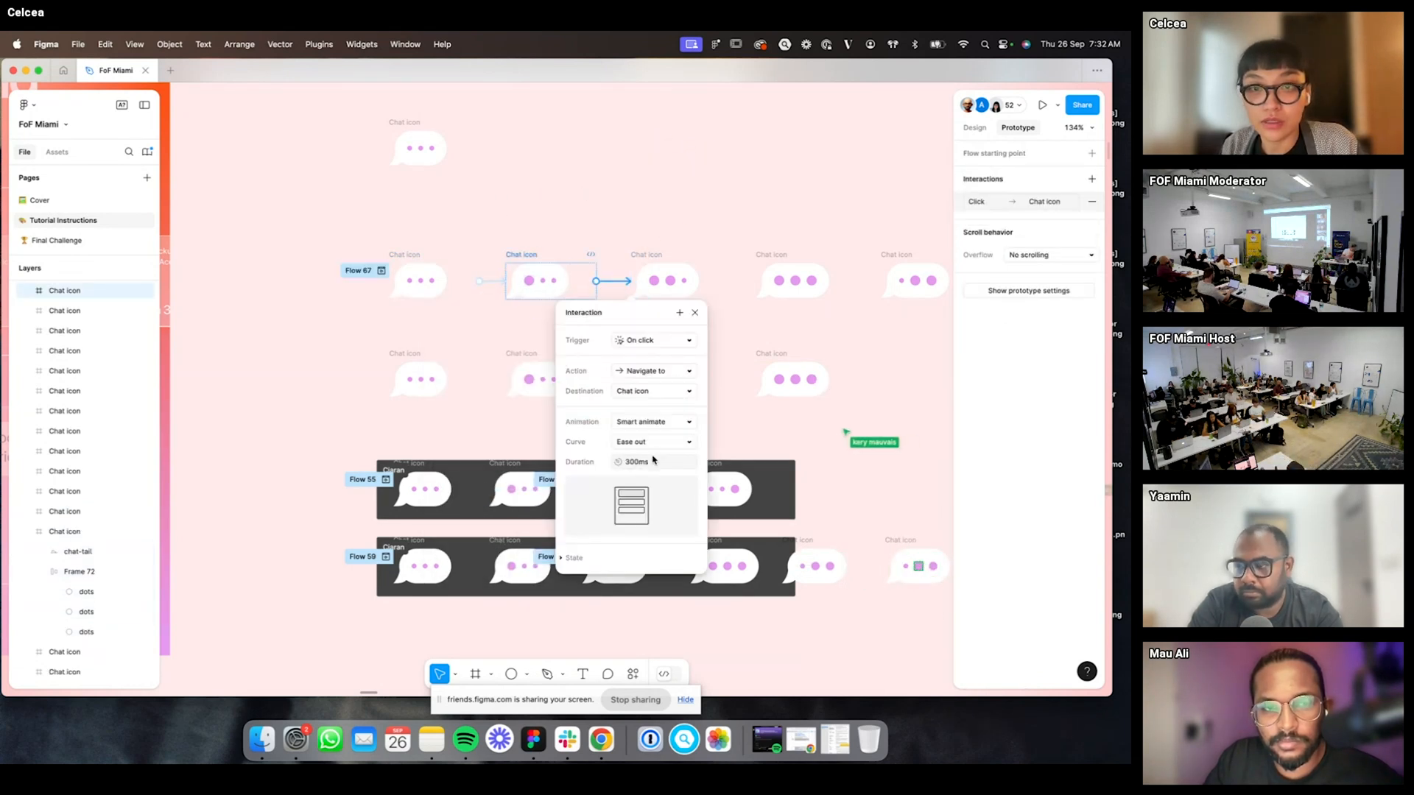
click(688, 282)
drag(721, 281, 795, 281)
scroll(683, 197, right, 5)
click(565, 258)
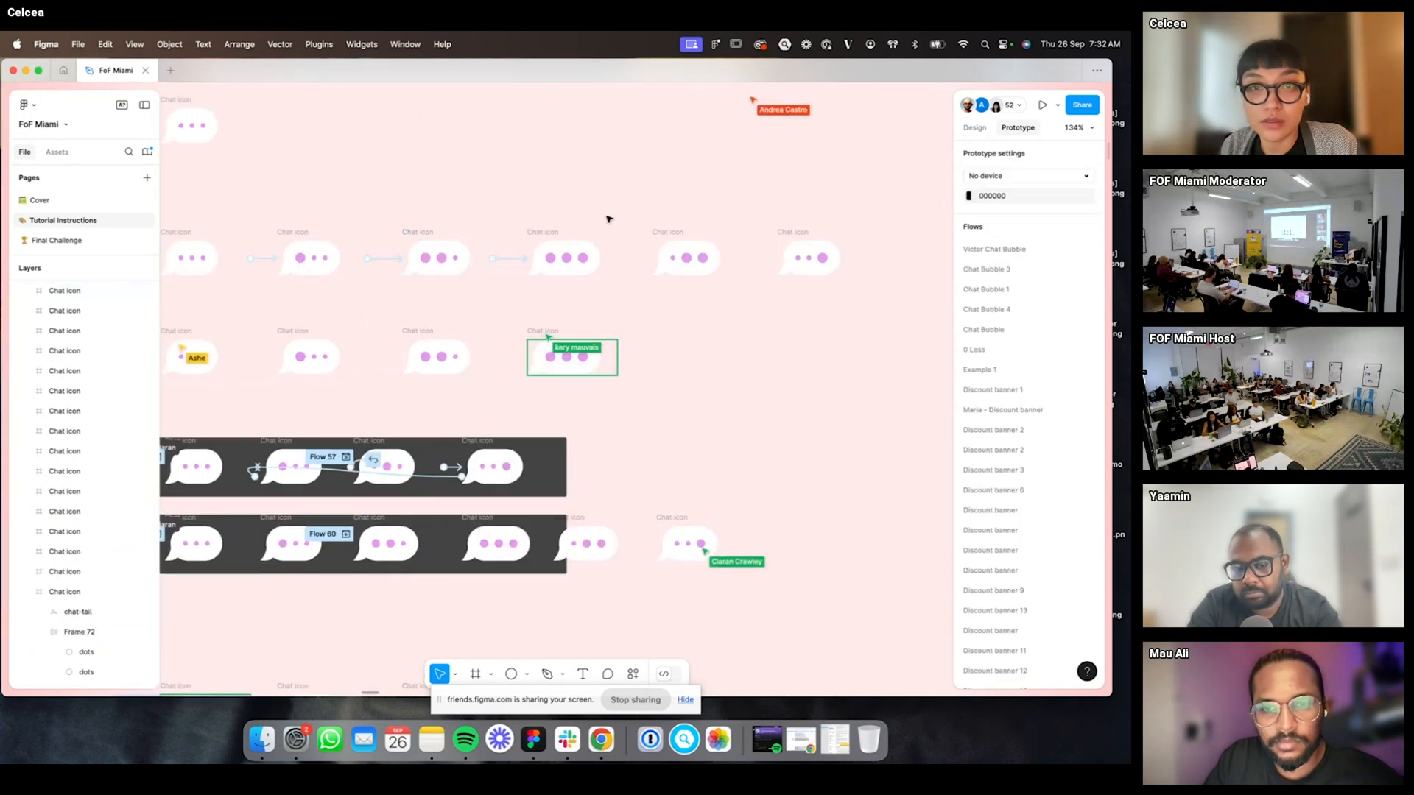
drag(618, 258, 660, 243)
- Connect the fifth Chat icon frame to the sixth, and loop the sixth back to the row's first frame
click(675, 233)
drag(743, 258, 806, 259)
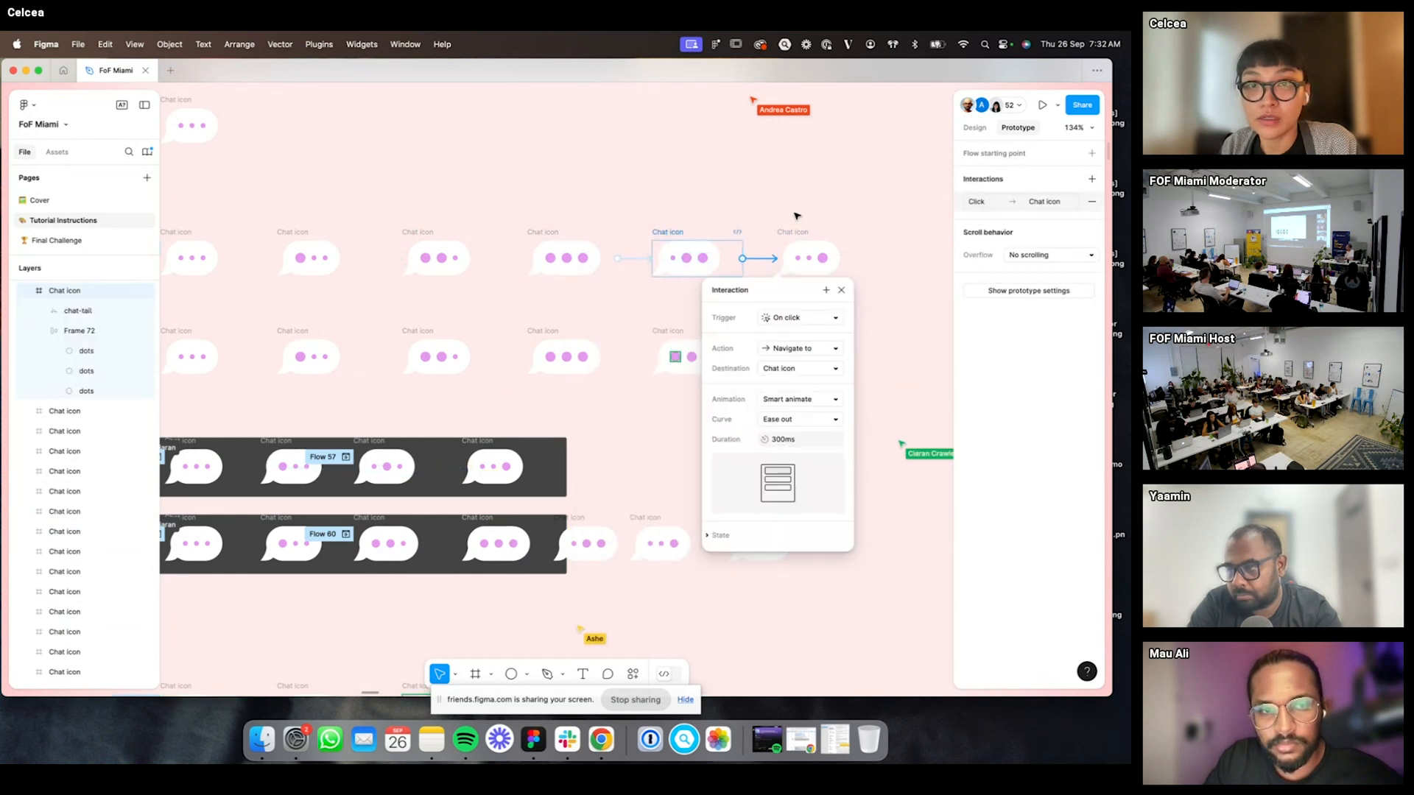
click(793, 232)
drag(882, 267, 501, 278)
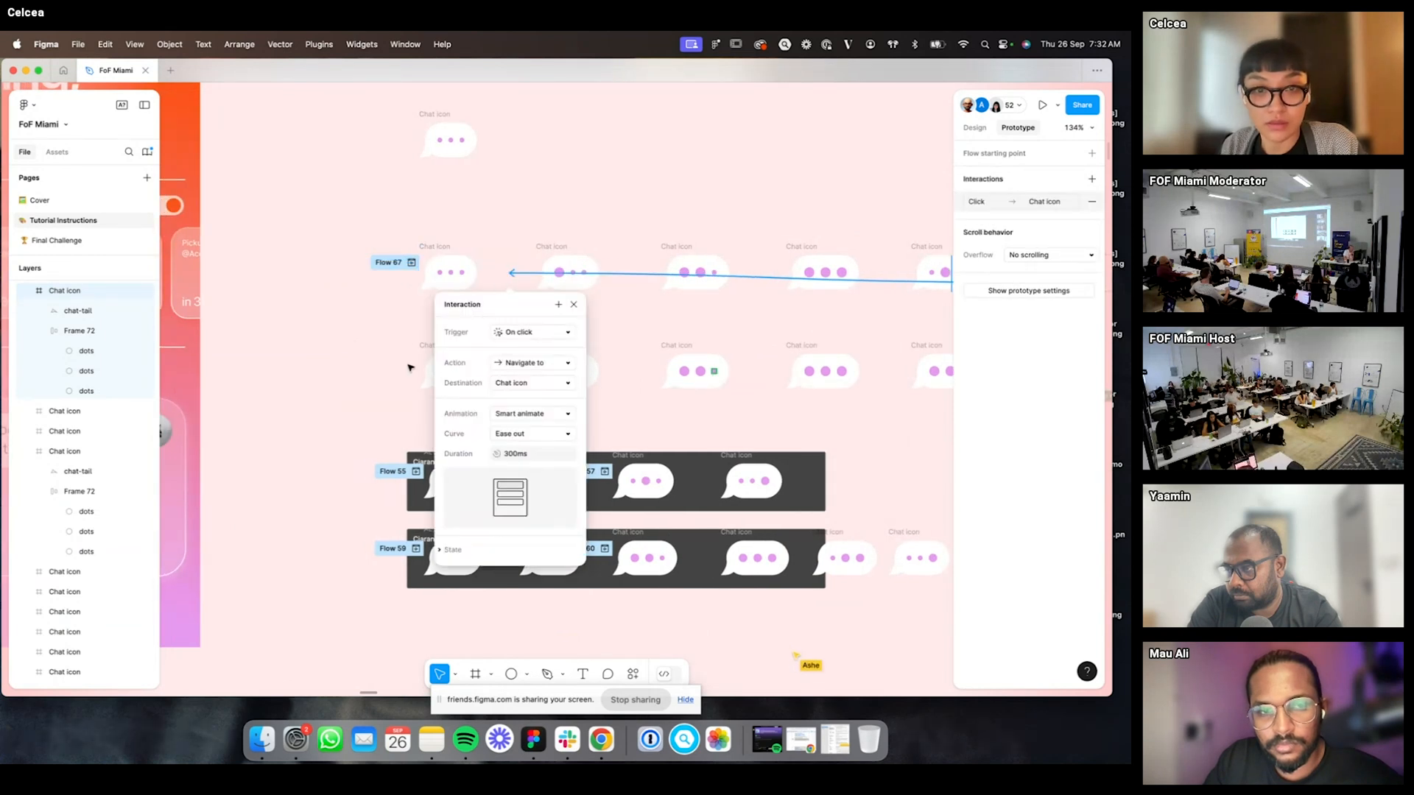
click(514, 226)
- Run the LottieFiles plugin and move its window clear of the chat bubble flows
scroll(440, 195, down, 5)
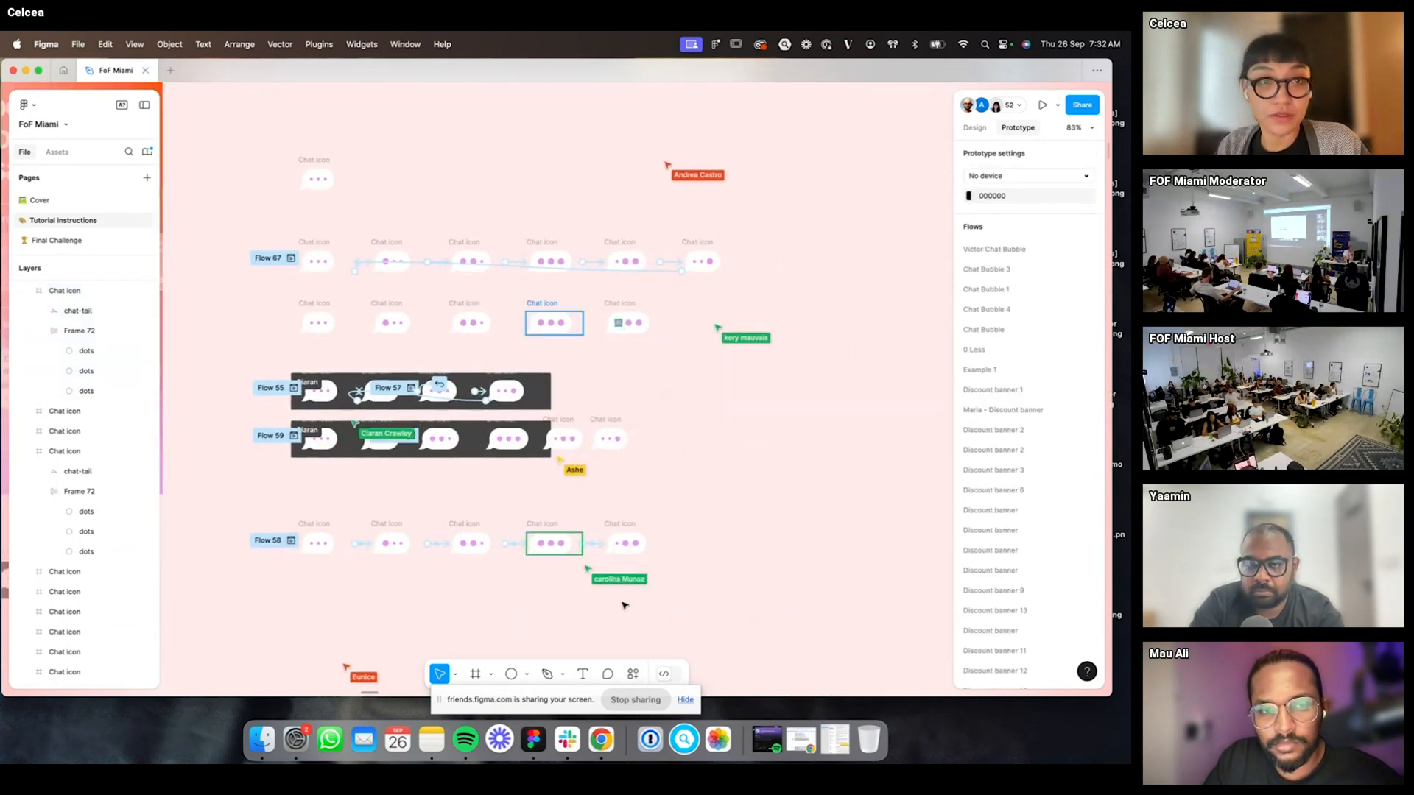
key(super+k)
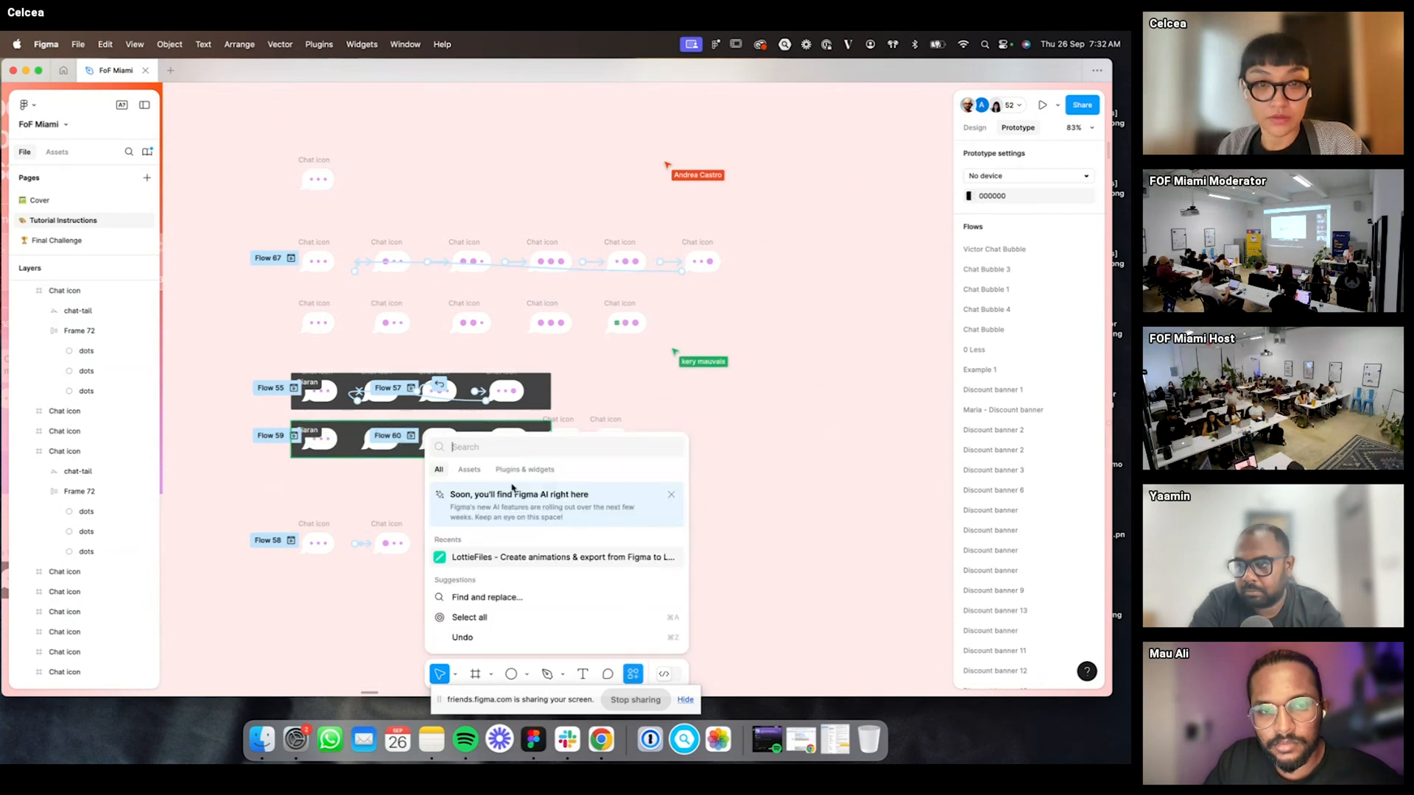
click(504, 557)
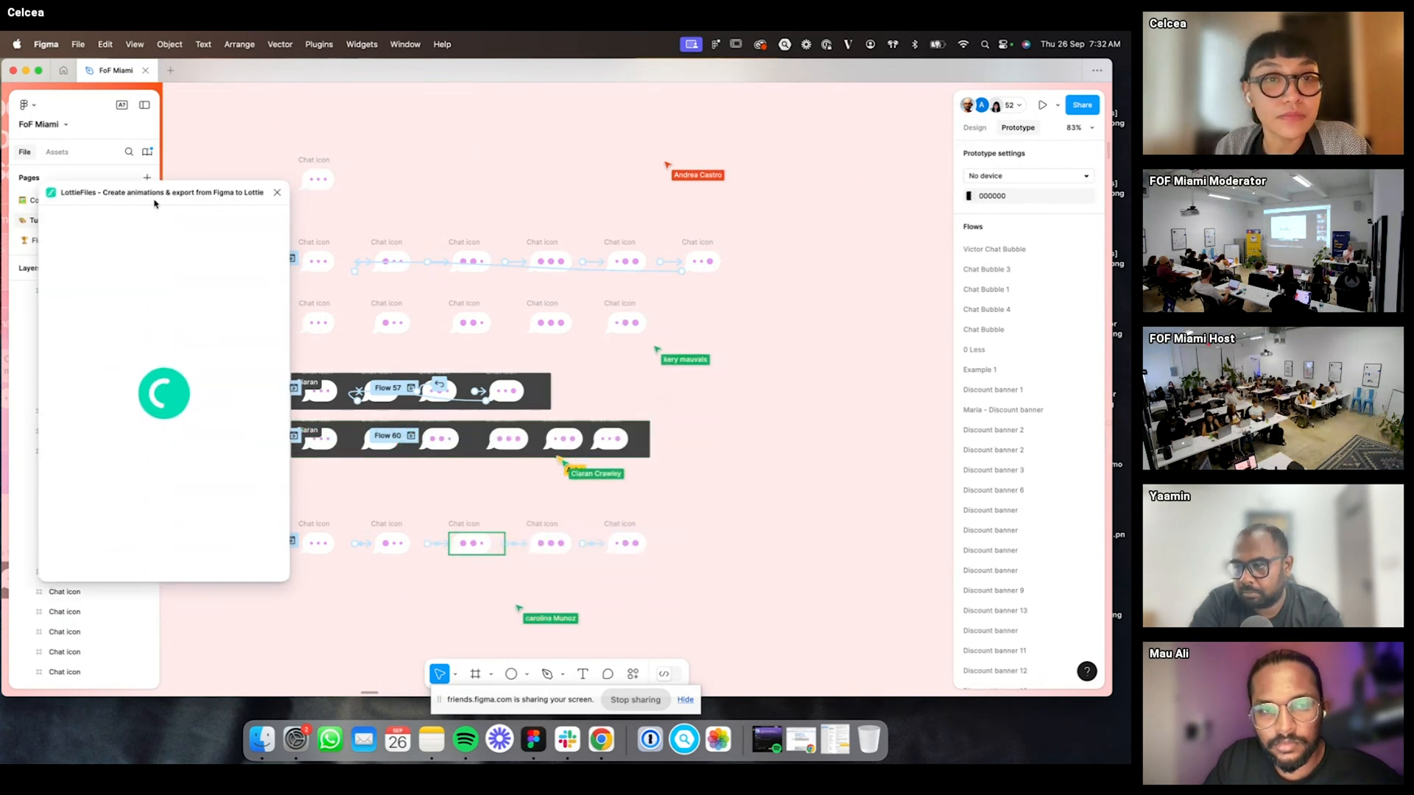
drag(205, 195, 149, 205)
scroll(783, 401, left, 2)
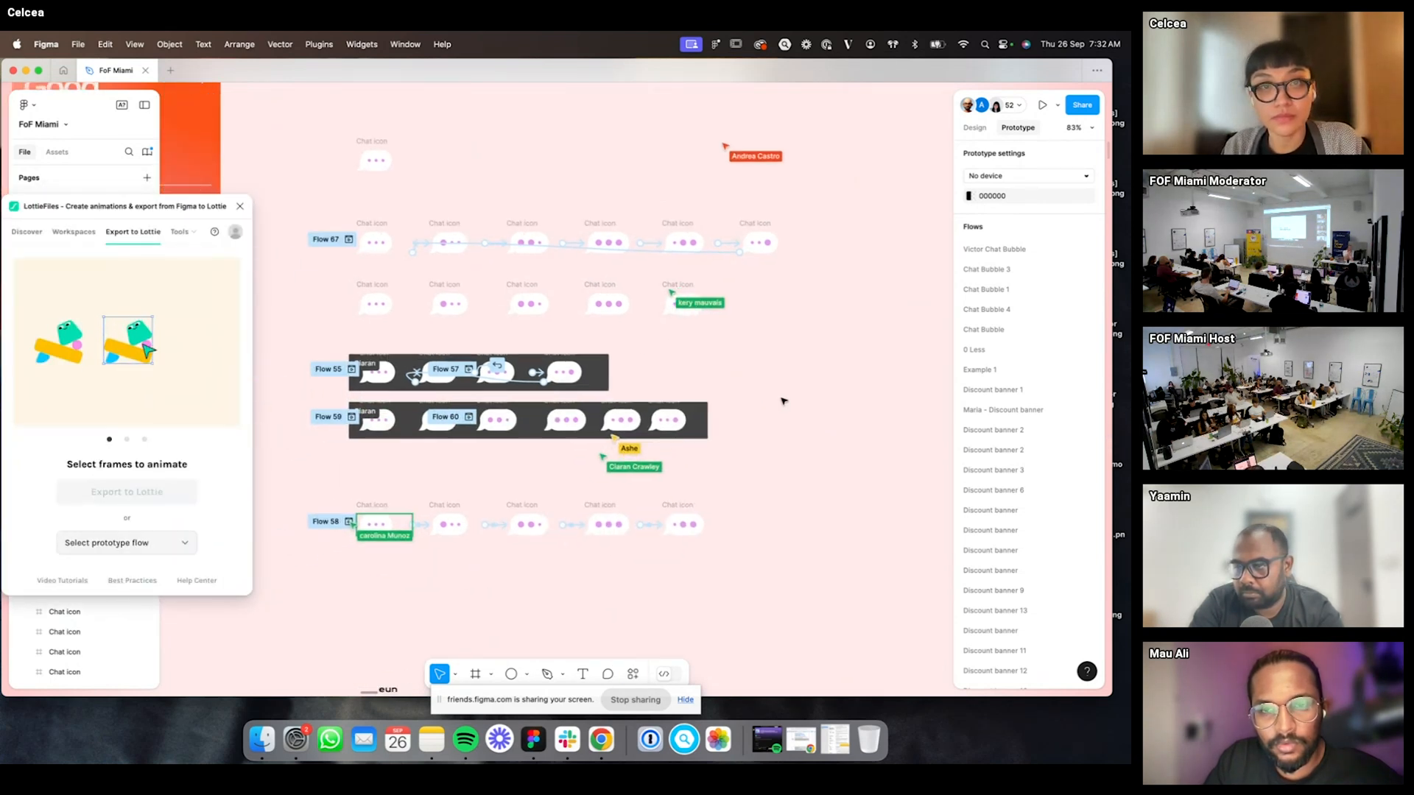
- Choose the prototype flow Flow 67 to export to Lottie
drag(212, 201, 203, 186)
click(212, 522)
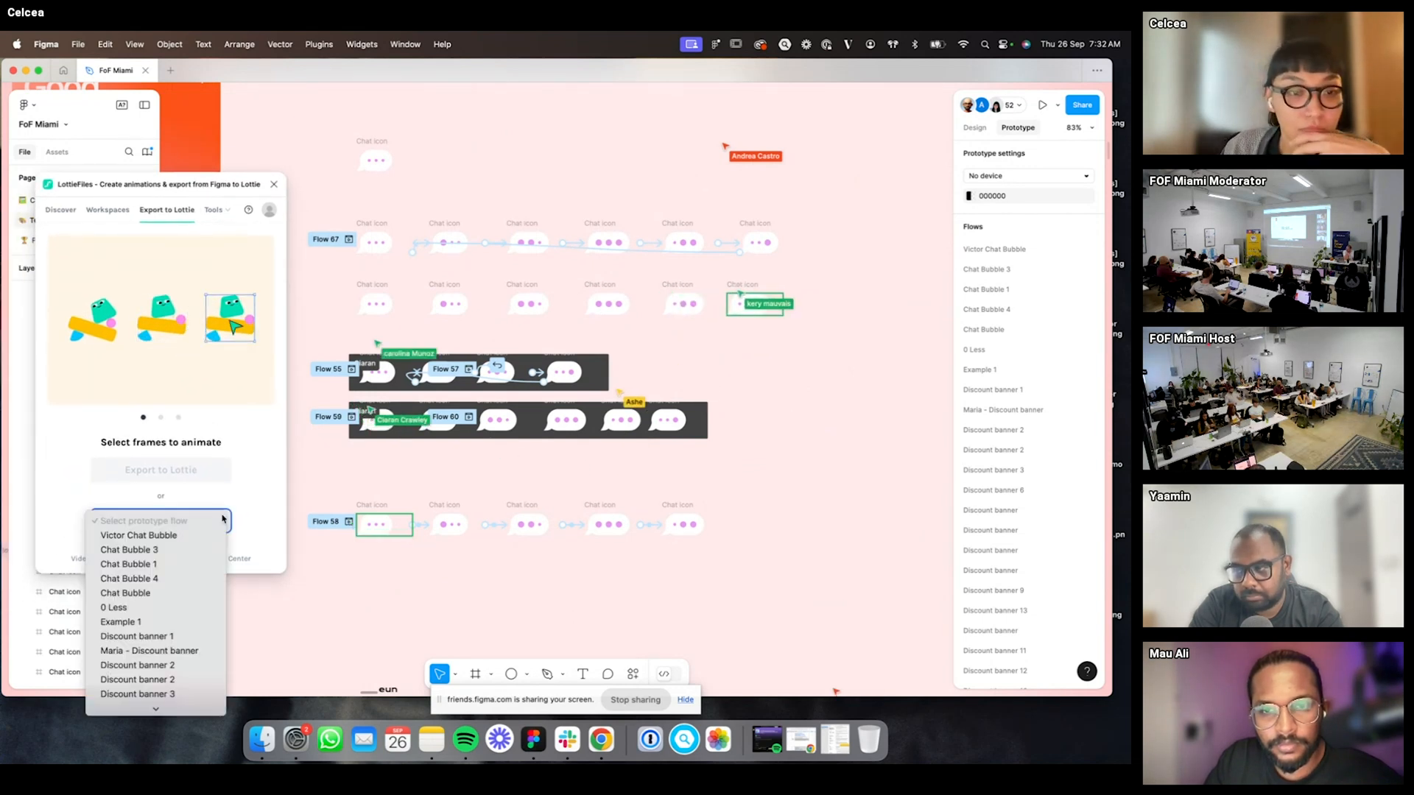
scroll(185, 639, down, 10)
scroll(187, 641, down, 8)
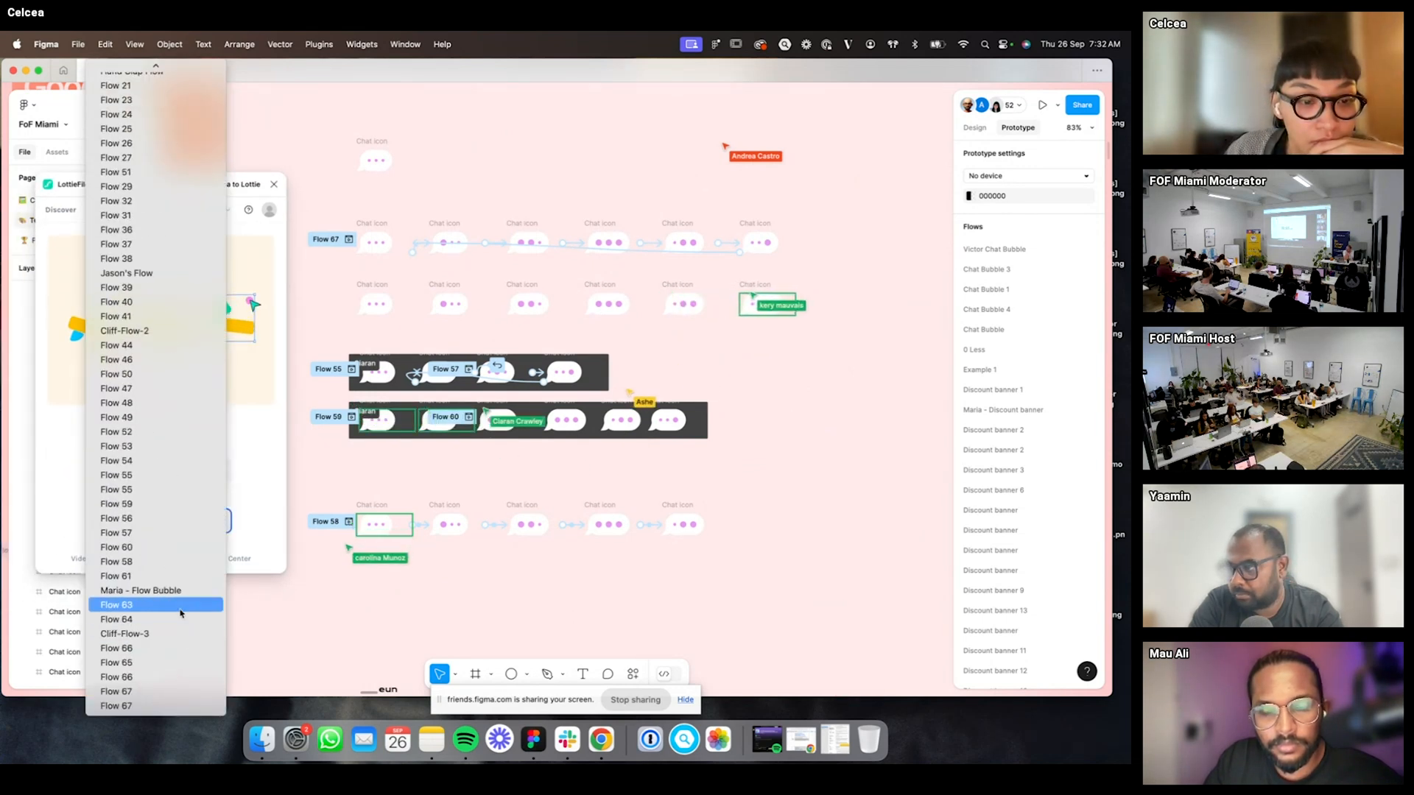
click(163, 692)
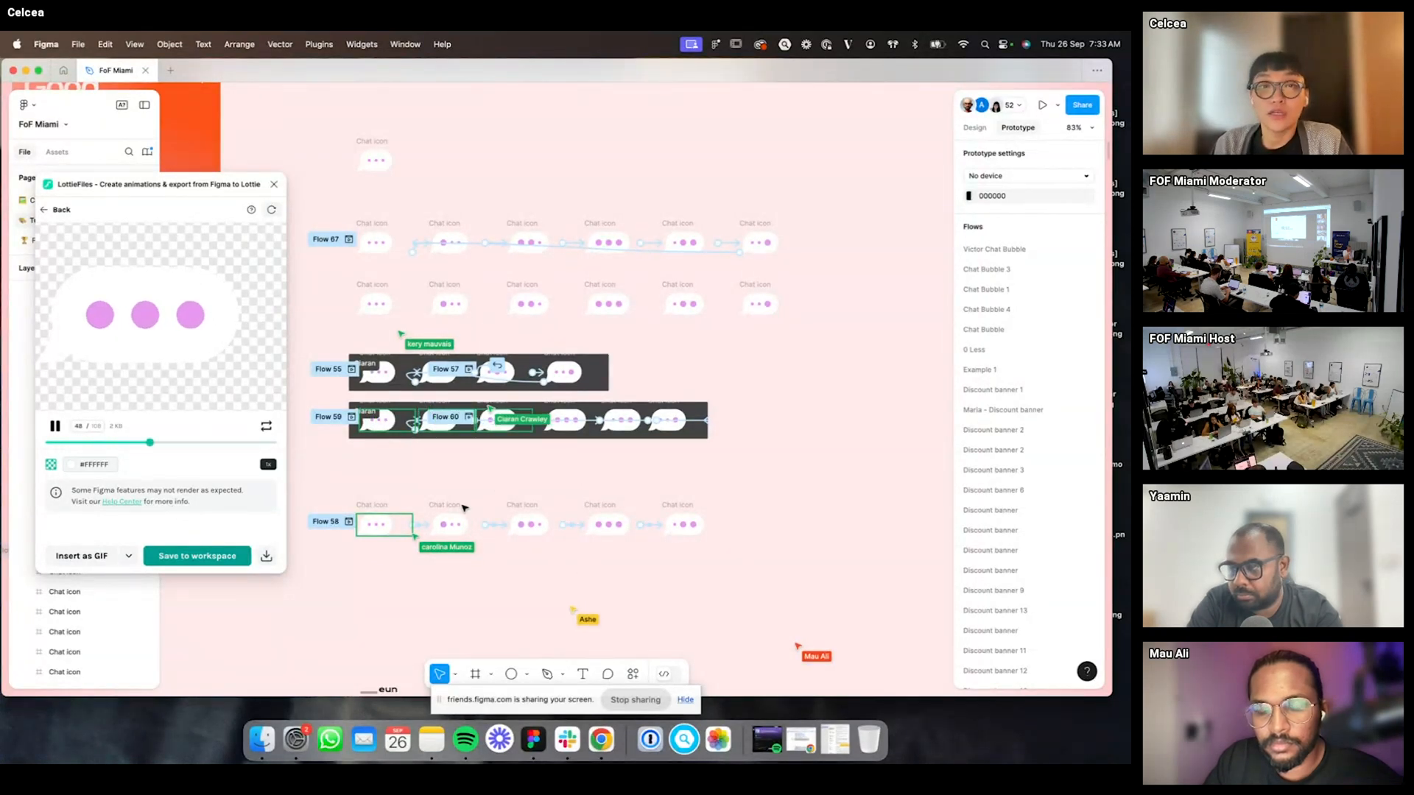
scroll(780, 483, down, 5)
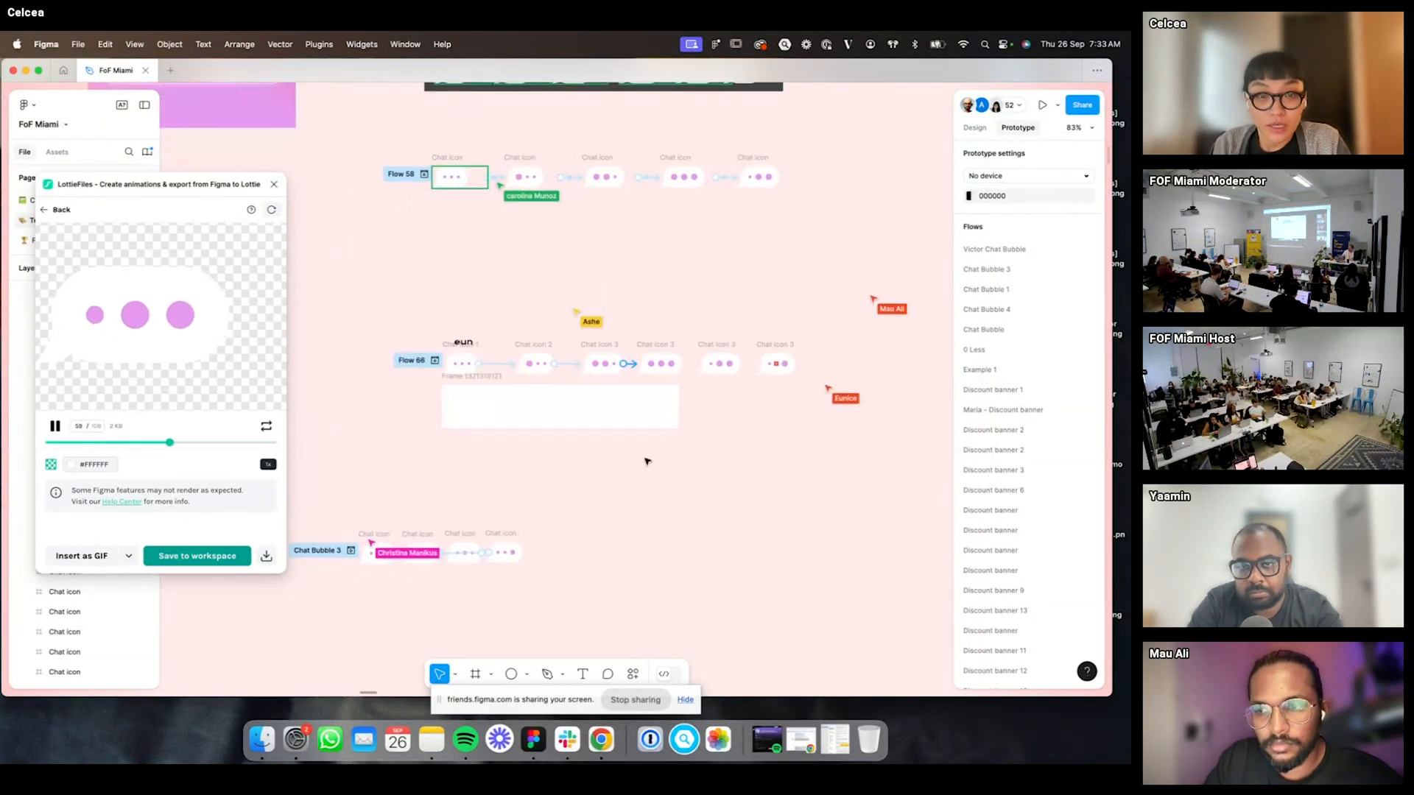
scroll(647, 462, down, 4)
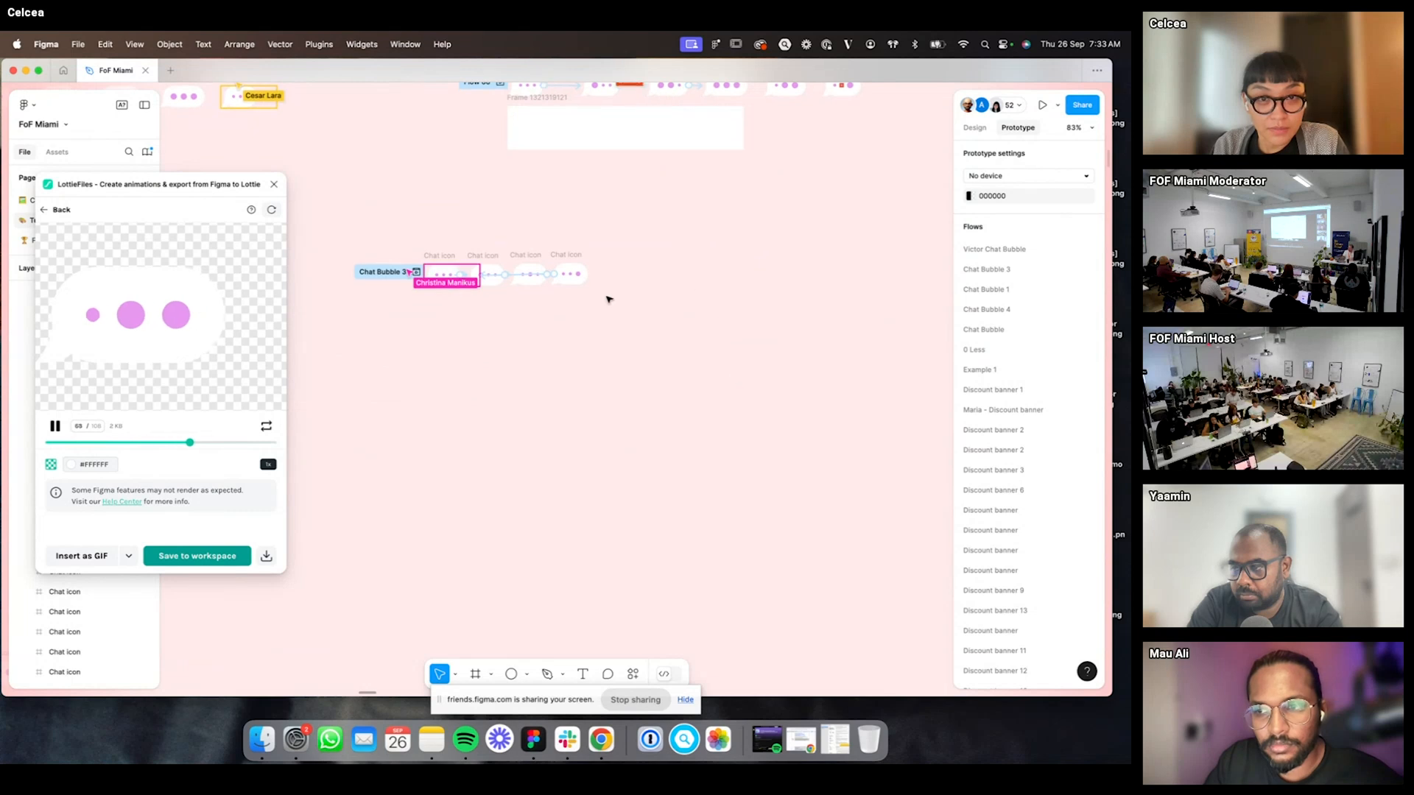
scroll(609, 299, up, 5)
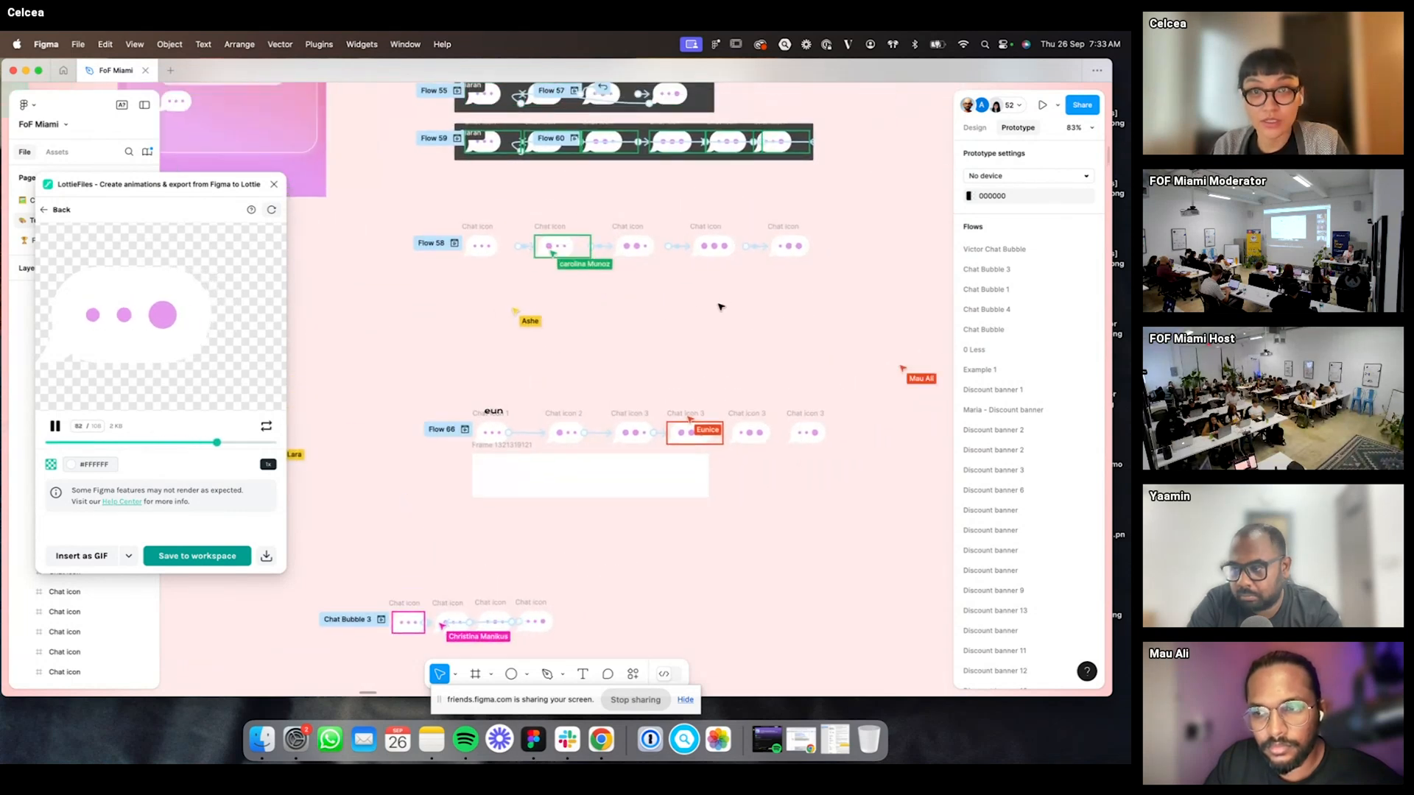
scroll(720, 307, up, 3)
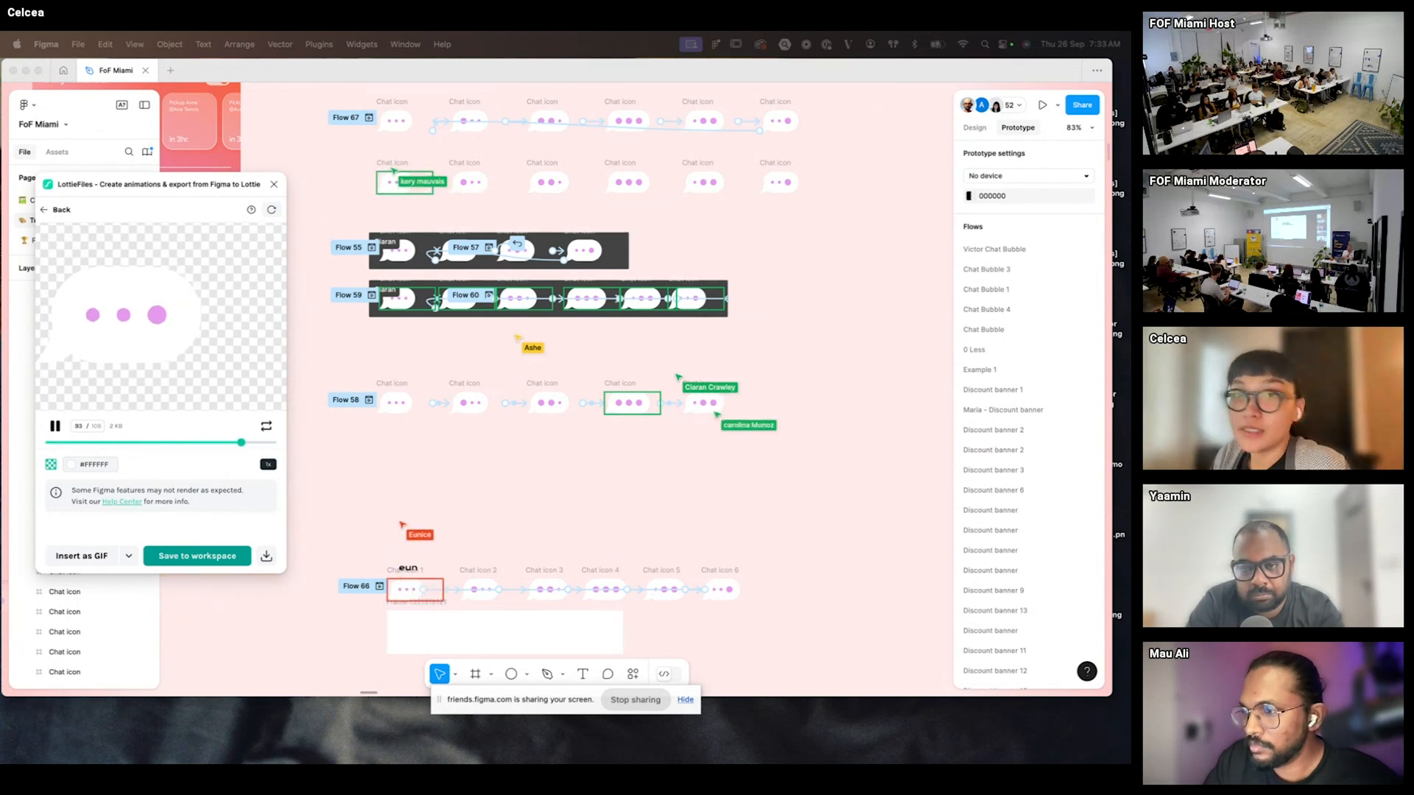
click(507, 296)
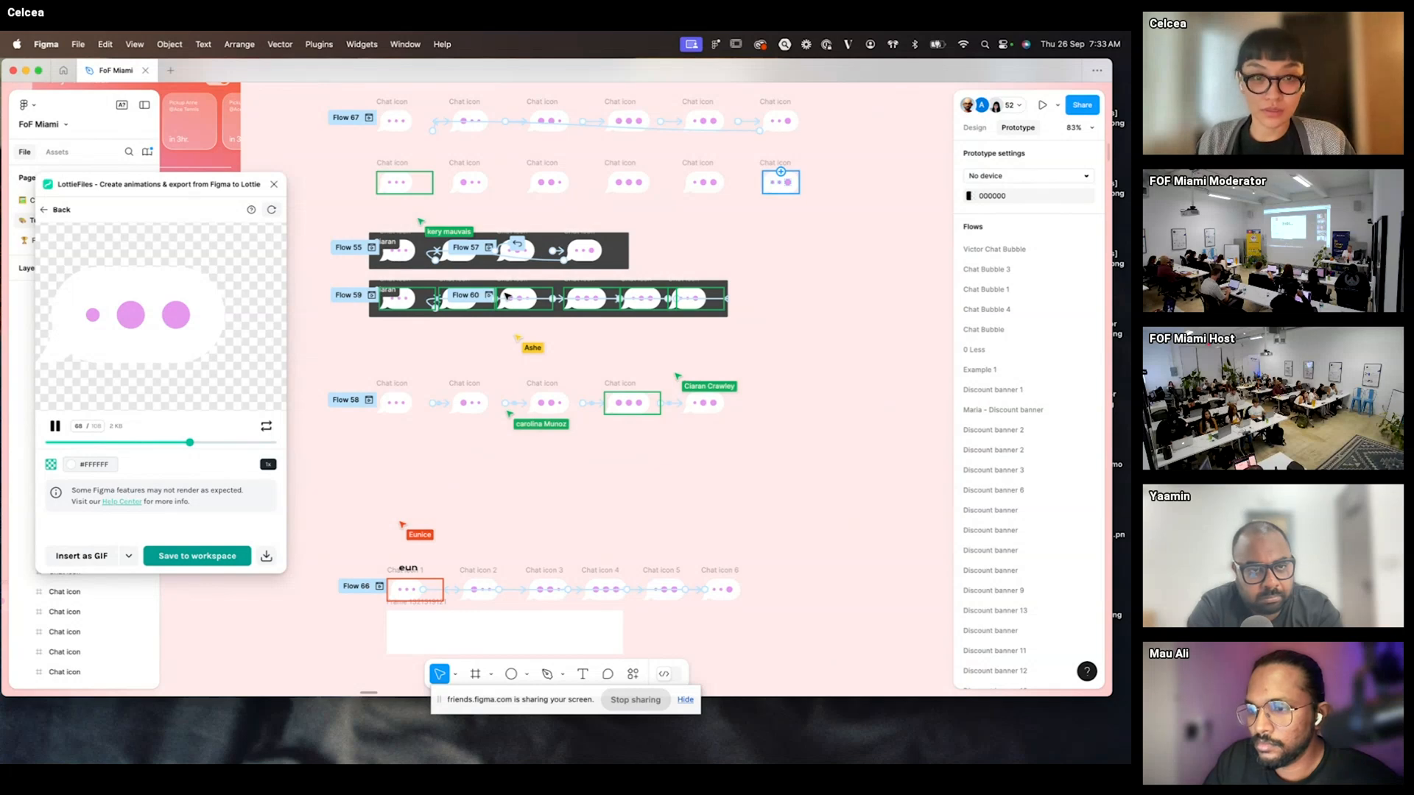
- Insert the previewed chat bubble animation as a medium (500 x 500) GIF with transparency
scroll(506, 296, left, 10)
scroll(507, 296, up, 5)
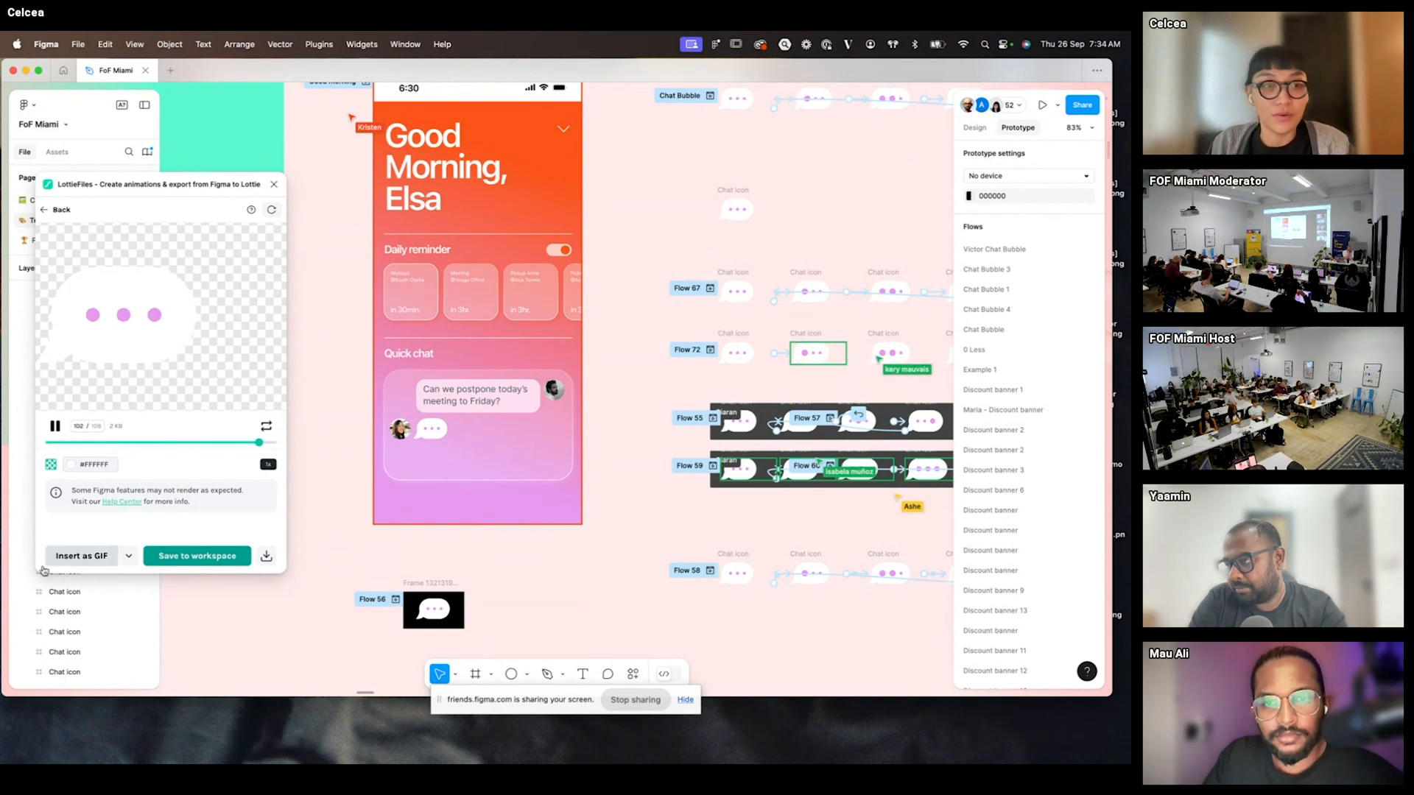
click(101, 557)
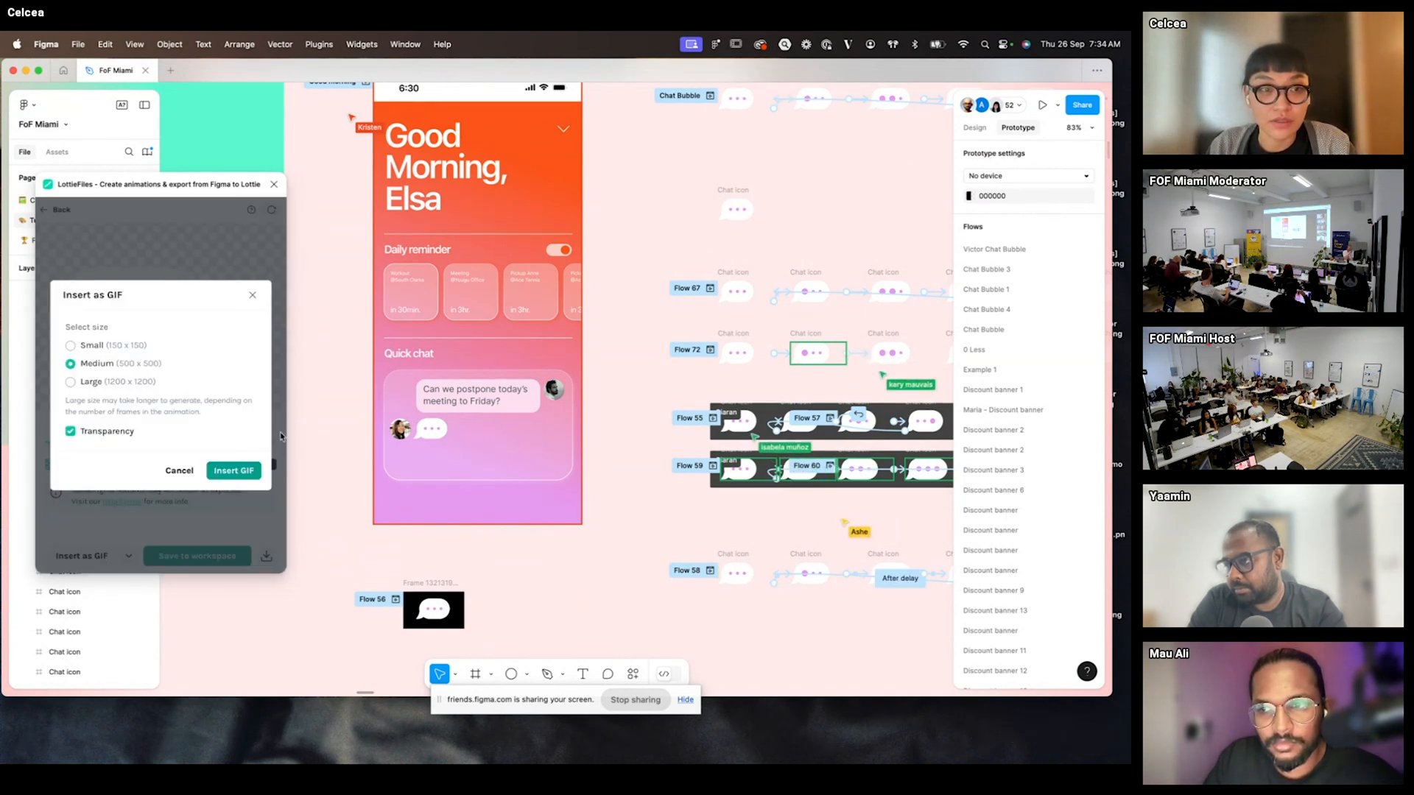
click(231, 472)
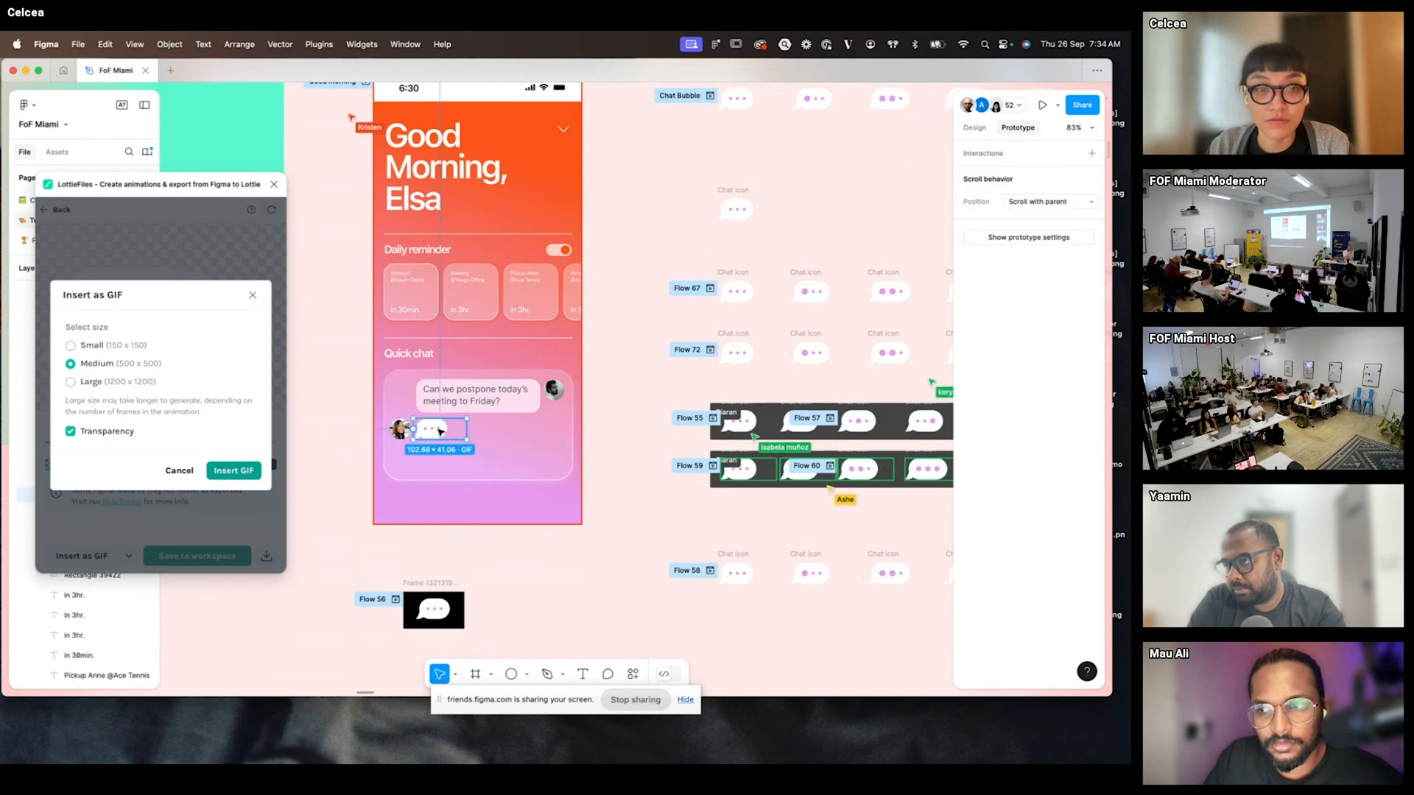
scroll(446, 117, up, 2)
scroll(446, 118, left, 2)
click(456, 111)
click(456, 118)
click(491, 487)
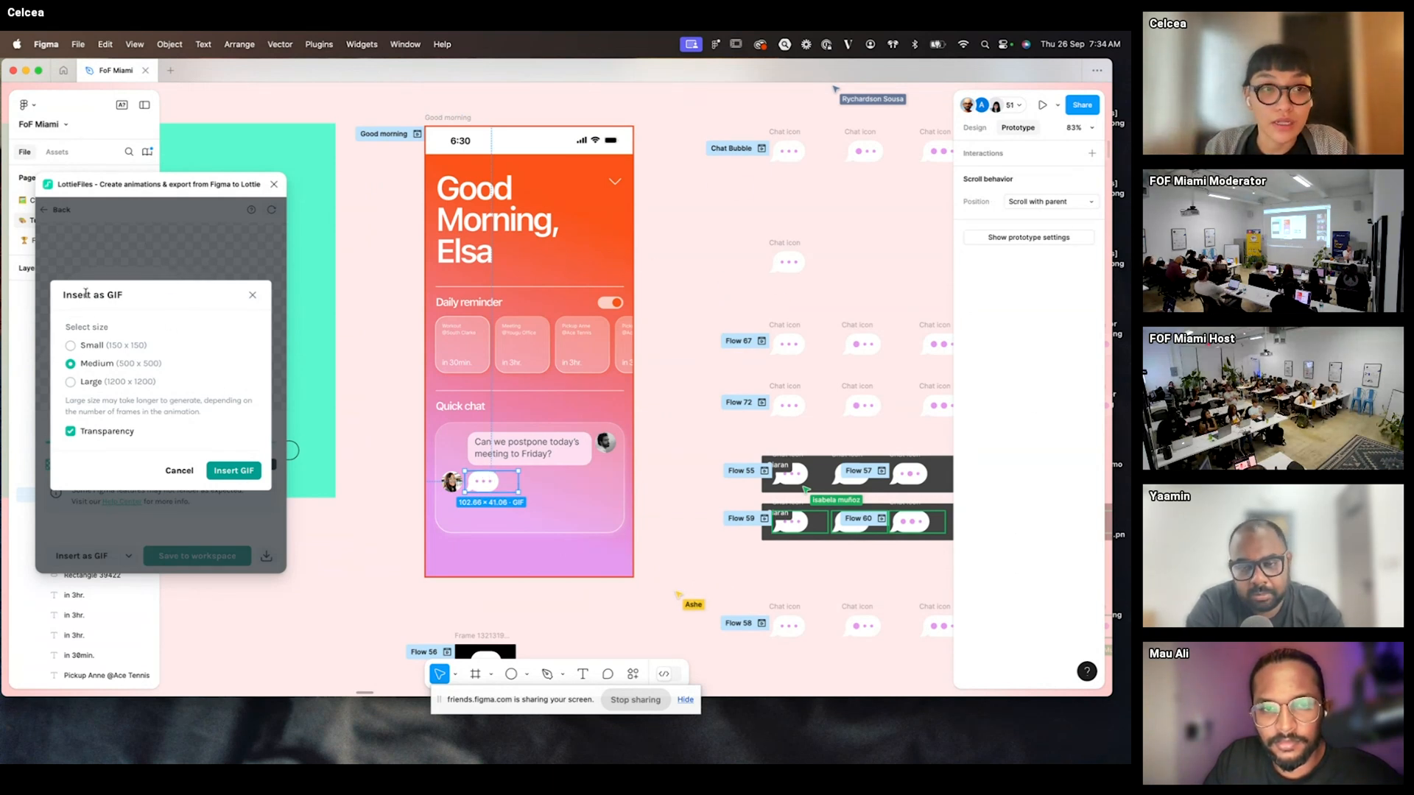
click(235, 471)
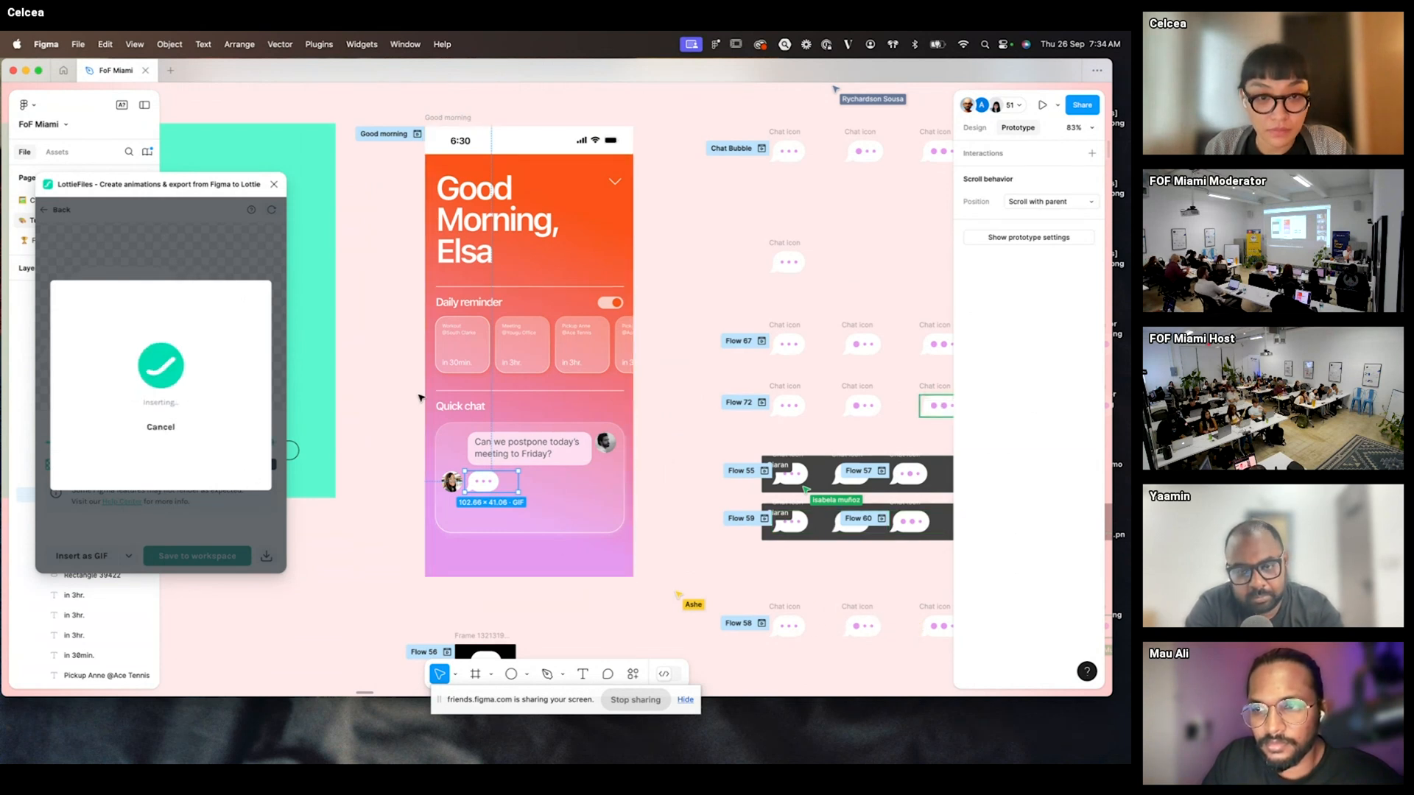
- Move the inserted chat bubble GIF below the Good morning phone frame and scale it down to about 272 × 109
click(376, 389)
click(693, 437)
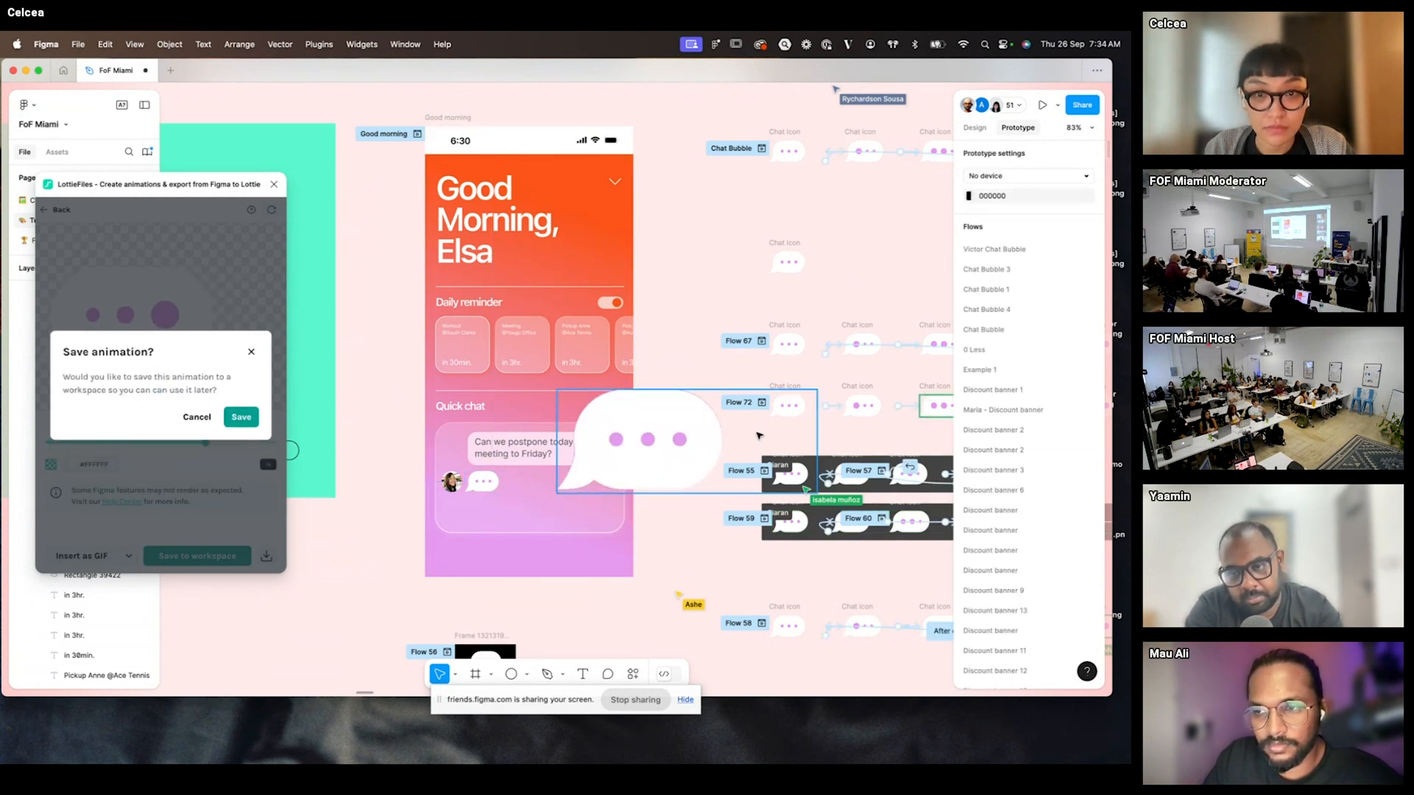
drag(695, 439, 412, 463)
scroll(471, 515, down, 3)
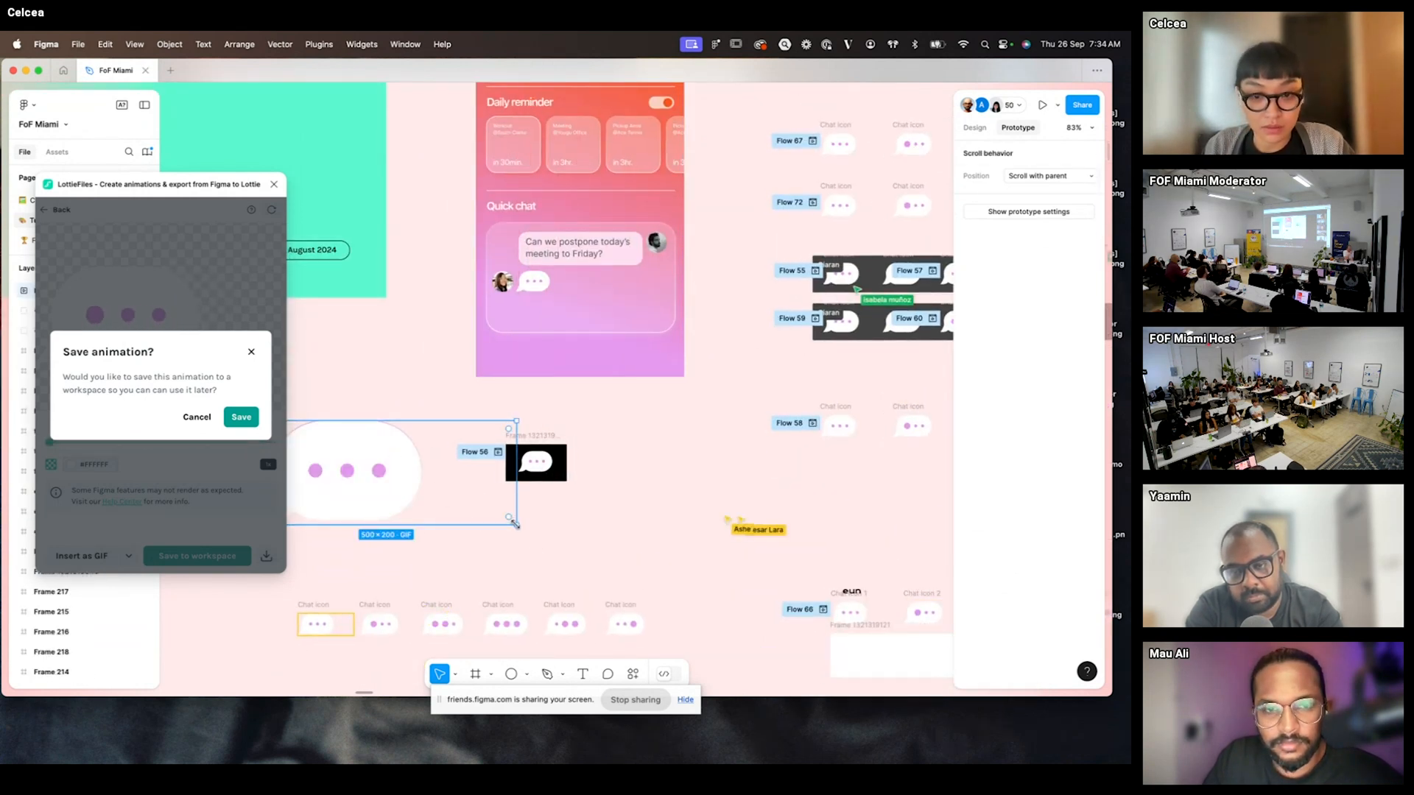
key(k)
drag(515, 524, 489, 401)
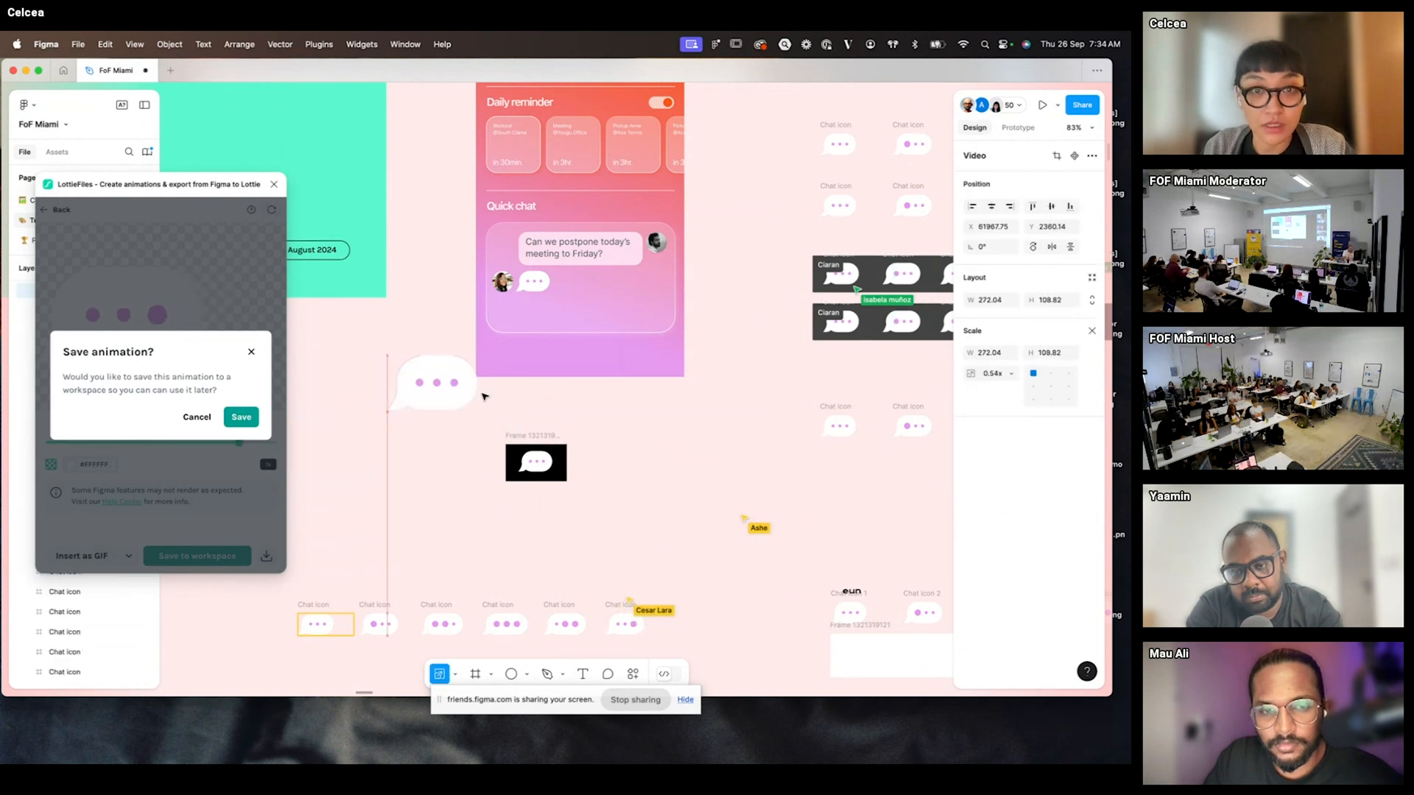
- Scale the new GIF down to about 124 × 49 and put it in place of the old typing bubble in Quick chat
click(535, 290)
click(466, 414)
drag(553, 420, 462, 394)
drag(537, 292, 417, 464)
drag(432, 383, 546, 285)
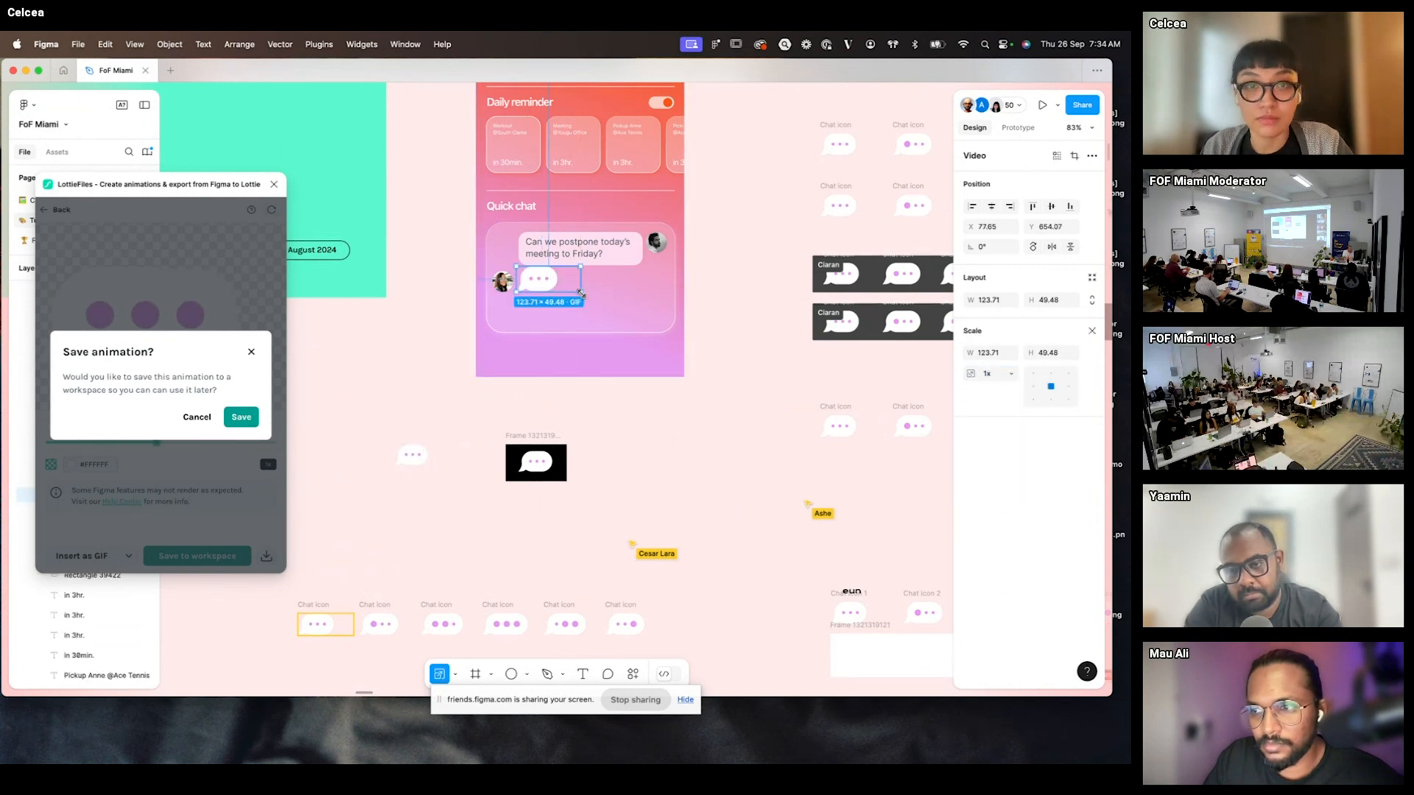
- Scale the typing bubble GIF in Quick chat down to about 103 × 41 and deselect it
drag(578, 292, 546, 289)
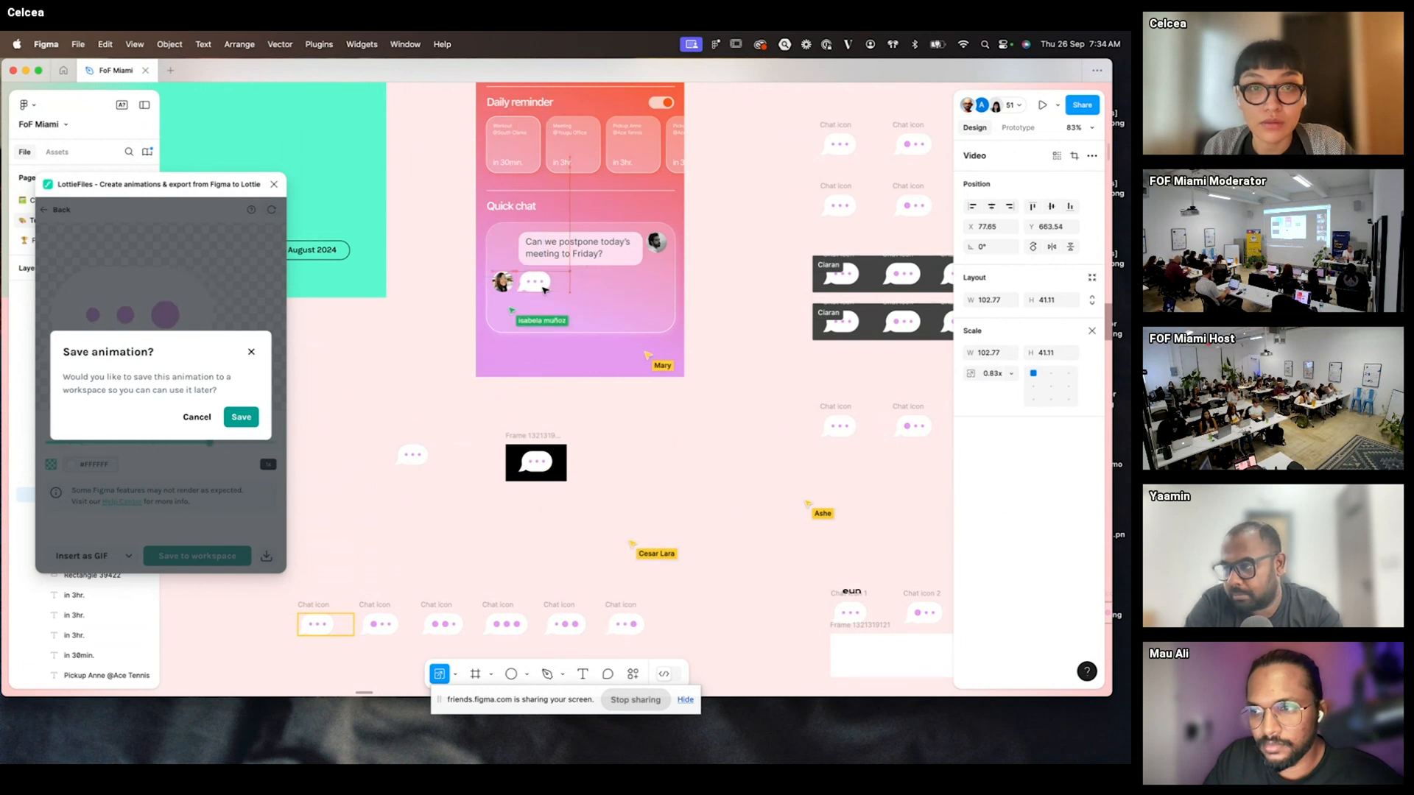
click(457, 293)
scroll(446, 221, up, 5)
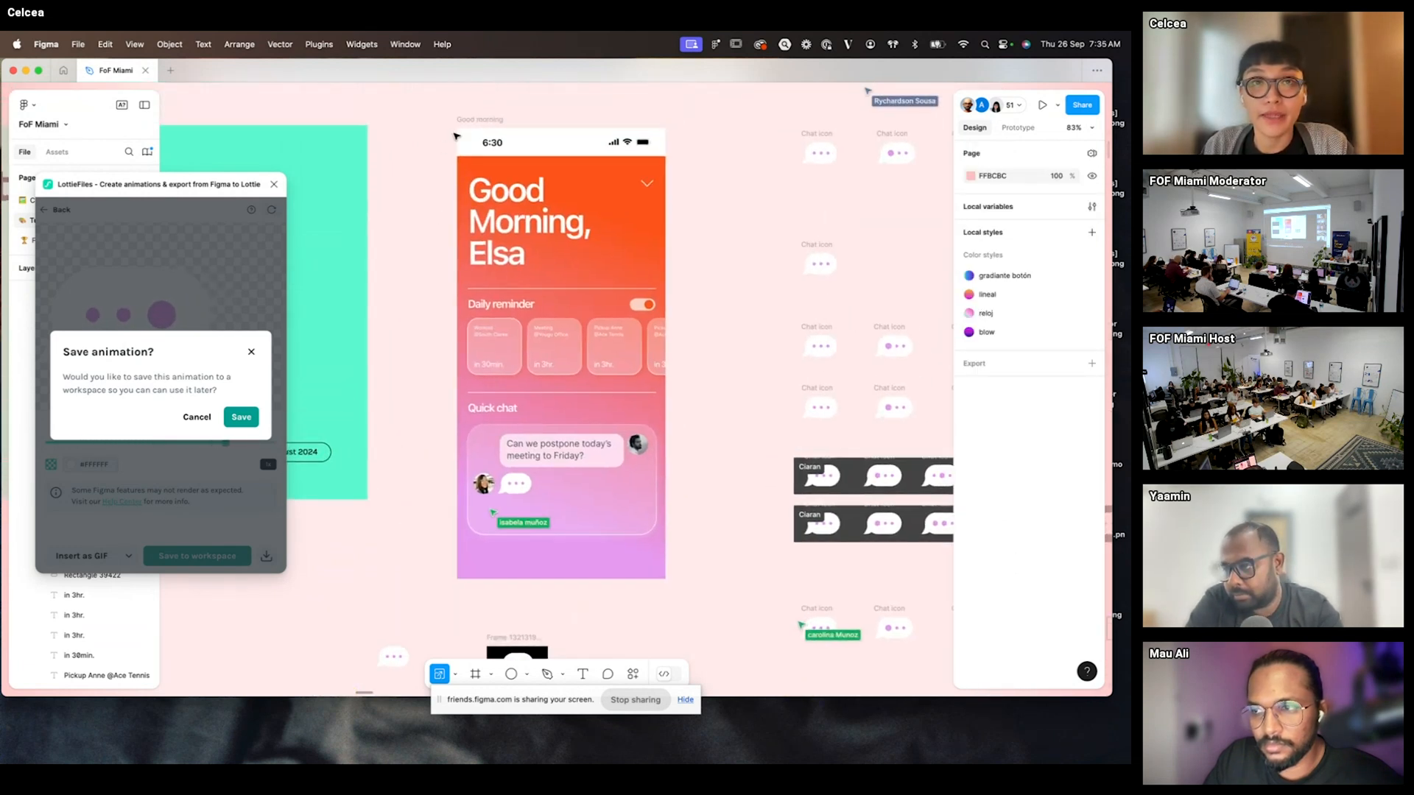
- Save the exported chat bubble animation to a project folder in the LottieFiles workspace
click(239, 416)
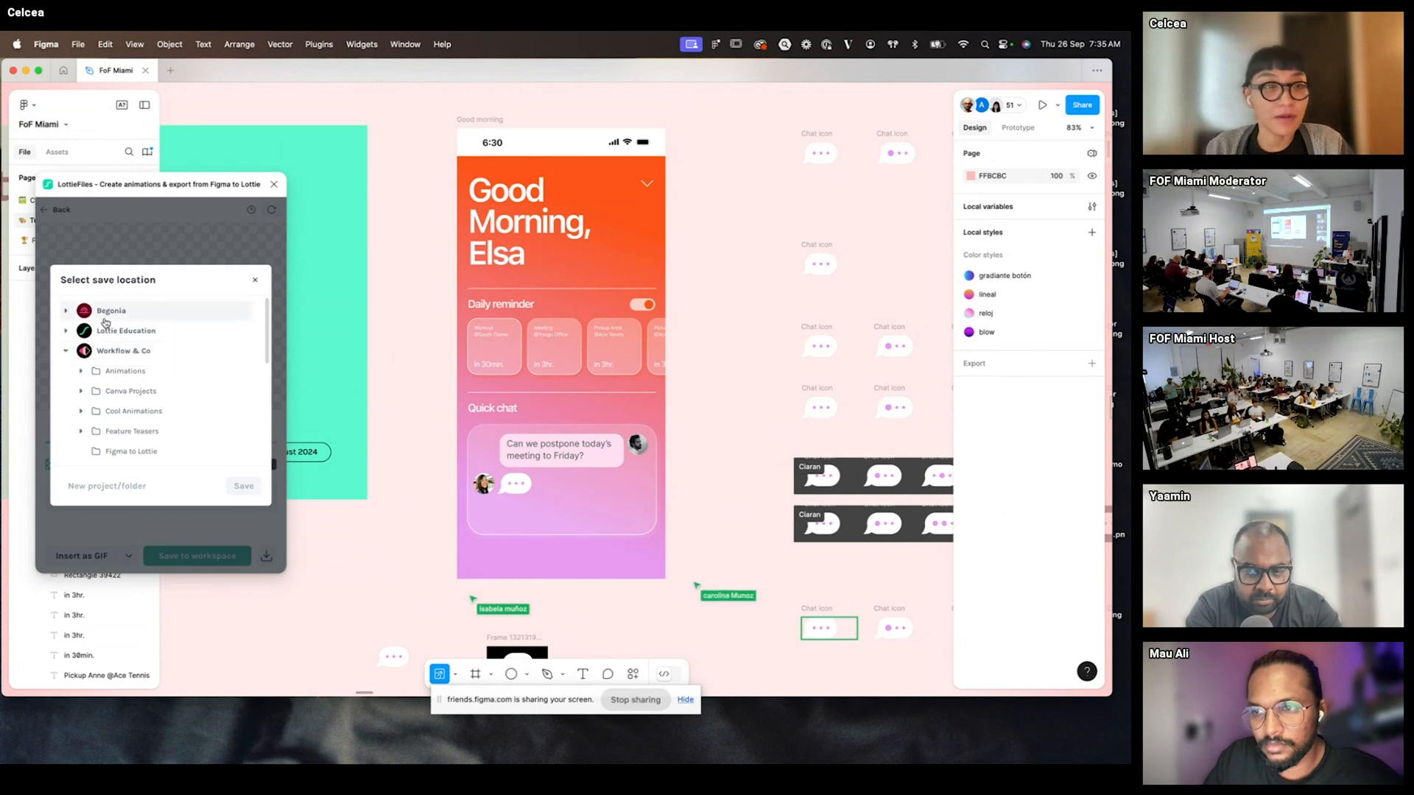
scroll(134, 361, down, 3)
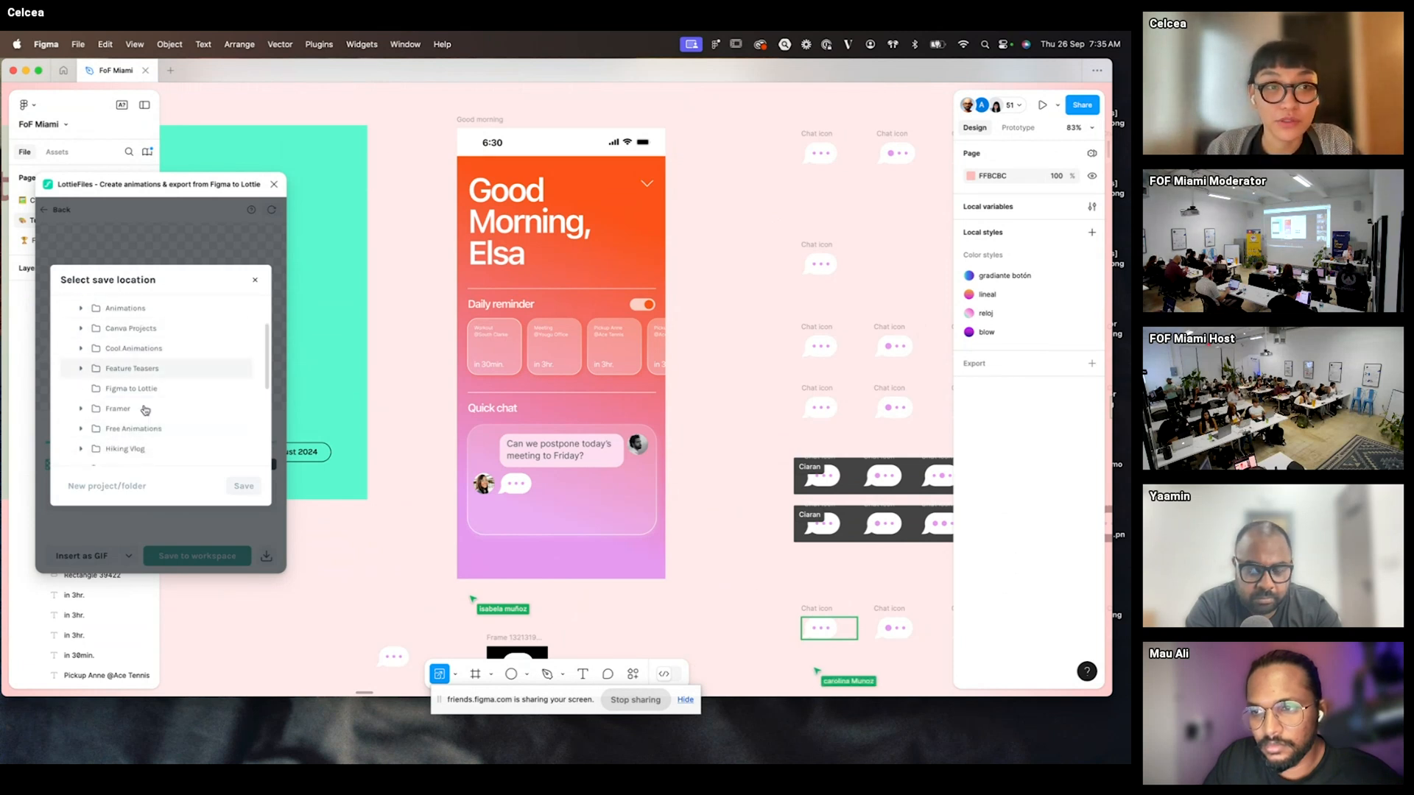
scroll(138, 383, down, 5)
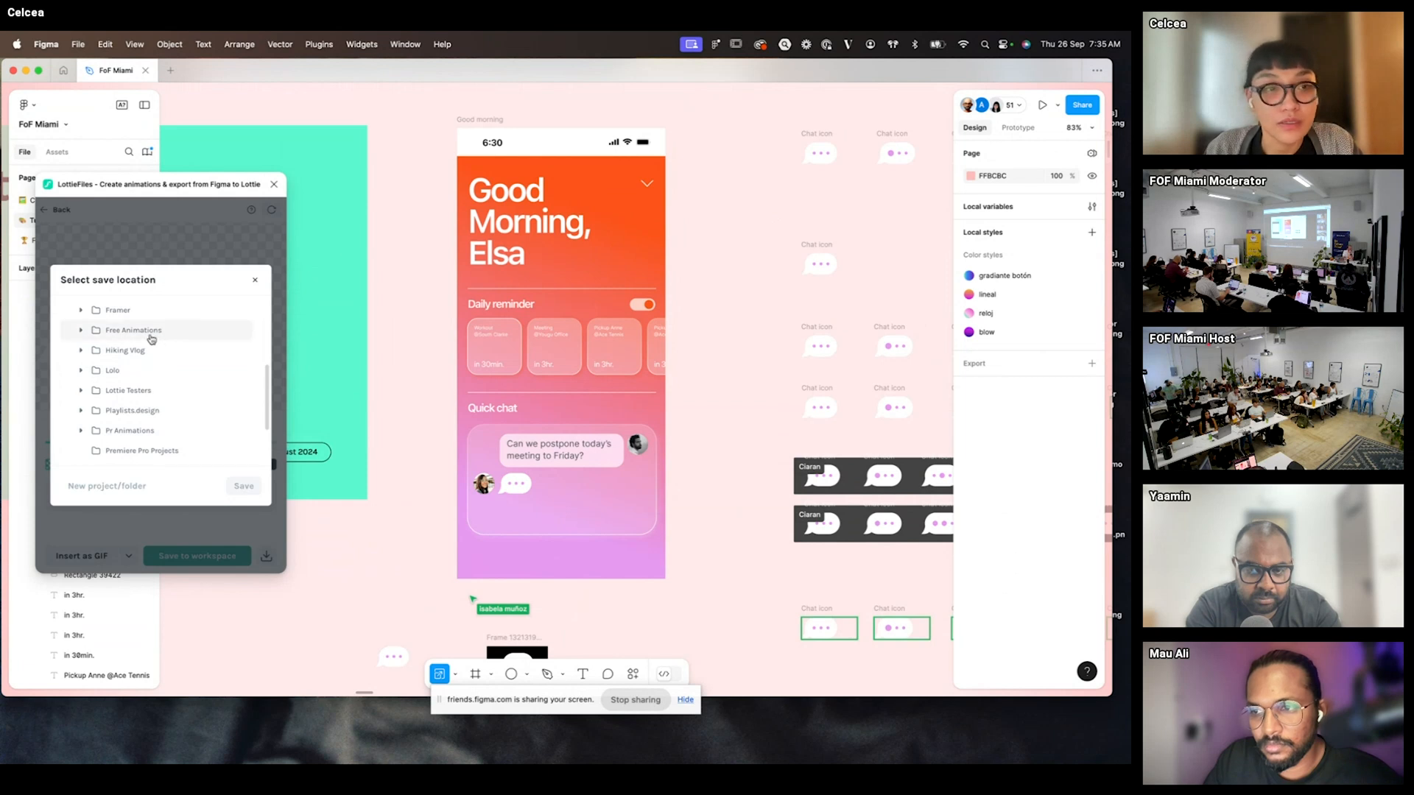
scroll(147, 336, up, 8)
scroll(158, 335, down, 2)
click(240, 487)
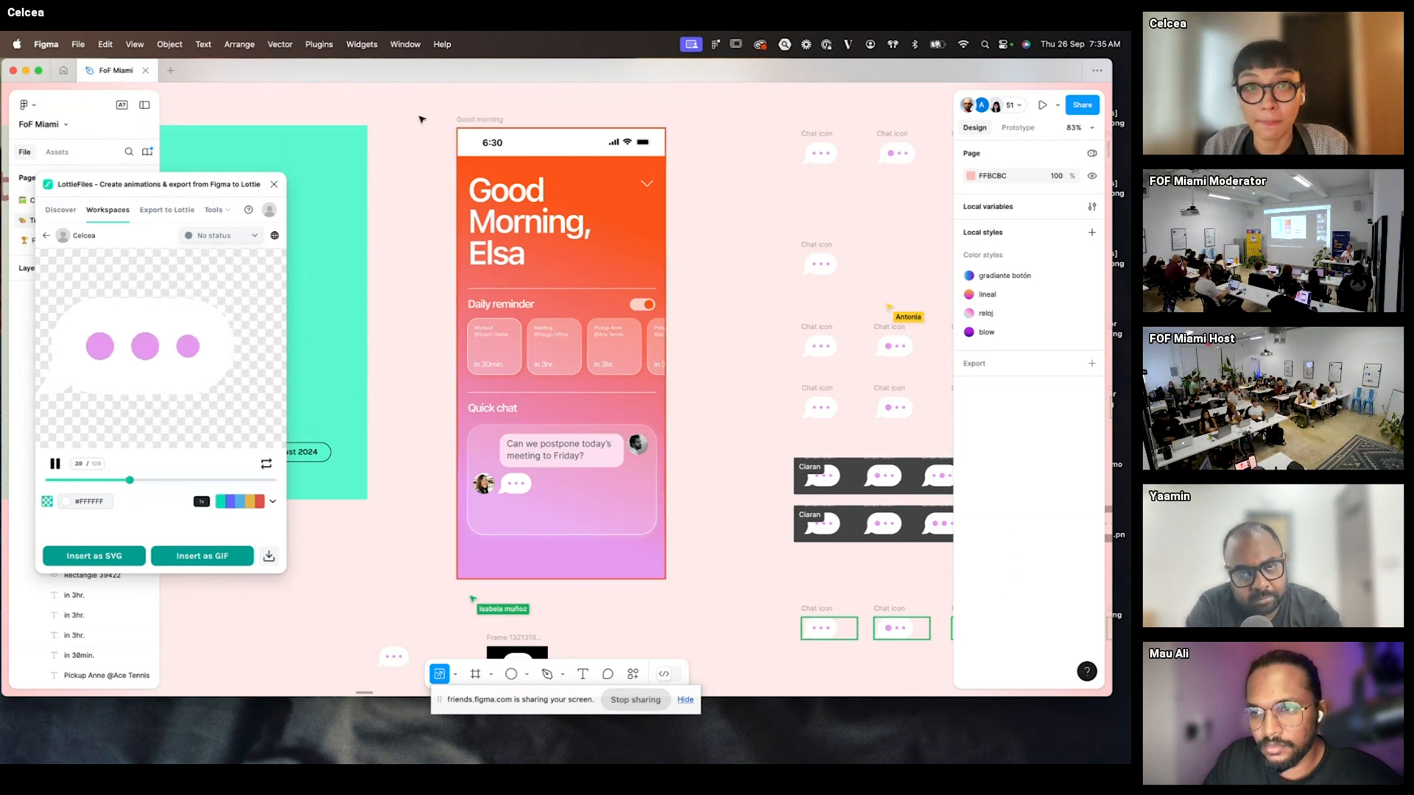
- Remove the existing flow starting point from the Good morning frame and give the frame a new one
click(481, 120)
key(shift+e)
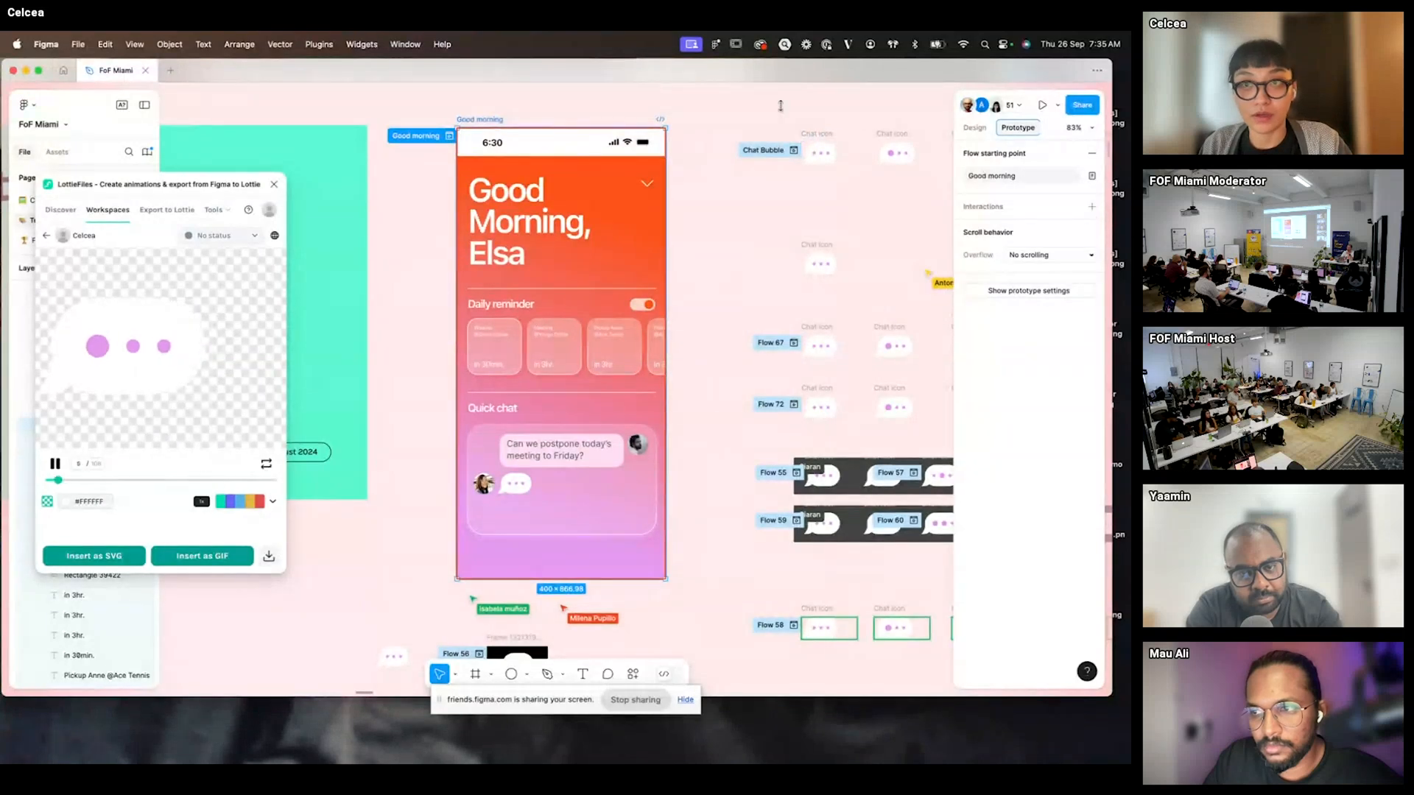
click(1095, 155)
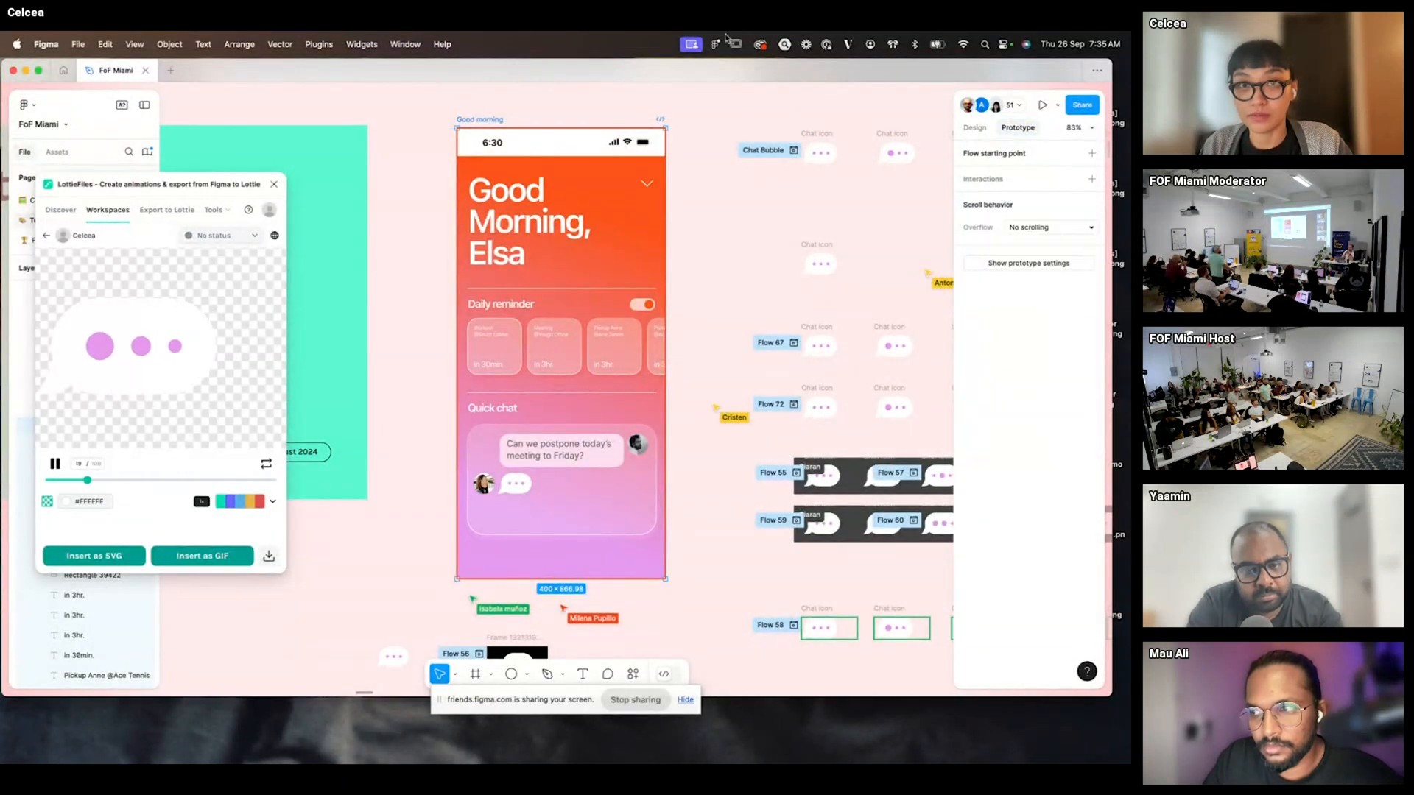
key(Escape)
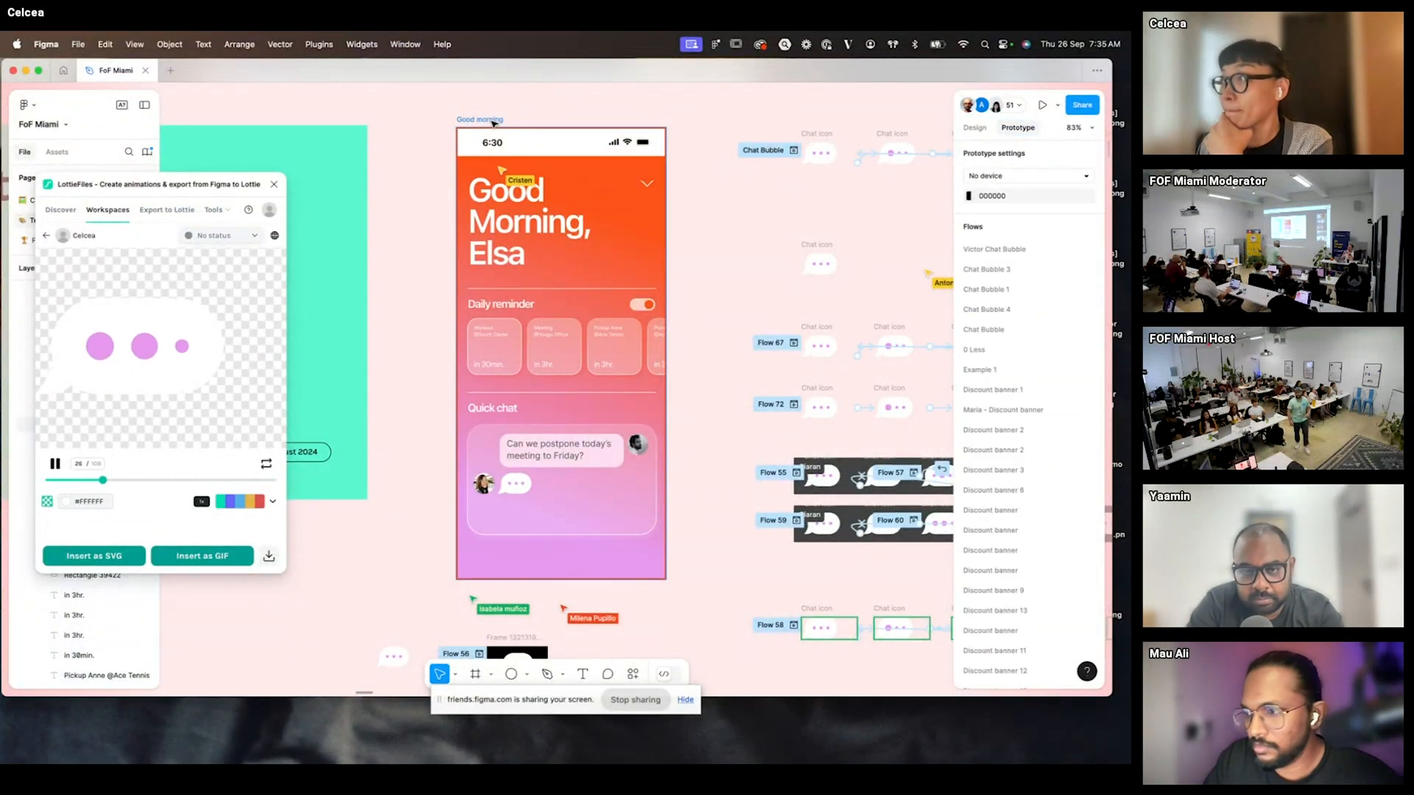
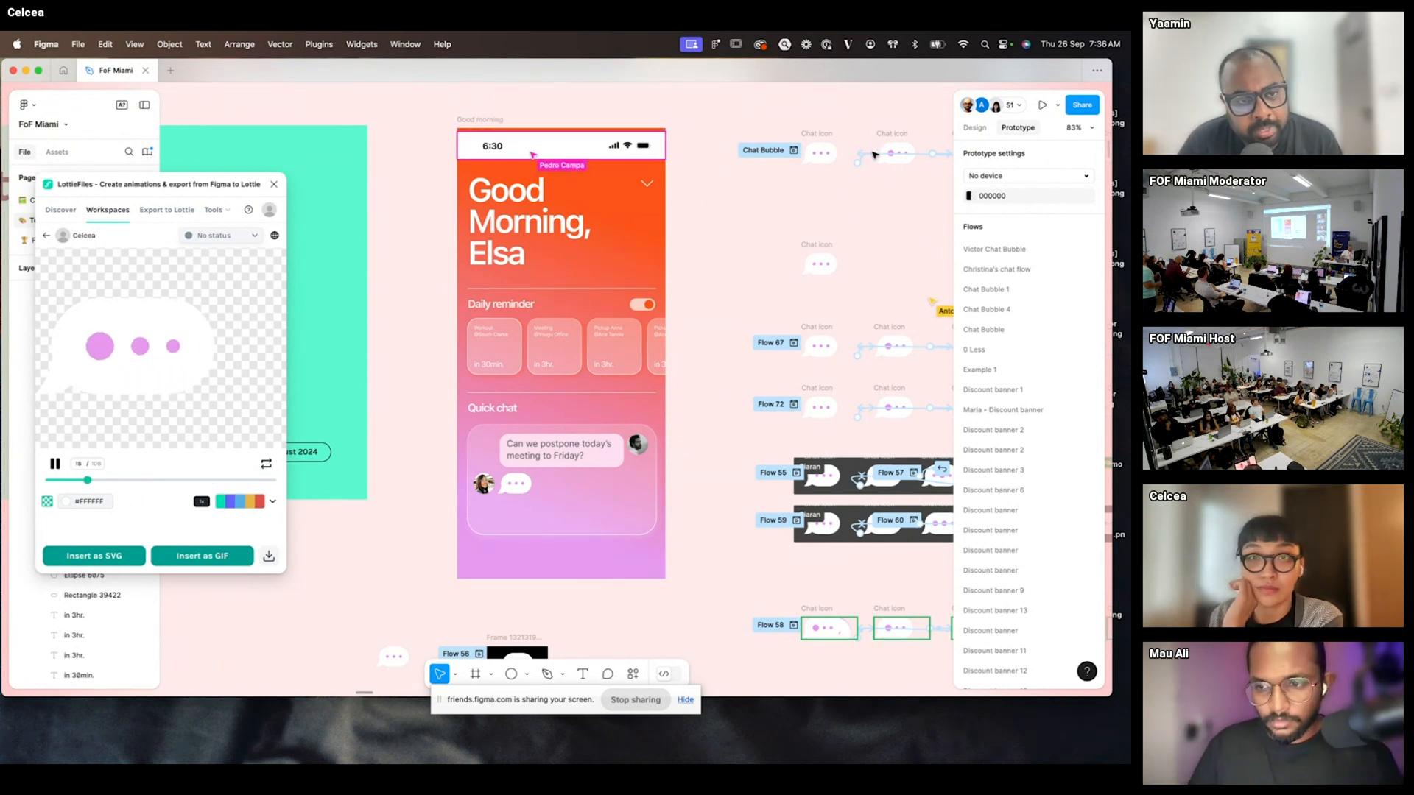
click(481, 119)
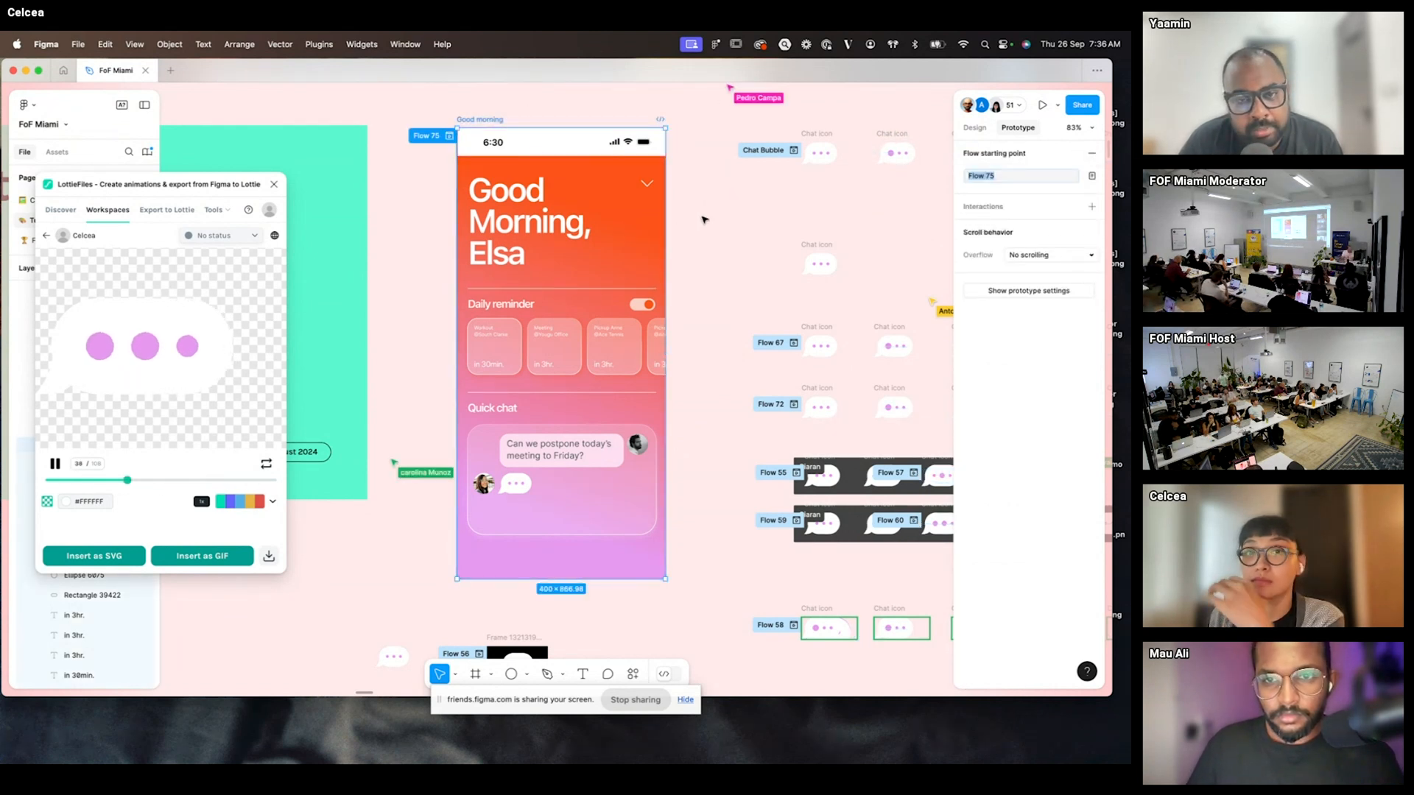
click(704, 218)
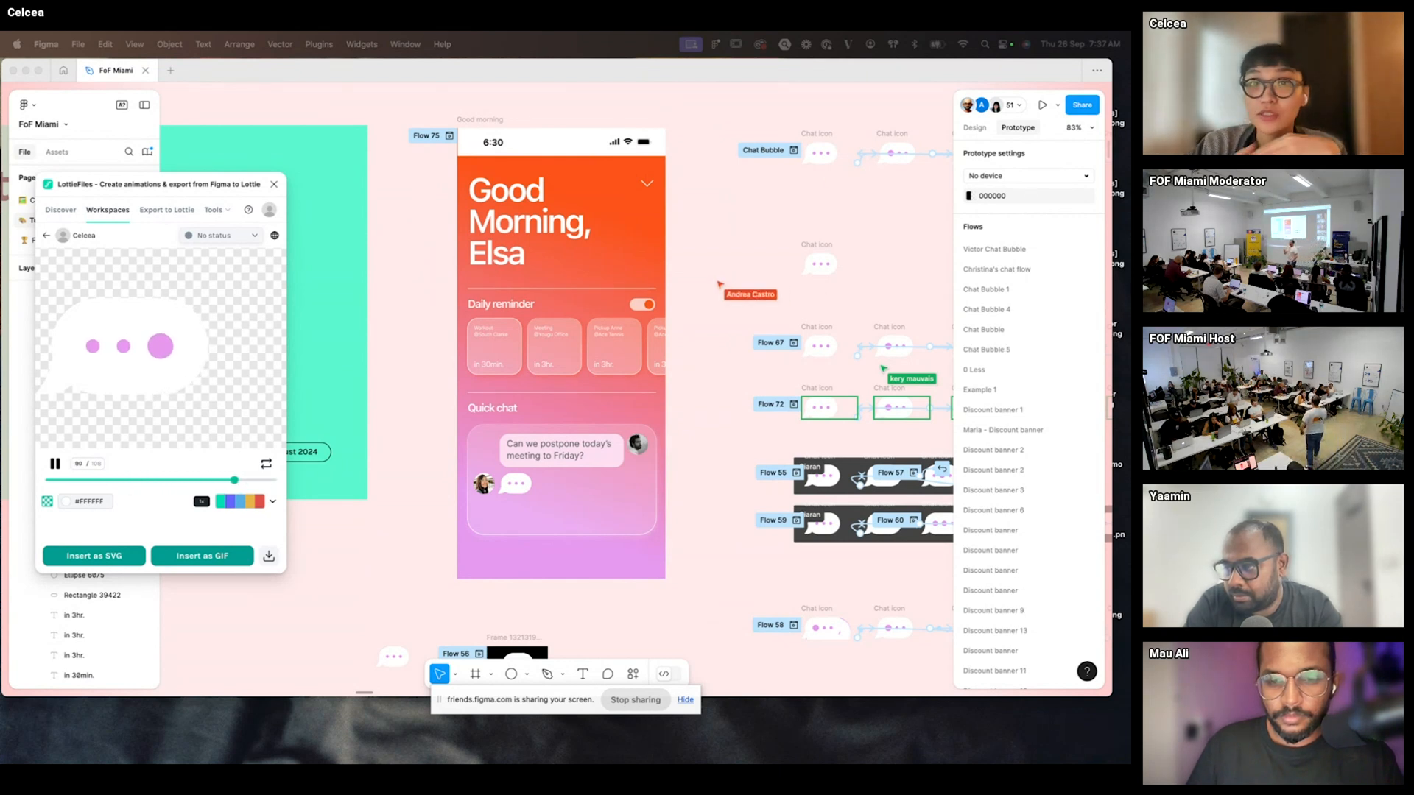
- Play the Good morning frame's flow in an inline preview to check the typing bubble animation, and close the preview
click(489, 121)
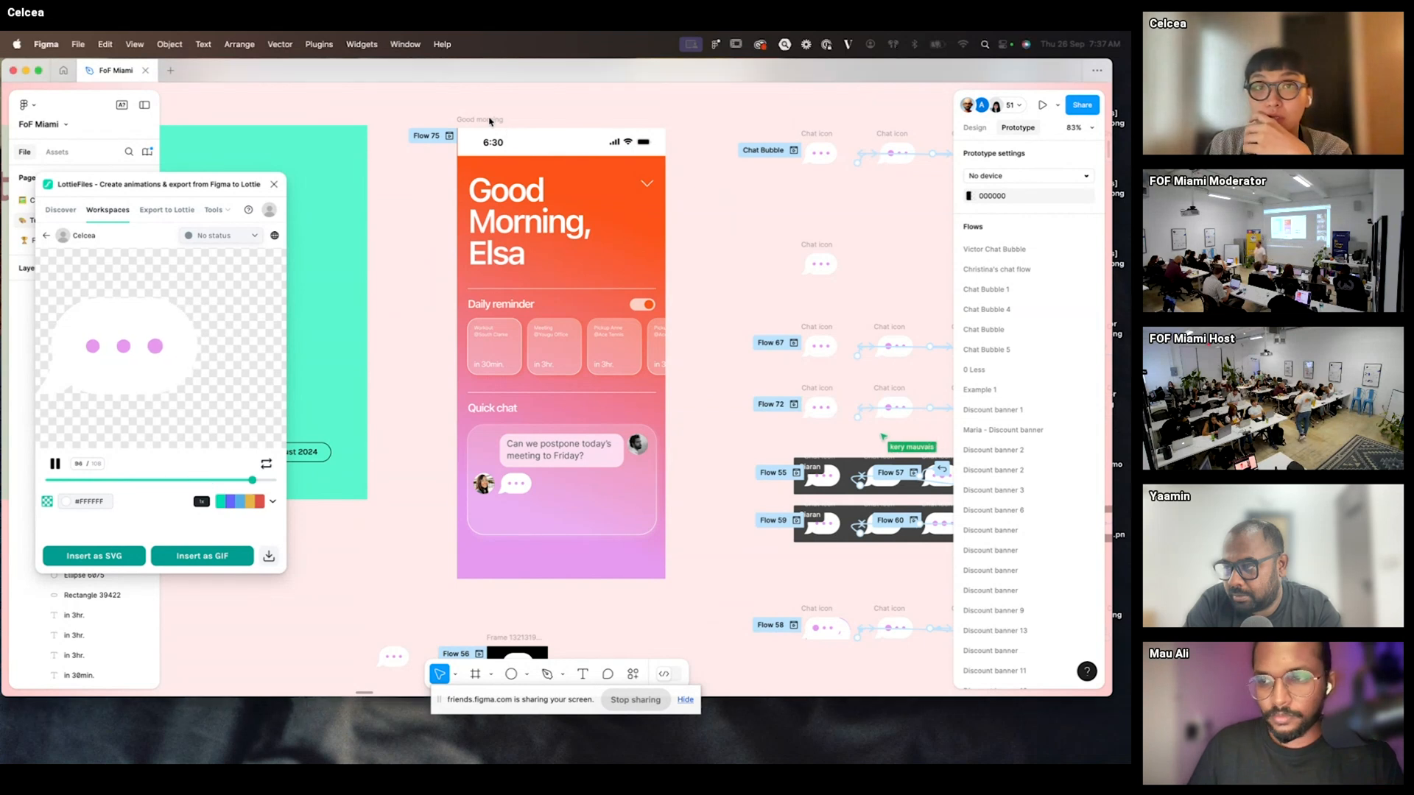
click(489, 120)
click(533, 118)
click(500, 119)
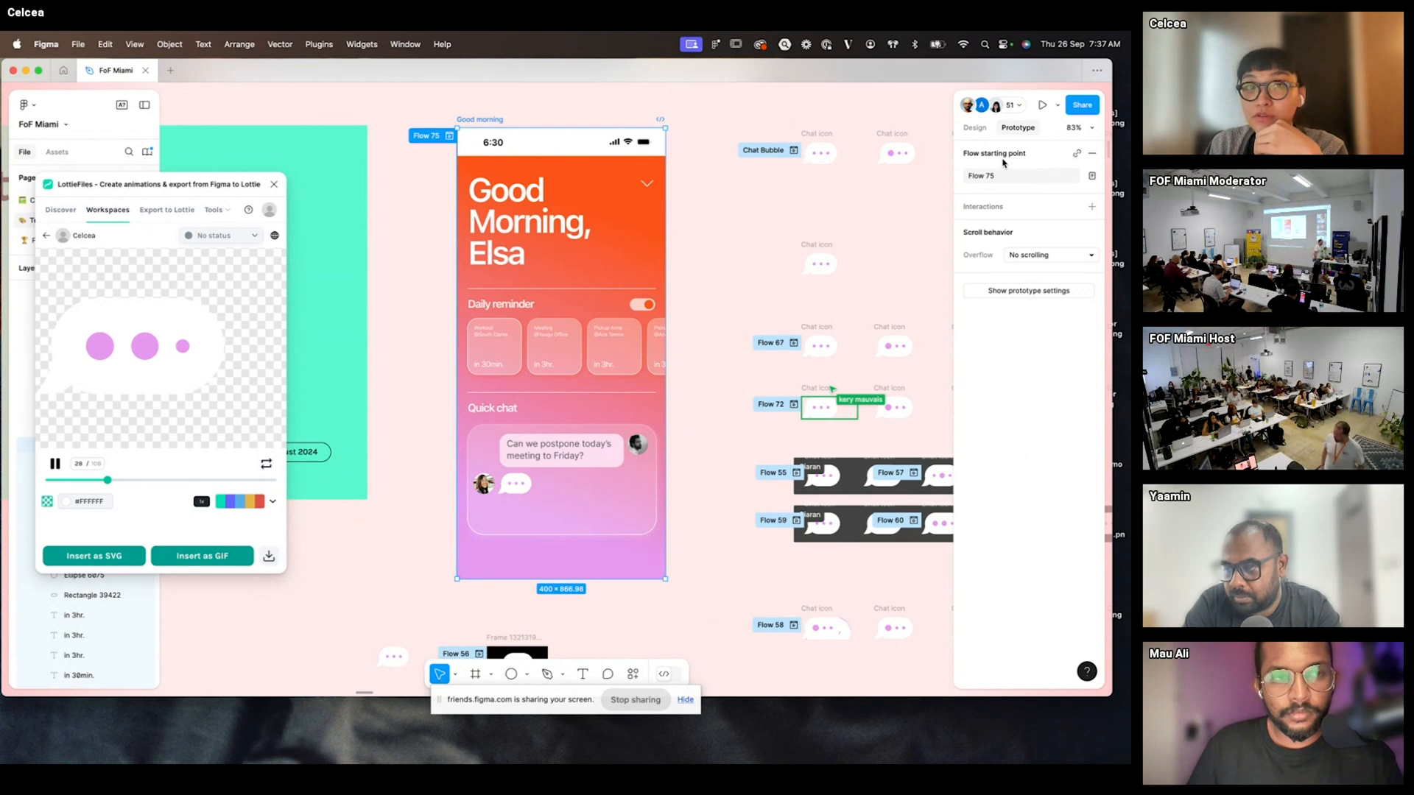
click(449, 135)
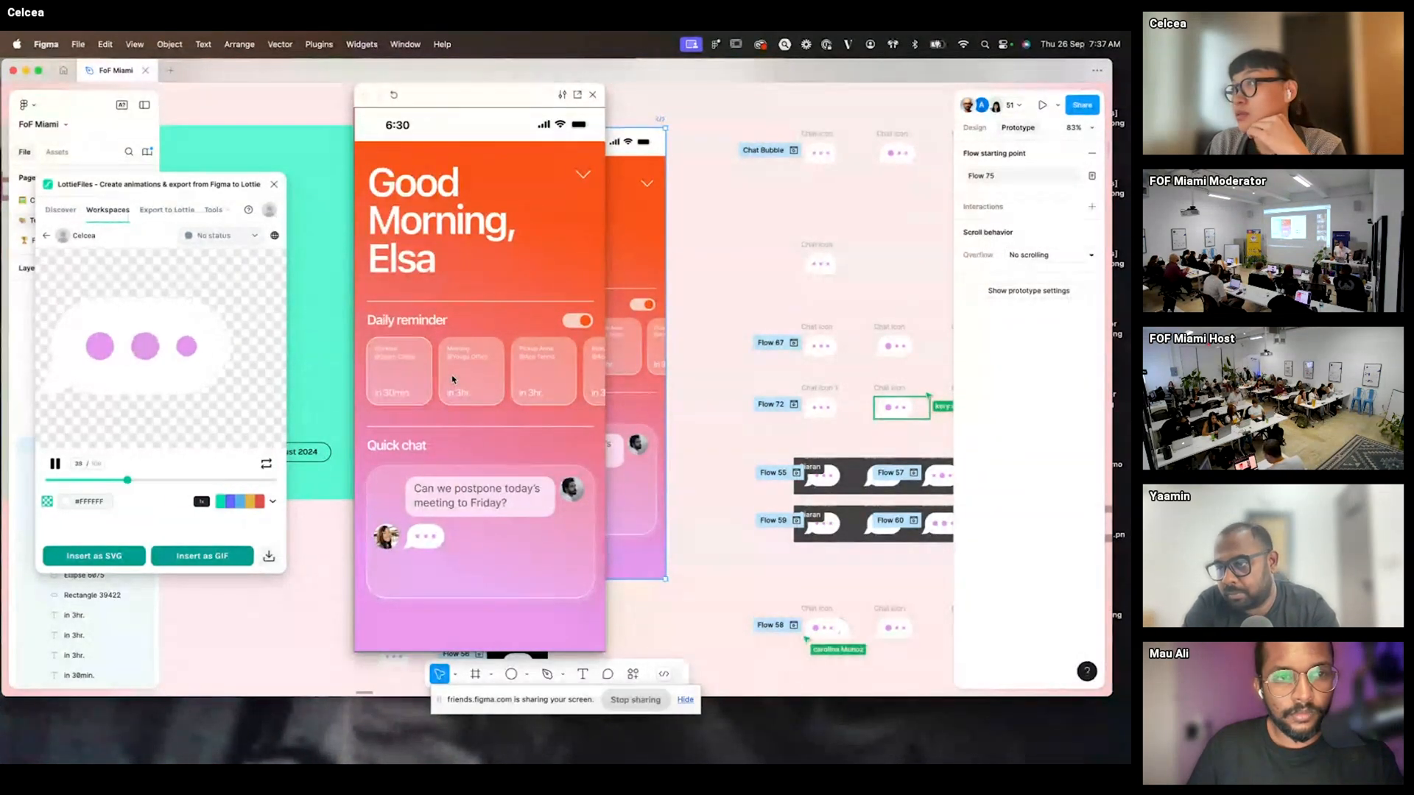
click(592, 95)
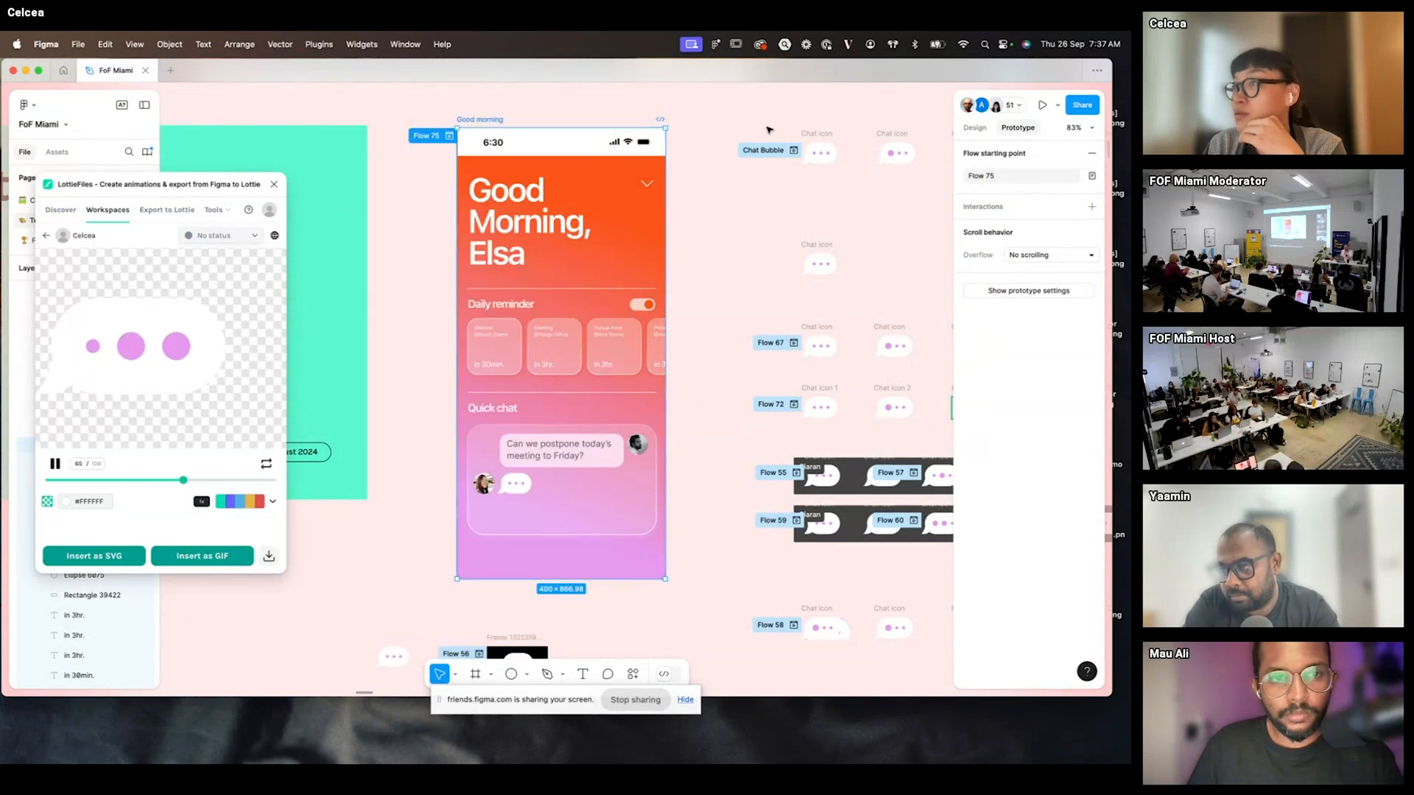
click(561, 145)
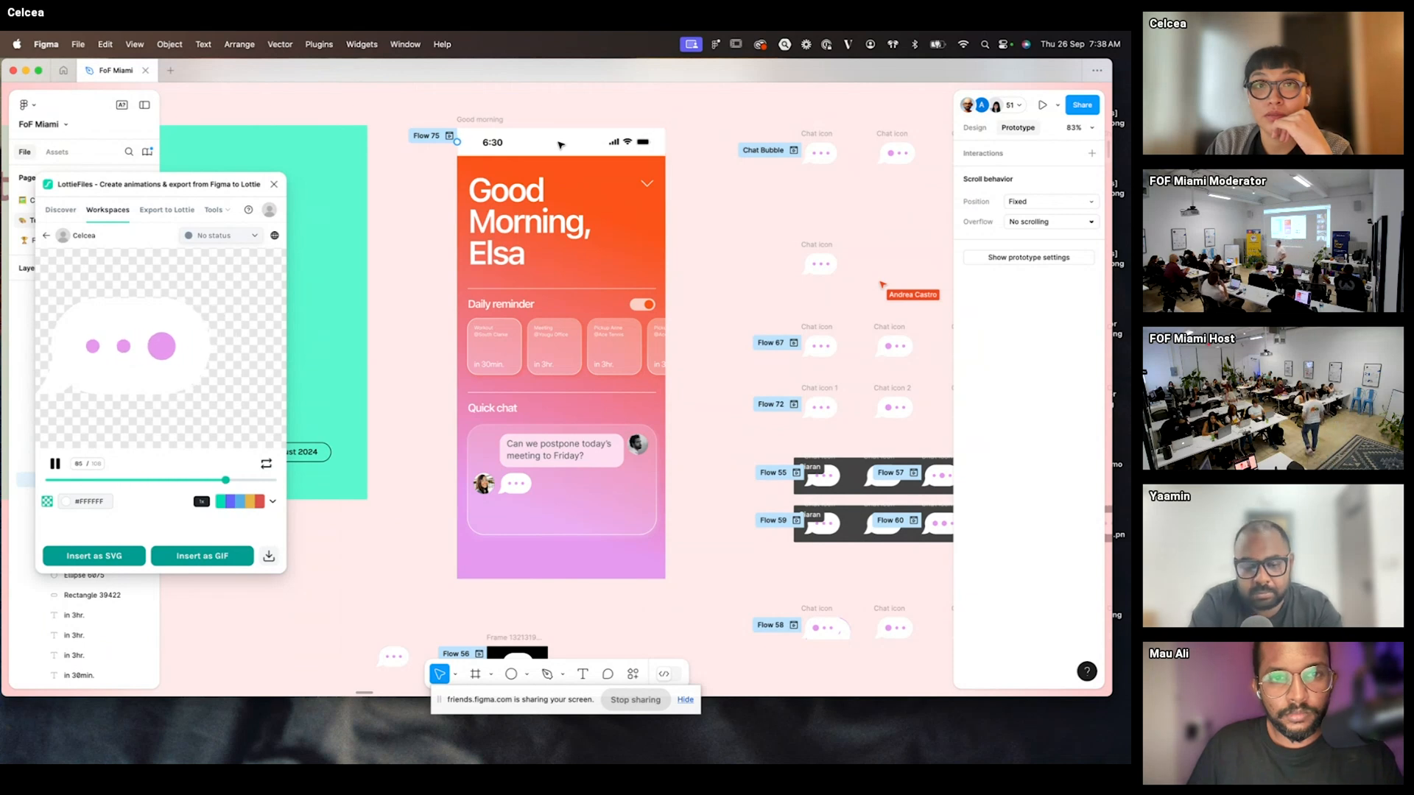
click(414, 199)
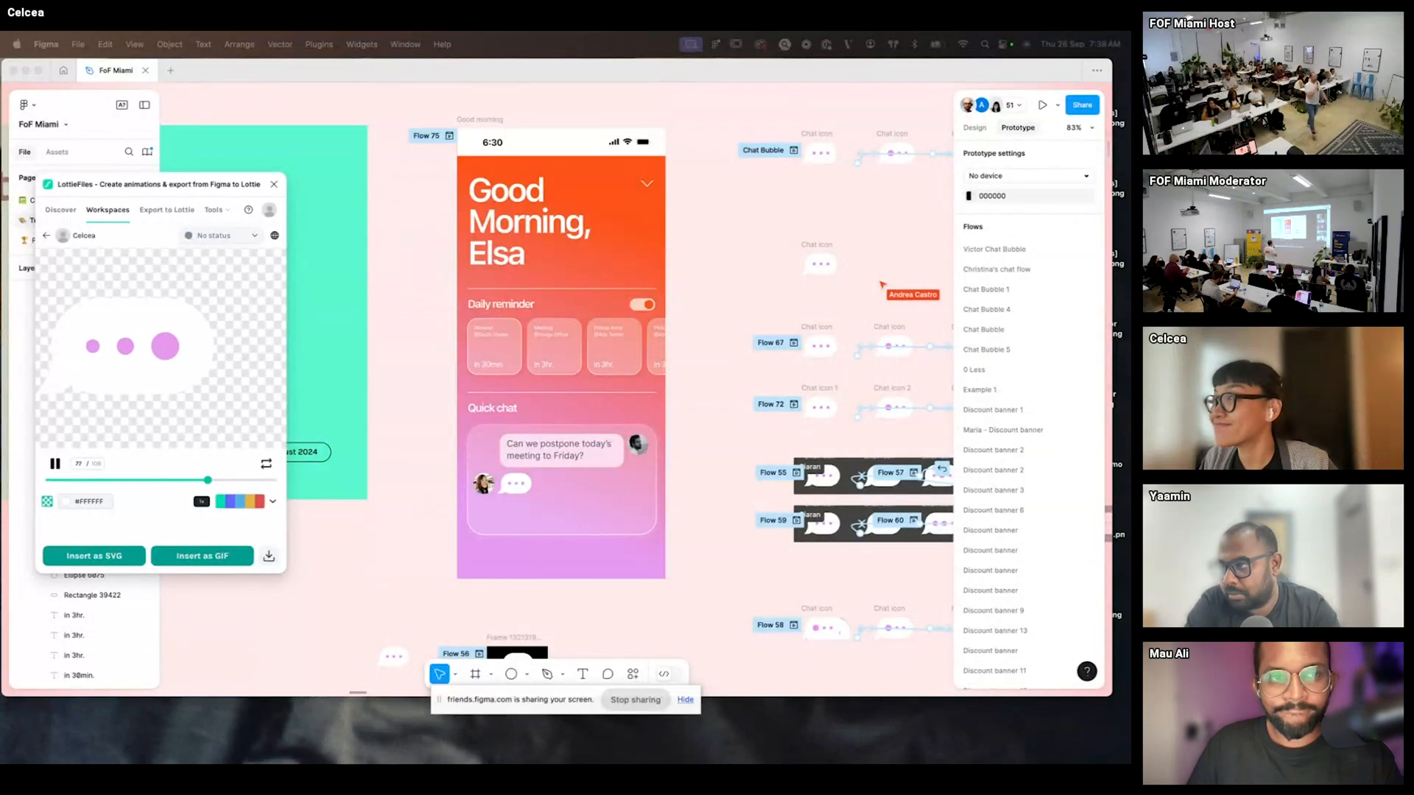
- Go across the canvas to the Part 7 Strokes and Masks section with the iPhone 14 mockup
click(743, 295)
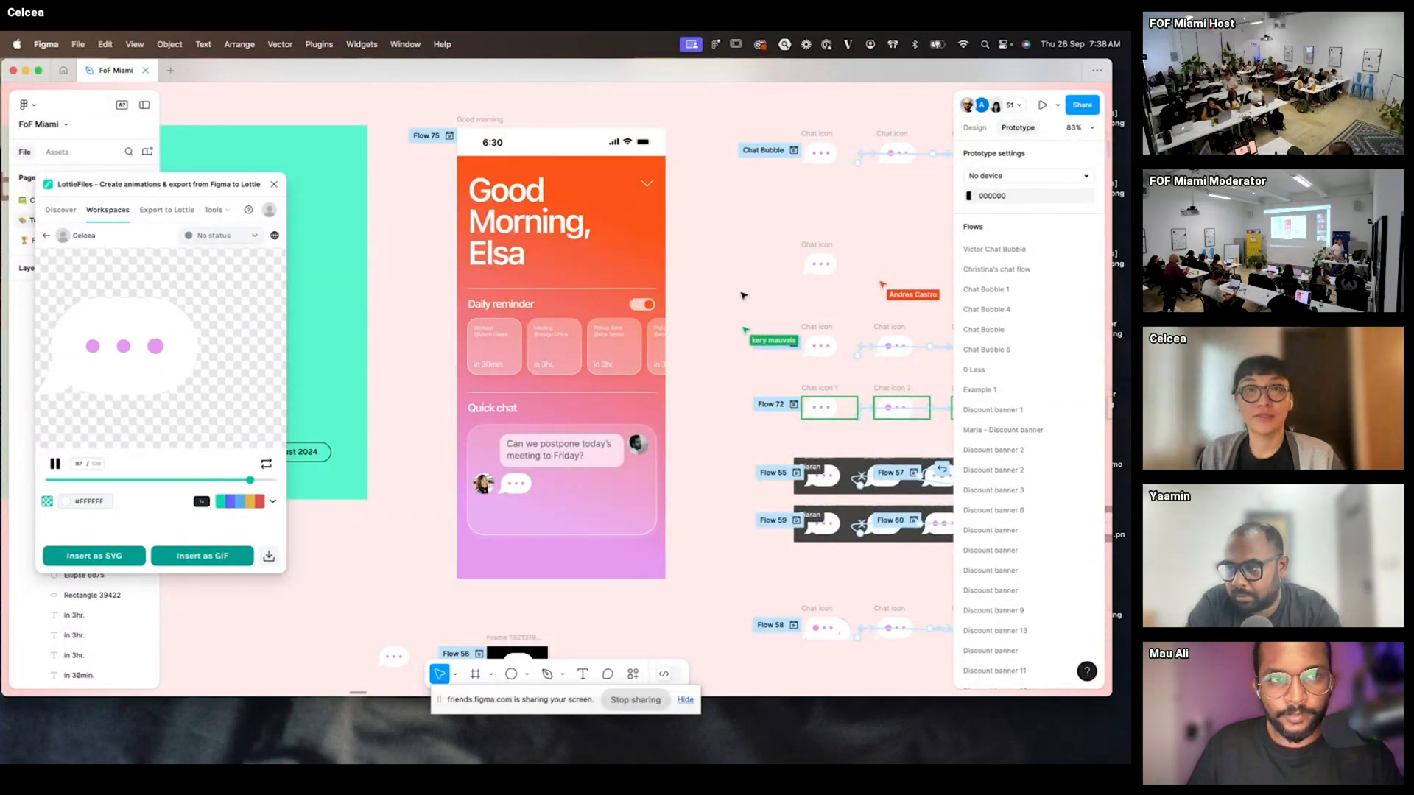
scroll(640, 358, down, 10)
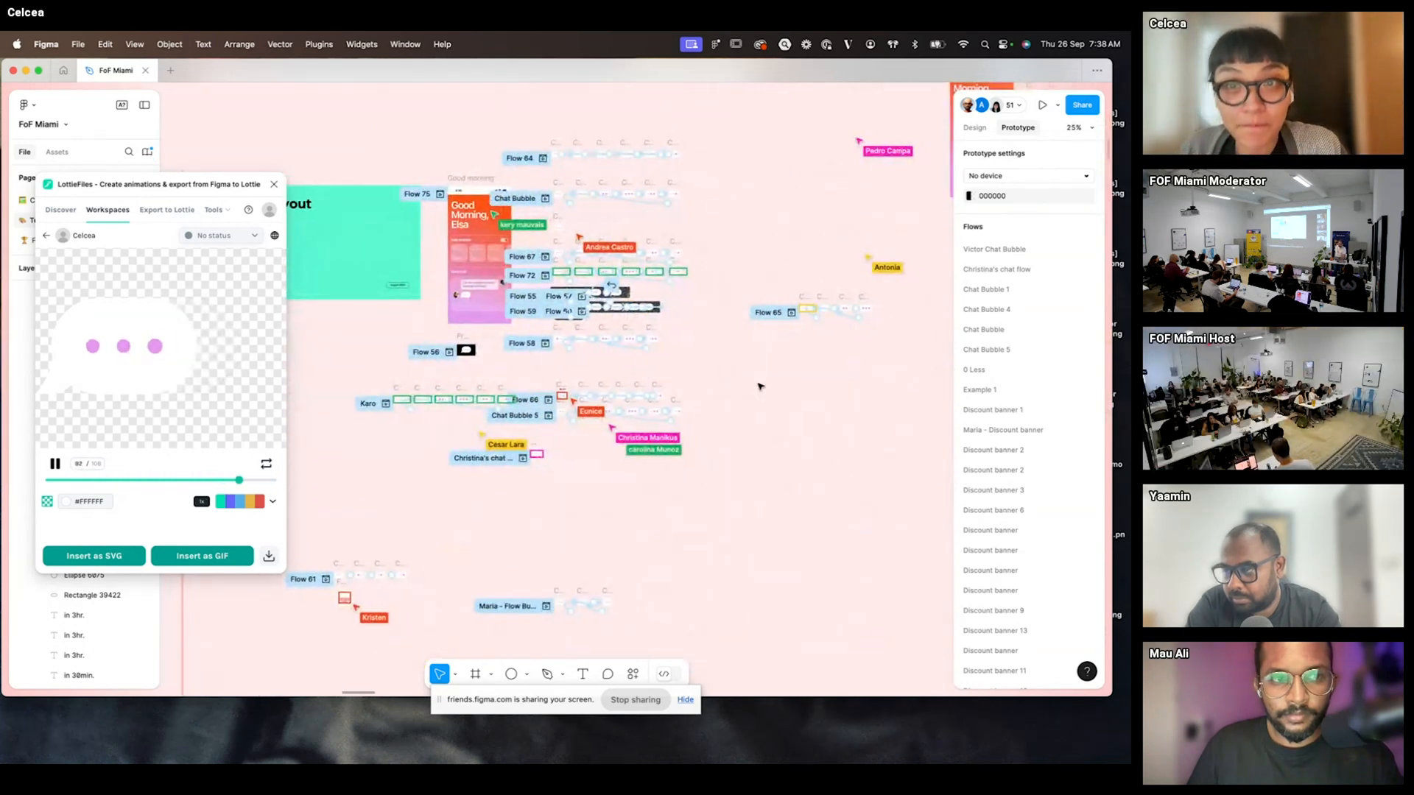
scroll(718, 367, right, 3)
scroll(718, 367, up, 2)
scroll(668, 454, down, 1)
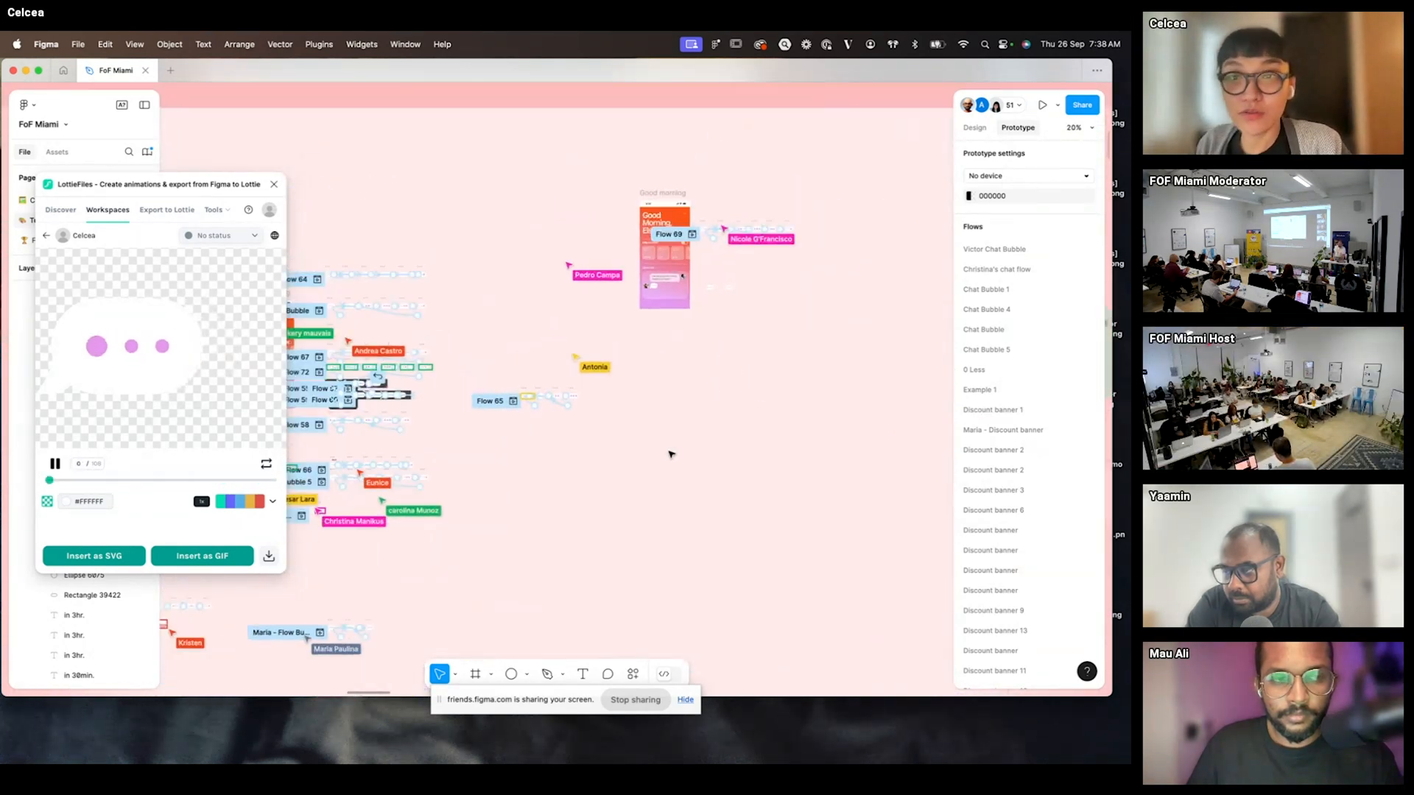
scroll(664, 452, right, 2)
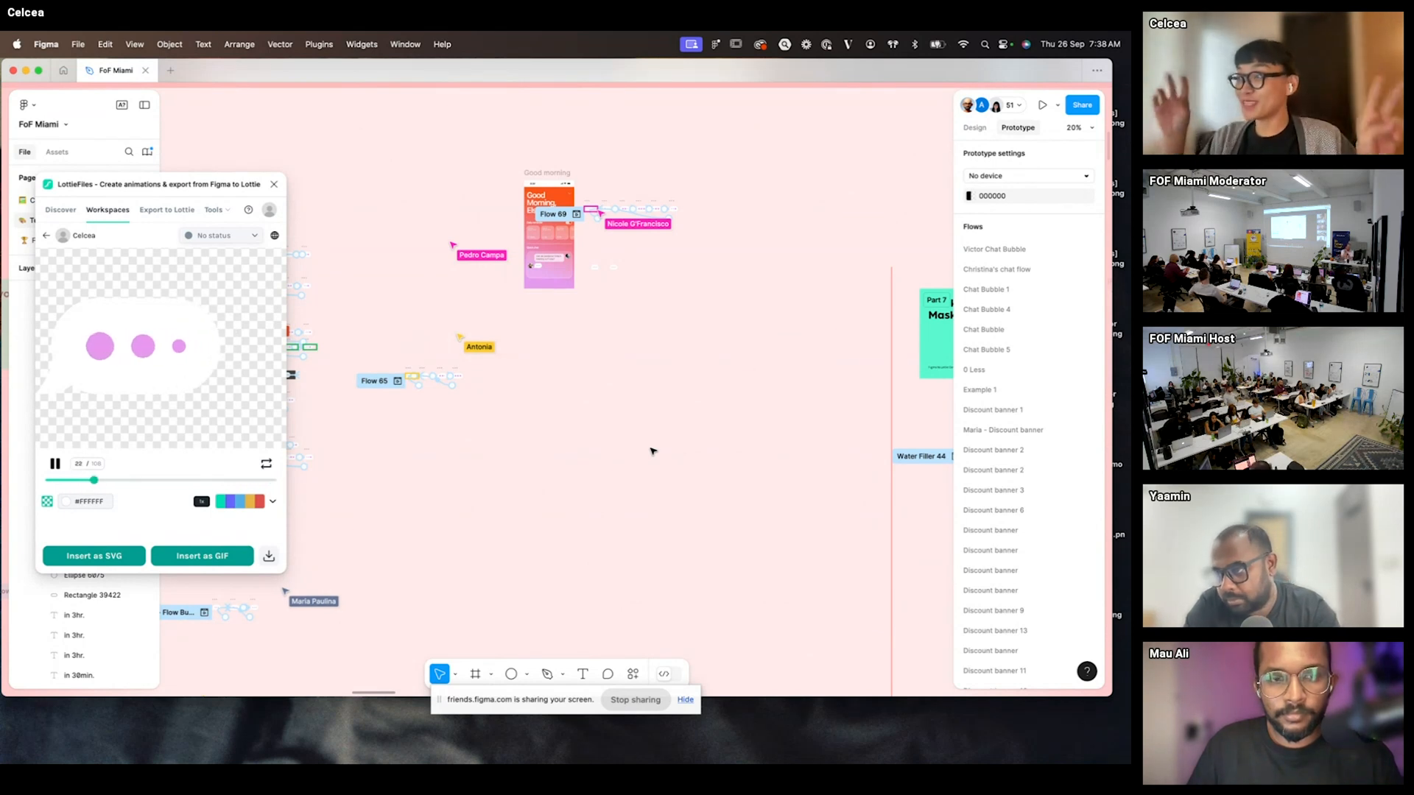
scroll(695, 394, right, 5)
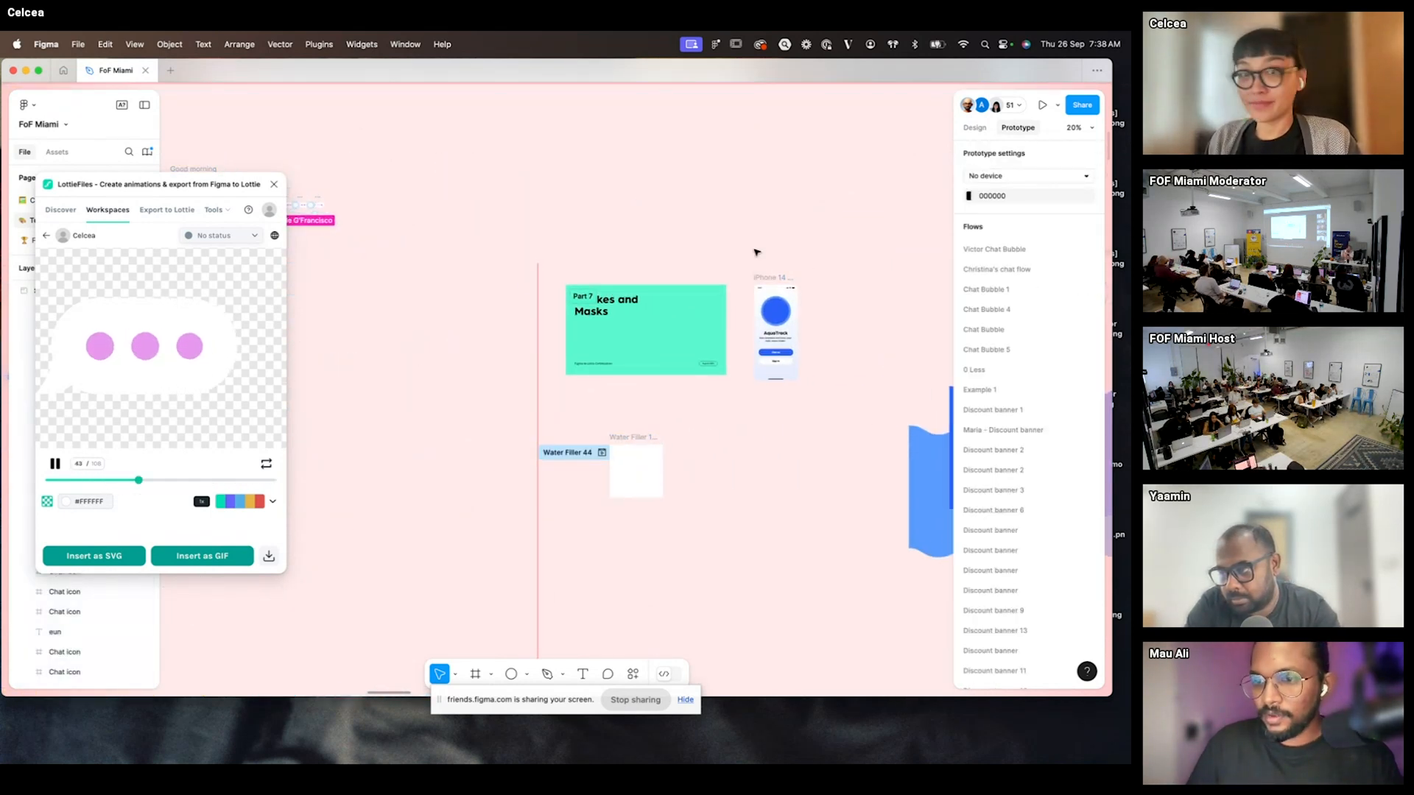
click(721, 186)
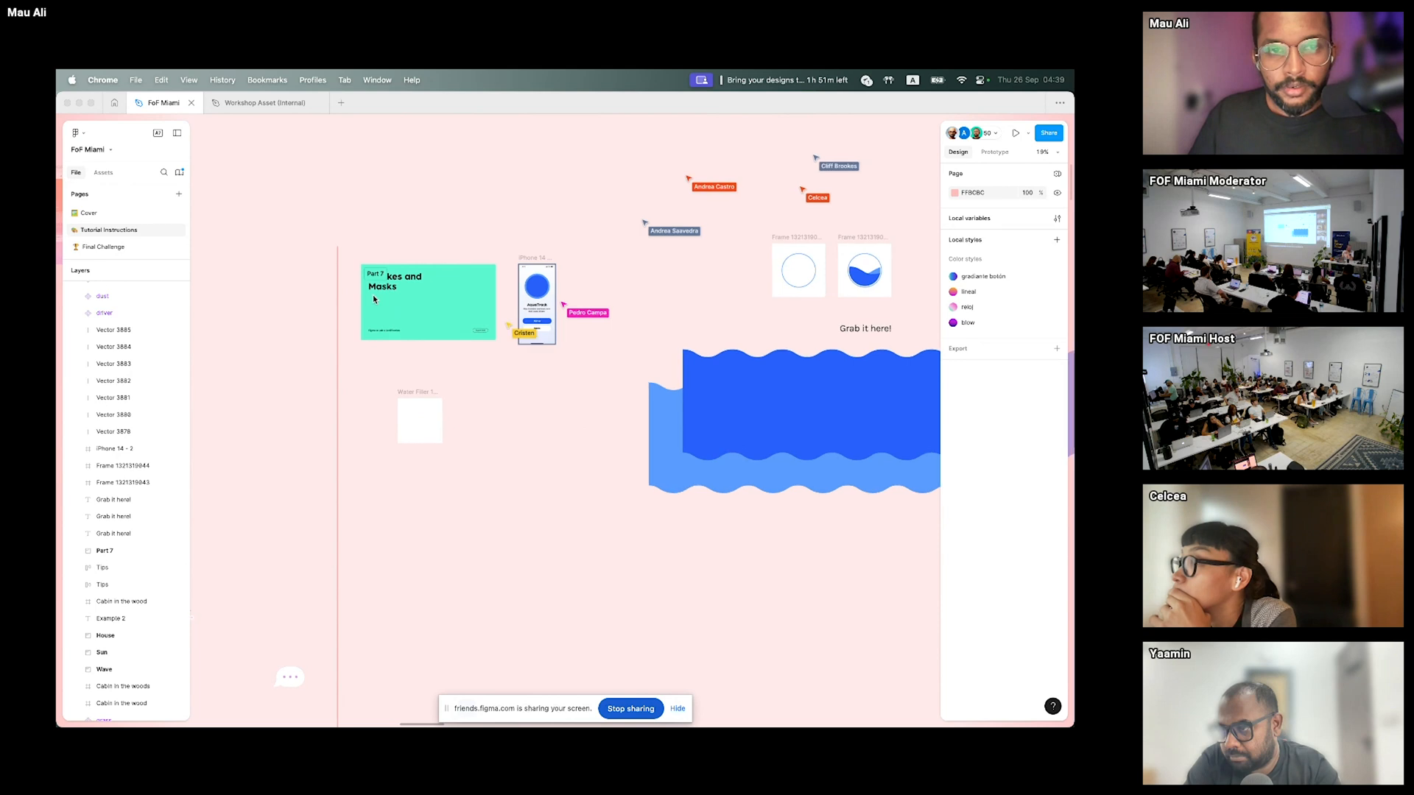
- Scrub through the frames of the circle GIF's fill on the AquaTrack phone screen and close the fill settings
scroll(425, 281, up, 5)
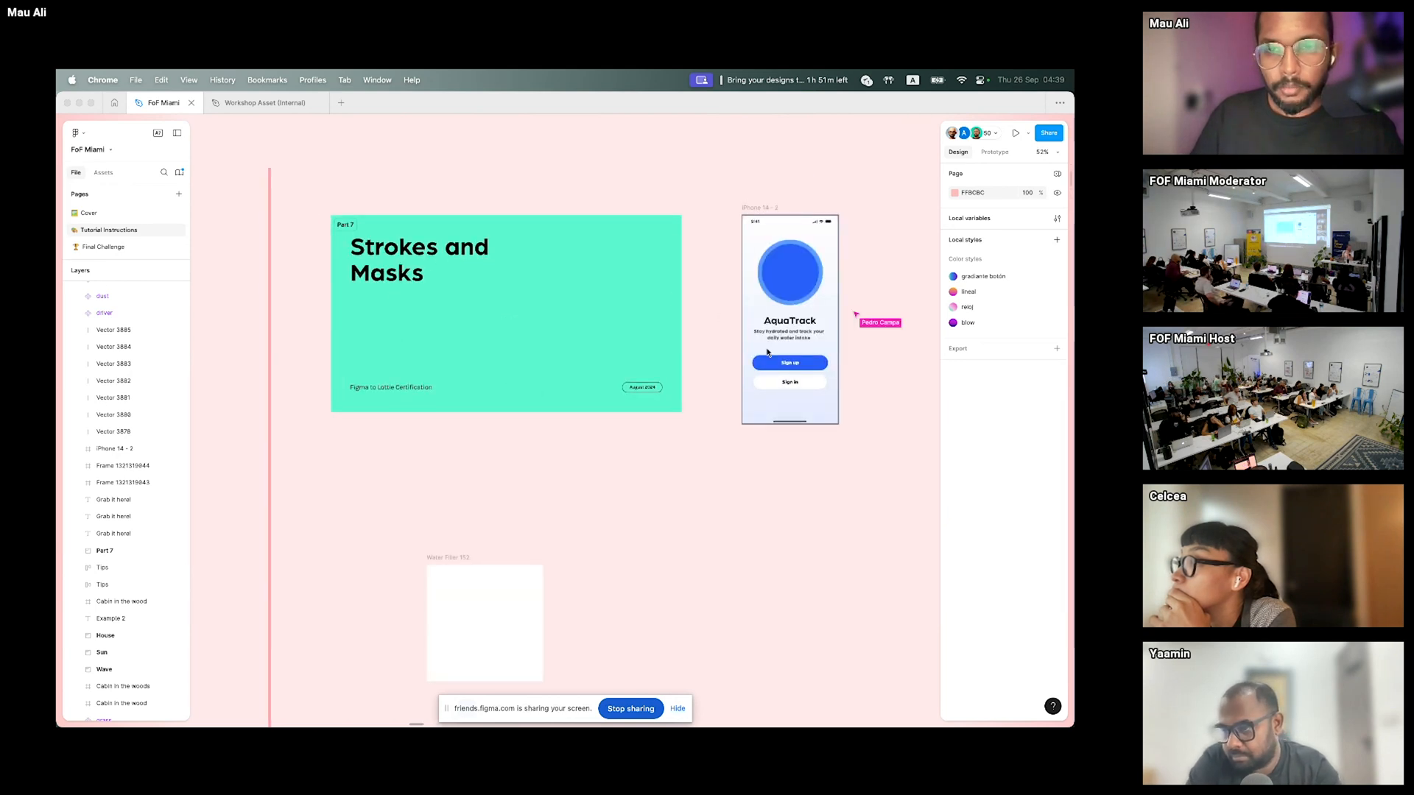
scroll(767, 353, right, 5)
scroll(699, 272, up, 3)
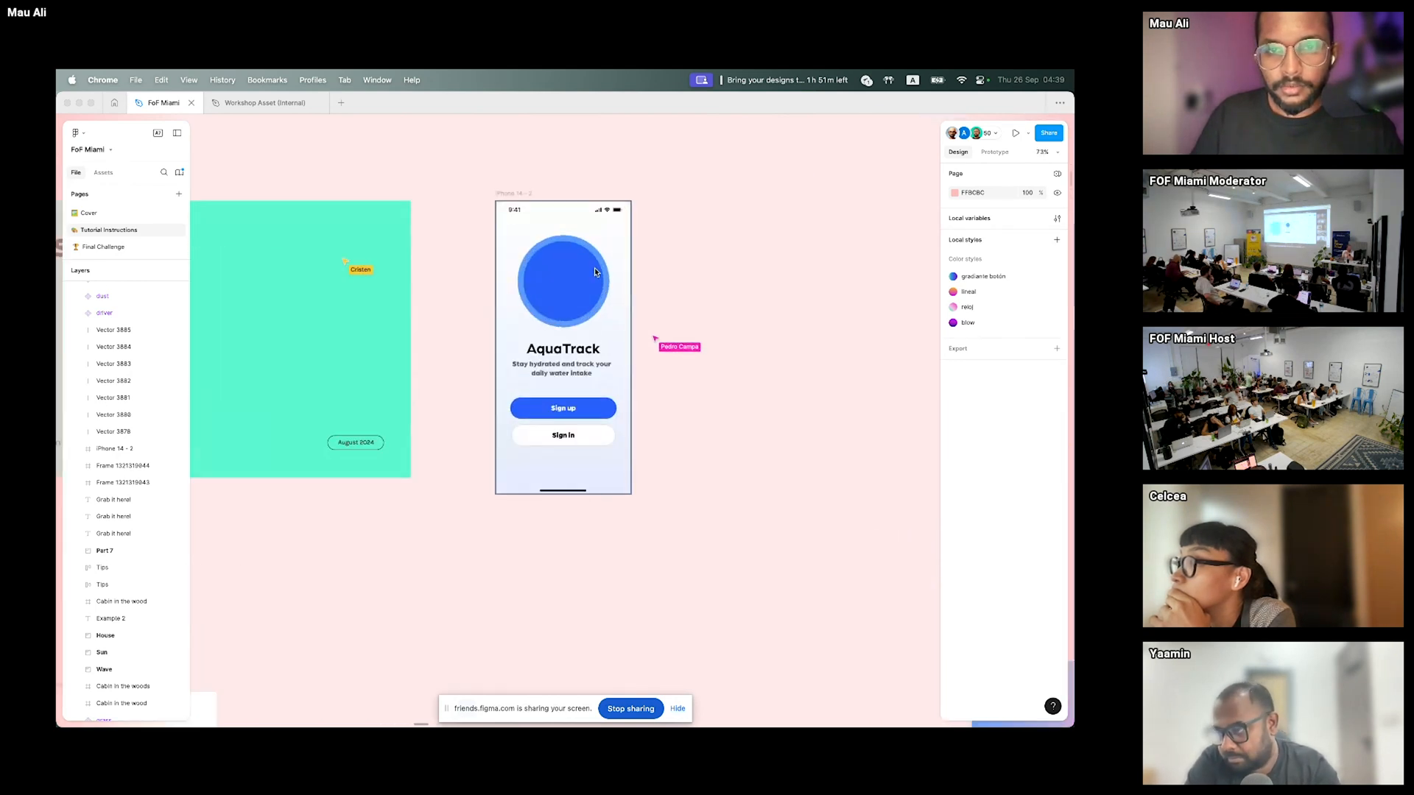
click(695, 278)
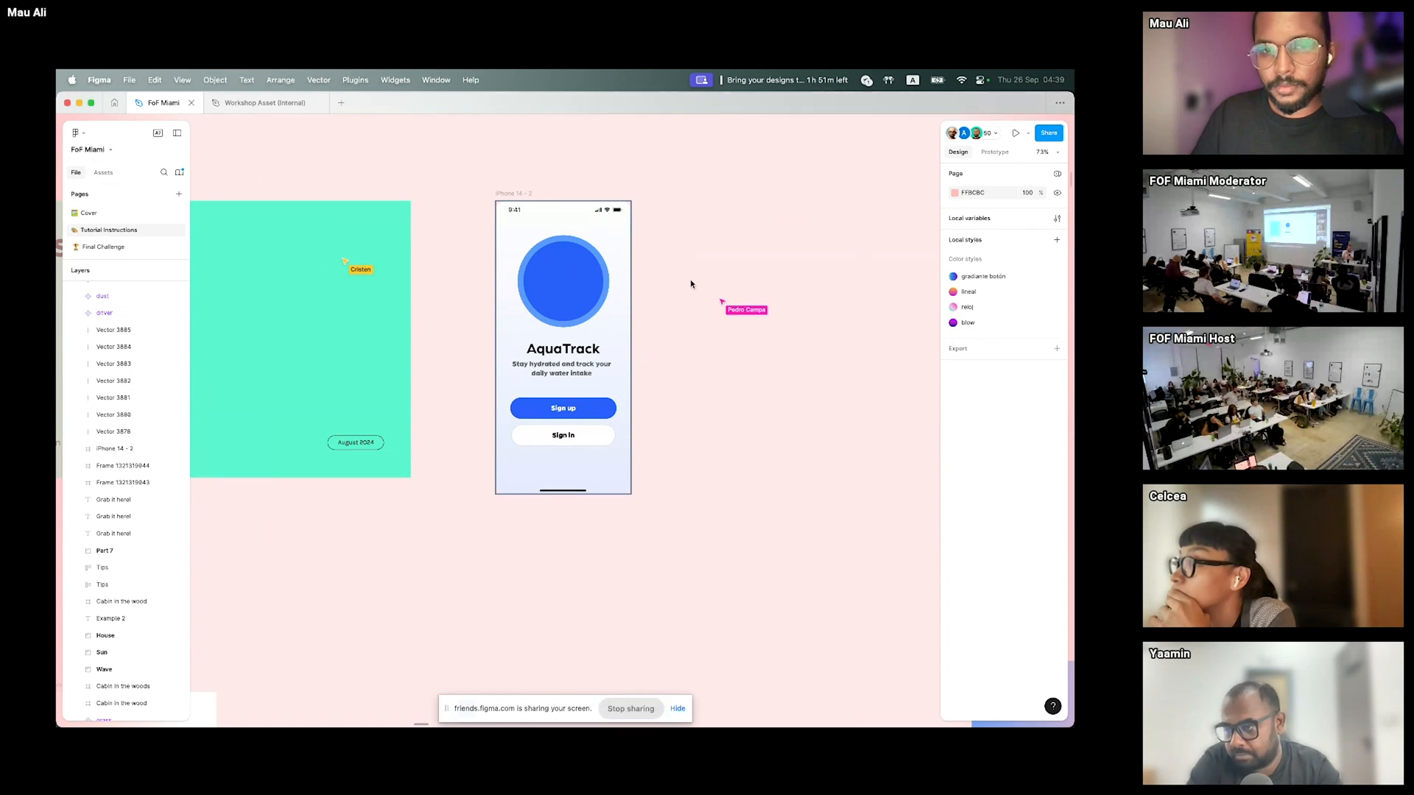
click(593, 292)
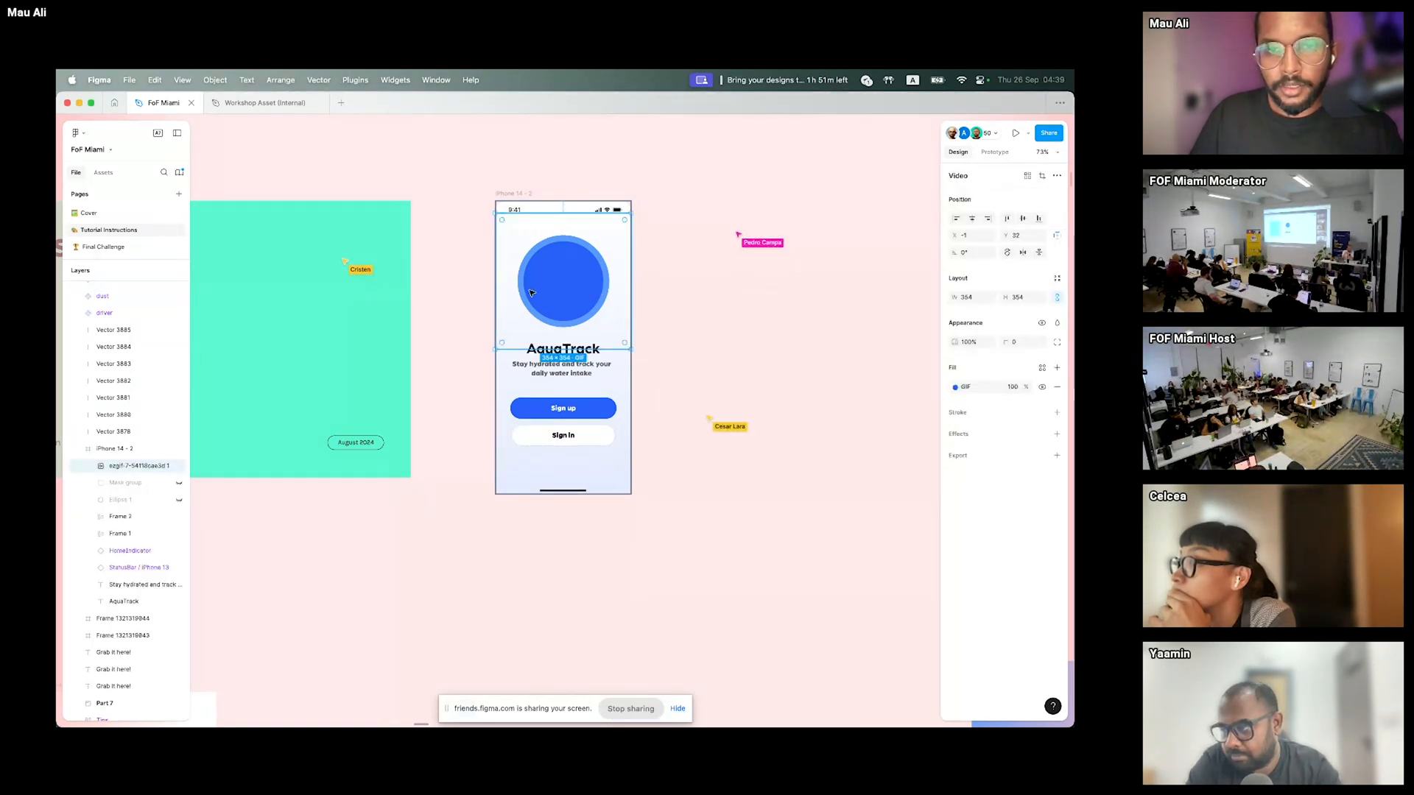
click(956, 387)
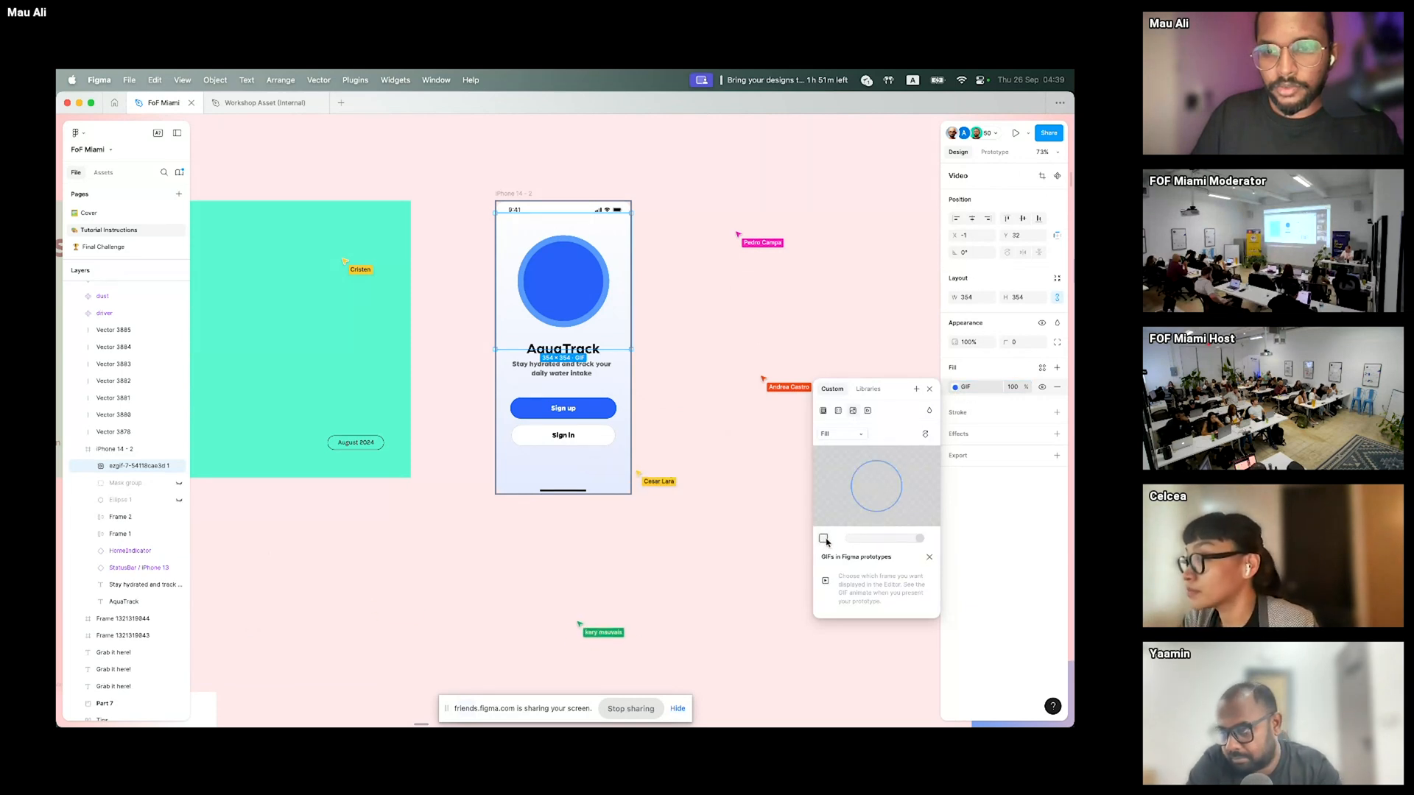
mouse_move(869, 509)
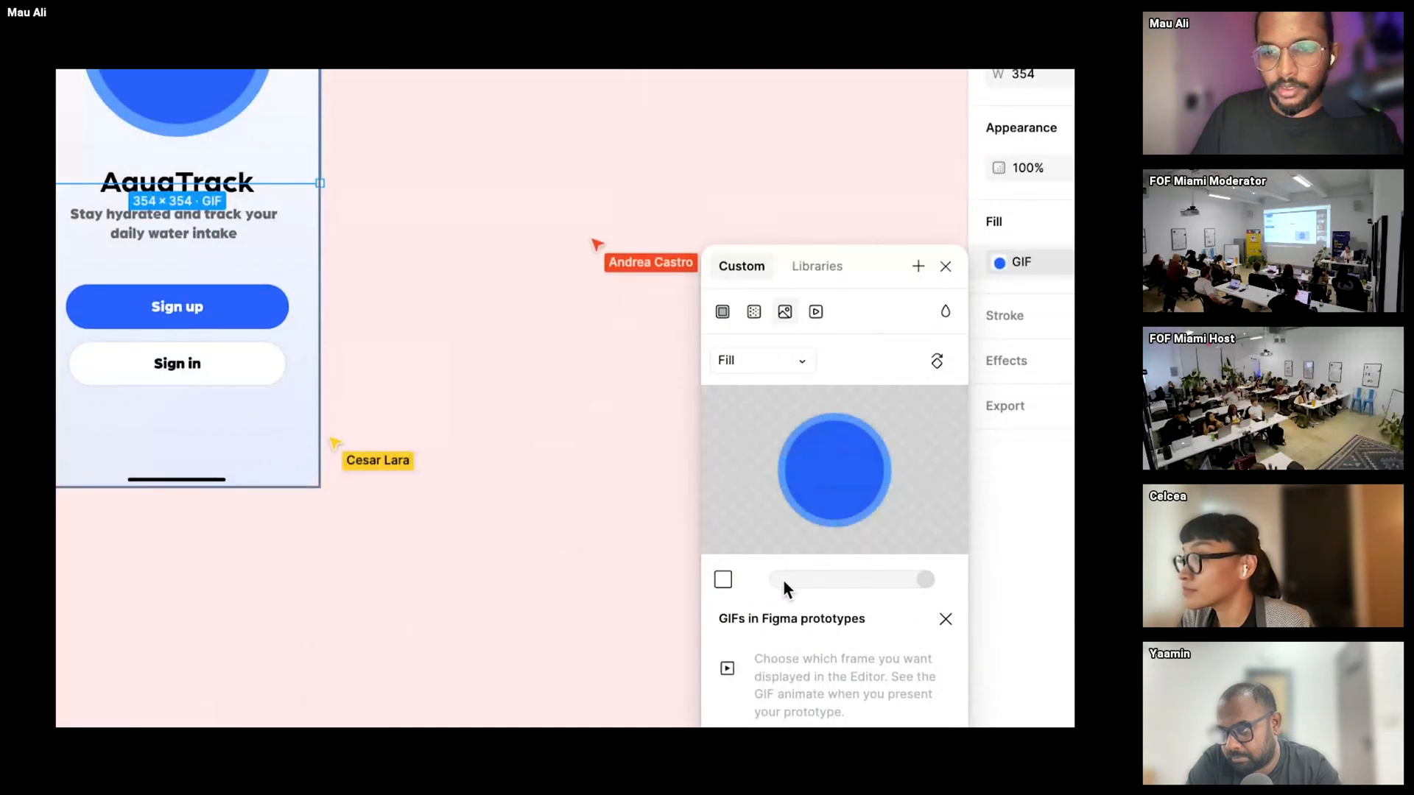
drag(797, 576, 786, 578)
drag(906, 576, 755, 588)
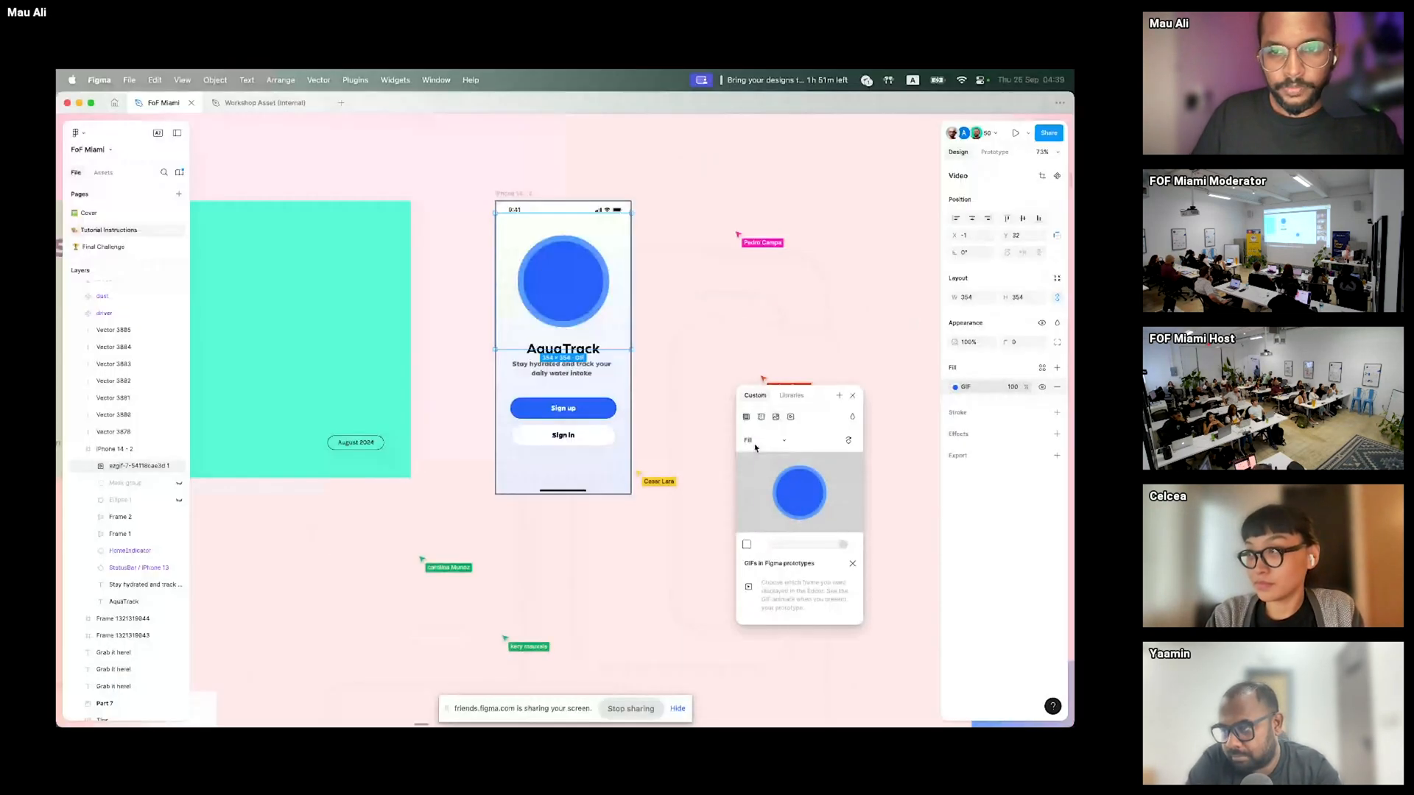
click(854, 396)
drag(751, 463, 710, 442)
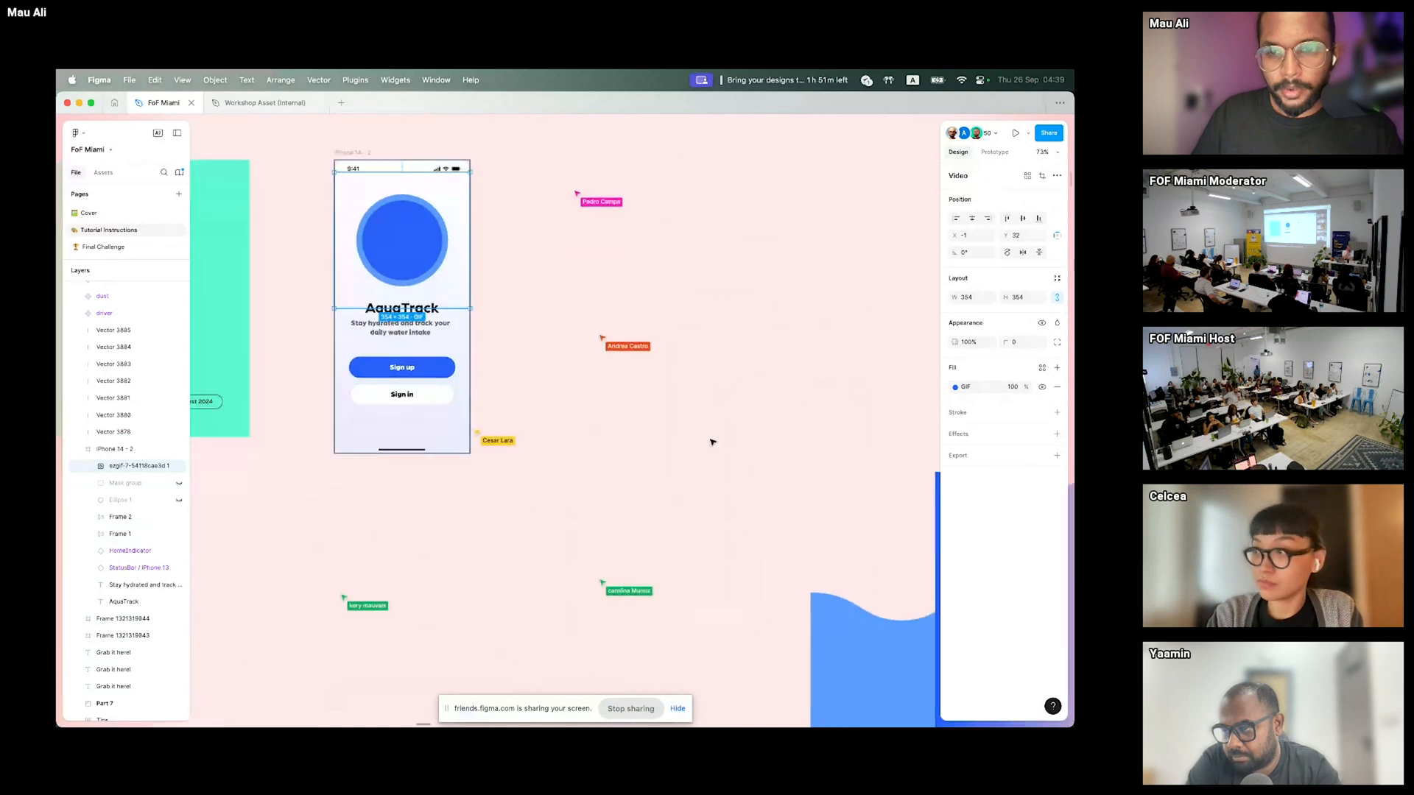
- Select the lighter blue wave vector and examine the wave shapes and circle frames supplied for the masking exercise
scroll(710, 441, down, 10)
click(788, 499)
click(743, 532)
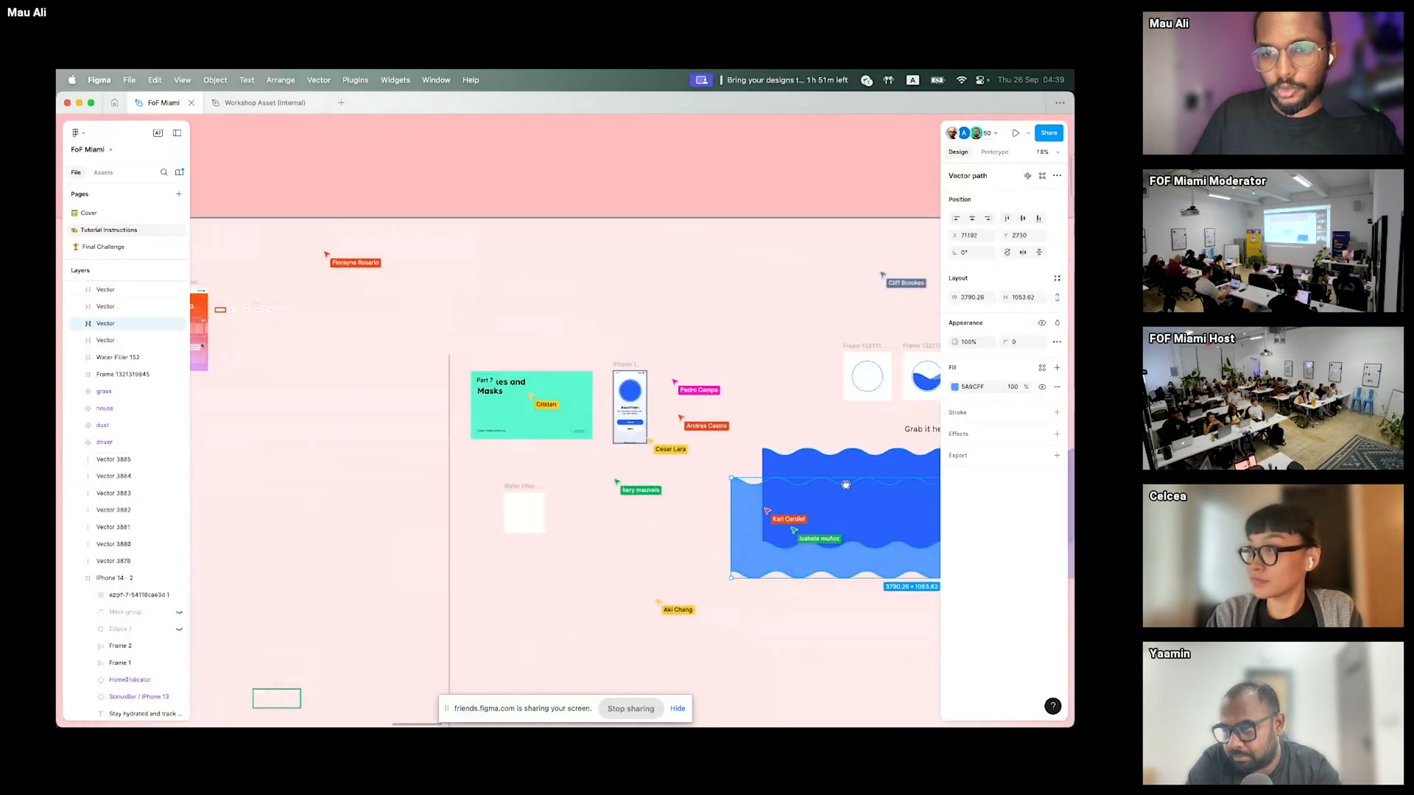
scroll(781, 471, right, 5)
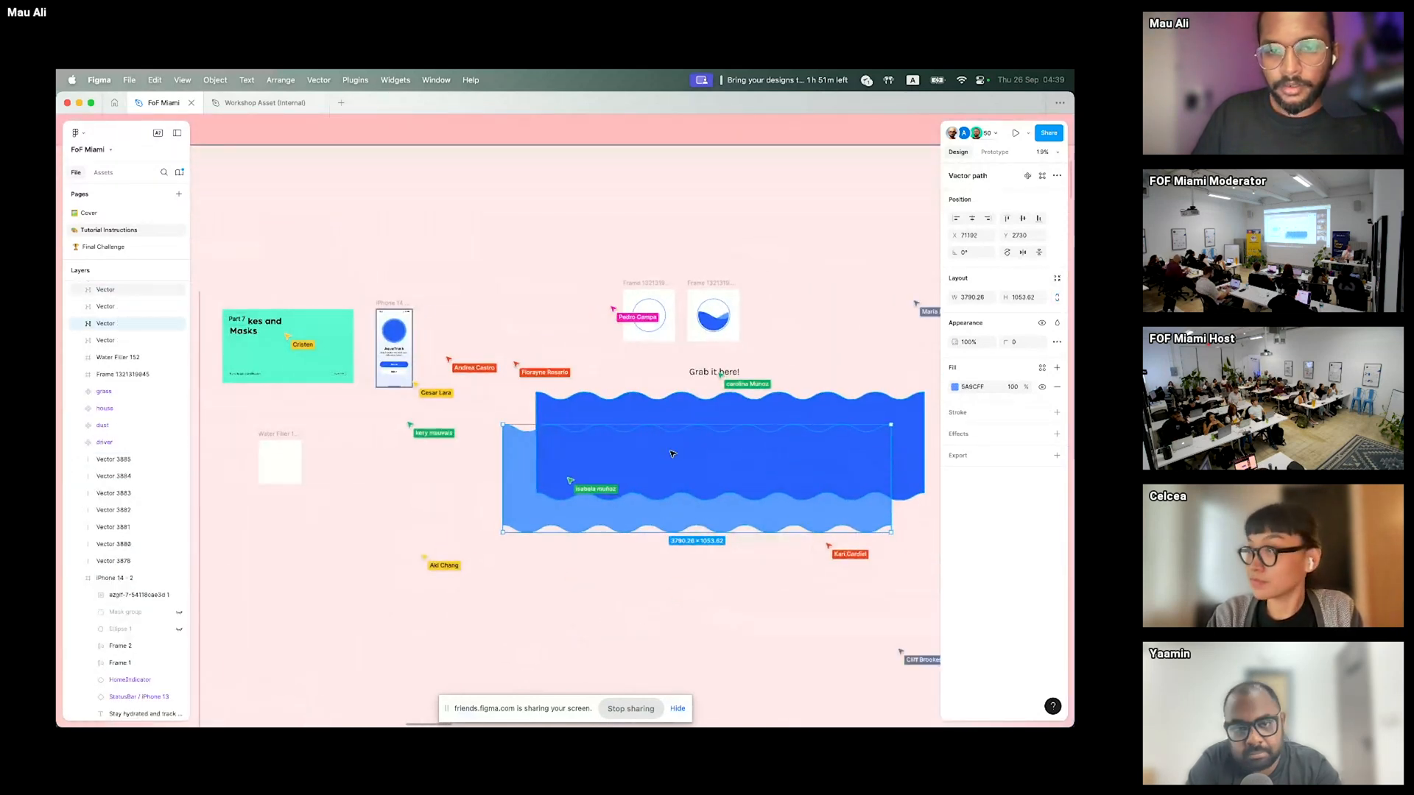
scroll(736, 442, down, 5)
scroll(736, 442, right, 3)
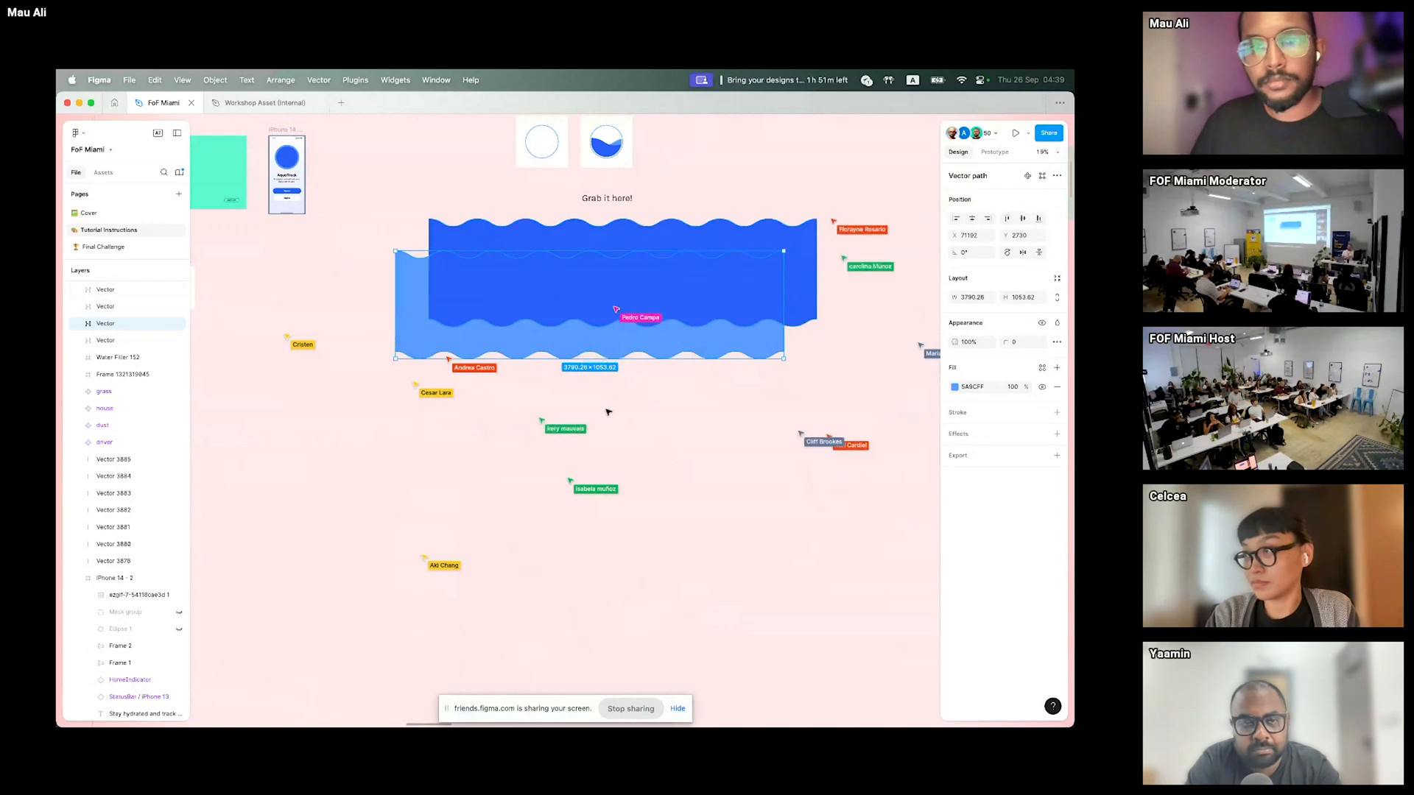
- Copy one of the dark and light blue wave vector pairs supplied in the Part 7 section
scroll(515, 331, up, 5)
scroll(452, 249, left, 3)
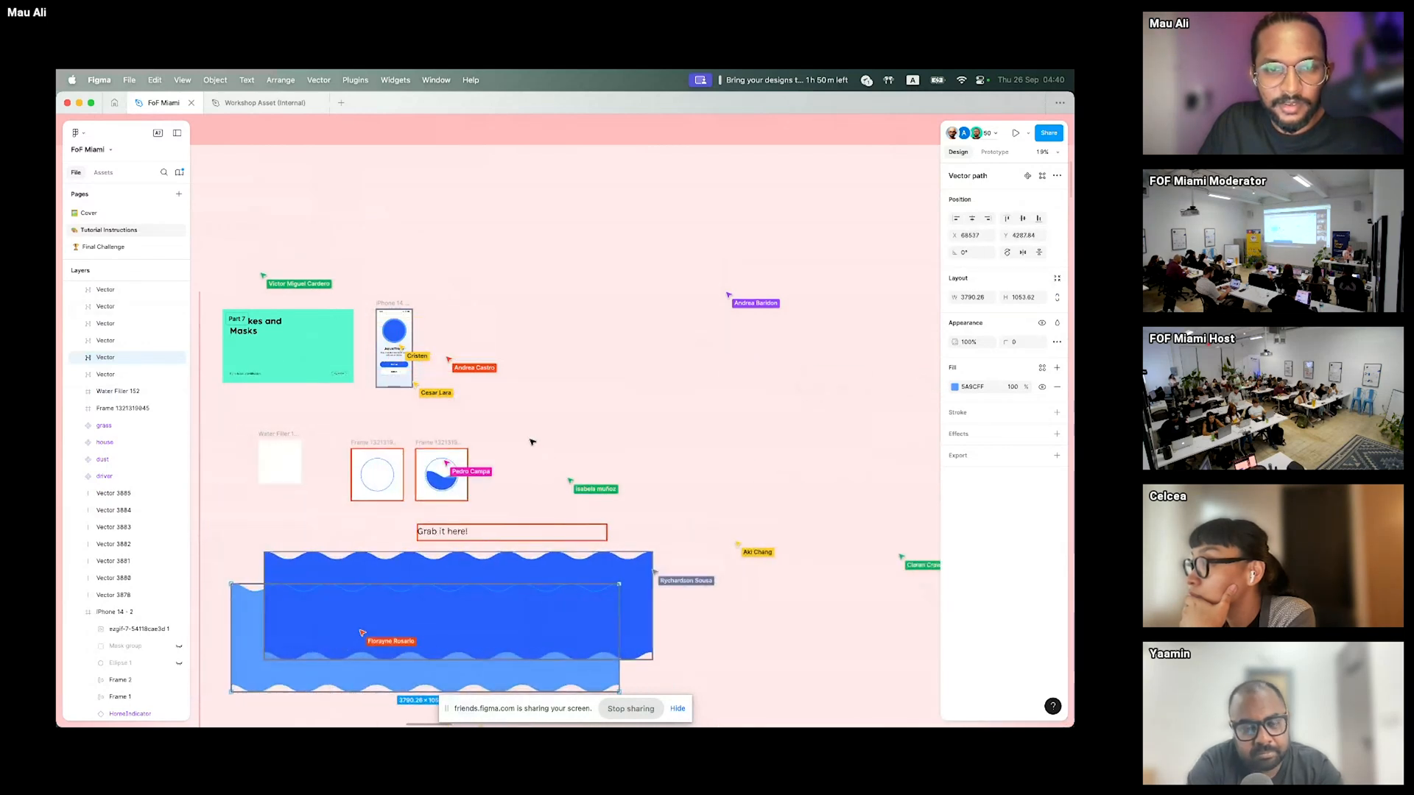
drag(479, 404, 631, 385)
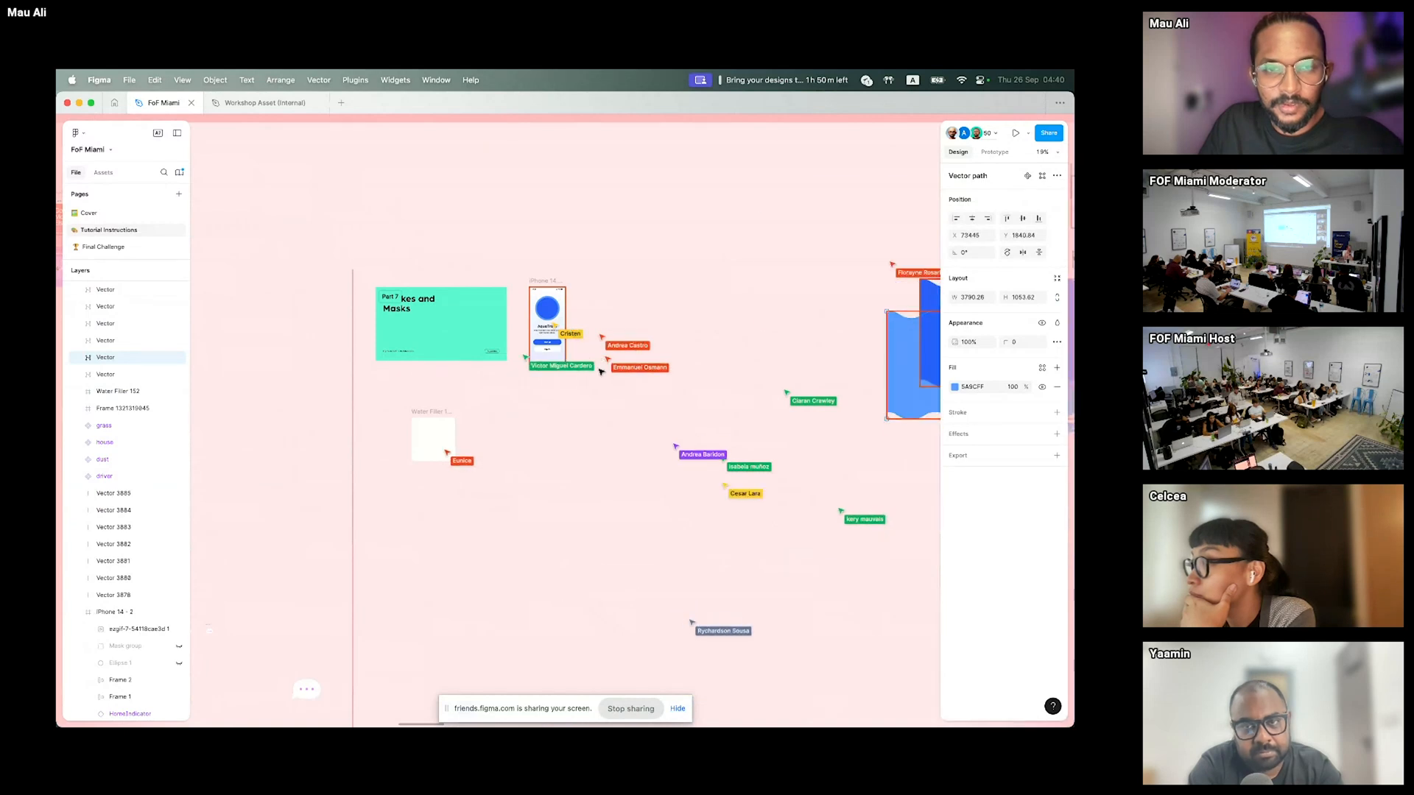
scroll(601, 371, down, 10)
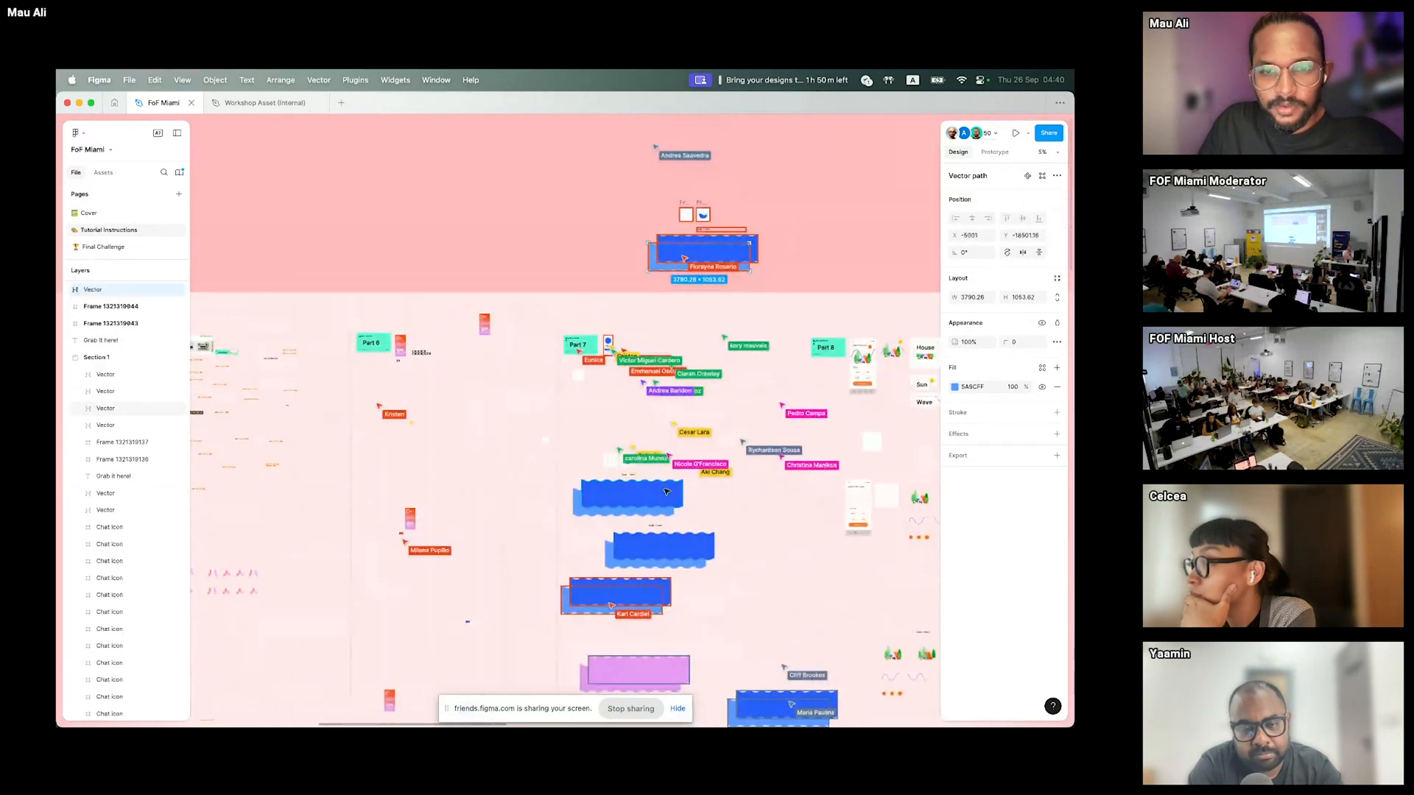
click(622, 497)
shift+click(619, 512)
key(super+c)
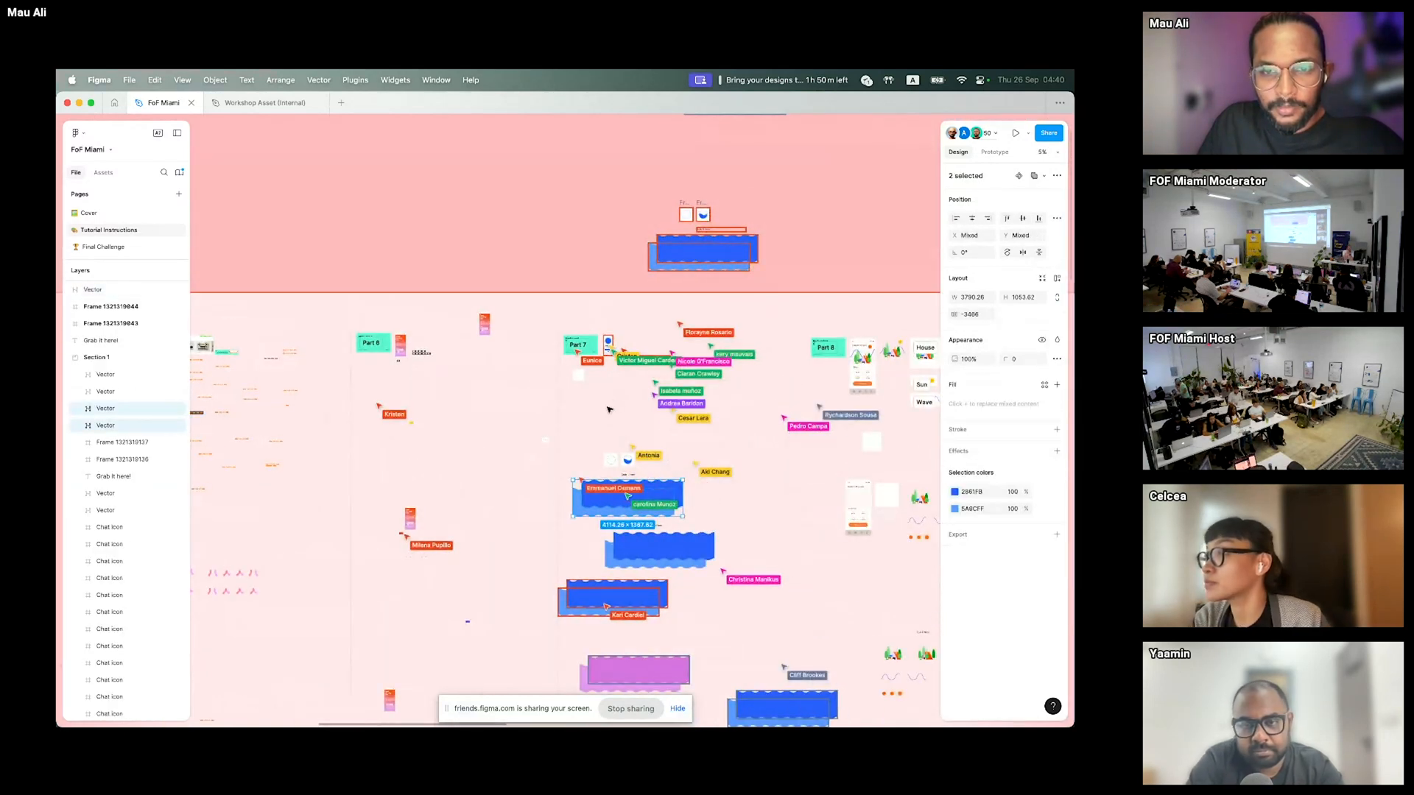
- Nudge the empty Water Filler 152 frame to a slightly different spot beneath the Part 7 banner
click(613, 402)
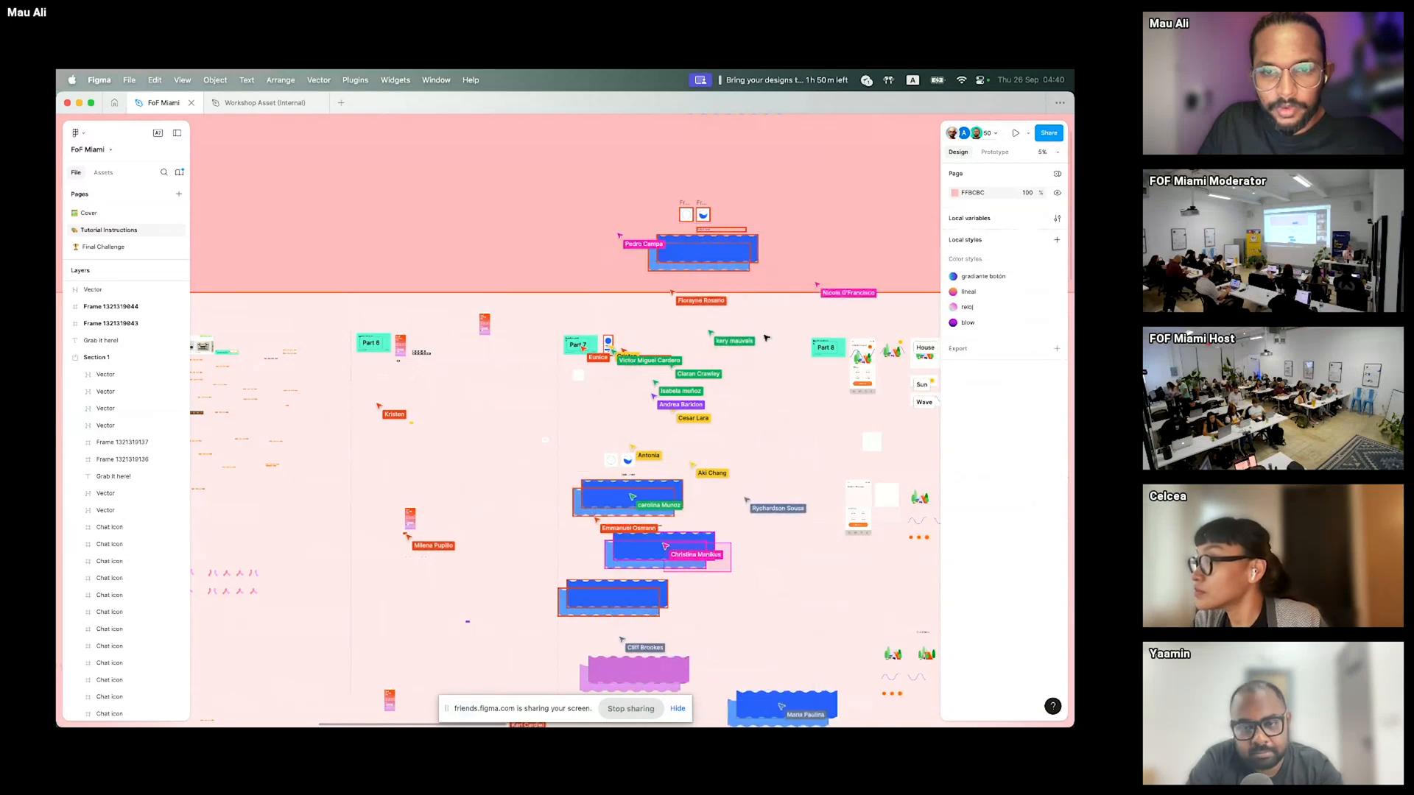
scroll(601, 388, up, 1)
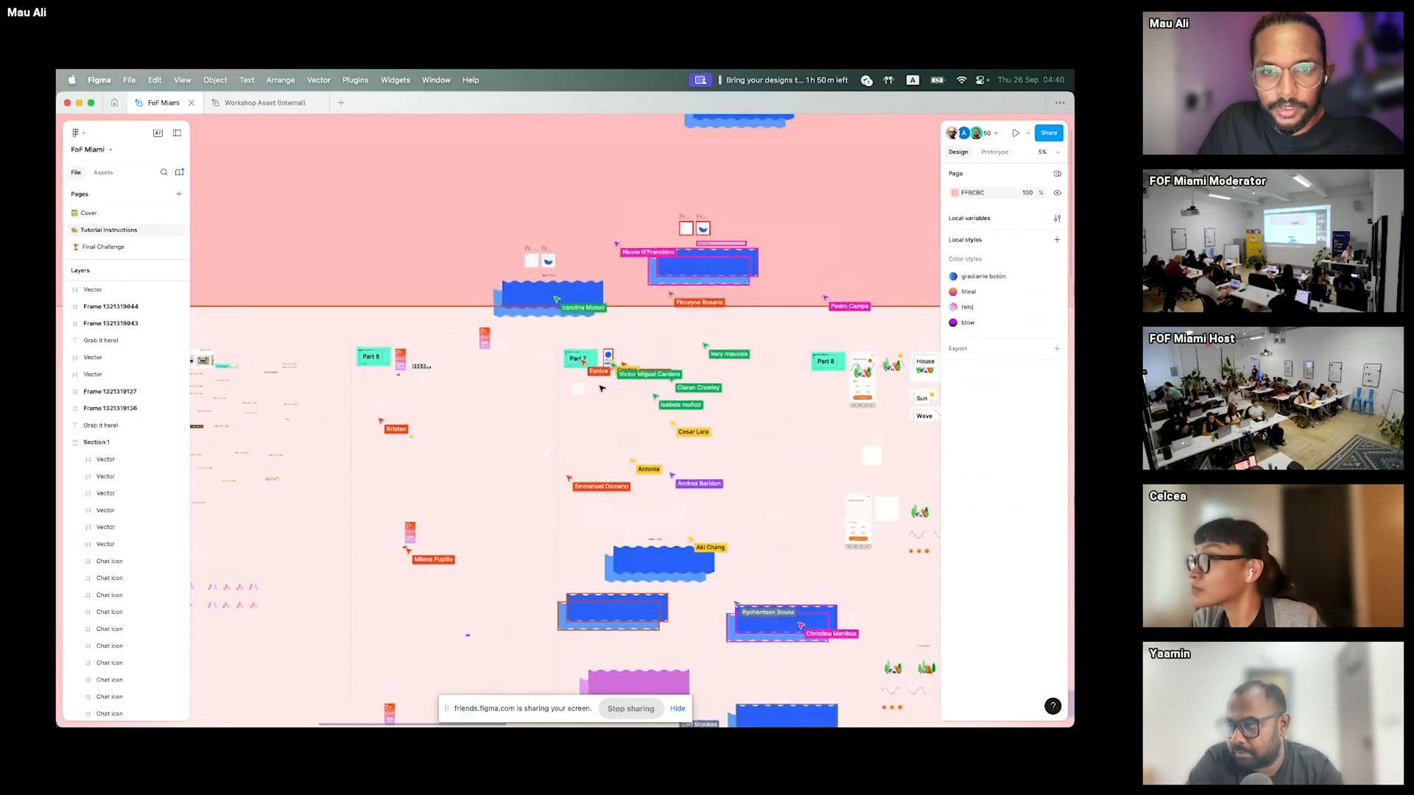
scroll(602, 388, up, 10)
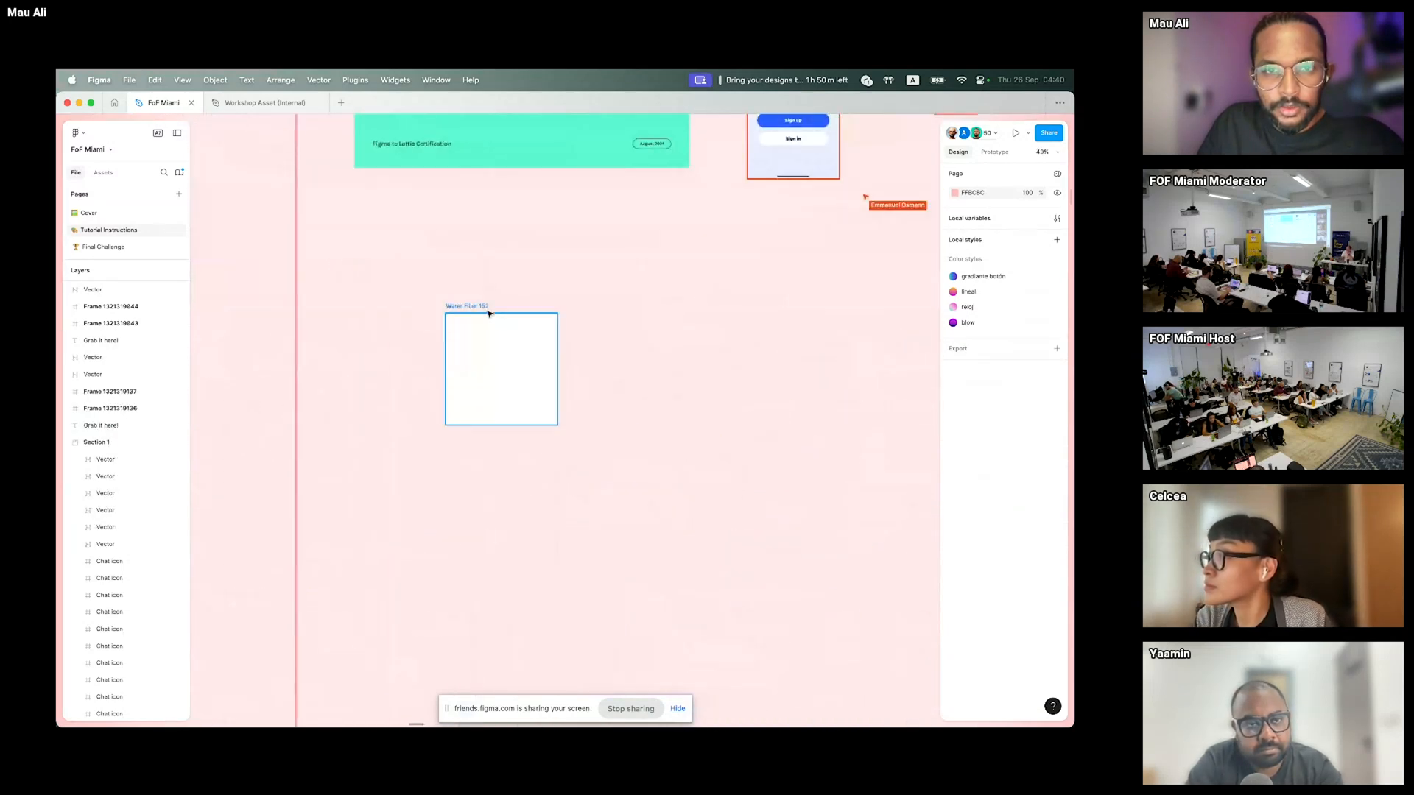
click(483, 308)
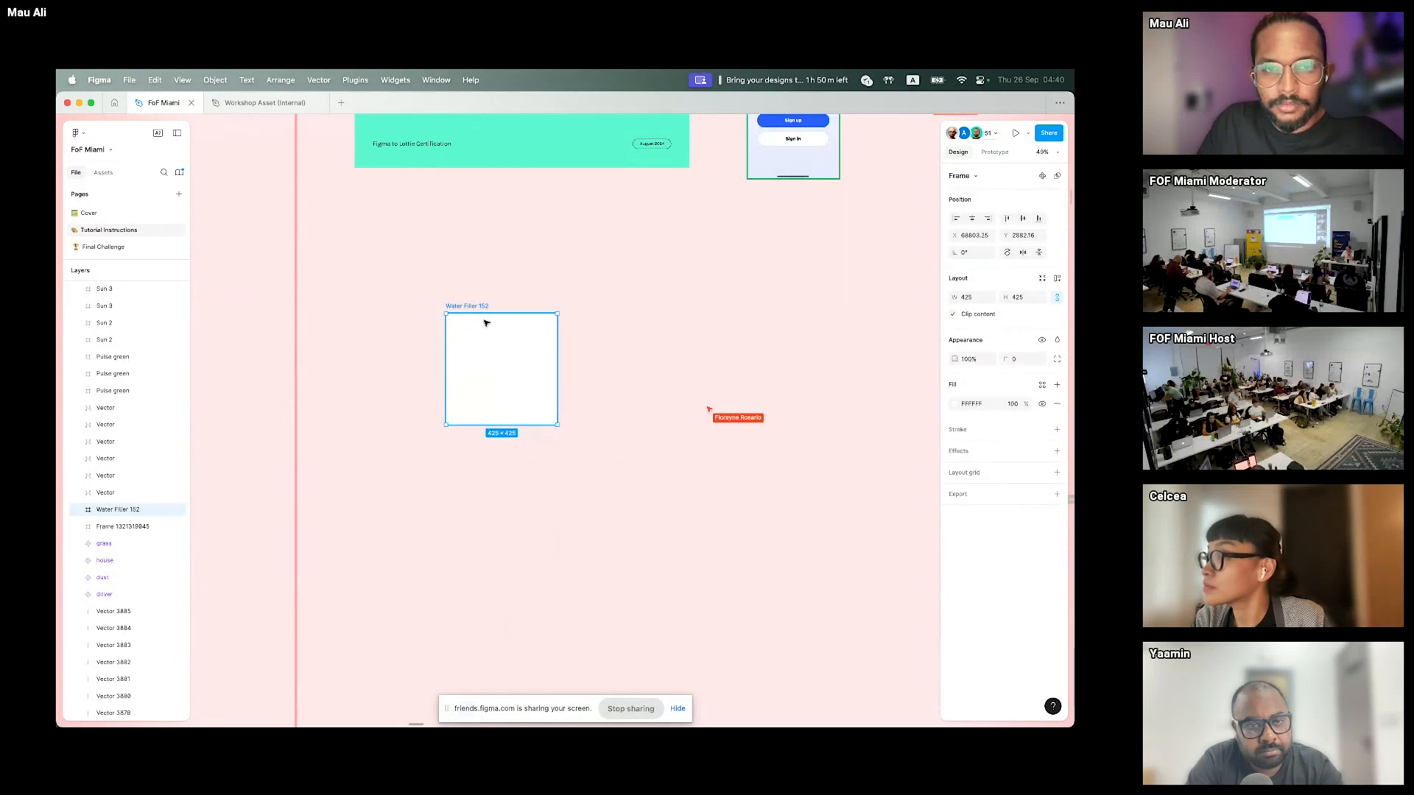
drag(483, 310, 469, 312)
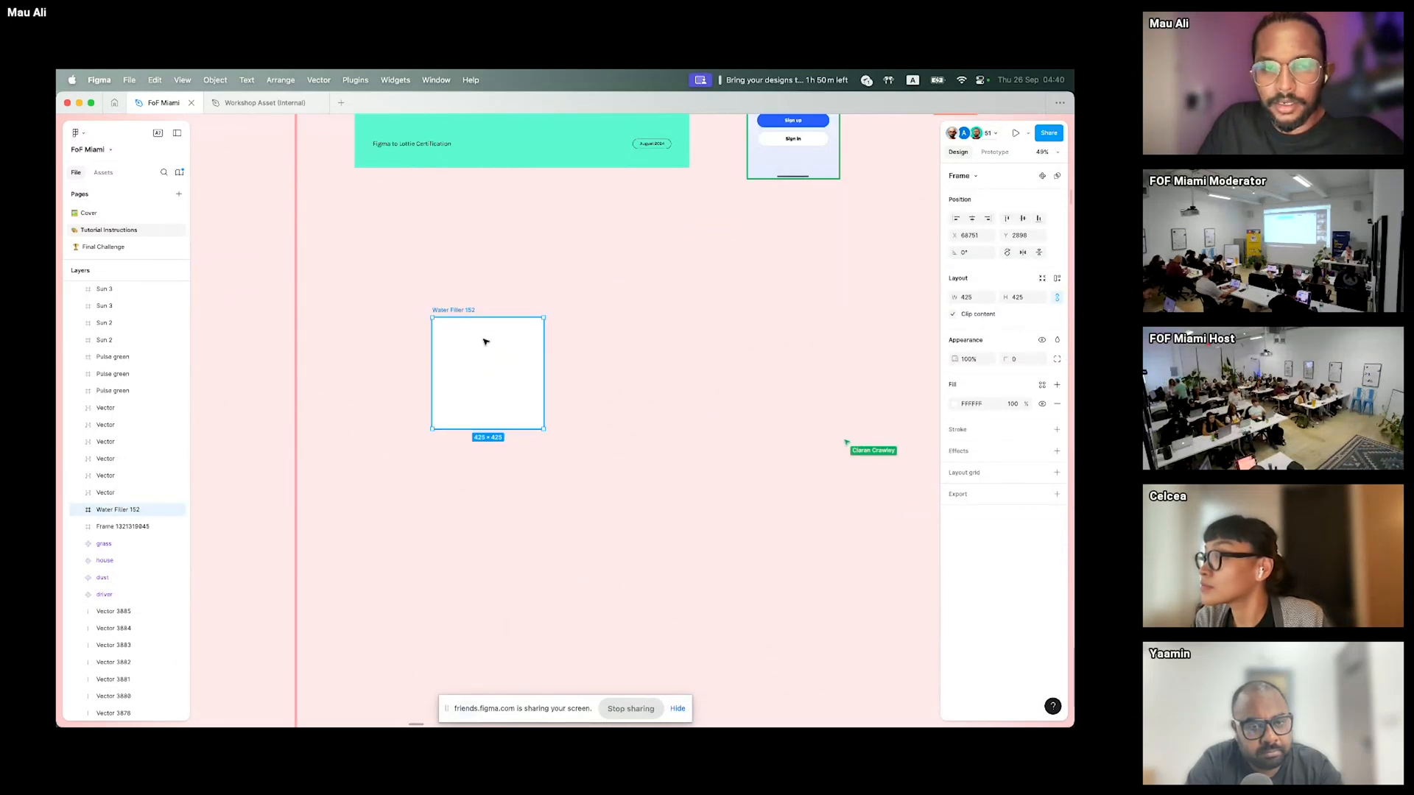
- Paste the copied wave pair onto the canvas just below the Water Filler 152 frame
scroll(732, 280, down, 6)
drag(788, 277, 575, 489)
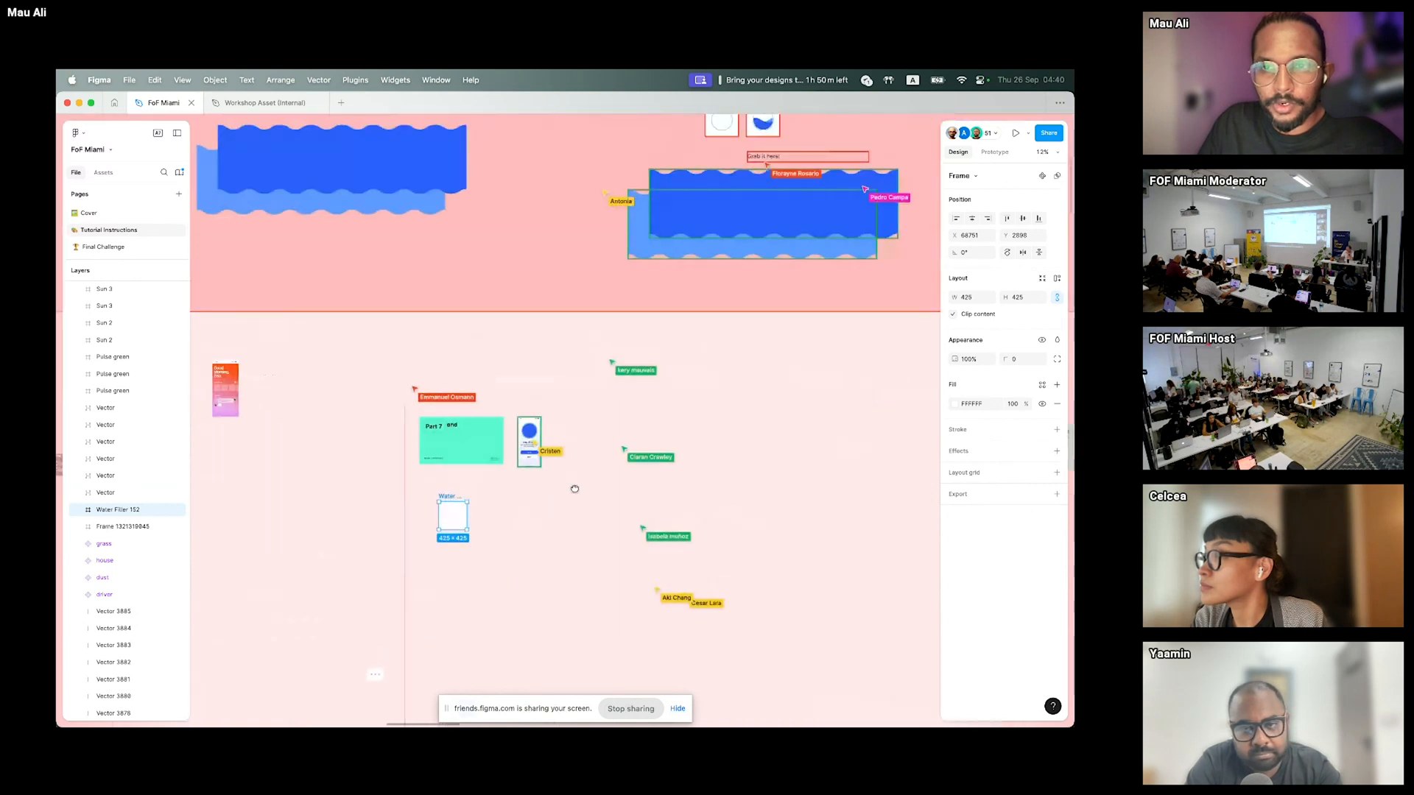
drag(757, 213, 746, 300)
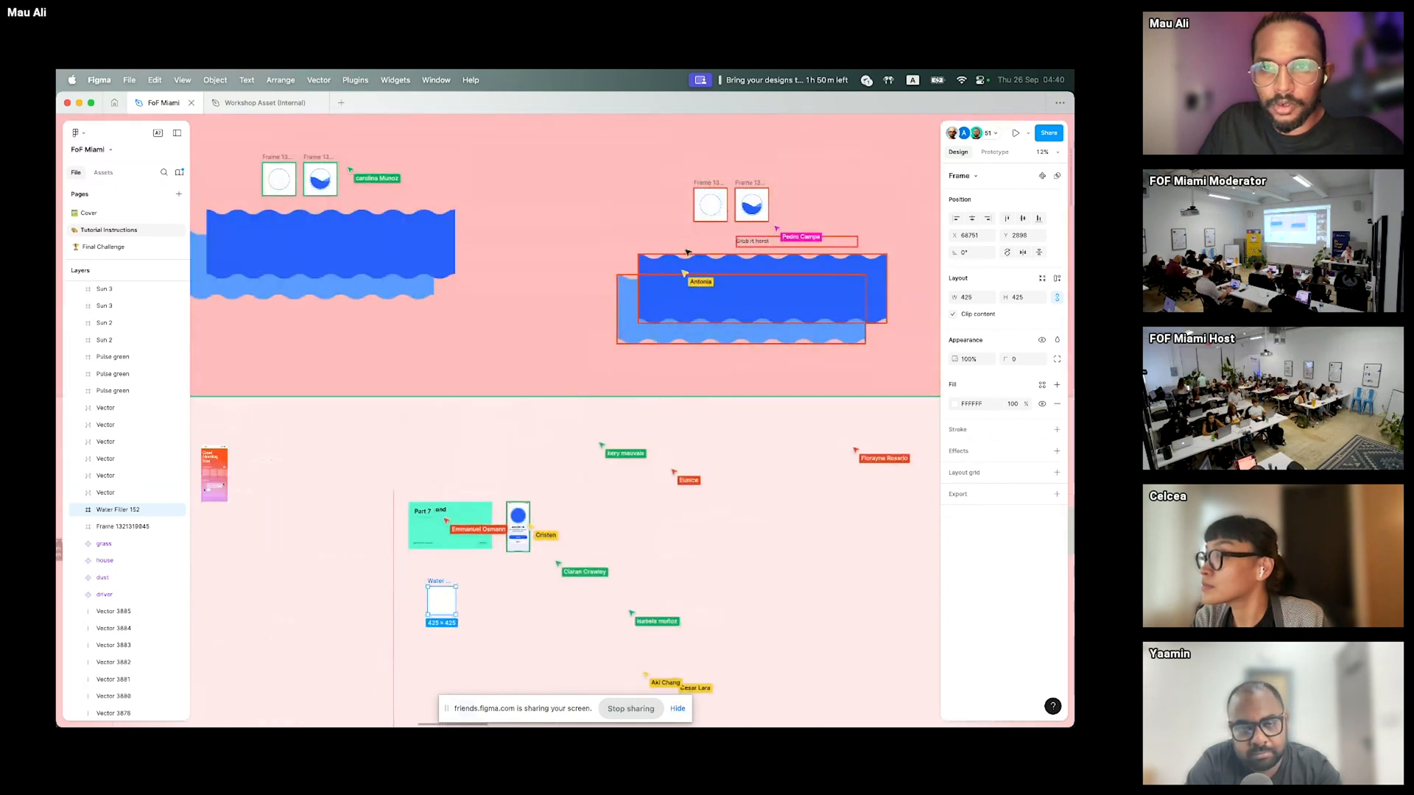
drag(527, 588, 600, 449)
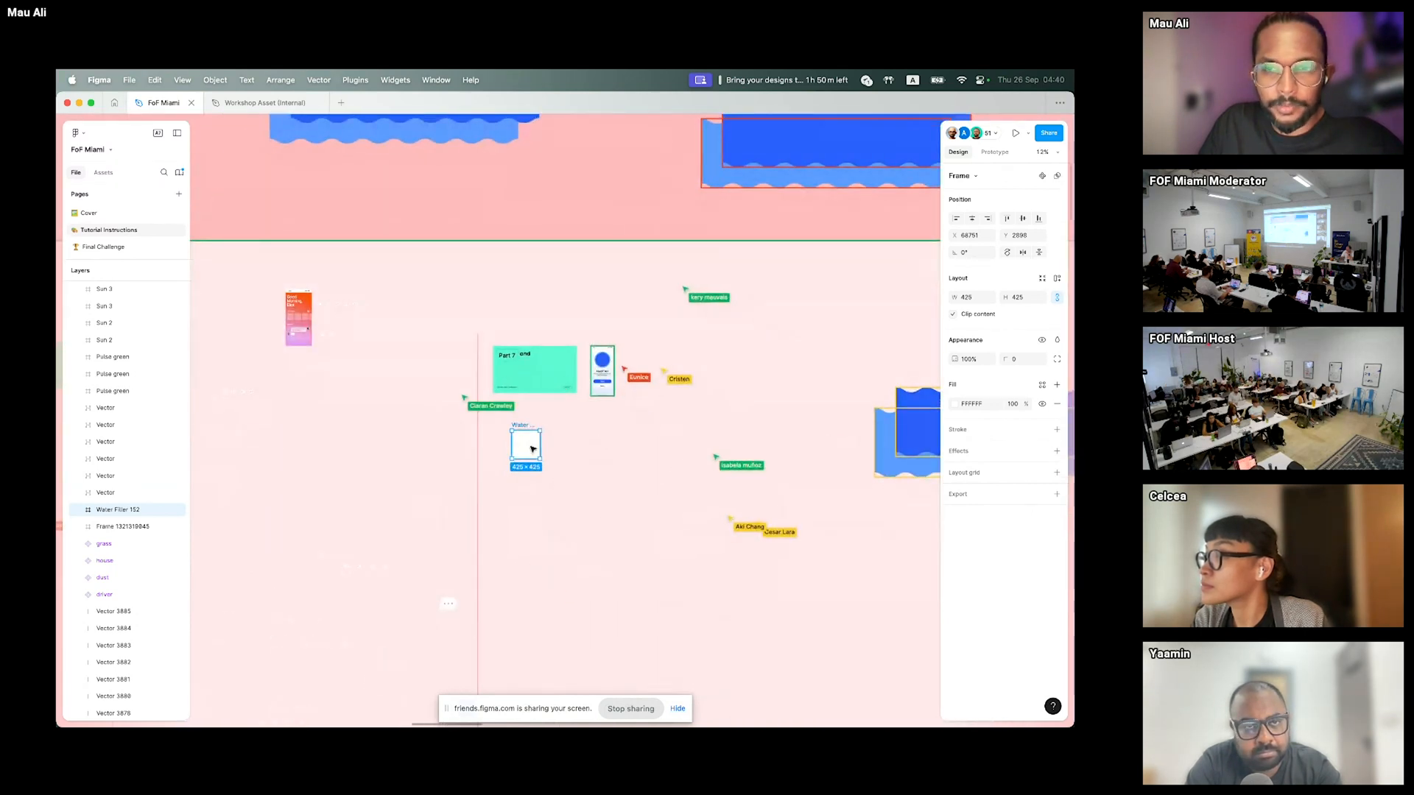
scroll(567, 467, up, 6)
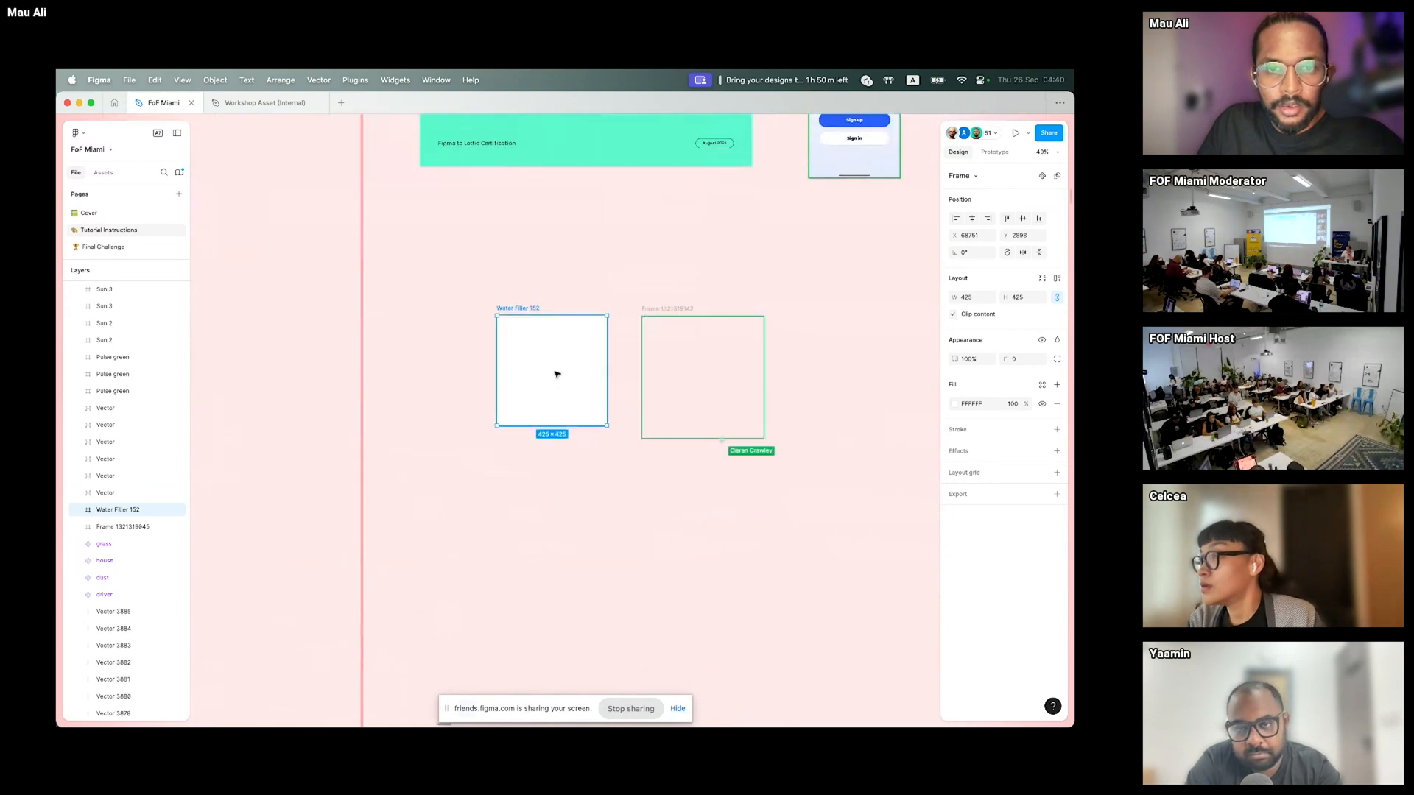
key(ctrl+v)
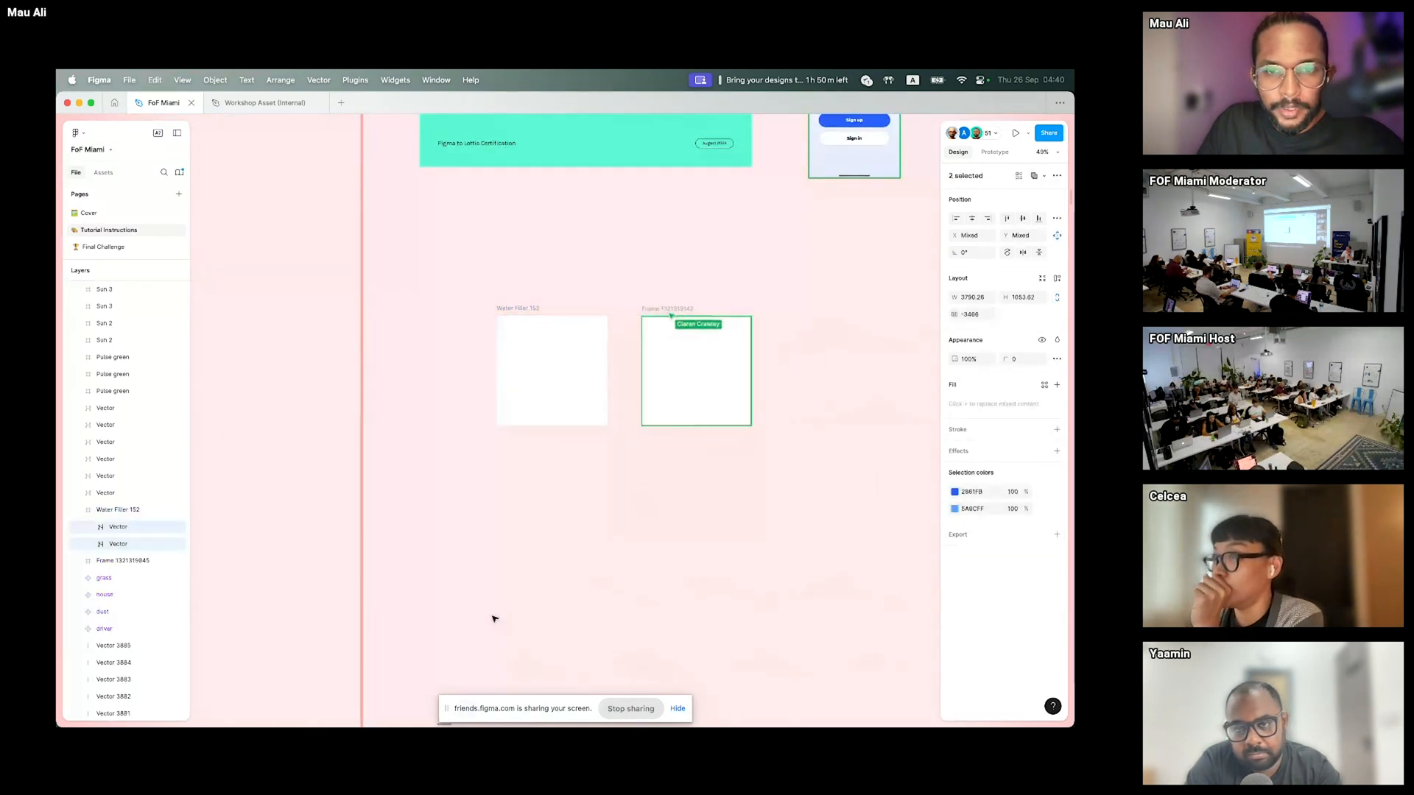
scroll(566, 441, down, 5)
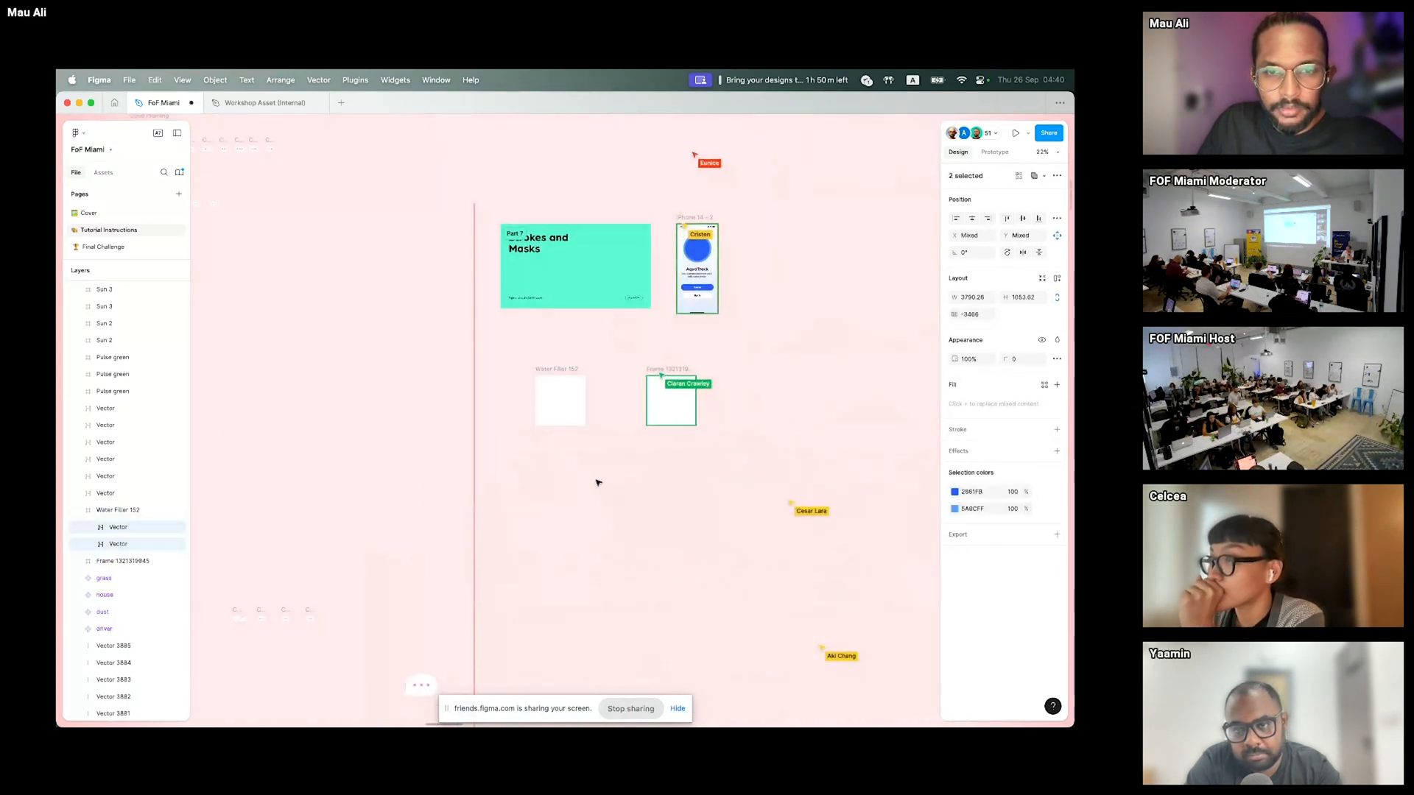
key(ctrl+v)
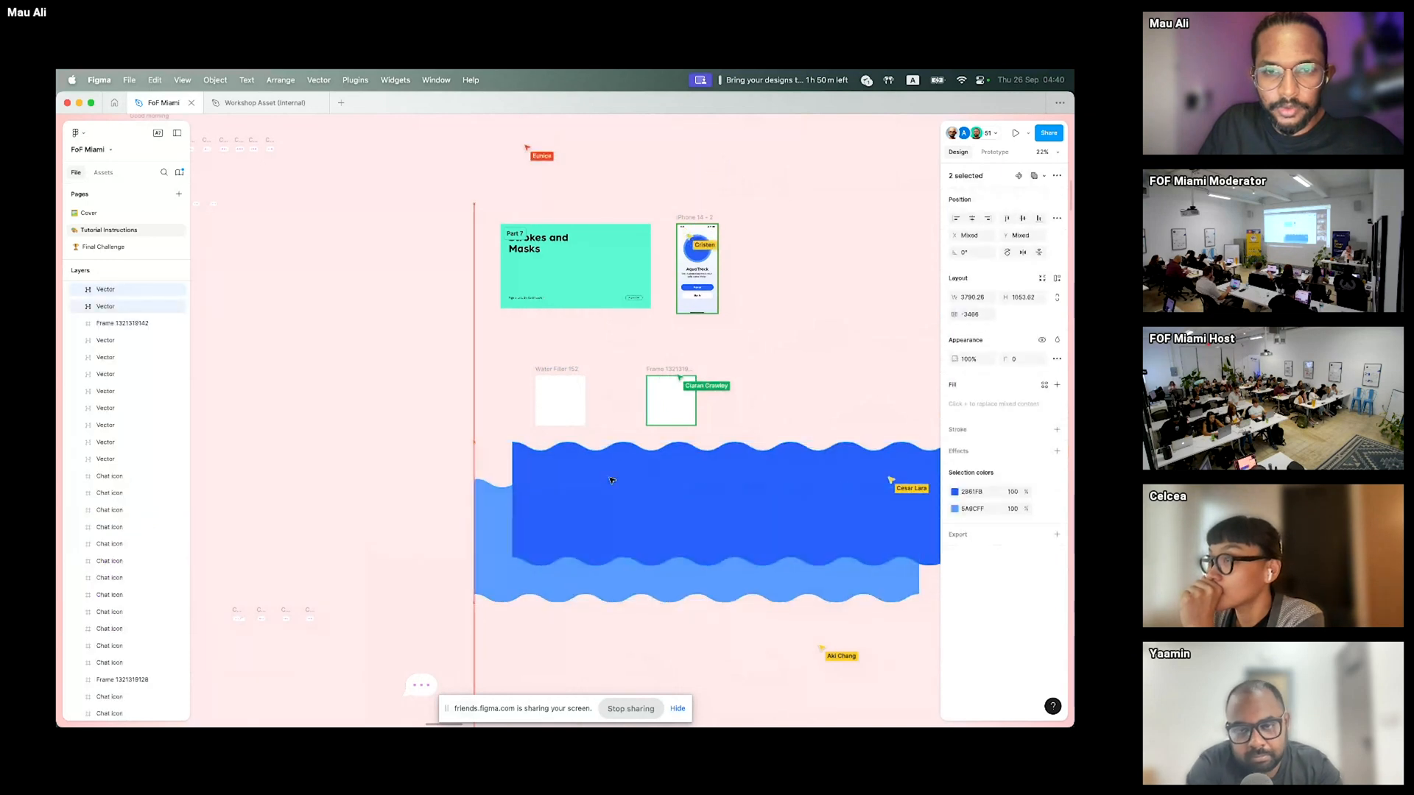
- Draw a circle of about 279 × 279 inside the Water Filler 152 frame and center it in the frame
scroll(563, 386, down, 1)
click(561, 394)
scroll(560, 394, up, 5)
scroll(559, 393, up, 2)
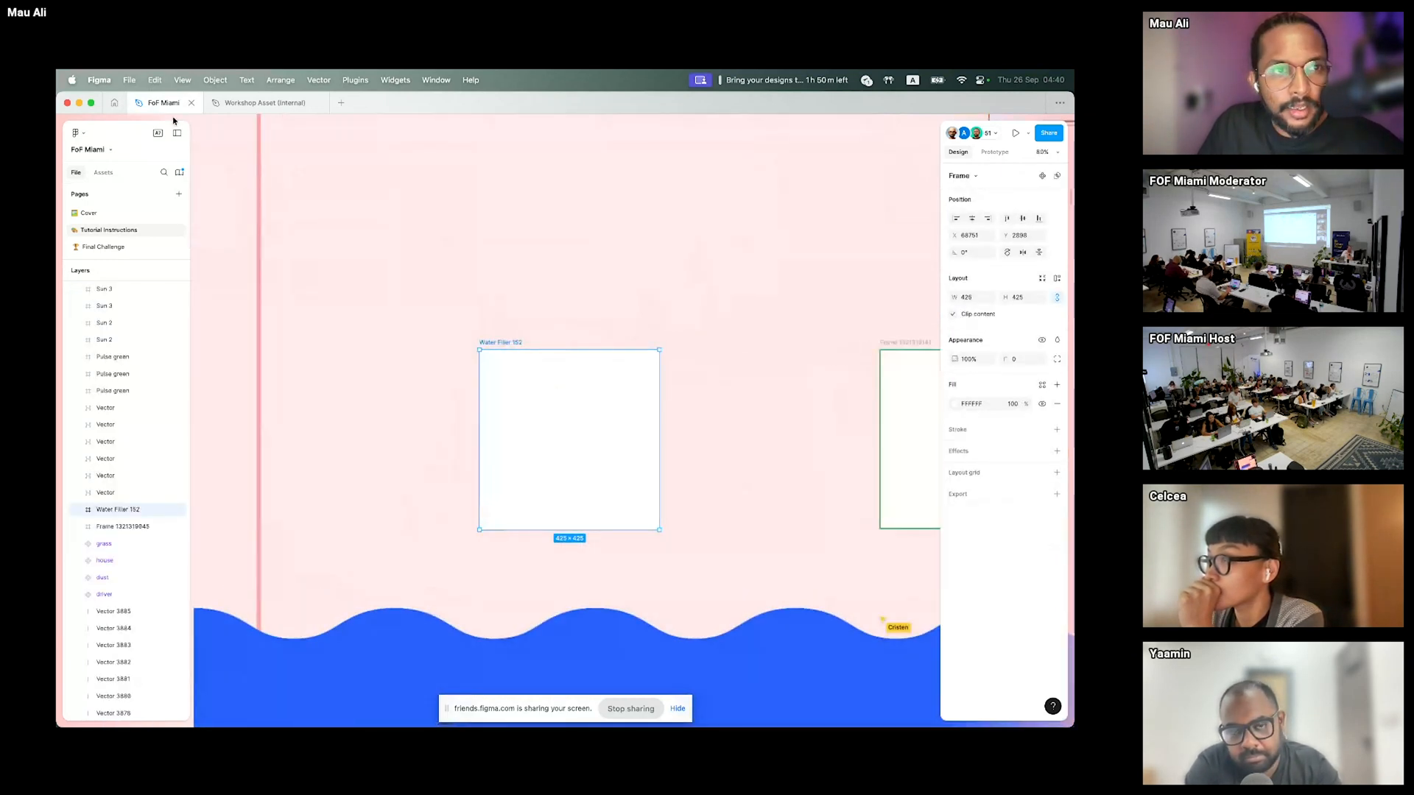
click(677, 709)
click(542, 709)
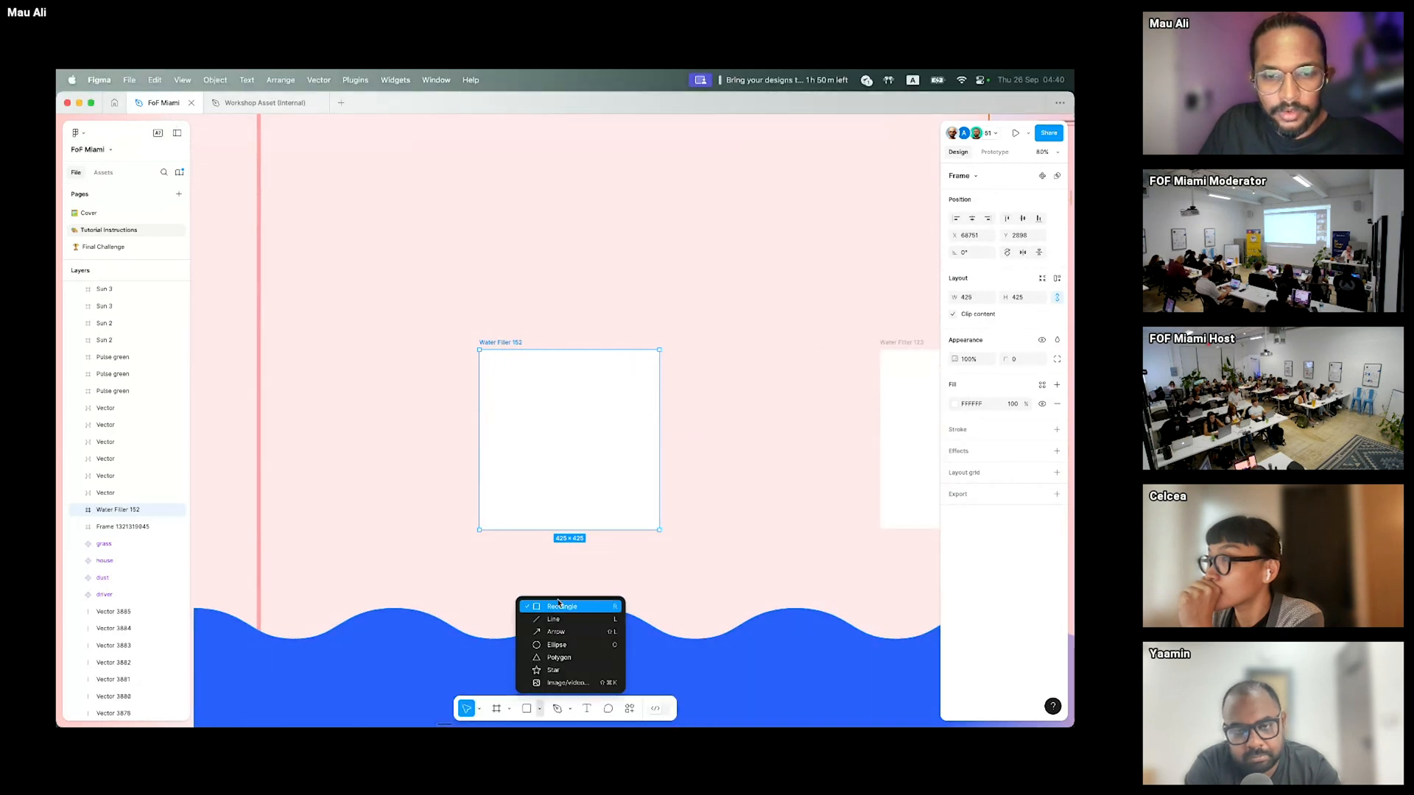
click(560, 641)
drag(508, 377, 625, 485)
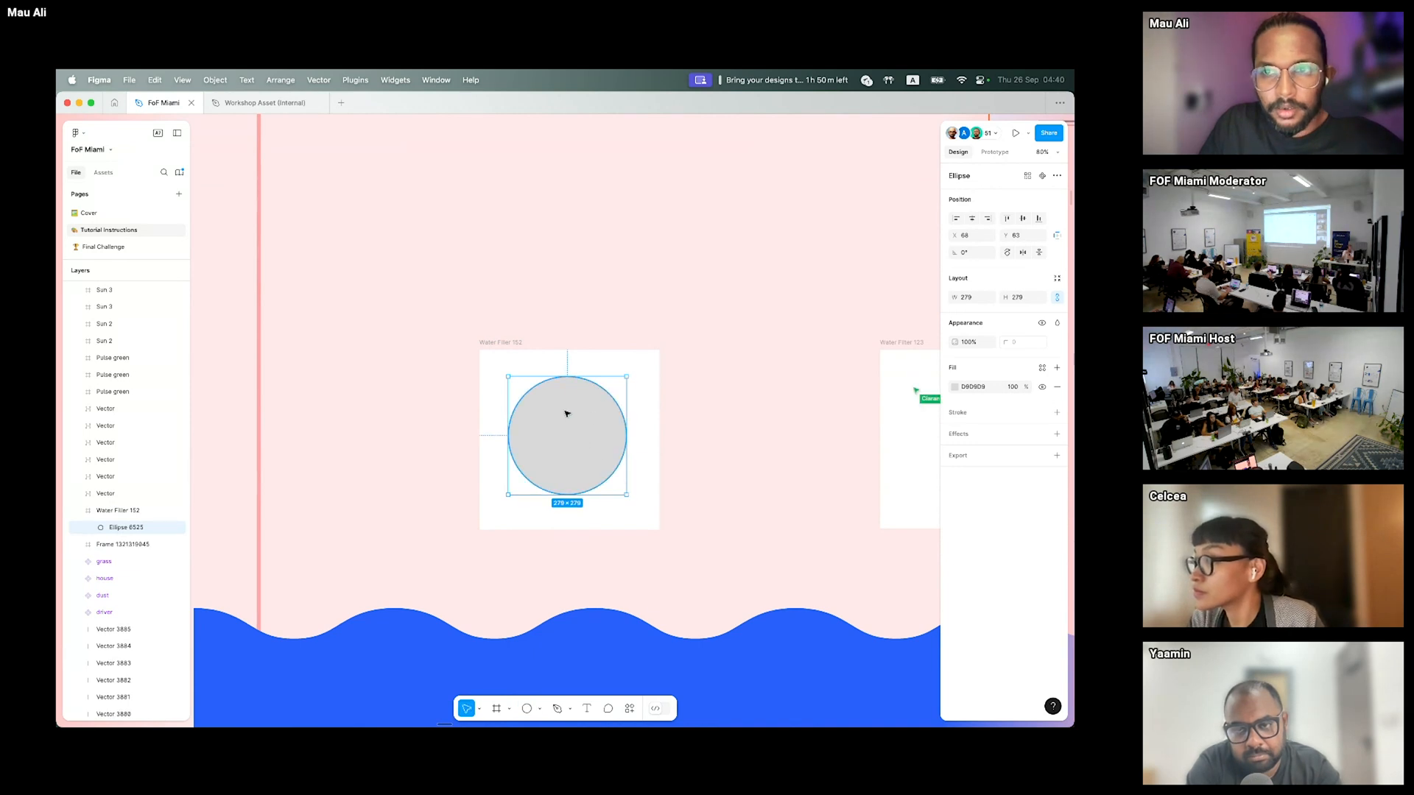
click(1025, 218)
click(505, 340)
click(541, 394)
- Select both pasted wave vectors and move them up, closer to the Water Filler 152 frame
scroll(600, 350, down, 5)
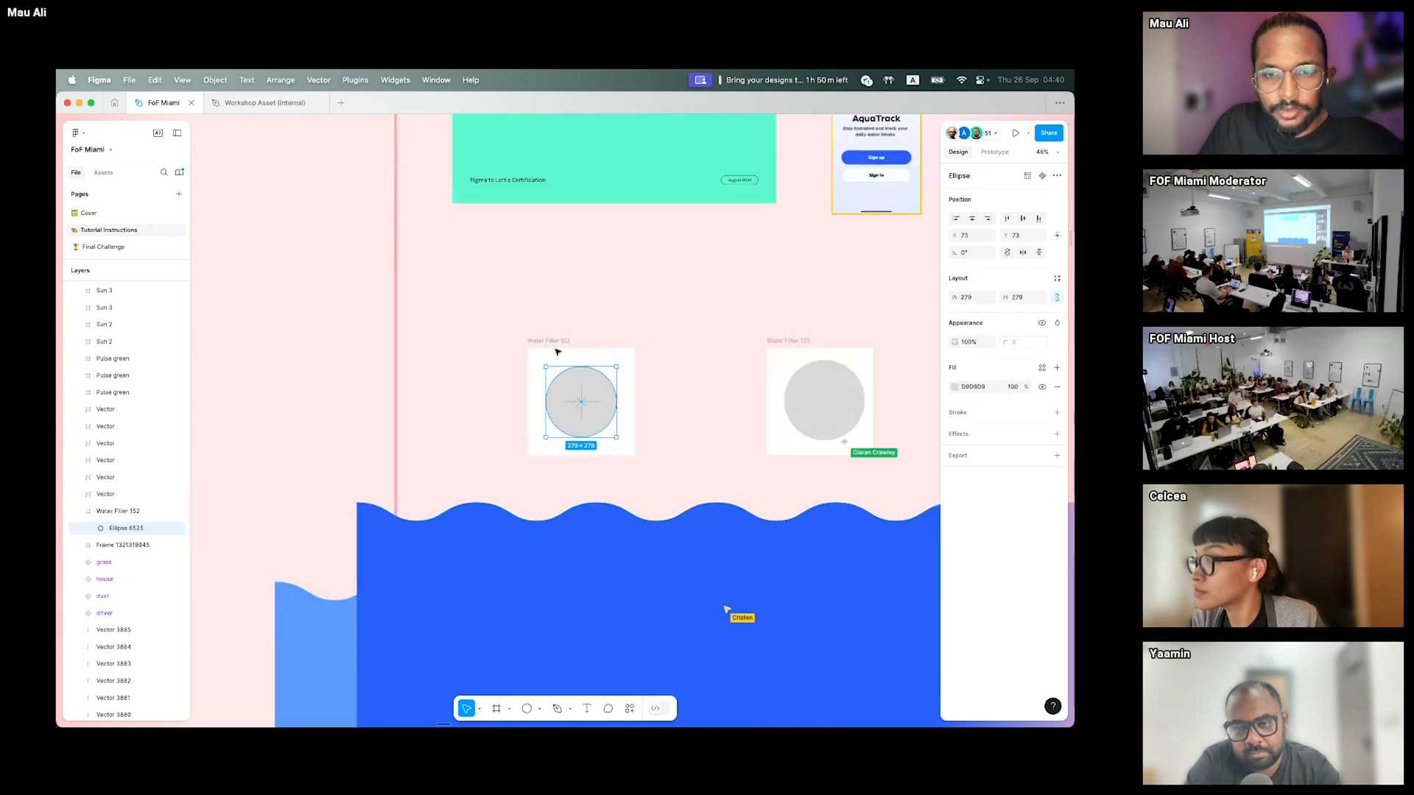
drag(528, 497, 429, 583)
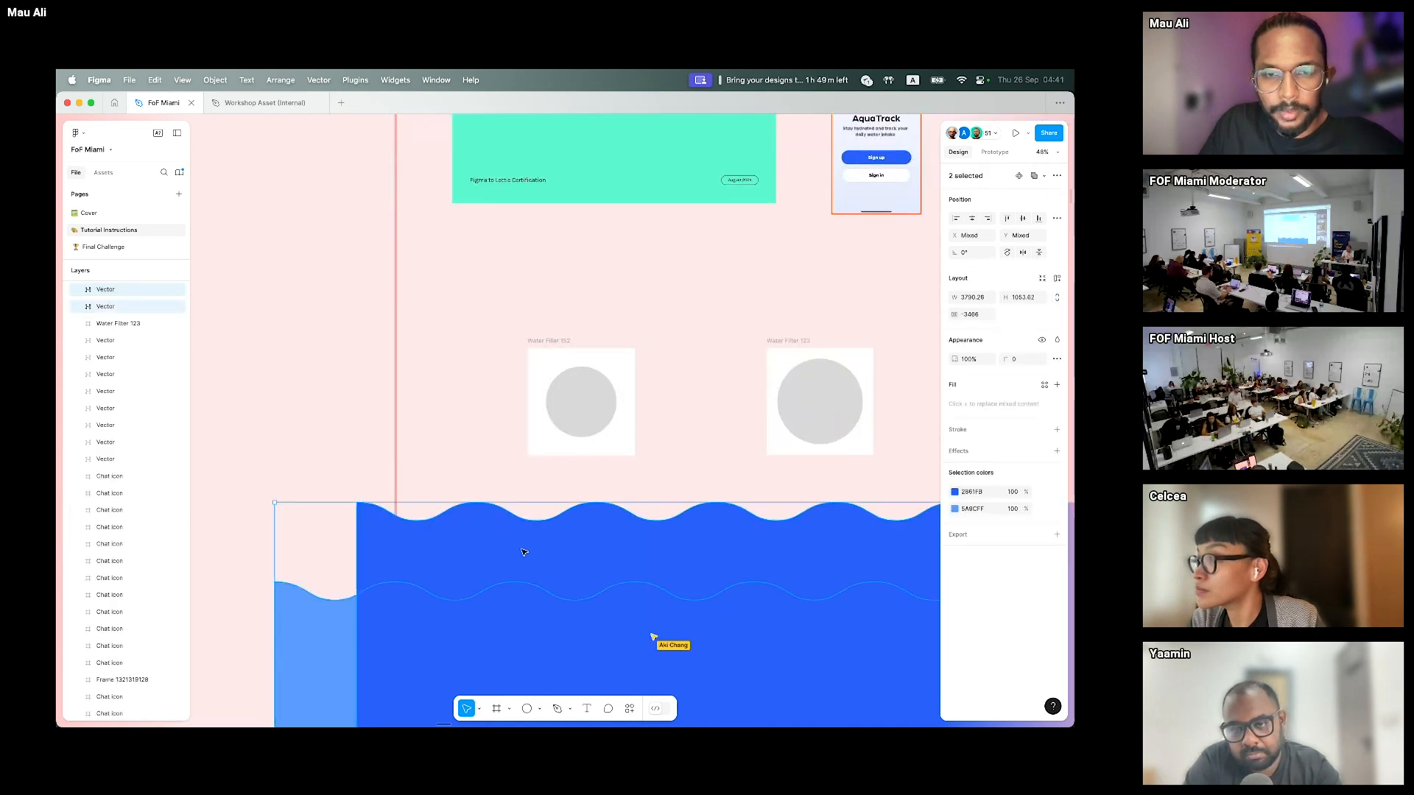
drag(524, 552, 536, 527)
- Set the gray circle in the Water Filler 152 frame to be used as a mask
click(574, 431)
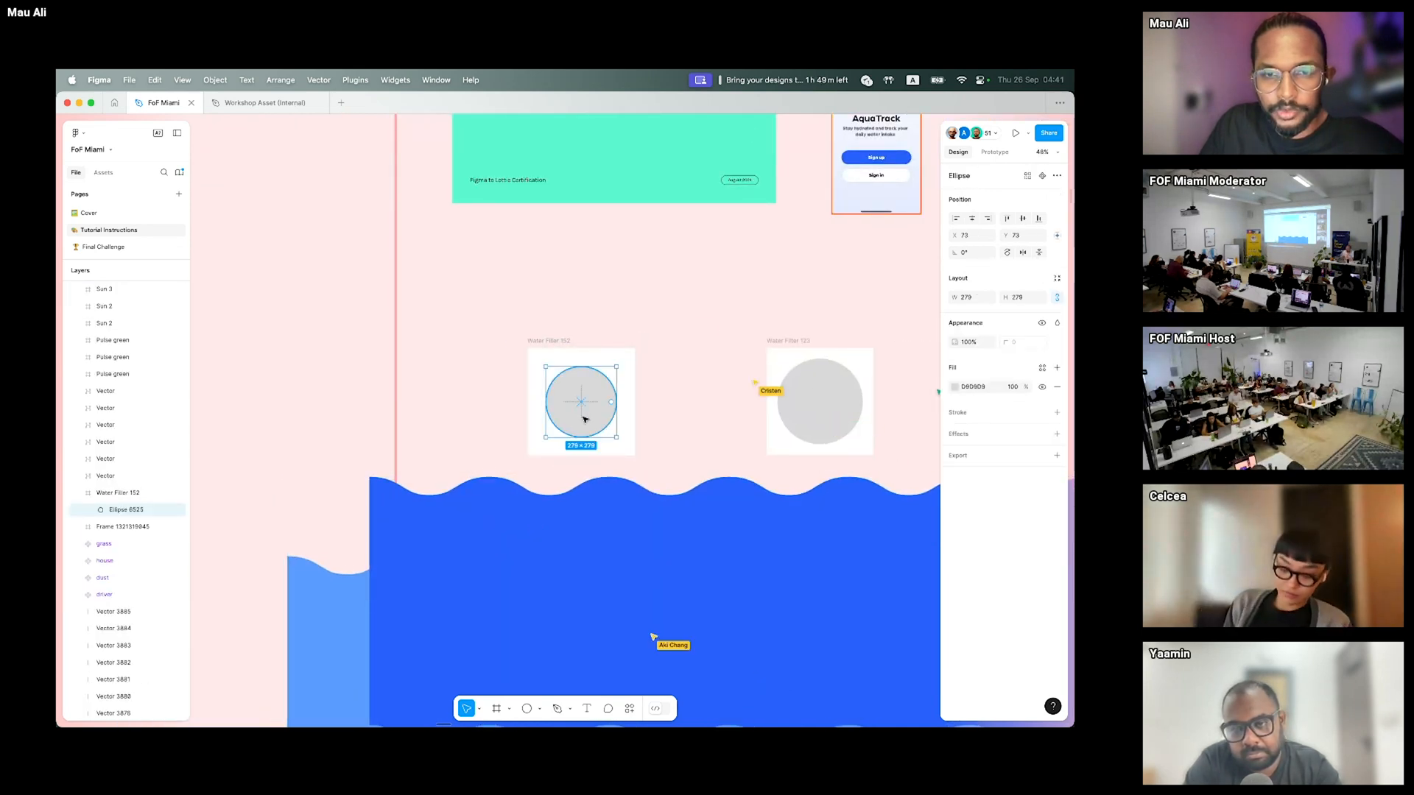
scroll(599, 414, left, 10)
scroll(600, 417, down, 7)
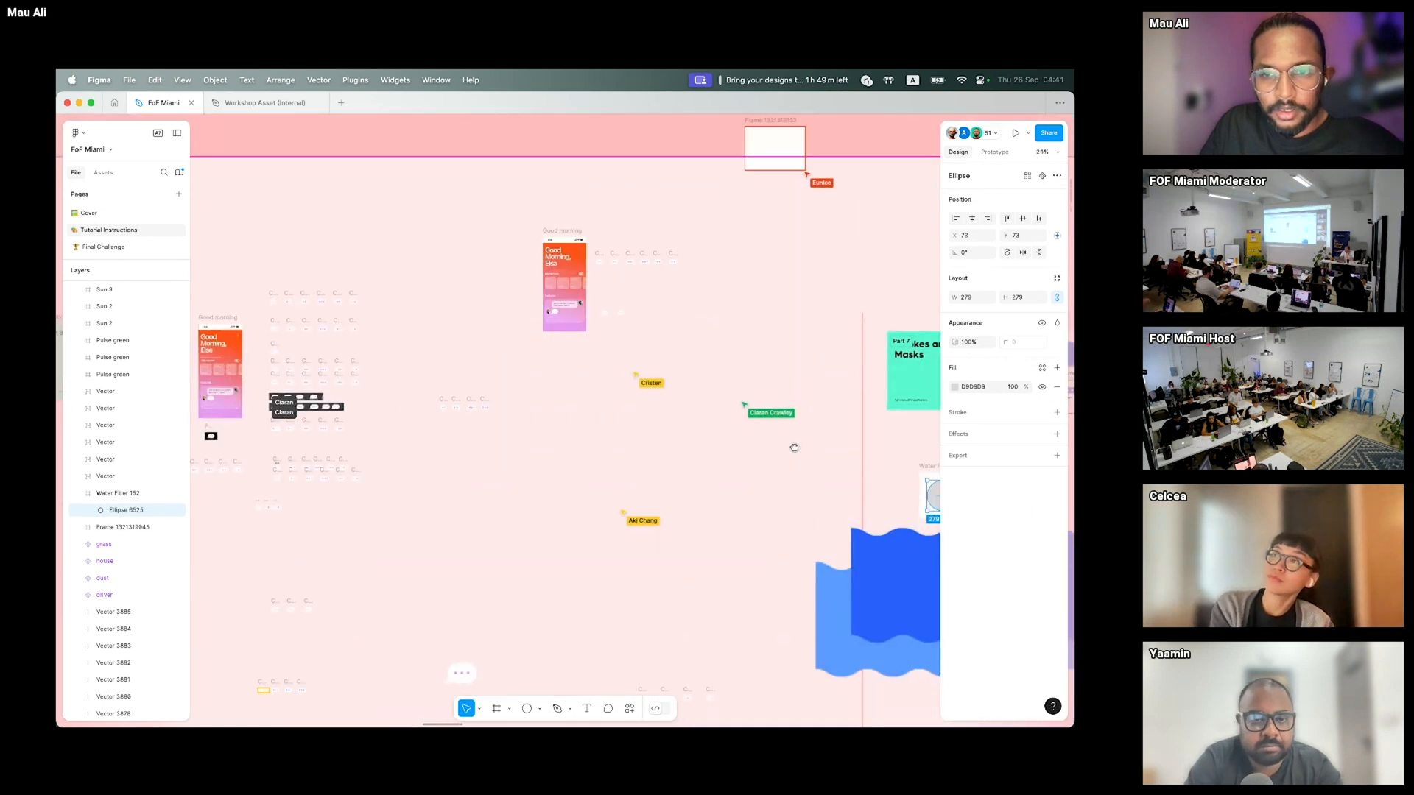
drag(795, 448, 377, 446)
drag(473, 488, 512, 483)
scroll(201, 398, up, 1)
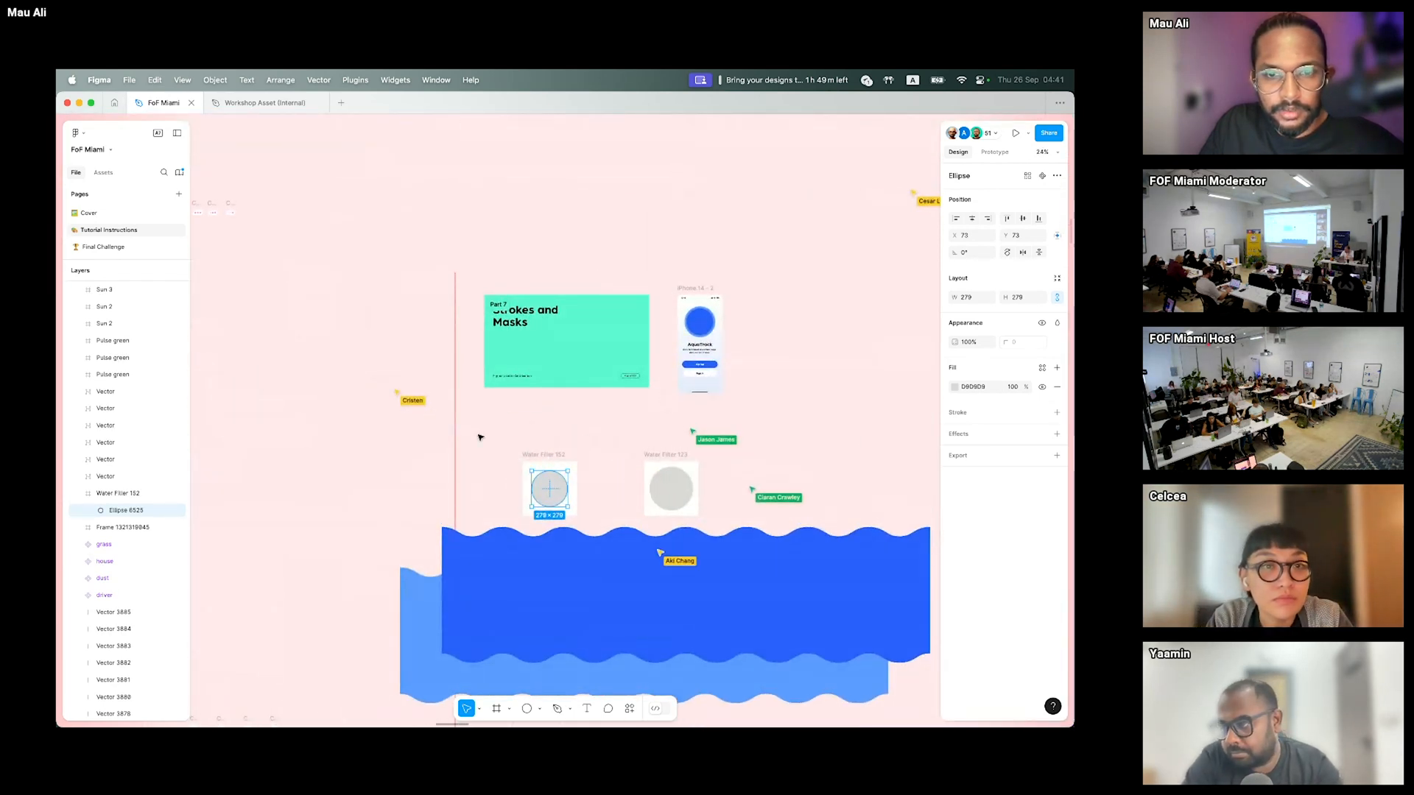
scroll(547, 515, up, 5)
right_click(553, 446)
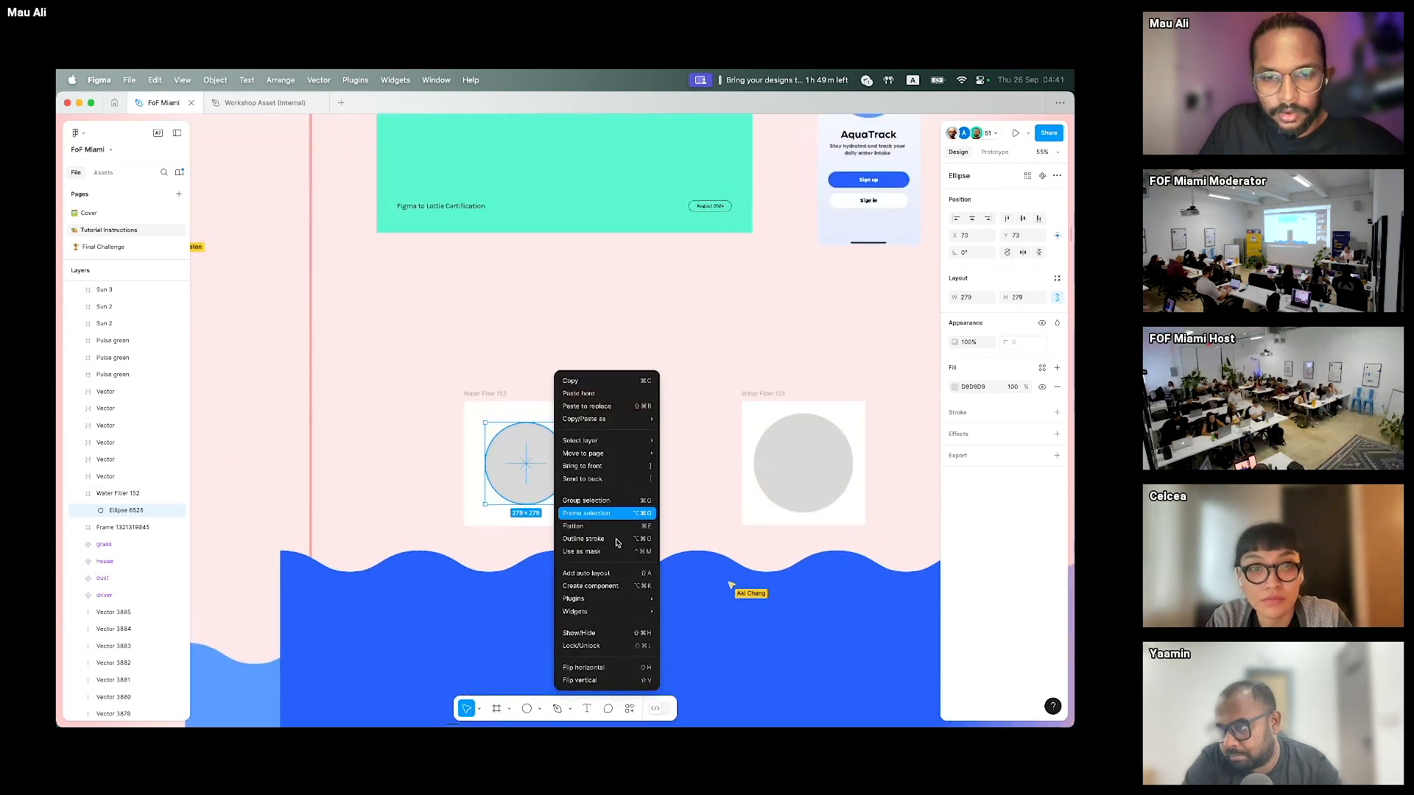
mouse_move(615, 602)
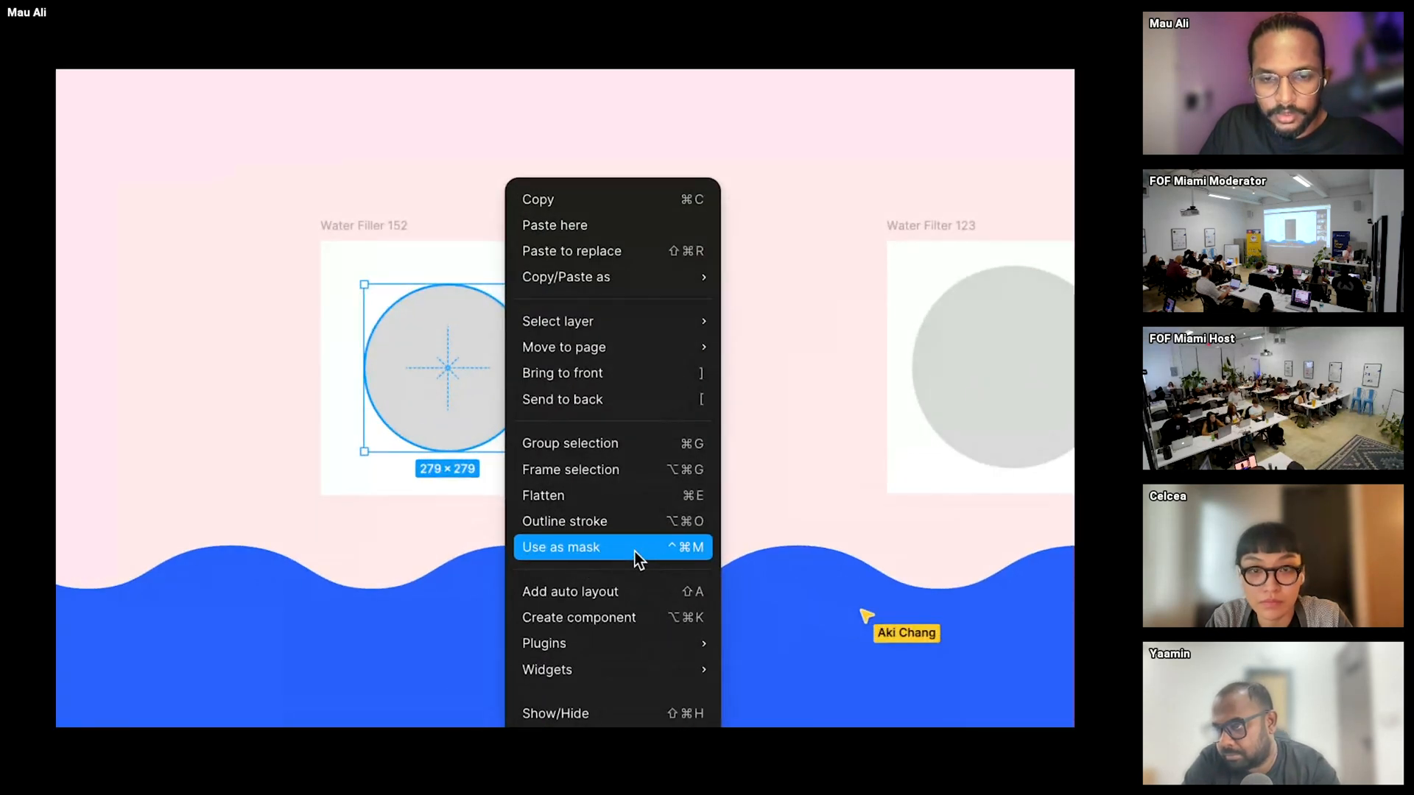
click(634, 551)
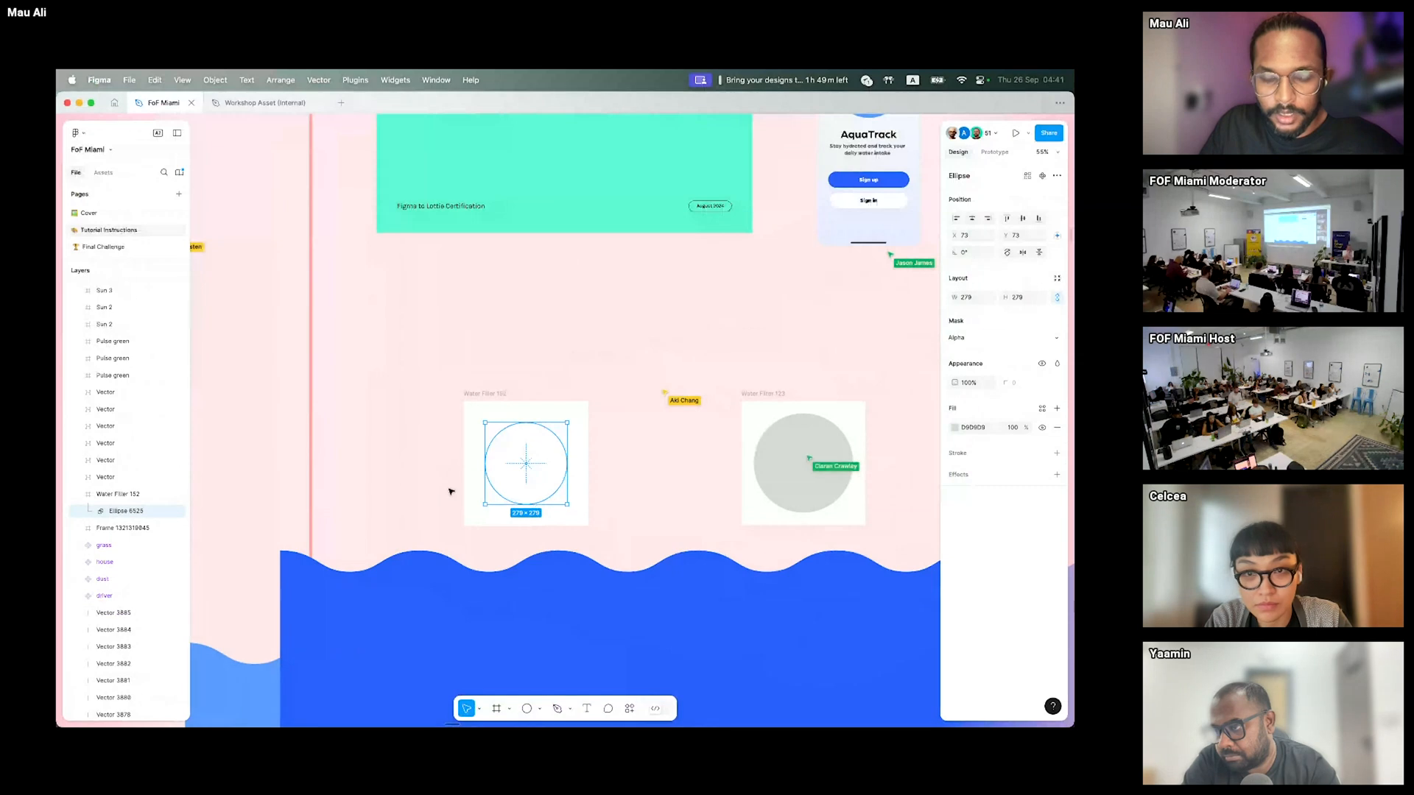
- Move both wave vectors into the Water Filler 152 frame above the circle mask so they cover the circle's lower part
click(390, 494)
click(356, 583)
shift+click(262, 685)
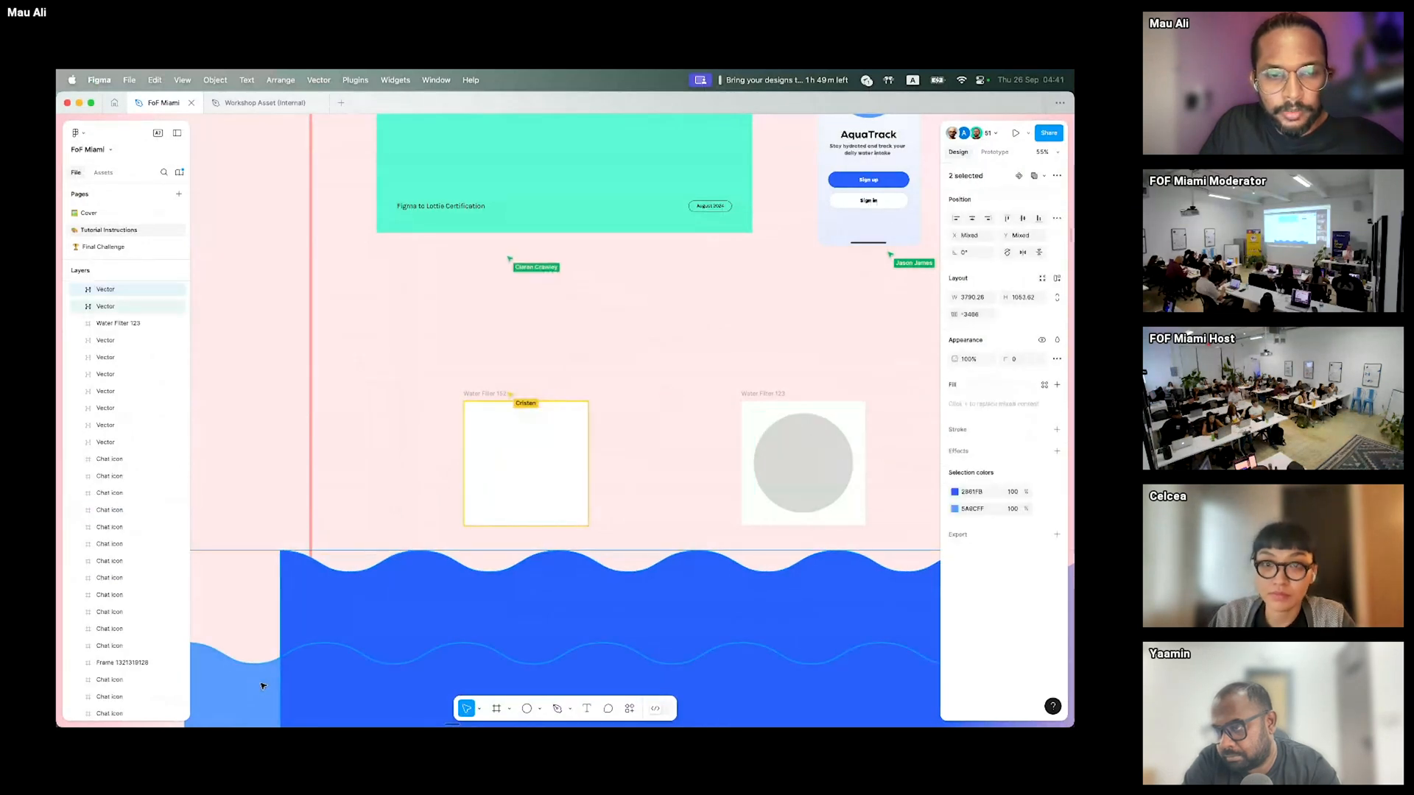
drag(404, 645, 528, 486)
drag(644, 410, 585, 480)
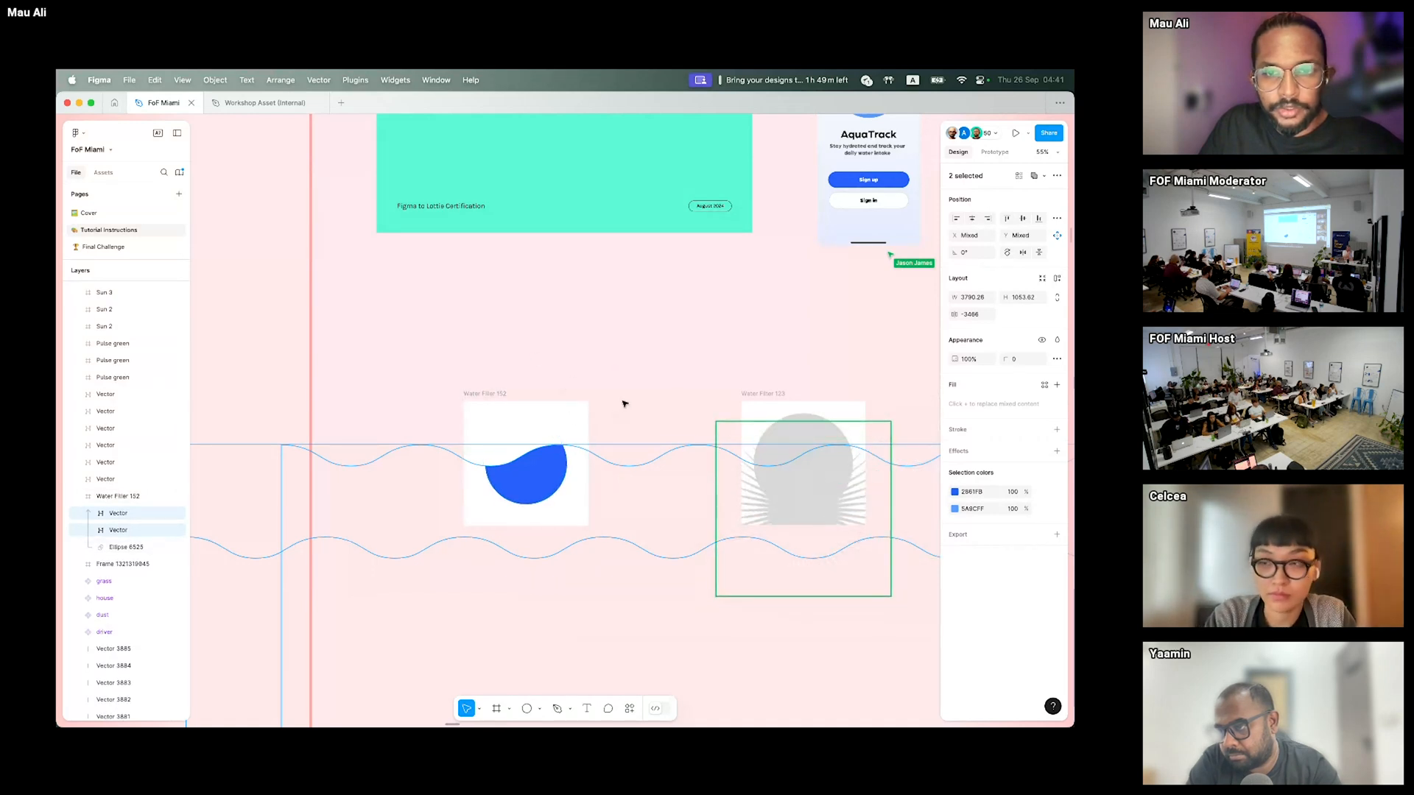
- Try duplicating the circle mask in the Water Filler 152 frame and changing the masking of its layers, and undo the attempt
drag(743, 249, 639, 440)
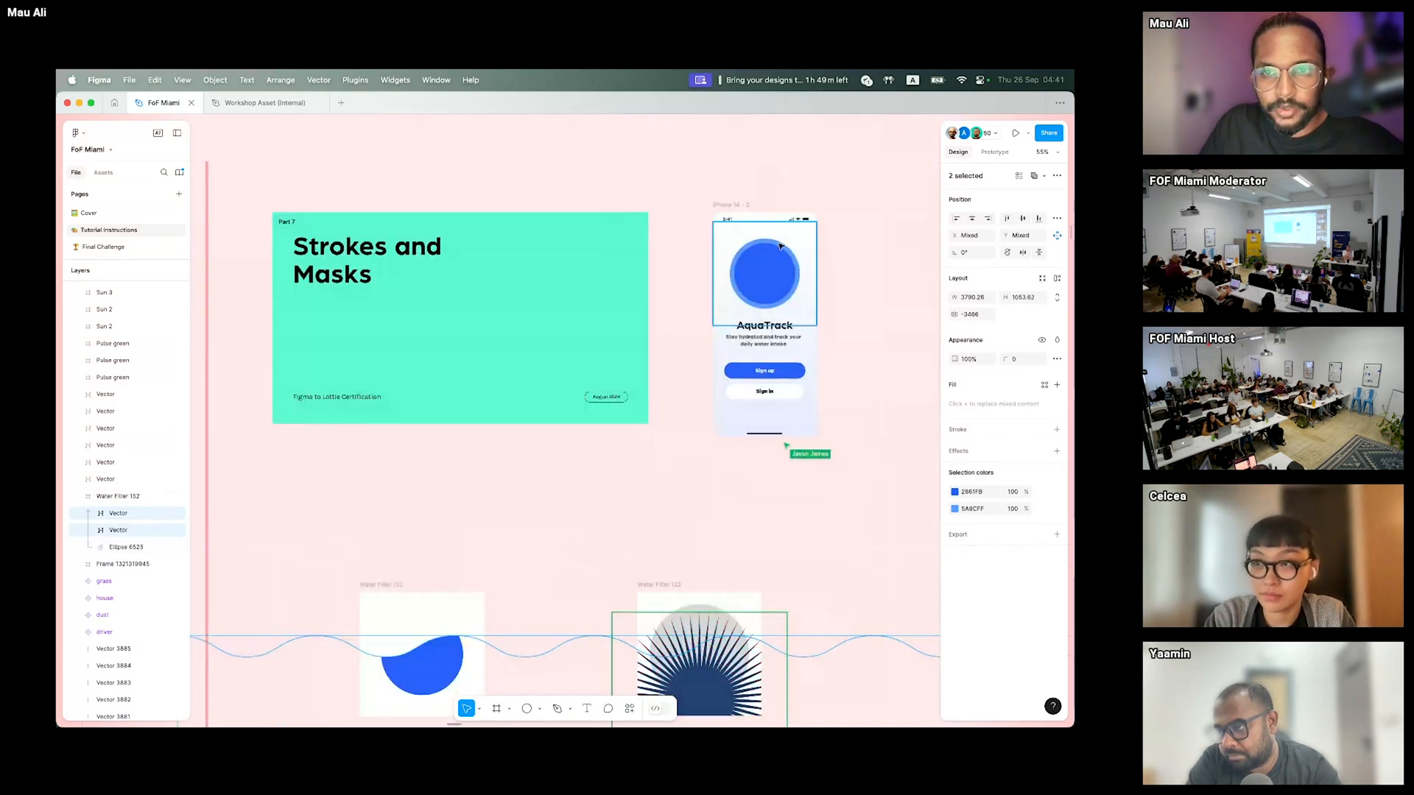
scroll(624, 398, down, 5)
scroll(623, 398, left, 2)
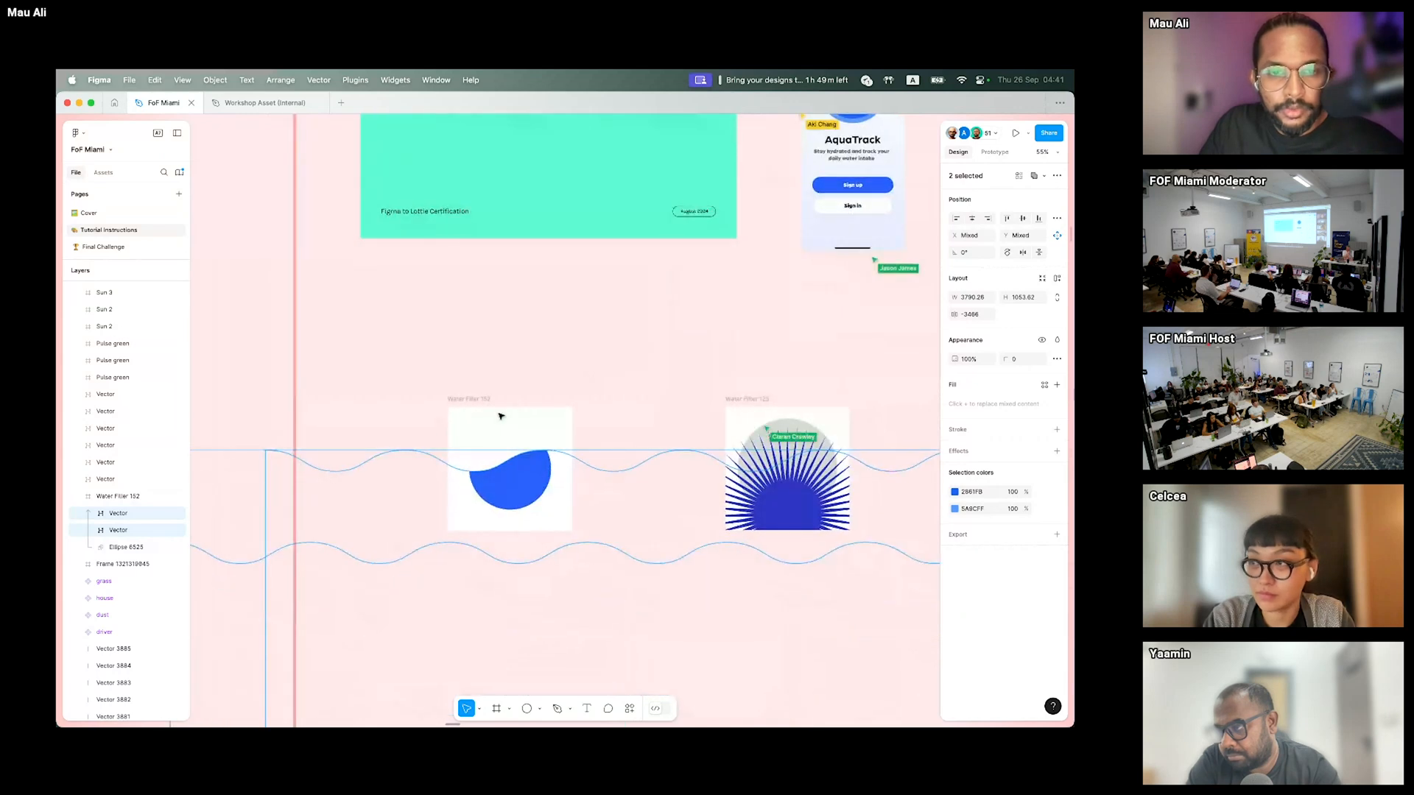
click(125, 549)
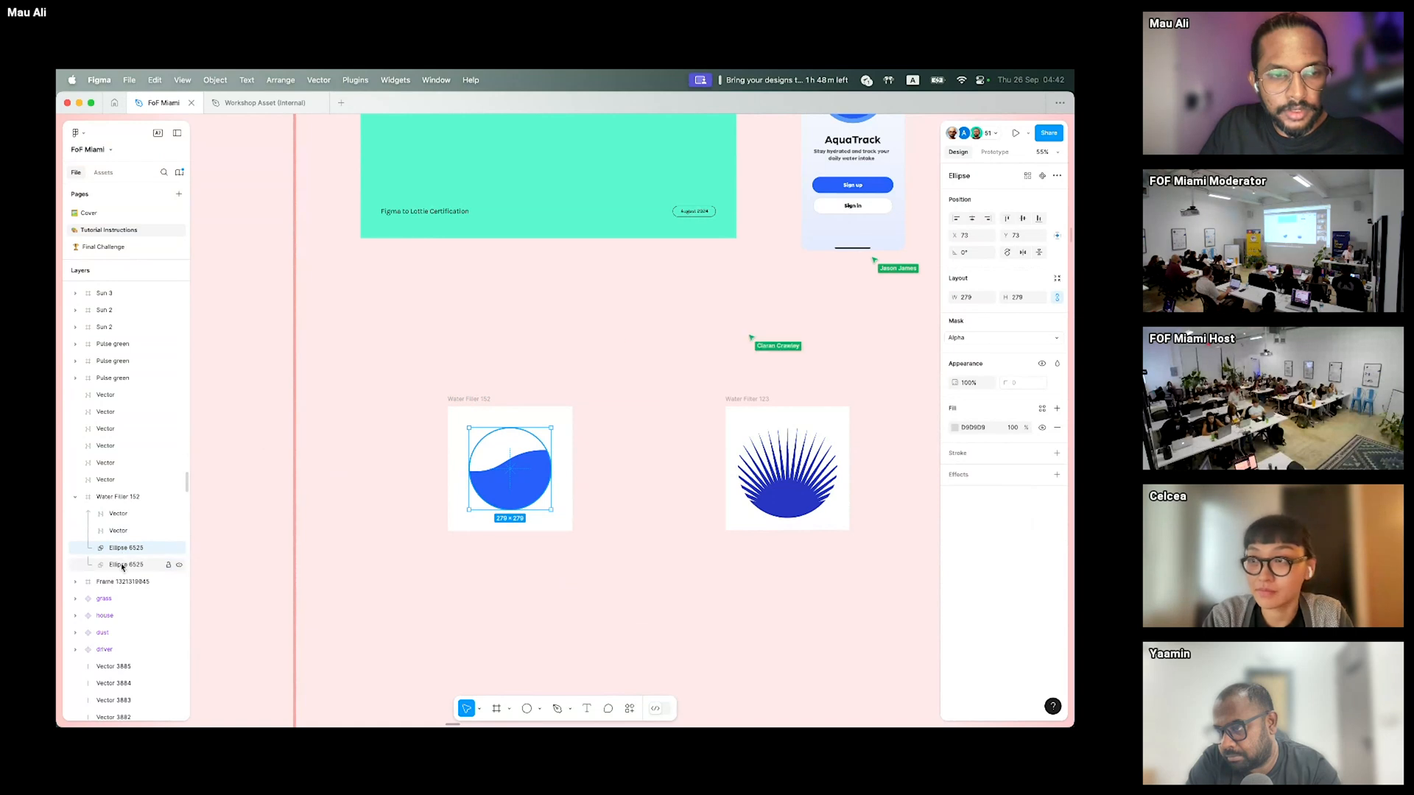
right_click(125, 564)
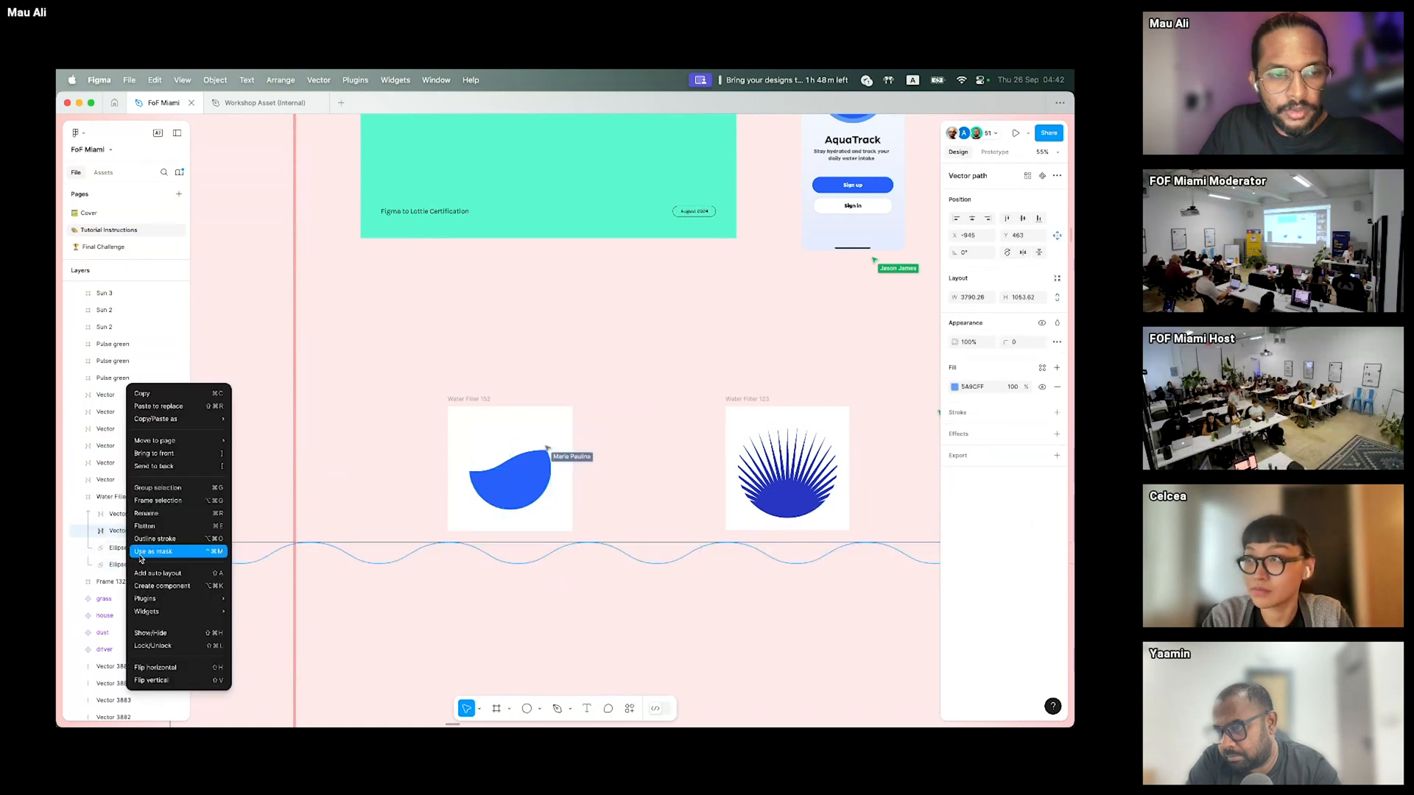
click(146, 549)
key(super+z)
key(super+z)
key(super+z)
key(super+z)
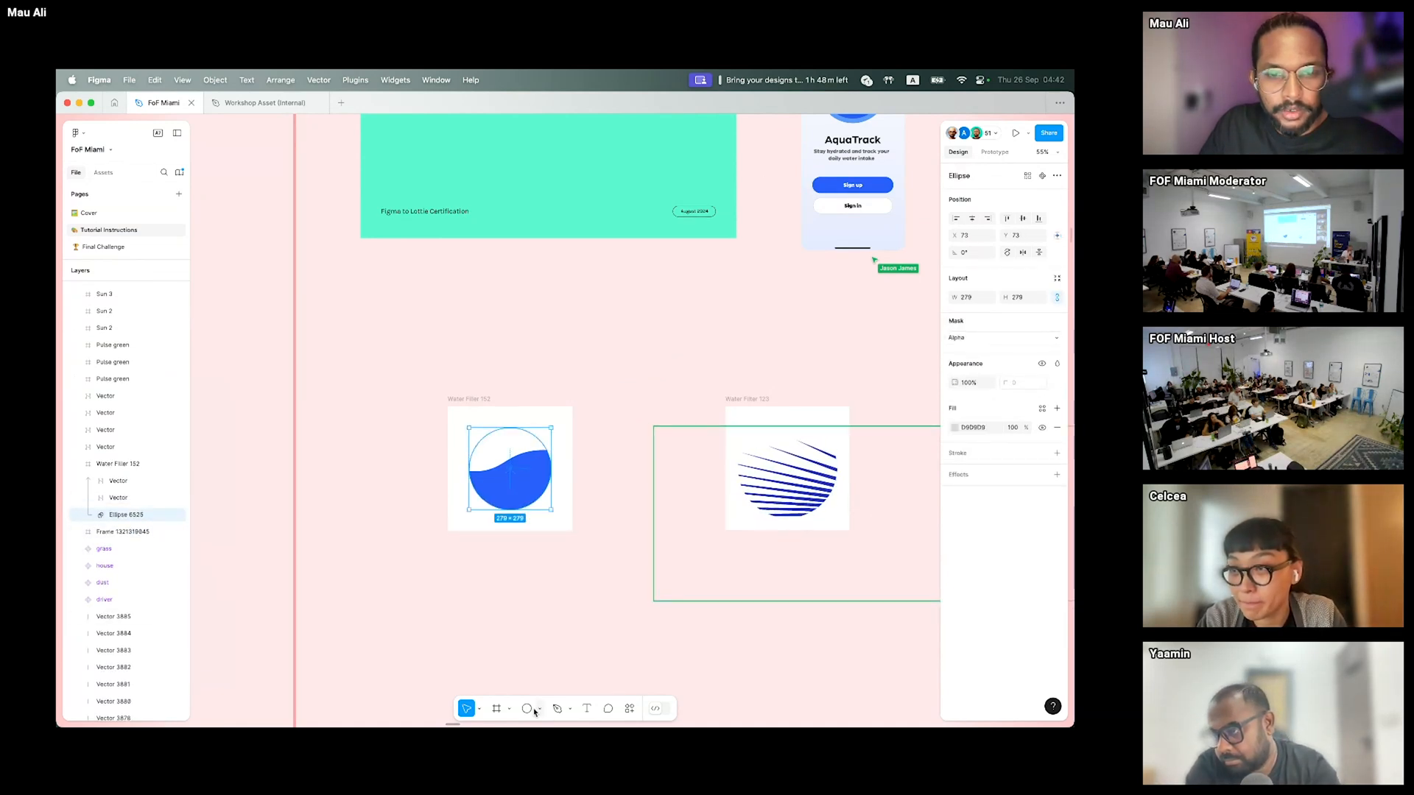
- Draw a gray circle about 298 px wide in the Water Filler 152 frame and move its layer below the circle mask
click(467, 399)
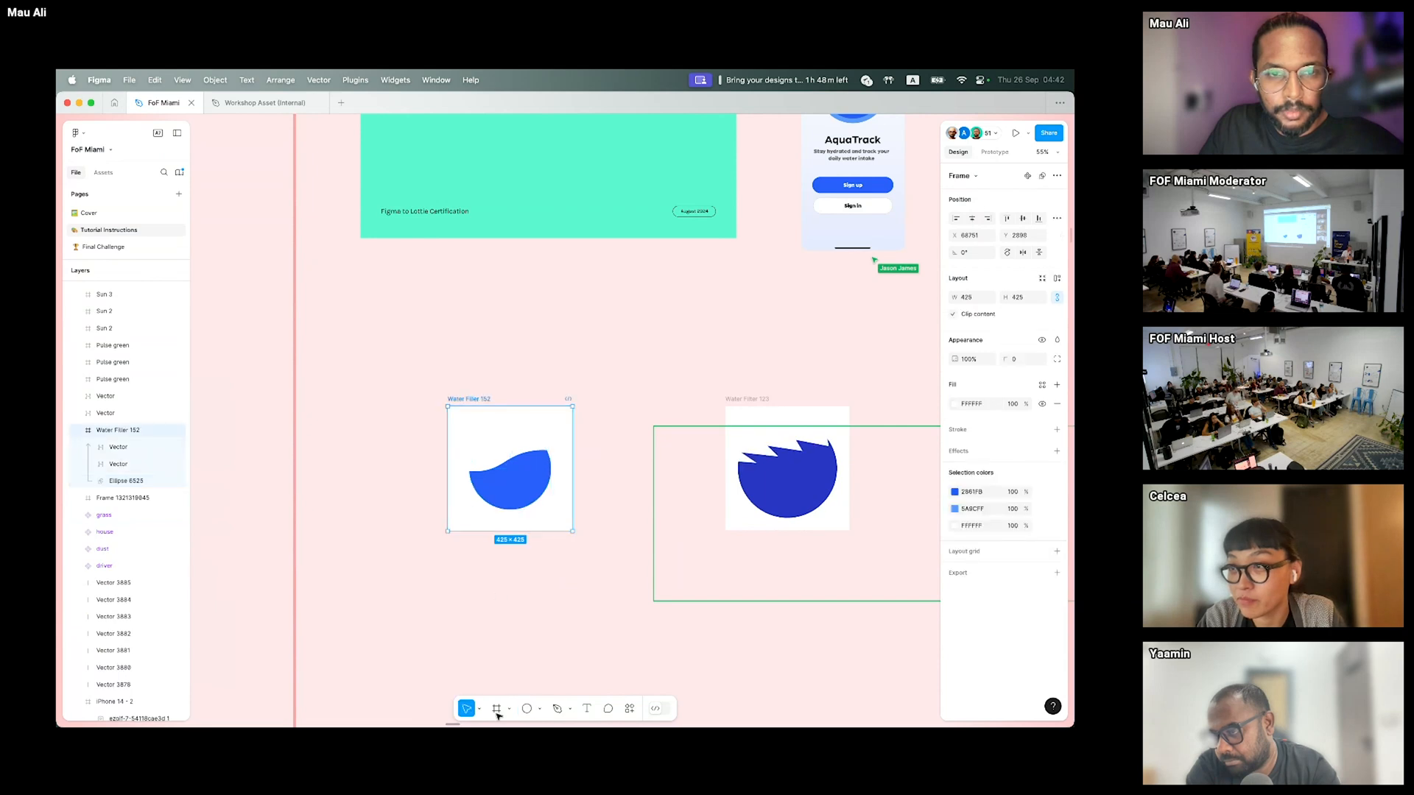
drag(467, 419, 555, 506)
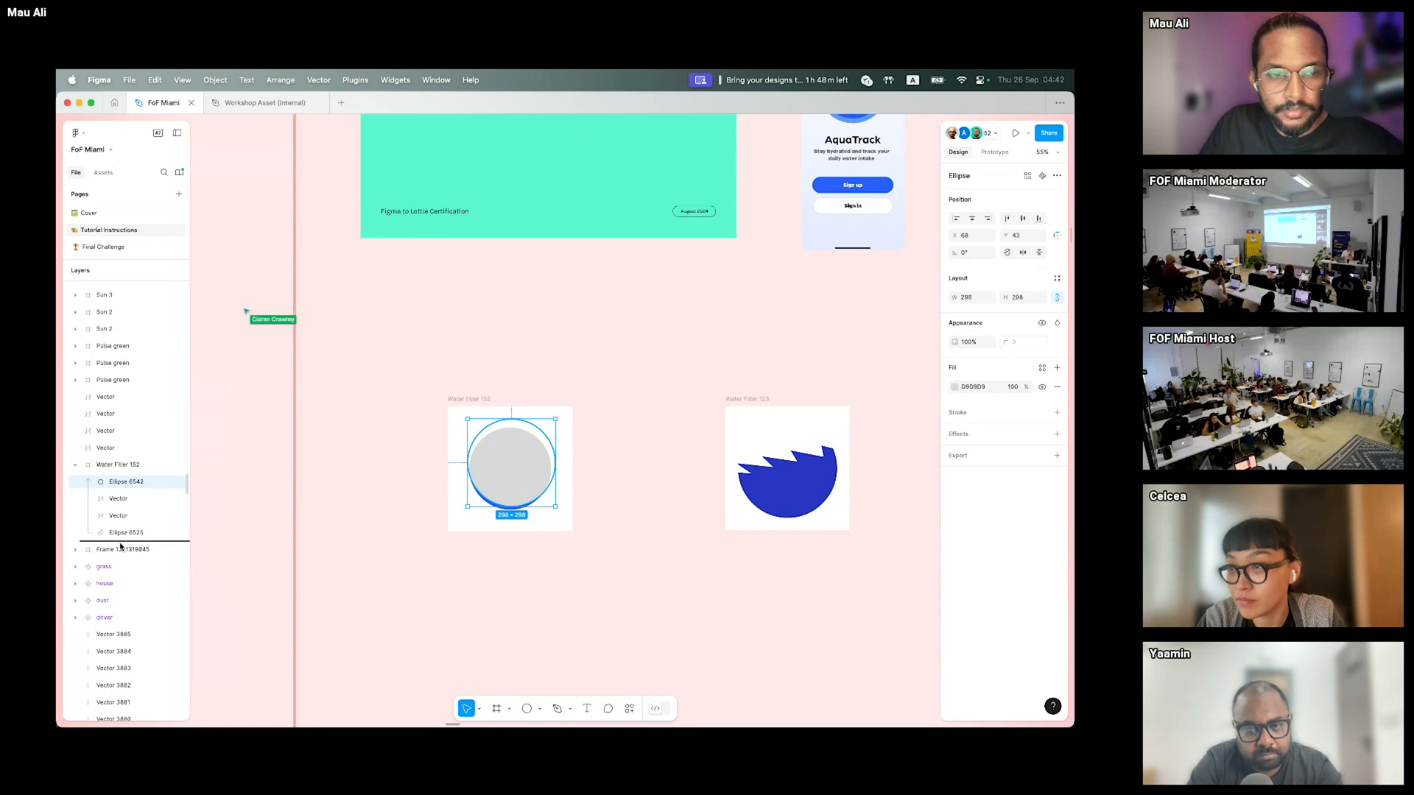
drag(120, 546, 121, 545)
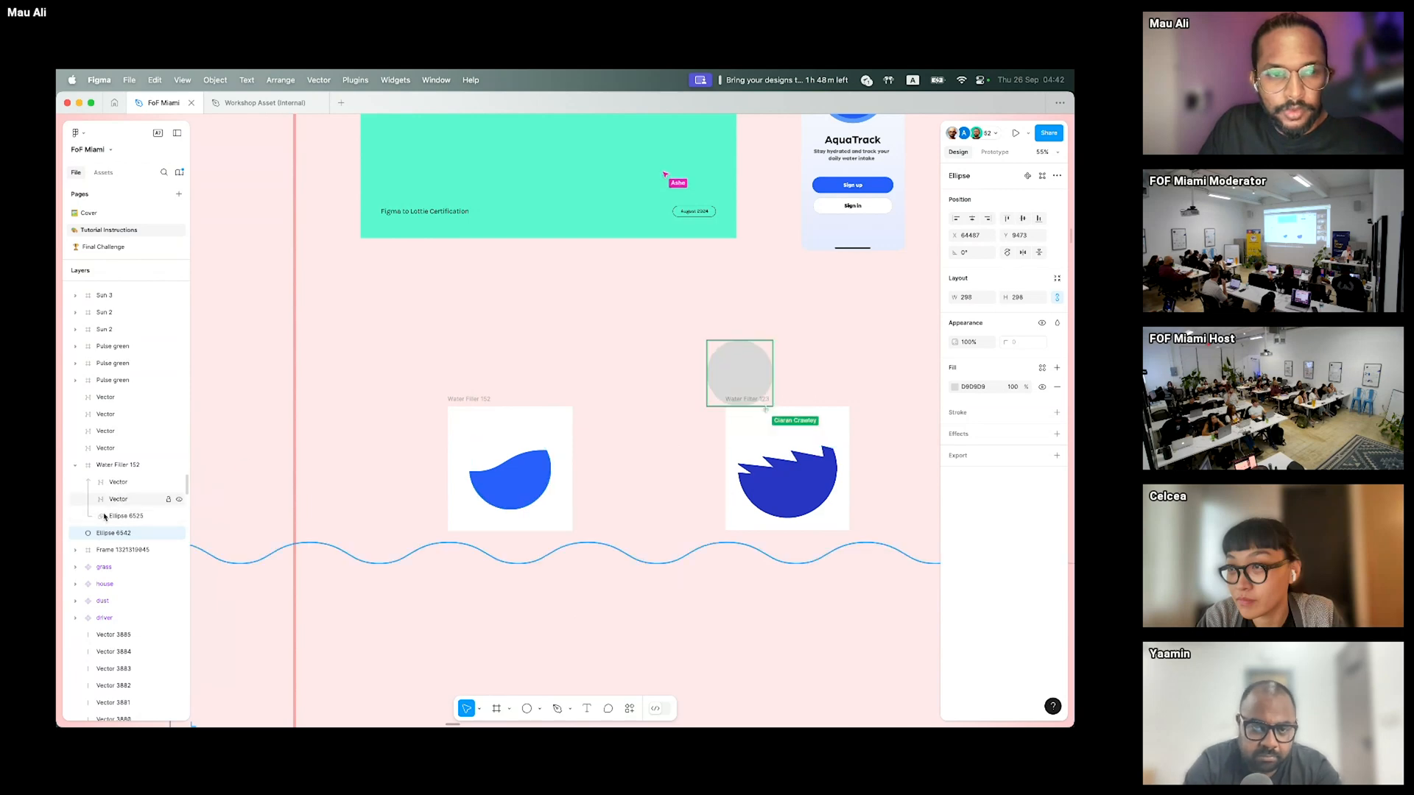
- Try giving the new gray circle a 39 px black stroke with outside alignment, and remove the stroke
scroll(115, 558, up, 5)
scroll(116, 558, down, 7)
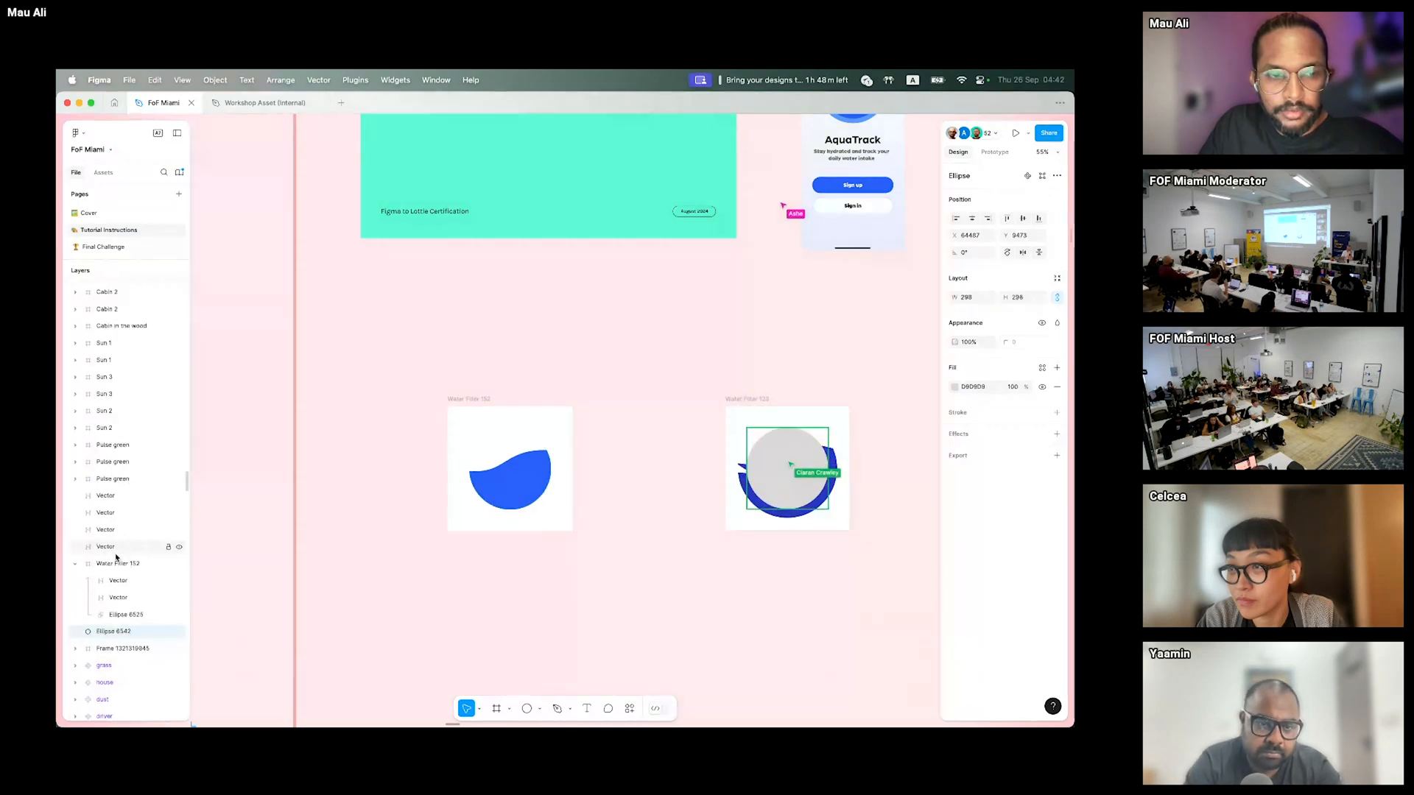
scroll(104, 446, up, 5)
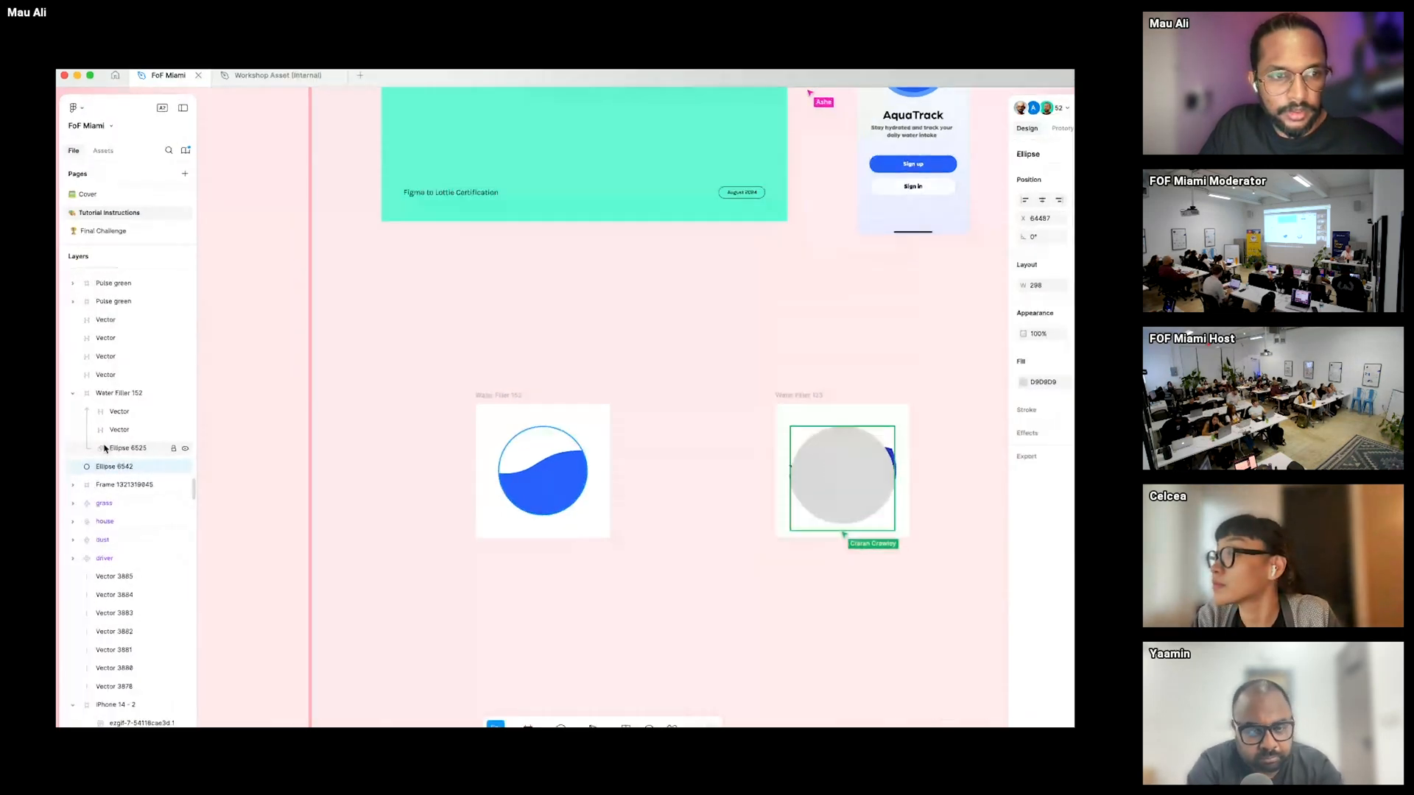
scroll(104, 452, down, 5)
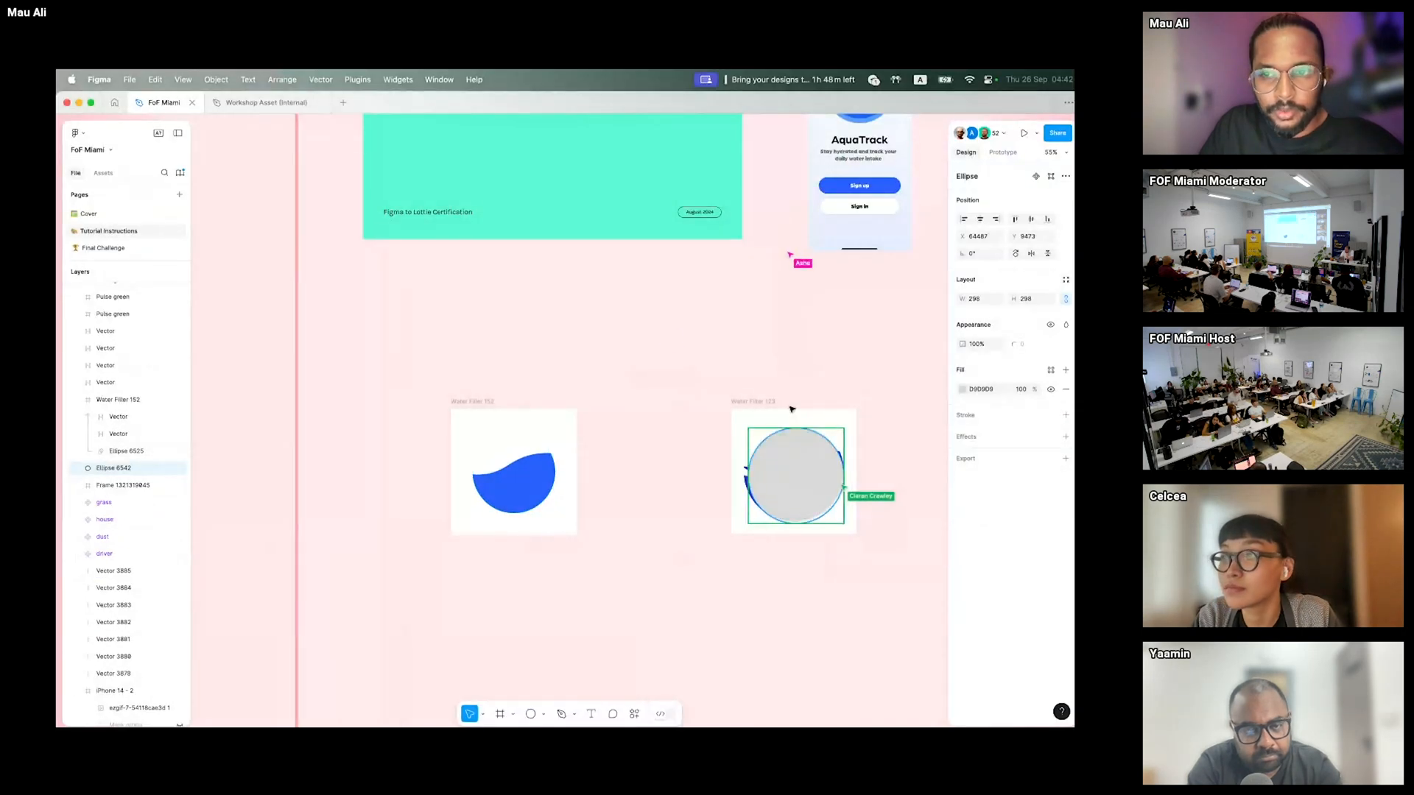
click(1055, 371)
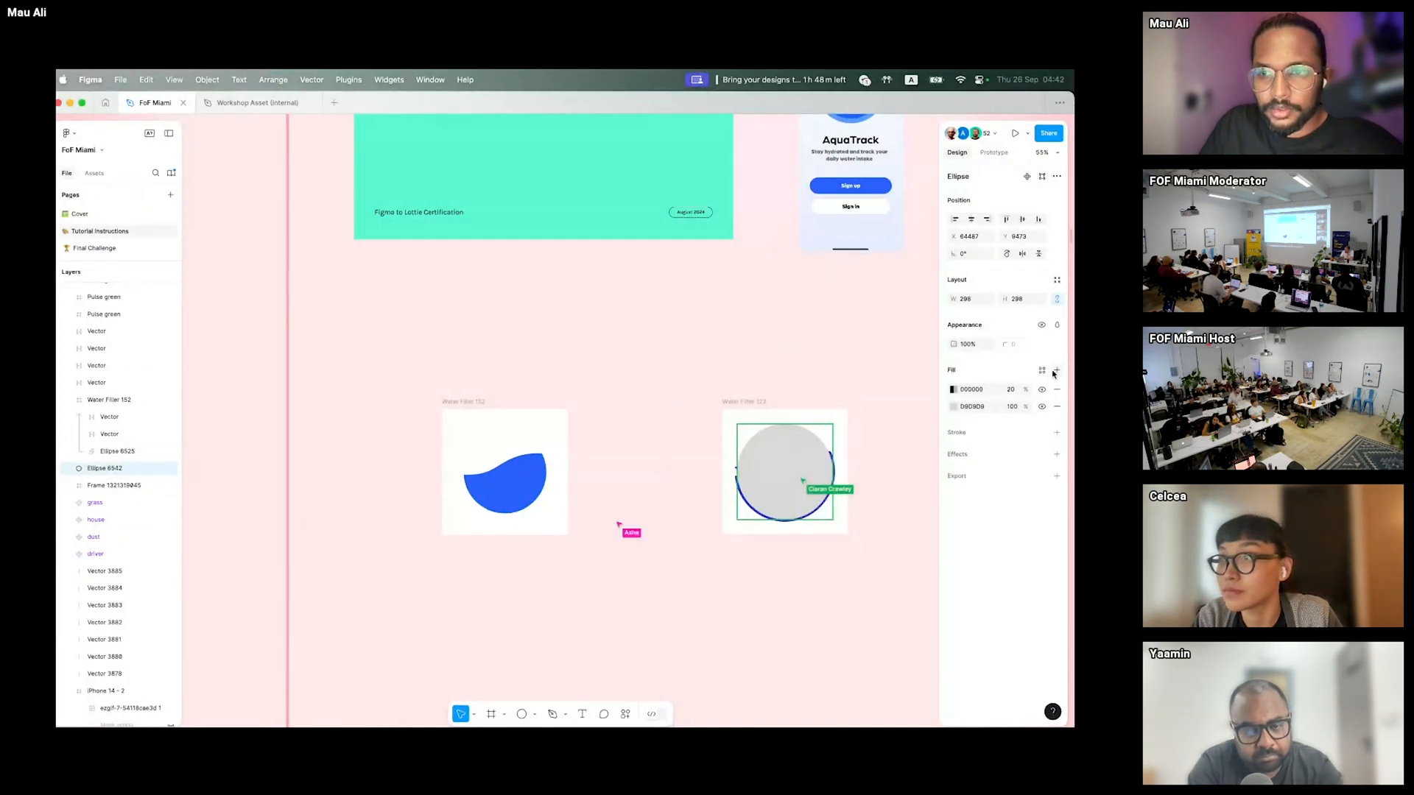
click(1056, 389)
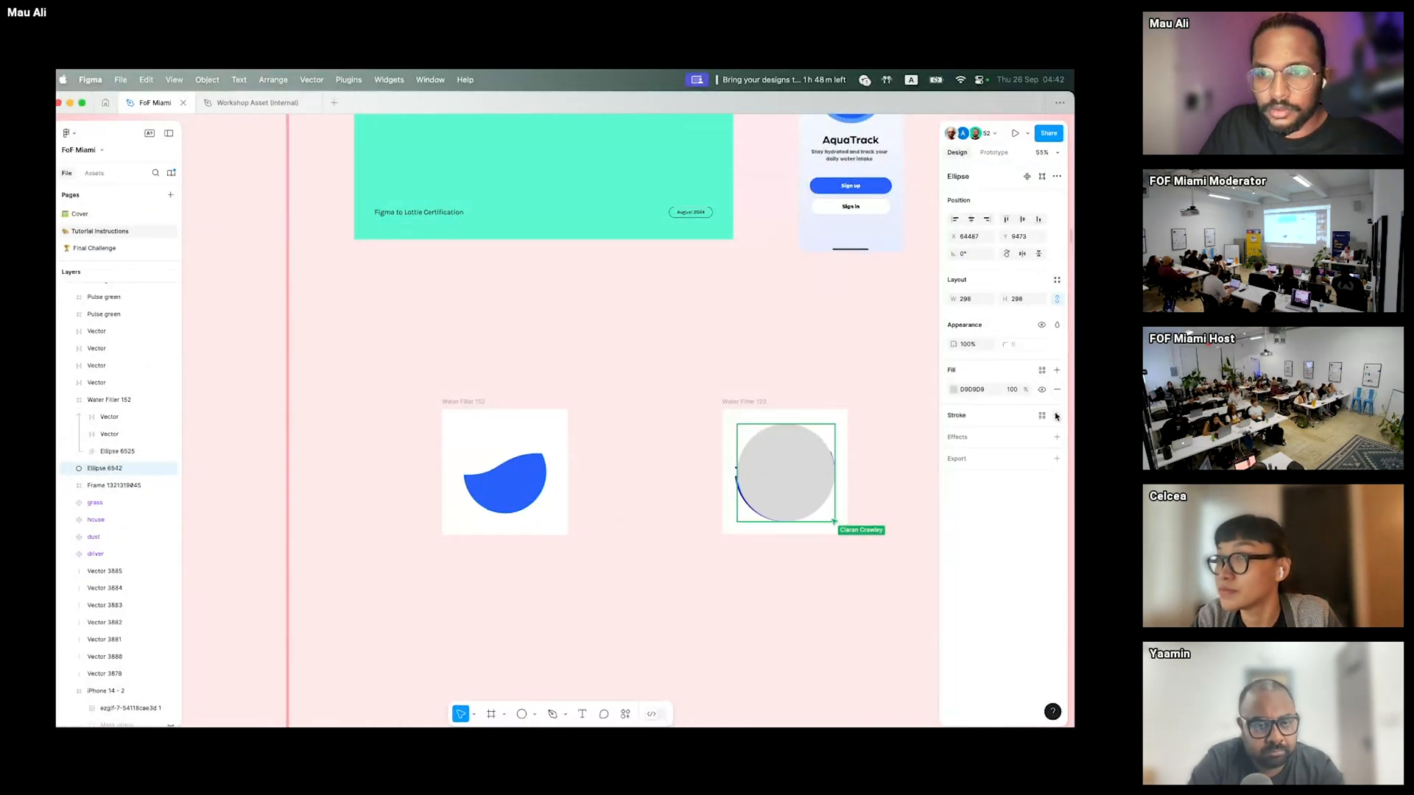
click(1055, 415)
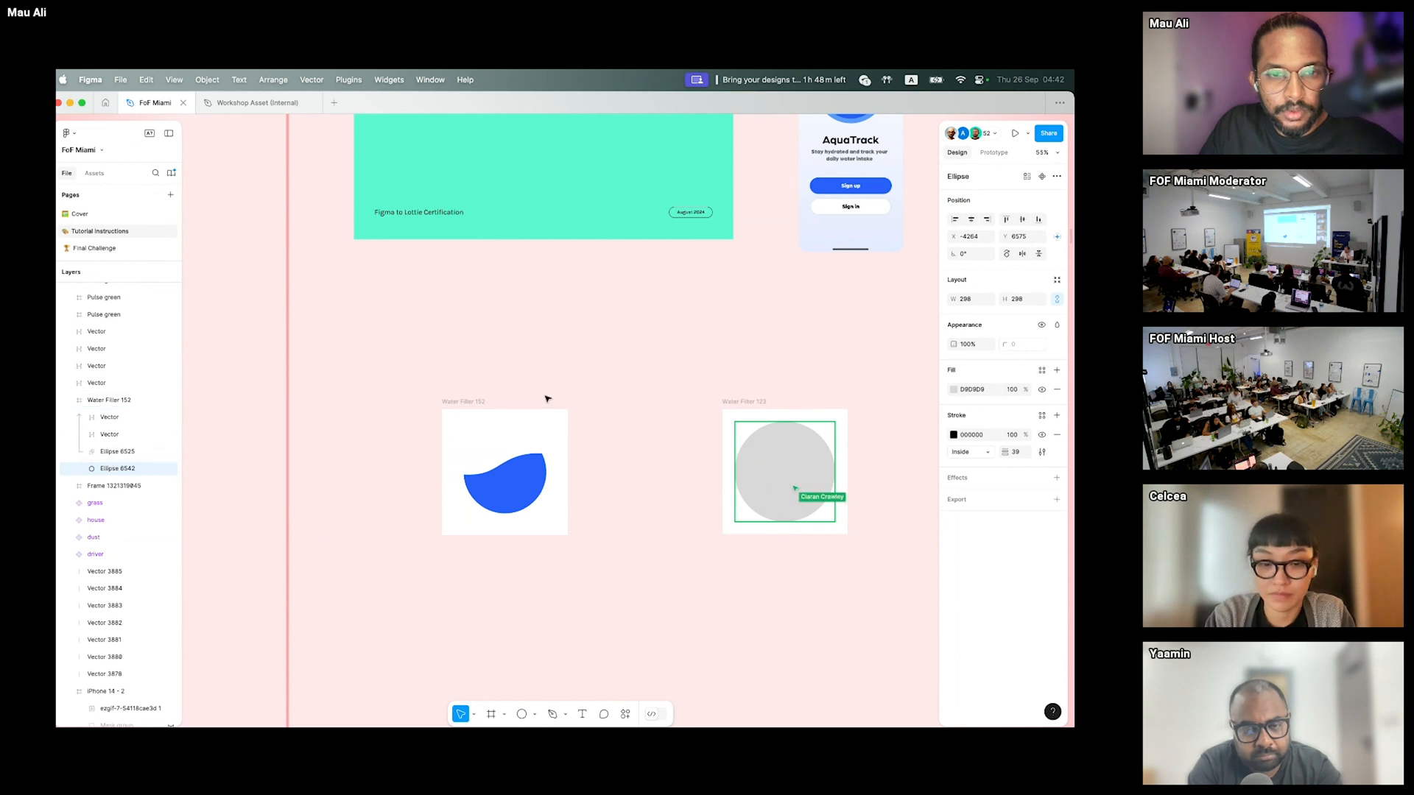
click(118, 468)
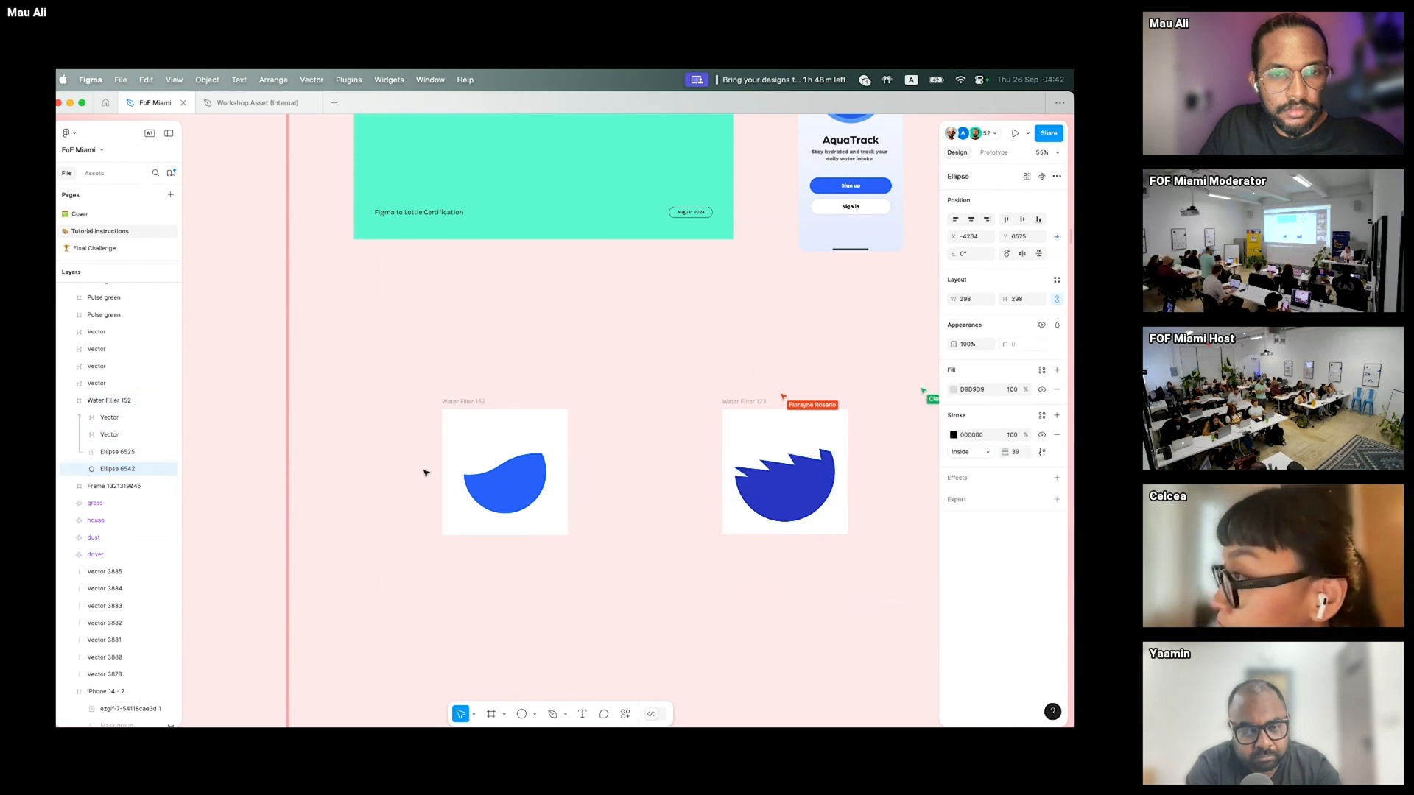
click(985, 454)
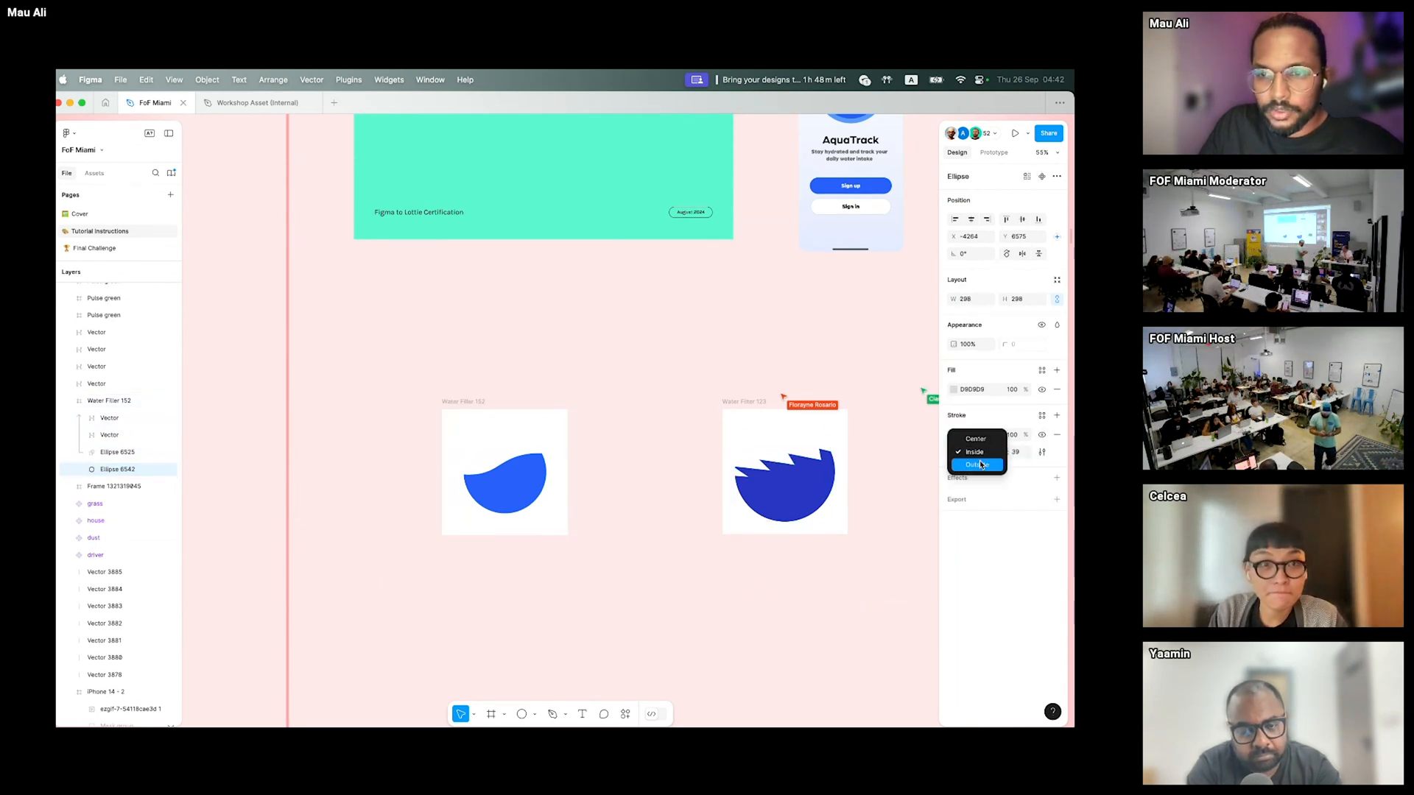
click(980, 464)
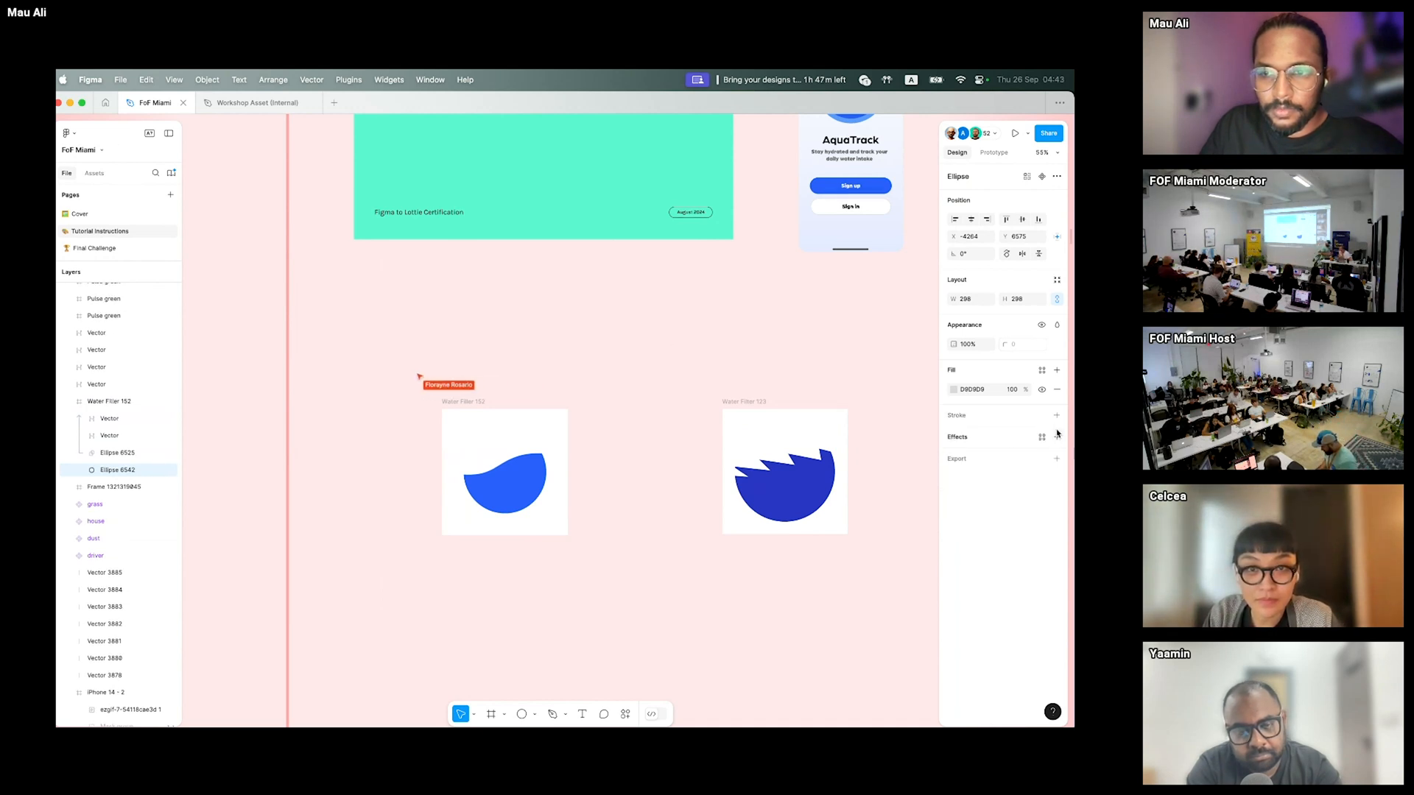
- Draw a circle about 344 px wide above the Water Filler 152 frame and replace its fill with a stroke
click(461, 373)
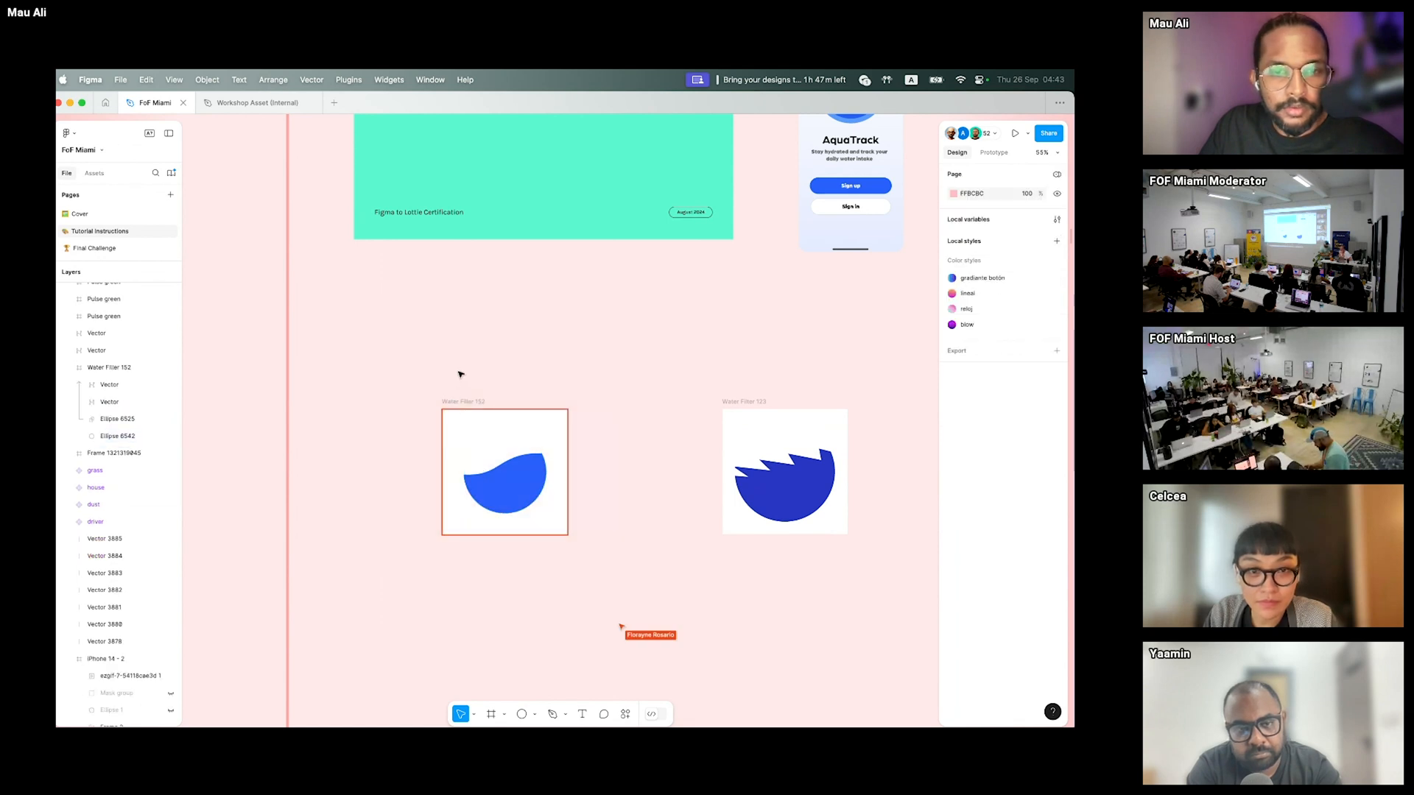
click(458, 404)
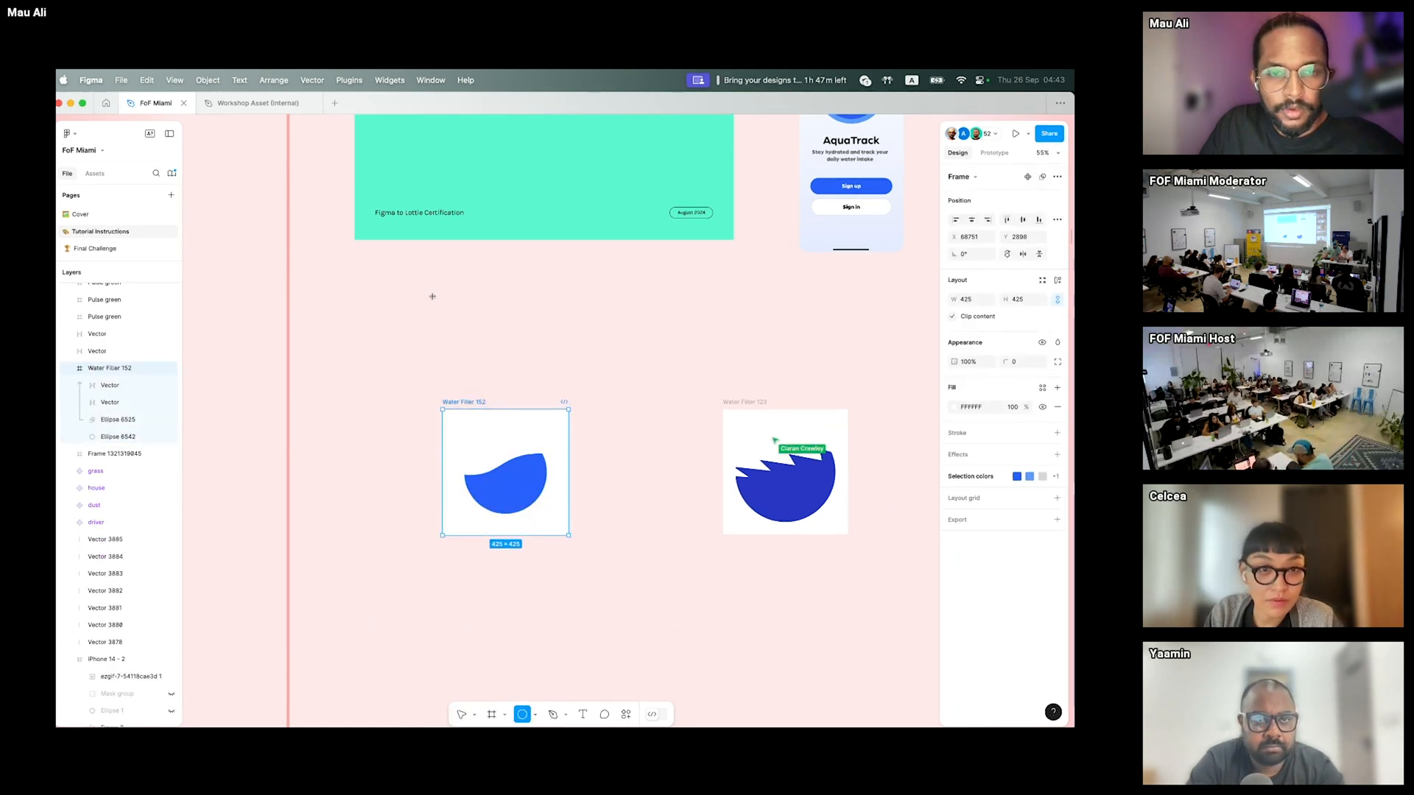
drag(432, 296, 534, 398)
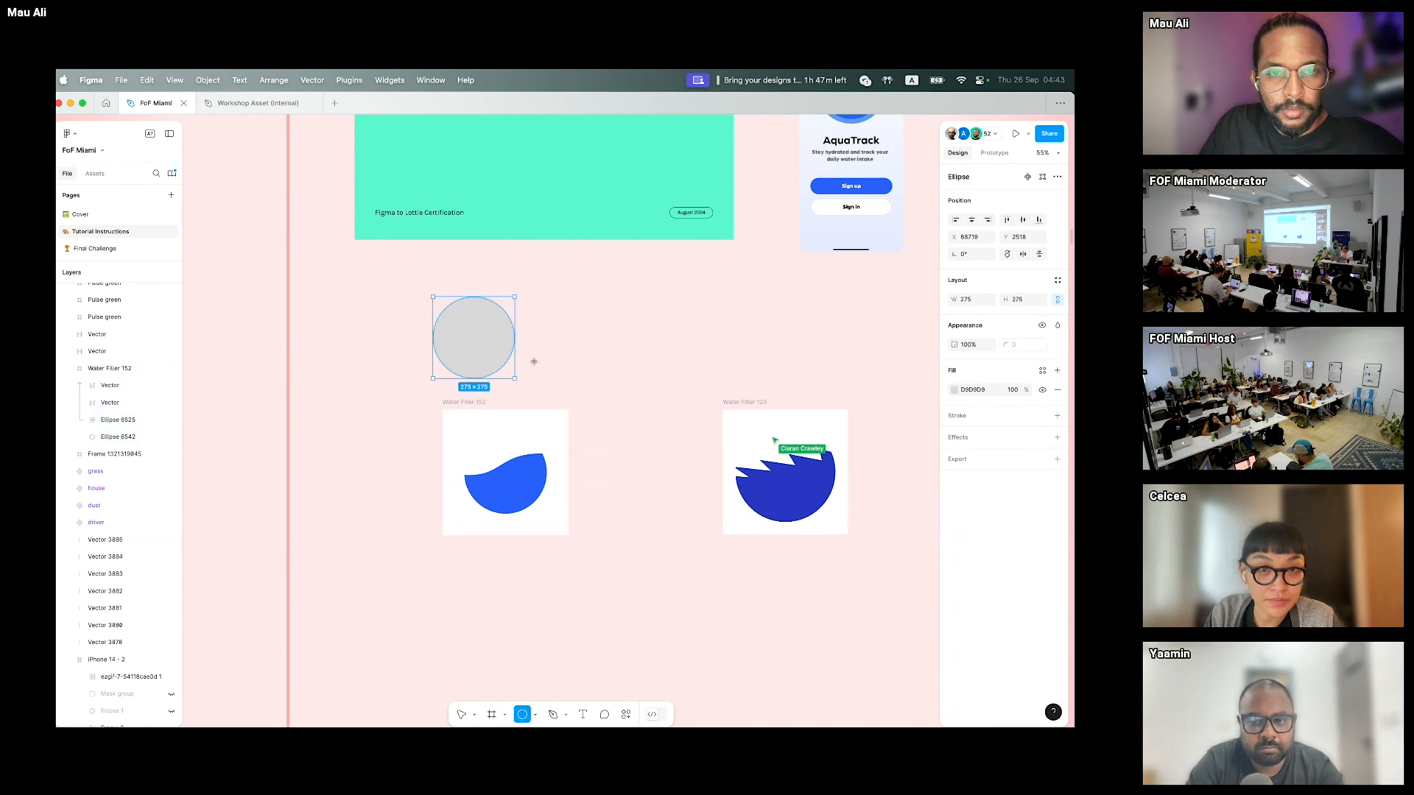
click(1057, 389)
click(1057, 392)
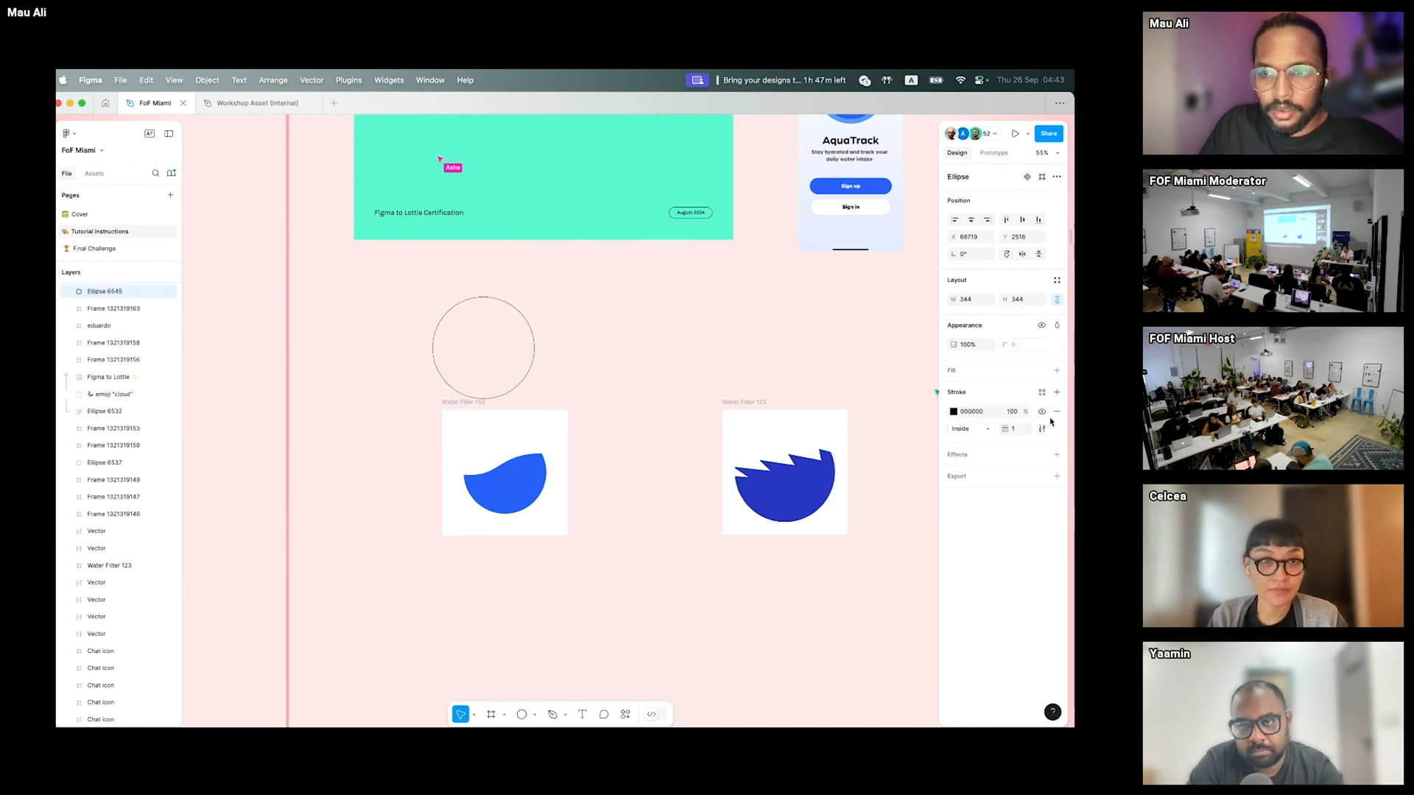
- Set the new circle's stroke weight to 12 px and align the stroke outside
drag(1005, 434, 1023, 434)
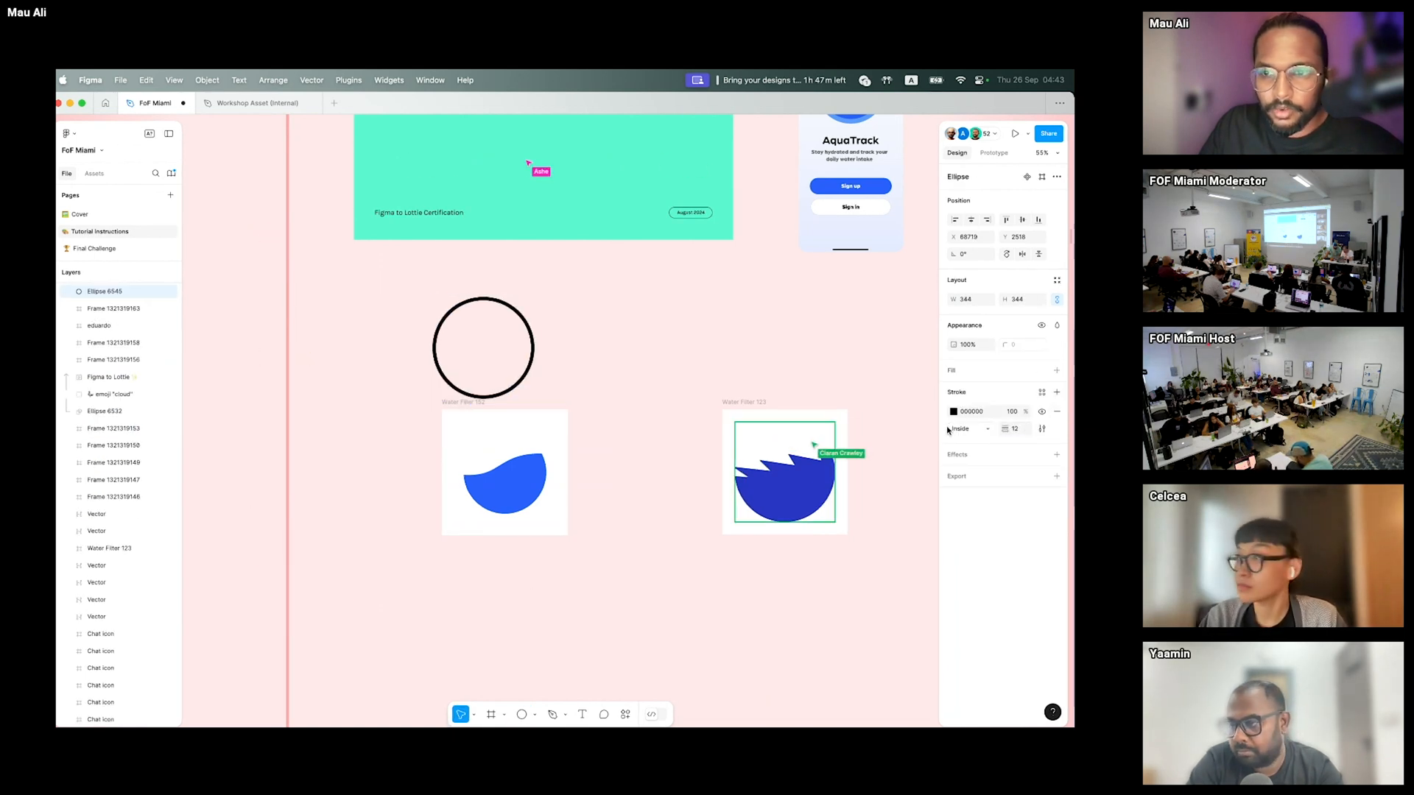
click(983, 430)
click(978, 416)
click(977, 429)
click(976, 454)
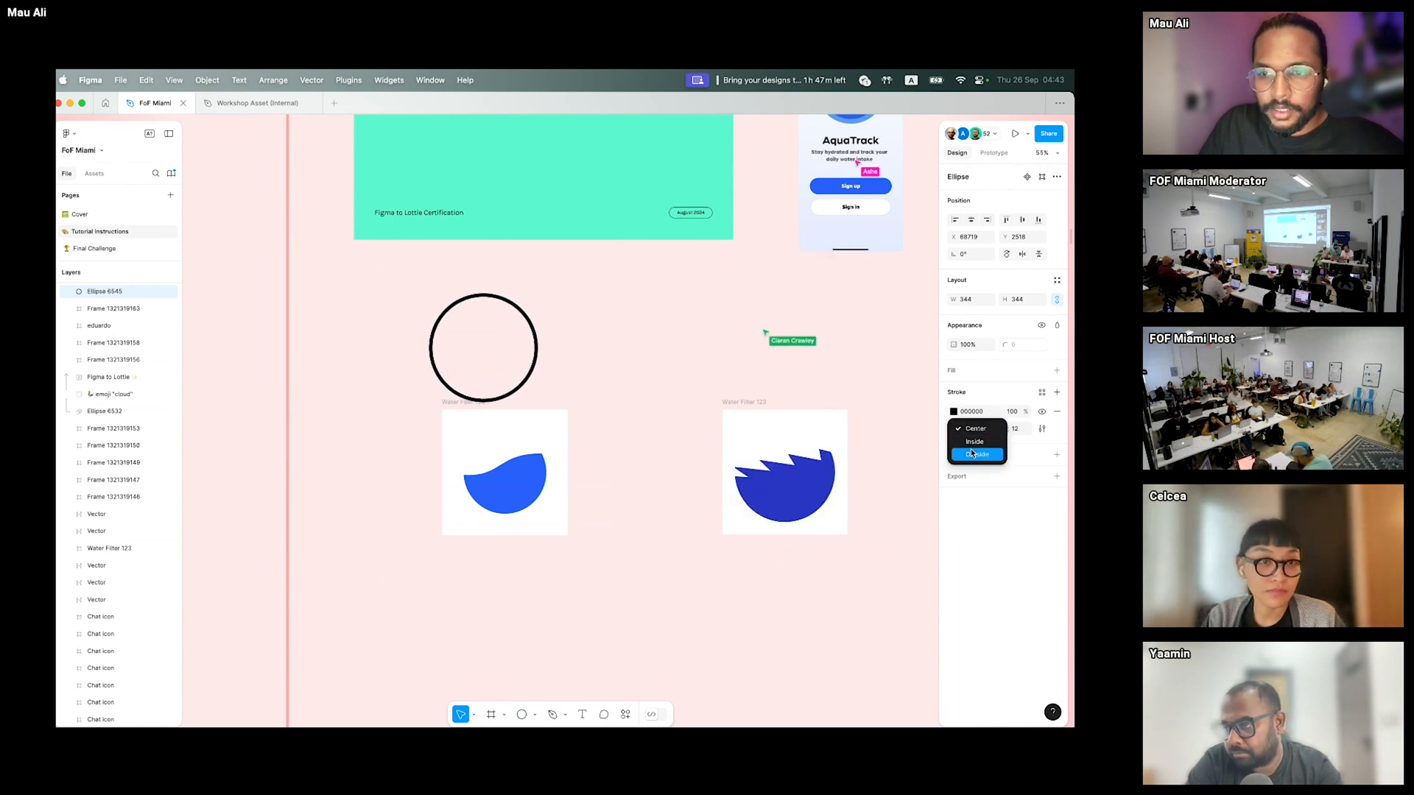
- Sample the wave's blue for the circle's stroke color and center the circle in the Water Filler 152 frame
click(953, 412)
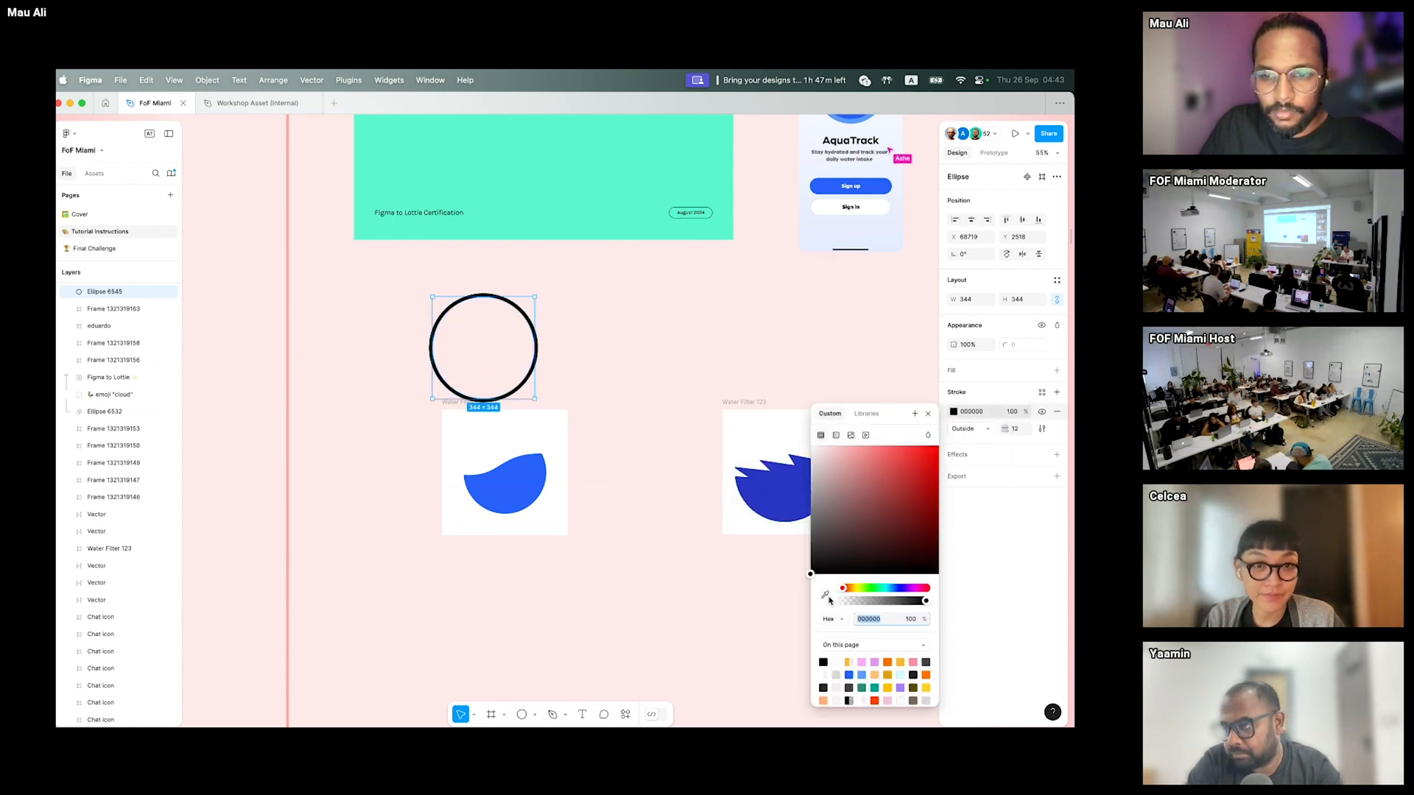
click(826, 595)
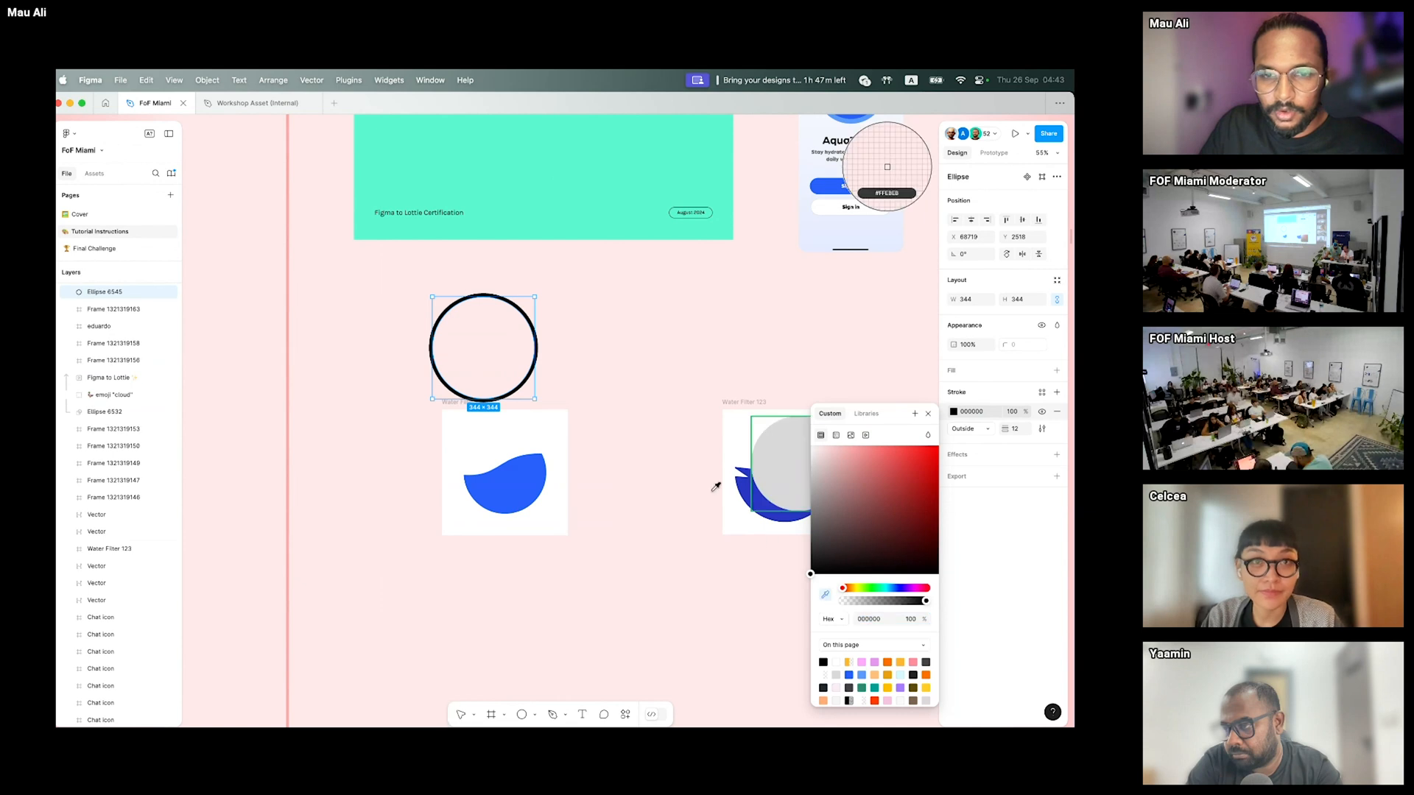
click(533, 467)
drag(528, 324, 550, 446)
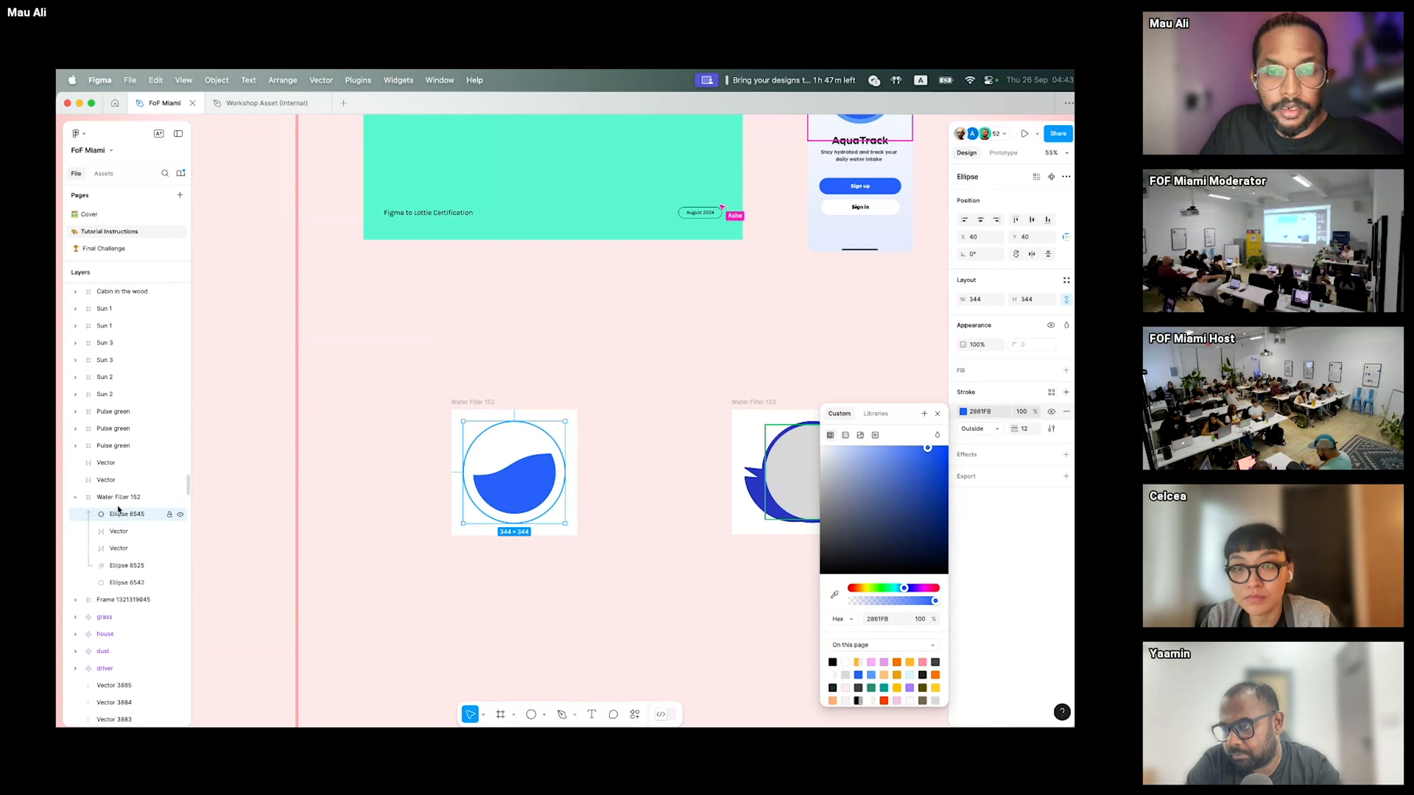
- Remove the outline circle's stroke and move its layer below the circle mask in the Water Filler 152 frame
key(BackSpace)
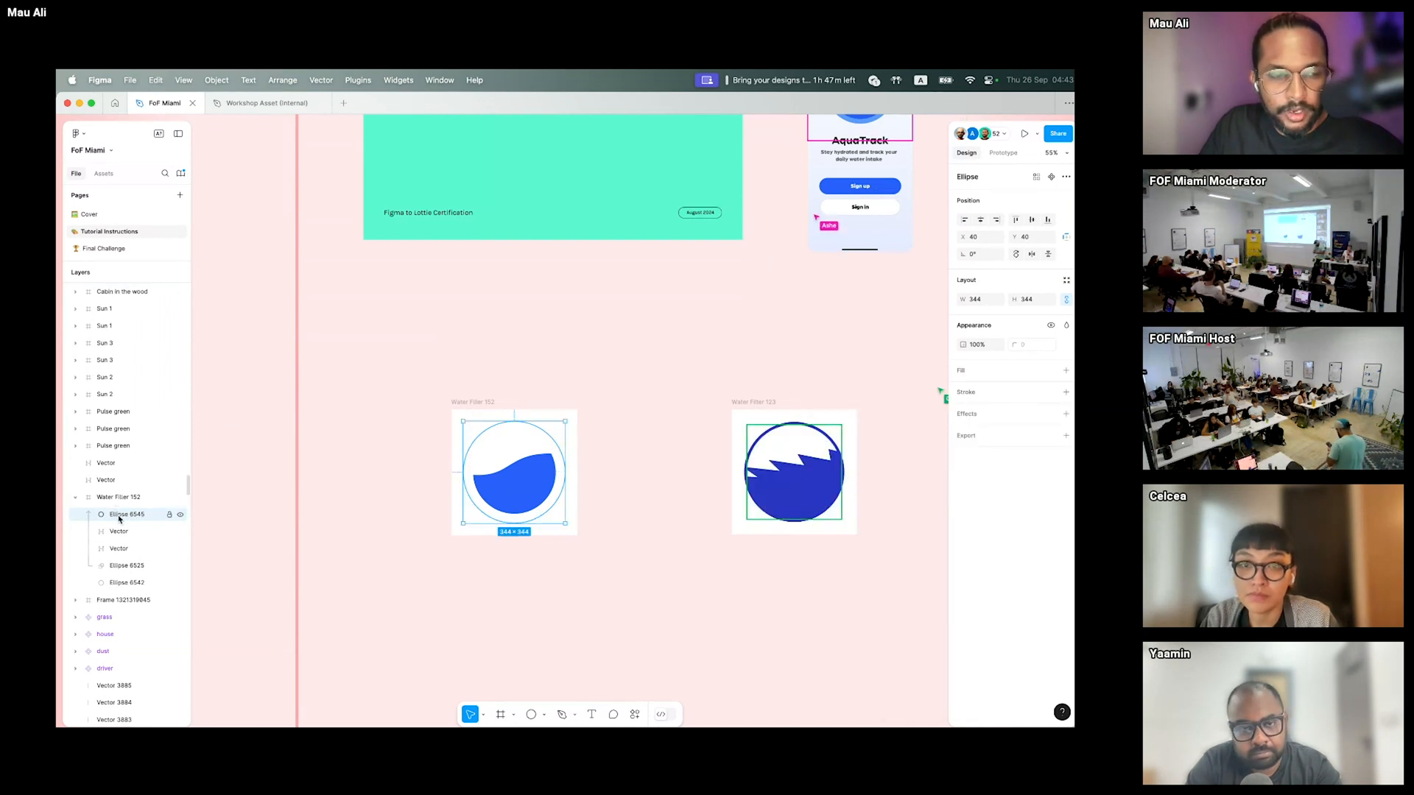
key(BackSpace)
key(super+z)
drag(118, 517, 118, 581)
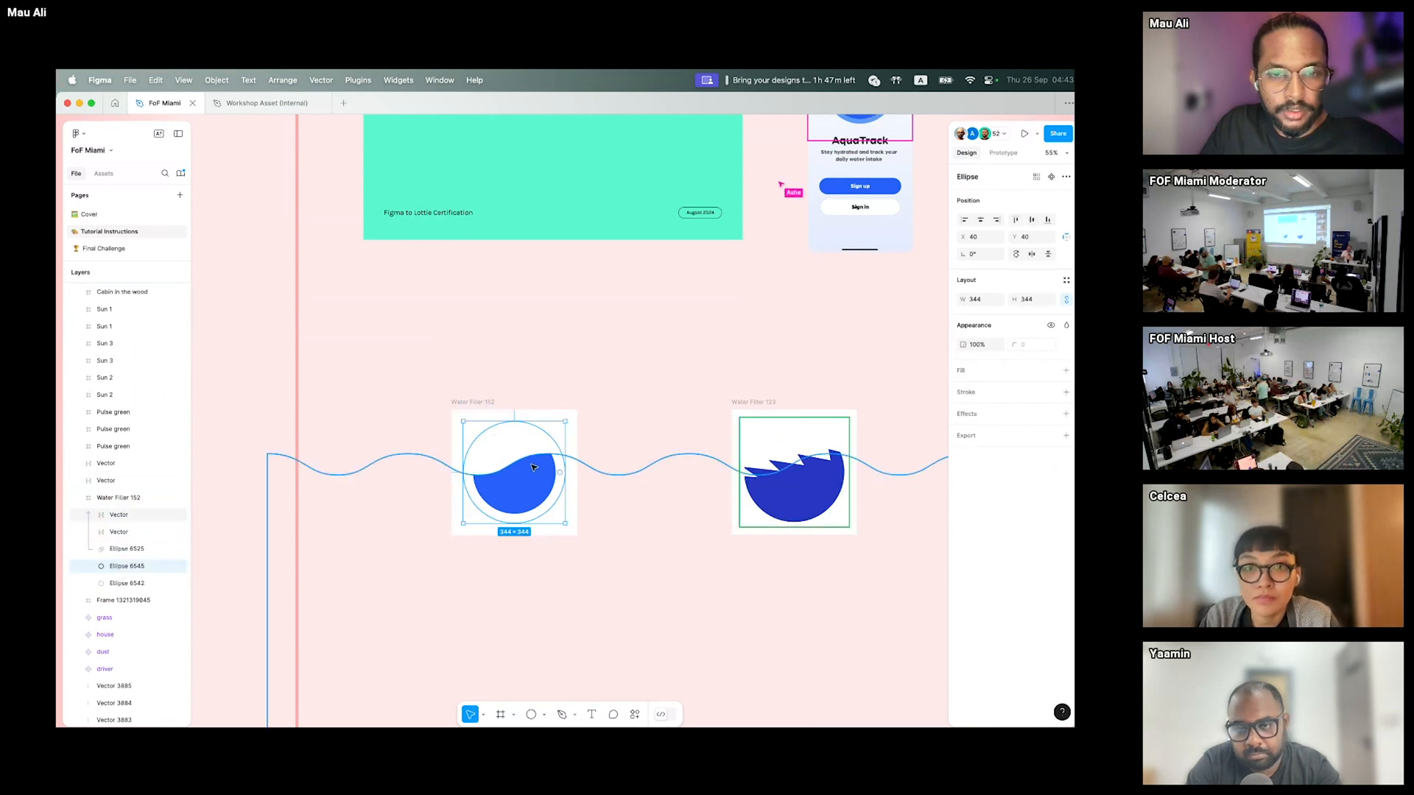
- Shrink the outline circle around its center to about 316 px
scroll(525, 460, up, 5)
drag(614, 483, 597, 484)
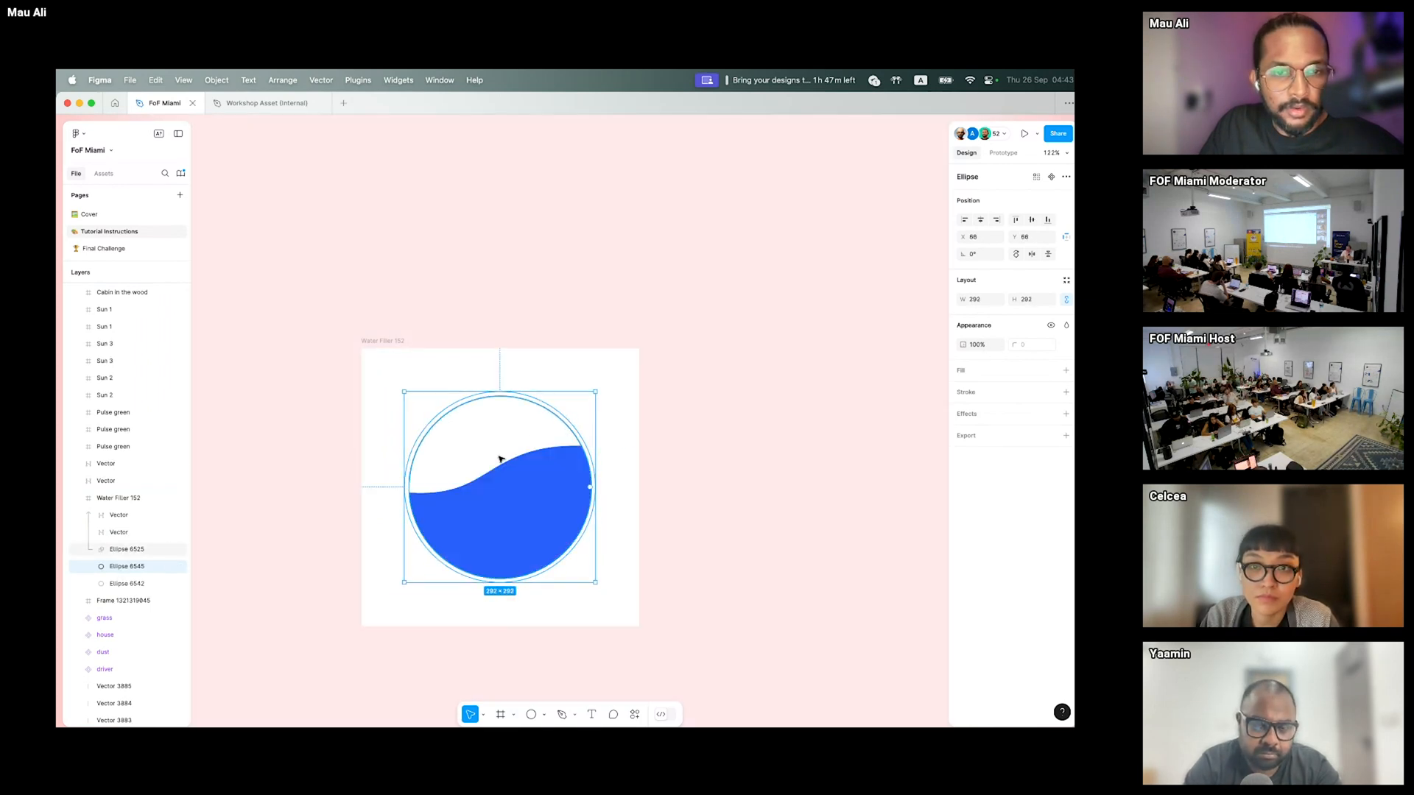
scroll(499, 462, down, 5)
drag(553, 476, 558, 477)
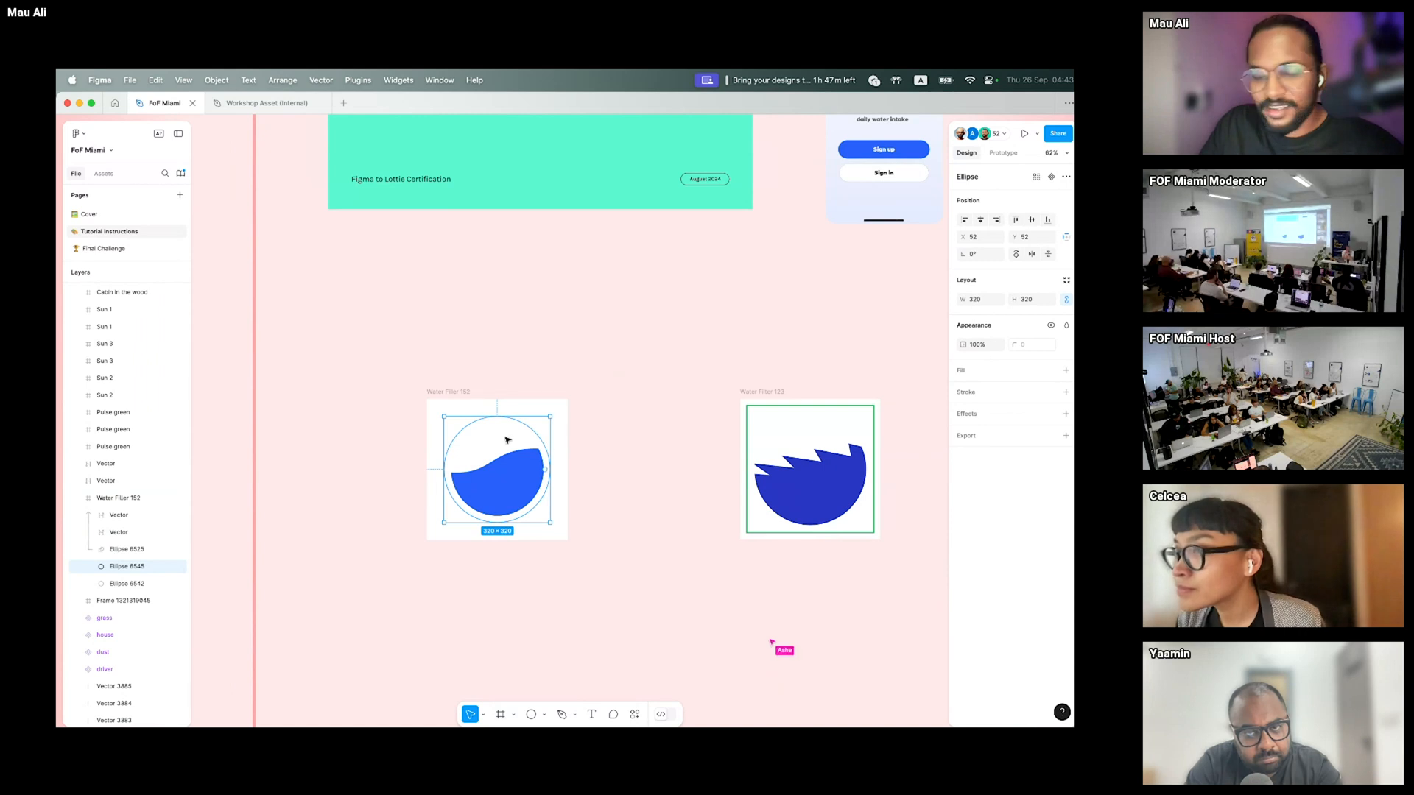
drag(552, 469, 550, 469)
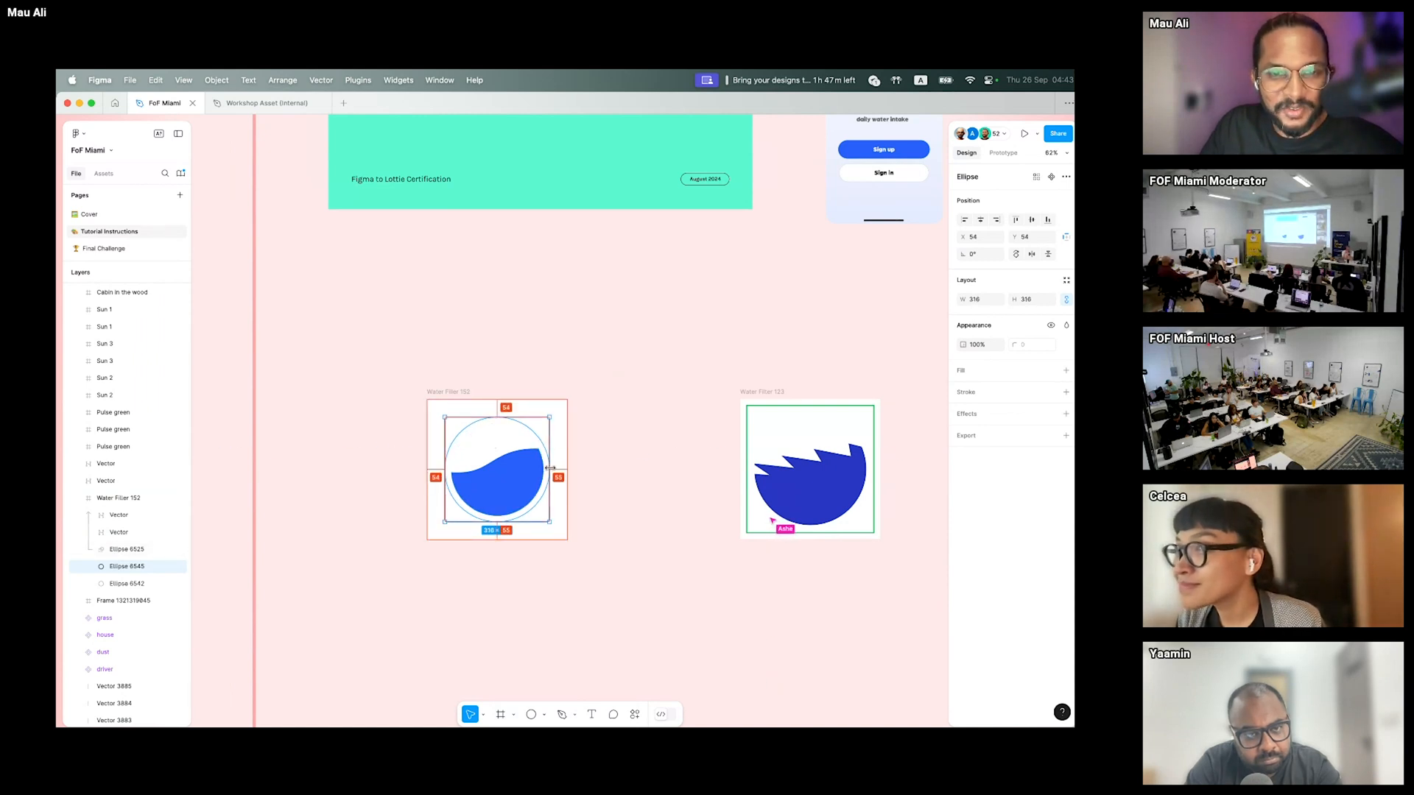
- Delete the leftover gray circle from the Water Filler 152 frame and shrink the outline circle to about 280 px around its center
click(131, 583)
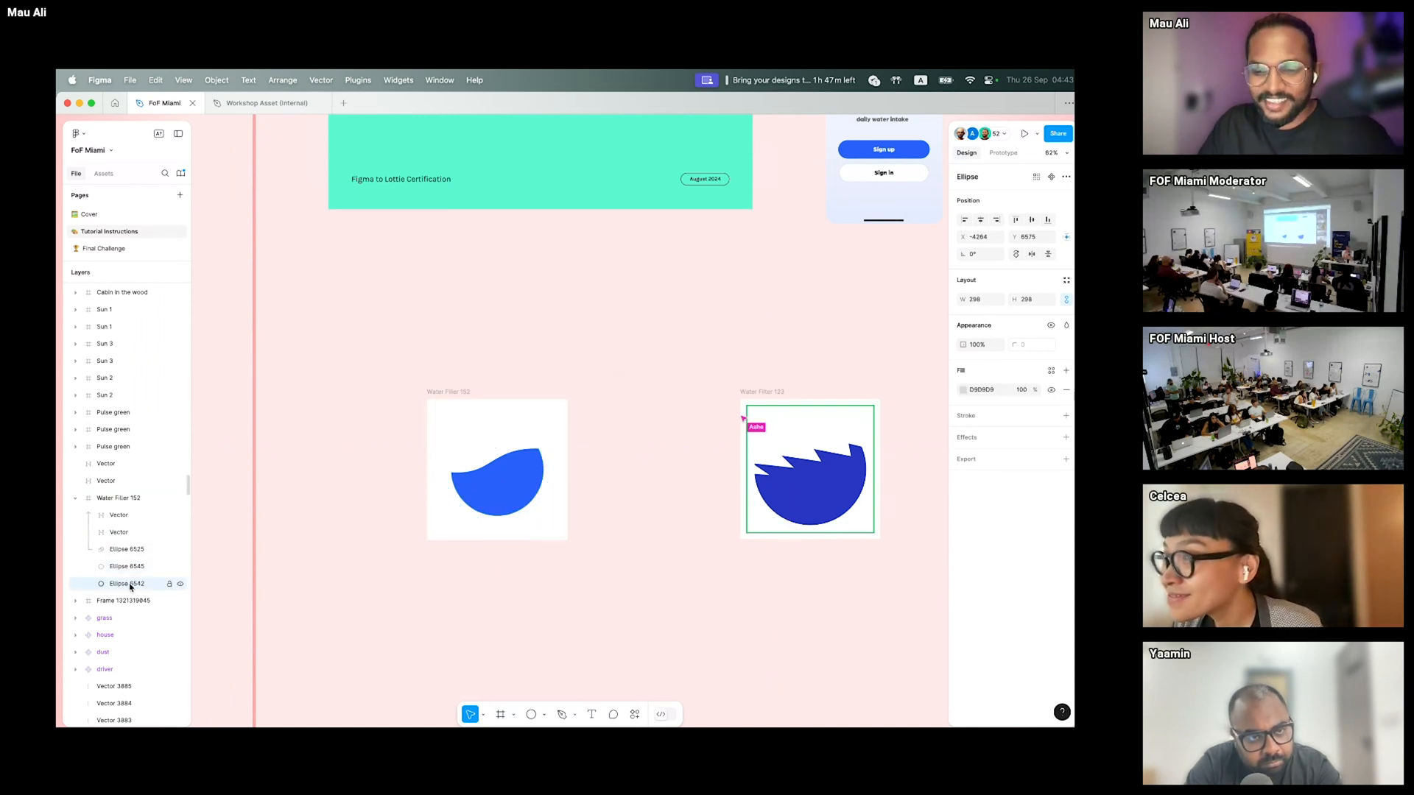
key(Delete)
click(129, 566)
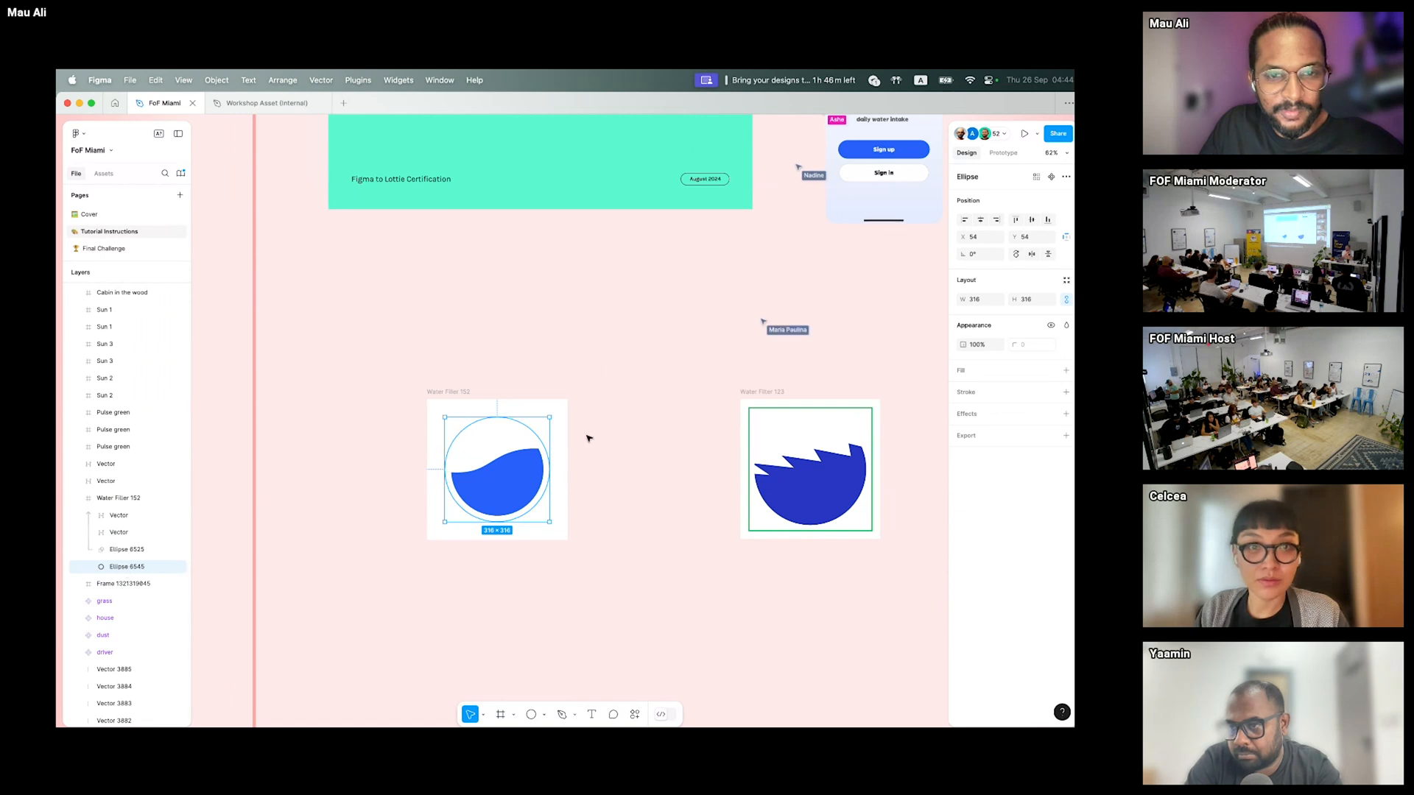
drag(551, 469, 543, 471)
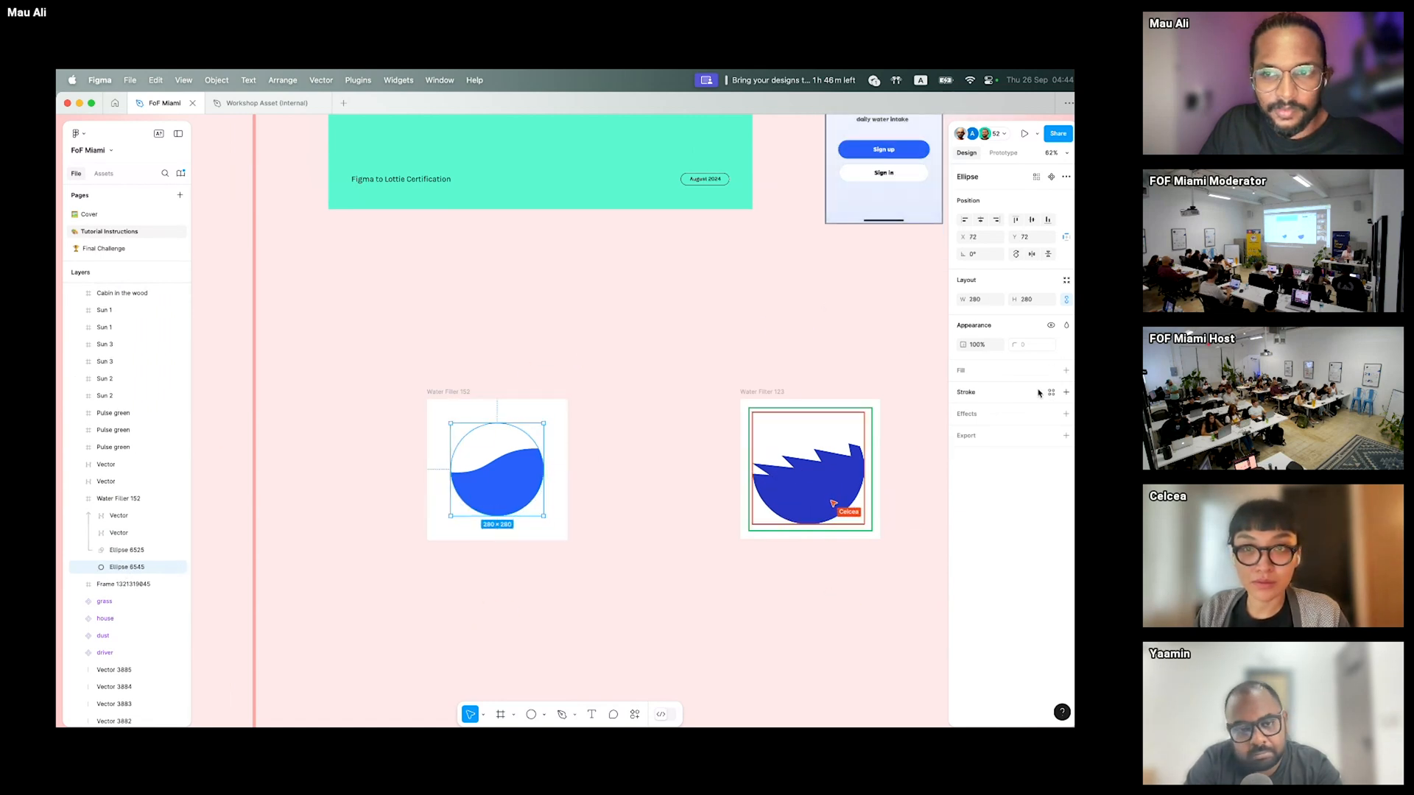
- Add a 16 px outside stroke to the outline circle and color it with the blue sampled from the wave
click(1065, 393)
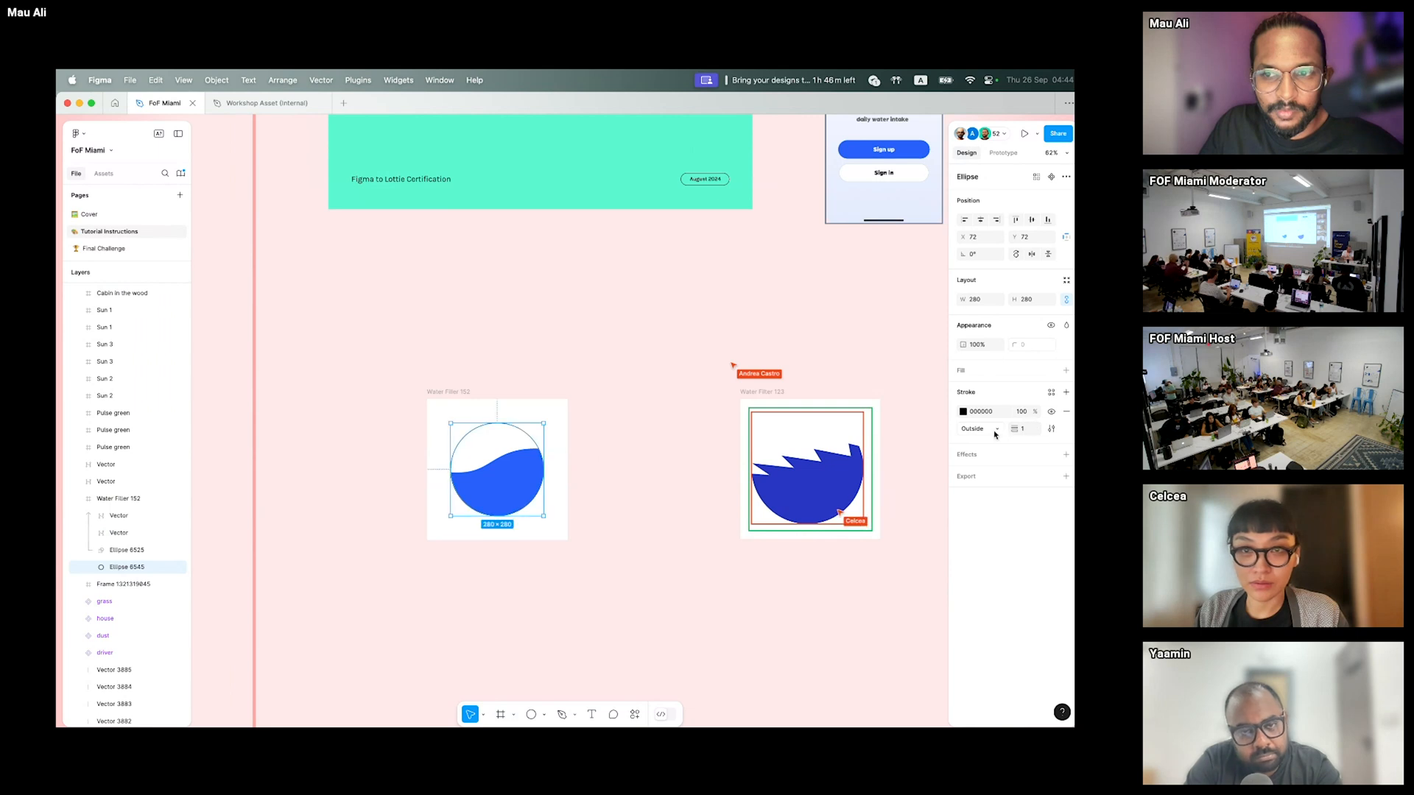
drag(1013, 430, 1027, 427)
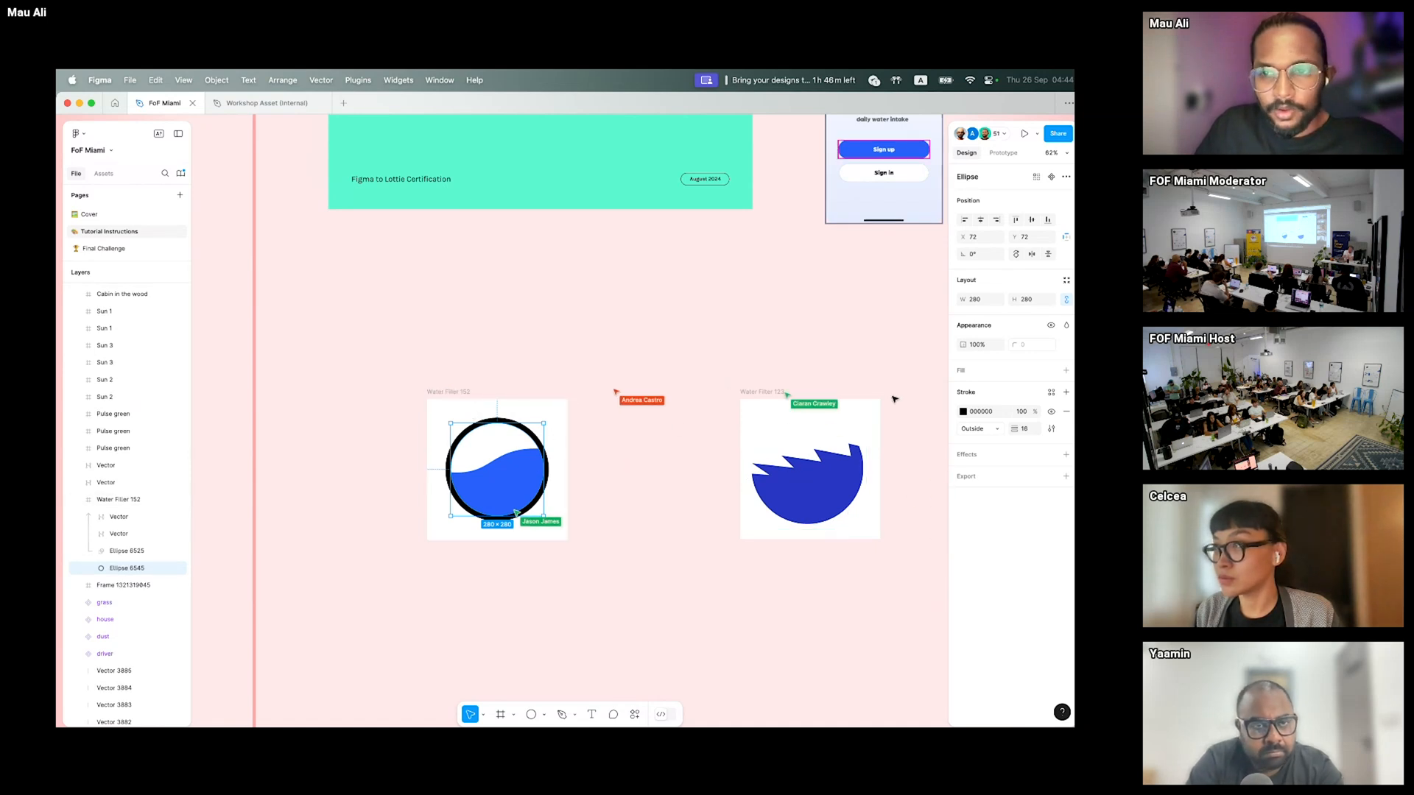
click(964, 413)
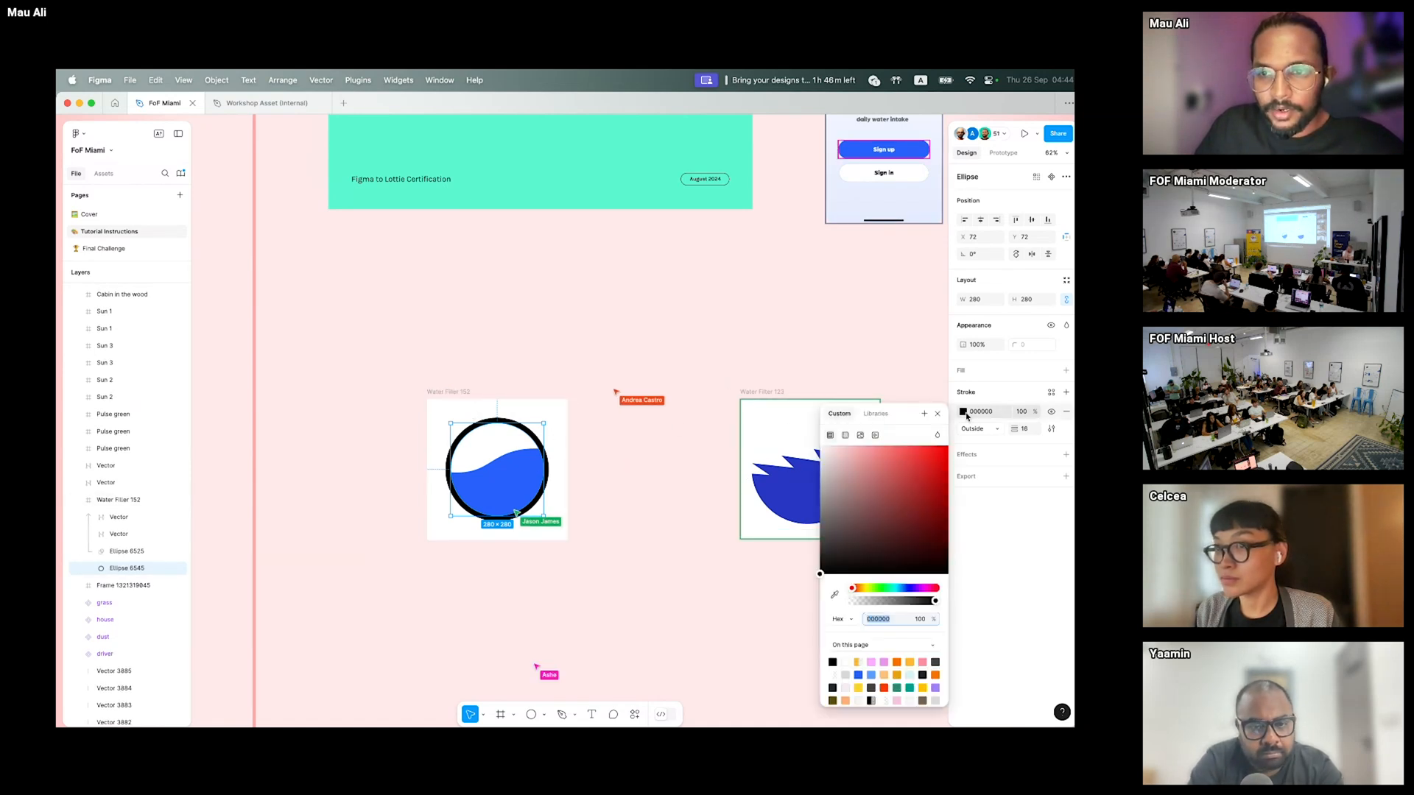
click(834, 595)
click(511, 487)
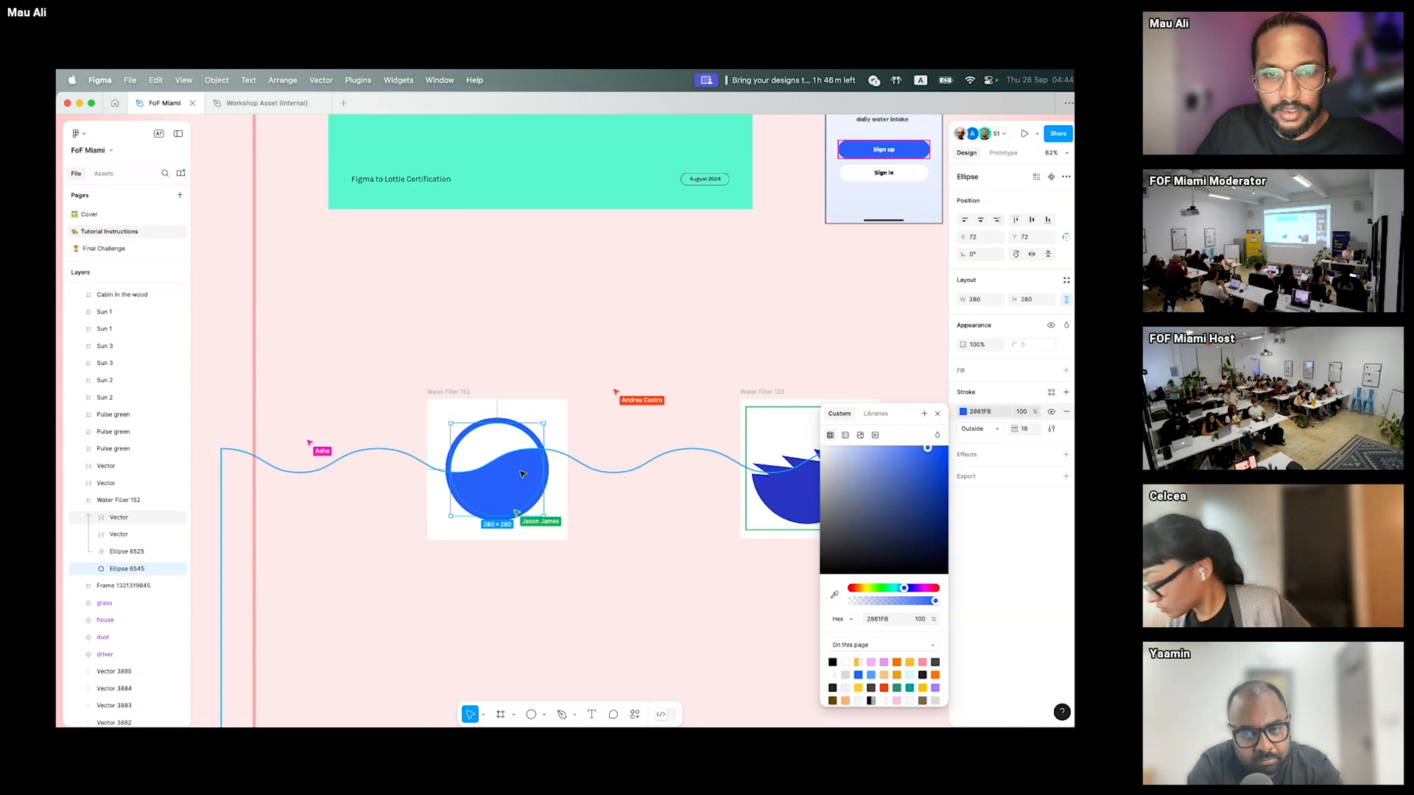
click(582, 405)
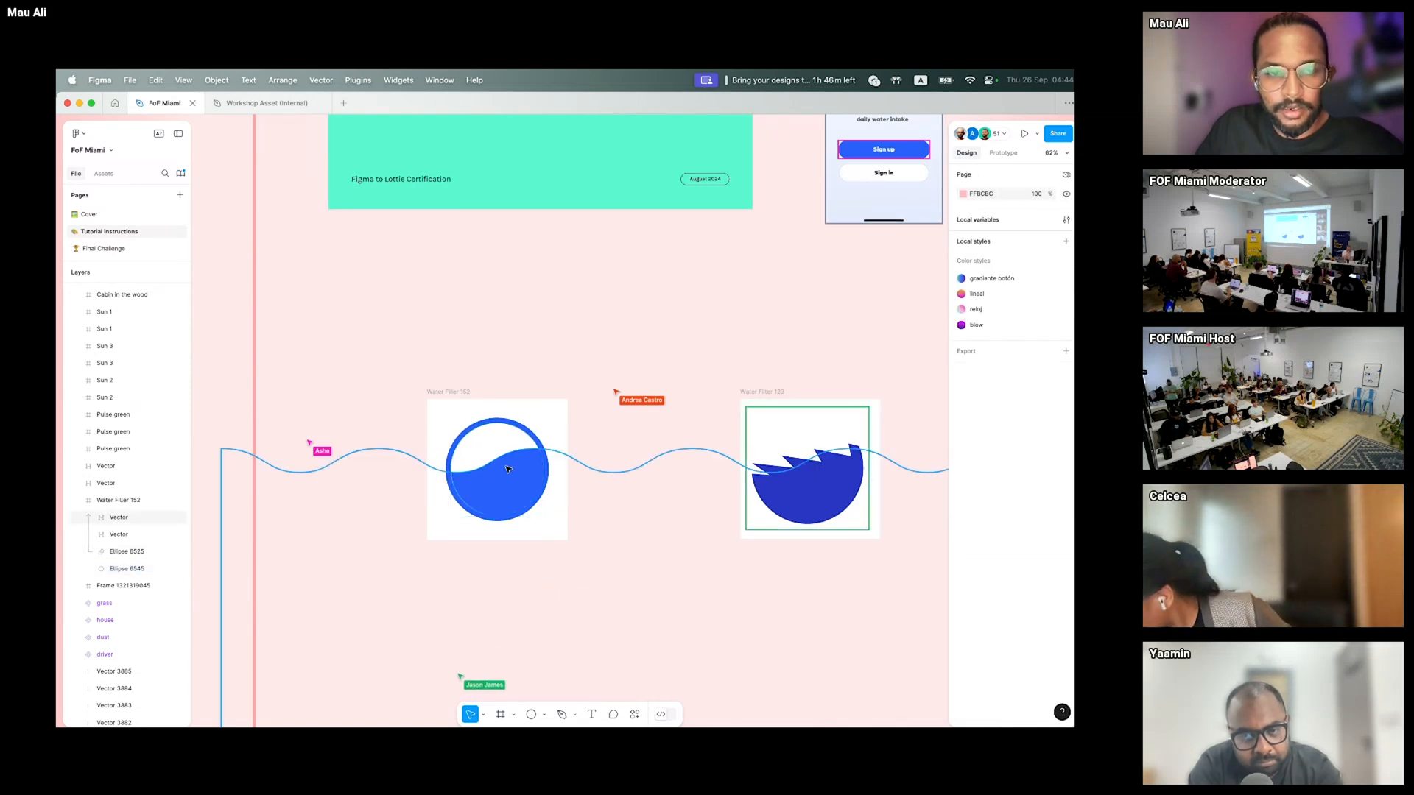
- Move the Water Filler 152 frame slightly up and to the left on the canvas
drag(449, 391, 407, 371)
scroll(449, 449, up, 5)
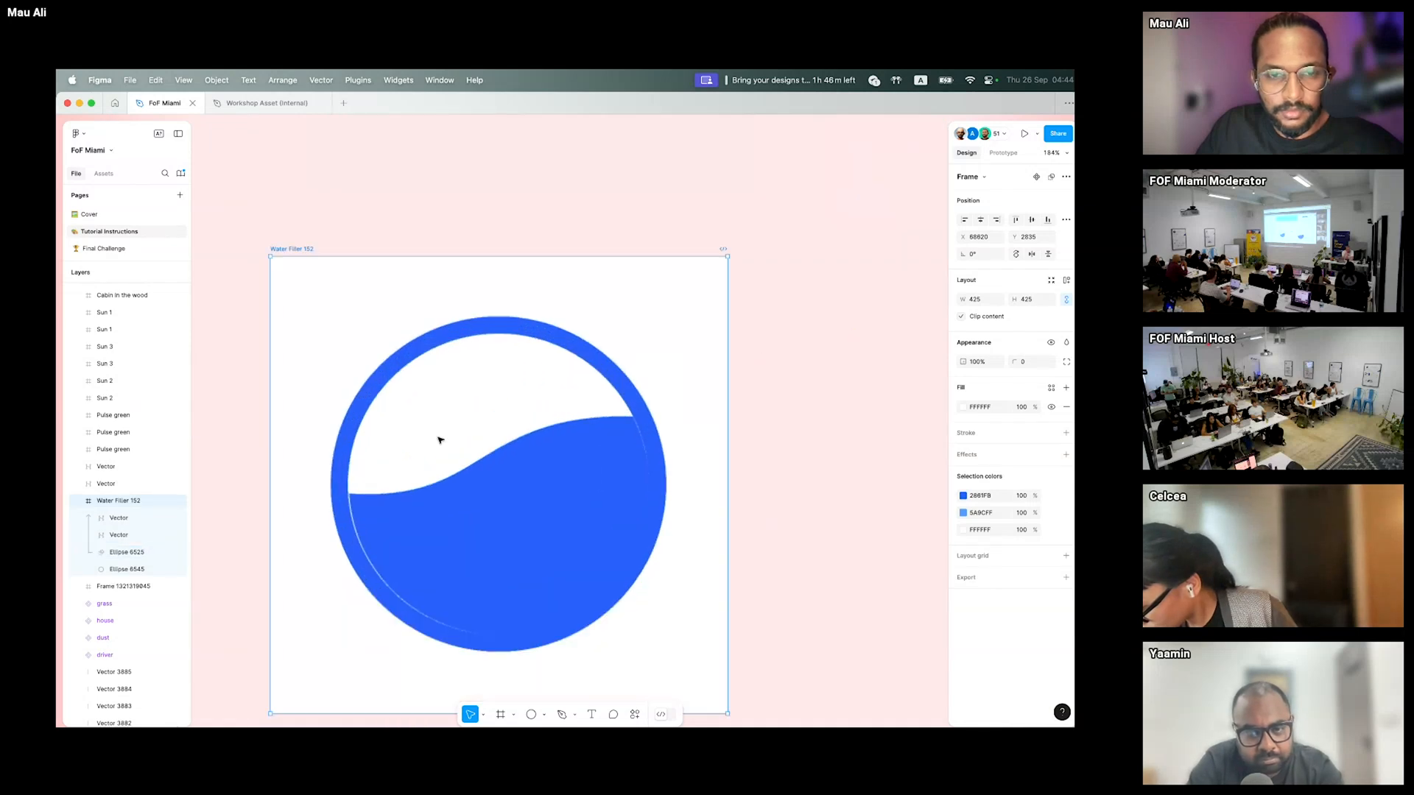
- Examine the reference fill animation in the AquaTrack phone mockup and the surrounding Part 7 artwork
scroll(474, 442, down, 4)
scroll(487, 413, down, 10)
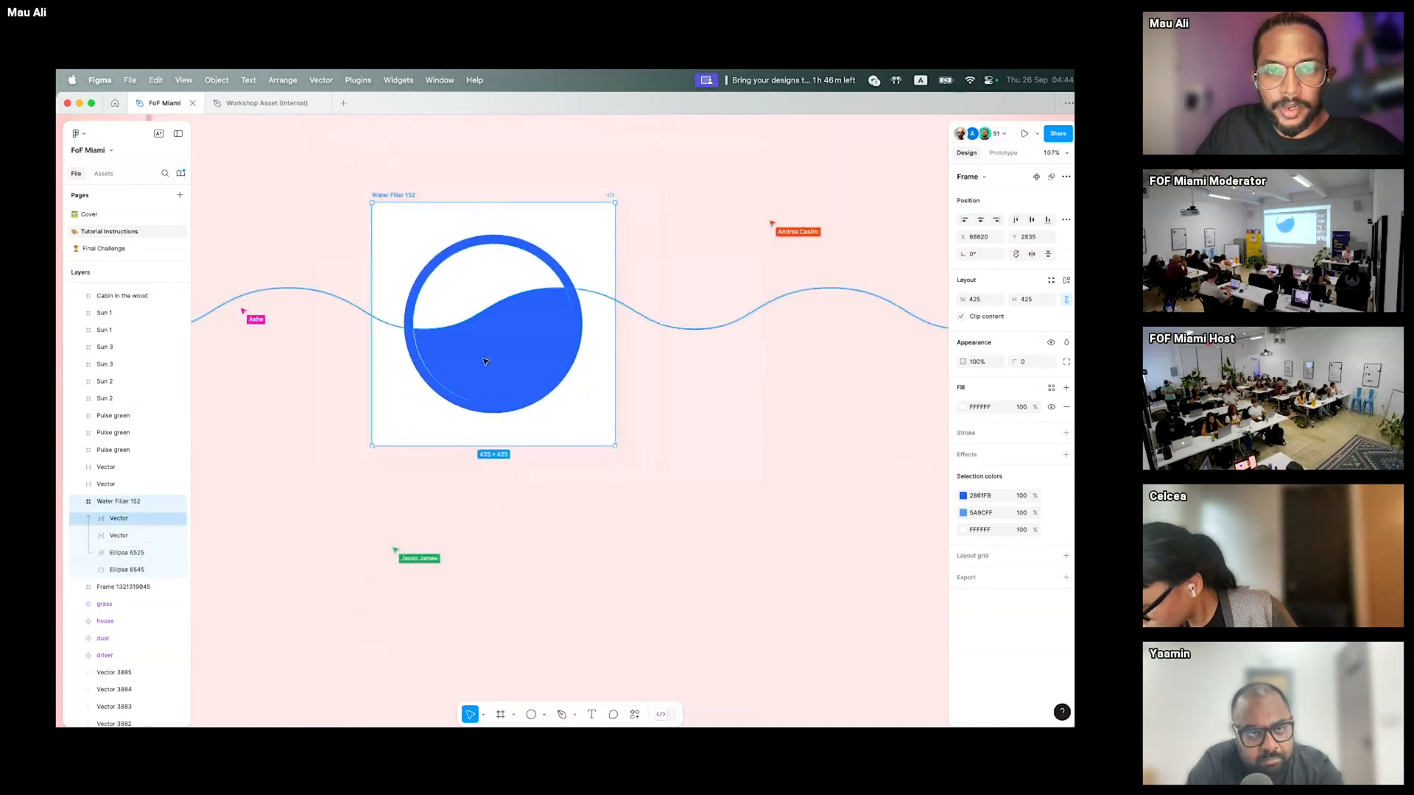
scroll(479, 346, up, 3)
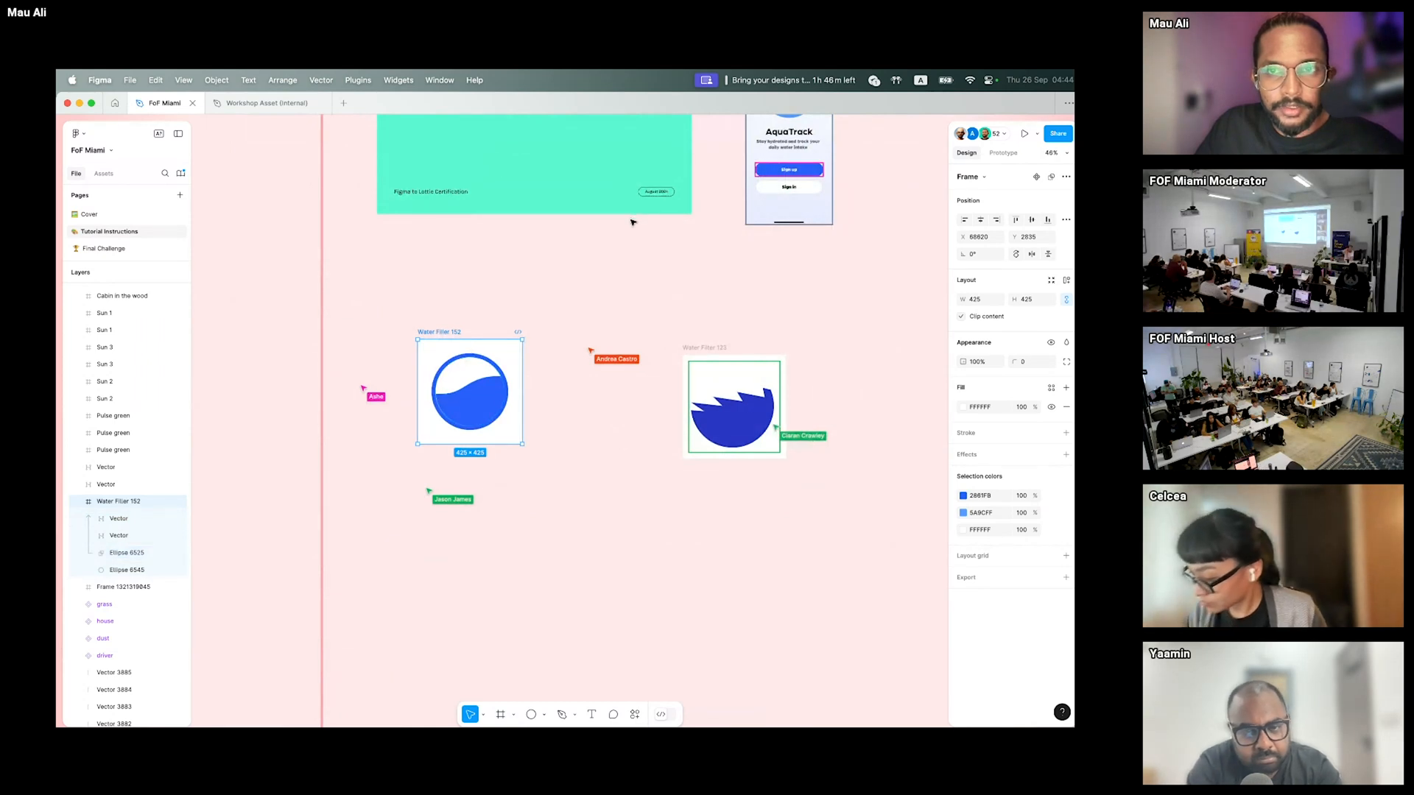
scroll(631, 221, up, 4)
click(731, 214)
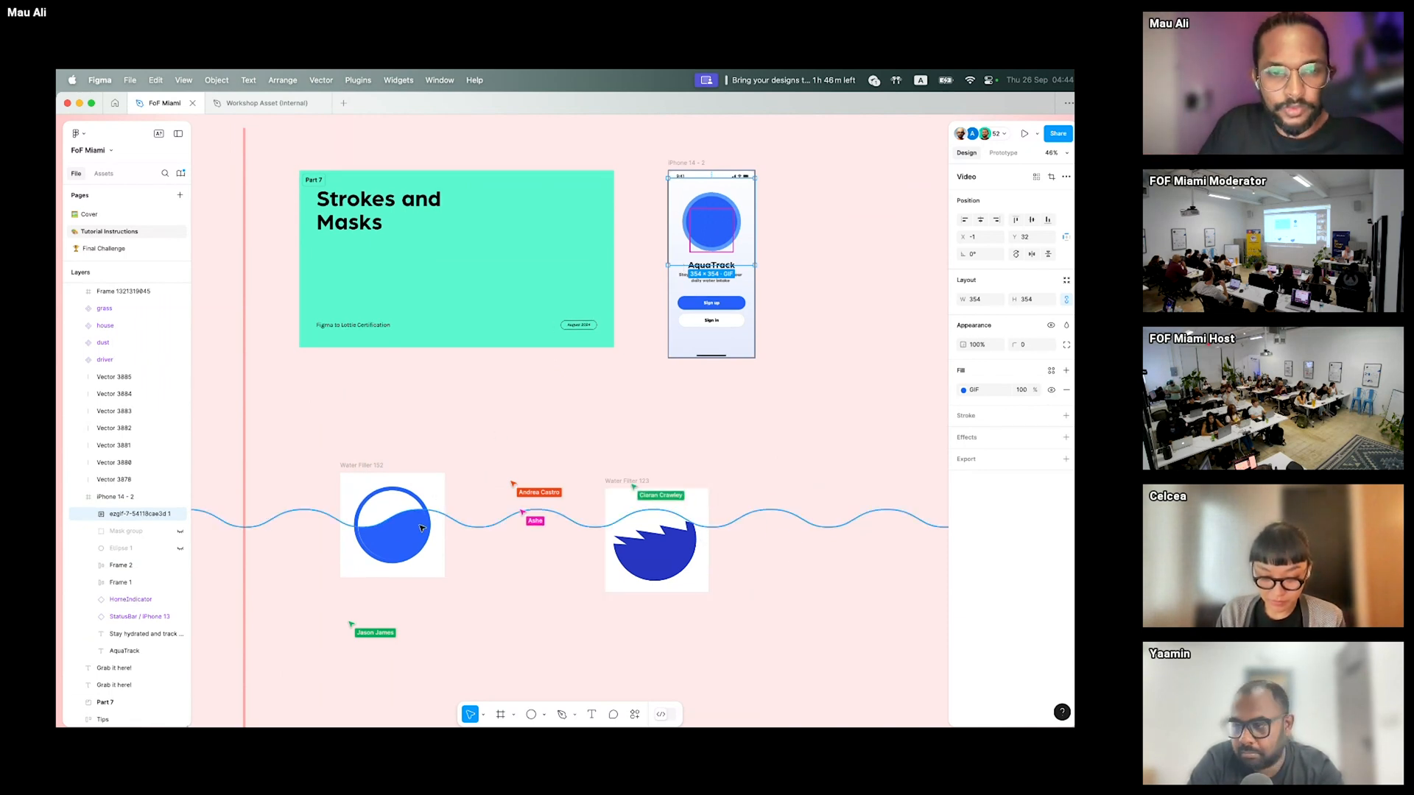
scroll(508, 483, left, 1)
scroll(508, 483, down, 1)
scroll(508, 484, up, 2)
scroll(508, 484, up, 1)
scroll(495, 635, down, 6)
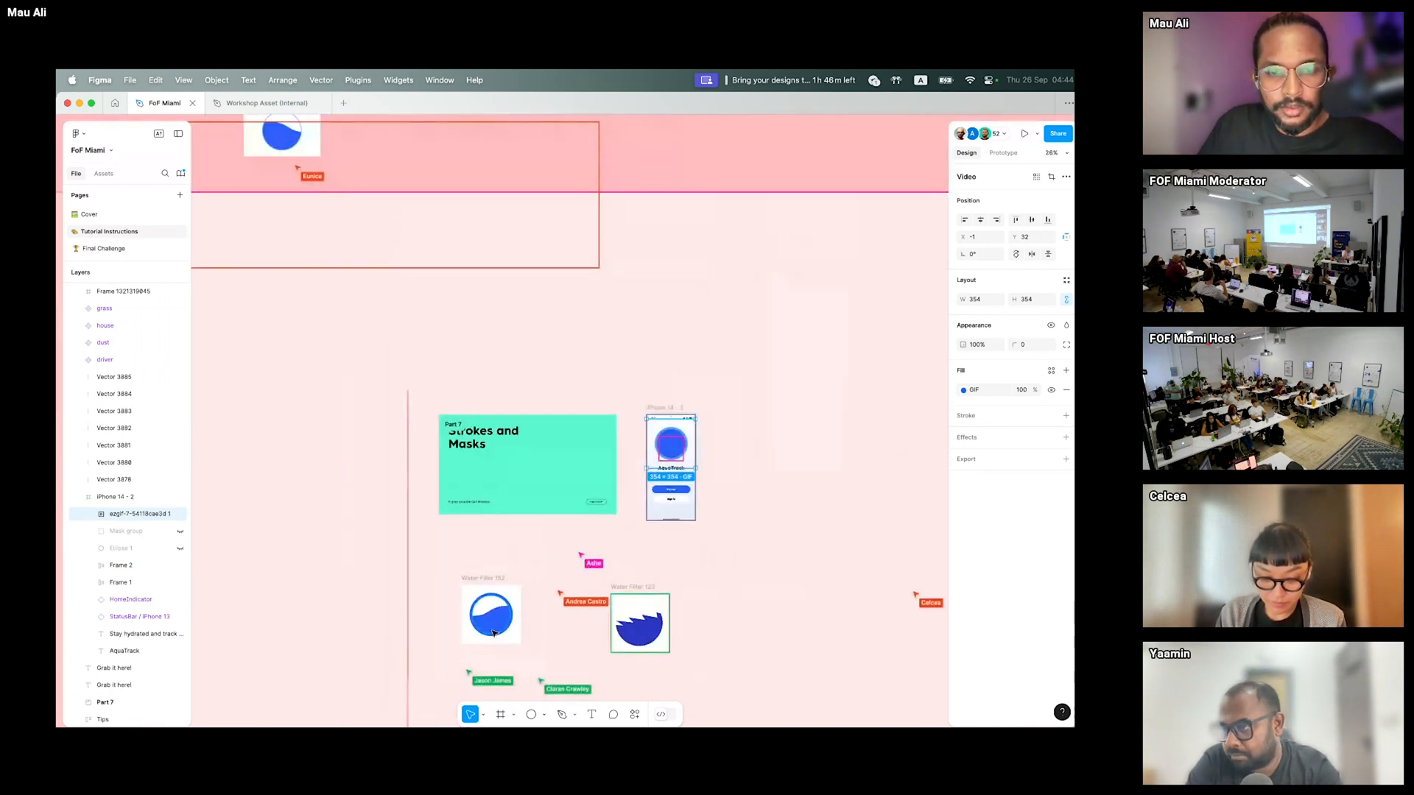
scroll(495, 635, down, 3)
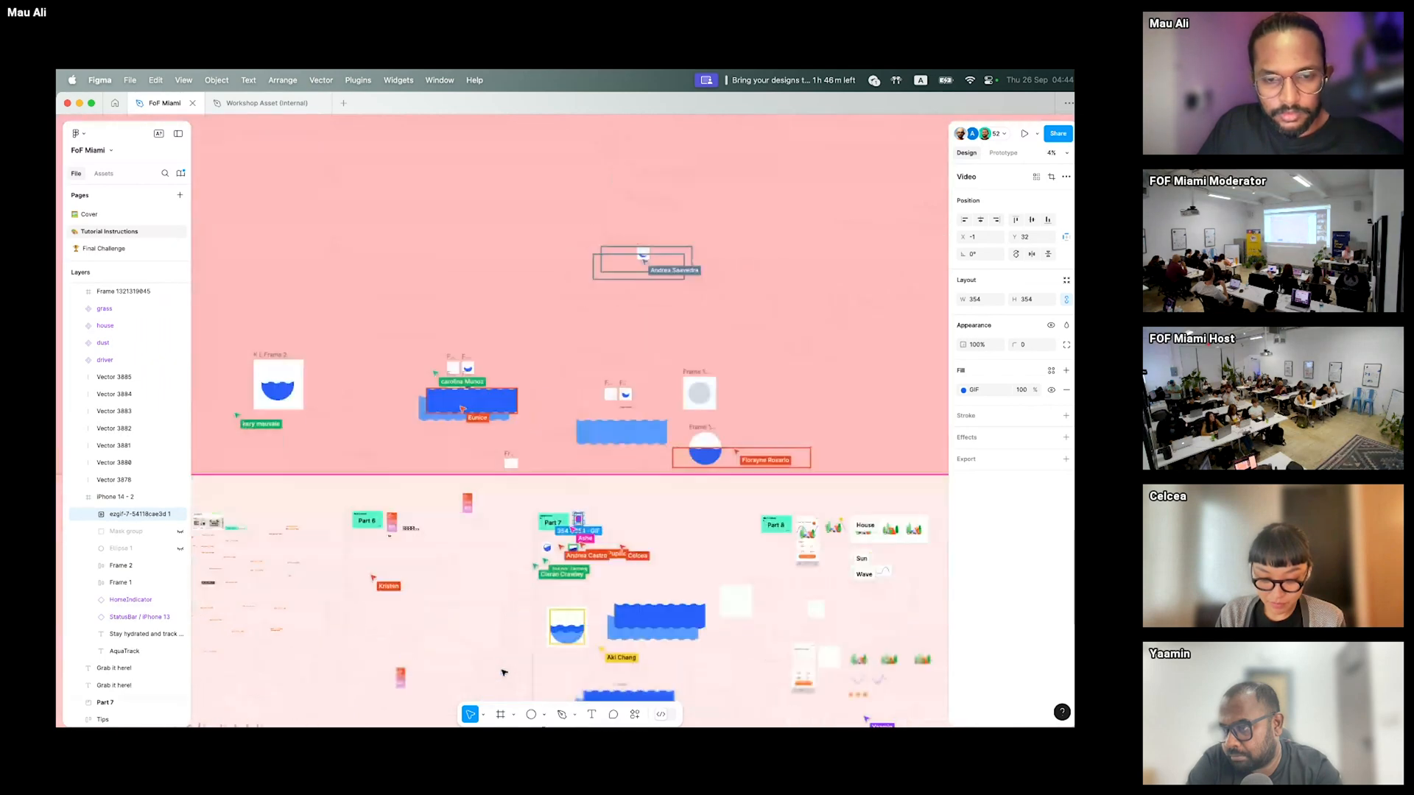
scroll(504, 513, up, 4)
scroll(504, 513, up, 10)
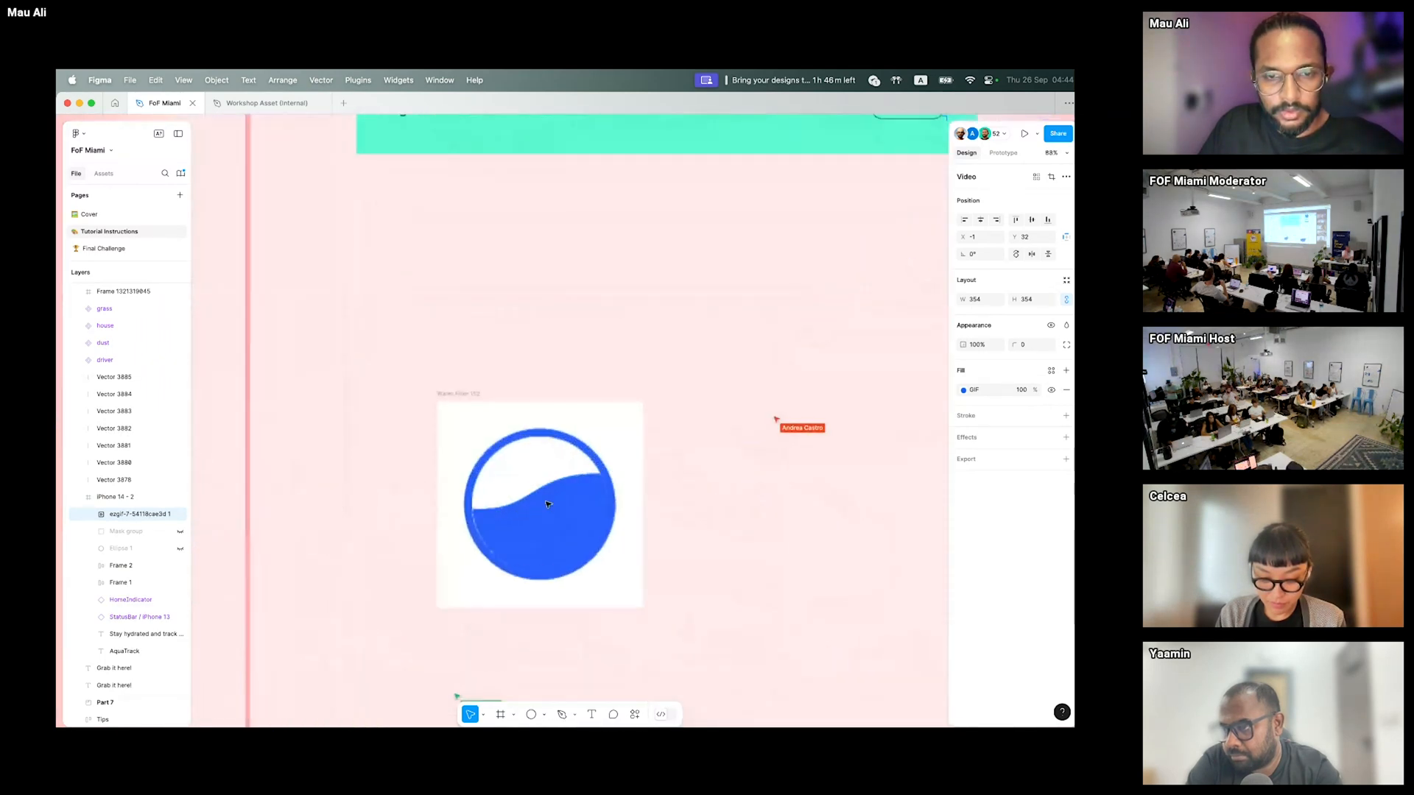
- Align the vertical centers of the two waves in the Water Filler 152 frame and lower both to Y 352, below the circle
click(574, 517)
scroll(574, 517, down, 3)
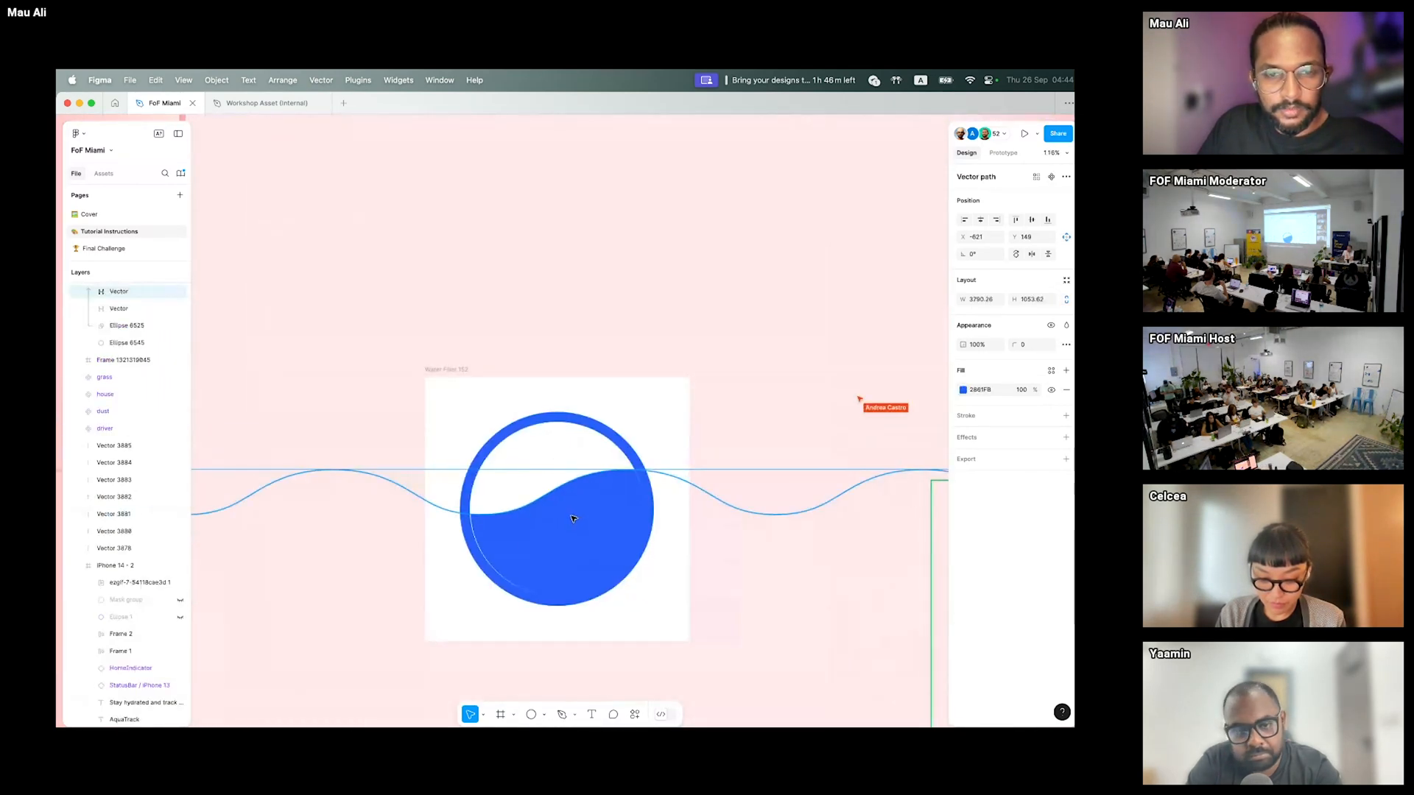
scroll(620, 462, down, 2)
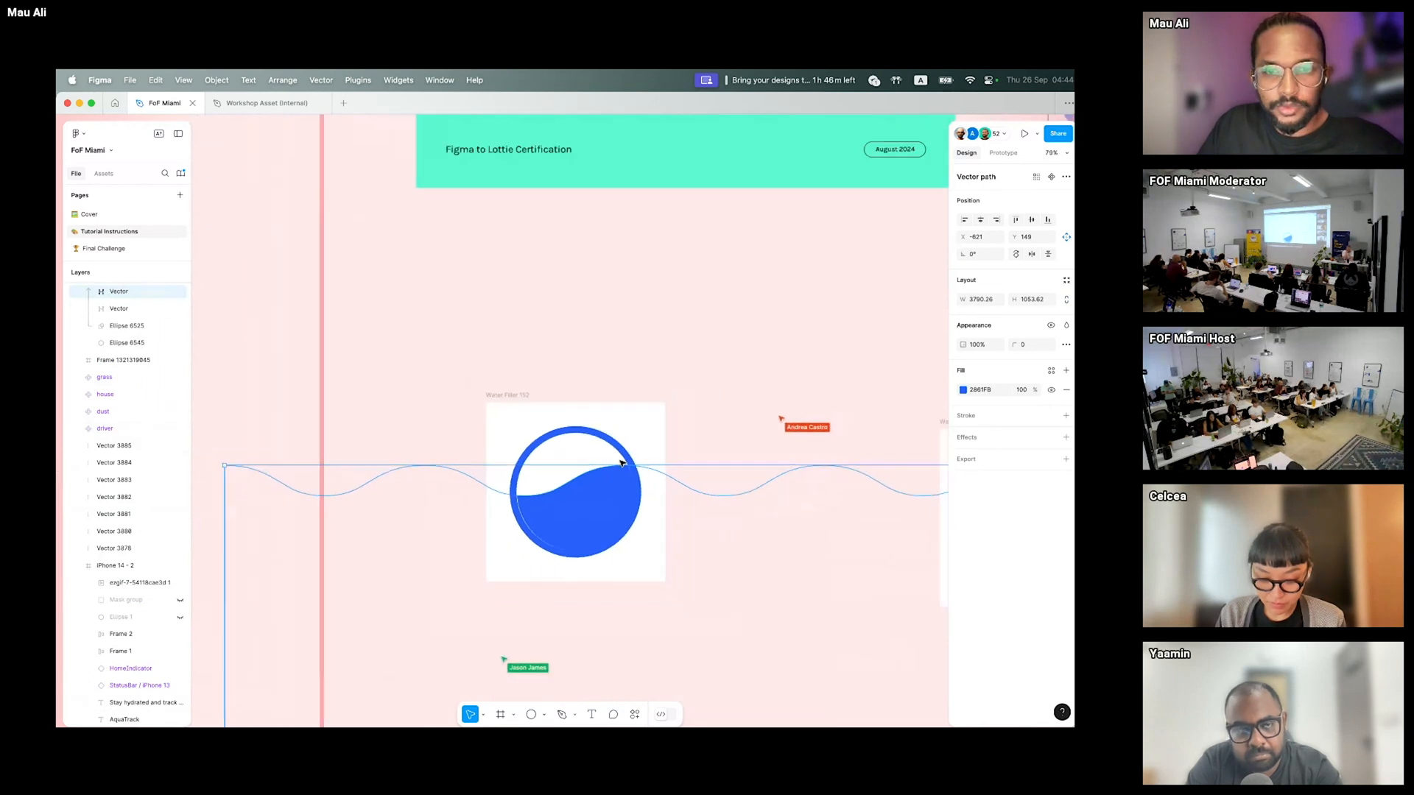
drag(677, 420, 613, 413)
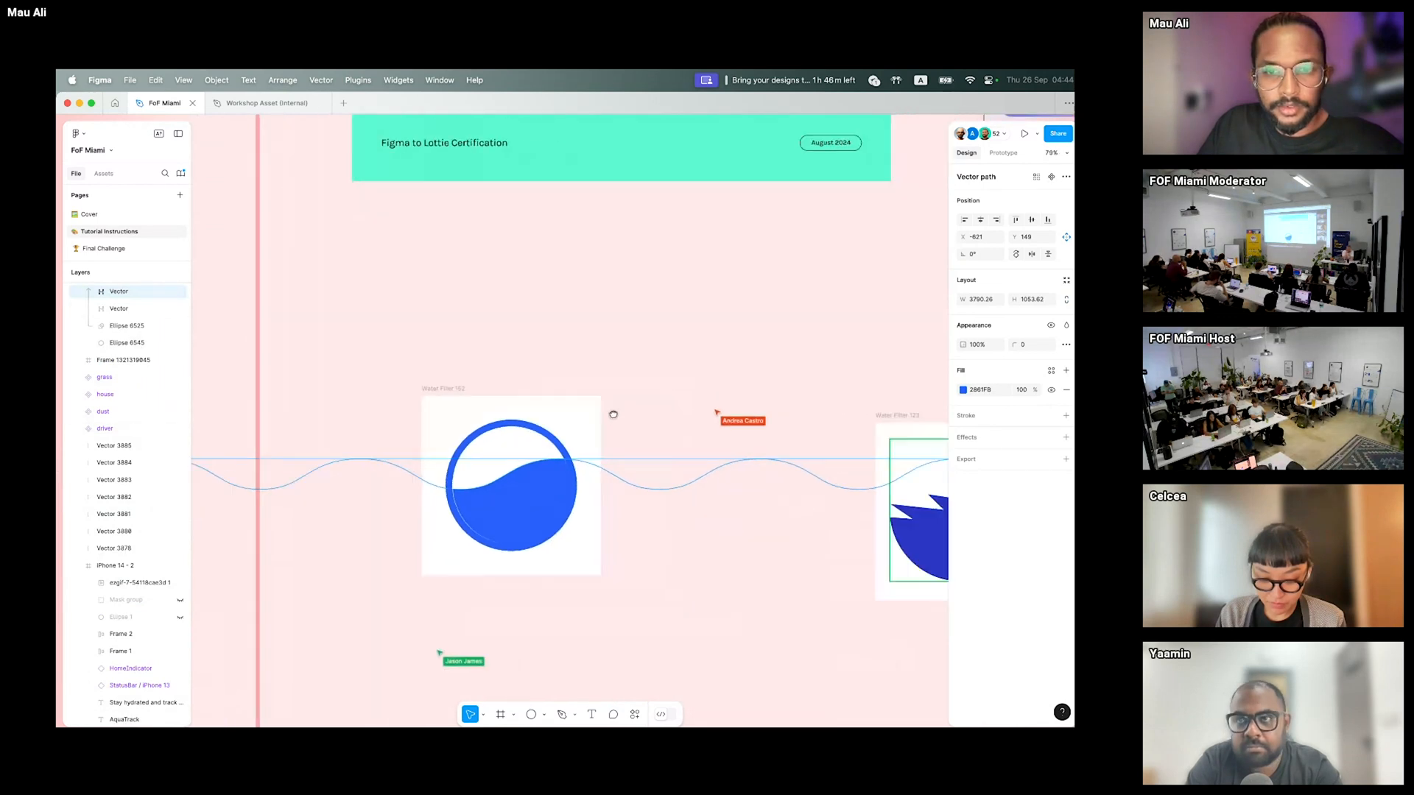
shift+click(117, 309)
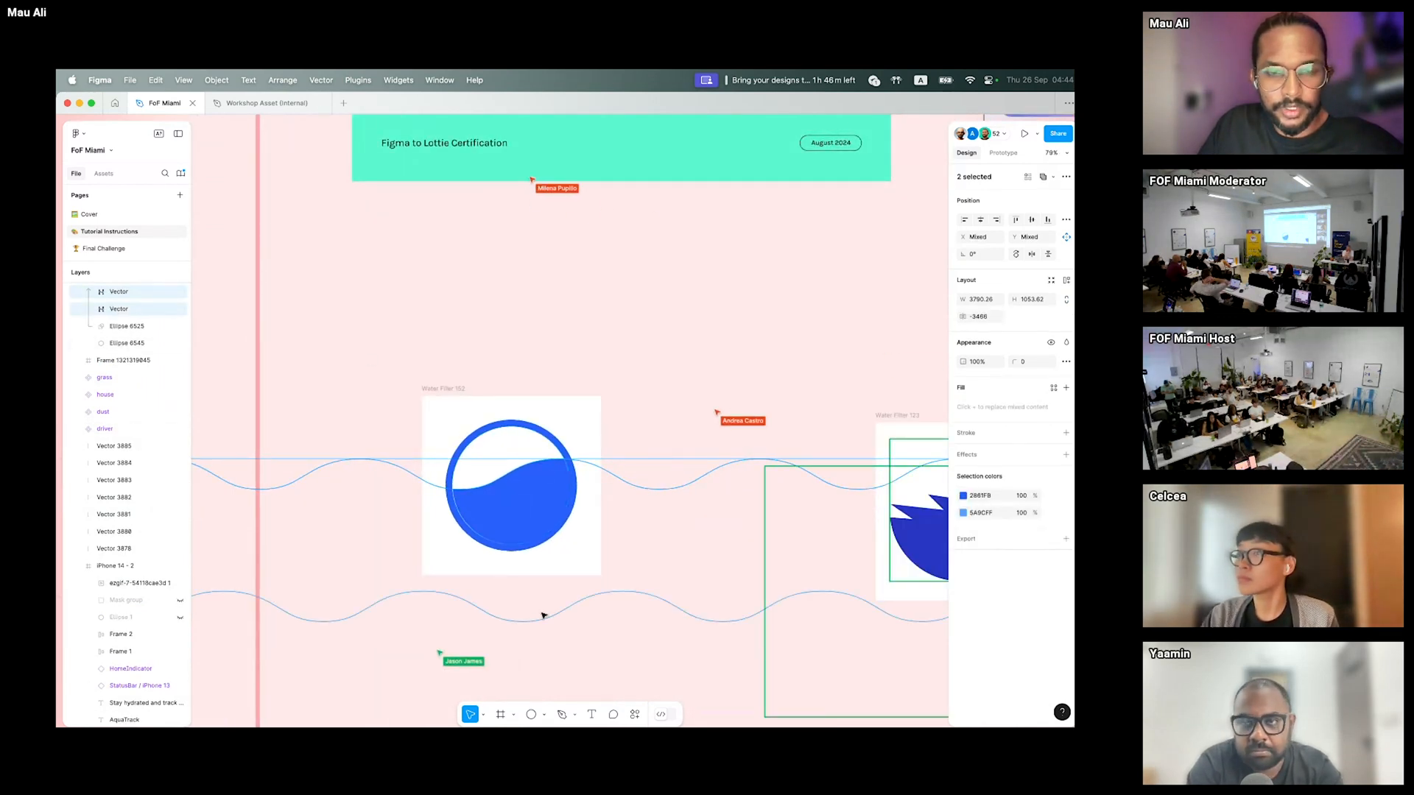
click(1021, 220)
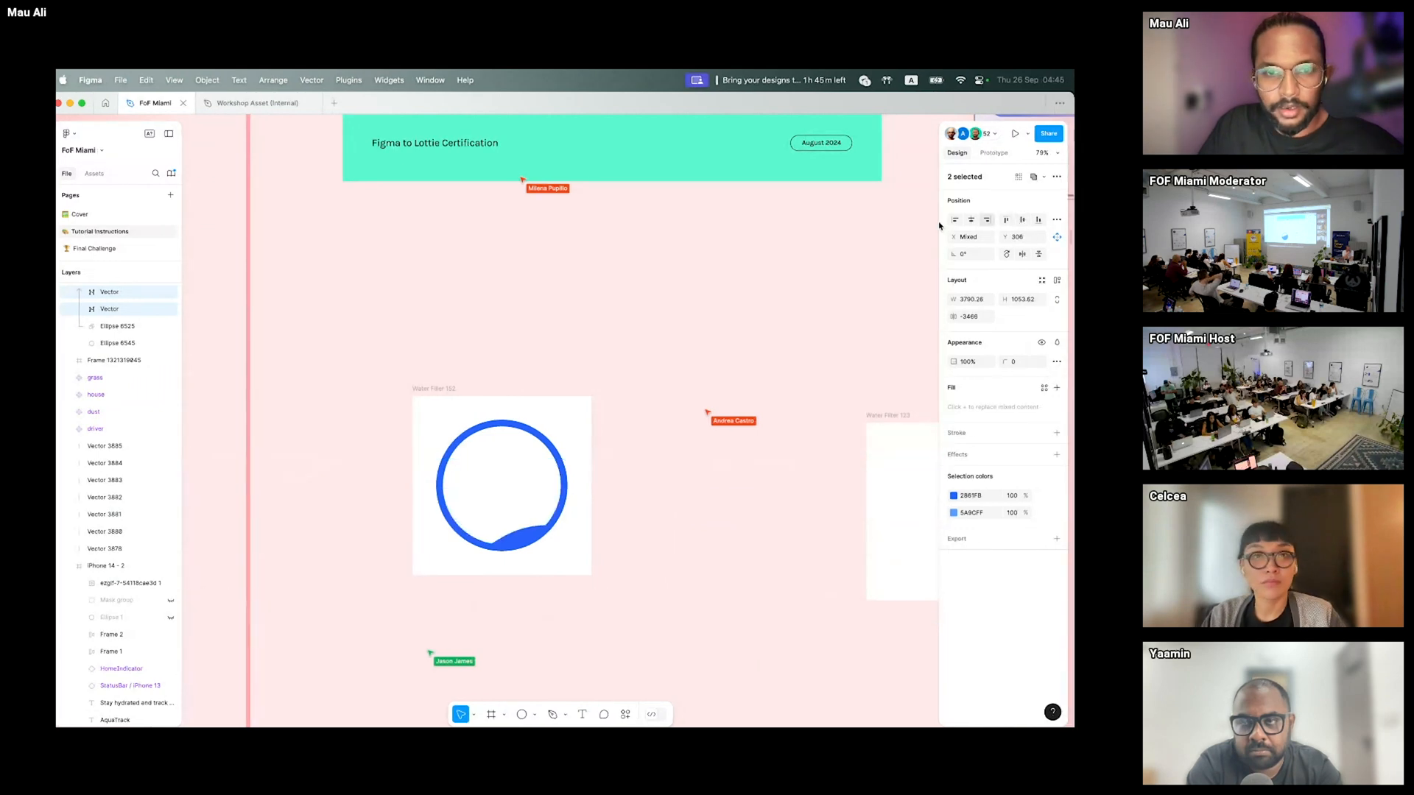
key(shift+Down)
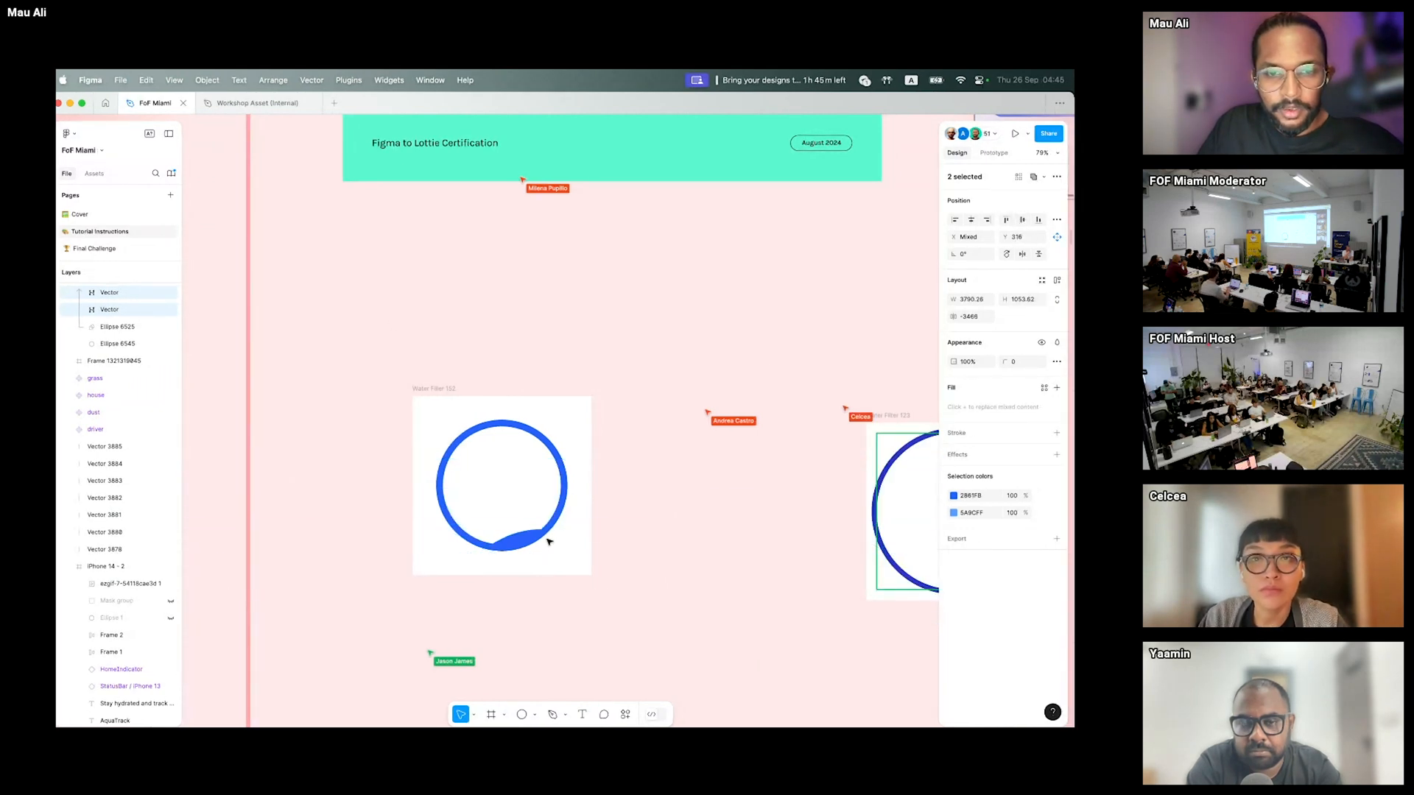
drag(513, 547, 497, 557)
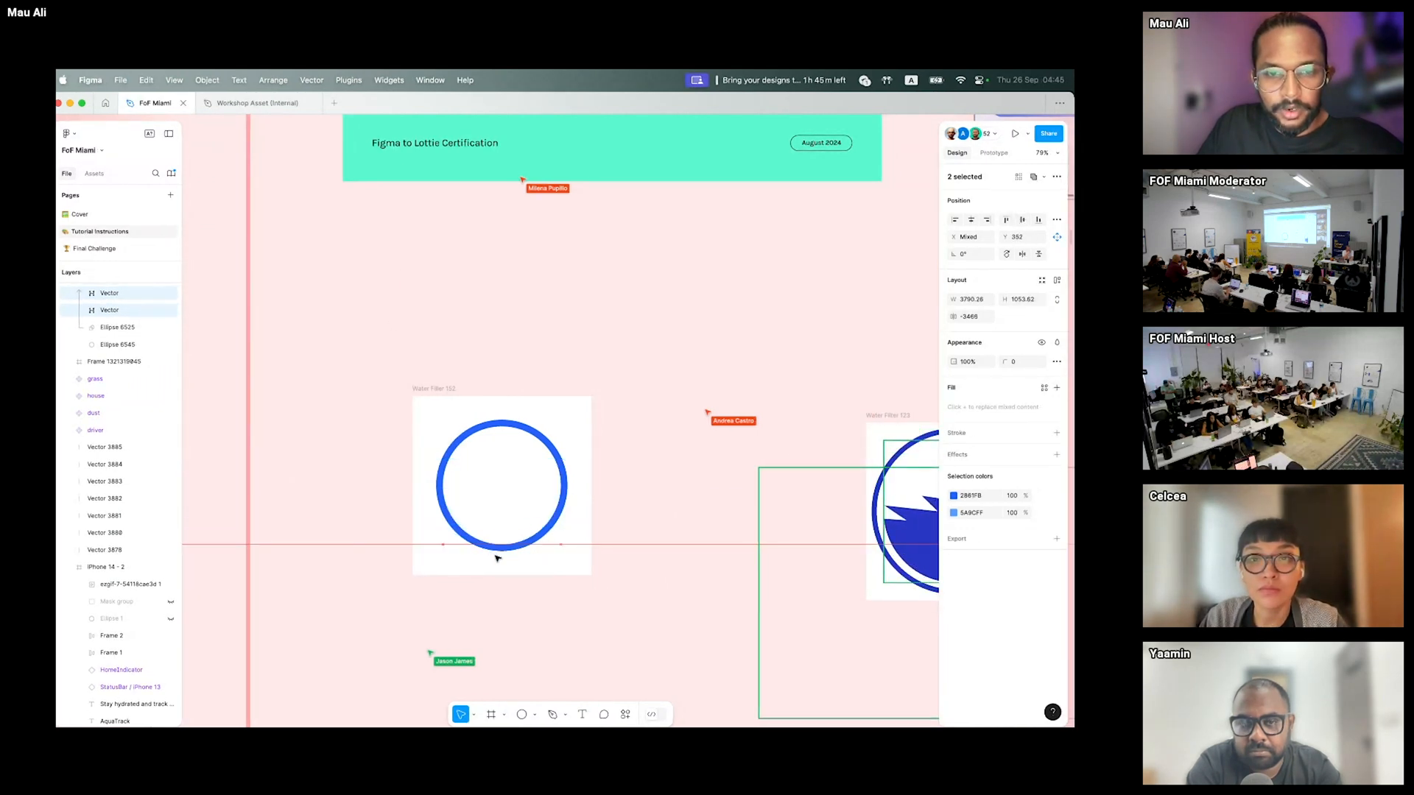
- Duplicate the Water Filler 152 frame directly beside the original
scroll(359, 521, down, 5)
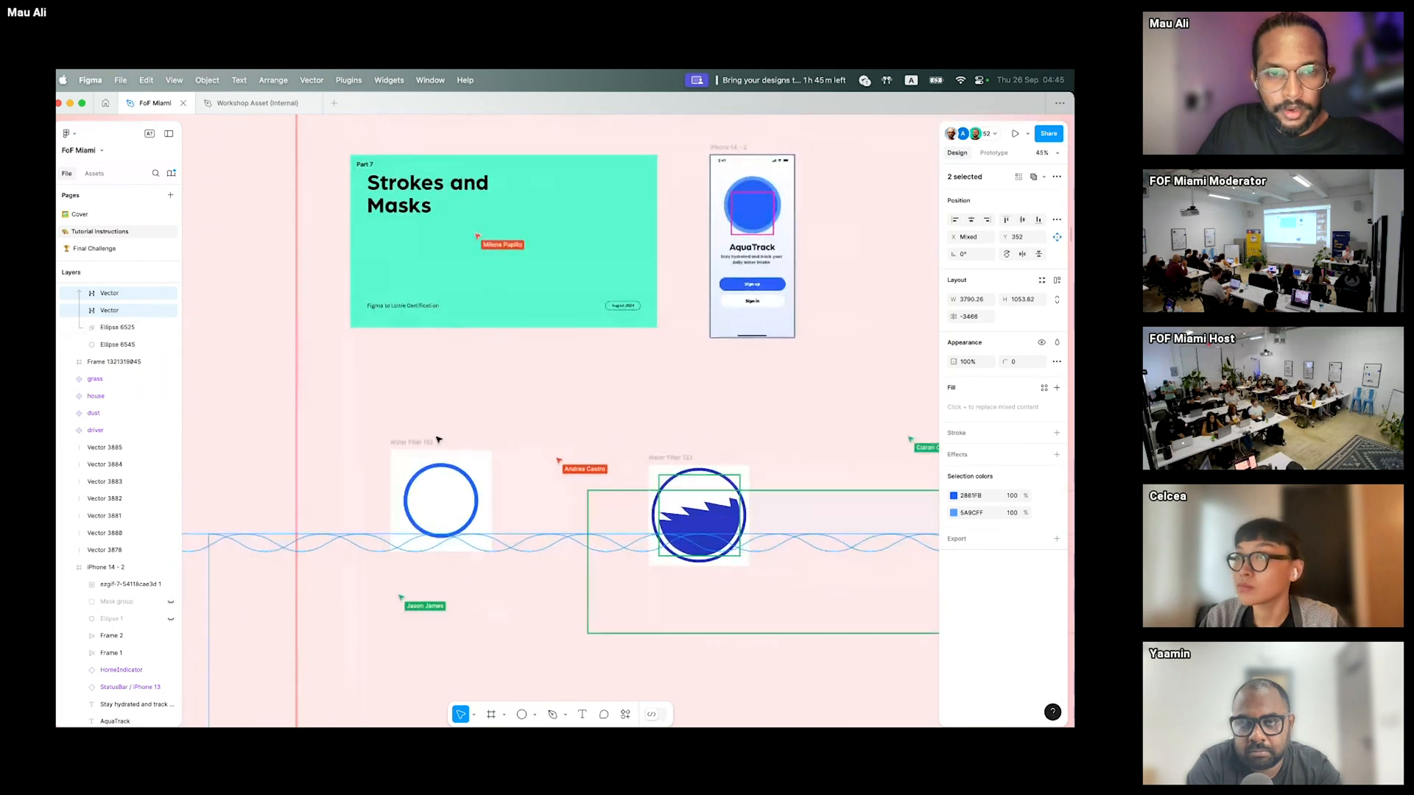
click(429, 446)
drag(429, 446, 481, 404)
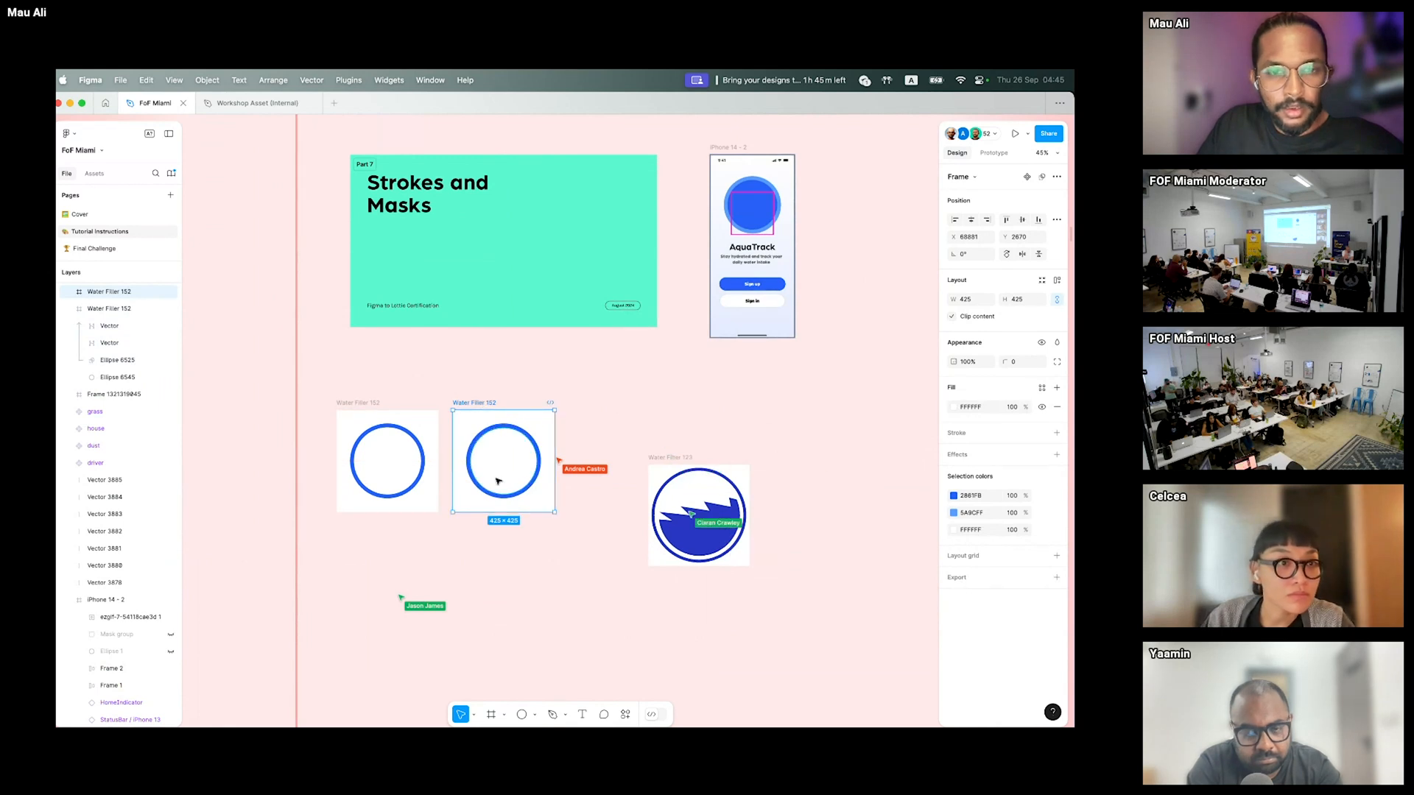
- Raise both waves in the duplicated Water Filler 152 frame to Y 72 so that they fill the circle
click(65, 292)
scroll(104, 326, up, 1)
shift+click(104, 333)
scroll(110, 335, up, 1)
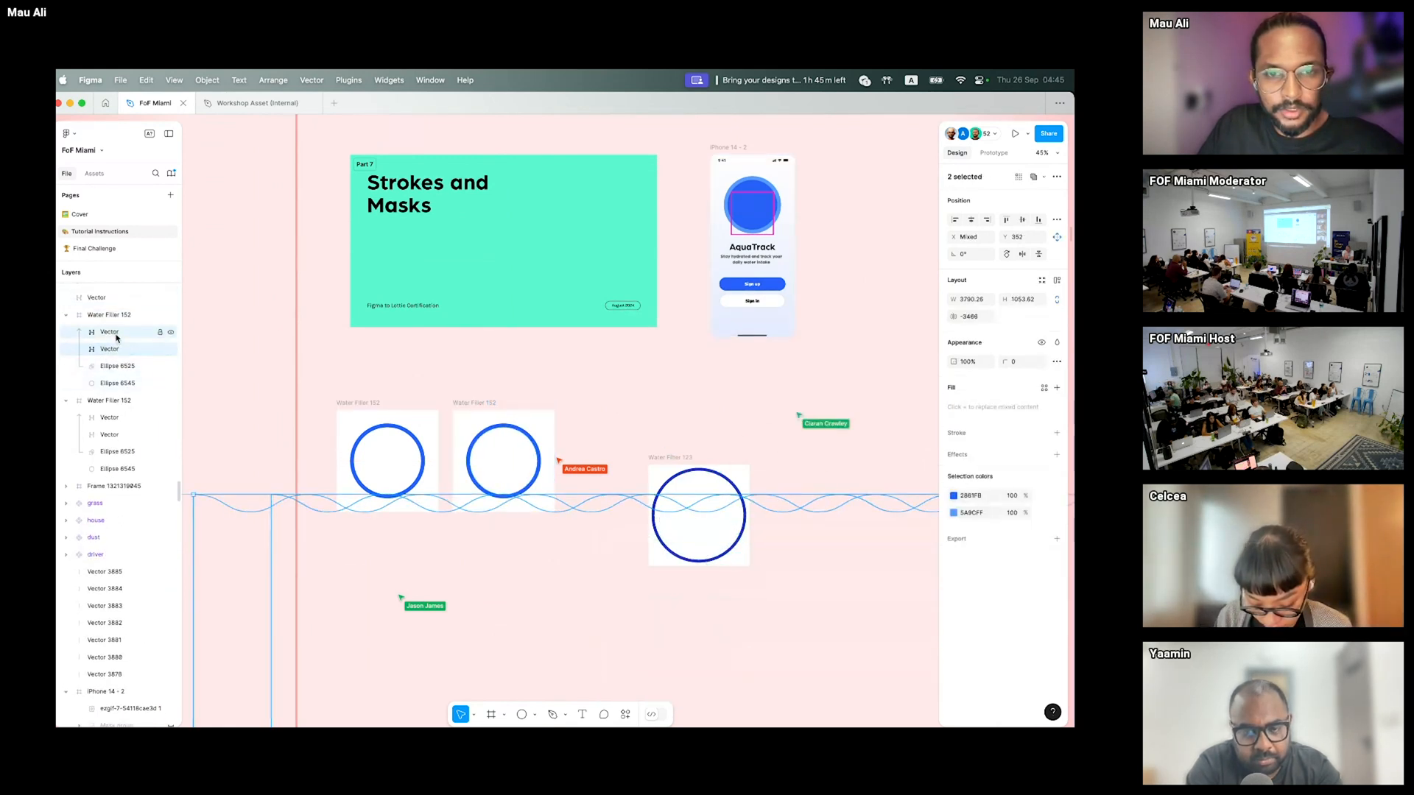
key(shift+Up)
key(shift+Up)
key(shift+Up)
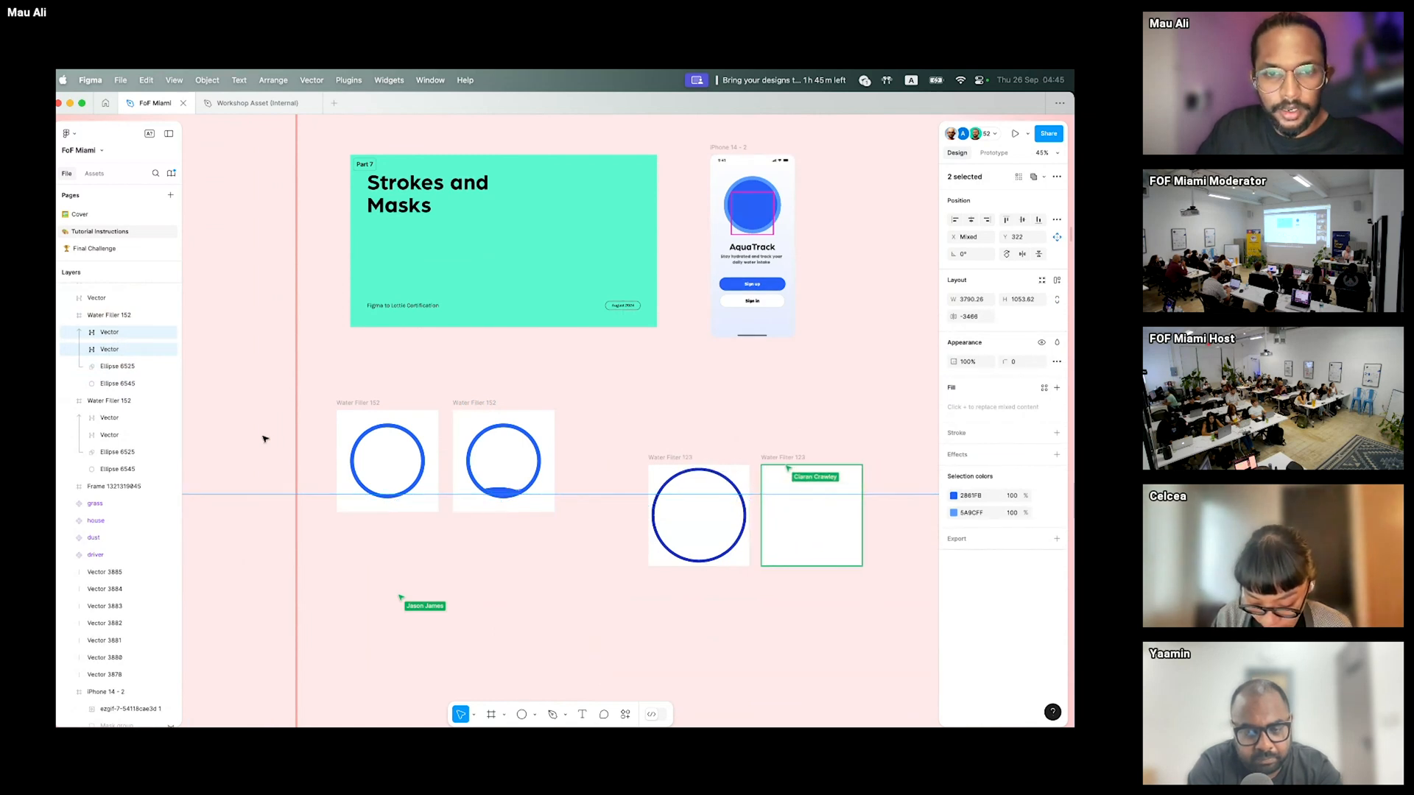
key(shift+Up)
key(shift+Up)
key(shift+Up)
key(shift+Up)
key(shift+Up)
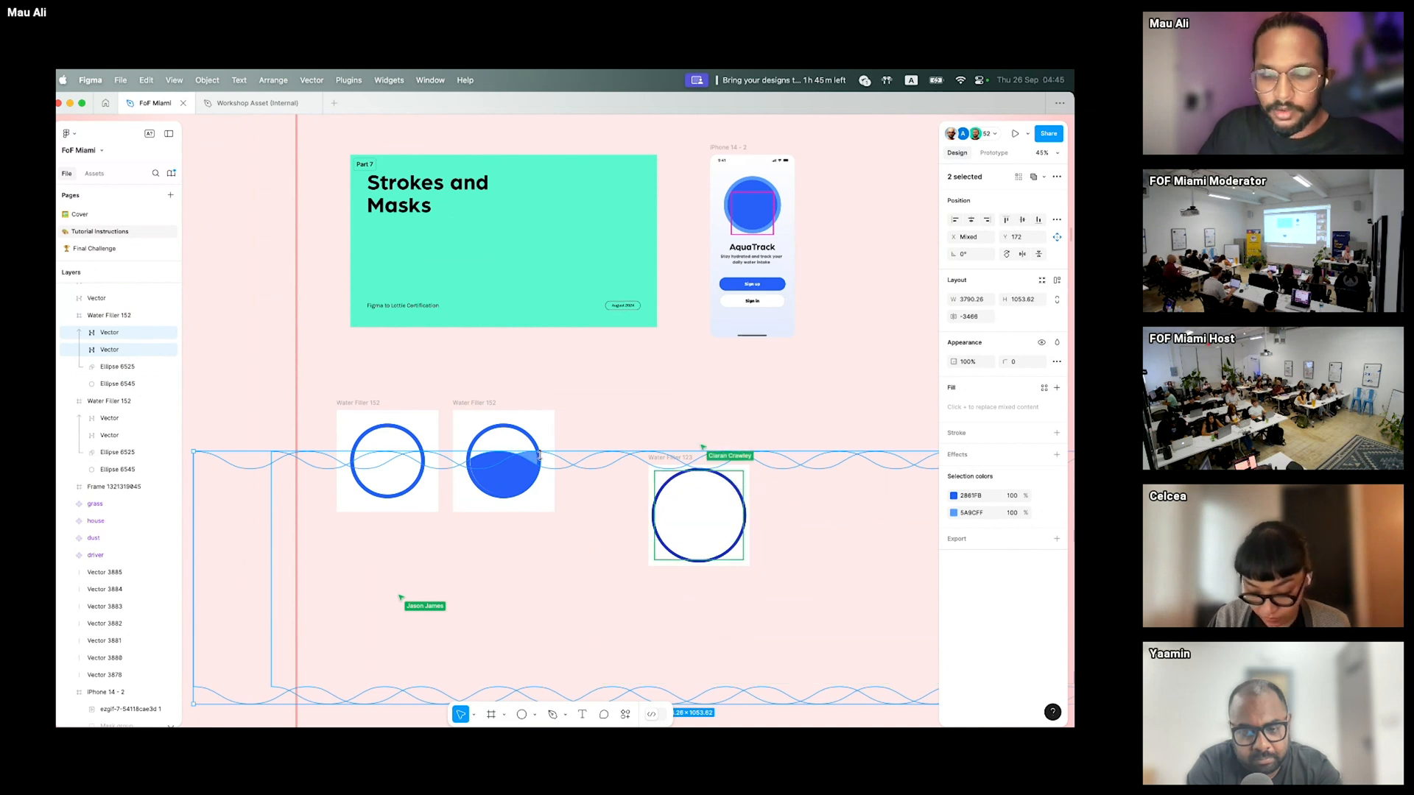
key(shift+Up)
key(shift+Up)
key(shift+Up)
key(shift+Up)
key(shift+Up)
key(shift+Up)
key(shift+Up)
key(shift+Up)
key(shift+Up)
key(shift+Up)
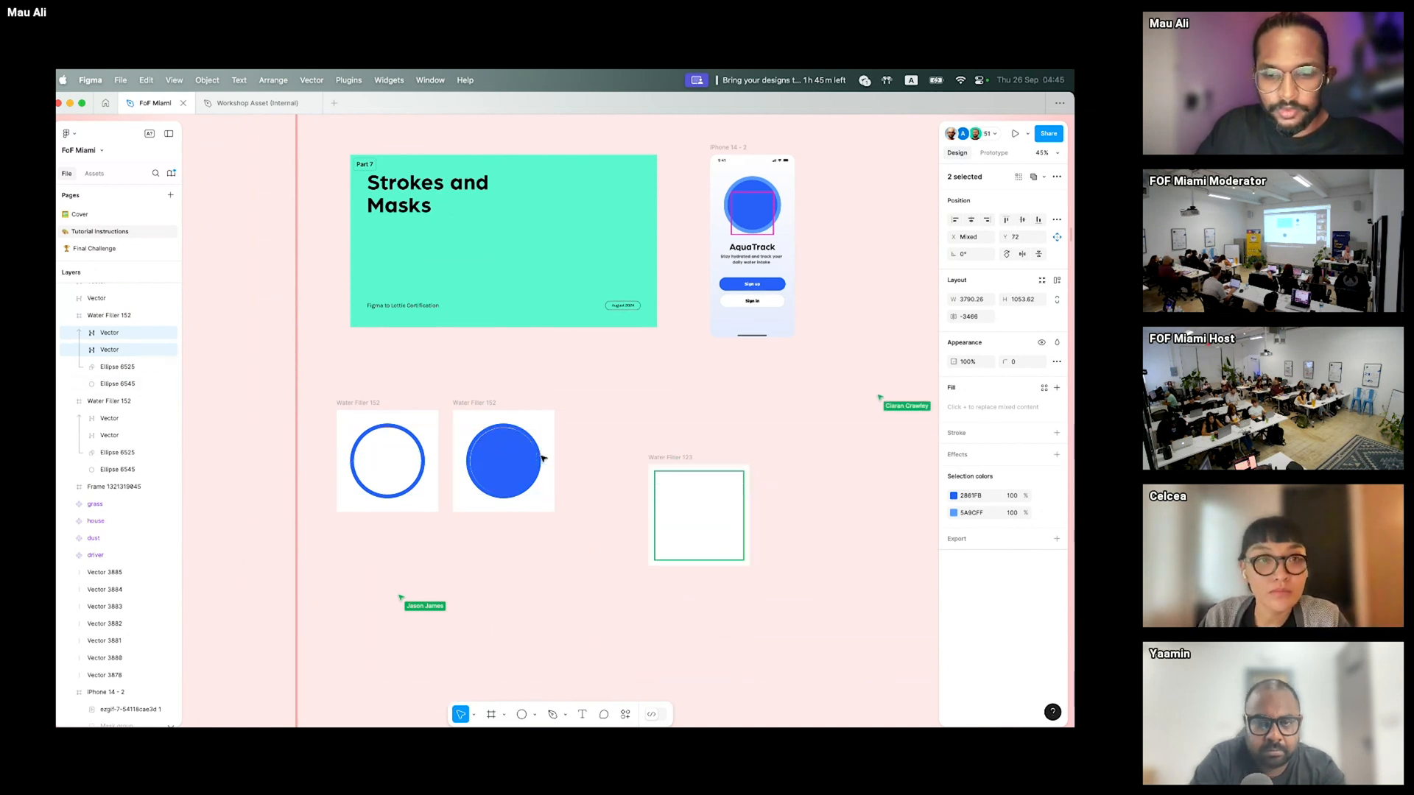
- Open the LottieFiles plugin and export both Water Filler 152 frames to Lottie
key(super+slash)
key(Return)
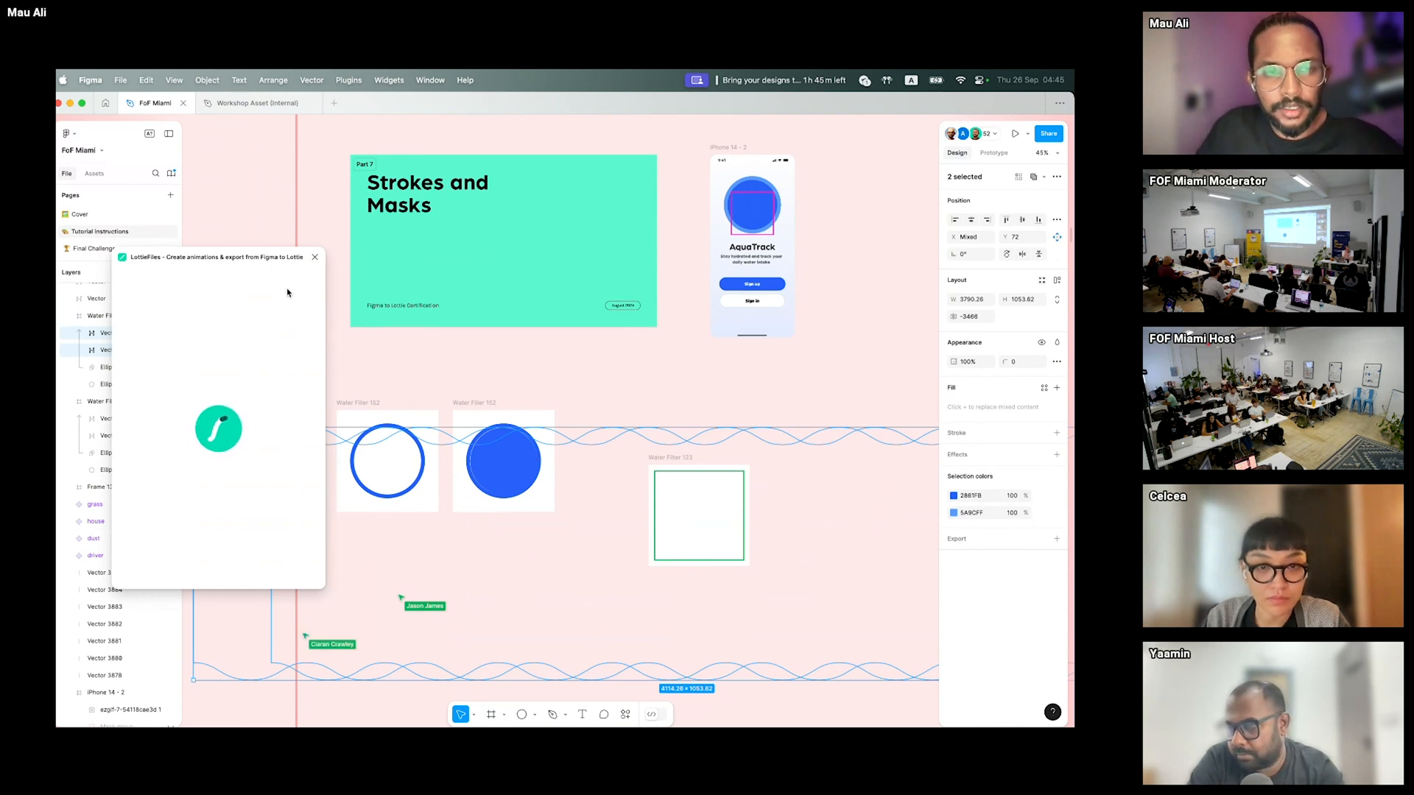
scroll(472, 399, left, 2)
drag(402, 365, 647, 543)
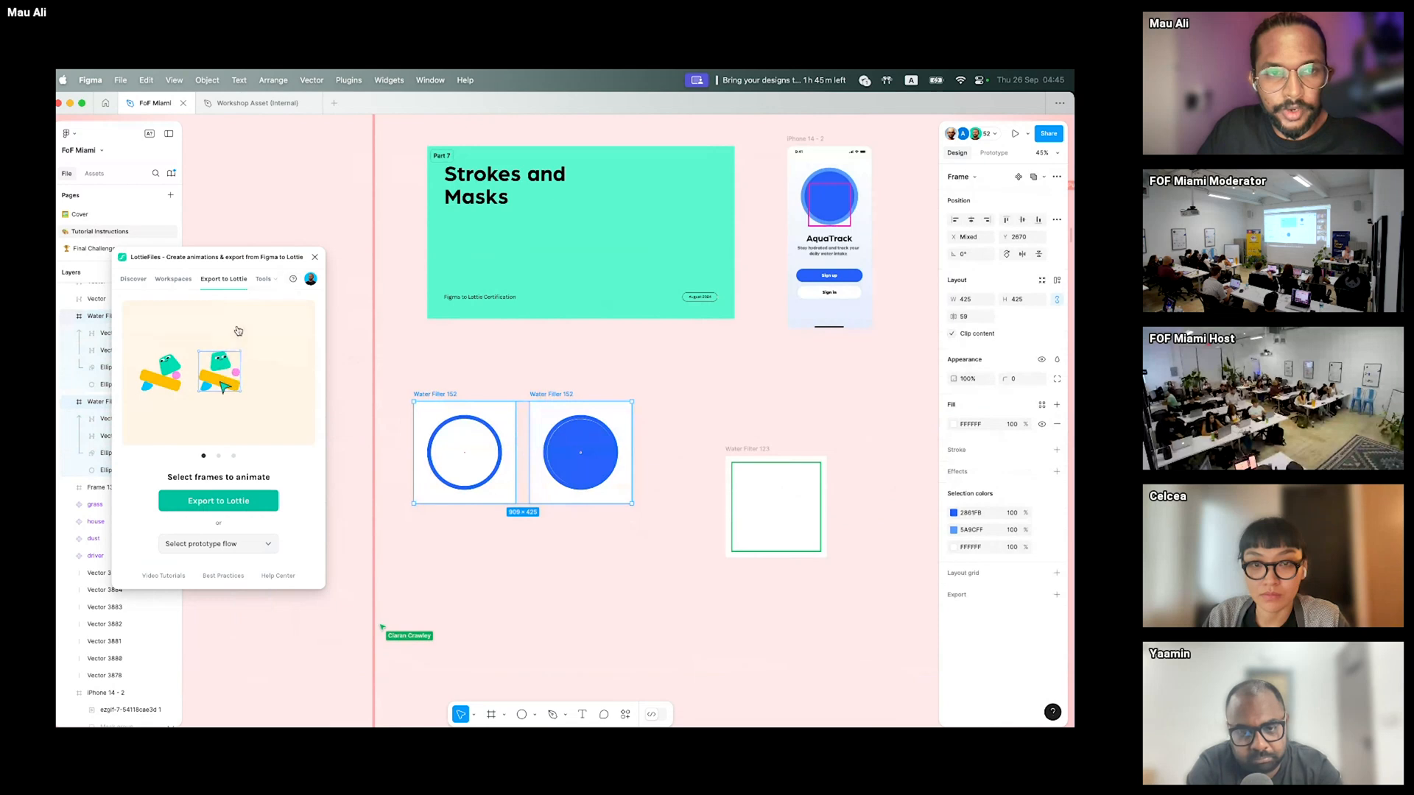
click(225, 502)
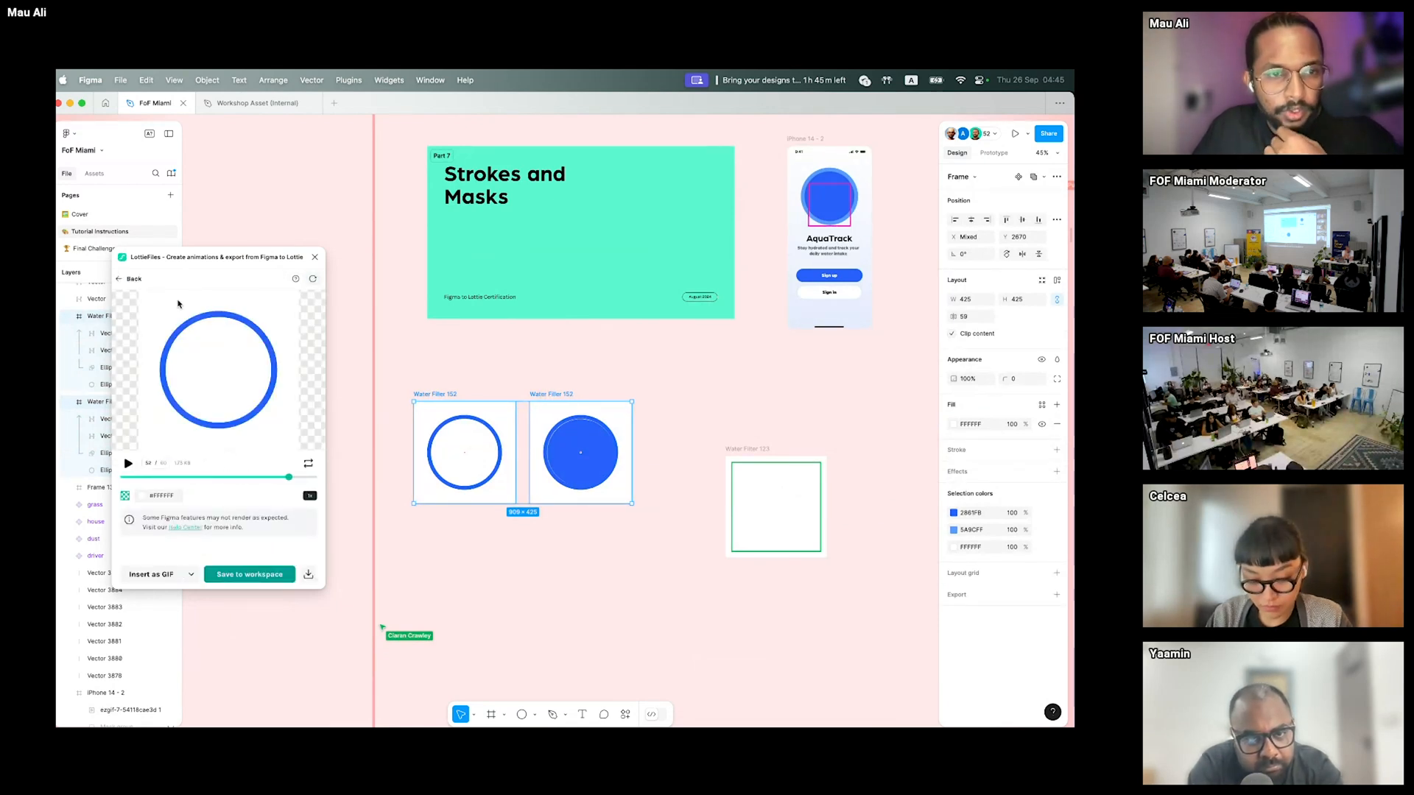
- Return to the plugin's frame selection, reselect both Water Filler 152 frames, export them to Lottie again and pause the preview
click(119, 275)
click(551, 448)
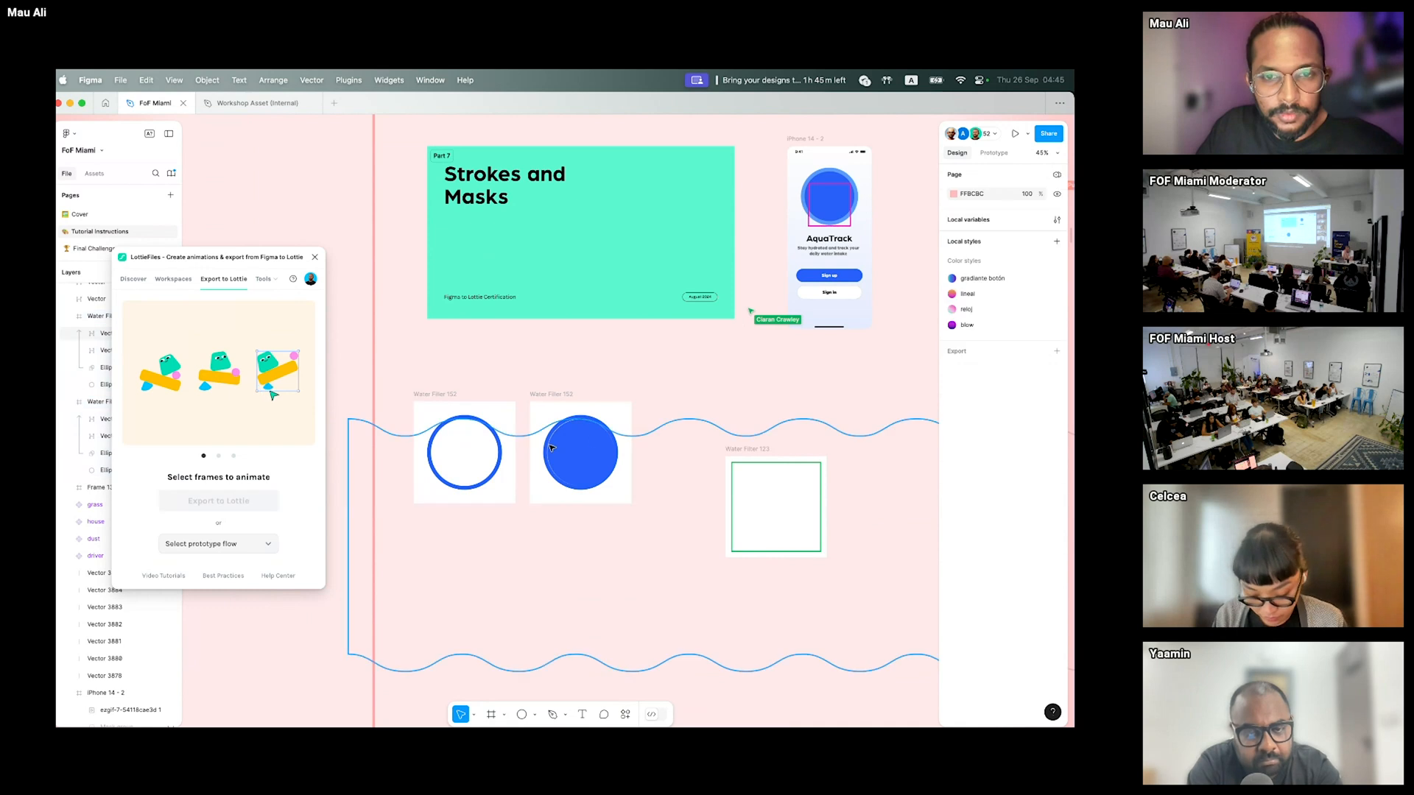
drag(384, 380, 654, 530)
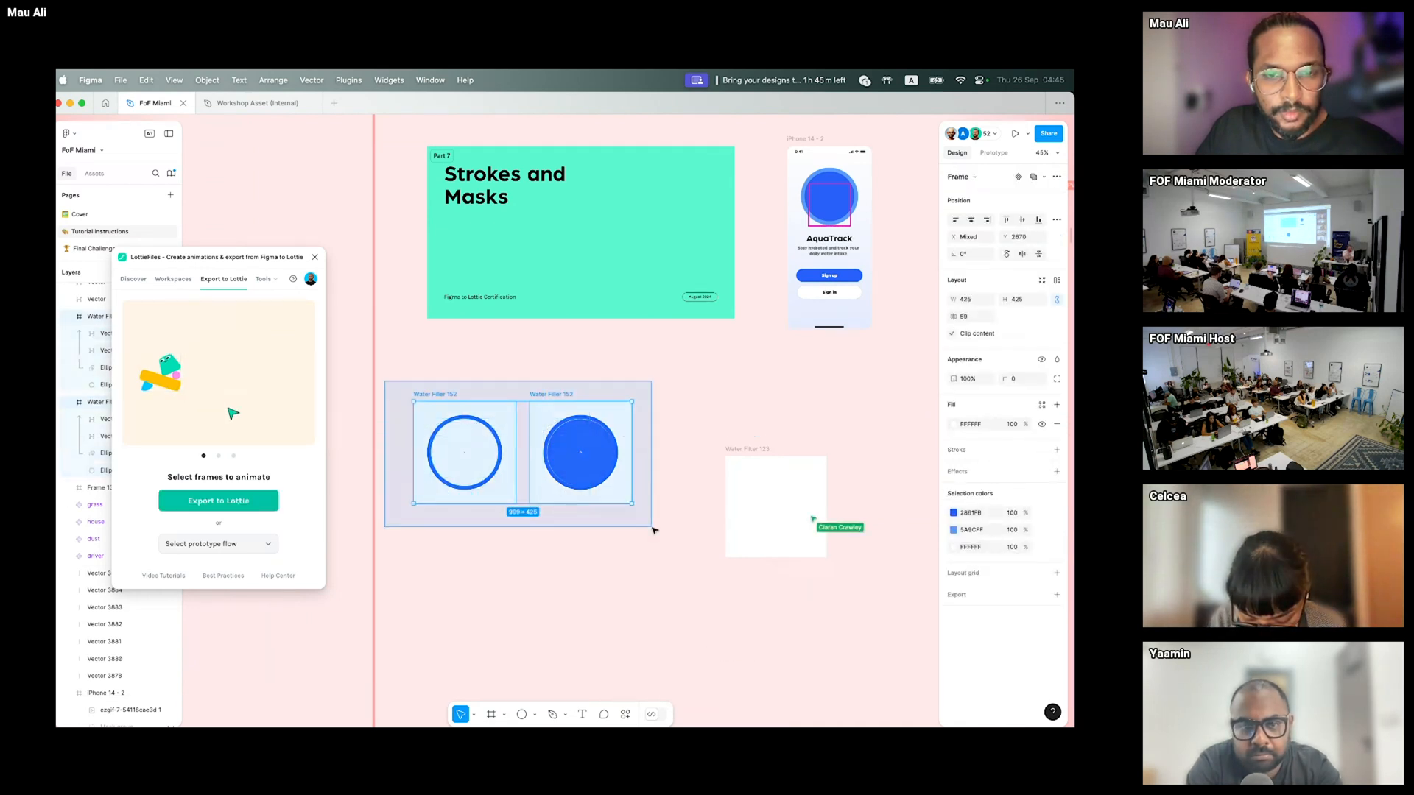
click(994, 153)
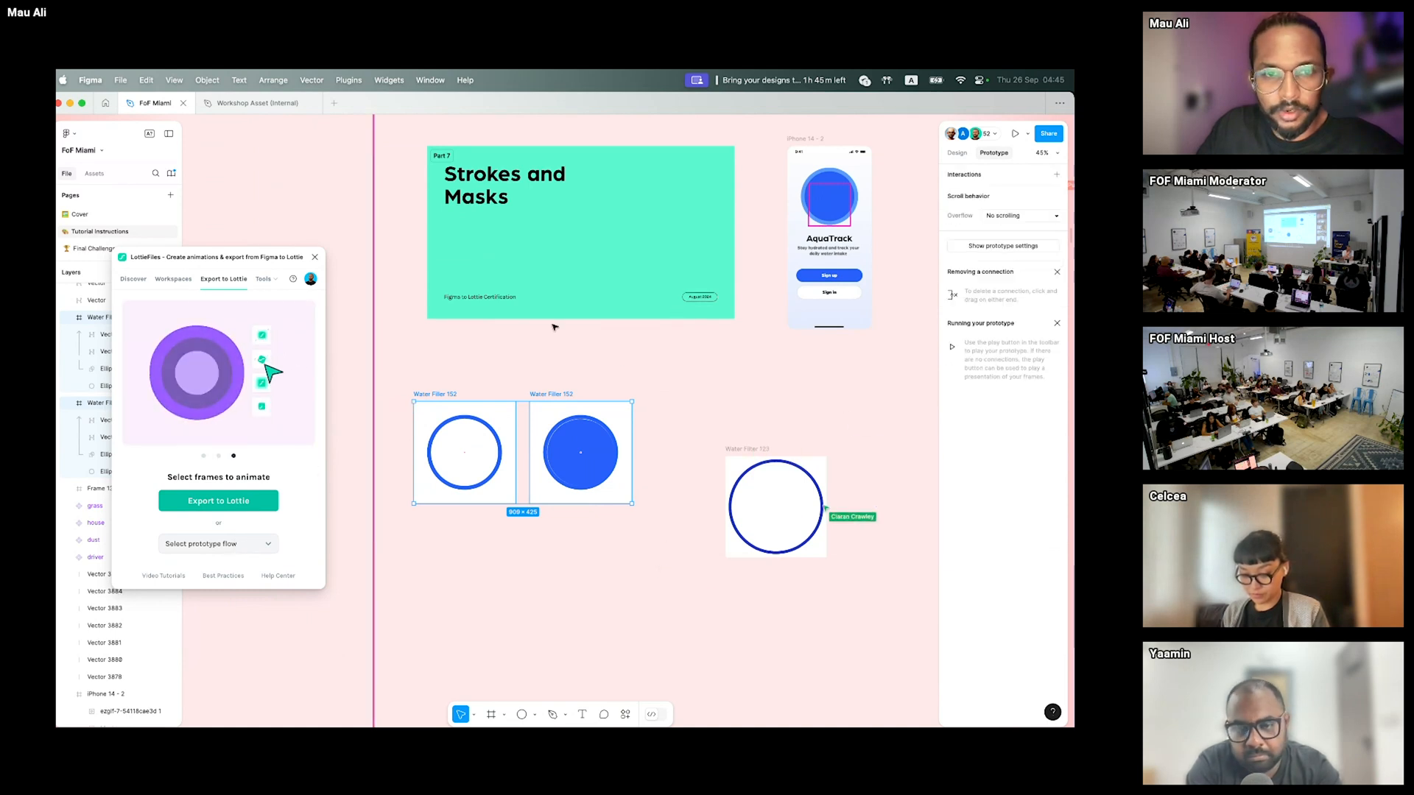
click(414, 369)
drag(373, 369, 357, 445)
drag(397, 360, 657, 546)
click(218, 501)
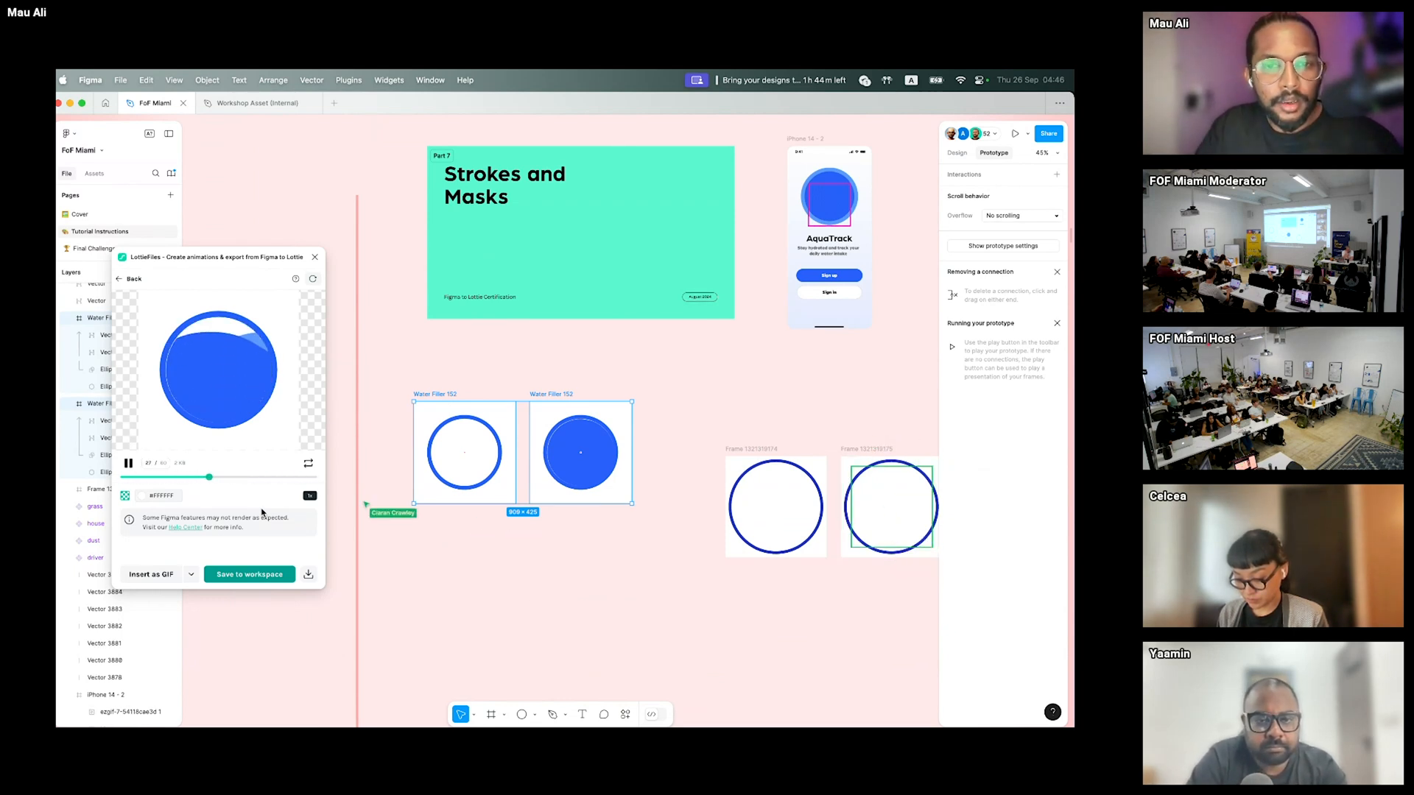
click(130, 463)
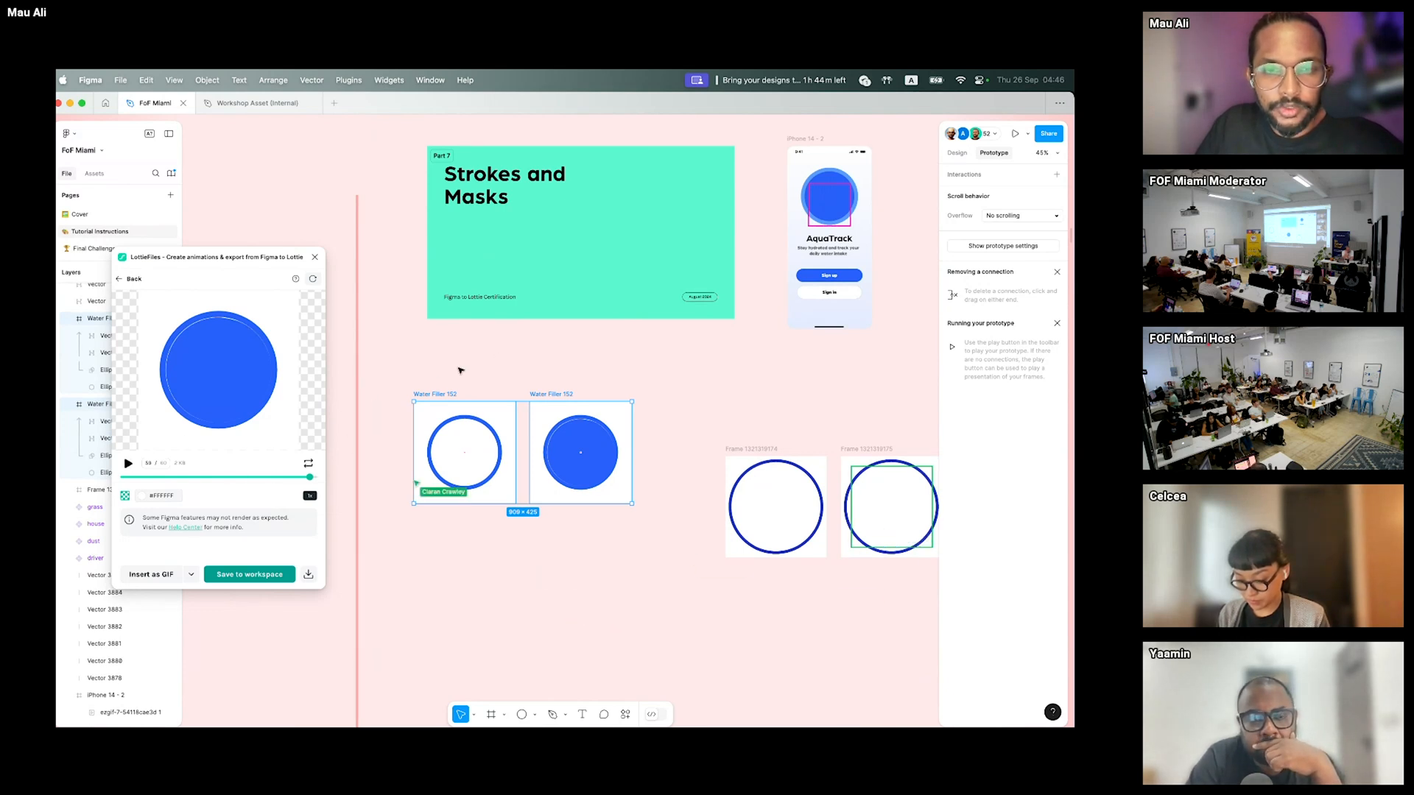
- Move the plugin window aside and shift the first frame's light-blue wave left until its right end reaches the ring's edge
click(447, 382)
click(436, 394)
drag(274, 259, 354, 180)
click(111, 438)
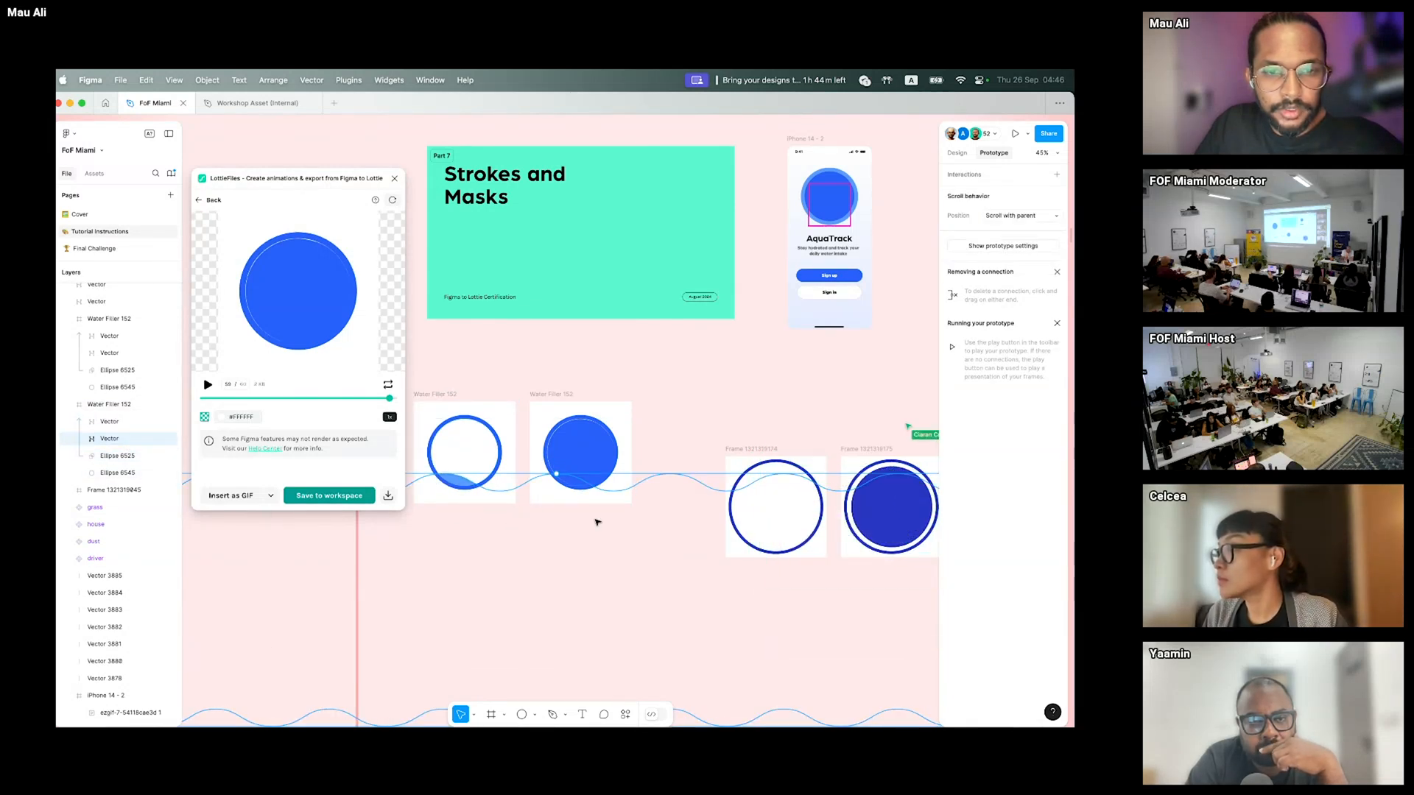
drag(703, 556, 391, 555)
drag(617, 570, 446, 555)
scroll(447, 478, up, 10)
scroll(447, 478, down, 8)
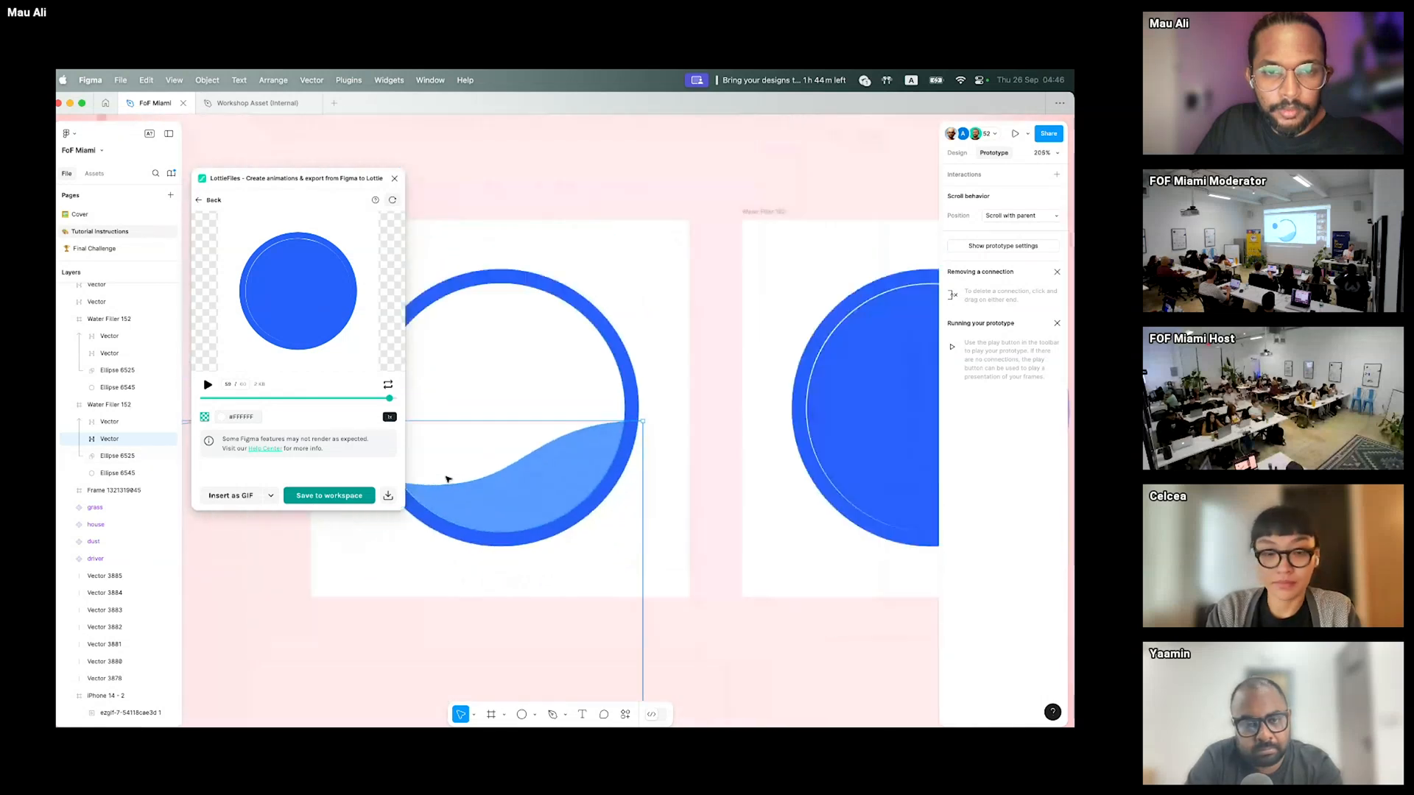
scroll(495, 491, down, 5)
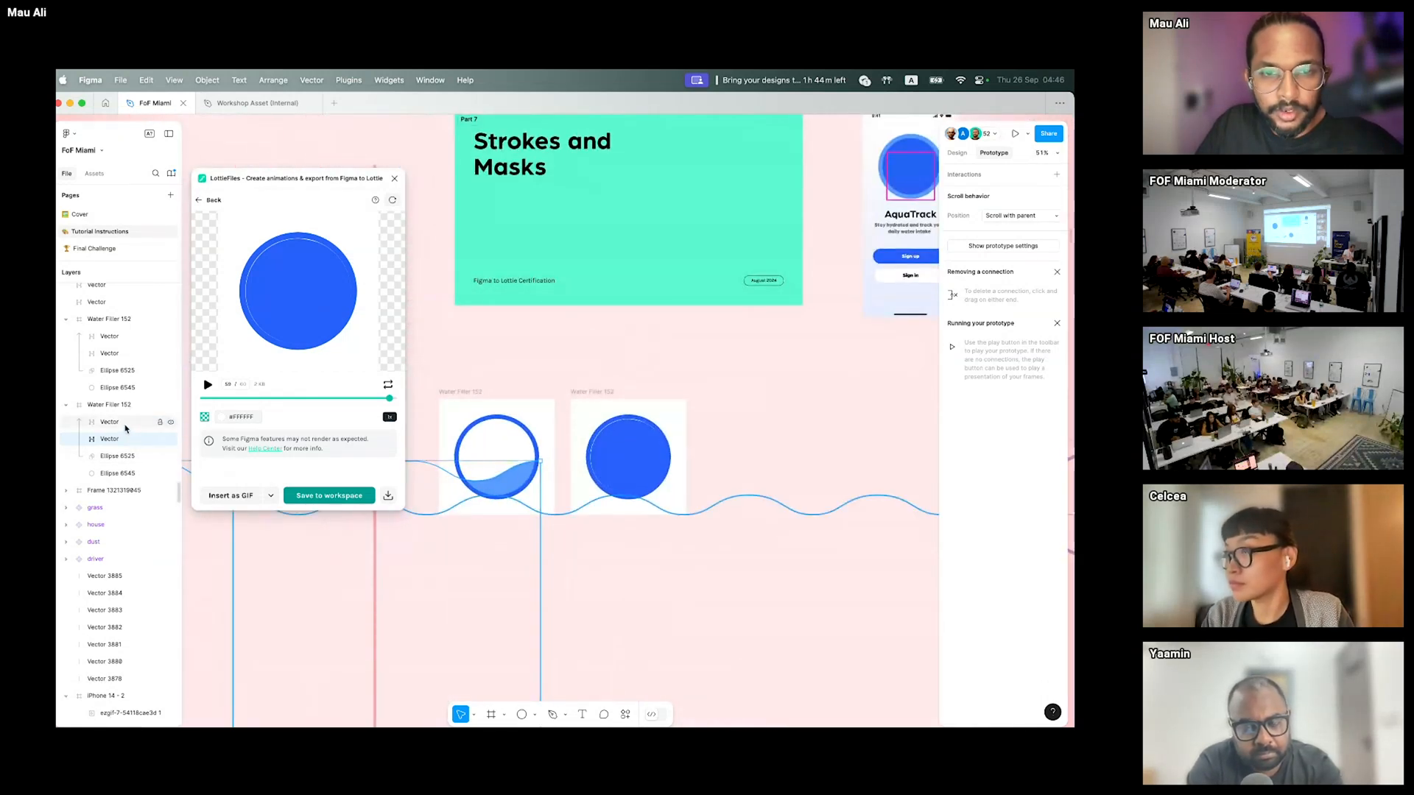
- Shift the first frame's dark wave right until its left end meets the ring, and place both waves below the circle
click(125, 428)
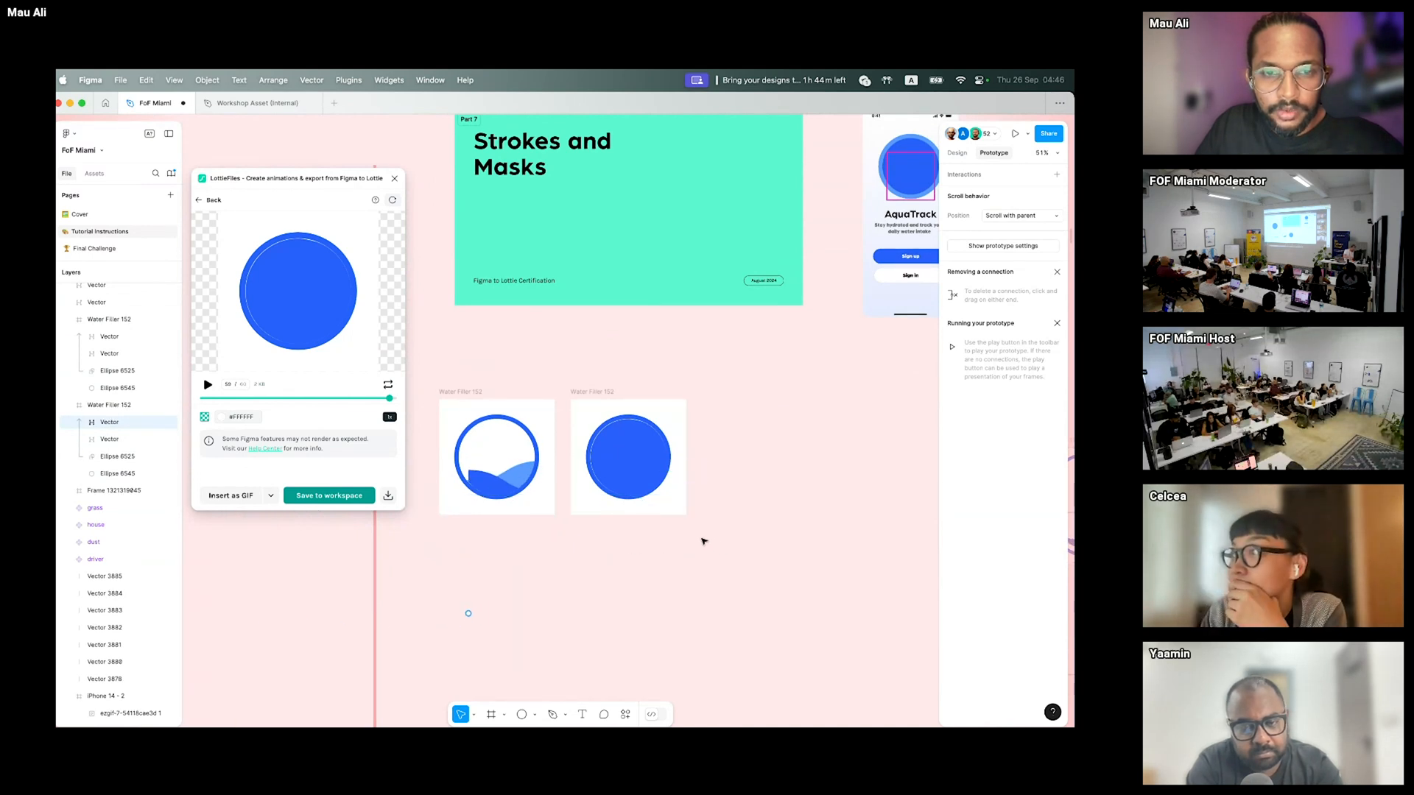
shift+click(529, 478)
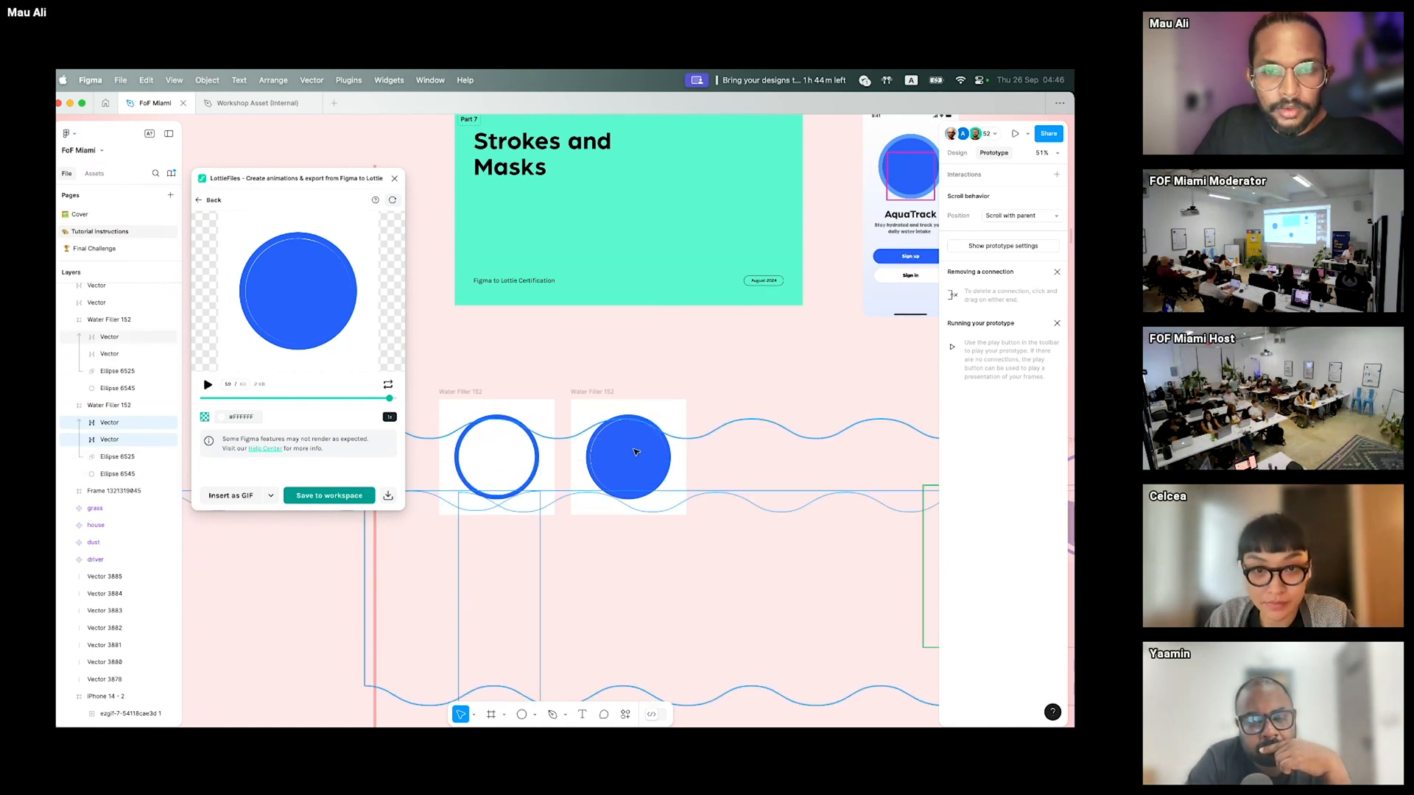
- Try nudging the first frame's light-blue wave upward and the second frame's front wave up and to the right
click(642, 450)
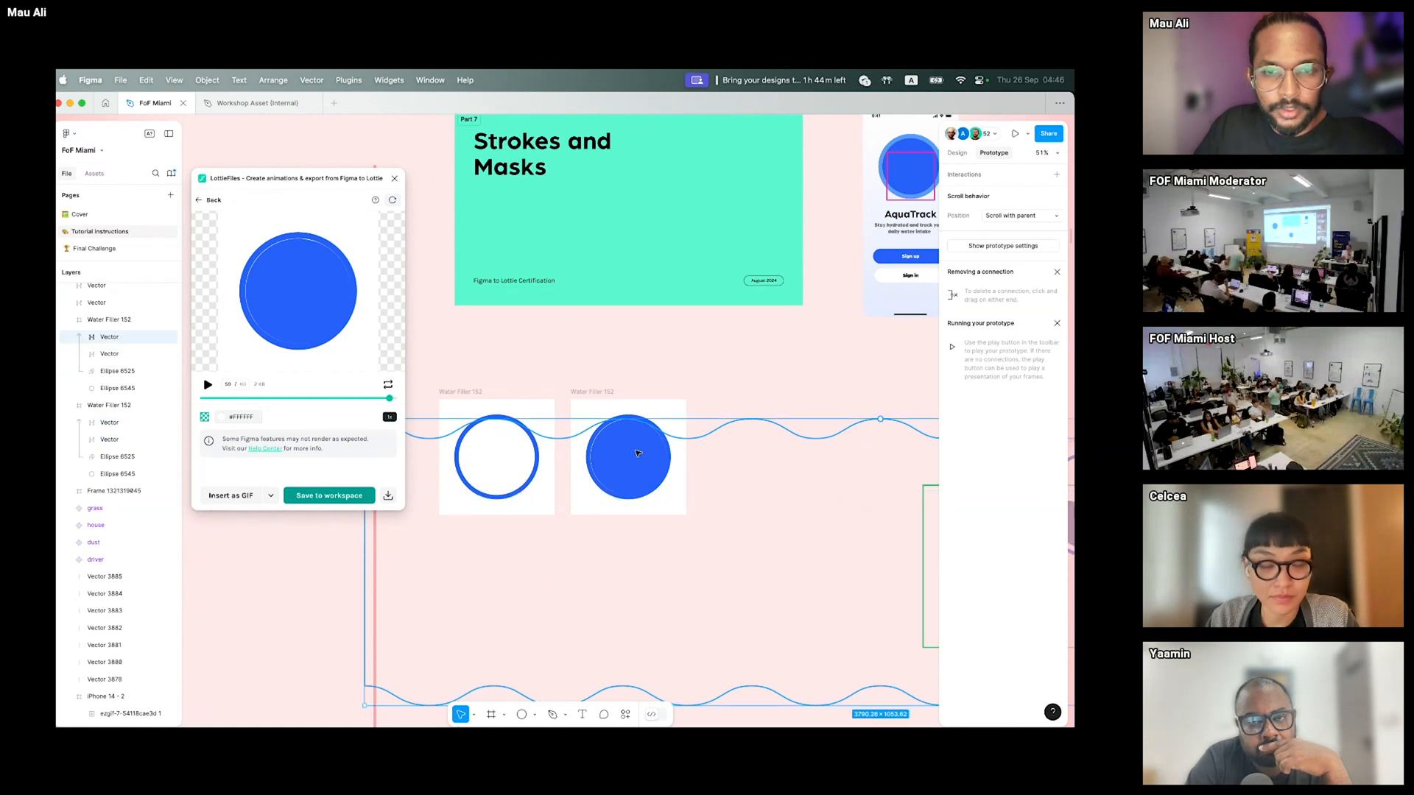
click(133, 439)
drag(498, 539, 502, 516)
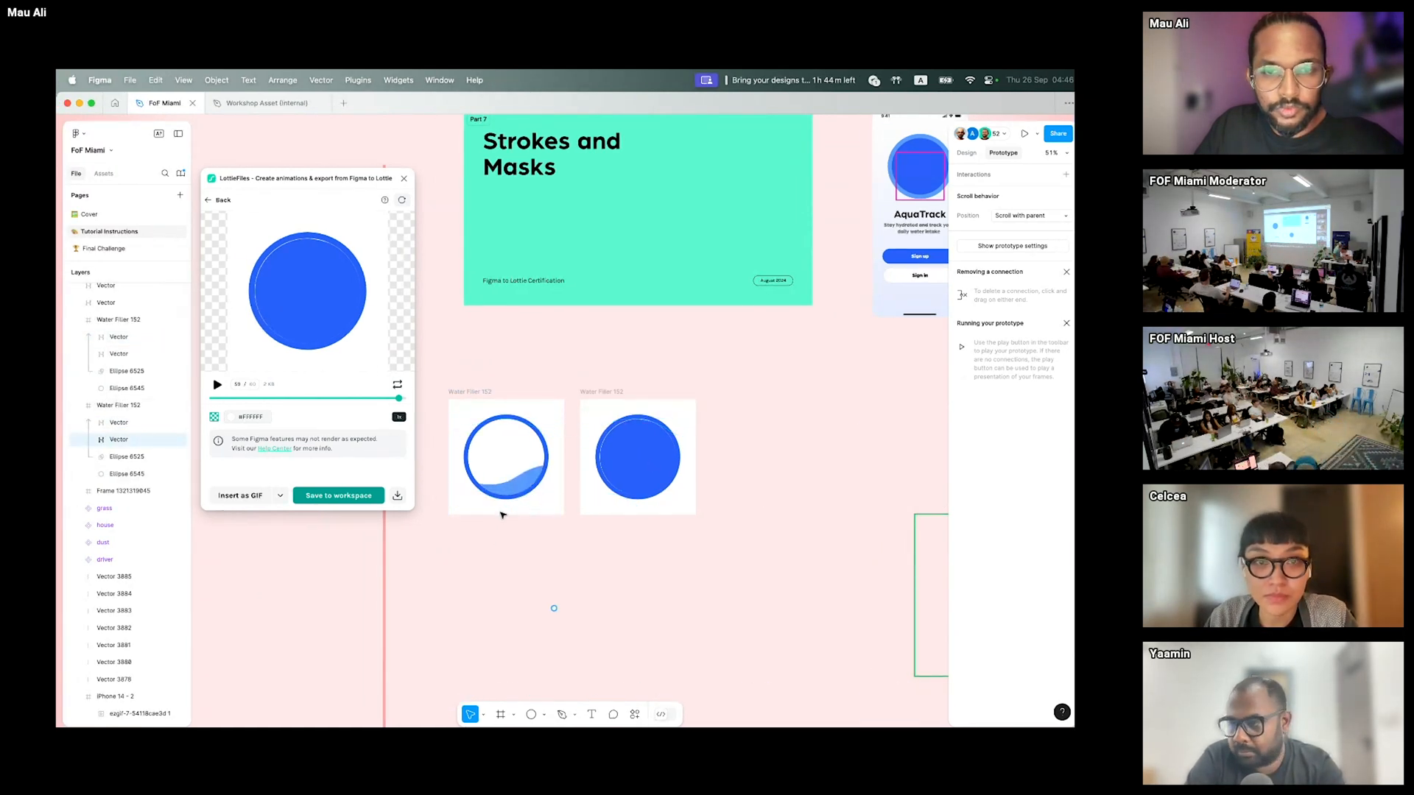
click(637, 463)
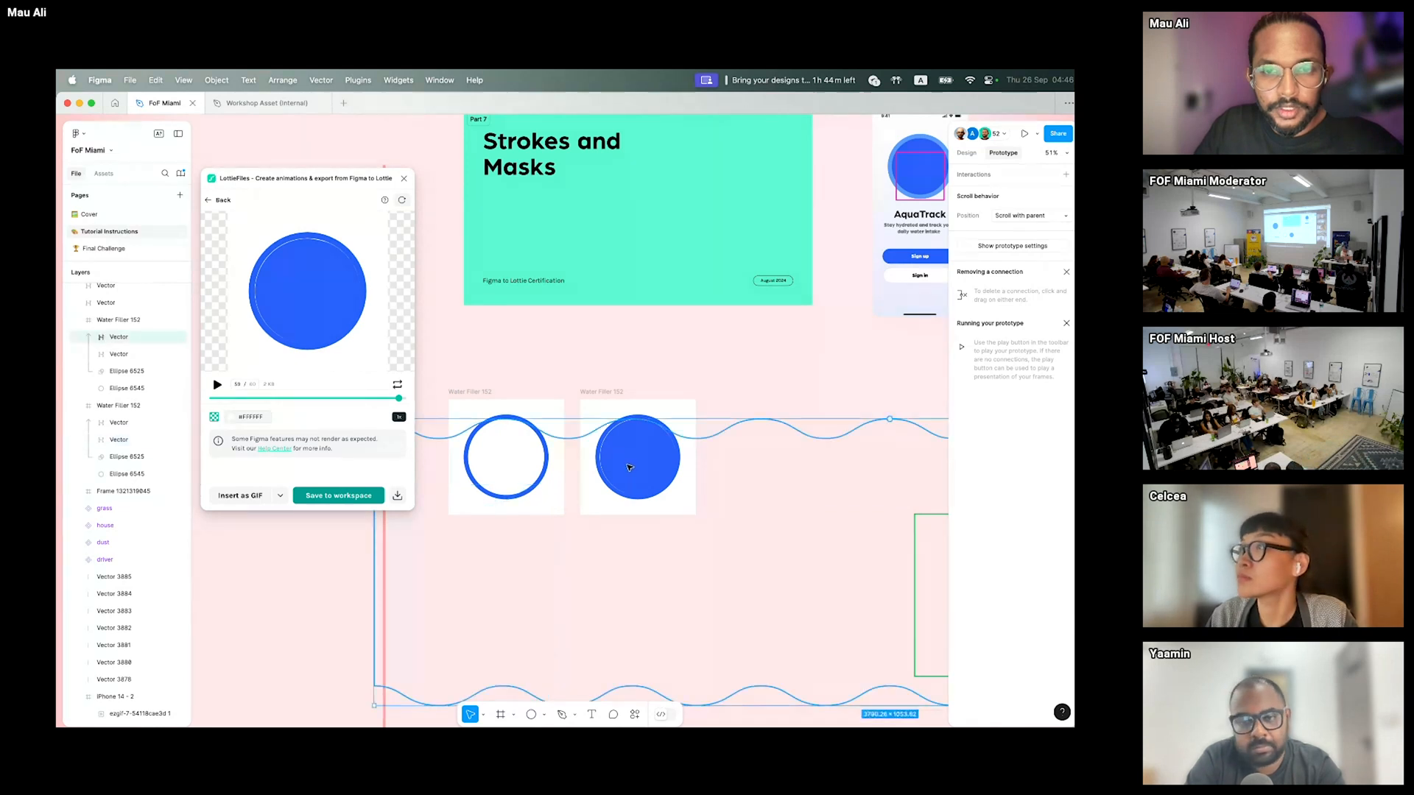
mouse_move(635, 464)
mouse_down()
mouse_move(906, 423)
mouse_move(656, 452)
mouse_up()
key(super+z)
- Shift the second frame's front wave left until its right end meets the filled circle's right edge
drag(789, 542, 611, 574)
click(610, 573)
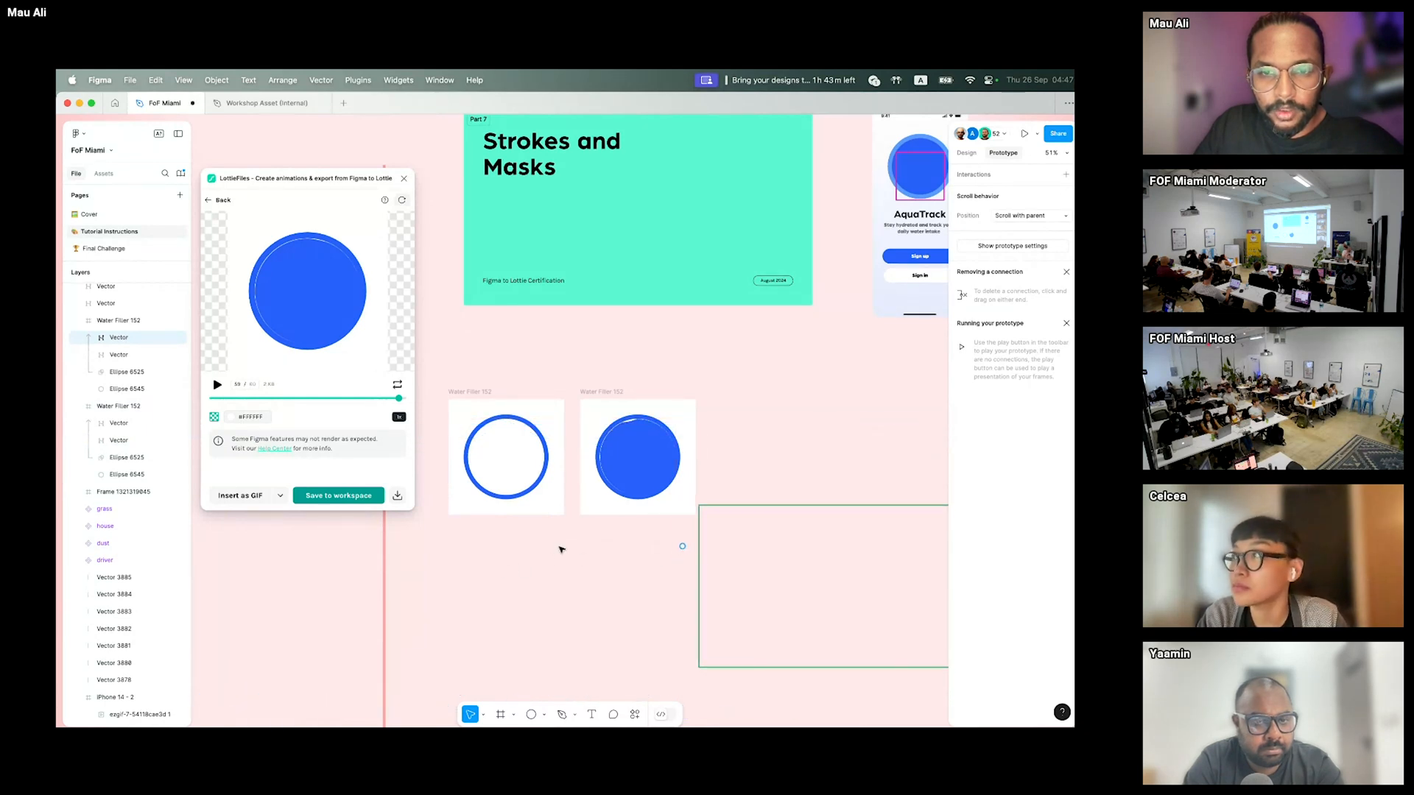
drag(561, 548, 561, 549)
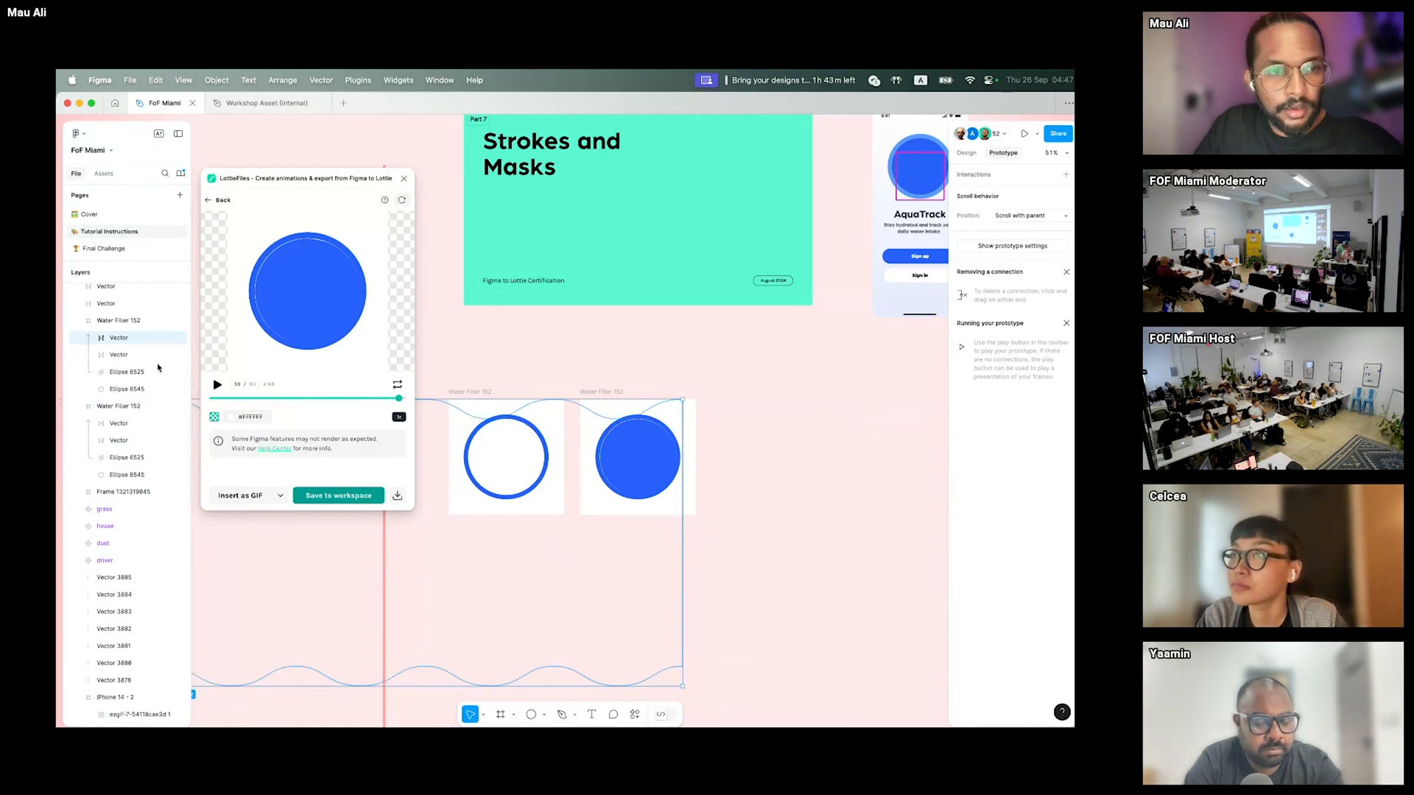
click(118, 354)
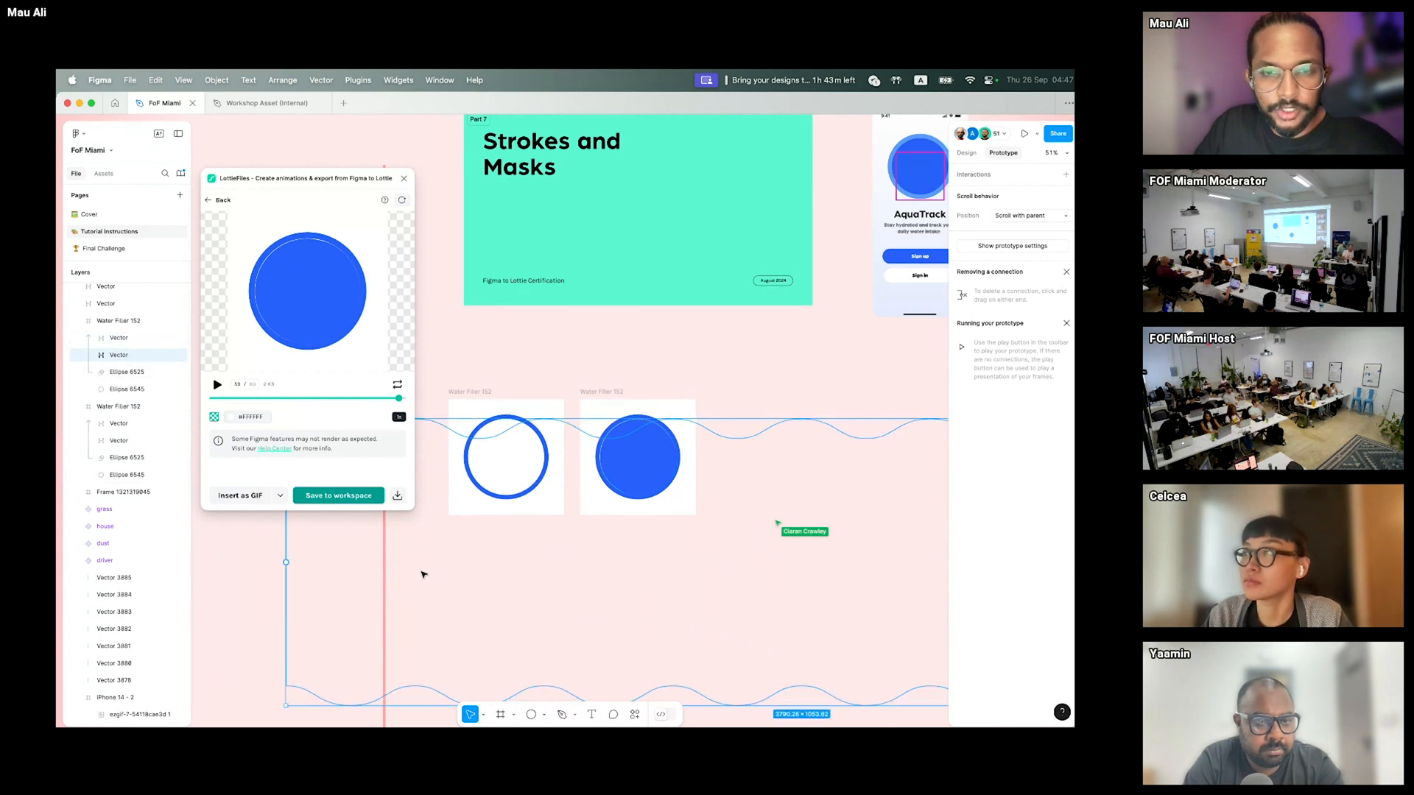
click(424, 575)
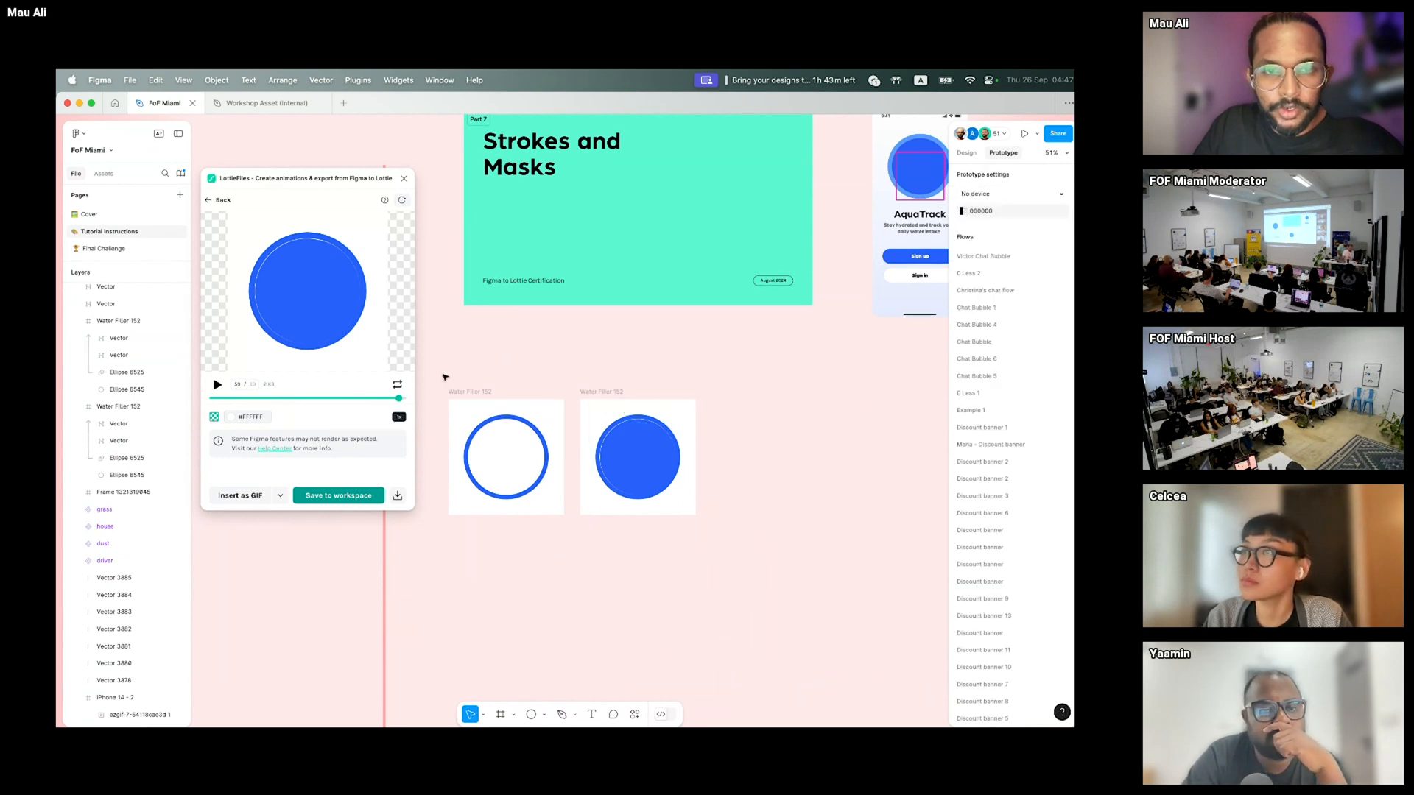
- Select both Water Filler 152 frames and refresh them in the LottieFiles preview, keeping the plugin window beside the frames
drag(442, 372, 690, 546)
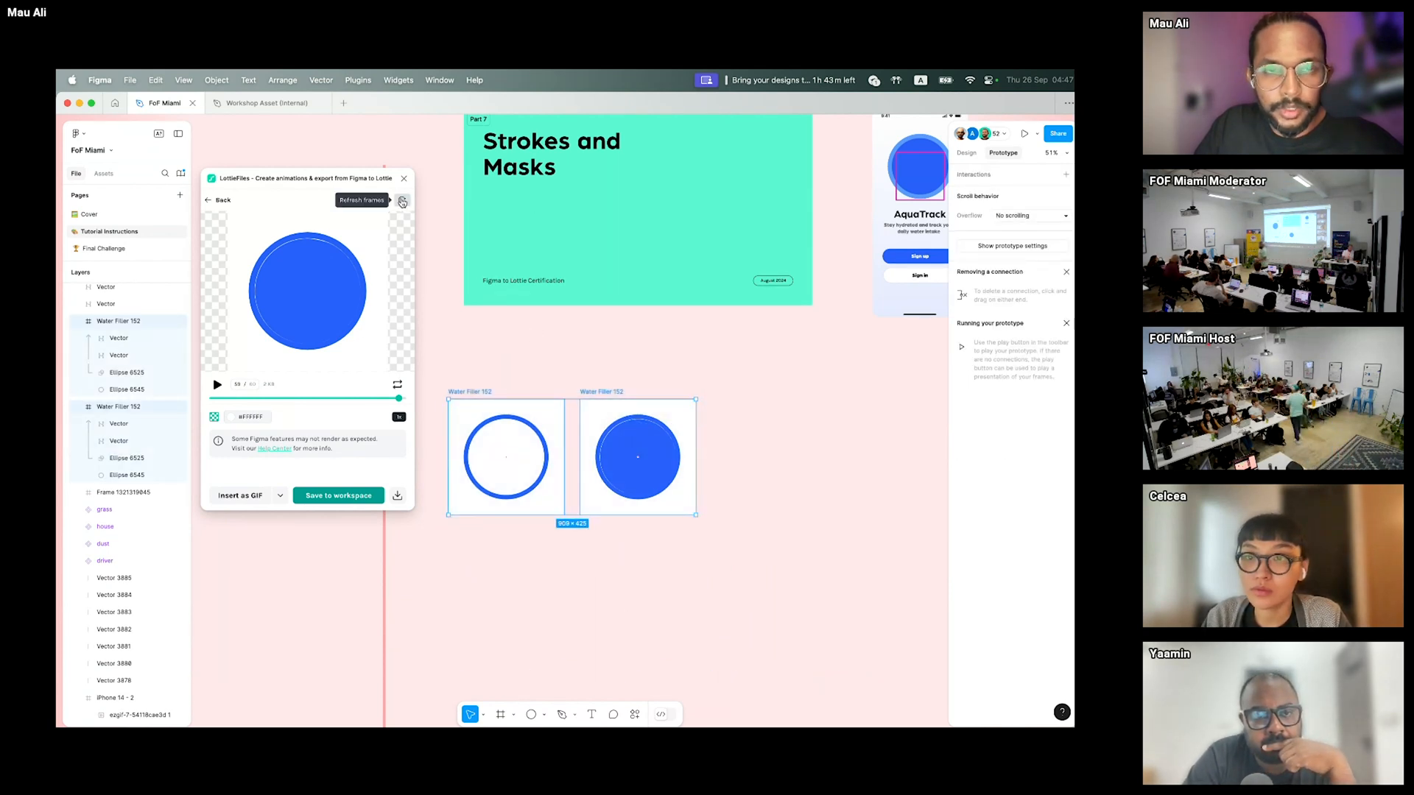
click(401, 203)
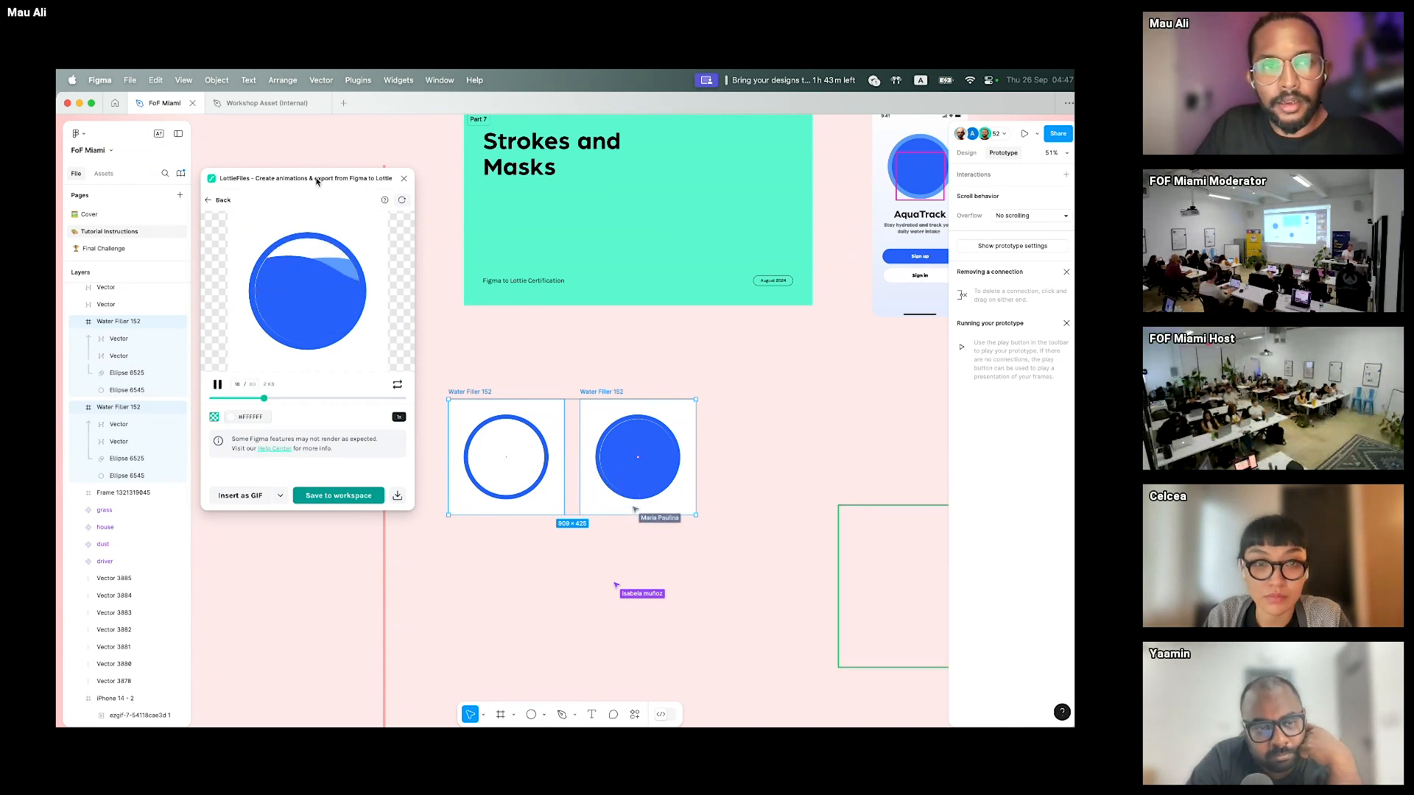
drag(316, 181, 298, 175)
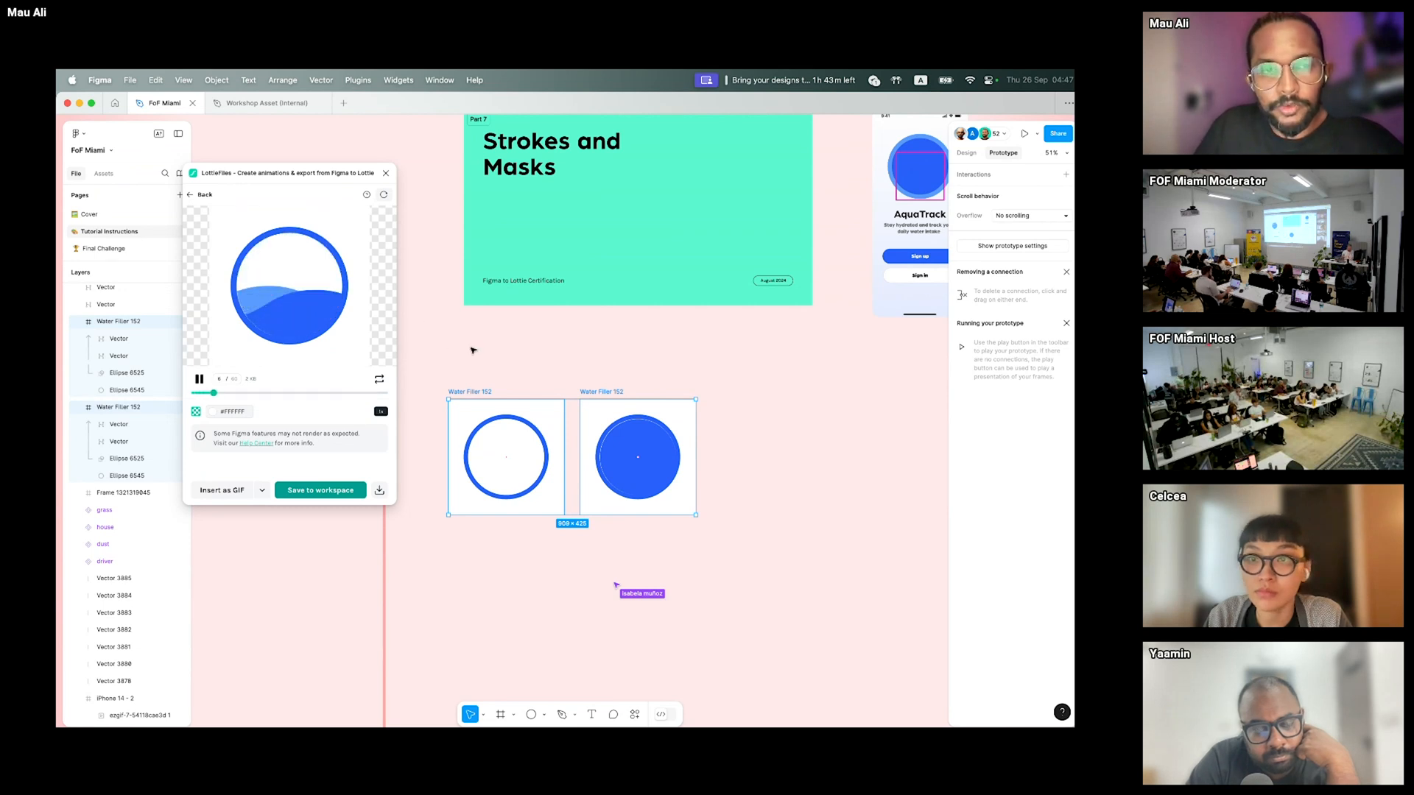
click(514, 362)
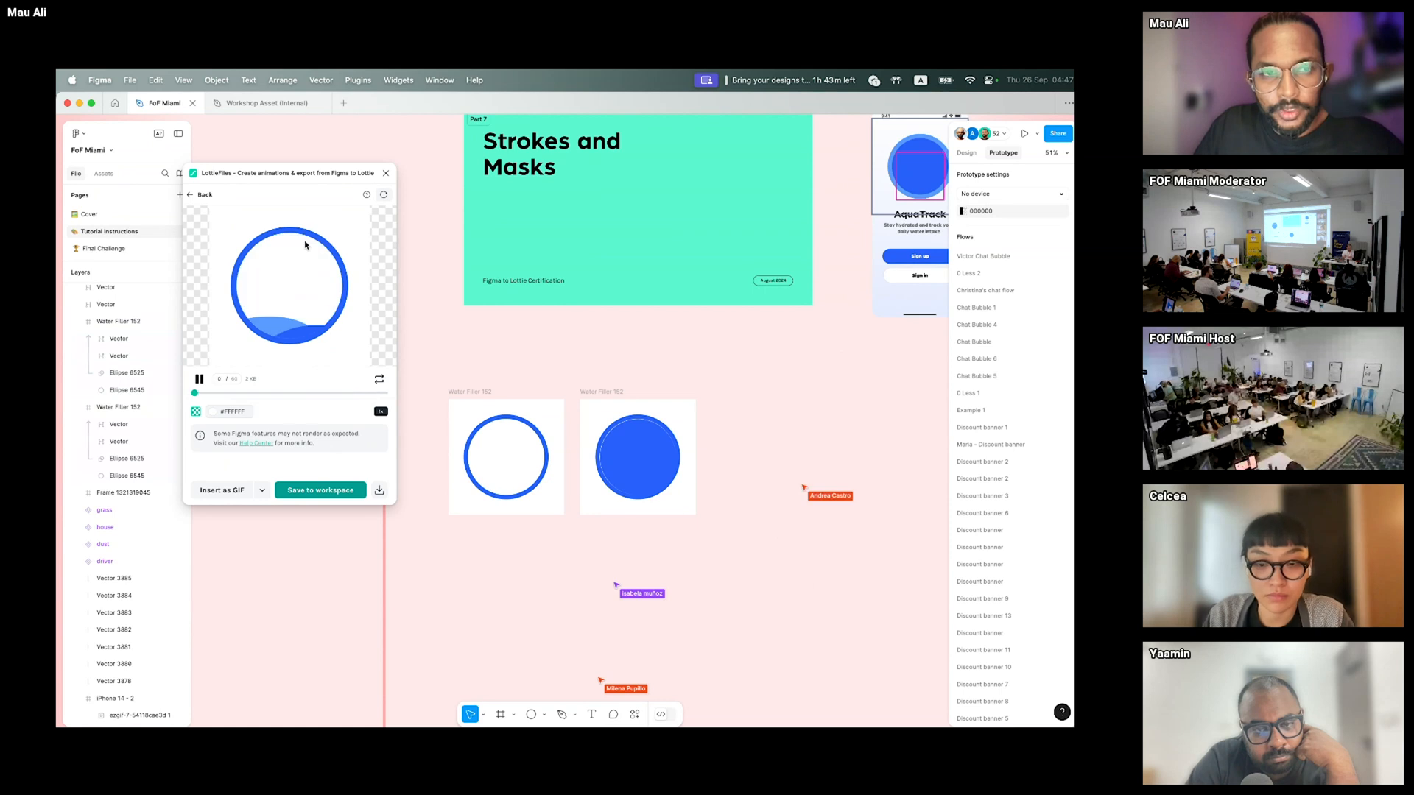
- Scrub and replay the refreshed water-fill preview to check the wave motion, and leave it paused
click(199, 380)
drag(234, 393, 196, 403)
click(198, 379)
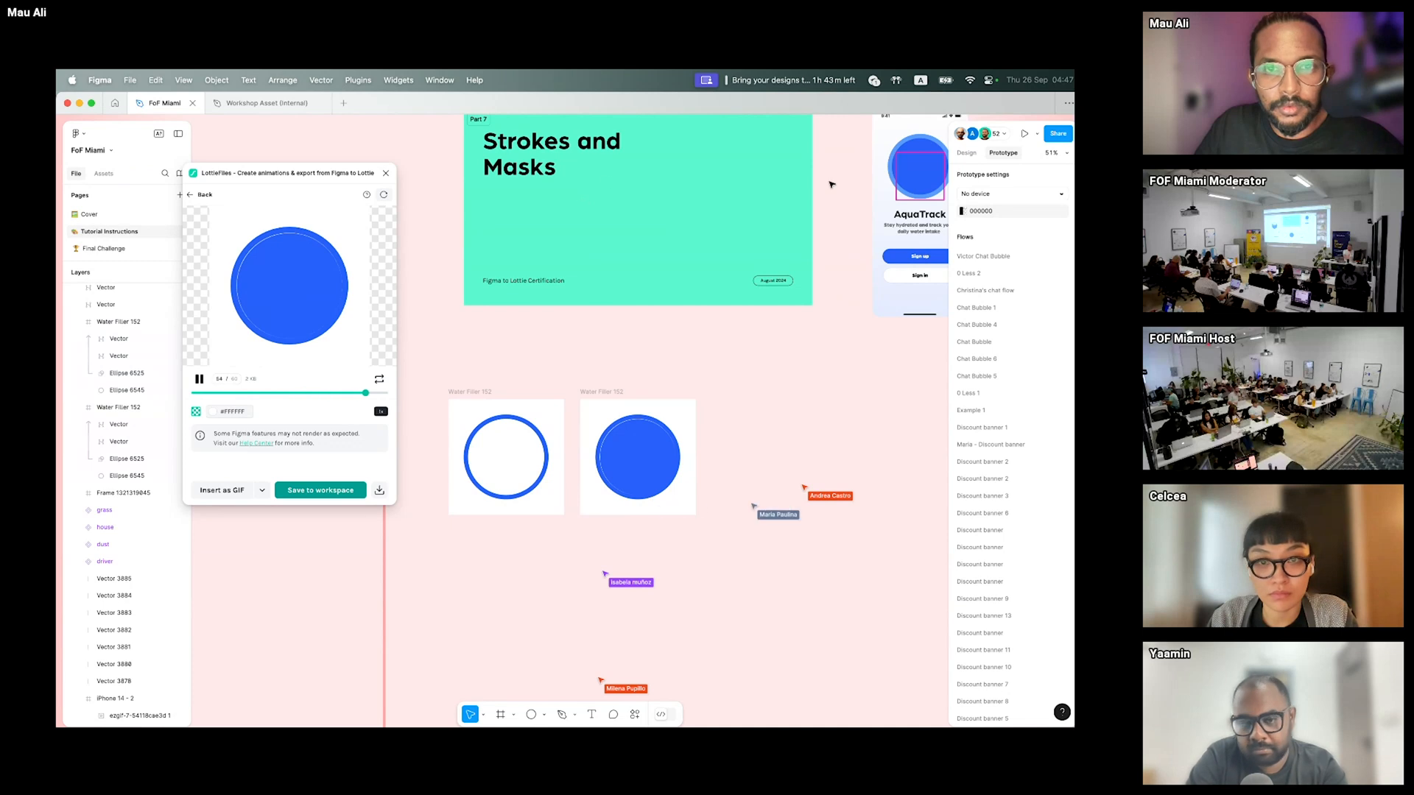
click(199, 379)
- Connect the empty Water Filler 152 frame to the filled one with a prototype interaction
drag(417, 370, 486, 376)
click(482, 391)
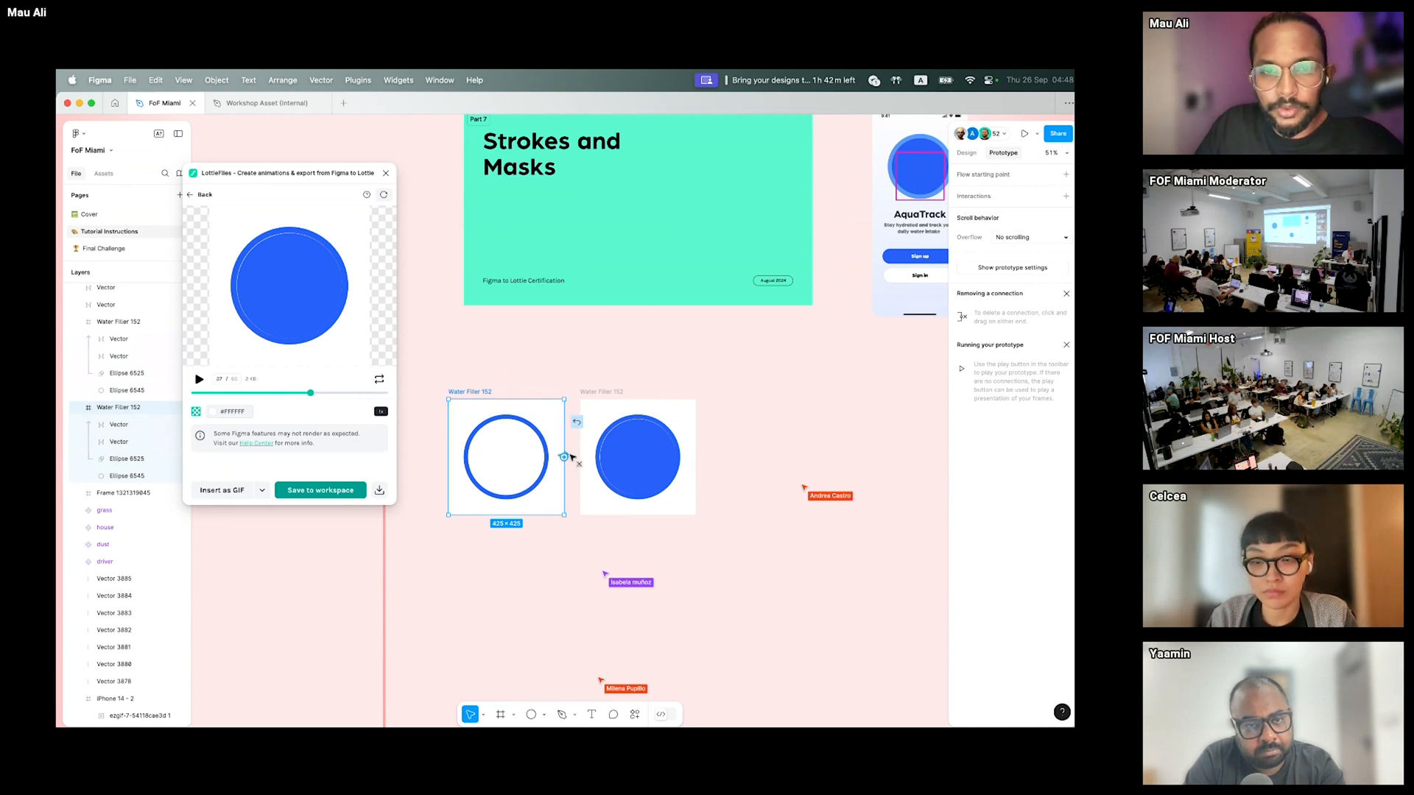
drag(586, 459, 602, 457)
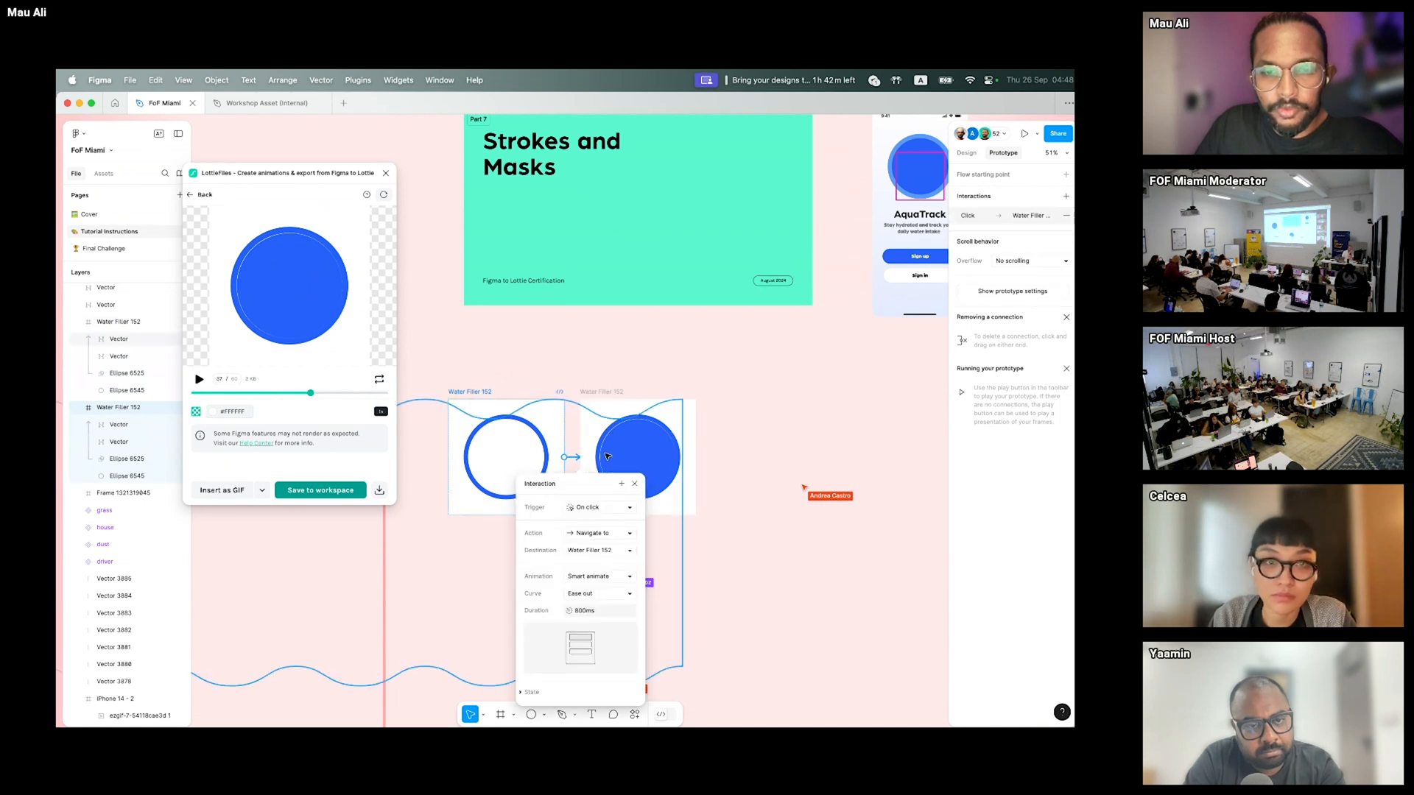
scroll(619, 486, down, 3)
scroll(641, 531, up, 5)
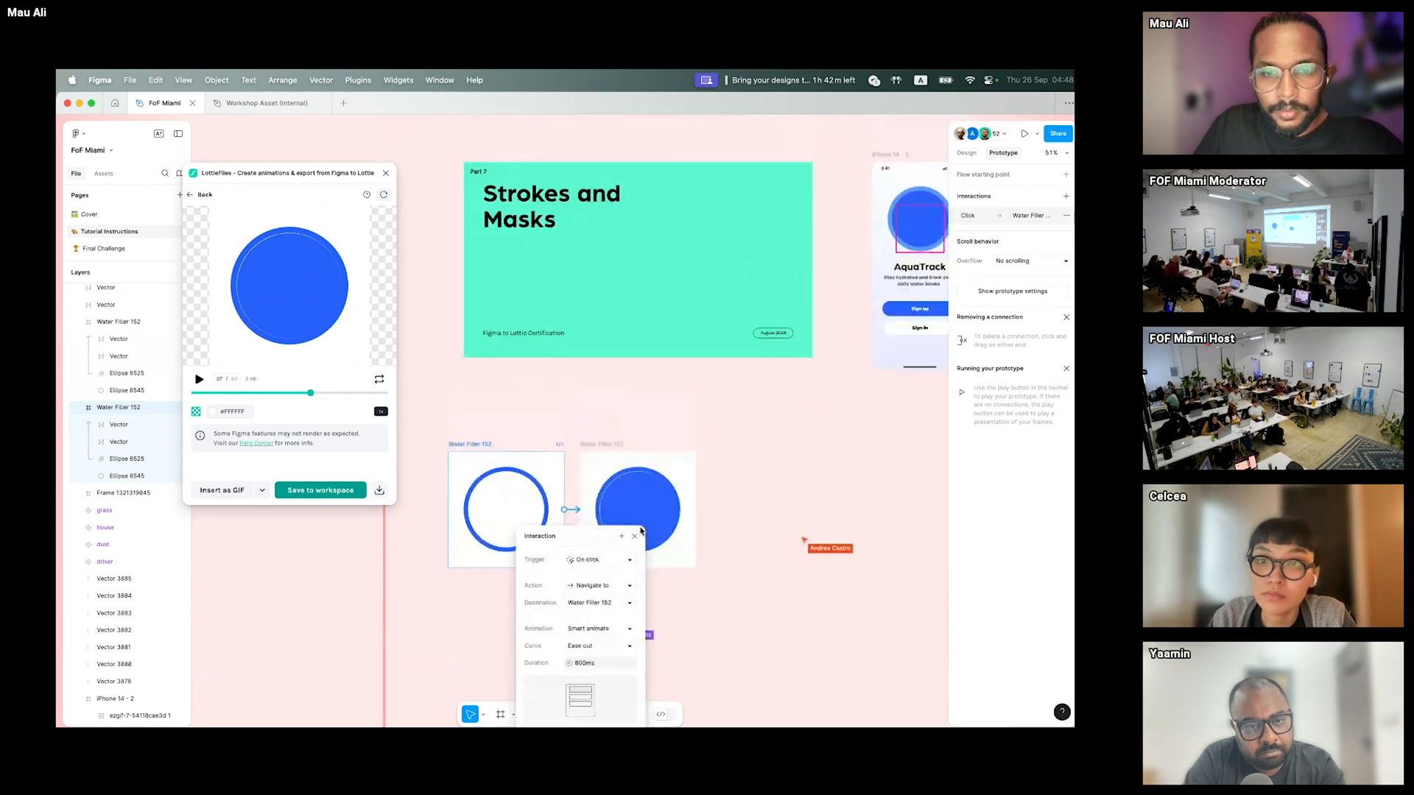
scroll(641, 530, down, 3)
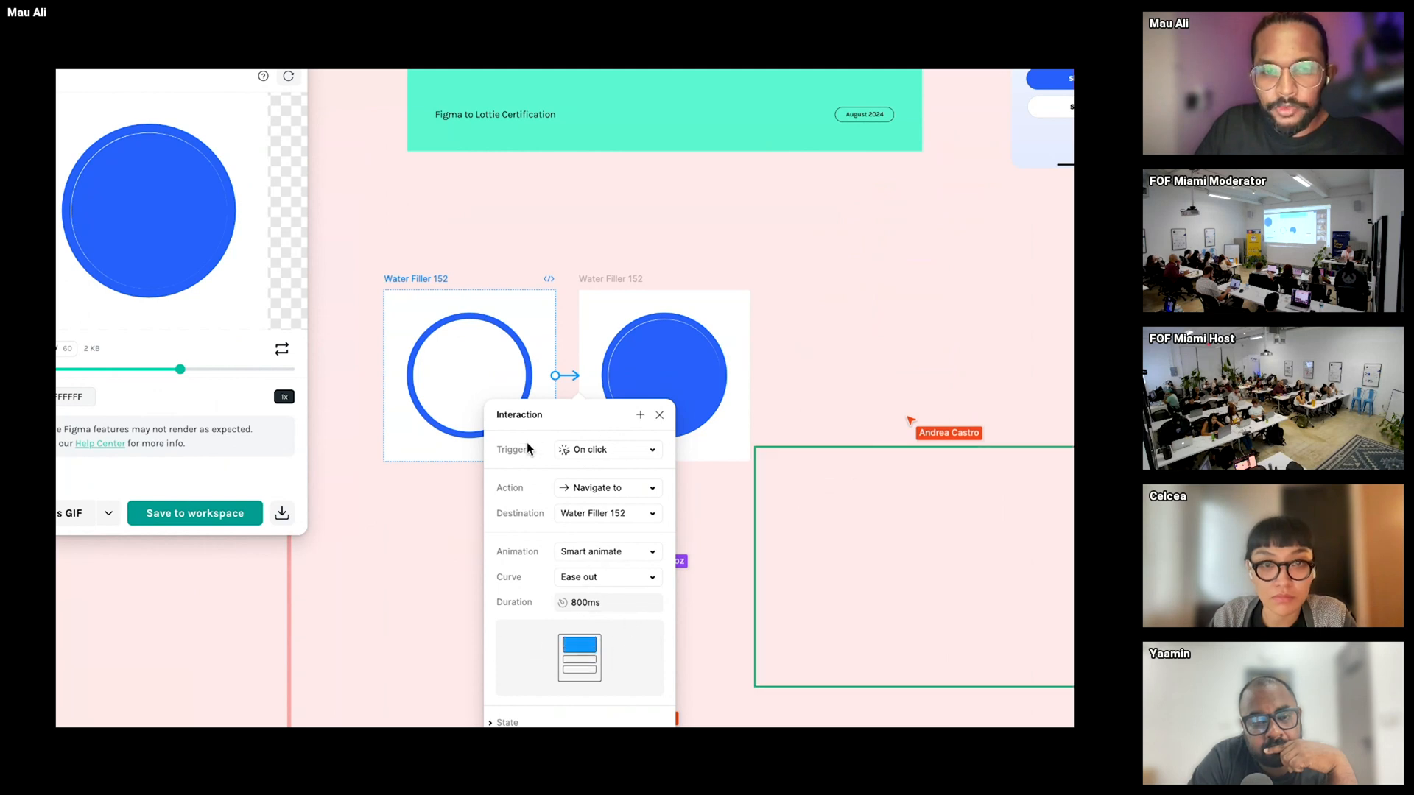
- Set the interaction's trigger to After delay with a 1000 ms delay and its animation to Instant
click(596, 451)
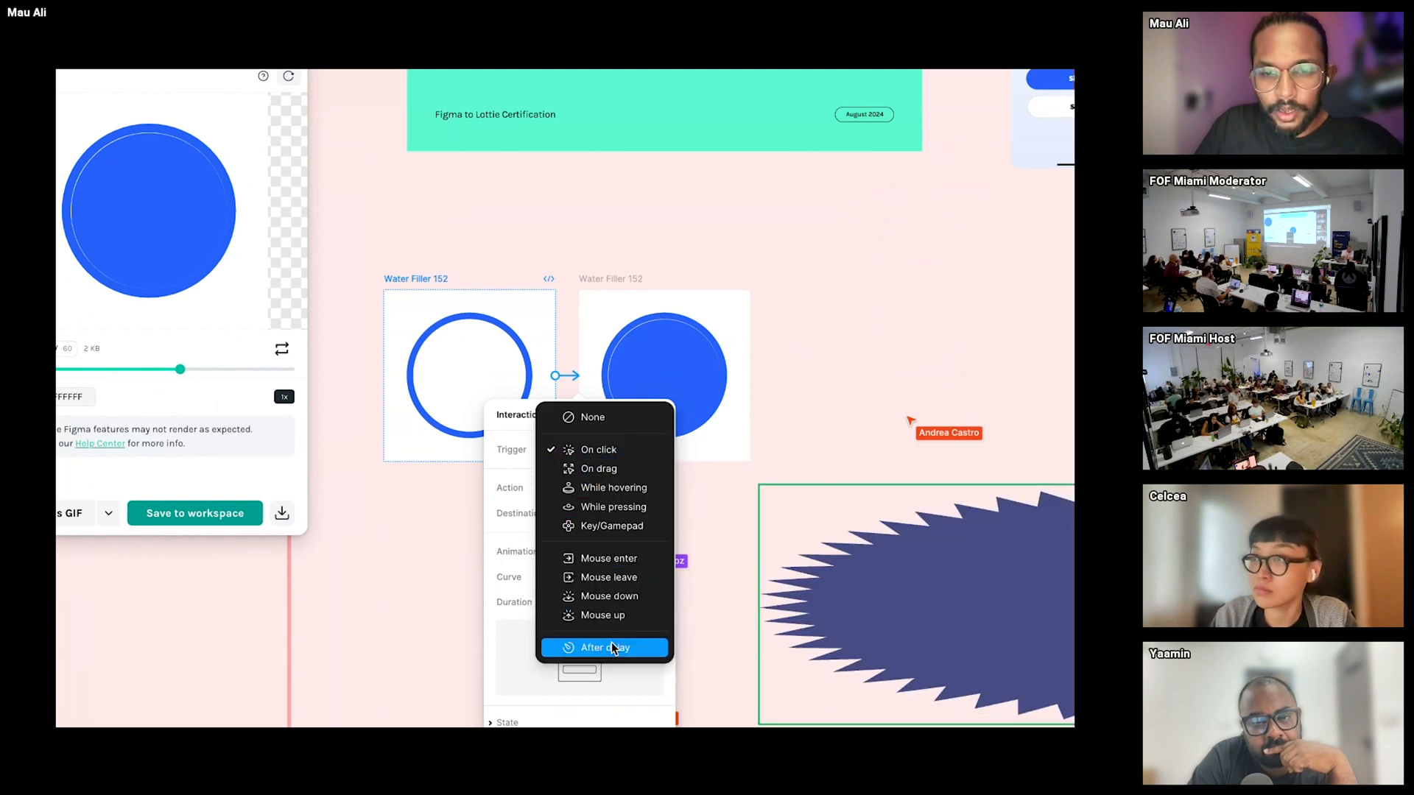
click(611, 649)
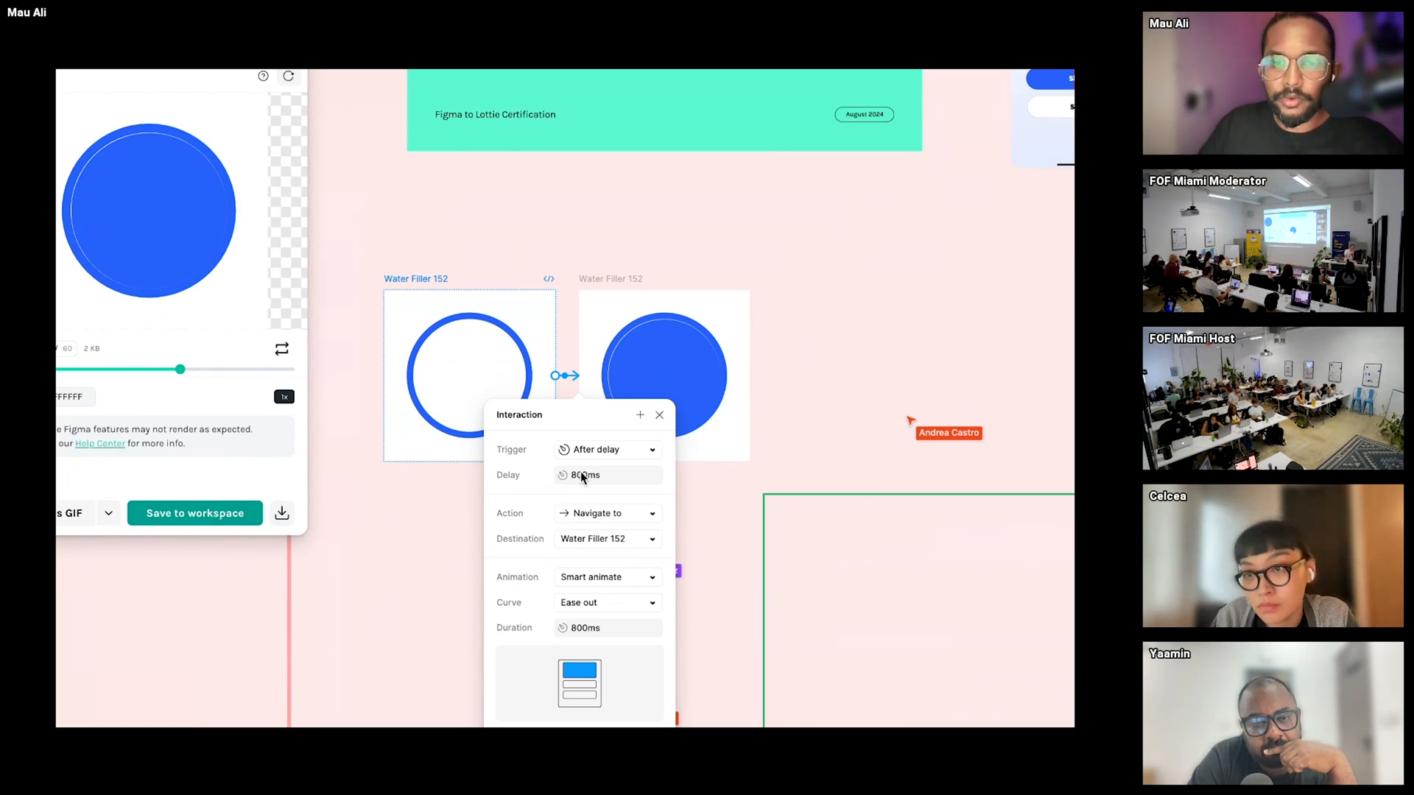
click(617, 479)
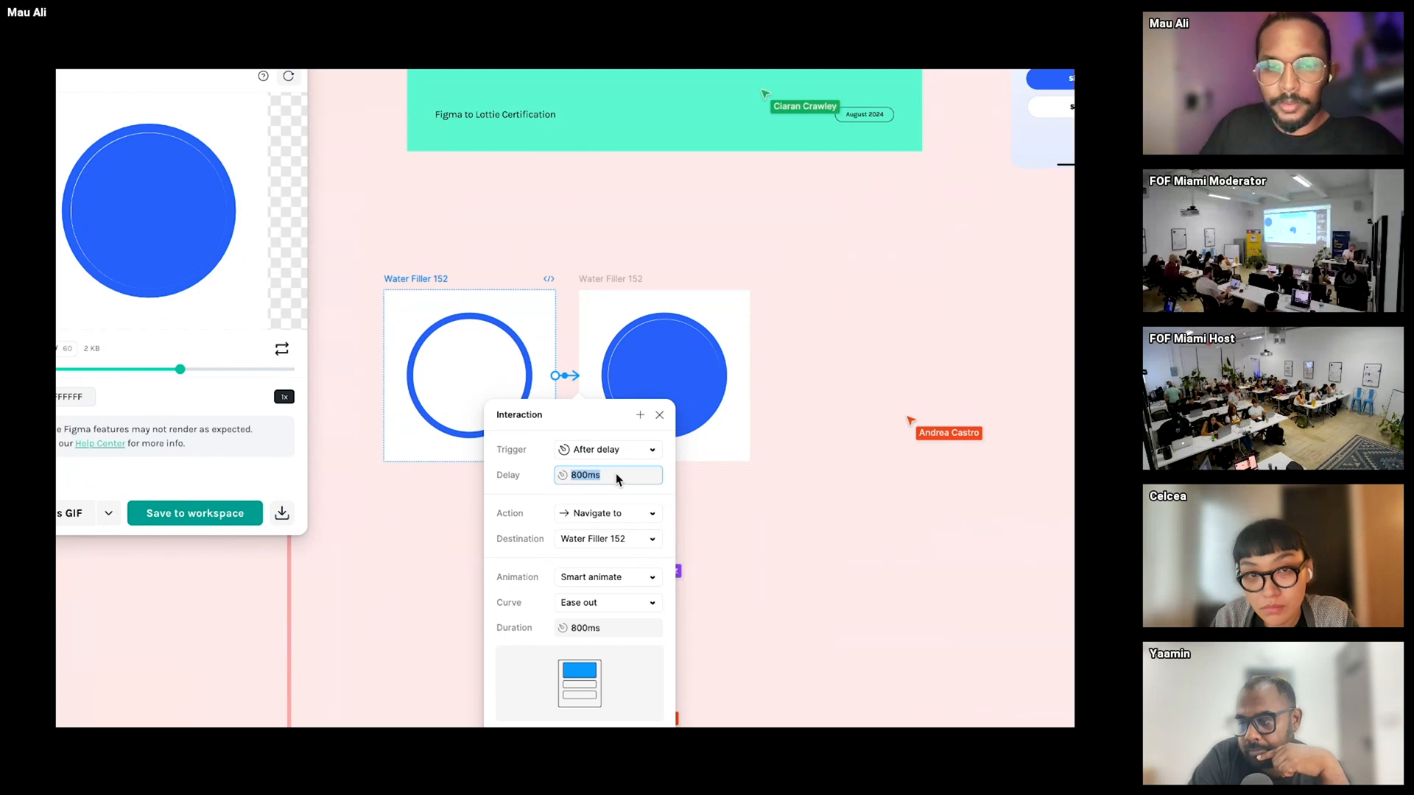
click(613, 629)
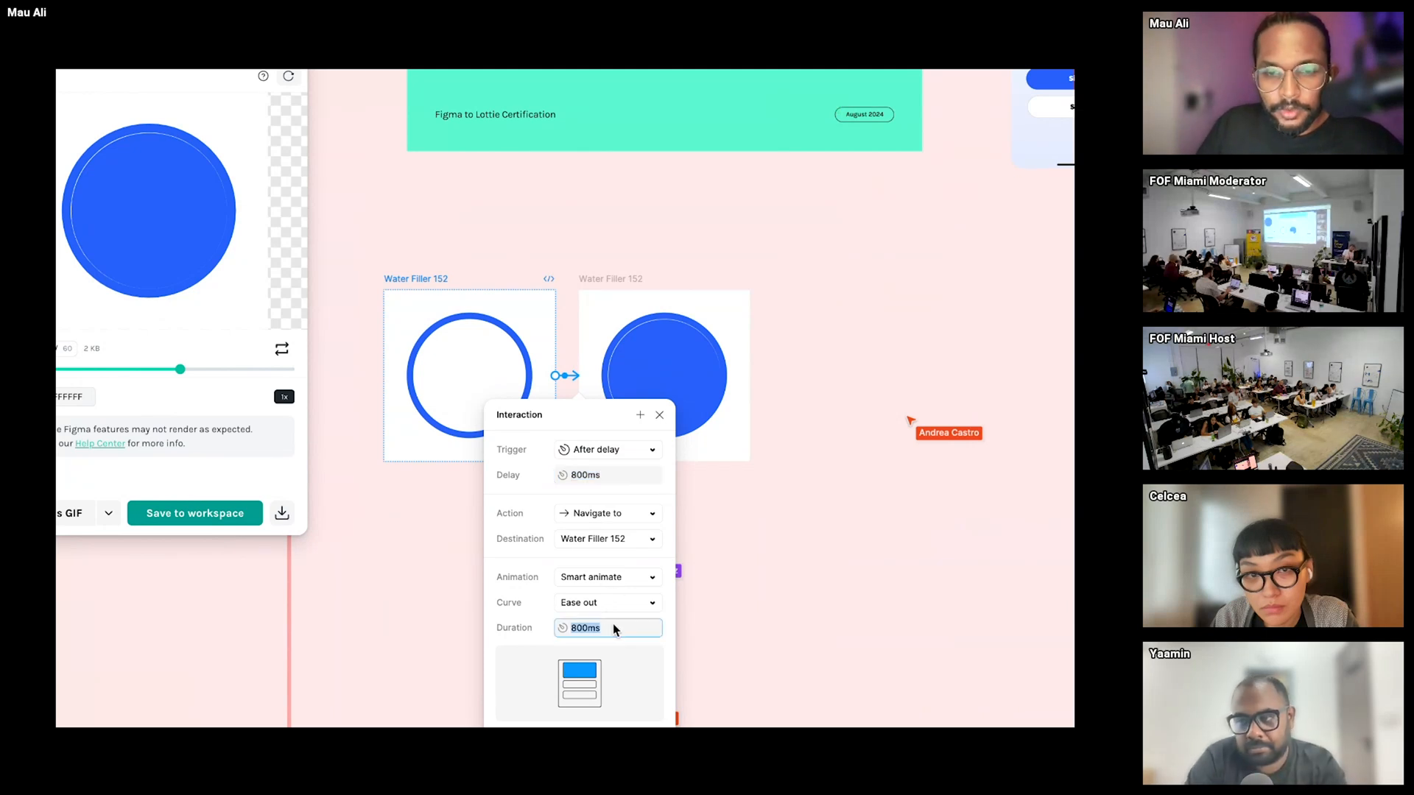
click(630, 578)
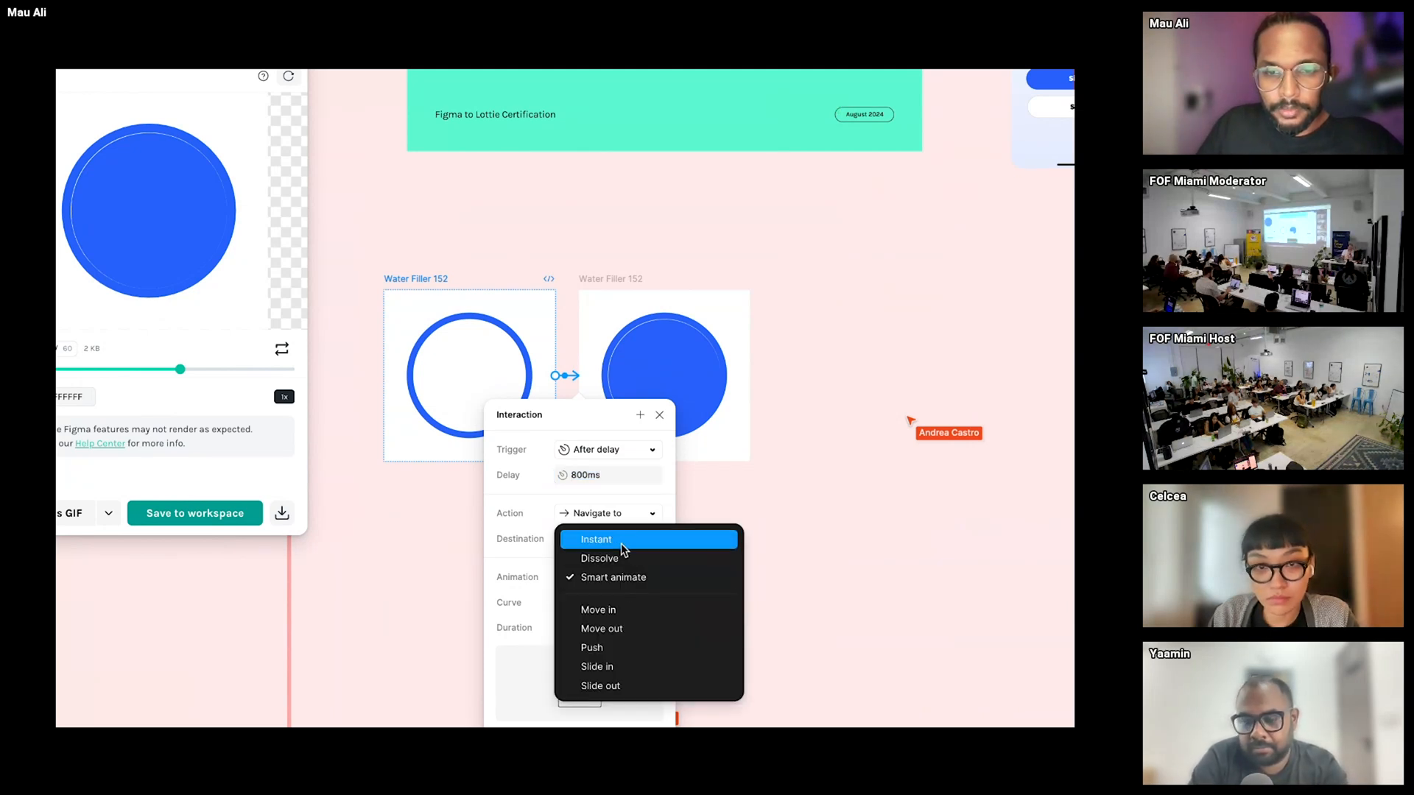
click(624, 539)
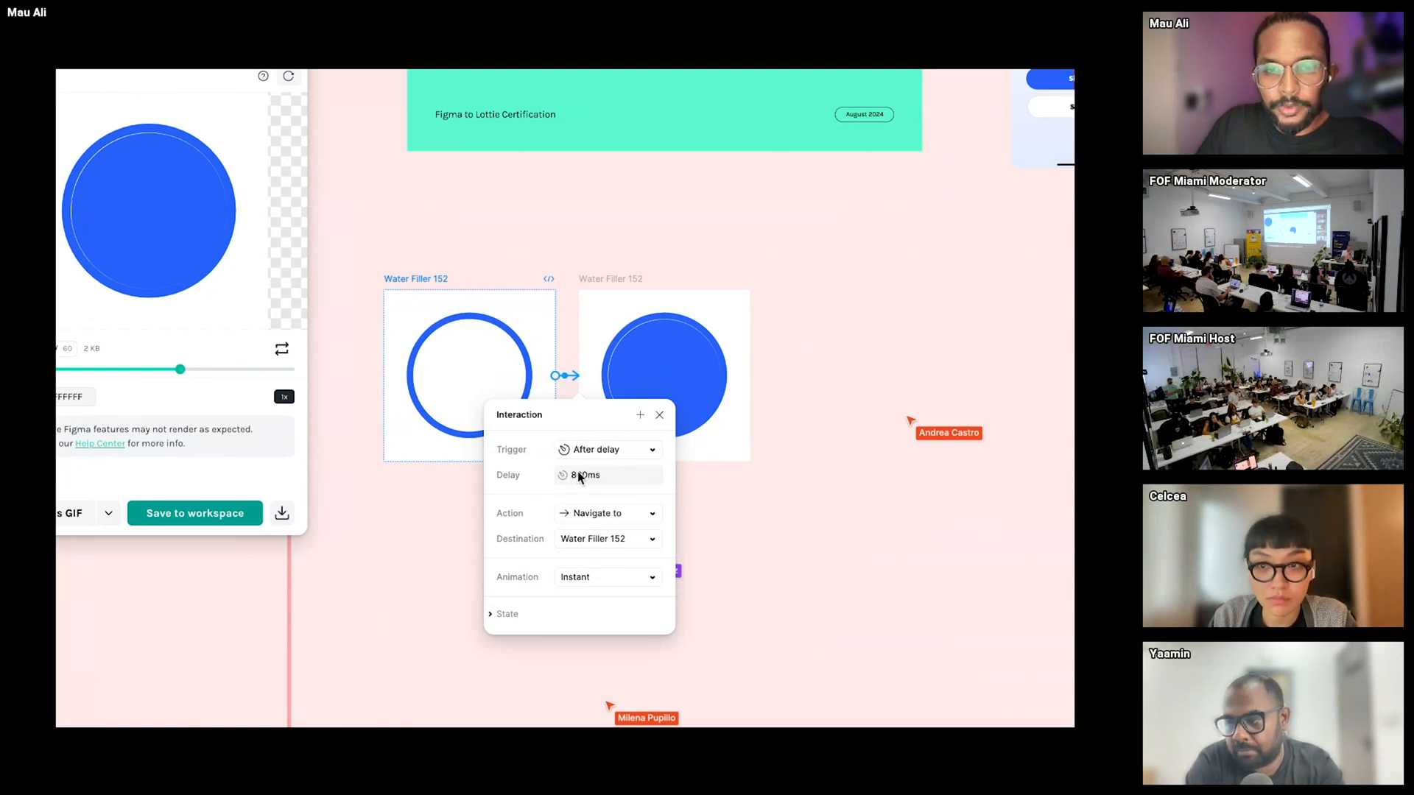
text(10)
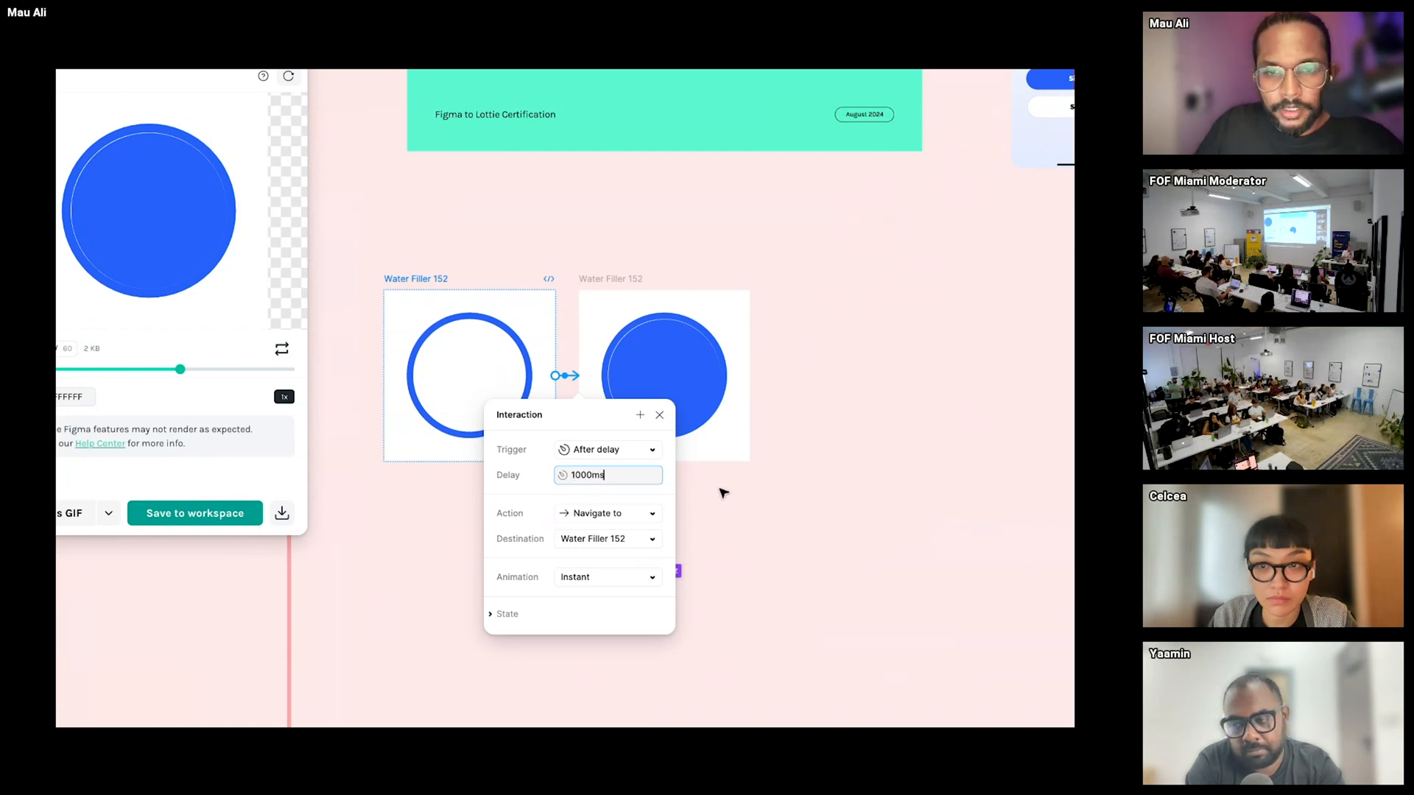
click(723, 492)
- Place the LottieFiles window near the frames and return from the preview to its Export to Lottie frame selection
scroll(609, 330, down, 2)
ctrl+scroll(609, 333, down, 3)
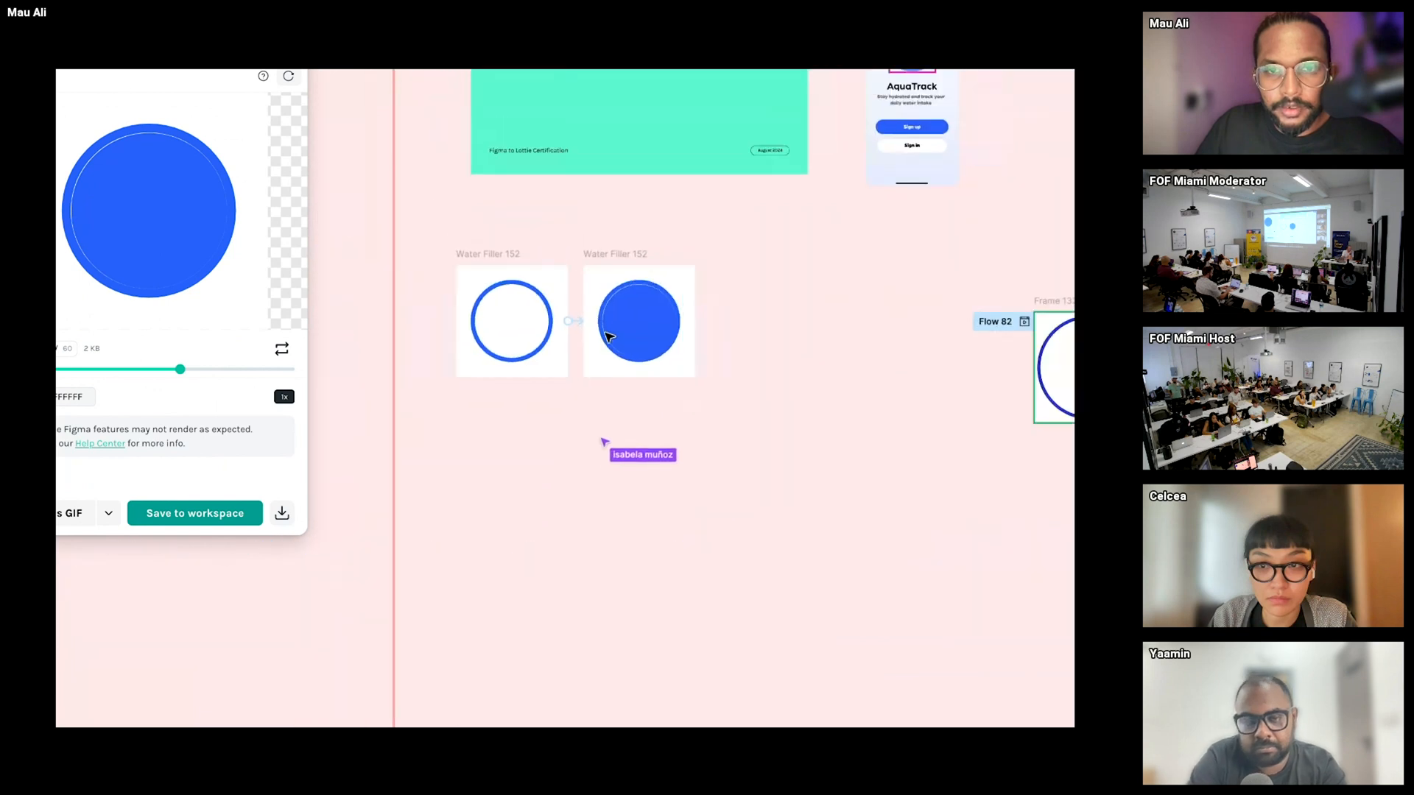
ctrl+scroll(608, 337, down, 1)
drag(603, 276, 647, 326)
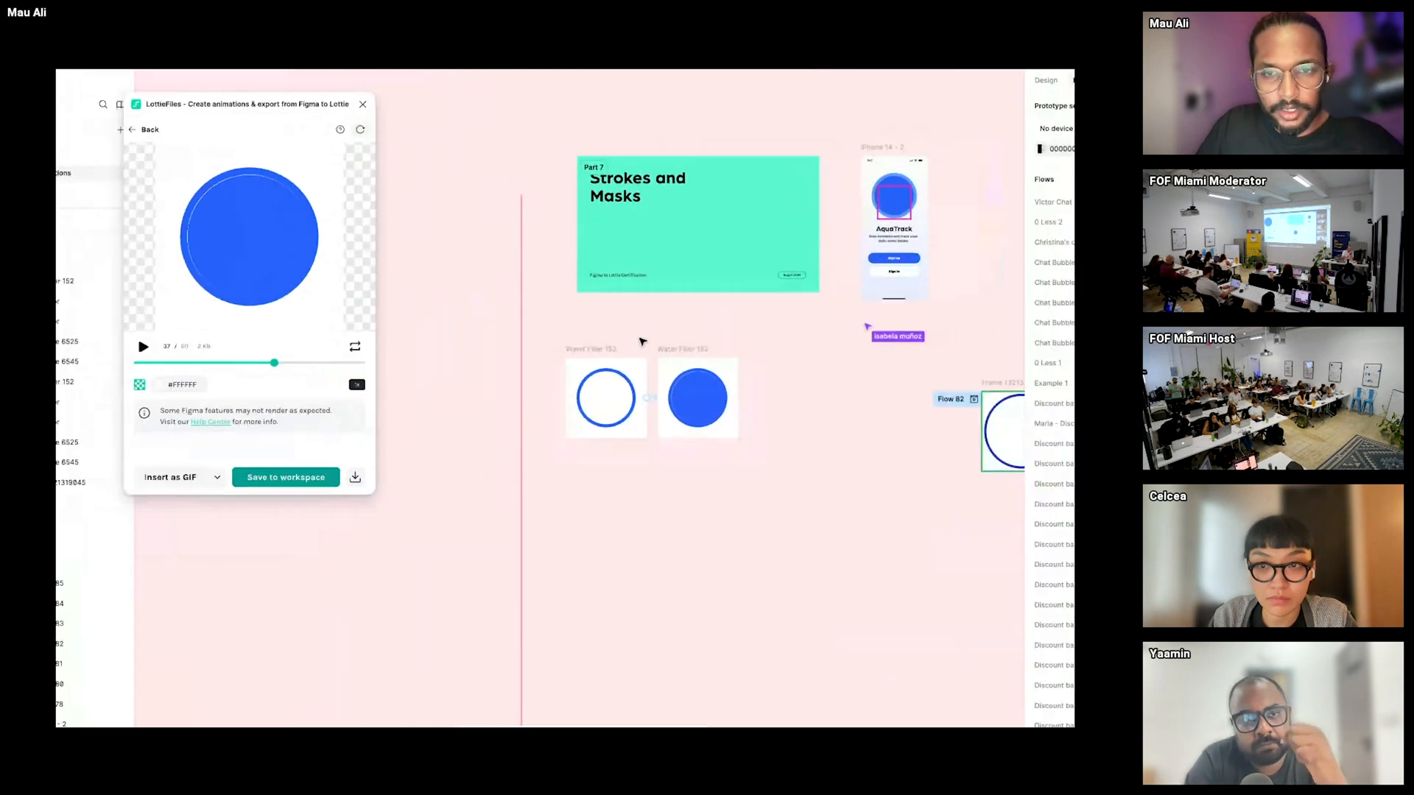
drag(276, 105, 366, 155)
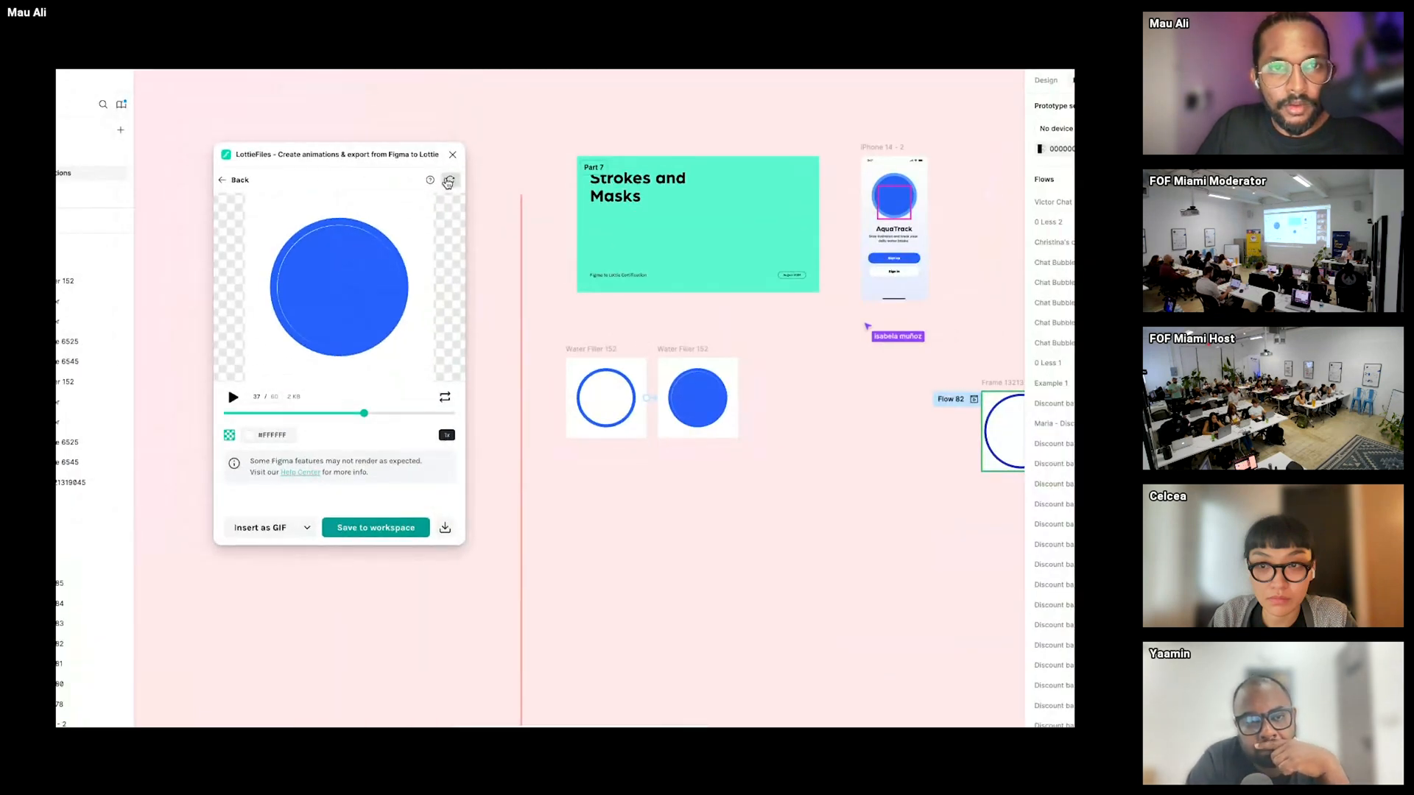
click(447, 181)
click(237, 180)
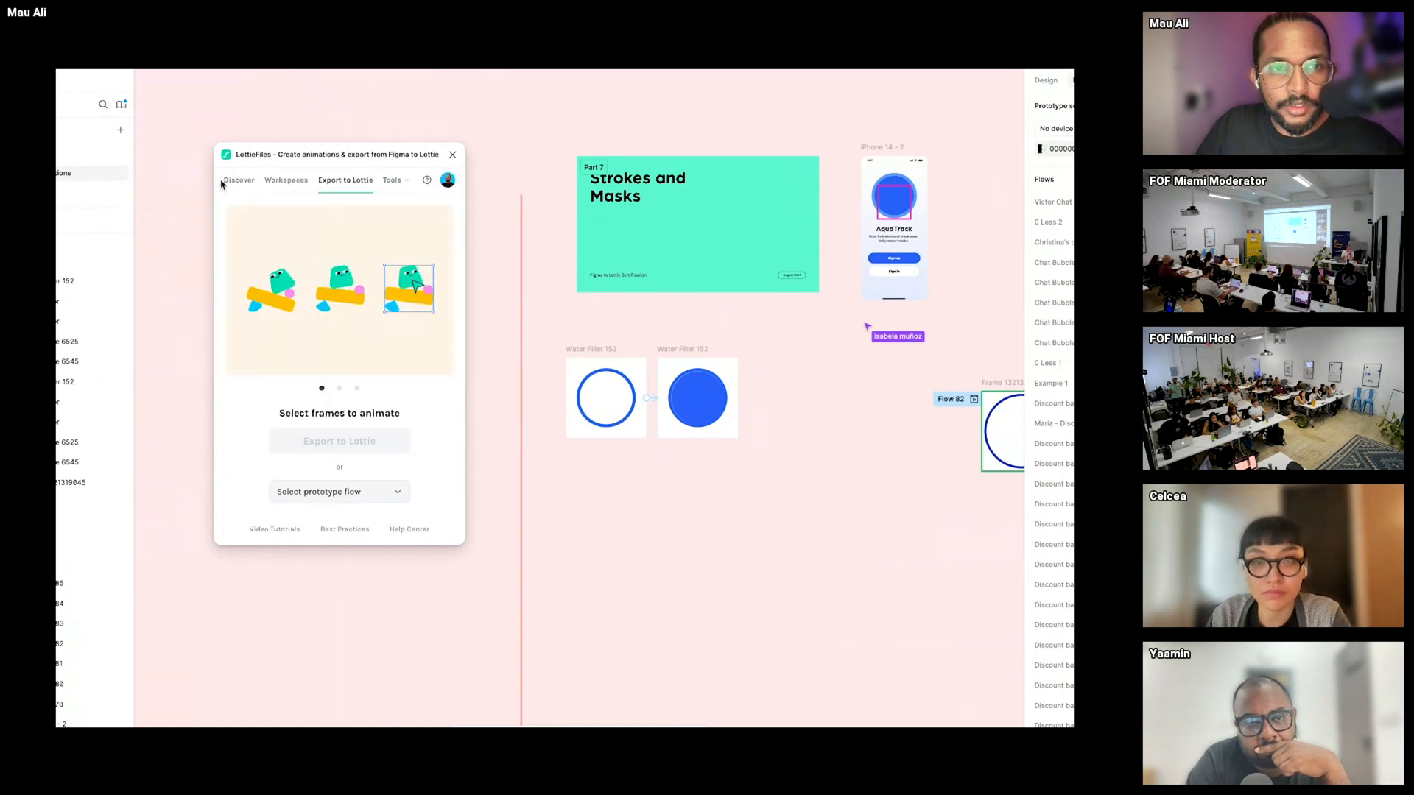
- Make the empty Water Filler 152 frame a flow starting point, named with the presenter's first name plus "water animator"
click(594, 347)
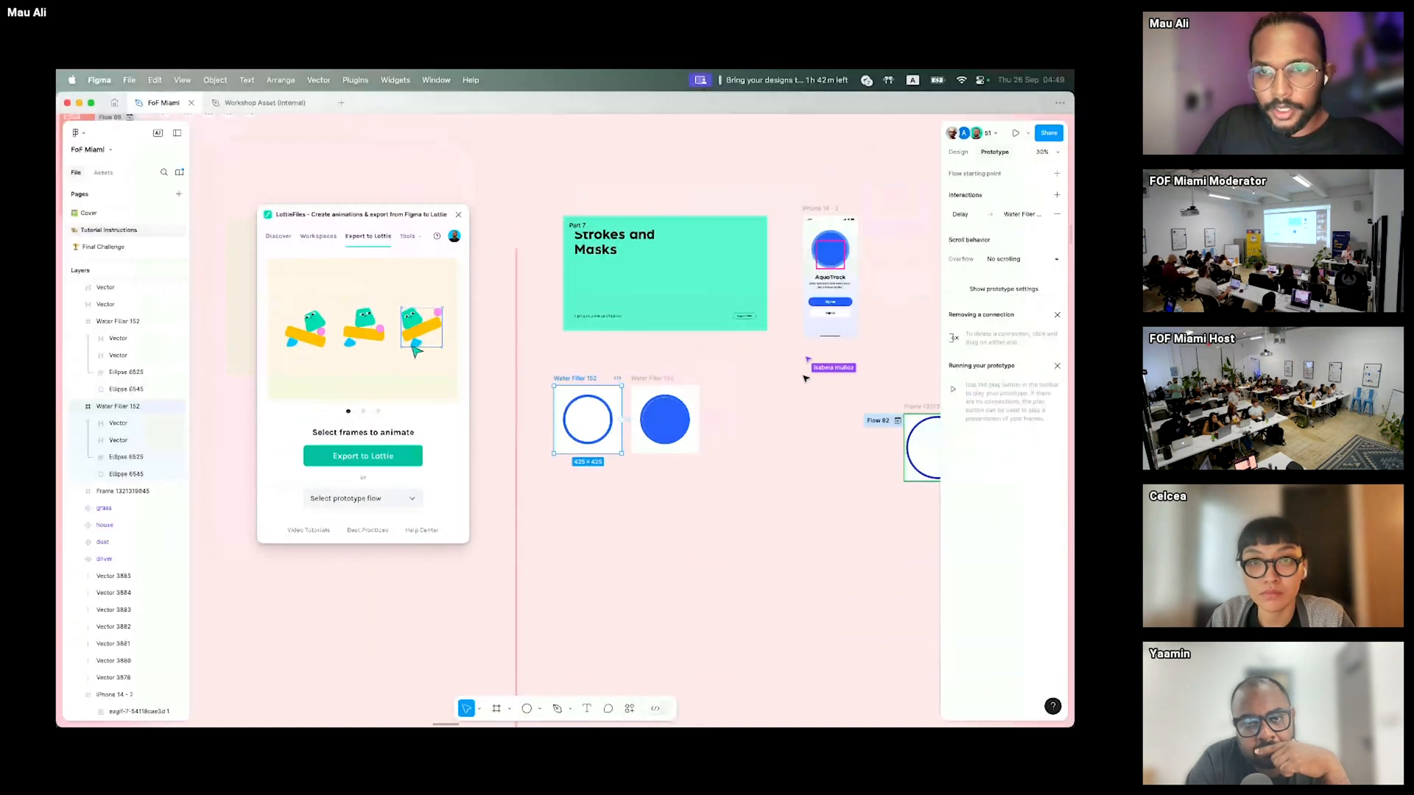
click(1056, 174)
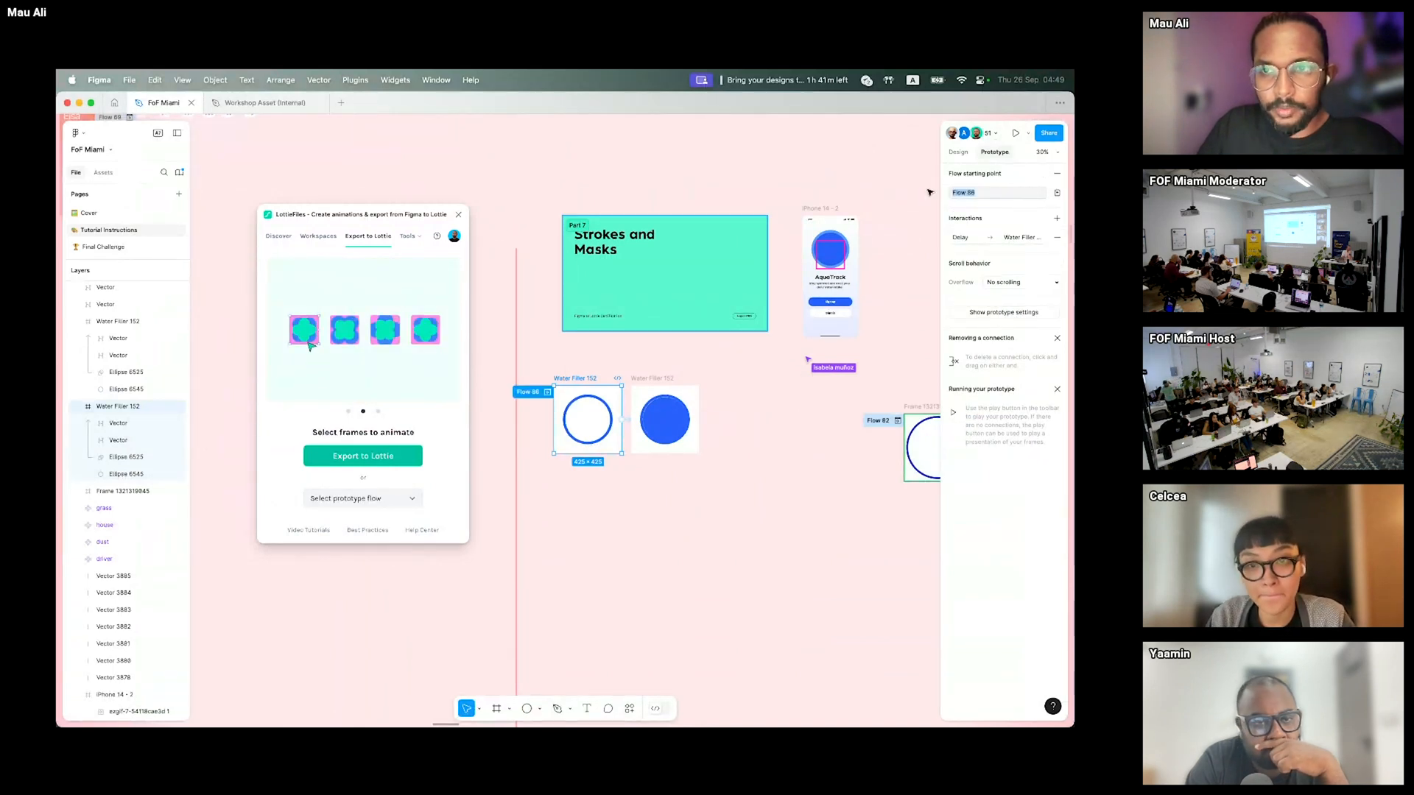
text(Mau's w)
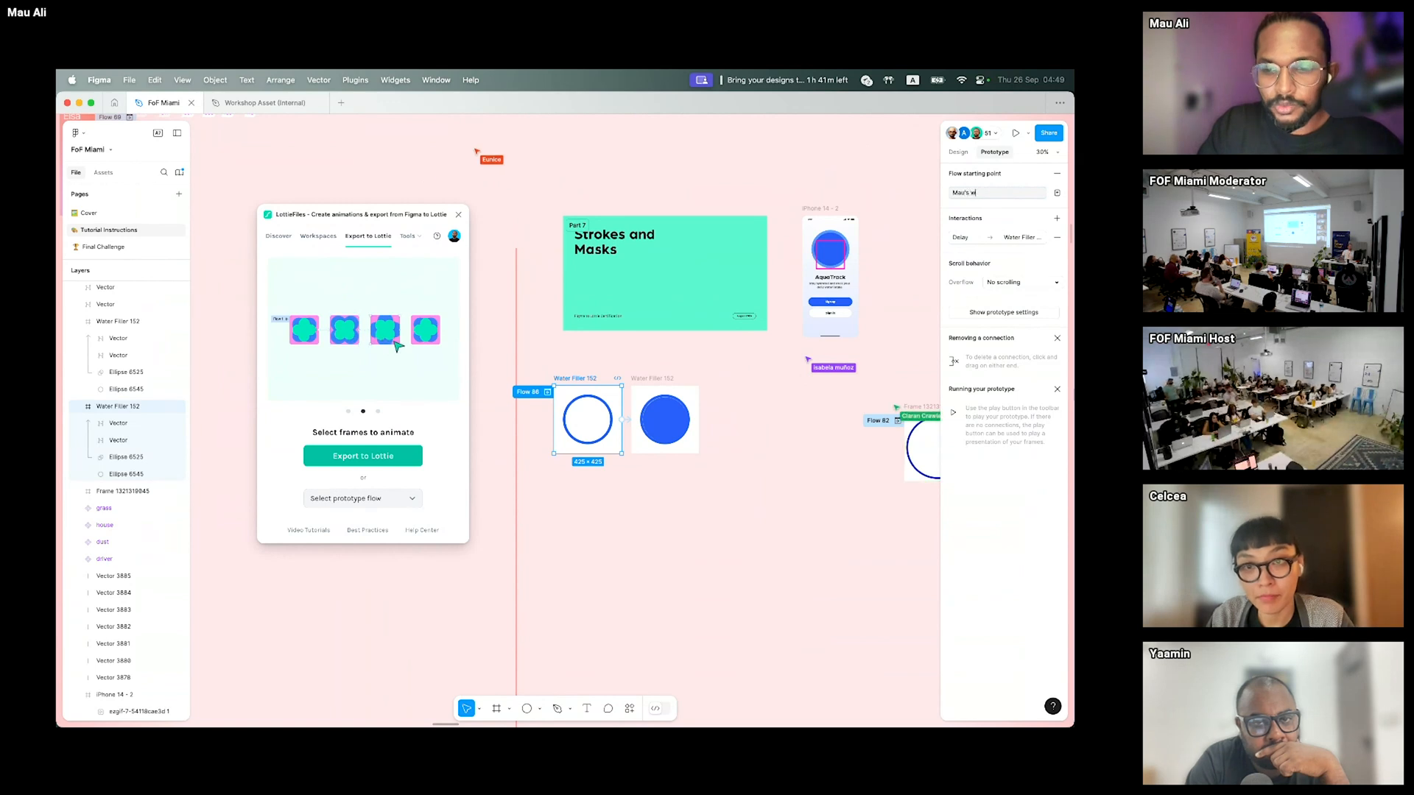
text(ater animator)
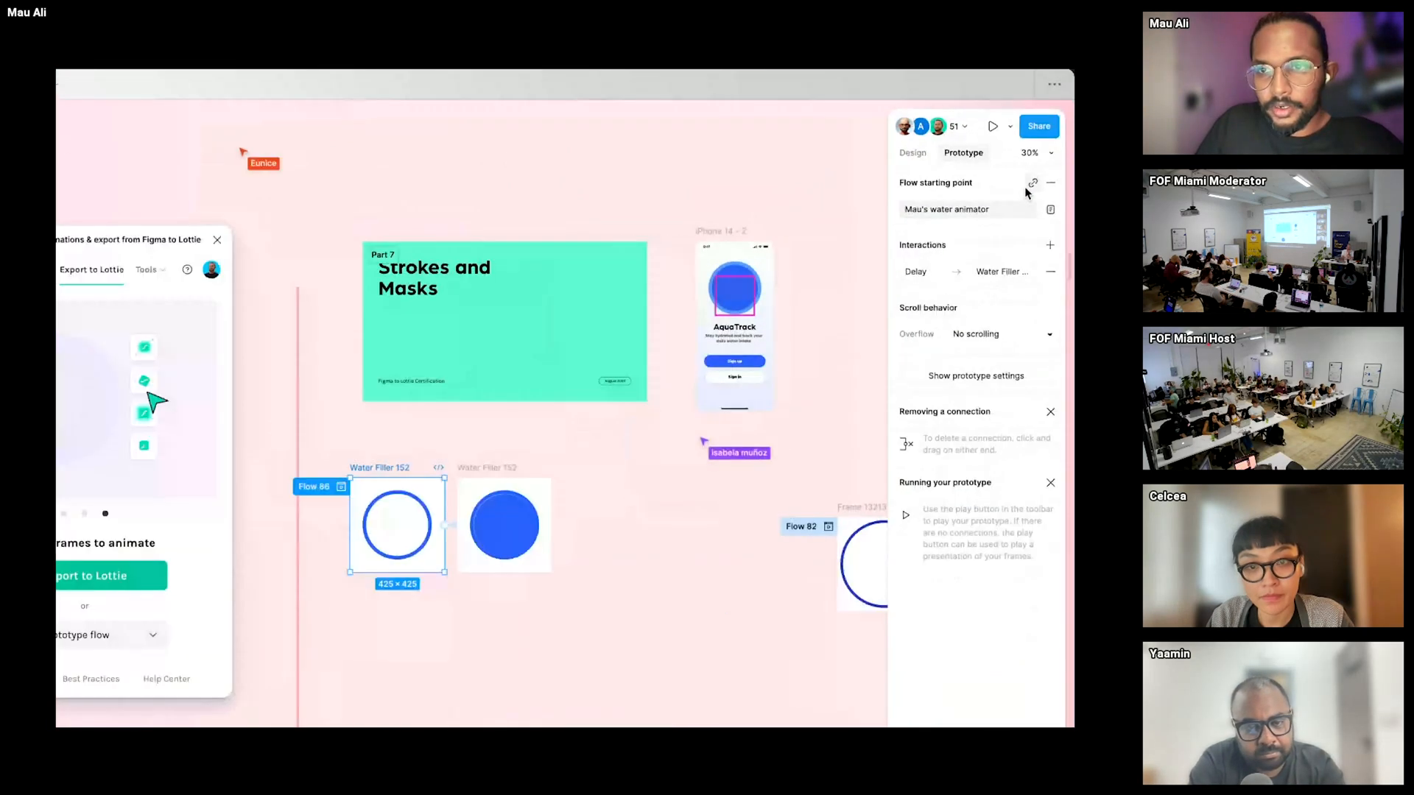
click(630, 486)
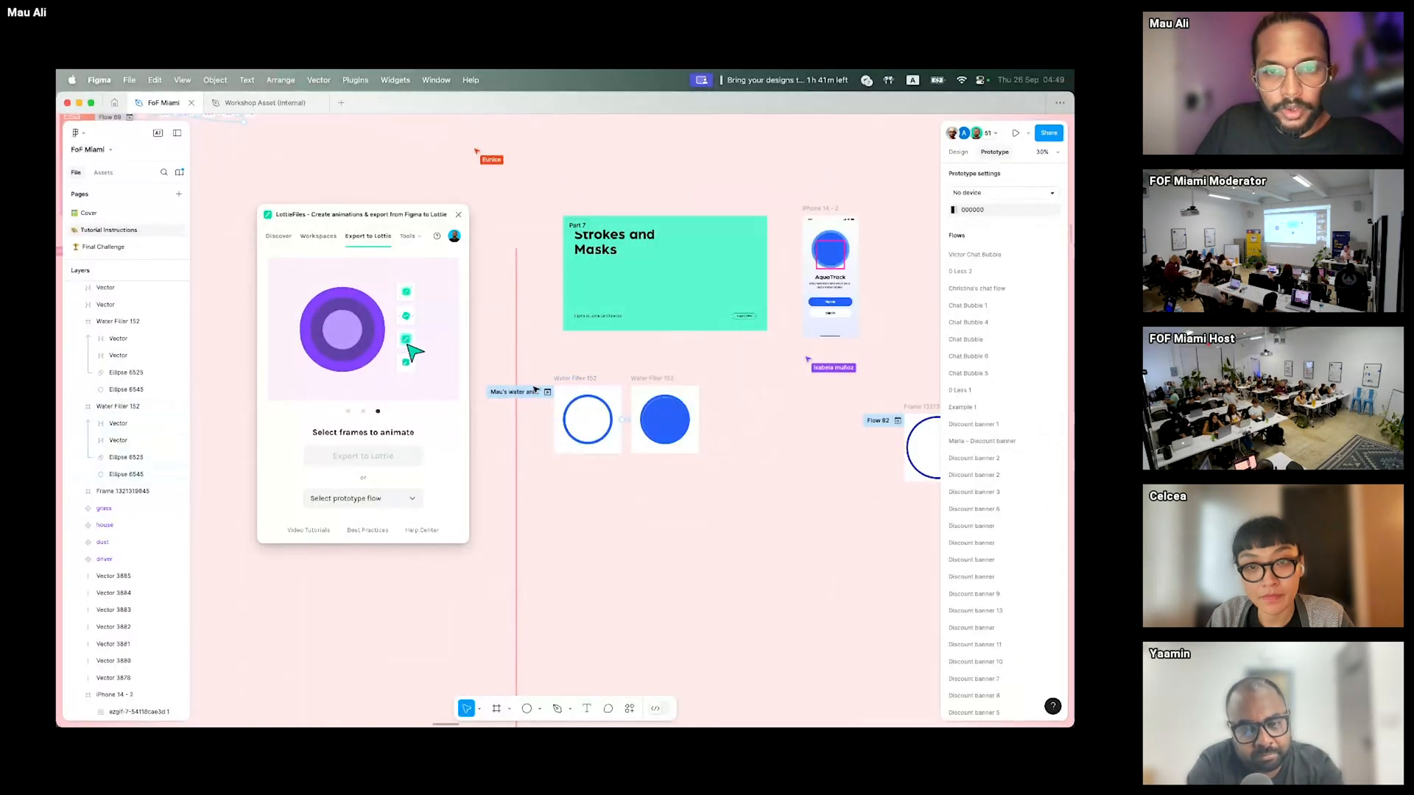
- Choose the water animator flow from the plugin's prototype flows and export it to Lottie
click(395, 496)
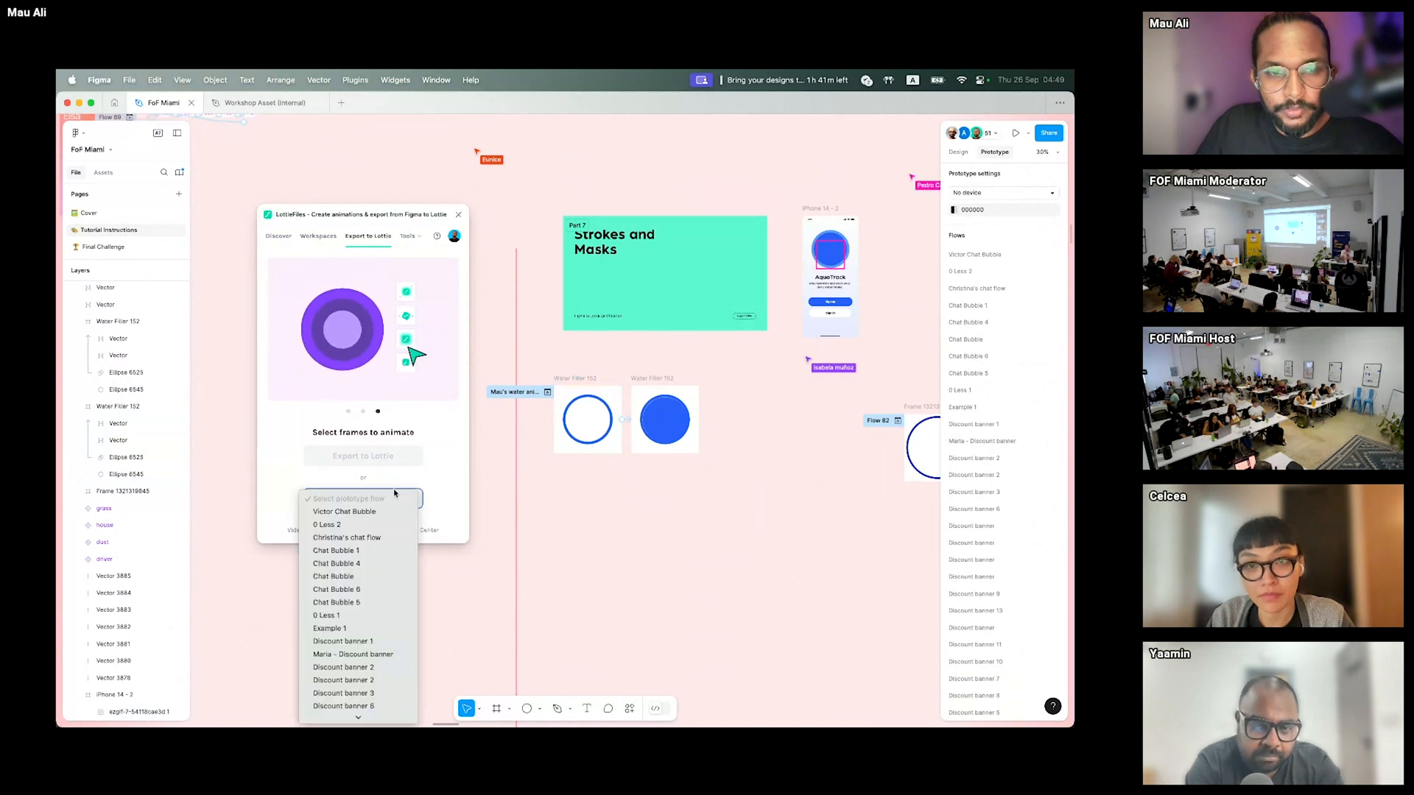
scroll(368, 576, down, 10)
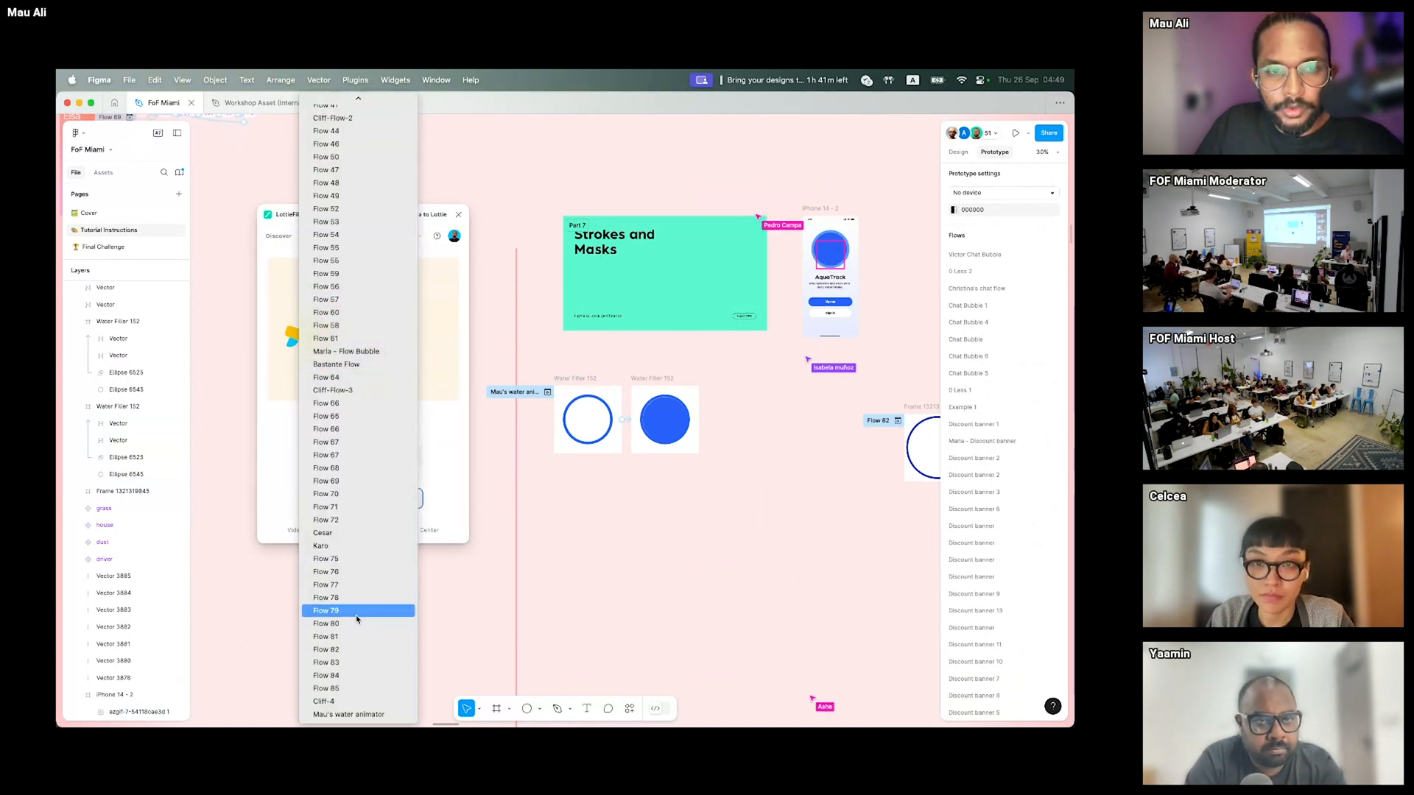
scroll(361, 596, up, 10)
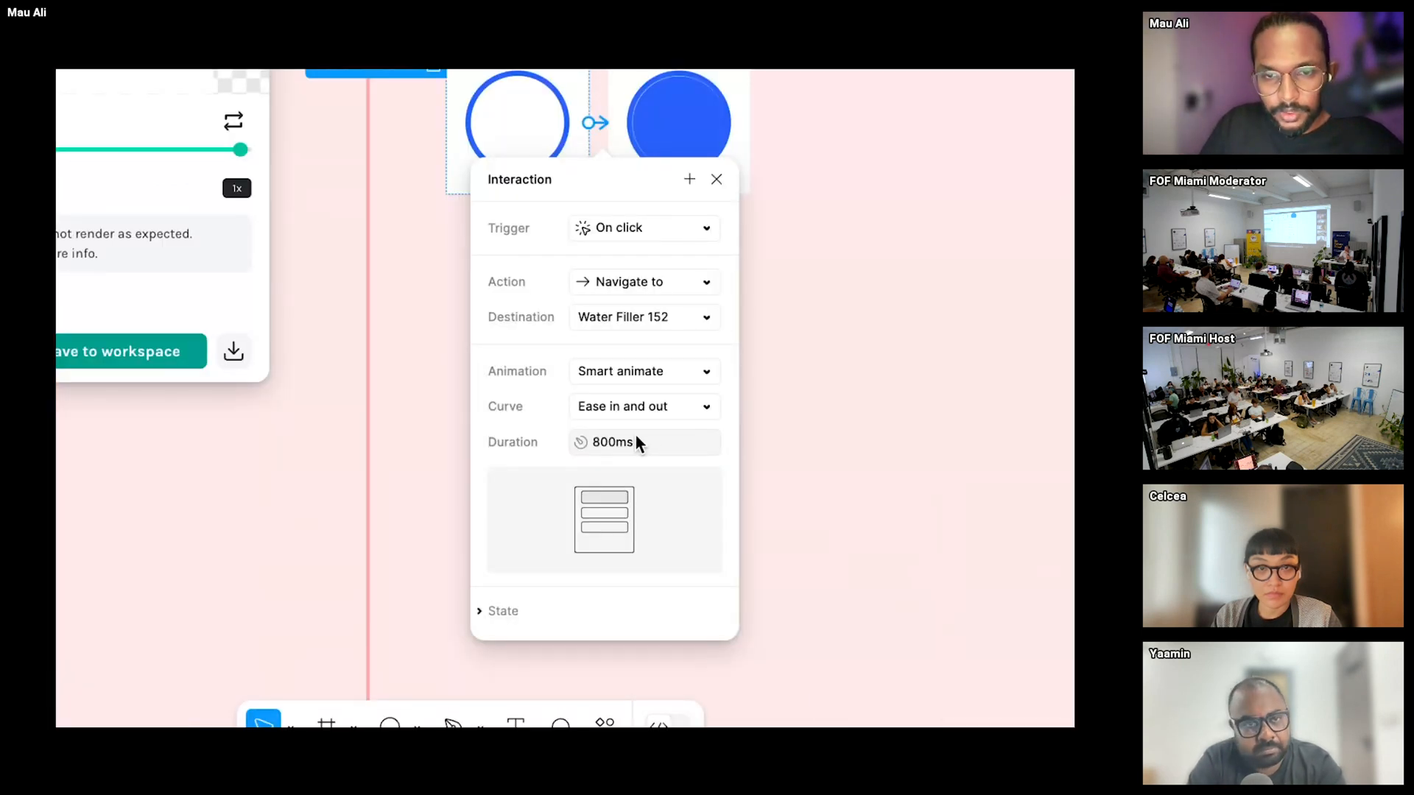
- Set the duration of the empty-to-filled interaction to 2000 ms and refresh the Lottie preview
click(597, 446)
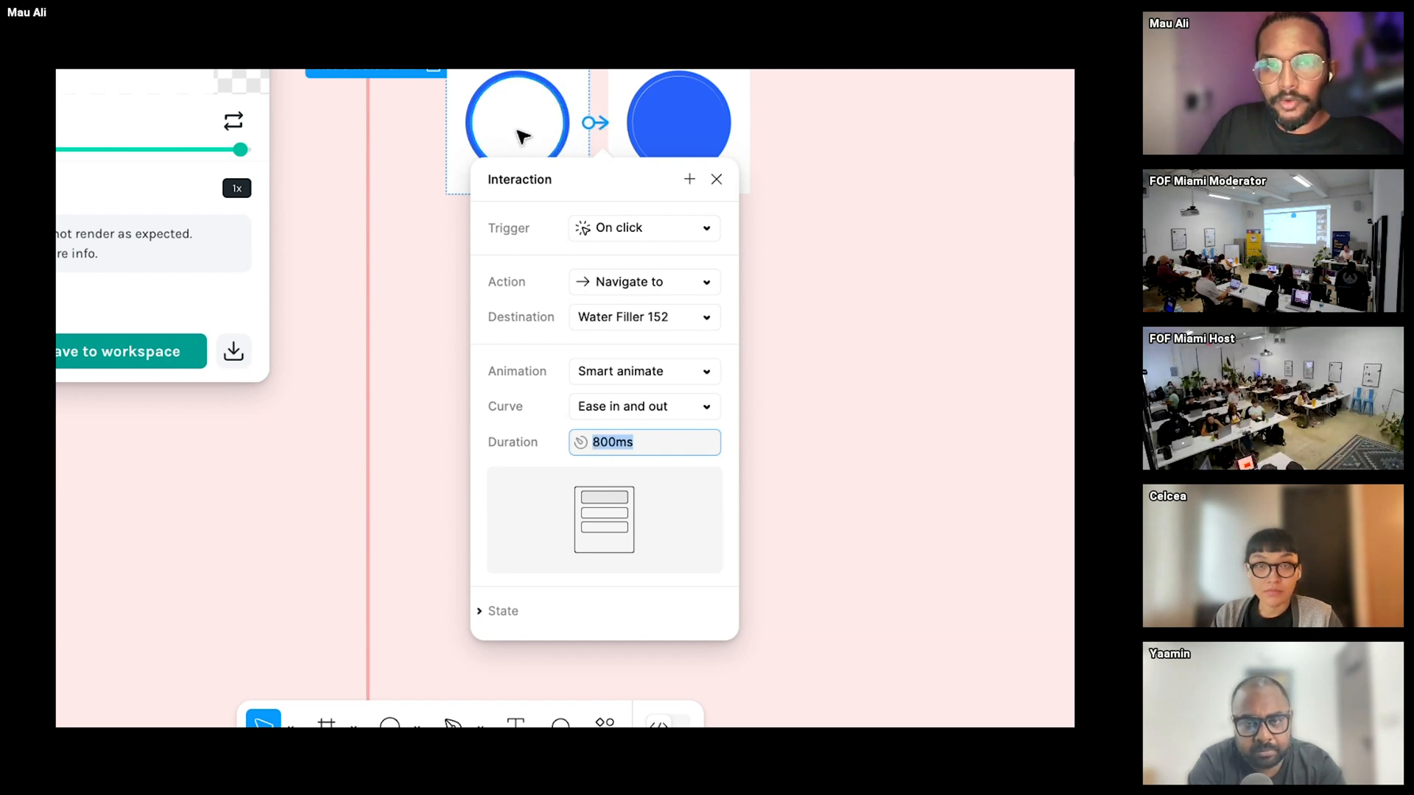
scroll(520, 139, up, 4)
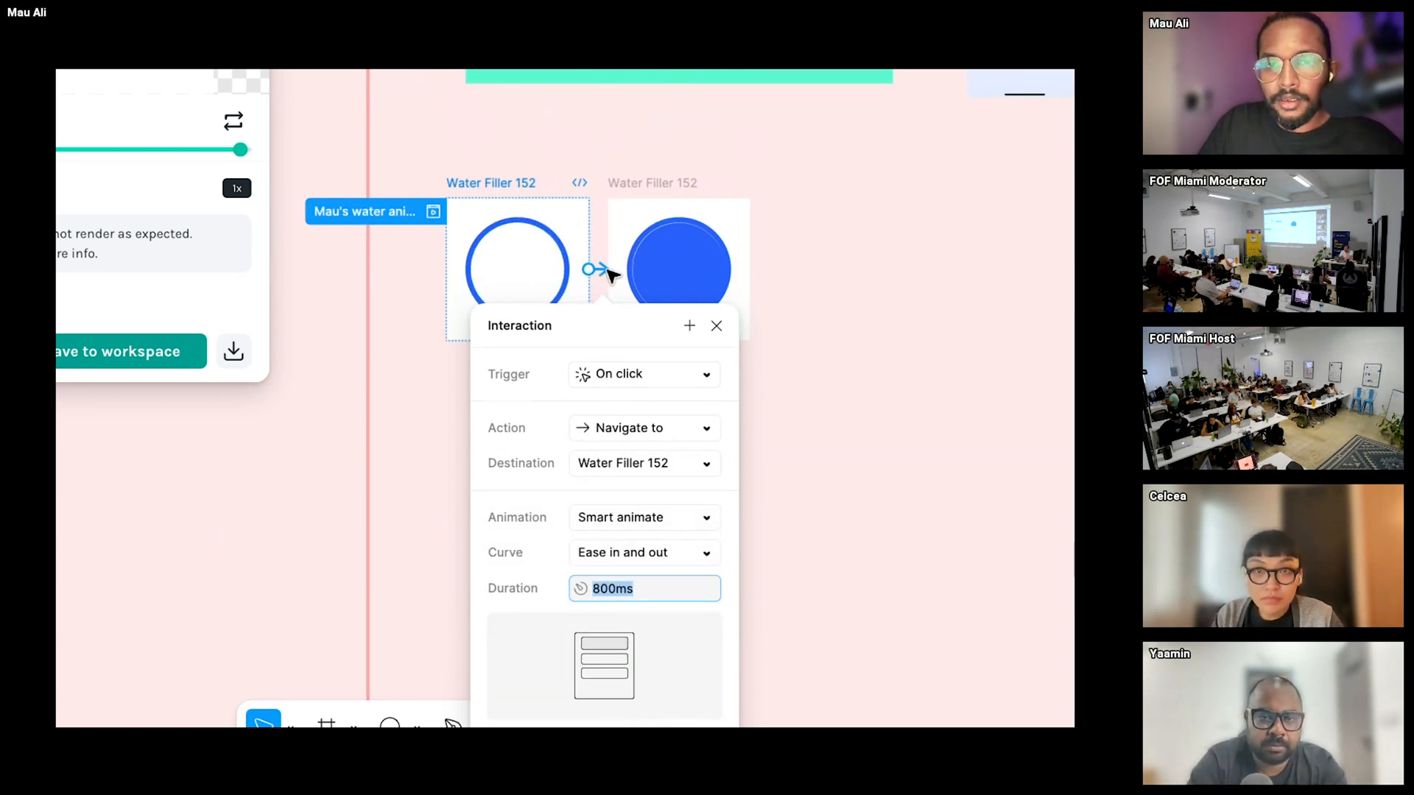
scroll(622, 471, down, 1)
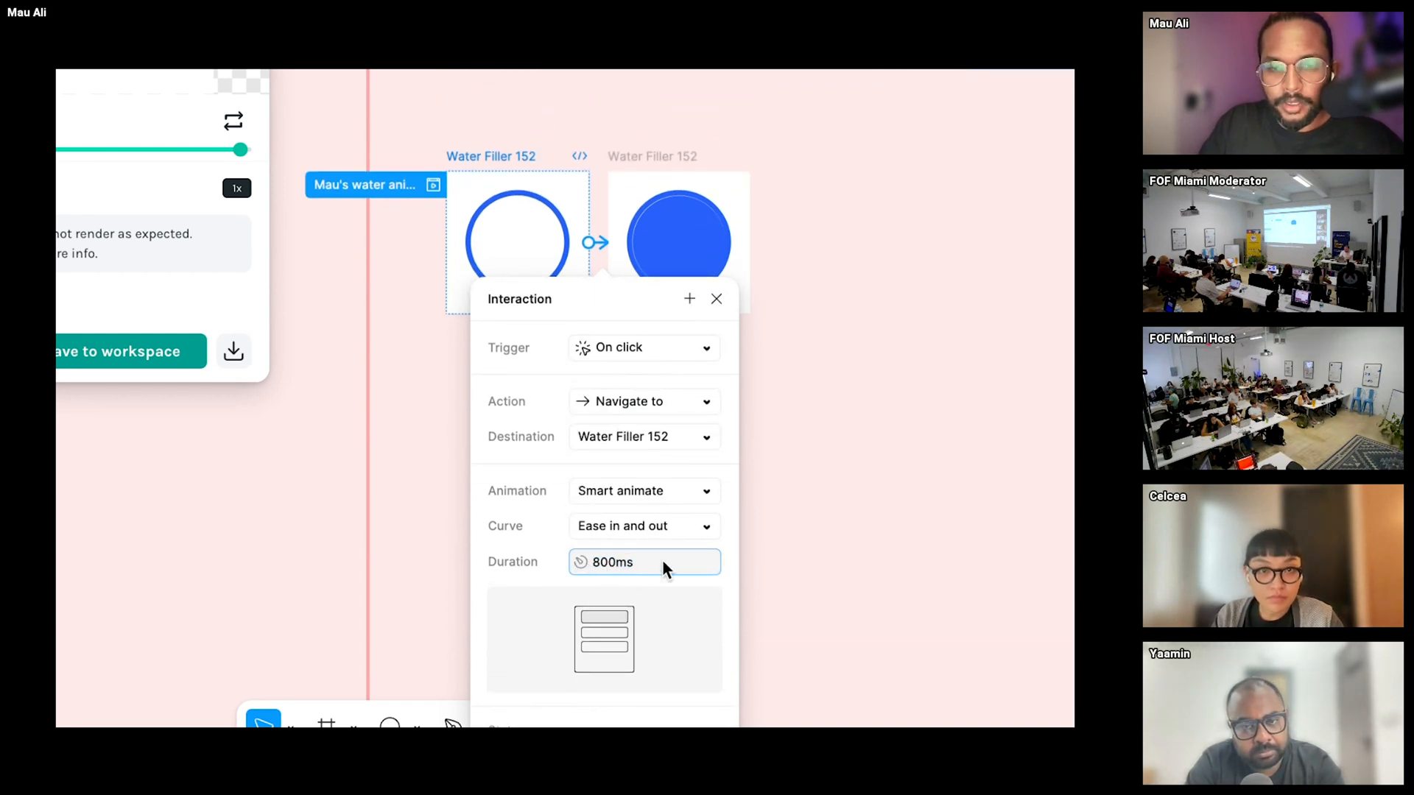
key(BackSpace)
key(BackSpace)
key(BackSpace)
text(2000)
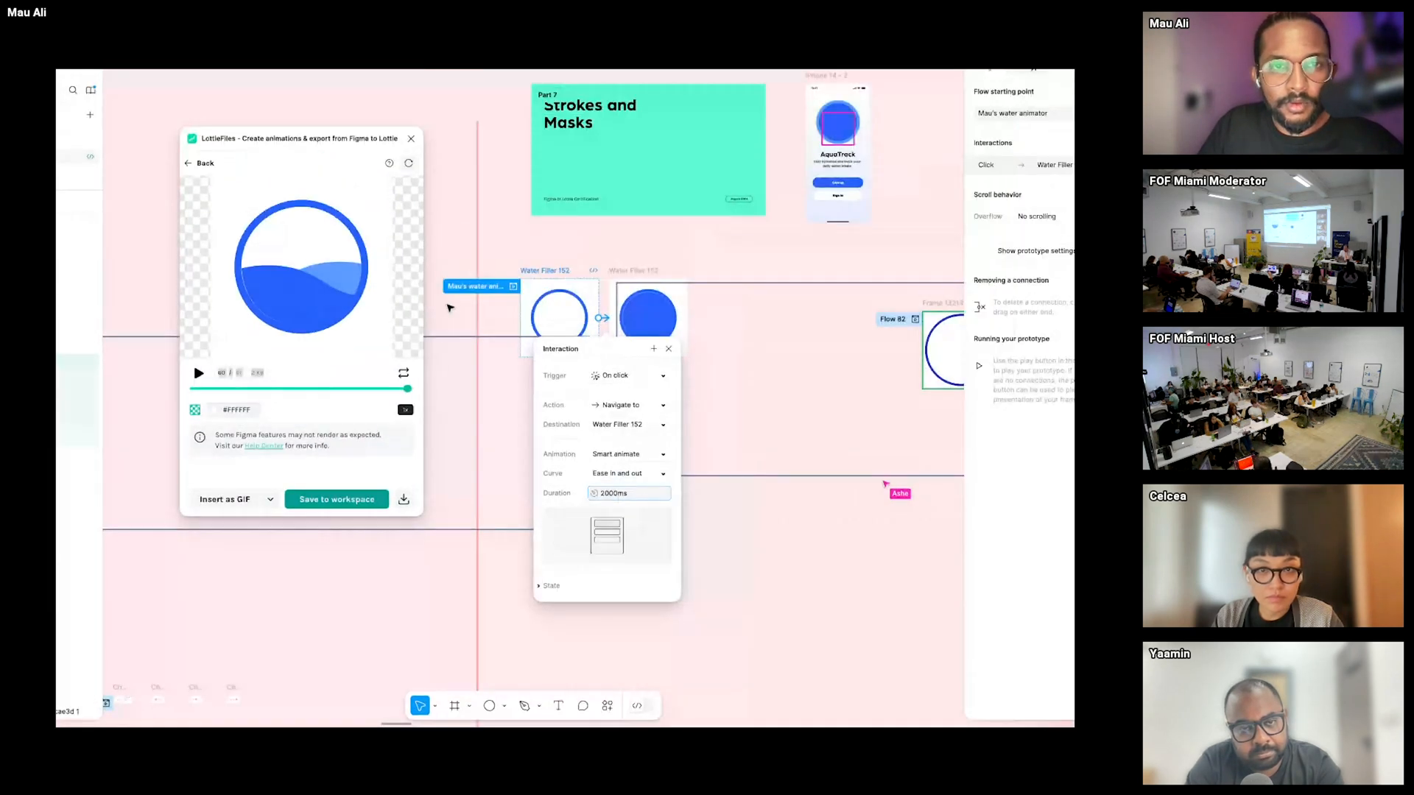
click(410, 165)
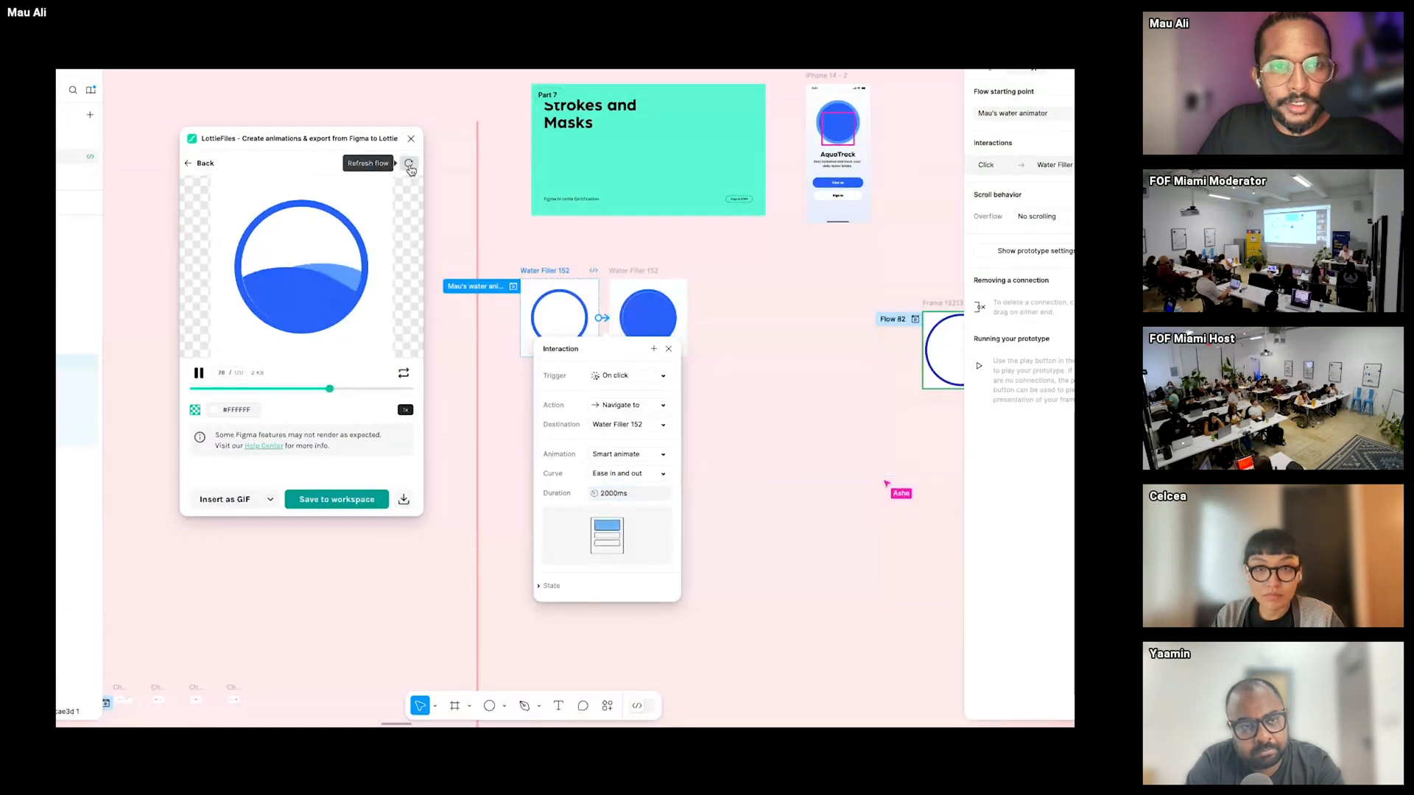
- Play, scrub and pause the refreshed Lottie preview to check the pace and wave motion of the water fill
click(200, 379)
click(194, 390)
drag(193, 394, 407, 406)
click(198, 374)
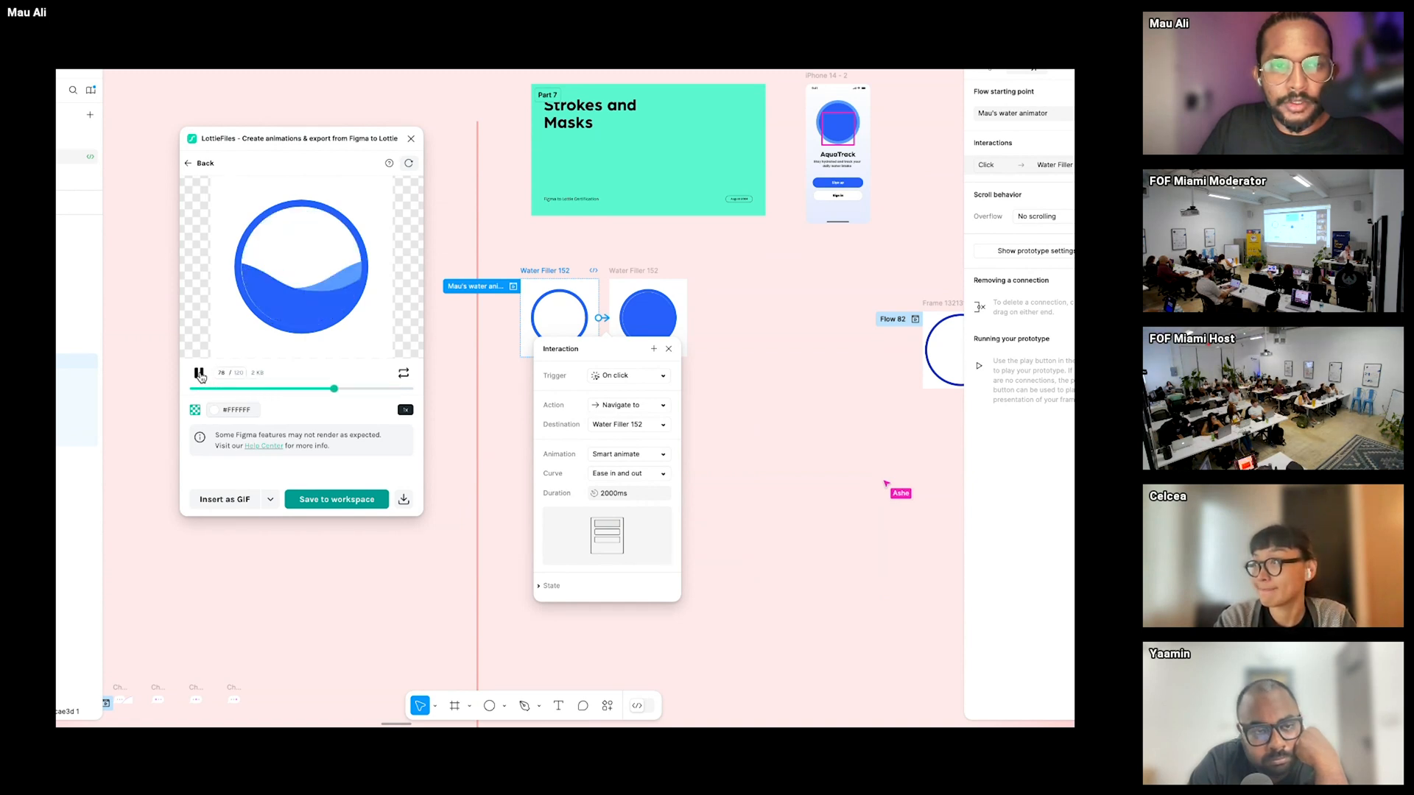
click(200, 374)
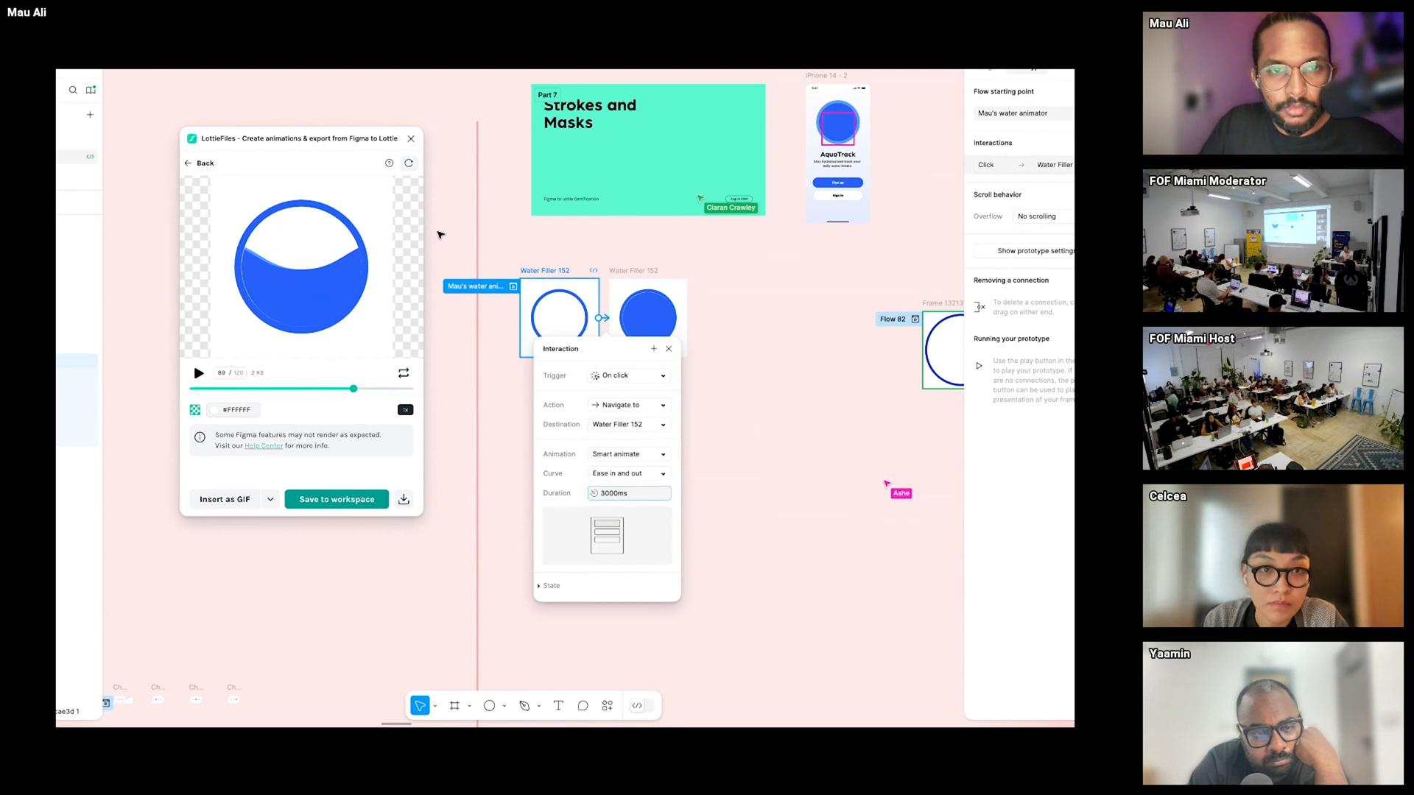
- Set the empty-to-filled interaction's duration to 5000 ms, refresh the Lottie flow and pause its preview
click(410, 164)
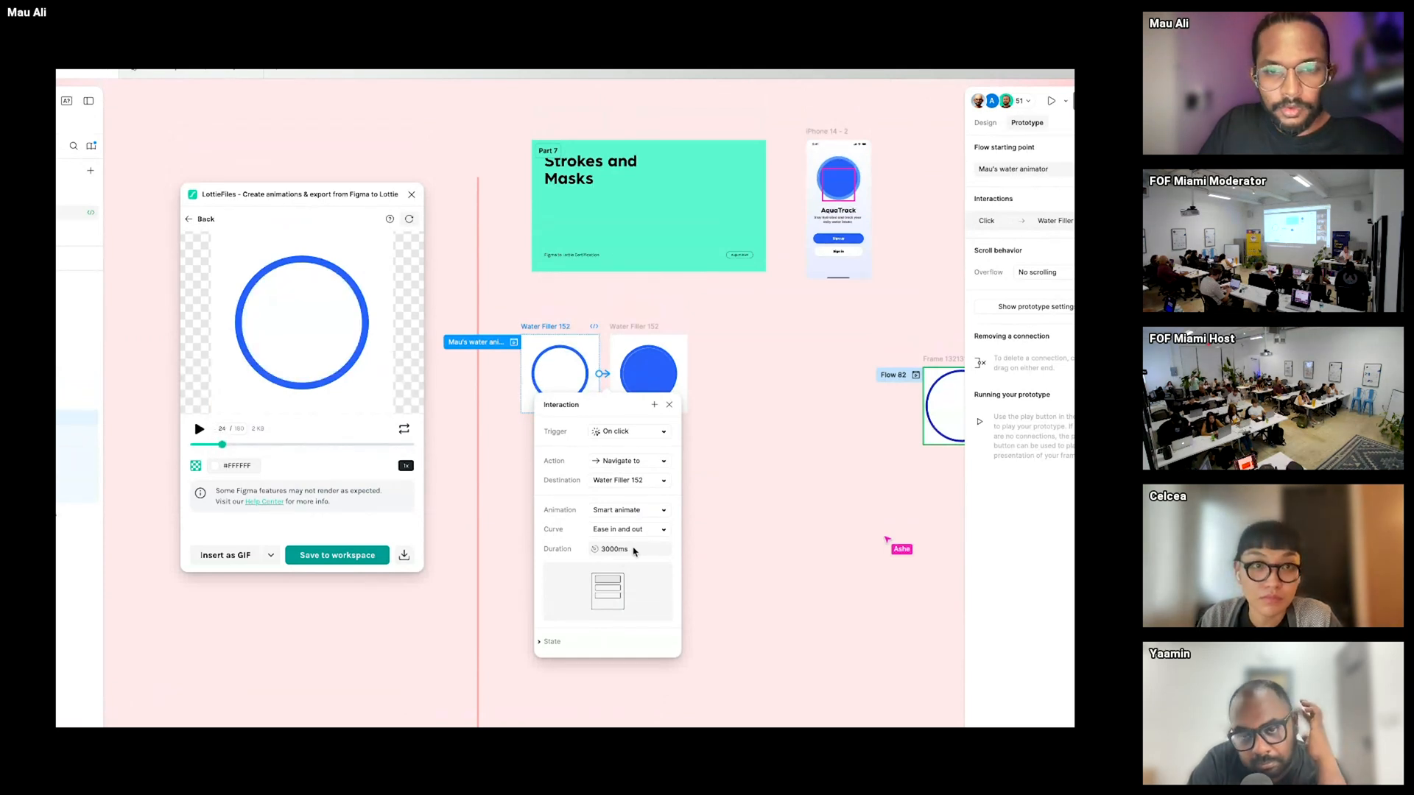
click(608, 552)
text(5000)
key(Return)
click(407, 220)
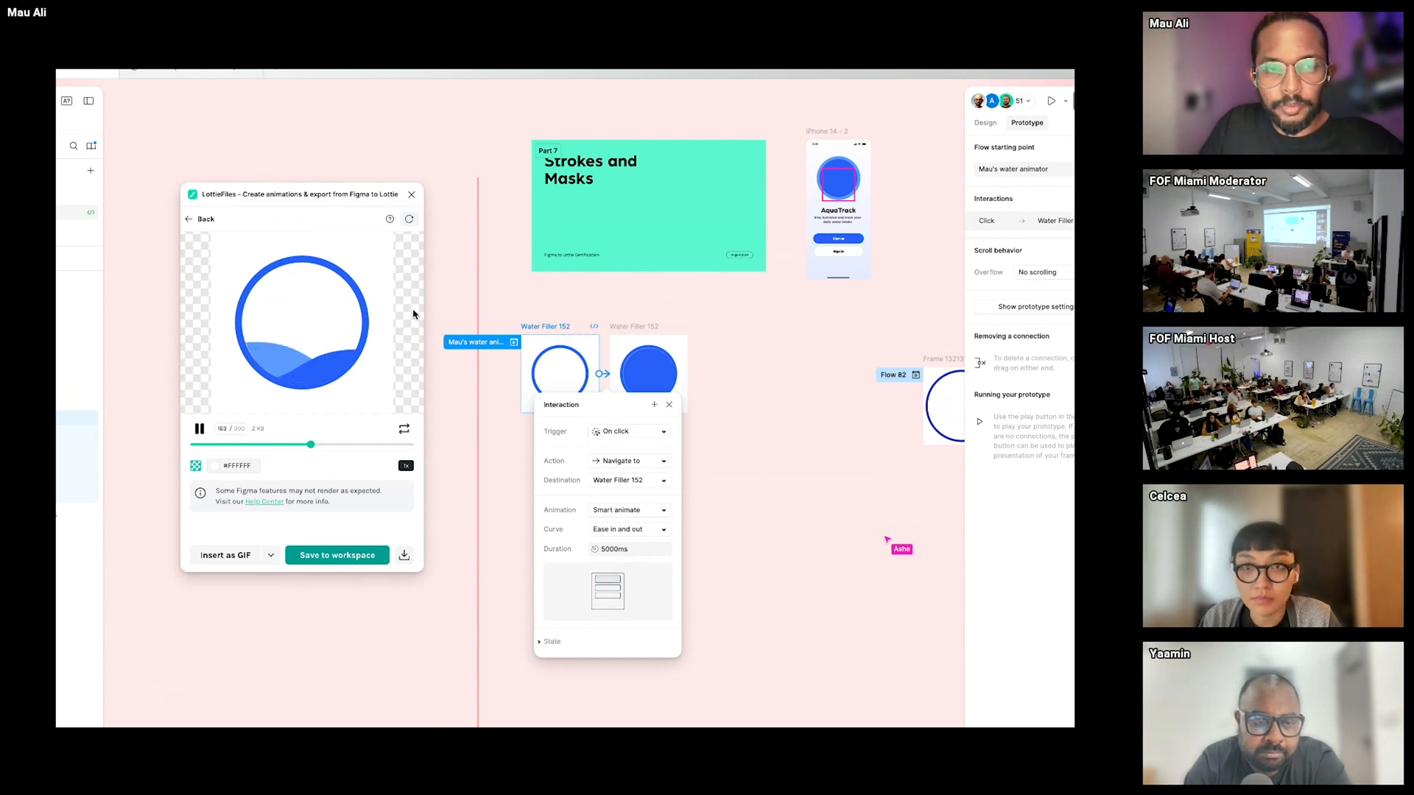
click(199, 430)
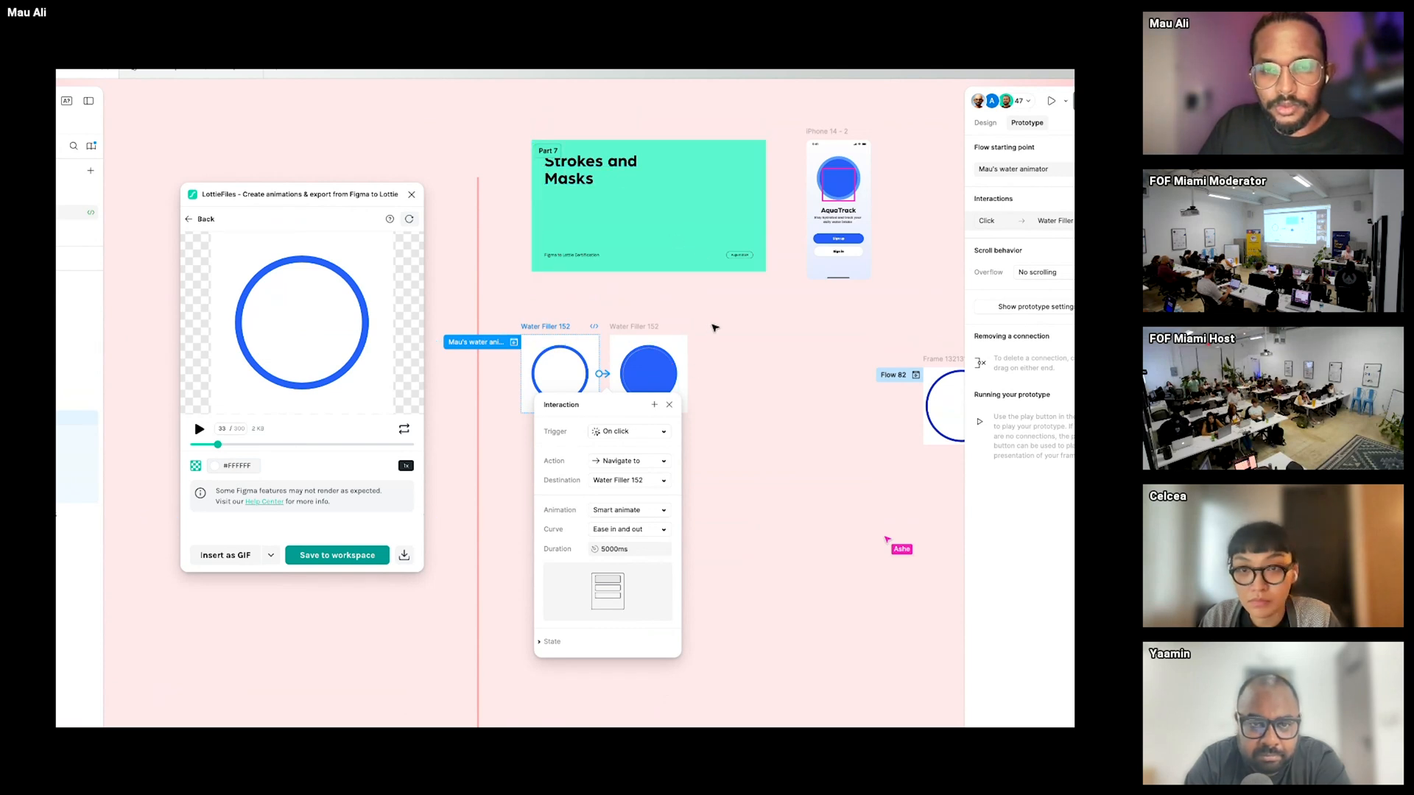
- Reduce the outside stroke weight of the outline ellipse in the empty Water Filler 152 frame to 6
click(703, 371)
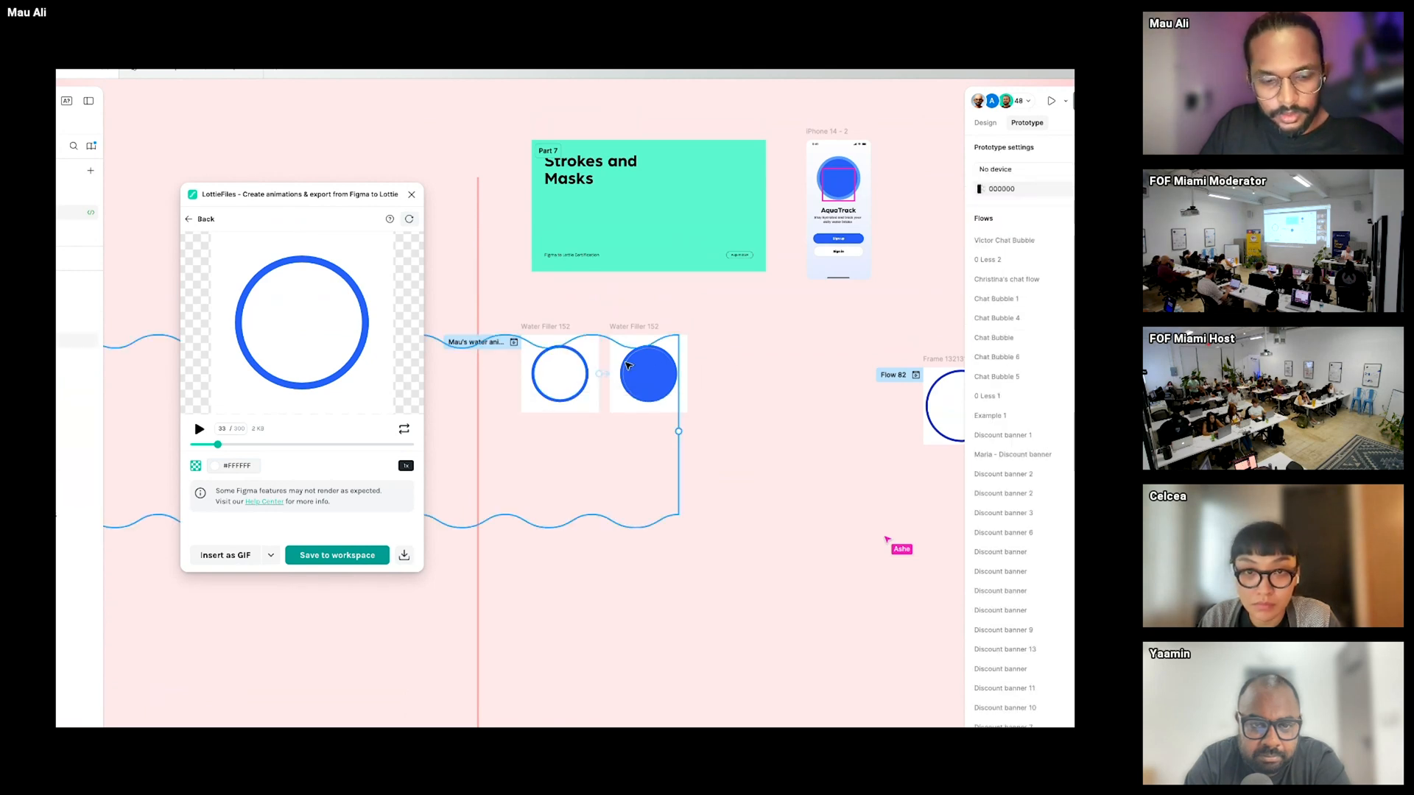
scroll(607, 366, up, 3)
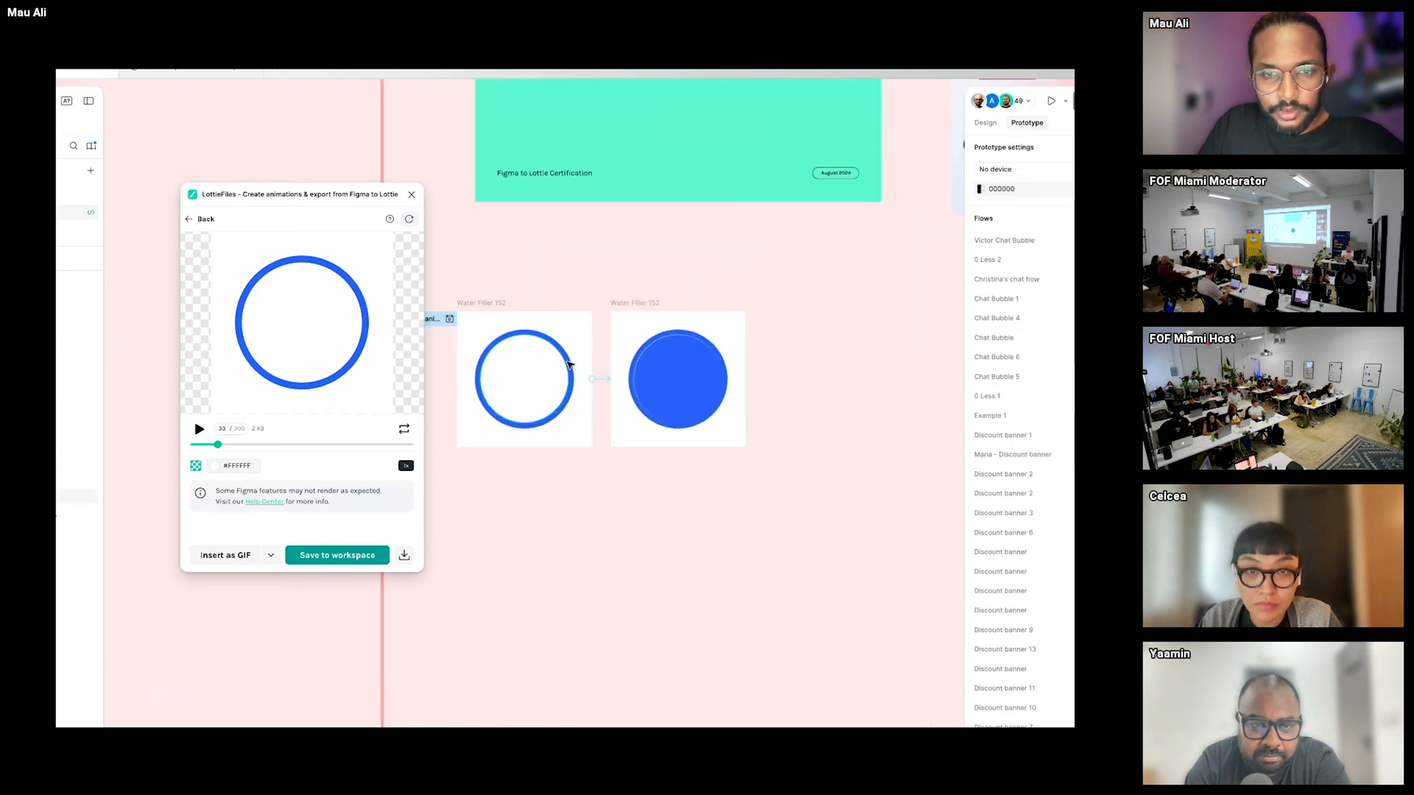
click(565, 359)
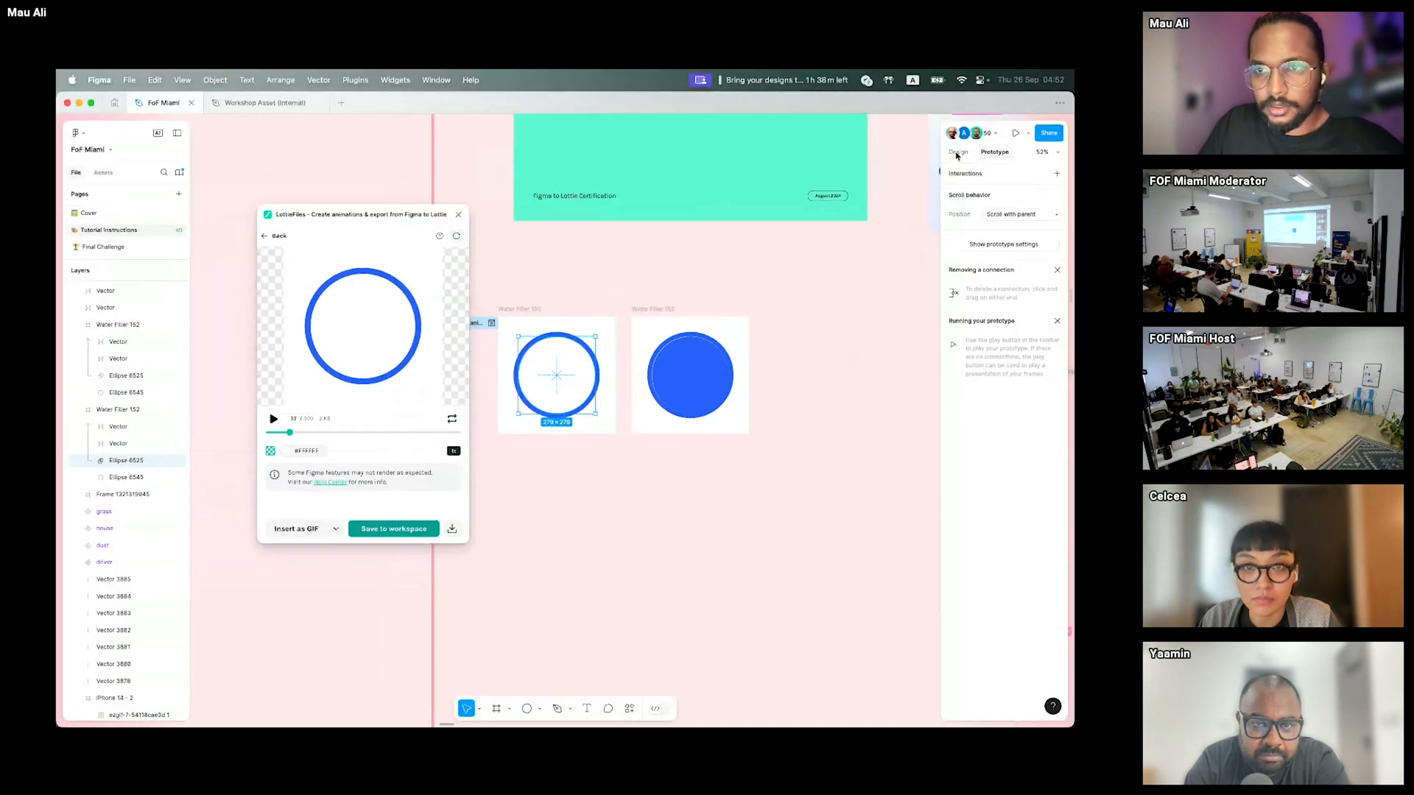
click(957, 152)
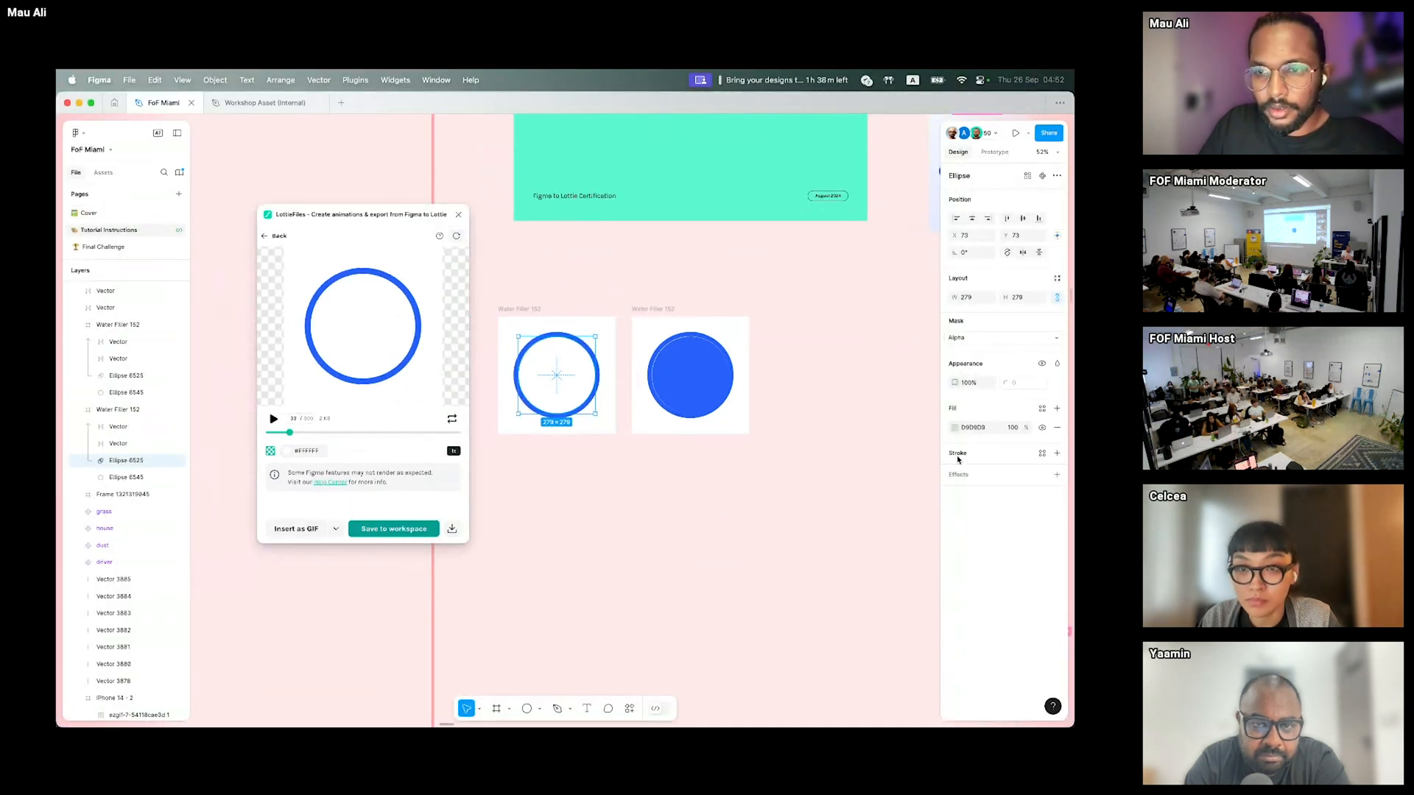
click(126, 477)
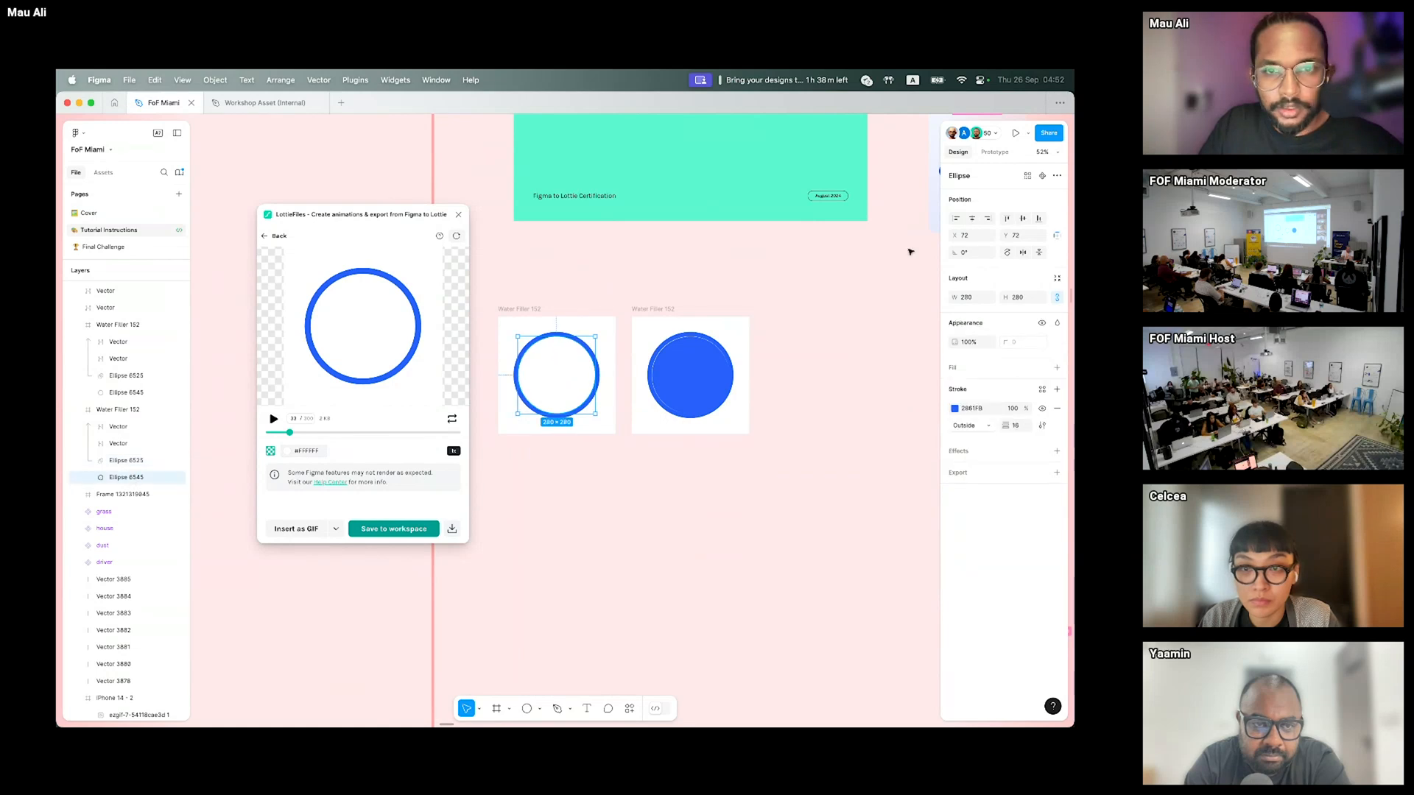
drag(1006, 424, 989, 431)
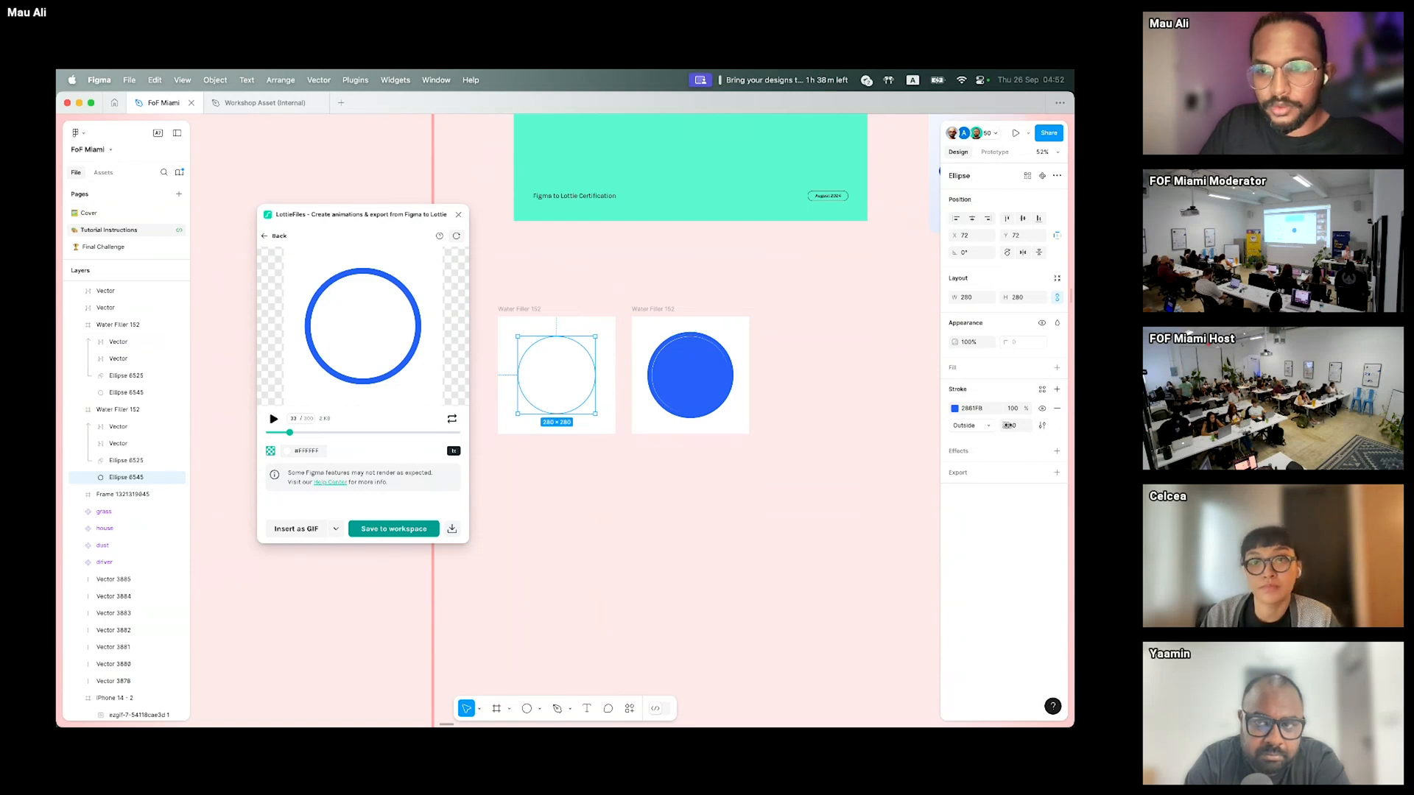
drag(1008, 425, 1014, 428)
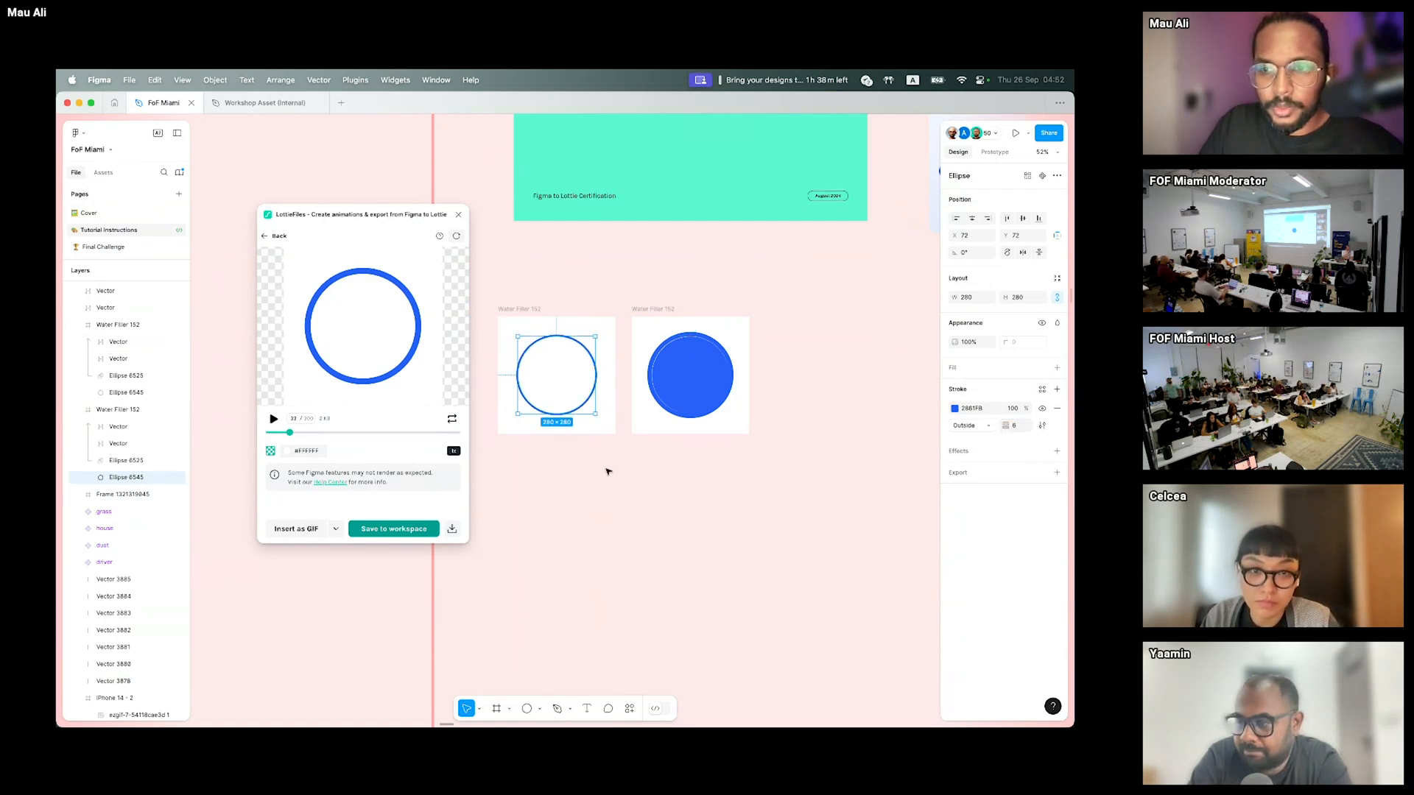
click(679, 458)
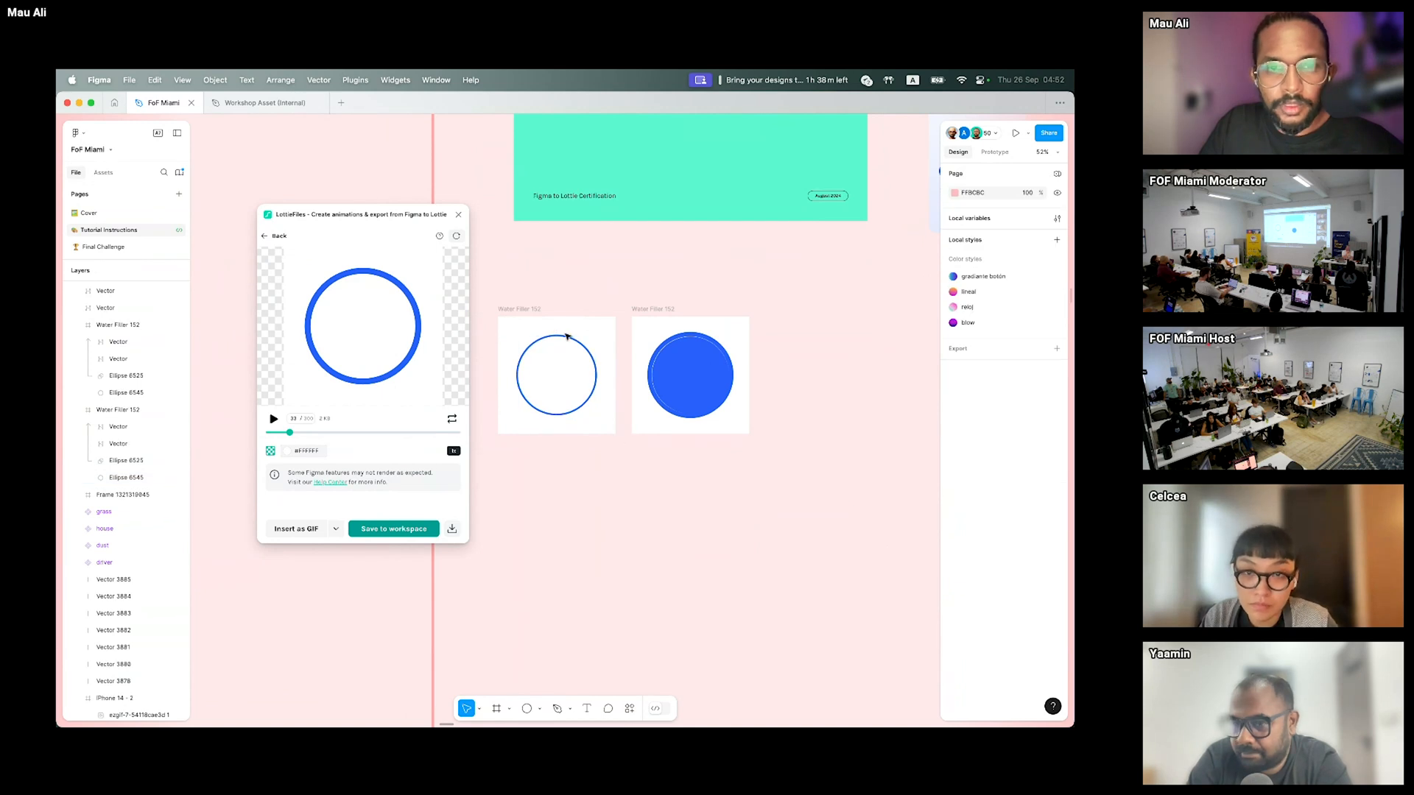
- Refresh the Lottie preview and scrub from the first to the last frame to check the thinner outline
click(457, 236)
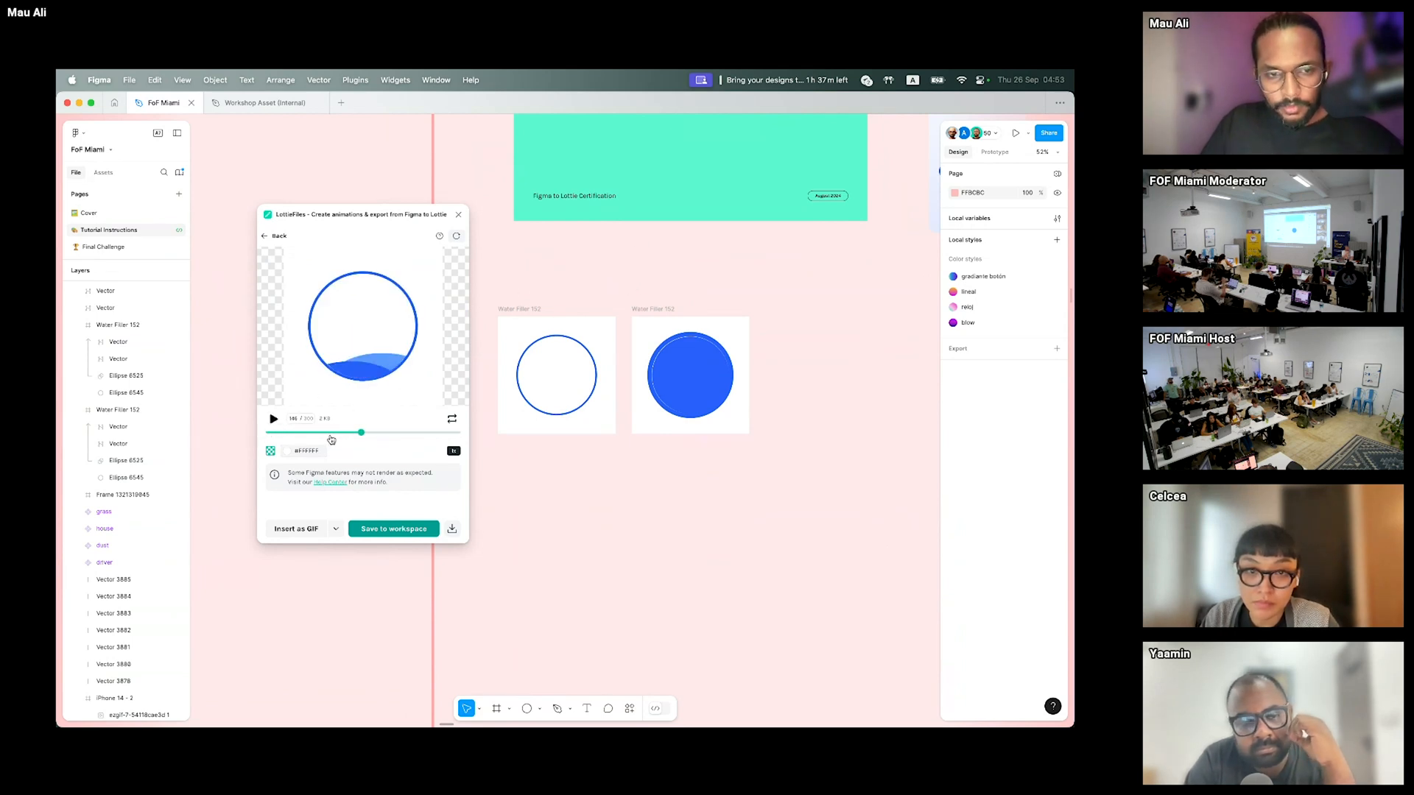
drag(331, 439, 296, 437)
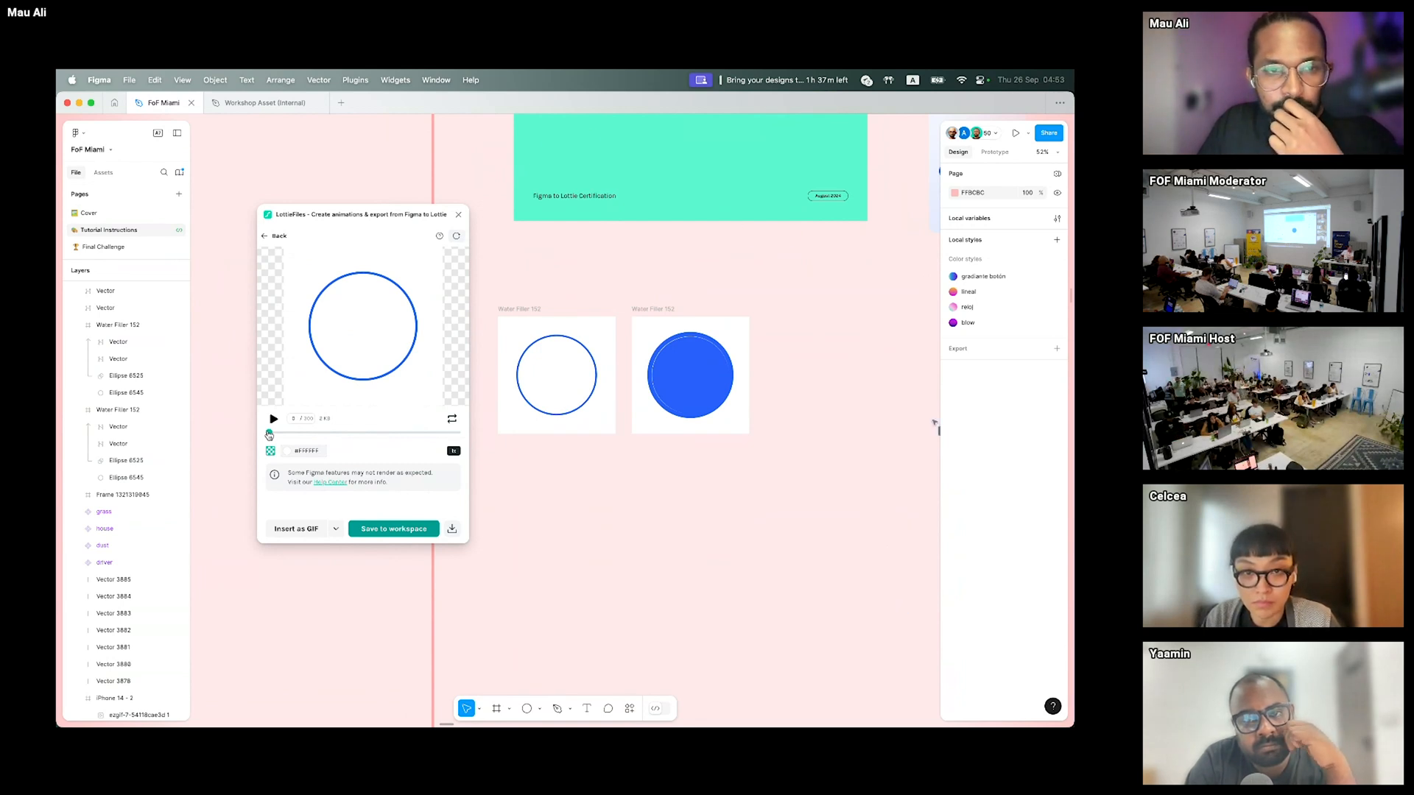
drag(269, 435, 455, 440)
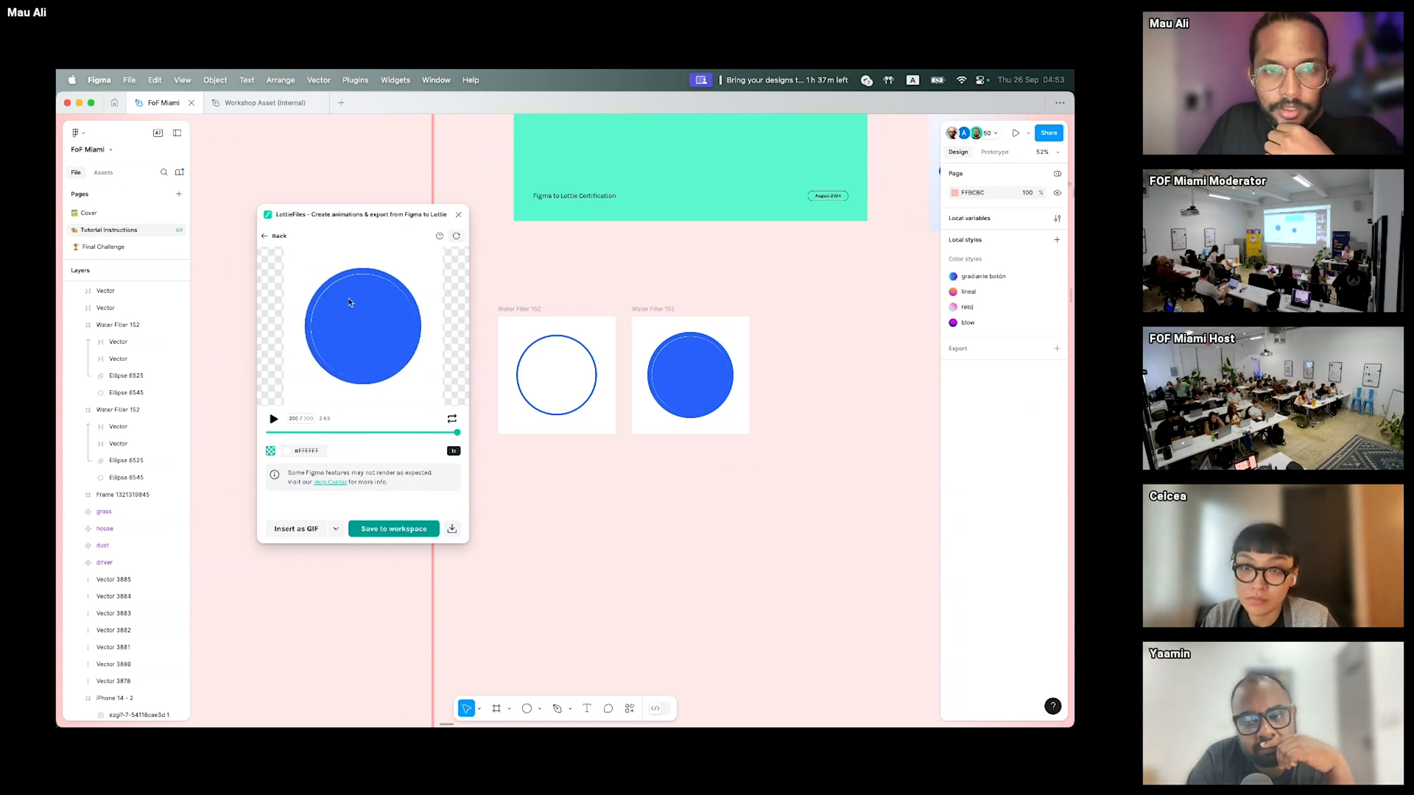
mouse_move(457, 433)
mouse_down()
mouse_move(433, 434)
mouse_move(455, 435)
mouse_up()
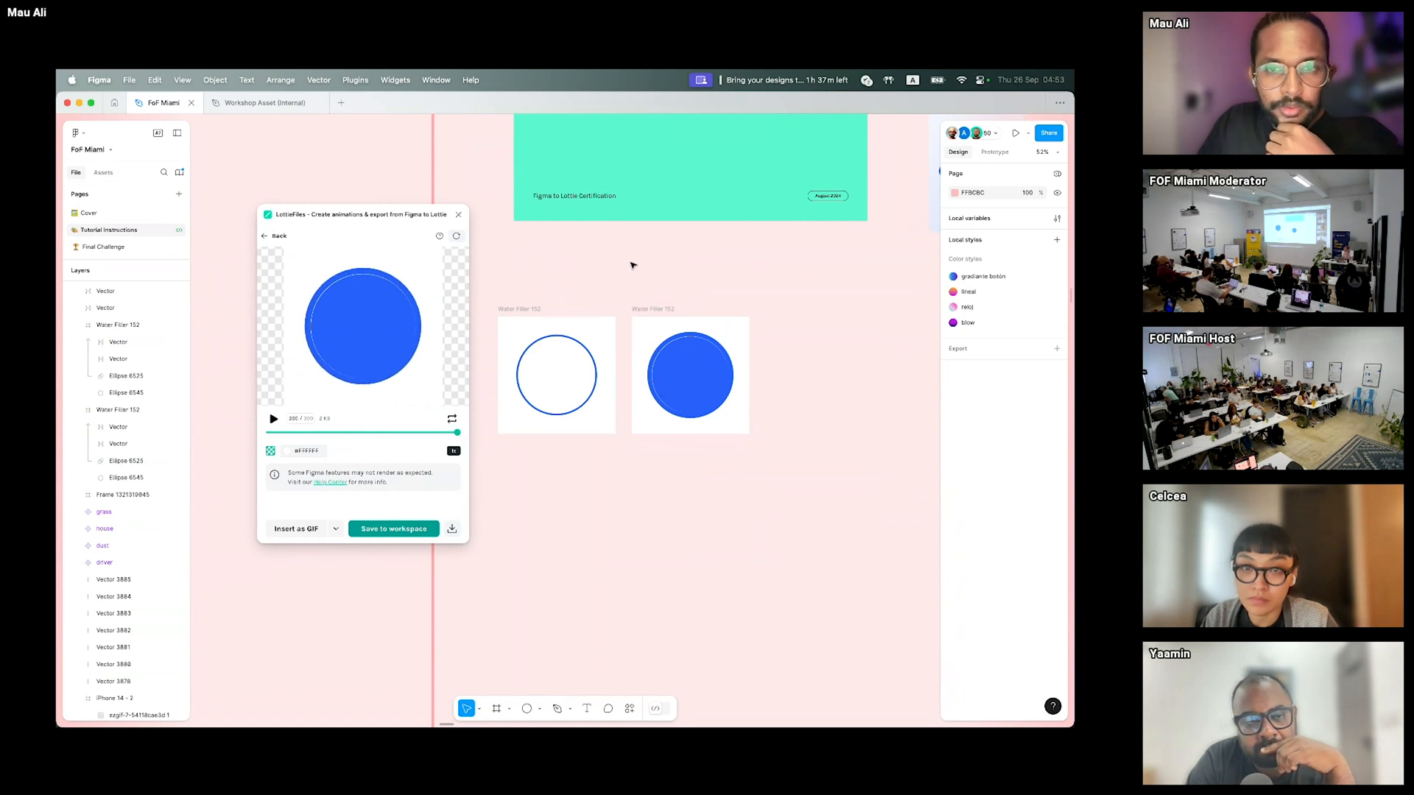
- Duplicate the filled Water Filler 152 frame and place the copy directly to its right
click(662, 310)
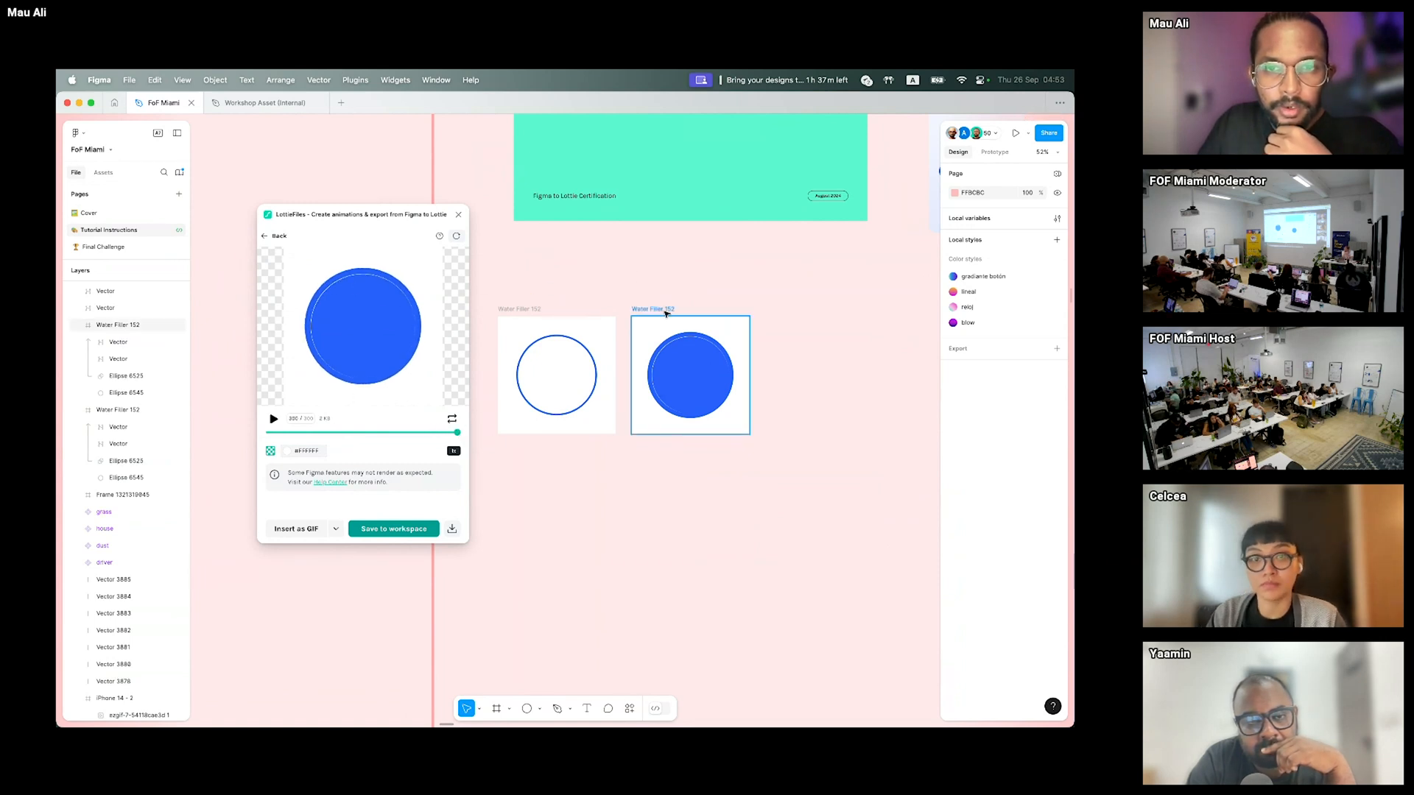
drag(664, 313, 753, 285)
key(super+z)
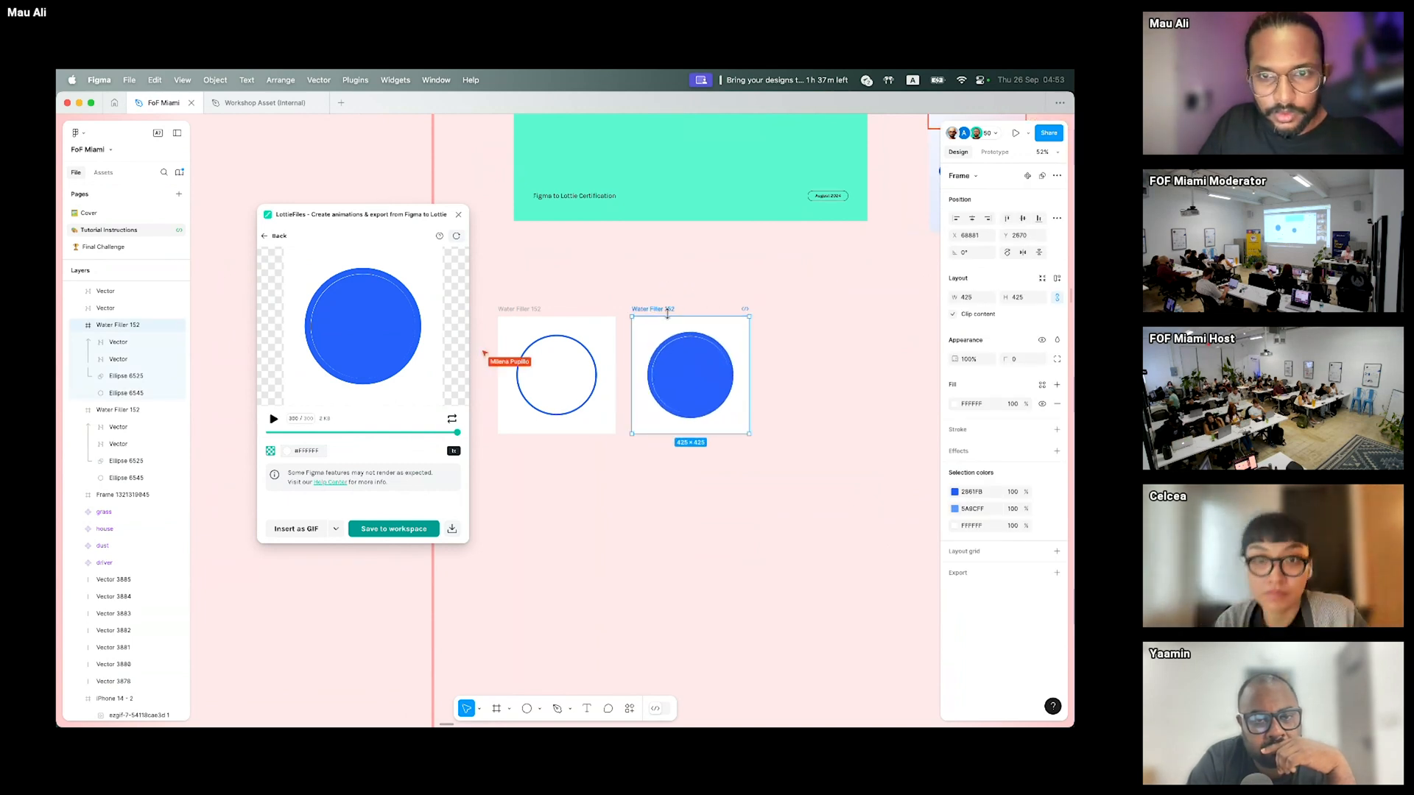
drag(668, 313, 798, 314)
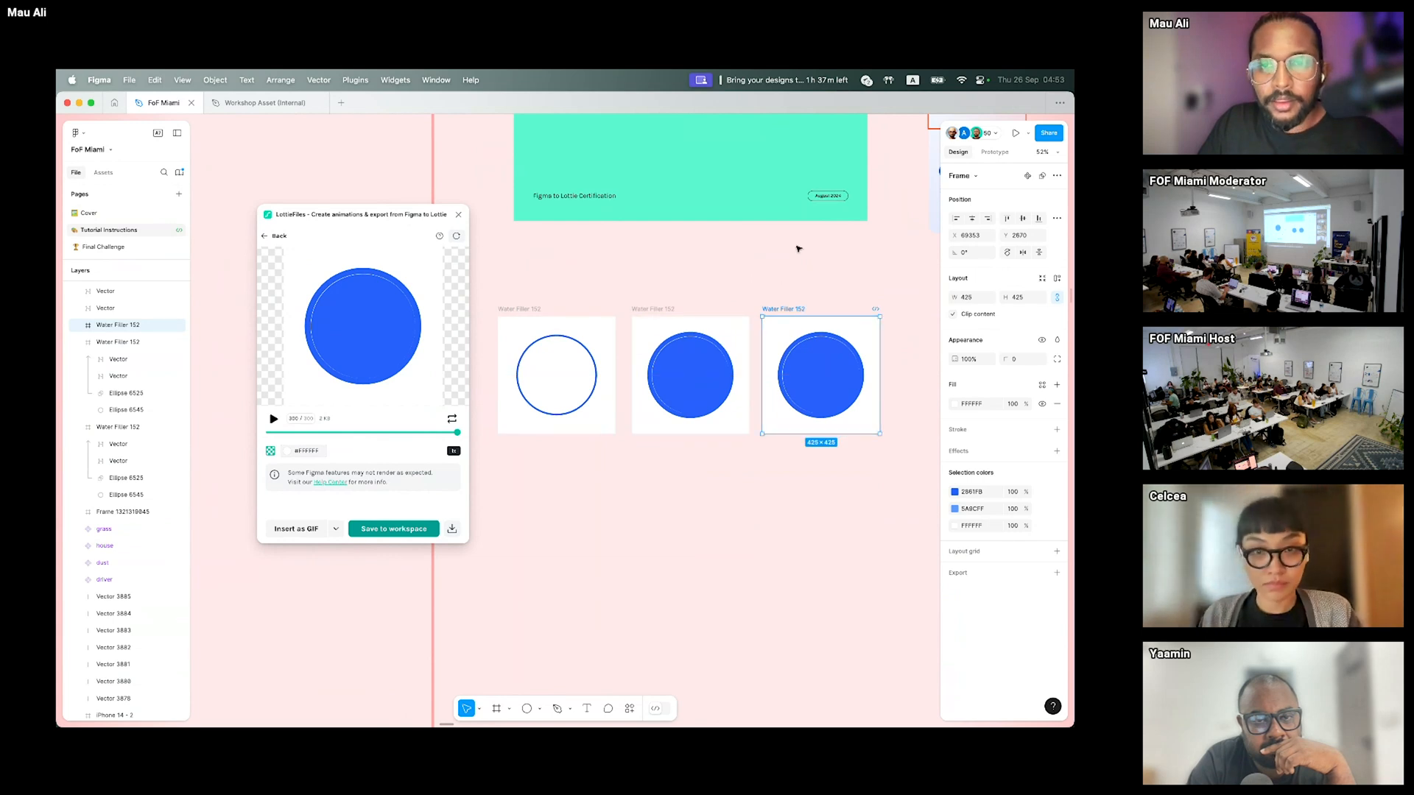
- Connect the original filled Water Filler 152 frame to its duplicate with a prototype interaction
click(995, 153)
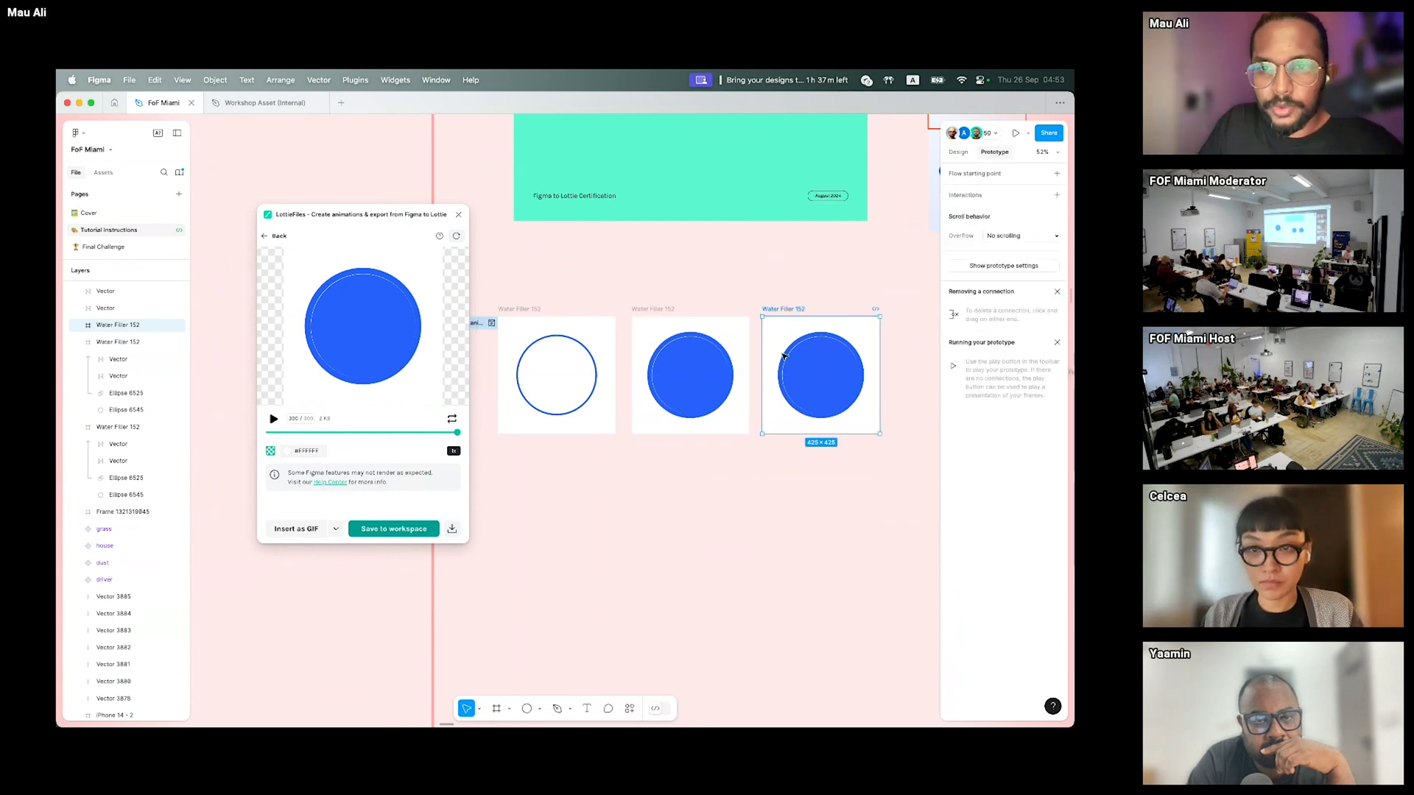
click(672, 326)
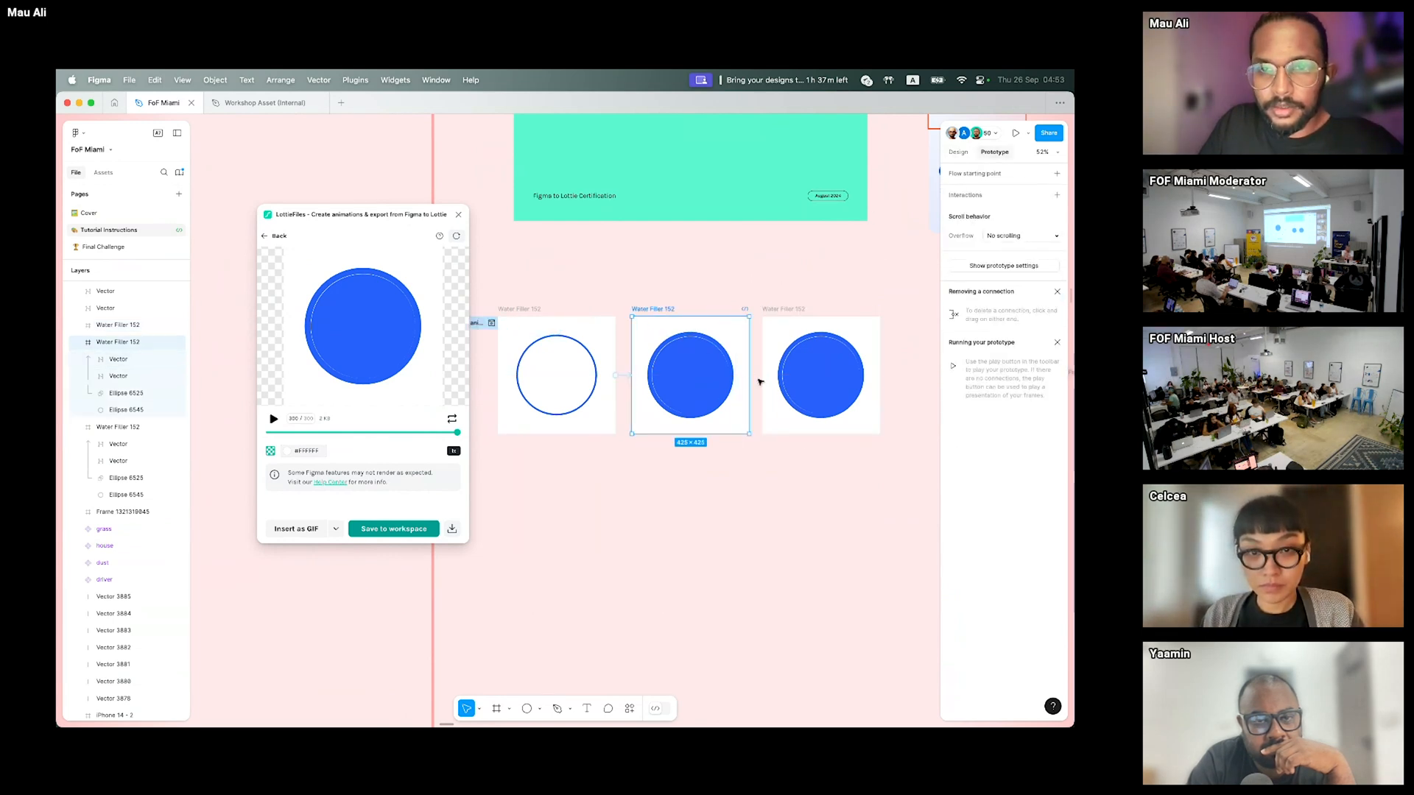
drag(751, 378, 820, 375)
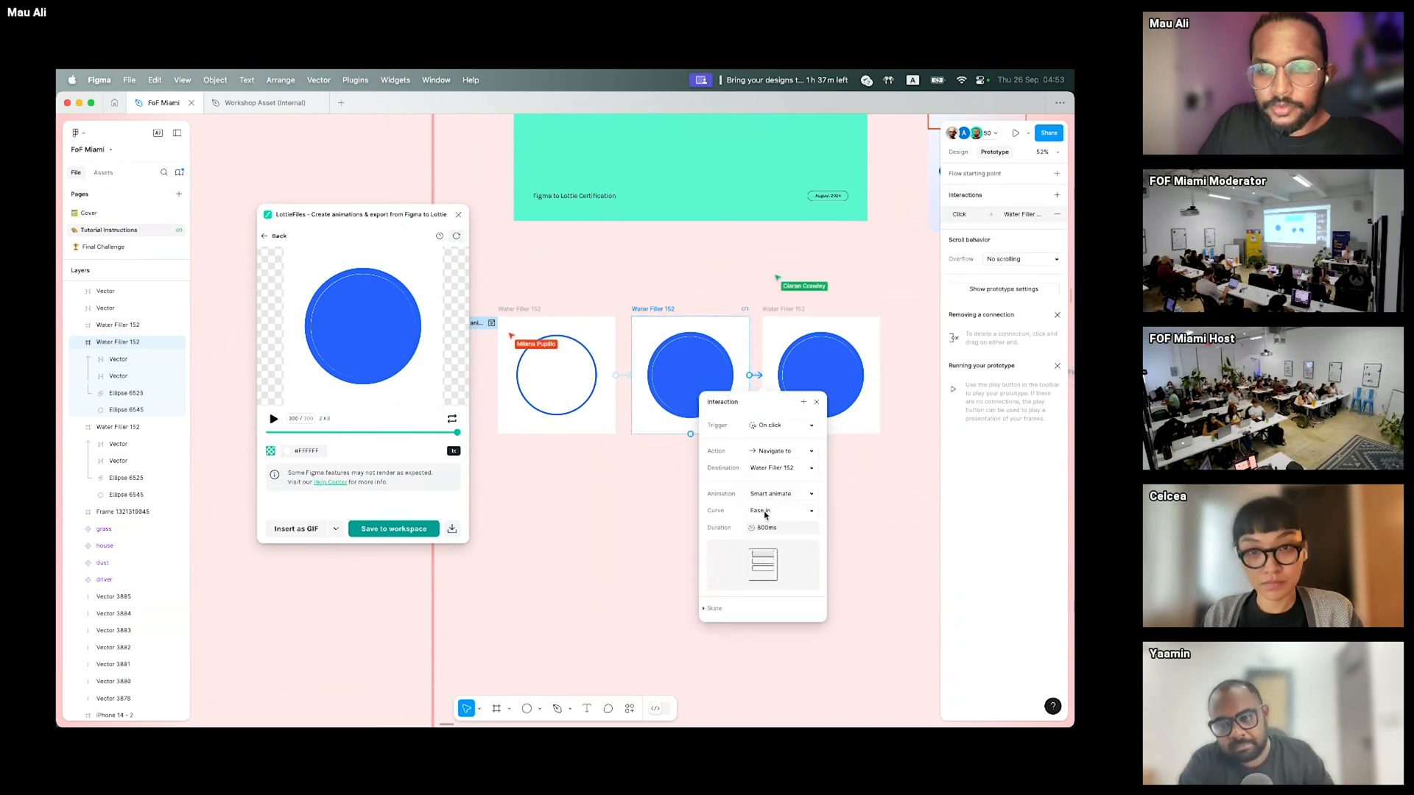
- Set the new interaction's trigger to After delay with a 1000 ms delay and refresh the Lottie preview
click(789, 426)
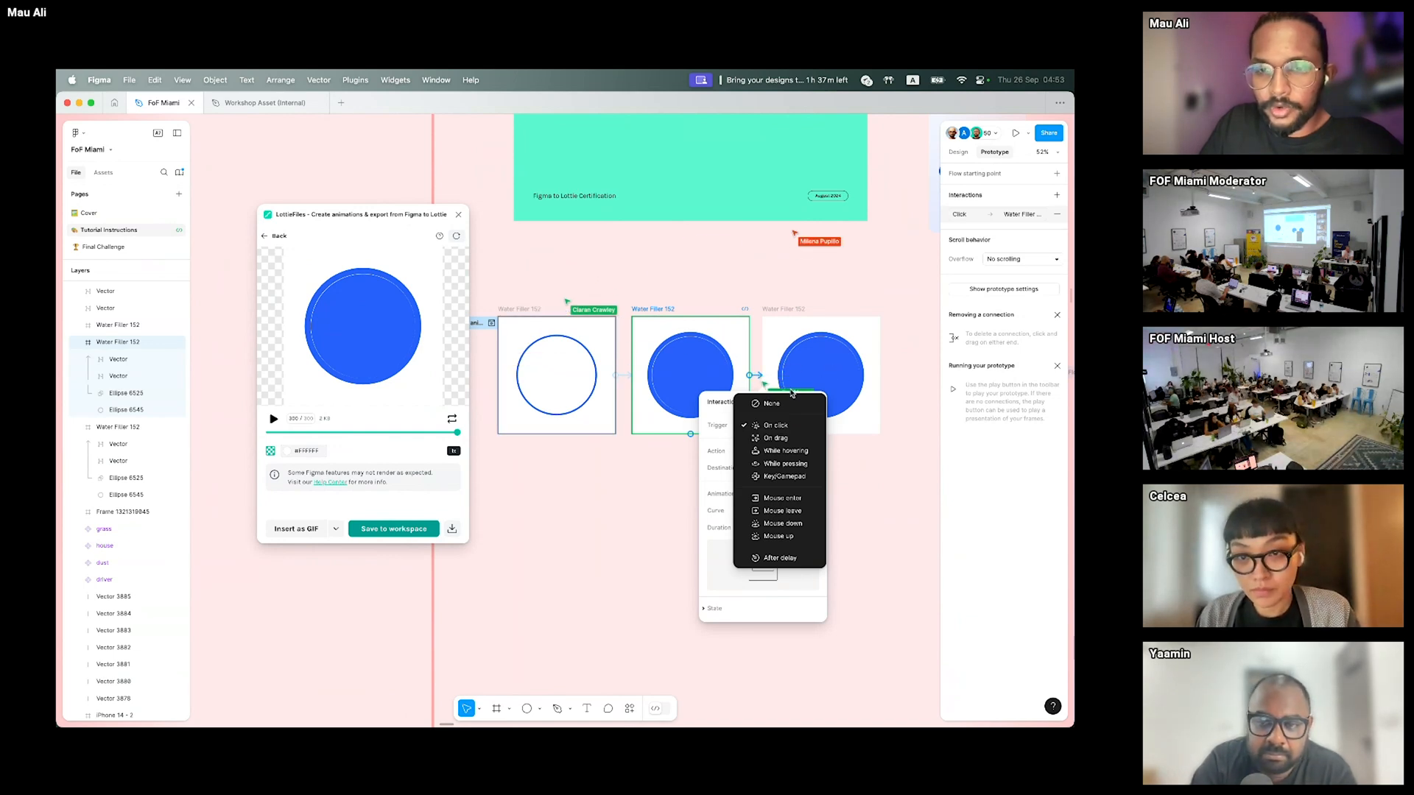
click(788, 558)
click(764, 442)
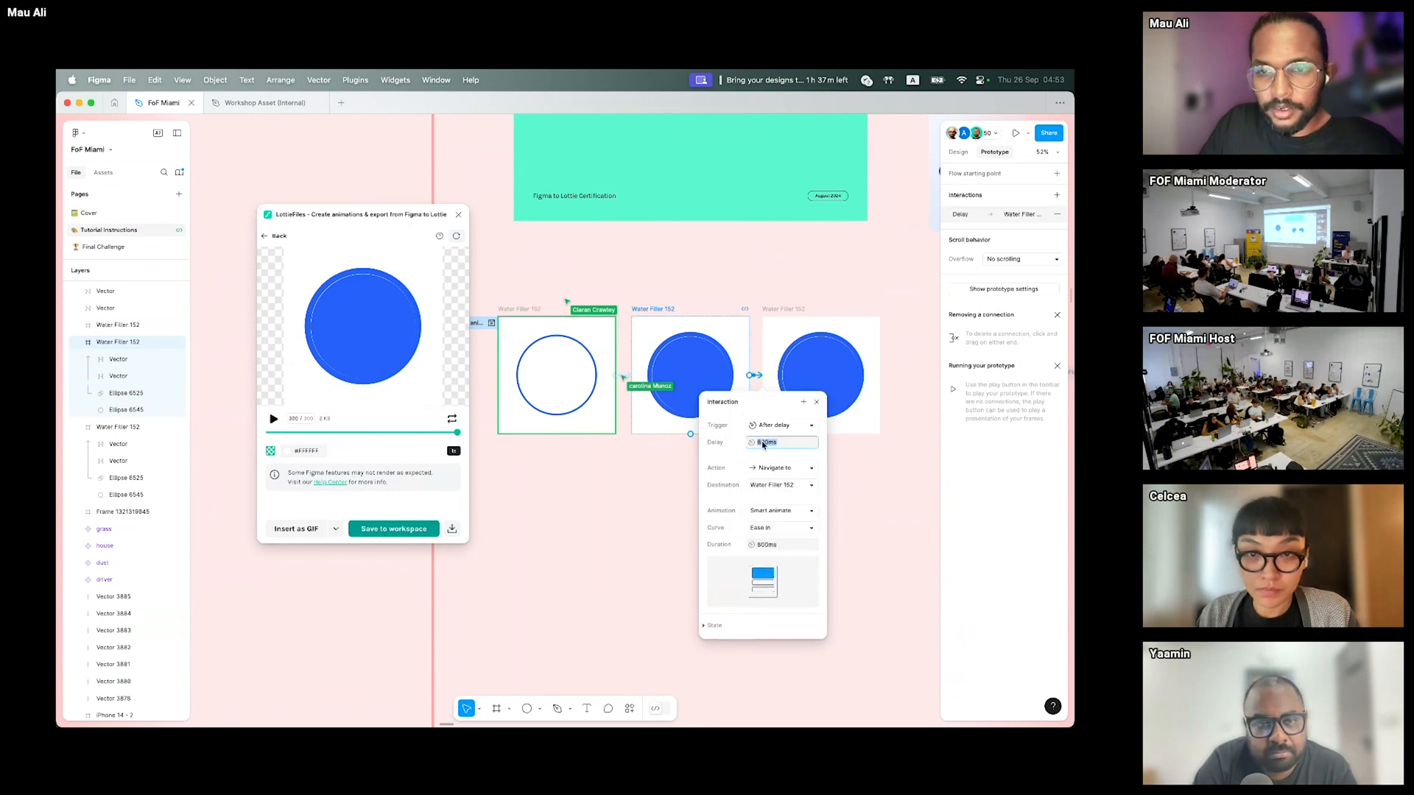
click(764, 443)
key(BackSpace)
text(10)
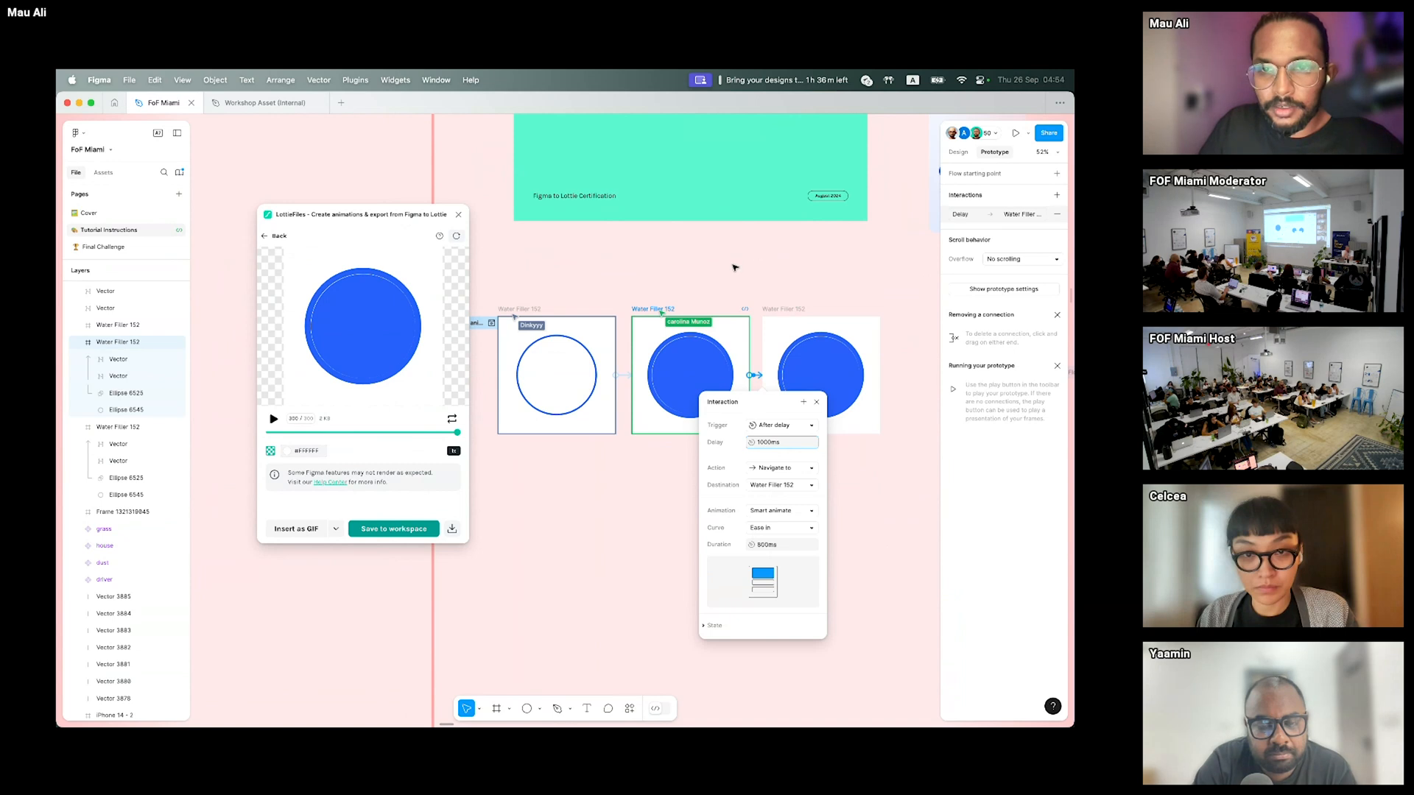
click(698, 291)
click(462, 241)
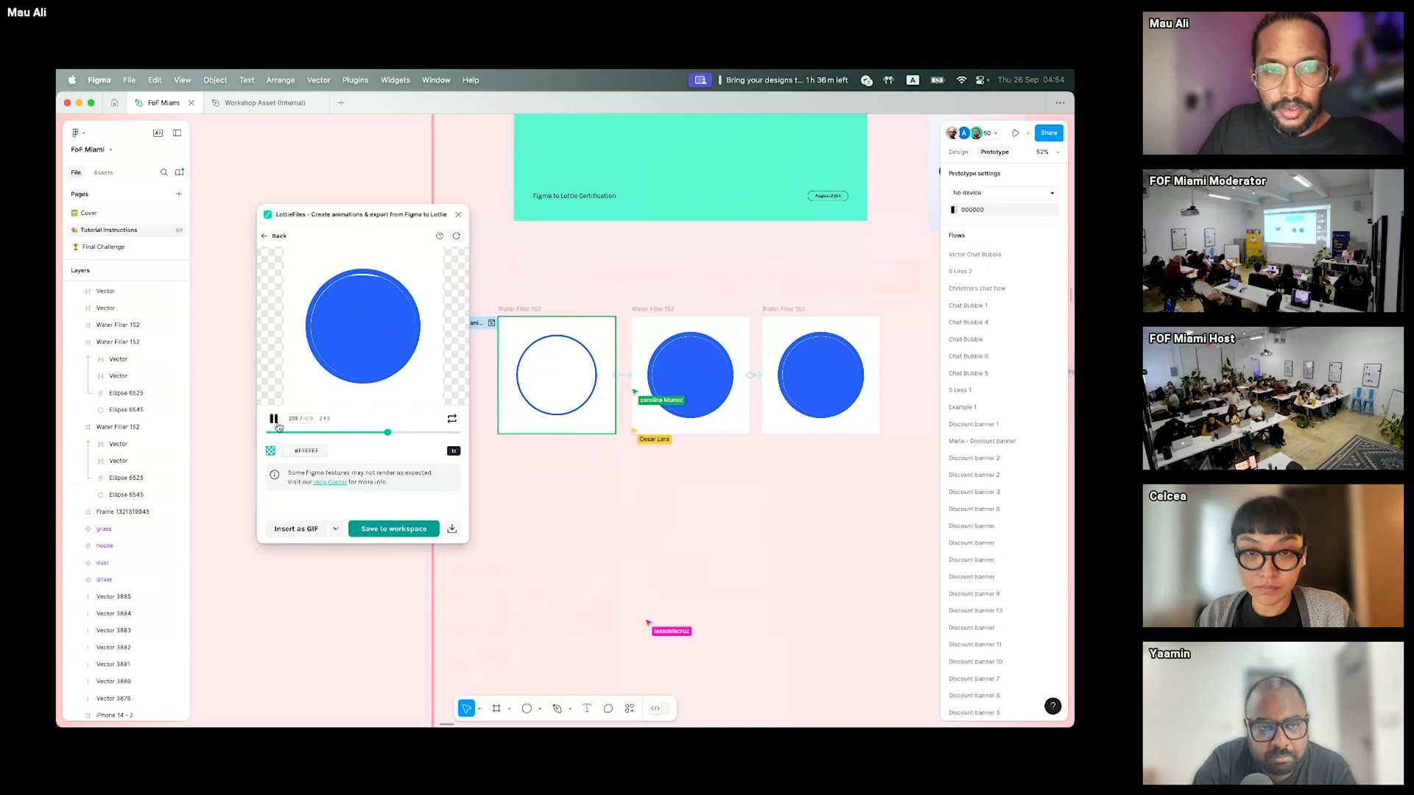
- Scrub through the end of the Lottie preview and review the interaction settings between the two filled Water Filler 152 frames
drag(416, 434, 406, 433)
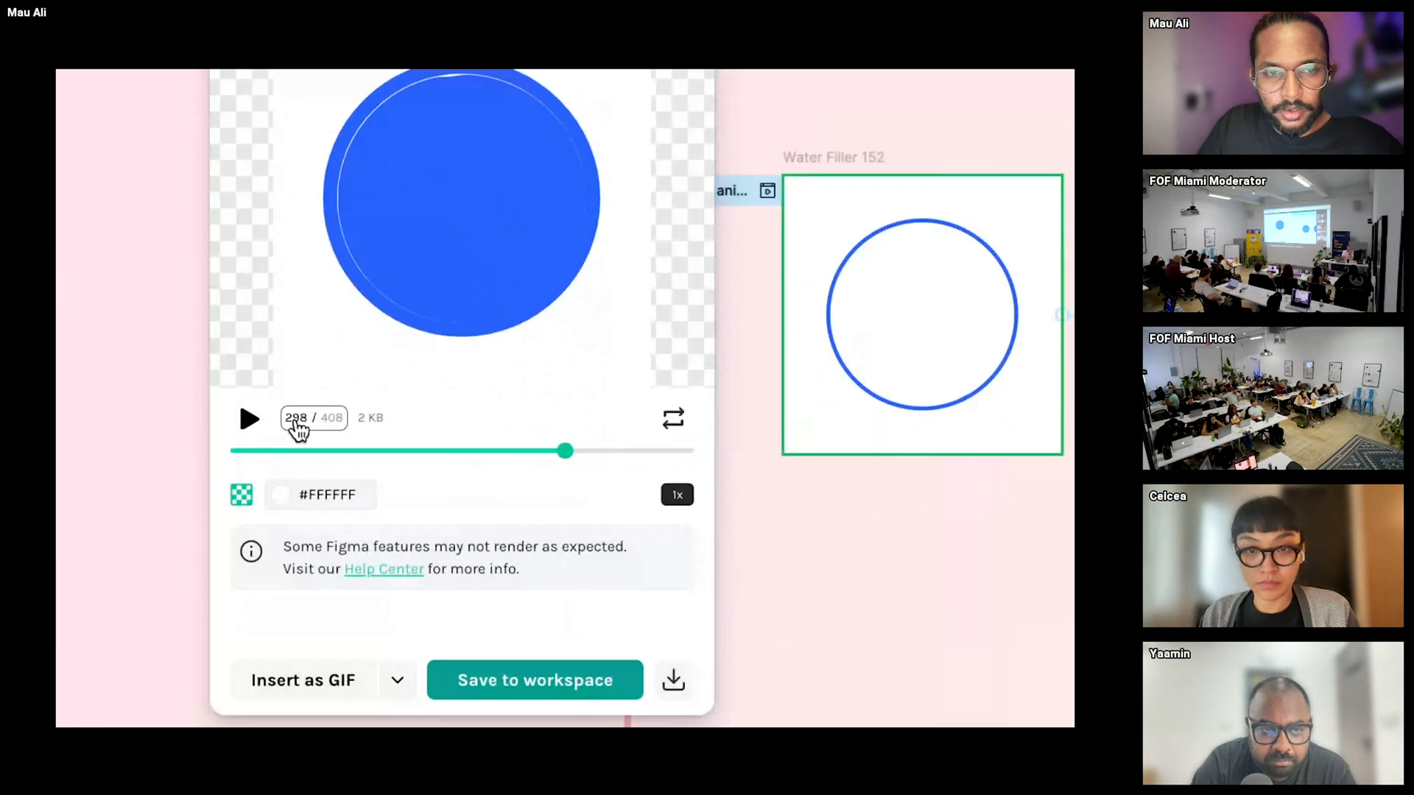
drag(563, 451, 631, 450)
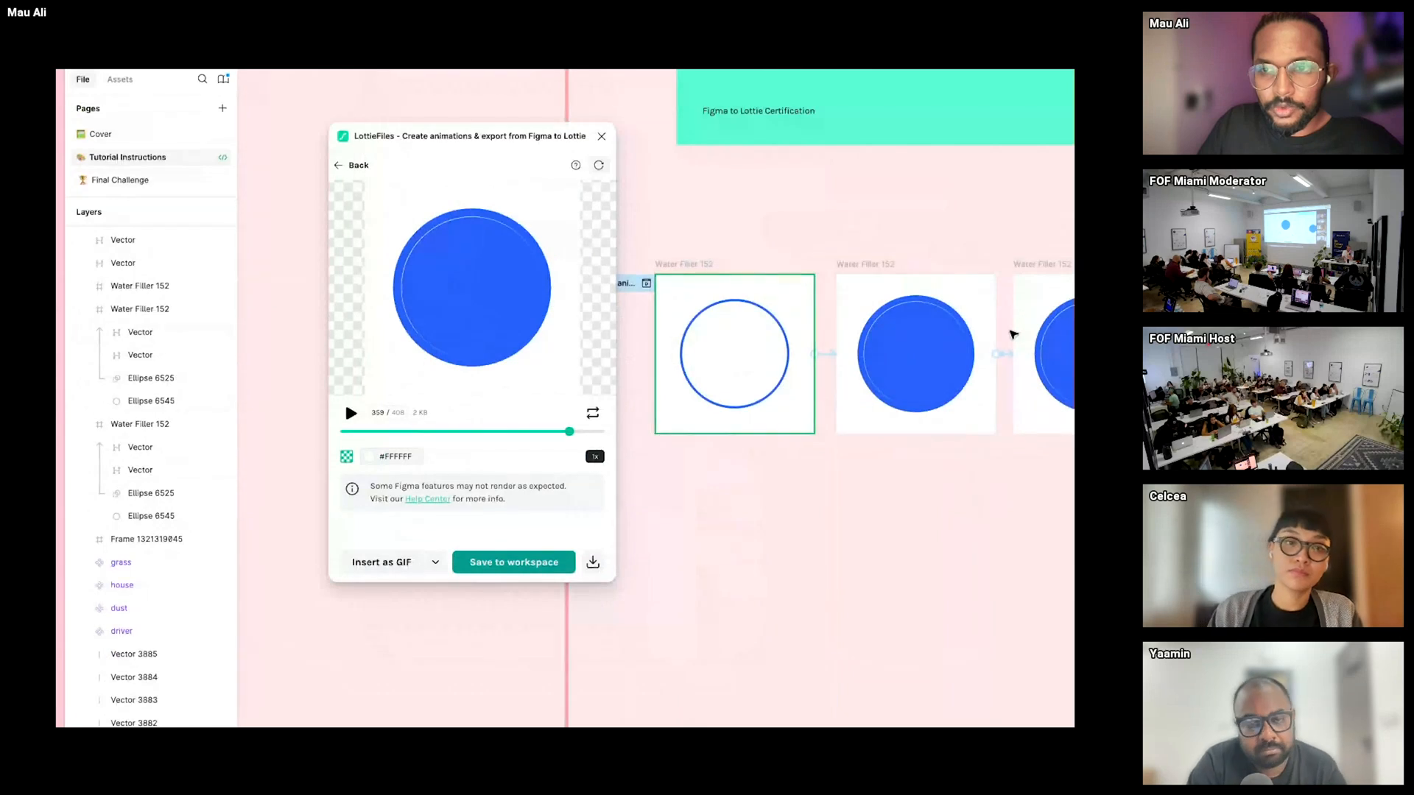
click(1002, 355)
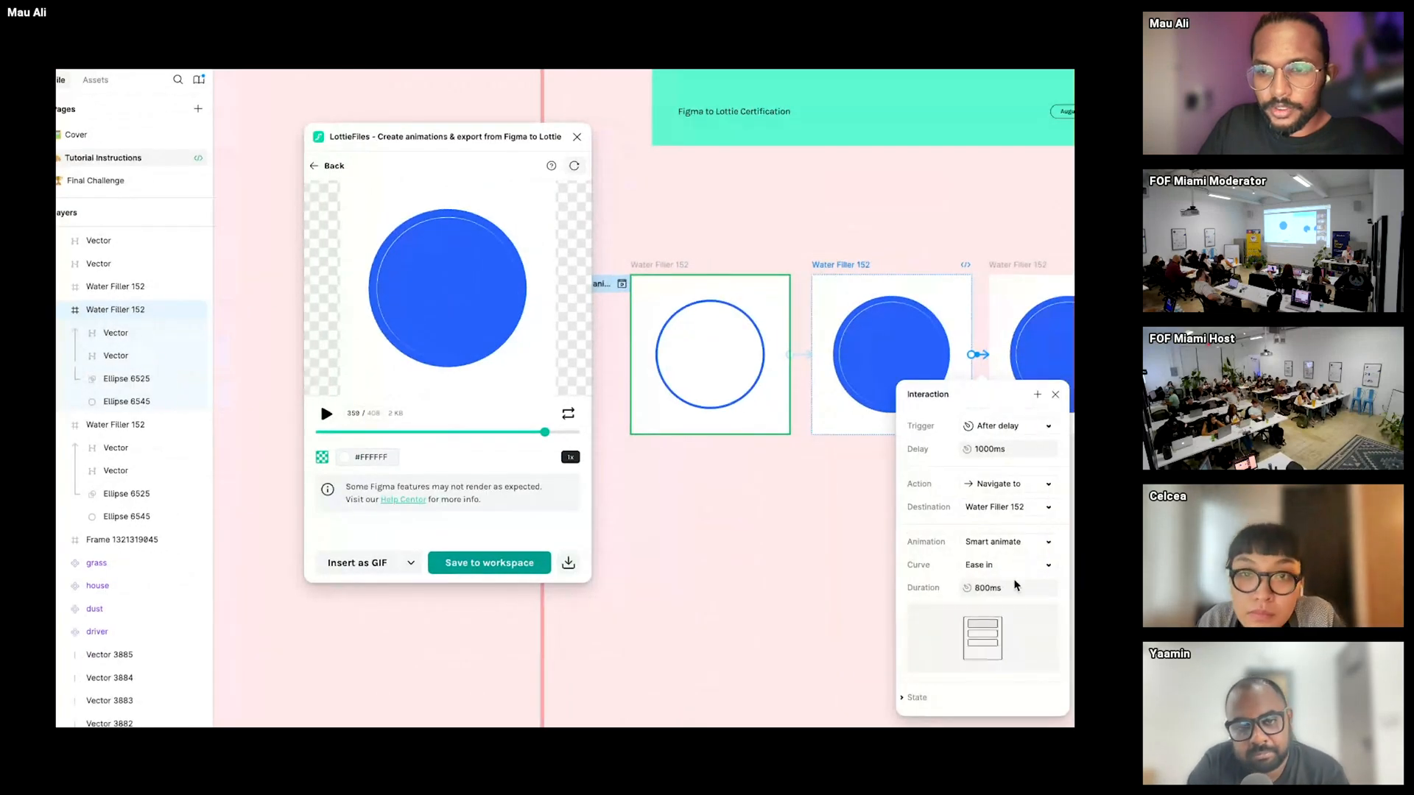
click(1054, 394)
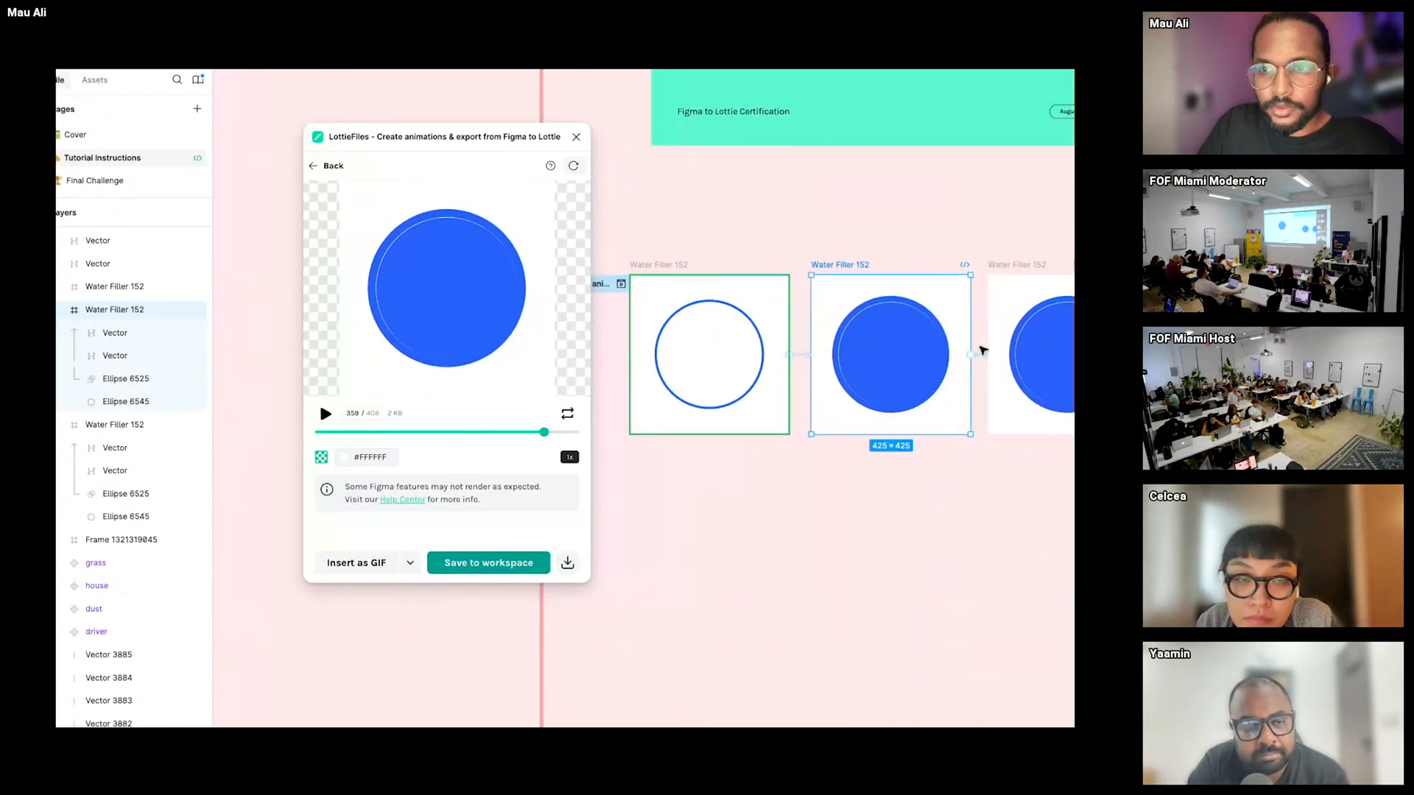
click(985, 356)
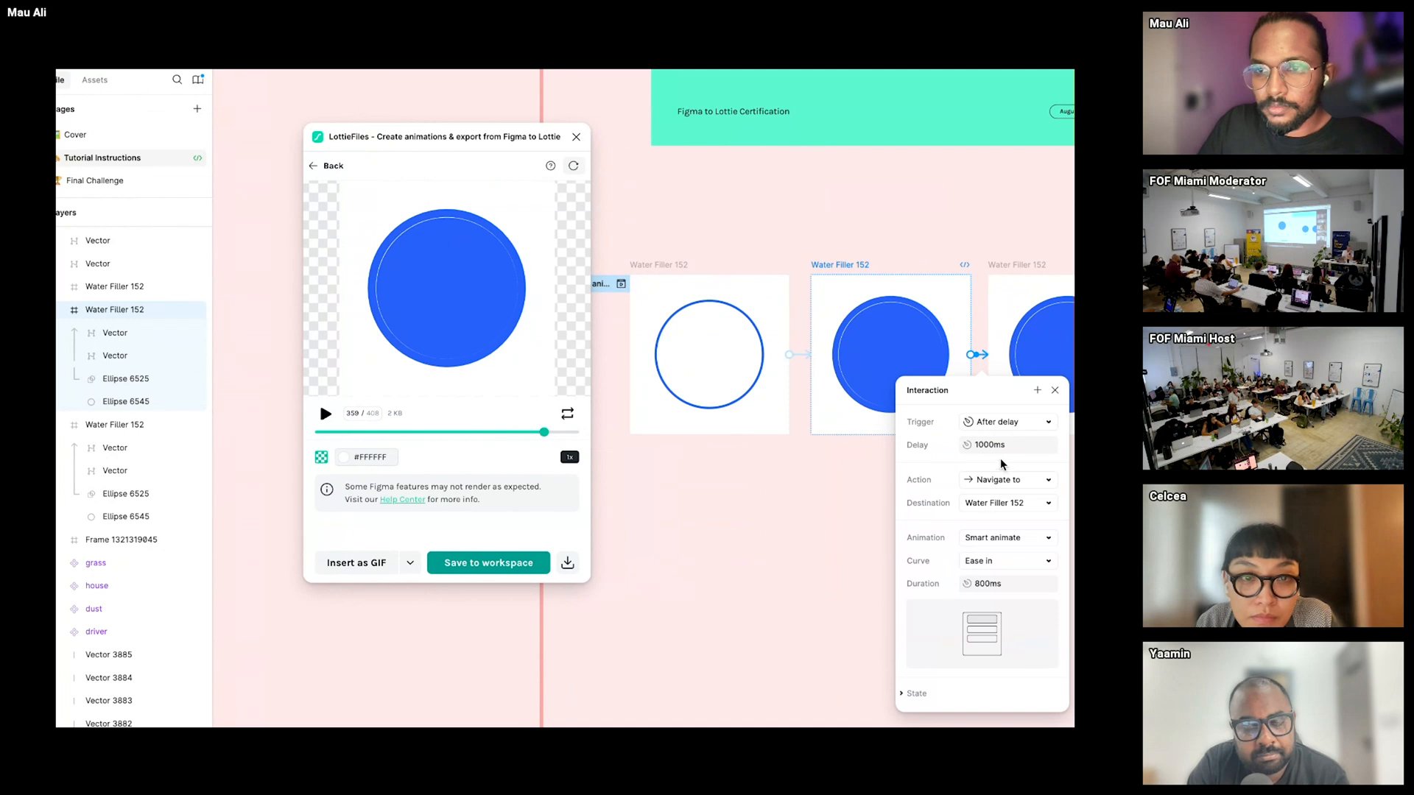
click(1052, 393)
mouse_move(555, 432)
mouse_down()
mouse_move(531, 436)
mouse_move(571, 434)
mouse_up()
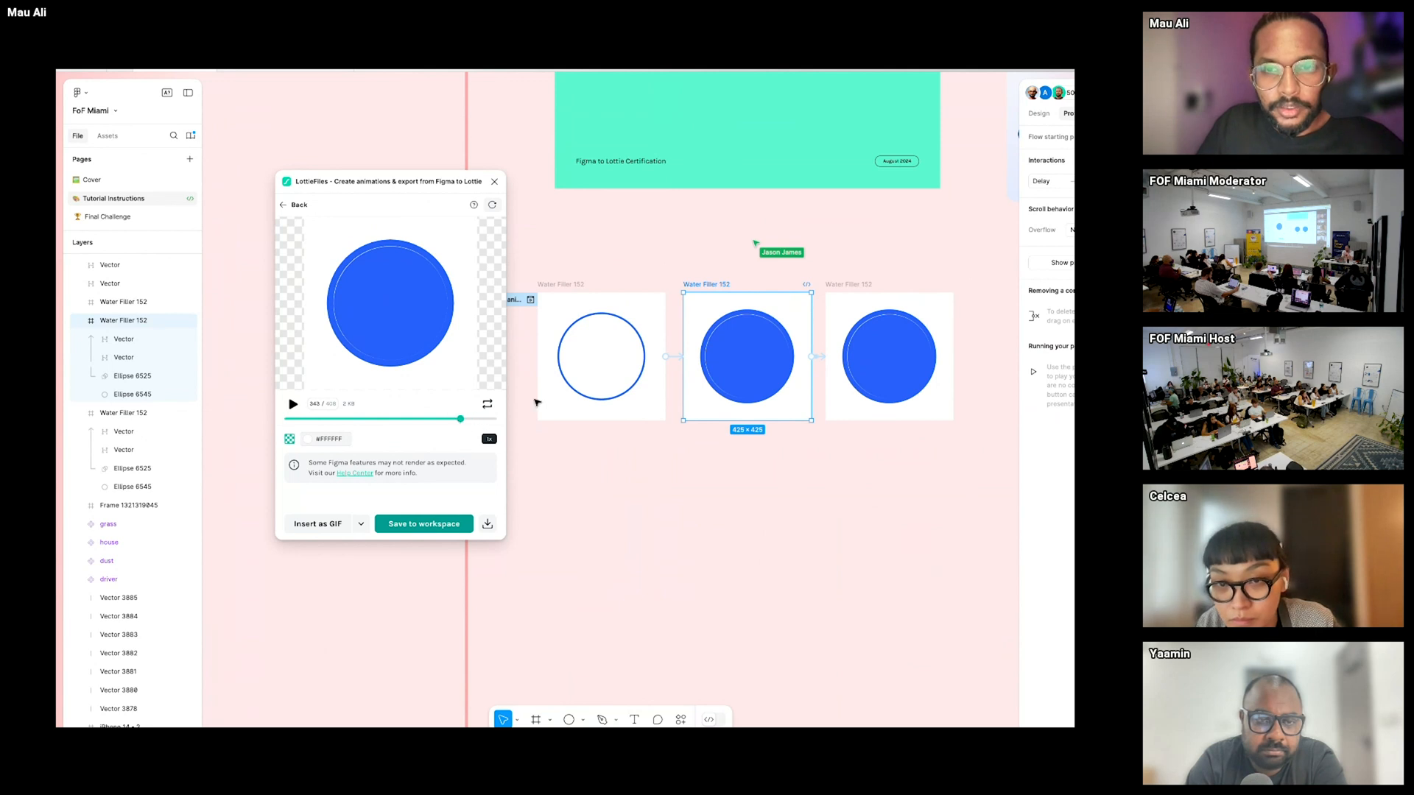
- Set the delay between the two filled Water Filler 152 frames to 5000 ms, then refresh and scrub the Lottie preview
click(814, 358)
click(821, 432)
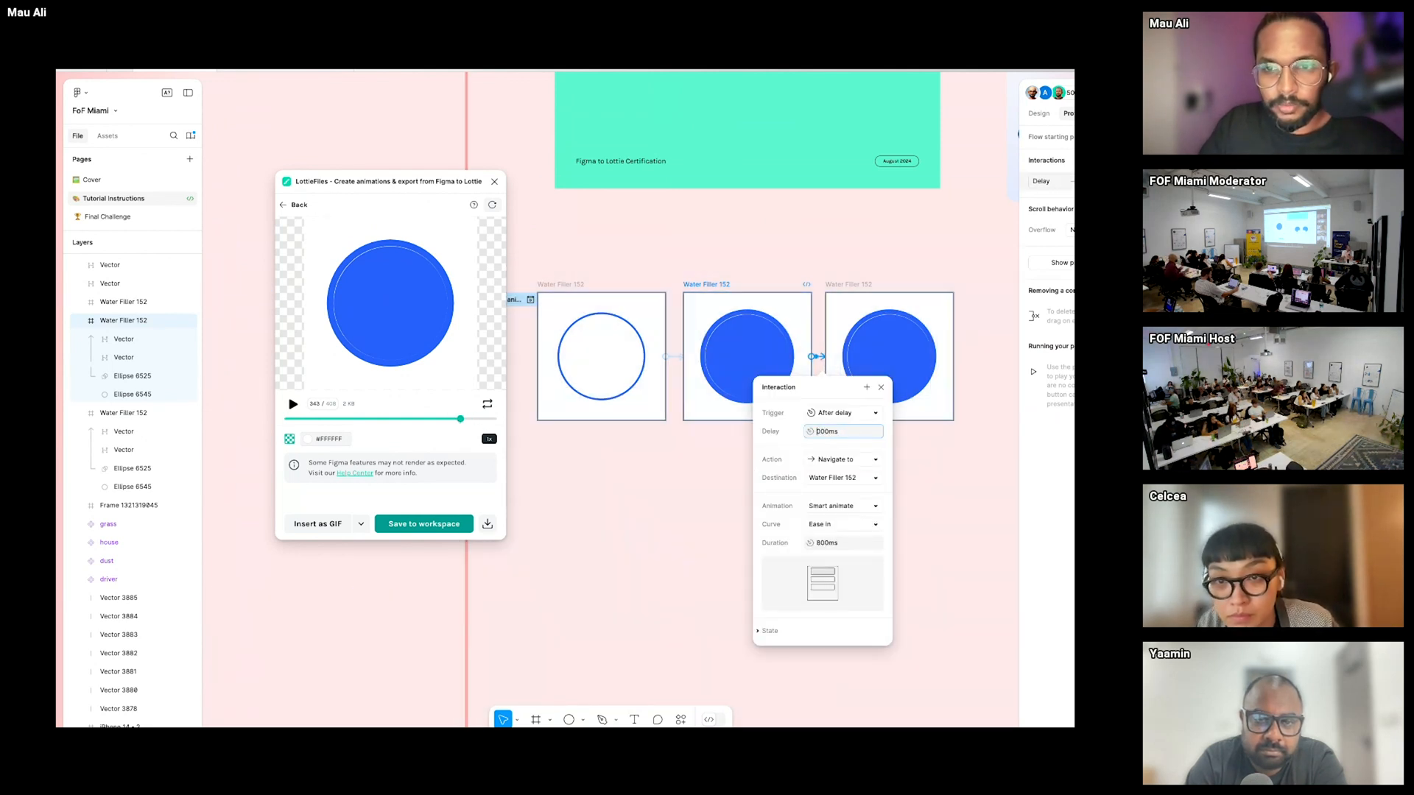
text(5)
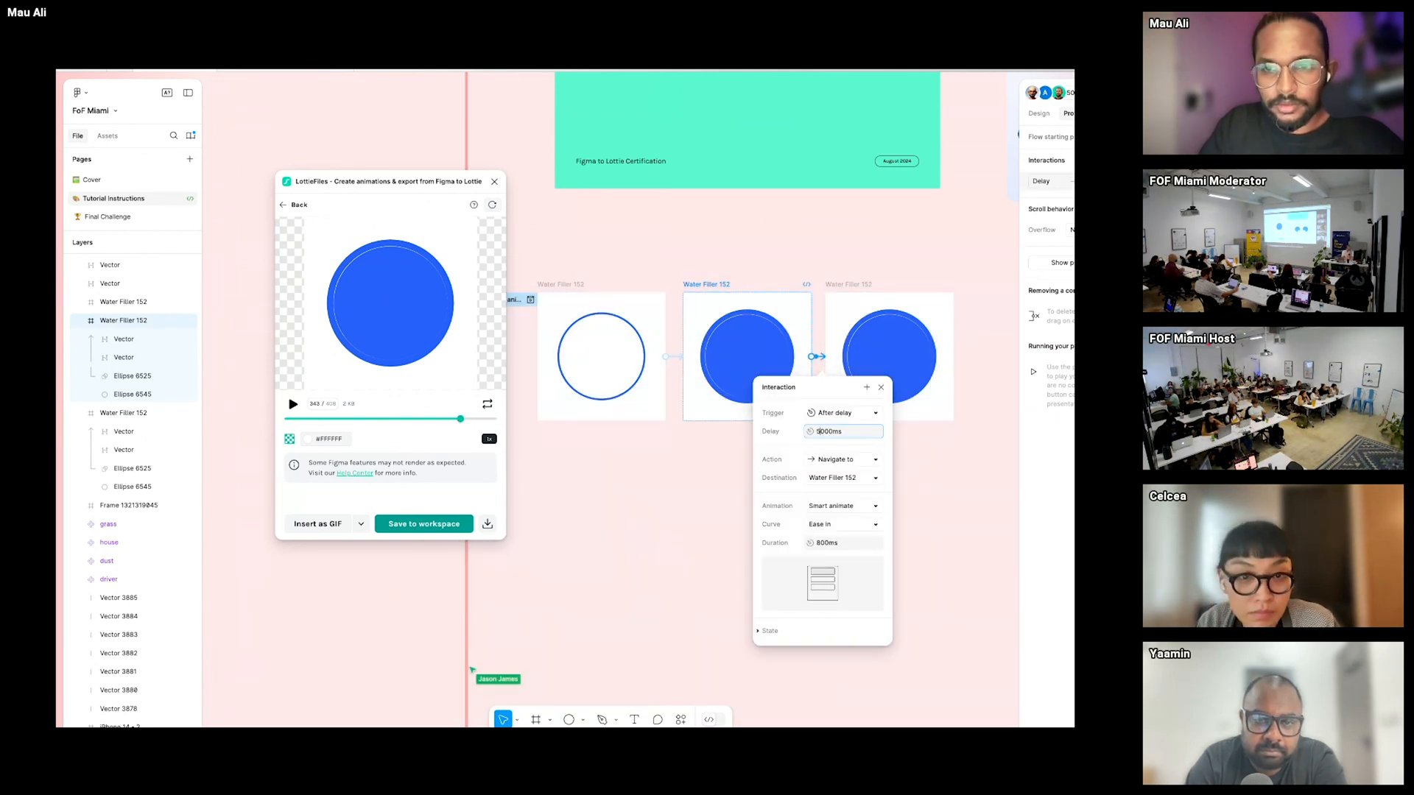
click(650, 472)
click(491, 207)
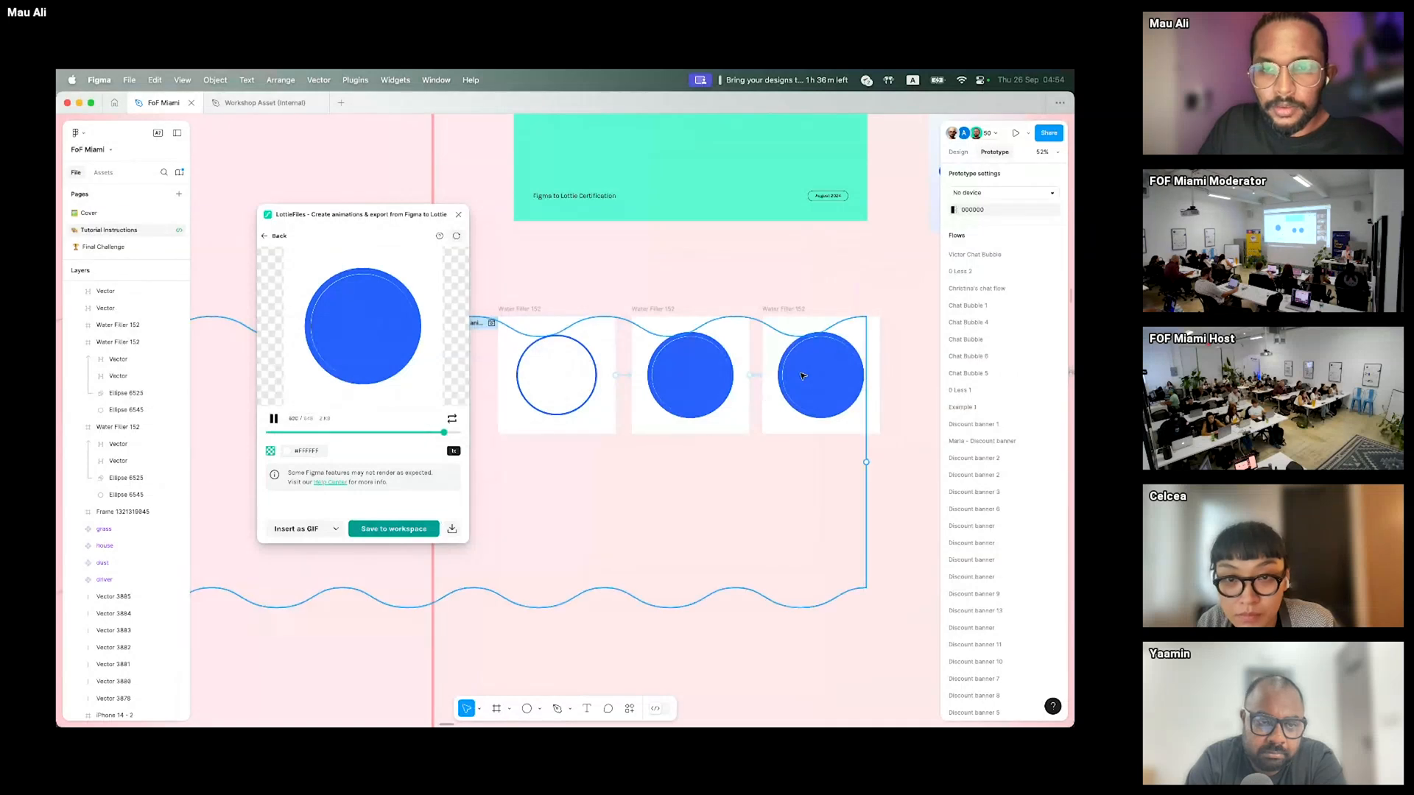
drag(284, 433, 425, 435)
- Change the trigger of the interaction between the two filled Water Filler 152 frames to On click
scroll(788, 421, down, 3)
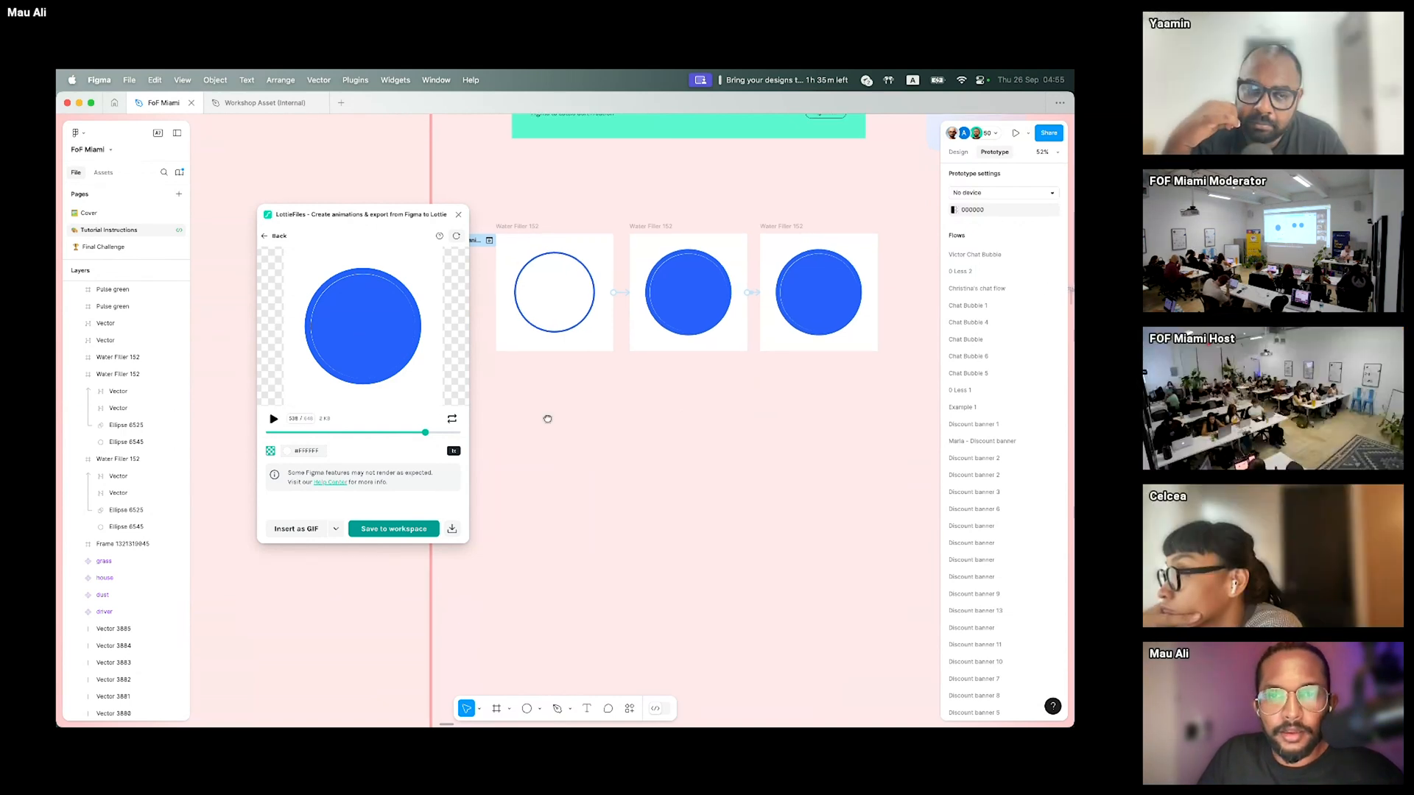
scroll(552, 409, right, 5)
scroll(558, 406, down, 5)
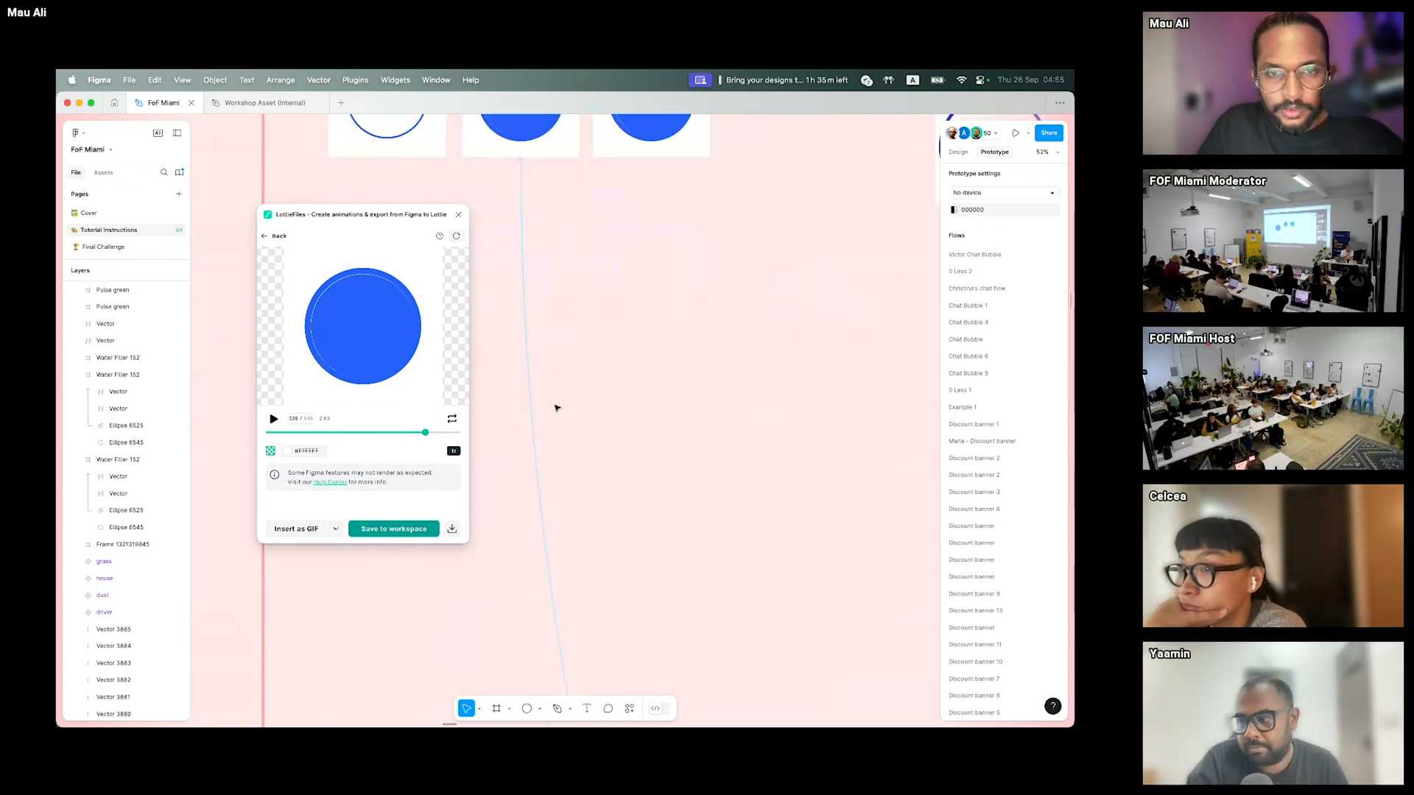
scroll(560, 404, down, 5)
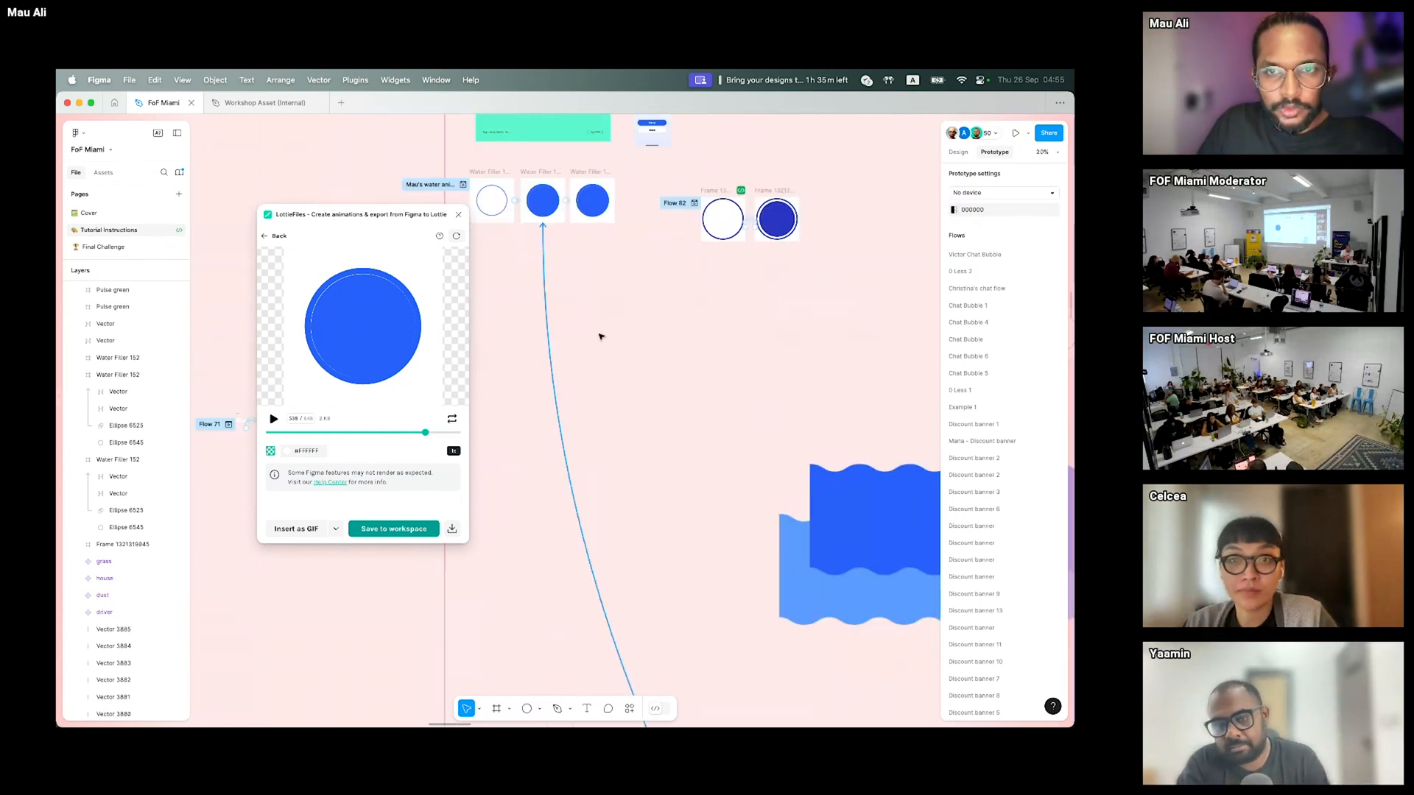
scroll(569, 178, up, 10)
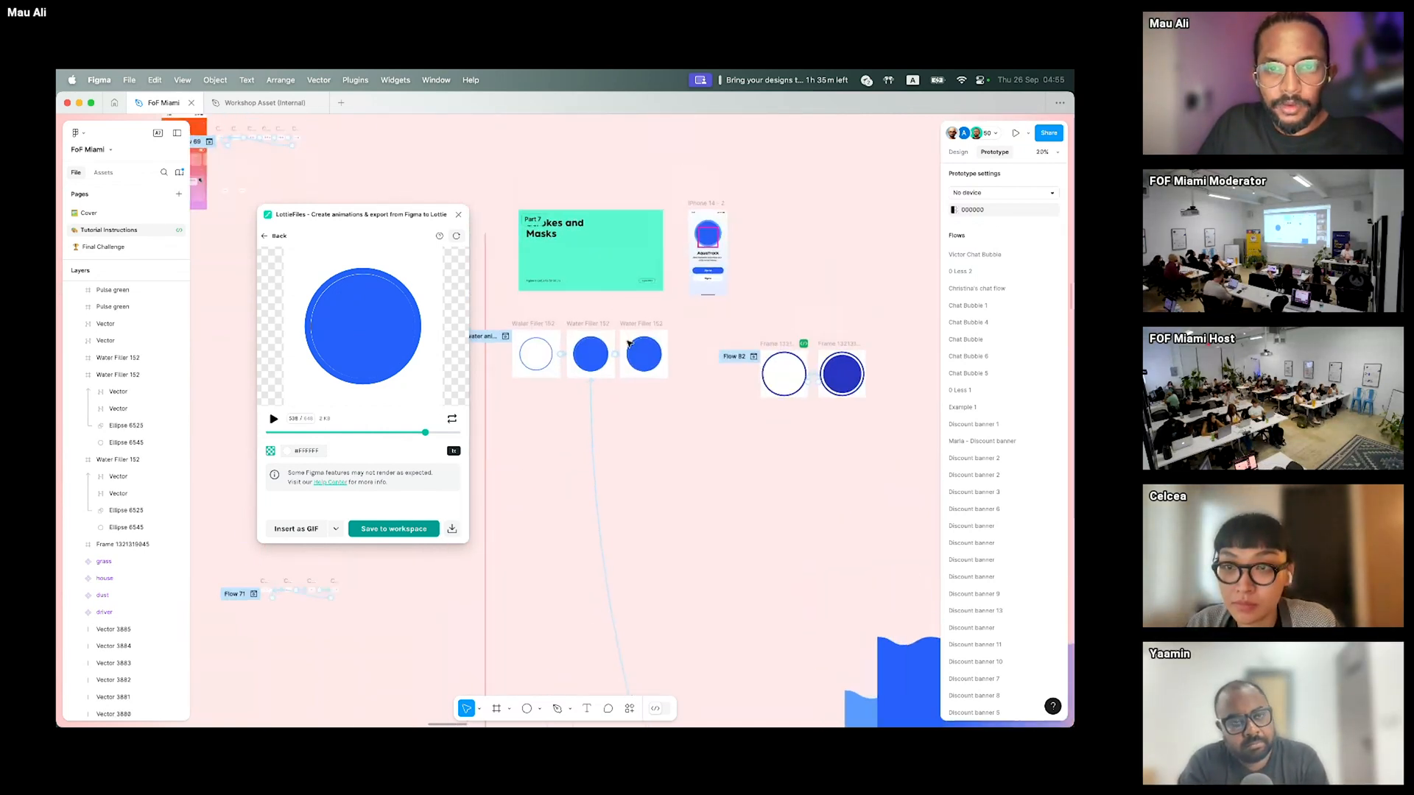
scroll(622, 400, down, 4)
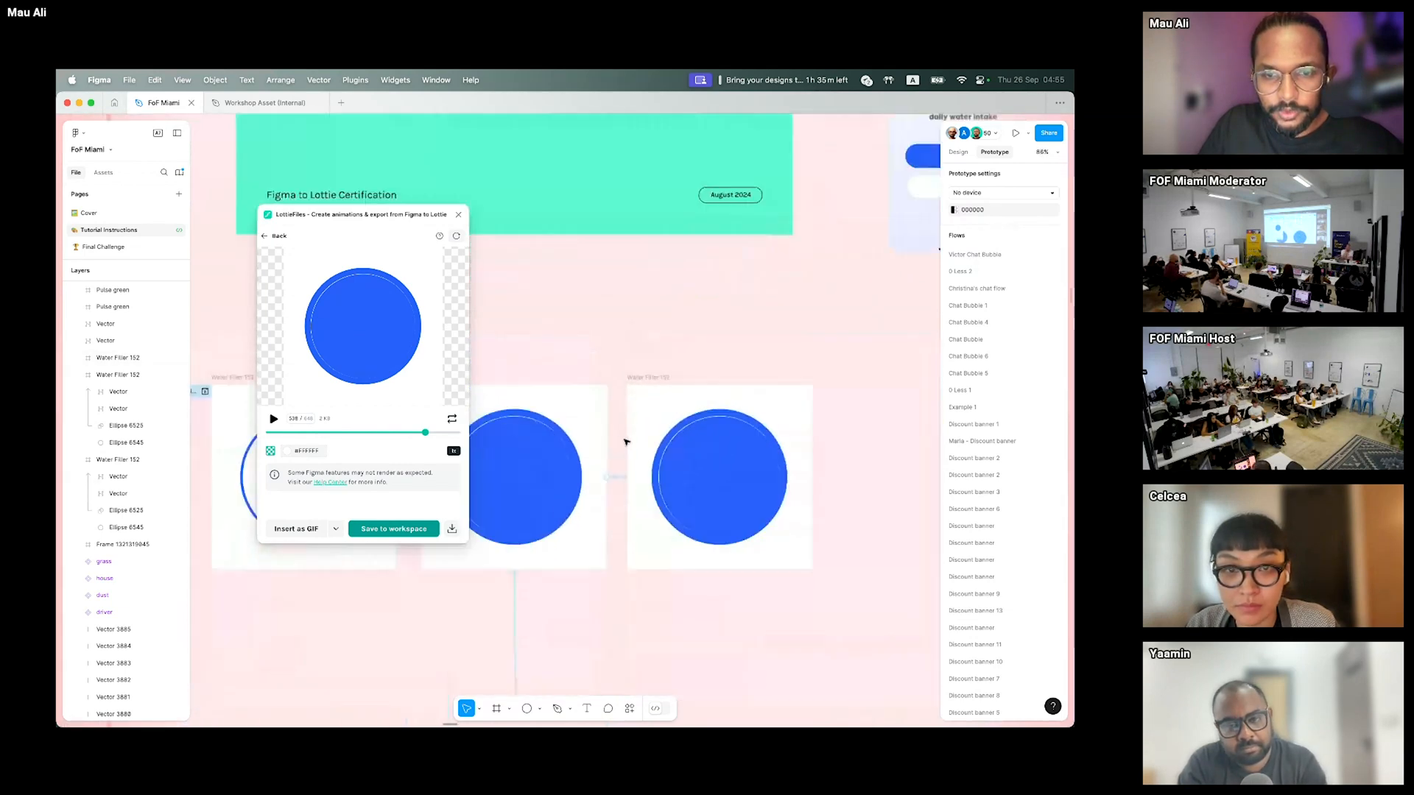
click(619, 472)
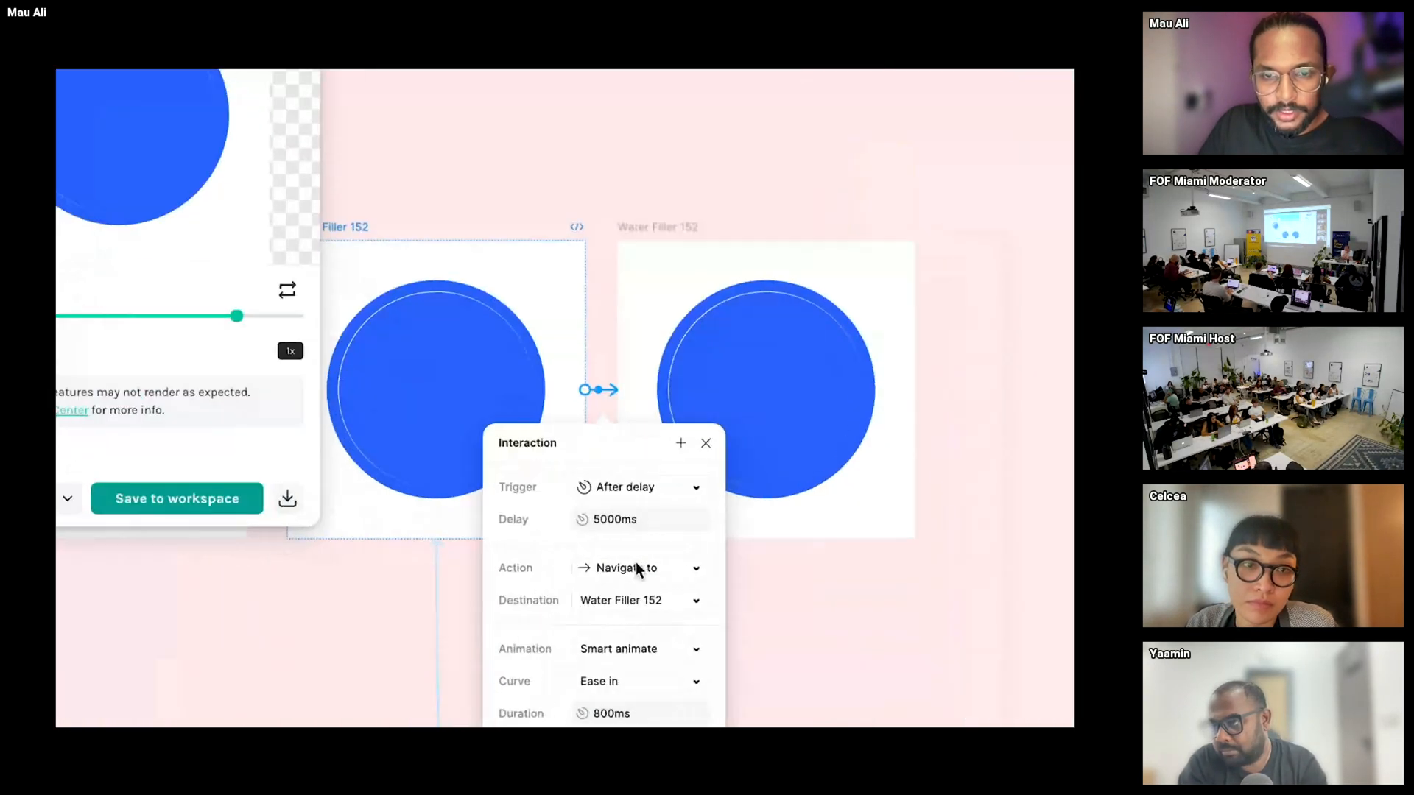
click(648, 488)
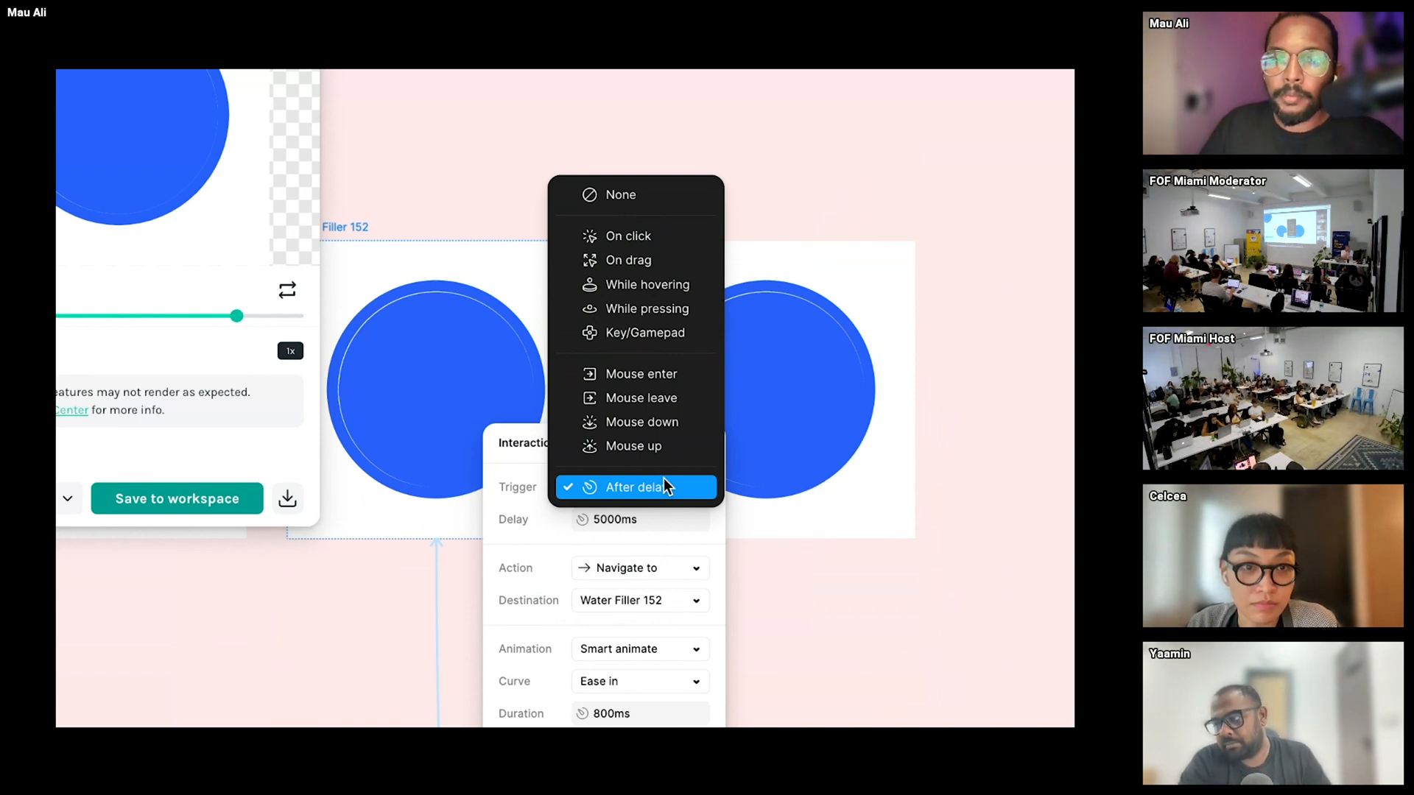
click(677, 241)
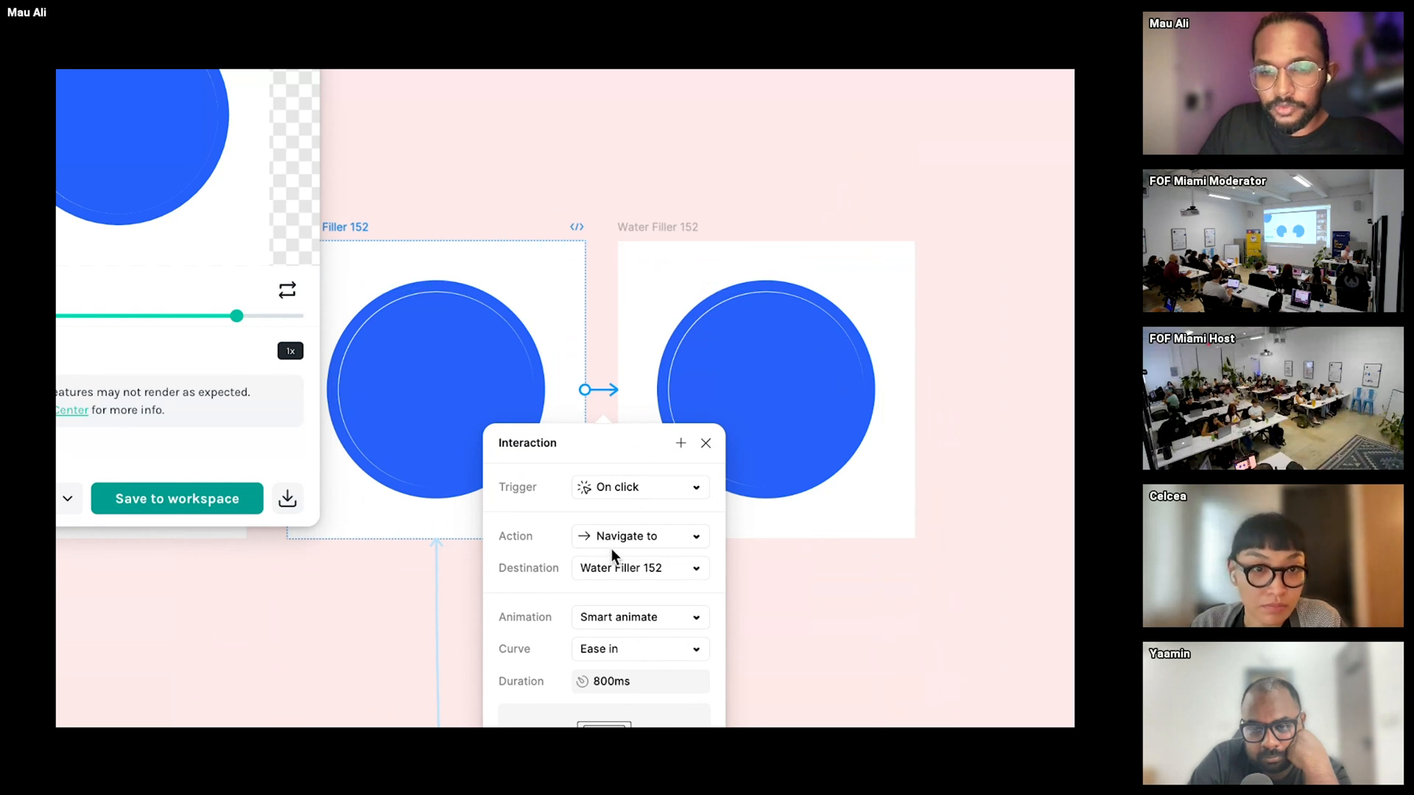
- Change the trigger of the interaction between the two Water Filler 152 frames to After delay and close the interaction settings
scroll(604, 495, down, 5)
scroll(608, 488, up, 2)
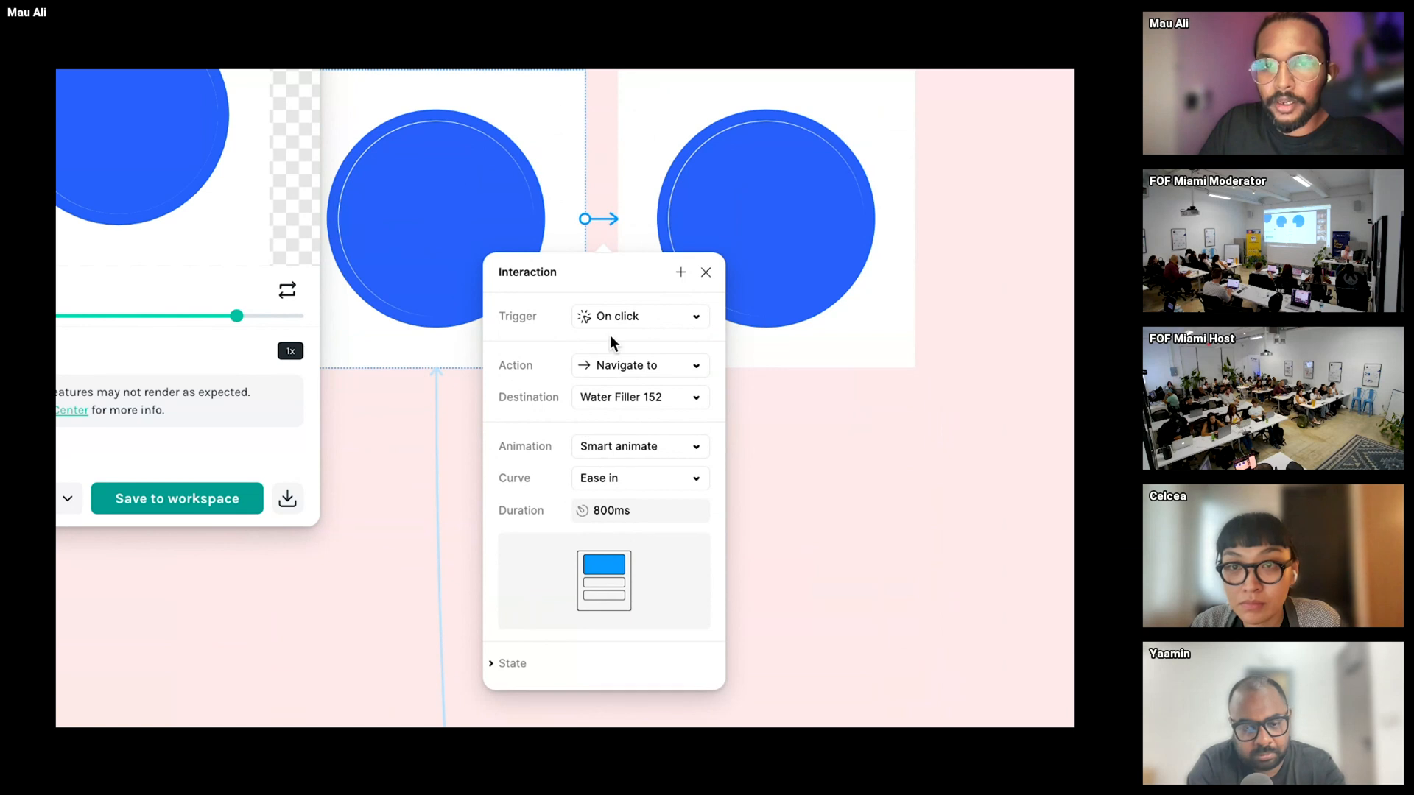
click(629, 323)
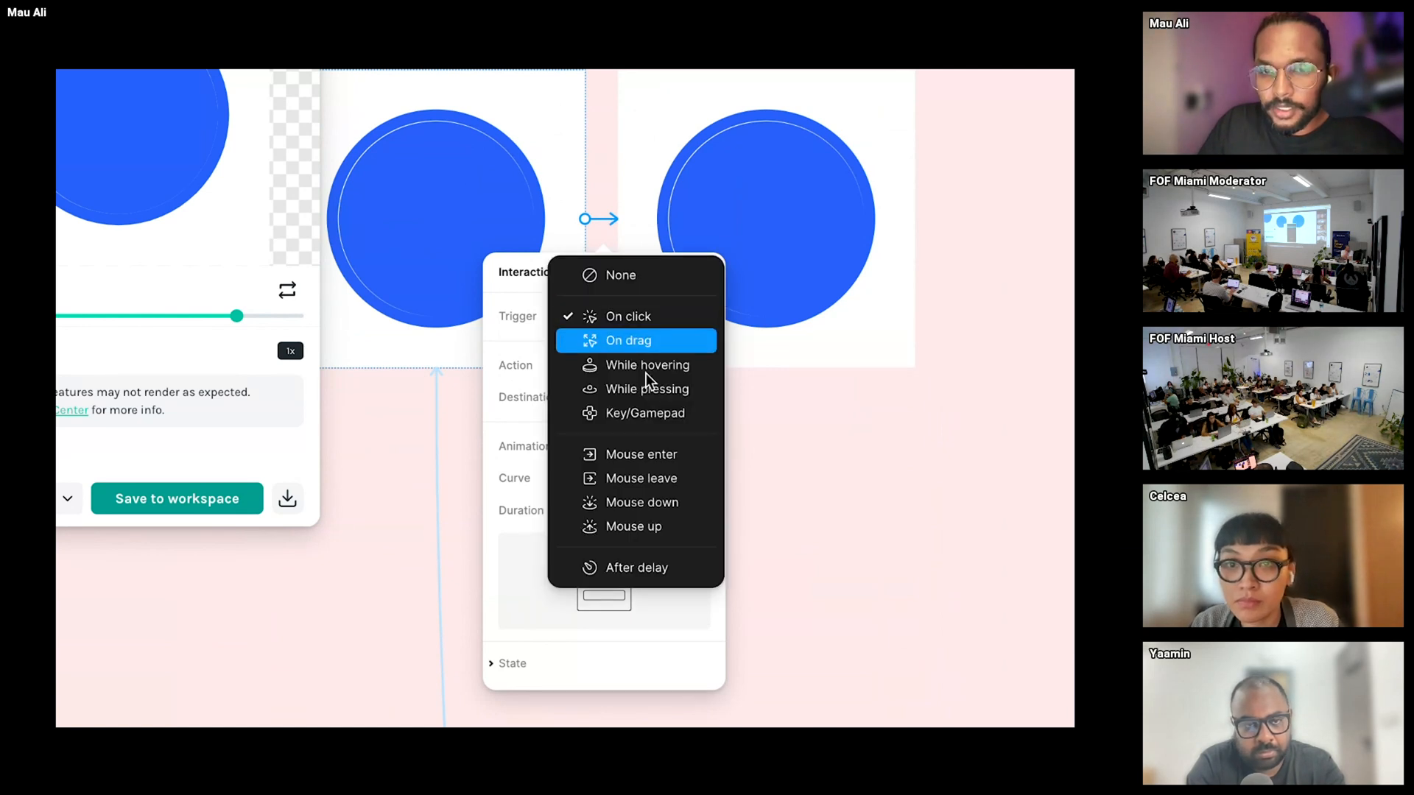
click(675, 568)
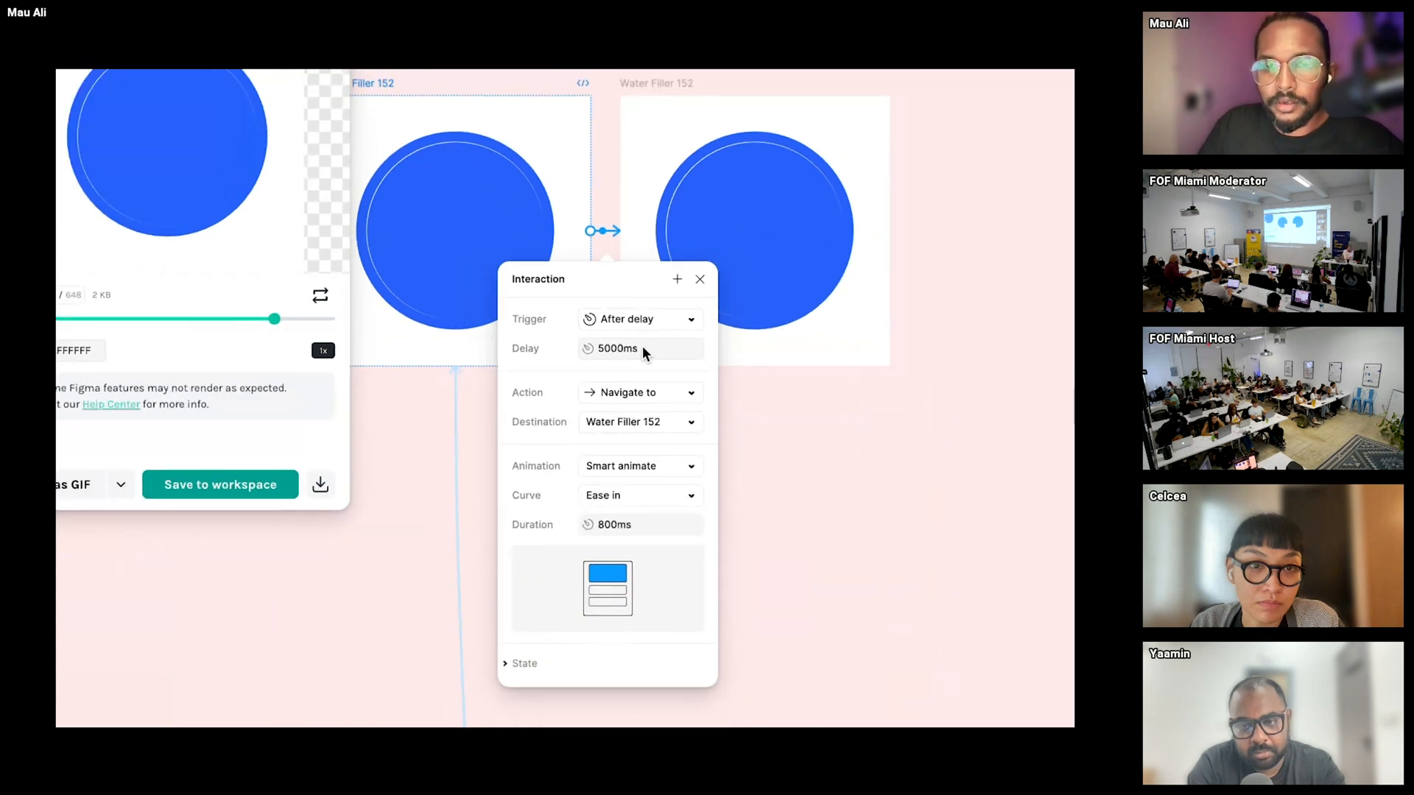
click(636, 349)
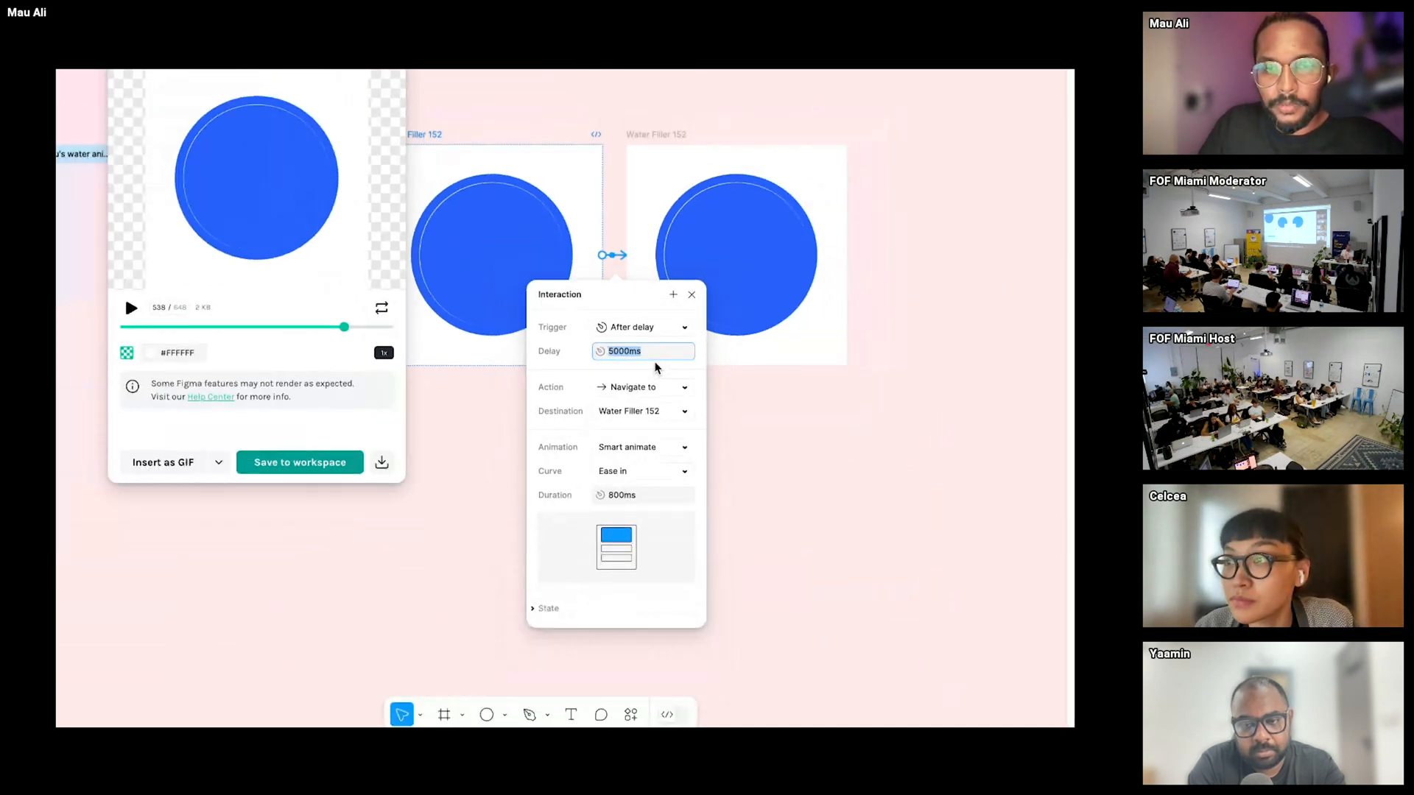
click(665, 329)
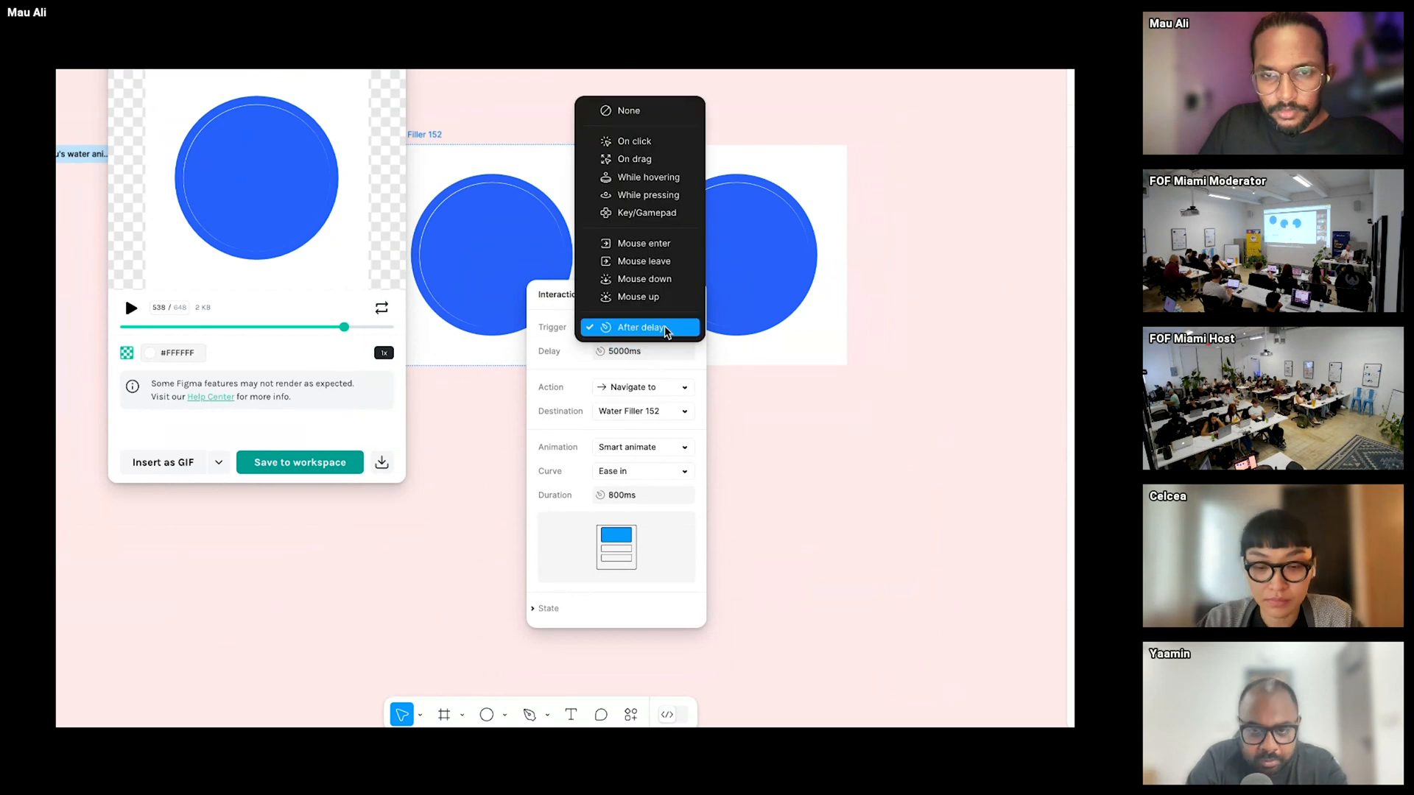
click(771, 409)
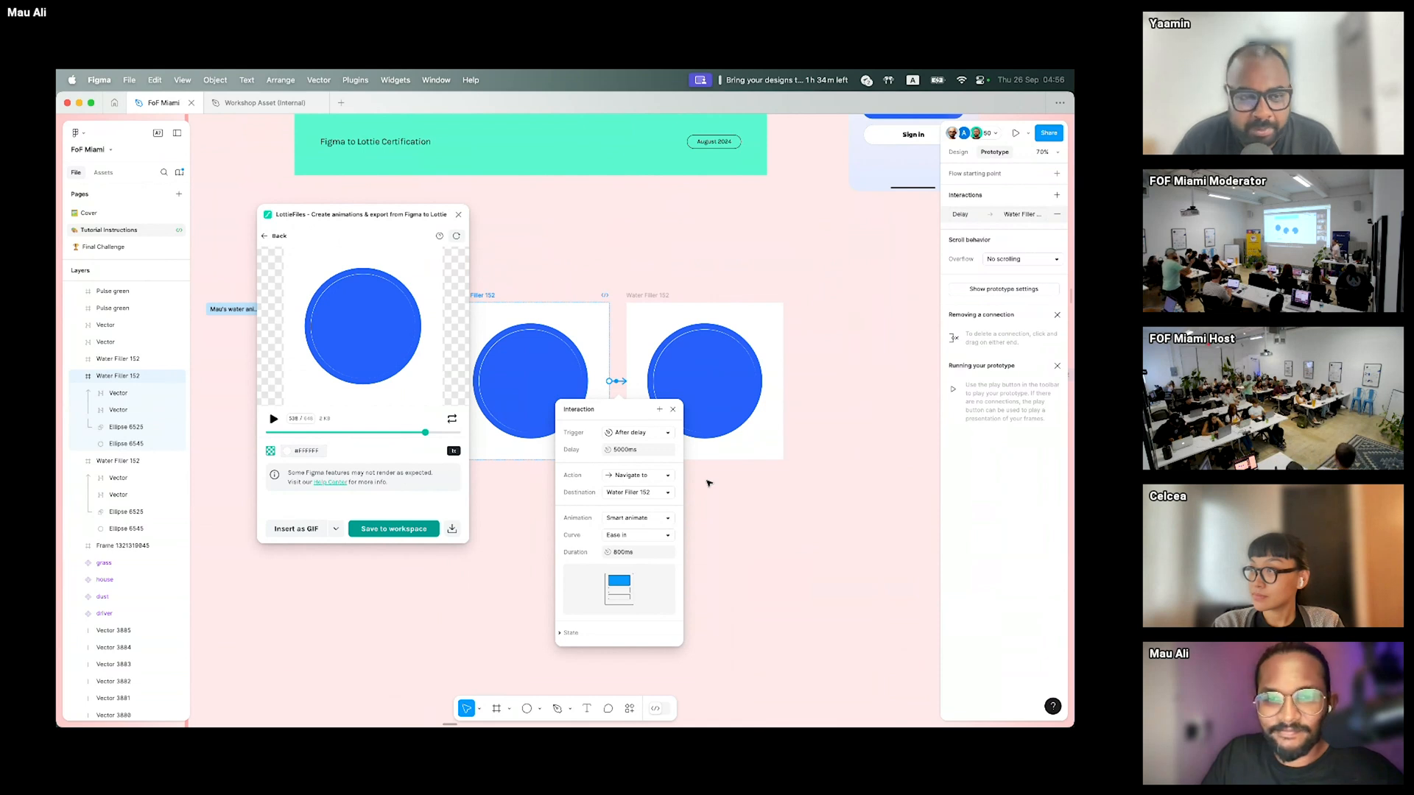
click(708, 483)
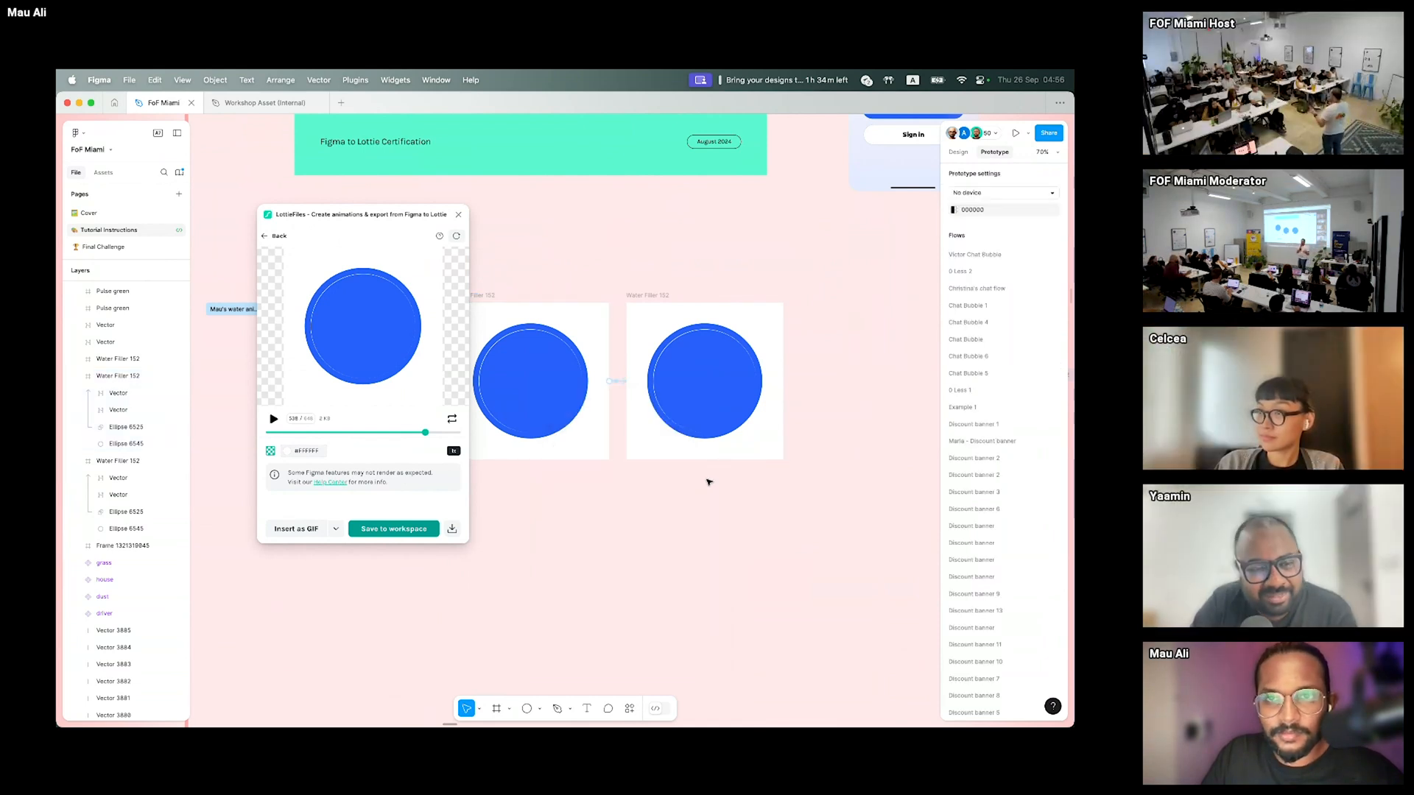
- Save the exported water animation to the Animations folder of the Workflow & Co workspace
scroll(708, 482, down, 1)
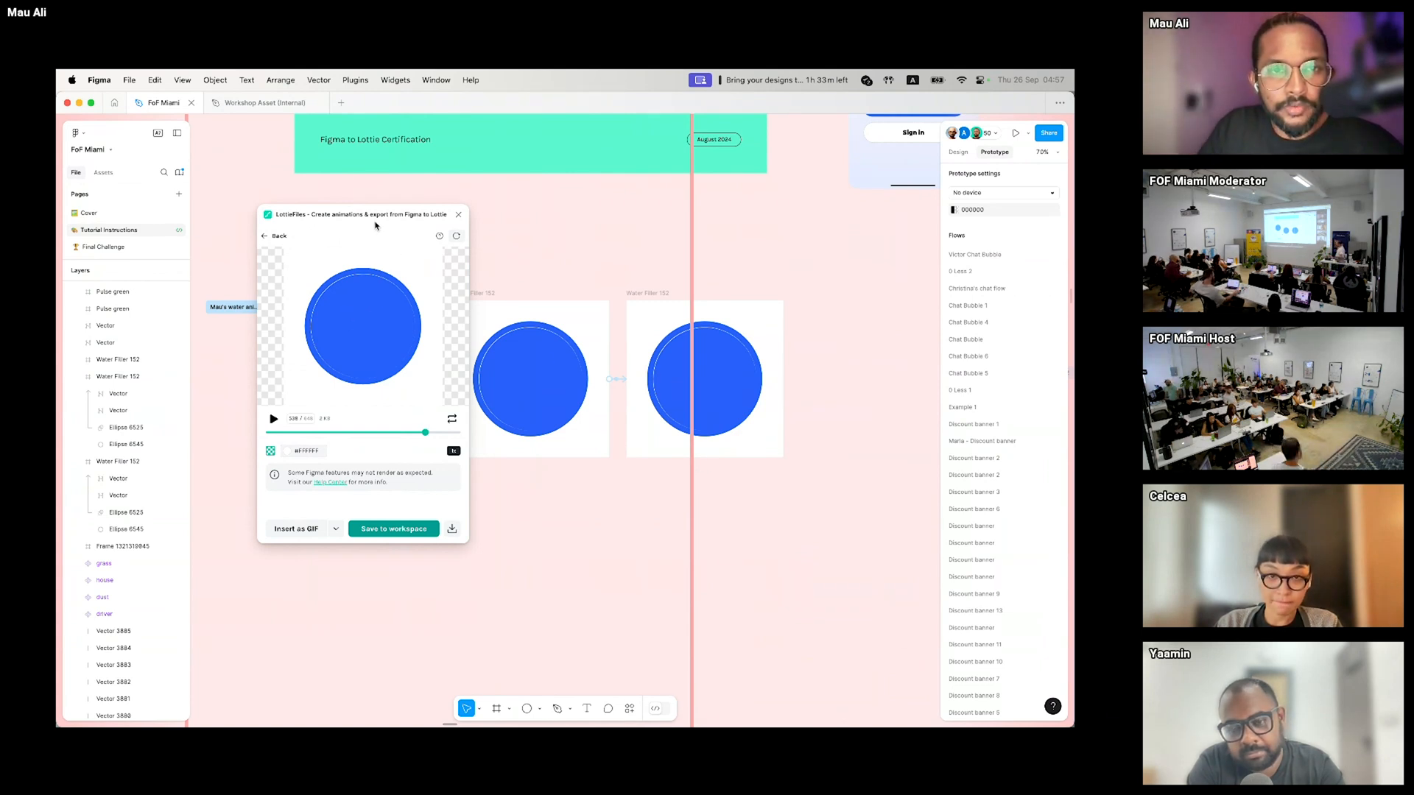
drag(375, 225, 401, 211)
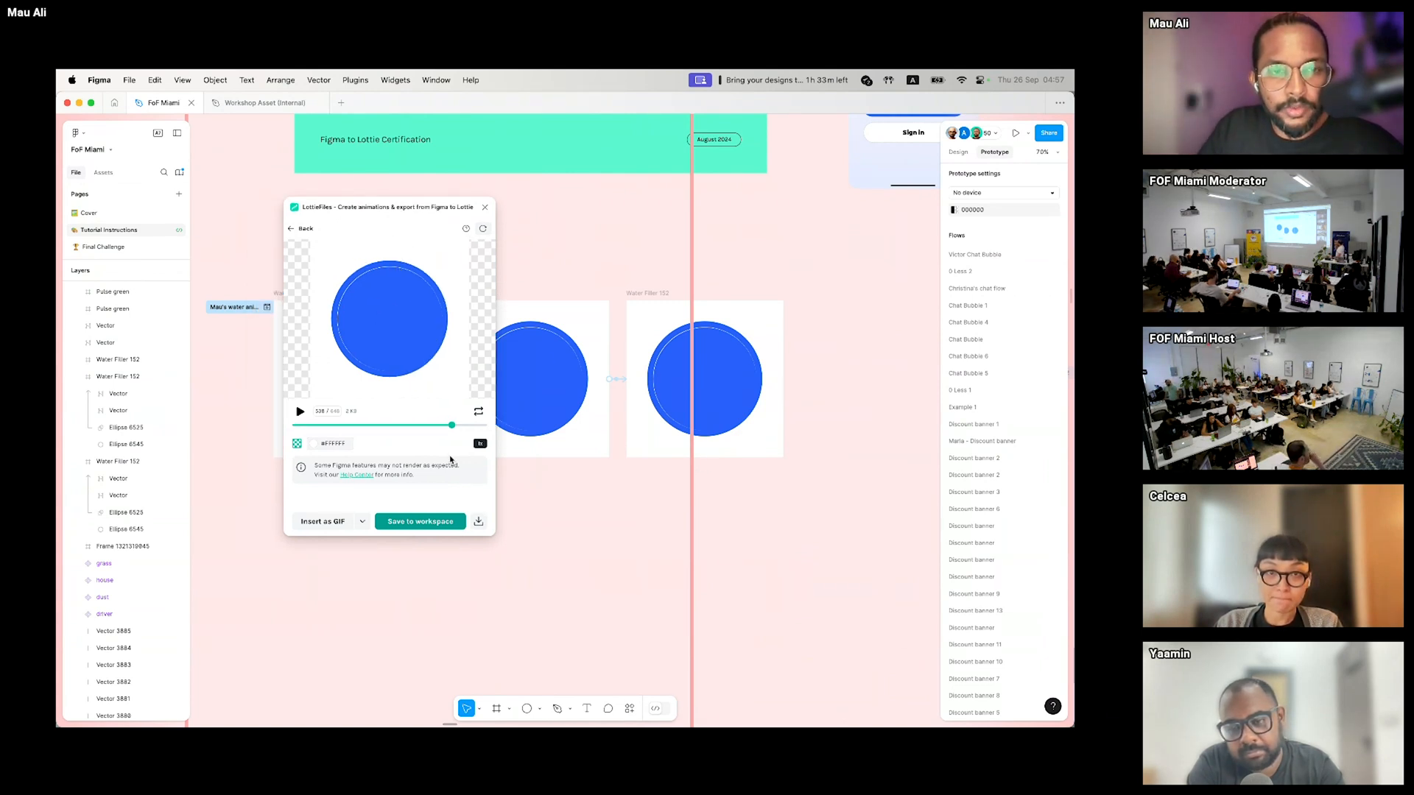
click(426, 526)
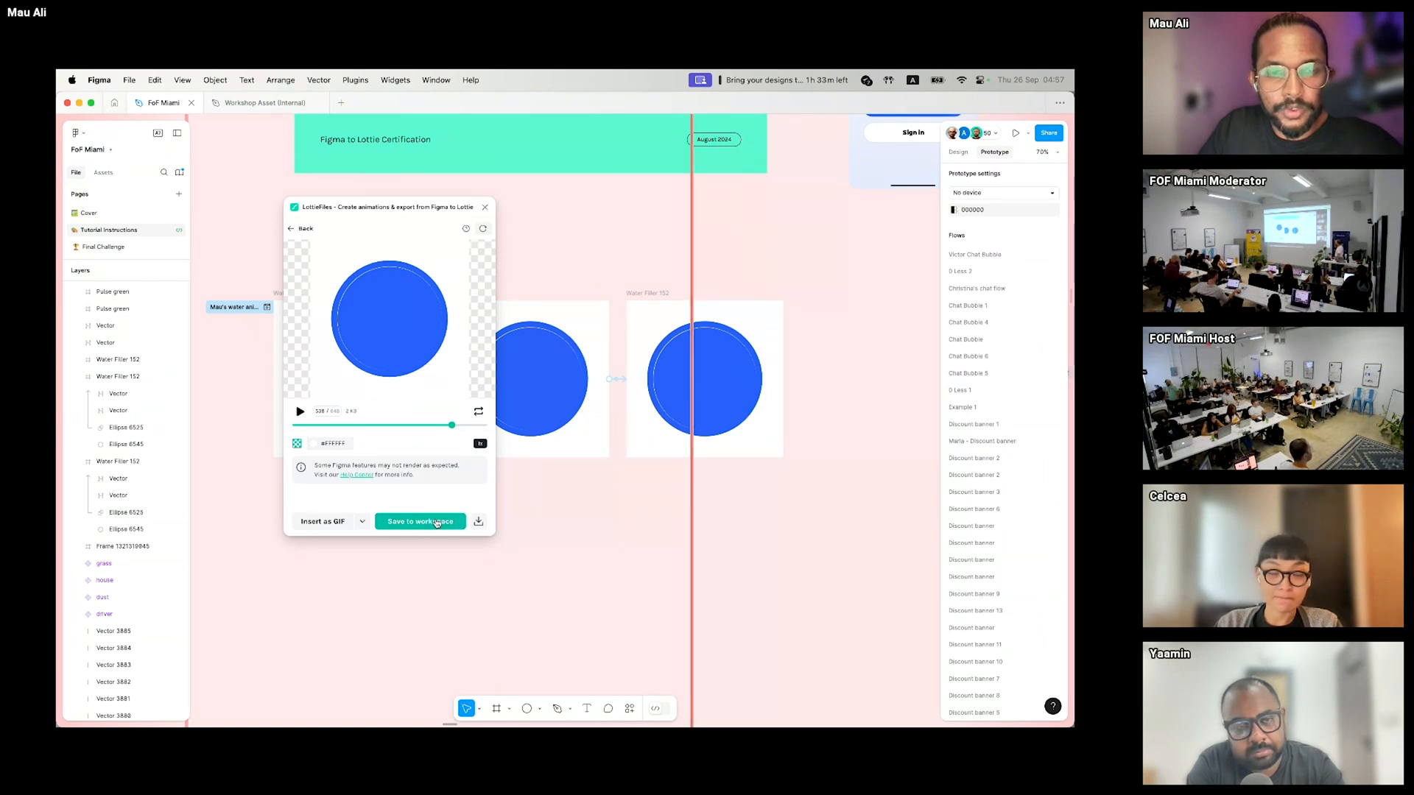
click(356, 316)
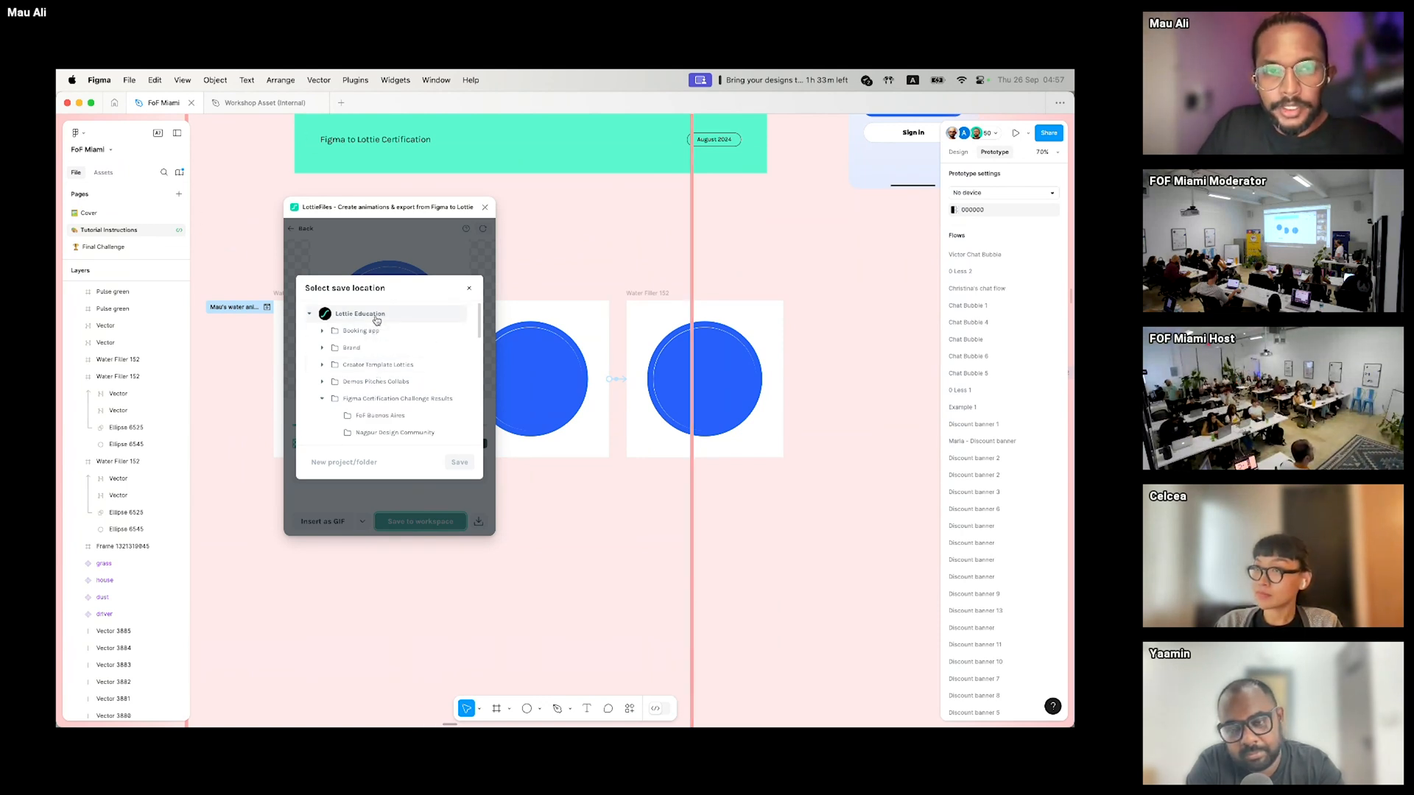
click(311, 314)
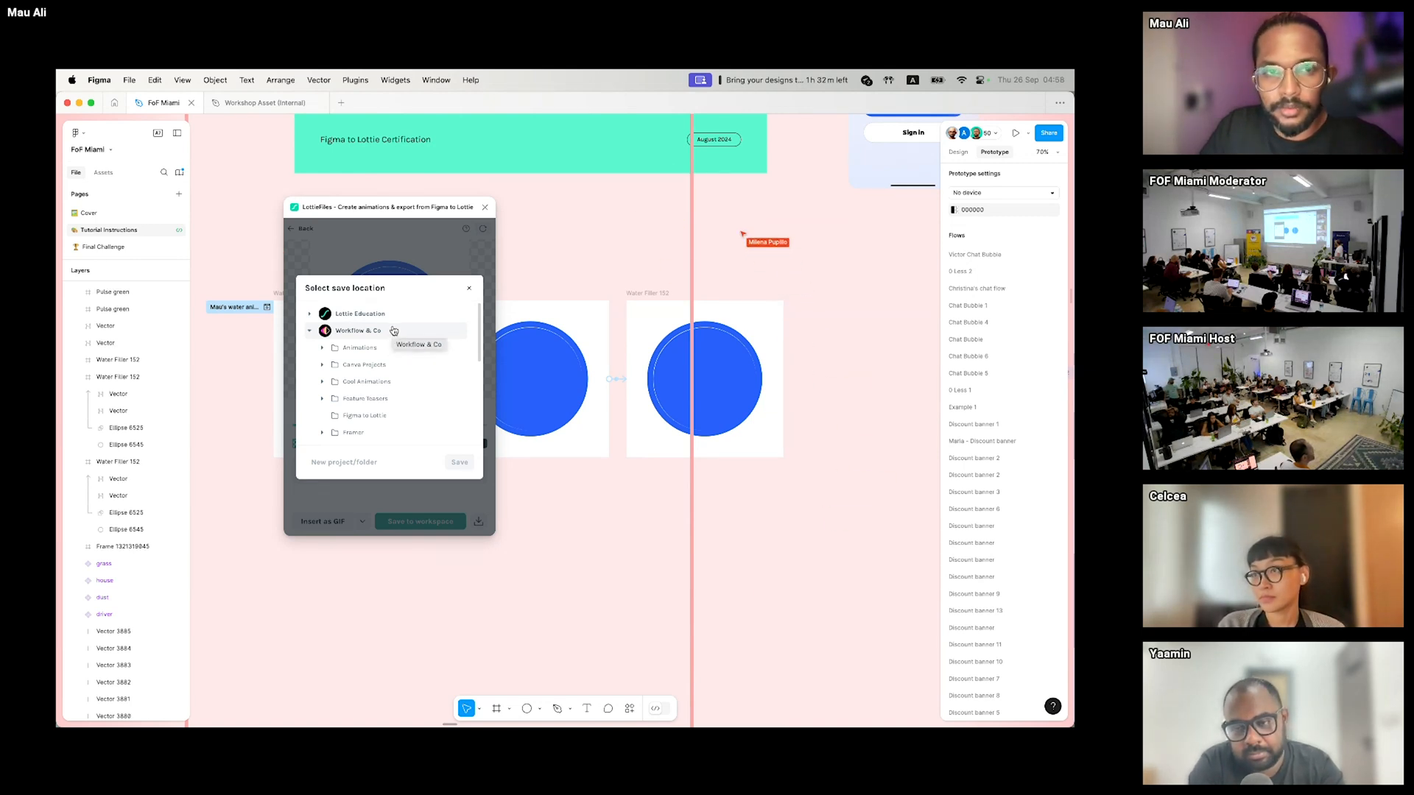
click(360, 348)
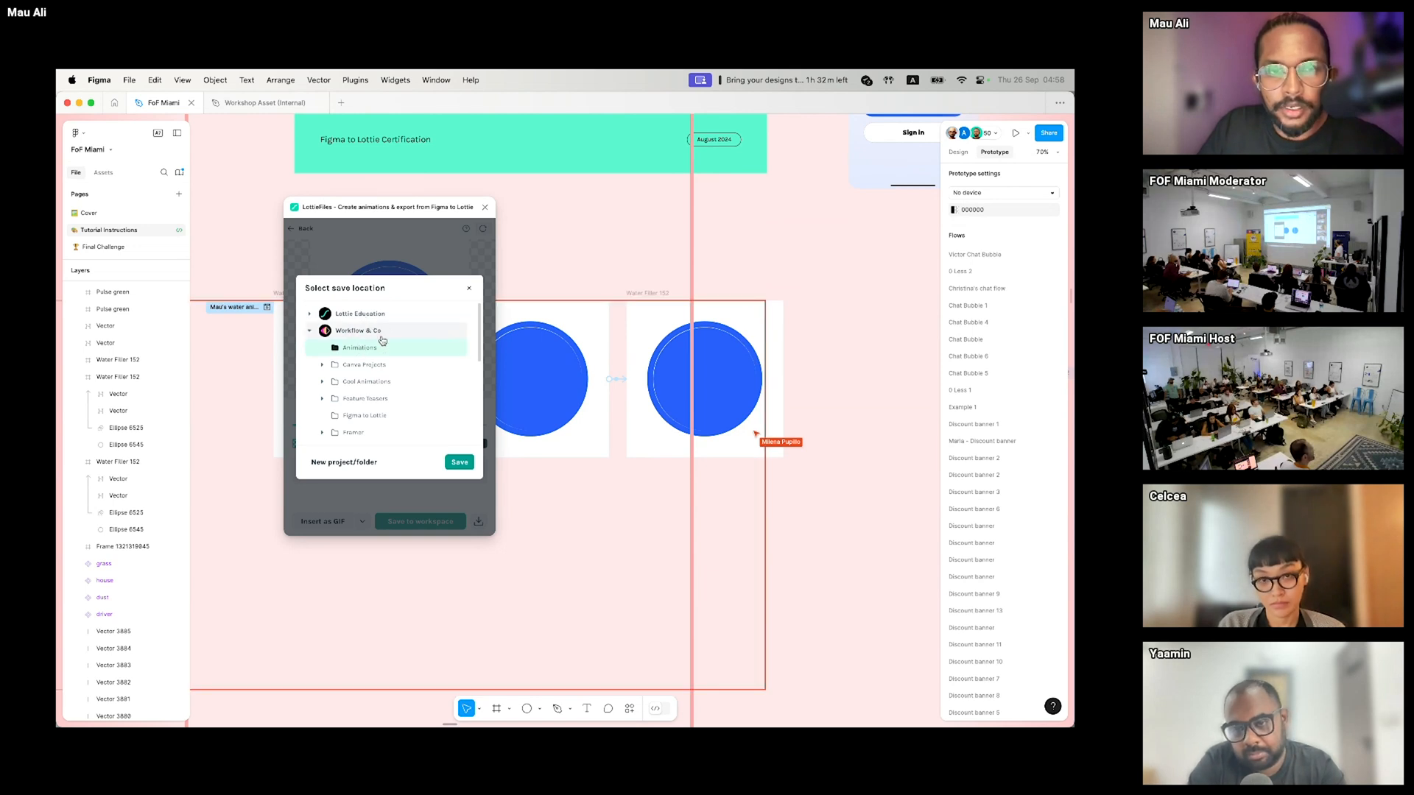
click(455, 458)
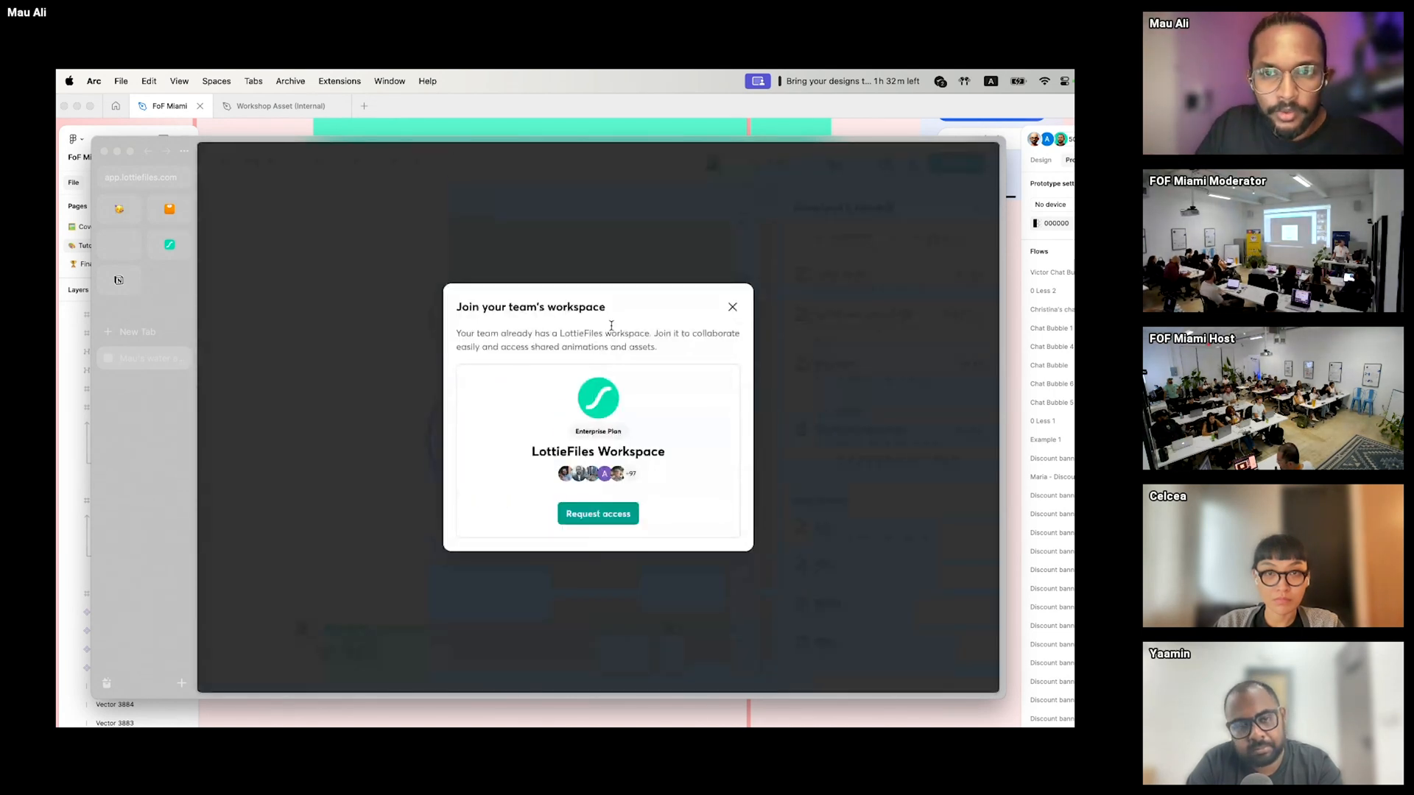
- Dismiss the team workspace invitation on the LottieFiles site and examine the download formats and file sizes offered for the water animation
click(732, 308)
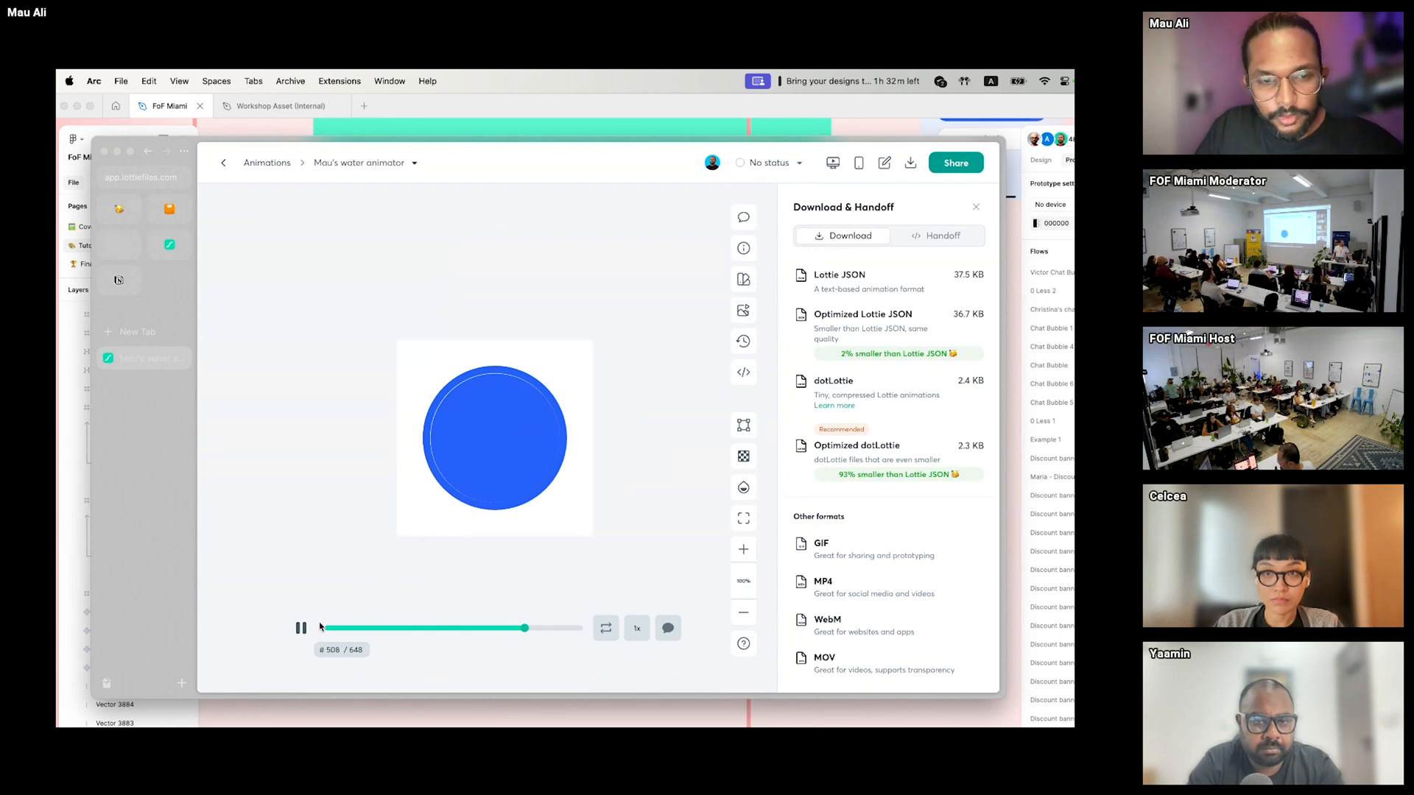
mouse_move(965, 286)
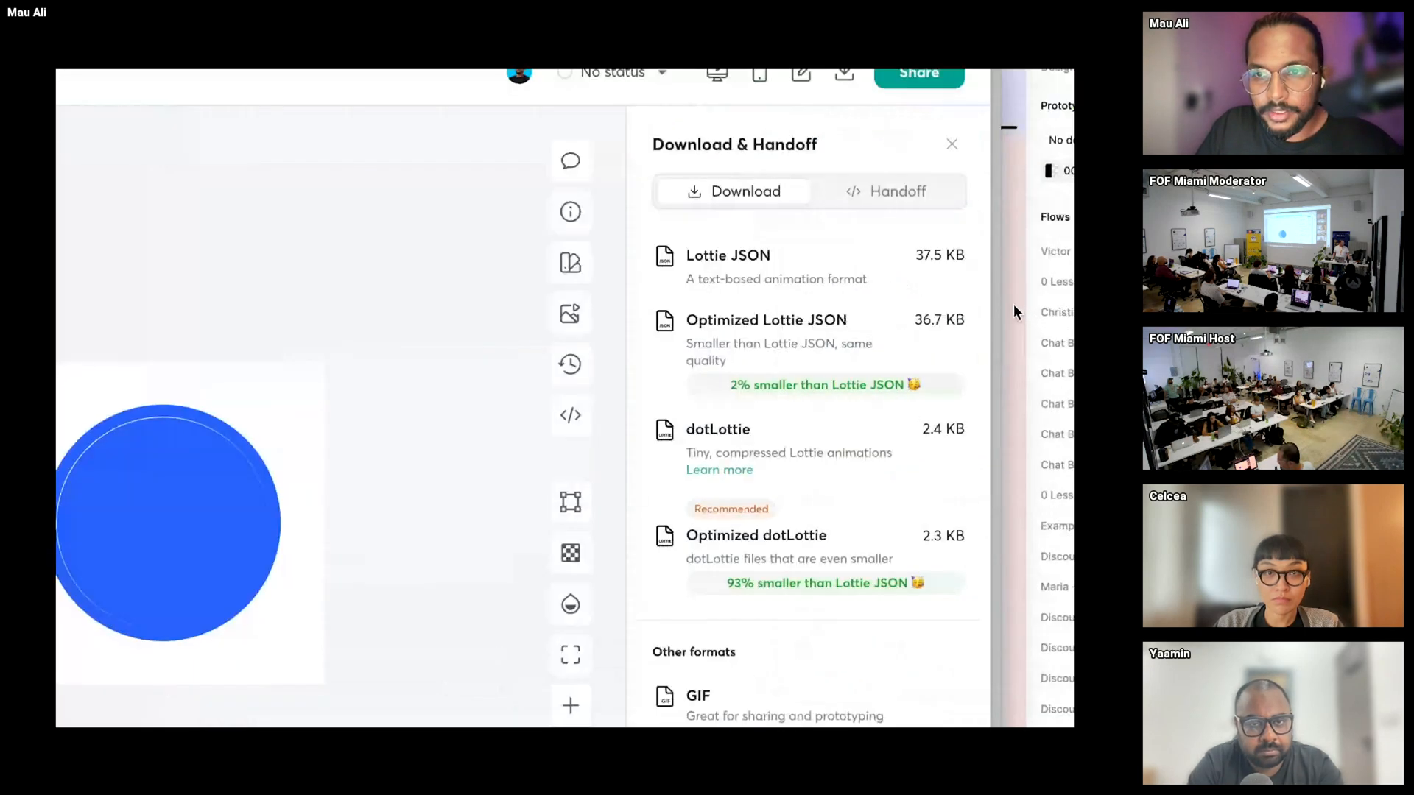
mouse_move(973, 343)
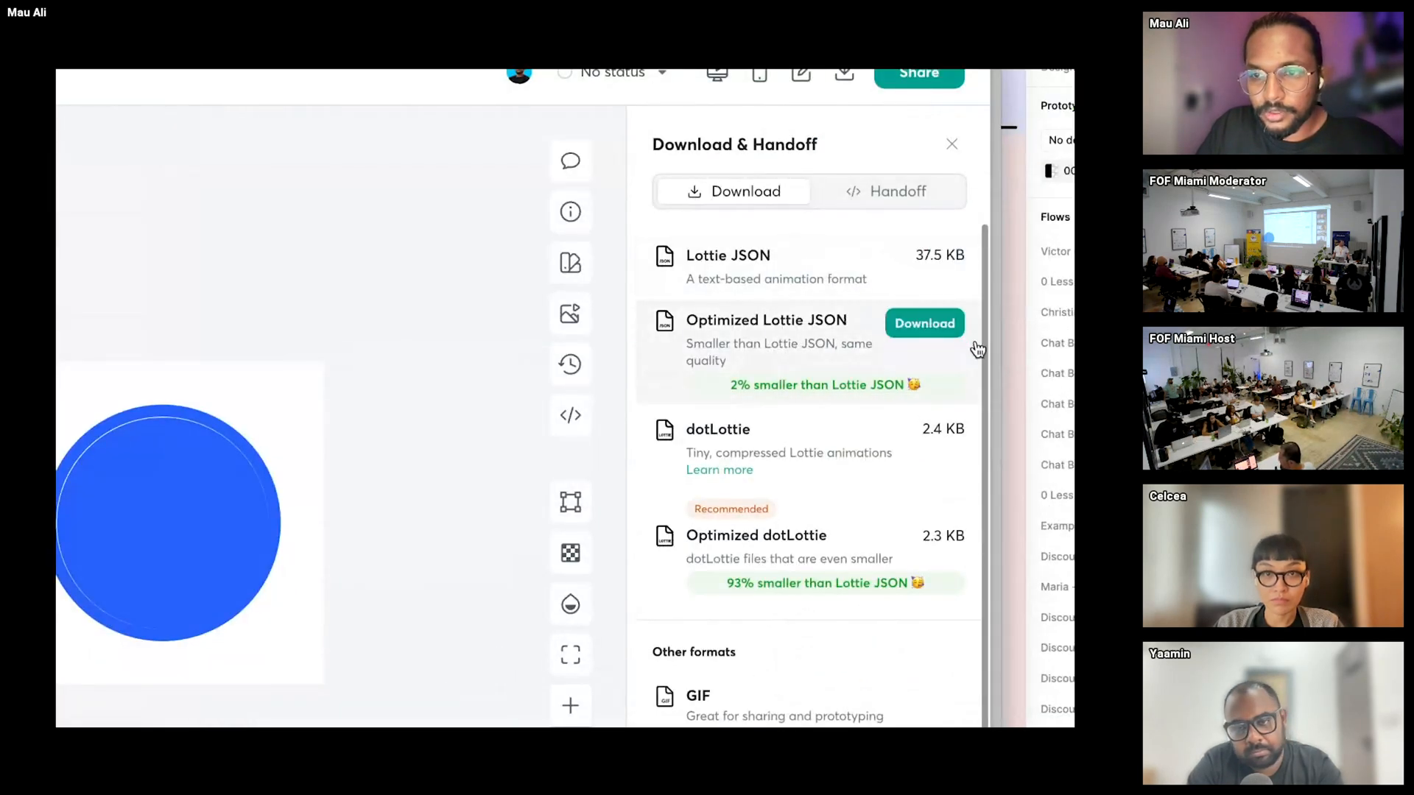
mouse_move(970, 466)
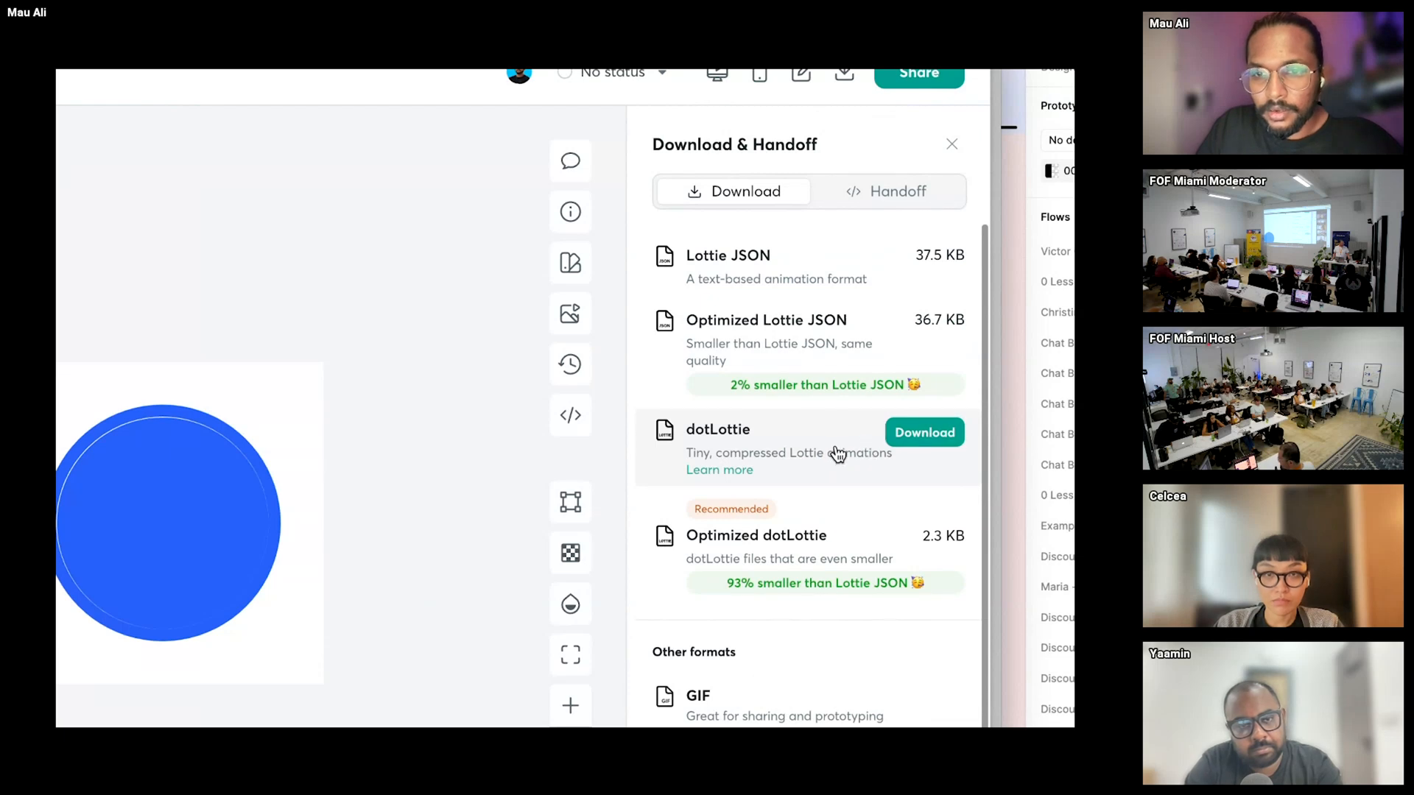
mouse_move(801, 295)
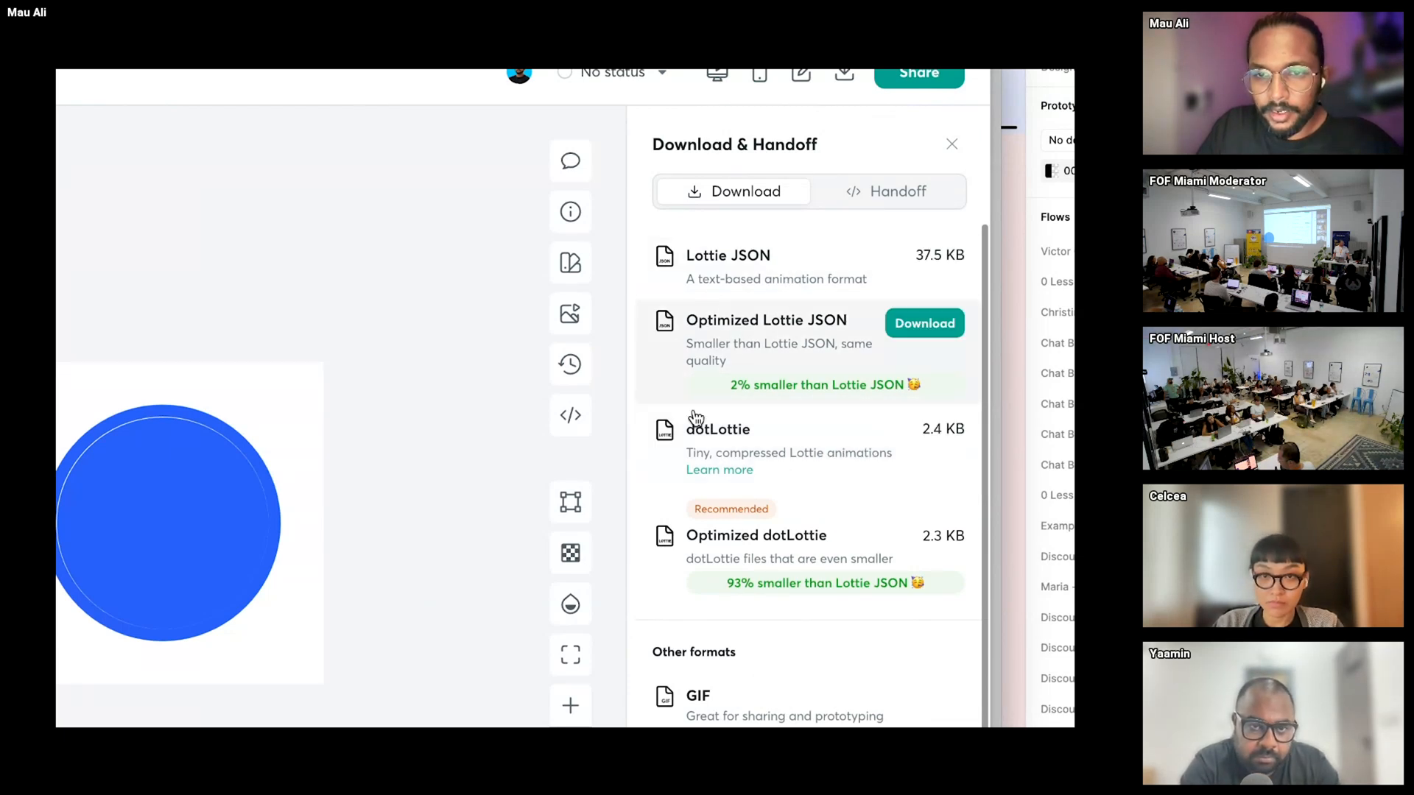
mouse_move(734, 447)
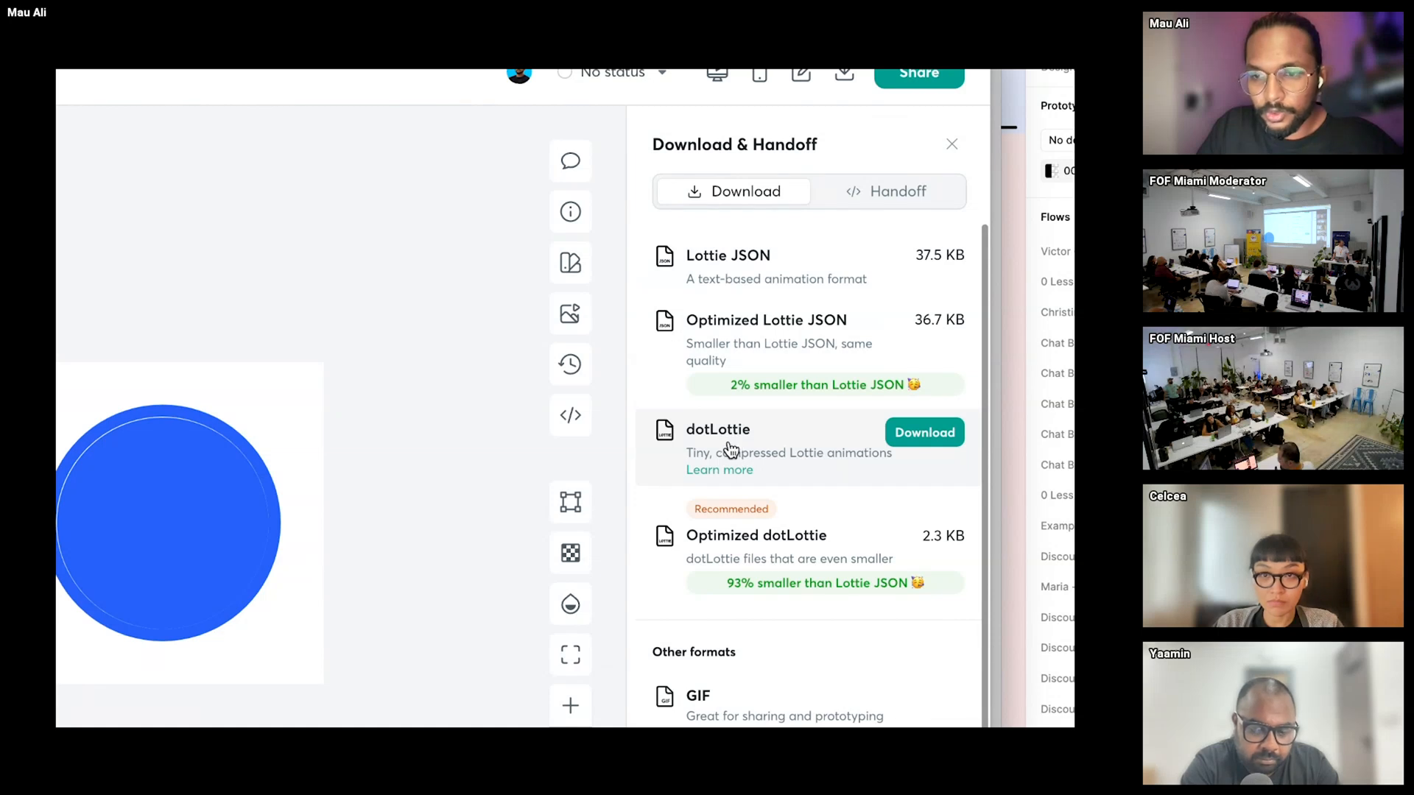
mouse_move(823, 541)
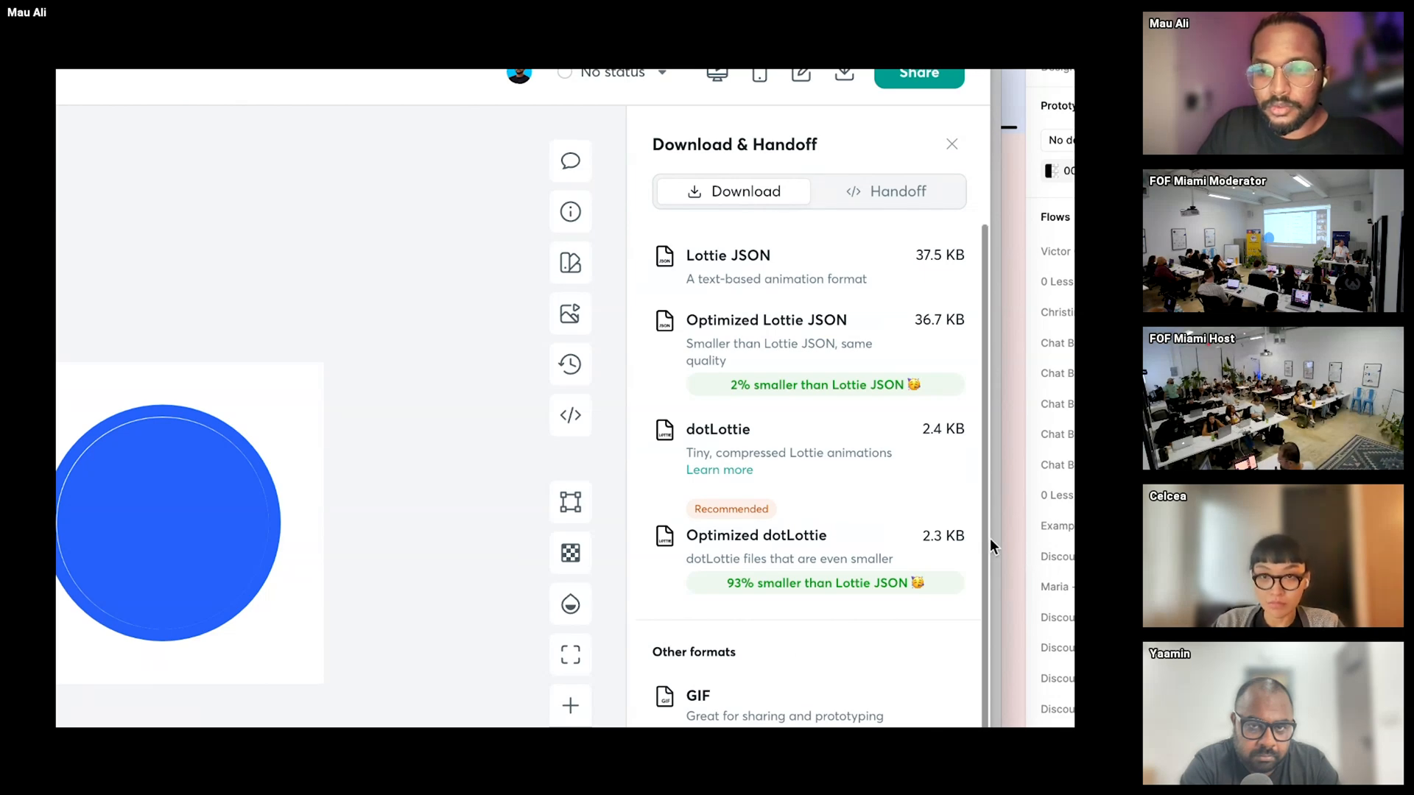
scroll(990, 539, down, 1)
scroll(990, 539, down, 5)
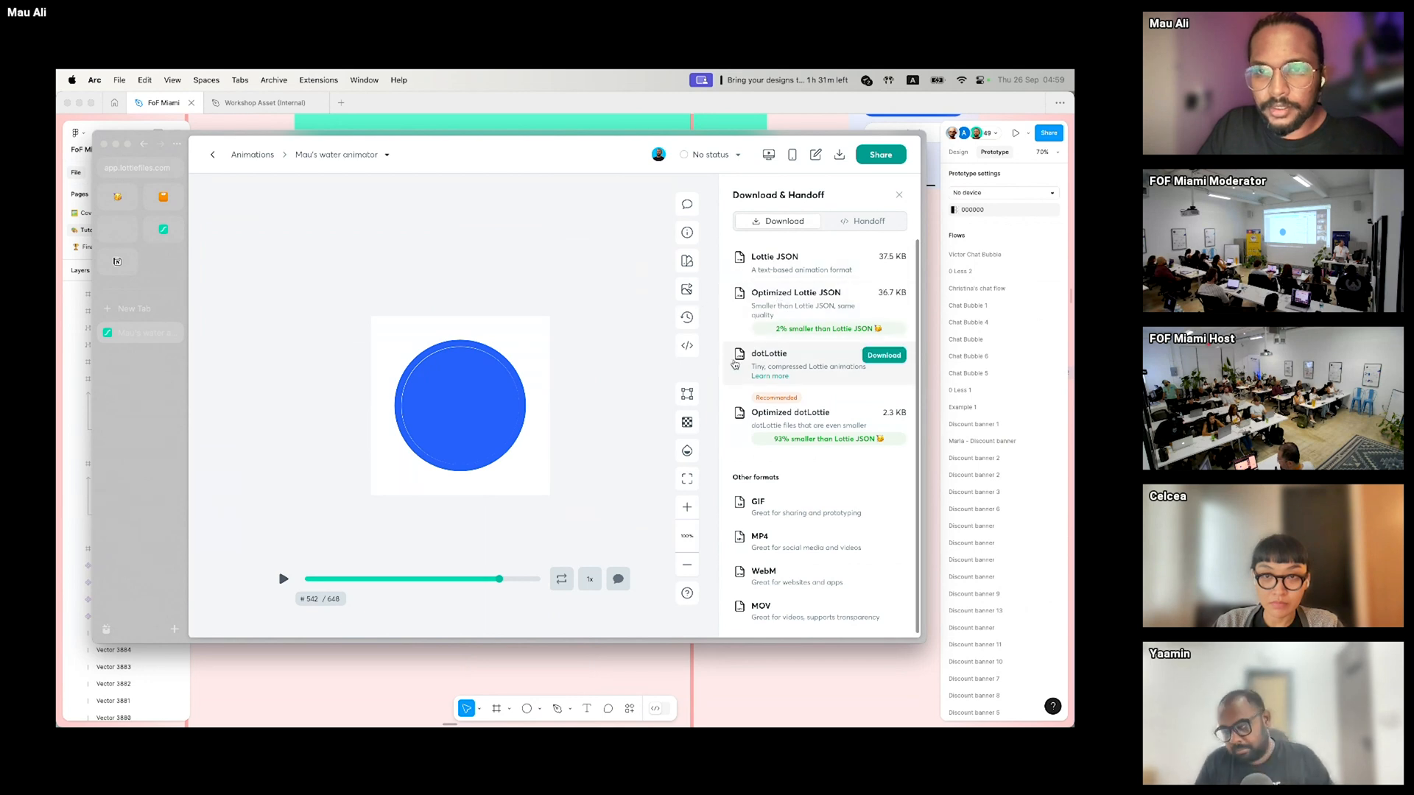
scroll(780, 406, down, 1)
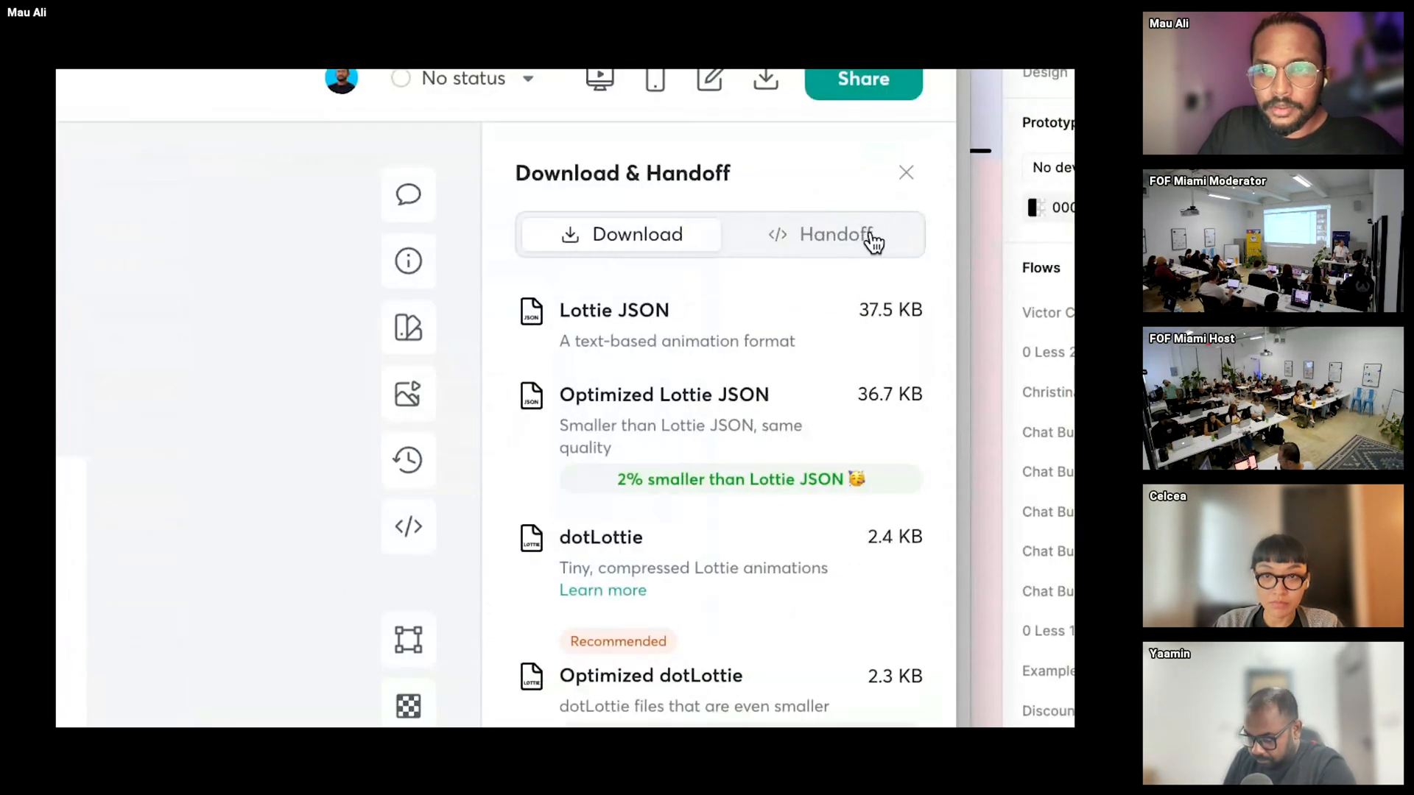
- Enable the asset link for the water animation in its handoff options and view the preview background color settings
click(874, 243)
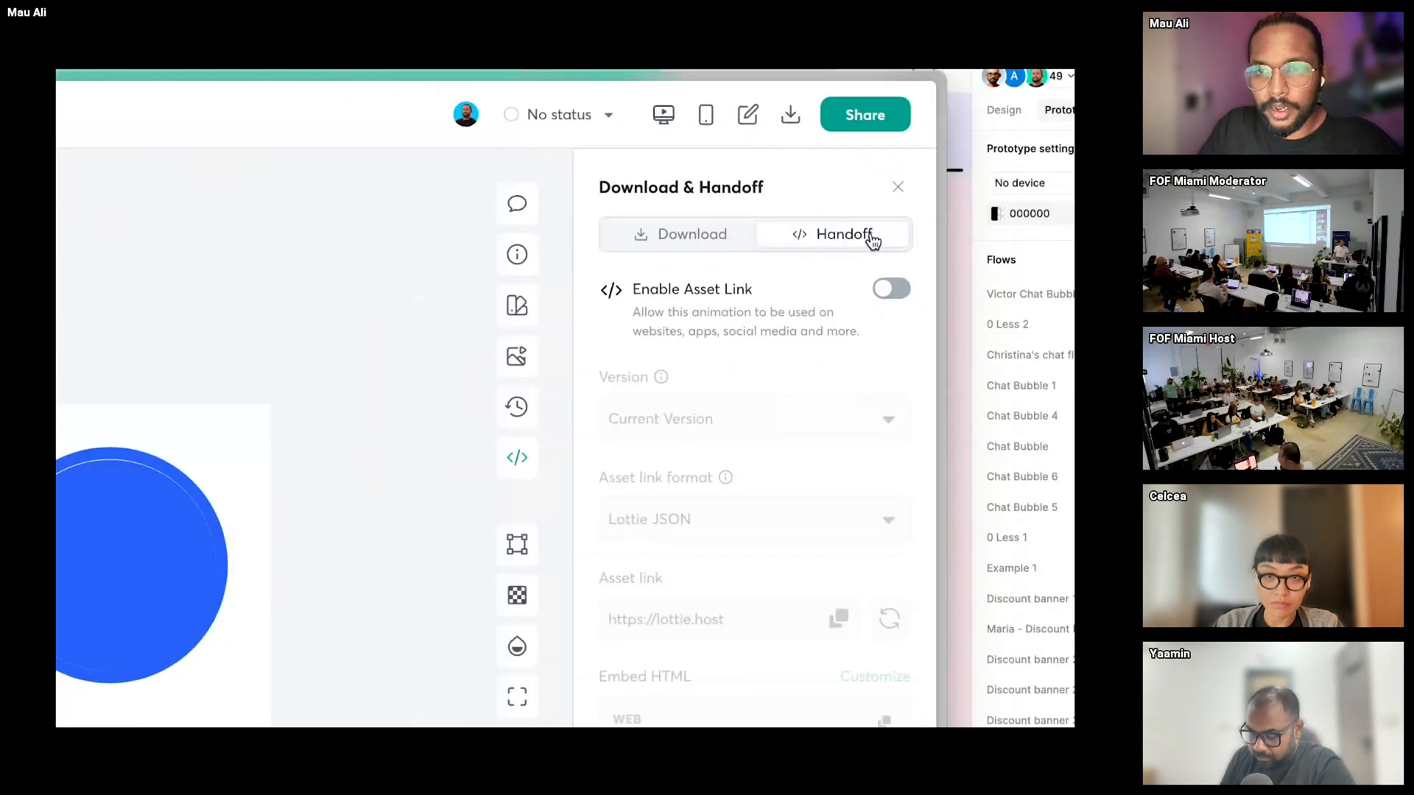
click(895, 301)
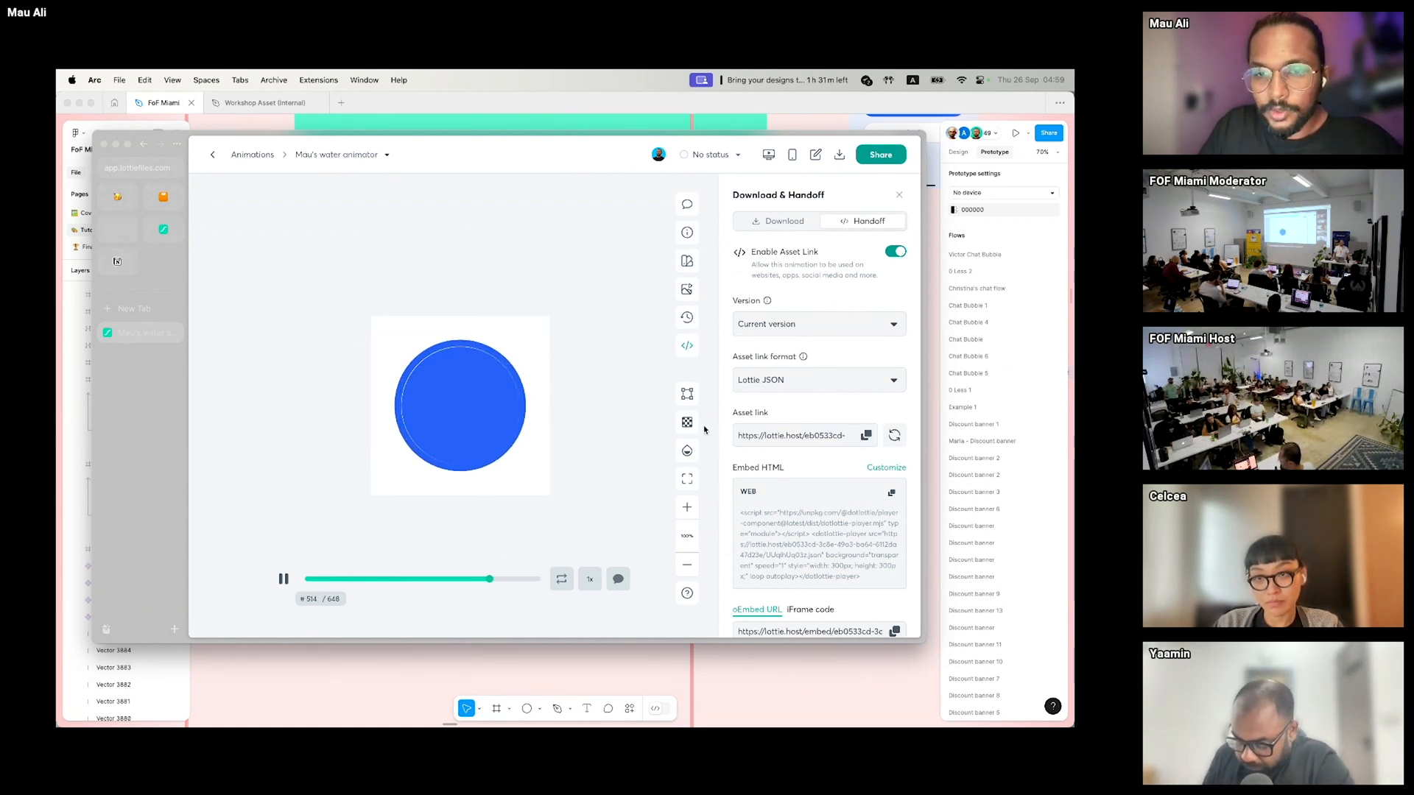
click(688, 451)
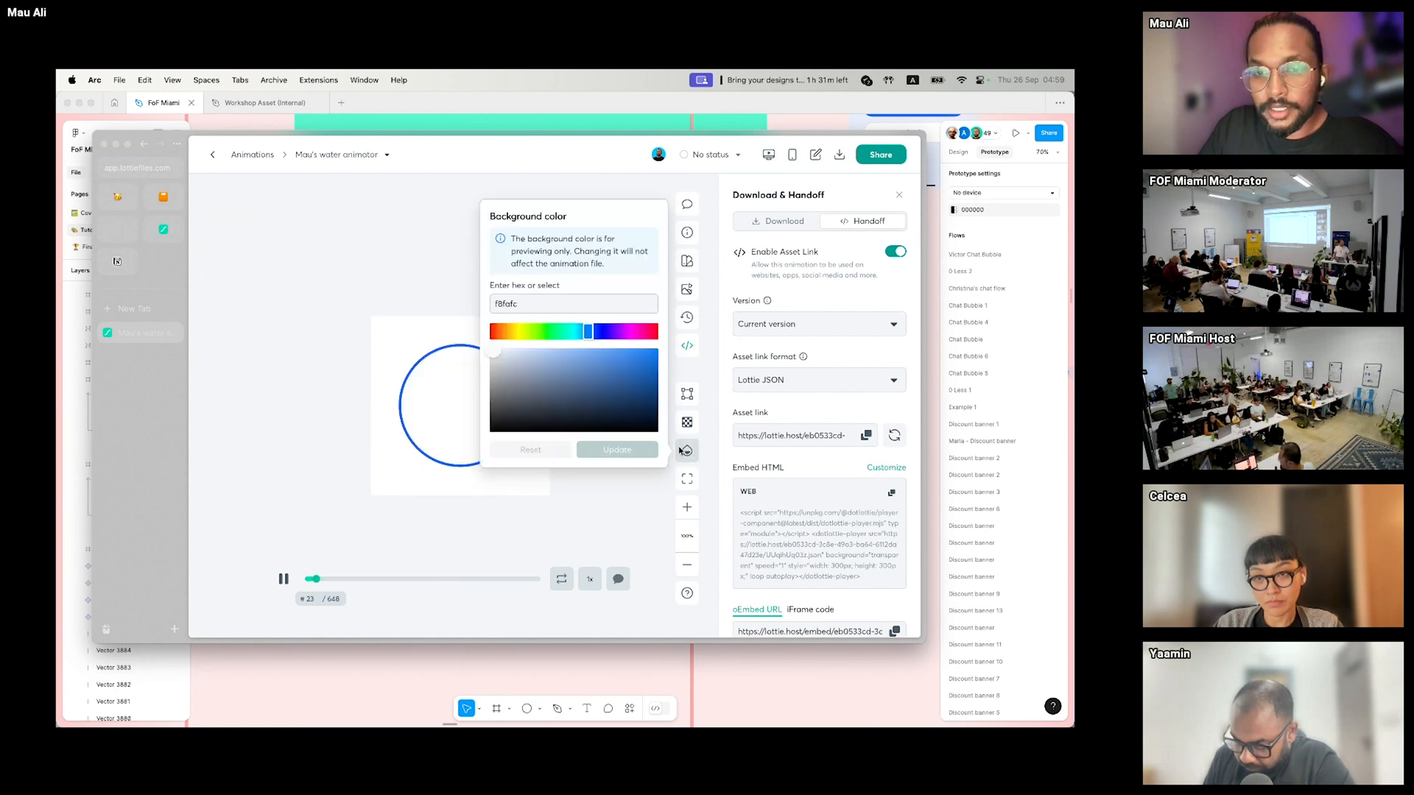
click(639, 500)
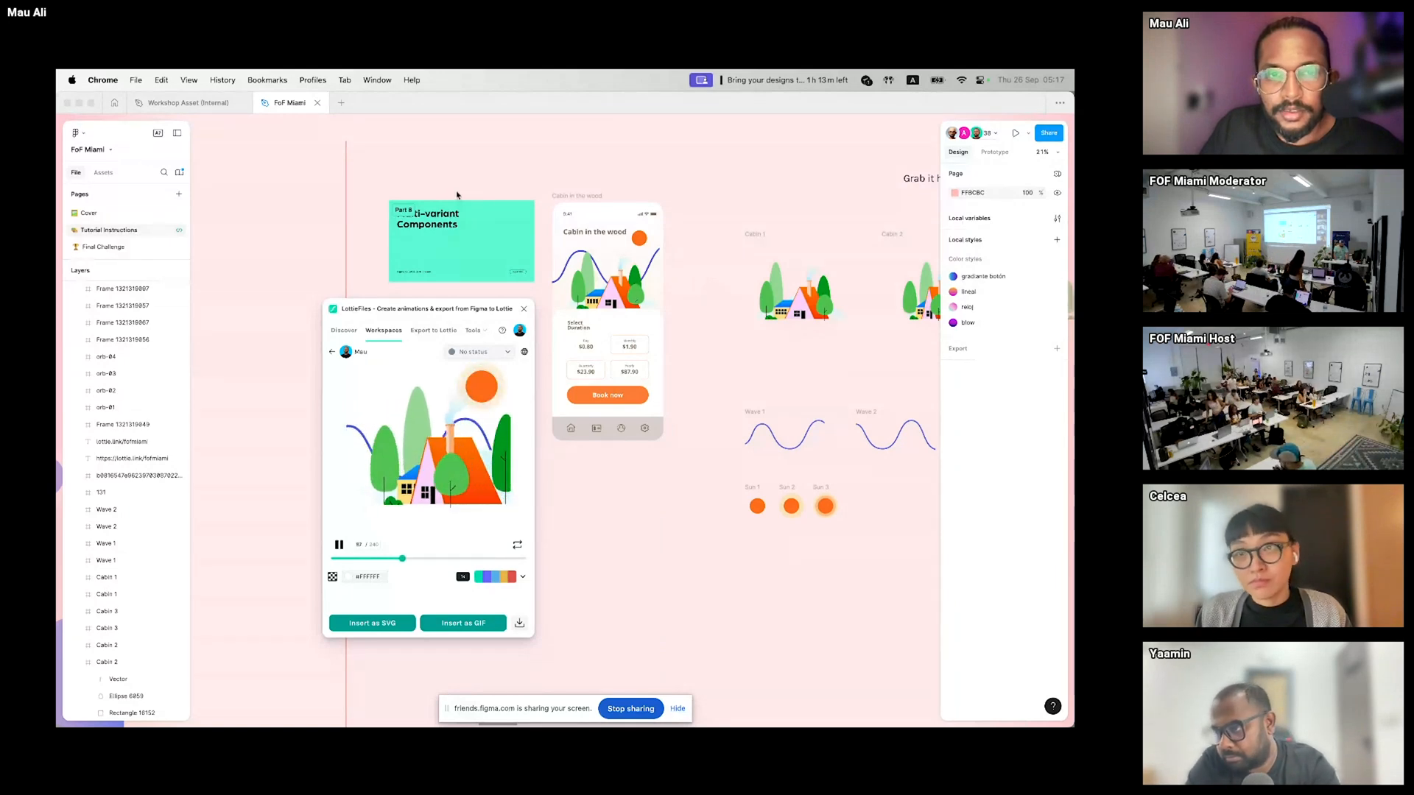
- In the FoF Miami Figma file, move the LottieFiles plugin window away from the Part 8 Multi-variant Components title
scroll(439, 200, up, 3)
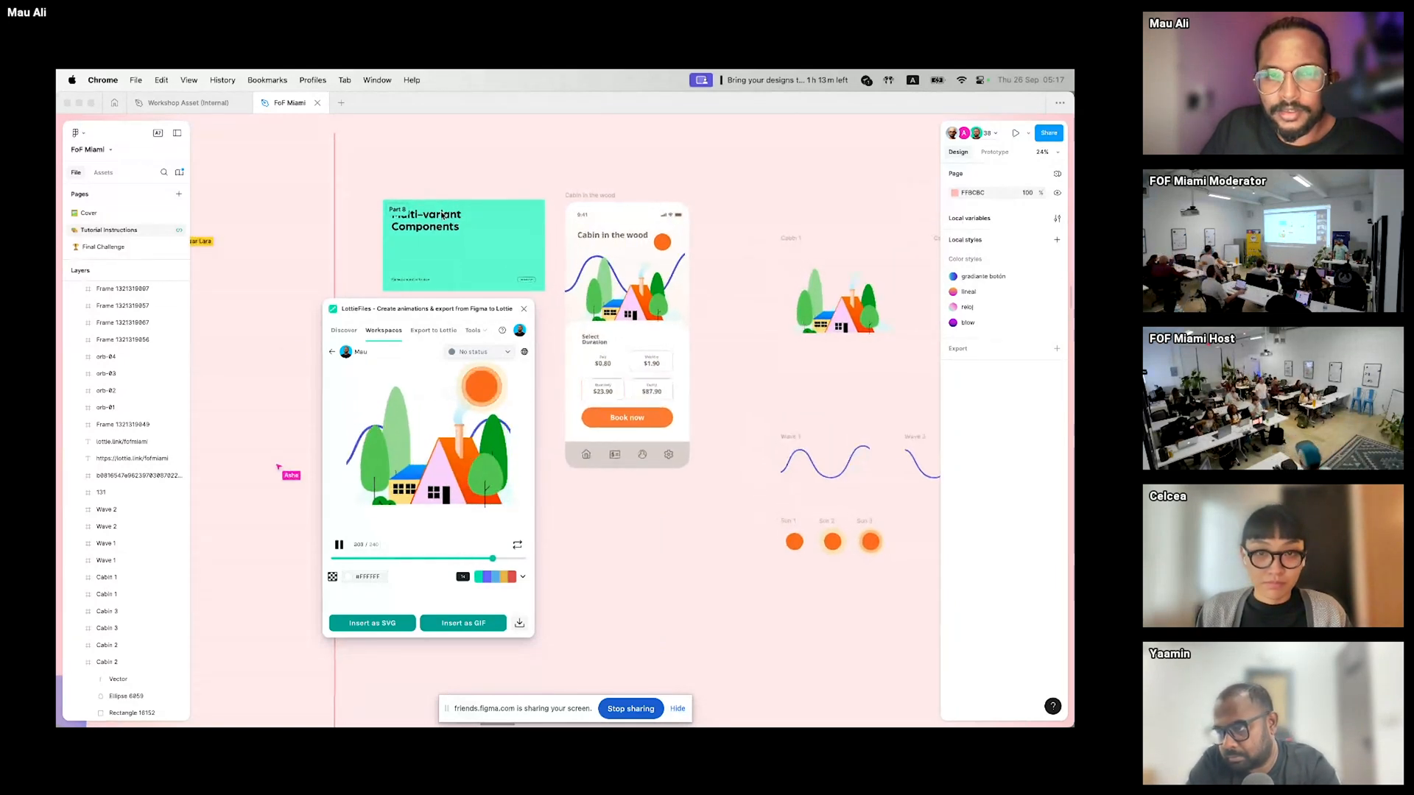
scroll(442, 215, up, 3)
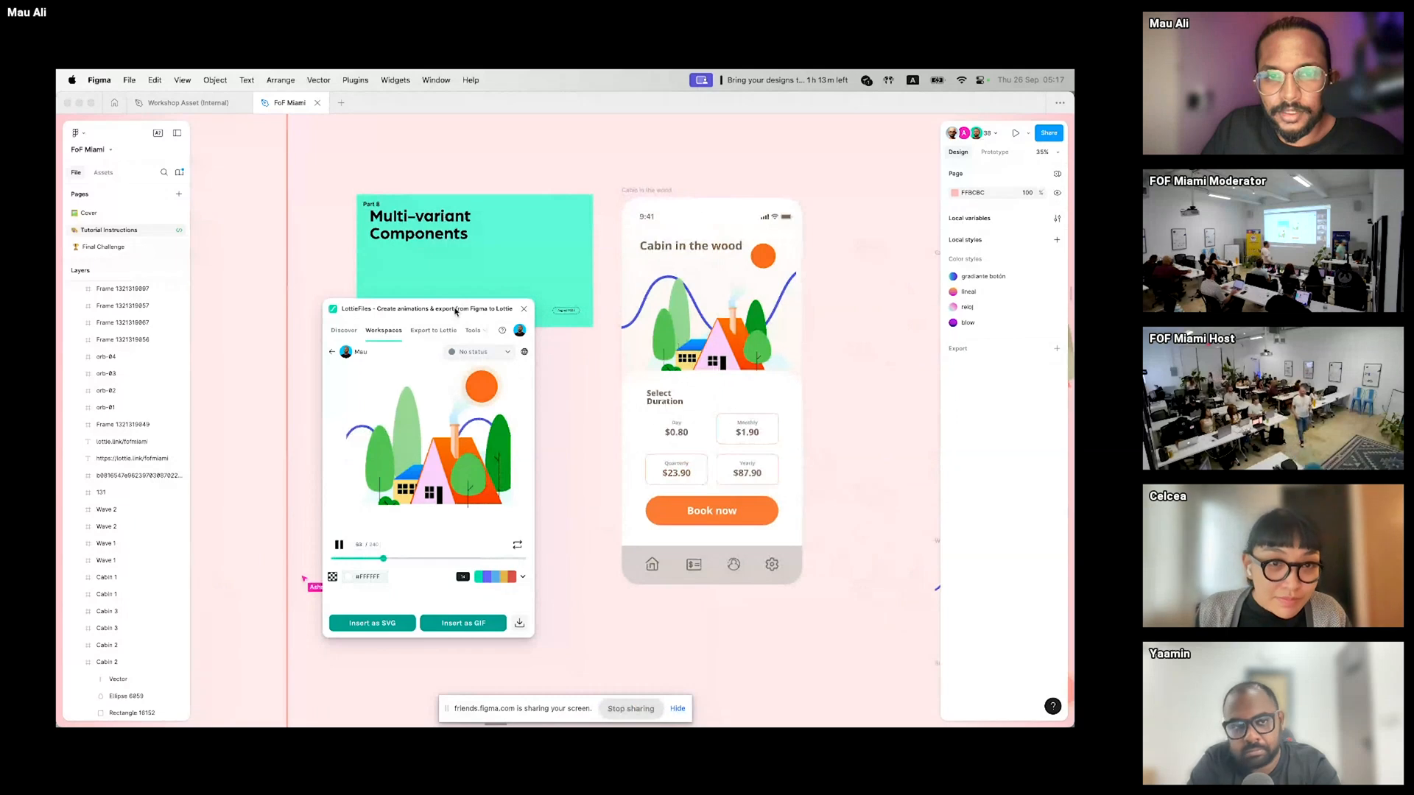
click(520, 366)
click(468, 313)
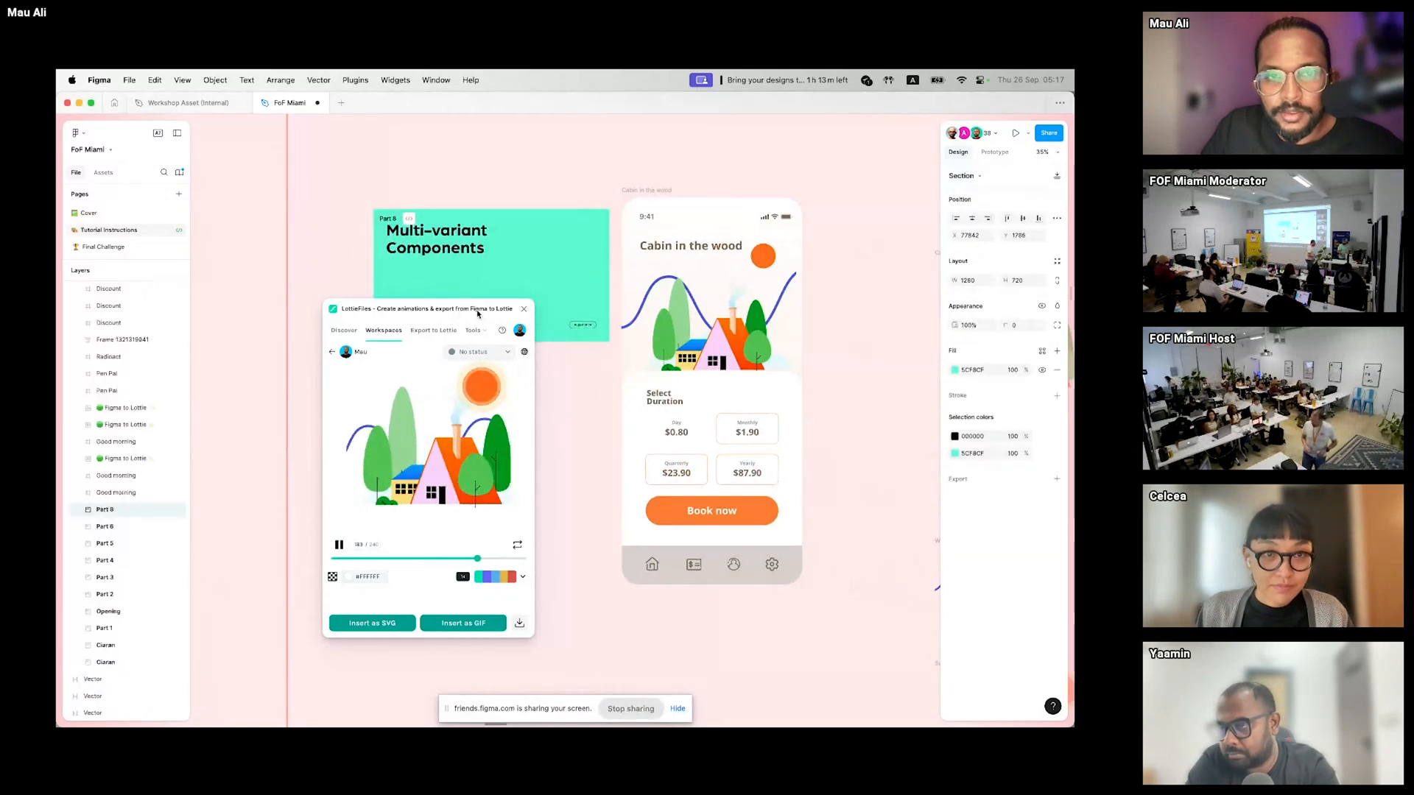
drag(464, 310, 520, 350)
- Examine the Cabin in the wood screen and the cabin, wave and sun frames of the Multi-variant Components section
scroll(443, 219, up, 5)
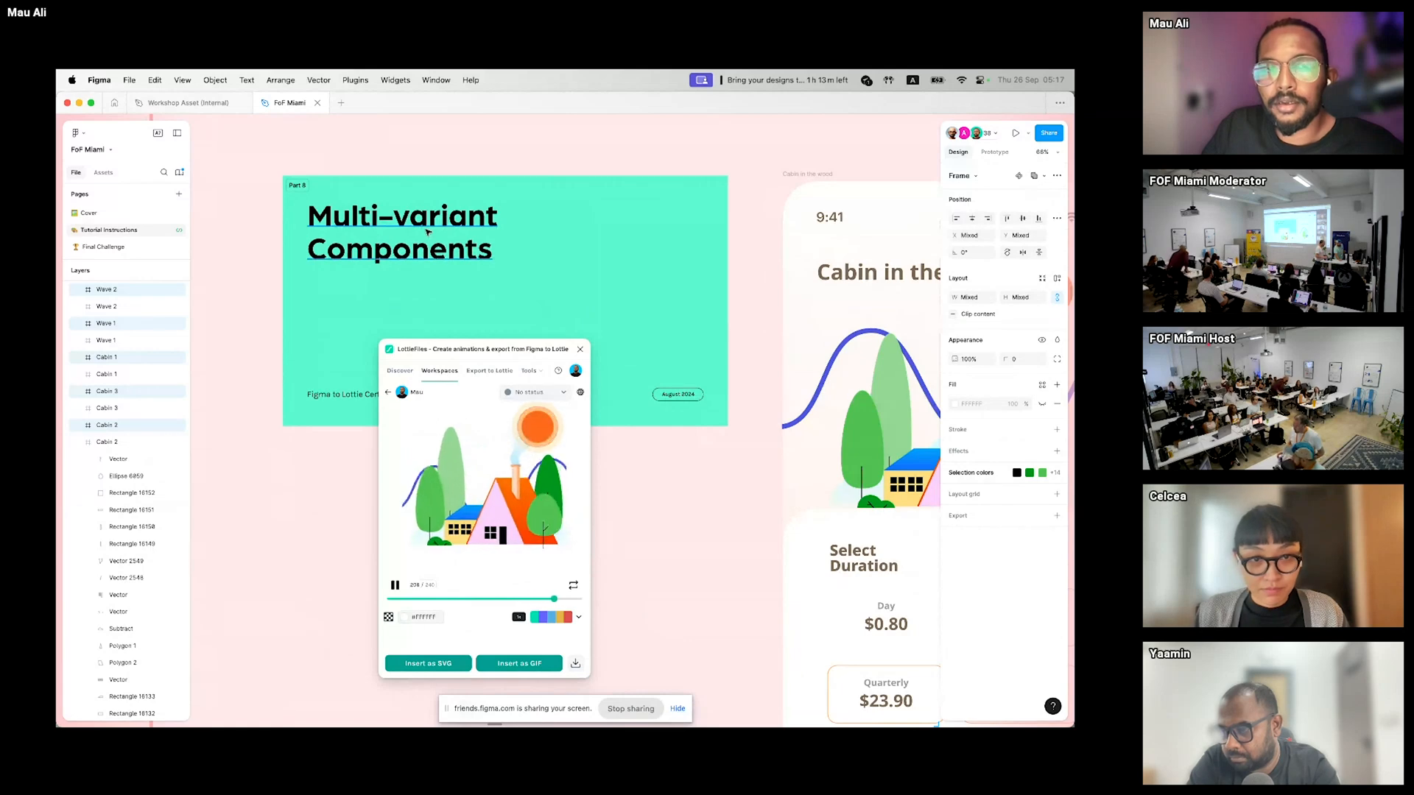
scroll(427, 231, down, 3)
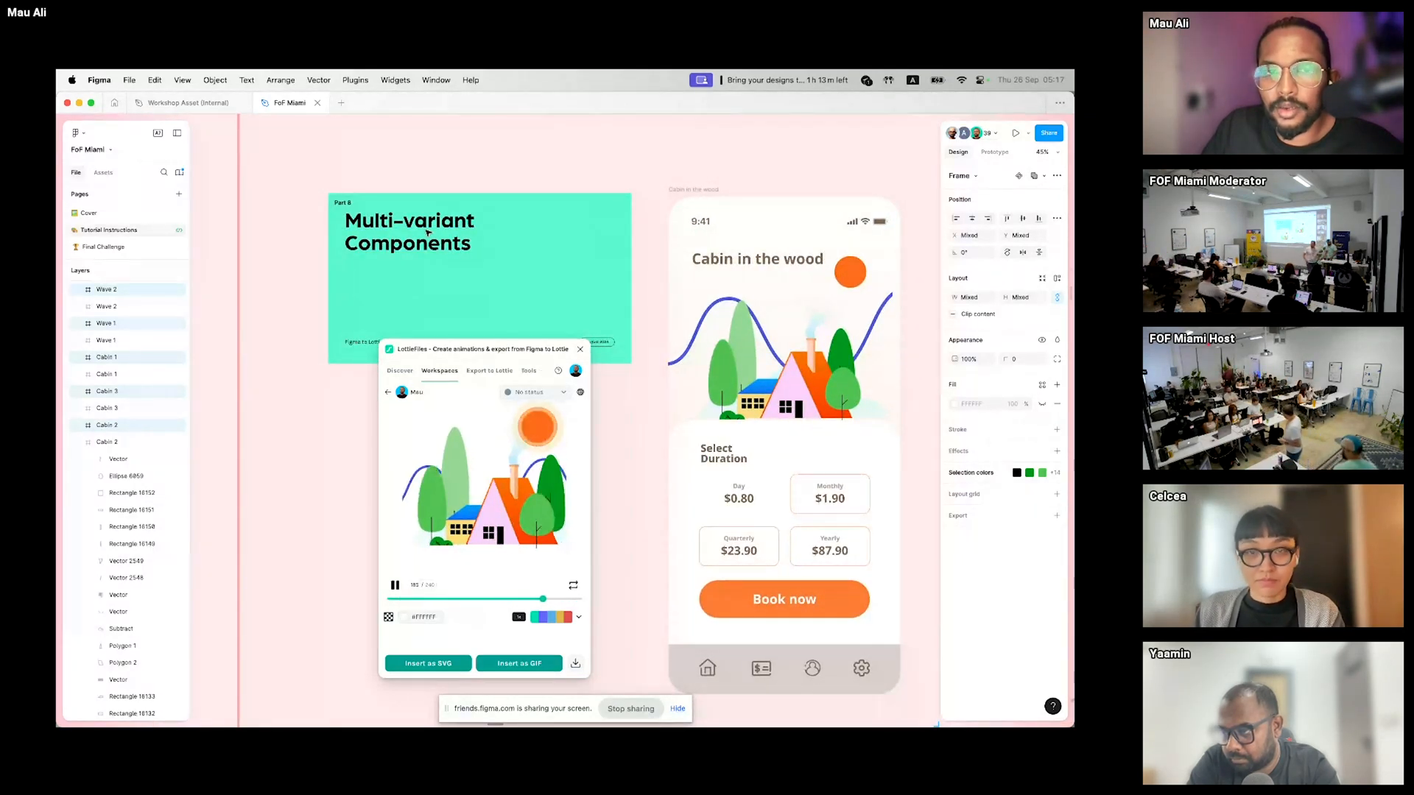
scroll(428, 233, down, 3)
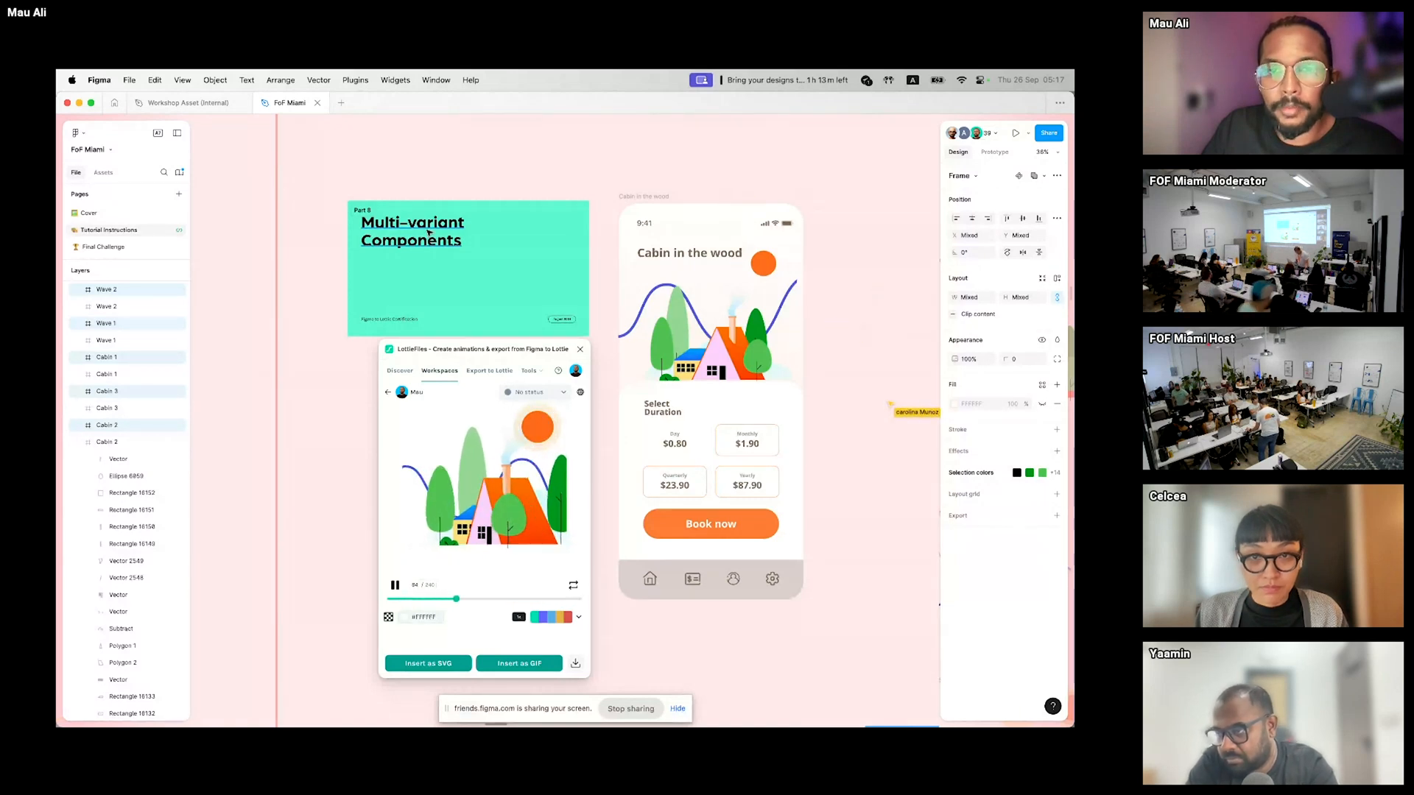
scroll(428, 234, down, 5)
drag(731, 297, 655, 233)
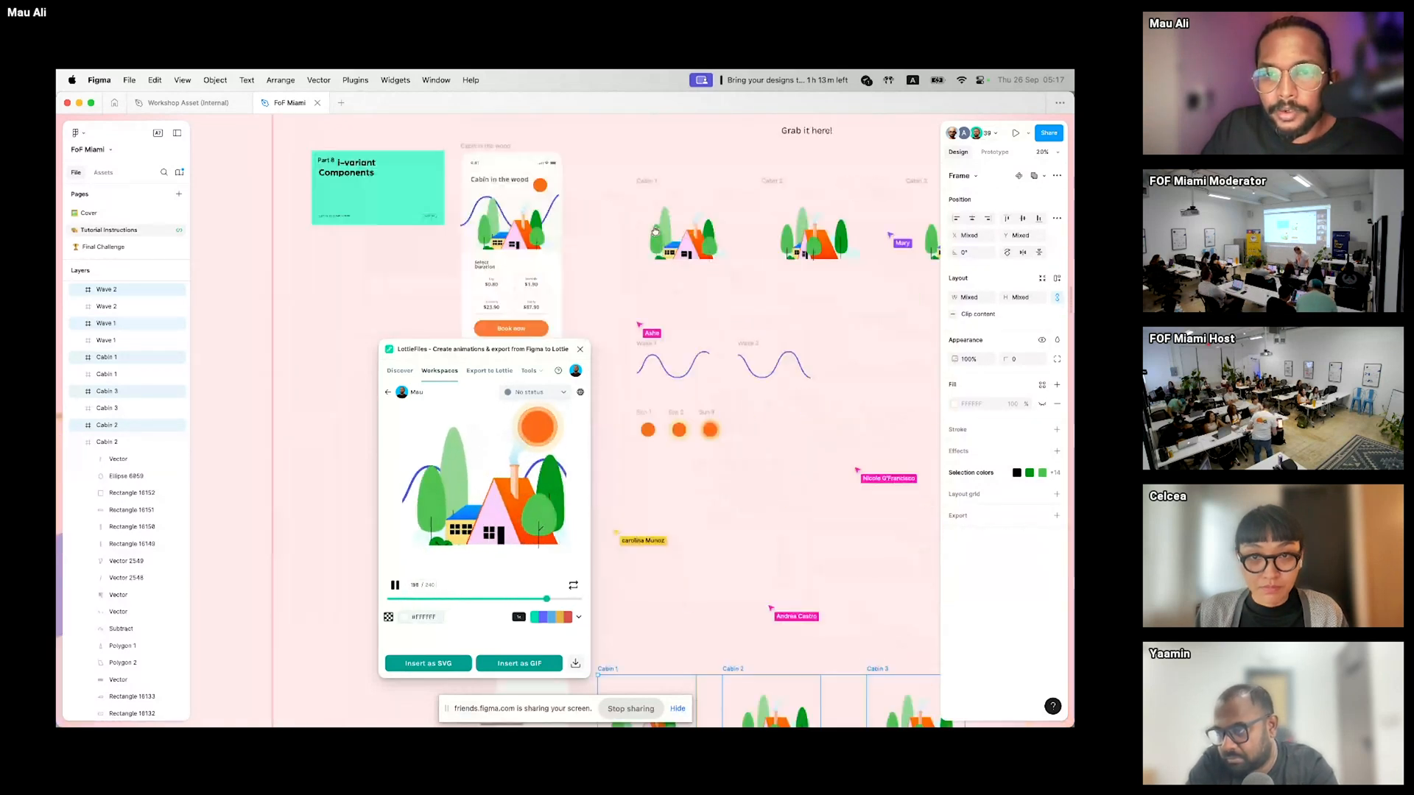
scroll(766, 205, down, 5)
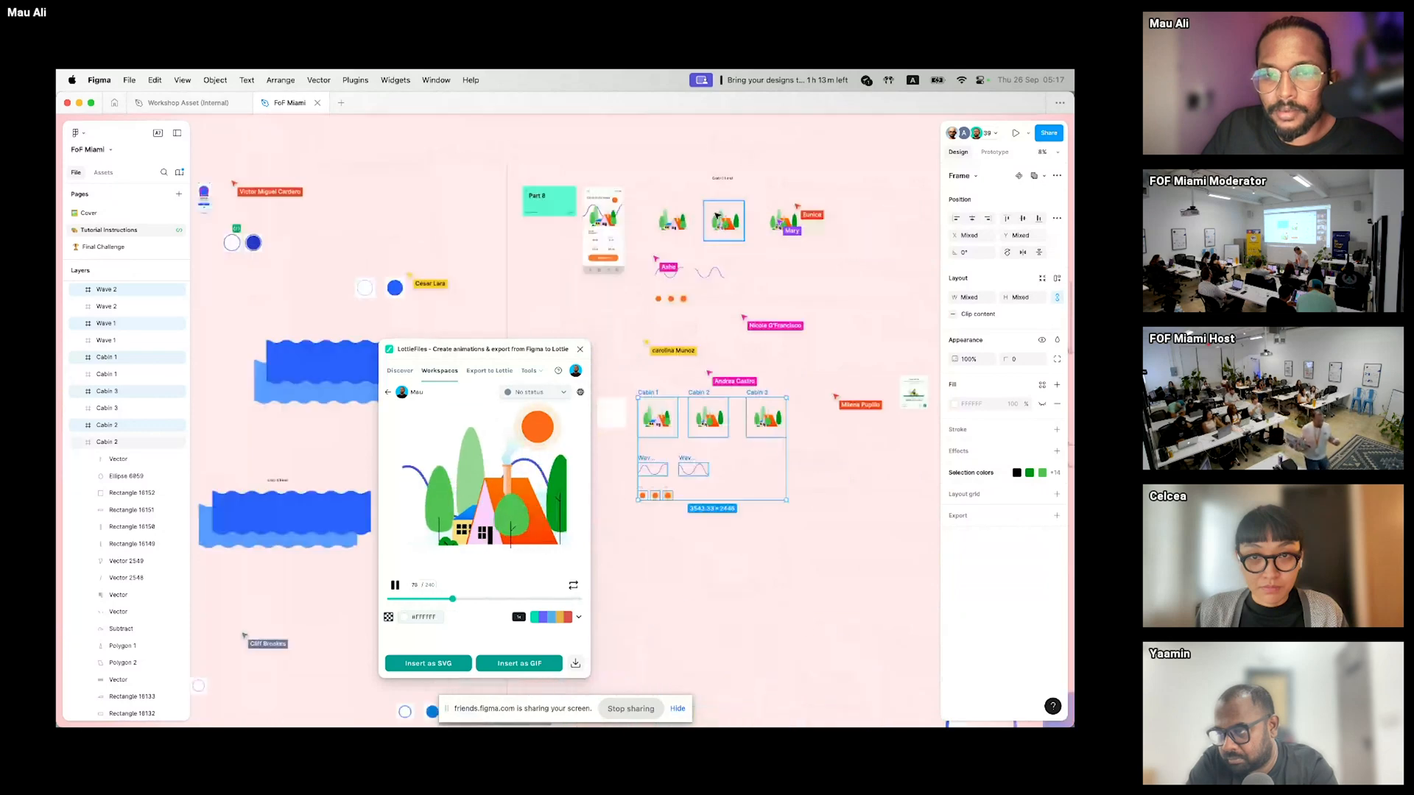
- Deselect the cabin, wave and sun frames and move the LottieFiles plugin window clear of the Multi-variant Components artwork
scroll(714, 423, up, 3)
click(593, 313)
drag(555, 254, 864, 479)
click(830, 416)
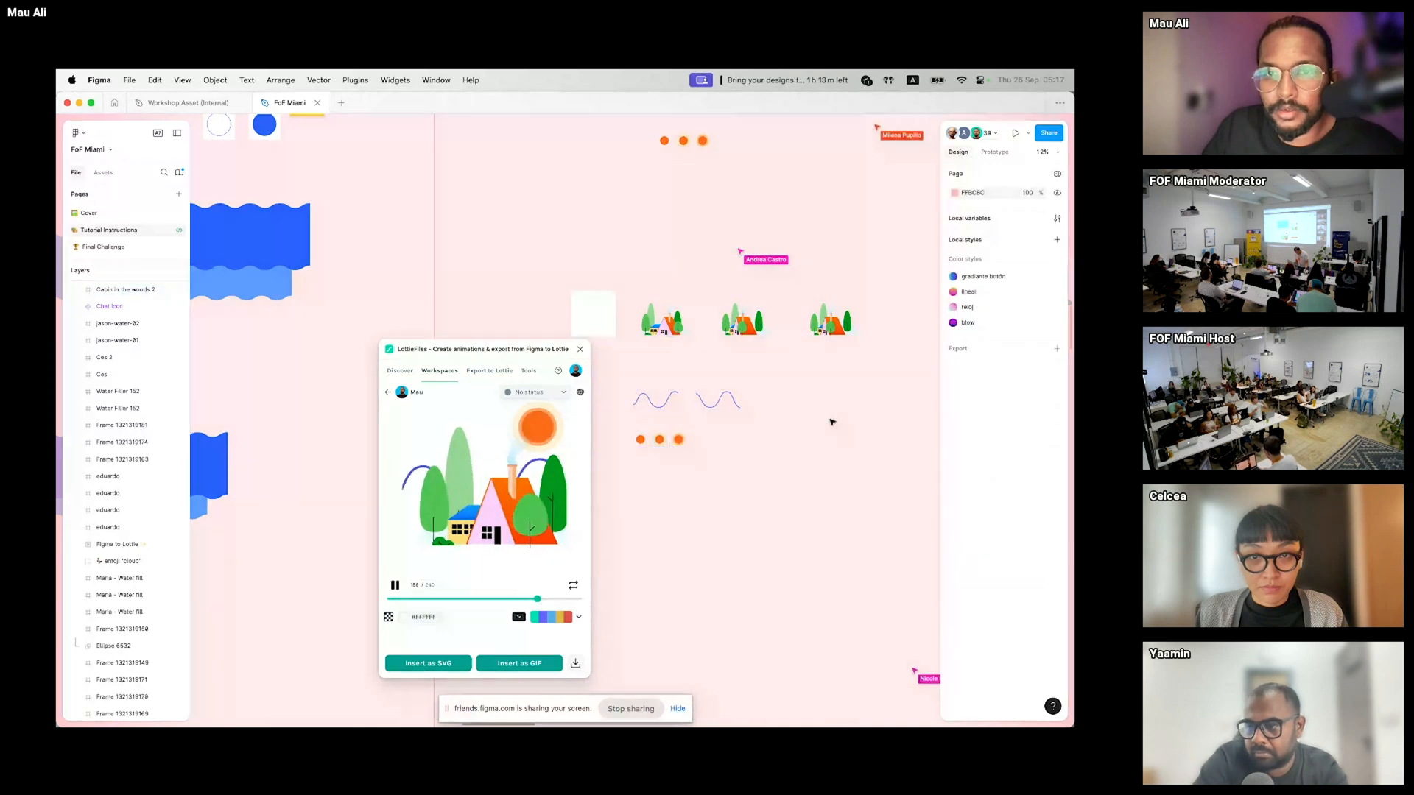
scroll(678, 232, up, 1)
drag(678, 231, 668, 404)
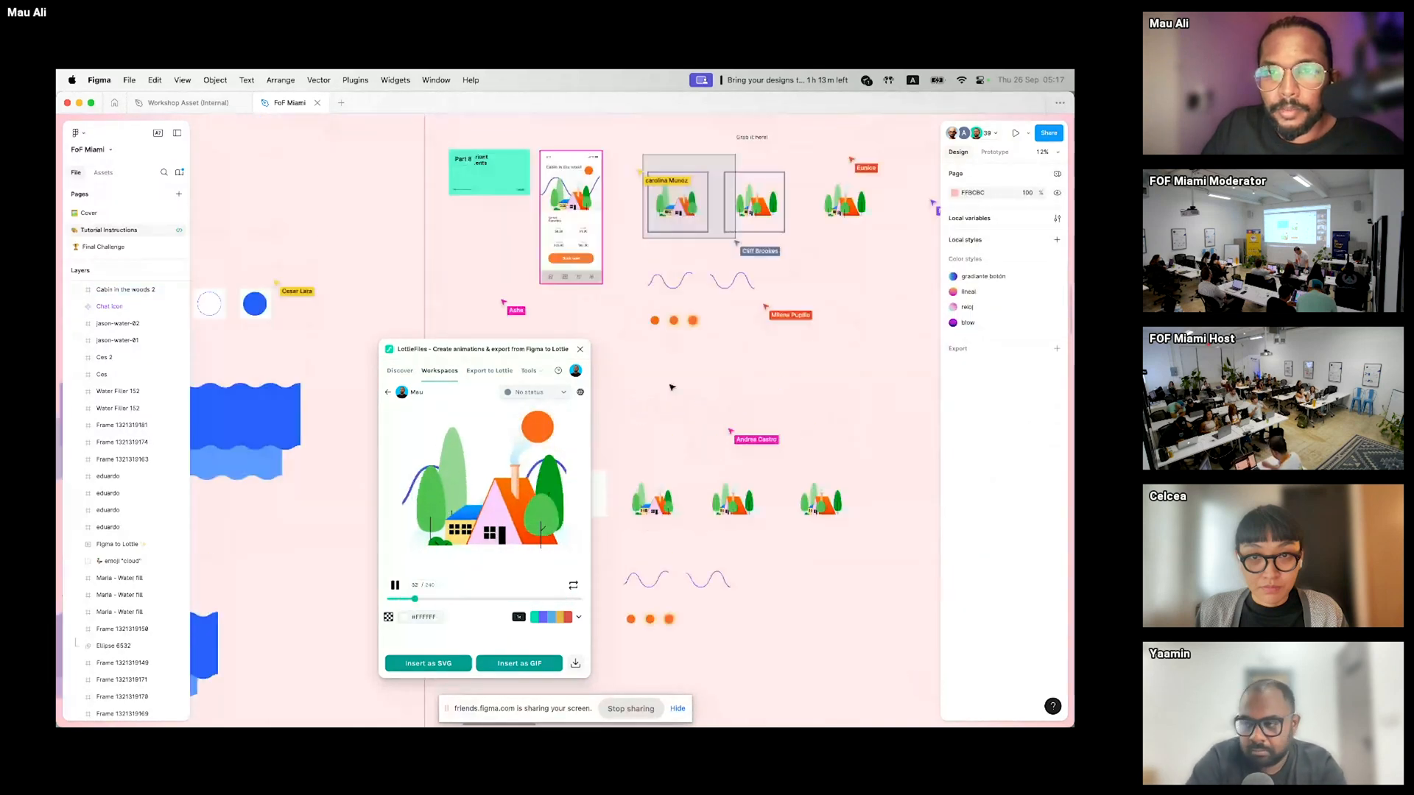
drag(523, 350, 461, 296)
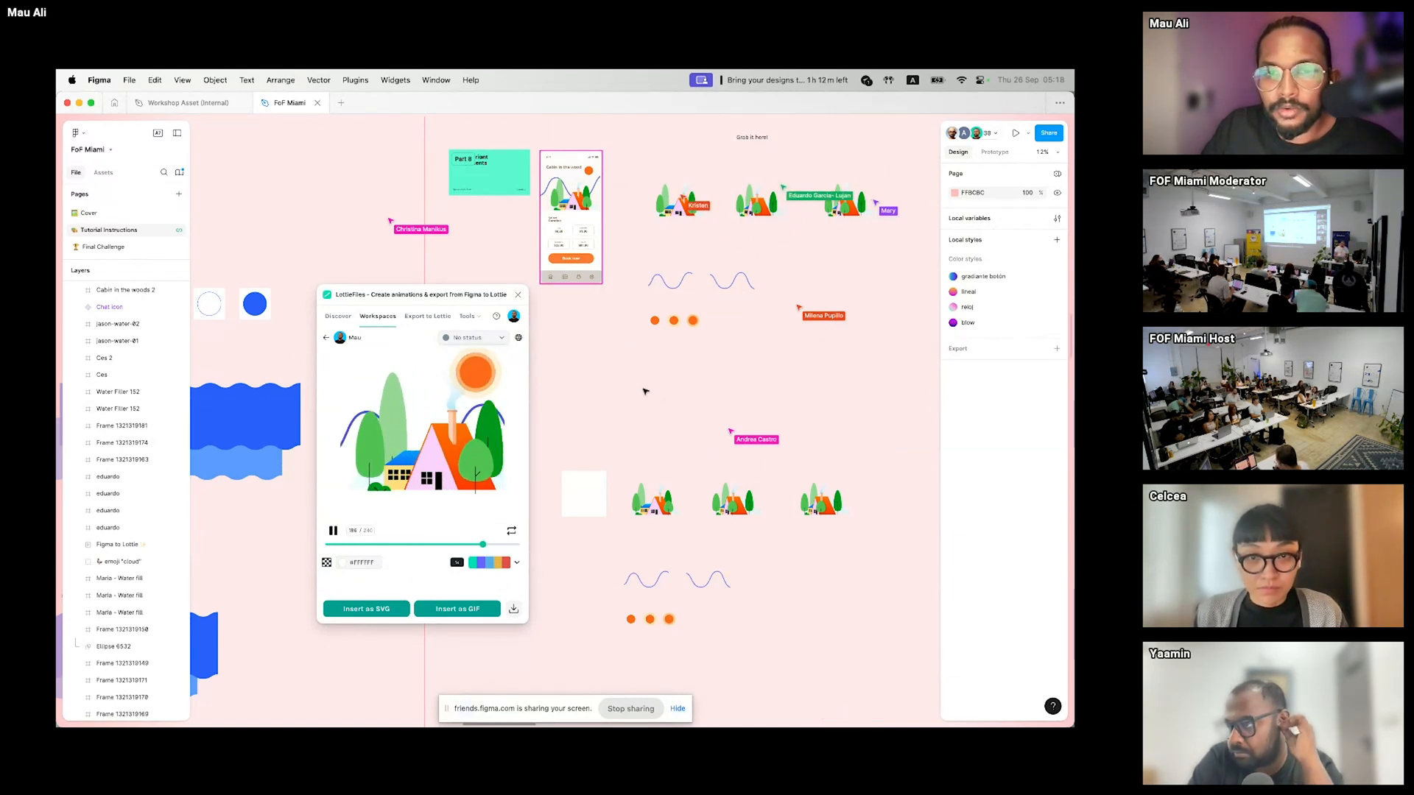
- Switch to the Workshop Asset (Internal) file and examine its Multi-variant Components section with the cabin screen, component sets and separate frames
click(206, 110)
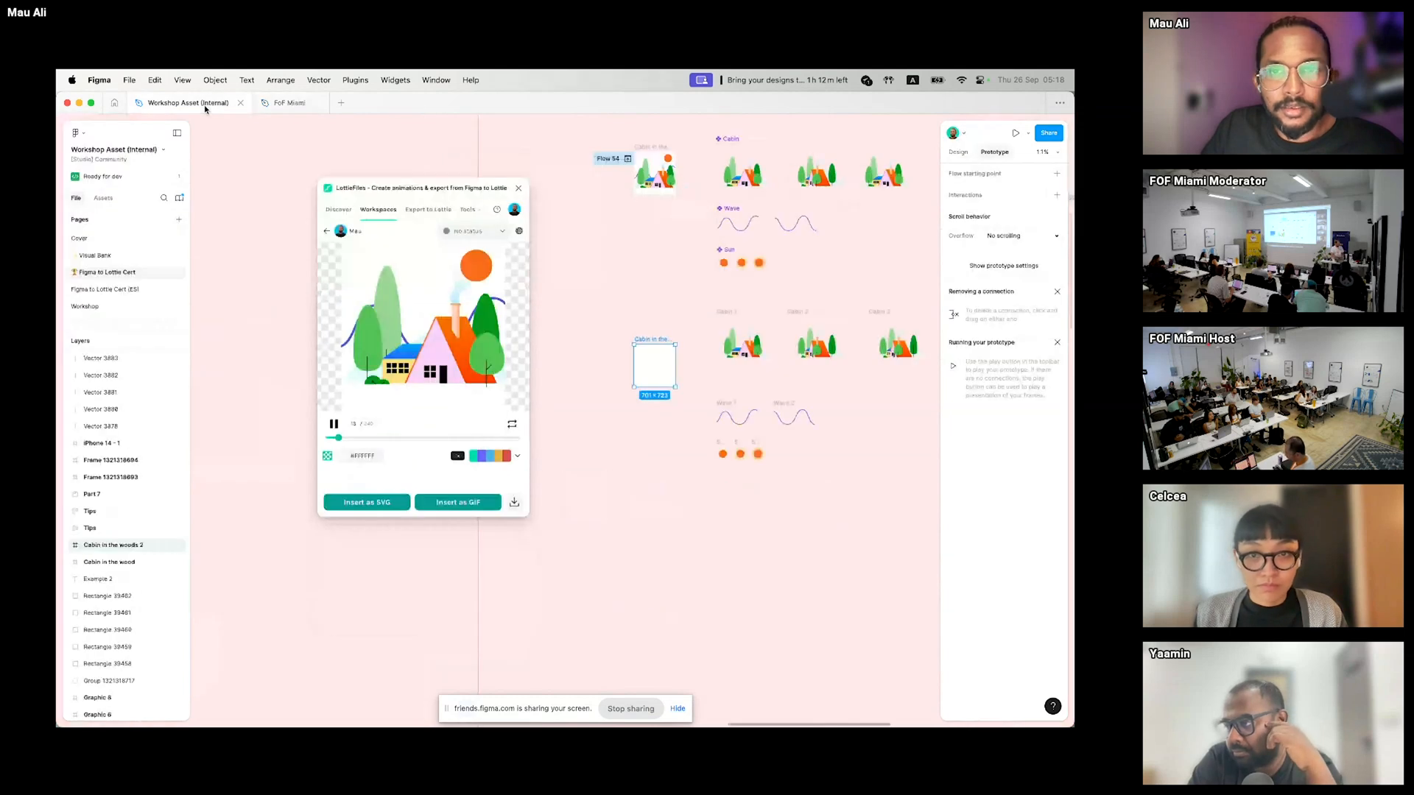
drag(682, 233, 614, 260)
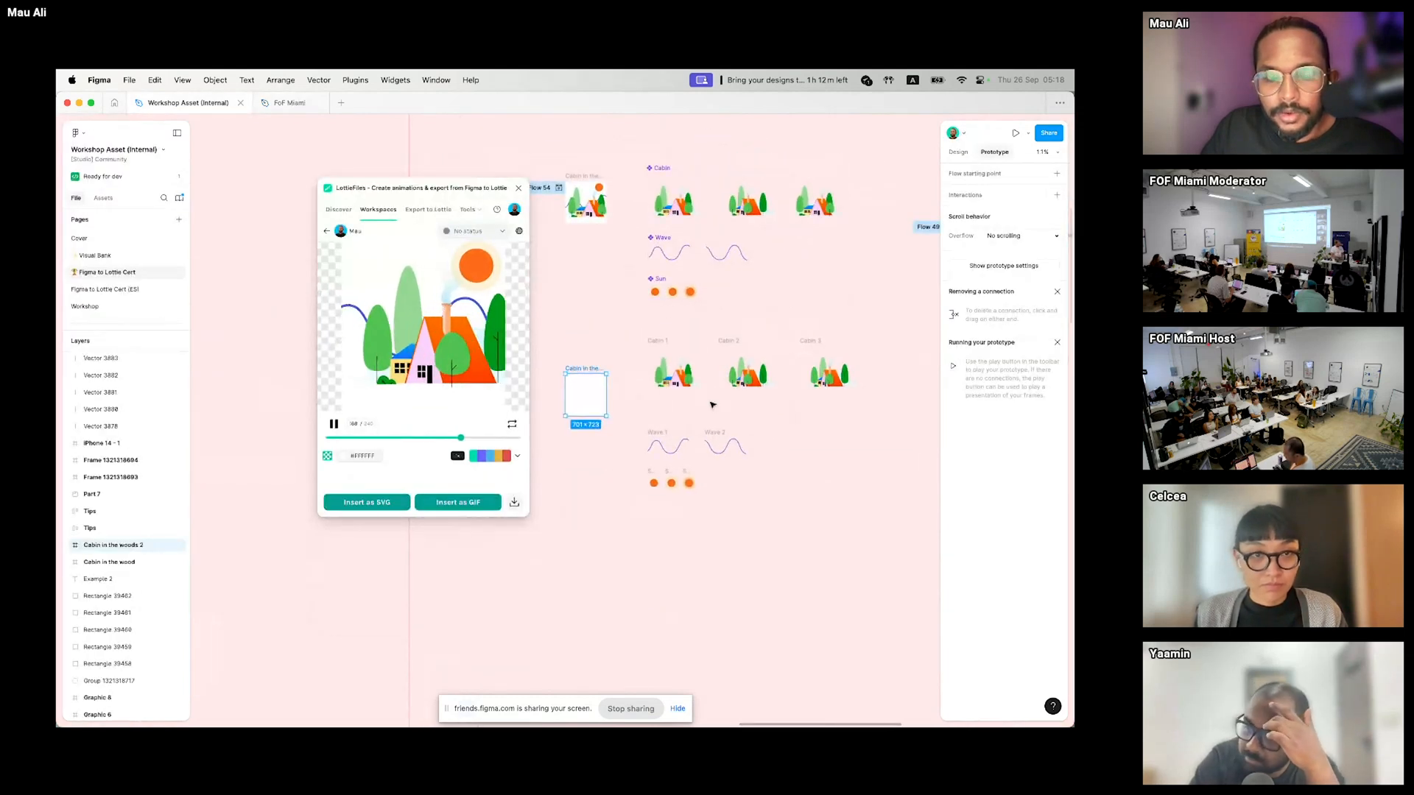
drag(711, 405, 715, 378)
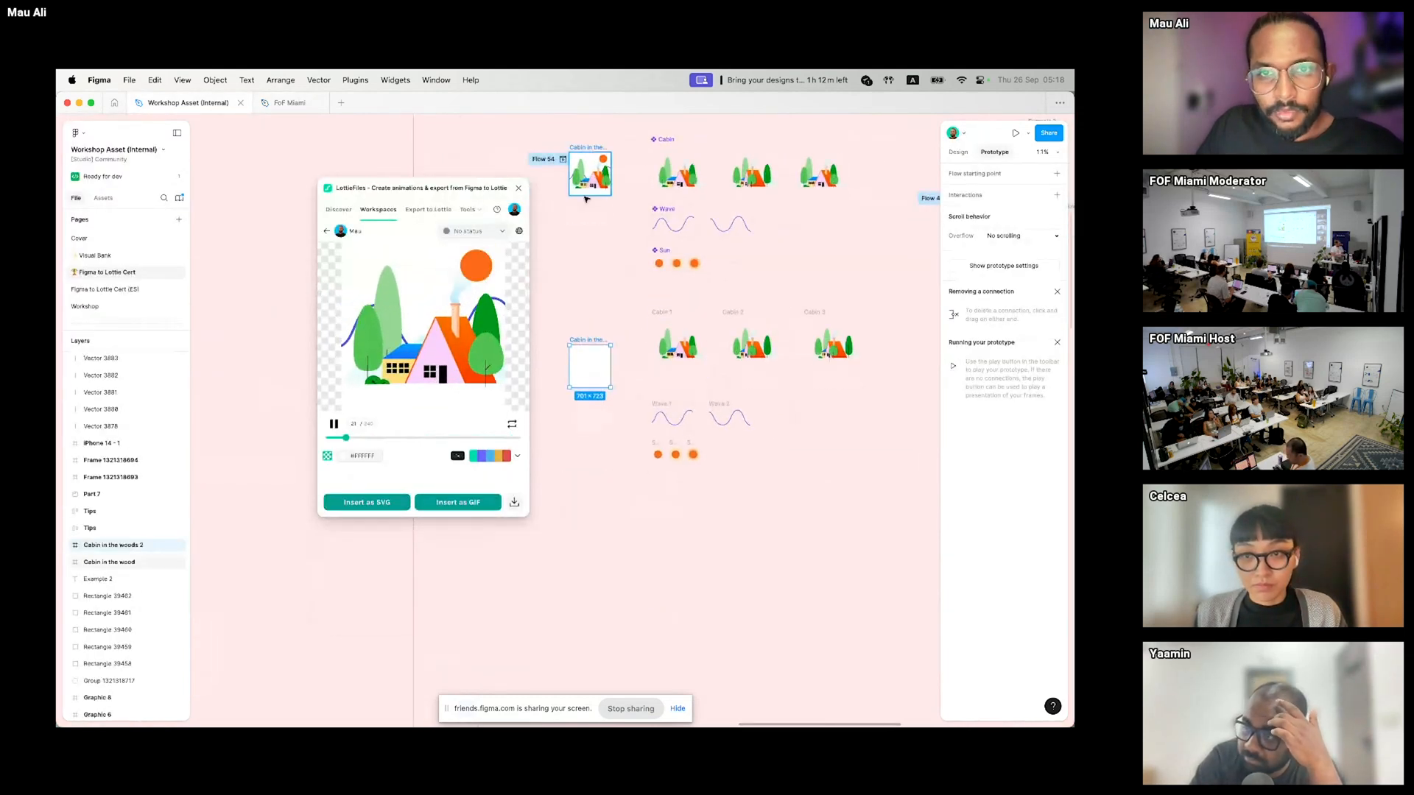
scroll(587, 208, up, 5)
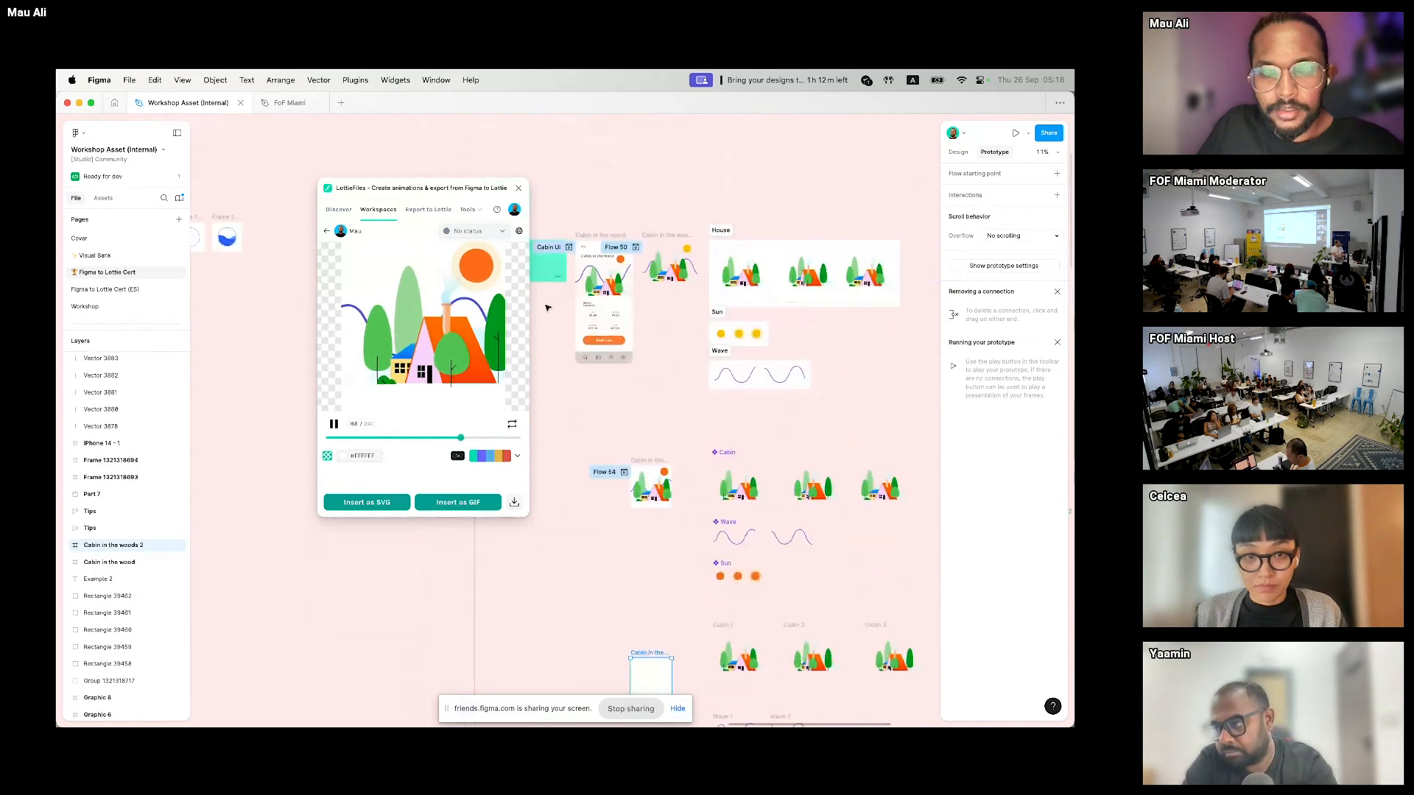
scroll(592, 294, up, 5)
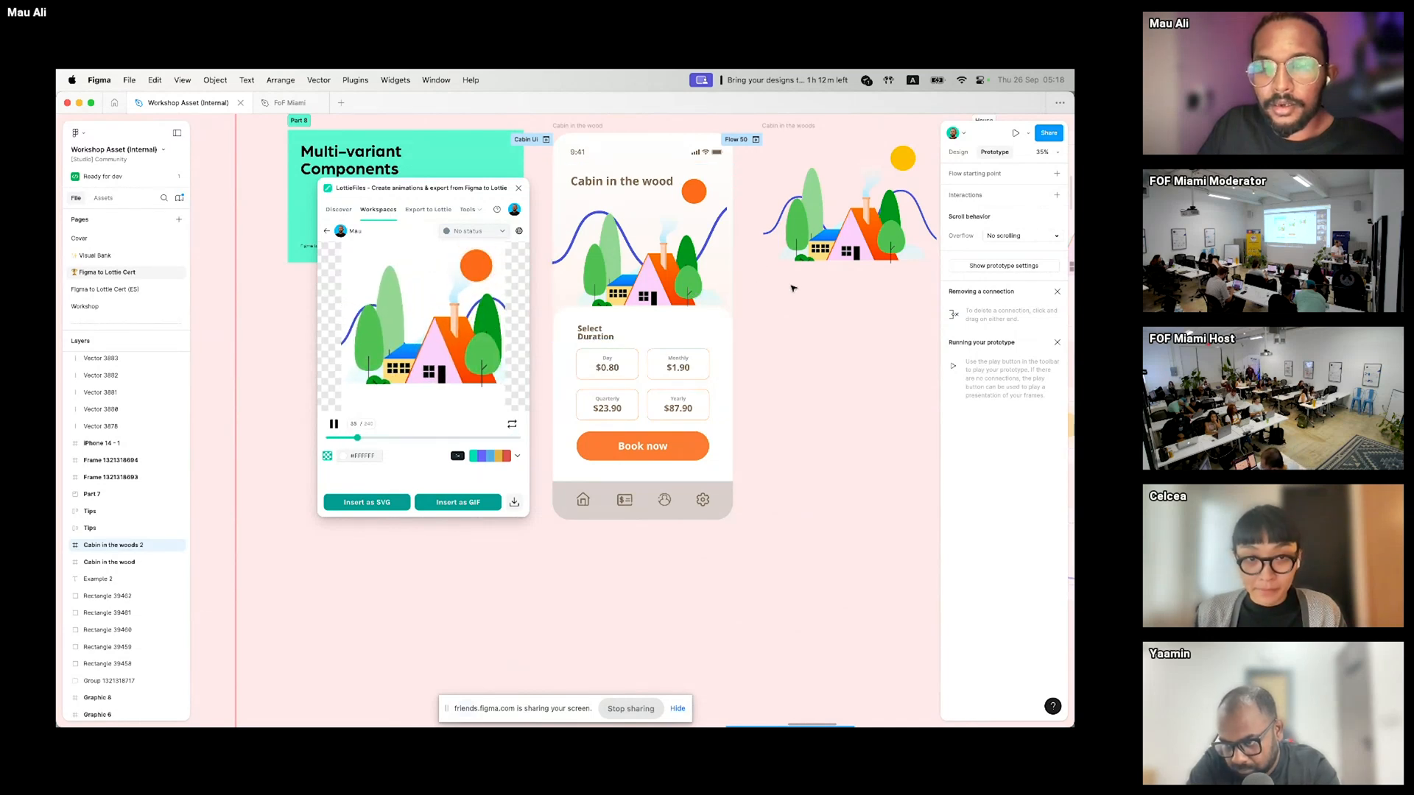
scroll(718, 328, down, 5)
scroll(720, 335, down, 4)
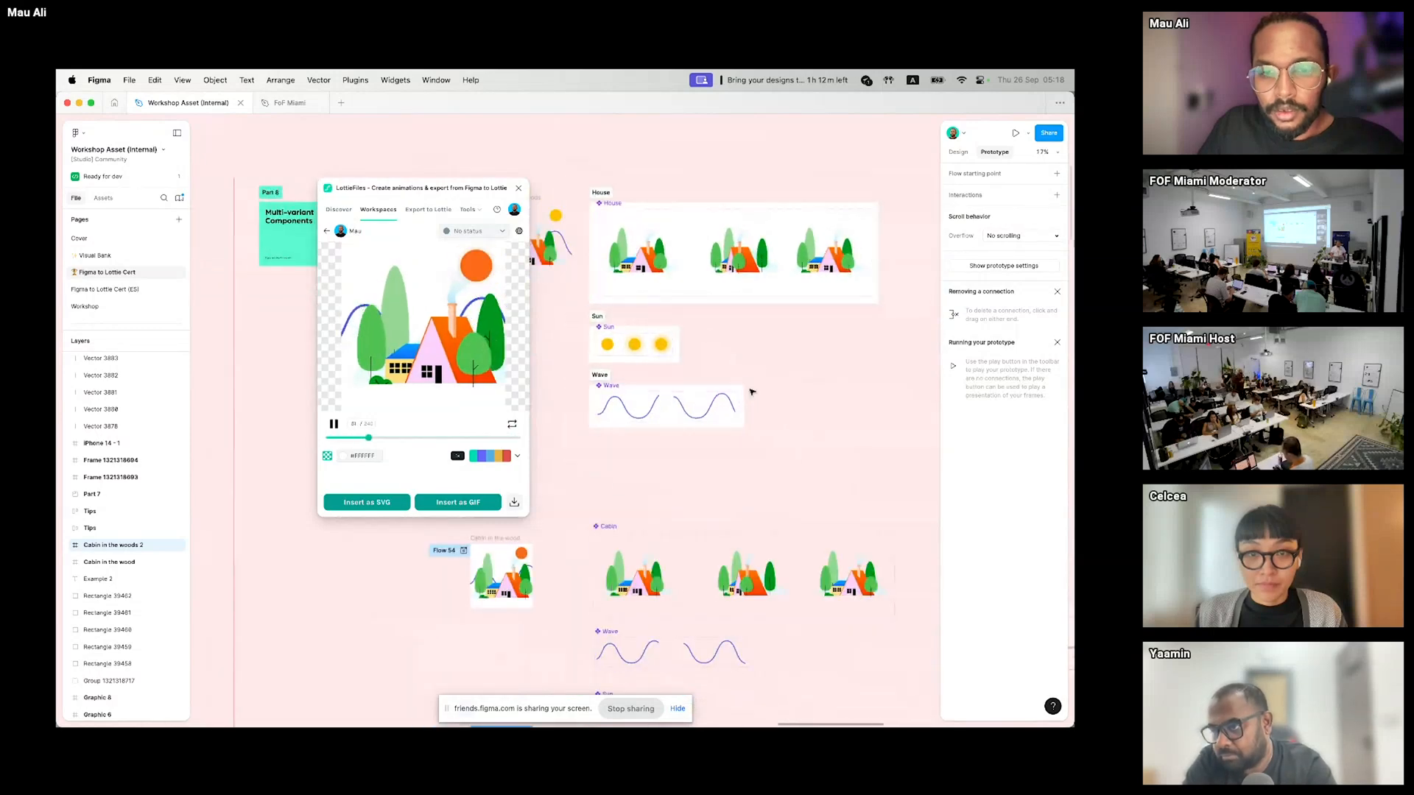
scroll(751, 394, down, 6)
scroll(747, 214, down, 3)
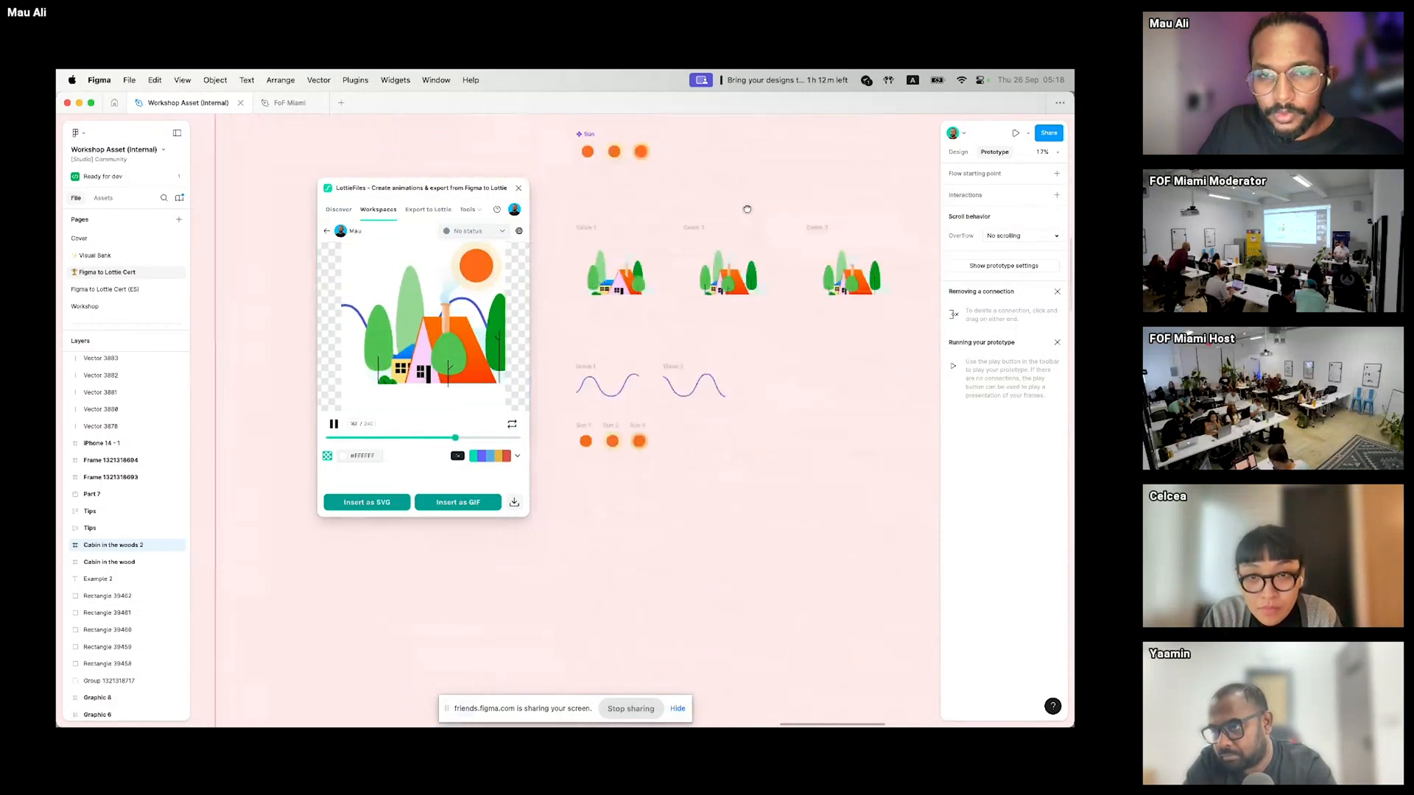
- Select the loose Cabin, Wave and Sun frames group by group to review the frames each animation uses
scroll(759, 250, up, 2)
drag(542, 186, 918, 334)
drag(733, 336, 779, 309)
drag(561, 318, 796, 388)
drag(692, 393, 554, 450)
drag(652, 283, 613, 356)
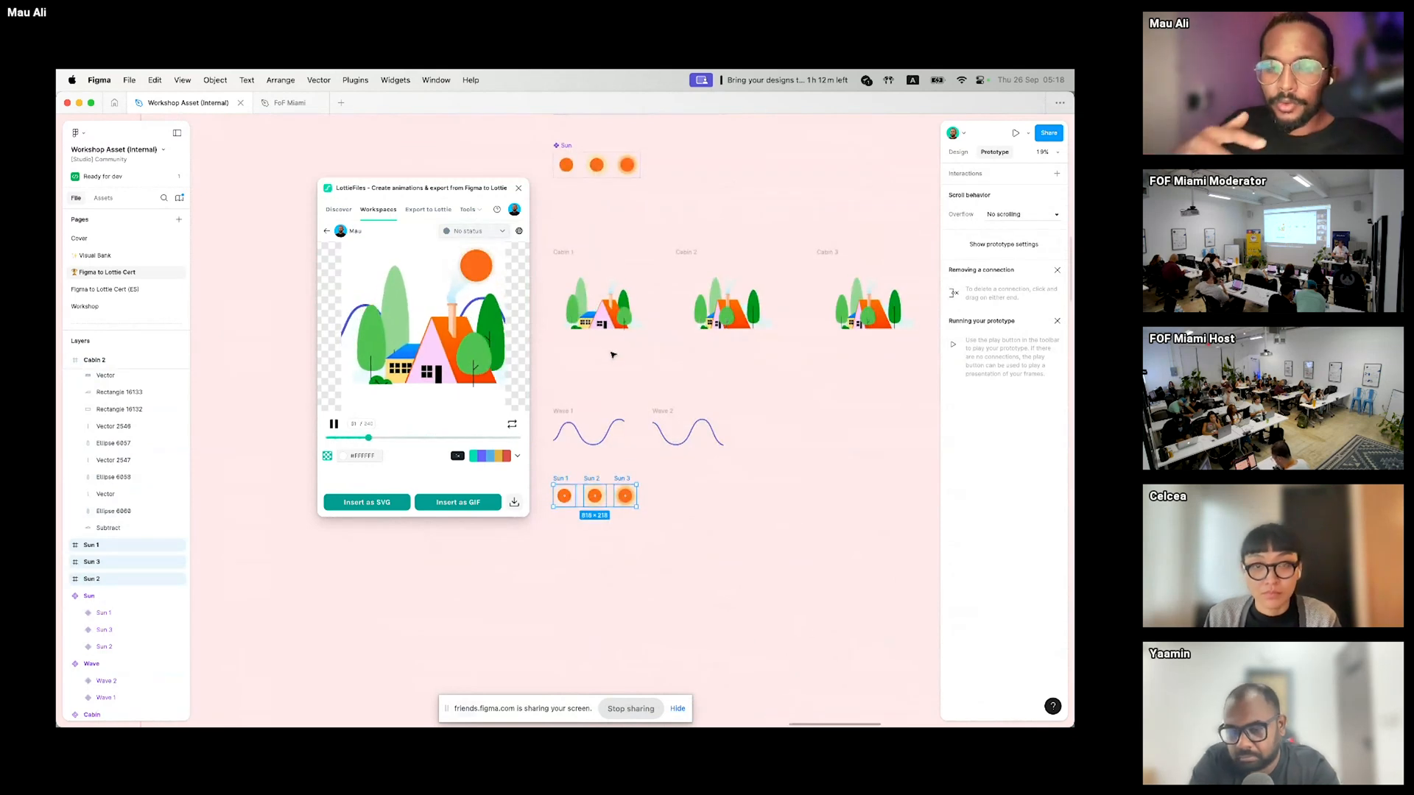
- Connect the Cabin 1 frame to Cabin 2 with an On click, Navigate to interaction using Smart animate
click(568, 252)
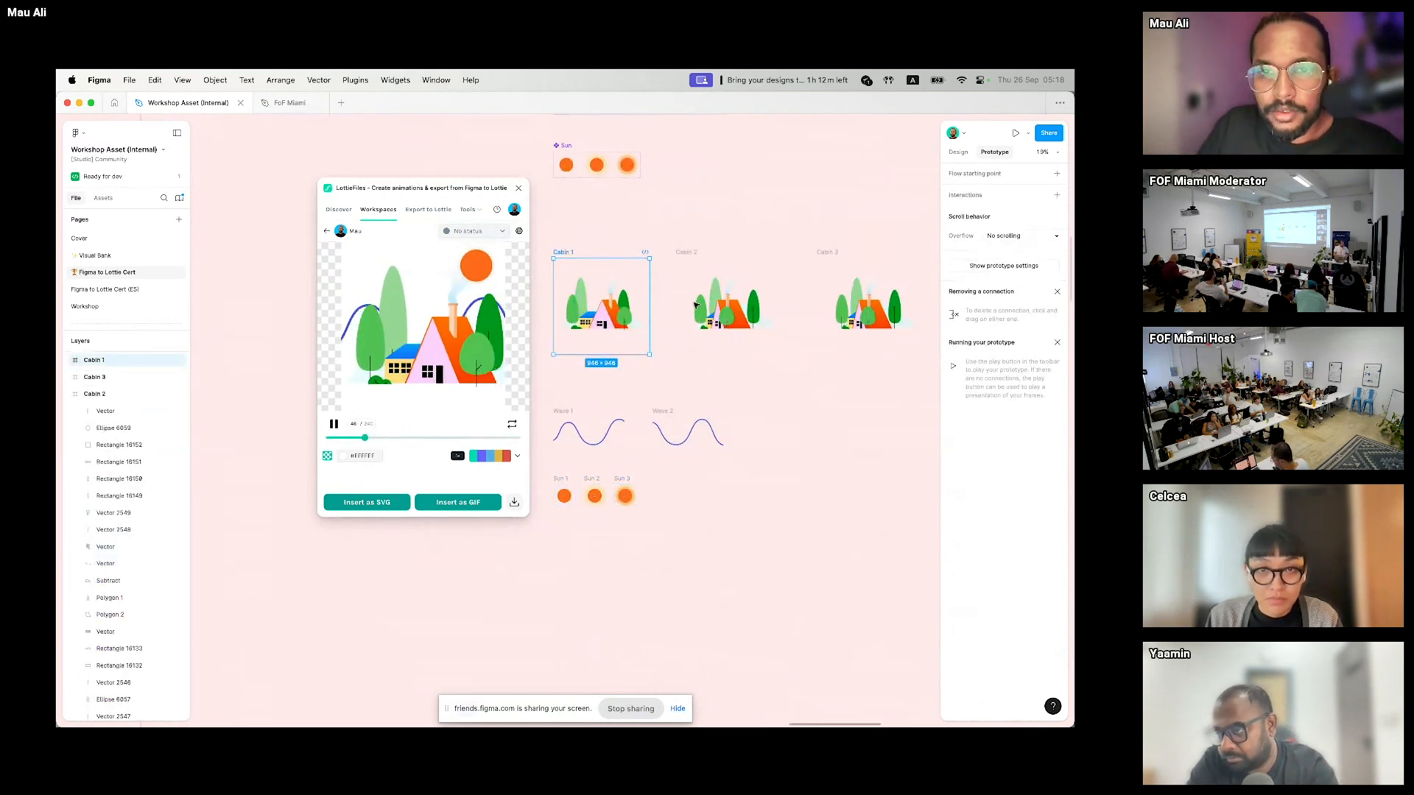
drag(651, 308, 692, 255)
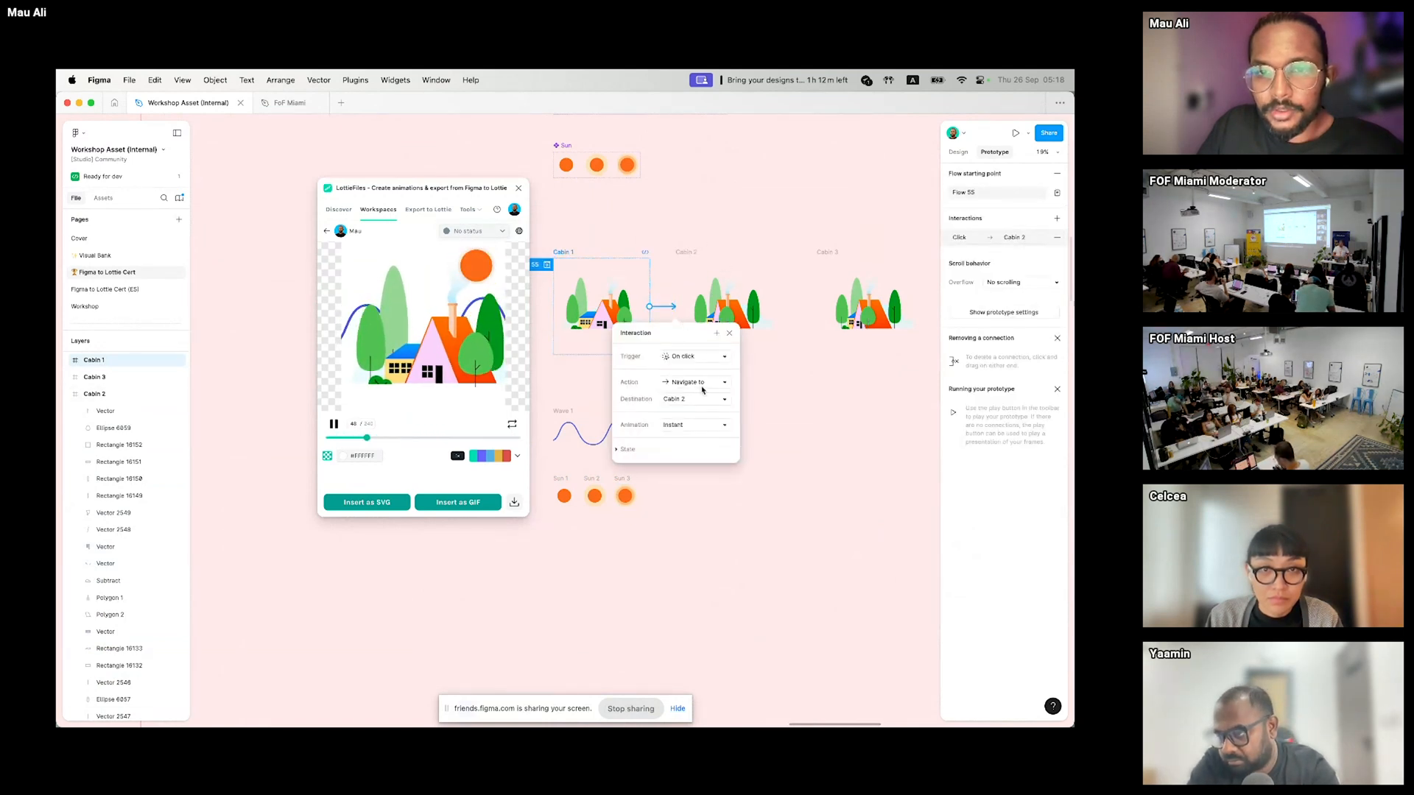
click(688, 430)
click(685, 446)
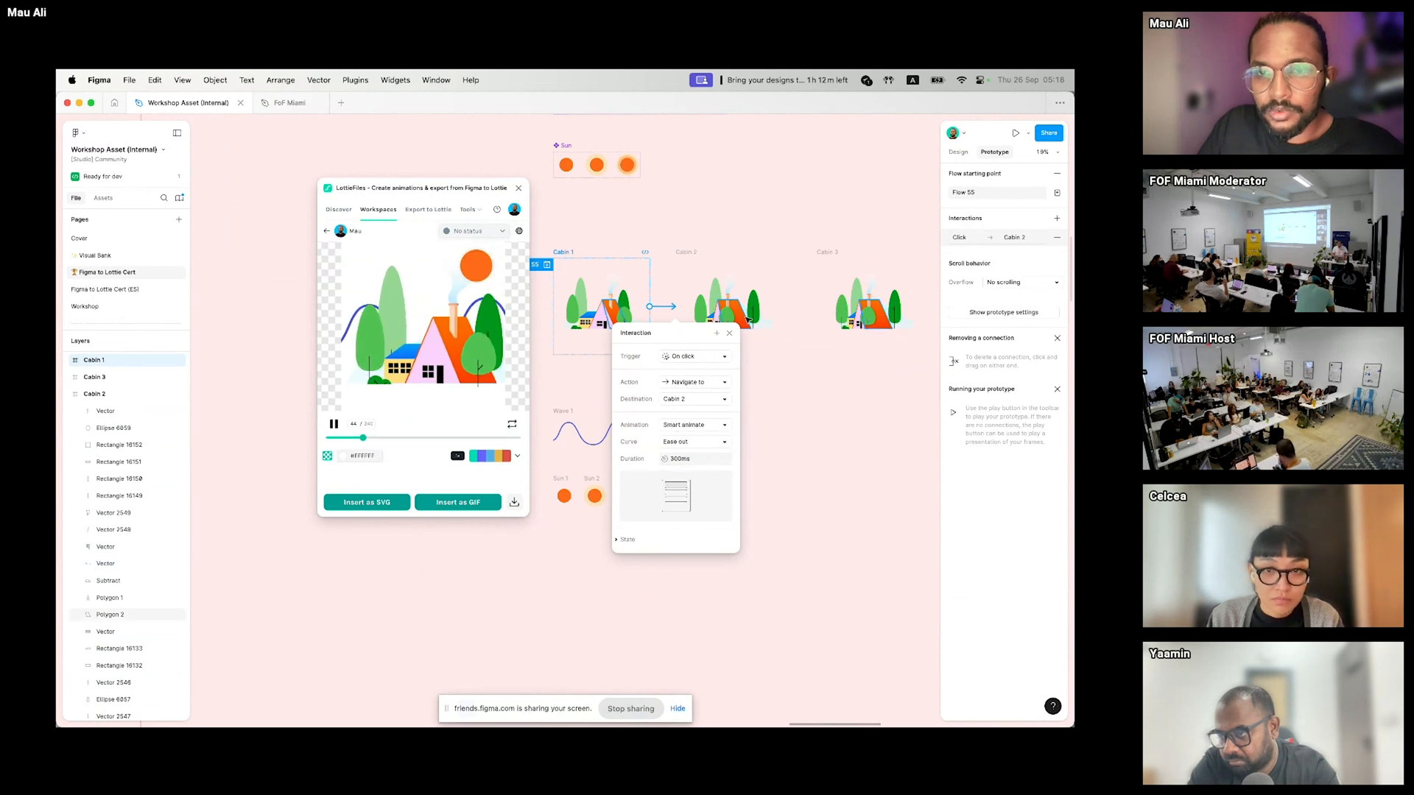
- Connect the Cabin 2 frame to Cabin 3 with an On click, Navigate to interaction using Smart animate
click(685, 254)
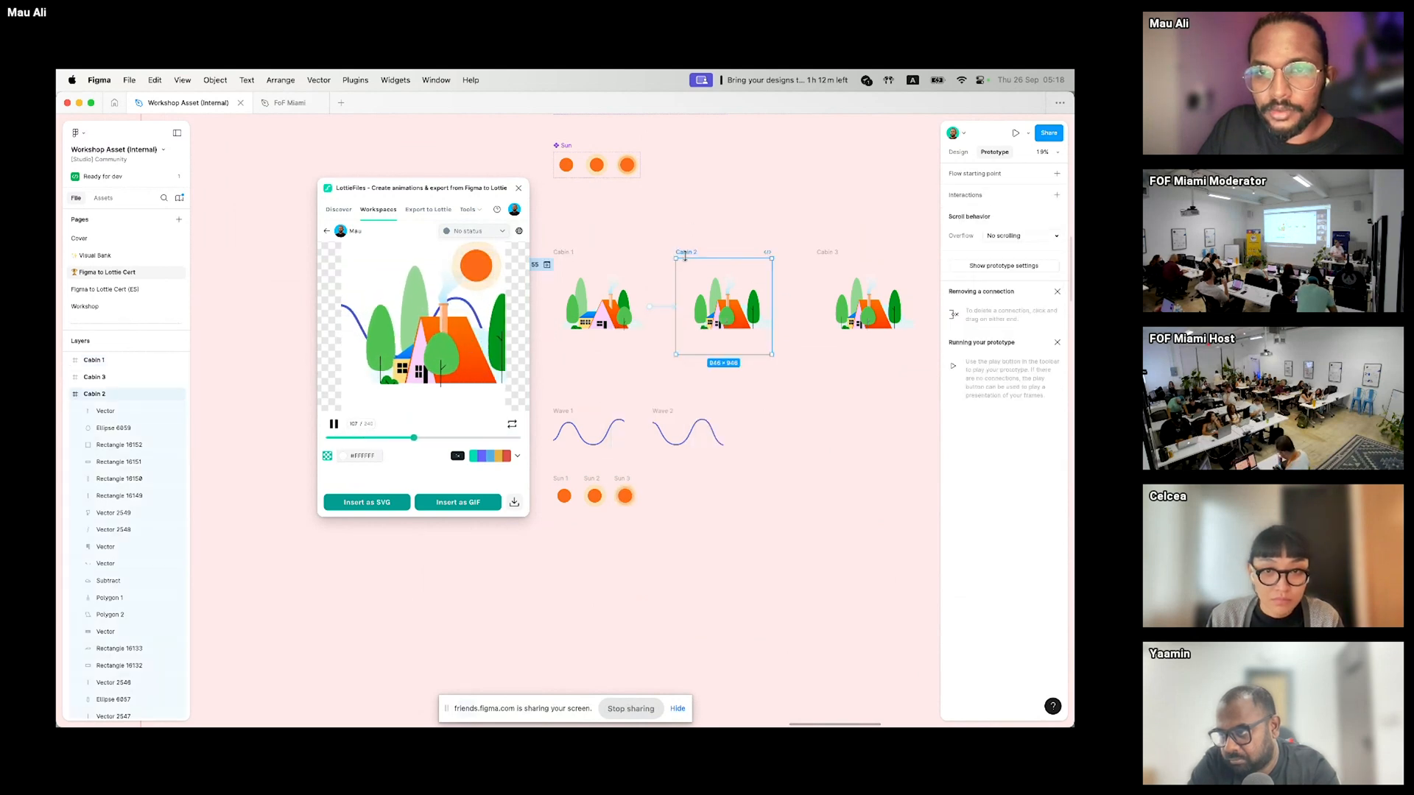
click(828, 304)
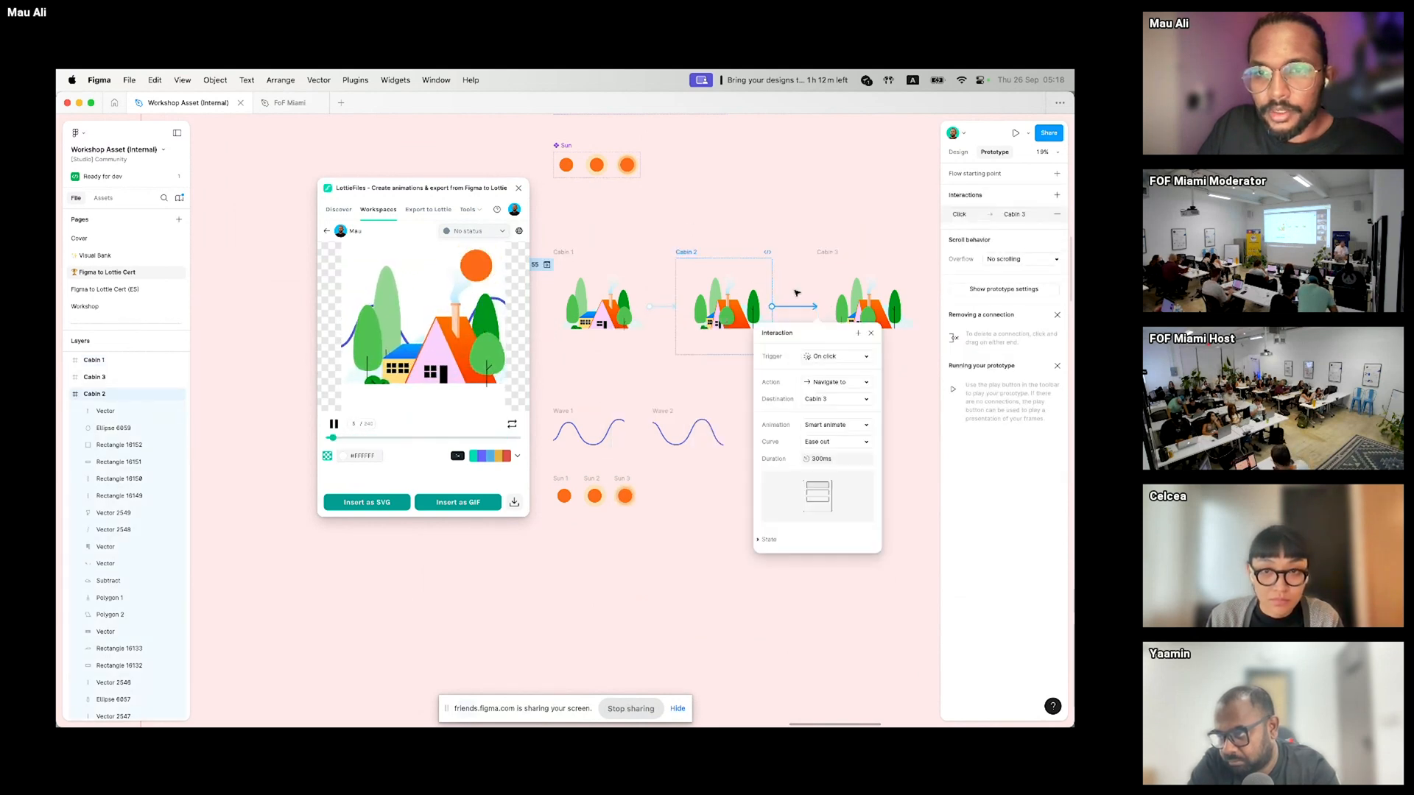
click(589, 233)
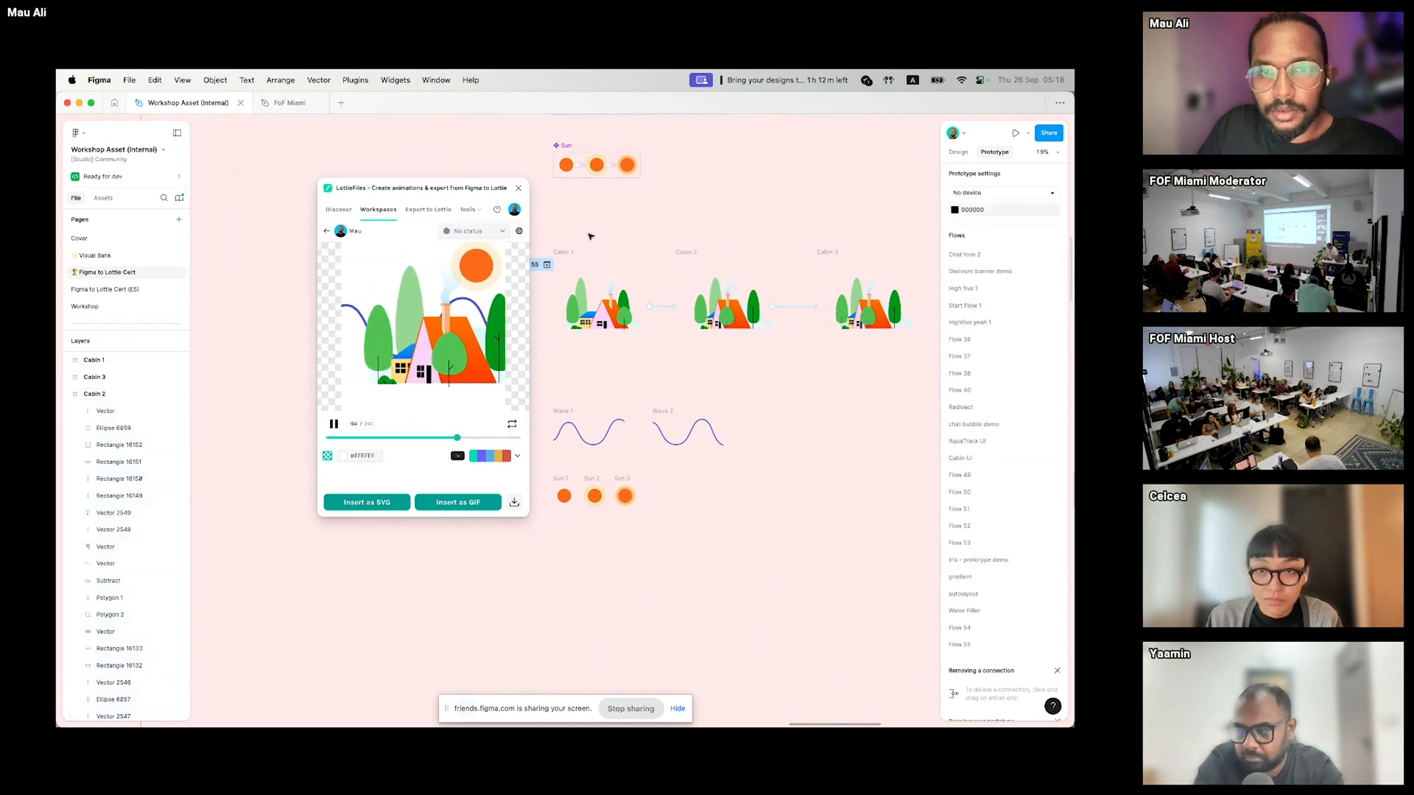
drag(590, 233, 626, 232)
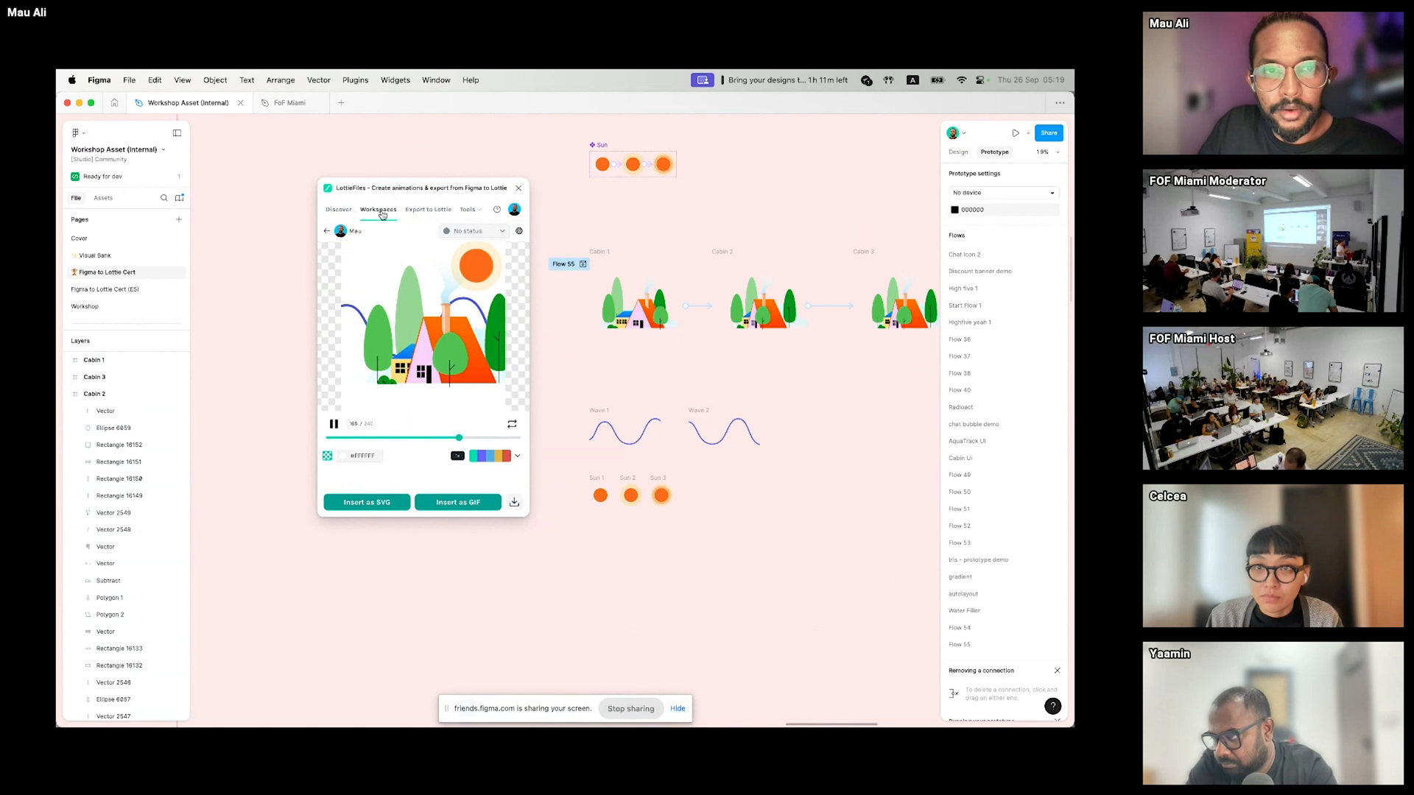
- Export the Flow 55 prototype flow to Lottie in the LottieFiles plugin and preview the cabin animation
click(416, 212)
click(452, 472)
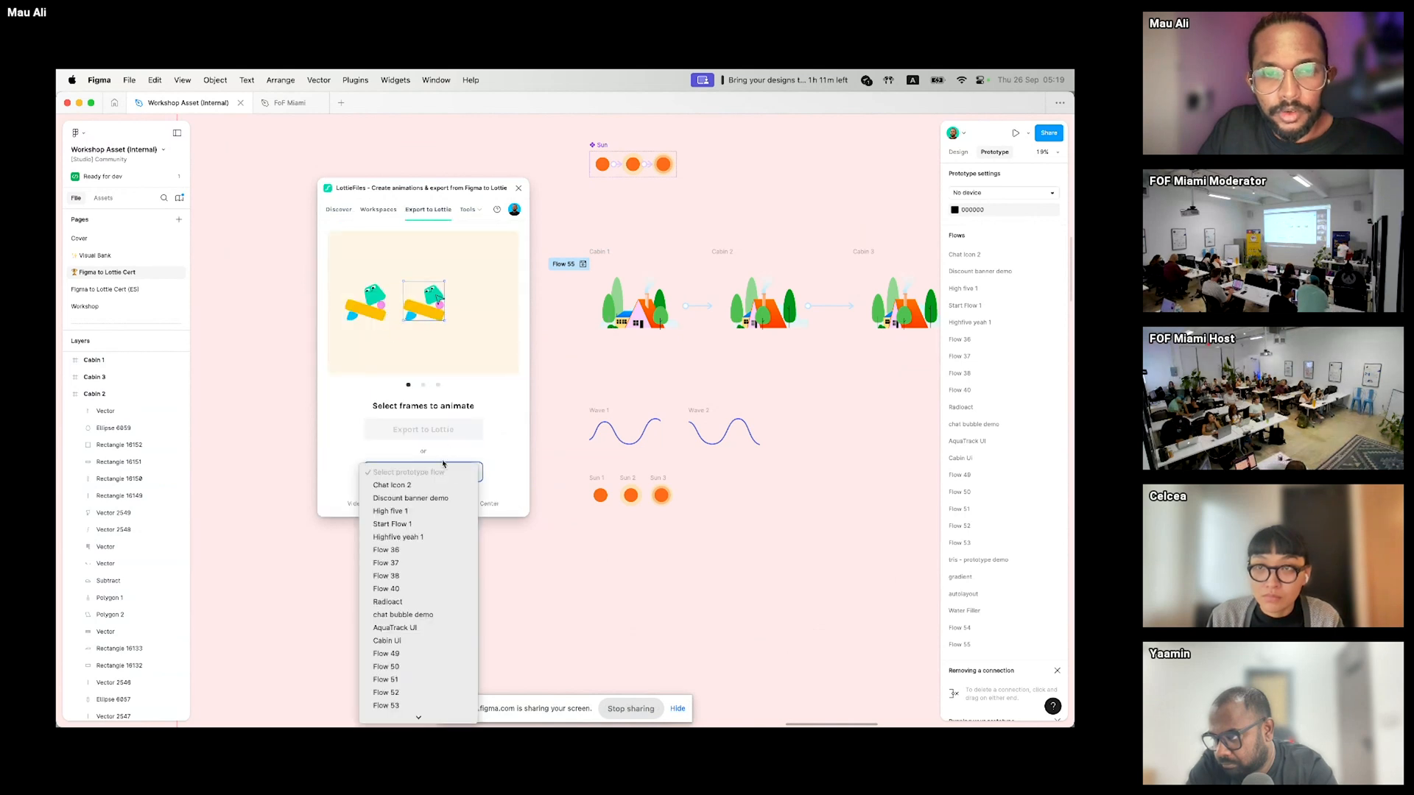
scroll(442, 578, down, 3)
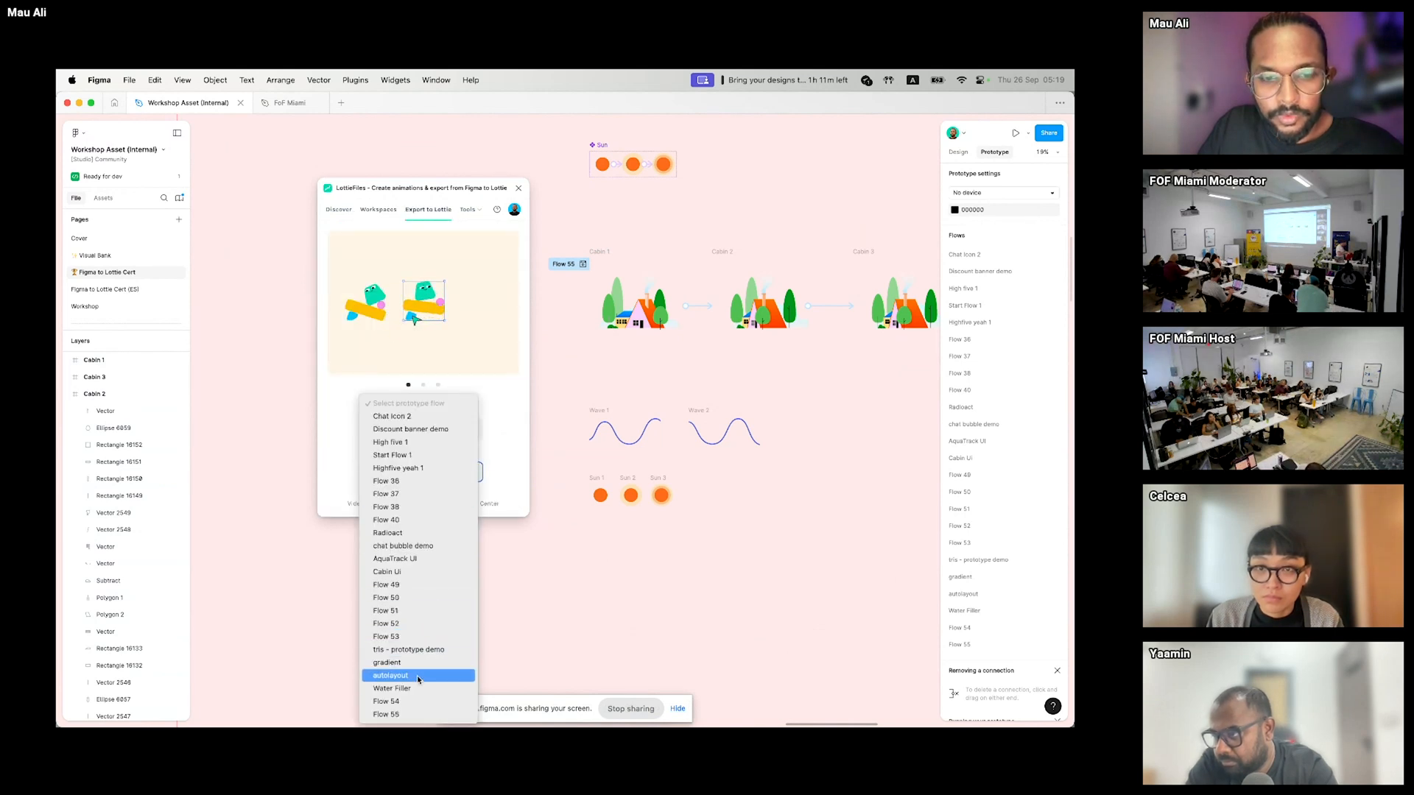
click(412, 714)
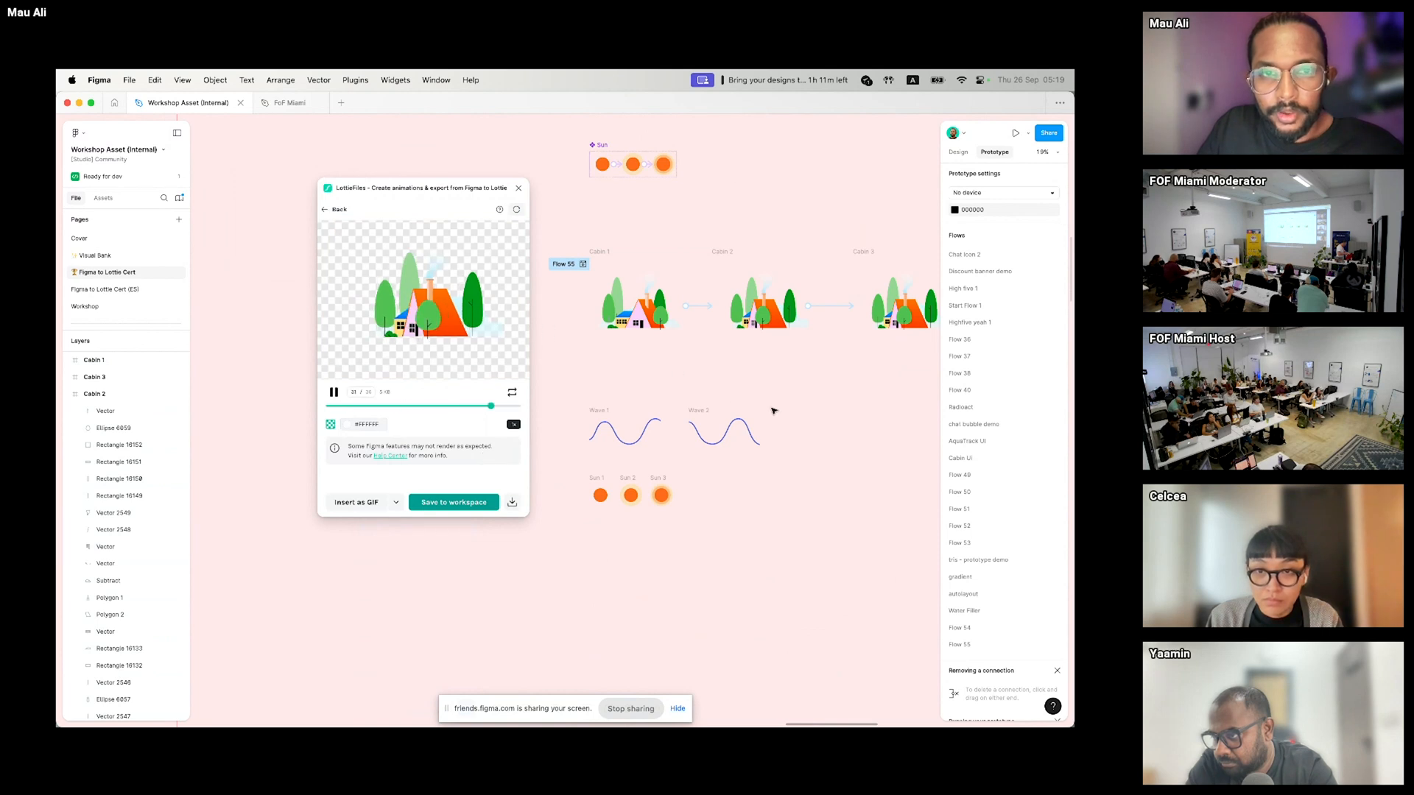
scroll(830, 381, right, 2)
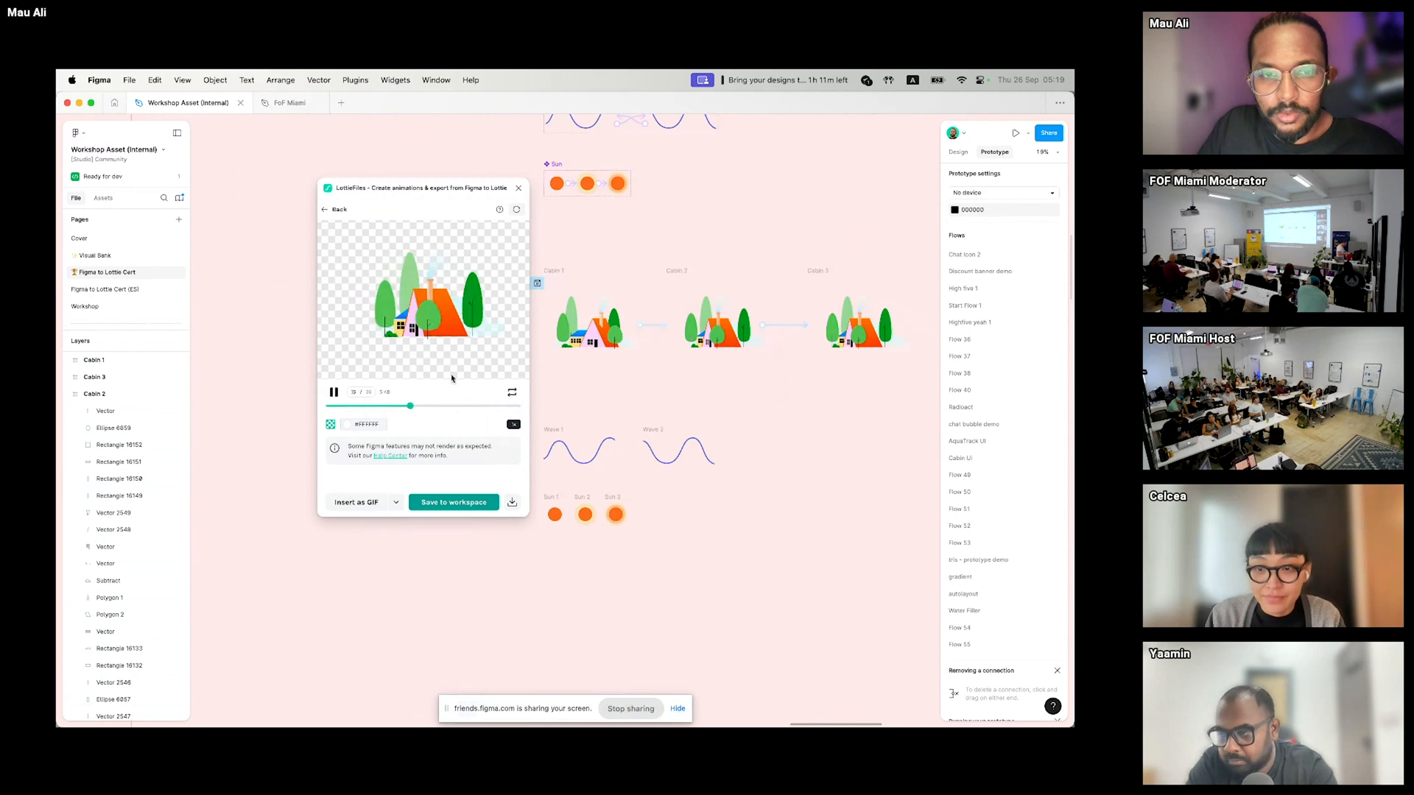
- Set the Cabin 1 to Cabin 2 transition to an Ease in and out curve with 800ms duration, and refresh the Lottie preview
click(331, 392)
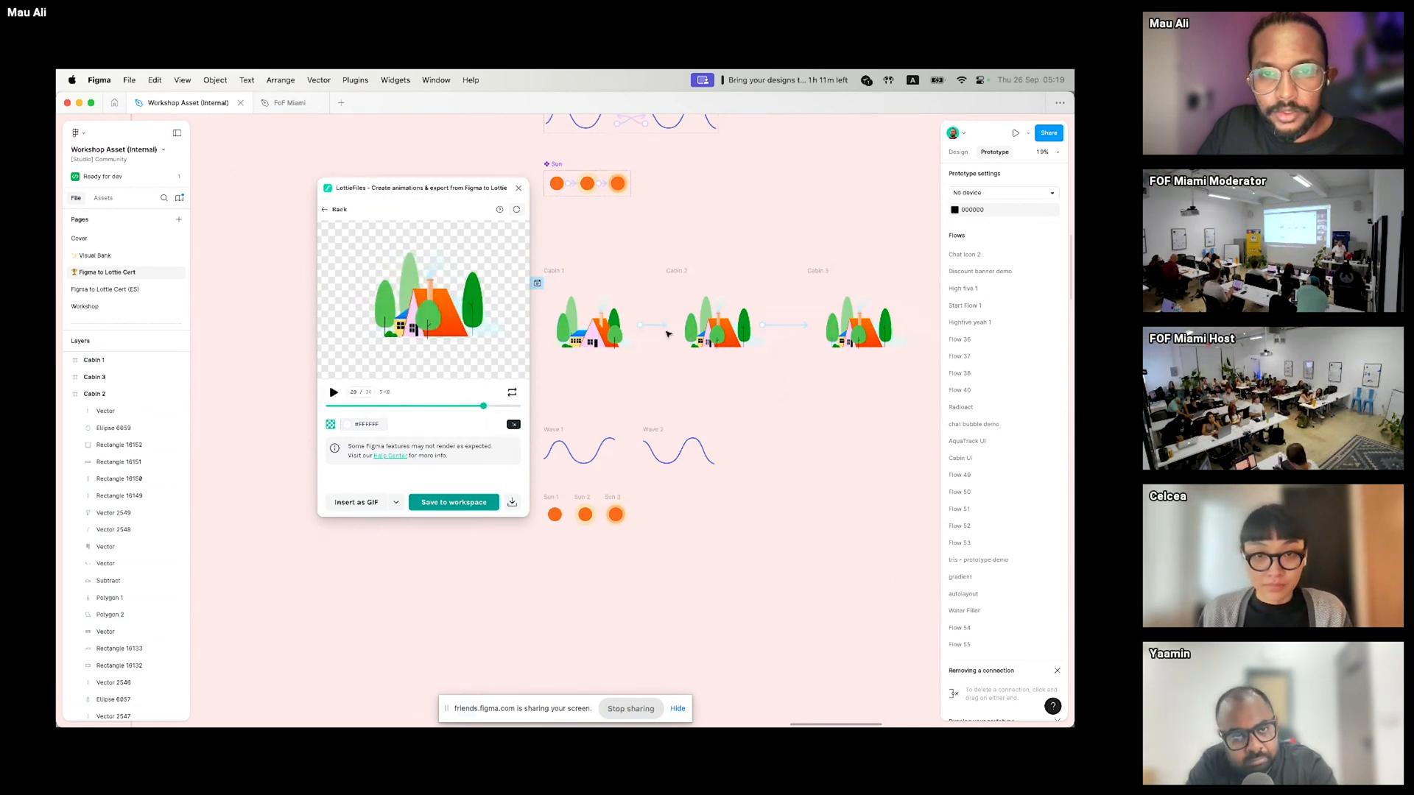
click(649, 326)
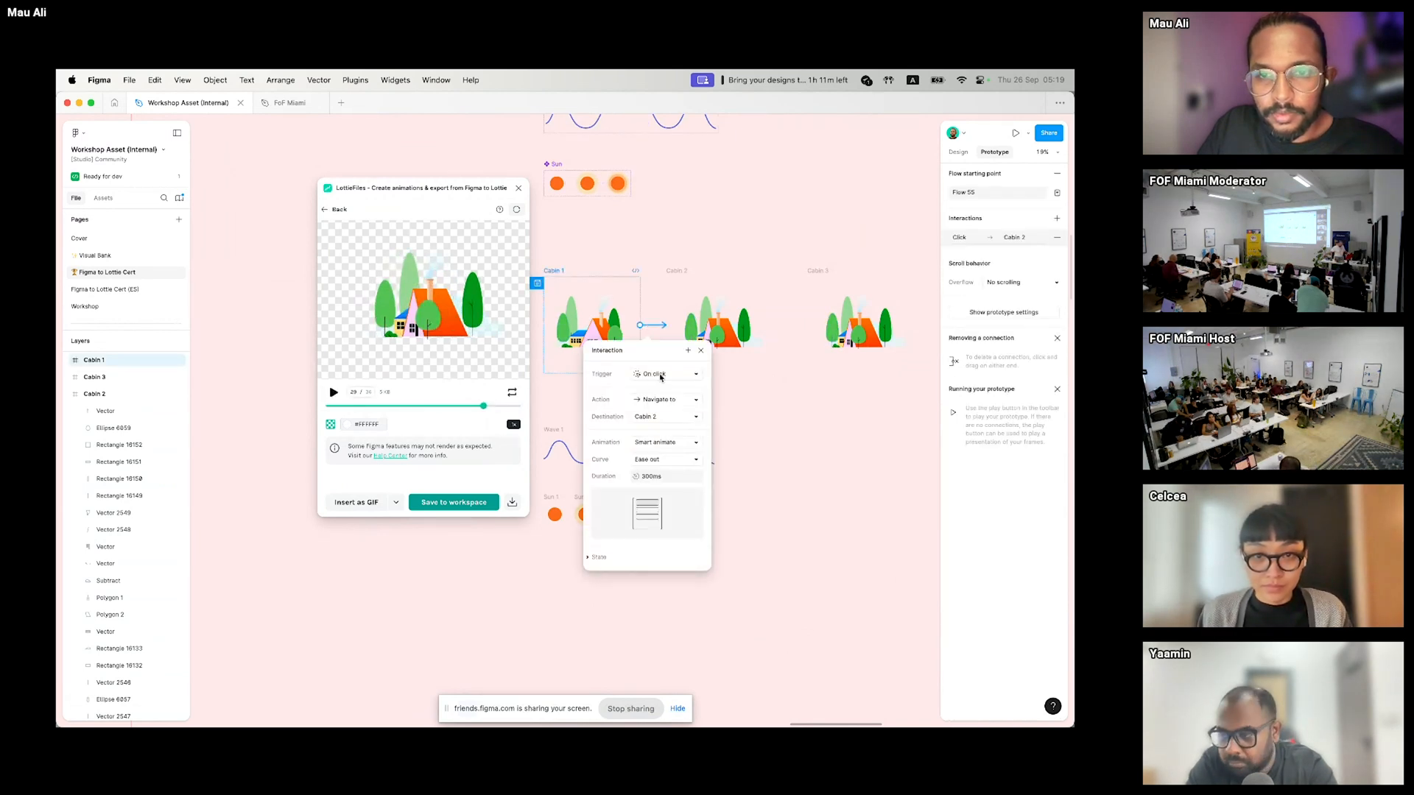
click(659, 441)
click(597, 451)
click(663, 458)
click(708, 476)
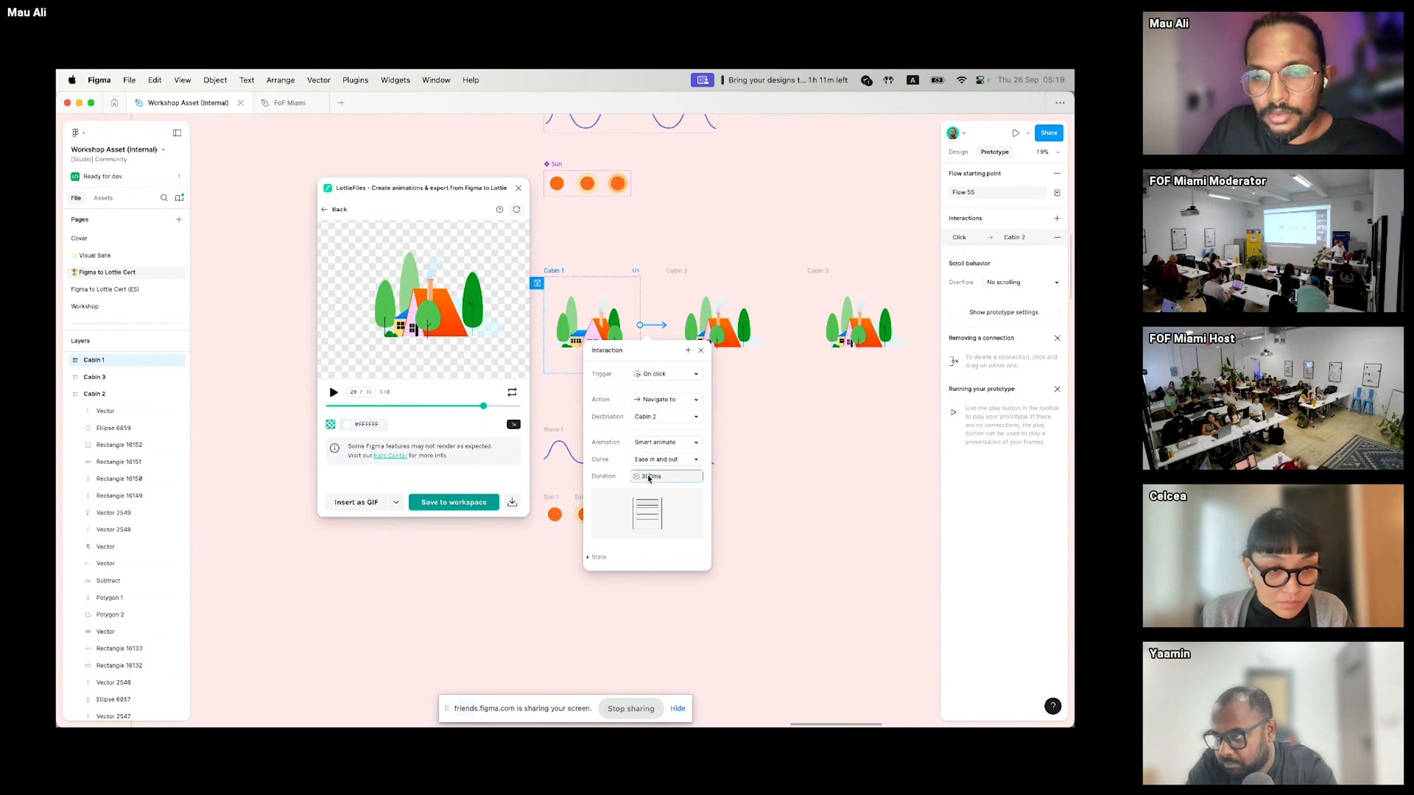
key(BackSpace)
text(4)
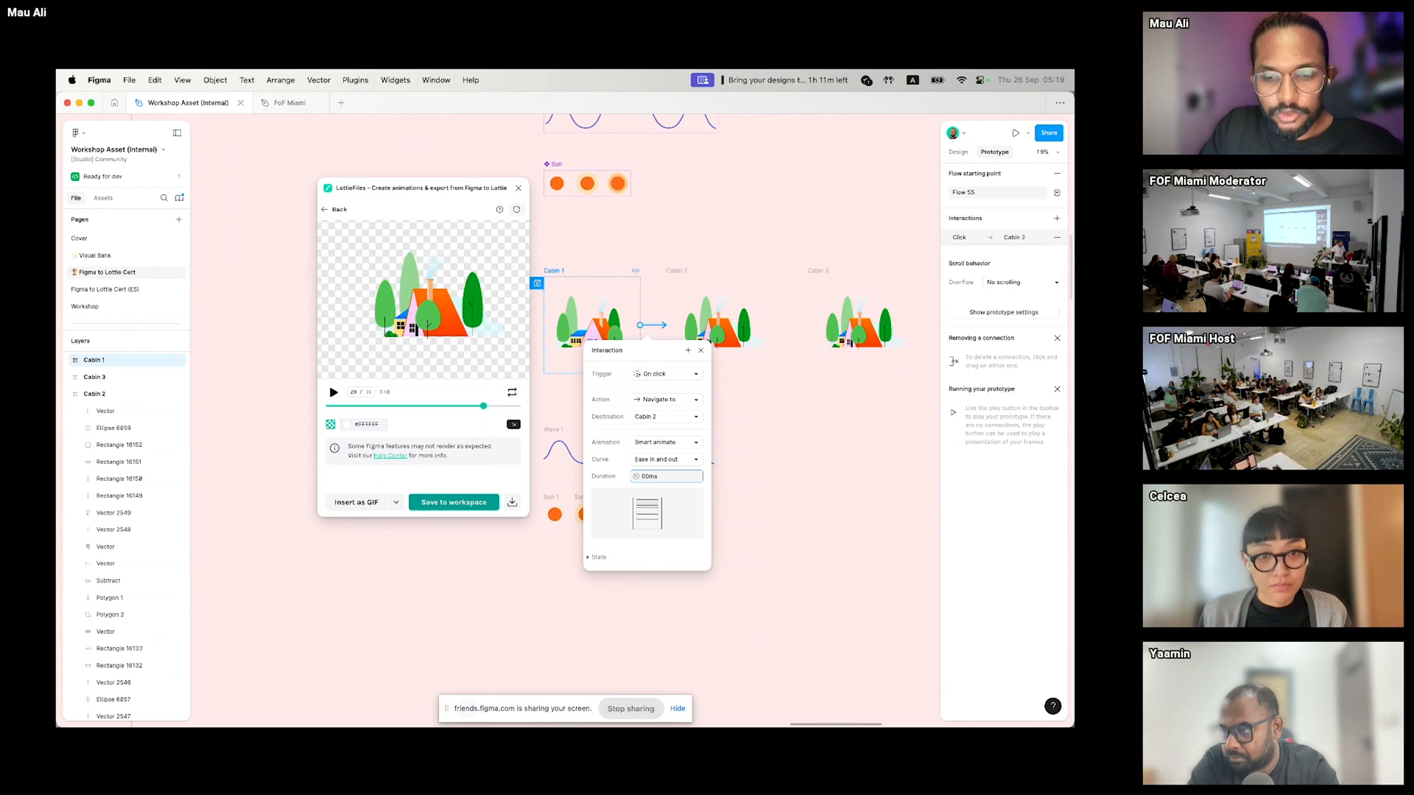
click(517, 211)
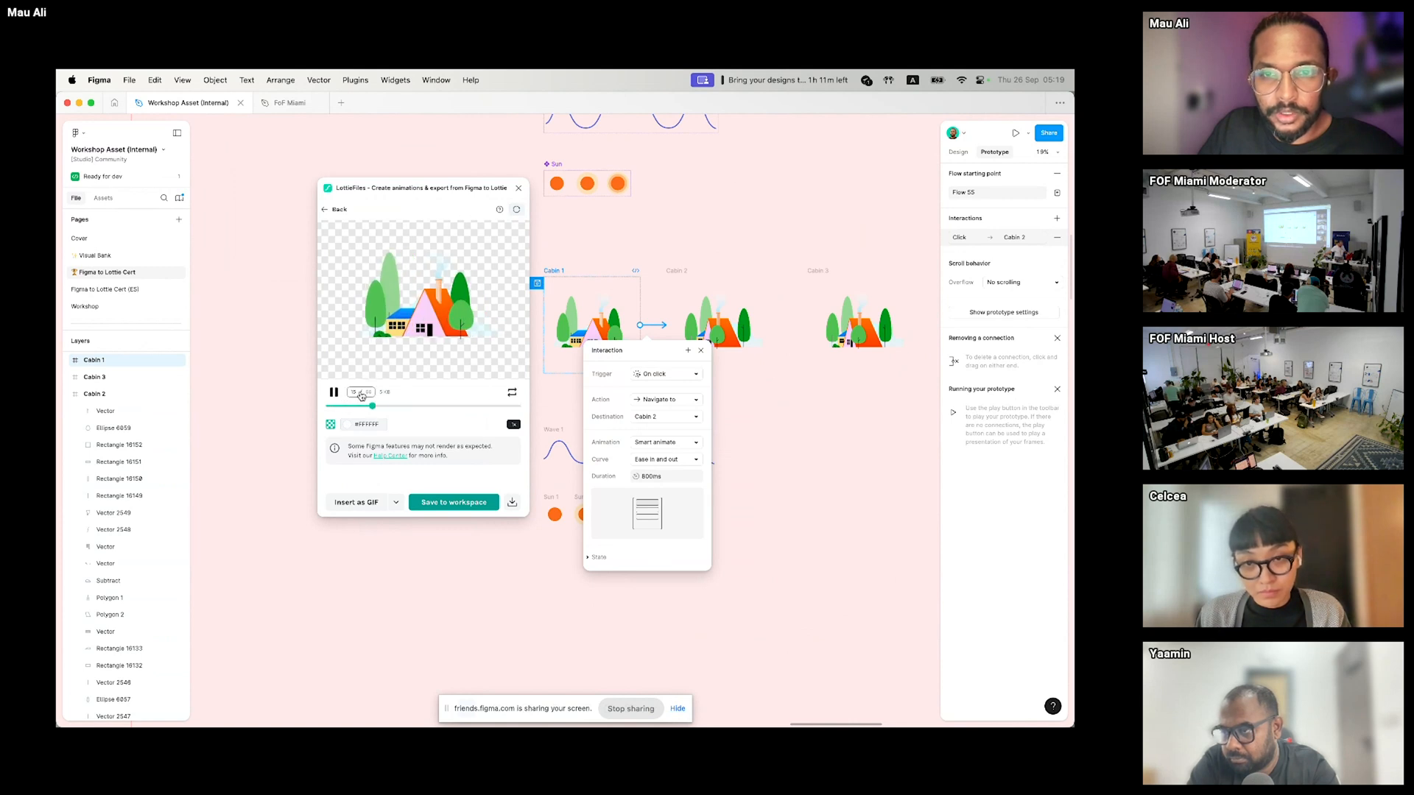
- Set the Cabin 2 to Cabin 3 transition to an Ease in and out curve with 800ms duration, and refresh the Lottie preview
click(685, 272)
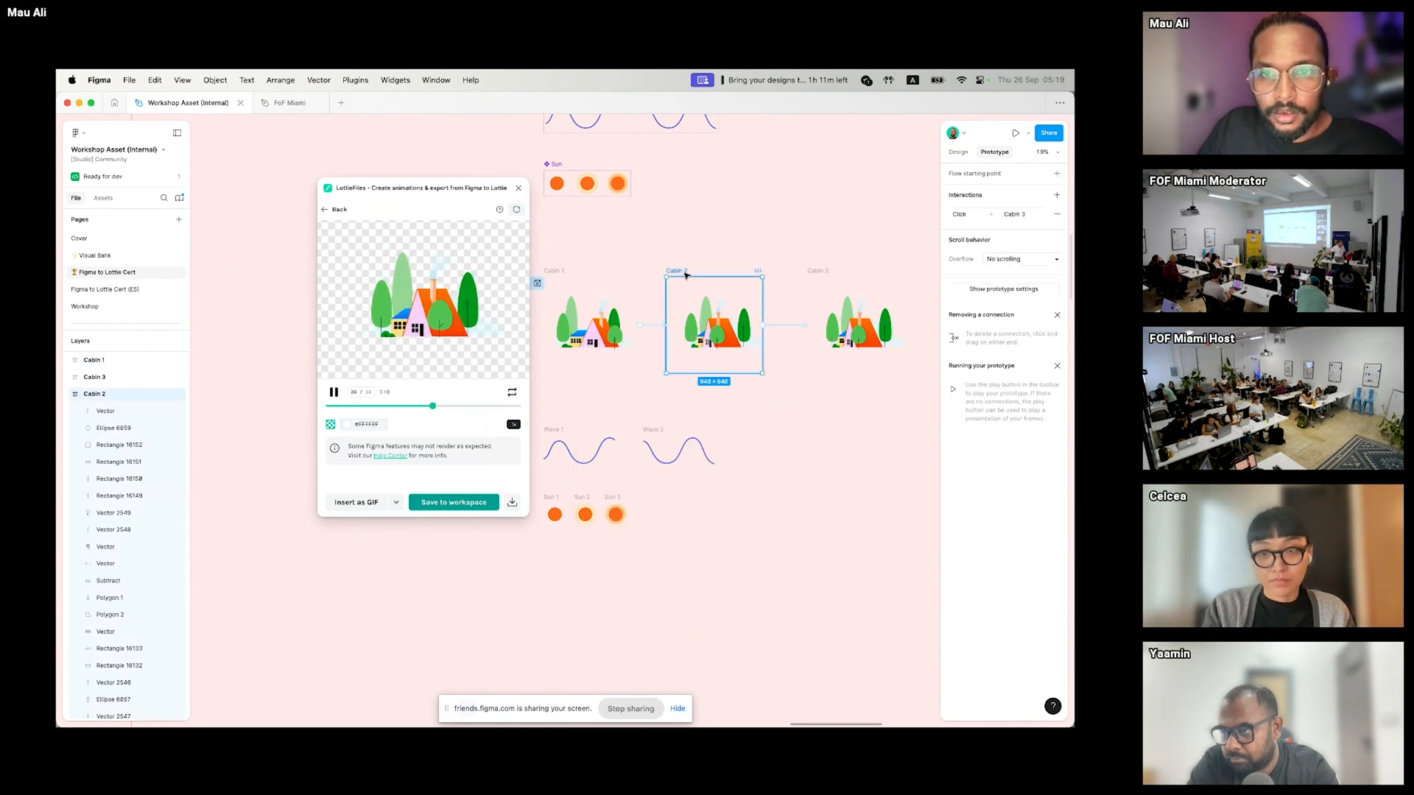
click(784, 325)
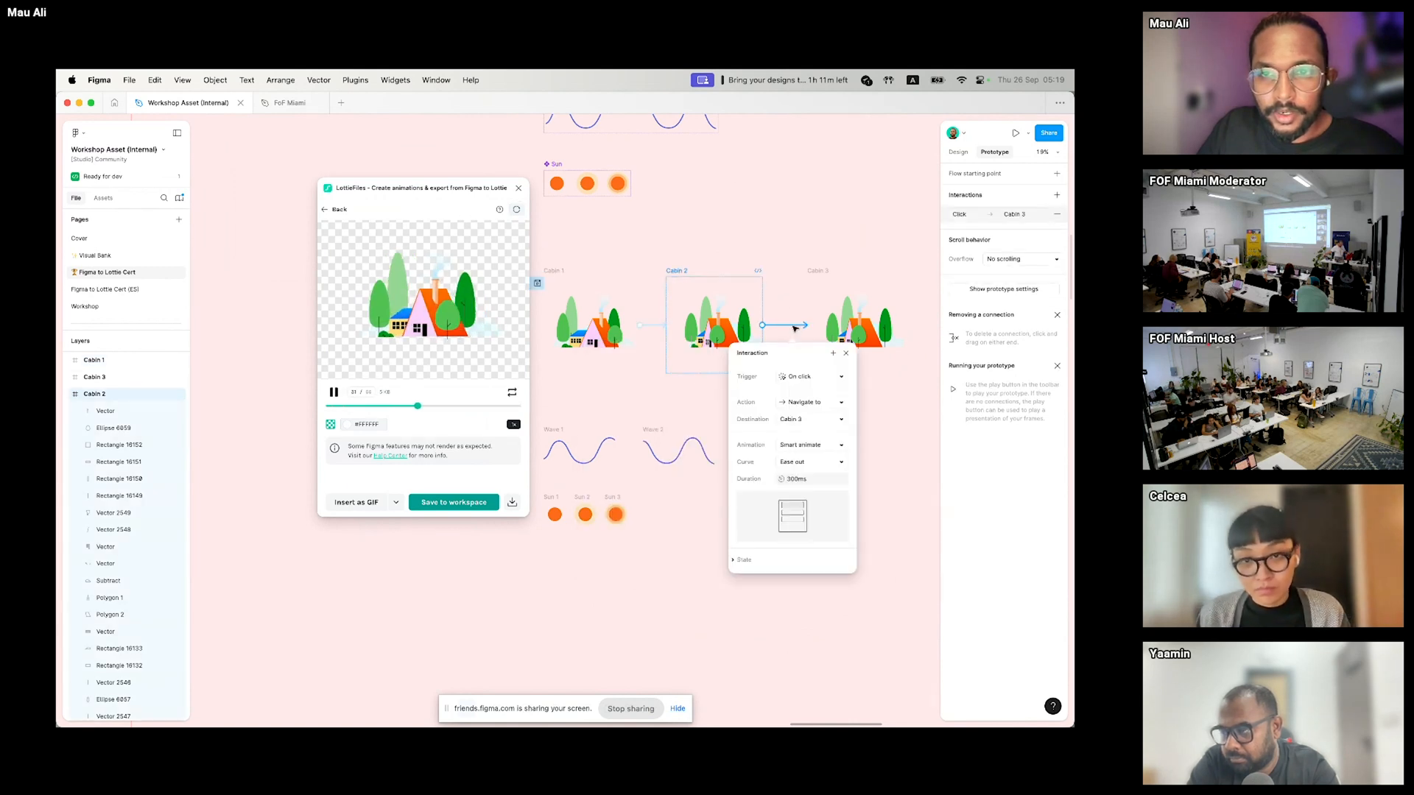
click(802, 463)
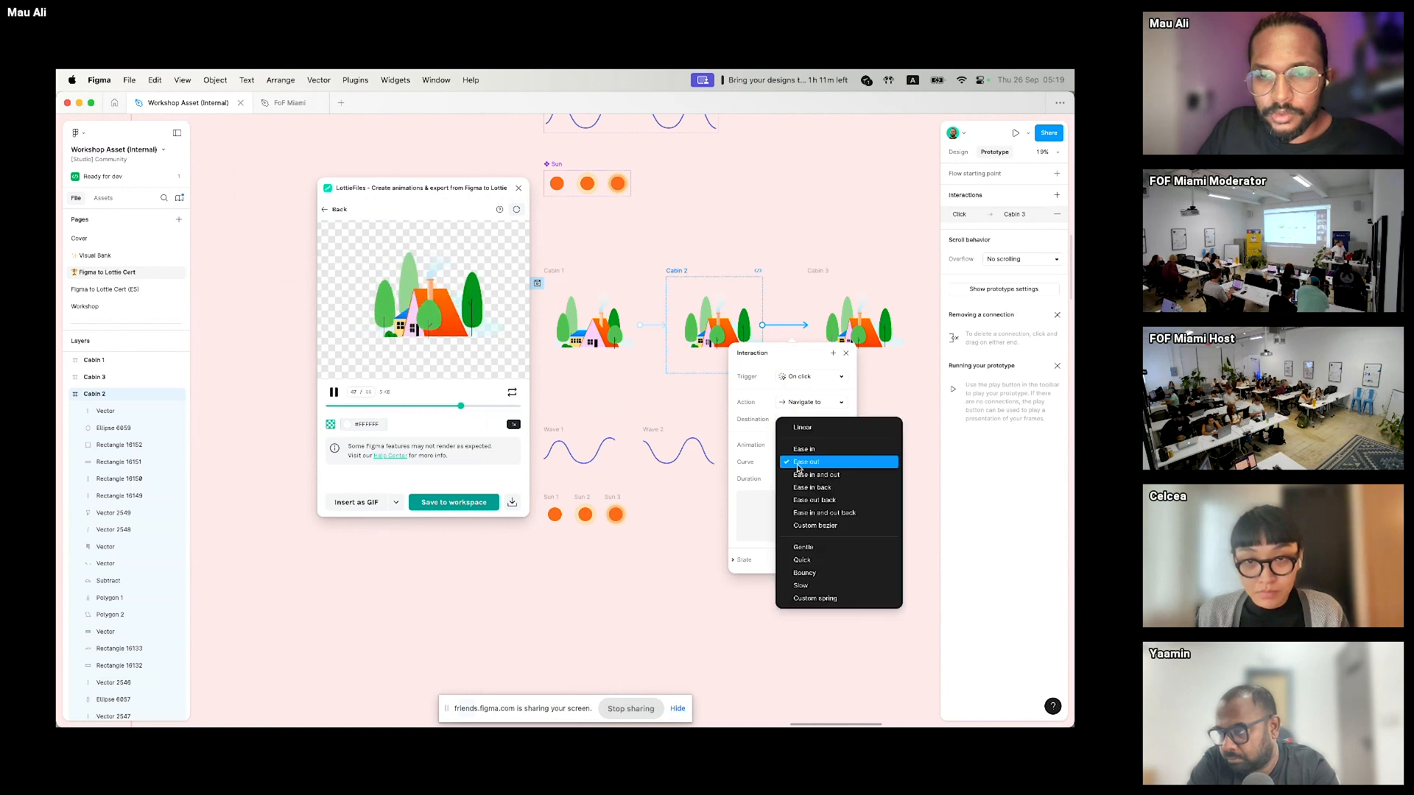
click(844, 513)
click(850, 465)
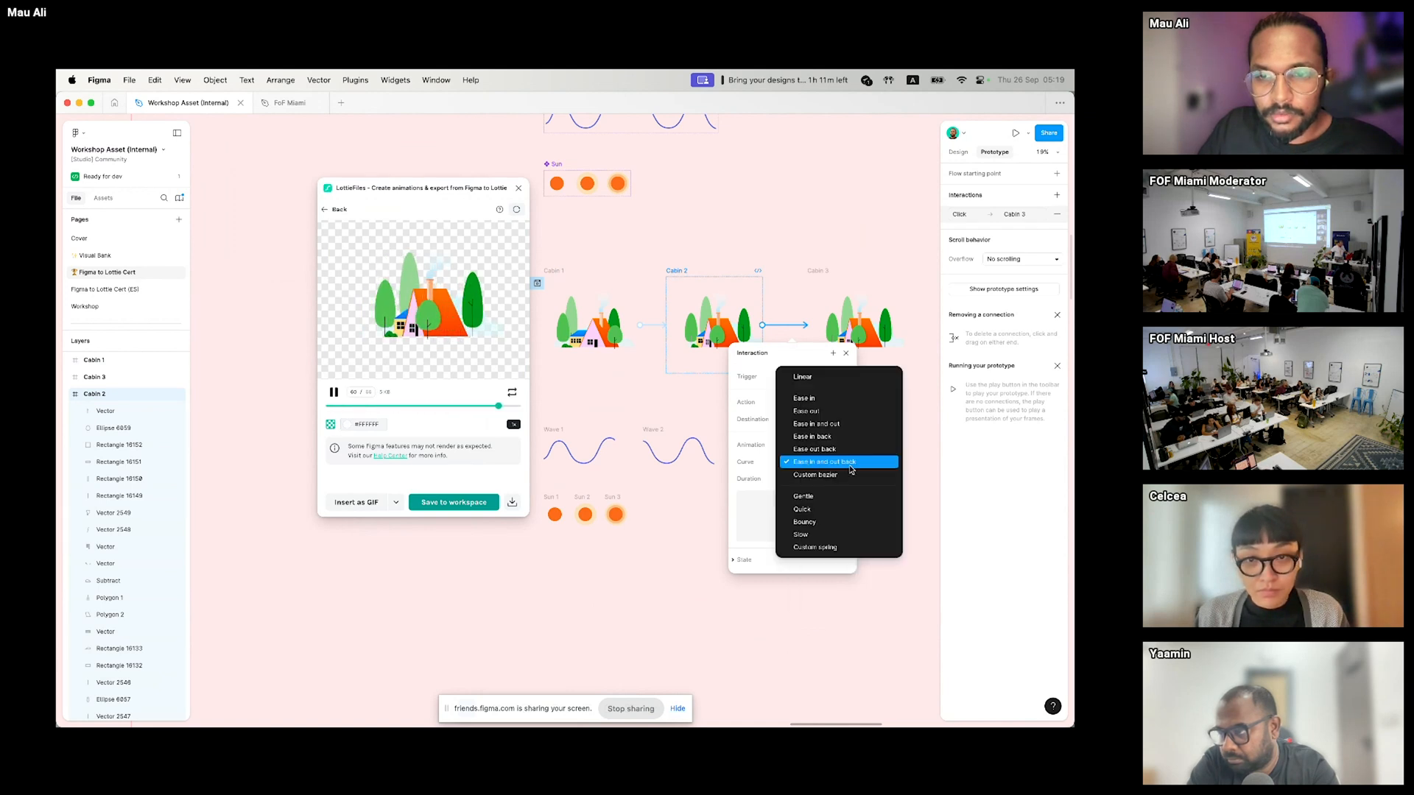
click(821, 424)
key(BackSpace)
text(800ms)
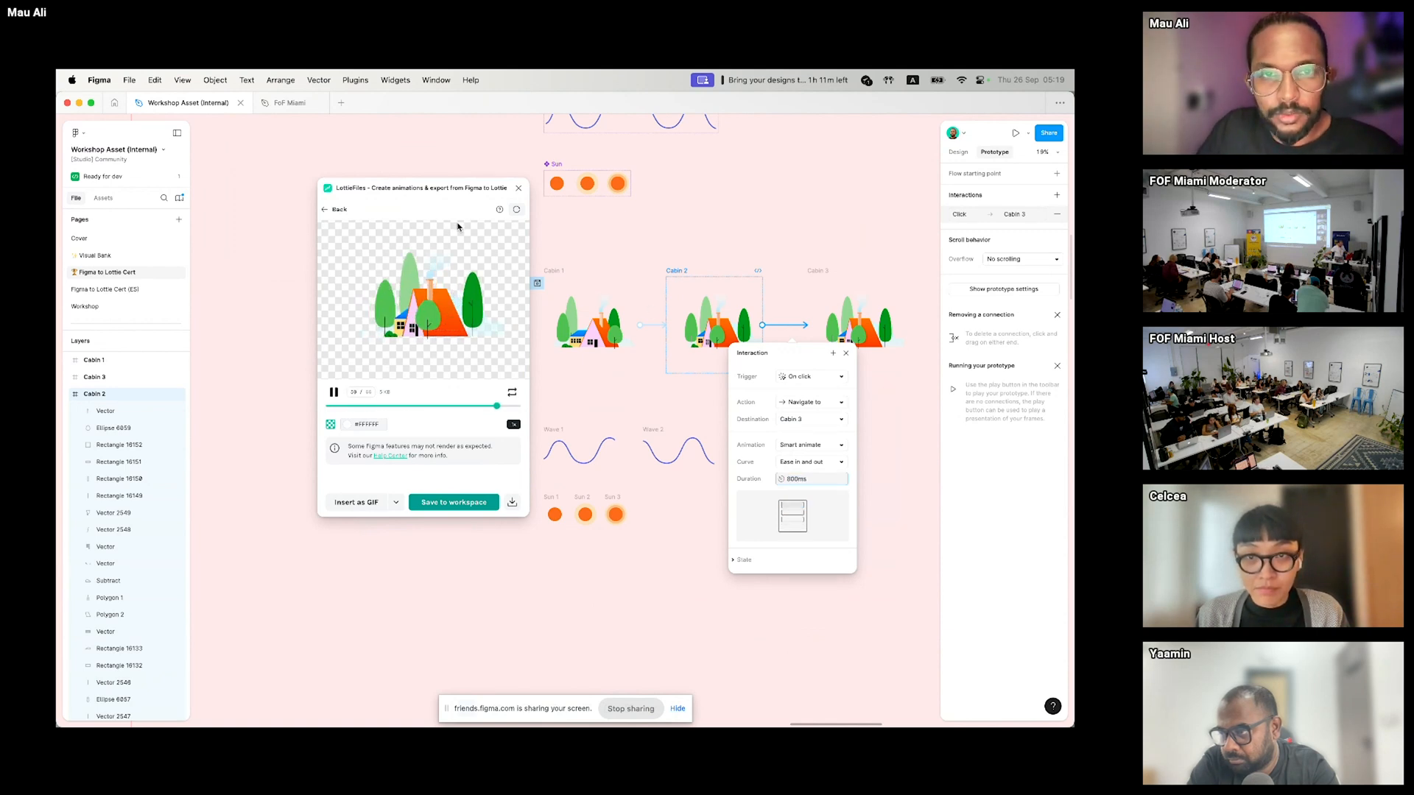
click(514, 212)
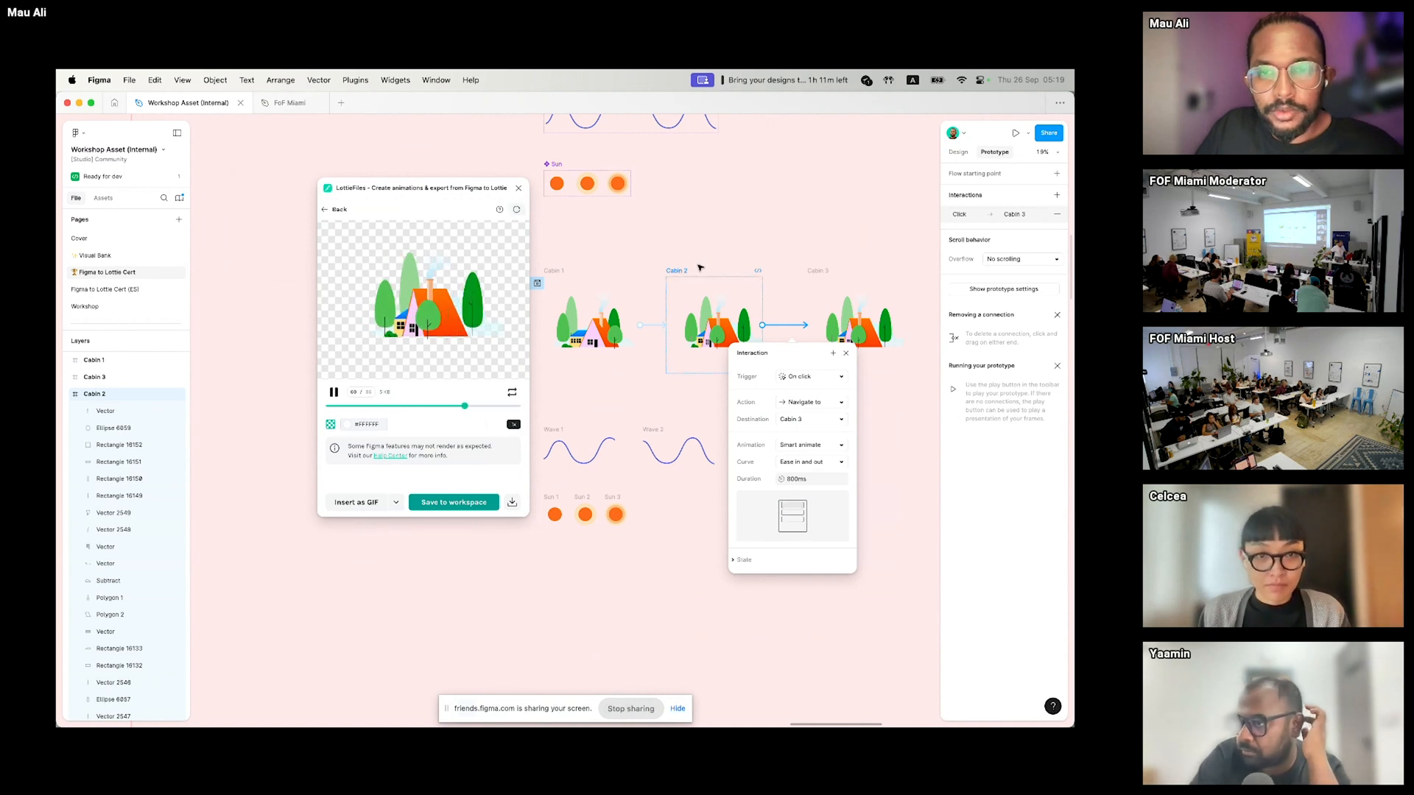
- Switch the cabin Lottie preview from a transparent to a solid #FFFFFF background
click(631, 320)
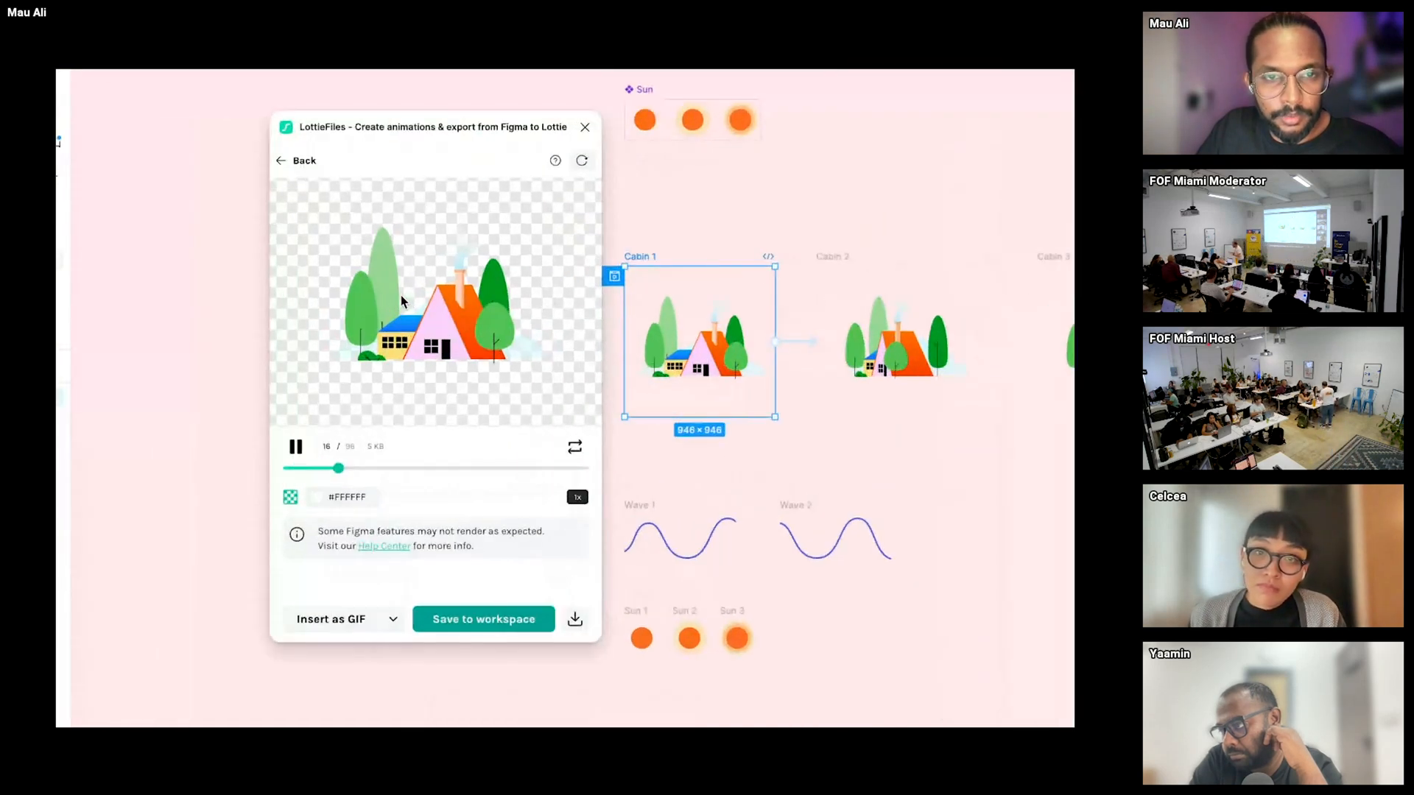
click(308, 519)
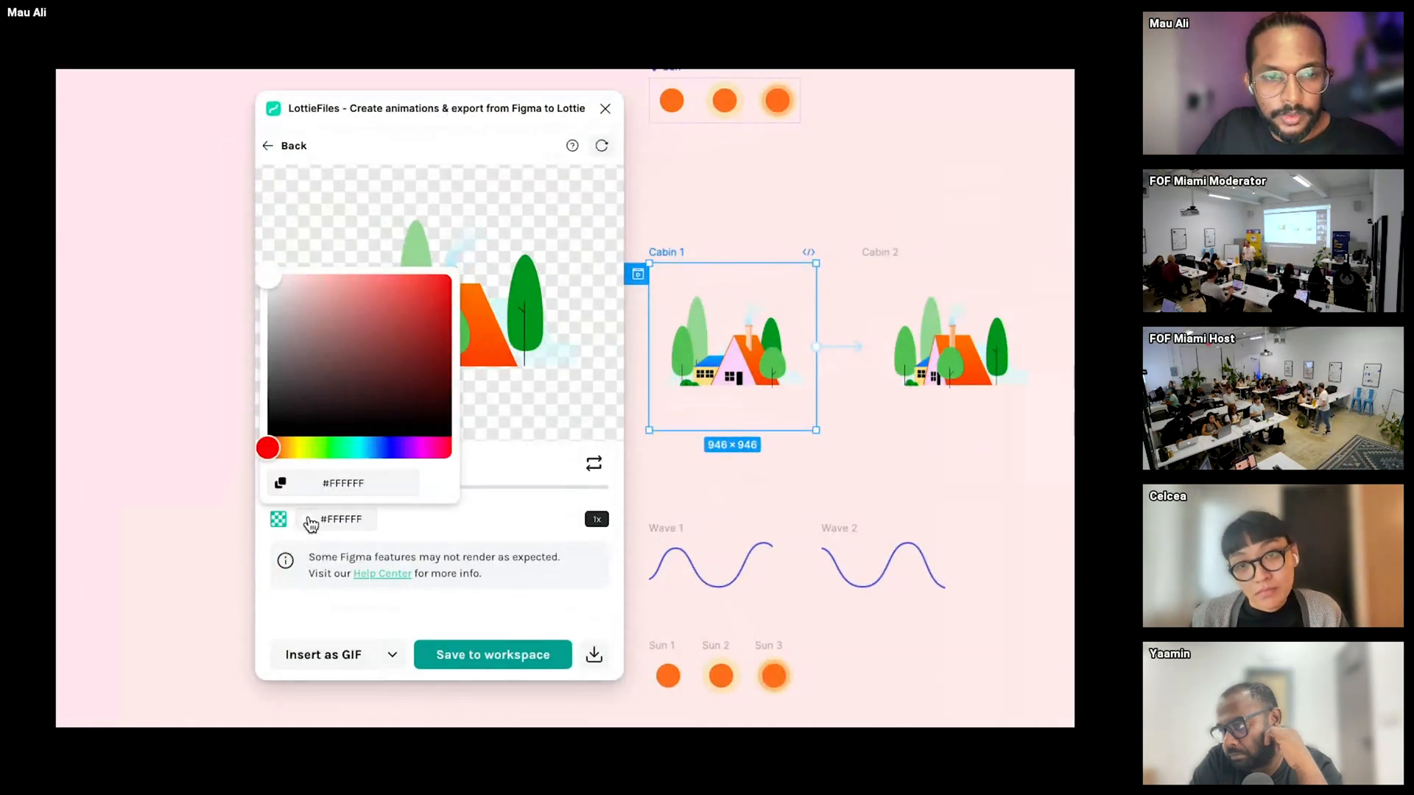
click(308, 520)
click(278, 519)
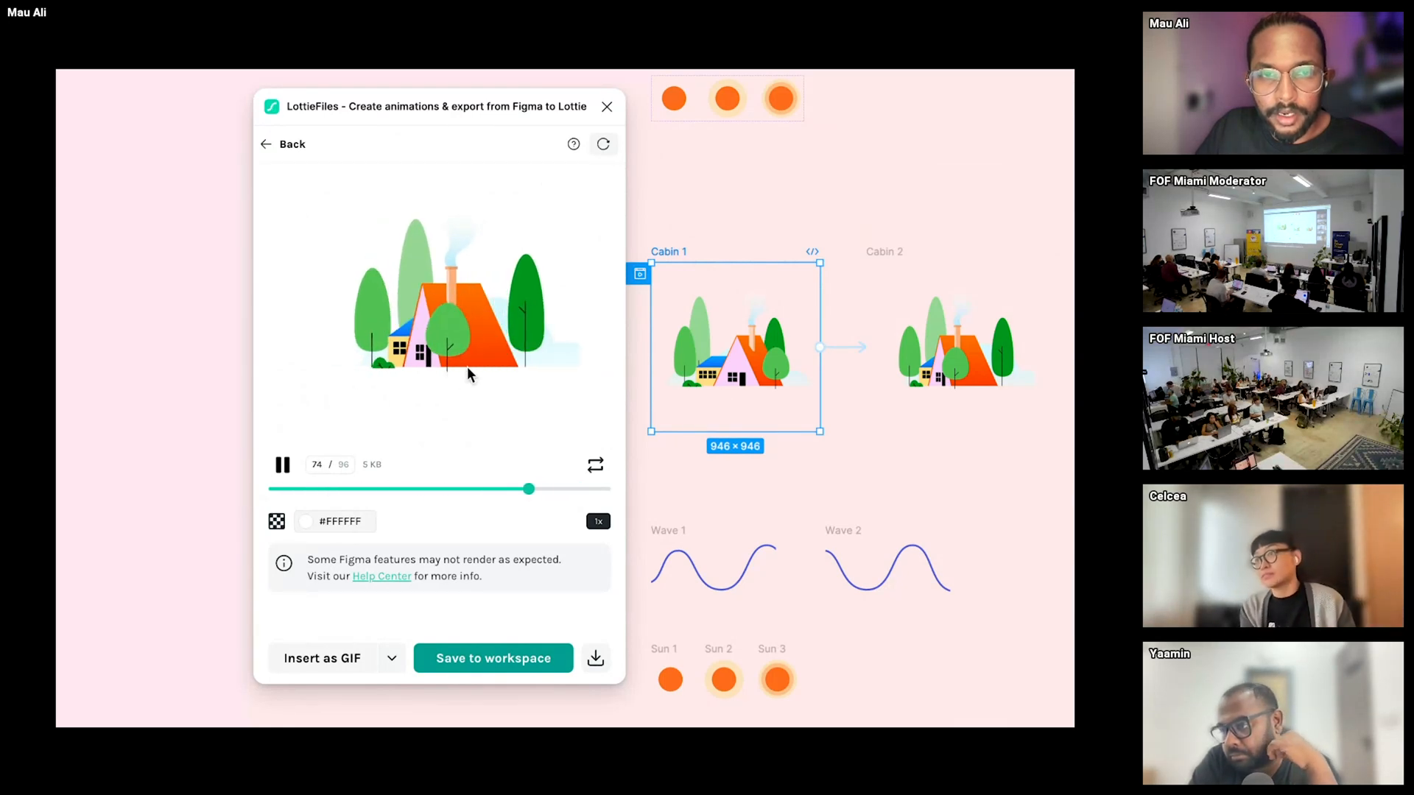
scroll(521, 276, down, 5)
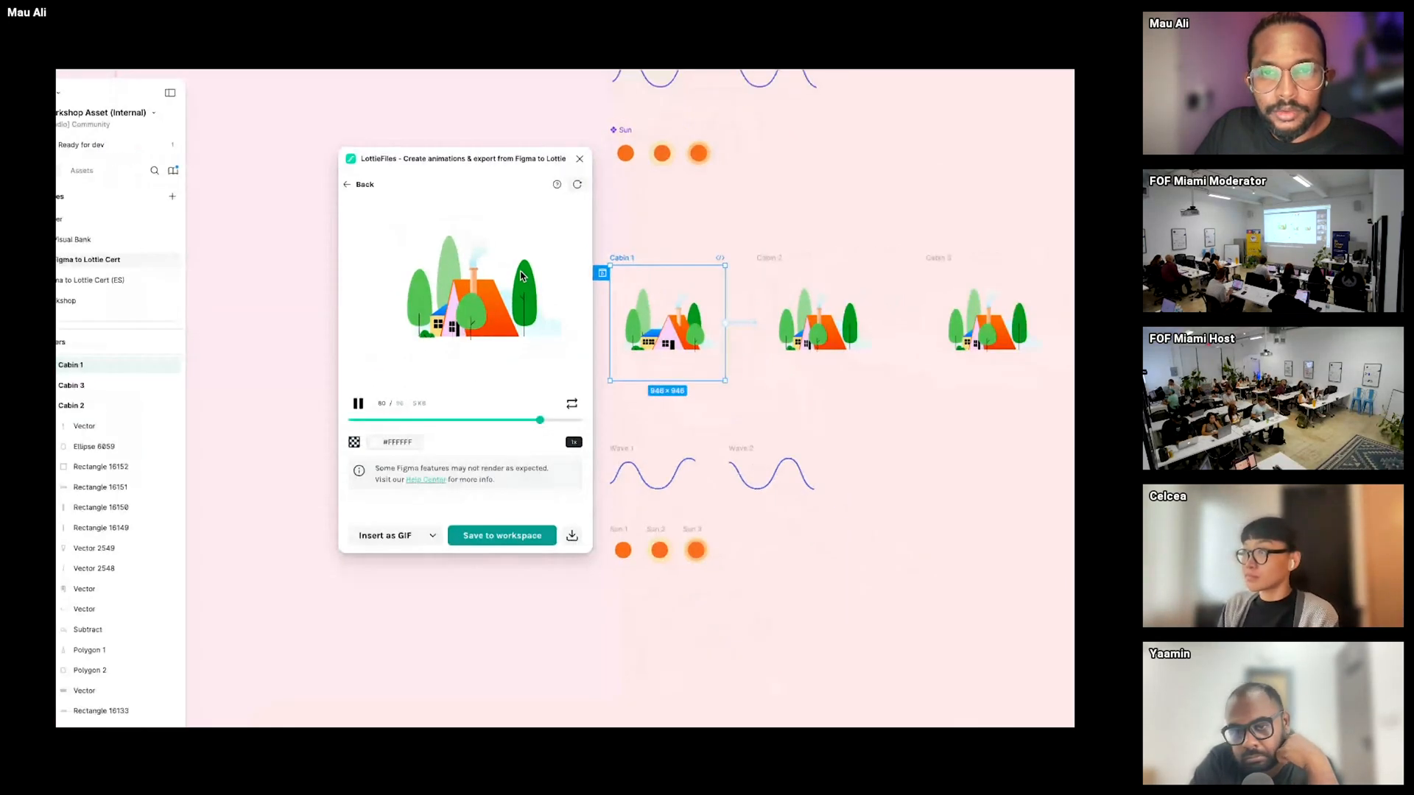
- Shift Cabin 3 slightly towards Cabin 2 and connect it back to Cabin 1 with an On click, Smart animate interaction, Ease in and out, 800ms
click(934, 260)
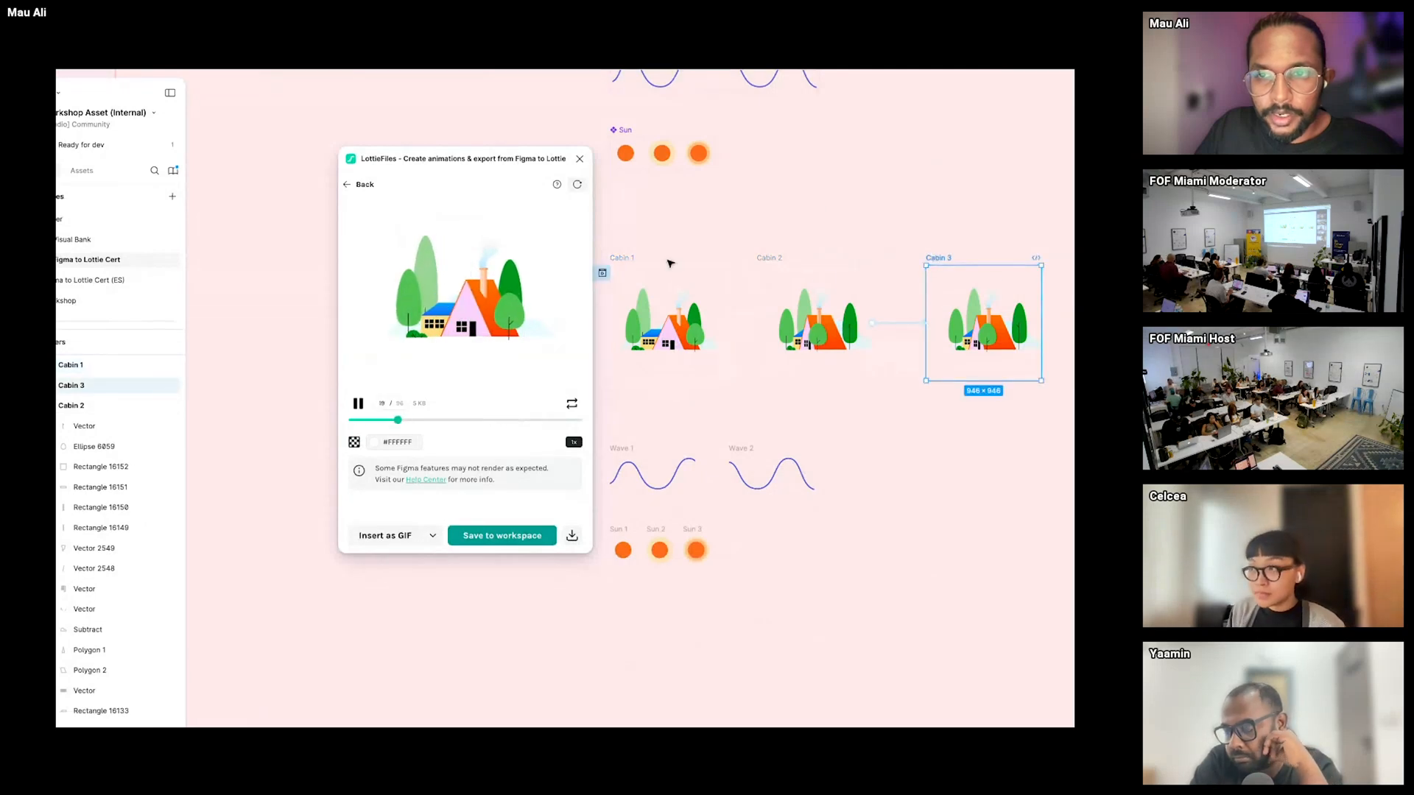
drag(950, 259, 936, 258)
drag(1028, 324, 662, 324)
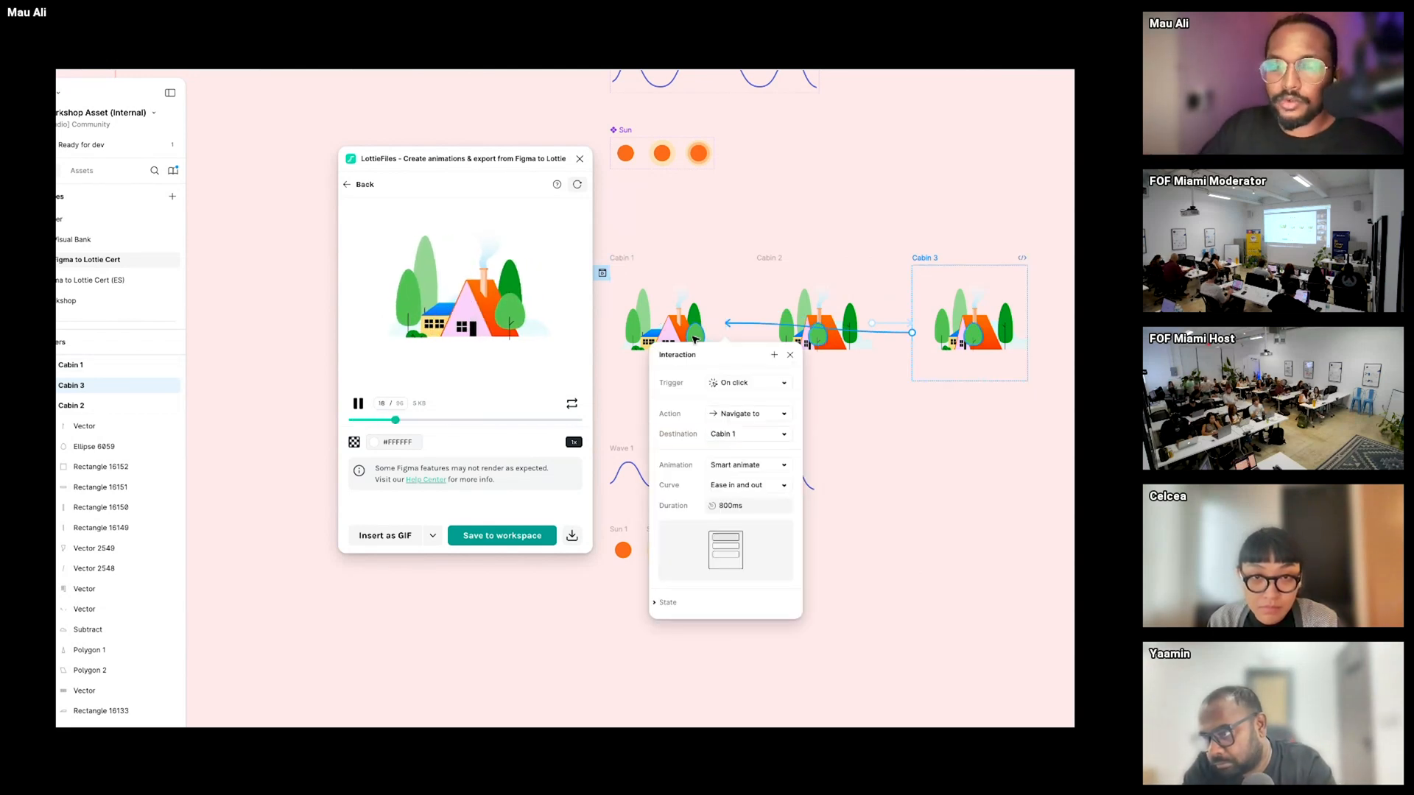
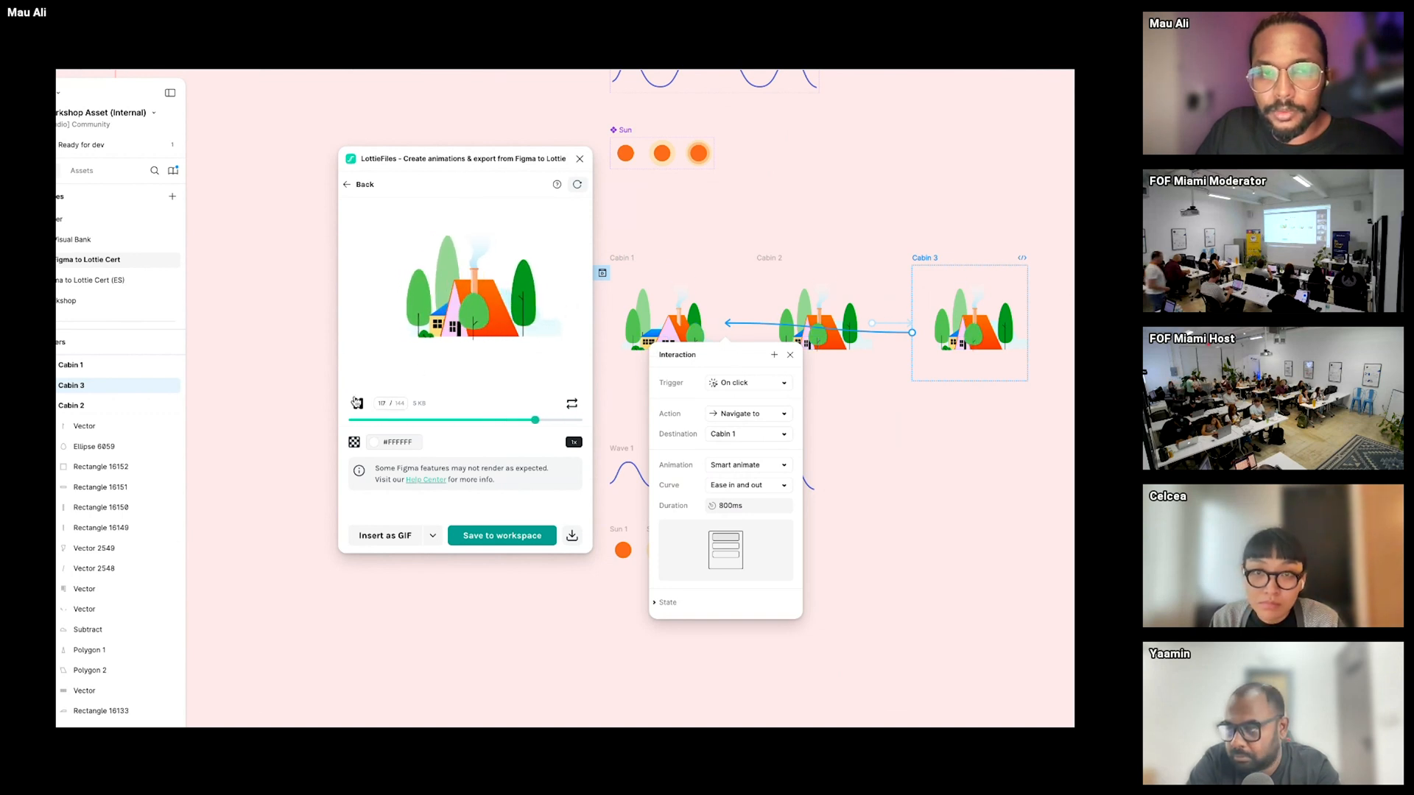
click(864, 404)
drag(788, 391, 825, 348)
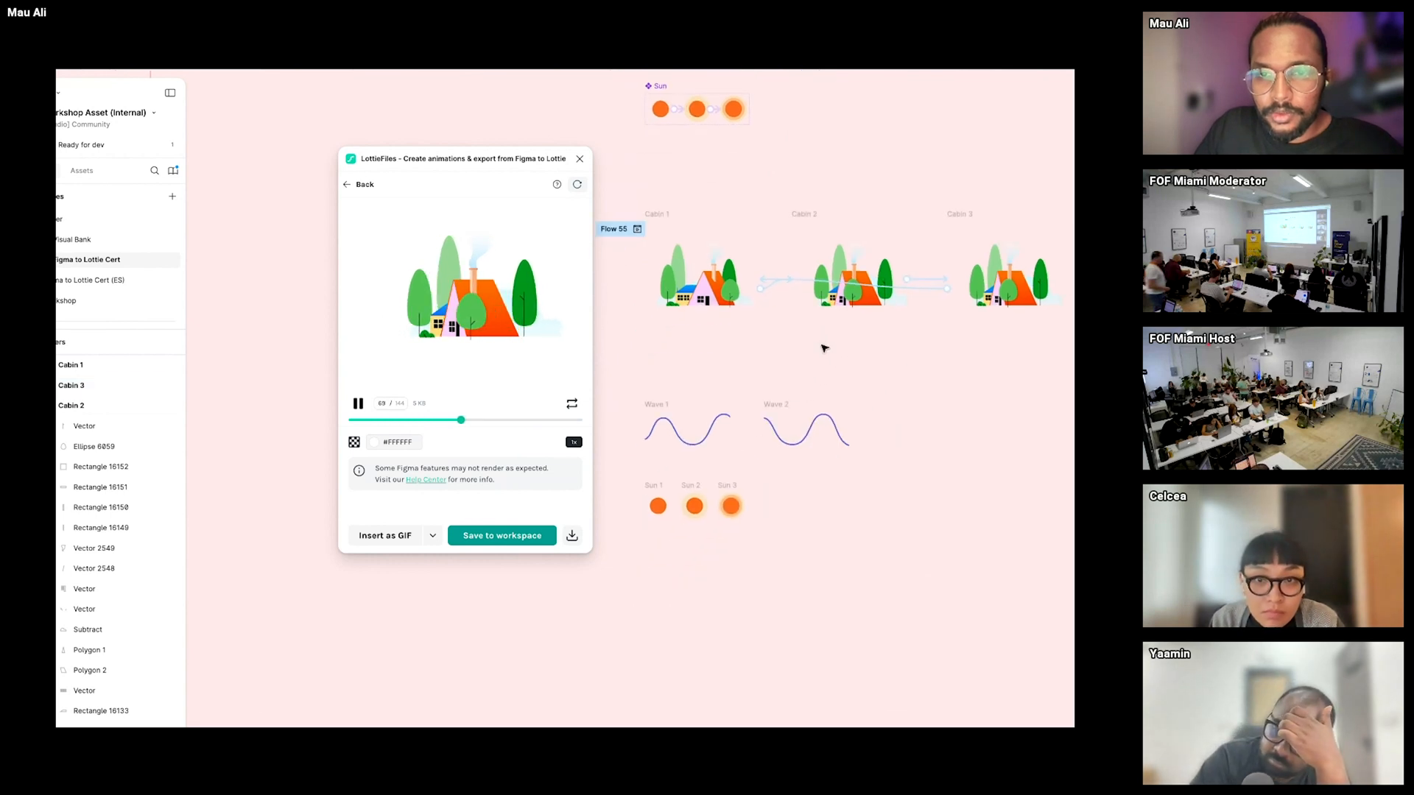
- Connect Wave 1 to Wave 2 and Wave 2 back to Wave 1 with Smart animate interactions, Ease in and out, 800ms
click(656, 404)
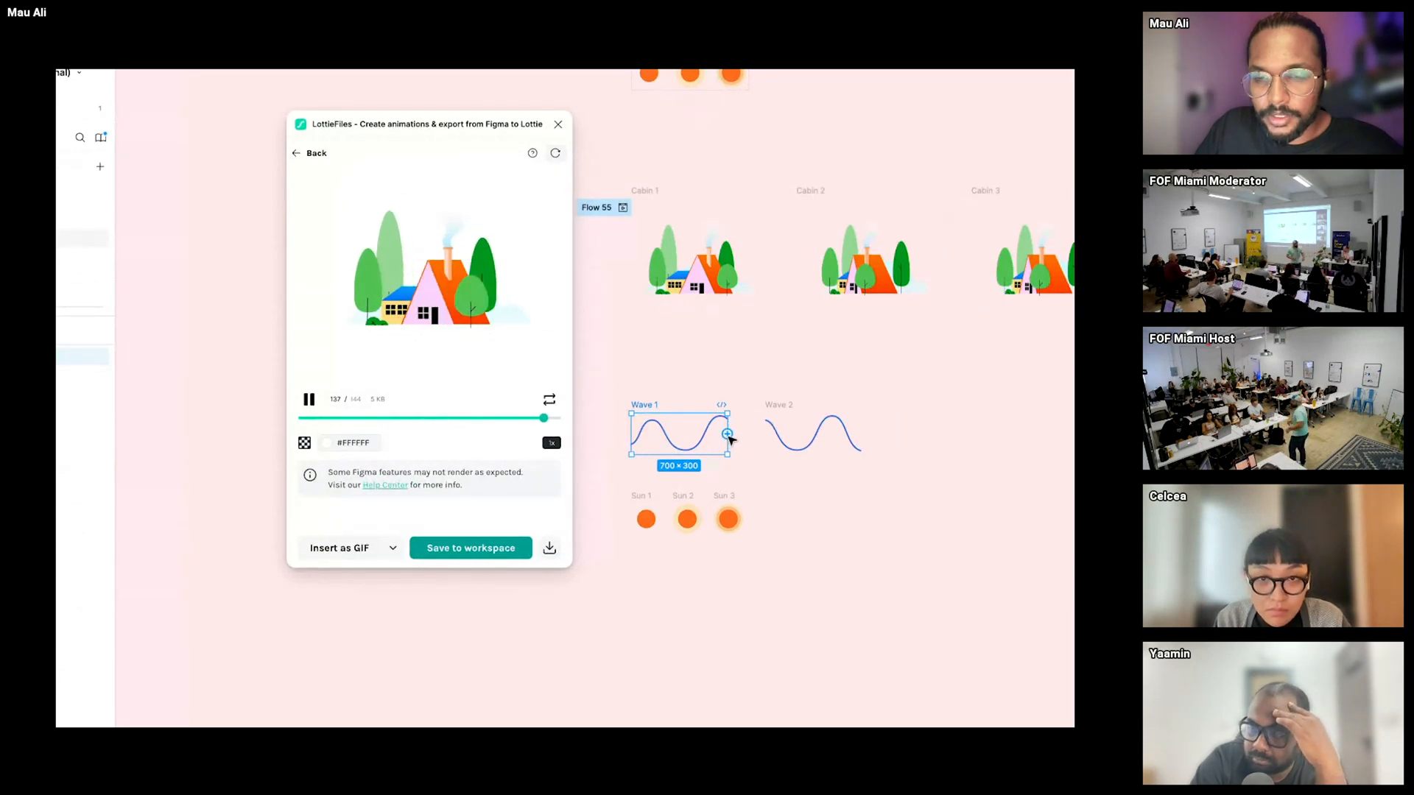
drag(727, 433, 776, 419)
click(767, 439)
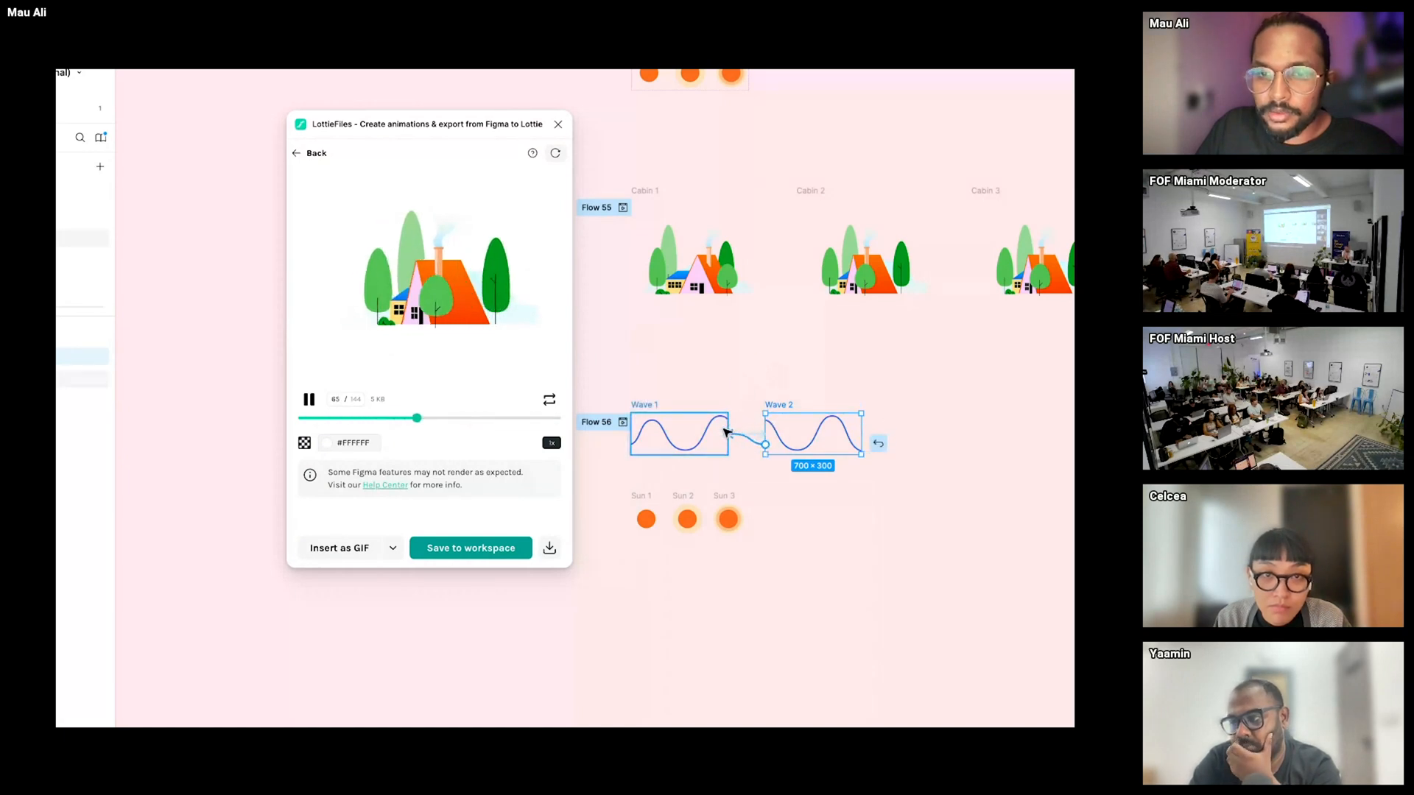
click(723, 436)
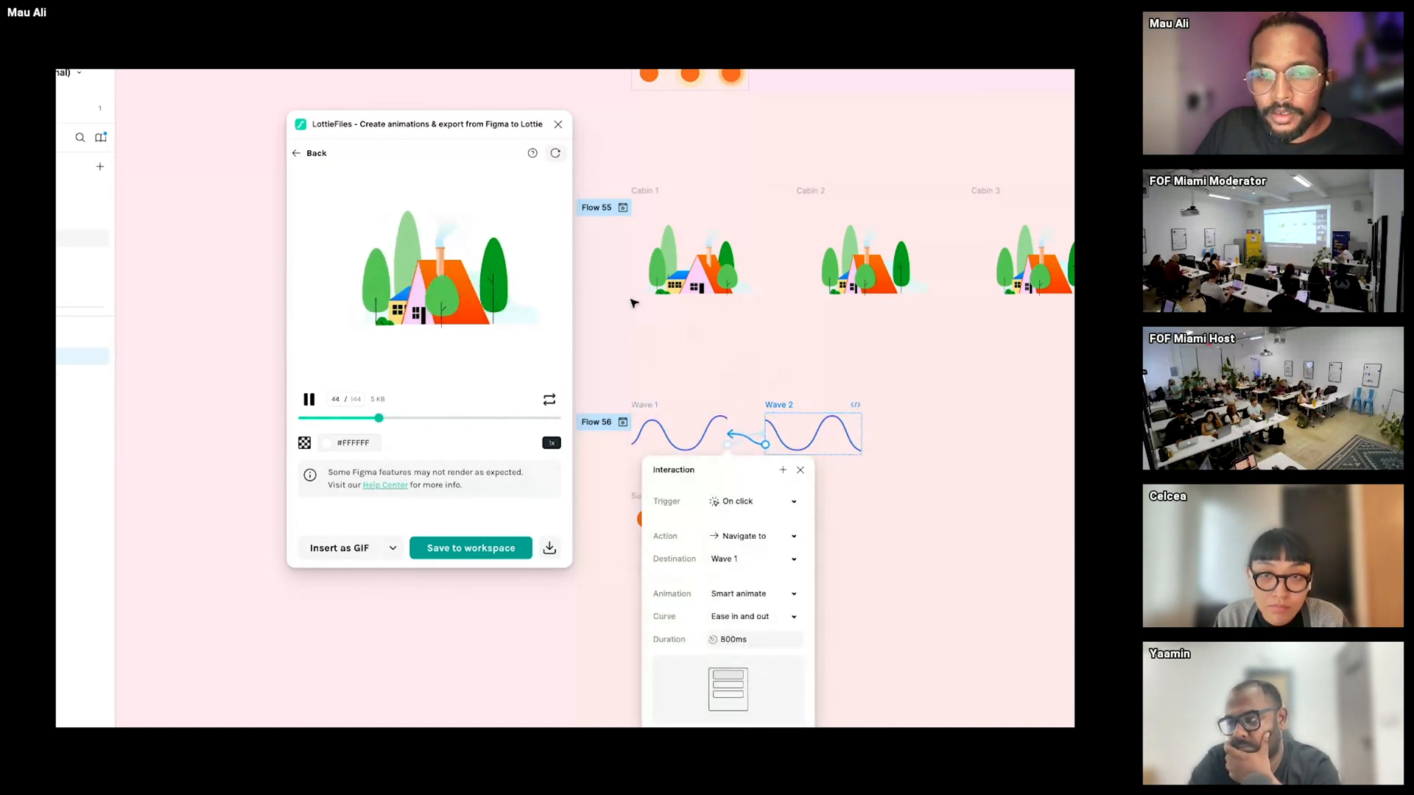
- Return to the plugin's Lottie export and export the Flow 56 wave prototype flow to preview its animation
scroll(660, 376, left, 3)
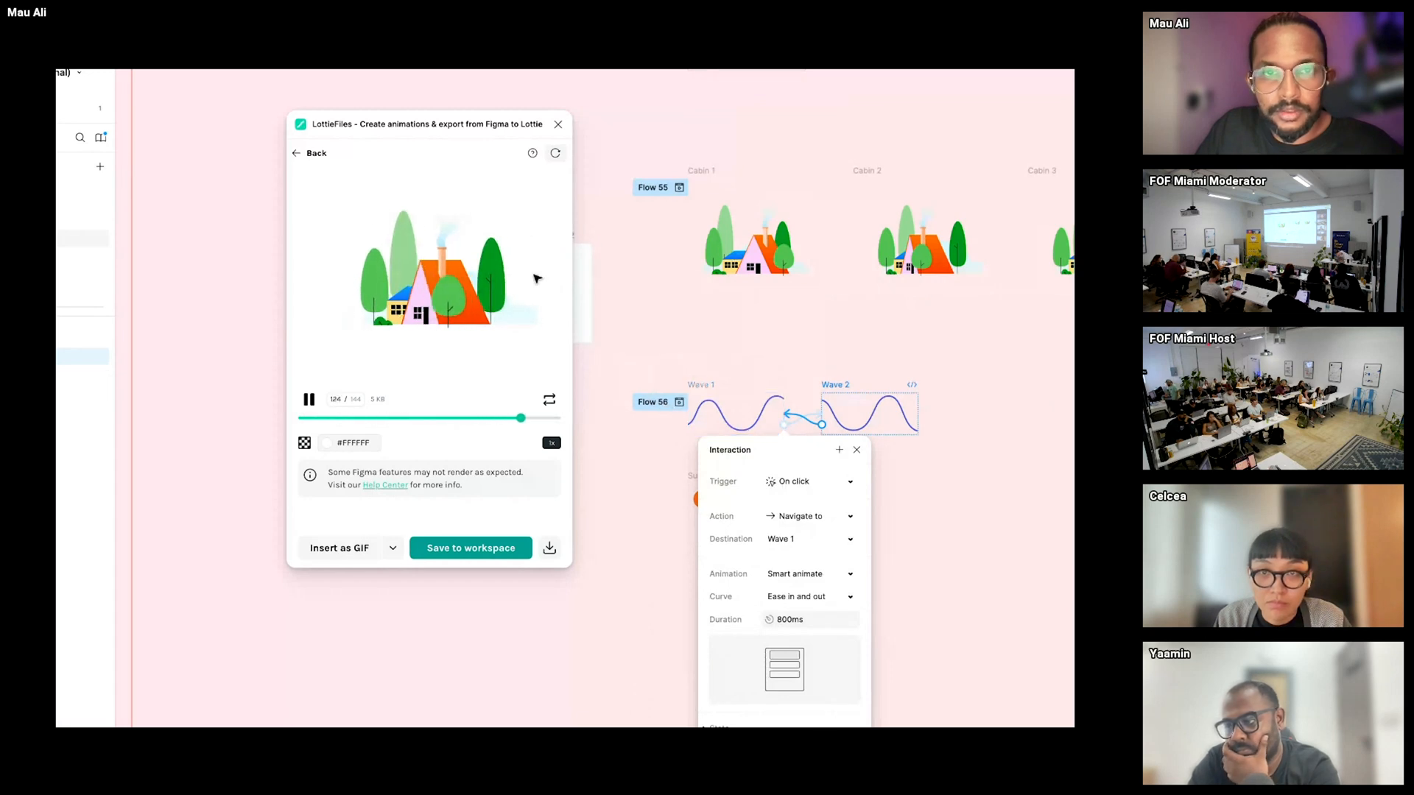
click(297, 156)
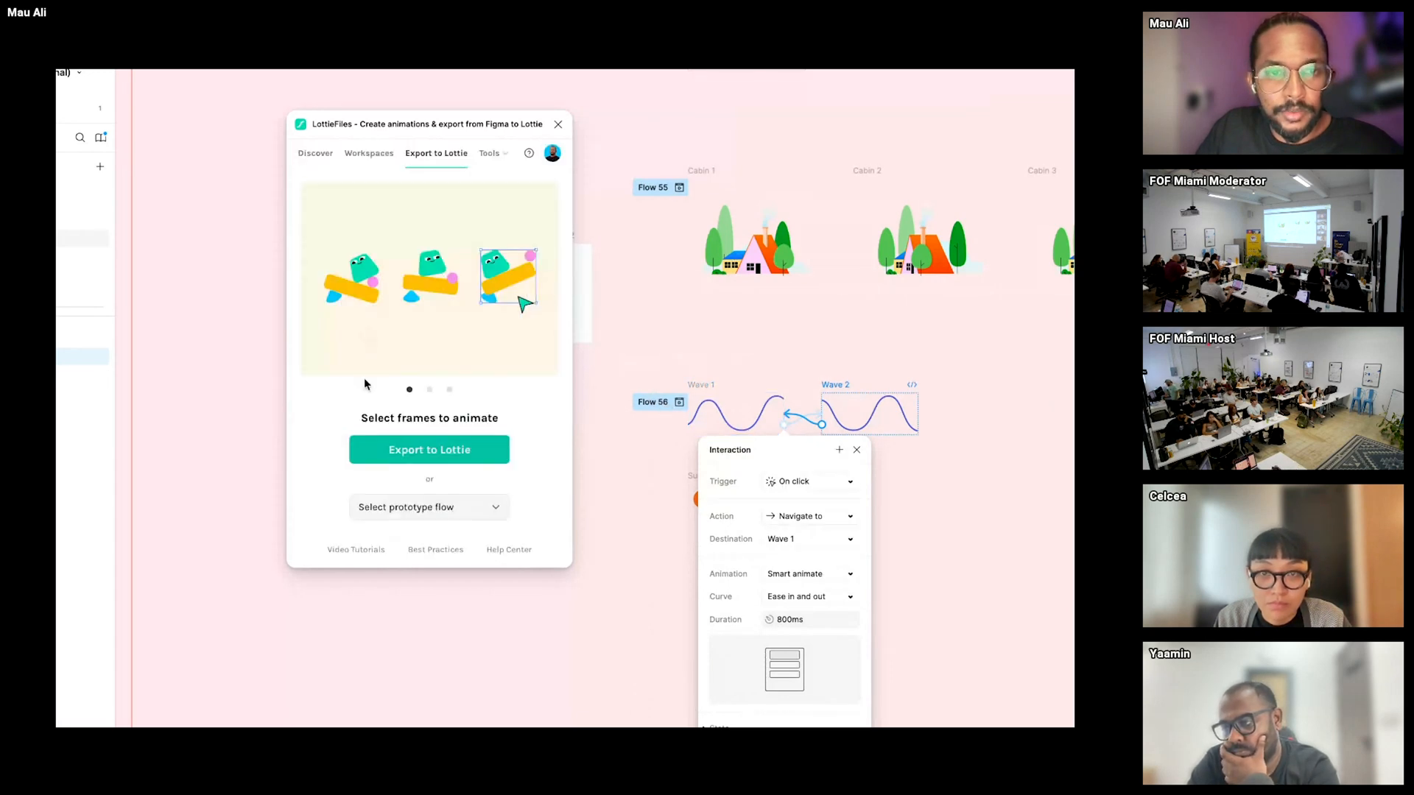
click(430, 508)
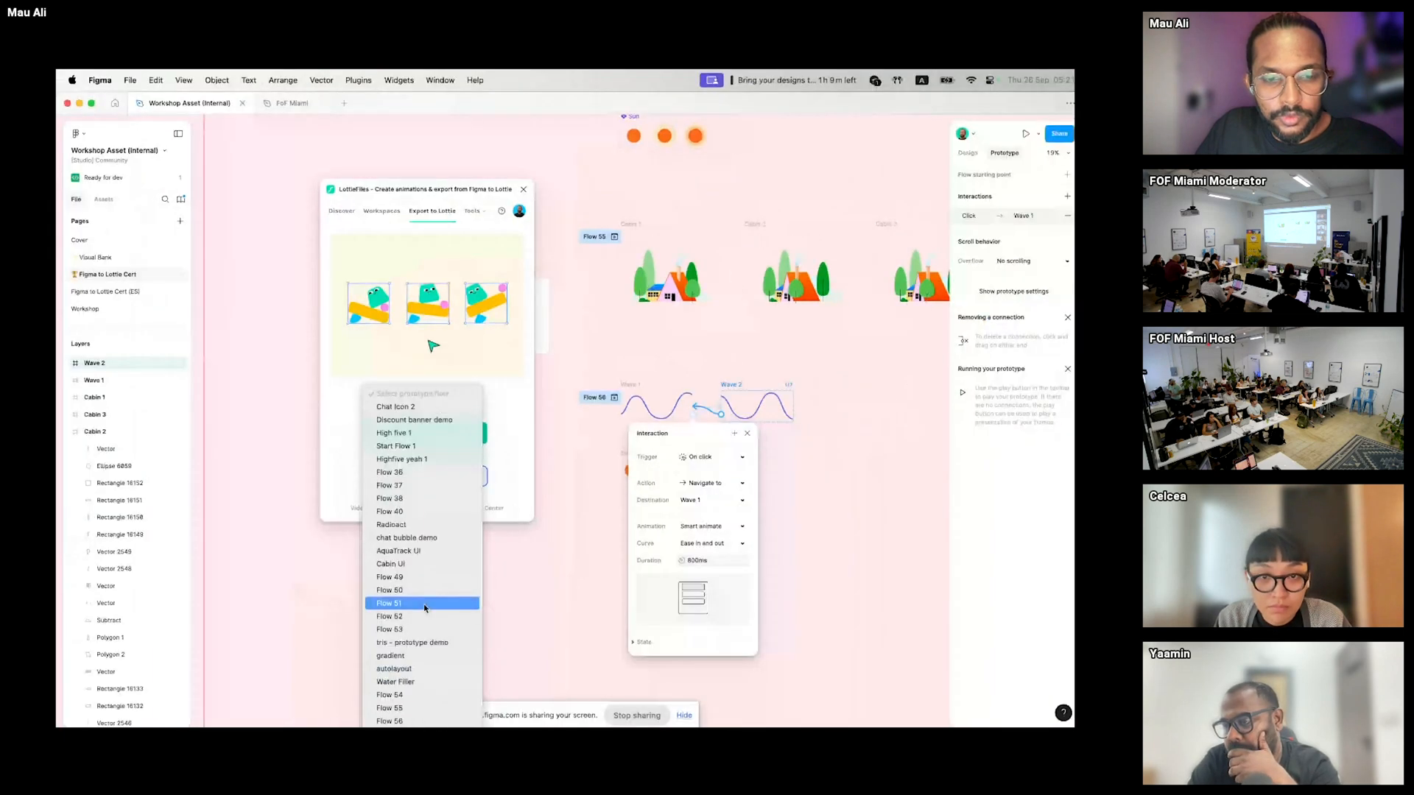
click(419, 721)
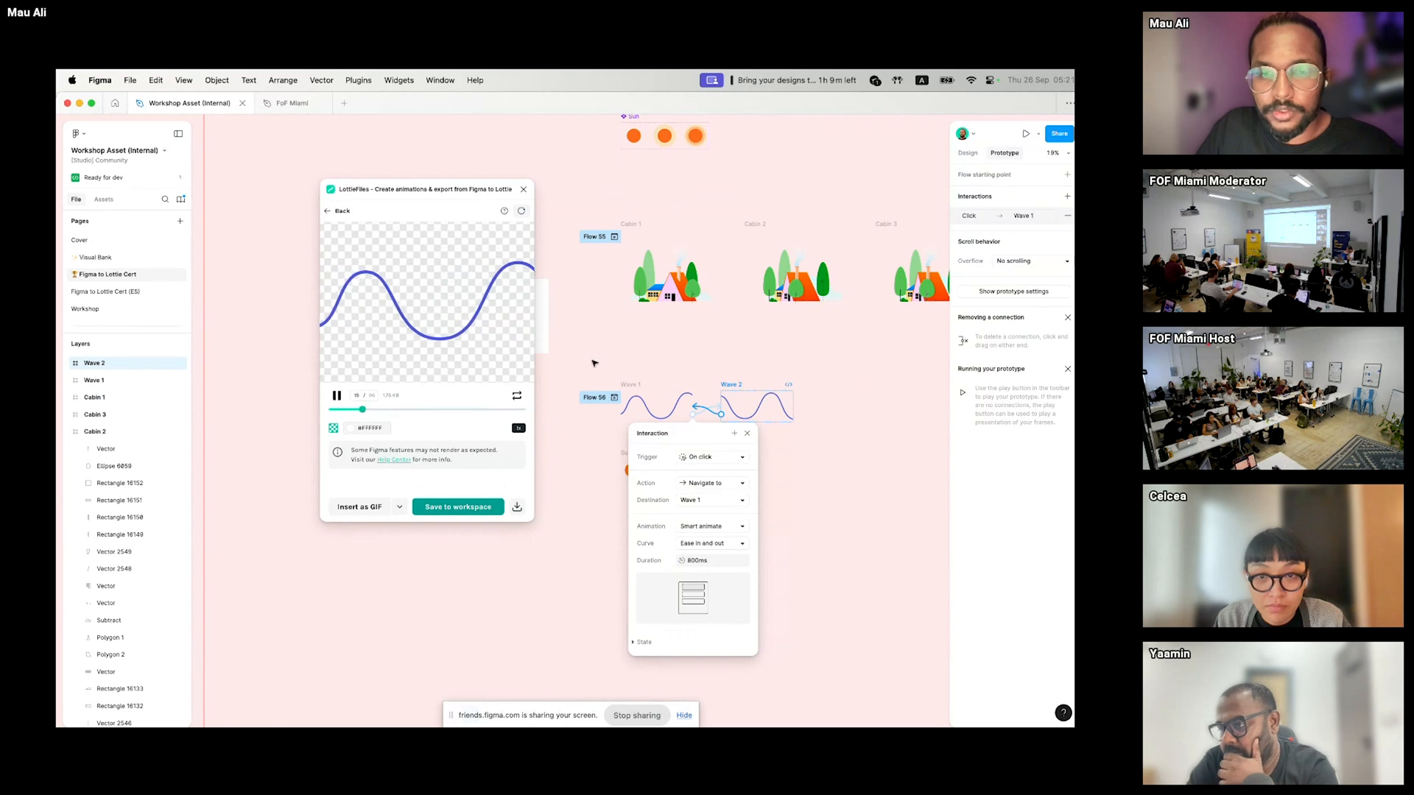
- Connect Sun 1 to Sun 2 with an On click, Navigate to interaction using Smart animate, Ease in and out, 800ms
click(635, 343)
scroll(666, 360, down, 1)
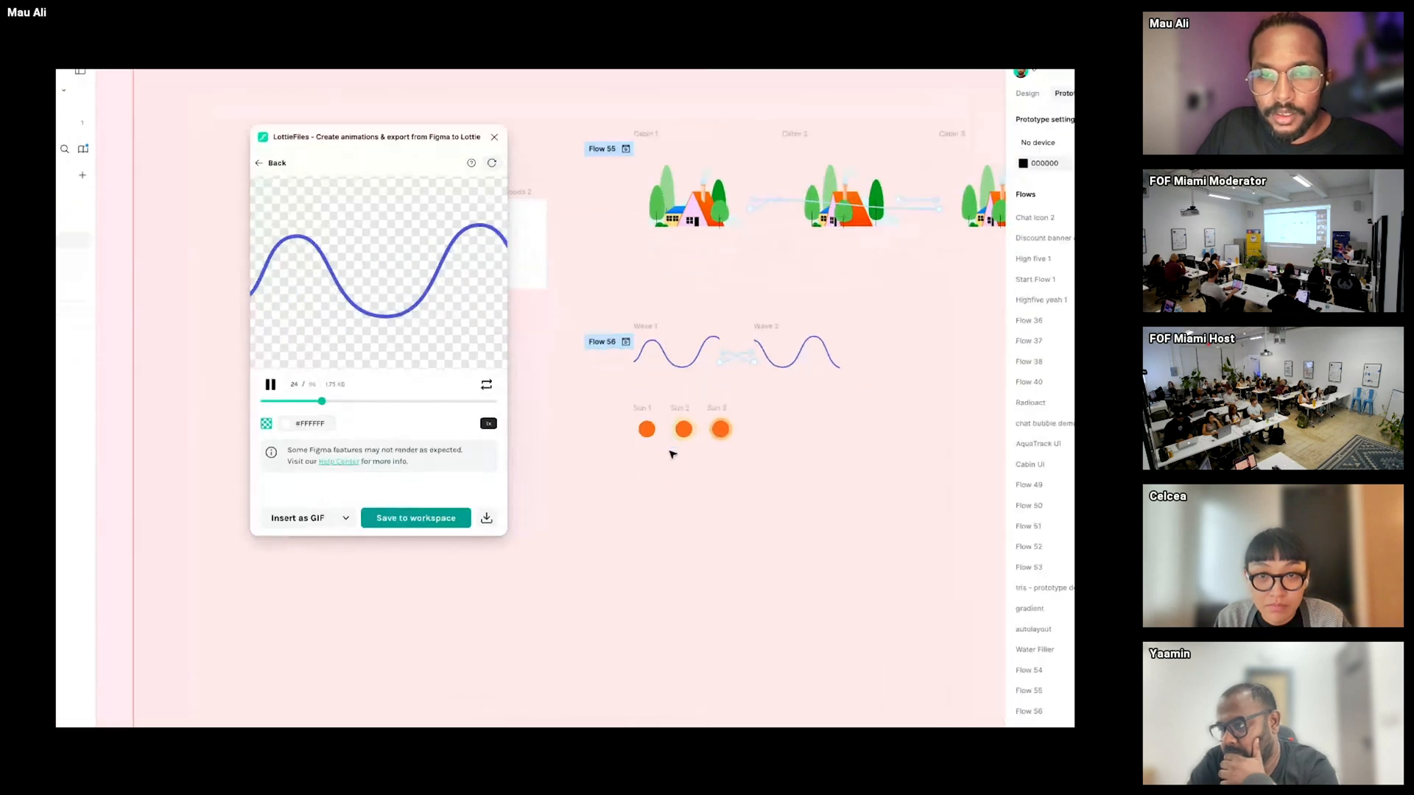
click(642, 425)
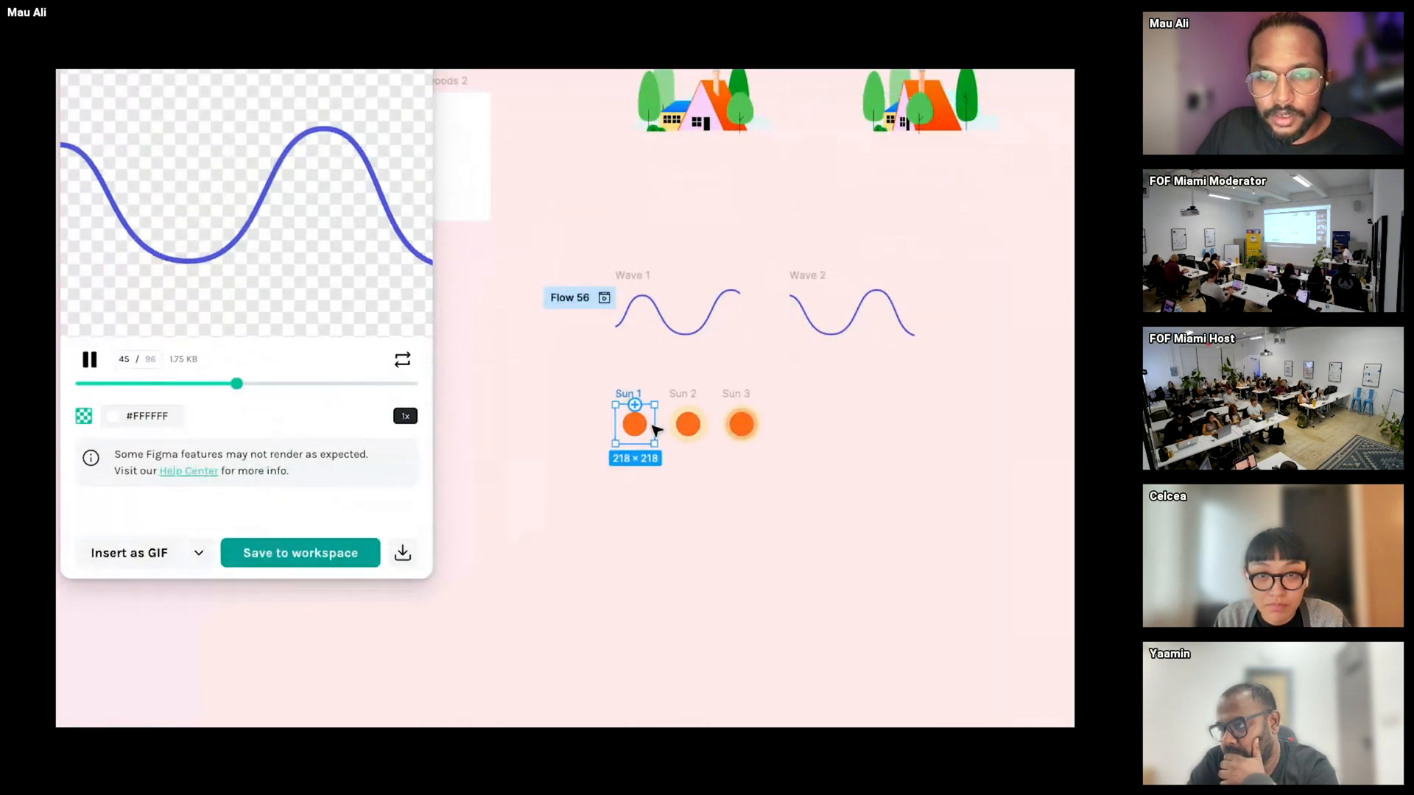
drag(654, 423, 686, 430)
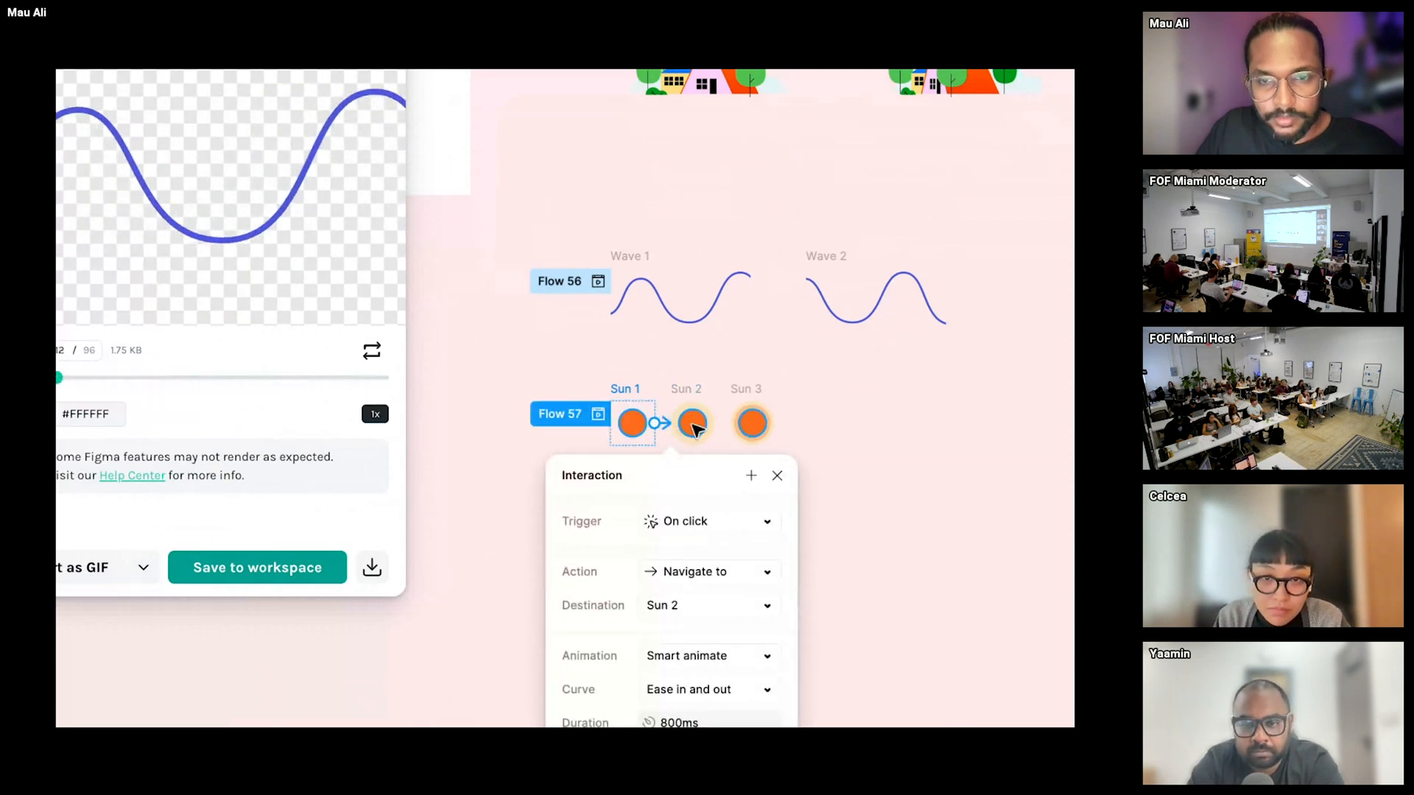
scroll(686, 431, up, 1)
scroll(699, 431, up, 2)
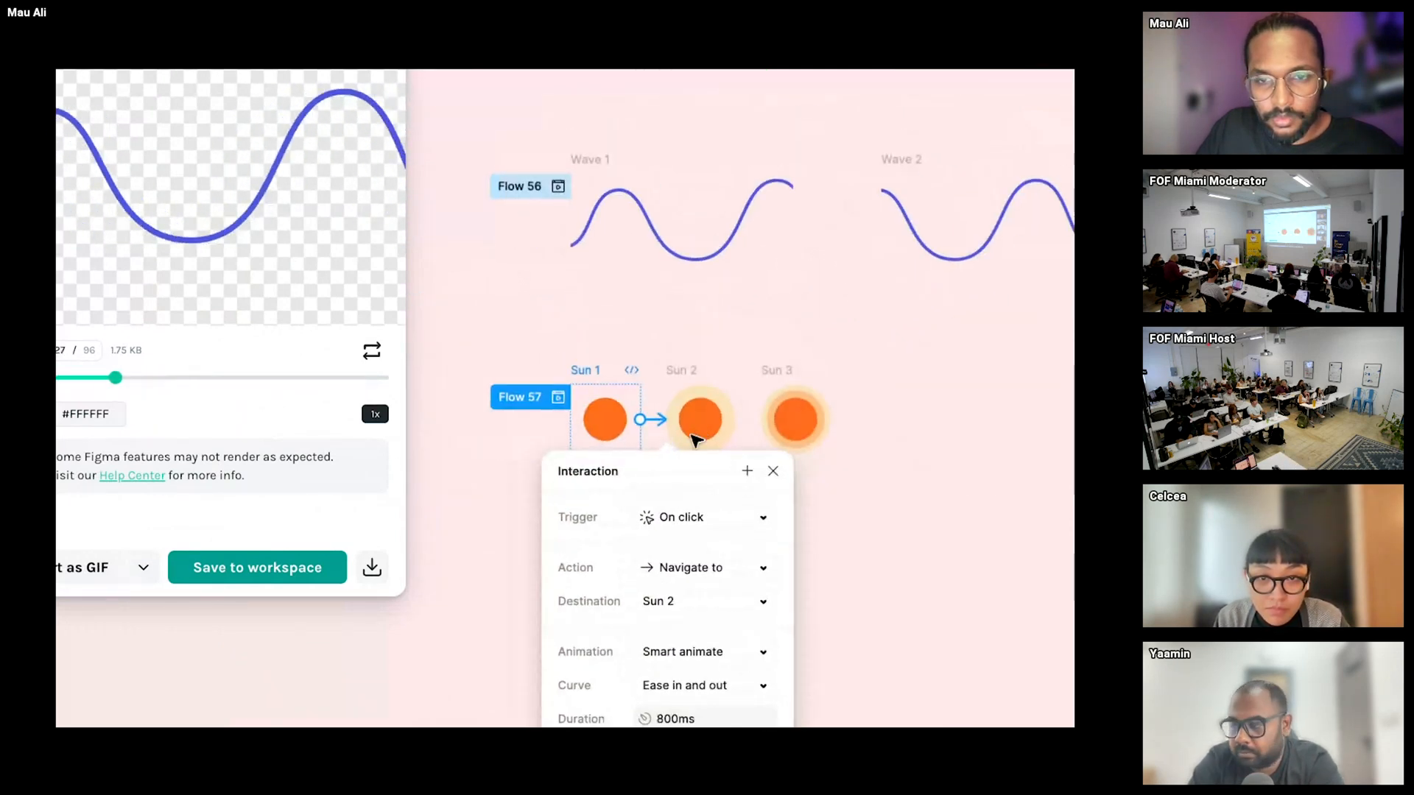
- Connect Sun 2 to Sun 3 and Sun 3 back to Sun 1 with On click, Smart animate interactions, Ease in and out, 800ms
click(700, 377)
drag(734, 419, 786, 420)
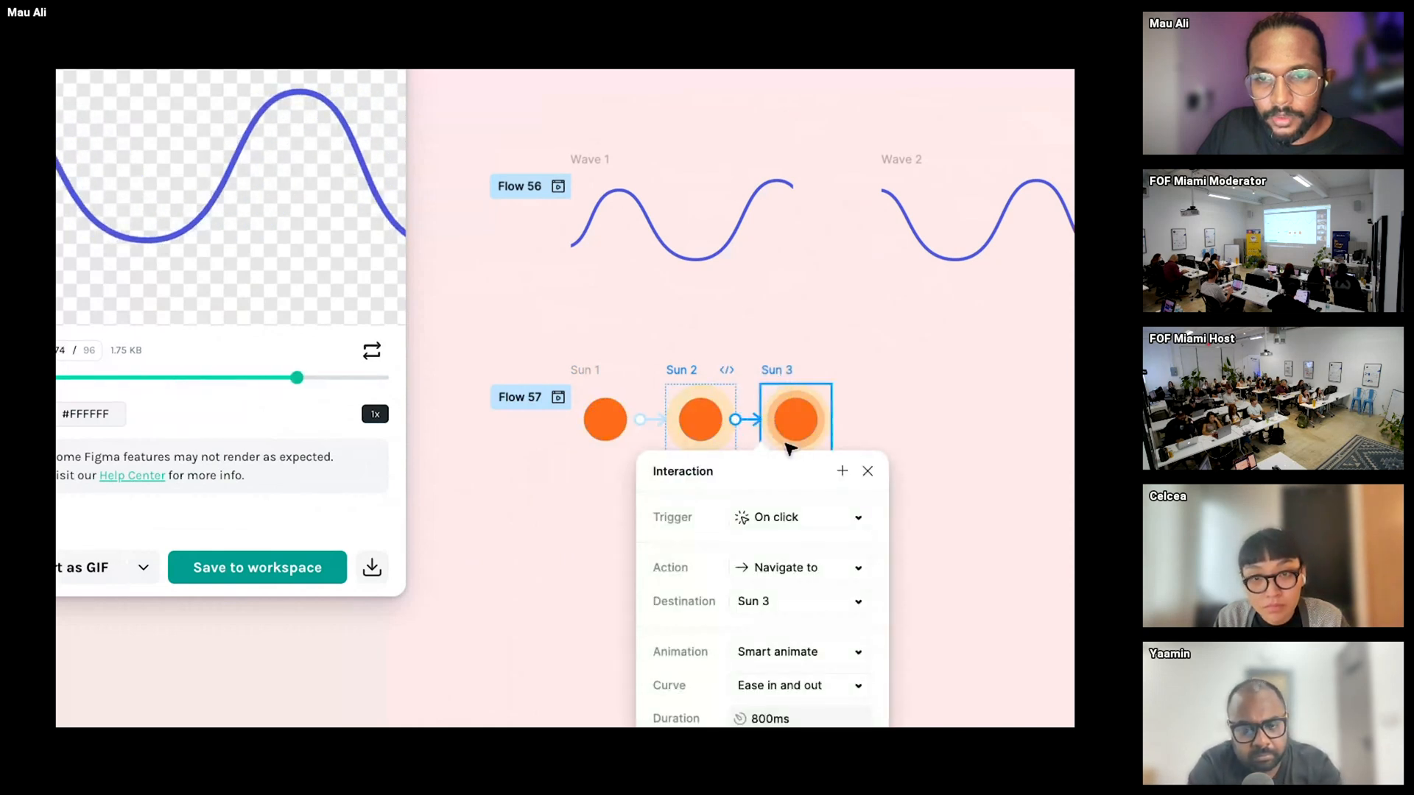
scroll(810, 600, down, 2)
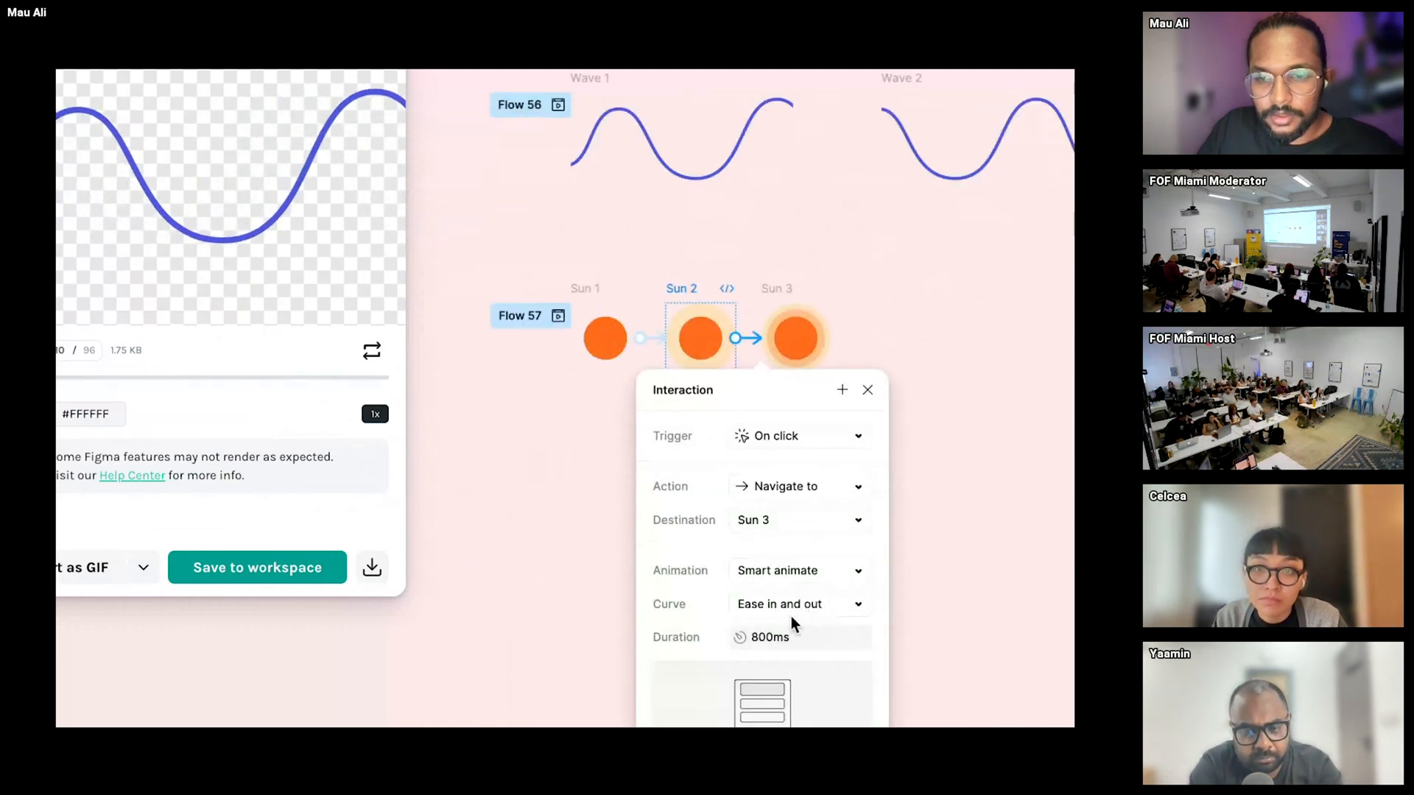
click(793, 333)
drag(795, 303, 601, 341)
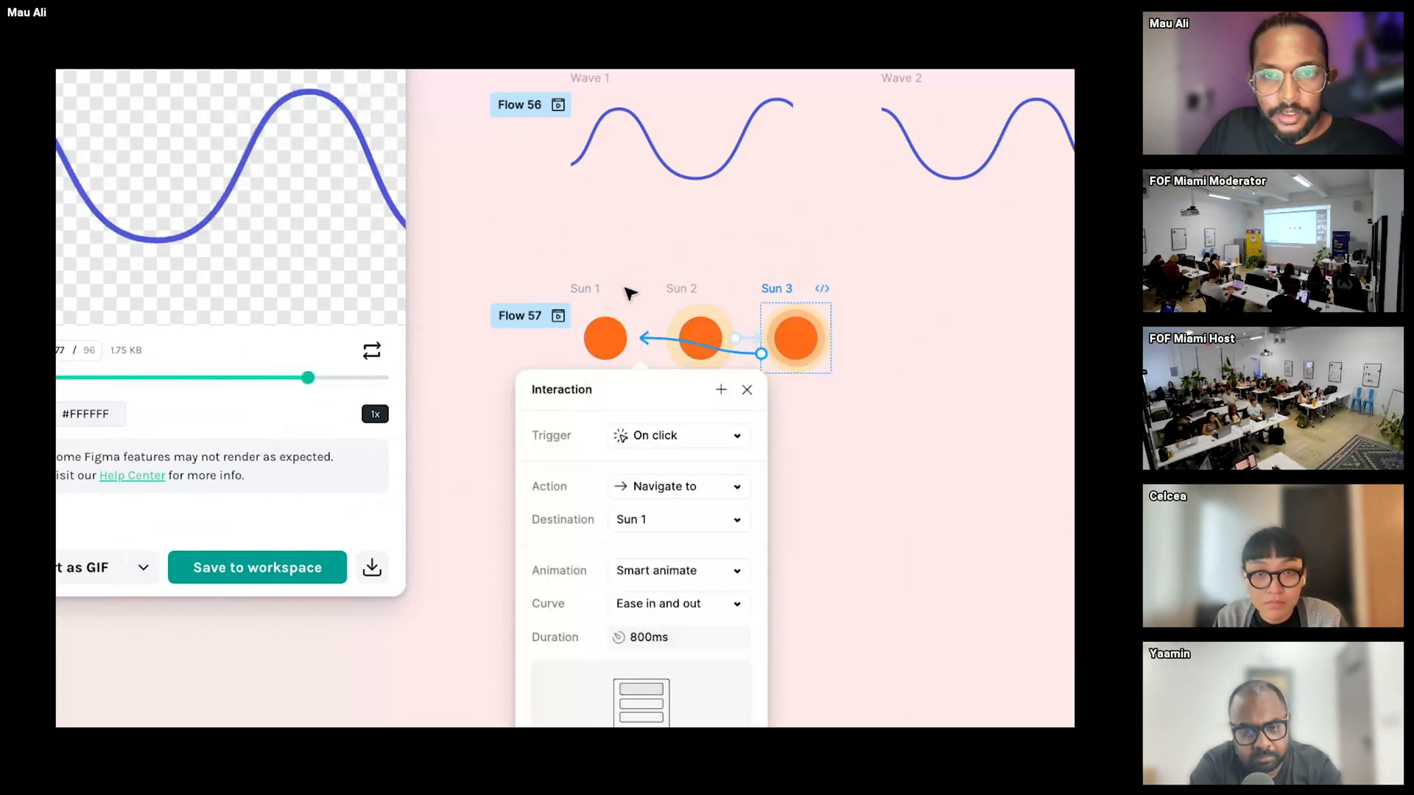
- Return to the plugin's Lottie export and export the Flow 57 sun prototype flow to preview its animation
scroll(630, 293, down, 2)
scroll(629, 294, down, 5)
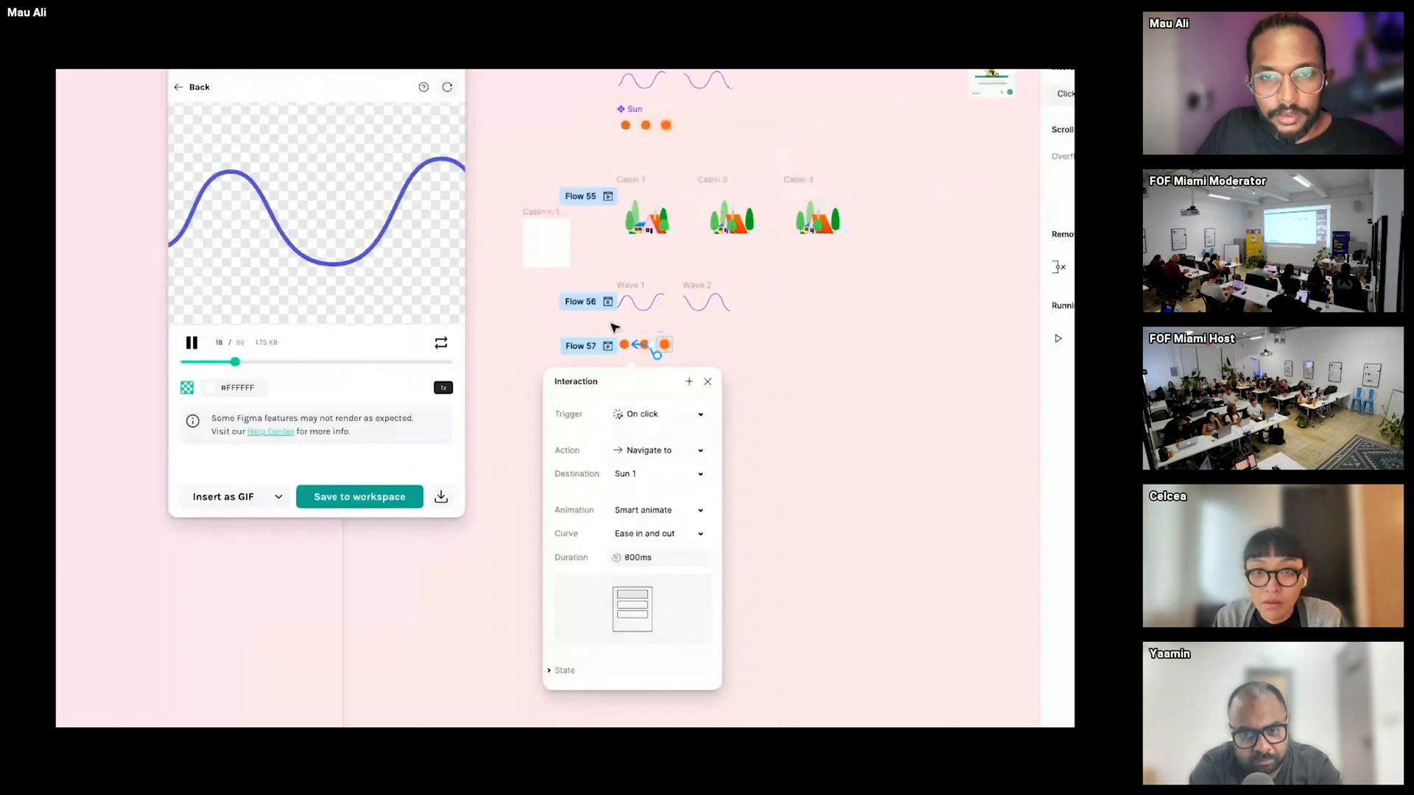
click(177, 87)
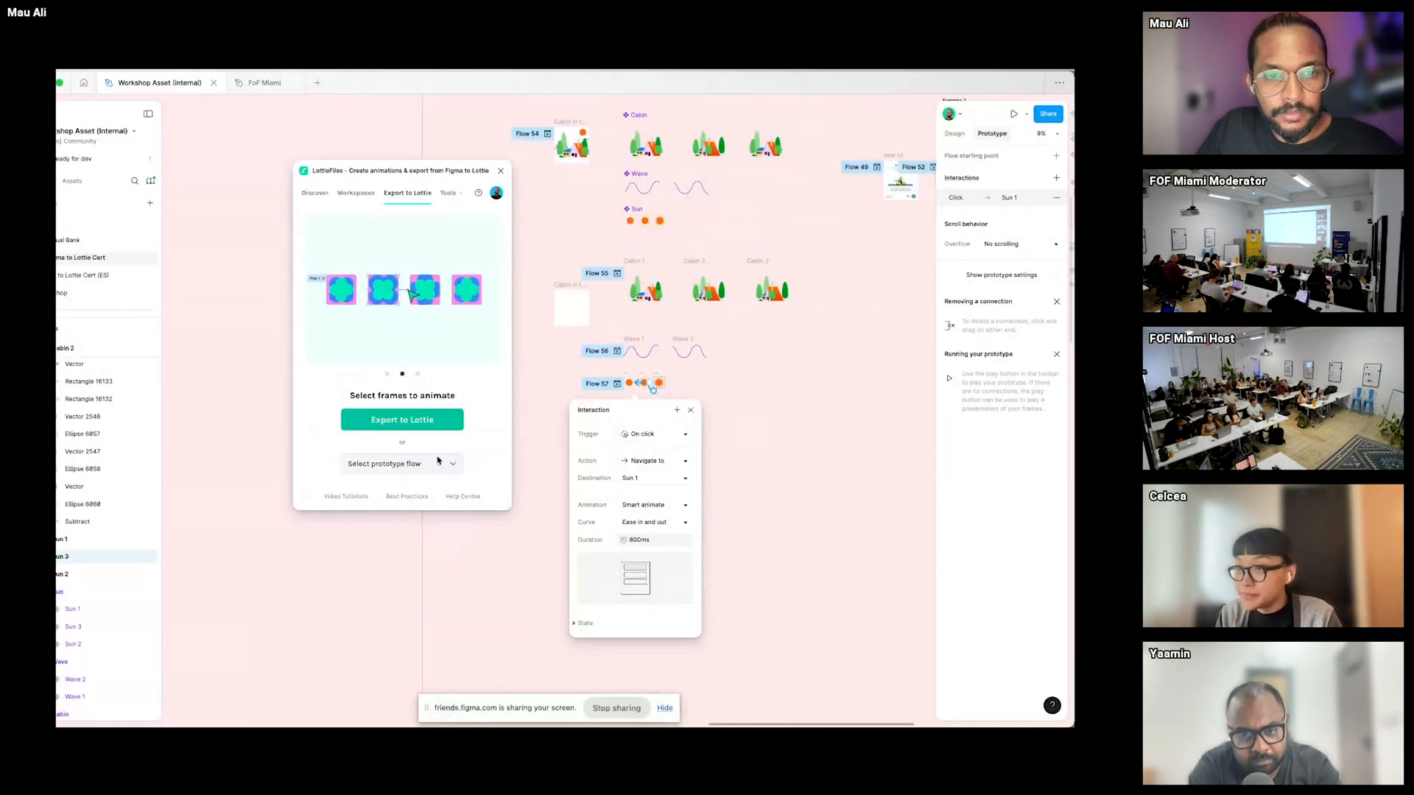
click(439, 462)
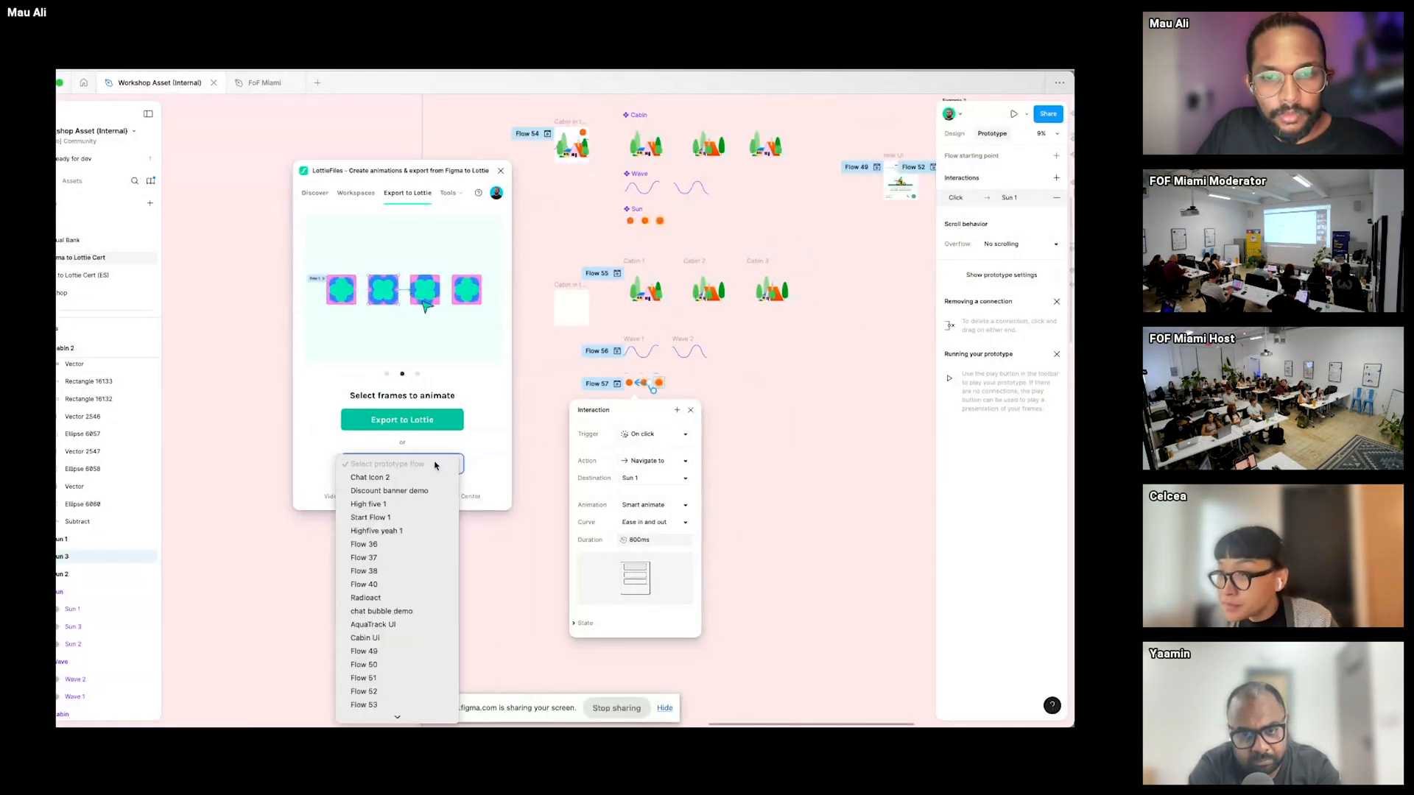
scroll(401, 611, down, 3)
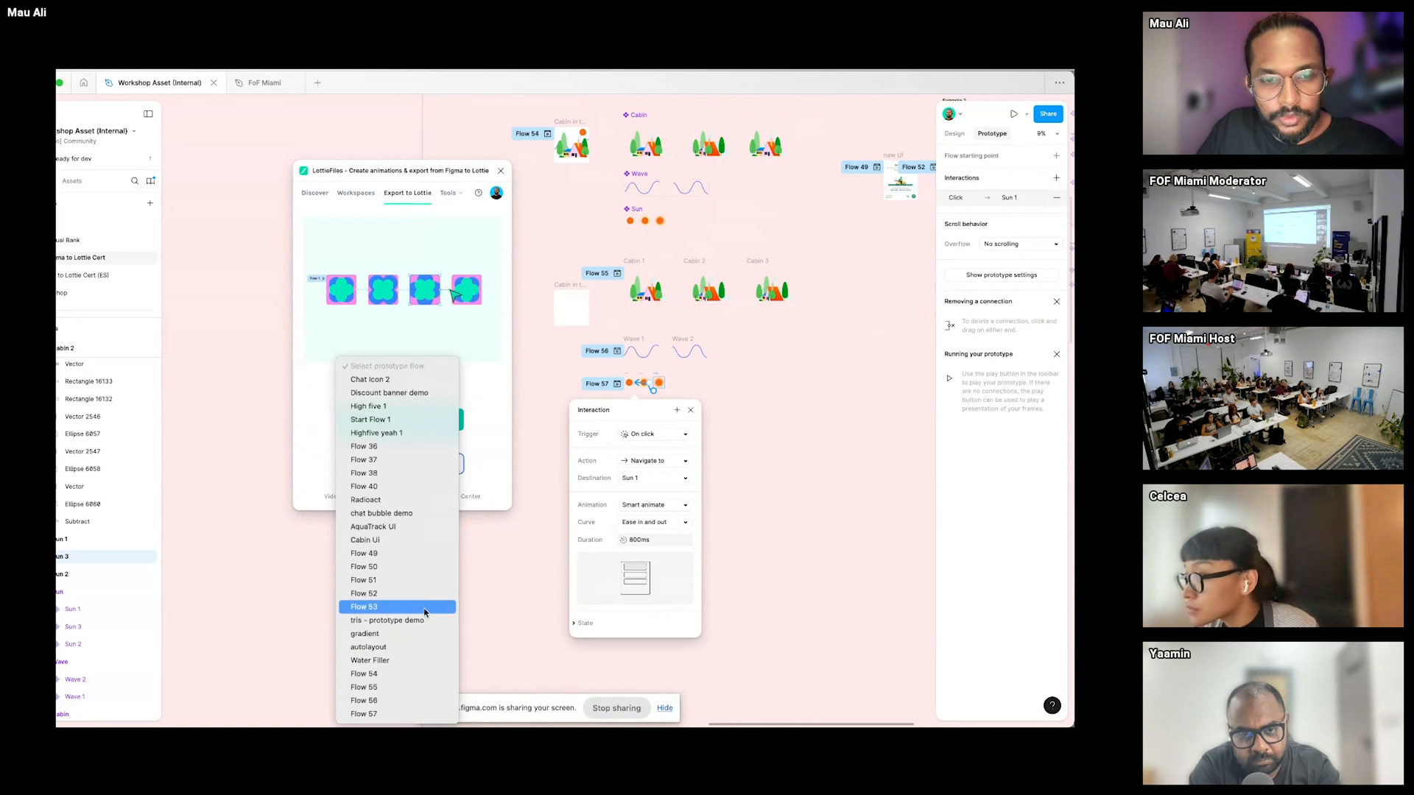
click(388, 711)
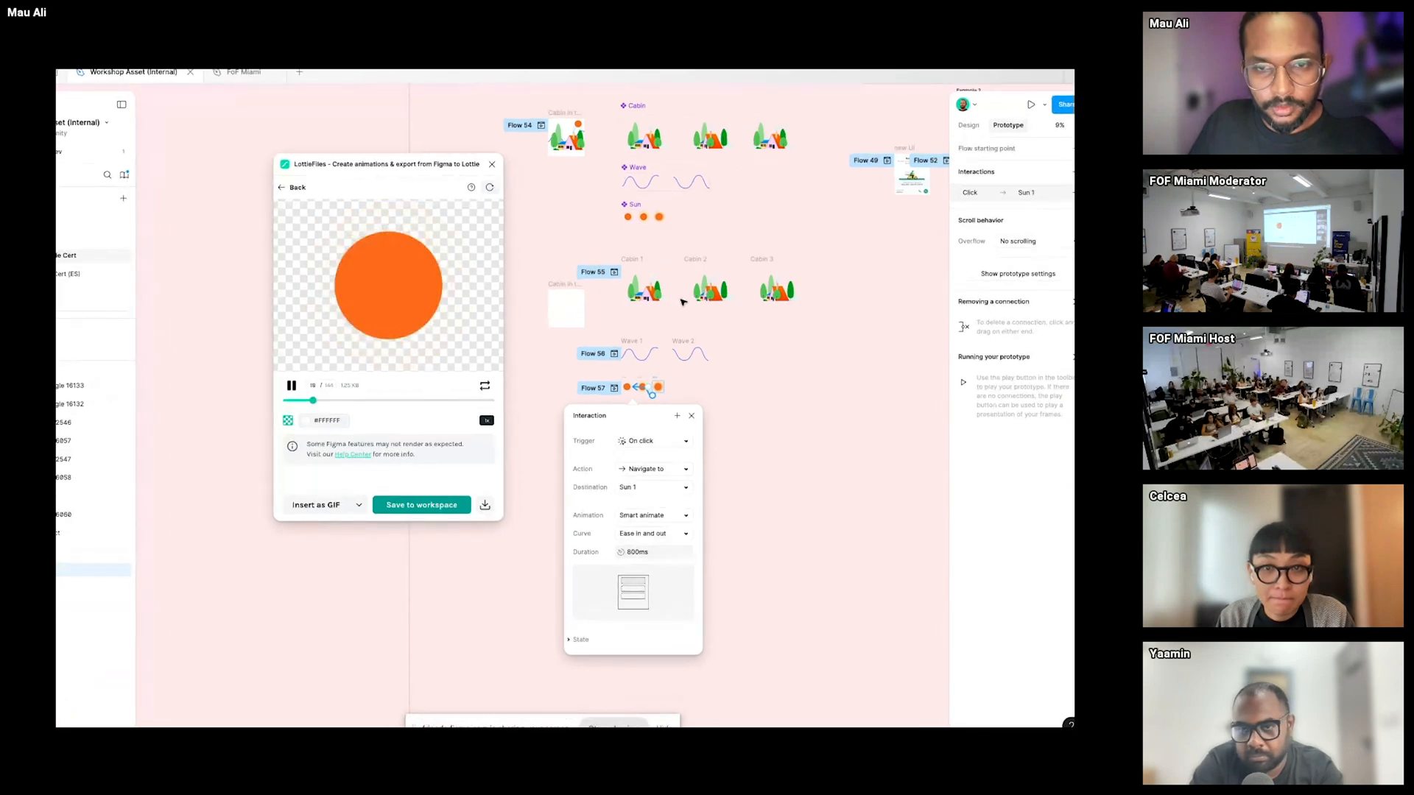
- Create a component set from the Cabin 1, Cabin 2 and Cabin 3 frames
scroll(725, 317, up, 3)
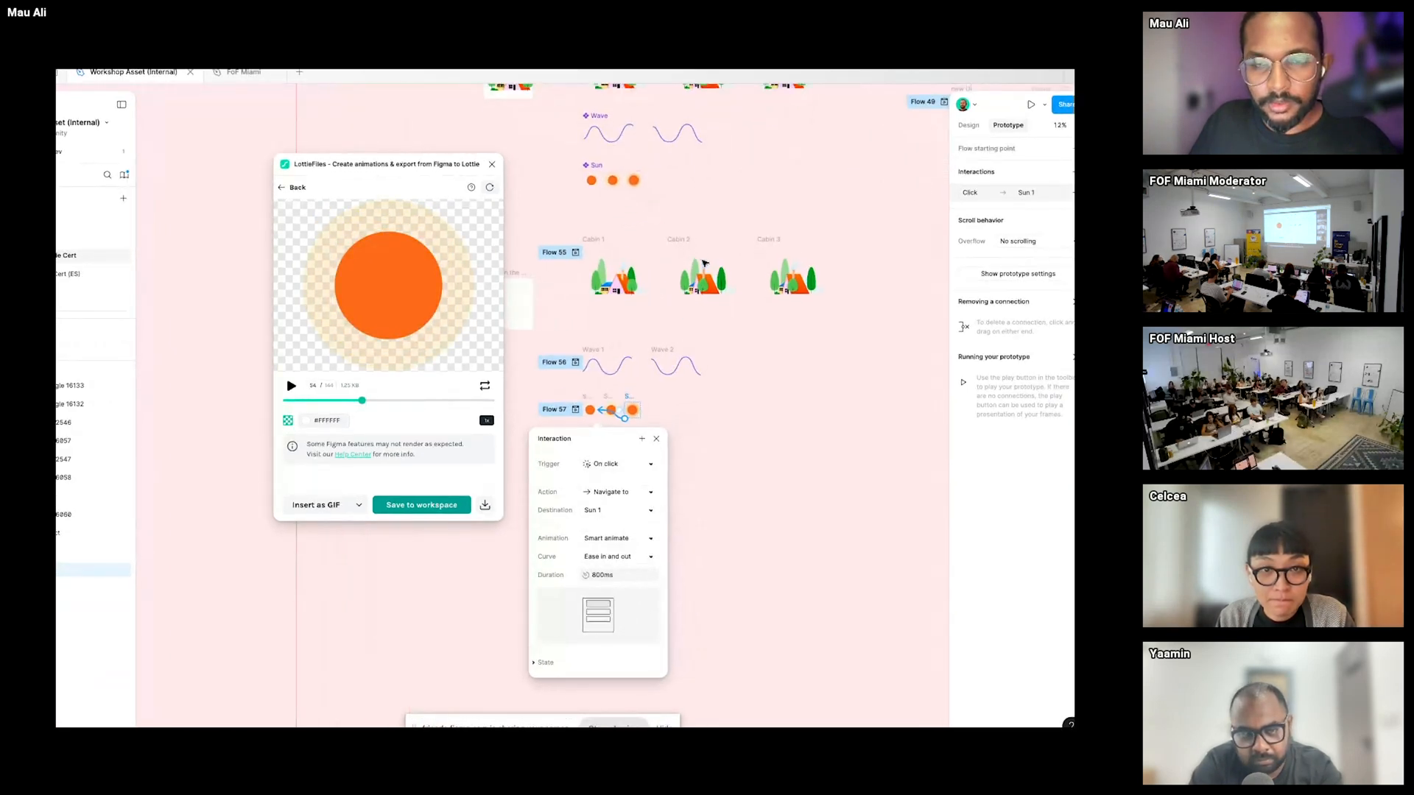
scroll(724, 344, left, 2)
scroll(723, 343, up, 1)
click(573, 321)
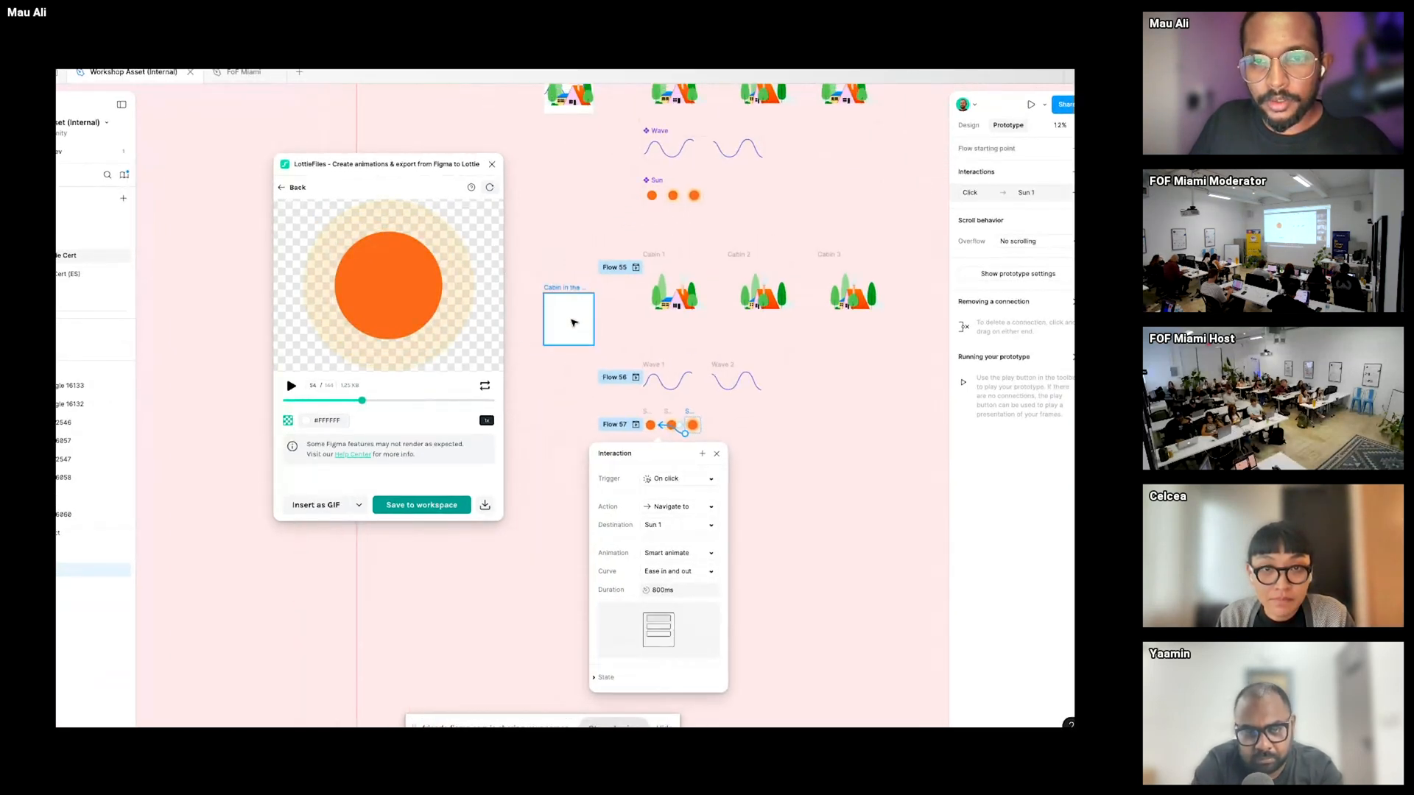
drag(719, 337, 668, 338)
click(620, 345)
drag(569, 230, 858, 346)
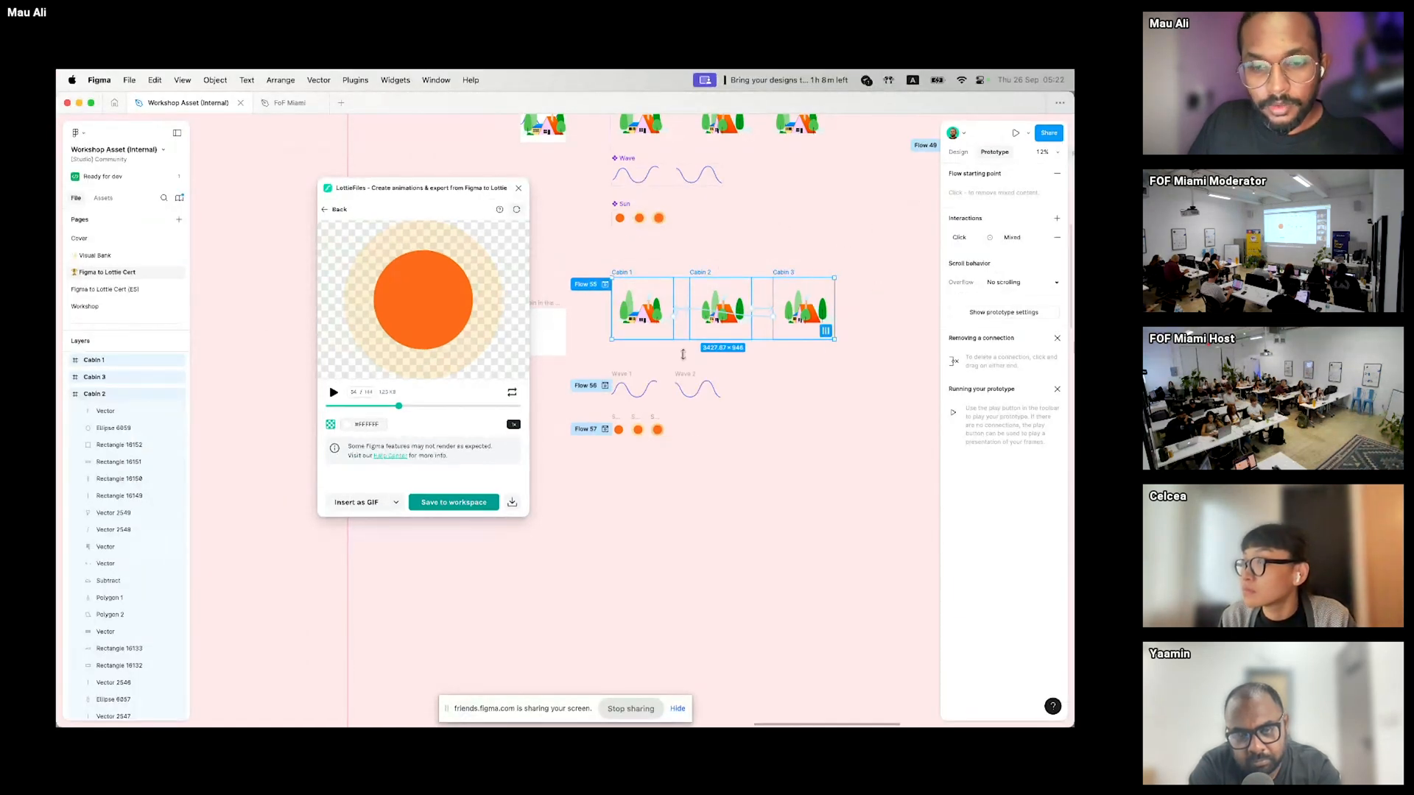
click(676, 709)
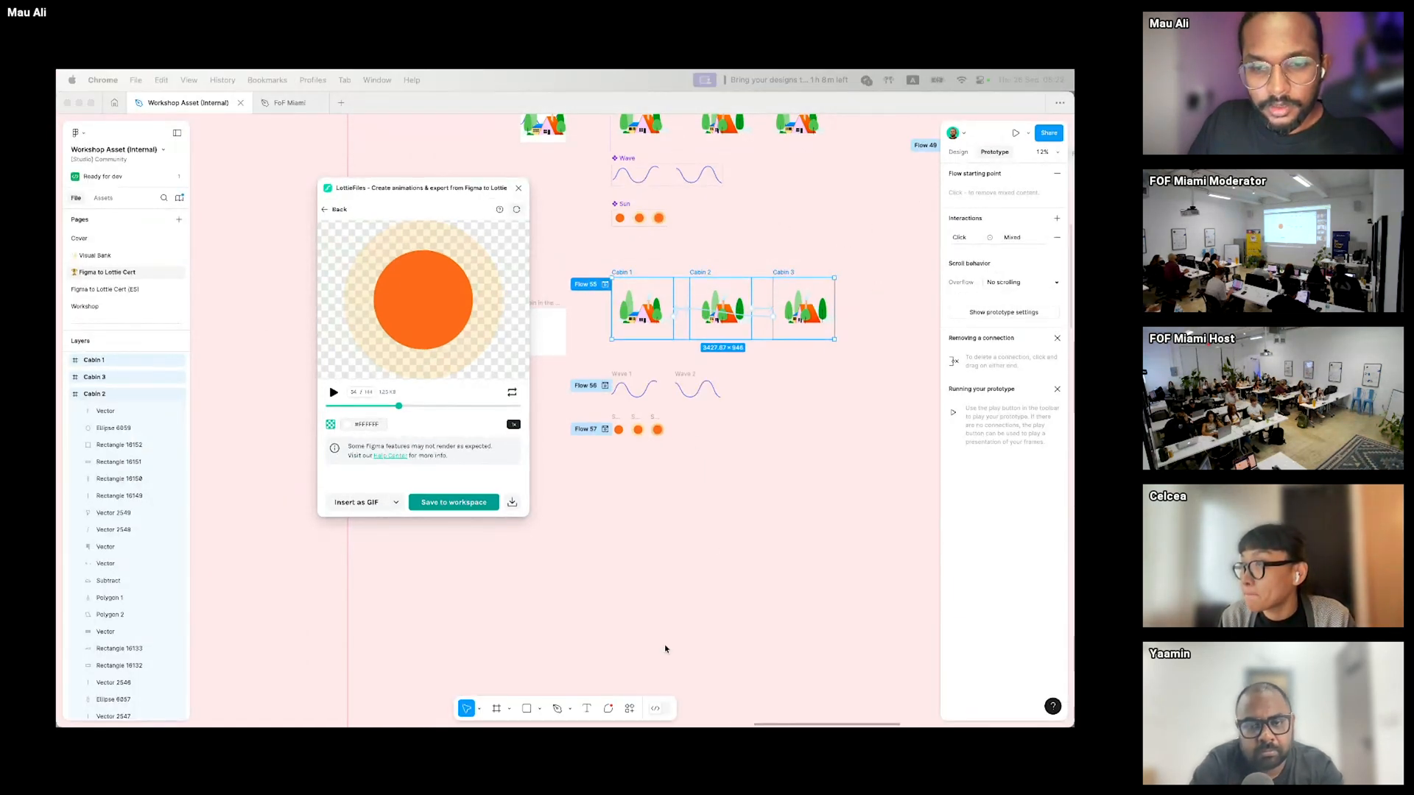
click(959, 152)
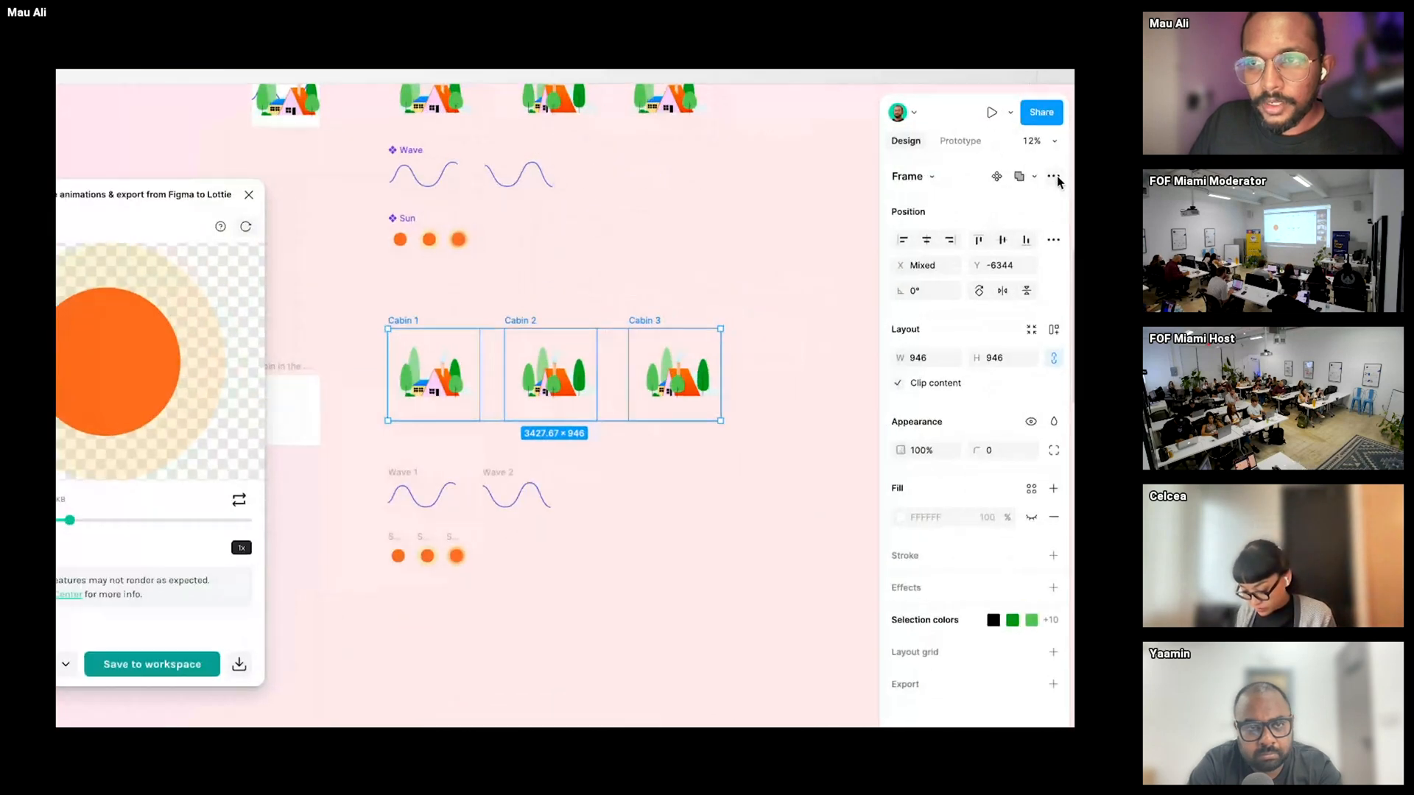
click(1052, 178)
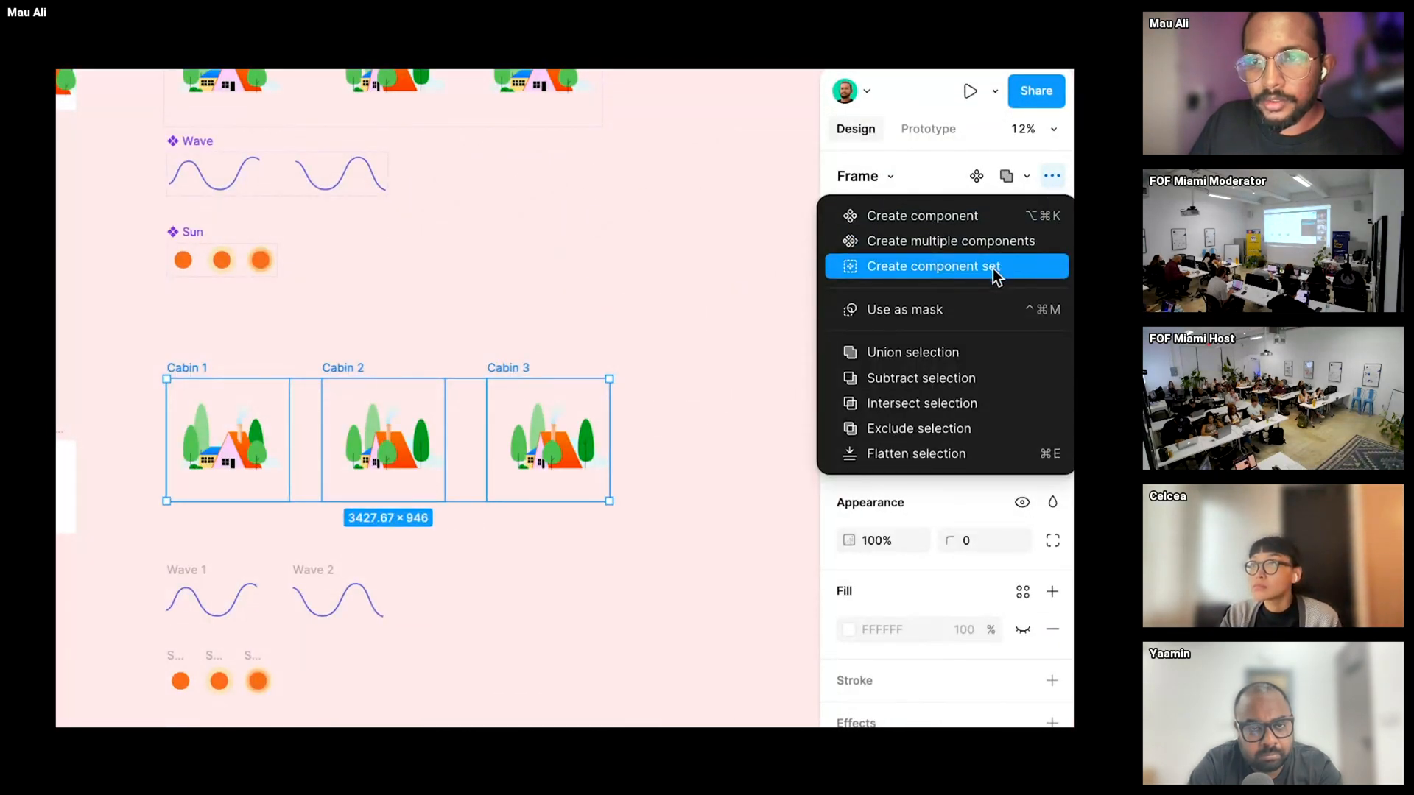
click(951, 272)
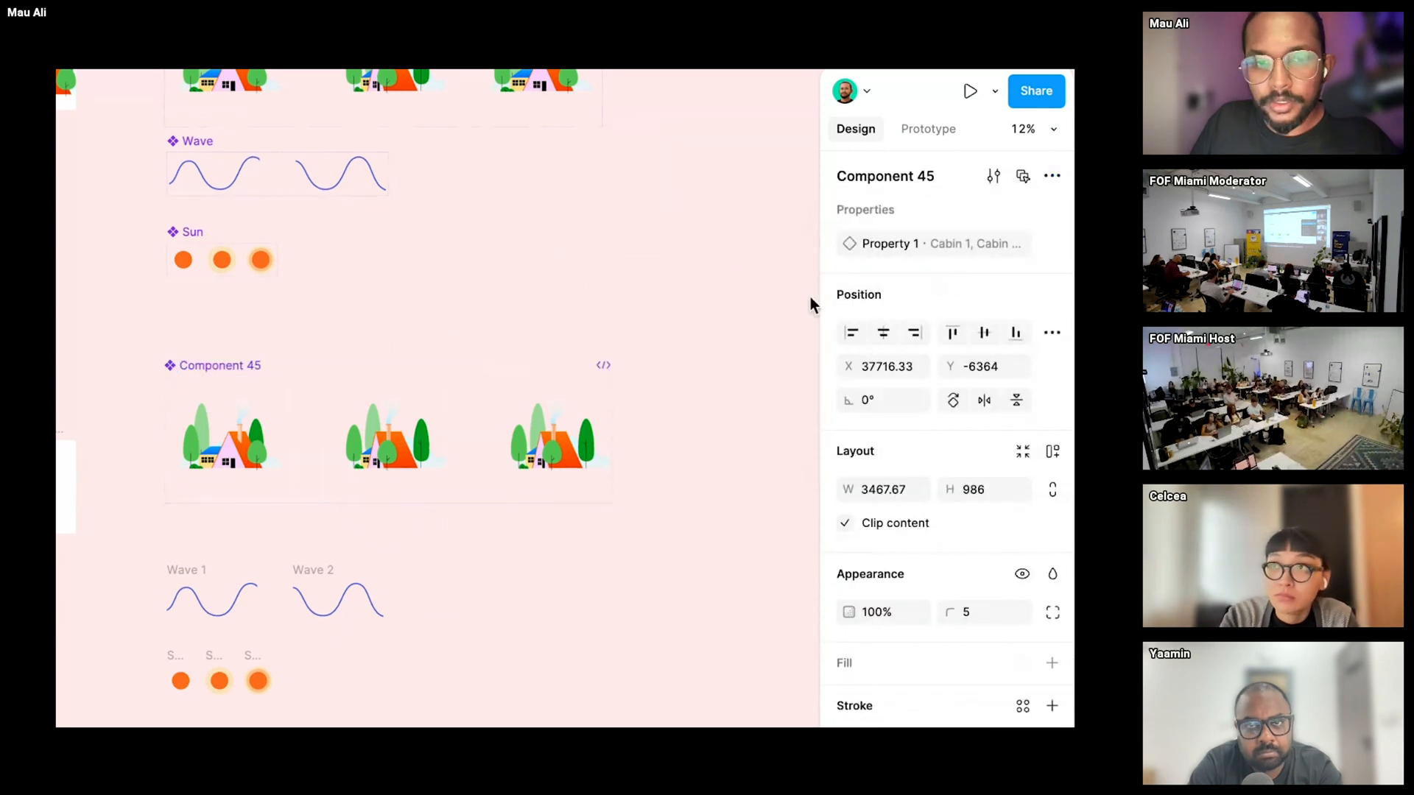
drag(429, 355, 506, 299)
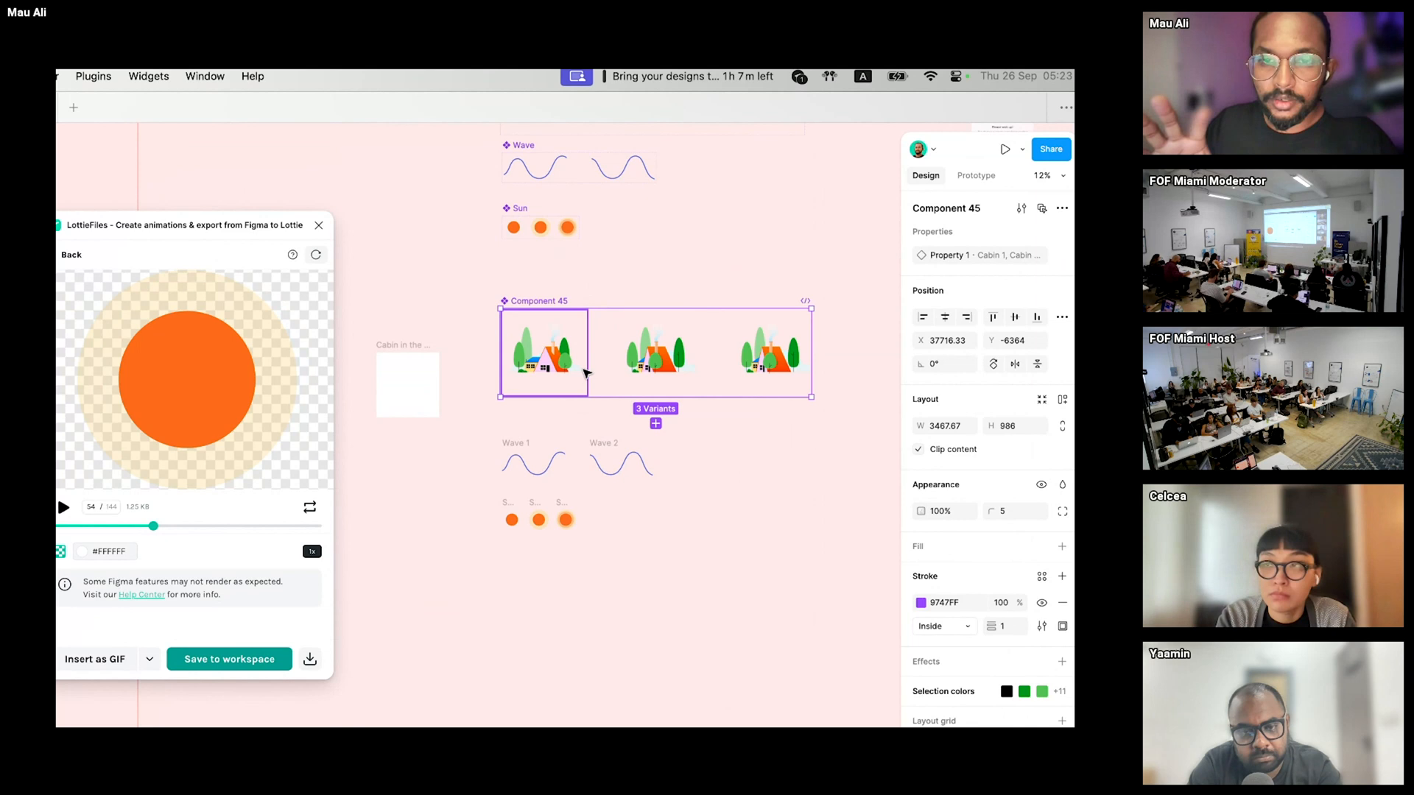
- Check the prototype interaction on the Cabin 1 variant
click(585, 371)
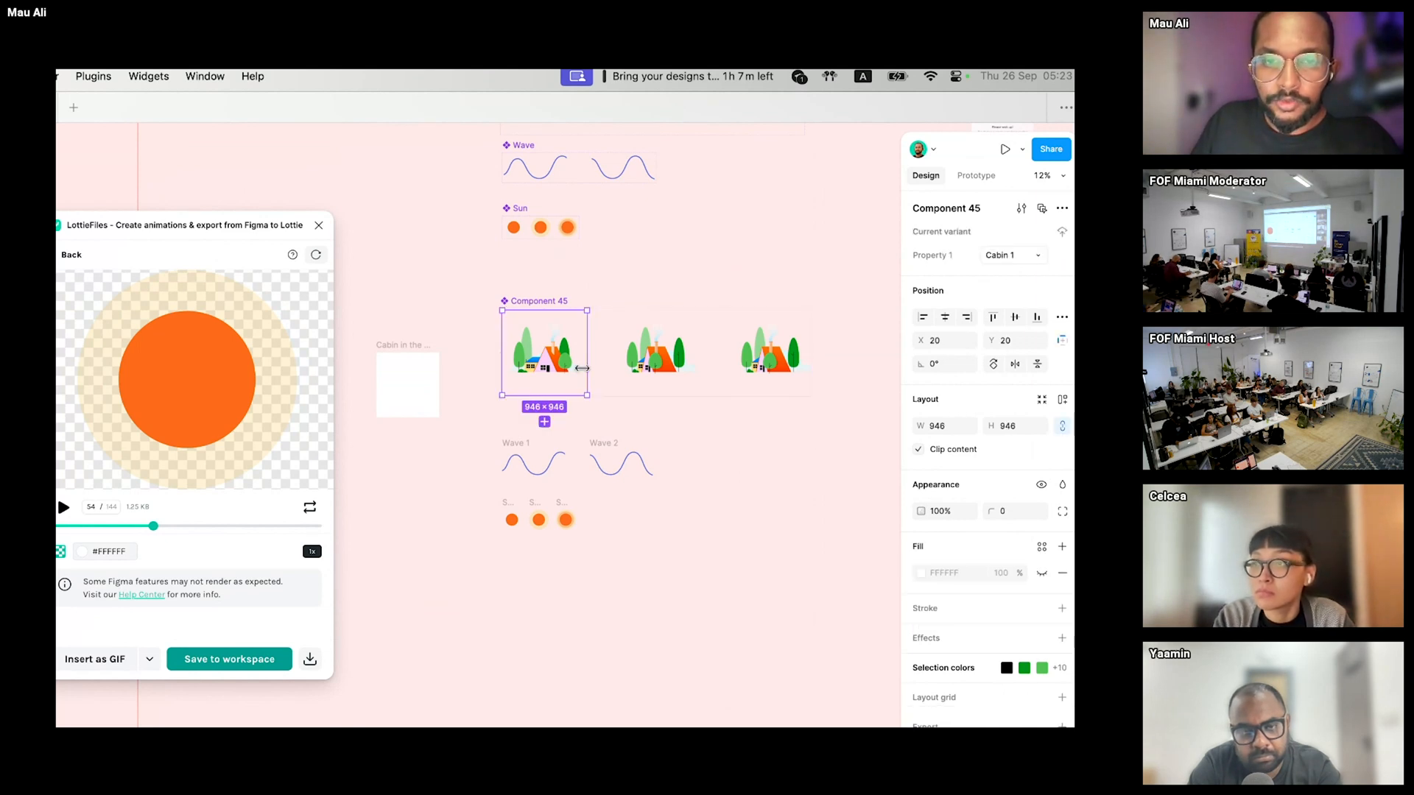
click(989, 178)
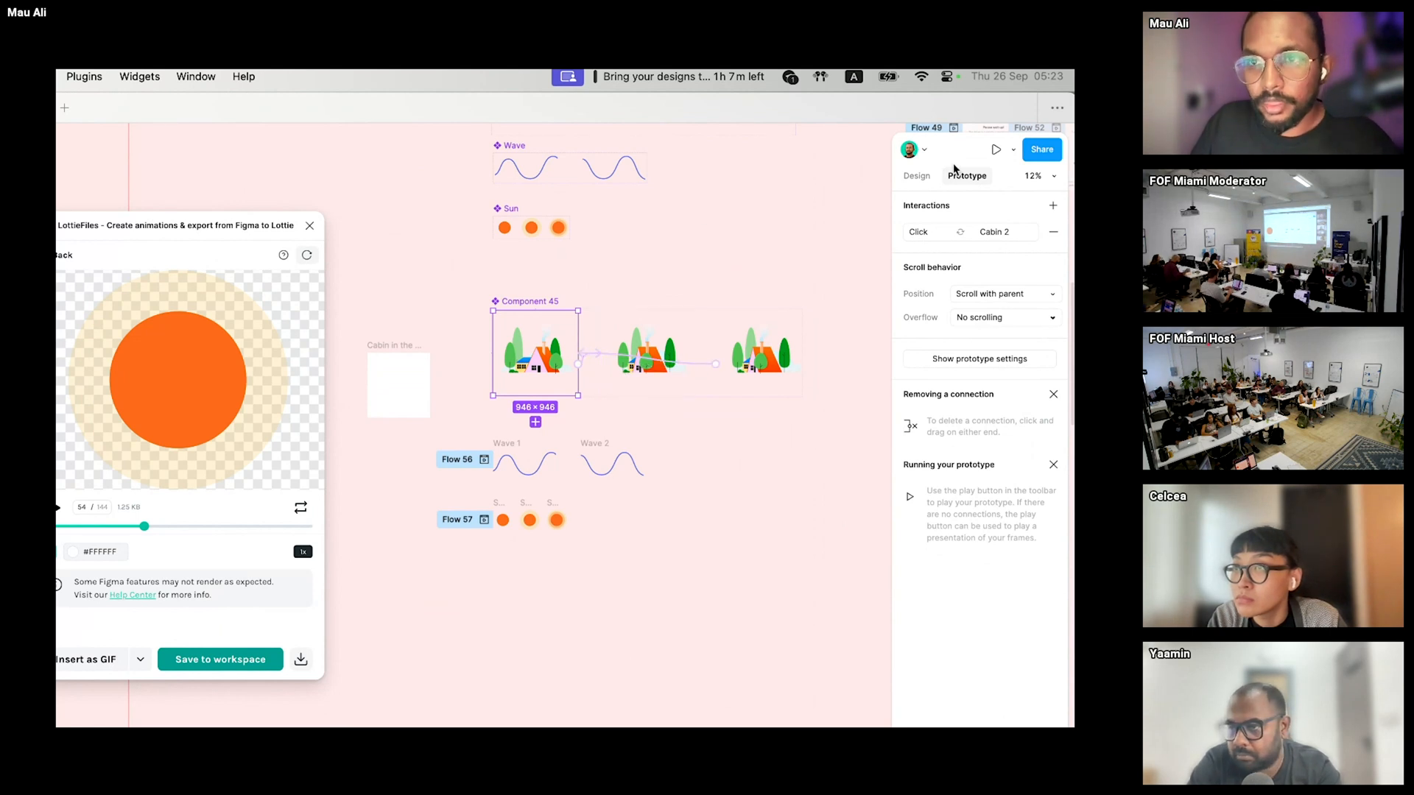
click(916, 176)
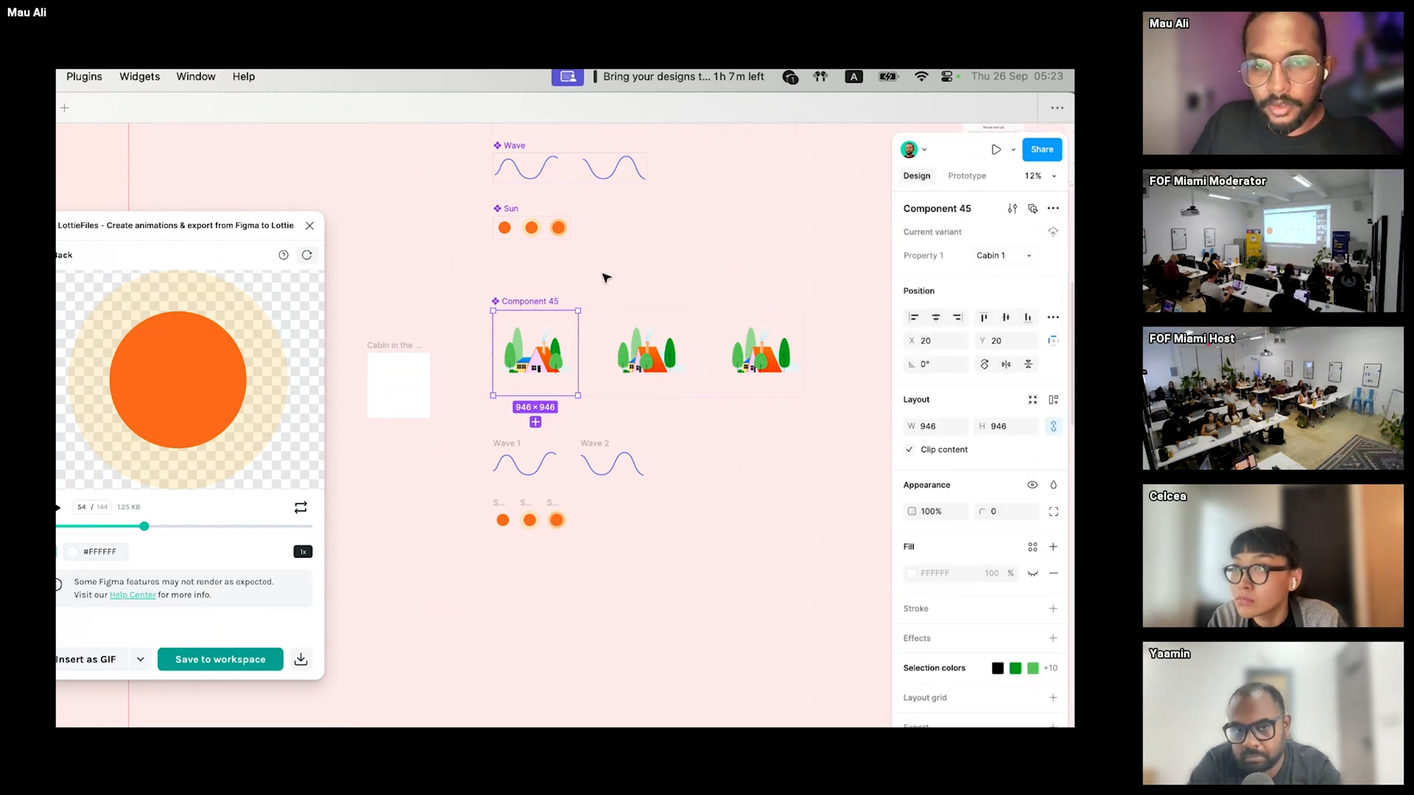
- Create a component set from the Wave 1 and Wave 2 frames
scroll(593, 237, down, 2)
scroll(592, 238, left, 1)
drag(491, 383, 702, 446)
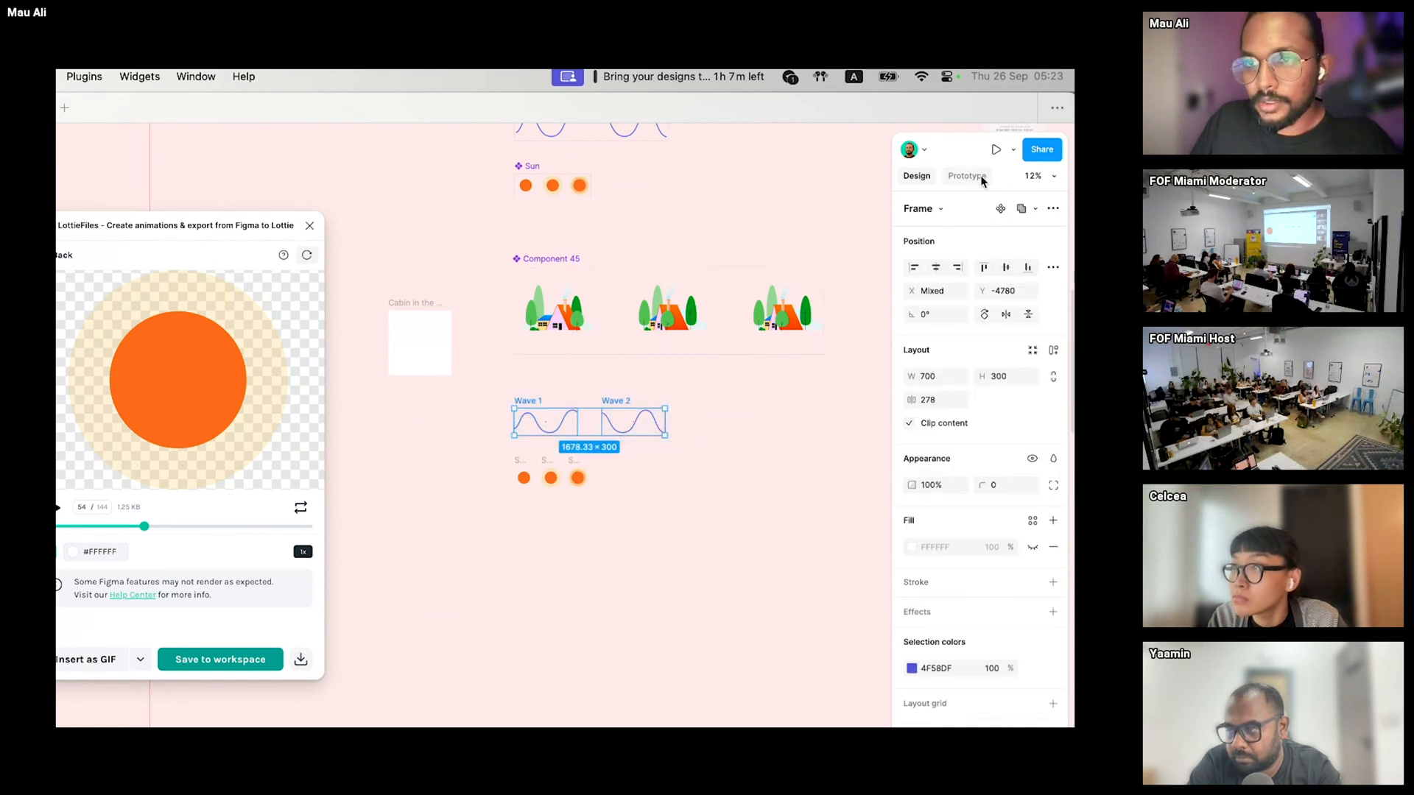
click(1052, 209)
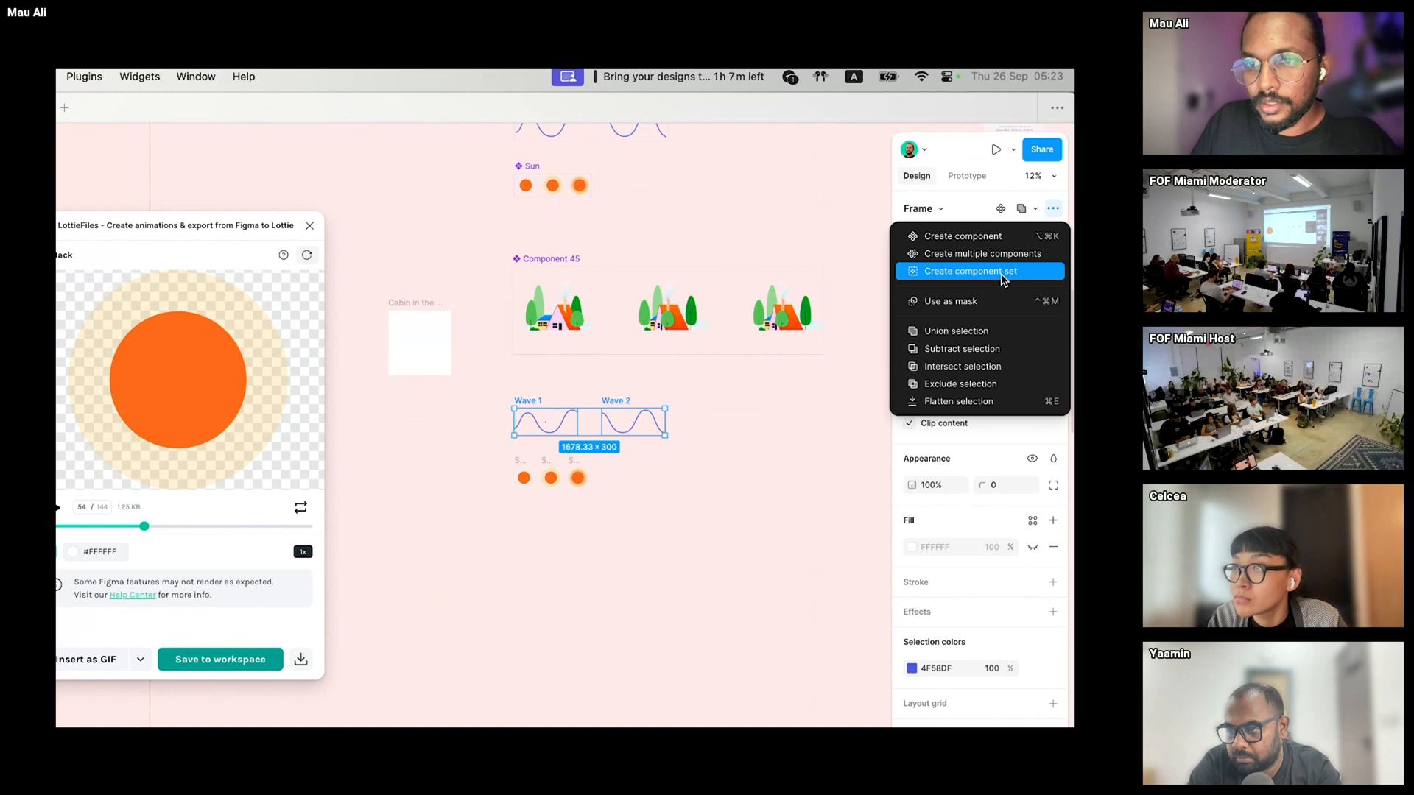
click(1001, 272)
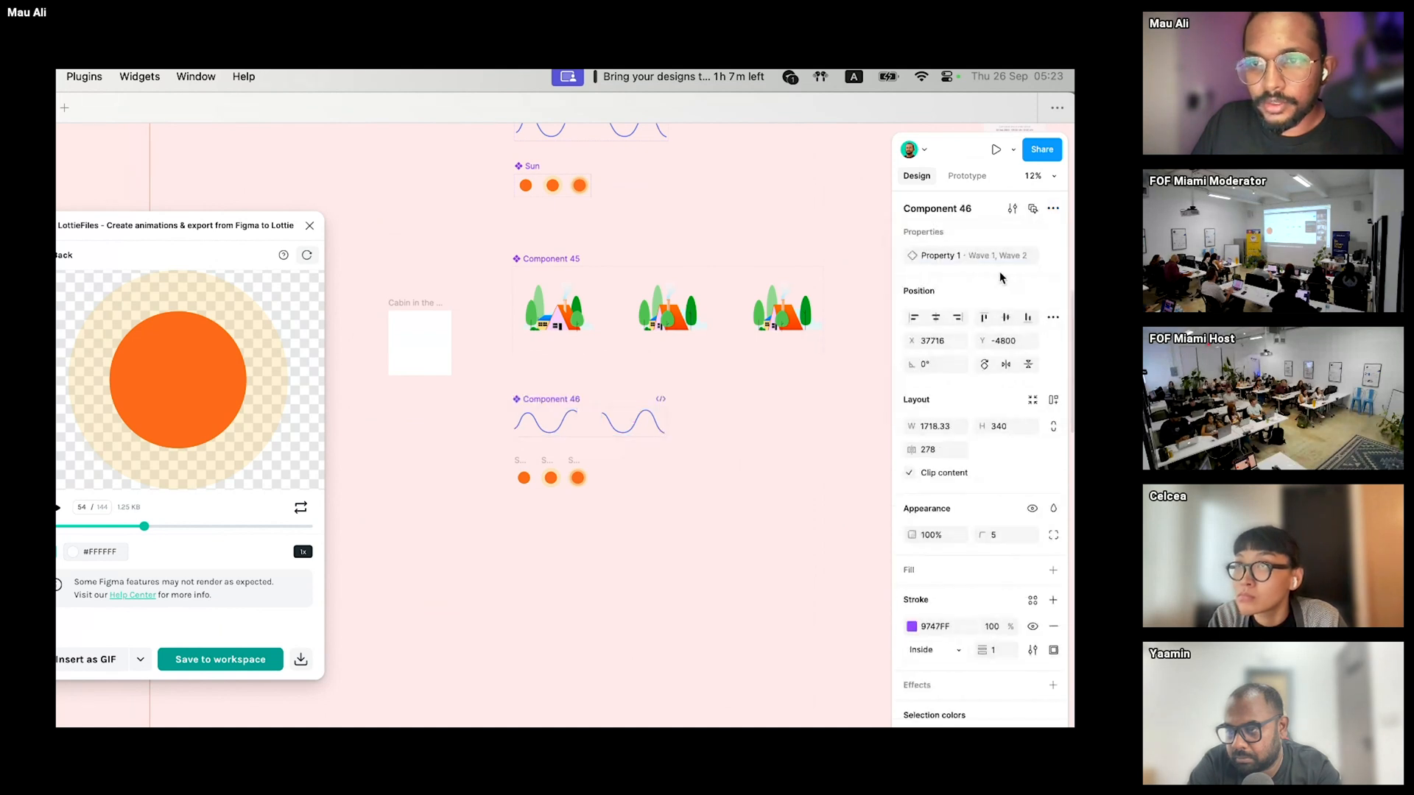
- Create a component set from the three Sun frames
drag(631, 454, 490, 505)
click(1053, 208)
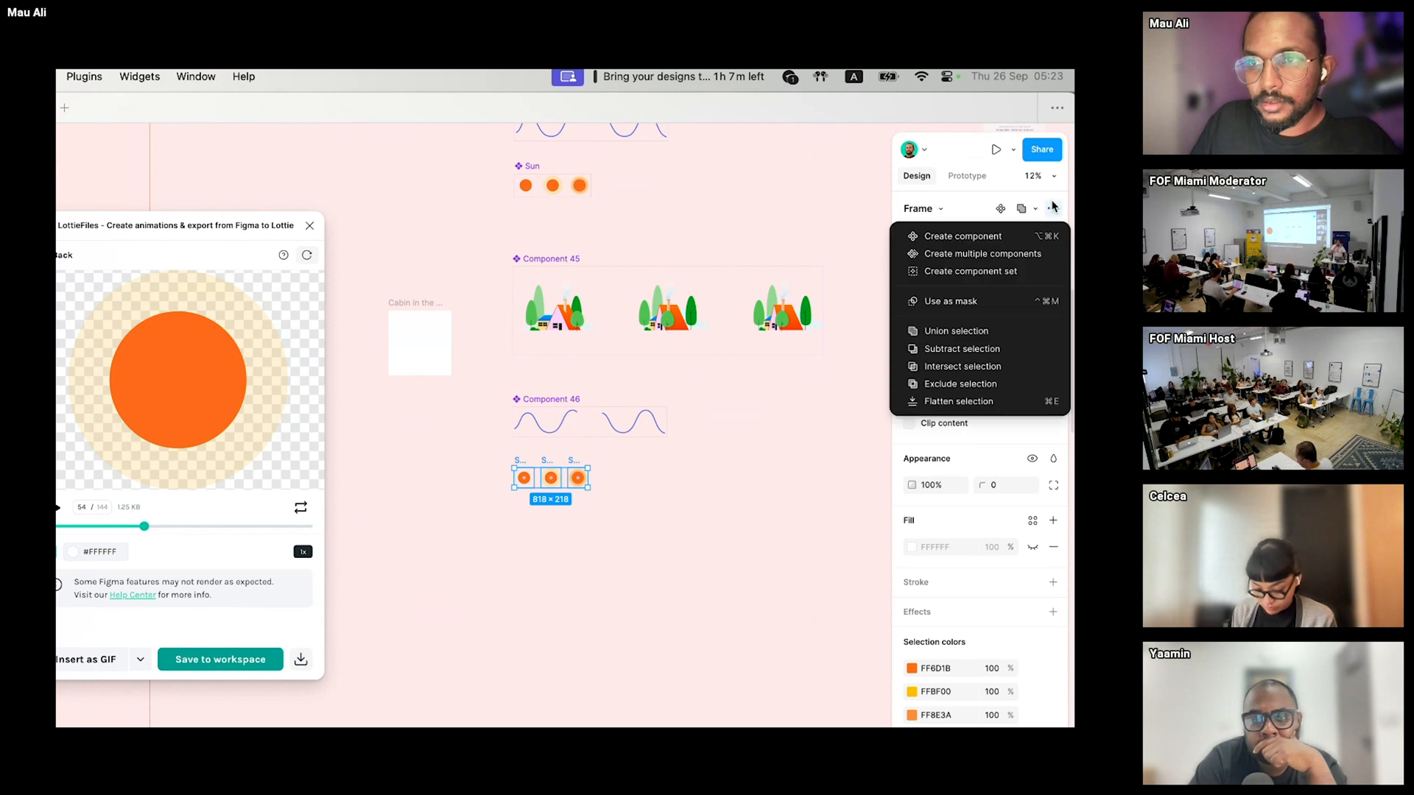
click(986, 272)
- Place an instance of the Cabin 1 variant inside the empty Cabin in the woods 2 frame
drag(704, 417, 675, 410)
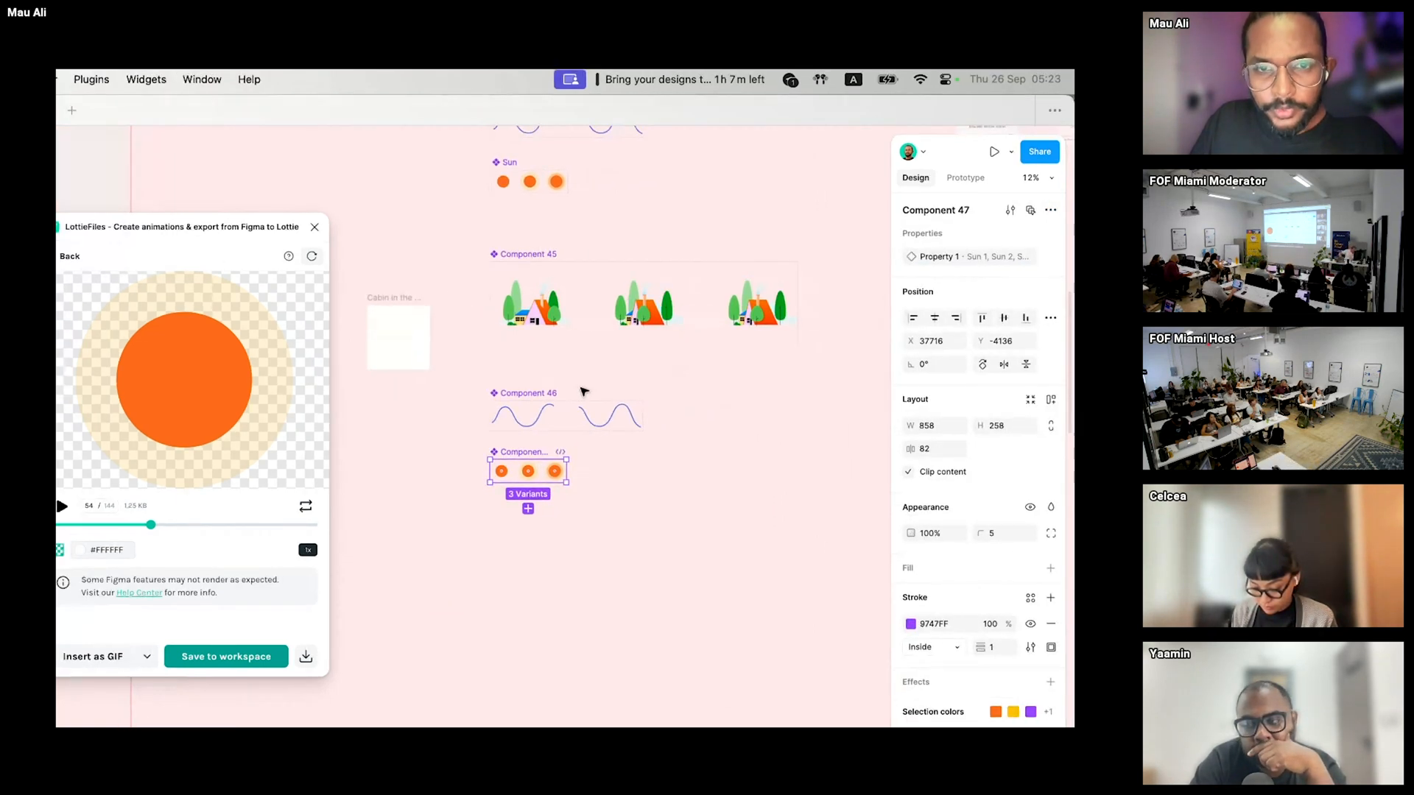
drag(575, 328, 626, 340)
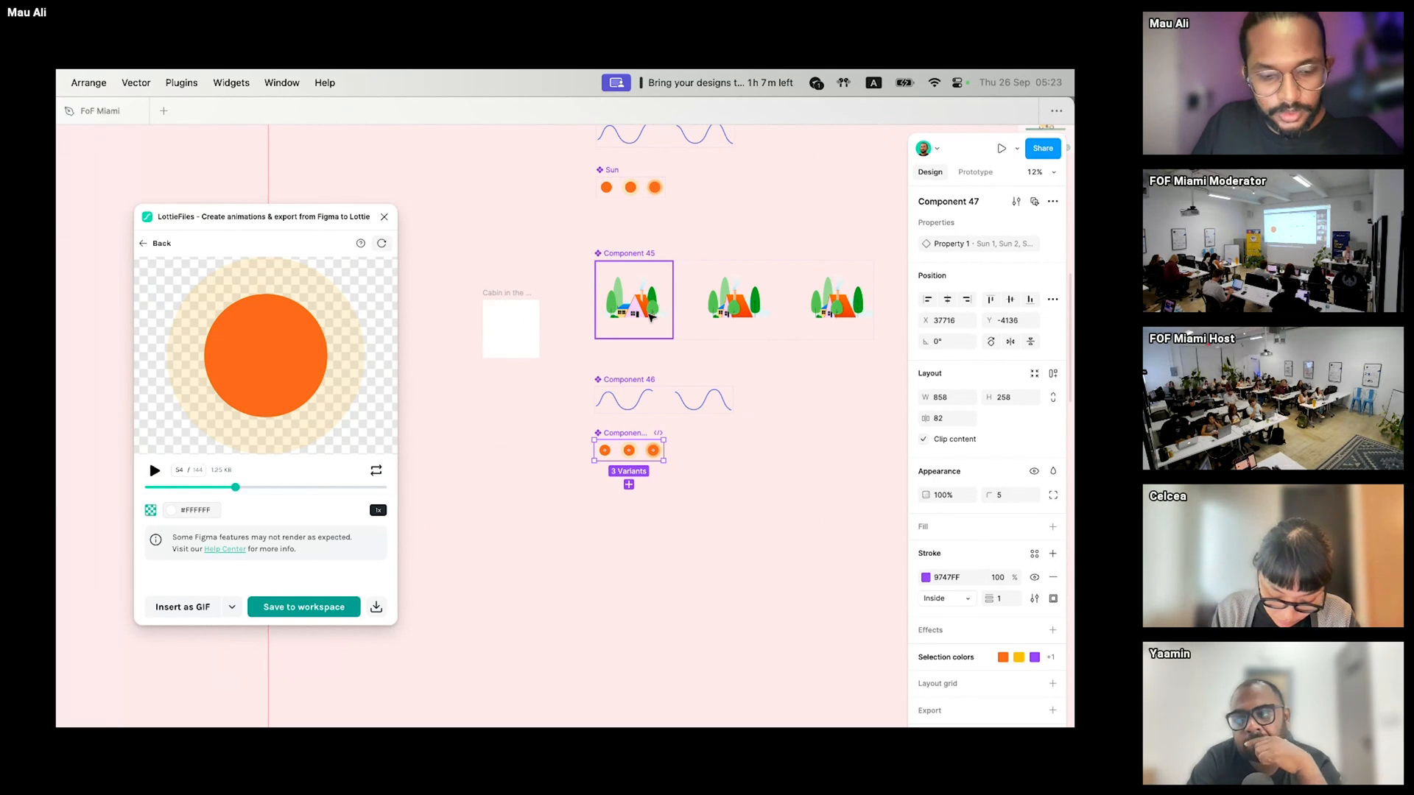
key(alt)
key(alt)
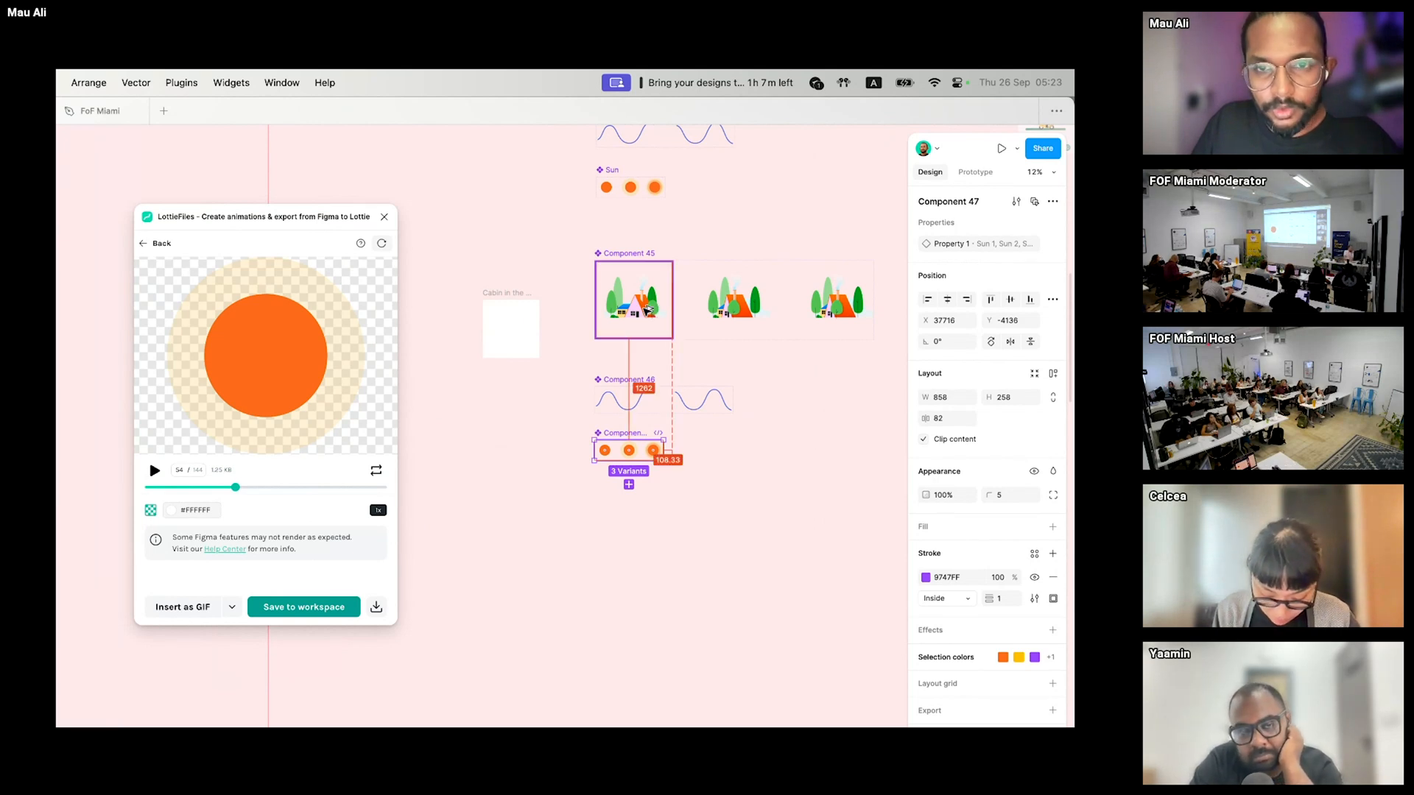
drag(648, 307, 527, 344)
scroll(496, 333, up, 5)
scroll(495, 340, down, 4)
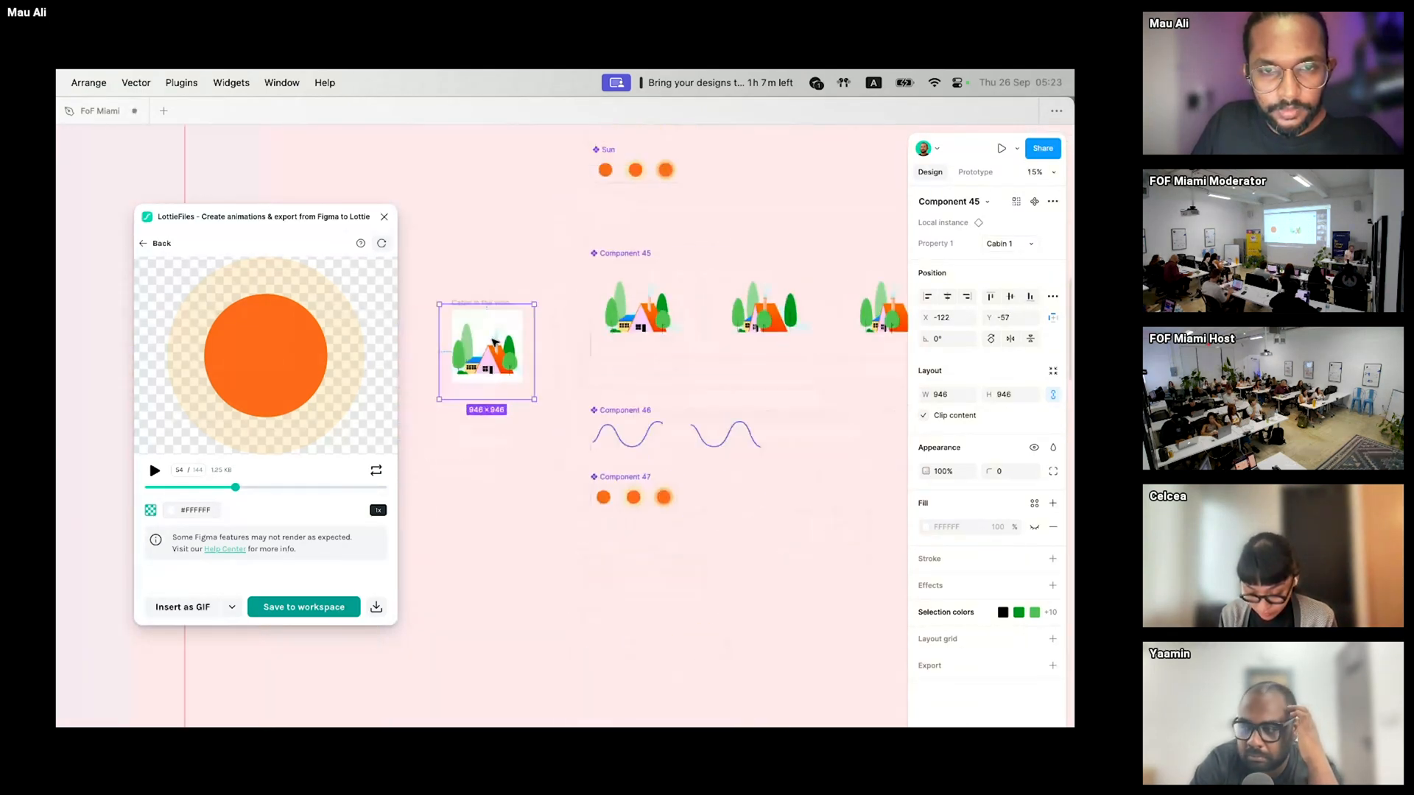
scroll(560, 309, down, 2)
scroll(604, 333, up, 5)
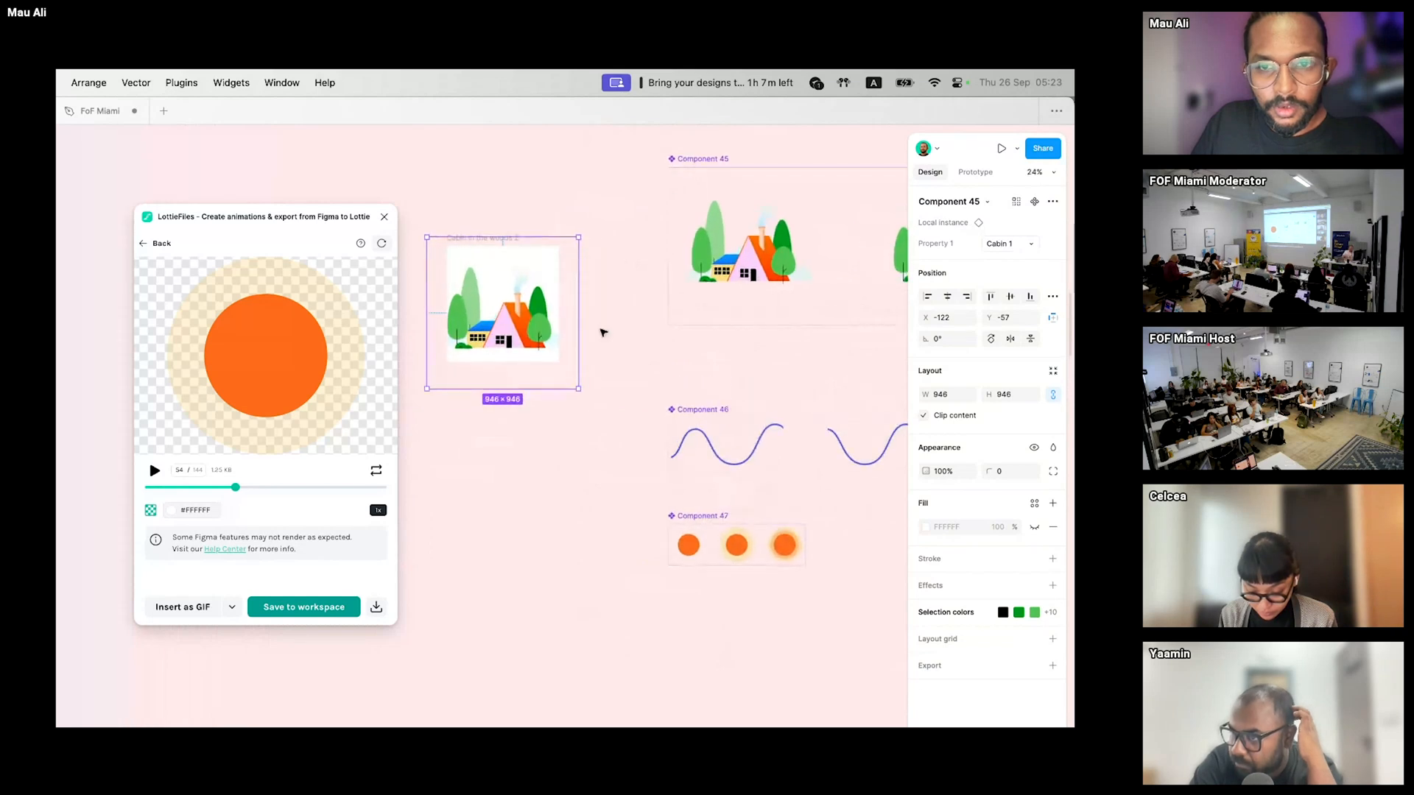
- Add instances of the Wave 1 and Sun 1 variants to the Cabin in the woods 2 frame, with the sun in its upper-right corner
click(739, 455)
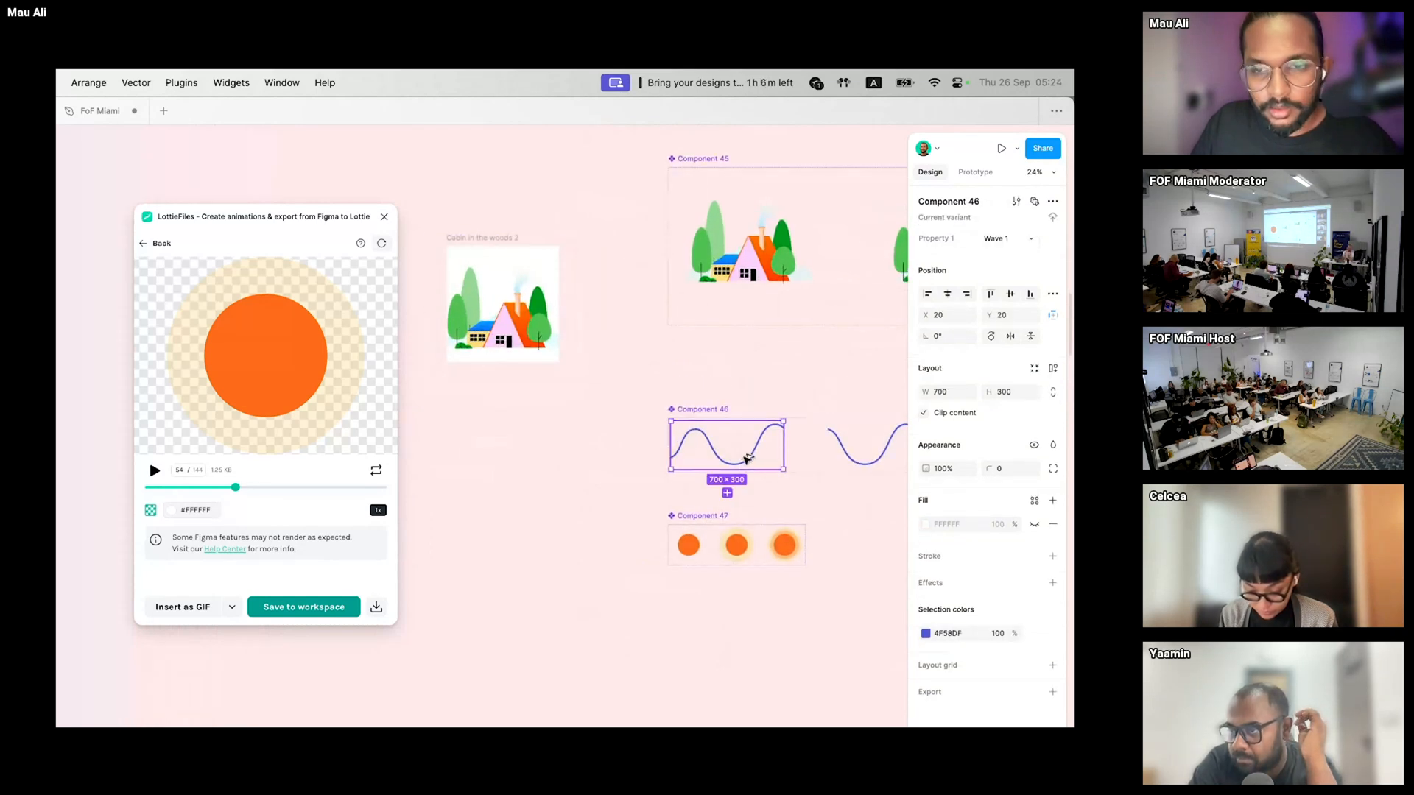
drag(748, 457, 536, 314)
drag(688, 545, 471, 273)
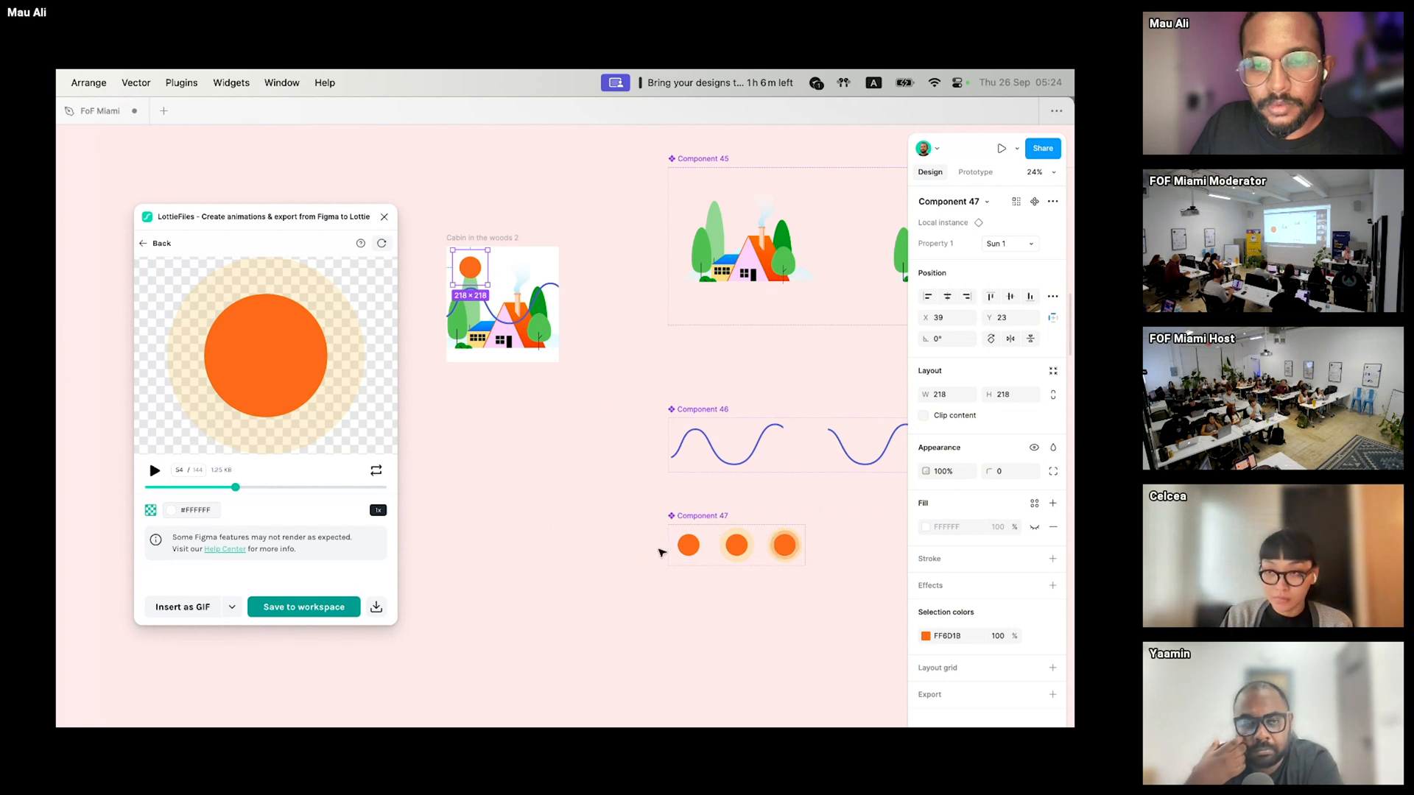
drag(476, 272, 534, 271)
- Reorder the wave instance below the cabin instance so the wave sits behind the cabin artwork
click(491, 342)
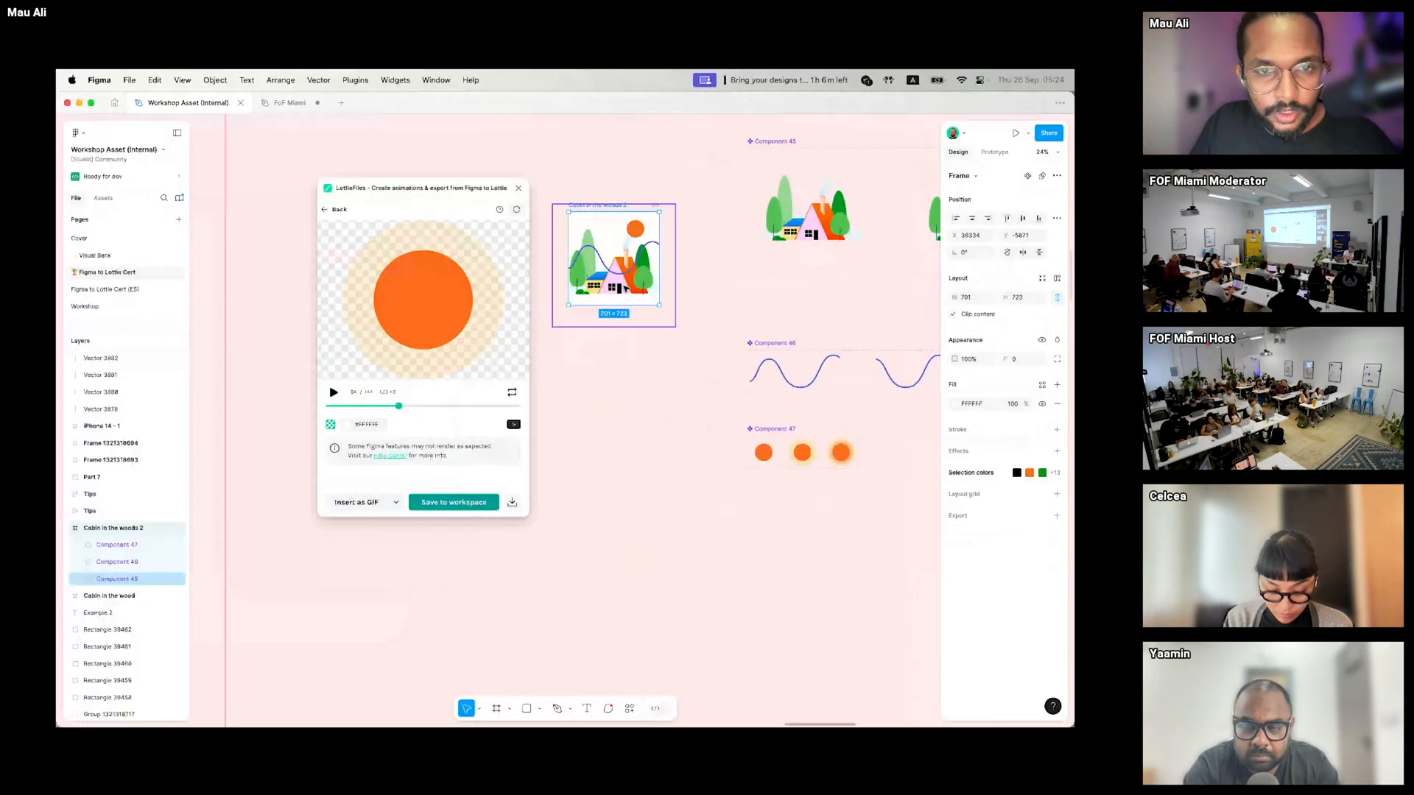
click(592, 274)
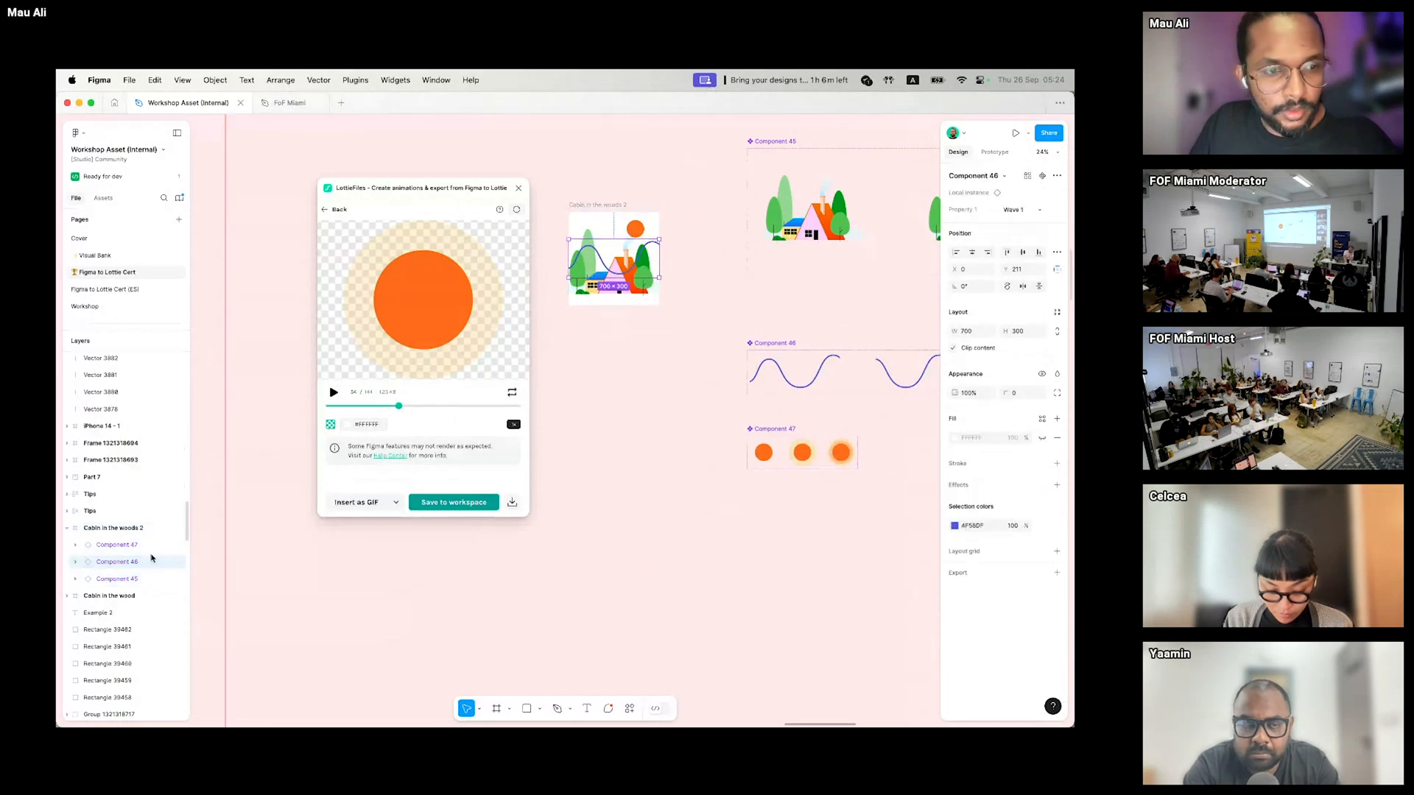
drag(130, 567, 129, 585)
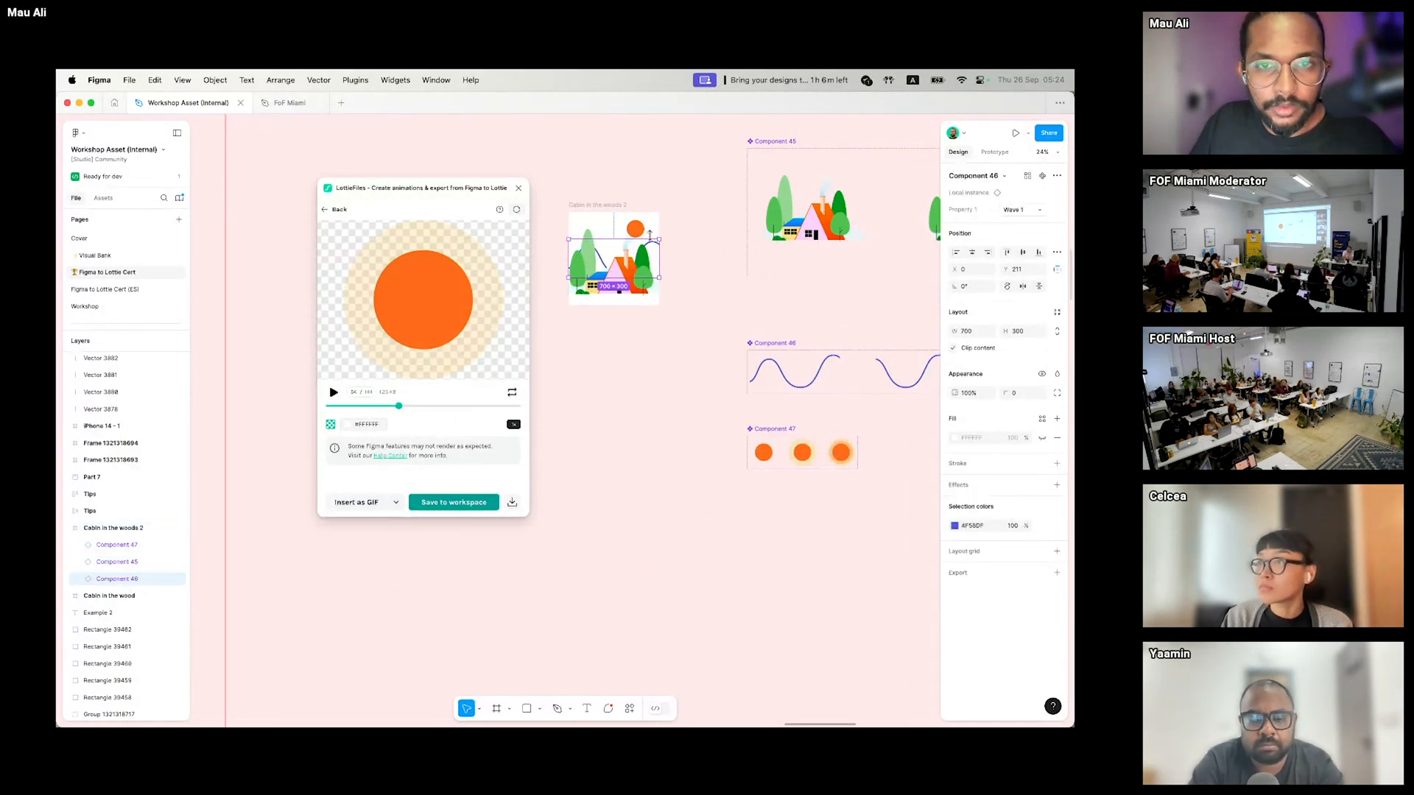
- Rename the flow starting point of the Cabin in the woods 2 frame to the presenter's first name in possessive form followed by "Cabin"
click(622, 293)
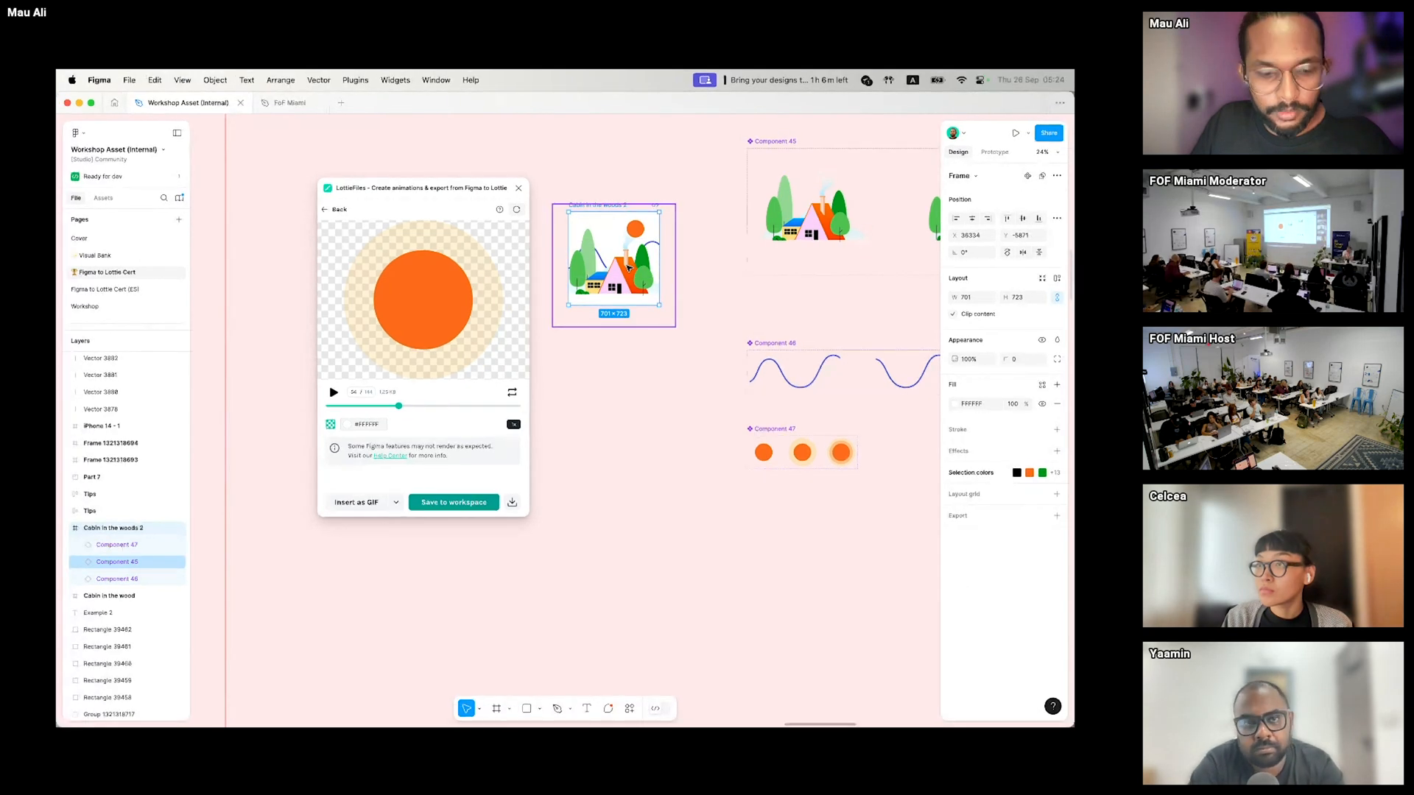
scroll(612, 255, up, 5)
drag(612, 255, 648, 284)
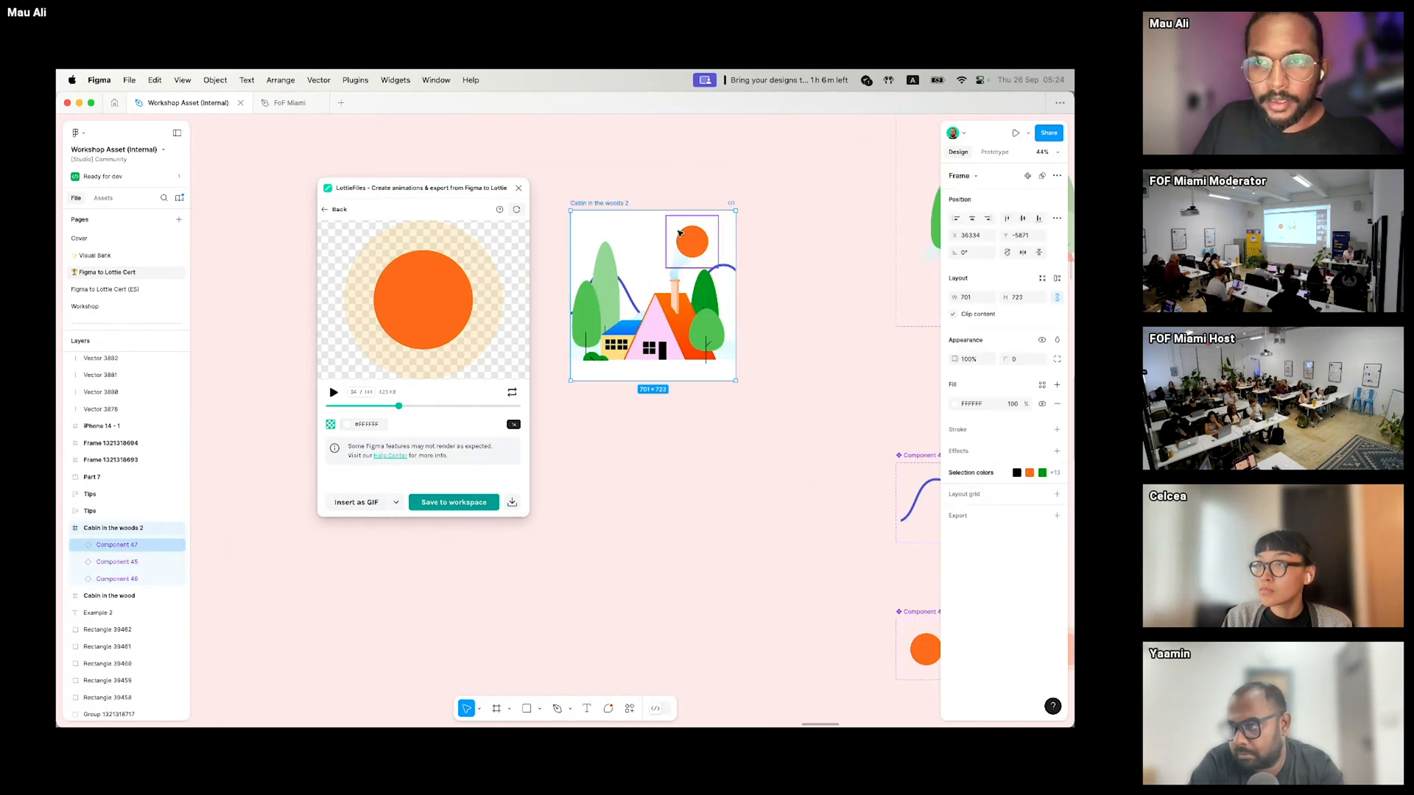
click(1006, 153)
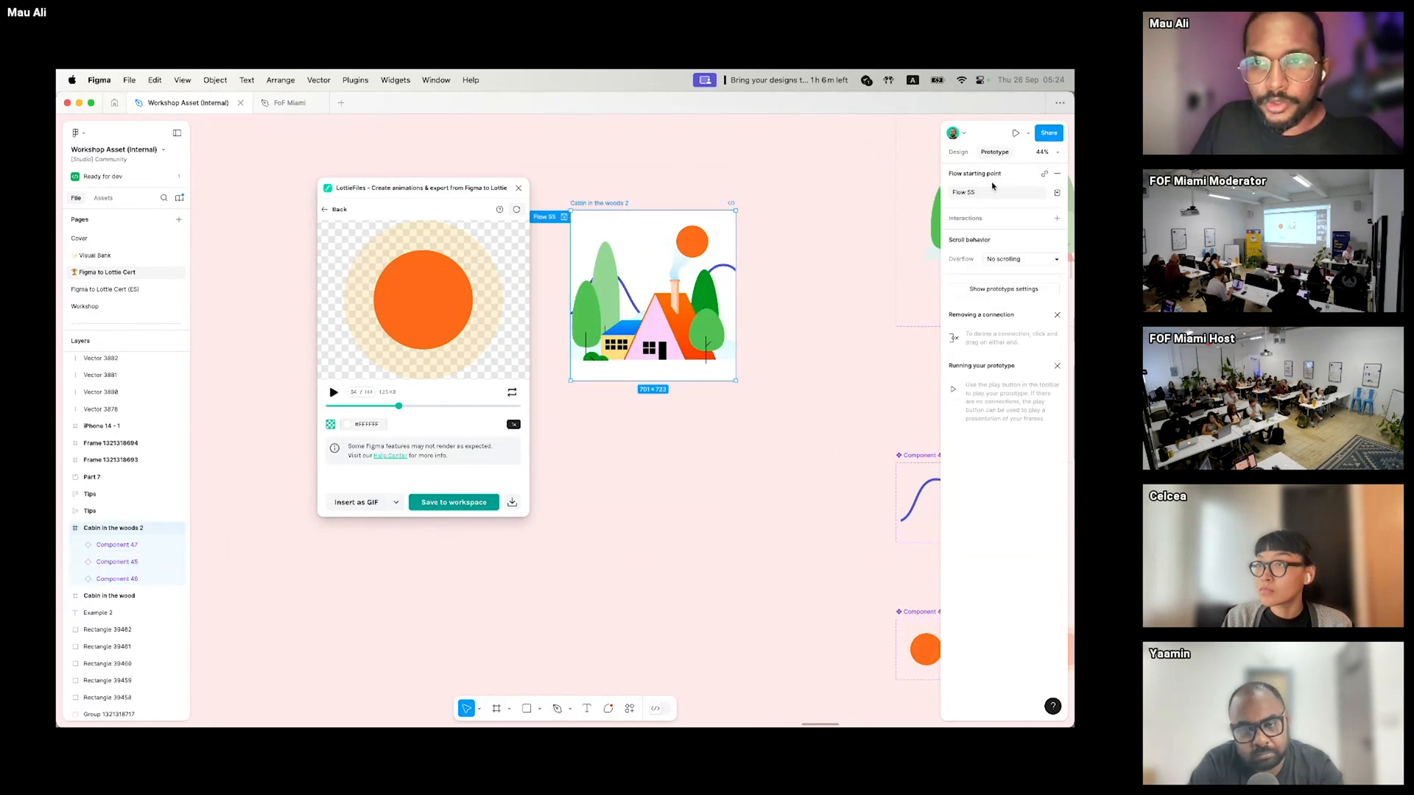
scroll(654, 184, left, 3)
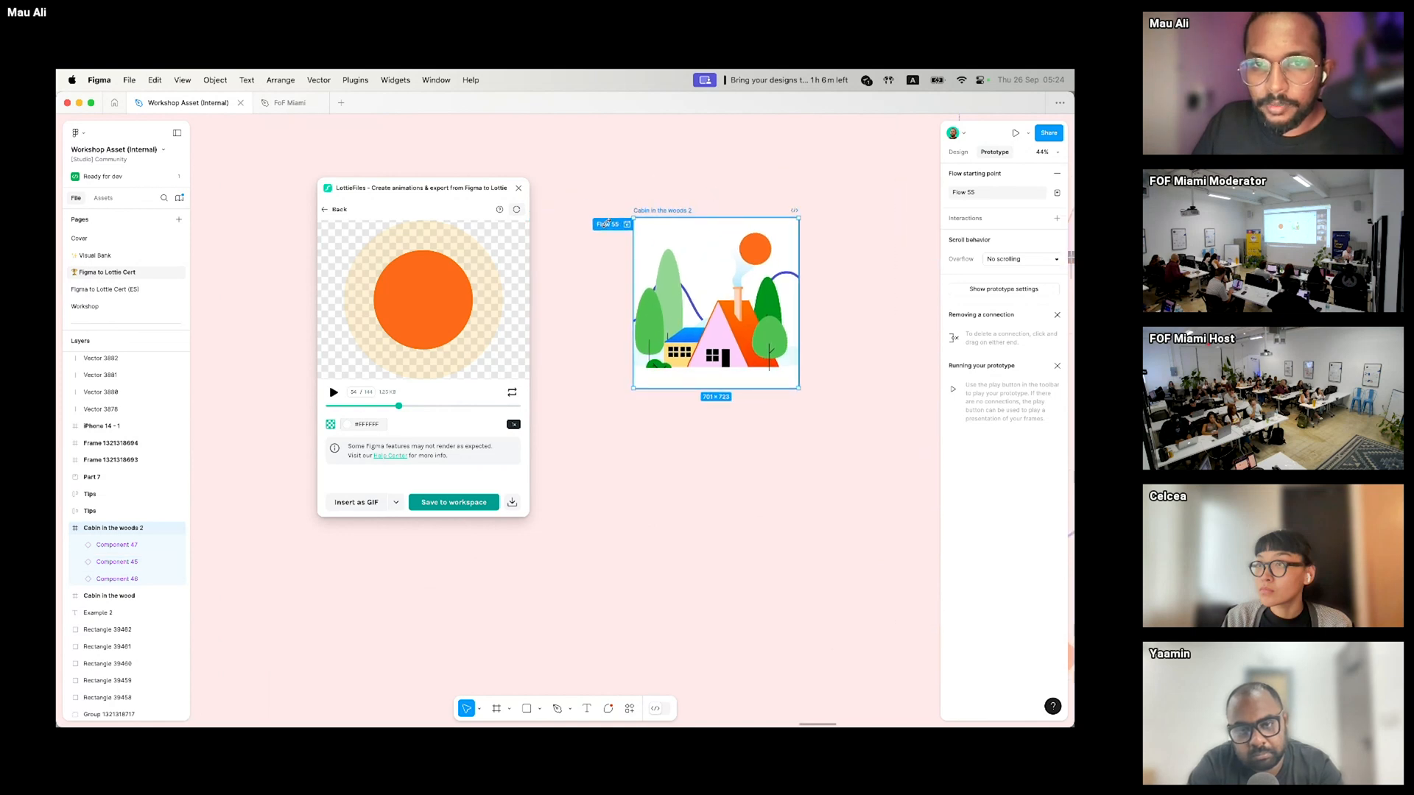
double_click(966, 194)
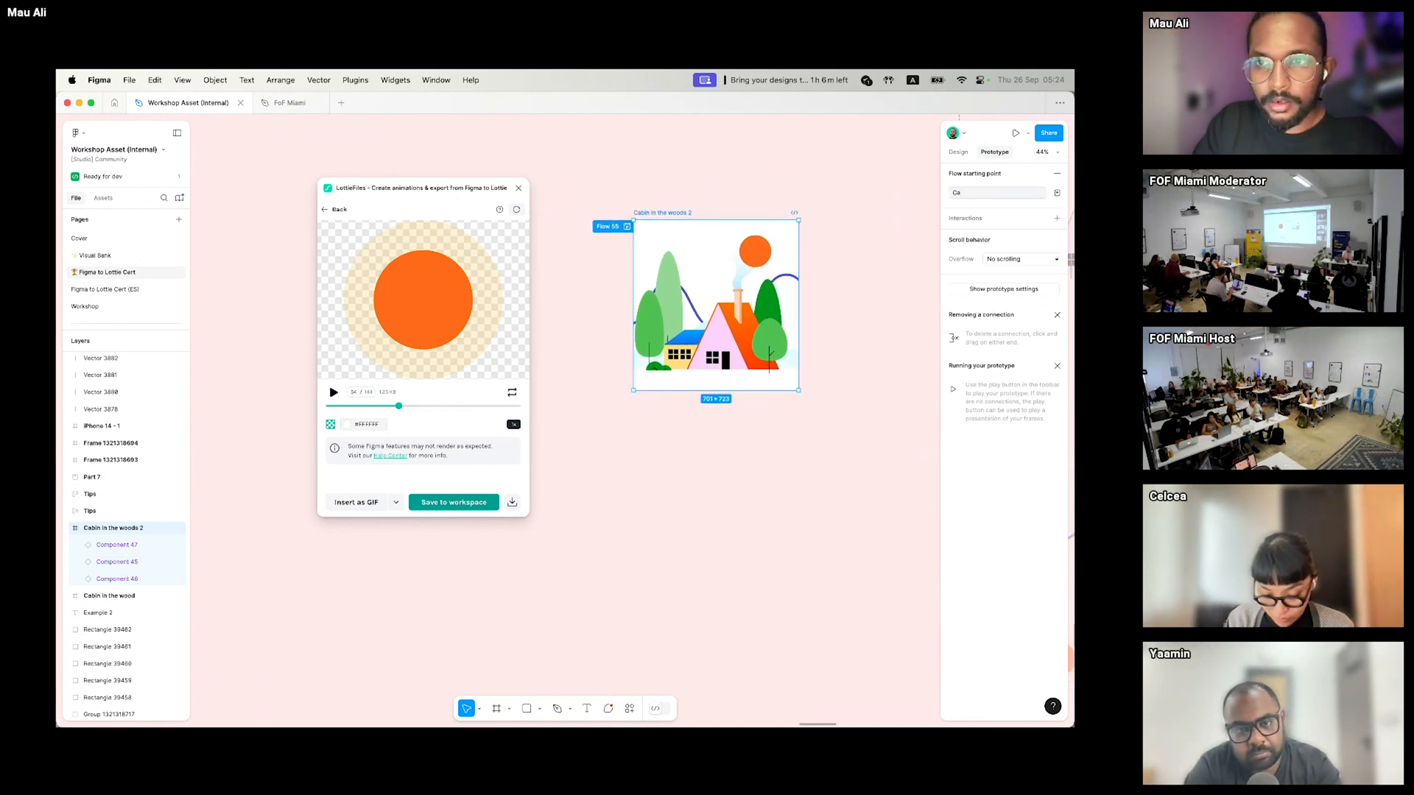
key(super+a)
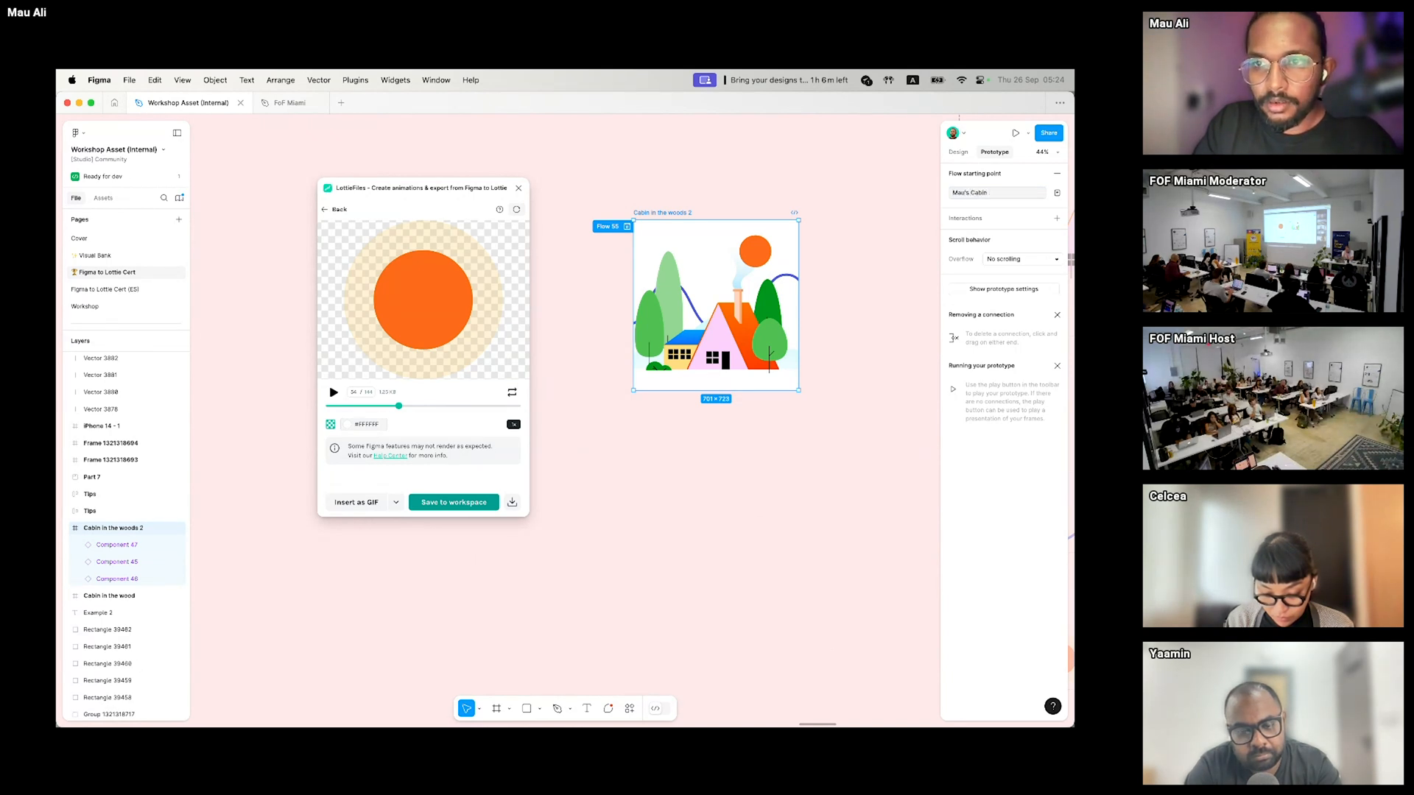
click(751, 162)
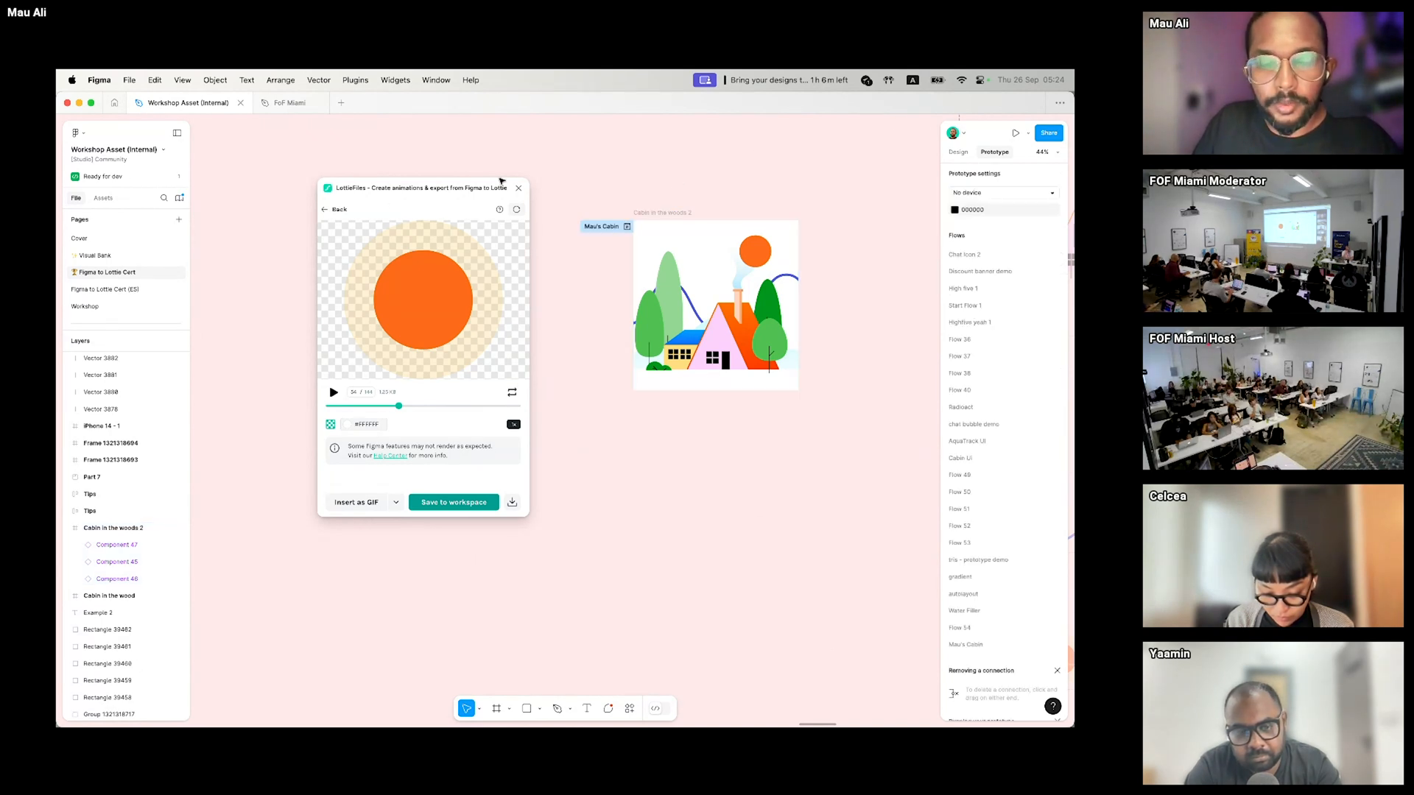
- Return to the plugin's Lottie export and export the newly renamed cabin prototype flow to preview its animation
click(329, 218)
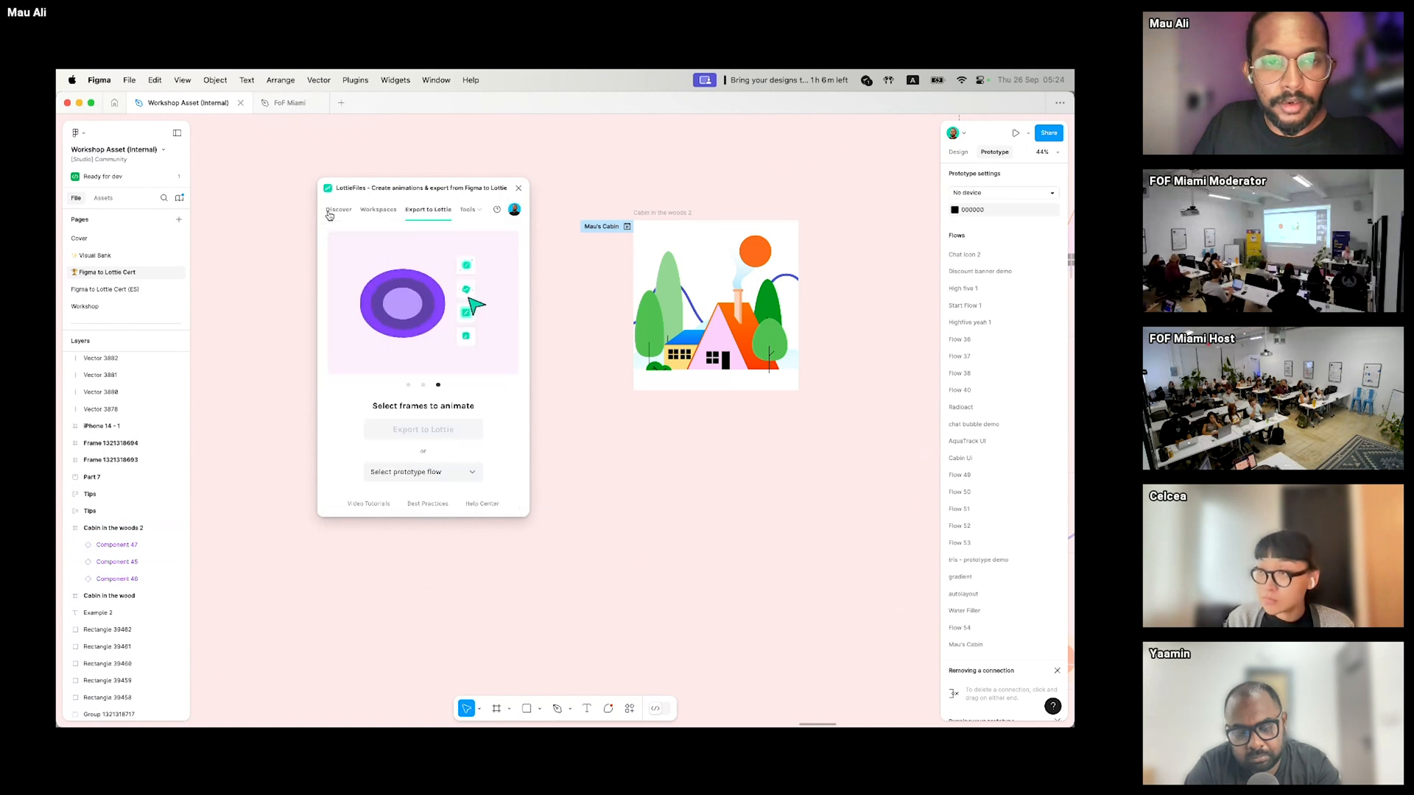
click(464, 475)
scroll(458, 503, down, 5)
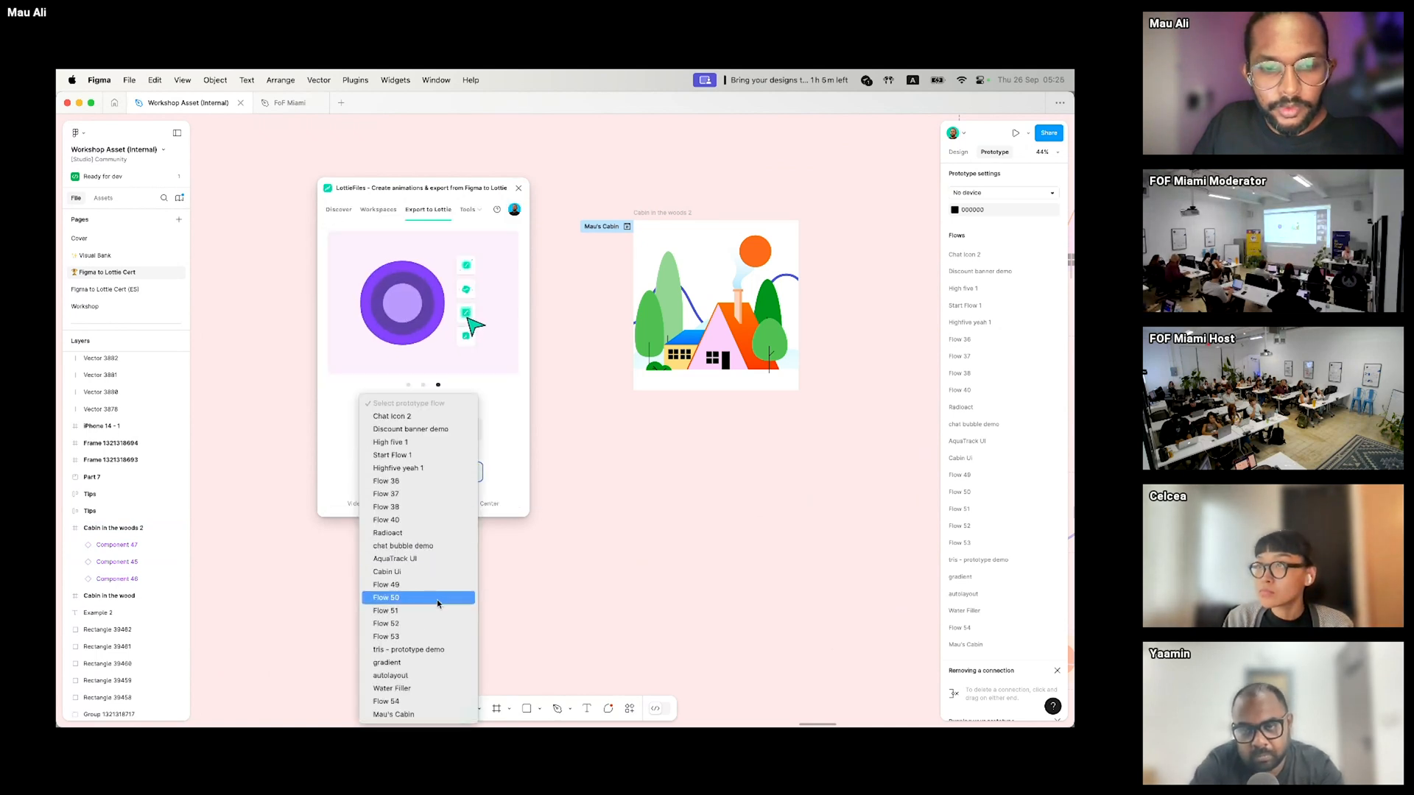
click(433, 712)
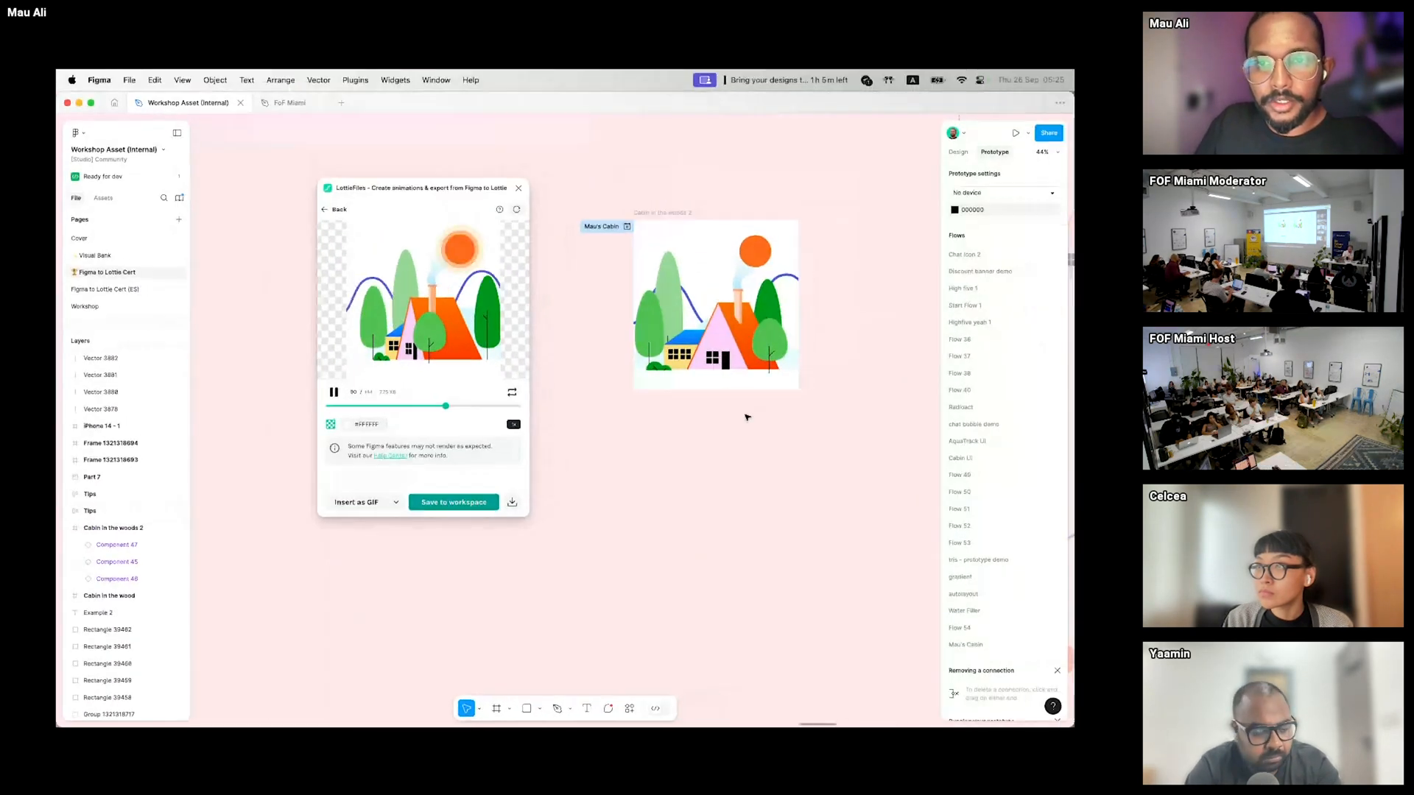
- Compare the Cabin in the woods 2 frame and its source component sets with the animation playing in the Lottie preview
scroll(747, 417, down, 5)
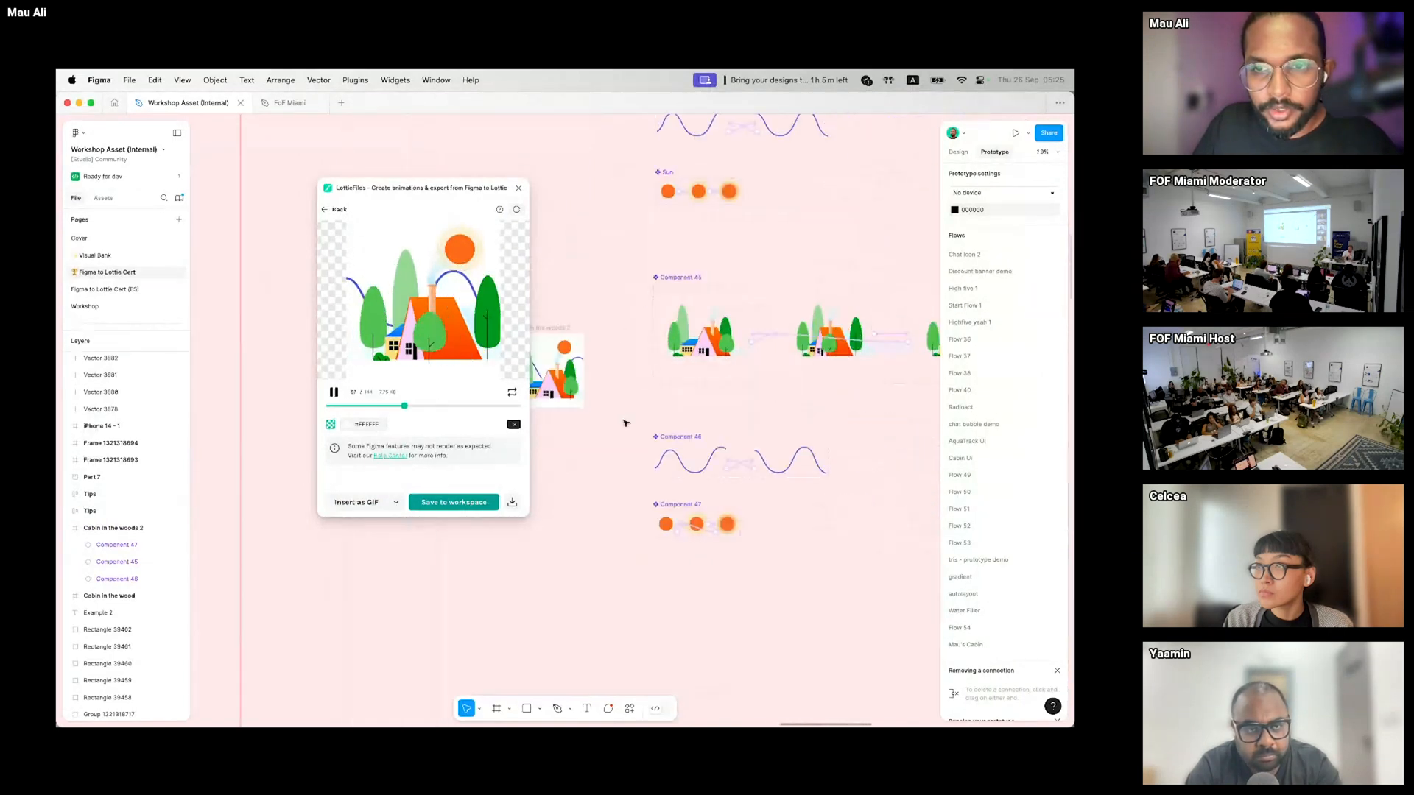
scroll(916, 379, right, 3)
scroll(916, 379, down, 2)
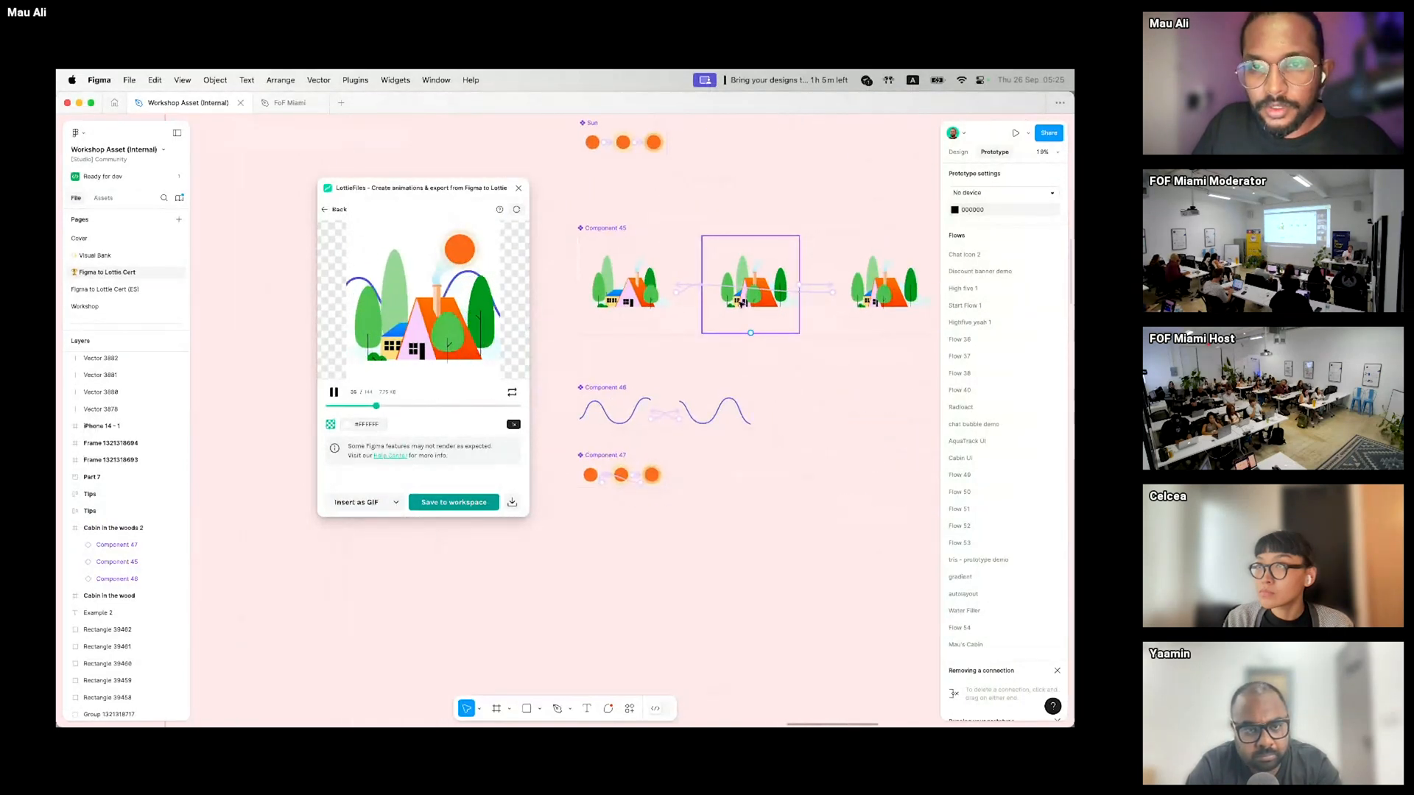
drag(575, 377, 760, 407)
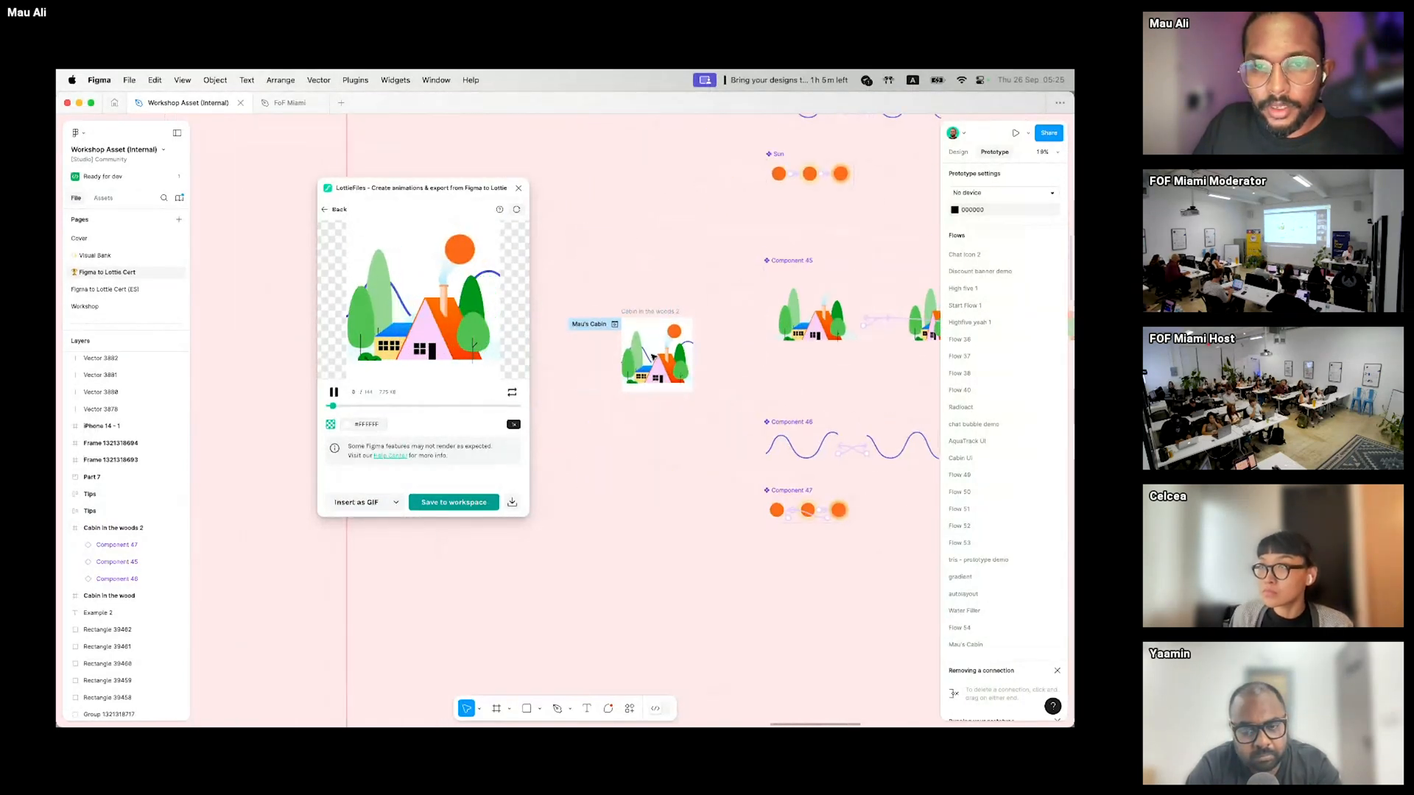
scroll(646, 353, up, 5)
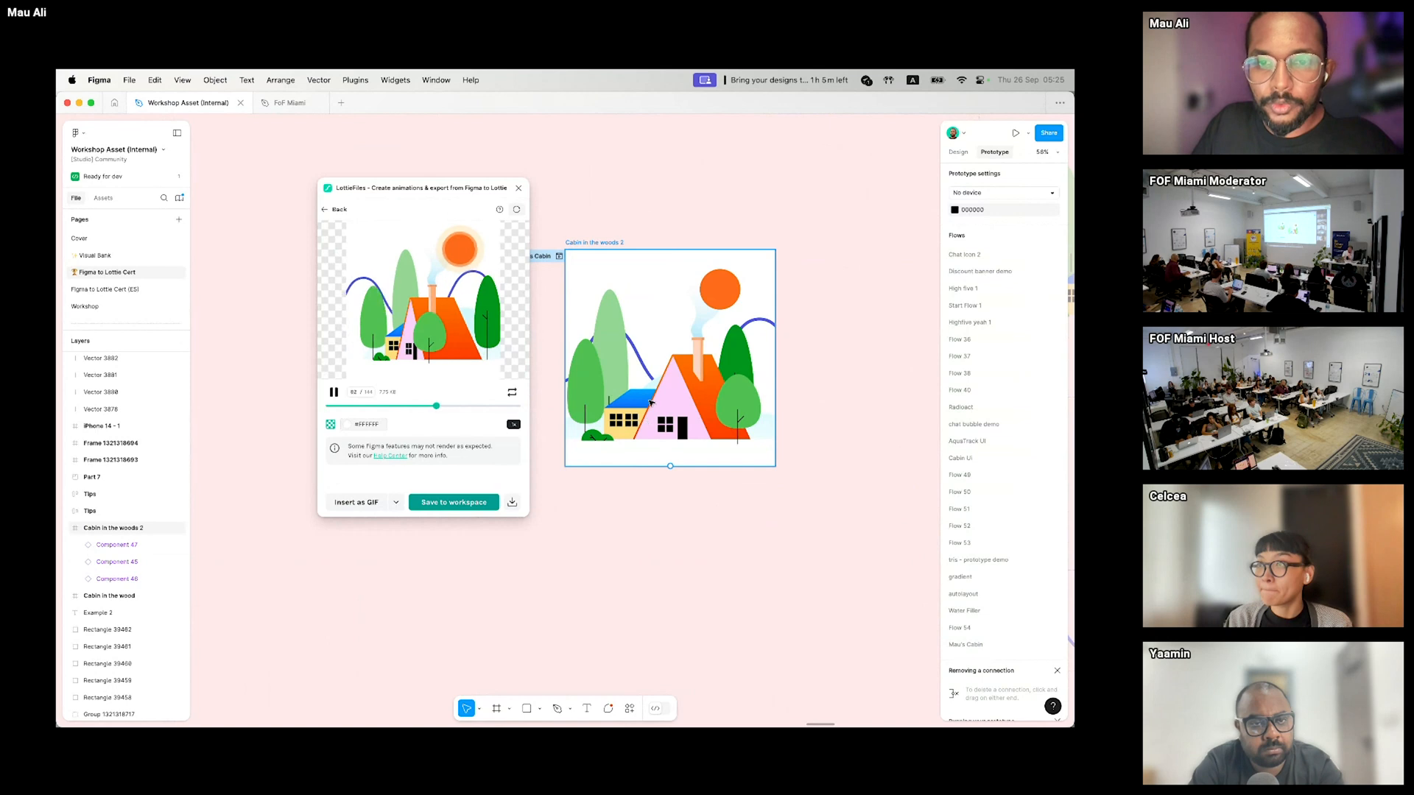
scroll(651, 403, down, 5)
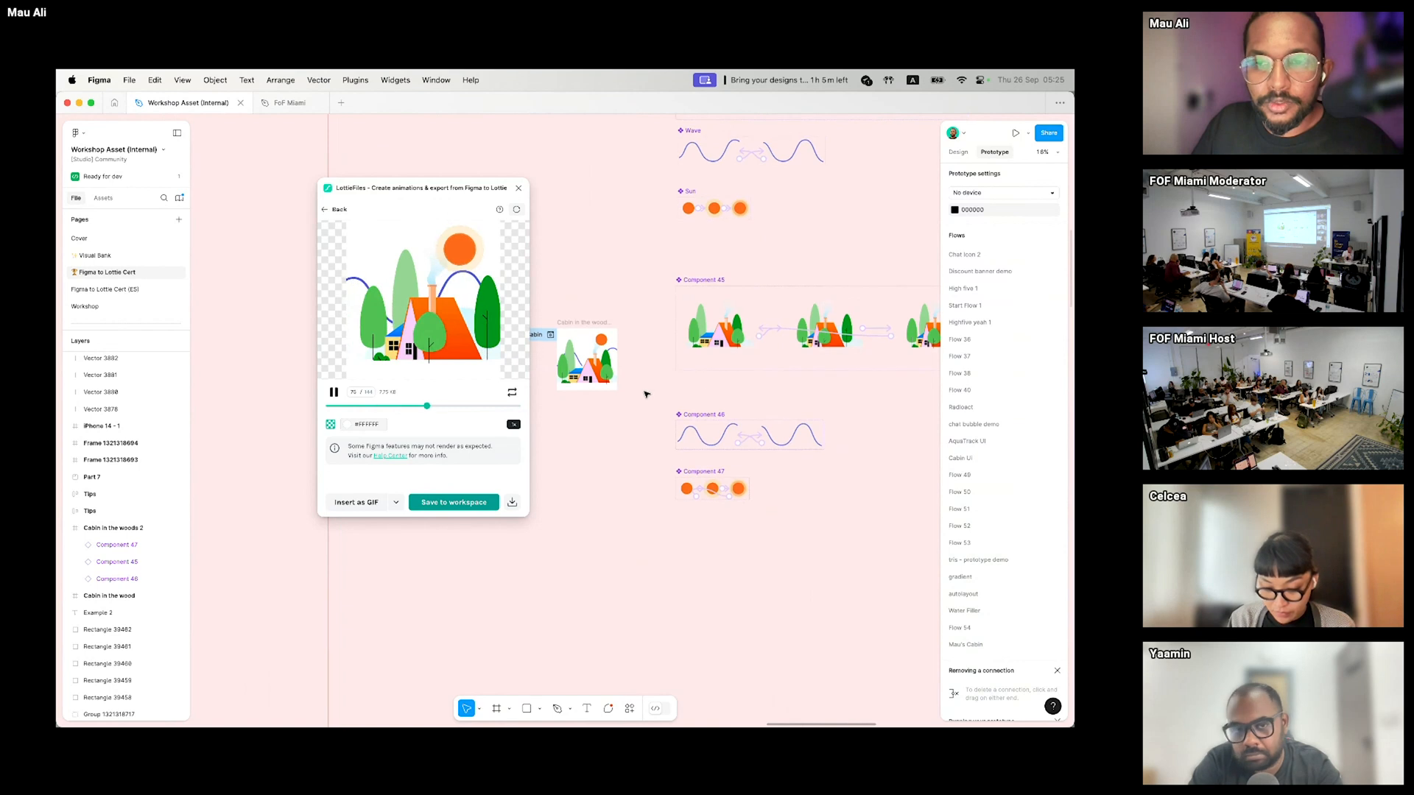
scroll(635, 382, right, 3)
scroll(635, 382, down, 2)
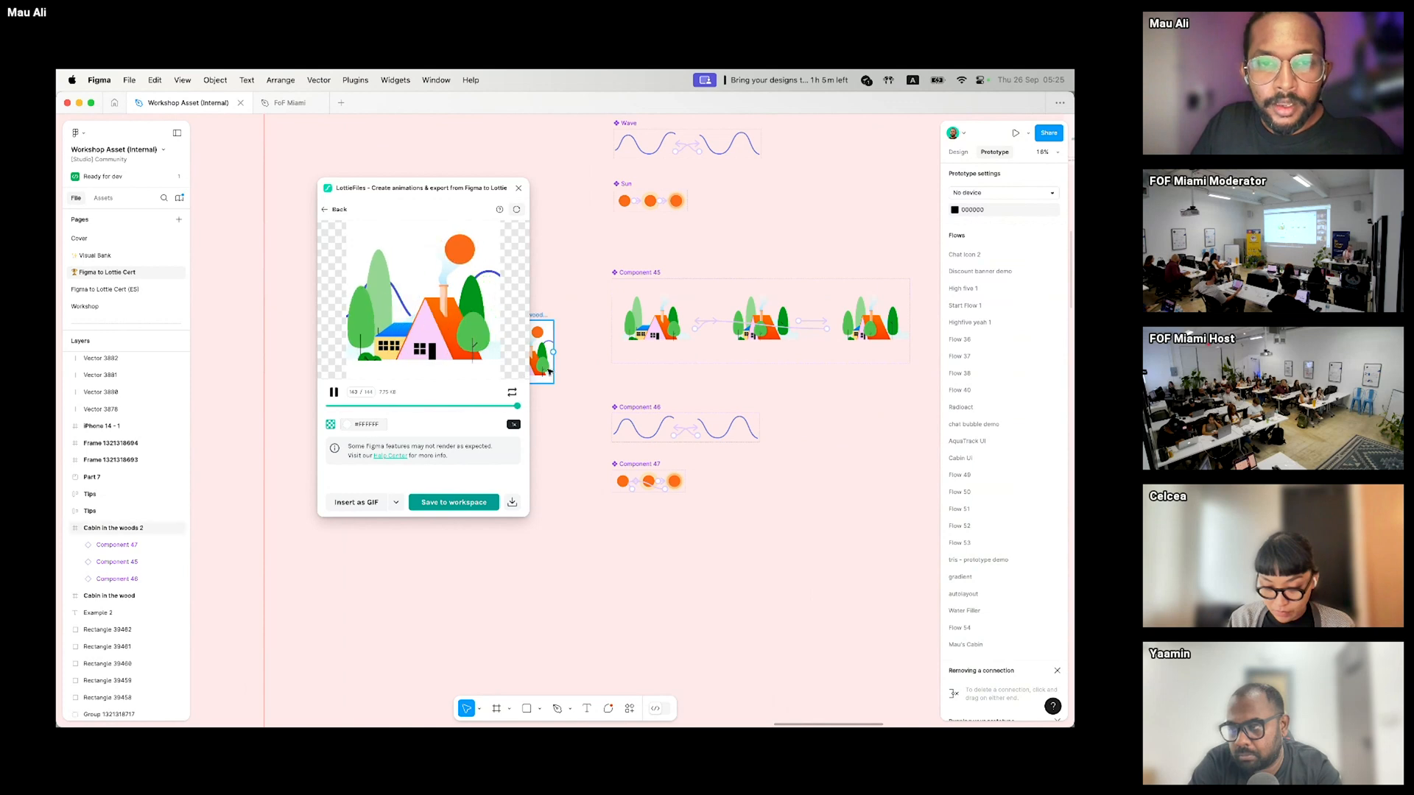
scroll(559, 379, left, 3)
scroll(560, 379, up, 1)
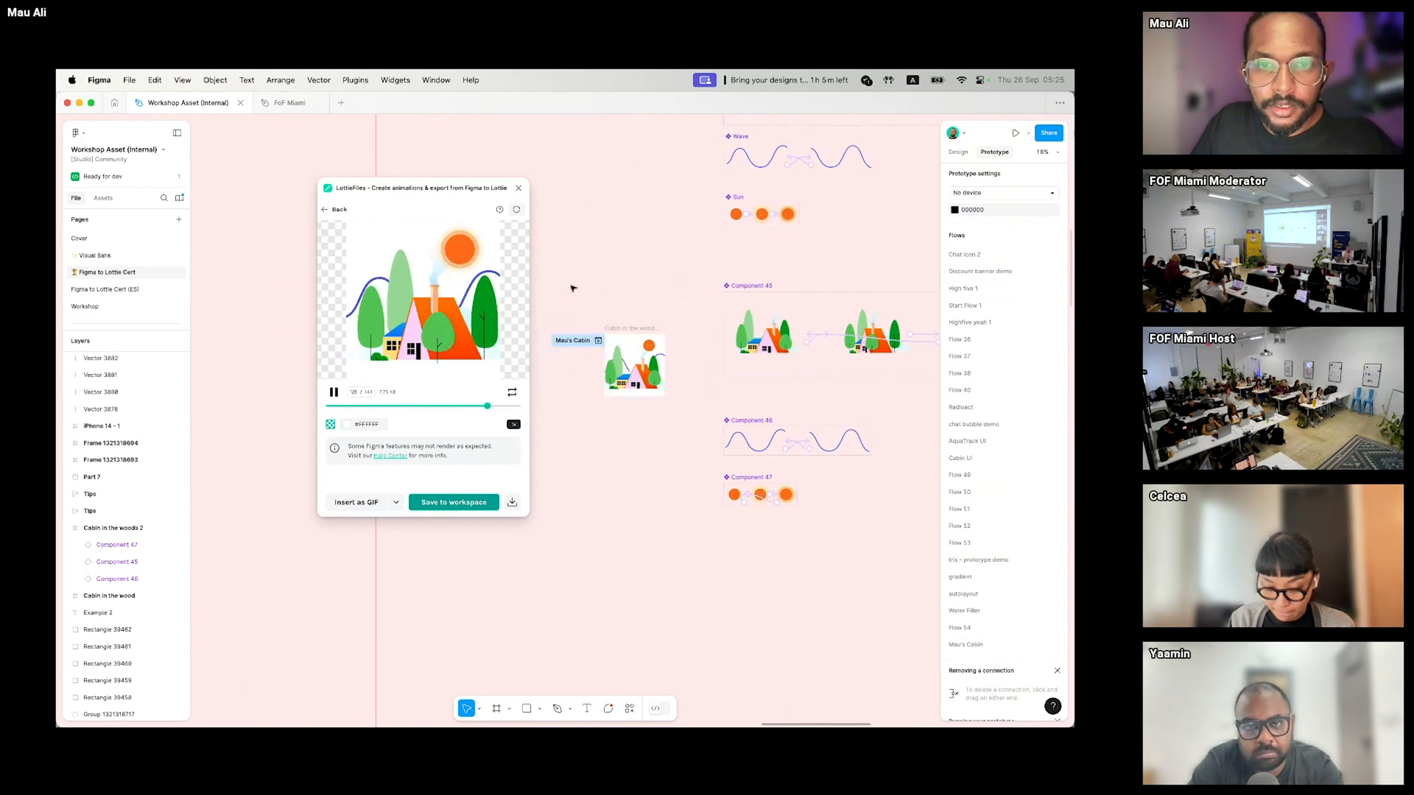
click(638, 346)
scroll(639, 336, up, 5)
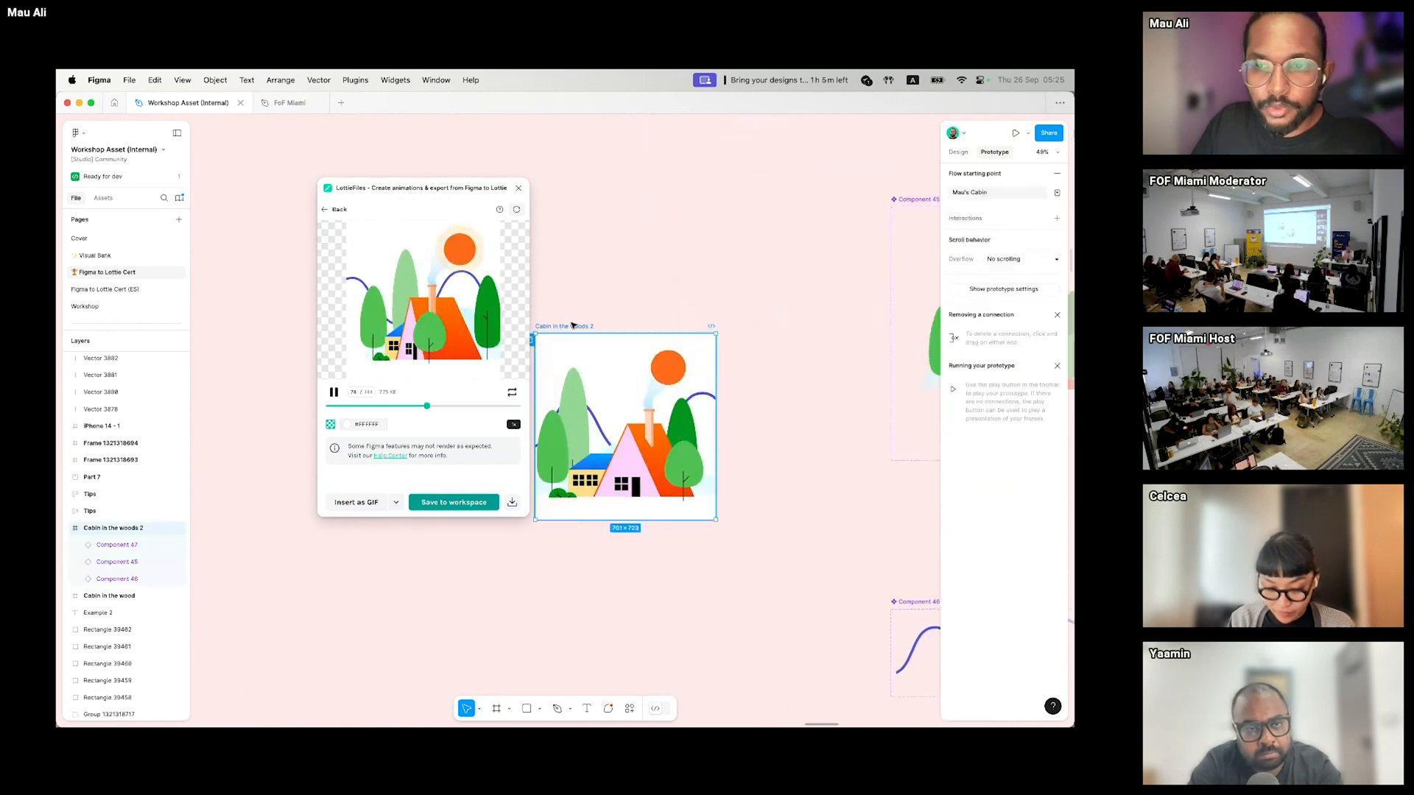
- Remove the fill from the Cabin in the woods 2 frame and refresh its Lottie preview
click(954, 154)
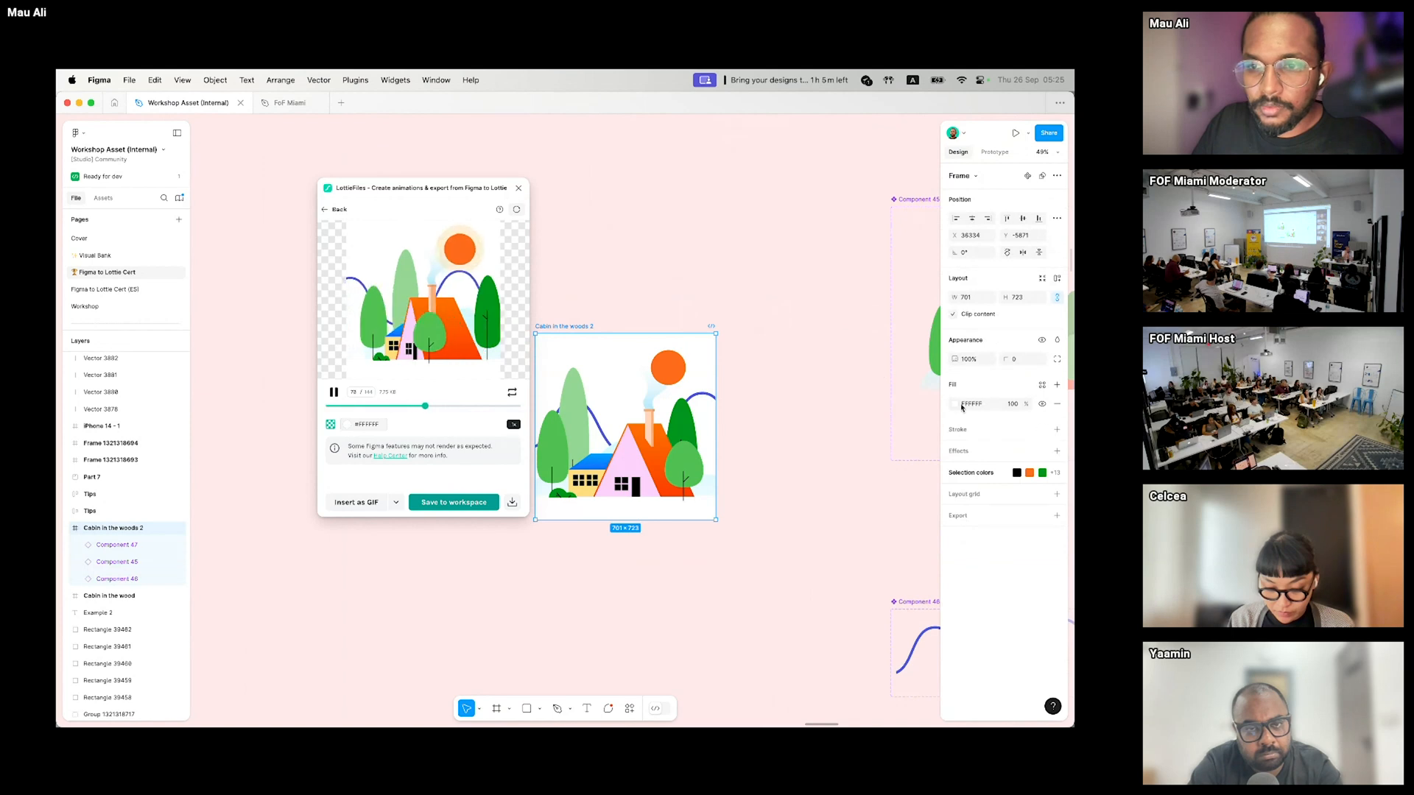
click(1057, 404)
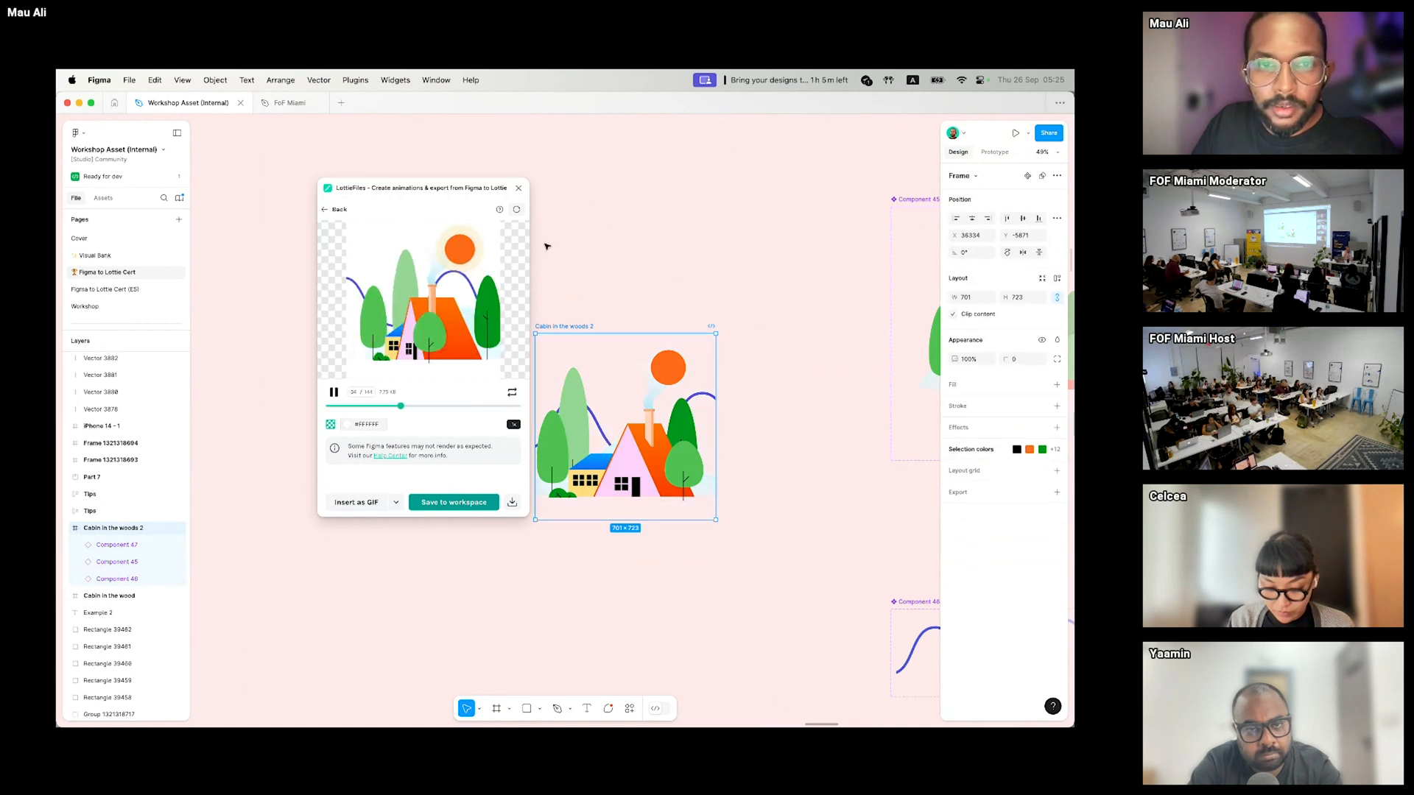
click(517, 211)
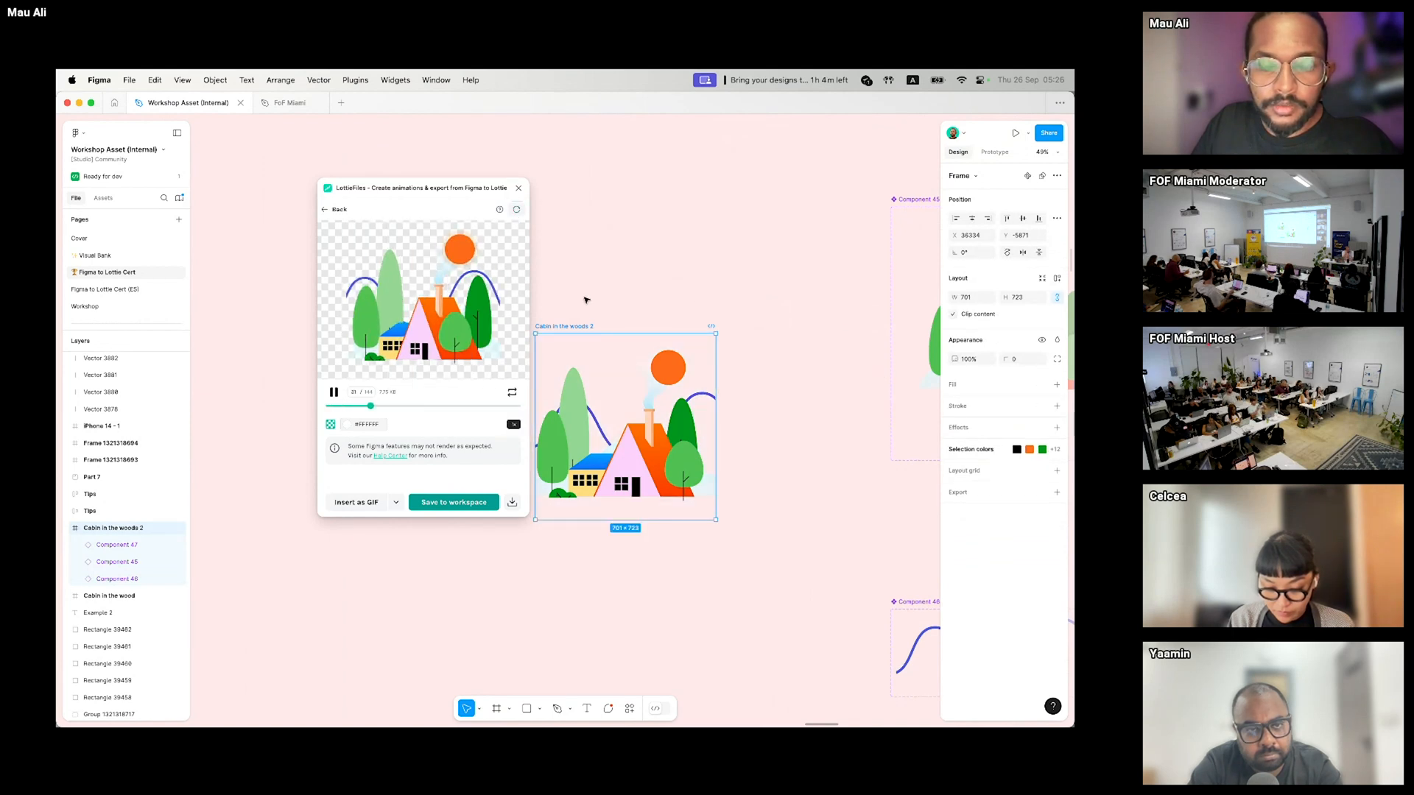
- Review the Cabin in the woods 2 frame alongside the wave, sun and cabin component sets it is built from
drag(588, 298, 671, 301)
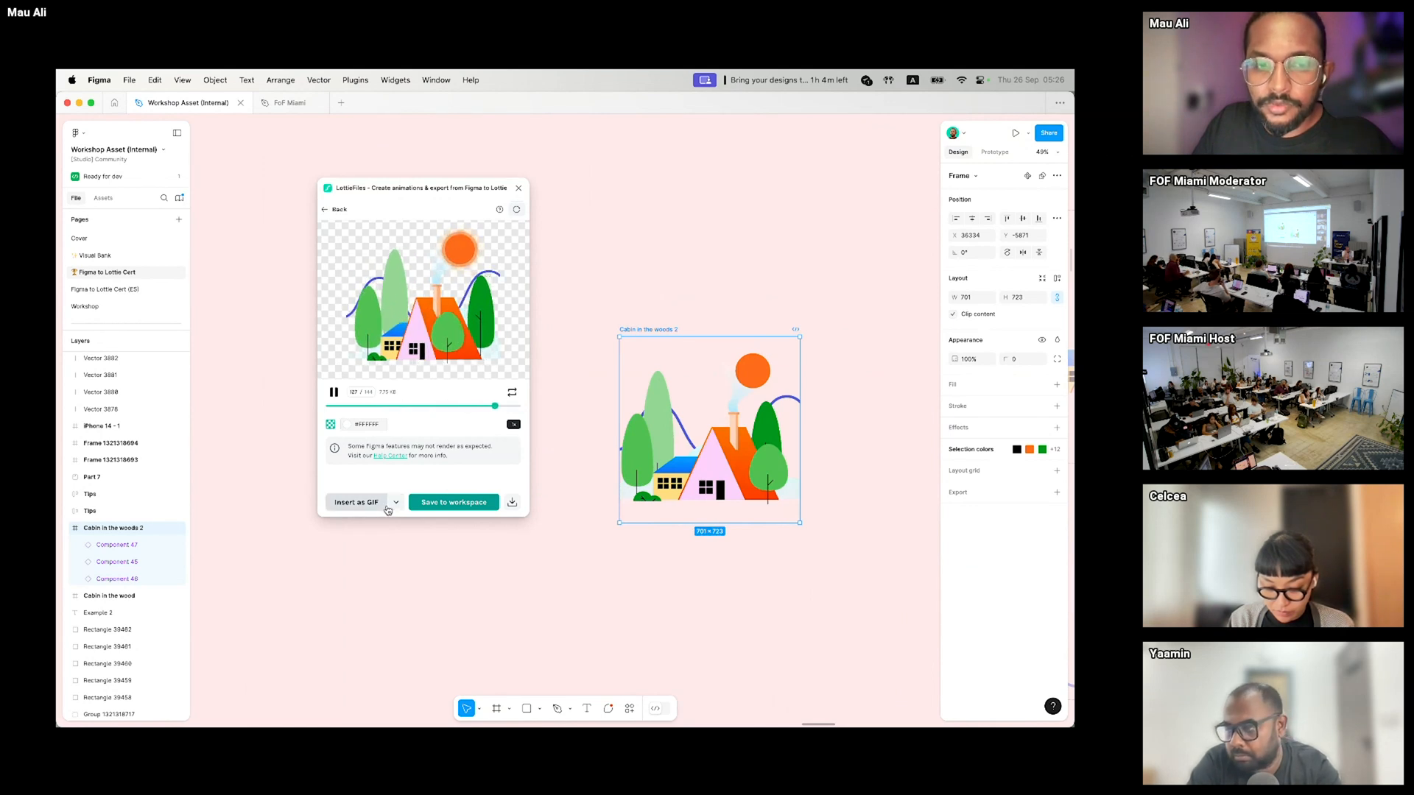
scroll(675, 280, down, 5)
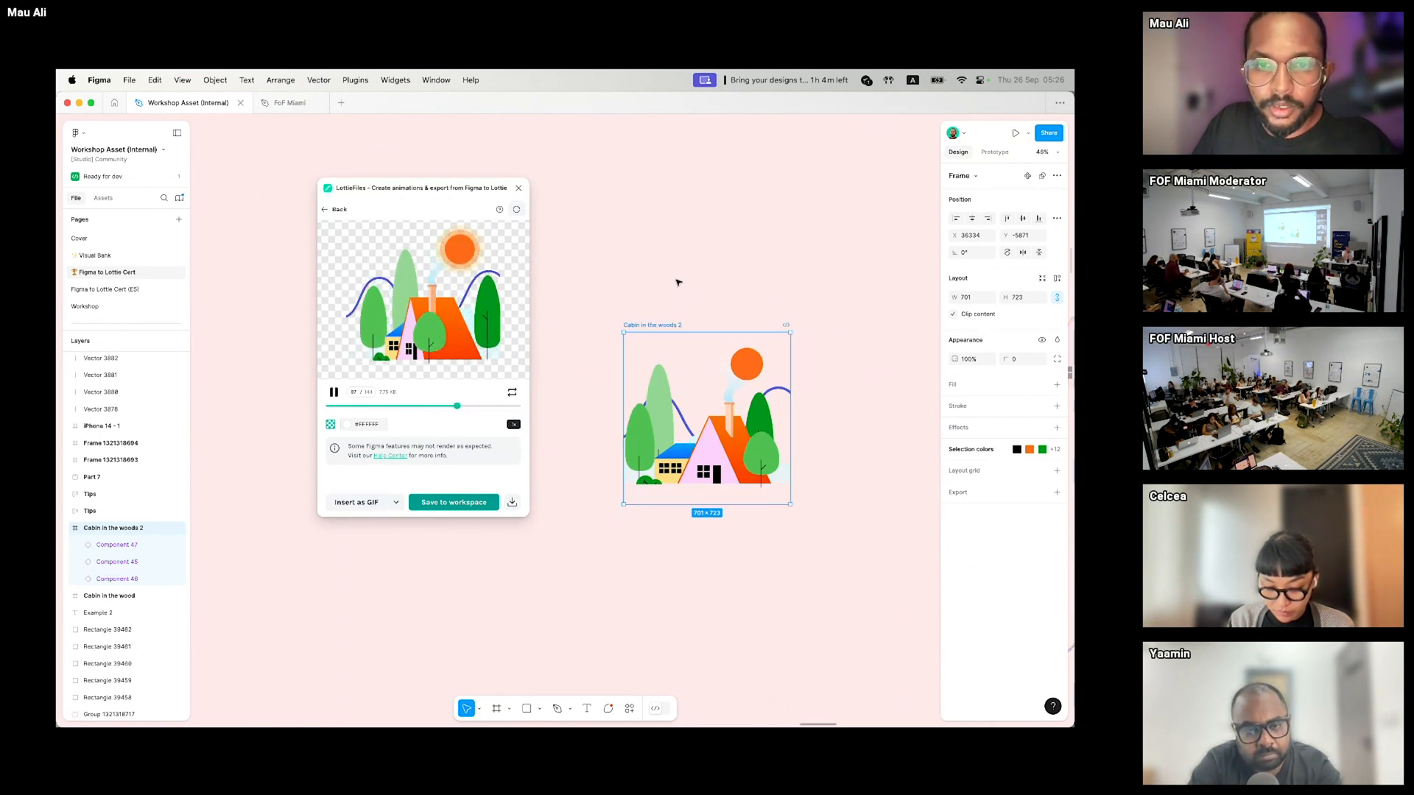
scroll(692, 304, down, 1)
drag(767, 360, 646, 299)
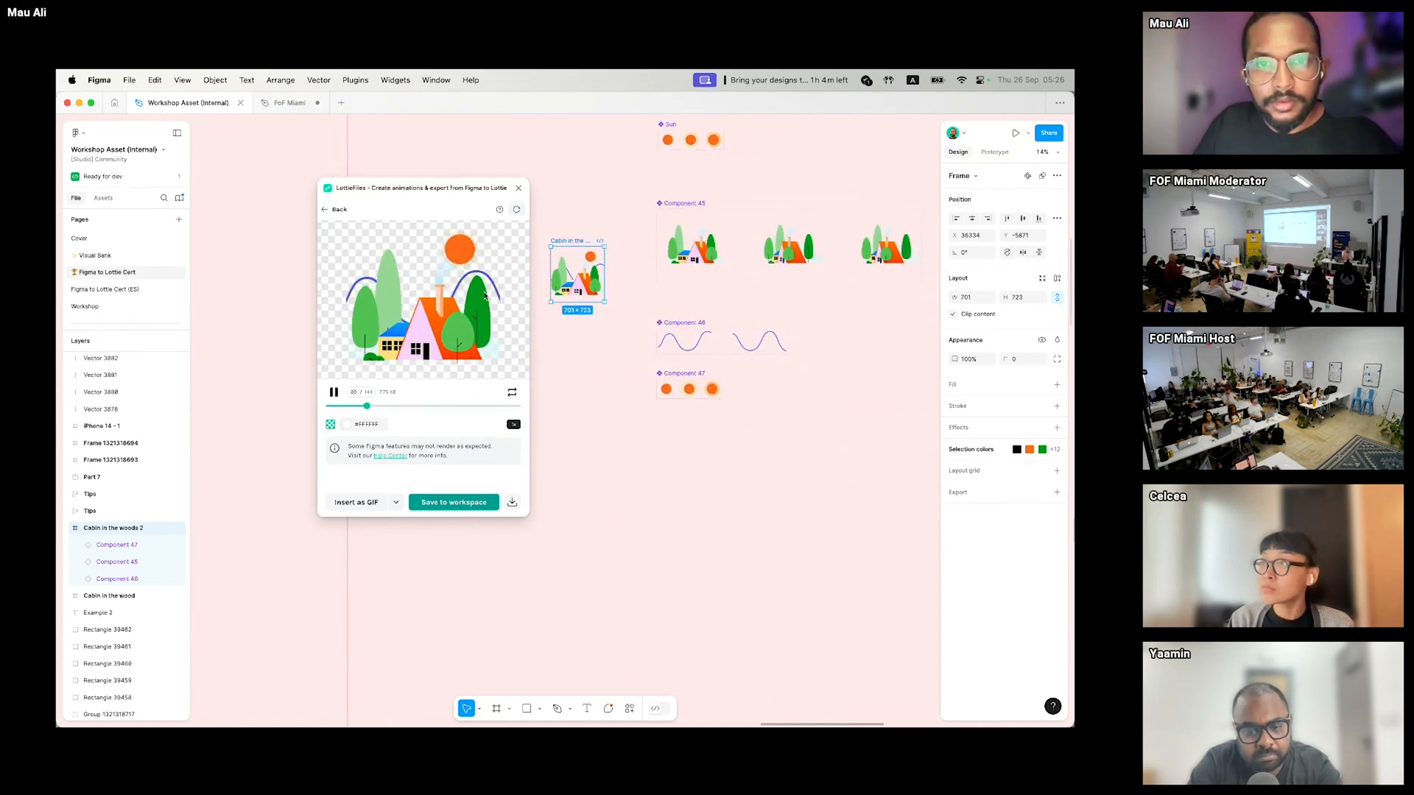
drag(659, 315, 647, 338)
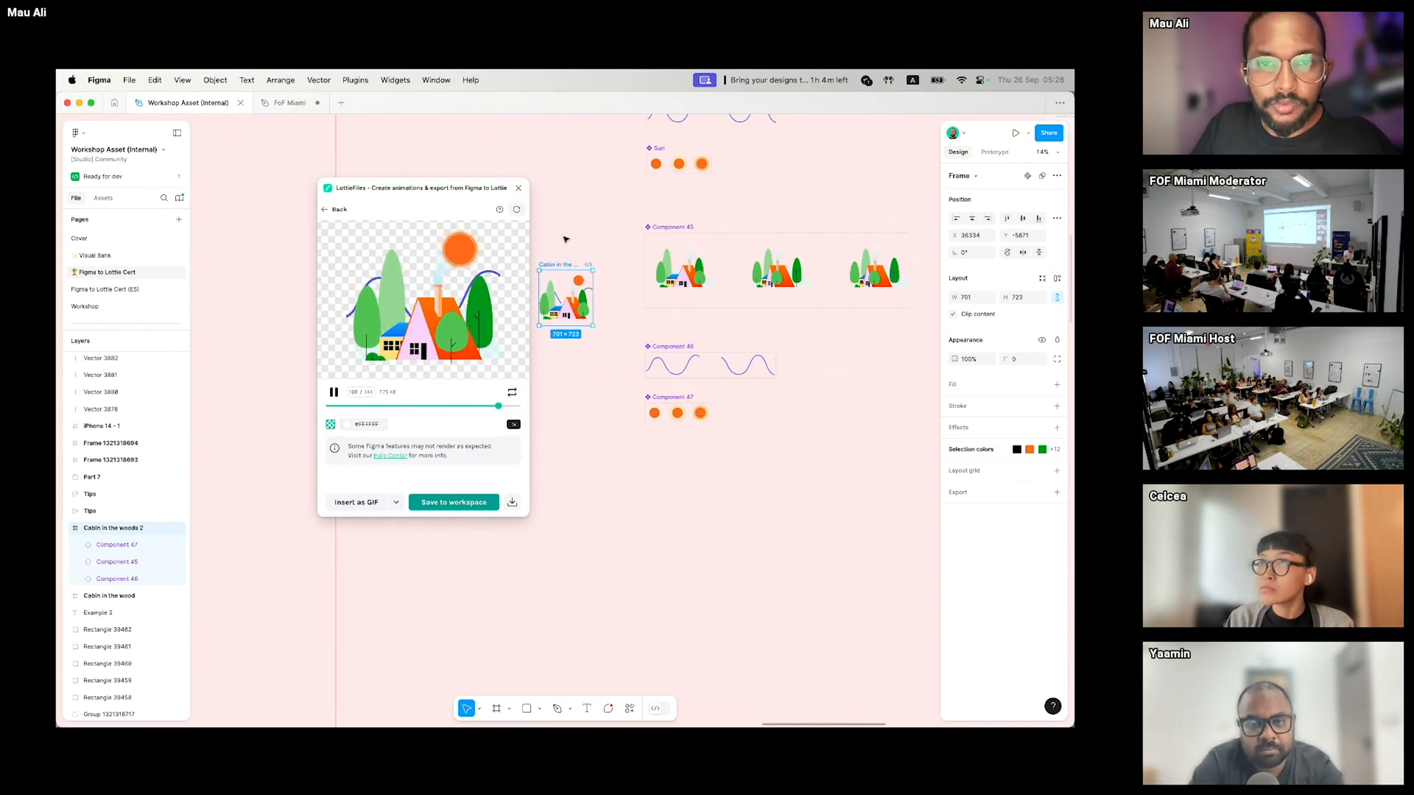
scroll(580, 280, up, 2)
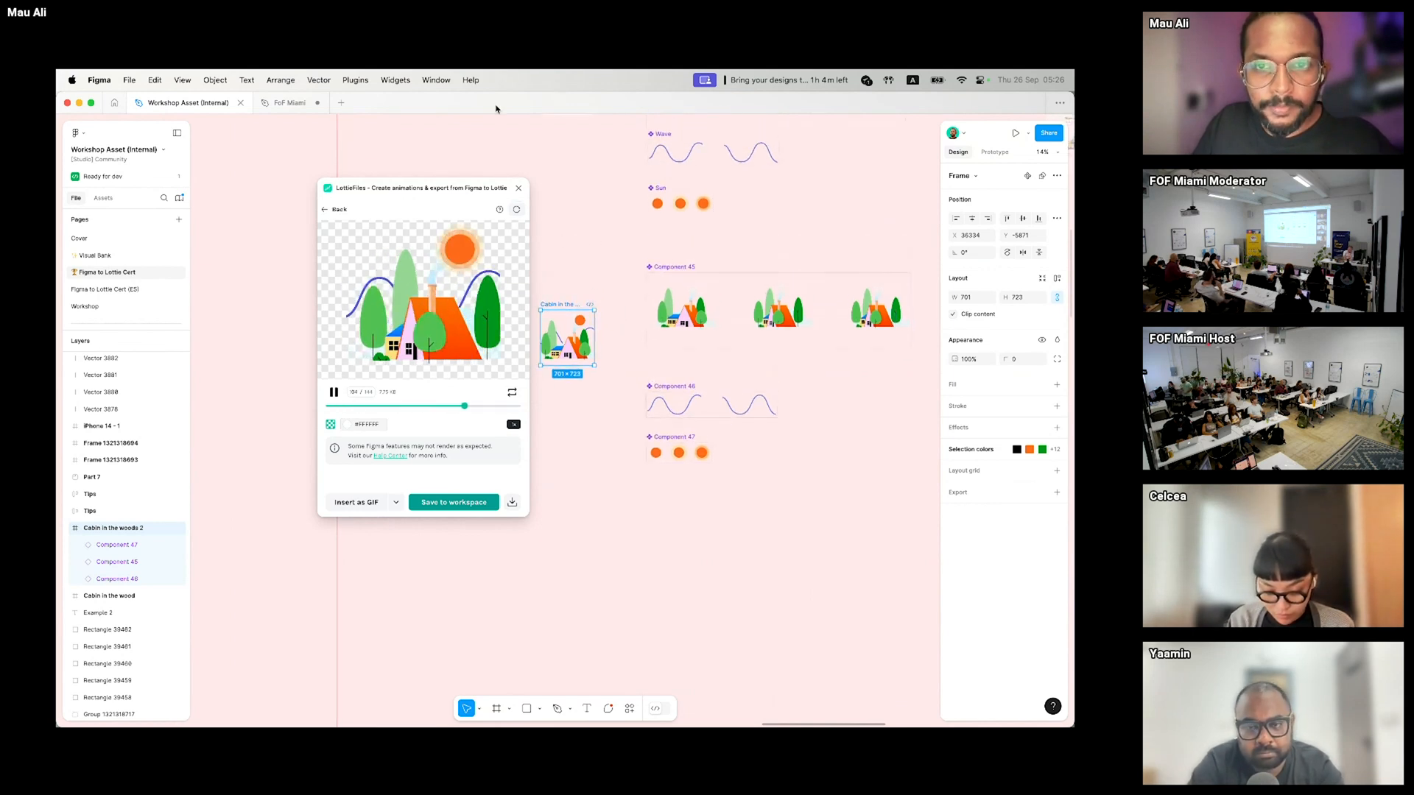
- Switch to the FoF Miami file, select the scooter driver frame in Example 2 and show its prototype settings
click(261, 105)
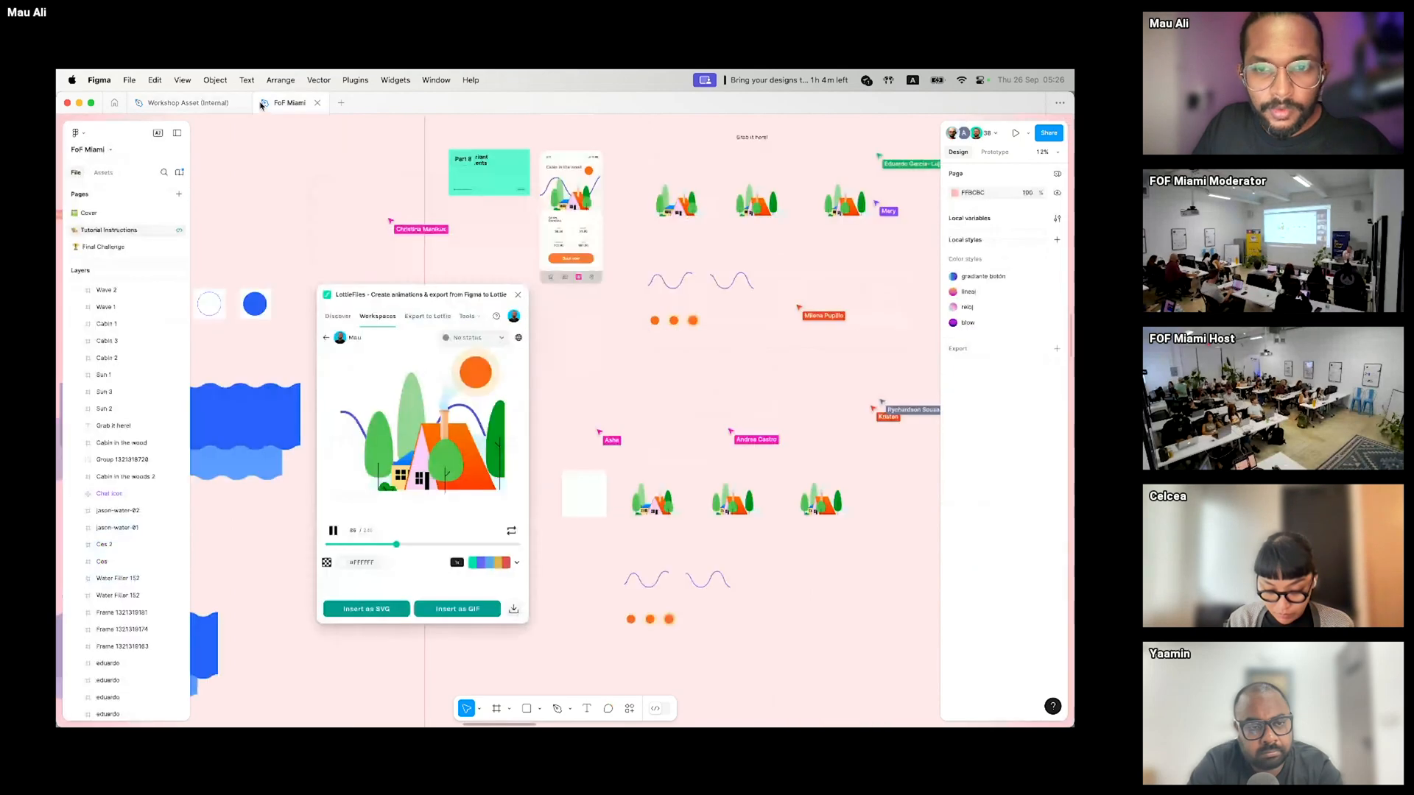
scroll(746, 346, down, 10)
scroll(746, 346, right, 4)
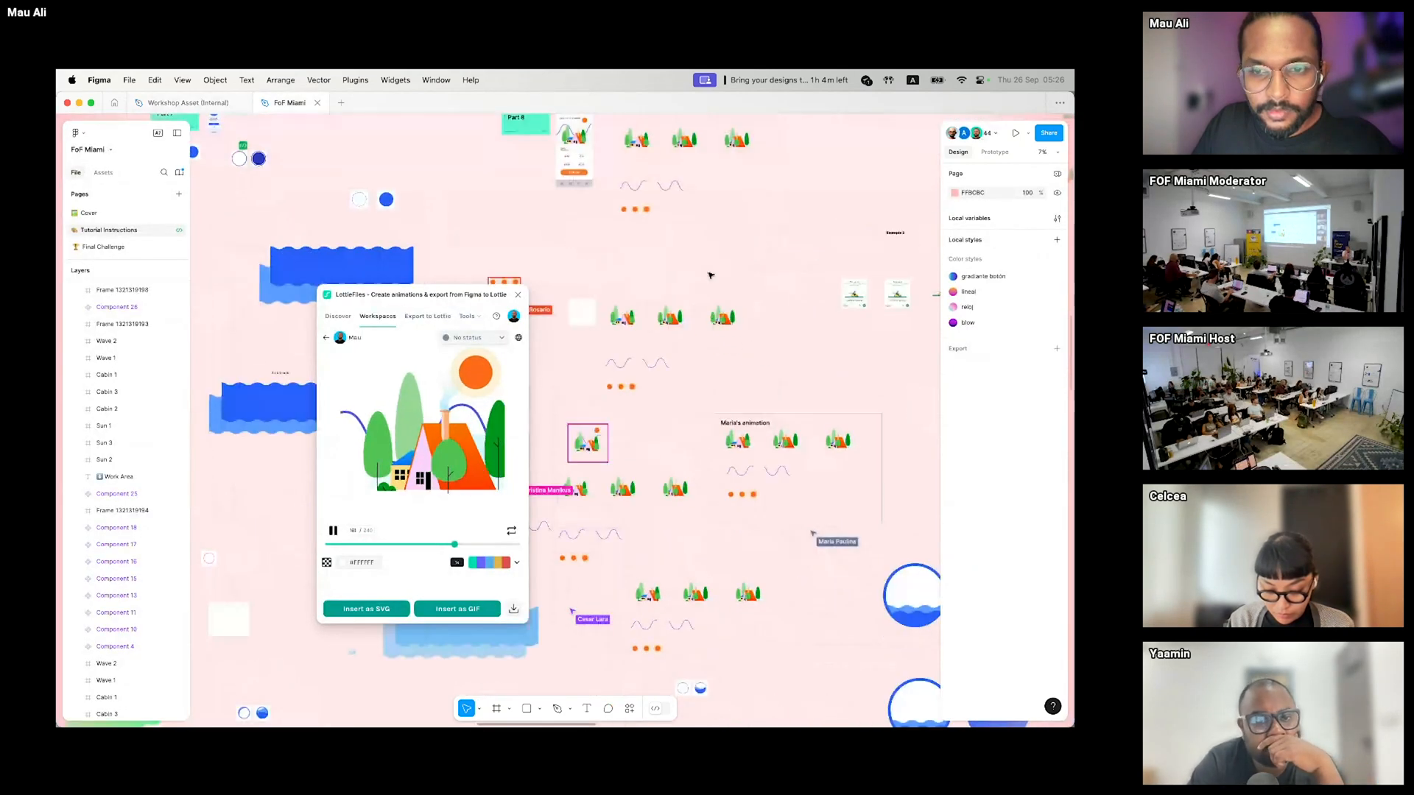
scroll(747, 262, up, 3)
scroll(747, 261, left, 3)
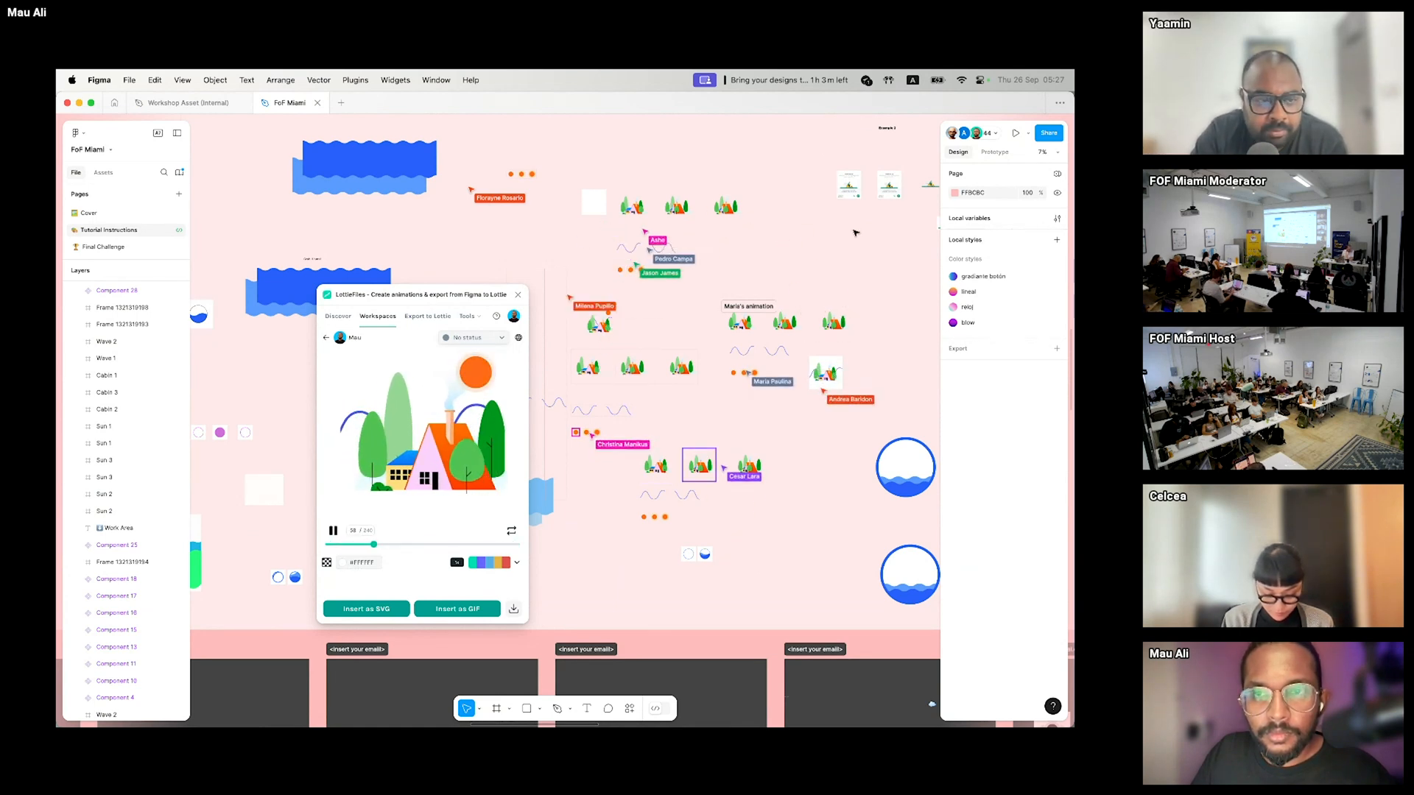
scroll(852, 232, right, 5)
scroll(852, 232, up, 3)
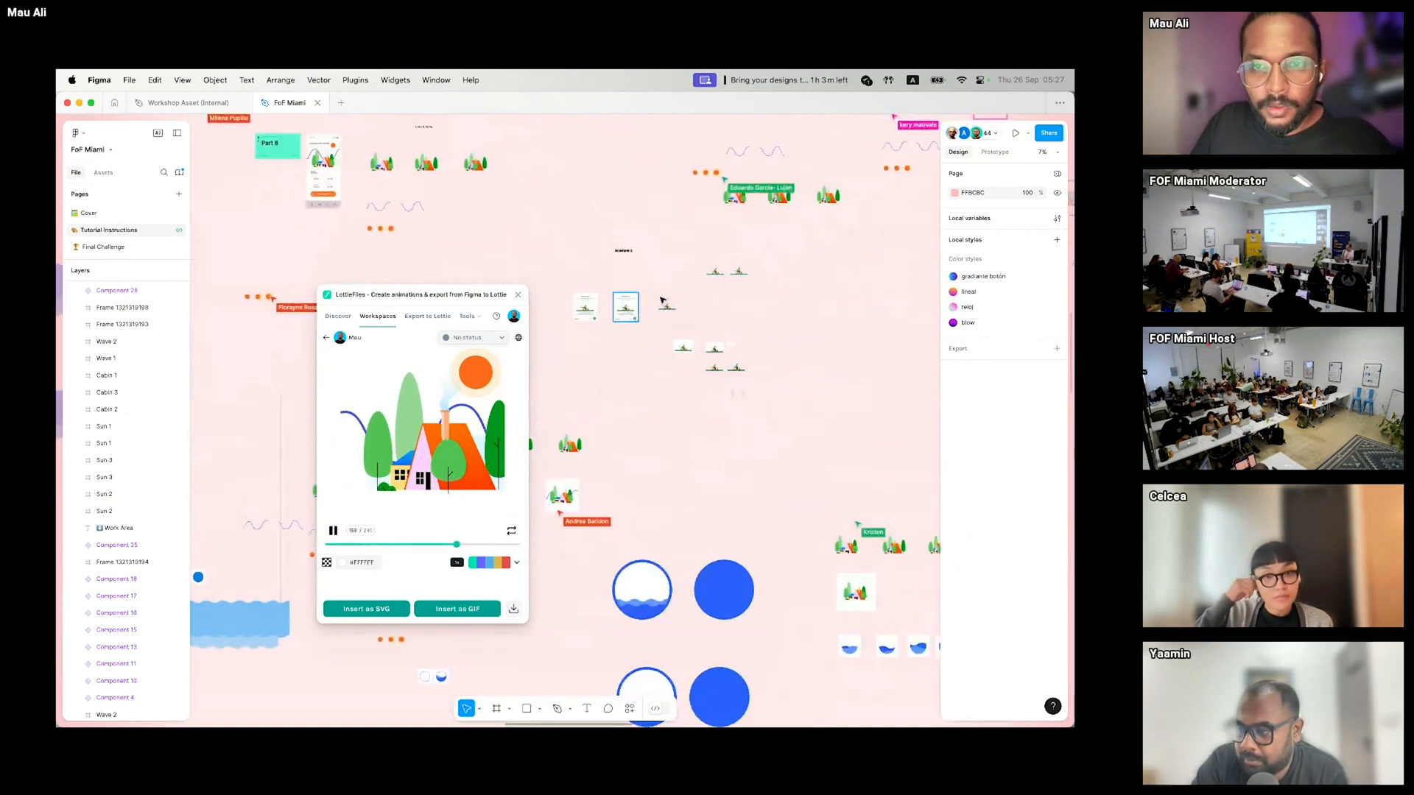
drag(676, 279, 700, 288)
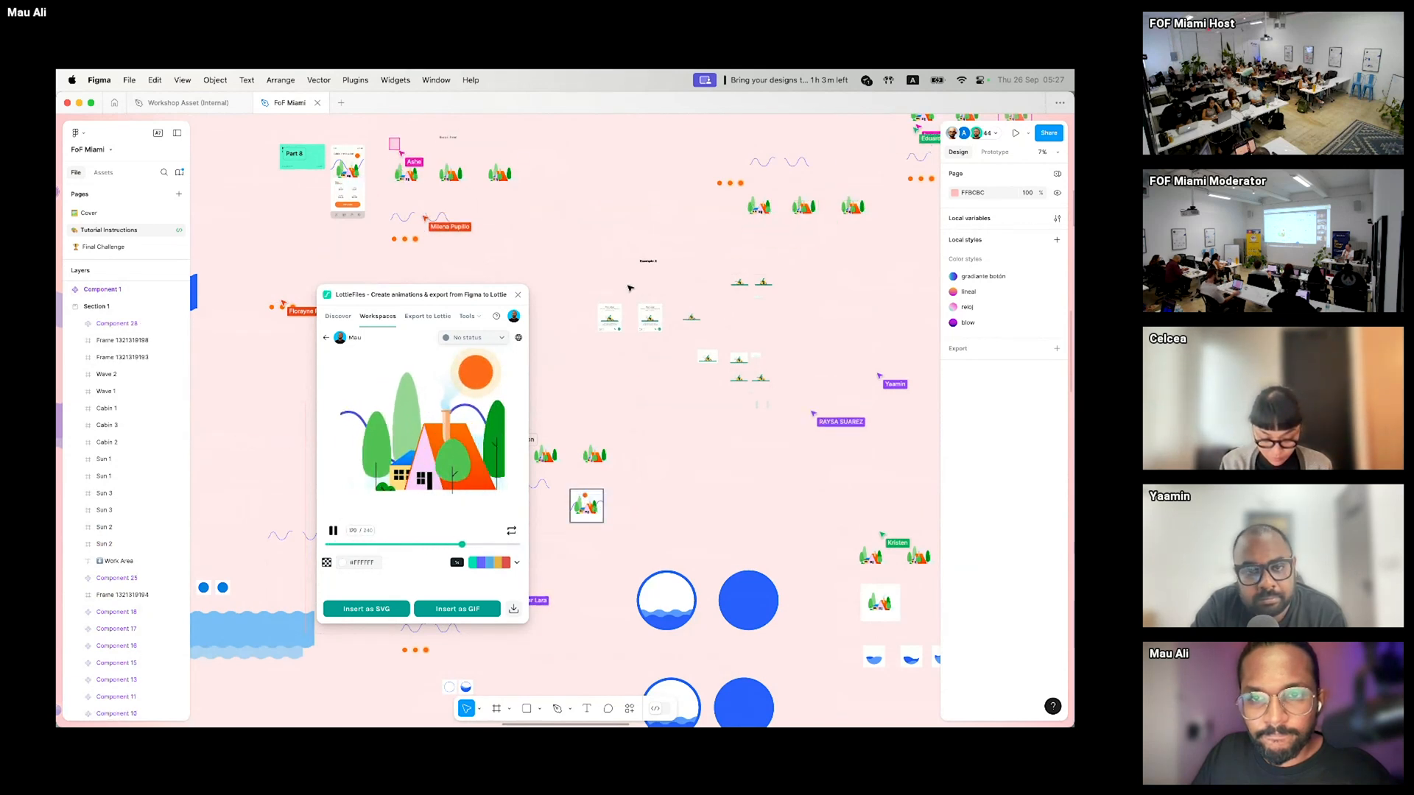
click(691, 317)
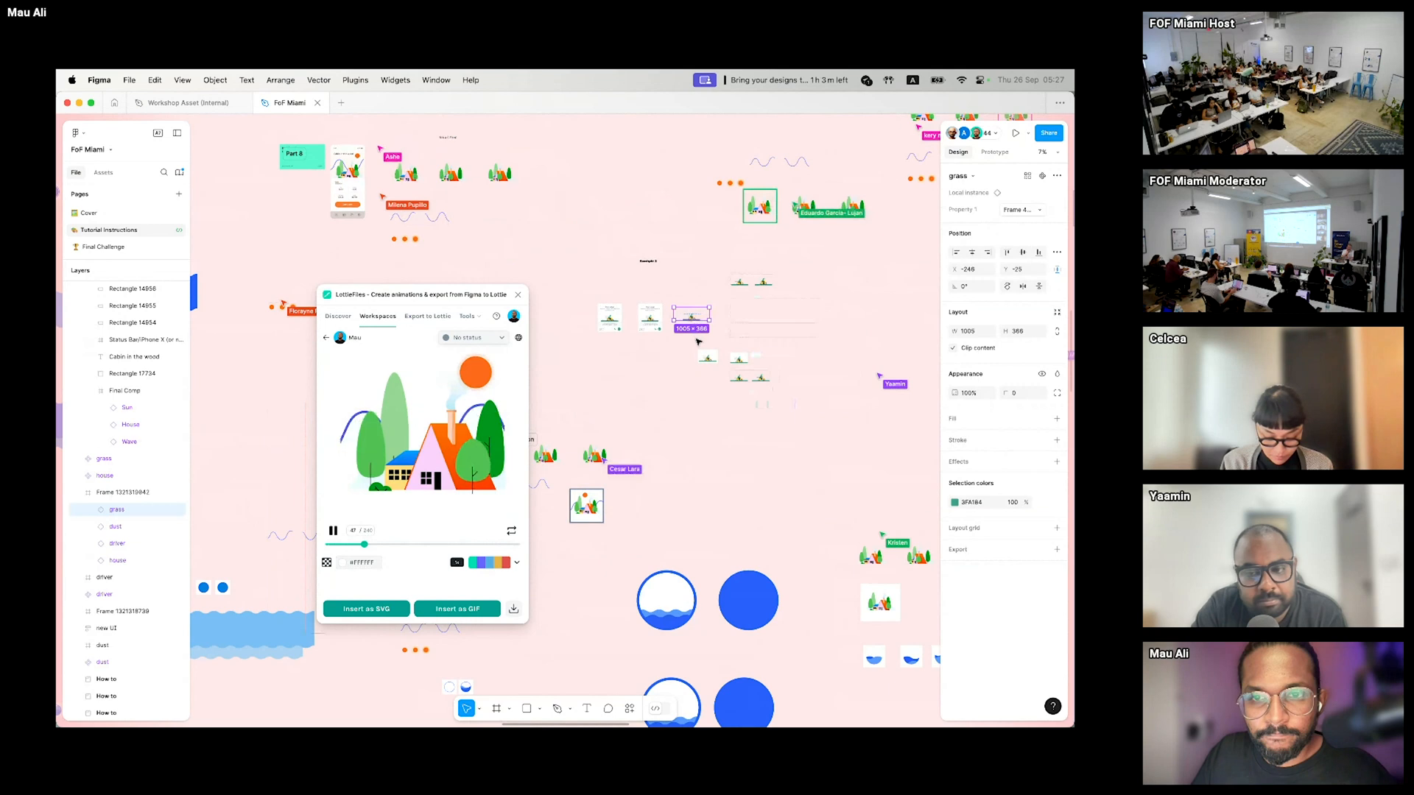
click(698, 340)
scroll(699, 328, up, 6)
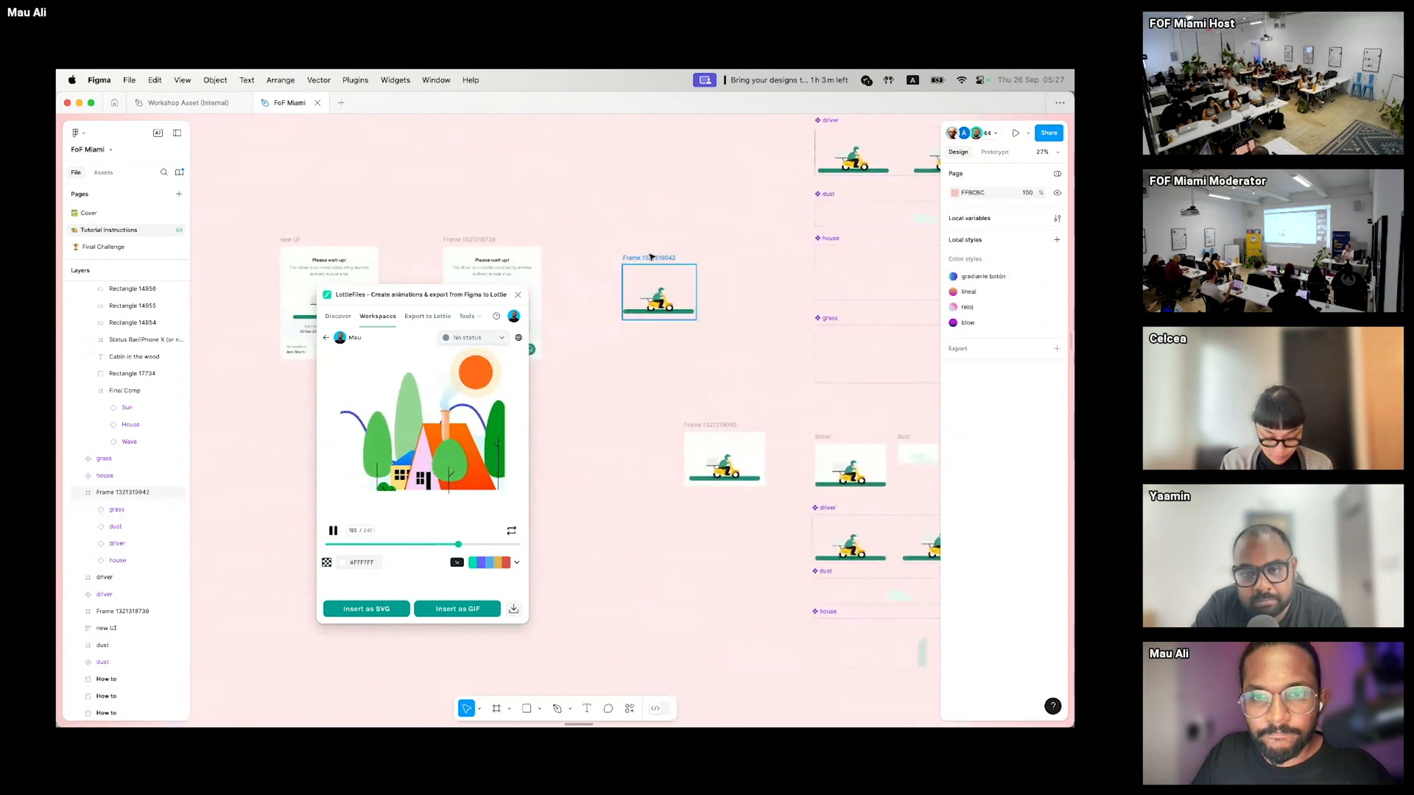
click(651, 257)
click(995, 153)
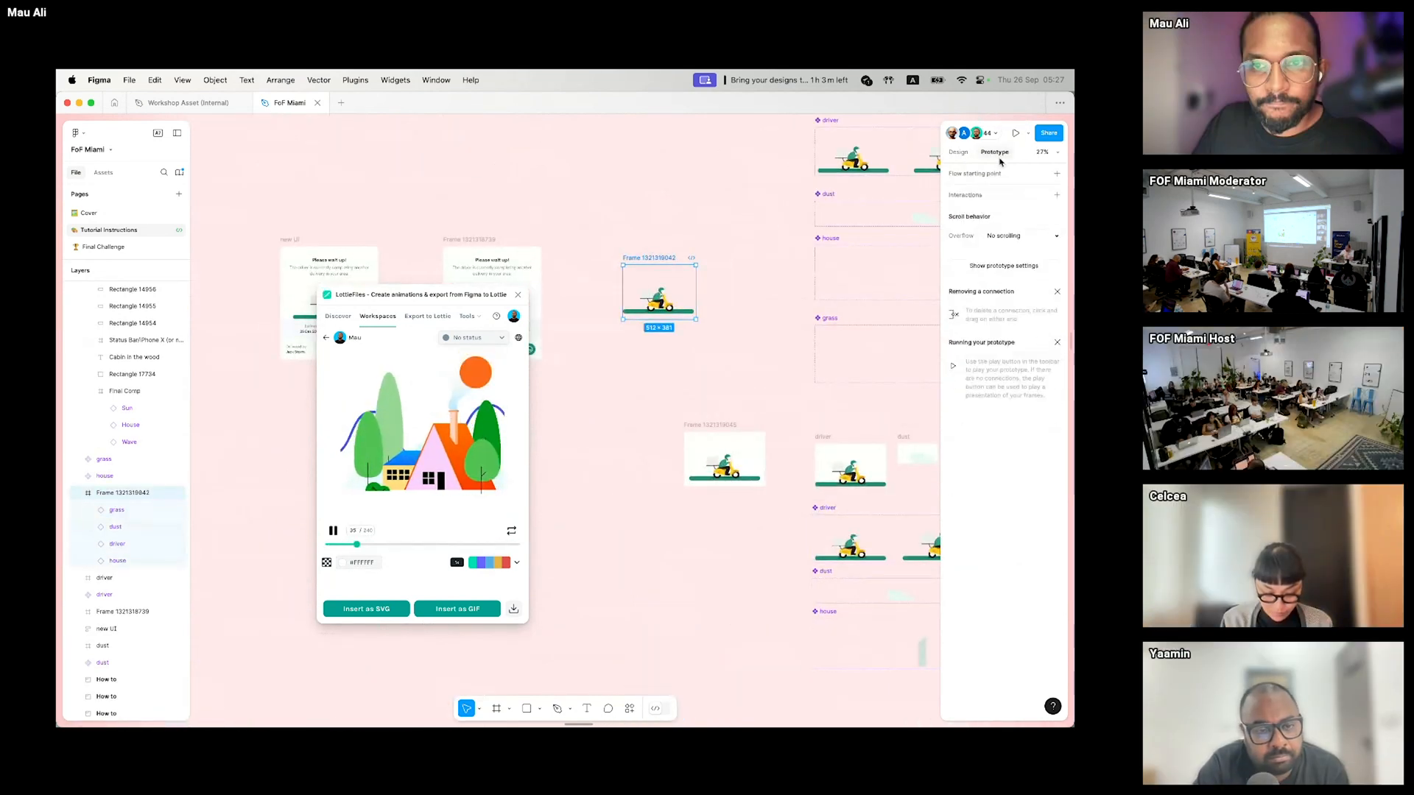
- Examine the driver, dust, house and grass component sets of Example 2, including the first house variant's prototype interaction
drag(765, 225, 554, 270)
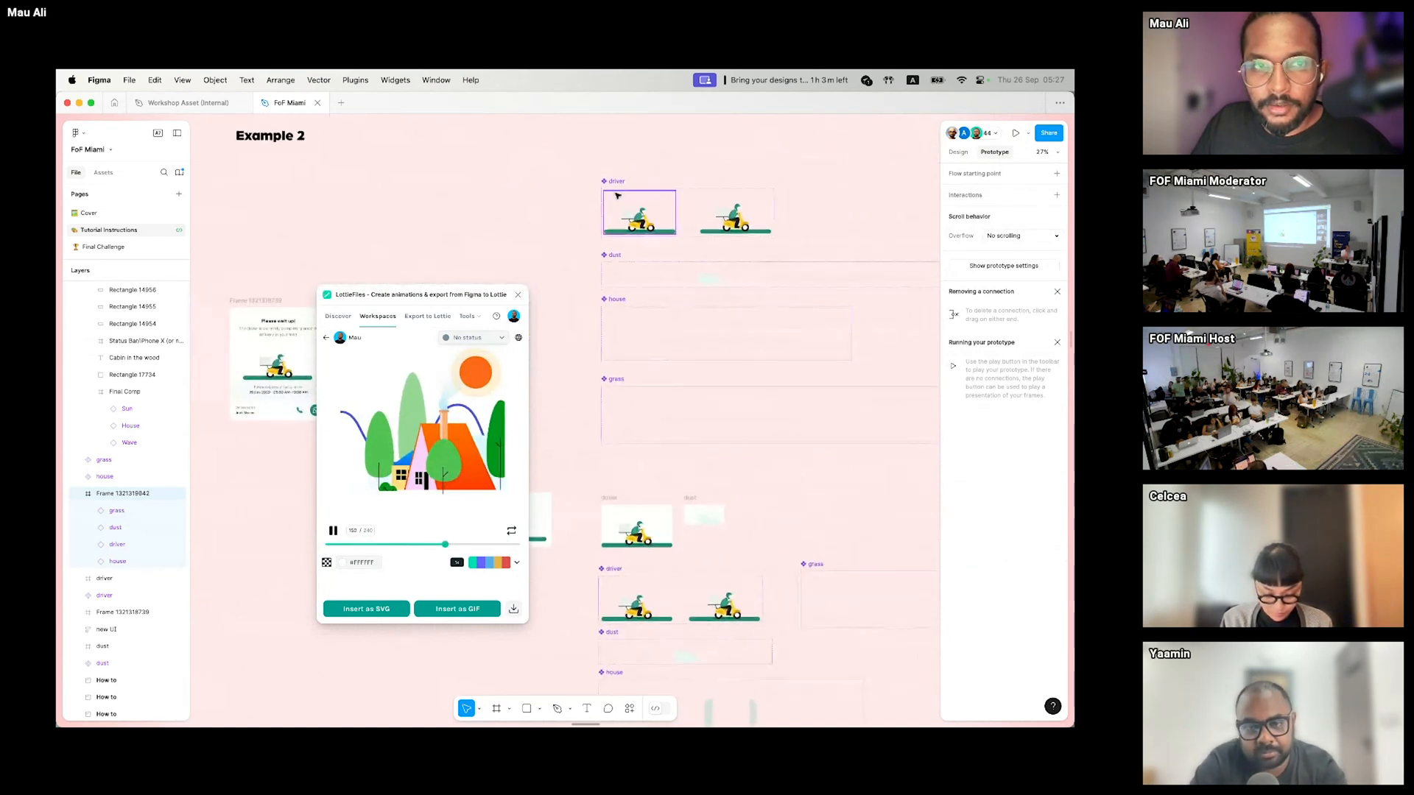
mouse_move(569, 225)
mouse_down()
mouse_move(722, 242)
mouse_move(719, 224)
mouse_move(573, 218)
mouse_up()
scroll(727, 234, up, 1)
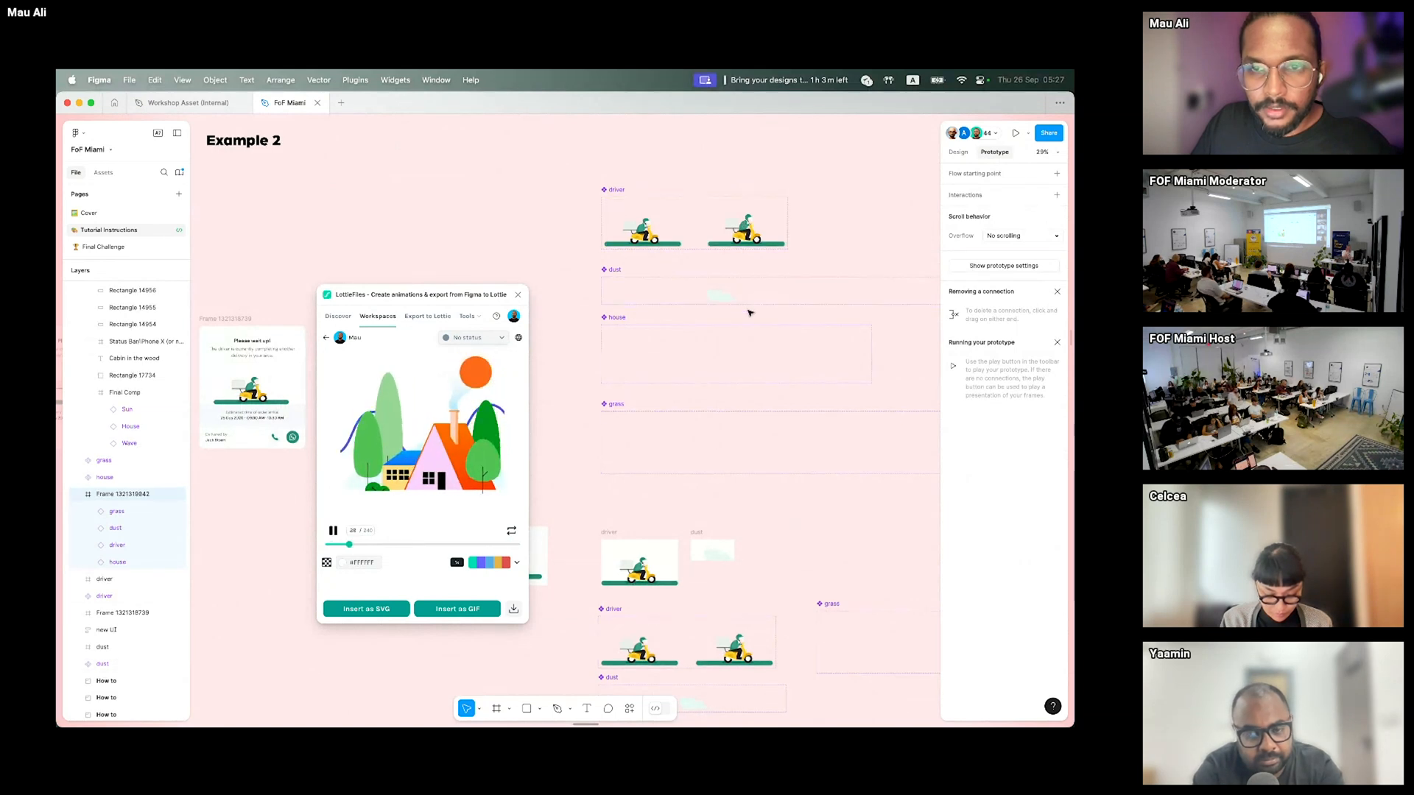
scroll(750, 313, up, 5)
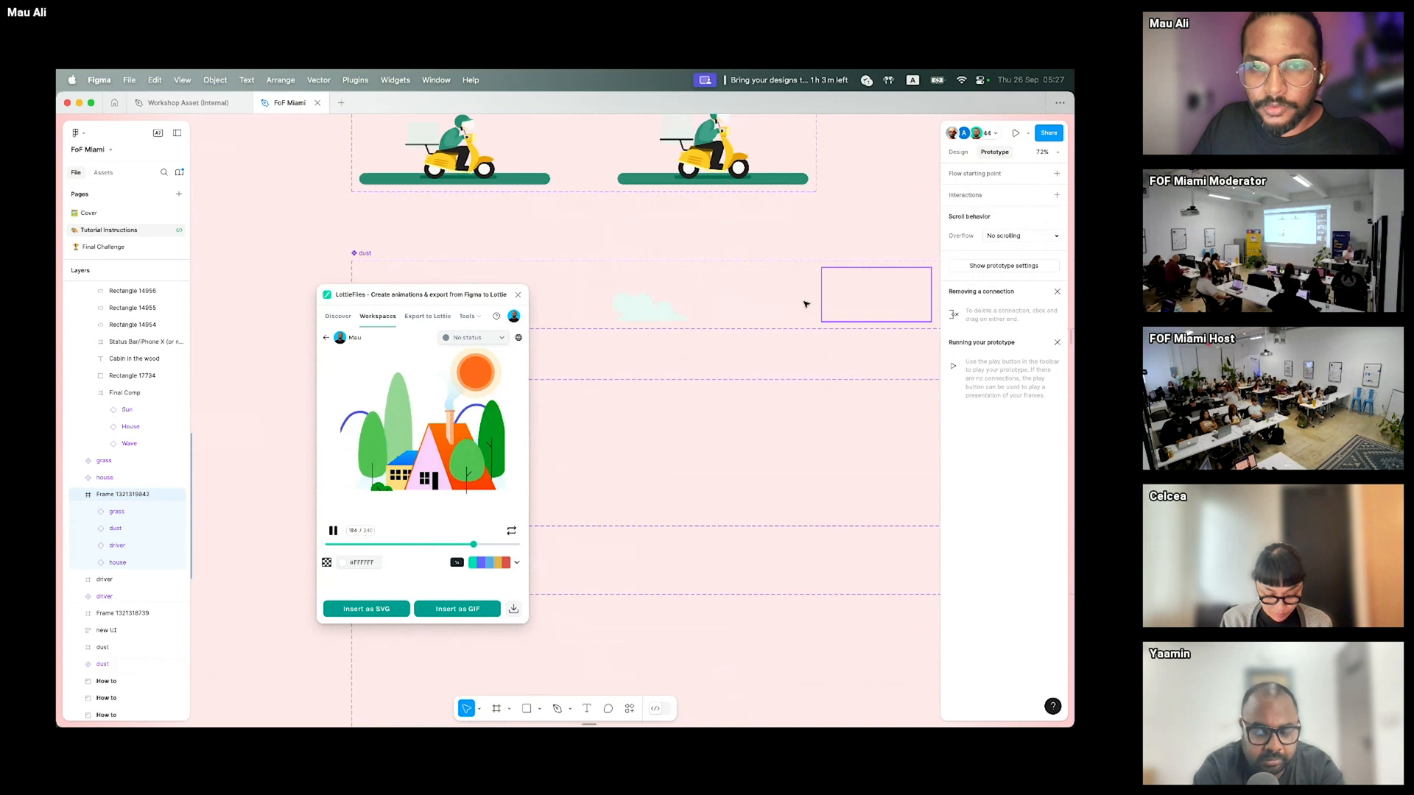
scroll(672, 345, down, 4)
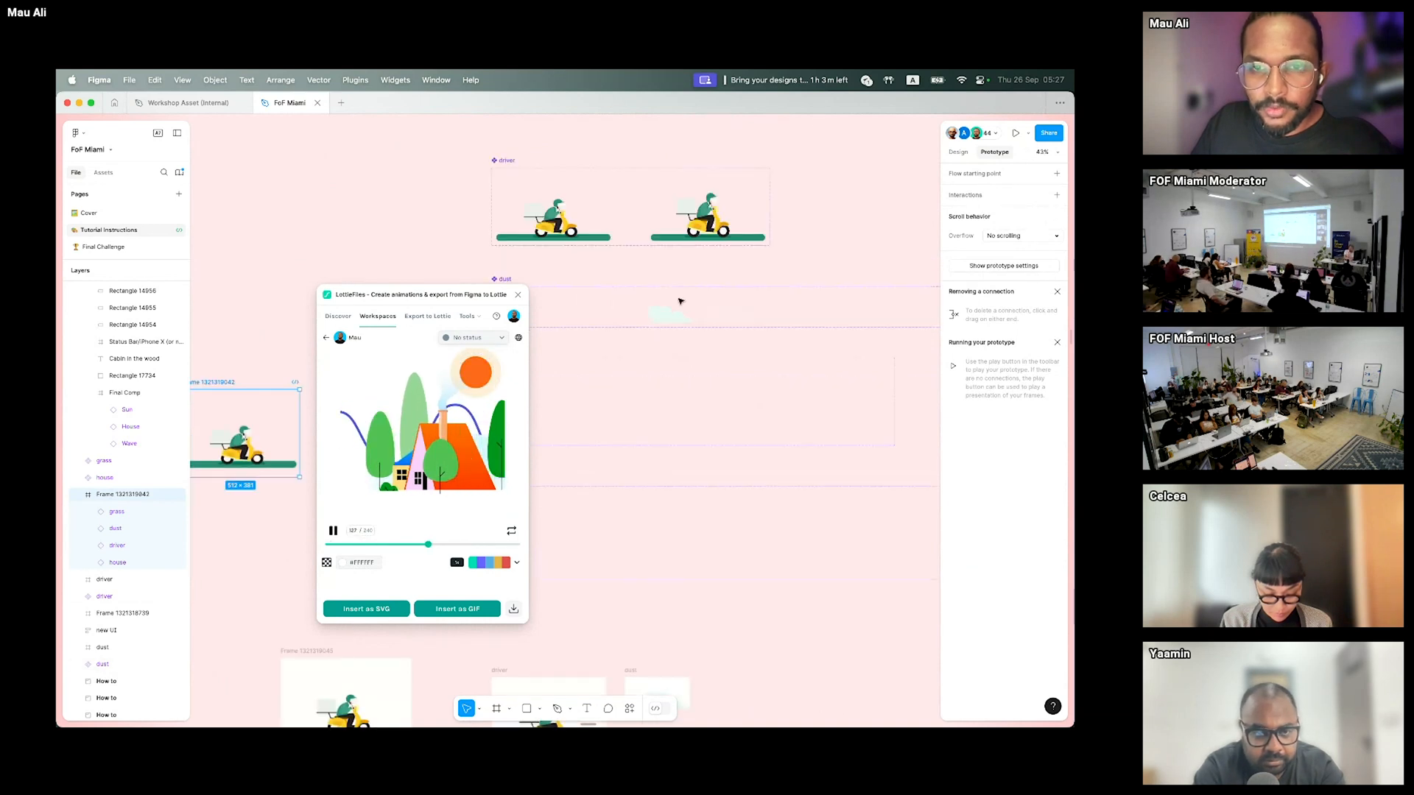
scroll(647, 279, down, 3)
scroll(648, 280, left, 3)
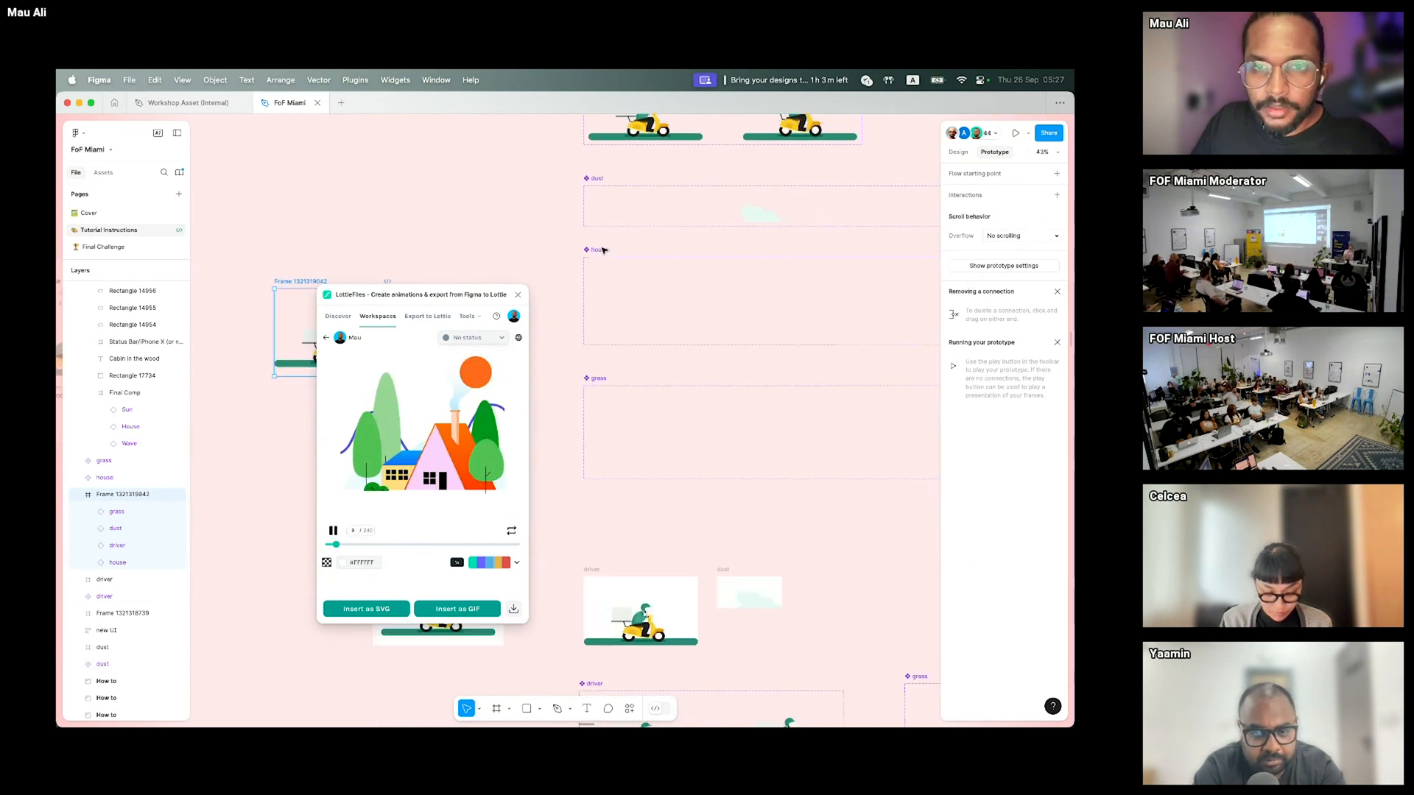
click(603, 250)
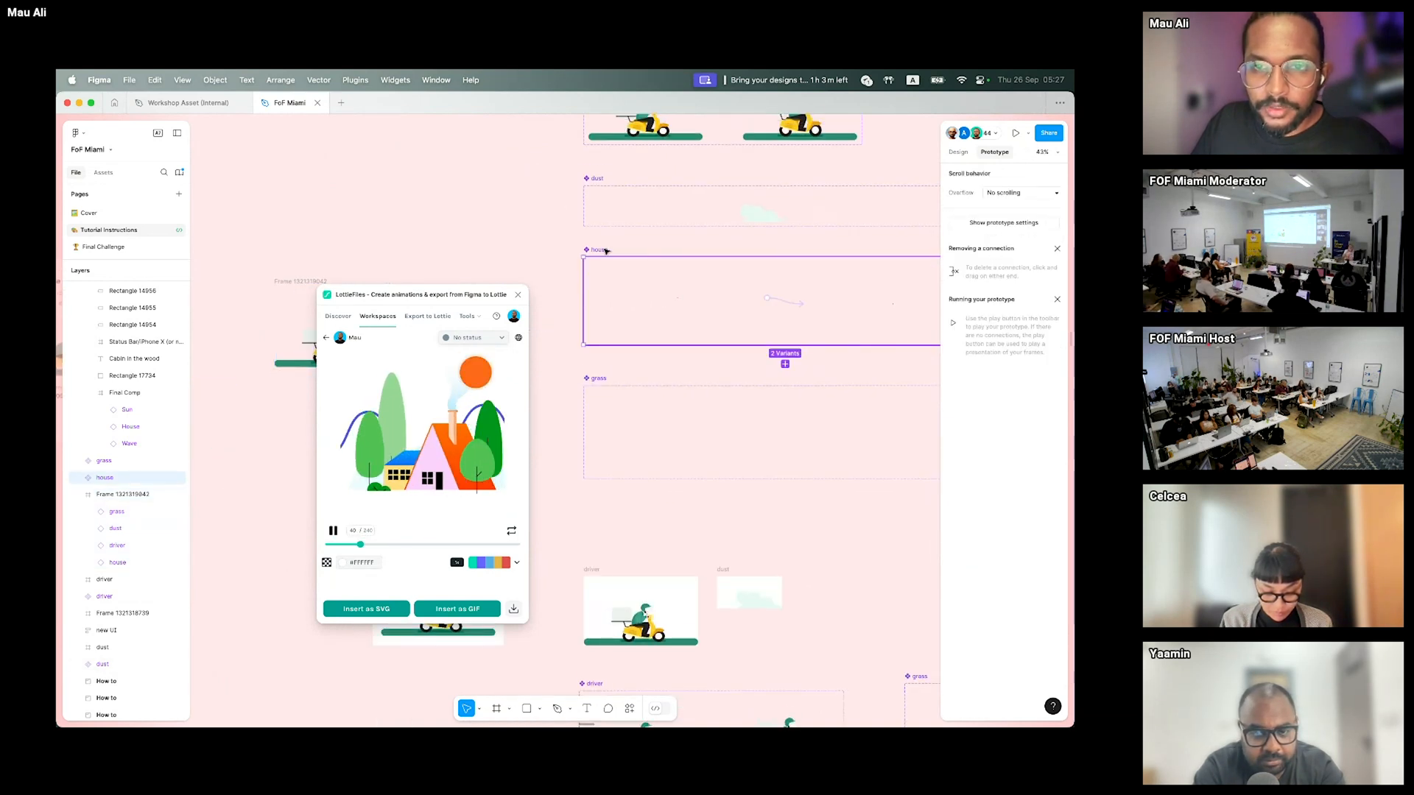
click(634, 310)
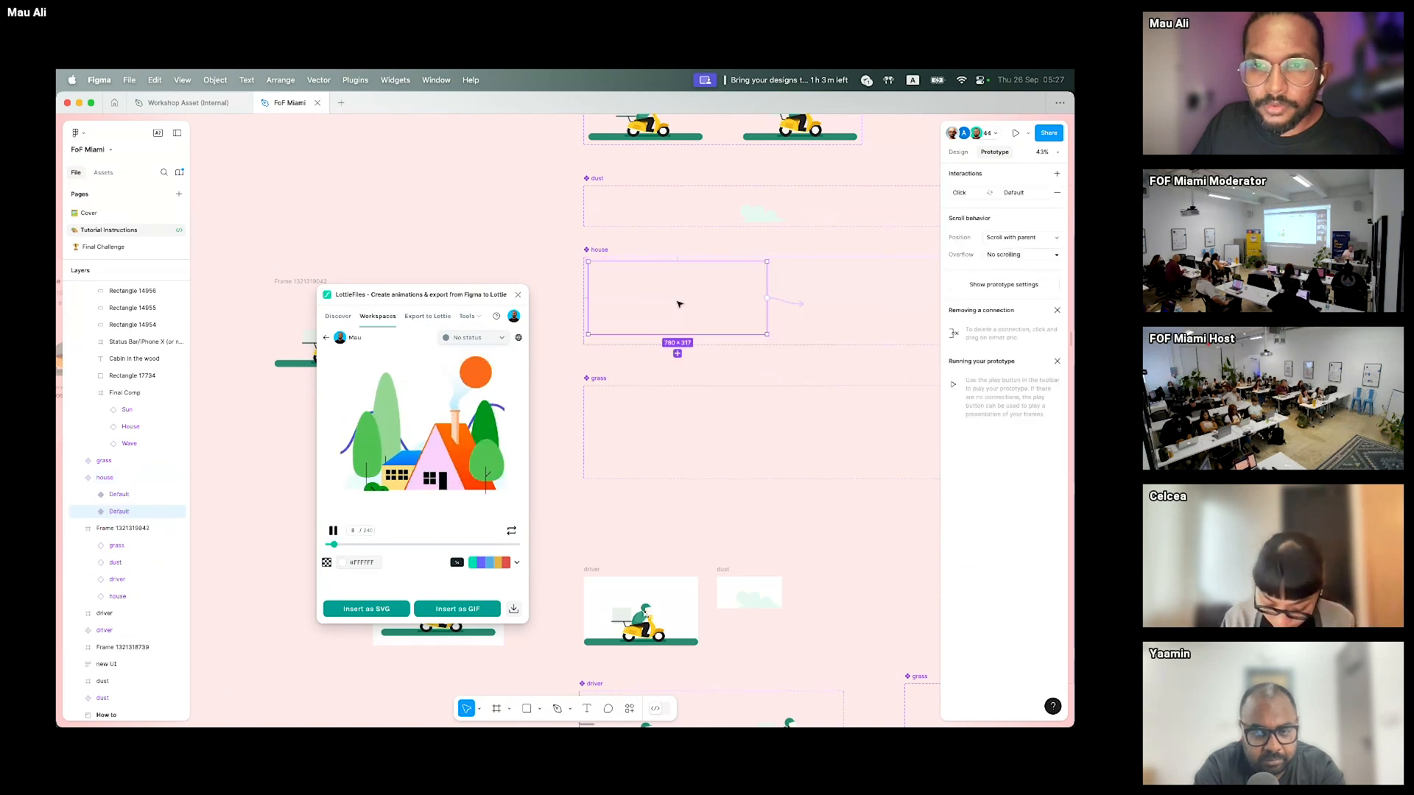
scroll(673, 295, down, 3)
scroll(666, 258, right, 2)
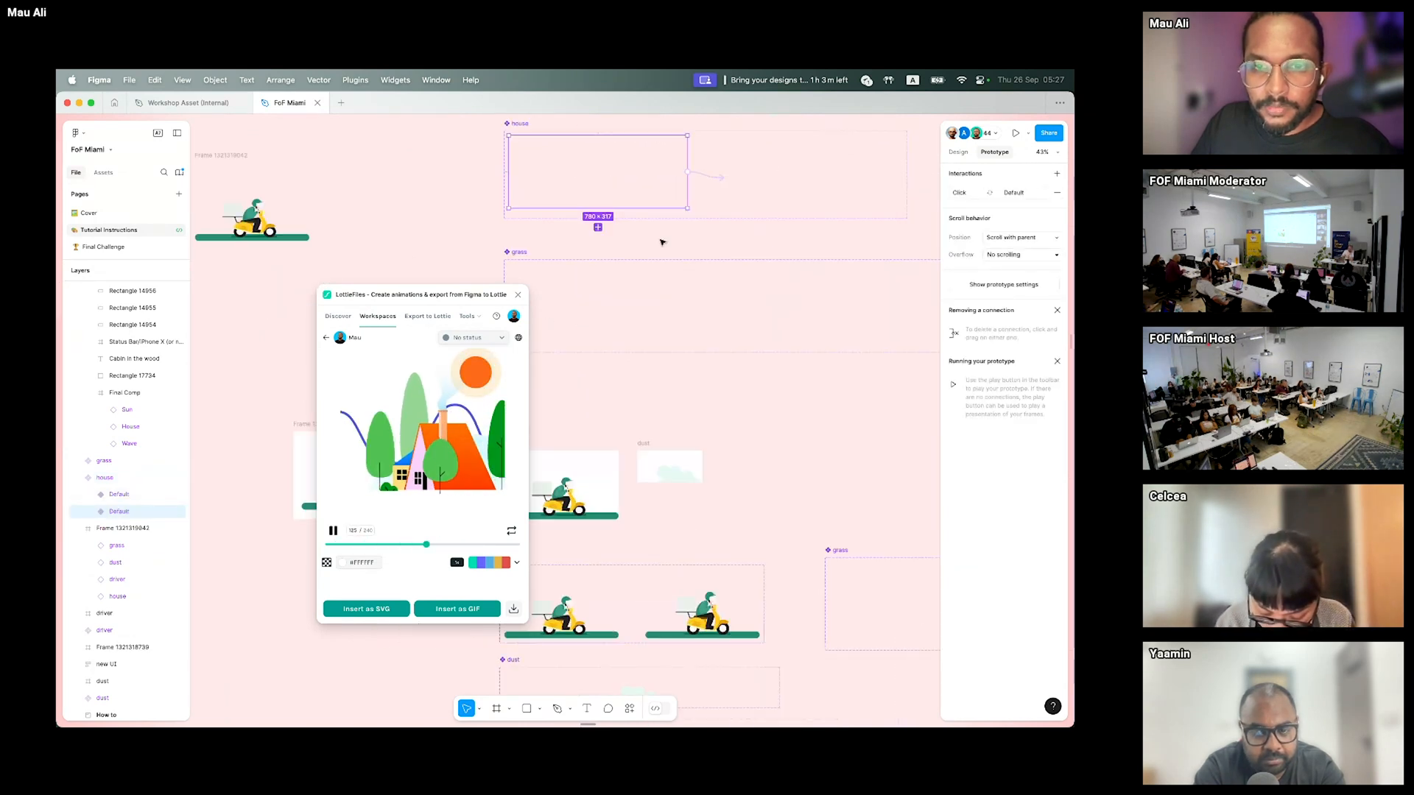
drag(690, 251, 791, 251)
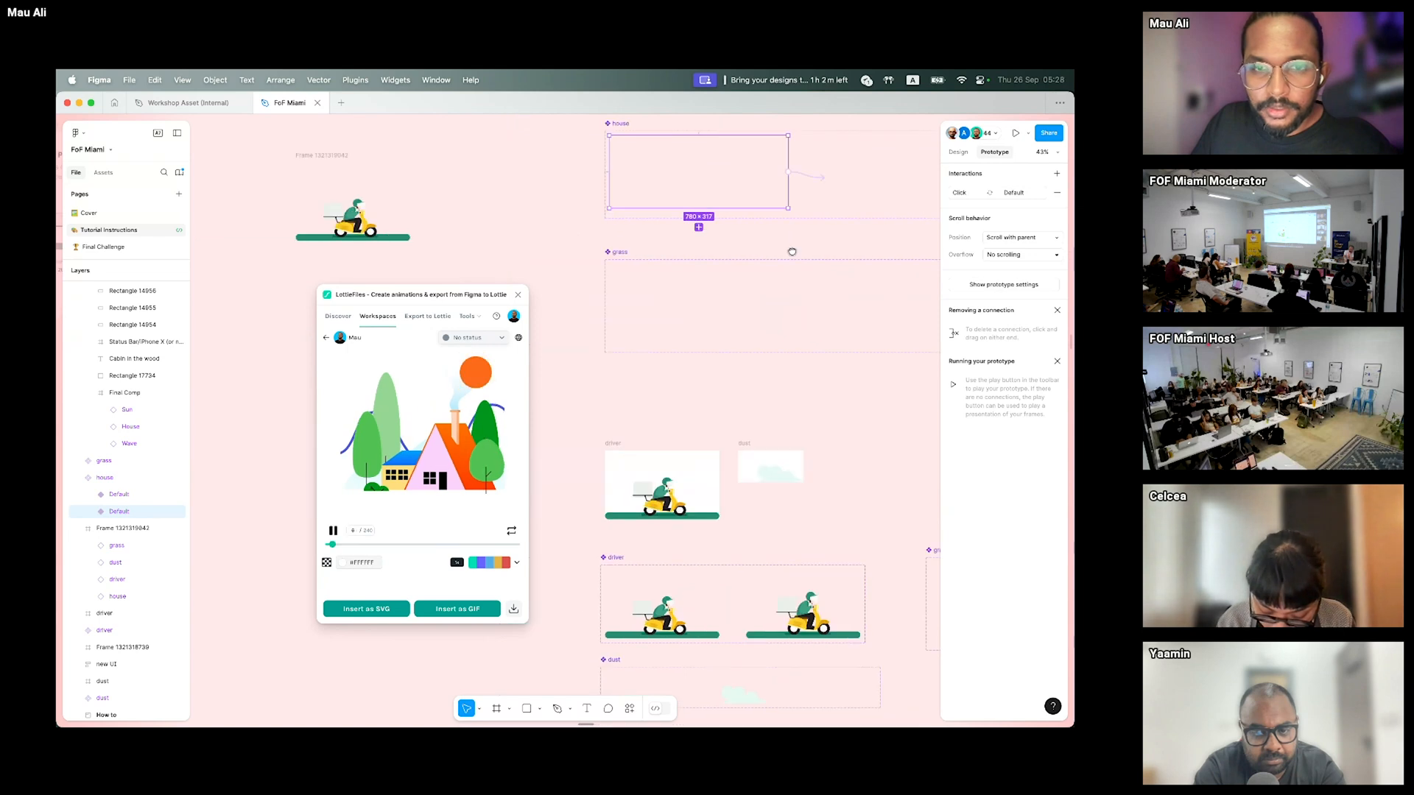
scroll(707, 236, left, 5)
- Add a flow starting point named "driver" to the Example 2 scooter frame
click(642, 210)
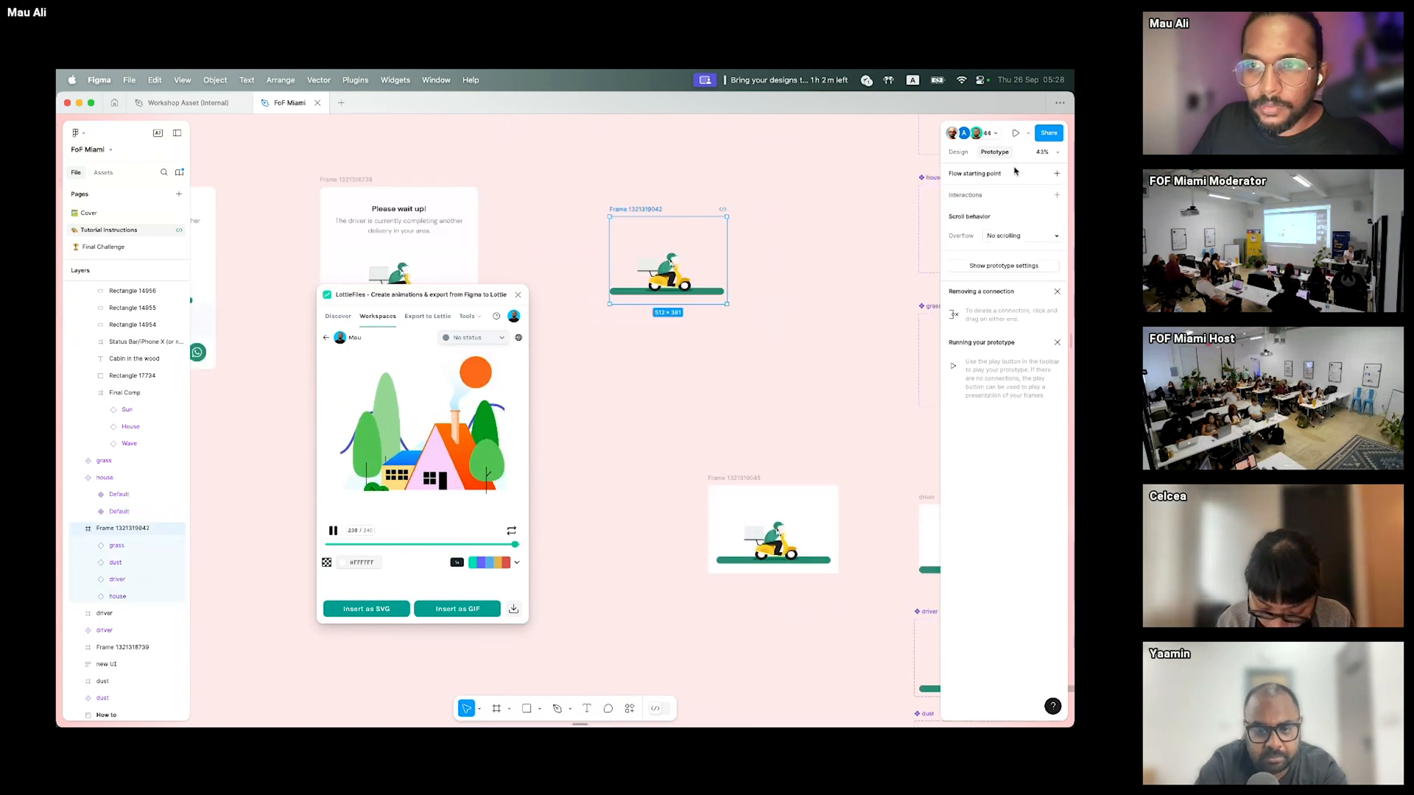
click(1056, 173)
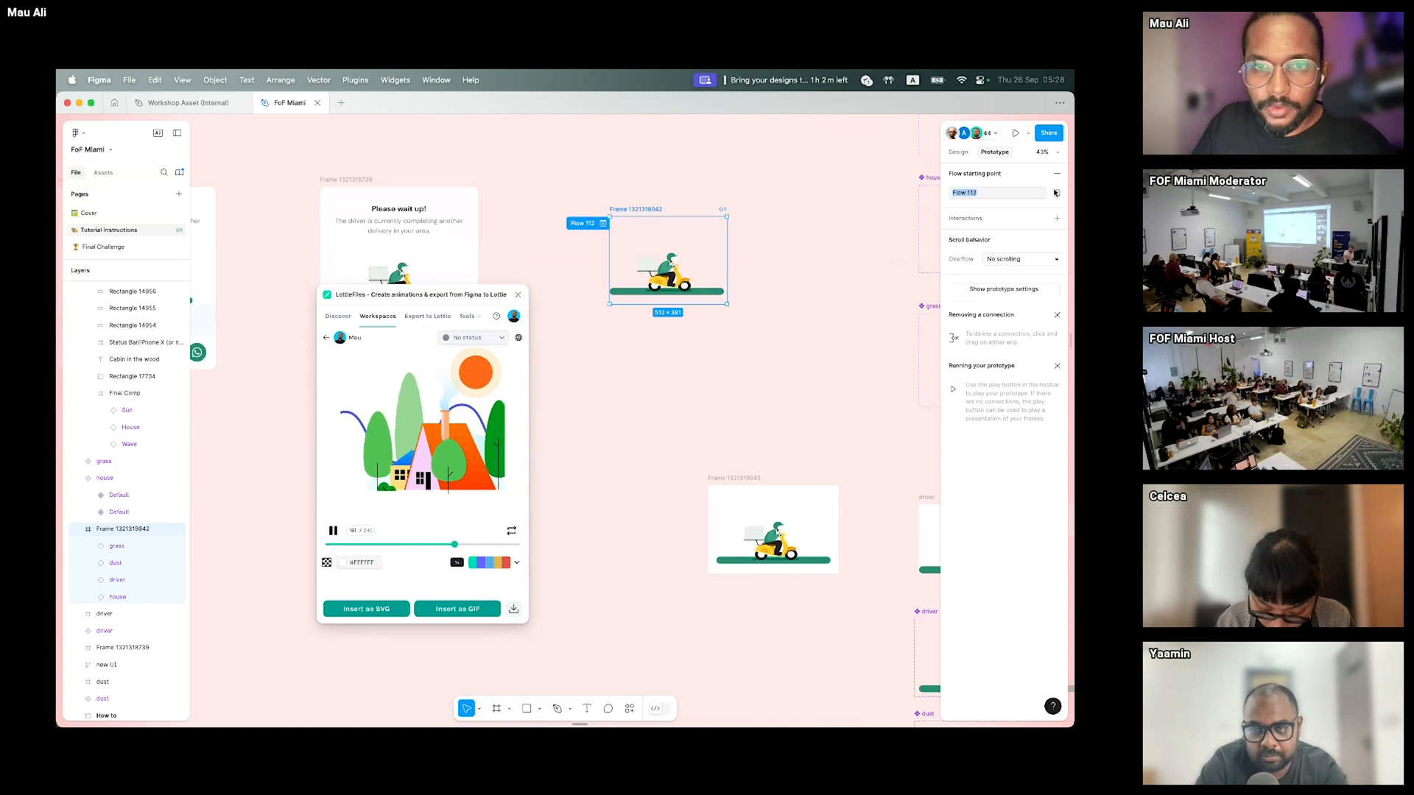
text(driver)
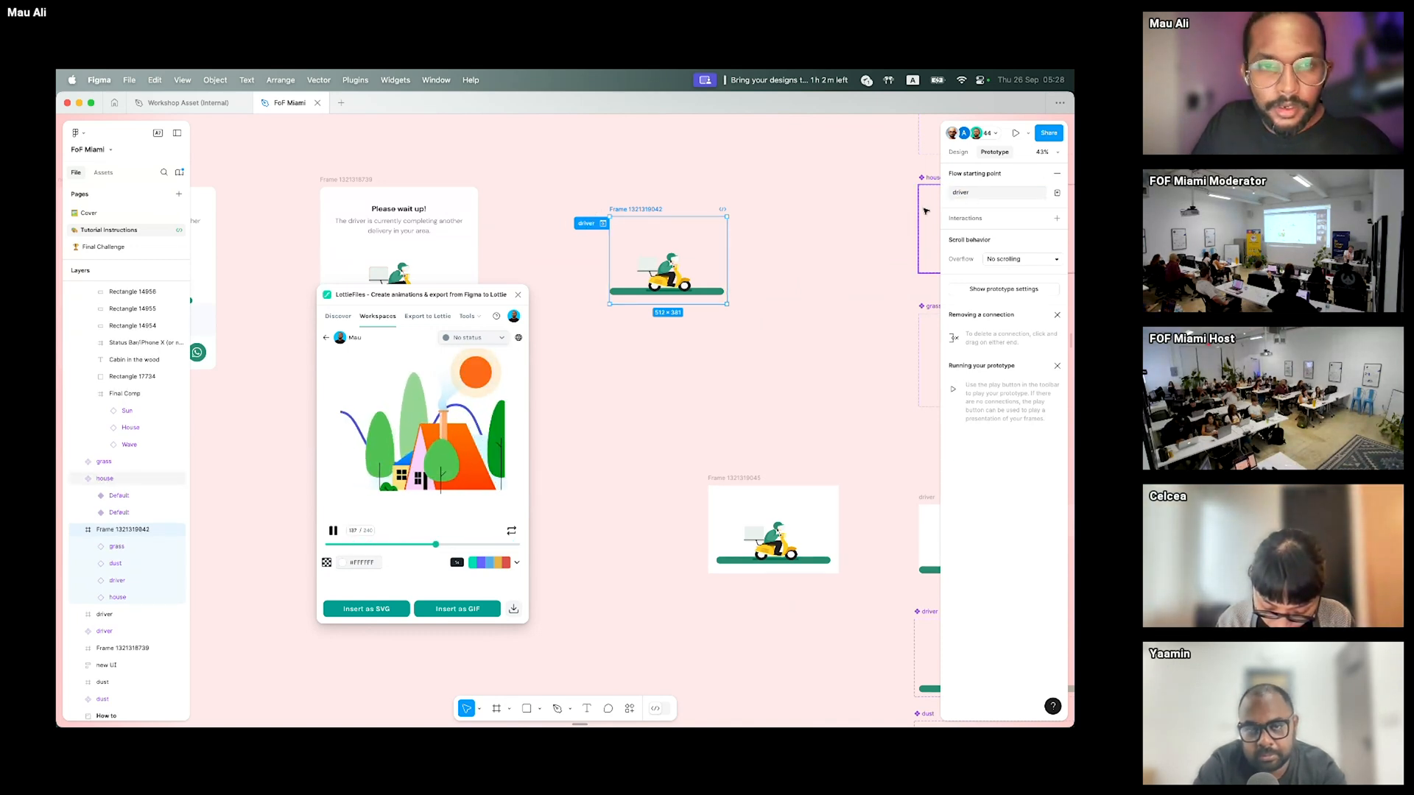
- Export the "driver" prototype flow to Lottie in the LottieFiles plugin to preview its animation
click(420, 319)
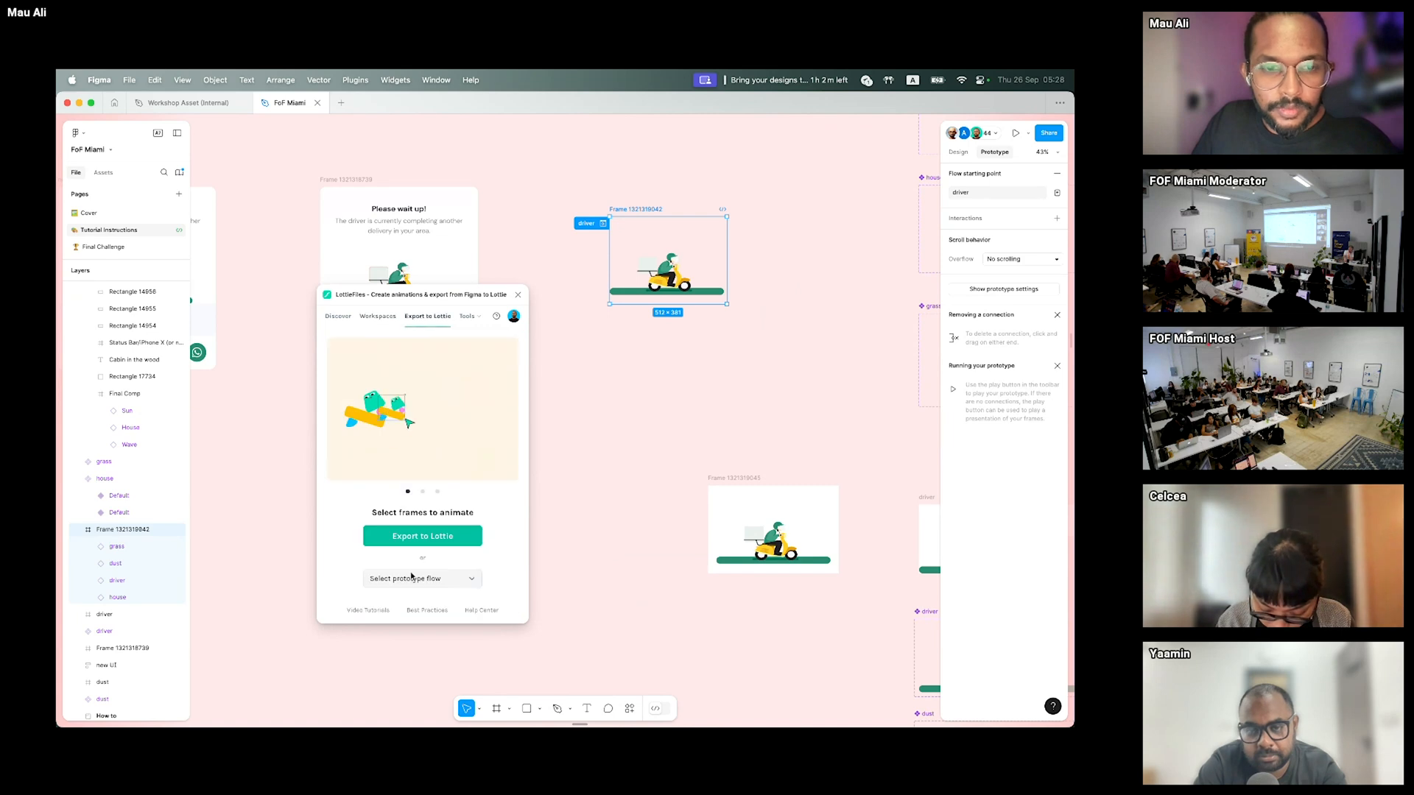
click(411, 578)
scroll(412, 619, down, 10)
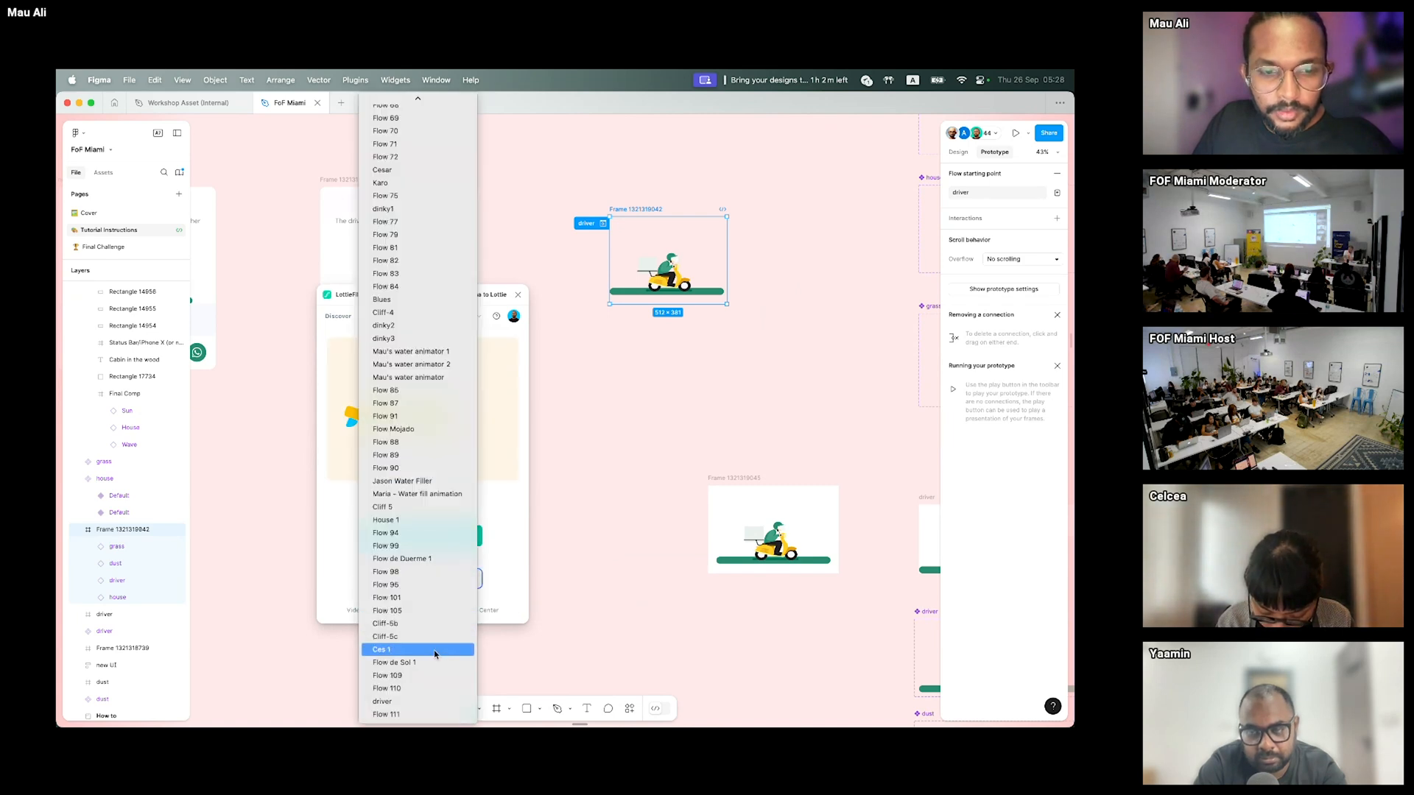
click(409, 703)
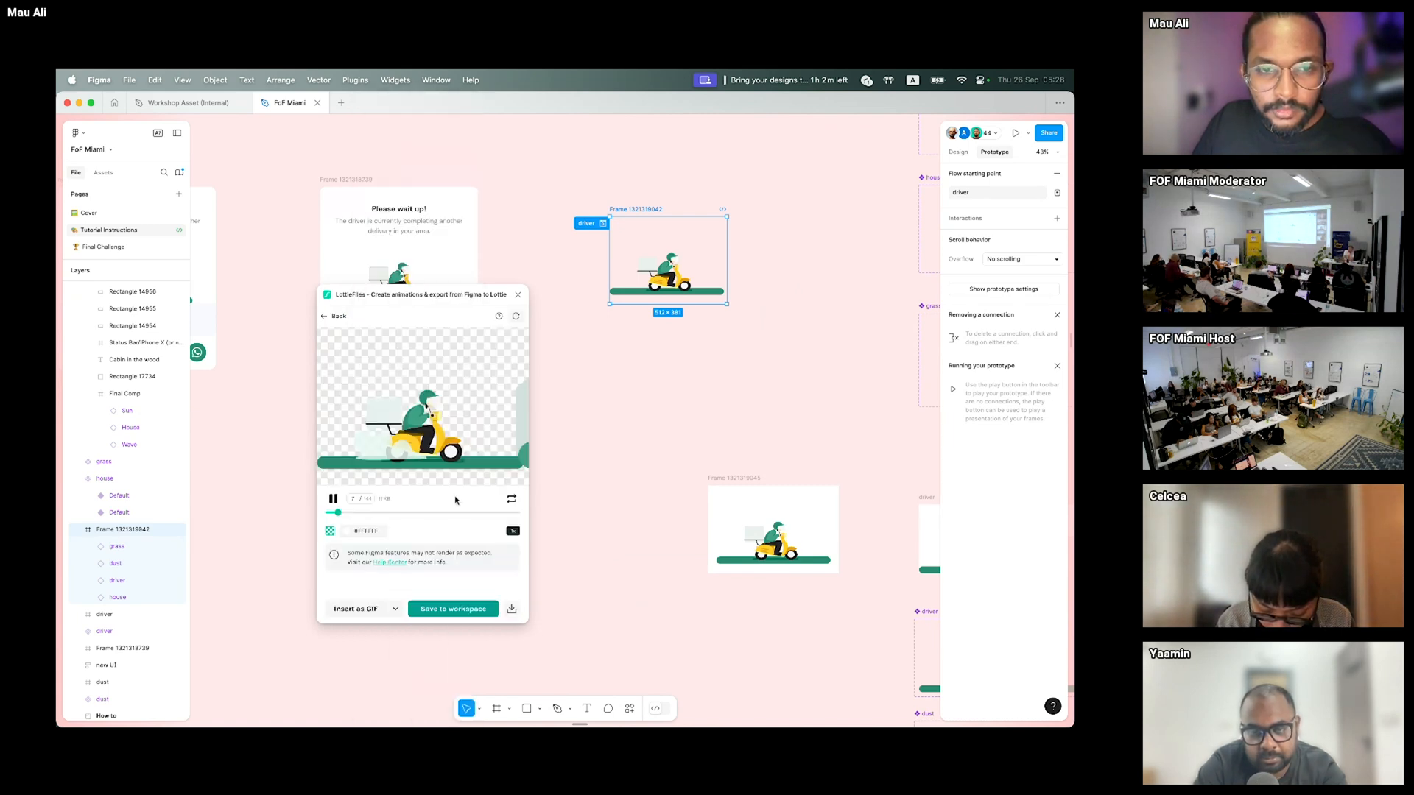
- Change the scooter preview's background from transparent to solid and compare the animation with the source frame and component sets
scroll(672, 347, down, 5)
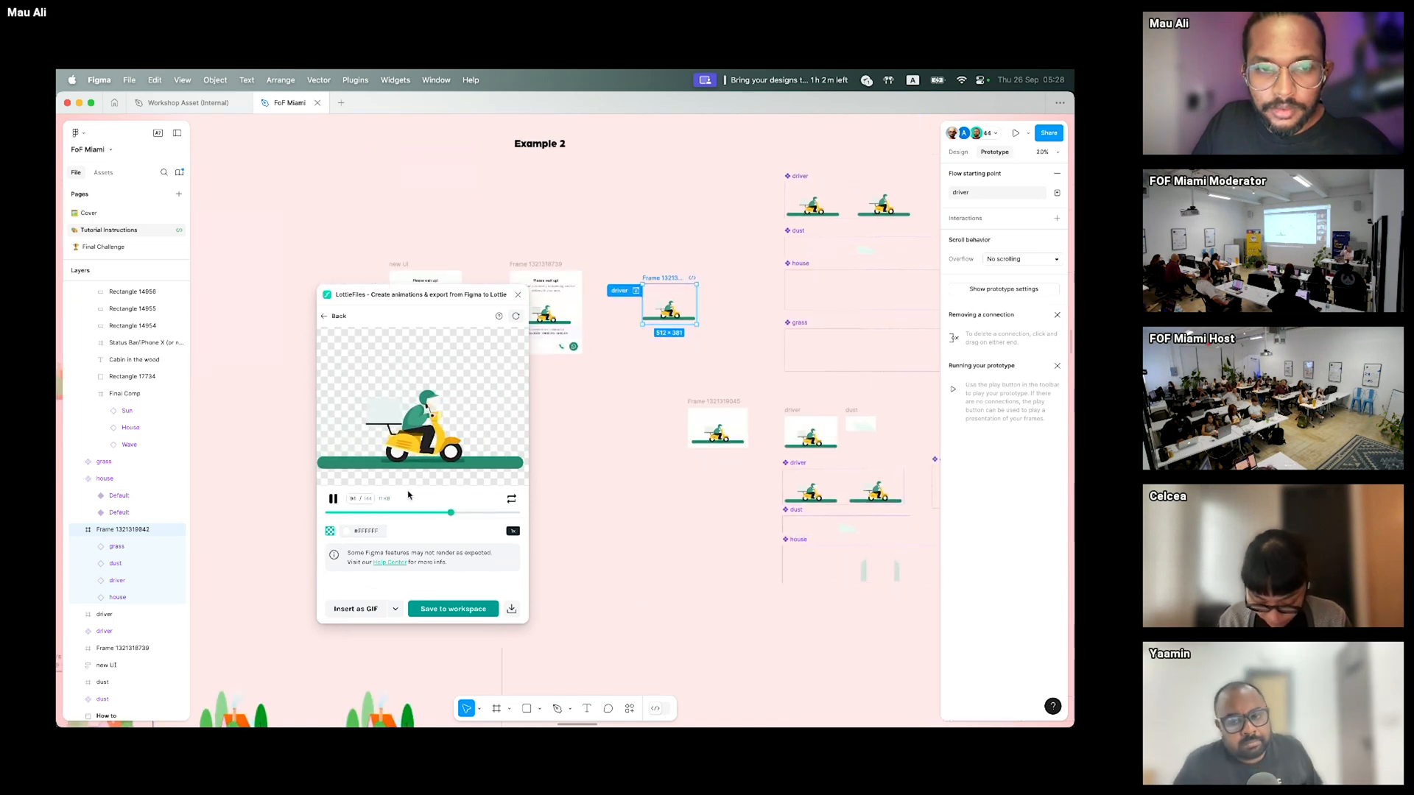
click(330, 531)
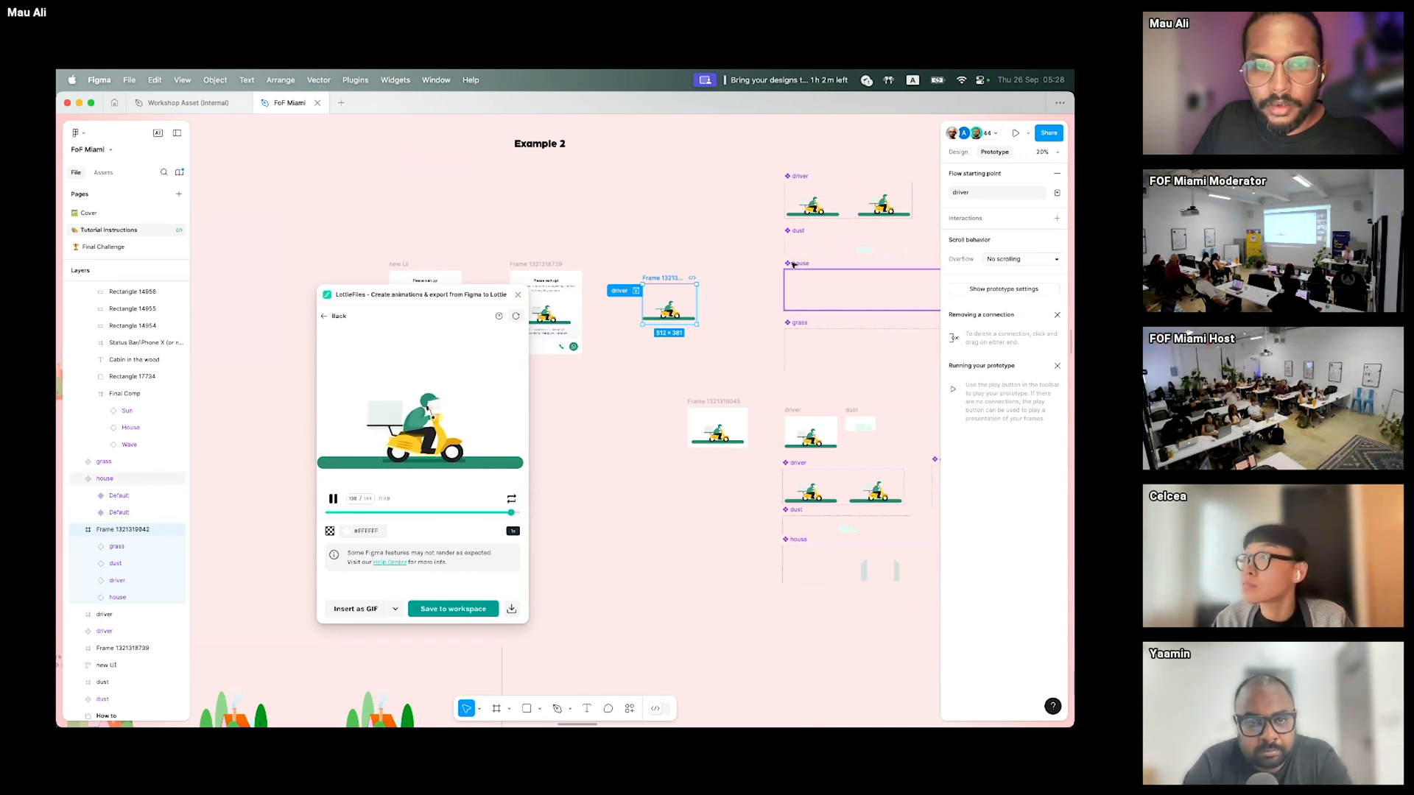
scroll(833, 323, right, 3)
scroll(833, 323, up, 2)
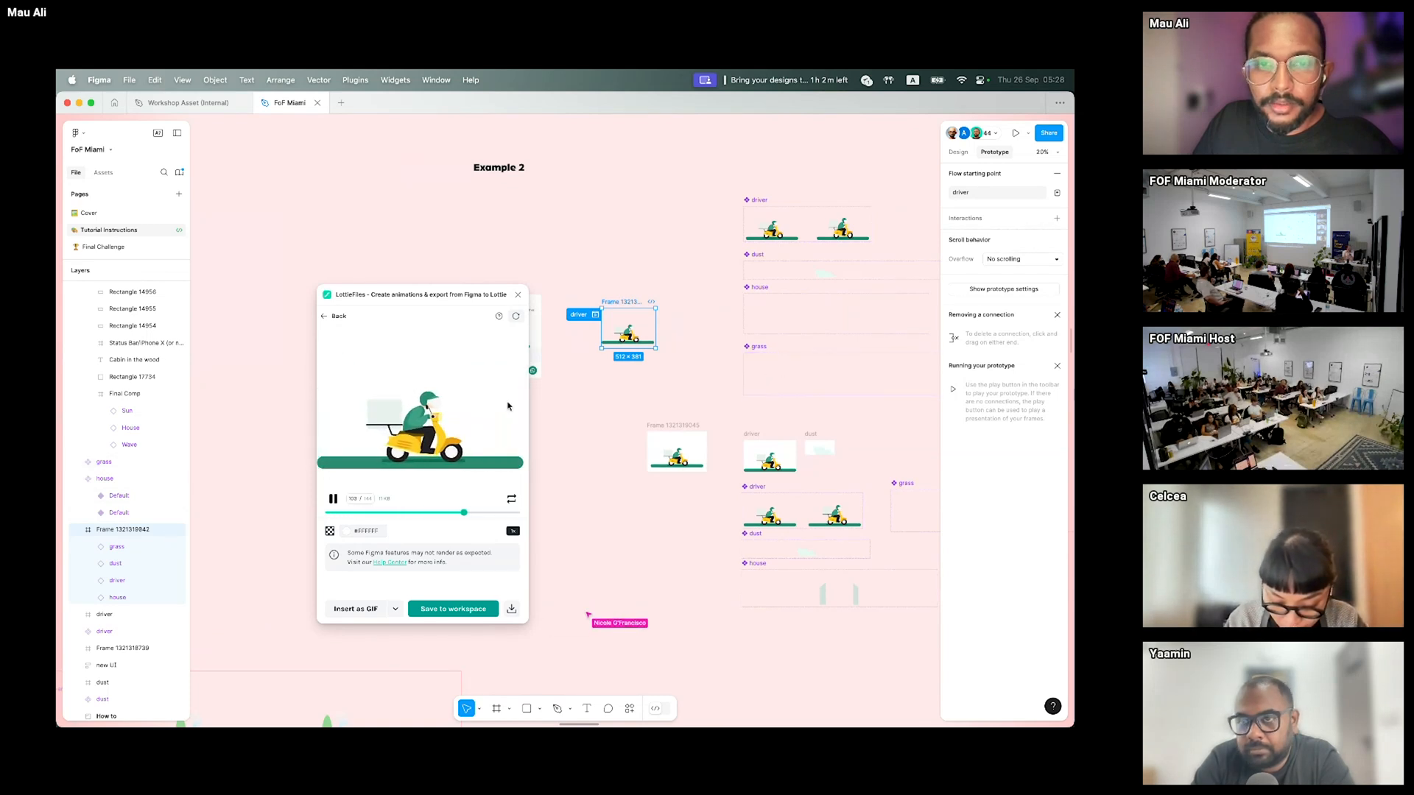
scroll(622, 335, up, 5)
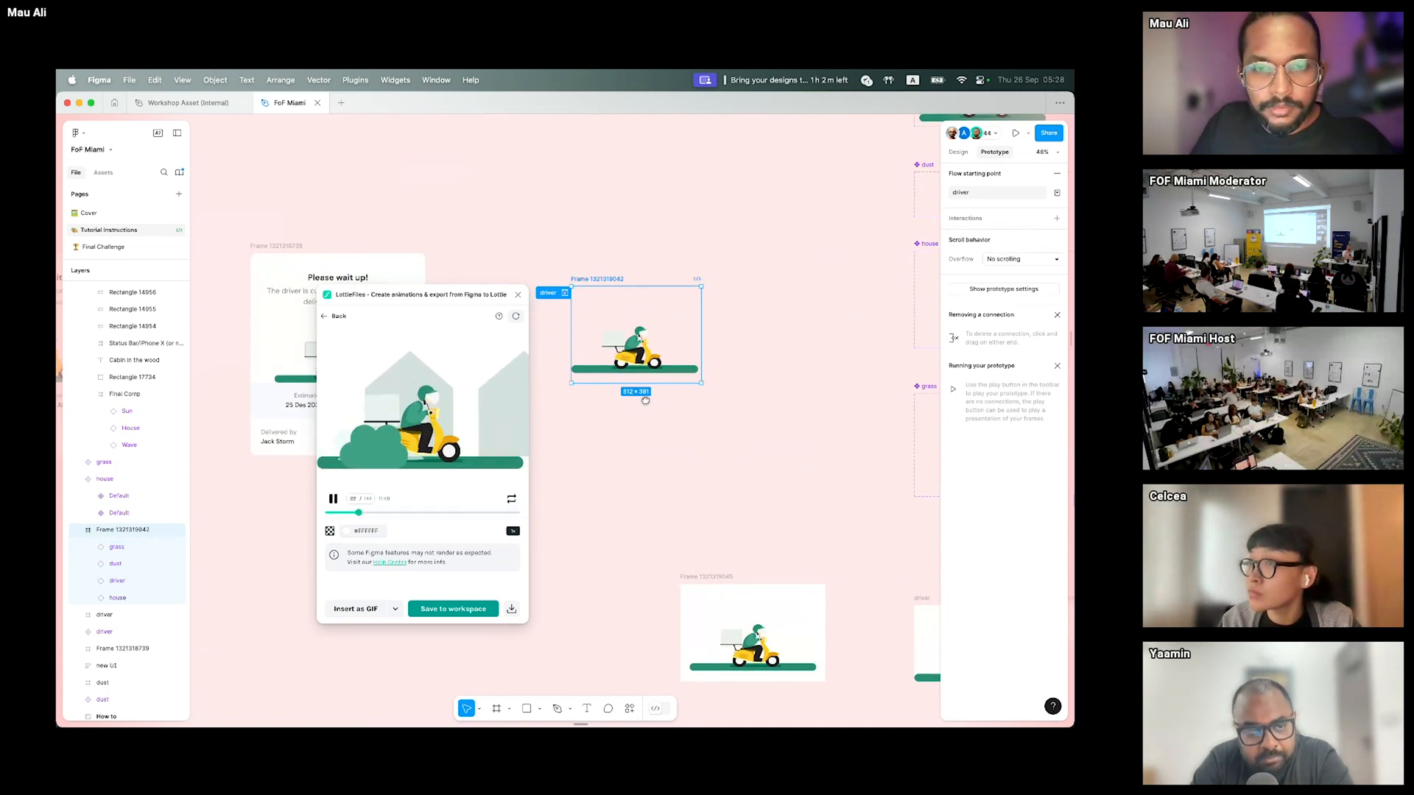
- Leave the scooter animation preview and return to the plugin's Lottie export start page
scroll(635, 396, right, 3)
scroll(587, 385, down, 4)
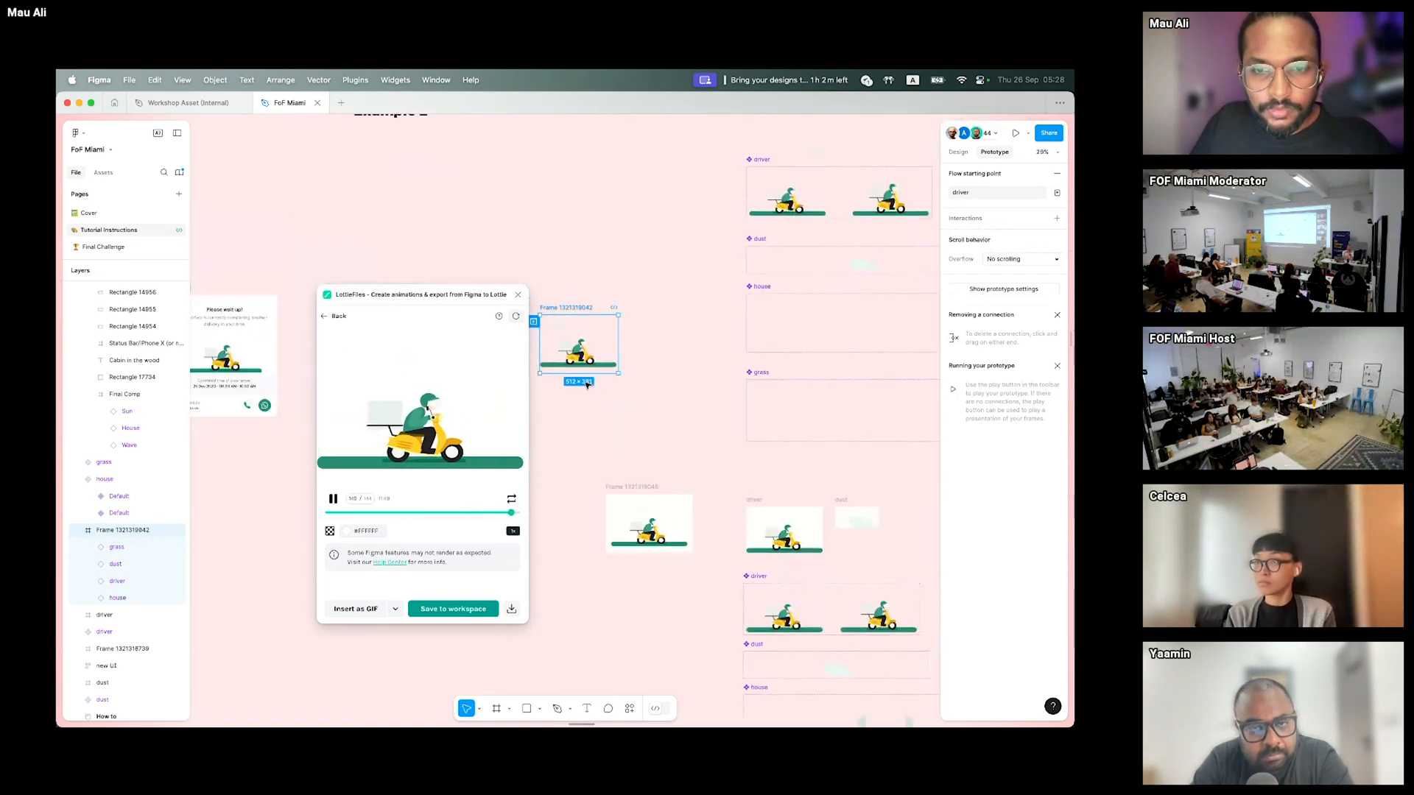
scroll(658, 416, down, 2)
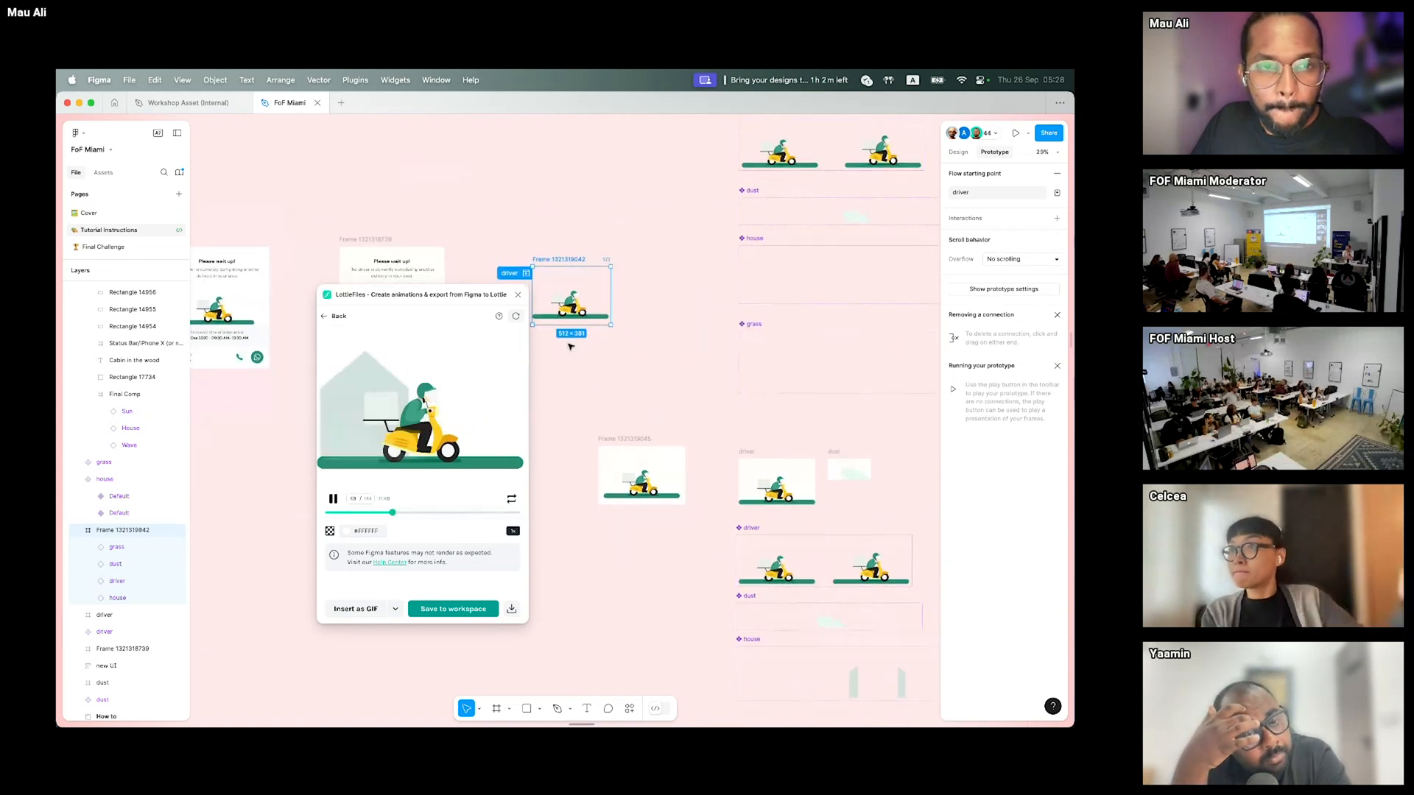
click(332, 322)
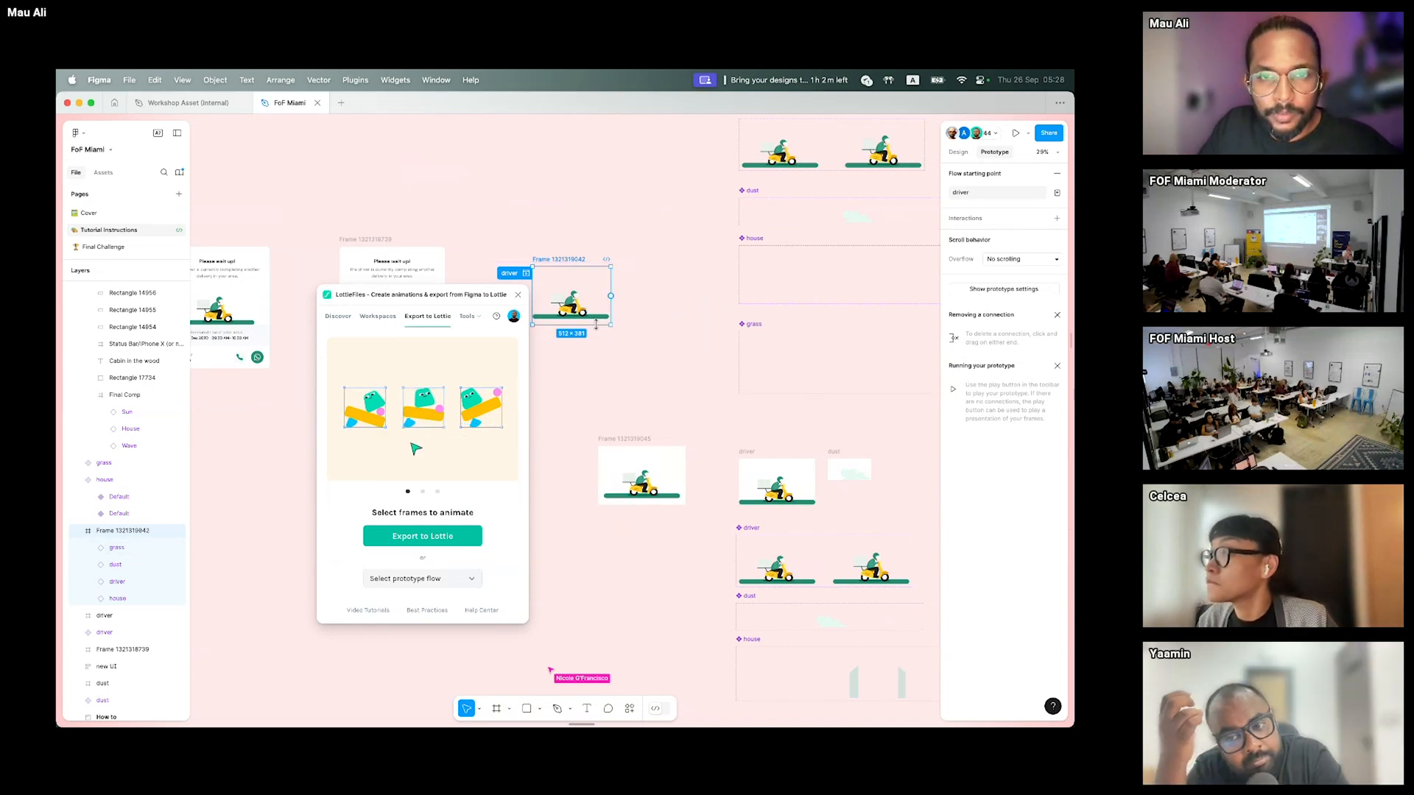
- Inspect the grass instance inside the Example 2 scooter frame, then reselect the parent frame holding the "driver" flow
ctrl+scroll(586, 359, up, 5)
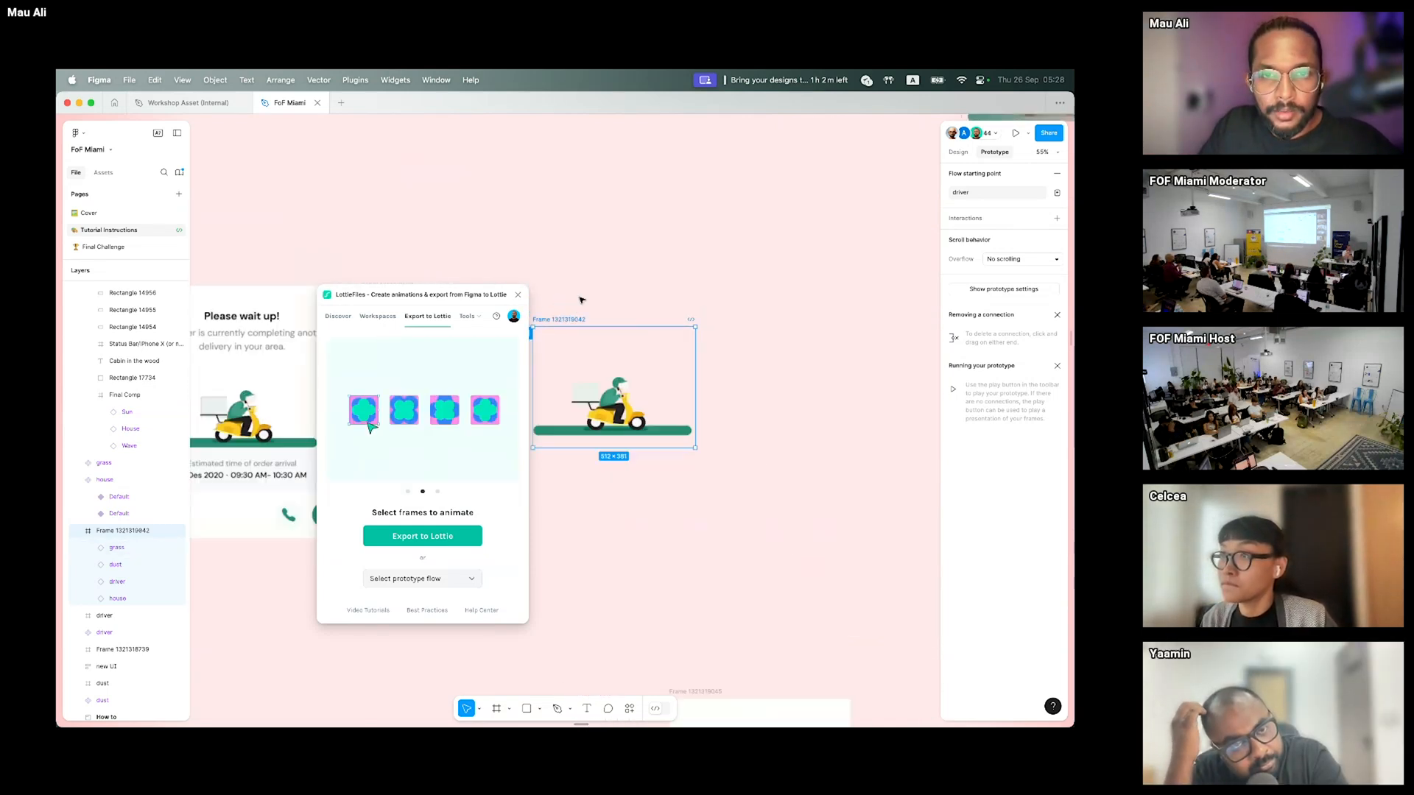
drag(655, 271, 679, 260)
scroll(681, 265, up, 1)
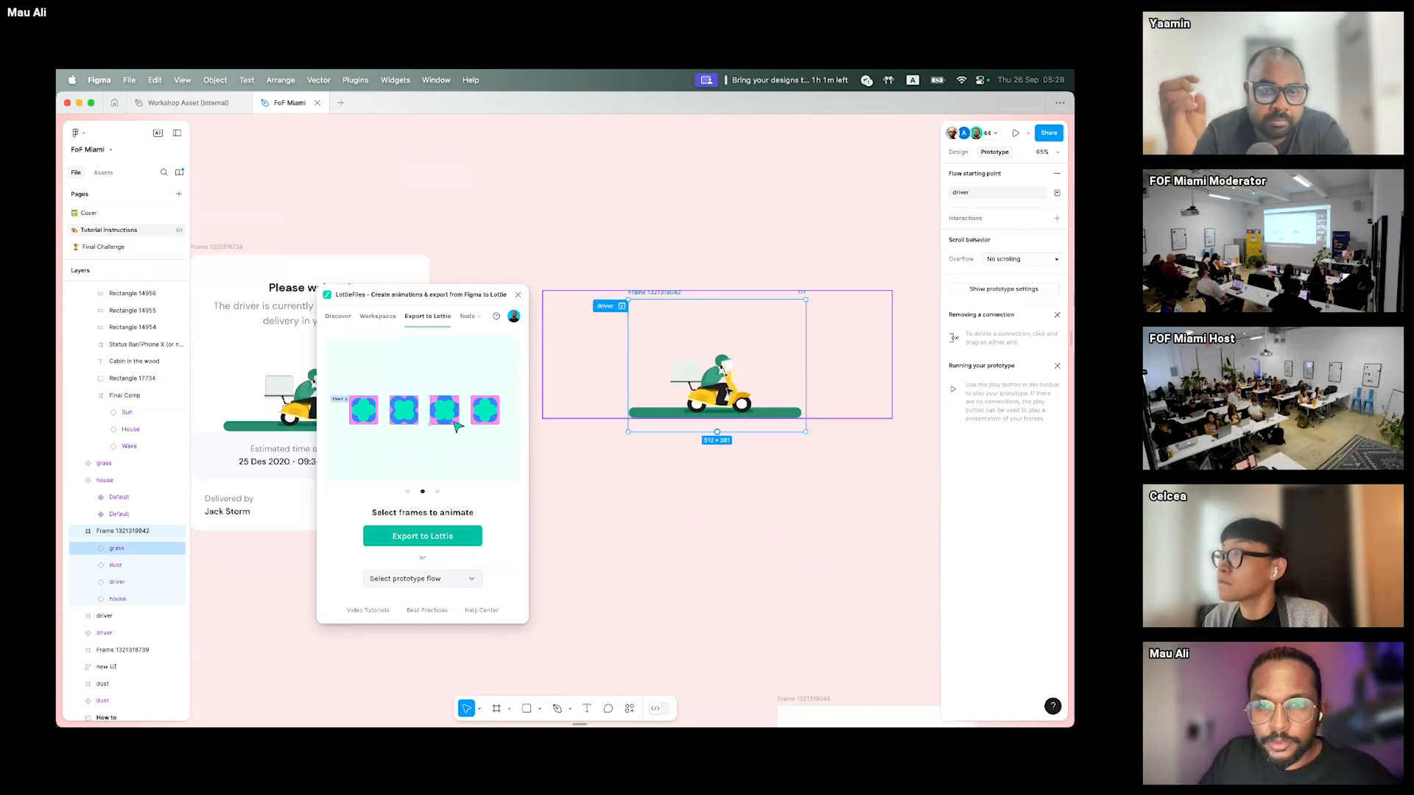
click(725, 392)
key(minus)
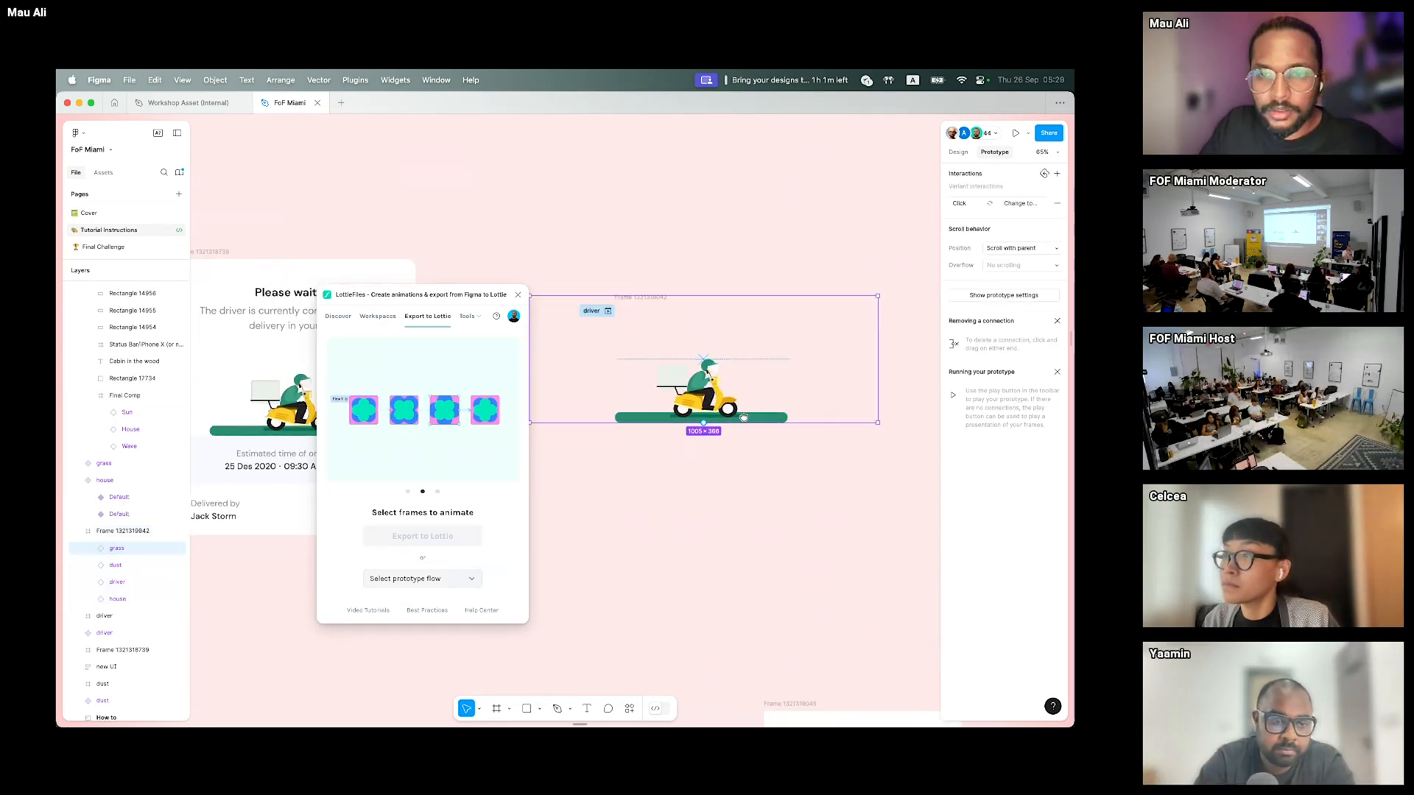
scroll(863, 371, down, 5)
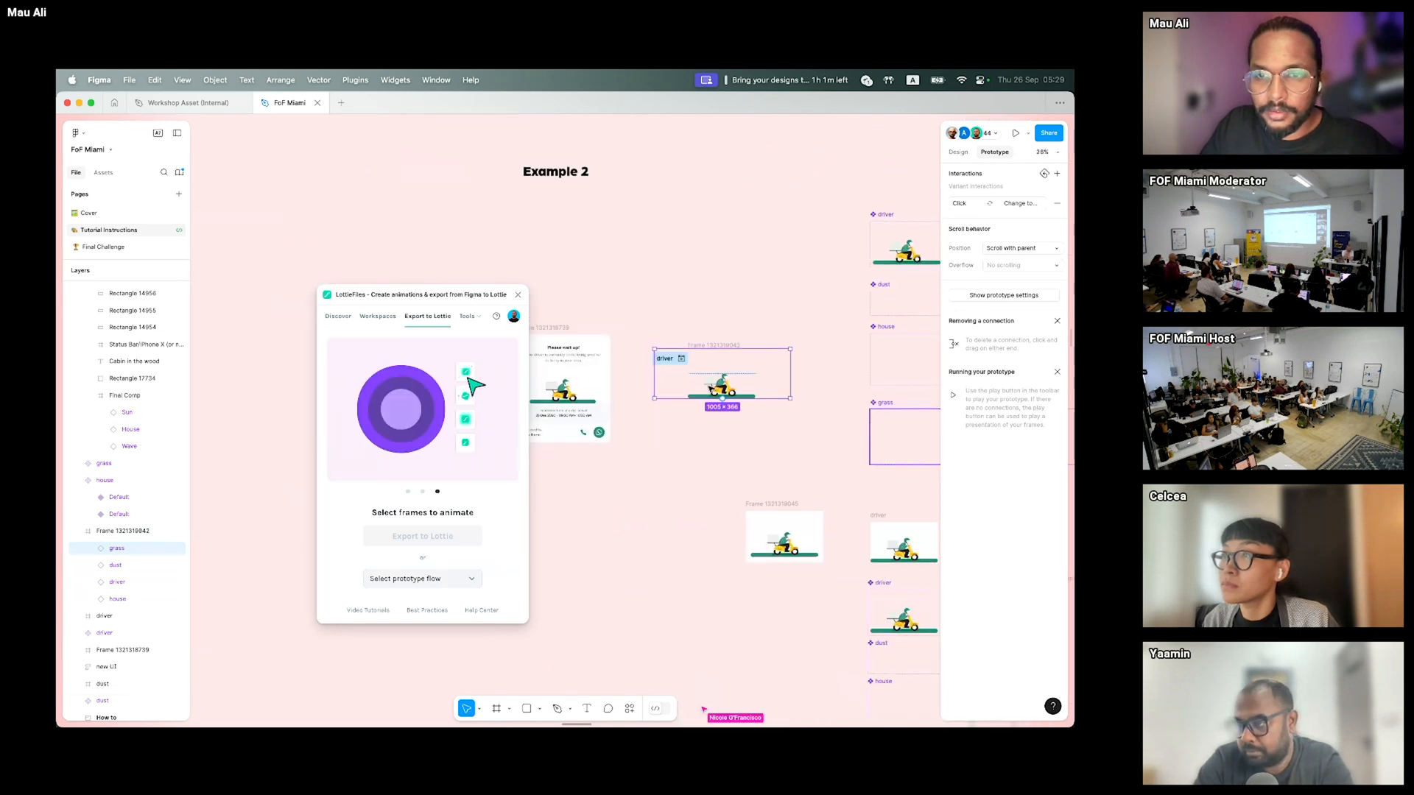
scroll(725, 354, up, 1)
click(707, 338)
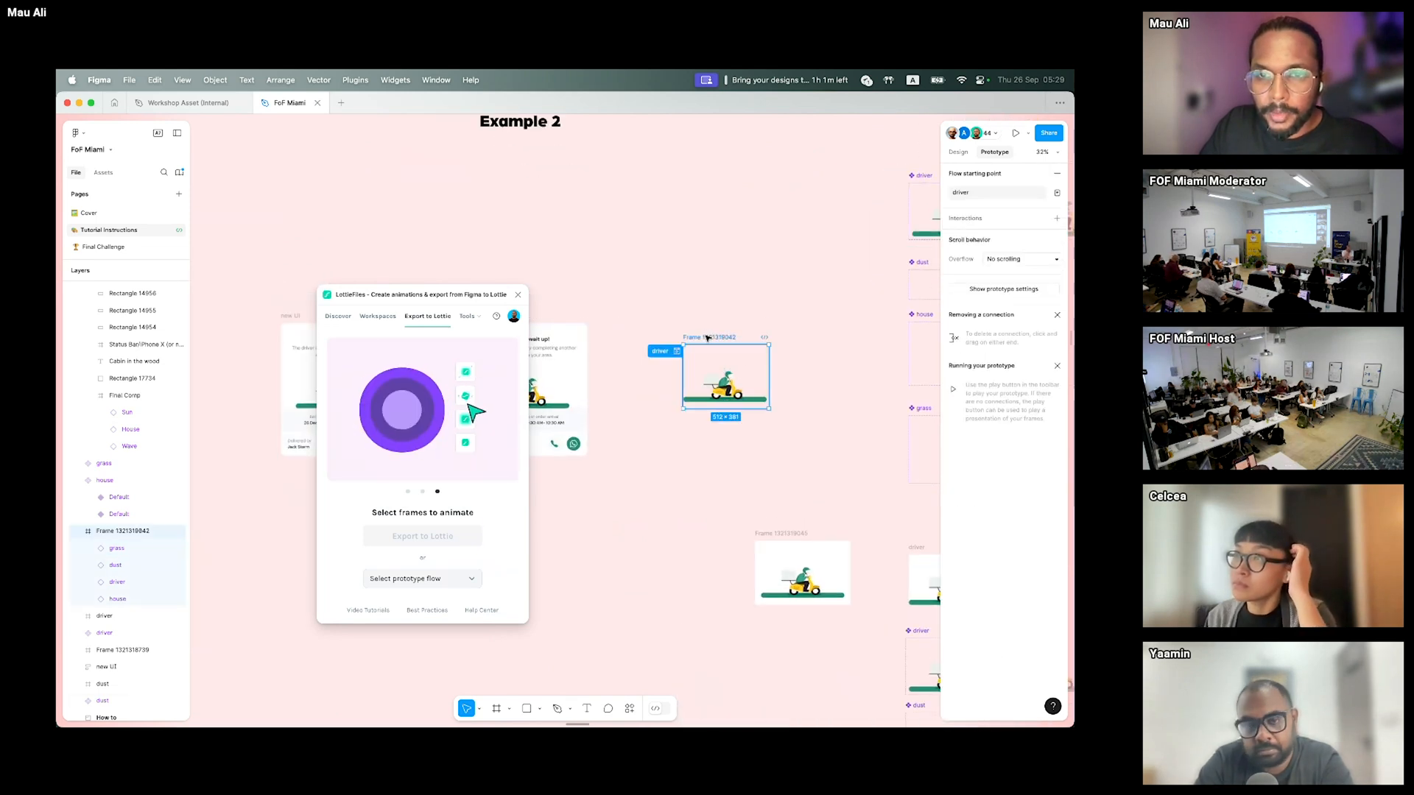
- Export the "driver" prototype flow to Lottie again and move its preview clear of the "Please wait up!" screen
scroll(750, 382, up, 3)
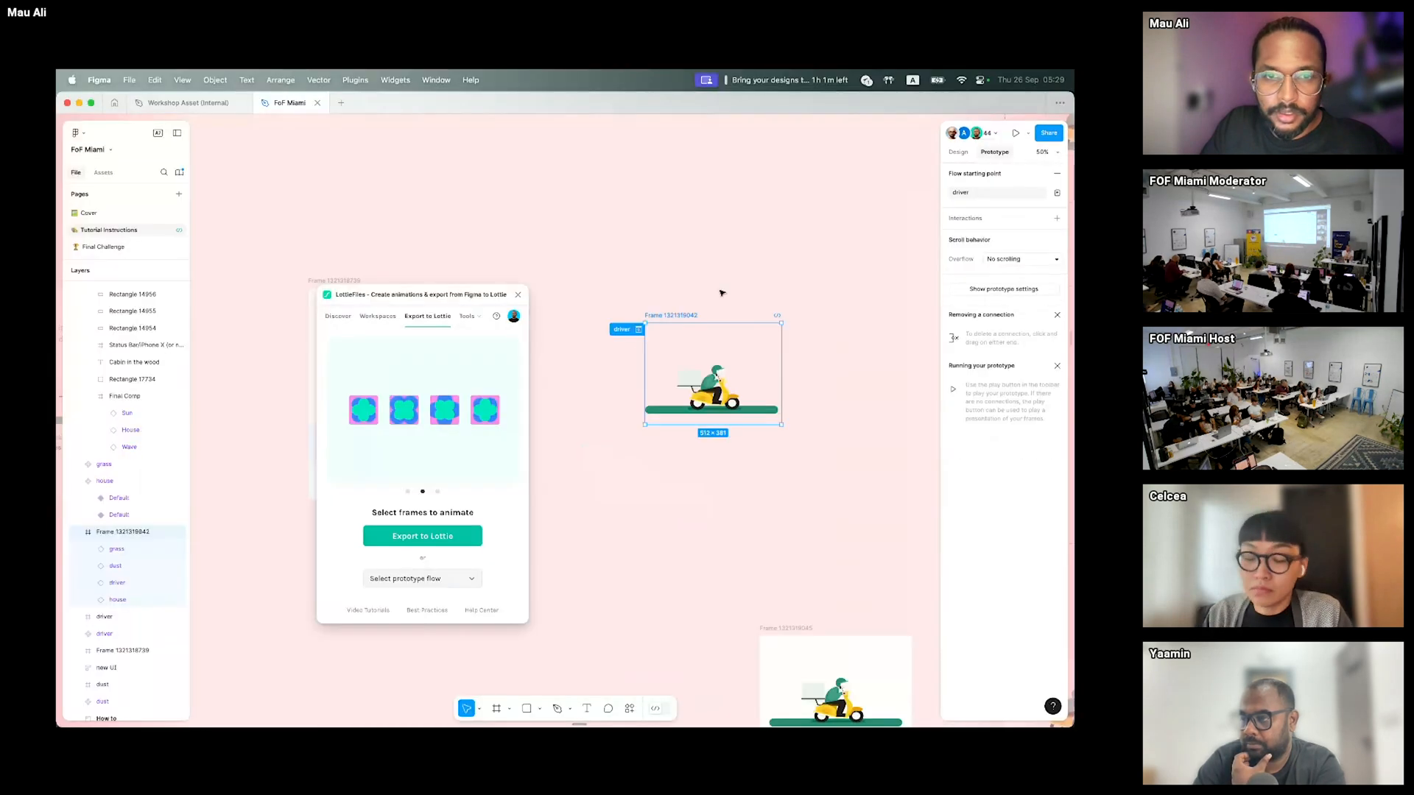
drag(432, 298, 441, 213)
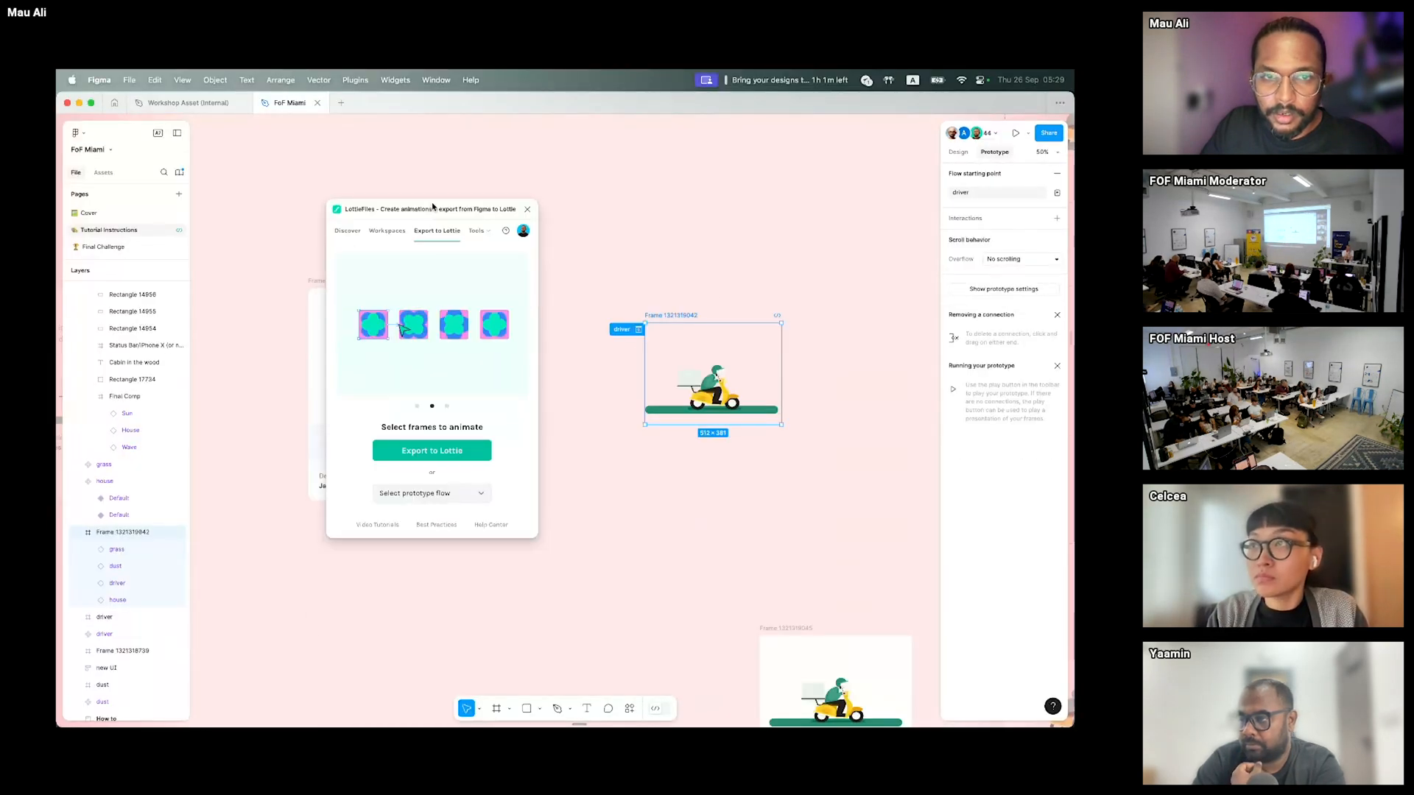
click(471, 496)
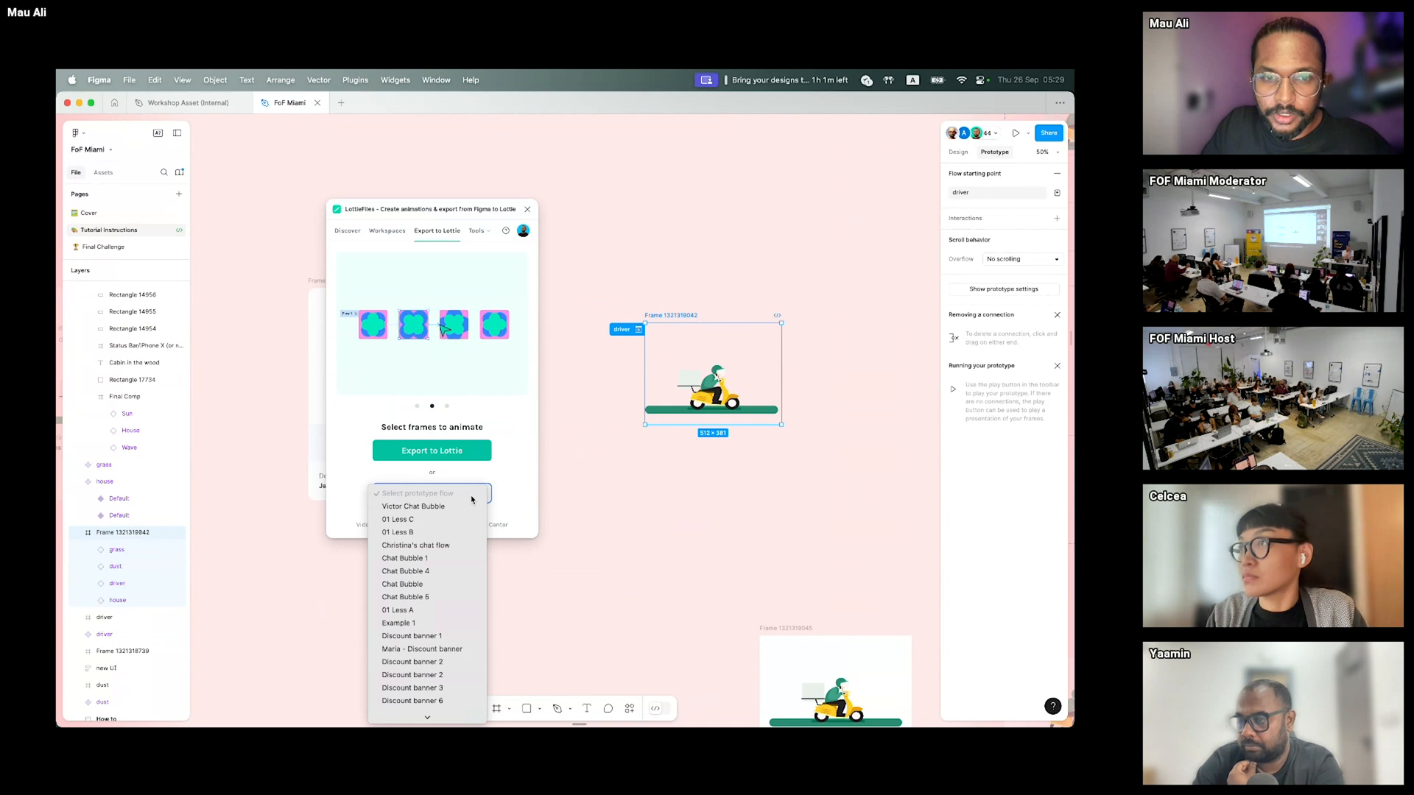
scroll(427, 622, down, 10)
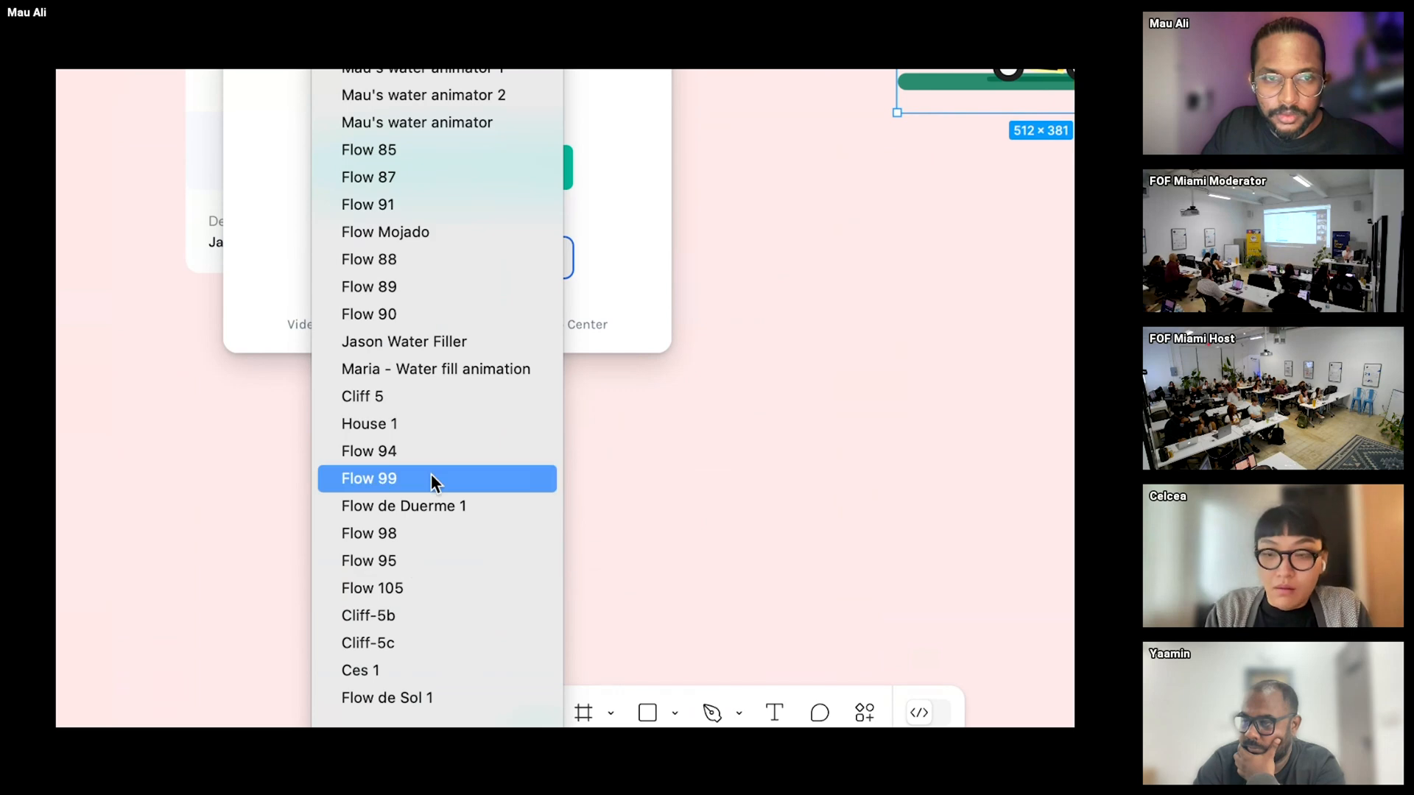
scroll(458, 666, down, 2)
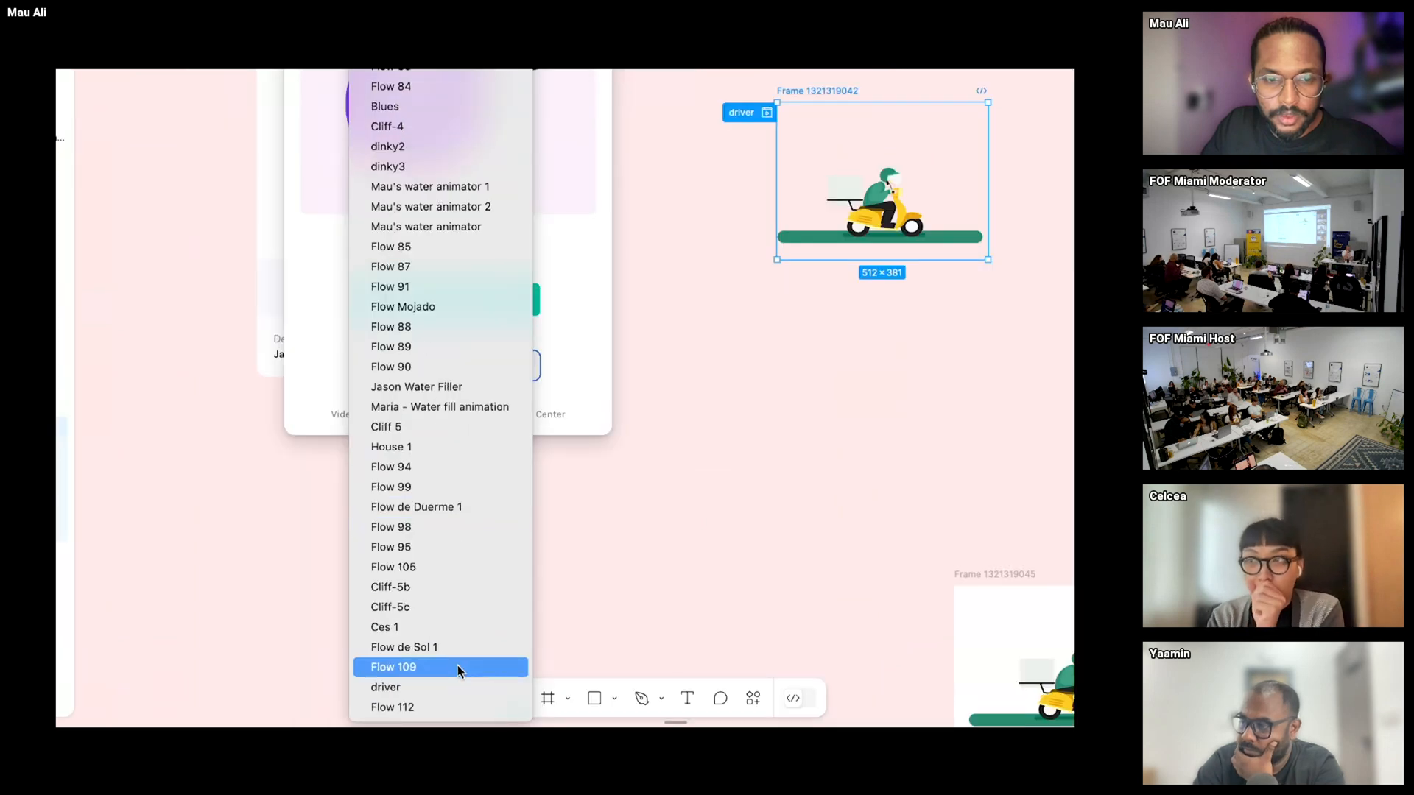
click(395, 691)
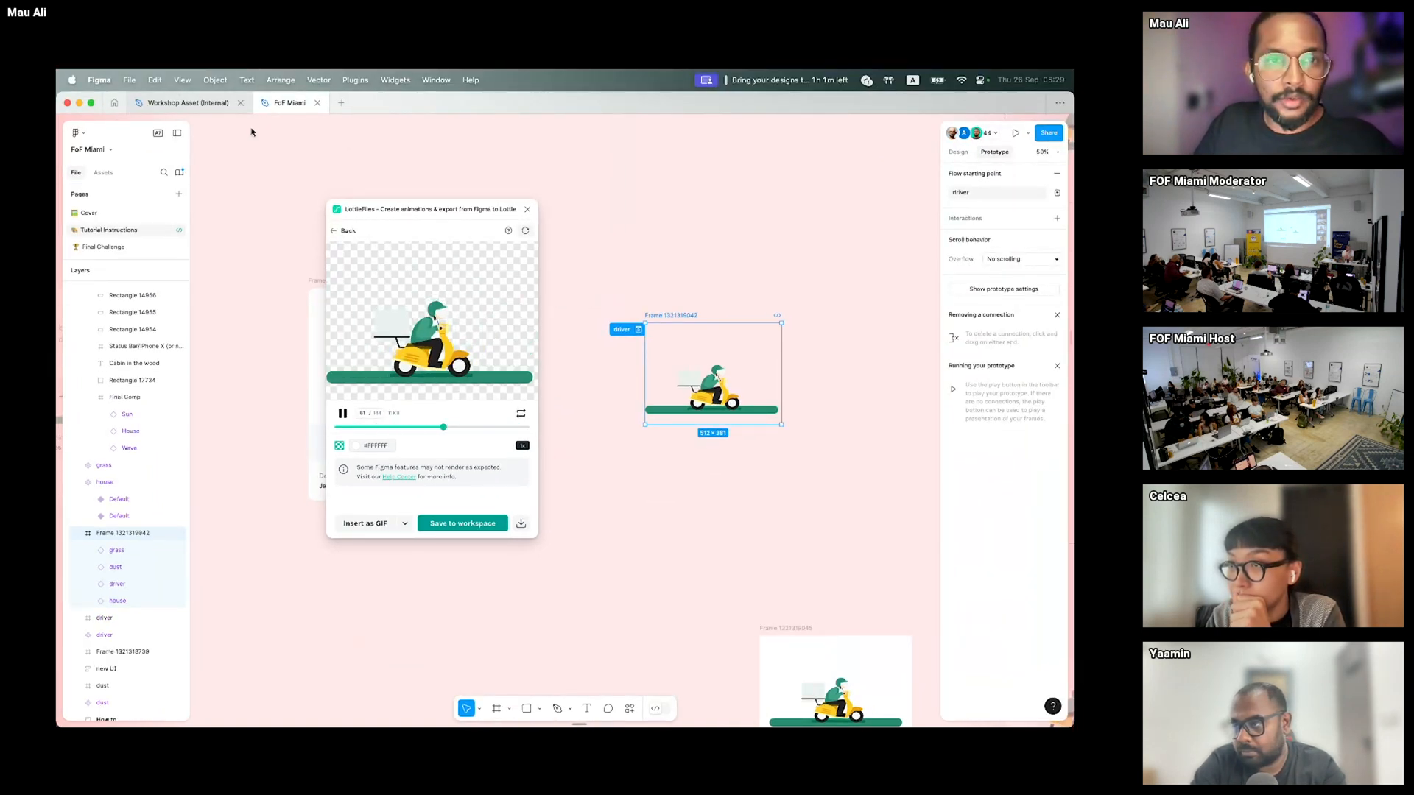
drag(427, 209, 627, 200)
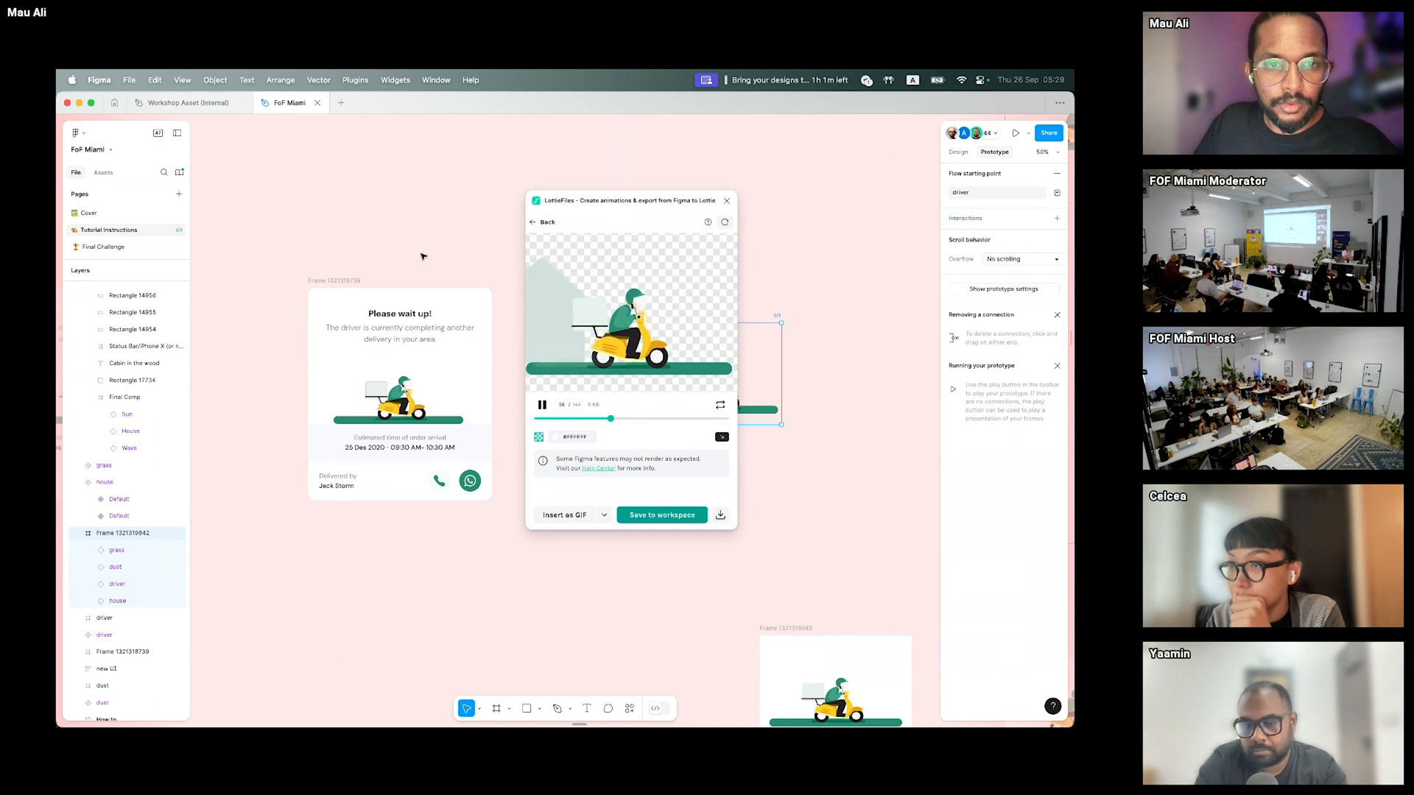
scroll(420, 256, down, 5)
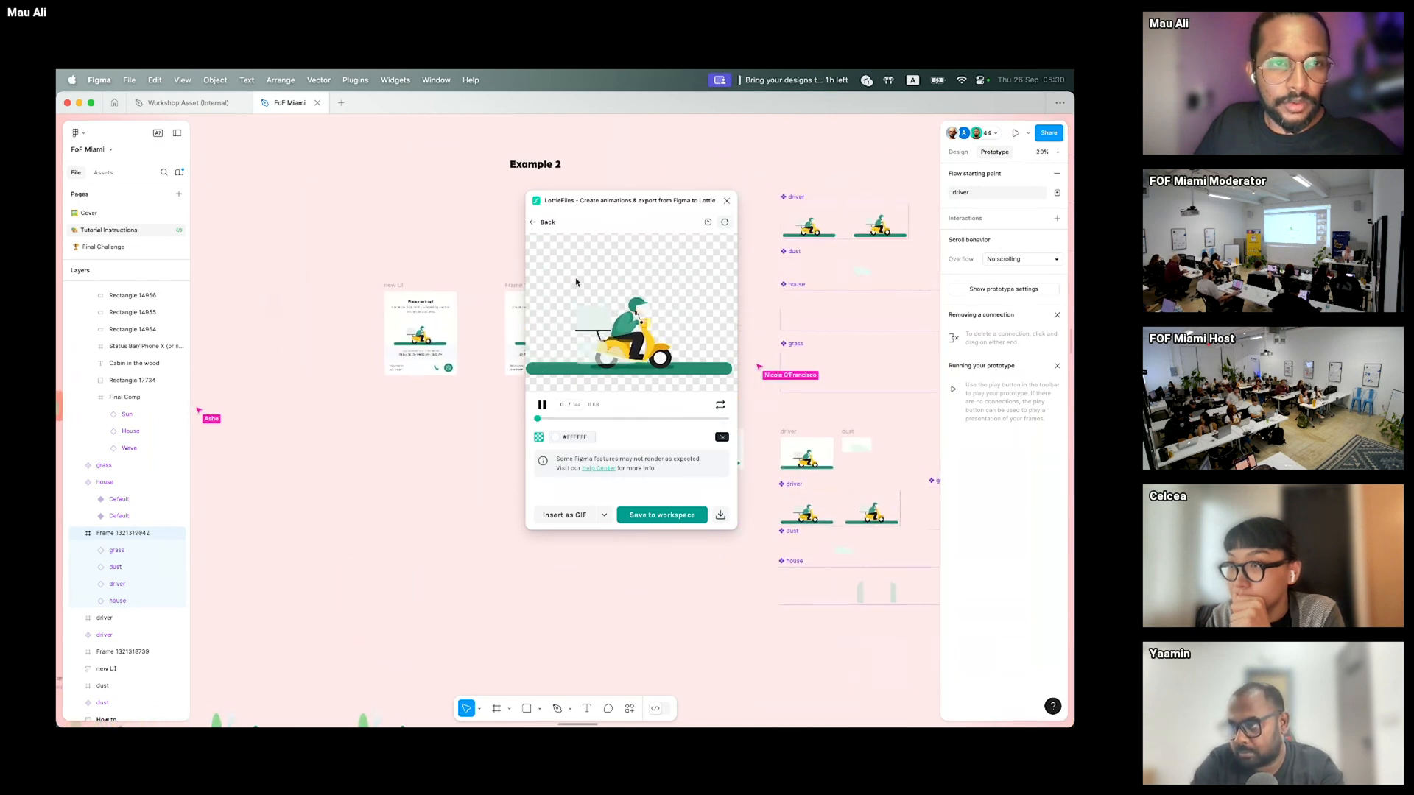
- Switch to the Workshop Asset (Internal) file and show the prototype settings of the "Cabin in the woods 2" frame
click(190, 102)
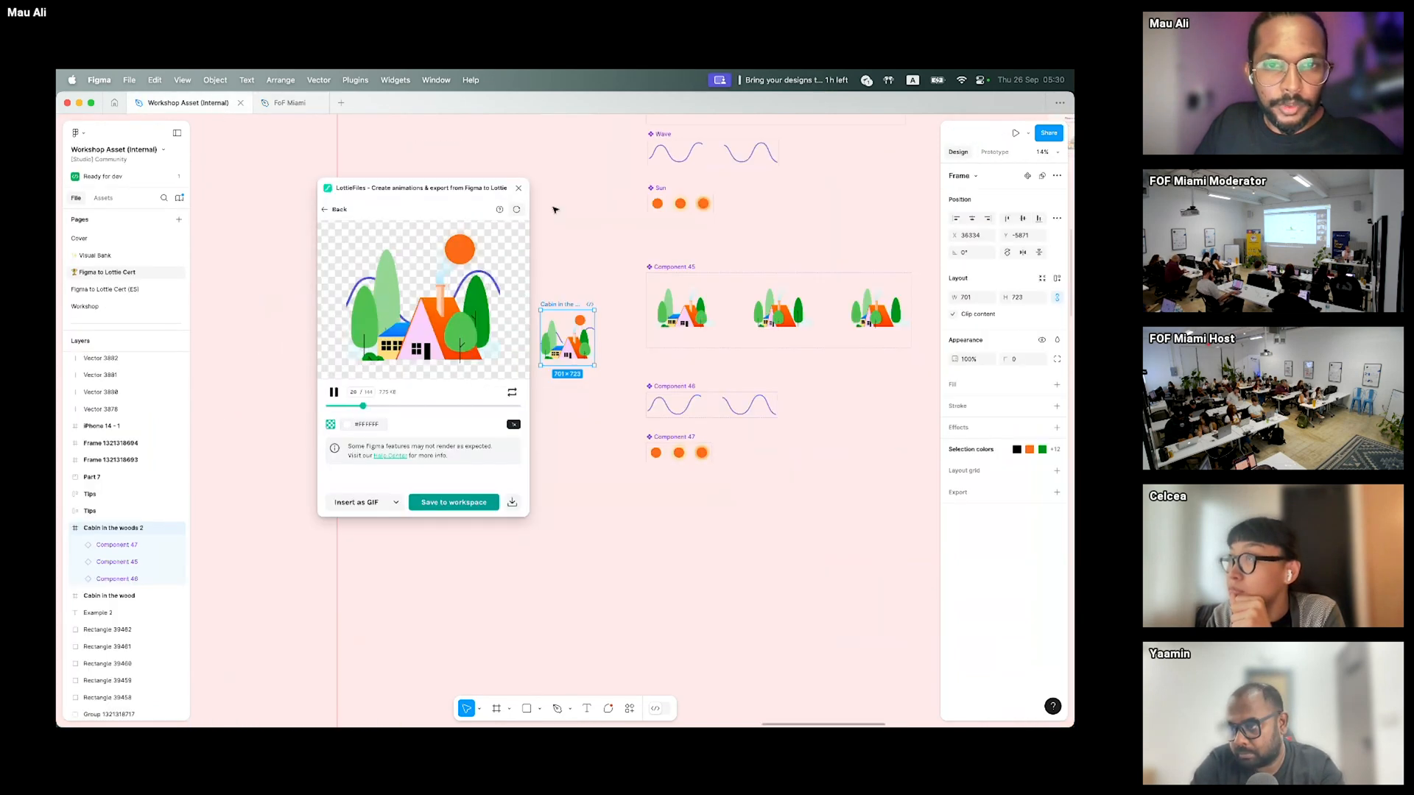
scroll(609, 234, up, 3)
scroll(599, 305, up, 5)
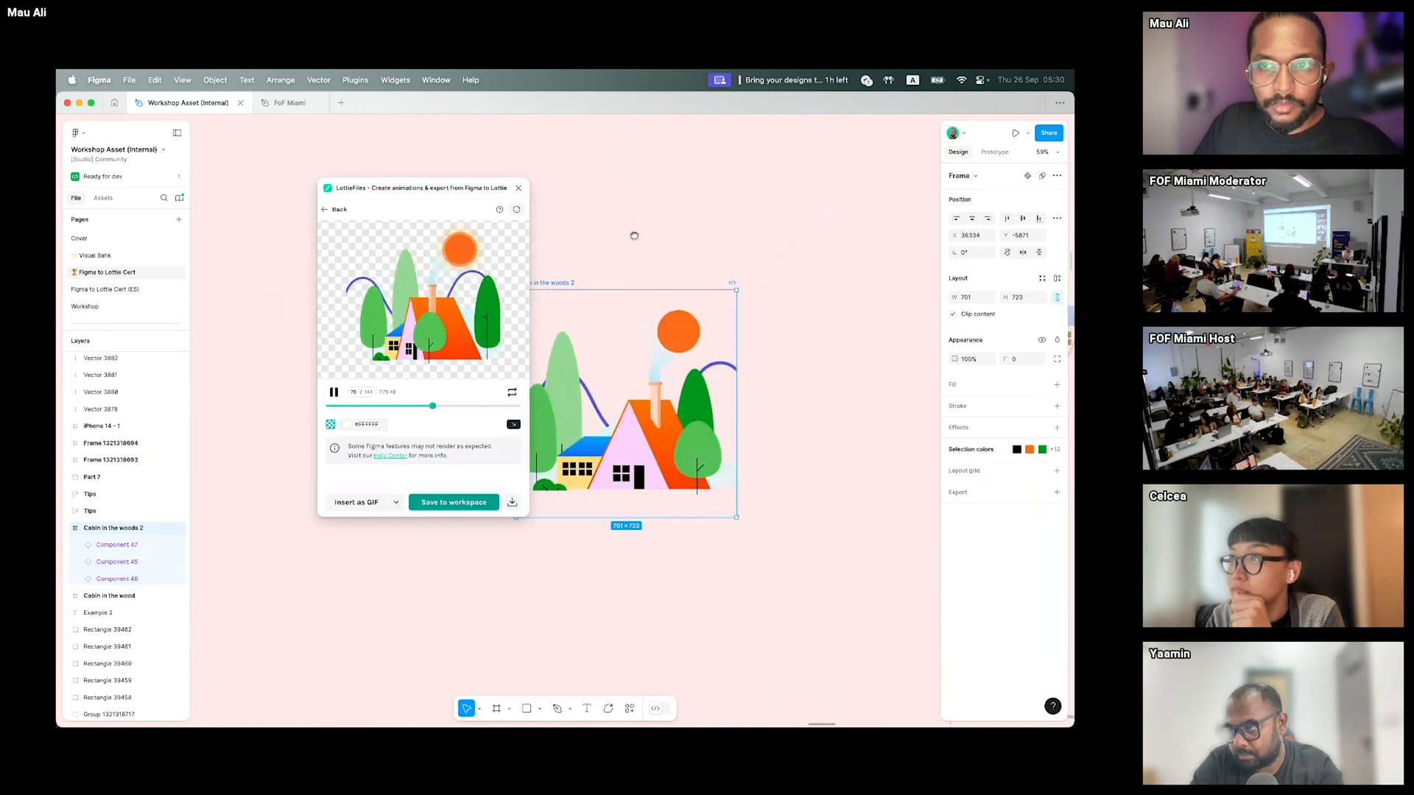
drag(634, 235, 713, 224)
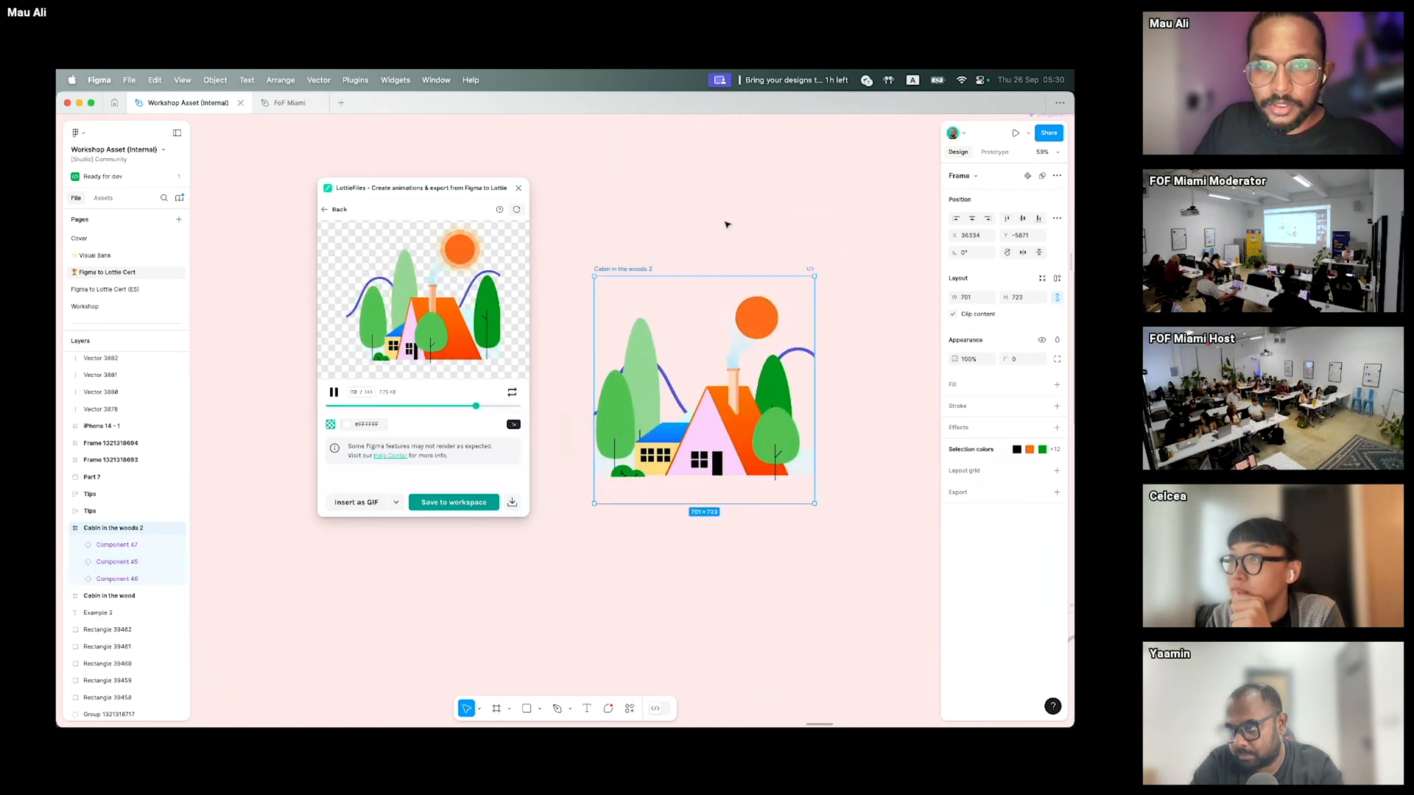
click(1000, 152)
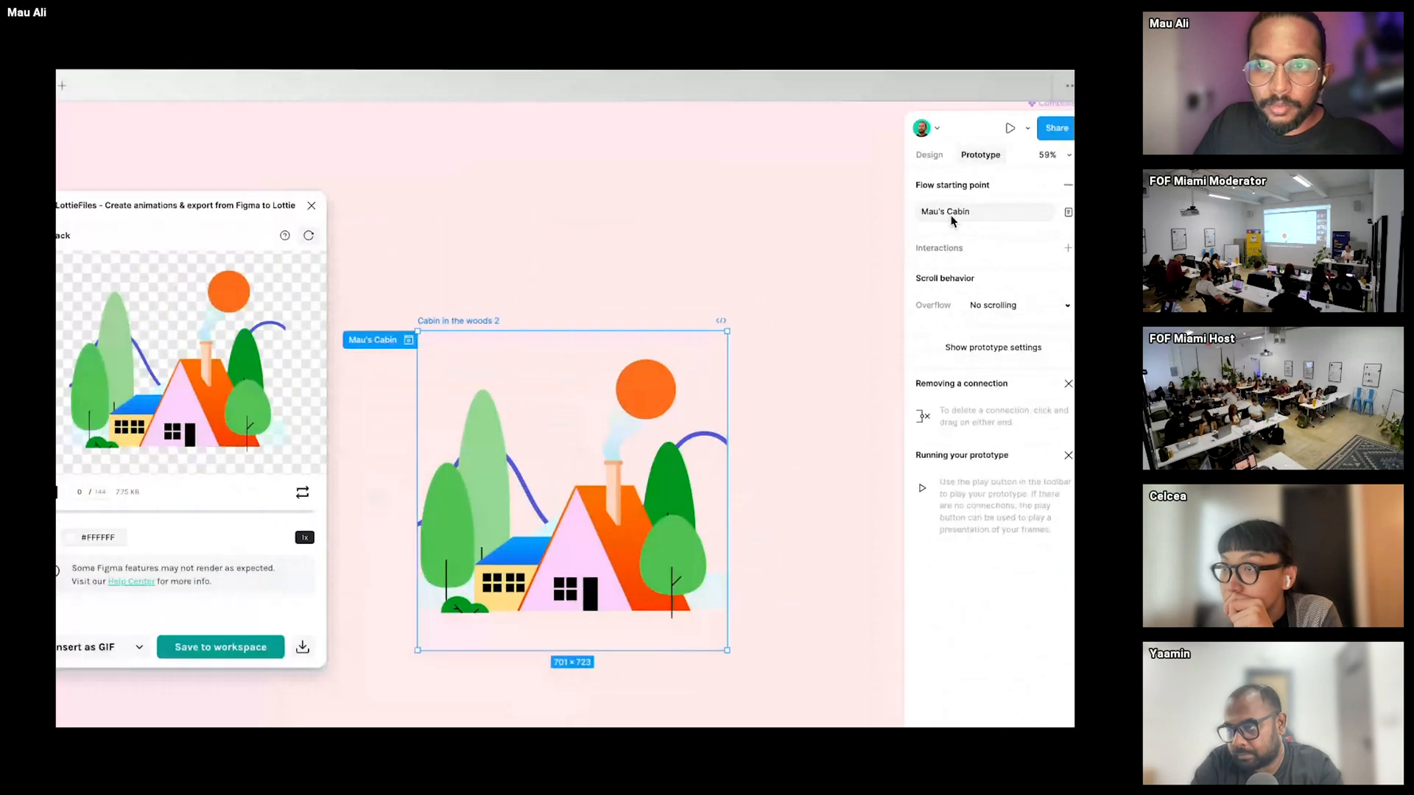
- Export the prototype flow of the "Cabin in the woods 2" frame to Lottie to preview its animation
click(408, 212)
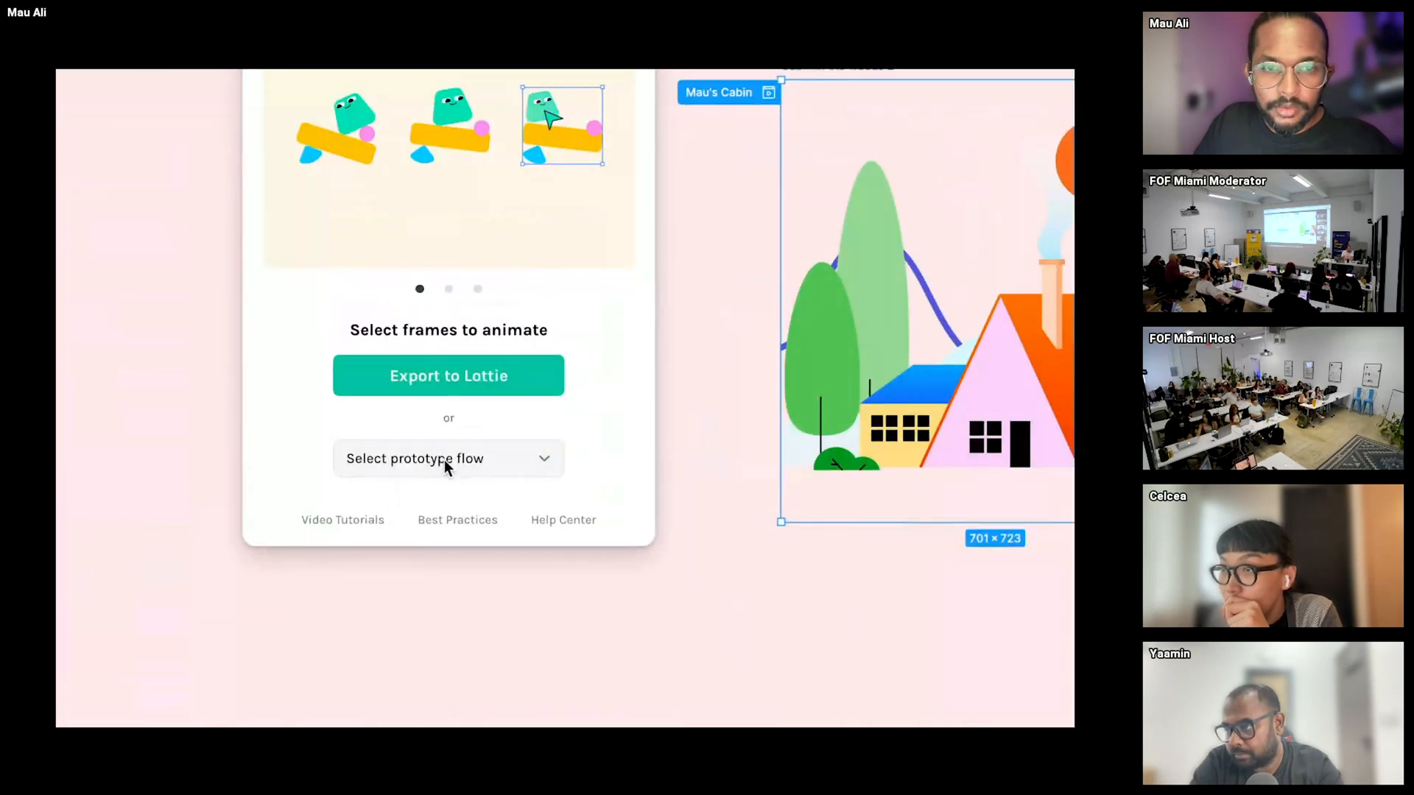
click(434, 474)
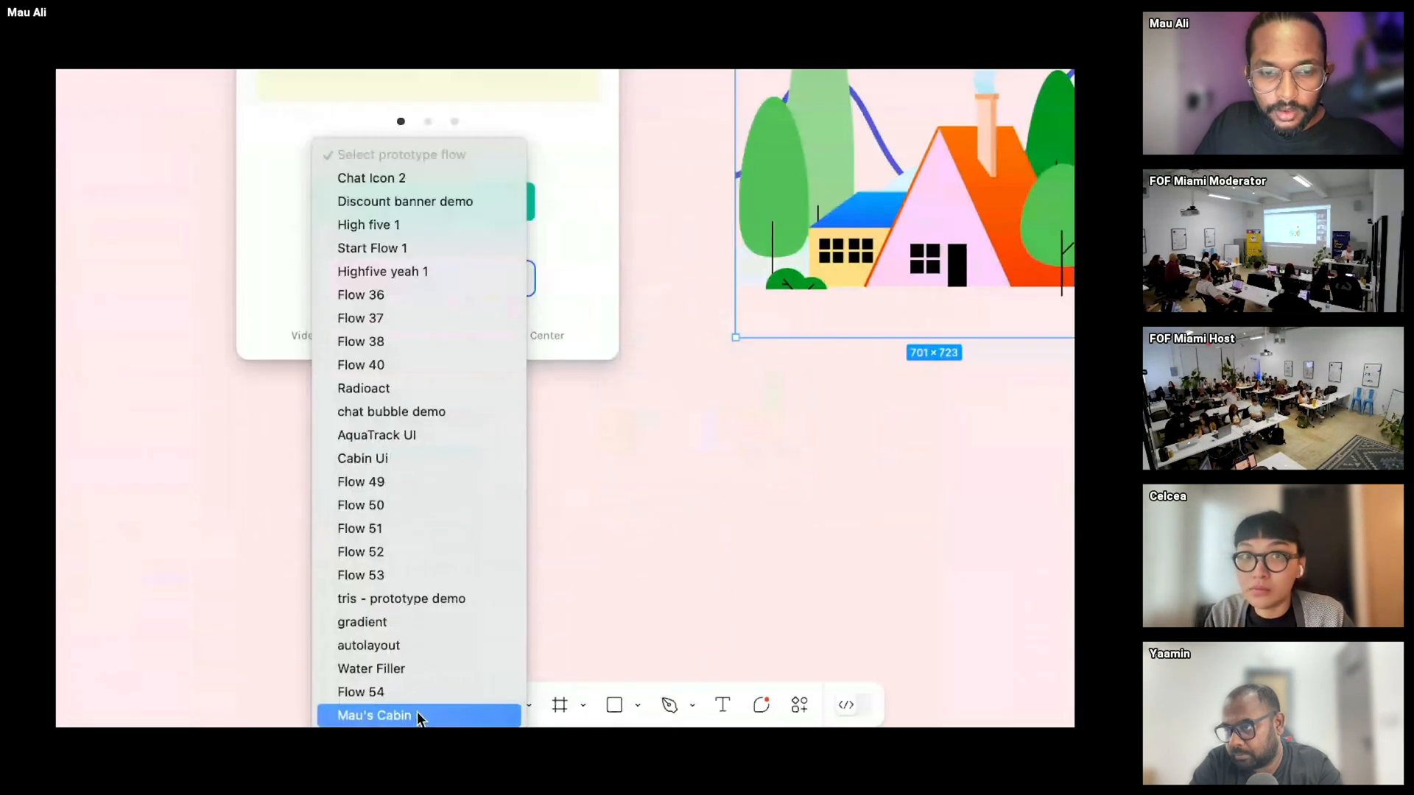
click(422, 718)
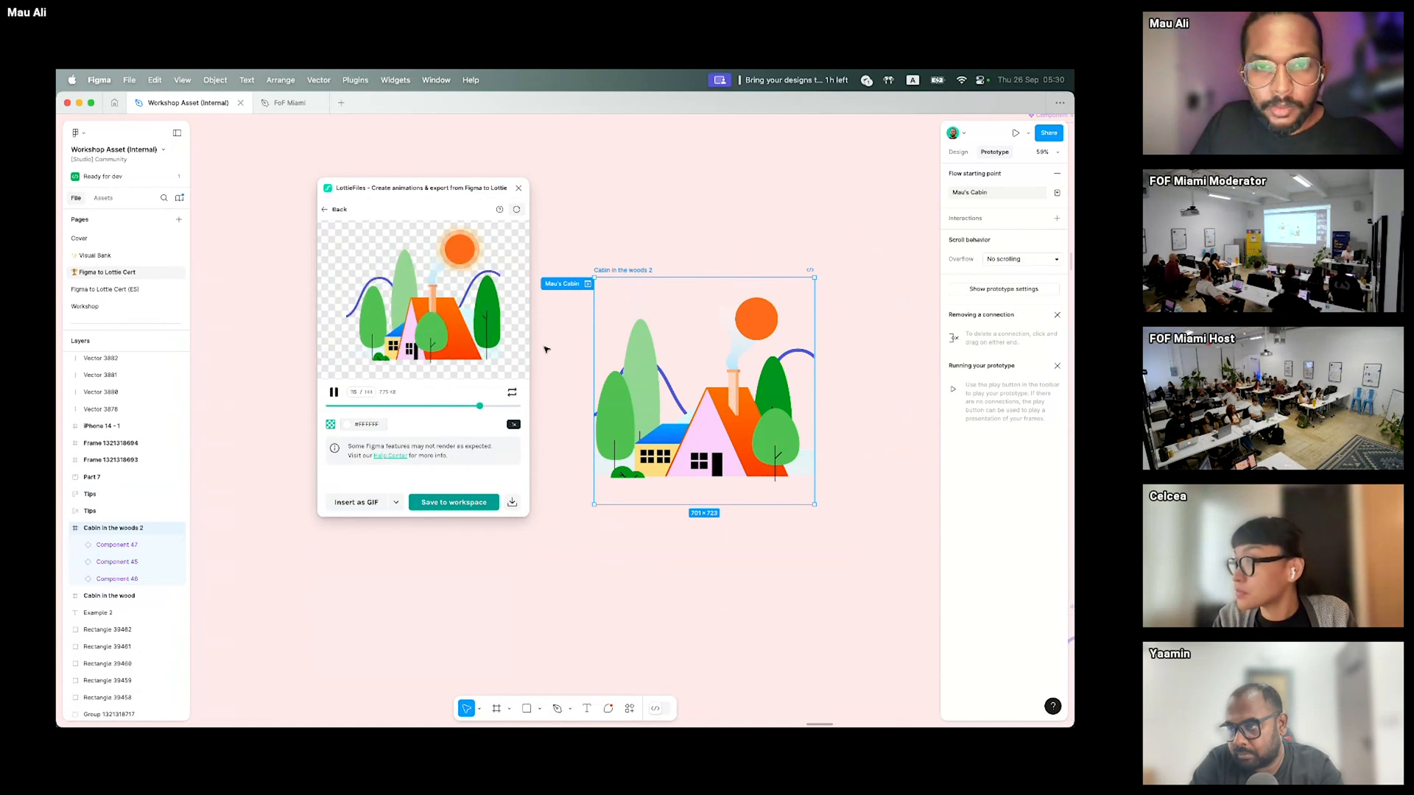
- Compare the cabin animation preview with its source frame and the house, wave and sun component sets
drag(546, 350, 530, 378)
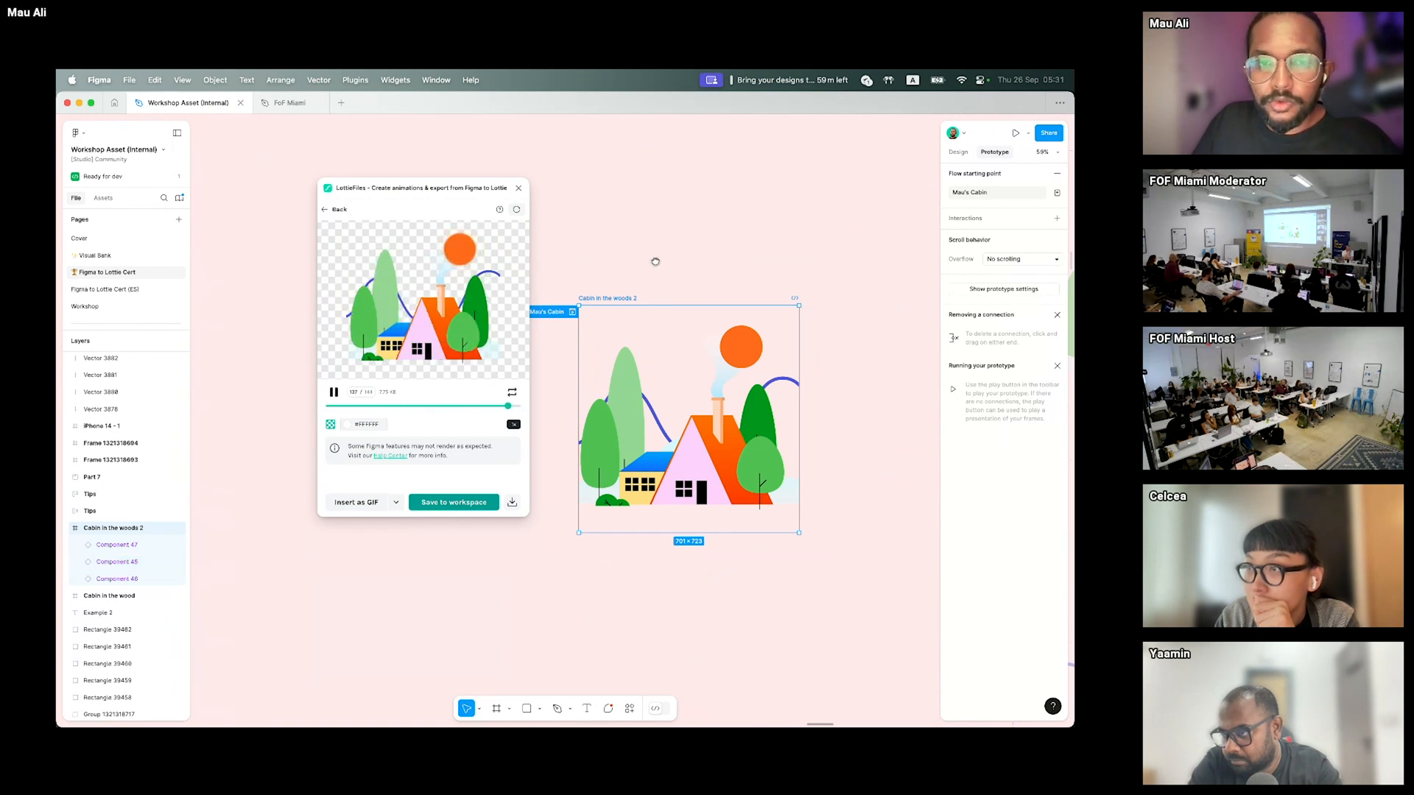
scroll(675, 260, down, 3)
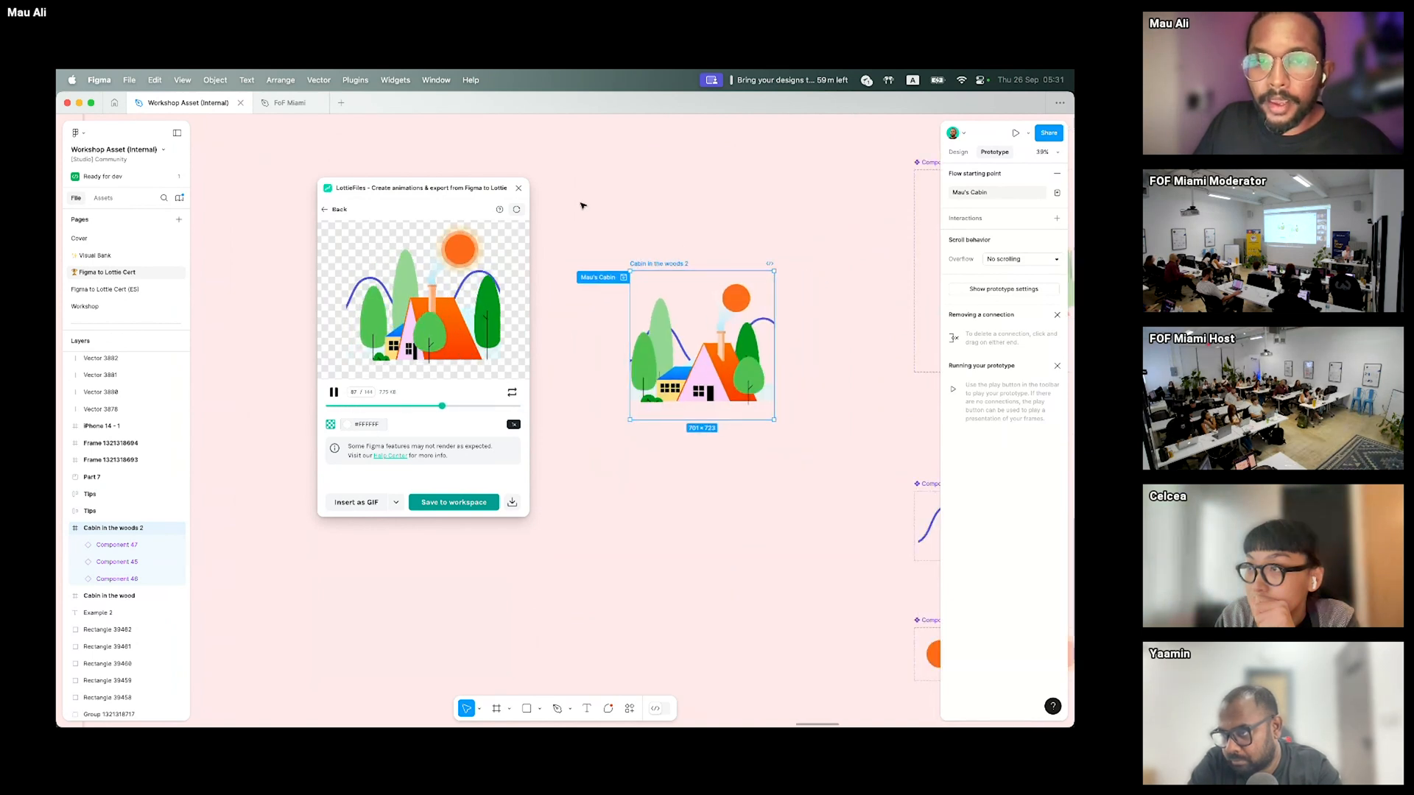
scroll(538, 254, down, 5)
scroll(576, 308, up, 4)
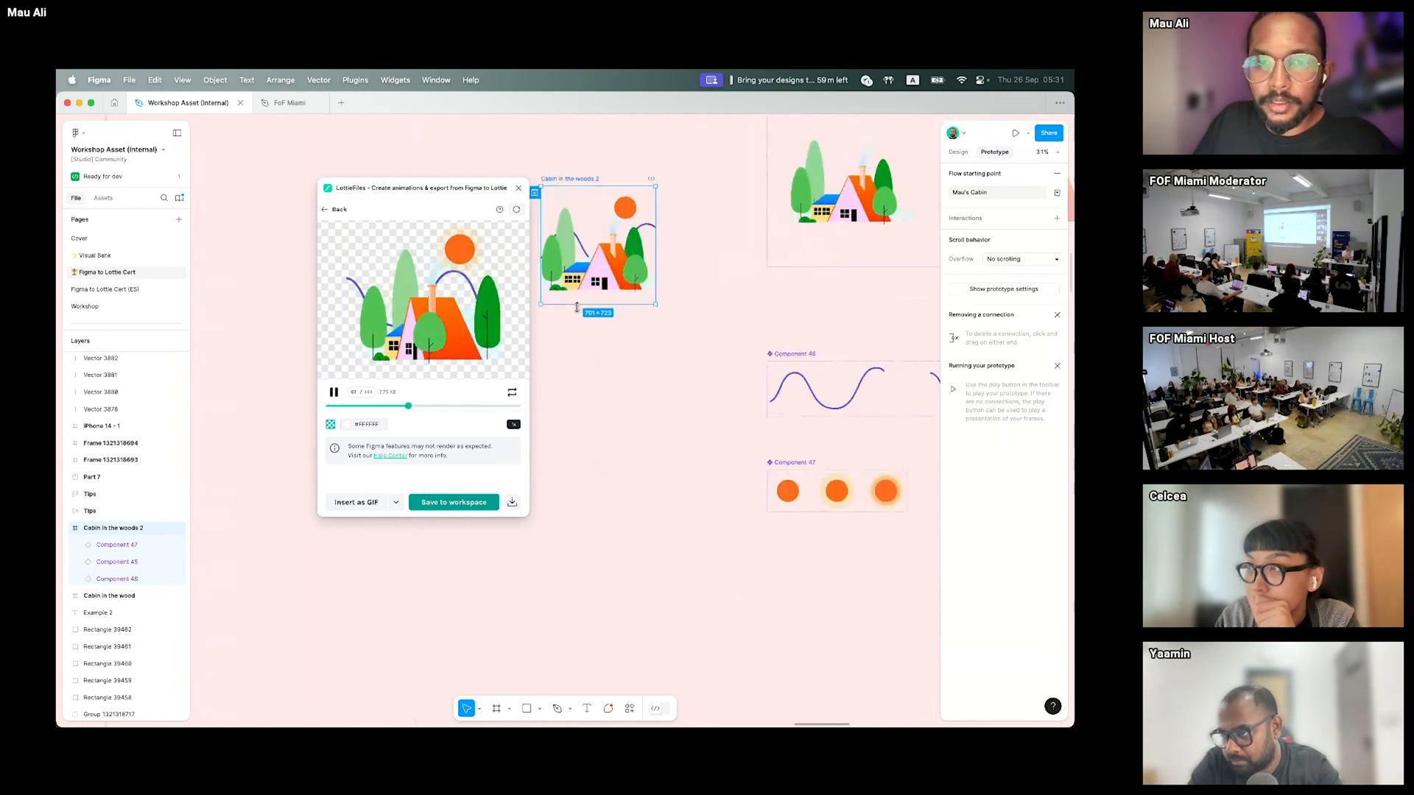
scroll(576, 308, up, 3)
scroll(576, 307, left, 2)
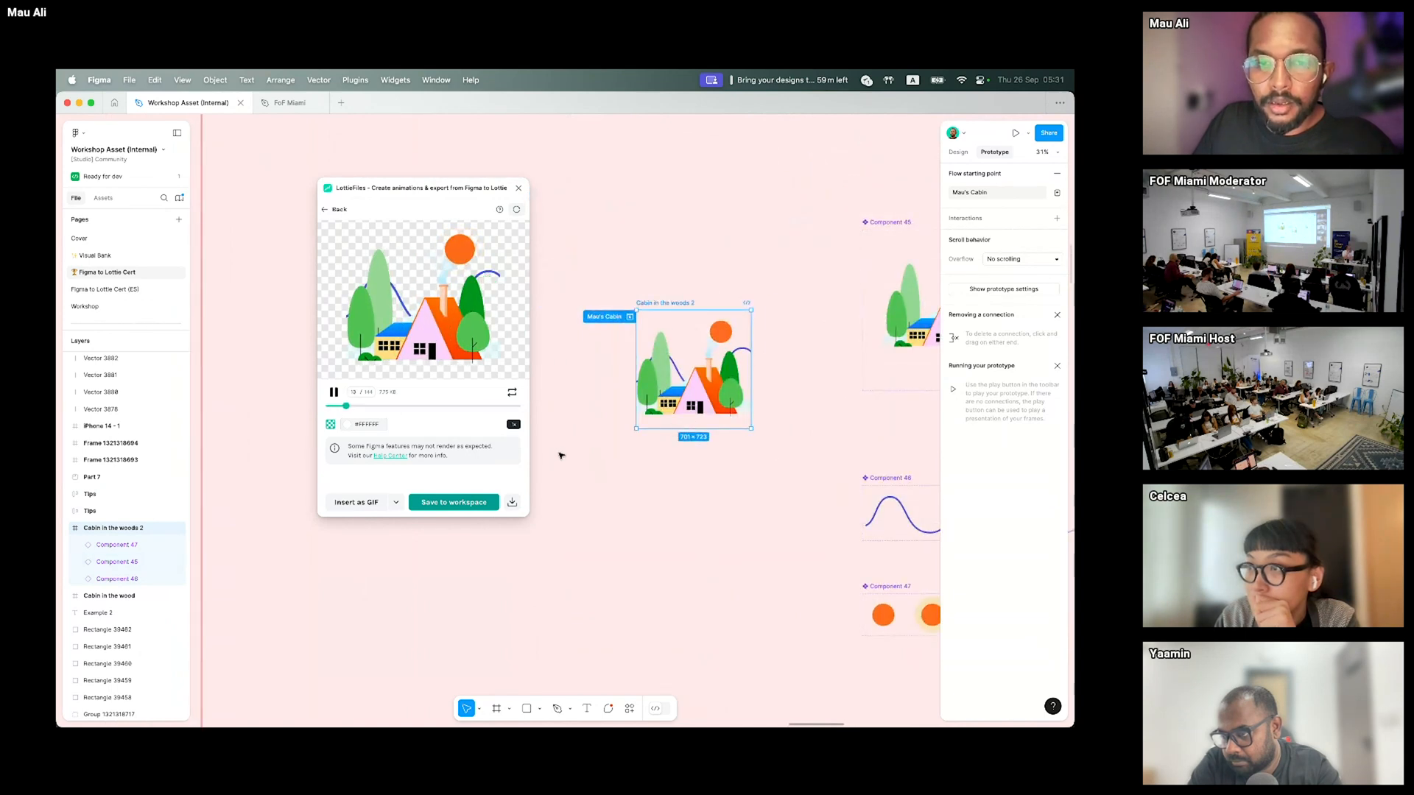
drag(672, 288, 685, 280)
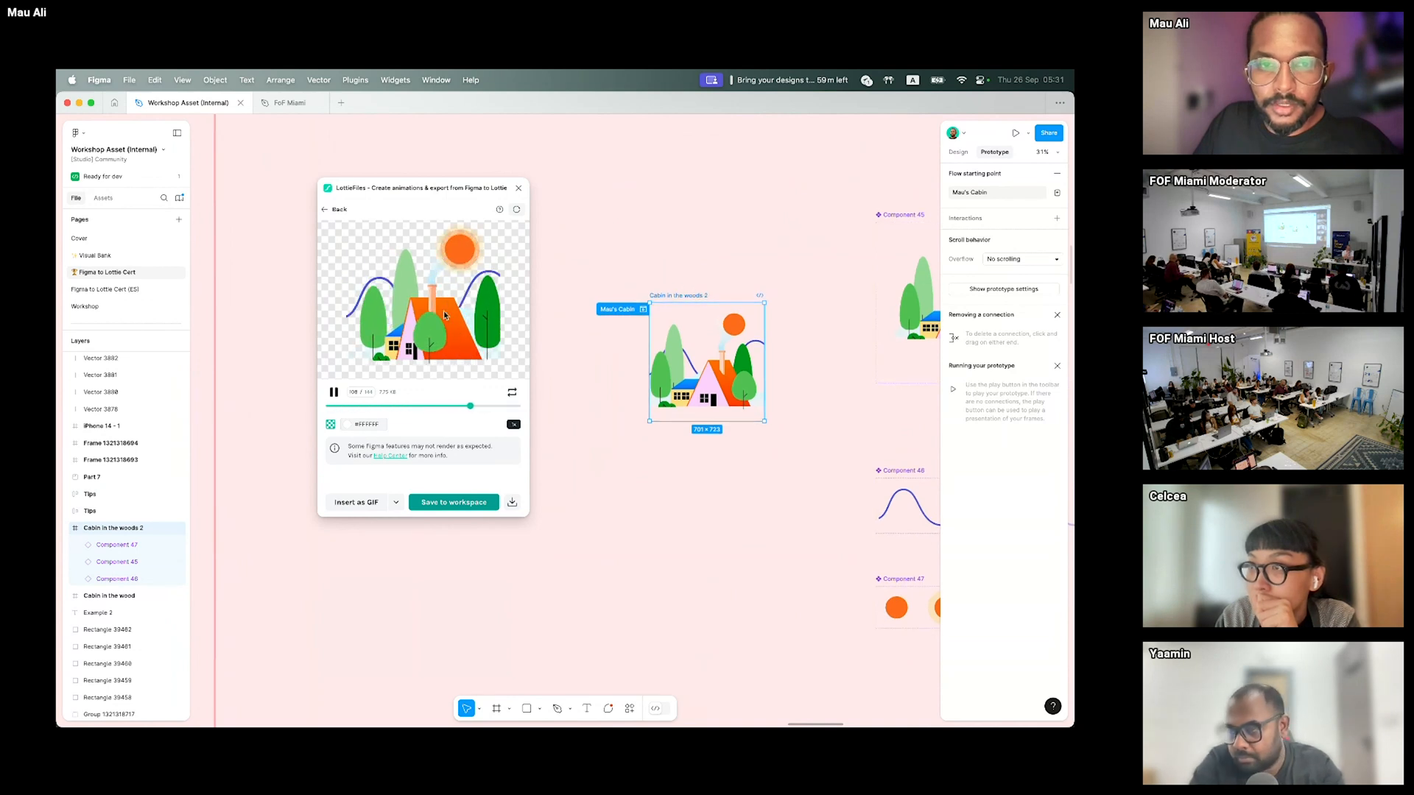
- Open the saved "Flow 54" cabin animation from the Animations folder of the Workflow & Co workspace
click(327, 212)
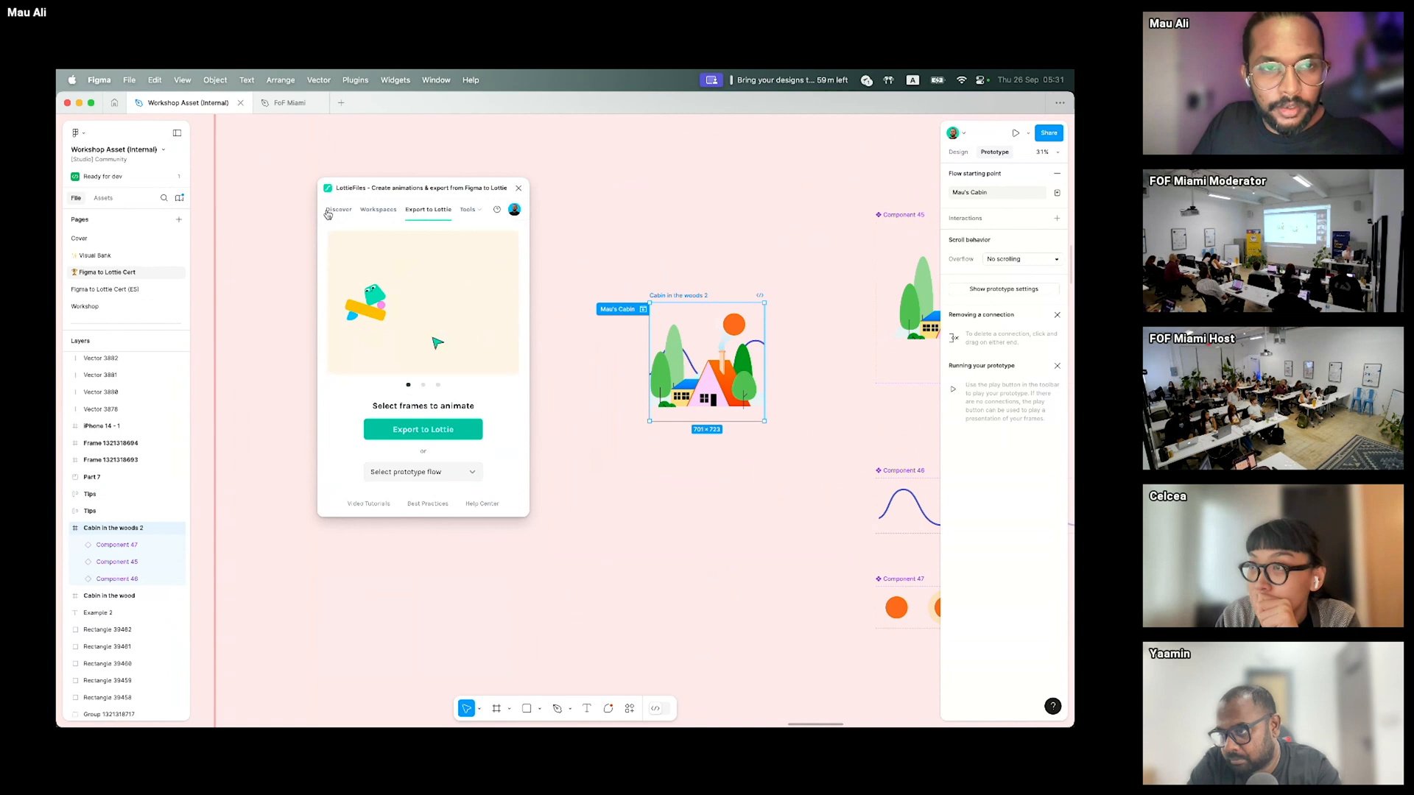
click(378, 215)
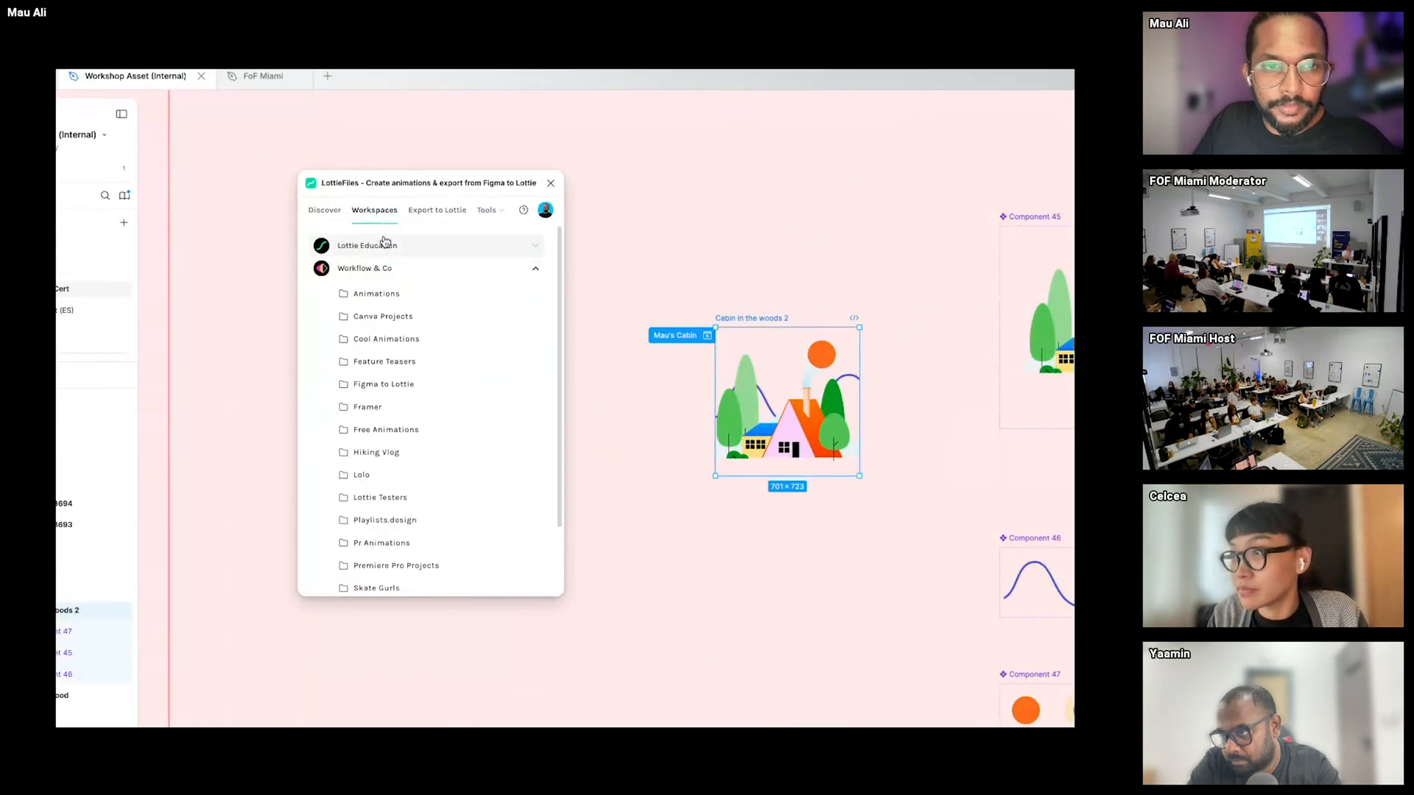
click(459, 295)
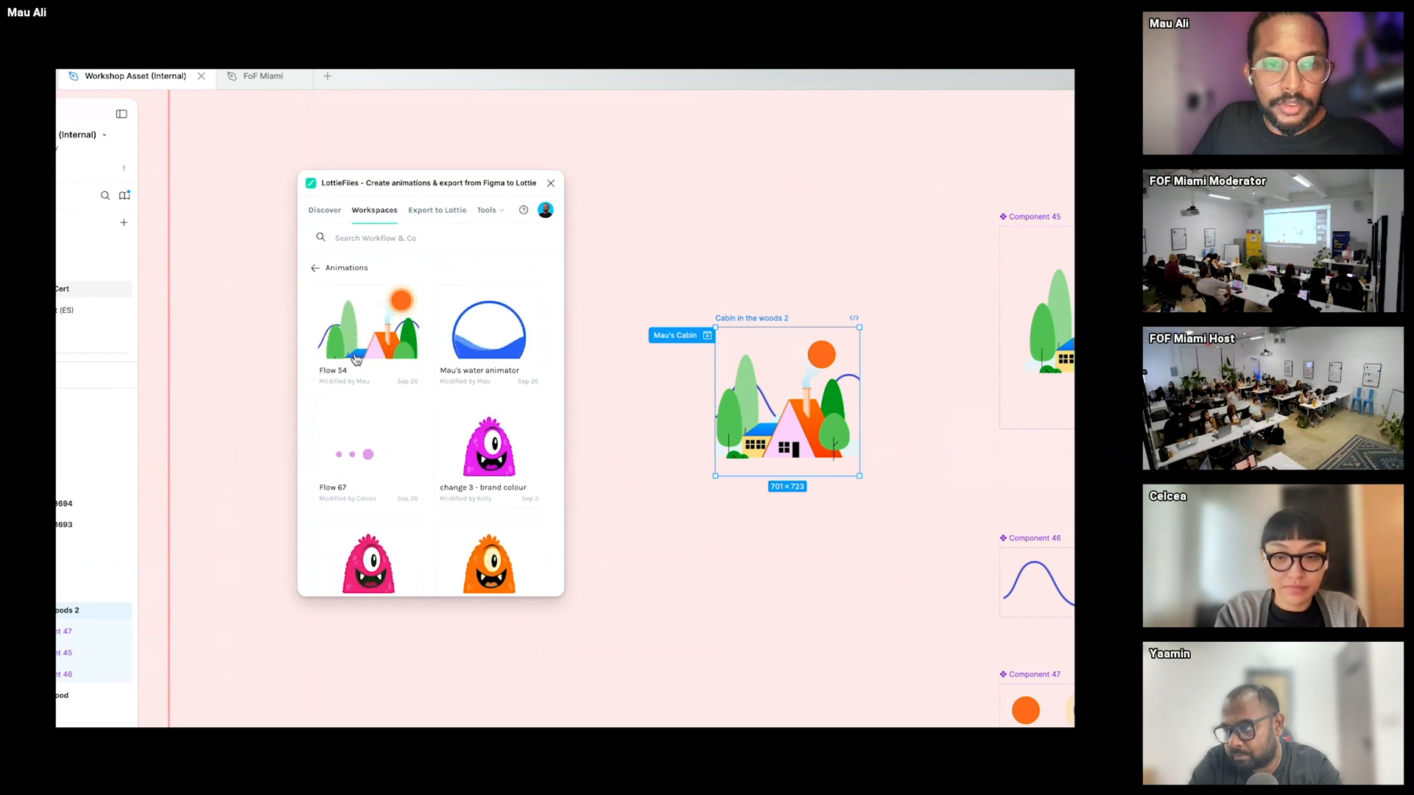
click(366, 337)
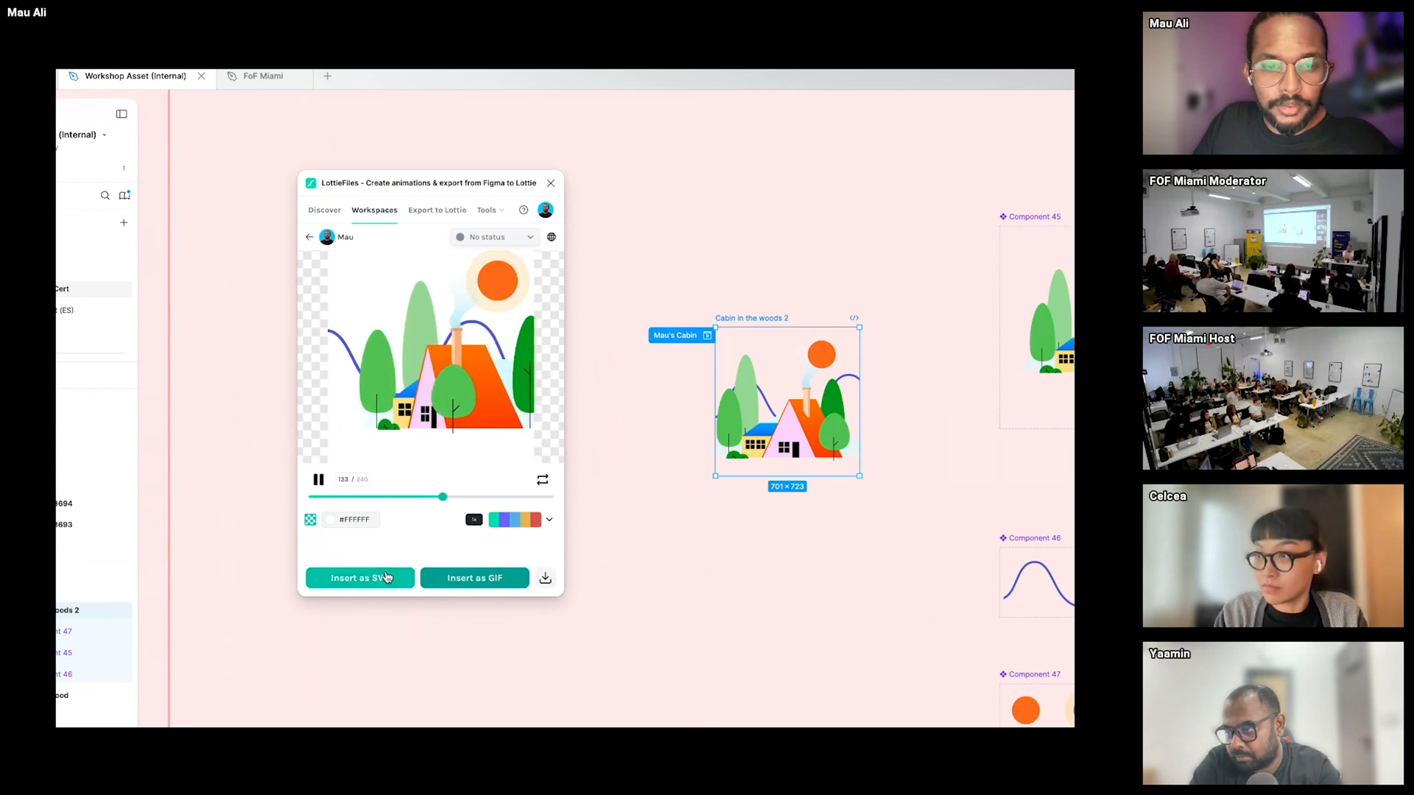
- Insert the "Flow 54" animation into the canvas as a Medium (500 x 500) GIF without transparency
click(490, 583)
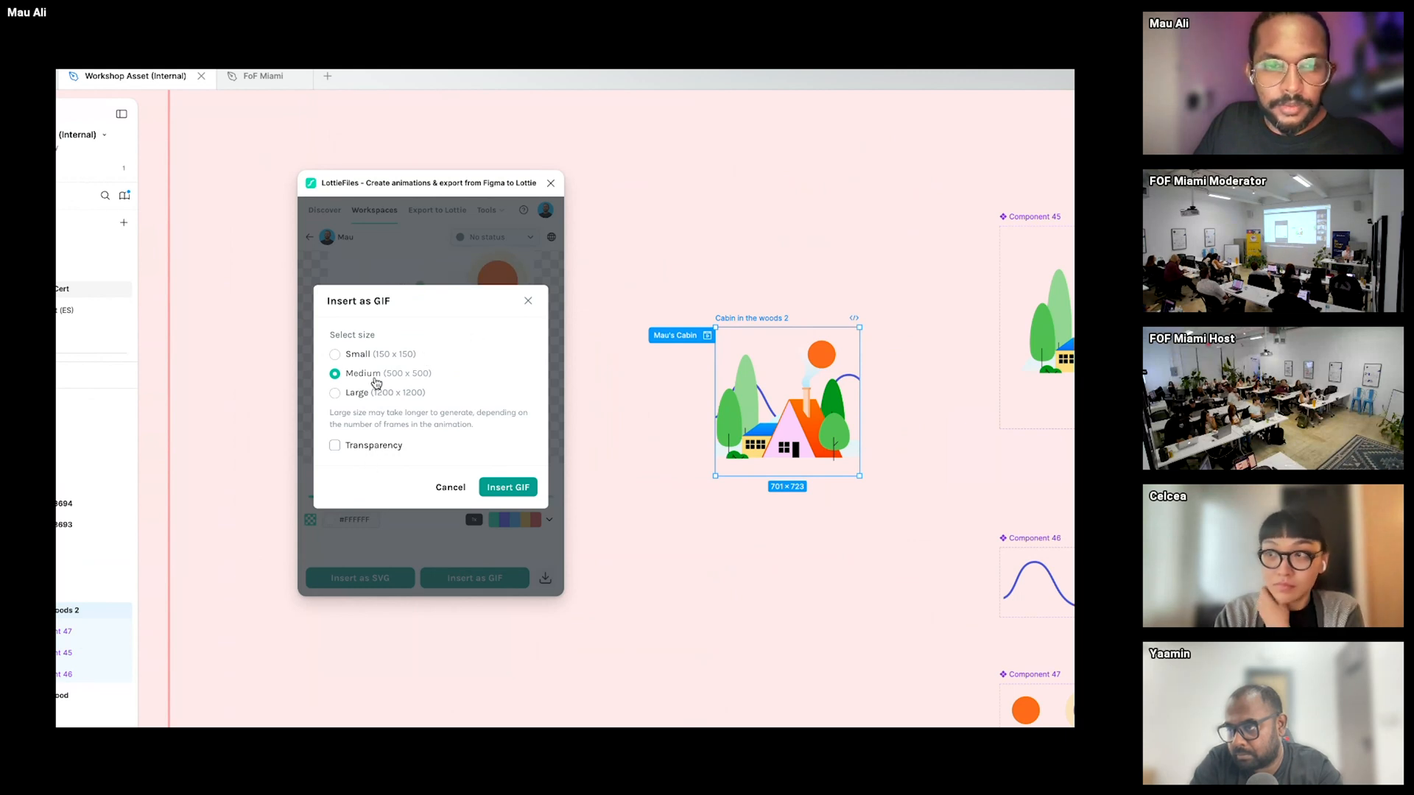
click(498, 489)
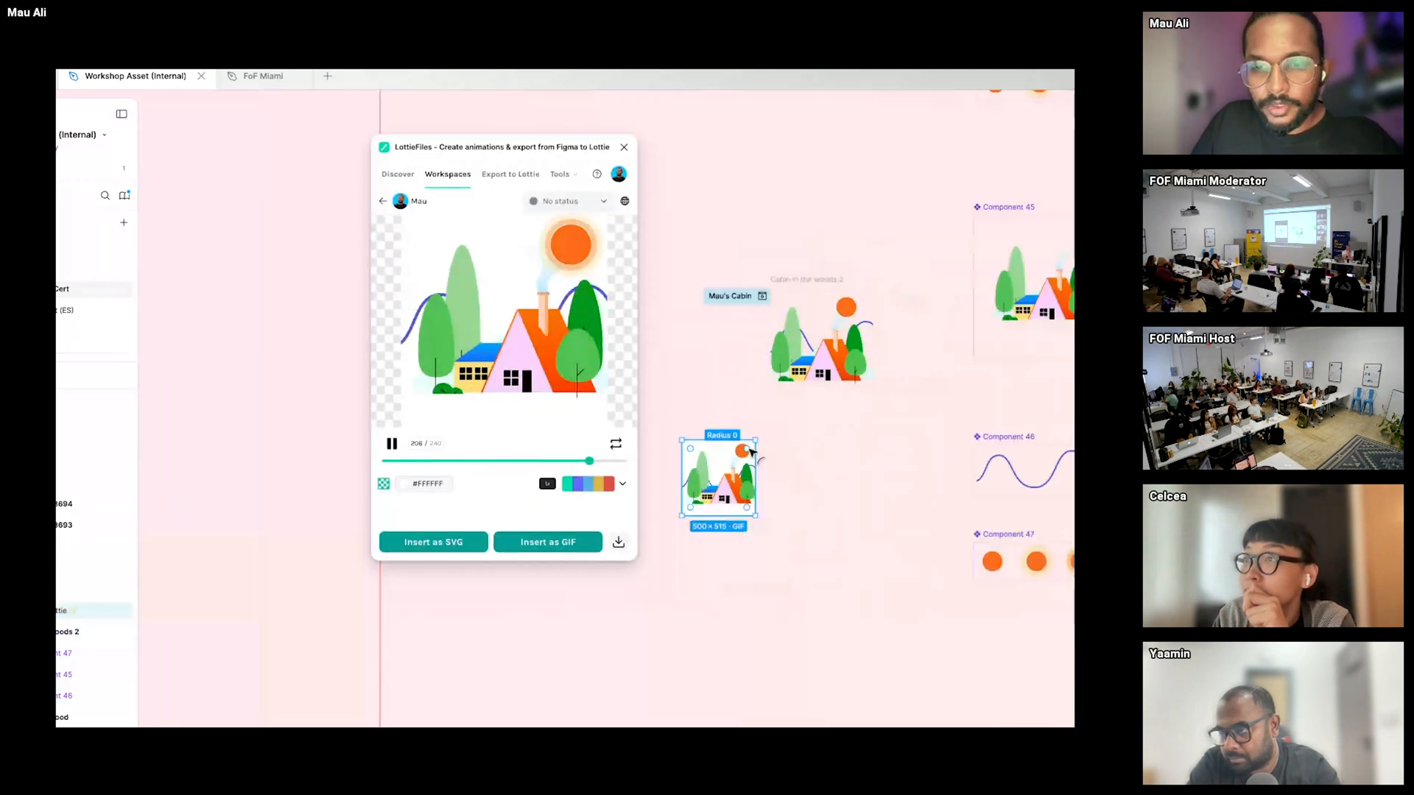
scroll(751, 451, down, 2)
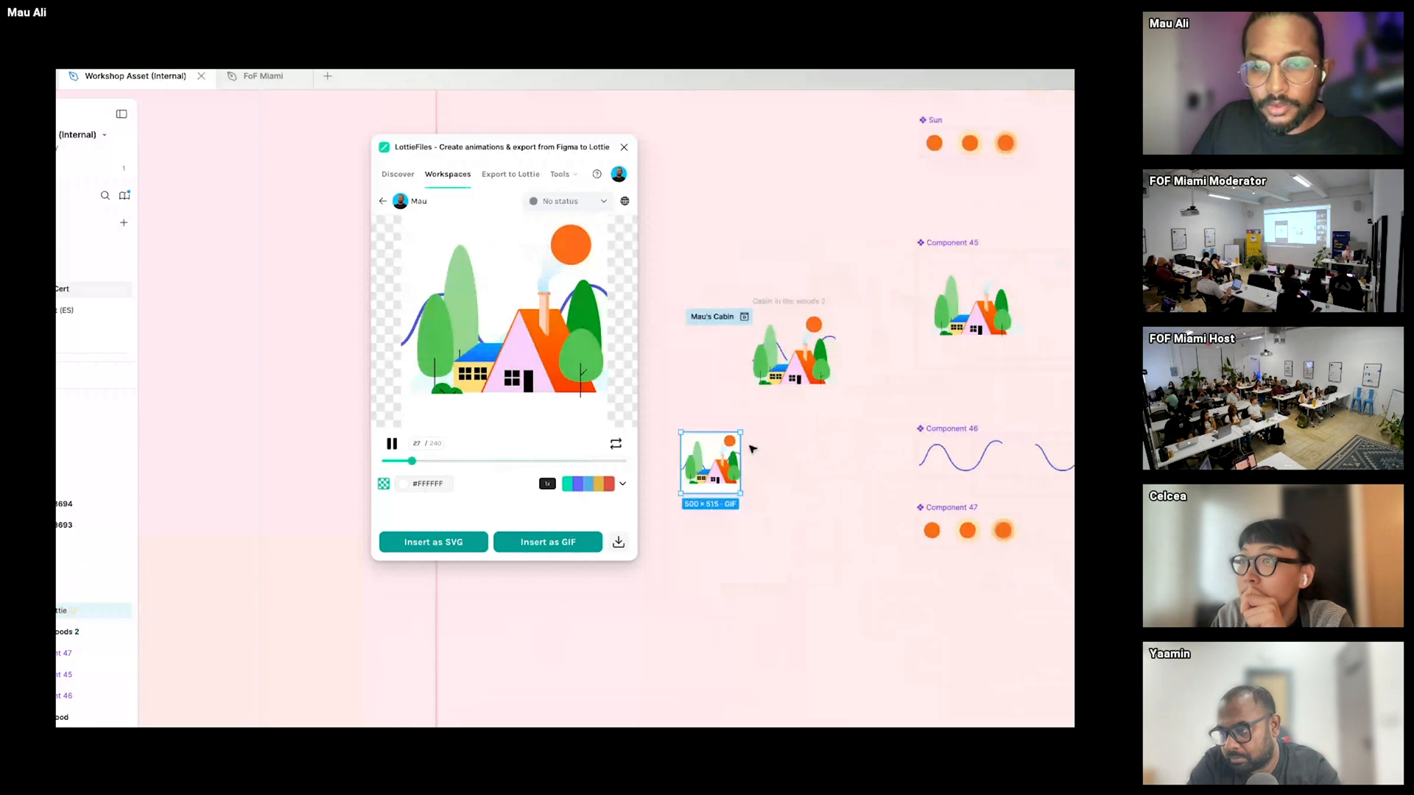
- Switch to Dev Mode with the inserted cabin GIF selected, search the plugins for "lottie" and run LottieFiles for Figma Dev Mode
scroll(724, 458, up, 5)
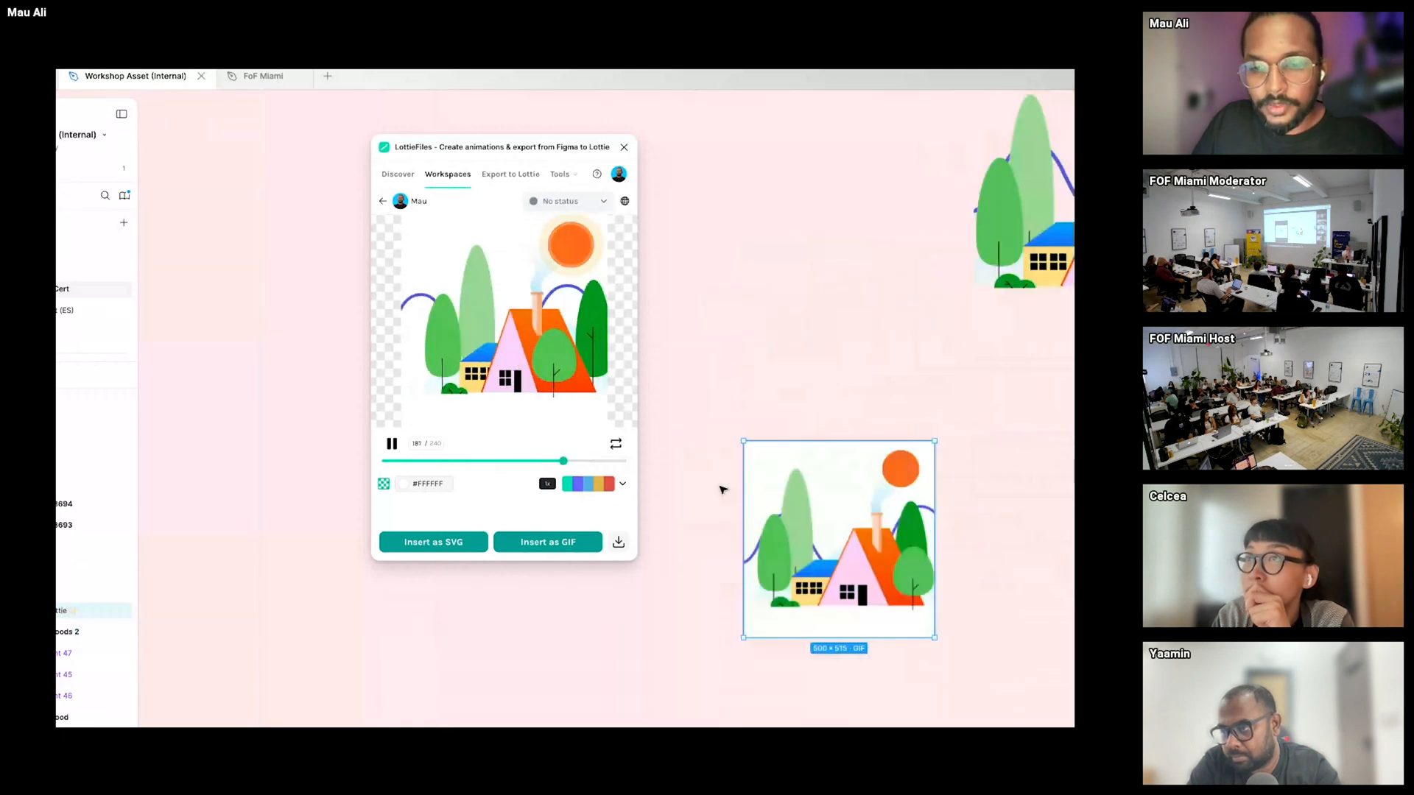
scroll(758, 500, down, 2)
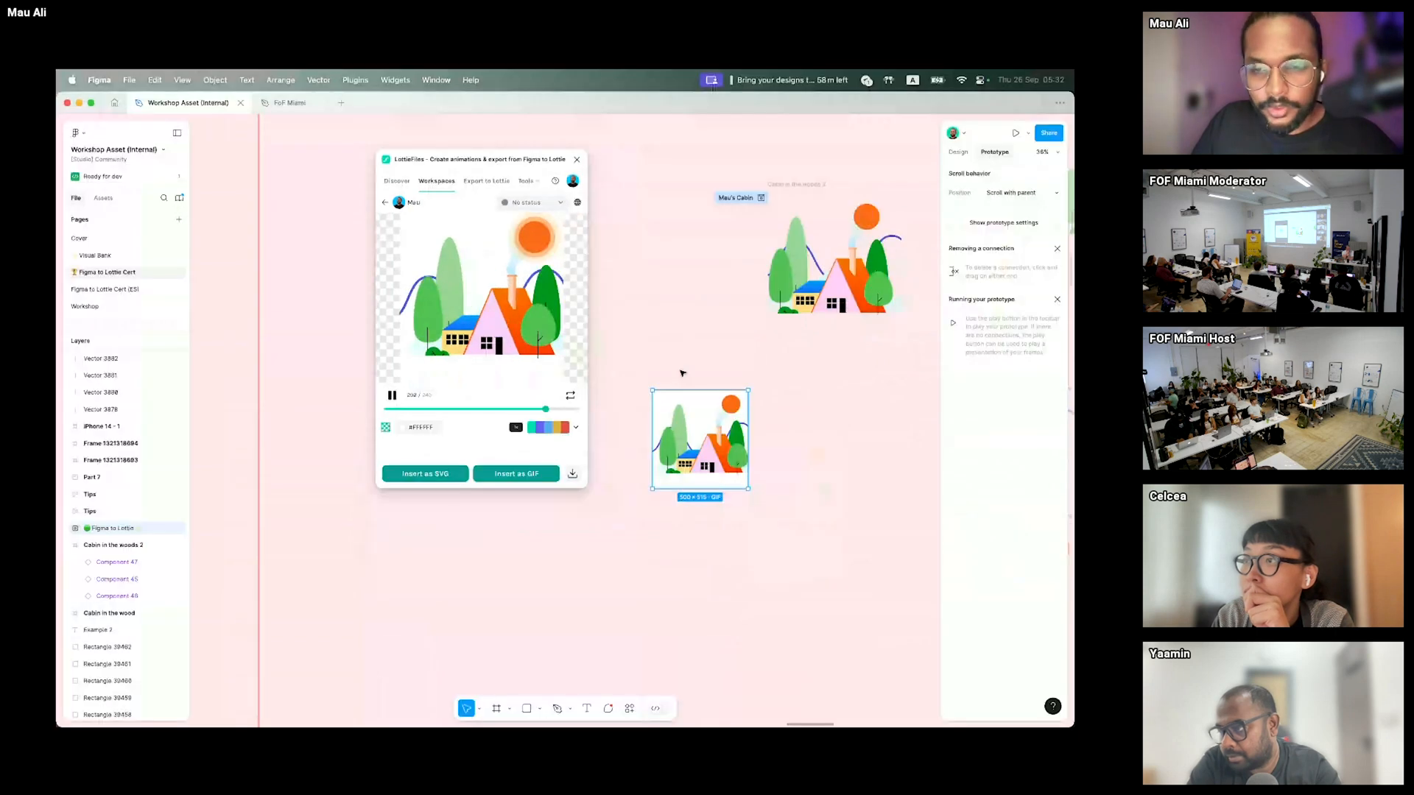
click(667, 709)
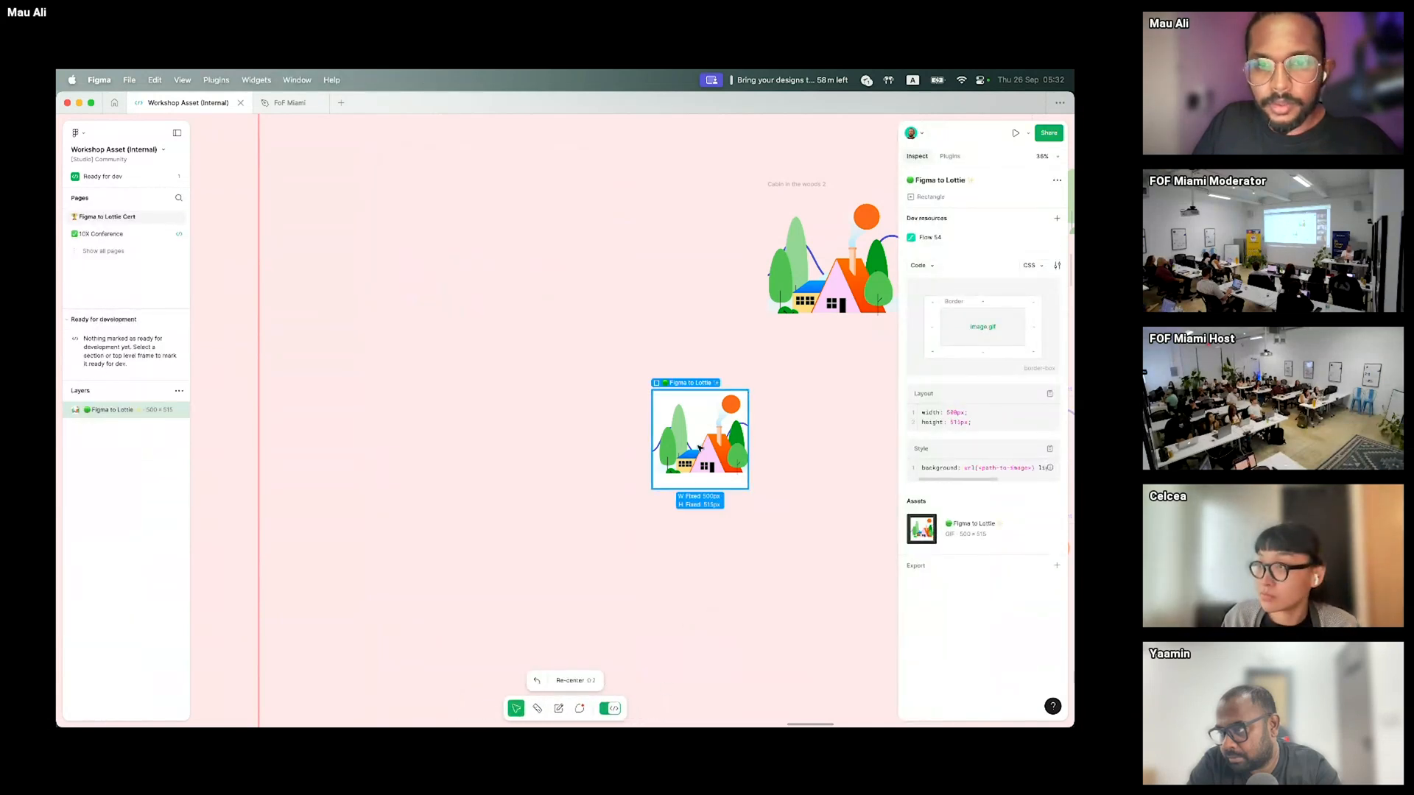
drag(709, 446, 636, 382)
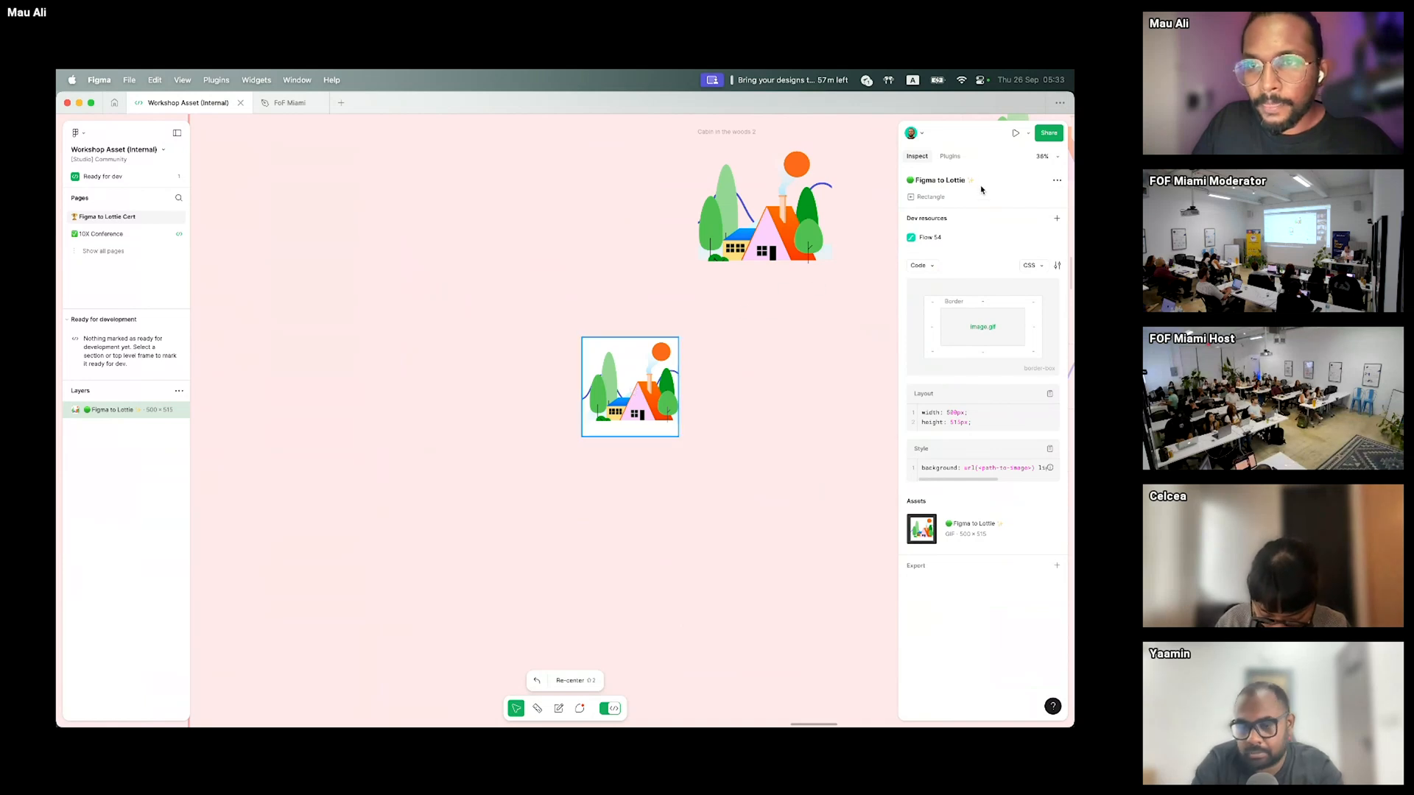
scroll(951, 160, up, 5)
click(952, 157)
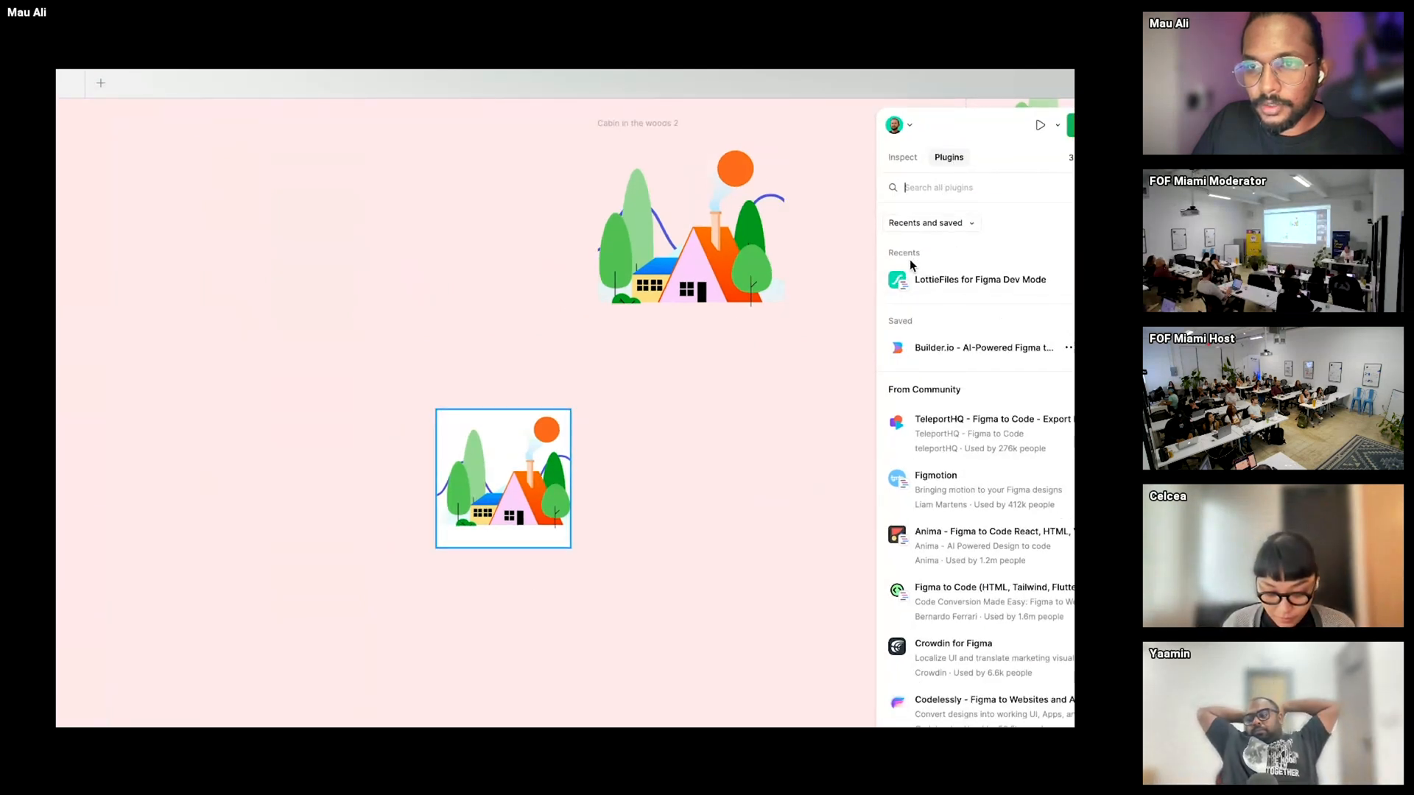
text(lottie)
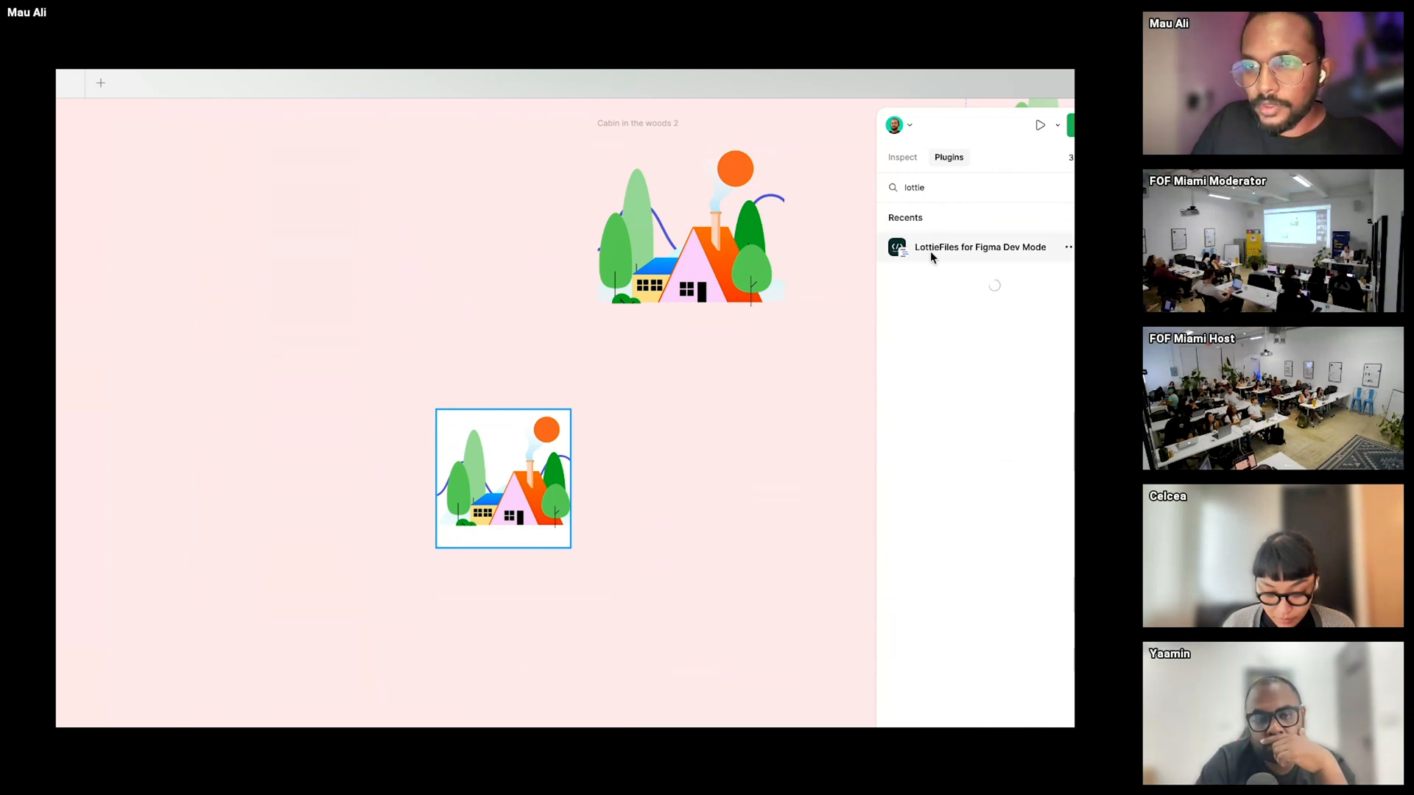
click(932, 246)
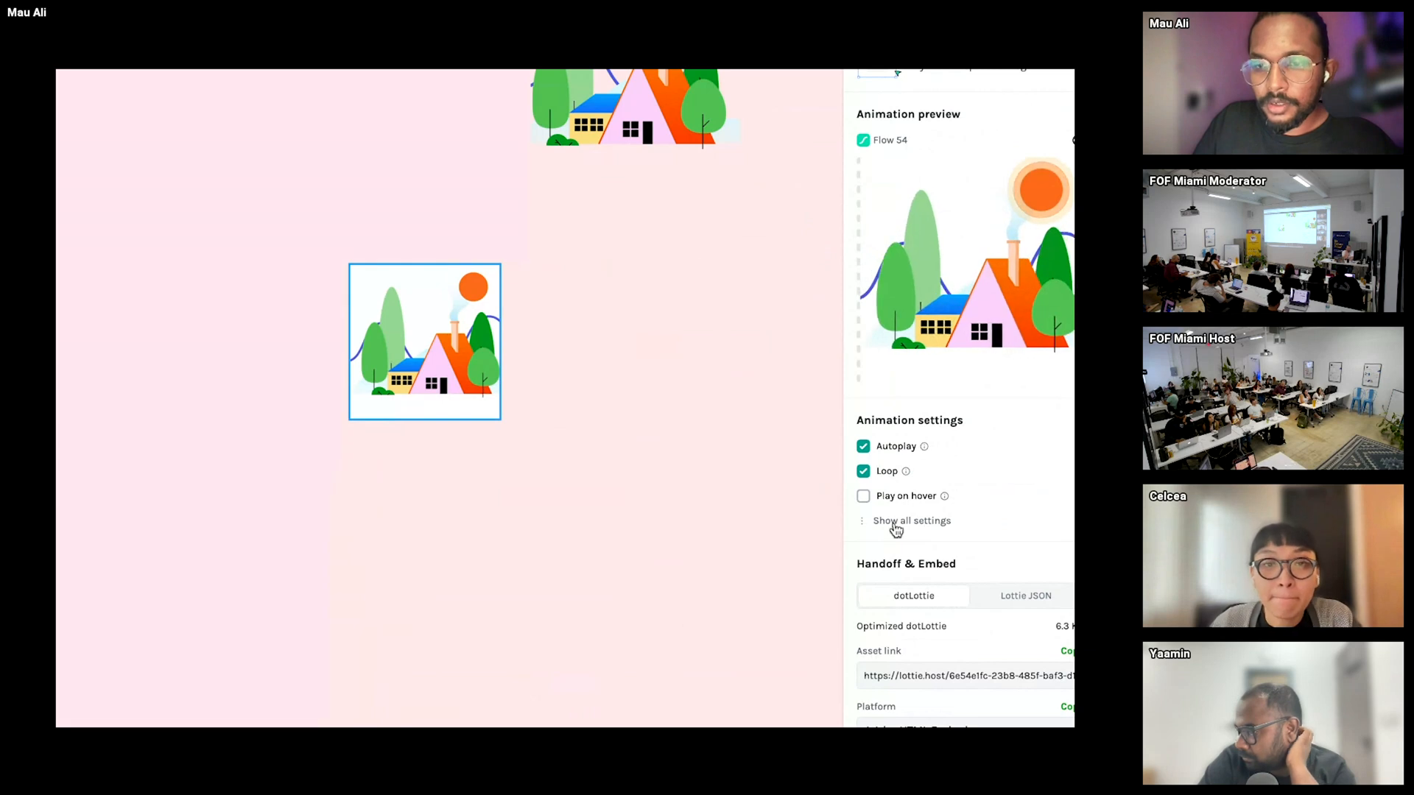
- Turn the Autoplay setting of the Flow 54 animation off and back on
click(863, 446)
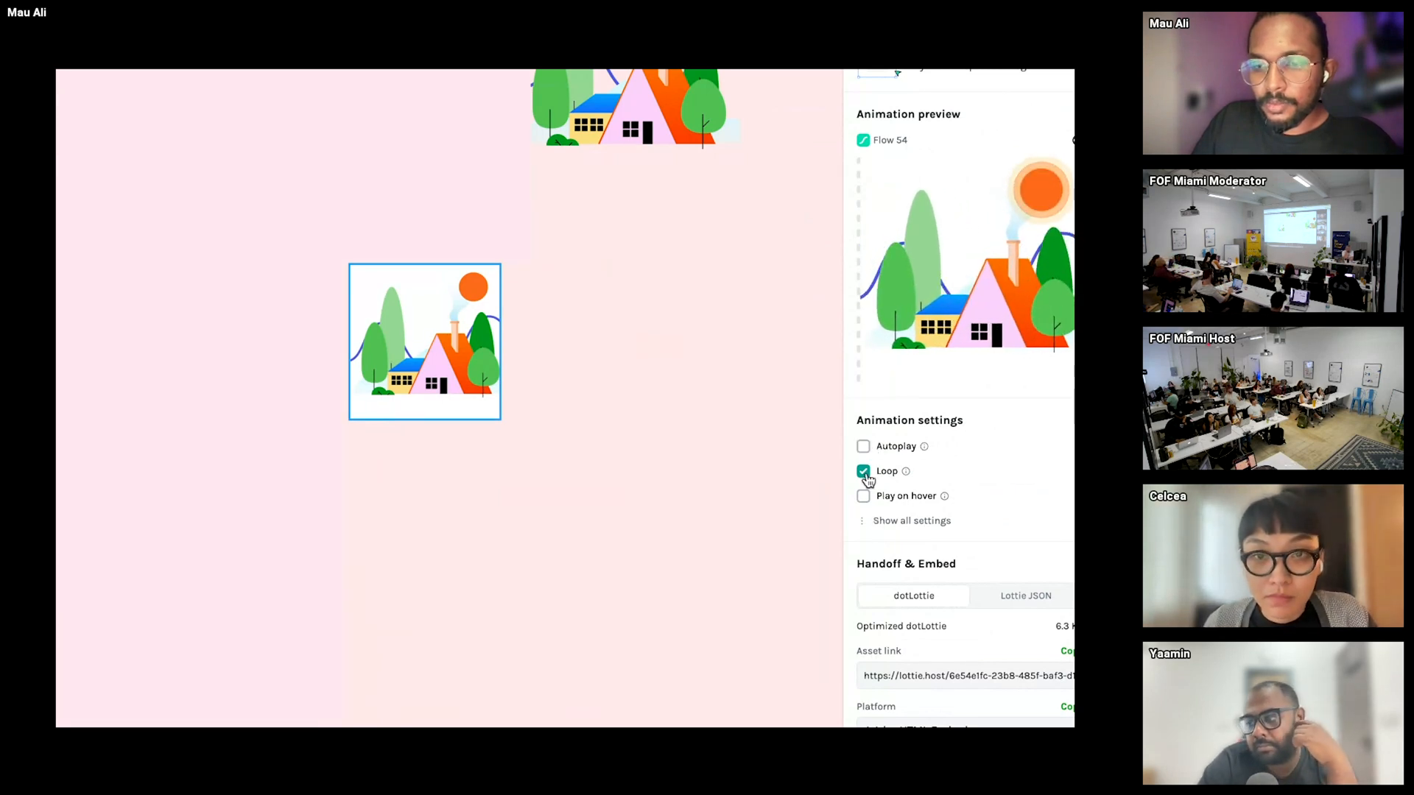
click(863, 447)
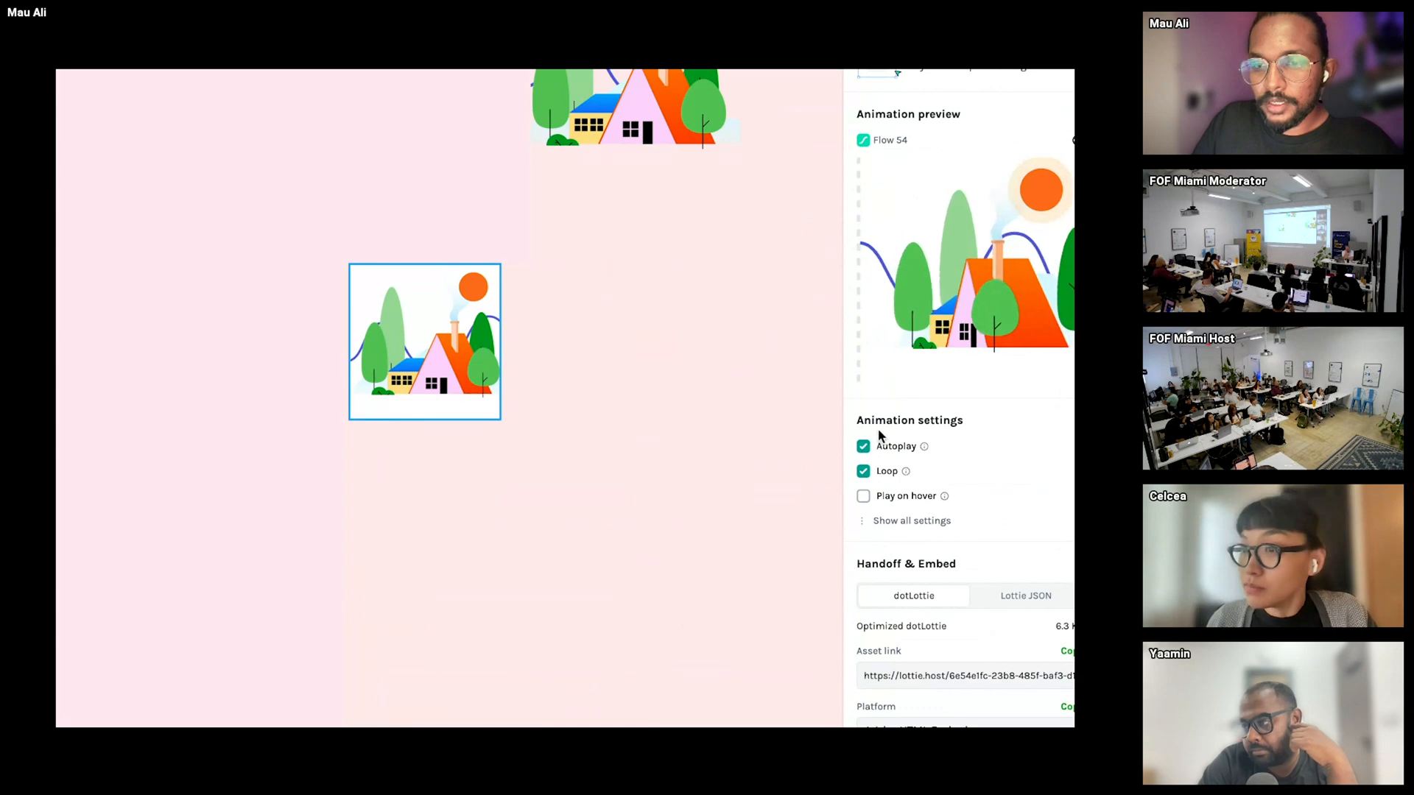
mouse_move(923, 447)
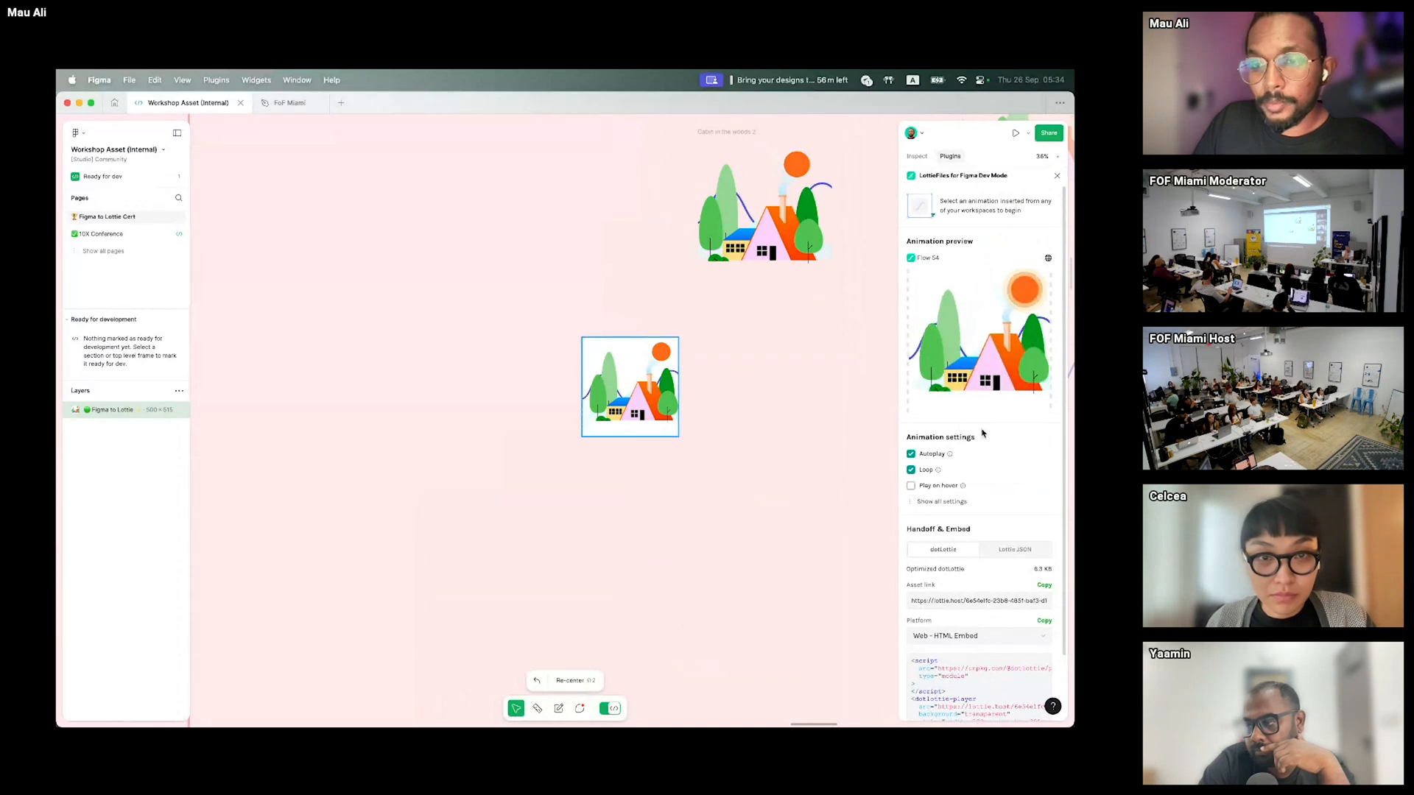
- Copy the animation's Web - HTML Embed code and paste it into the empty HTML editor of the CodePen page in the Arc browser
scroll(981, 496, down, 2)
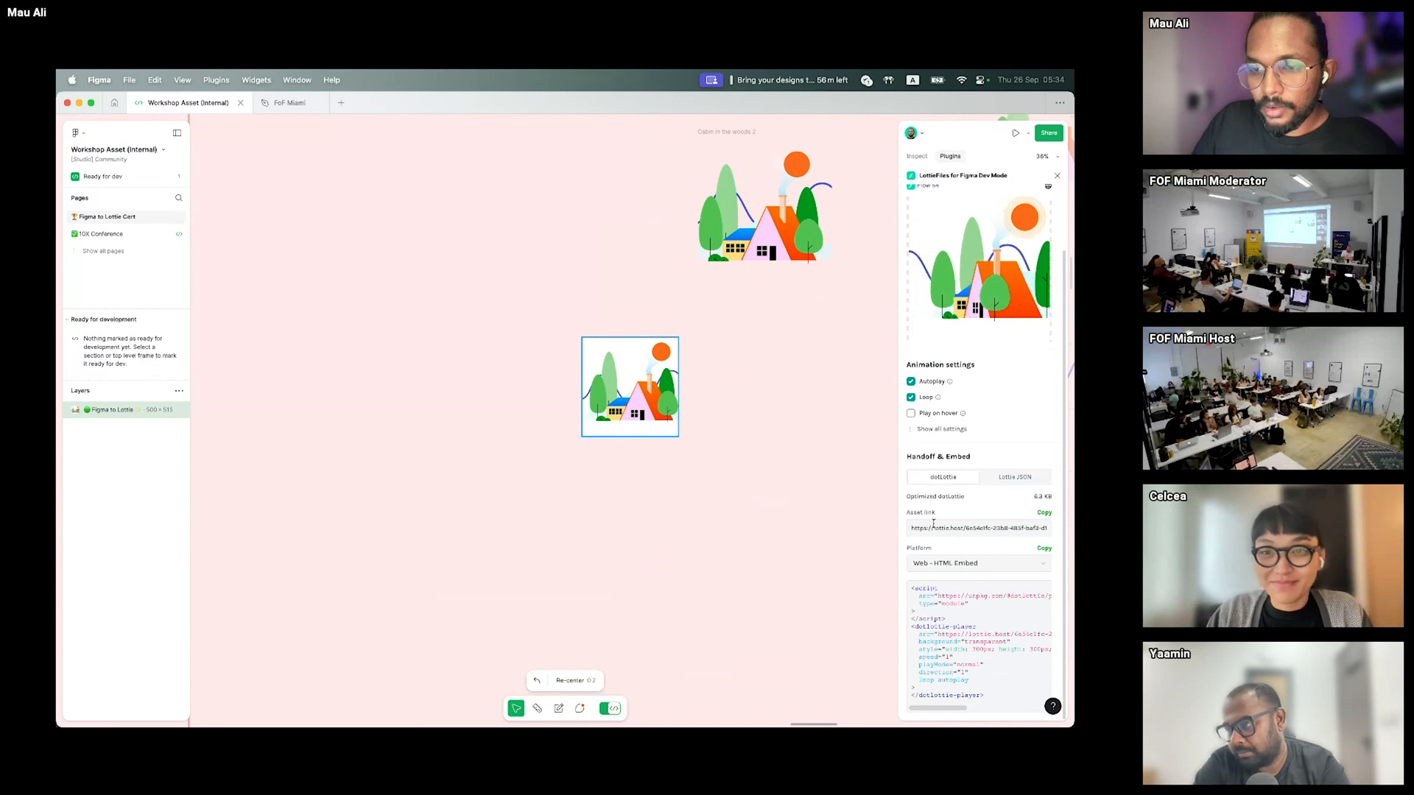
drag(911, 588, 1007, 695)
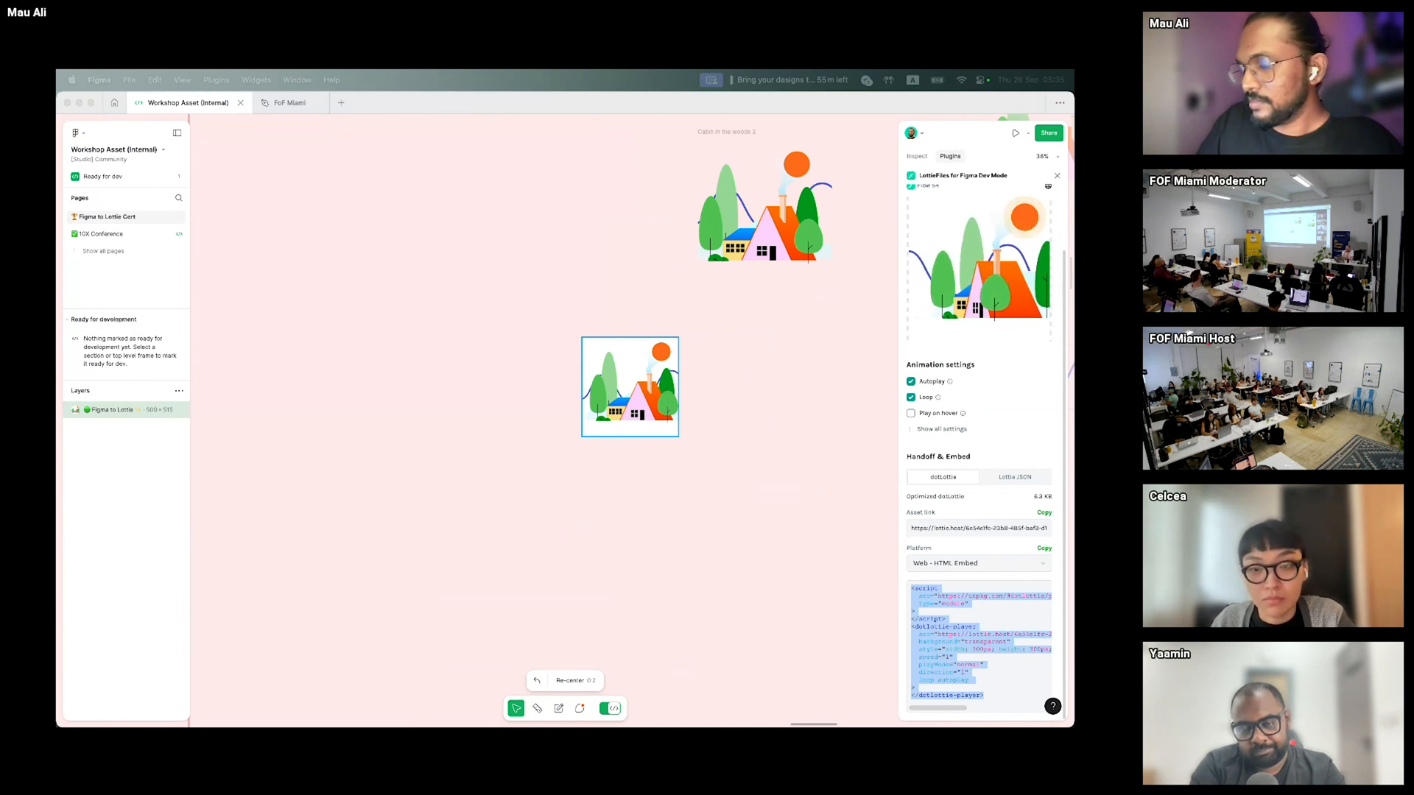
key(super+t)
key(Escape)
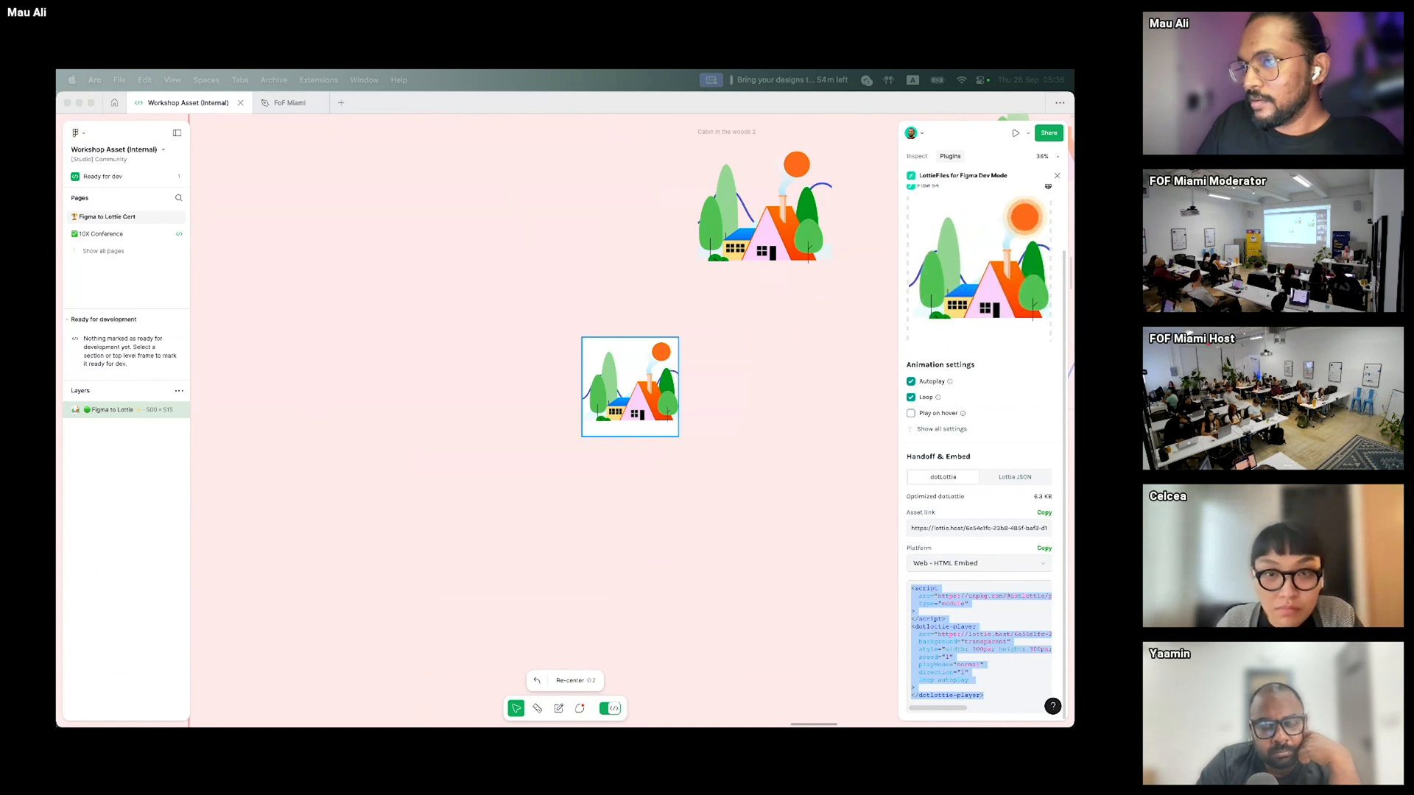
drag(1073, 395, 382, 152)
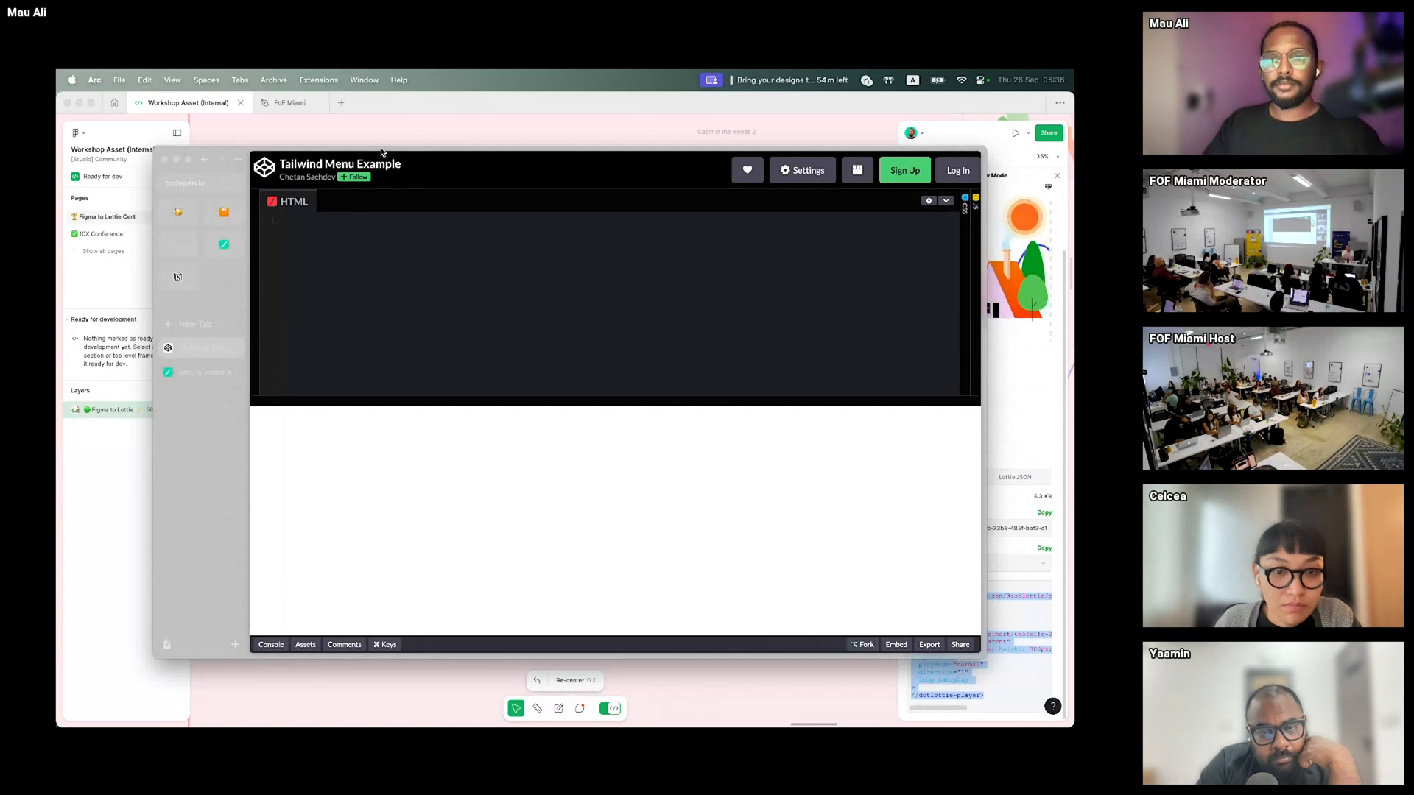
key(super+v)
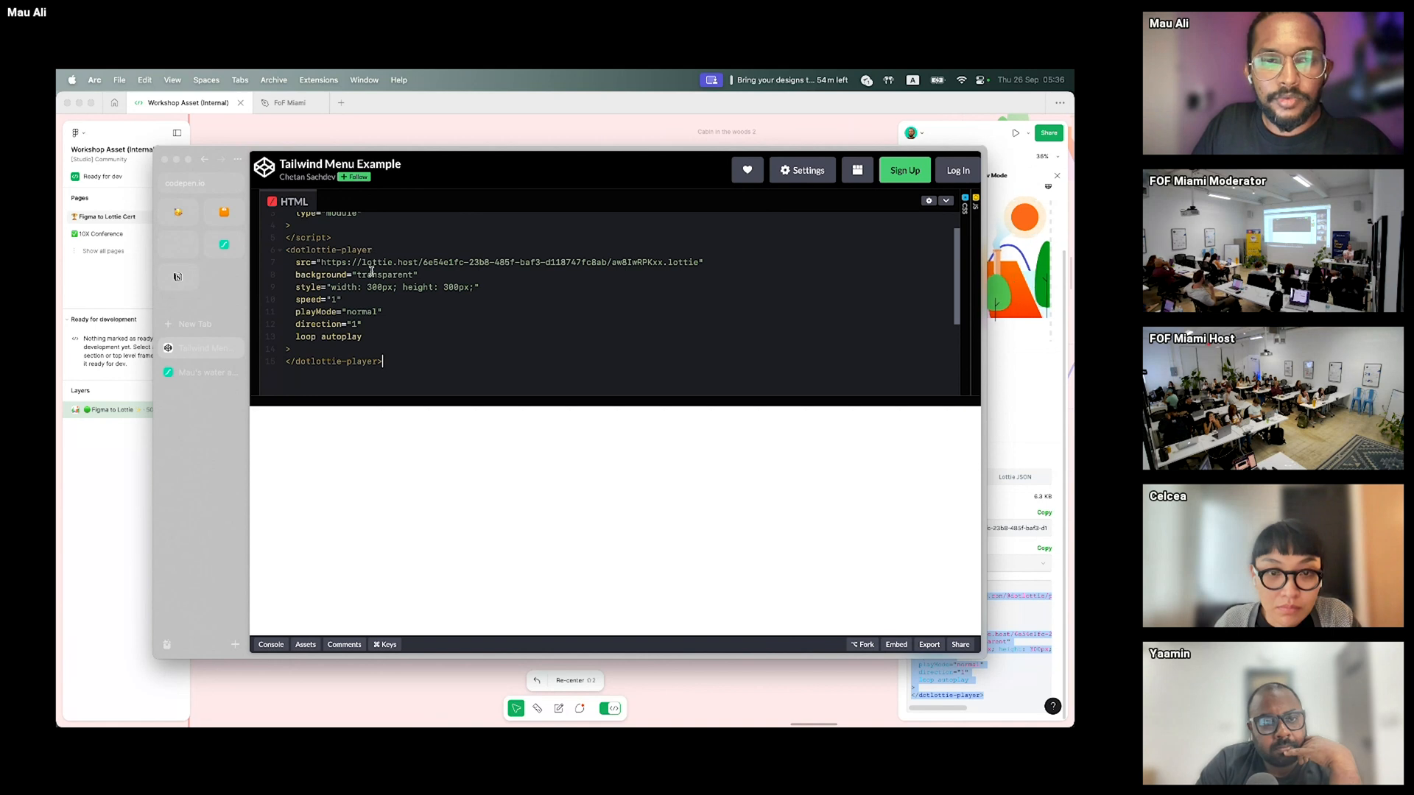
scroll(368, 287, up, 2)
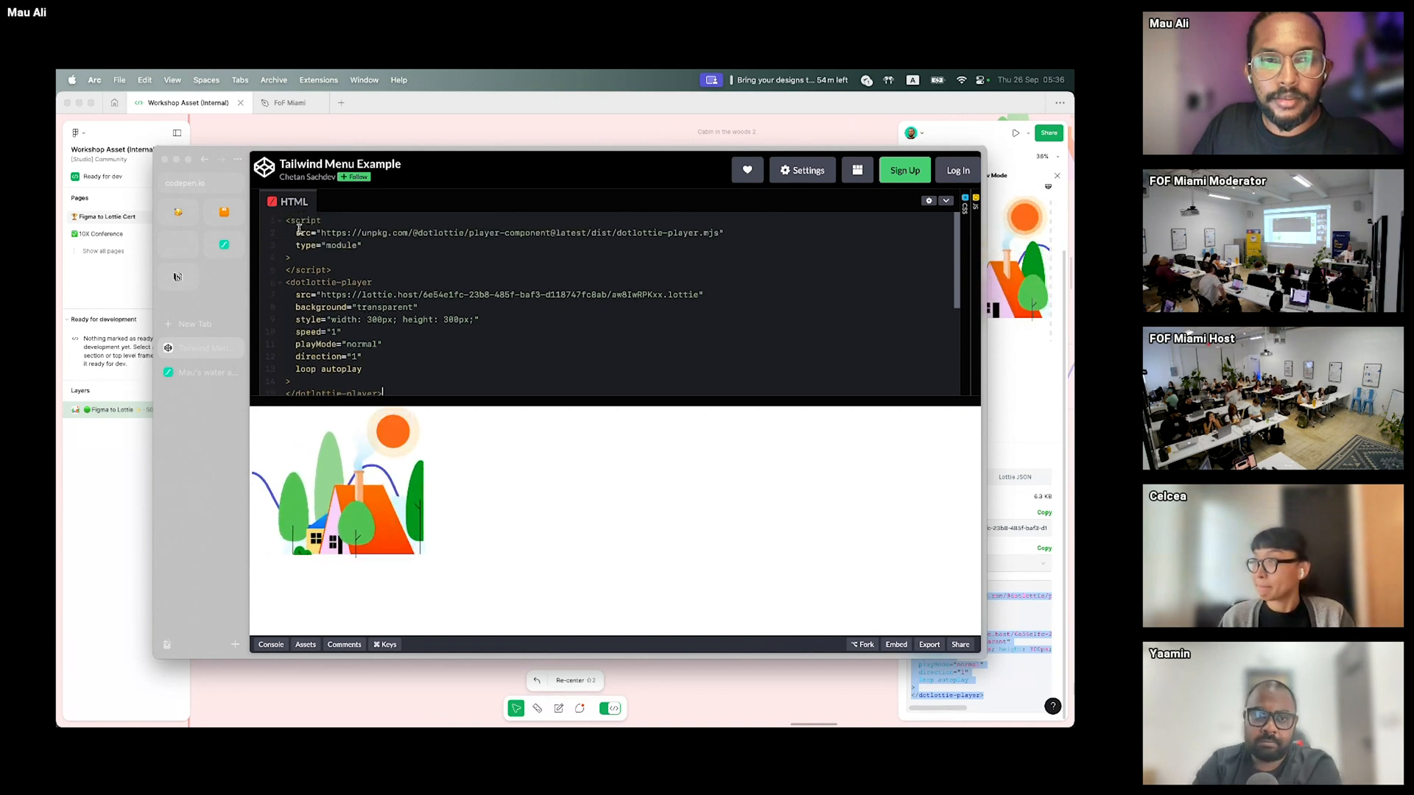
- Return to Figma, enable Play on hover for the animation and copy the updated HTML embed code
click(1020, 626)
key(super+Tab)
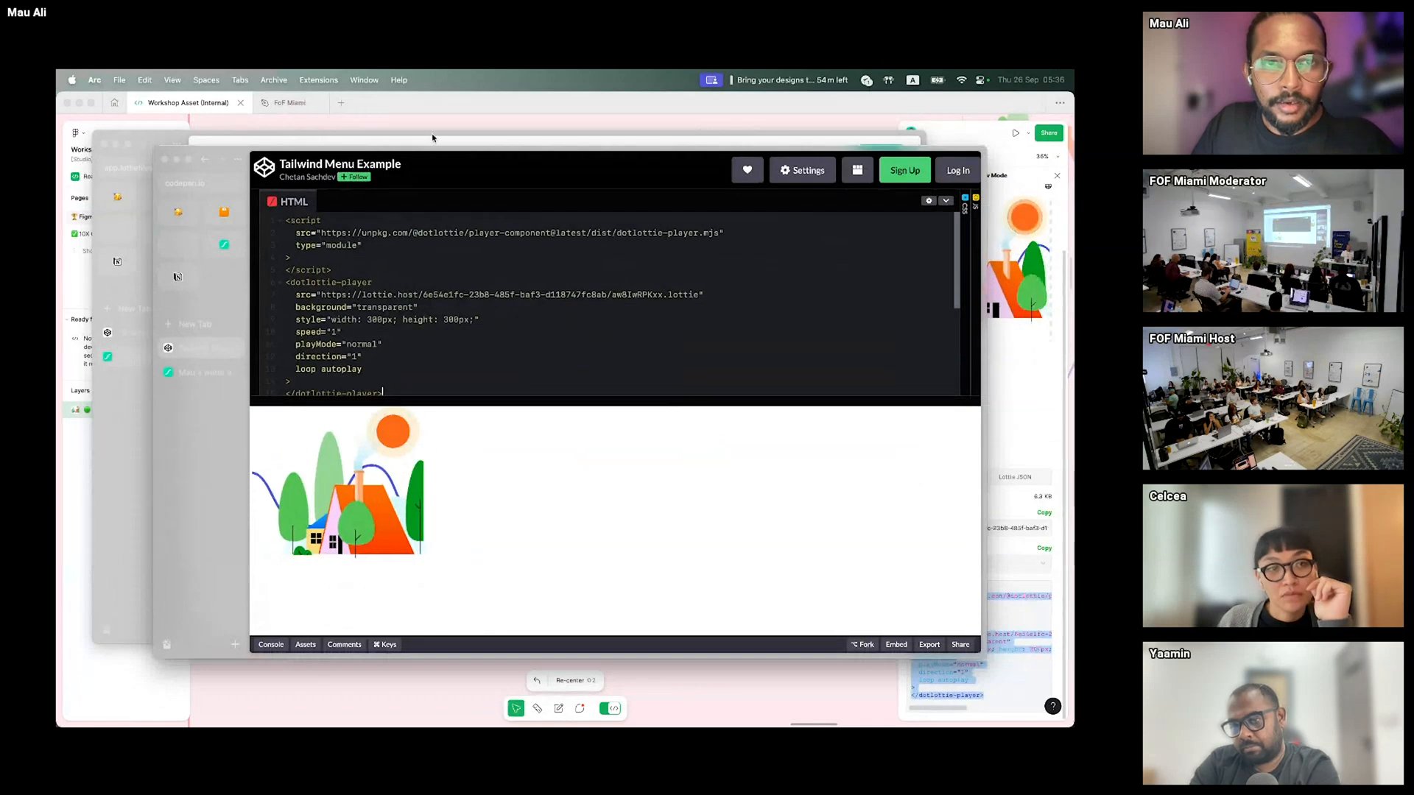
click(451, 115)
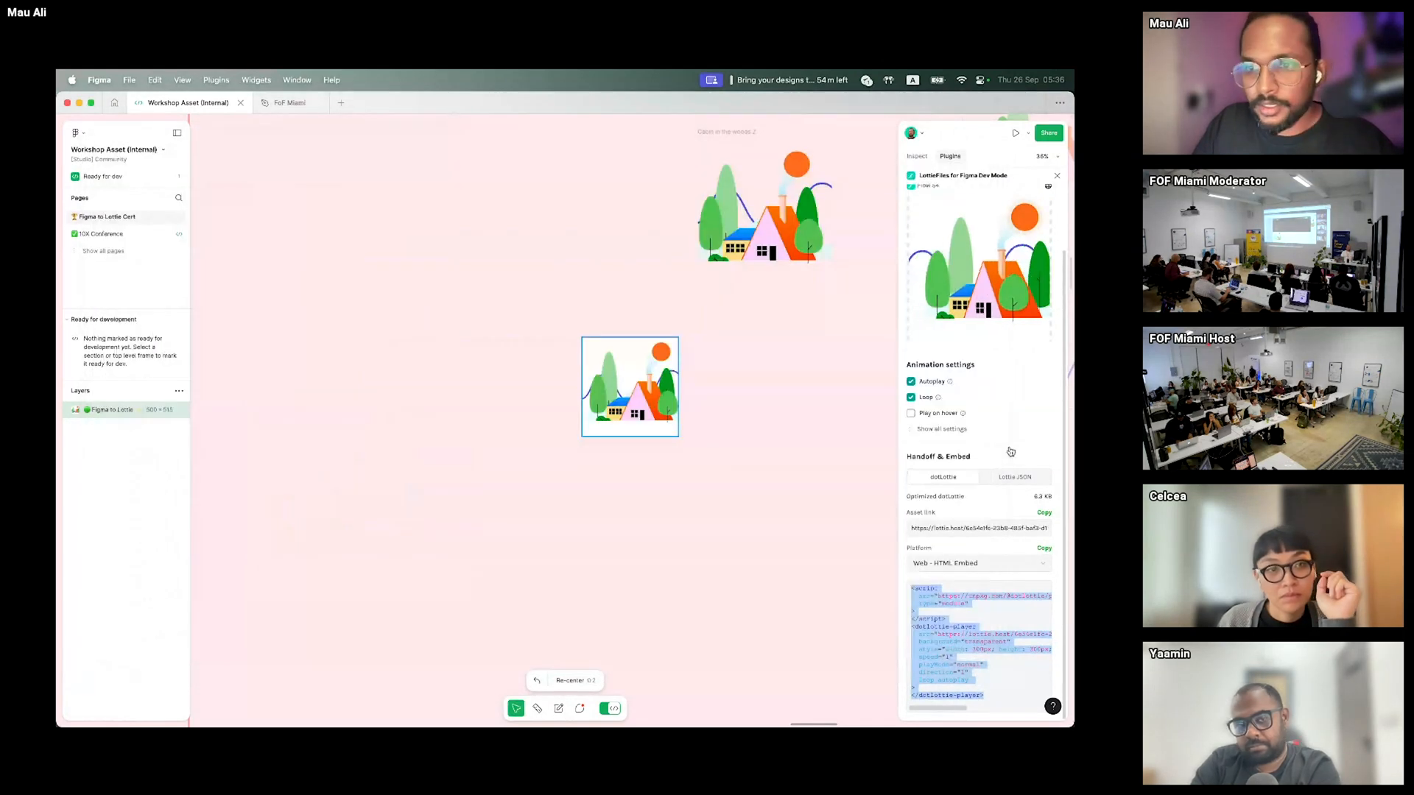
click(911, 414)
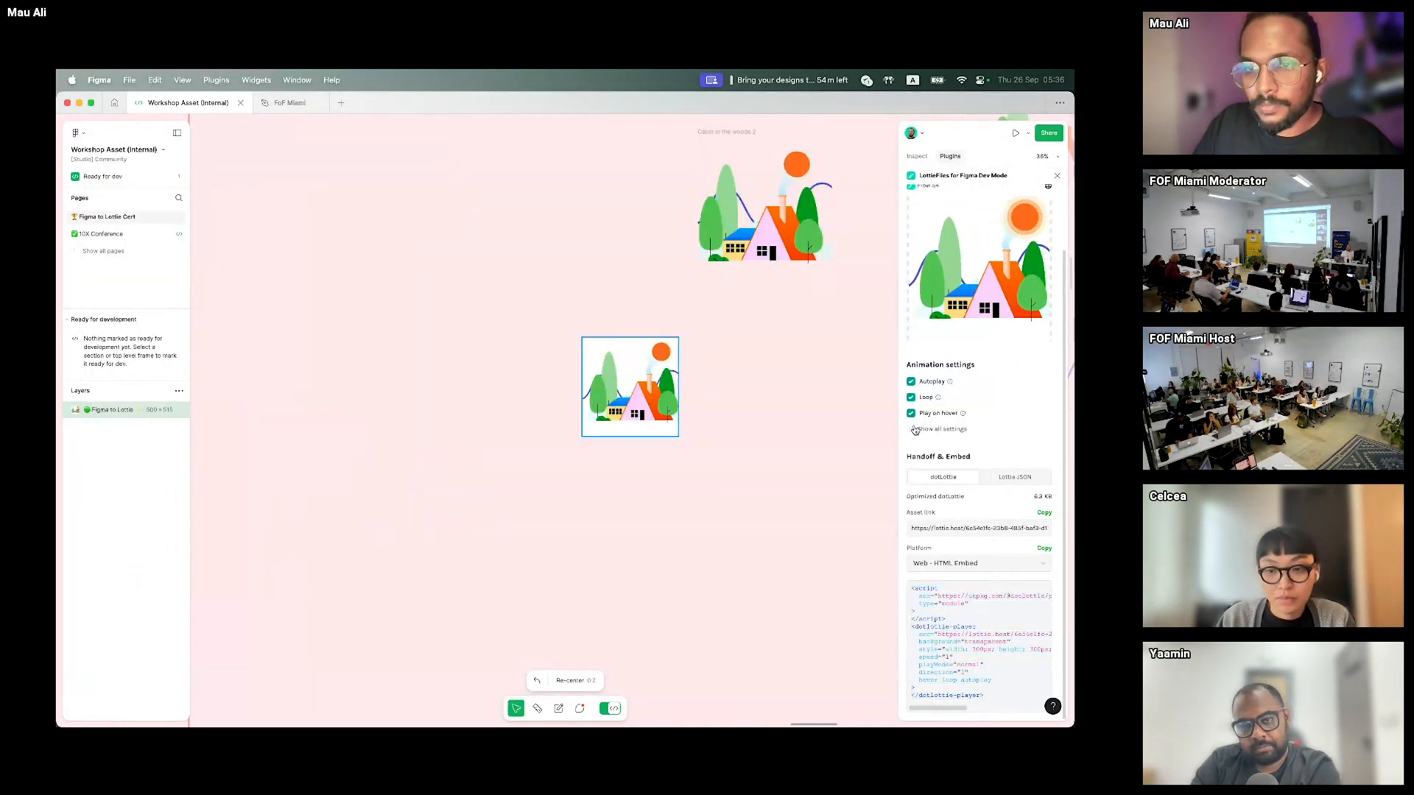
click(1044, 549)
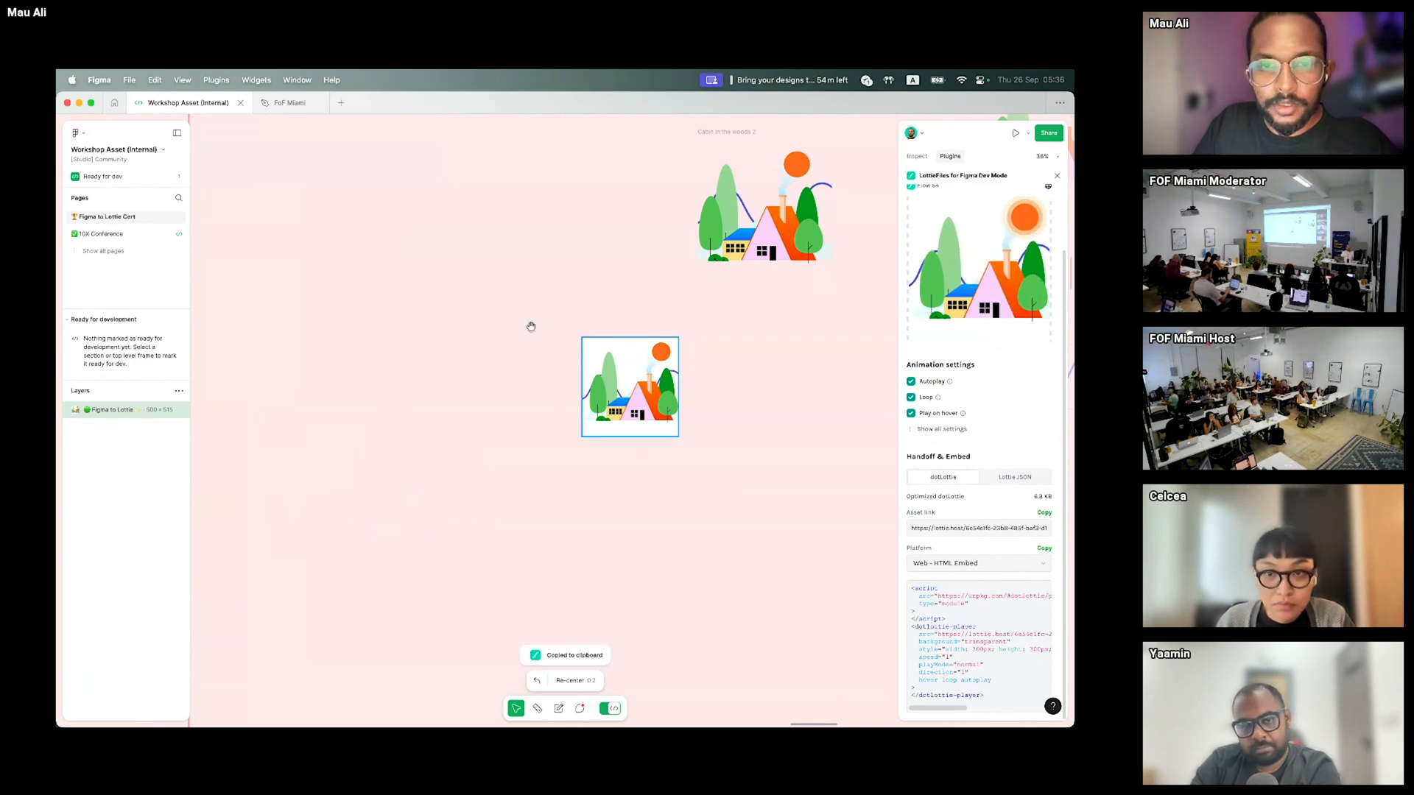
- Replace all the HTML in the CodePen editor with the updated embed code and highlight its "hover loop autoplay" line
key(super+Tab)
key(super+a)
key(super+v)
drag(405, 340, 298, 336)
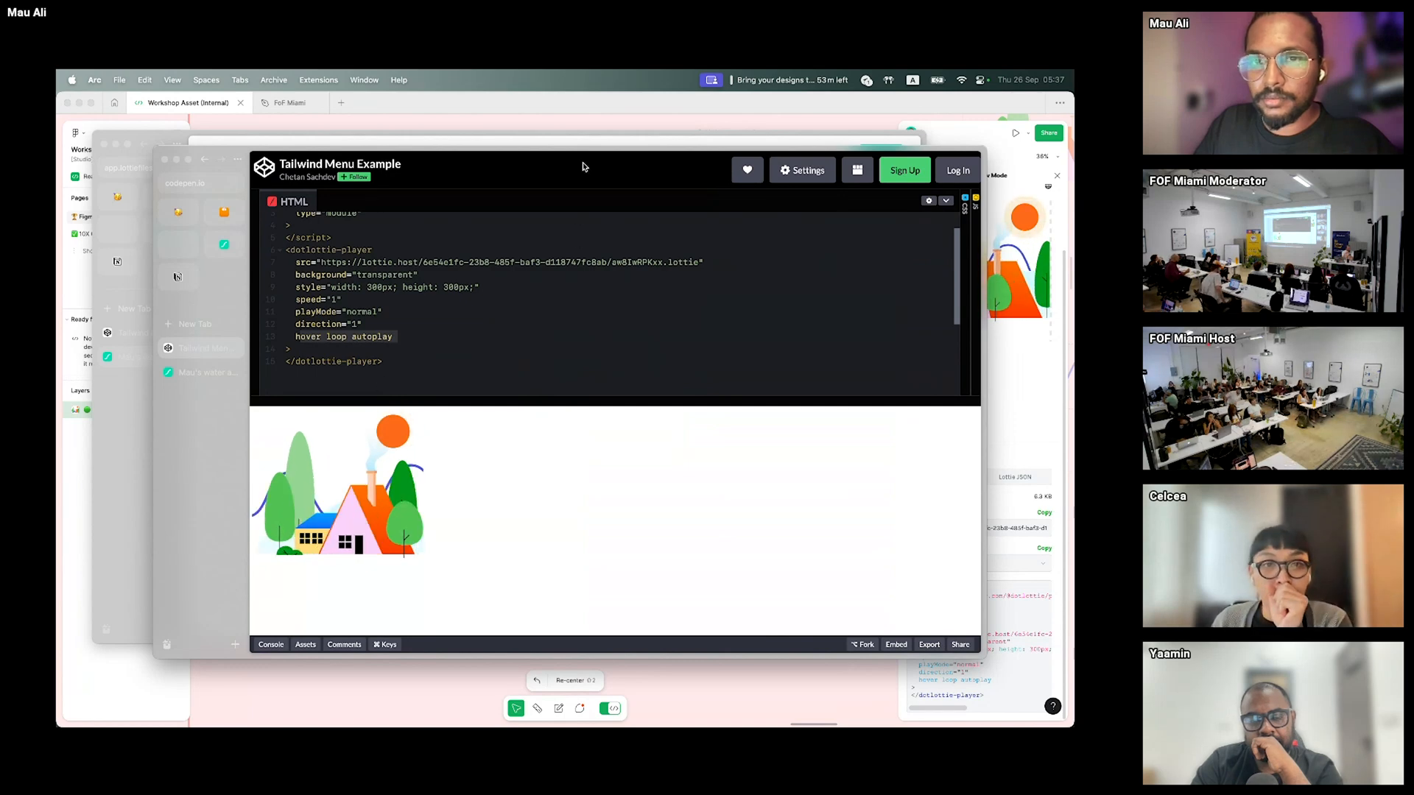
- Switch back to Figma and change the file from Dev Mode to design mode
drag(581, 155, 530, 145)
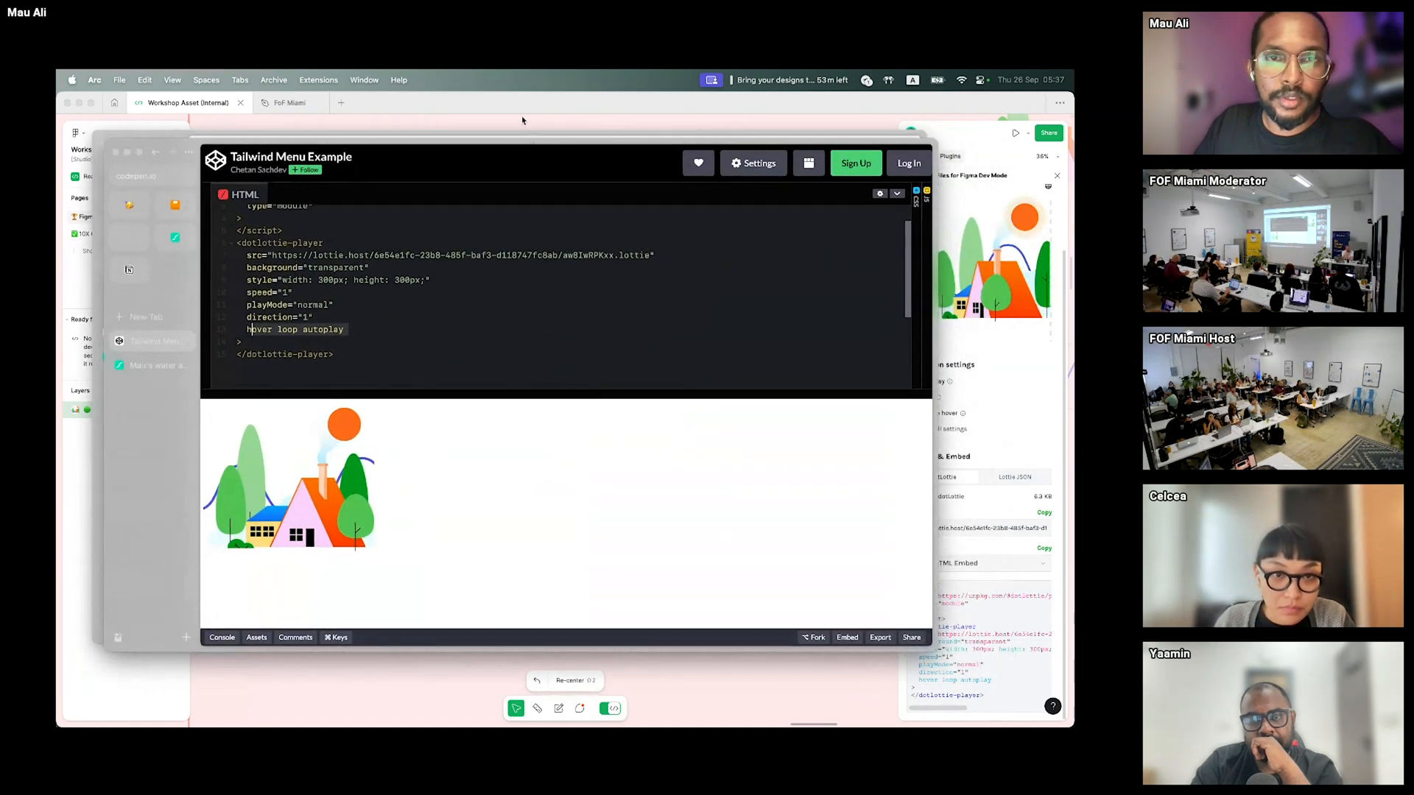
click(519, 121)
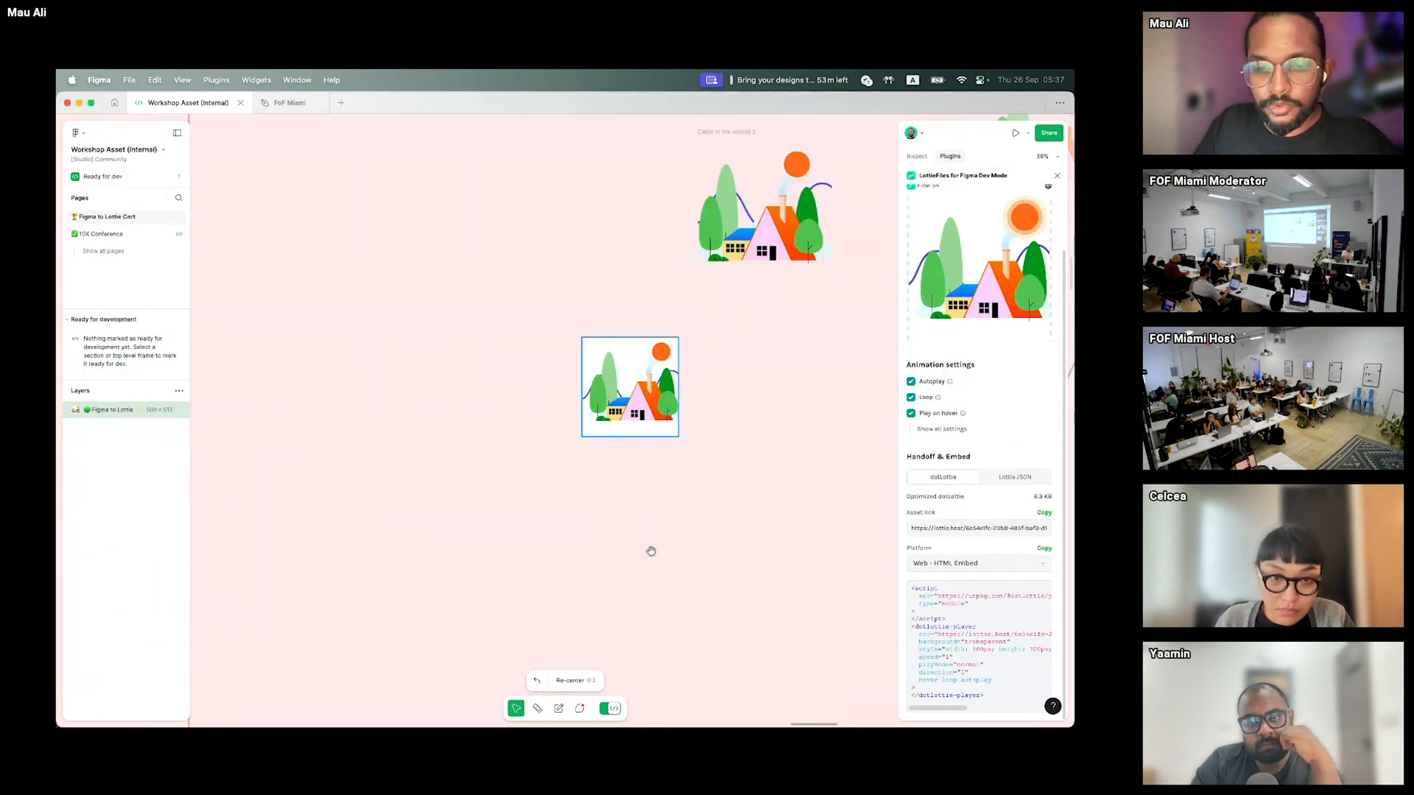
click(610, 709)
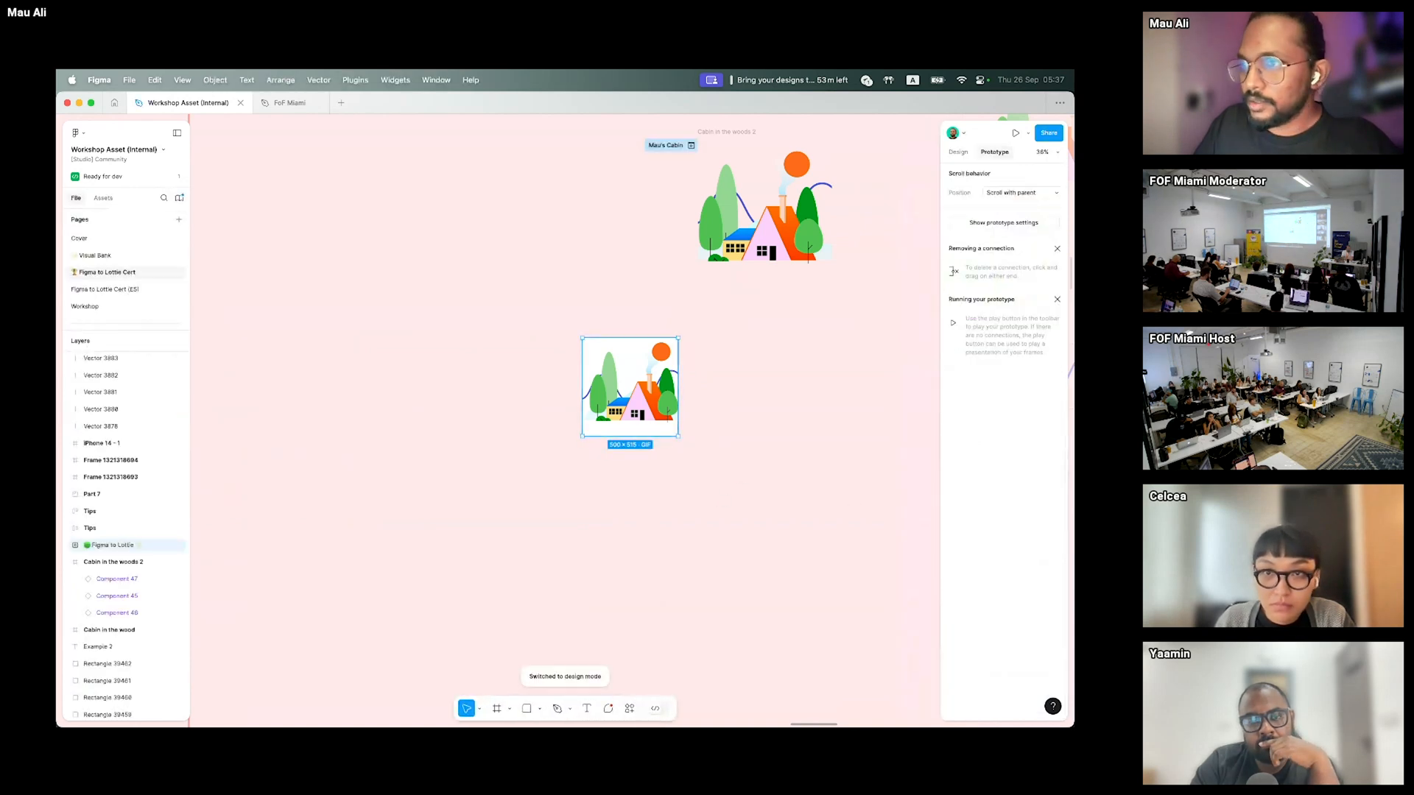
- Run the LottieFiles plugin and open the saved Flow 54 cabin animation from the Animations folder of the Workflow & Co workspace
click(434, 485)
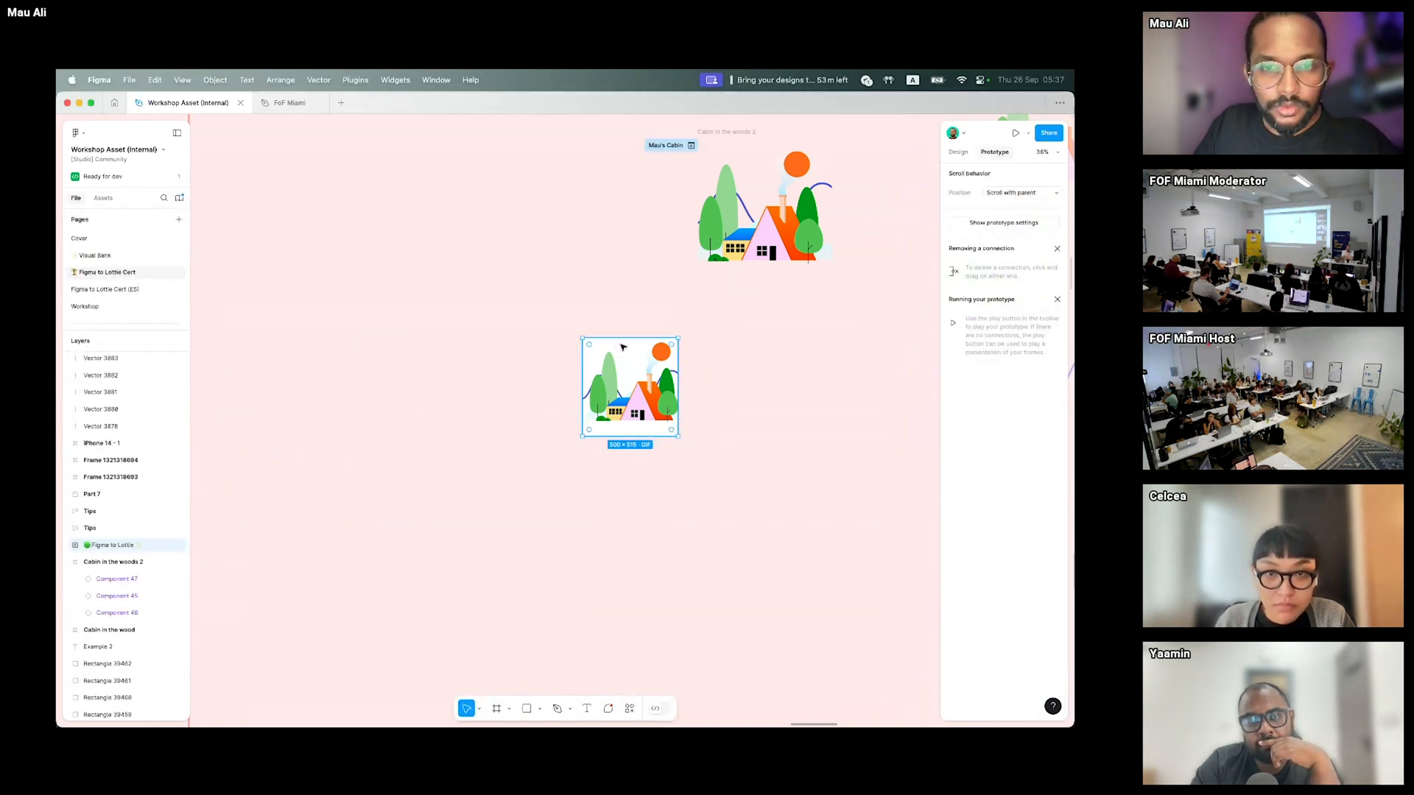
click(503, 299)
key(super+k)
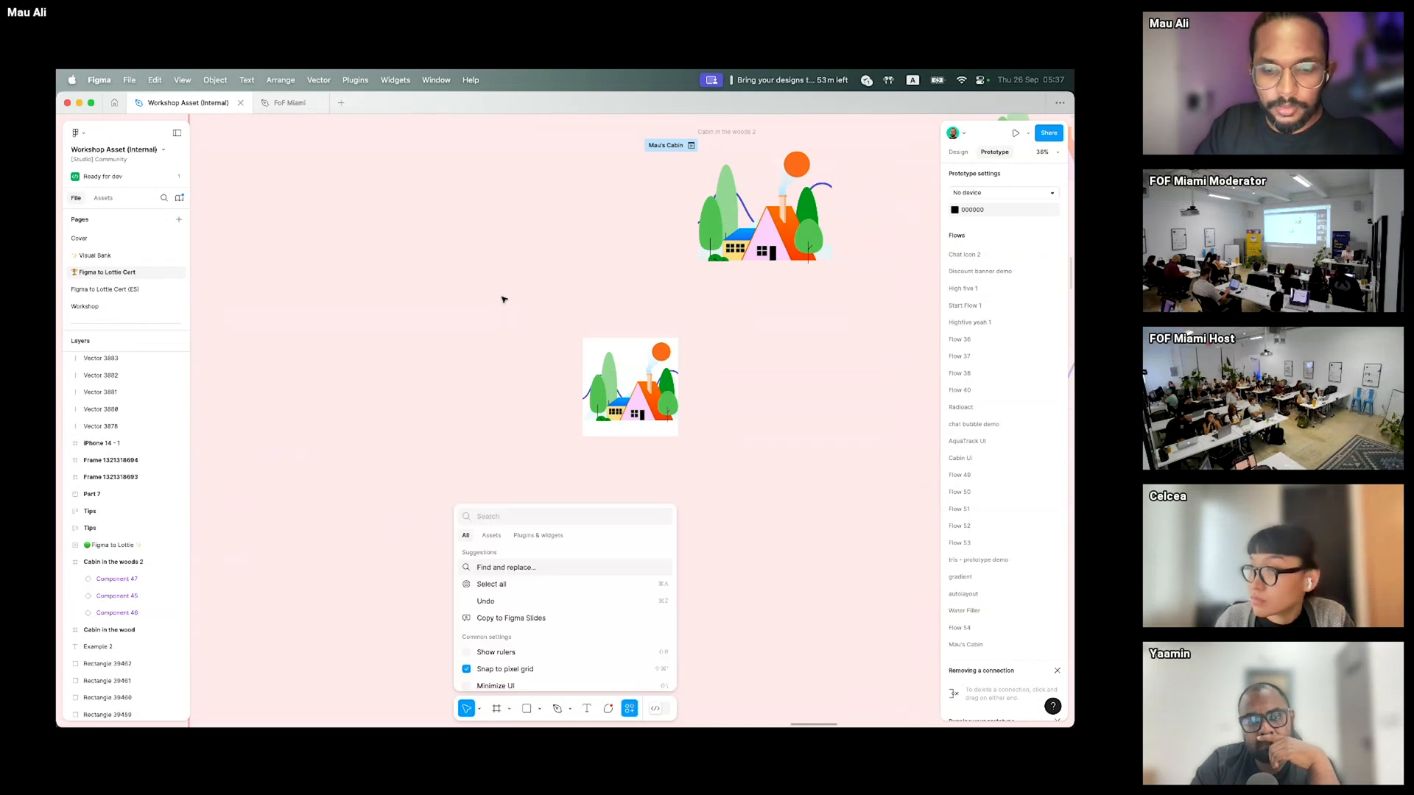
text(lo)
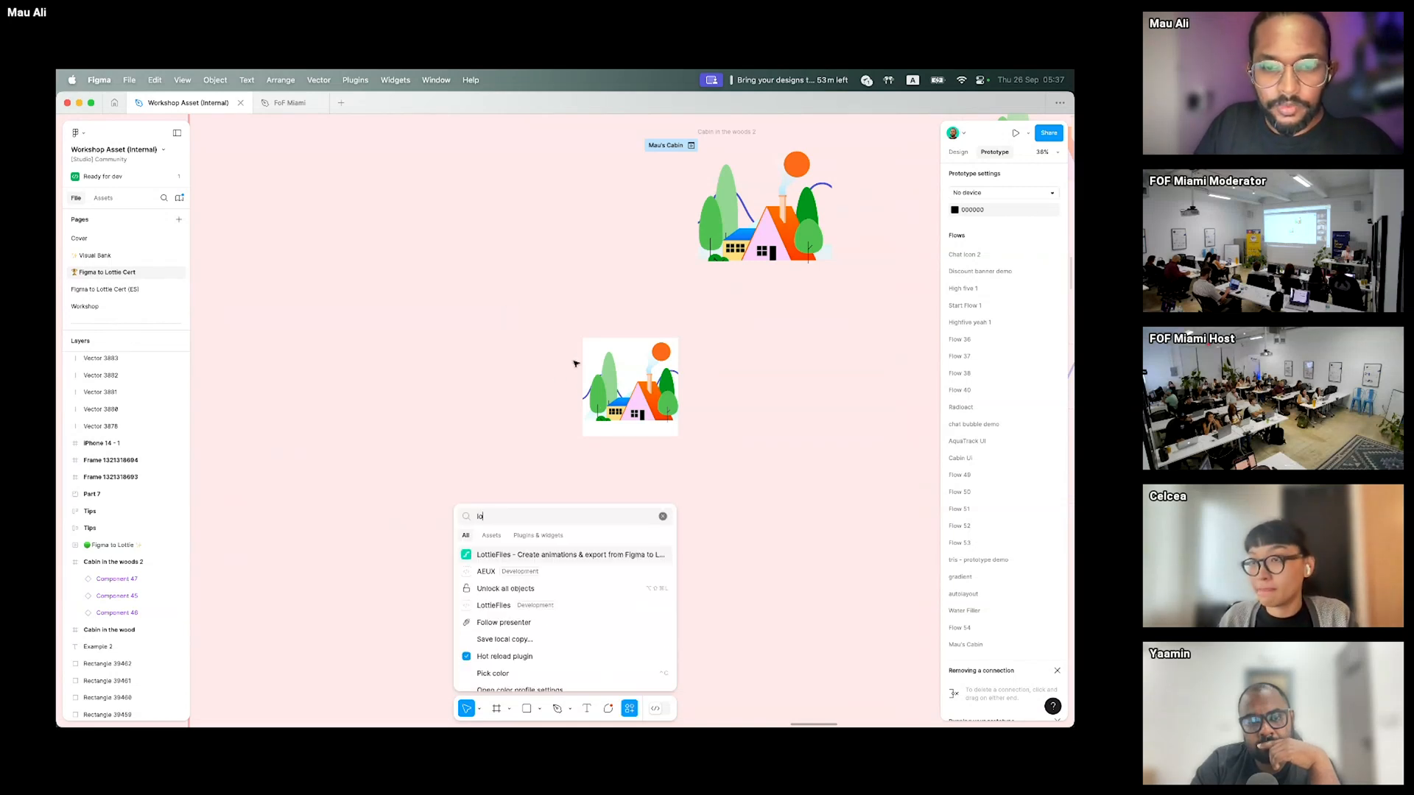
click(578, 552)
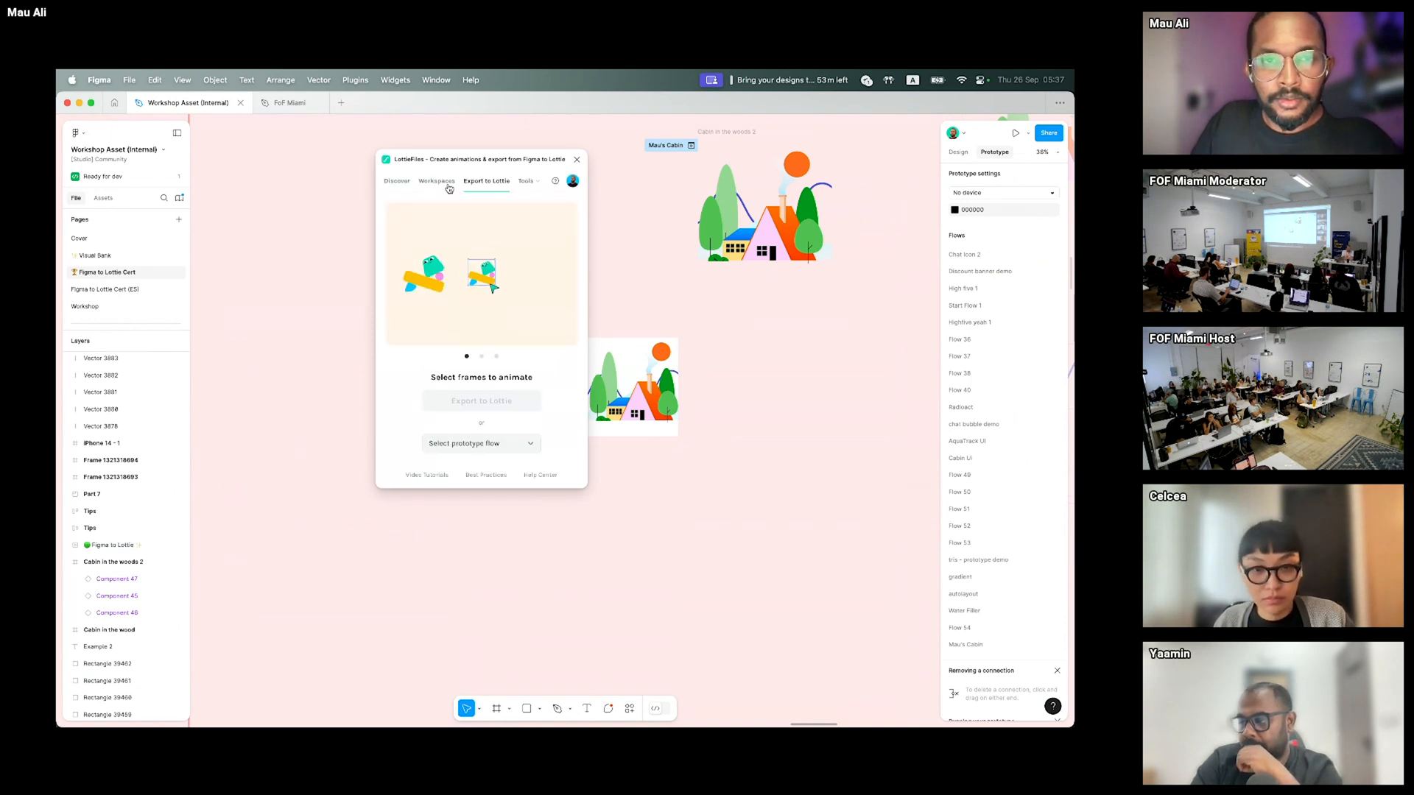
click(446, 186)
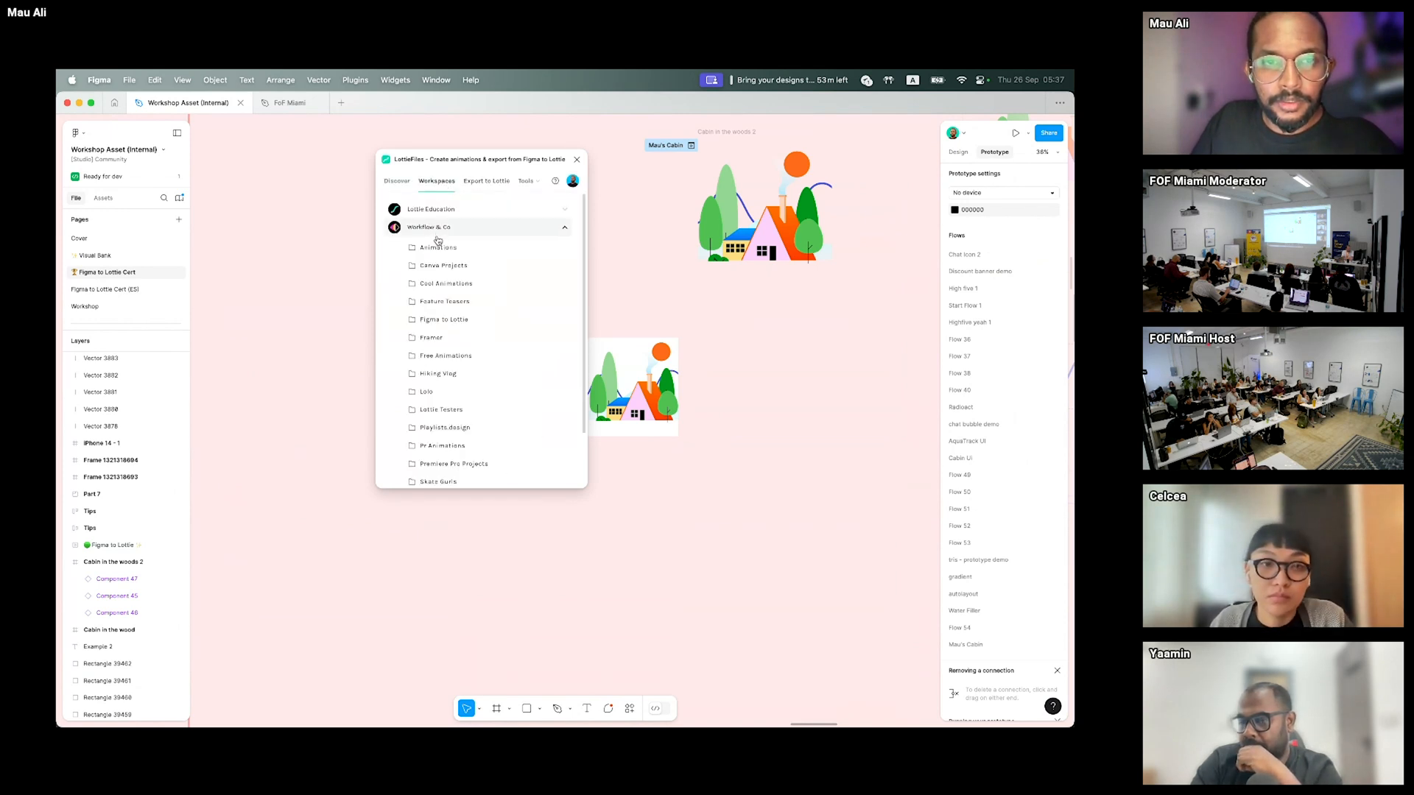
click(438, 246)
click(431, 255)
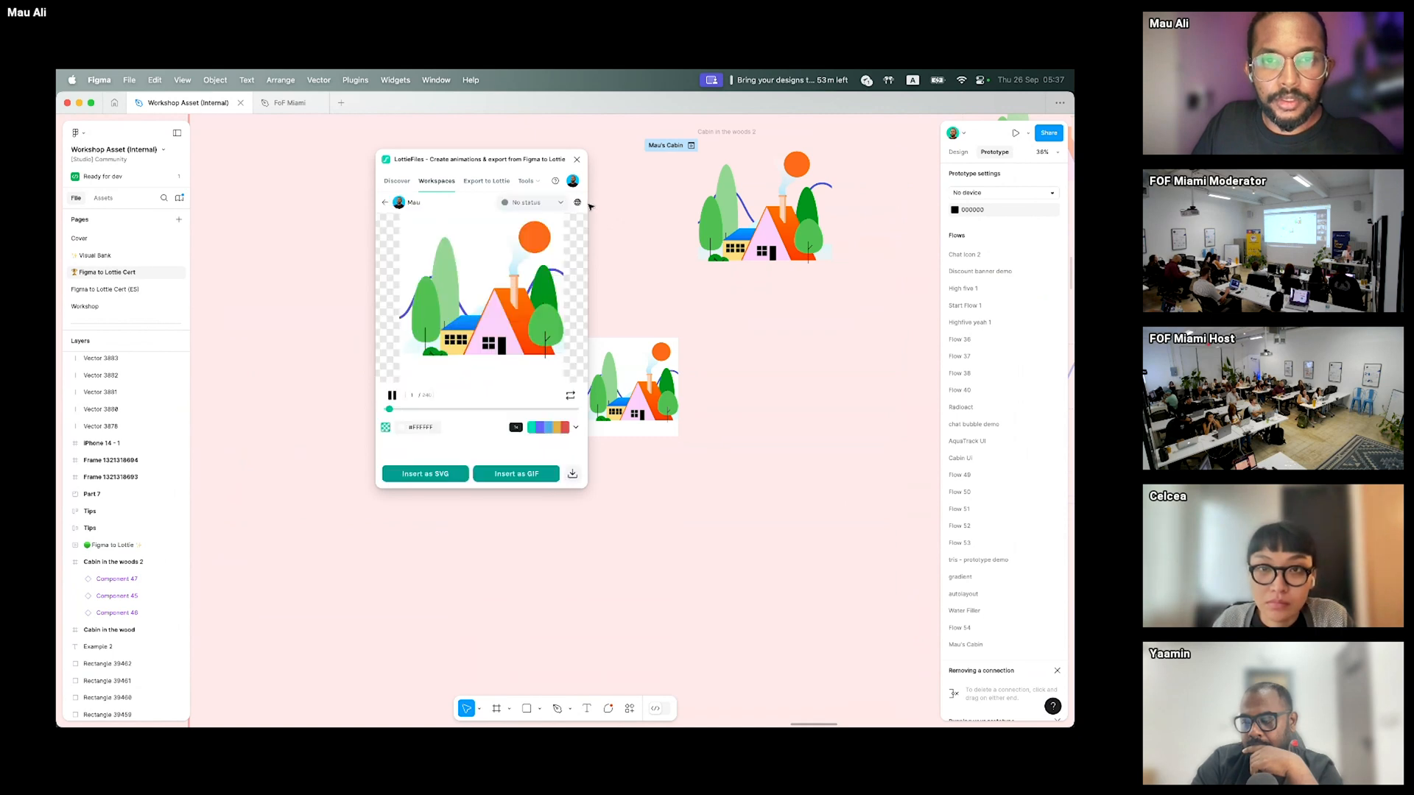
- Open Flow 54's handoff page in the browser, customize its Embed HTML and review the code generator's playback settings
click(577, 202)
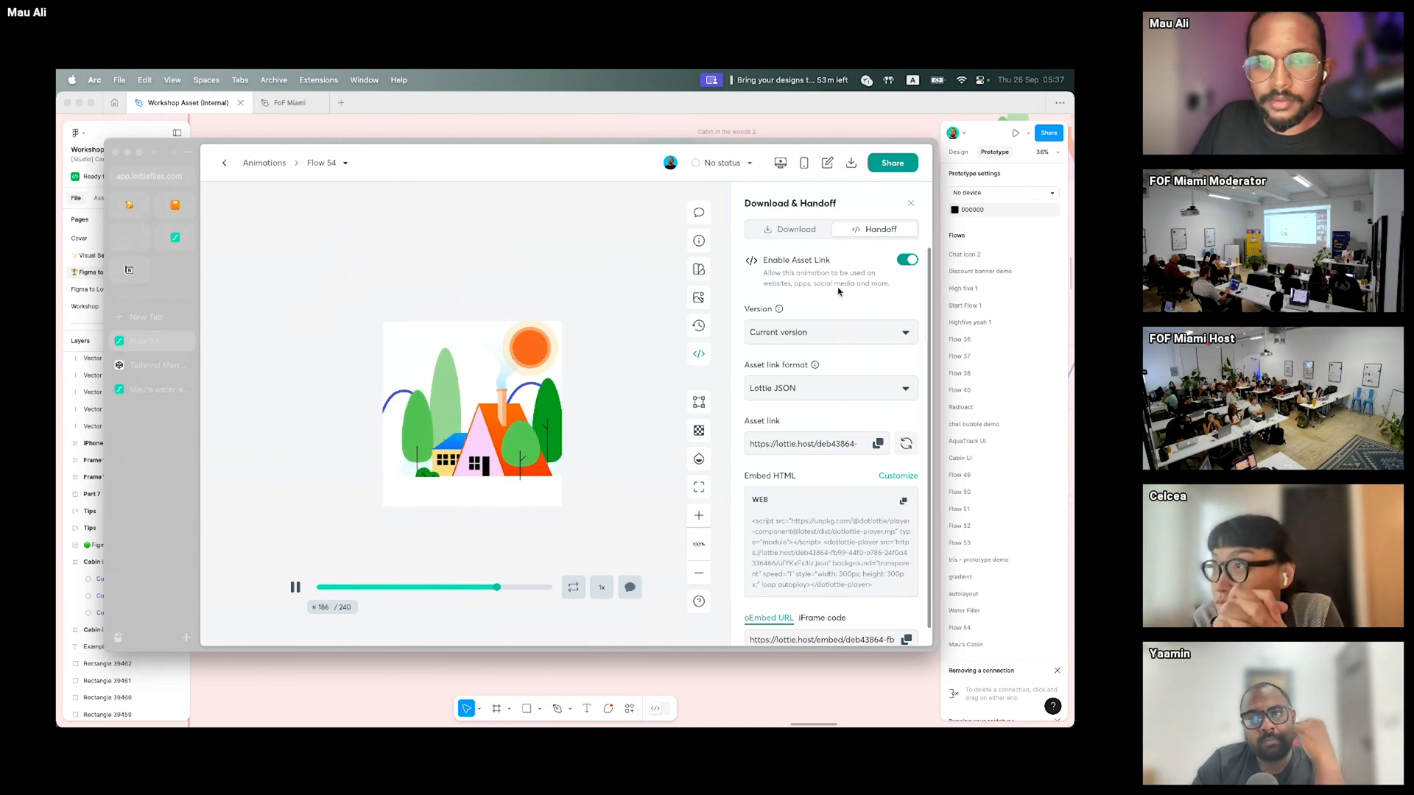
scroll(790, 414, down, 1)
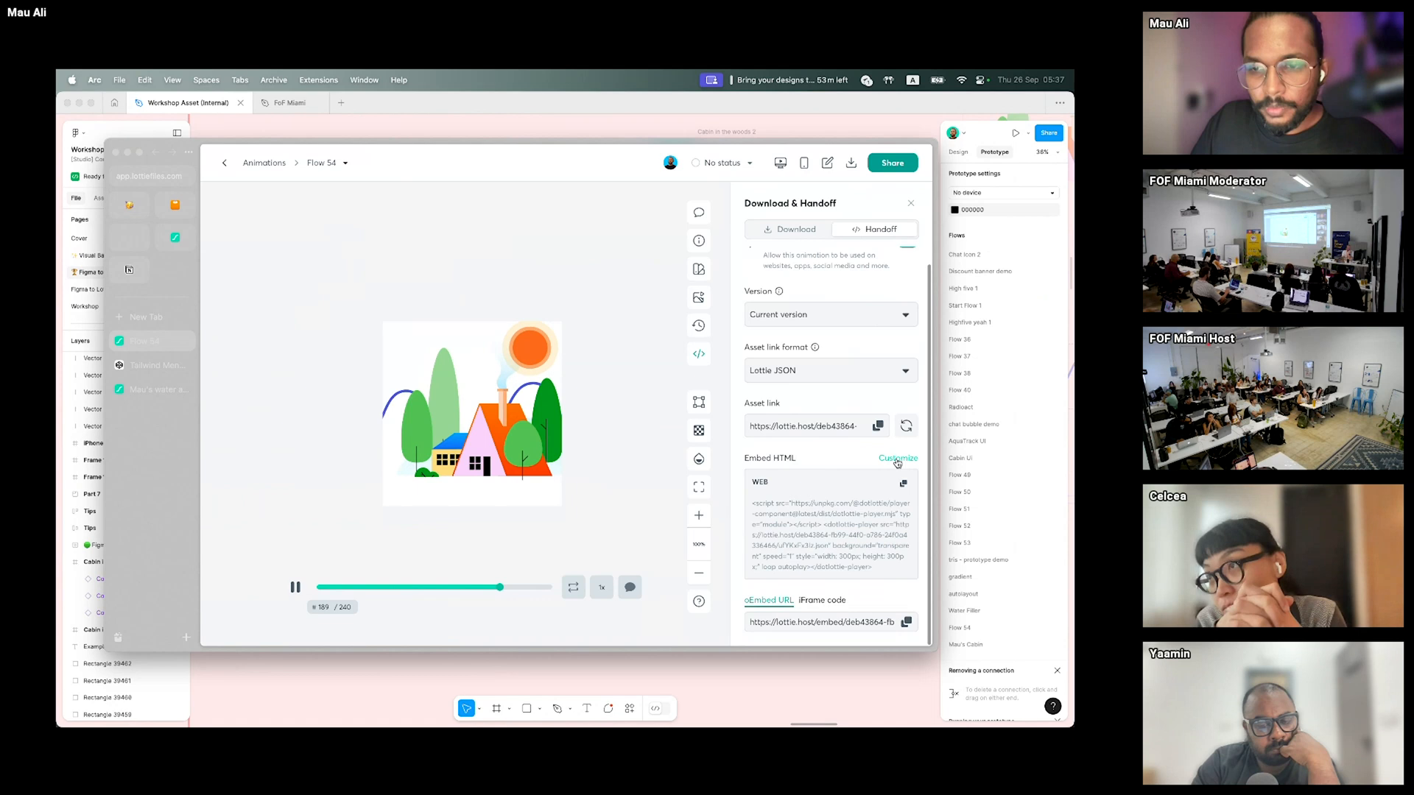
click(897, 460)
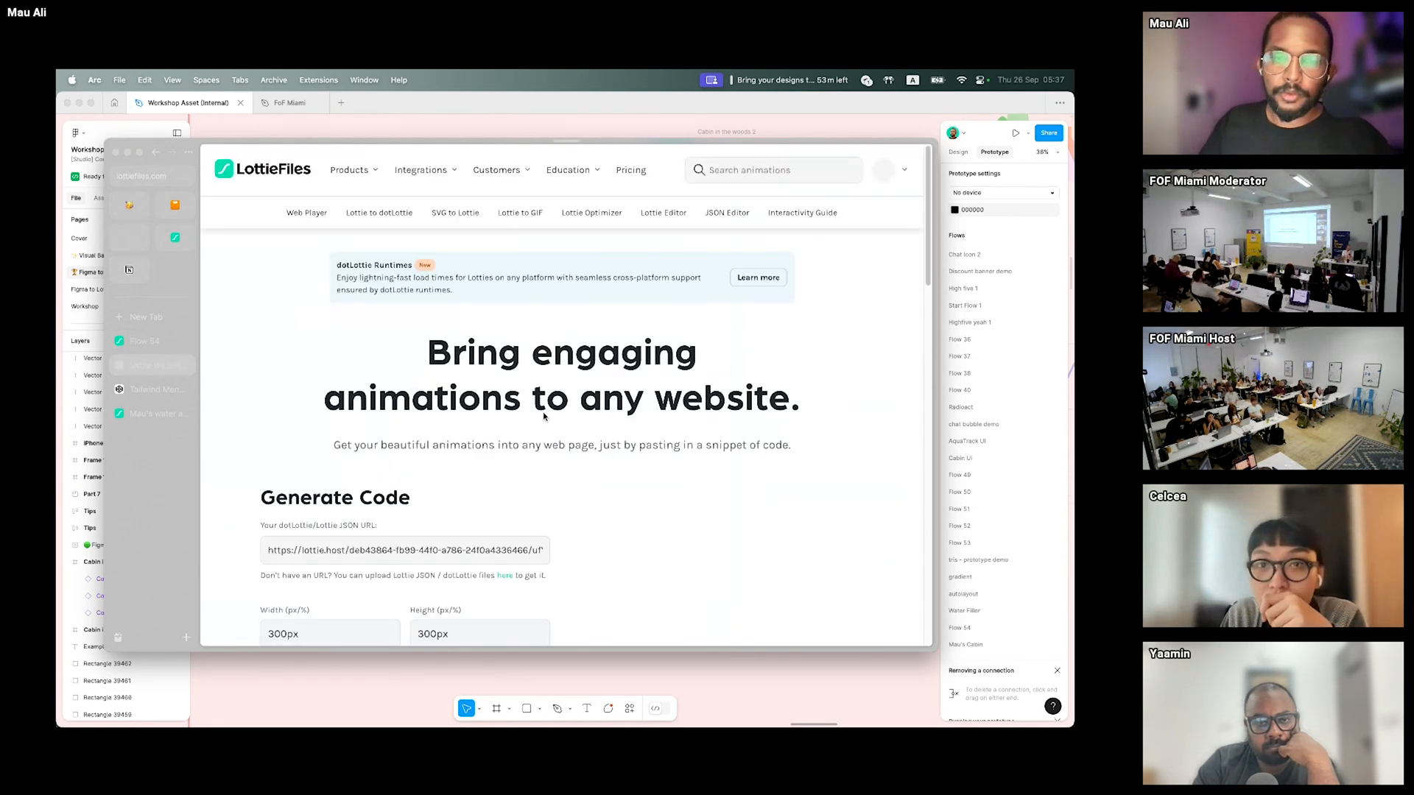
scroll(544, 412, down, 3)
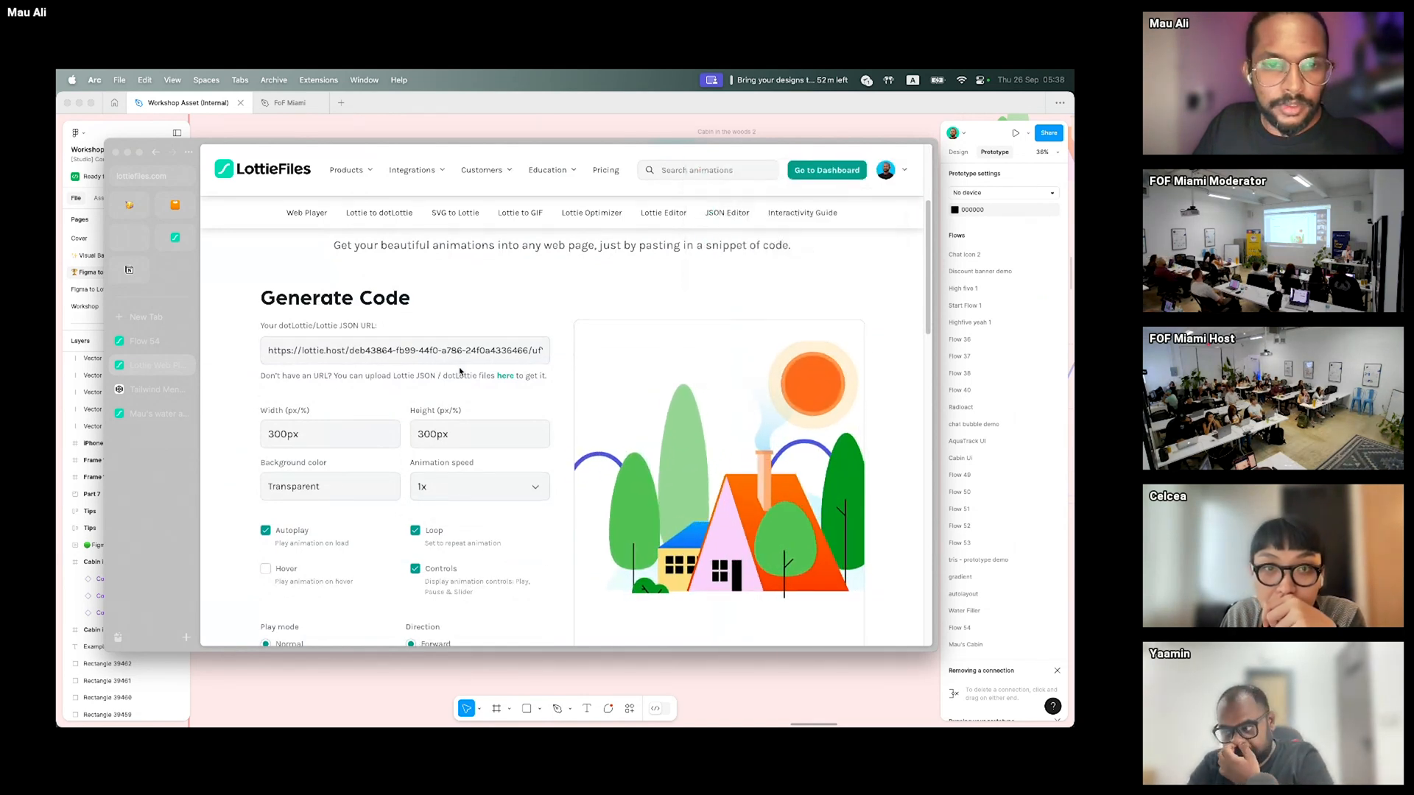
scroll(457, 383, down, 2)
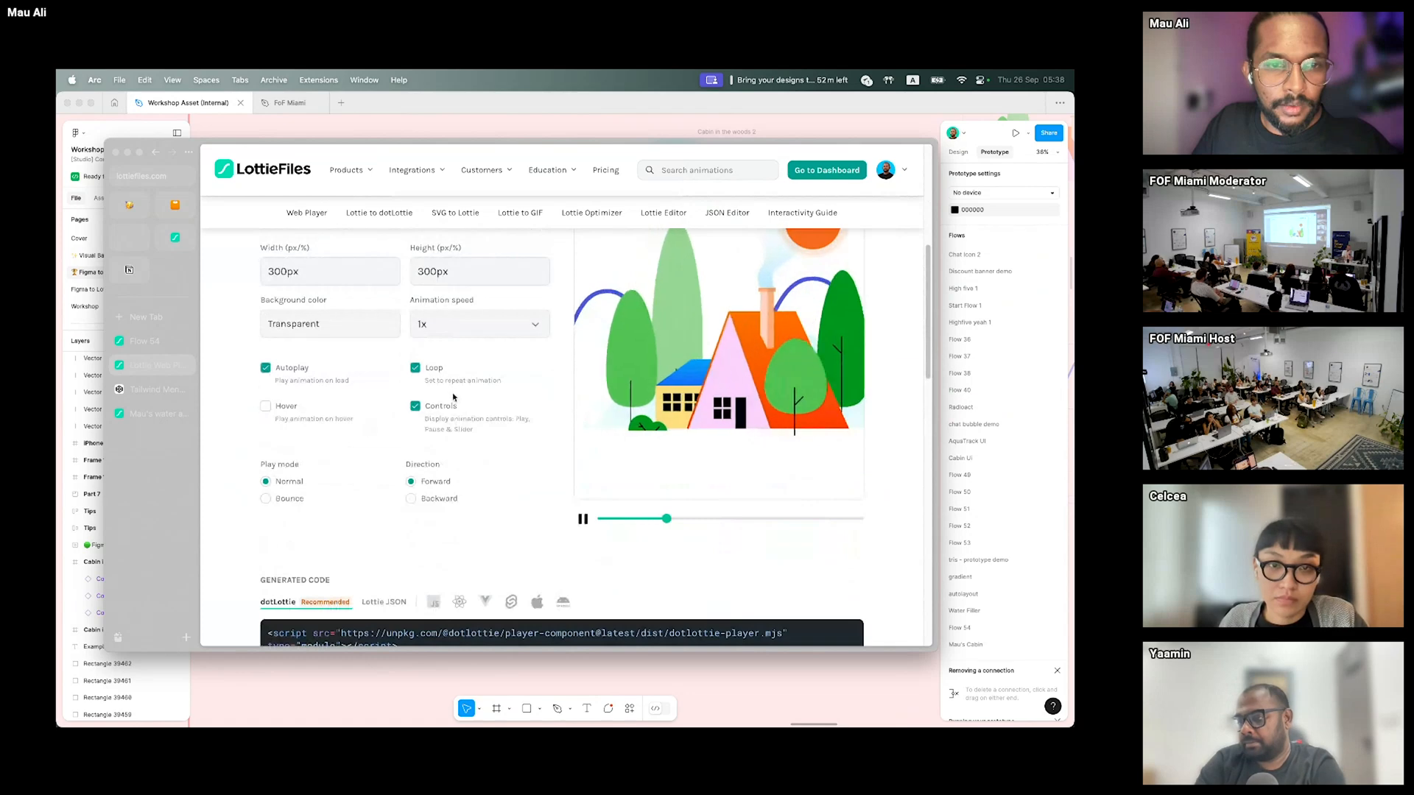
- Set the web player's playback options to Autoplay, Loop and Hover, with Controls turned off
click(265, 368)
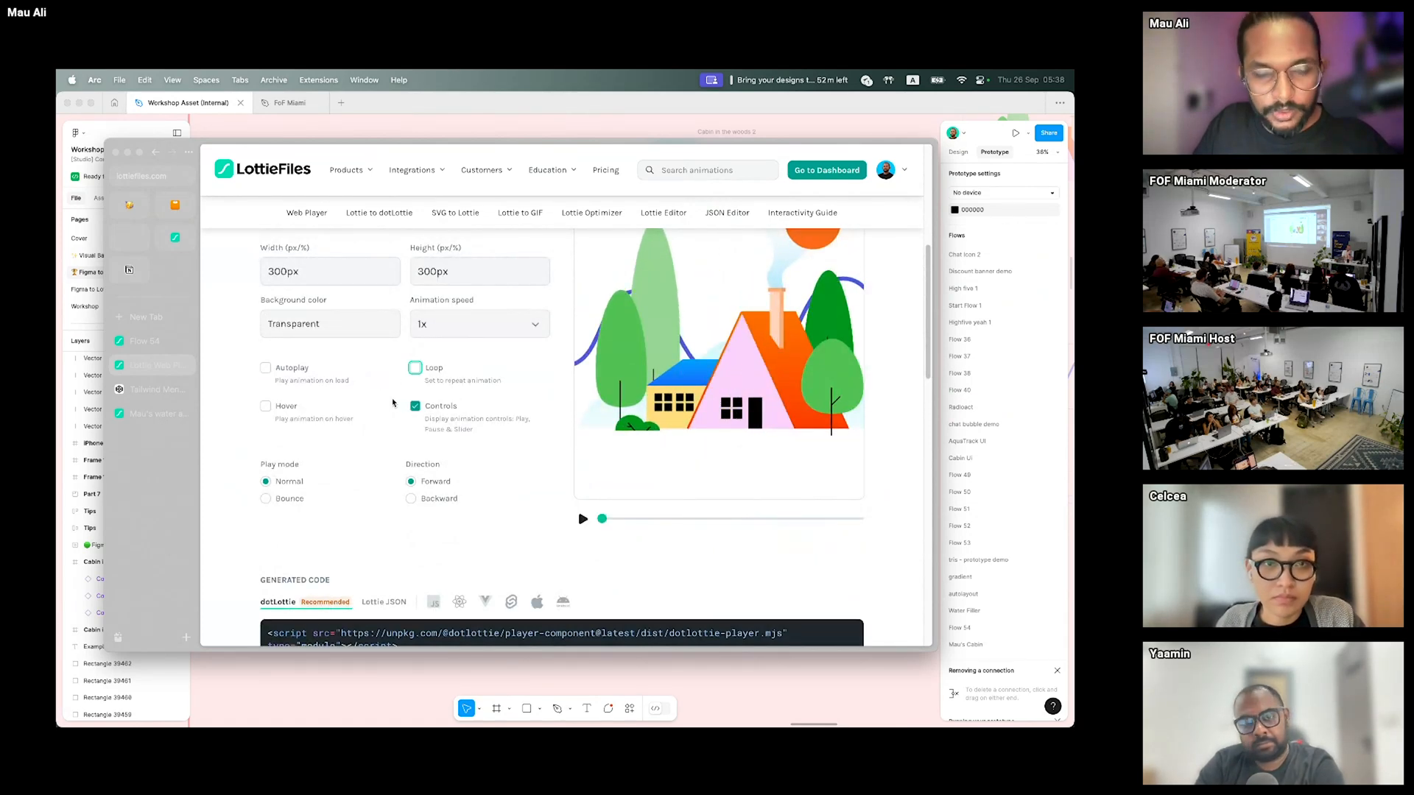
scroll(392, 400, up, 5)
click(415, 406)
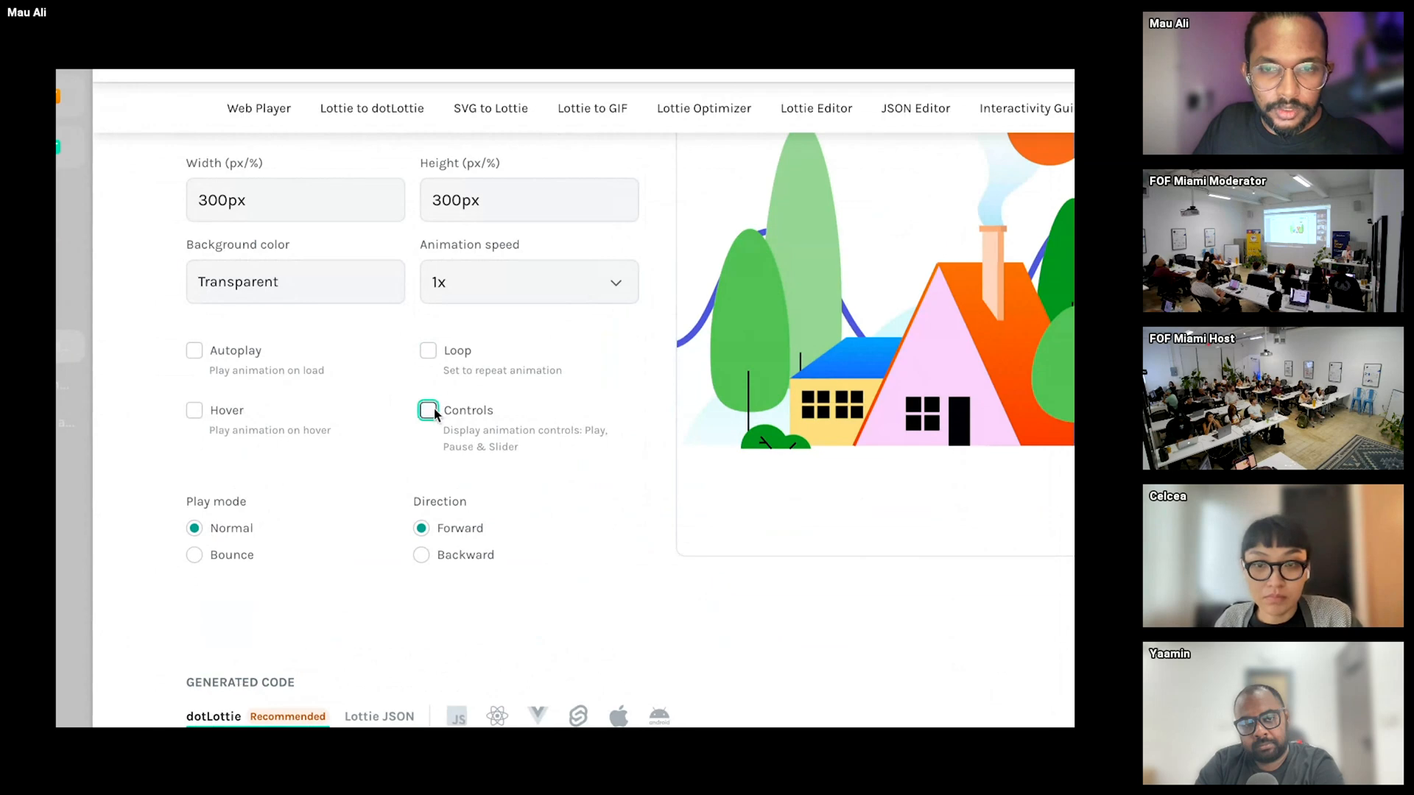
scroll(648, 388, up, 3)
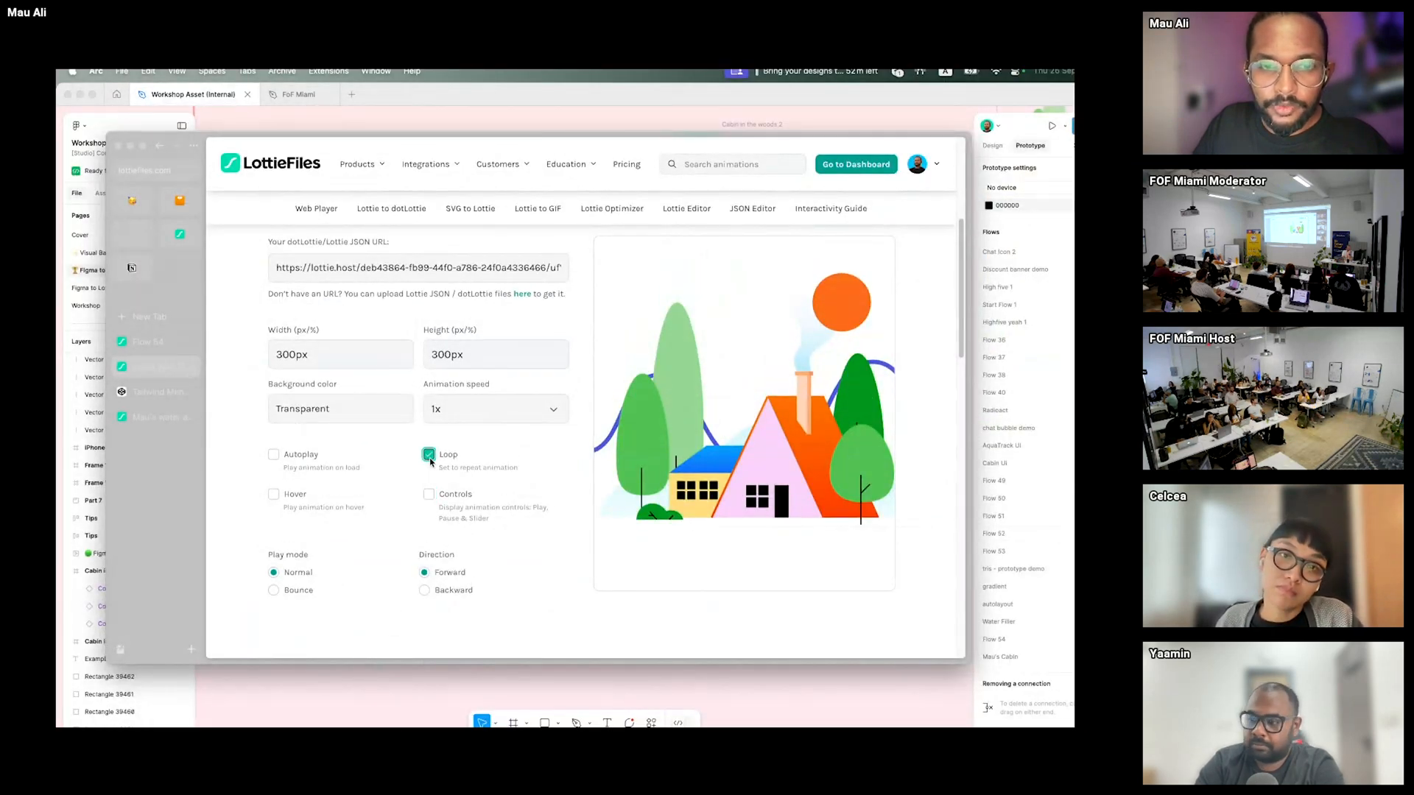
click(273, 455)
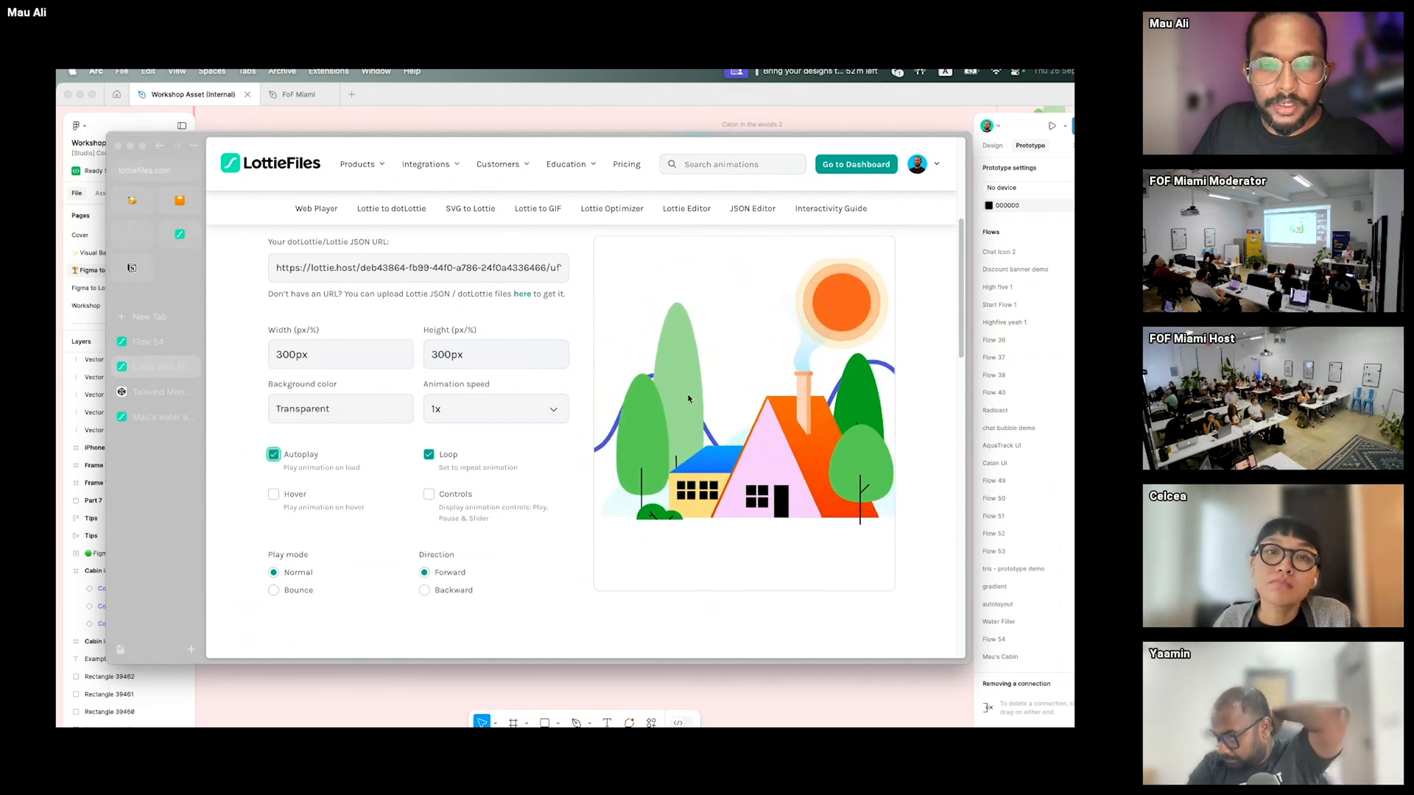
click(273, 494)
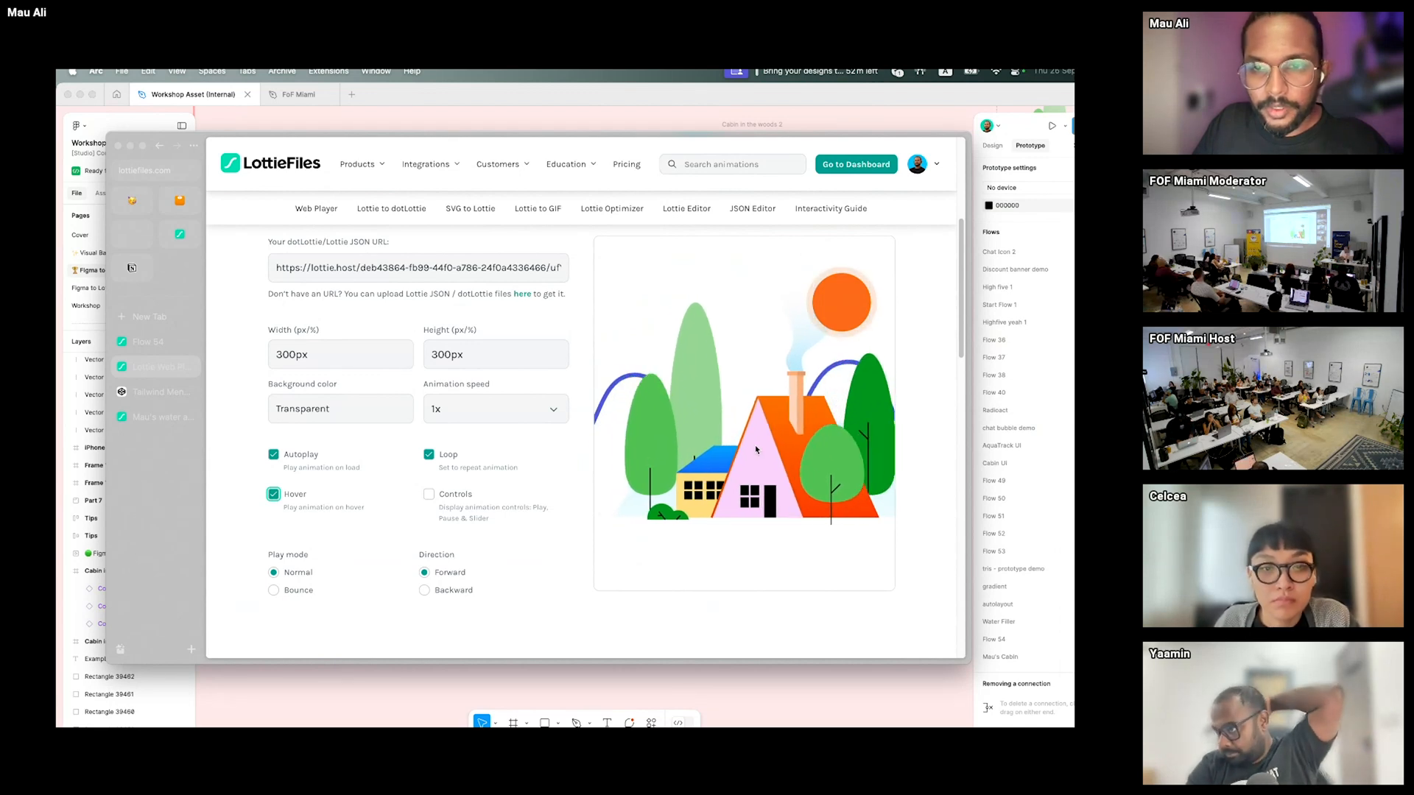
- Copy the generated dotLottie embed code for the cabin animation
scroll(508, 442, down, 2)
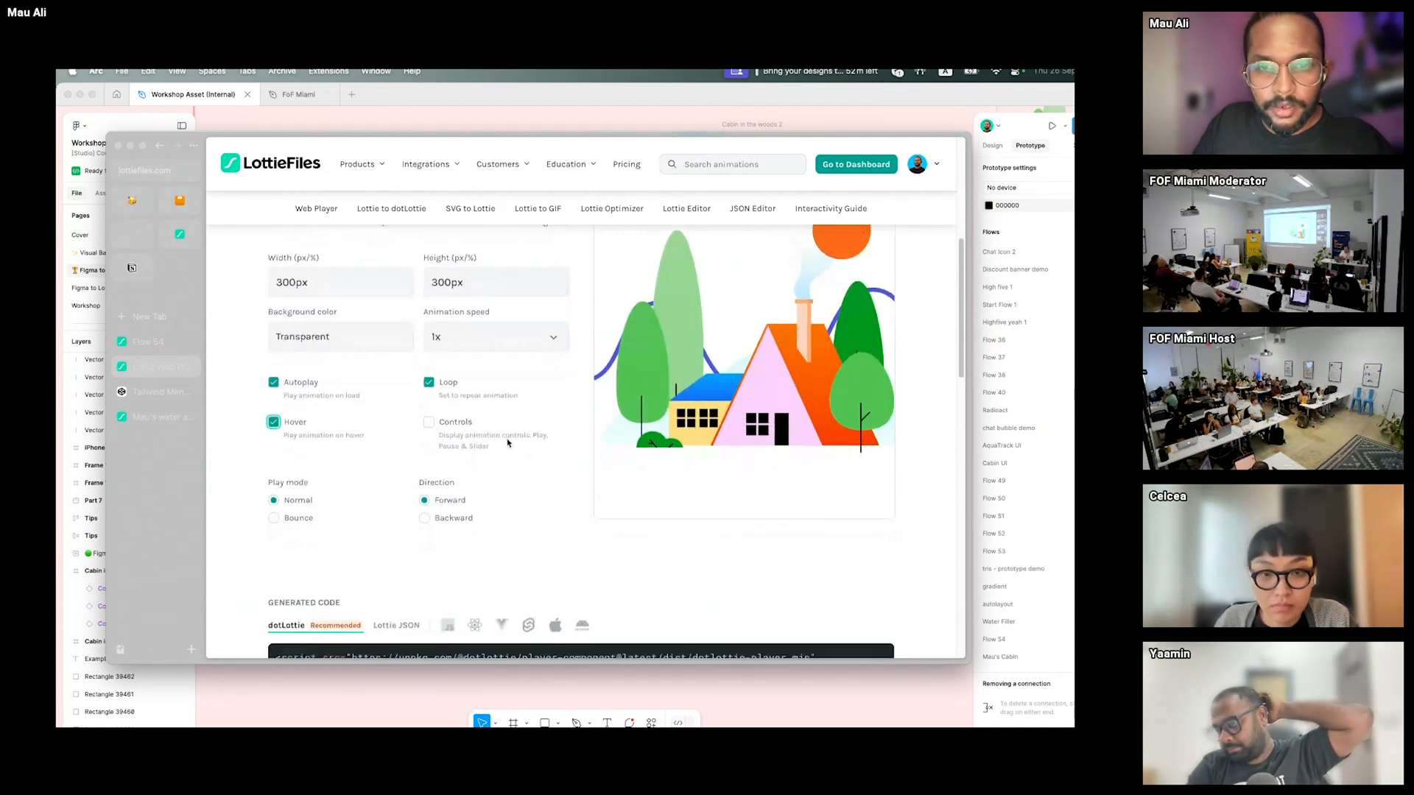
scroll(508, 443, down, 3)
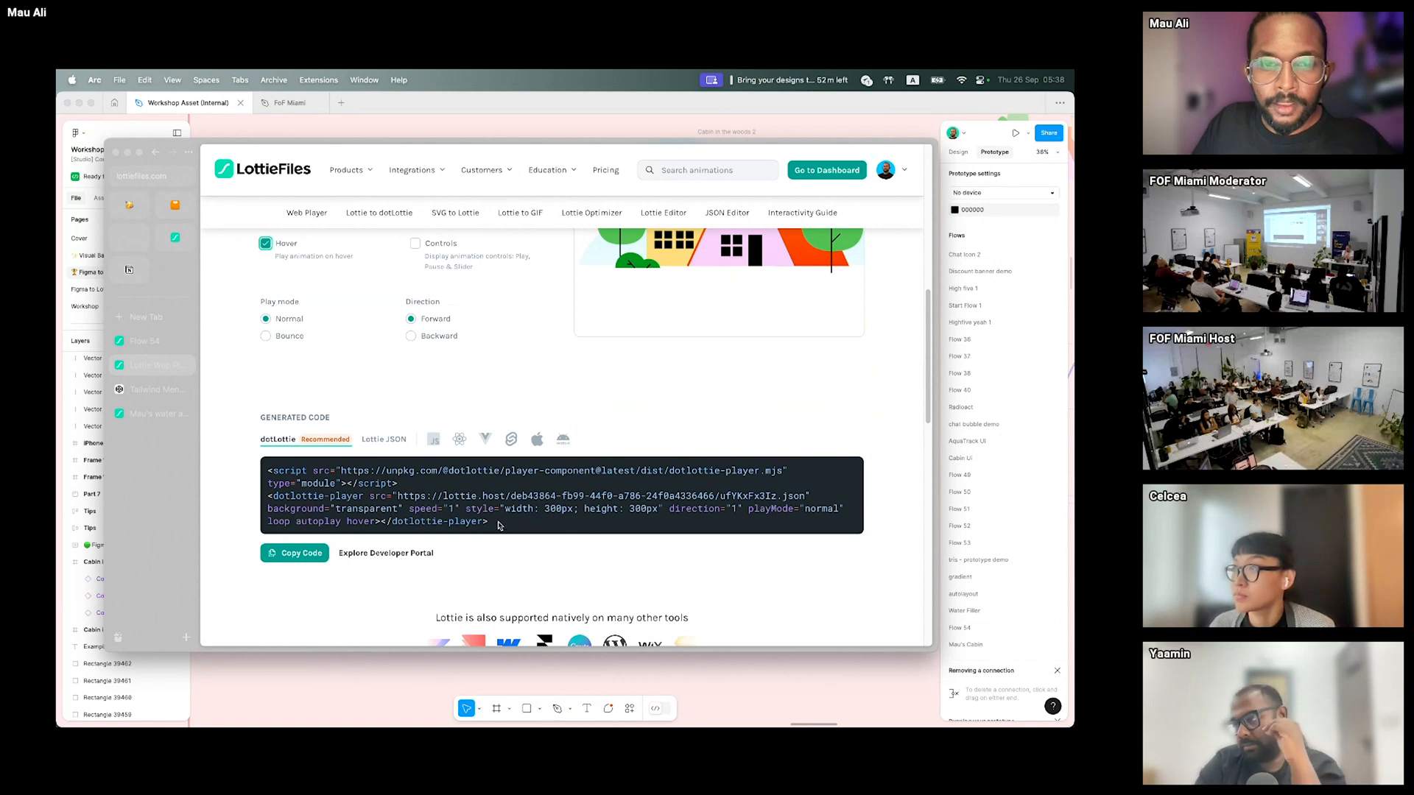
drag(500, 524, 265, 468)
key(super+c)
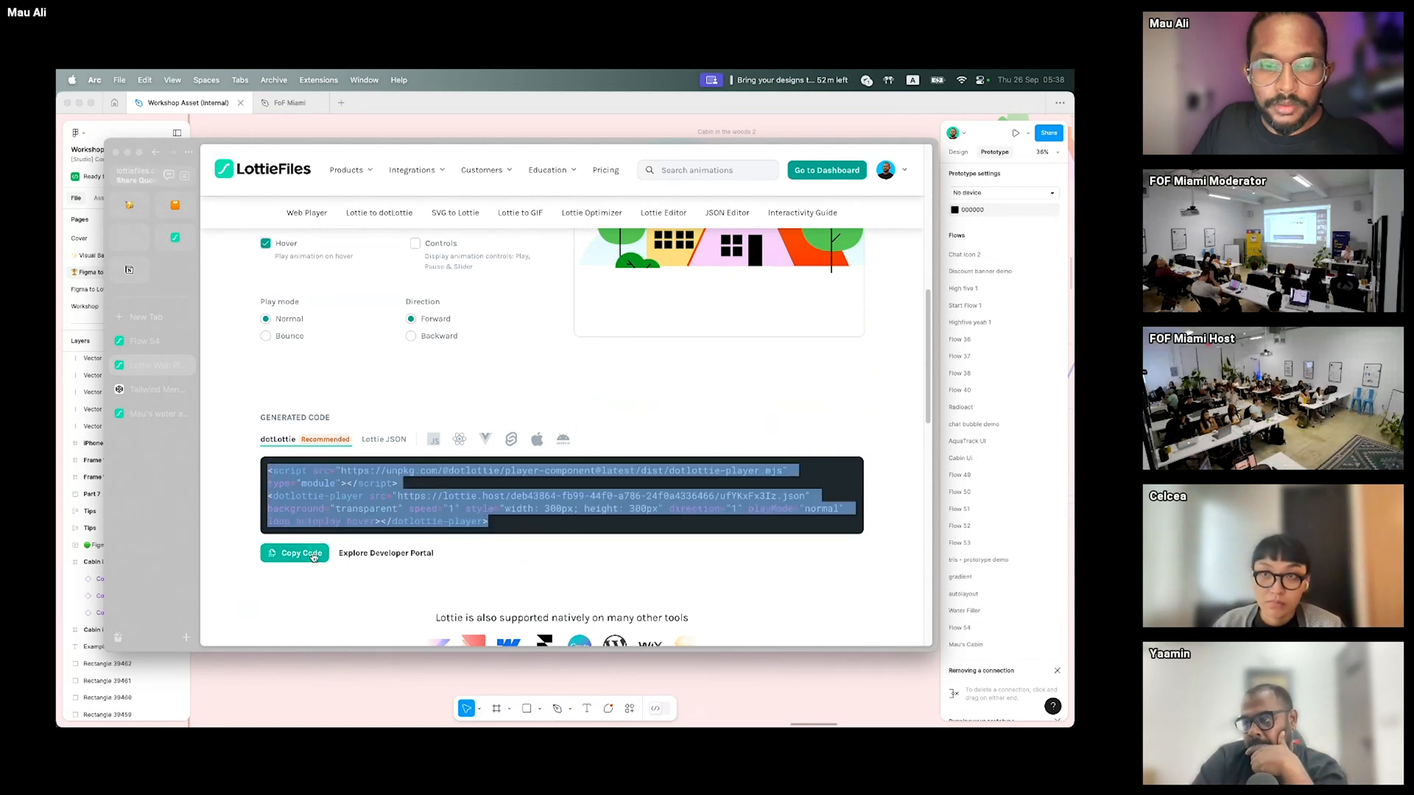
- Switch to the CodePen page and replace all the HTML with the copied dotLottie embed code
click(129, 390)
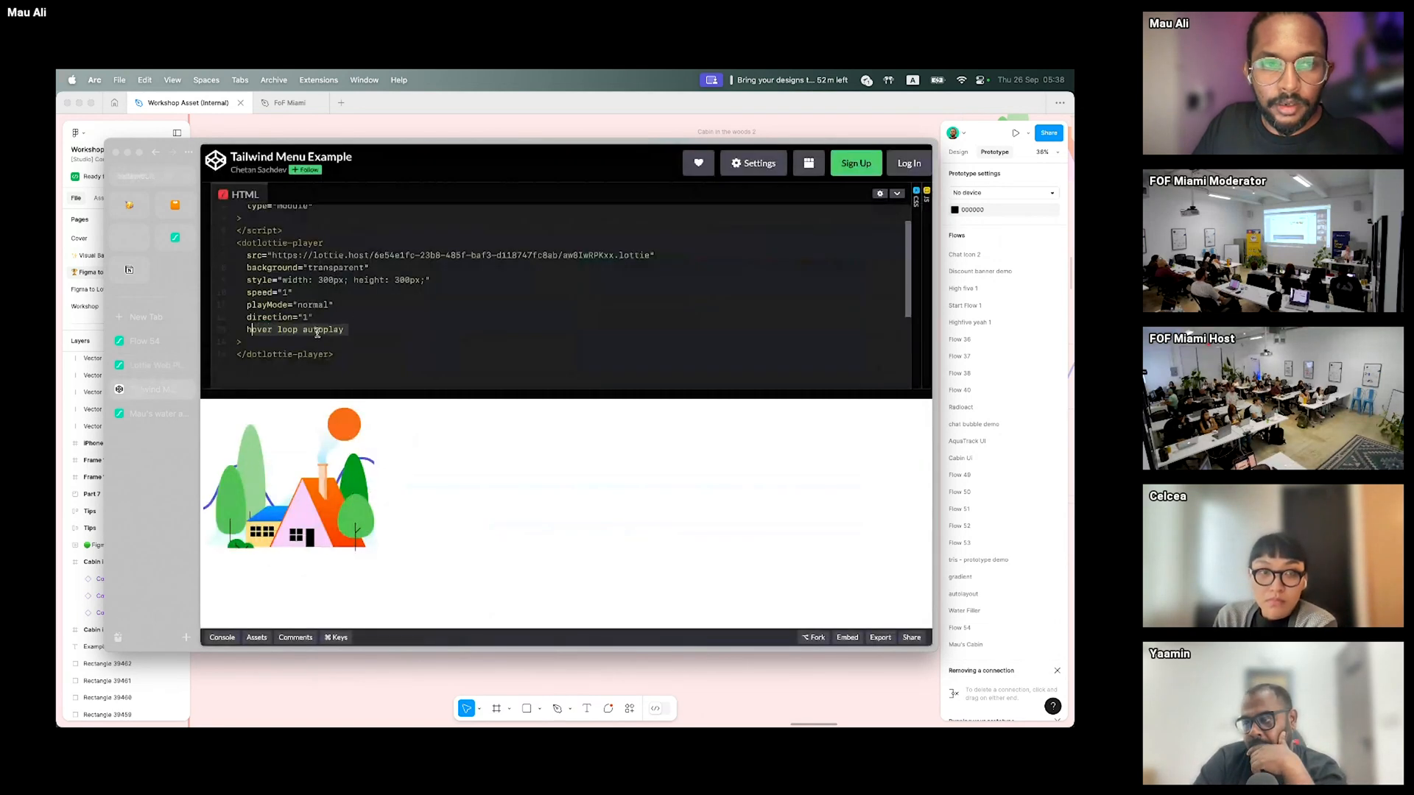
click(356, 314)
key(super+a)
key(BackSpace)
key(super+v)
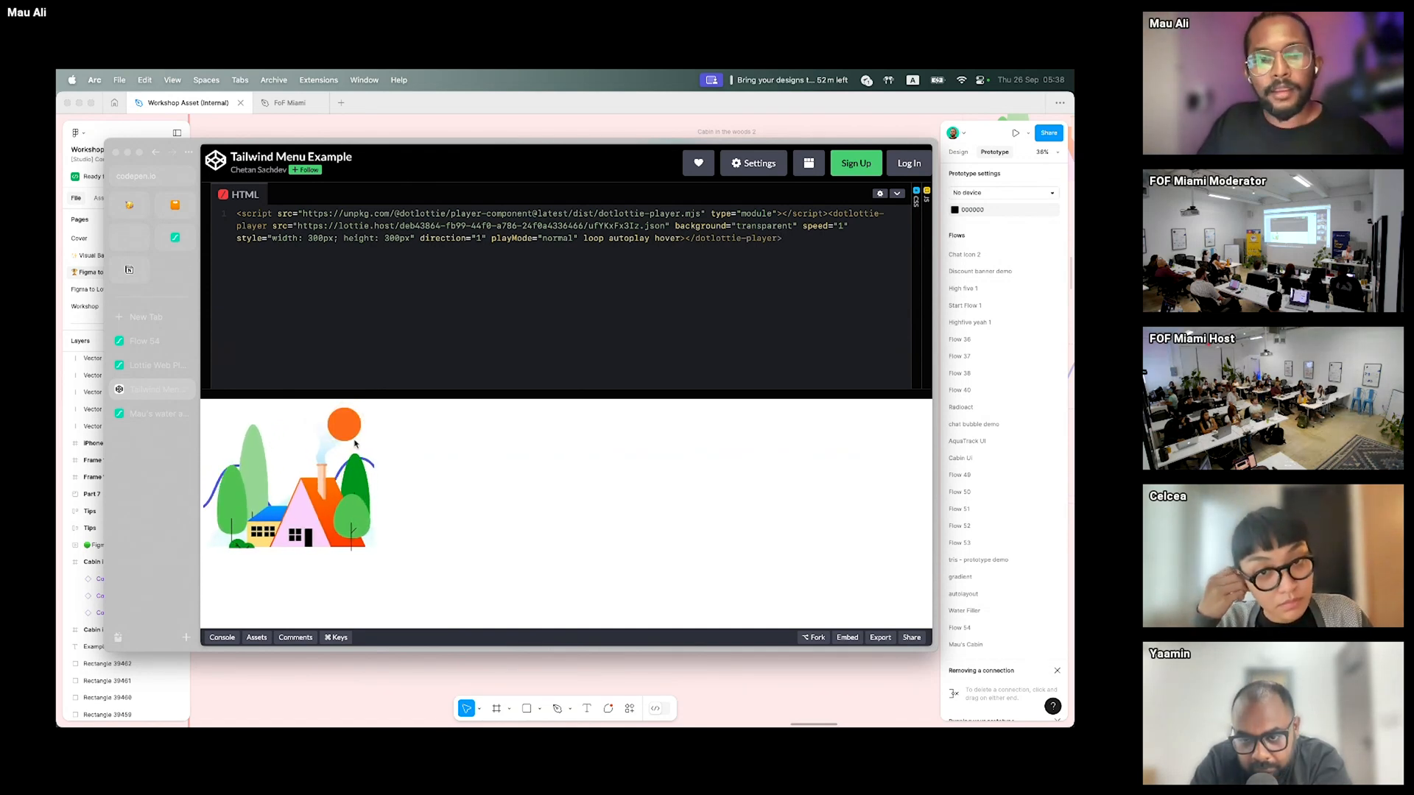
- Open Flow 54's download options on its LottieFiles page and compare the file sizes of the Lottie JSON and dotLottie formats
click(393, 126)
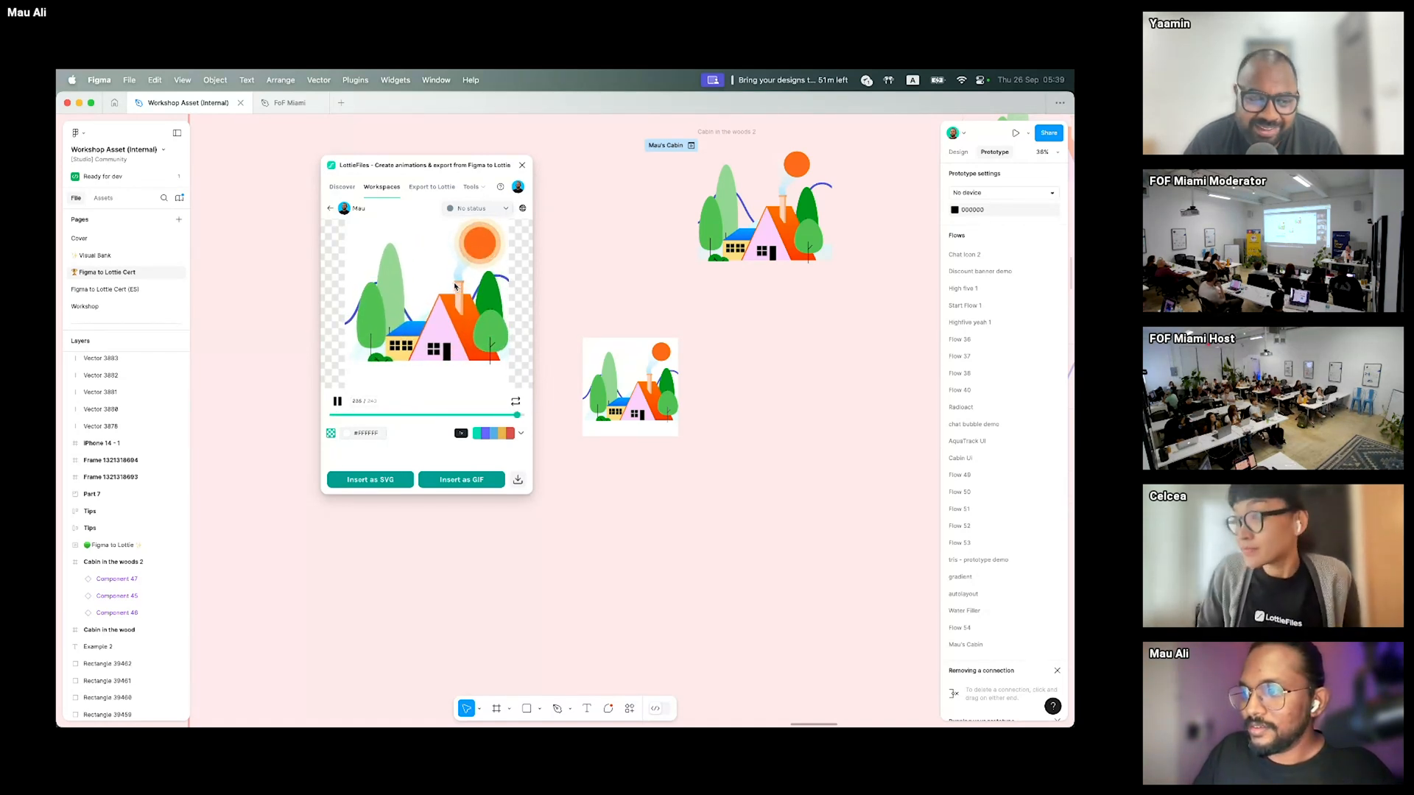
key(super+Tab)
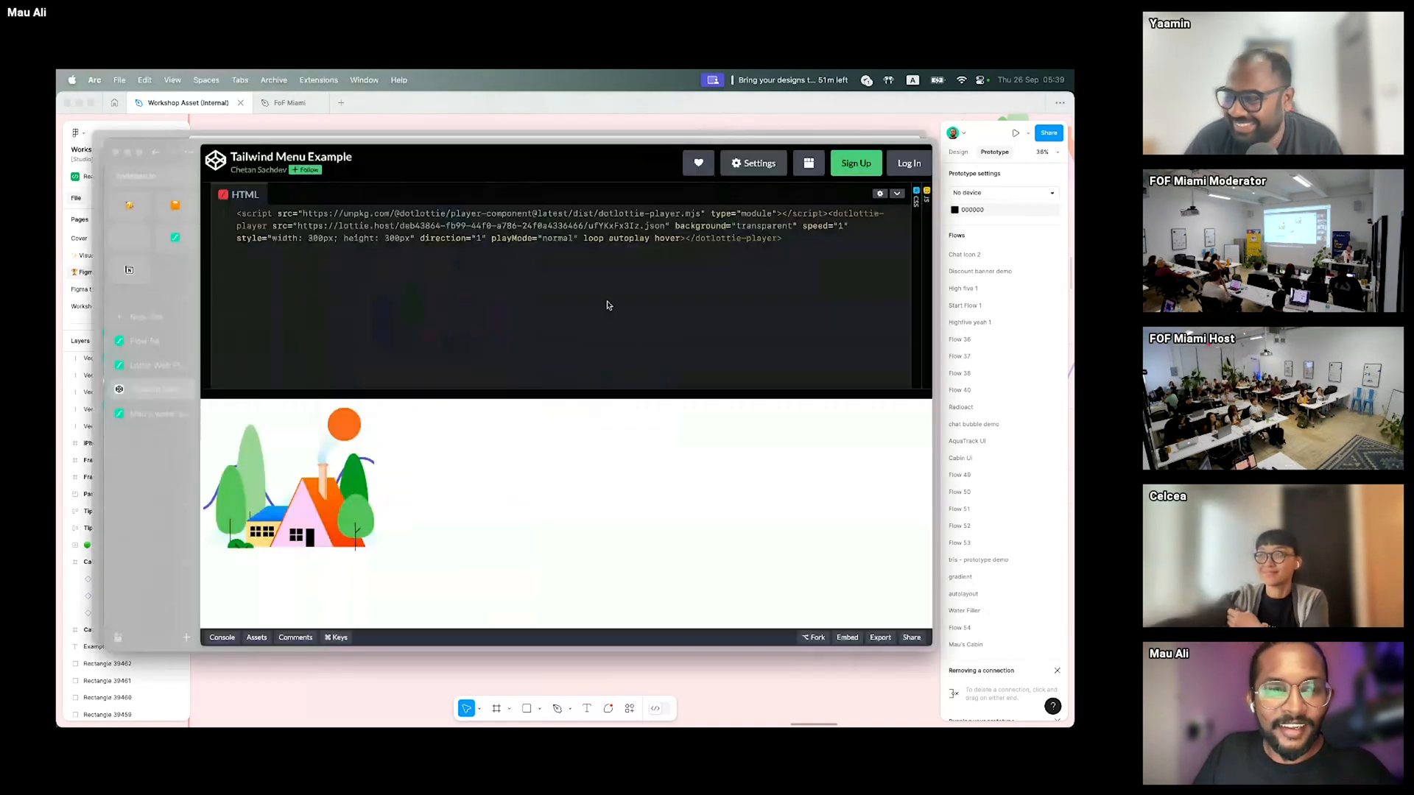
click(157, 365)
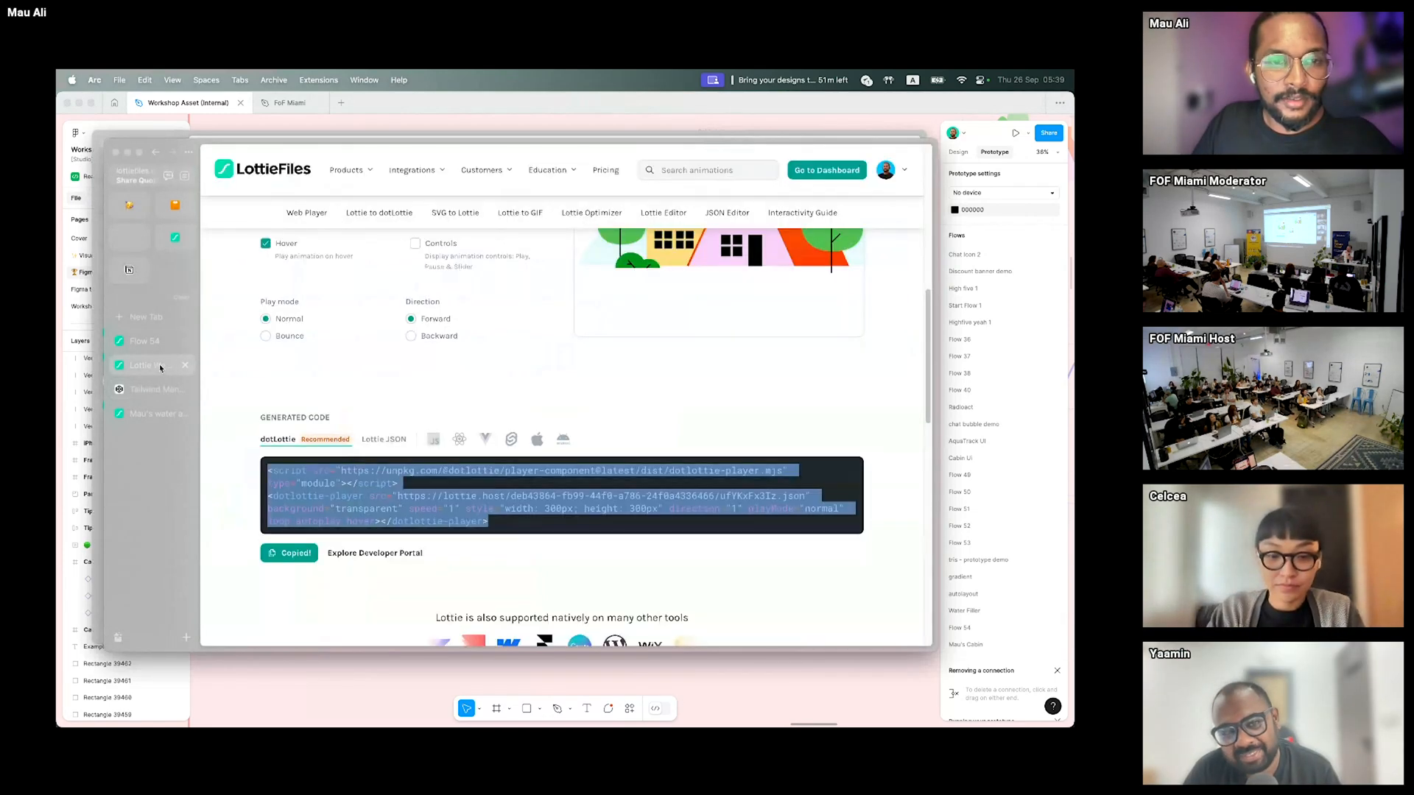
click(162, 344)
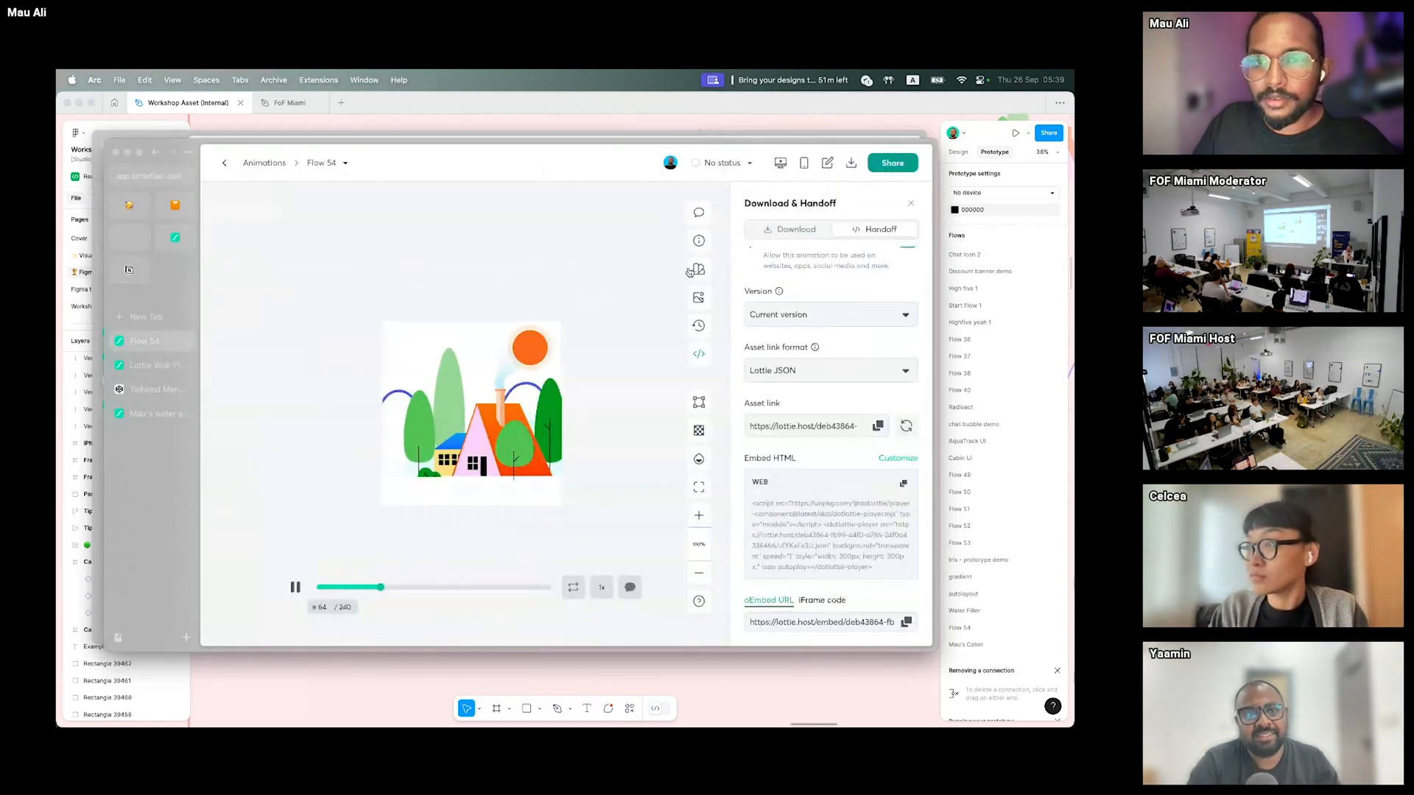
click(793, 230)
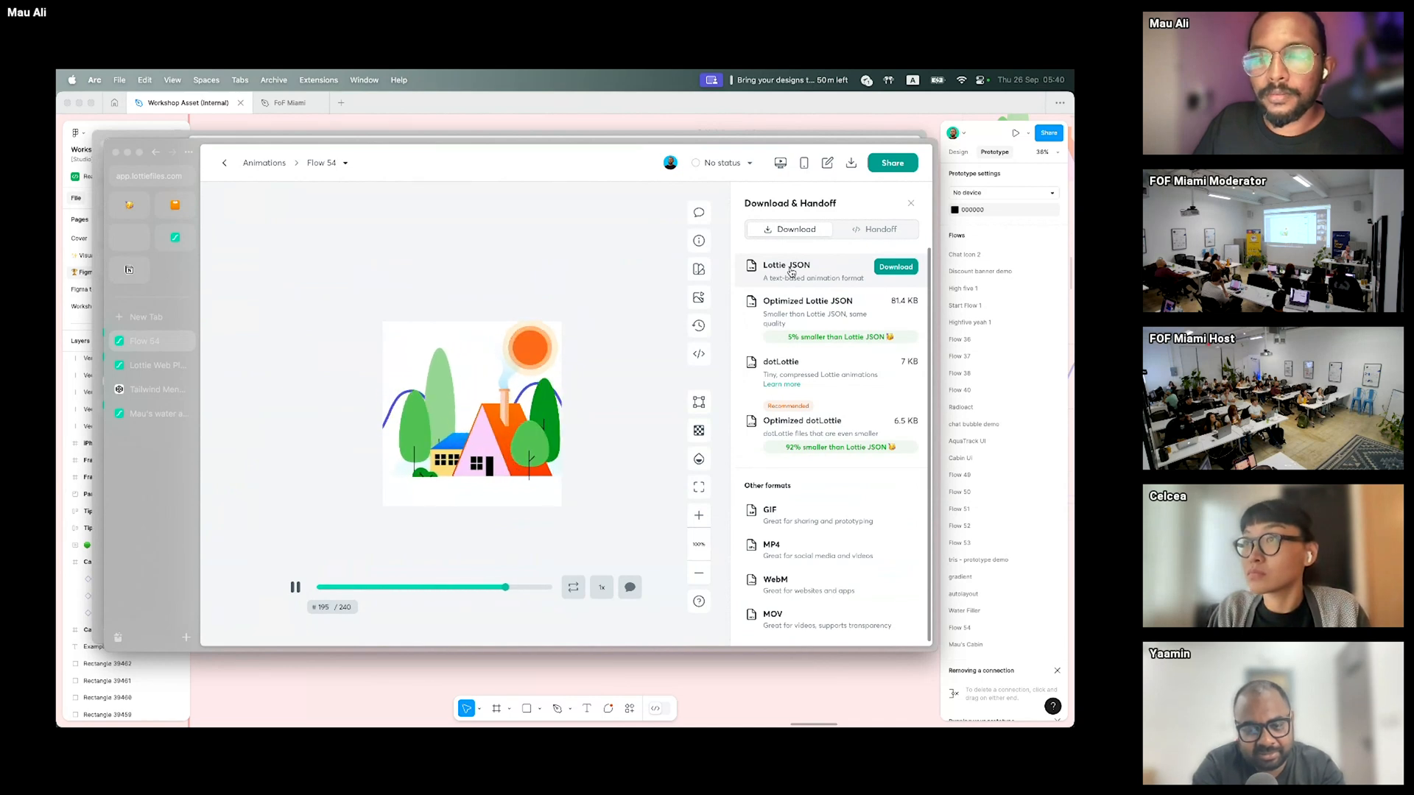
mouse_move(901, 304)
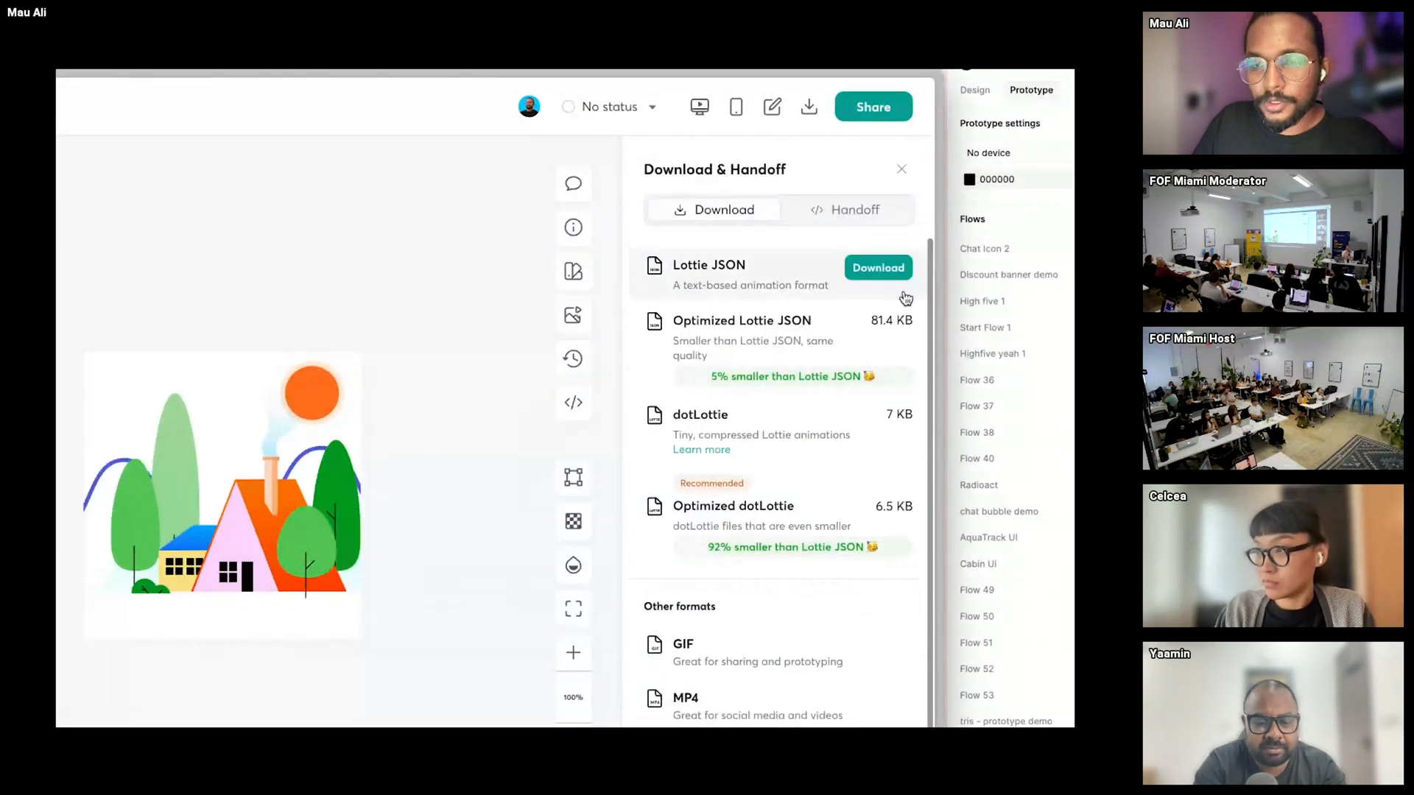
mouse_move(838, 422)
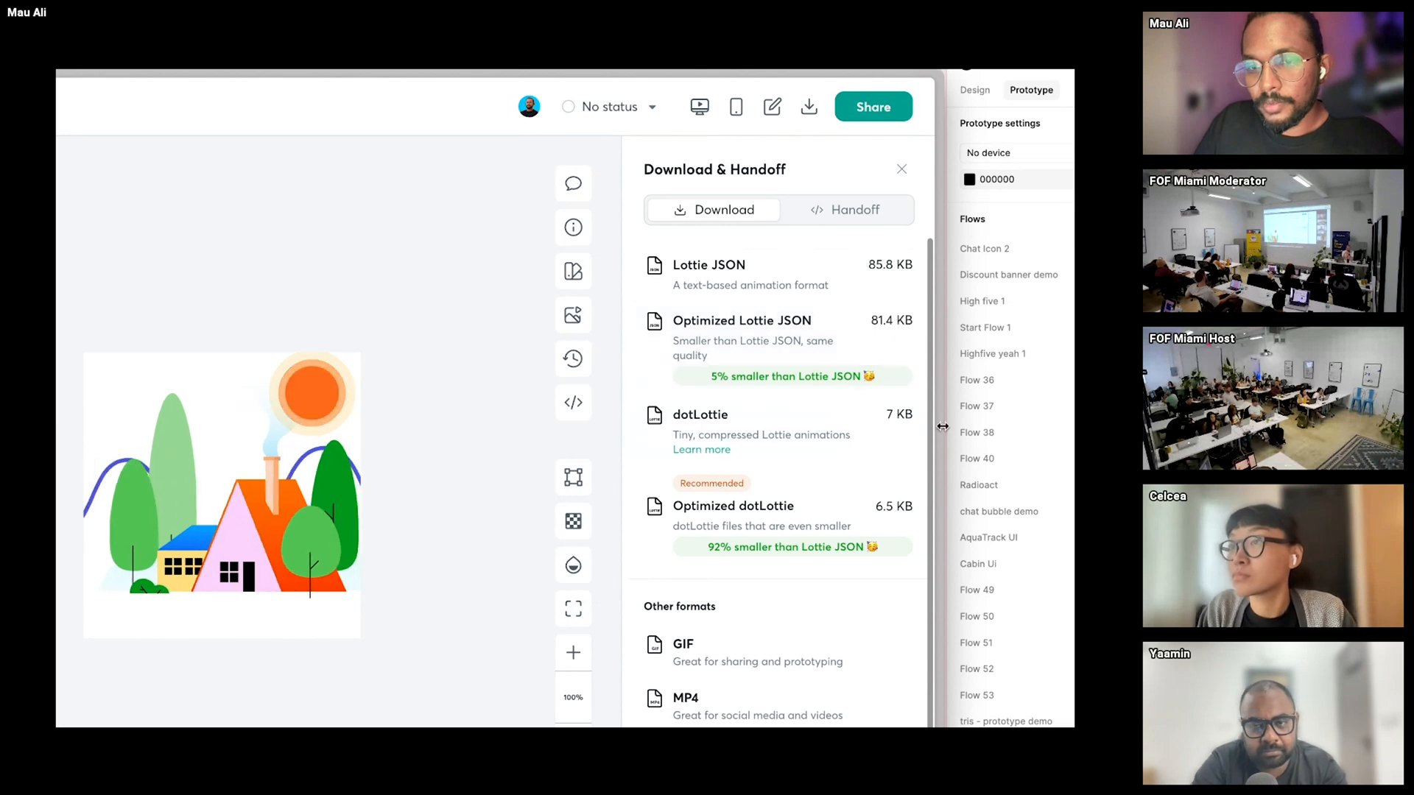
mouse_move(705, 437)
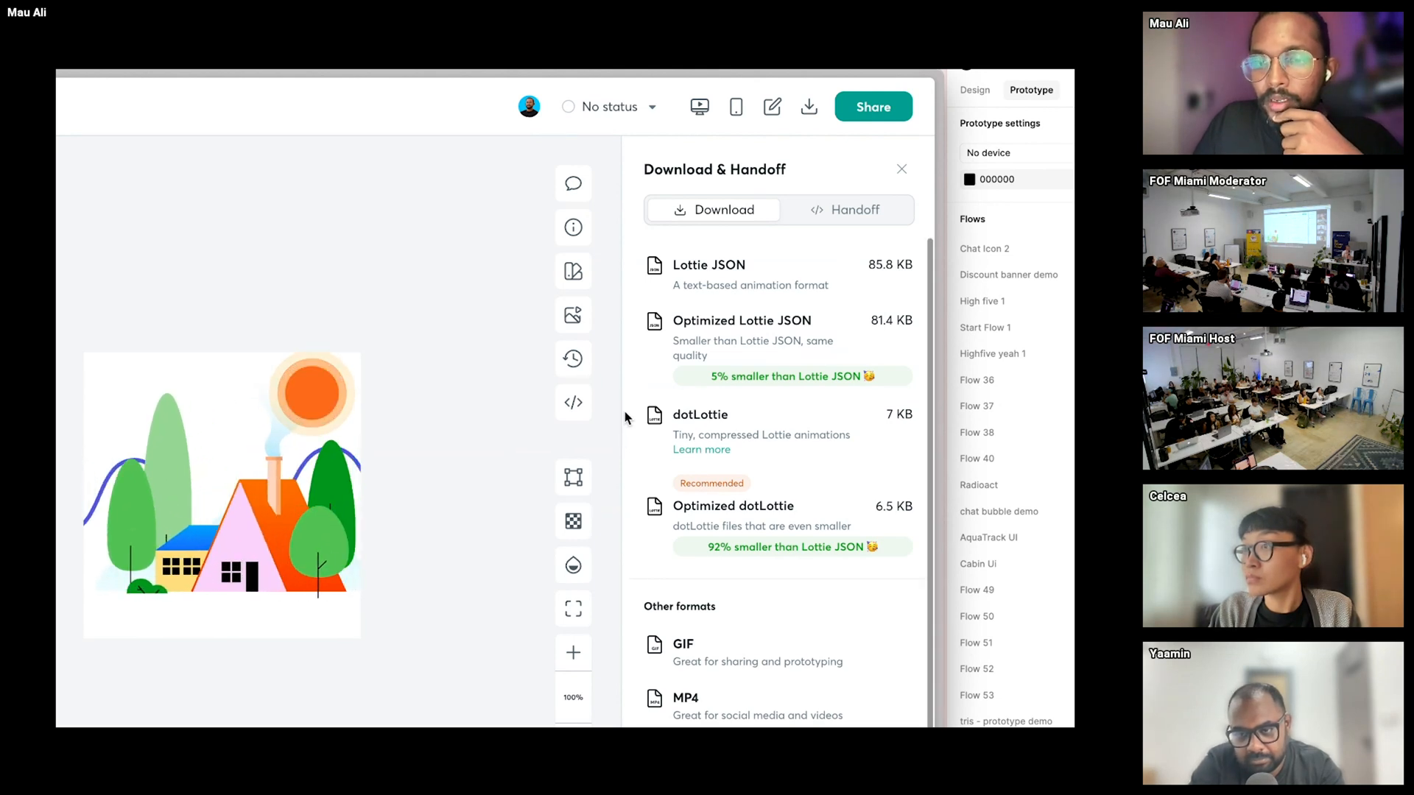
mouse_move(653, 410)
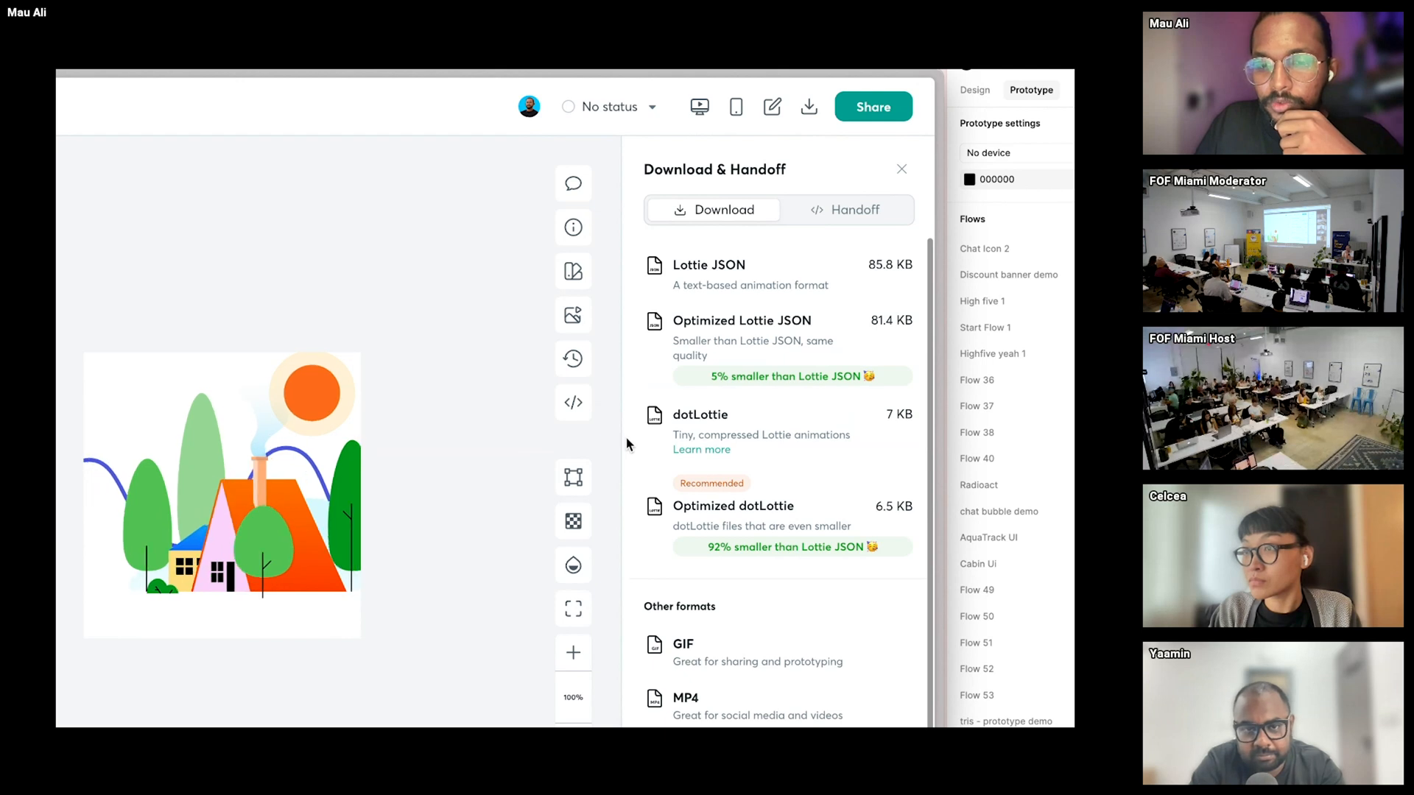
mouse_move(744, 515)
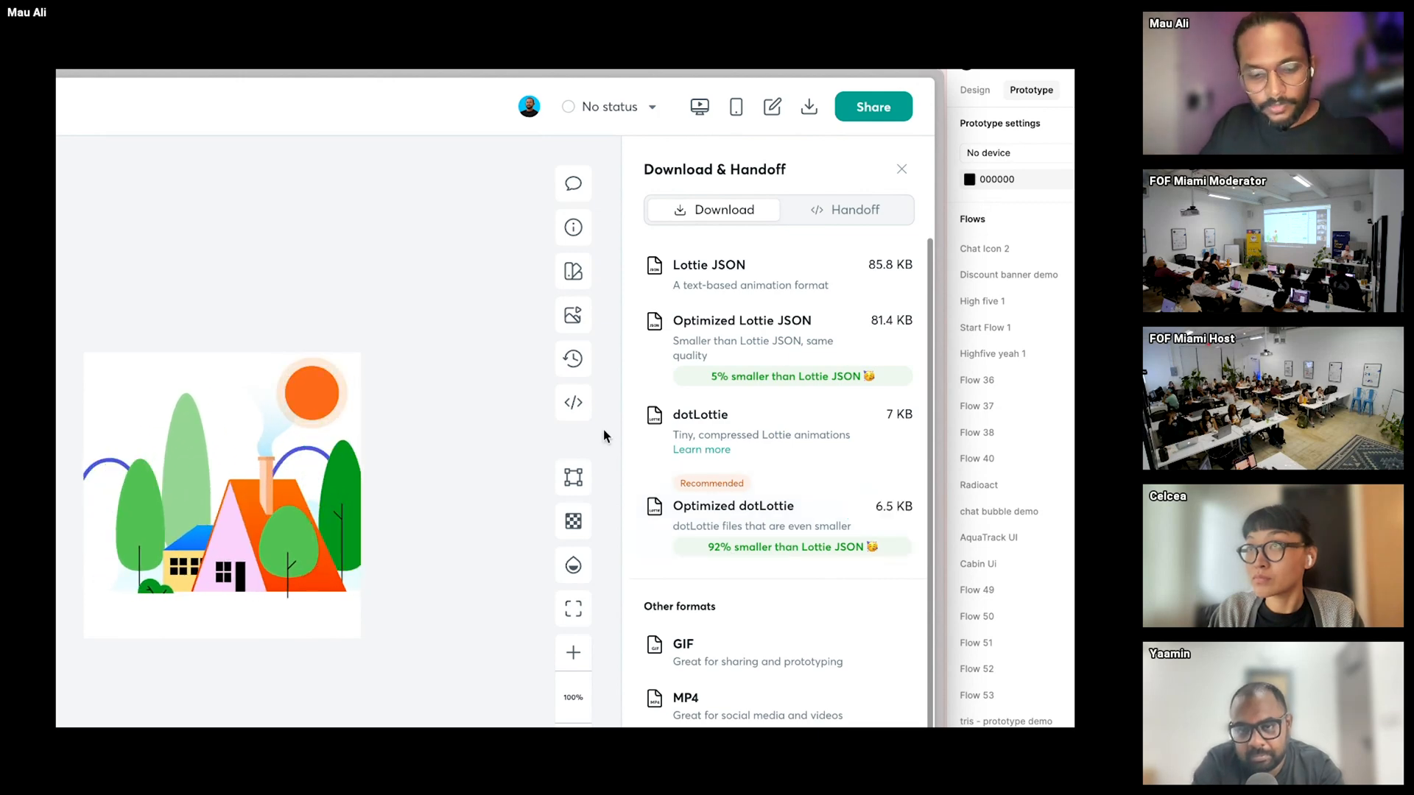
scroll(604, 435, down, 5)
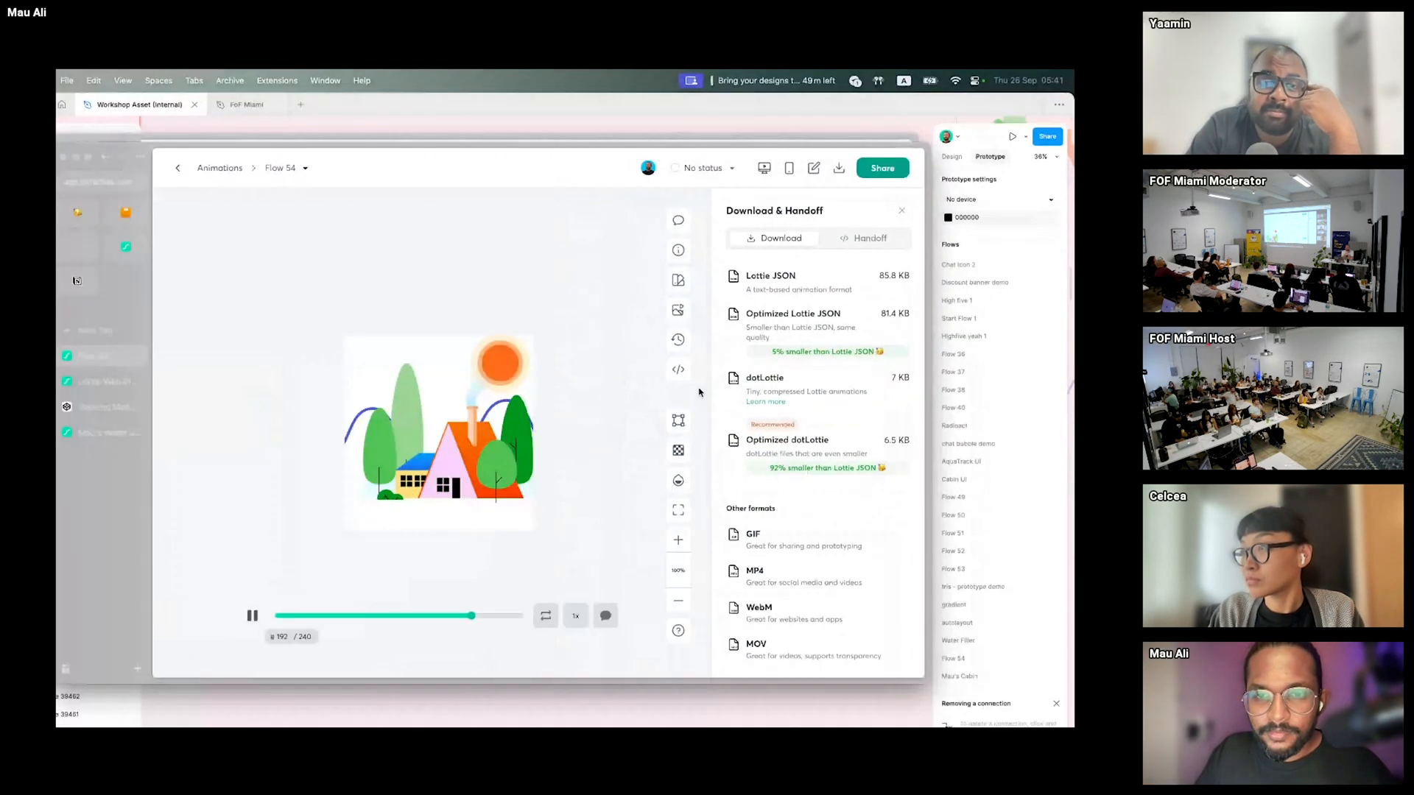
scroll(703, 389, down, 2)
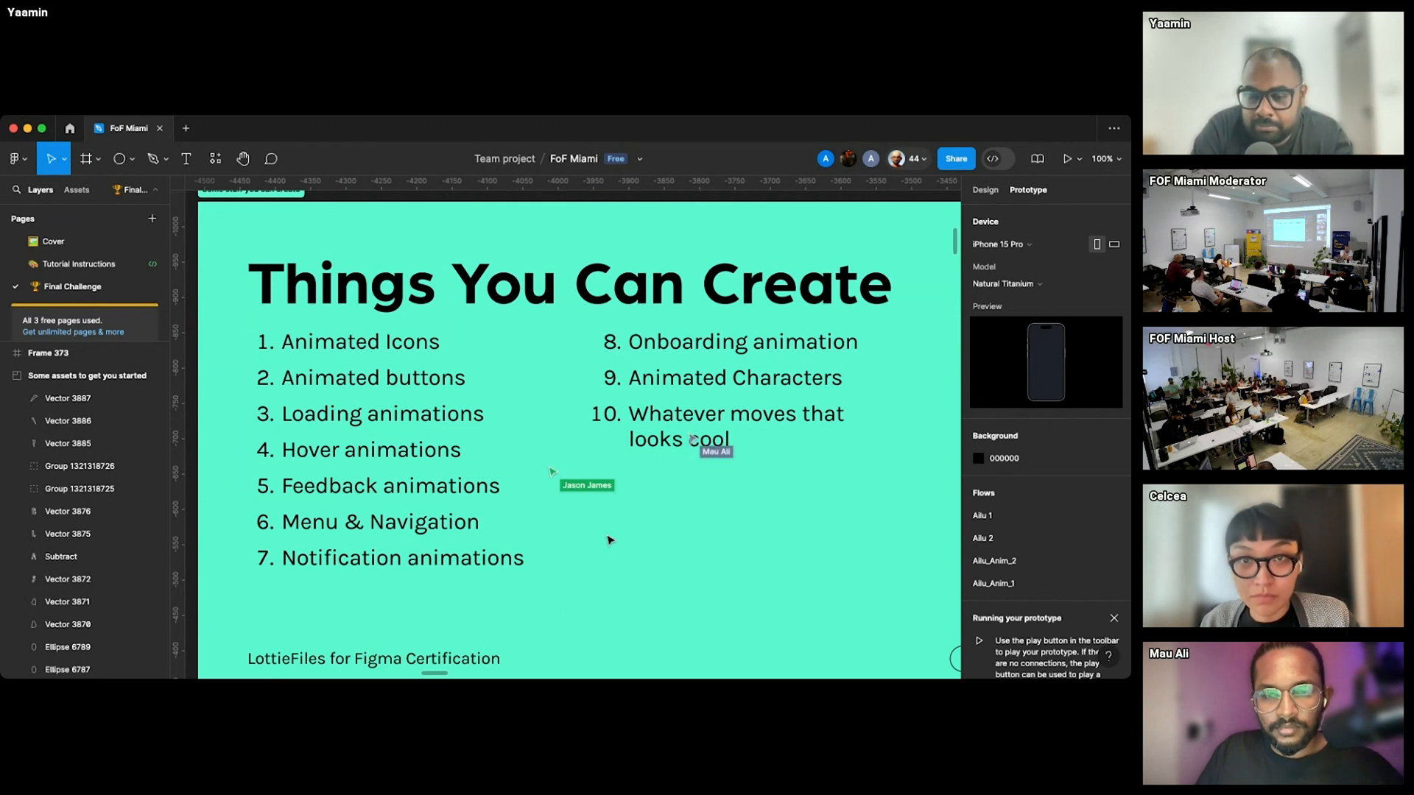
- In Figma's FoF Miami file, examine the Final Challenge page's list of animation ideas and the Submission slide's form link and deadline
scroll(610, 540, down, 6)
scroll(609, 540, down, 3)
scroll(609, 541, up, 1)
scroll(610, 540, up, 3)
scroll(609, 540, right, 6)
scroll(609, 540, up, 5)
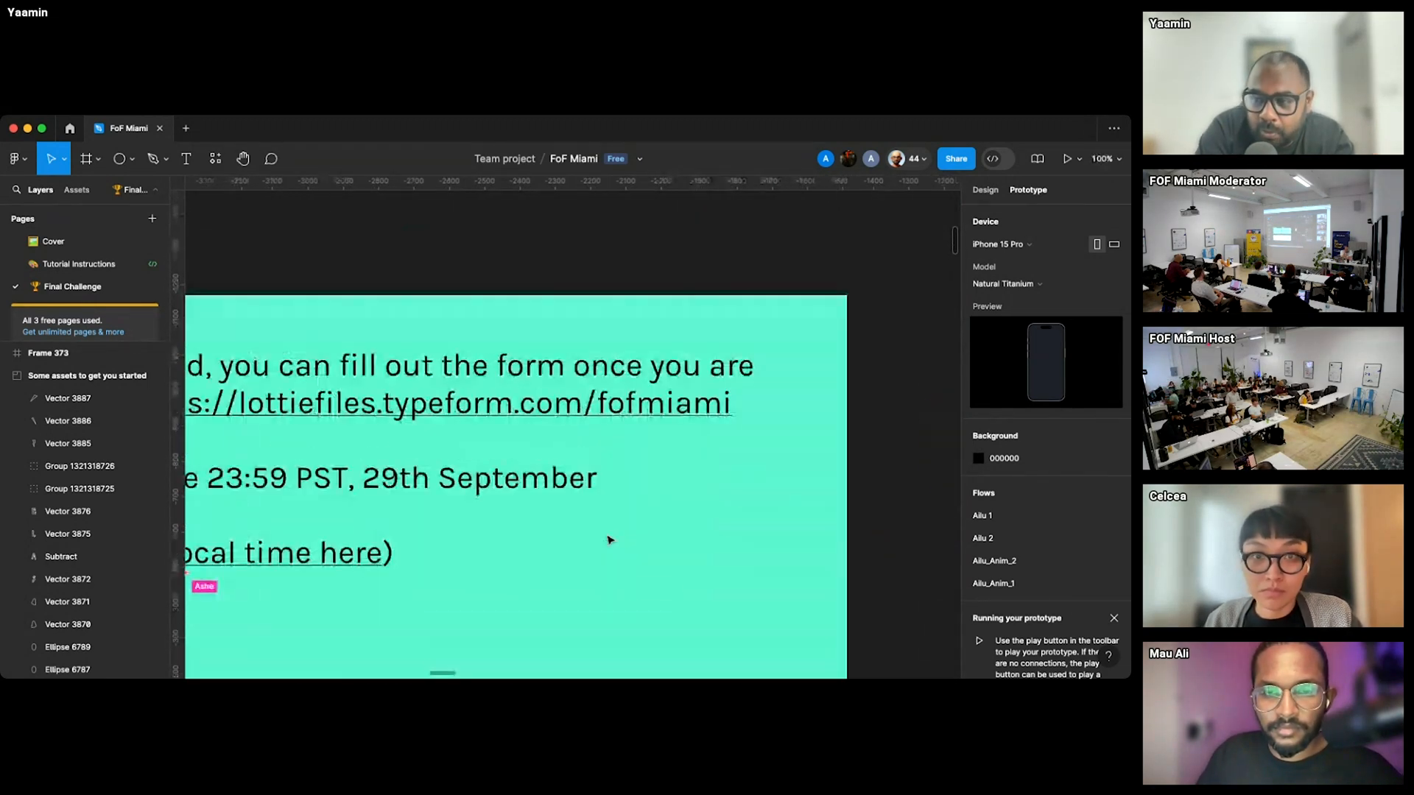
scroll(610, 541, down, 4)
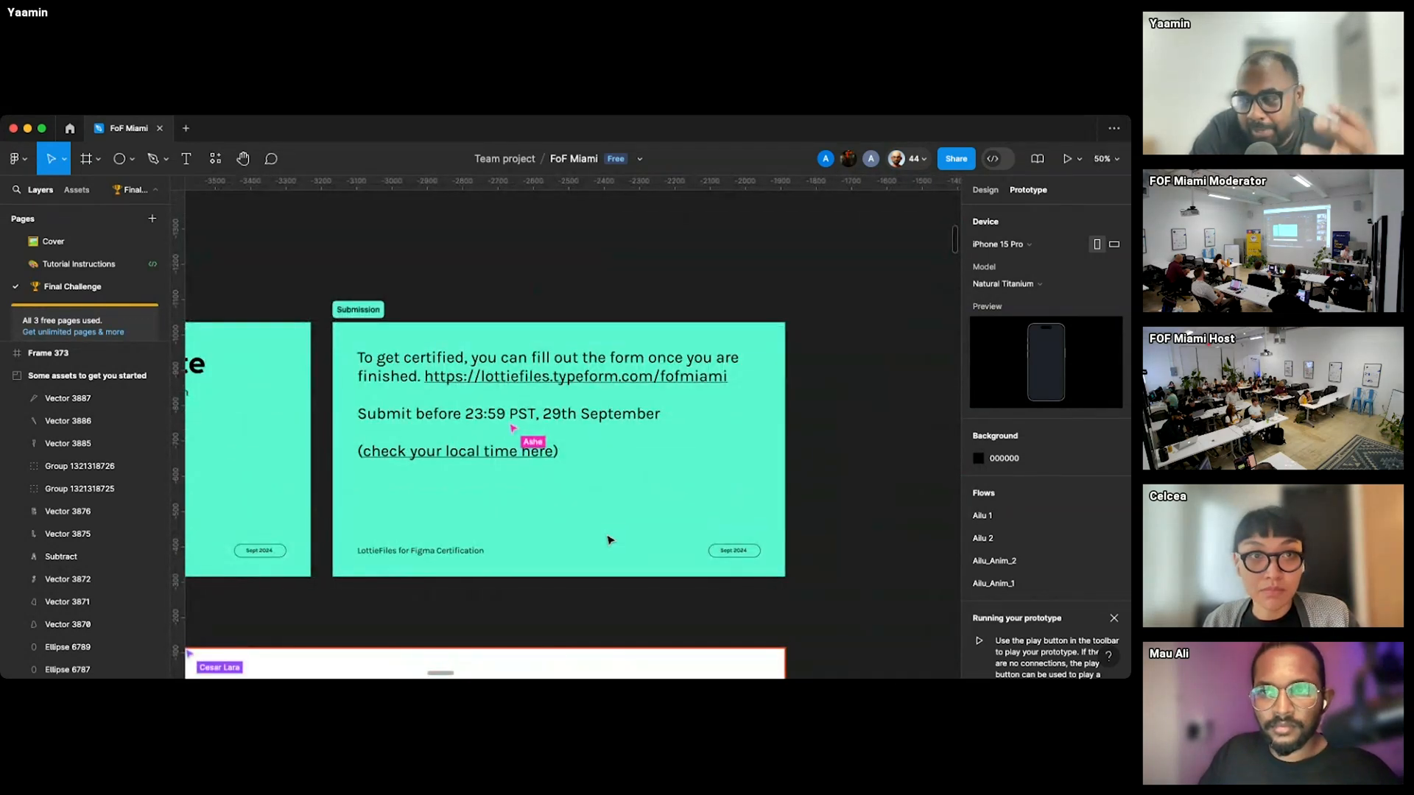
scroll(610, 540, left, 3)
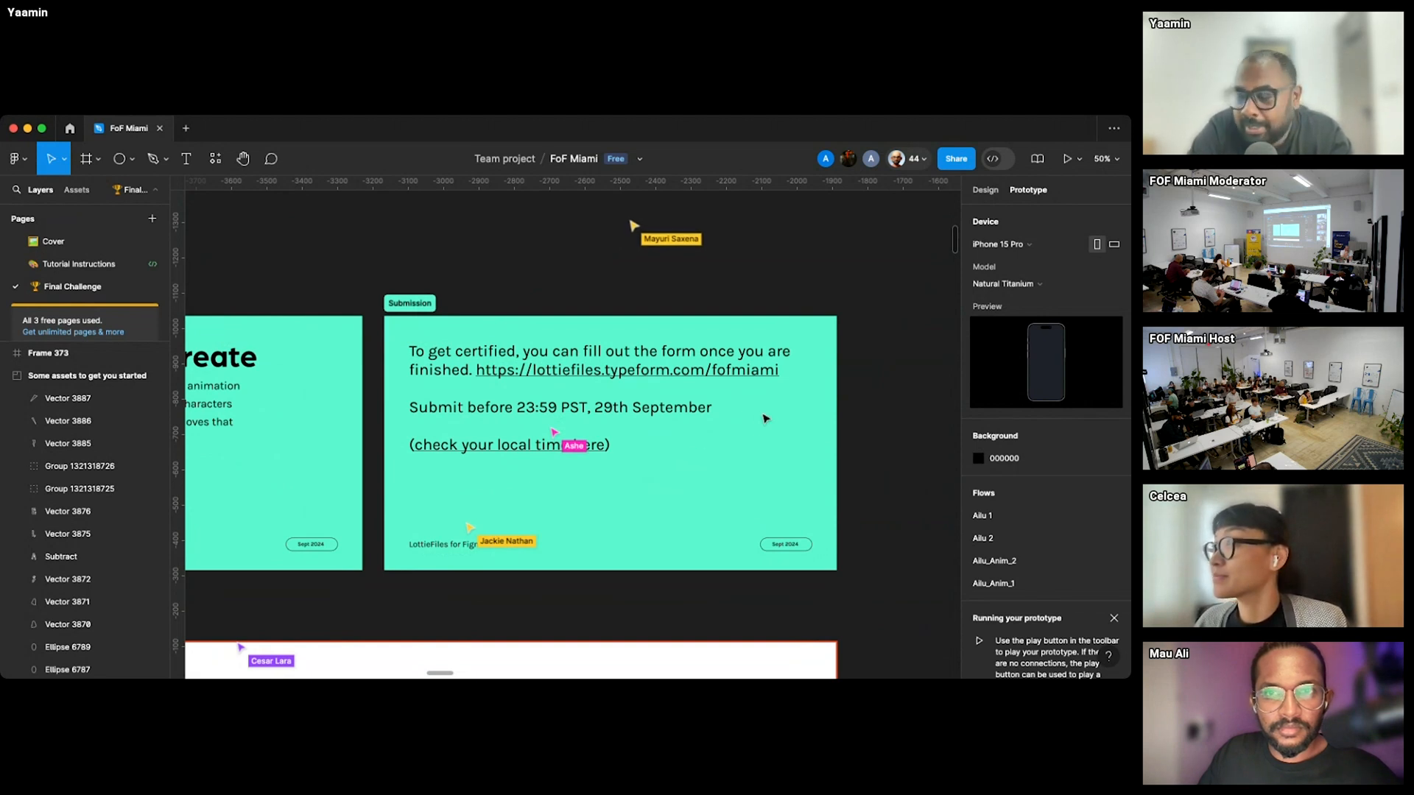
scroll(729, 390, right, 10)
scroll(729, 390, up, 2)
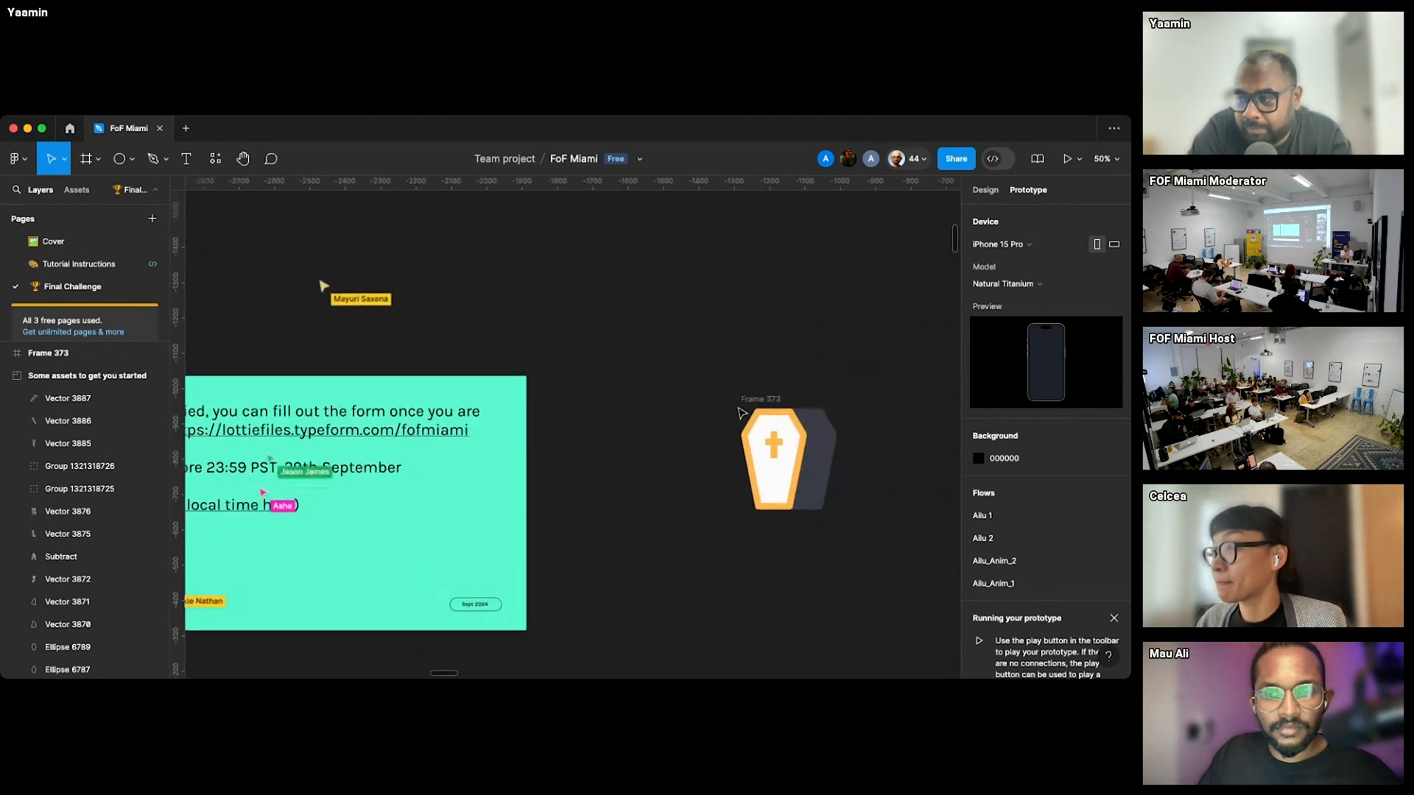
scroll(701, 368, left, 4)
scroll(701, 368, down, 1)
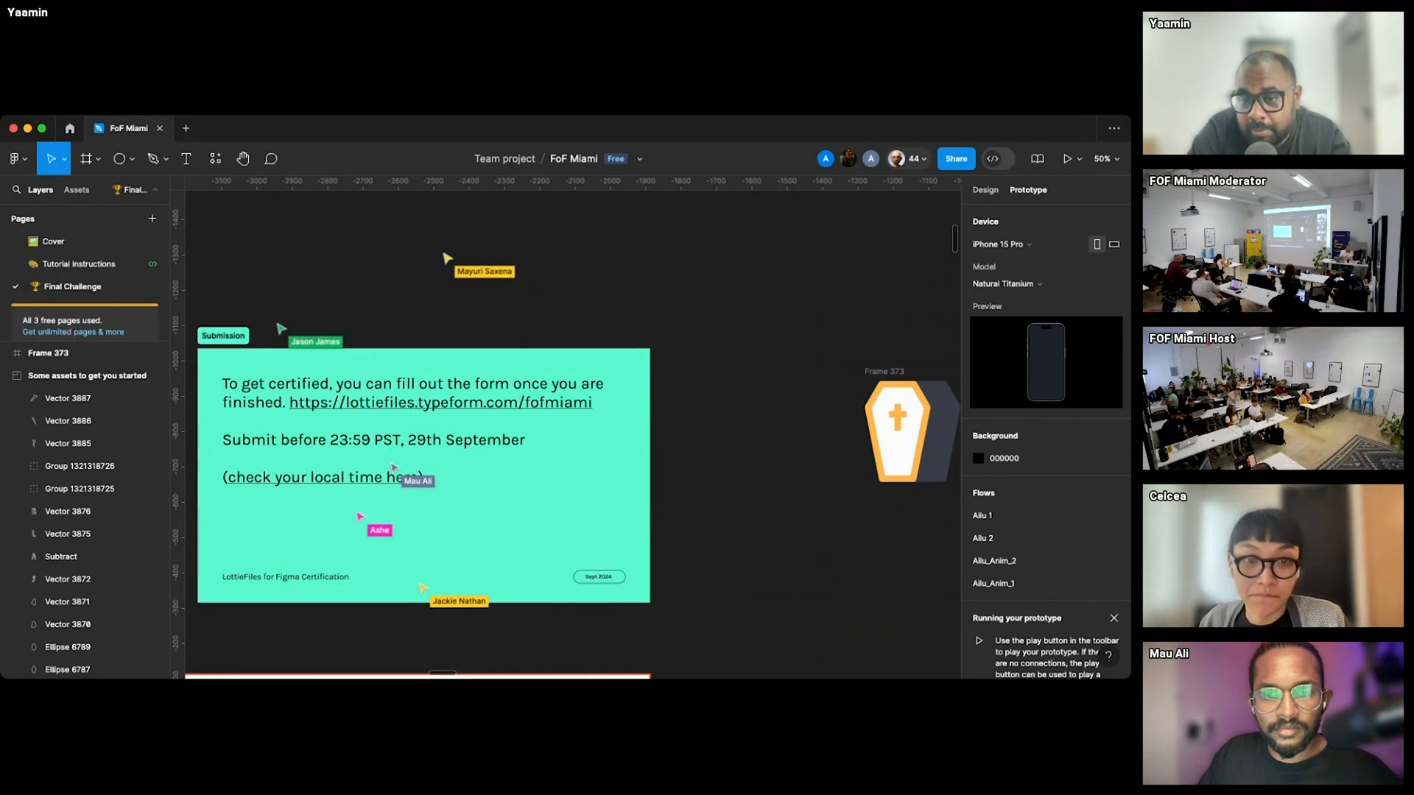
scroll(769, 515, right, 8)
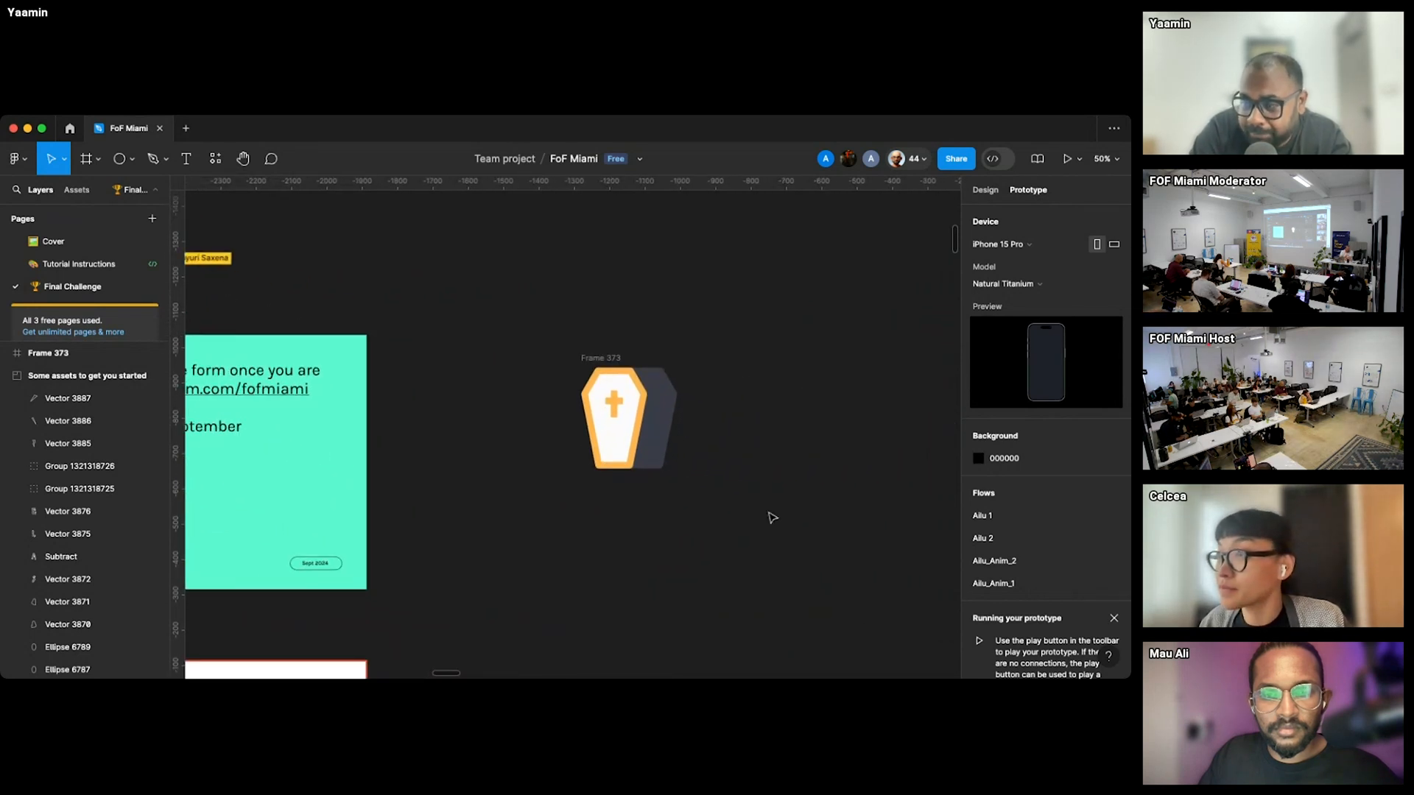
- Duplicate the coffin frame, Frame 373, beside the original
scroll(767, 514, up, 5)
click(598, 301)
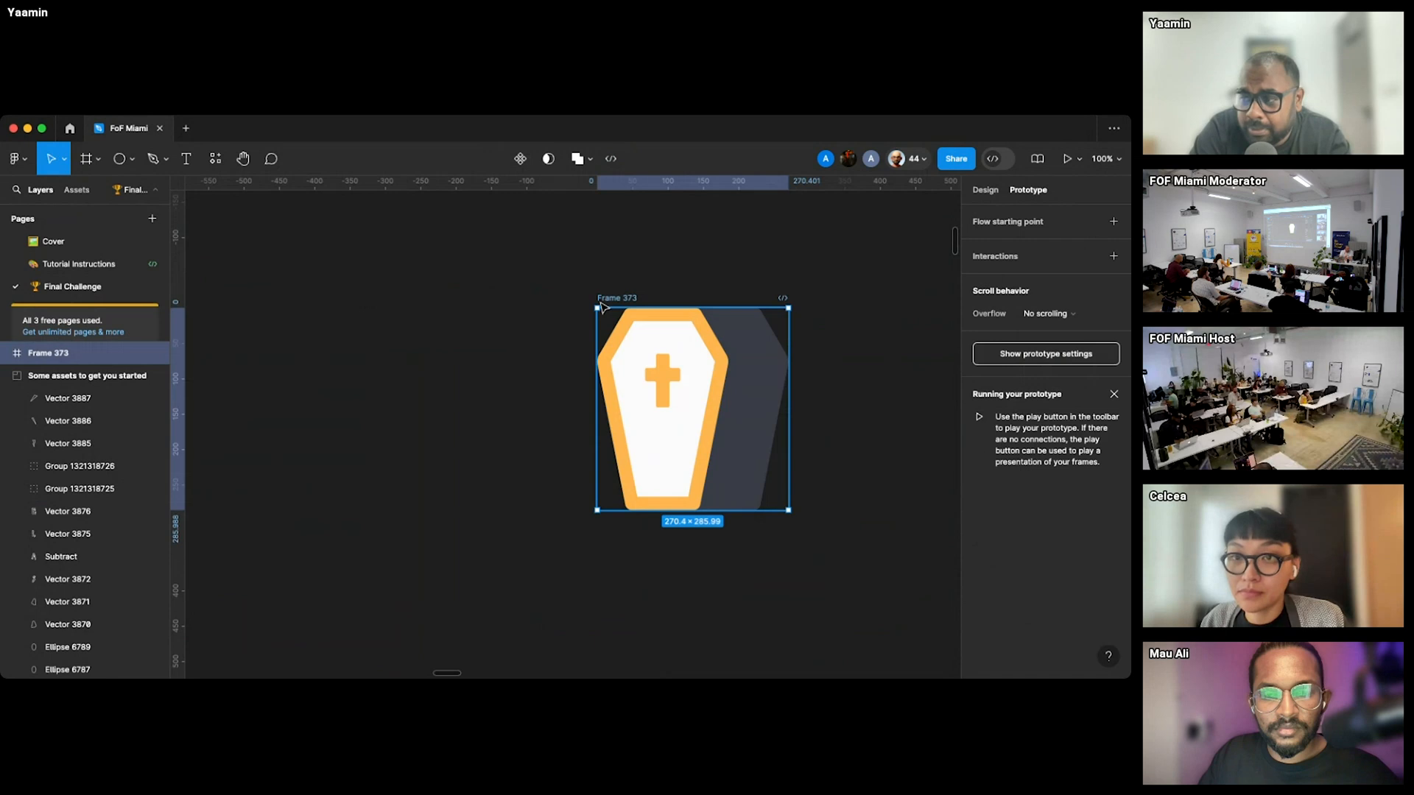
scroll(604, 308, right, 3)
key(super+d)
click(665, 275)
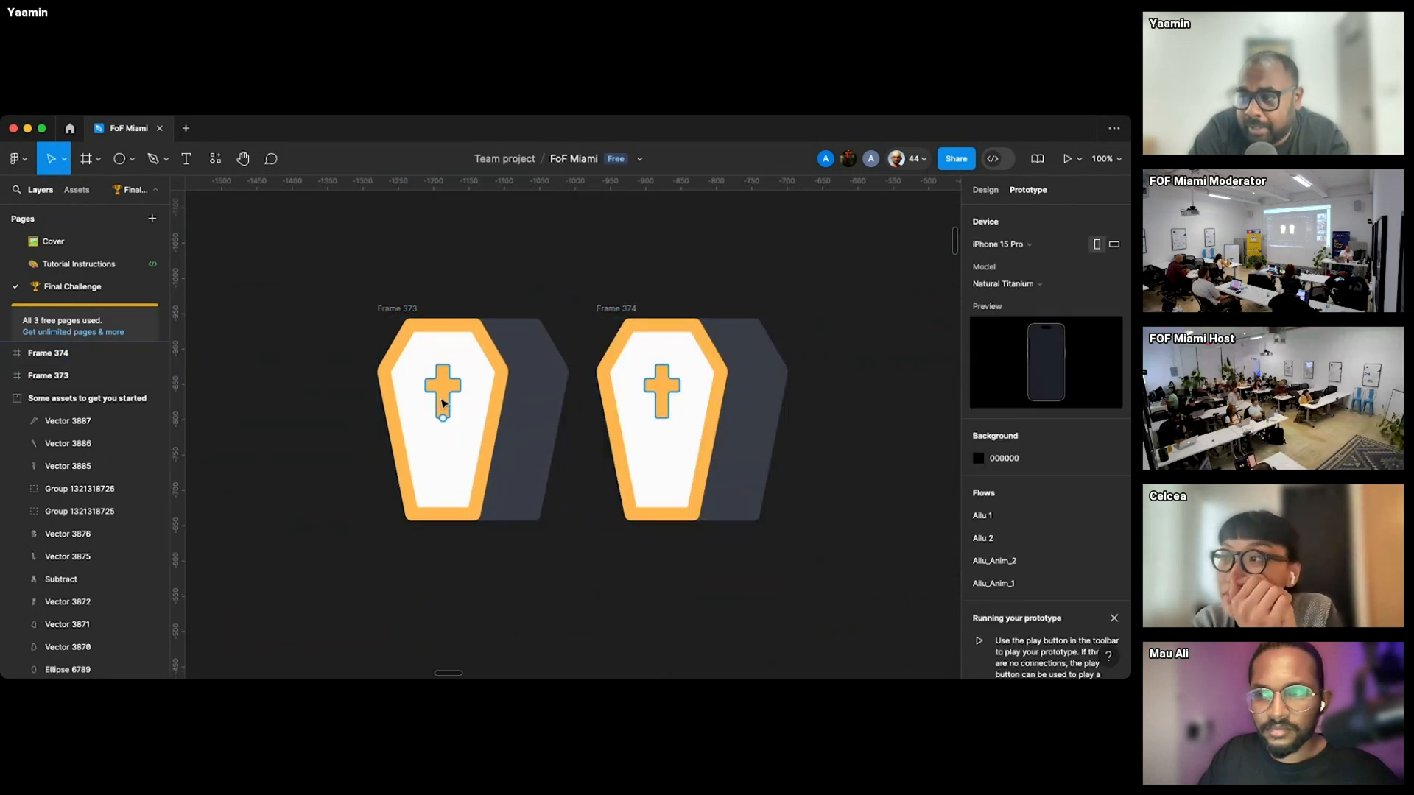
- Shift the cross, white face and orange border vectors in Frame 373 to the frame's right edge, covering the dark coffin shape
click(443, 402)
shift+click(483, 410)
shift+click(506, 391)
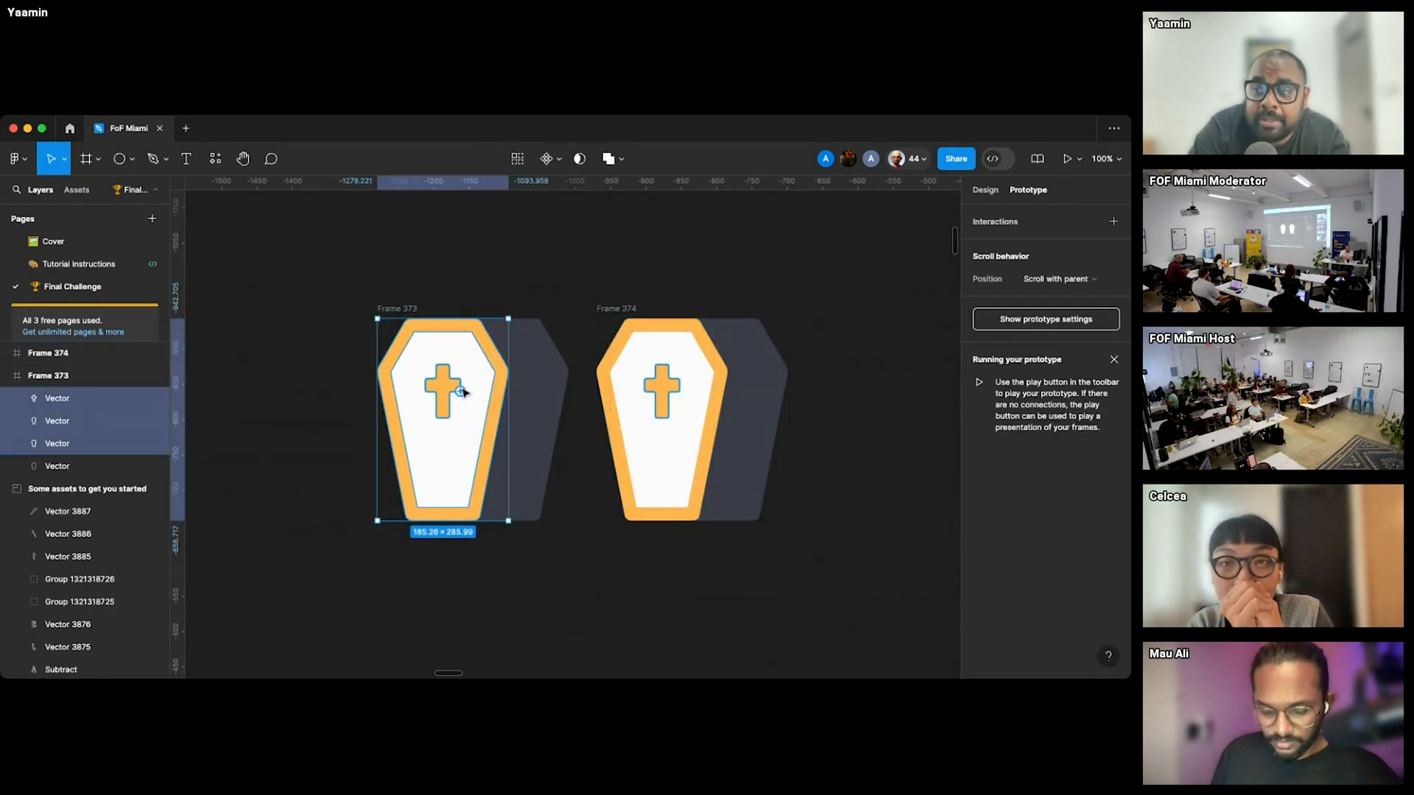
drag(513, 392, 542, 391)
key(super+z)
click(986, 190)
click(530, 259)
scroll(530, 258, up, 1)
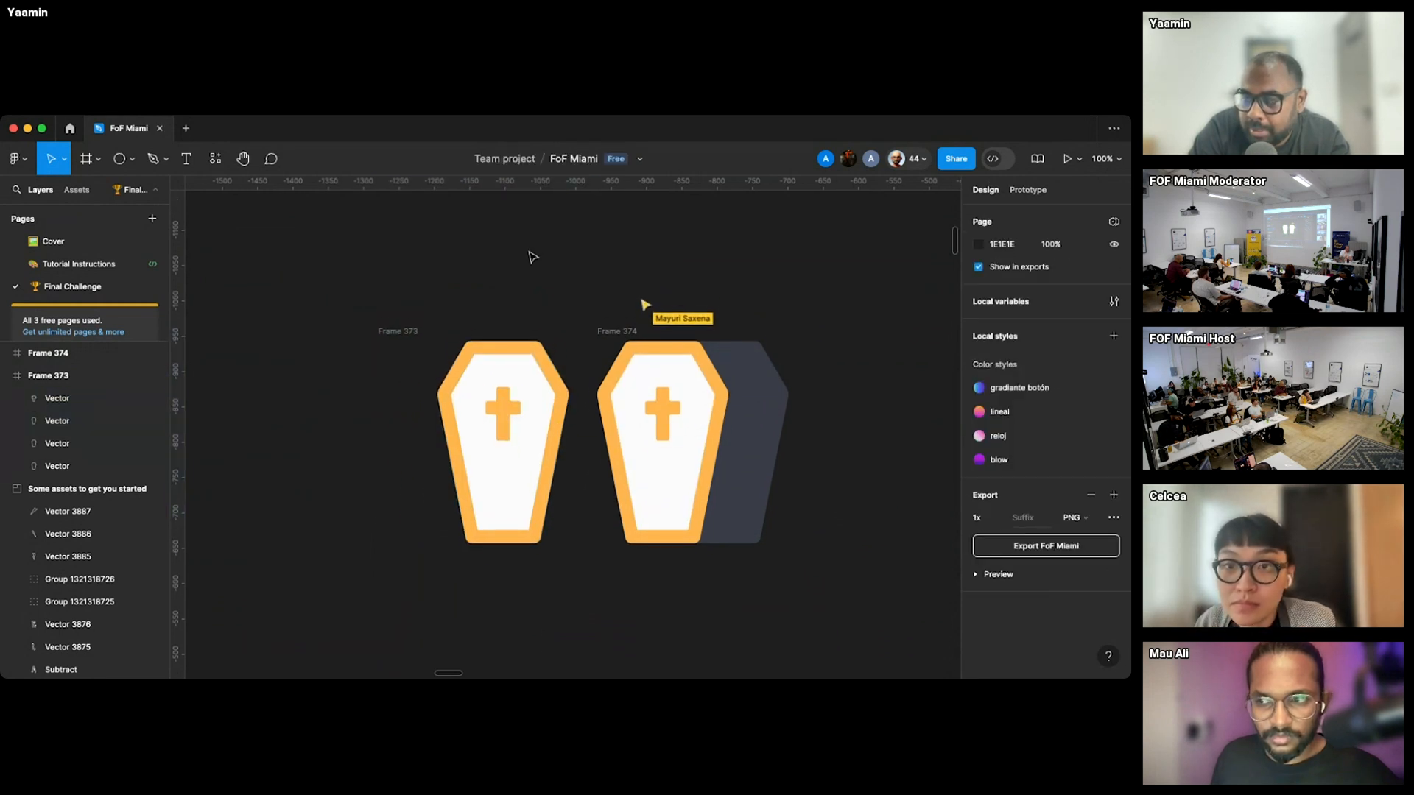
- Link Frame 373 to Frame 374 with an on-tap Smart animate transition of 1000 ms, and select Frame 374
click(1027, 190)
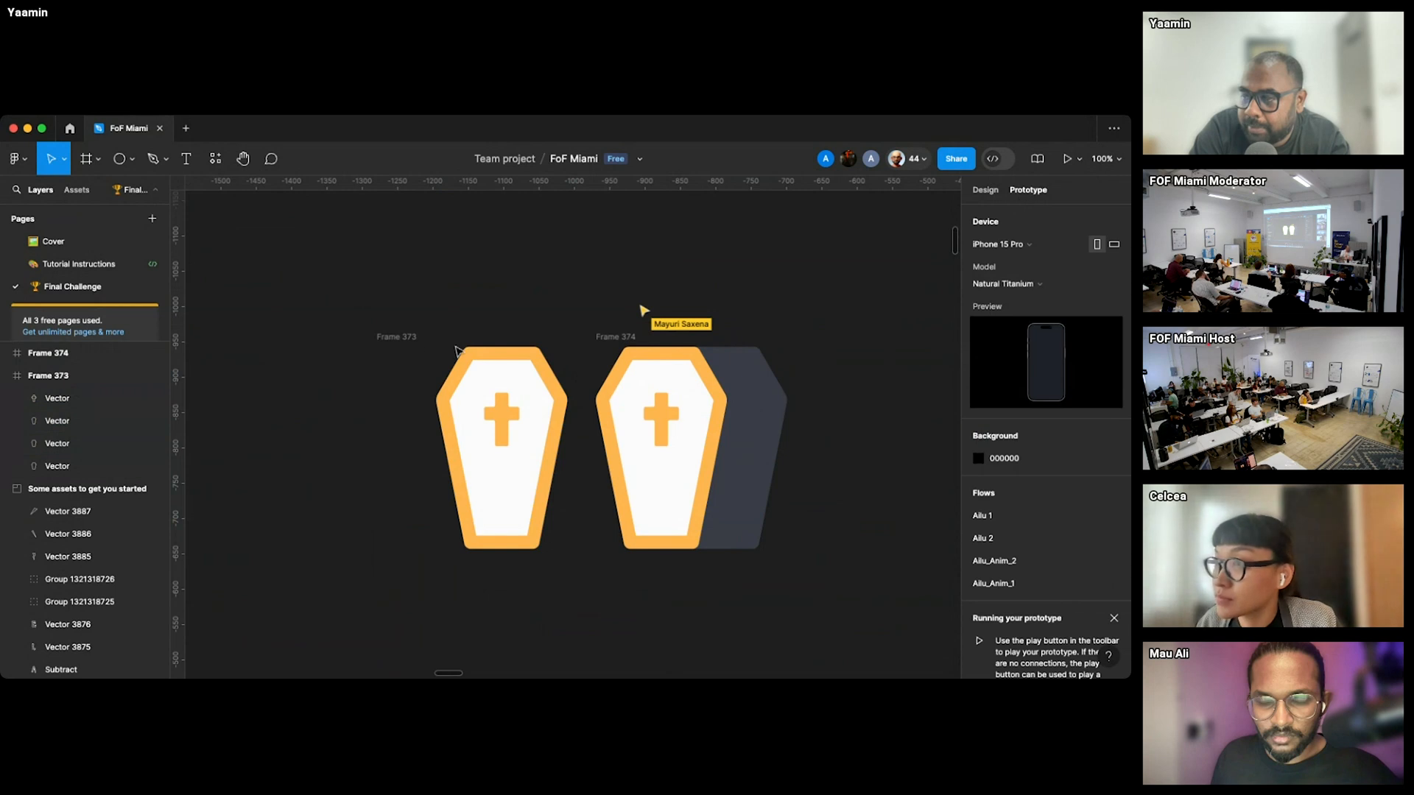
click(565, 449)
drag(569, 449, 655, 441)
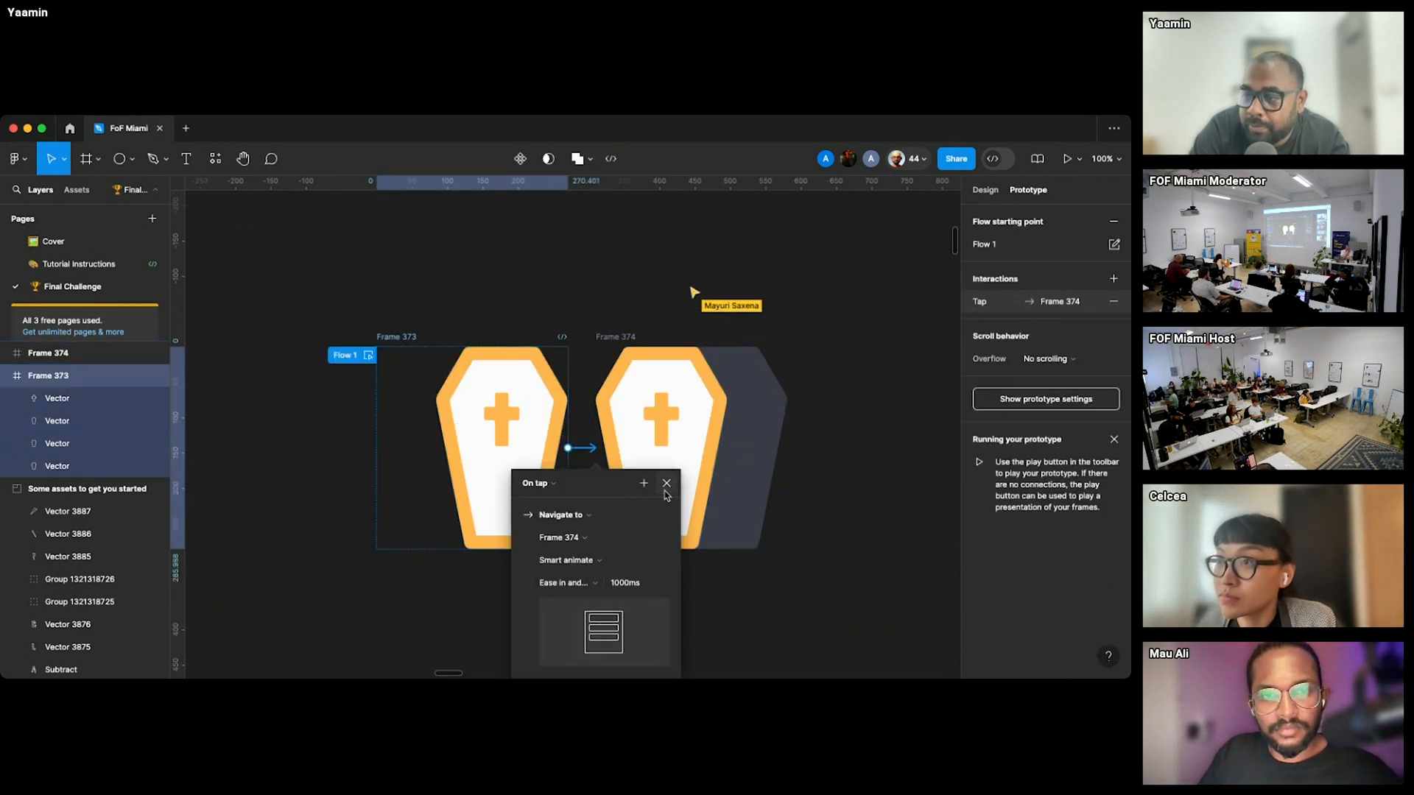
click(611, 346)
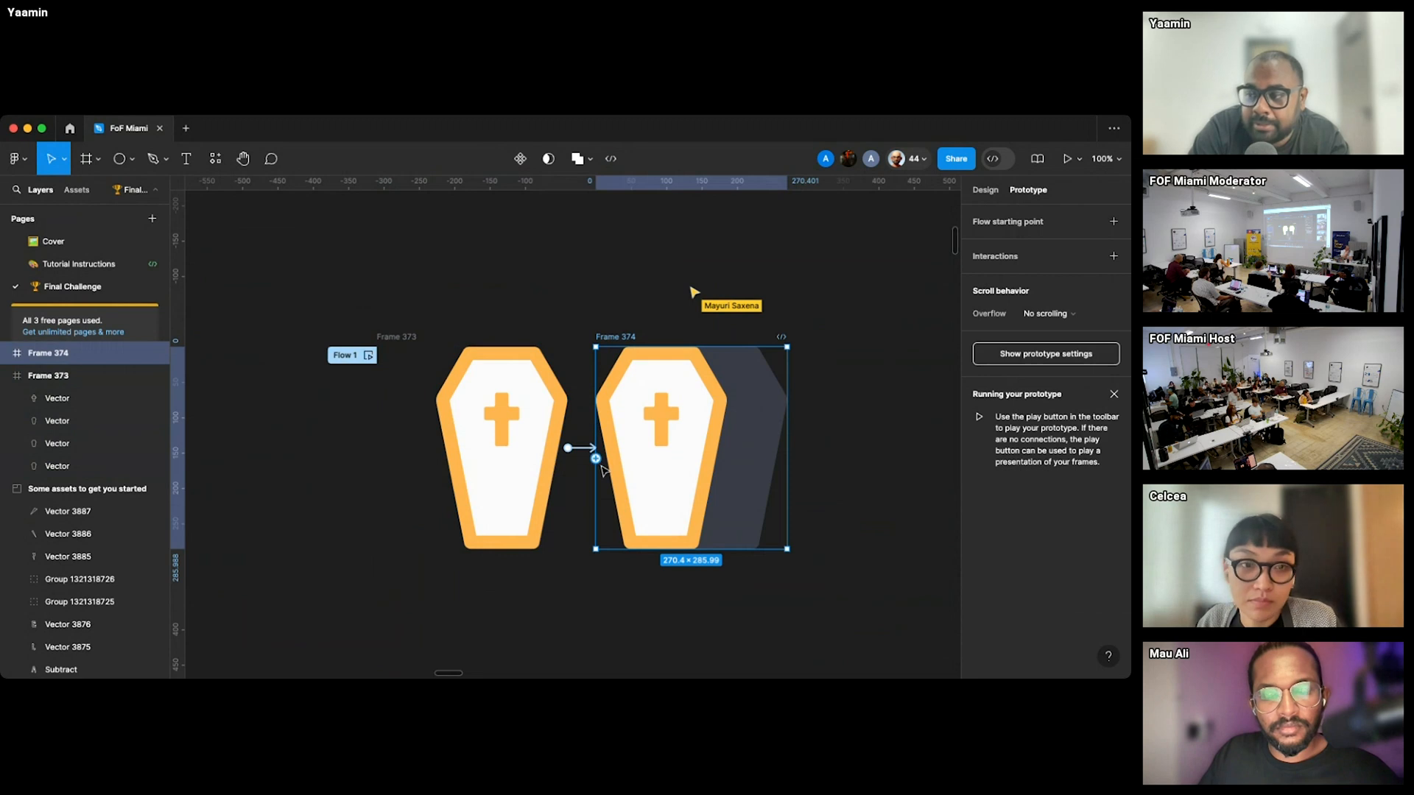
- Link Frame 374 back to Frame 373 and preview the coffin flow as a Lottie animation in the published version of the LottieFiles plugin
click(600, 467)
click(507, 278)
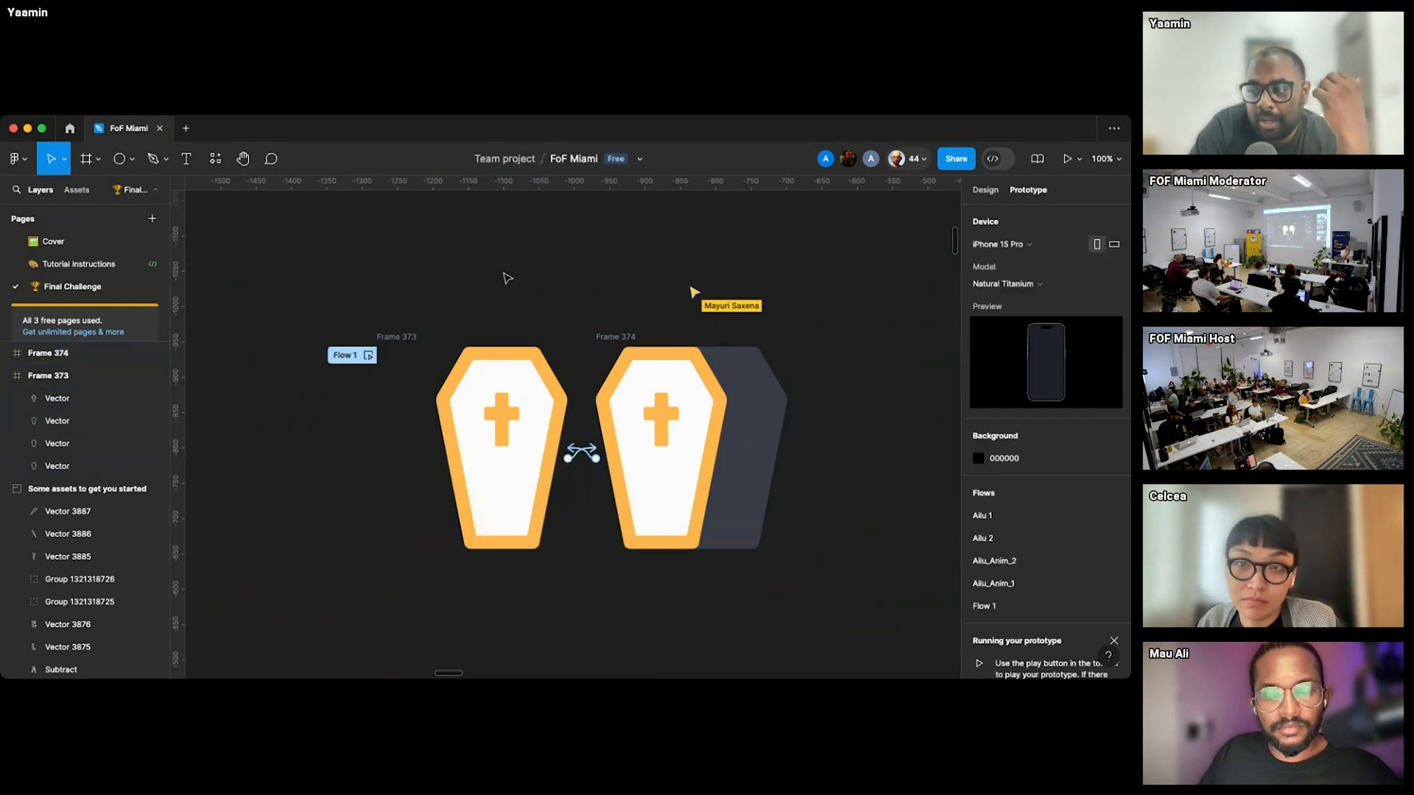
click(214, 160)
click(250, 327)
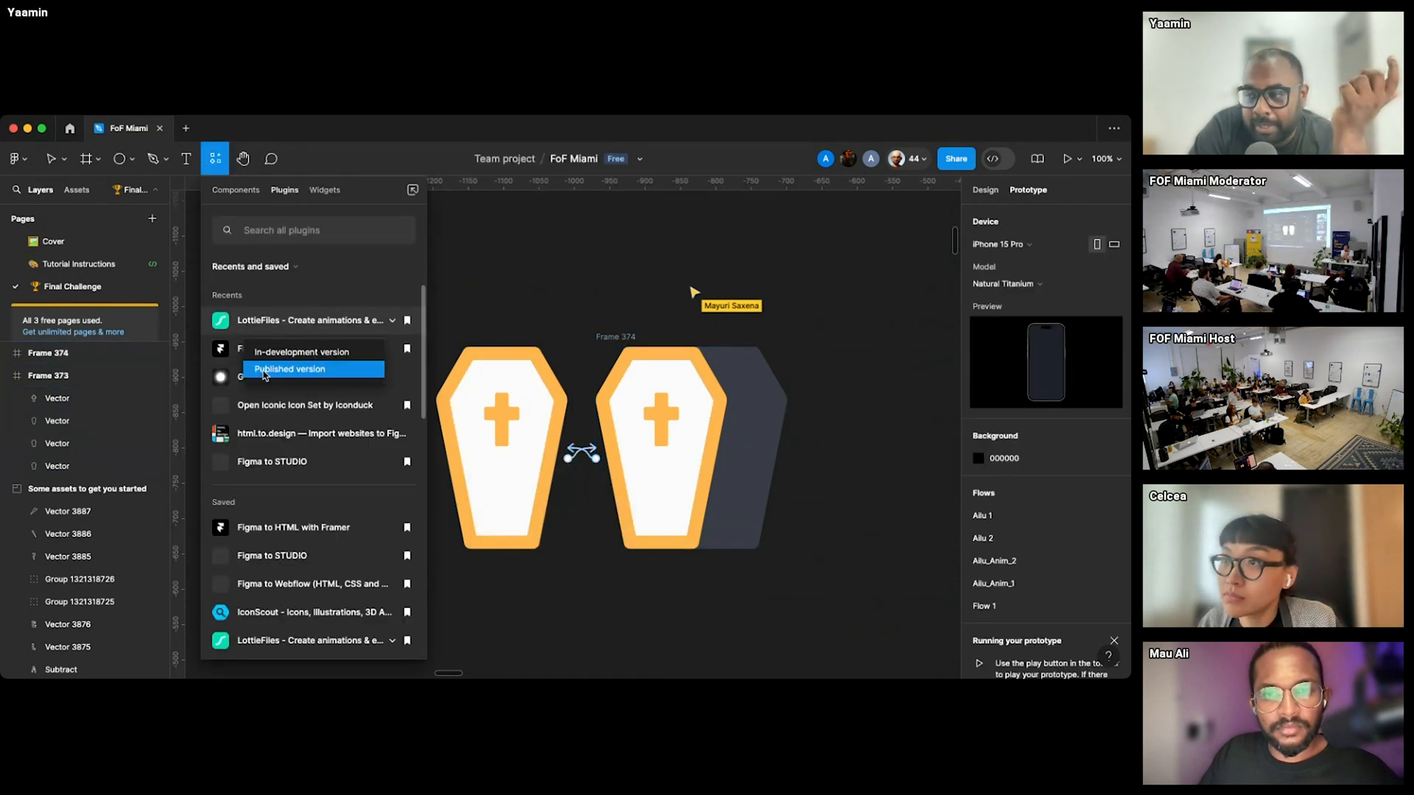
click(266, 372)
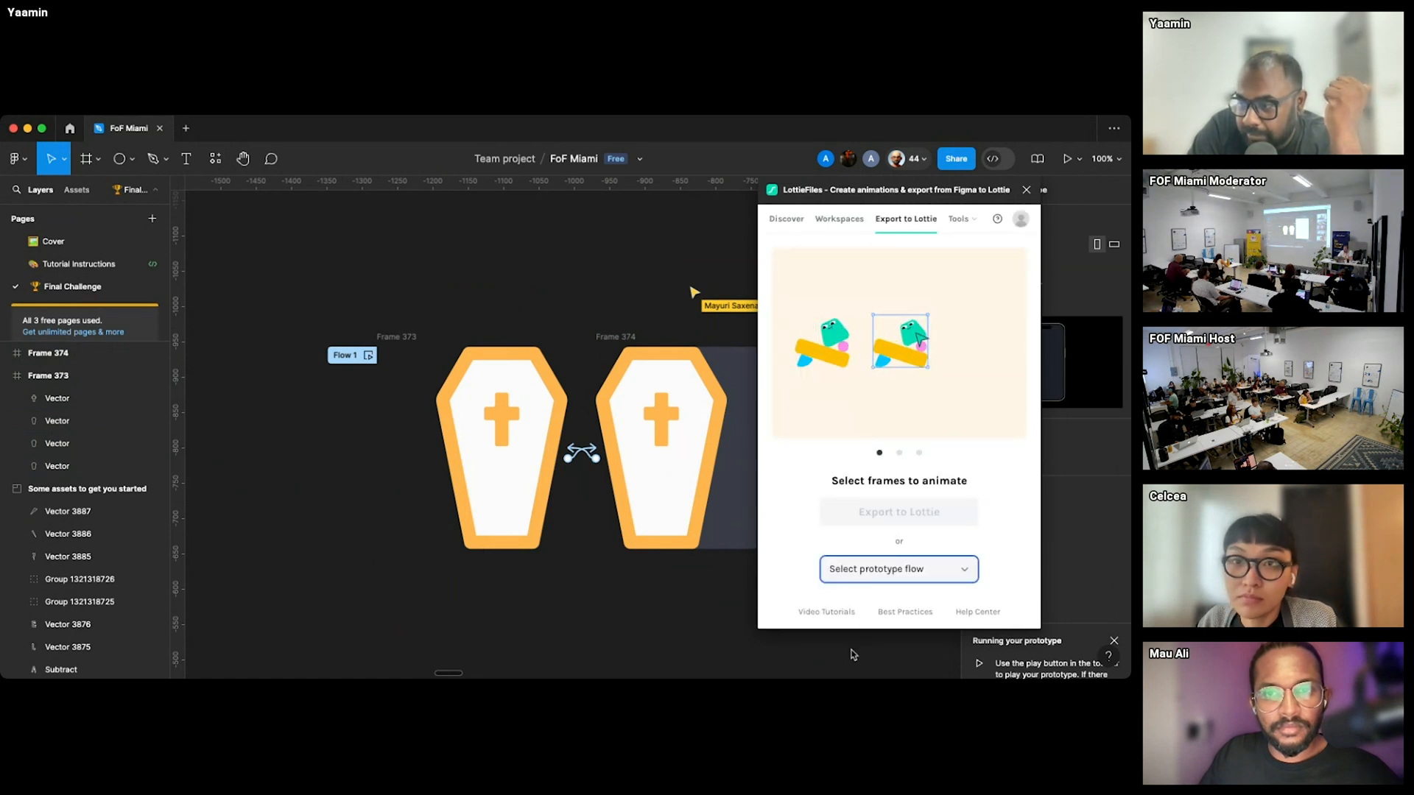
click(867, 586)
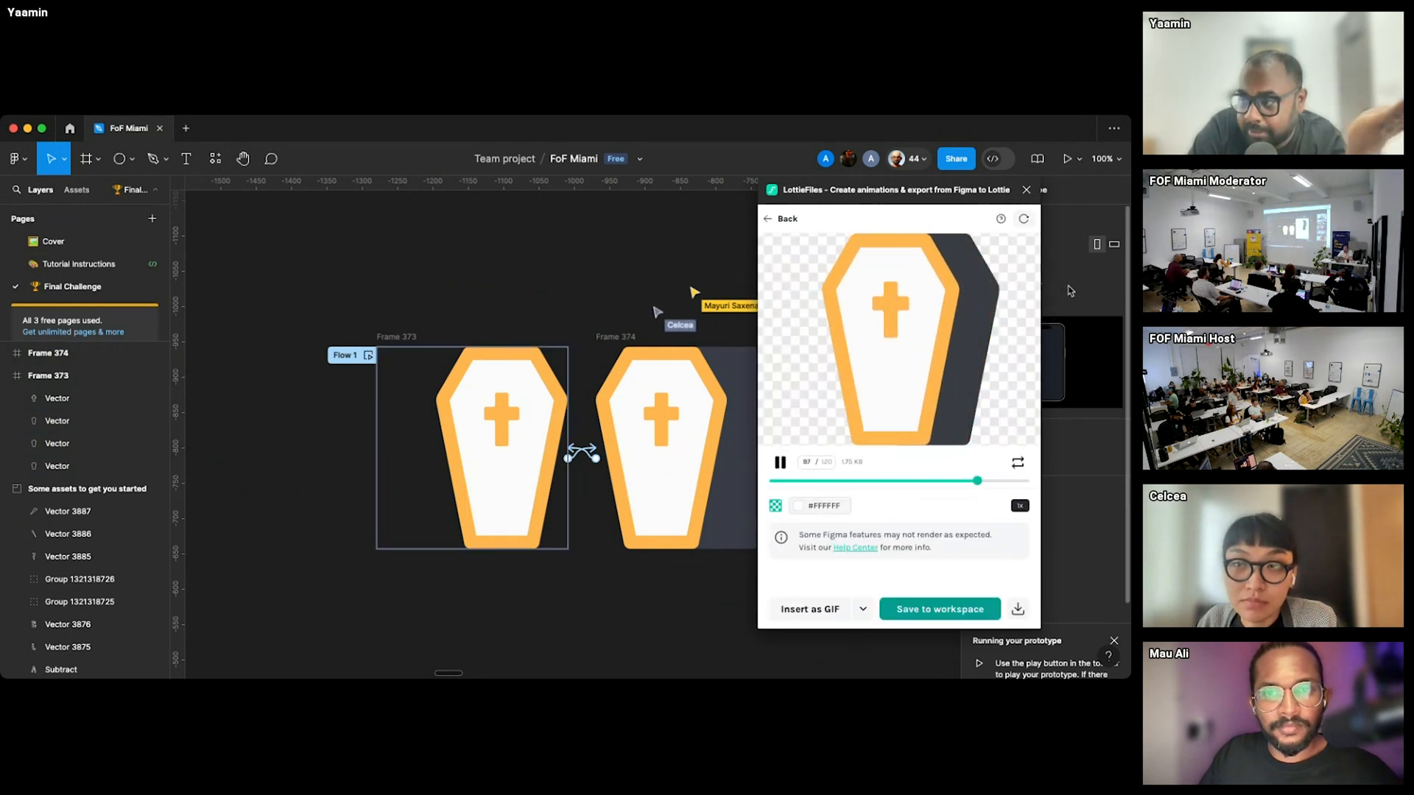
click(1026, 190)
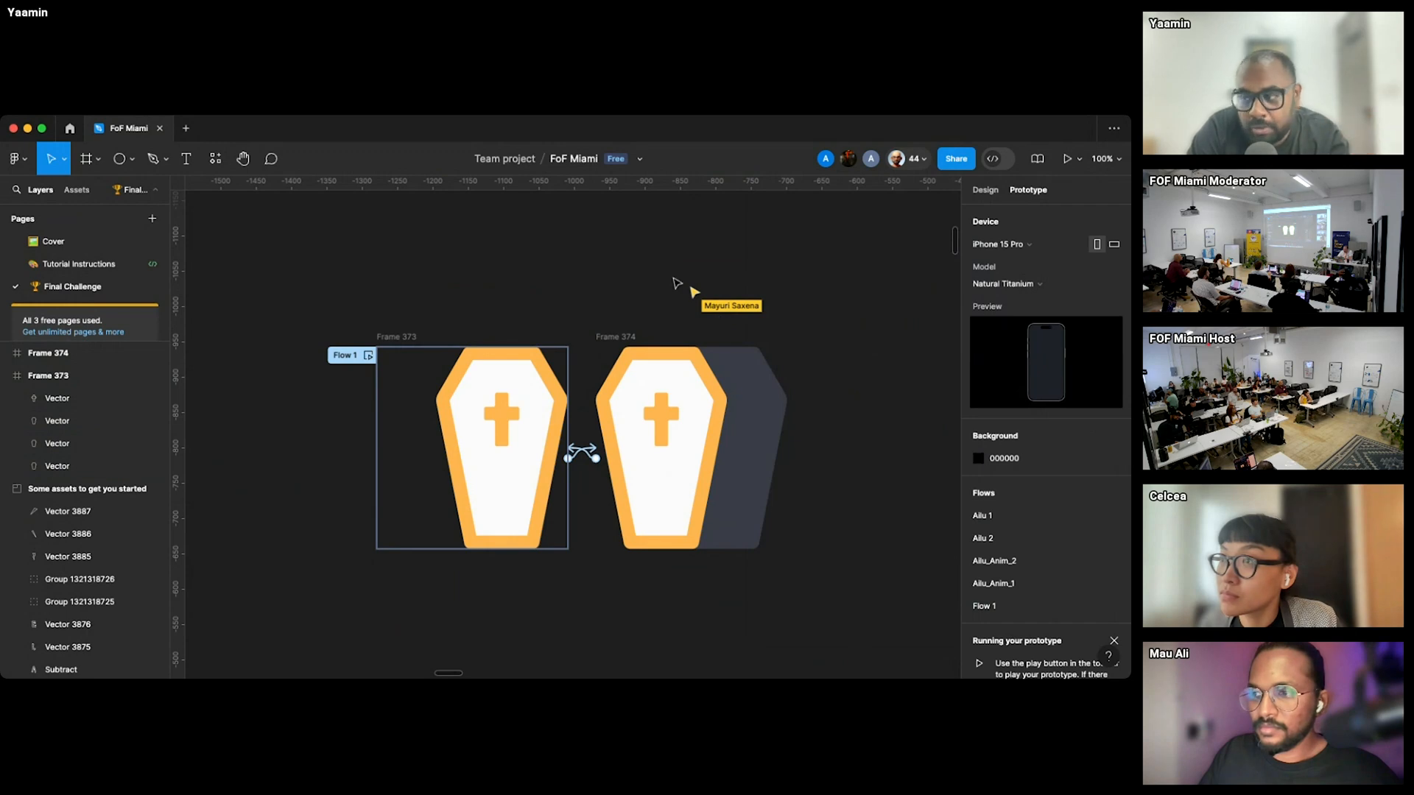
- Copy the wider jack-o'-lantern pumpkin's vectors from the starter assets and paste them above the coffin frames
scroll(676, 283, down, 3)
scroll(676, 283, down, 10)
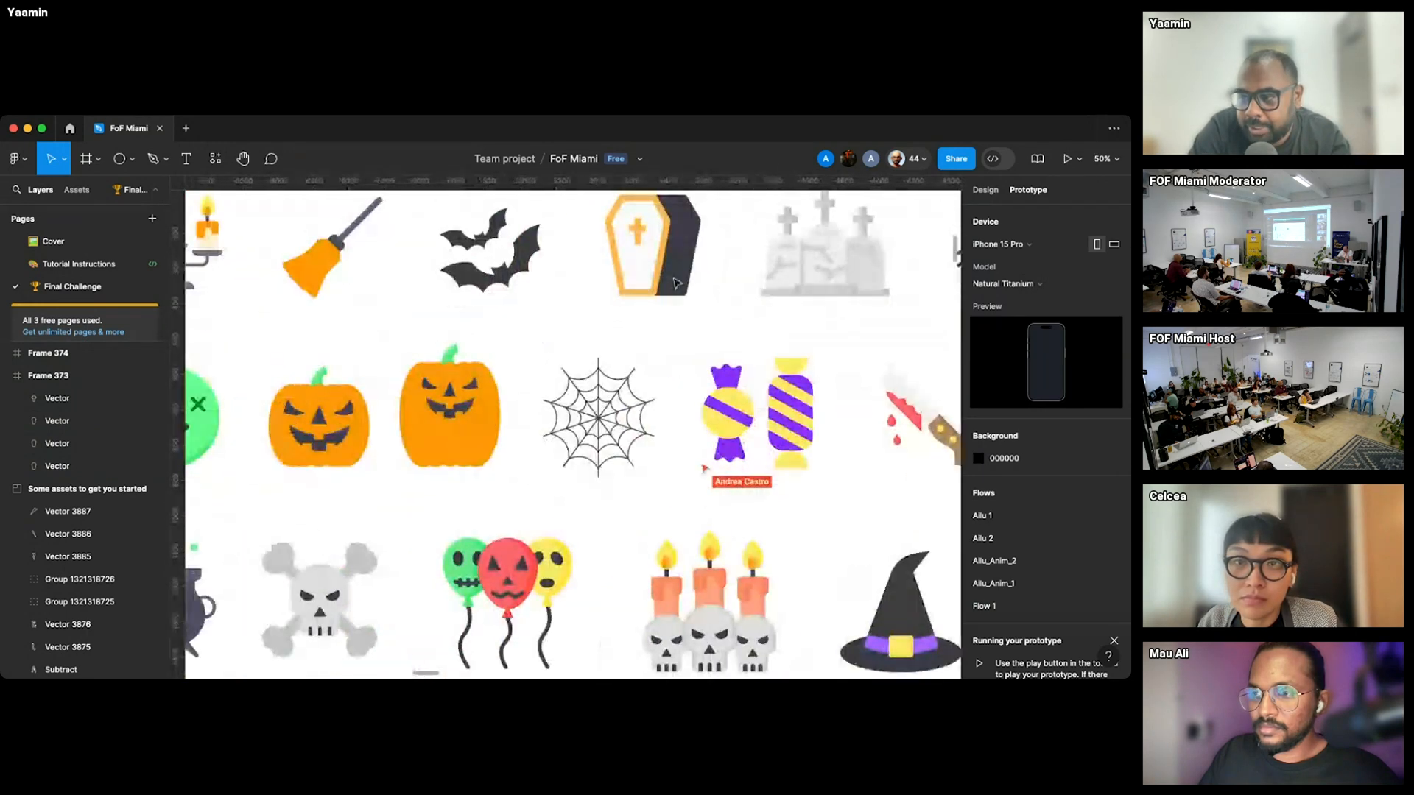
scroll(676, 283, left, 1)
drag(273, 346, 394, 482)
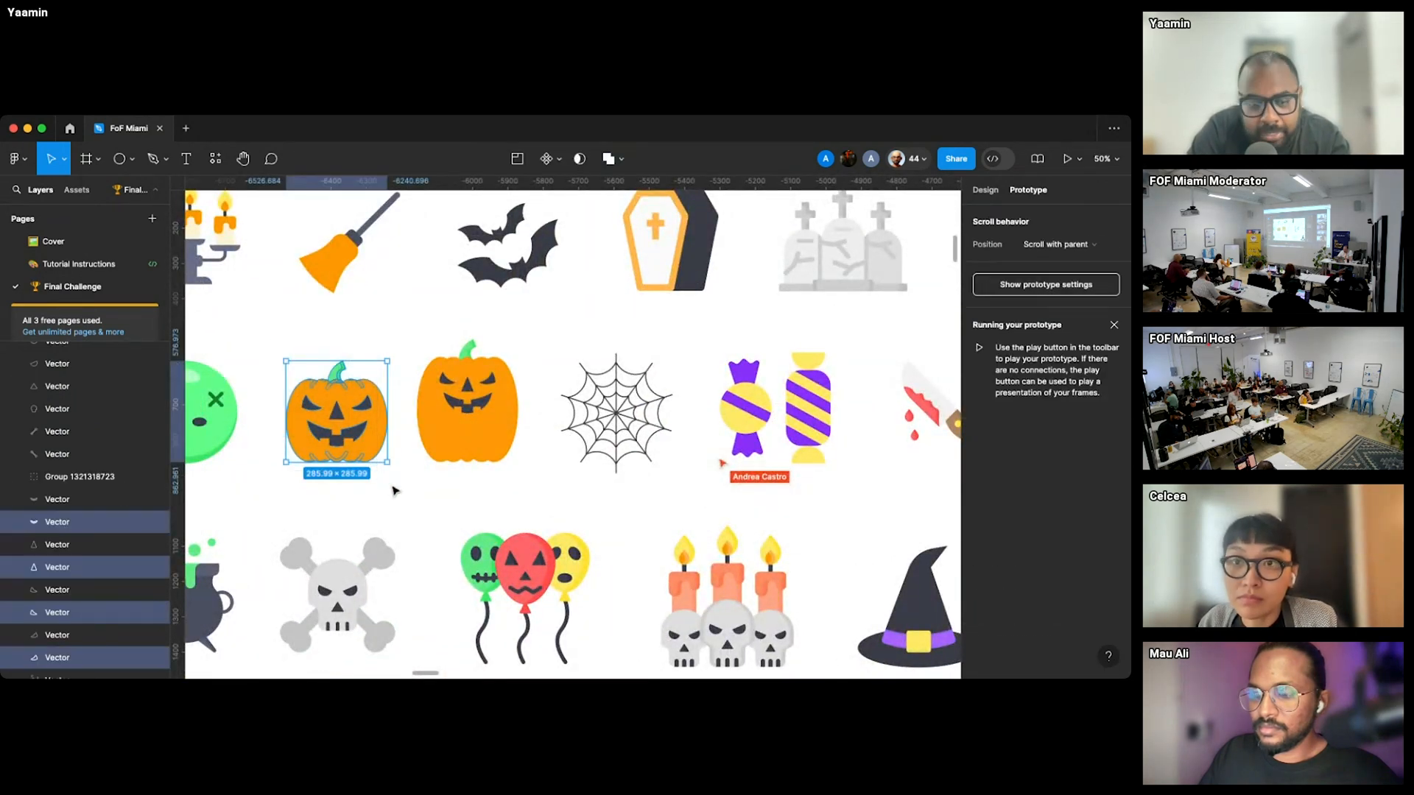
scroll(395, 485, right, 8)
scroll(394, 486, up, 4)
scroll(395, 490, right, 12)
scroll(395, 490, up, 5)
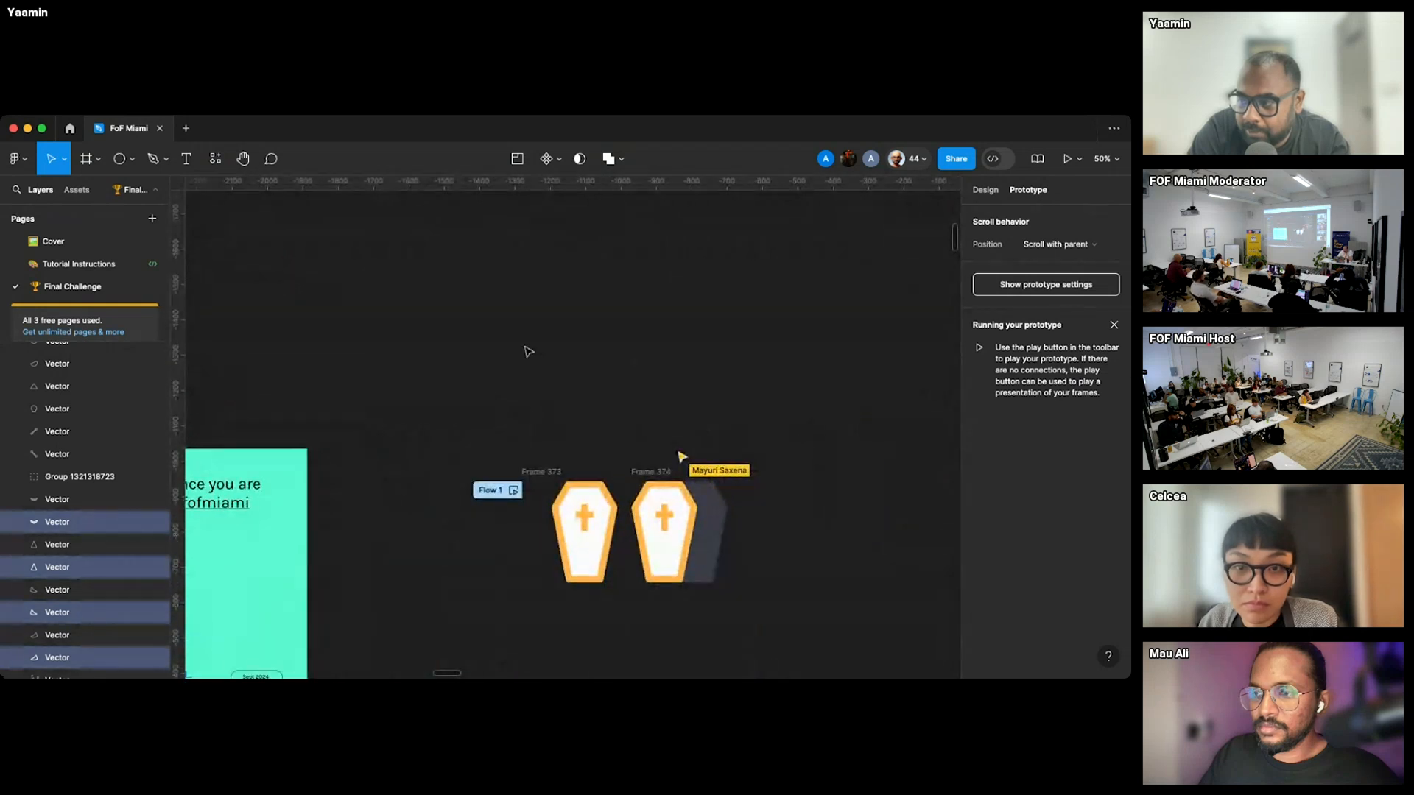
click(528, 351)
key(super+plus)
key(super+v)
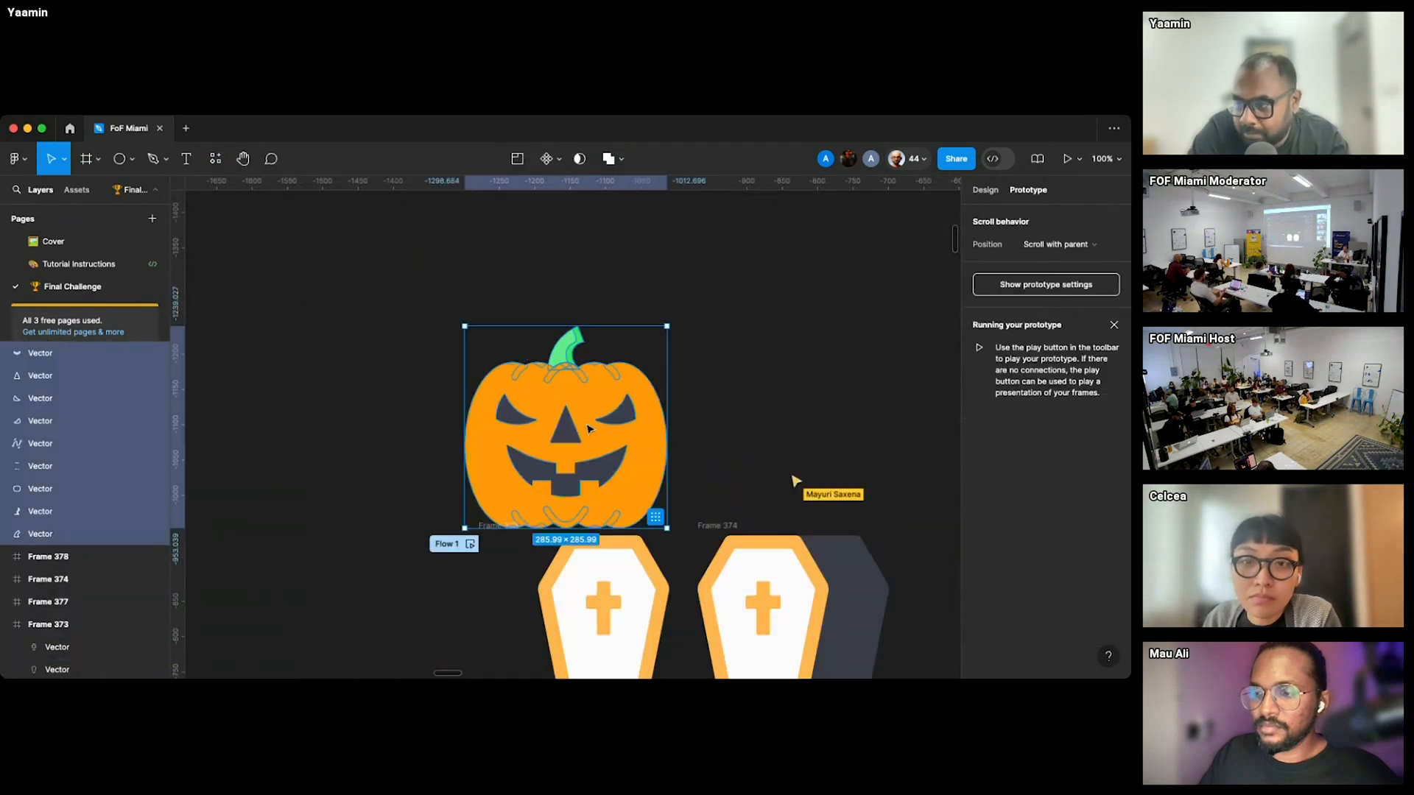
- Scale the pasted pumpkin down to 101 × 101 and wrap its vectors in a frame
drag(667, 528, 515, 397)
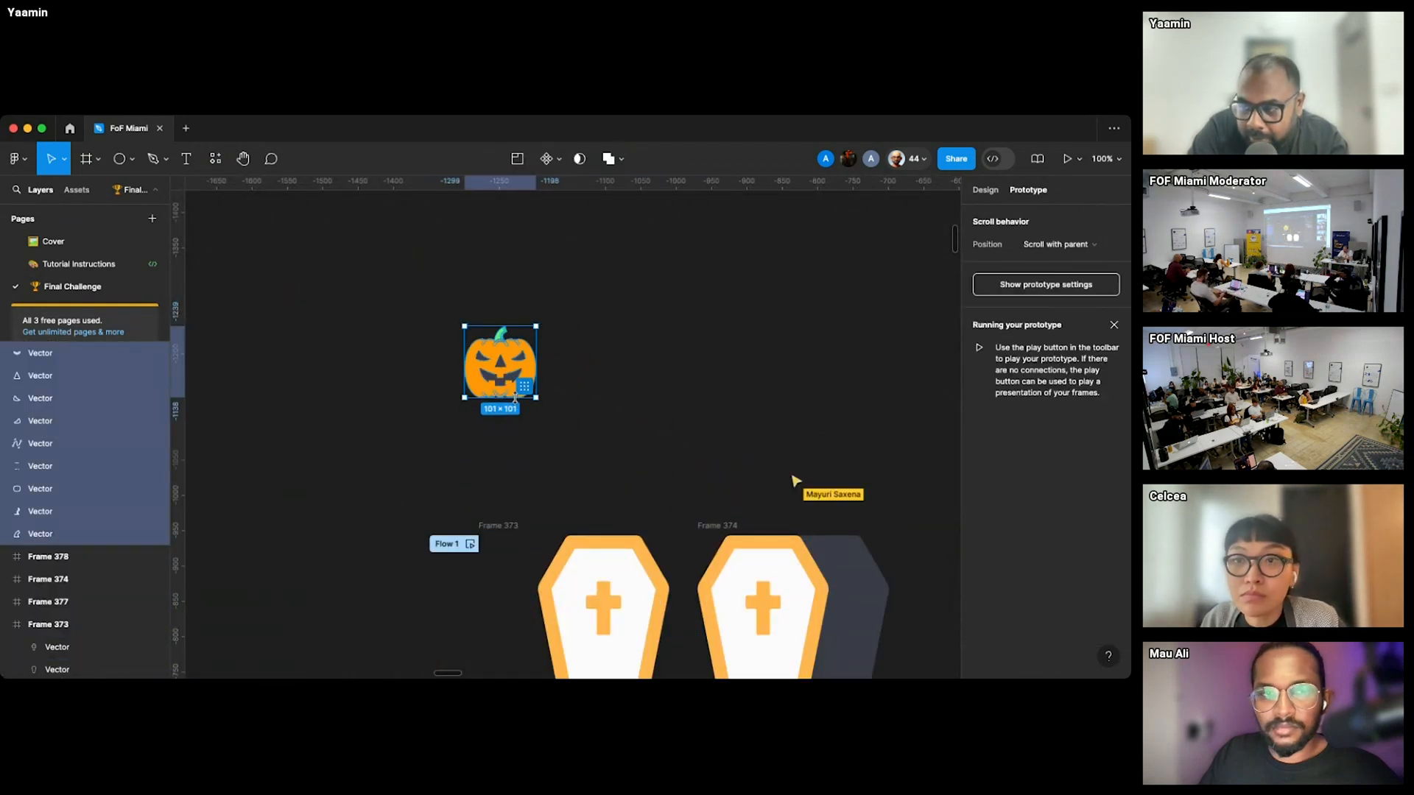
drag(452, 295, 573, 453)
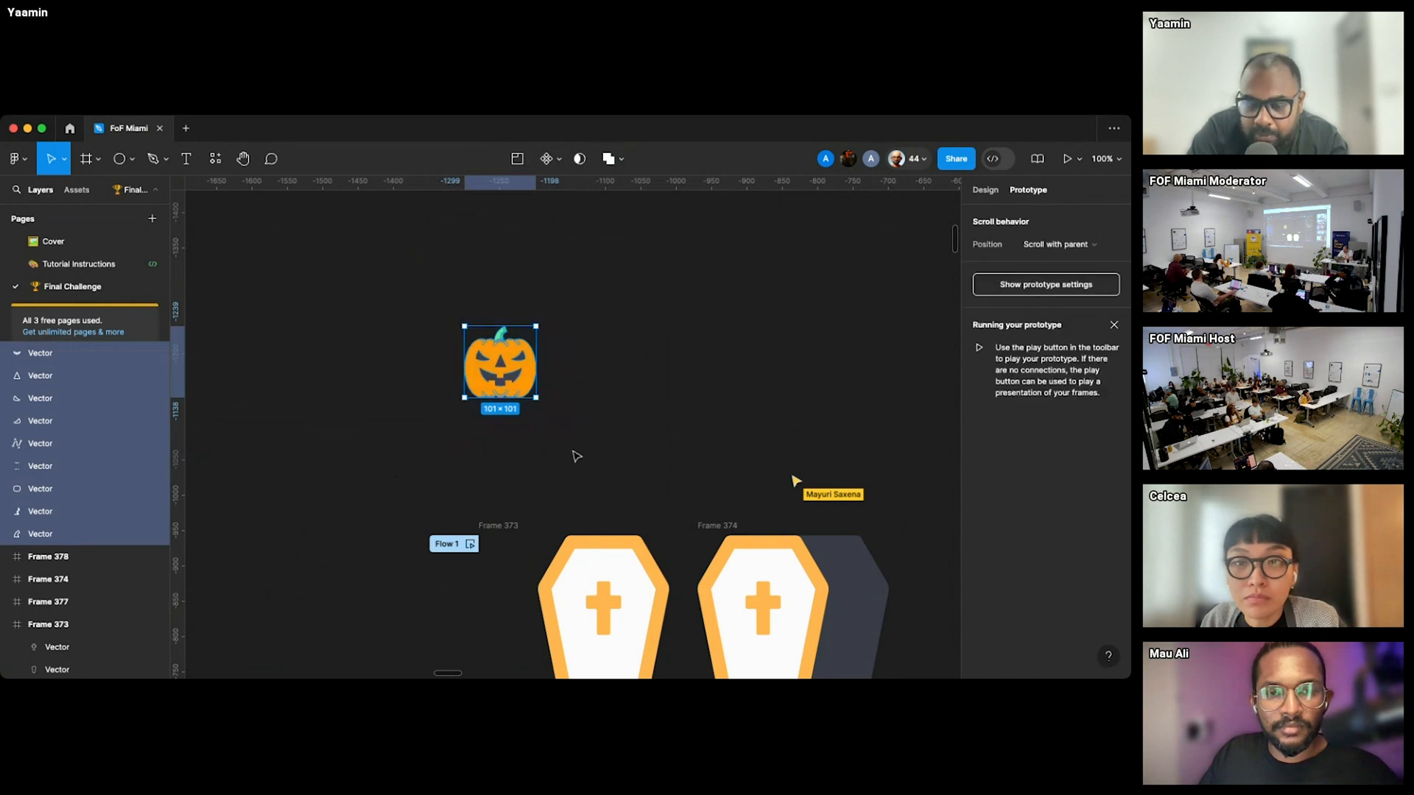
key(super+plus)
scroll(575, 455, up, 3)
scroll(574, 455, right, 1)
right_click(431, 446)
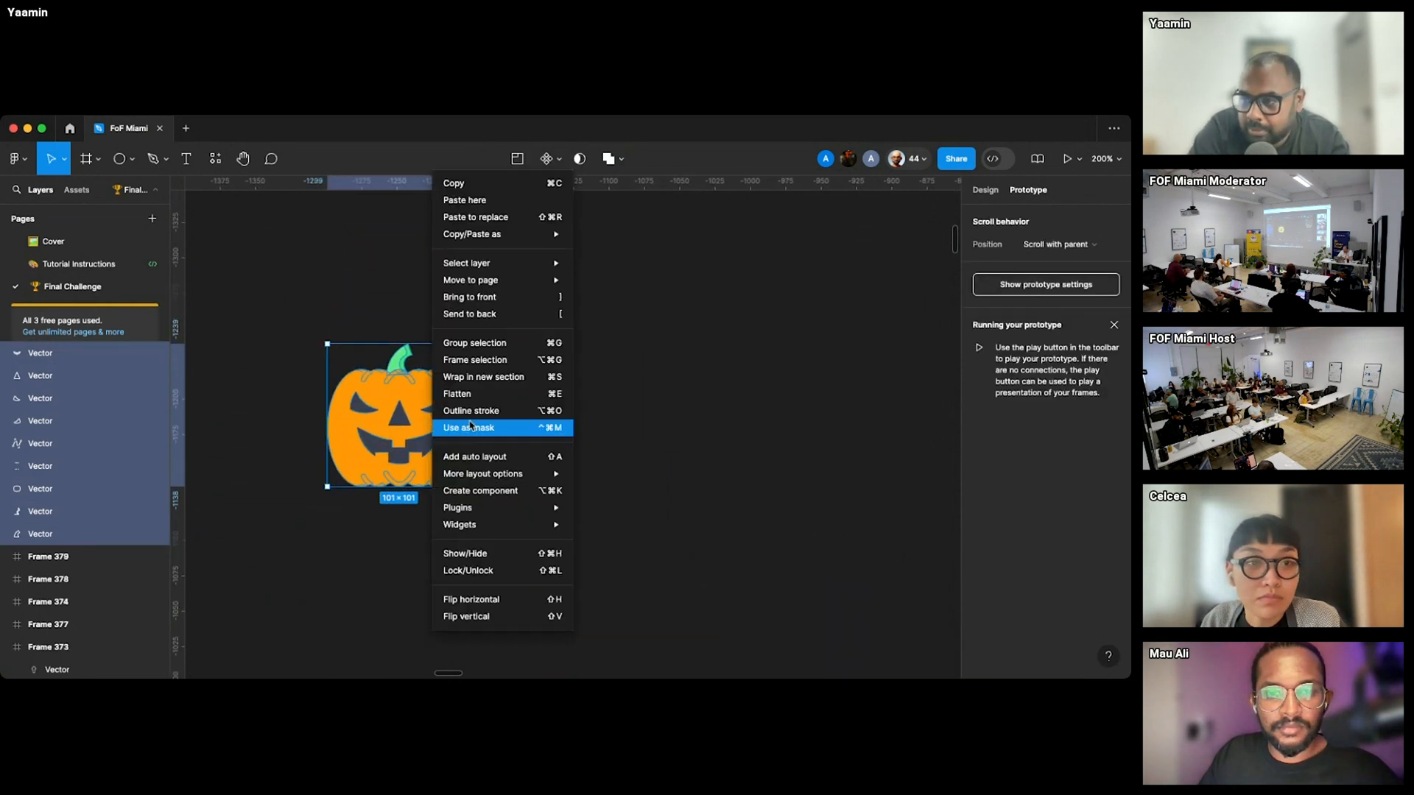
click(498, 361)
click(505, 373)
- Duplicate the pumpkin frame, Frame 380, beside the original
click(346, 335)
key(super+d)
key(Escape)
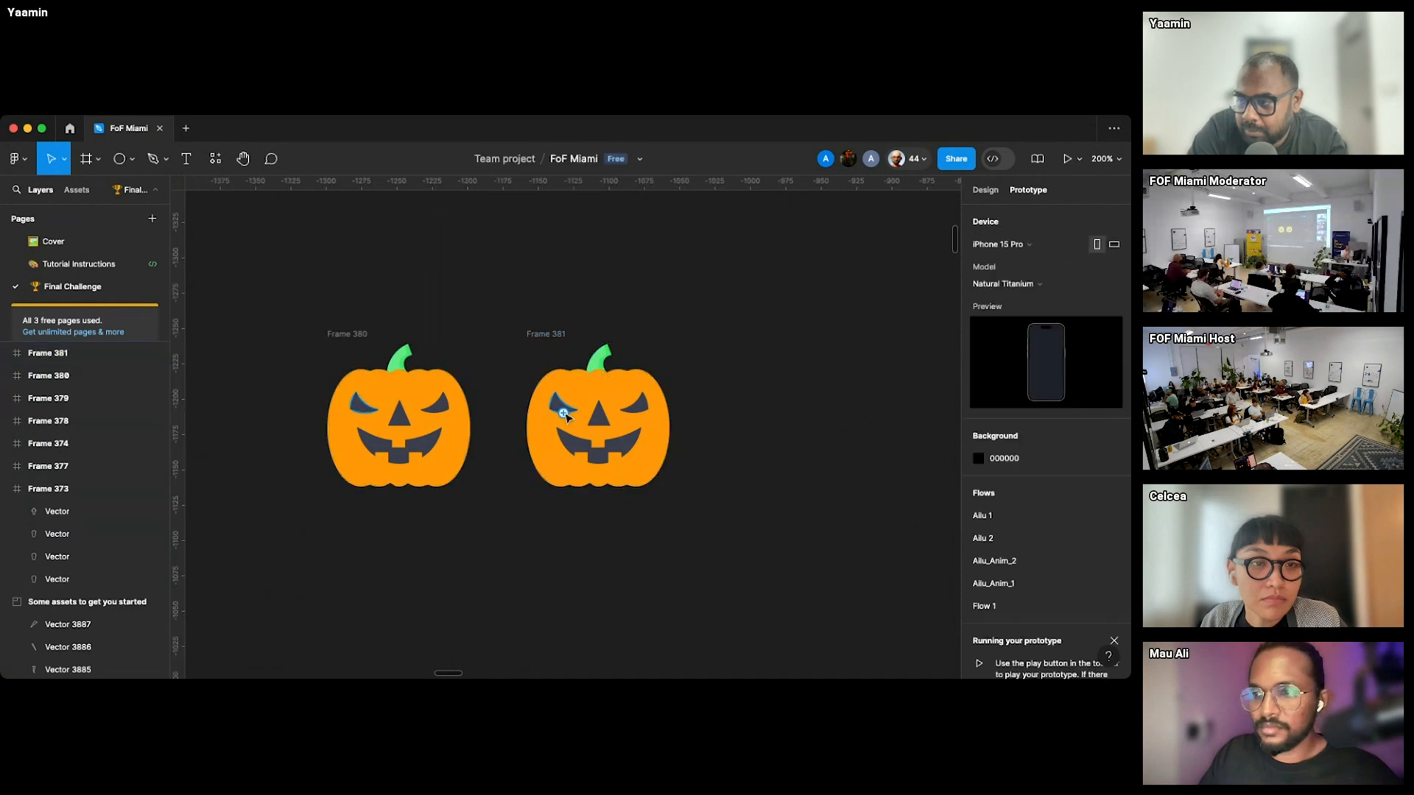
- Stretch the orange pumpkin body in Frame 381 upward to a height of about 87
scroll(564, 414, up, 5)
click(600, 363)
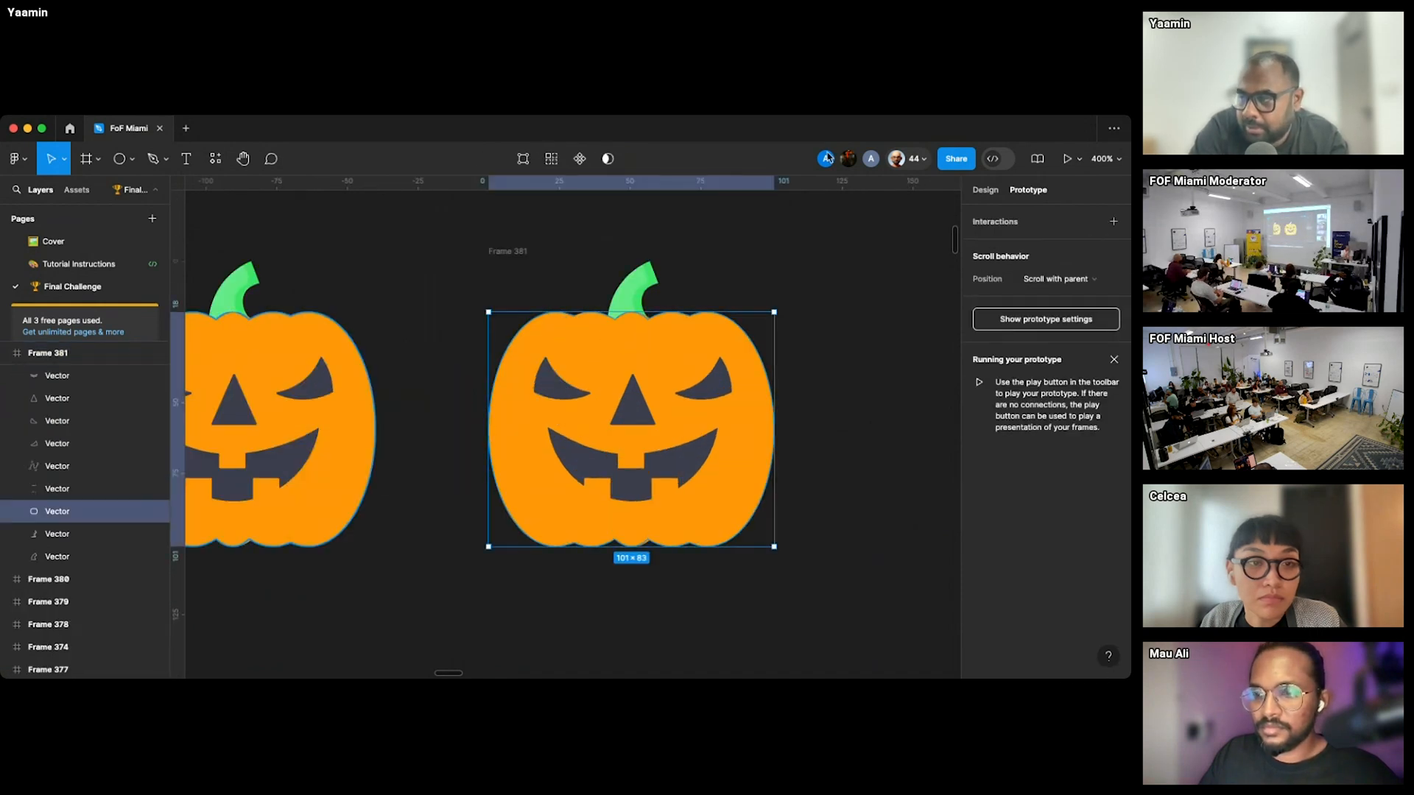
click(983, 190)
drag(698, 309, 698, 296)
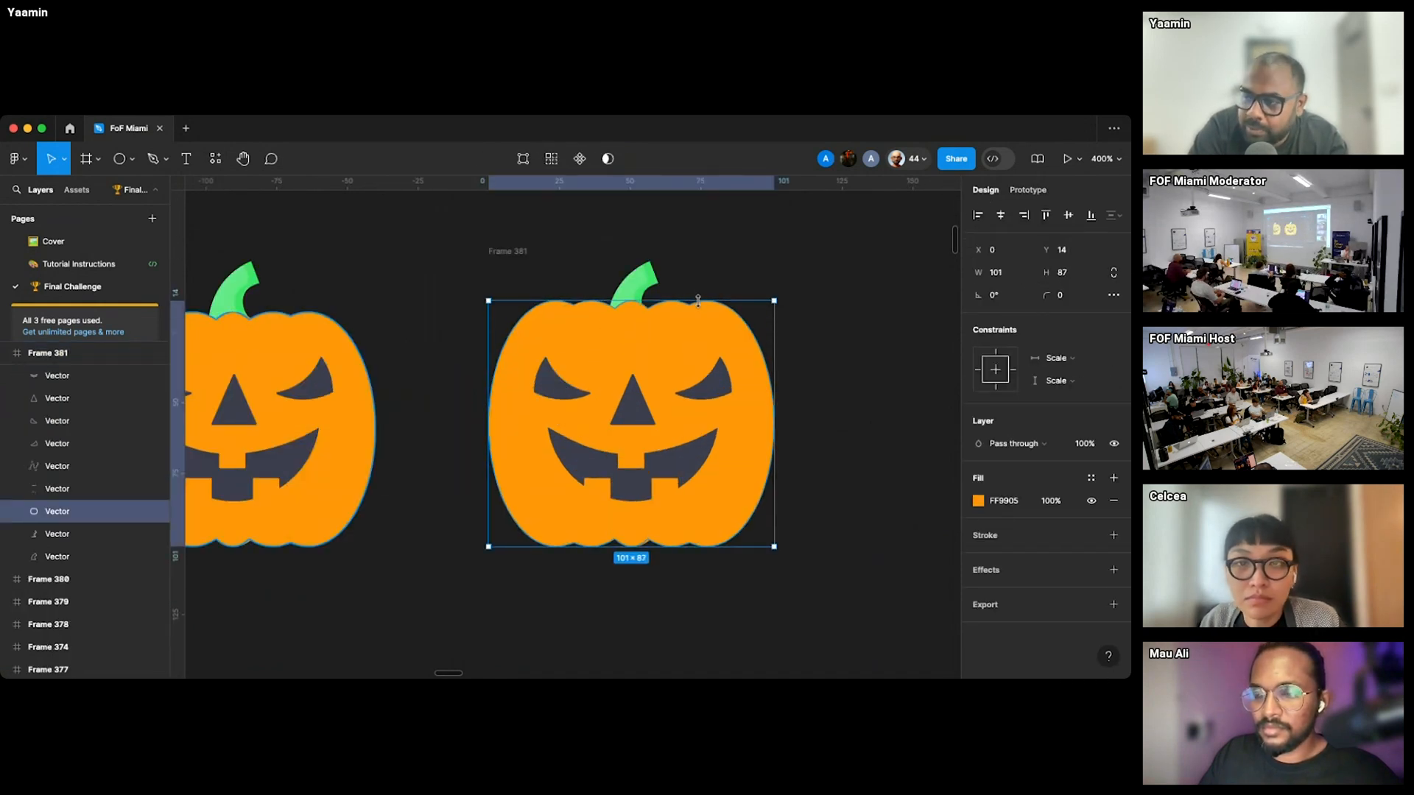
- Raise the eyes and nose in Frame 381 and stretch the mouth upward to 60 × 32
click(567, 388)
shift+click(629, 394)
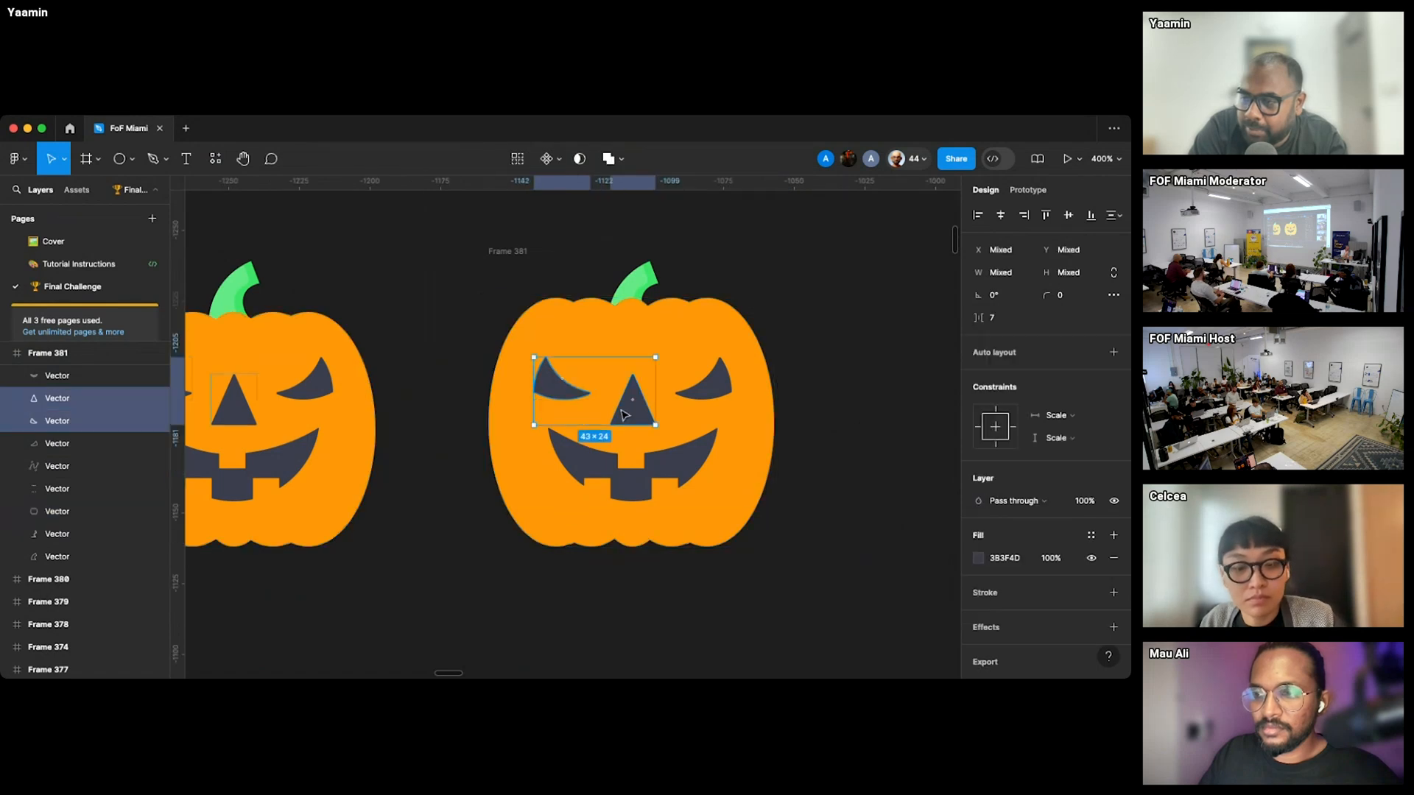
shift+click(696, 376)
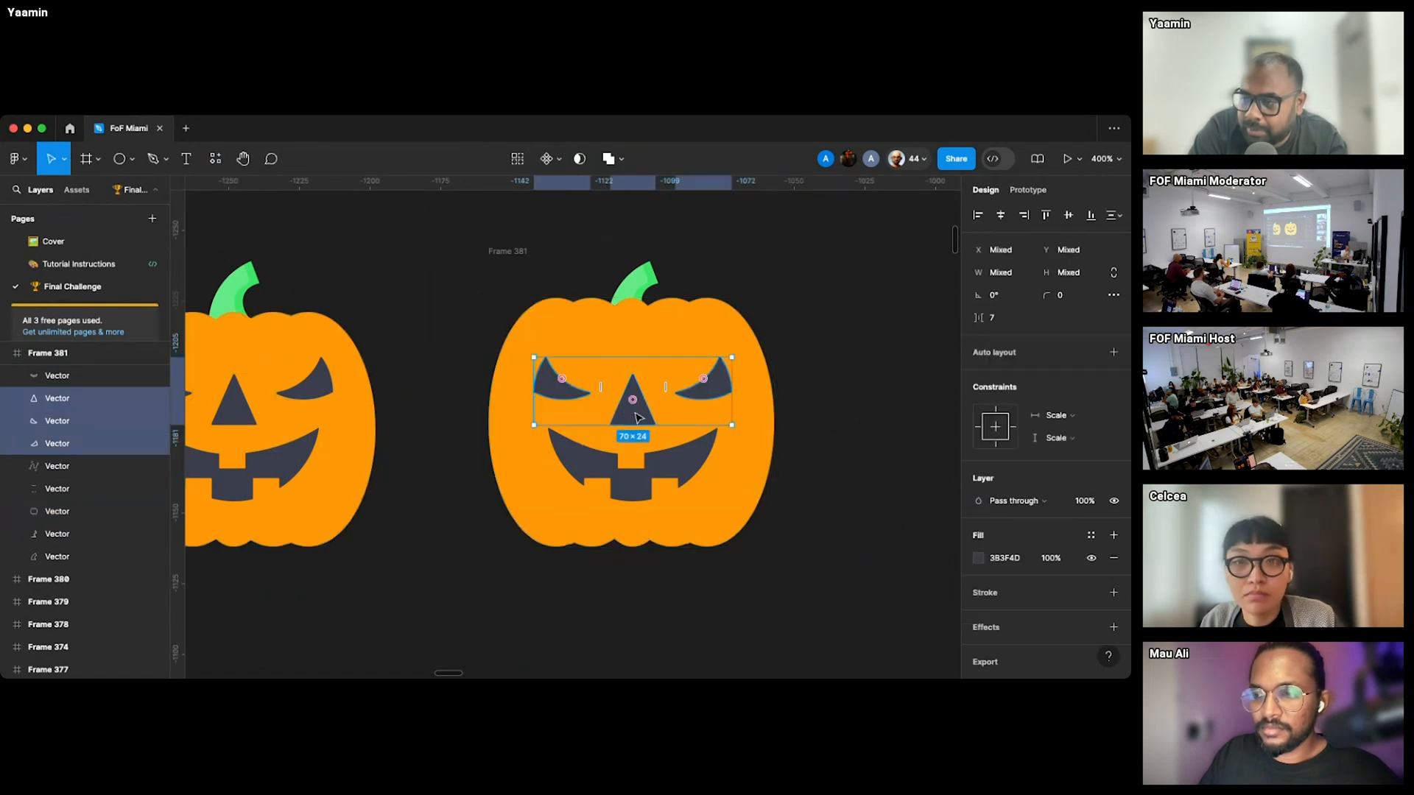
click(638, 473)
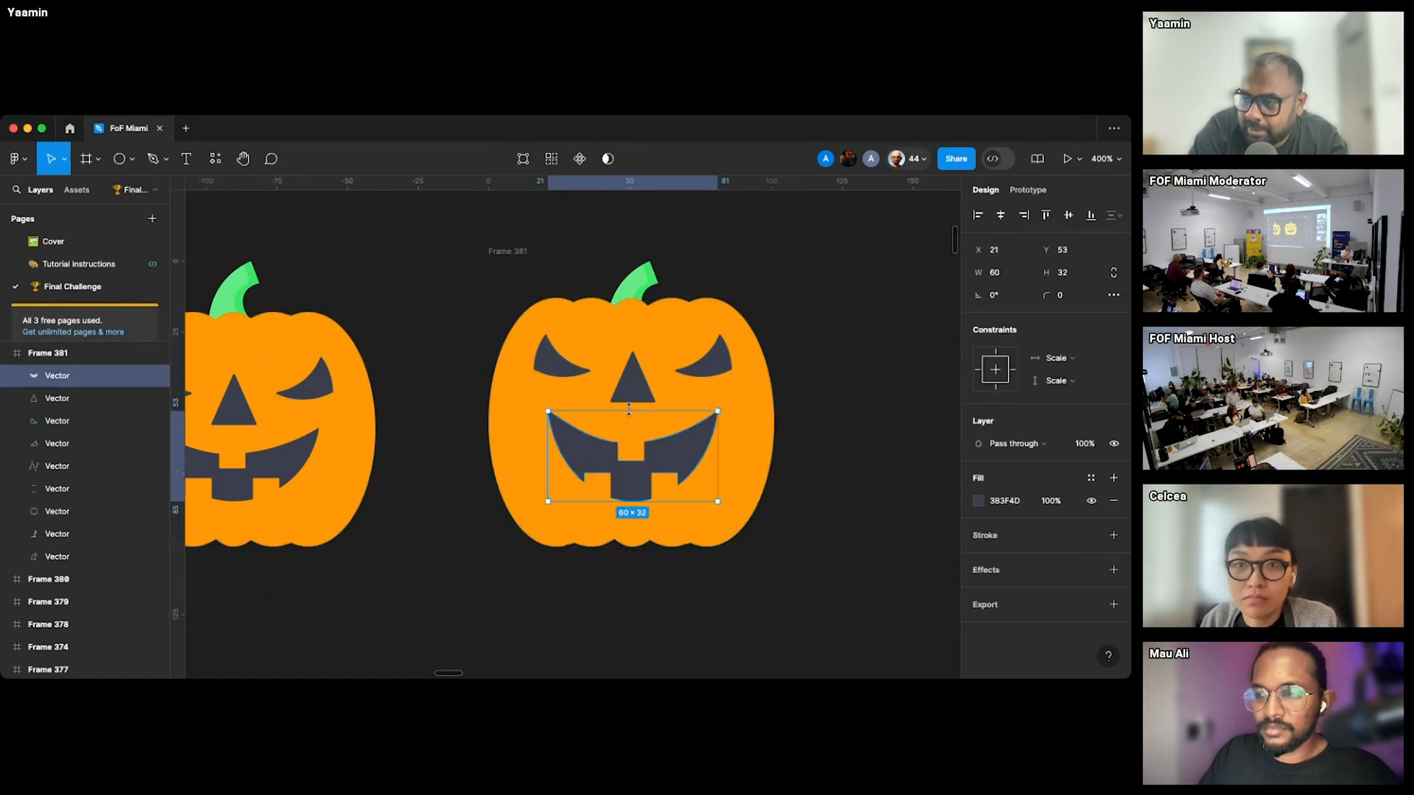
click(839, 413)
key(minus)
- Duplicate the original pumpkin, Frame 380, and place the copy after Frame 381 in the row
click(346, 333)
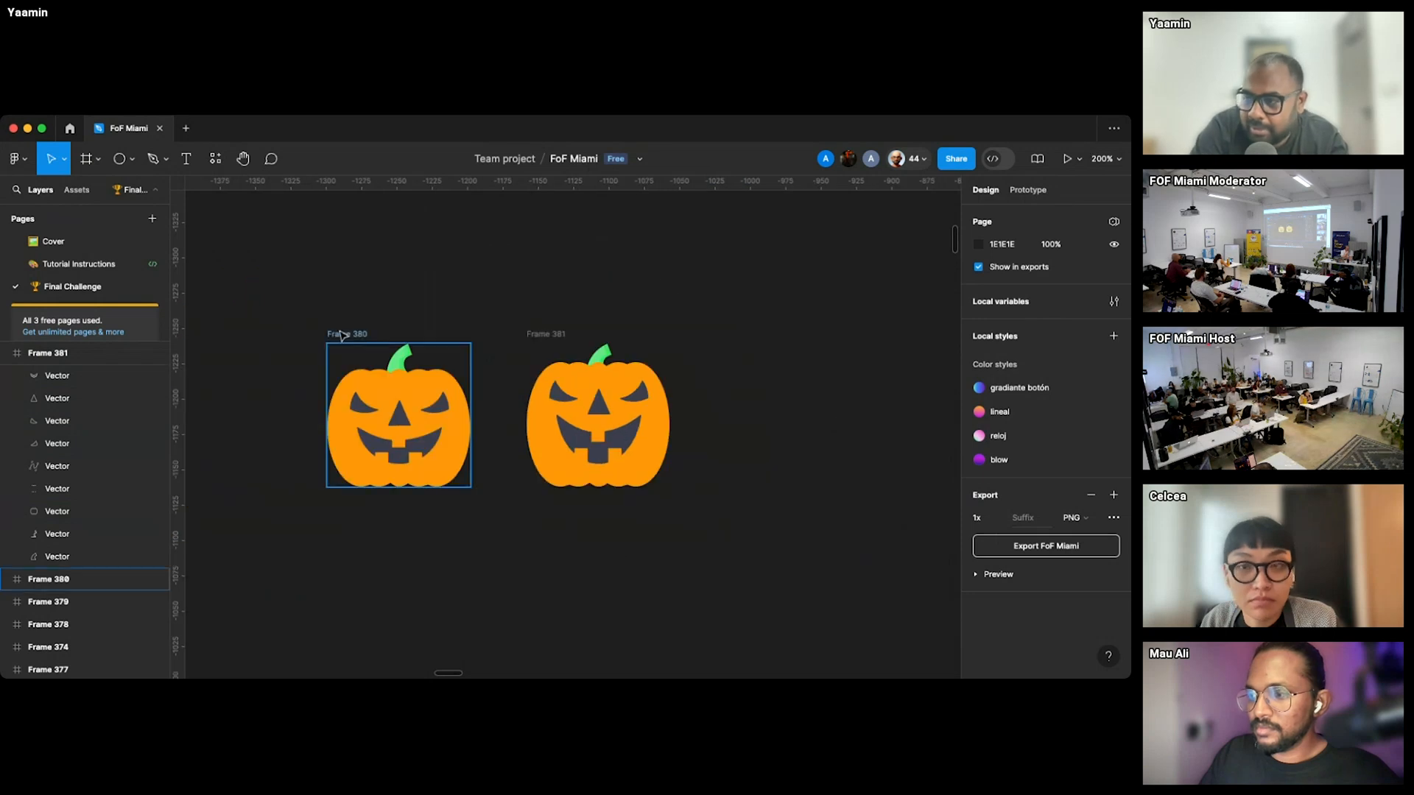
key(super+d)
click(382, 300)
- Link Frame 380 to Frame 381 and Frame 381 to Frame 382 with on-tap Smart animate transitions of 500 ms
click(366, 330)
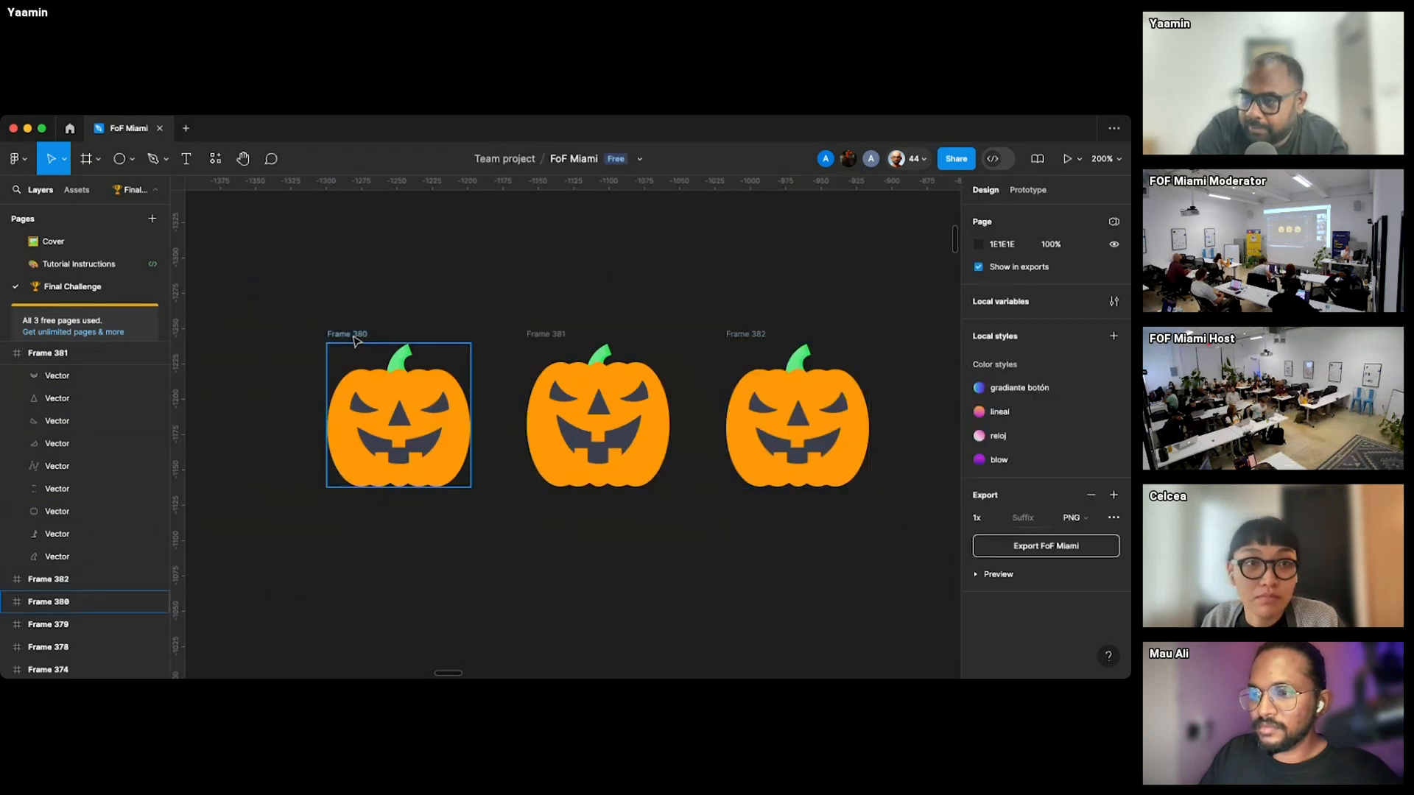
key(shift+e)
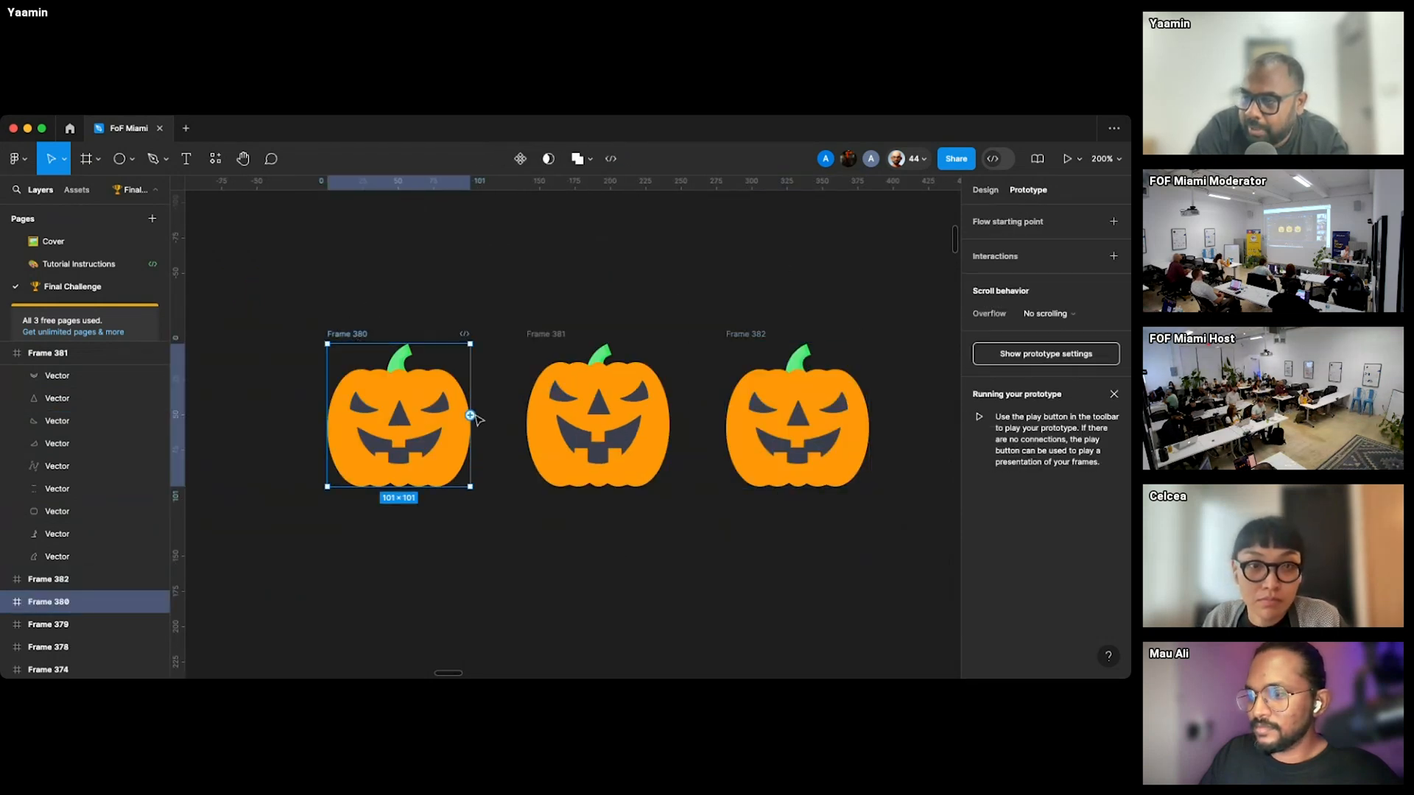
drag(534, 422, 535, 422)
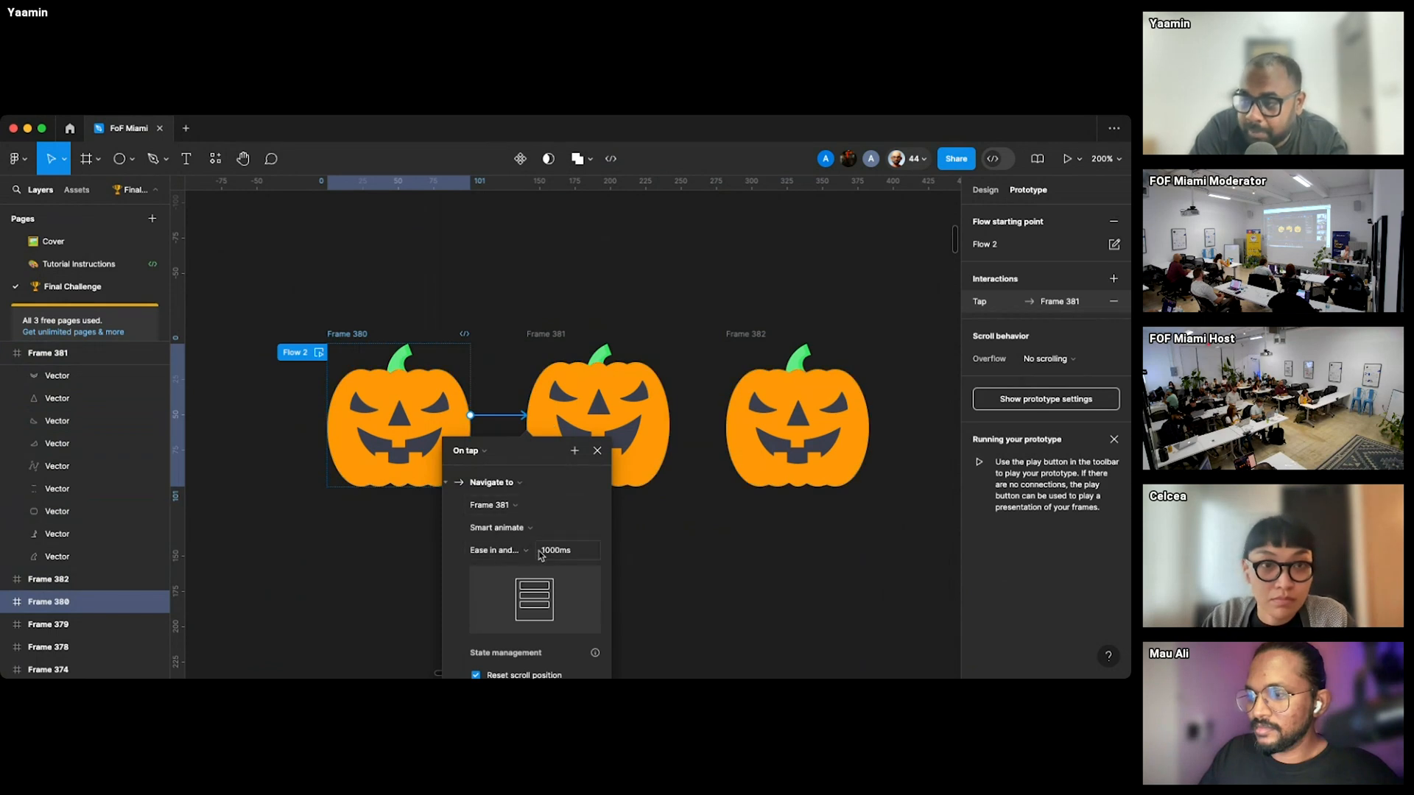
click(510, 552)
click(546, 551)
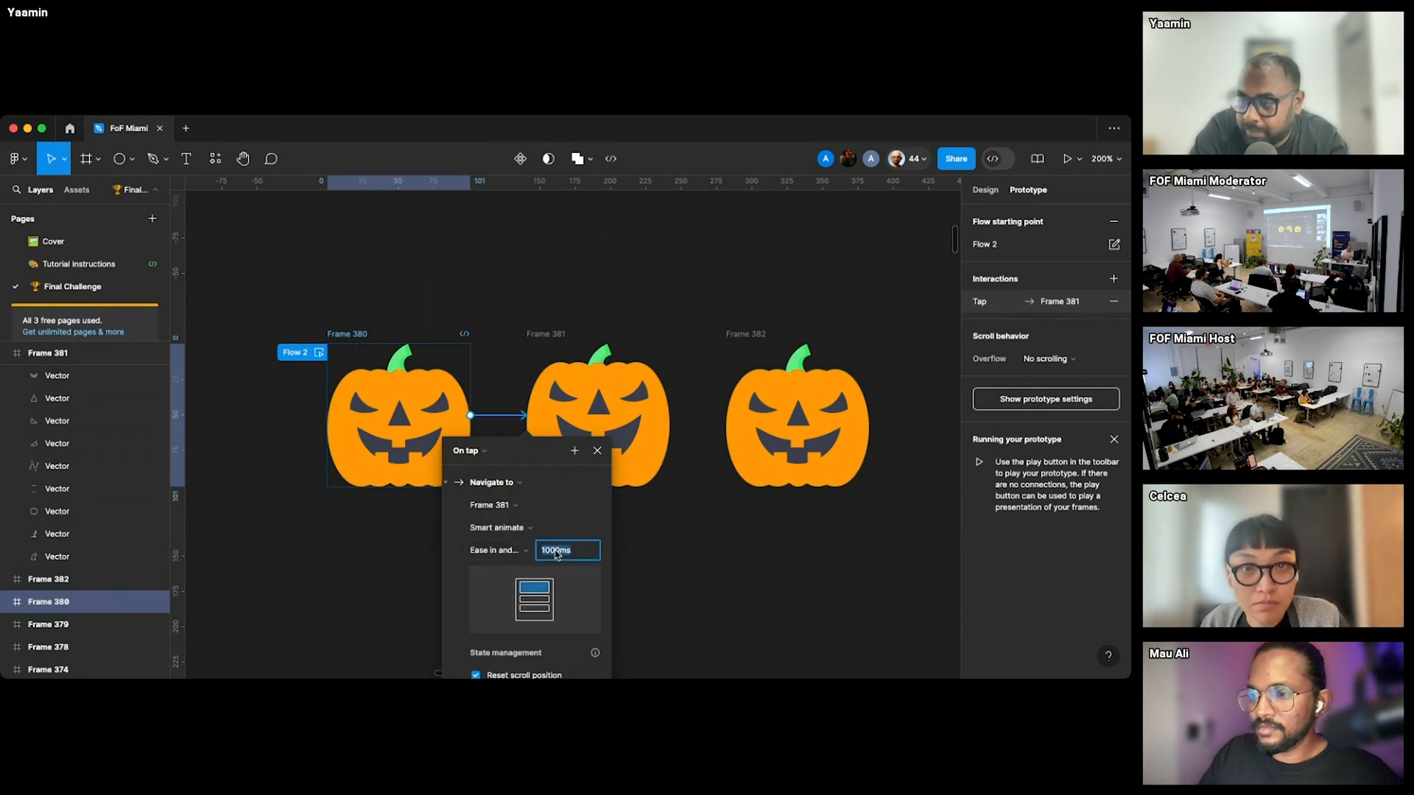
click(662, 357)
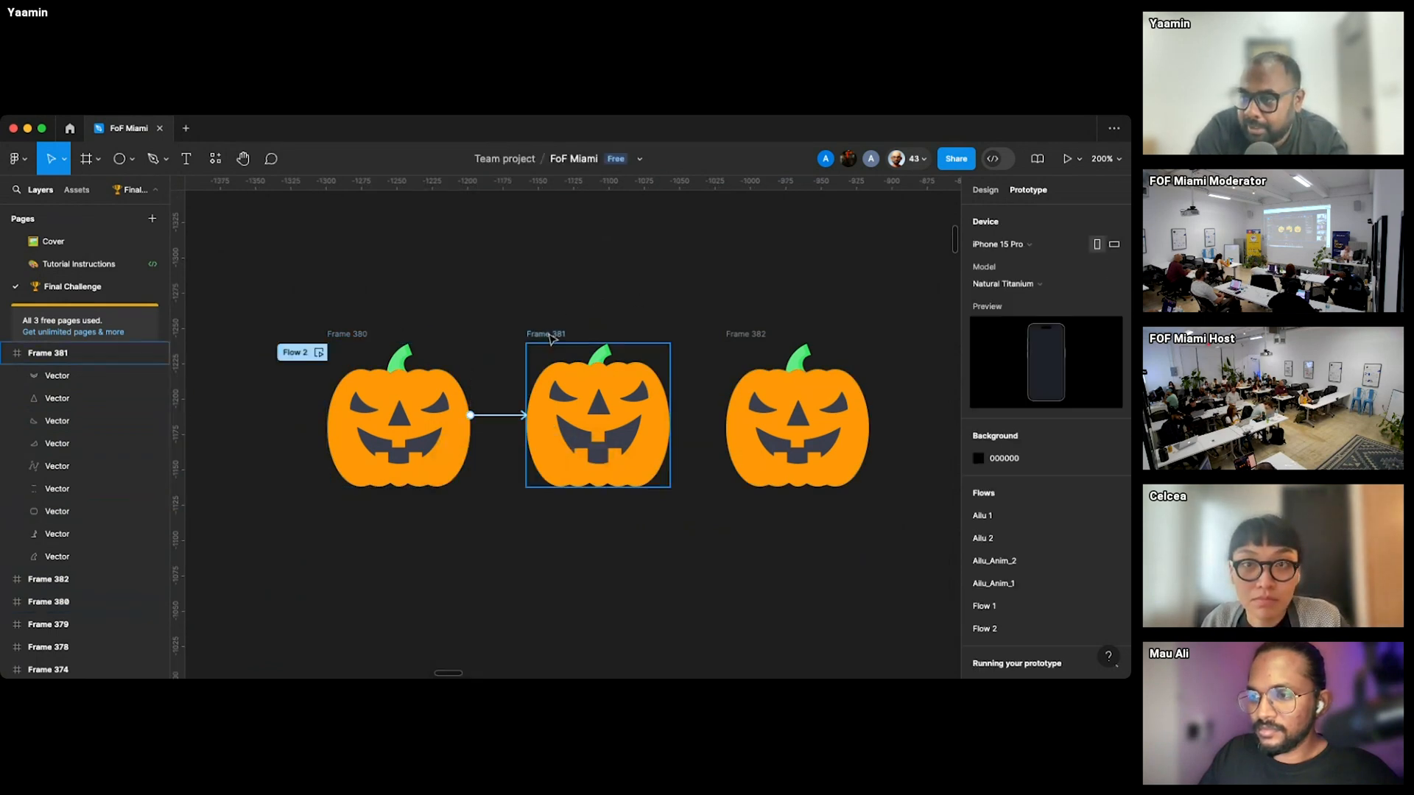
drag(670, 416, 781, 431)
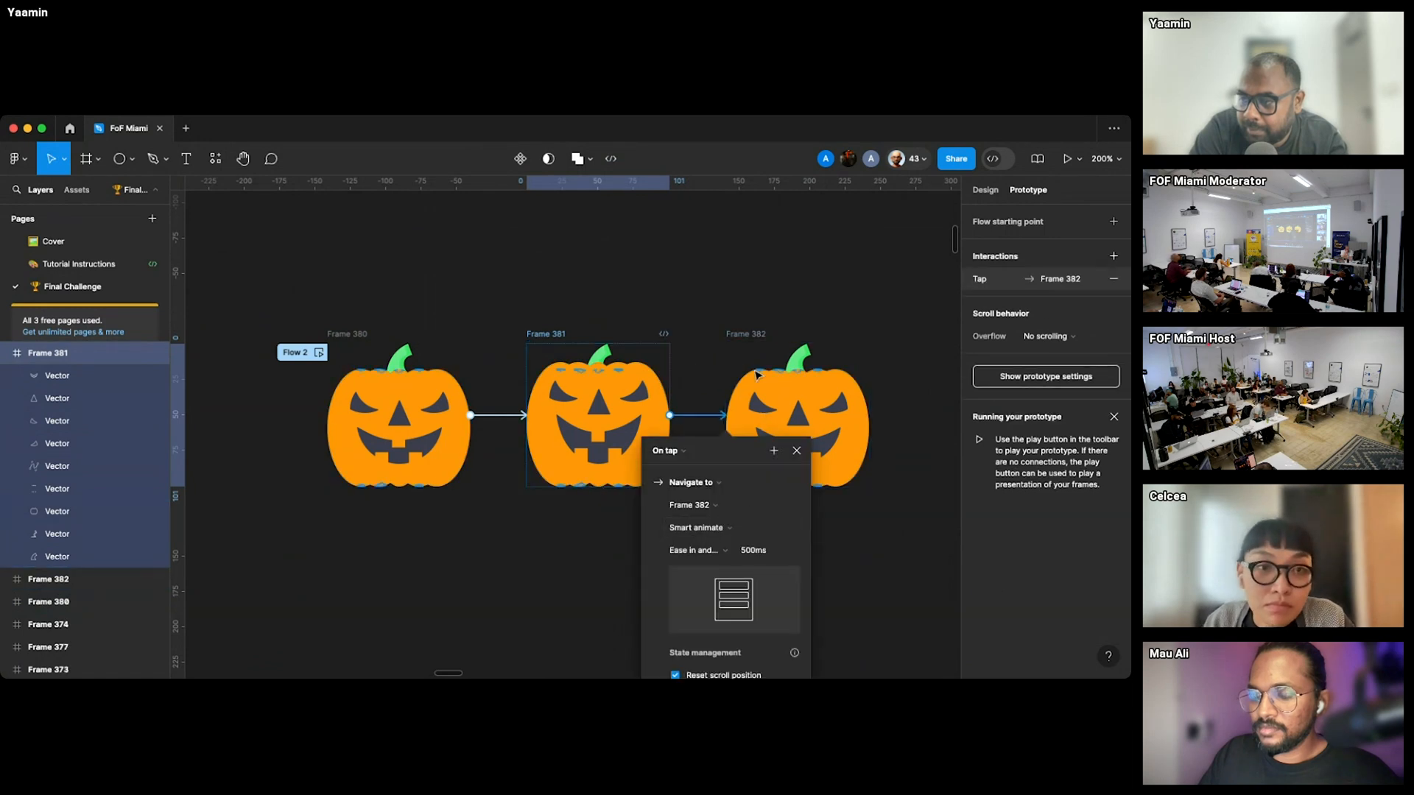
click(422, 276)
- Combine the three linked pumpkin frames into a component set
drag(295, 294, 893, 515)
click(546, 160)
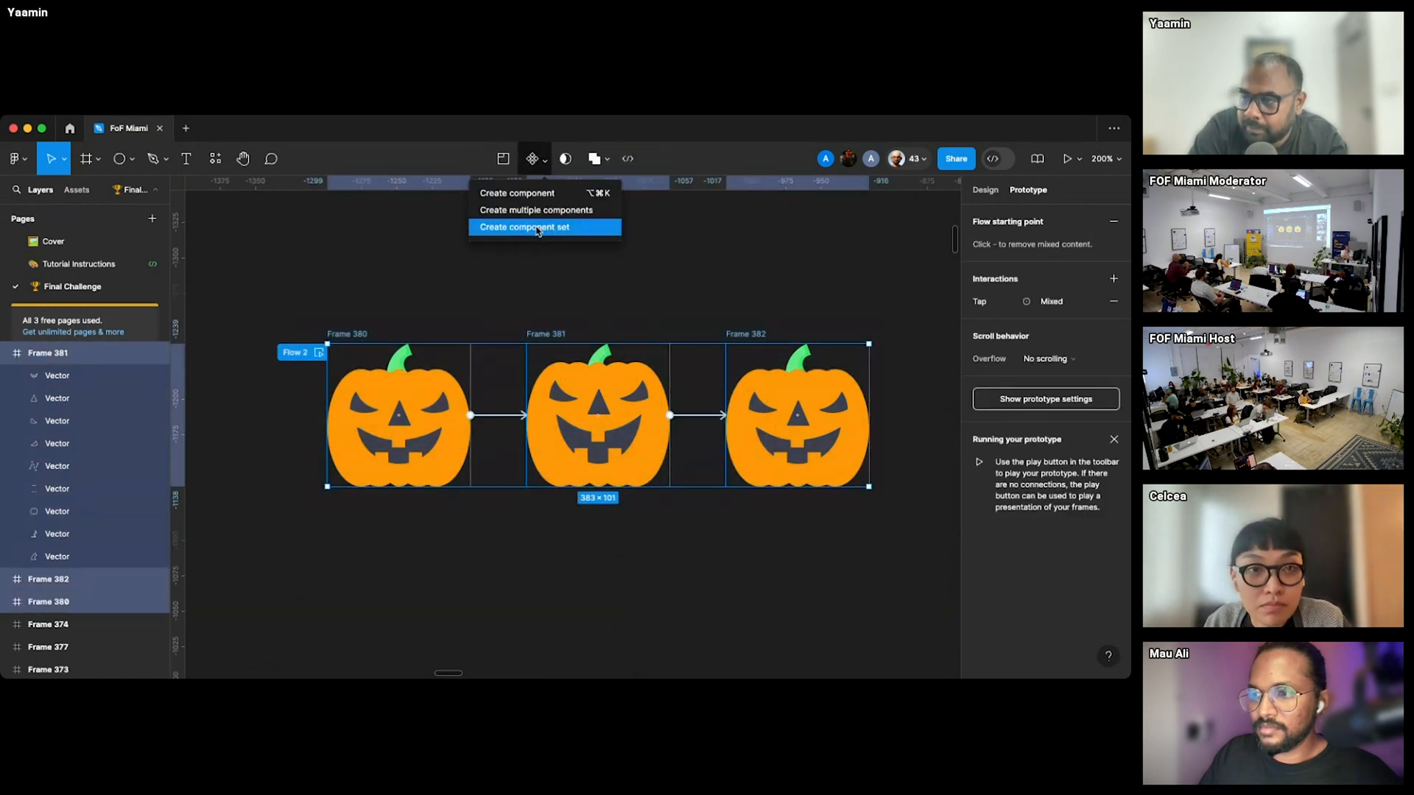
click(539, 227)
- Search the assets for 28 and place an instance of the pumpkin Component 28 in Frame 374, overlapping the coffin's dark shape
scroll(506, 279, down, 5)
scroll(506, 280, down, 3)
scroll(507, 280, right, 5)
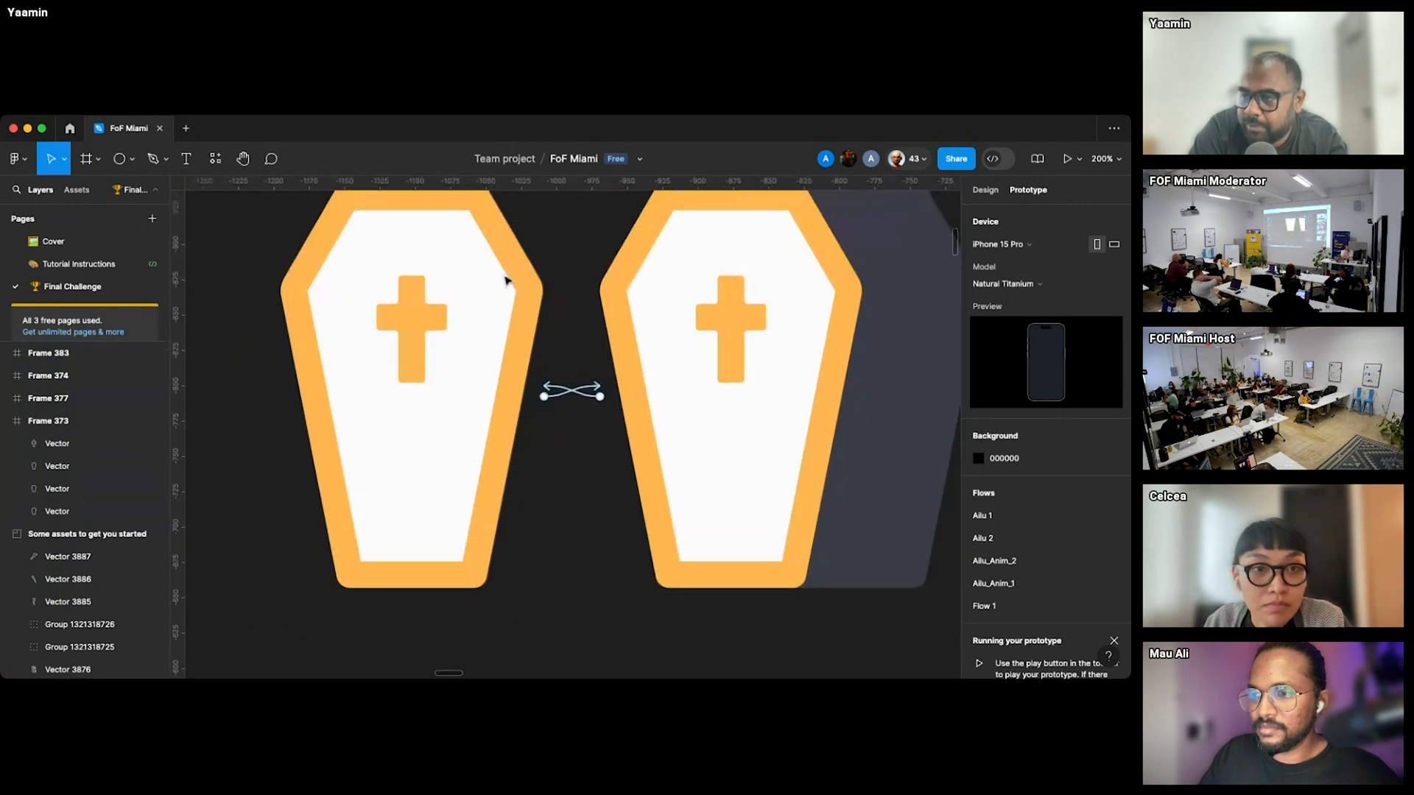
click(596, 272)
click(597, 274)
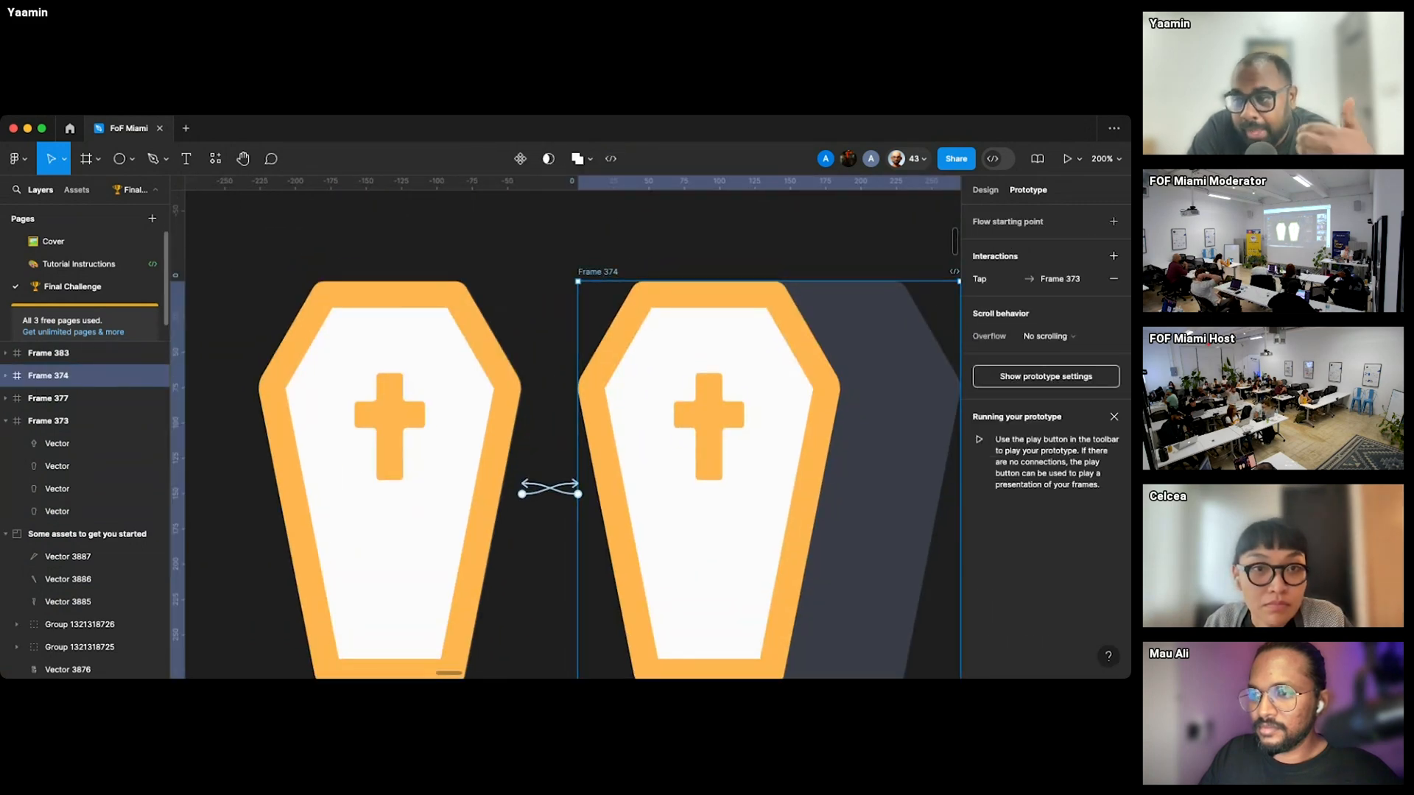
click(6, 377)
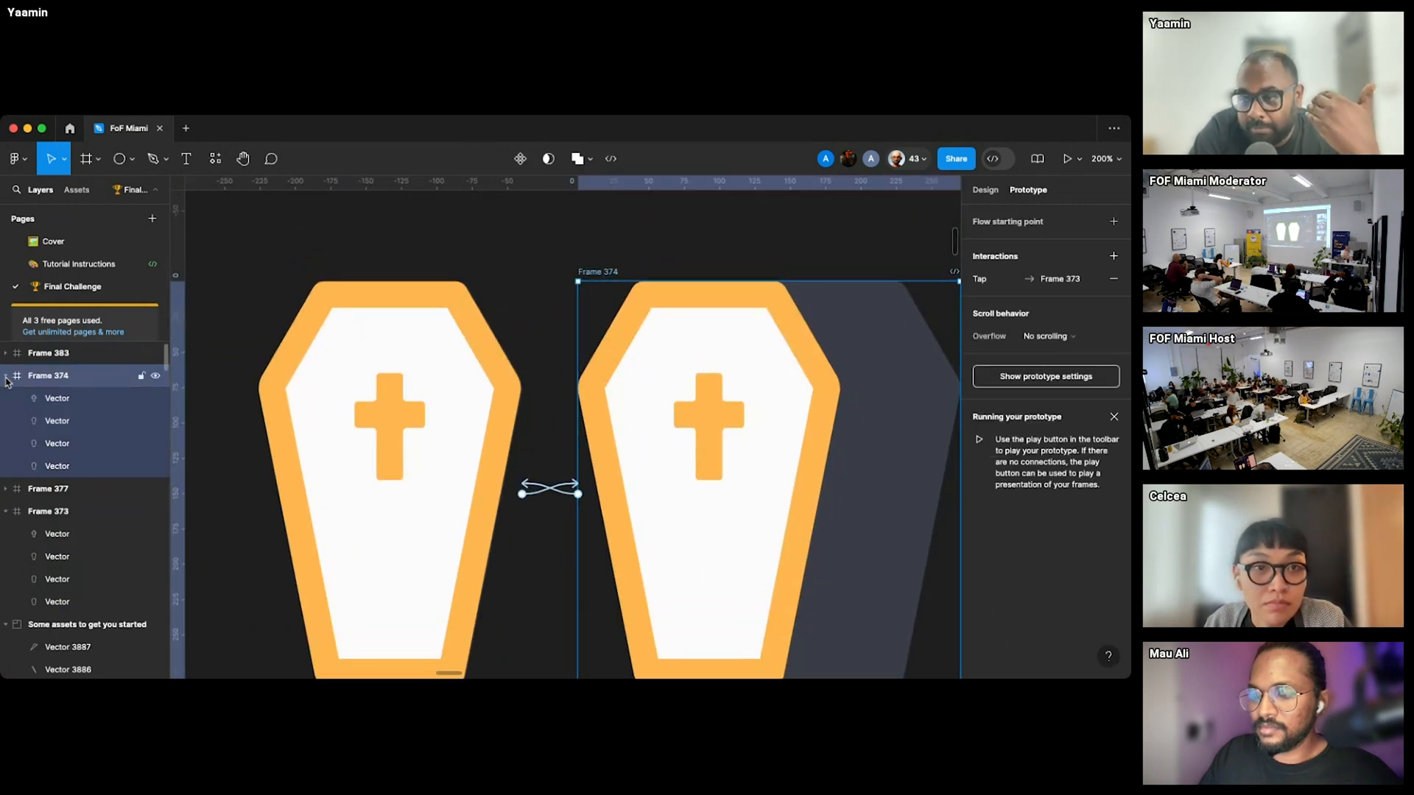
click(70, 465)
click(77, 190)
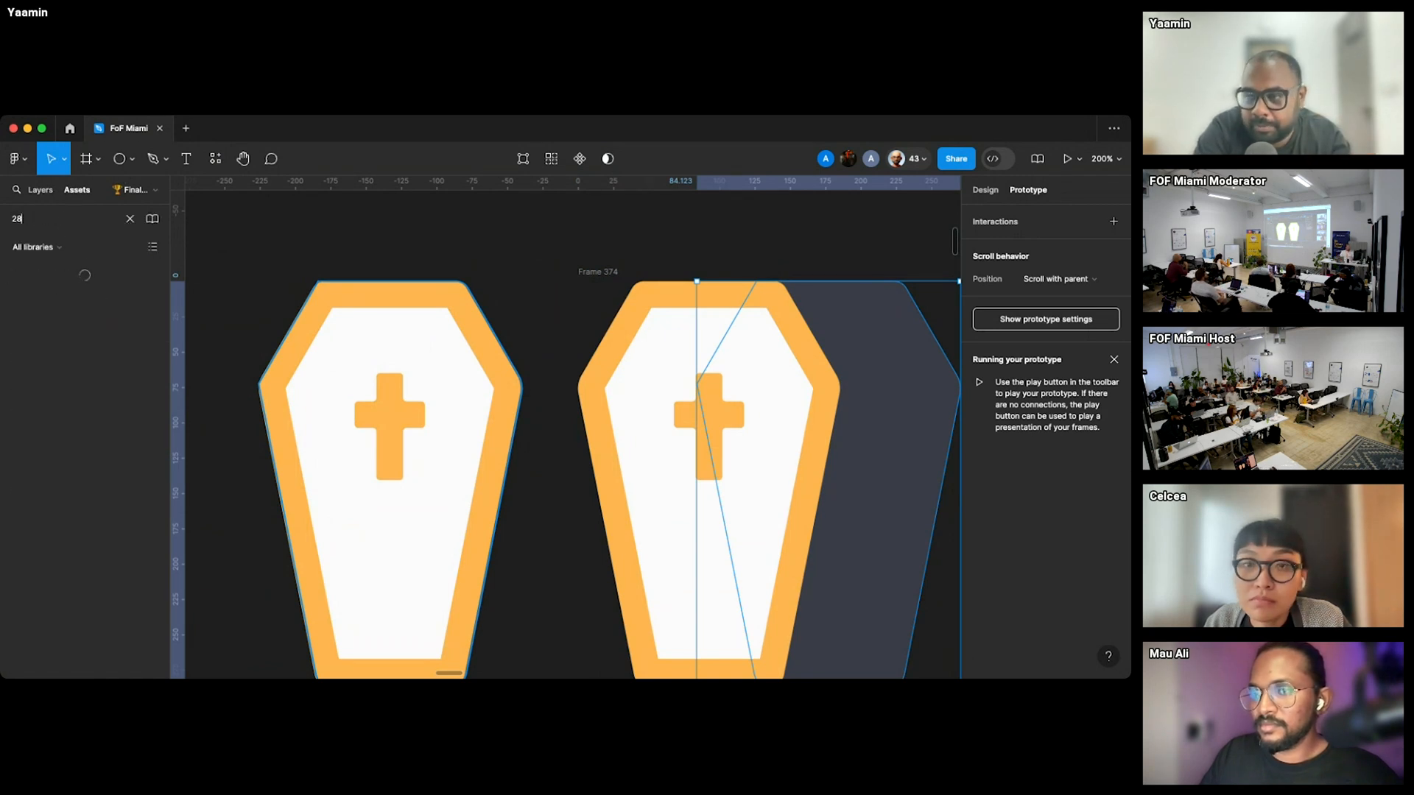
drag(45, 307, 831, 483)
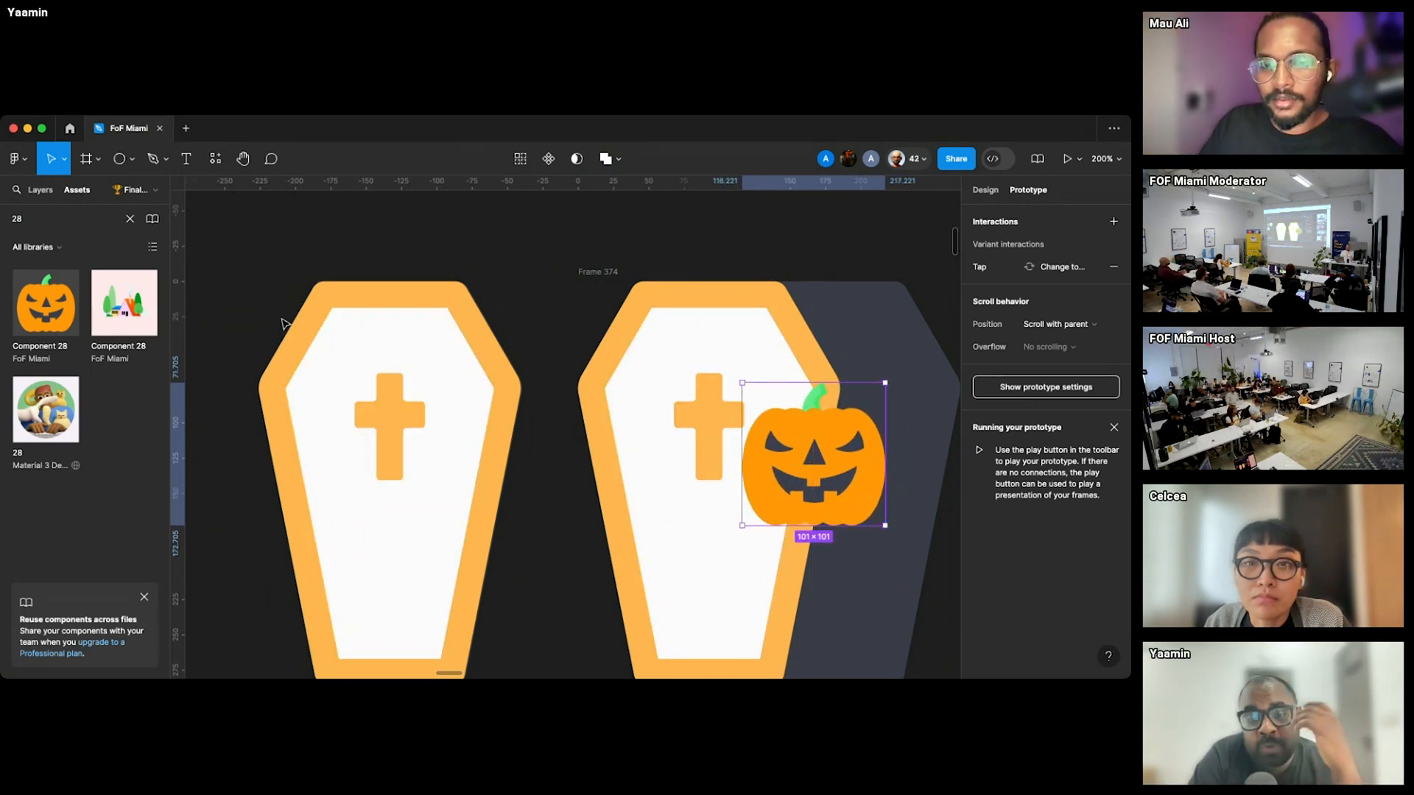
click(130, 219)
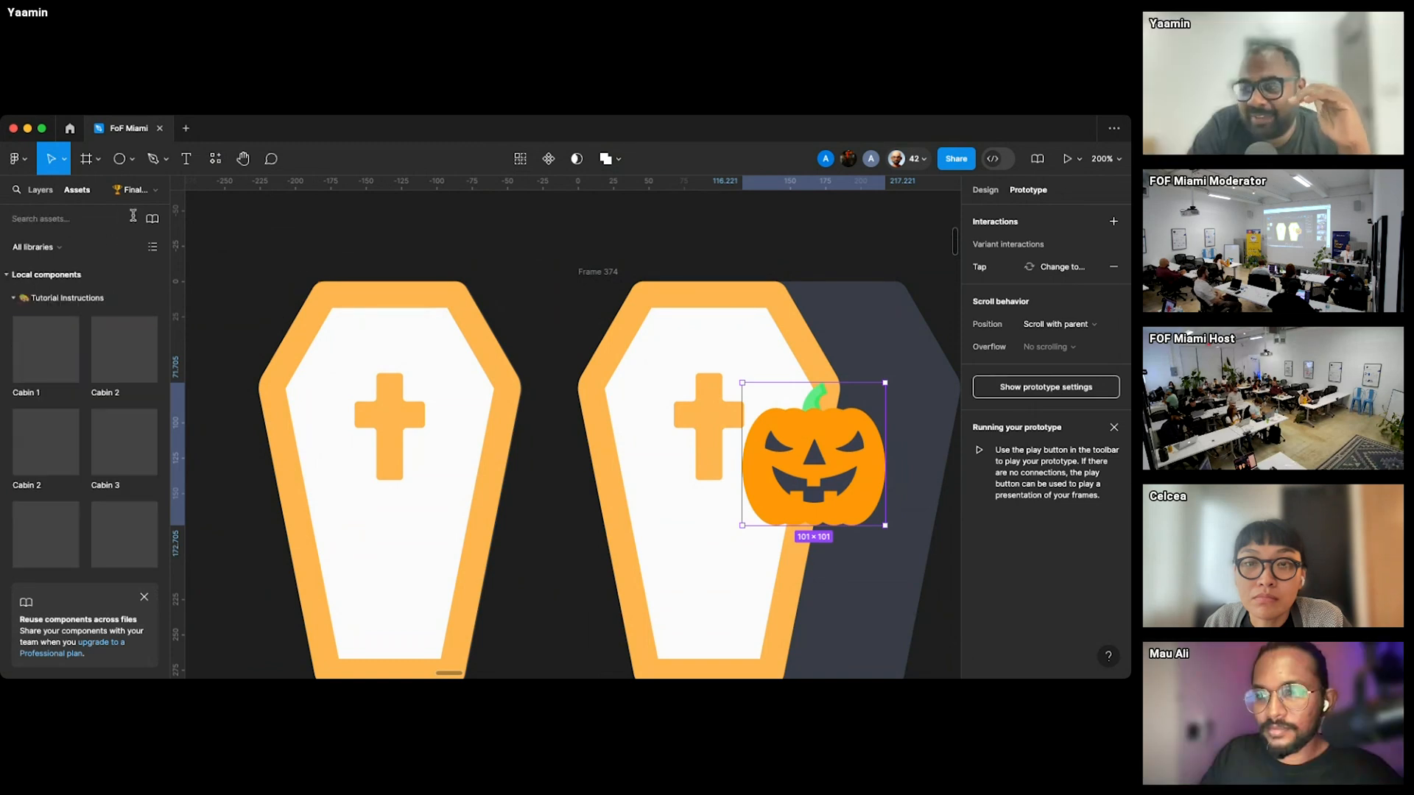
- Reorder Component 28 within Frame 374 to sit behind the coffin lid vectors and directly above the dark shape
click(31, 194)
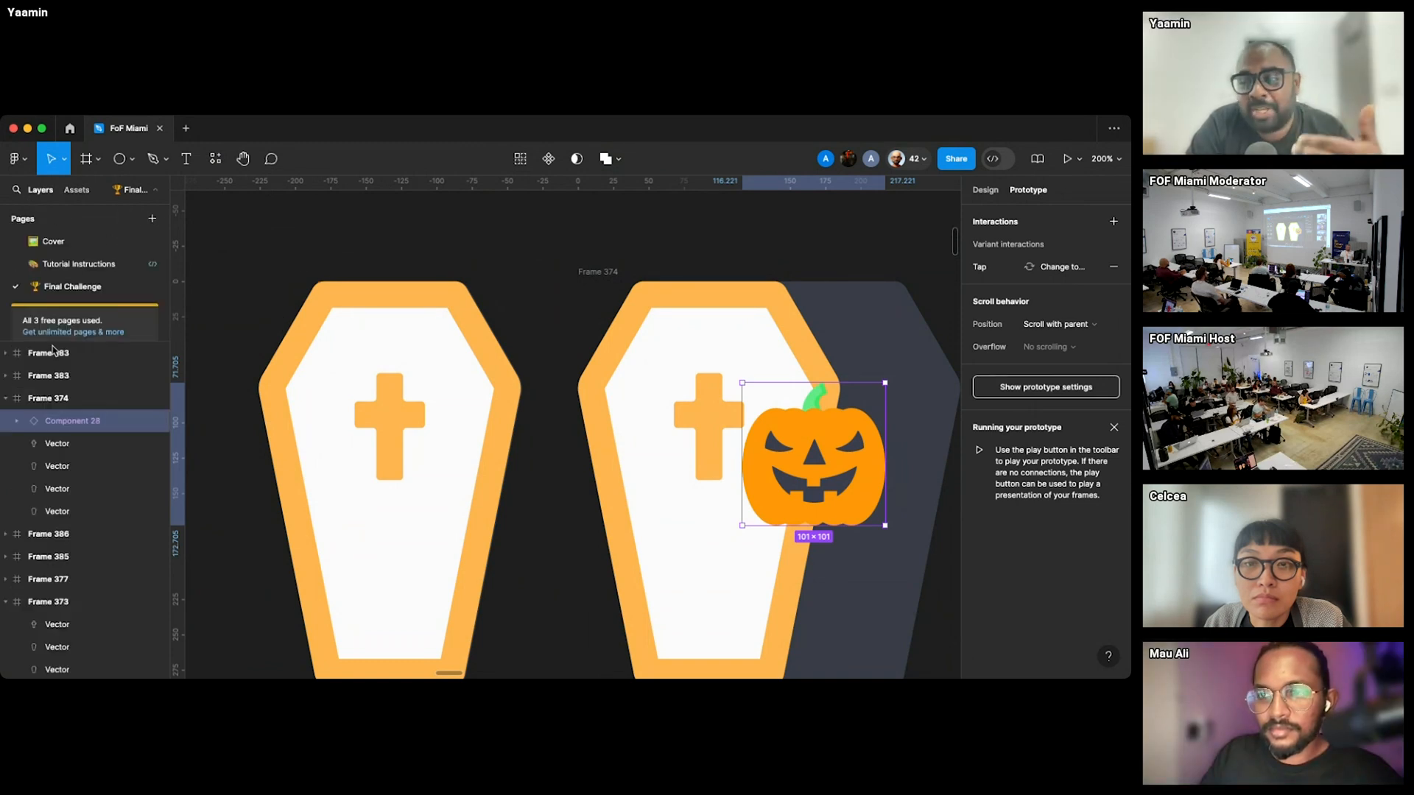
drag(70, 504, 72, 507)
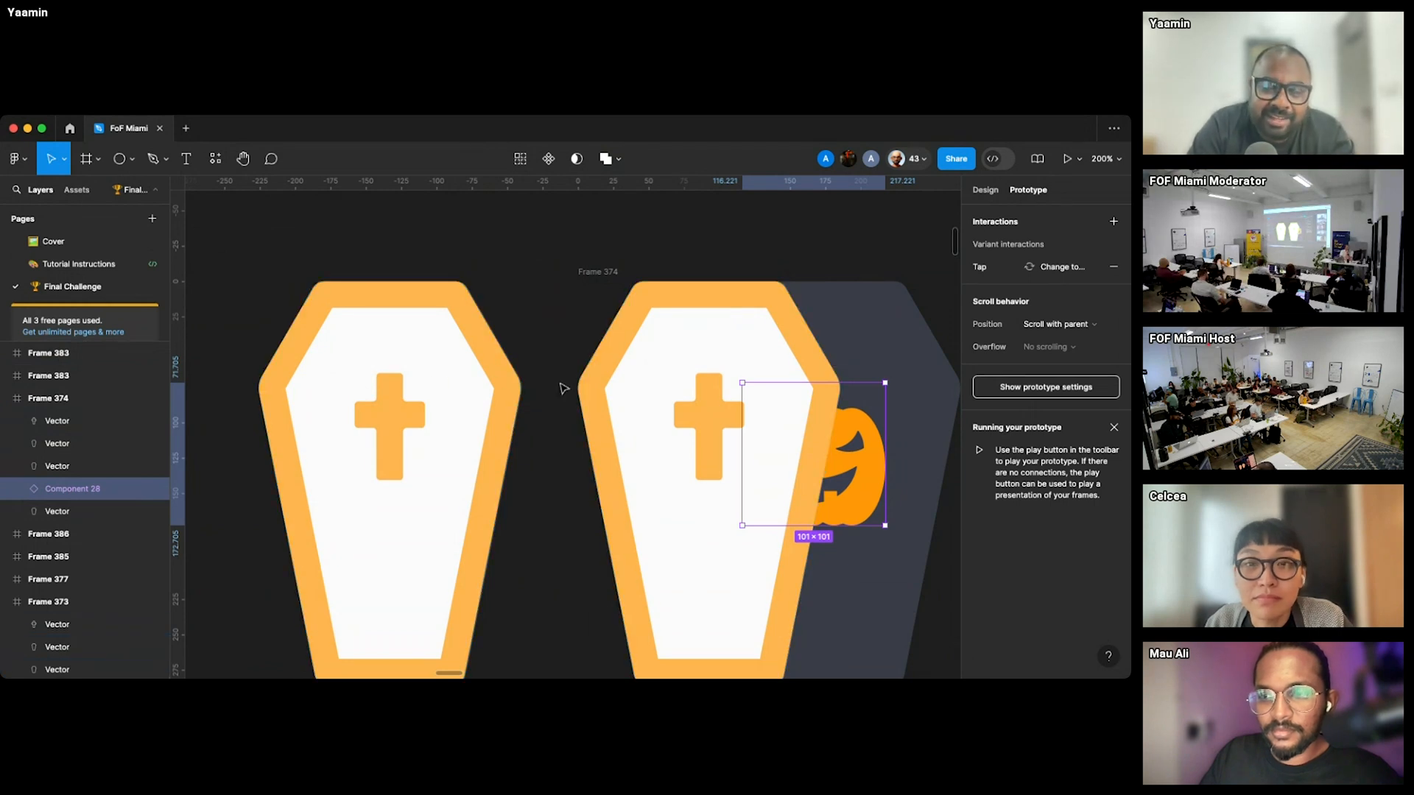
click(376, 256)
scroll(373, 255, left, 1)
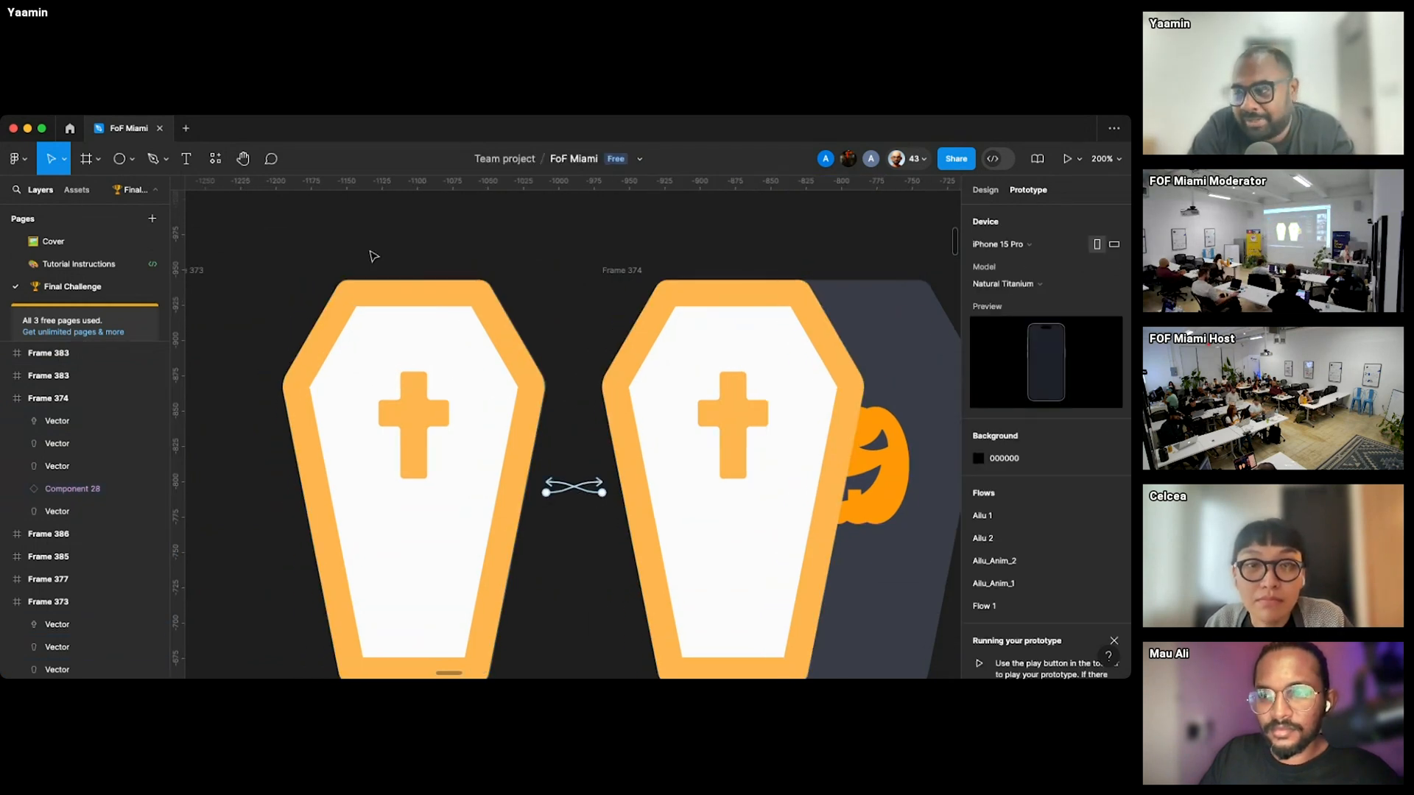
- Copy the pumpkin Component 28 from Frame 374 into Frame 373, placing it directly above the bottom dark vector
click(917, 484)
drag(918, 485, 943, 493)
scroll(617, 404, left, 1)
scroll(617, 404, left, 2)
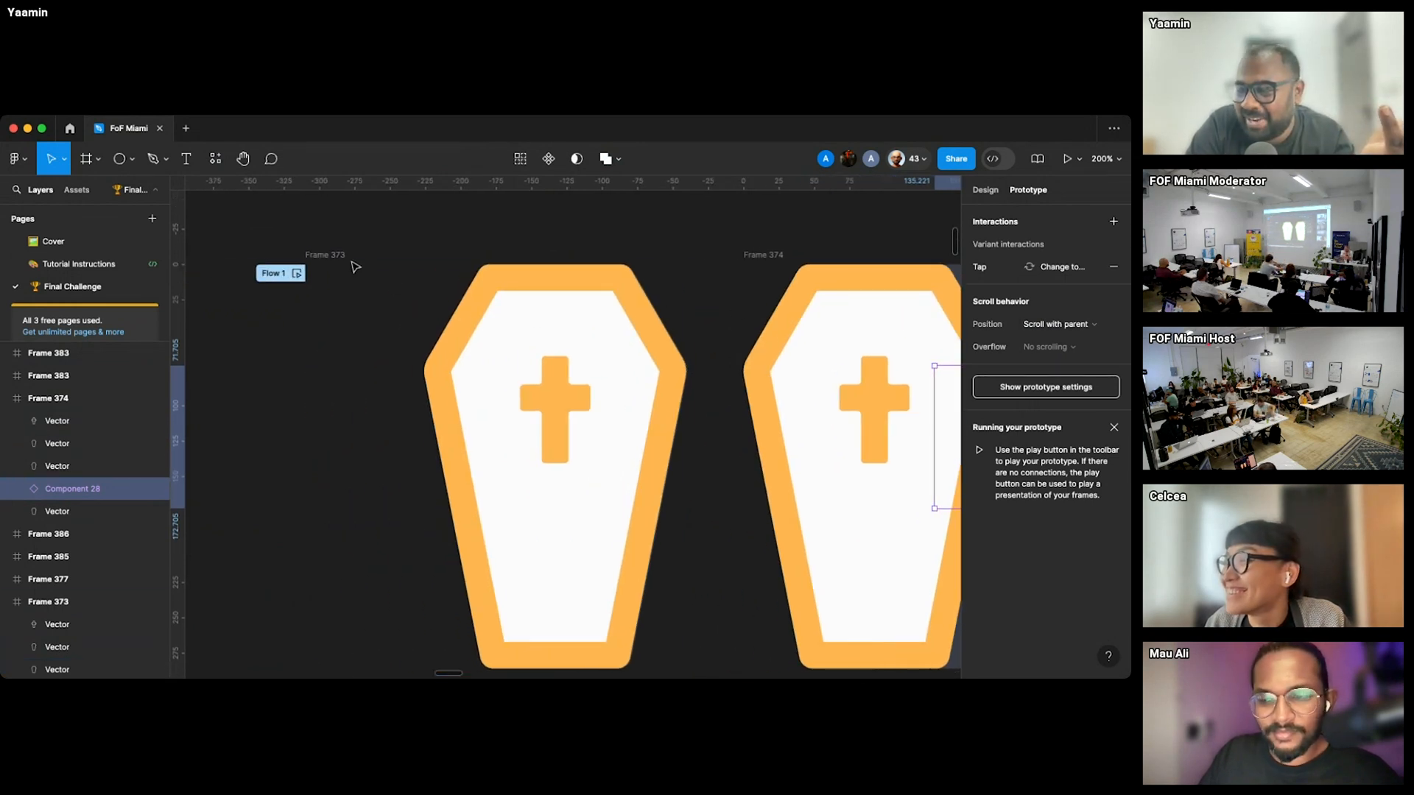
click(49, 598)
scroll(48, 592, down, 3)
click(59, 576)
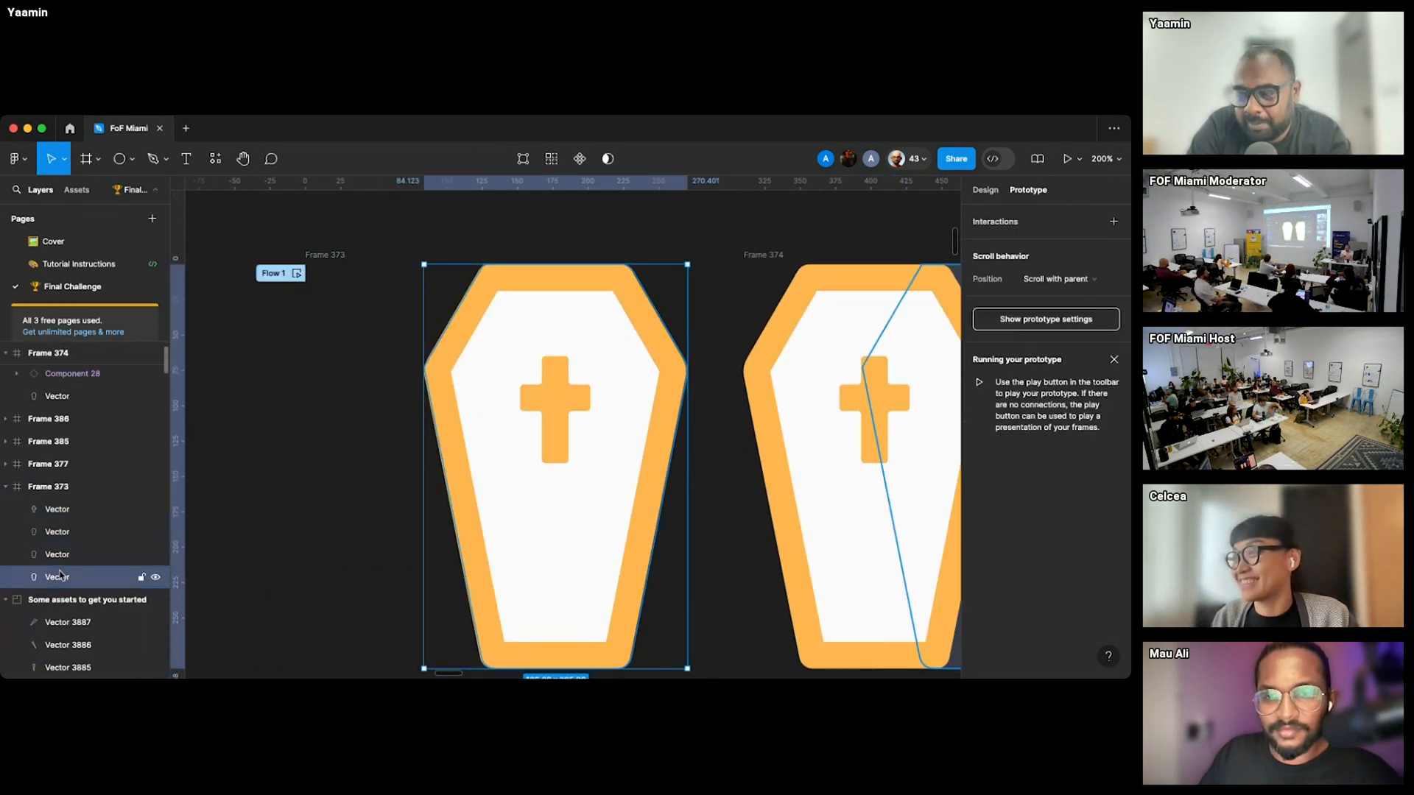
key(super+v)
click(277, 505)
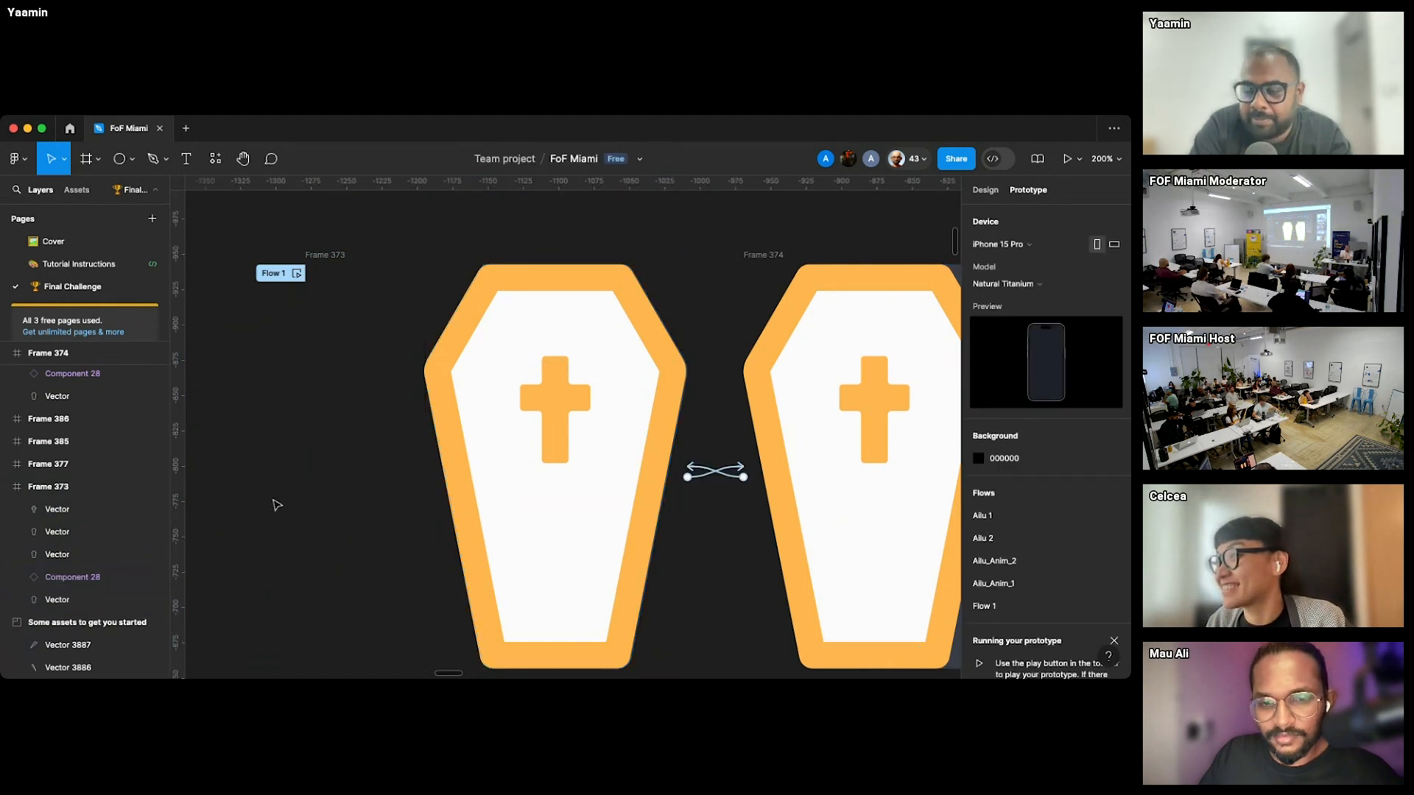
- Preview the Lottie animation of Frame 373 and Frame 374 in the LottieFiles plugin, and close the plugin
key(shift+0)
drag(340, 293, 899, 613)
click(213, 161)
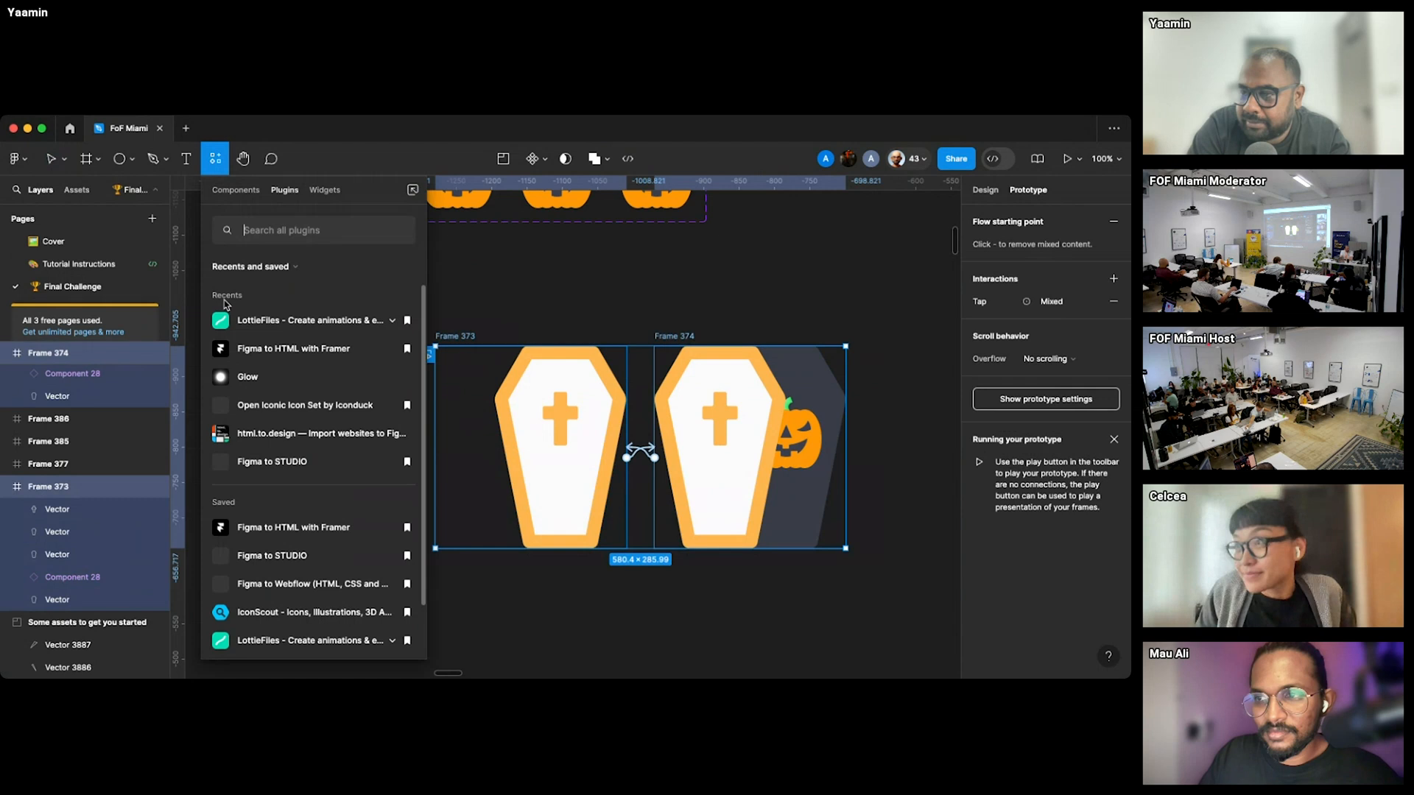
click(250, 320)
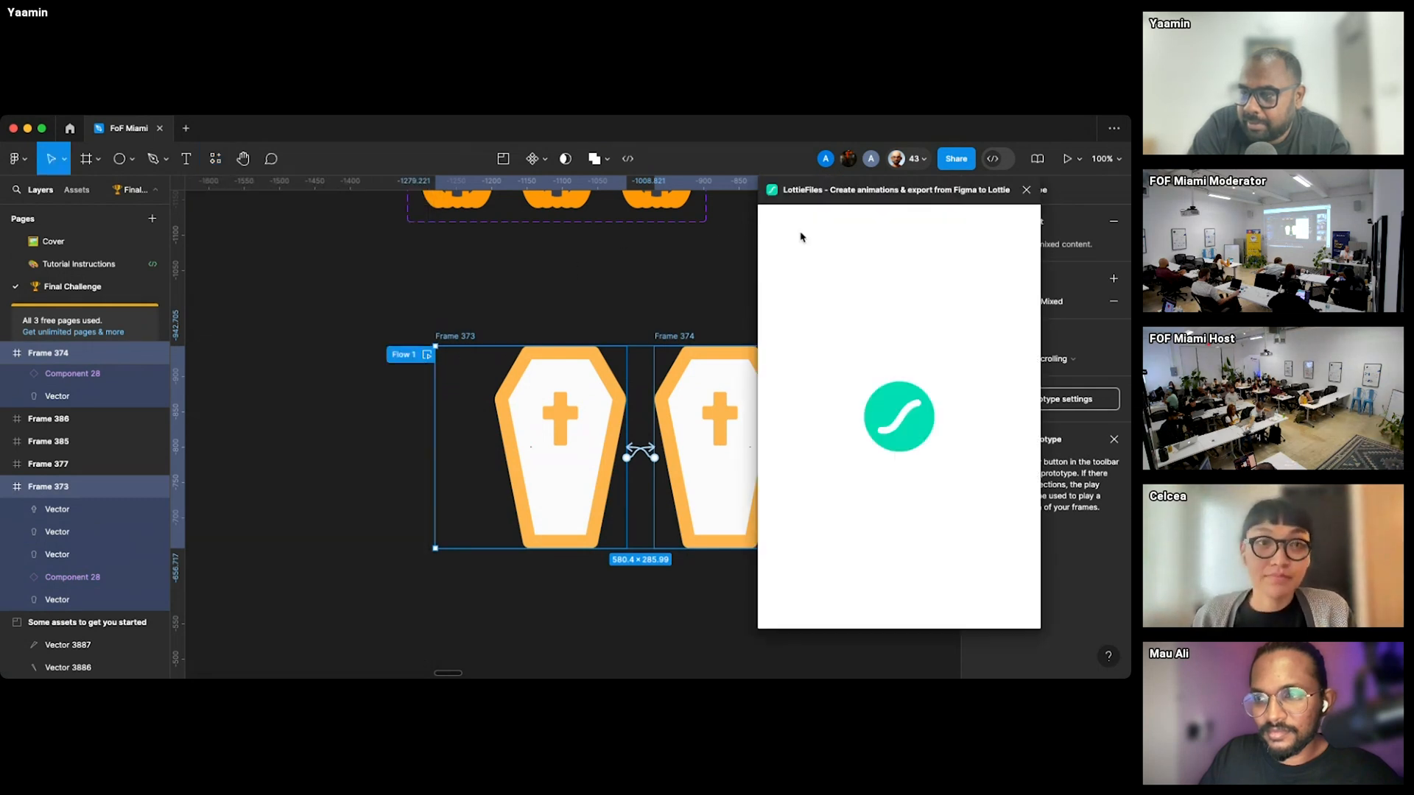
drag(827, 195, 123, 203)
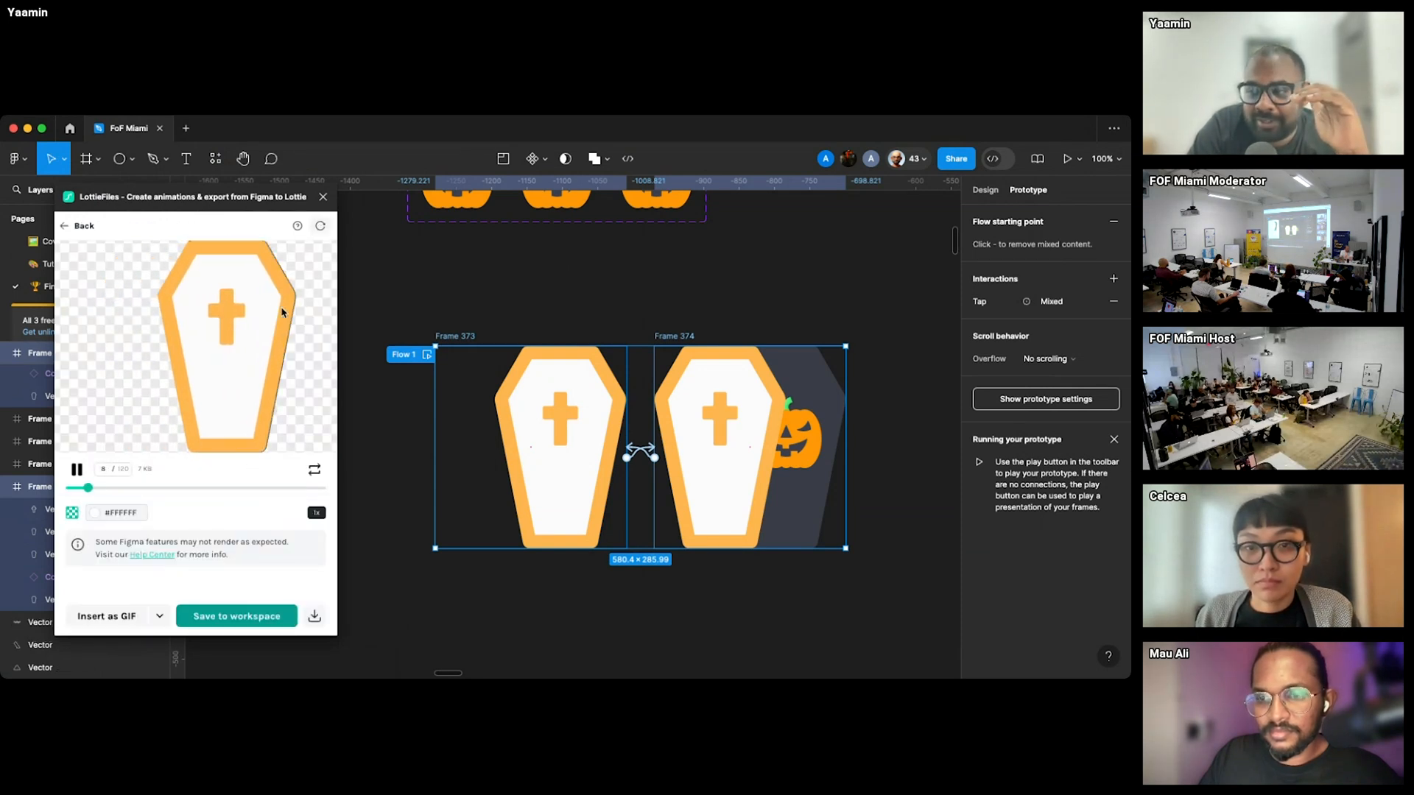
click(323, 198)
click(374, 286)
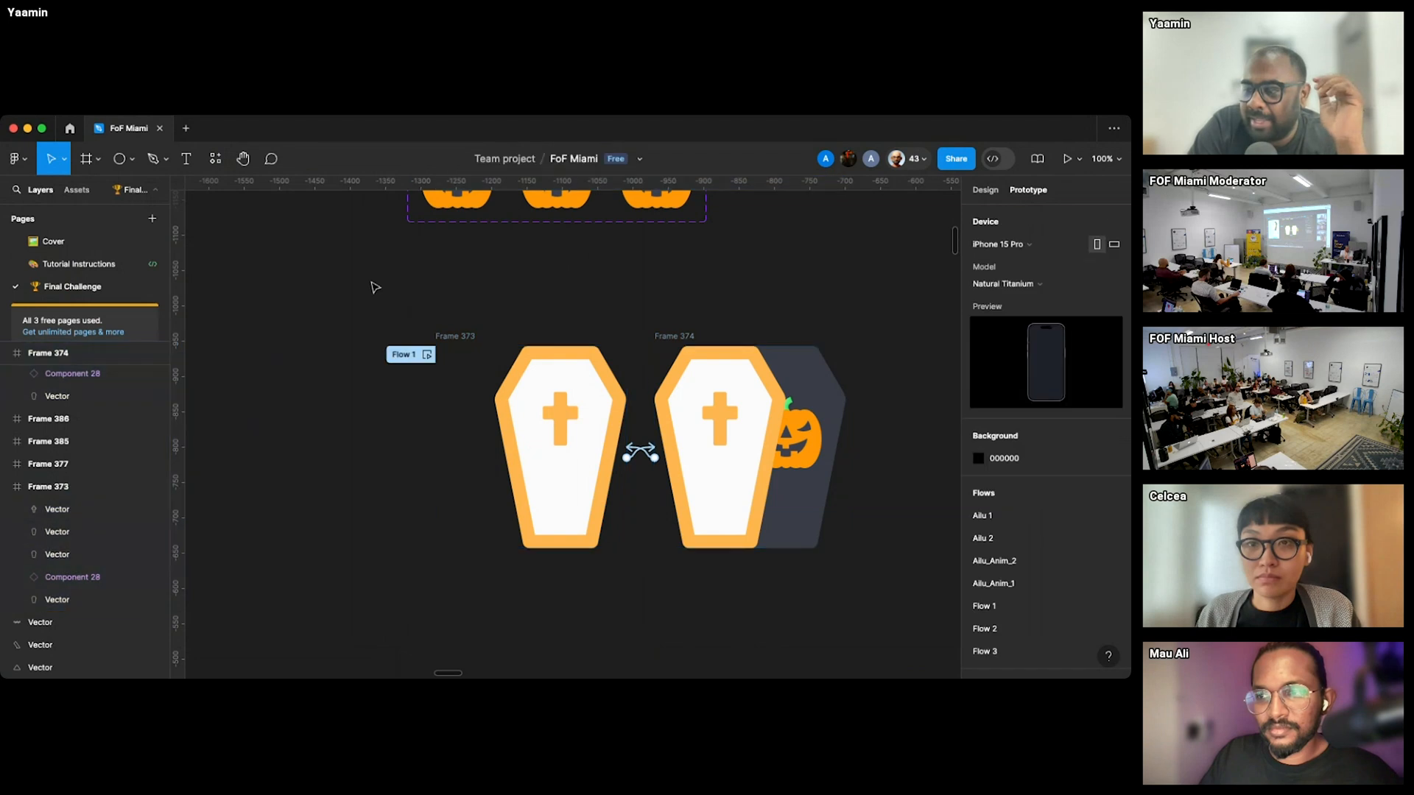
- Draw a section of about 821 × 470 around Frame 373 and Frame 374 and copy the link to it
click(97, 161)
click(109, 213)
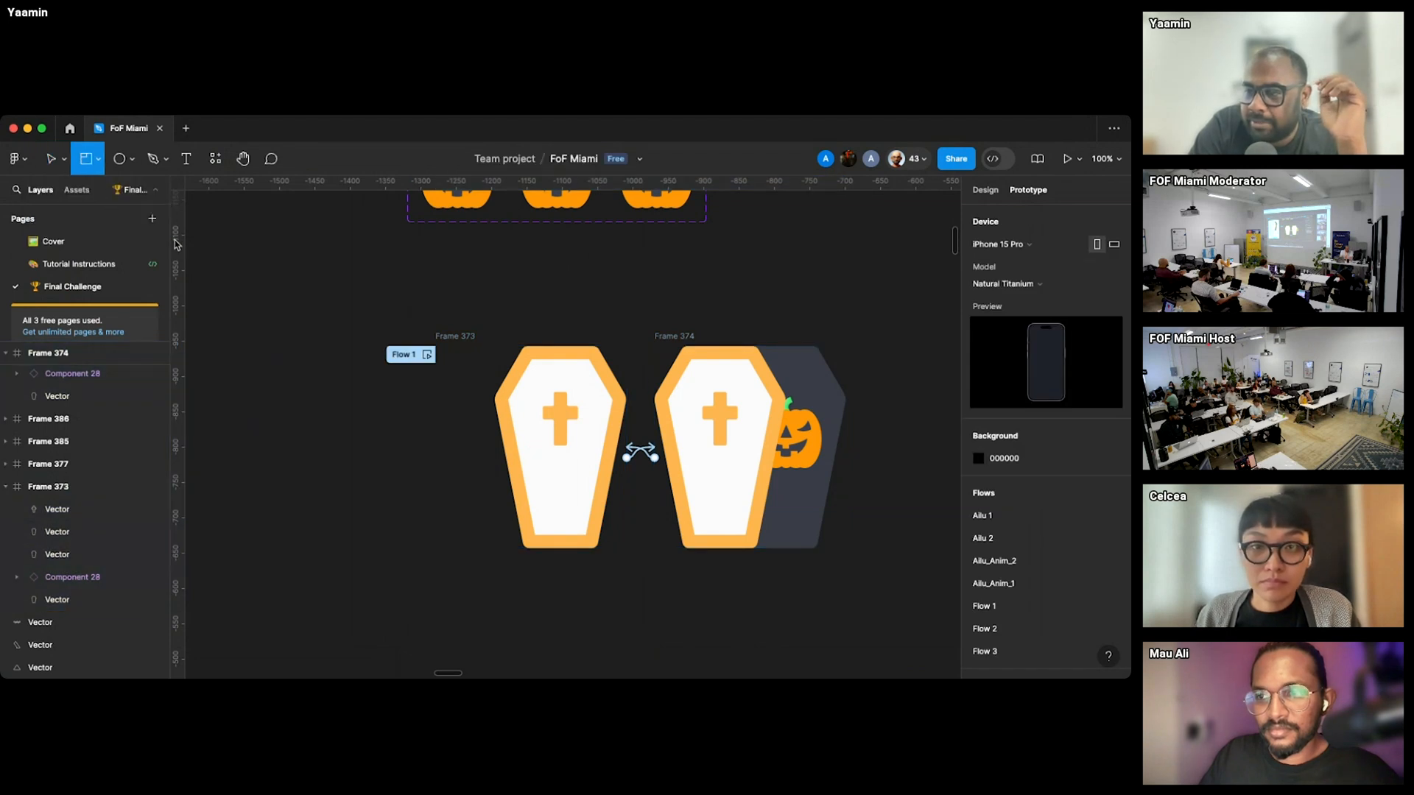
drag(355, 282, 934, 613)
click(556, 304)
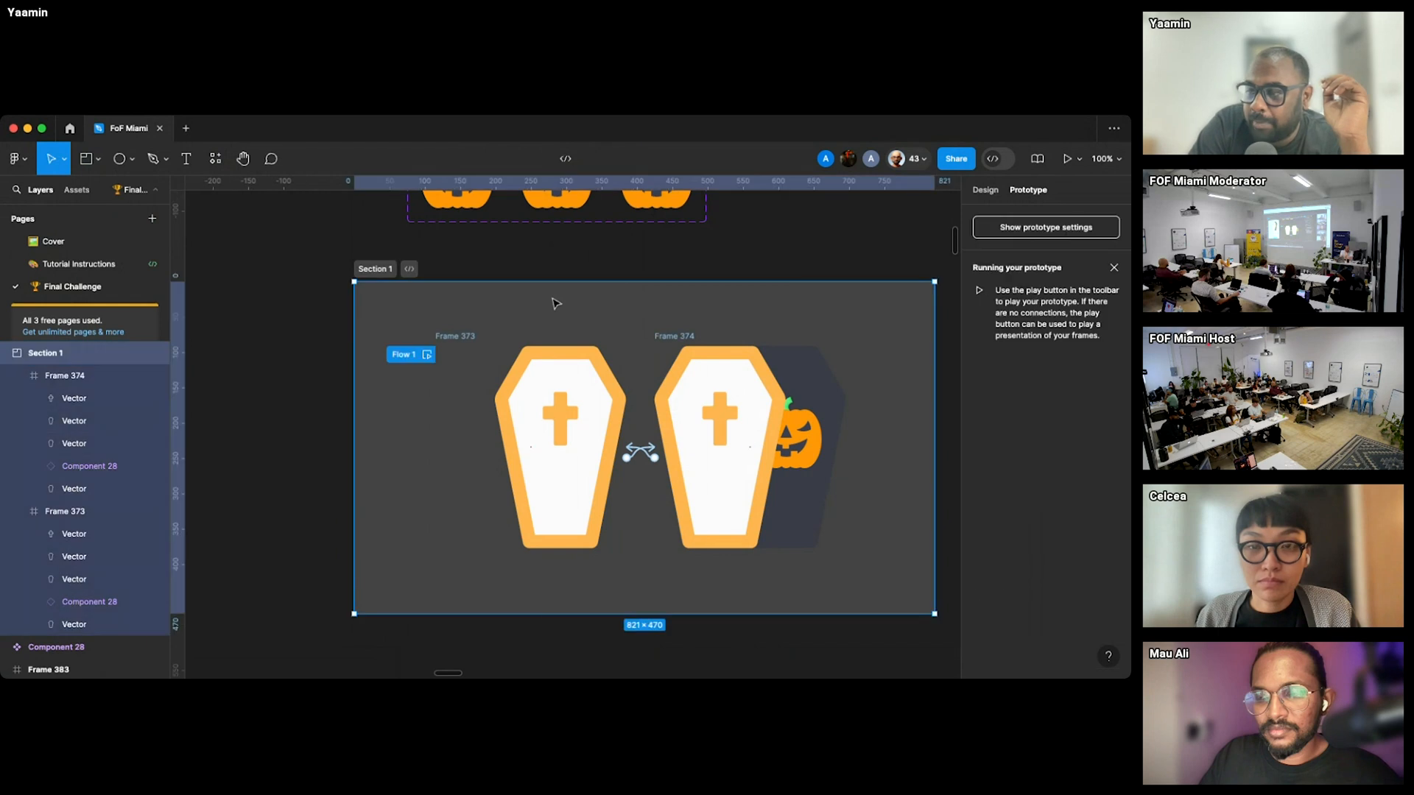
right_click(556, 304)
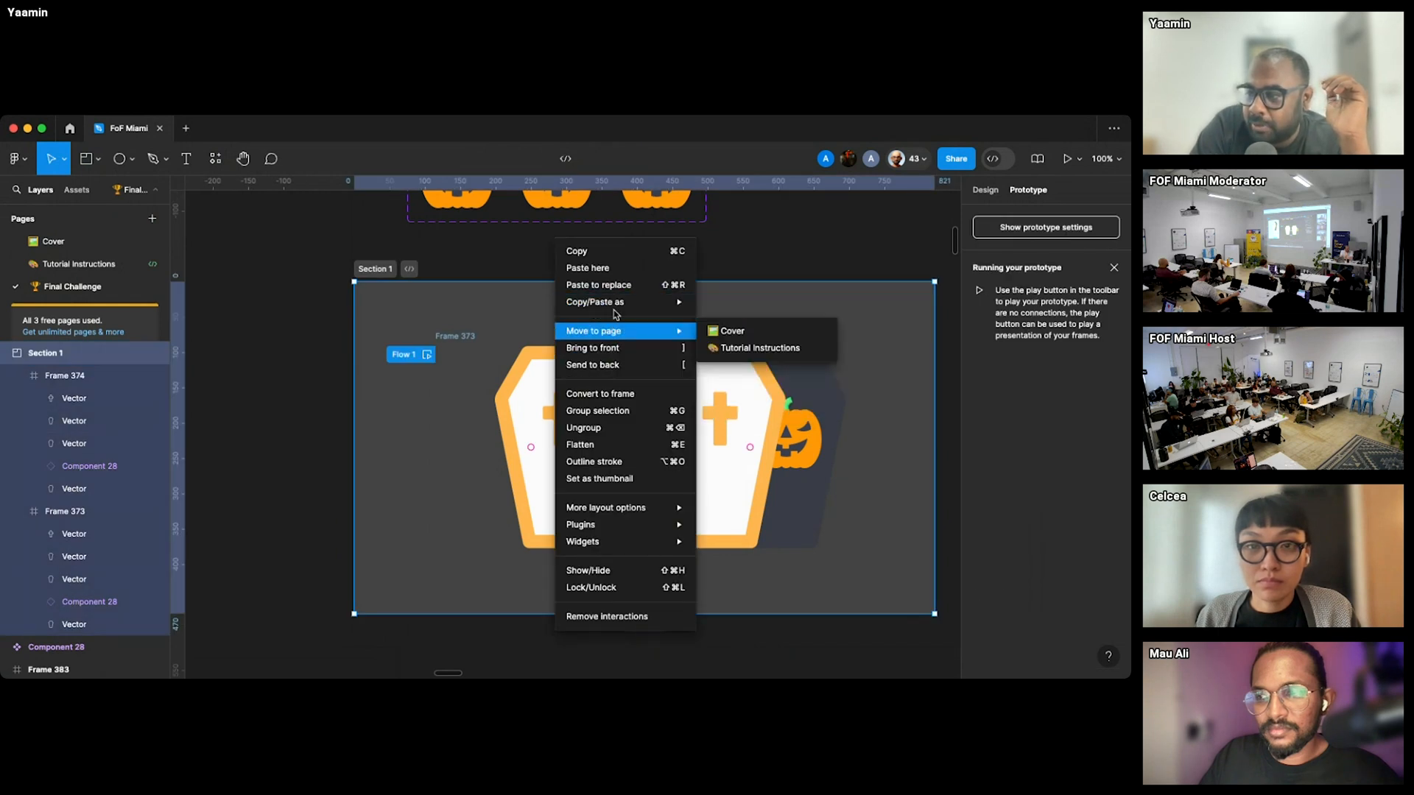
mouse_move(617, 308)
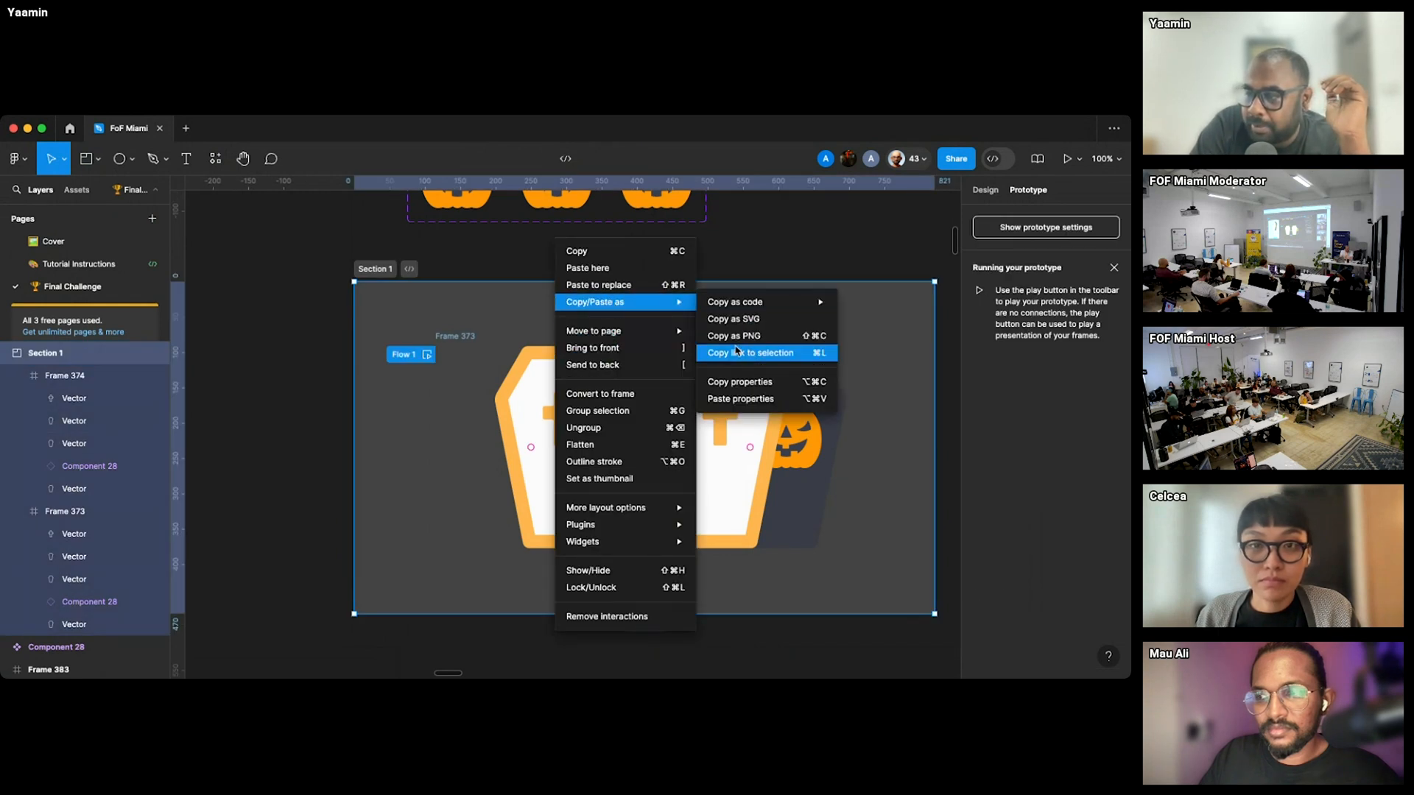
click(736, 357)
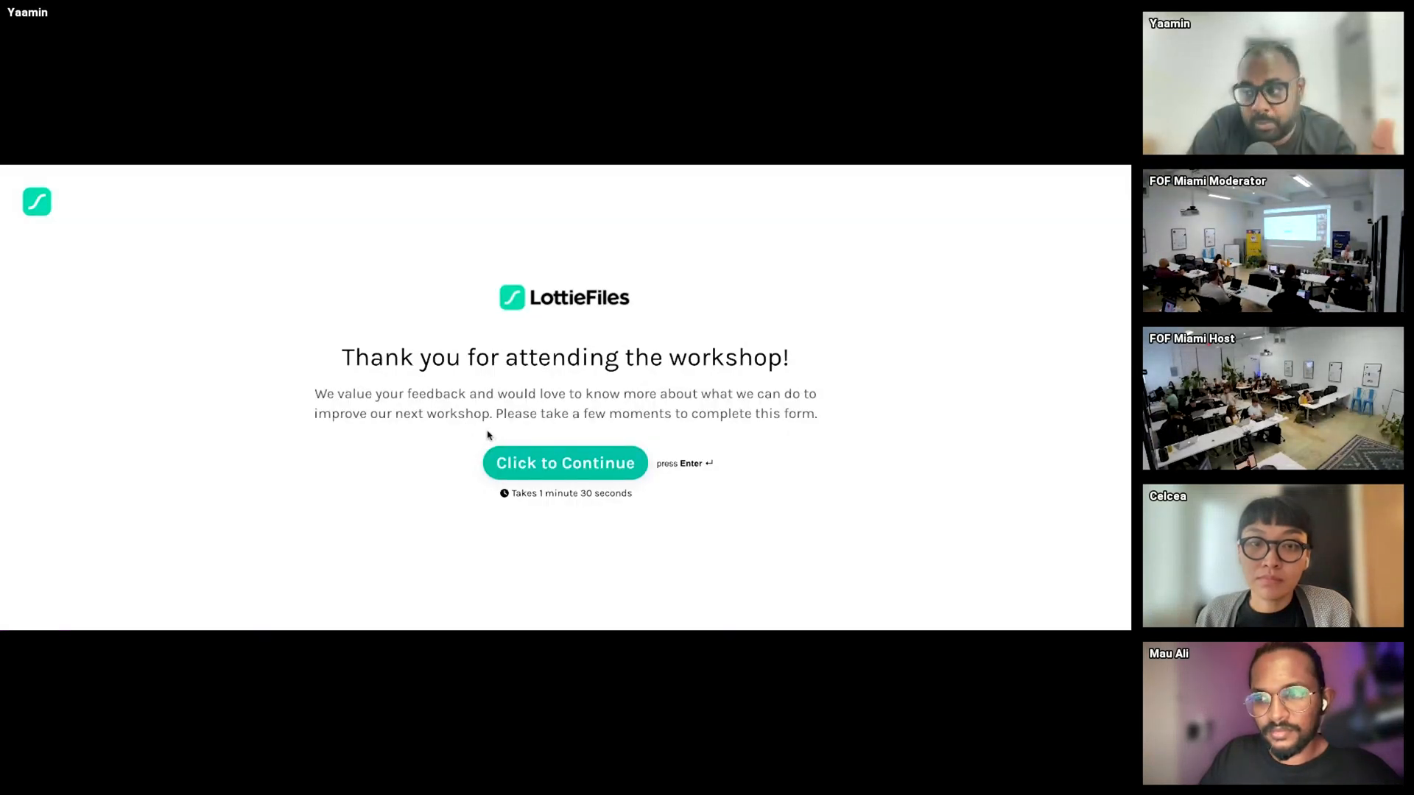
- Switch to the LottieFiles workshop feedback form in Typeform, start it, and enter the attendee's name and e-mail address
click(524, 462)
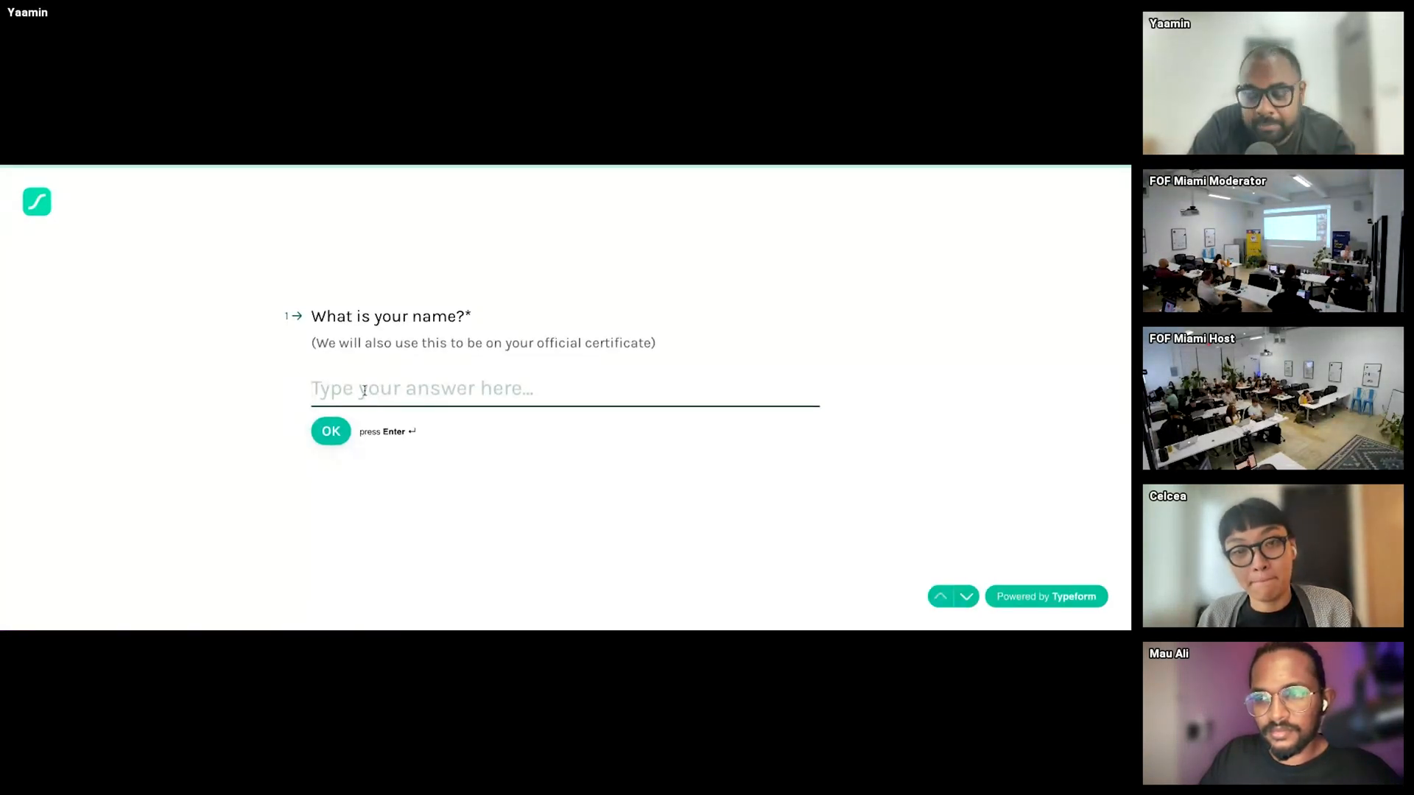
text(Yaamin)
key(Return)
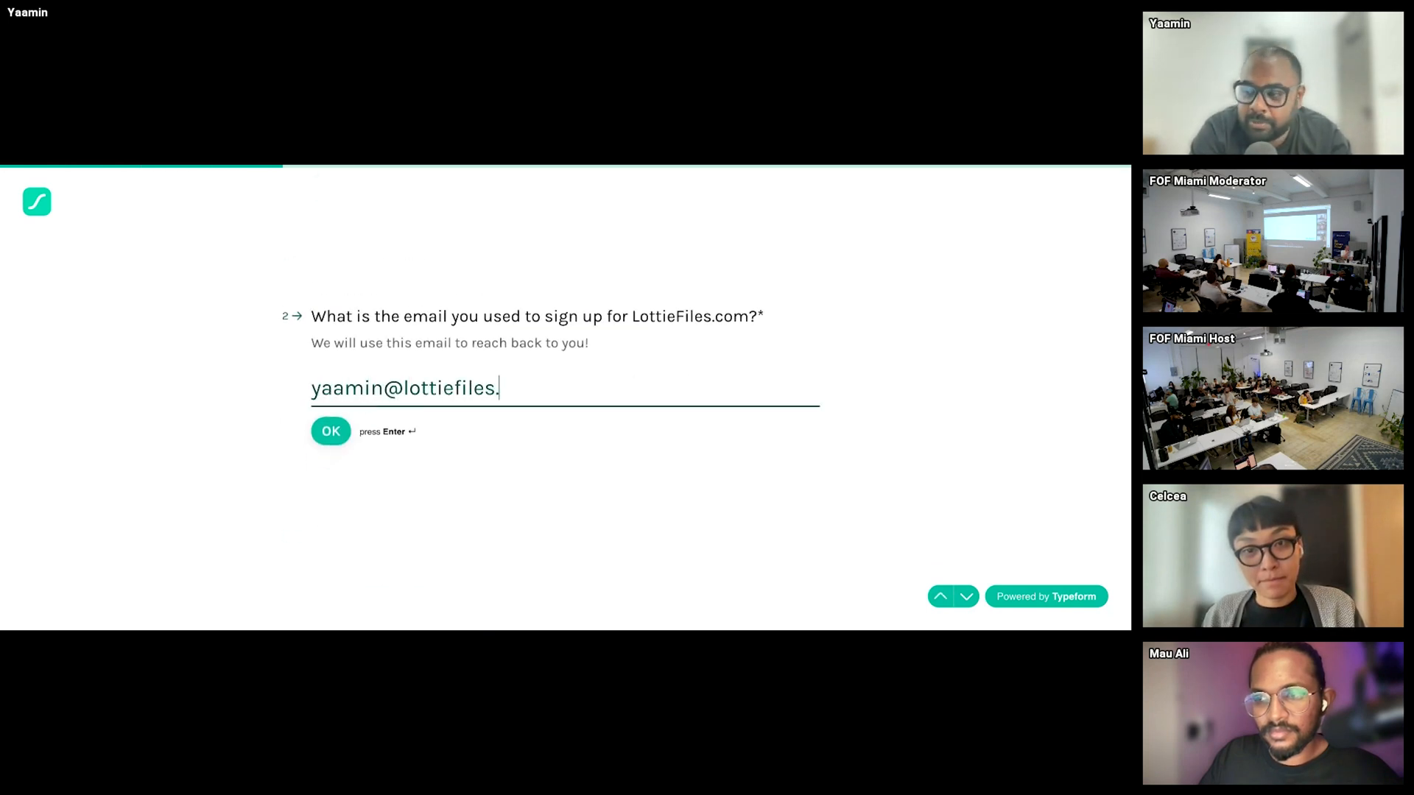
click(337, 432)
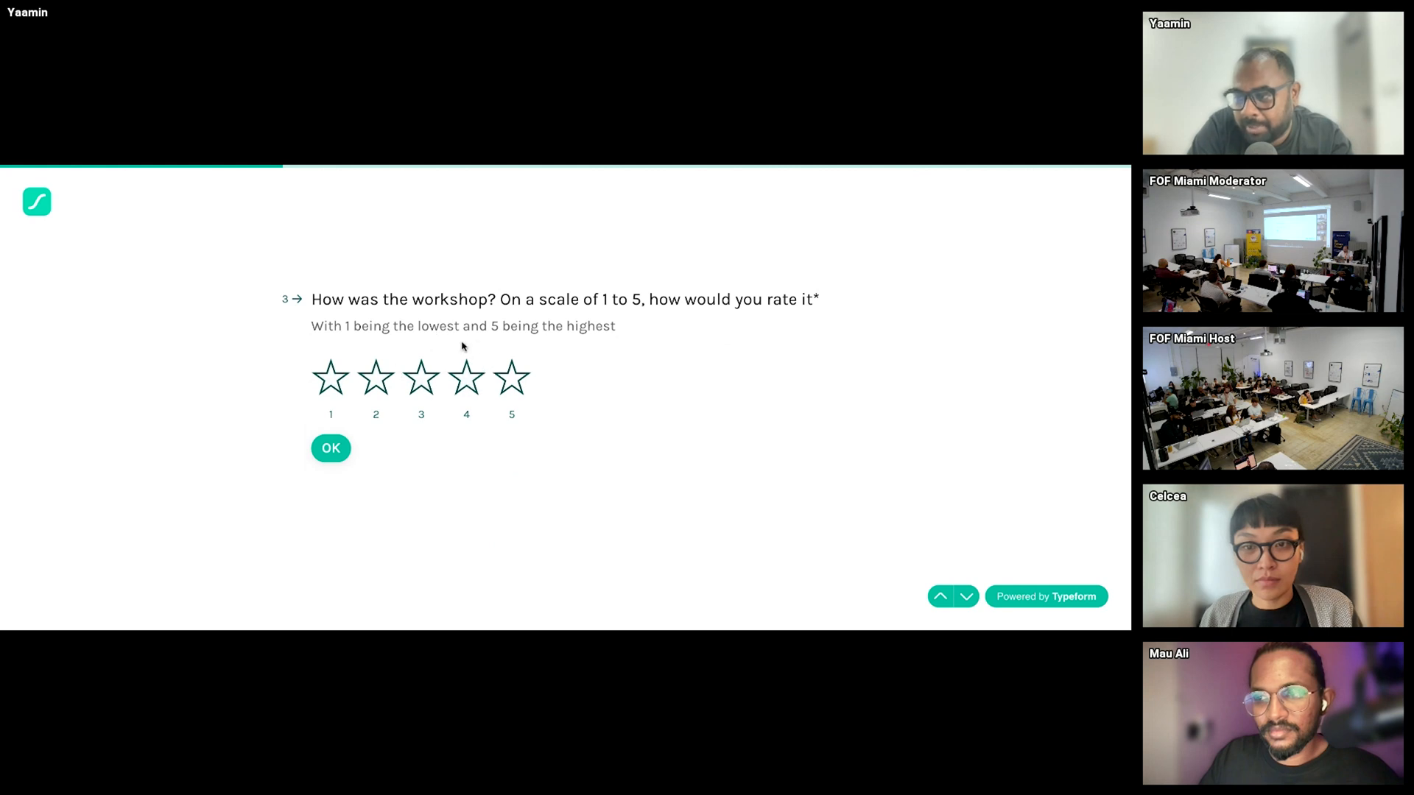
- Confirm the workshop rating question and submit the copied Figma section link as the assignment link
click(333, 449)
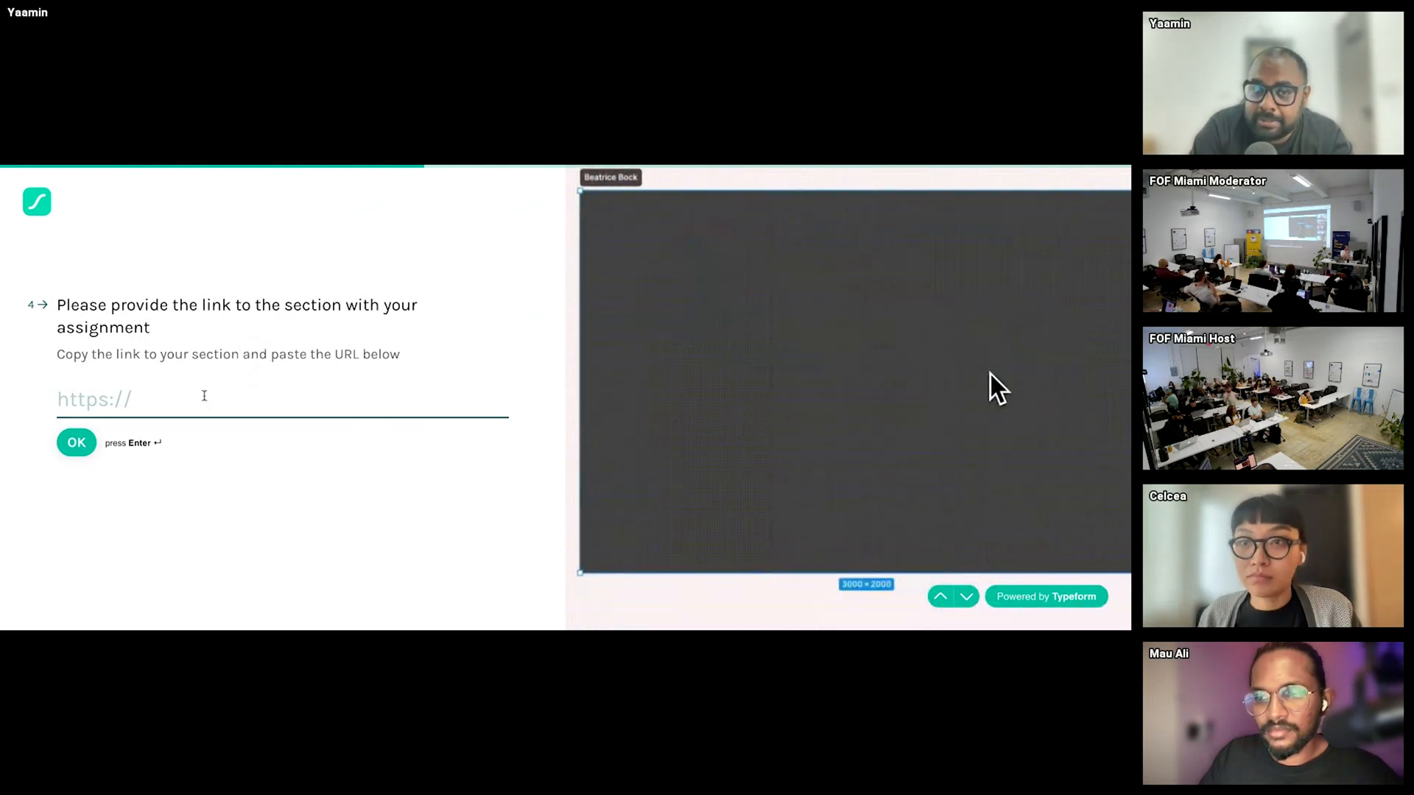
key(ctrl+v)
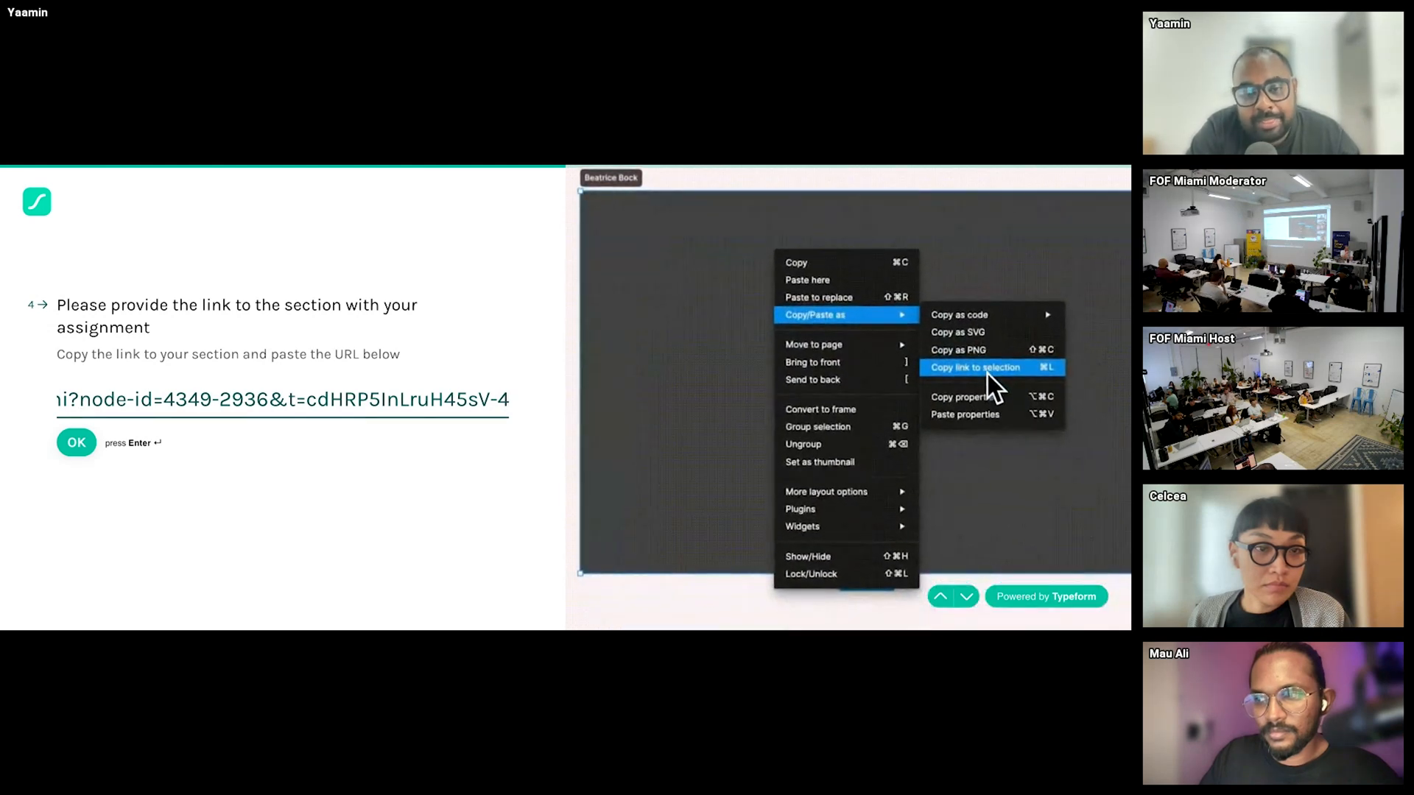
key(Return)
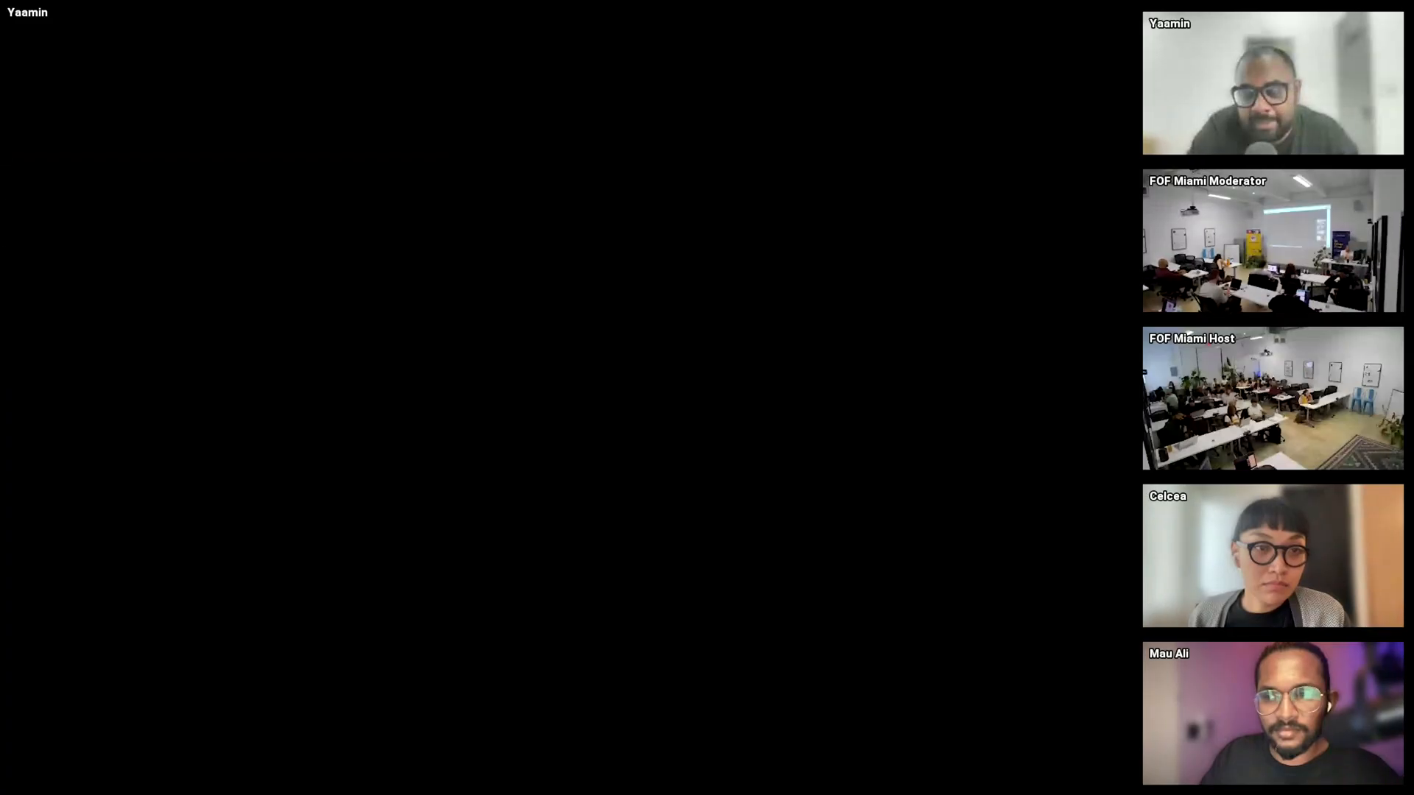
- Switch back to Figma and examine the certification form link and deadline on the Submission slide
scroll(479, 623, left, 10)
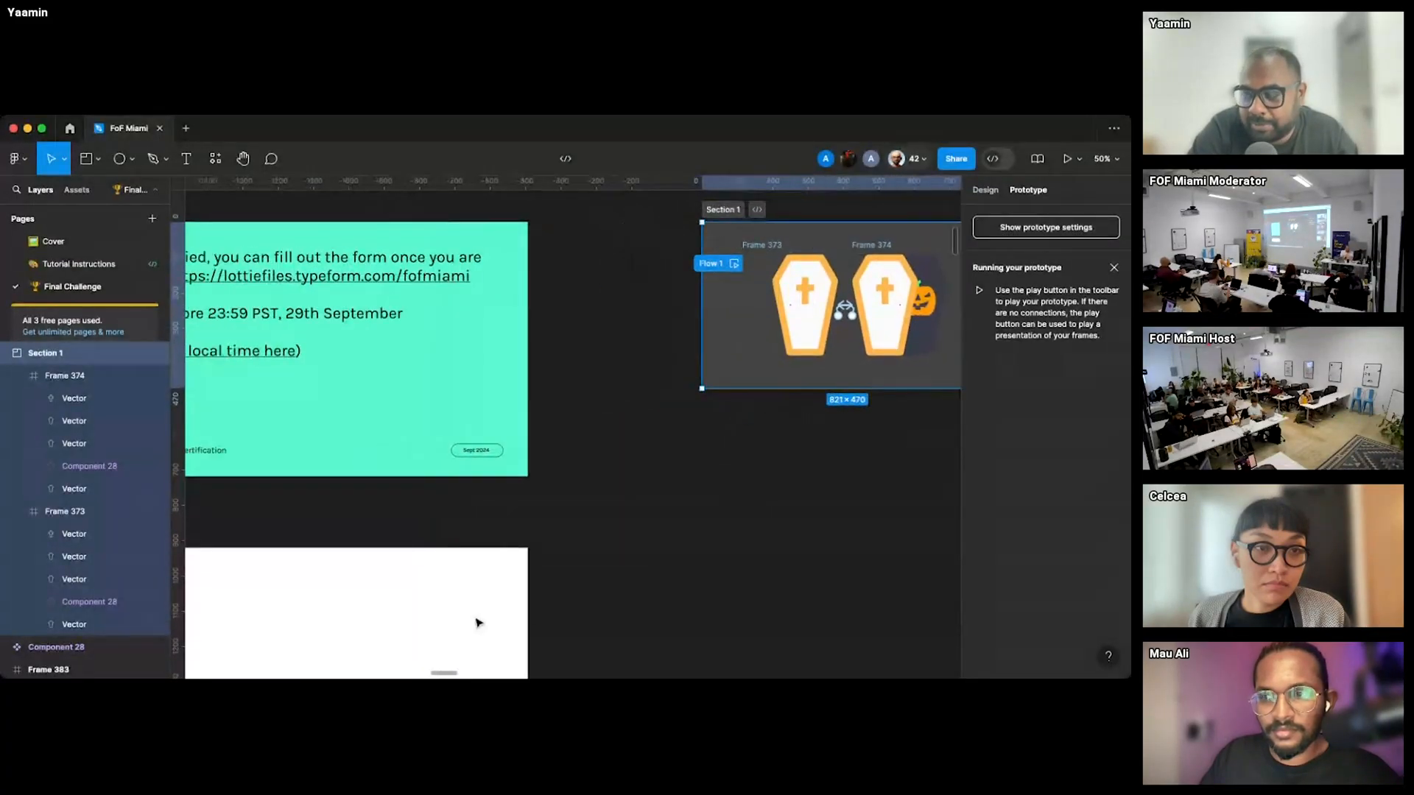
key(shift+0)
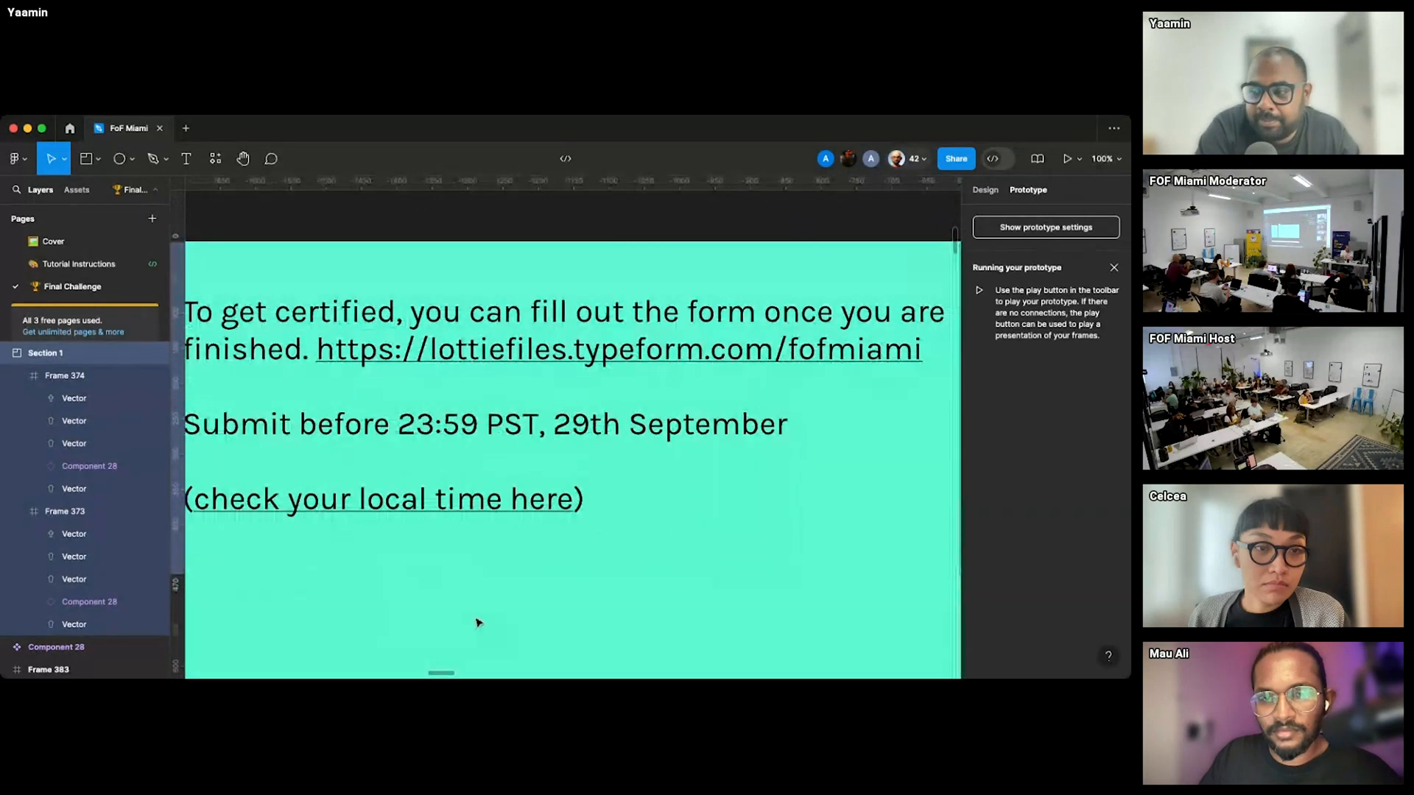
scroll(489, 543, left, 1)
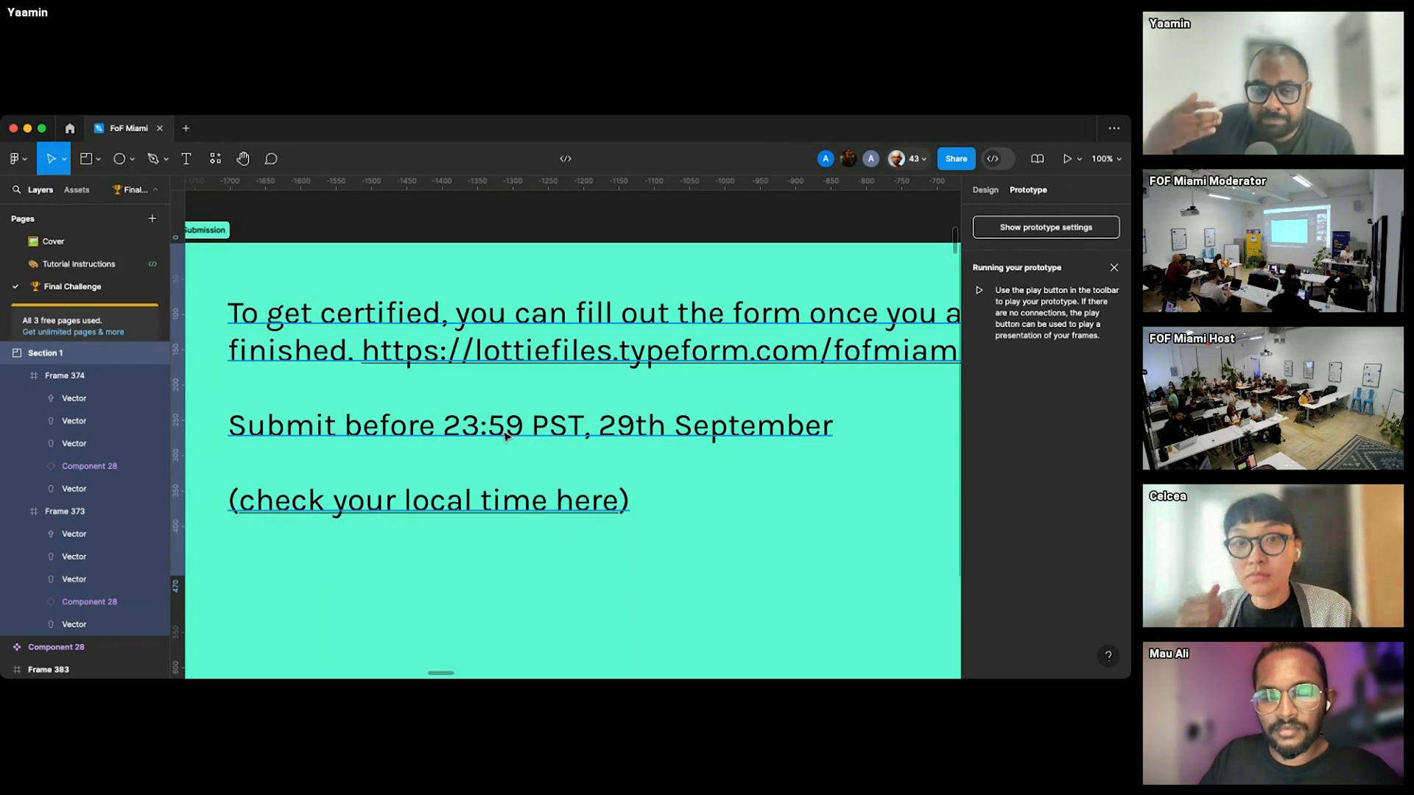
click(615, 229)
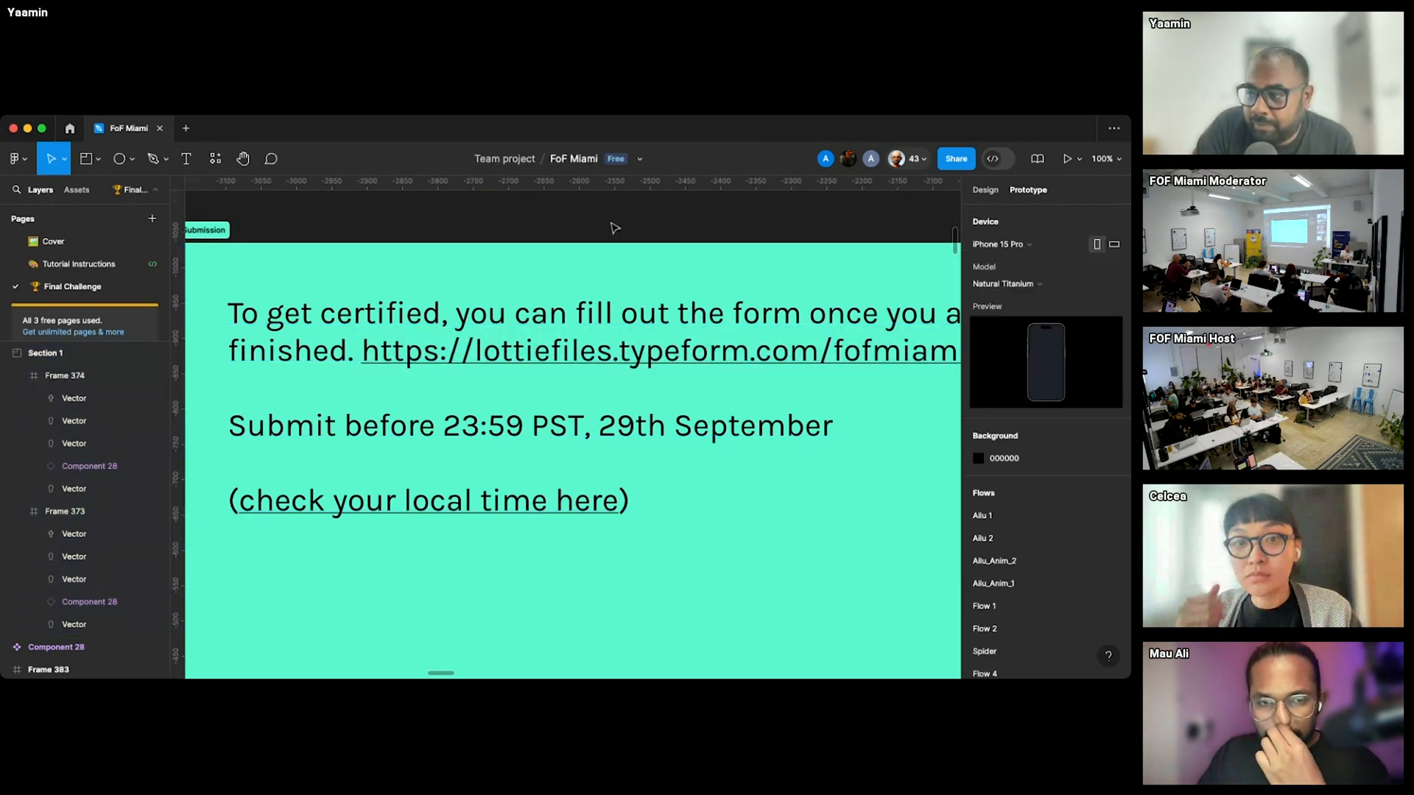
scroll(553, 276, right, 3)
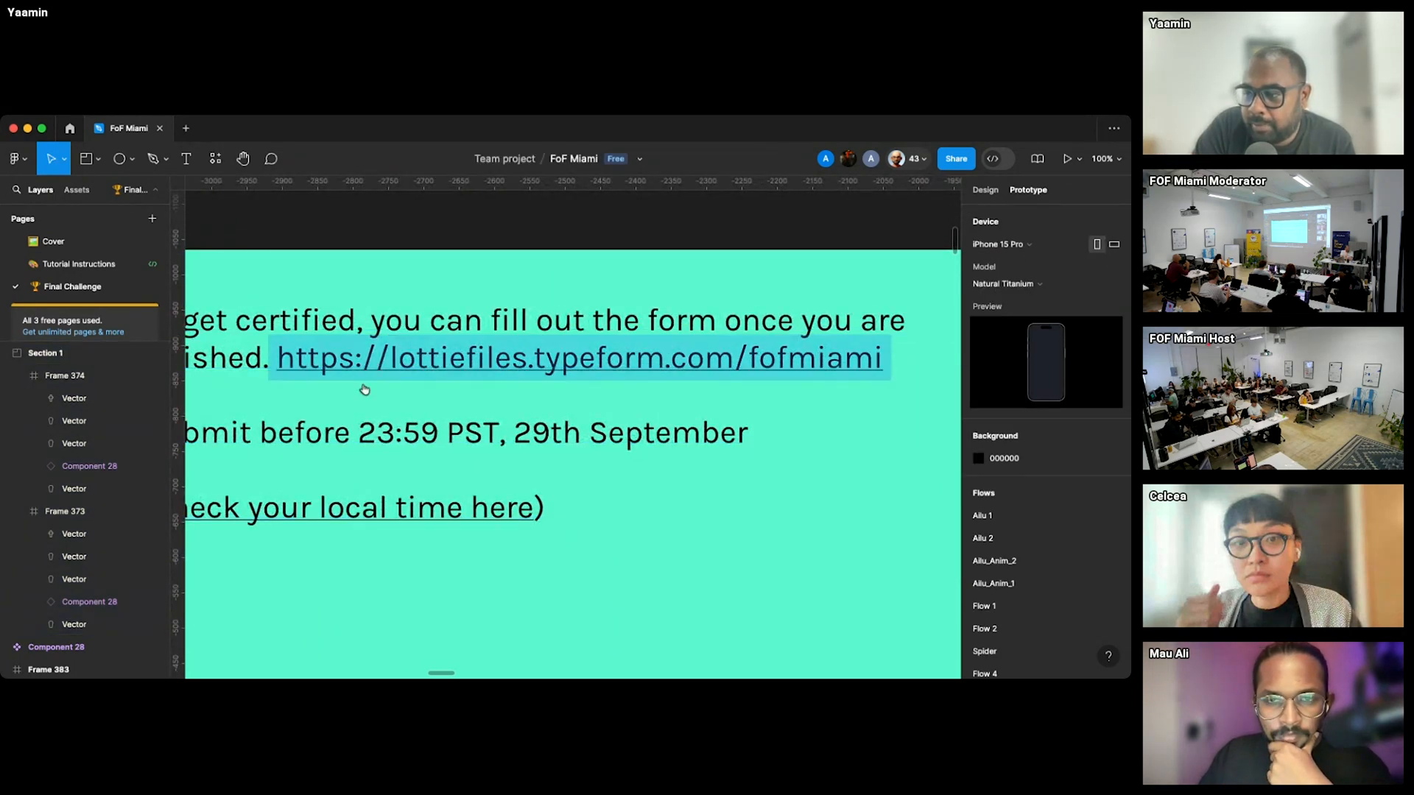
scroll(490, 253, down, 10)
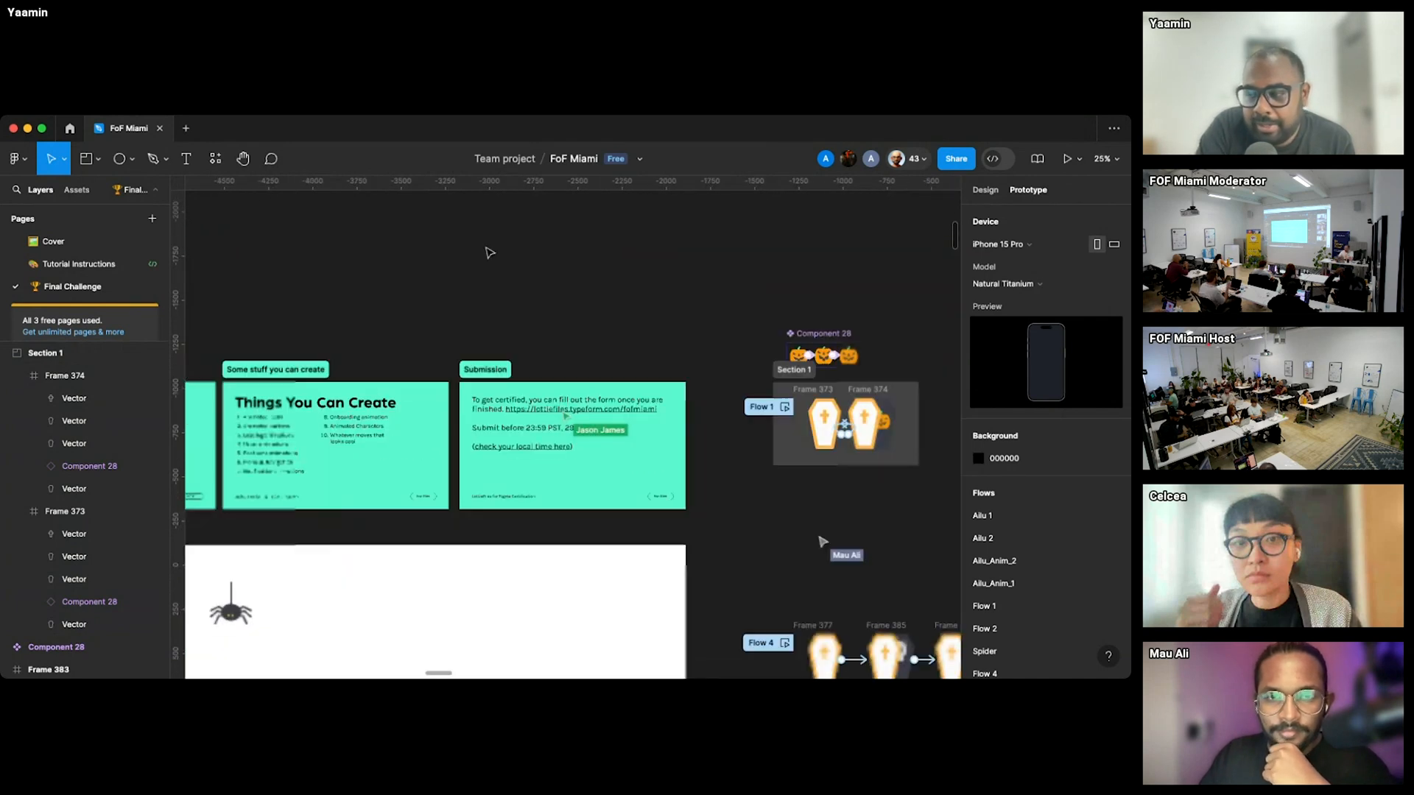
- Examine the supplied Halloween assets and the participants' work sections below them on the Final Challenge page
scroll(490, 253, left, 10)
scroll(489, 252, down, 5)
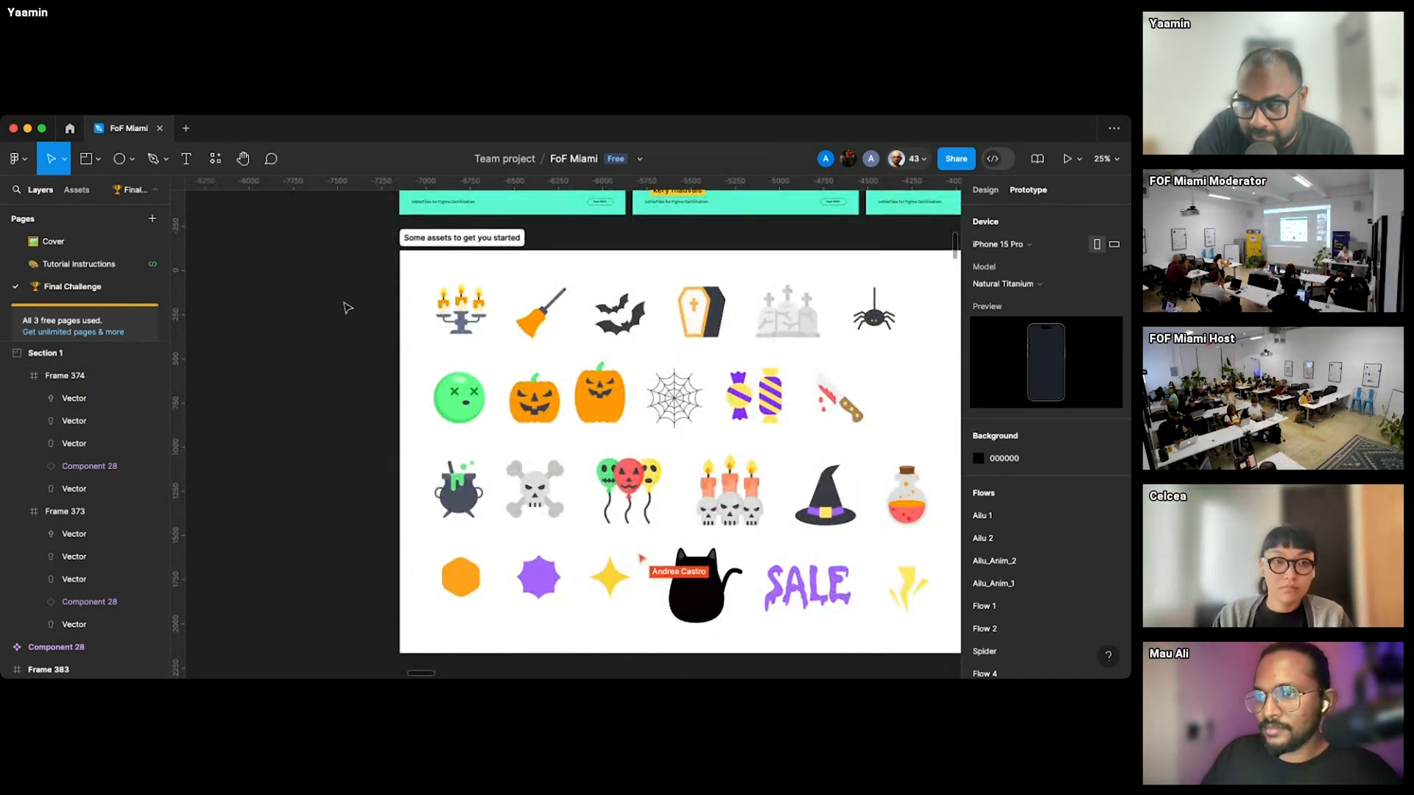
scroll(347, 308, down, 5)
scroll(347, 307, right, 2)
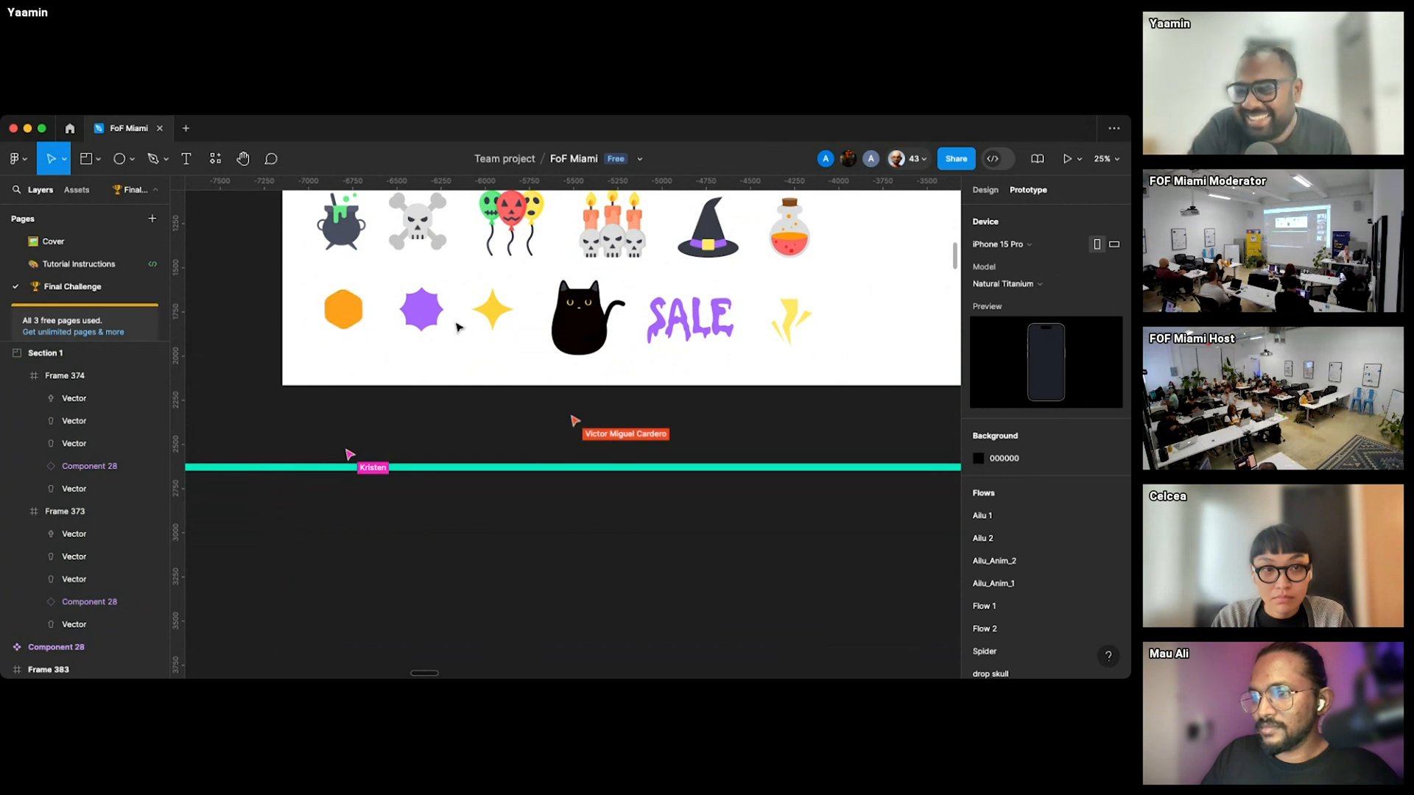
key(super+minus)
scroll(341, 420, down, 2)
scroll(341, 421, left, 1)
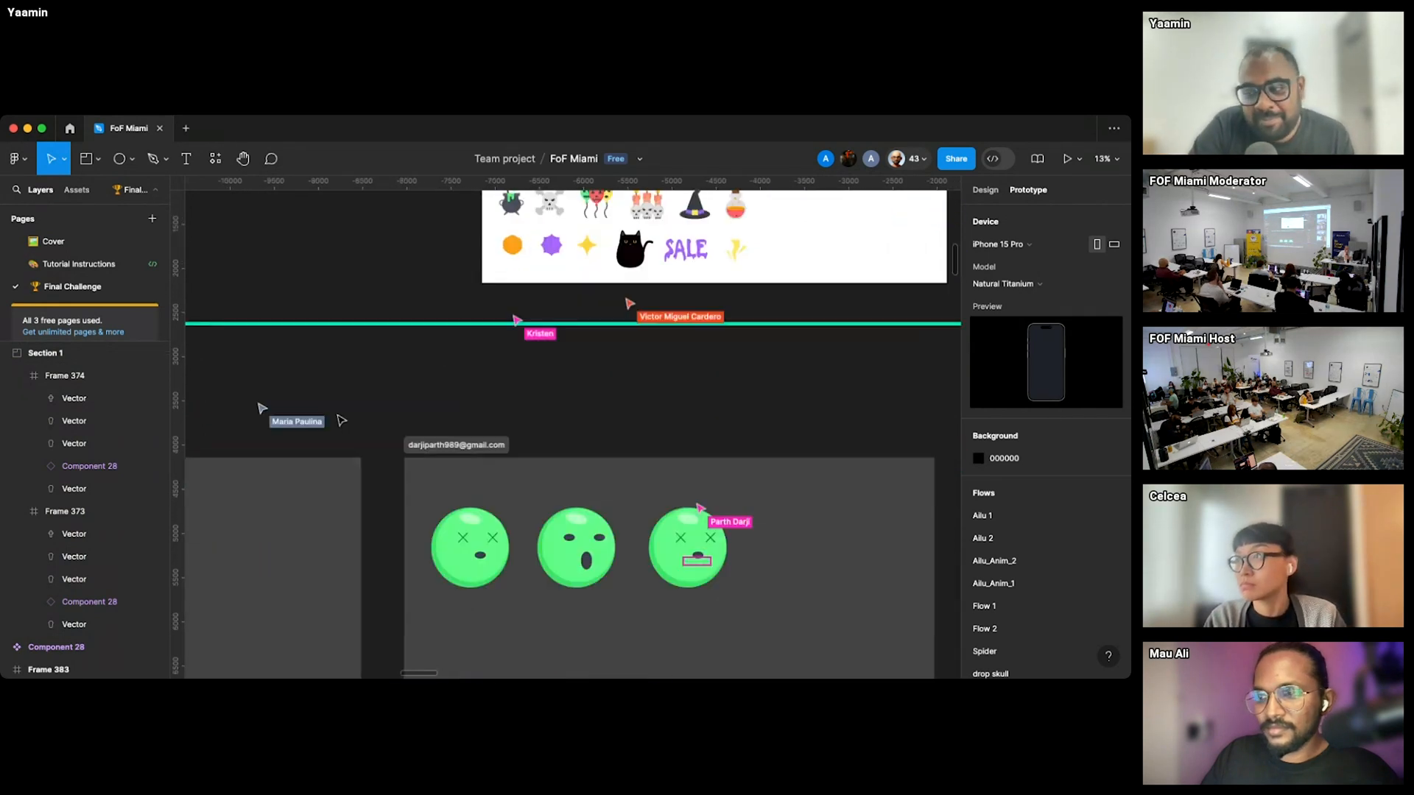
scroll(341, 421, down, 3)
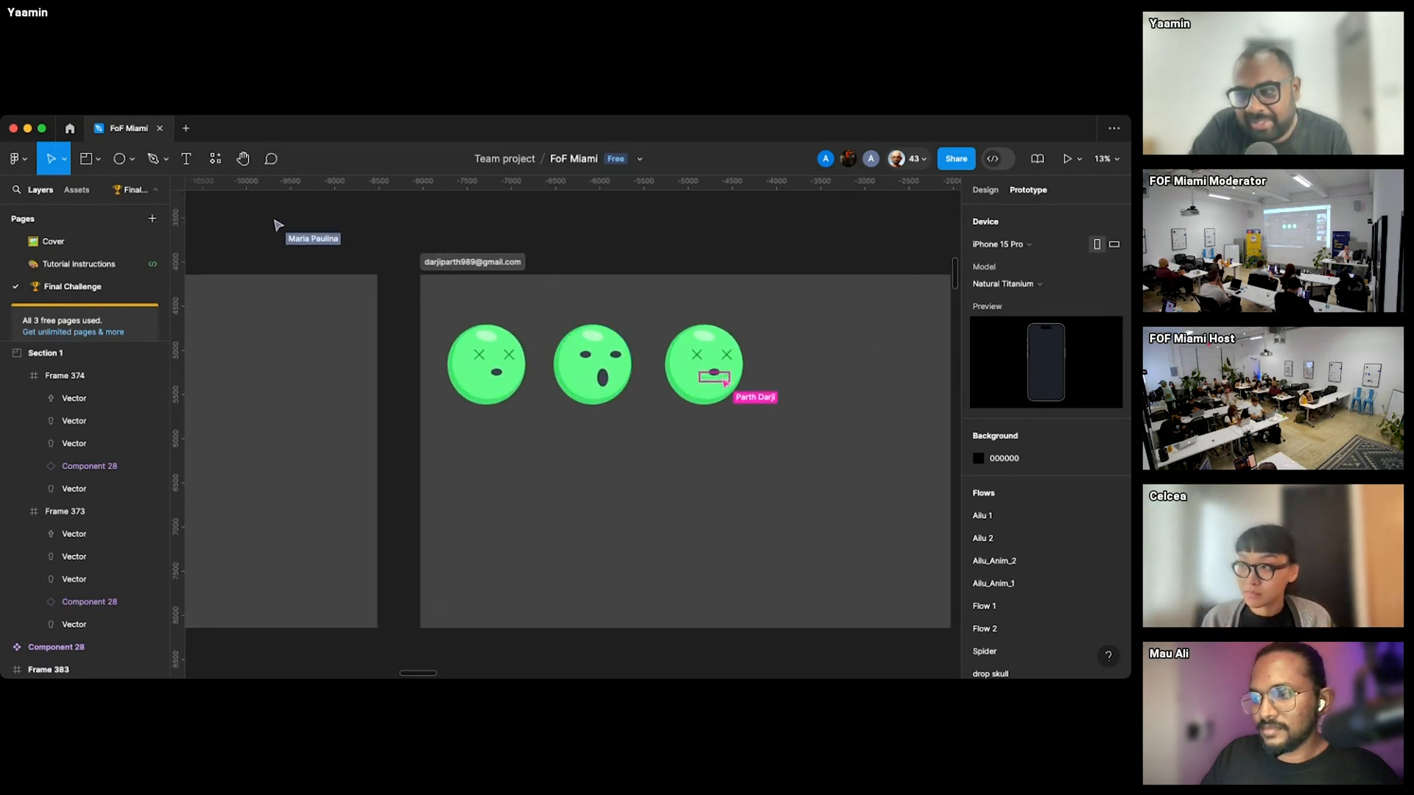
scroll(453, 221, up, 3)
scroll(453, 221, right, 2)
scroll(453, 221, up, 8)
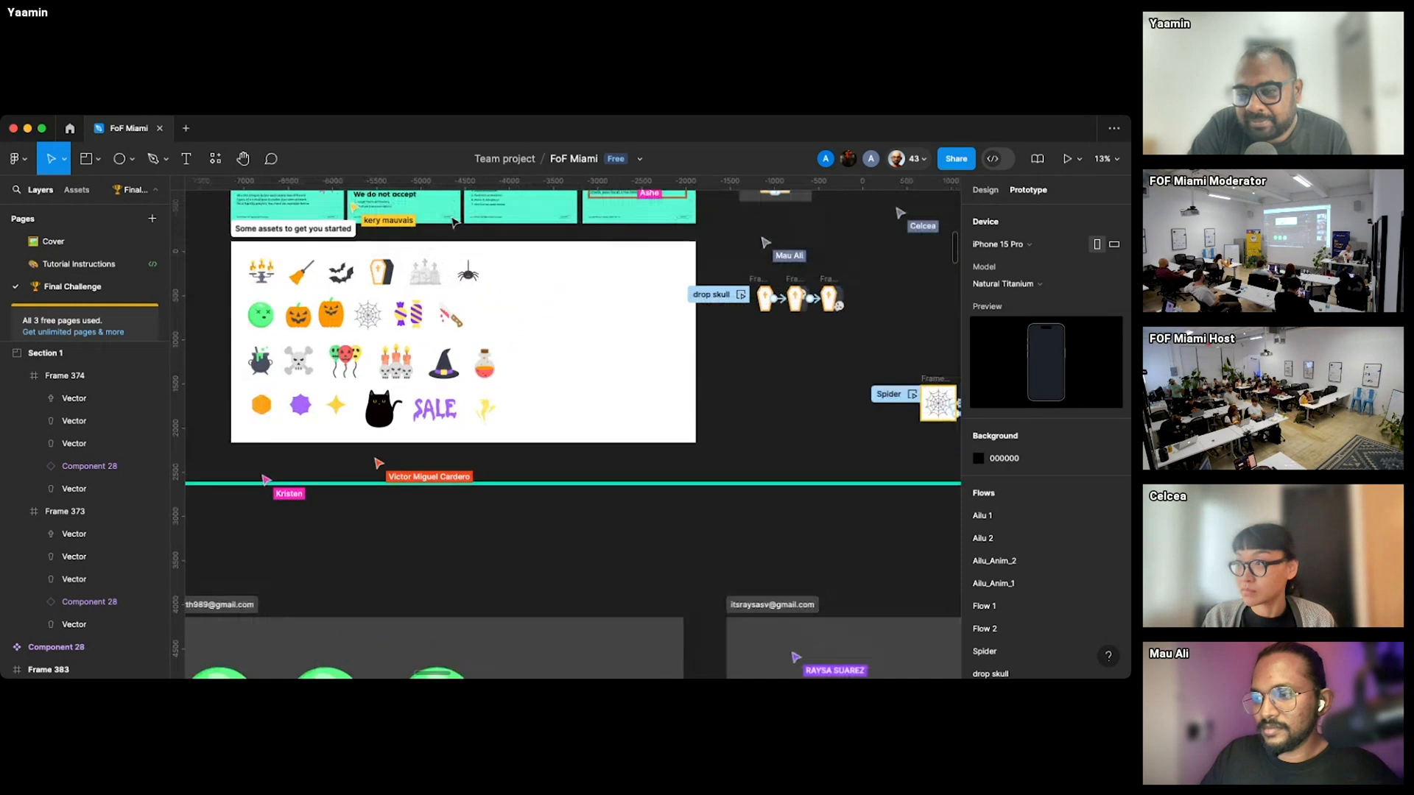
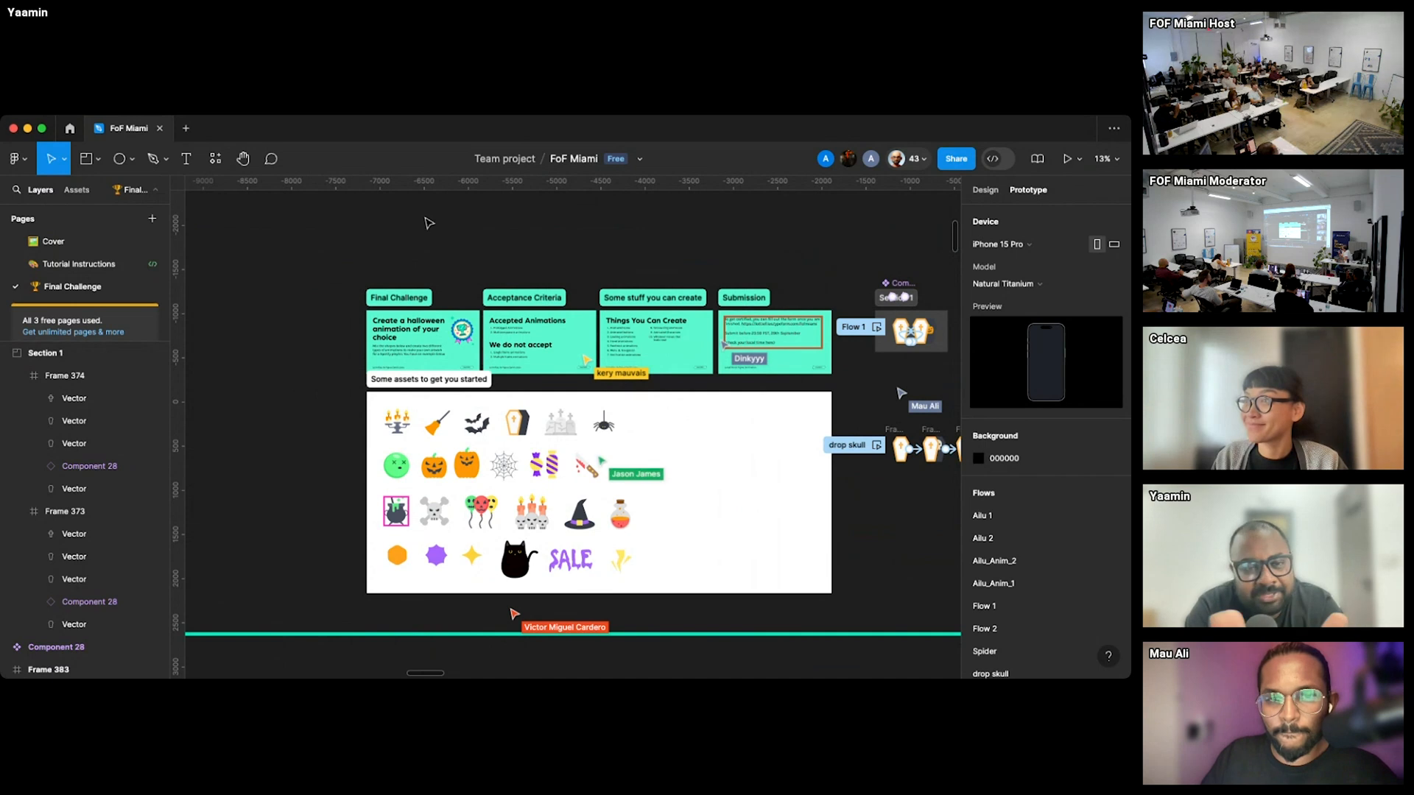
- Open the published version of the LottieFiles plugin and move its window clear of Section 1's coffin frames
scroll(738, 217, right, 5)
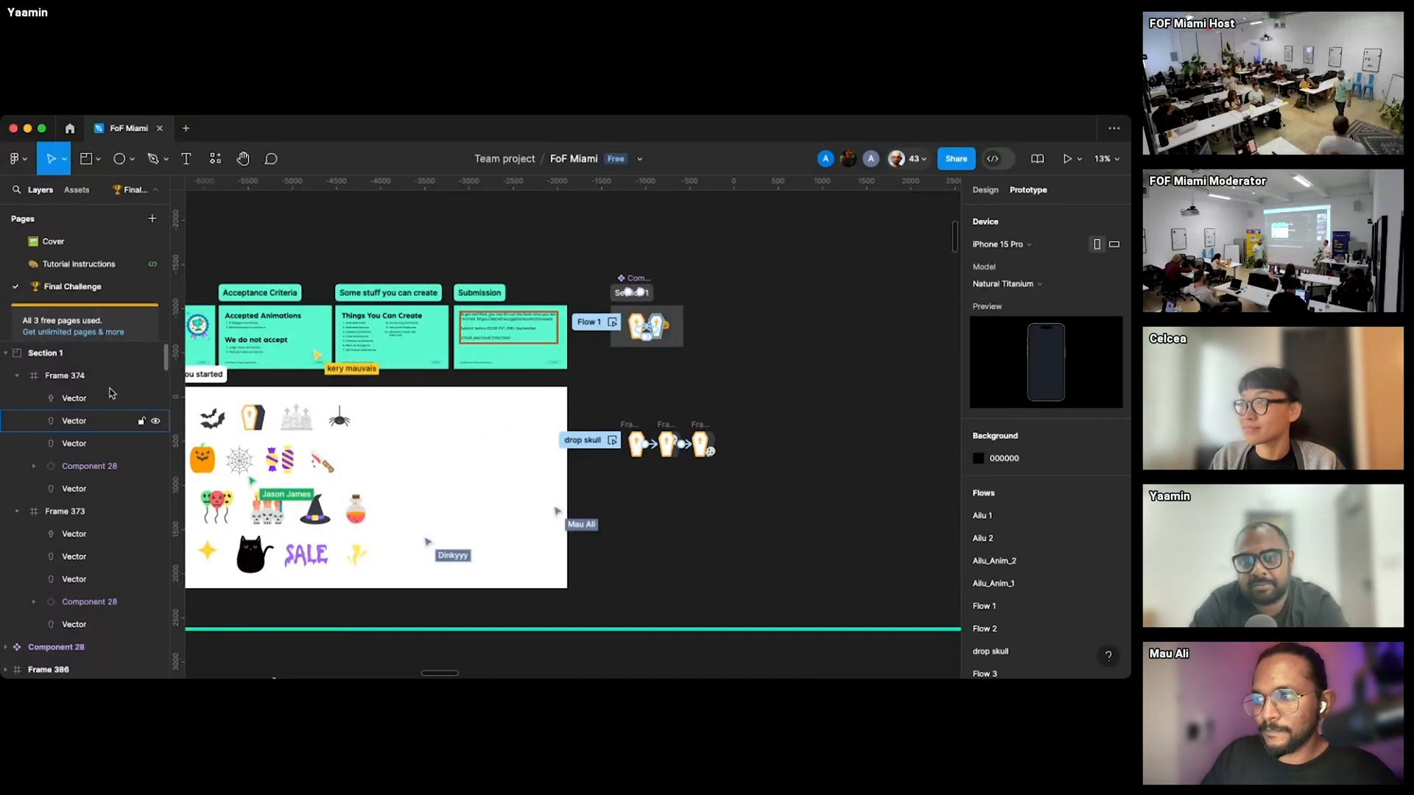
scroll(638, 387, up, 2)
scroll(637, 386, right, 1)
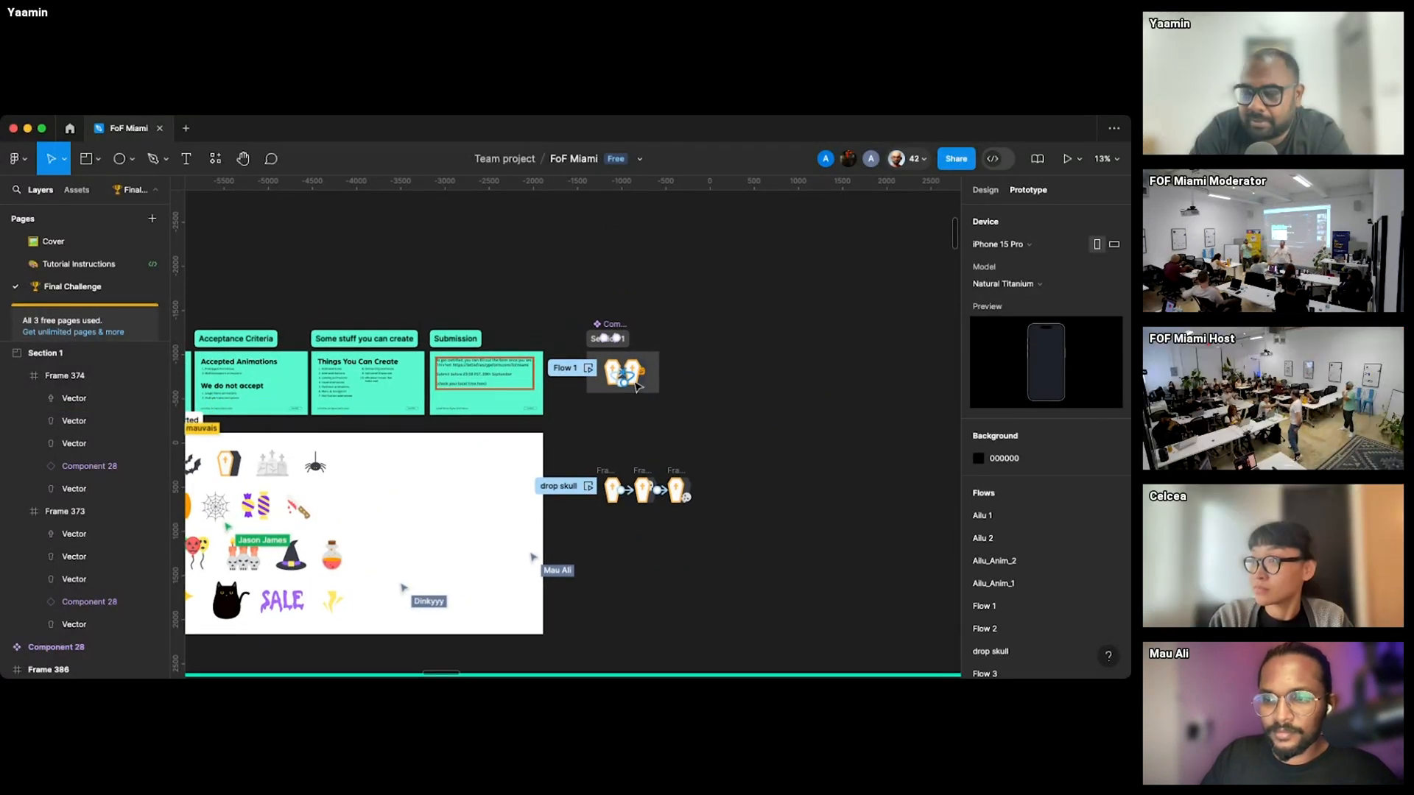
scroll(638, 387, up, 3)
scroll(638, 387, up, 2)
scroll(637, 387, right, 2)
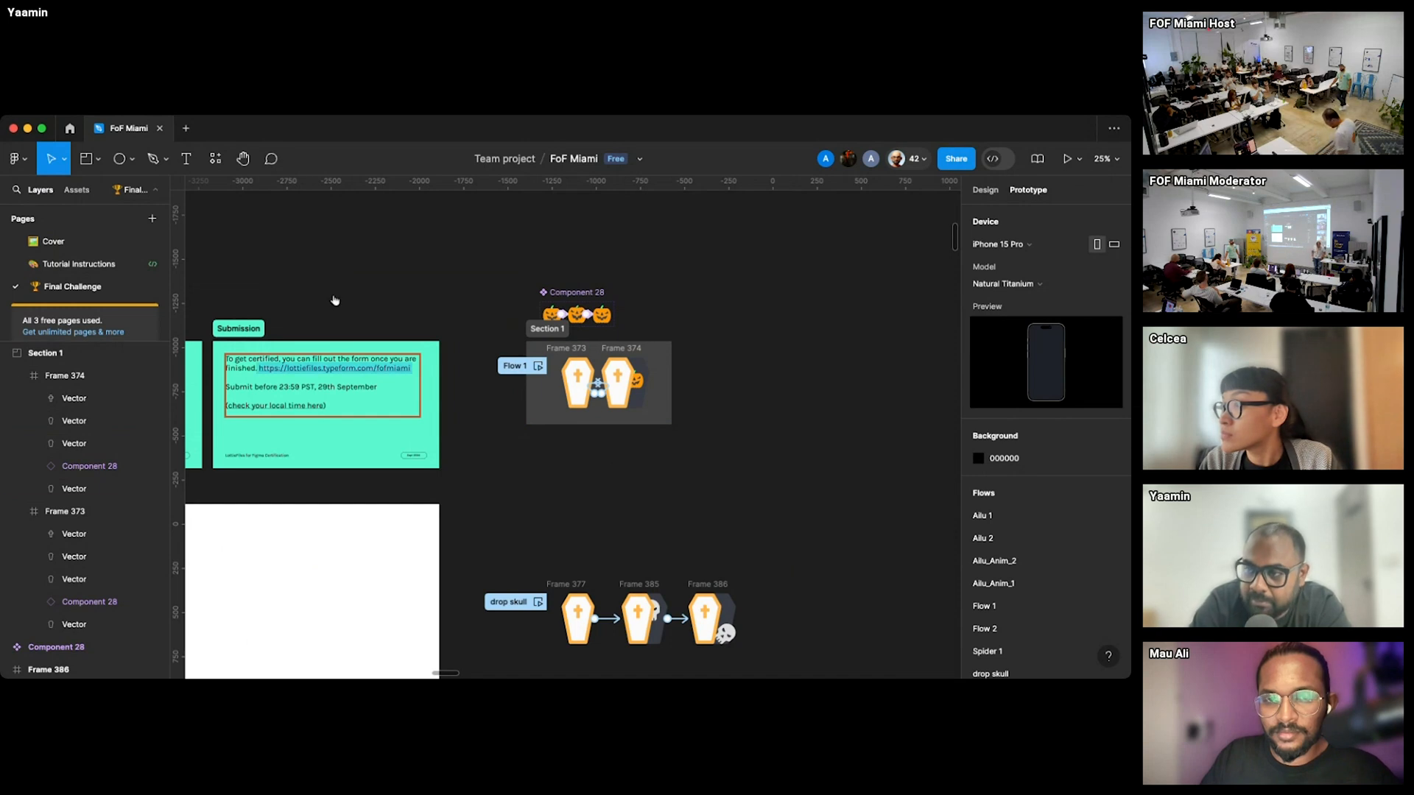
click(215, 158)
mouse_move(257, 324)
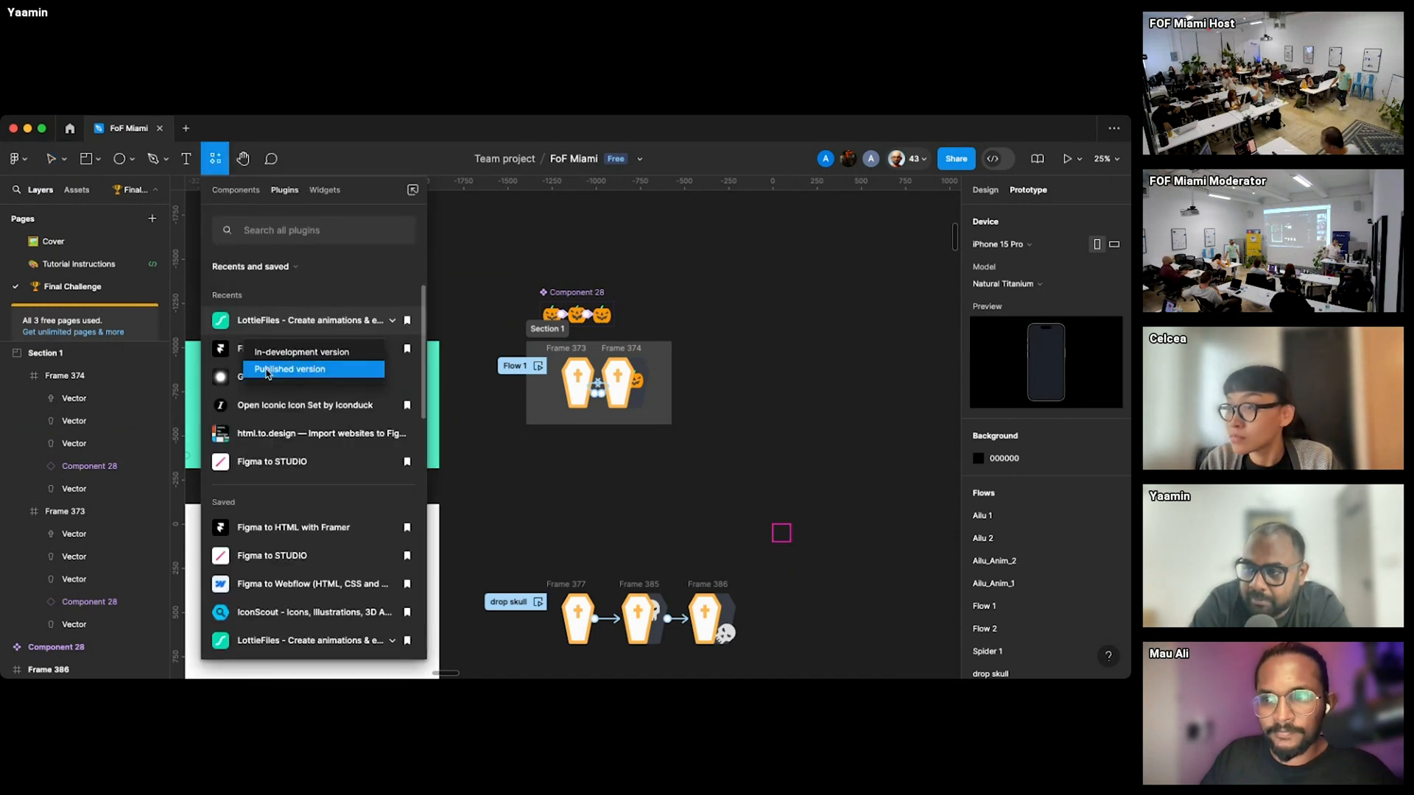
click(291, 369)
drag(255, 197, 915, 179)
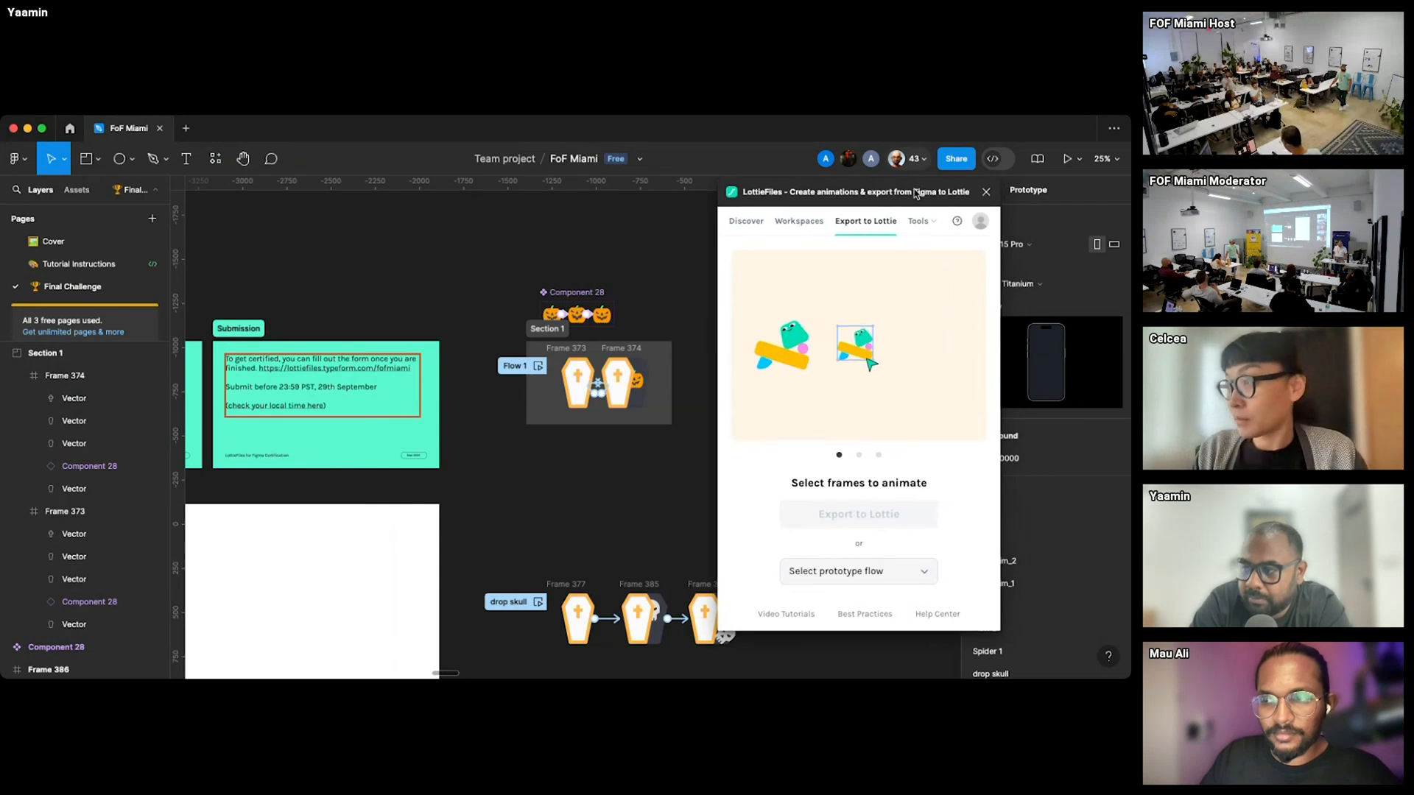
- Browse the LottieFiles plugin's free featured animations and open the blue circular loader for preview
click(744, 224)
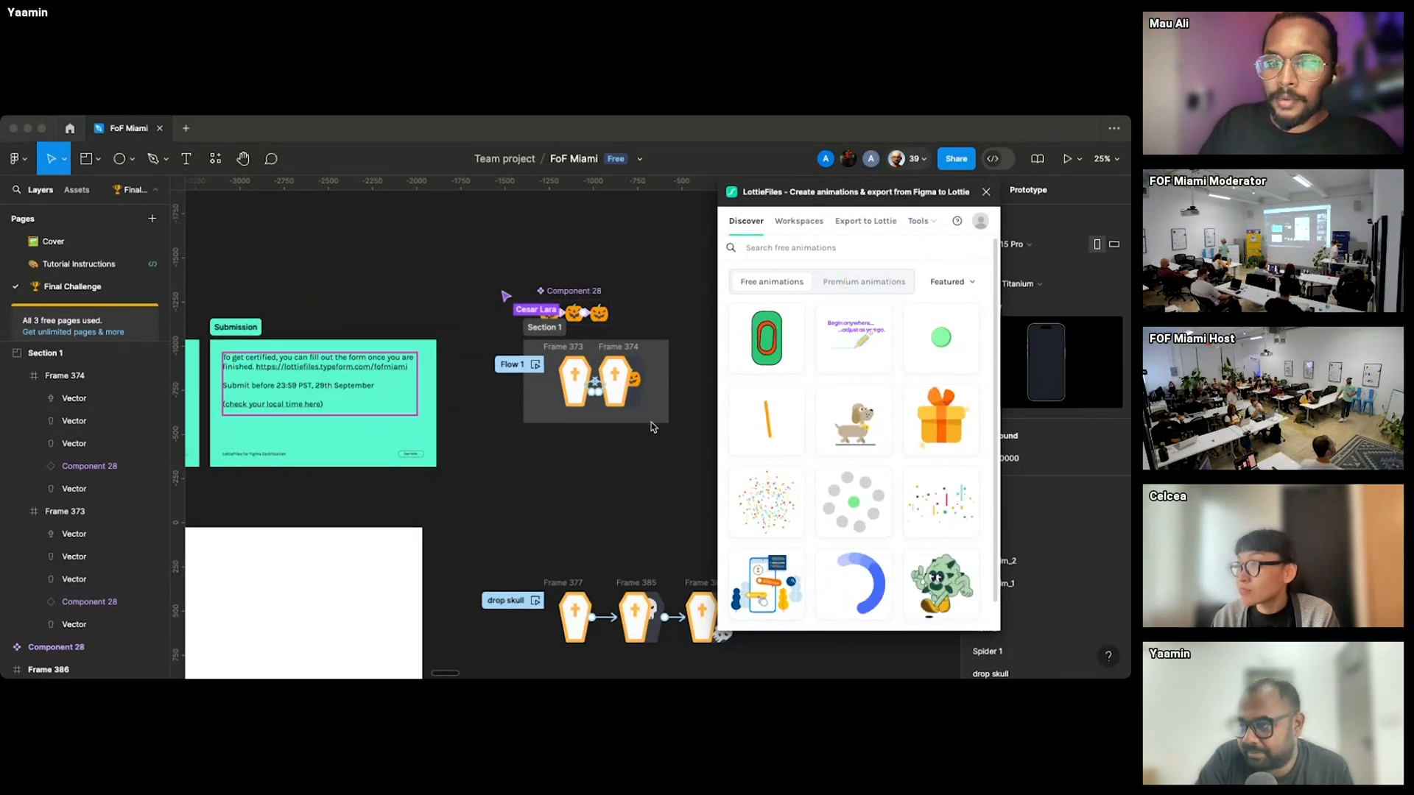
scroll(653, 427, down, 2)
scroll(653, 427, right, 4)
scroll(639, 426, right, 1)
scroll(637, 422, up, 1)
click(619, 388)
scroll(618, 388, up, 2)
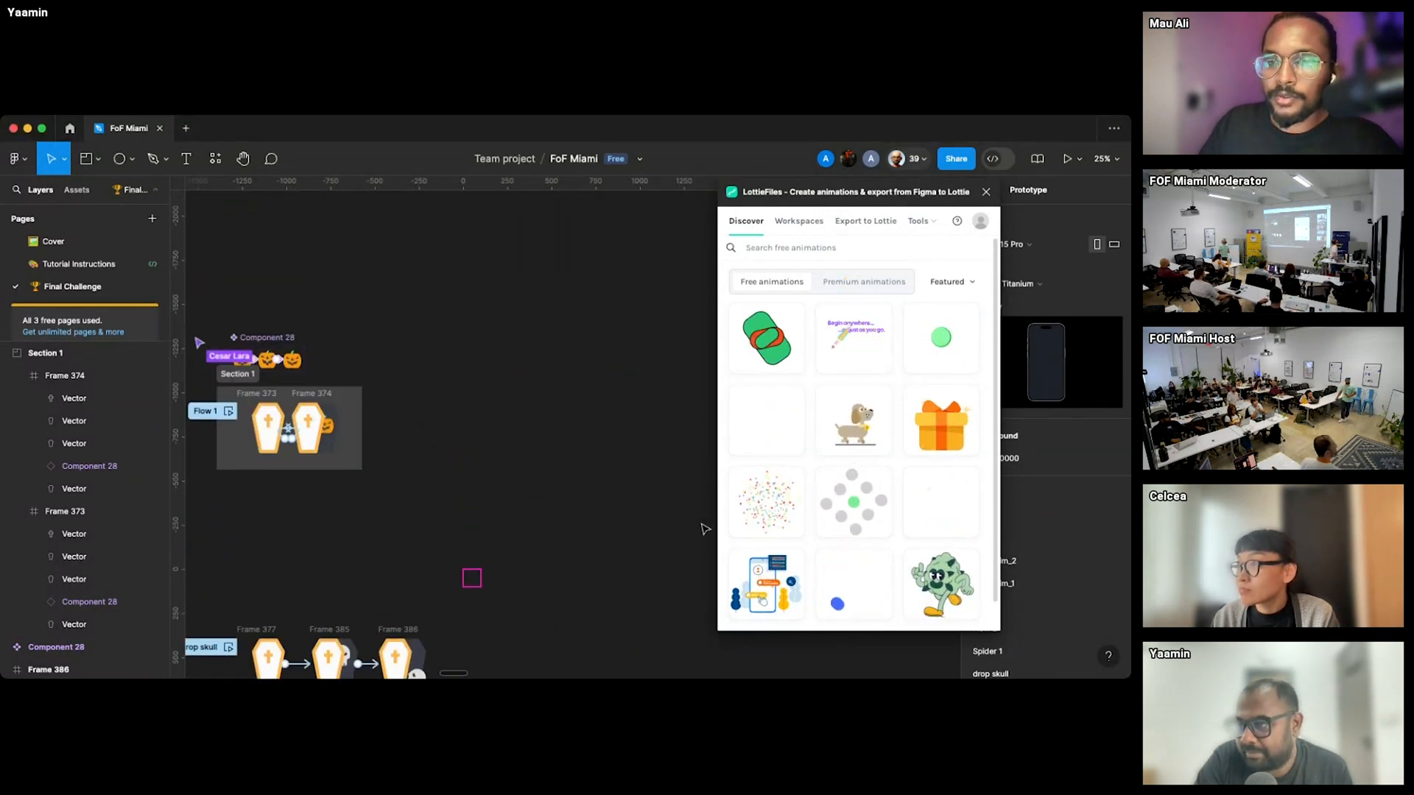
click(843, 577)
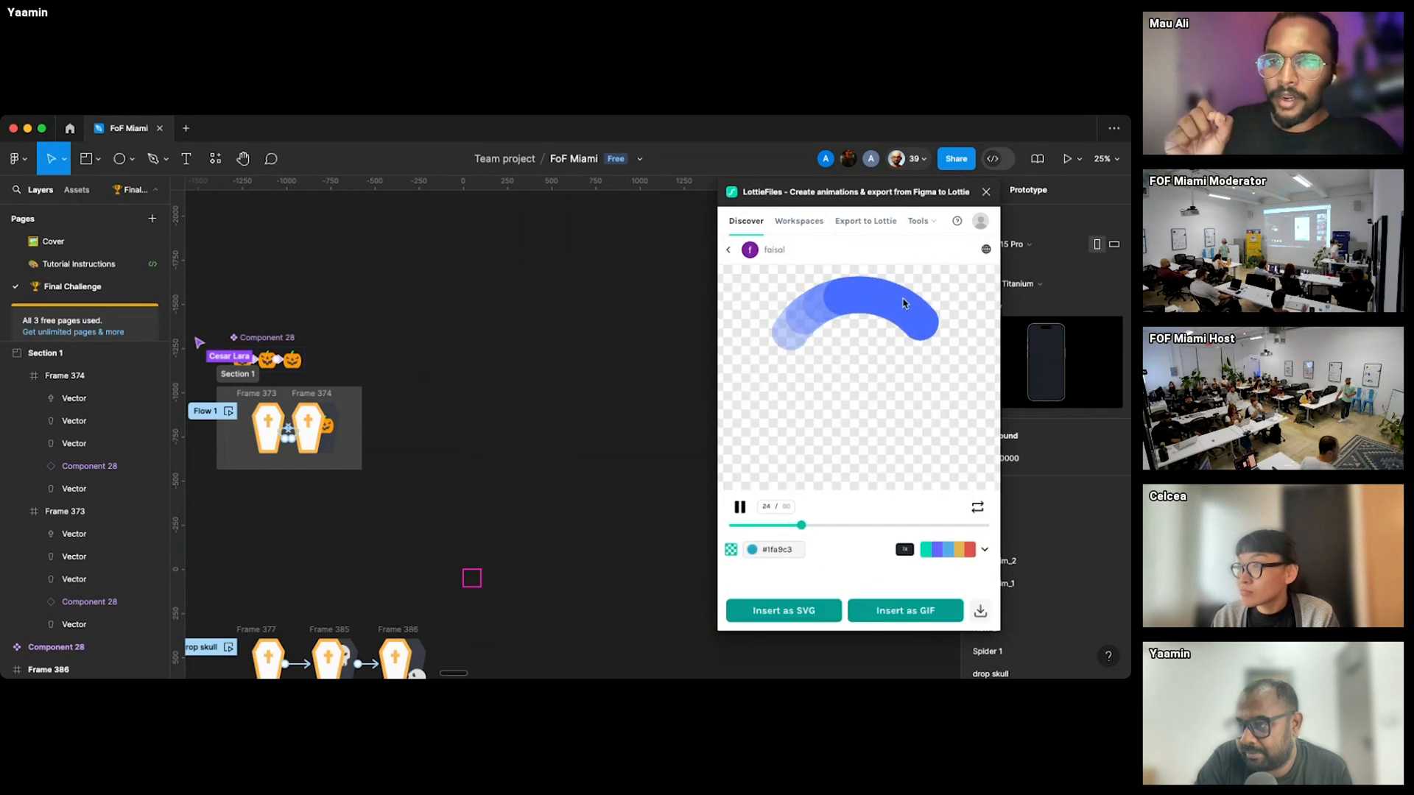
- Pause the blue loader animation and scrub its playback back to frame 0
click(739, 507)
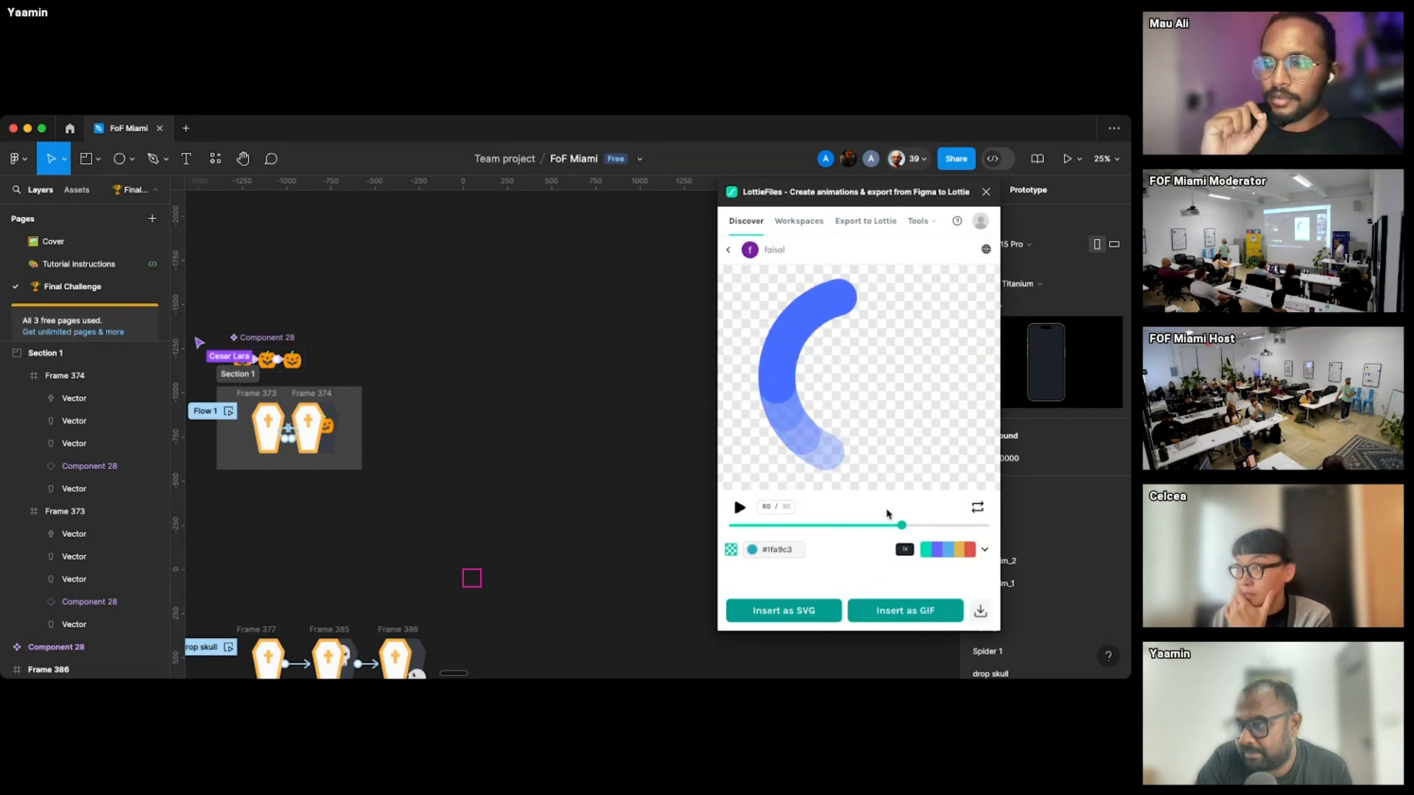
click(764, 526)
drag(764, 529, 692, 494)
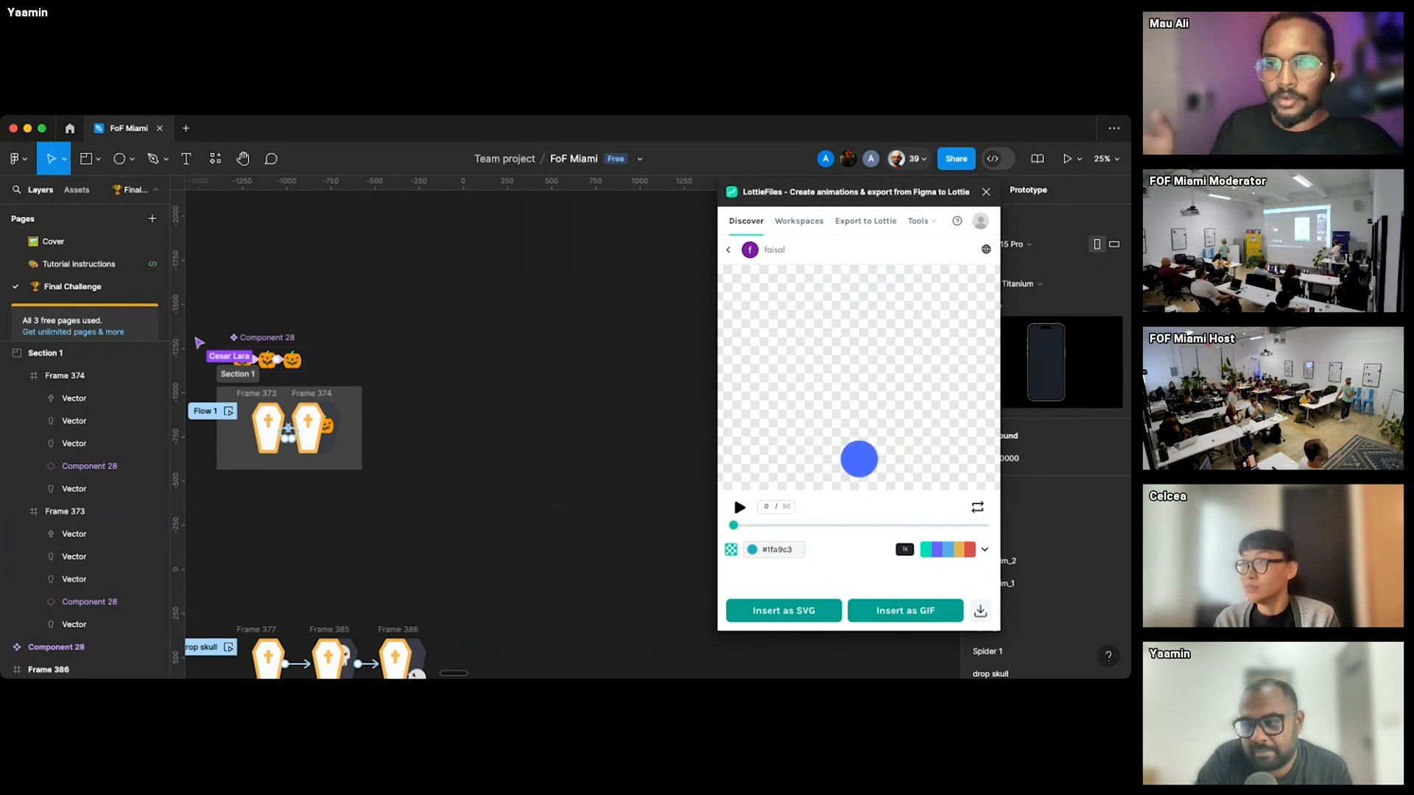
key(super+Tab)
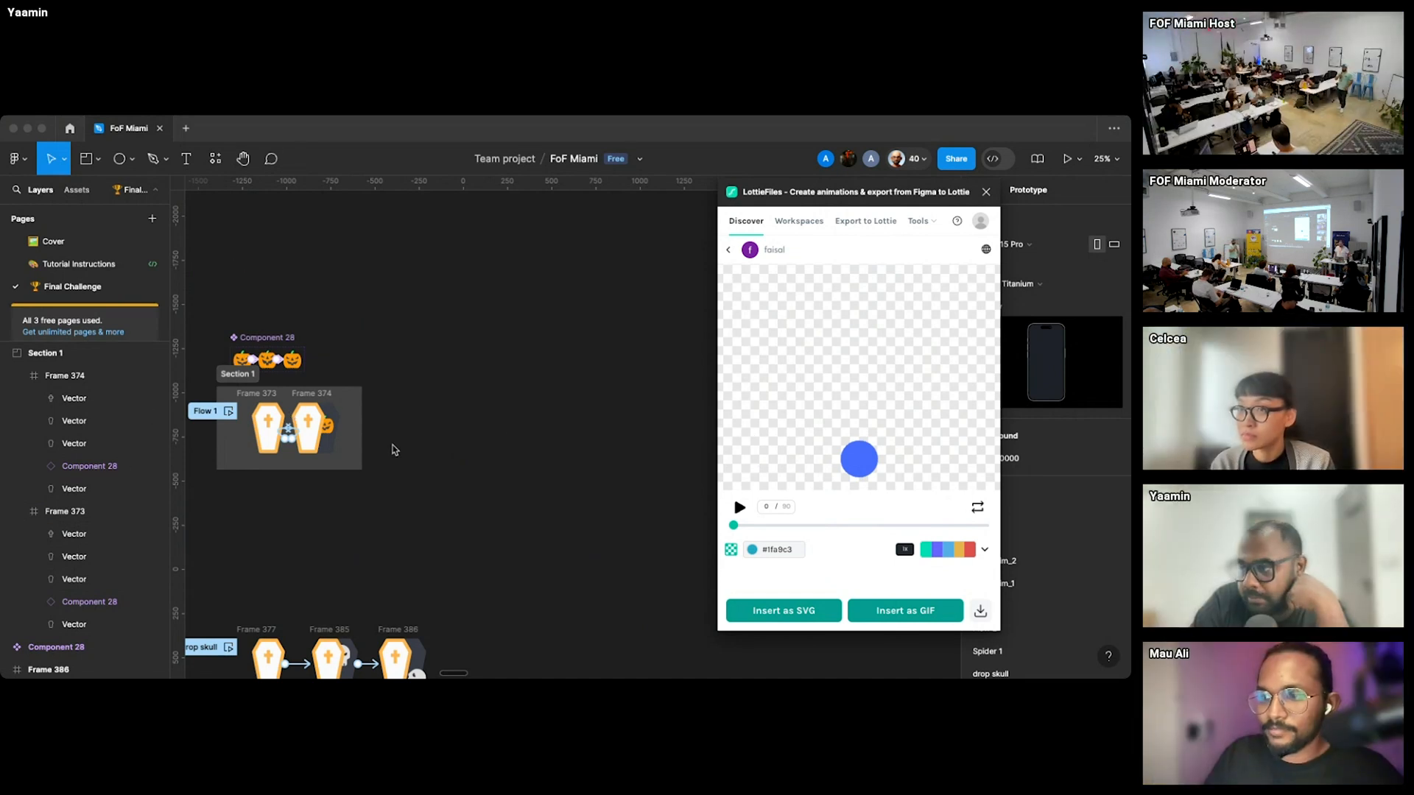
mouse_move(734, 529)
mouse_down()
mouse_move(779, 530)
mouse_move(733, 529)
mouse_up()
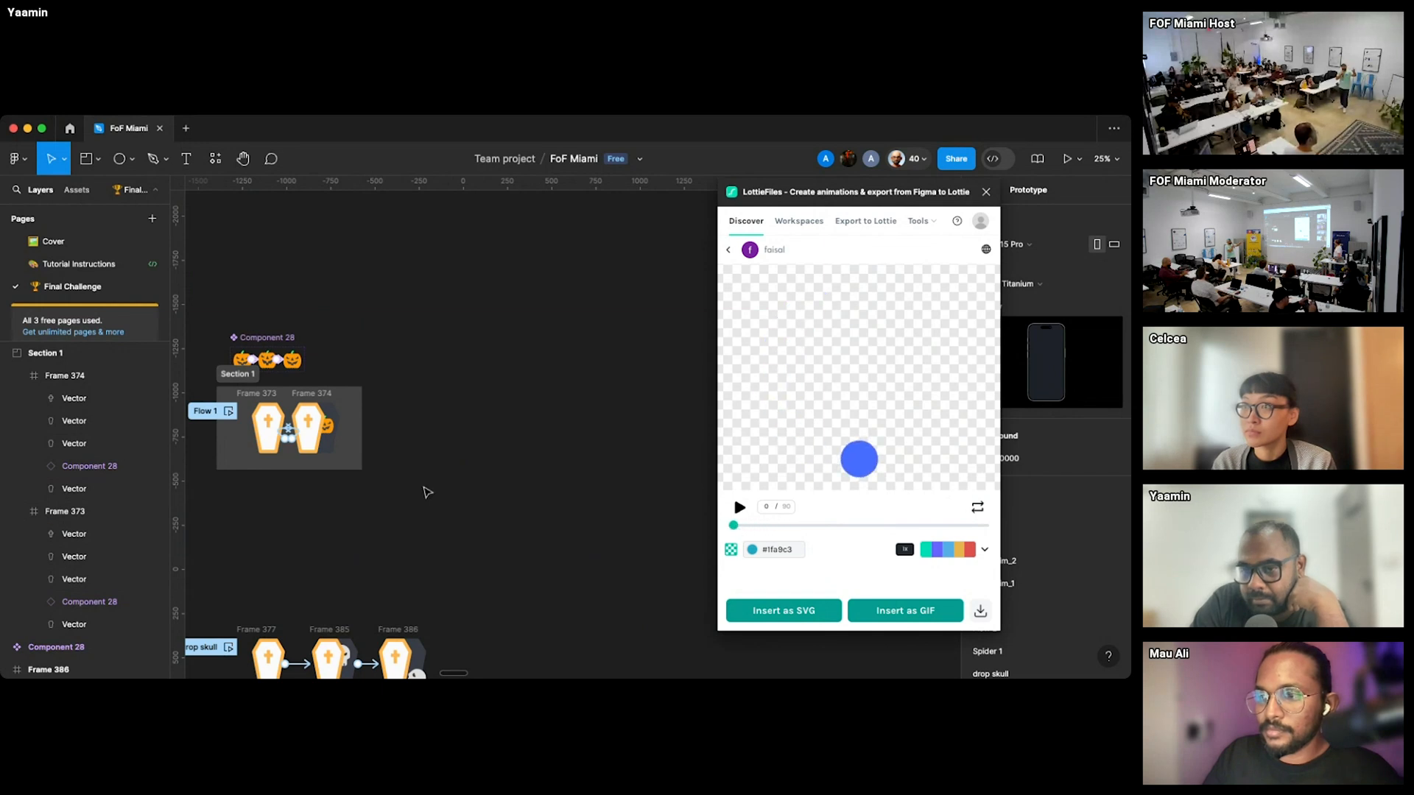
- Copy the share link of the FoF Miami file and close the sharing dialog
click(954, 159)
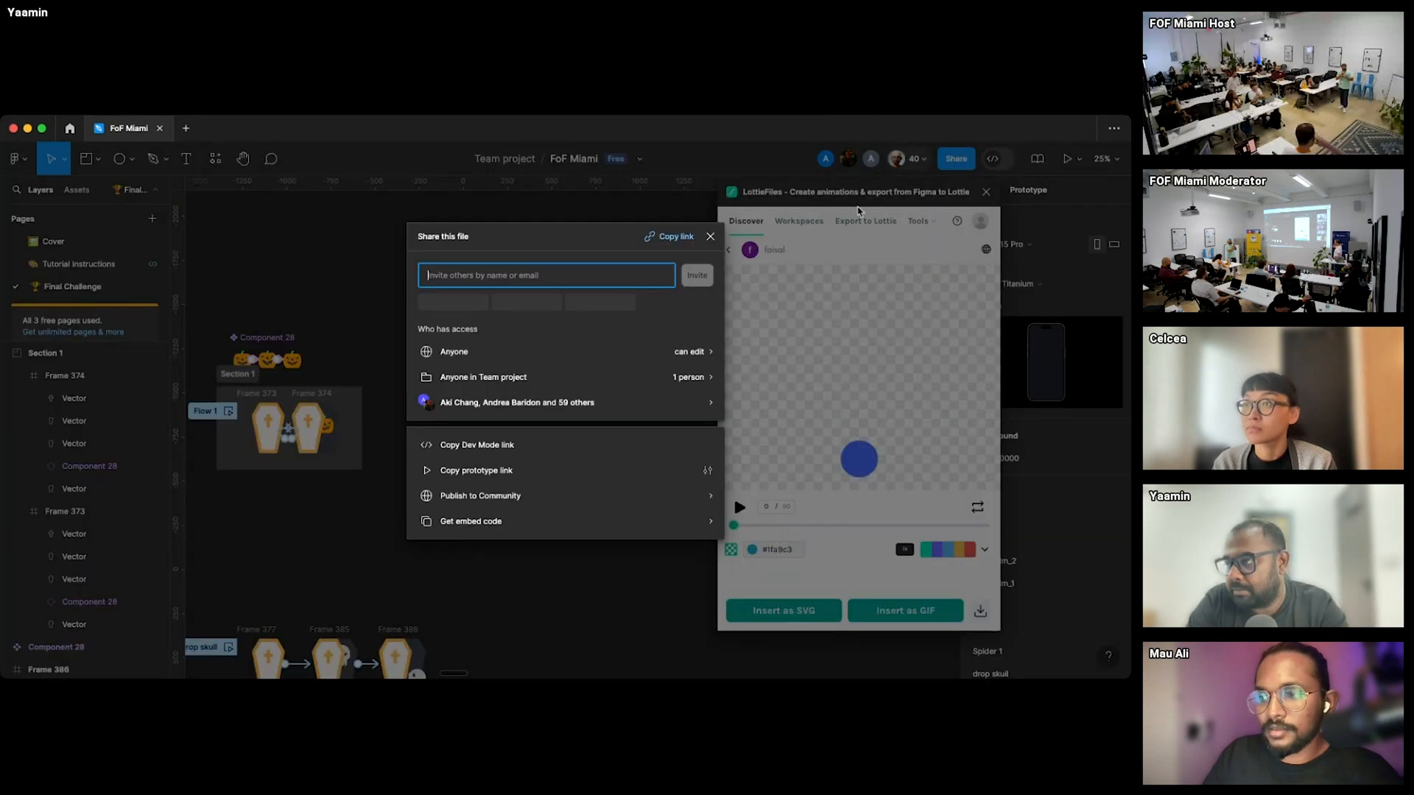
click(664, 238)
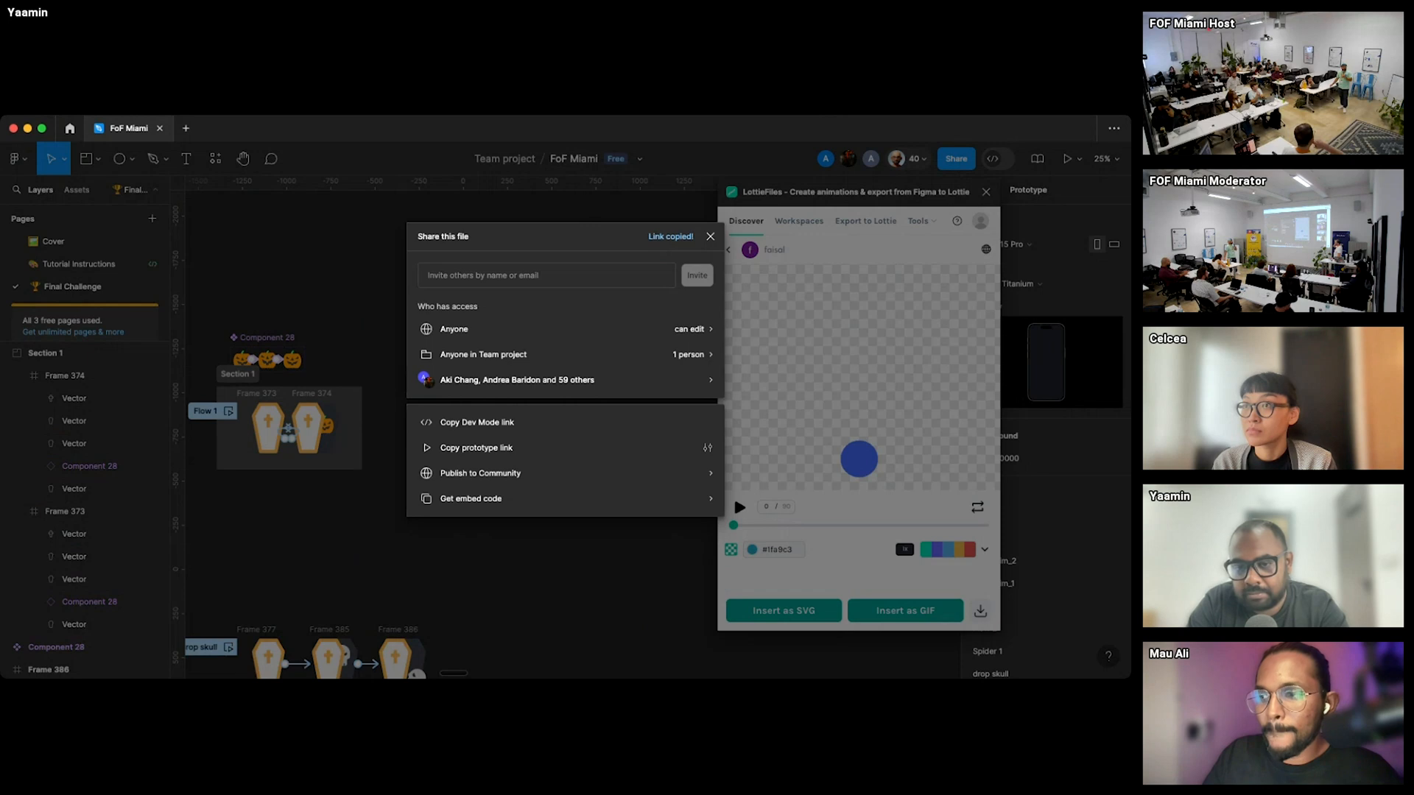
key(super+Tab)
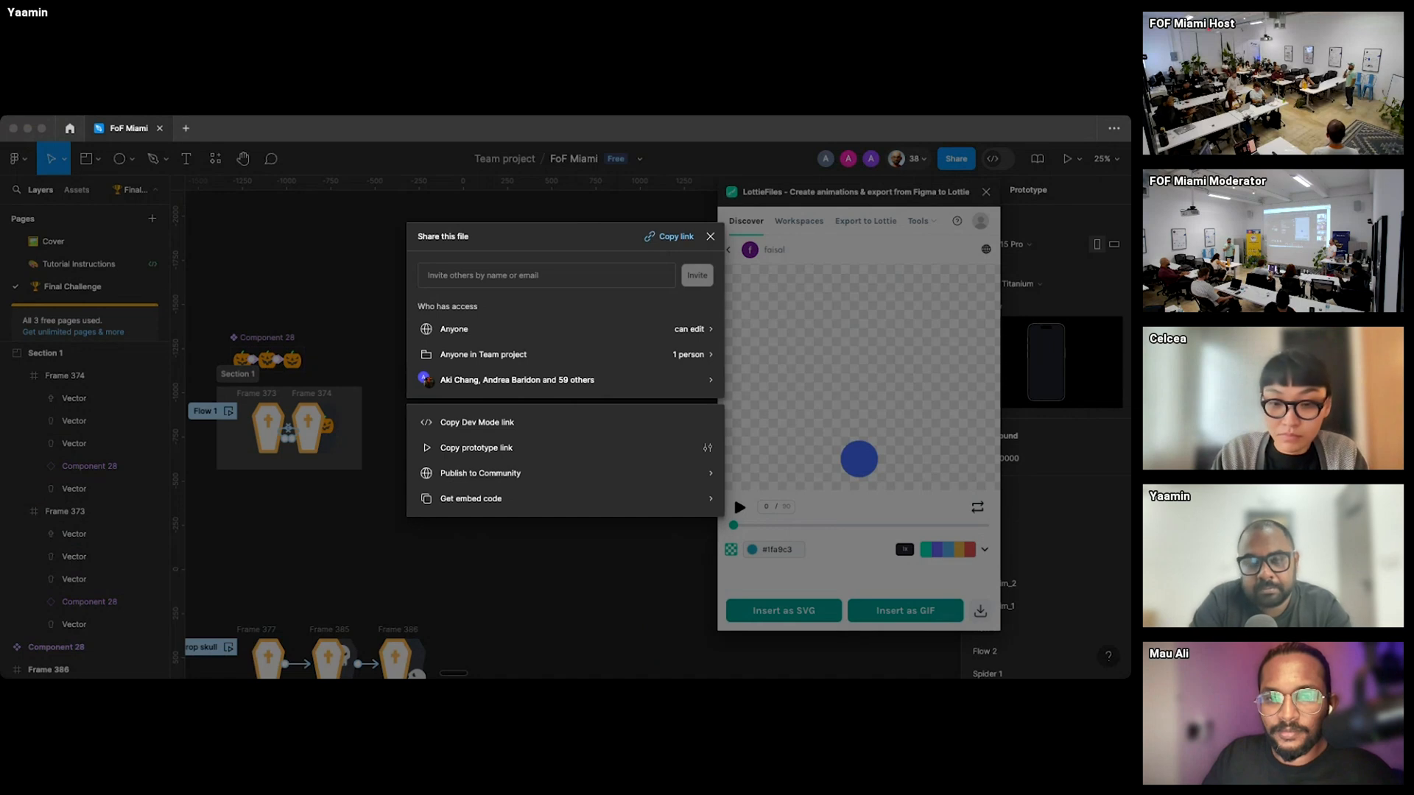
click(712, 238)
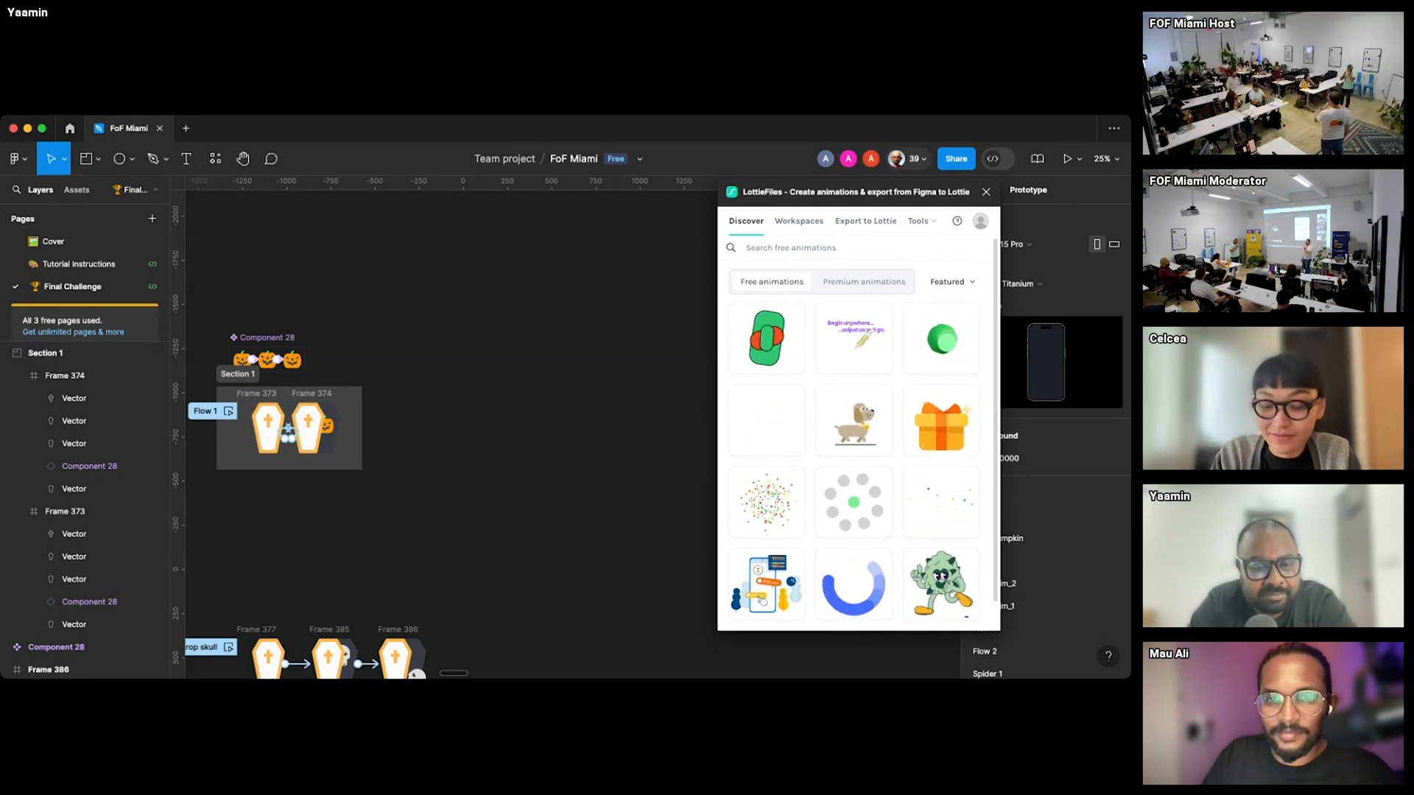
key(super+Tab)
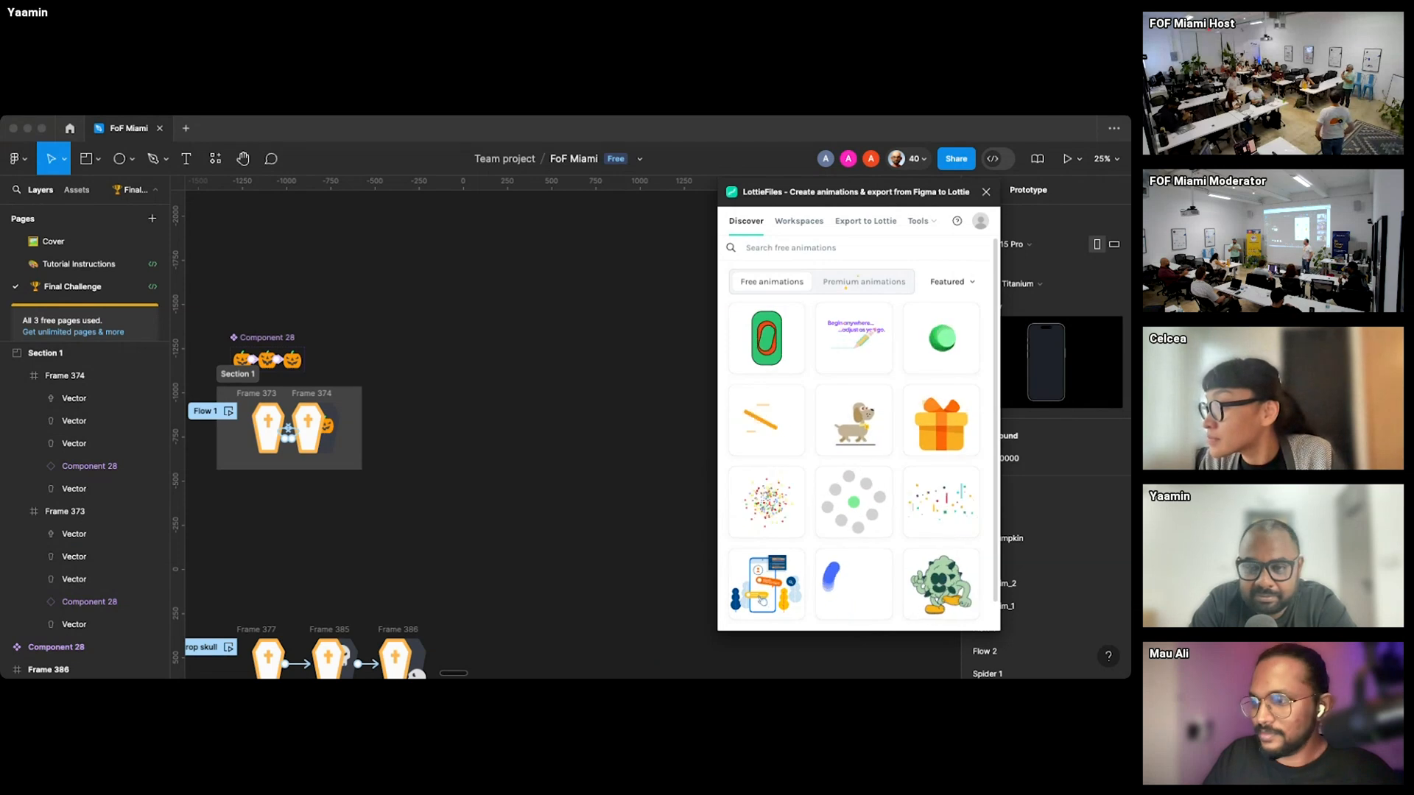